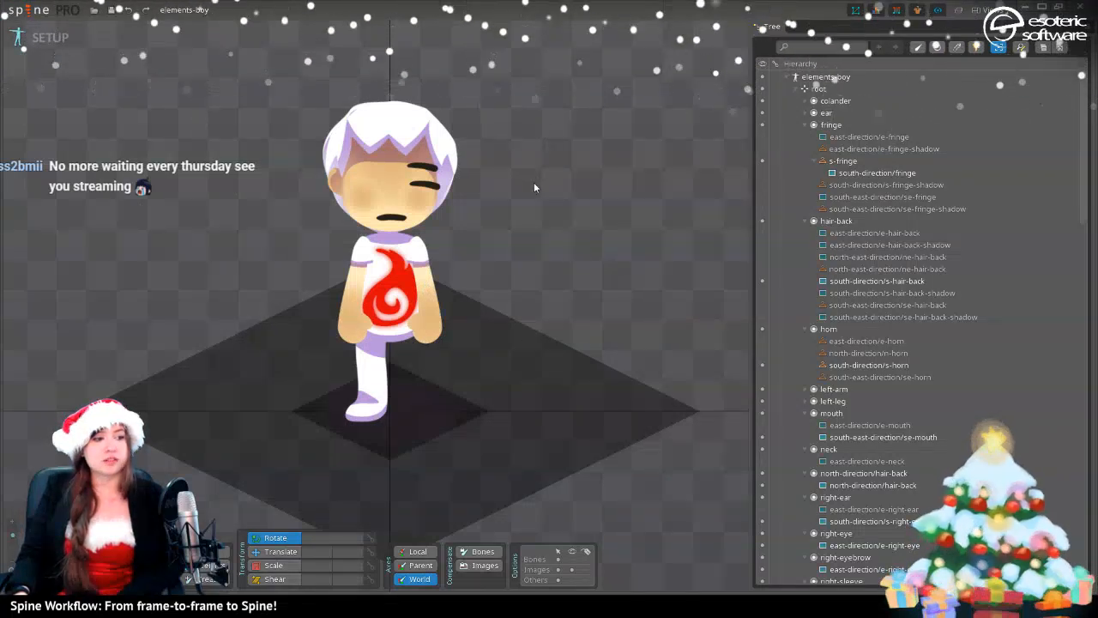
- Open the recent project "twitch-8-direction-chara - complete" to look at the striped-shirt character
scroll(439, 262, "down", 2)
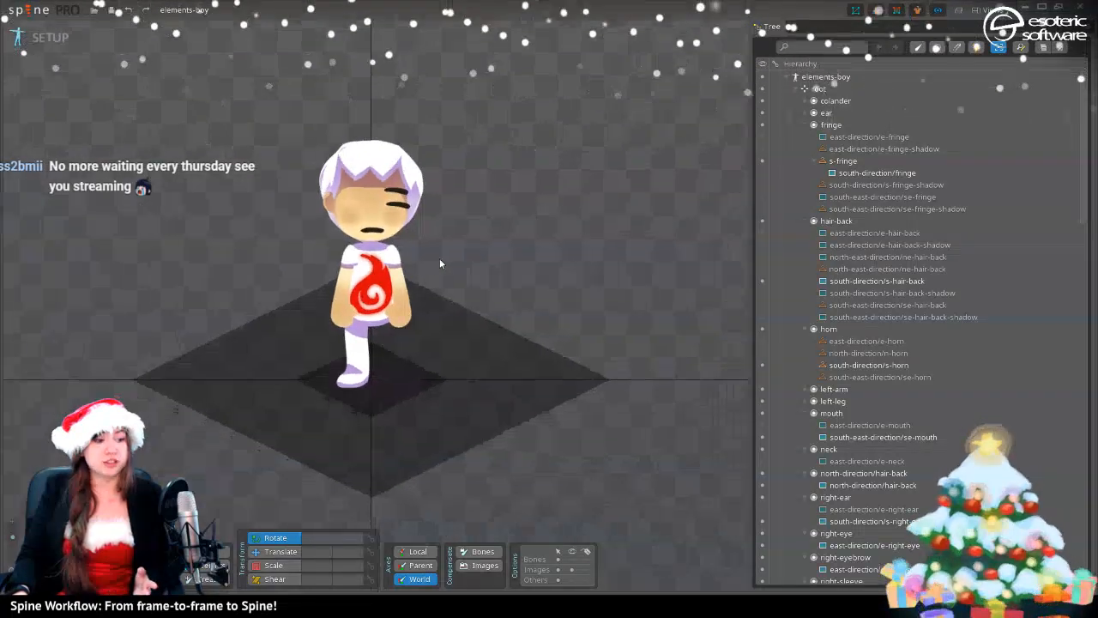
scroll(439, 258, "up", 4)
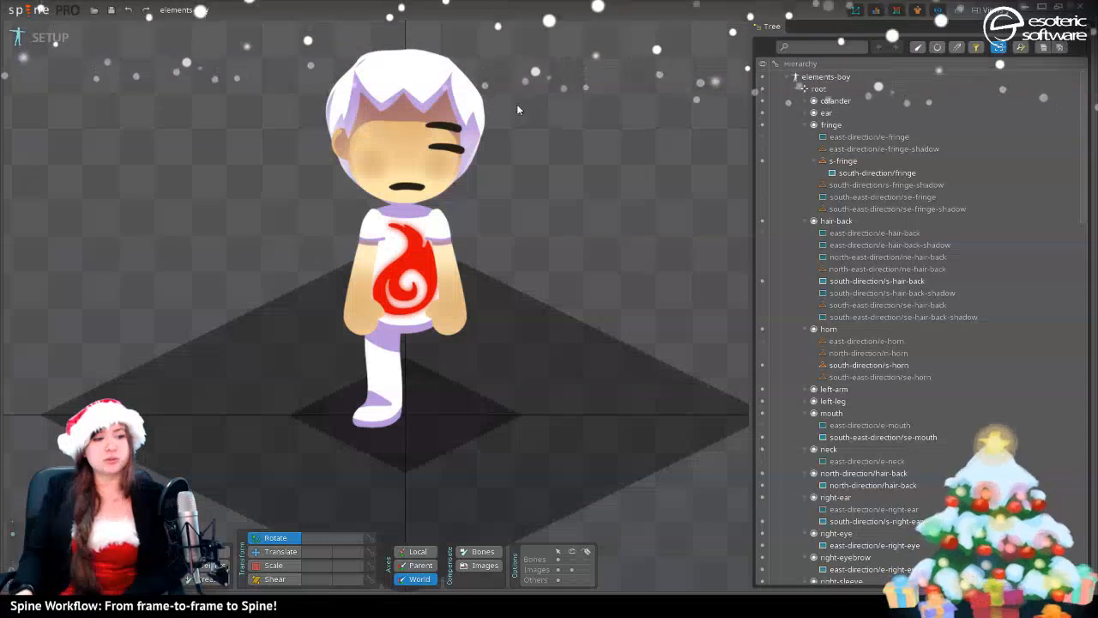
left_click(30, 10)
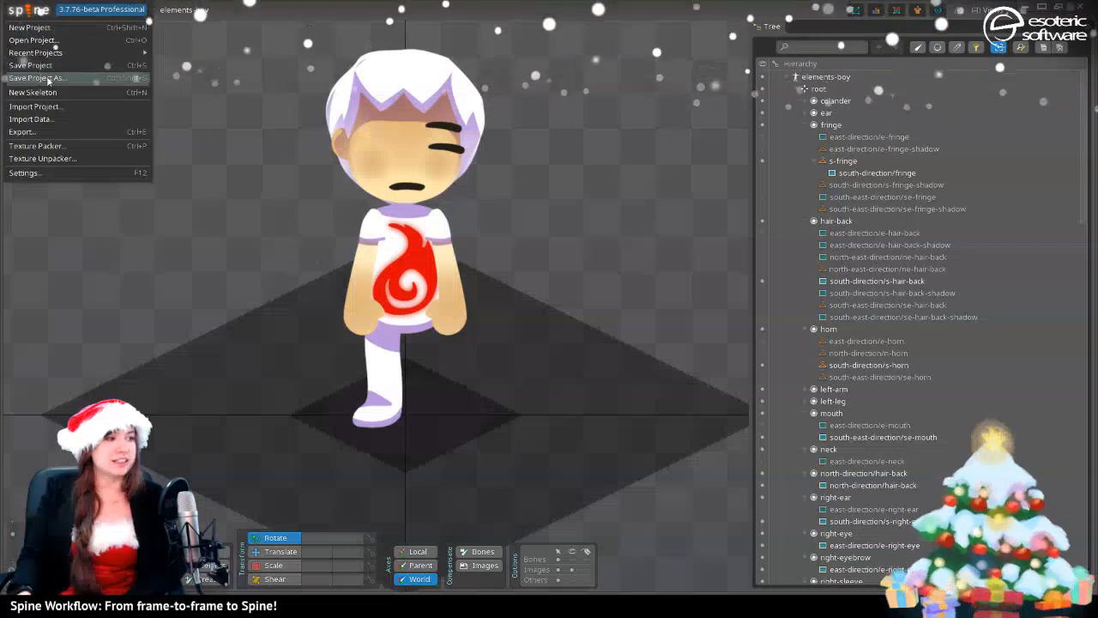
mouse_move(78, 53)
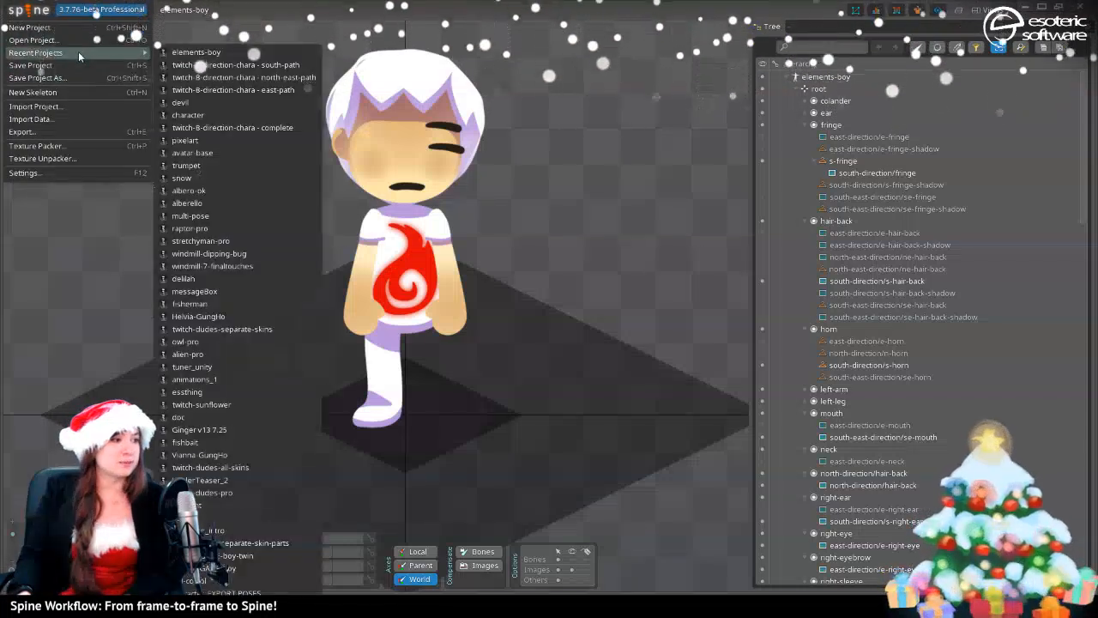
left_click(241, 126)
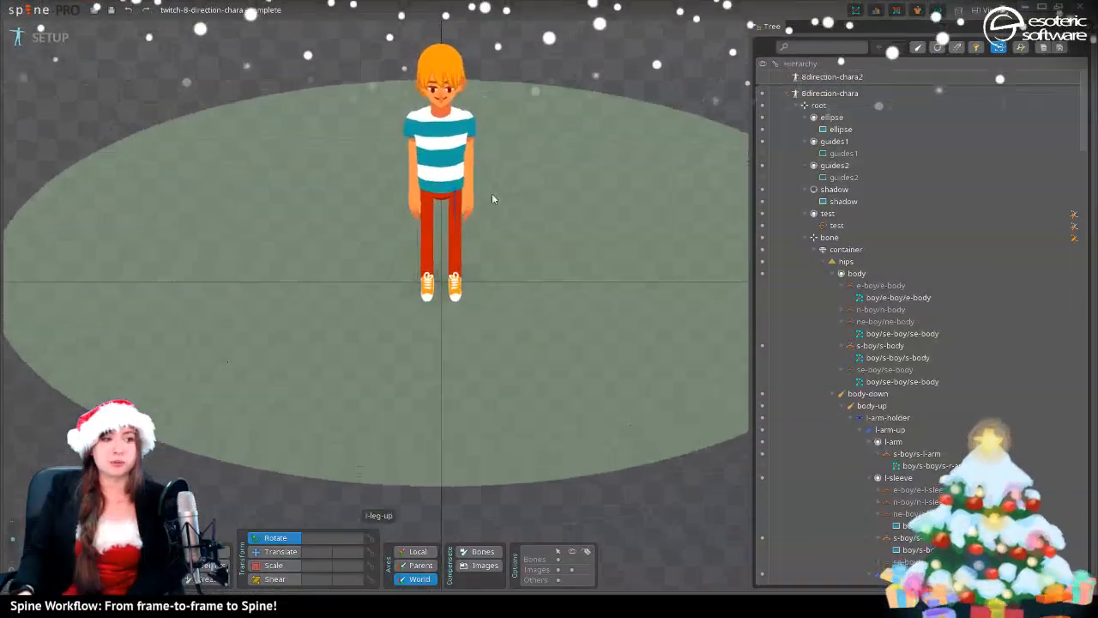
scroll(474, 260, "up", 3)
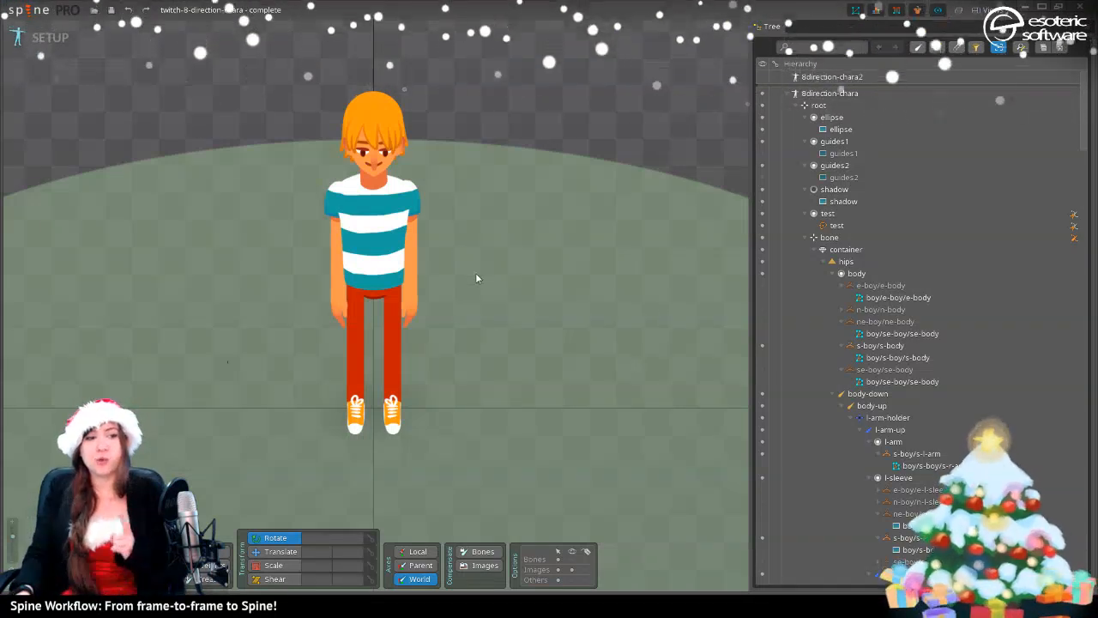
- Switch to Animate mode and play the all-walks animation, enlarging the viewport above the dopesheet
left_click(42, 37)
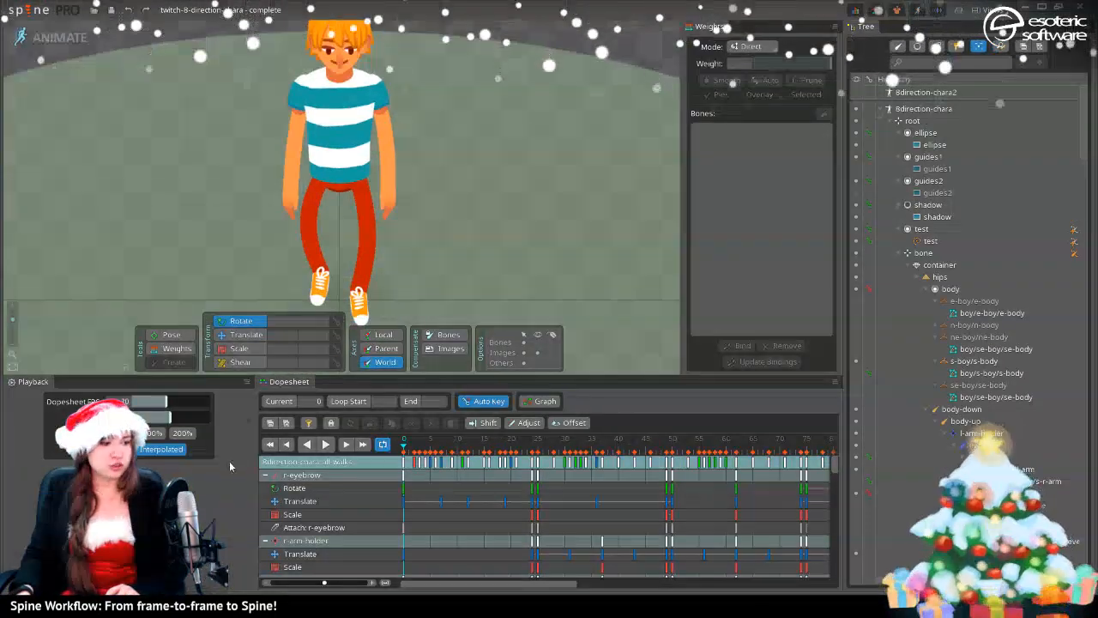
left_click(326, 444)
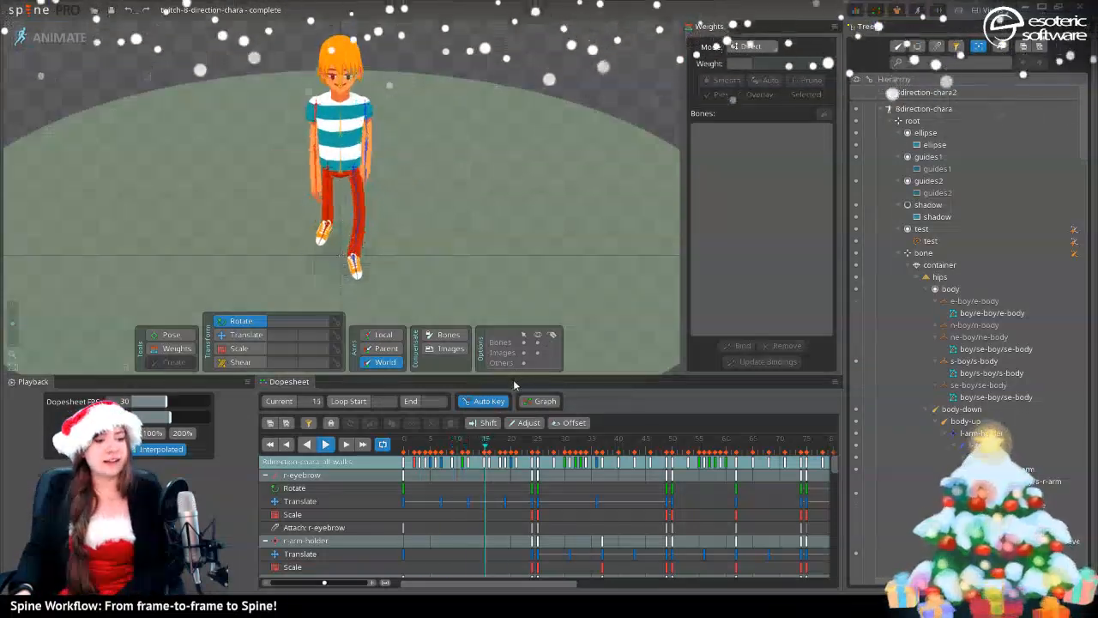
left_click_drag(519, 375, 518, 414)
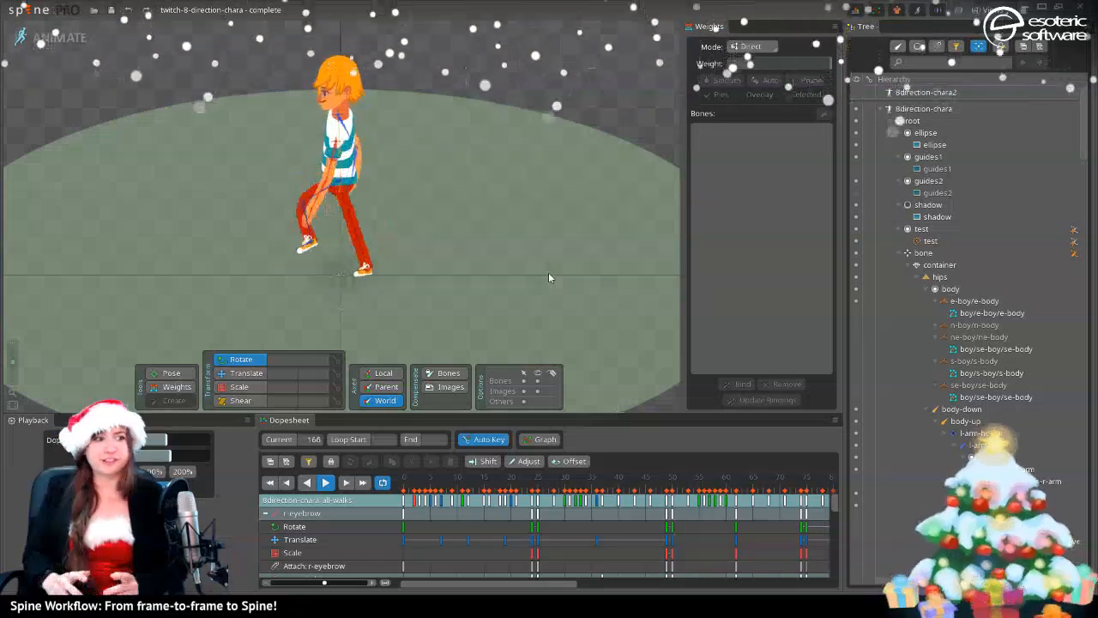
- Reopen the recent project elements-boy and frame the boy from head to foot
left_click(21, 15)
mouse_move(148, 54)
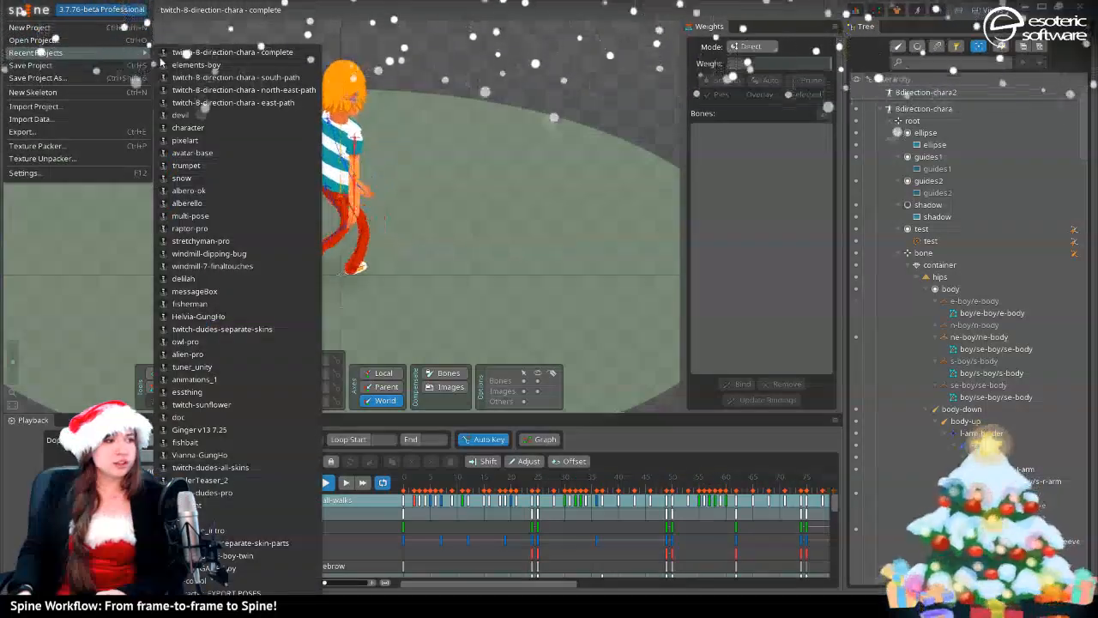
left_click(193, 72)
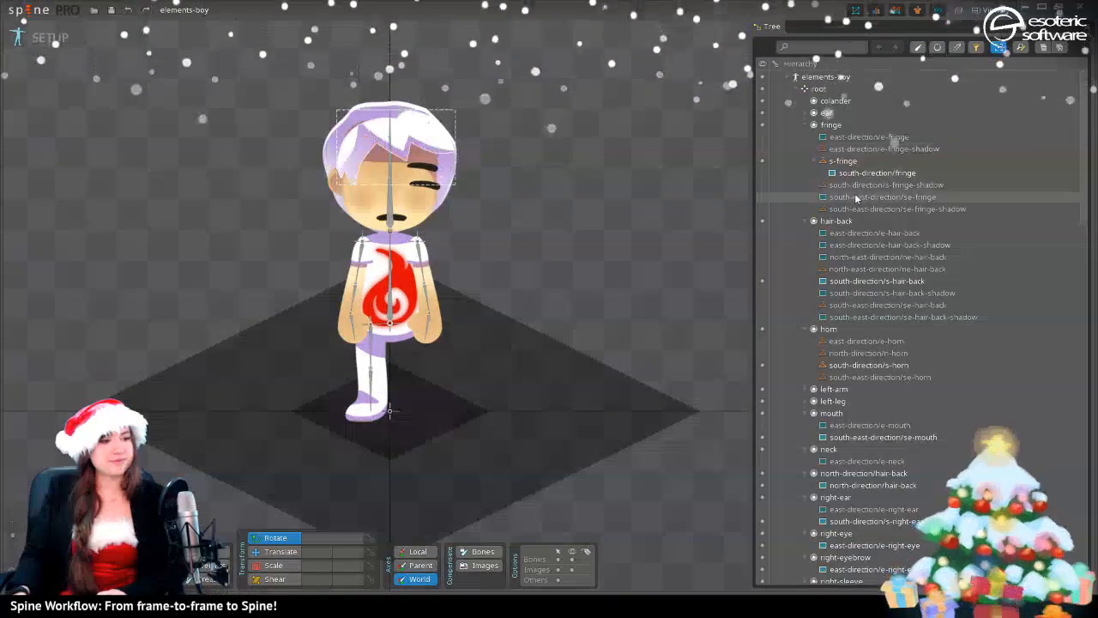
scroll(453, 258, "up", 4)
scroll(521, 317, "down", 3)
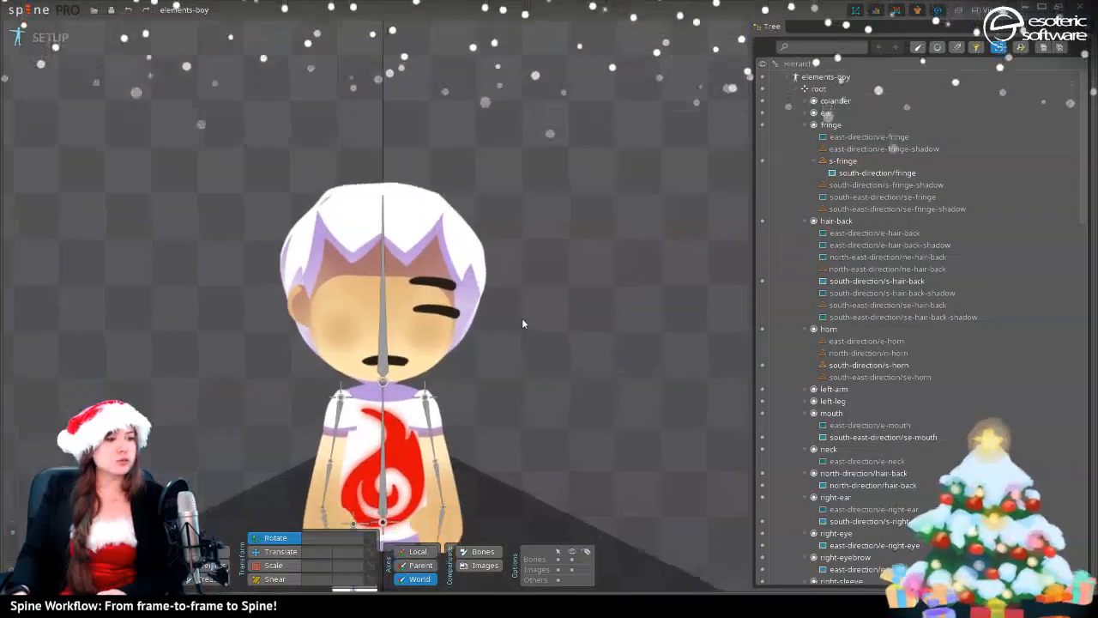
scroll(539, 244, "up", 2)
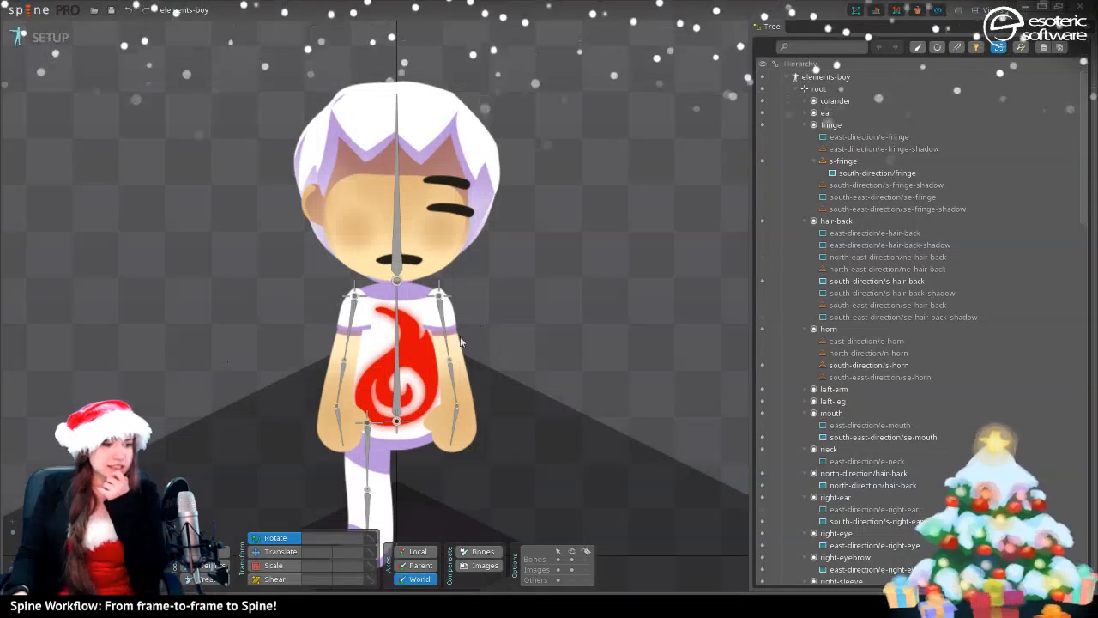
scroll(443, 326, "up", 2)
scroll(459, 314, "down", 2)
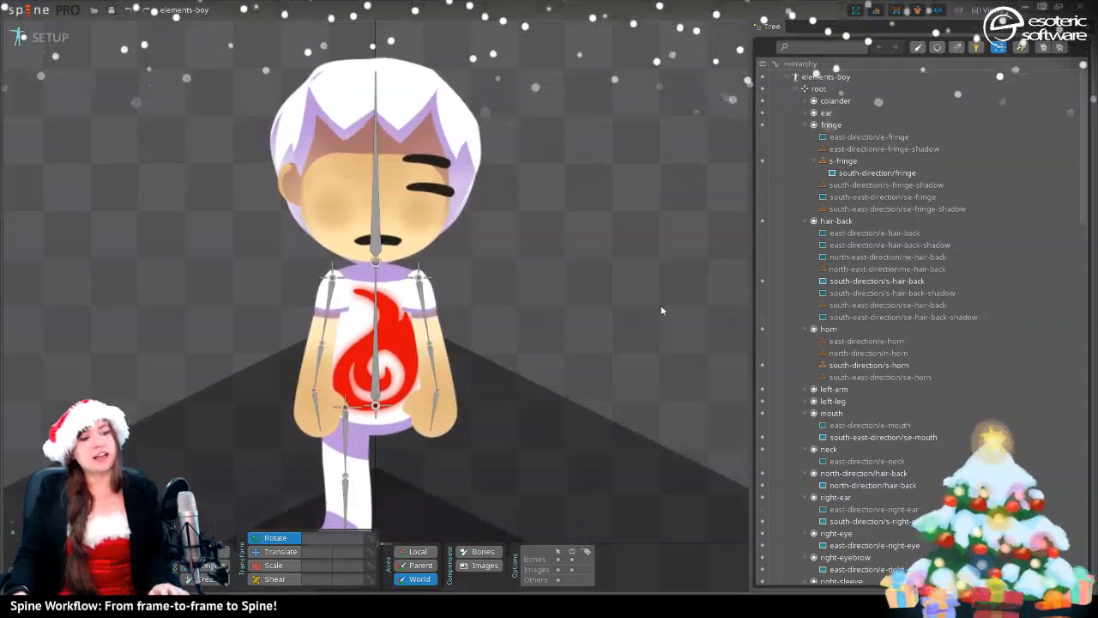
scroll(570, 290, "down", 3)
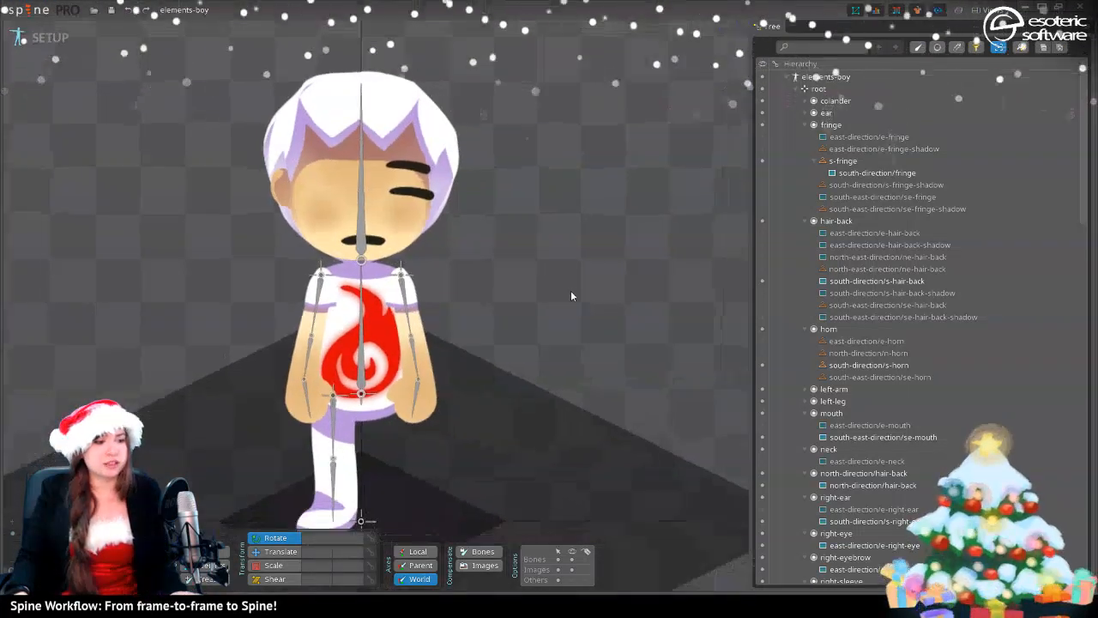
- Collapse the fringe, hair-back, horn, neck and mouth slots in the hierarchy
left_click(803, 124)
left_click(803, 138)
left_click(807, 149)
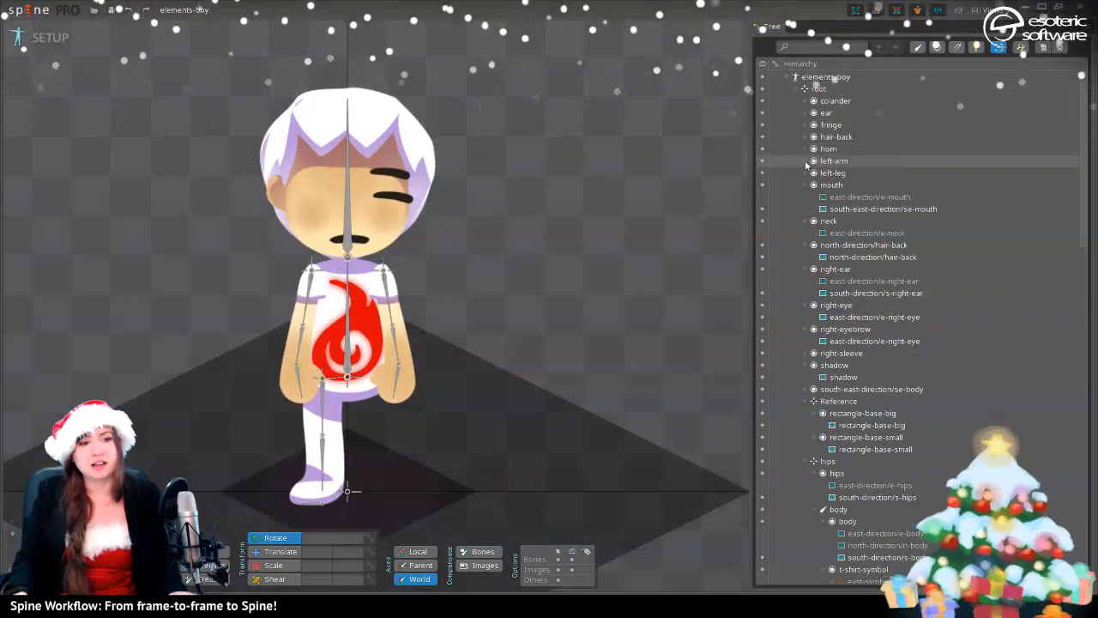
left_click(806, 221)
left_click(804, 184)
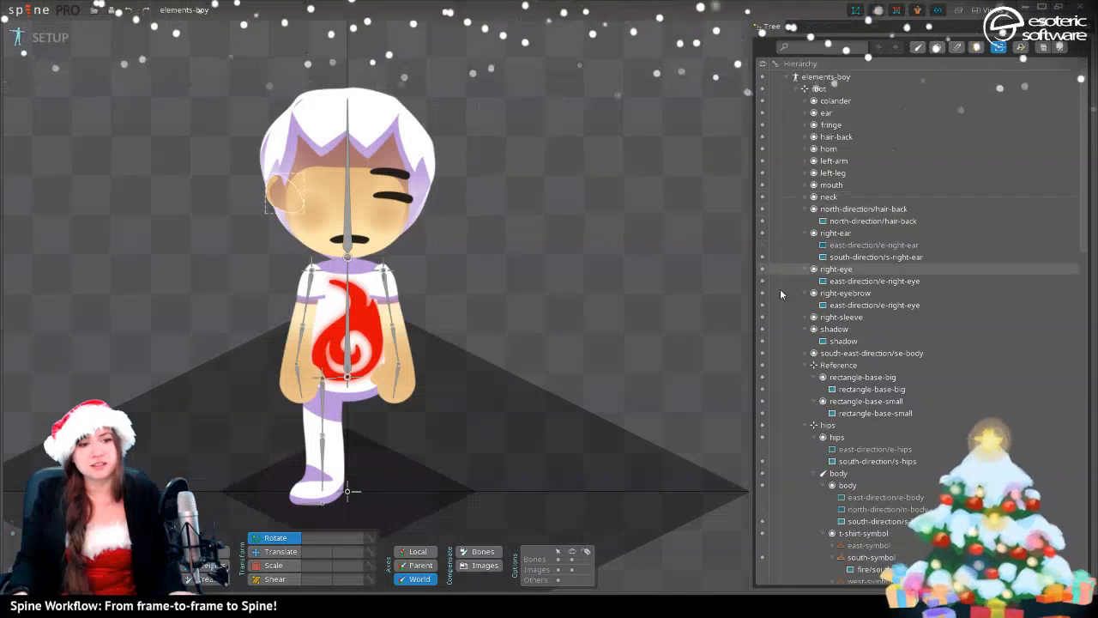
- Mirror the east-direction/e-right-eye attachment in the right-eye slot horizontally by setting its X scale to -1.0
left_click_drag(533, 346, 545, 253)
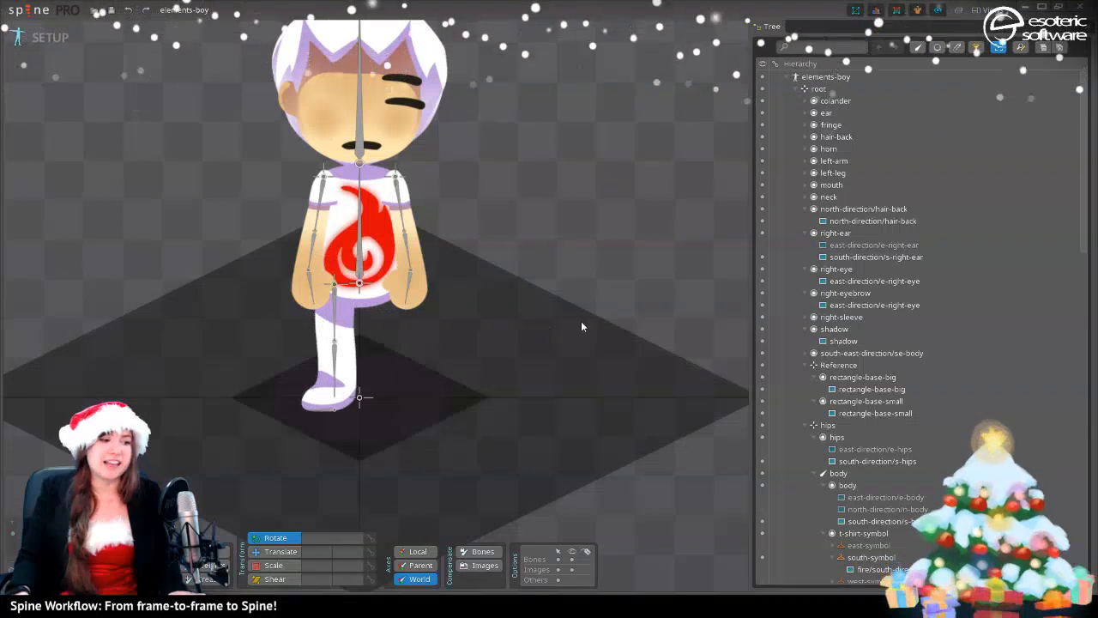
scroll(577, 324, "down", 2)
left_click_drag(502, 382, 457, 357)
scroll(456, 357, "up", 2)
left_click_drag(491, 281, 561, 365)
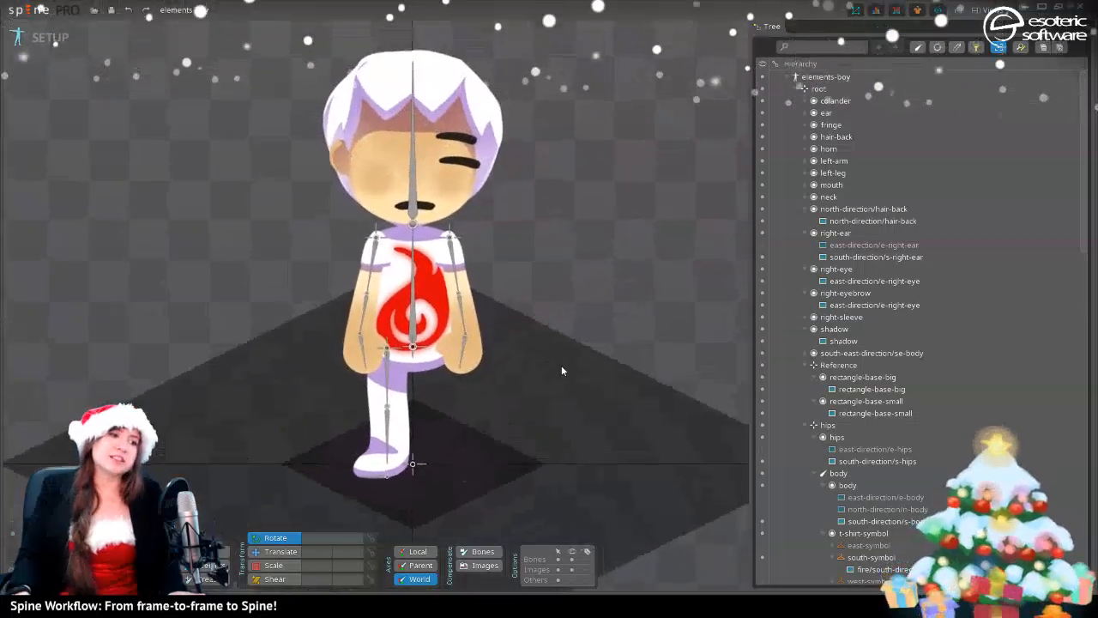
left_click(469, 173)
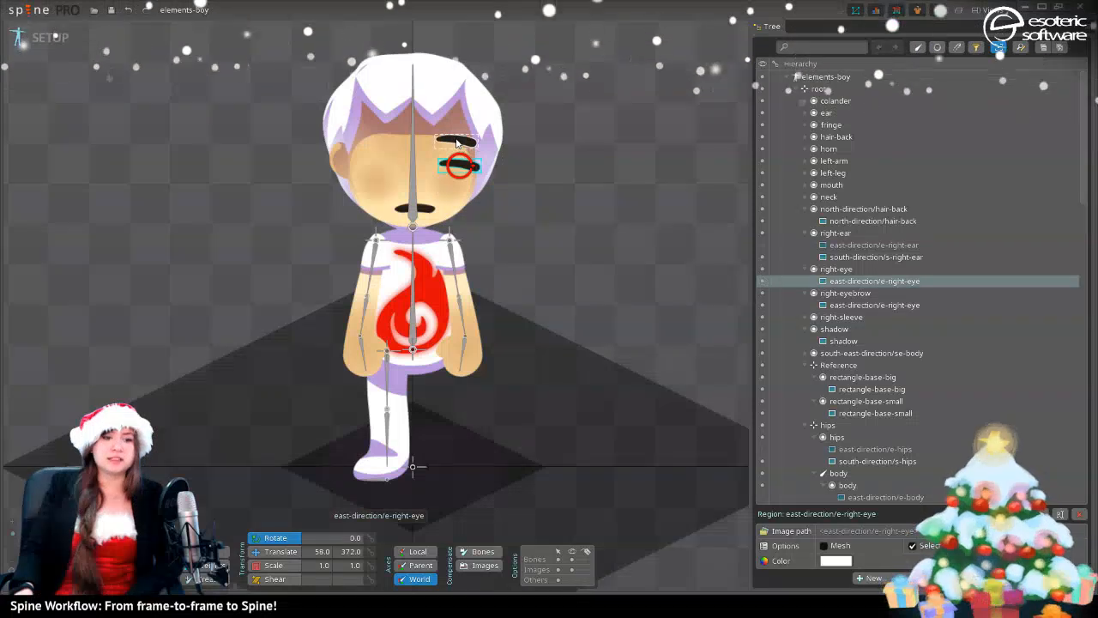
left_click(774, 305)
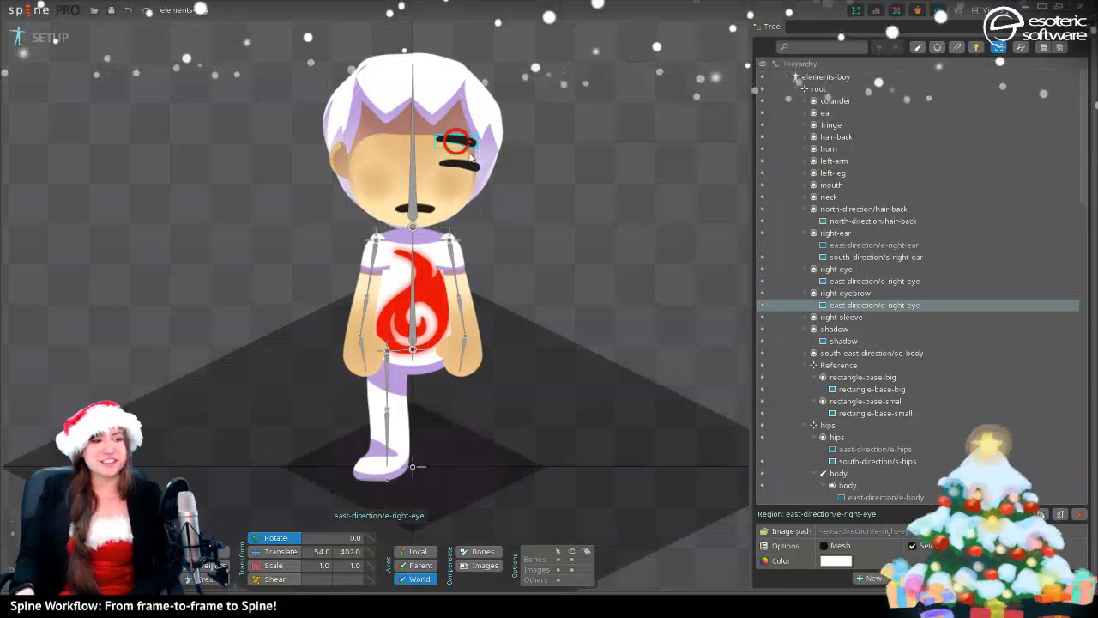
left_click(467, 164)
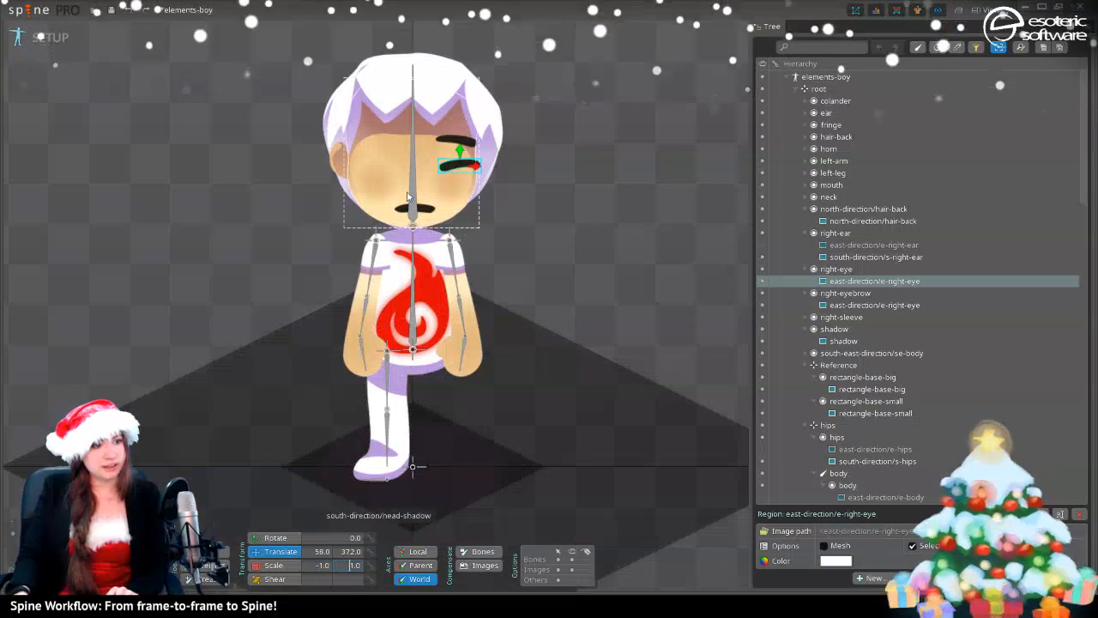
left_click(424, 266)
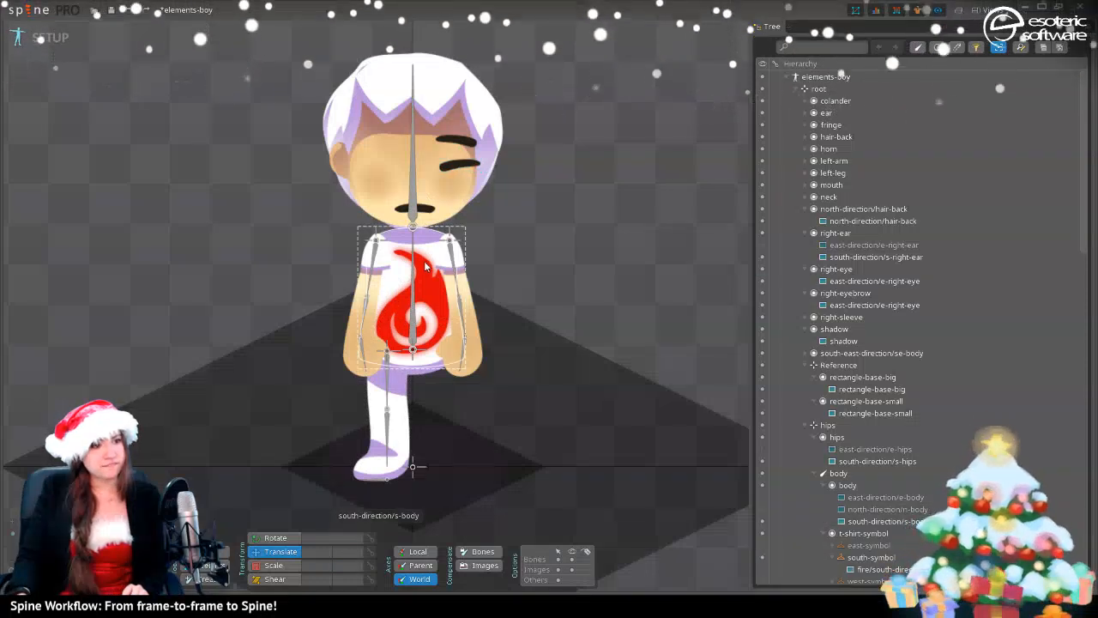
- Set the right eye to rotation -4.58, scale -0.87 by 0.99 and X position 55.879, and tilt the eyebrow's outer end upward
left_click(447, 169)
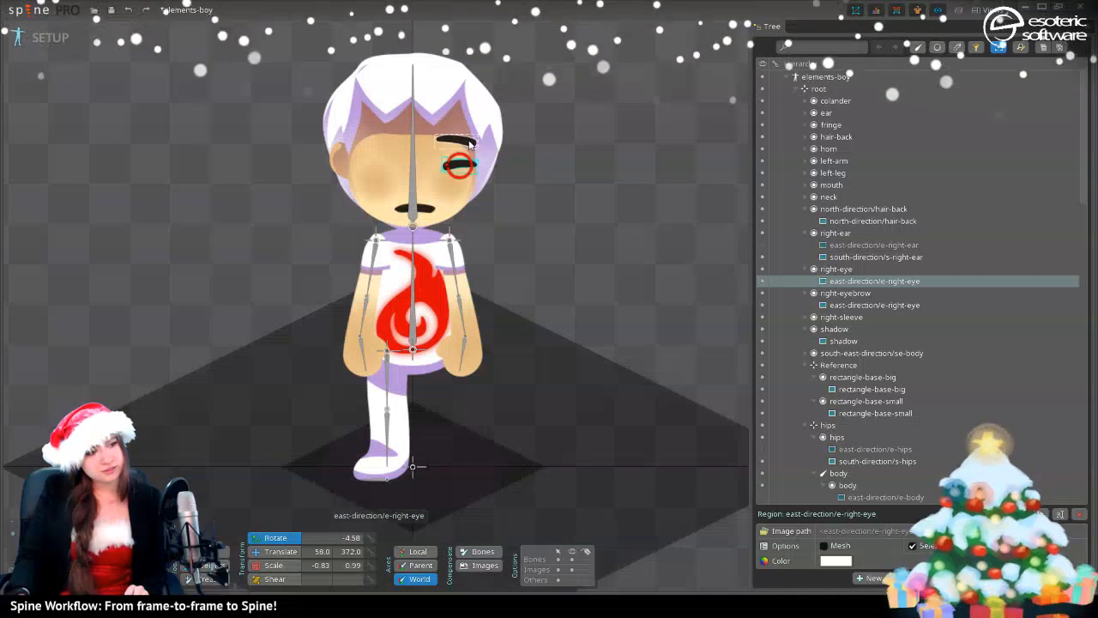
left_click(469, 142)
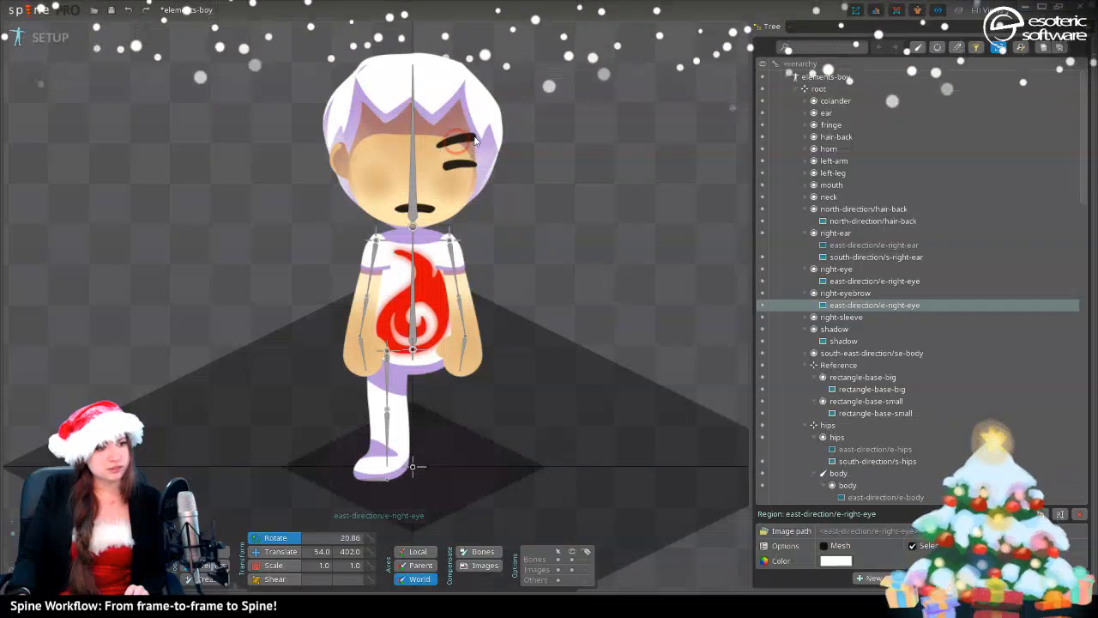
left_click(463, 170)
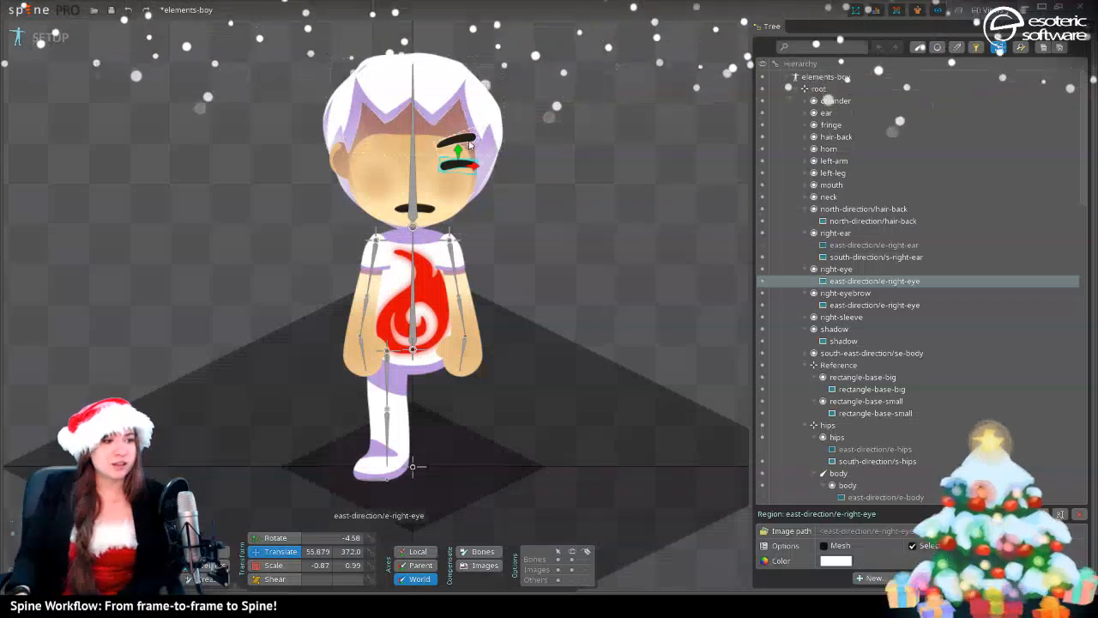
- Select the south-direction/fringe attachment and save the project in the newer 3.7.76-beta version
left_click(443, 99)
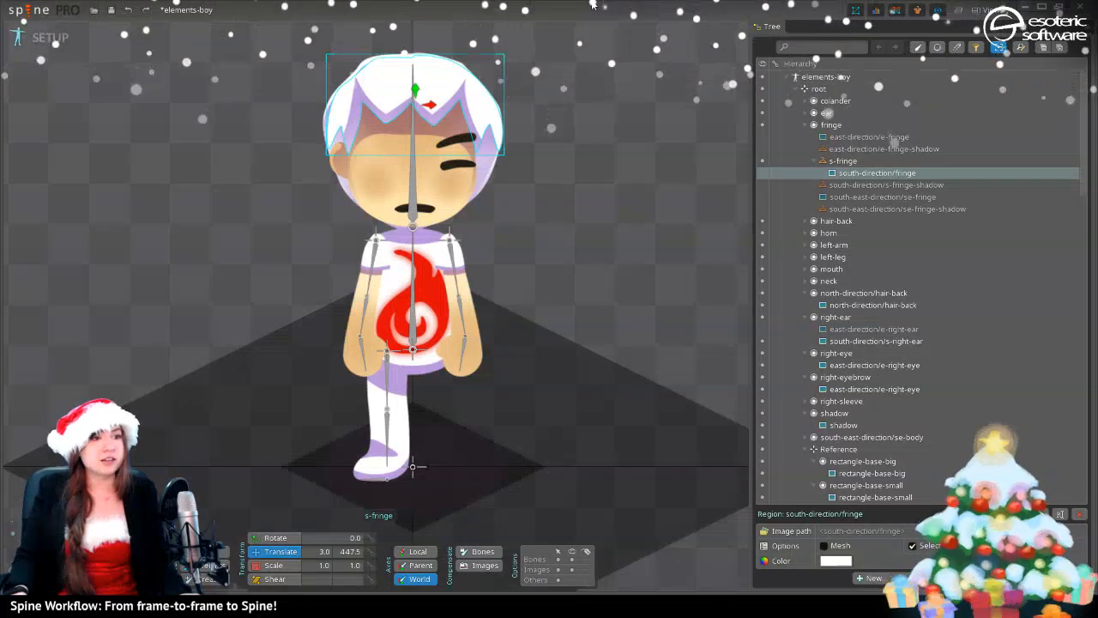
key("ctrl+s")
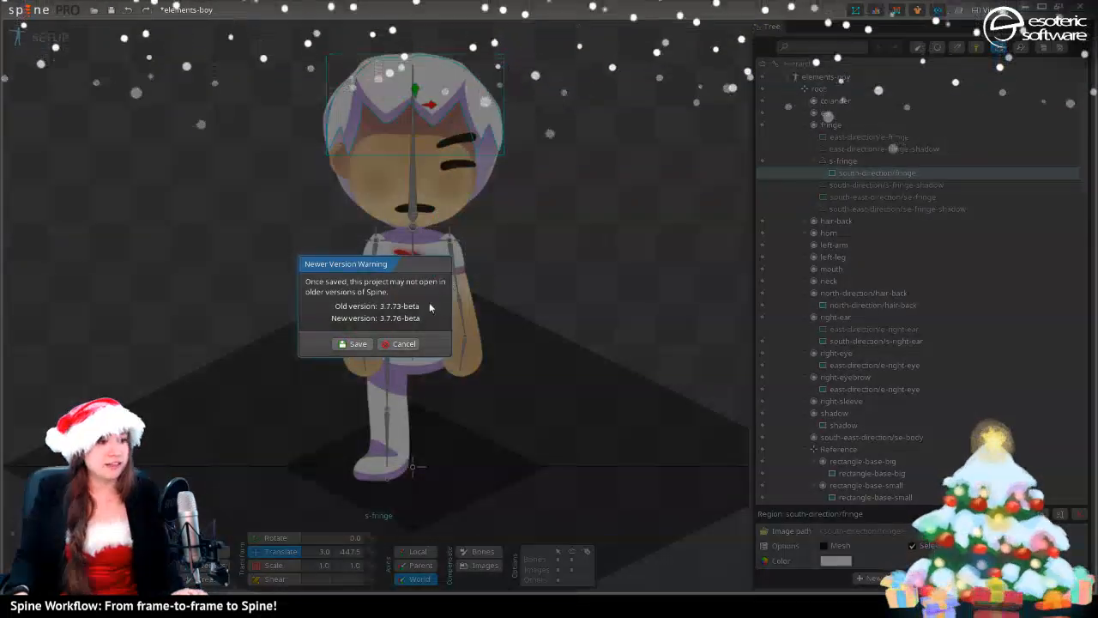
left_click(356, 344)
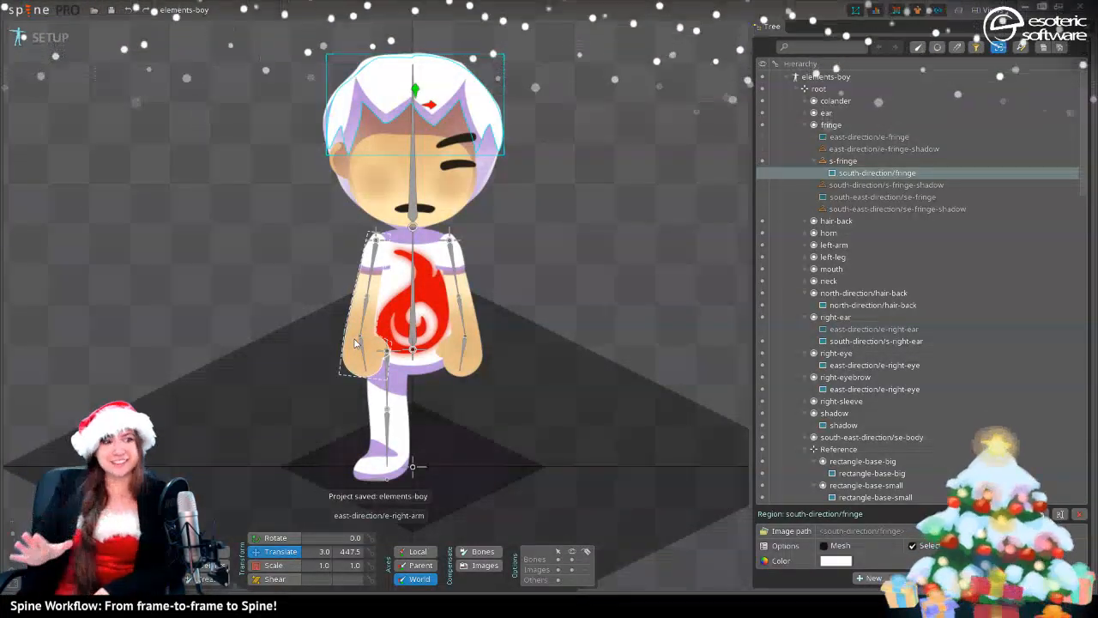
- Examine the body, arm, sleeve and leg bones and attachments in the hierarchy alongside the character
scroll(867, 242, "down", 10)
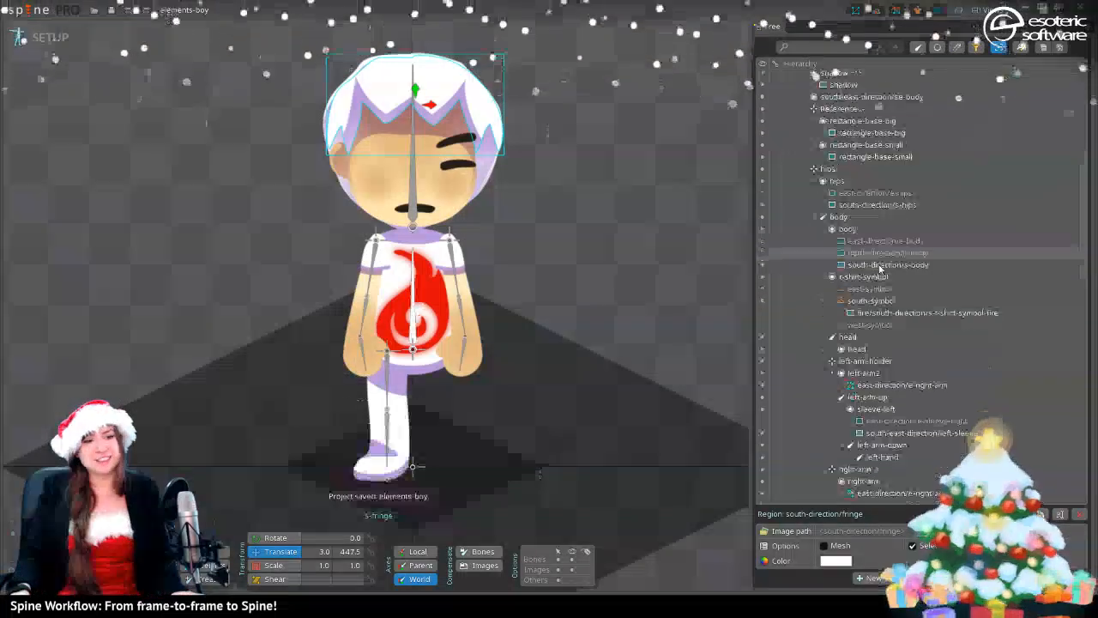
scroll(876, 271, "down", 5)
scroll(877, 271, "up", 8)
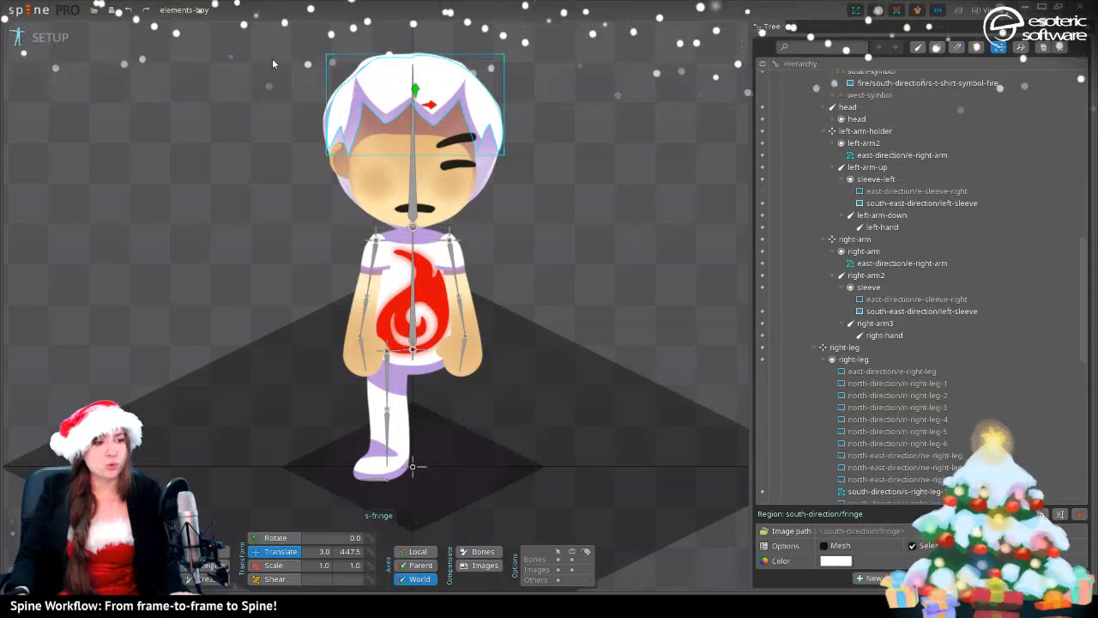
scroll(924, 205, "down", 10)
scroll(924, 204, "up", 4)
scroll(924, 204, "up", 5)
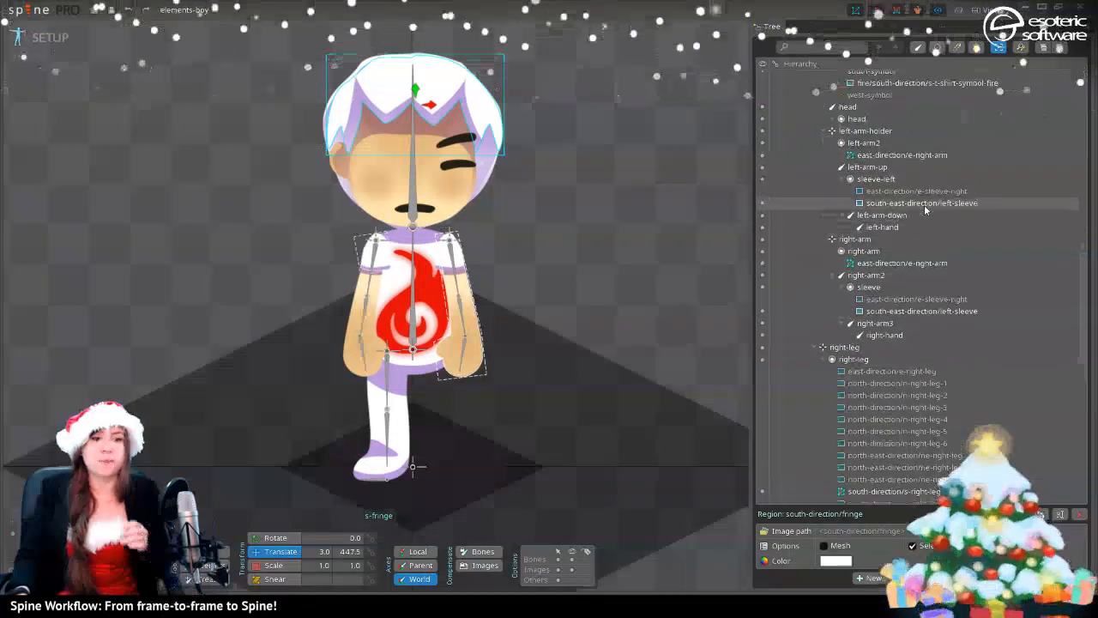
scroll(491, 185, "up", 1)
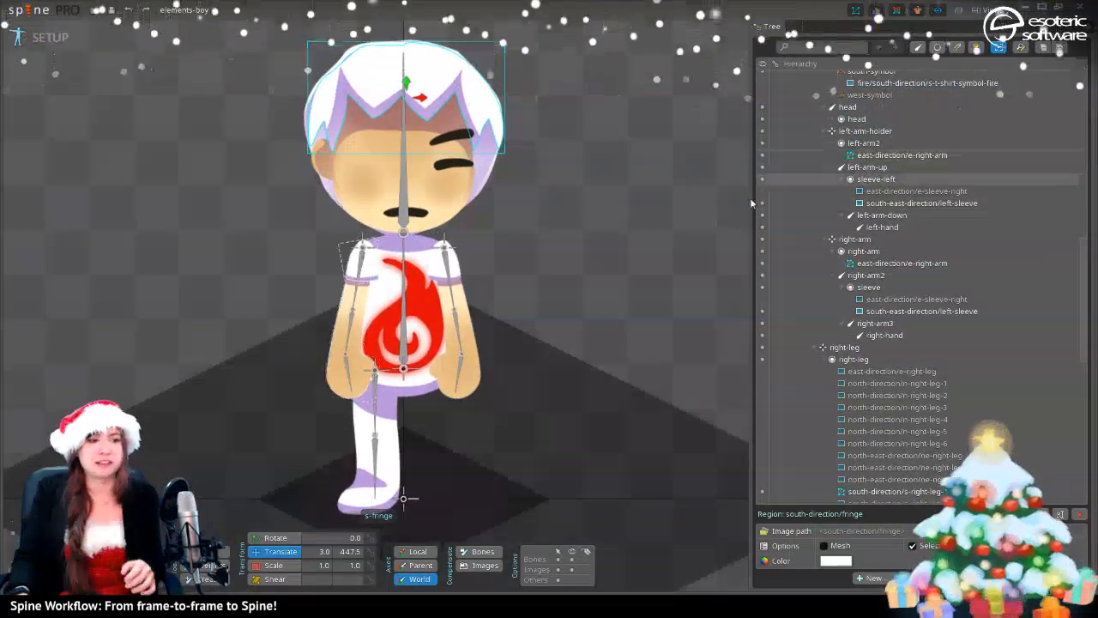
scroll(559, 196, "down", 2)
left_click_drag(559, 195, 590, 208)
scroll(556, 244, "up", 1)
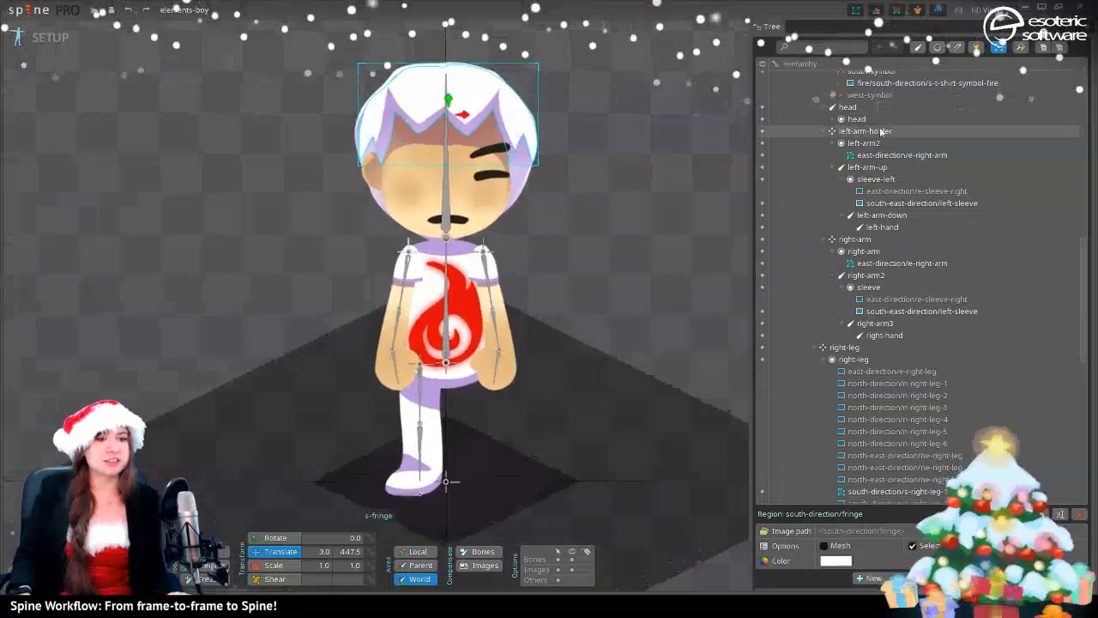
scroll(877, 214, "up", 10)
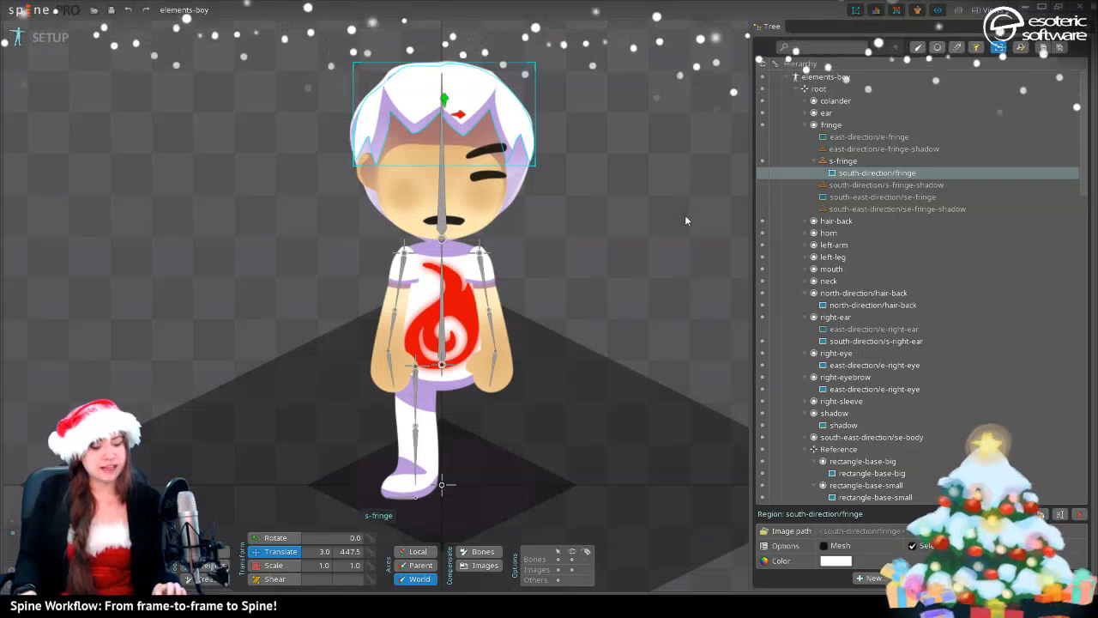
- Activate the air skin for the character
key("space")
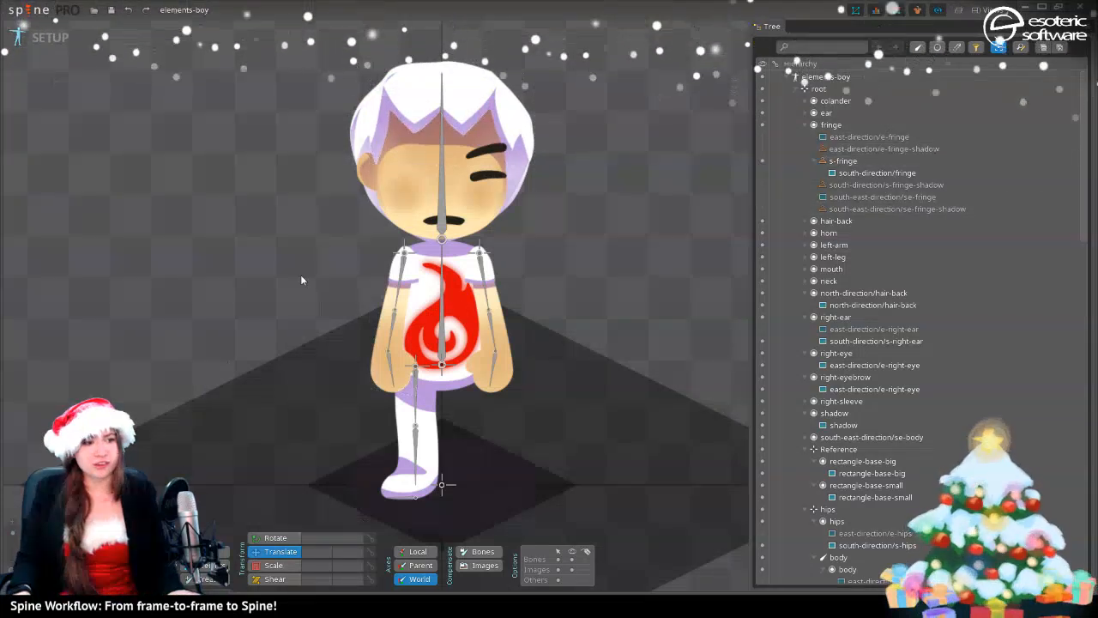
left_click(447, 92)
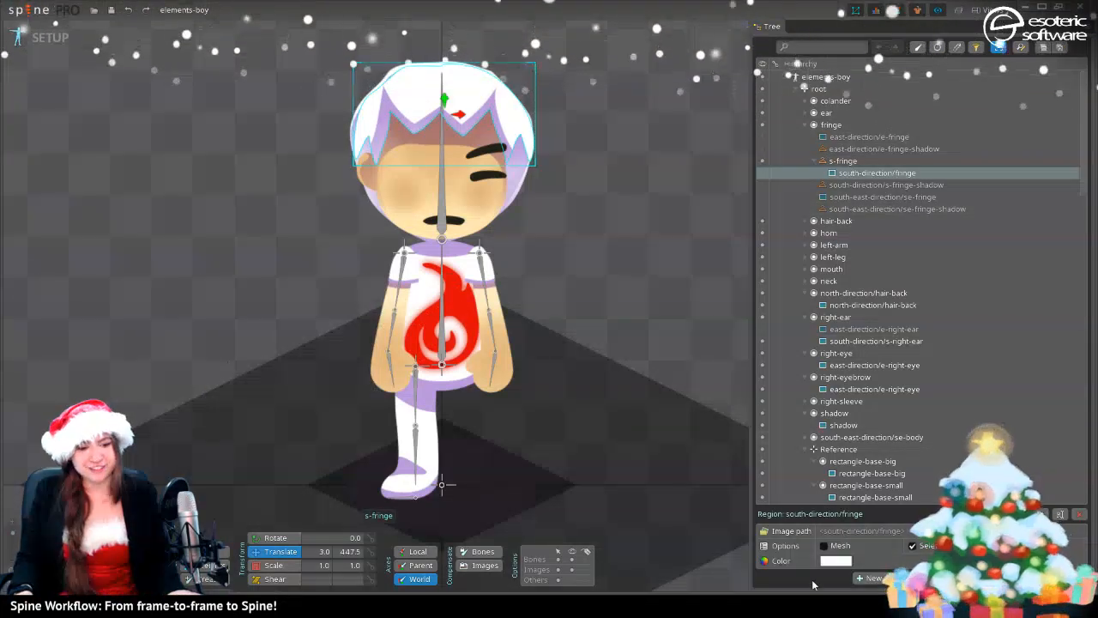
scroll(929, 258, "down", 20)
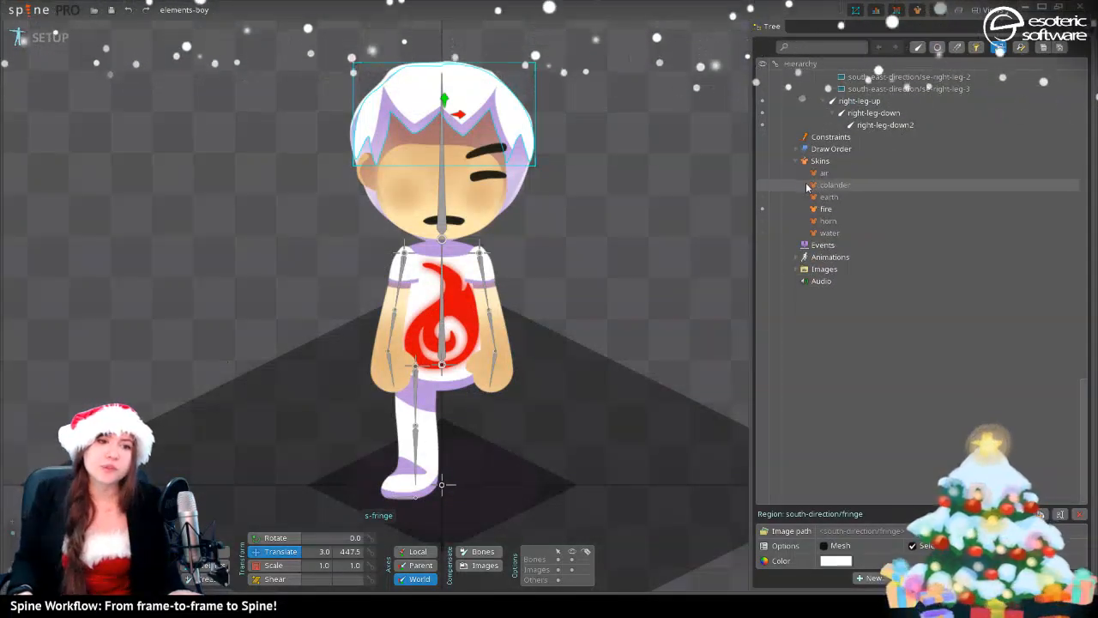
left_click(760, 174)
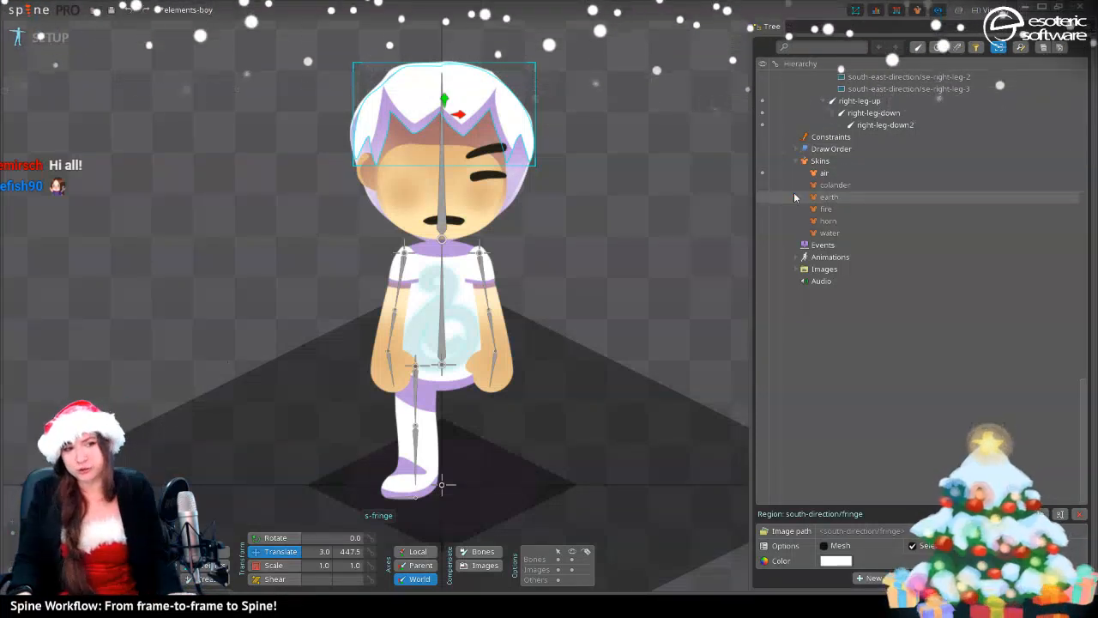
left_click(516, 168)
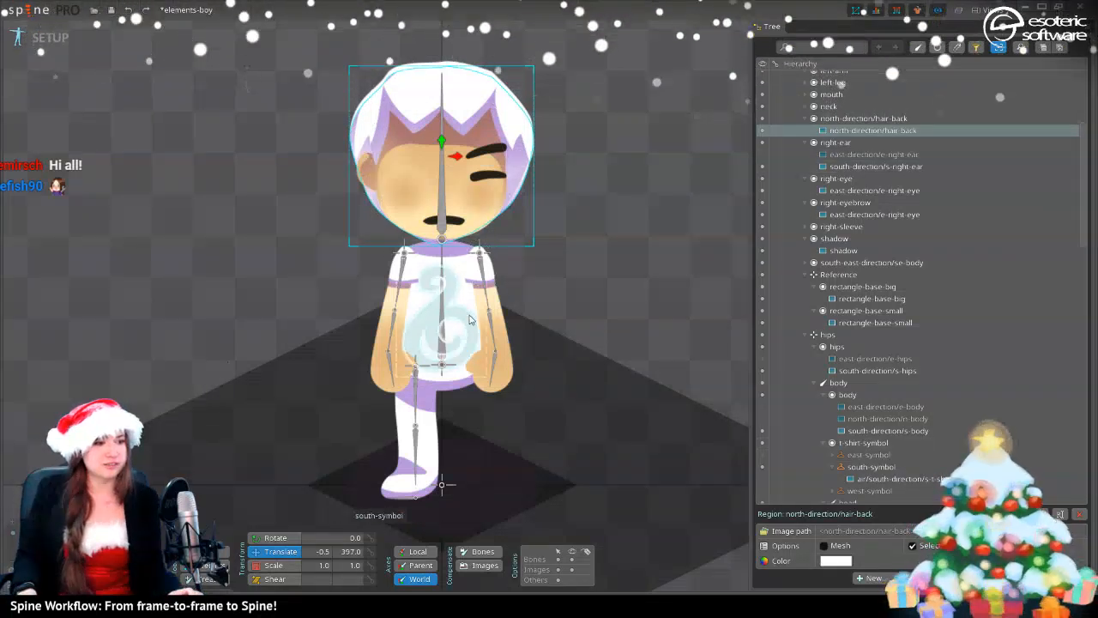
left_click(480, 269)
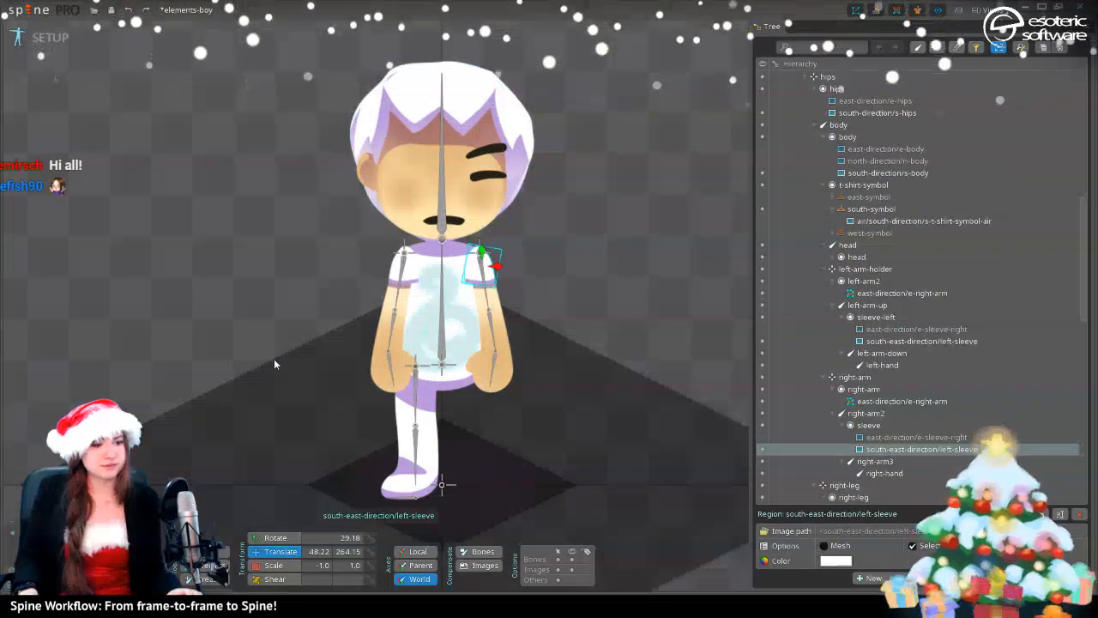
left_click(402, 268, "ctrl")
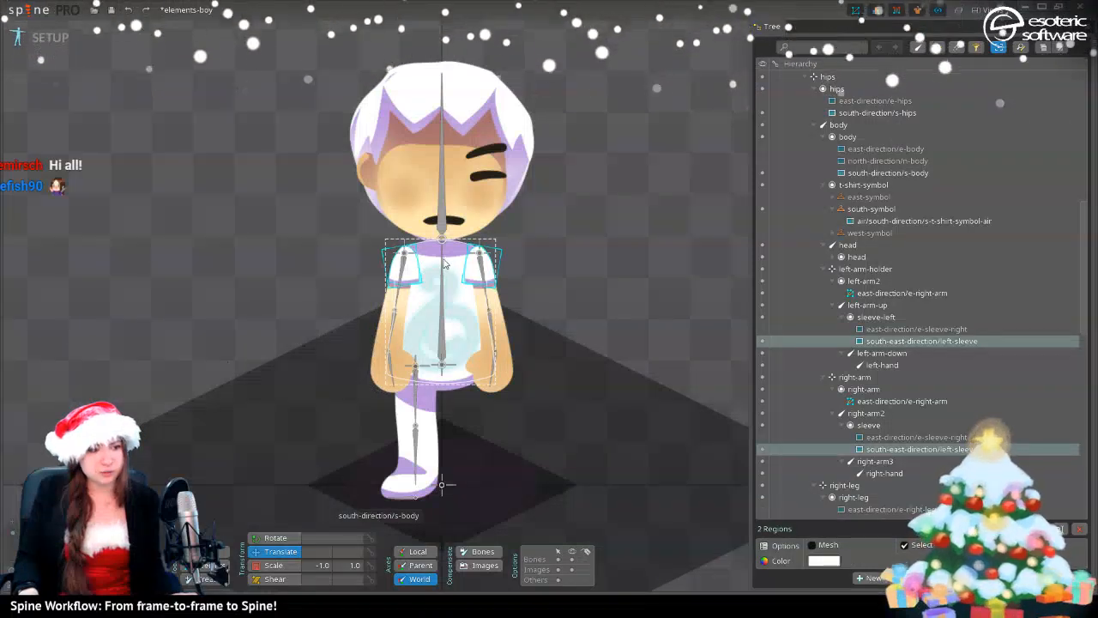
left_click(443, 265, "ctrl")
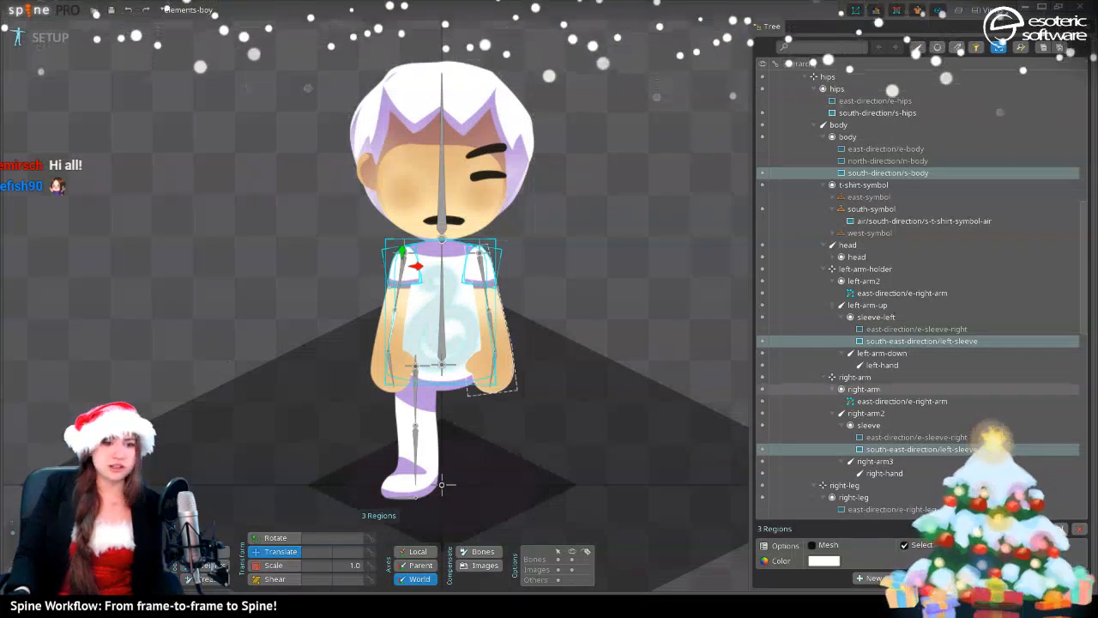
left_click(822, 560)
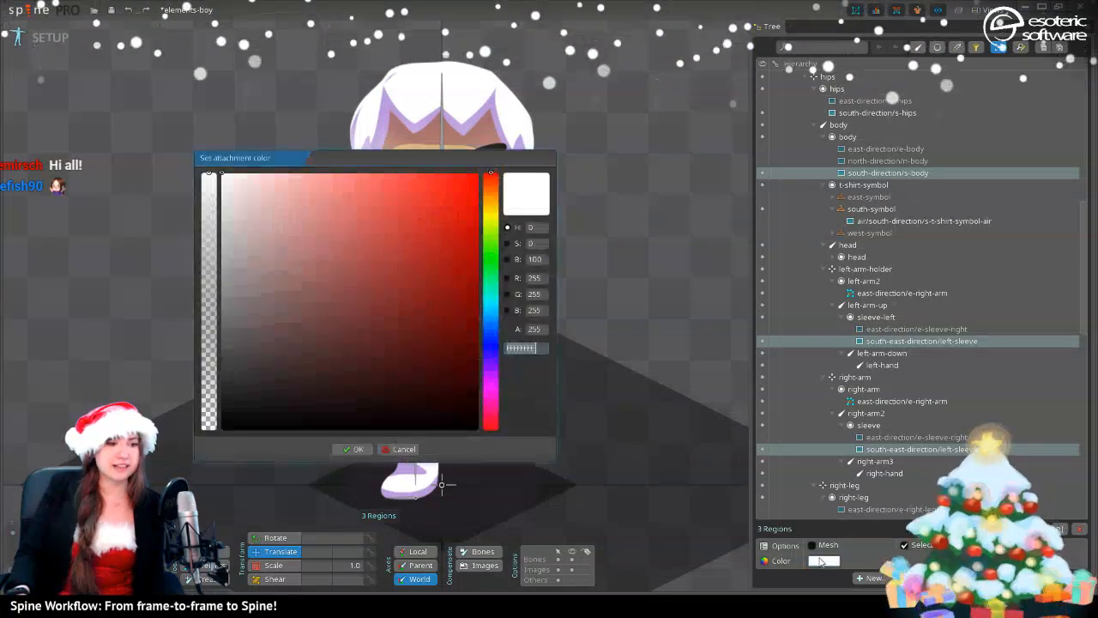
left_click_drag(347, 154, 530, 58)
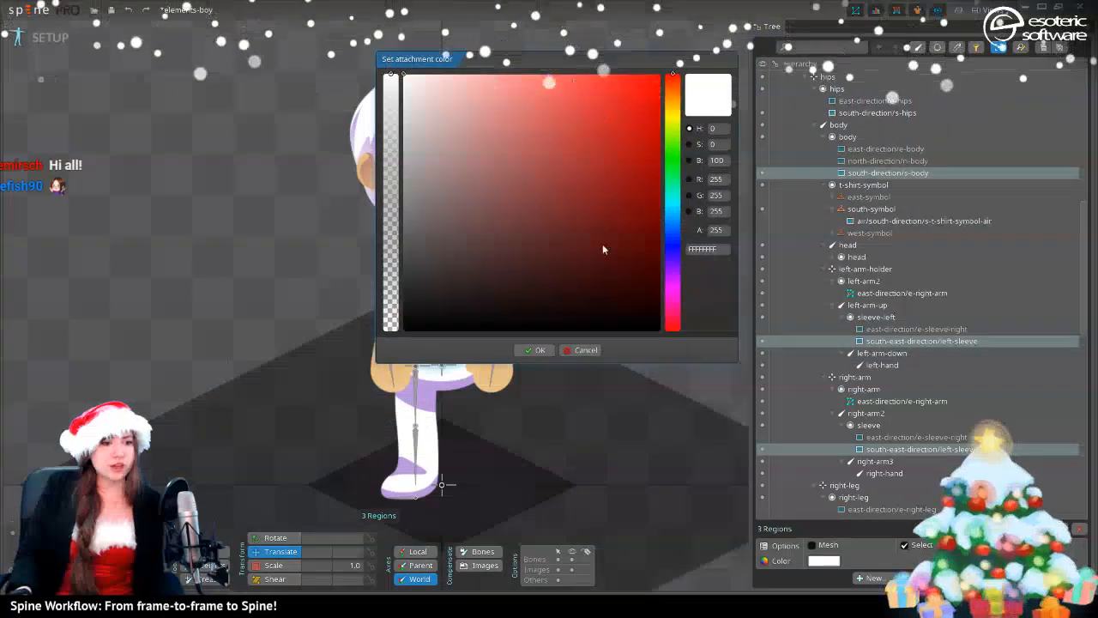
left_click(587, 351)
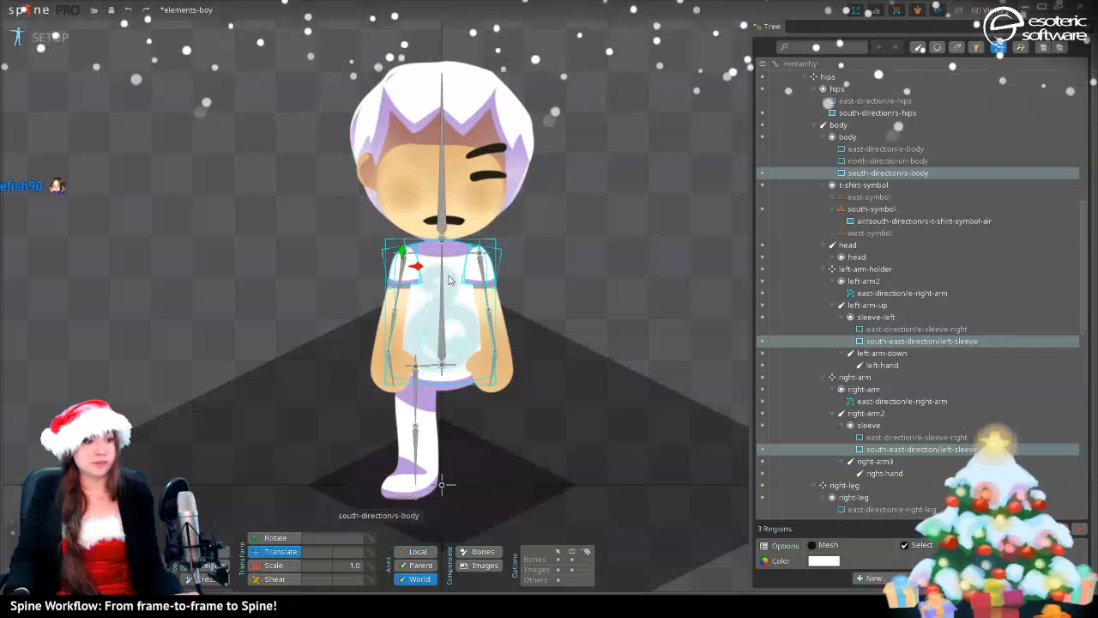
- Select the south-direction/fringe and north-direction/hair-back attachments together
left_click(455, 116)
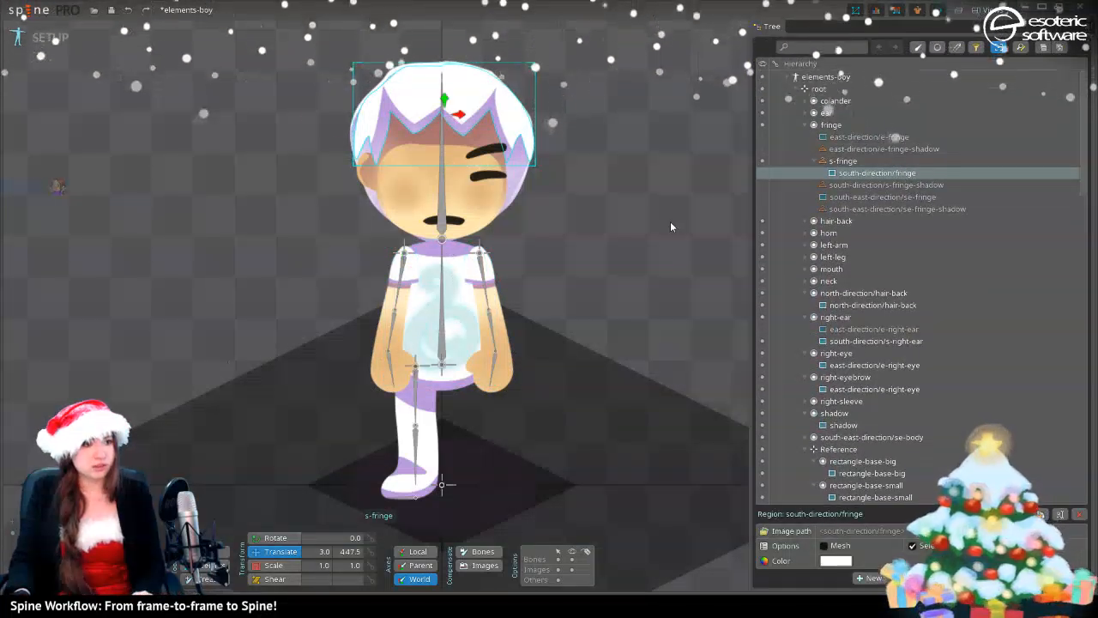
key("ctrl+z")
key("ctrl+z")
left_click(444, 94)
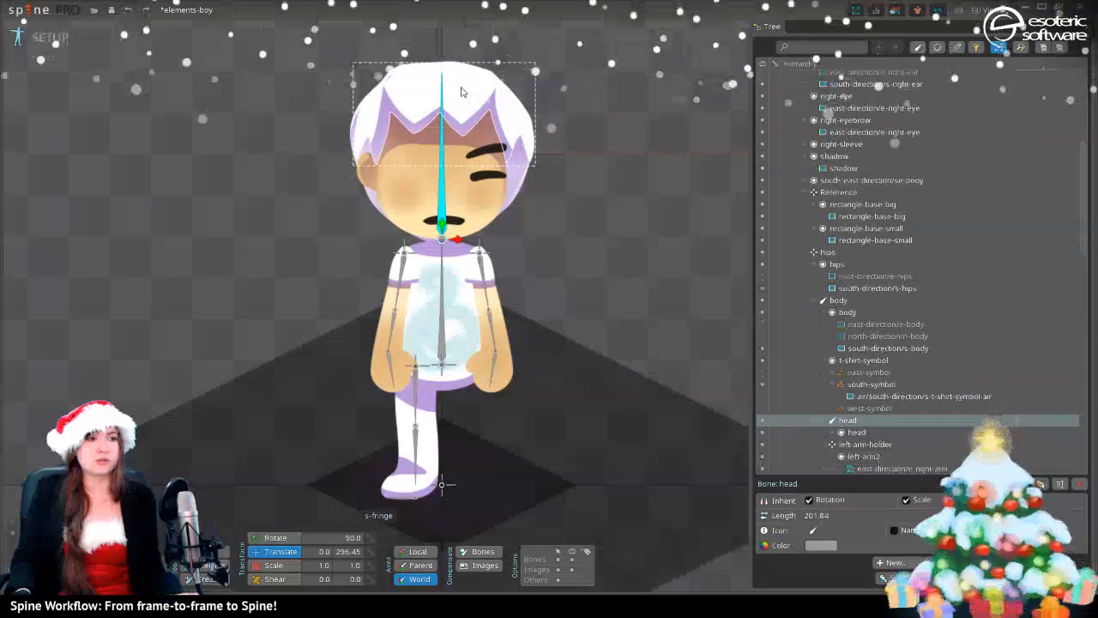
left_click(462, 93)
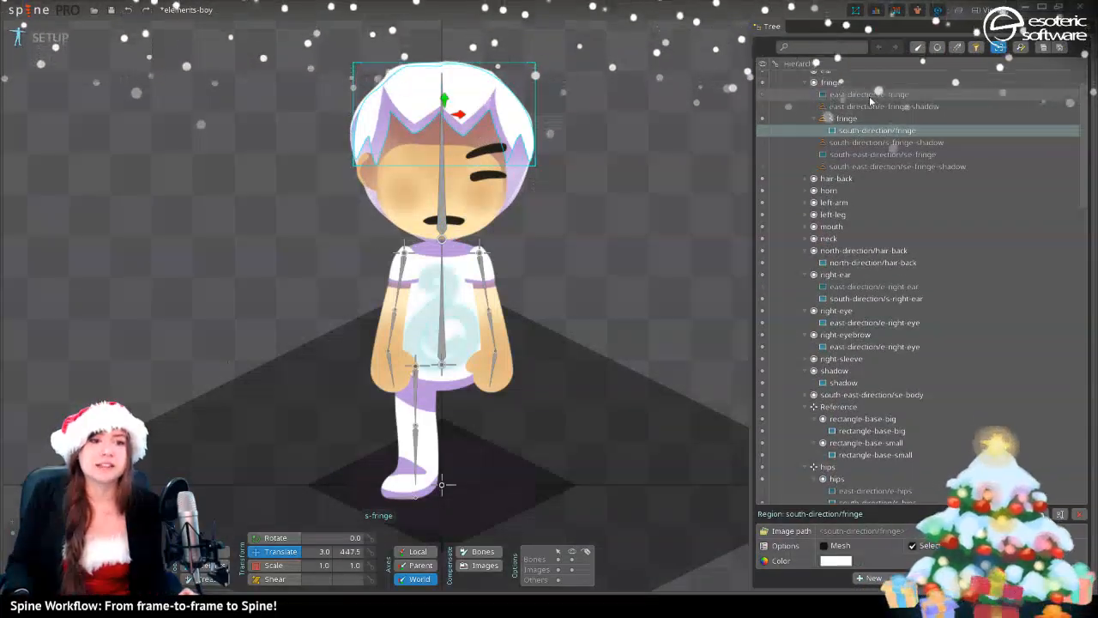
scroll(476, 149, "up", 1)
scroll(182, 139, "up", 1)
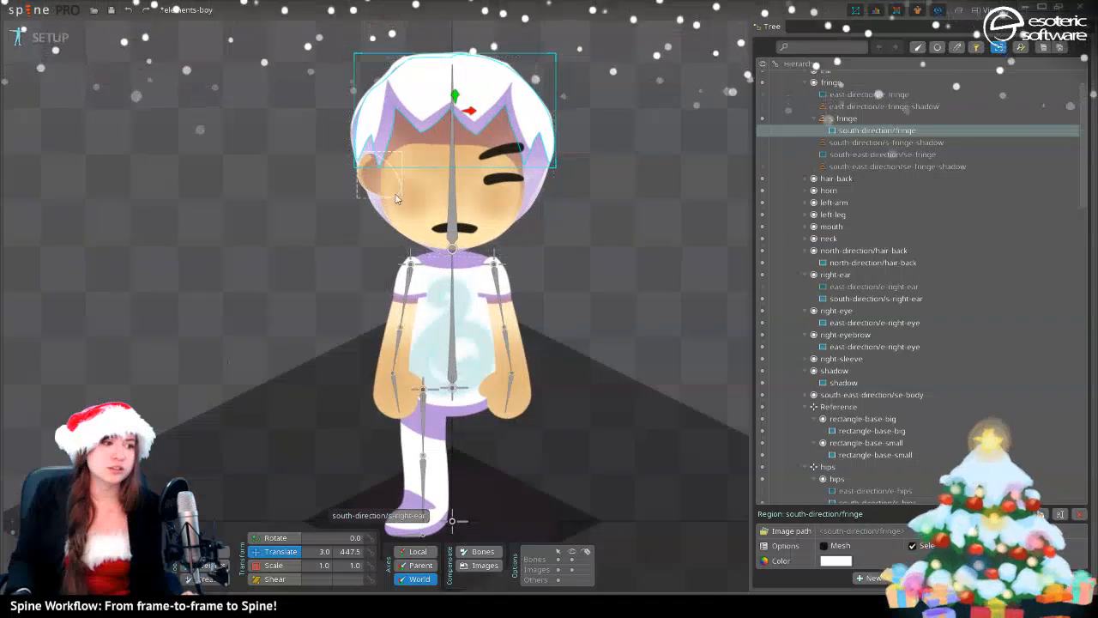
left_click(537, 190, "ctrl")
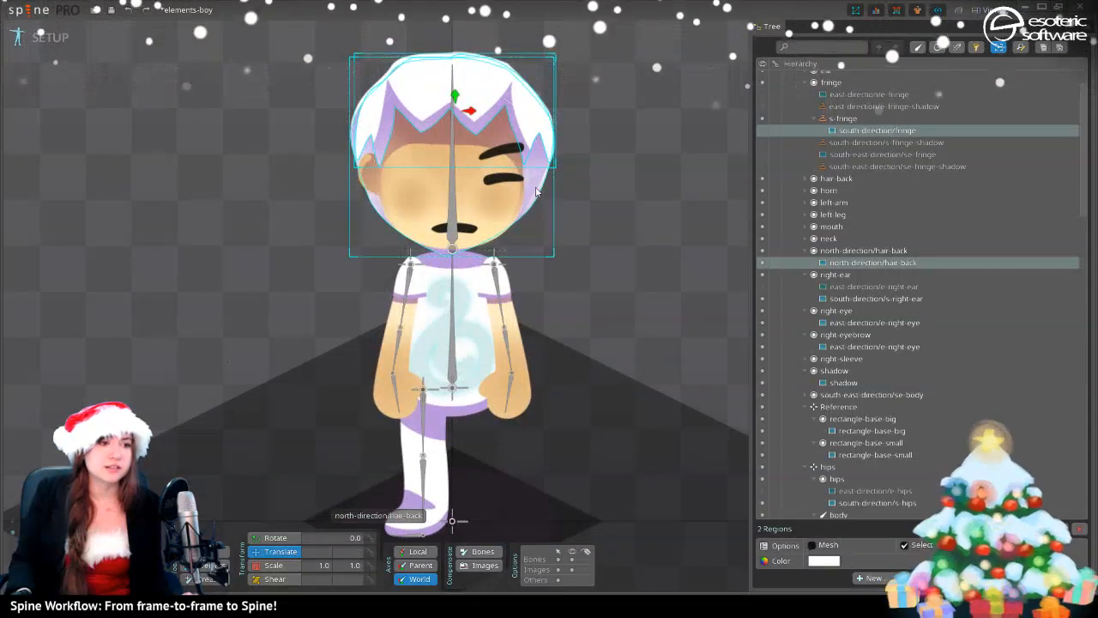
- Tint the selected fringe and hair-back attachments pale turquoise with attachment color B9FFF1FF and copy the hex value
left_click(818, 562)
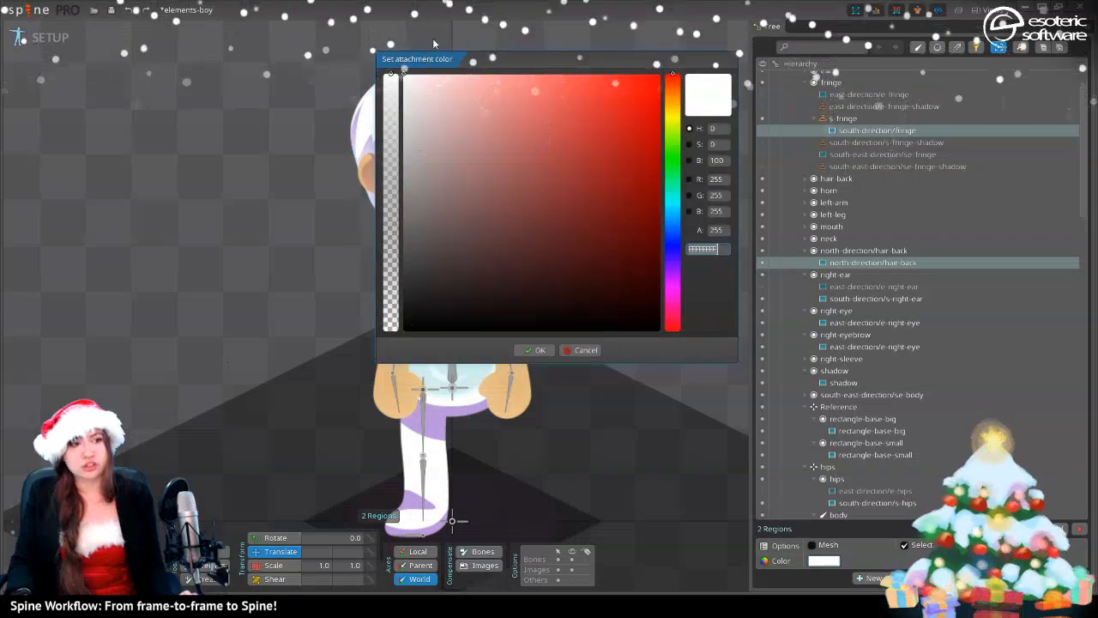
left_click_drag(500, 57, 794, 115)
mouse_move(884, 157)
left_mouse_down()
mouse_move(890, 94)
mouse_move(796, 111)
mouse_move(865, 96)
left_mouse_up()
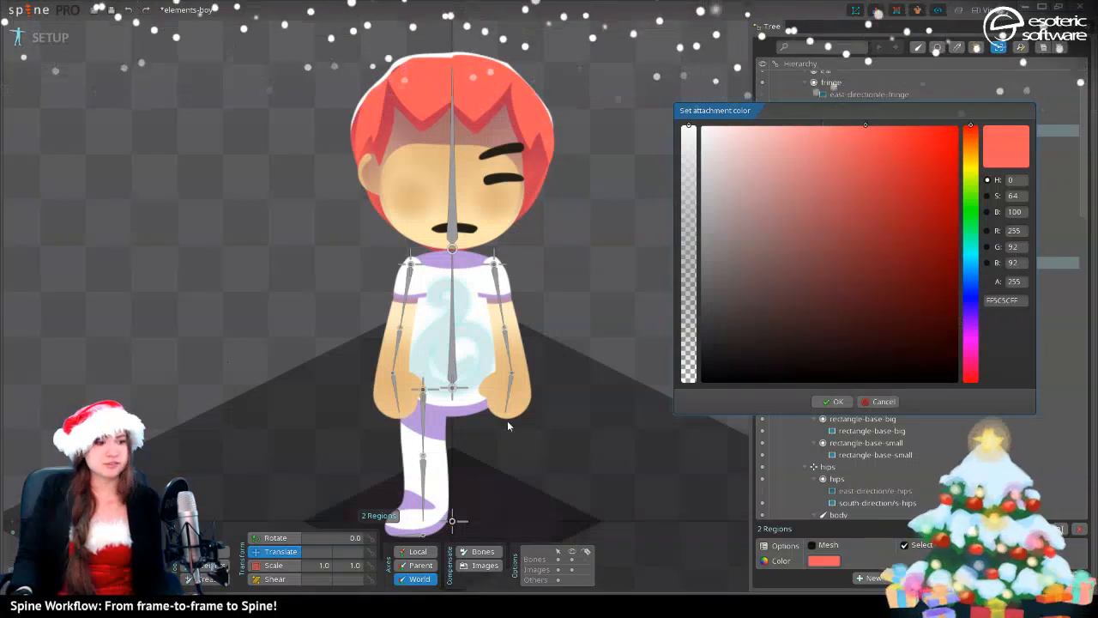
left_click(969, 260)
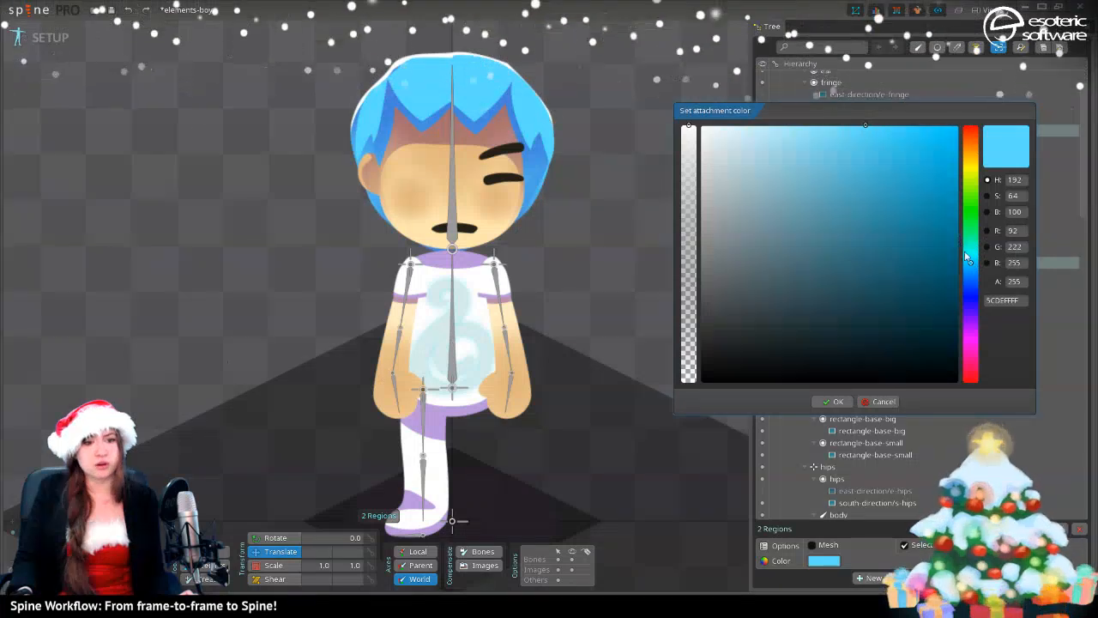
left_click_drag(970, 254, 970, 246)
mouse_move(859, 190)
left_mouse_down()
mouse_move(754, 133)
mouse_move(748, 120)
mouse_move(785, 99)
left_mouse_up()
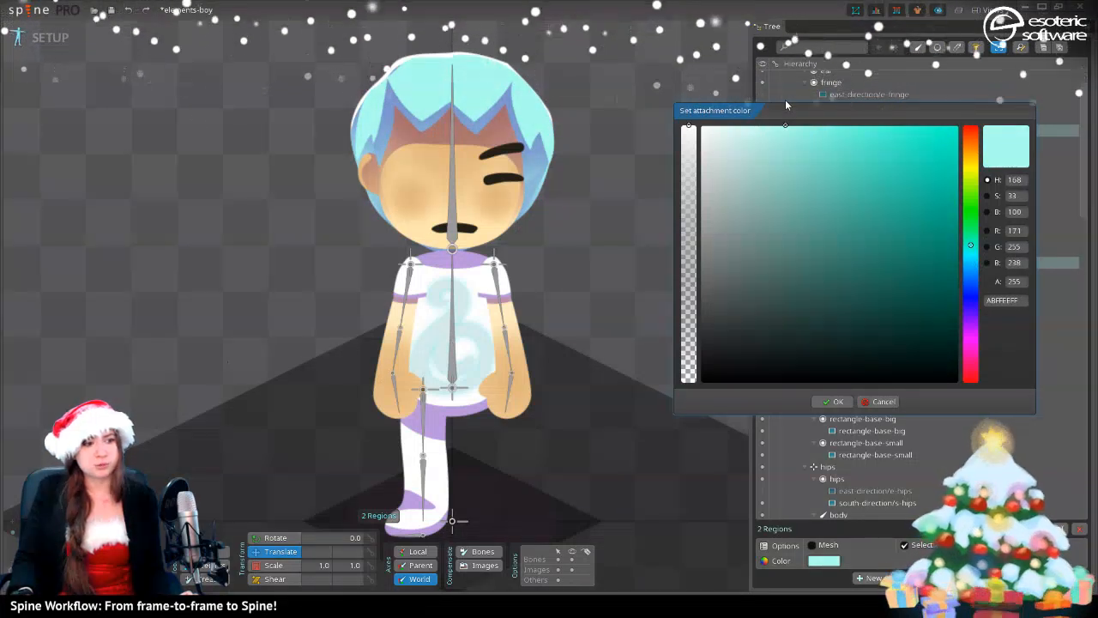
left_click(766, 129)
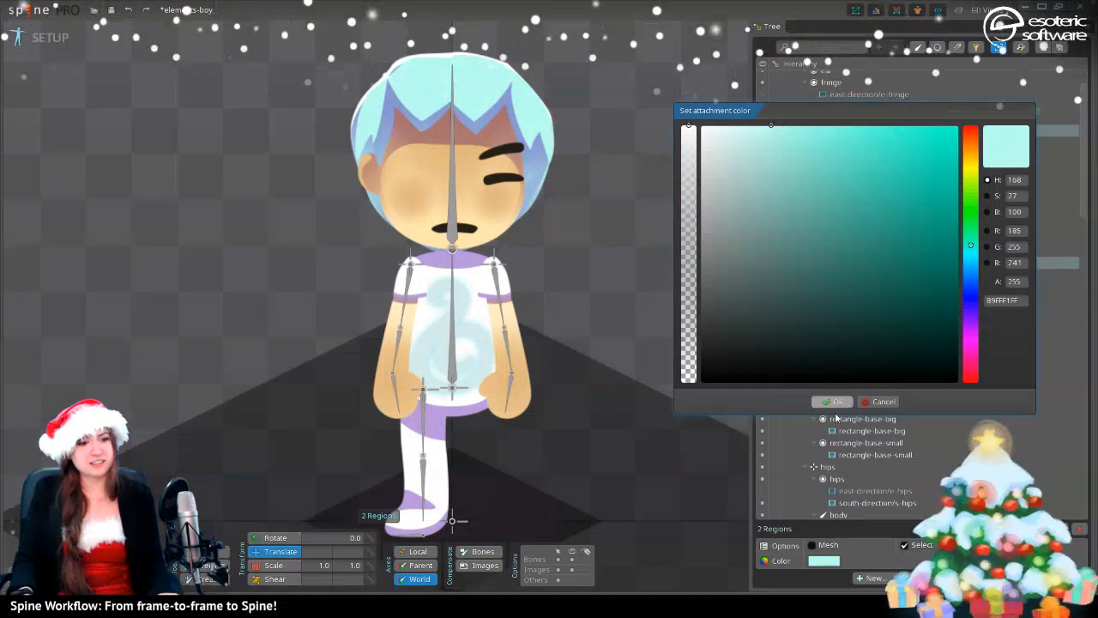
left_click(1015, 300)
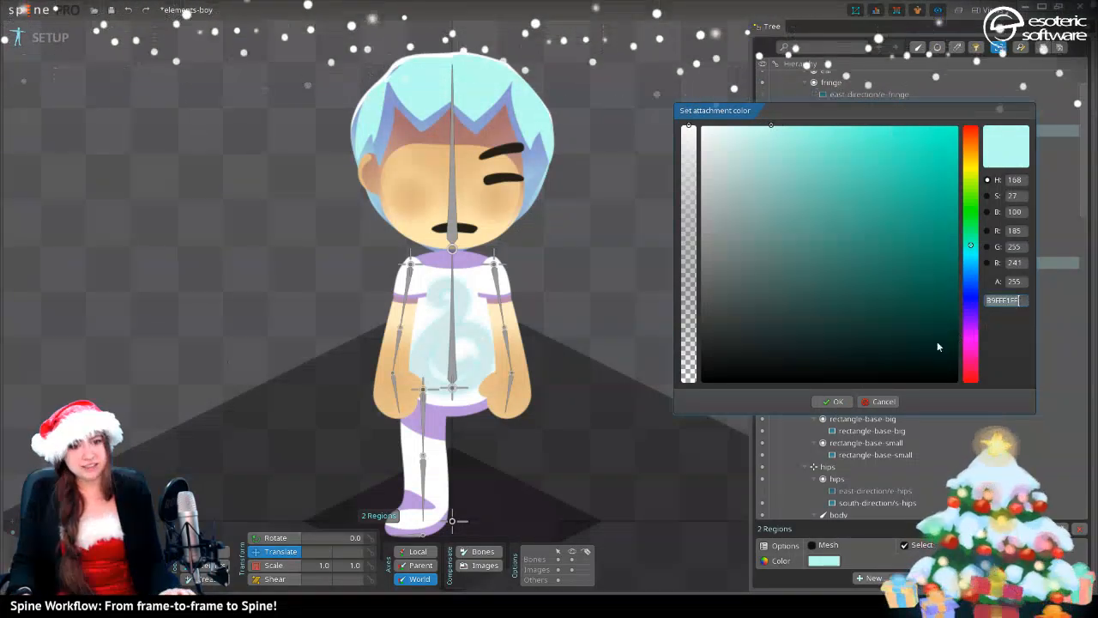
left_click(832, 401)
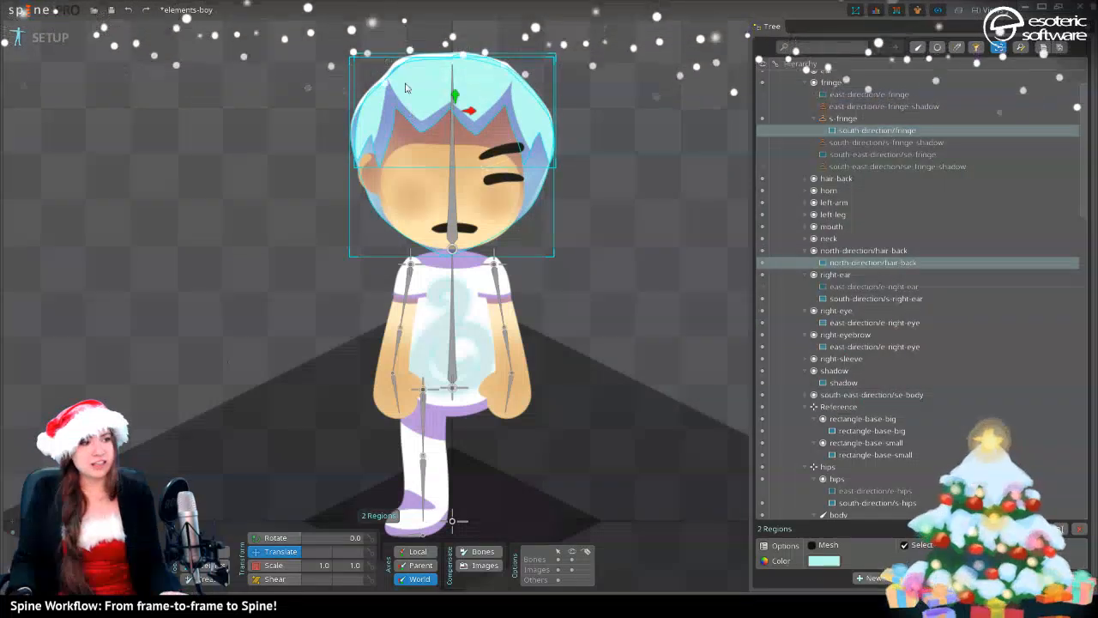
- Tint the south-direction/s-hair-back attachment with the same color B9FFF1FF and clear the selection
left_click(428, 62)
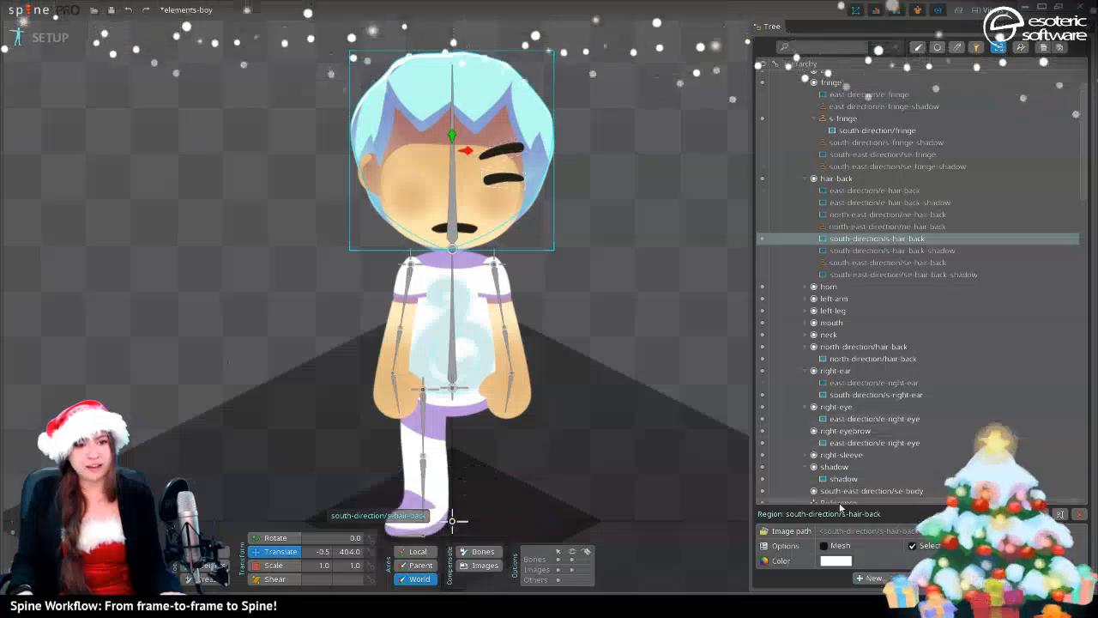
left_click(837, 561)
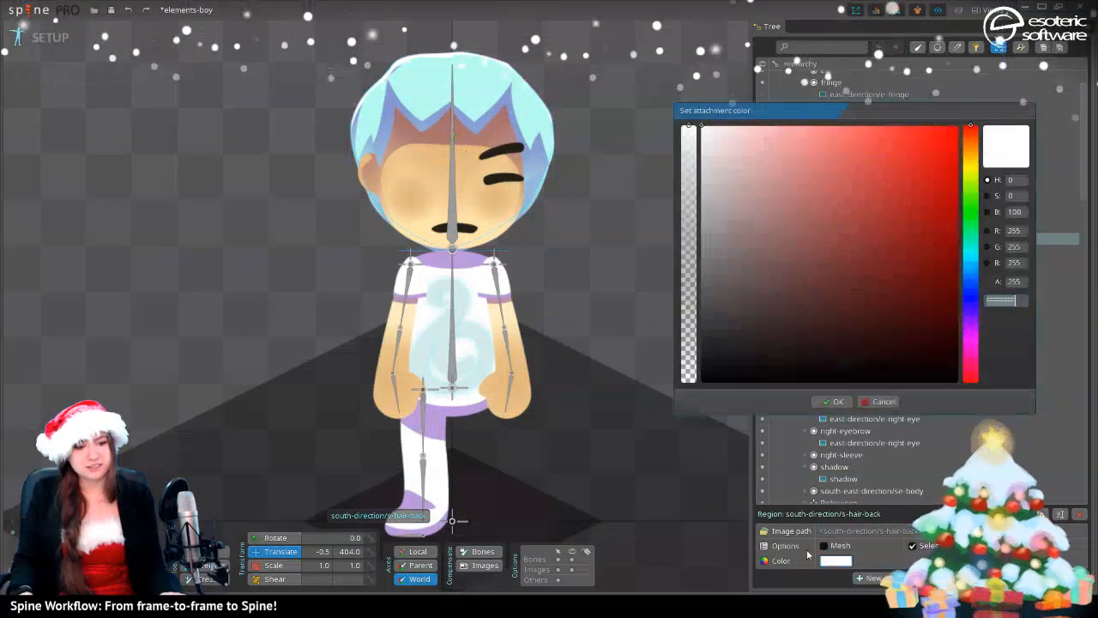
type("B9FFF1FF")
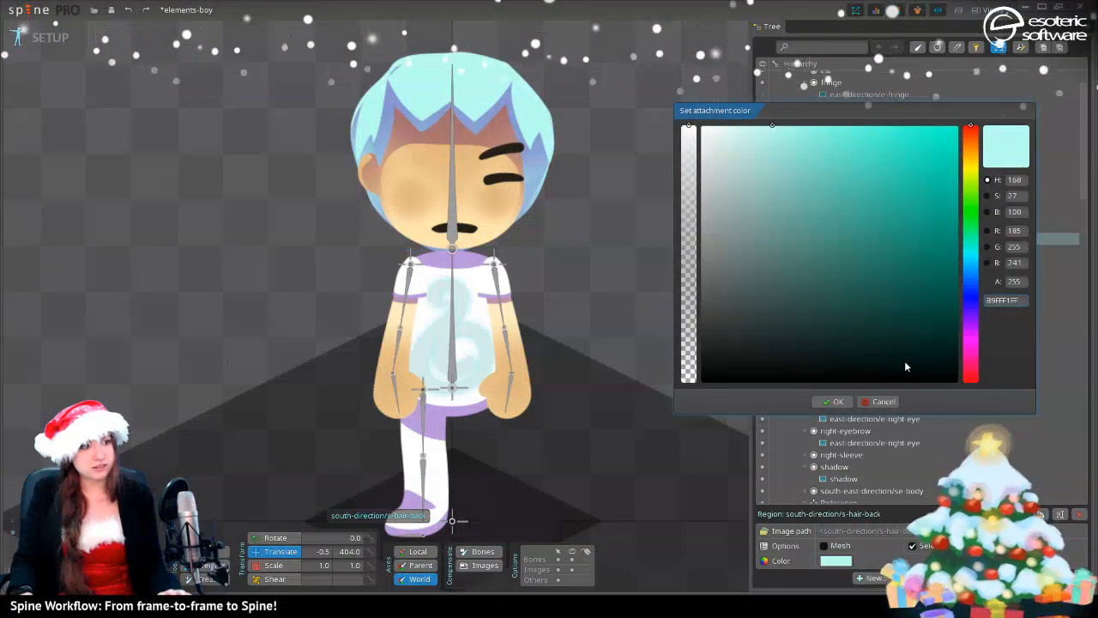
left_click(831, 401)
key("Escape")
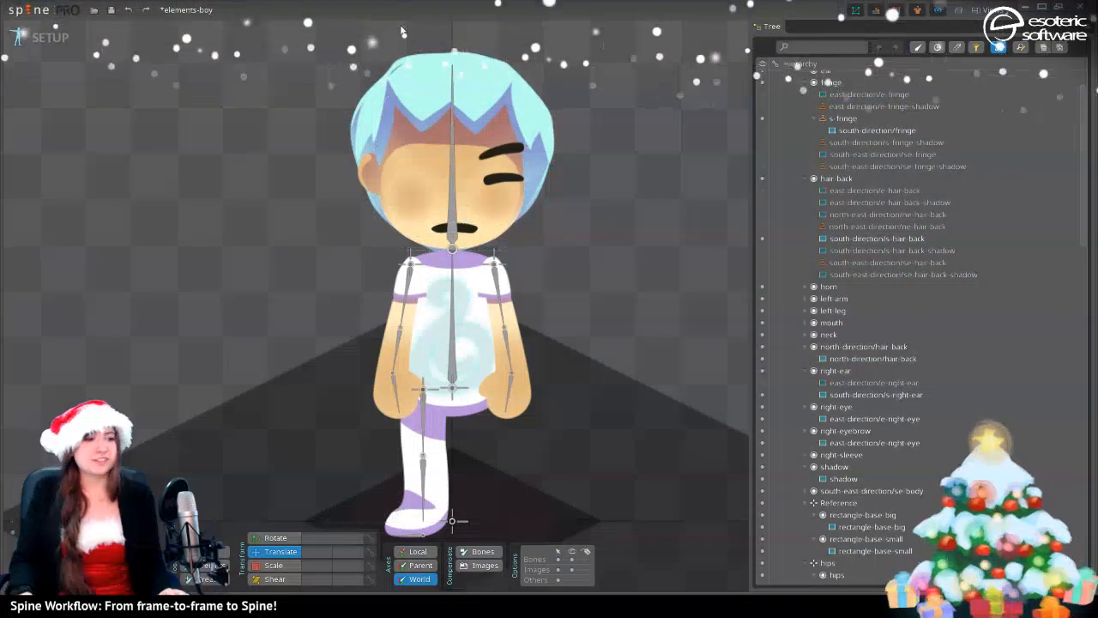
- Switch to the colander skin and place north-direction/hair-back in a skin placeholder named hair-back, duplicating the attachment for each skin
key("Page_Down")
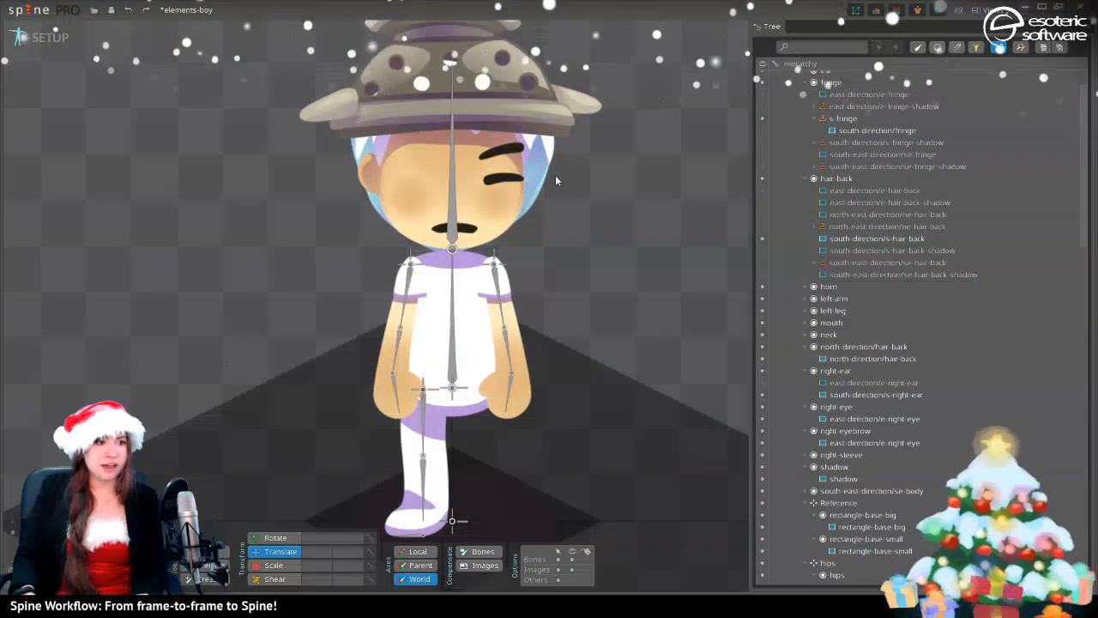
left_click(533, 175)
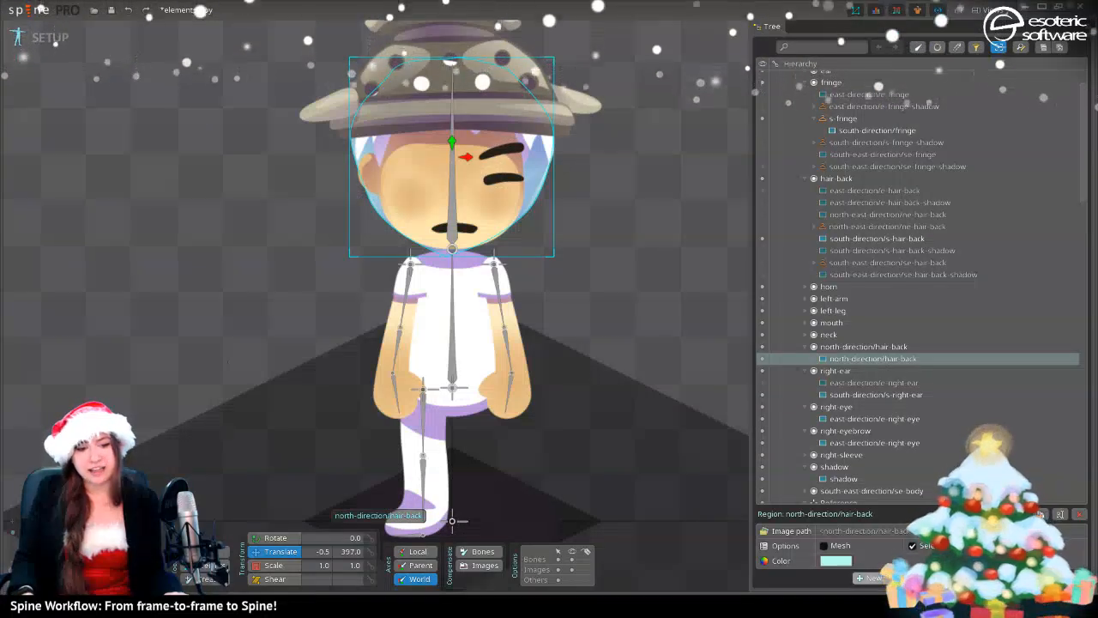
left_click(908, 562)
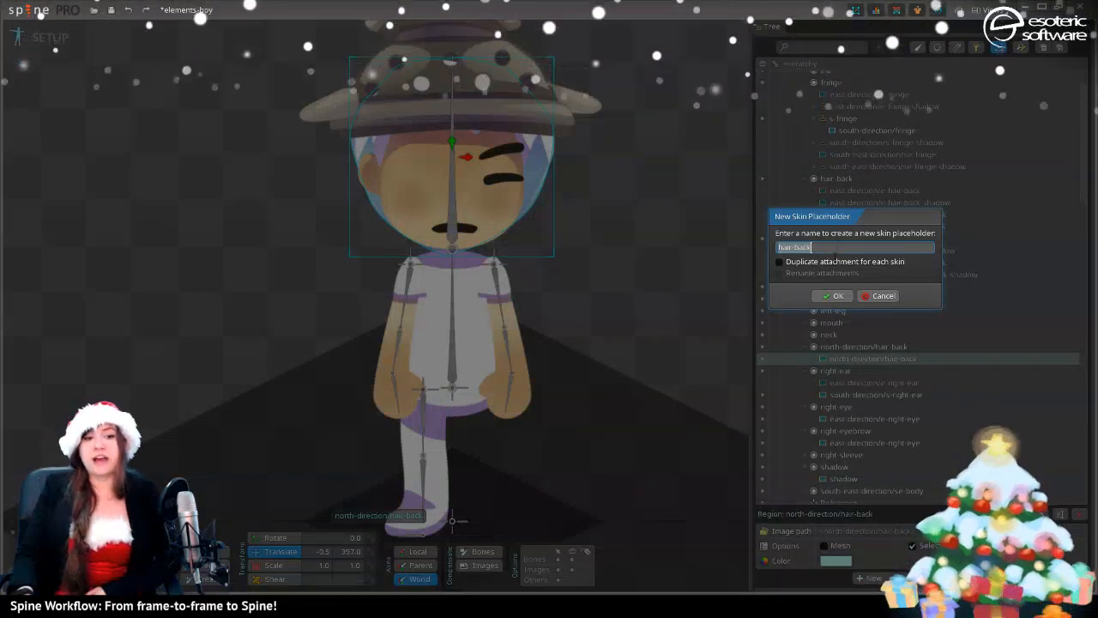
left_click(856, 261)
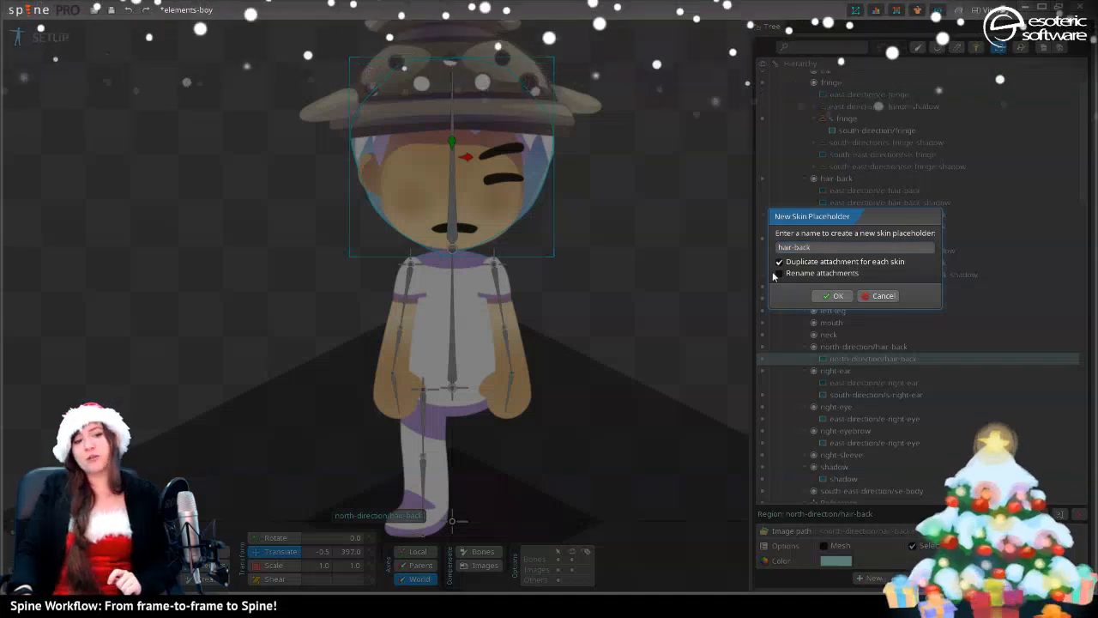
left_click_drag(816, 216, 557, 151)
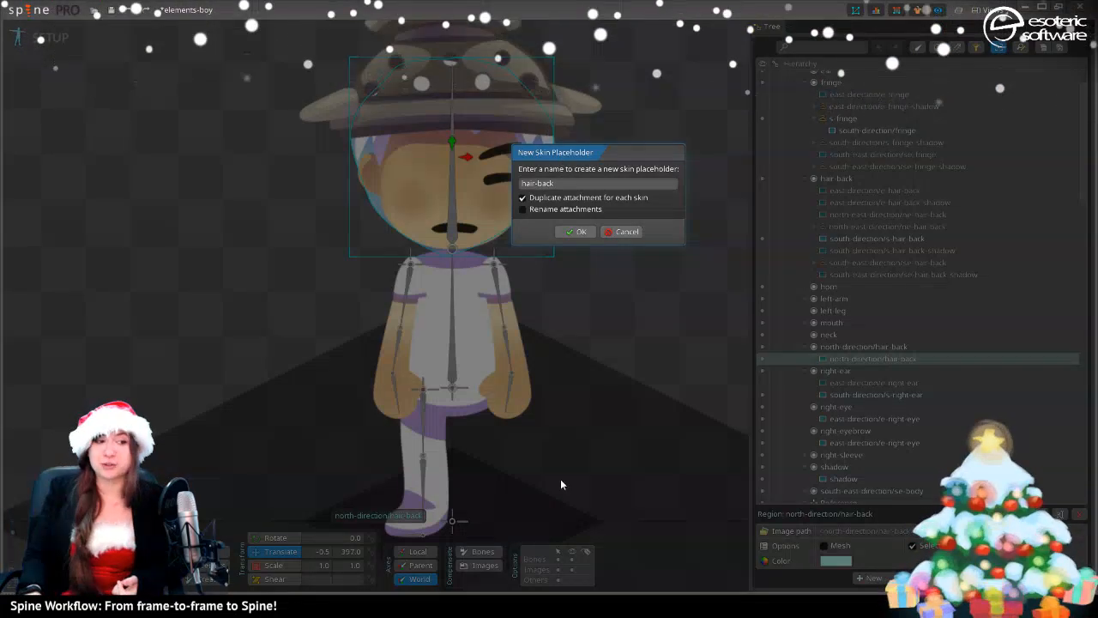
left_click(579, 232)
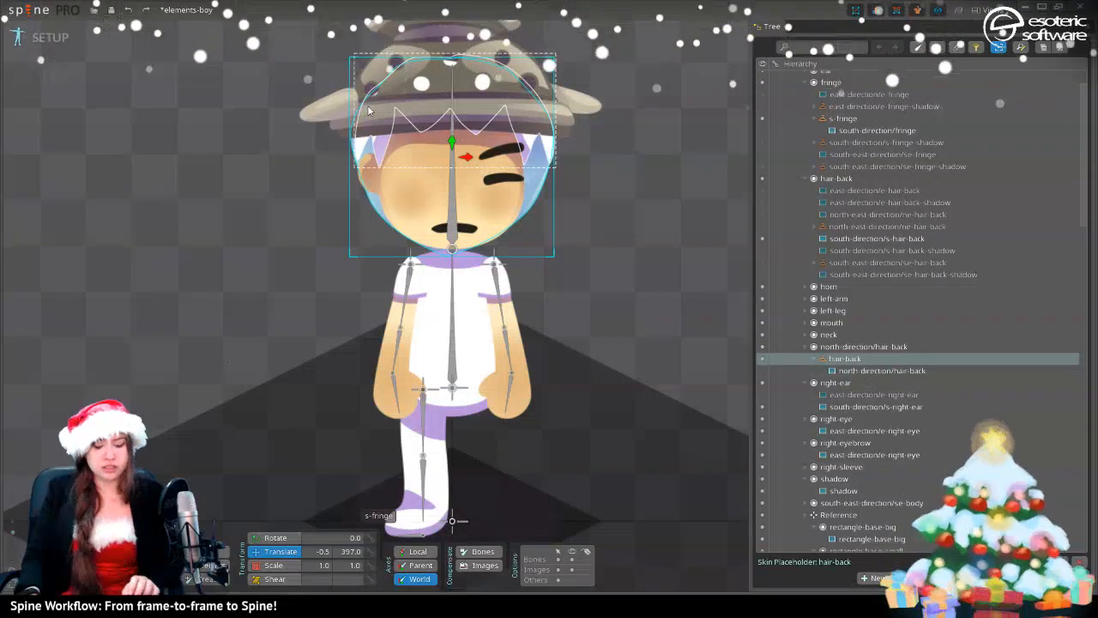
- Compare the hair coloring with the air and horn skins active
key("ctrl+z")
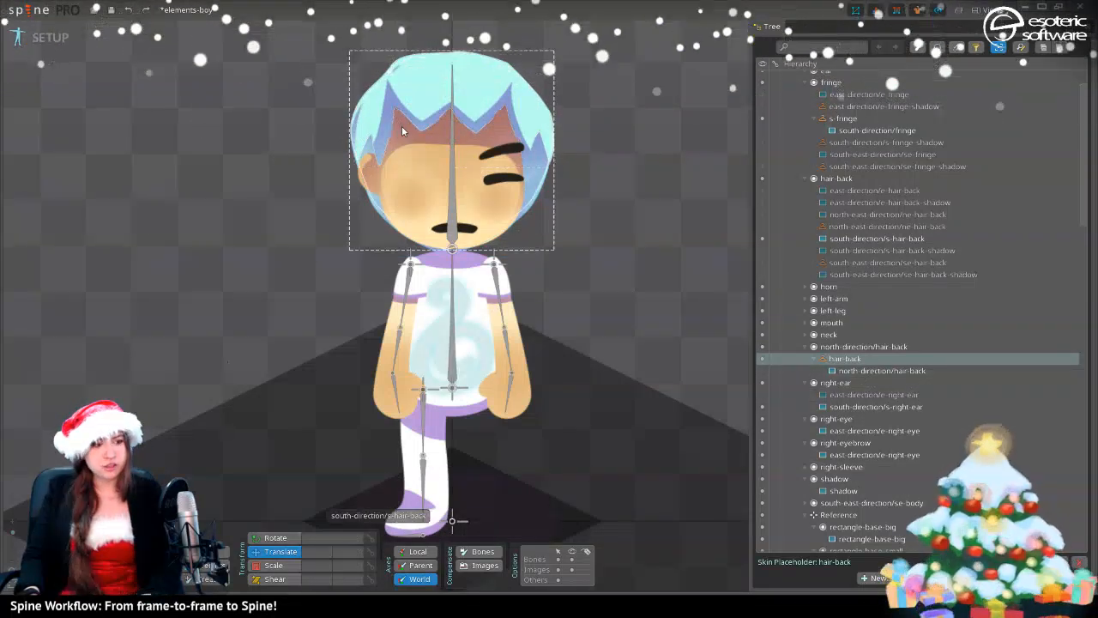
key("ctrl+shift+z")
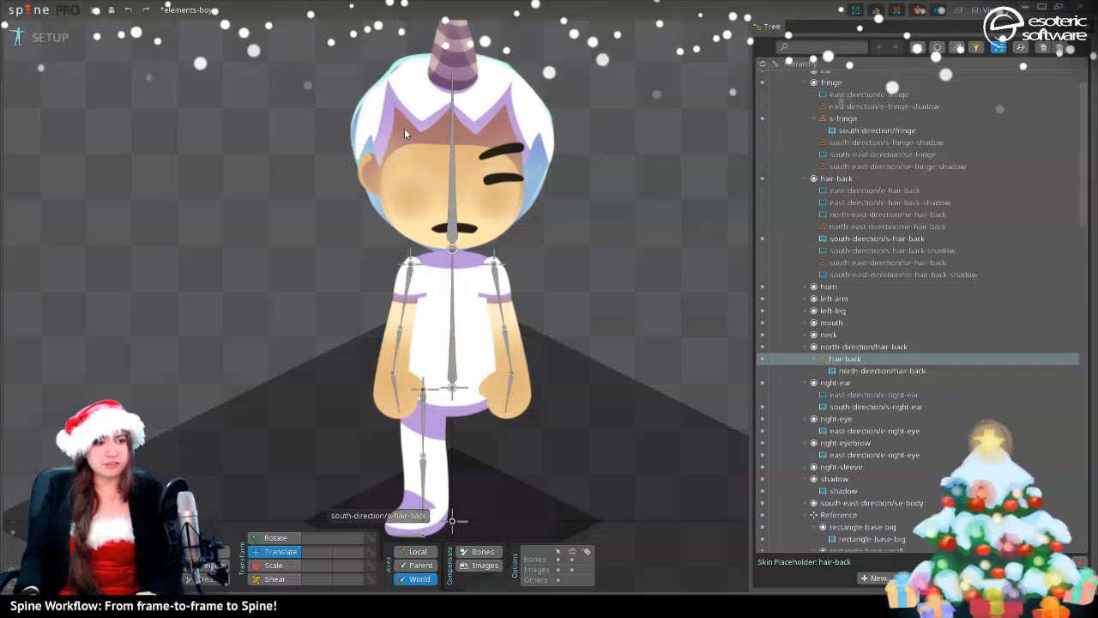
- Switch to the skin with the green shirt symbol and tint its south-direction/fringe and north-direction/hair-back attachments dark brown with color 4F3810FF
key("Page_Down")
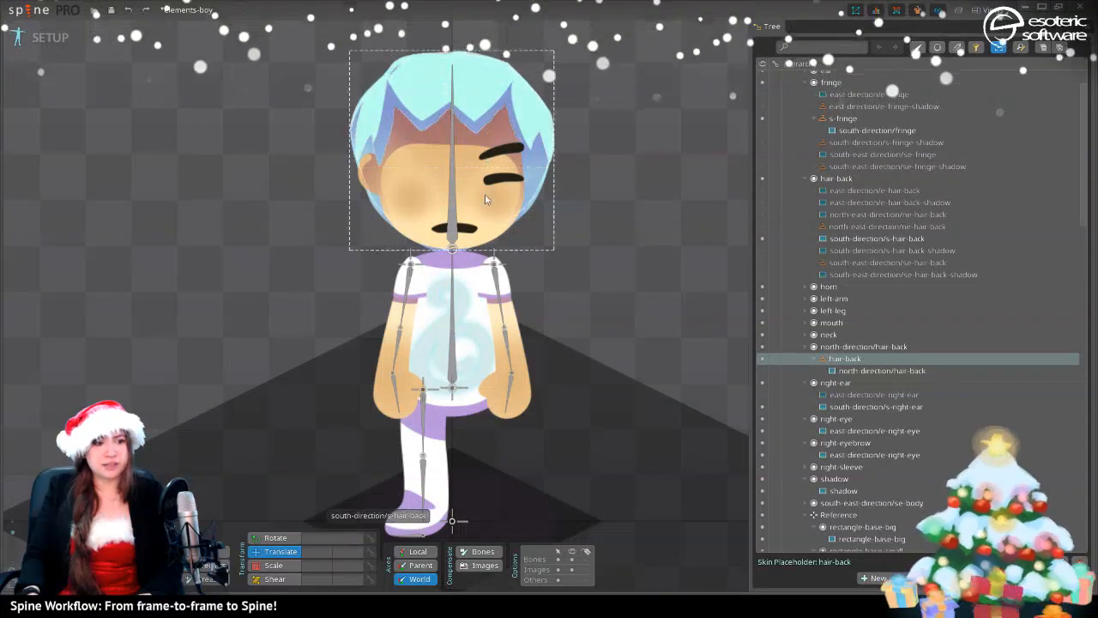
key("Page_Down")
key("Page_Down")
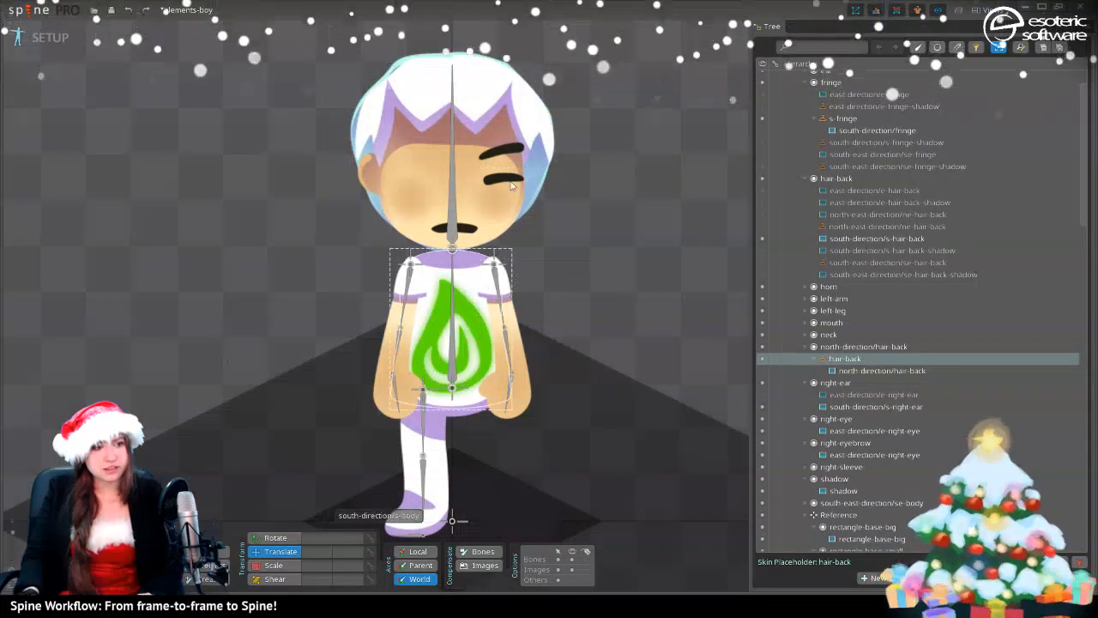
left_click(527, 129)
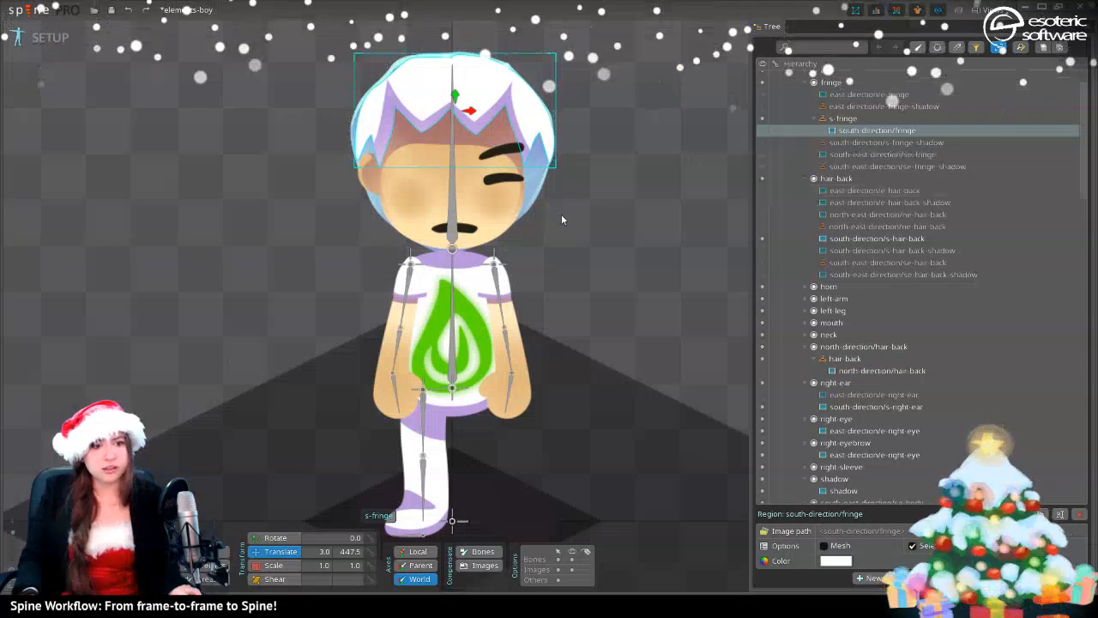
left_click(531, 186, "ctrl")
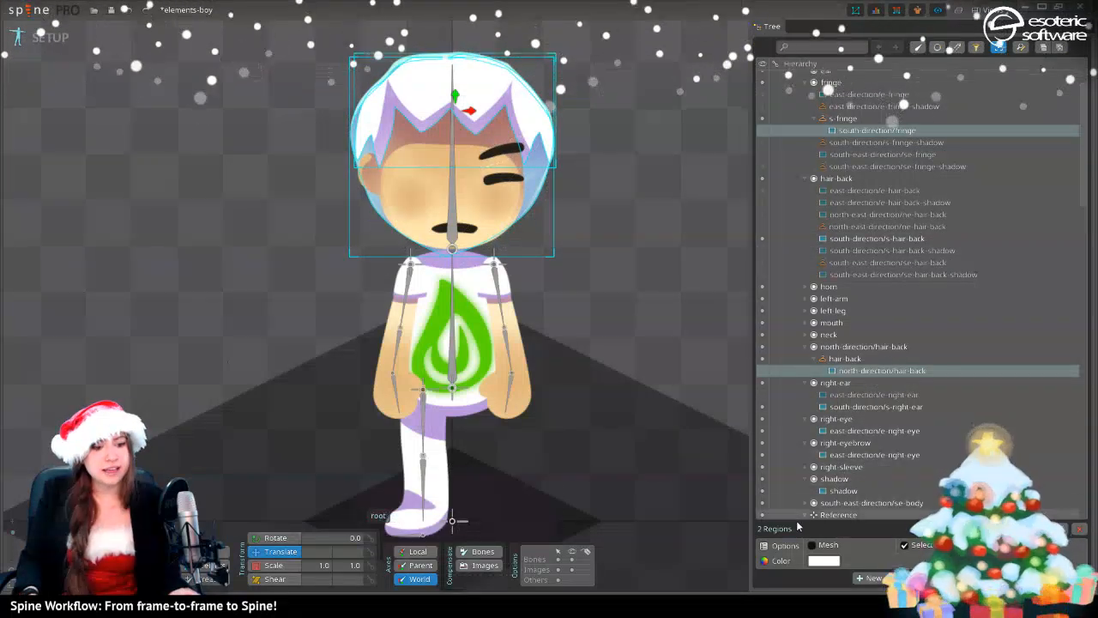
left_click(823, 560)
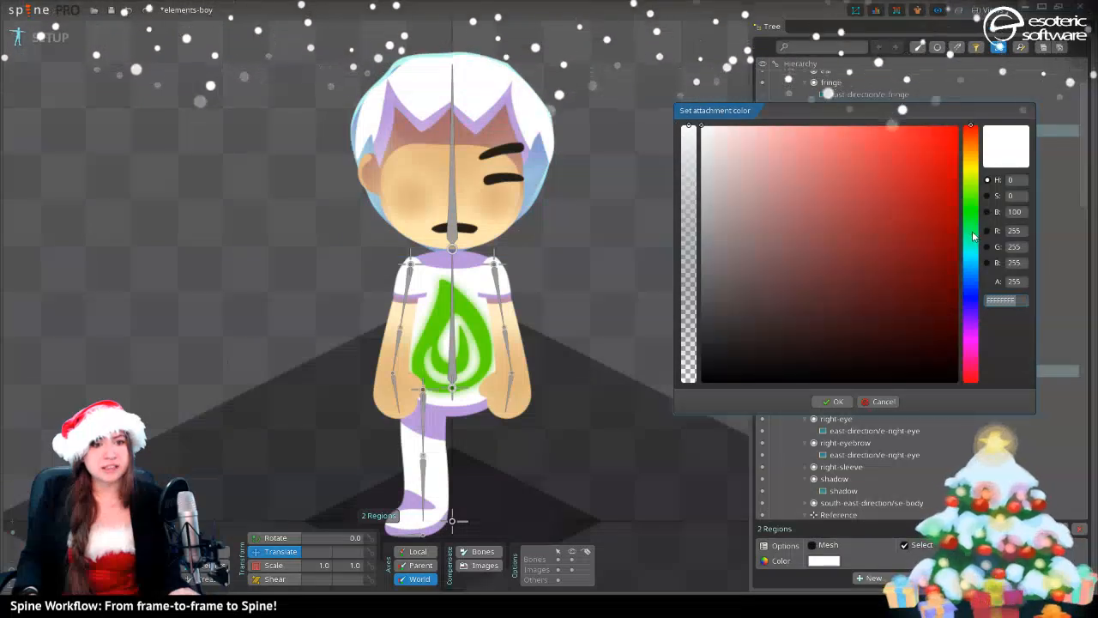
mouse_move(969, 155)
left_mouse_down()
mouse_move(966, 268)
mouse_move(969, 152)
mouse_move(943, 151)
mouse_move(949, 234)
mouse_move(977, 281)
mouse_move(918, 278)
mouse_move(960, 269)
mouse_move(952, 290)
left_mouse_up()
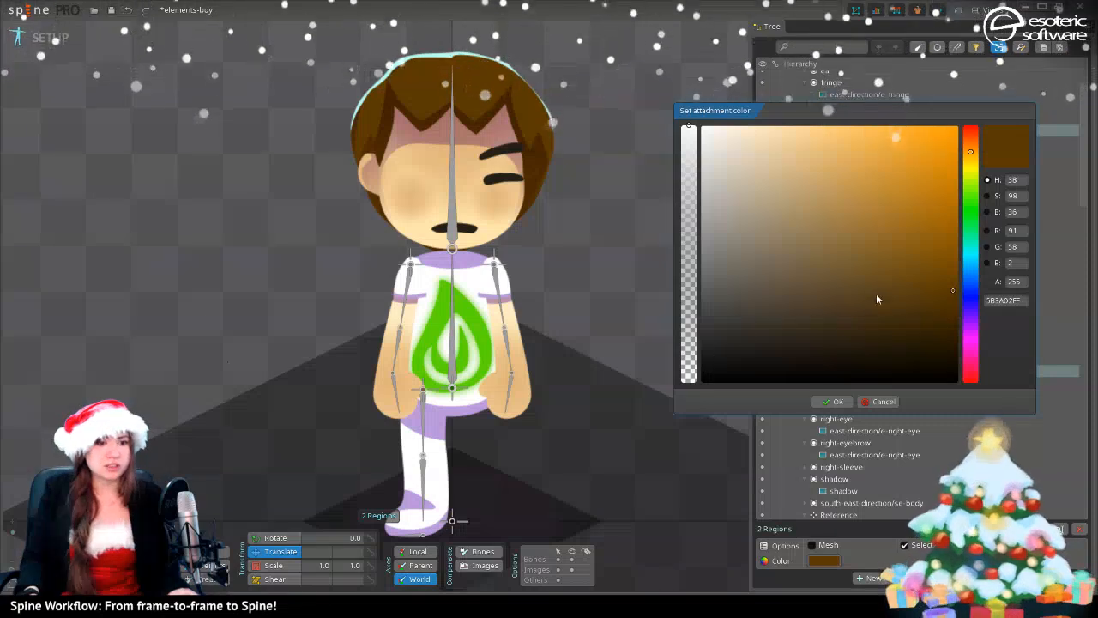
left_click_drag(898, 306, 904, 301)
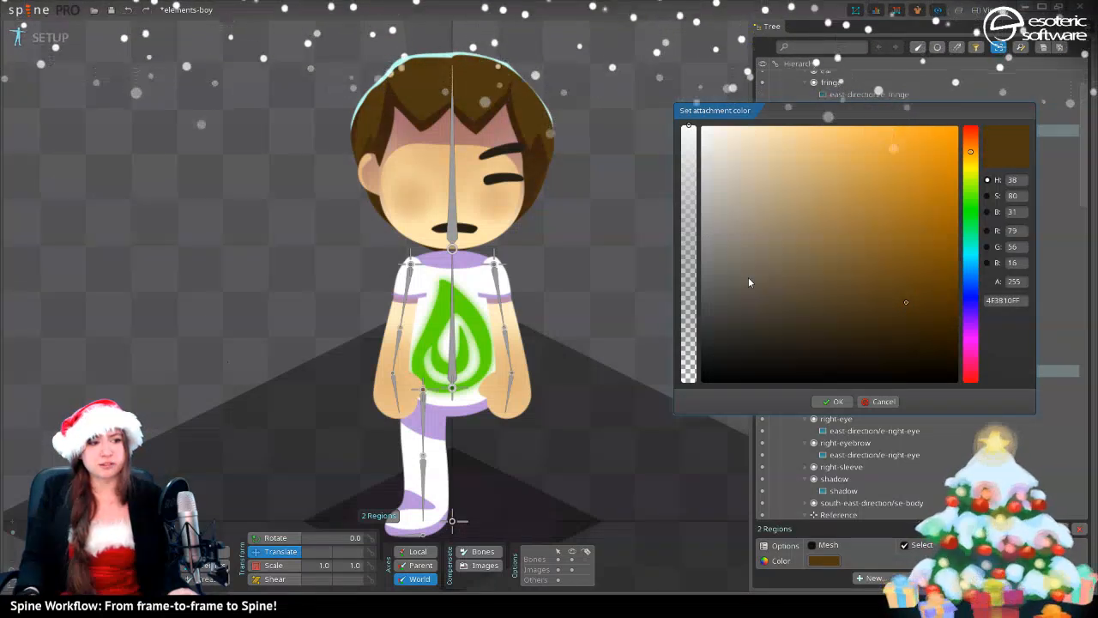
left_click(843, 405)
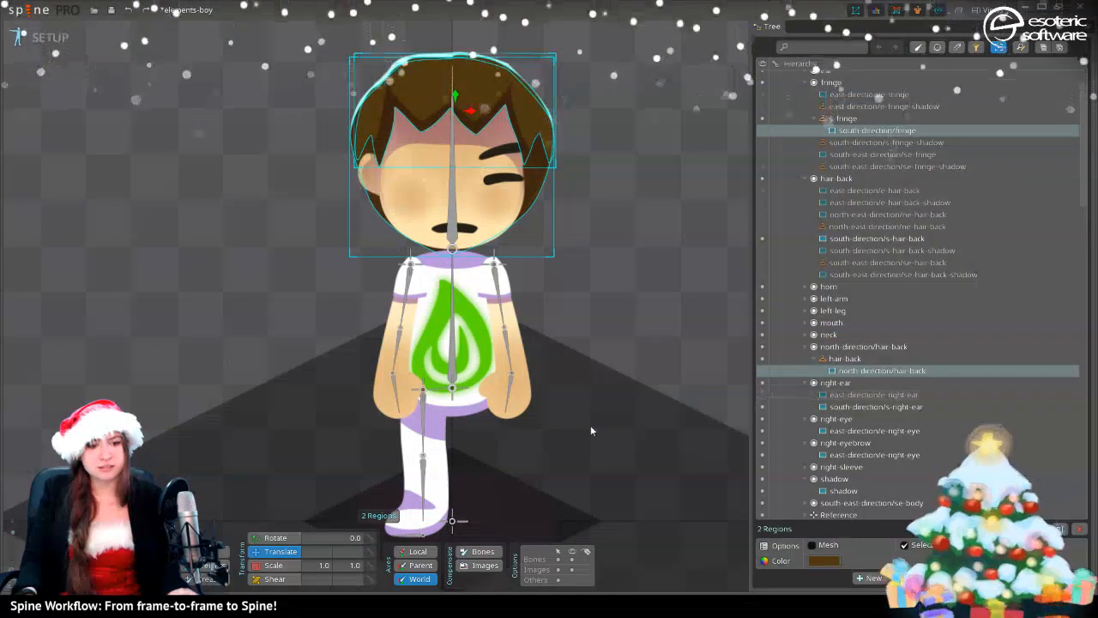
- Move the north-direction/hair-back attachment out of its skin placeholder into the hair-back slot
left_click(419, 58)
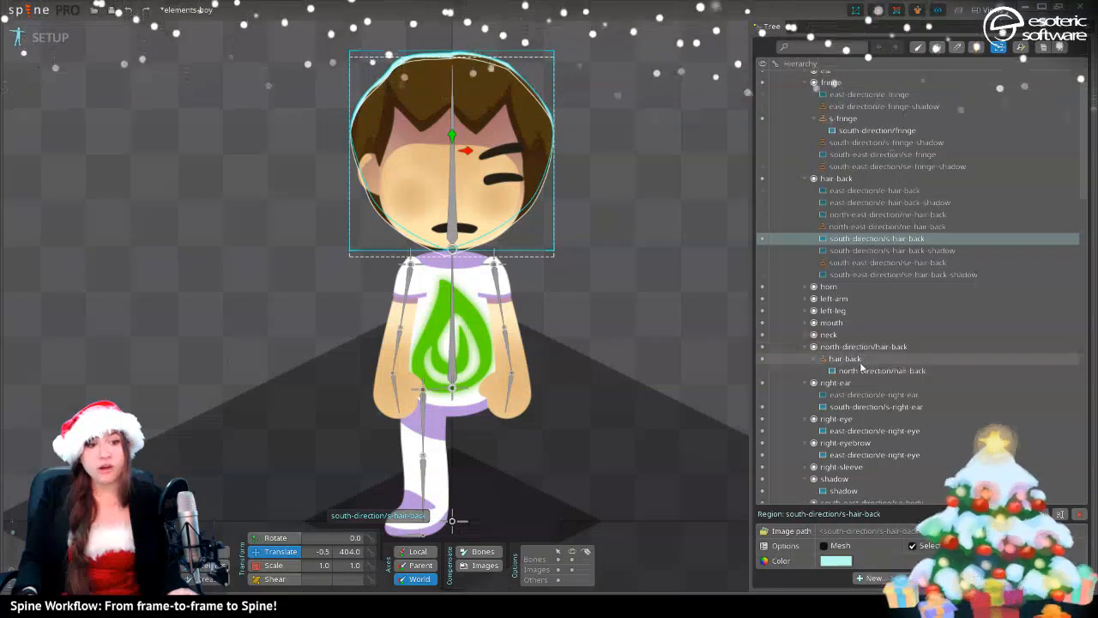
left_click_drag(863, 372, 850, 183)
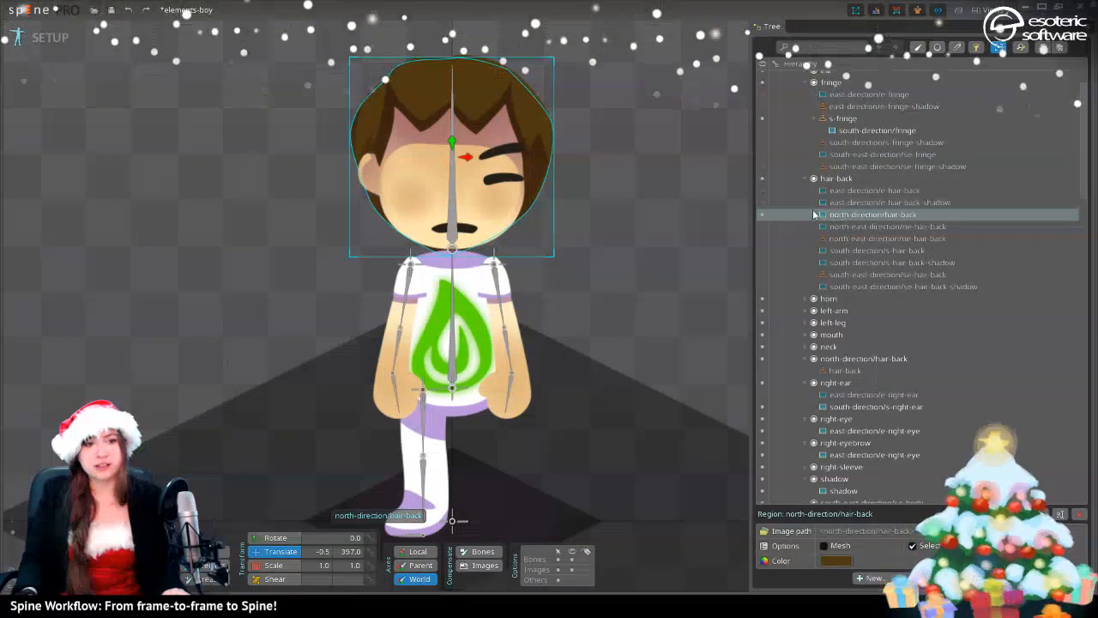
- Try to place the seven region attachments of the hair-back slot in skin placeholders, check another skin, and undo the placeholders
left_click(845, 193)
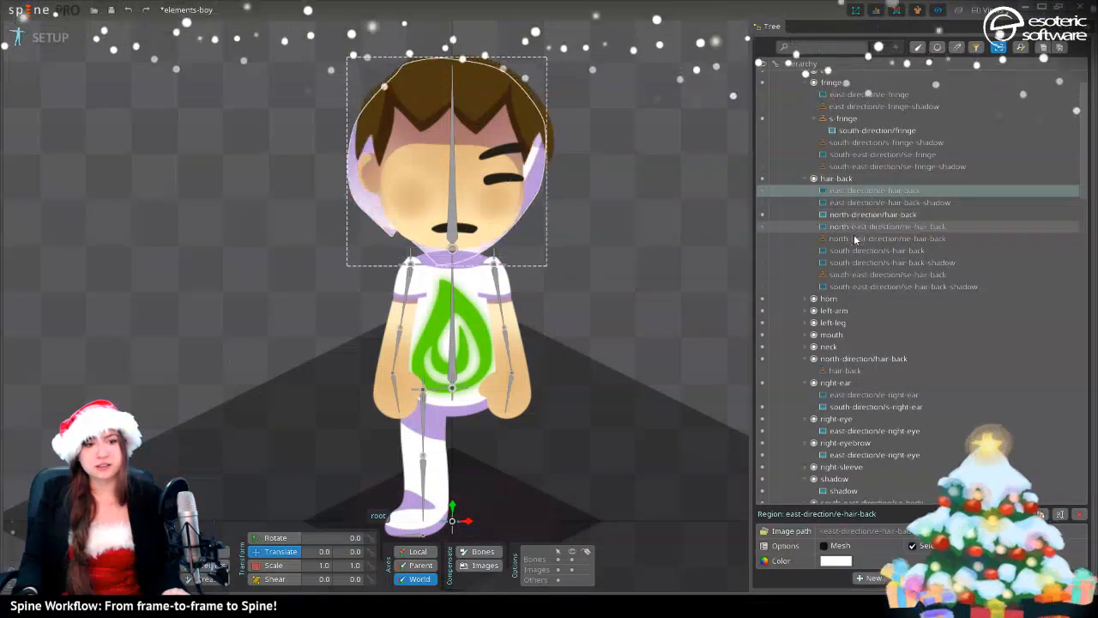
left_click(851, 287)
left_click(837, 263, "ctrl")
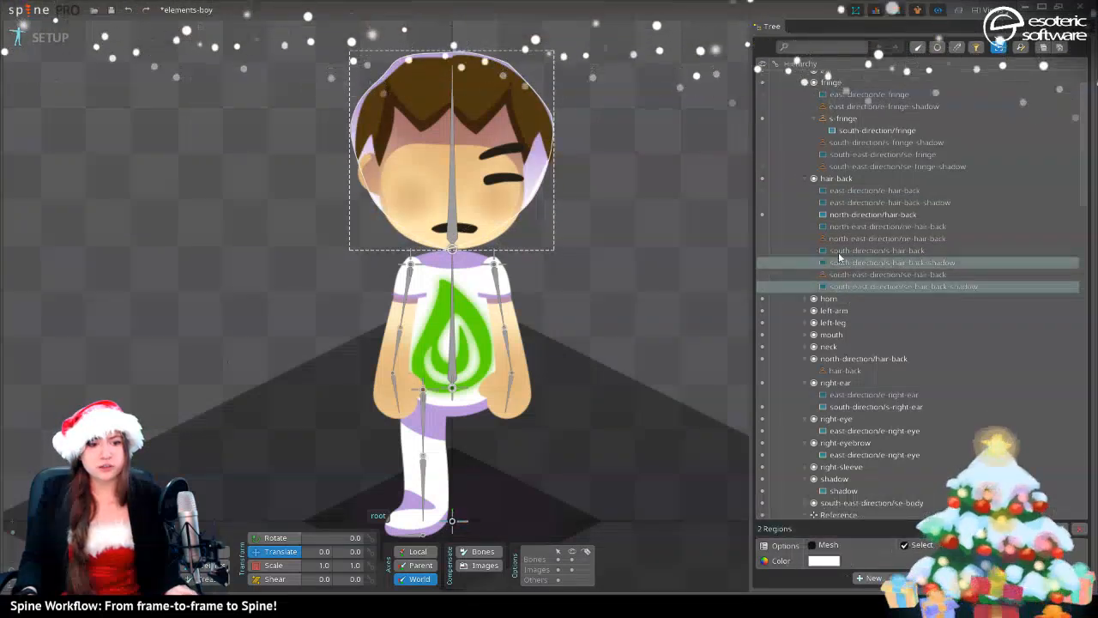
left_click(840, 250, "ctrl")
left_click(843, 226, "ctrl")
left_click(849, 214, "ctrl")
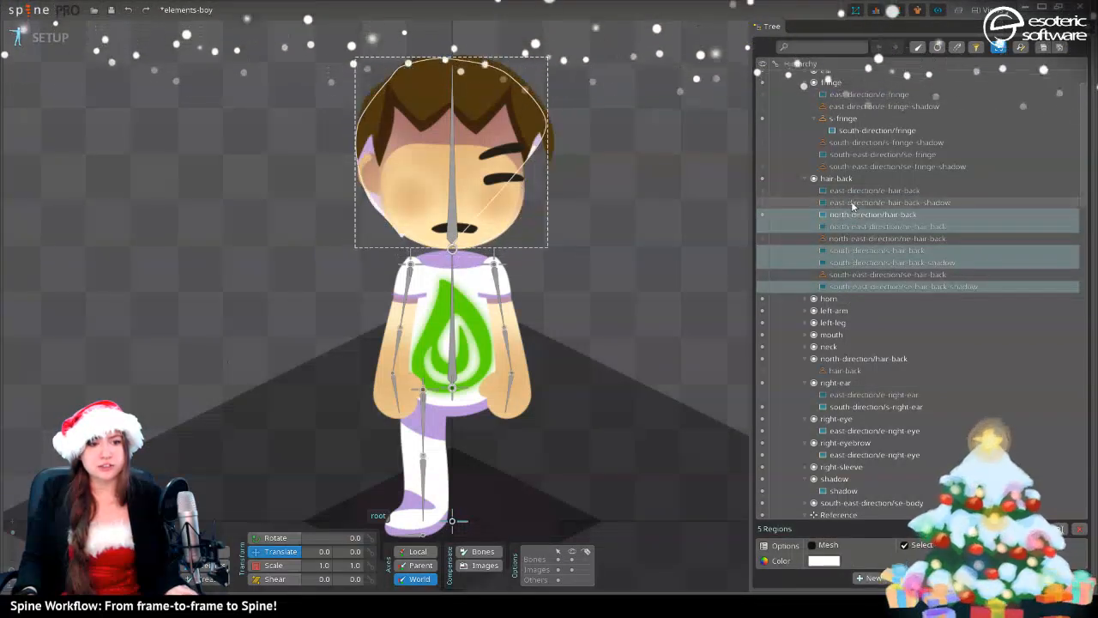
left_click(853, 202, "ctrl")
left_click(856, 191, "ctrl")
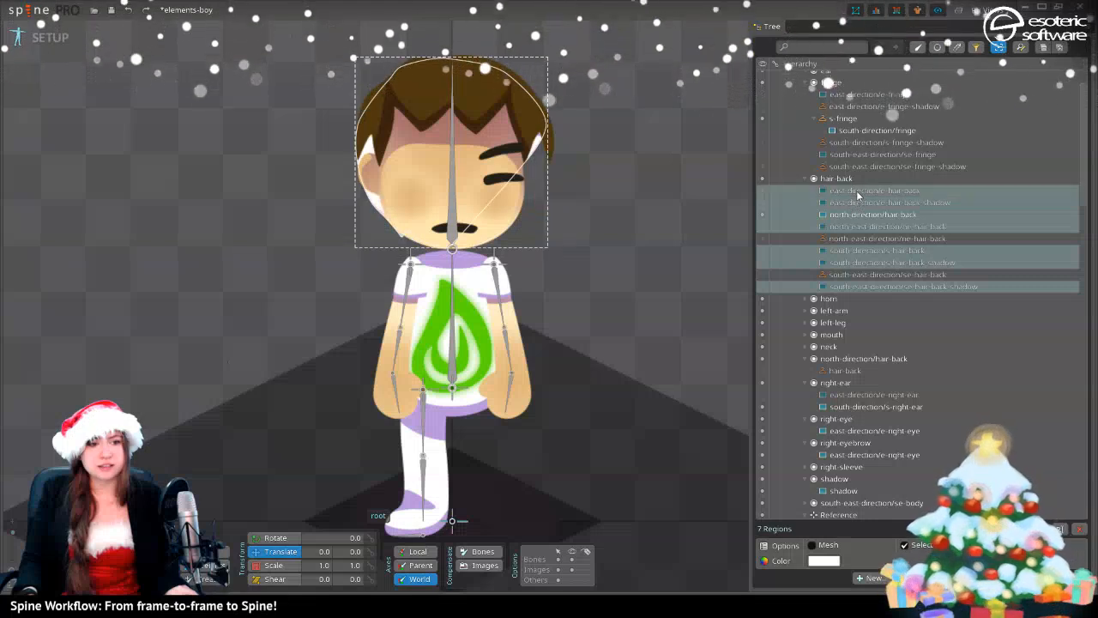
left_click(871, 577)
left_click(892, 560)
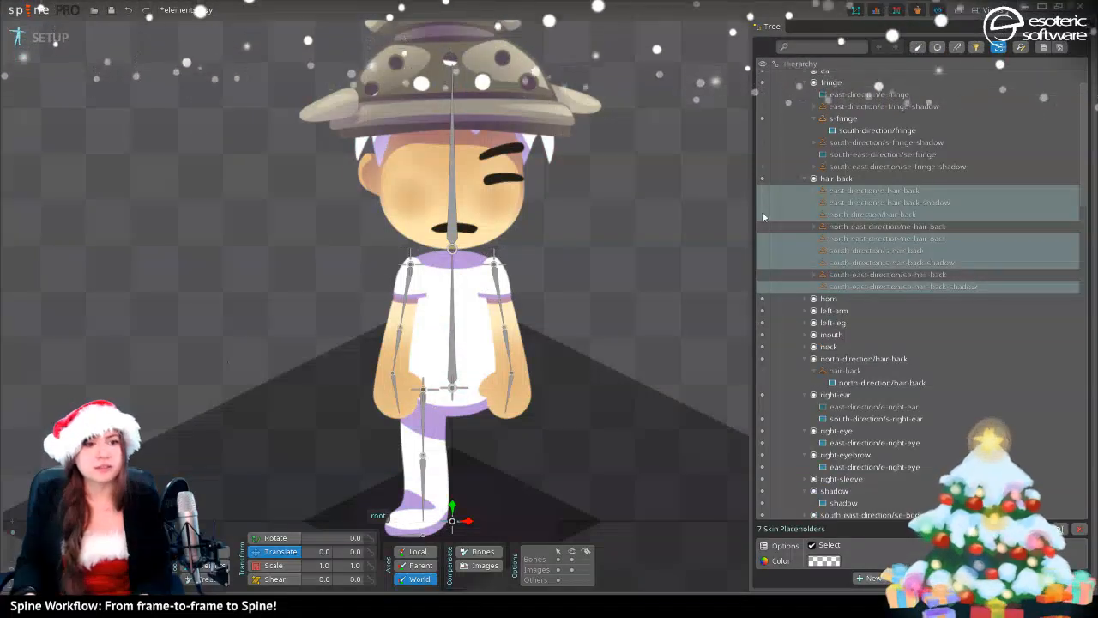
key("Page_Down")
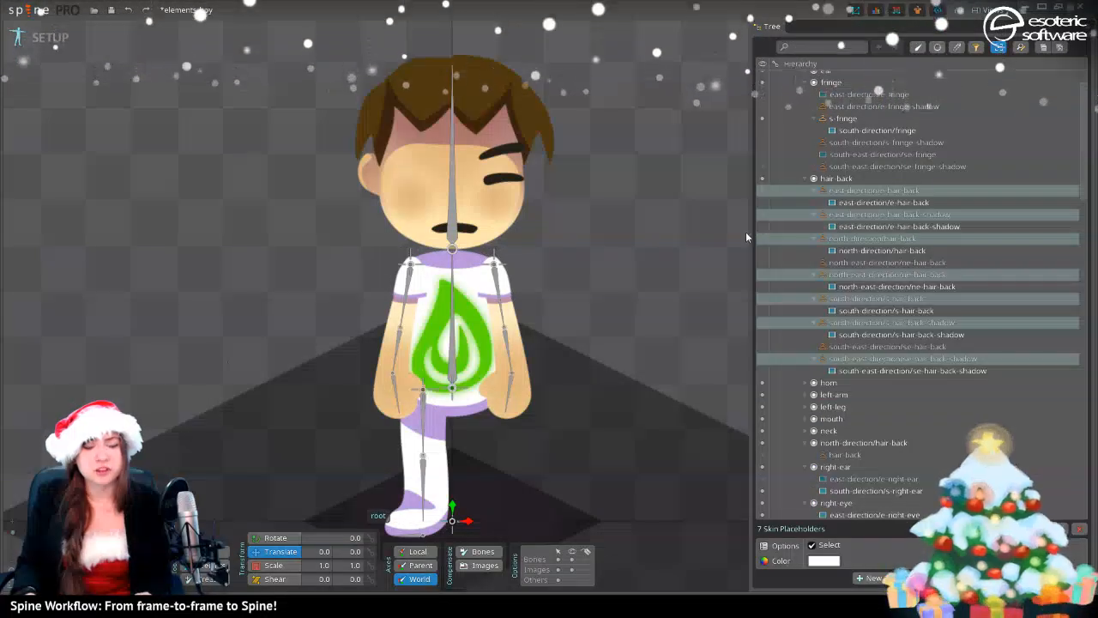
key("ctrl+z")
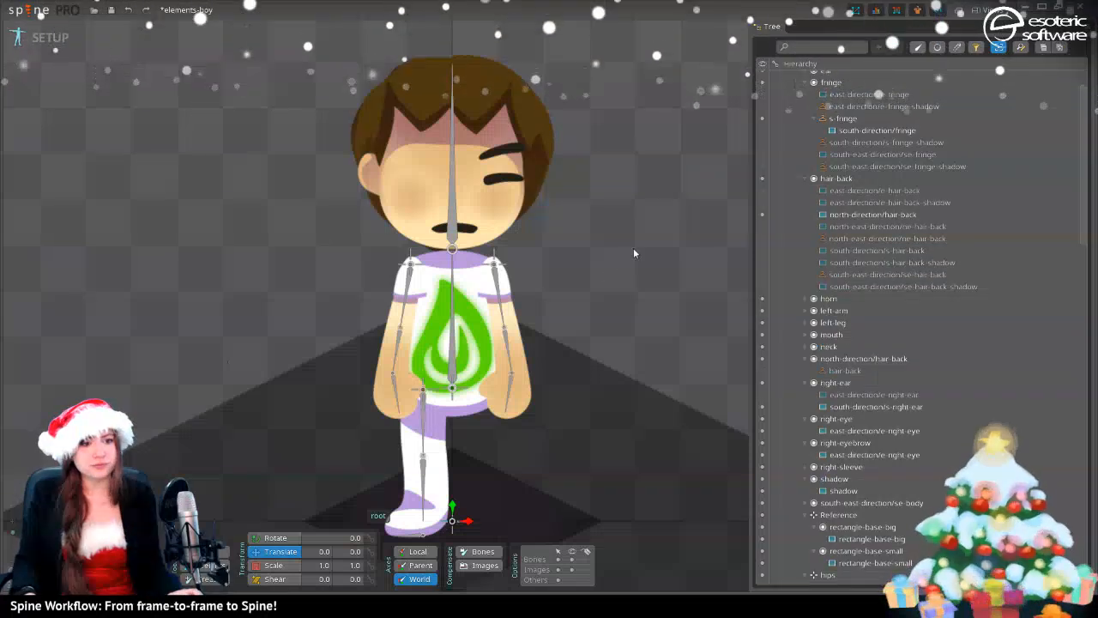
- Place north-direction/hair-back of the hair-back slot in a skin placeholder named hair-back, duplicating the attachment for each skin
left_click(856, 214)
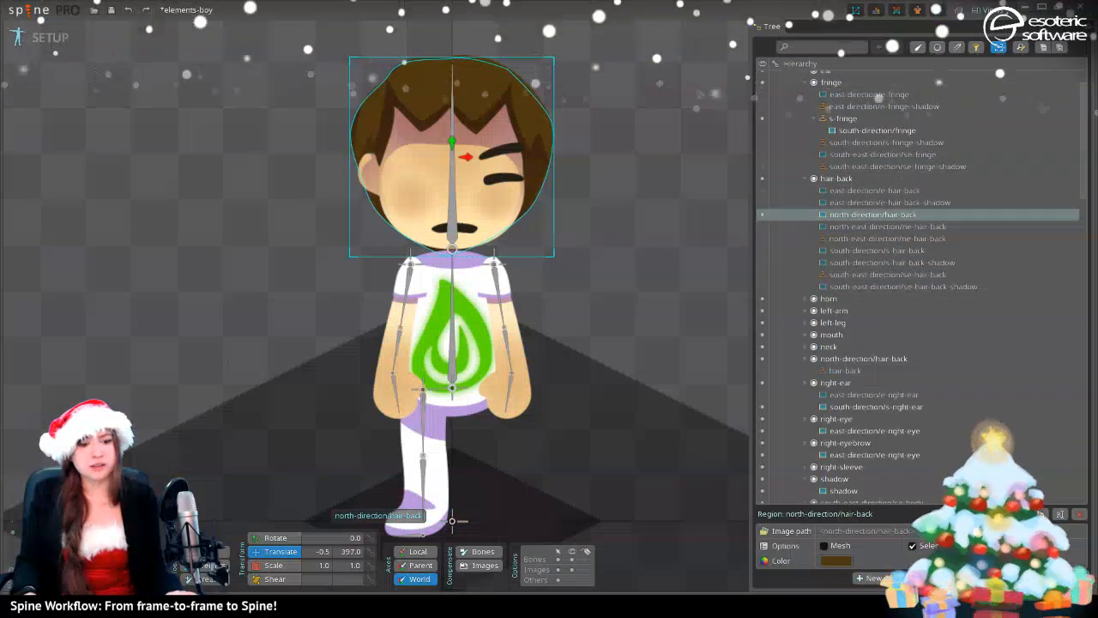
left_click(892, 560)
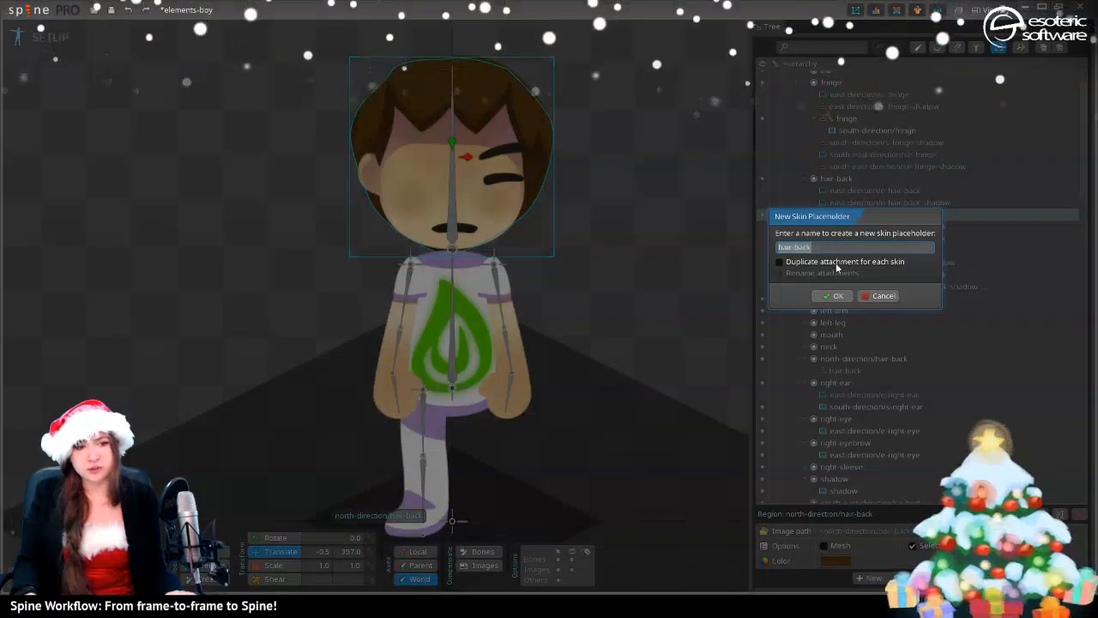
left_click(837, 262)
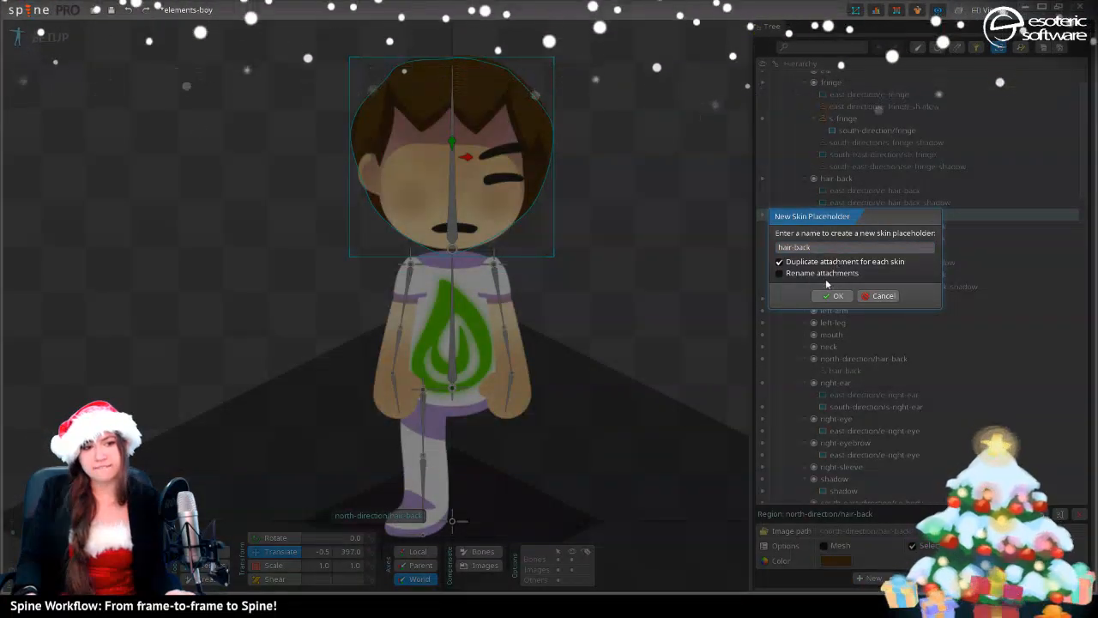
left_click(830, 296)
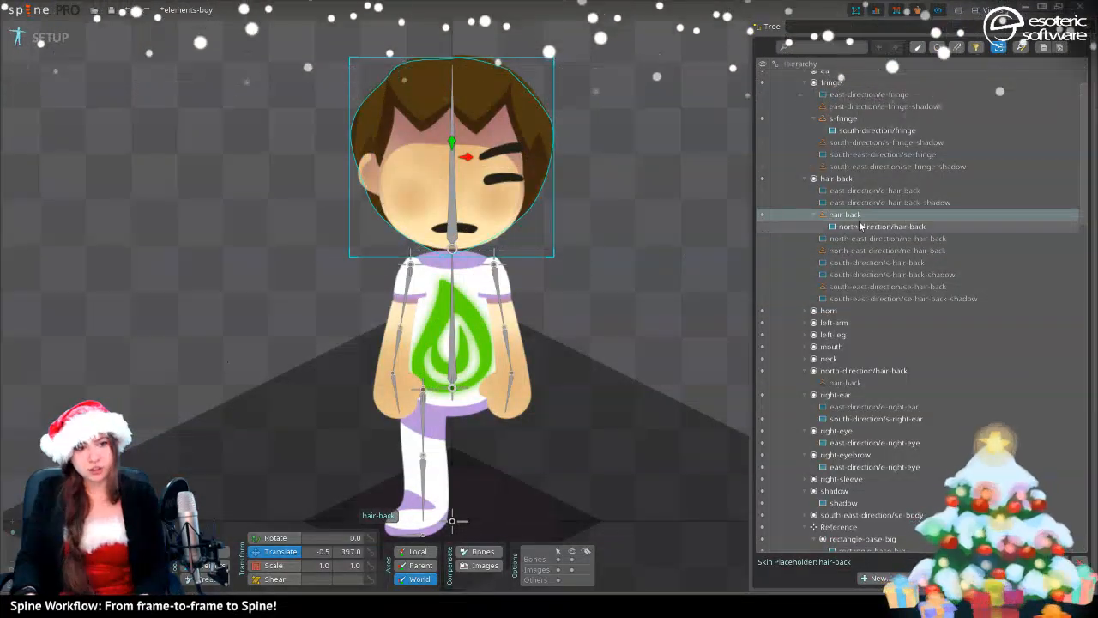
- Switch to the fire skin, tint its south-direction/fringe and north-direction/hair-back attachments red with color C70F0FFF, and clear the selection
key("ctrl+z")
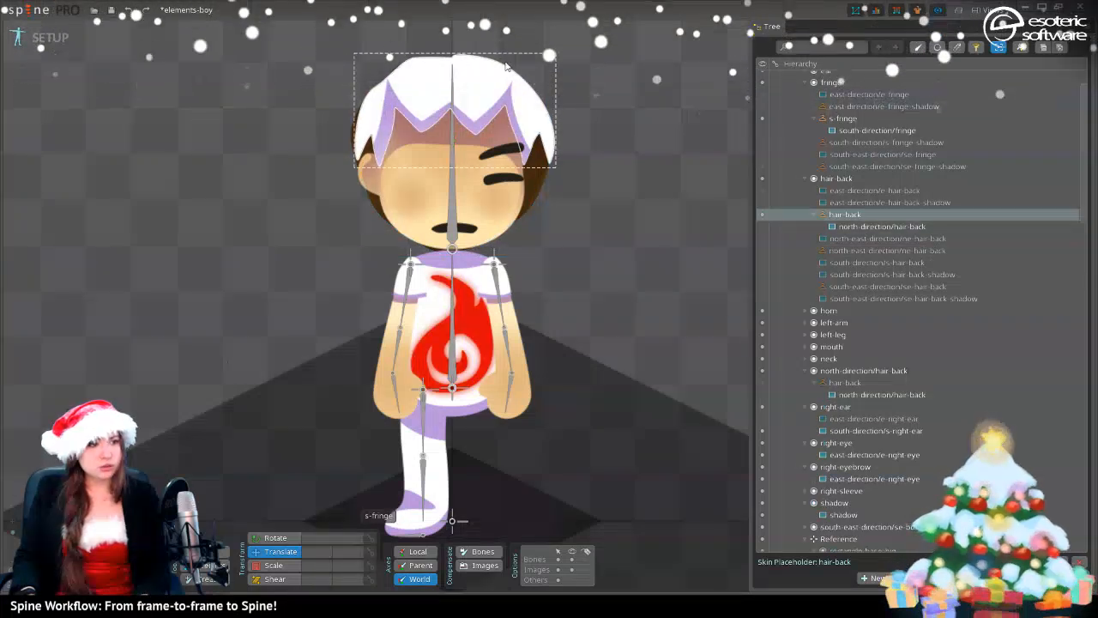
left_click(427, 79)
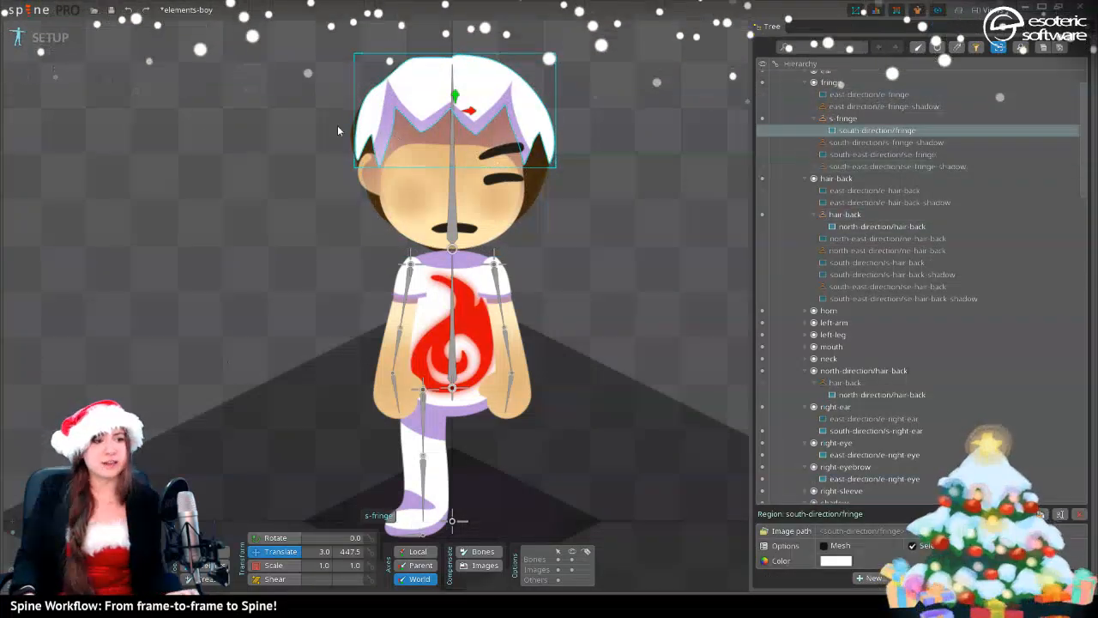
left_click(357, 144, "ctrl")
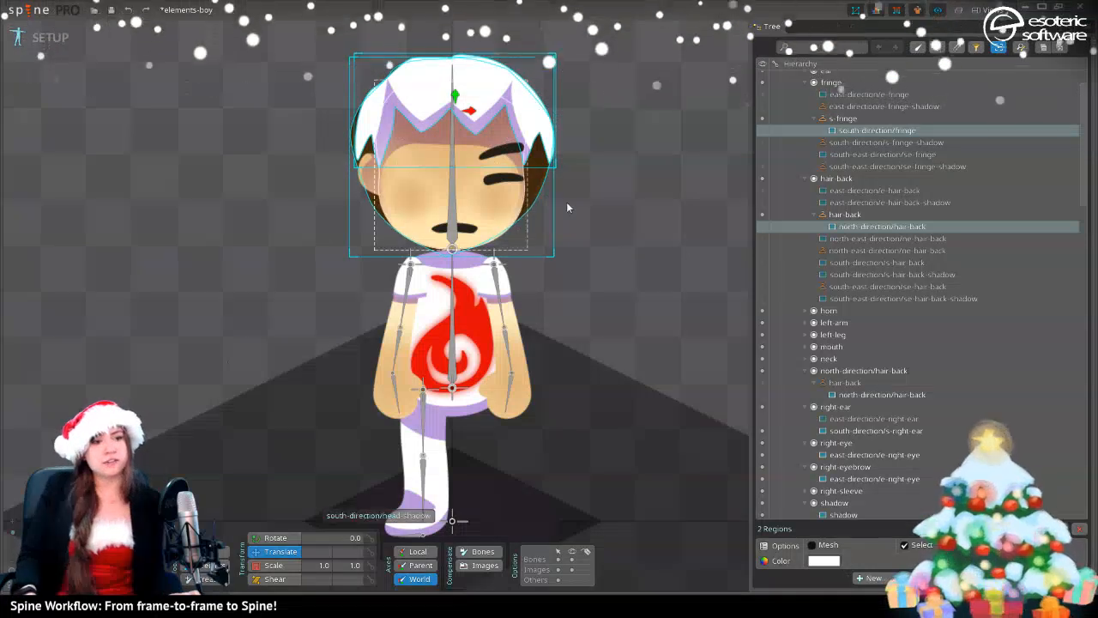
left_click(813, 563)
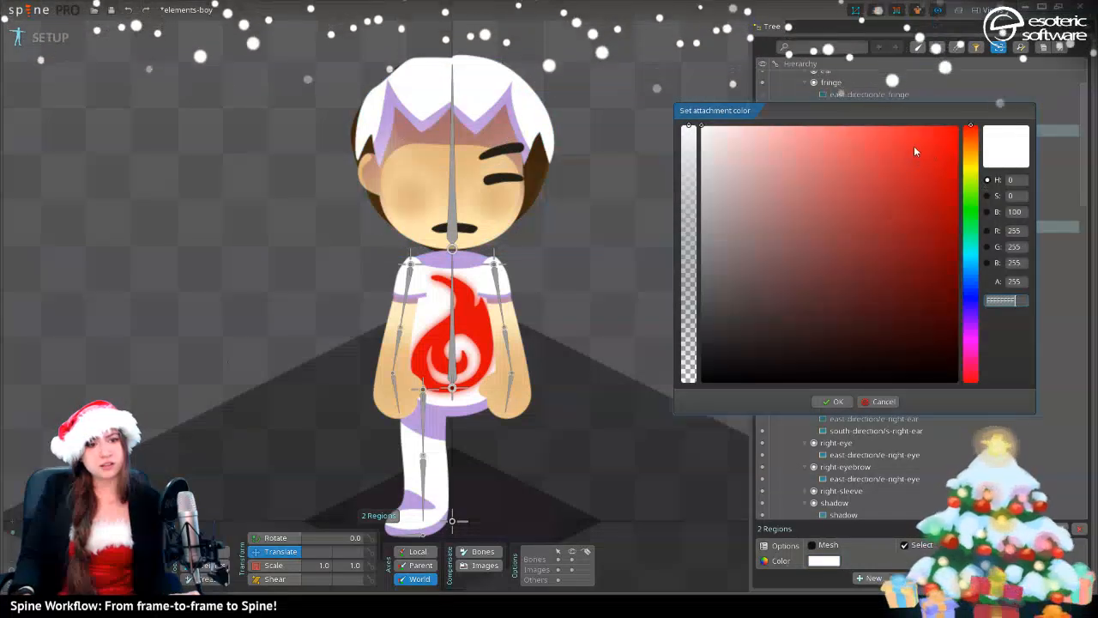
left_click_drag(914, 151, 877, 77)
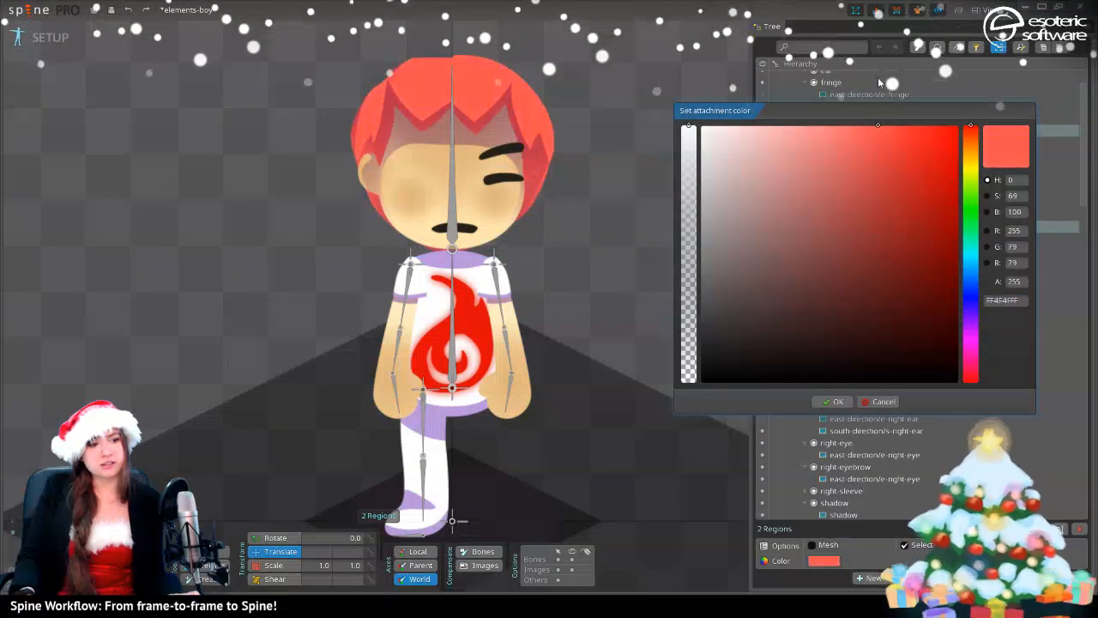
left_click_drag(973, 154, 975, 132)
mouse_move(785, 167)
left_mouse_down()
mouse_move(956, 98)
mouse_move(903, 108)
left_mouse_up()
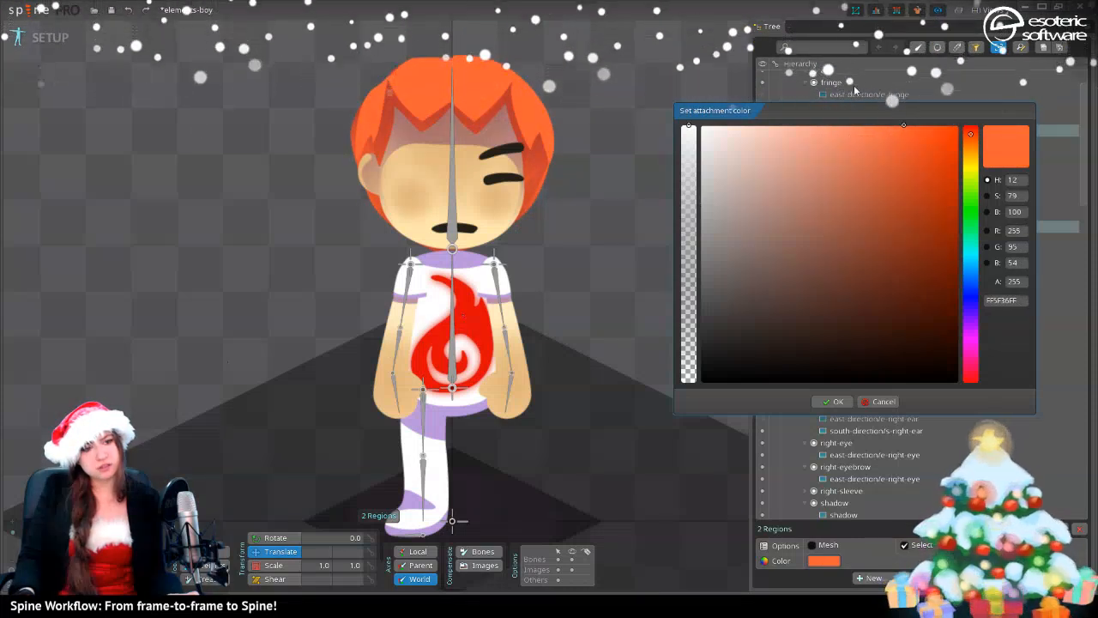
left_click_drag(909, 233, 952, 124)
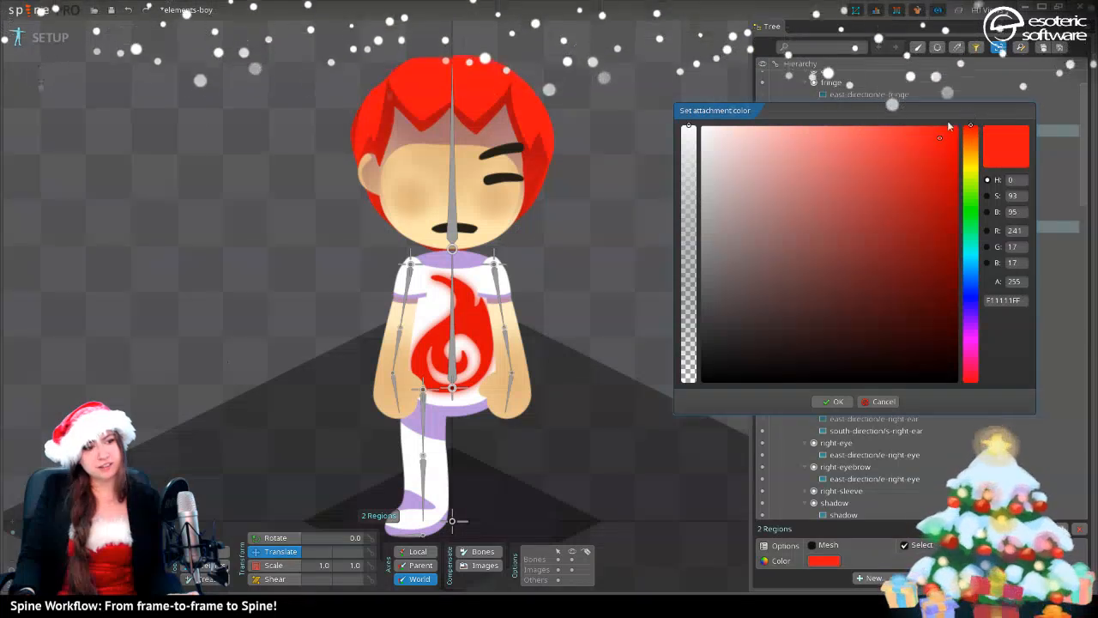
left_click_drag(939, 192, 938, 181)
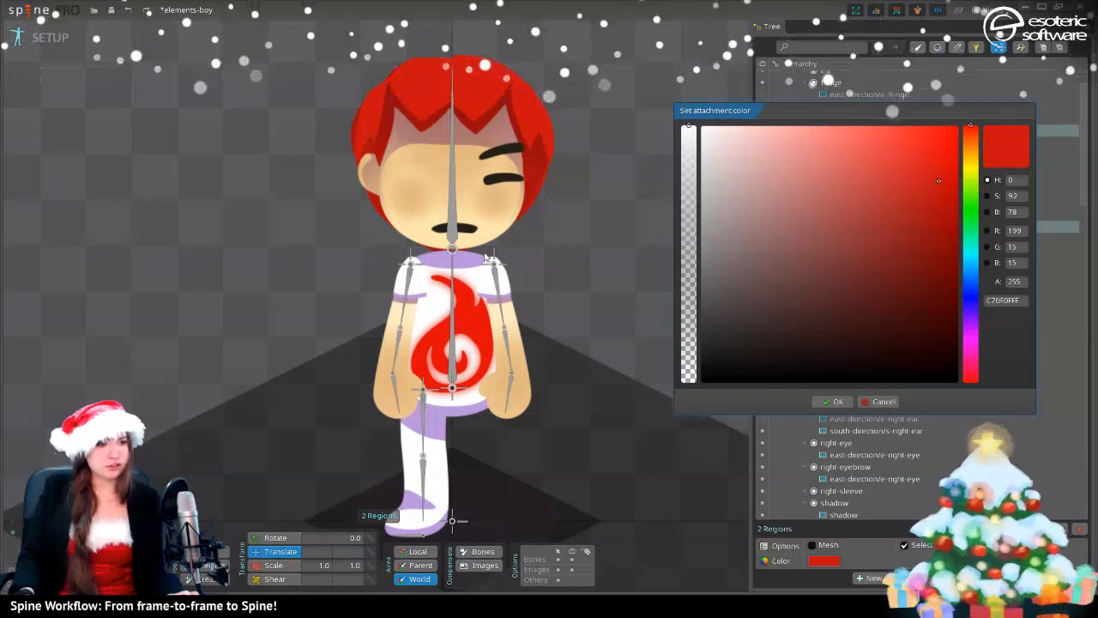
left_click(835, 401)
left_click(597, 351)
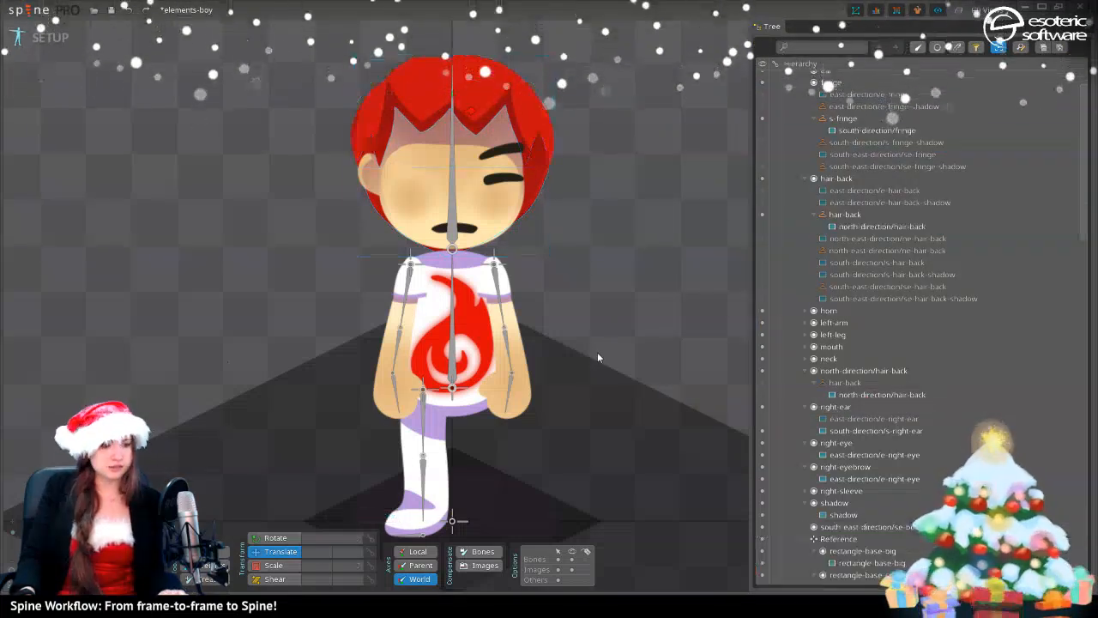
- Place the south-direction/s-body attachment in a skin placeholder named s-body
left_click(464, 277)
left_click(464, 277)
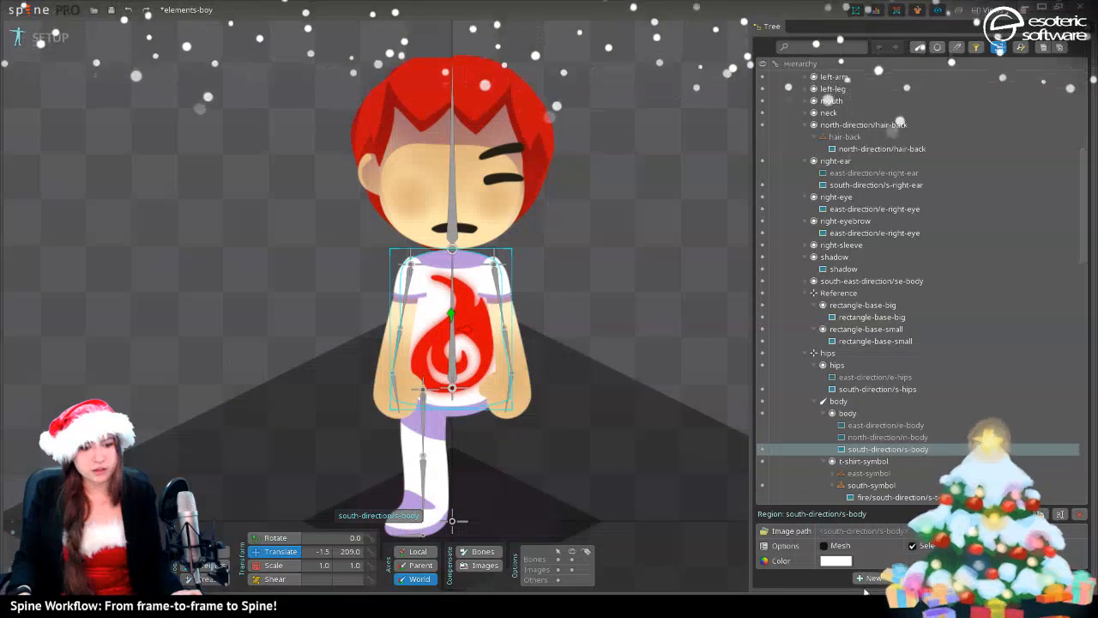
left_click(886, 560)
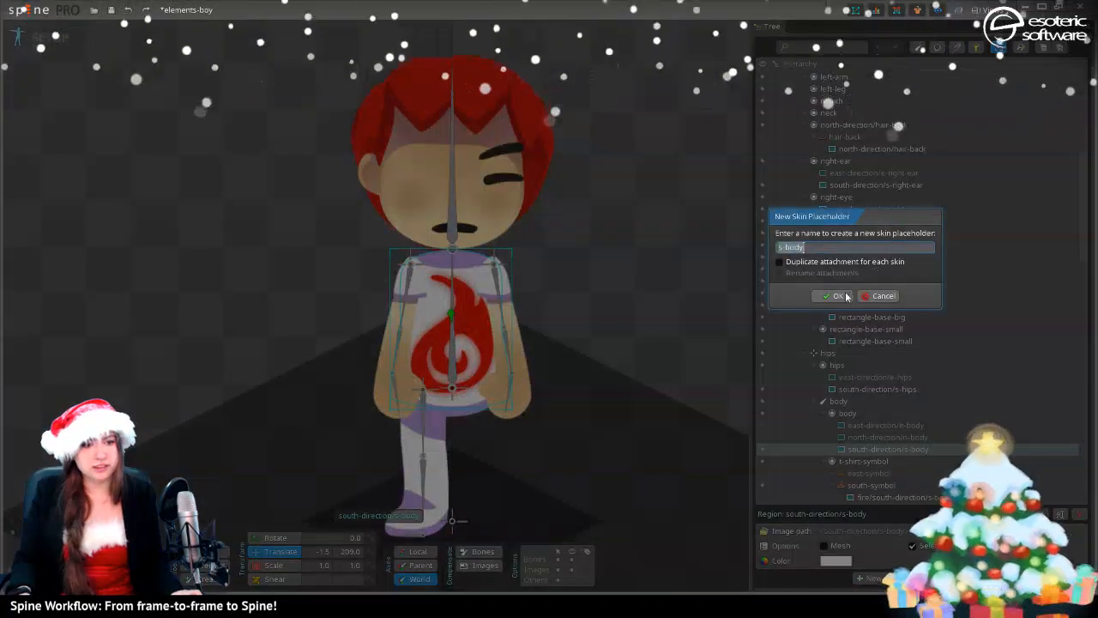
key("Return")
- Place the north-direction/n-body attachment in a skin placeholder named n-body, duplicating the attachment for each skin
left_click(875, 424)
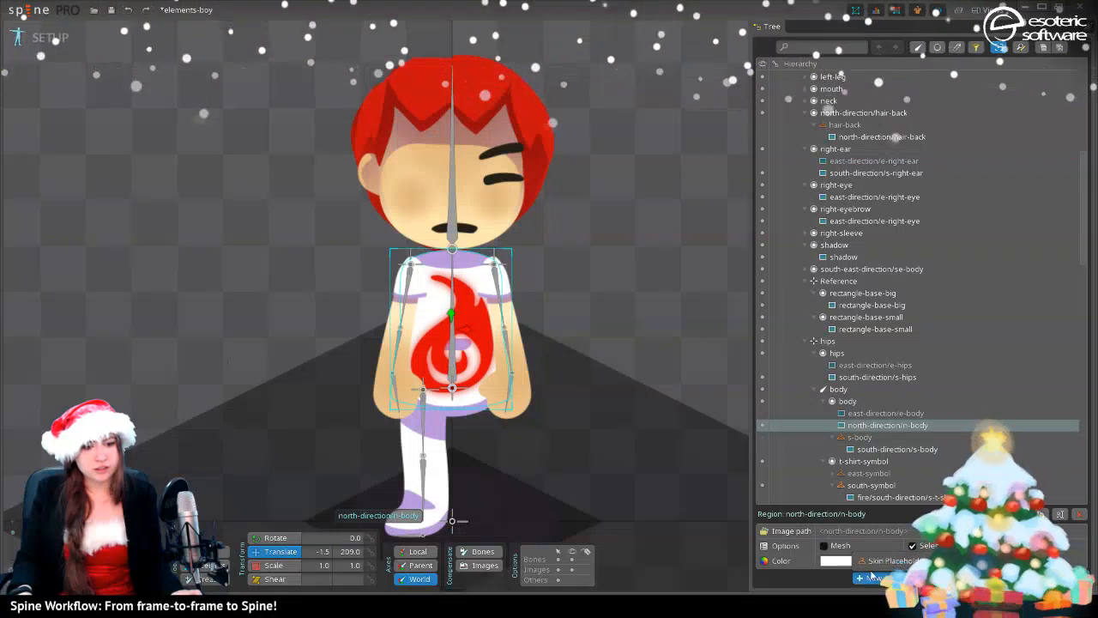
left_click(871, 562)
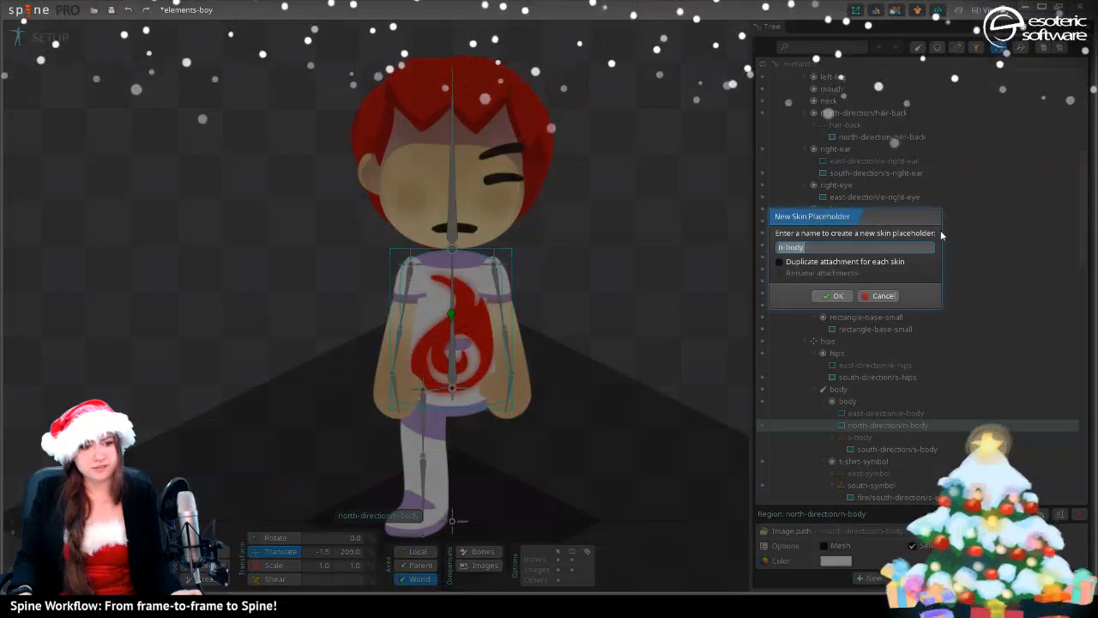
left_click(826, 261)
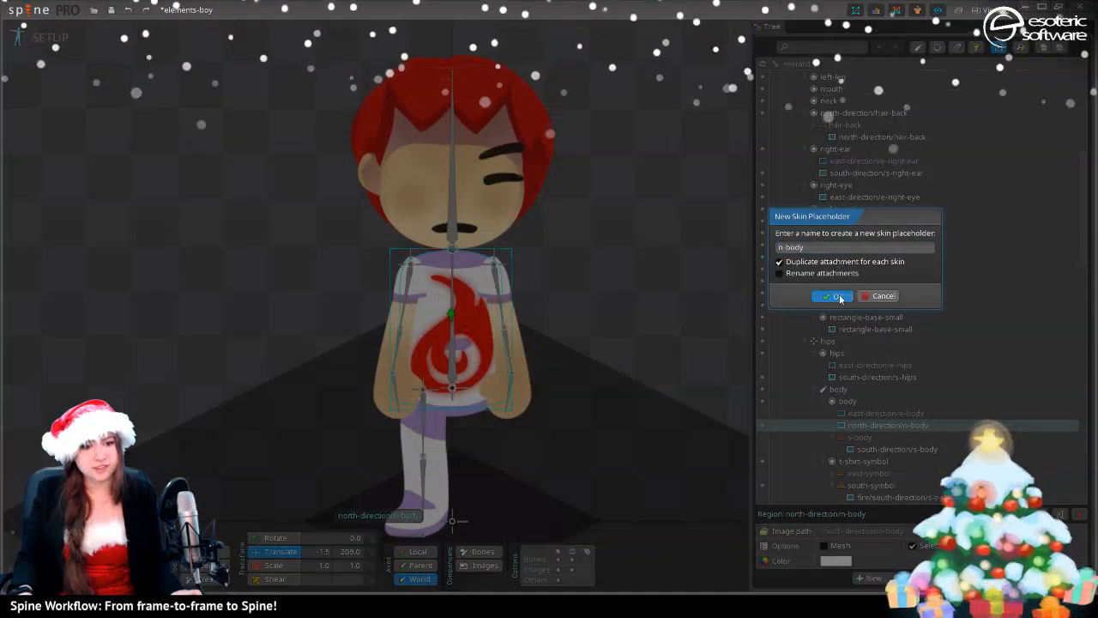
left_click(832, 295)
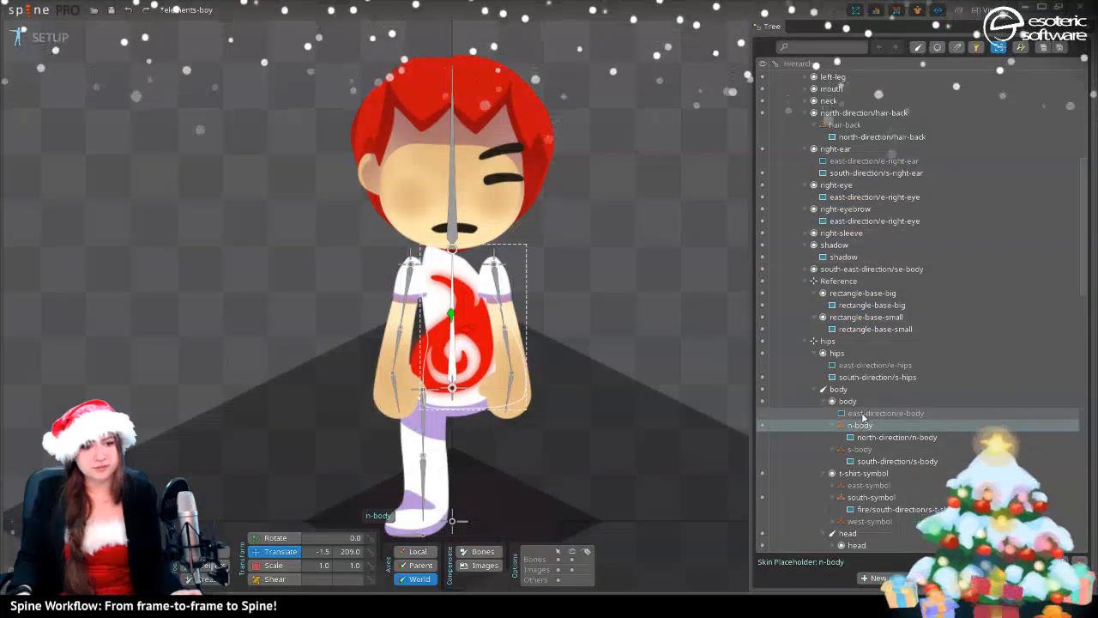
- Place the east-direction/e-body attachment in a skin placeholder named e-body
left_click(762, 415)
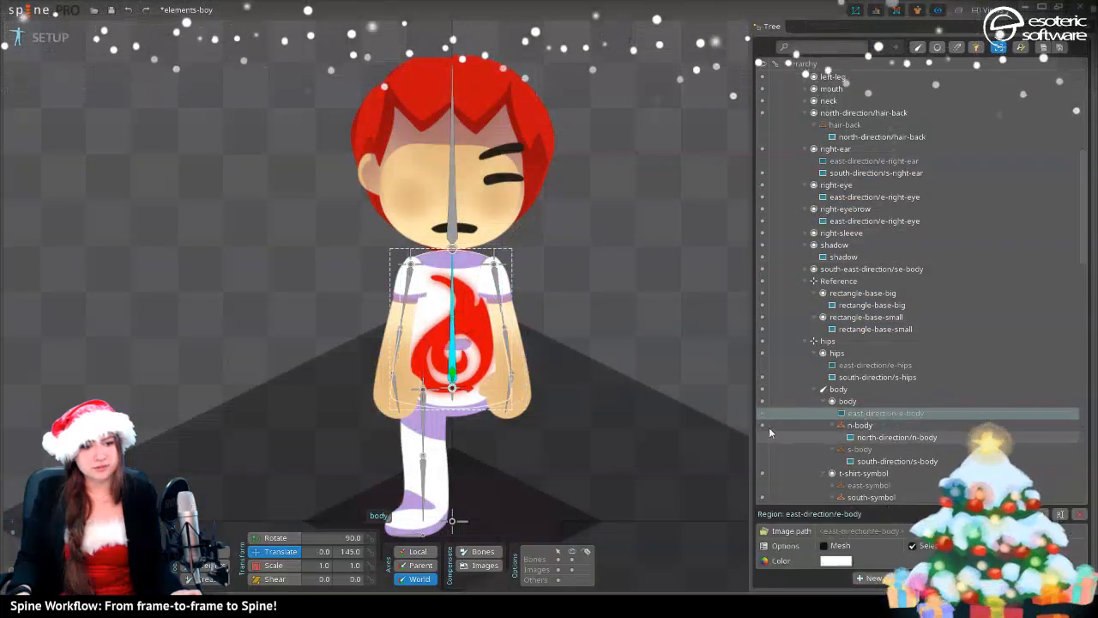
left_click(873, 559)
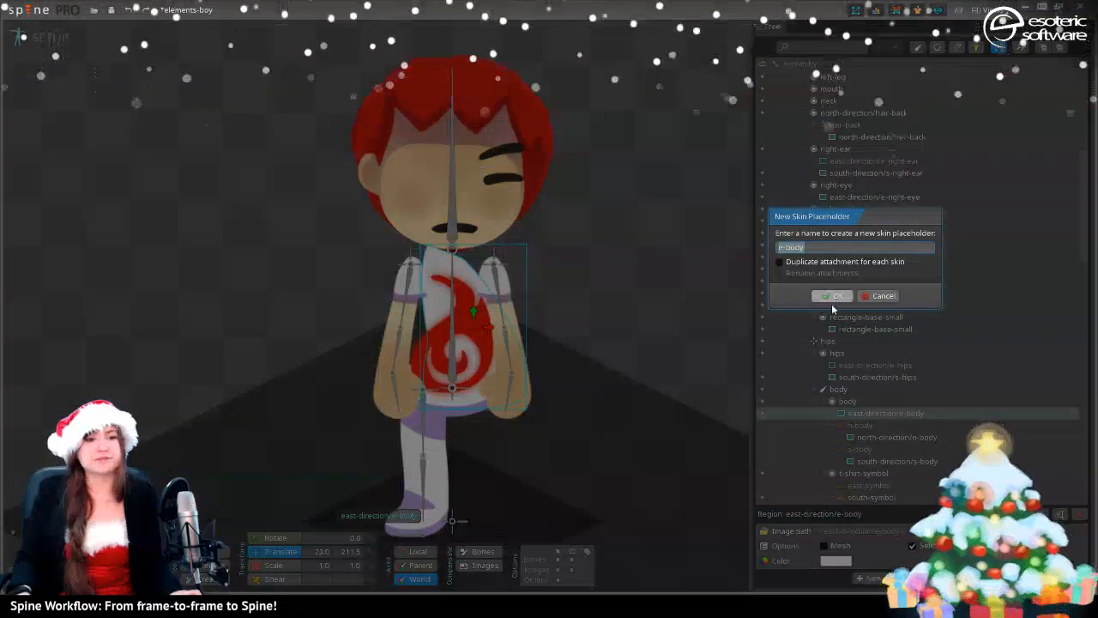
left_click(832, 297)
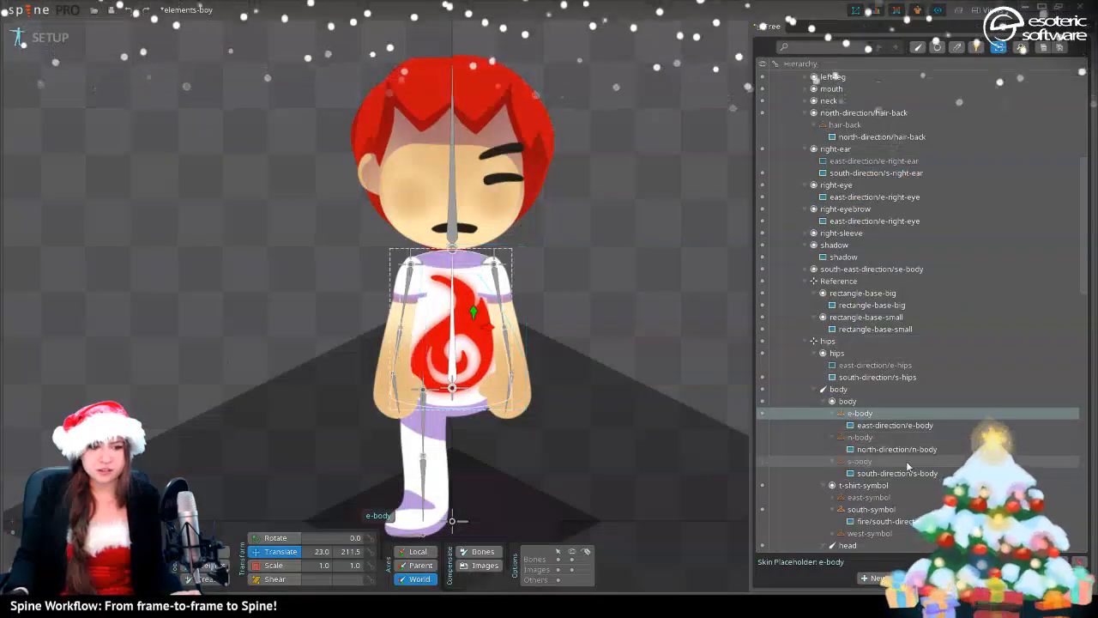
- Tint the east-direction/e-body, north-direction/n-body and south-direction/s-body attachments dark red with color 2D0A0AFF
left_click(457, 388)
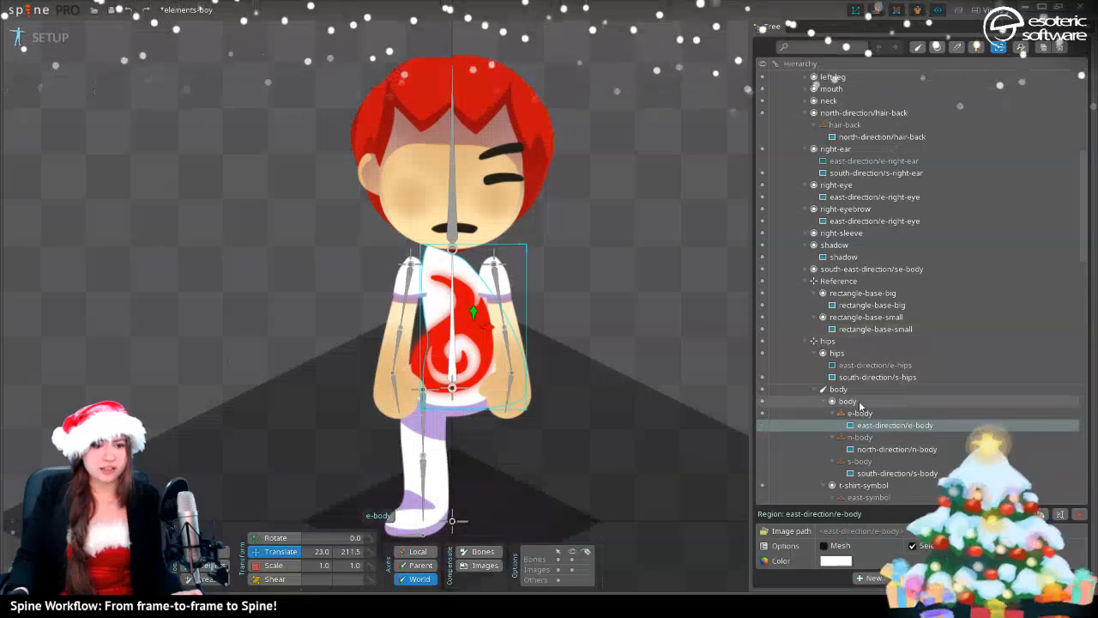
left_click(892, 448, "ctrl")
left_click(870, 473, "ctrl")
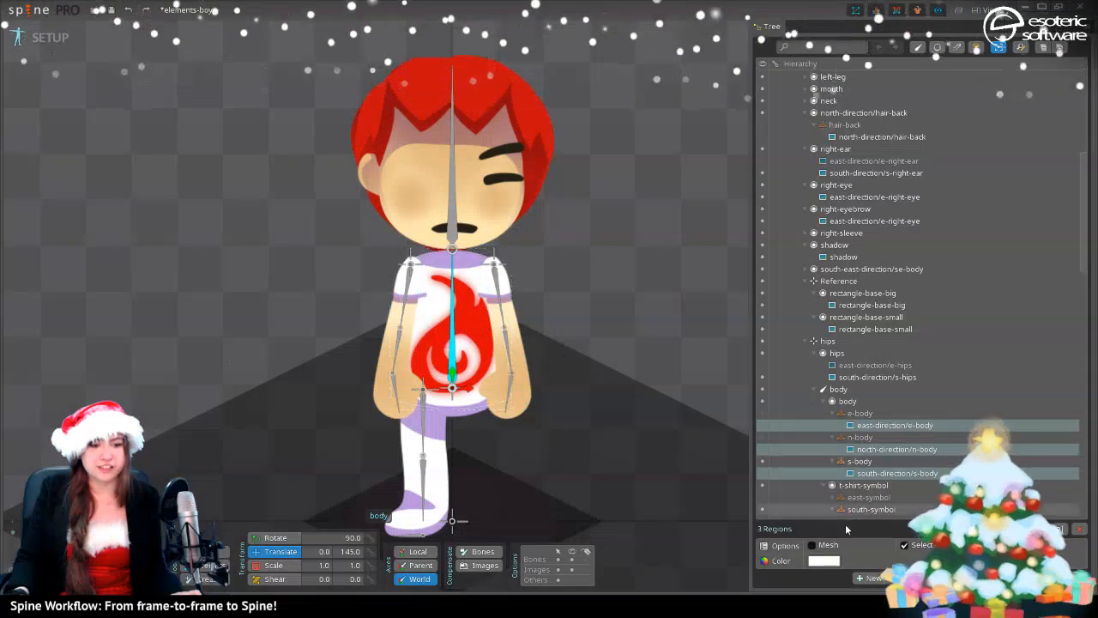
left_click(833, 563)
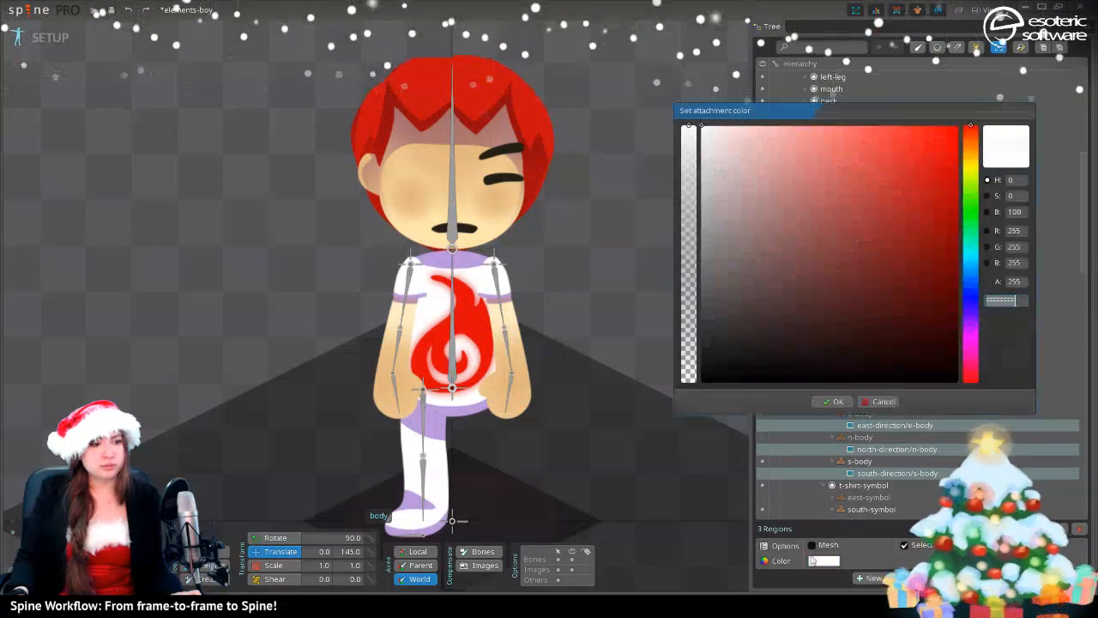
left_click_drag(805, 228, 945, 377)
left_click_drag(817, 366, 815, 329)
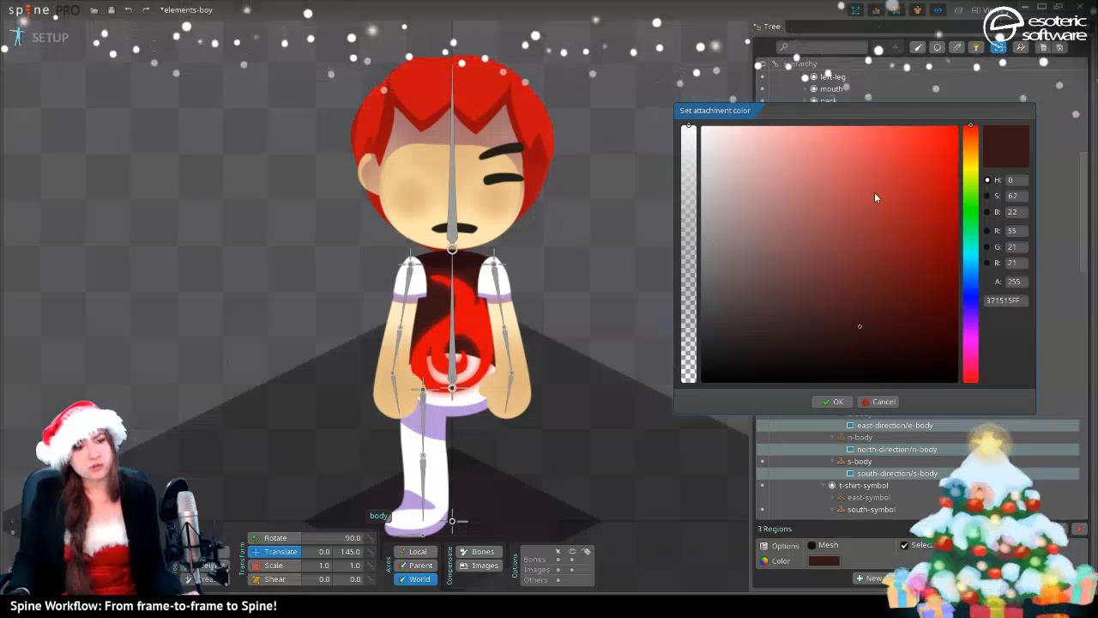
mouse_move(727, 341)
left_mouse_down()
mouse_move(780, 303)
mouse_move(877, 333)
left_mouse_up()
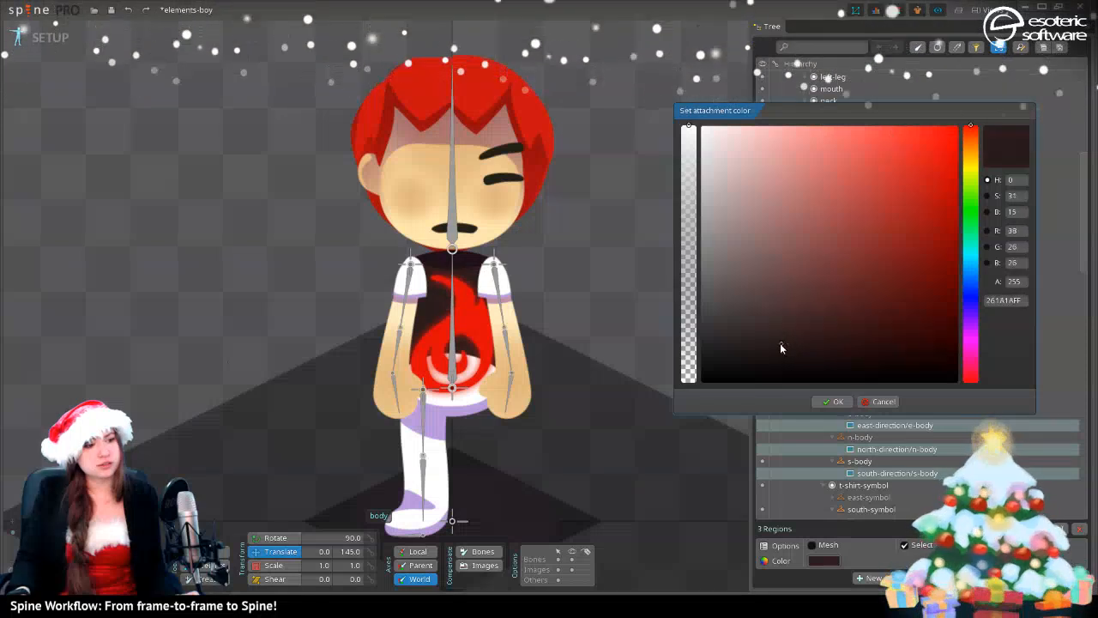
left_click_drag(779, 345, 856, 329)
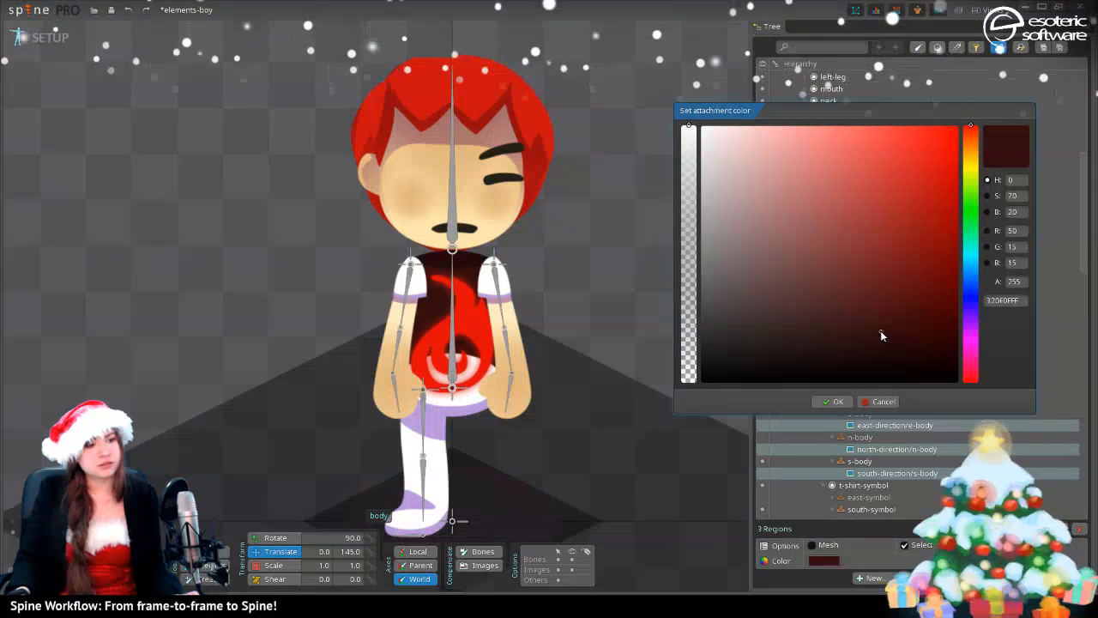
left_click(864, 177)
mouse_move(864, 177)
left_mouse_down()
mouse_move(847, 333)
mouse_move(885, 312)
mouse_move(883, 335)
mouse_move(872, 330)
mouse_move(899, 336)
left_mouse_up()
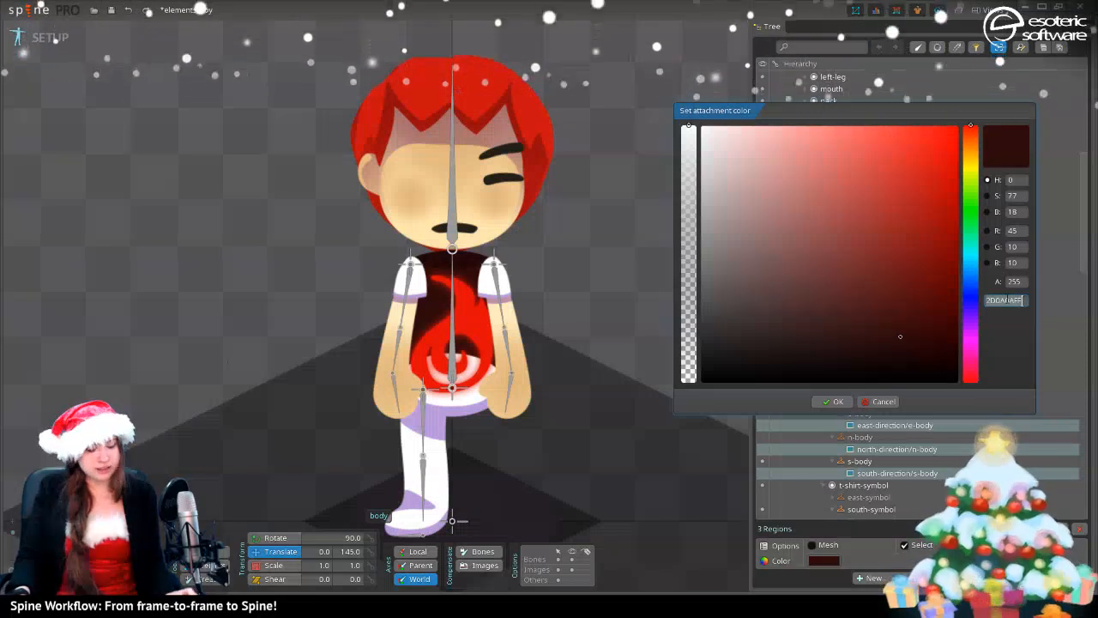
left_click(832, 401)
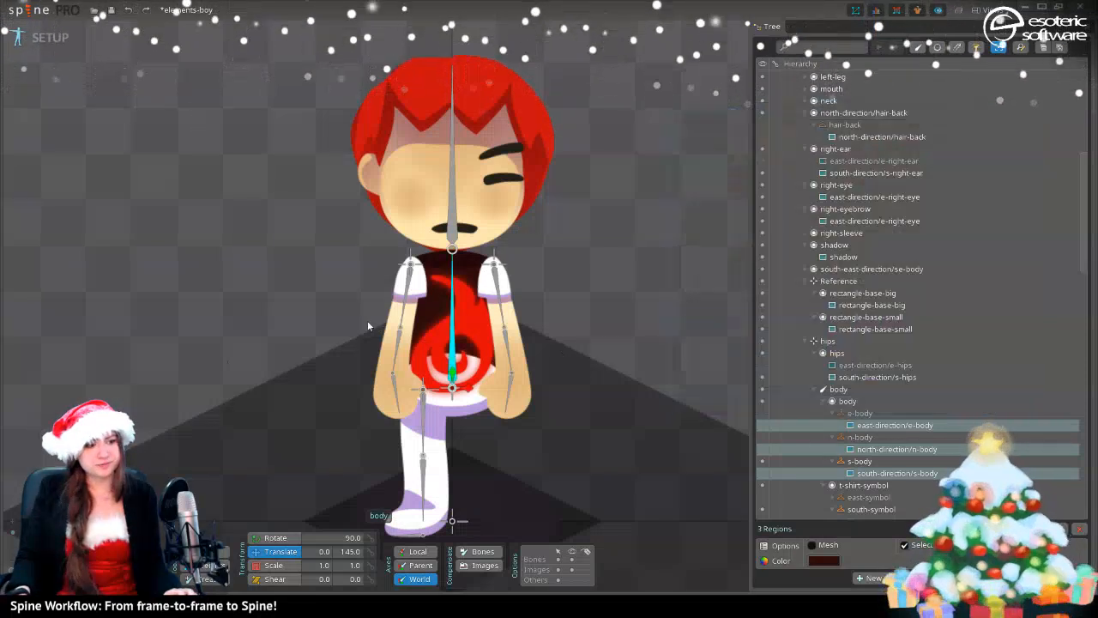
- Place south-east-direction/left-sleeve of the sleeve slot under right-arm2 in a skin placeholder named left-sleeve, duplicating it for each skin
left_click(410, 275)
left_click(494, 276, "ctrl")
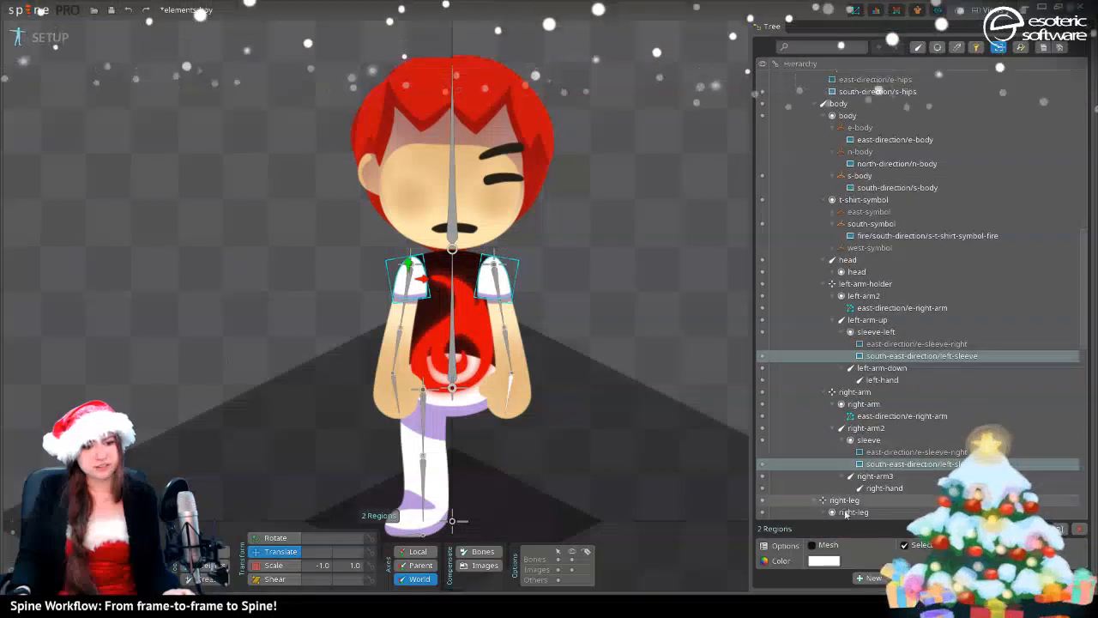
left_click(881, 464)
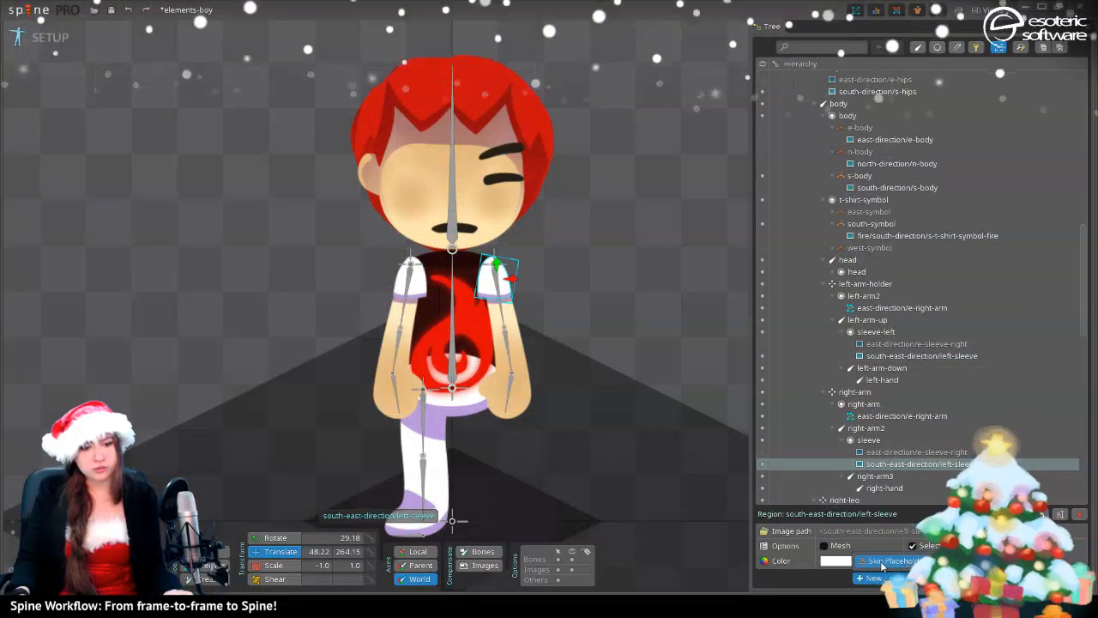
left_click(889, 560)
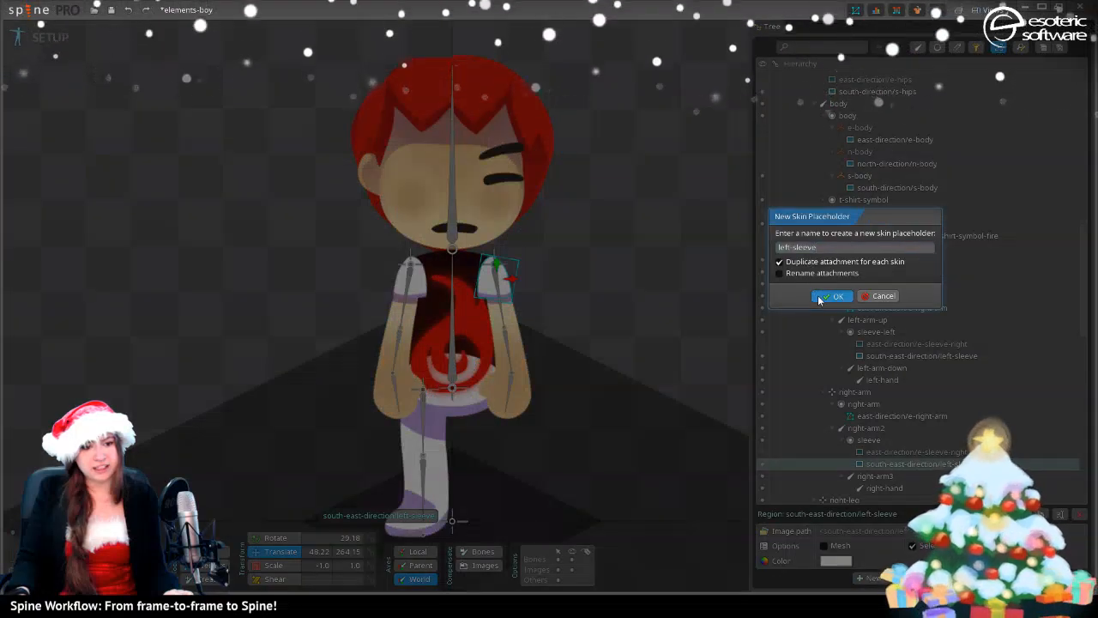
left_click(818, 295)
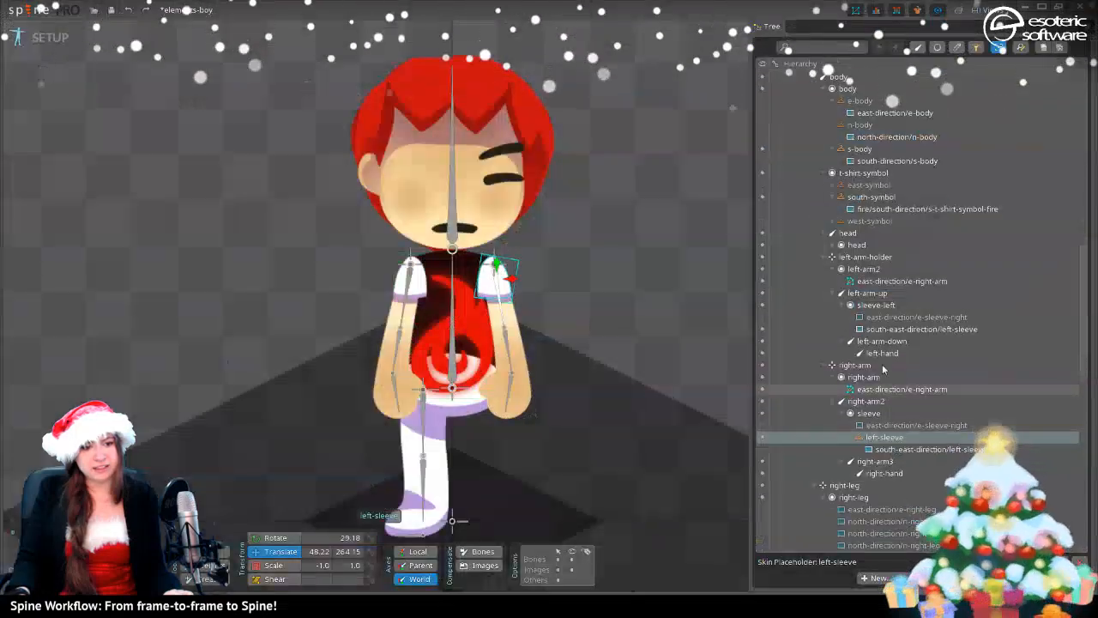
- Place south-east-direction/left-sleeve of the sleeve-left slot in a skin placeholder named left-sleeve, duplicating the attachment for each skin
left_click(409, 292)
left_click(409, 288)
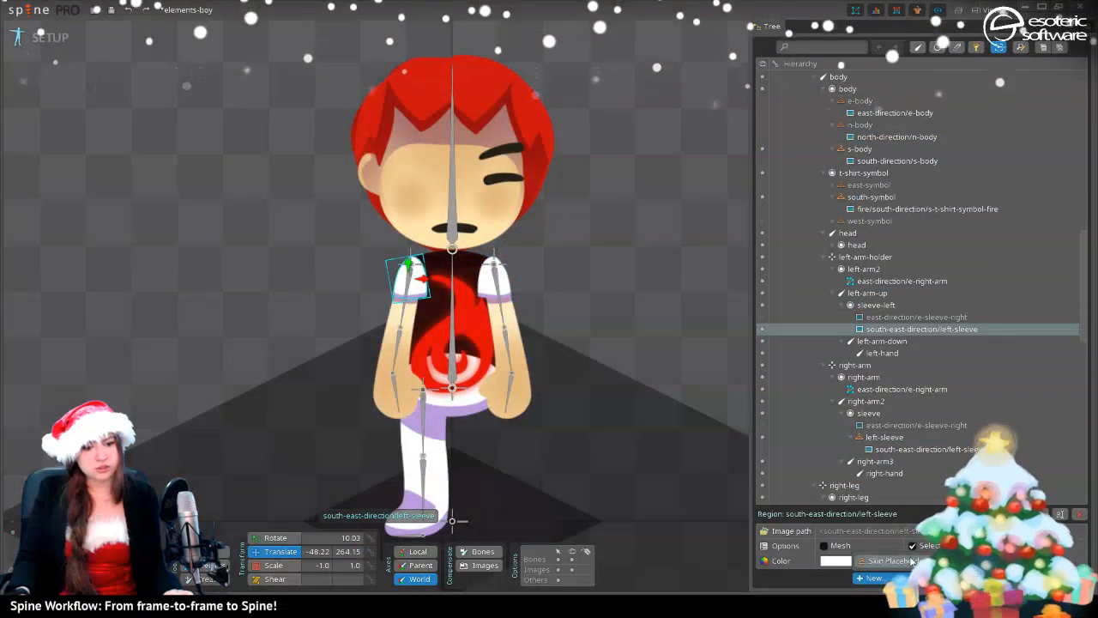
left_click(892, 561)
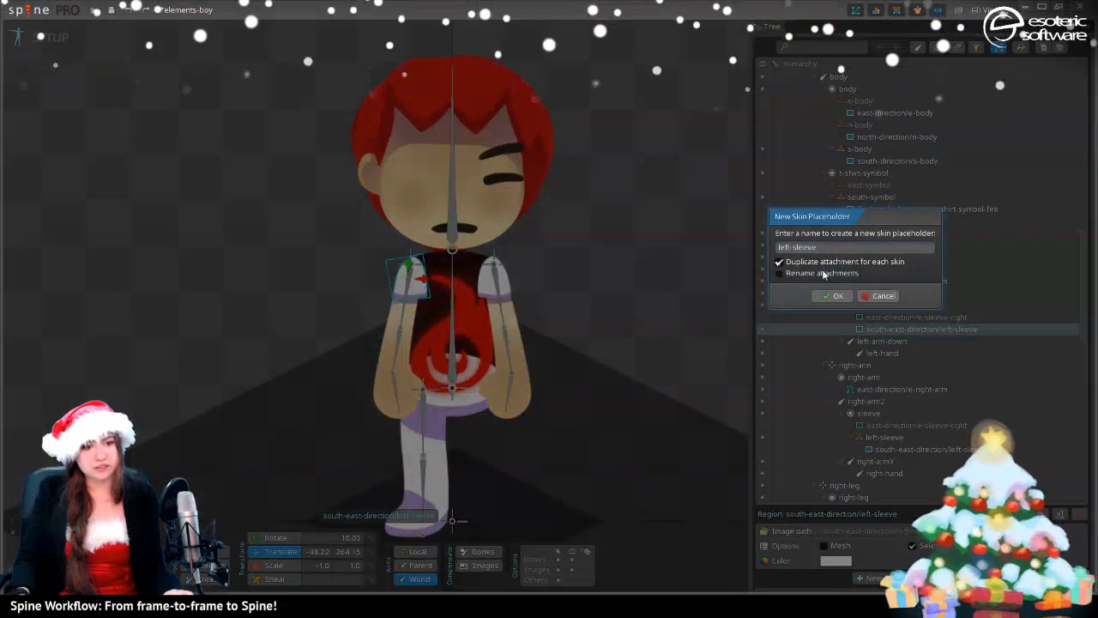
left_click(837, 296)
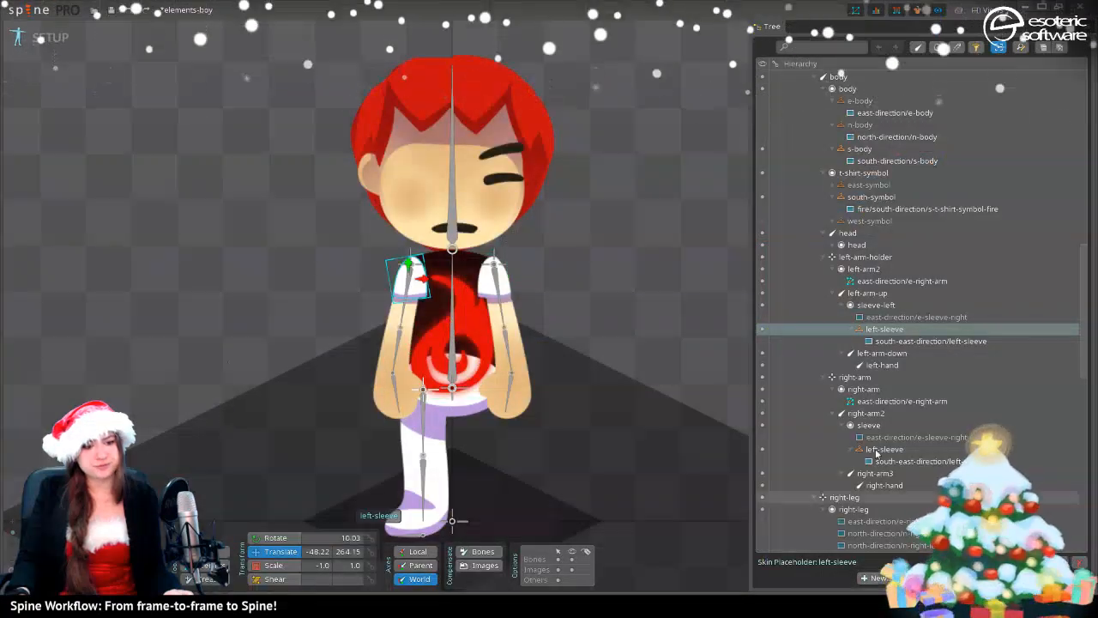
- Select the south-east-direction/left-sleeve attachments of both sleeves and open their color for editing
left_click(896, 341)
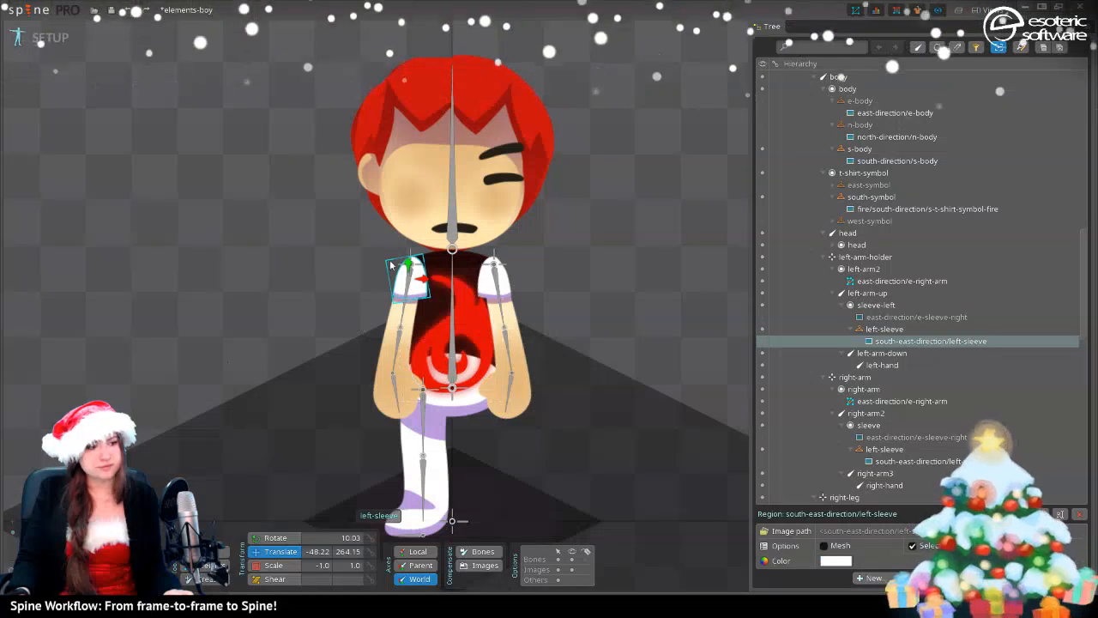
left_click(506, 281, "ctrl")
left_click(823, 560)
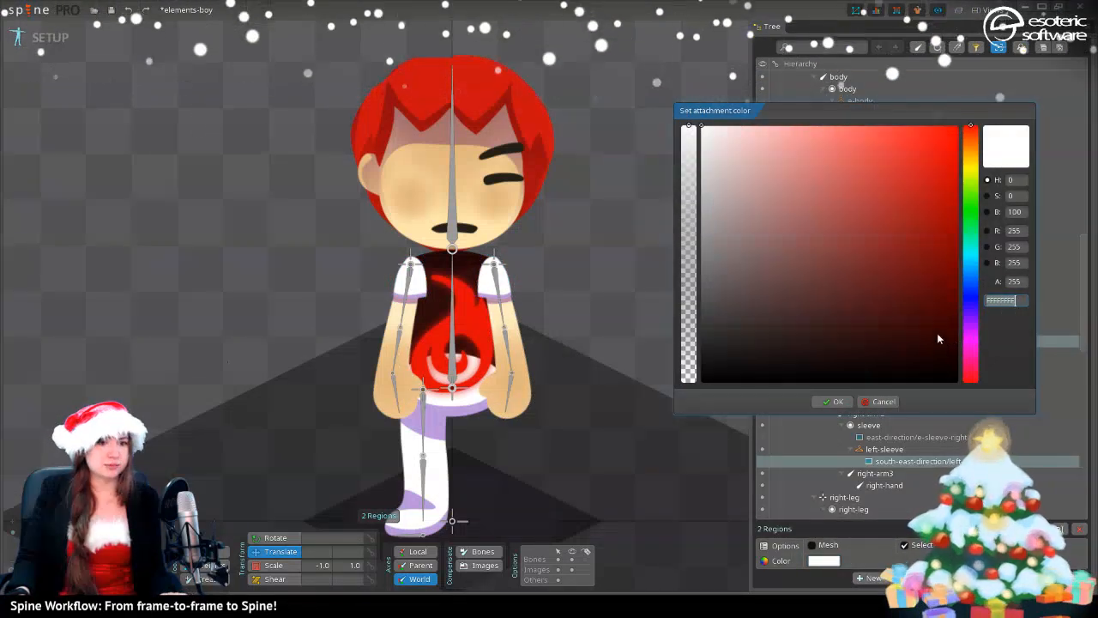
type("B9FFF1FF")
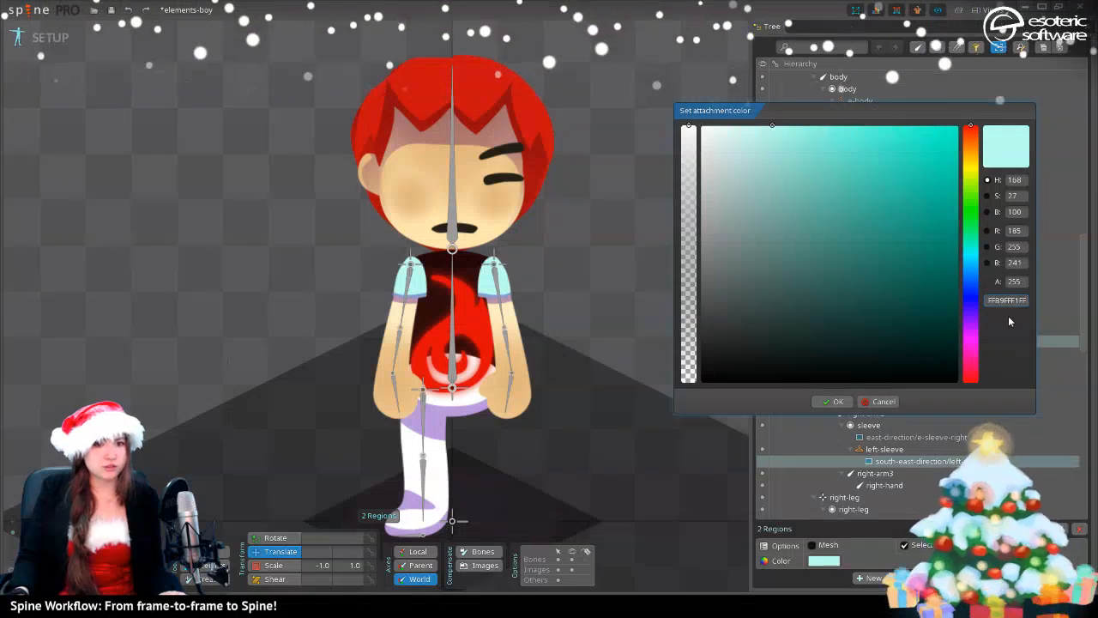
type("FF")
left_click(850, 317)
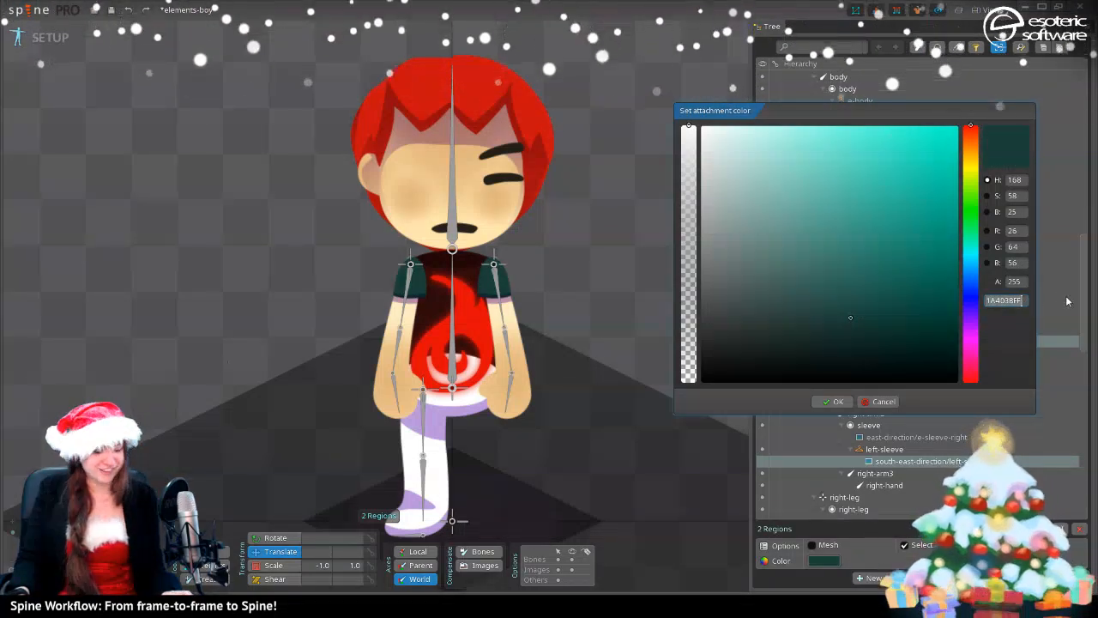
type("B9FFF1FF")
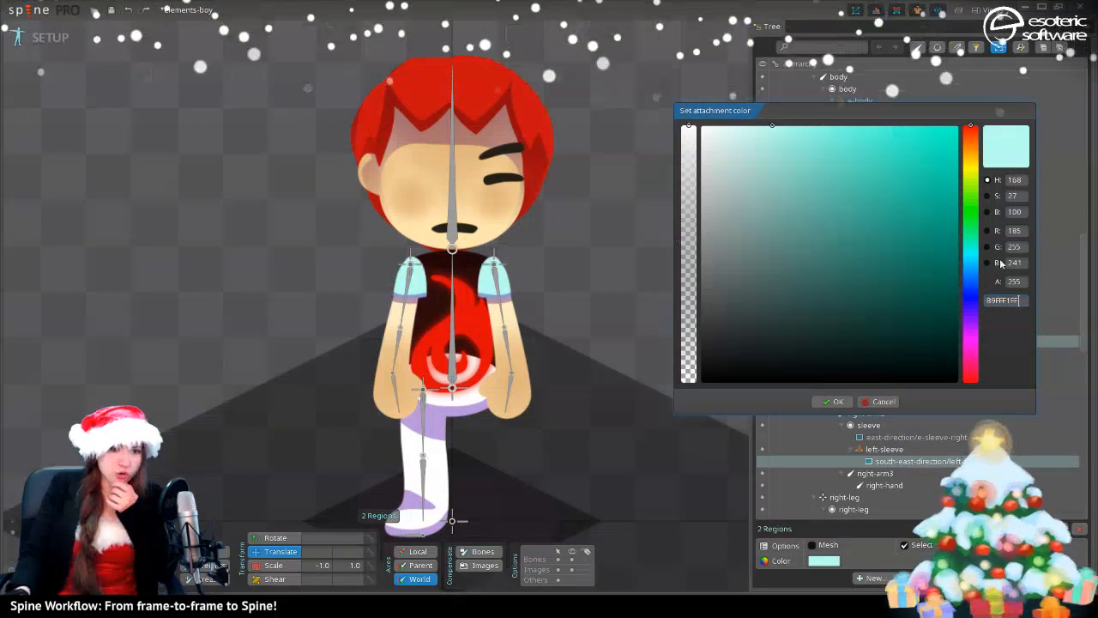
- Tint both selected sleeve attachments dark red with hue 0 and color 2D0F0FFF
left_click(970, 129)
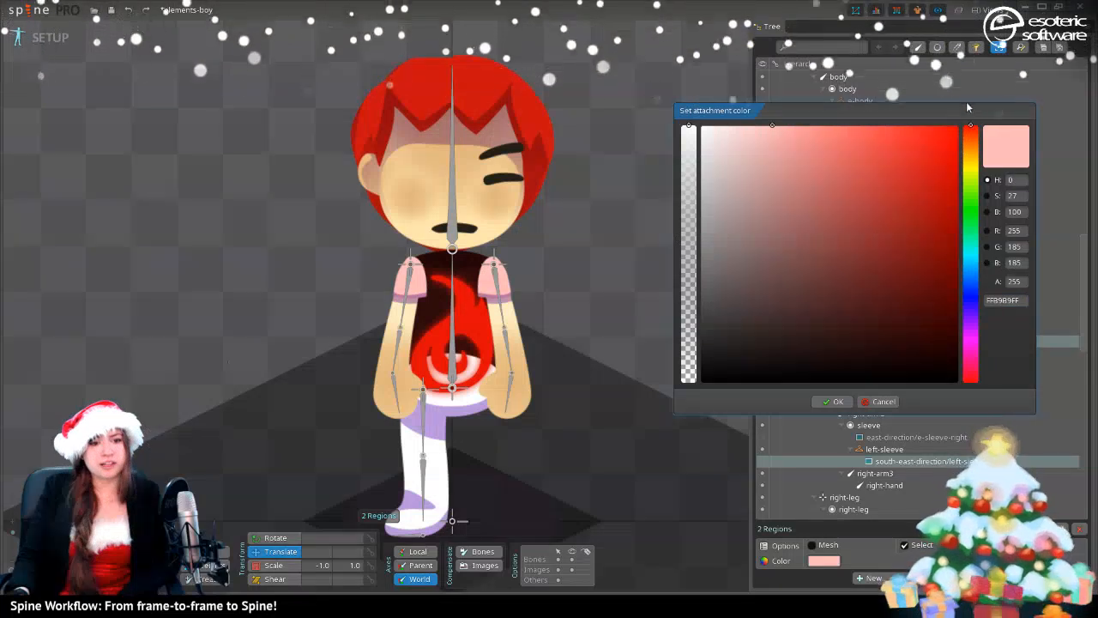
left_click(848, 316)
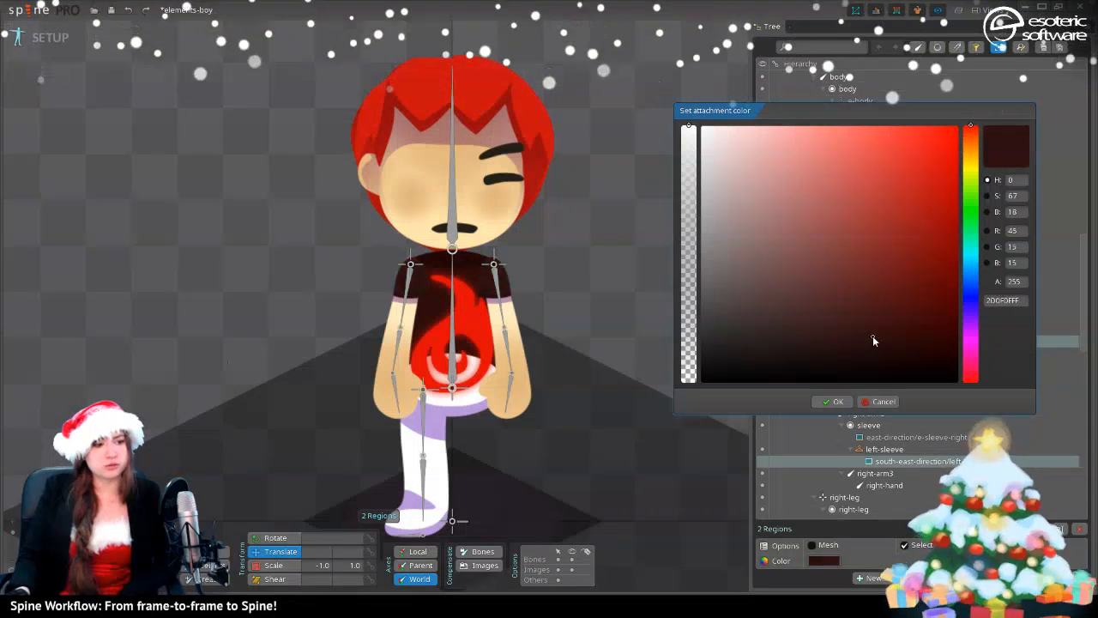
left_click_drag(872, 347, 871, 340)
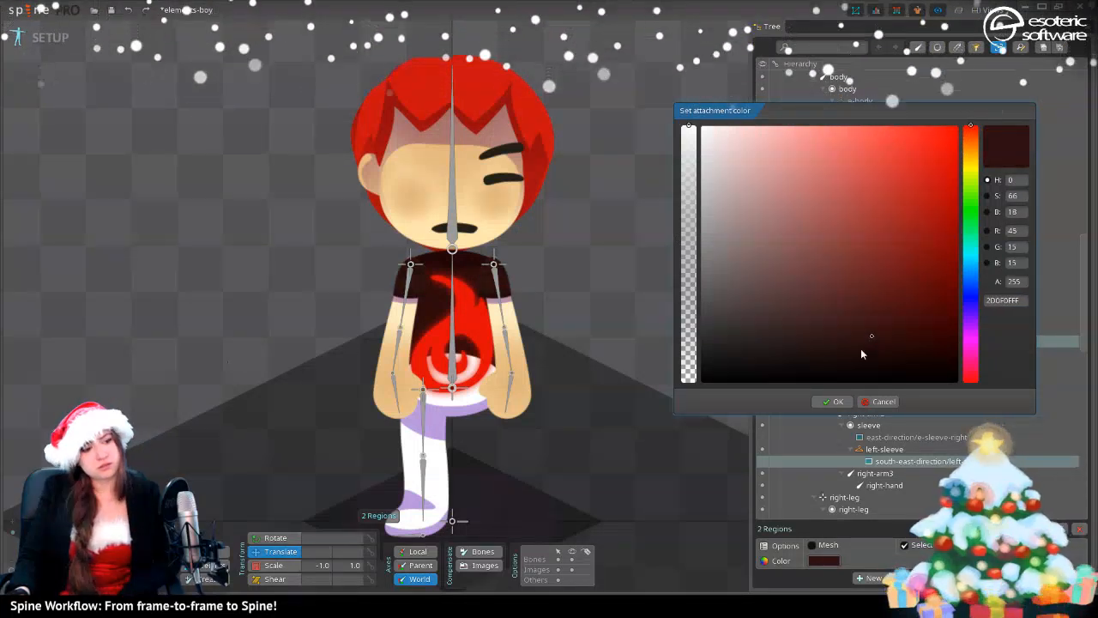
left_click(836, 403)
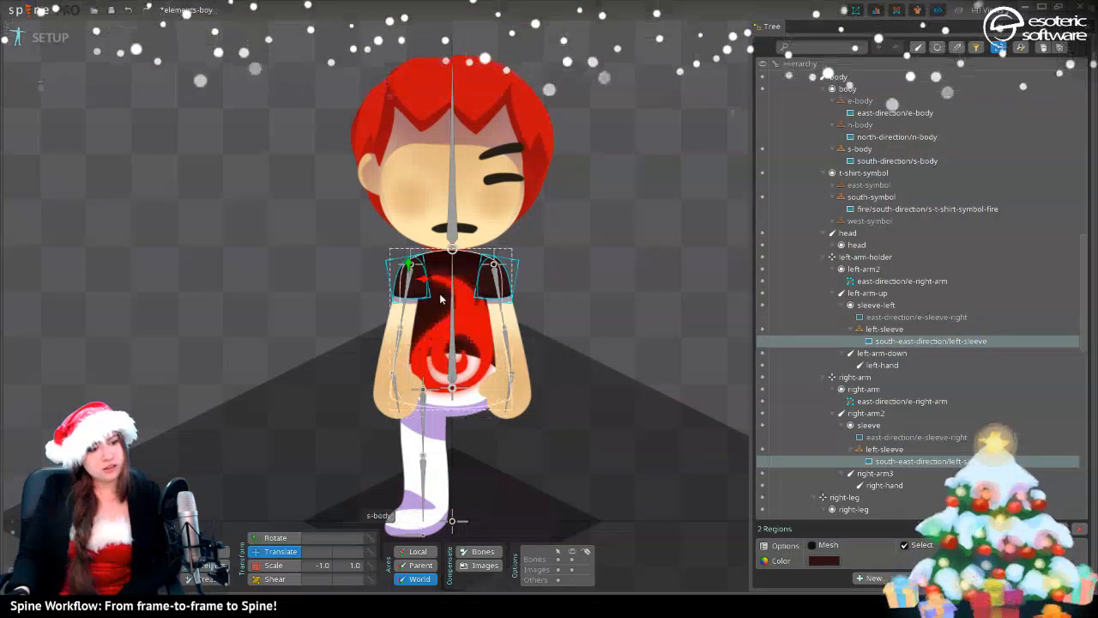
- Turn on hotkey popups and move the body slot forward in the draw order, in front of the hips and t-shirt symbol
left_click(461, 262)
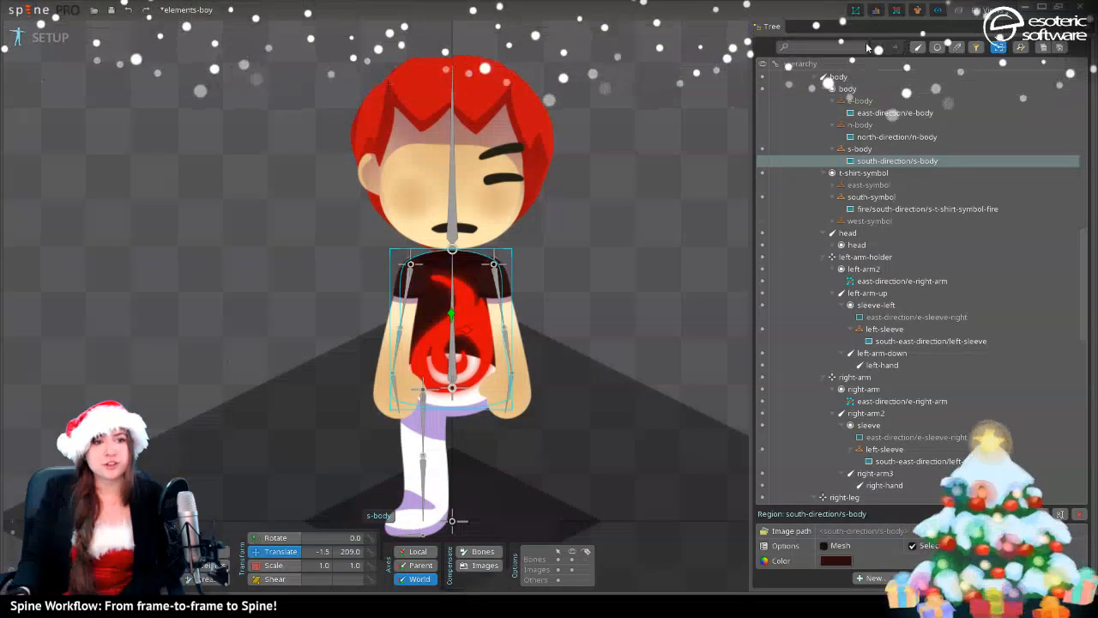
left_click(866, 89)
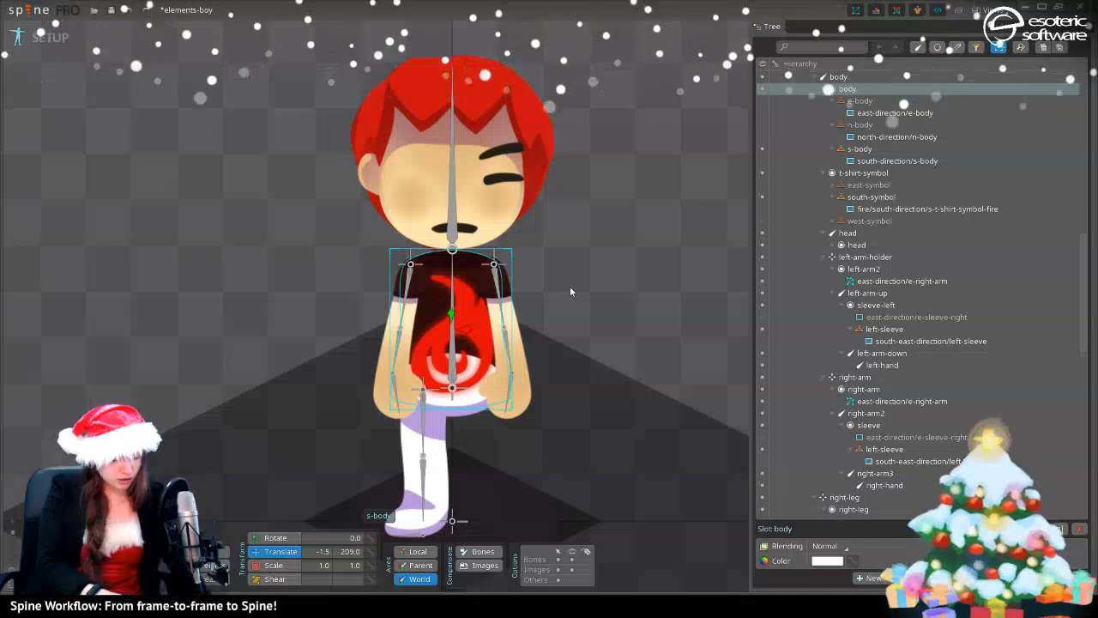
key("ctrl+shift+k")
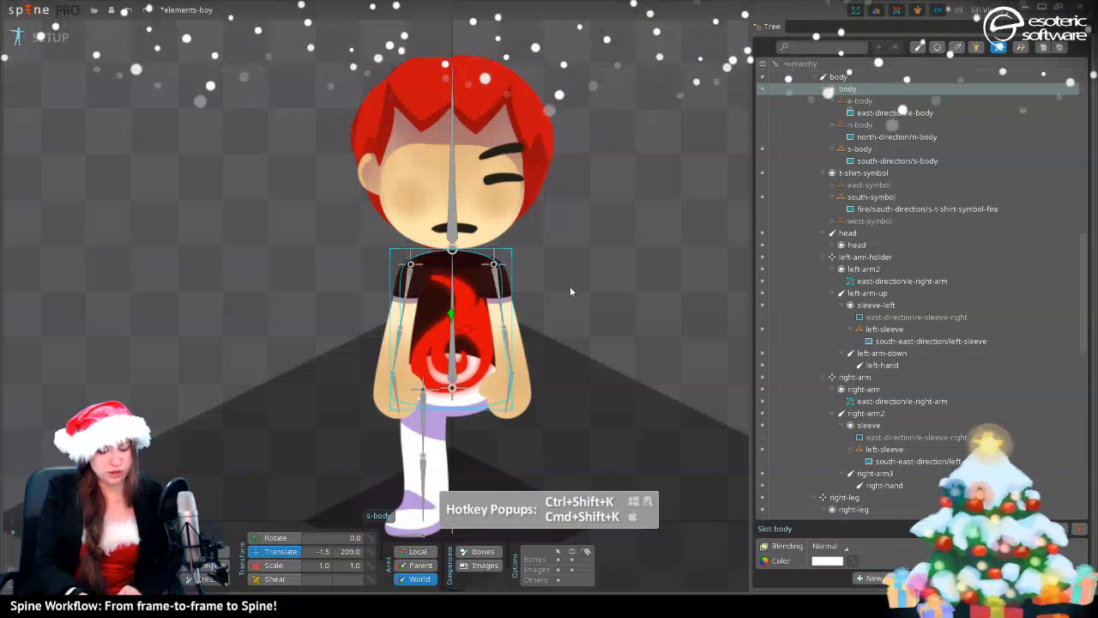
key("equal")
key("equal")
key("slash")
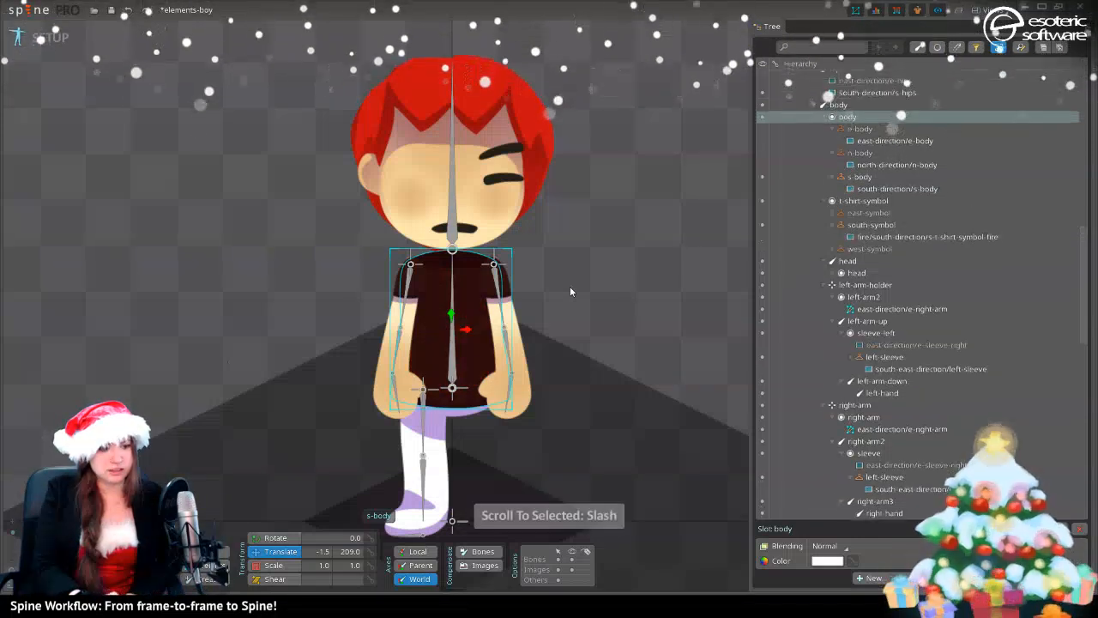
- Move the body slot backward in the draw order, behind the t-shirt symbol, and clear the selection
key("minus")
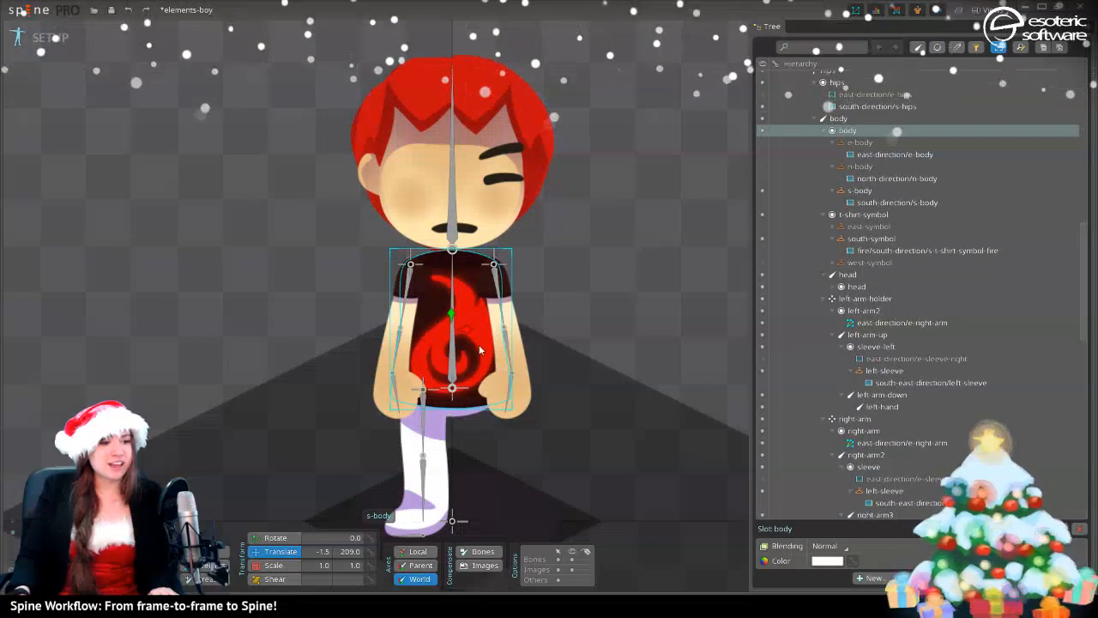
key("space")
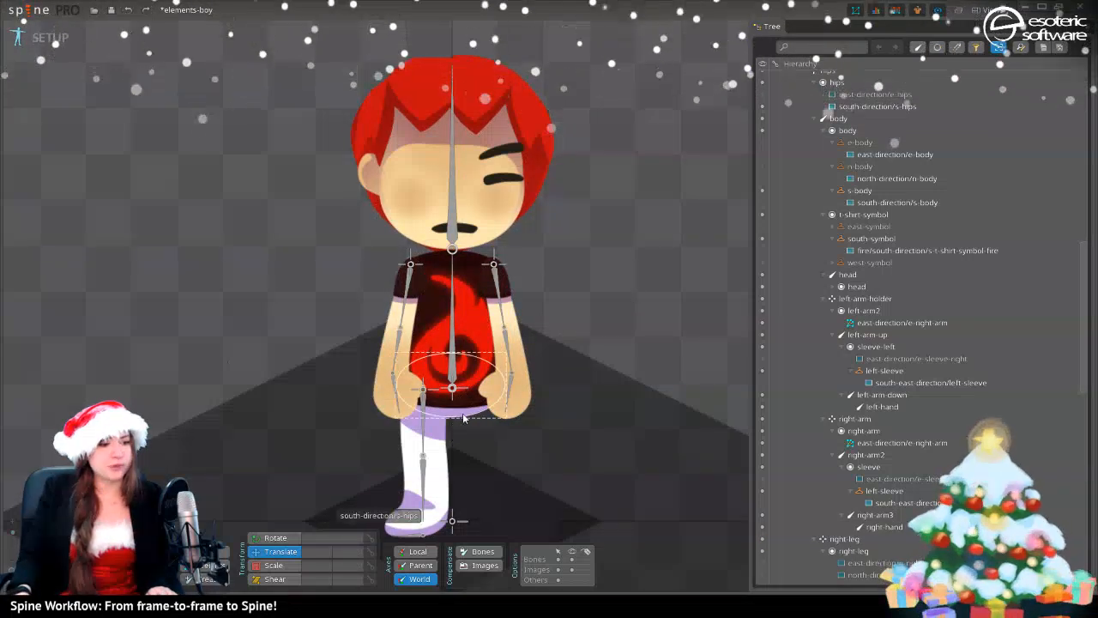
- Place south-direction/s-hips in a skin placeholder named s-hips, duplicating the attachment for each skin
left_click(433, 411)
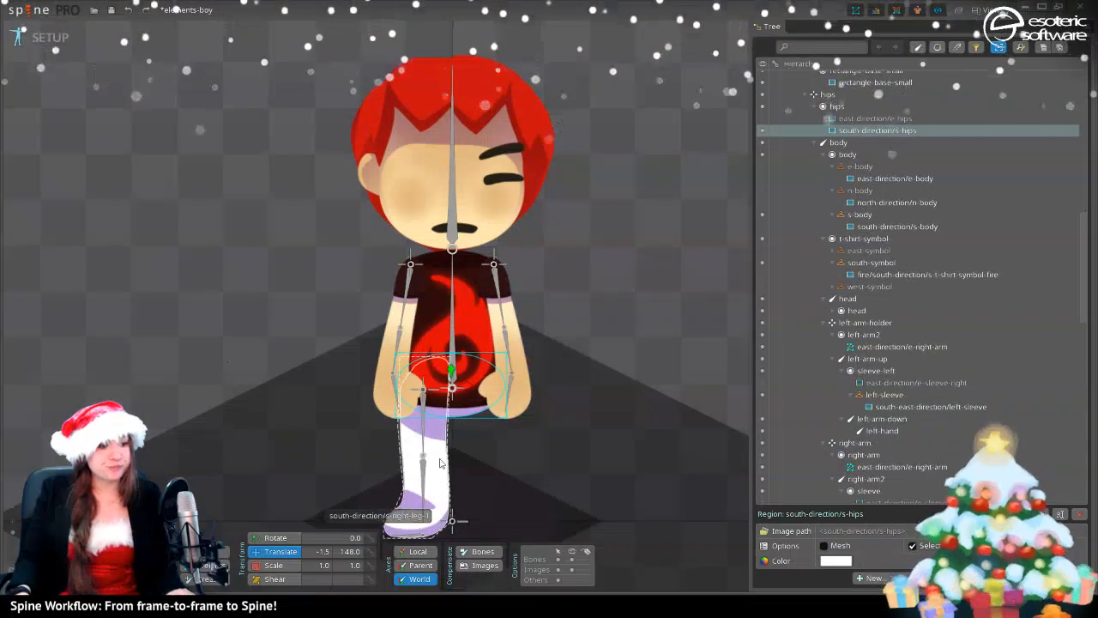
left_click(433, 466)
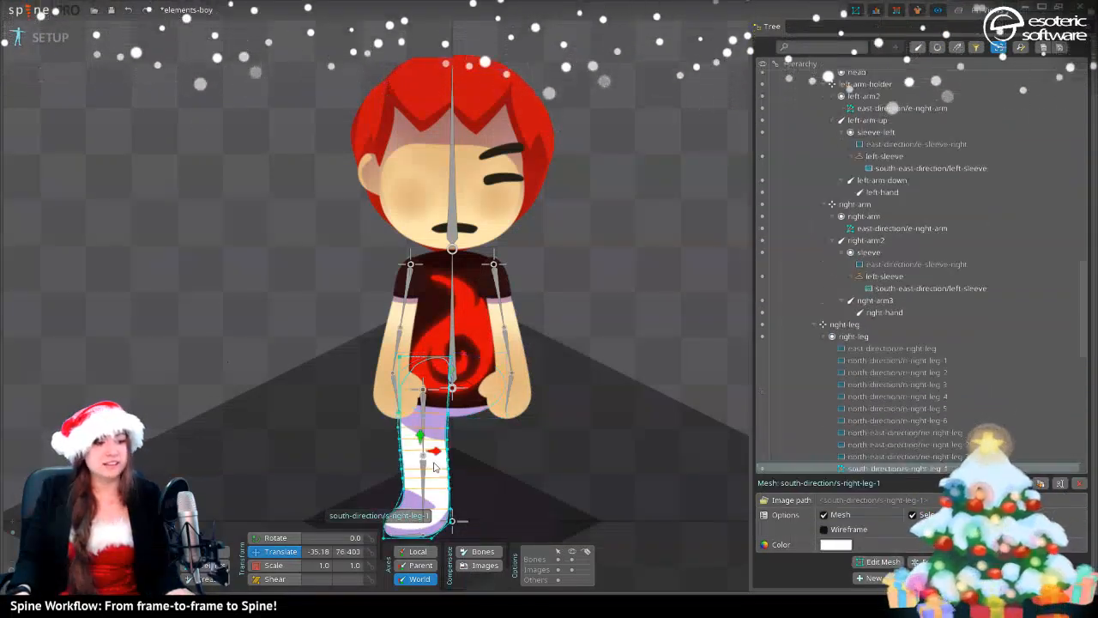
left_click(478, 416)
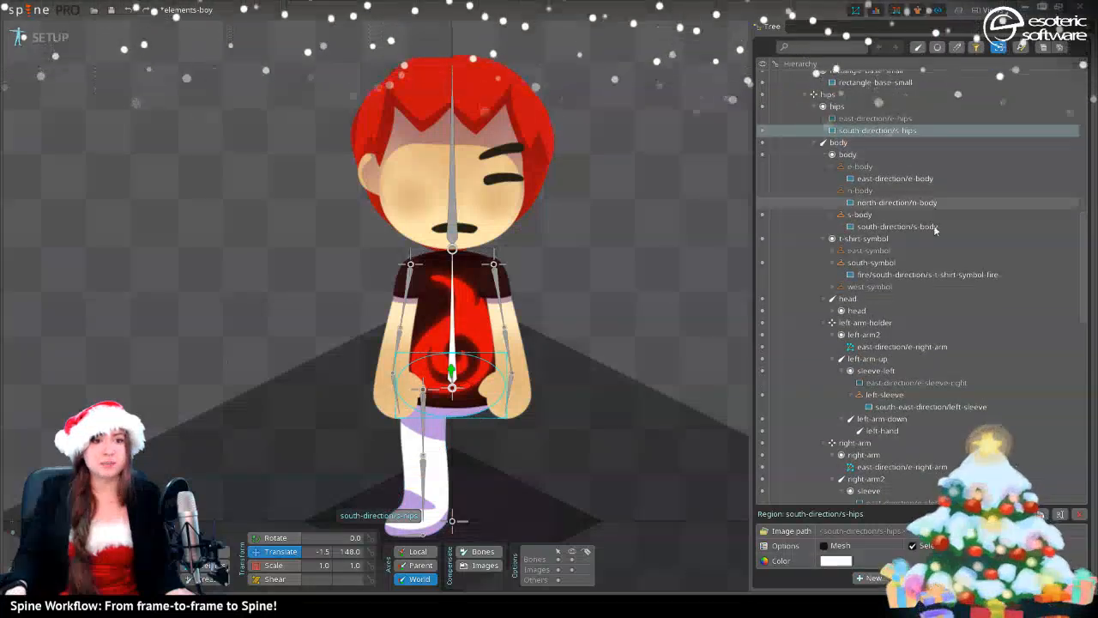
left_click(871, 578)
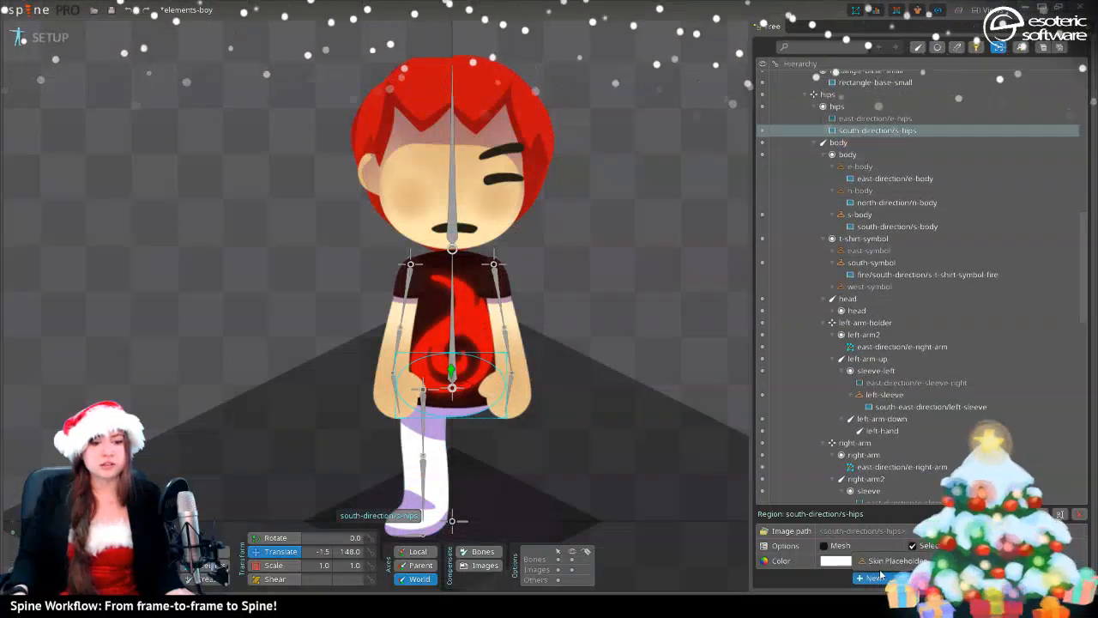
left_click(893, 560)
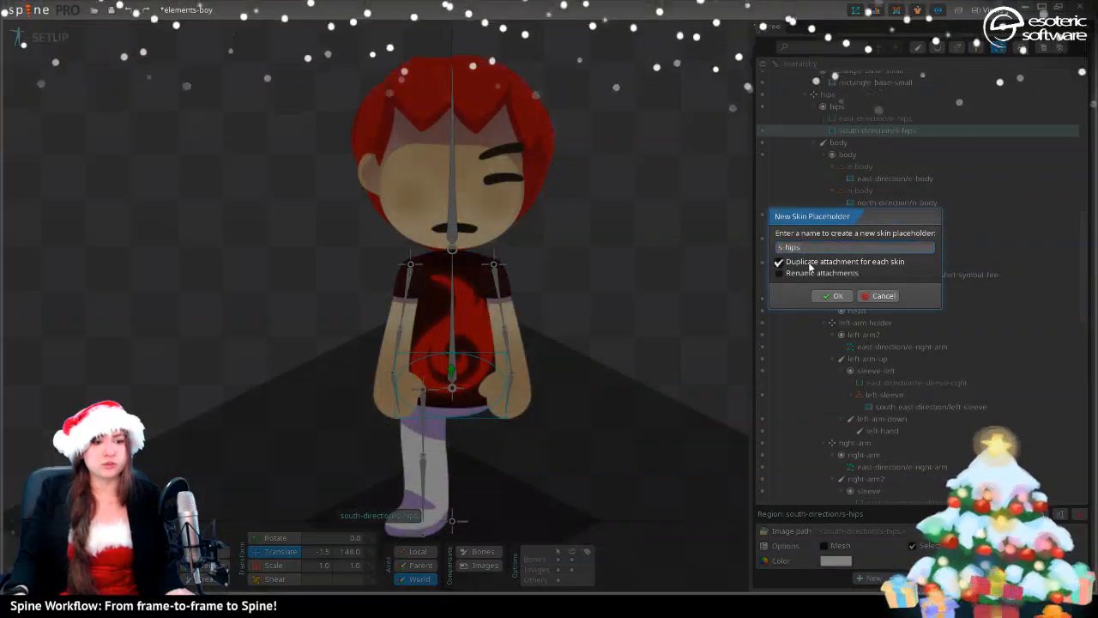
left_click(829, 296)
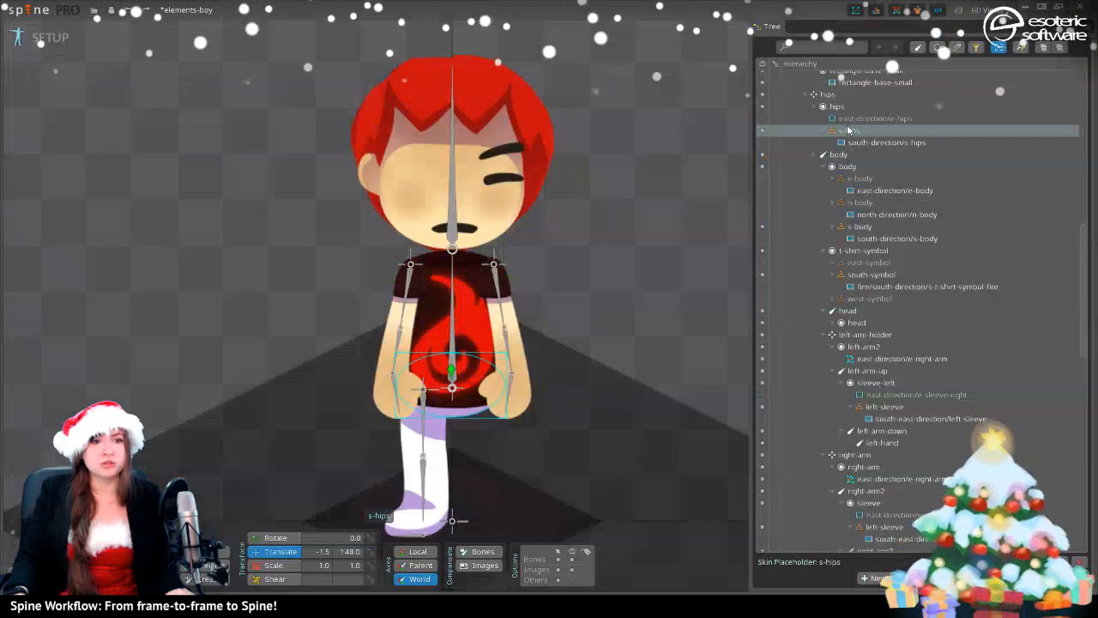
- Place the east-direction/e-hips attachment in a skin placeholder named e-hips
left_click(880, 580)
left_click(894, 560)
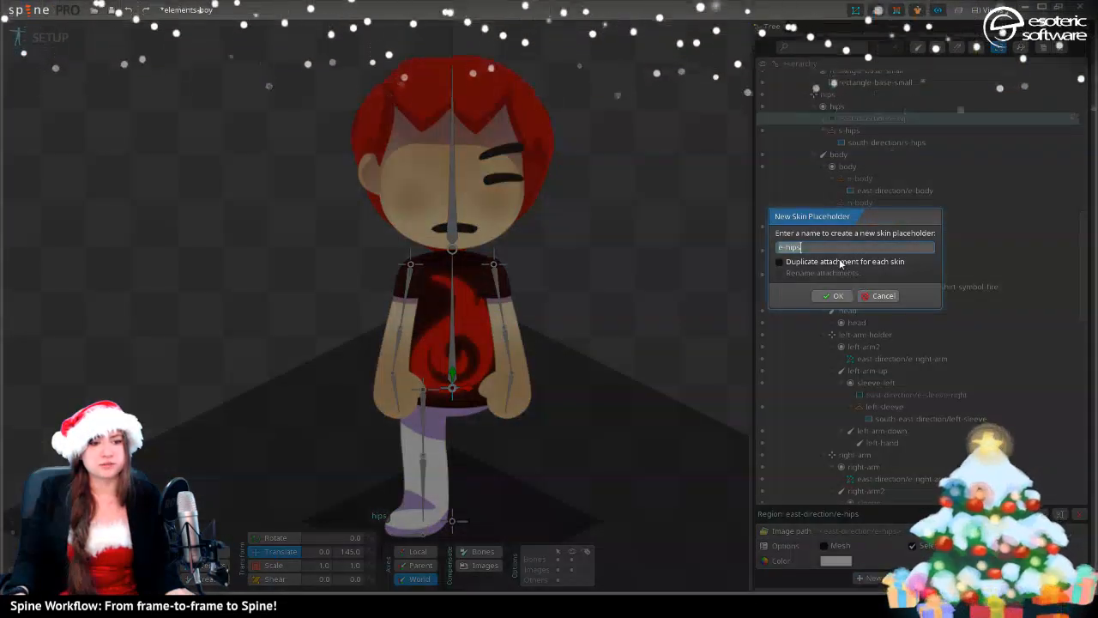
left_click(836, 294)
- Try to place all right-leg attachments, from east-direction/e-right-leg to south-east-direction/se-right-leg-3, in skin placeholders at once, and undo it
left_click(446, 491)
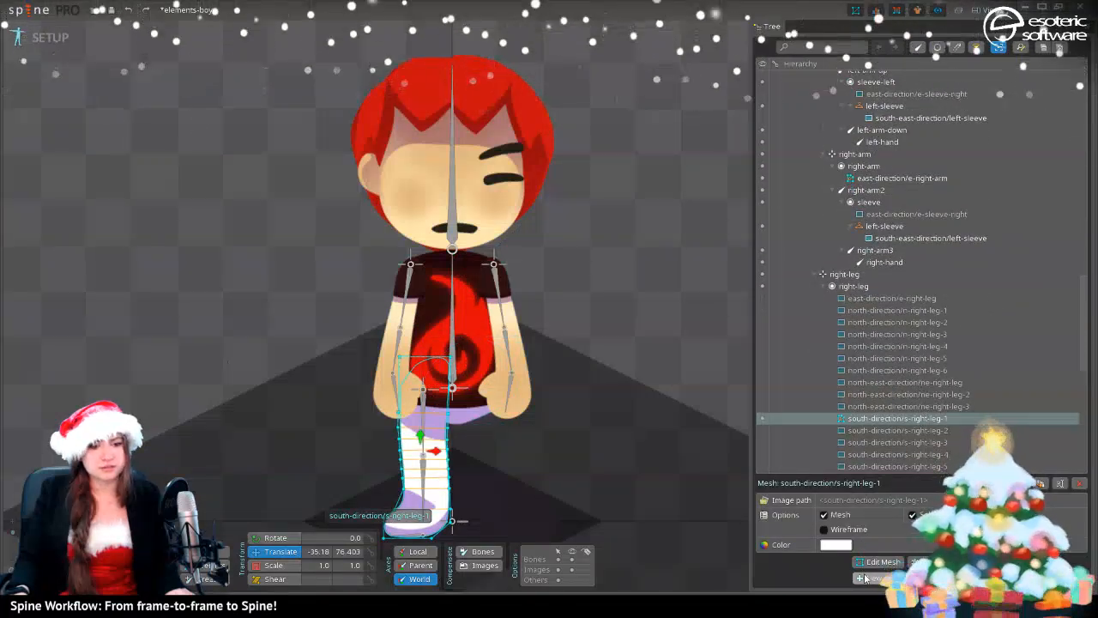
scroll(865, 364, "down", 1)
scroll(863, 362, "down", 4)
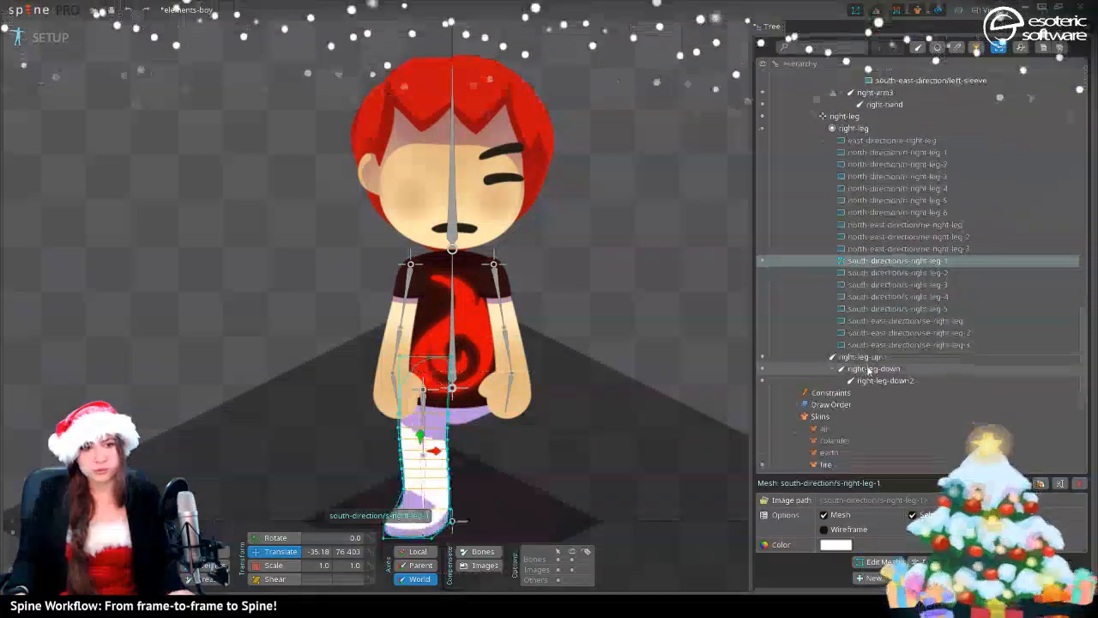
left_click(882, 345)
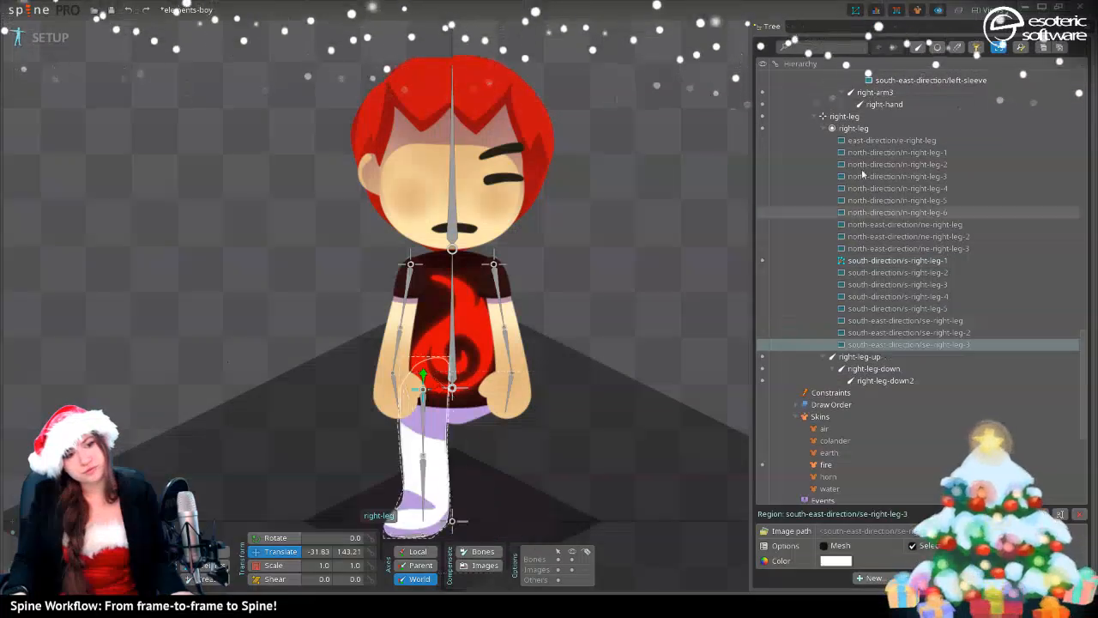
left_click(862, 142, "shift")
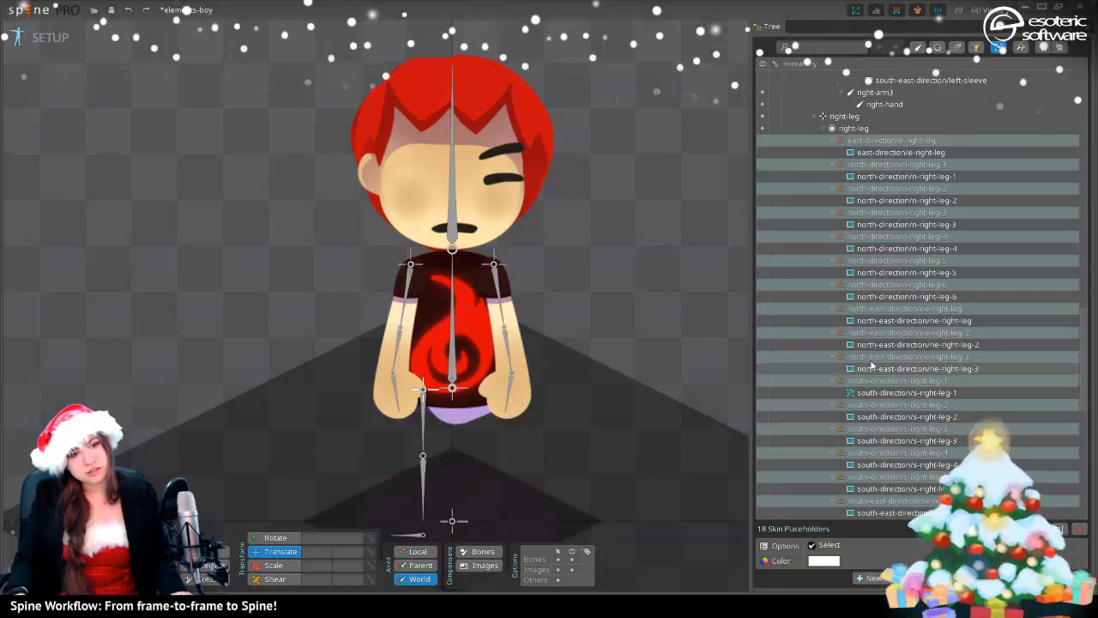
left_click(897, 560)
scroll(927, 345, "up", 3)
scroll(927, 346, "down", 4)
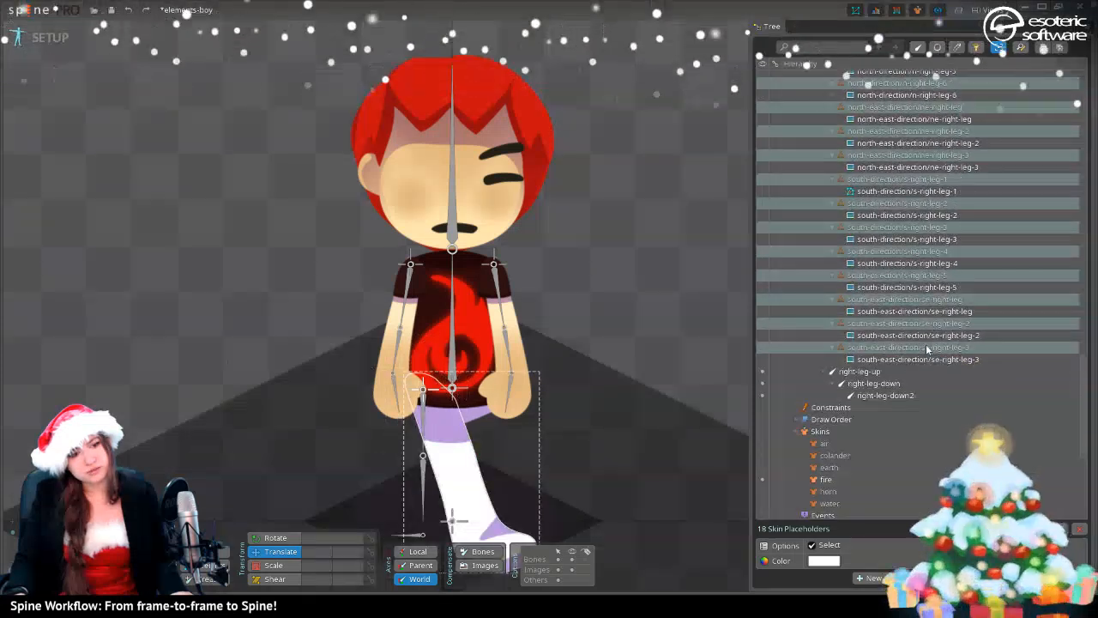
scroll(869, 363, "up", 5)
scroll(869, 363, "down", 3)
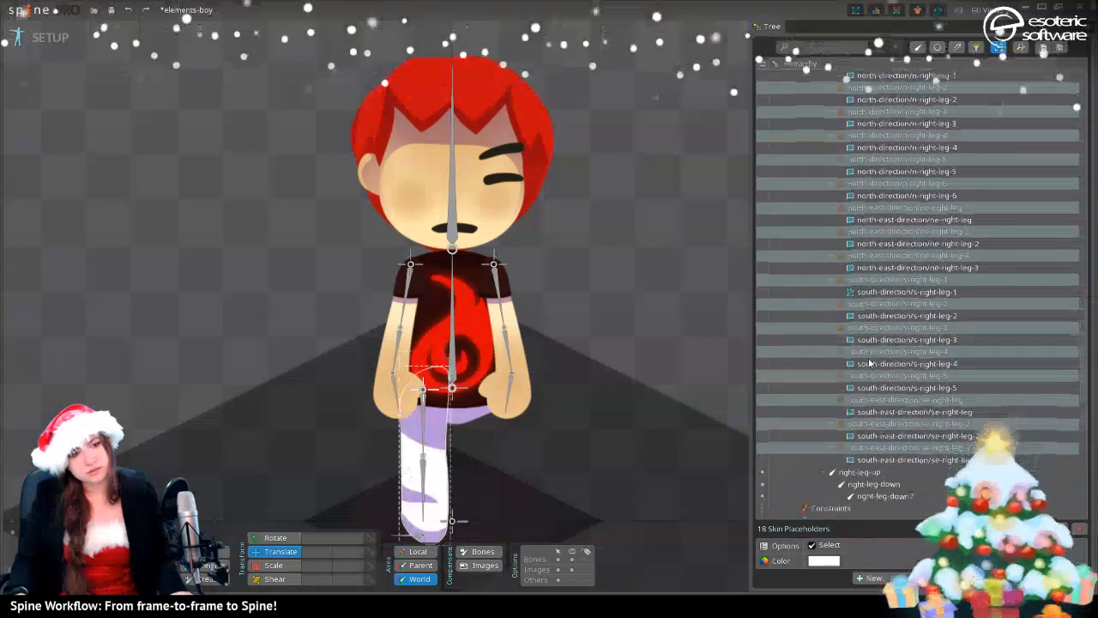
key("ctrl+z")
scroll(867, 369, "up", 5)
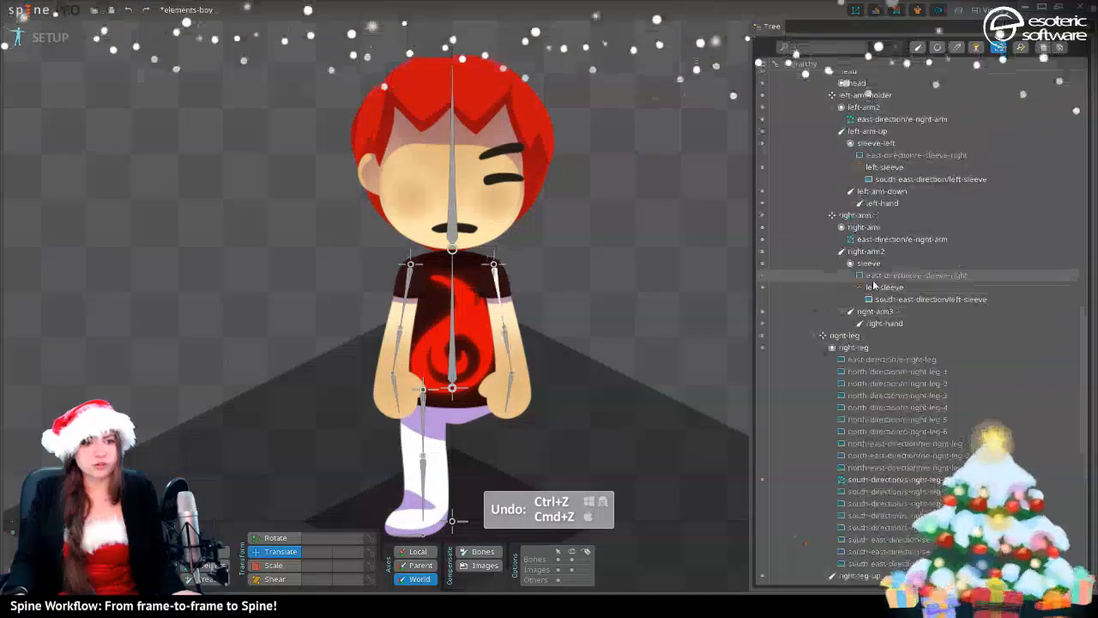
- Try to place the south-direction/s-right-leg-1 mesh in a placeholder named s-right-leg-1, duplicated per skin as linked meshes inheriting deform, and undo it
left_click(869, 389)
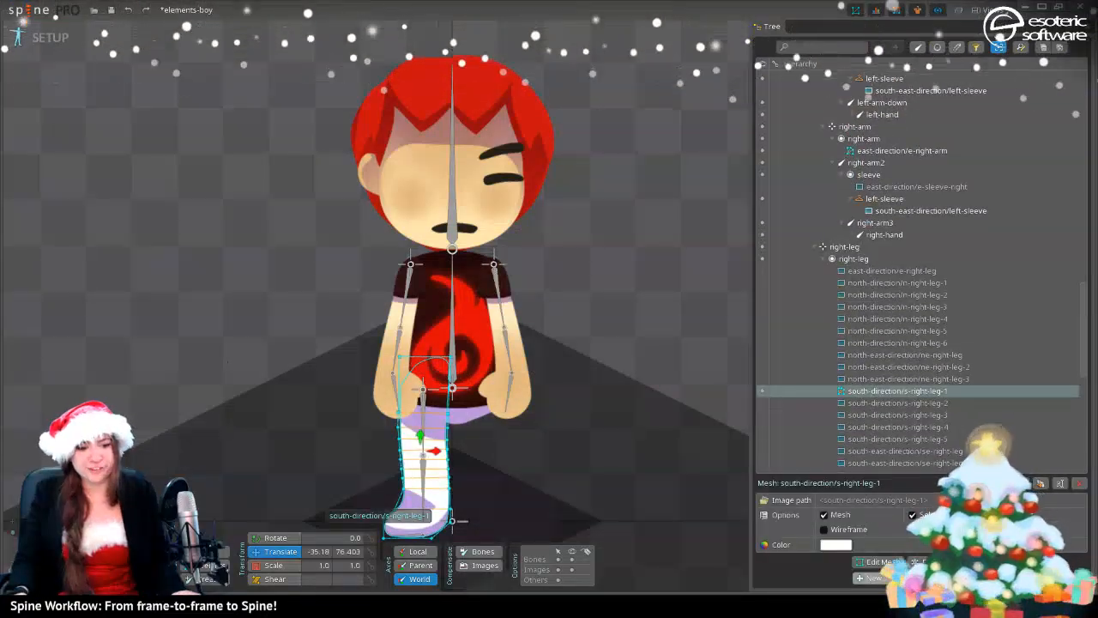
left_click(892, 558)
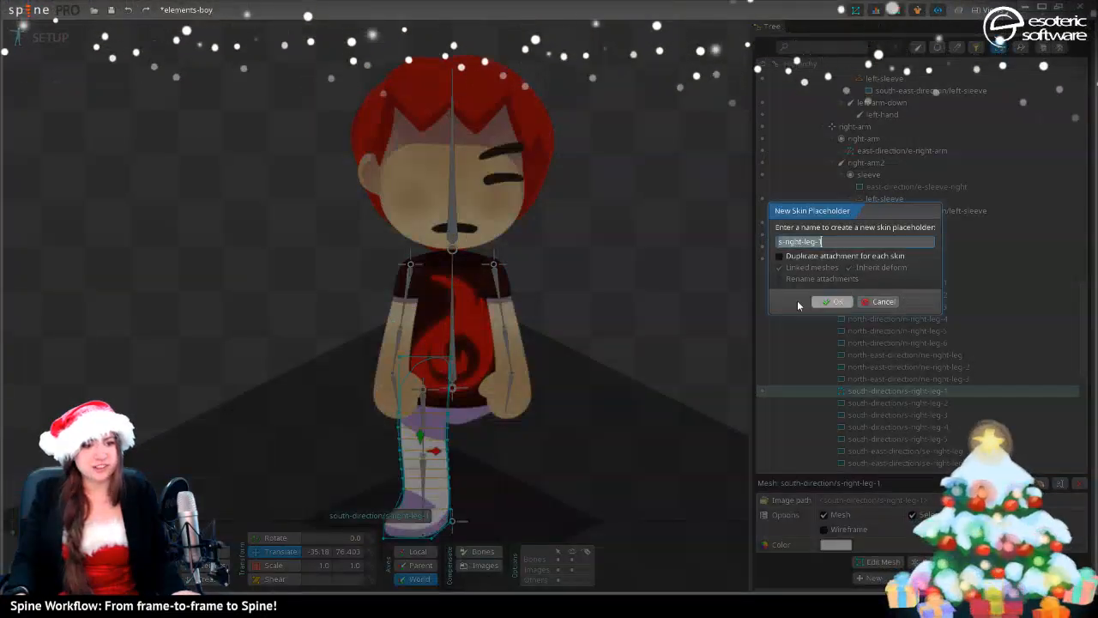
left_click(836, 255)
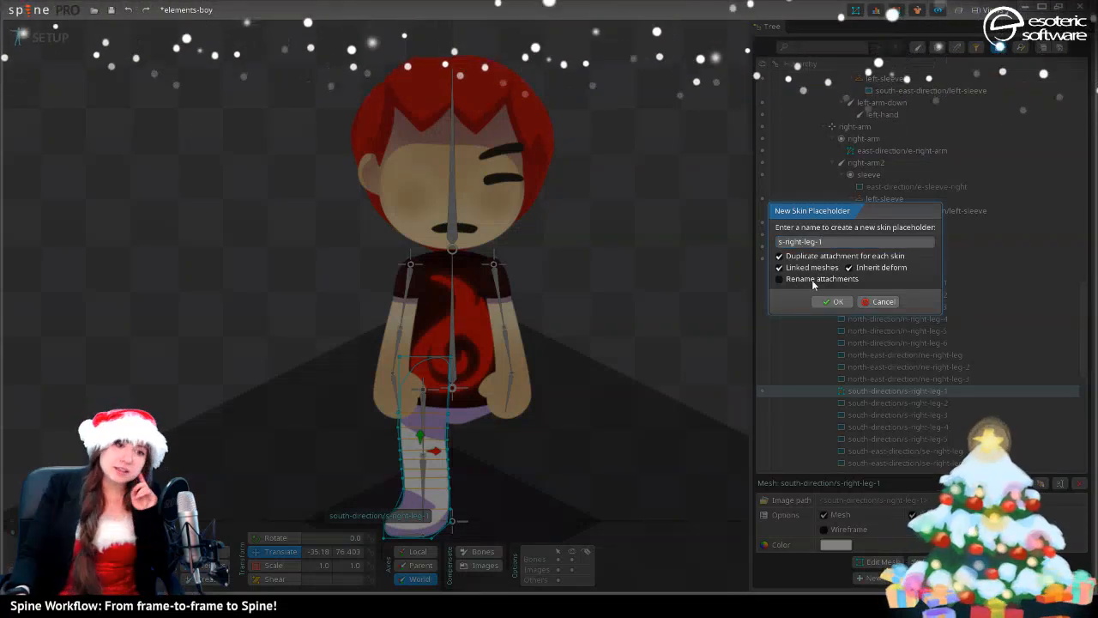
left_click_drag(844, 211, 508, 176)
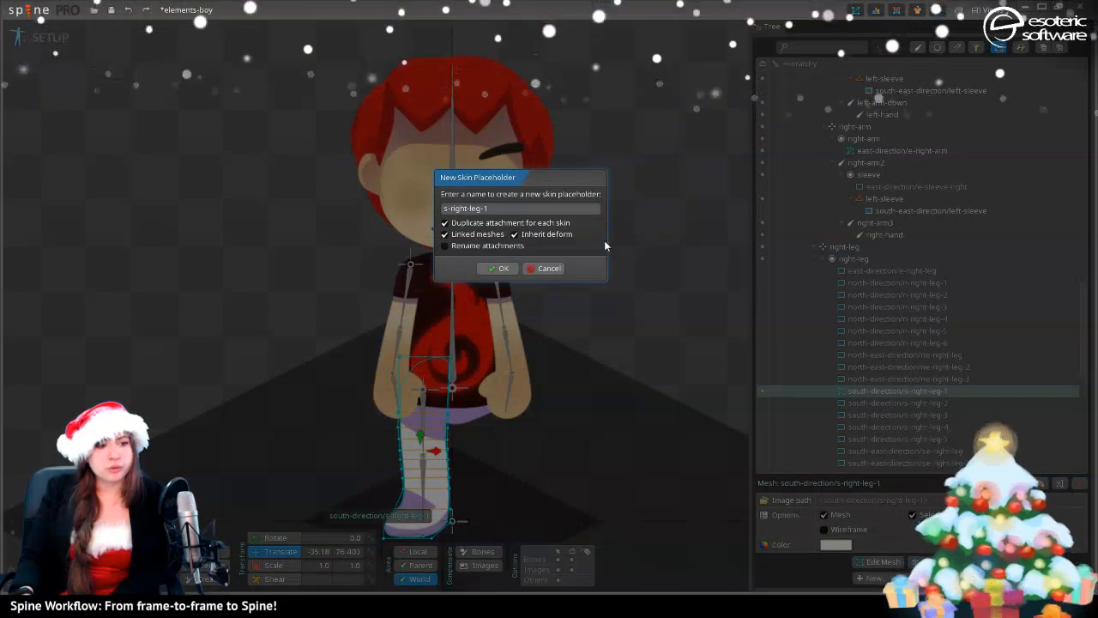
left_click(499, 268)
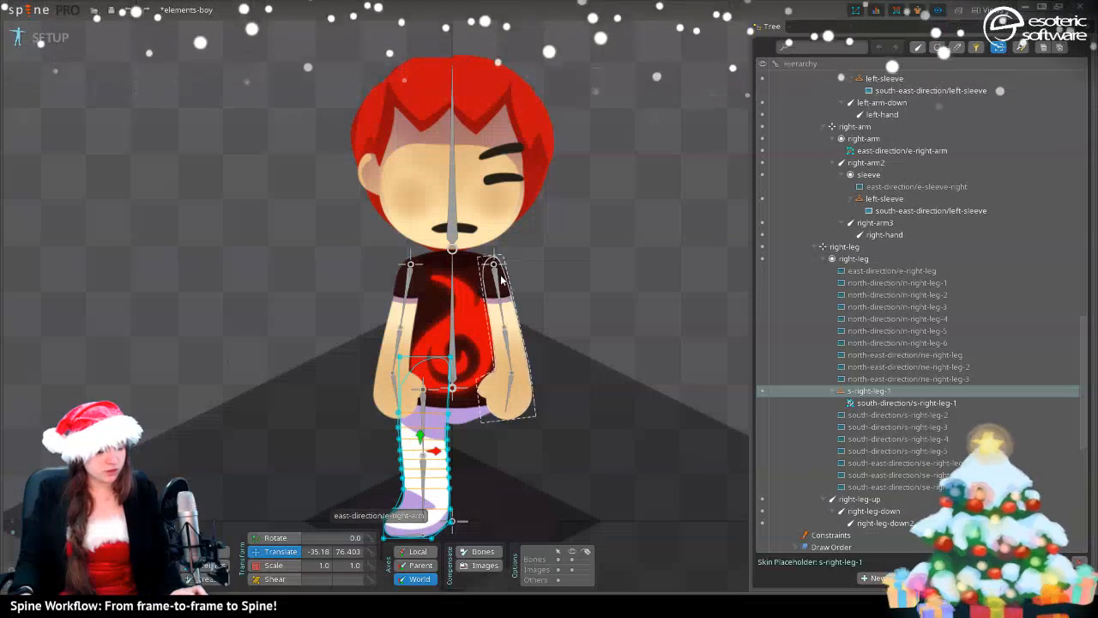
key("ctrl+z")
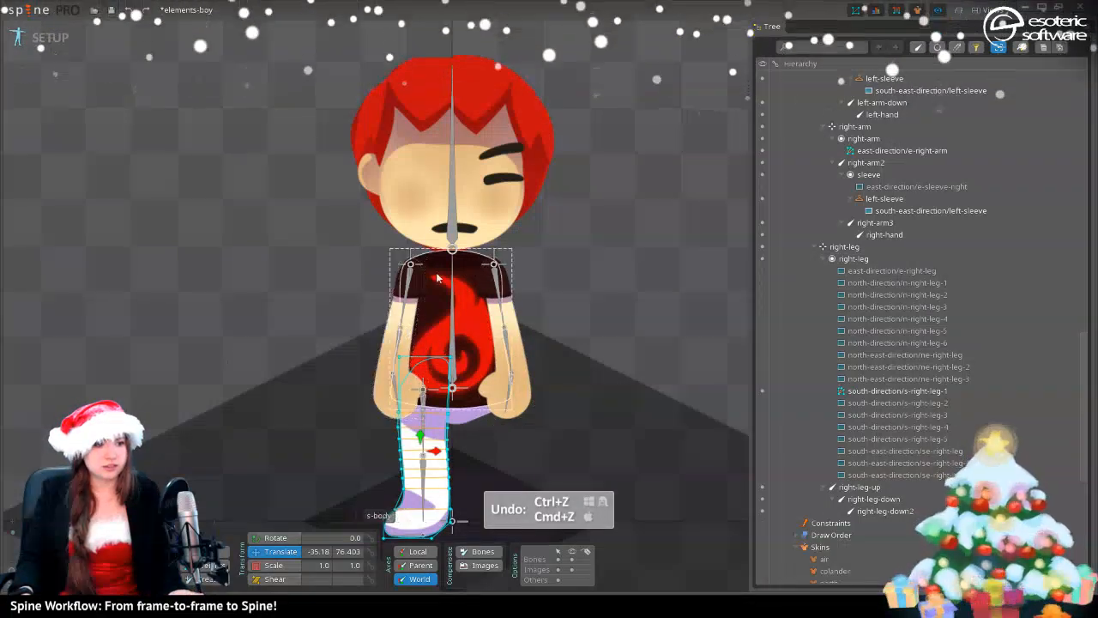
- Create a new skin named base under the skeleton's skins
scroll(588, 336, "down", 2)
scroll(556, 339, "up", 2)
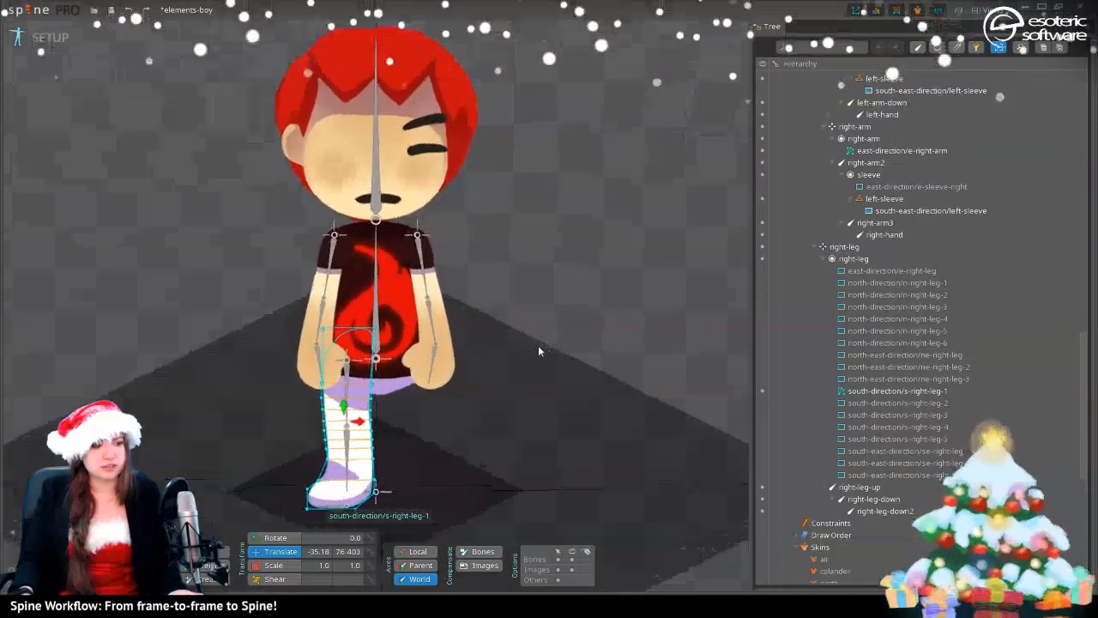
left_click_drag(538, 345, 572, 264)
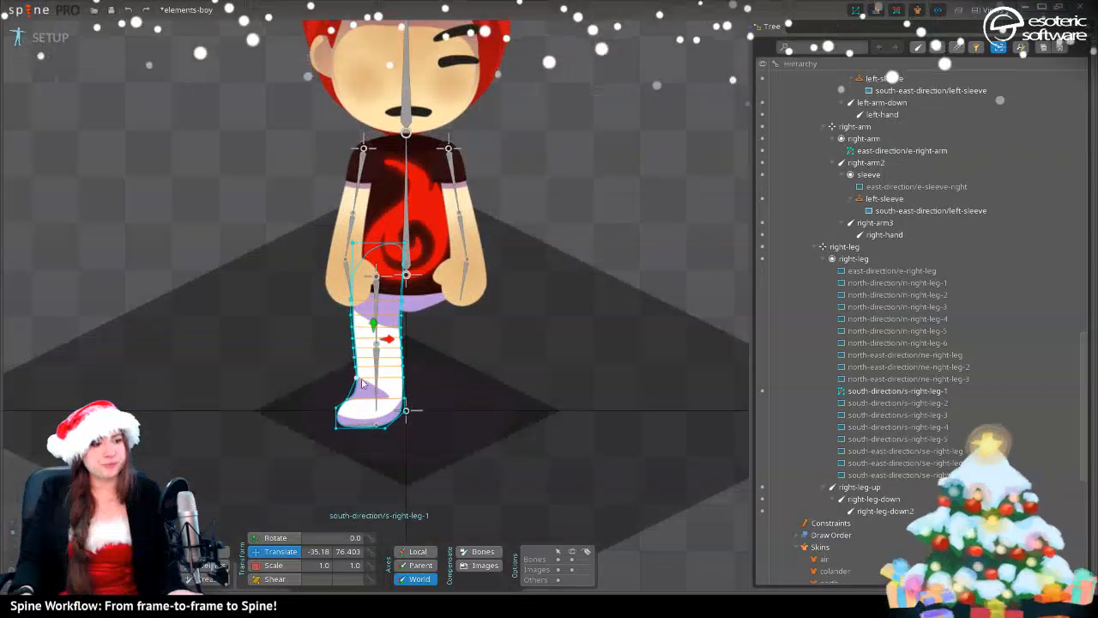
scroll(908, 391, "down", 6)
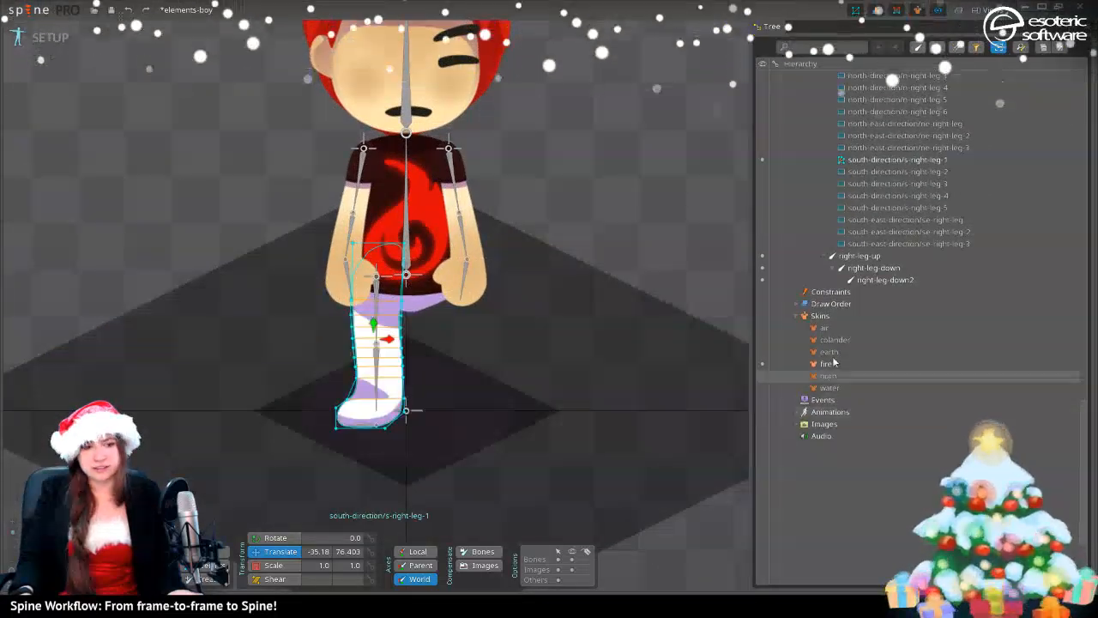
left_click(844, 314)
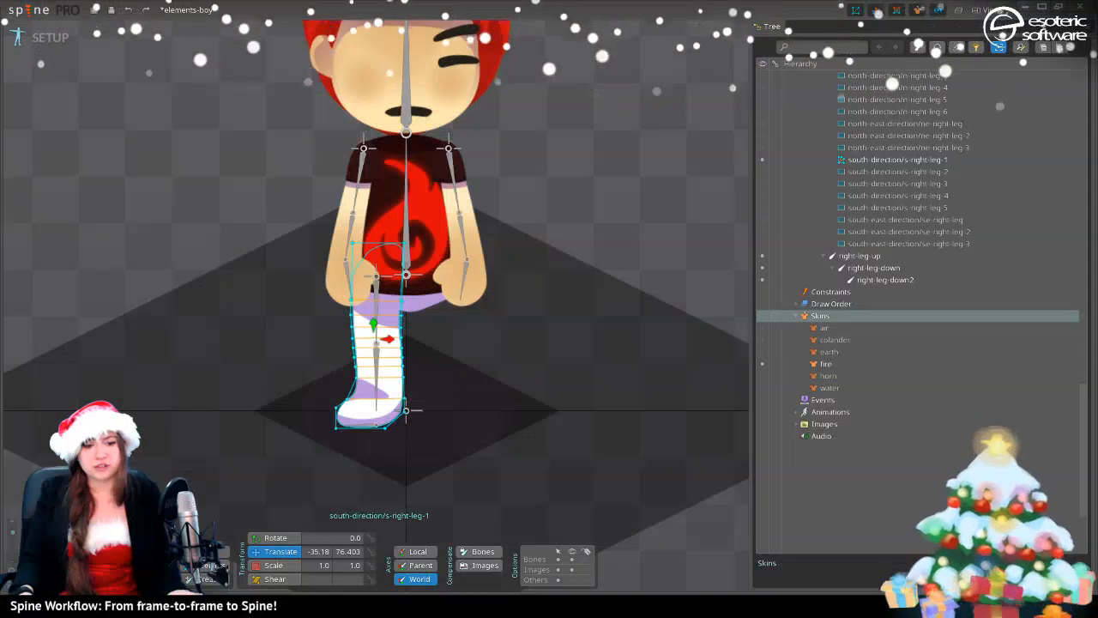
left_click(921, 579)
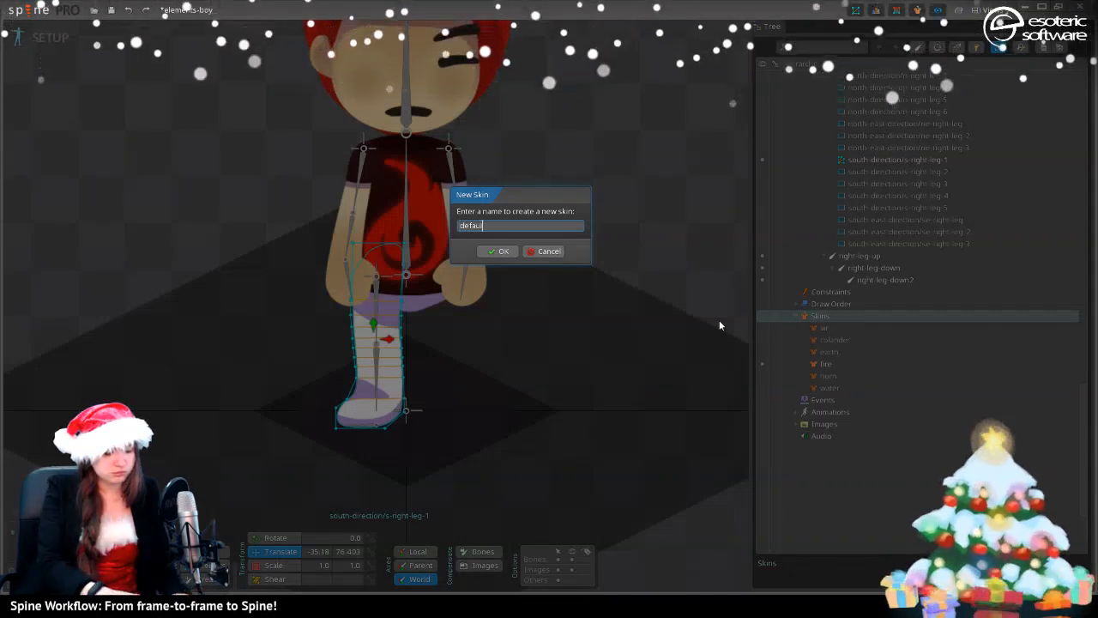
key("Return")
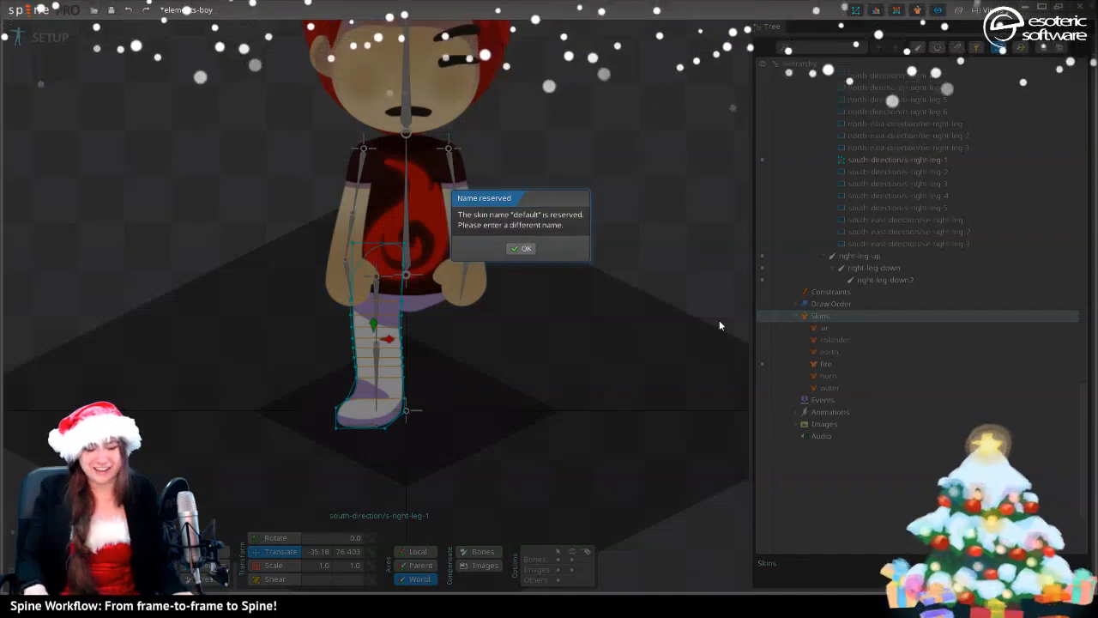
key("Return")
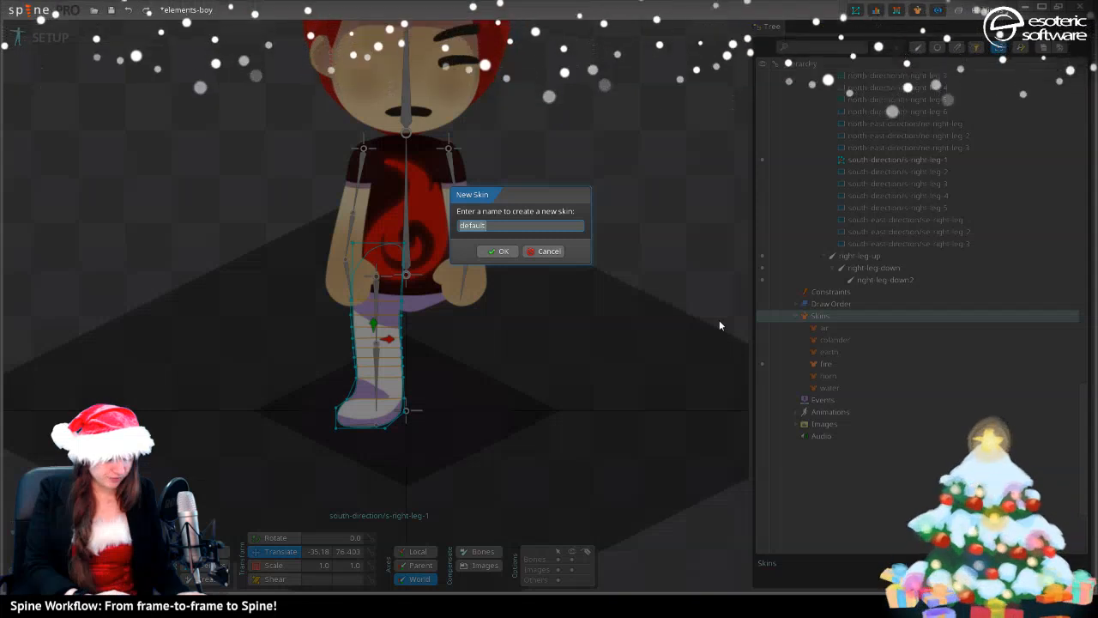
type("base")
key("Return")
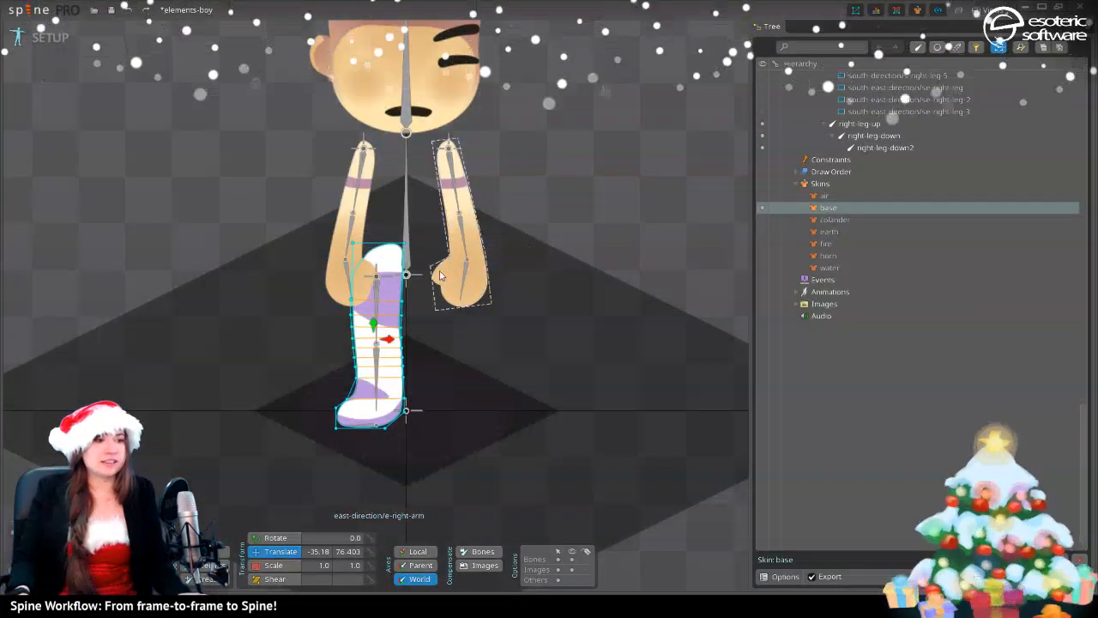
- Place the south-direction/s-right-leg-1 mesh in a placeholder named s-right-leg-1, duplicated for each skin as linked meshes inheriting deform, and save the project
left_click_drag(608, 140, 627, 201)
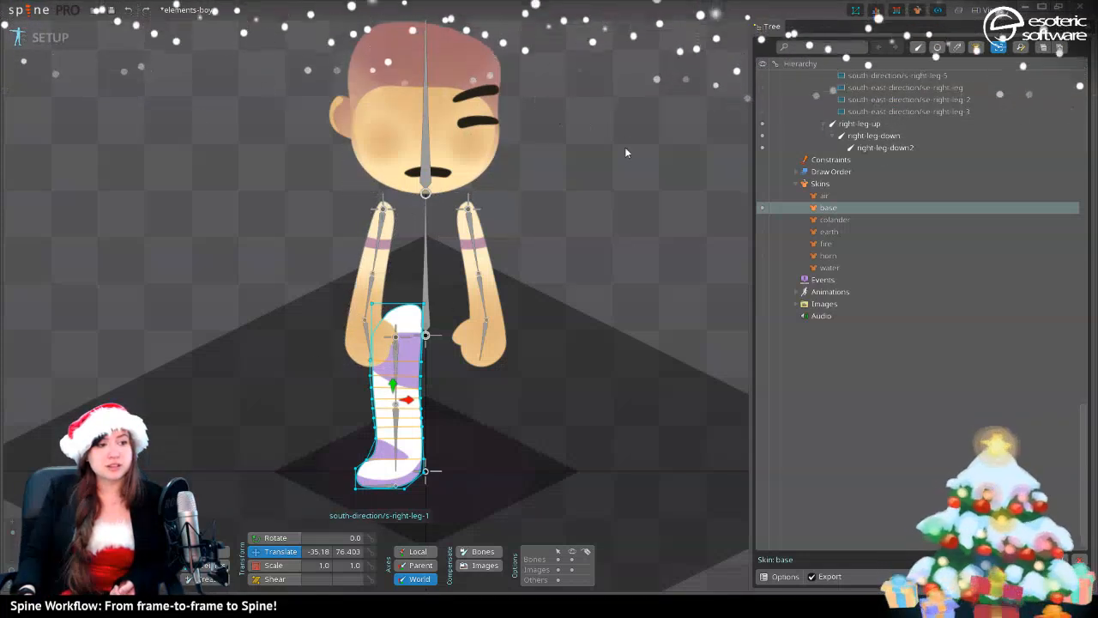
left_click_drag(626, 122, 573, 111)
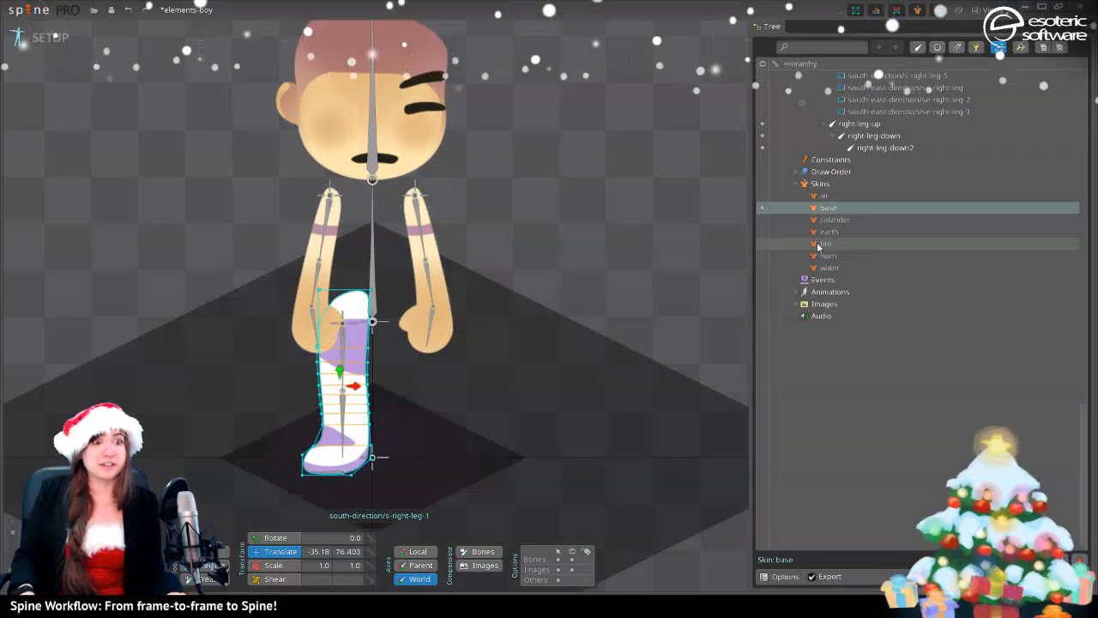
scroll(922, 360, "up", 9)
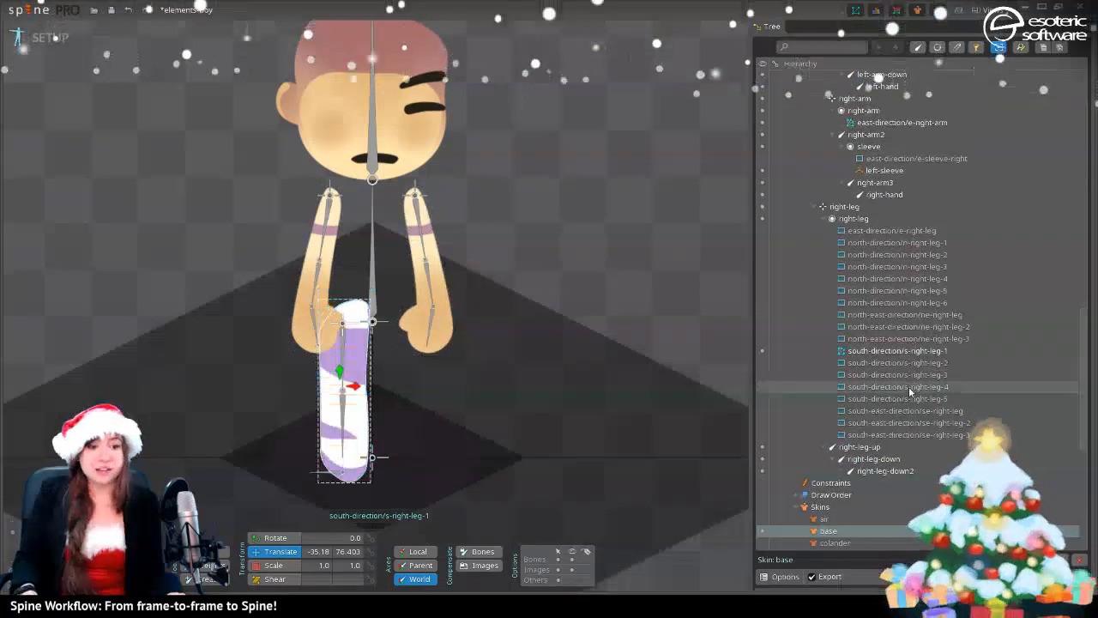
left_click(922, 354)
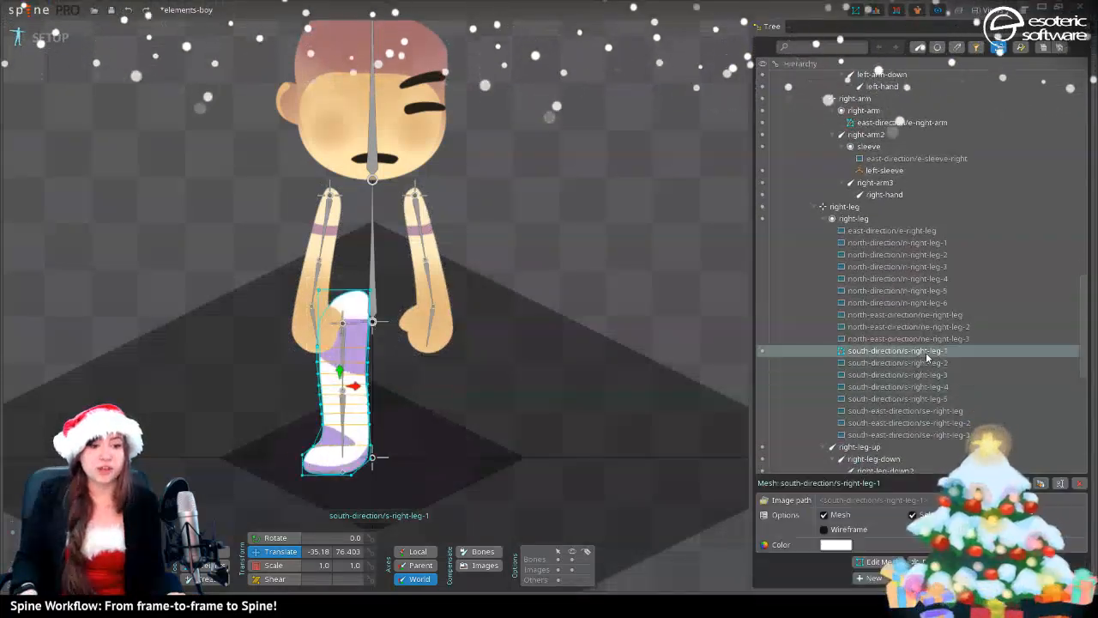
left_click(883, 562)
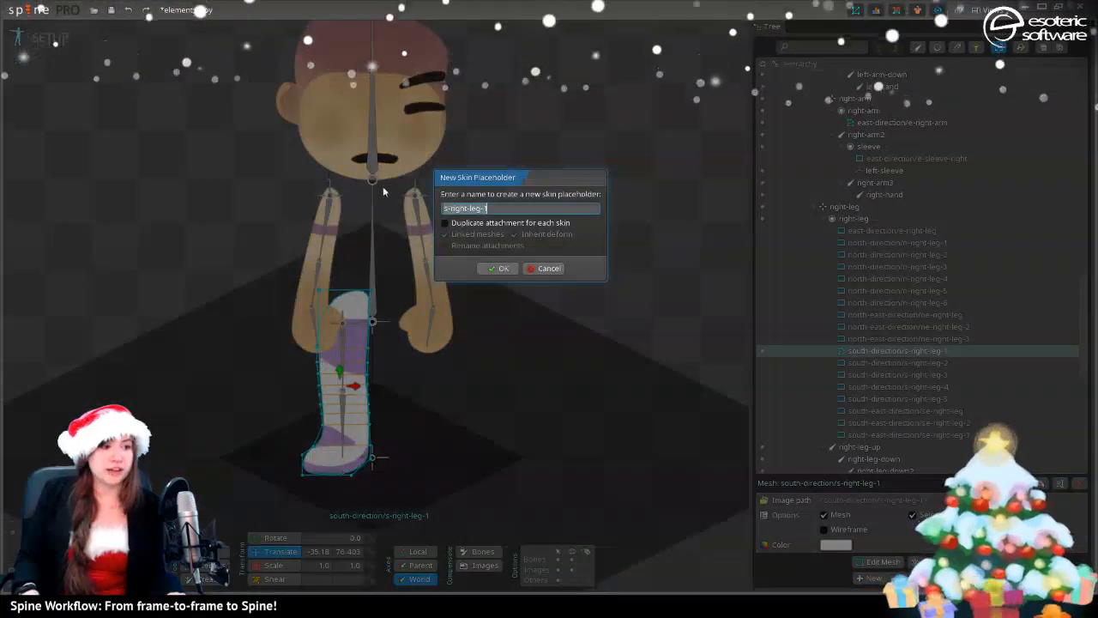
left_click(477, 223)
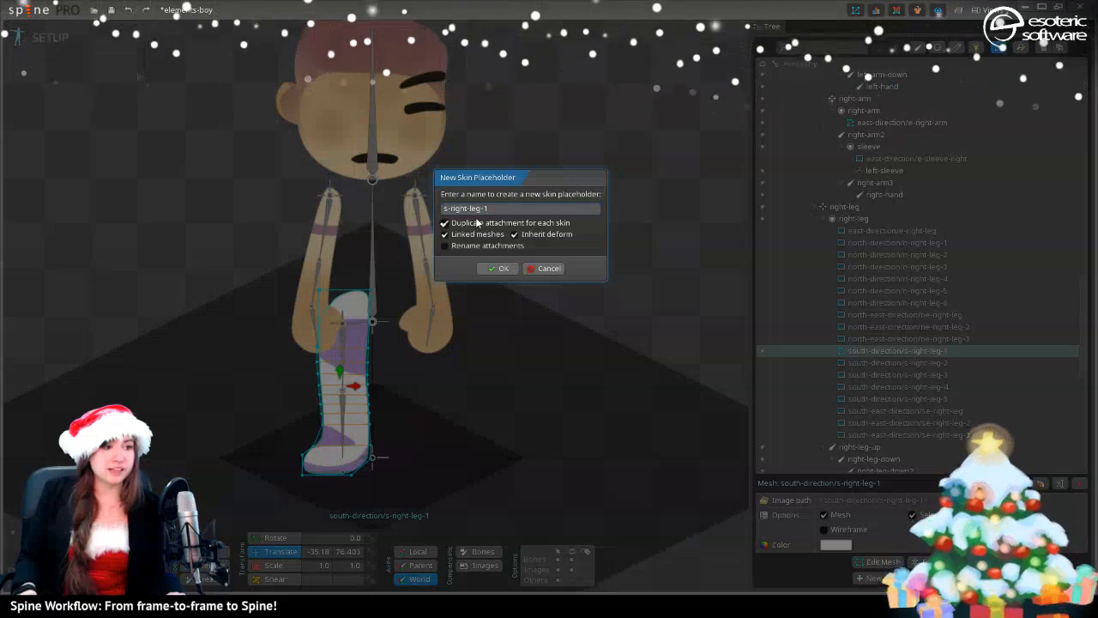
left_click(502, 269)
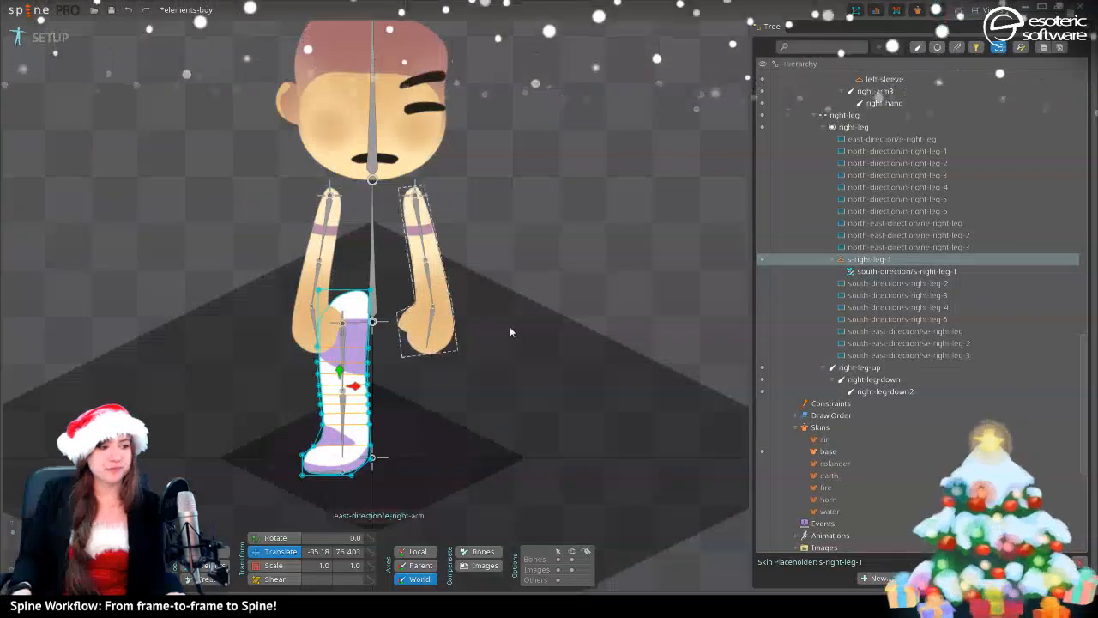
left_click_drag(453, 400, 510, 331)
key("ctrl+s")
- Open the Skins view and pin the base and colander skins so they show together
scroll(456, 287, "up", 2)
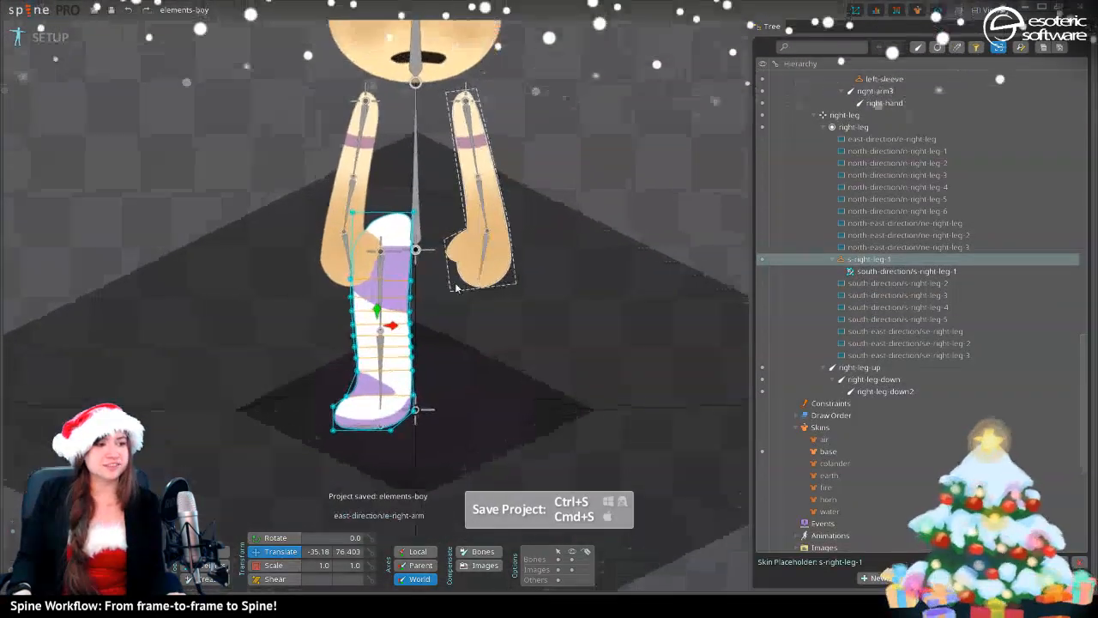
scroll(407, 278, "down", 1)
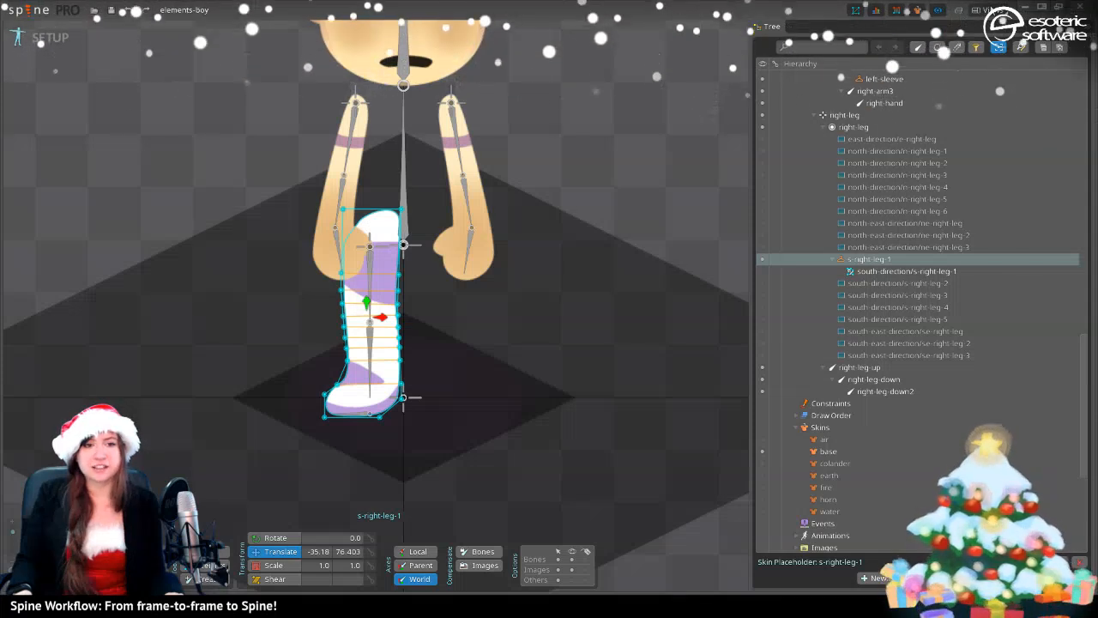
left_click(979, 9)
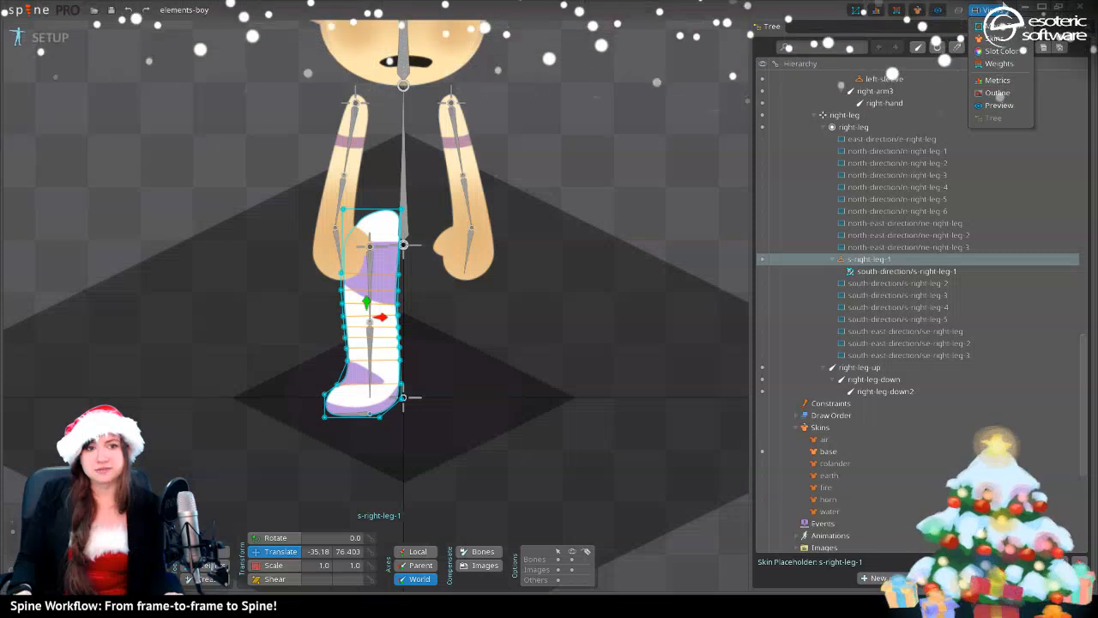
left_click(993, 38)
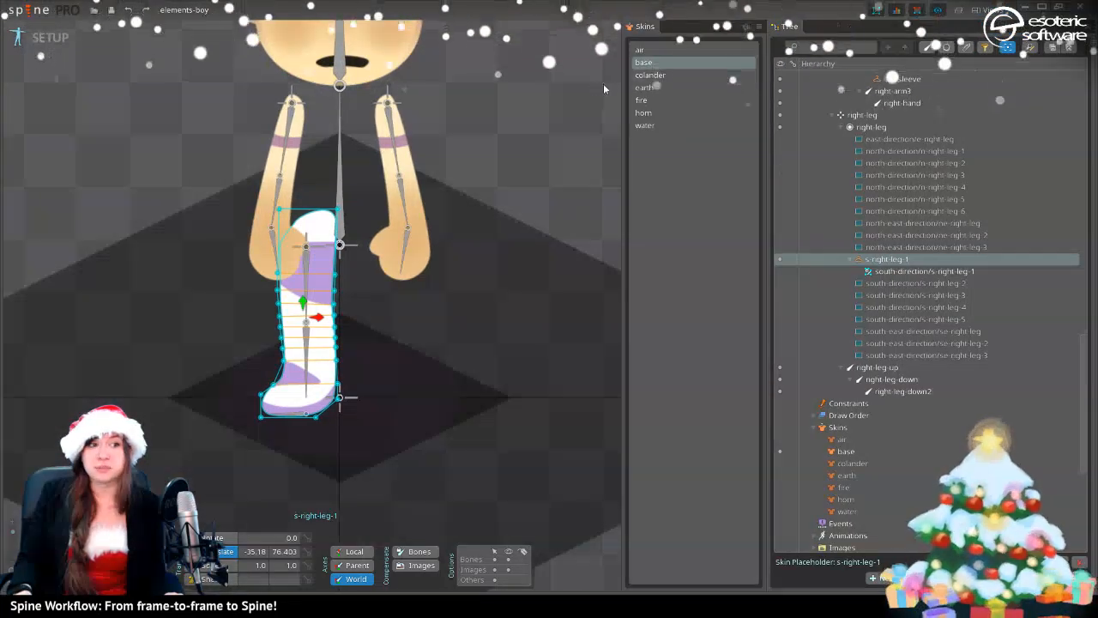
left_click_drag(539, 89, 539, 205)
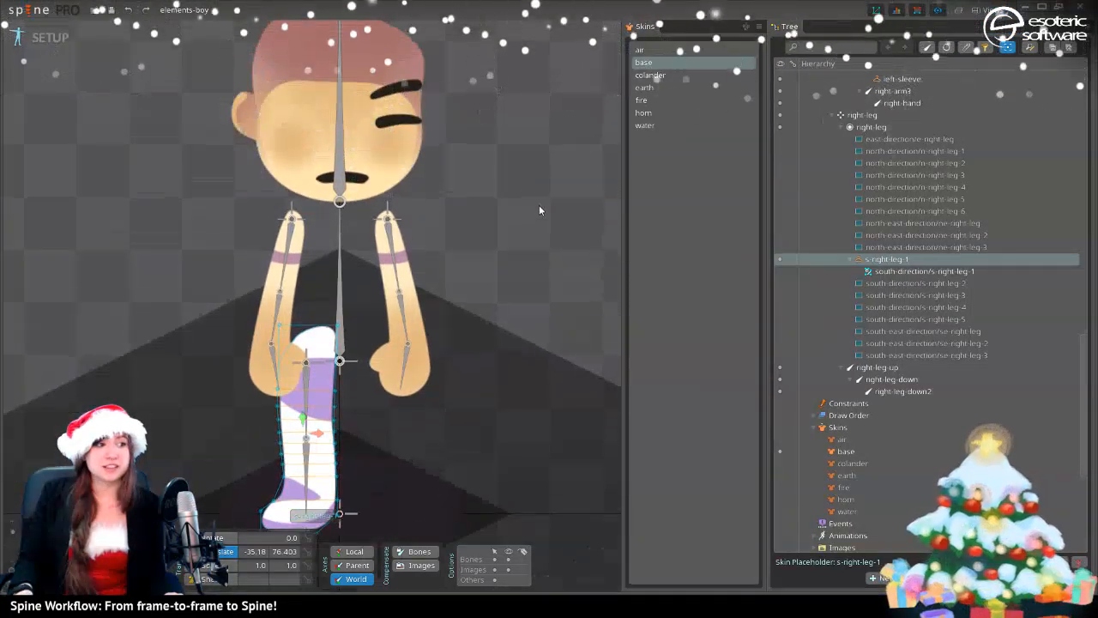
left_click(747, 62)
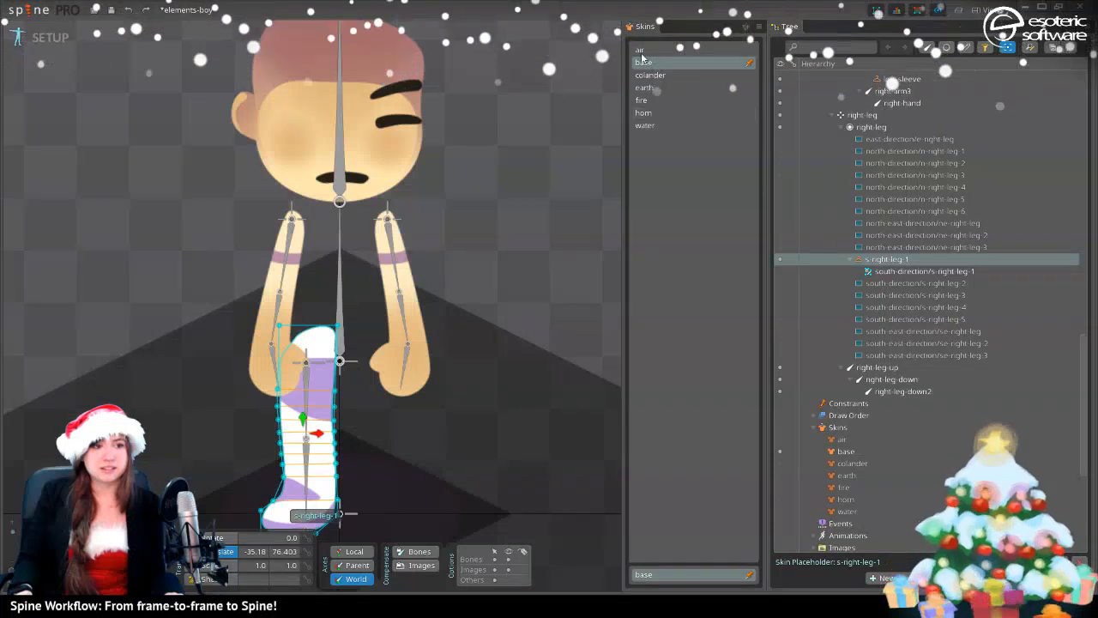
left_click(749, 74)
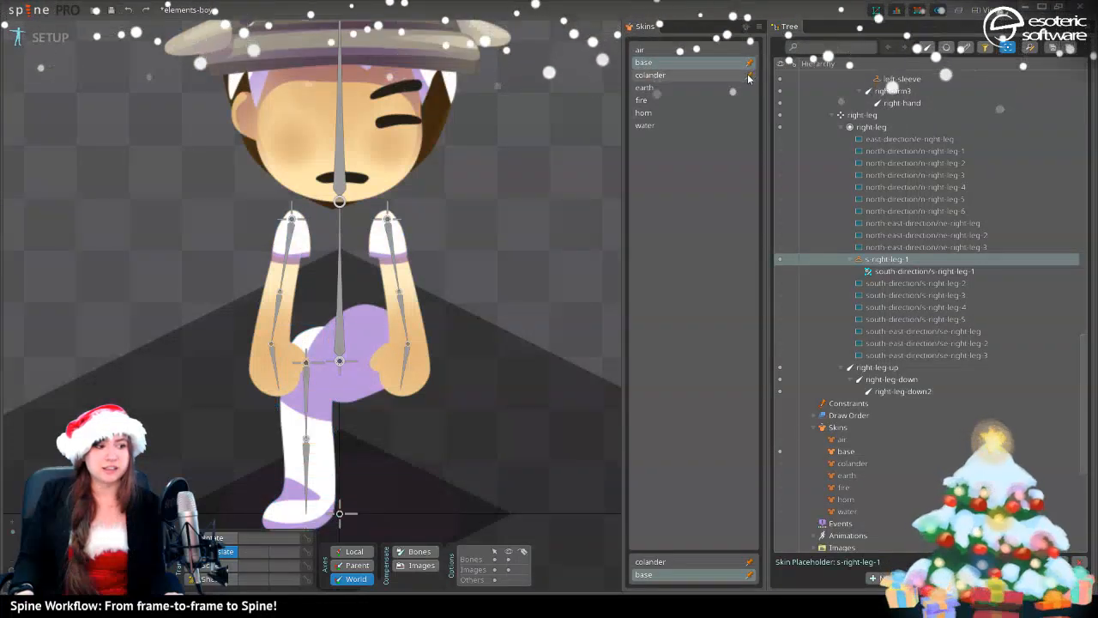
- Preview the earth skin combined with the pinned skins, and activate and pin the fire skin
left_click_drag(458, 165, 467, 301)
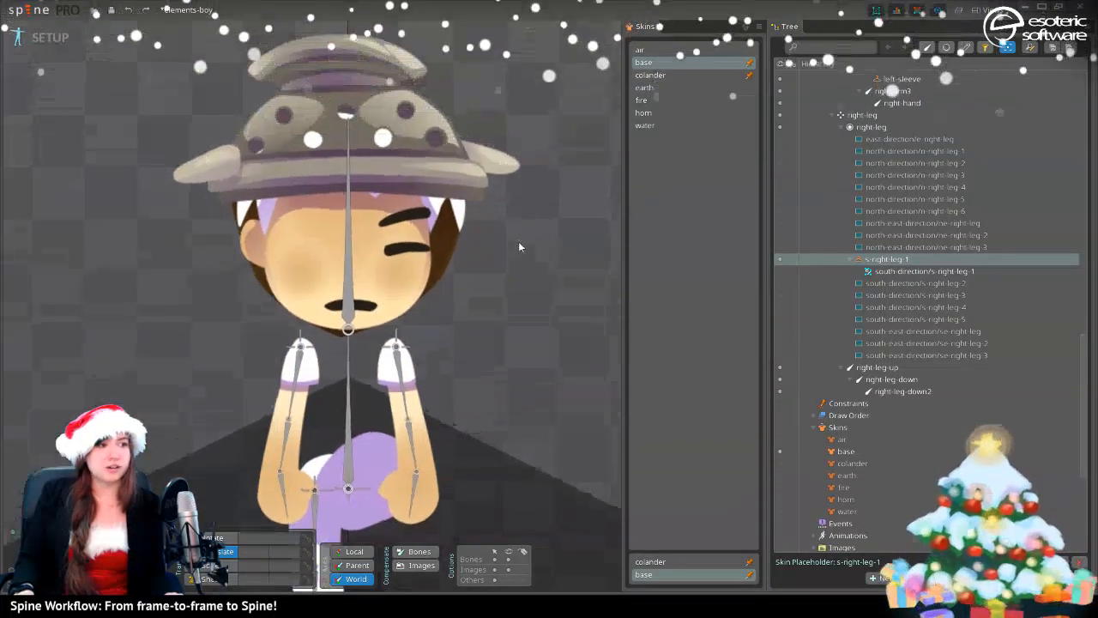
left_click(672, 87)
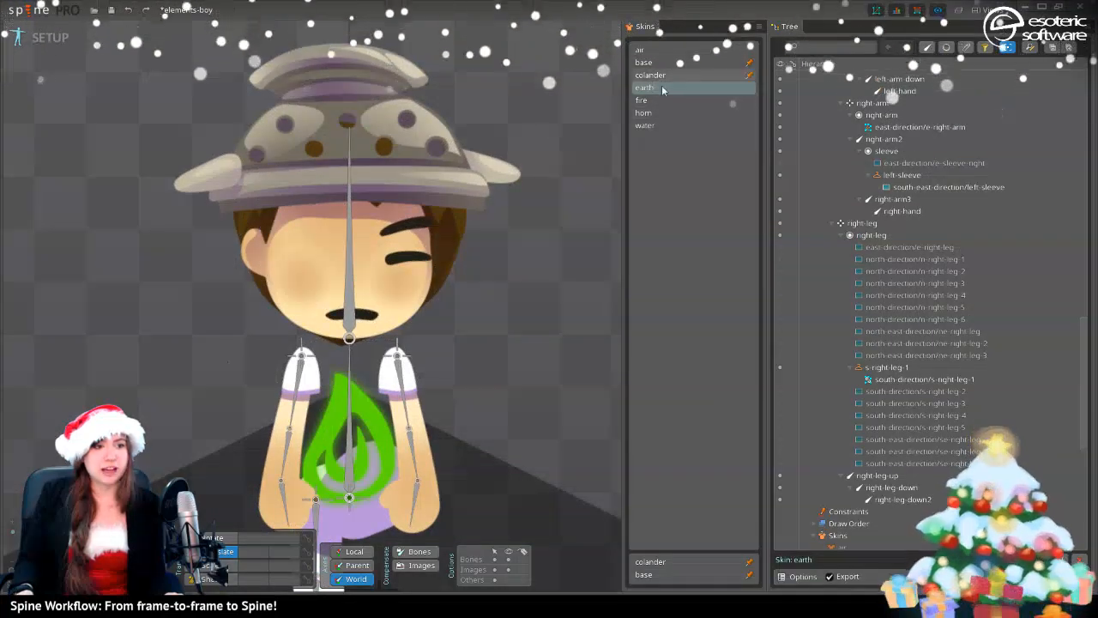
left_click_drag(577, 216, 595, 139)
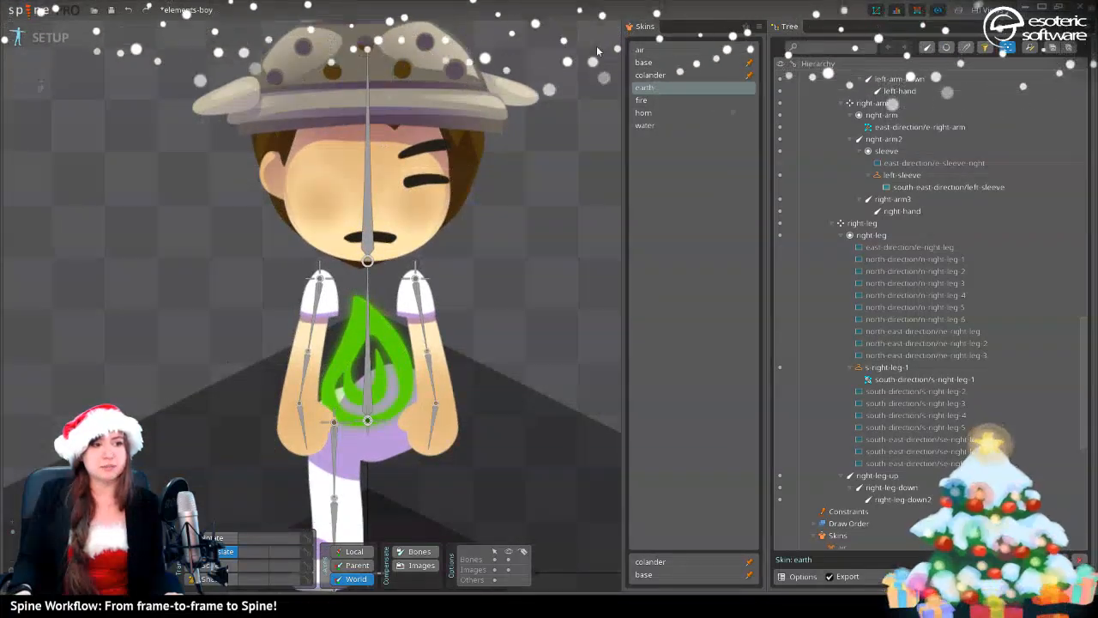
left_click(688, 100)
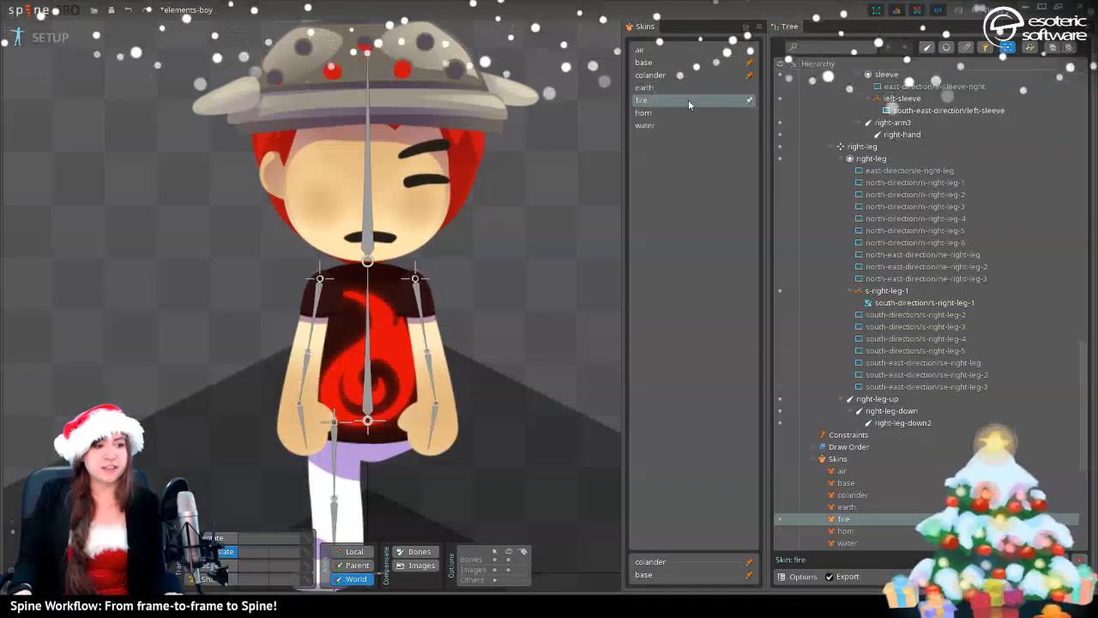
scroll(548, 241, "up", 2)
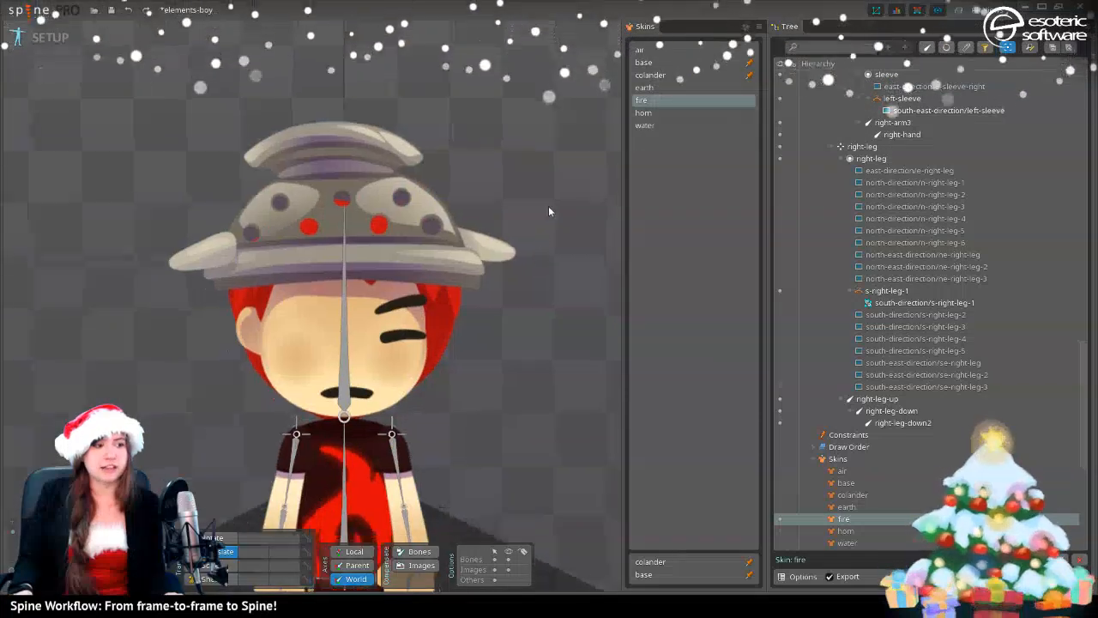
scroll(548, 206, "down", 2)
scroll(510, 230, "down", 3)
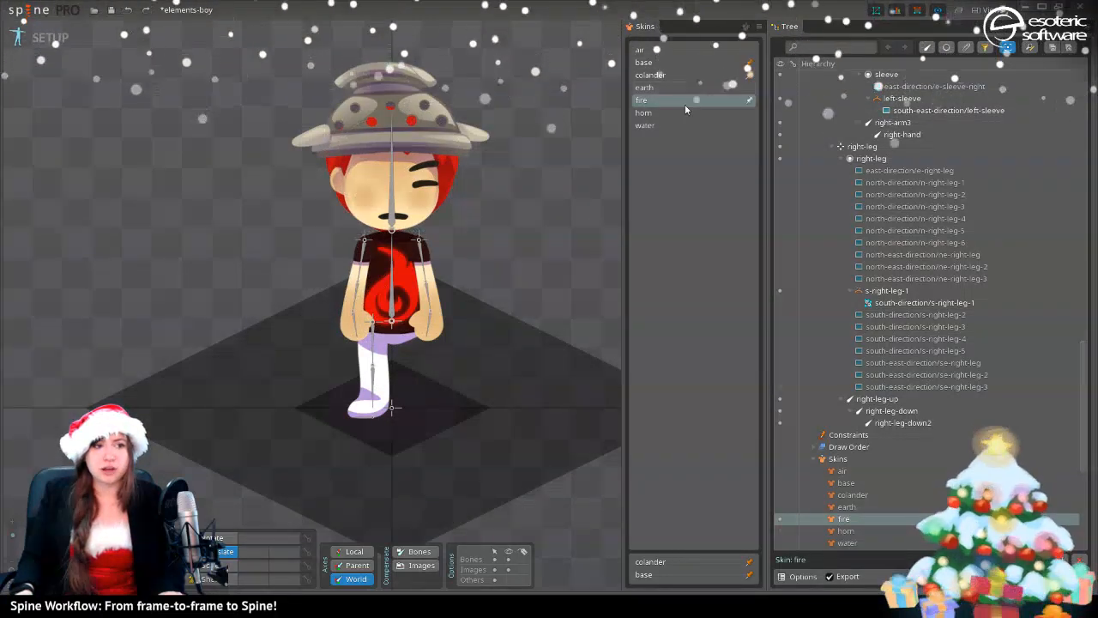
left_click(750, 101)
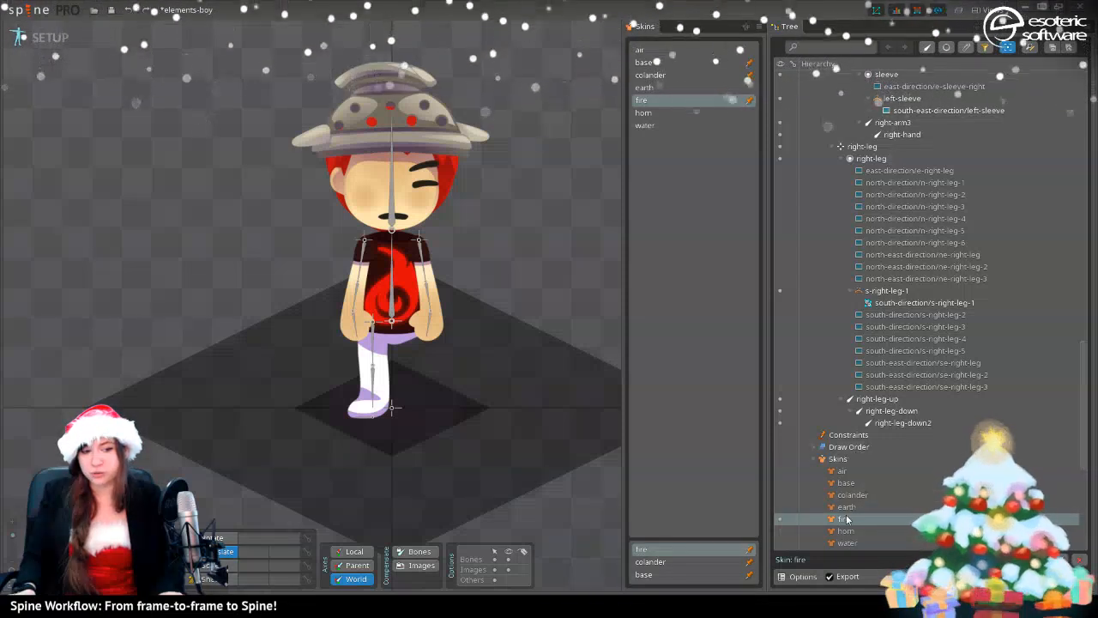
- Switch between the pinned colander and fire skins and examine the combined character from hat to legs
scroll(359, 268, "up", 1)
scroll(358, 269, "up", 3)
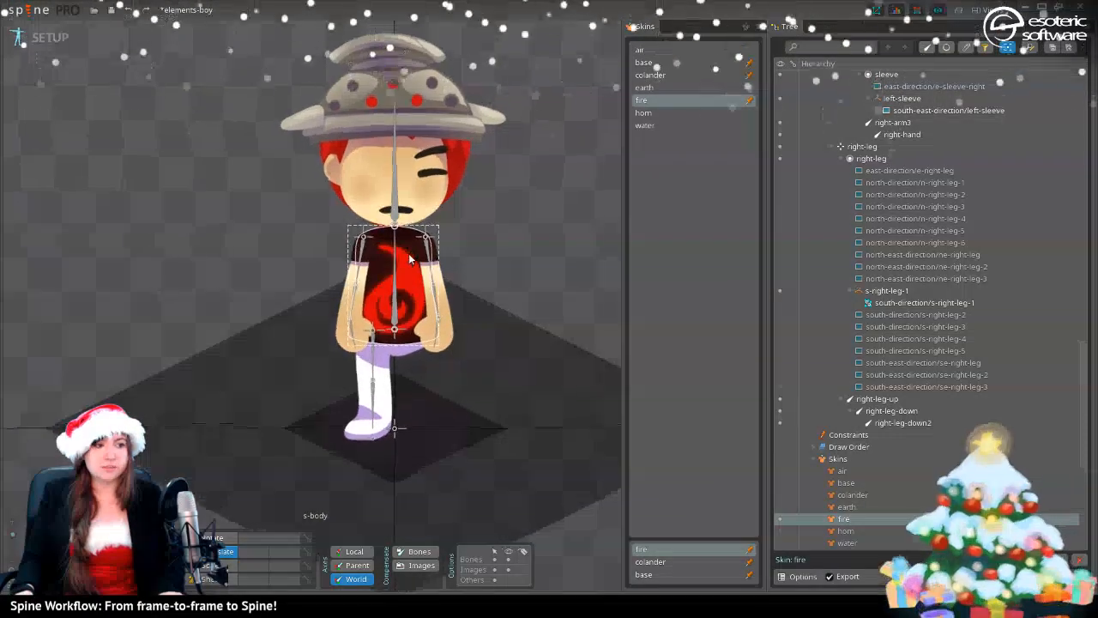
left_click_drag(469, 82, 489, 182)
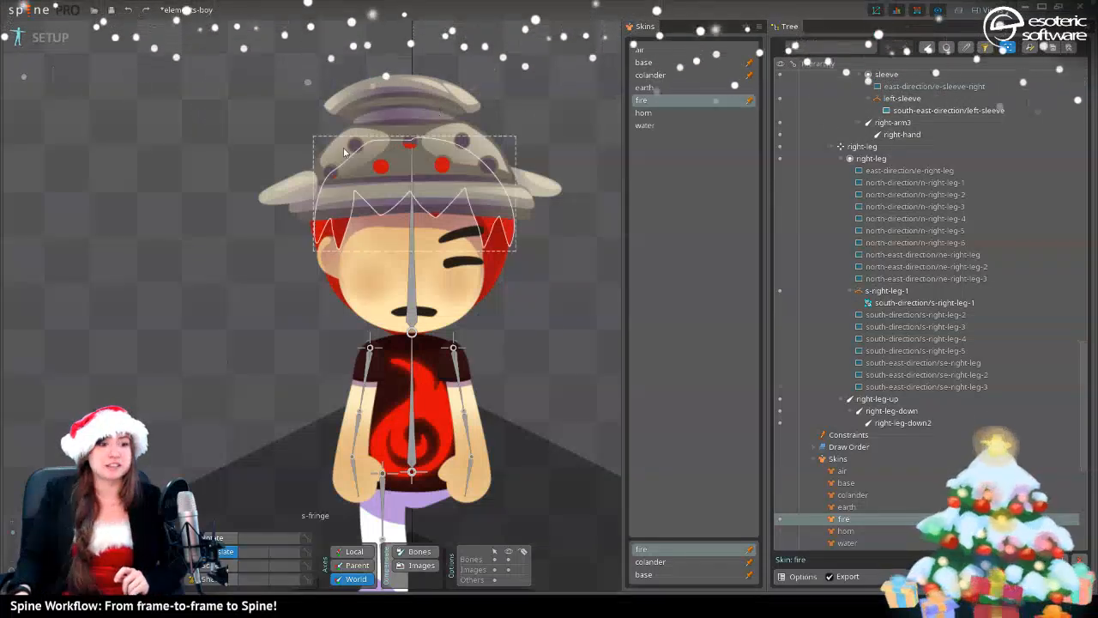
left_click(662, 561)
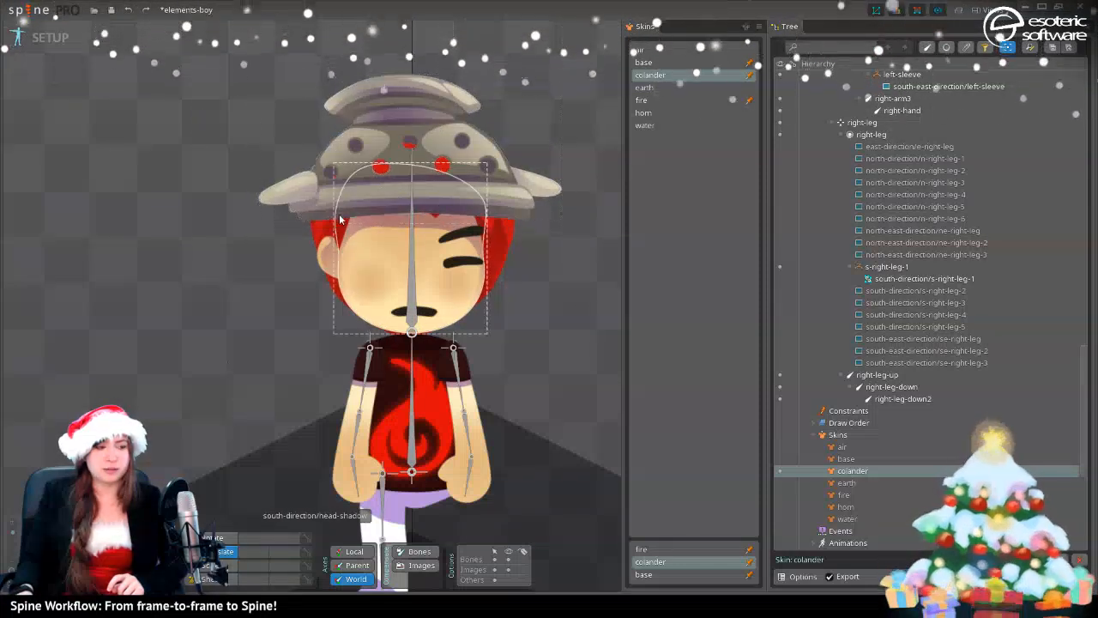
left_click(670, 551)
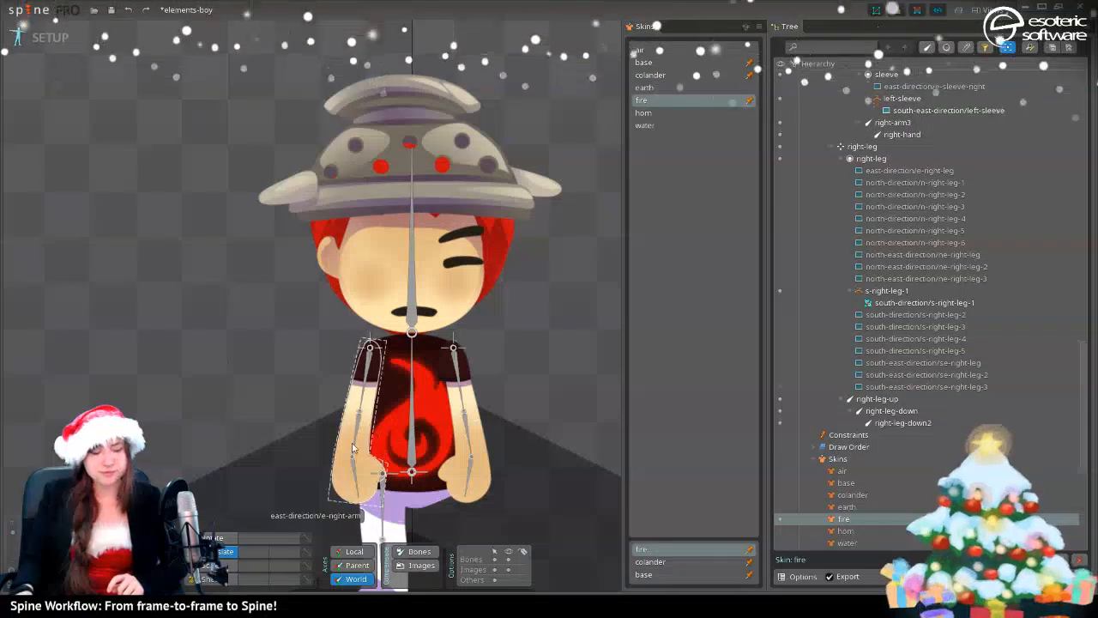
left_click_drag(547, 385, 549, 266)
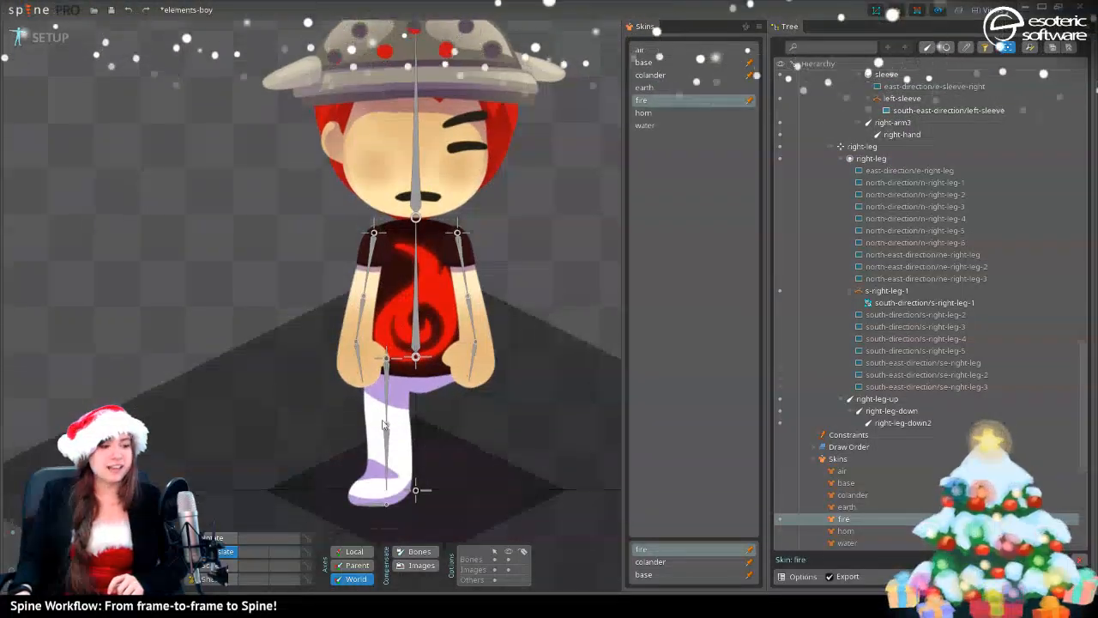
- Inspect the linked s-right-leg-1 mesh, and the e-hips and s-hips region attachments together
left_click(395, 426)
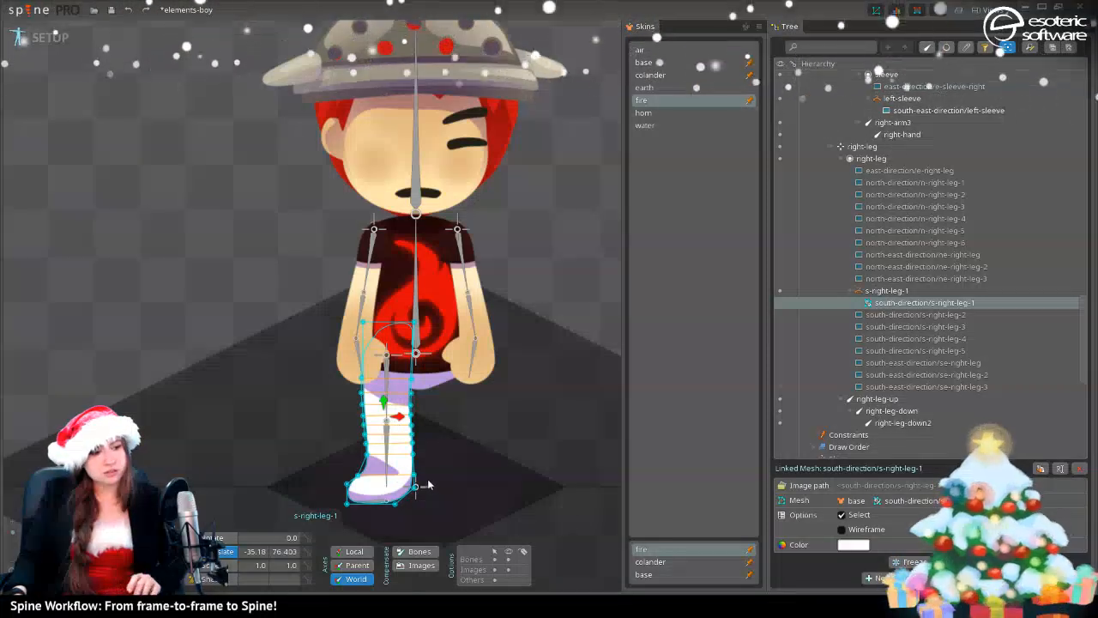
left_click(442, 386, "ctrl")
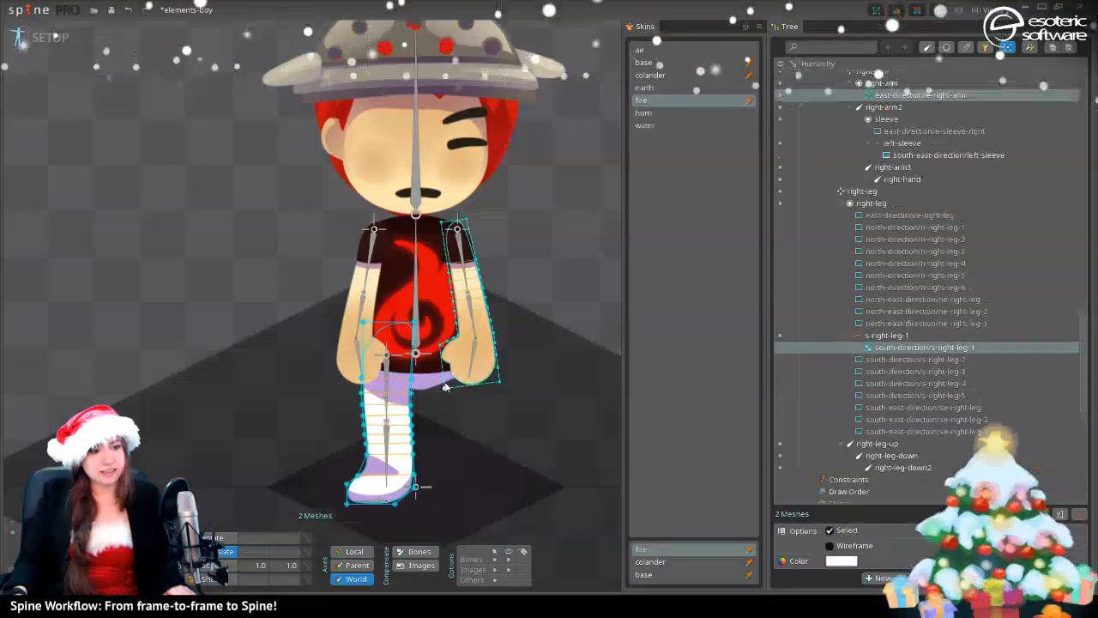
left_click(432, 380)
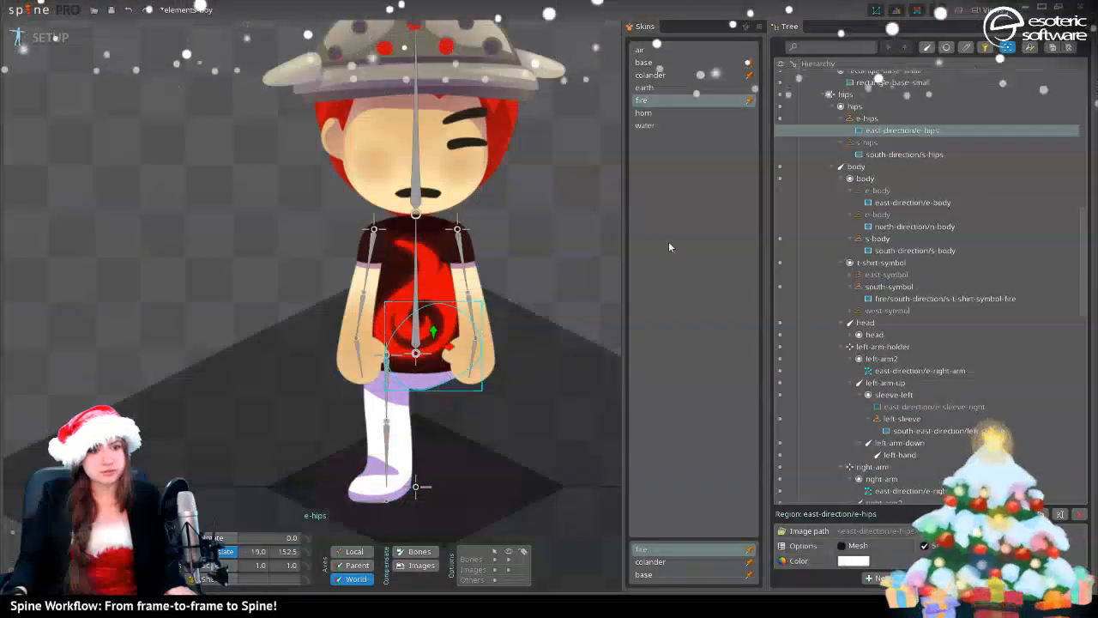
left_click(871, 155, "ctrl")
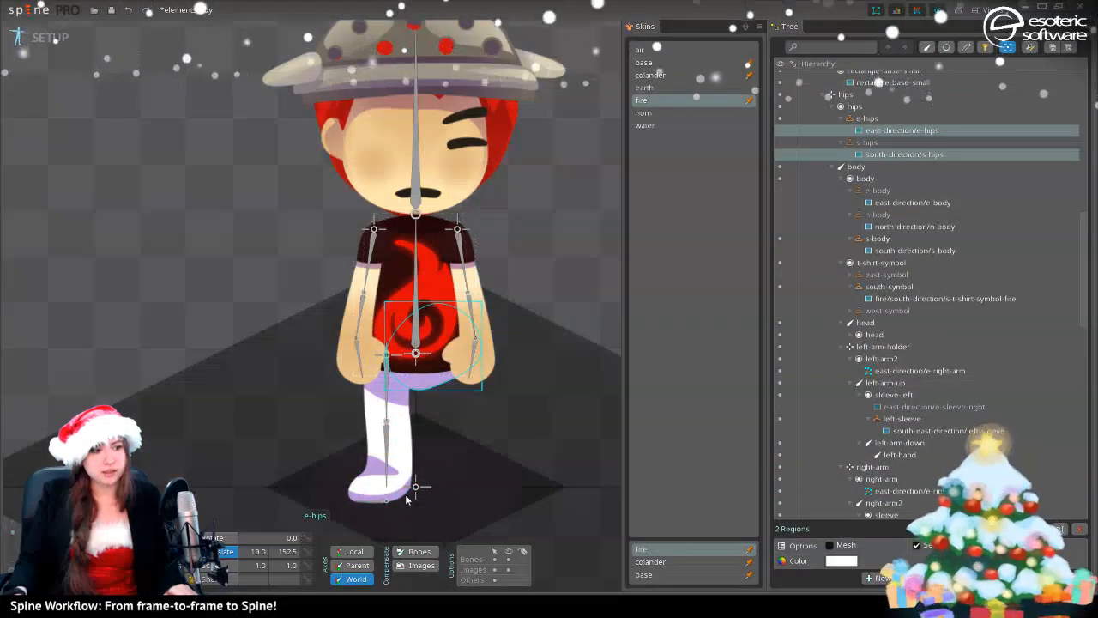
- Collapse the root bone, search the hierarchy for "leg", and filter the tree to slots
scroll(960, 335, "up", 3)
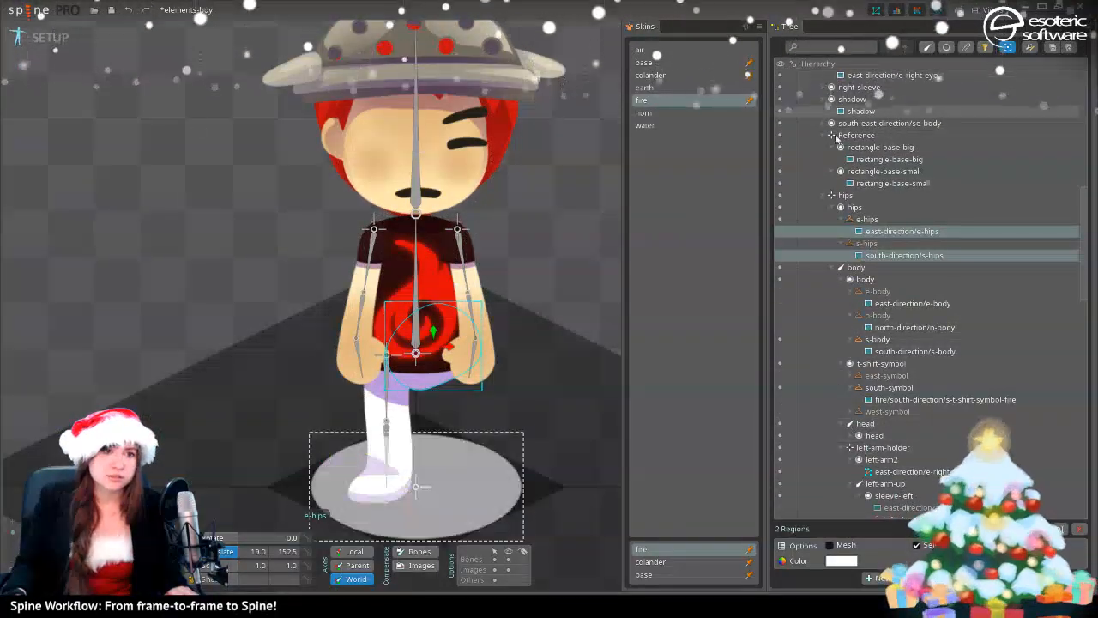
scroll(849, 236, "up", 3)
scroll(815, 142, "up", 5)
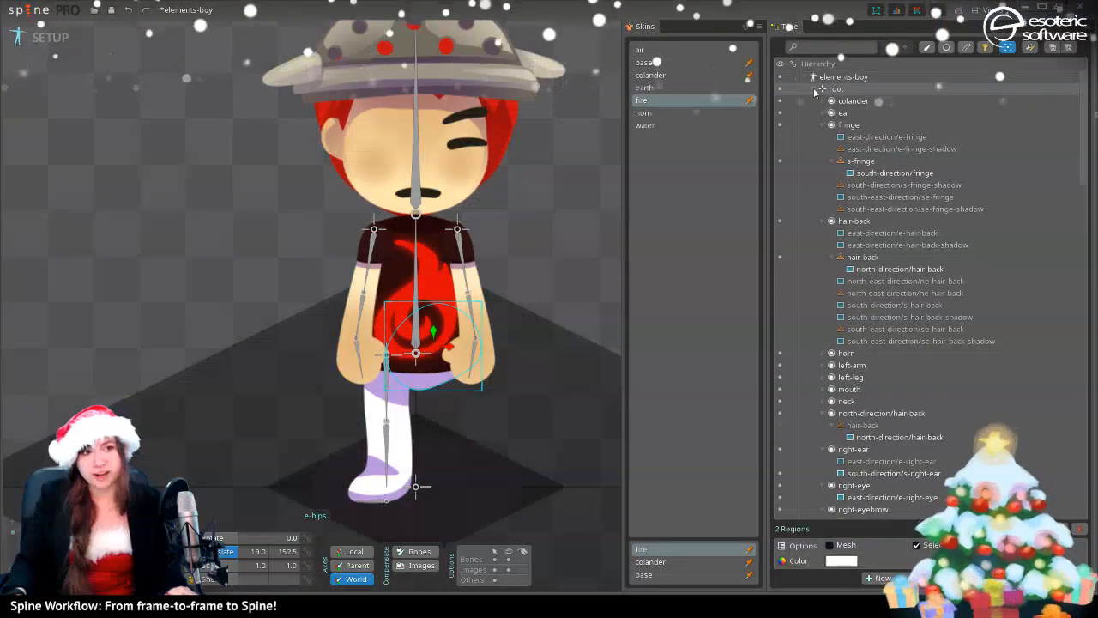
left_click(816, 89)
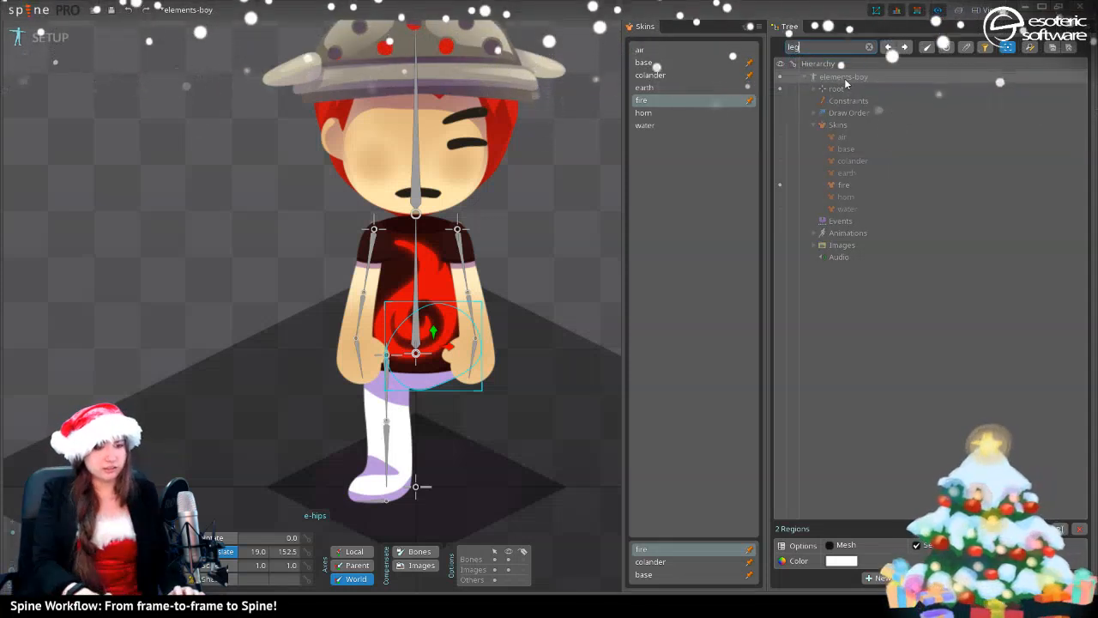
key("Return")
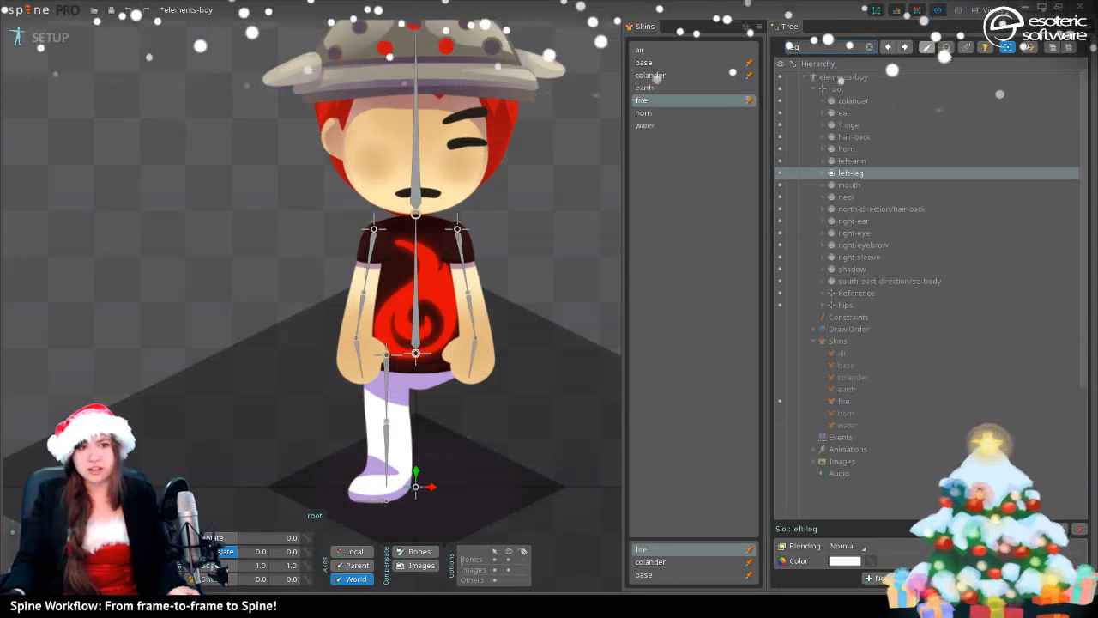
left_click(988, 48)
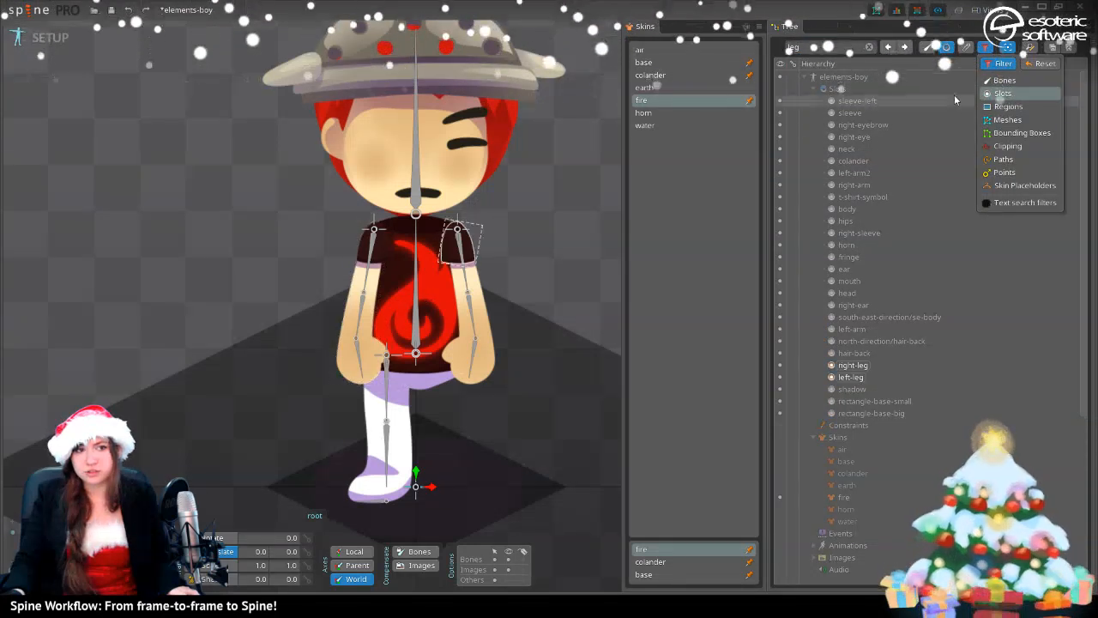
- Try the slots and bones tree filters, reset them to include all item types, and enable text search filters
left_click(947, 49)
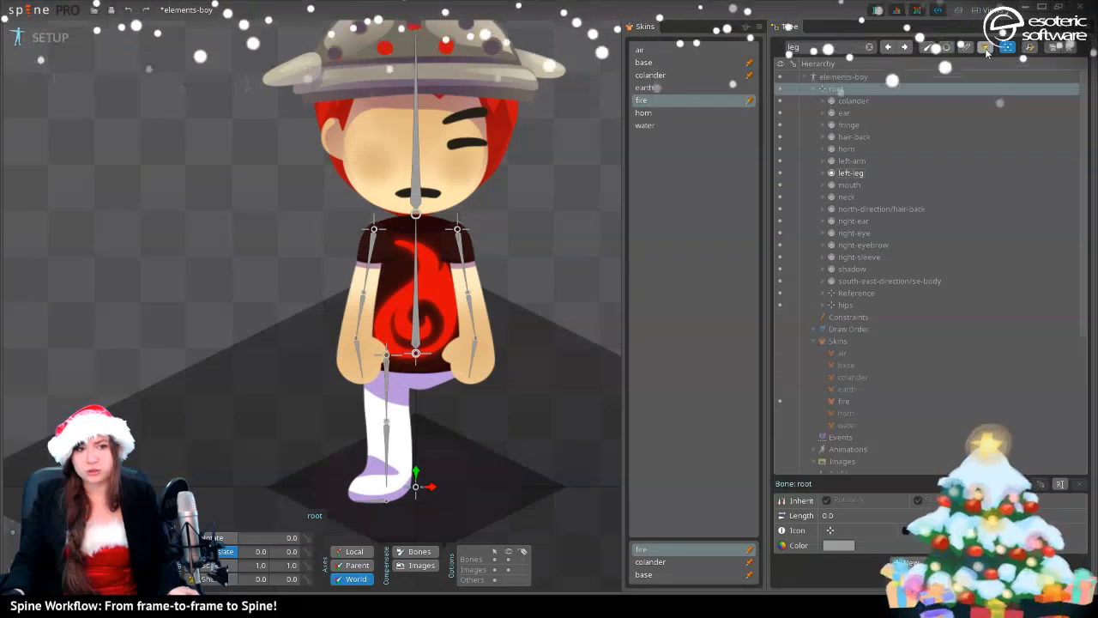
left_click(987, 50)
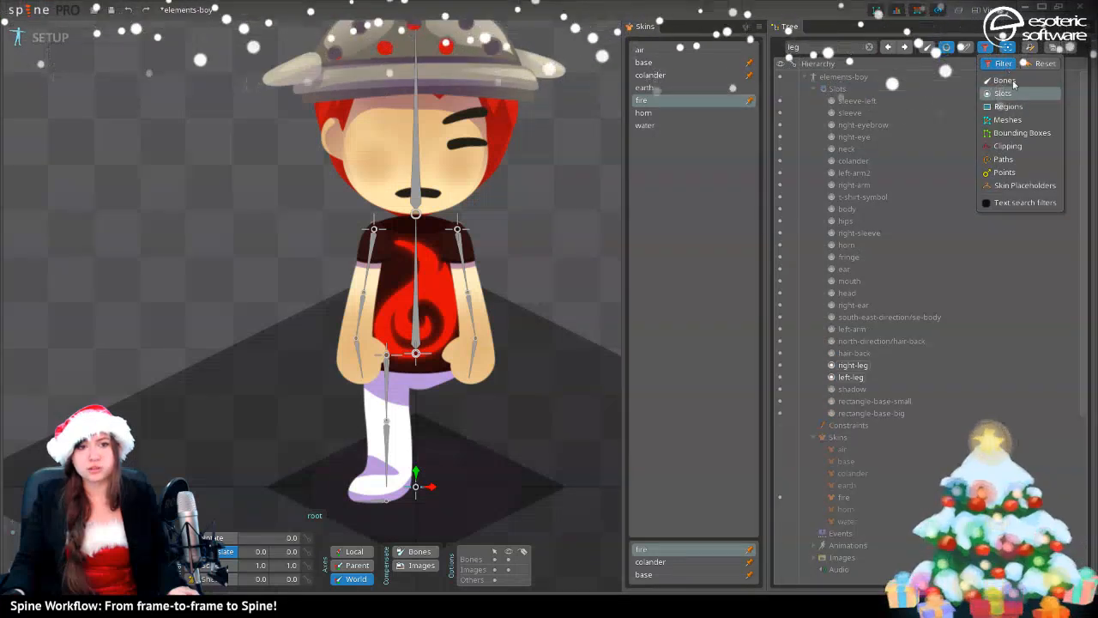
left_click(1015, 80)
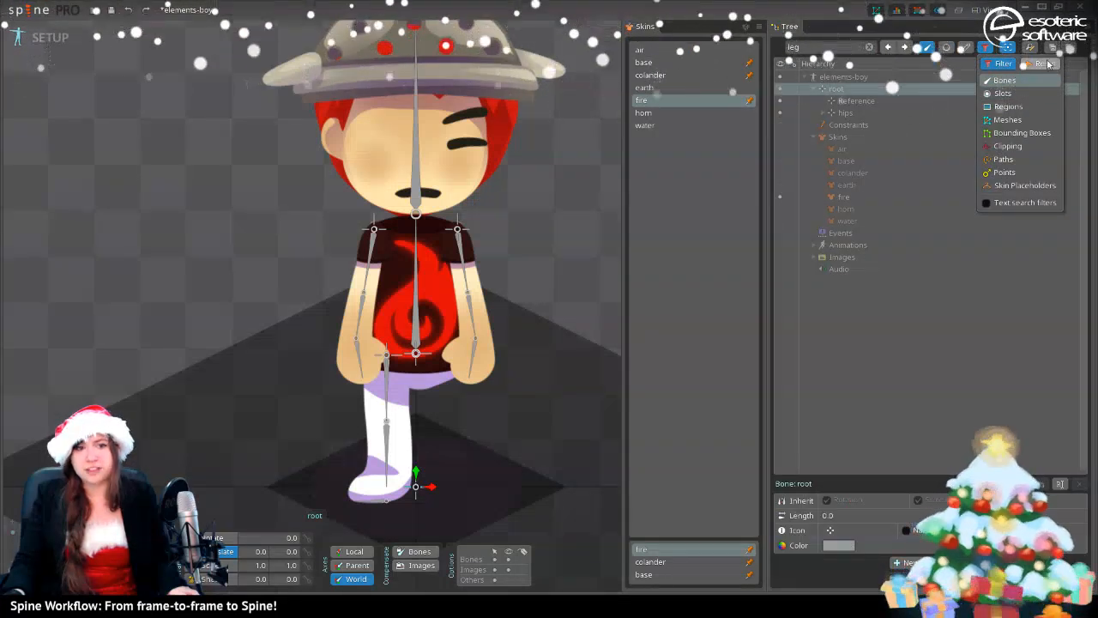
left_click(1045, 64)
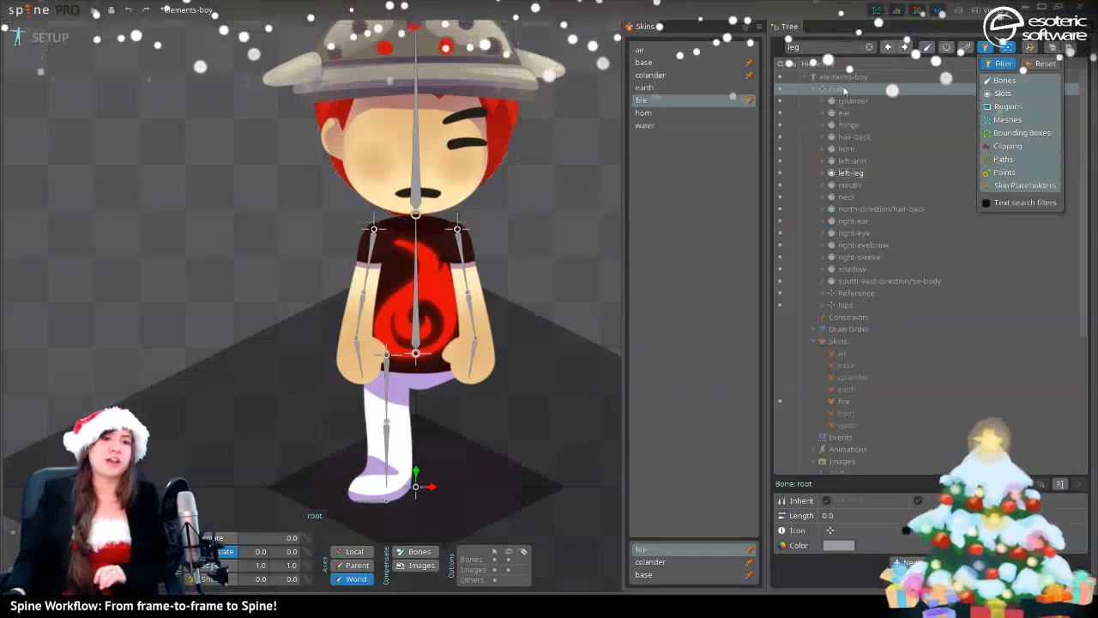
left_click(986, 203)
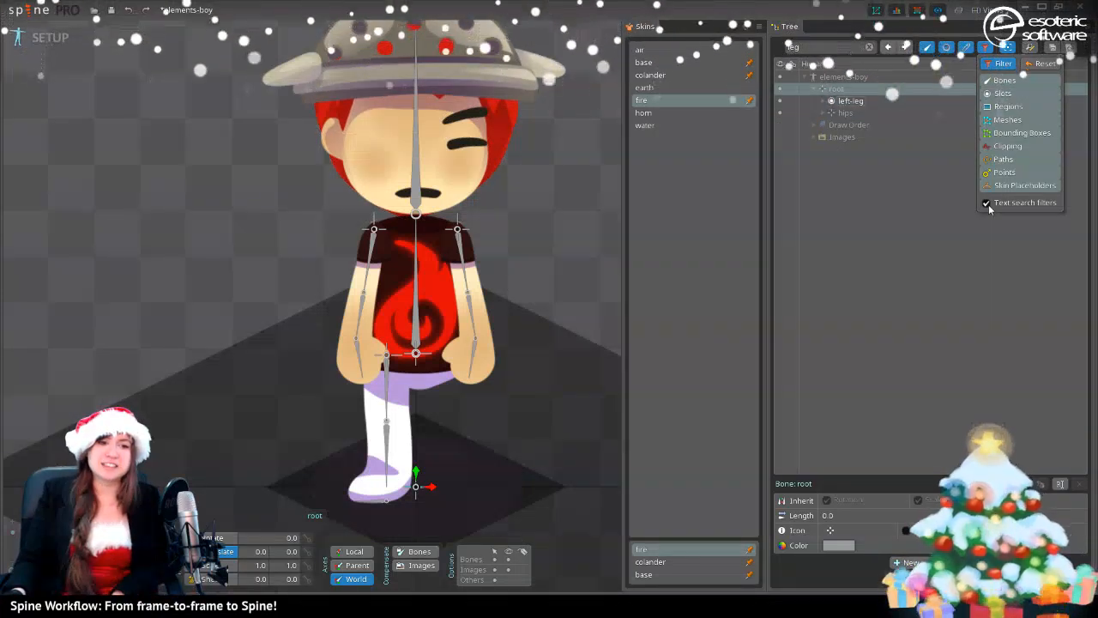
- Go through the "leg" search matches, select all region attachments under the left-leg slot, and clear the search
left_click(842, 48)
left_click(907, 47)
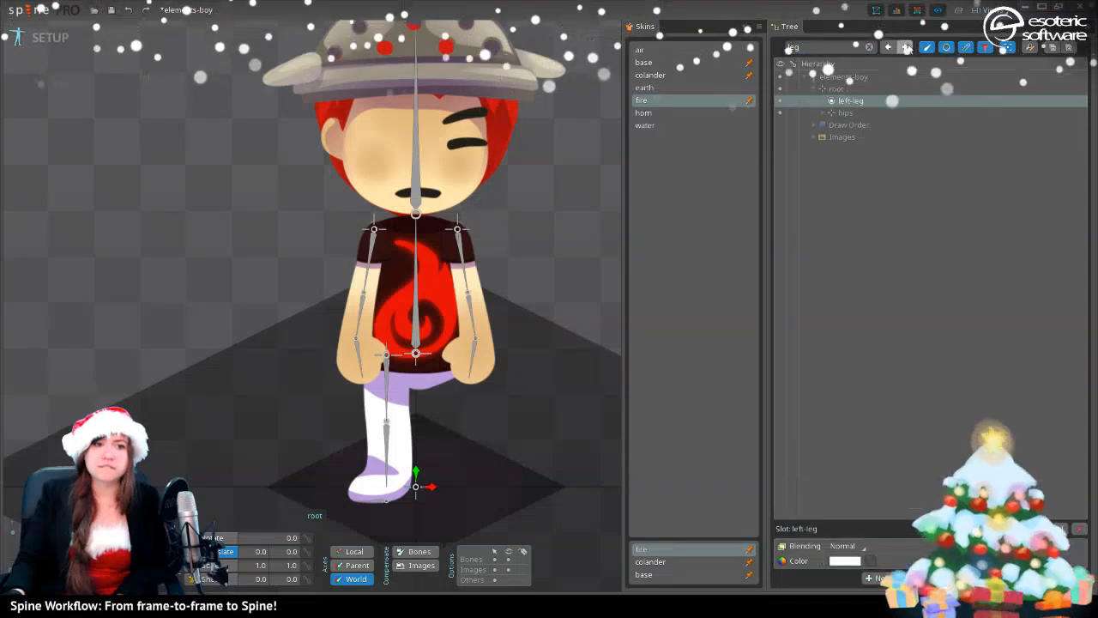
left_click(907, 47)
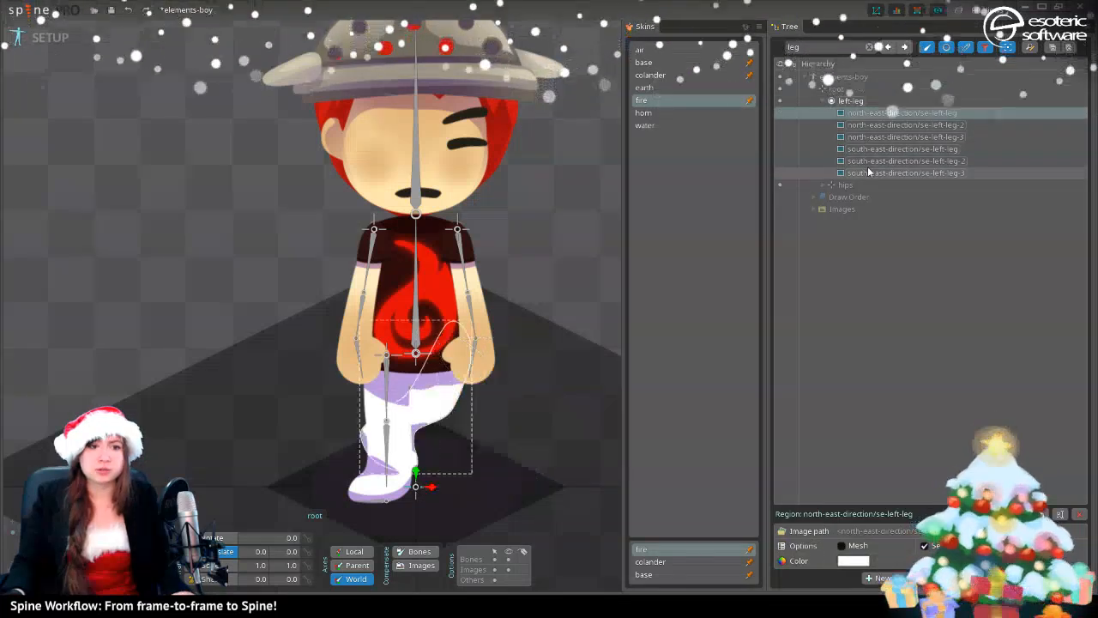
left_click(902, 173, "shift")
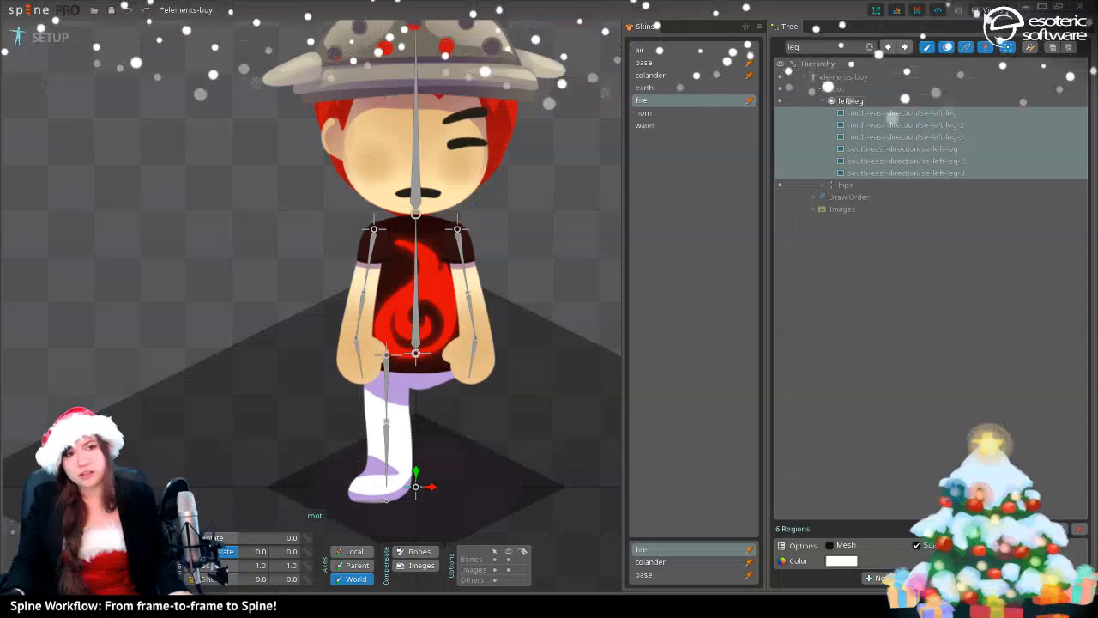
left_click(870, 48)
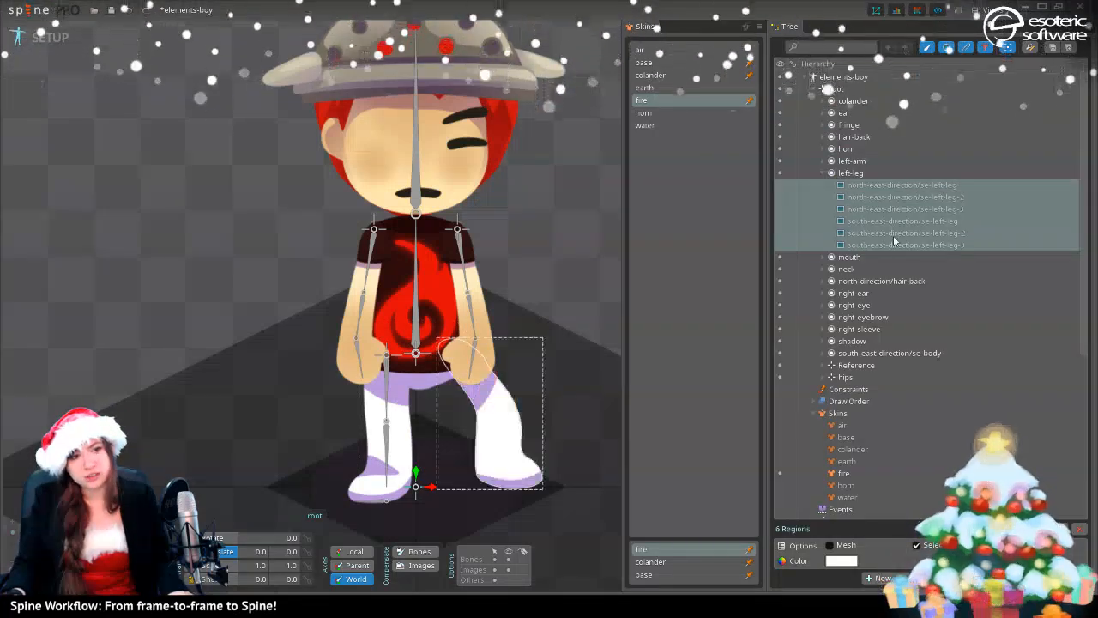
- Look through the unfiltered hierarchy from root to skins, toggling the quick filters for slots and bones
scroll(890, 205, "down", 5)
scroll(890, 219, "up", 5)
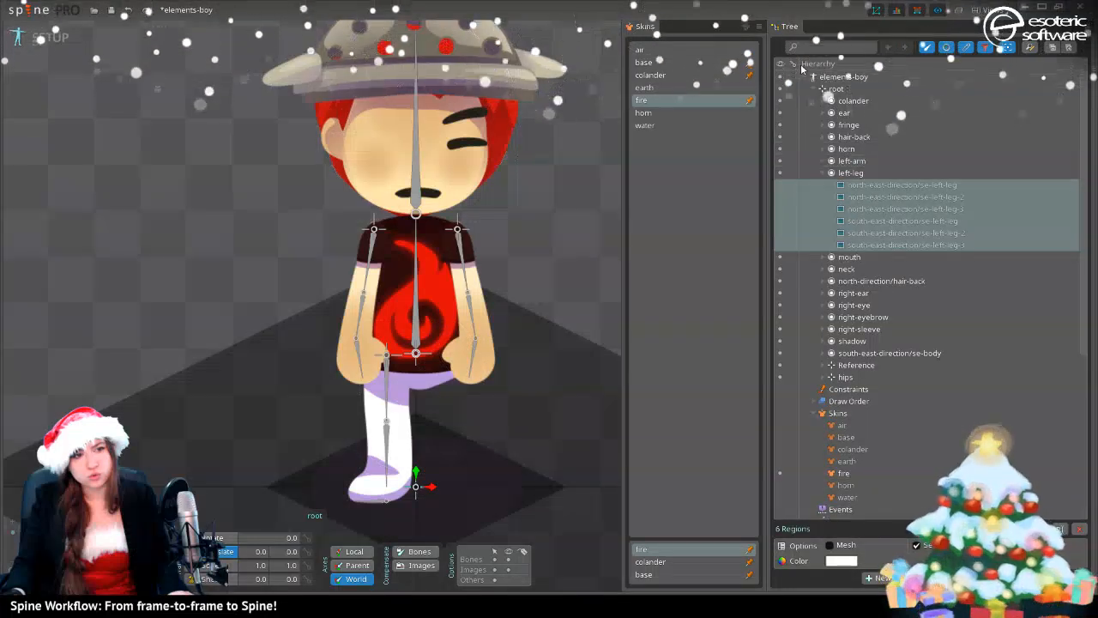
left_click(947, 48)
left_click(927, 48)
left_click(927, 48)
left_click(946, 48)
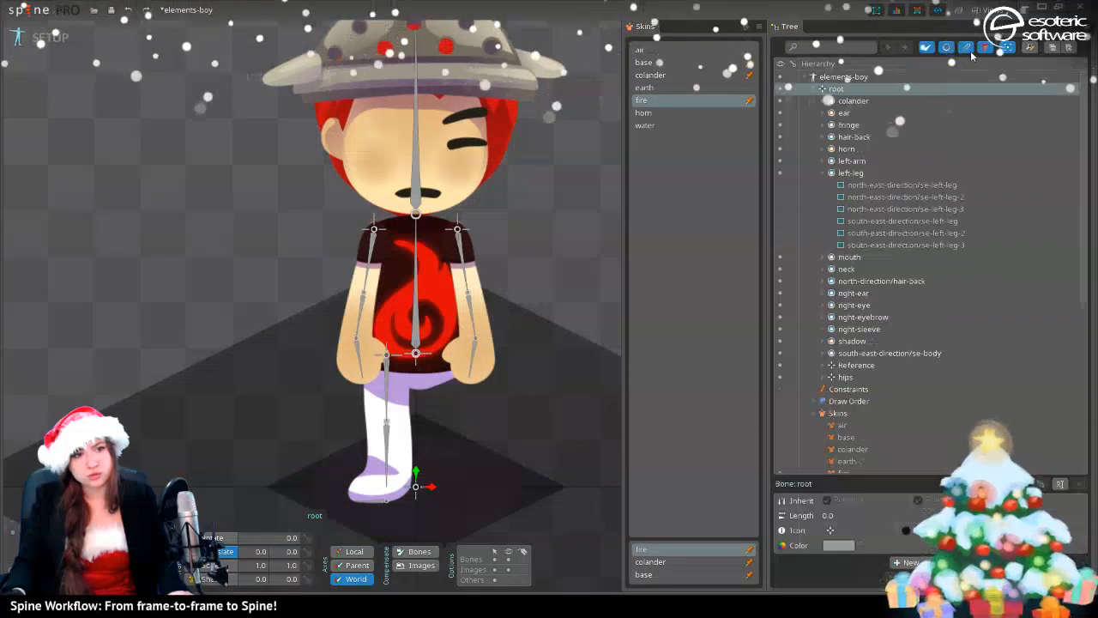
scroll(900, 232, "down", 3)
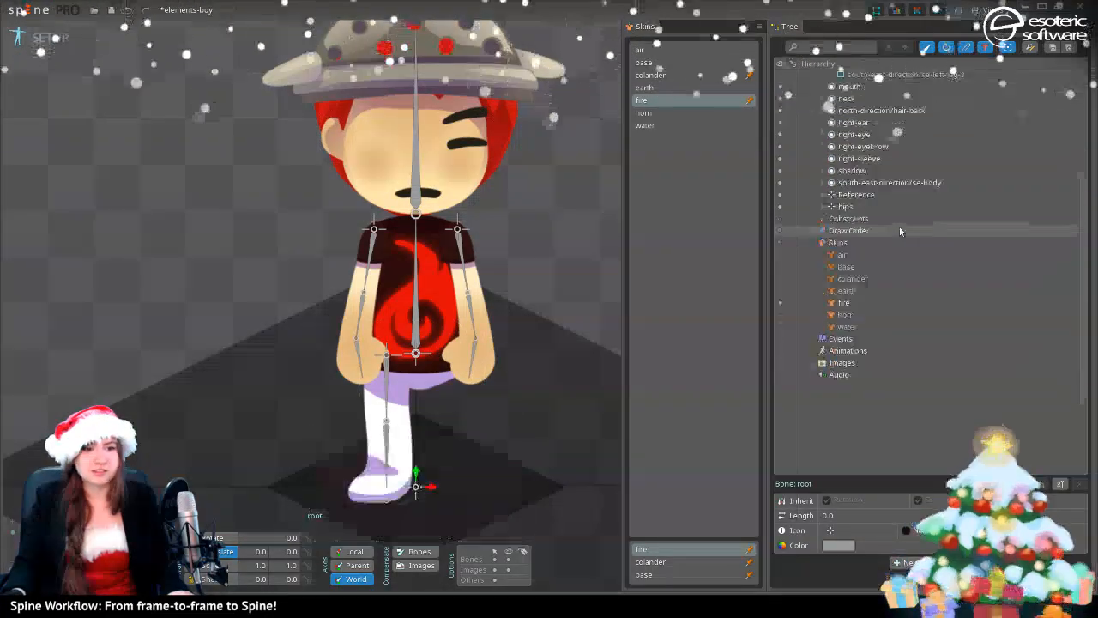
scroll(900, 230, "up", 2)
scroll(901, 229, "up", 1)
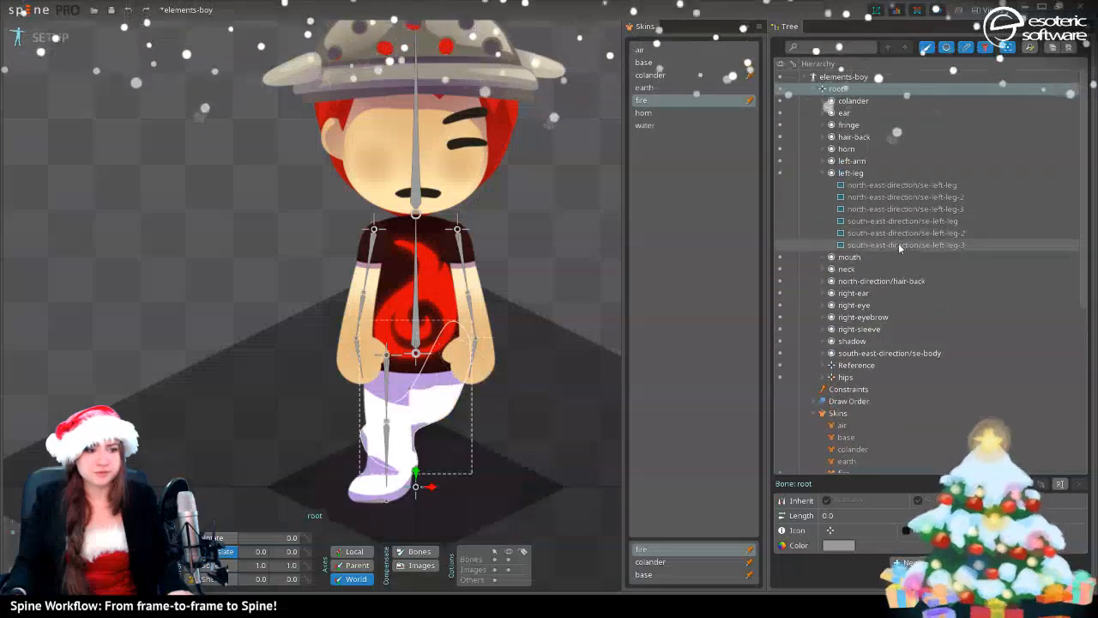
- Tint the s-right-leg-1 linked mesh dark red with the attachment color A70707FF
left_click(397, 407)
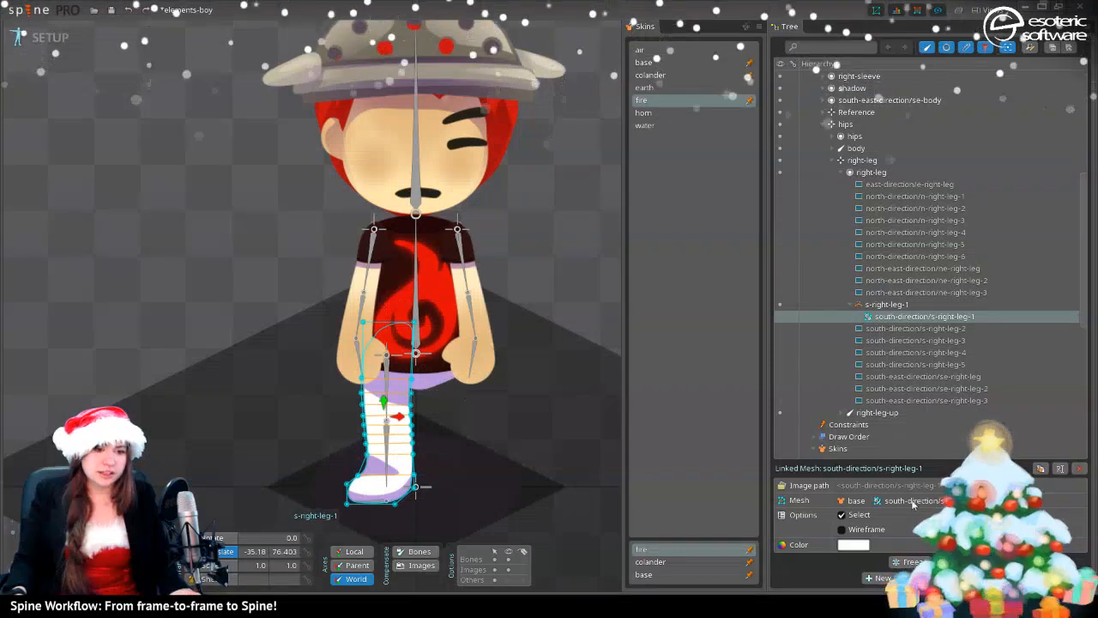
left_click(854, 545)
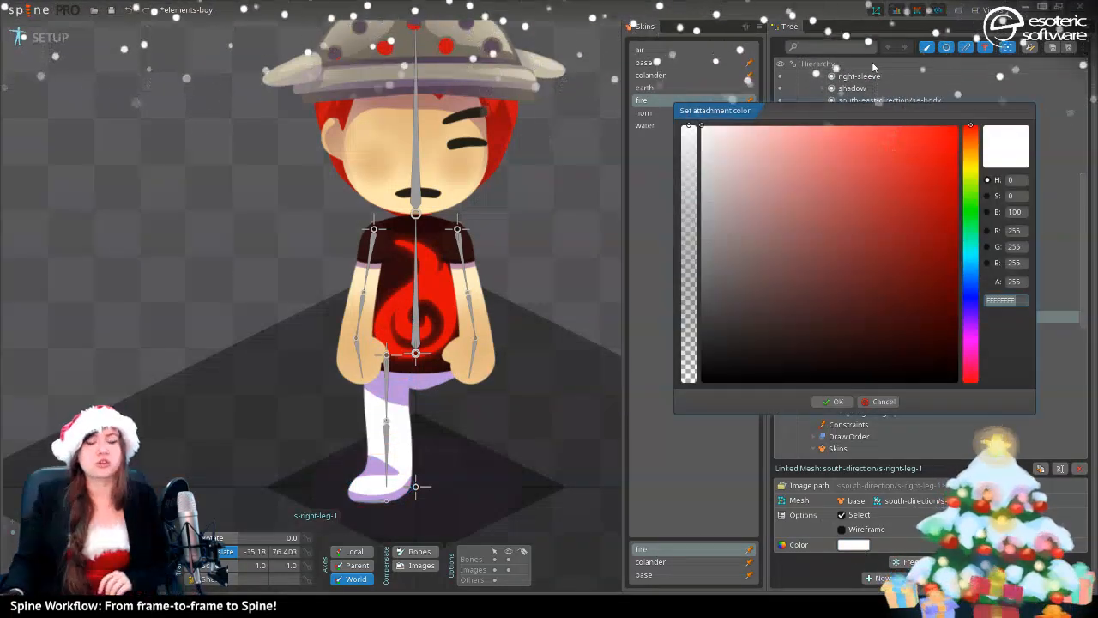
mouse_move(911, 143)
left_mouse_down()
mouse_move(858, 110)
mouse_move(958, 76)
left_mouse_up()
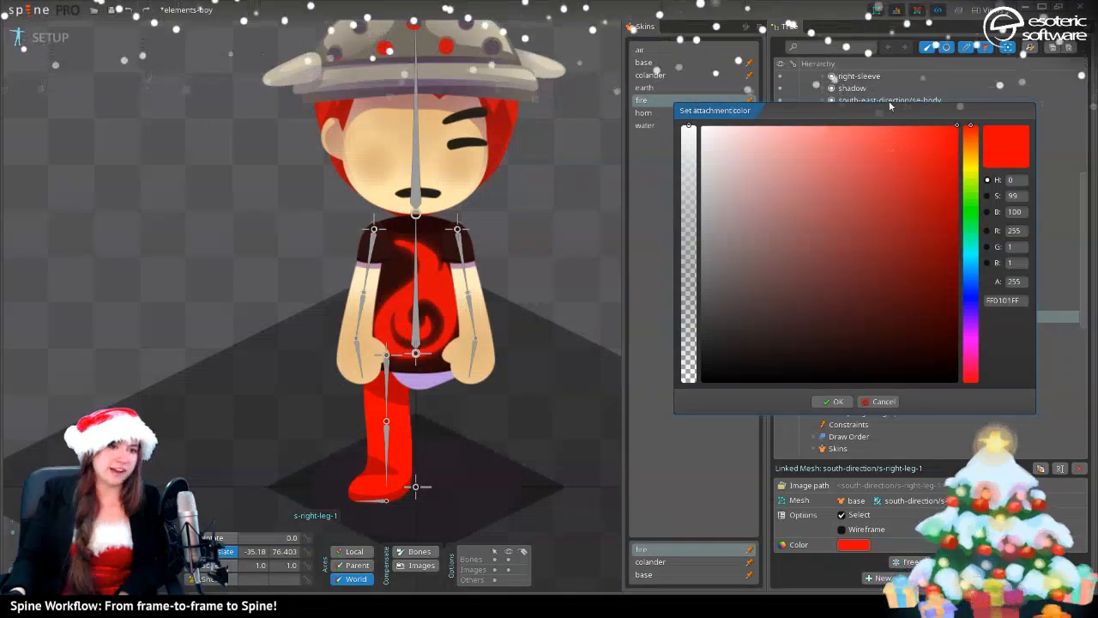
mouse_move(951, 219)
left_mouse_down()
mouse_move(953, 252)
mouse_move(958, 175)
left_mouse_up()
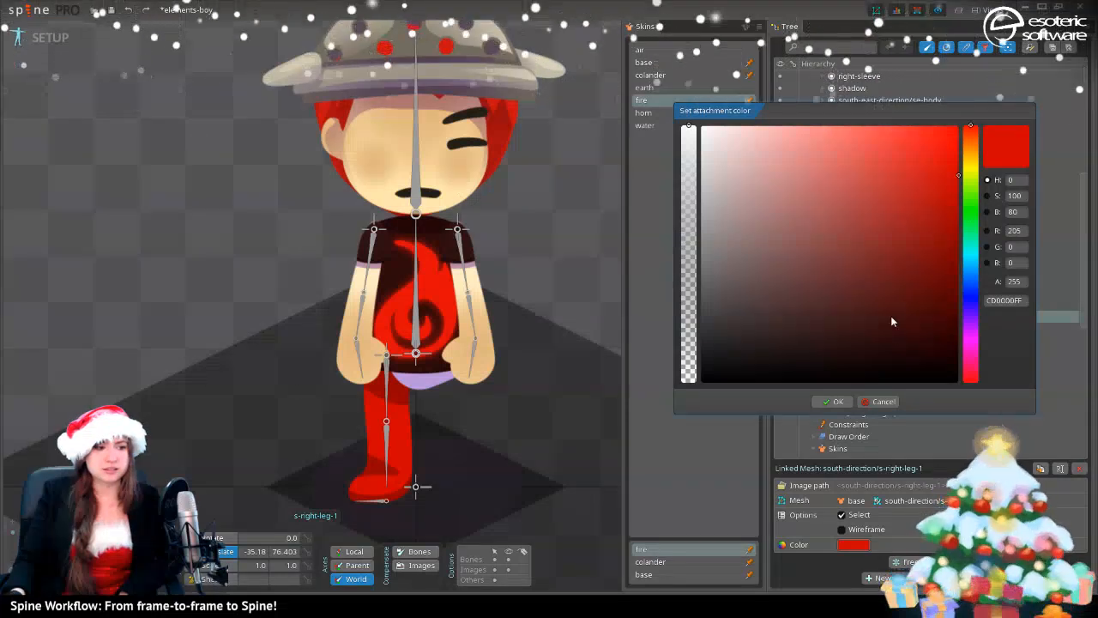
left_click(946, 213)
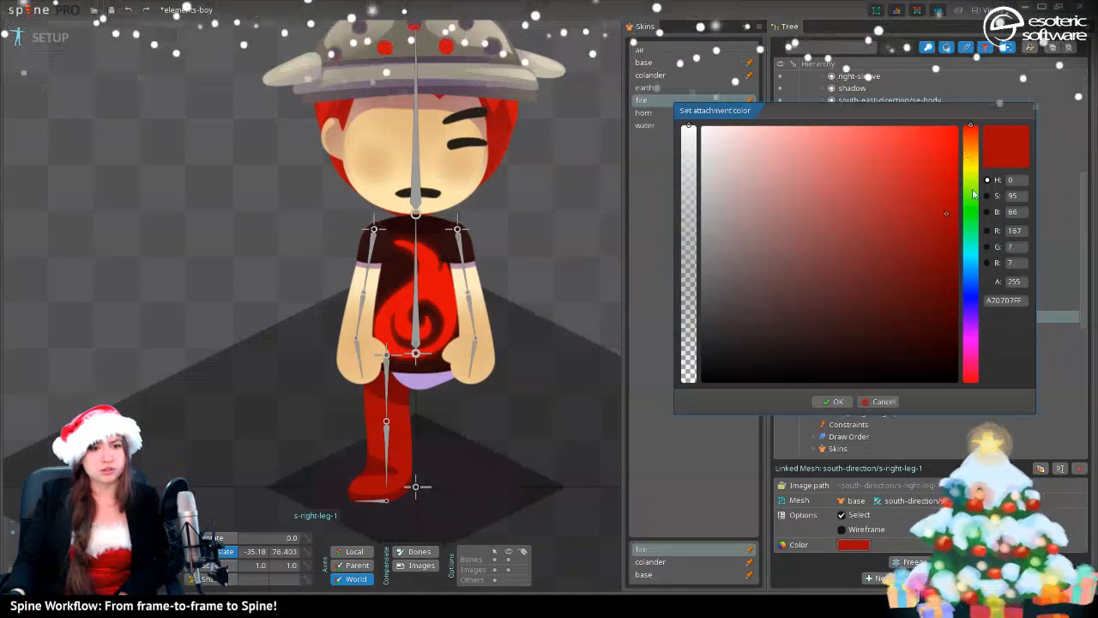
mouse_move(972, 377)
left_mouse_down()
mouse_move(972, 361)
mouse_move(972, 382)
mouse_move(912, 458)
left_mouse_up()
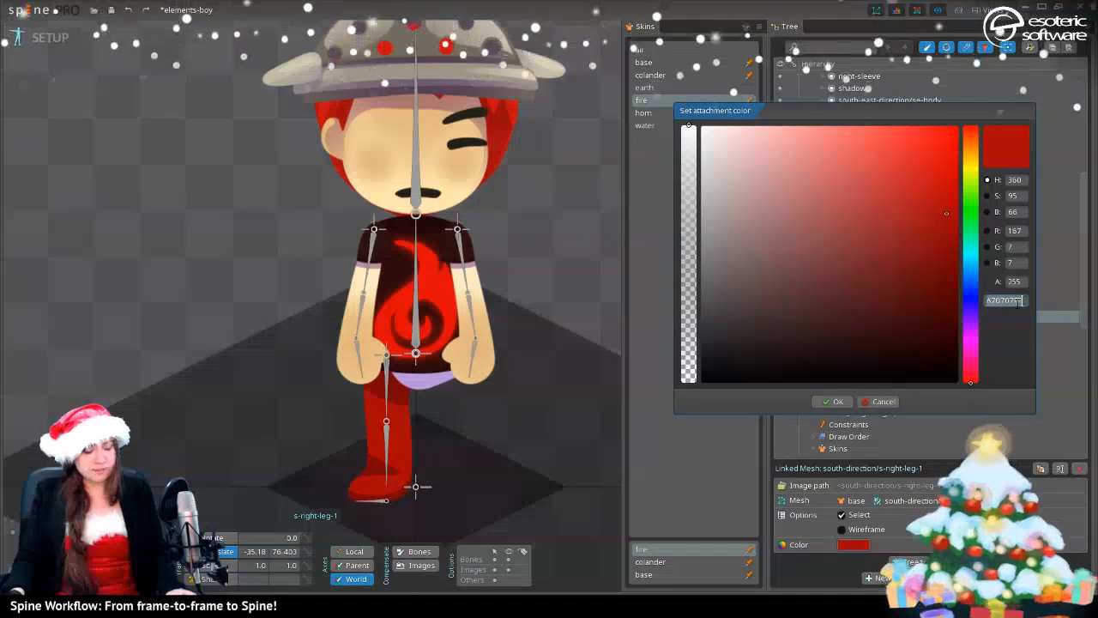
left_click(832, 403)
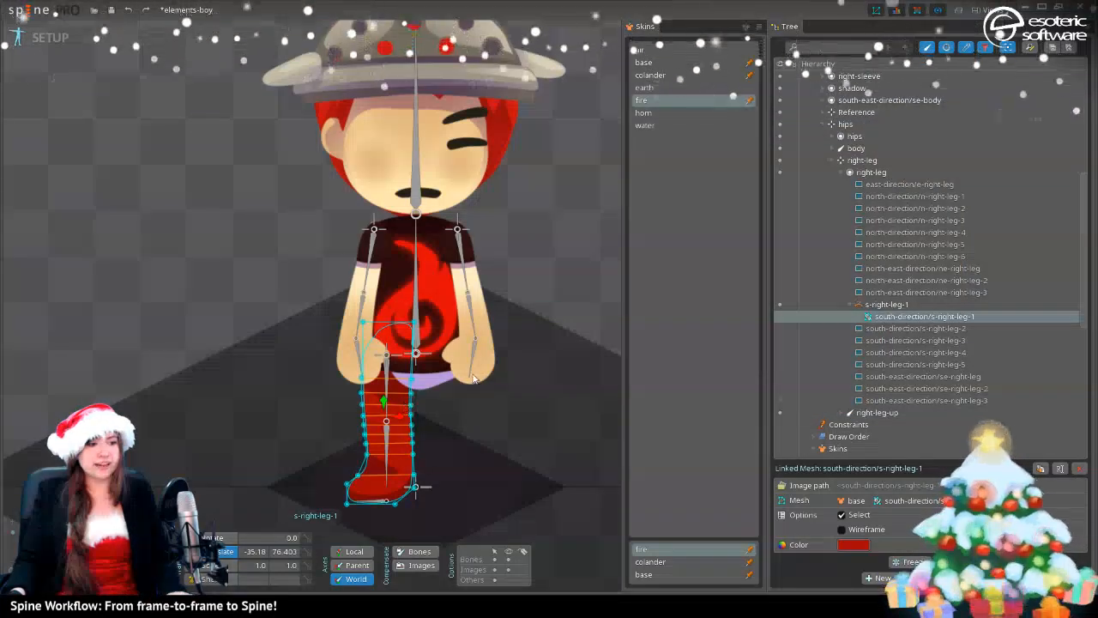
- Apply the same dark red attachment color to the e-hips and s-hips regions together
left_click(435, 390)
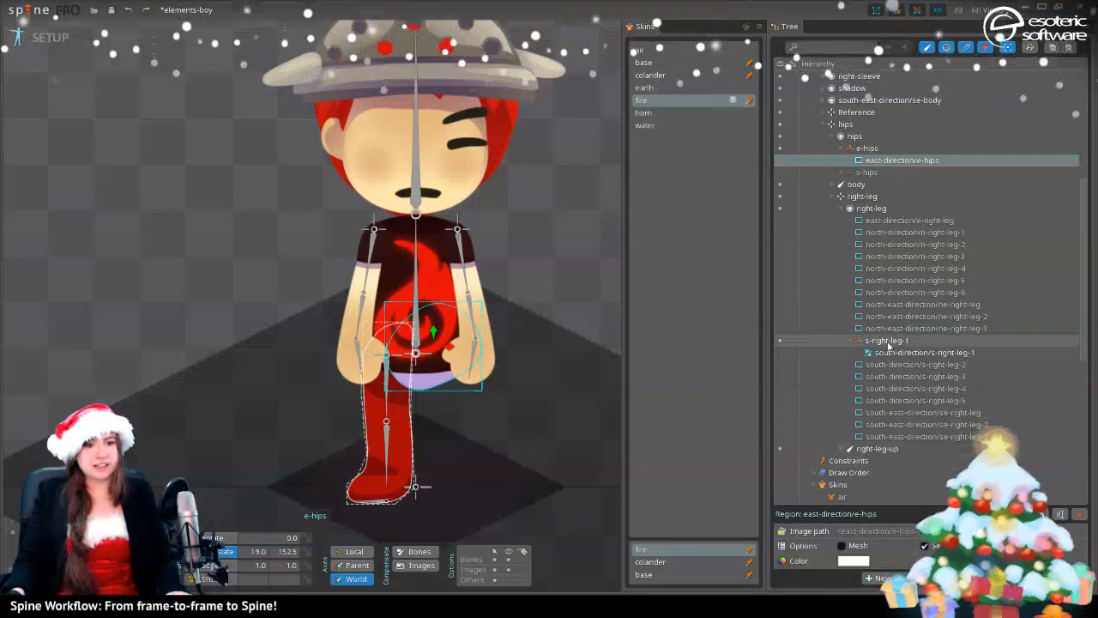
left_click(849, 173)
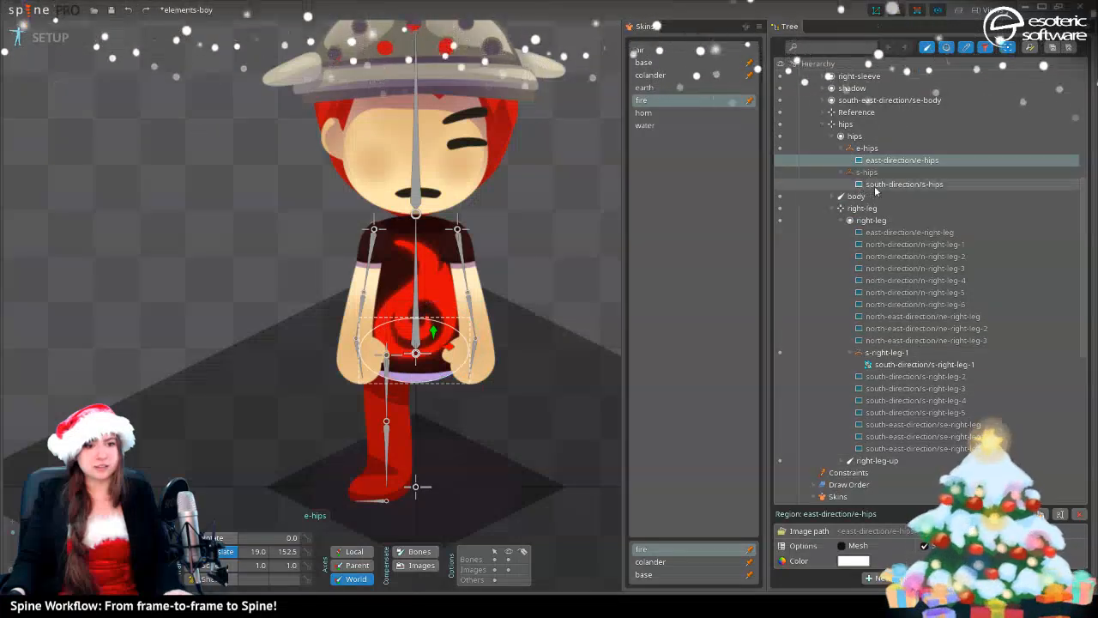
left_click(904, 184, "ctrl")
left_click(840, 561)
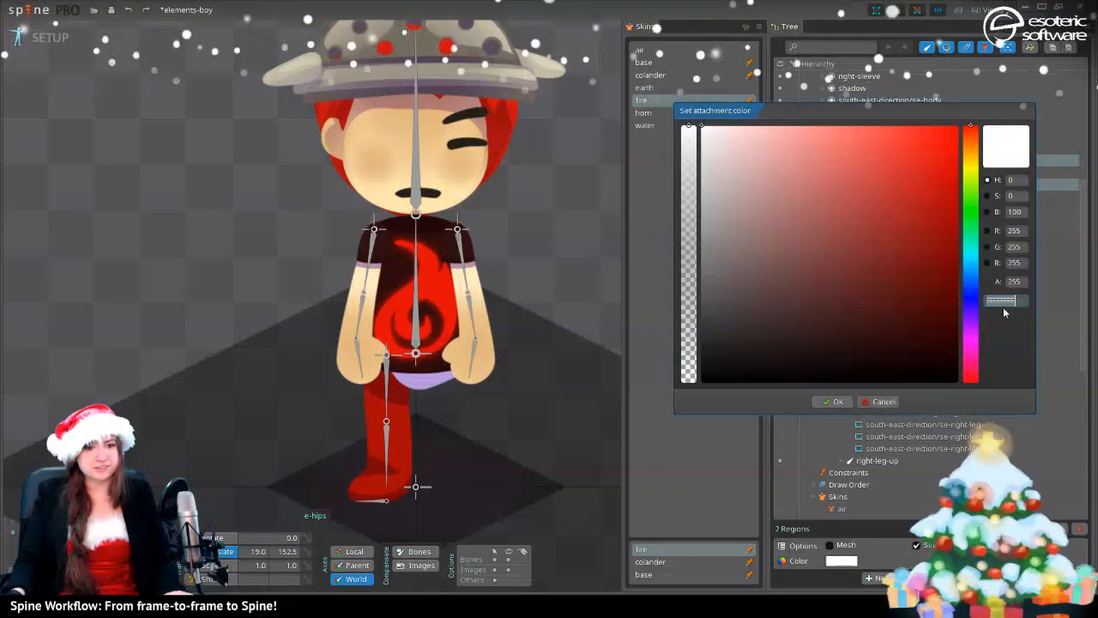
left_click(833, 402)
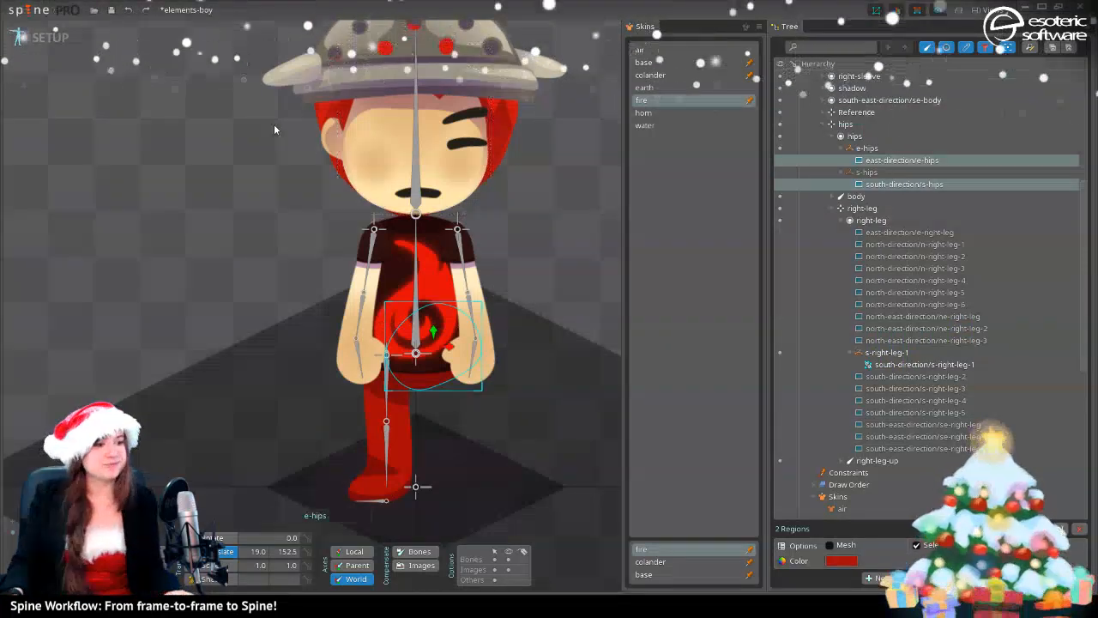
- Show other right-leg attachments one at a time, from the north, north-east and south-east directions, to compare their color with the tinted mesh
scroll(307, 121, "down", 4)
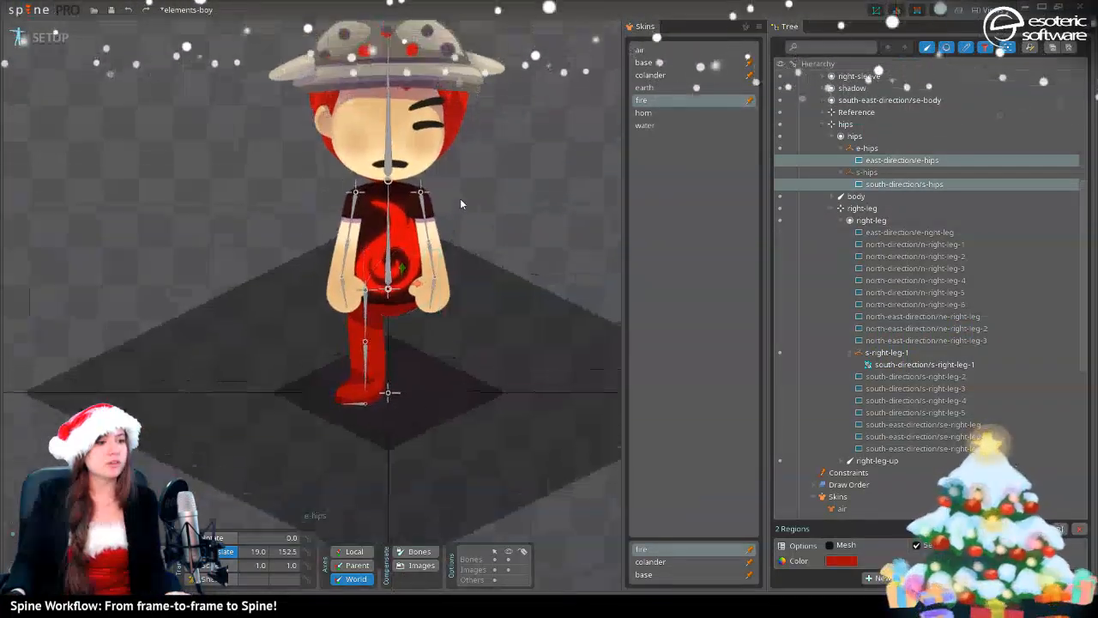
left_click(381, 364)
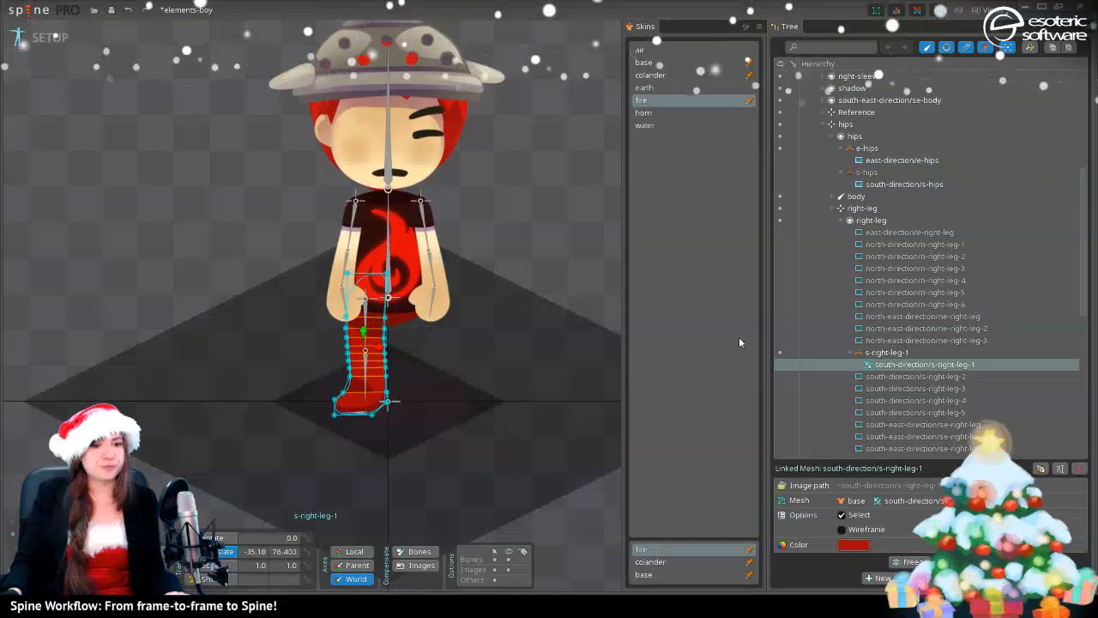
left_click(904, 232)
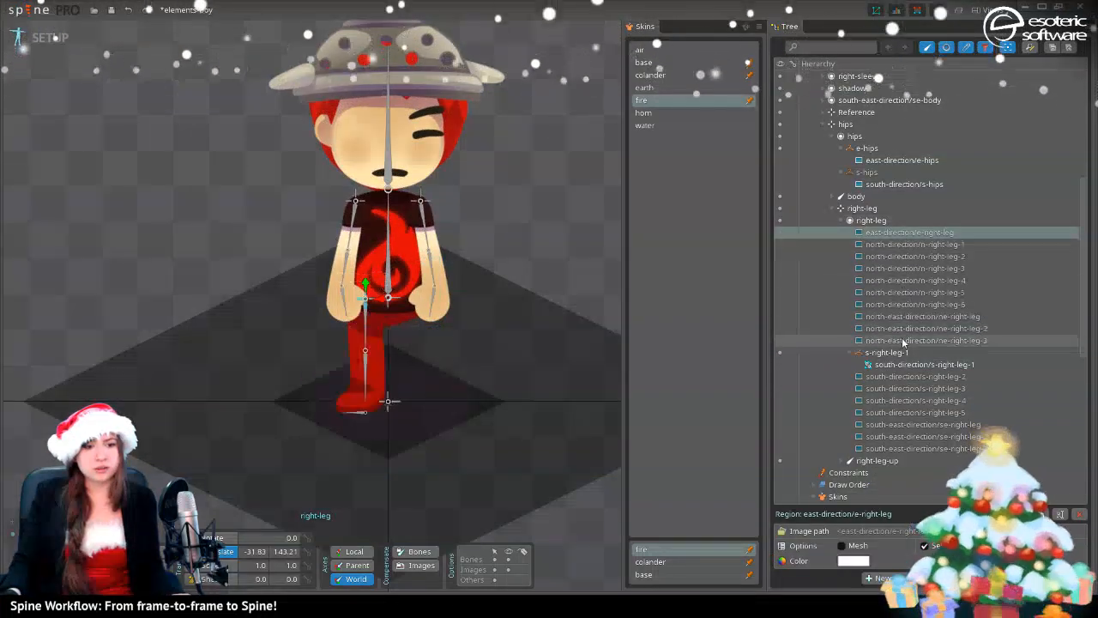
left_click(780, 340)
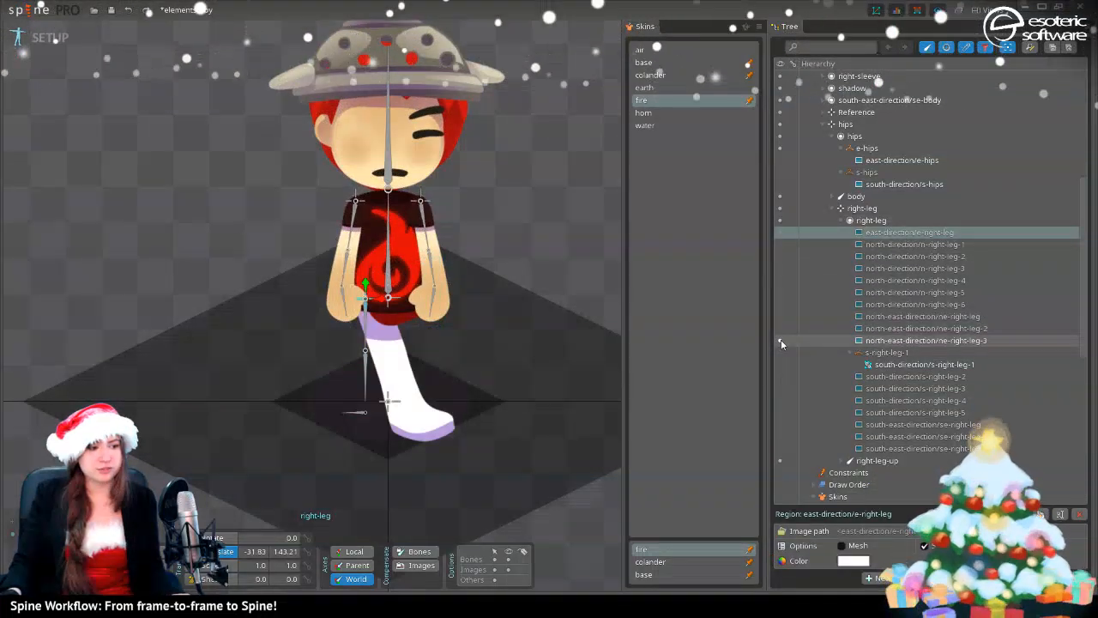
left_click(779, 316)
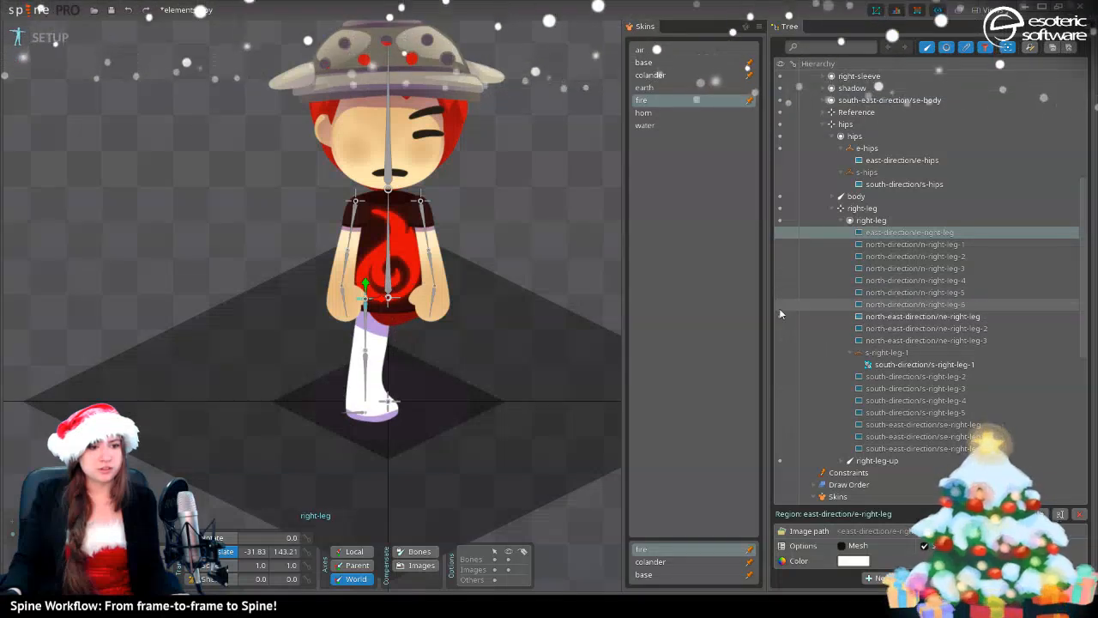
left_click(778, 291)
left_click(777, 267)
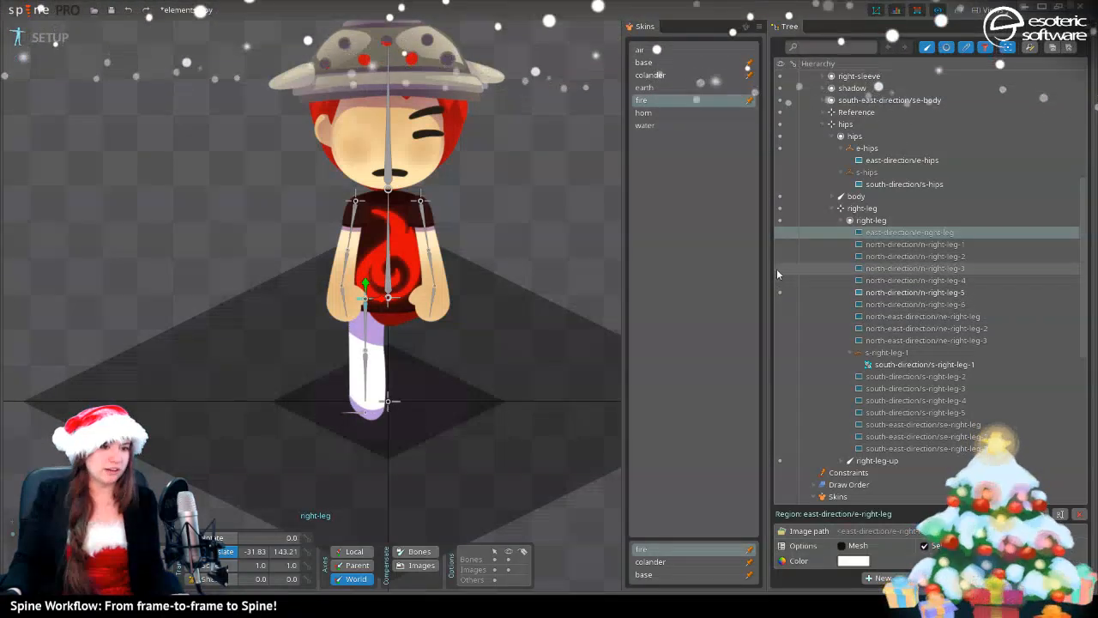
left_click(777, 257)
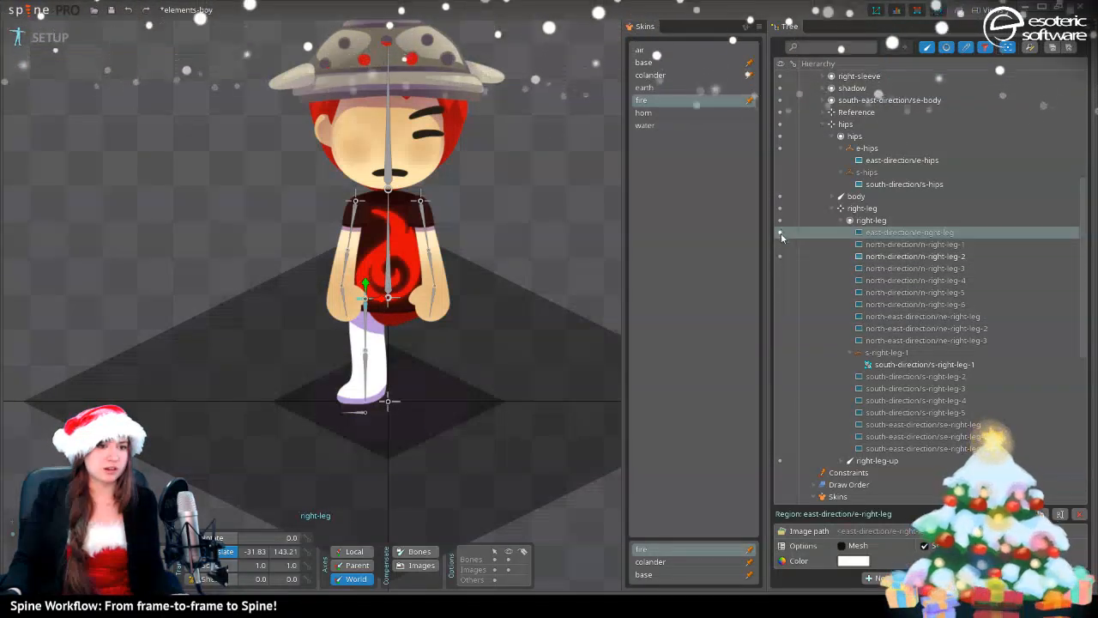
left_click(780, 243)
left_click(780, 437)
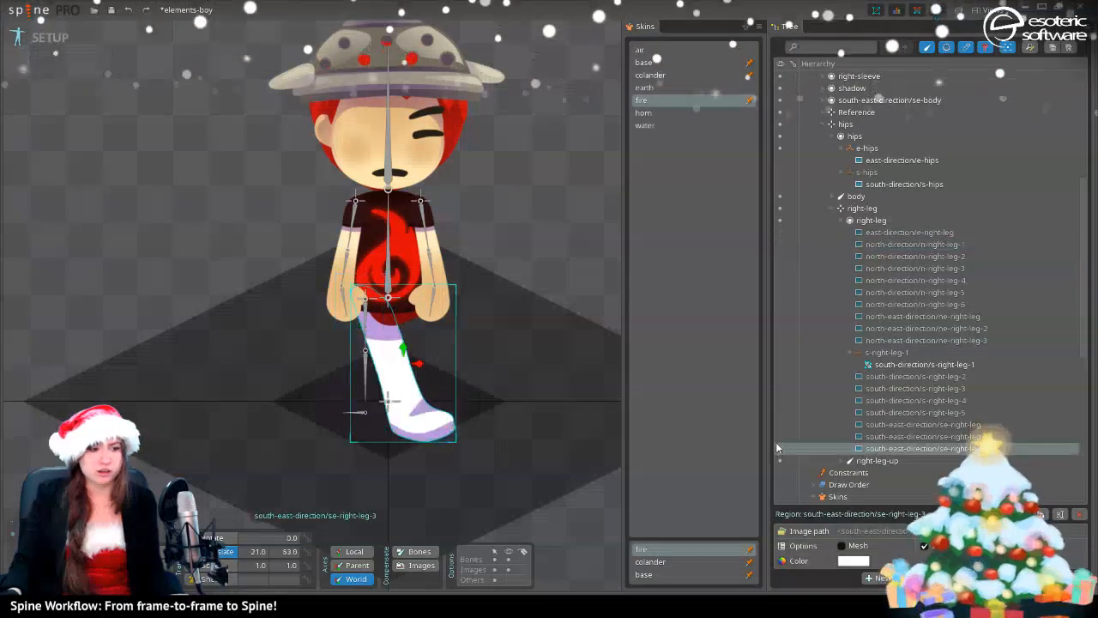
left_click(504, 409)
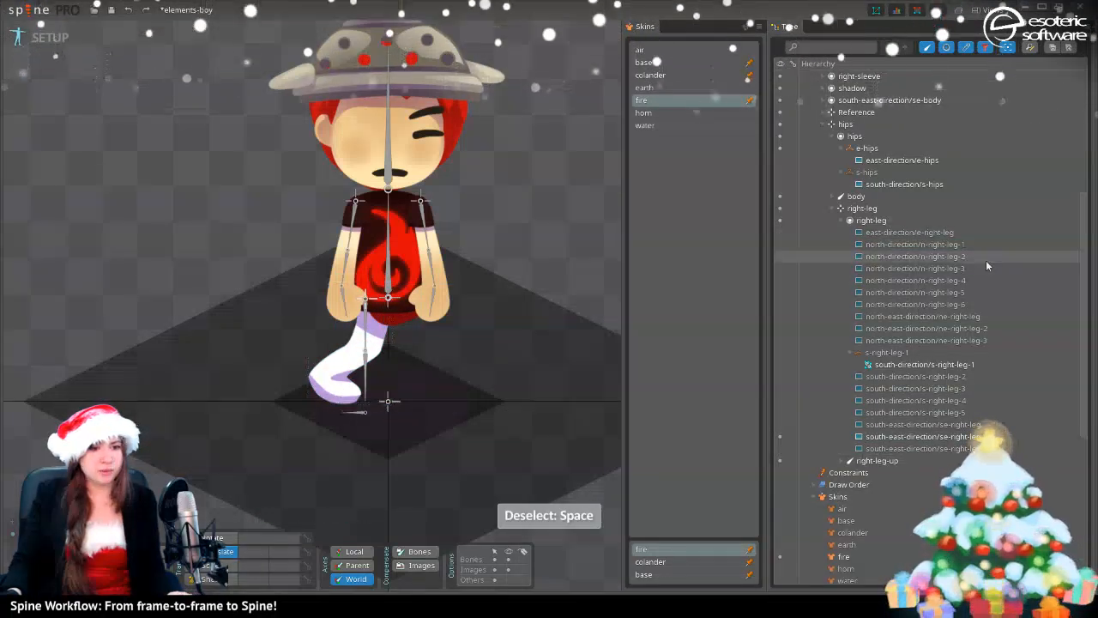
- Show the s-right-leg-1 placeholder again and select its linked mesh
left_click(784, 357)
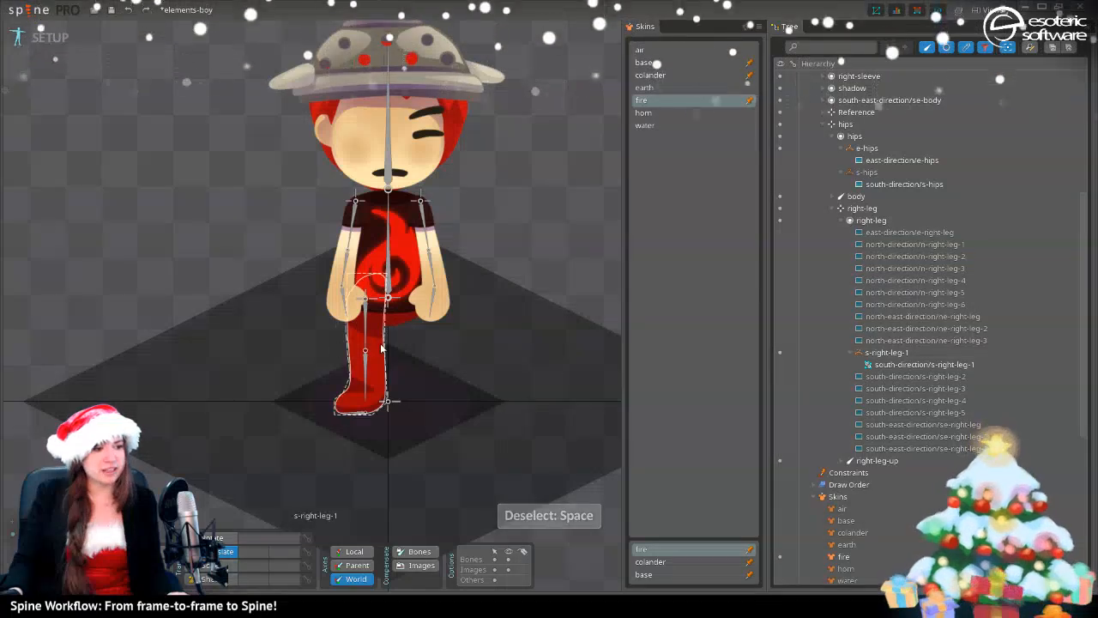
left_click(380, 347)
scroll(504, 368, "up", 3)
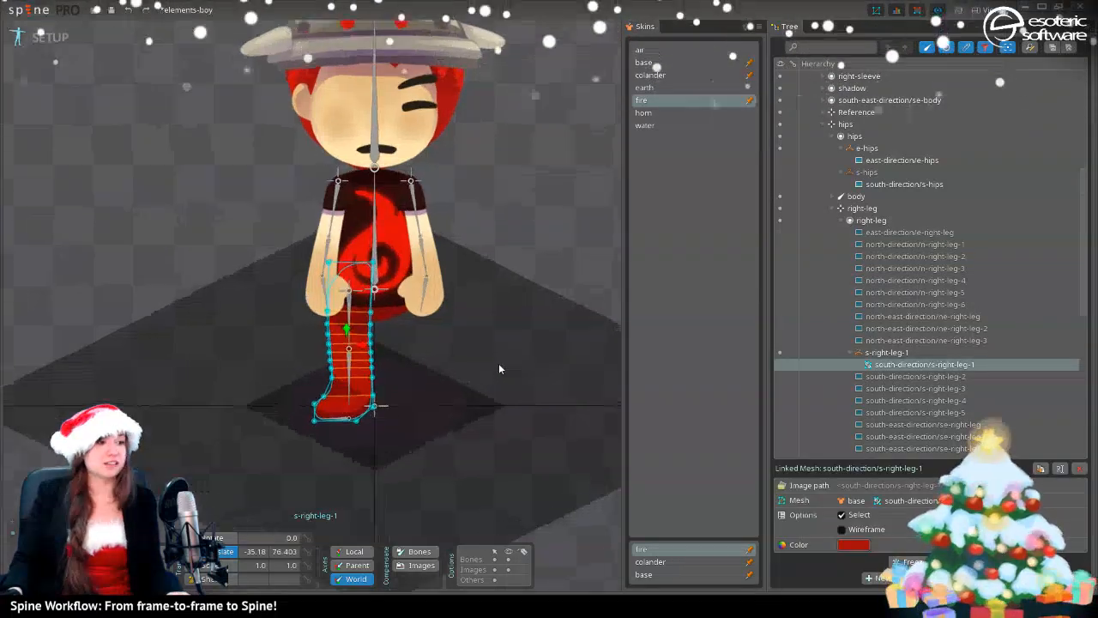
- Select the e-hips region and show the s-hips placeholder in the hips slot in its place
scroll(491, 334, "down", 3)
left_click_drag(459, 264, 349, 430)
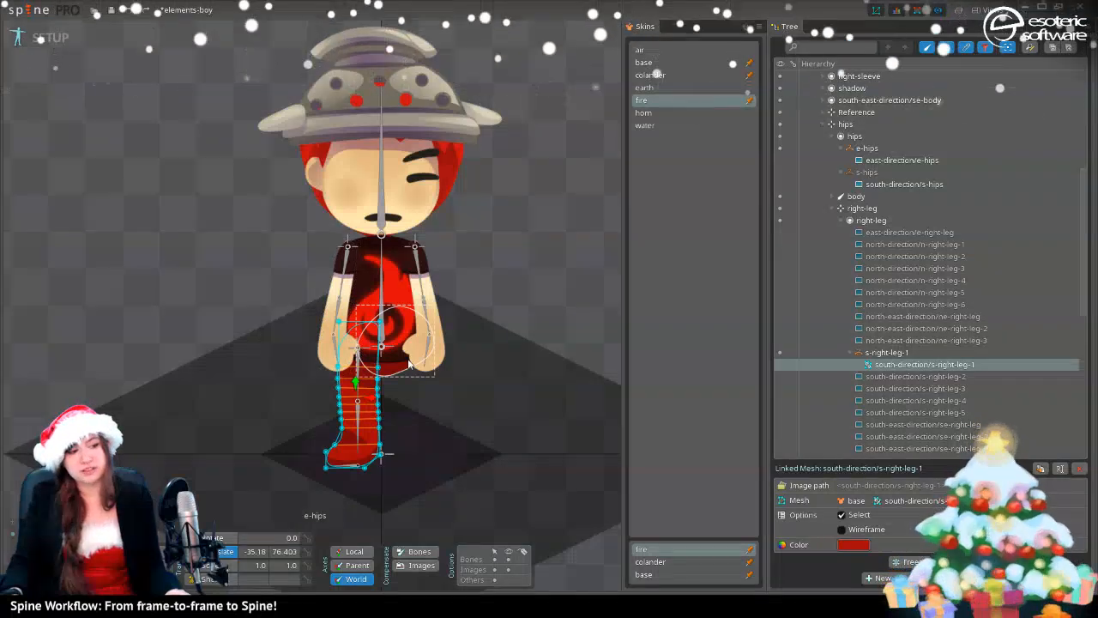
left_click(408, 365)
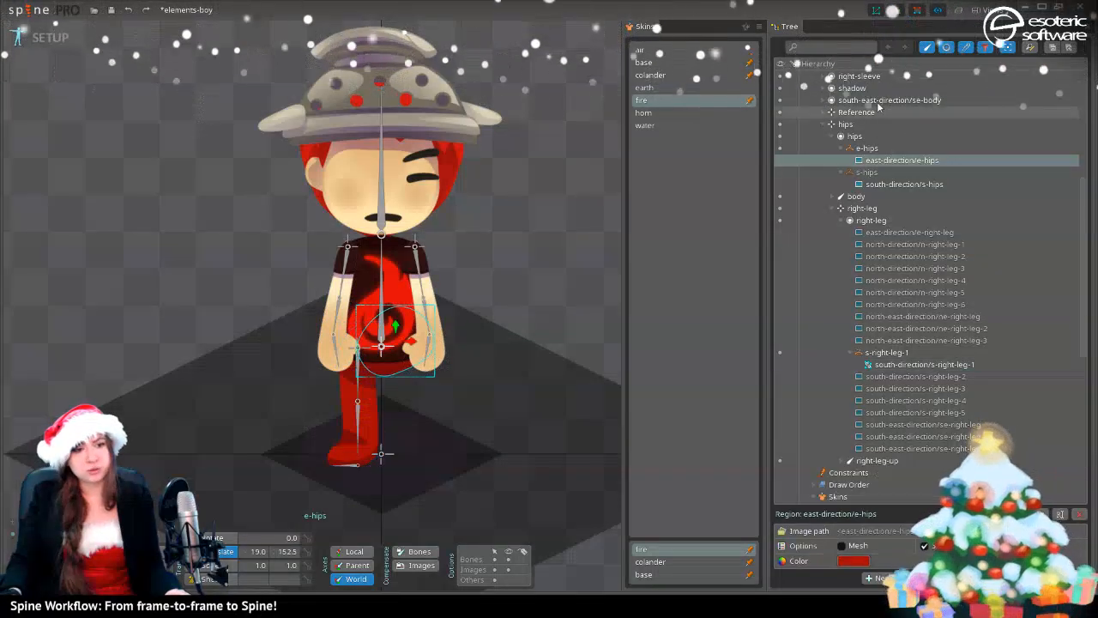
left_click(779, 171)
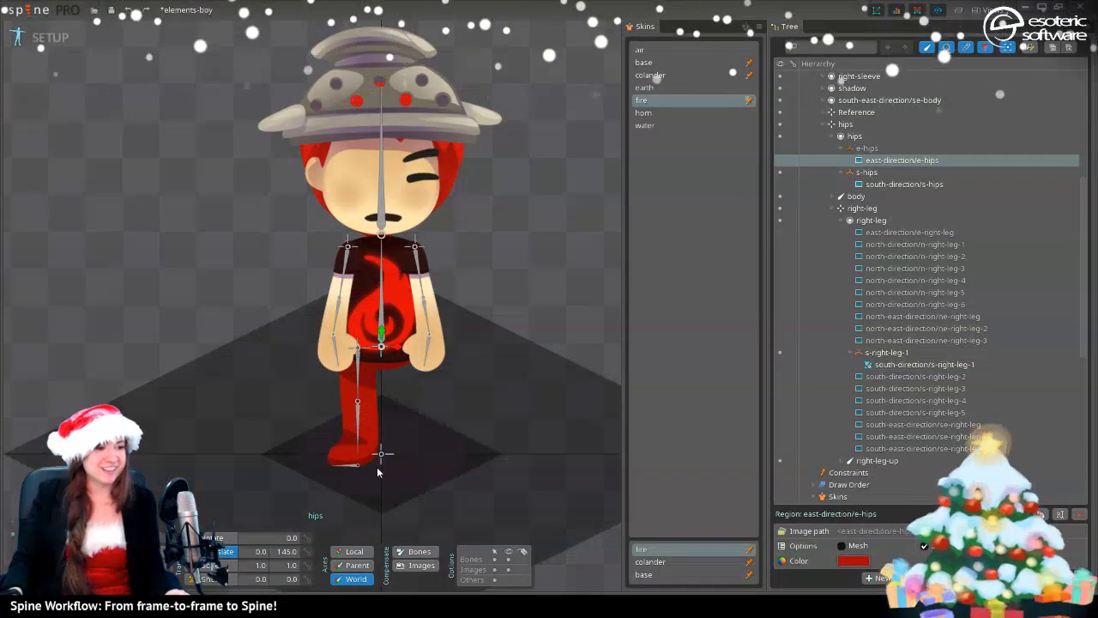
- Select the s-right-leg-1 linked mesh and open the Weights view to inspect the bones bound to it
scroll(310, 257, "up", 4)
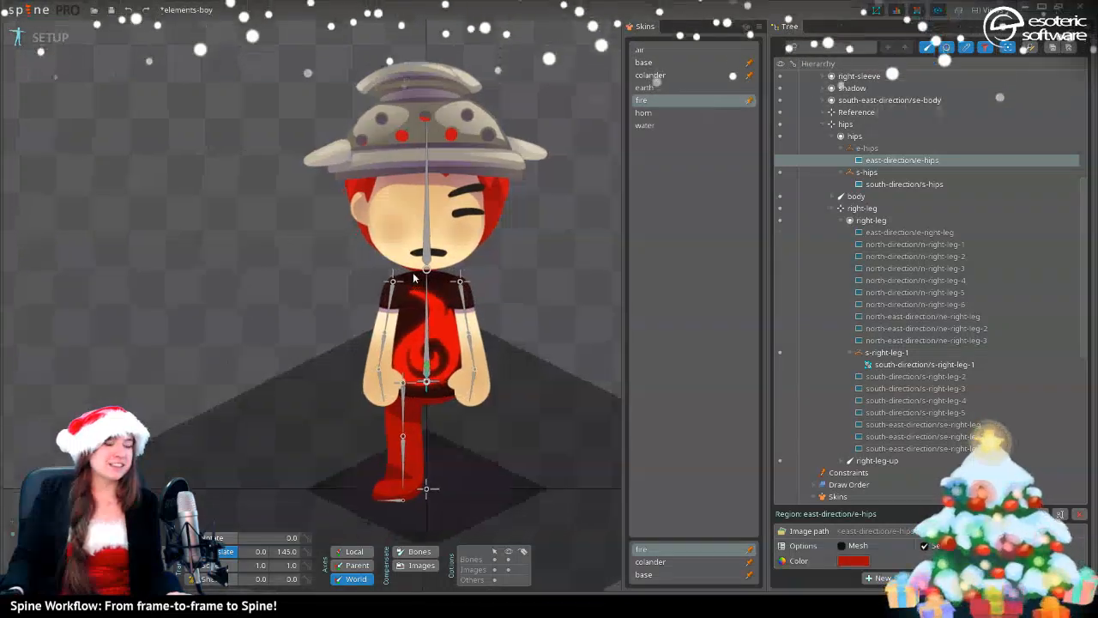
scroll(392, 343, "up", 3)
left_click(415, 352)
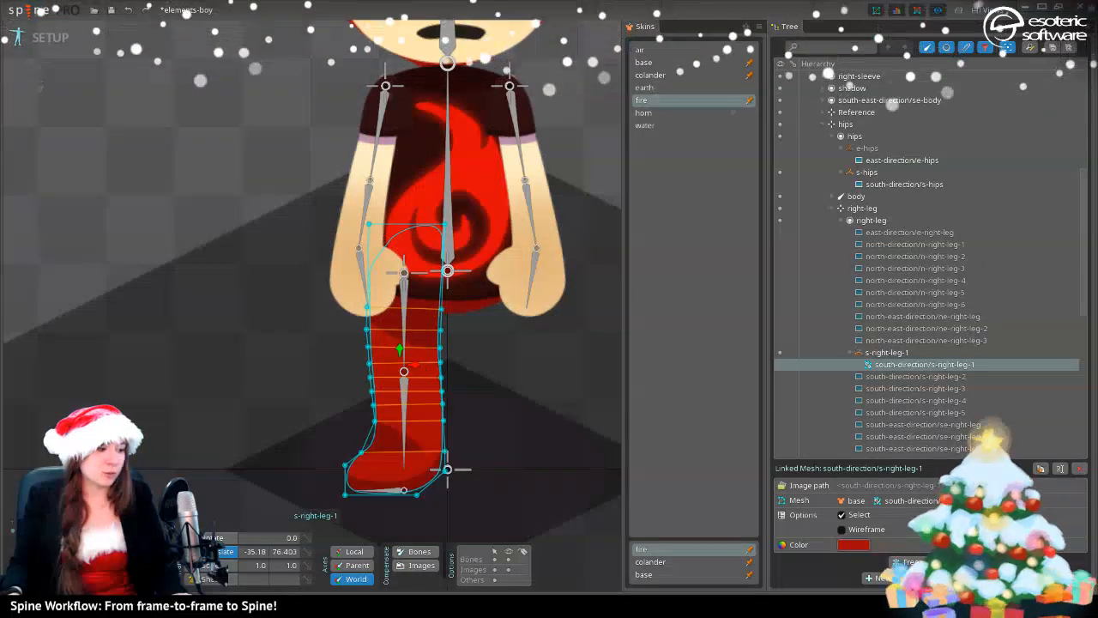
left_click(917, 10)
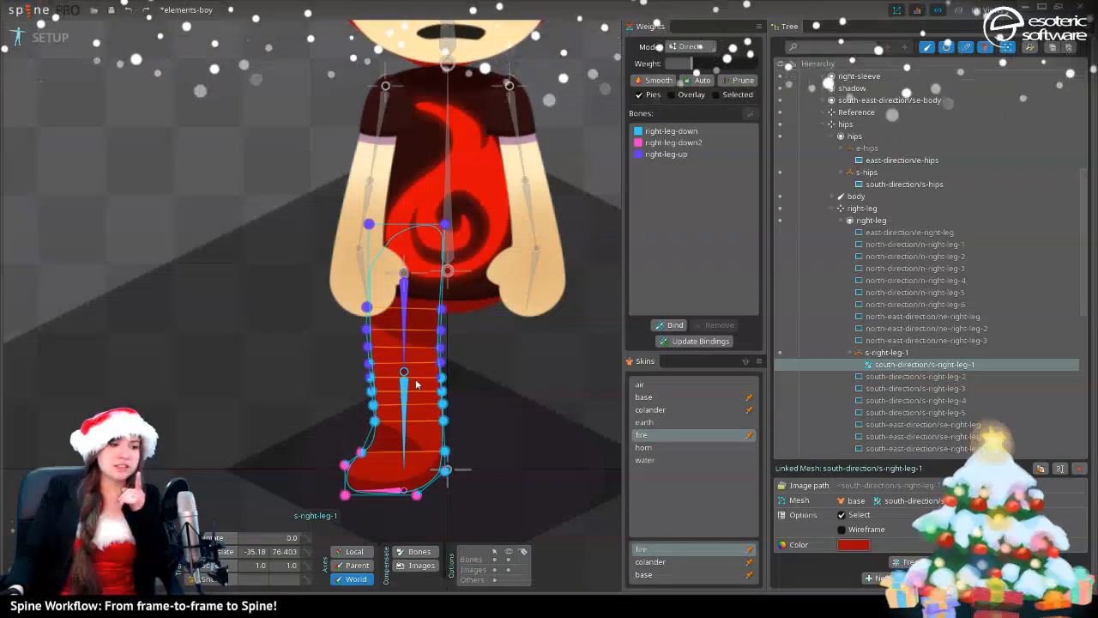
- Test the leg mesh in Animate mode by rotating the right-leg-down bone with the Pose tool, and undo the rotation
left_click(52, 38)
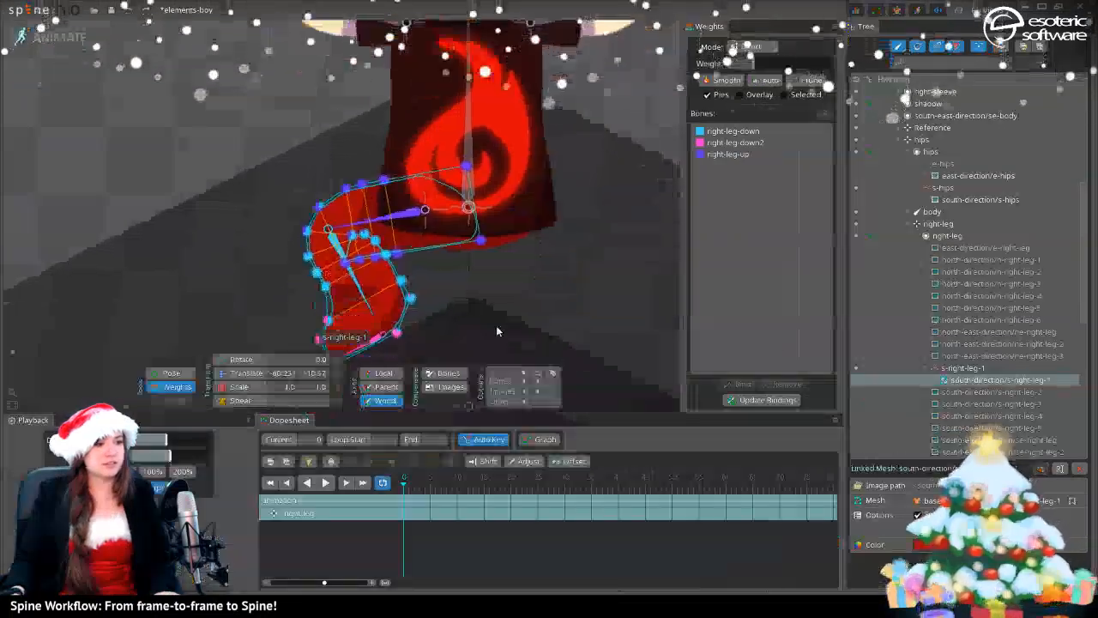
left_click(172, 373)
left_click_drag(415, 205, 427, 246)
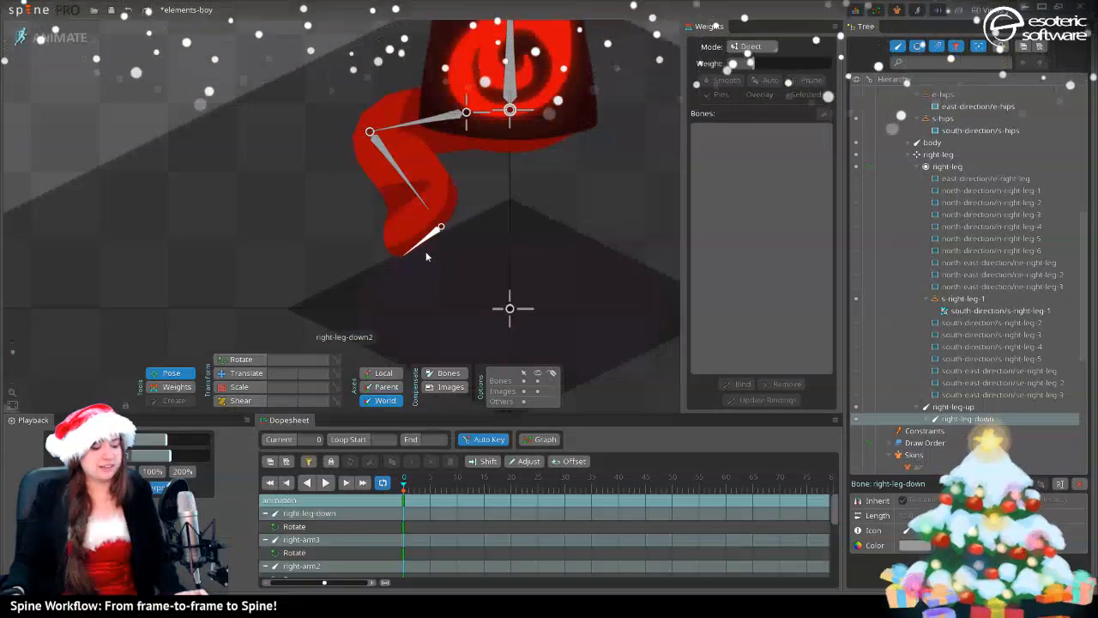
key("ctrl+z")
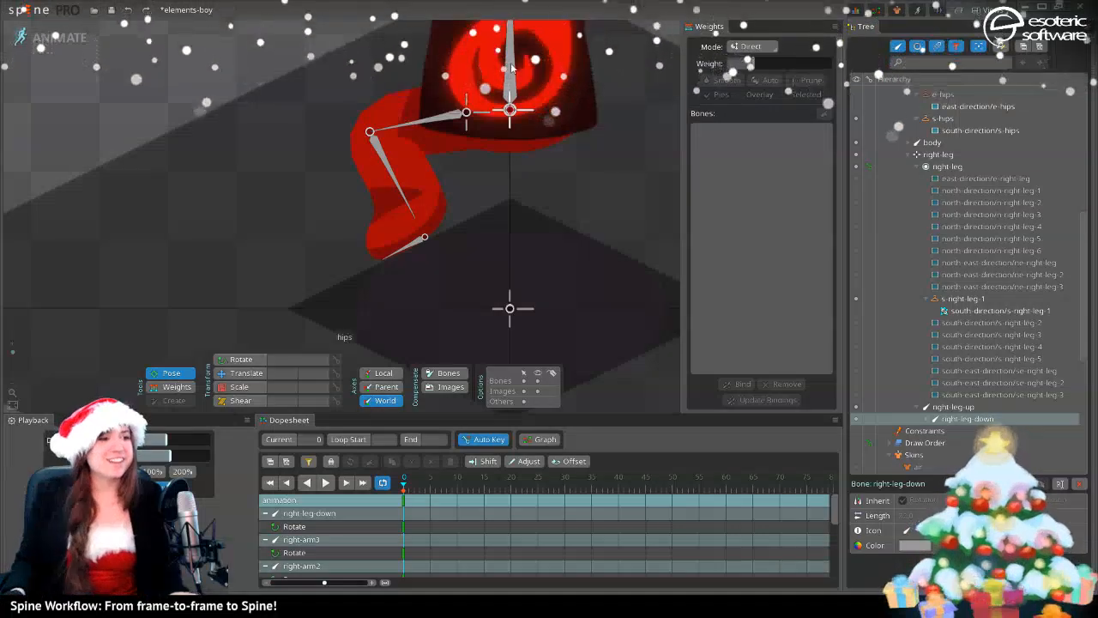
scroll(512, 69, "down", 3)
left_click_drag(583, 96, 561, 86)
scroll(352, 116, "down", 2)
scroll(356, 115, "up", 3)
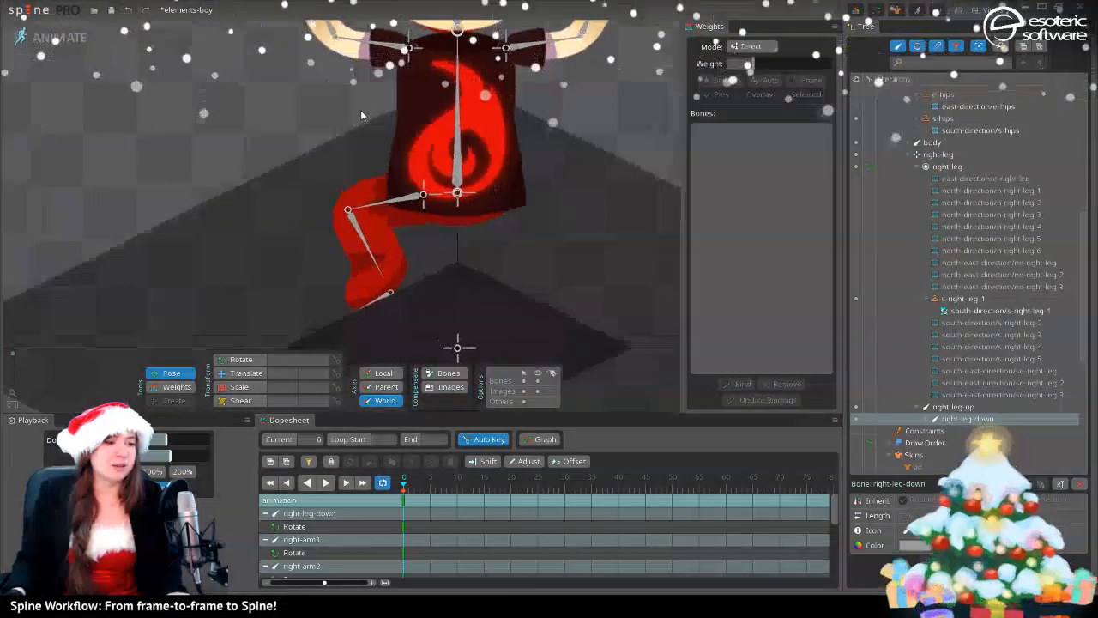
left_click_drag(361, 115, 418, 98)
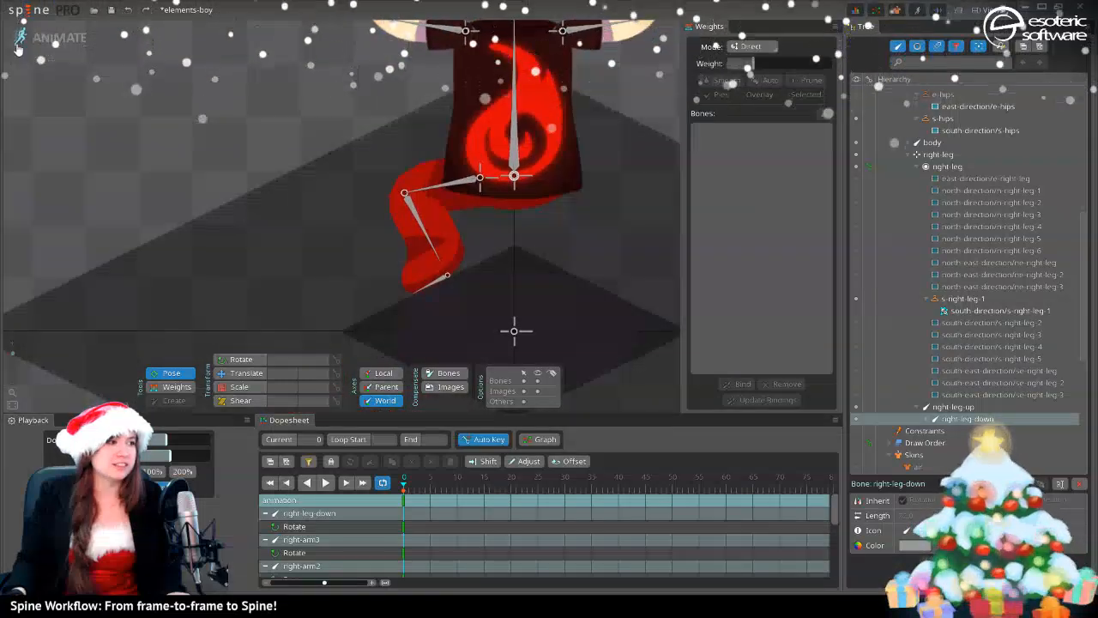
- Return to Setup mode, select the s-right-leg-1 skin placeholder and collapse it in the hierarchy
left_click(51, 37)
scroll(528, 334, "up", 4)
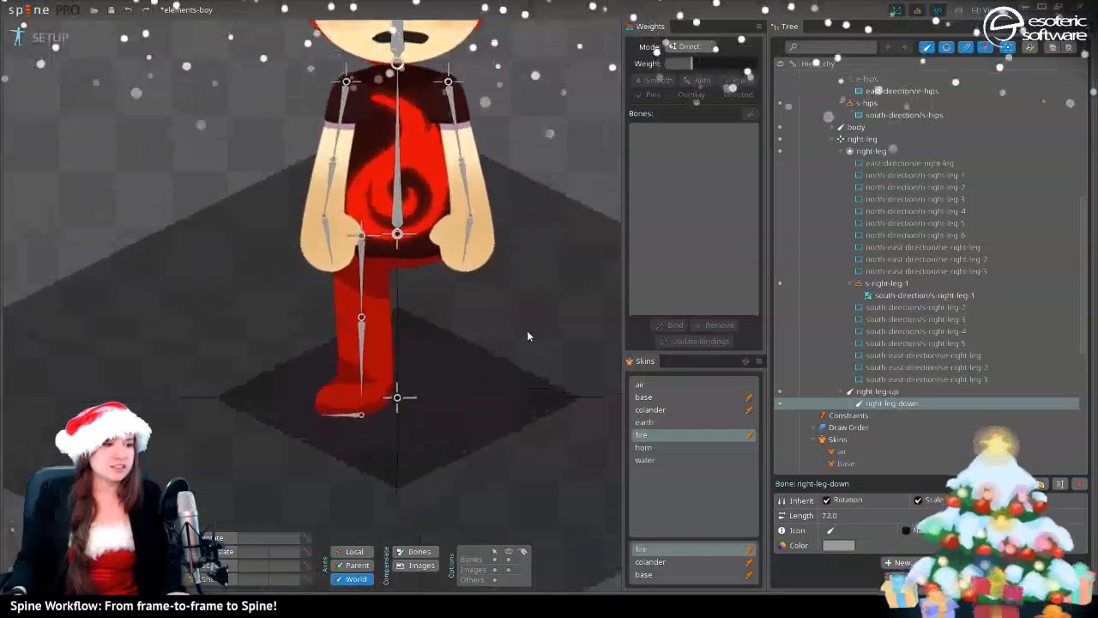
scroll(378, 254, "down", 1)
left_click_drag(426, 275, 470, 317)
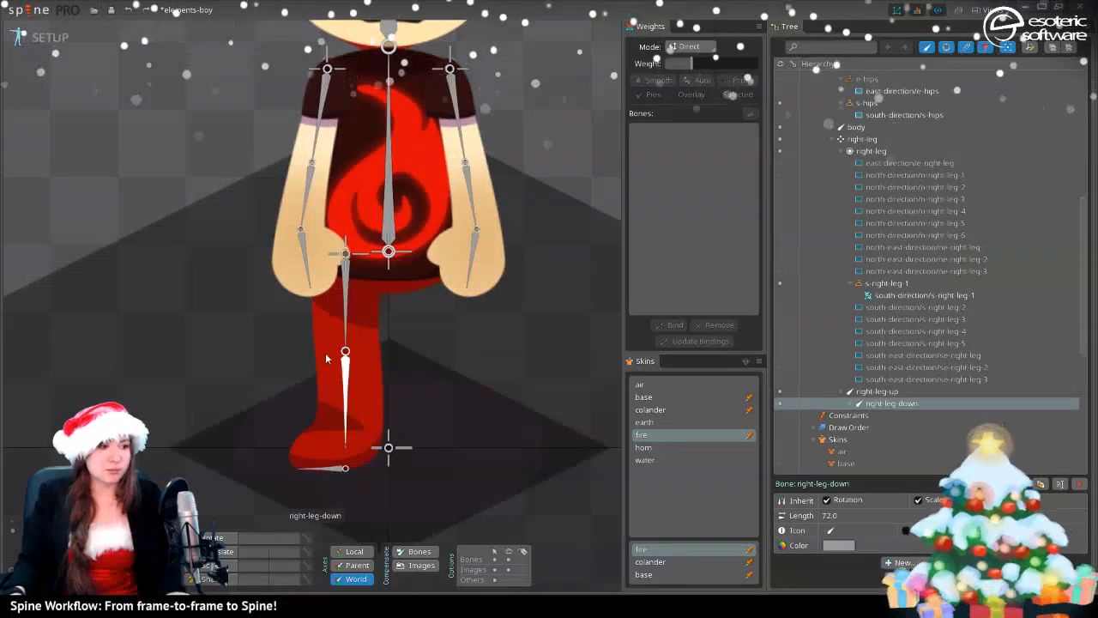
left_click(879, 284)
left_click(849, 283)
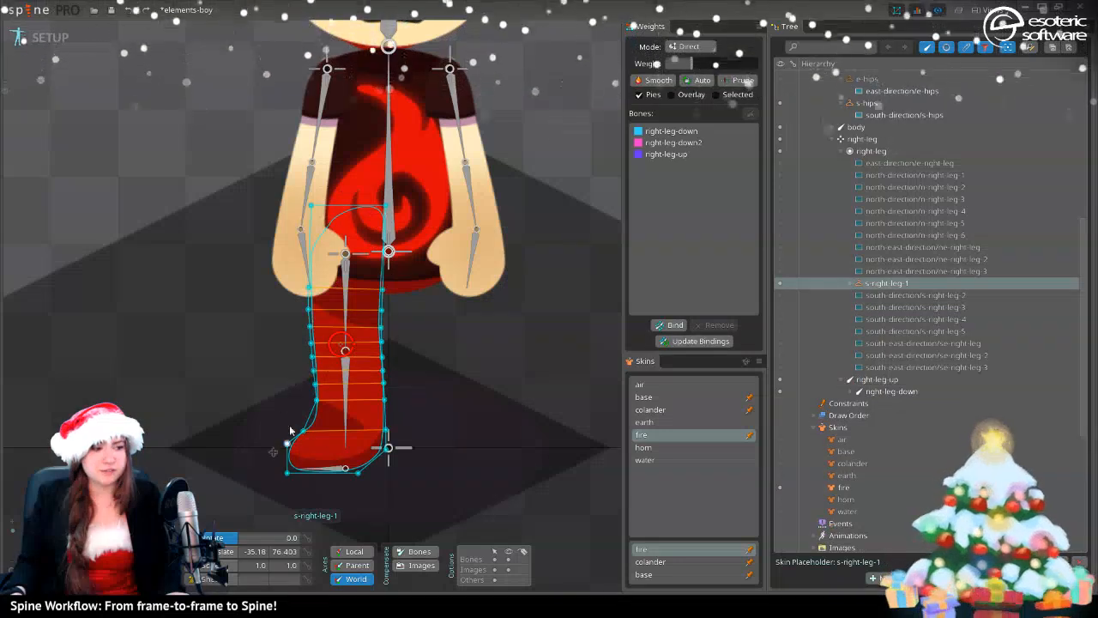
scroll(577, 289, "down", 1)
left_click_drag(577, 289, 511, 283)
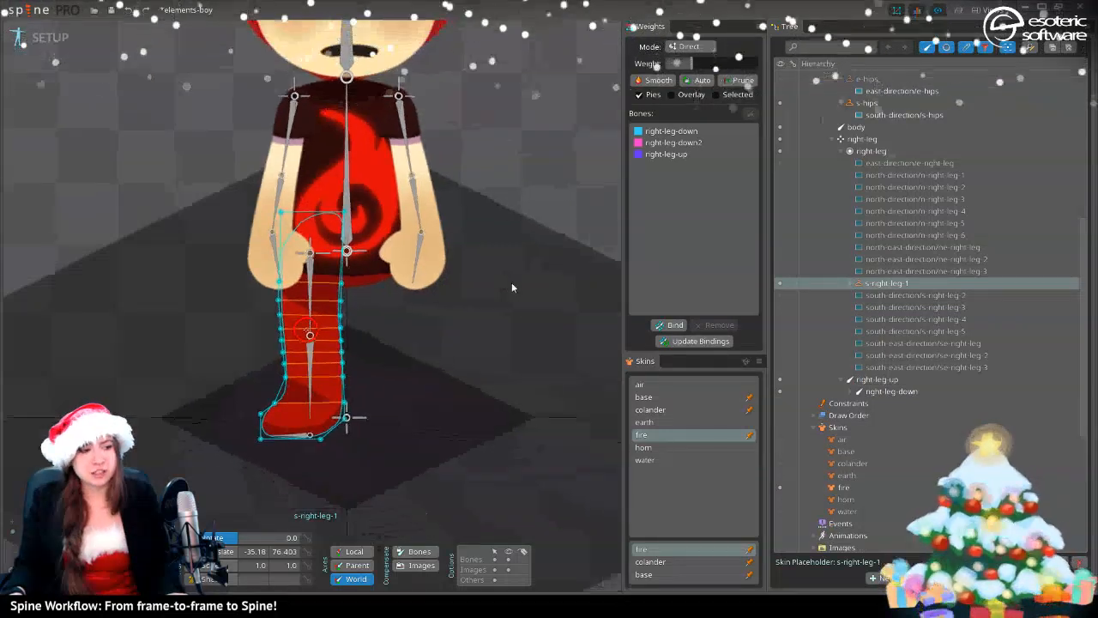
scroll(579, 267, "down", 1)
left_click_drag(579, 267, 601, 354)
scroll(355, 318, "down", 2)
left_click_drag(354, 319, 318, 276)
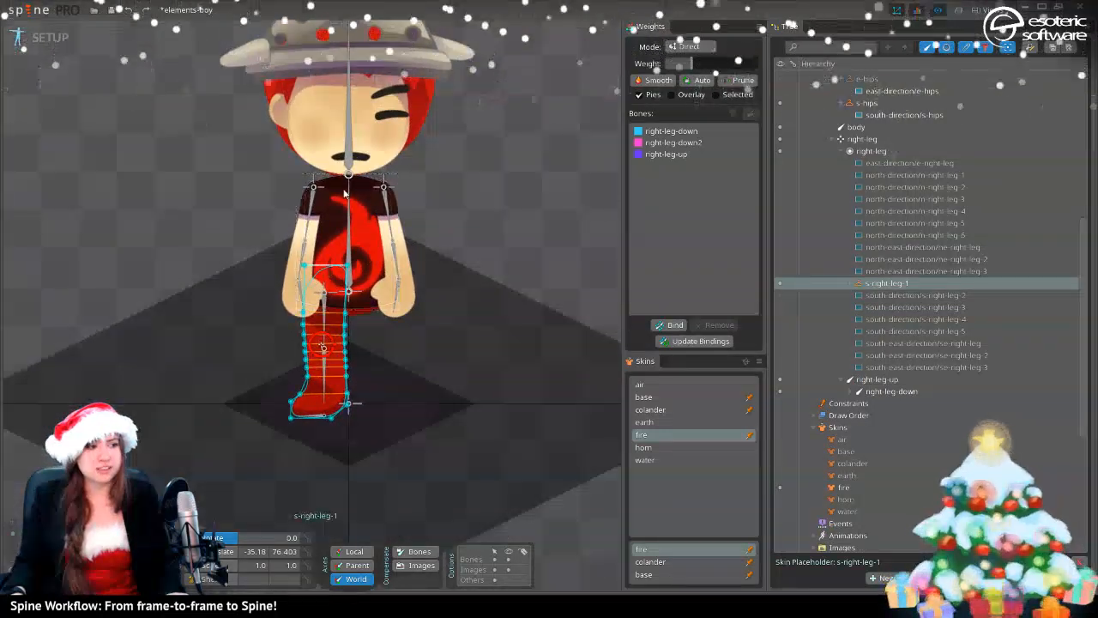
left_click_drag(498, 167, 524, 235)
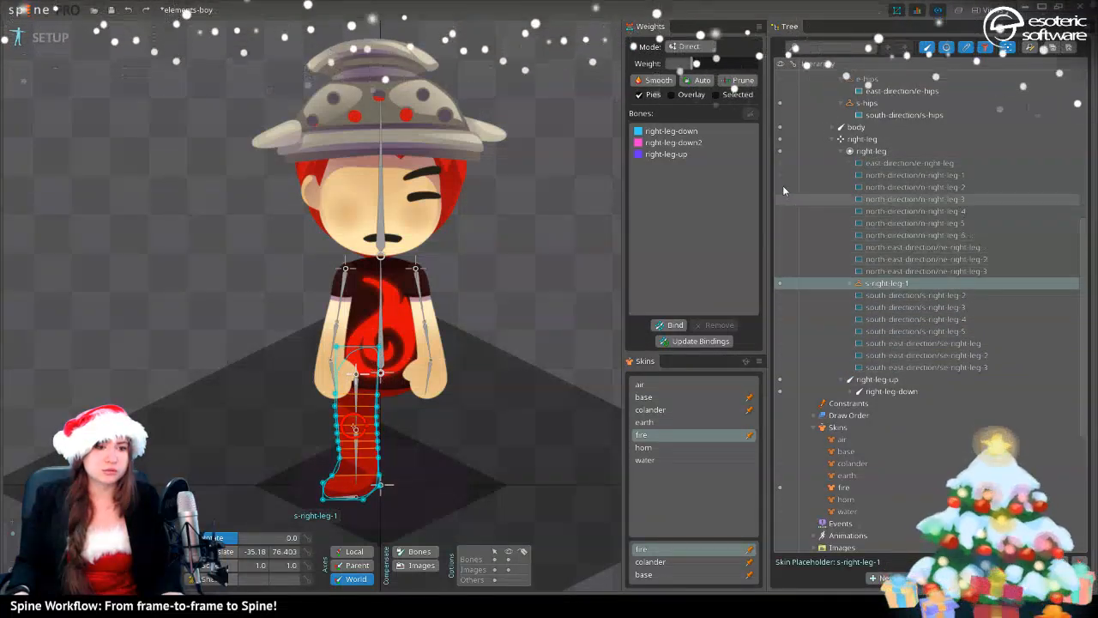
- Switch to Animate mode and select the existing animation named animation
left_click(64, 39)
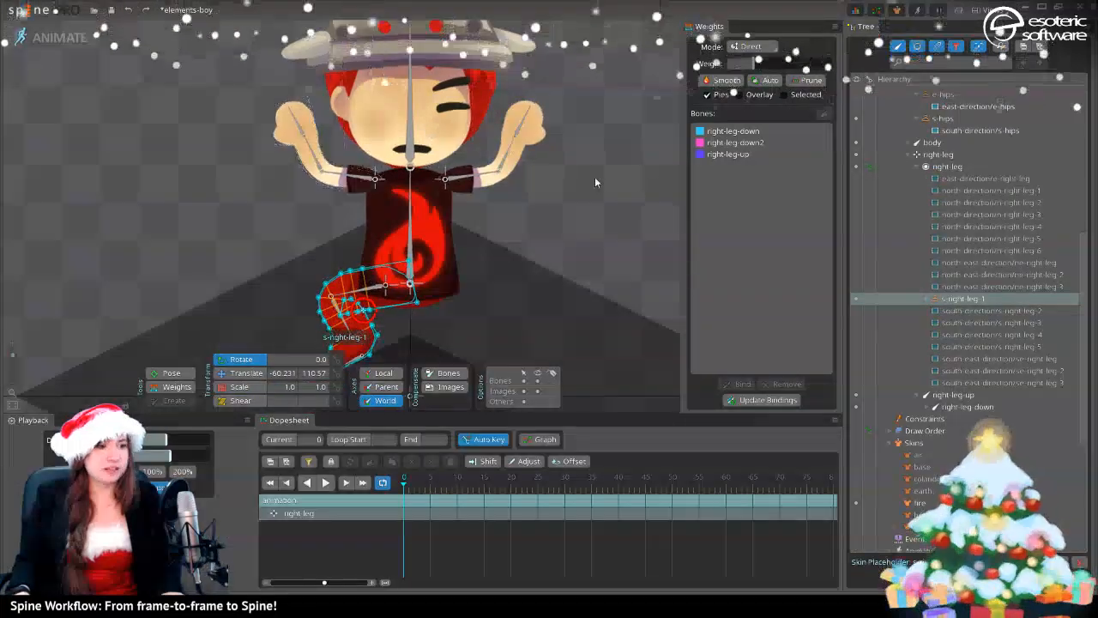
scroll(928, 465, "down", 5)
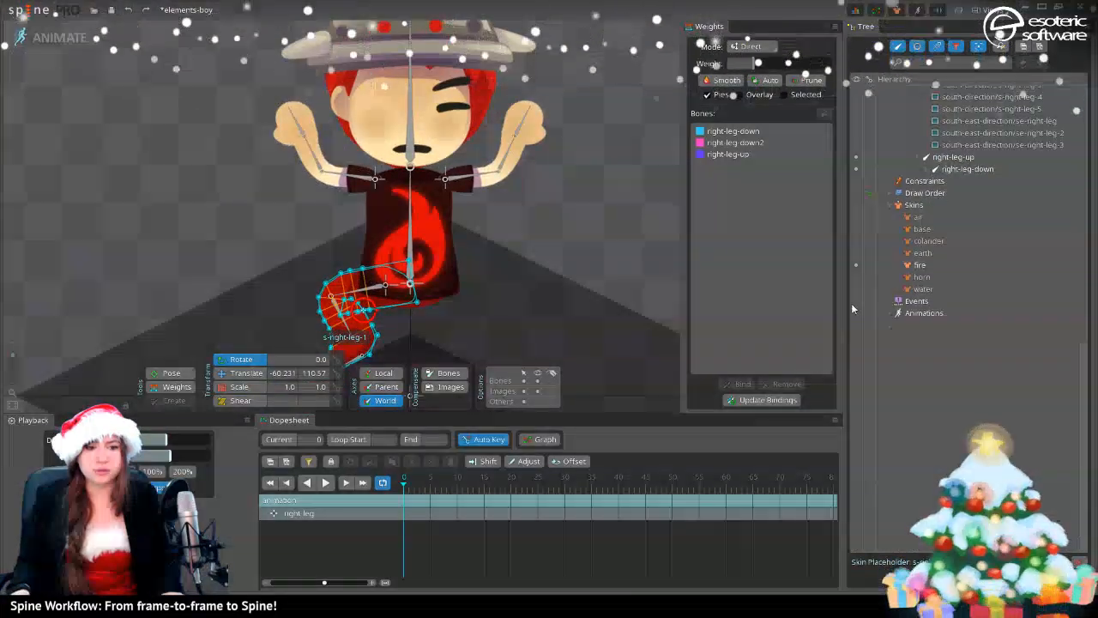
left_click(928, 324)
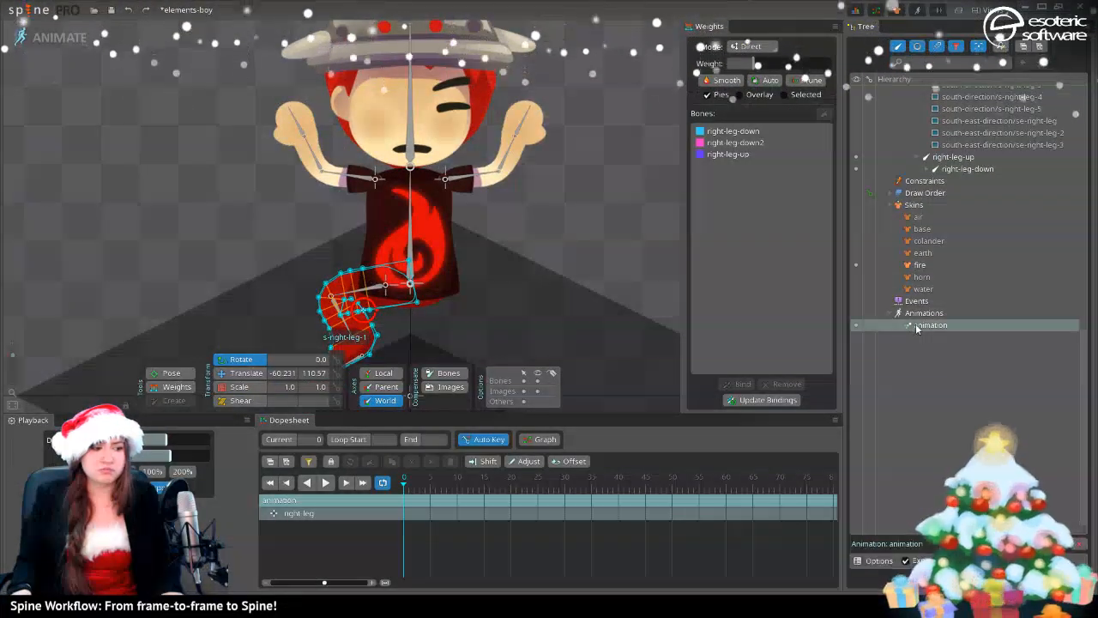
- Straighten the bent right leg at frame 0 with the Pose tool by rotating right-leg-down and turning right-leg-up to about -92°
scroll(152, 271, "down", 1)
left_click_drag(152, 270, 48, 256)
scroll(193, 242, "up", 2)
left_click(167, 374)
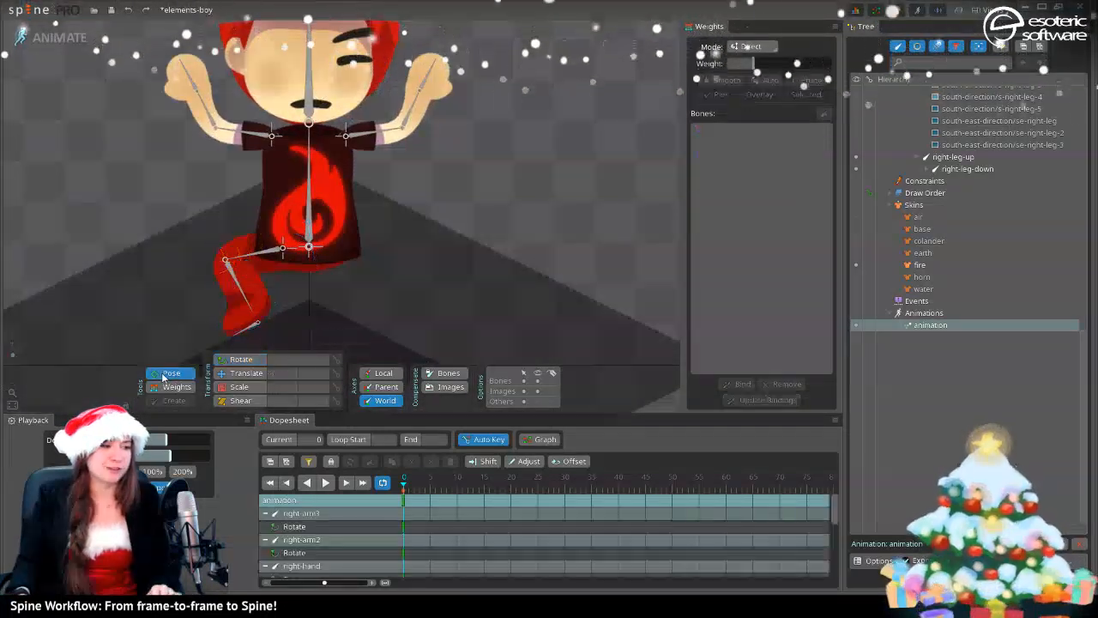
key("space")
left_click_drag(244, 257, 258, 348)
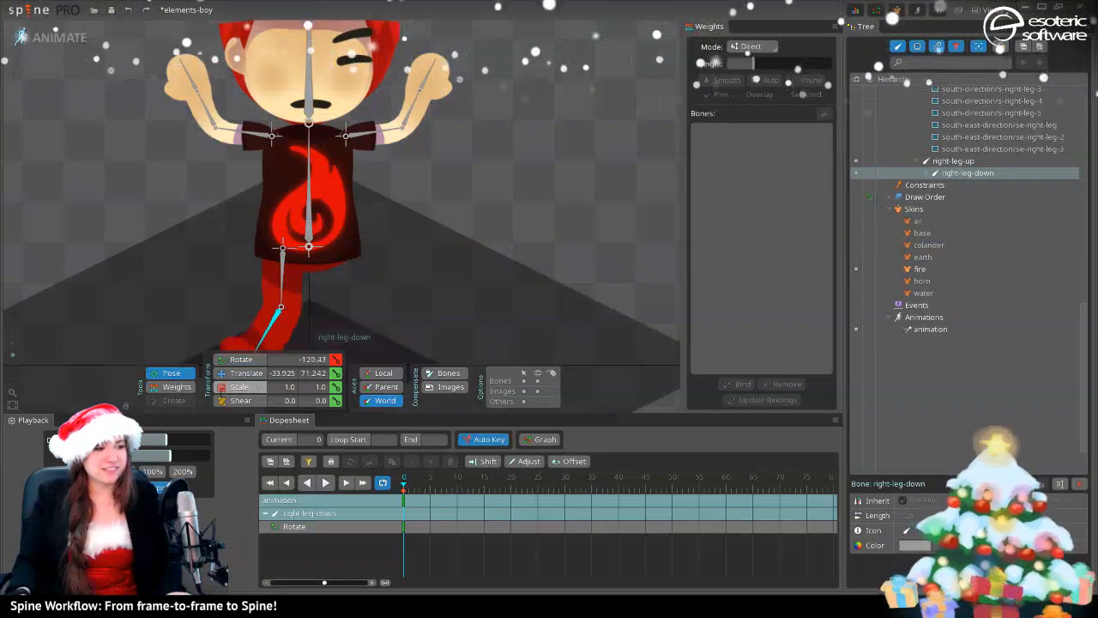
left_click(282, 276)
scroll(480, 201, "down", 4)
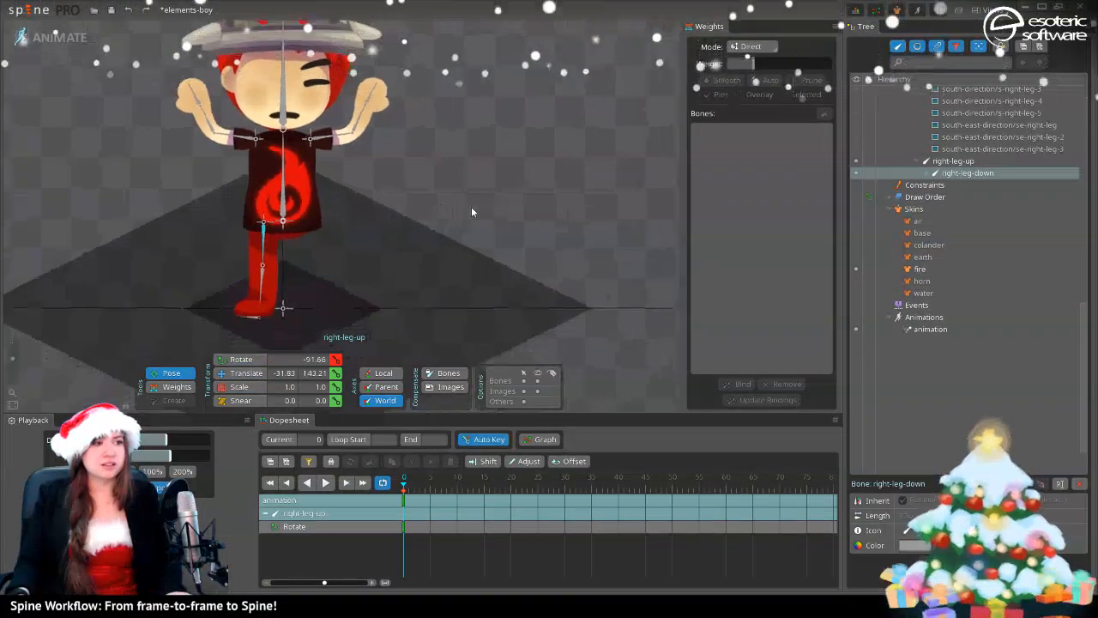
left_click_drag(323, 200, 359, 244)
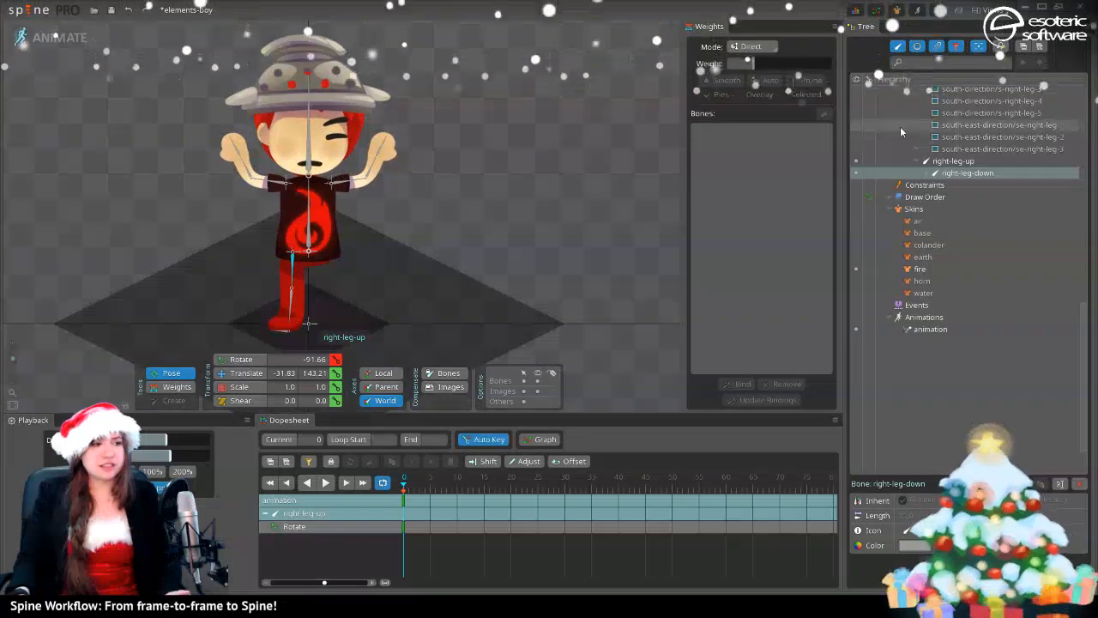
- Create a new animation named turnaround
left_click(935, 318)
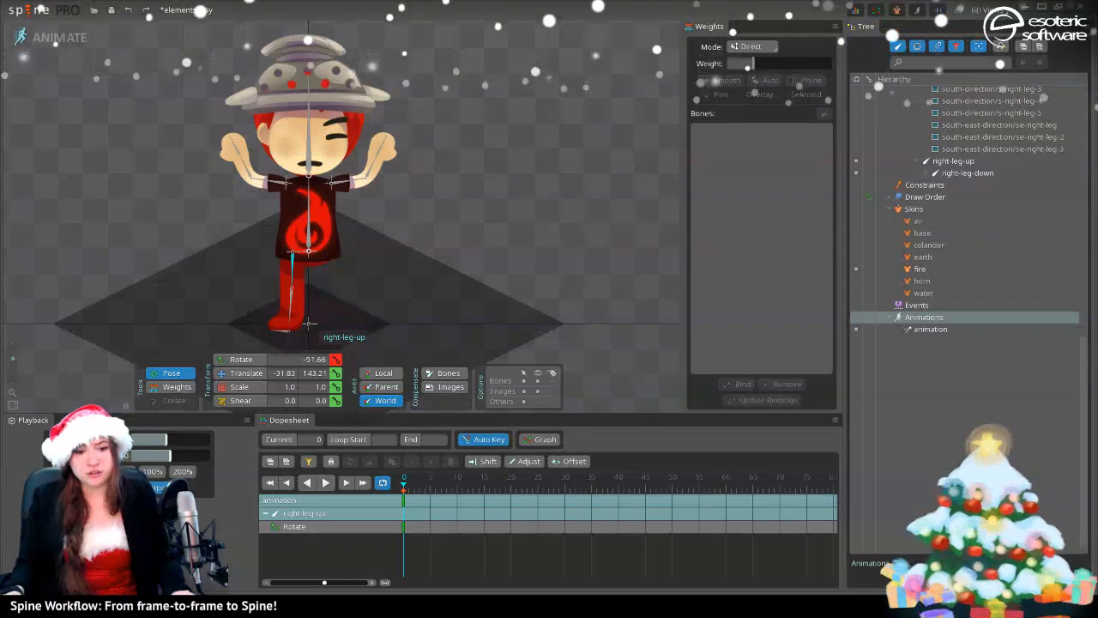
left_click(968, 578)
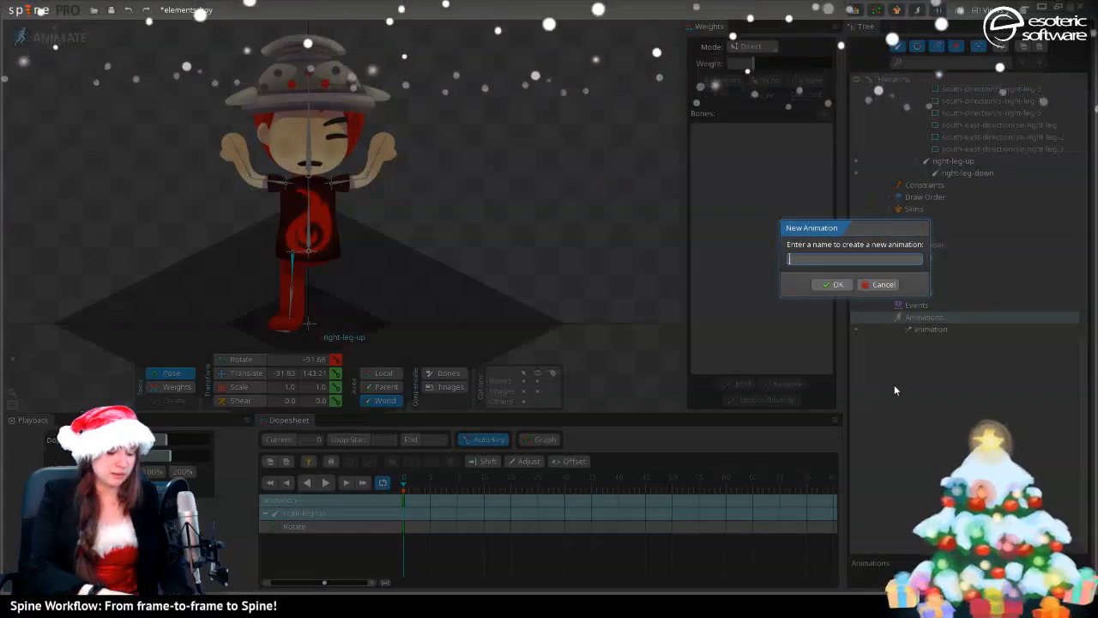
type("turnaround")
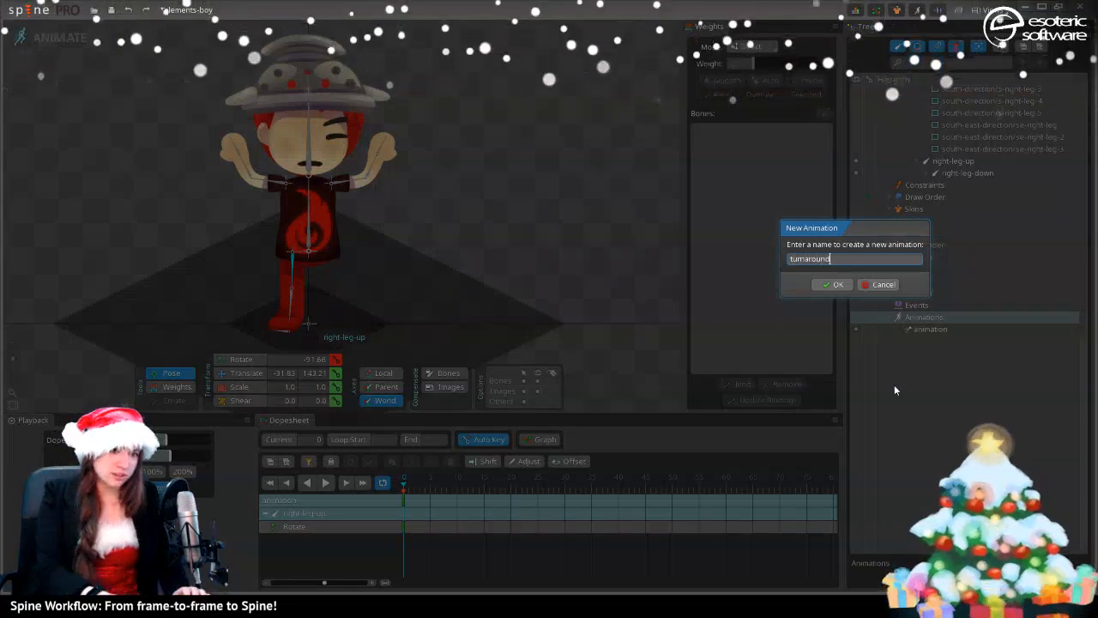
key("Return")
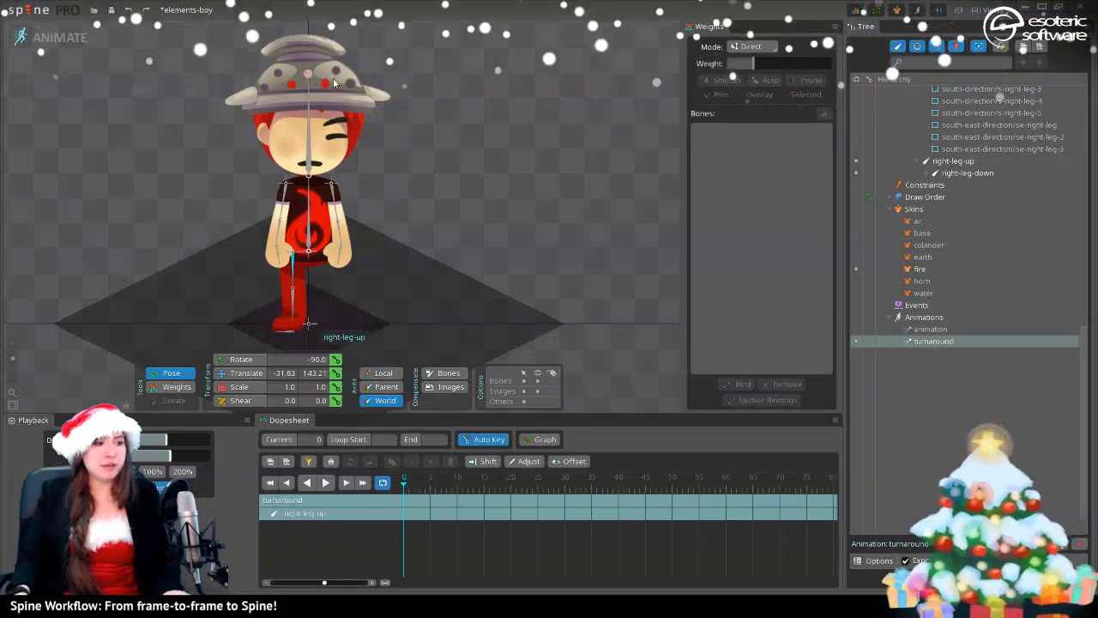
- Collapse the left-leg slot and the hips bone in the hierarchy
scroll(995, 225, "up", 10)
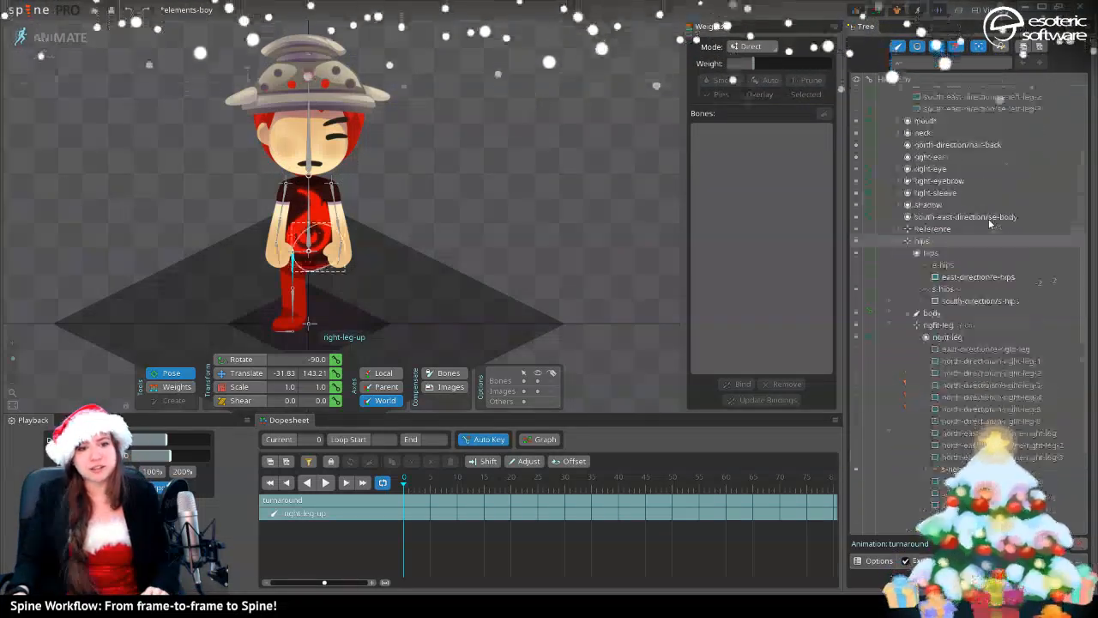
scroll(978, 215, "up", 5)
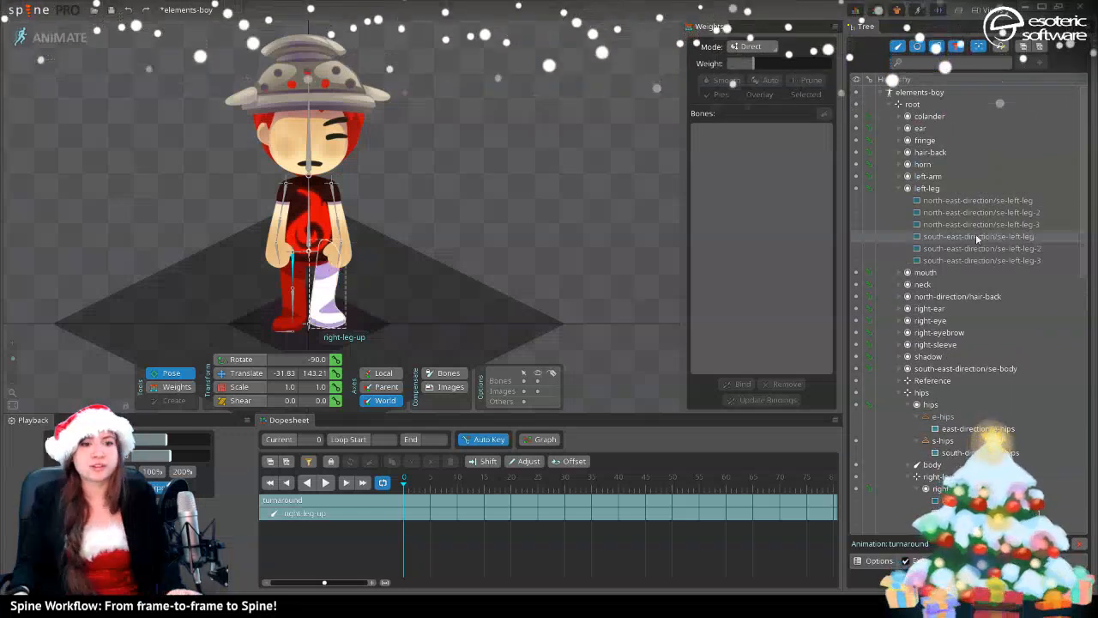
left_click(896, 188)
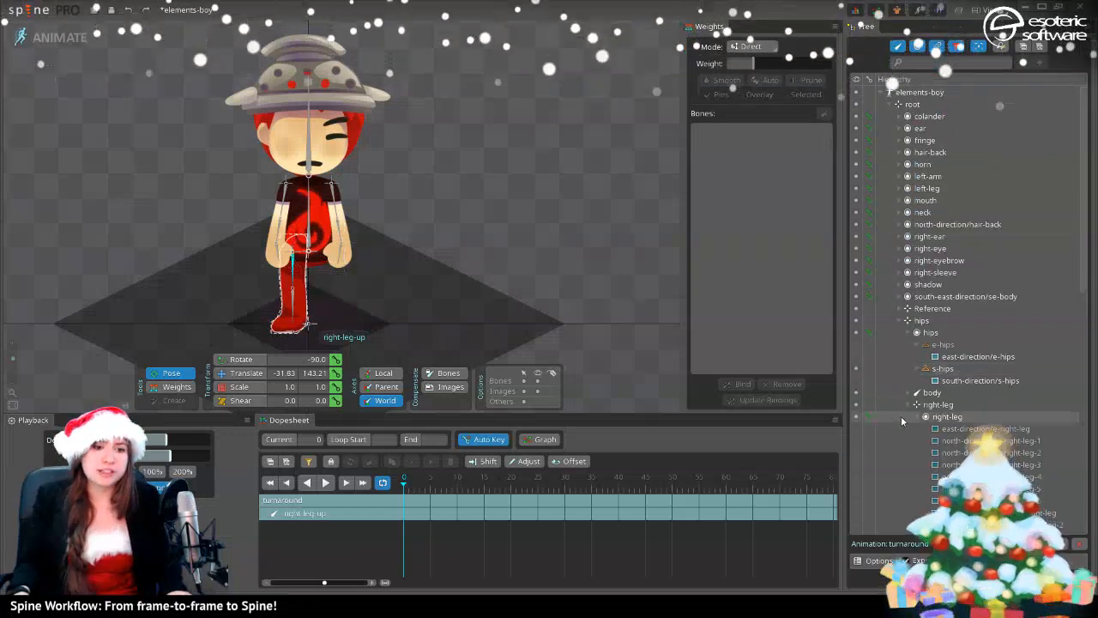
left_click(903, 323)
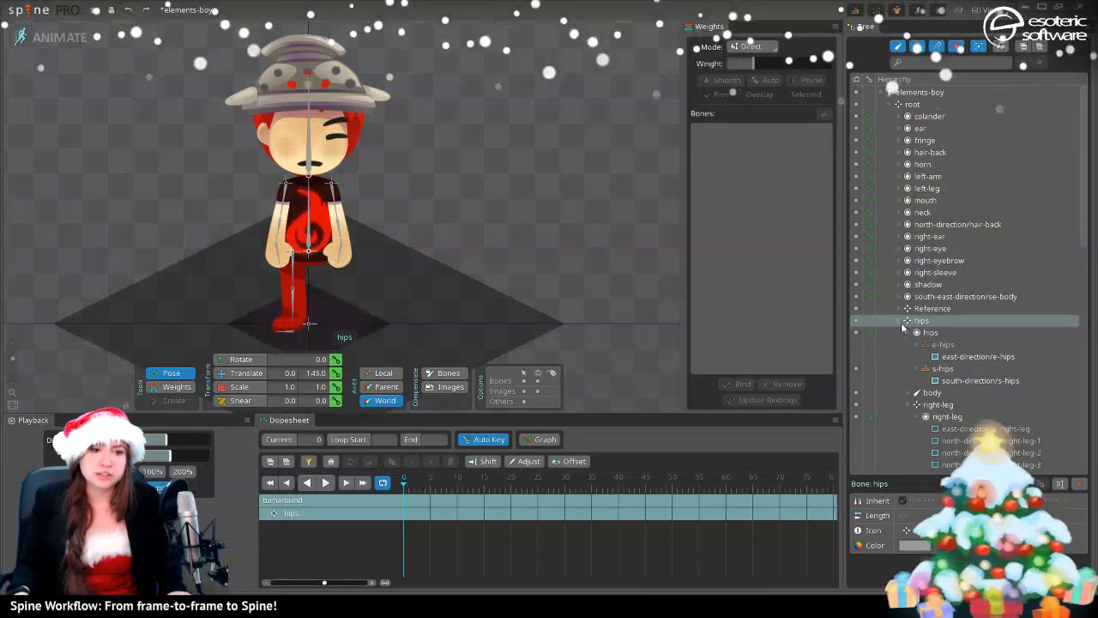
left_click(899, 321)
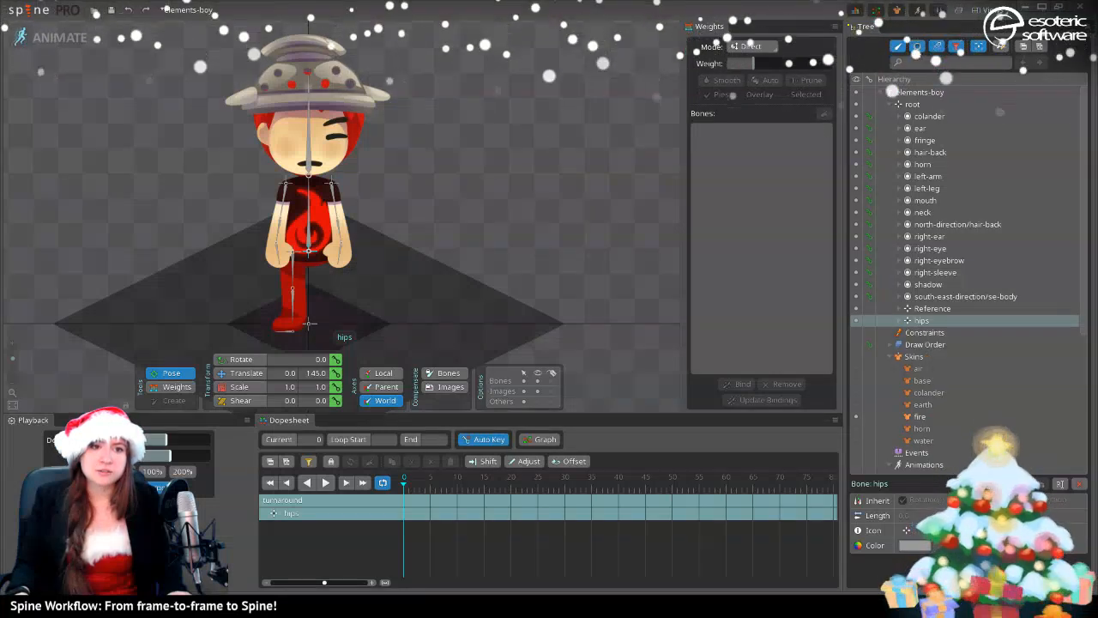
- Filter the hierarchy to list the skeleton's slots without its bones and attachments
left_click(917, 47)
left_click(932, 49)
left_click(932, 50)
left_click(931, 51)
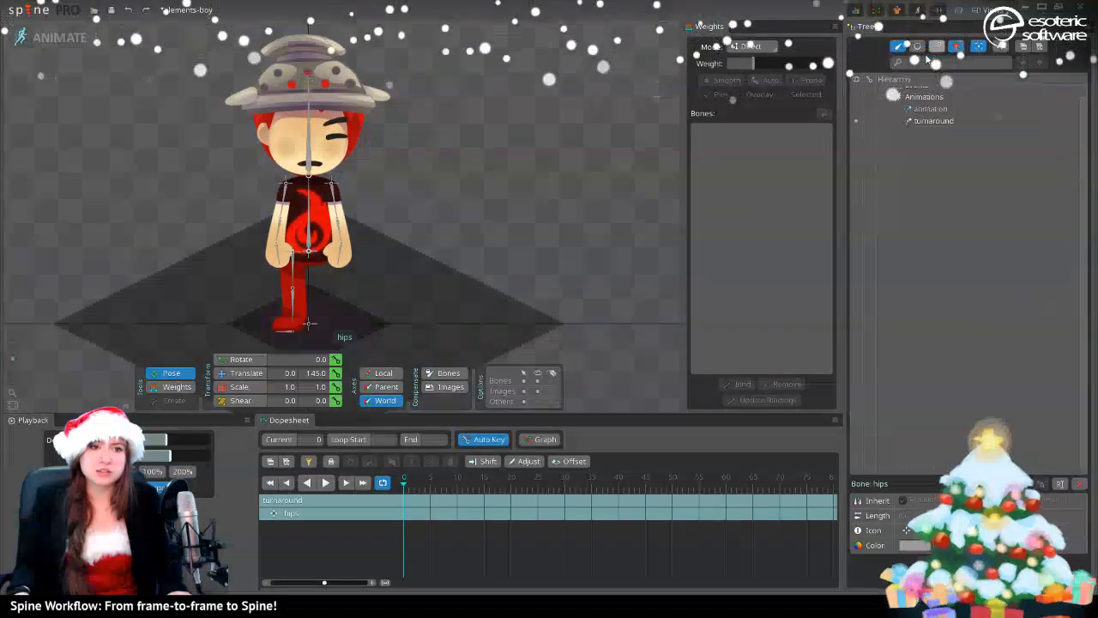
left_click(915, 50)
left_click(897, 49)
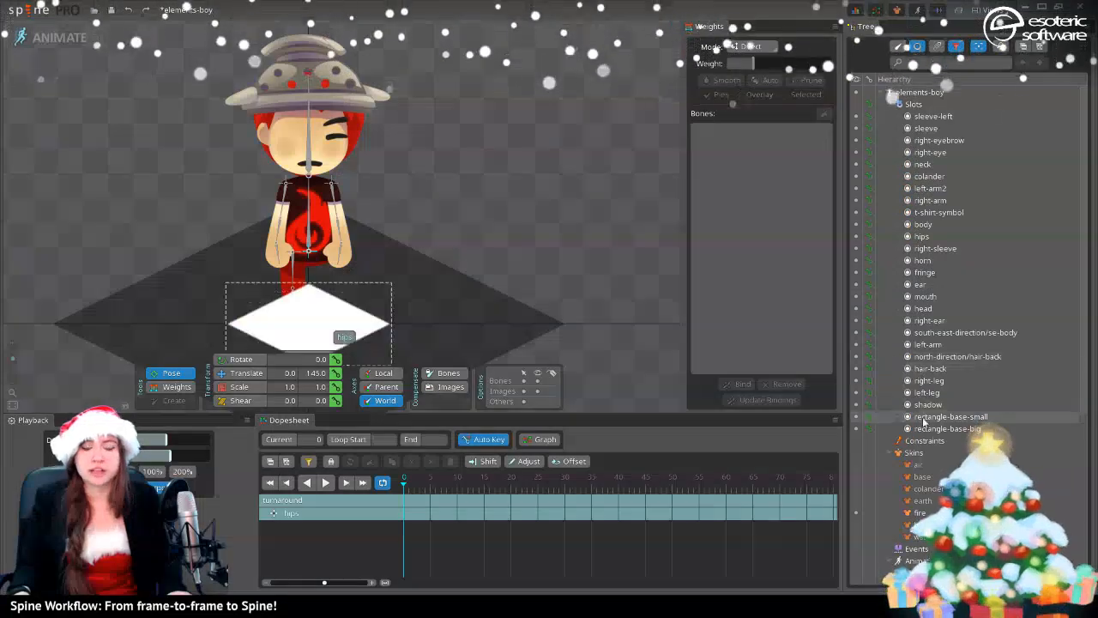
- List attachments instead of slots in the hierarchy and show the south-east-direction attachments at frame 1 of the turnaround animation
left_click(916, 47)
left_click(936, 46)
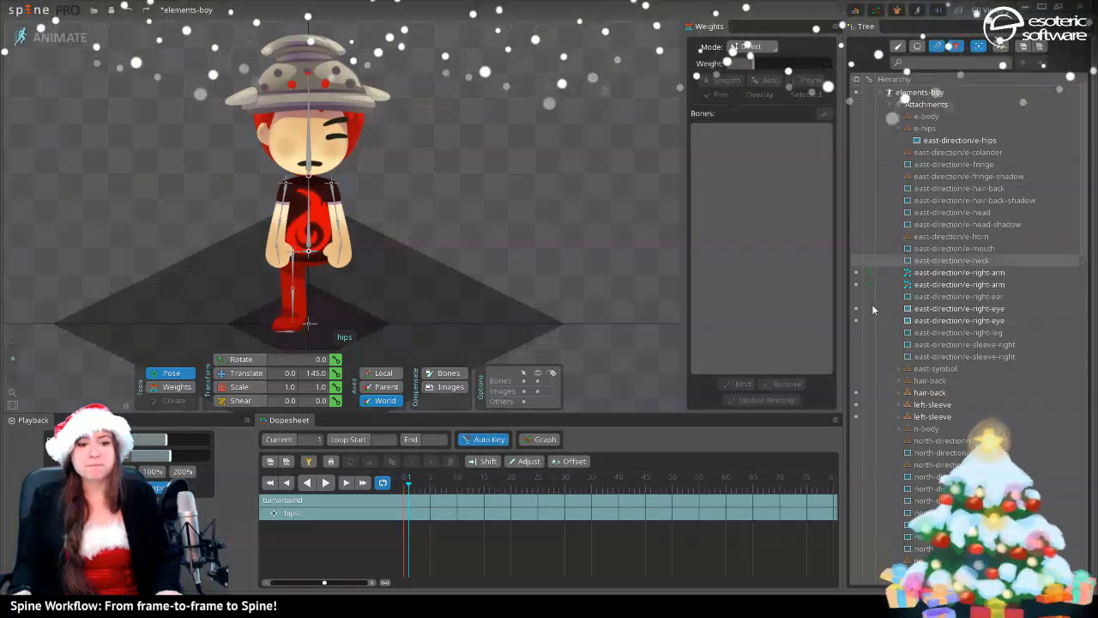
scroll(896, 434, "down", 15)
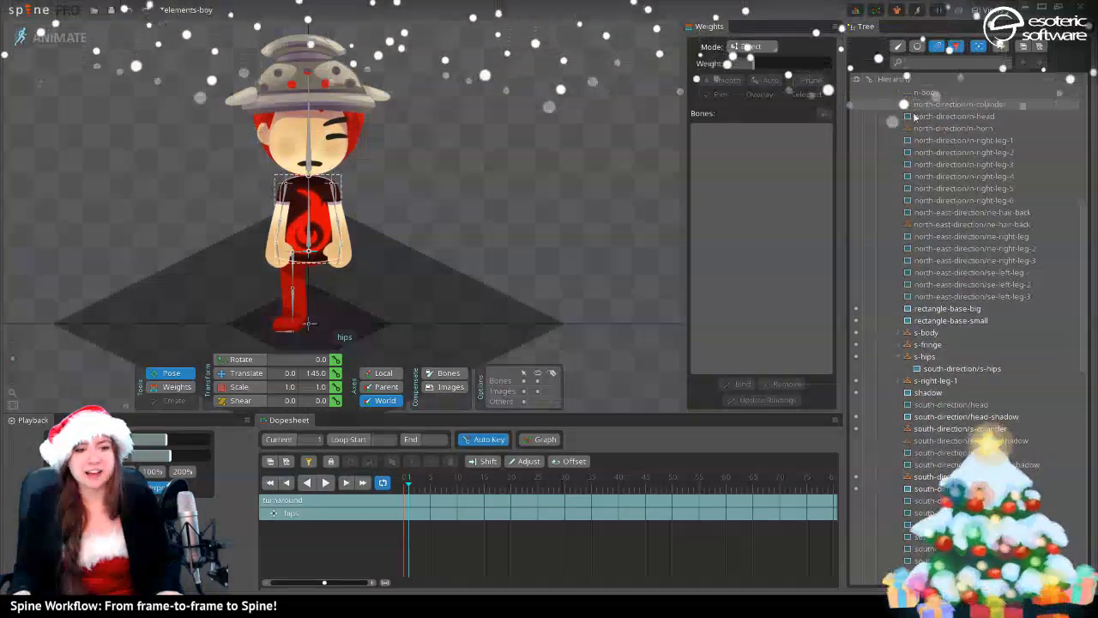
scroll(907, 432, "down", 5)
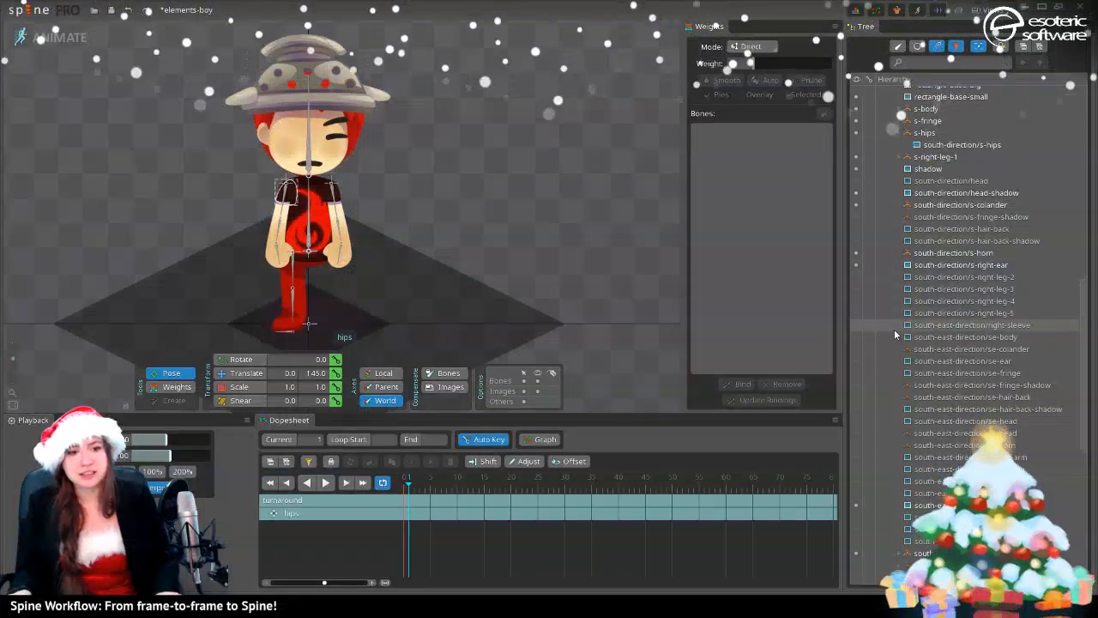
left_click_drag(853, 326, 852, 474)
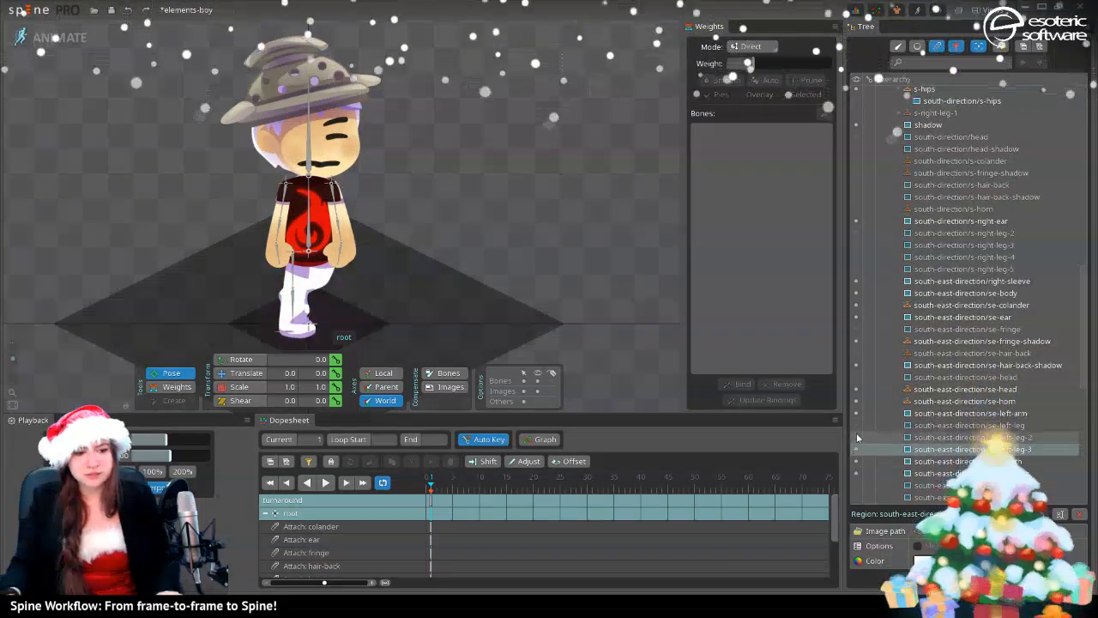
- Try the south-east leg variants on the character and keep se-left-leg and se-right-leg shown
left_click(856, 436)
left_click(856, 425)
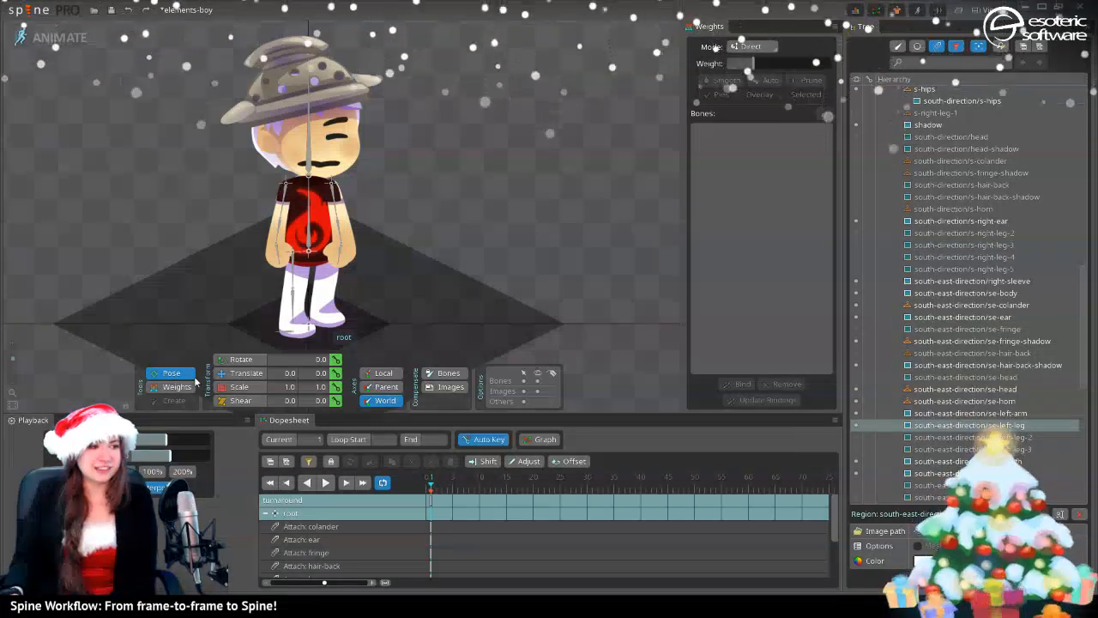
left_click(855, 438)
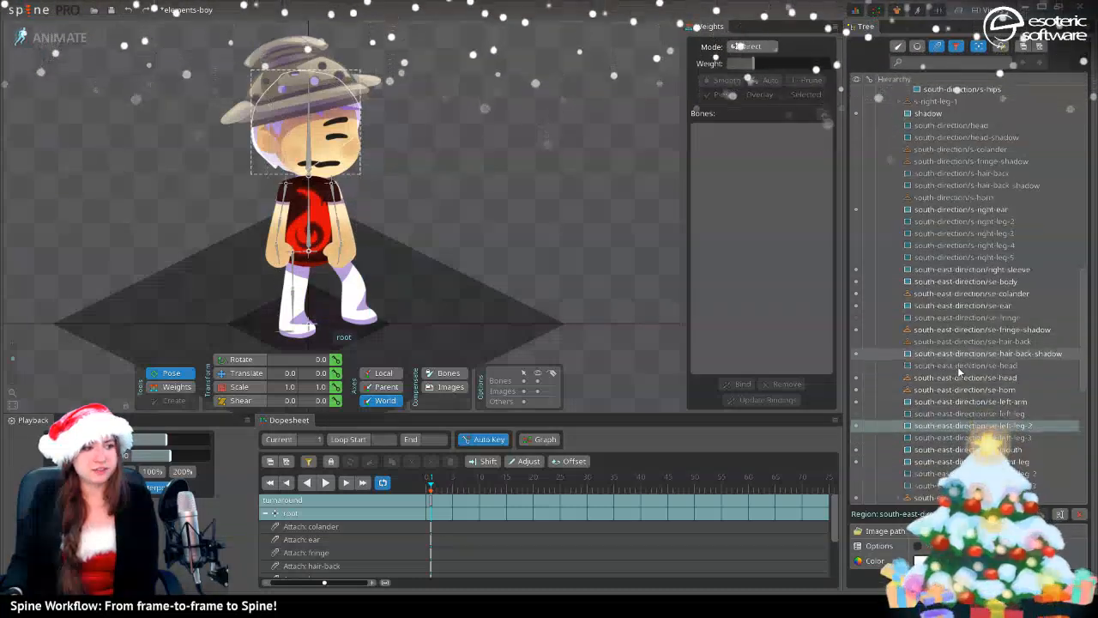
scroll(957, 366, "down", 5)
left_click(854, 300)
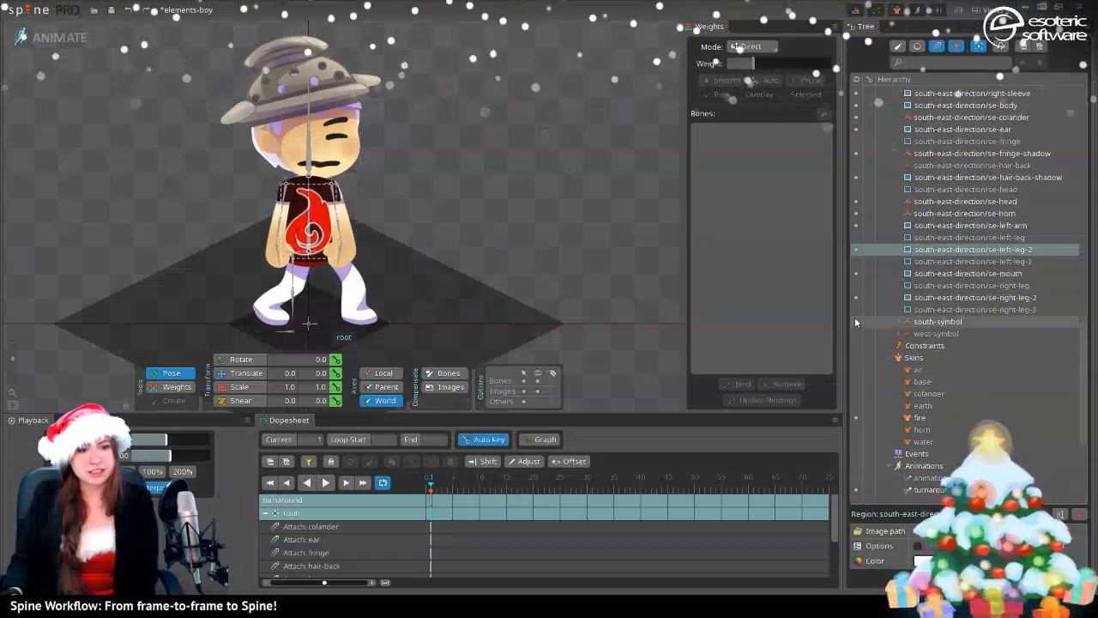
left_click(855, 311)
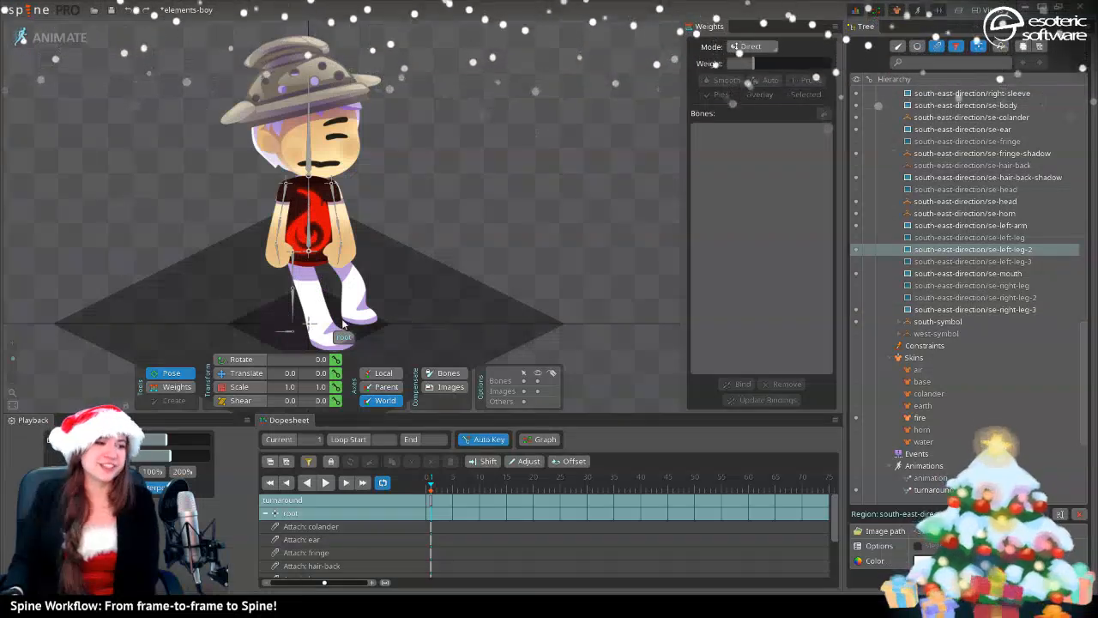
left_click(855, 237)
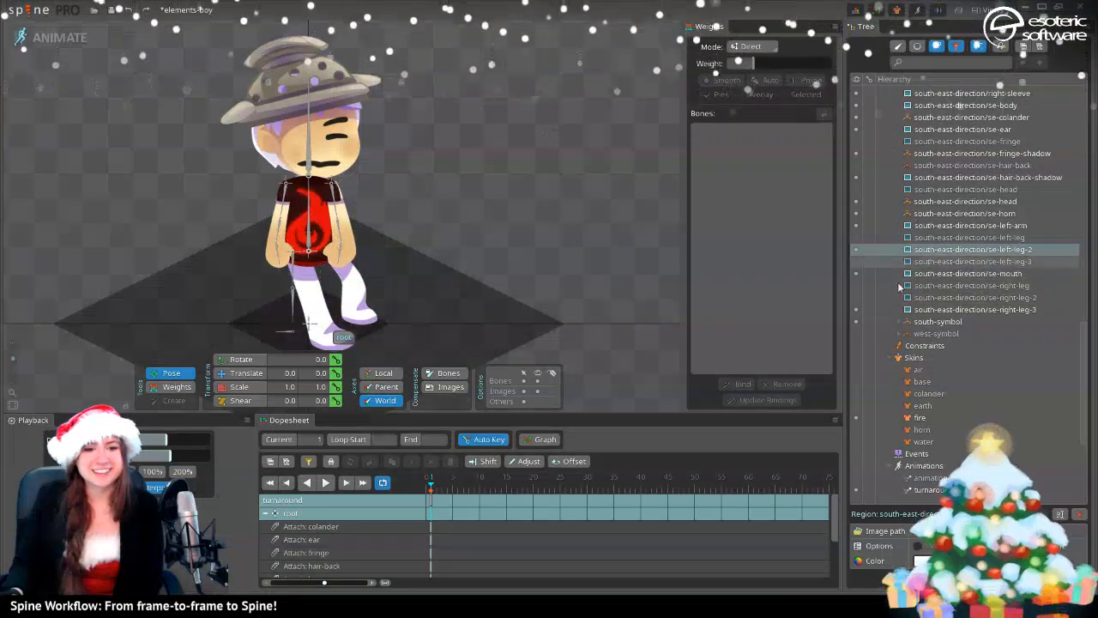
left_click(855, 285)
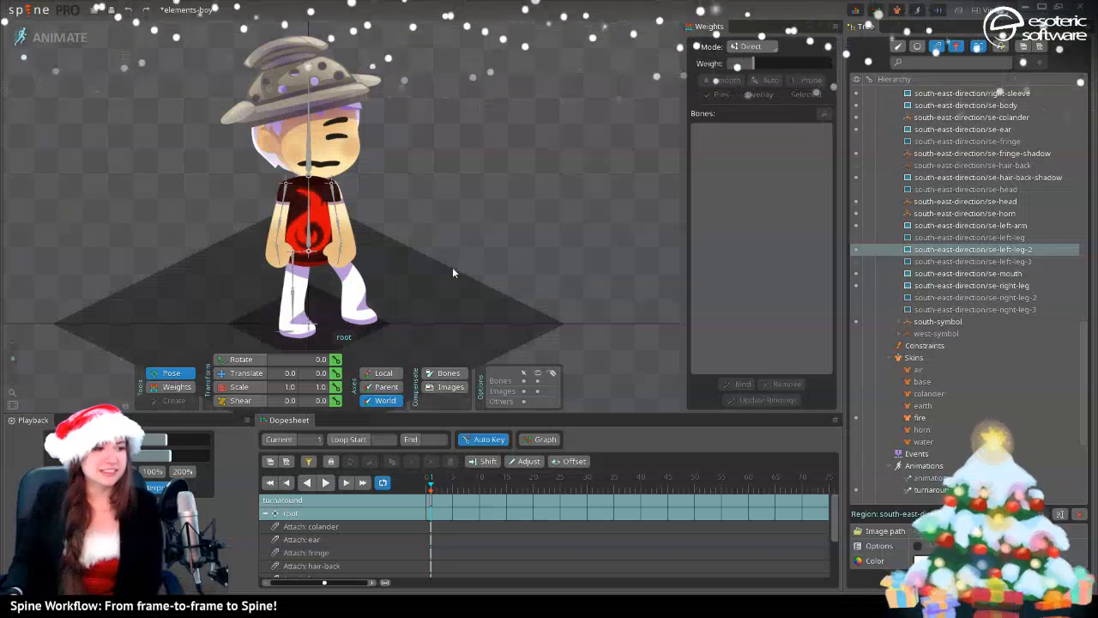
left_click(854, 237)
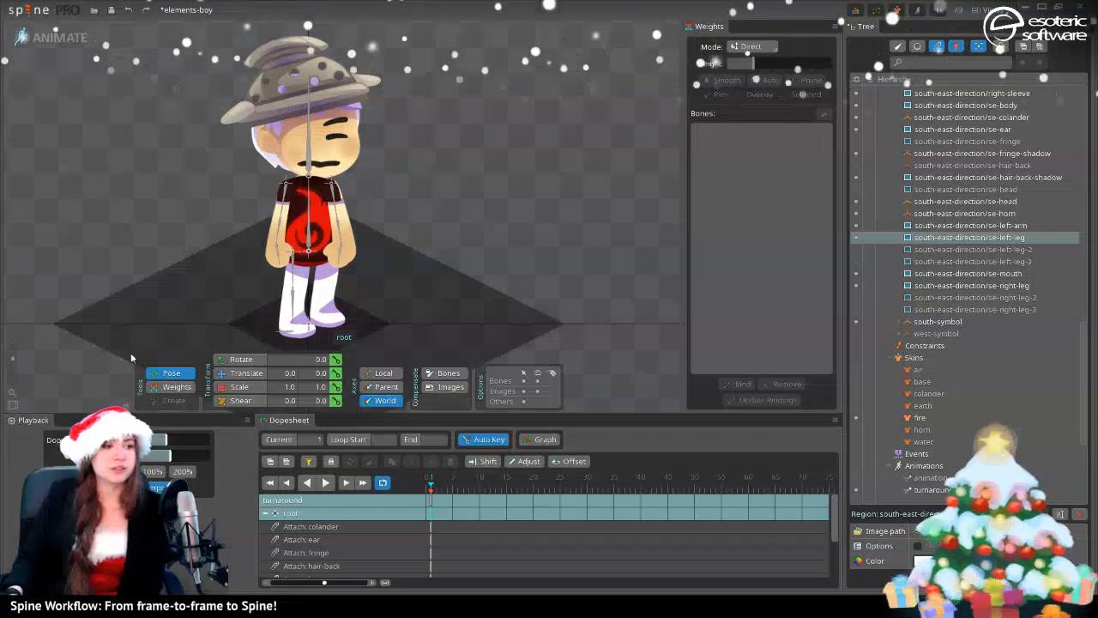
- Switch to File Explorer and open the Omini folder inside Elements Supremacy
key("super+e")
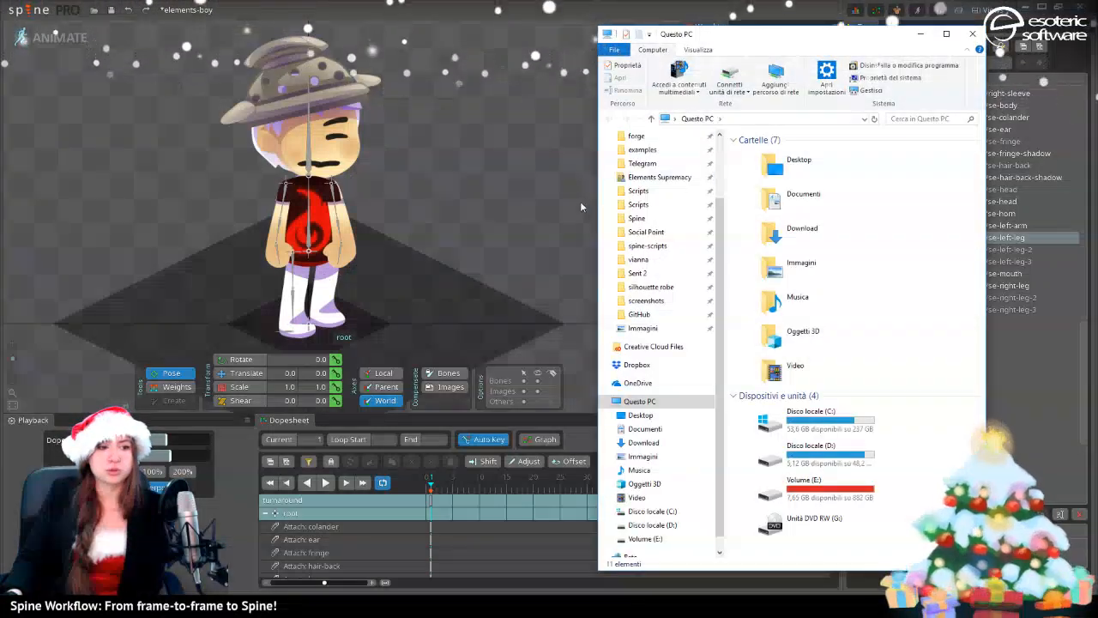
scroll(652, 257, "up", 2)
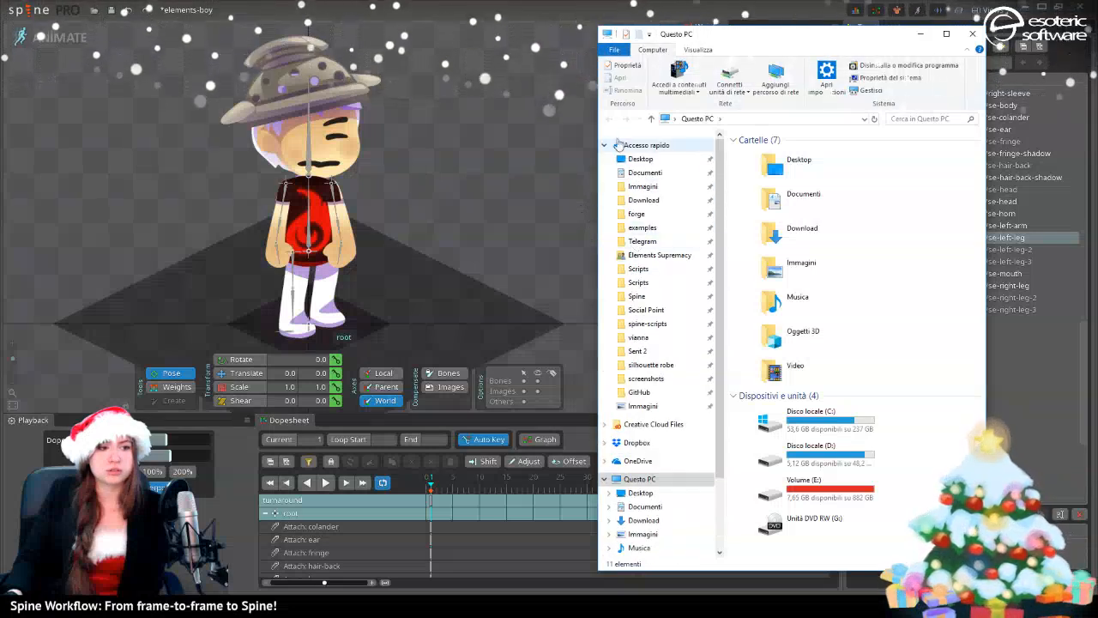
left_click(658, 254)
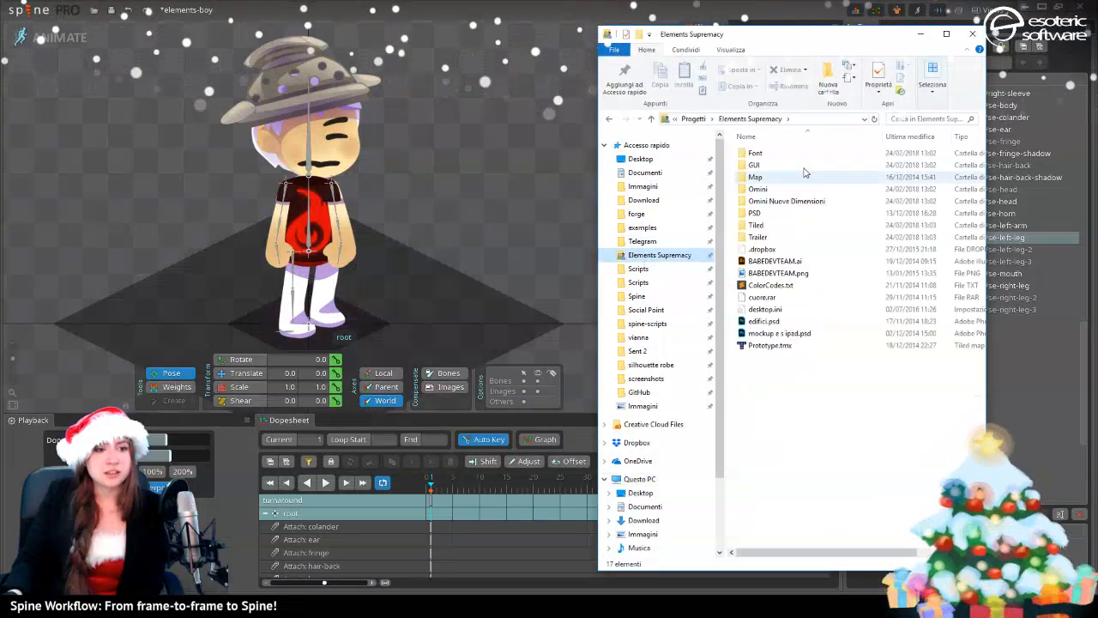
left_click(605, 145)
left_click(604, 218)
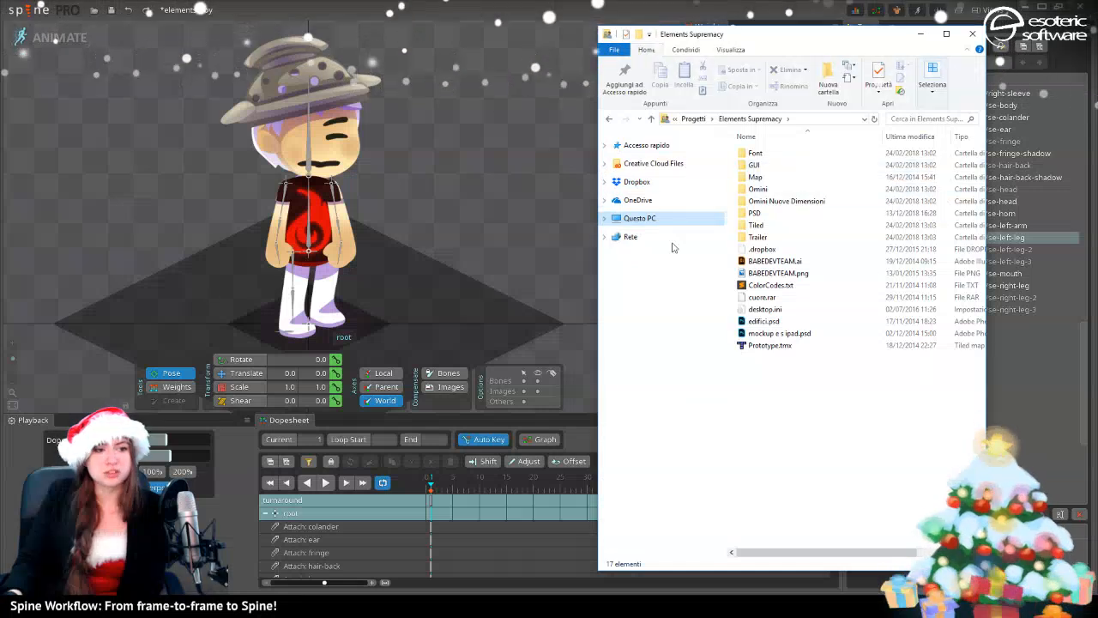
left_click_drag(726, 170, 654, 176)
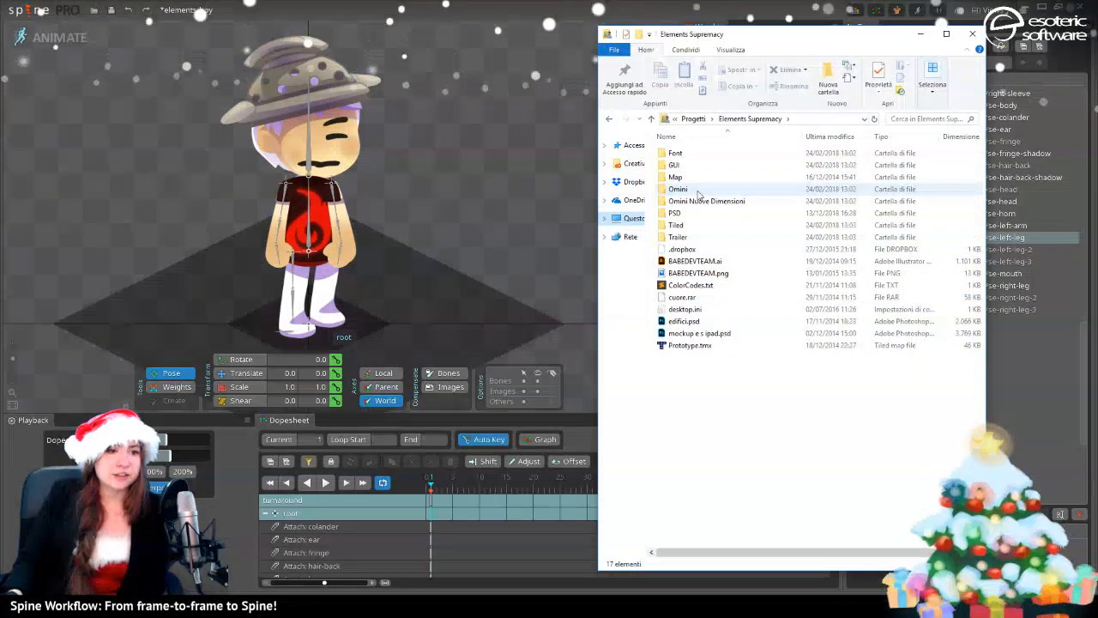
double_click(698, 190)
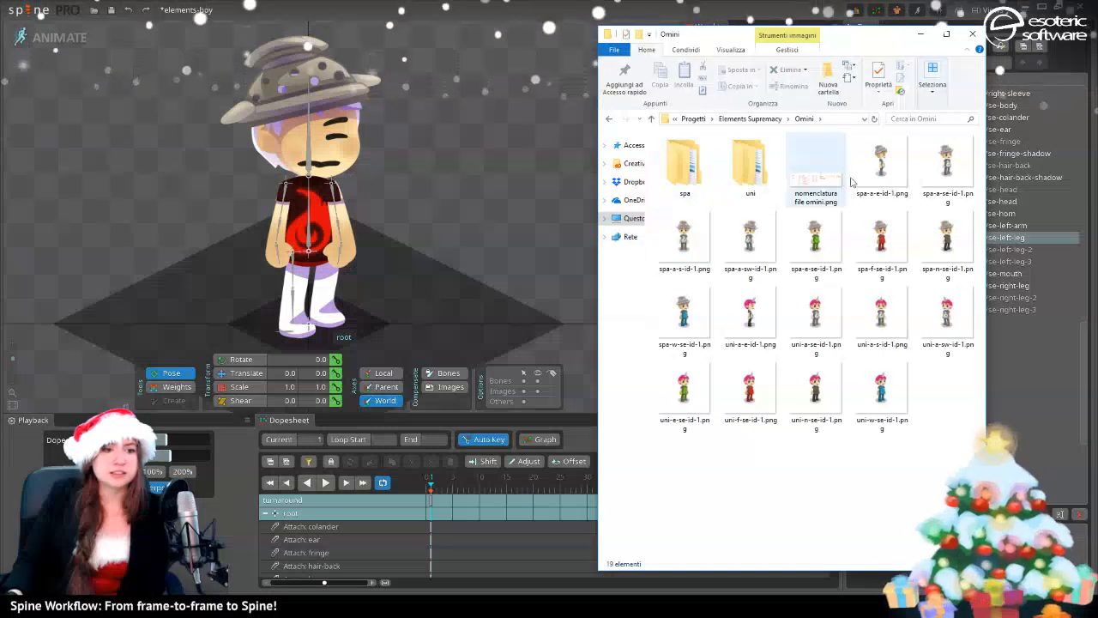
- Copy the reference image spa-a-se-id-1.png and minimize the Omini folder window
left_click(961, 175)
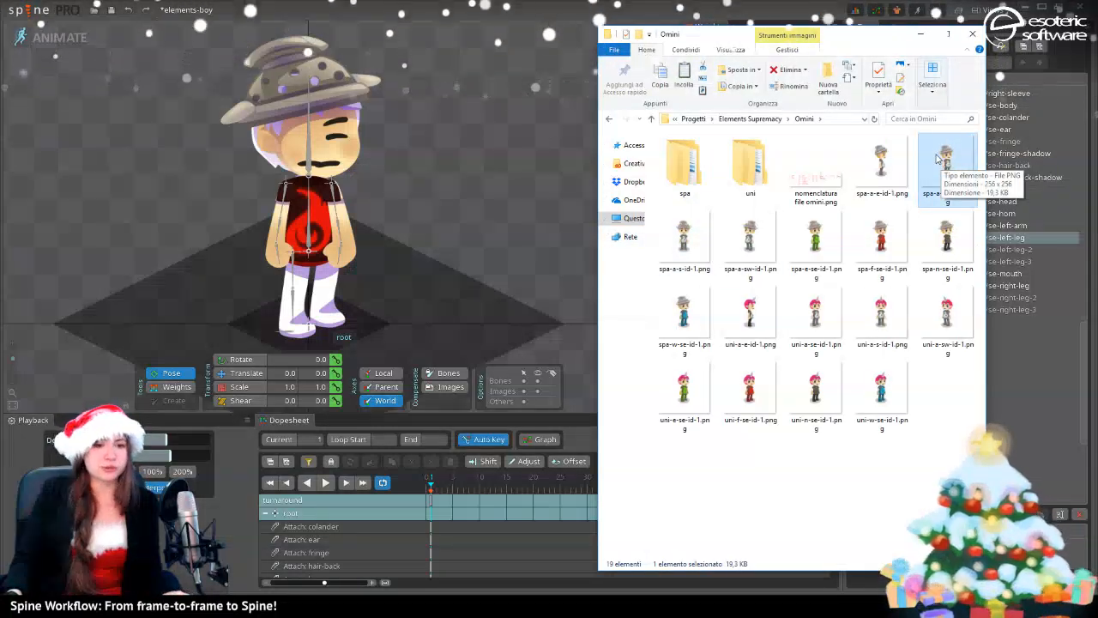
left_click(605, 146)
left_click(605, 147)
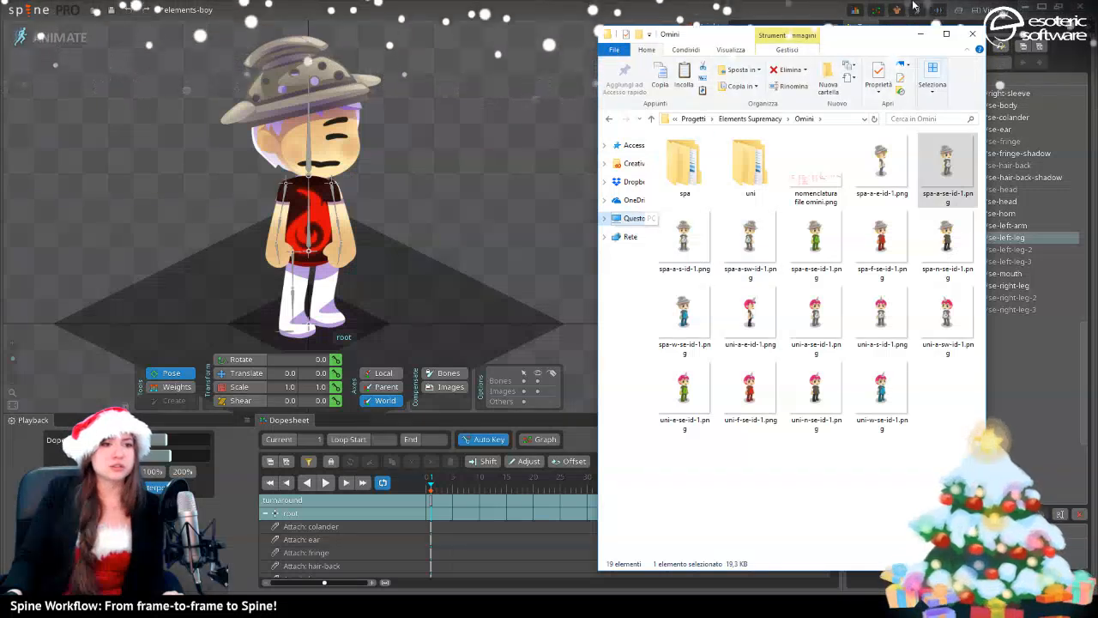
left_click(920, 34)
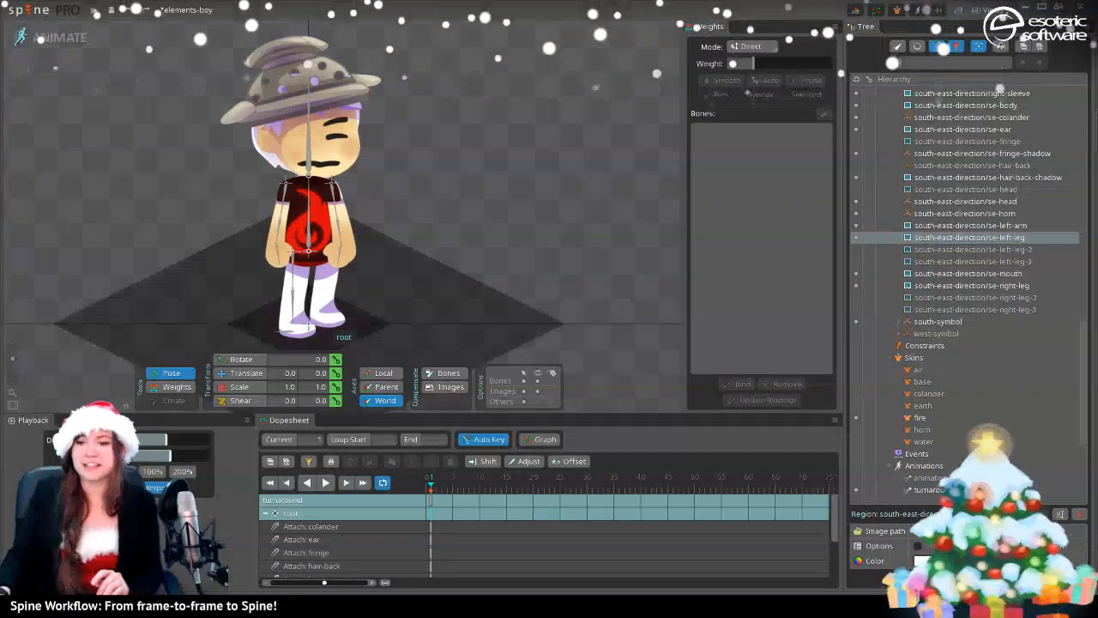
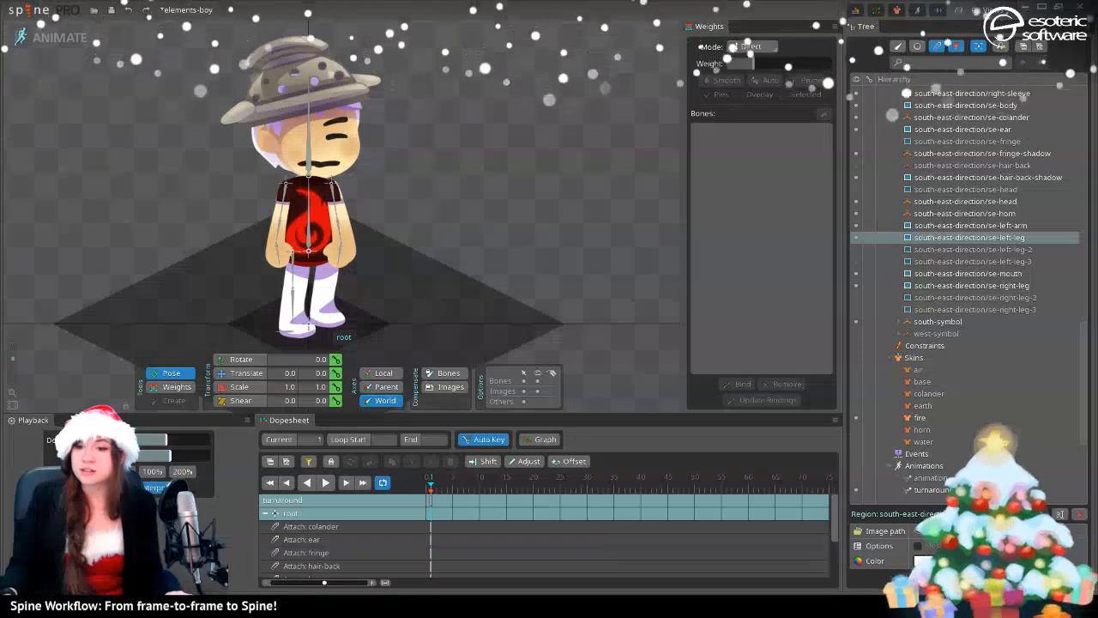
- Create a folder named ref inside the images folder of the elements boy project
left_click_drag(1097, 103, 534, 79)
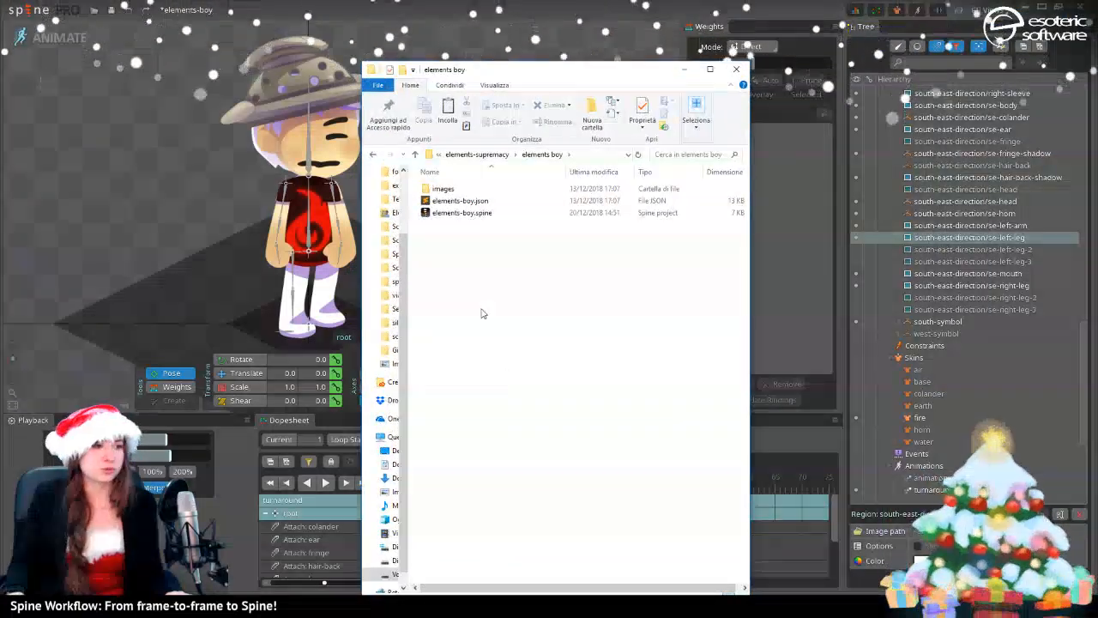
double_click(446, 188)
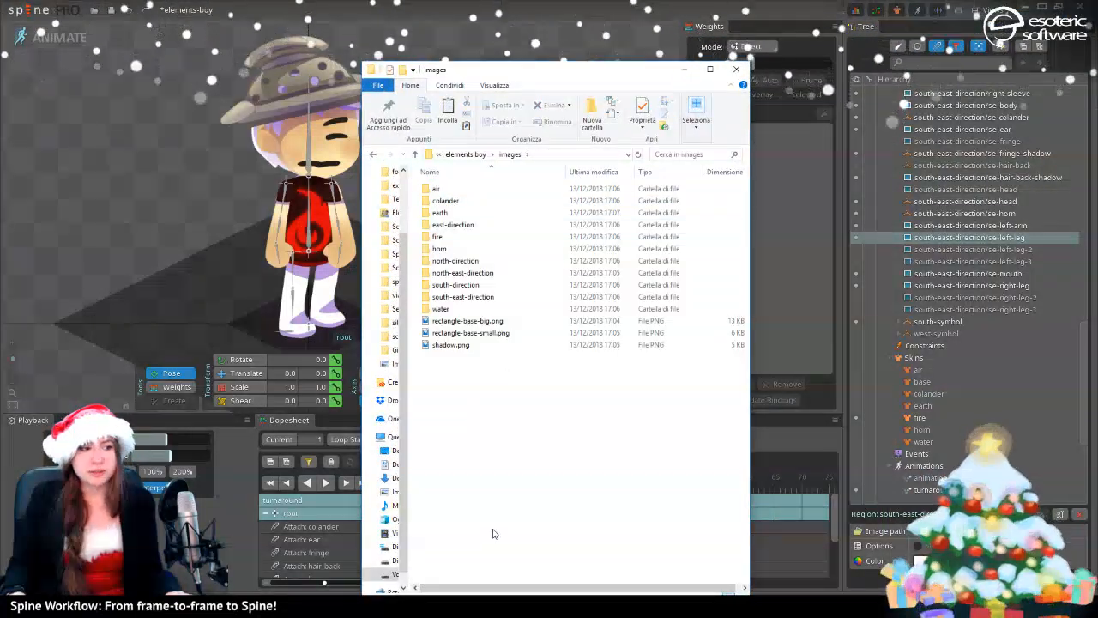
key("ctrl+shift+n")
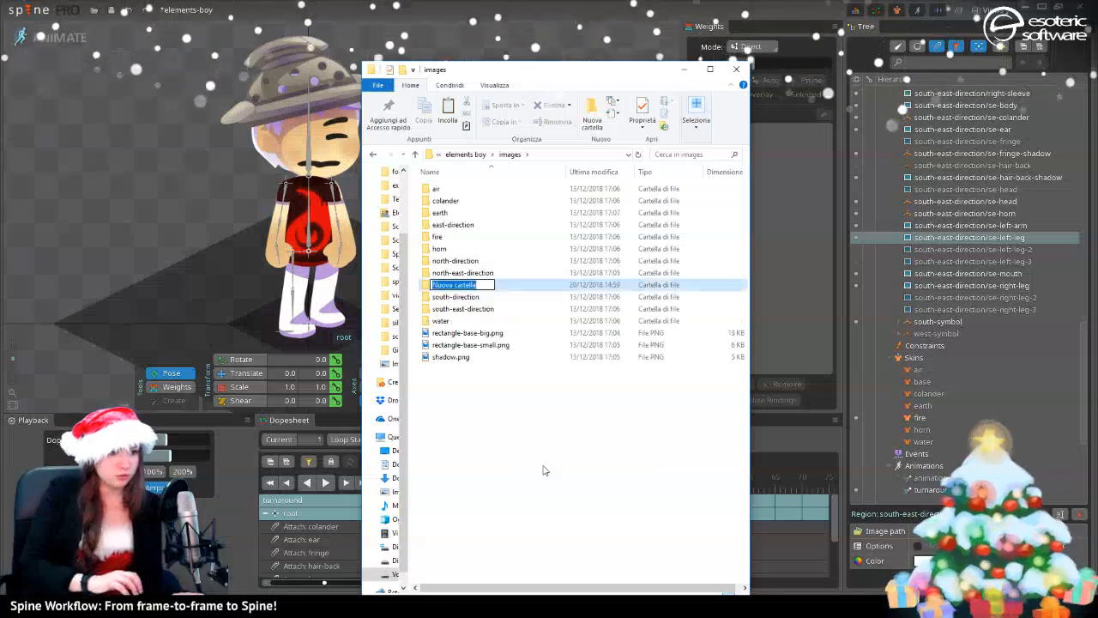
type("ref")
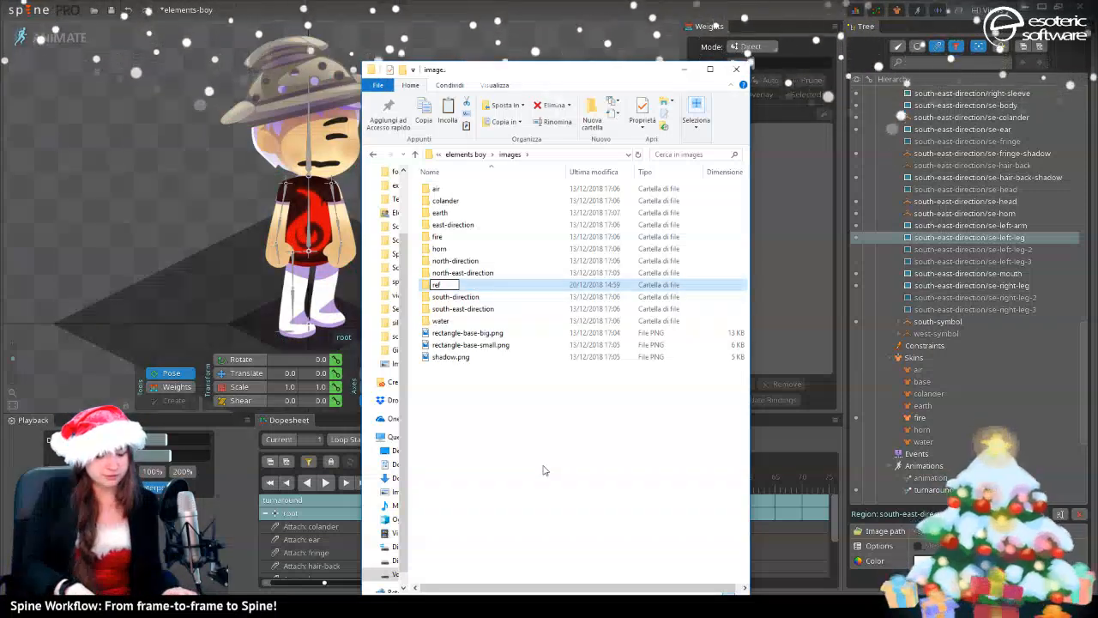
key("Return")
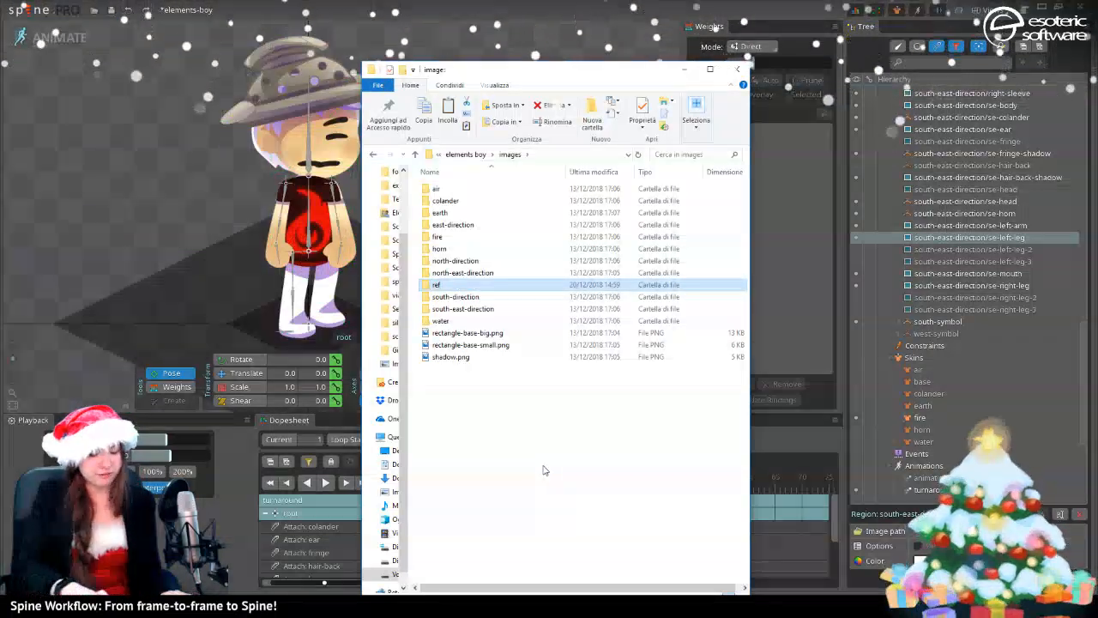
- Paste spa-a-se-id-1.png into the ref folder and minimize the File Explorer window
key("Return")
key("ctrl+v")
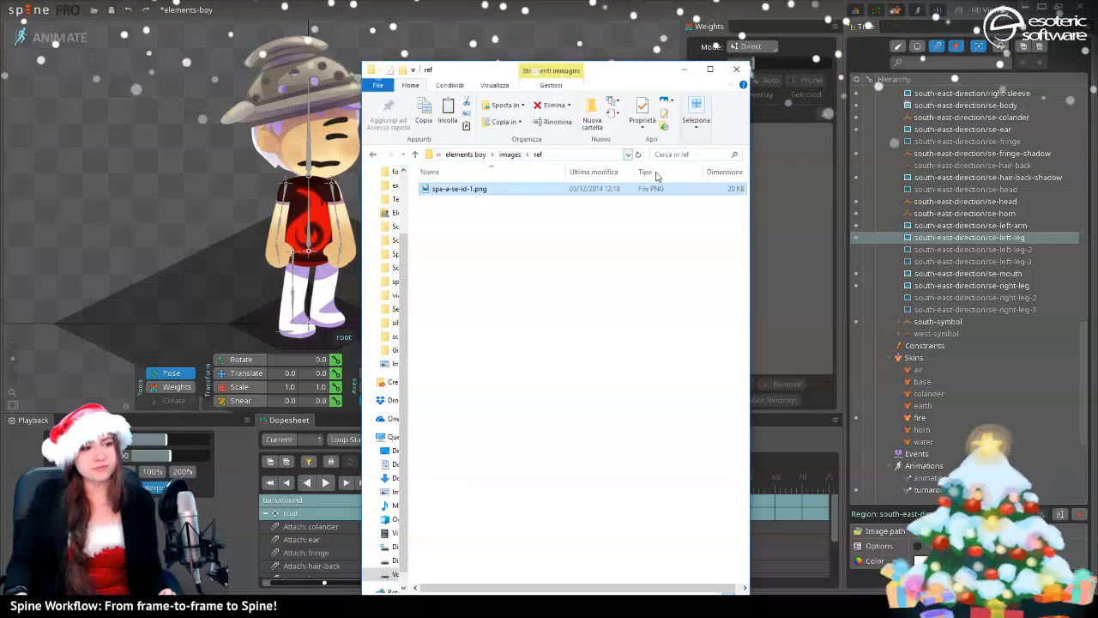
left_click(685, 70)
- Switch to Setup mode in Spine and place the spa-a-se-id-1 image from the ref folder in the viewport beside the character's head
scroll(957, 410, "down", 4)
scroll(957, 410, "up", 8)
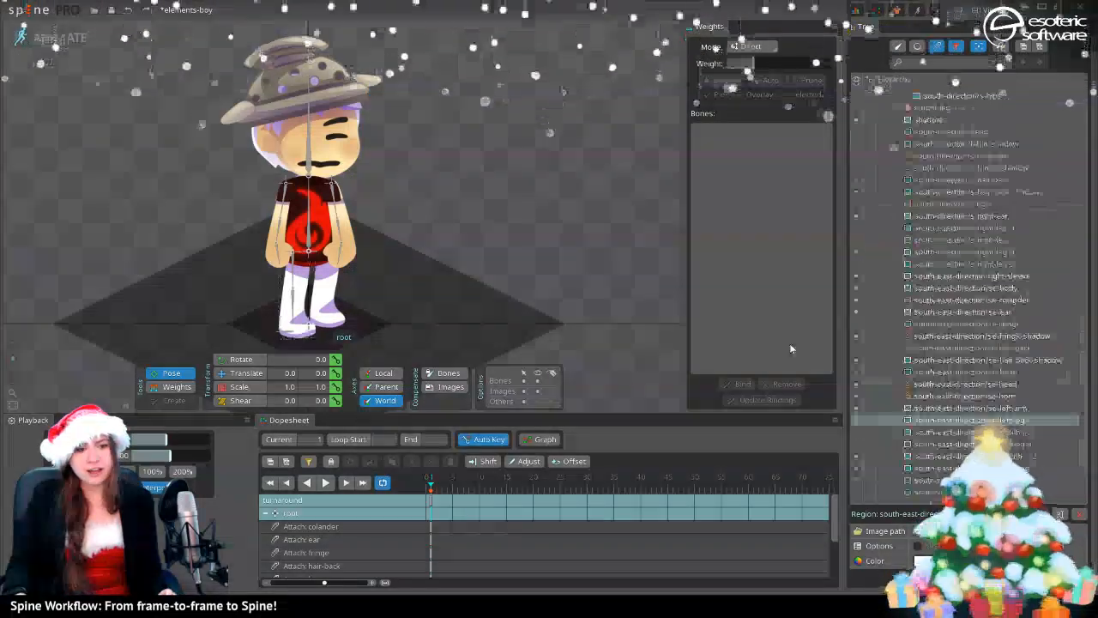
left_click(52, 38)
scroll(909, 372, "down", 1)
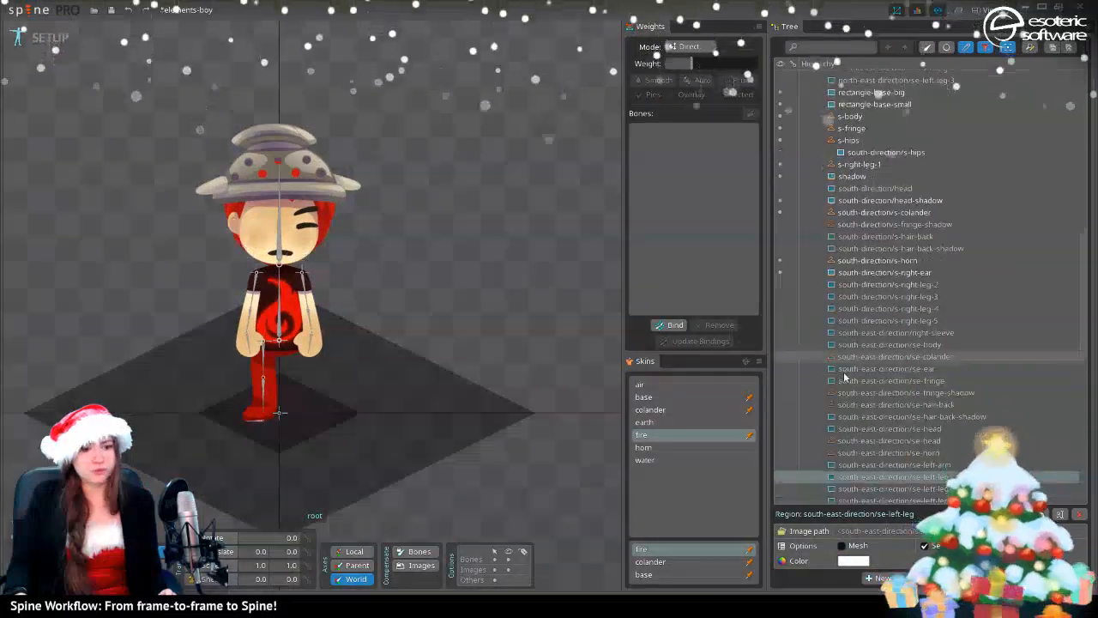
scroll(843, 371, "down", 10)
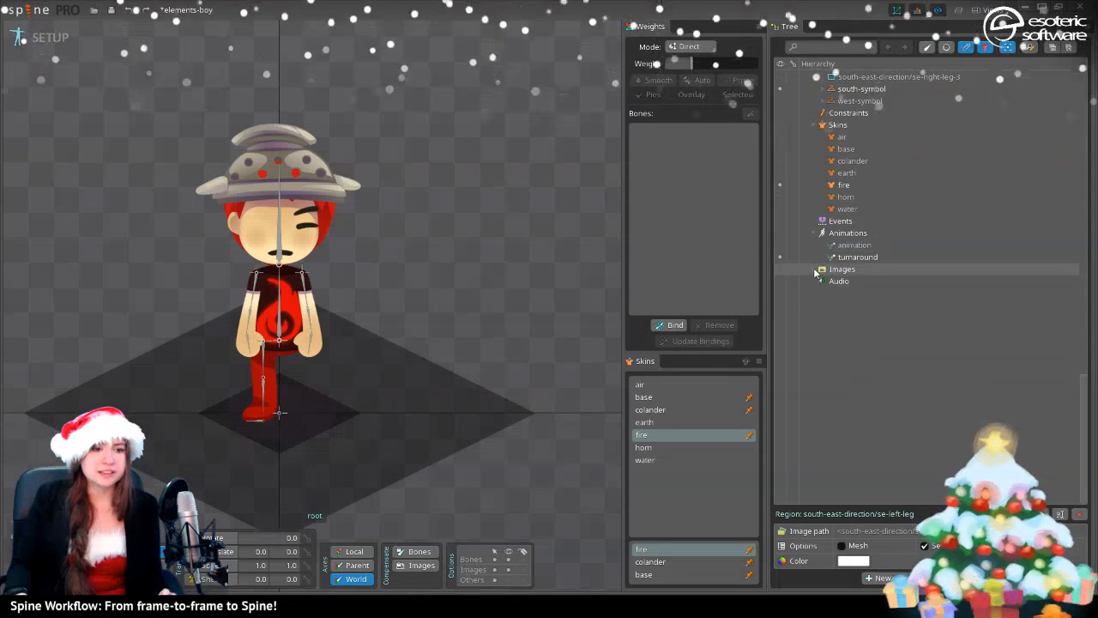
left_click(816, 271)
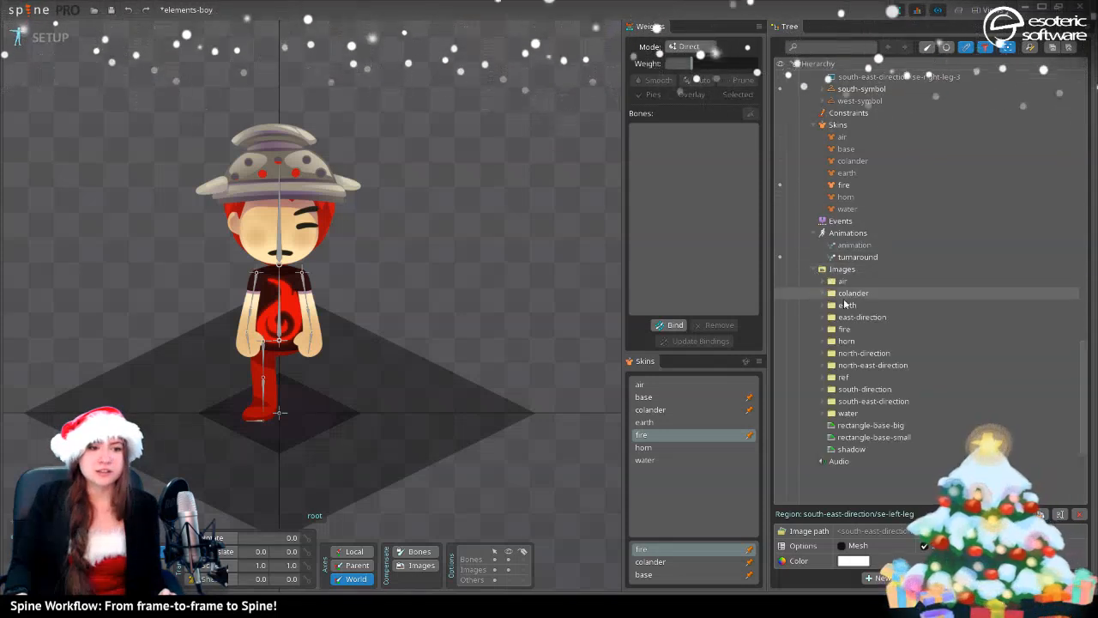
left_click(823, 377)
left_click_drag(866, 388, 225, 295)
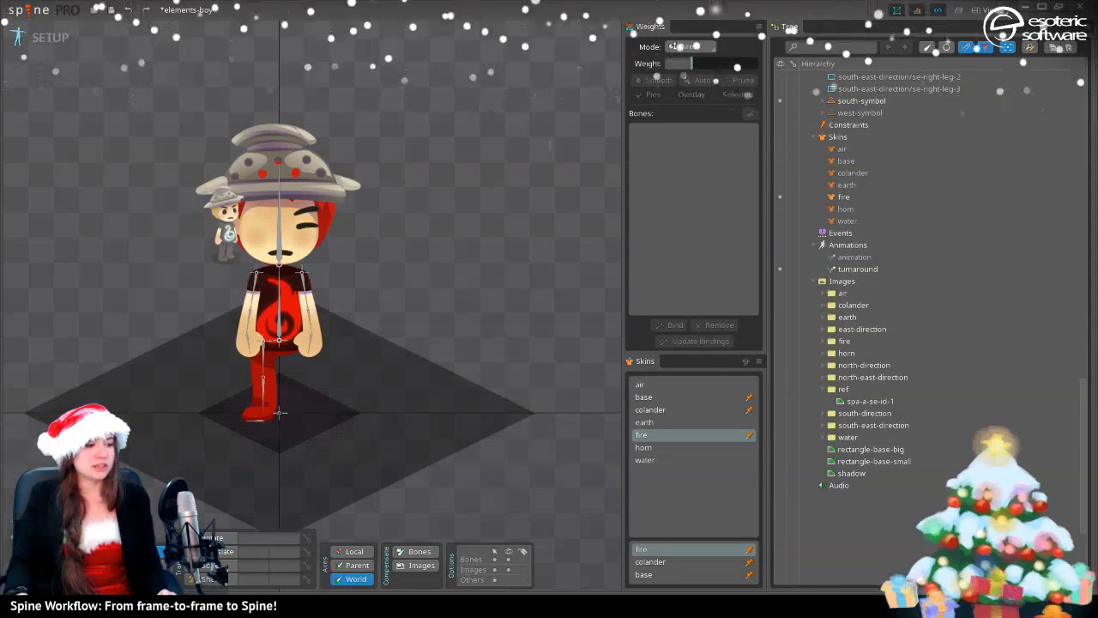
- Move the reference image onto the character's feet at about 4.3, 61.3 and scale it up uniformly to about 3.81
key("alt+Tab")
key("alt+Tab")
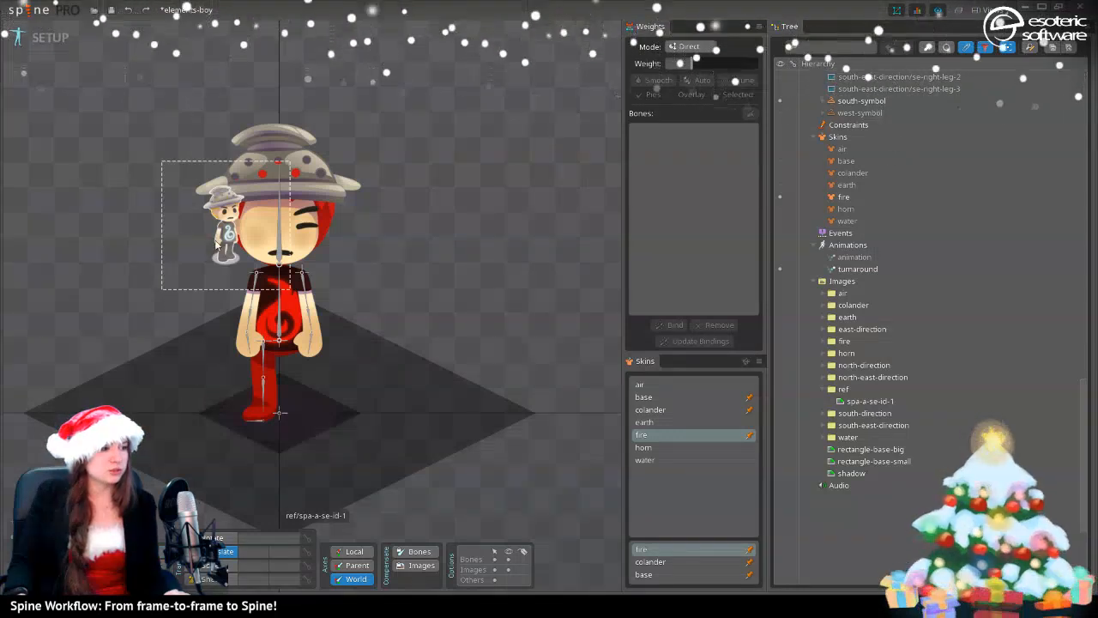
left_click_drag(222, 256, 272, 410)
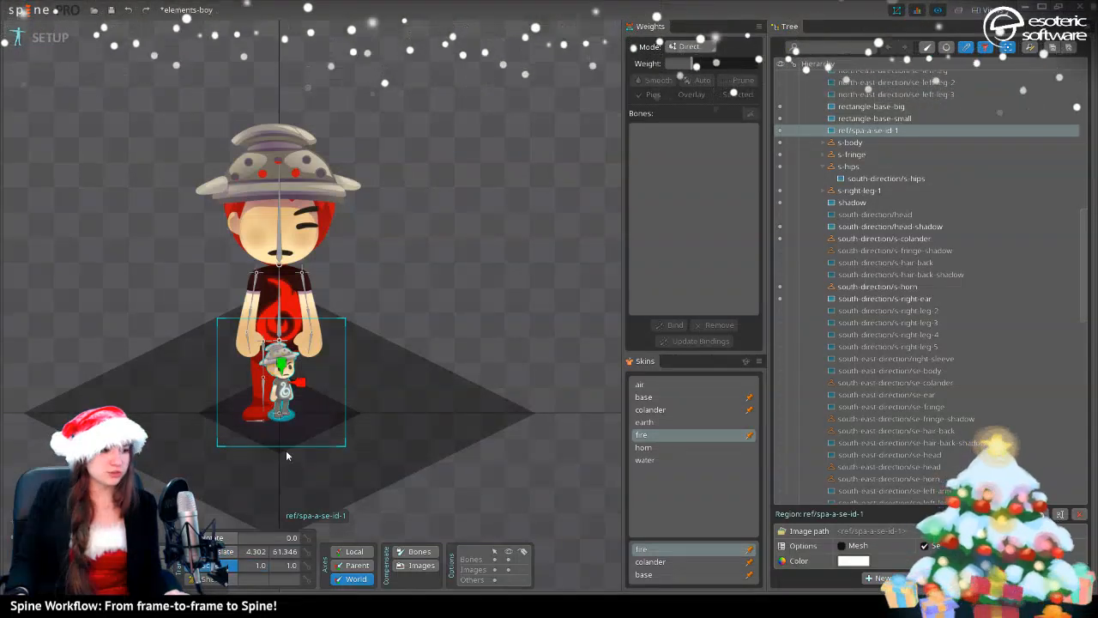
left_click_drag(288, 398, 331, 363)
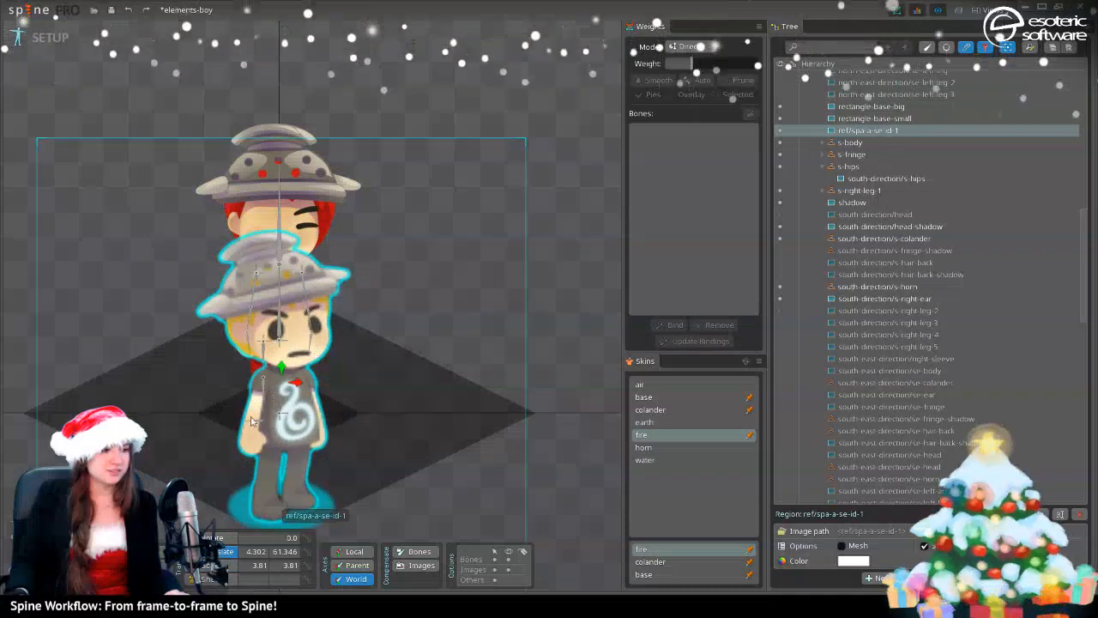
- Move the reference image over the character to about 4.3, 273.6, compare the fit in Animate mode, and return to Setup mode
left_click_drag(280, 435, 276, 337)
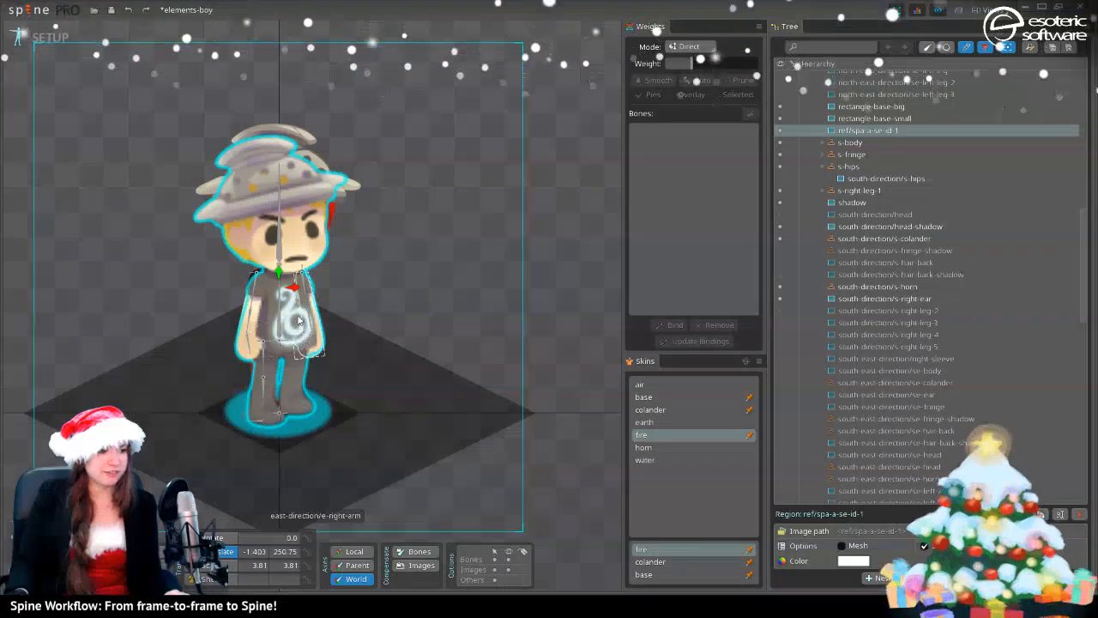
left_click(45, 33)
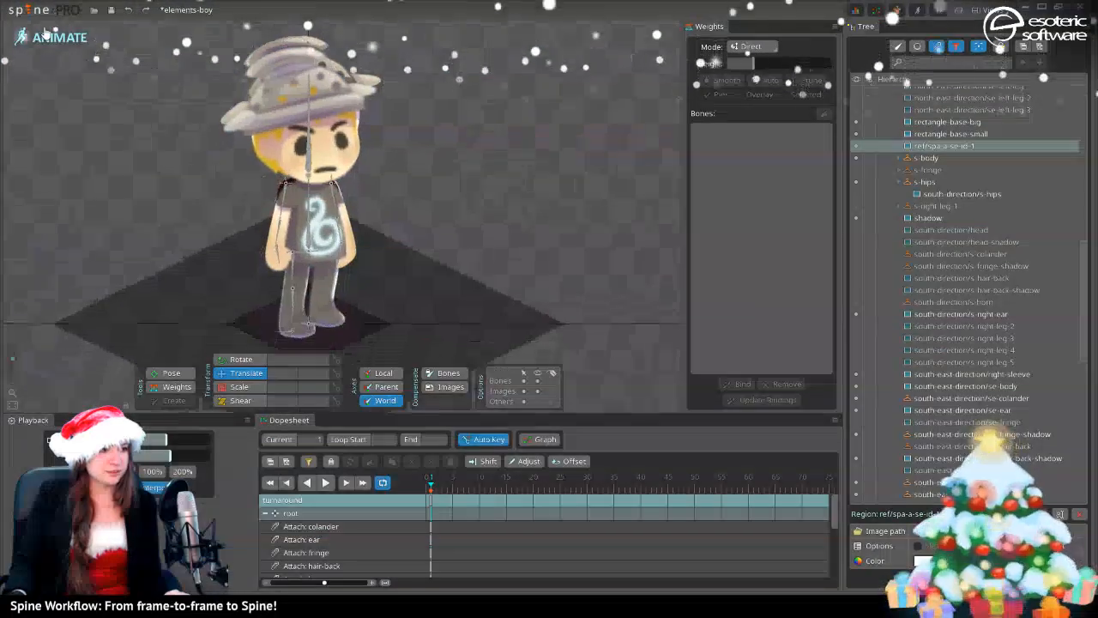
left_click(44, 33)
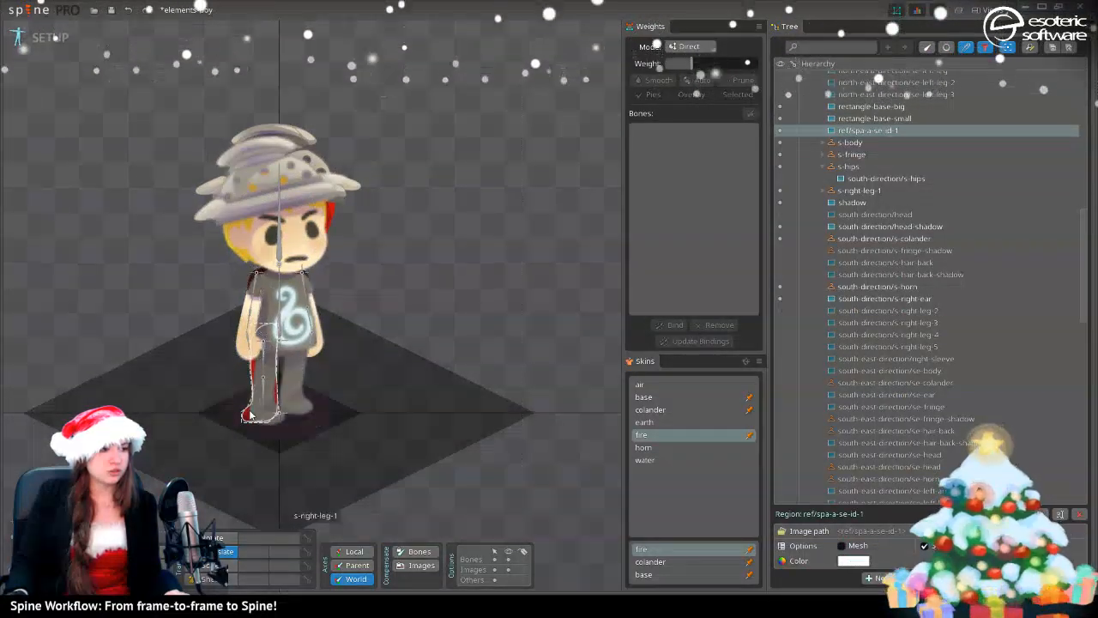
left_click(268, 437)
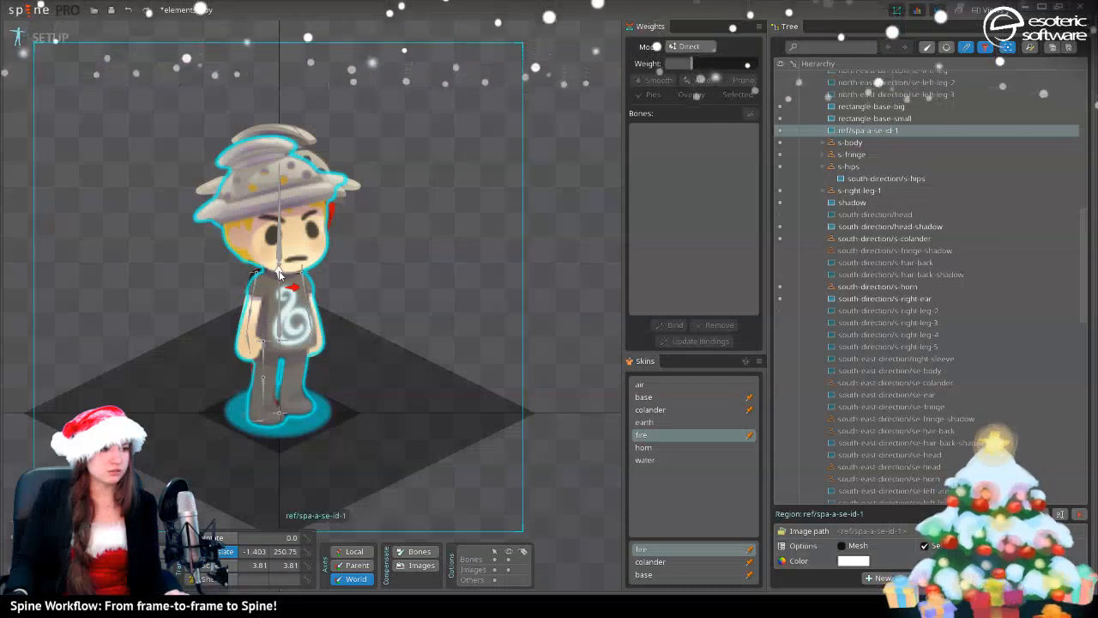
left_click_drag(279, 273, 297, 304)
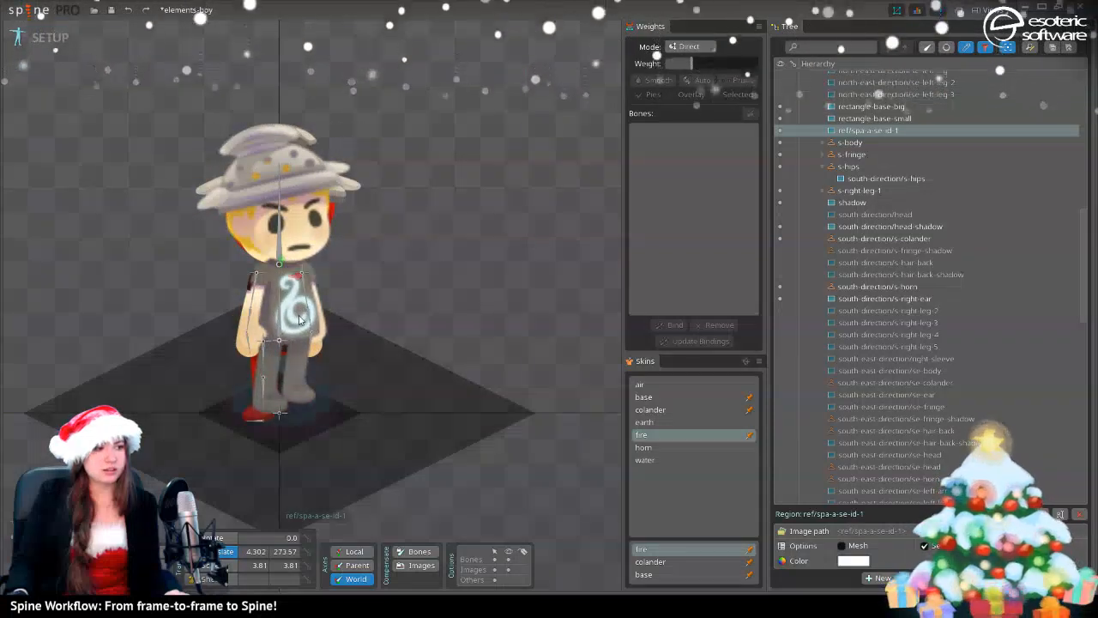
left_click(51, 40)
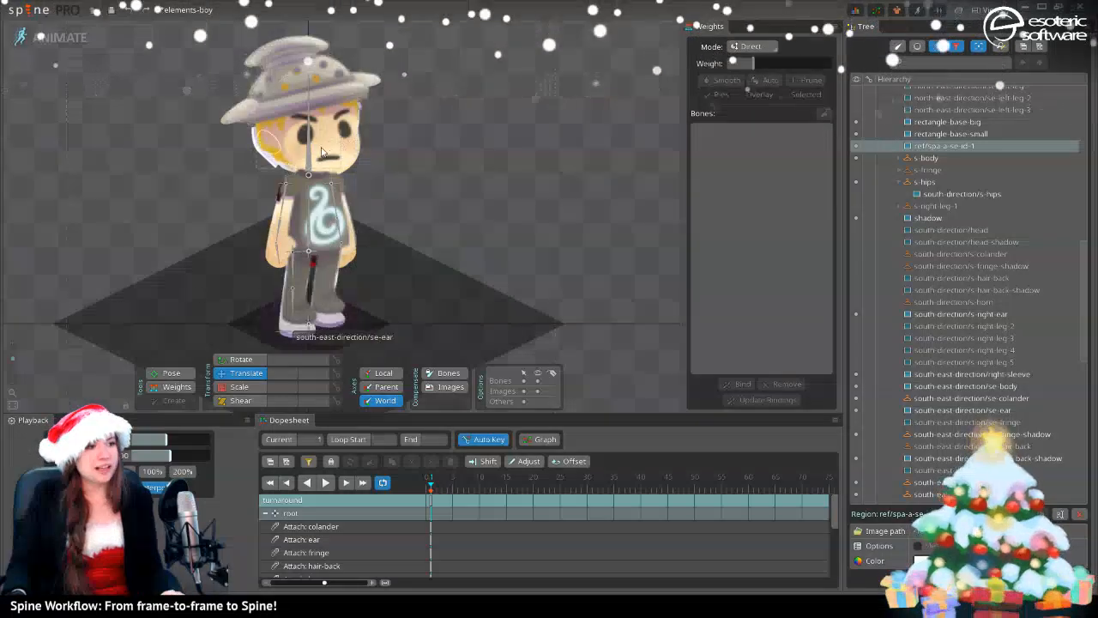
left_click(60, 36)
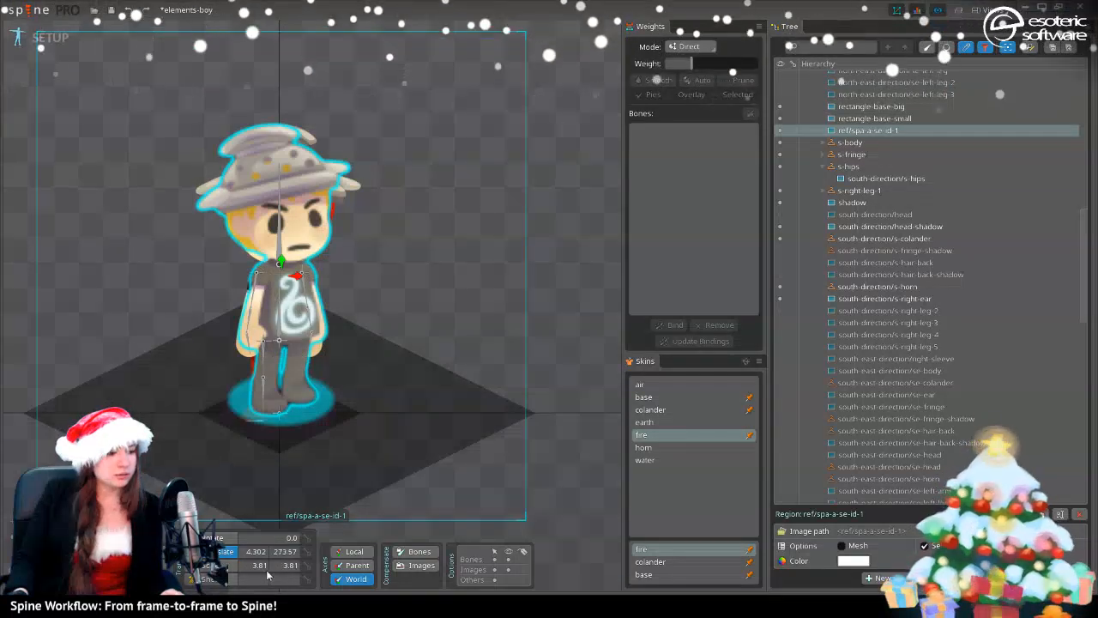
- Scale the reference image to 4.0, move it to about -0.26, 258.74, and compare the fit in Animate mode before returning to Setup mode
type("4")
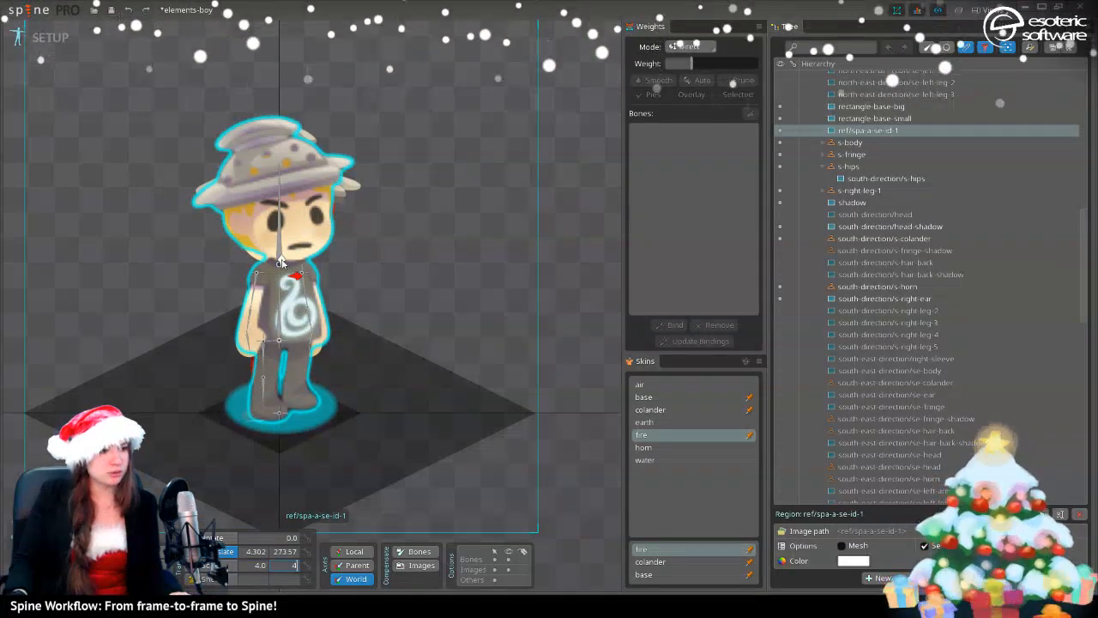
key("Return")
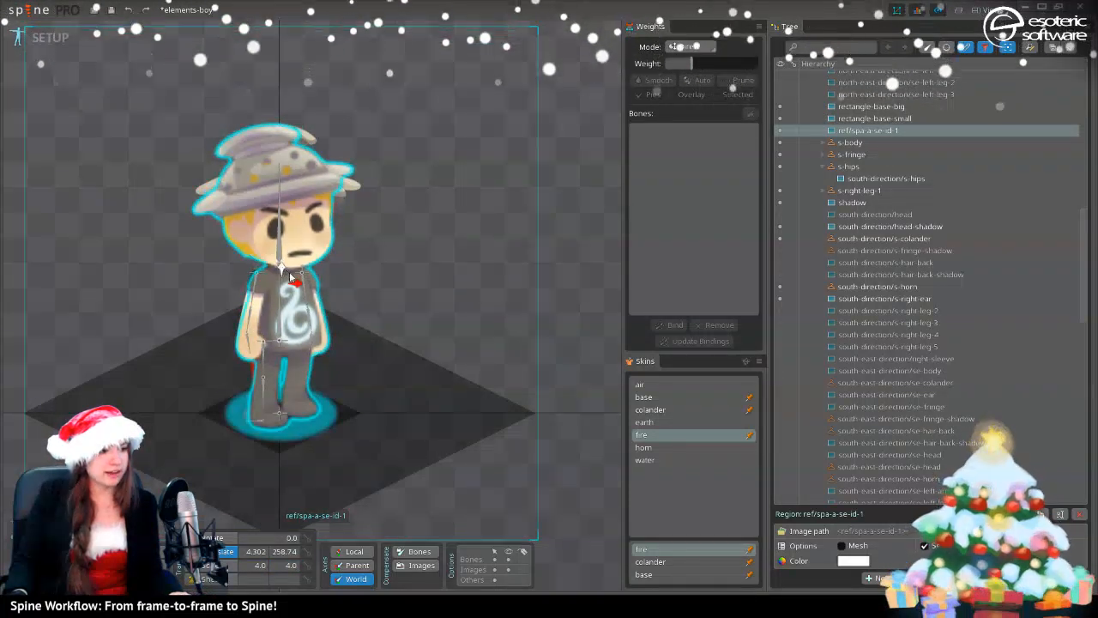
left_click_drag(299, 289, 297, 292)
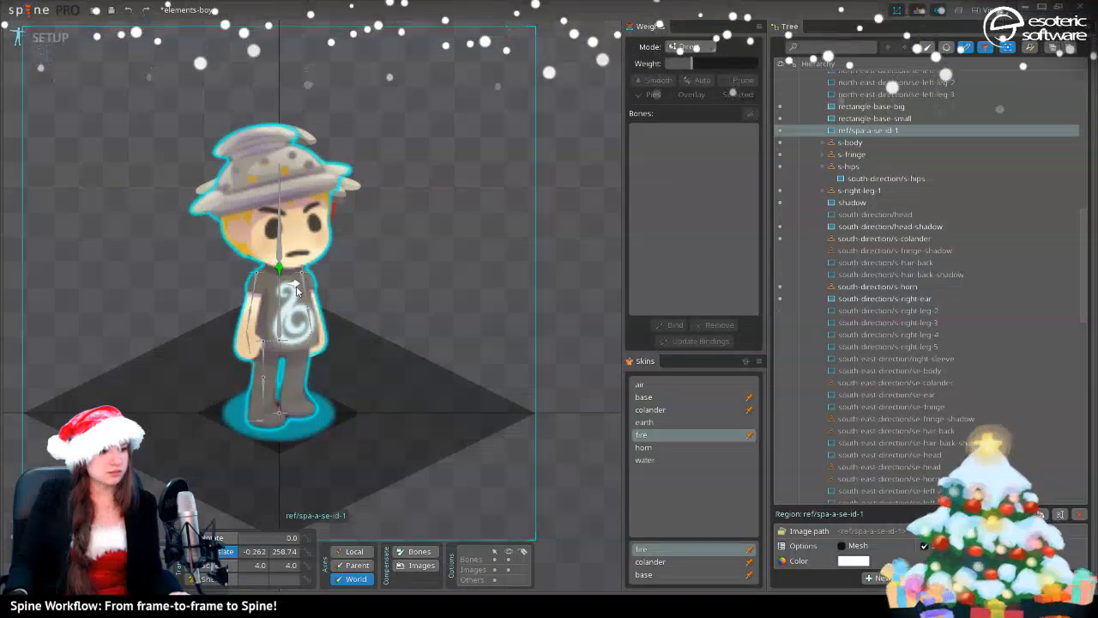
left_click(36, 34)
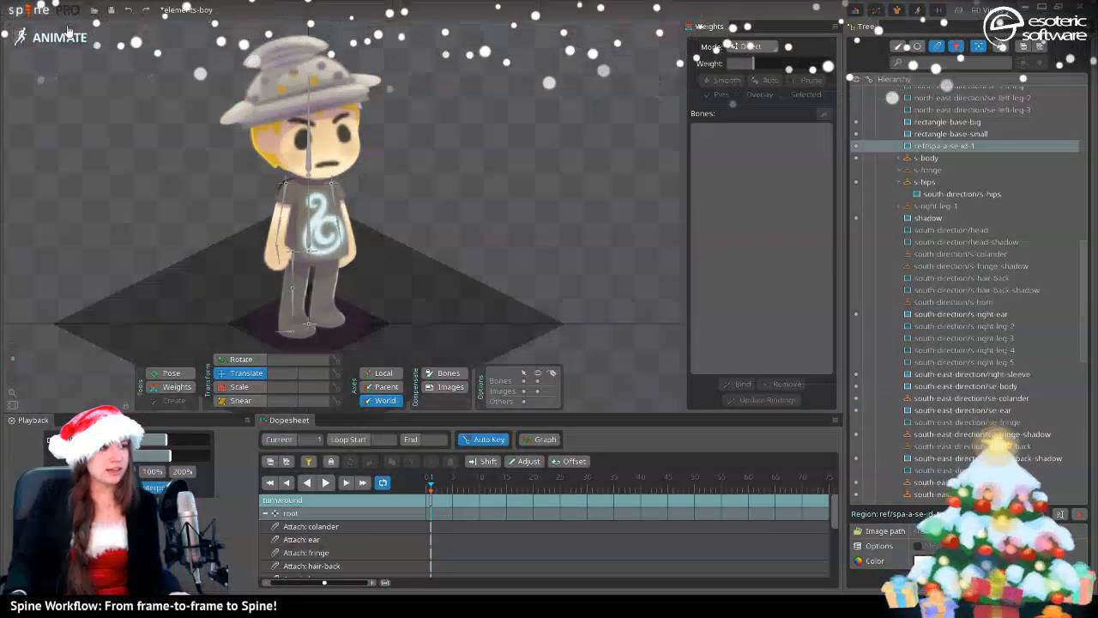
left_click(68, 31)
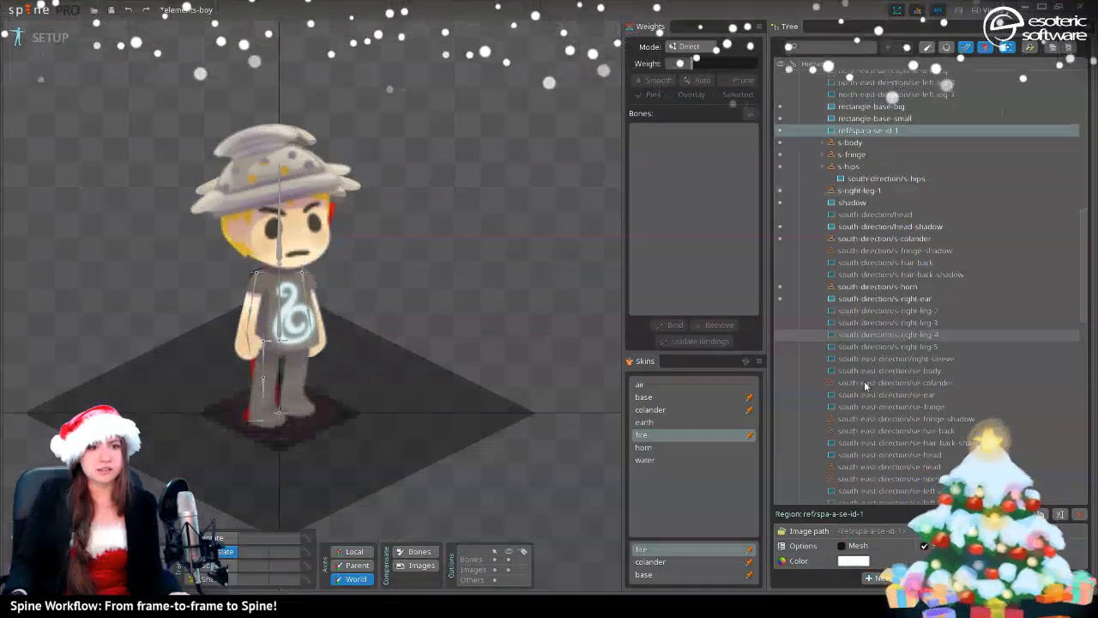
- Select the ref/spa-a-se-id-1 attachment and show bones and slots in the tree to reveal its parent slot
scroll(888, 137, "up", 5)
scroll(888, 137, "up", 3)
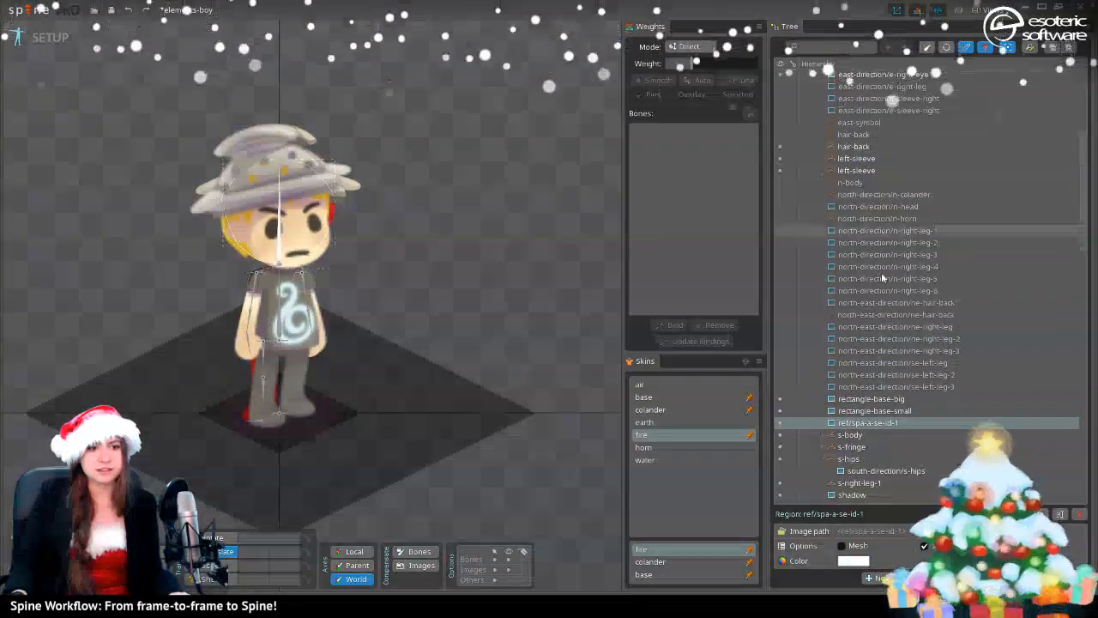
left_click(866, 422)
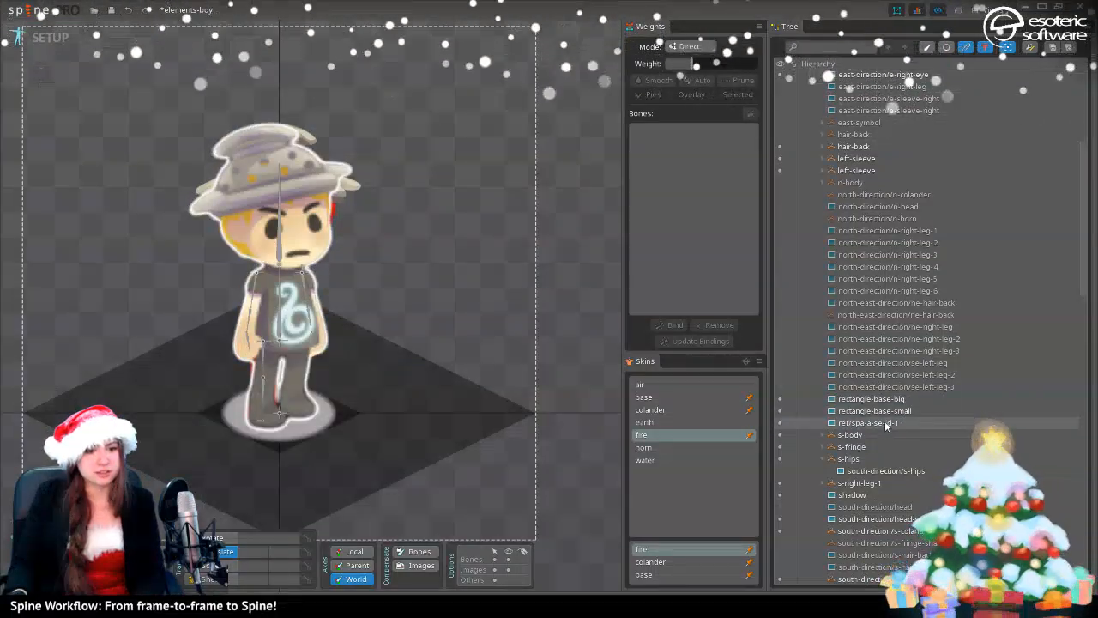
left_click(886, 425)
scroll(886, 343, "up", 6)
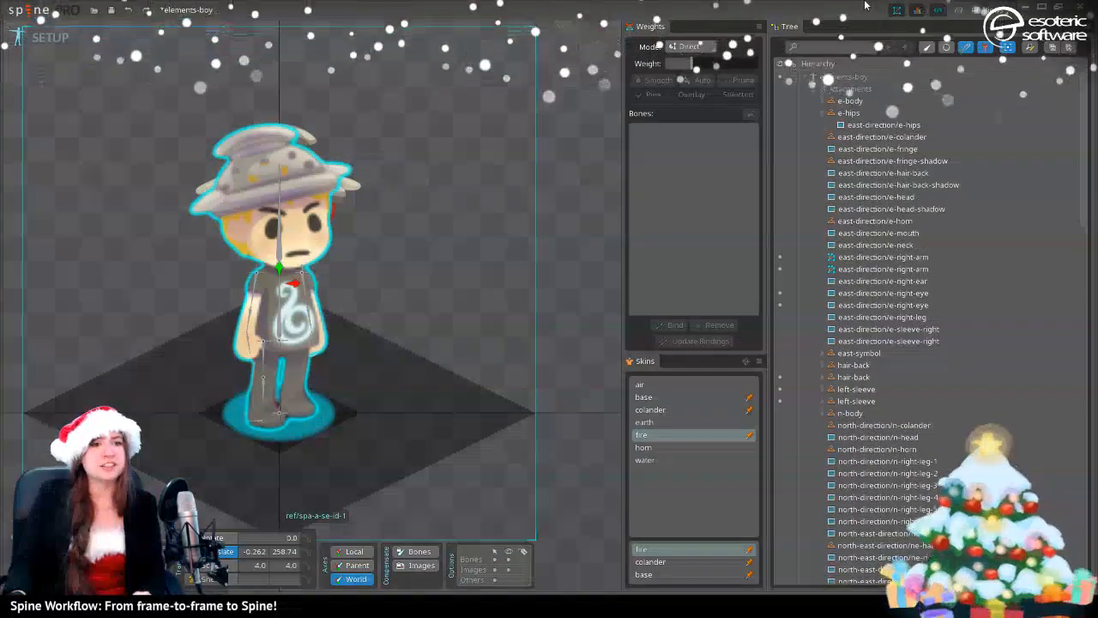
scroll(882, 238, "up", 5)
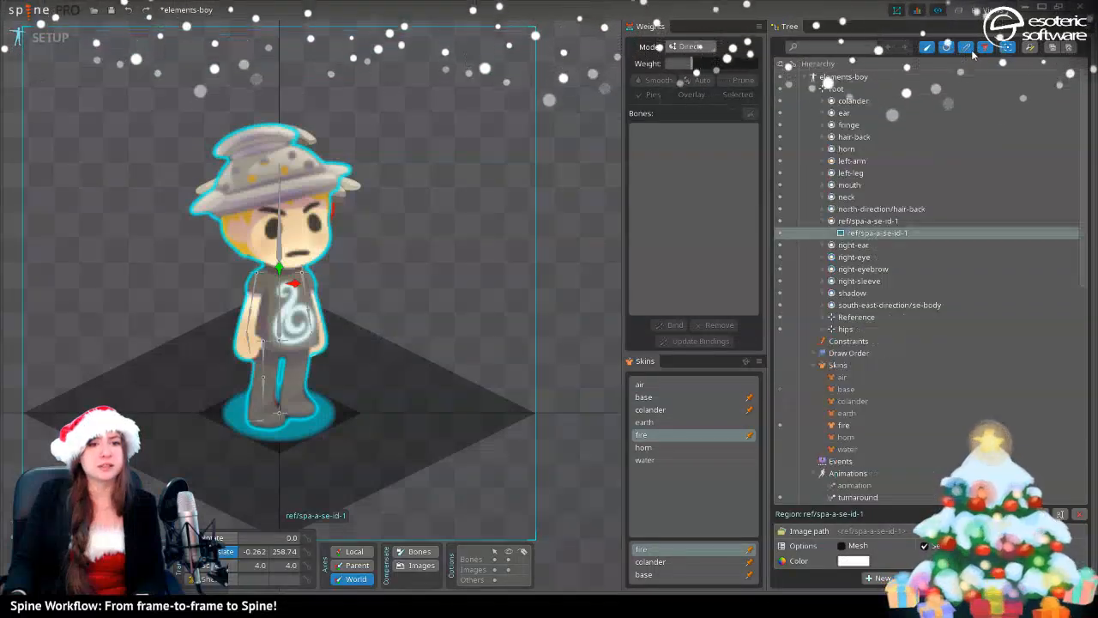
- Make the ref/spa-a-se-id-1 slot semi-transparent by lowering its color's alpha to 101
left_click(871, 223)
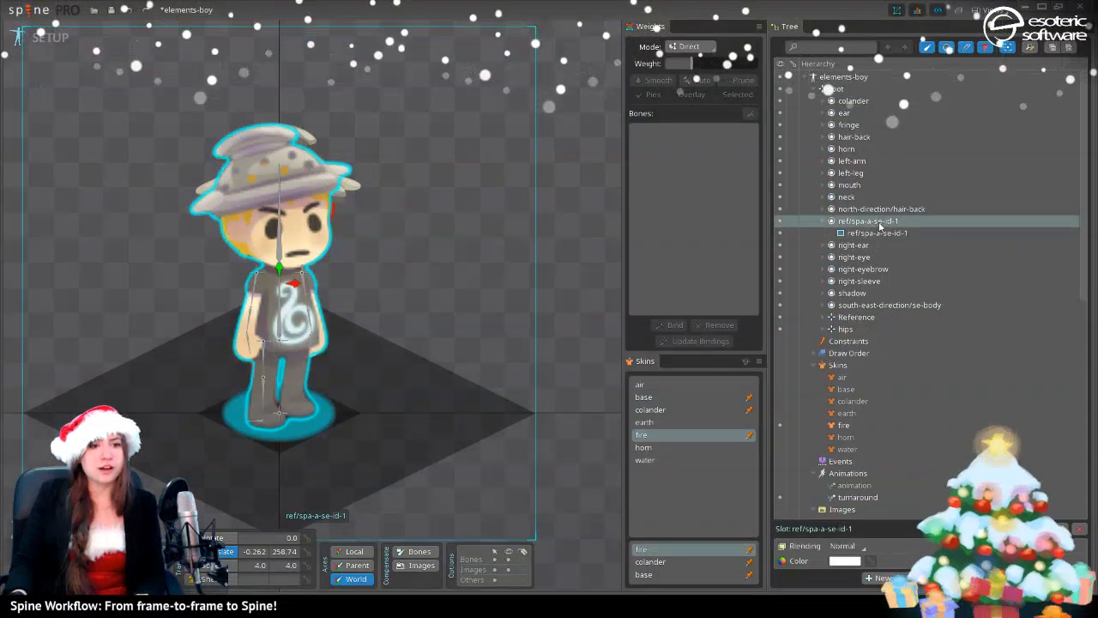
mouse_move(875, 224)
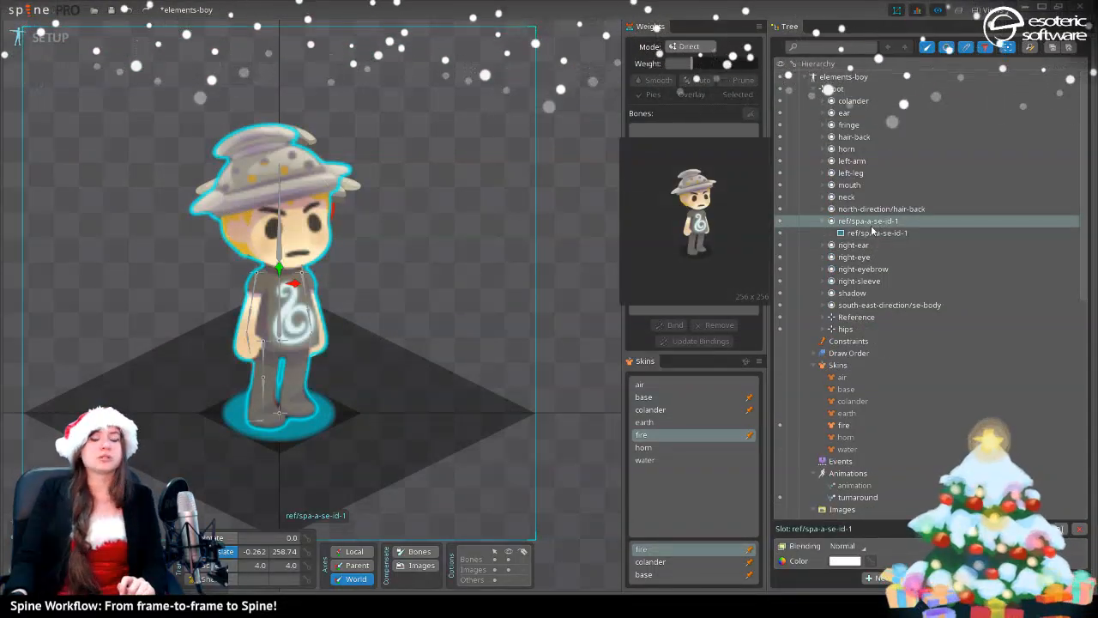
left_click(845, 560)
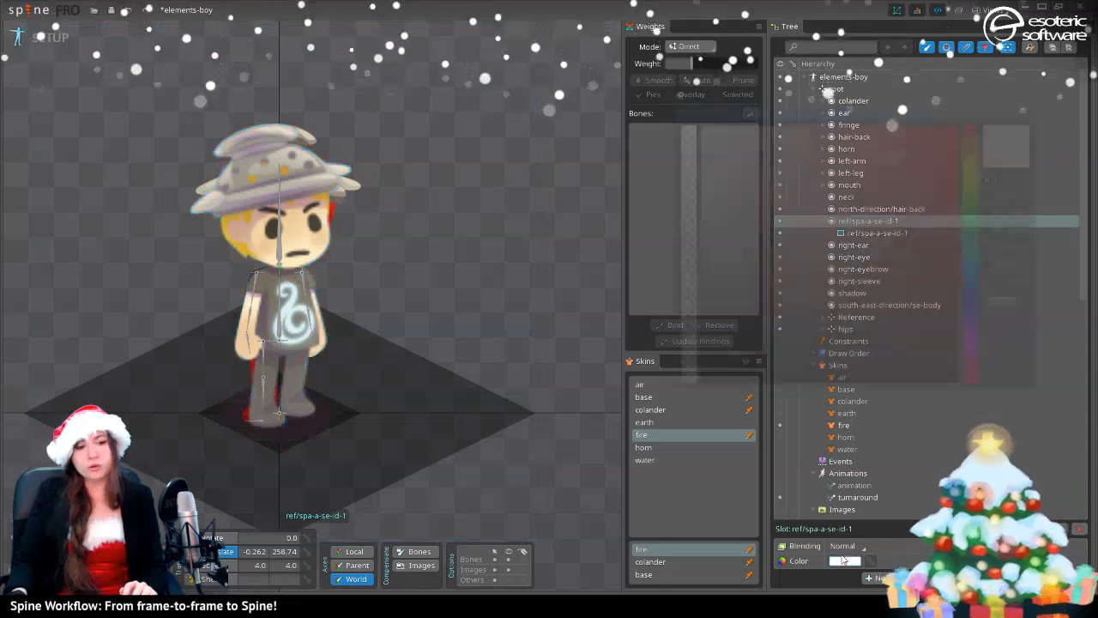
left_click_drag(688, 129, 688, 297)
left_click_drag(703, 252, 701, 270)
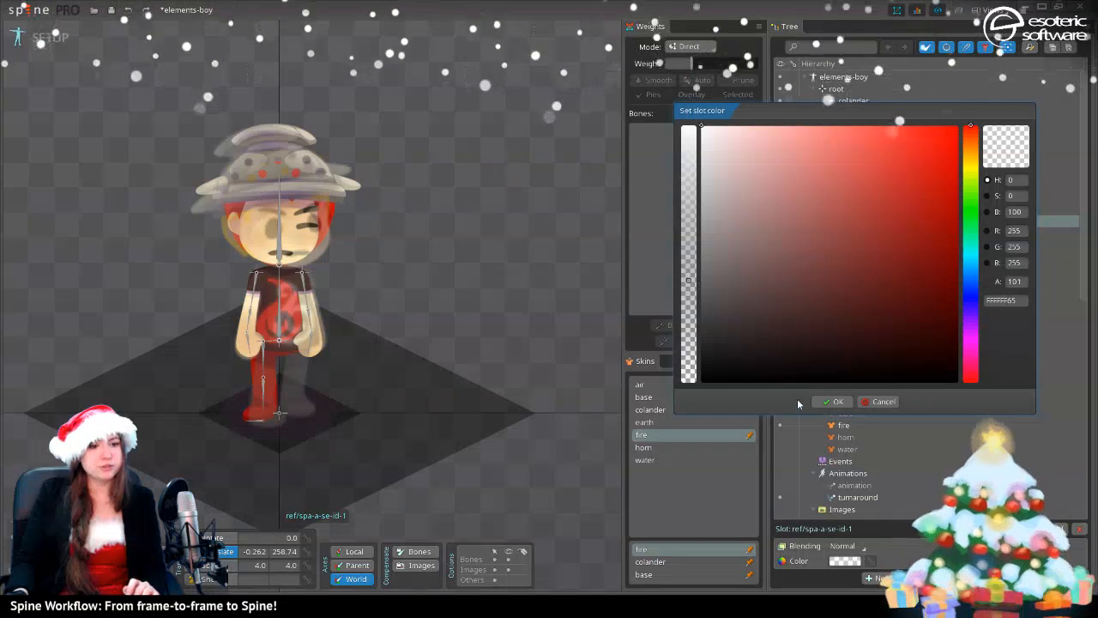
- Apply the white slot color with alpha 101 to the ref/spa-a-se-id-1 slot and switch to Animate mode
left_click(832, 401)
left_click(50, 36)
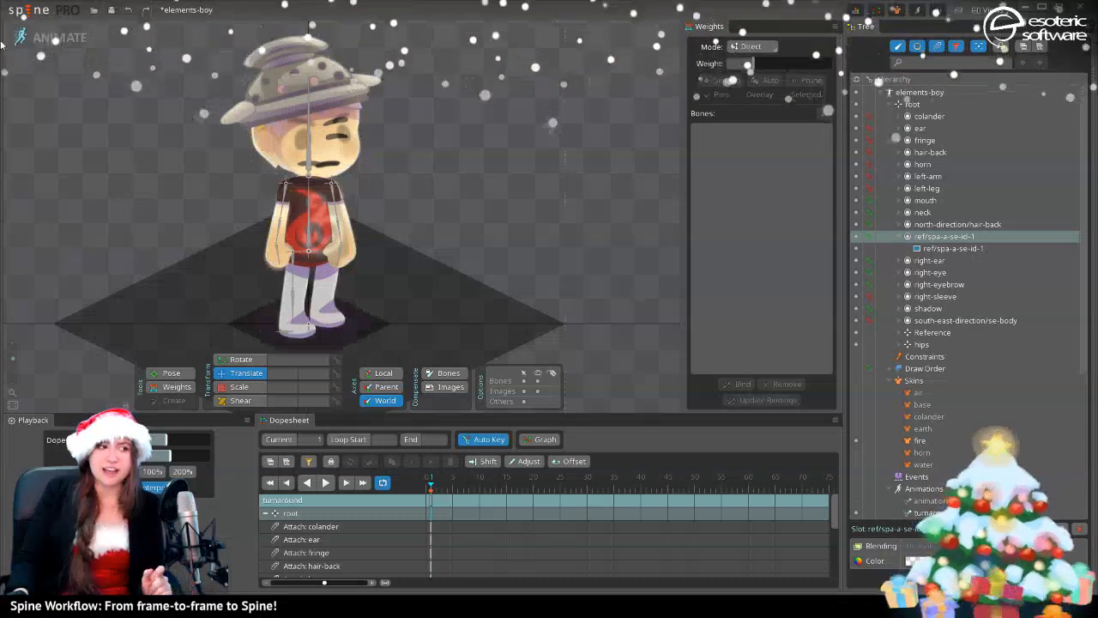
- Bring elements-boy.json from the elements boy folder into Spine to start a data import
left_click(38, 14)
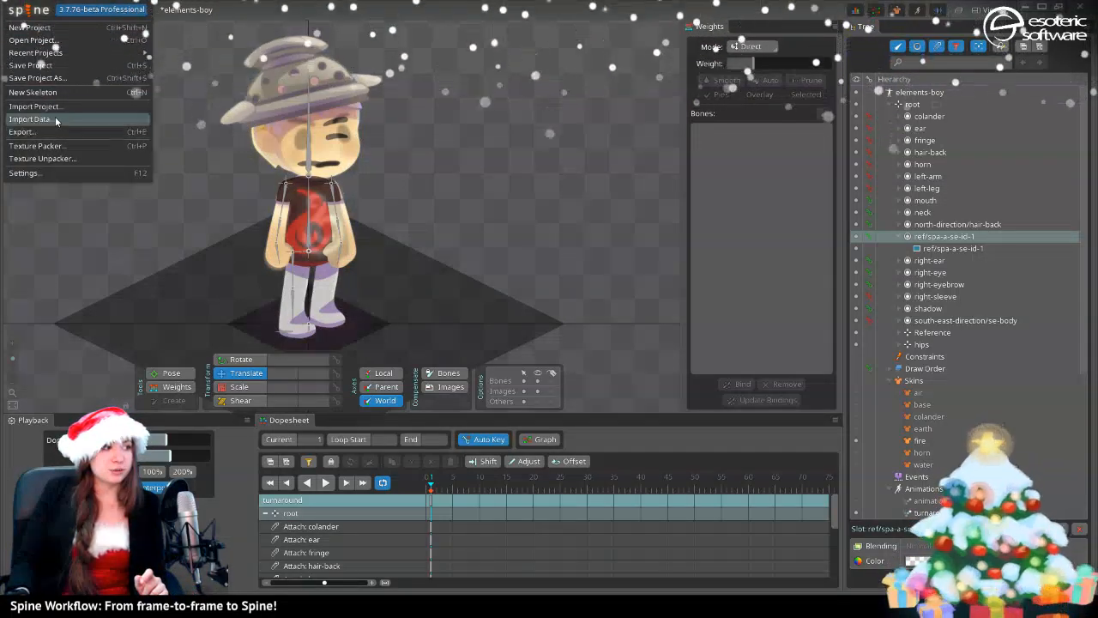
key("alt+Tab")
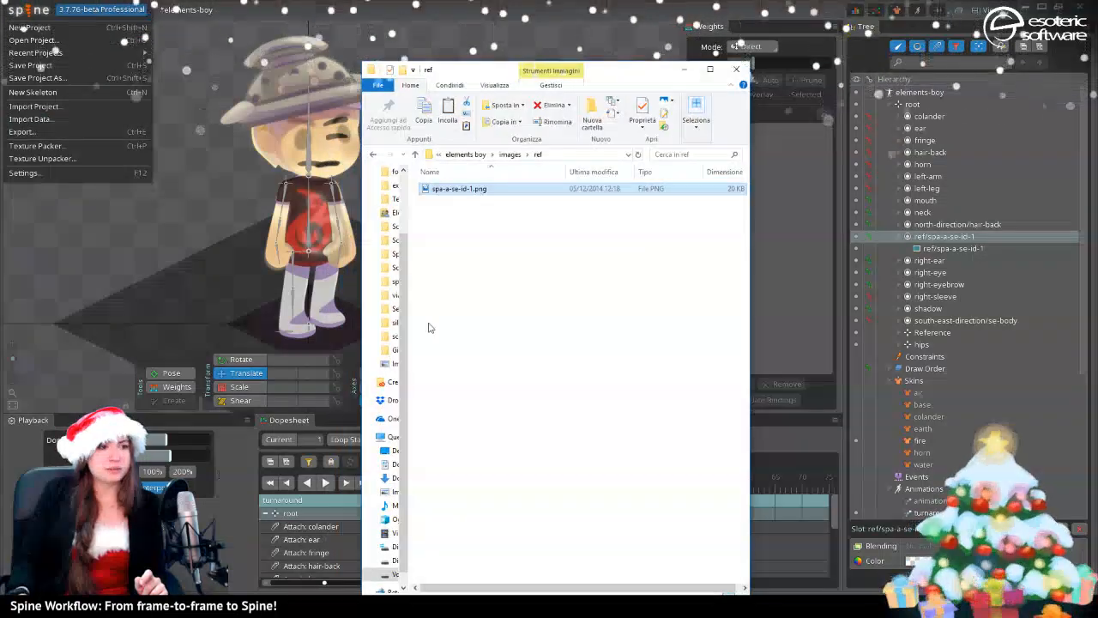
left_click(506, 154)
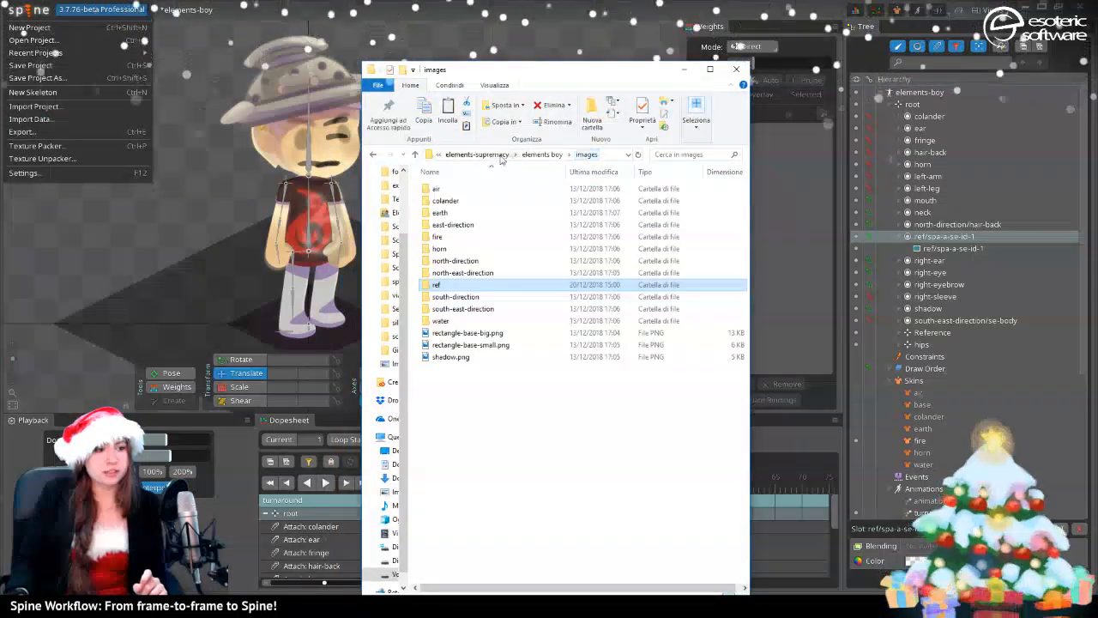
left_click(439, 156)
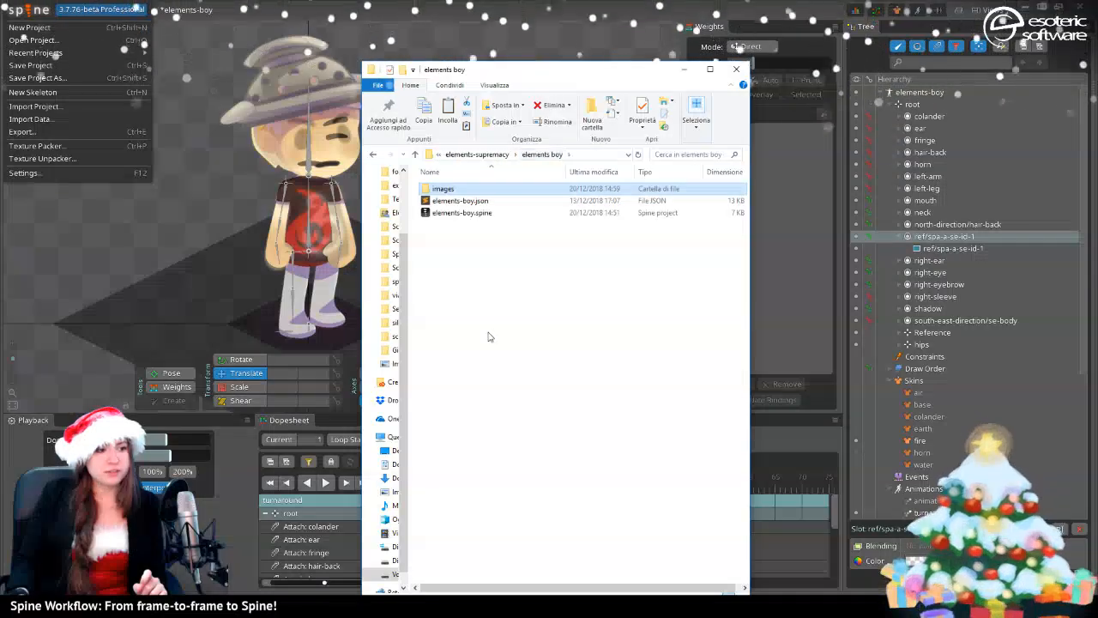
left_click_drag(461, 200, 183, 178)
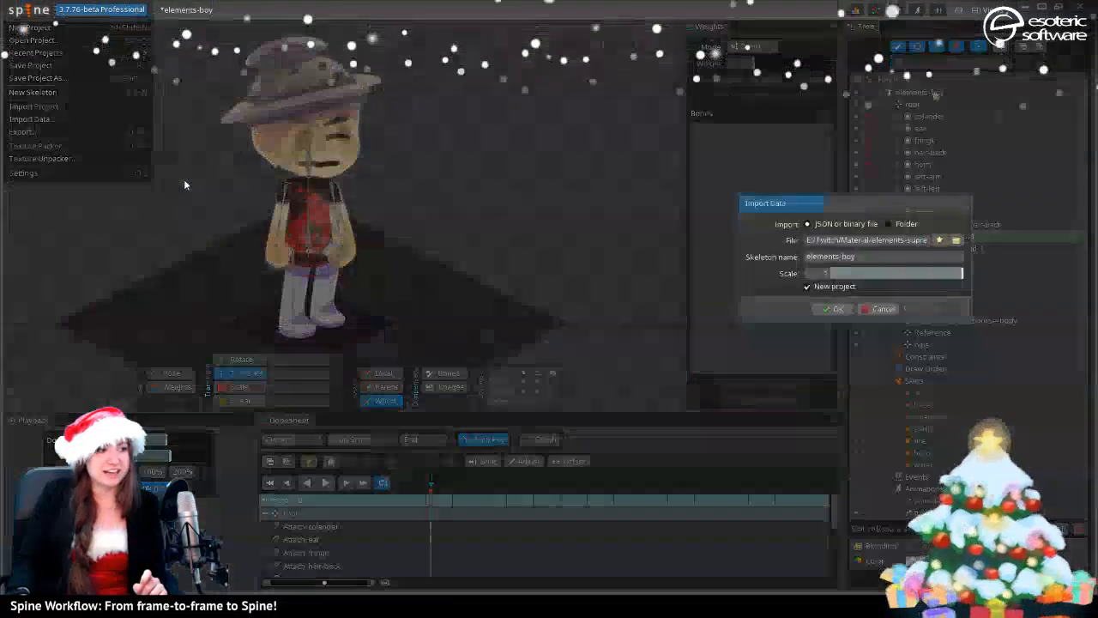
- Import the JSON data into the current project, not a new one, with the skeleton name elements-boy-ref
left_click(807, 287)
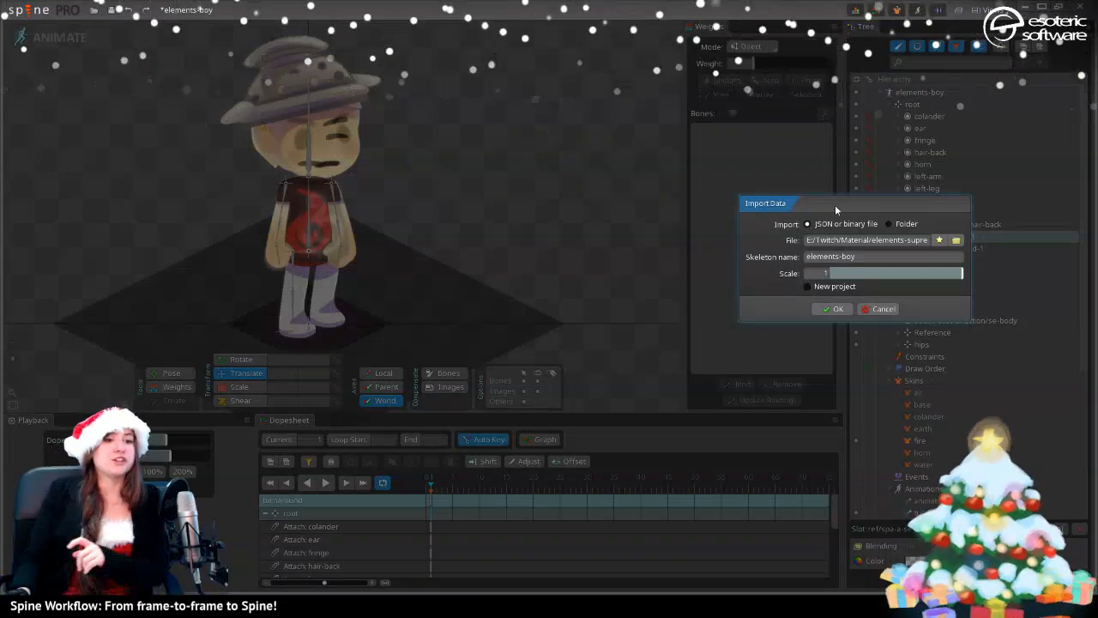
left_click(837, 310)
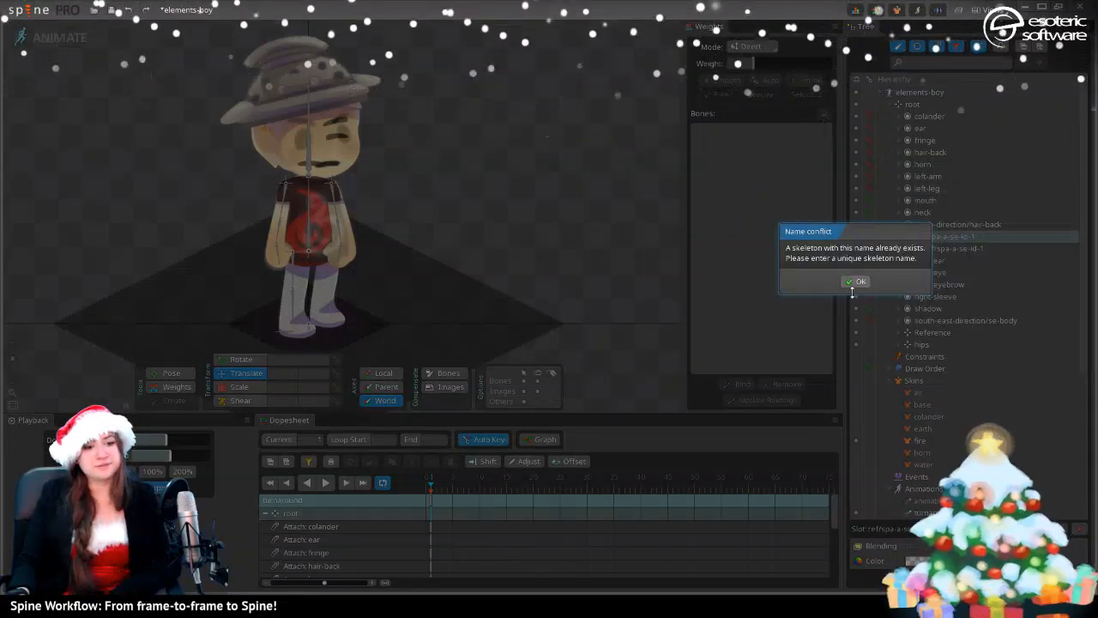
left_click(854, 282)
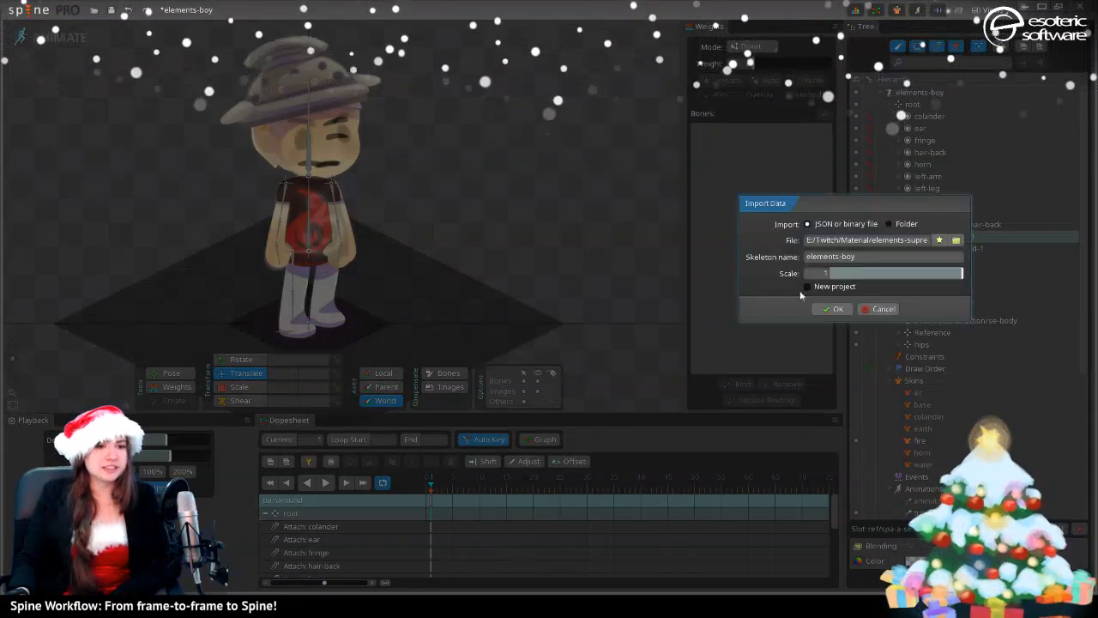
left_click(869, 259)
type("-")
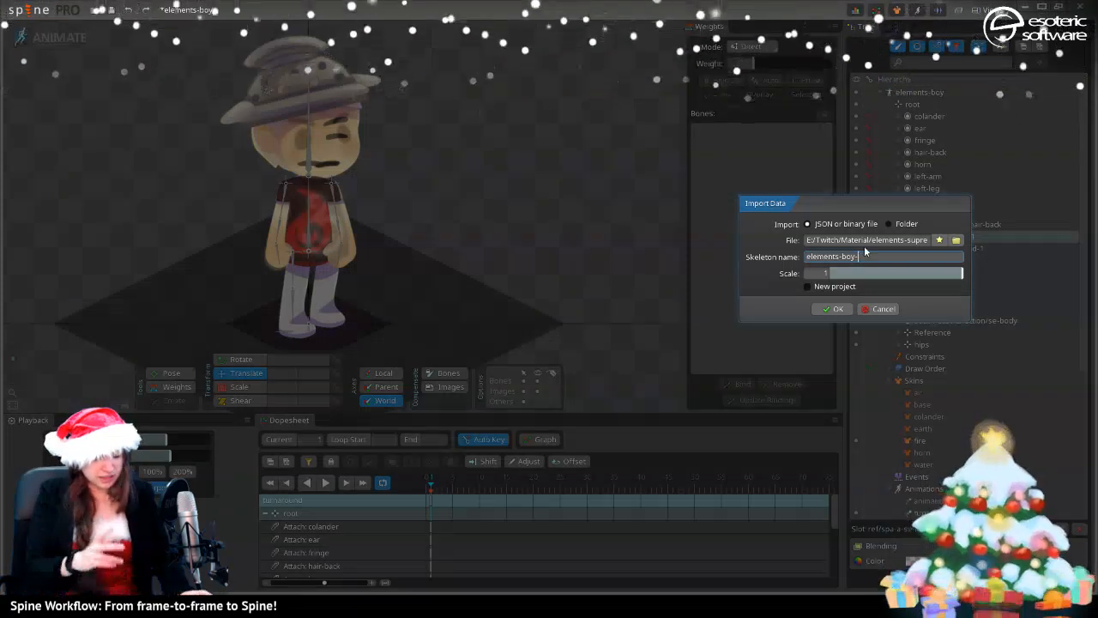
type("ref")
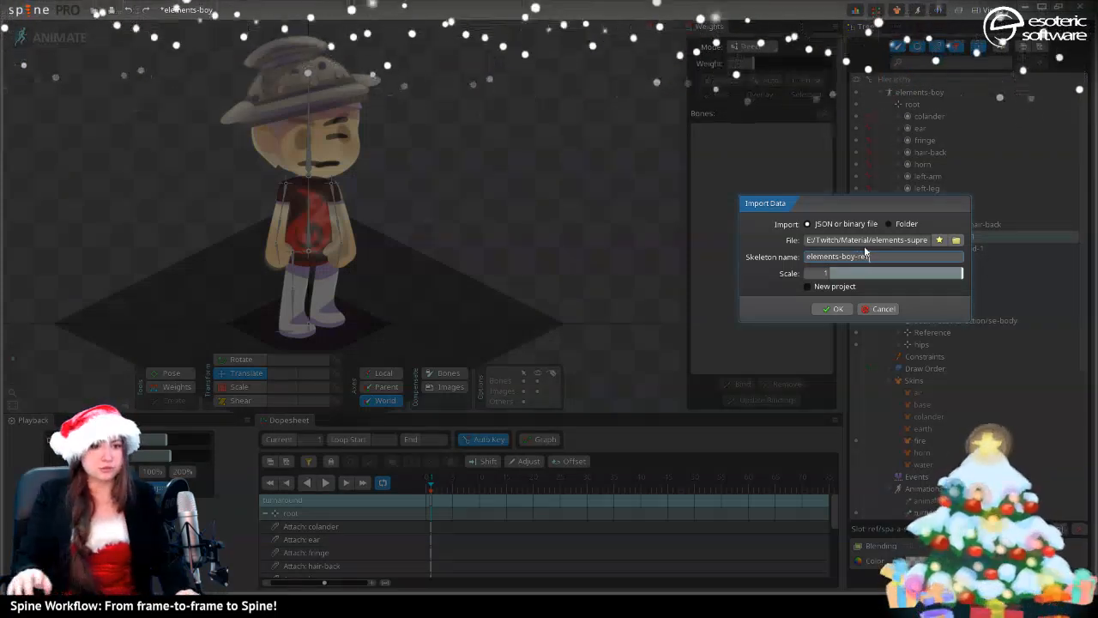
key("Return")
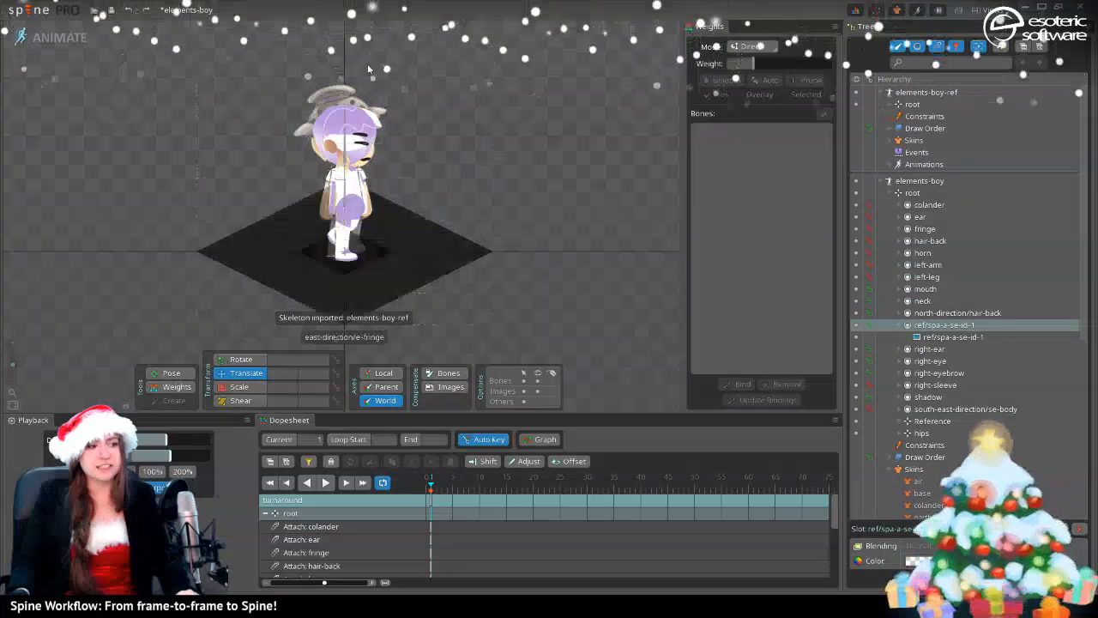
- Collapse and hide the original elements-boy skeleton, and return to Setup mode
left_click(887, 181)
left_click(854, 180)
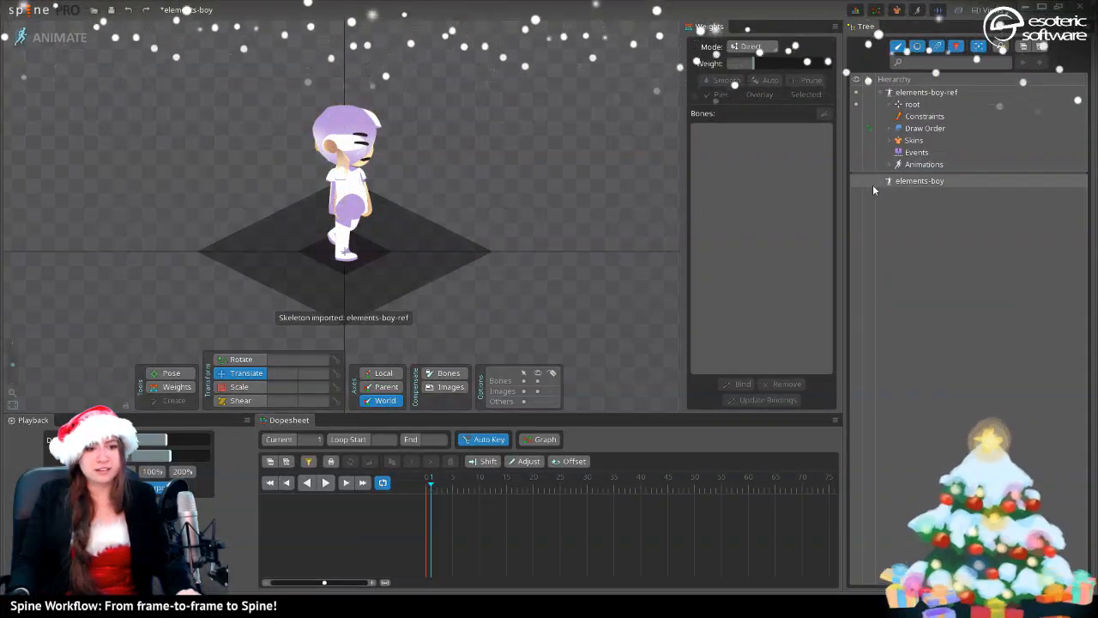
left_click(60, 39)
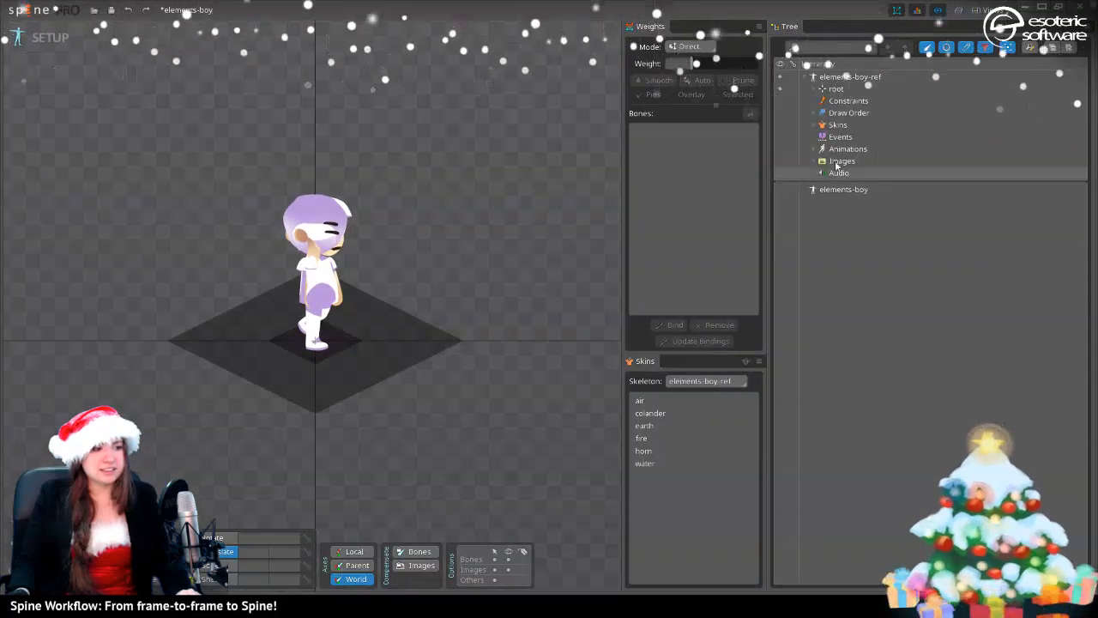
- Expand the root of elements-boy-ref and filter bones and slots out of the tree so its attachments are listed directly
left_click(815, 88)
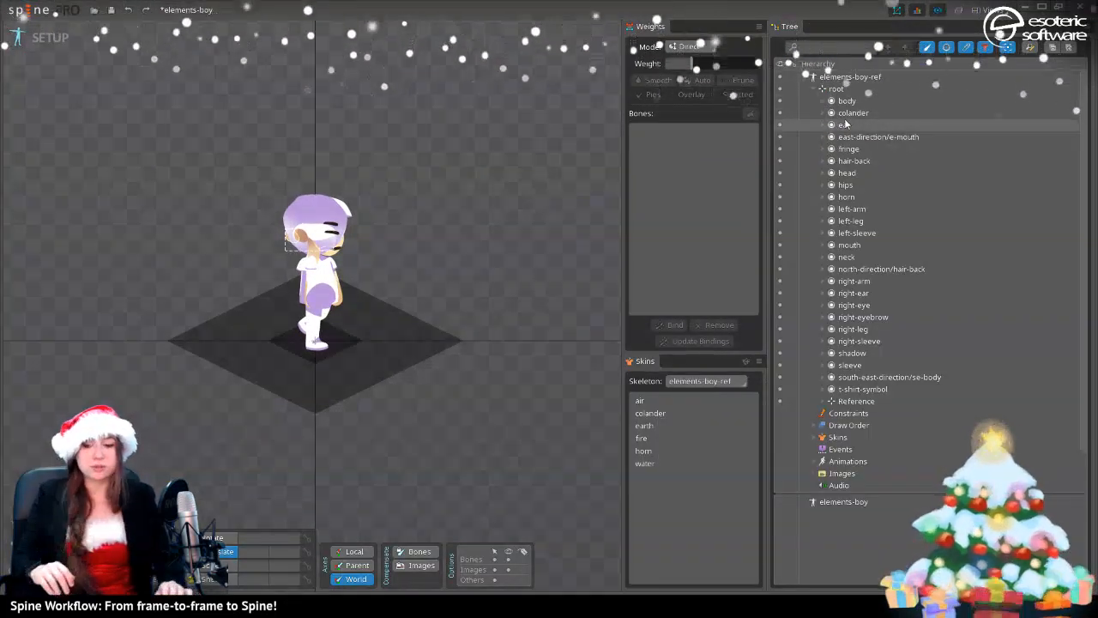
mouse_move(845, 124)
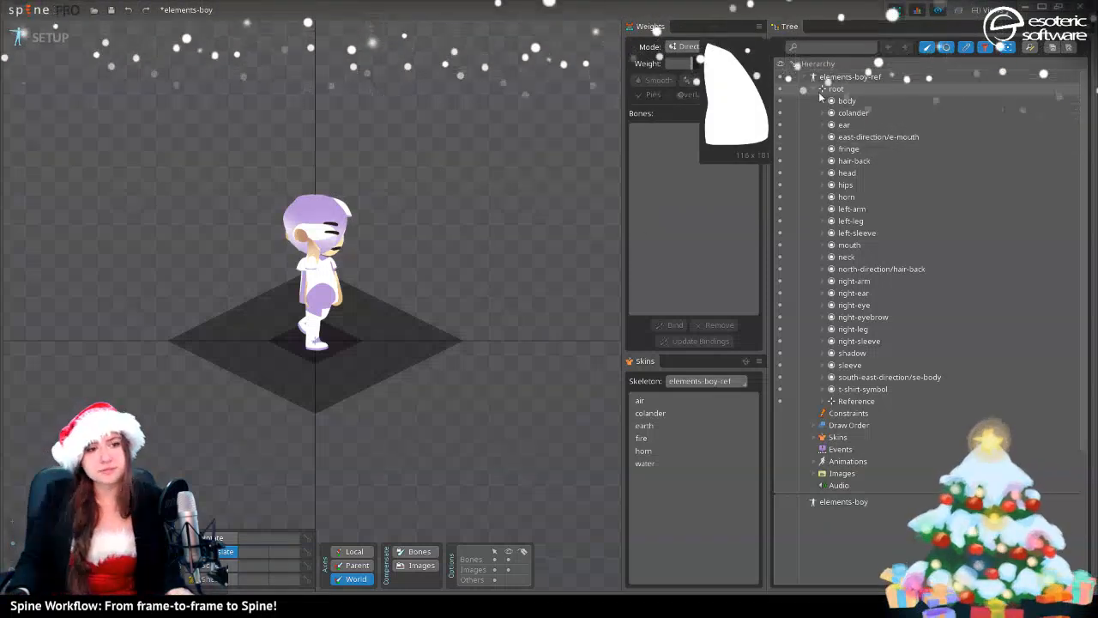
left_click(927, 48)
left_click(964, 48)
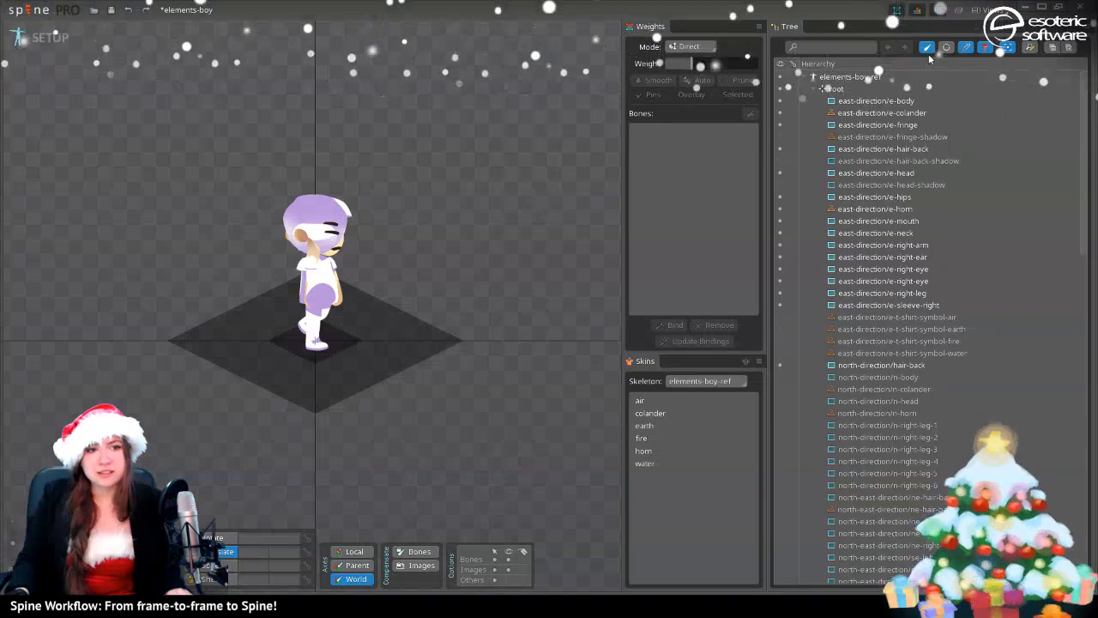
left_click(928, 50)
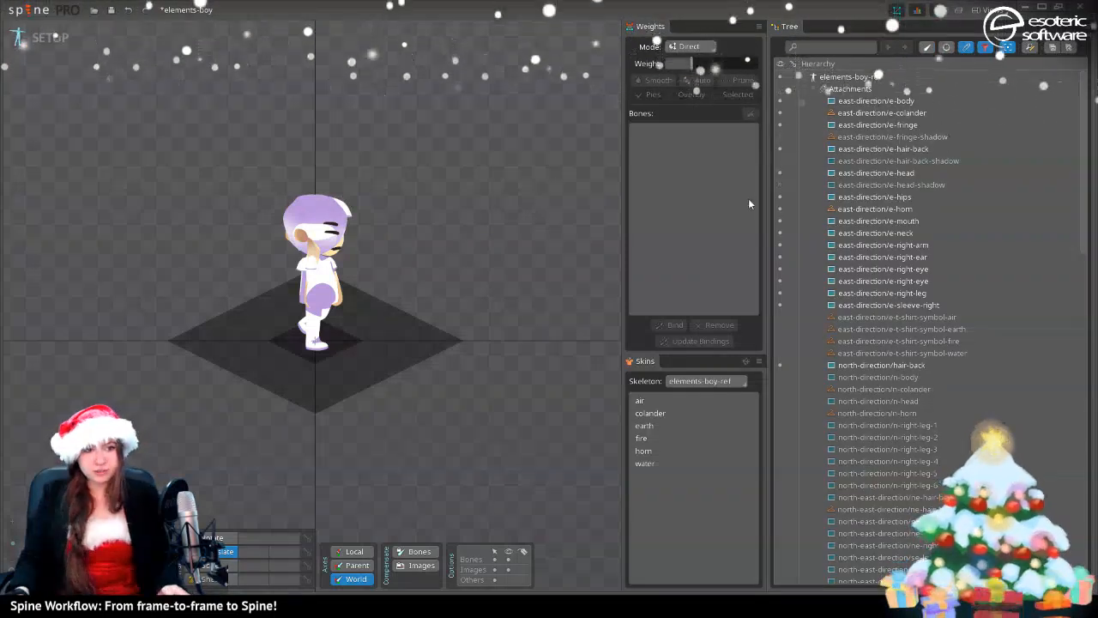
- Show the south-east-direction attachments for right leg, right arm, left leg, horn, head, back hair, fringe and colander
scroll(879, 261, "down", 10)
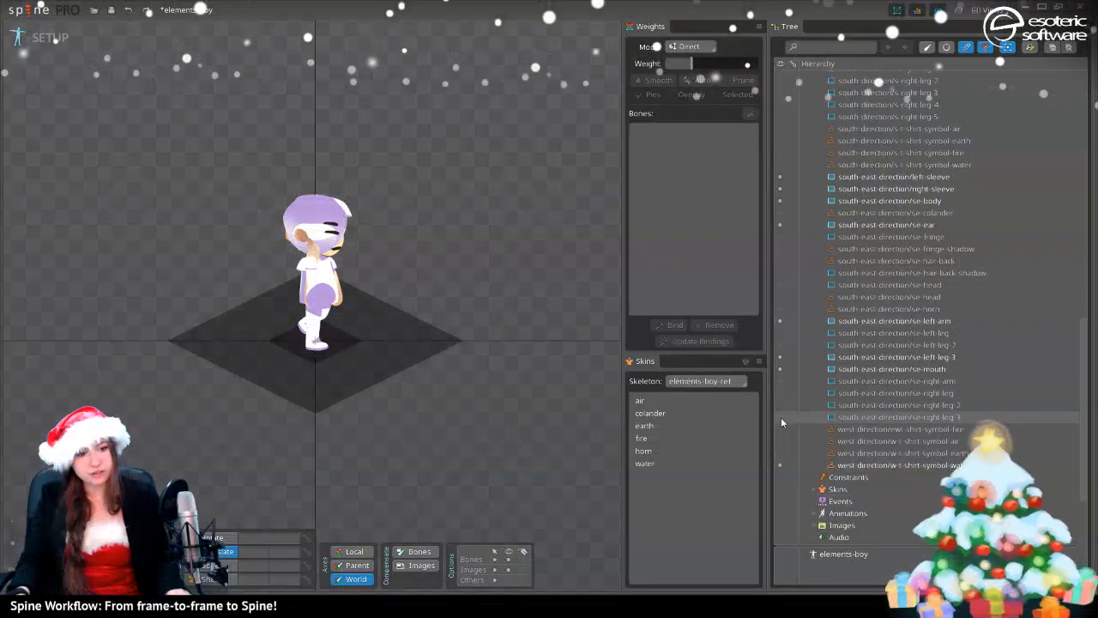
left_click_drag(781, 417, 780, 382)
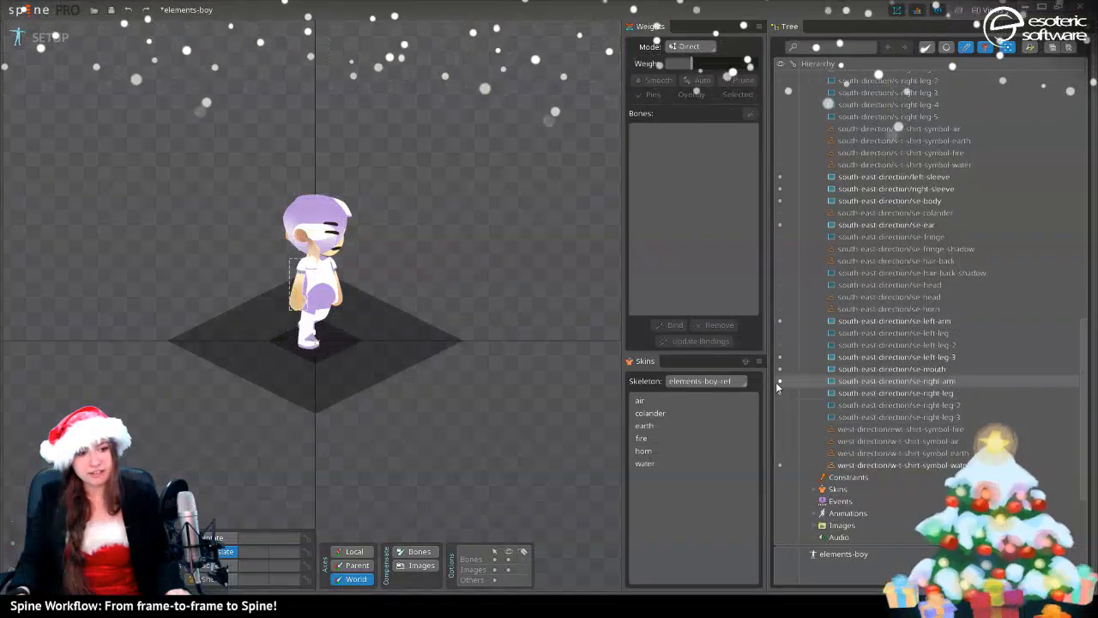
left_click(780, 333)
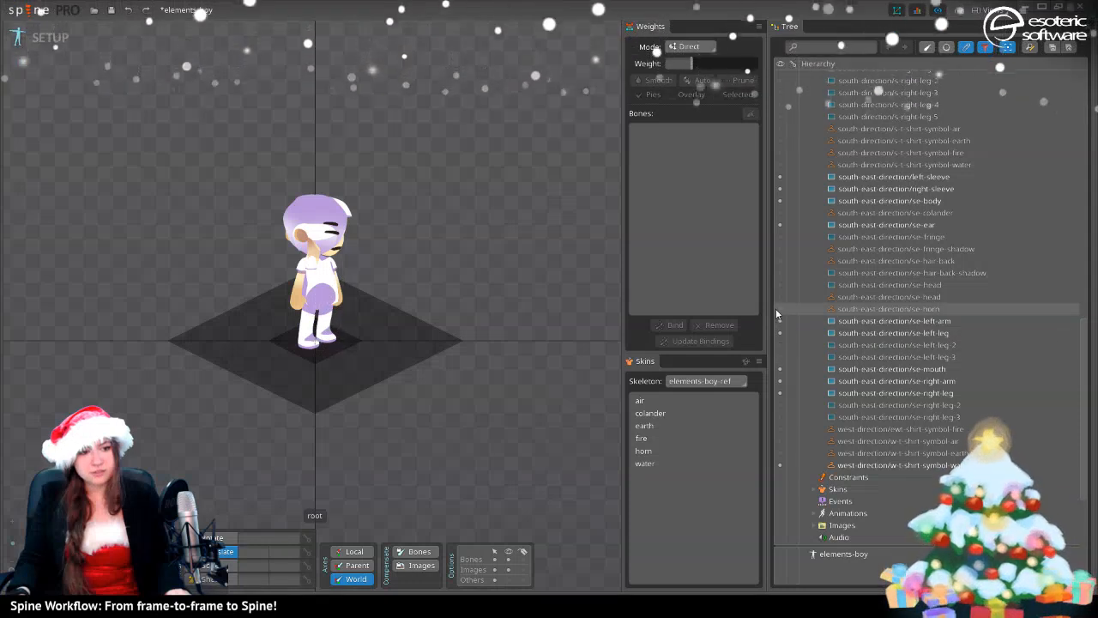
left_click(780, 309)
left_click(780, 285)
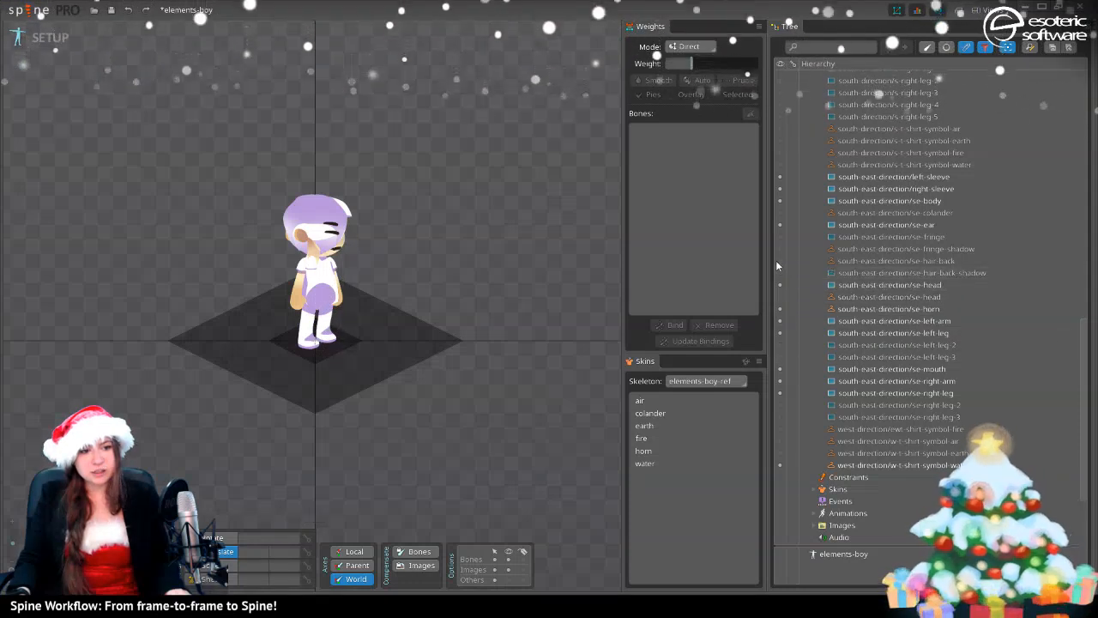
left_click(780, 261)
left_click(780, 237)
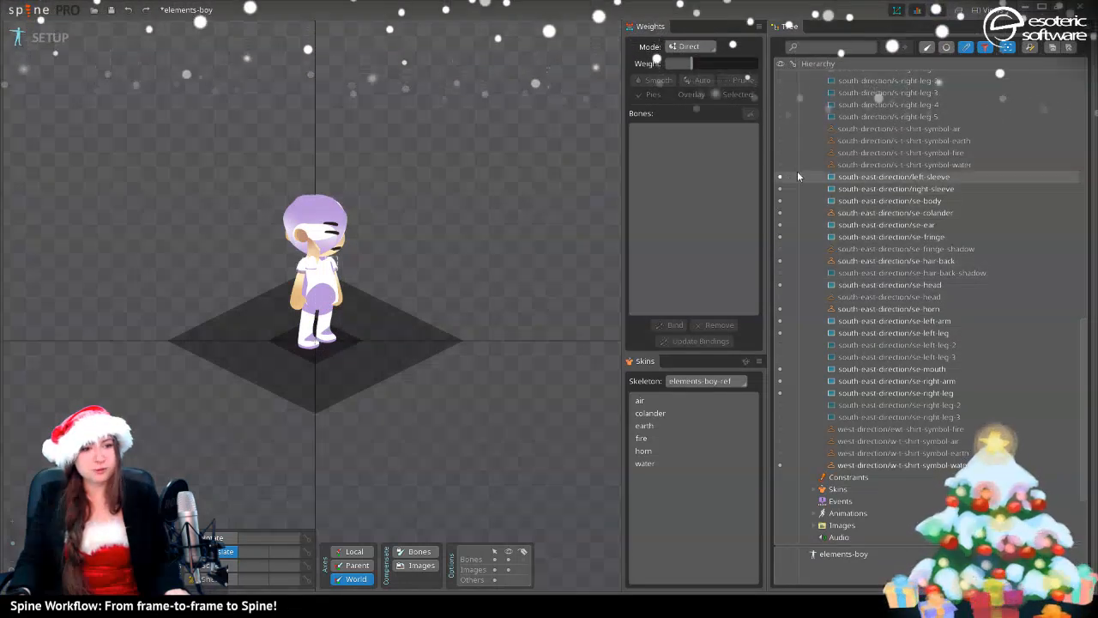
- Show the south-direction attachments, including the fringe, head, body, hips, right ear and s-right-leg-1
left_click(258, 323)
scroll(257, 294, "up", 1)
scroll(257, 294, "up", 2)
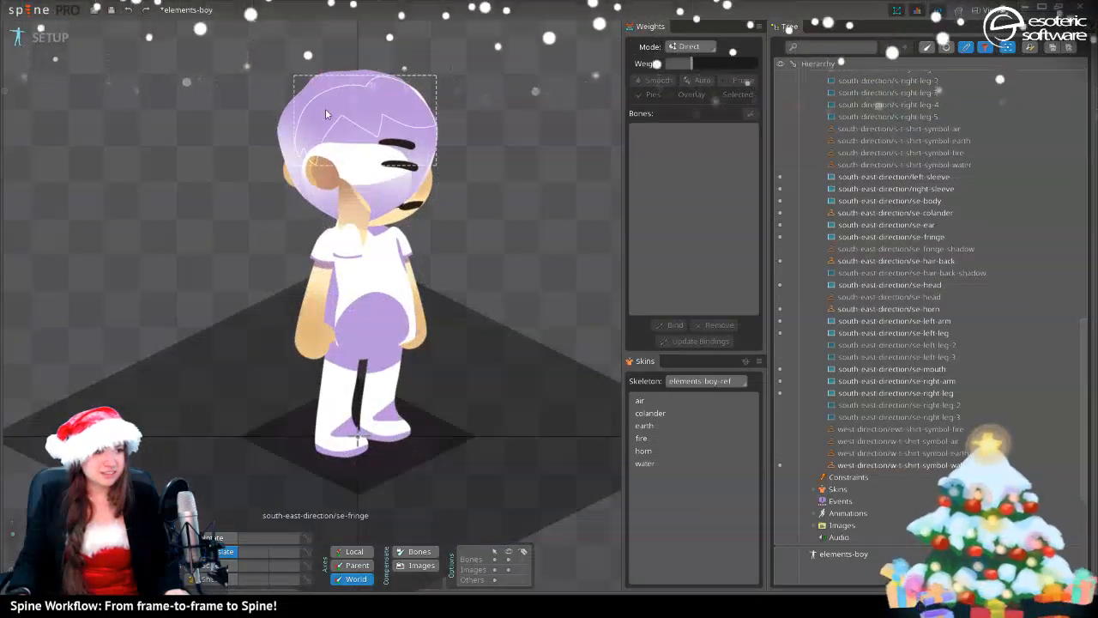
scroll(903, 317, "up", 4)
scroll(900, 318, "down", 3)
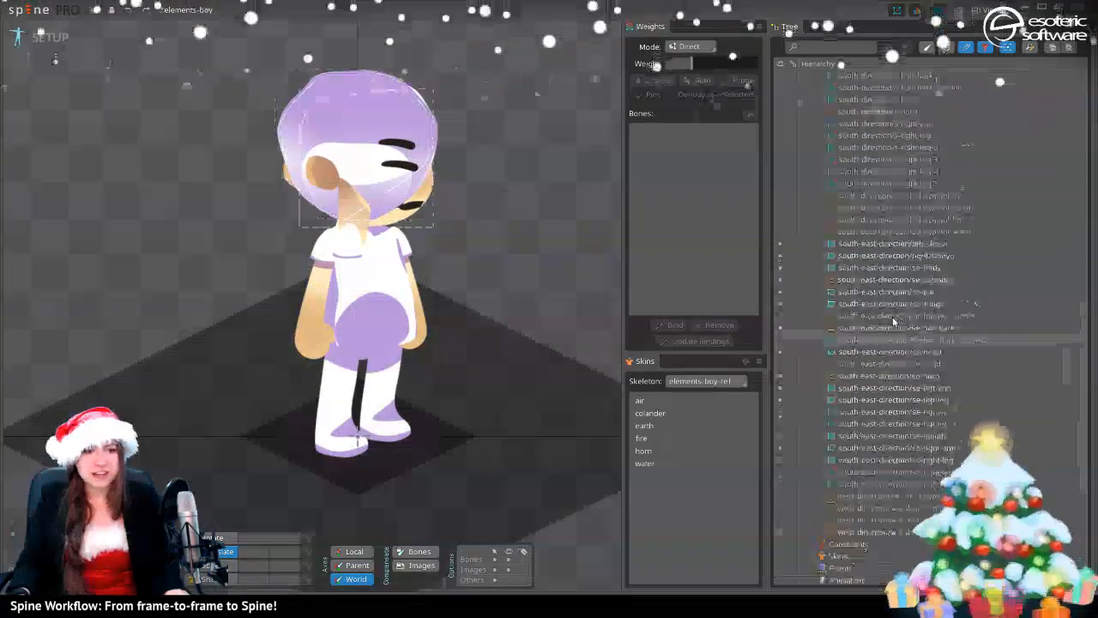
scroll(892, 317, "up", 3)
left_click_drag(779, 396, 771, 242)
left_click(778, 178)
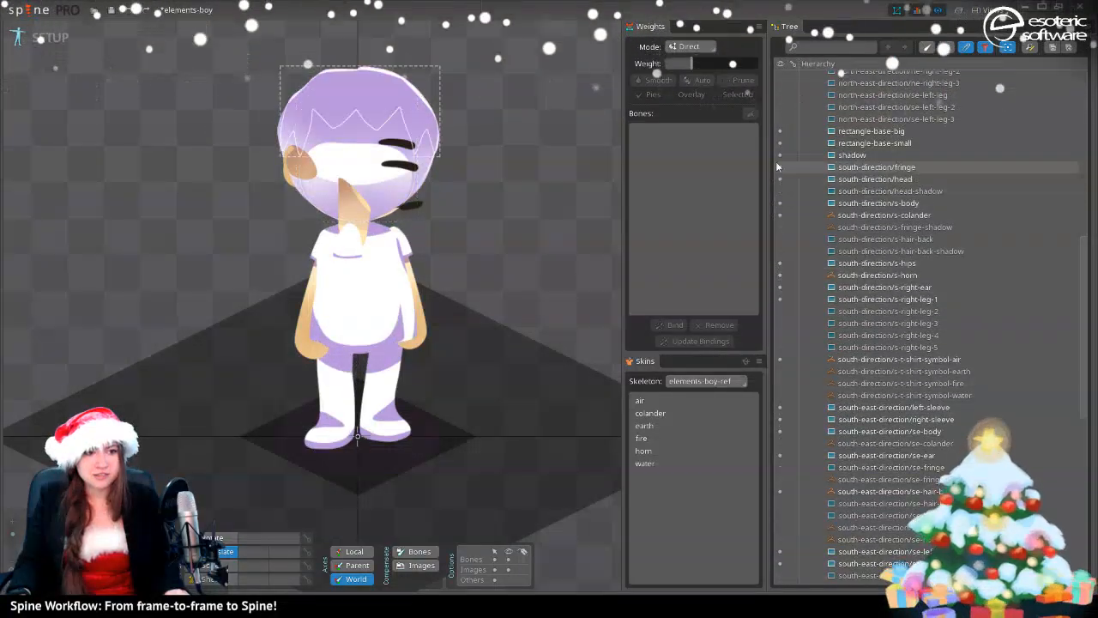
- Show the south-direction s-fringe-shadow and s-hair-back-shadow attachments in place of the plain fringe and back hair
left_click(779, 203)
left_click(780, 227)
left_click(780, 239)
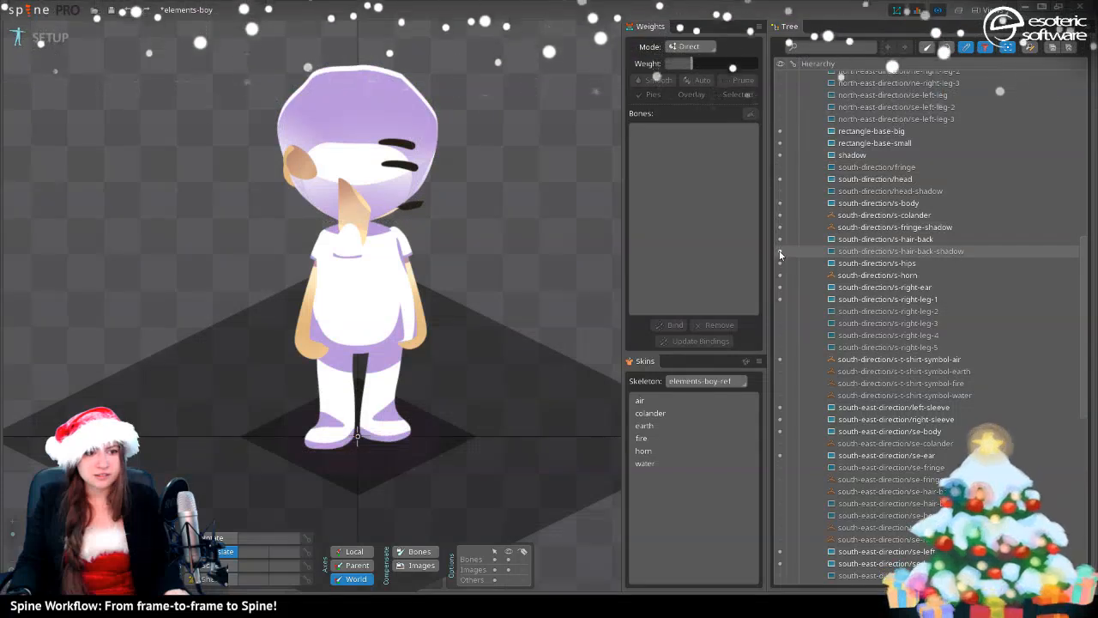
scroll(849, 286, "up", 5)
scroll(801, 447, "down", 10)
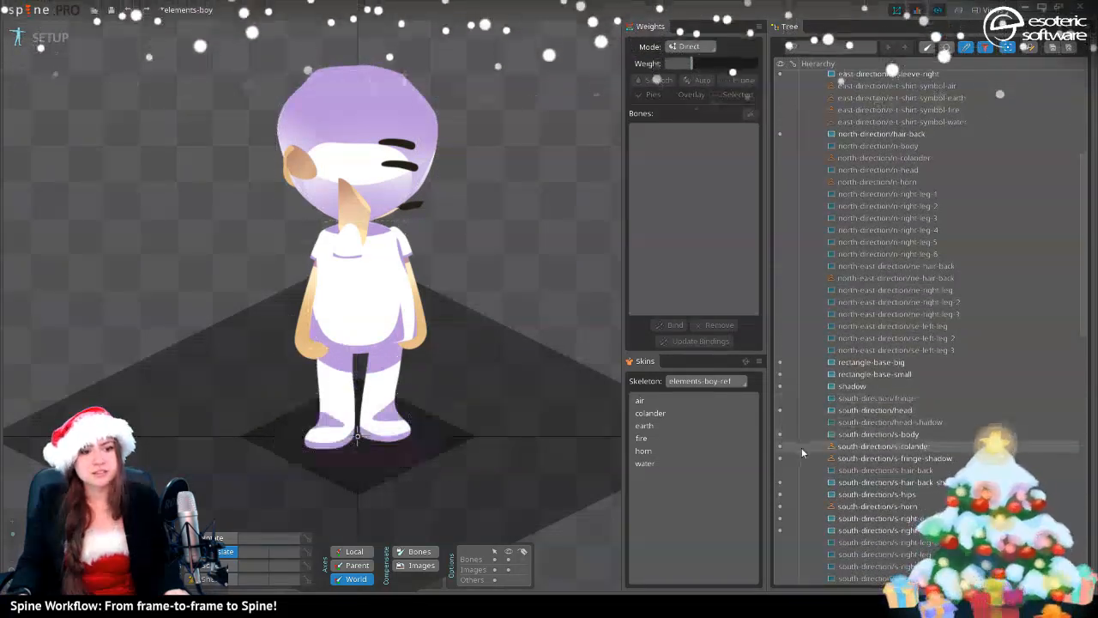
- Move the south-direction s-hair-back-shadow and s-hips attachments down in the draw order
left_click(382, 115)
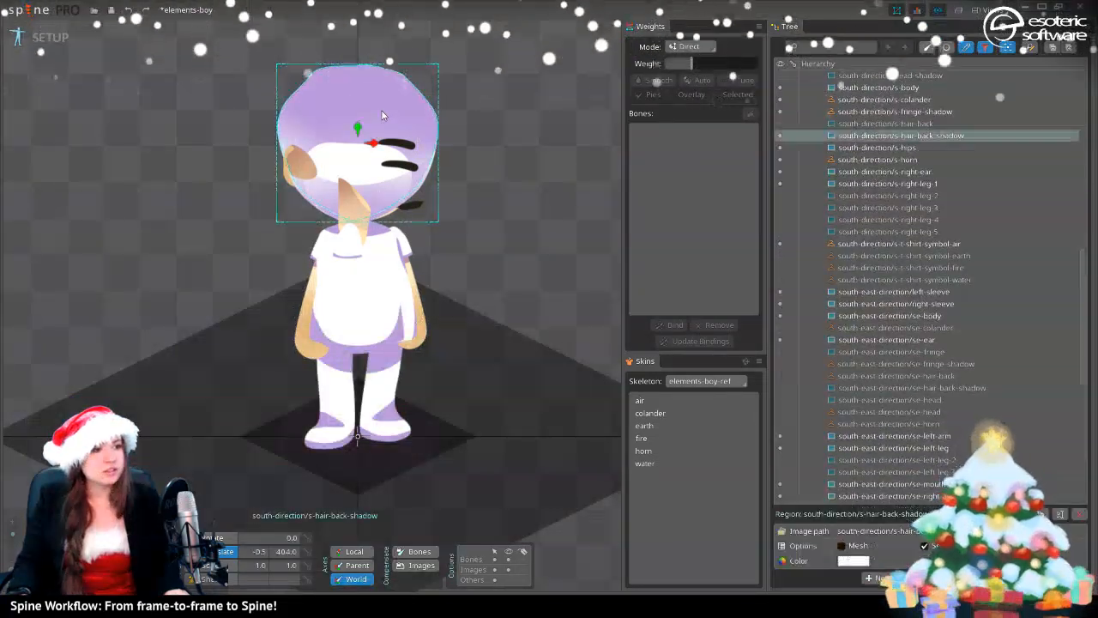
key("minus")
key("minus")
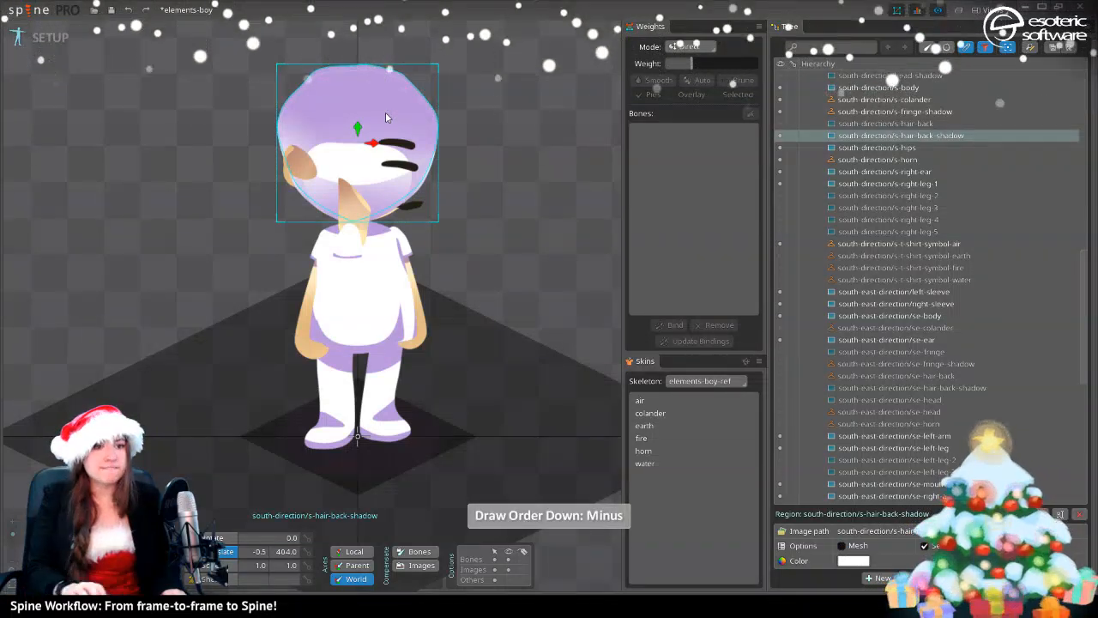
left_click(854, 148)
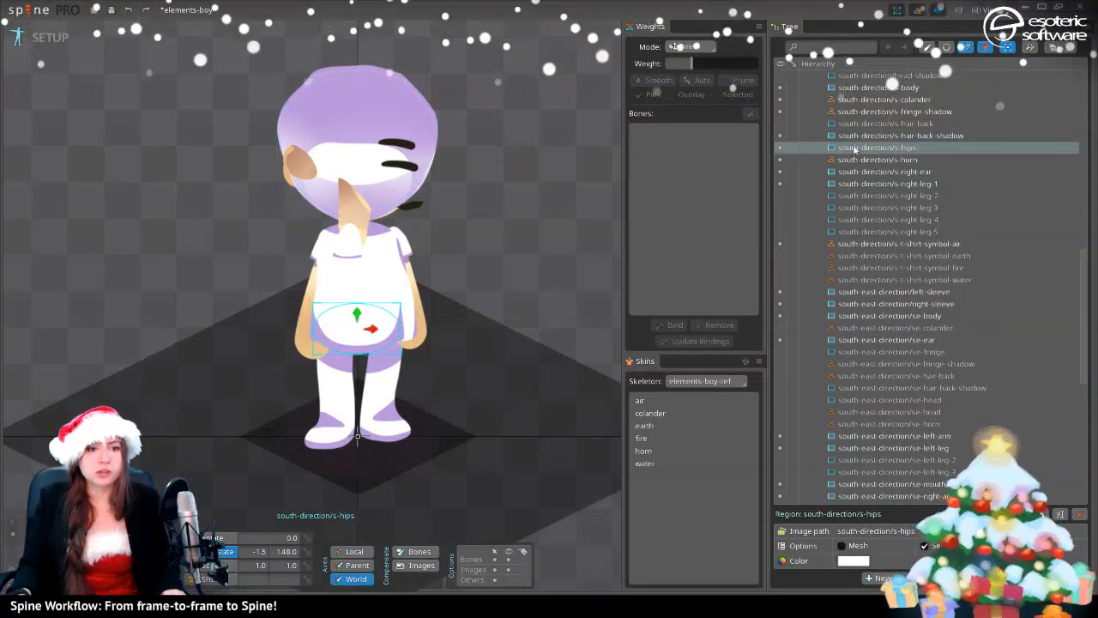
key("minus")
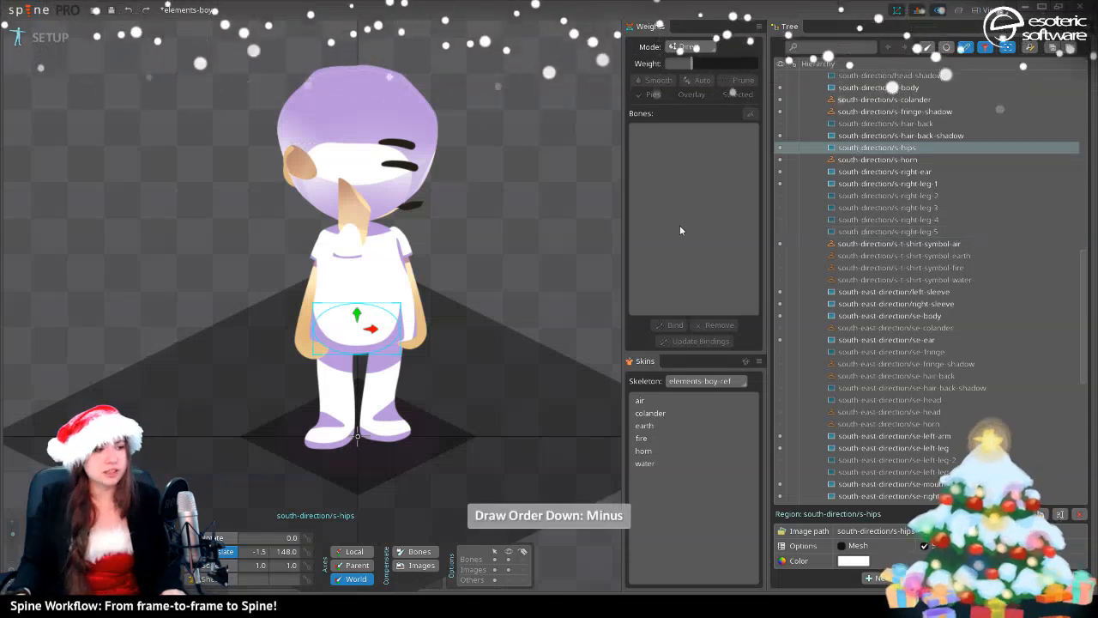
- Adjust the draw order of the east-direction/e-neck attachment so it sits behind the shirt but in front of the head
left_click(356, 212)
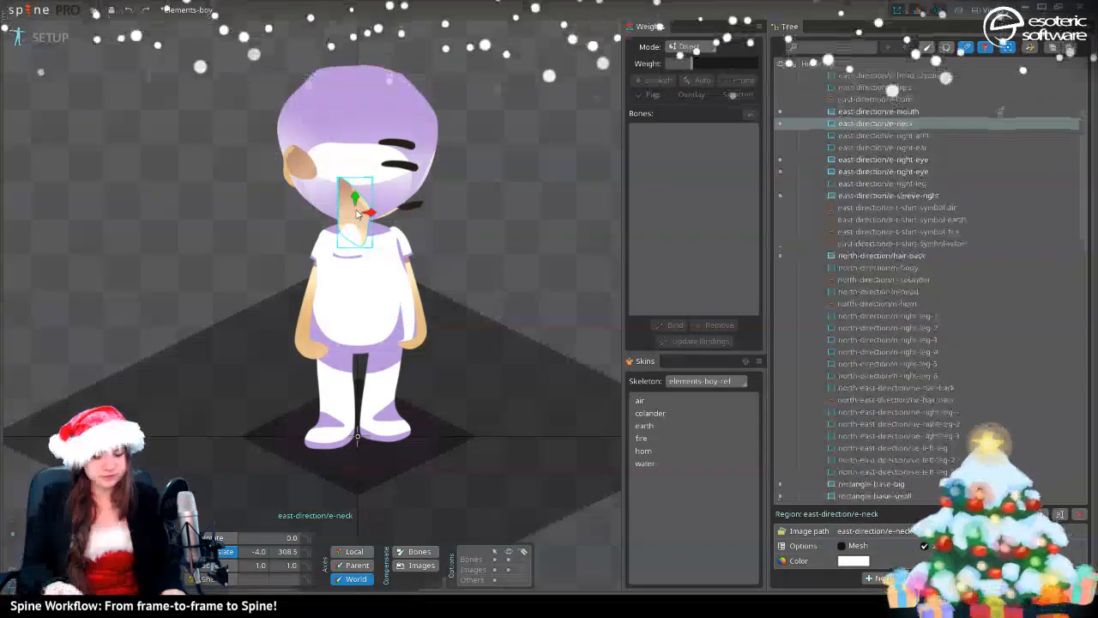
key("minus")
key("equal")
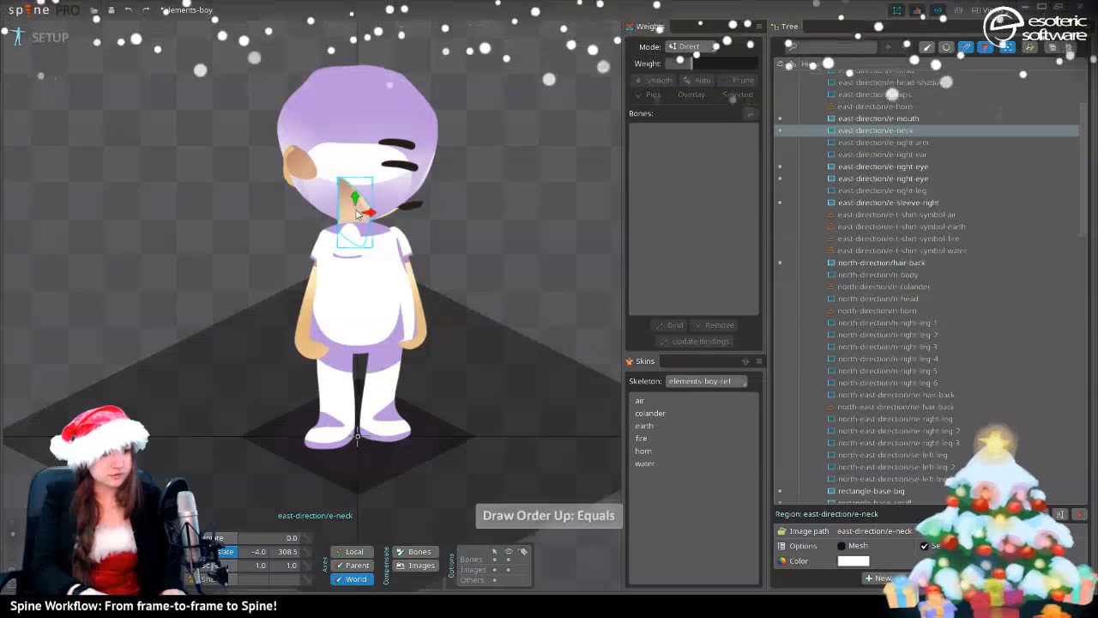
- Hide the north-direction/hair-back attachment that covers the face of the reference skeleton
left_click(427, 121)
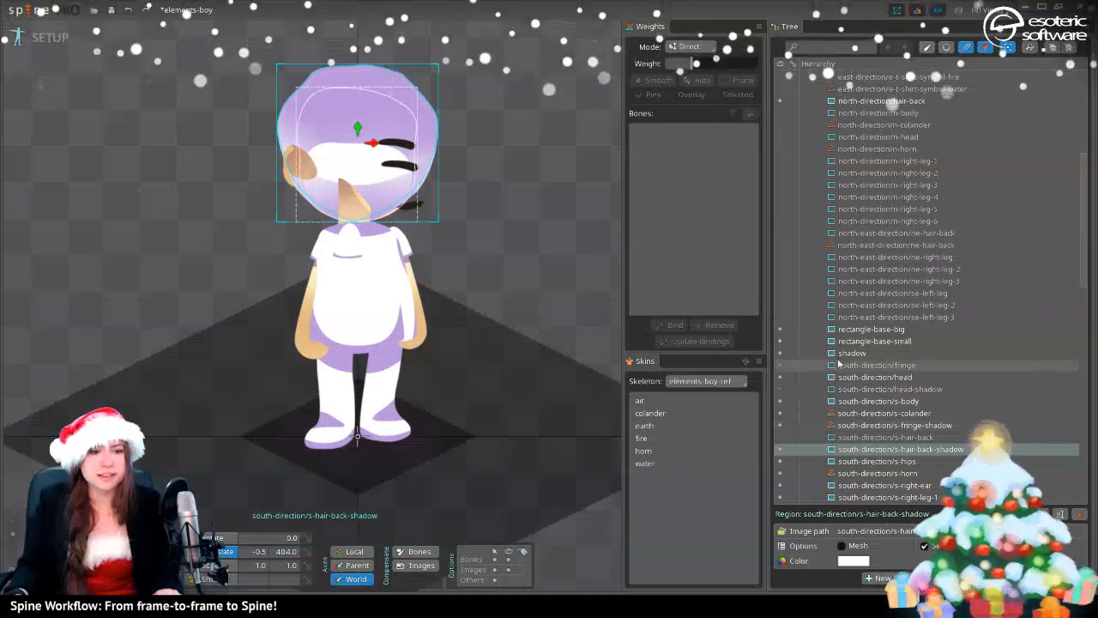
scroll(835, 320, "up", 5)
scroll(834, 319, "down", 1)
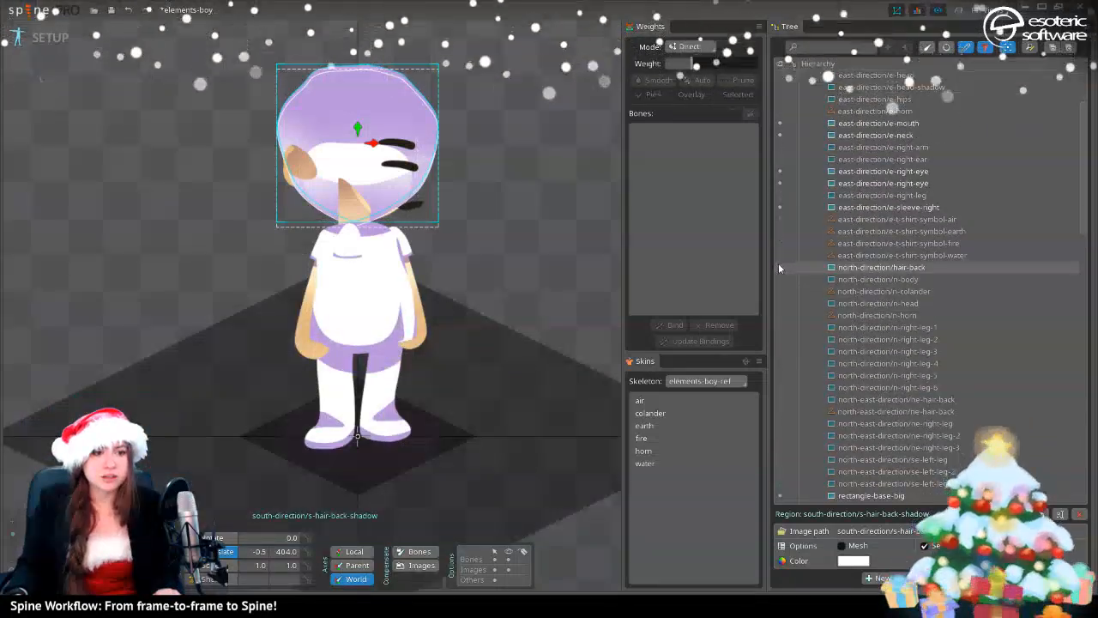
left_click(779, 264)
- Hide the east-direction attachments e-mouth, e-neck, both e-right-eye entries and e-sleeve-right on the reference skeleton
scroll(787, 335, "up", 3)
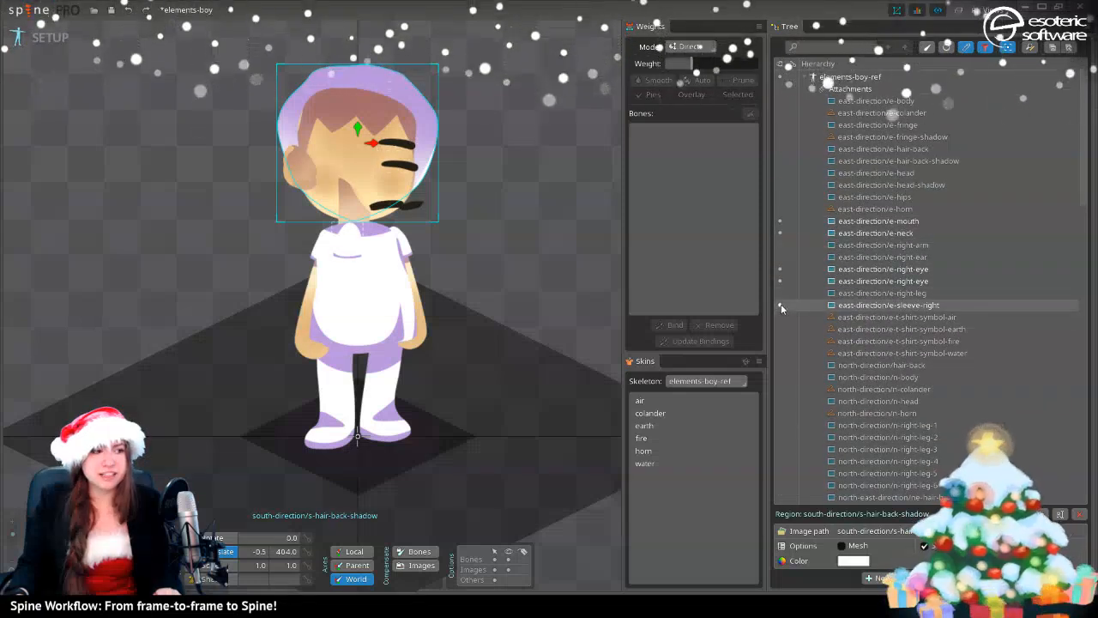
left_click(417, 206)
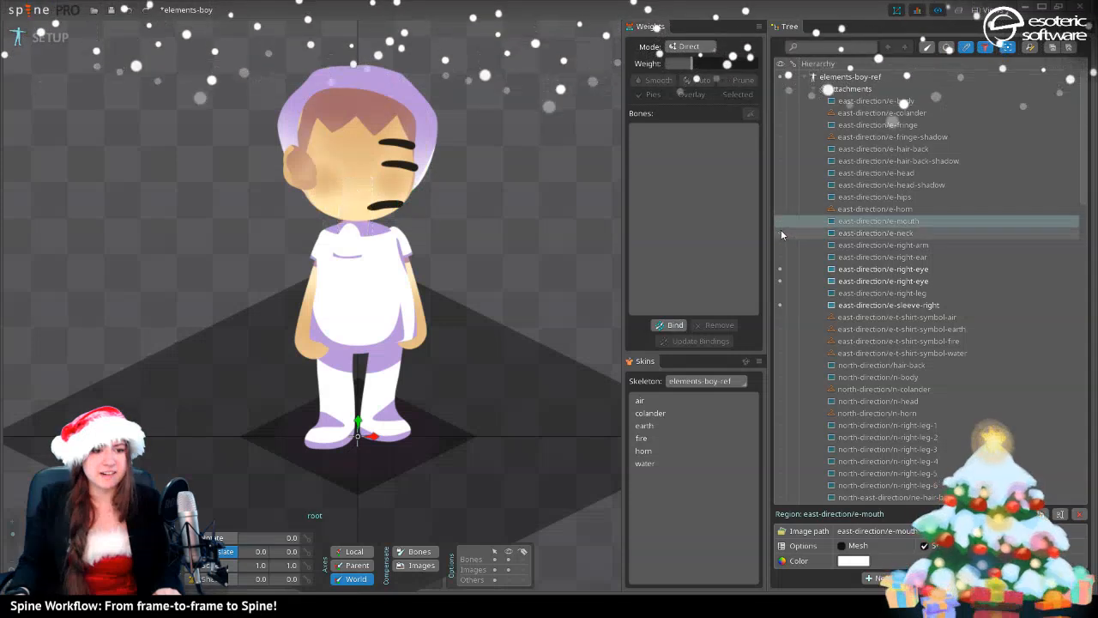
left_click(781, 270)
left_click(781, 281)
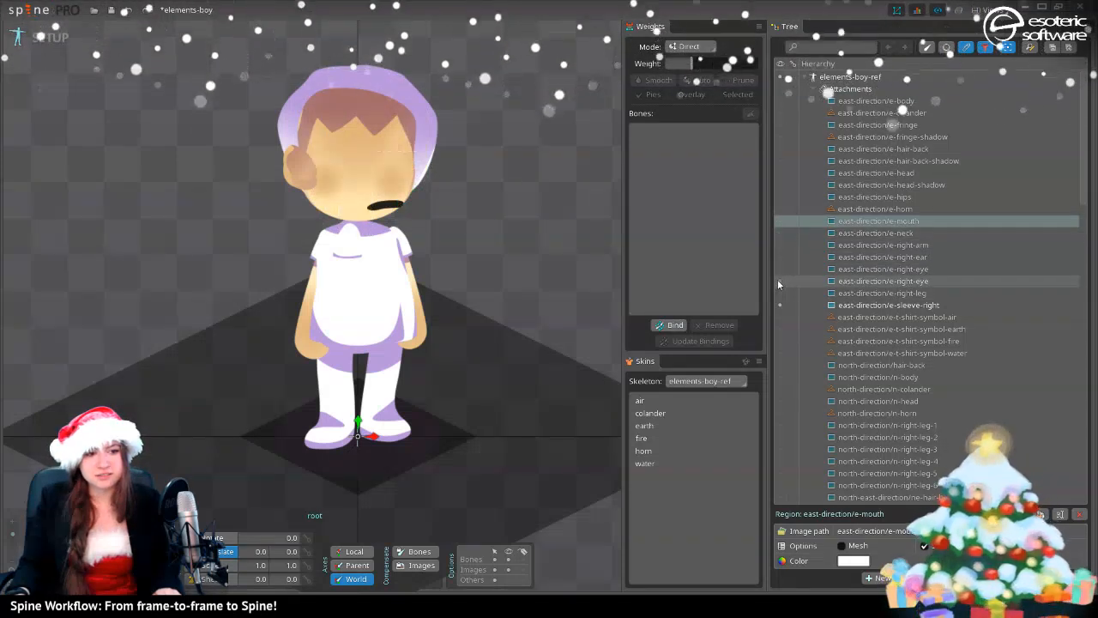
left_click(780, 305)
- Restore the full bone and slot hierarchy of elements-boy-ref in the tree and collapse its root bone
left_click(405, 181)
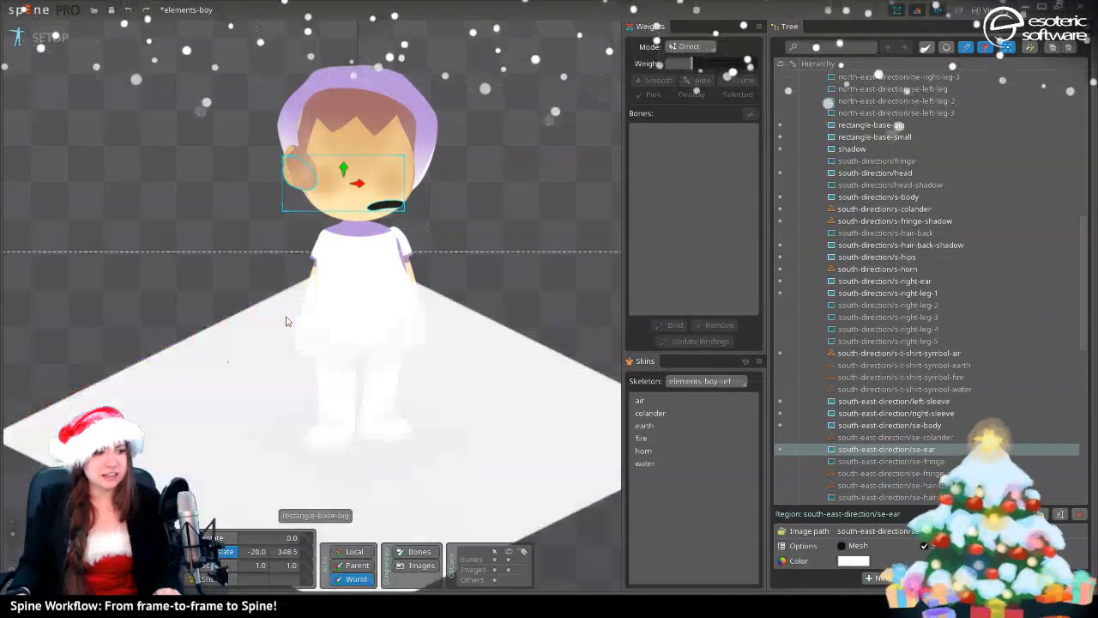
left_click(354, 306)
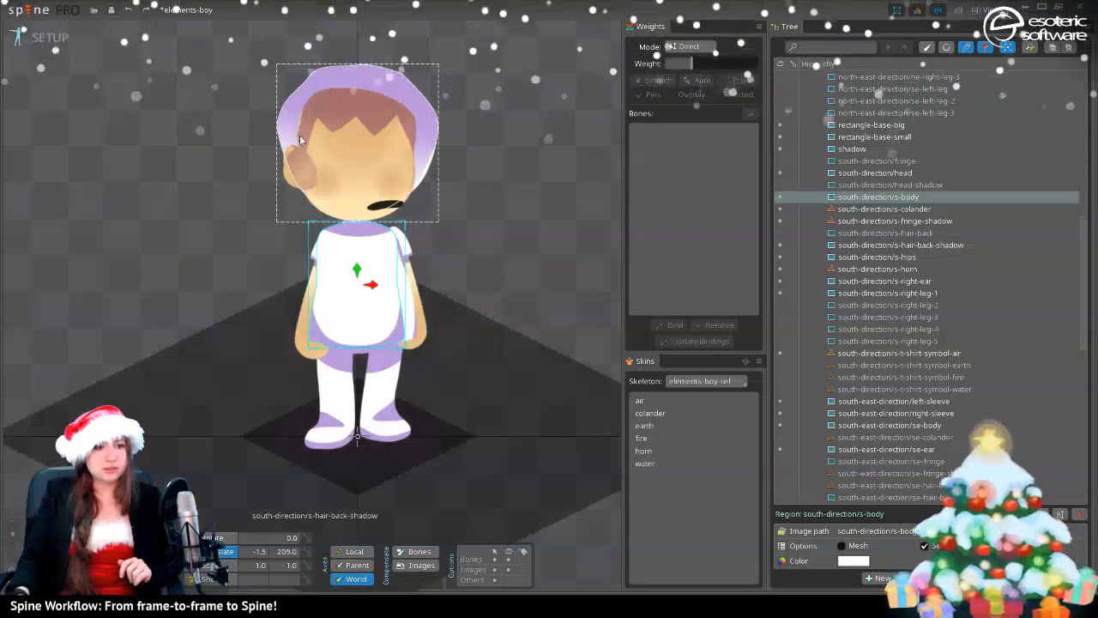
scroll(912, 327, "up", 10)
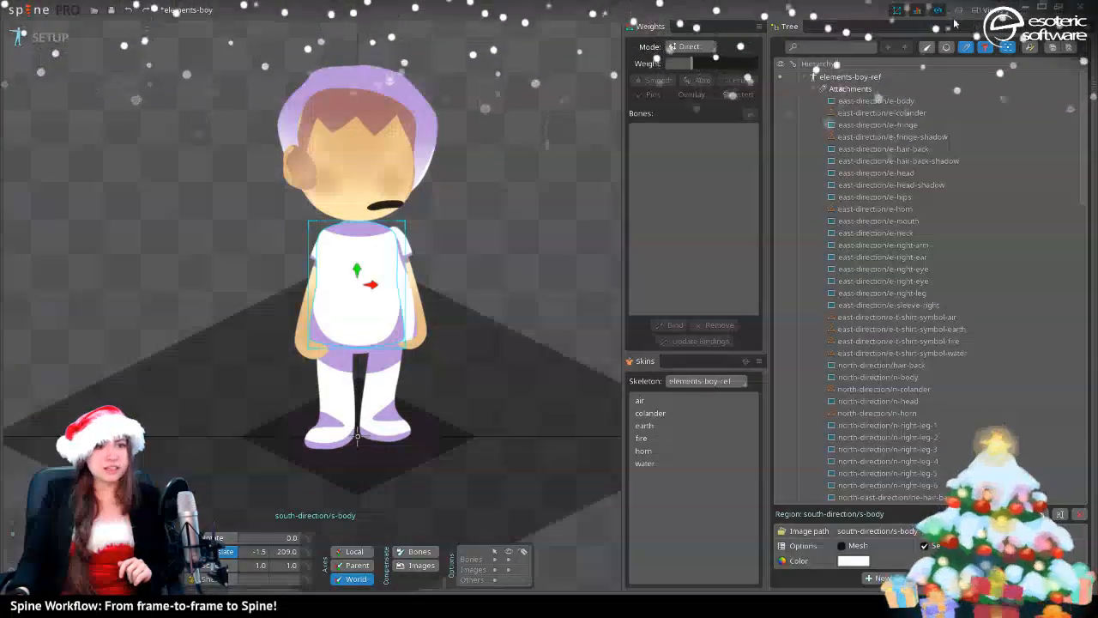
left_click(822, 88)
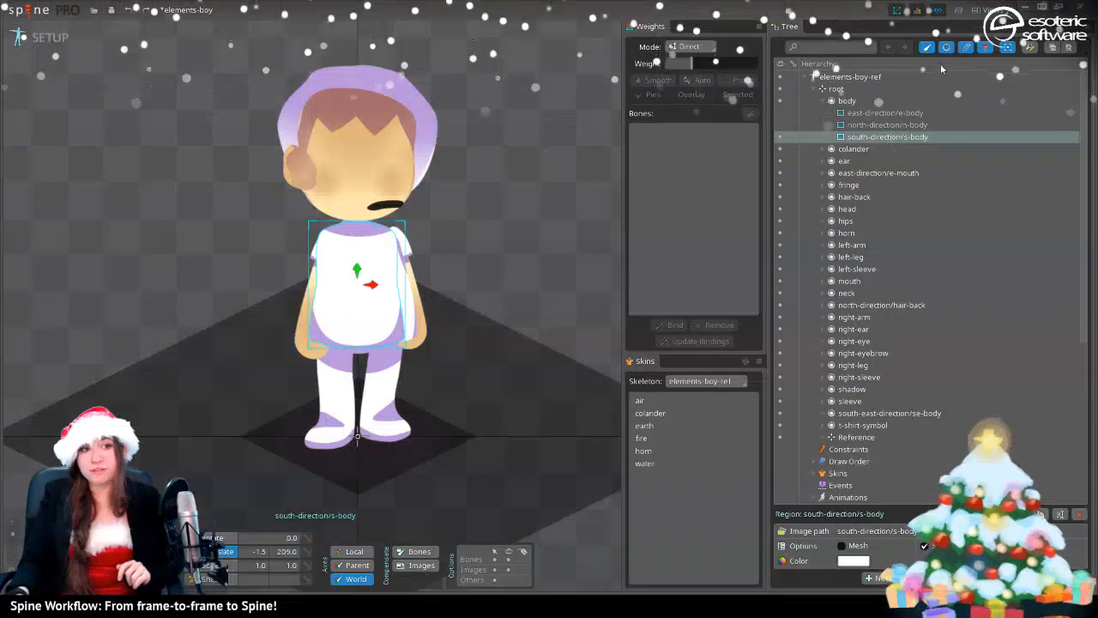
left_click(821, 100)
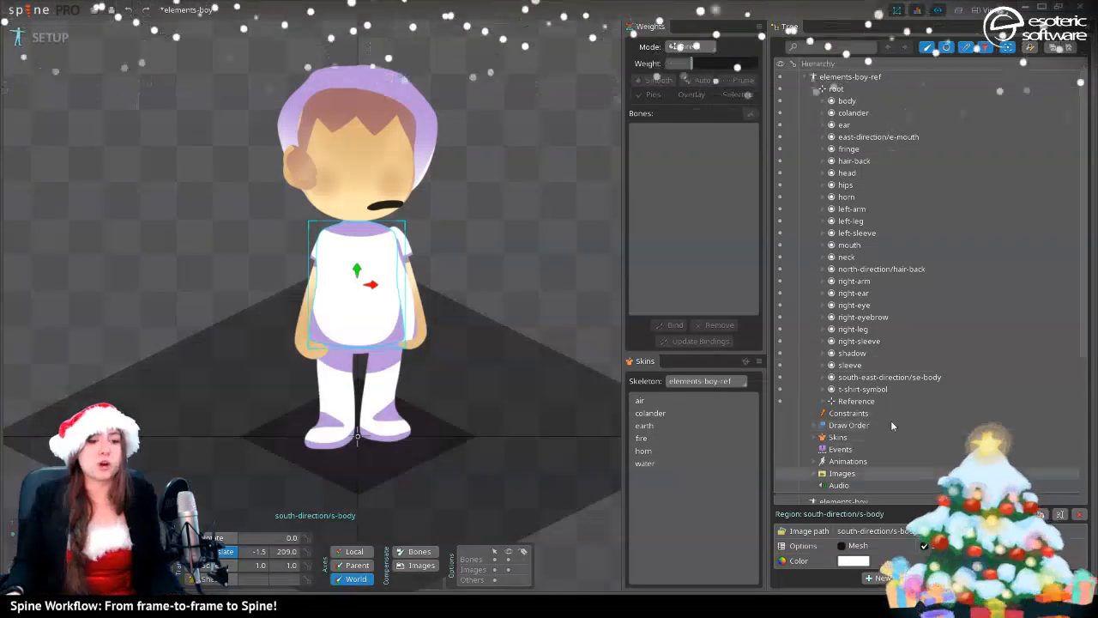
left_click(985, 48)
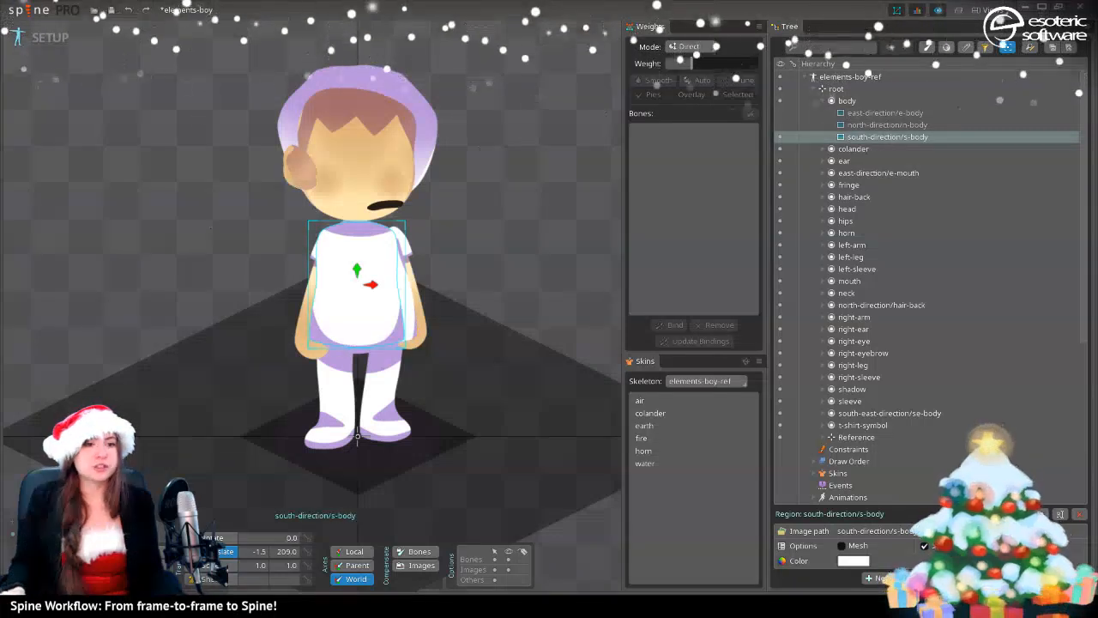
left_click(822, 100)
left_click(813, 88)
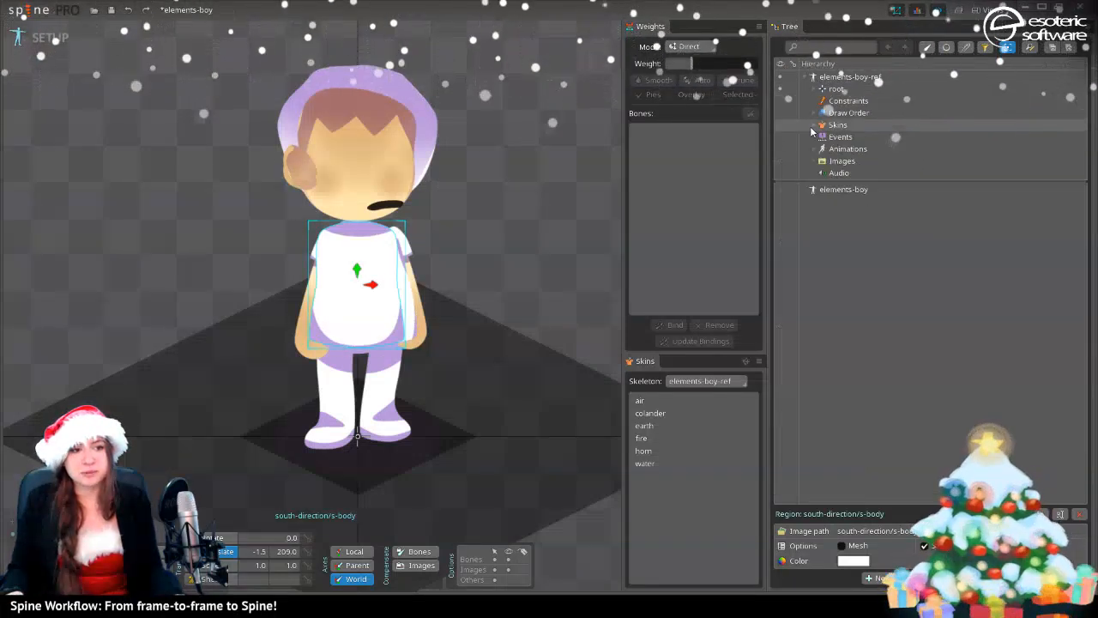
- Show the elements-boy skeleton in place of elements-boy-ref, collapsing and hiding the reference skeleton
left_click(782, 188)
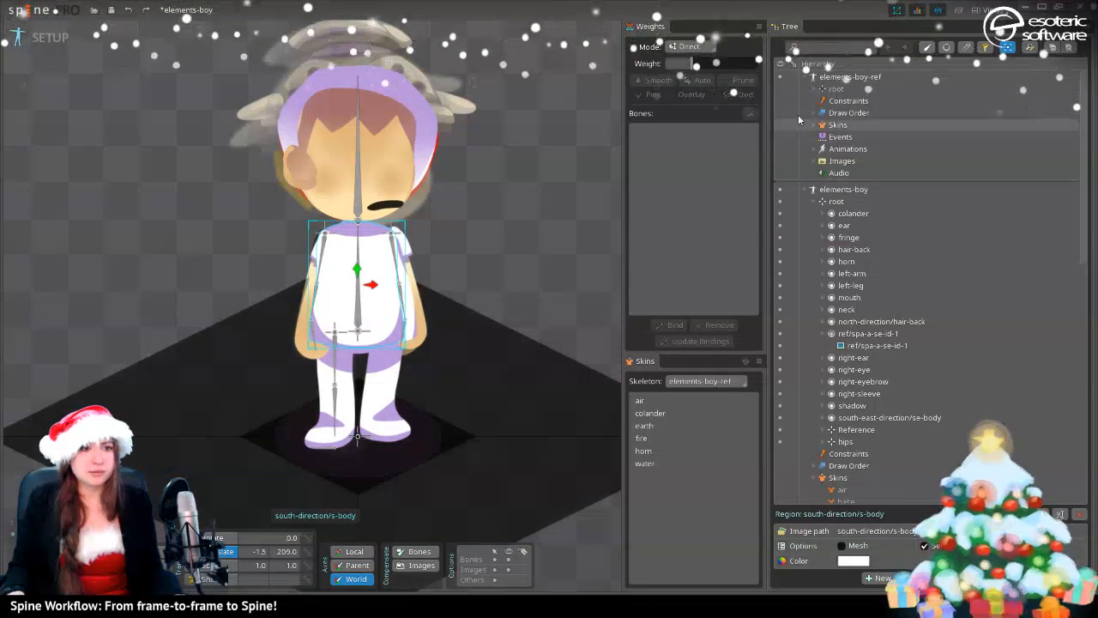
left_click(804, 77)
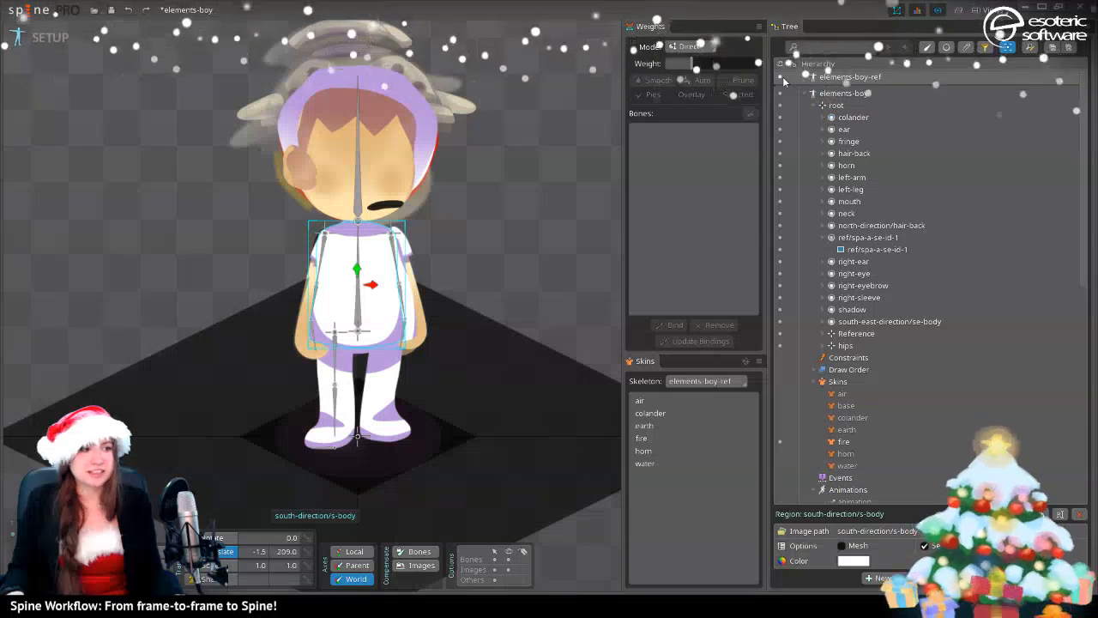
left_click(781, 77)
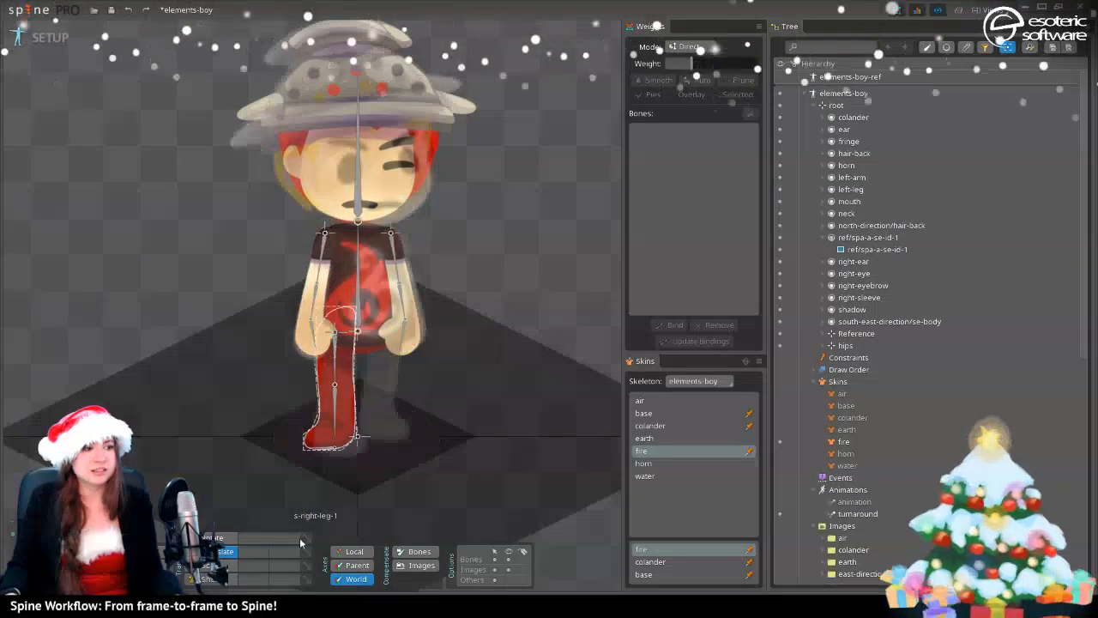
- Switch to animating the turnaround and move the right-leg bone inward to about X -23.4, Y 143.2
left_click(48, 38)
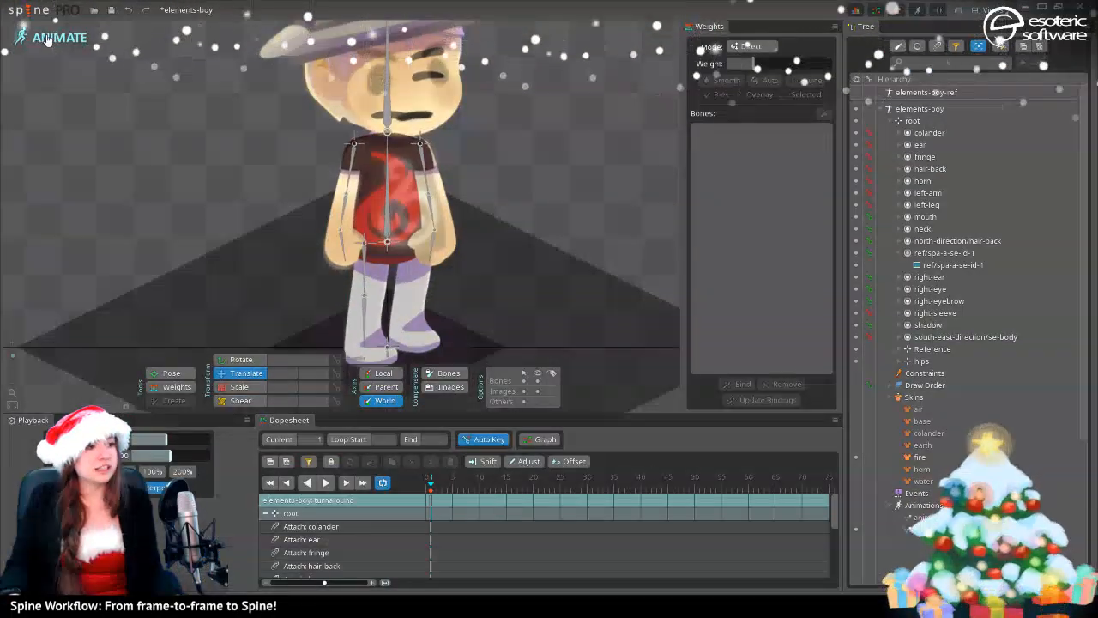
scroll(525, 203, "down", 2)
scroll(515, 206, "up", 3)
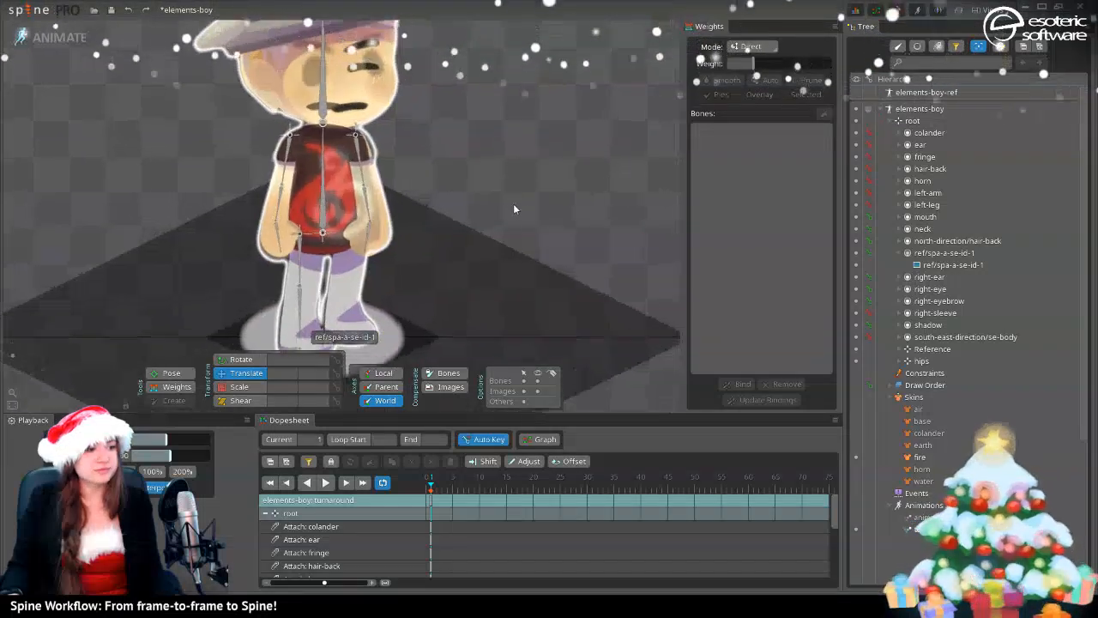
left_click_drag(513, 206, 564, 132)
scroll(452, 199, "down", 1)
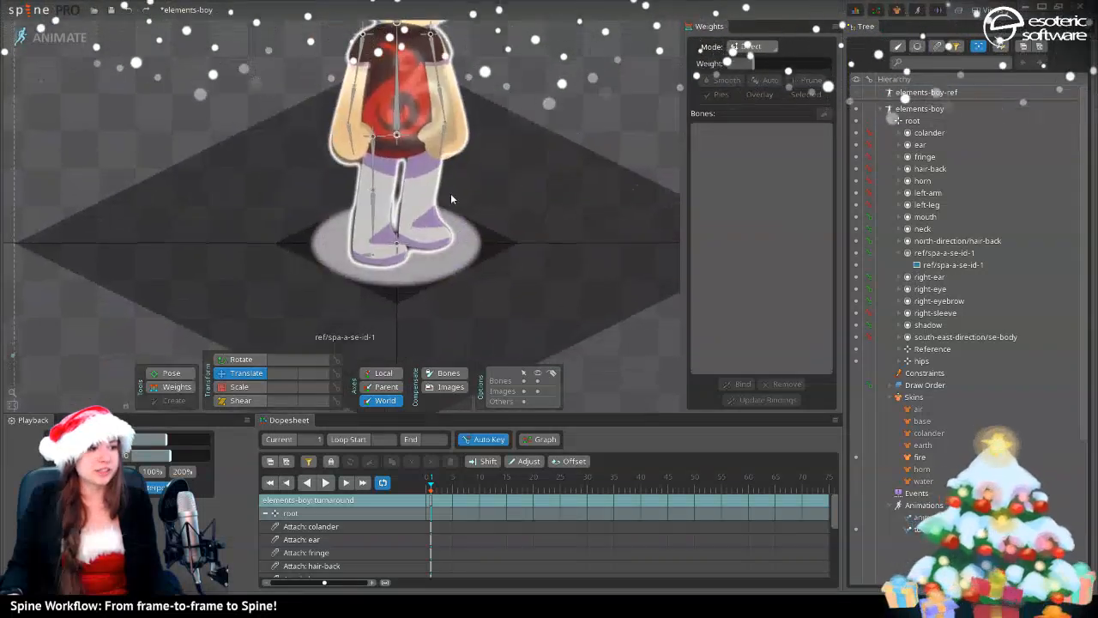
left_click(373, 140)
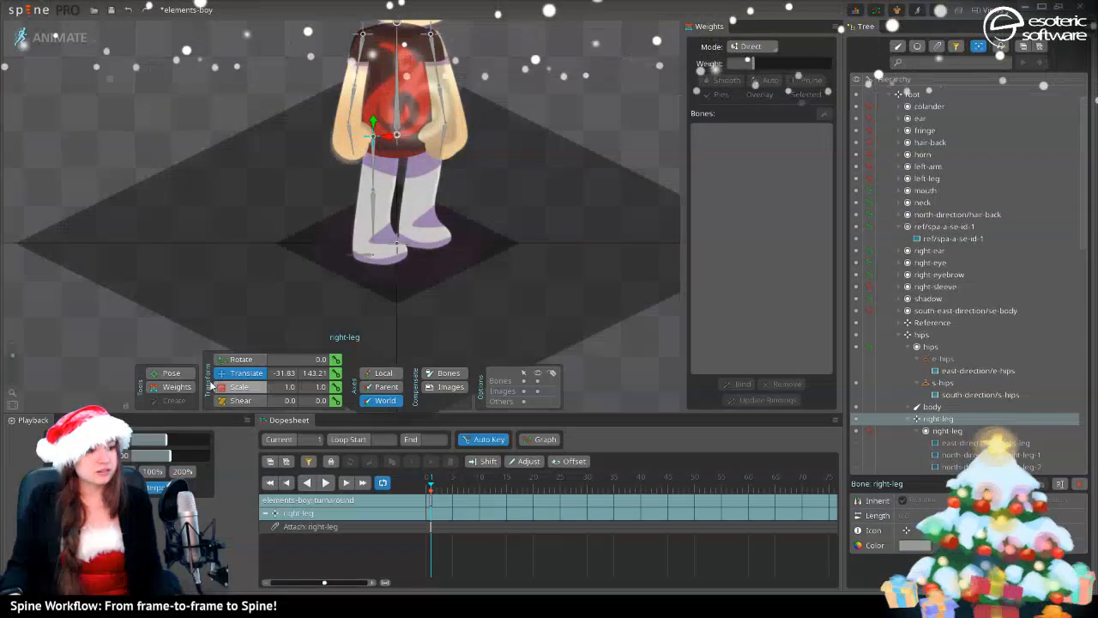
left_click_drag(390, 136, 395, 140)
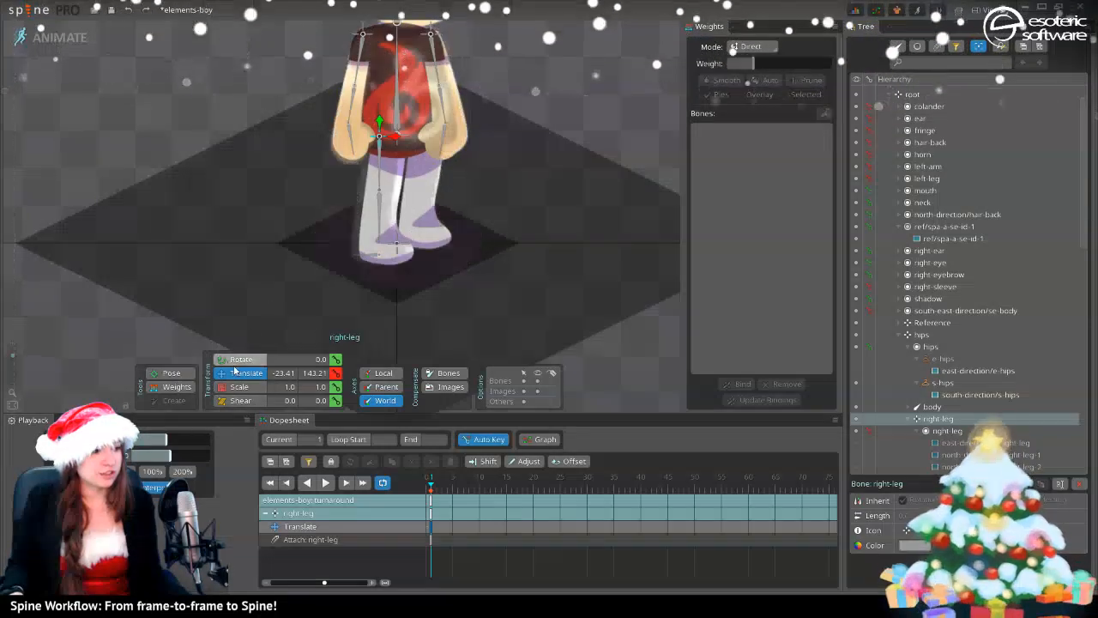
- Rotate the right-leg-up bone to about -94.5 degrees and move right-leg-down2 to about X -24.5, Y -25.8
key("c")
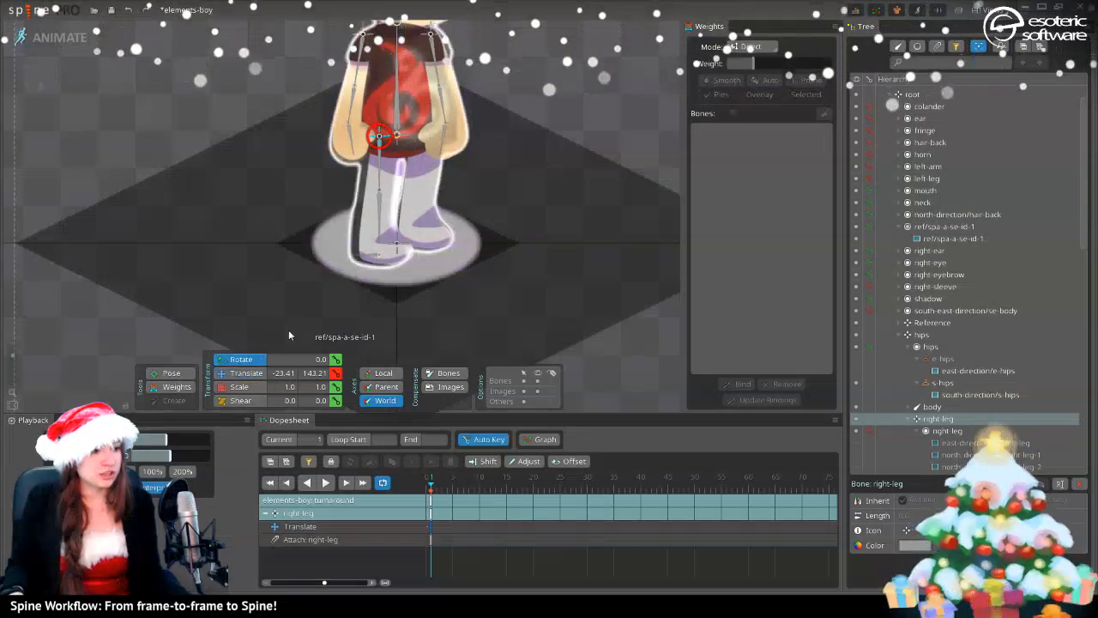
left_click(375, 183)
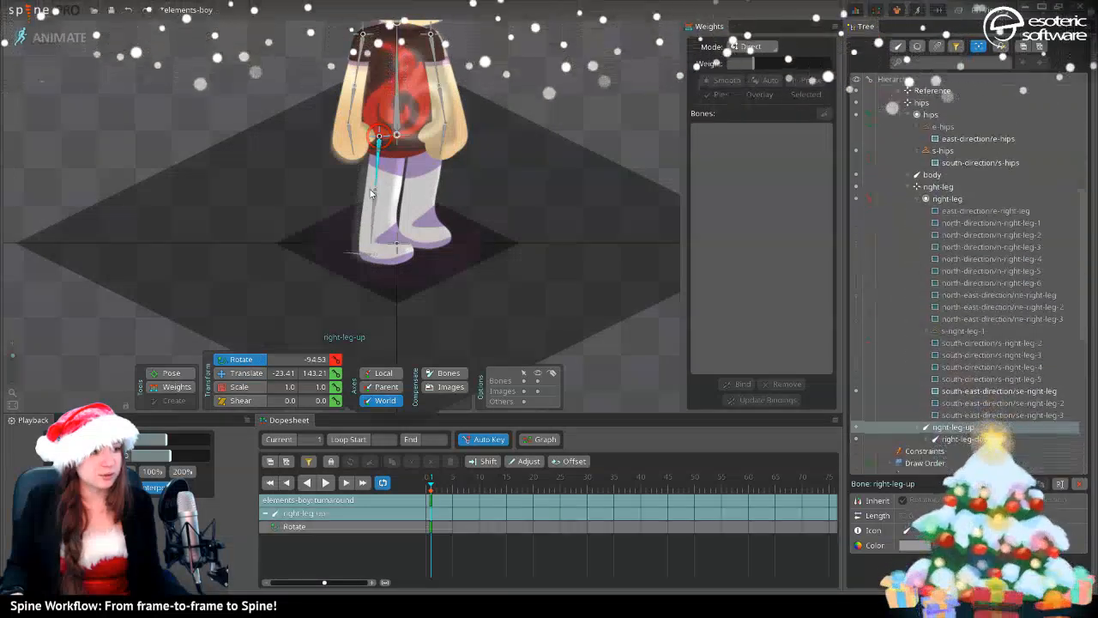
left_click(367, 255)
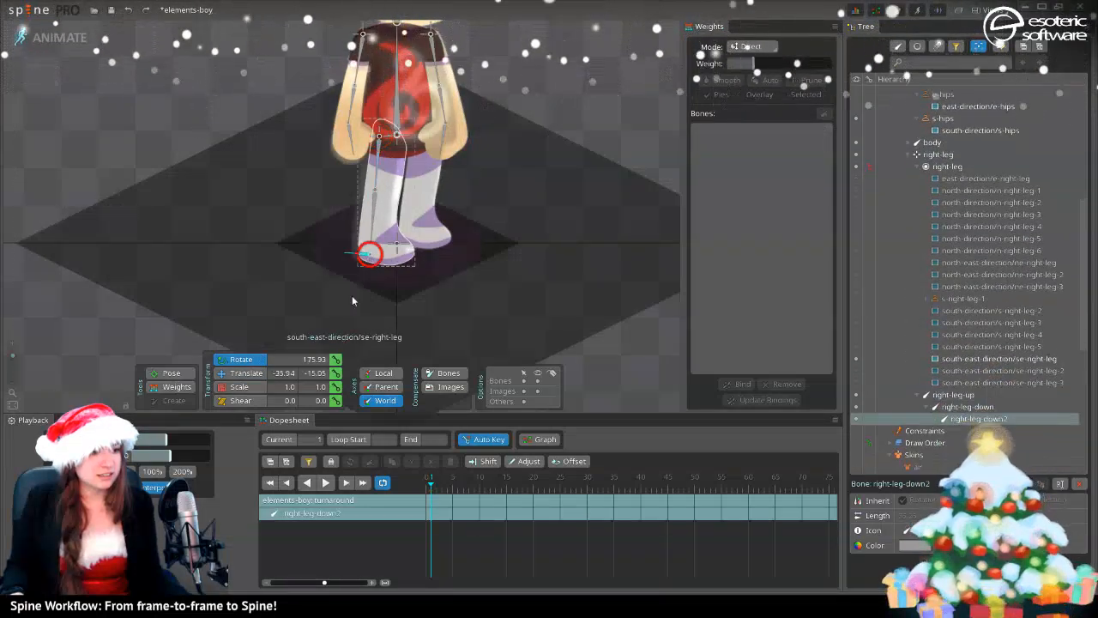
left_click(232, 372)
left_click_drag(369, 254, 371, 261)
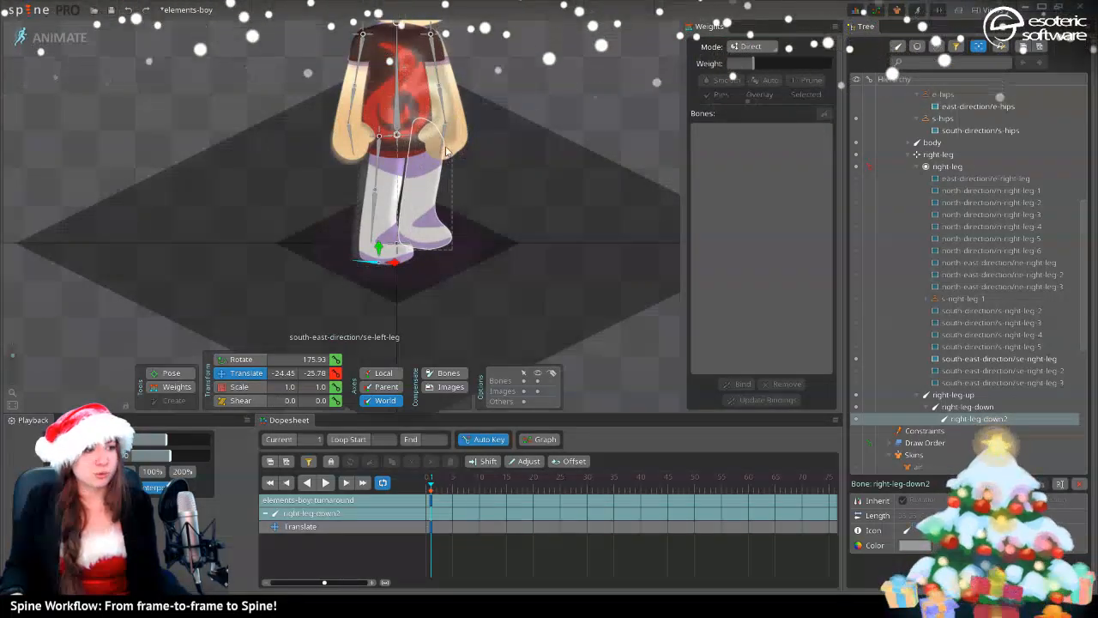
- Move the left-arm-holder bone to about X -46.9, Y 272.9 and the right-arm bone to about X 44.1, Y 279.8
left_click_drag(403, 127, 437, 247)
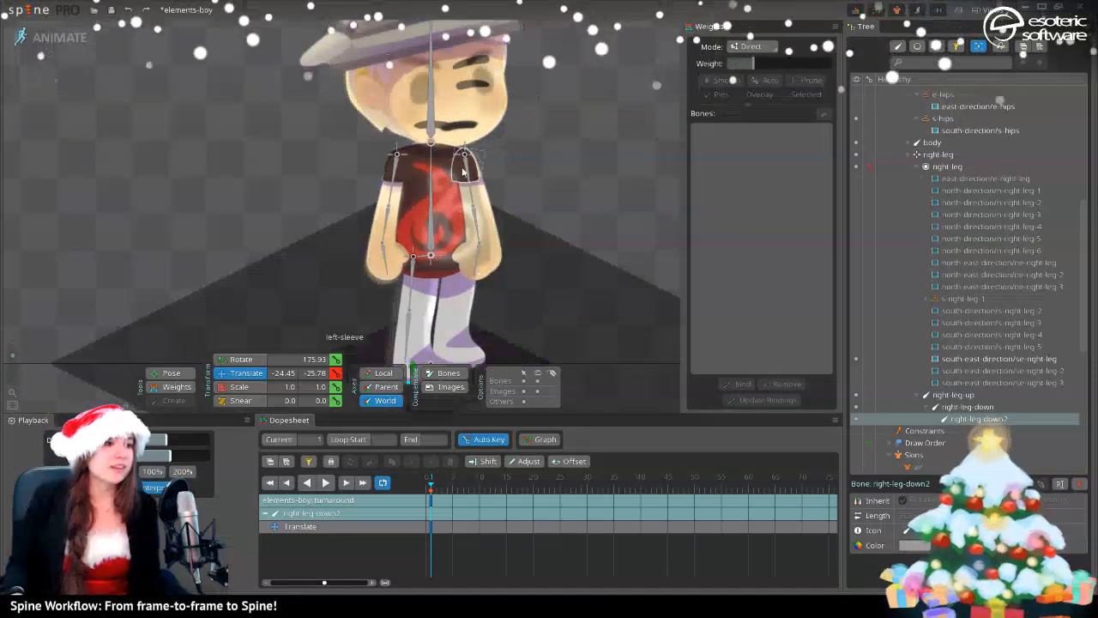
scroll(389, 174, "up", 5)
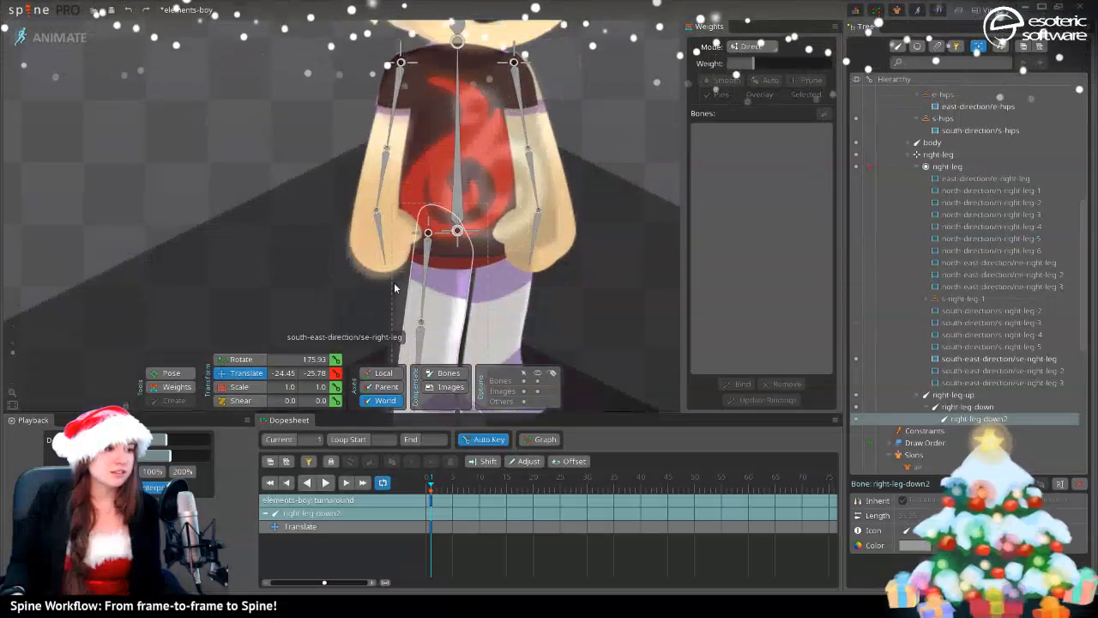
left_click(401, 64)
left_click_drag(403, 55, 412, 70)
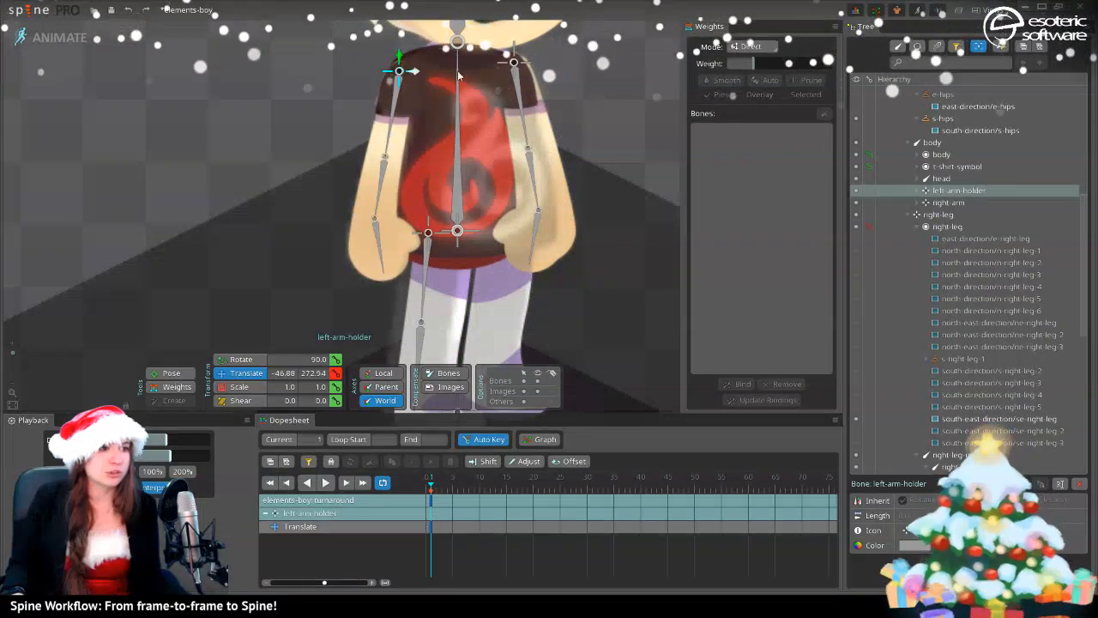
left_click(525, 61)
mouse_move(525, 62)
left_mouse_down()
mouse_move(566, 73)
mouse_move(485, 82)
mouse_move(520, 73)
left_mouse_up()
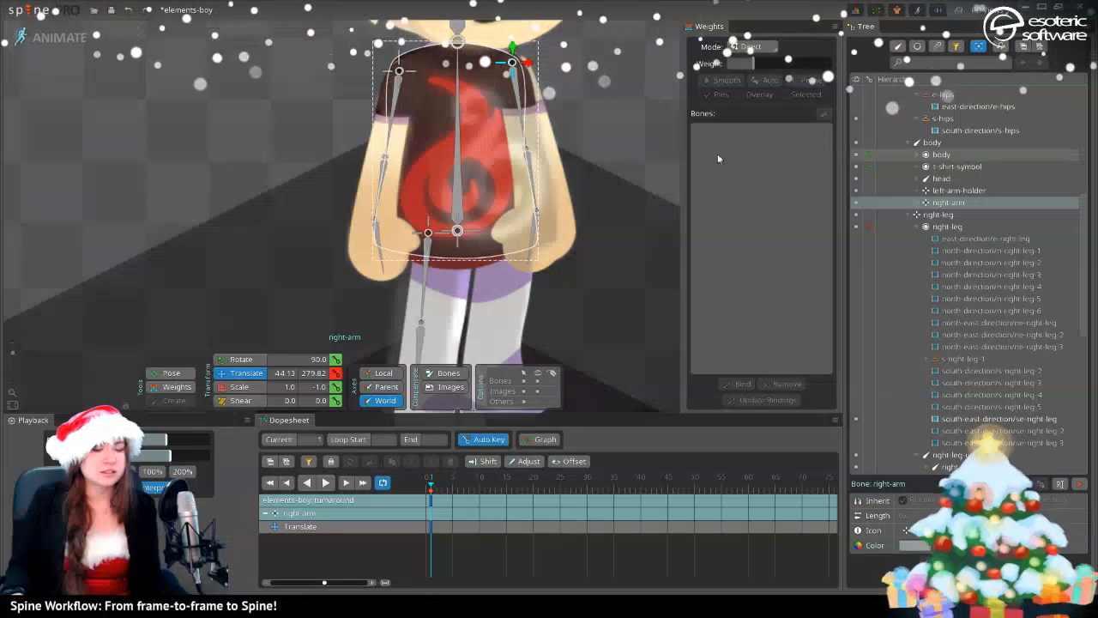
- Examine the posed character's shirt symbol, torso, head and legs against the ref/spa-a-se-id-1 reference image
scroll(480, 140, "up", 2)
scroll(476, 151, "down", 3)
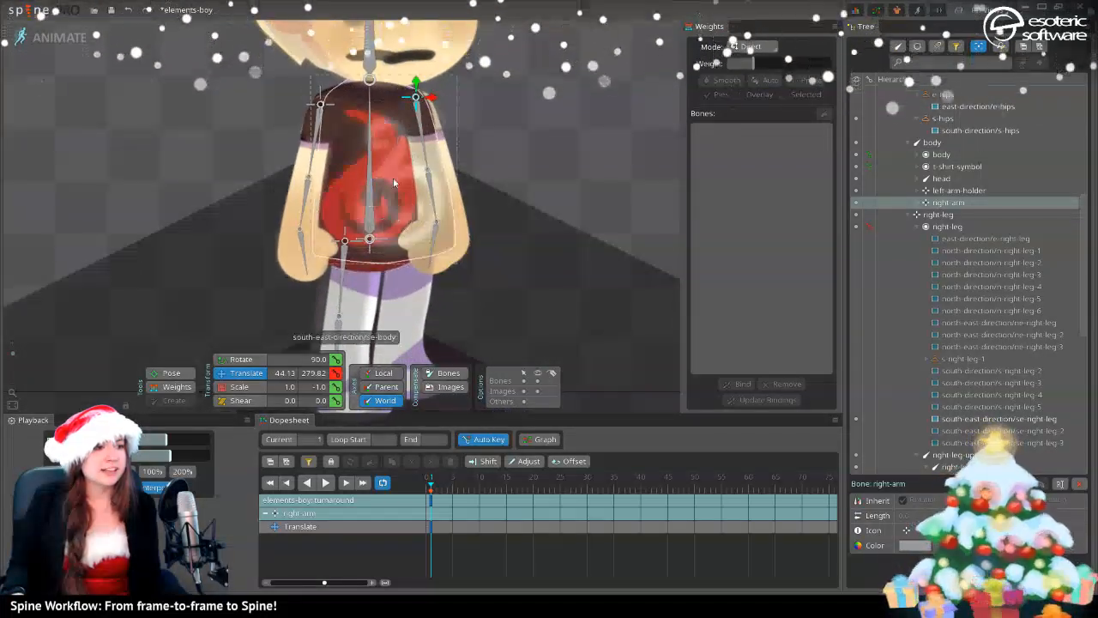
left_click(384, 195)
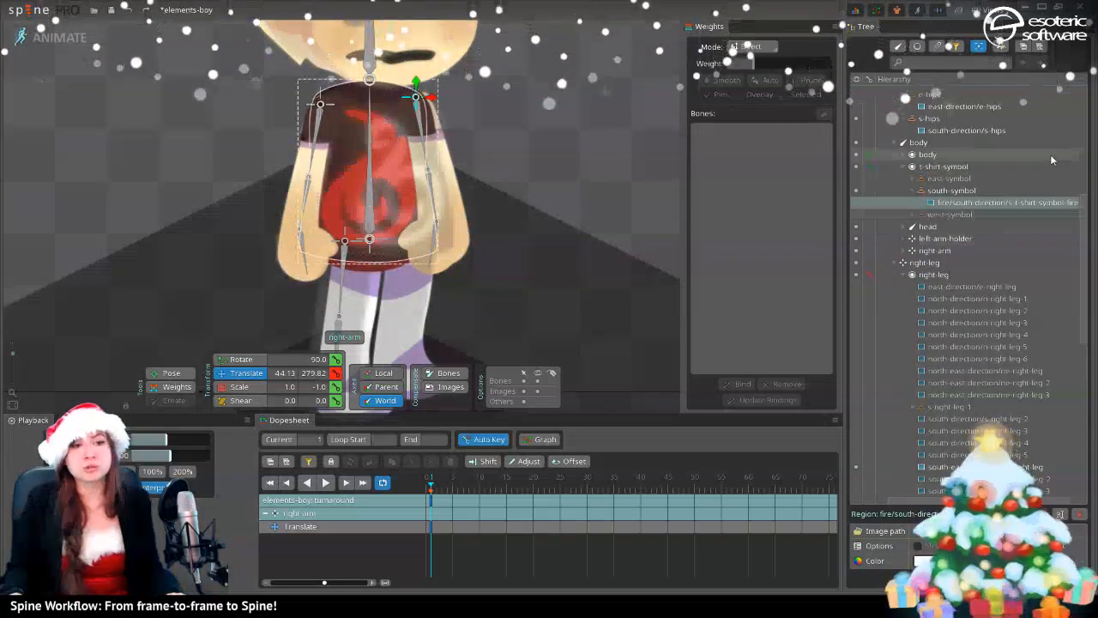
scroll(516, 196, "up", 1)
left_click_drag(513, 185, 524, 388)
left_click_drag(502, 234, 519, 333)
left_click_drag(526, 204, 538, 28)
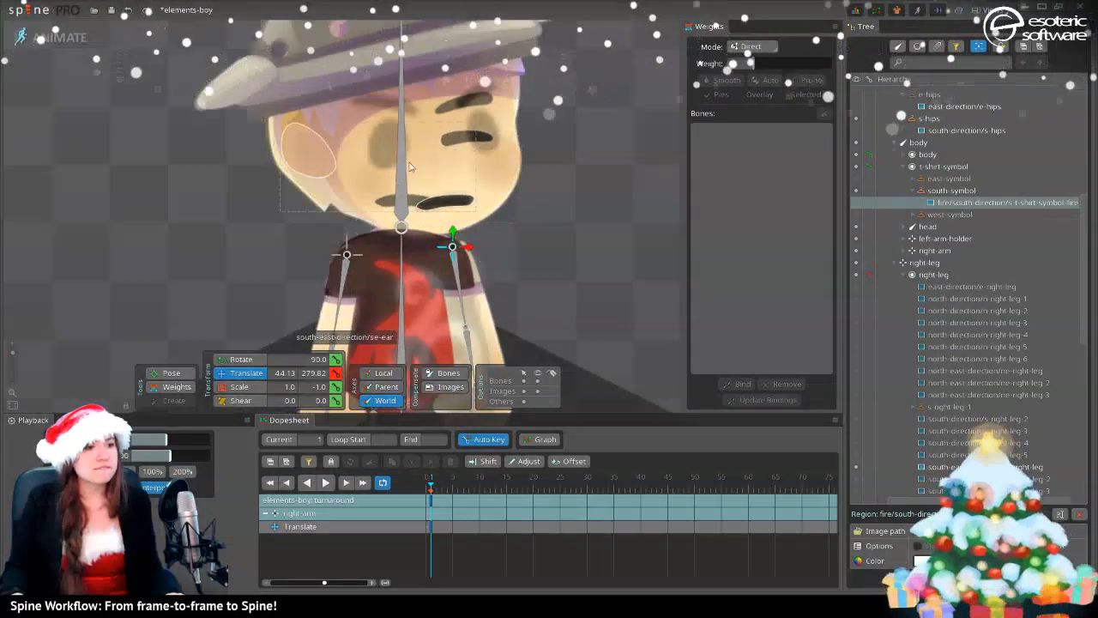
scroll(422, 122, "down", 1)
scroll(422, 122, "up", 1)
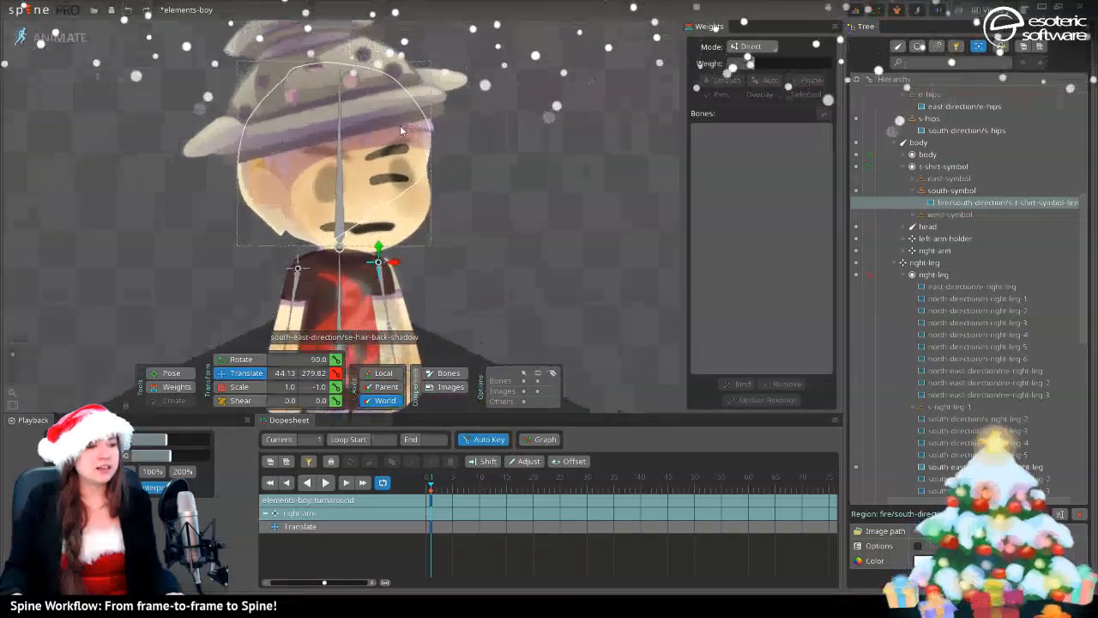
scroll(404, 171, "down", 3)
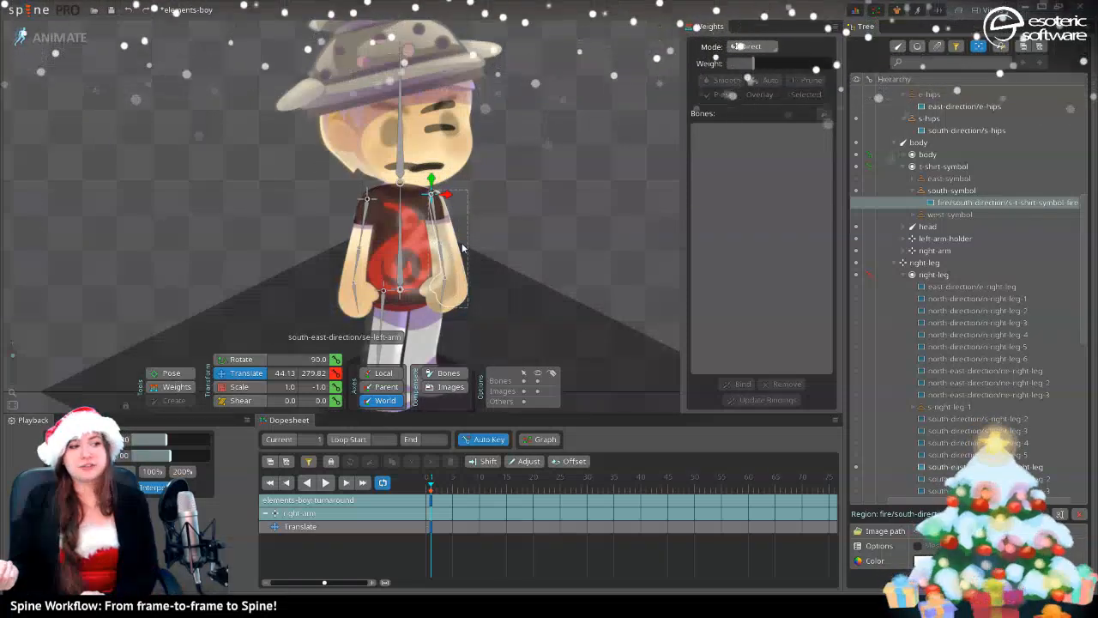
scroll(479, 247, "down", 3)
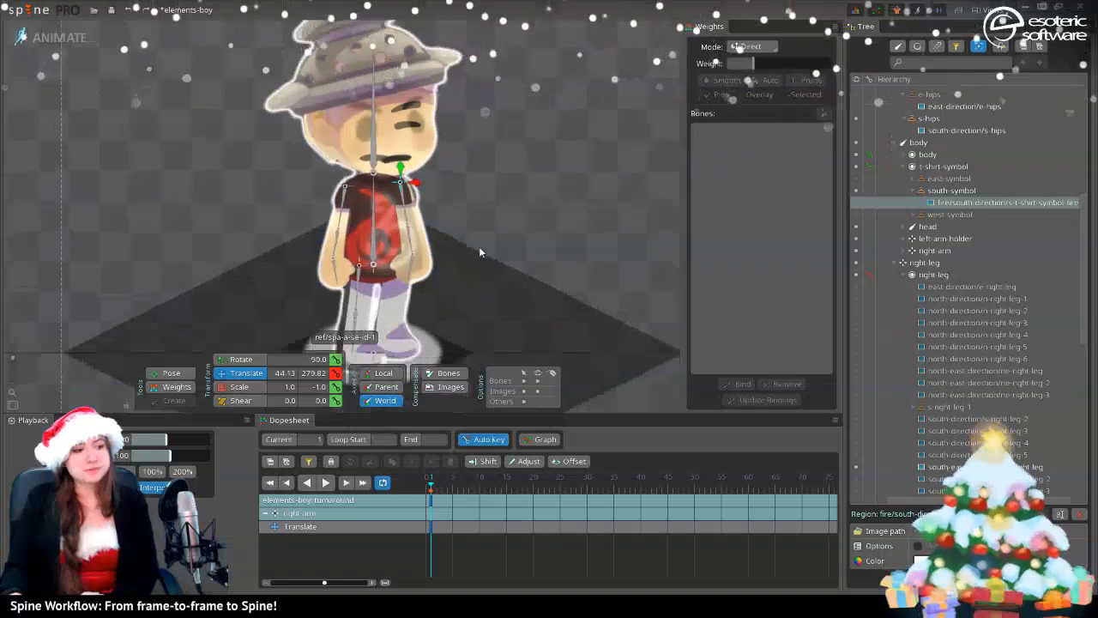
left_click_drag(479, 247, 547, 77)
scroll(436, 225, "up", 3)
scroll(436, 225, "up", 3)
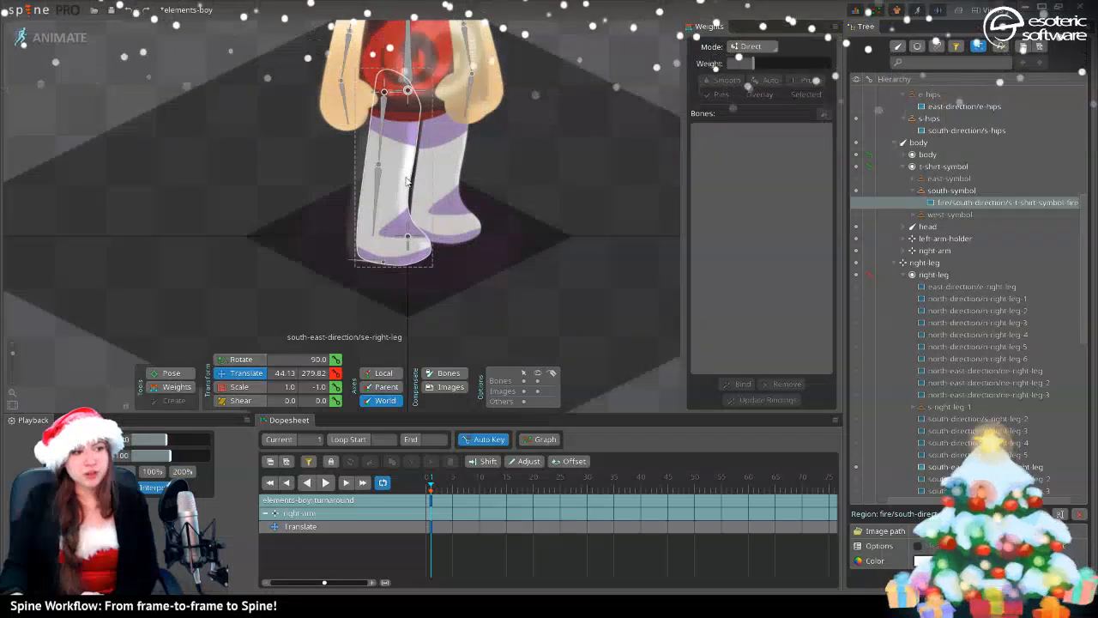
- Switch to setup mode and open the Preview view, closing the Weights and Skins views
left_click(407, 123)
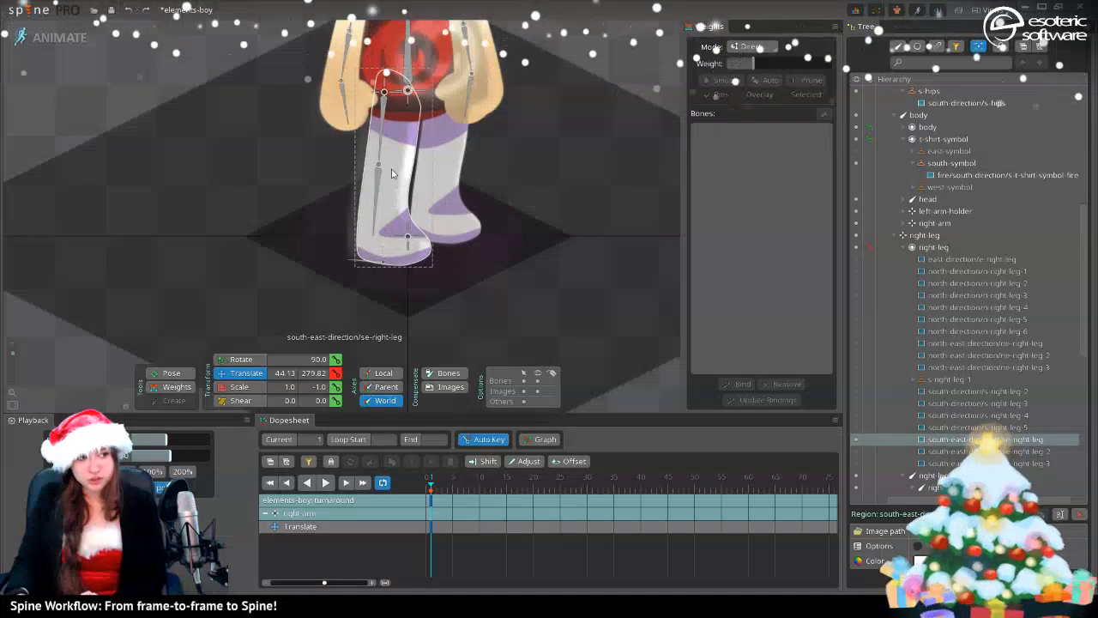
left_click(57, 37)
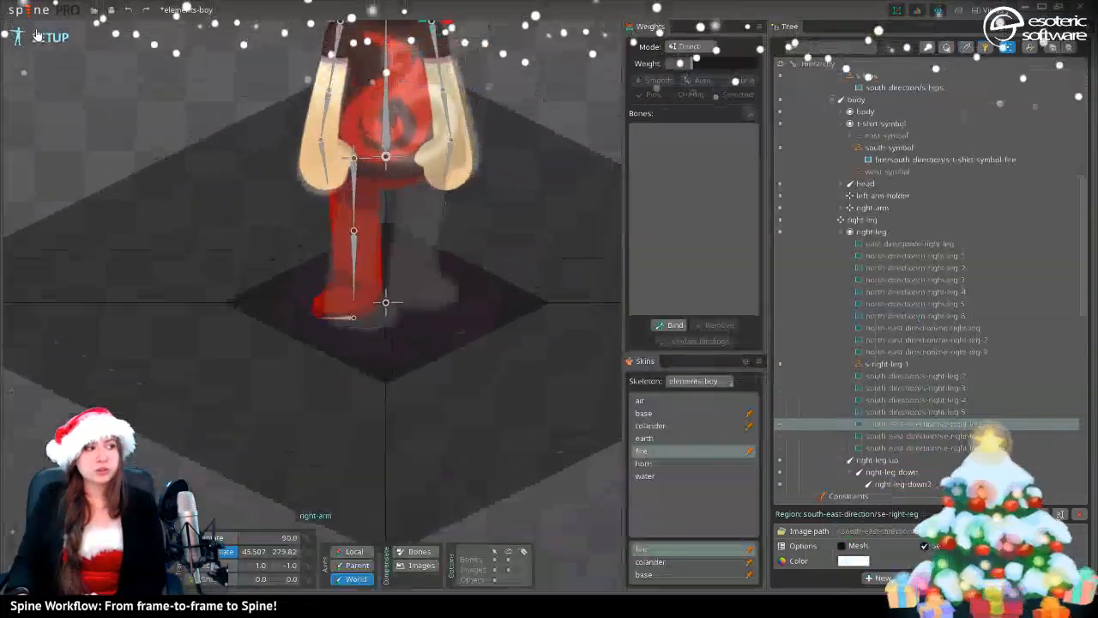
left_click(355, 244)
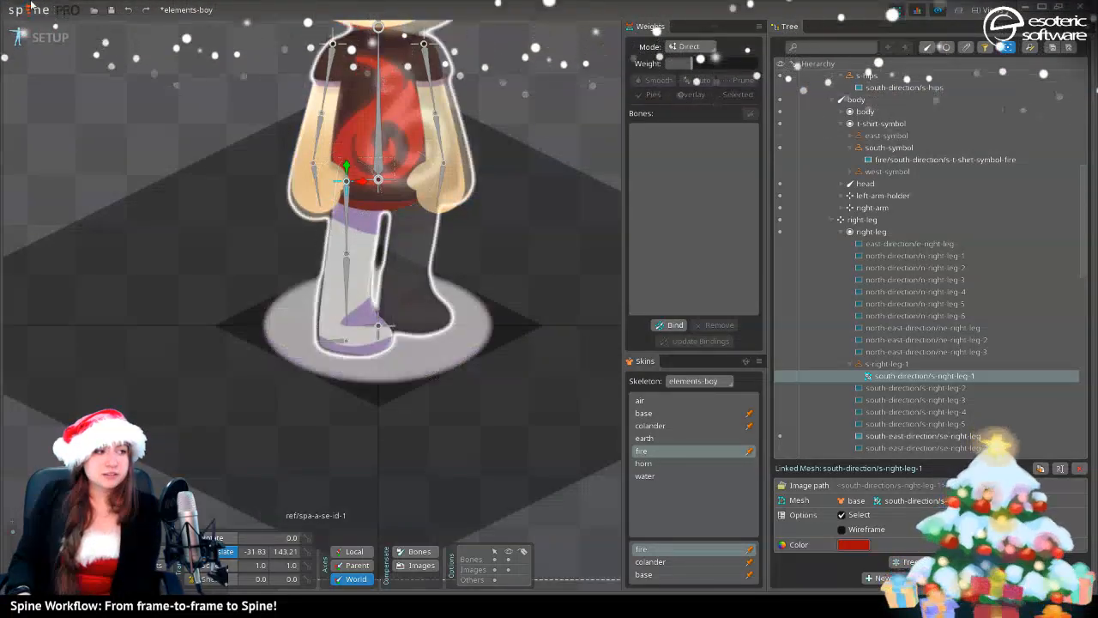
left_click(989, 10)
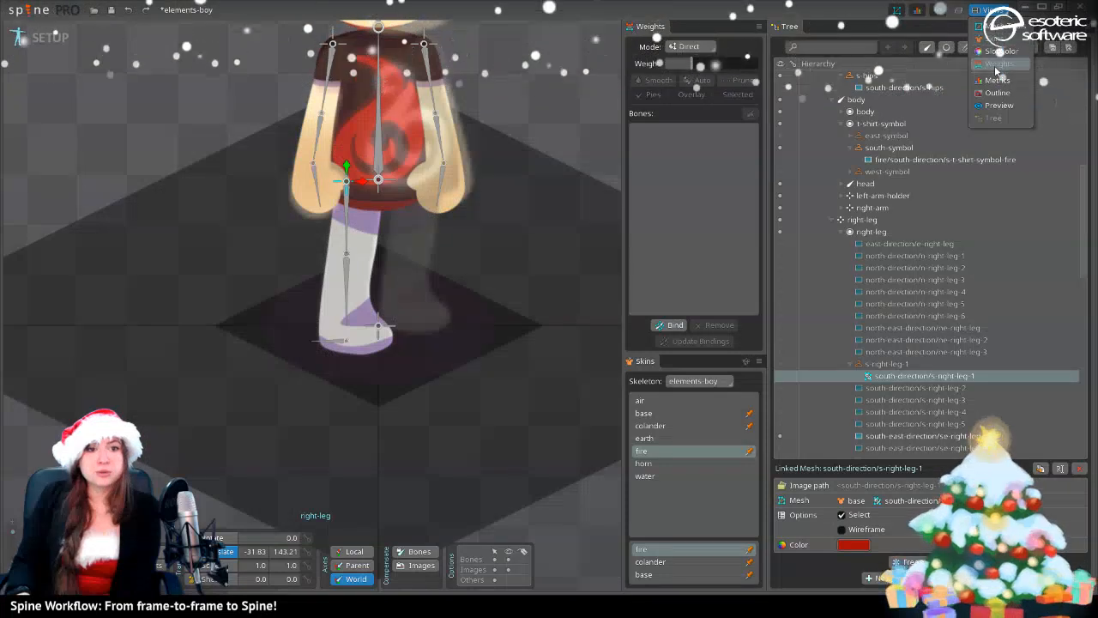
left_click(990, 106)
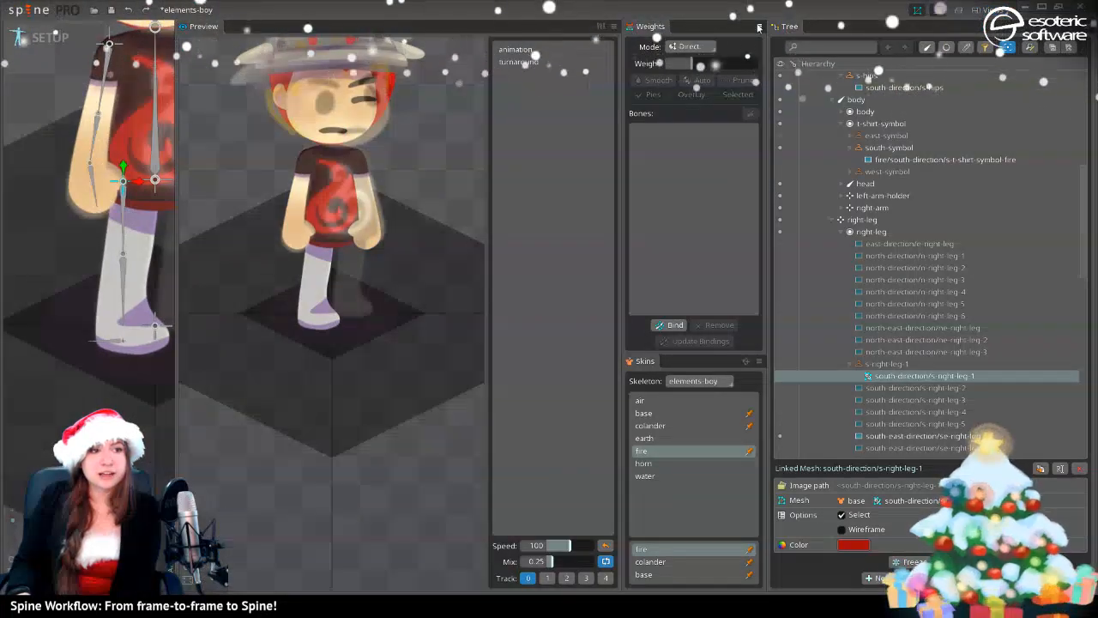
double_click(758, 27)
double_click(758, 26)
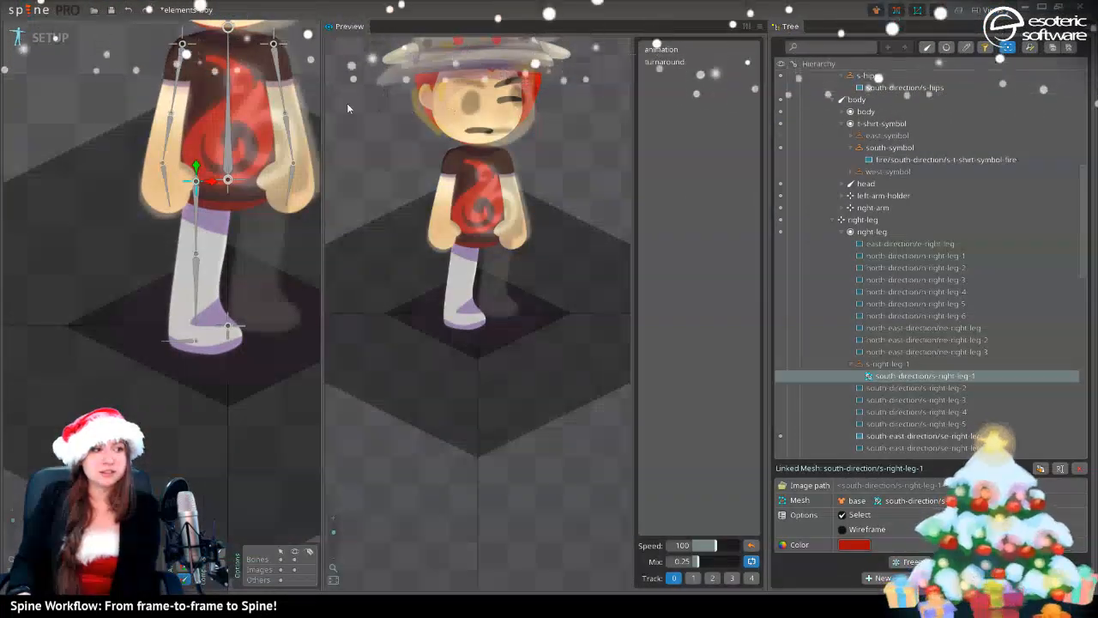
left_click_drag(229, 131, 218, 176)
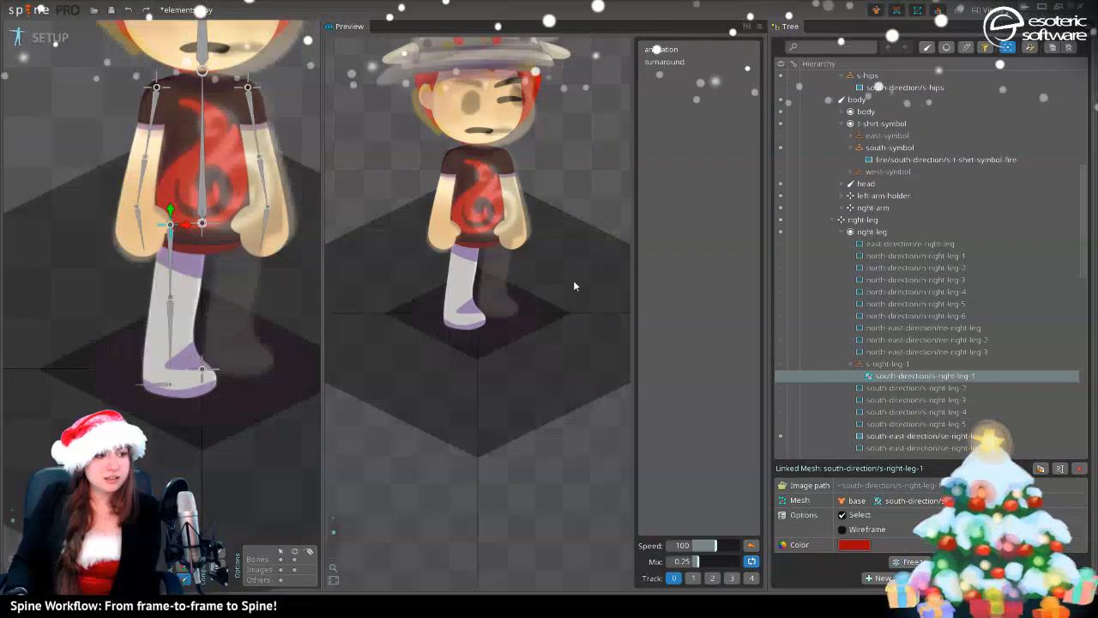
- Set the slot colour's alpha to 186 for the ref/spa-a-se-id-1 reference image
left_click(238, 274)
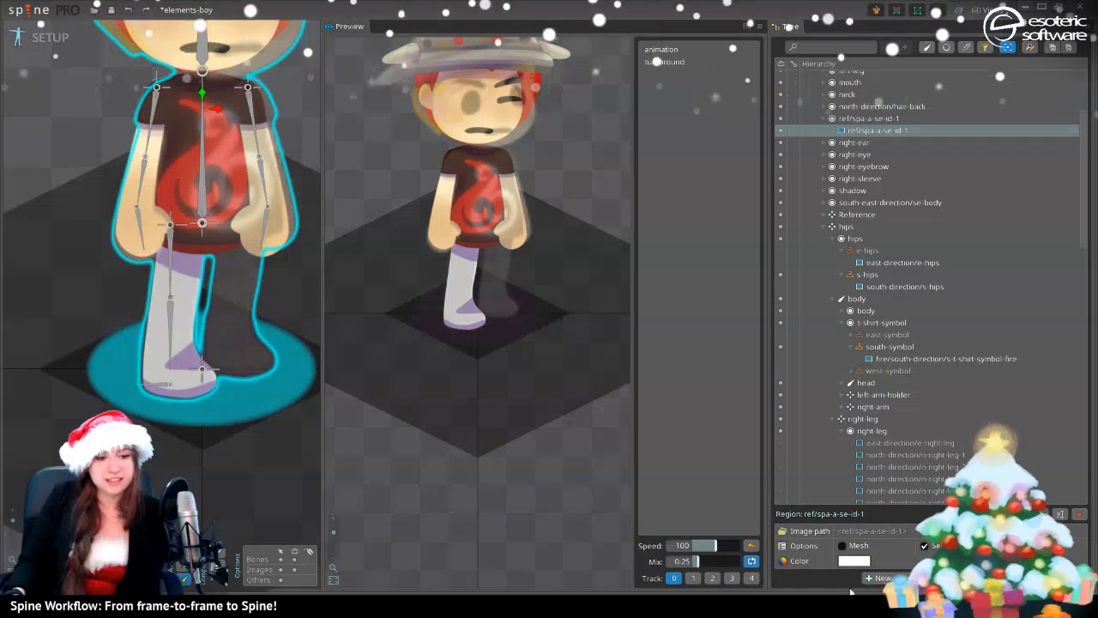
left_click(856, 119)
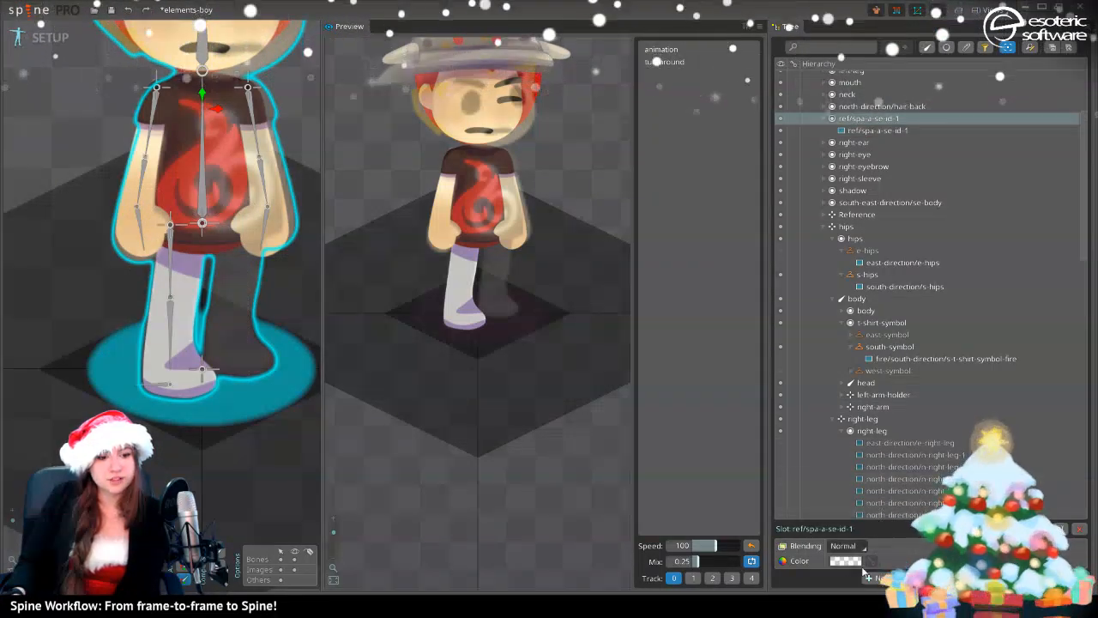
left_click(846, 560)
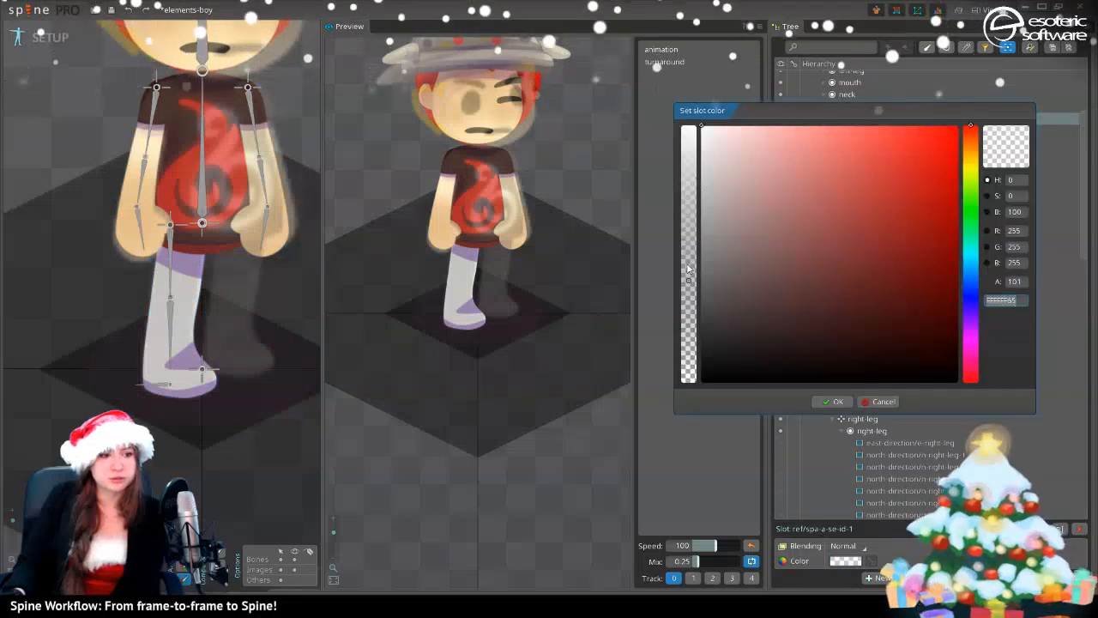
left_click_drag(688, 279, 654, 194)
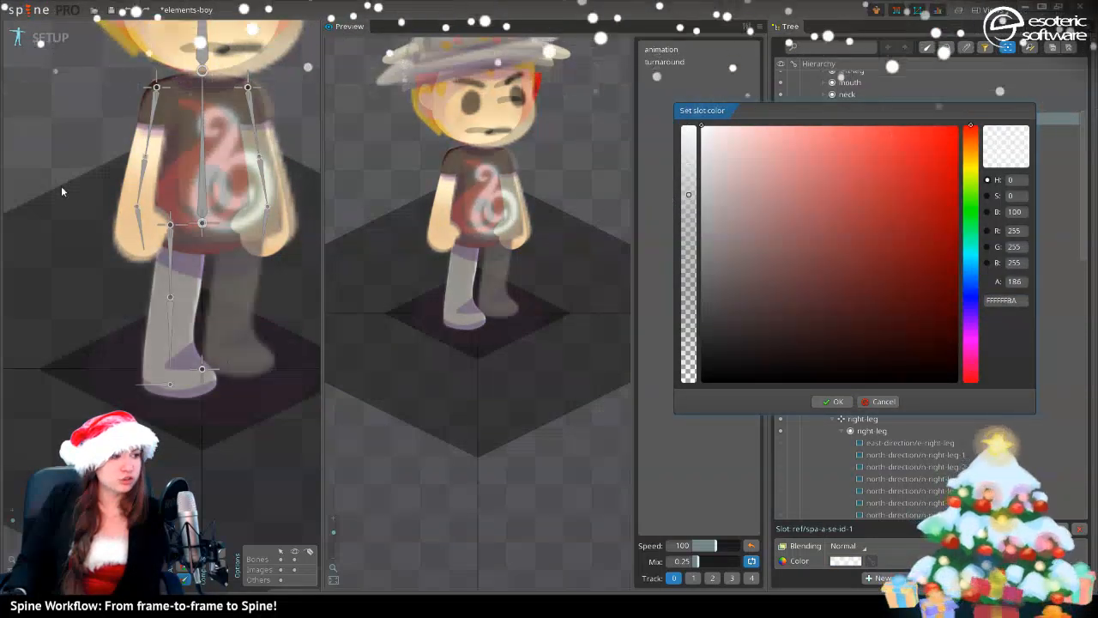
left_click(832, 401)
- Compare the right leg between the setup and animated poses, and preview the animation and turnaround animations
left_click(43, 36)
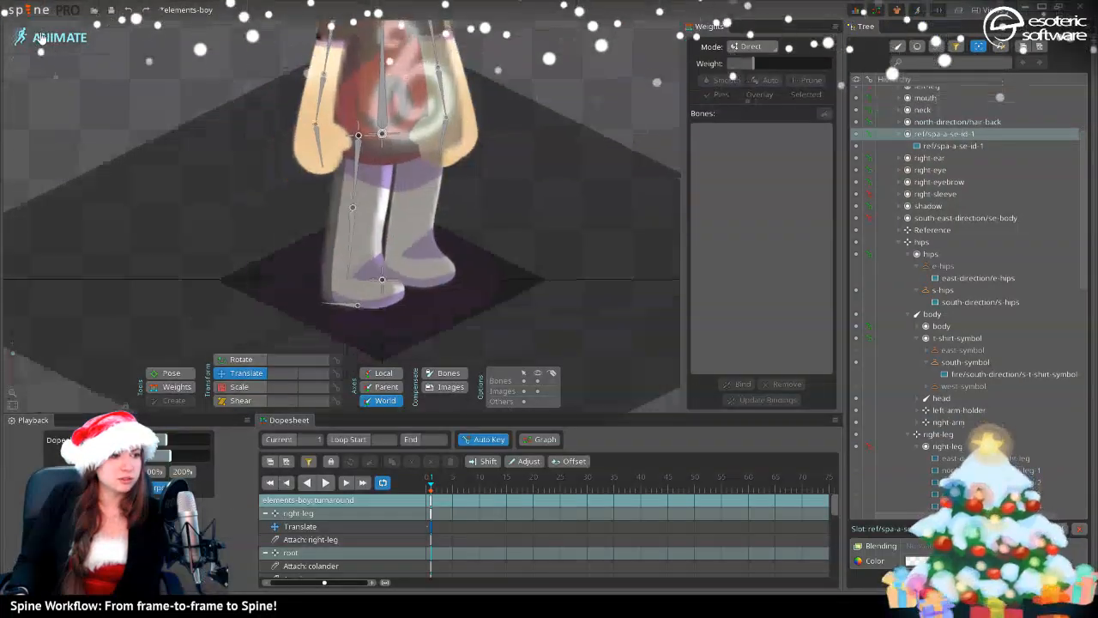
left_click(41, 37)
left_click(200, 289)
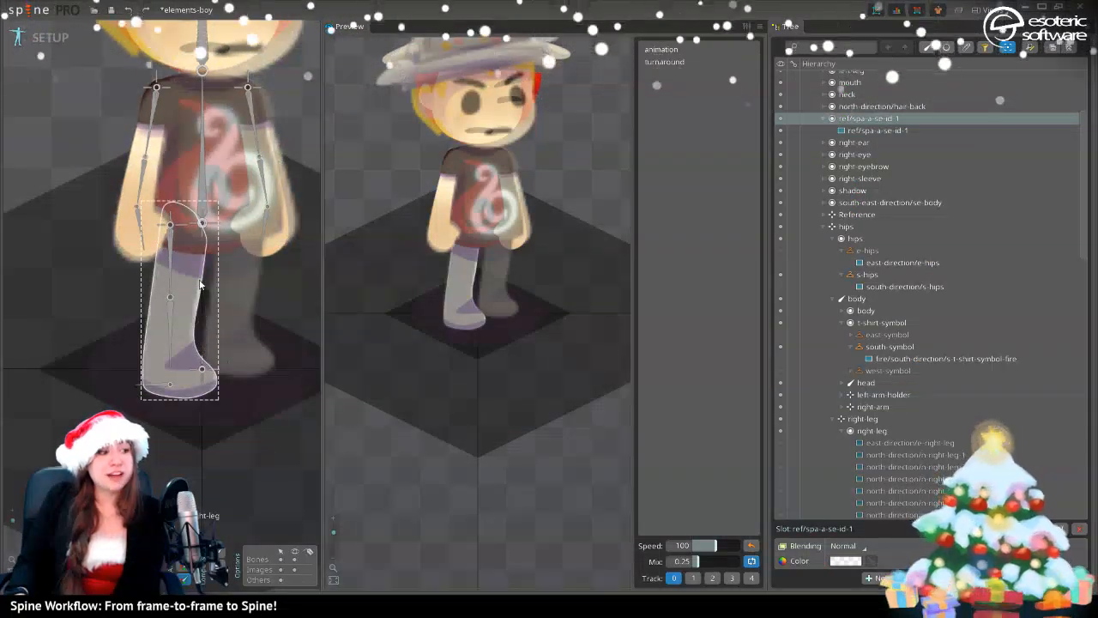
left_click(183, 259)
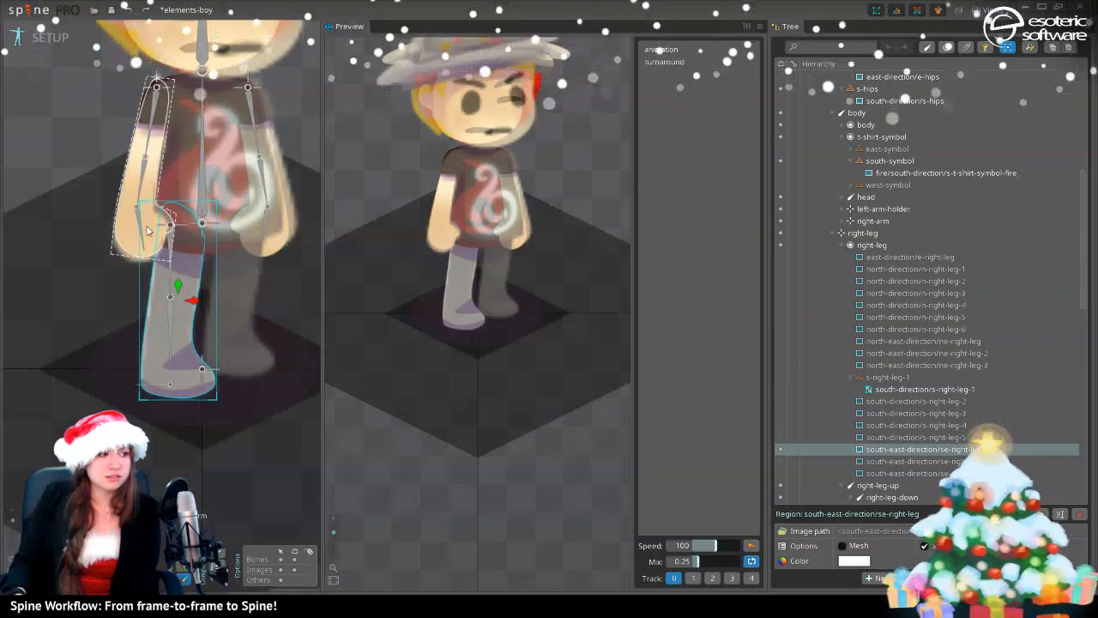
left_click(50, 40)
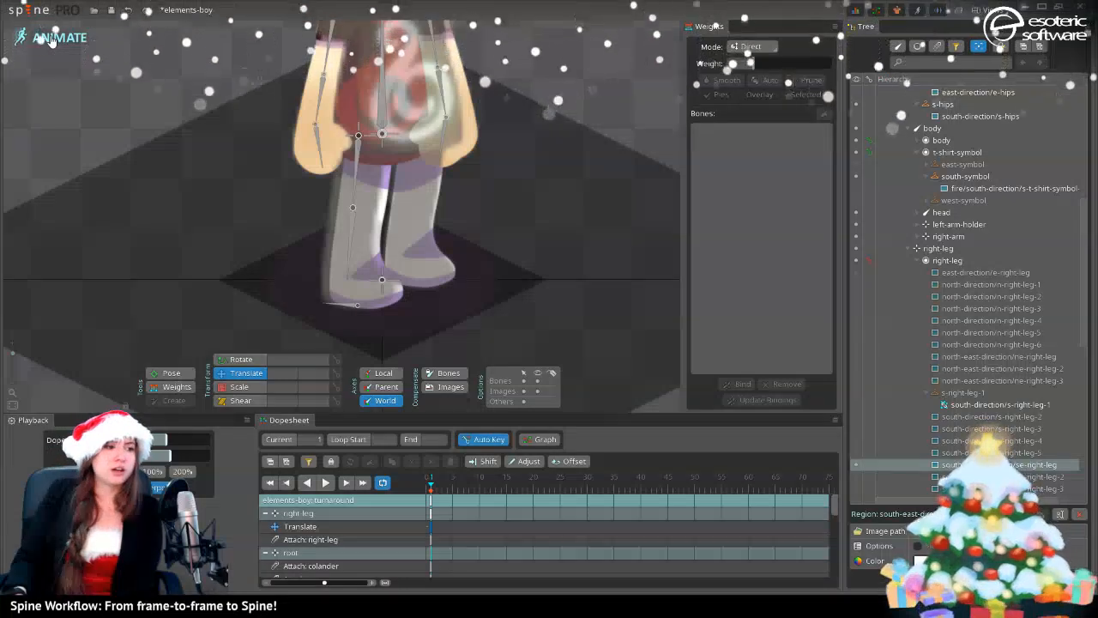
left_click(50, 39)
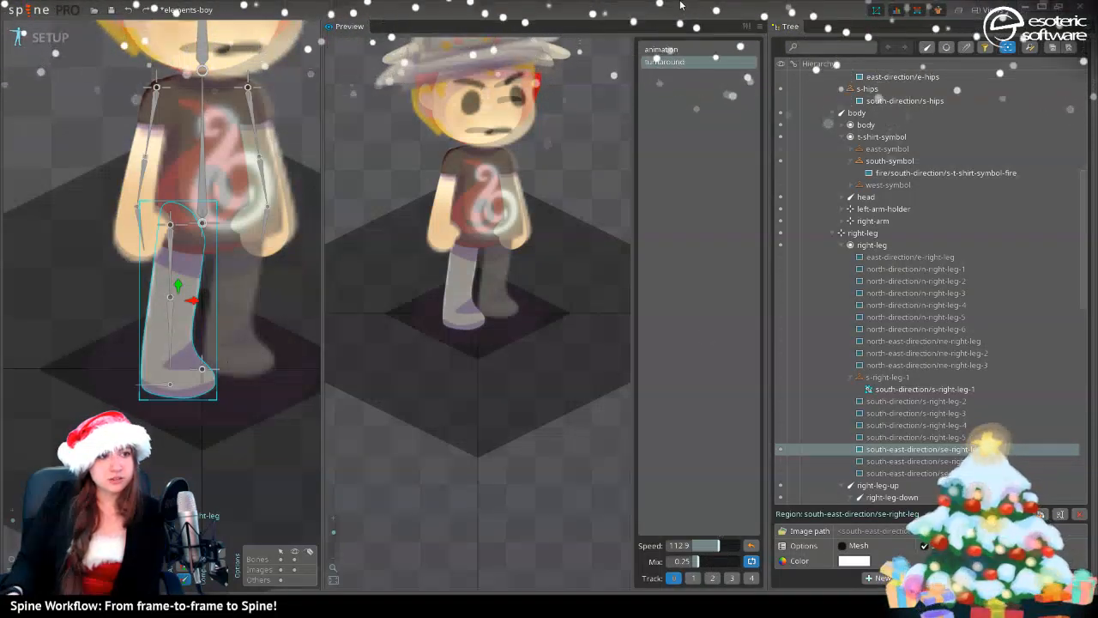
left_click(687, 49)
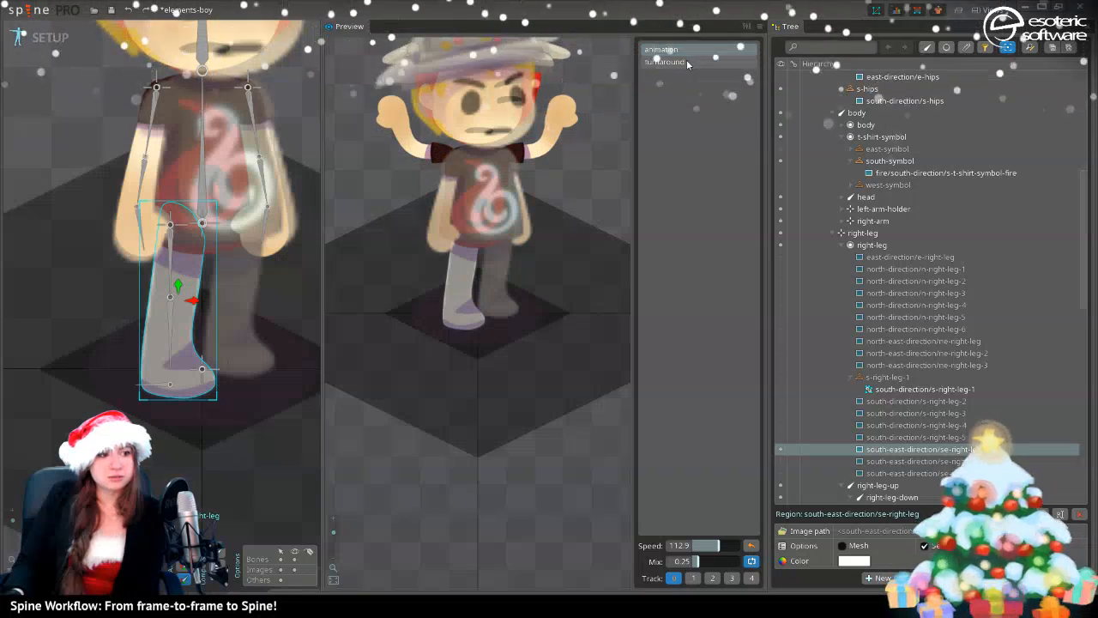
left_click(686, 62)
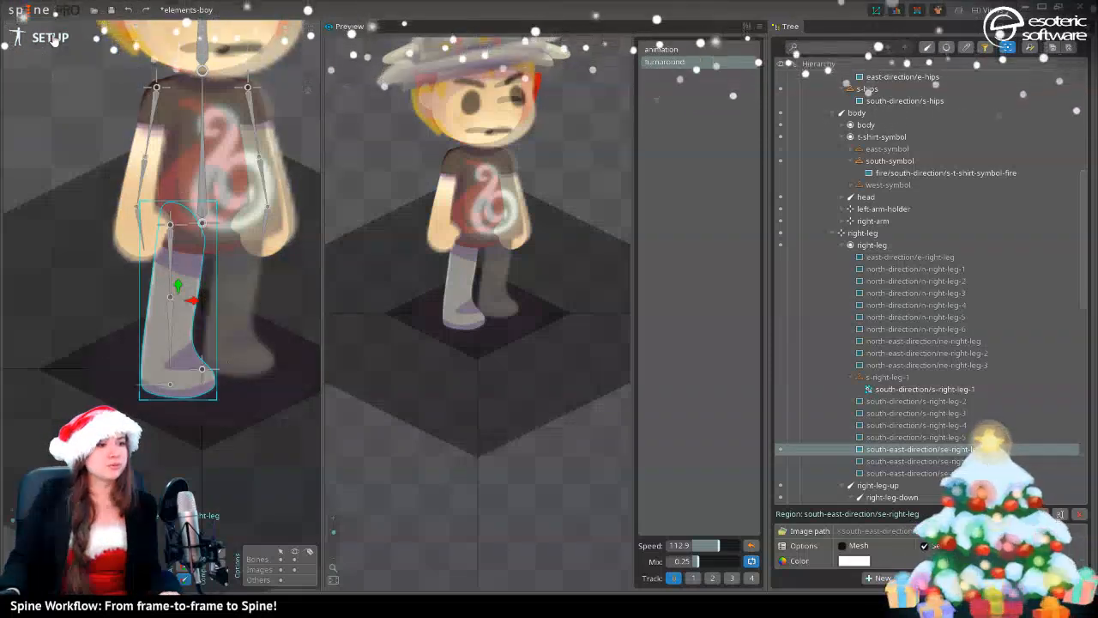
- Return to animate mode and move the right-leg bone inward to about X -21.7, Y 143.2
left_click(50, 37)
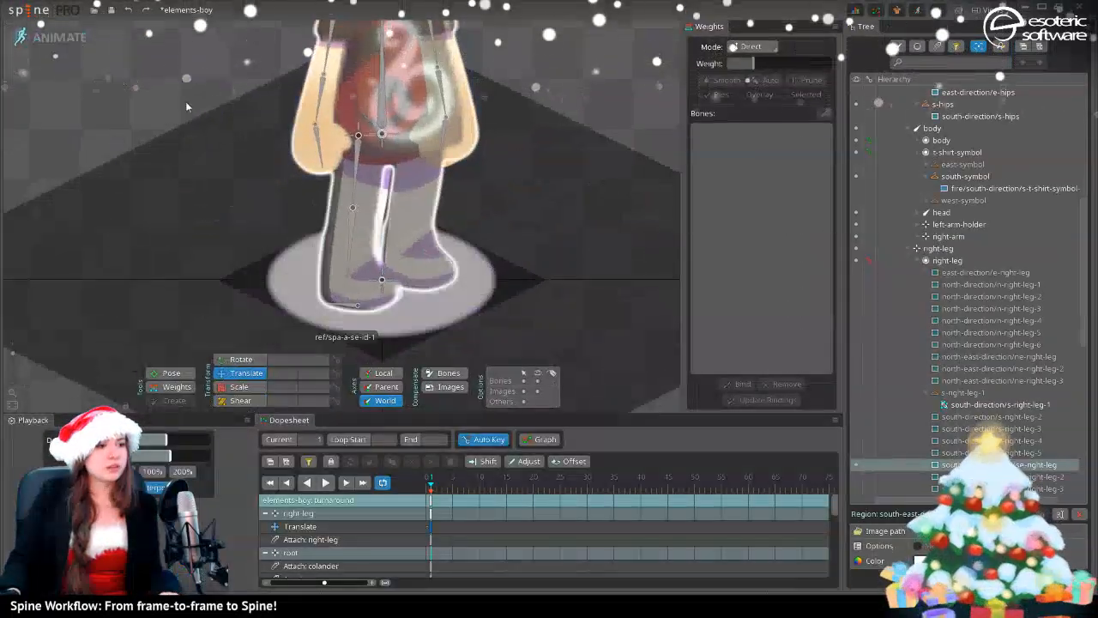
left_click(368, 133)
mouse_move(375, 139)
left_mouse_down()
mouse_move(386, 139)
mouse_move(377, 149)
left_mouse_up()
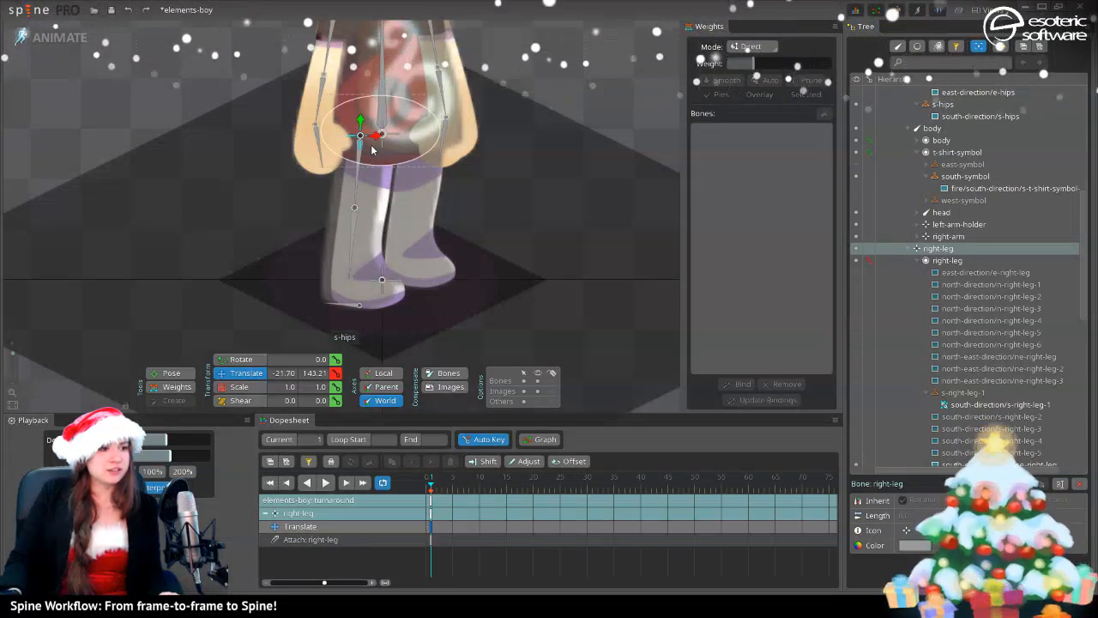
- Check the turnaround's preview in setup mode with the playback speed lowered to about 98.8, and return to animate mode
left_click(48, 38)
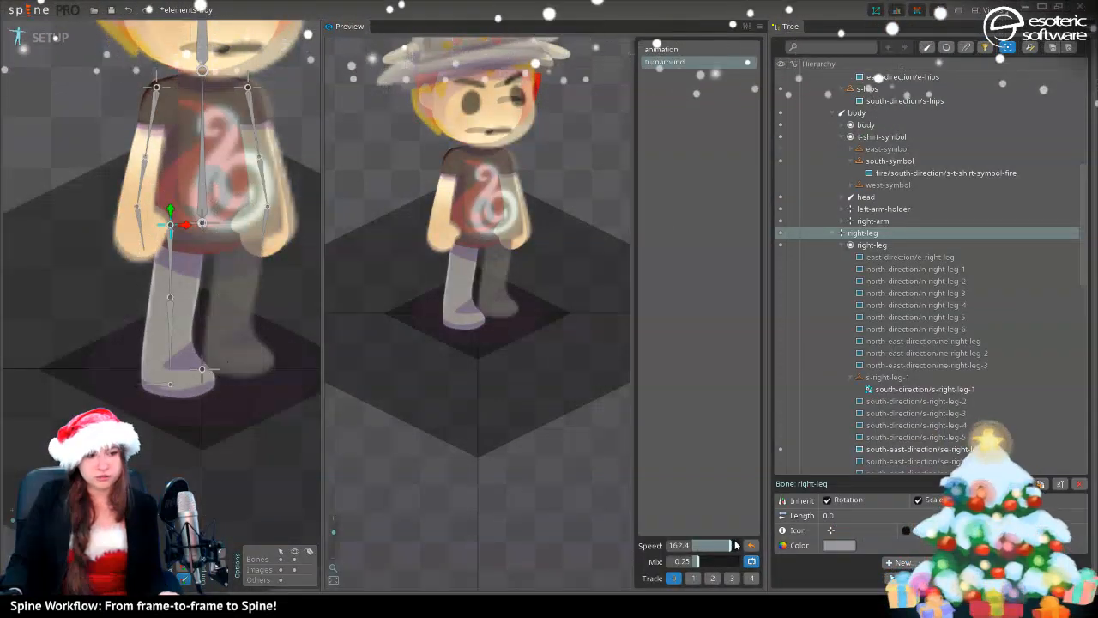
left_click_drag(729, 547, 719, 551)
left_click(41, 37)
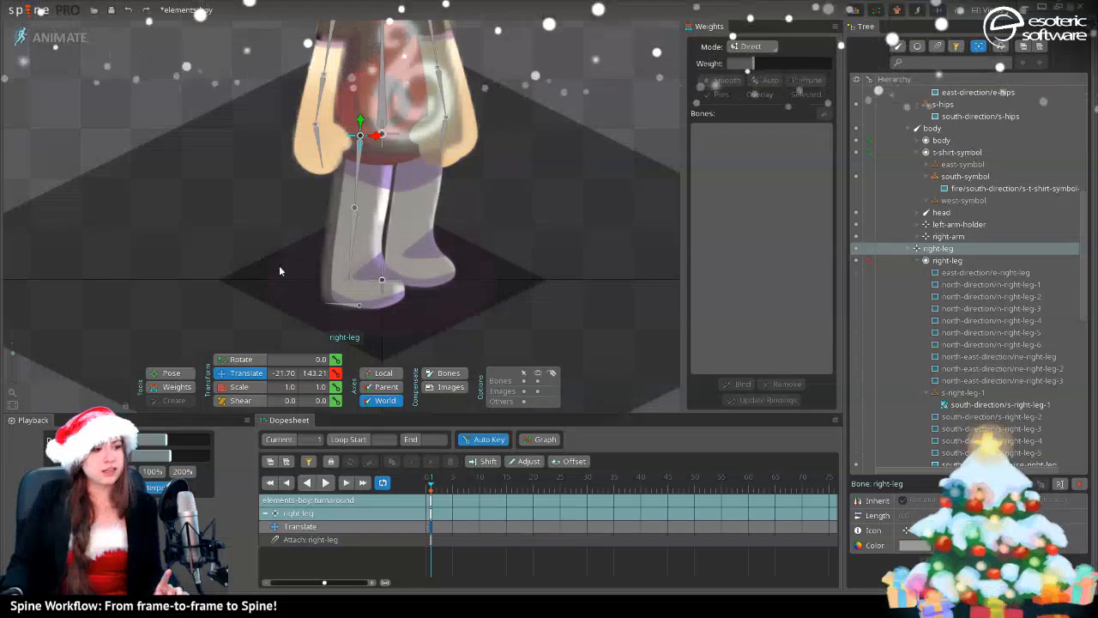
- Select the right-leg-up bone and move it inward to about X -19.2, Y 143.2
scroll(986, 362, "down", 5)
scroll(978, 362, "down", 5)
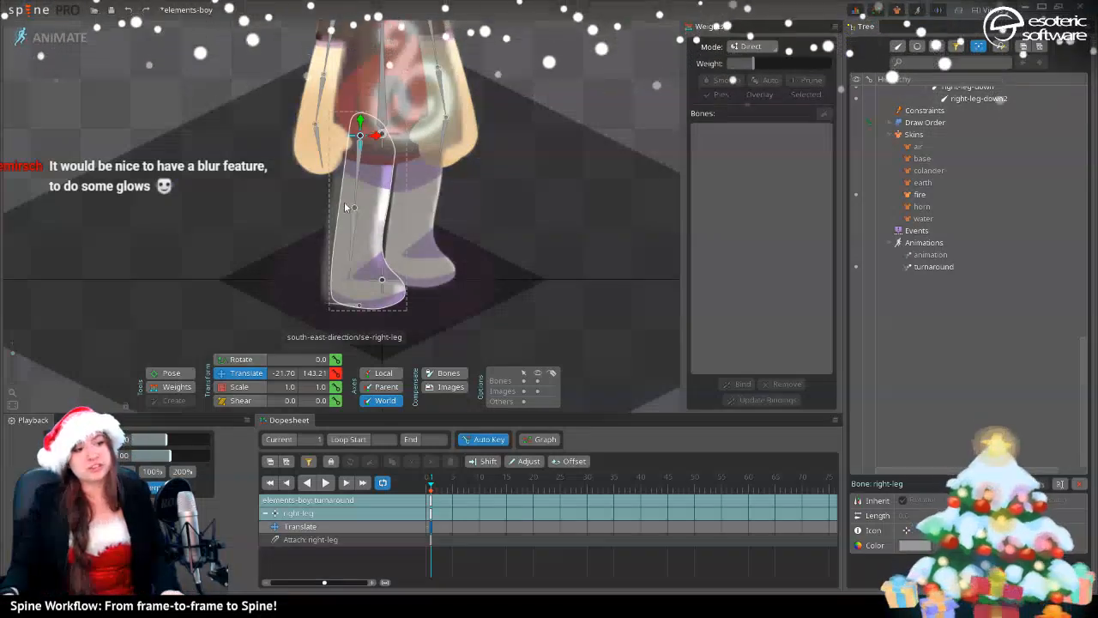
left_click(370, 225)
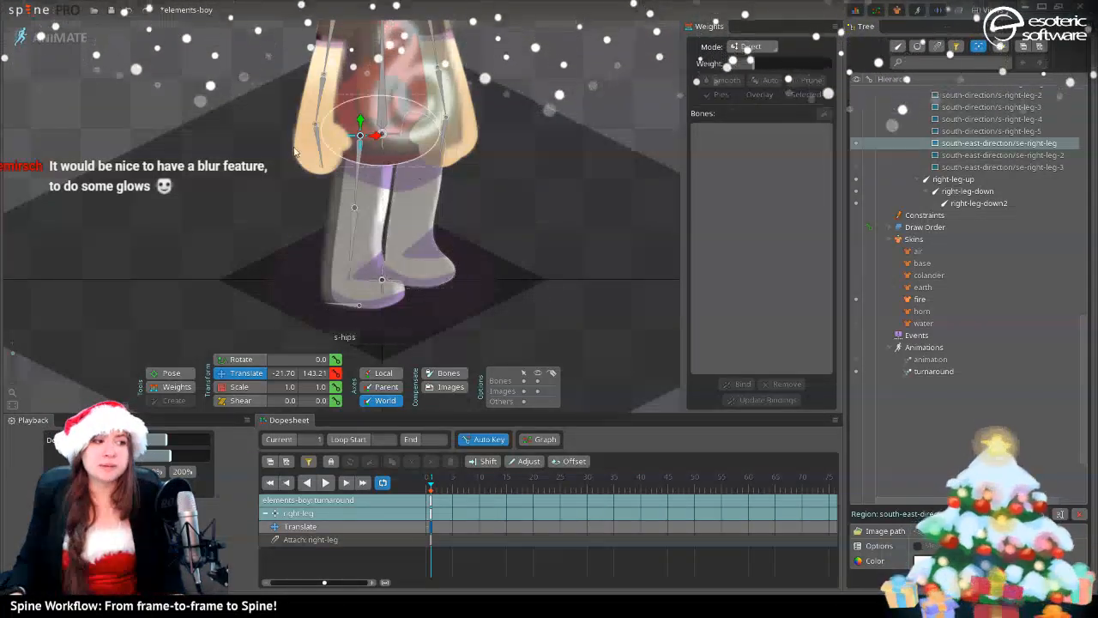
left_click(360, 161)
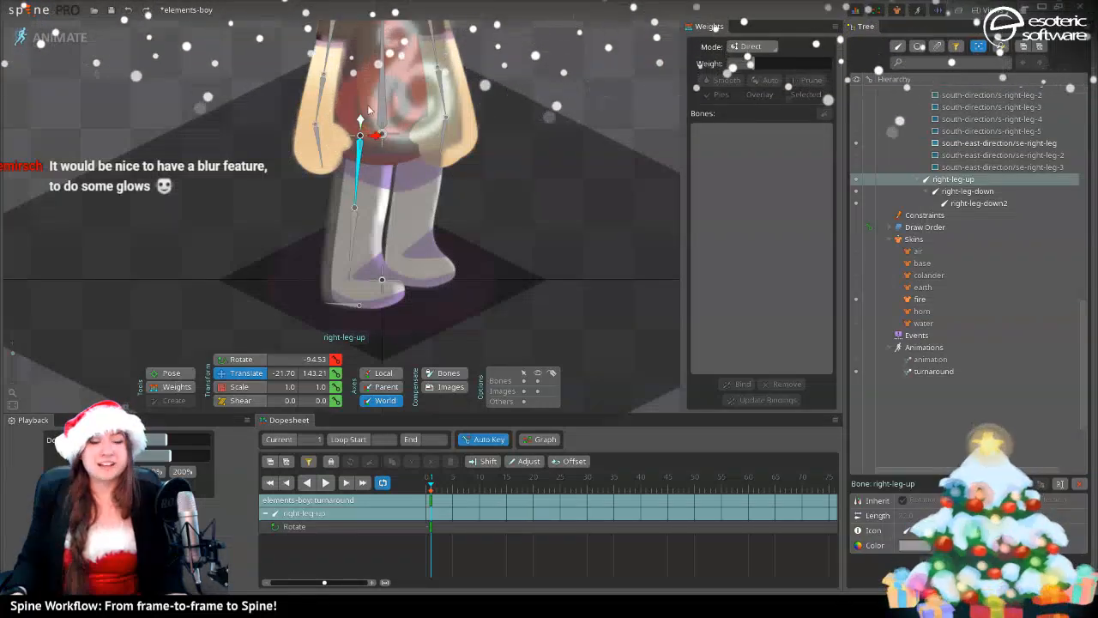
scroll(386, 283, "up", 2)
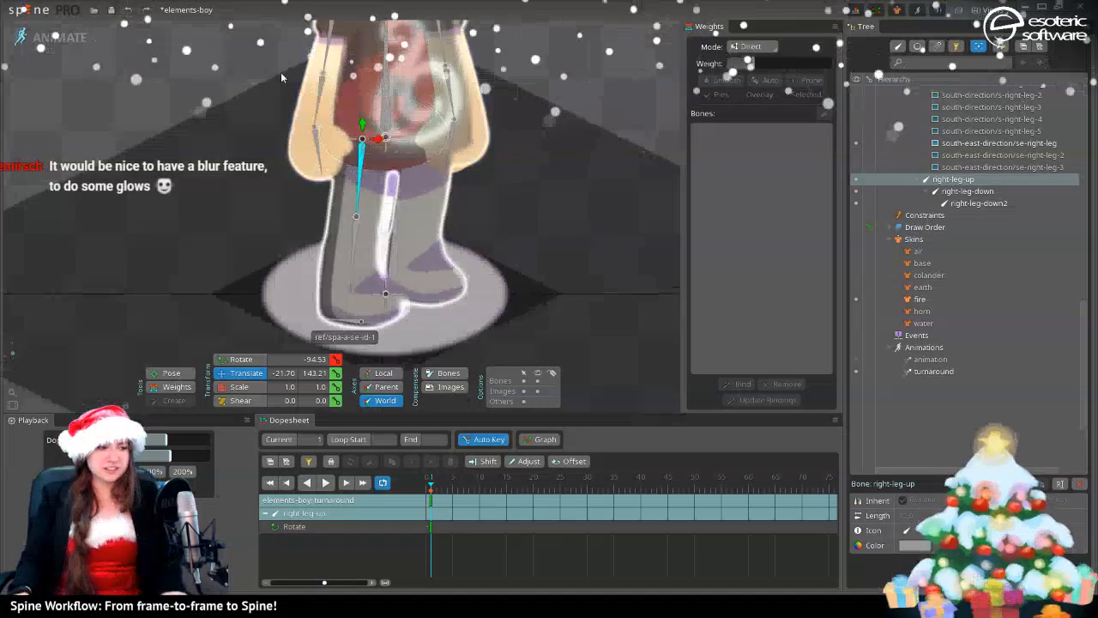
scroll(437, 279, "down", 3)
left_click_drag(482, 288, 549, 243)
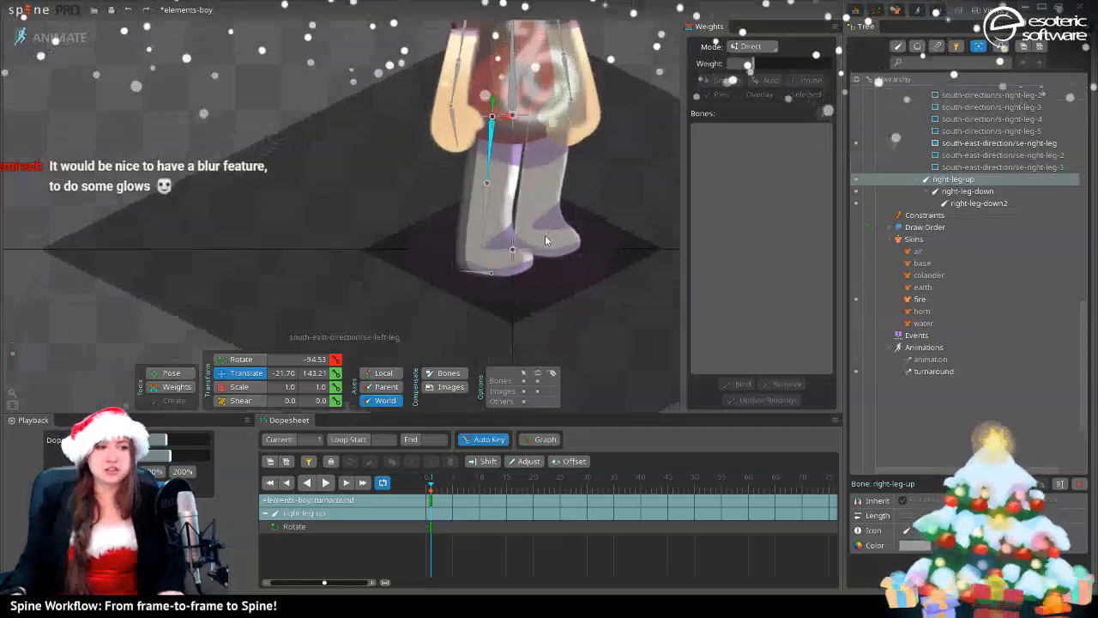
left_click_drag(509, 114, 530, 115)
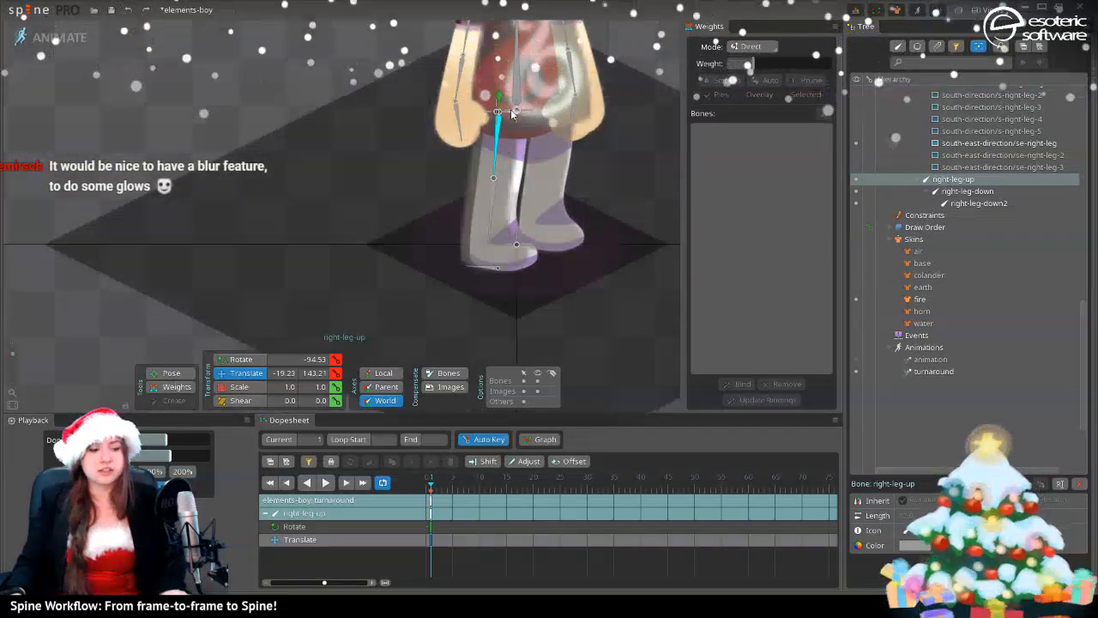
- Try shifting the right-leg-up bone inward in setup mode, and undo the move
left_click(47, 41)
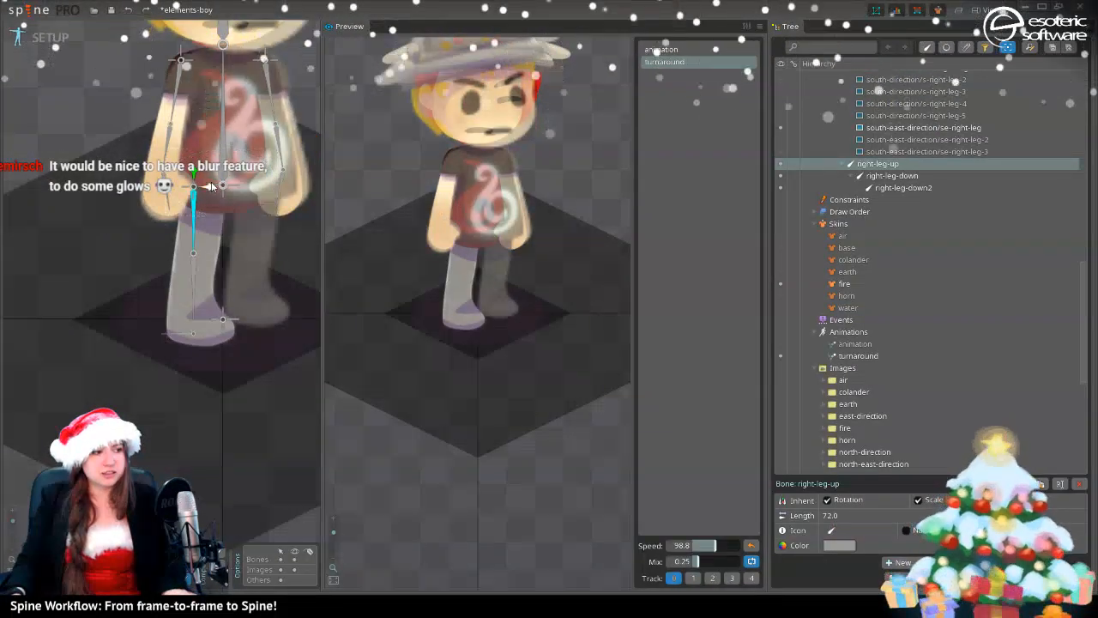
left_click_drag(207, 184, 228, 184)
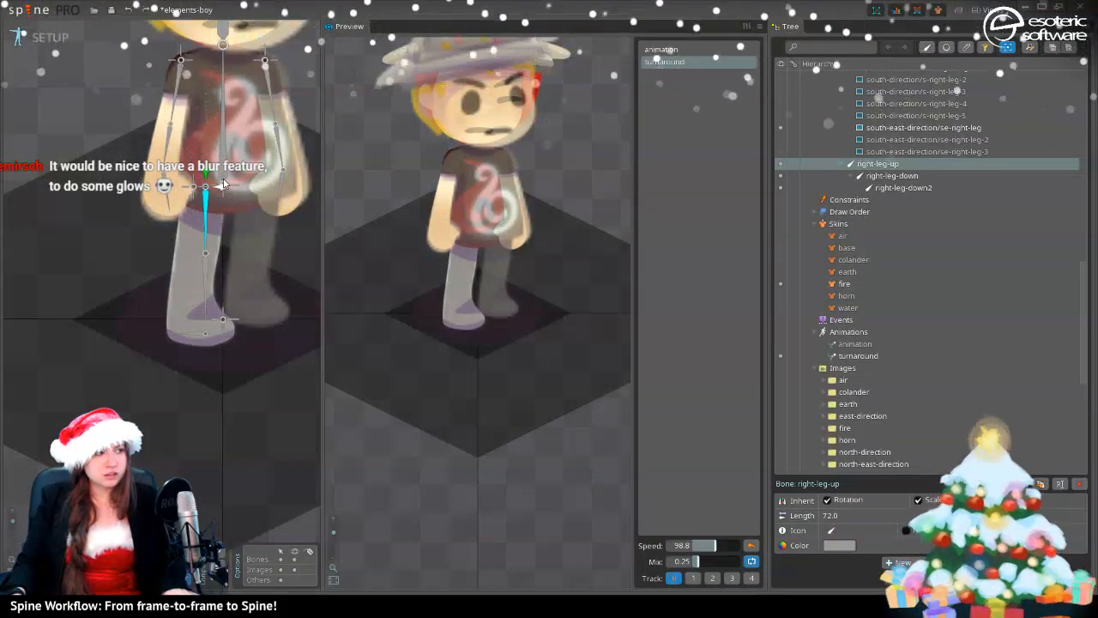
key("ctrl+z")
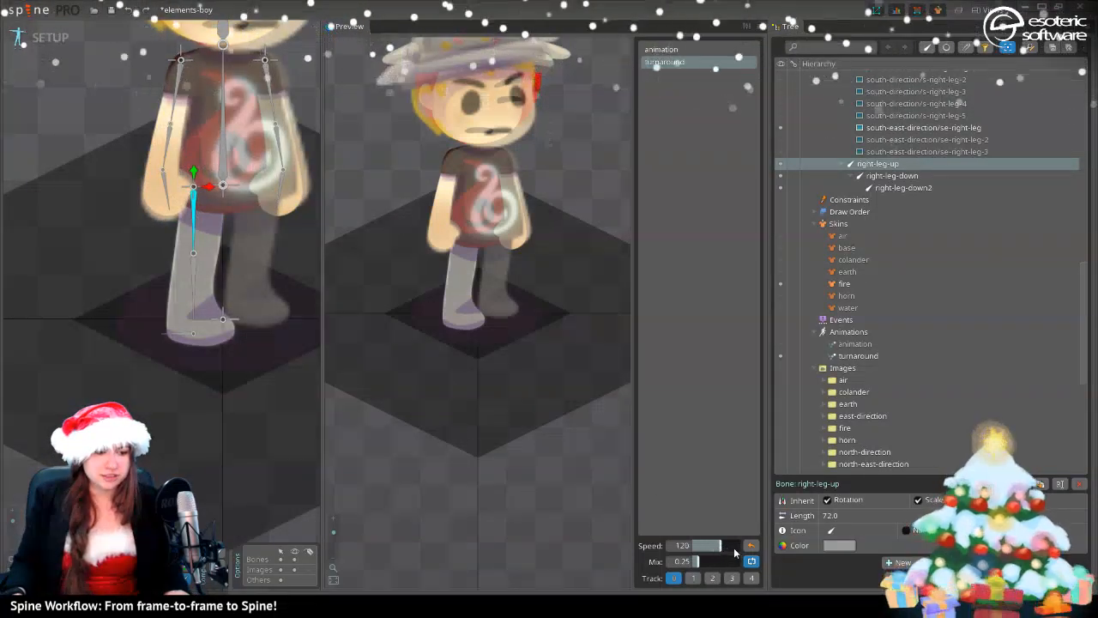
- Return to animating the turnaround, compare frames 0 and 1, and move the keys to frame 0
left_click(26, 38)
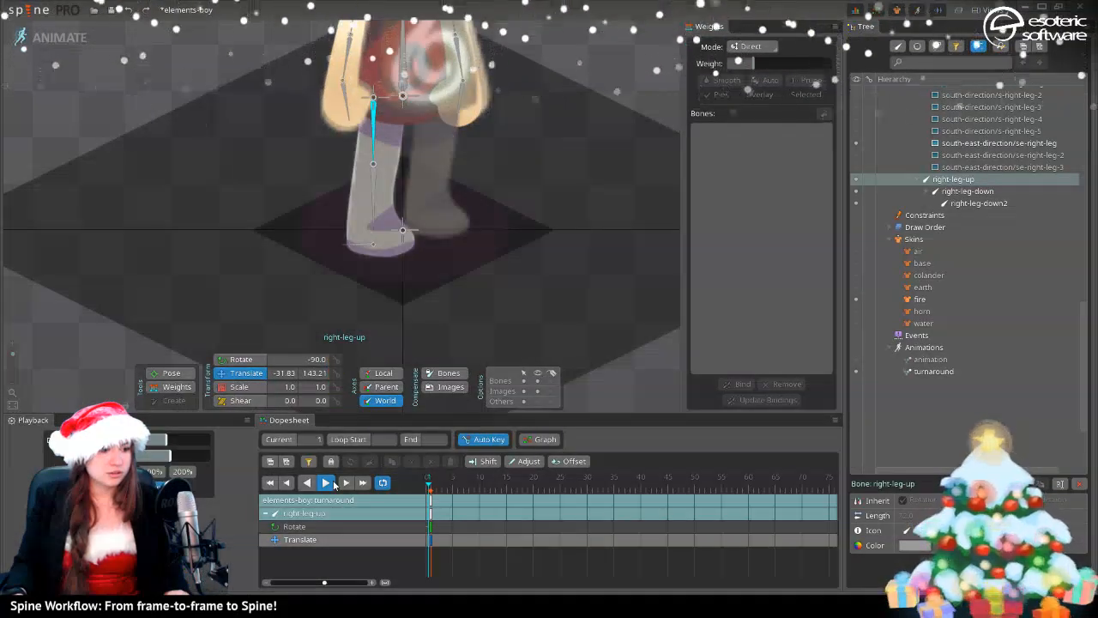
left_click(333, 485)
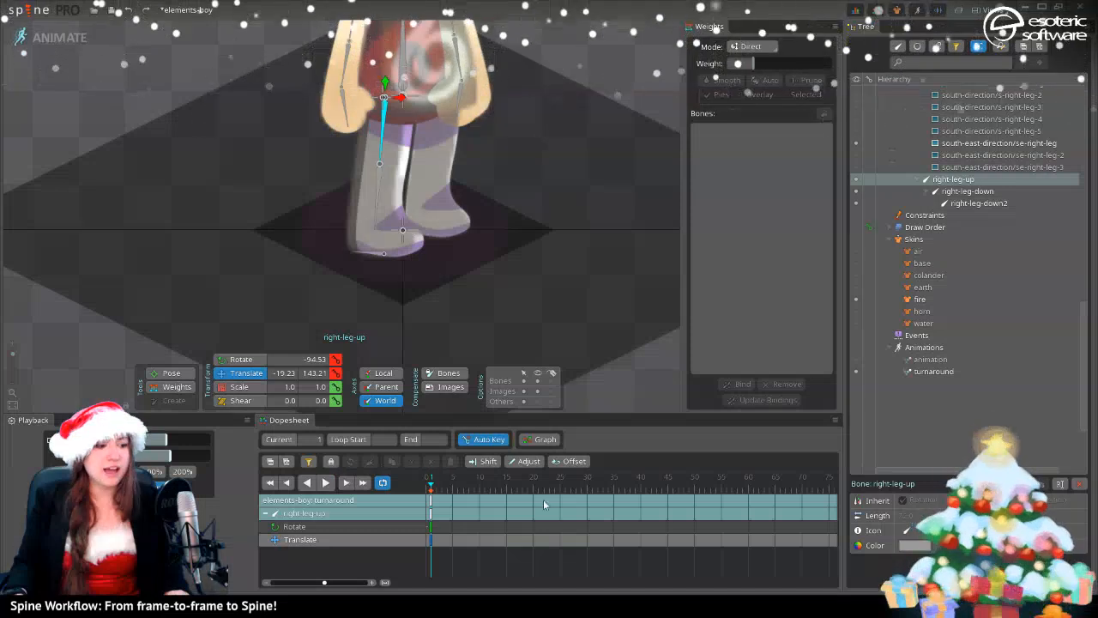
left_click(421, 488)
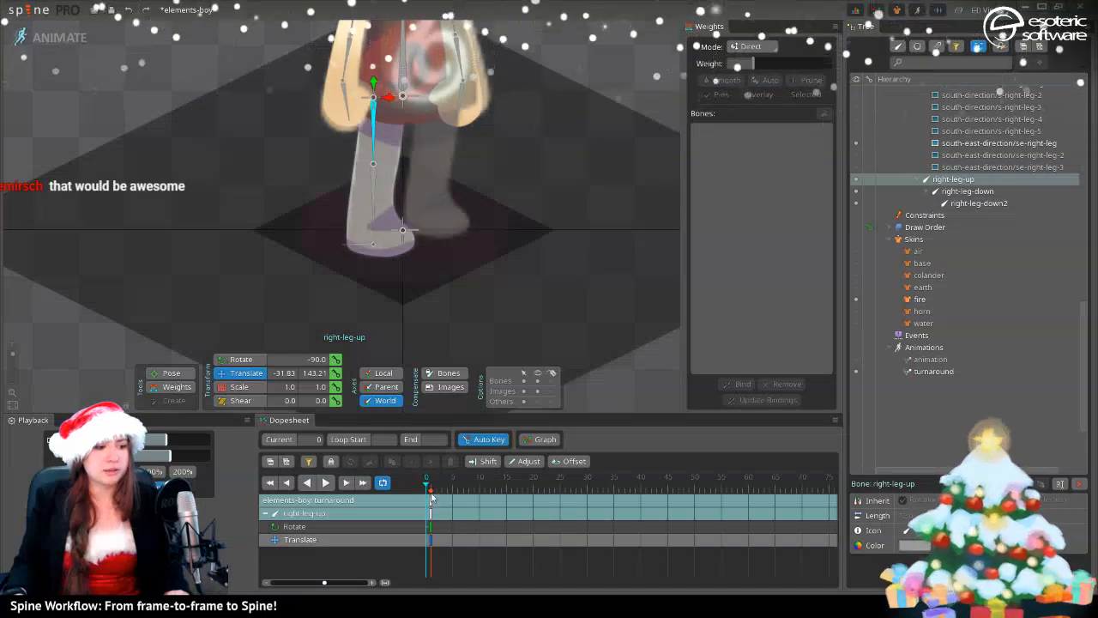
left_click(435, 485)
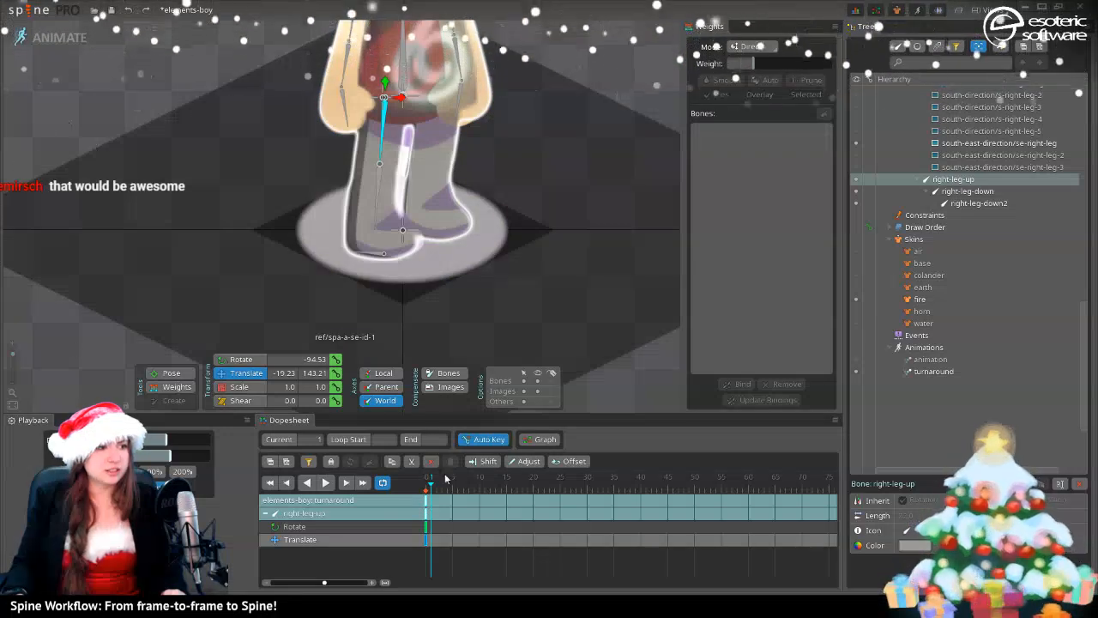
- Compare the leg in the turnaround's setup preview with its animated pose, return to frame 0, and play the animation briefly
left_click(51, 37)
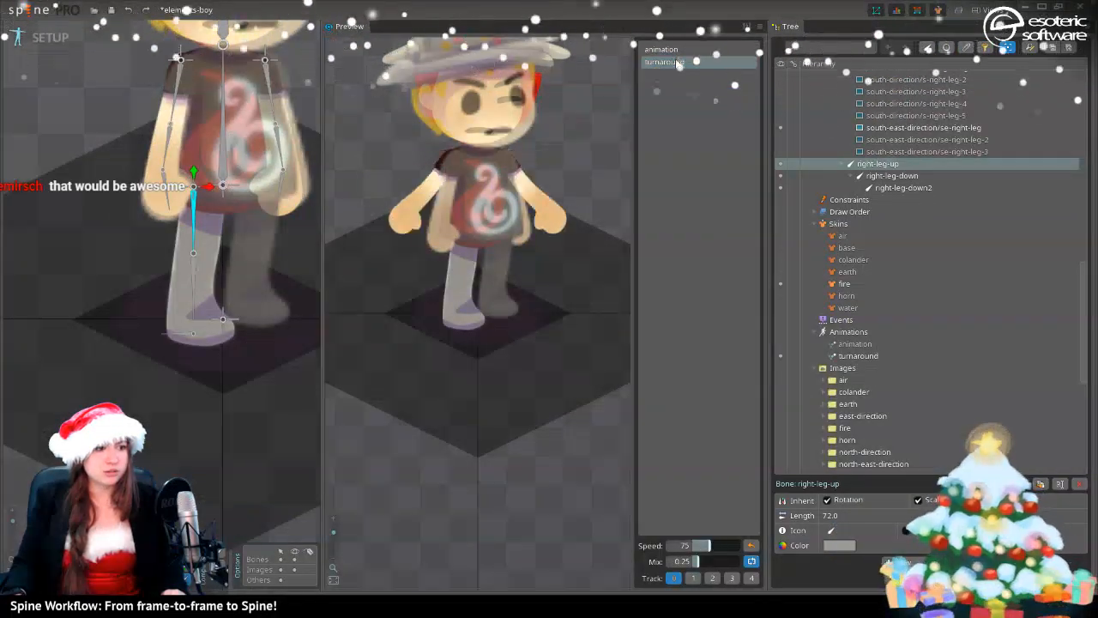
left_click(25, 45)
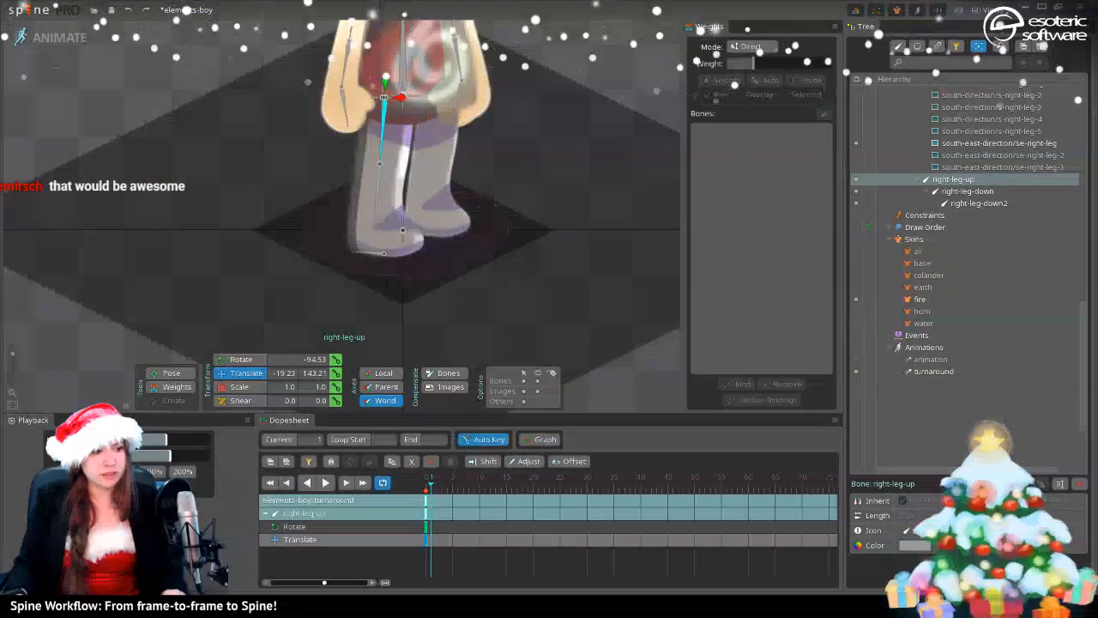
left_click_drag(431, 512, 296, 512)
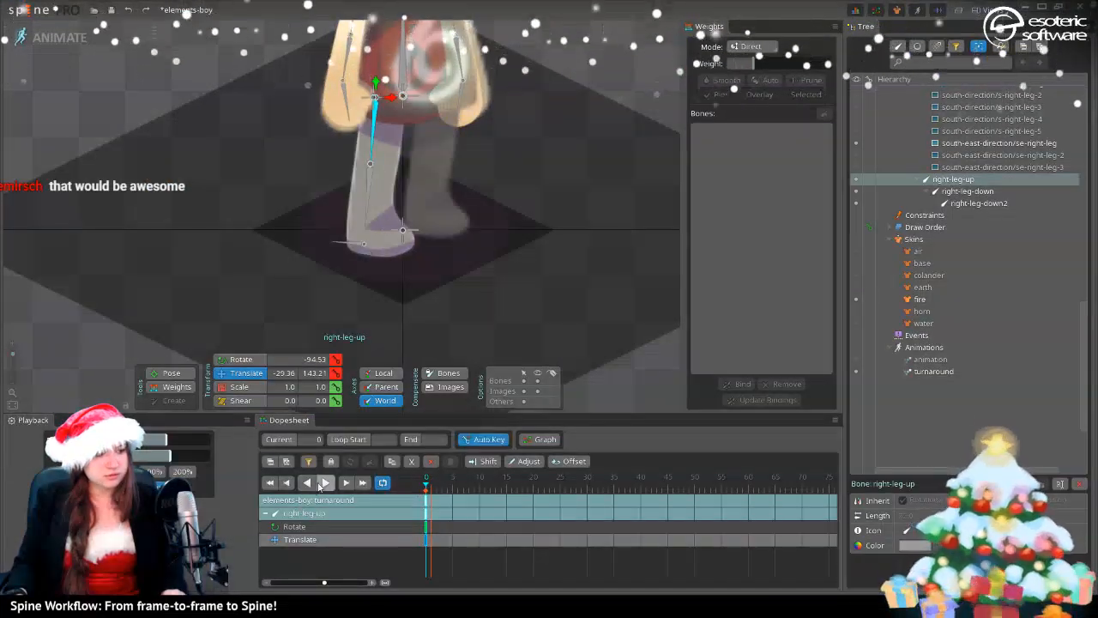
left_click(324, 482)
left_click(324, 485)
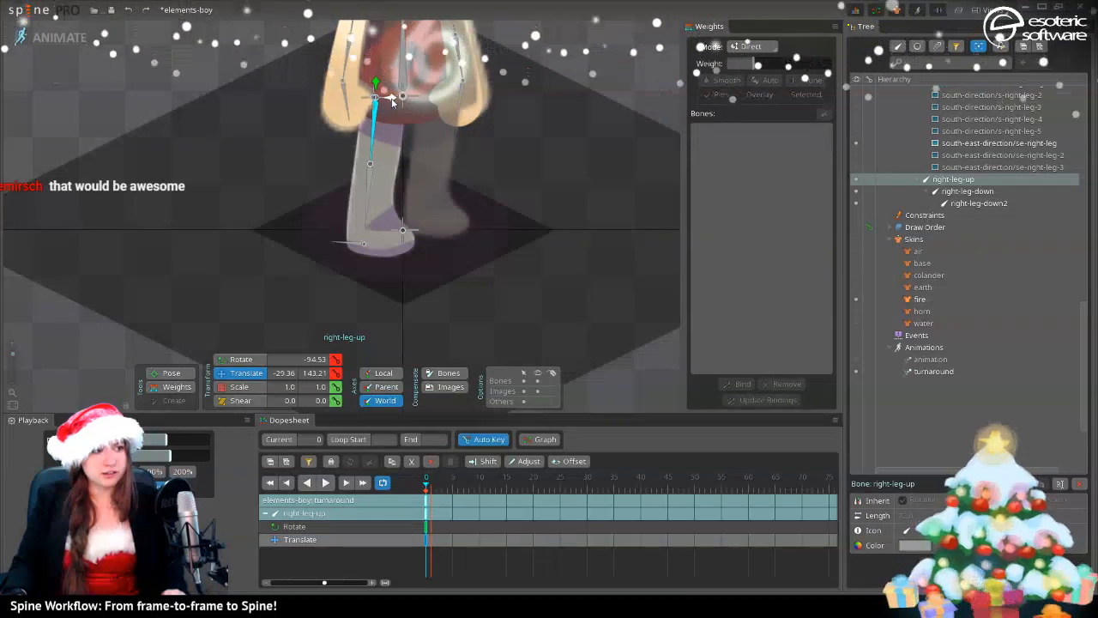
- Try shifting the right-leg-up bone inward to about X -26.9 at frame 0, and undo that bone's recent moves
left_click_drag(392, 101, 383, 123)
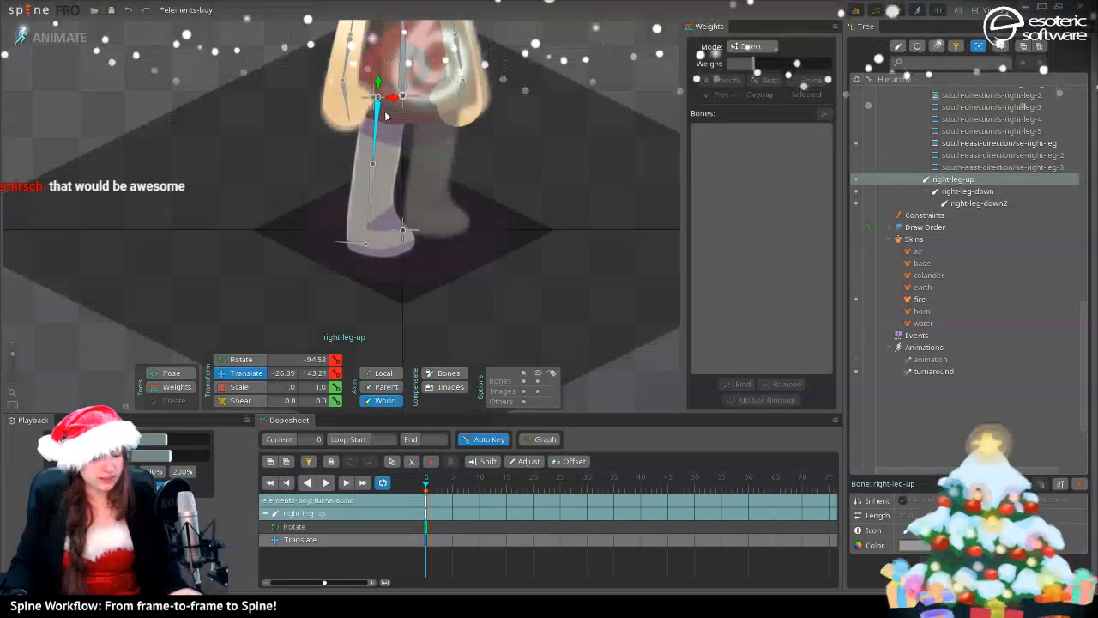
key("ctrl+z")
key("ctrl+z")
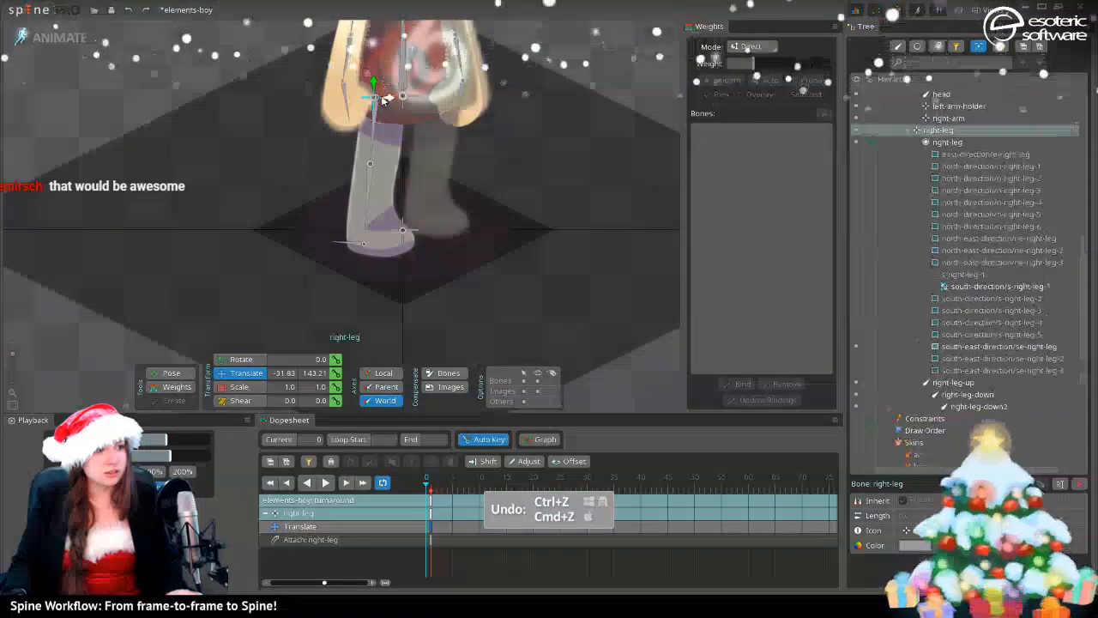
- Delete the chosen right-leg timeline key, and move the right-leg bone inward to about X -22, Y 143.2 at frame 0
left_click(382, 103)
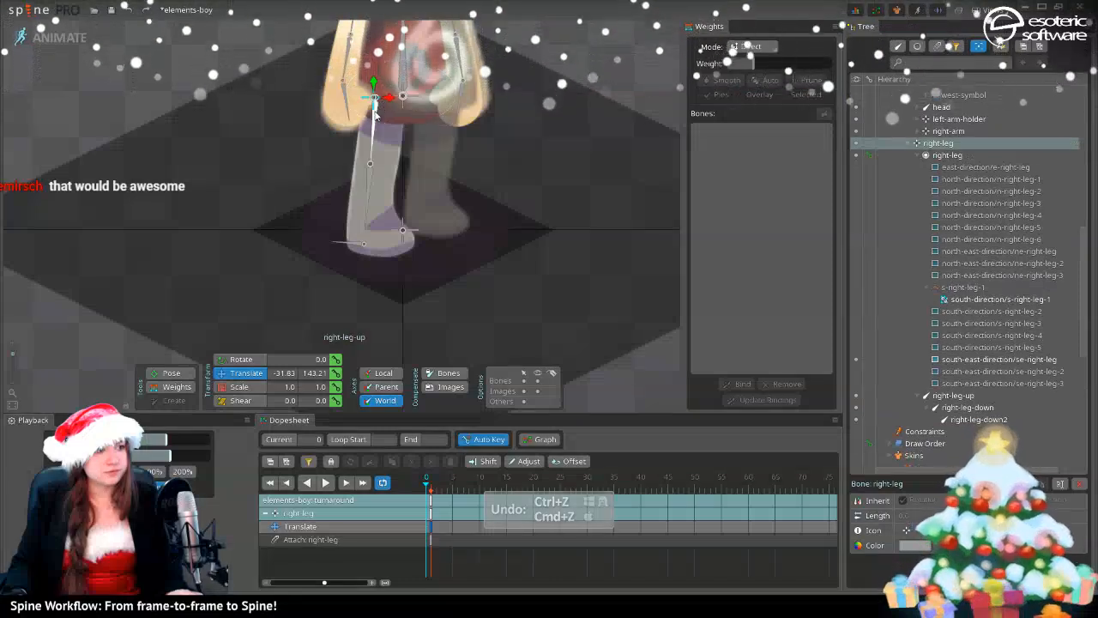
left_click(428, 544)
key("Delete")
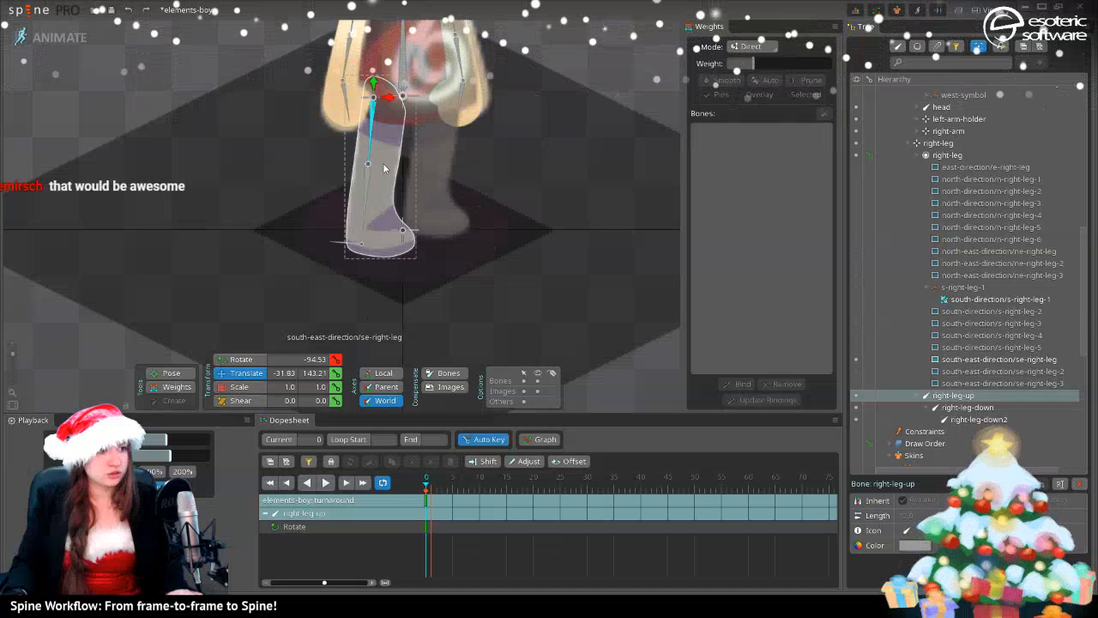
left_click(373, 97)
left_click_drag(389, 98, 397, 102)
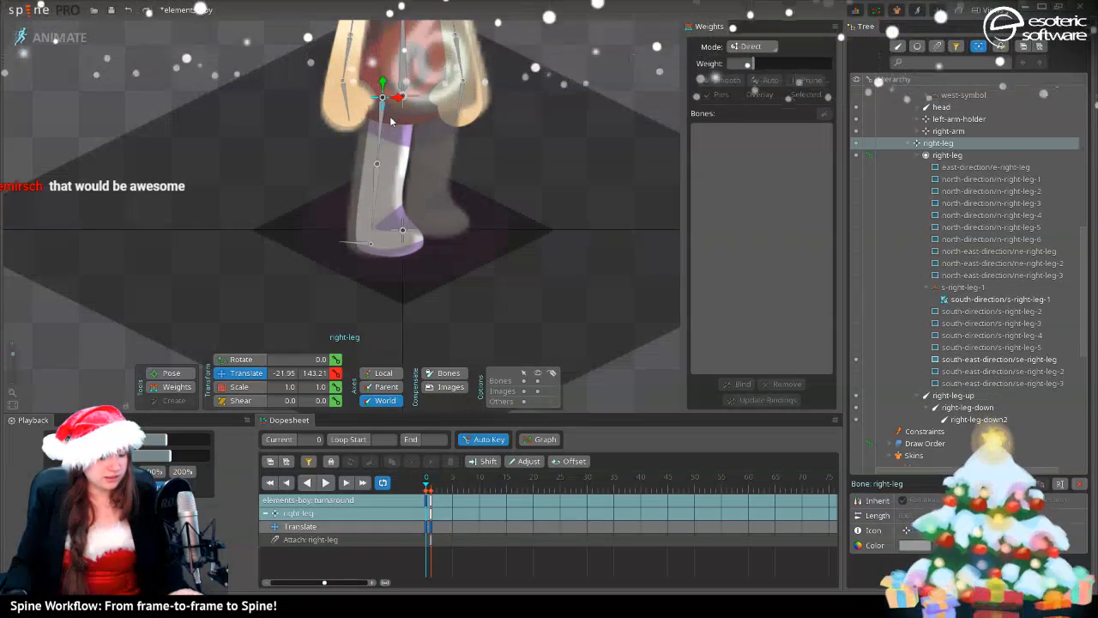
- Try shifting the right-leg bone outward in setup mode while checking the turnaround preview up close, and undo the move
left_click(59, 37)
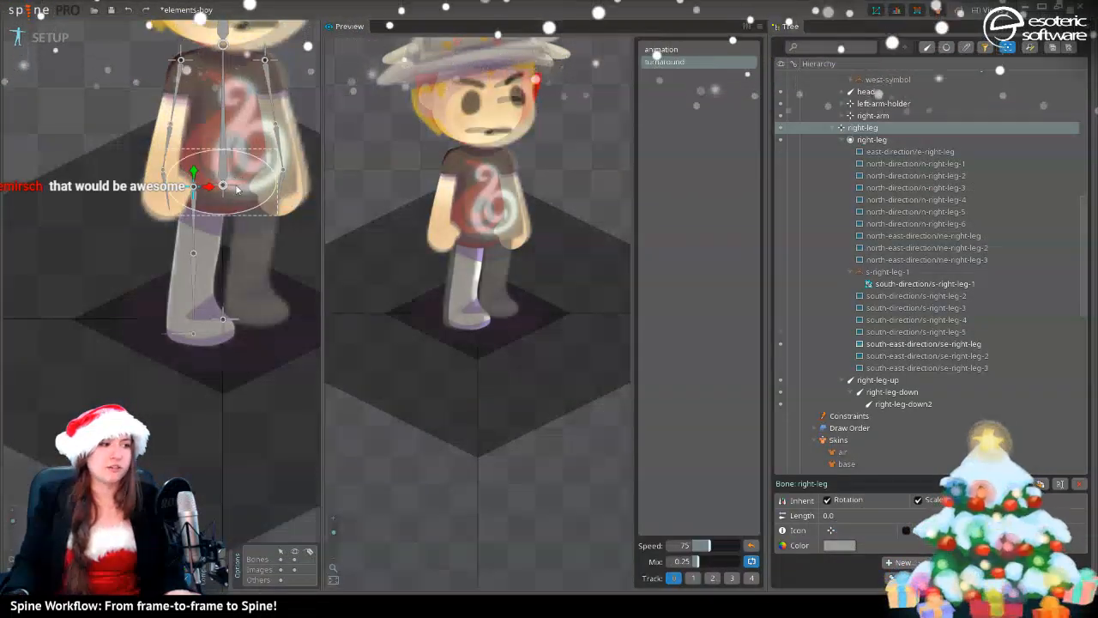
left_click(196, 206)
left_click(203, 190)
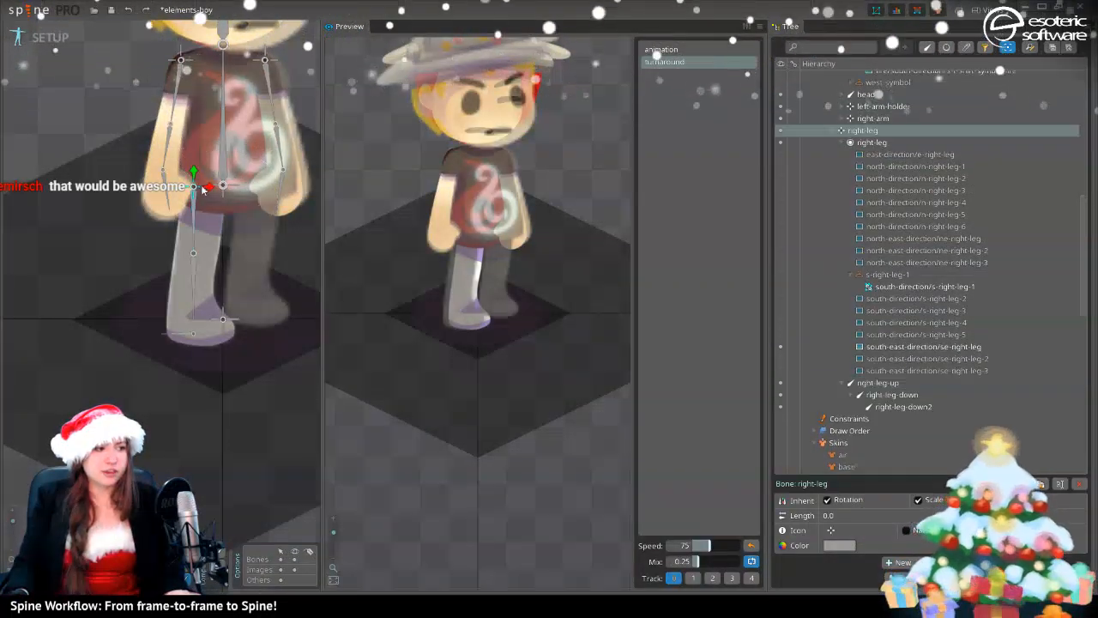
left_click_drag(209, 188, 203, 197)
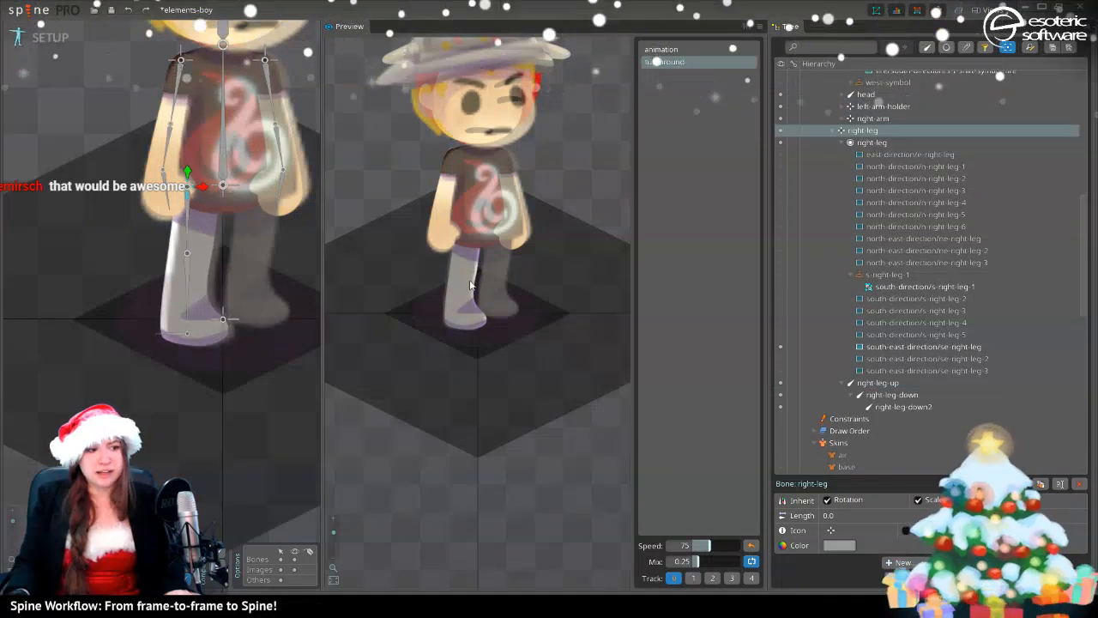
scroll(476, 270, "up", 5)
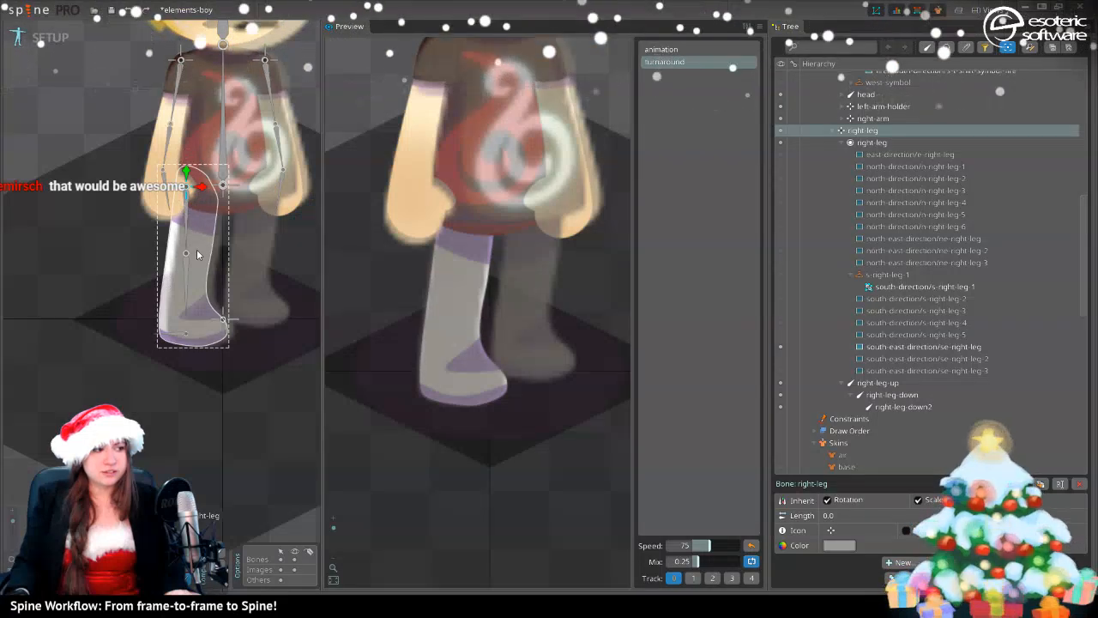
key("ctrl+z")
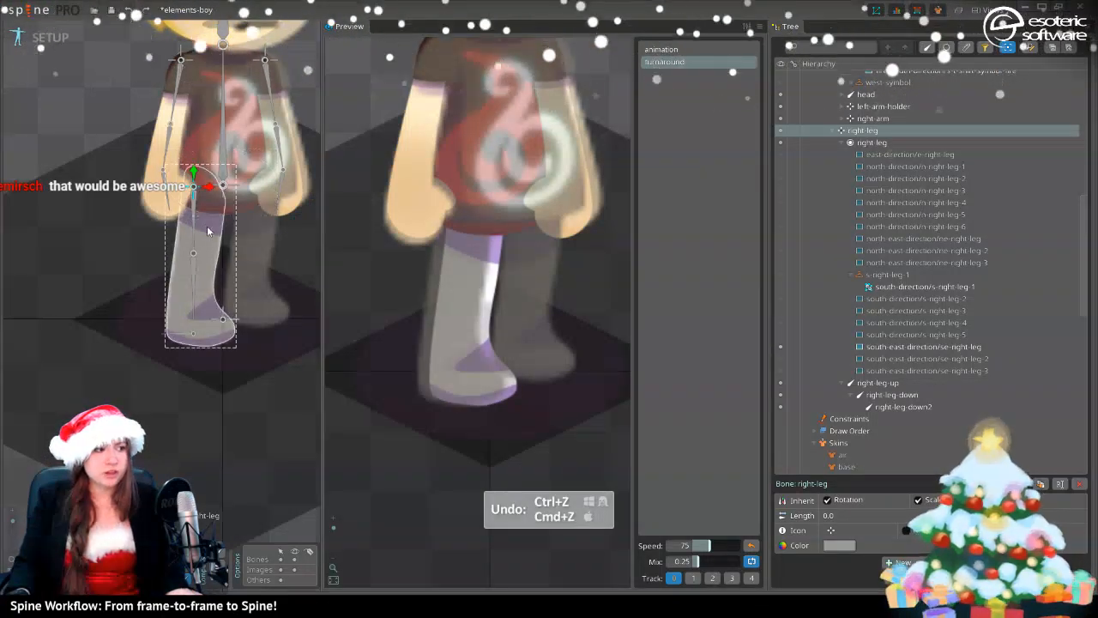
- Move the south-east-direction/se-right-leg image outward to about X -33.1, Y 61.1 in setup mode, and save the project
left_click(209, 235)
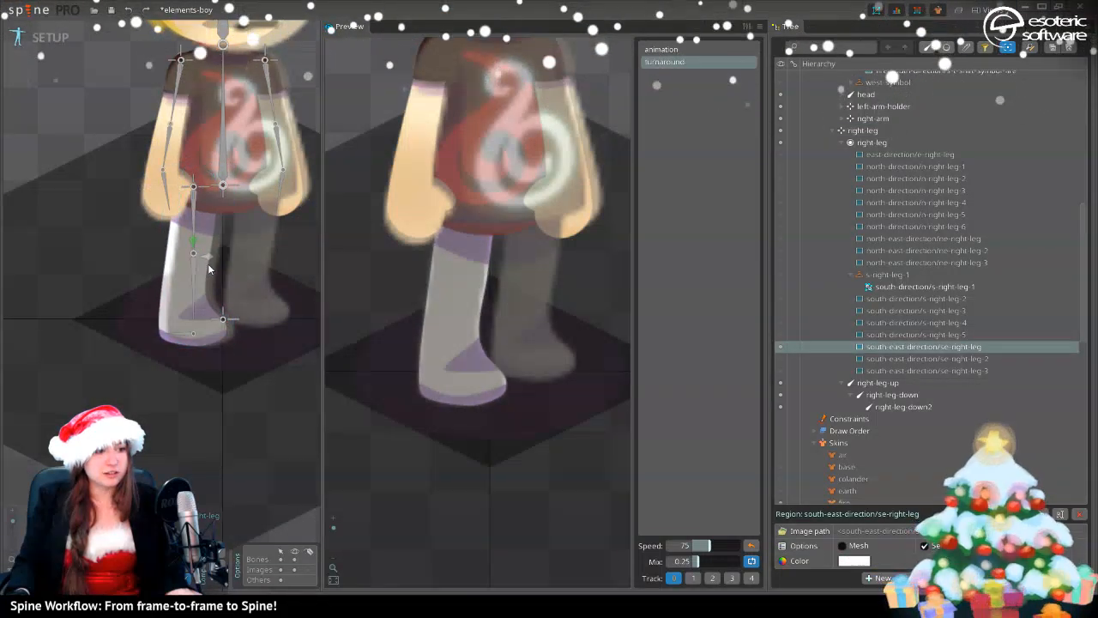
key("ctrl+s")
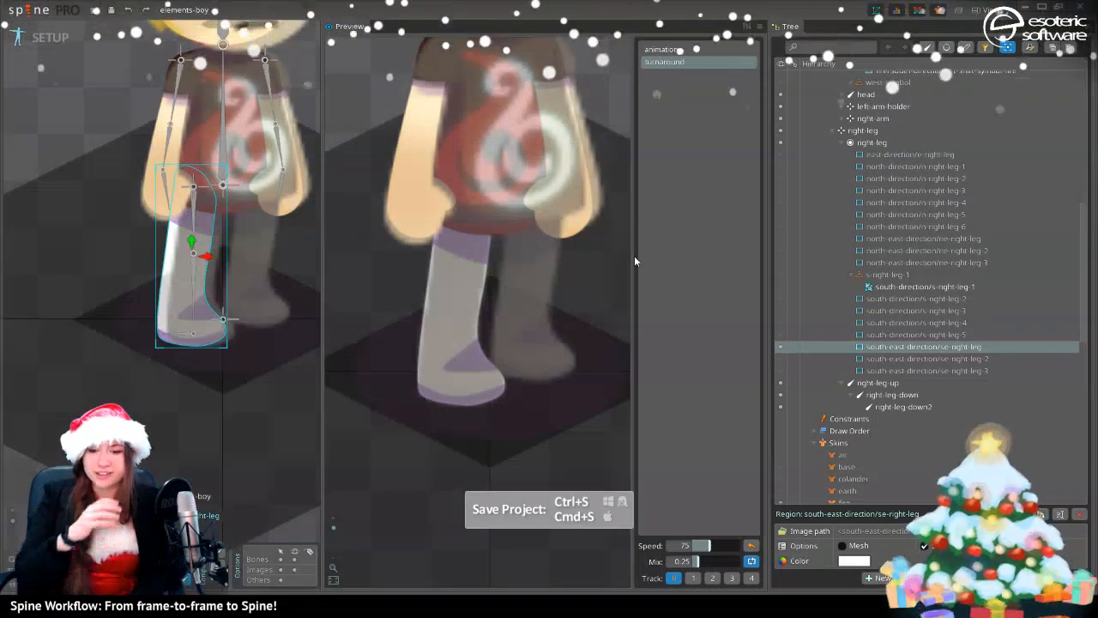
- Turn the south-east-direction/se-right-leg image into a mesh and start a new mesh outline for it
scroll(84, 258, "up", 4)
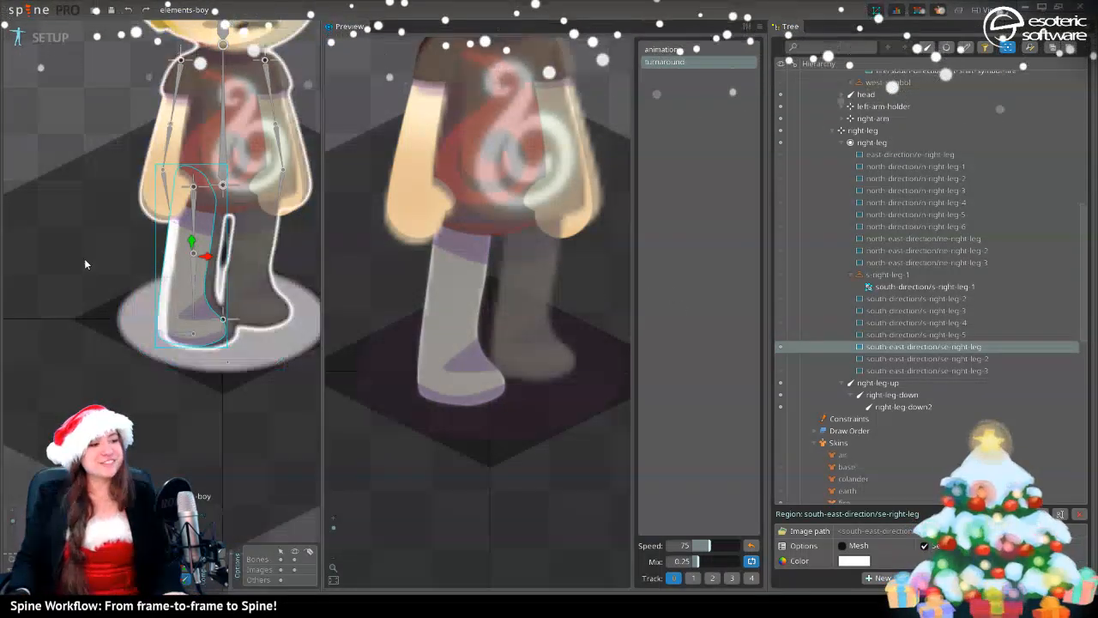
left_click_drag(127, 280, 66, 311)
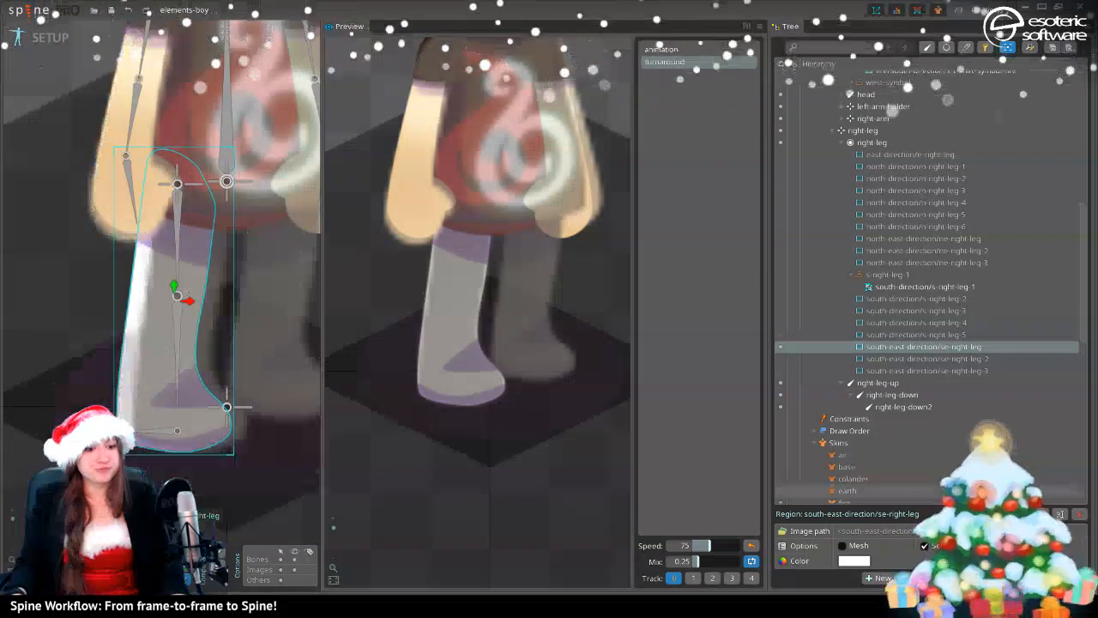
left_click(858, 549)
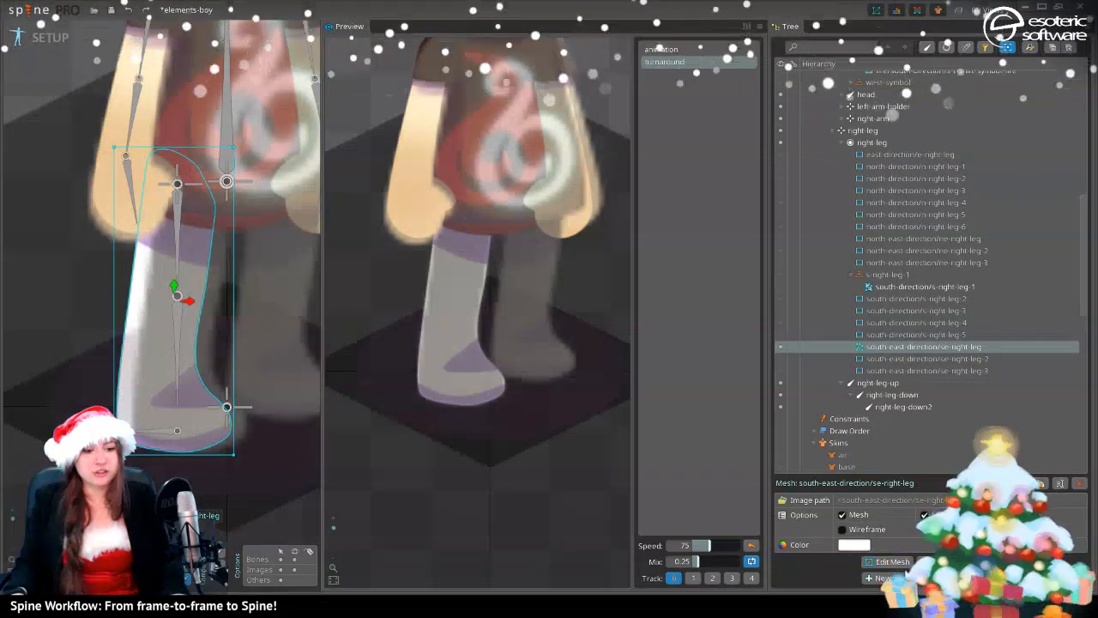
left_click(892, 561)
left_click(139, 552)
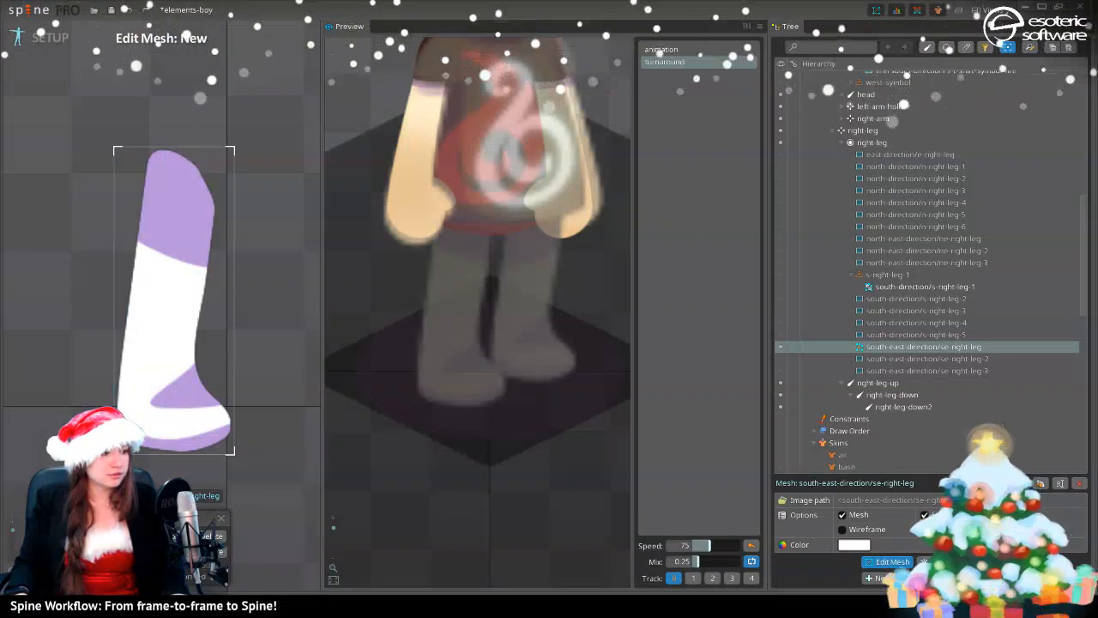
- Trace a closed mesh outline around the se-right-leg image, with vertices following the thigh, knee, ankle, toe and sole
left_click(113, 364)
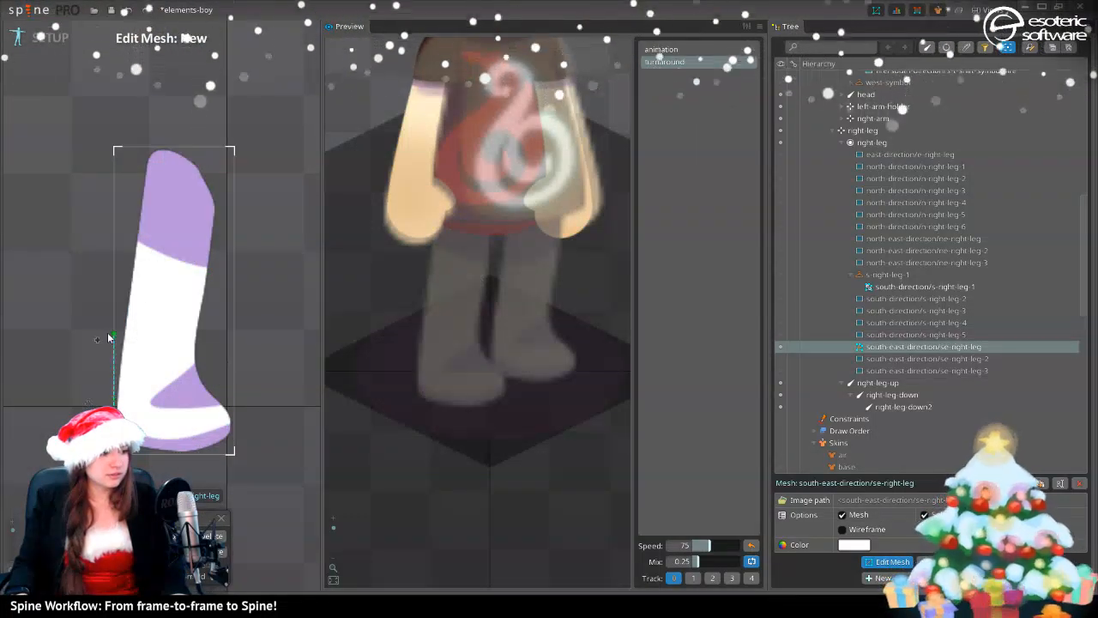
left_click(135, 239)
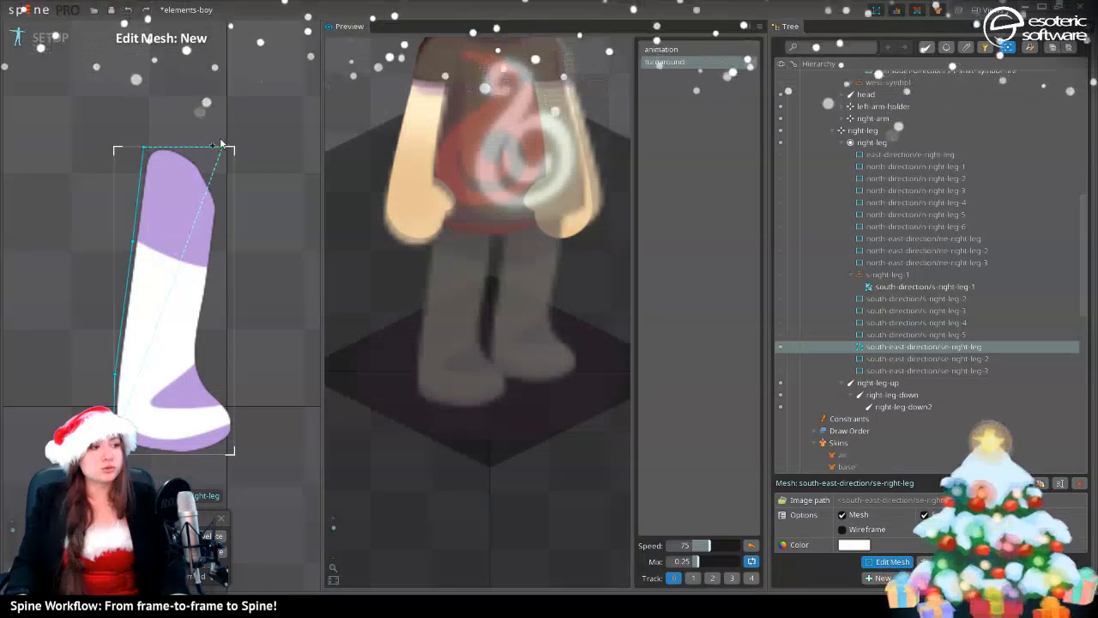
left_click(218, 213)
left_click(216, 268)
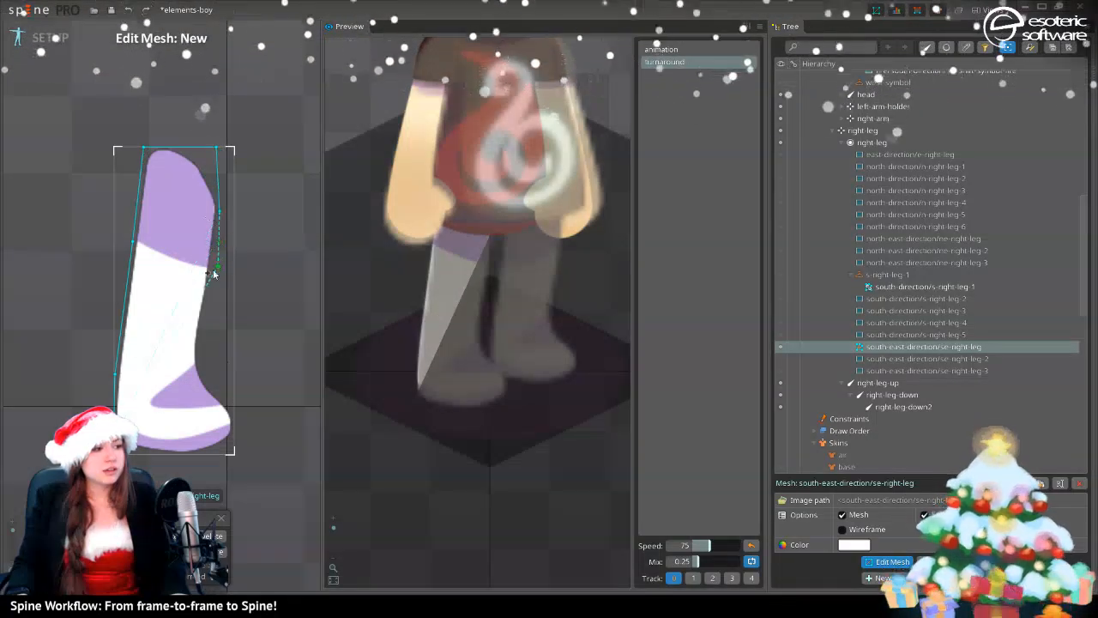
left_click(201, 367)
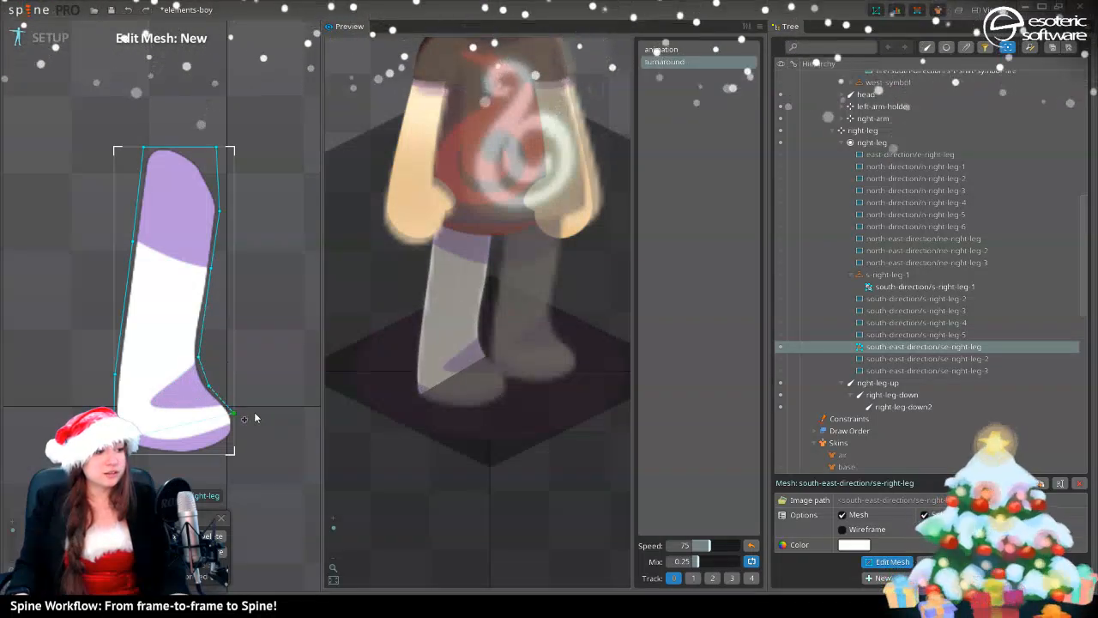
left_click(199, 453)
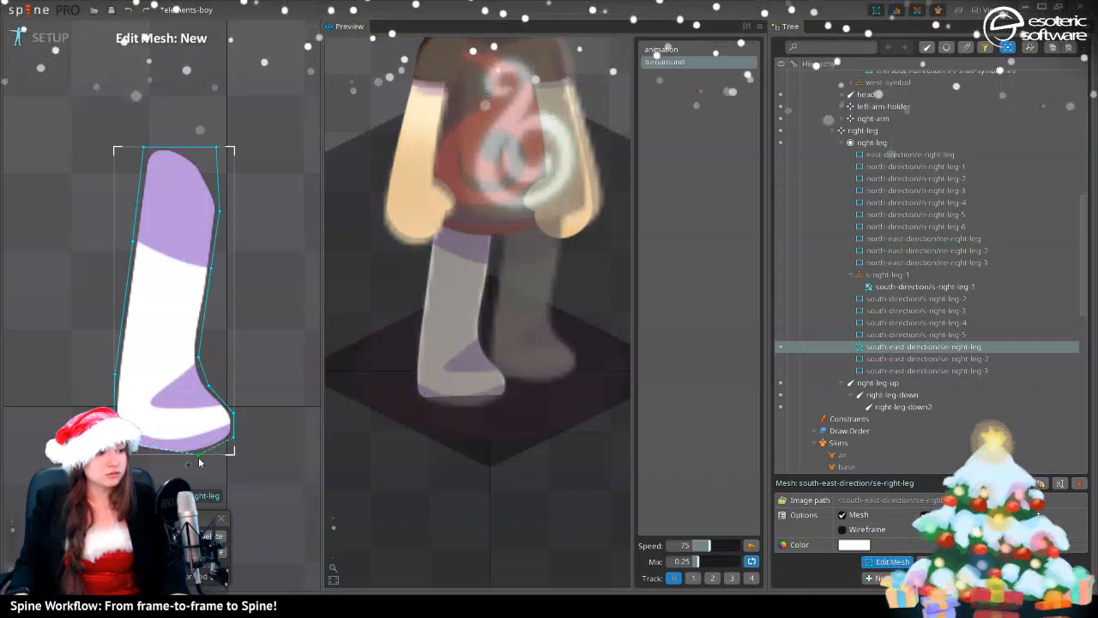
left_click(150, 460)
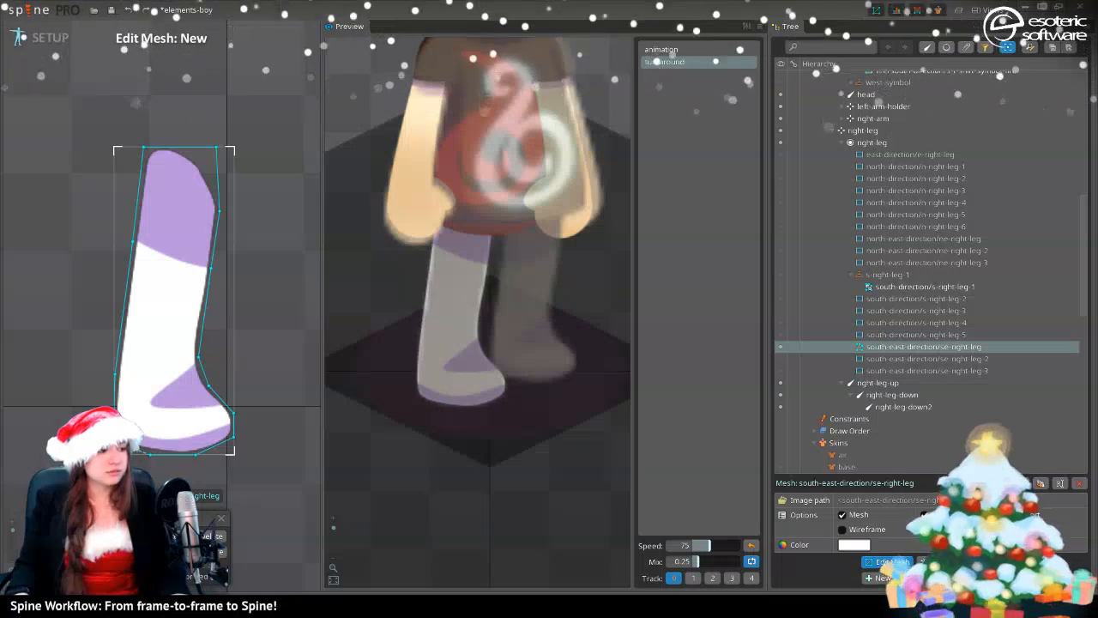
left_click(115, 439)
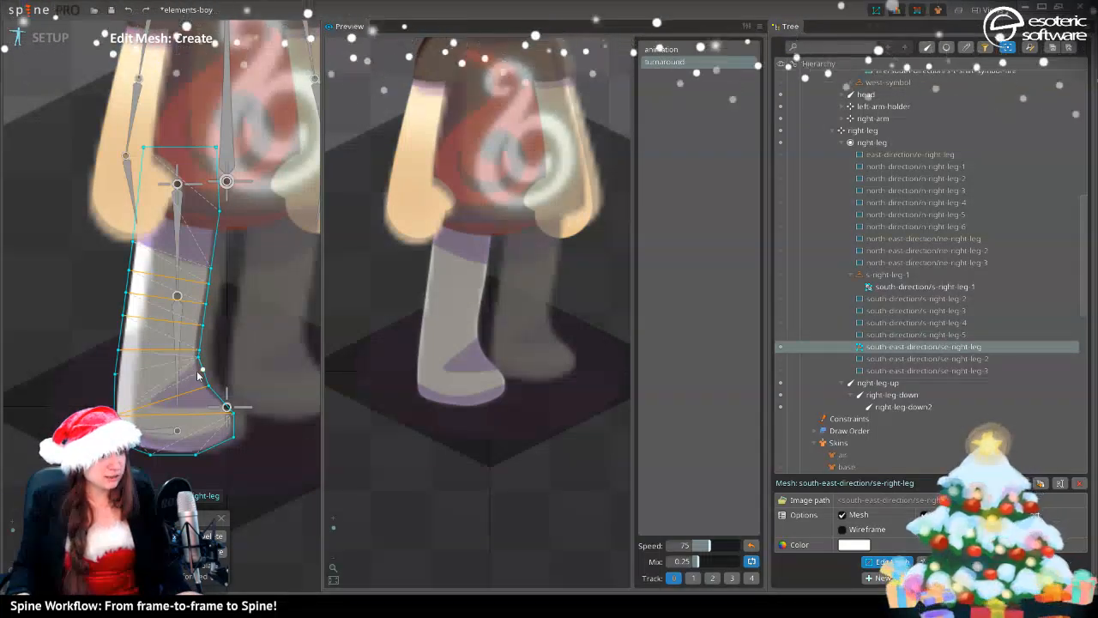
- Undo the uneven cross edges, redraw evenly spaced edges across the leg around the knee joint, and finish editing the mesh
key("ctrl+z")
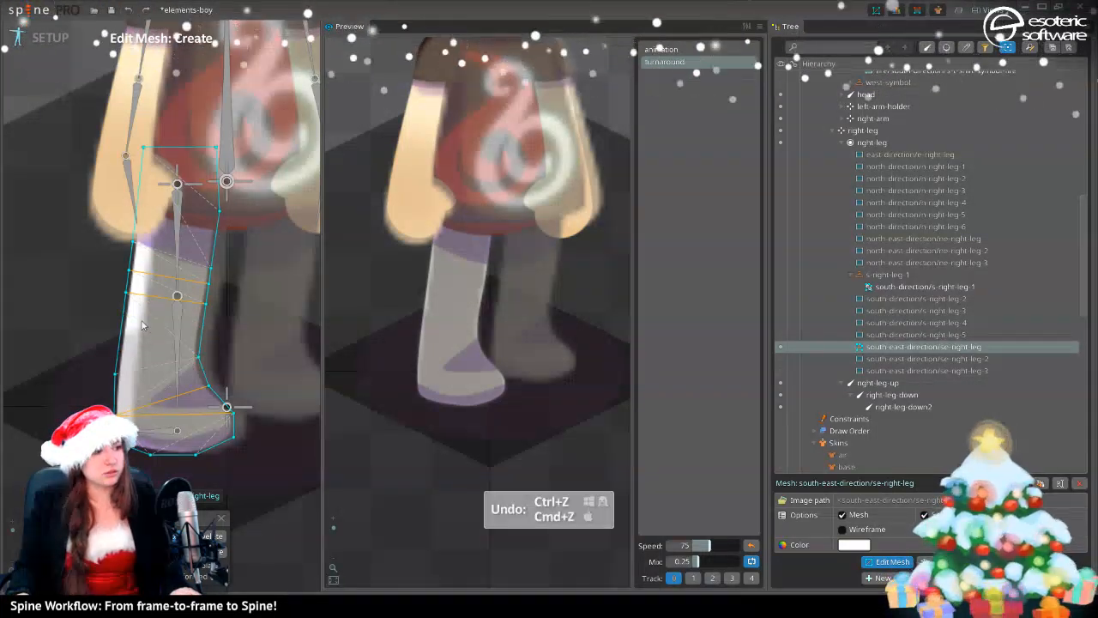
key("ctrl+z")
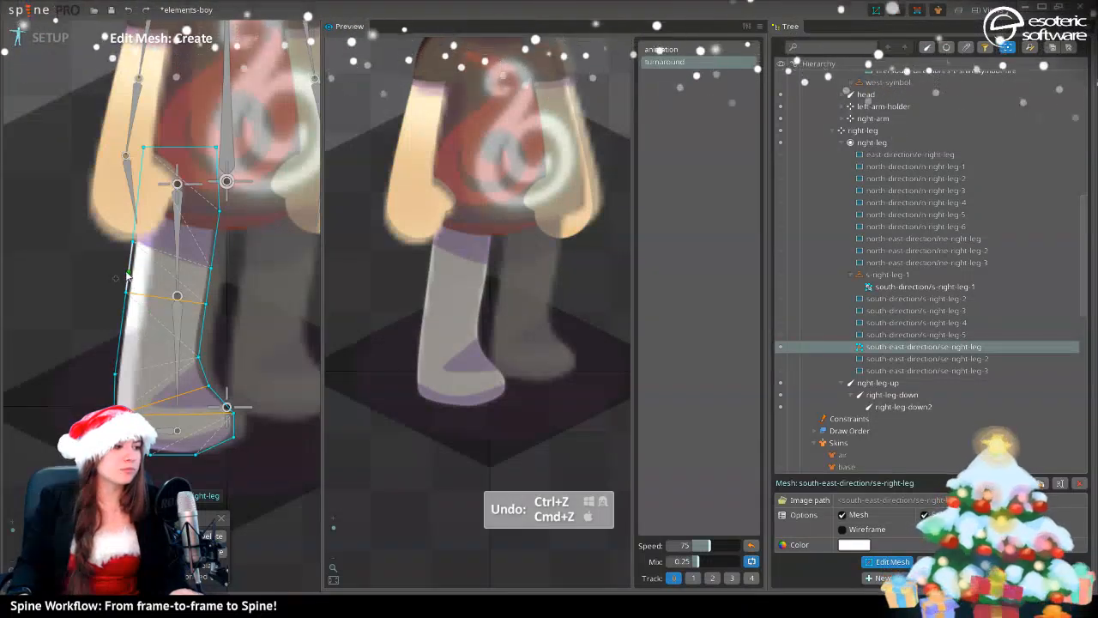
left_click_drag(127, 275, 208, 287)
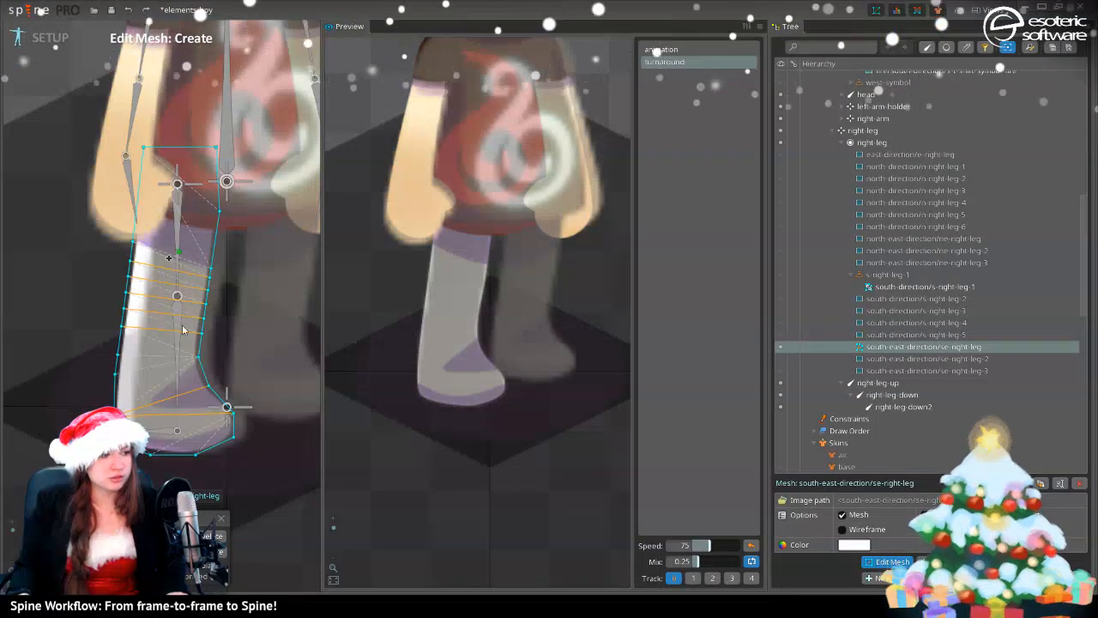
left_click(222, 520)
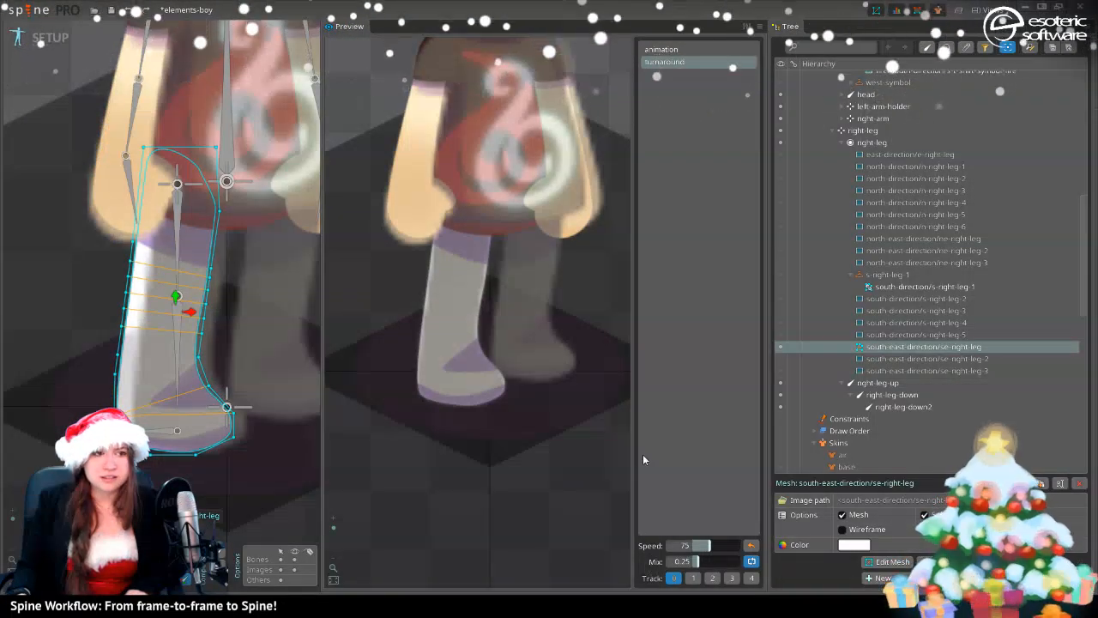
- Bind the south-east-direction/se-right-leg mesh to the right-leg-up, right-leg-down and Reference bones, and return to animate mode
left_click(755, 31)
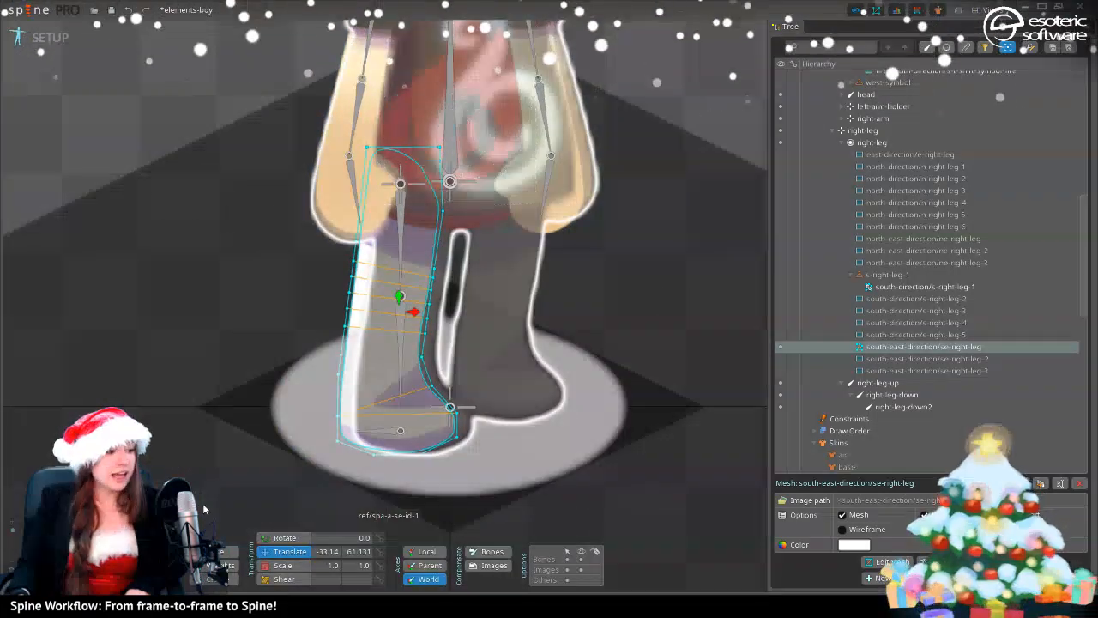
left_click(224, 565)
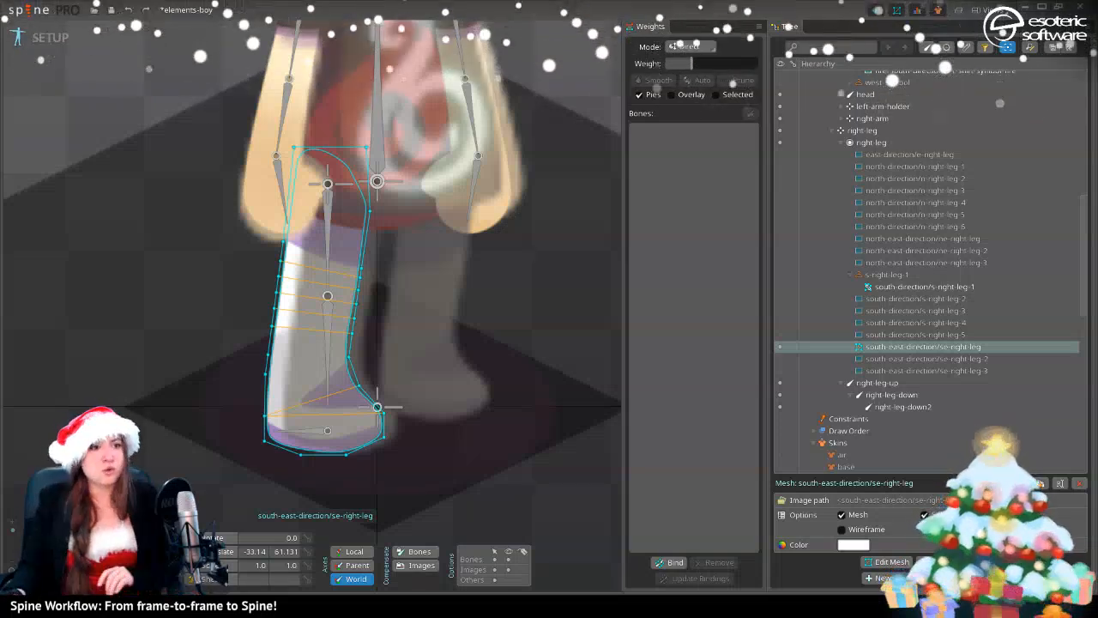
left_click(675, 562)
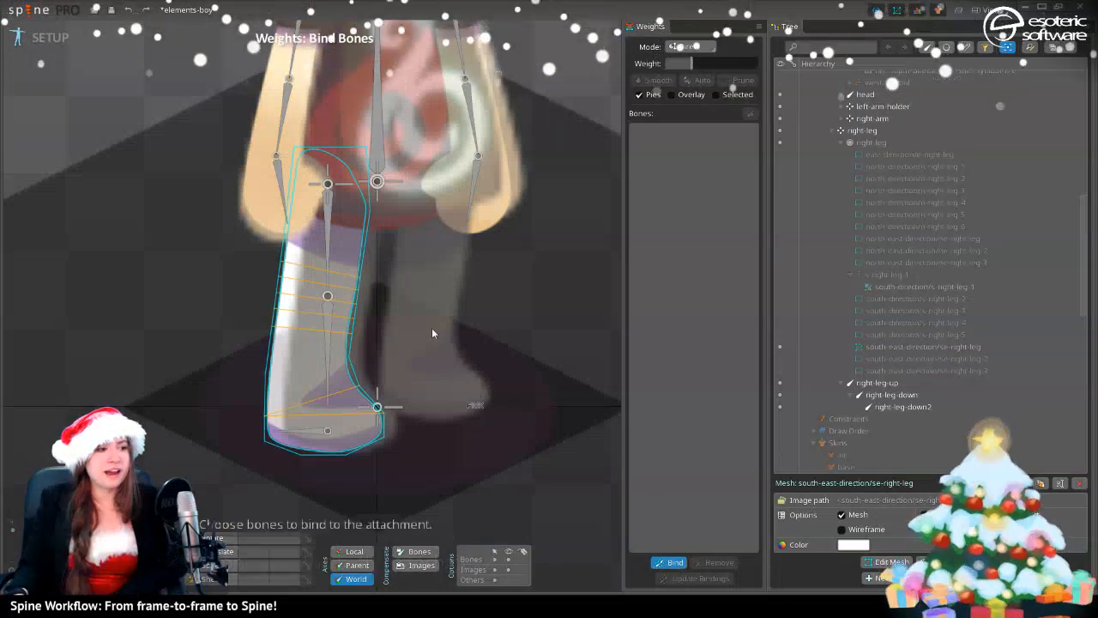
left_click(327, 189)
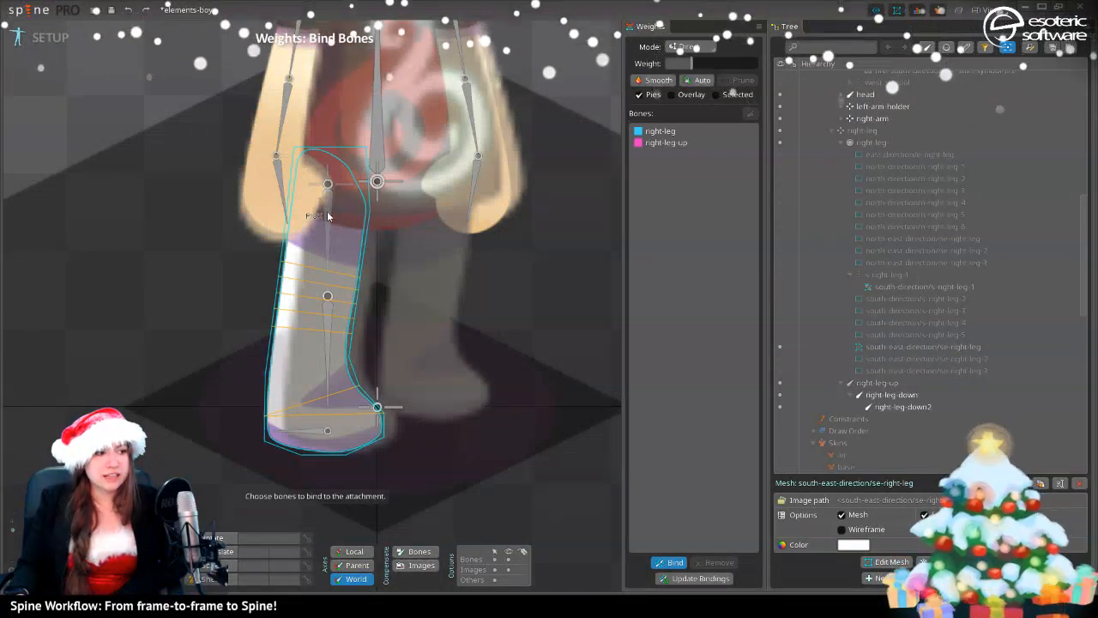
left_click(326, 386)
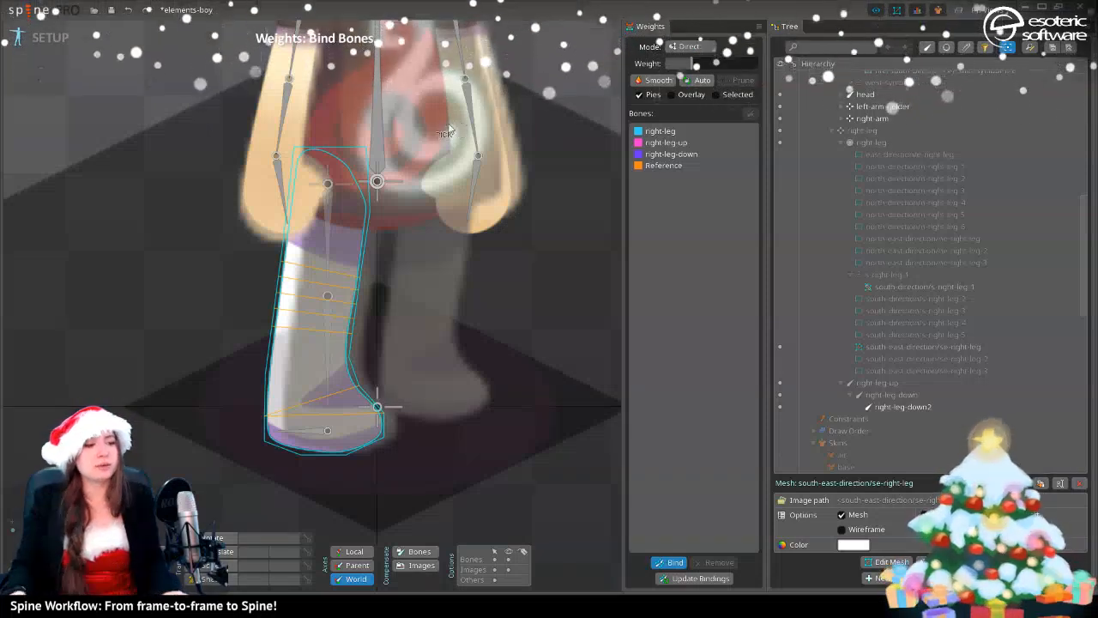
left_click(47, 38)
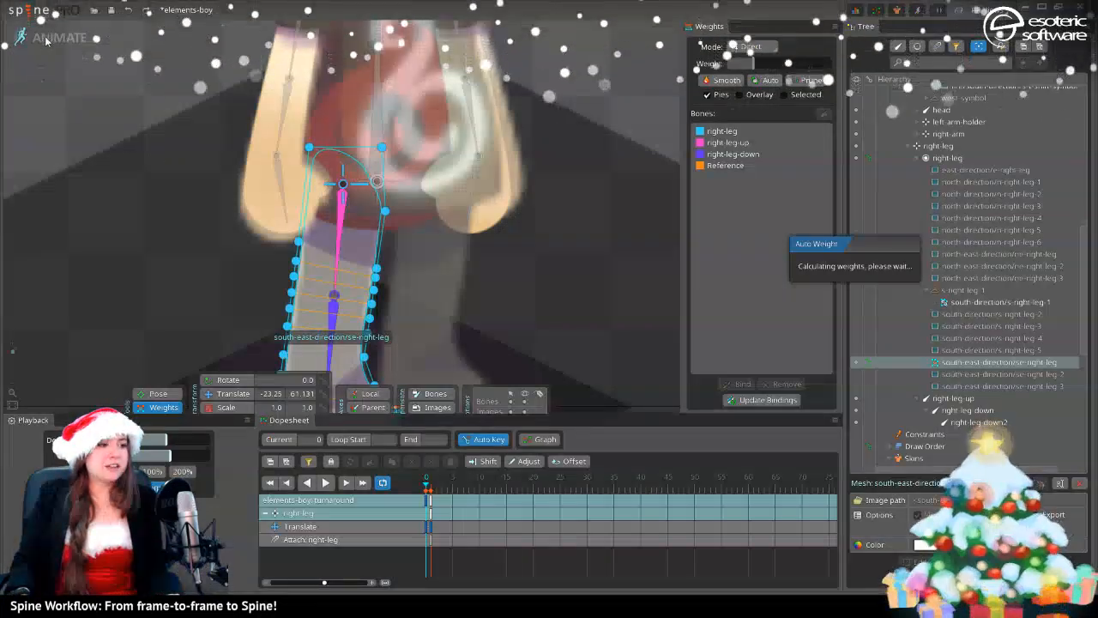
- Select all vertices of the se-right-leg mesh and set their weight on the Reference bone to 100
left_click_drag(410, 239, 438, 154)
left_click_drag(573, 194, 482, 188)
scroll(480, 189, "down", 2)
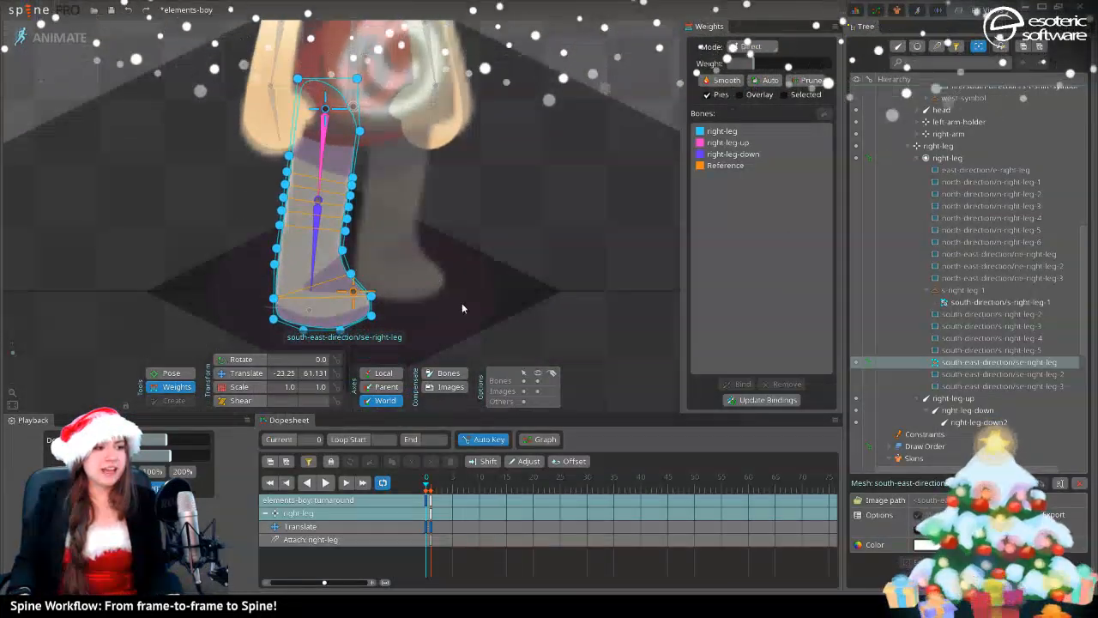
left_click_drag(462, 303, 472, 252)
scroll(236, 145, "down", 2)
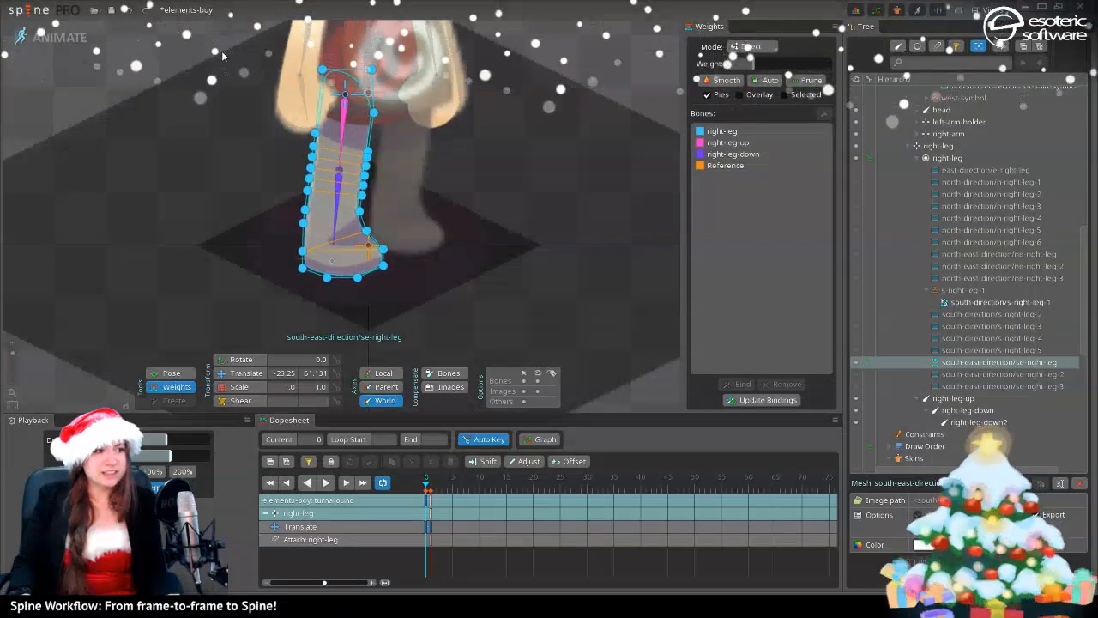
left_click_drag(238, 26, 484, 323)
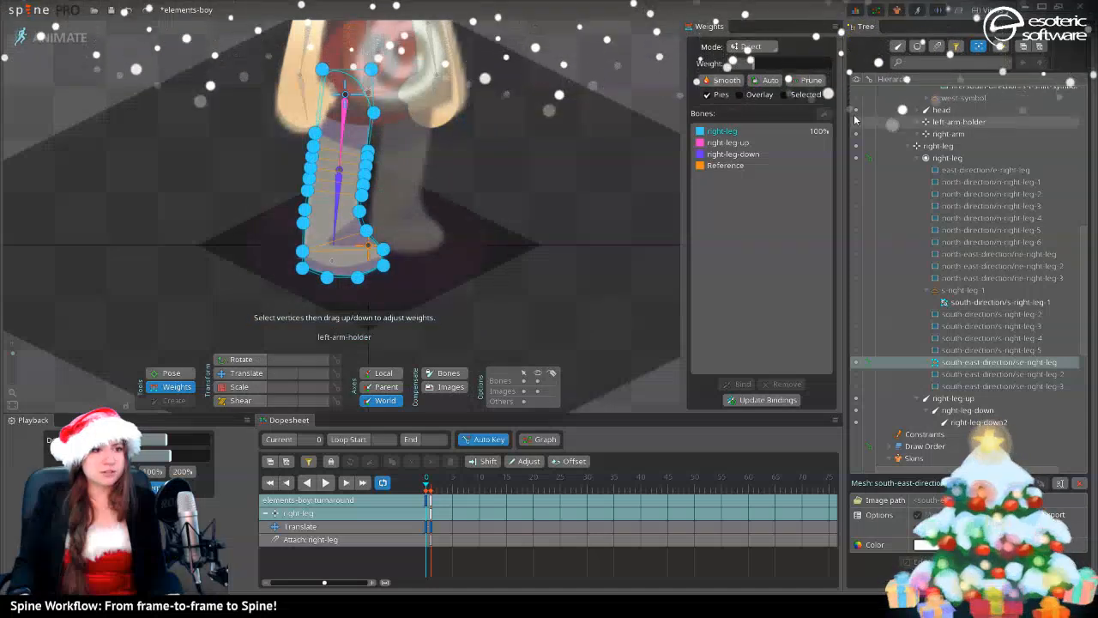
left_click(728, 166)
left_click_drag(760, 64, 904, 59)
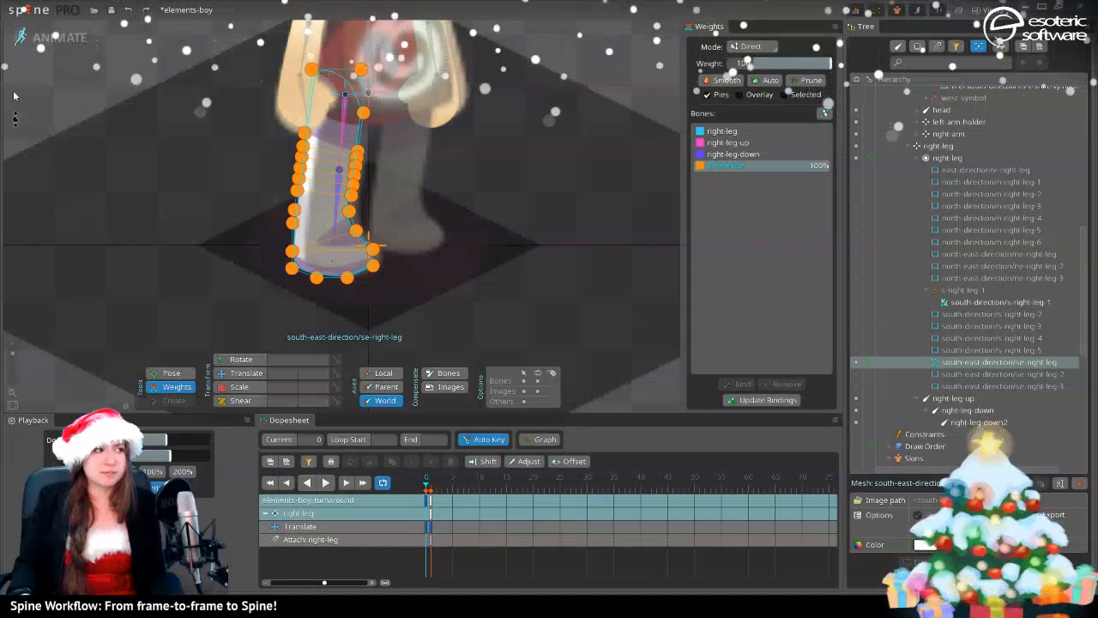
- Compare the position of the Reference-weighted se-right-leg mesh in setup mode and in animate mode
left_click(78, 43)
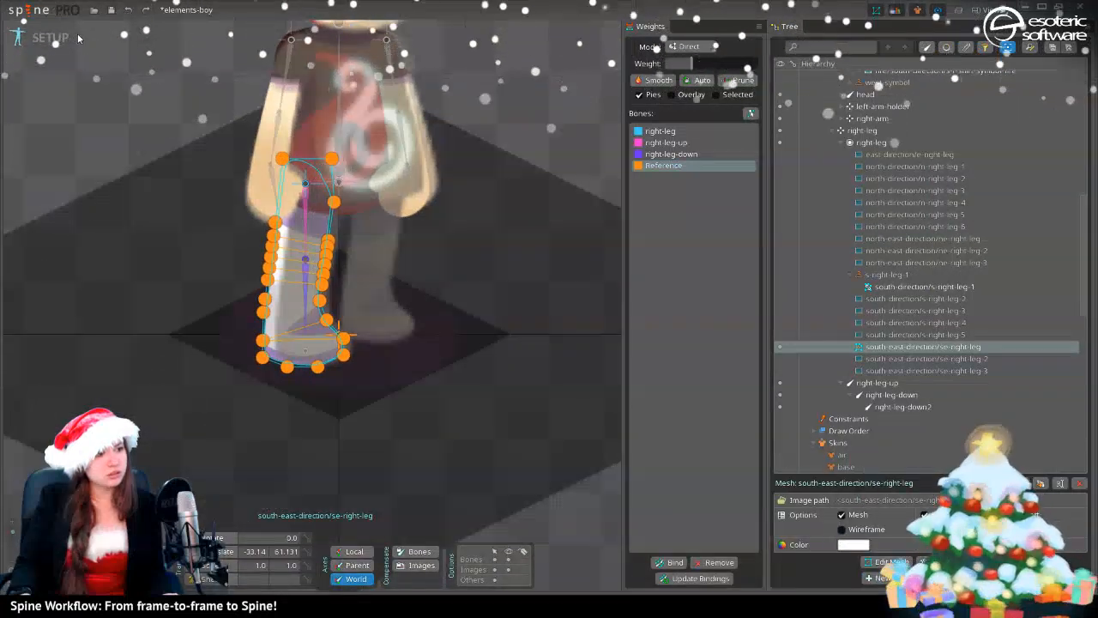
left_click(77, 38)
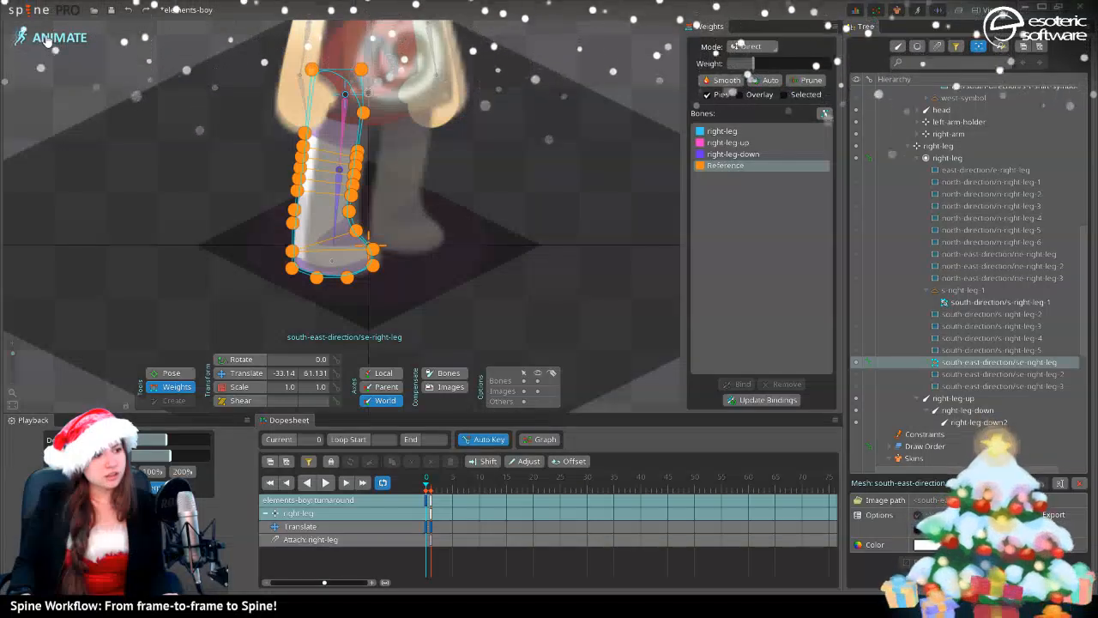
left_click(60, 37)
left_click(60, 38)
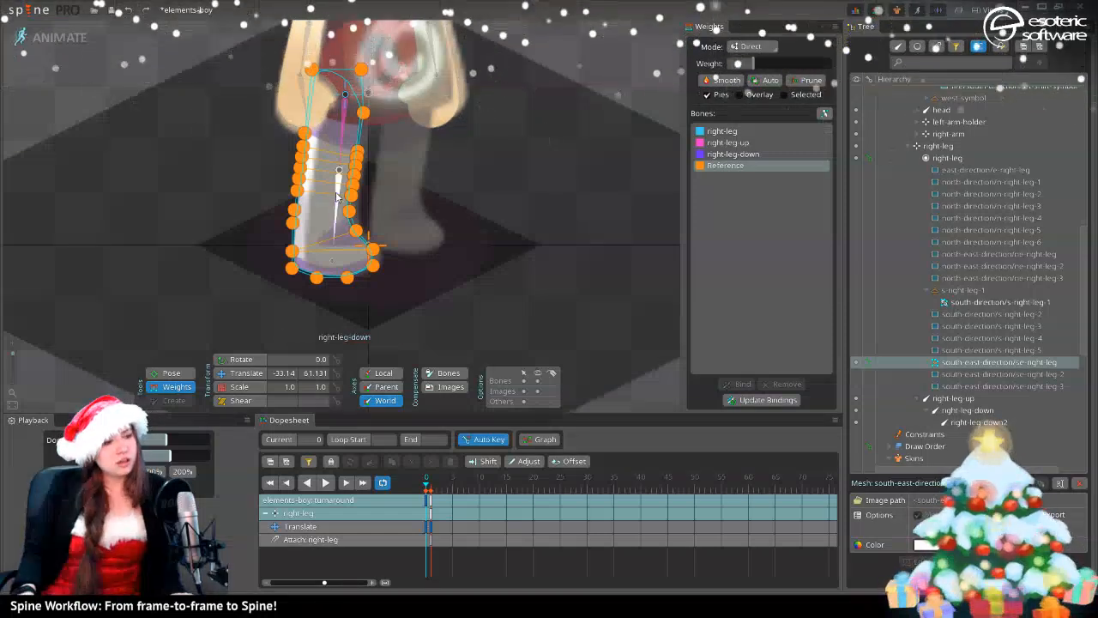
key("space")
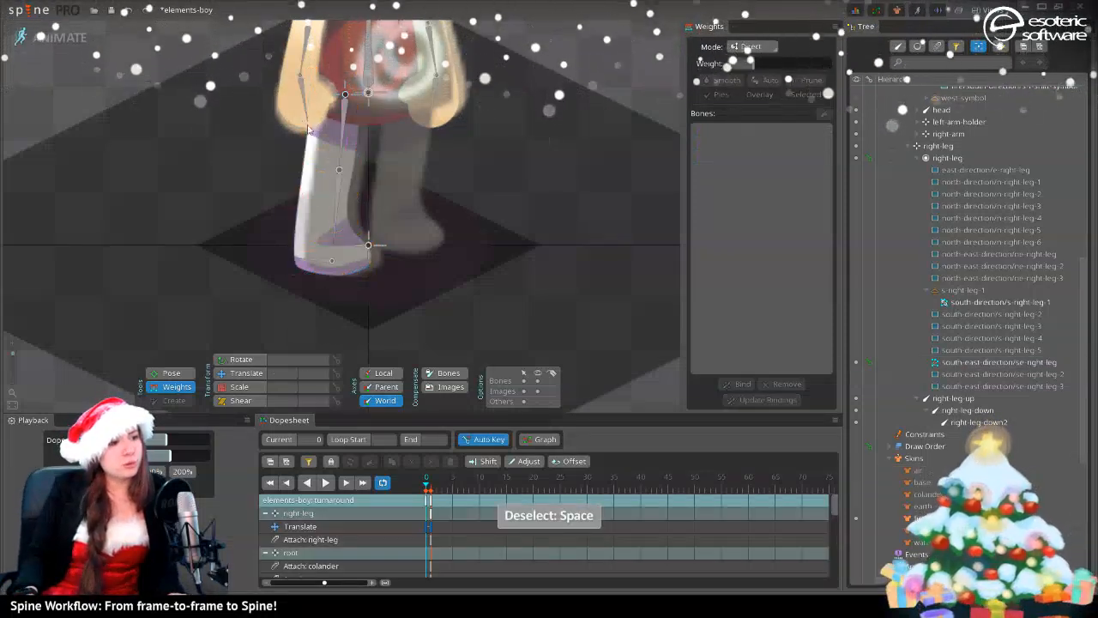
left_click(318, 214)
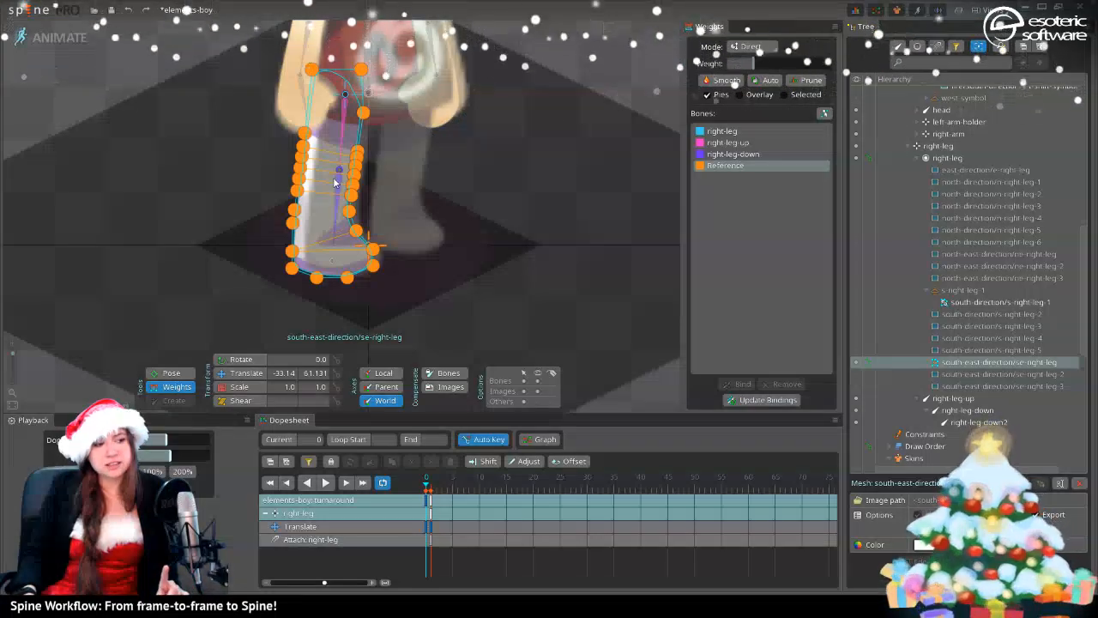
mouse_move(414, 130)
left_mouse_down()
mouse_move(411, 256)
mouse_move(433, 324)
mouse_move(414, 117)
mouse_move(397, 117)
mouse_move(420, 131)
left_mouse_up()
scroll(403, 142, "up", 2)
scroll(388, 107, "down", 1)
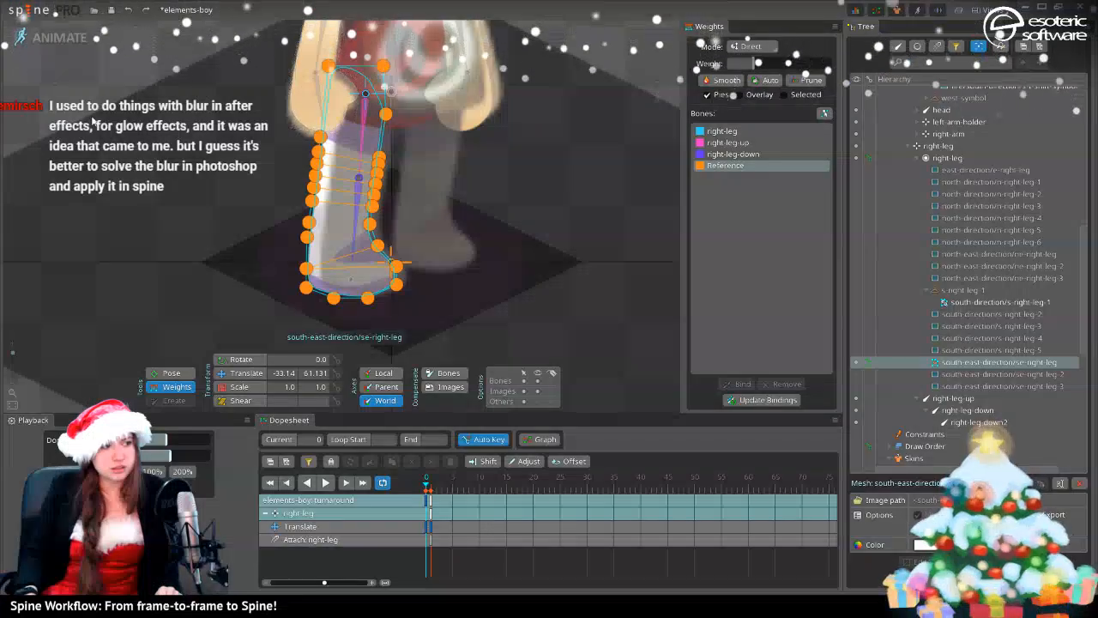
left_click(58, 37)
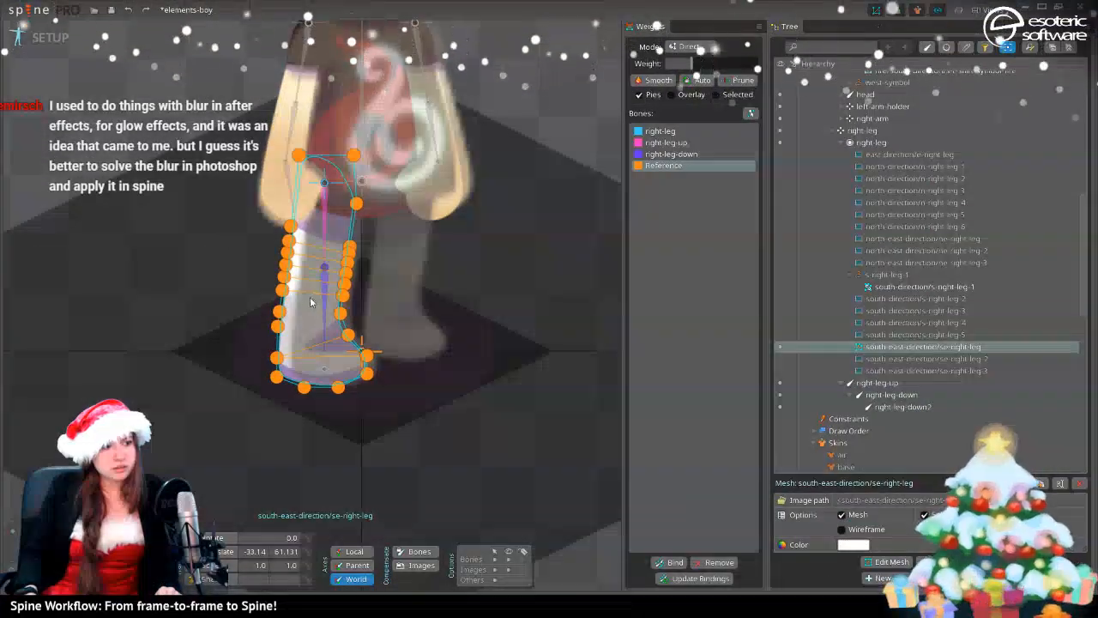
left_click(50, 38)
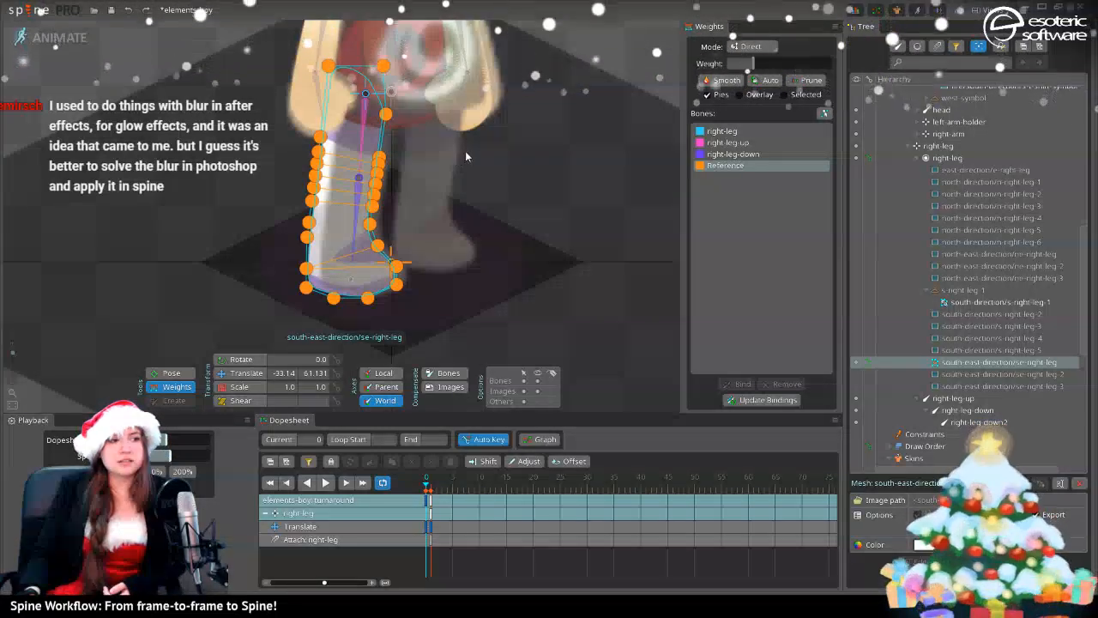
left_click_drag(465, 151, 459, 283)
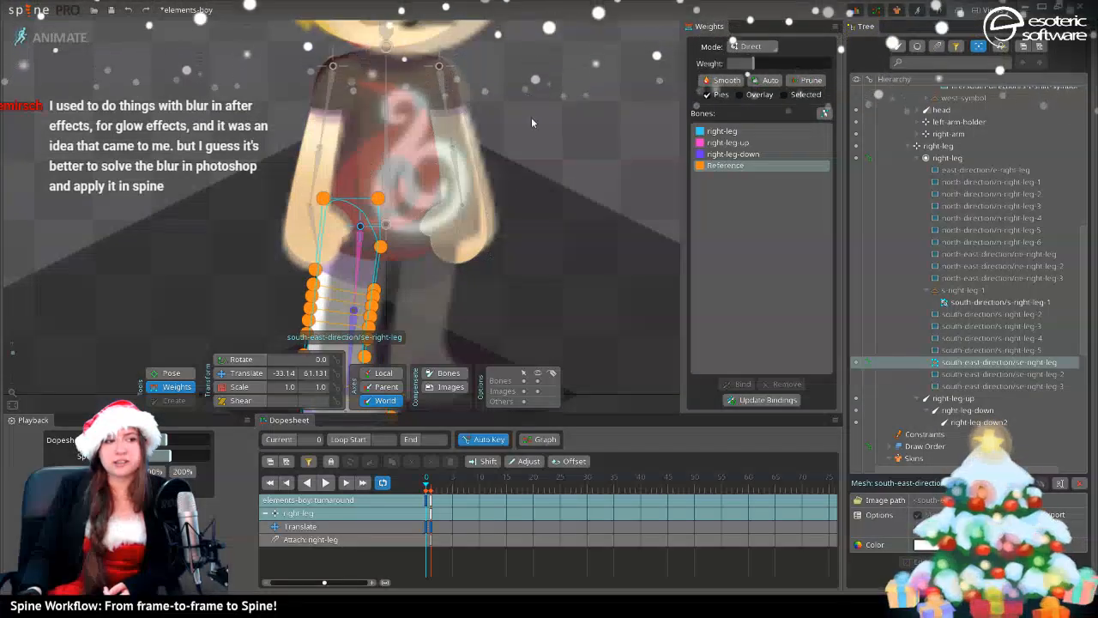
scroll(404, 202, "down", 2)
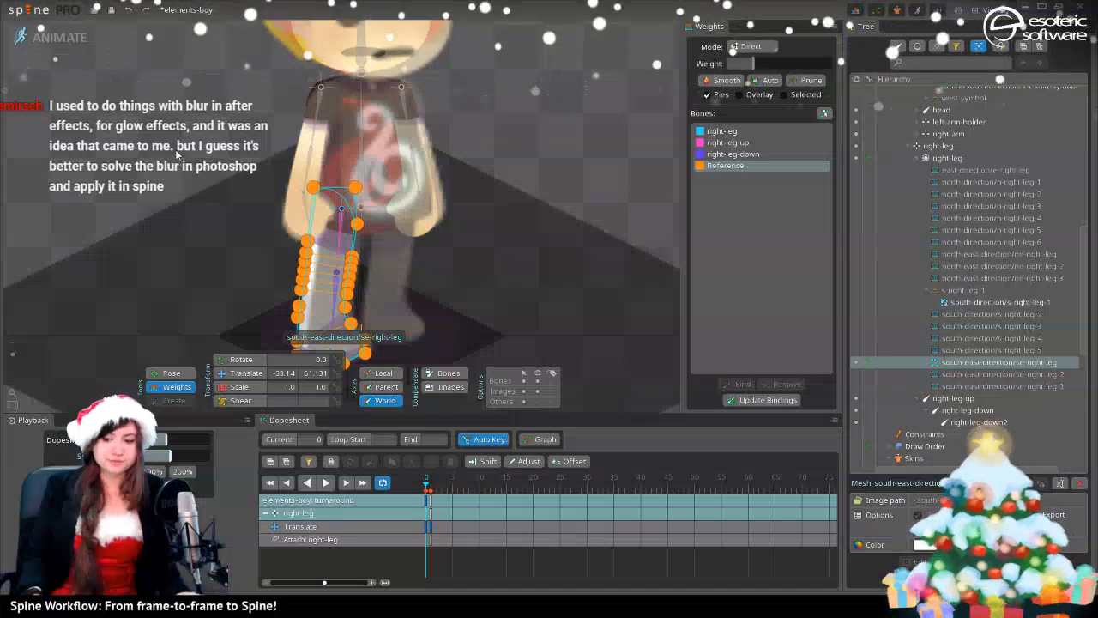
scroll(213, 115, "down", 3)
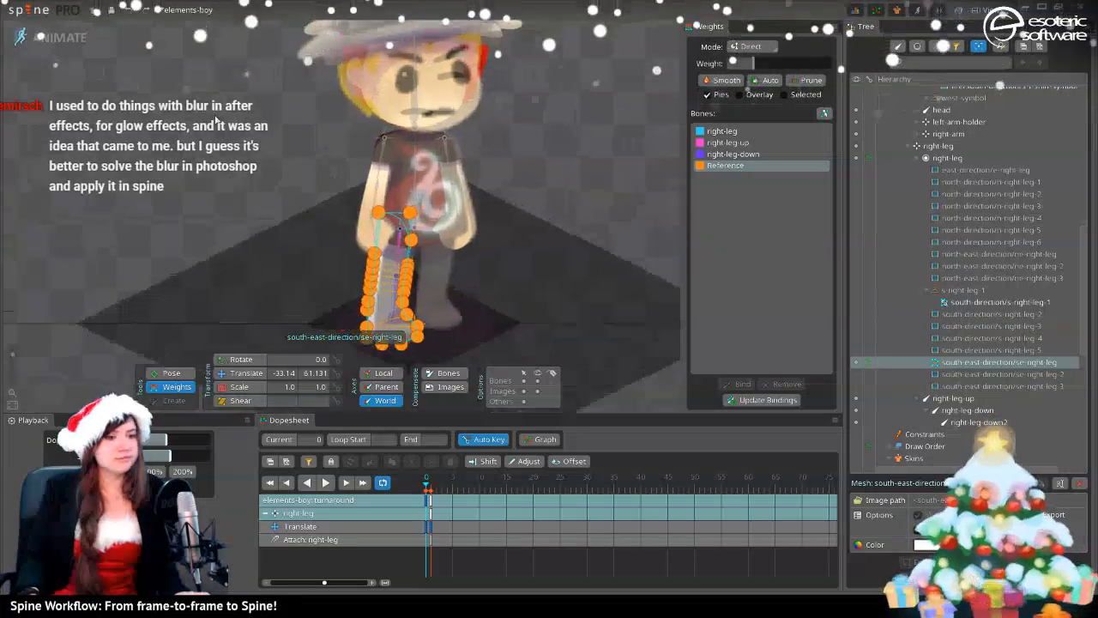
scroll(287, 110, "up", 5)
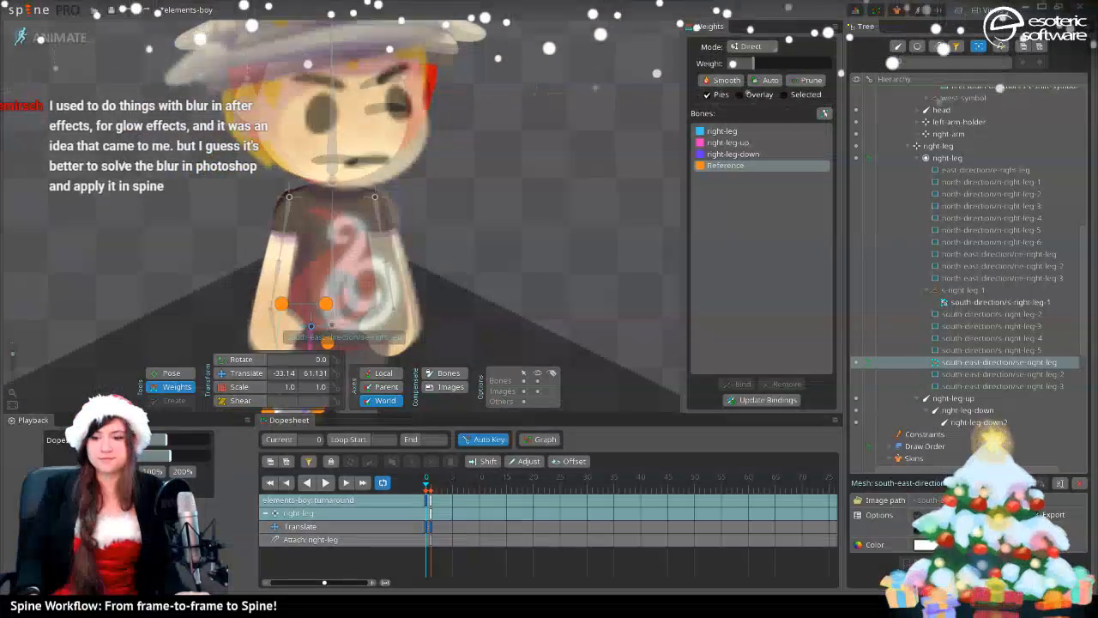
left_click_drag(172, 292, 206, 166)
scroll(285, 211, "up", 3)
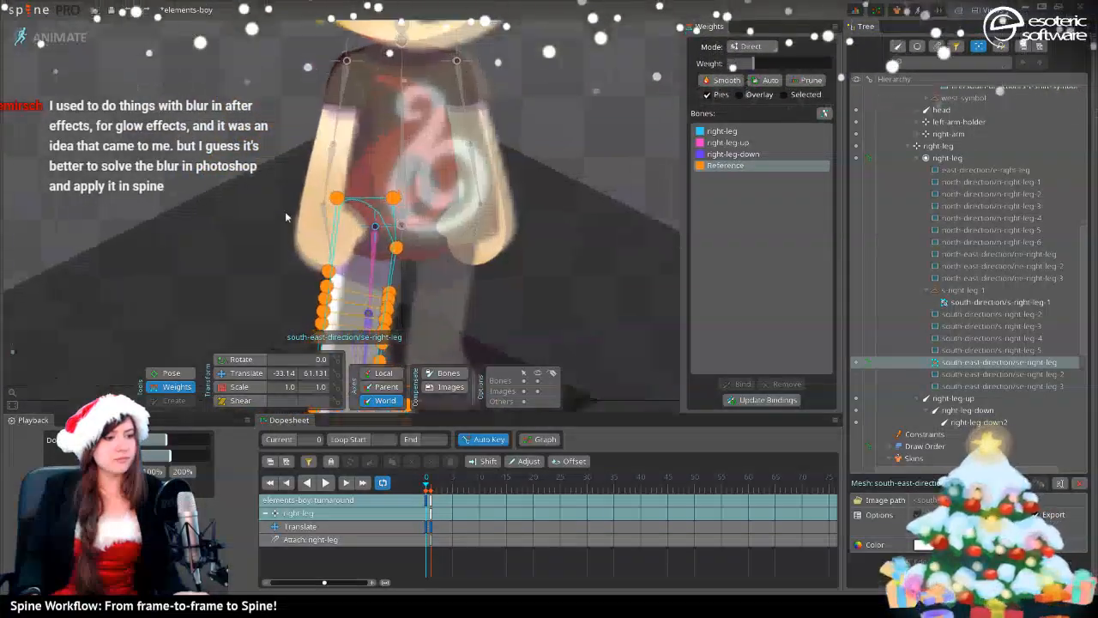
- In setup mode, move the se-right-leg mesh inward to X -24.27, Y 61.131, and return to animate mode
left_click(82, 42)
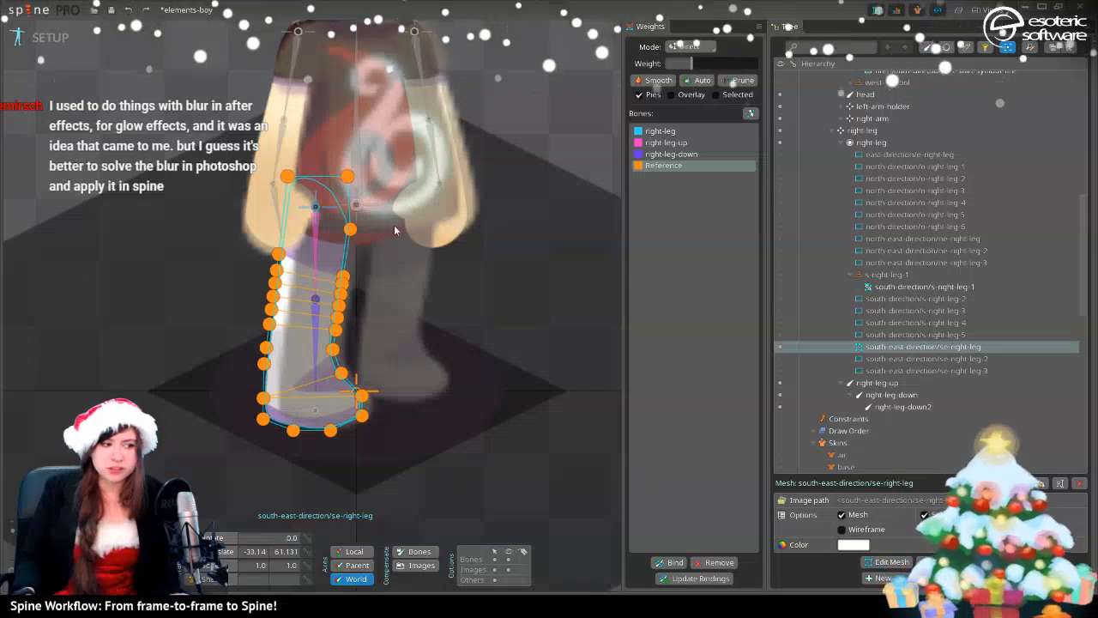
scroll(421, 259, "down", 3)
scroll(975, 256, "up", 3)
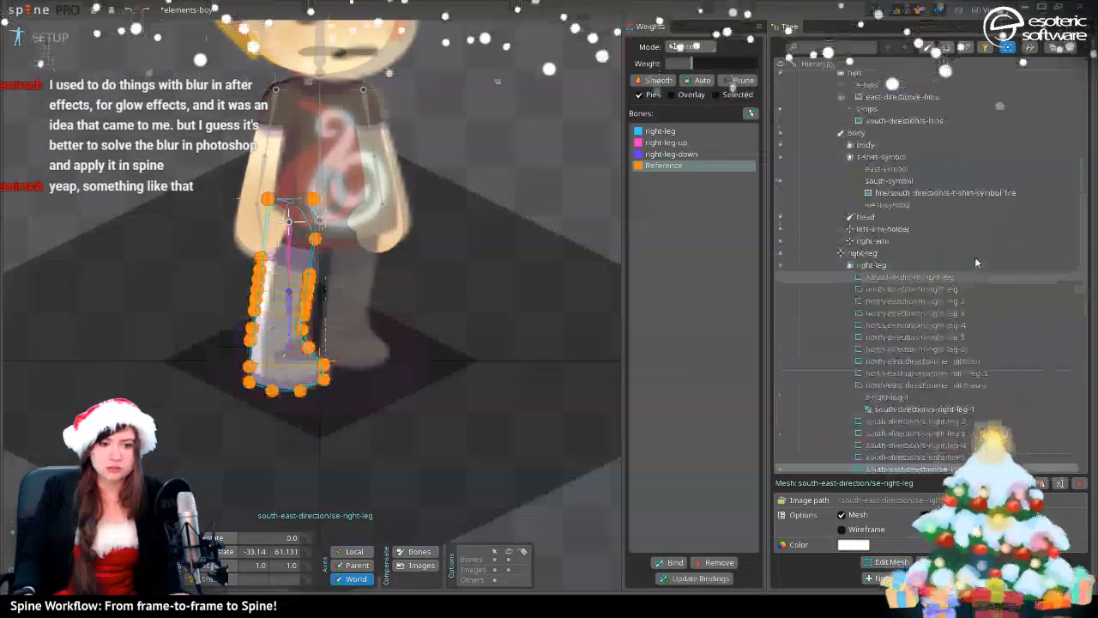
scroll(974, 256, "up", 6)
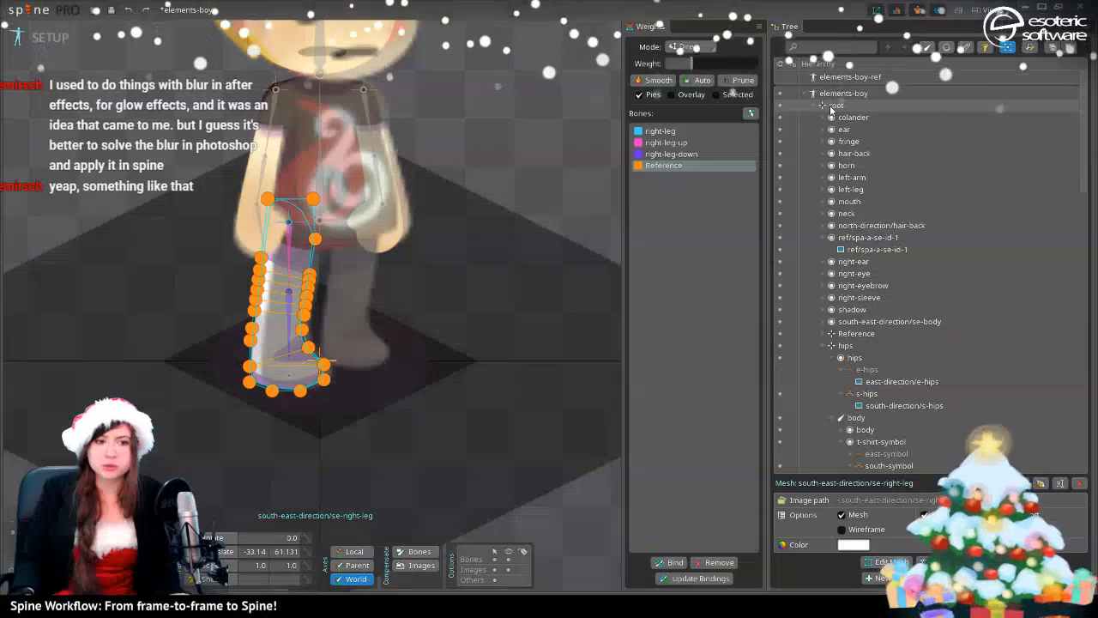
left_click(831, 106)
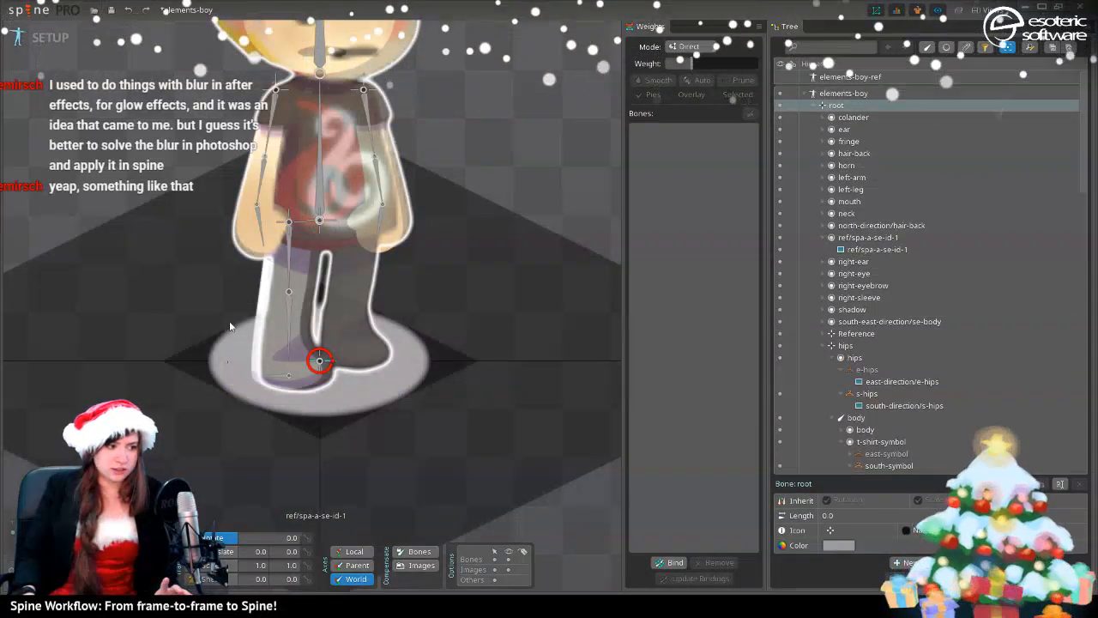
left_click(279, 321)
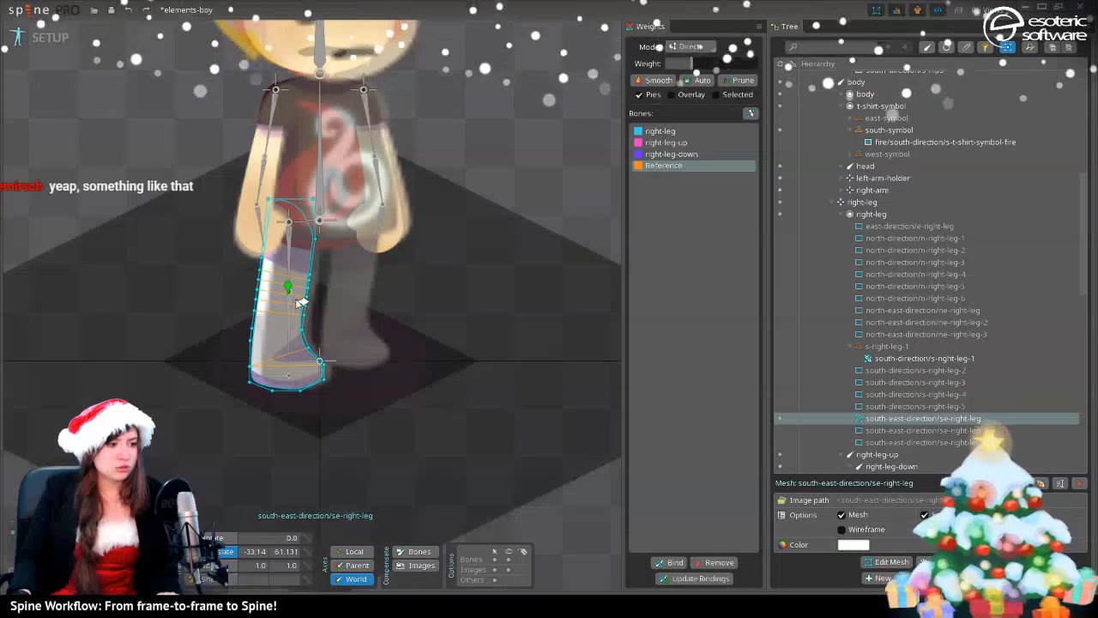
left_click_drag(301, 303, 308, 302)
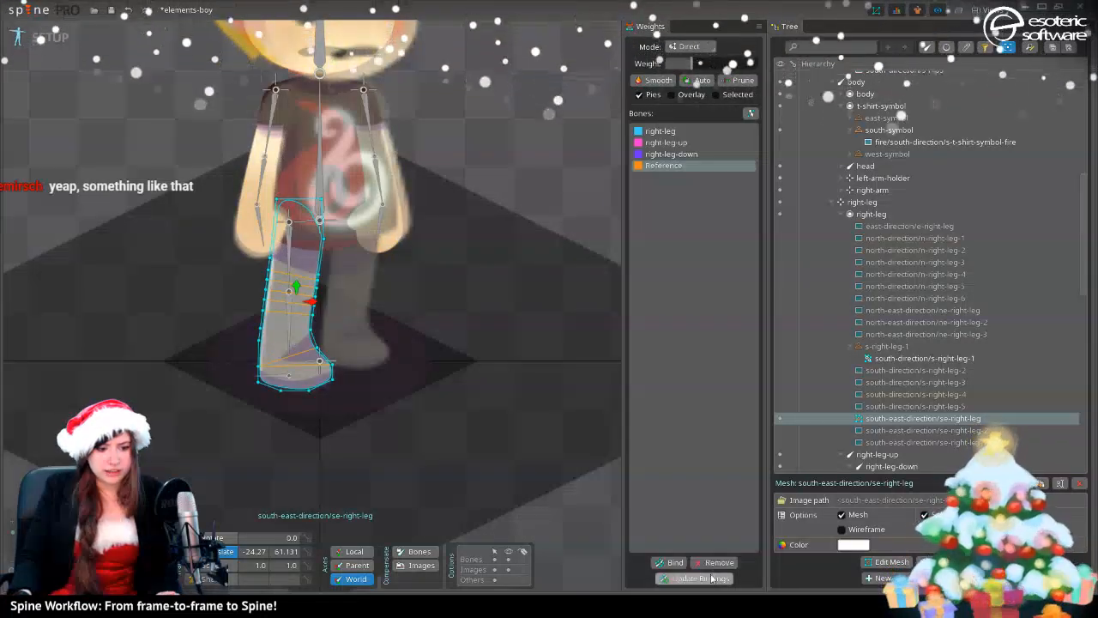
left_click(50, 37)
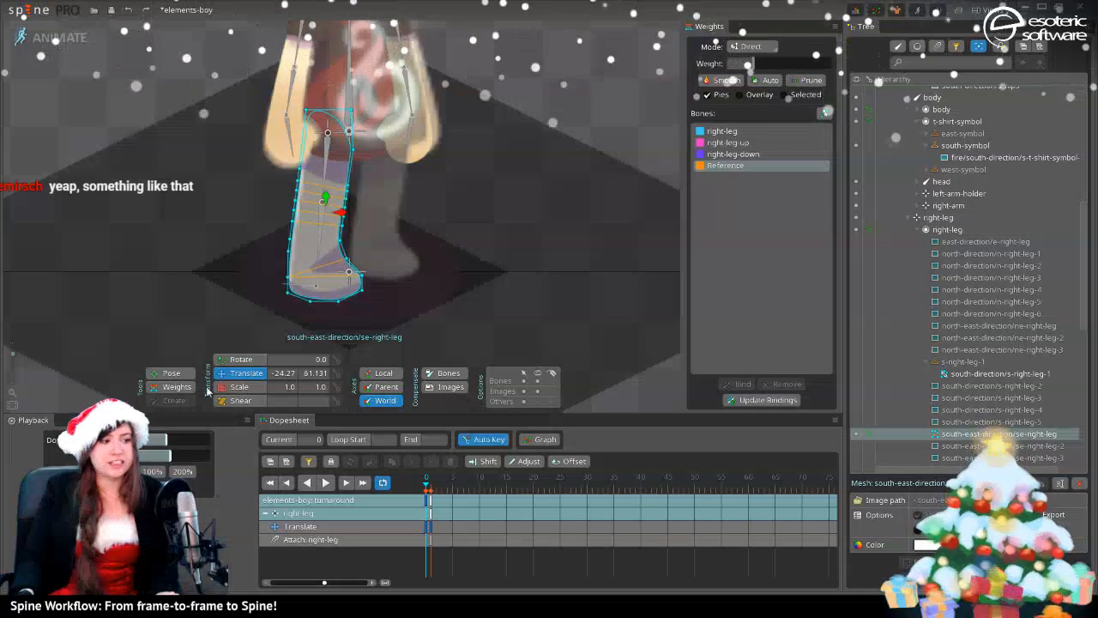
- Select the mesh vertices from the thigh to just above the knee and examine their right-leg-up and Reference weights
left_click(155, 387)
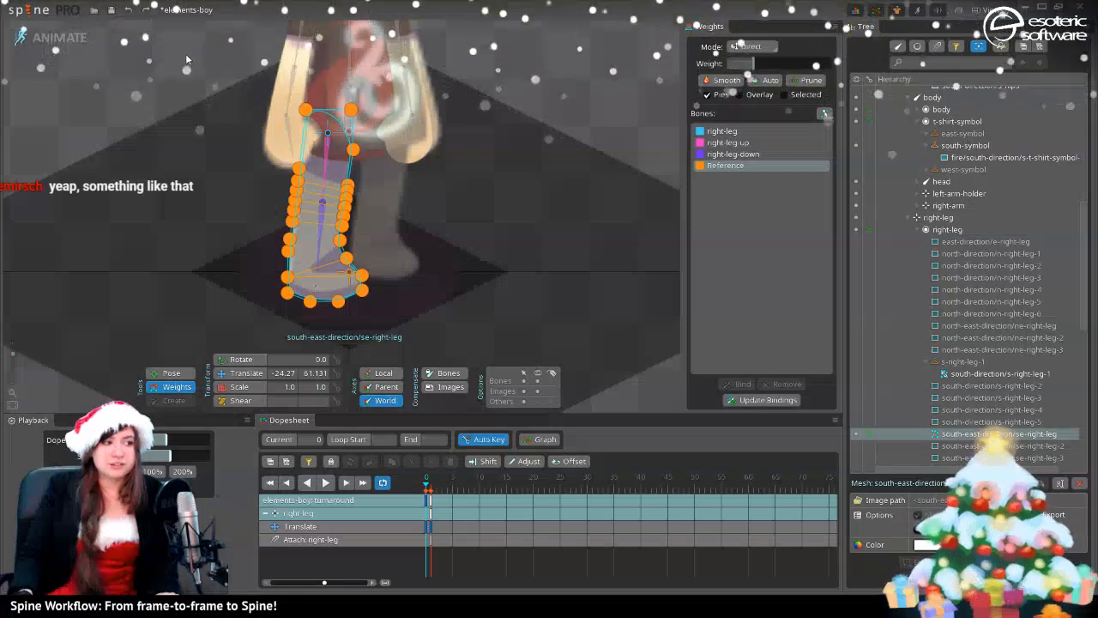
left_click_drag(206, 58, 389, 193)
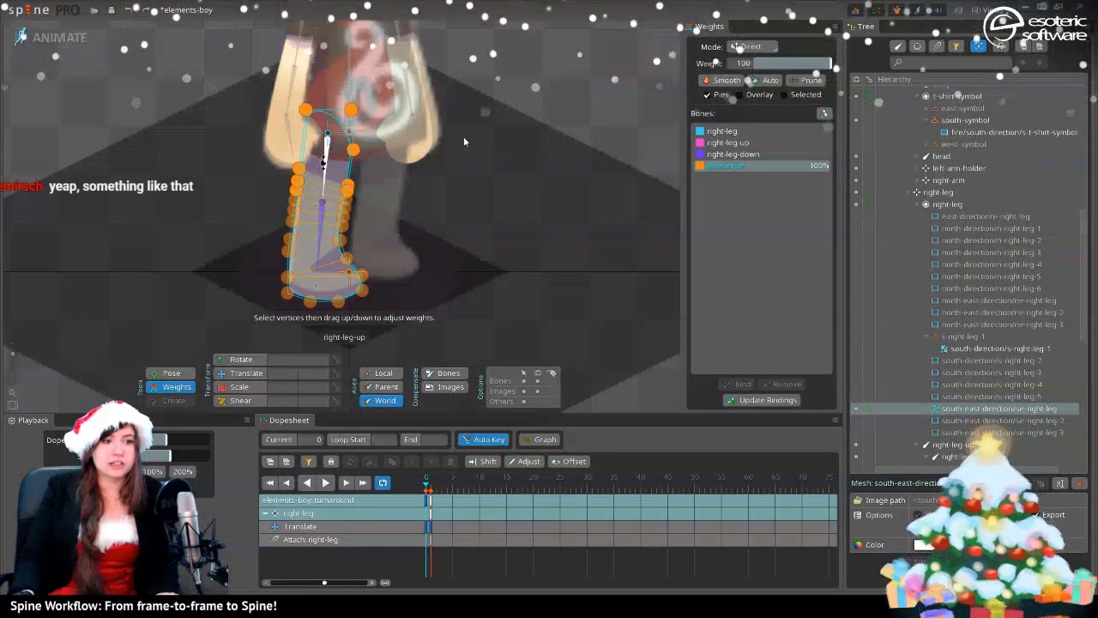
left_click(727, 142)
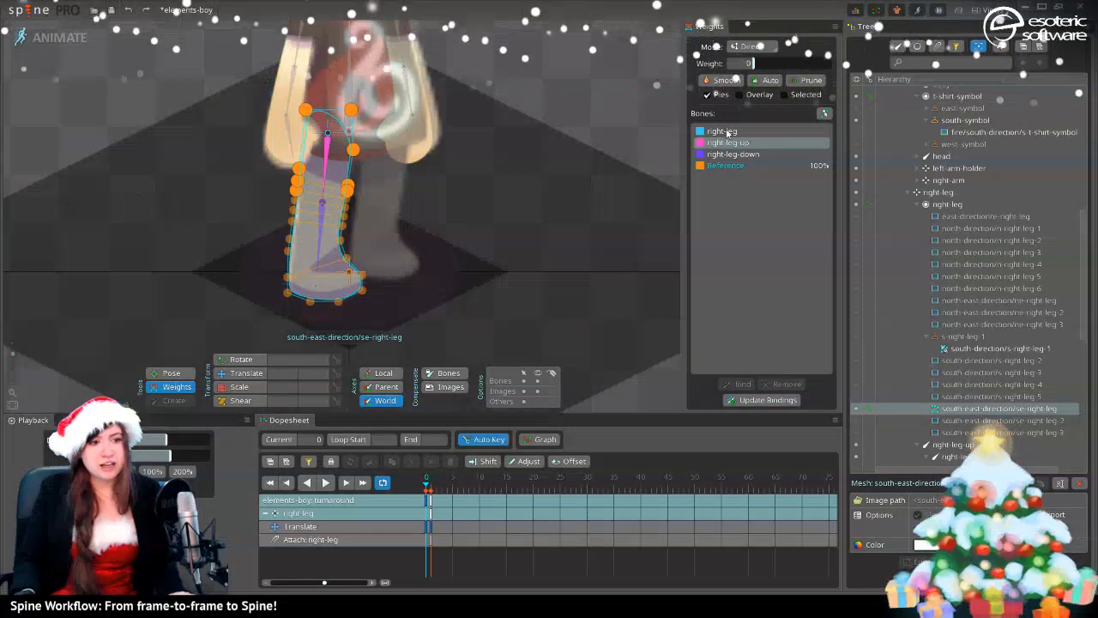
left_click(739, 166)
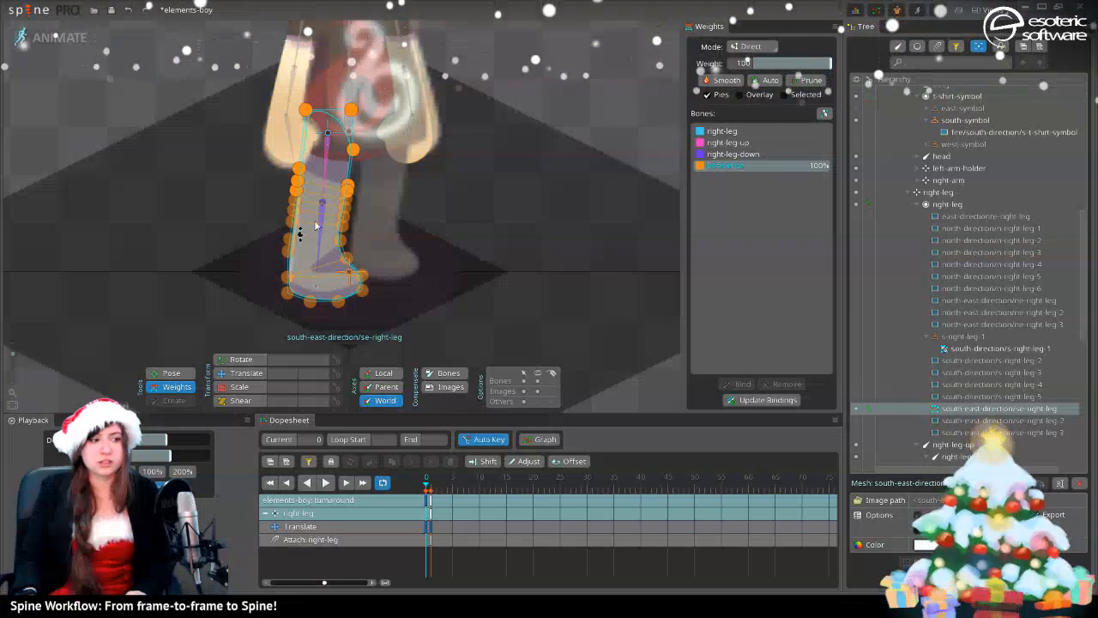
left_click(306, 109)
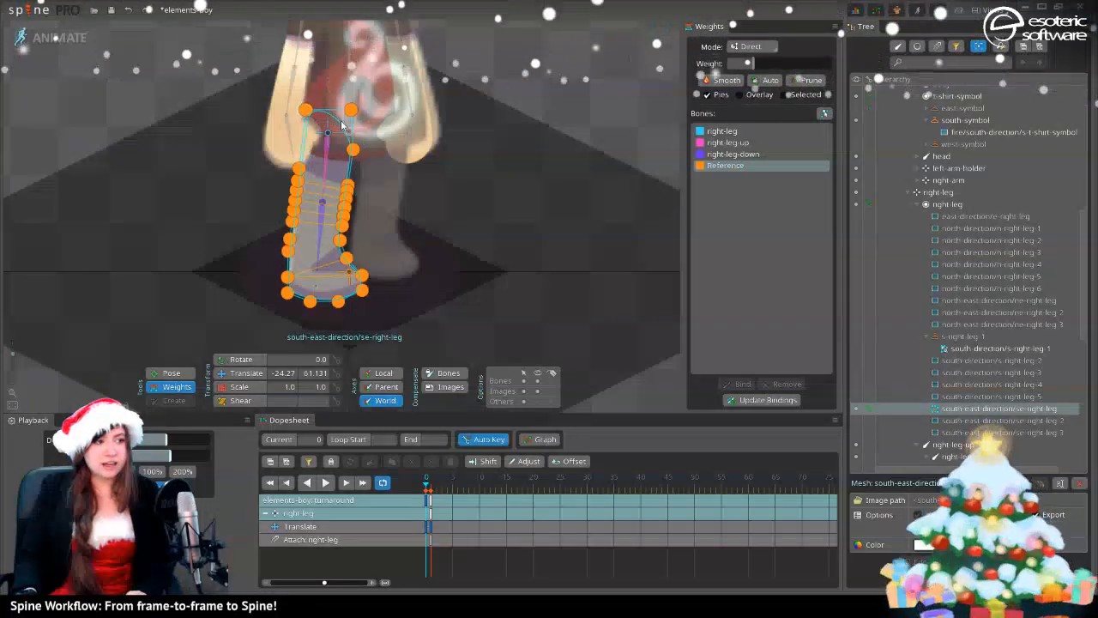
- Select the se-right-leg mesh vertices from the thigh to the knee and set their right-leg-up weight to 100
left_click(351, 109, "ctrl")
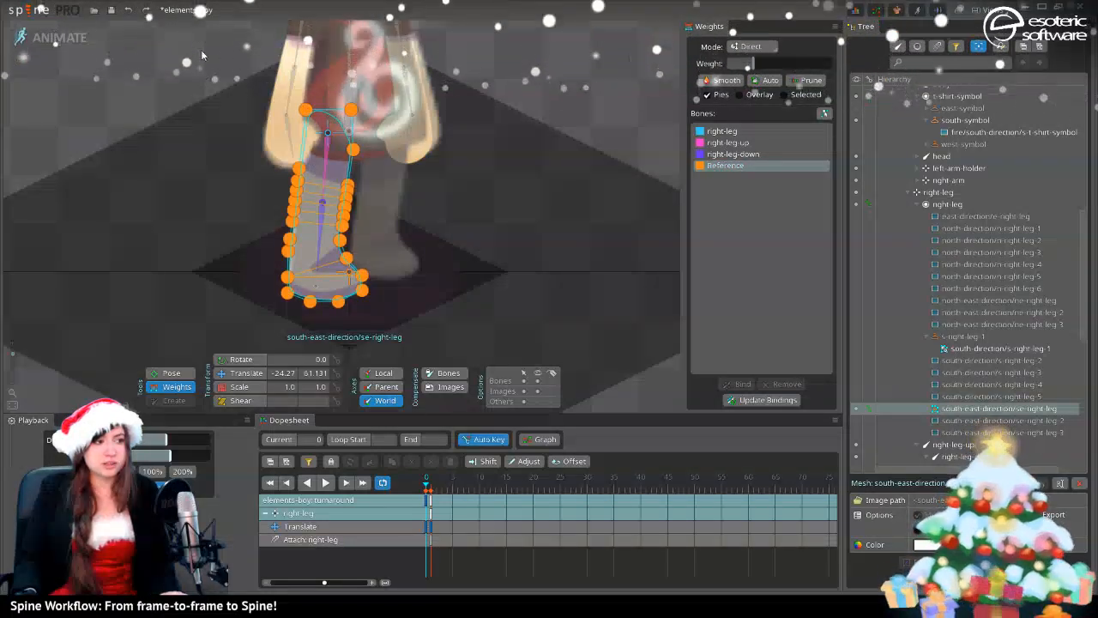
left_click_drag(201, 50, 429, 221)
left_click(728, 142)
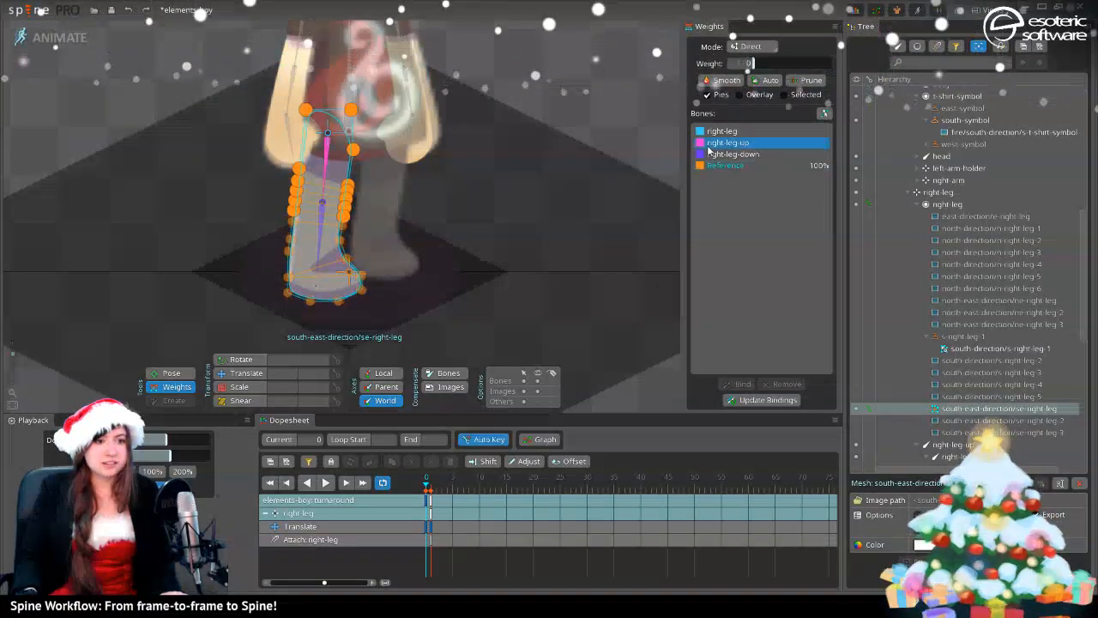
left_click_drag(748, 63, 831, 65)
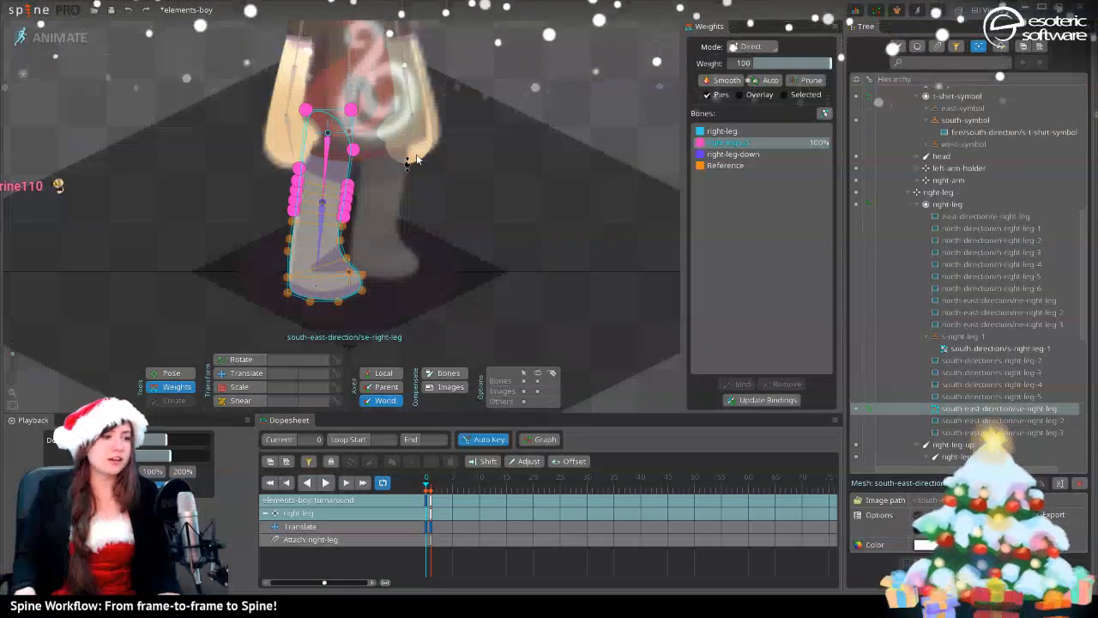
- Select the mesh vertices from below the knee to the foot and set their right-leg-down weight to 100
left_click(272, 249)
left_click_drag(257, 209, 466, 337)
left_click(719, 155)
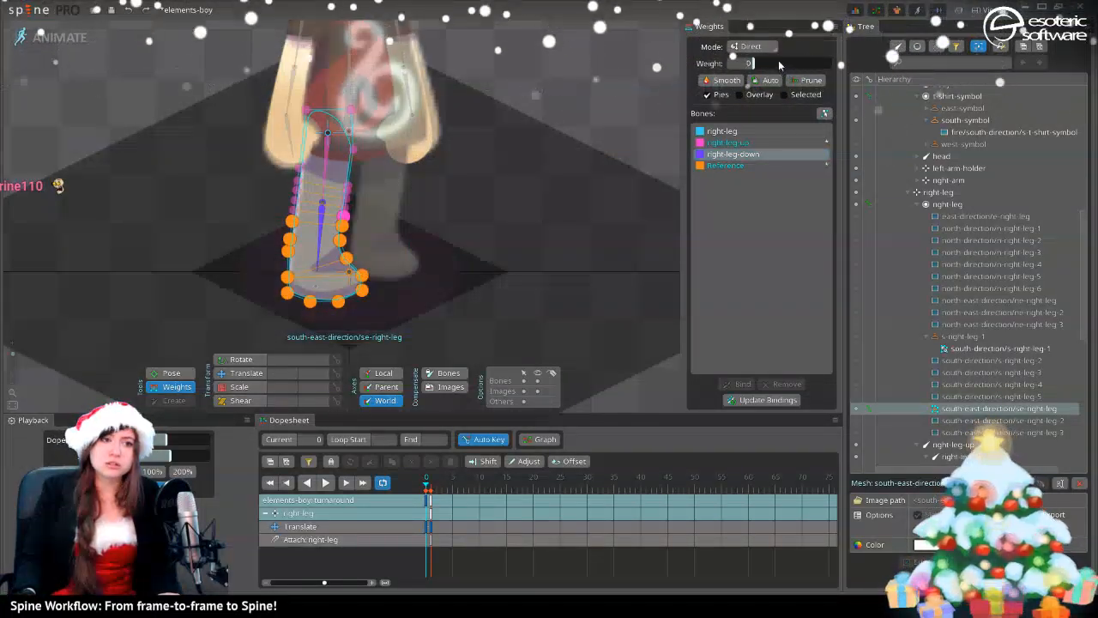
left_click_drag(780, 64, 832, 65)
- Test the knee bend by rotating the right-leg-down bone to about -174° at frame 0, and undo the rotation
left_click(172, 372)
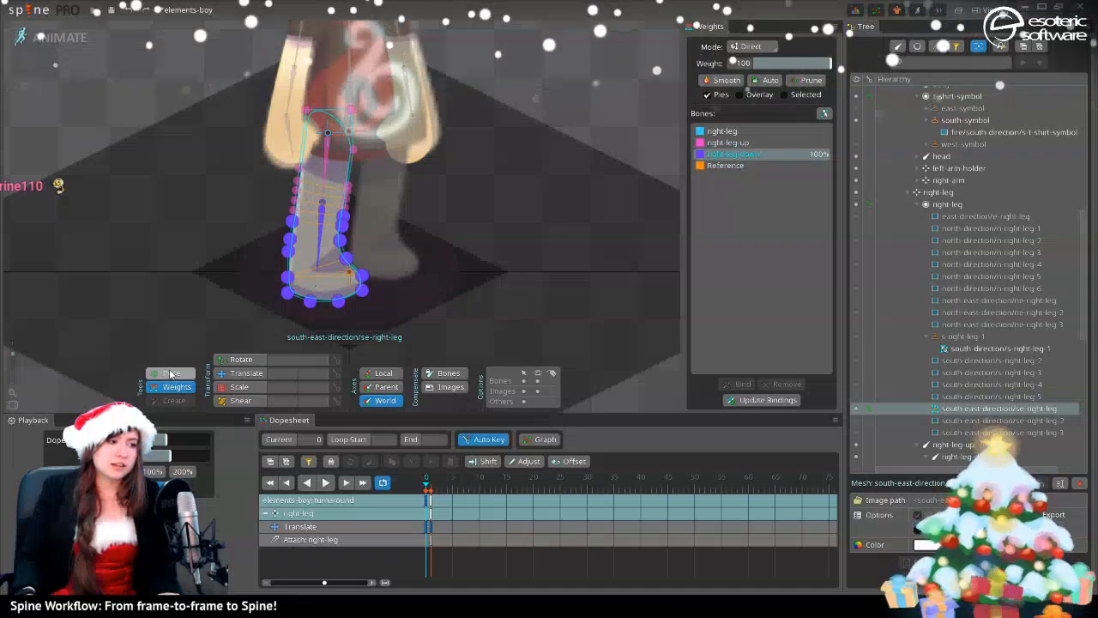
left_click(312, 243)
left_click_drag(315, 254, 77, 207)
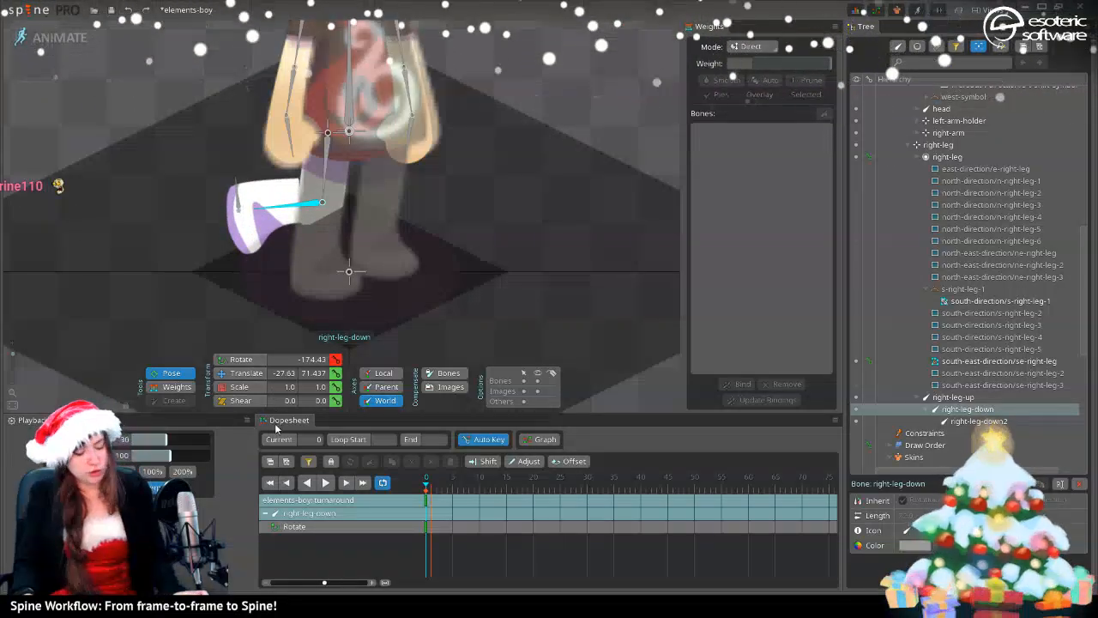
key("ctrl+z")
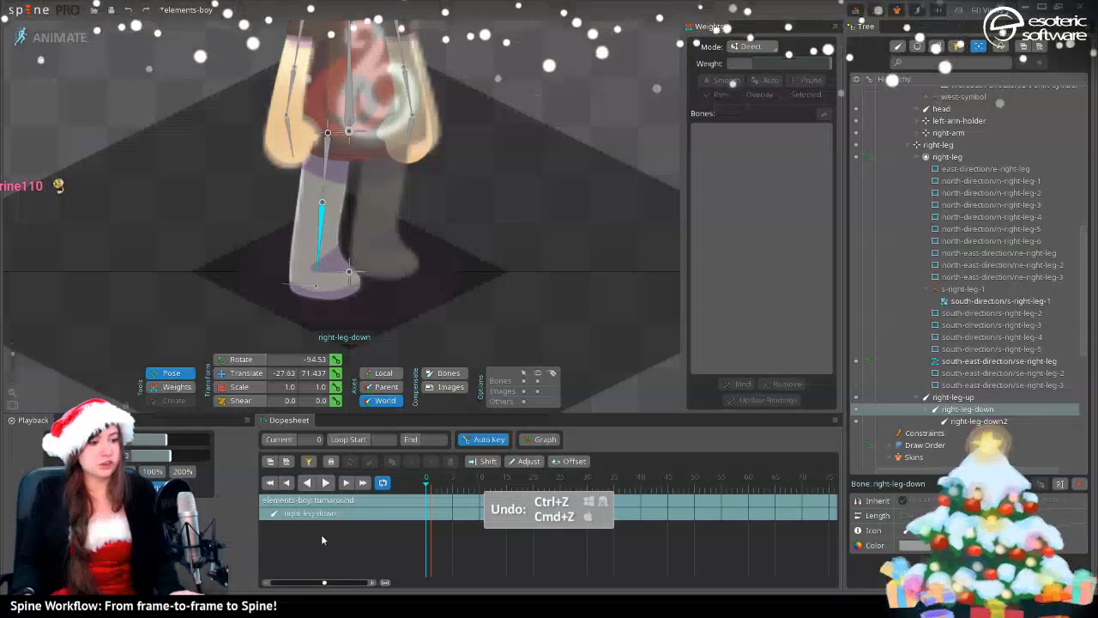
- At frame 5, rotate the right-leg-down bone to about -158° to bend the knee
left_click(448, 486)
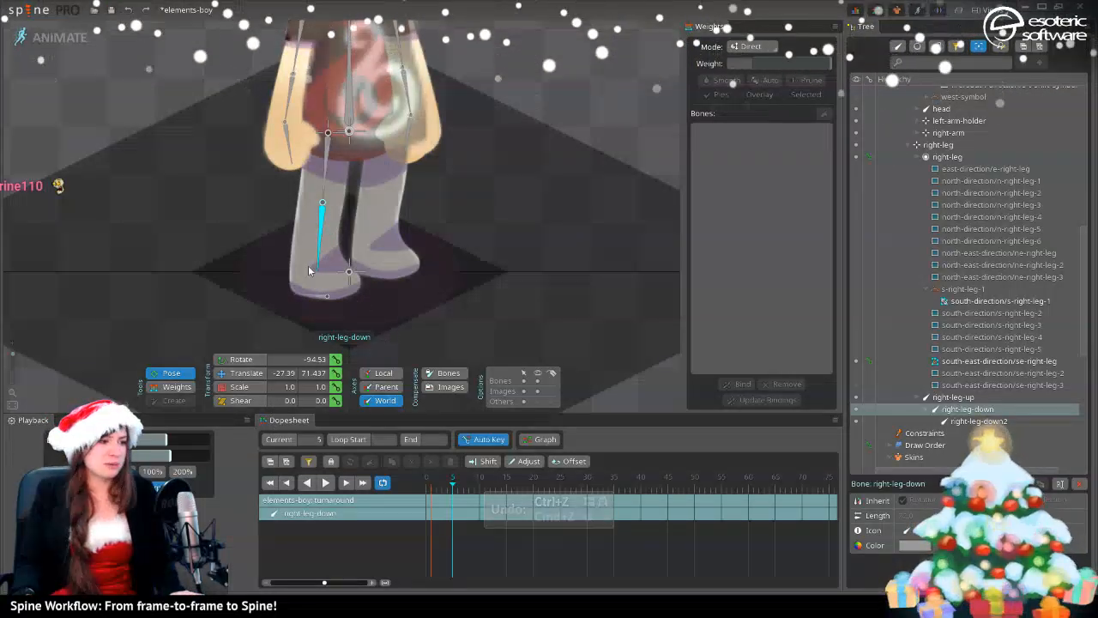
left_click_drag(309, 249, 209, 229)
scroll(209, 229, "up", 3)
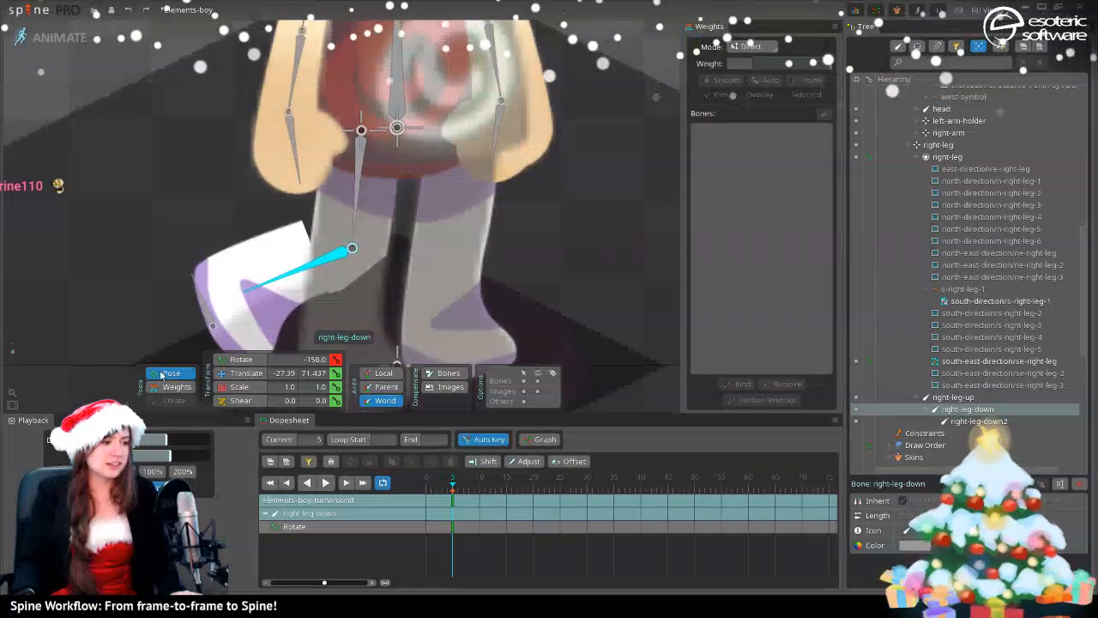
- Shift the mesh vertices in the crease behind the knee to right-leg-down, giving one of them a right-leg-up weight of about 12.8
left_click(167, 387)
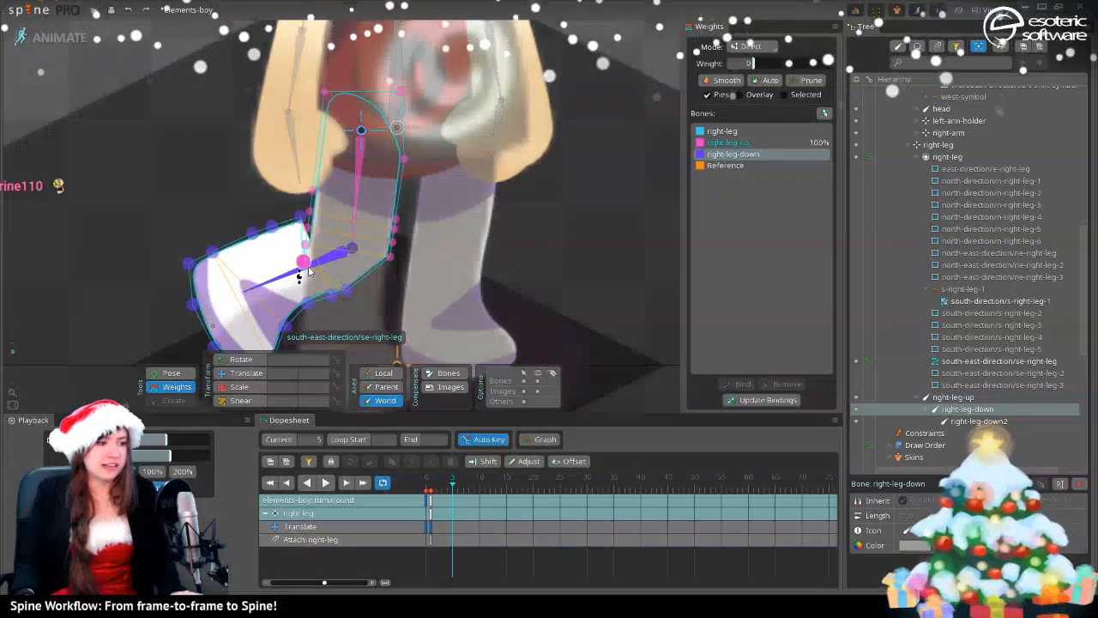
left_click_drag(302, 233, 309, 270)
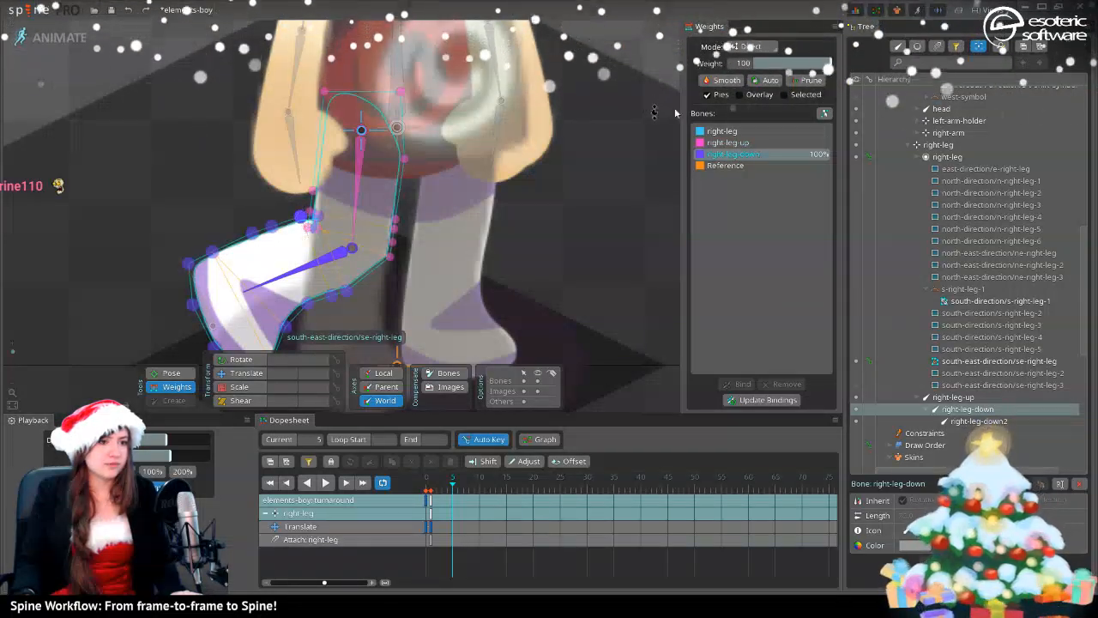
left_click(721, 143)
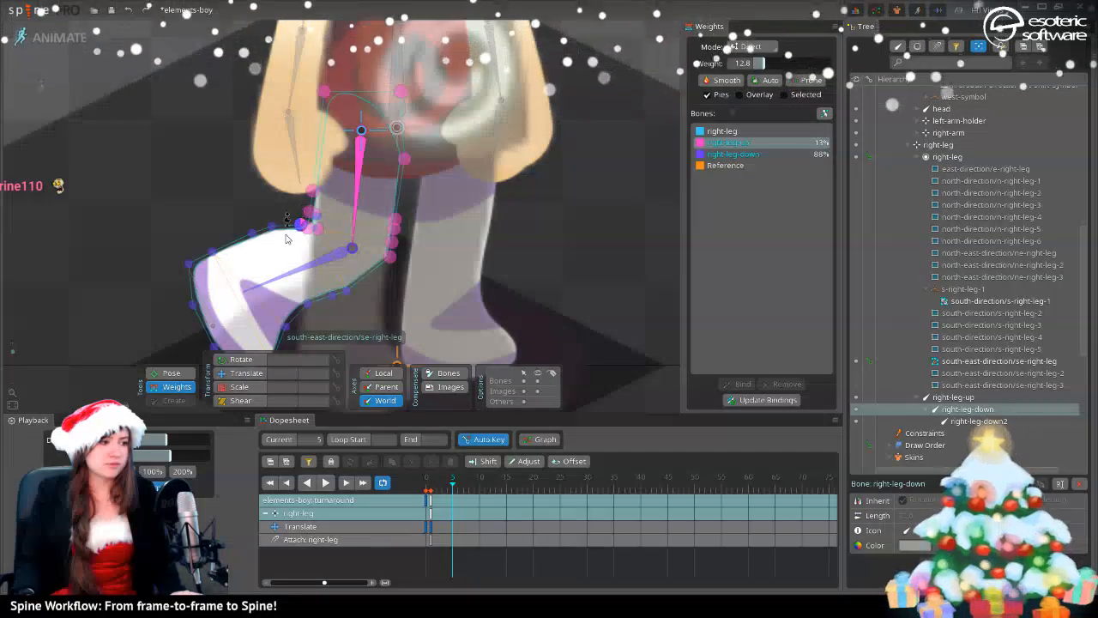
scroll(257, 255, "down", 3)
left_click_drag(246, 263, 292, 221)
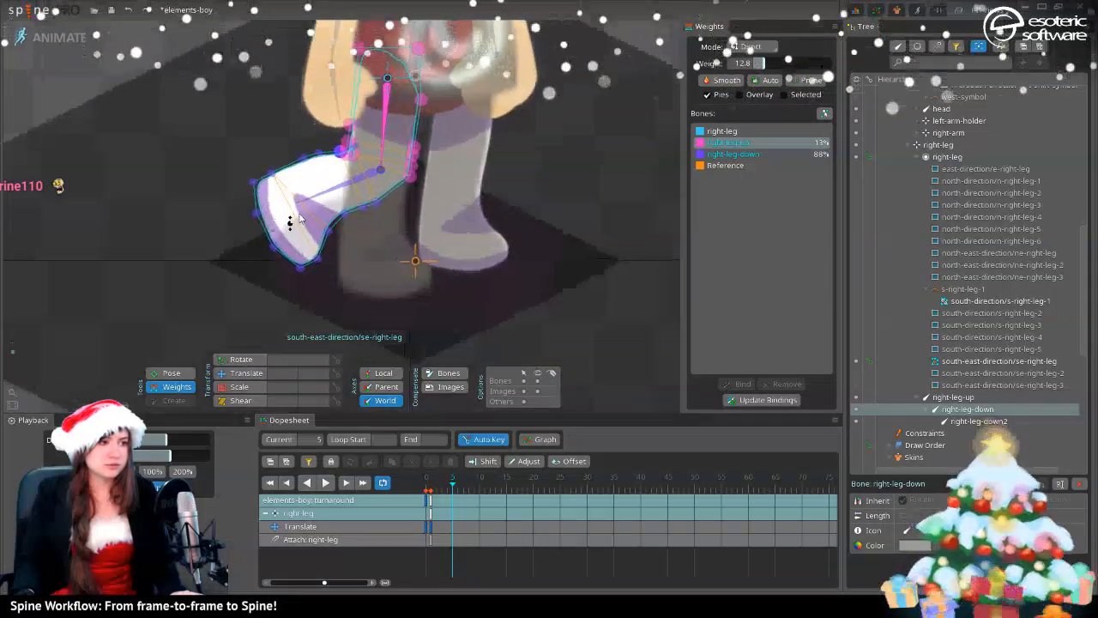
scroll(326, 188, "up", 2)
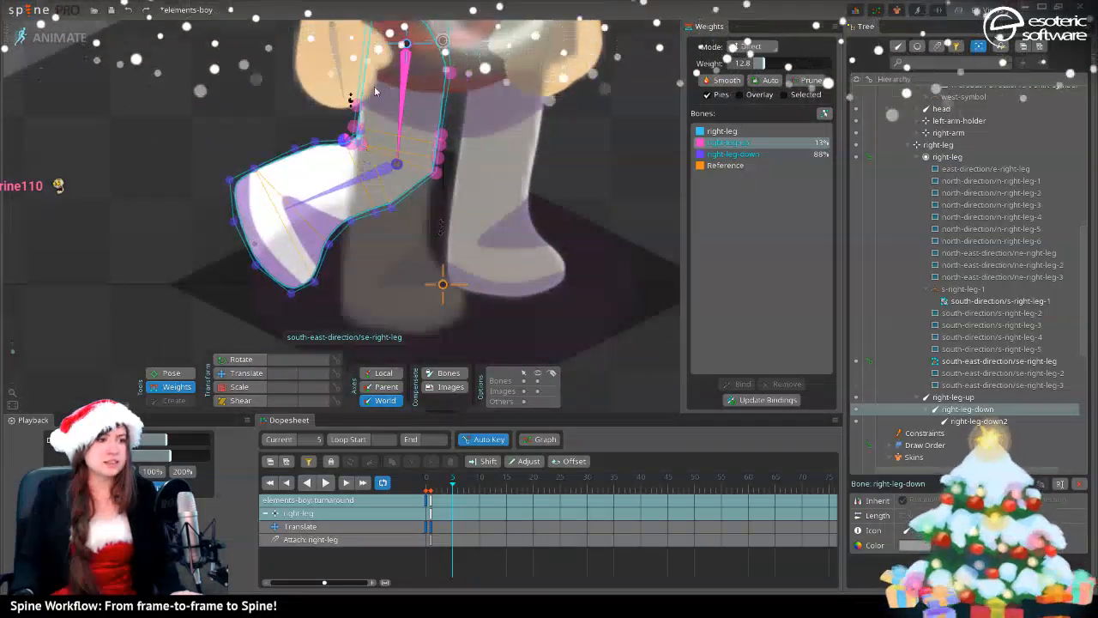
- Blend right-leg-up and right-leg-down weights on the vertices along the front of the knee, using about 28 right-leg-down on the upper ones
left_click_drag(375, 91, 368, 159)
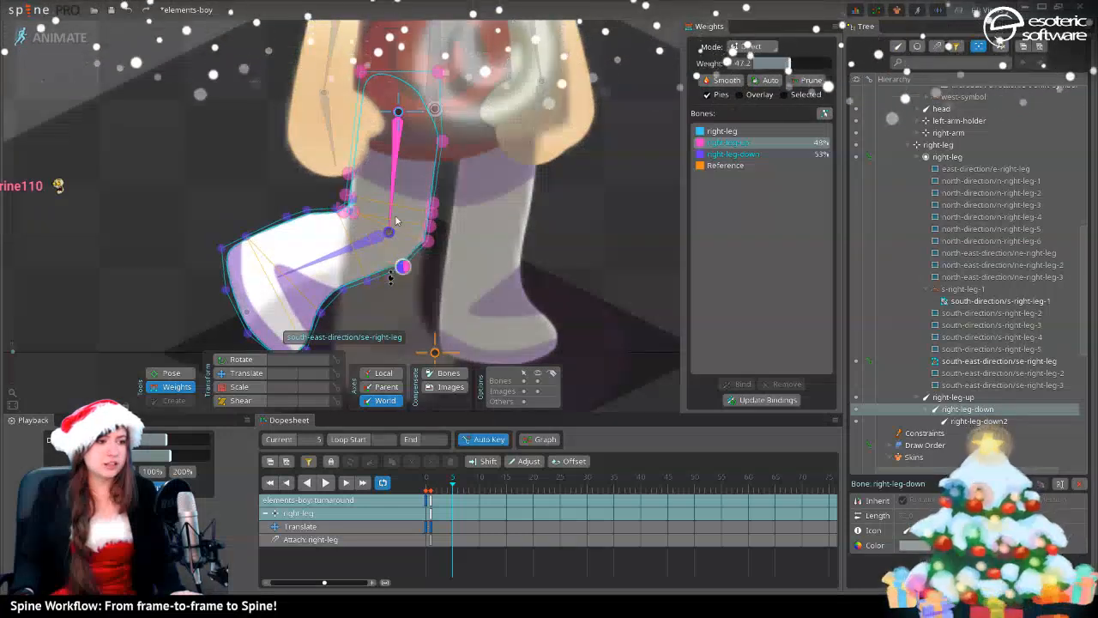
left_click_drag(395, 222, 396, 204)
left_click(728, 159)
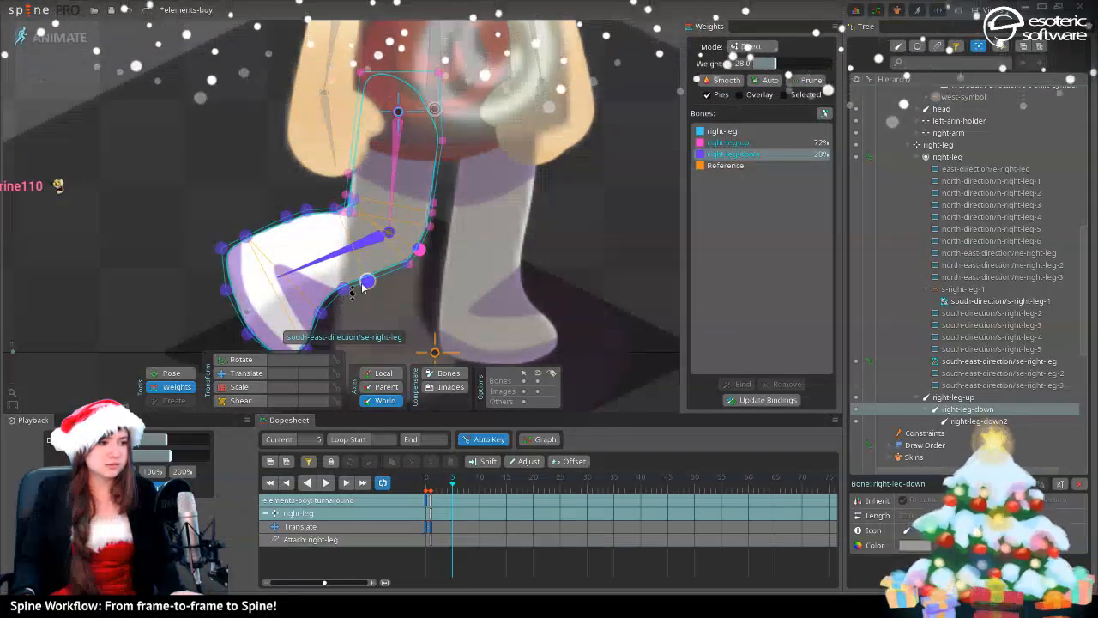
left_click(725, 142)
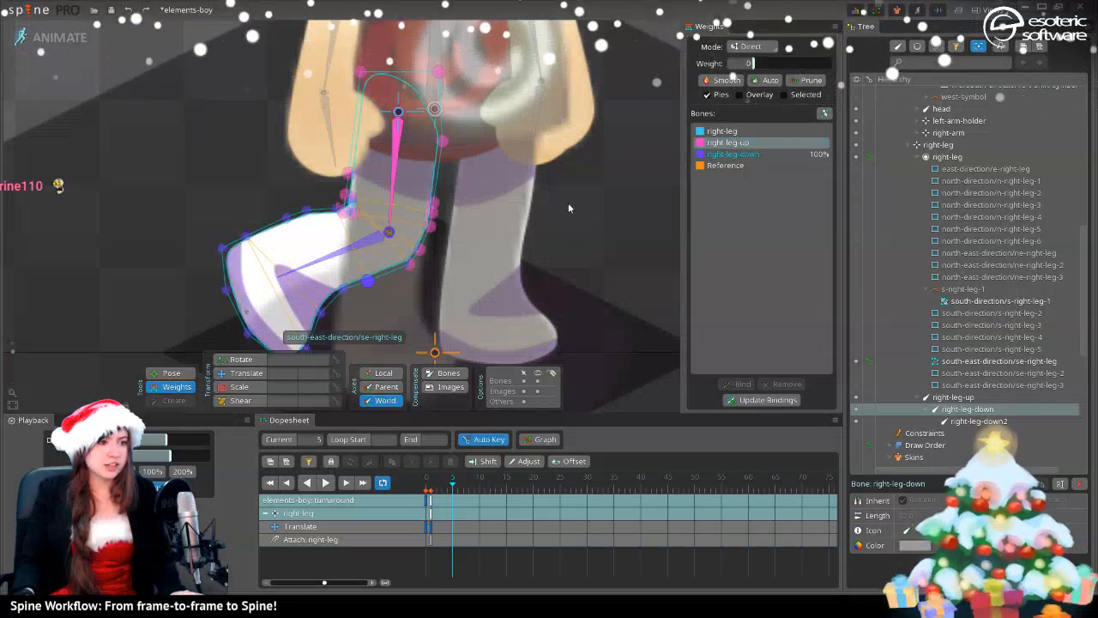
left_click(385, 277)
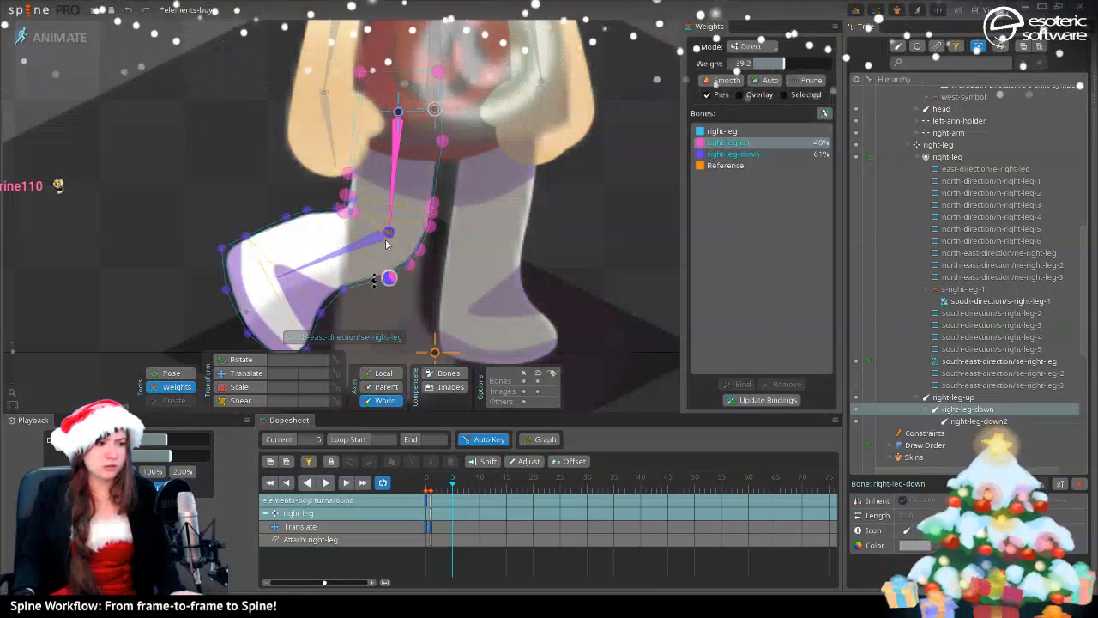
left_click(729, 155)
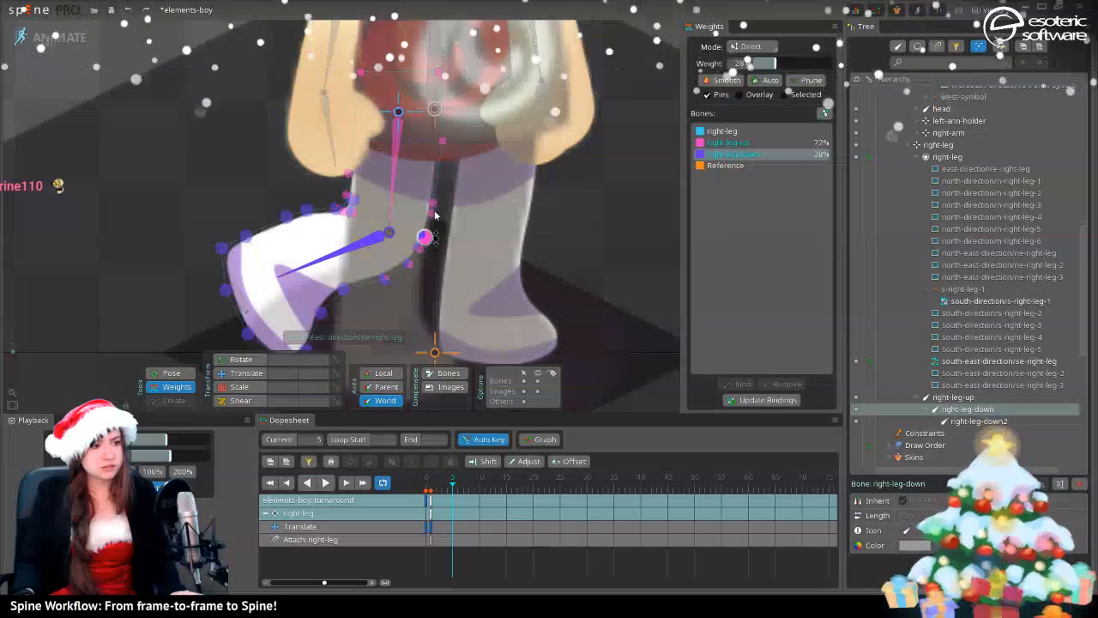
left_click(489, 308)
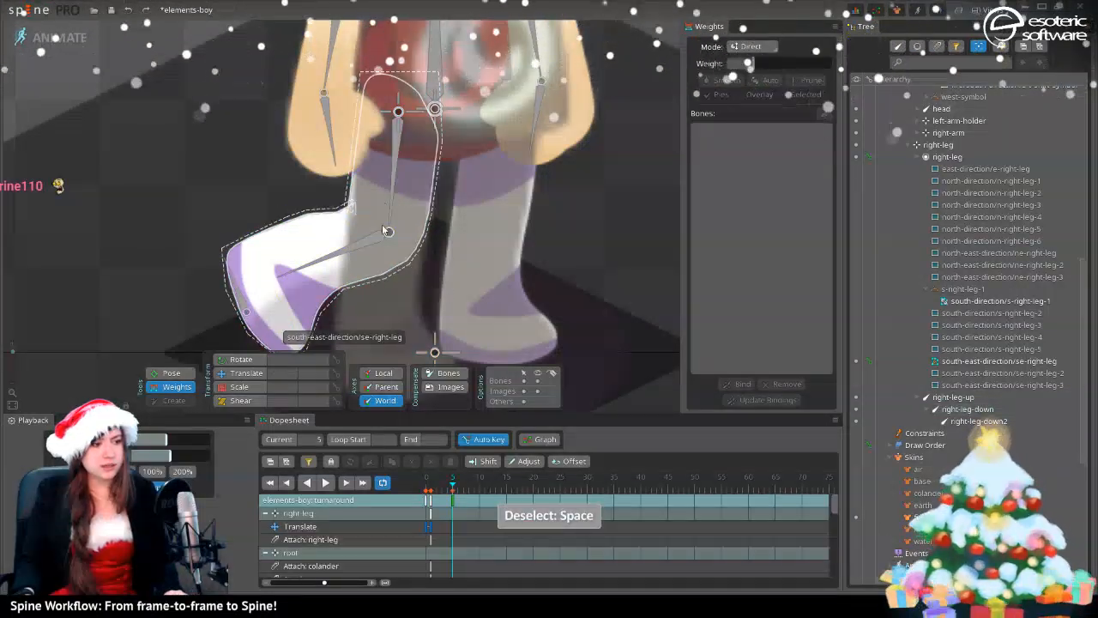
- Swing the right-leg-down bone back and forth, leaving it rotated to about -134° at frame 5
left_click(176, 372)
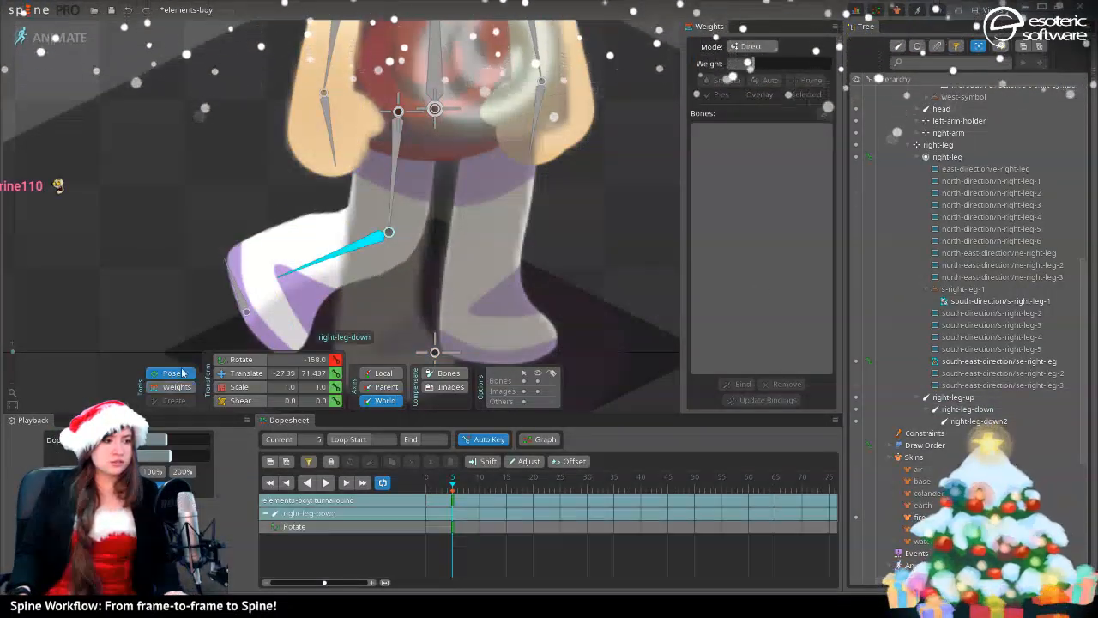
left_click_drag(335, 256, 382, 336)
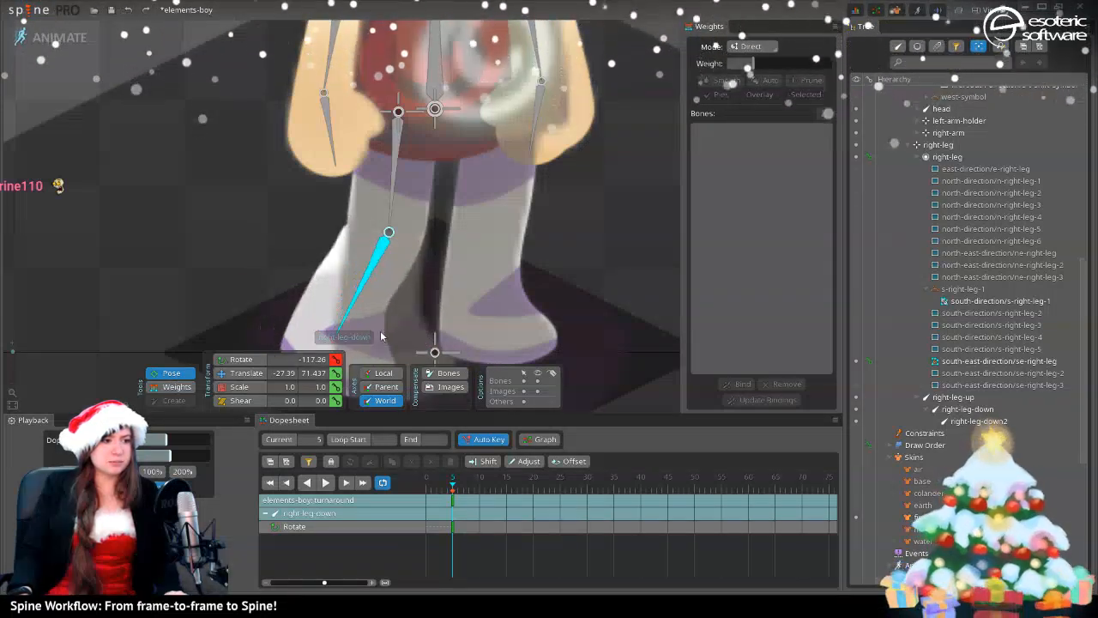
left_click_drag(356, 296, 325, 281)
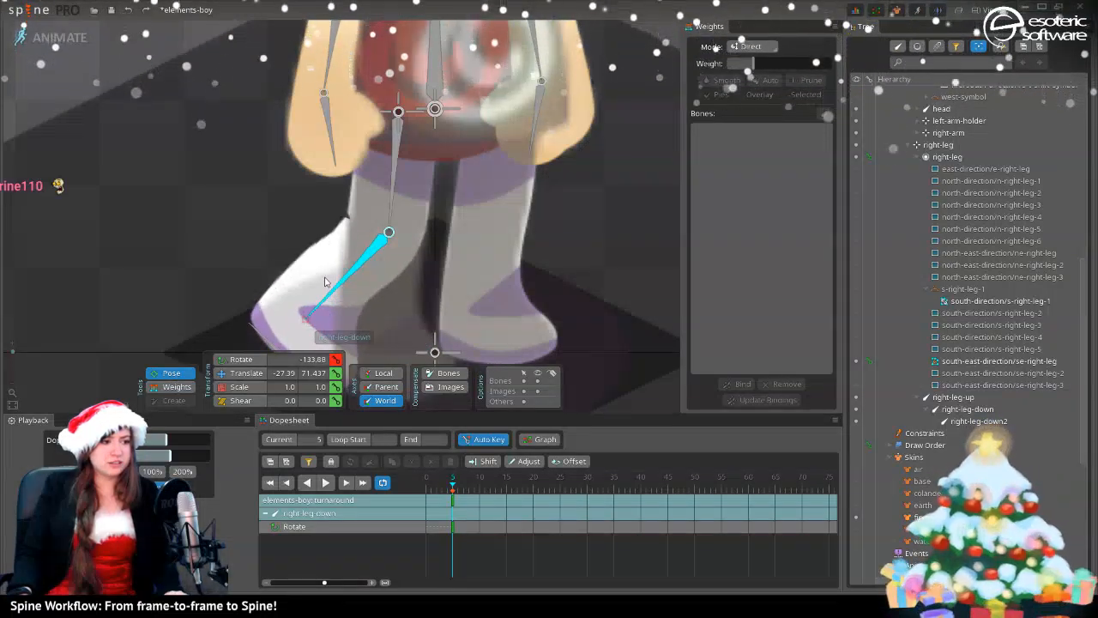
- Smooth the crease behind the knee by grading its vertices' right-leg-down weights, decreasing to about 6.4 on the one nearest the thigh
left_click(182, 386)
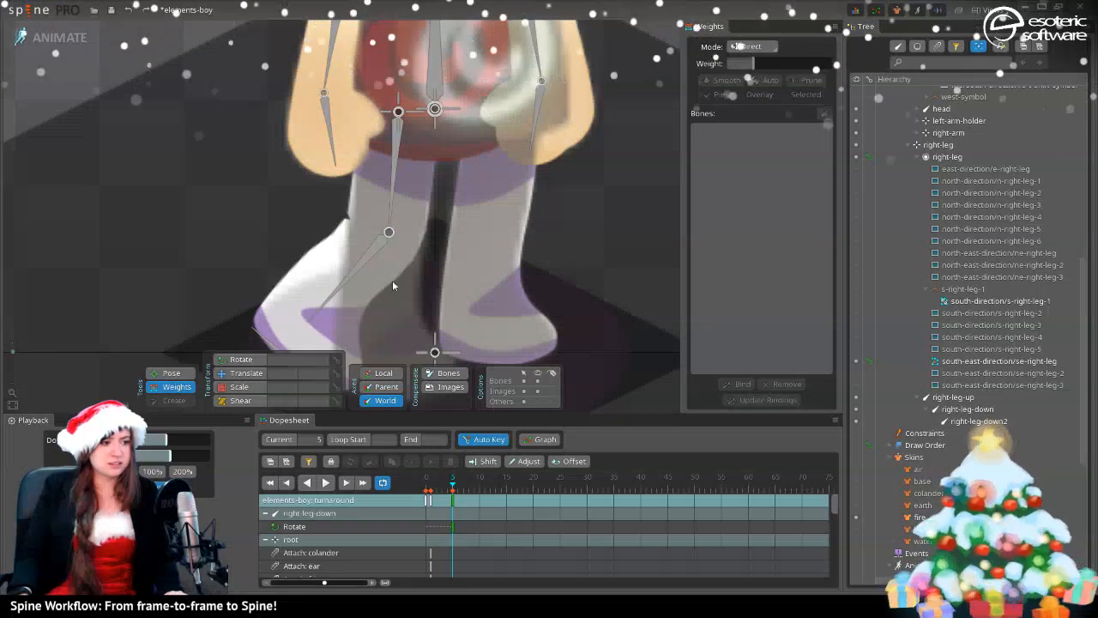
left_click(392, 279)
scroll(343, 227, "up", 3)
scroll(343, 230, "up", 5)
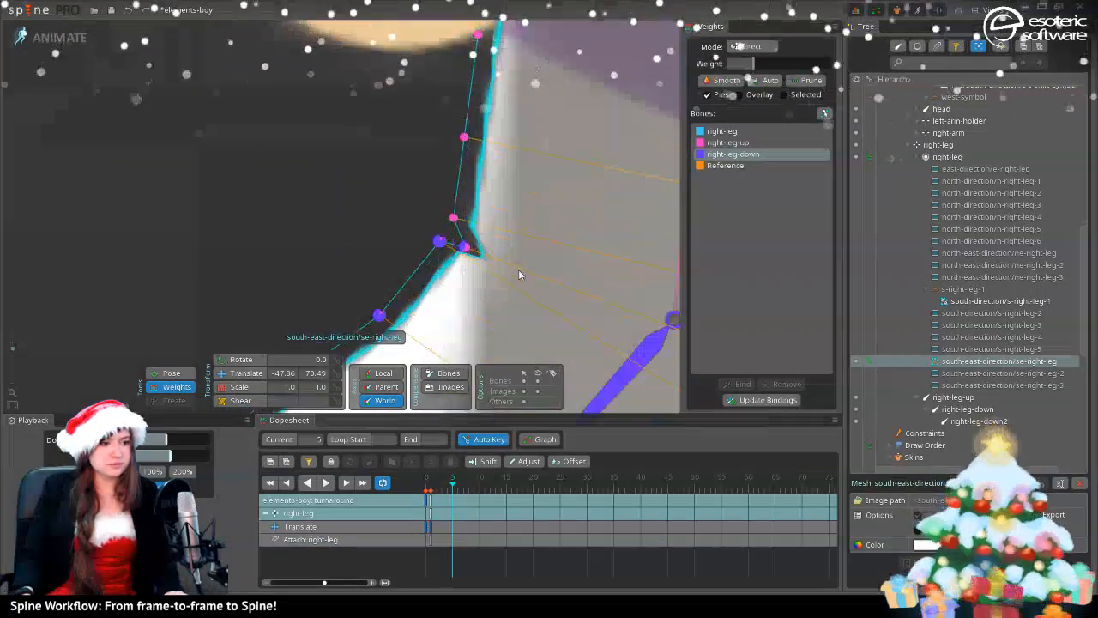
scroll(409, 201, "down", 7)
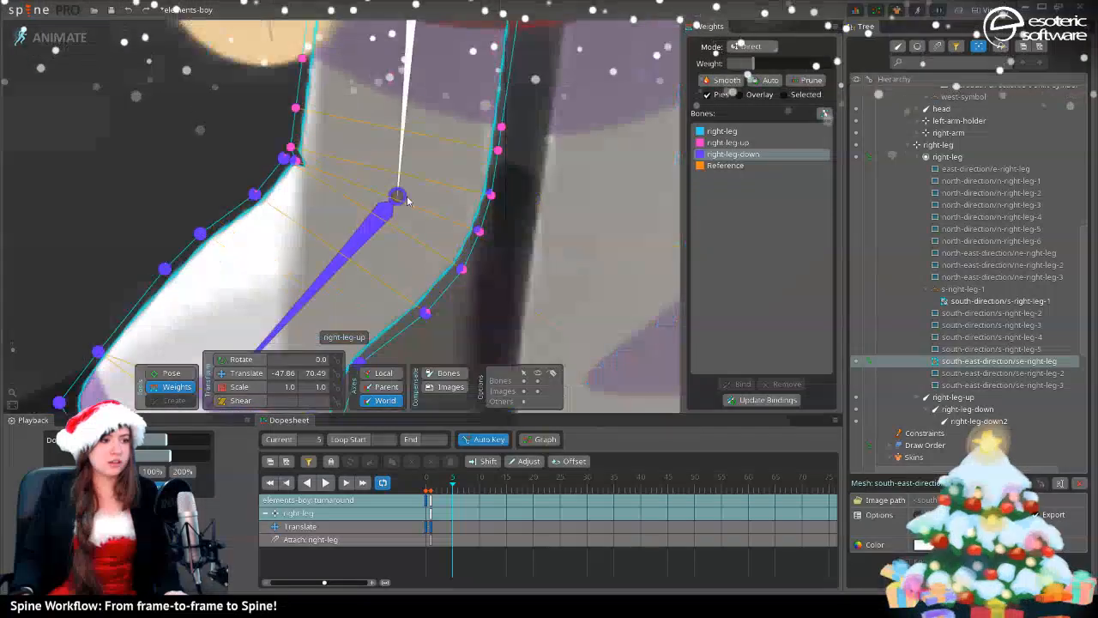
scroll(278, 147, "up", 3)
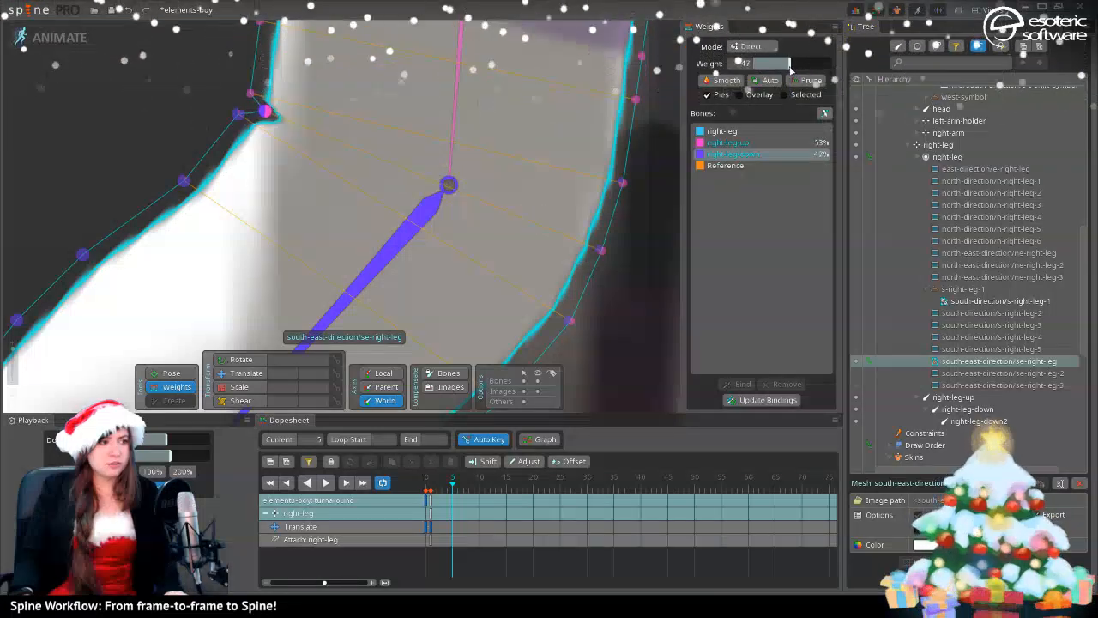
left_click_drag(237, 165, 239, 202)
left_click(272, 69)
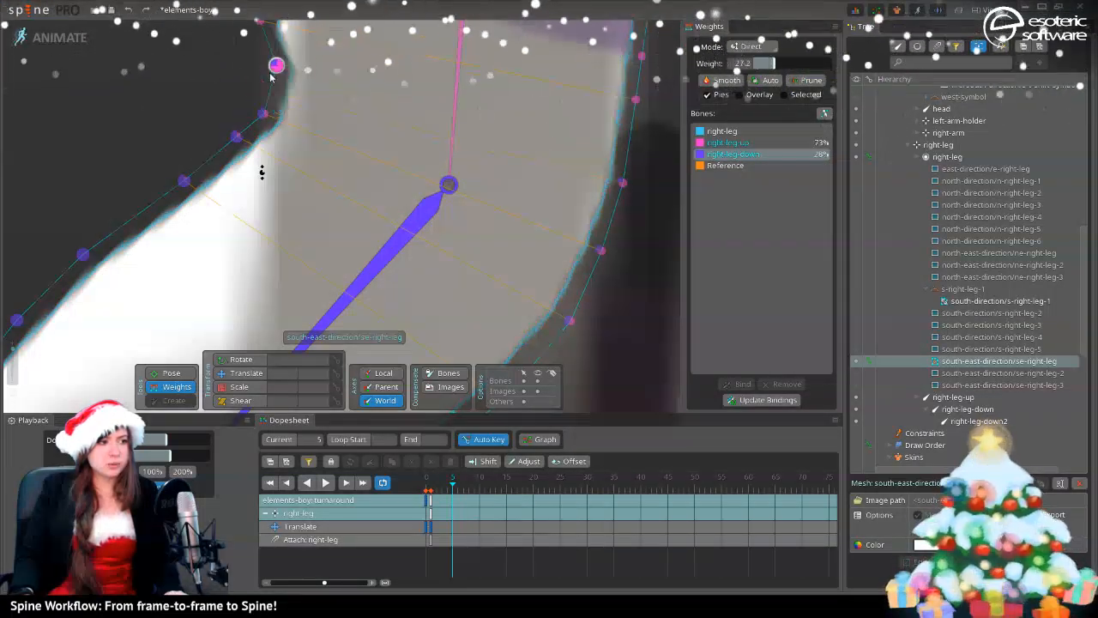
scroll(271, 77, "down", 2)
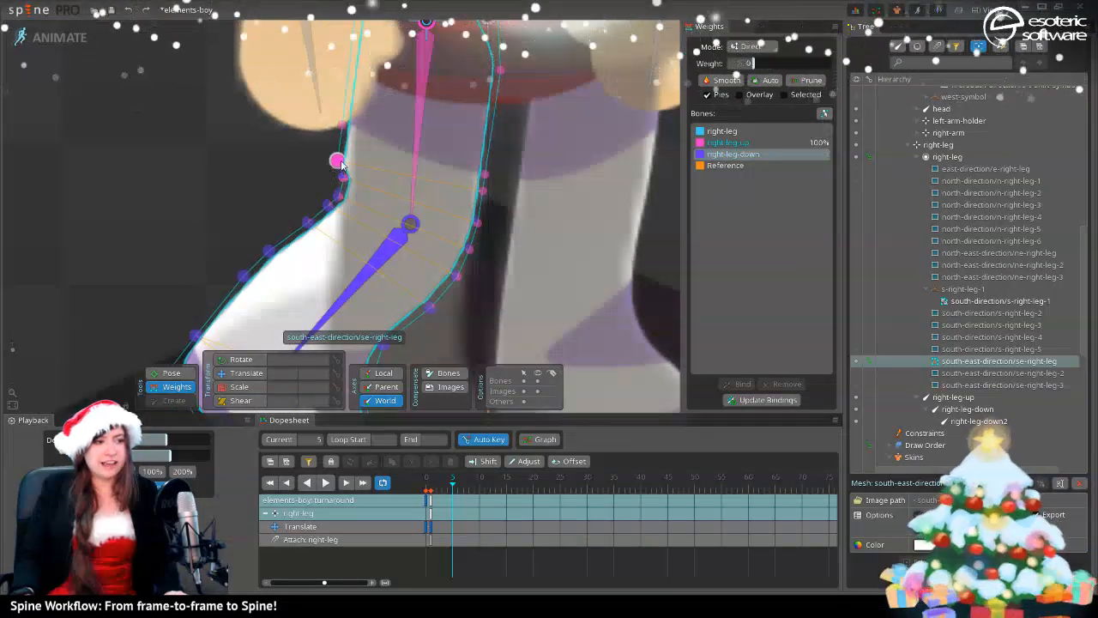
left_click_drag(341, 163, 352, 153)
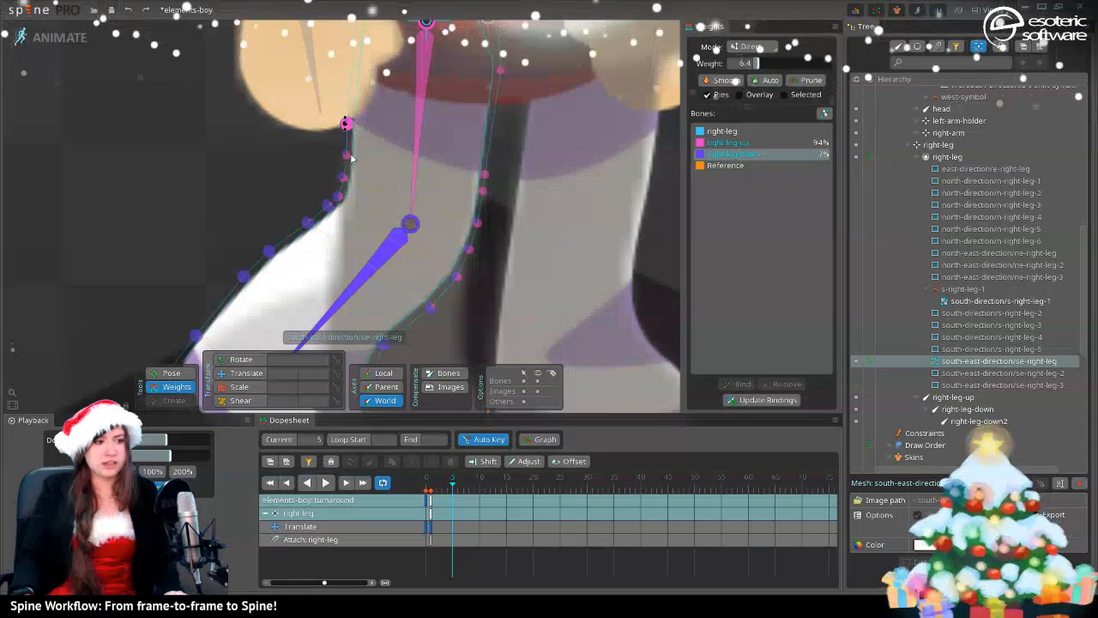
- Test the refined weights by rotating the right-leg-down bone to about -156°, and undo the test rotations
scroll(354, 172, "down", 3)
left_click(171, 372)
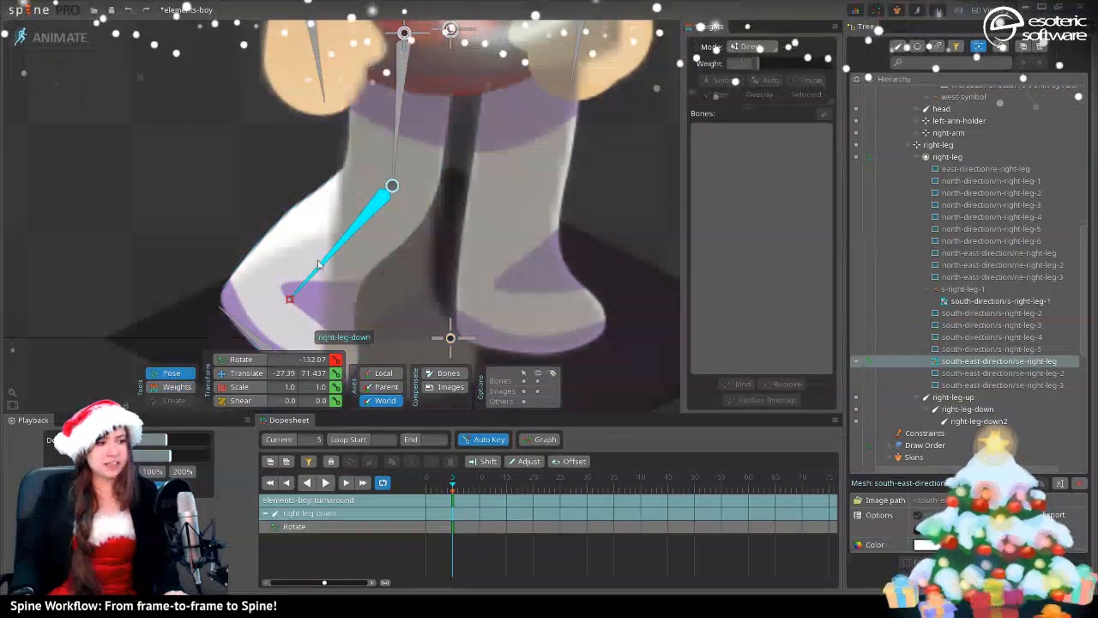
left_click_drag(318, 264, 267, 221)
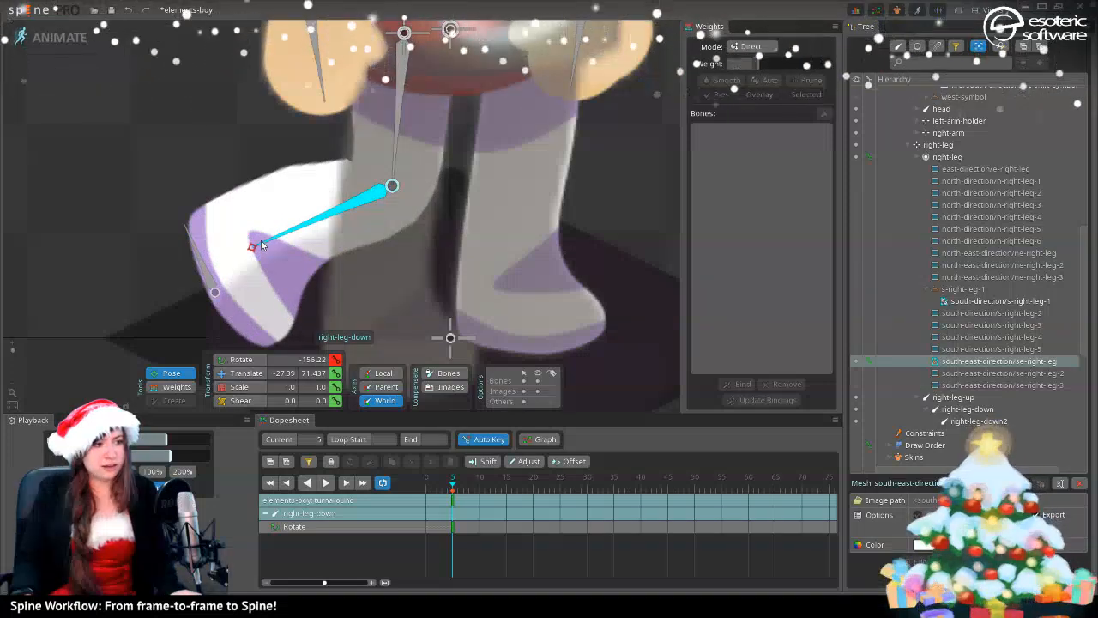
key("ctrl+z")
key("ctrl+z")
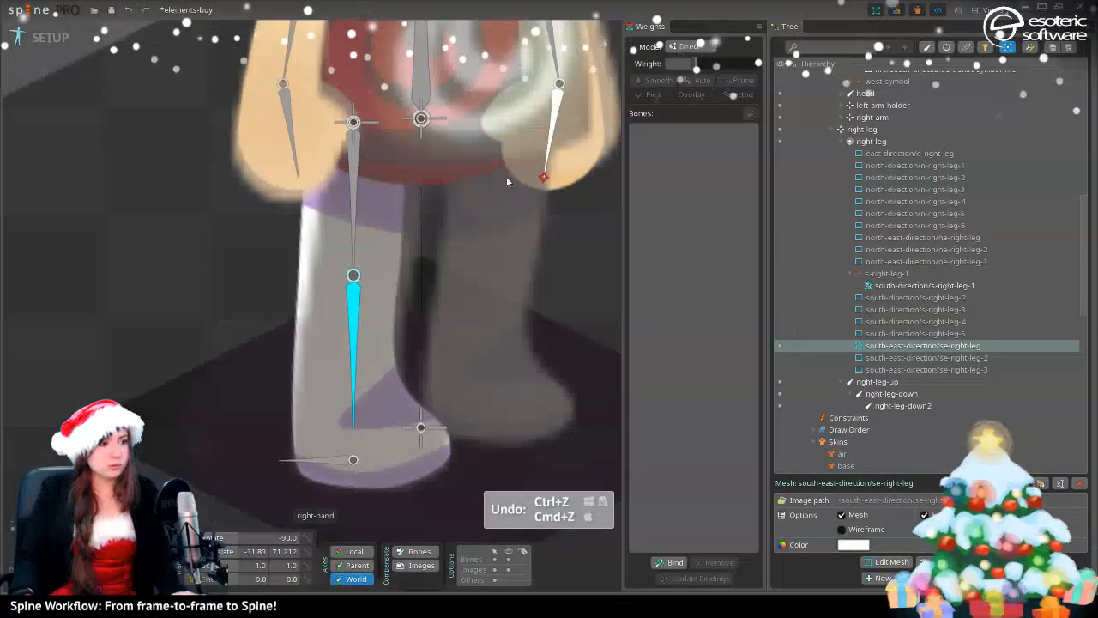
- Inspect the edges and vertices of the south-east-direction/se-right-leg mesh around the knee in setup mode, and return to animate mode
scroll(263, 335, "up", 4)
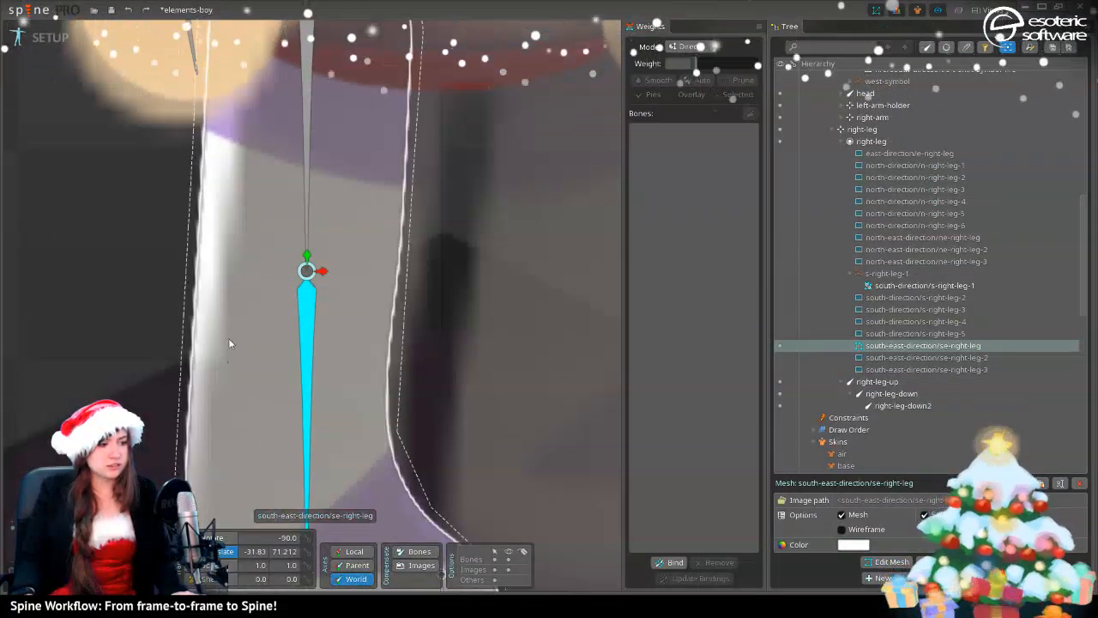
left_click(228, 338)
left_click(891, 561)
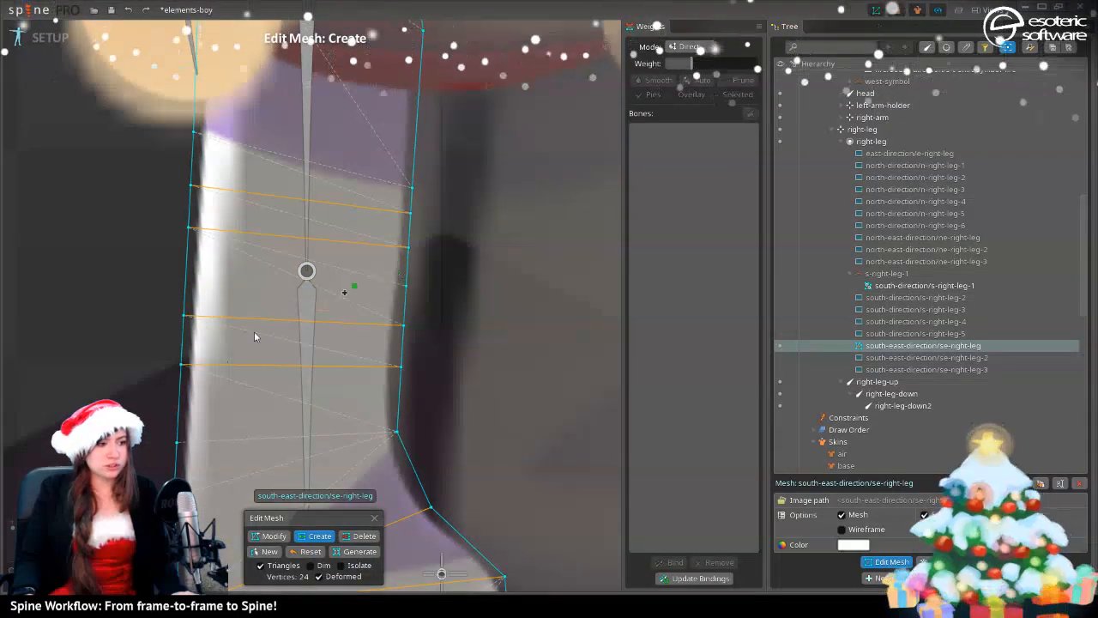
left_click(30, 39)
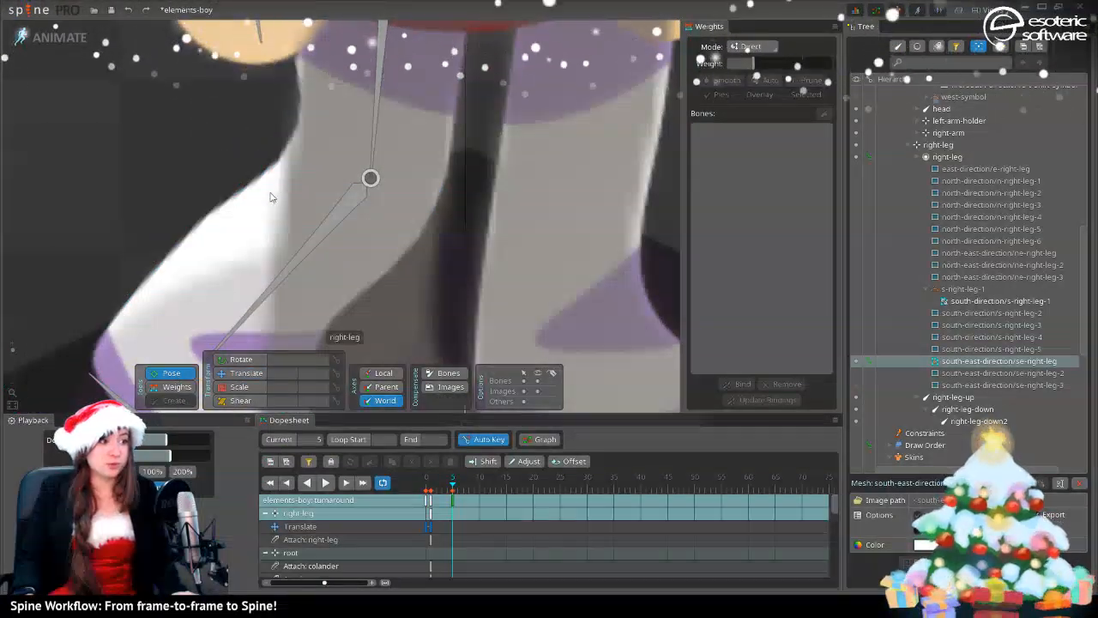
- Try swinging the right-leg-down bone to check the knee bend, and undo the rotation
left_click(283, 248)
left_click_drag(261, 173, 462, 271)
left_click(460, 271)
key("ctrl+z")
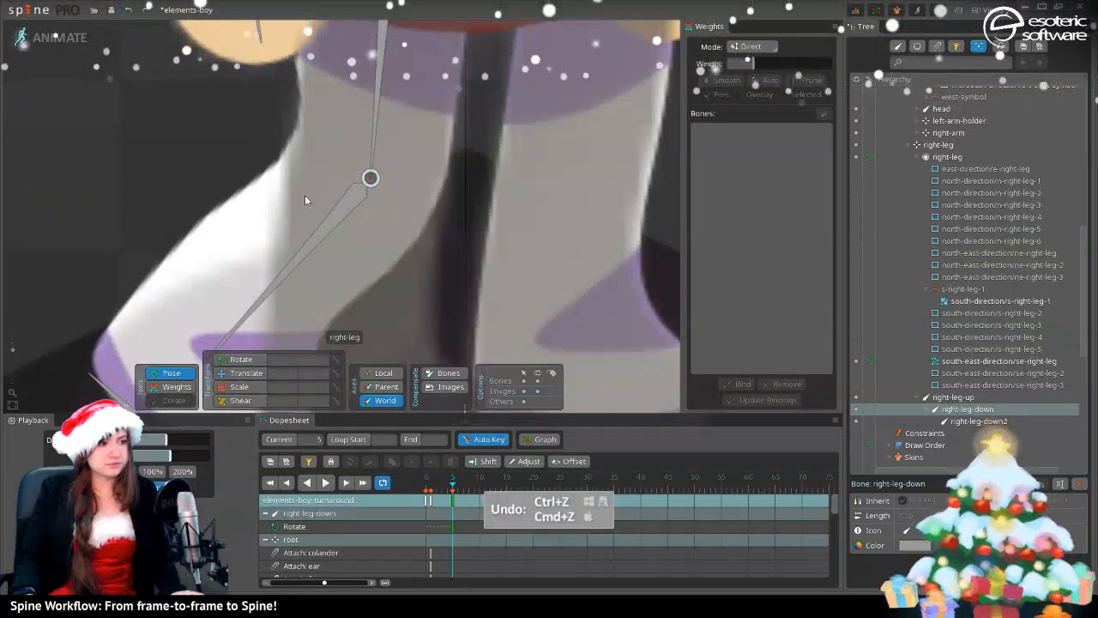
- Check the right-leg-down weights of the se-right-leg mesh vertices down the back of the bent knee and calf
scroll(304, 195, "down", 3)
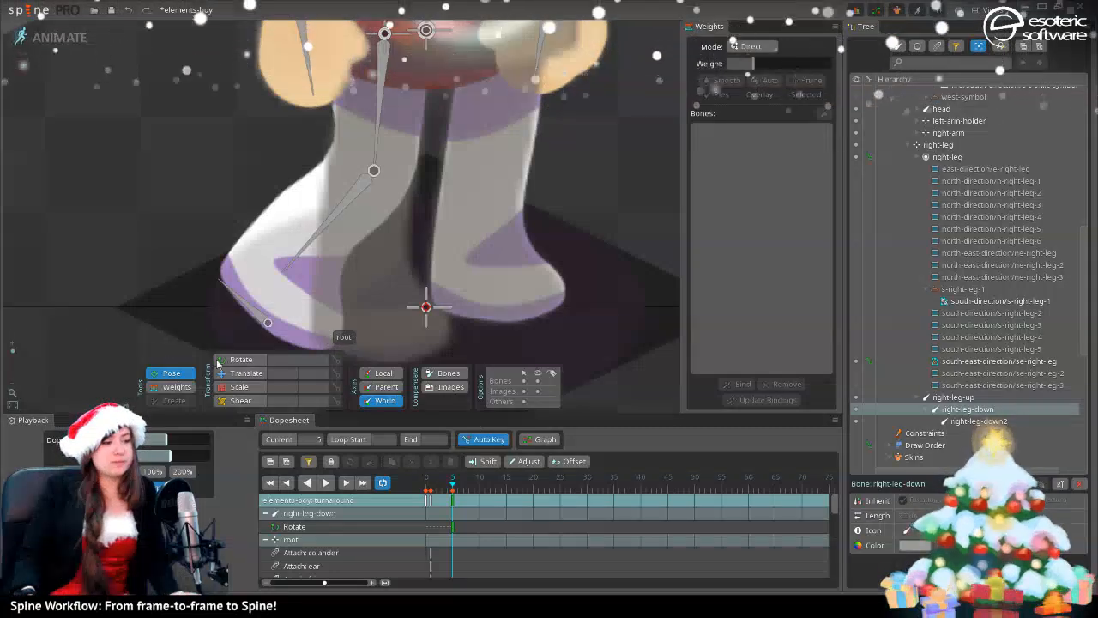
left_click(246, 372)
left_click(338, 176)
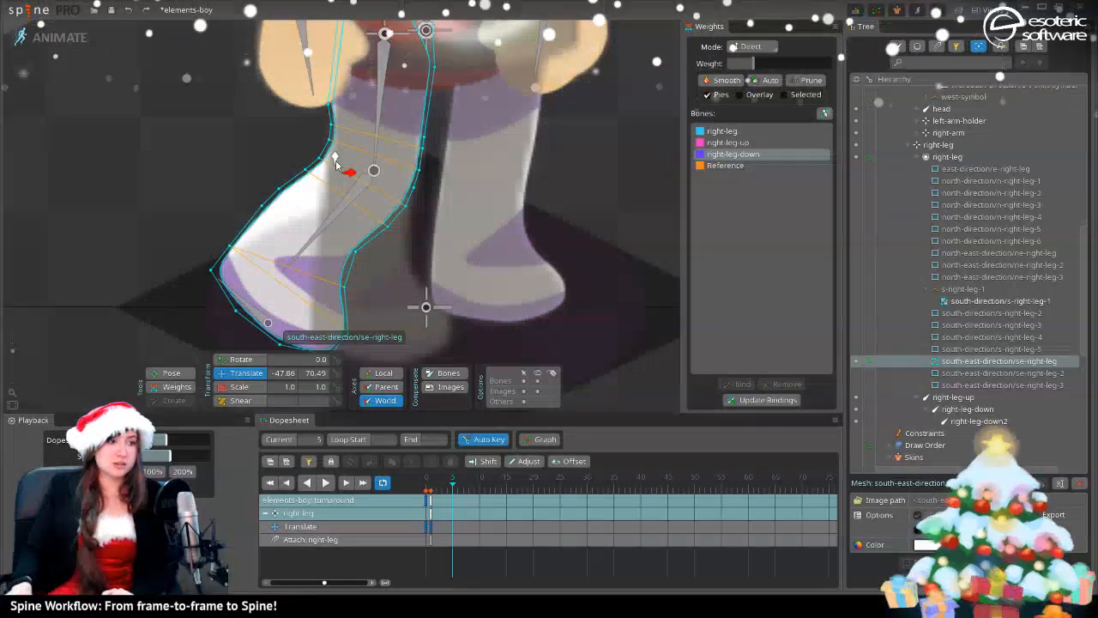
scroll(333, 168, "up", 5)
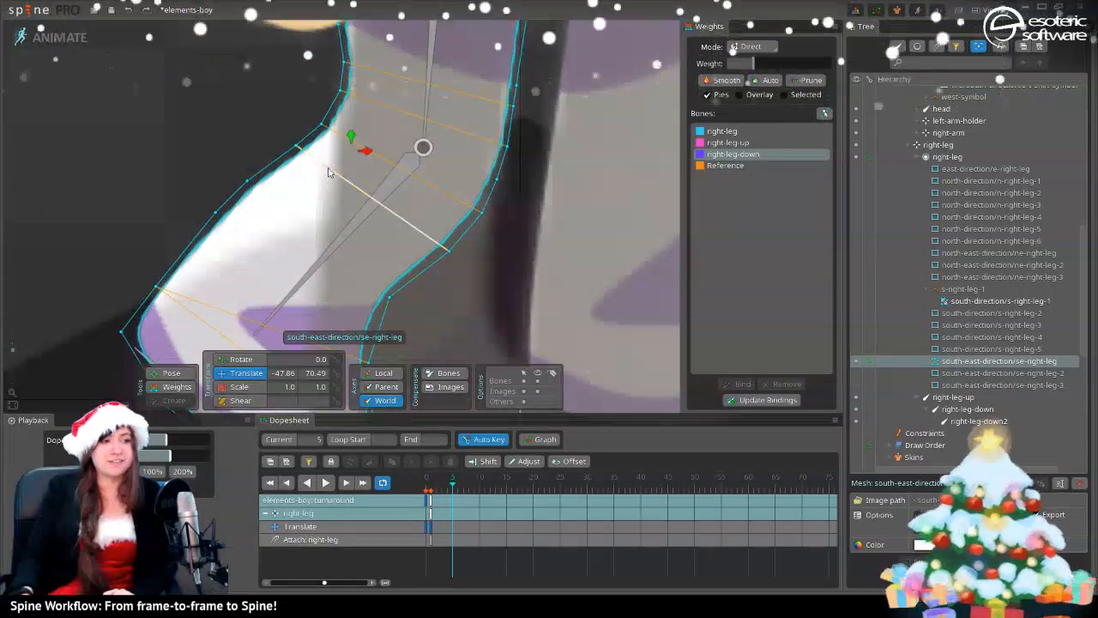
left_click_drag(364, 84, 380, 125)
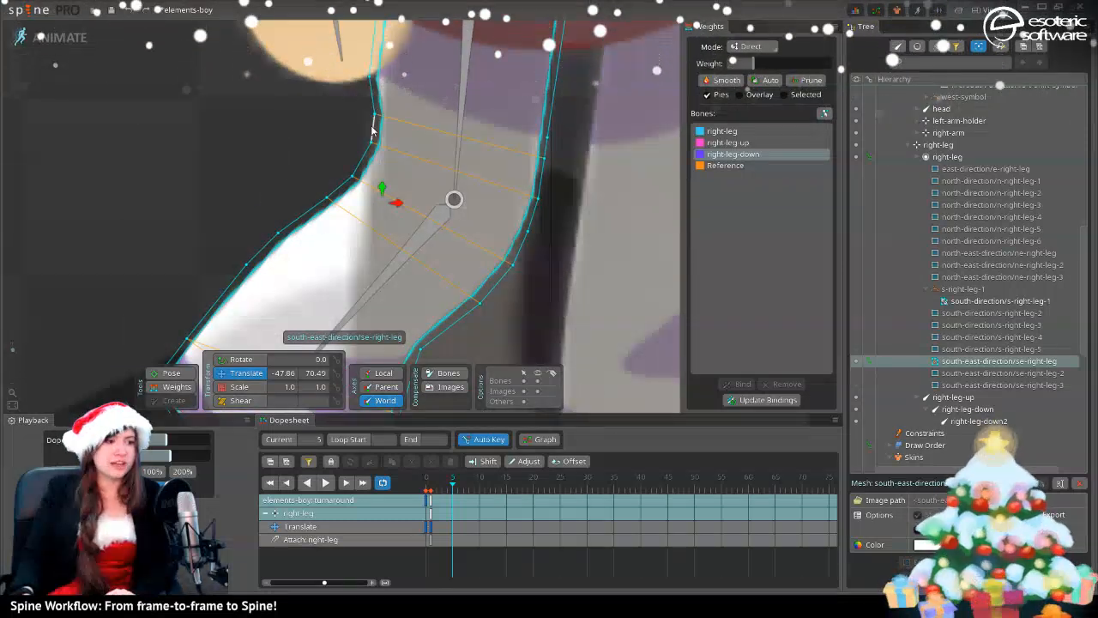
left_click(359, 175)
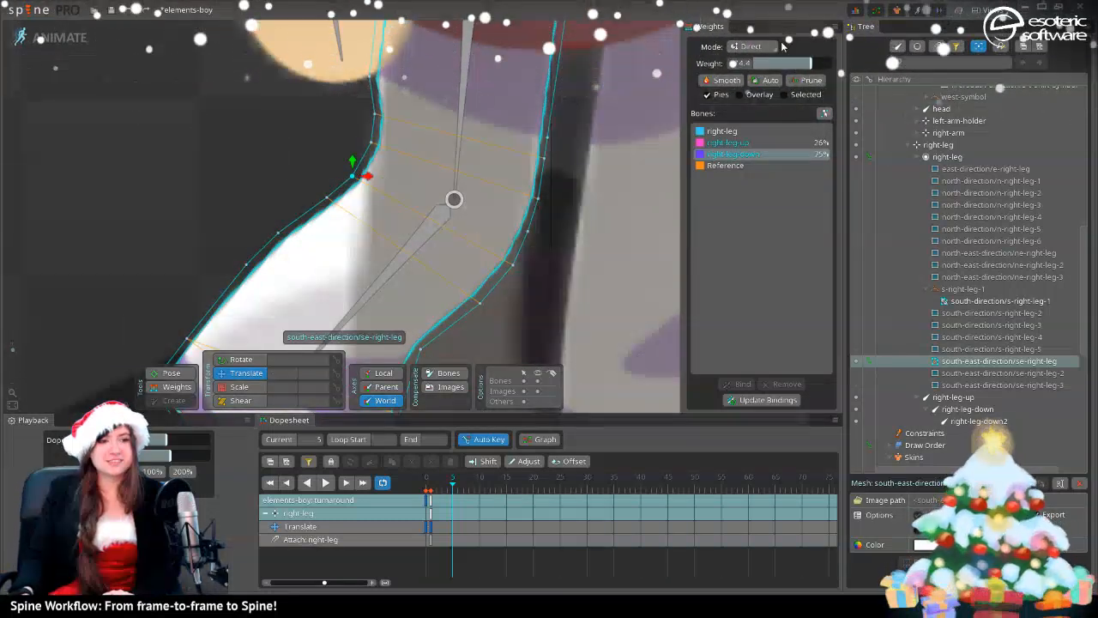
left_click_drag(784, 64, 808, 76)
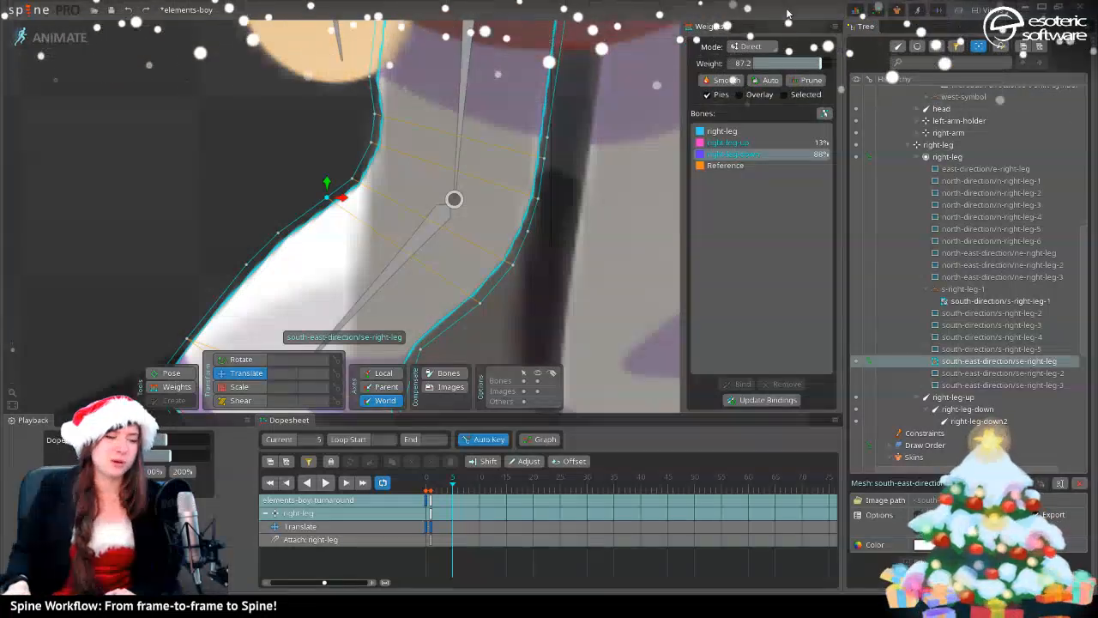
scroll(231, 158, "down", 3)
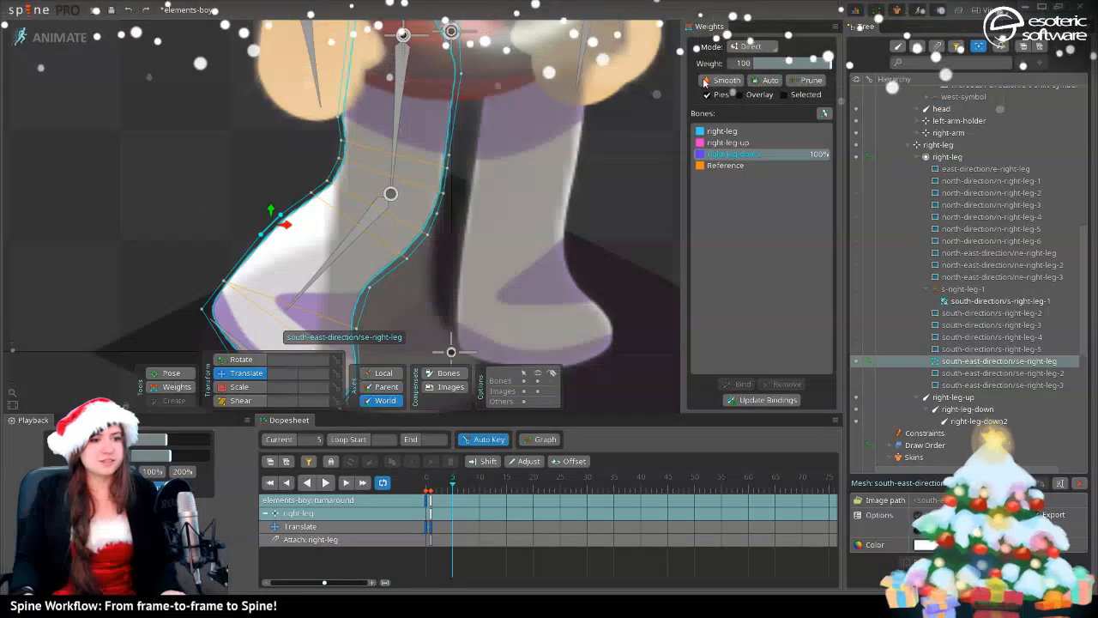
key("space")
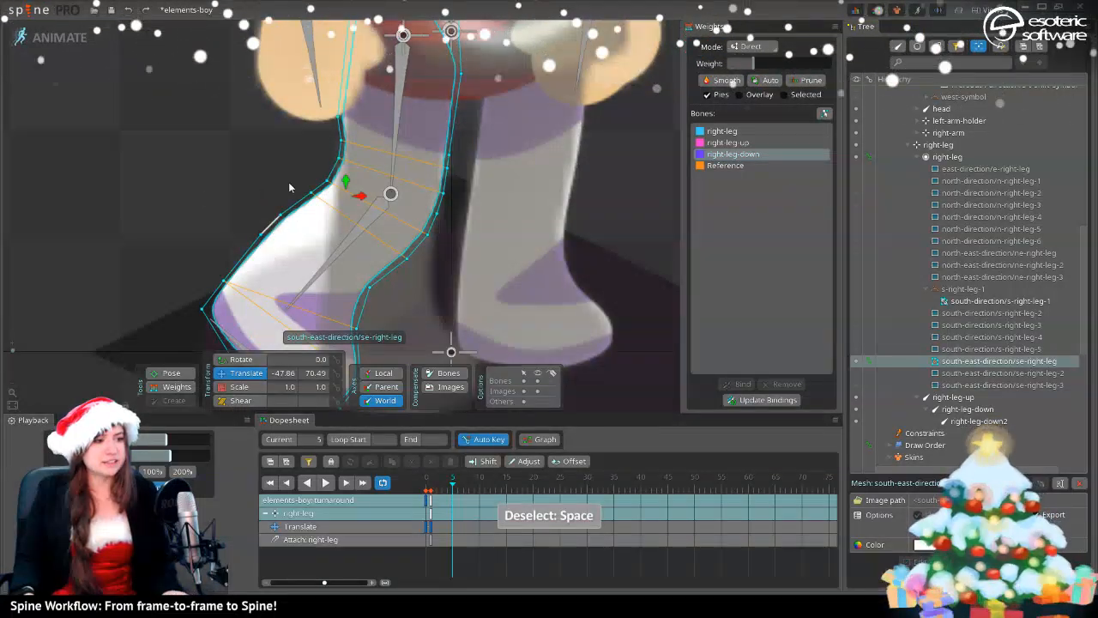
scroll(289, 184, "down", 3)
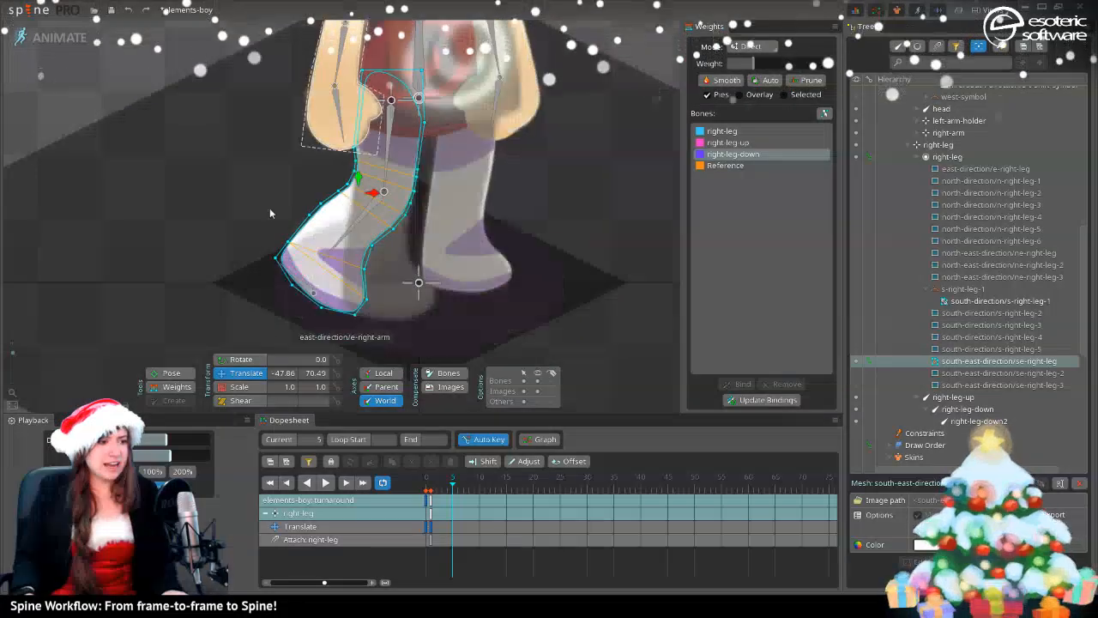
key("space")
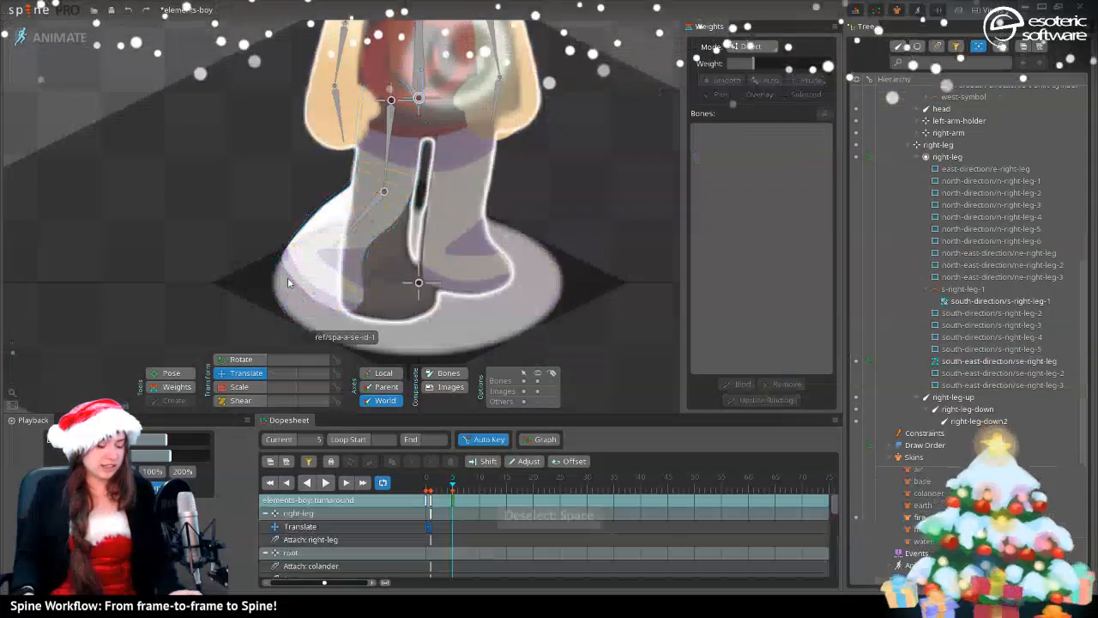
- Save the elements-boy project and return the turnaround timeline to frame 0
key("ctrl+s")
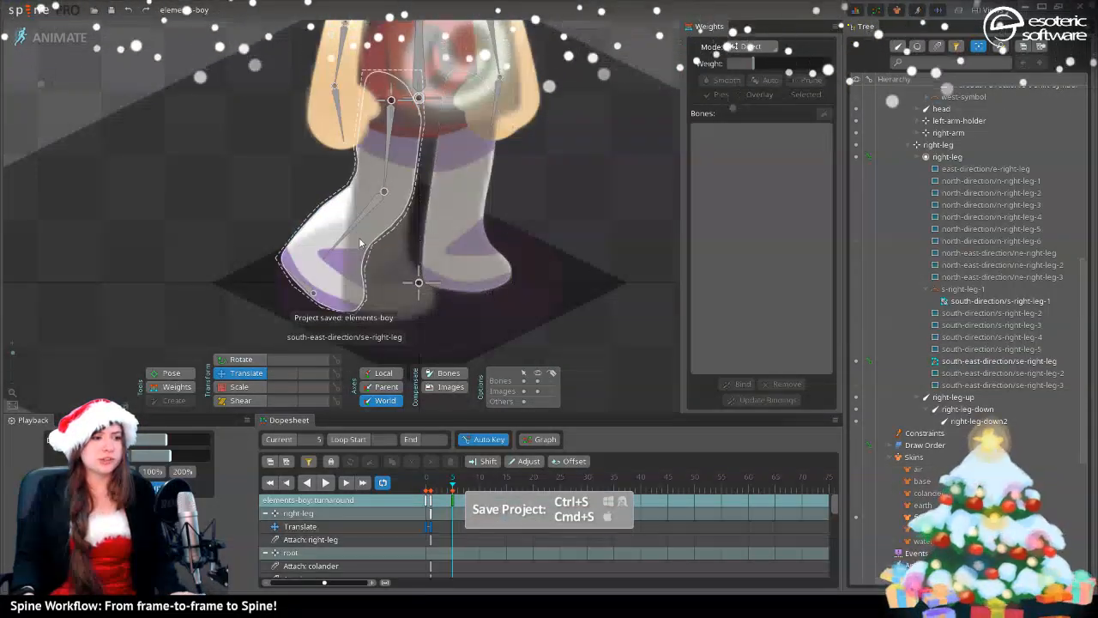
left_click(322, 241)
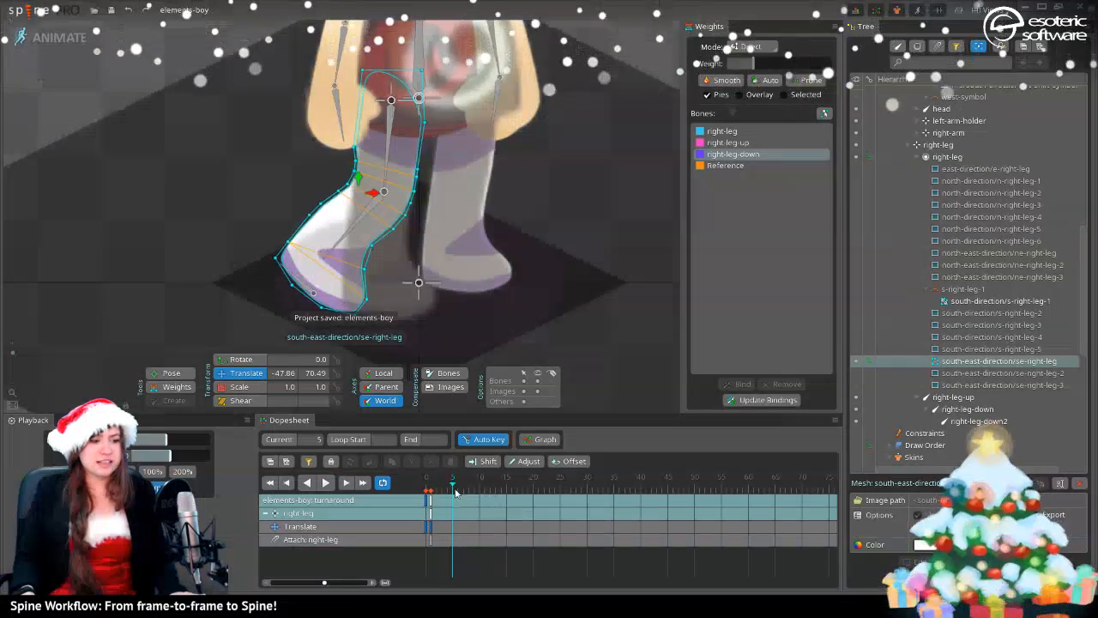
left_click_drag(450, 491, 423, 501)
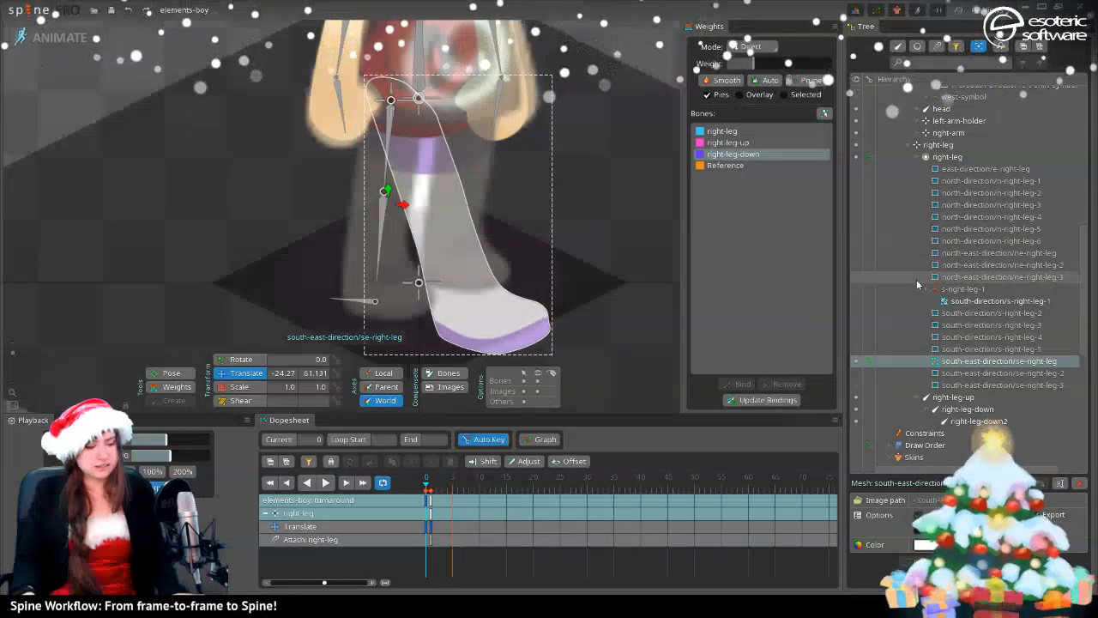
key("ctrl+s")
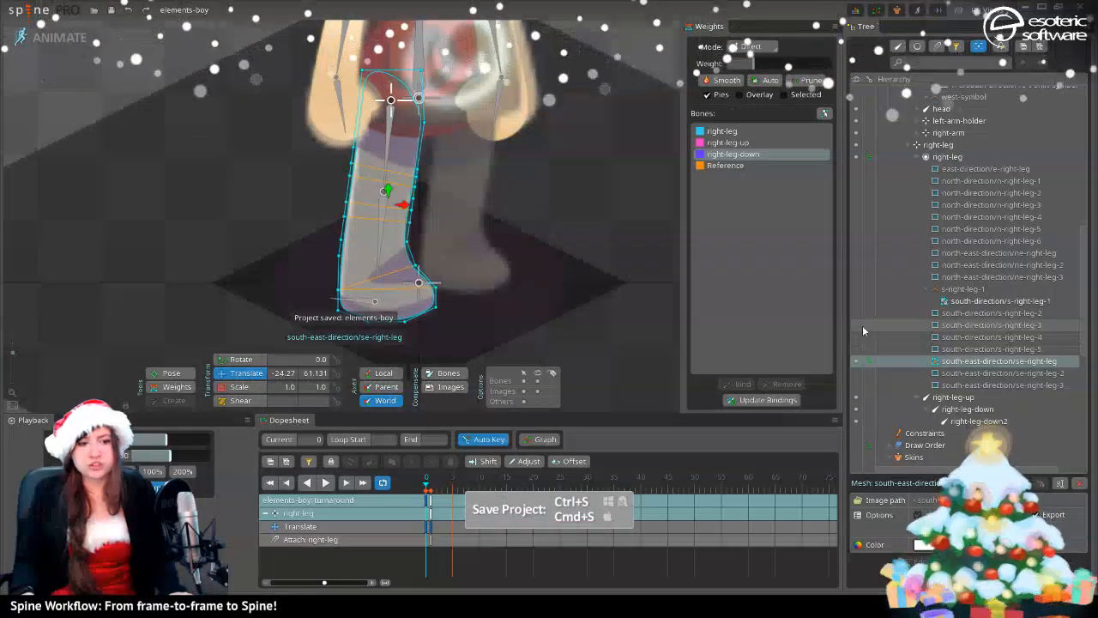
- Preview the right-leg slot's east, north, north-east and south attachments one by one at frame 0, and show south-east-direction/se-right-leg again
left_click(855, 217)
left_click(855, 203)
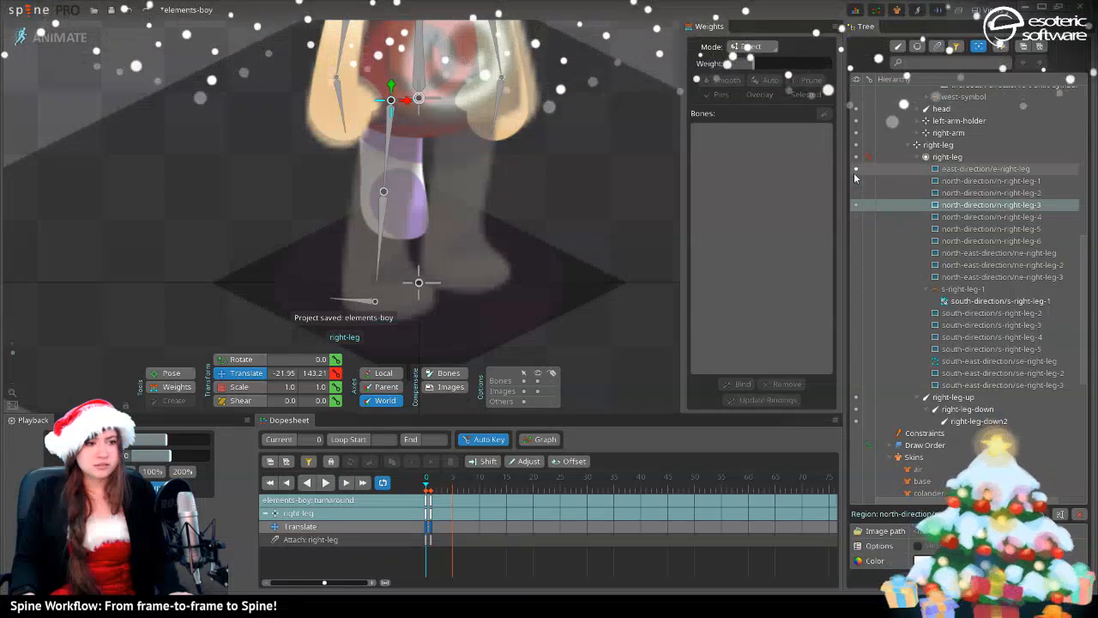
left_click(856, 170)
left_click(854, 184)
left_click(854, 194)
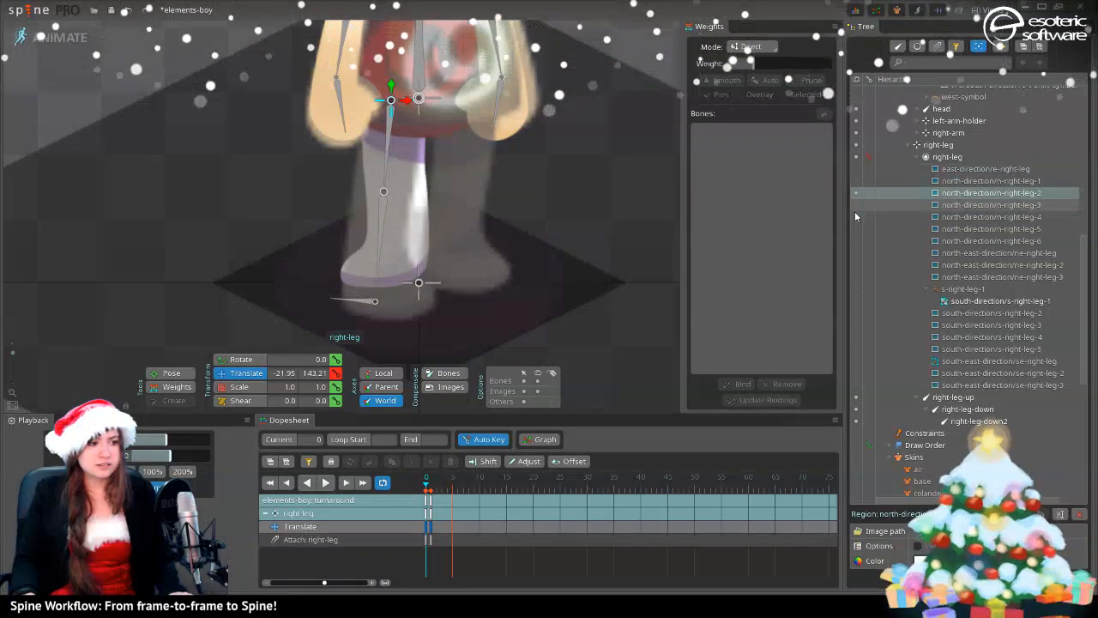
left_click(855, 219)
left_click(855, 230)
left_click(854, 241)
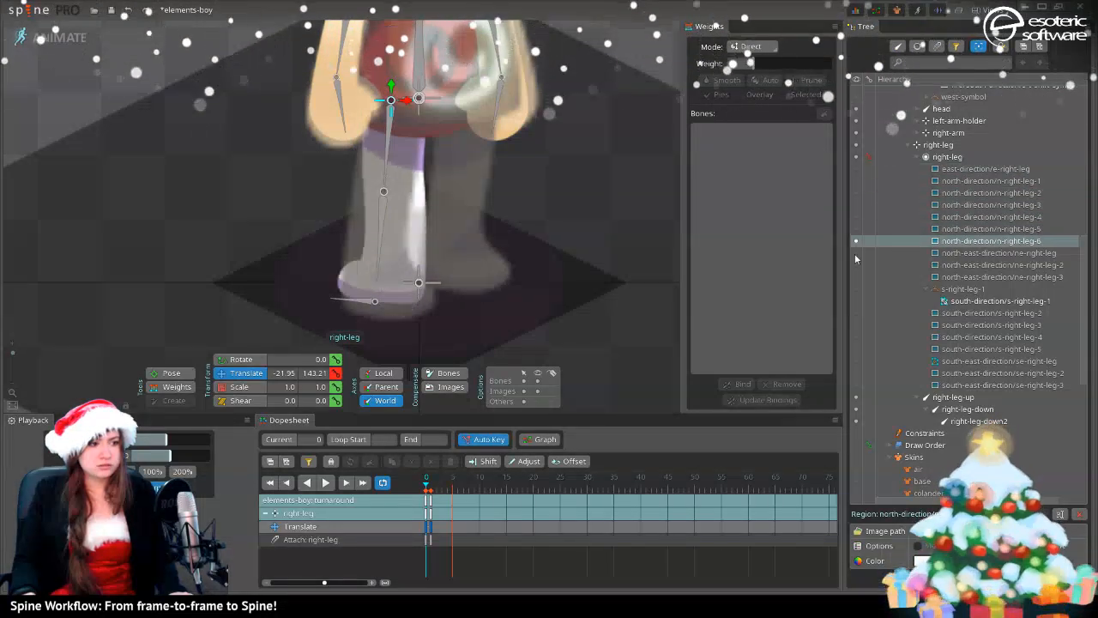
left_click(854, 265)
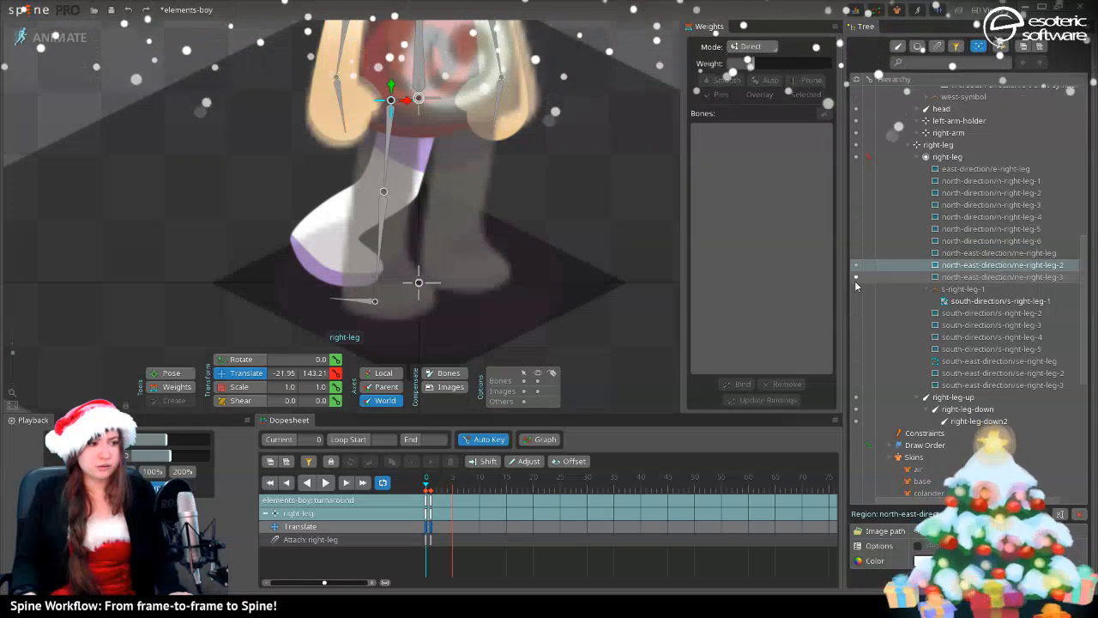
left_click(855, 278)
left_click(857, 310)
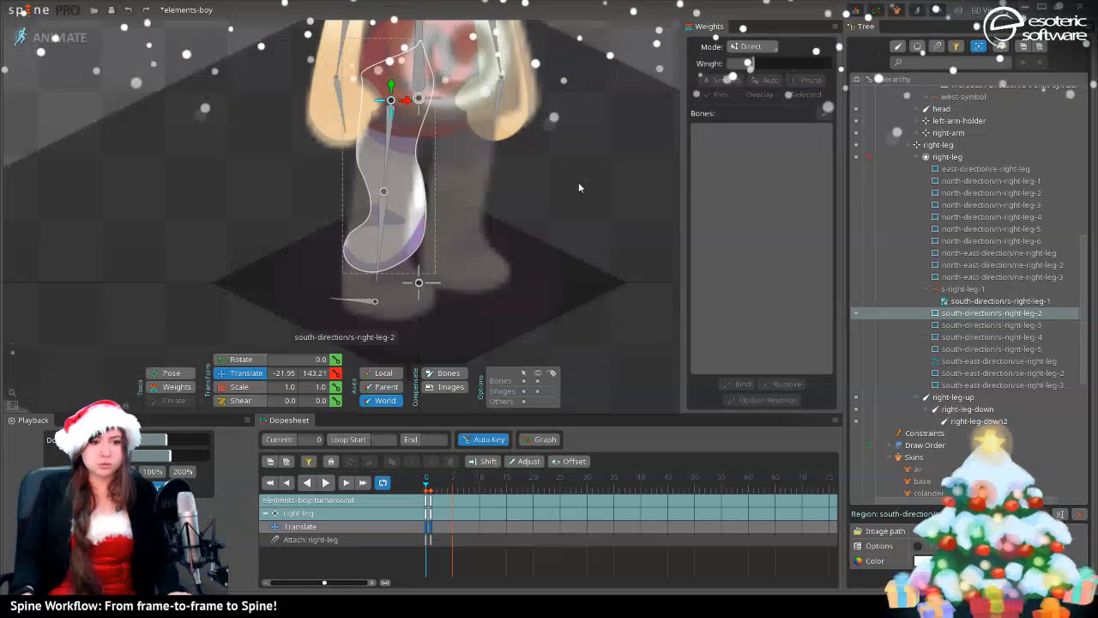
left_click(855, 325)
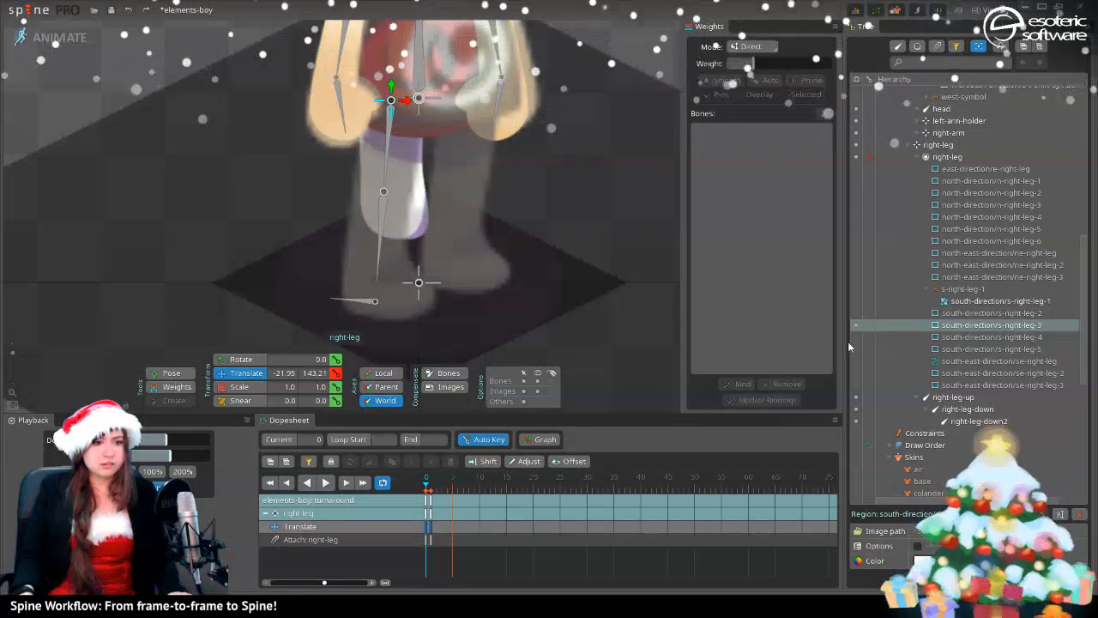
left_click(852, 337)
left_click(857, 349)
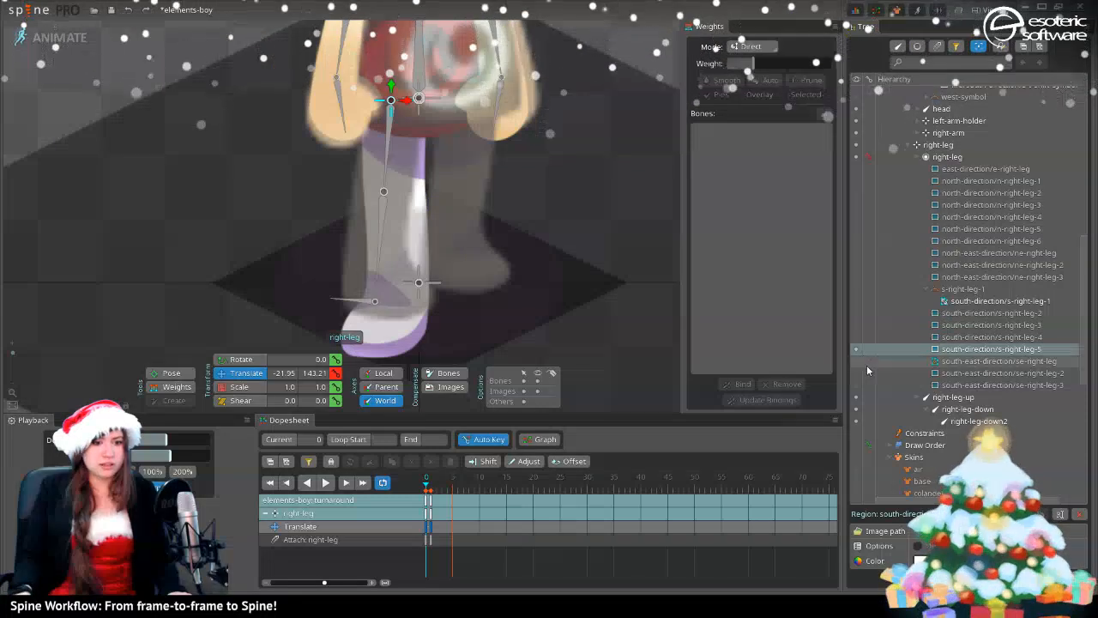
left_click(858, 363)
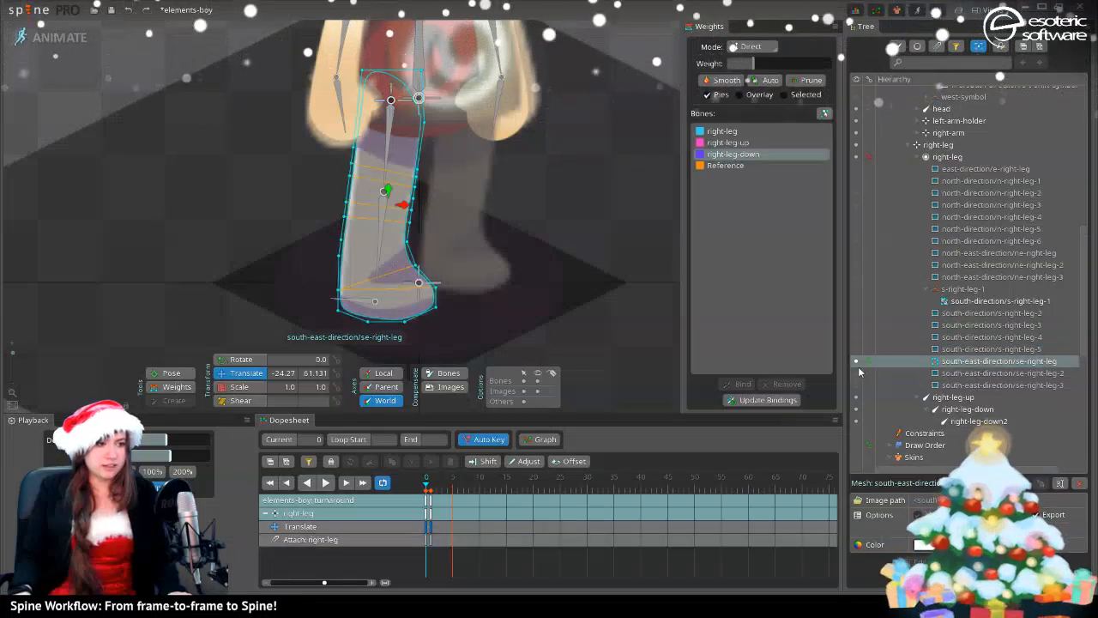
- Compare the s-right-leg-2, ne-right-leg, n-right-leg-6 and ne-right-leg-2 attachments, ending with south-east-direction/se-right-leg-2 shown in the right-leg slot
left_click(856, 312)
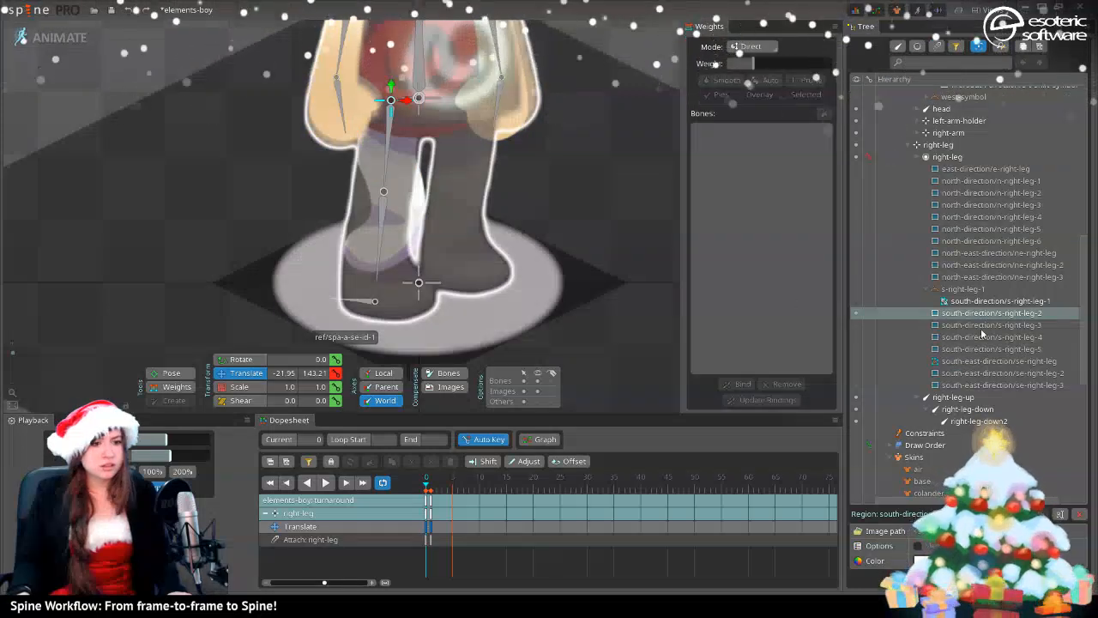
left_click(857, 253)
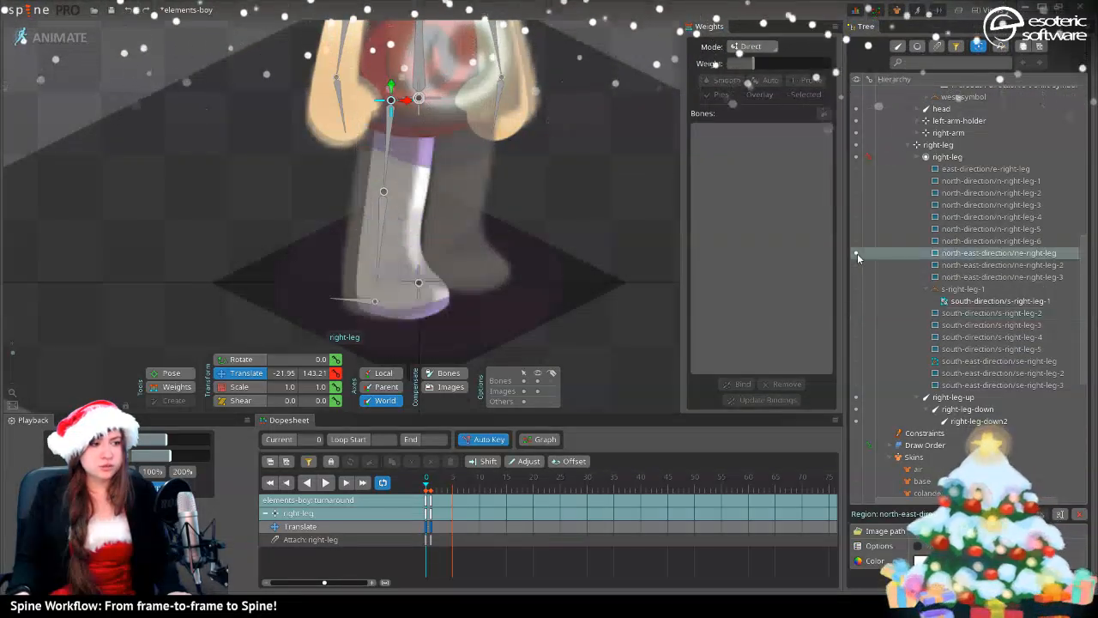
left_click(854, 234)
left_click(855, 246)
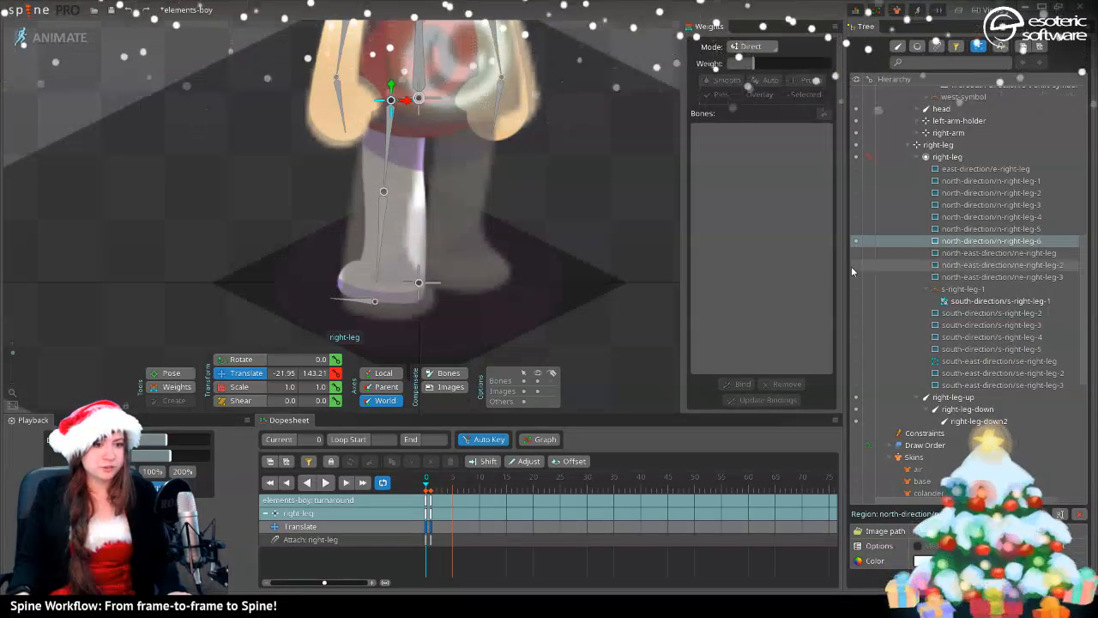
left_click(853, 276)
left_click(854, 265)
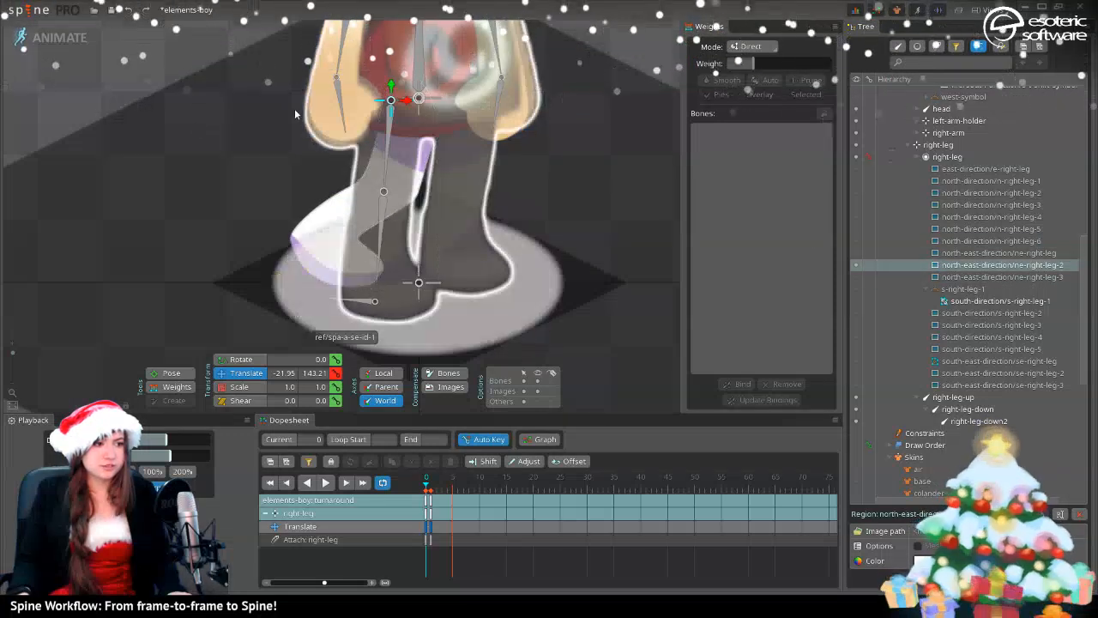
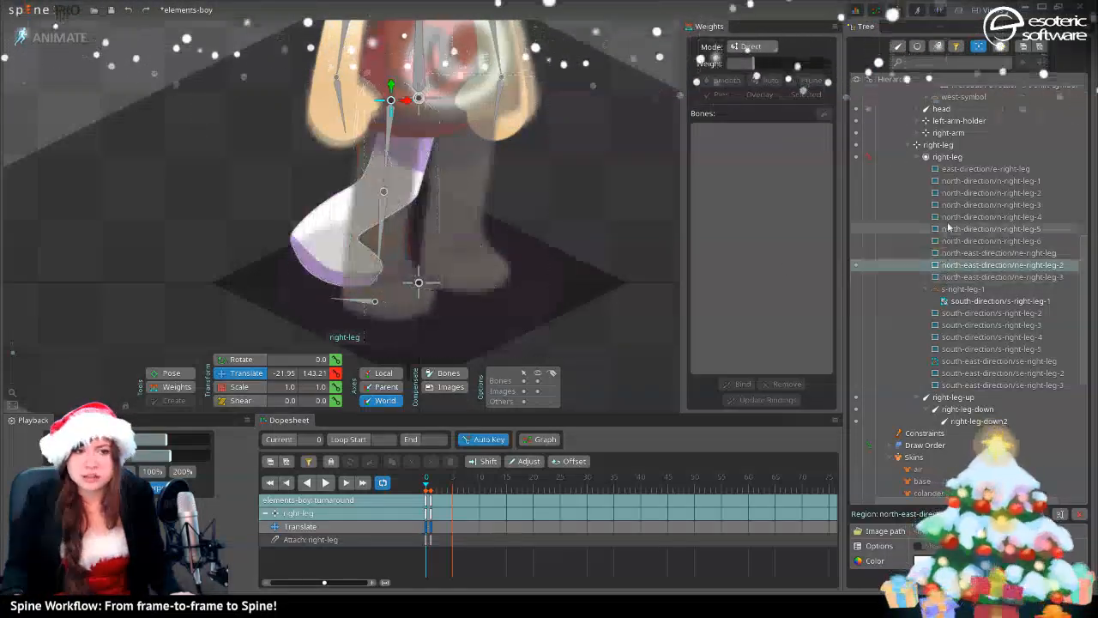
left_click(930, 376)
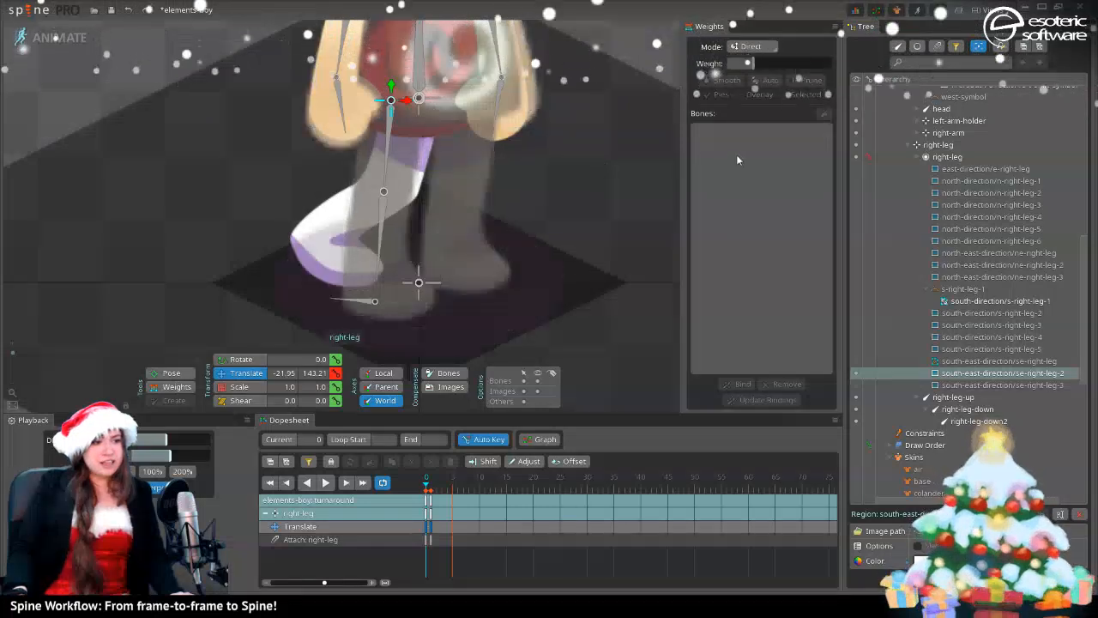
left_click(49, 36)
left_click(48, 36)
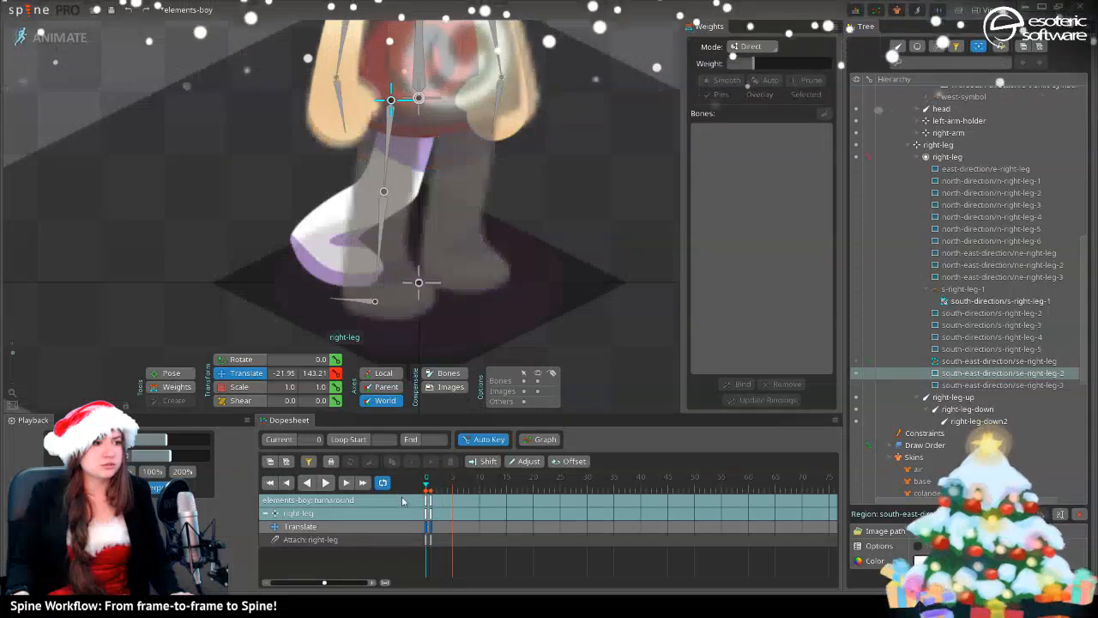
- Make the animation named "animation" active instead of turnaround
scroll(971, 414, "down", 6)
scroll(952, 352, "down", 1)
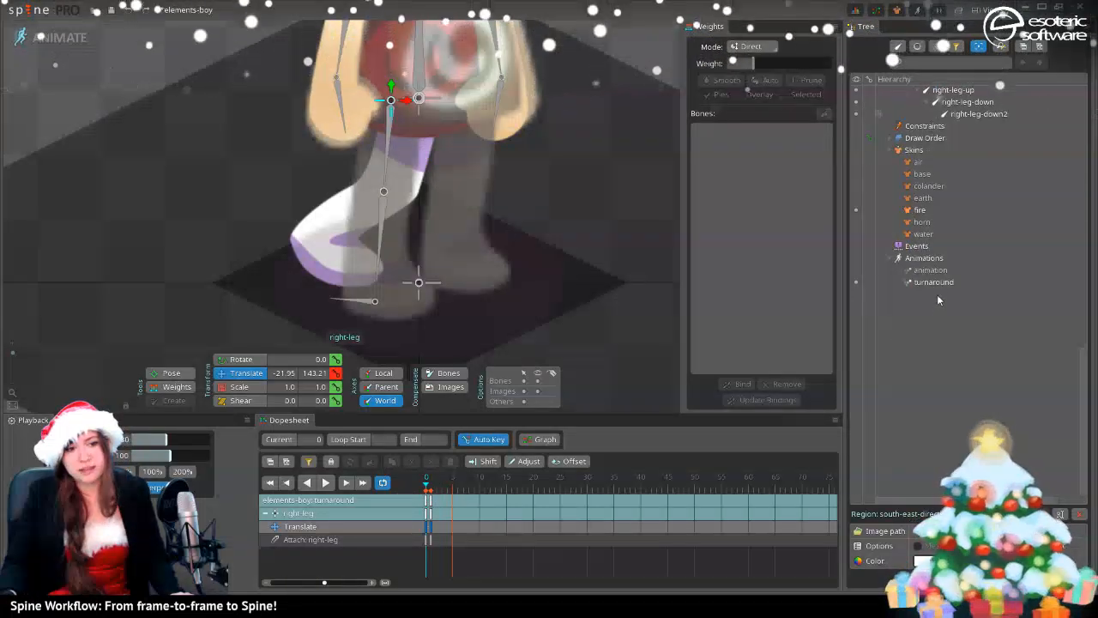
left_click(883, 283)
left_click(855, 282)
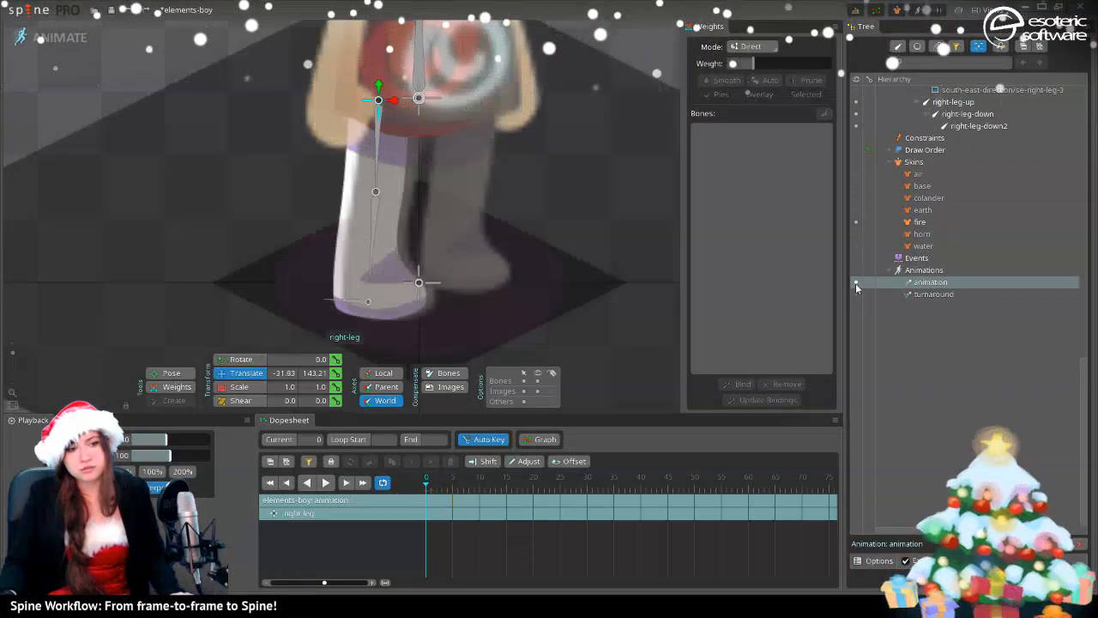
- Hide the ref/spa-a-se-id-1 reference image in the animation so that only the character's own artwork is shown
left_click(349, 192)
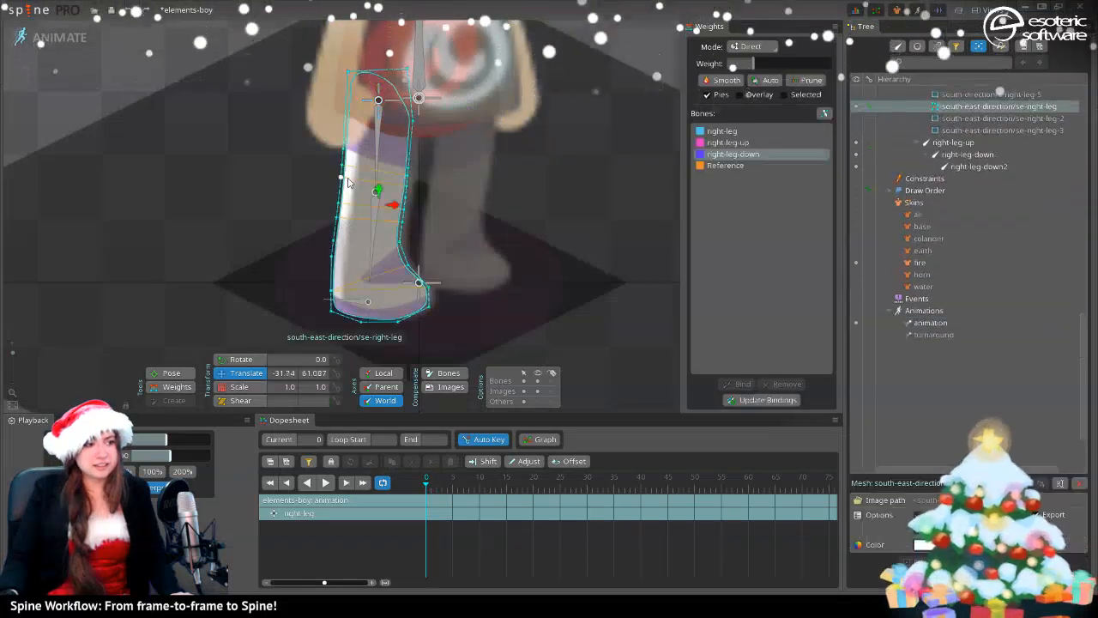
scroll(1014, 245, "up", 5)
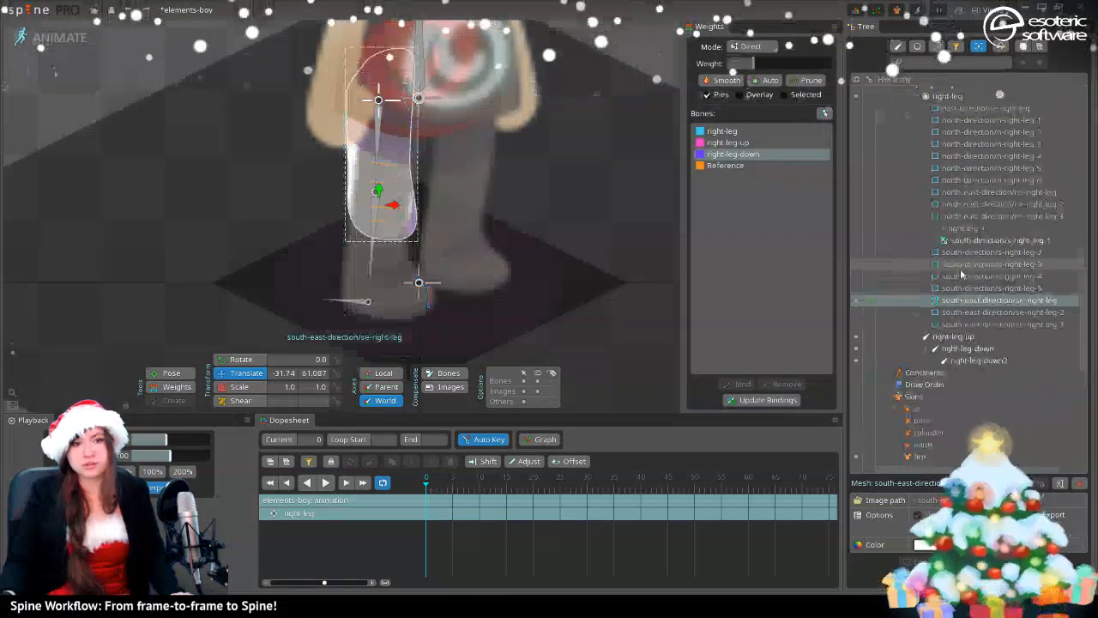
scroll(433, 210, "down", 3)
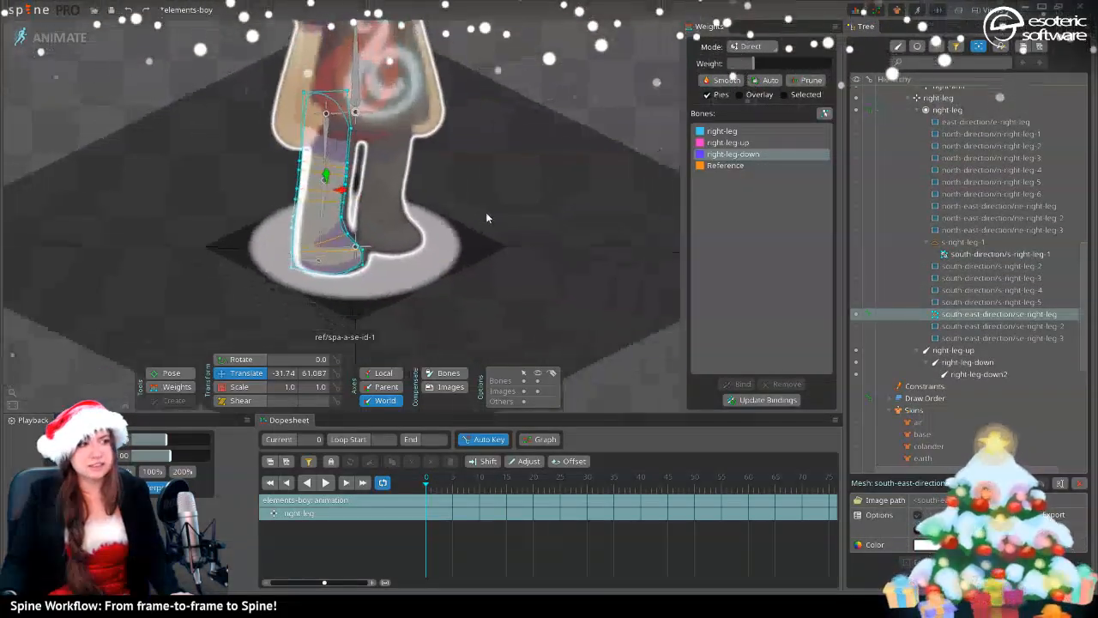
left_click_drag(485, 212, 460, 200)
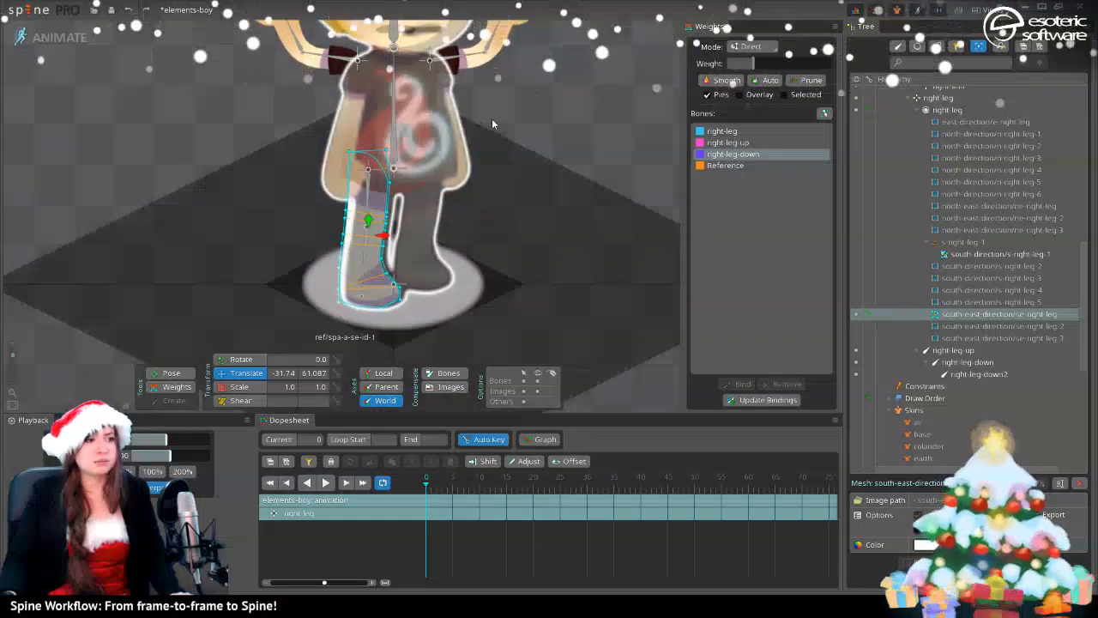
scroll(491, 119, "down", 4)
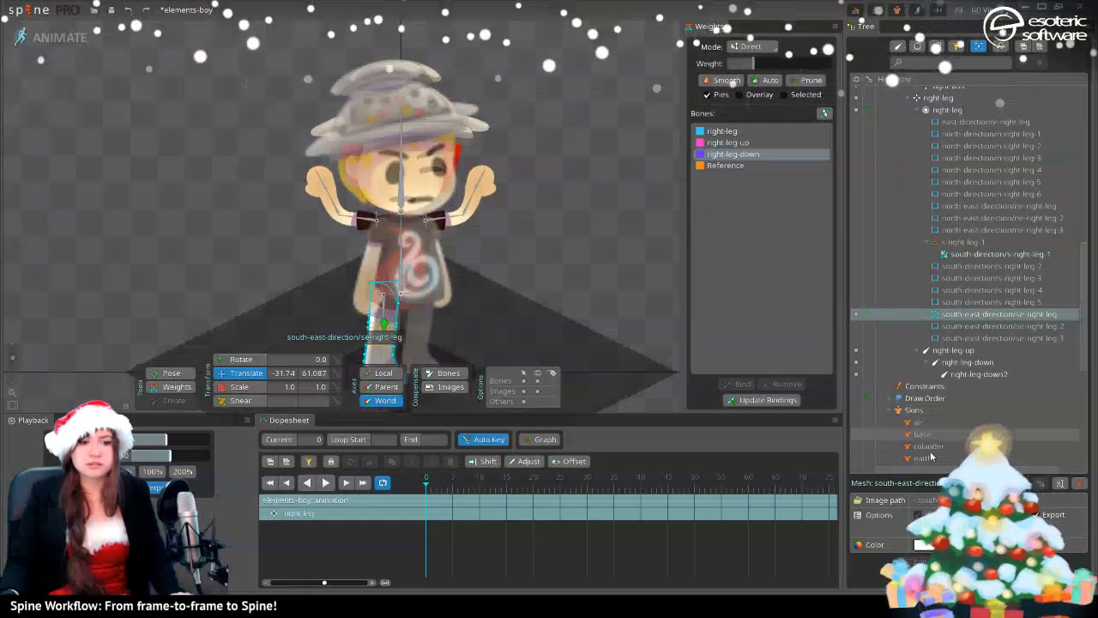
scroll(884, 393, "down", 5)
scroll(883, 393, "up", 10)
scroll(914, 247, "up", 5)
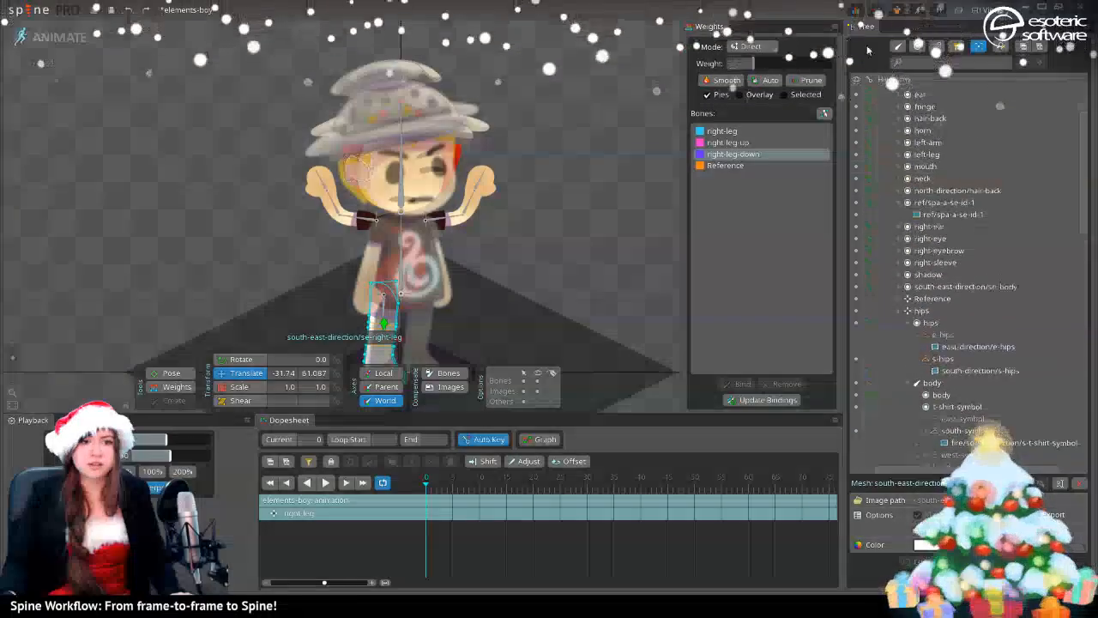
left_click(855, 215)
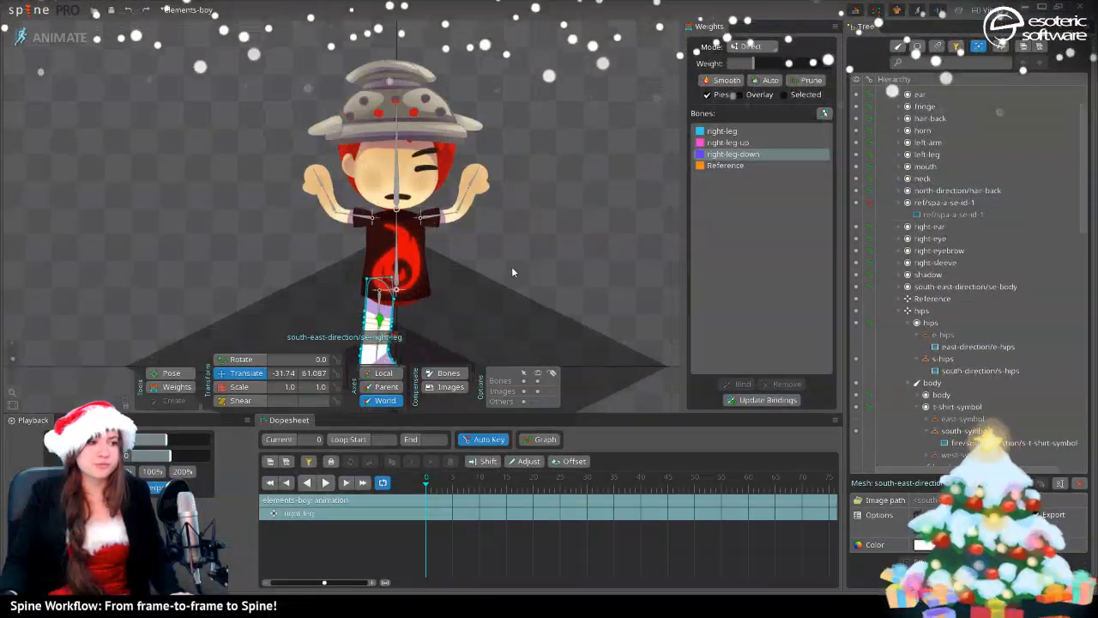
- Key the right-leg slot's south-east attachments: se-right-leg-2 at frame 1, se-right-leg-3 at frame 2 and se-right-leg at frame 3
scroll(506, 267, "down", 2)
left_click_drag(480, 309, 481, 187)
scroll(401, 265, "up", 5)
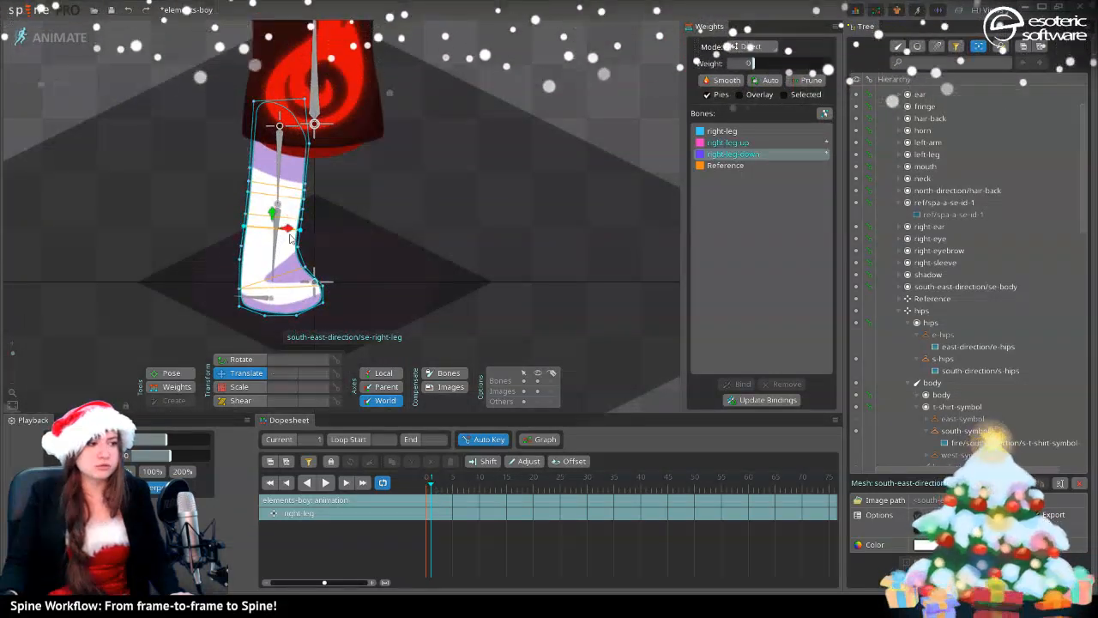
key("space")
key("space")
left_click(290, 238)
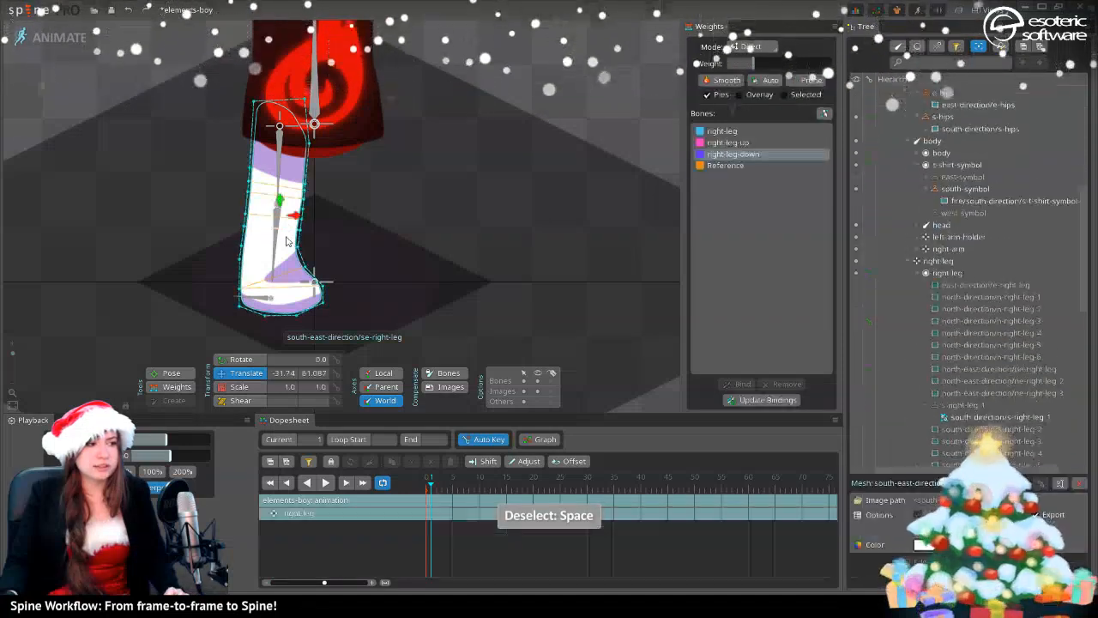
scroll(910, 339, "down", 5)
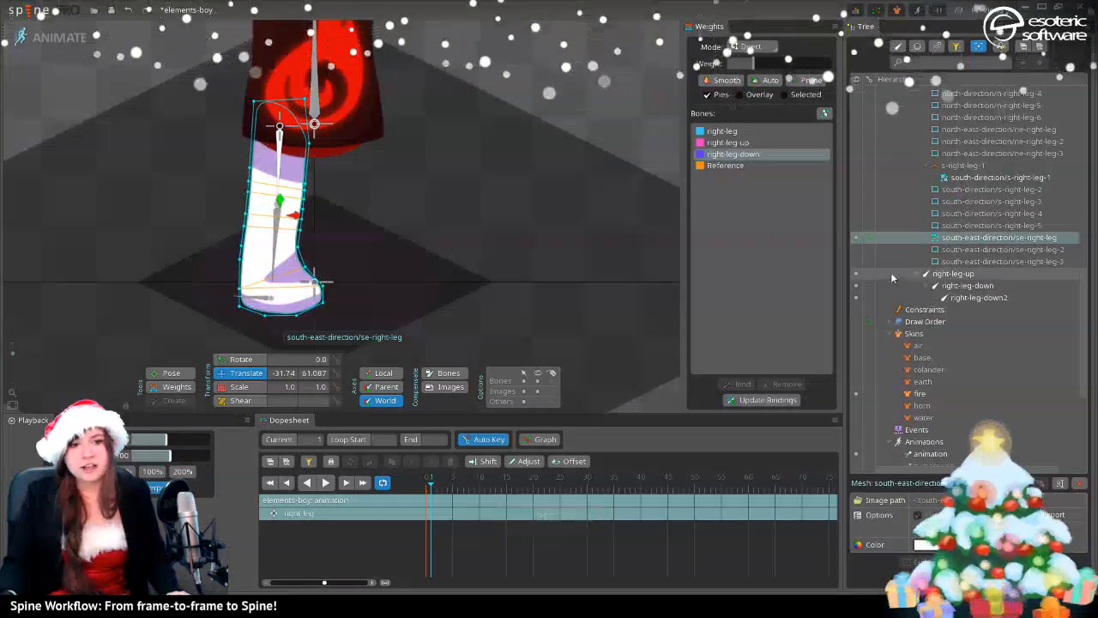
left_click(856, 249)
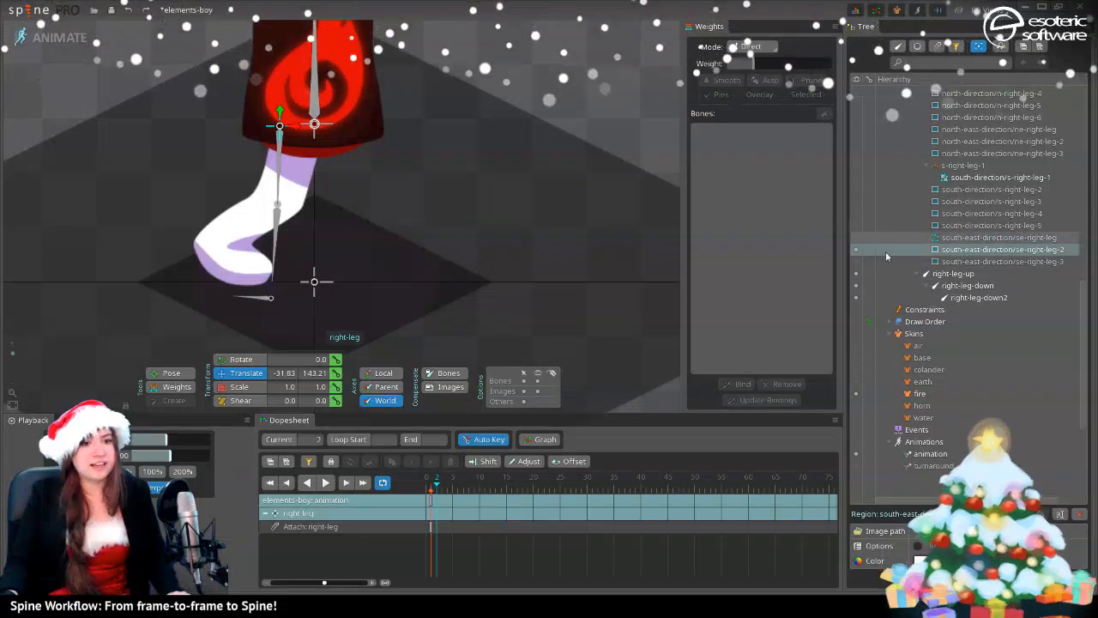
left_click(857, 261)
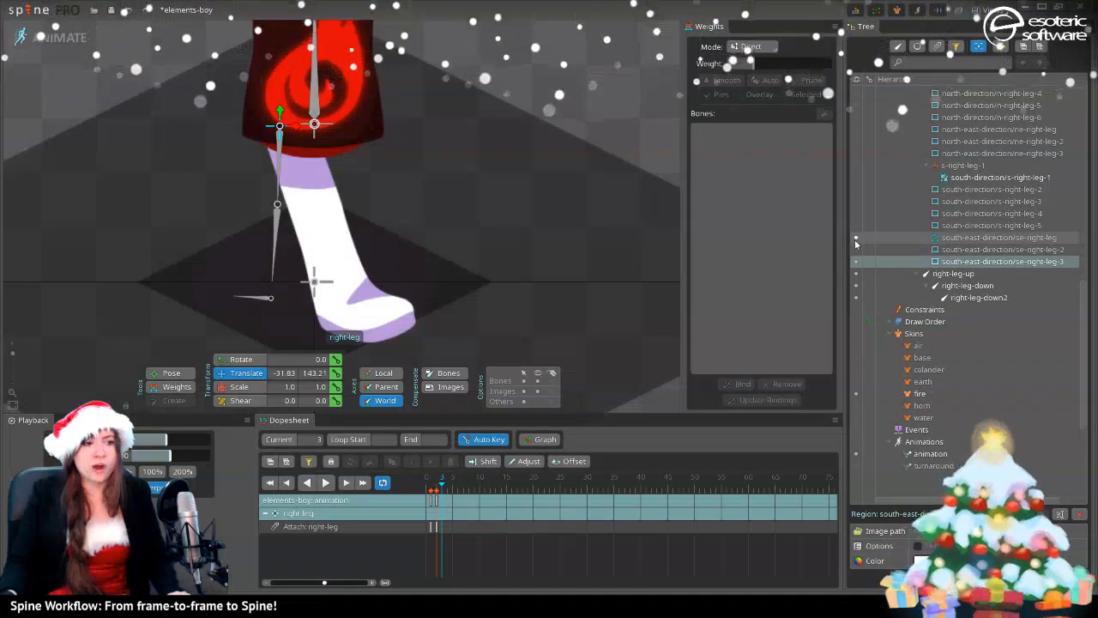
left_click(855, 238)
- Retime the three right-leg attachment keys to frames 3, 5 and 10 with the animation playing, and save the elements-boy project
left_click(318, 485)
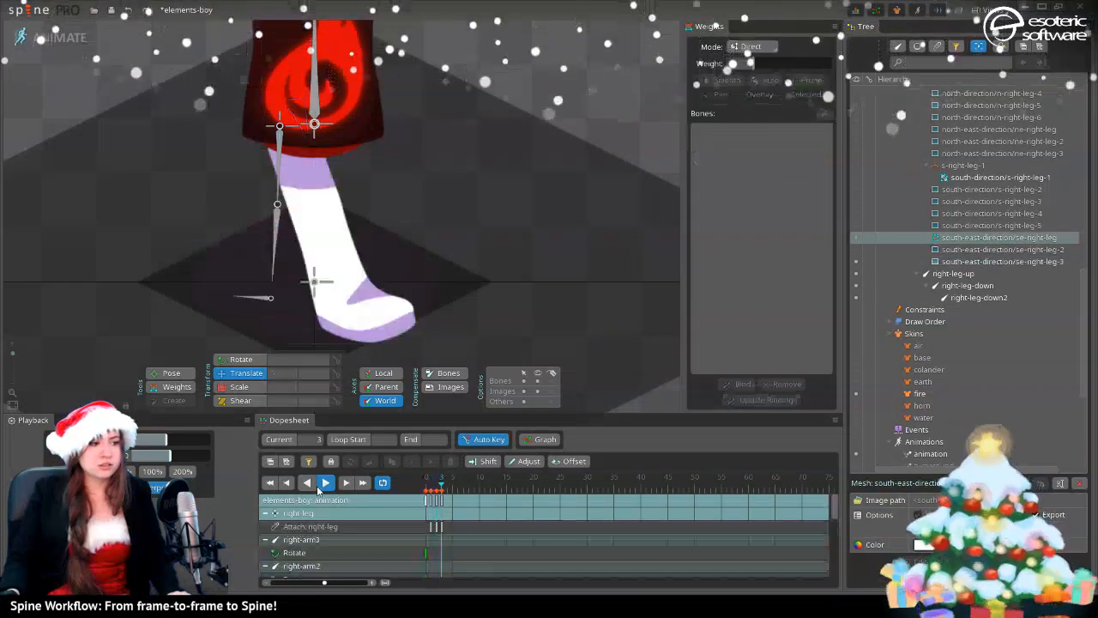
left_click(318, 485)
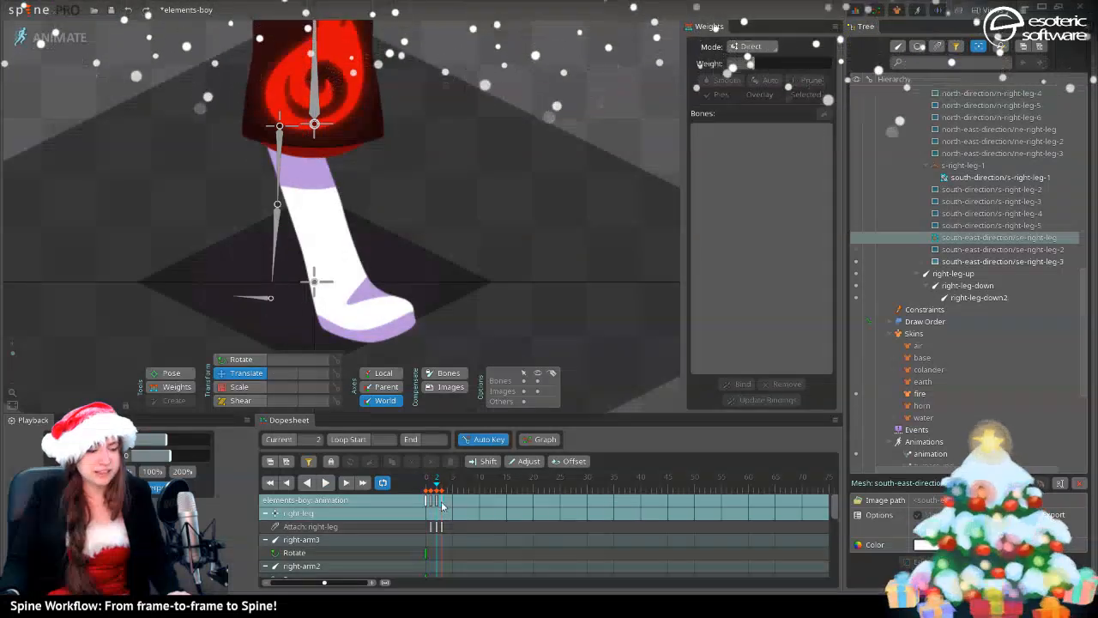
left_click_drag(433, 504, 445, 502)
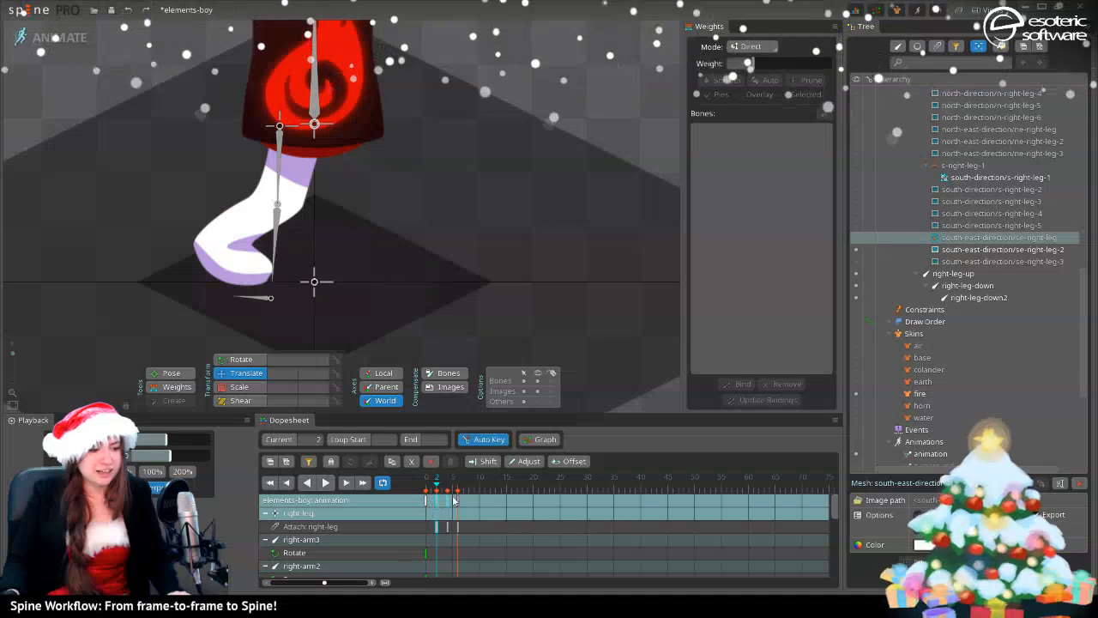
left_click_drag(483, 499, 484, 499)
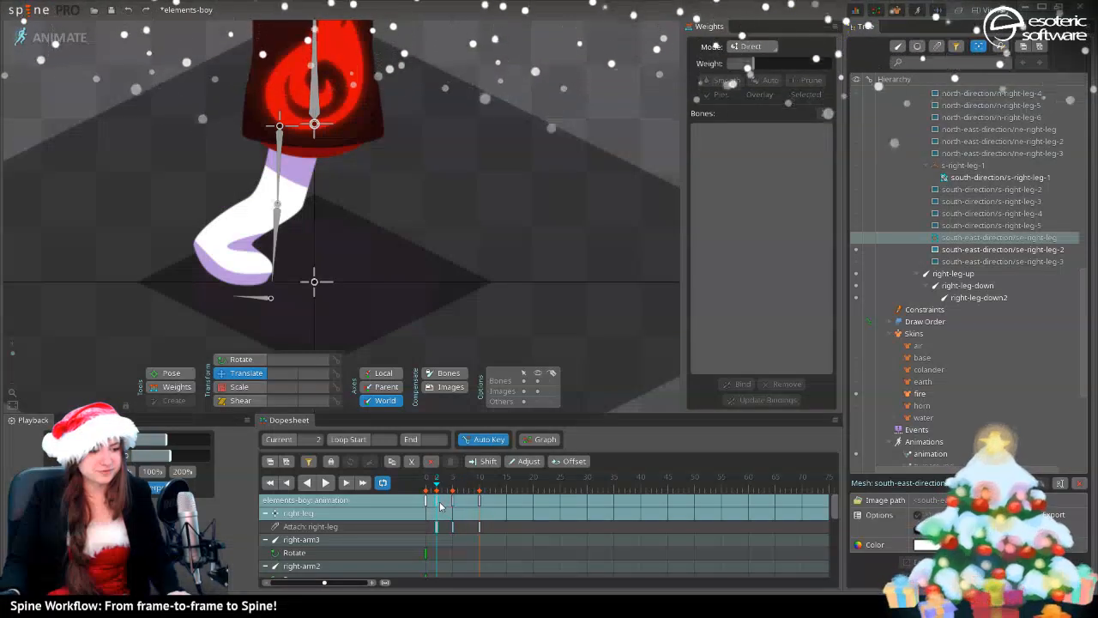
left_click(325, 482)
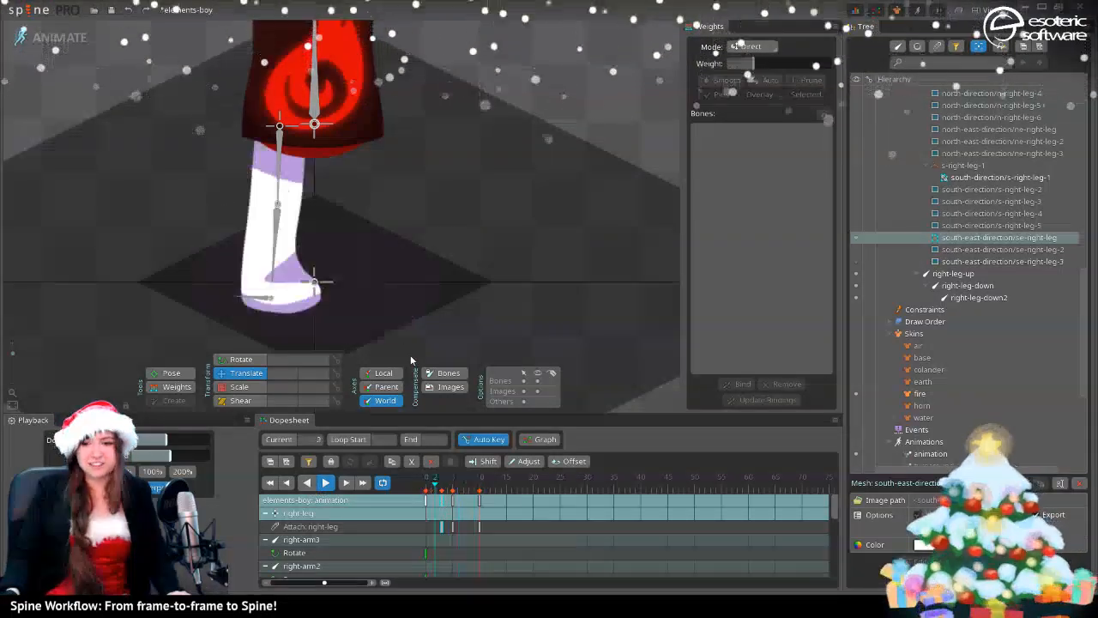
key("ctrl+s")
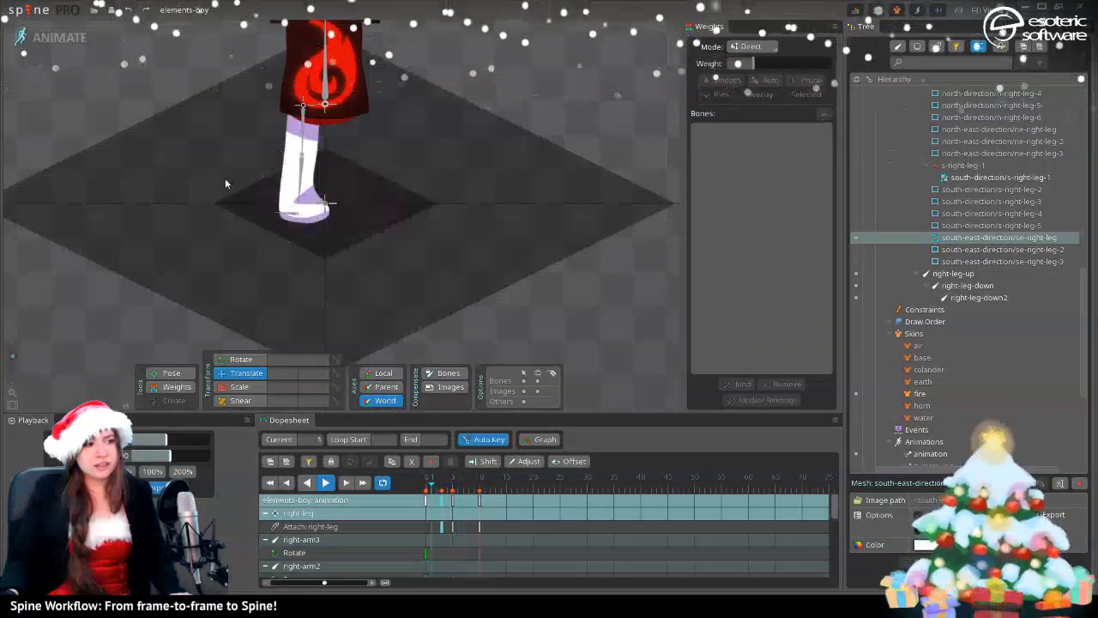
- Compare the s-right-leg-1 and se-right-leg meshes in Setup mode, and check the playing animation again before returning to Setup mode
left_click(36, 34)
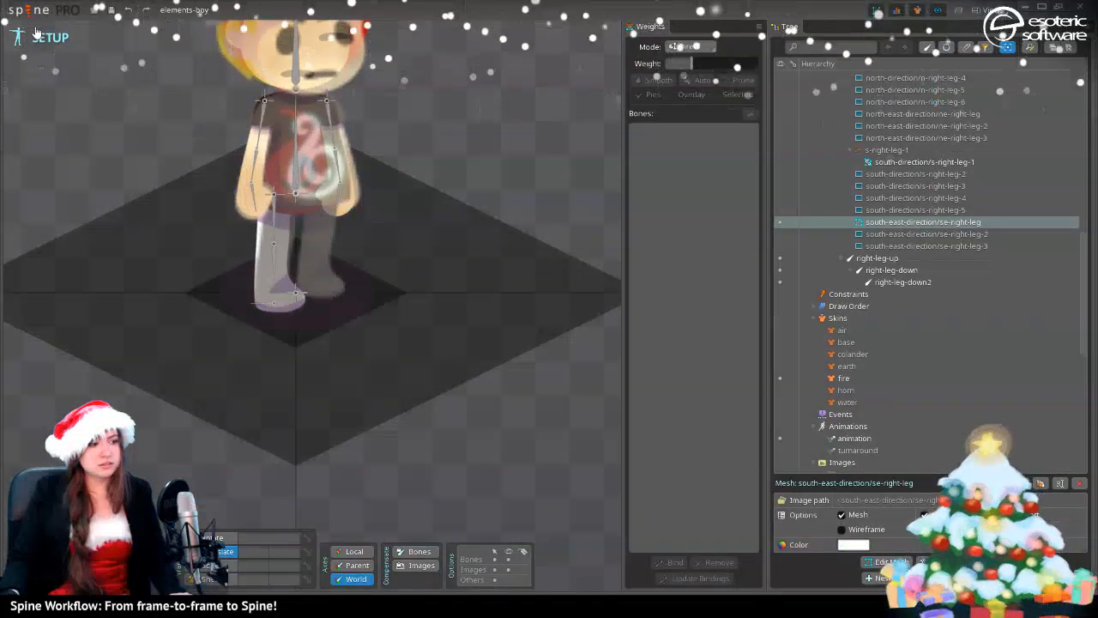
scroll(311, 349, "up", 5)
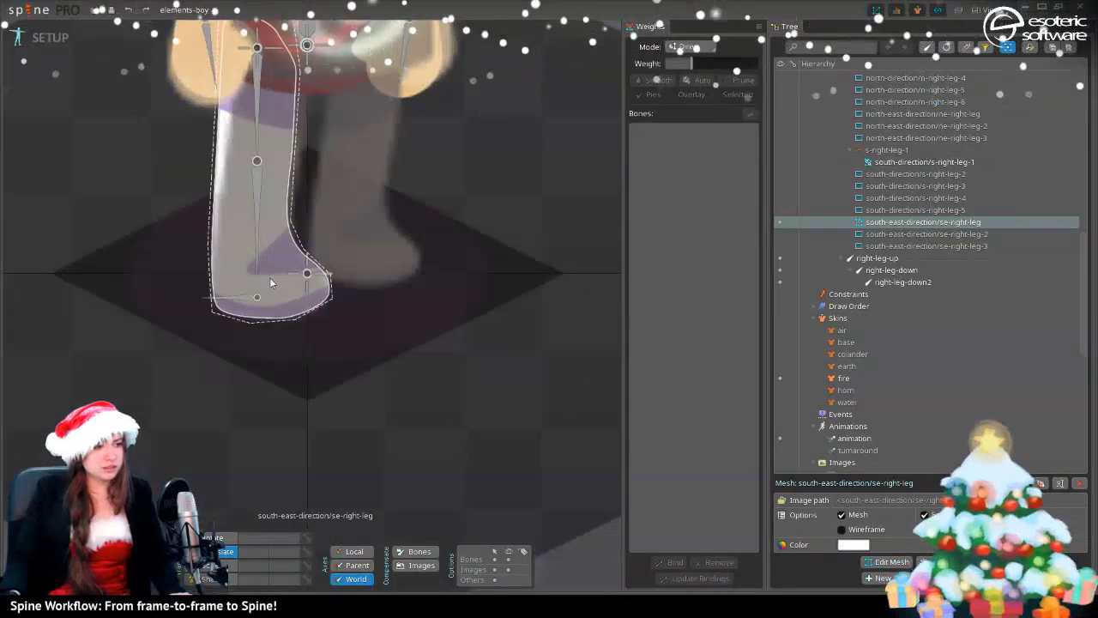
left_click(271, 281)
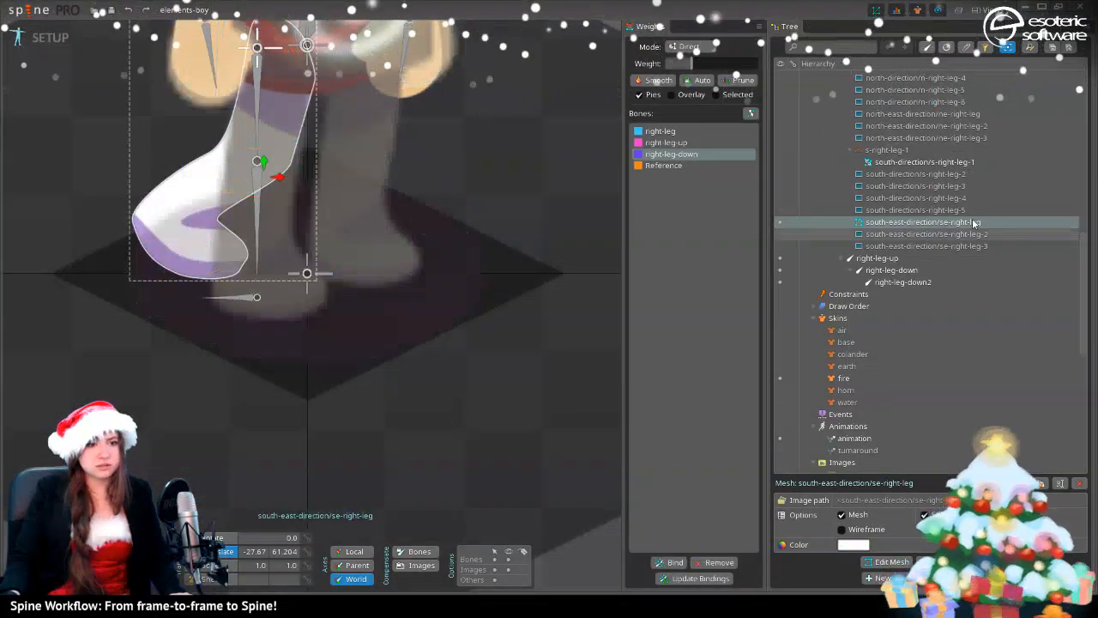
left_click(778, 150)
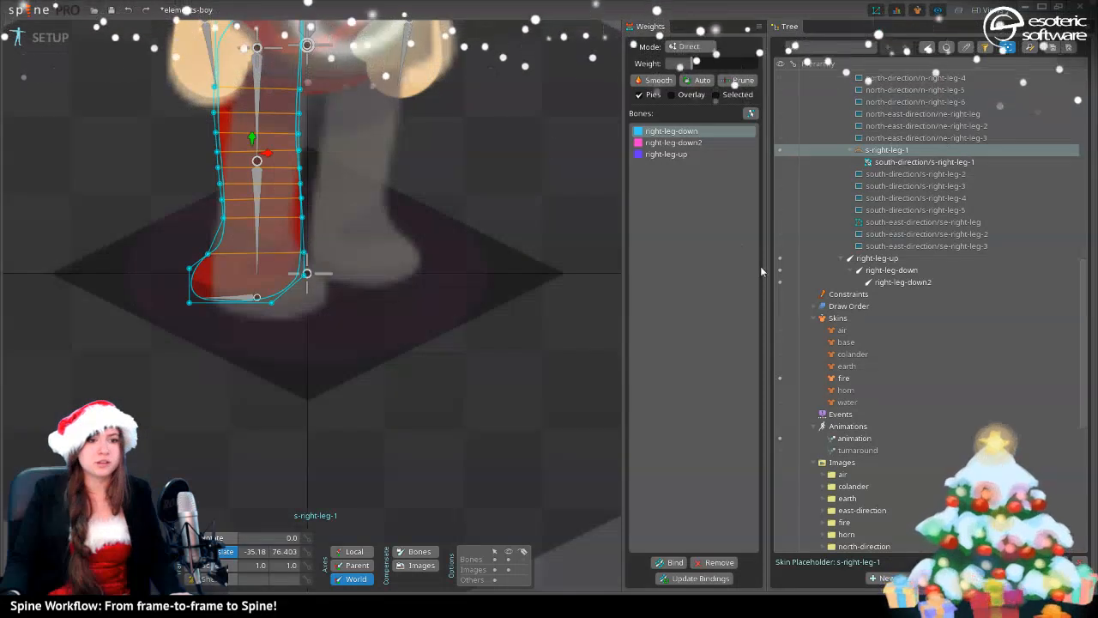
left_click(778, 222)
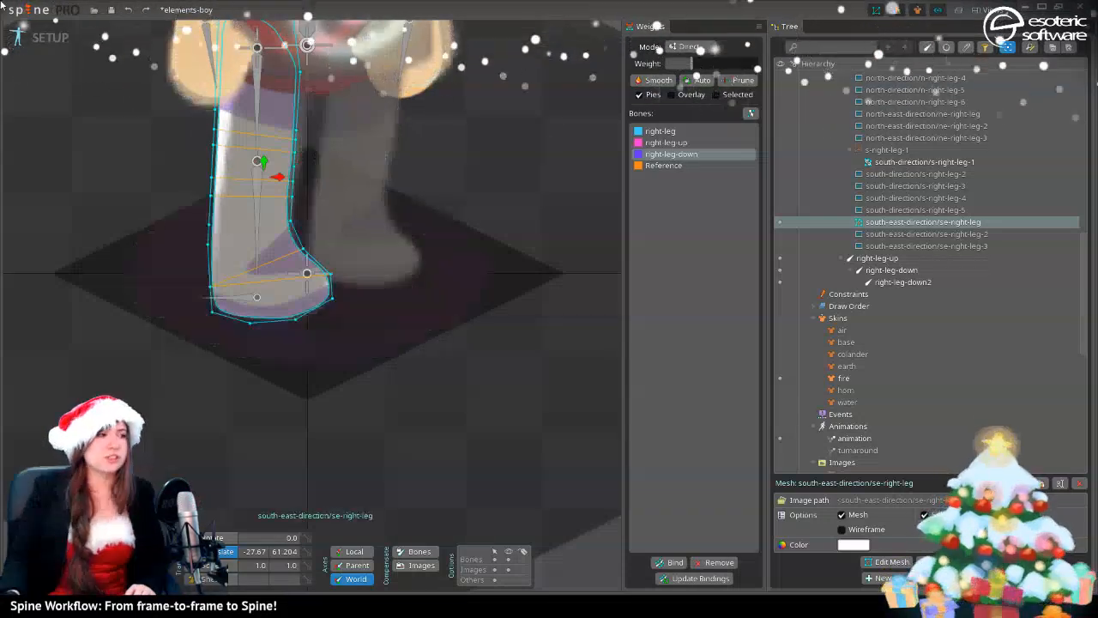
left_click(39, 37)
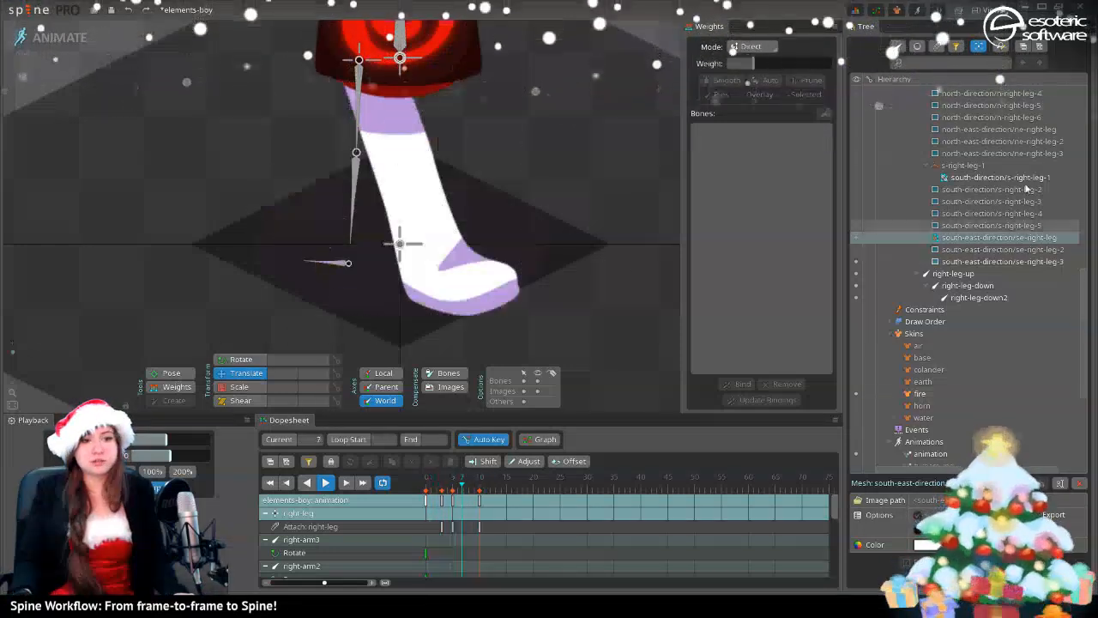
left_click(60, 38)
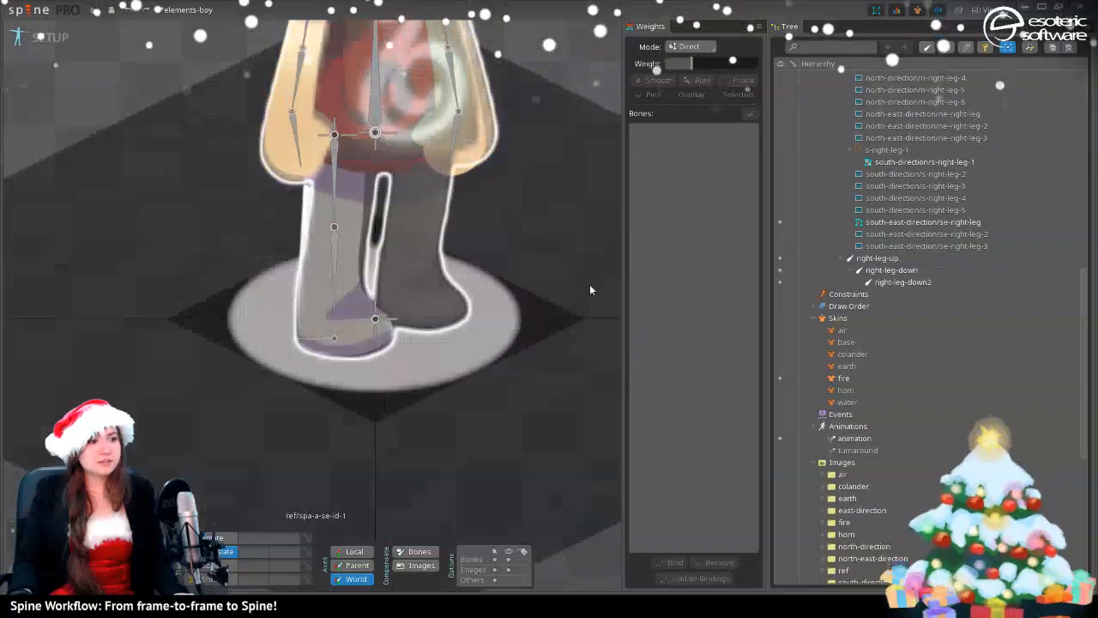
- Show south-east-direction/se-right-leg-2 in the right-leg slot in Setup mode and convert it to a mesh
left_click_drag(589, 290, 585, 305)
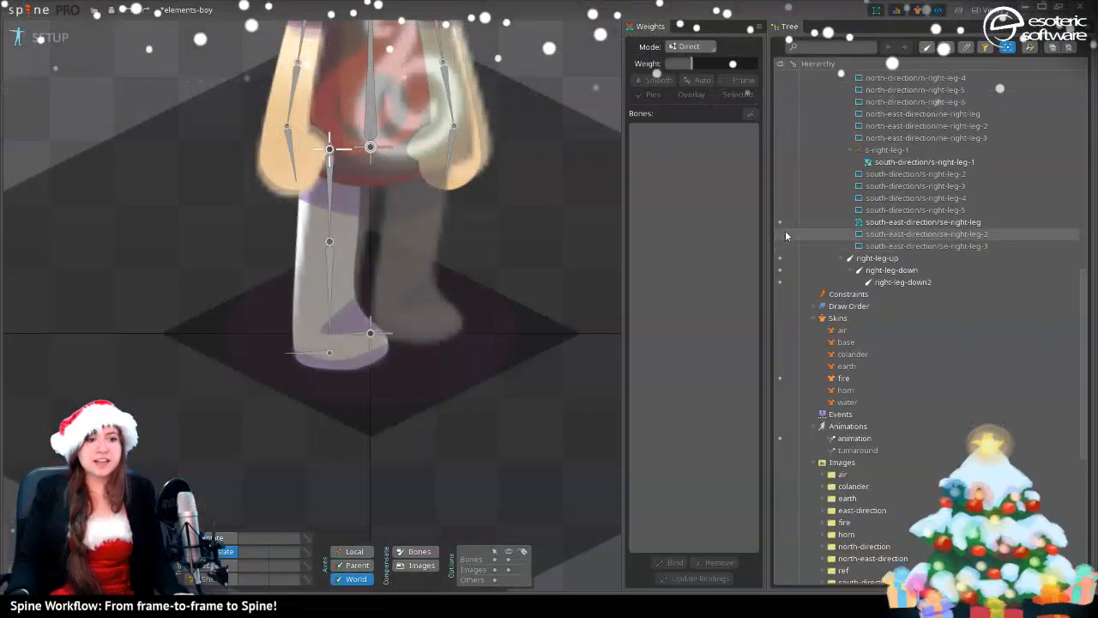
left_click(259, 216)
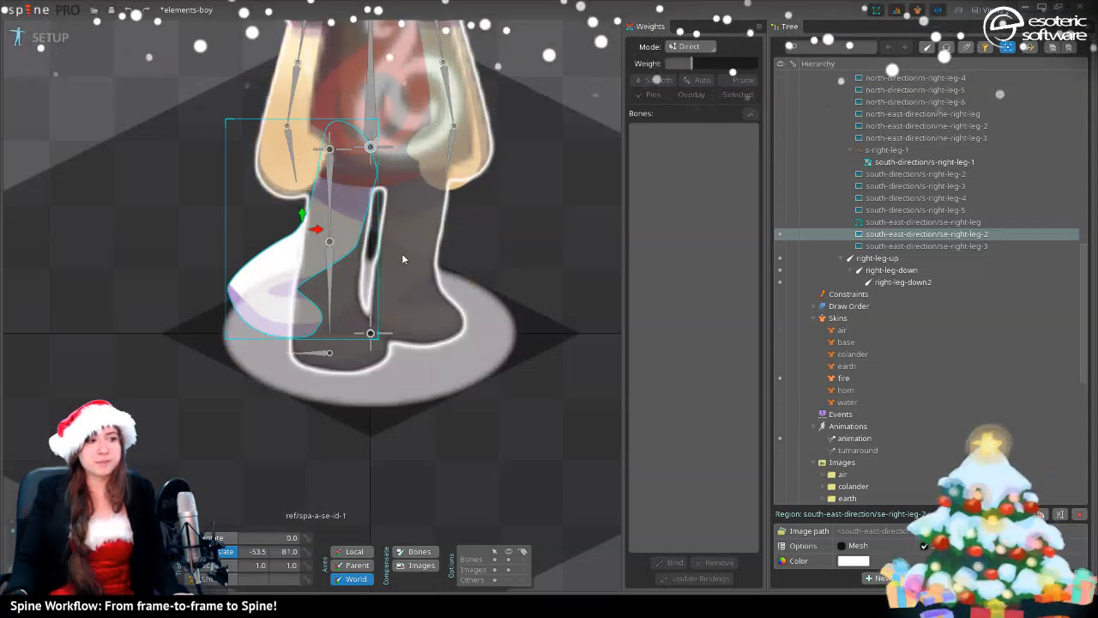
scroll(405, 343, "up", 3)
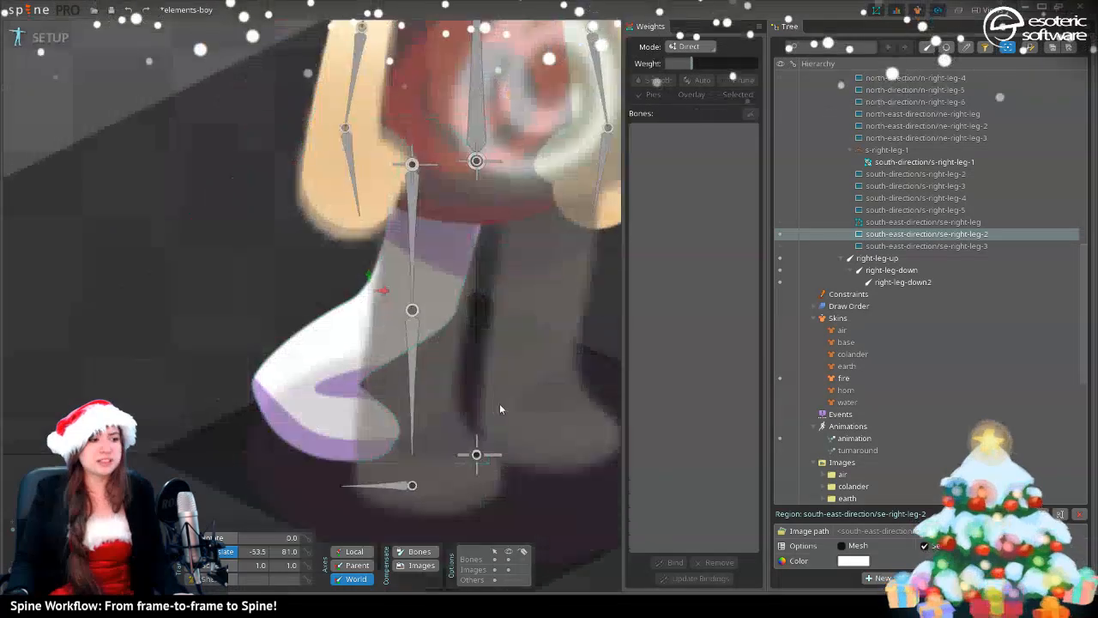
left_click_drag(500, 404, 516, 423)
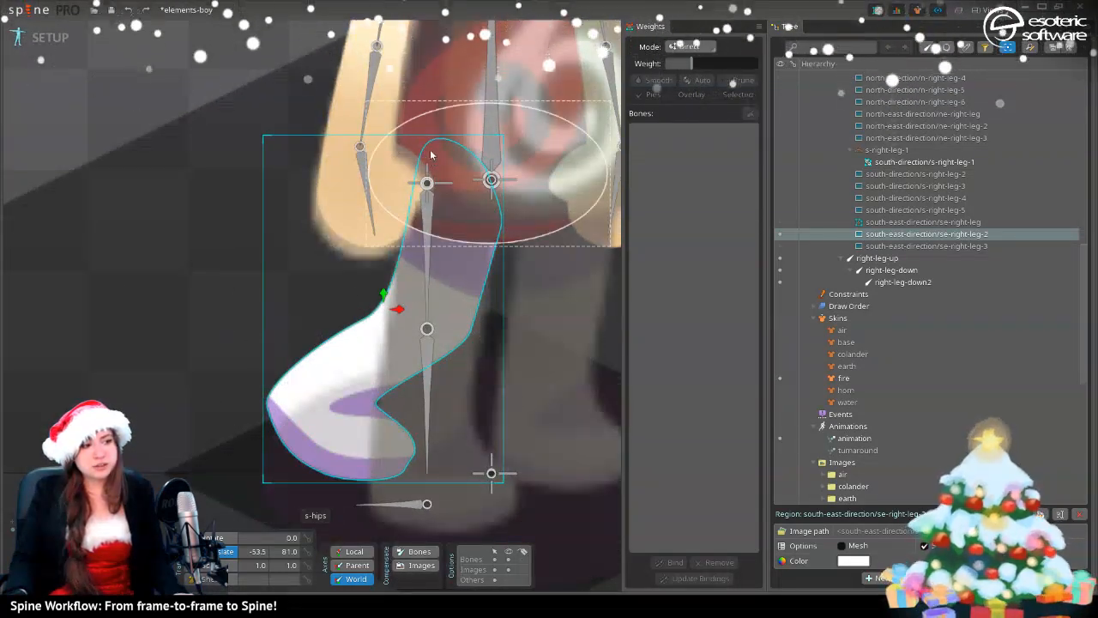
left_click(839, 545)
- Start a new mesh outline for se-right-leg-2, tracing from the foot's outer corner along the bent leg and across its upper end
left_click(880, 562)
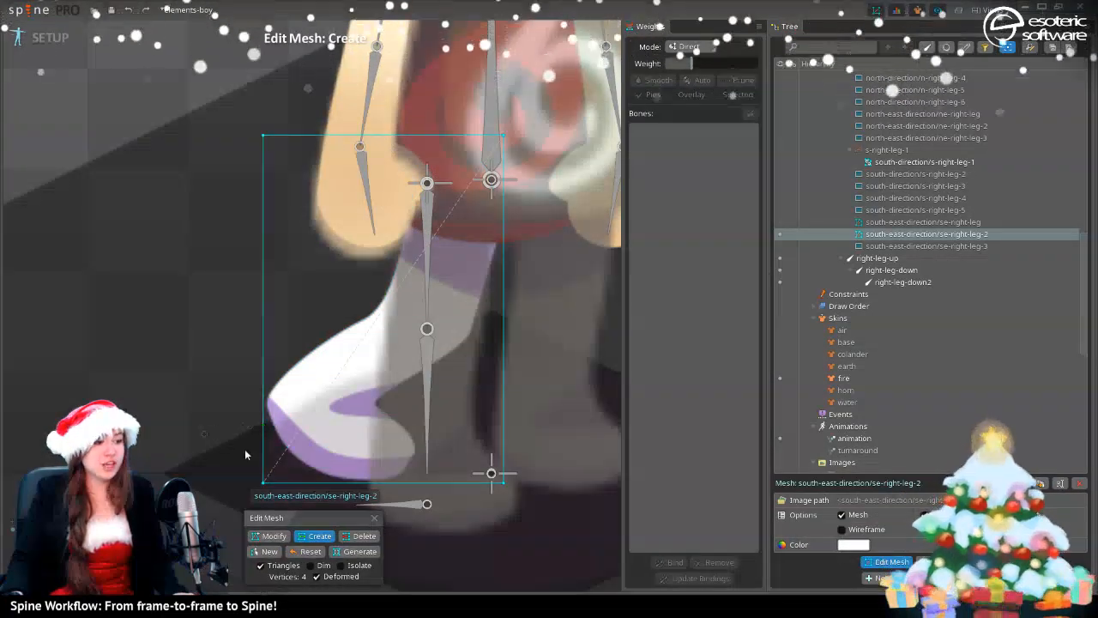
left_click(265, 551)
left_click(262, 397)
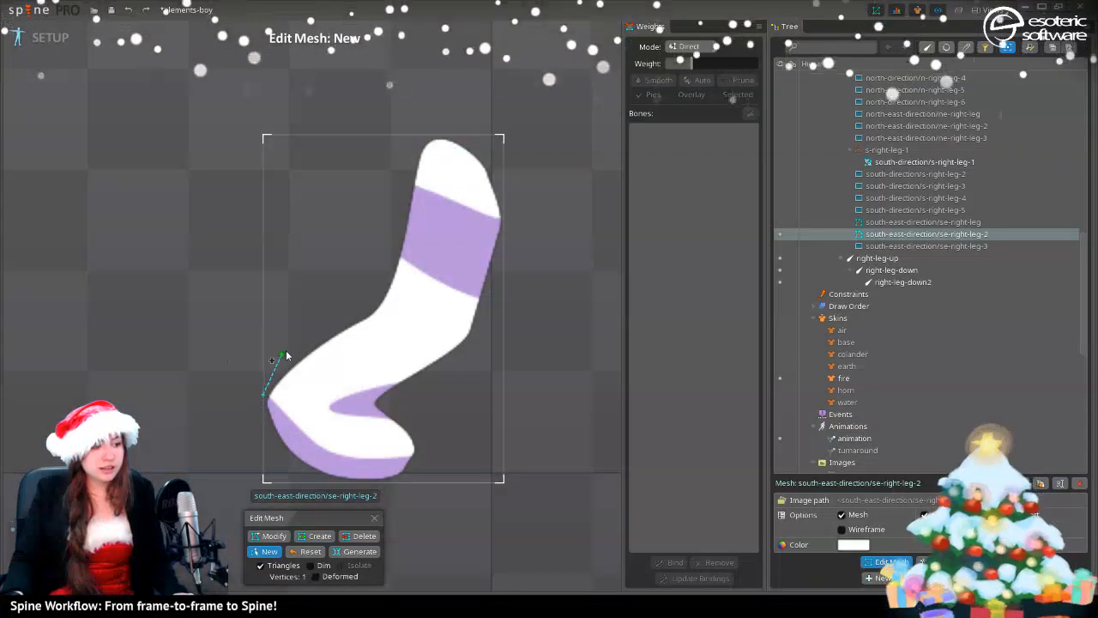
left_click(331, 330)
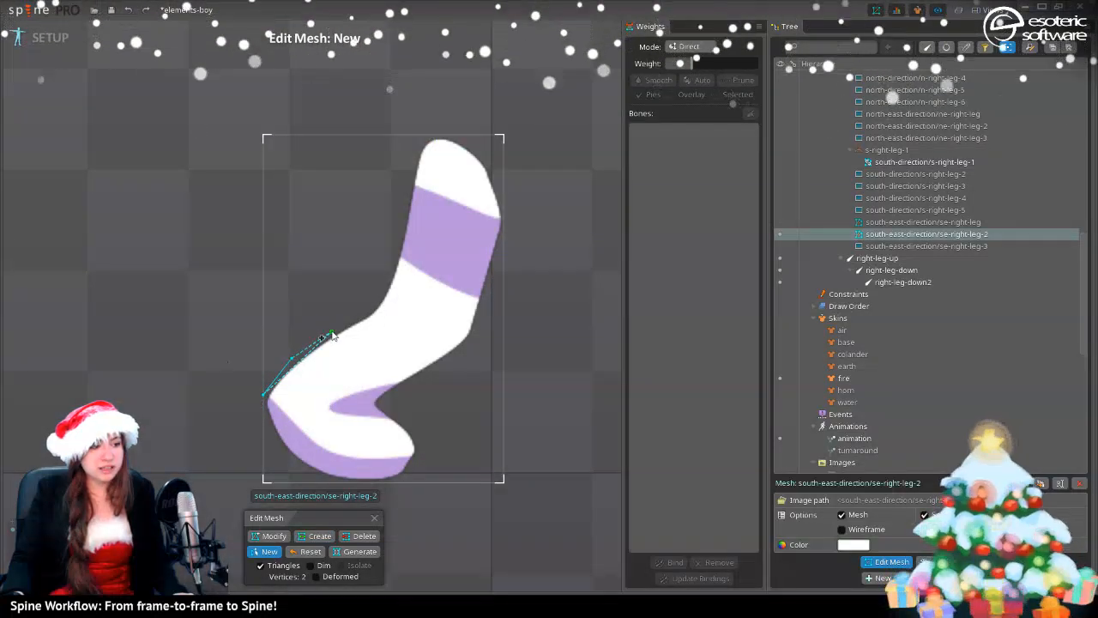
left_click(365, 316)
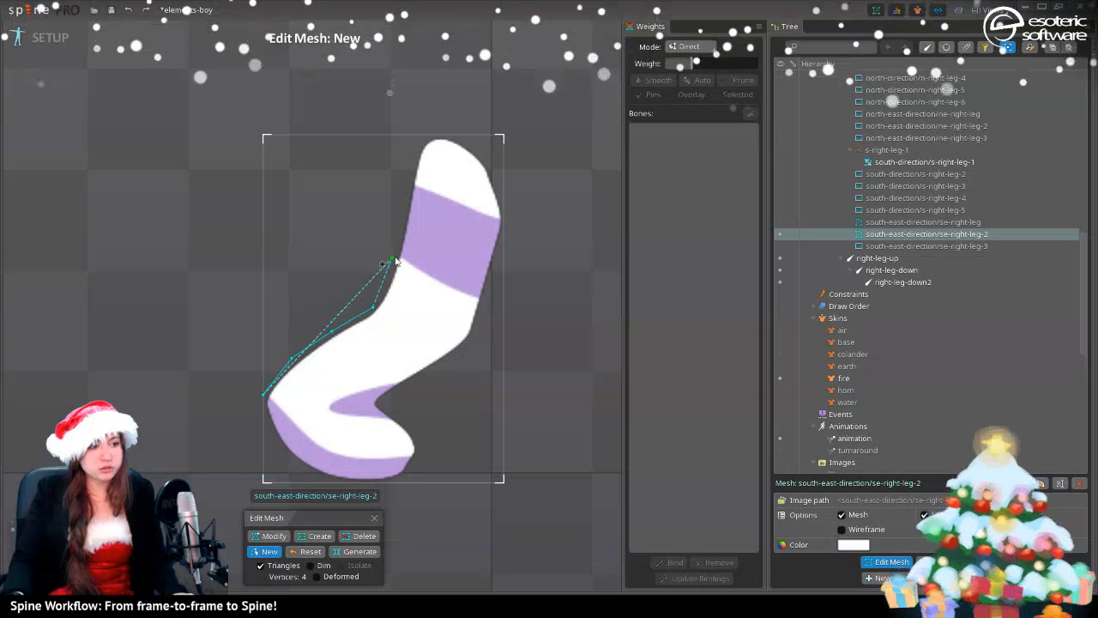
left_click(391, 252)
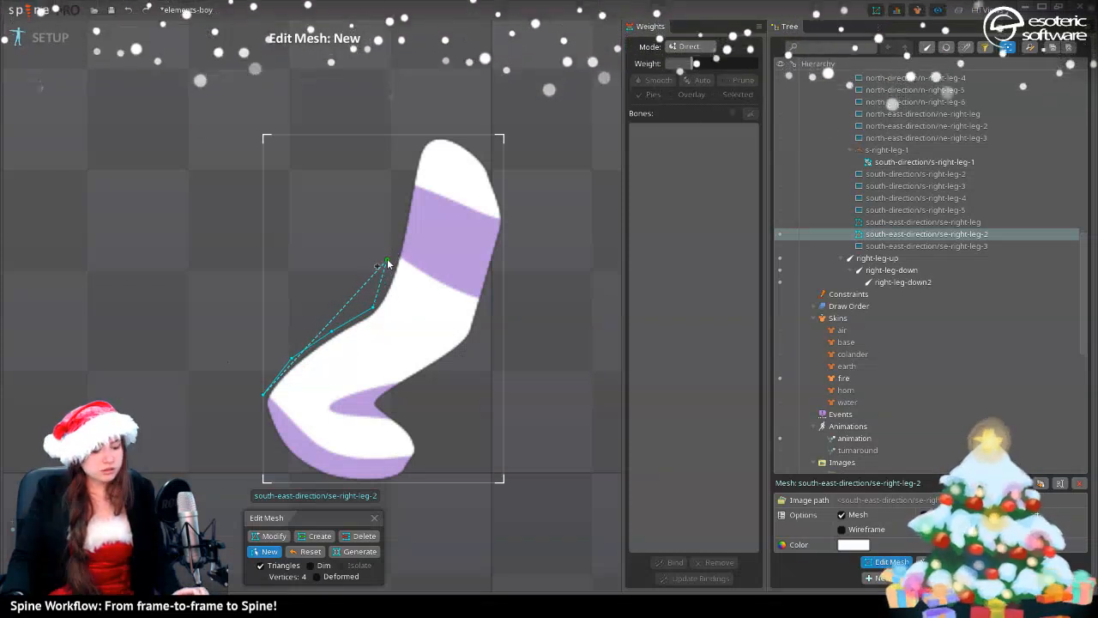
left_click_drag(387, 263, 394, 253)
left_click(418, 136)
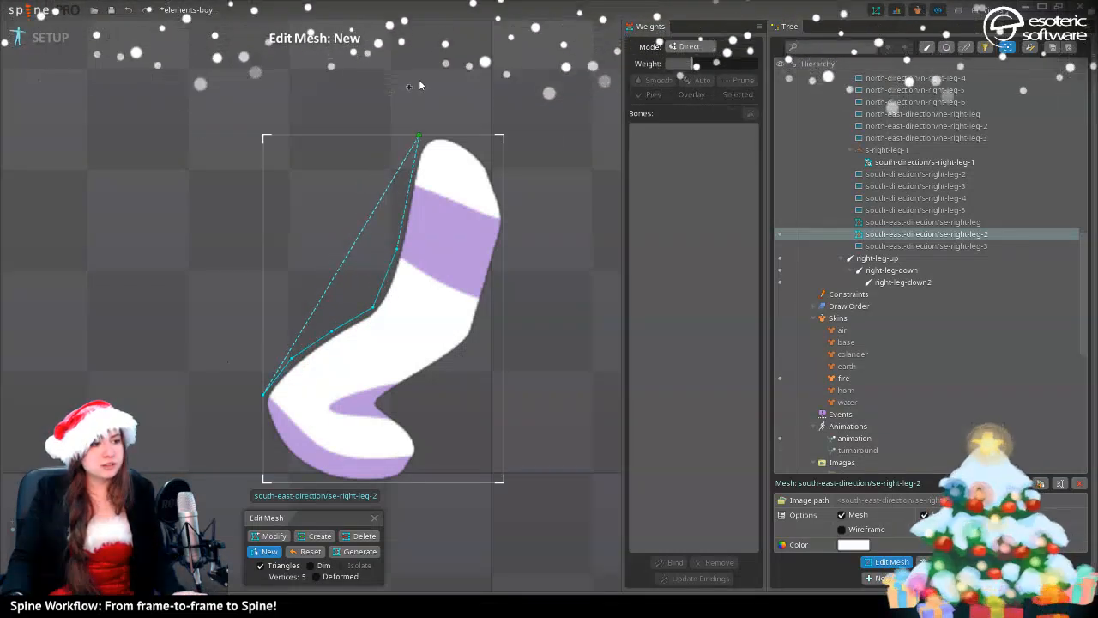
left_click(504, 135)
- Continue the se-right-leg-2 outline down the opposite side of the leg, trace around the foot, and close it at the first vertex
left_click(502, 185)
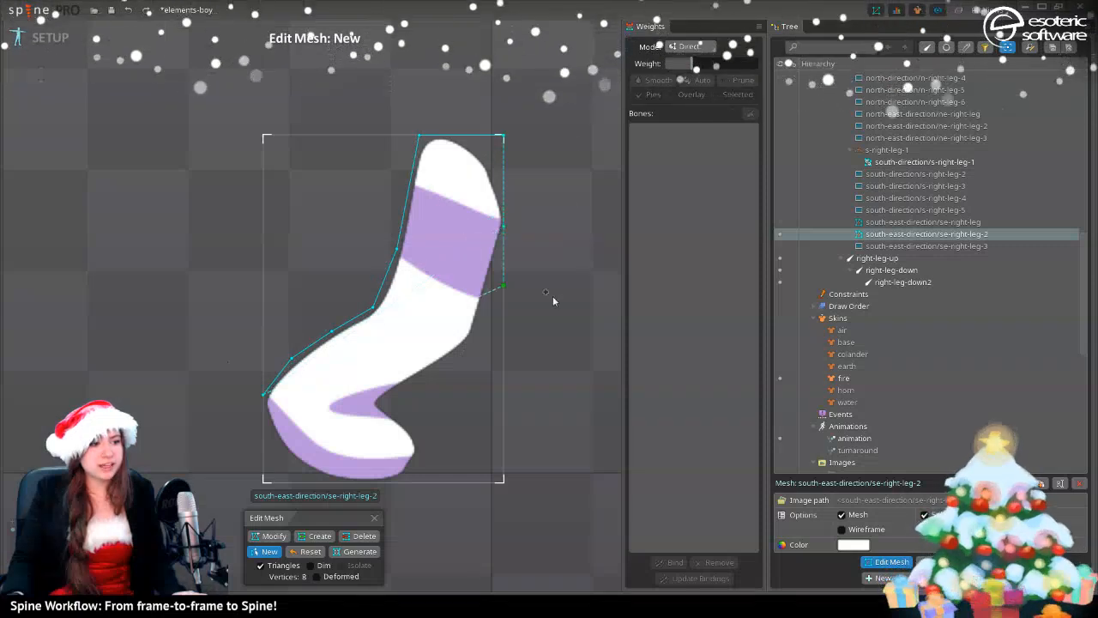
left_click(481, 301)
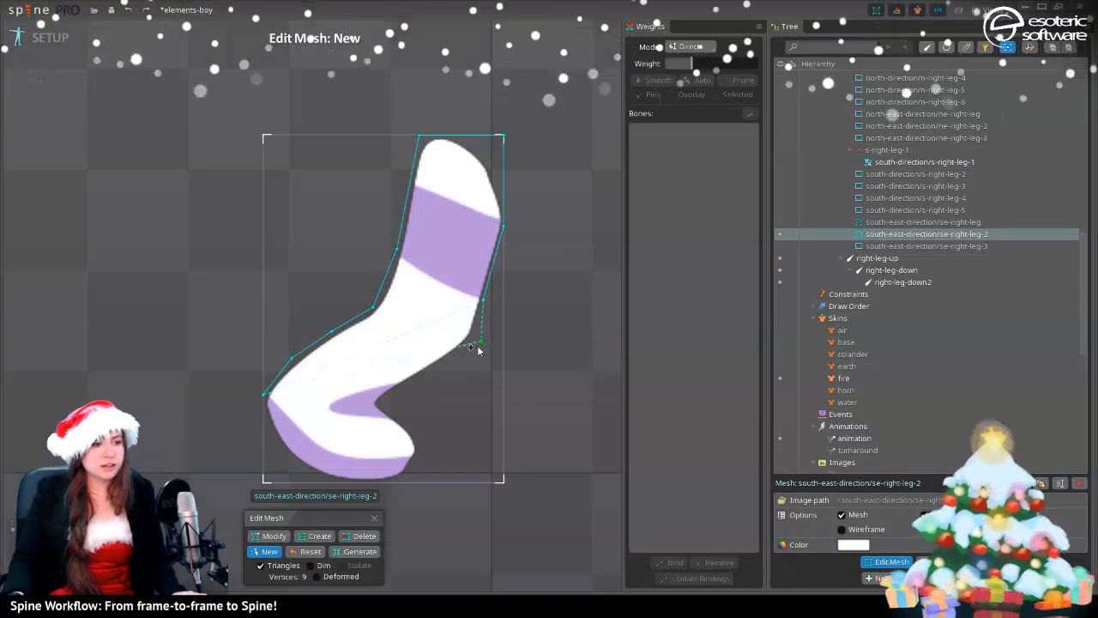
left_click(382, 403)
left_click(426, 446)
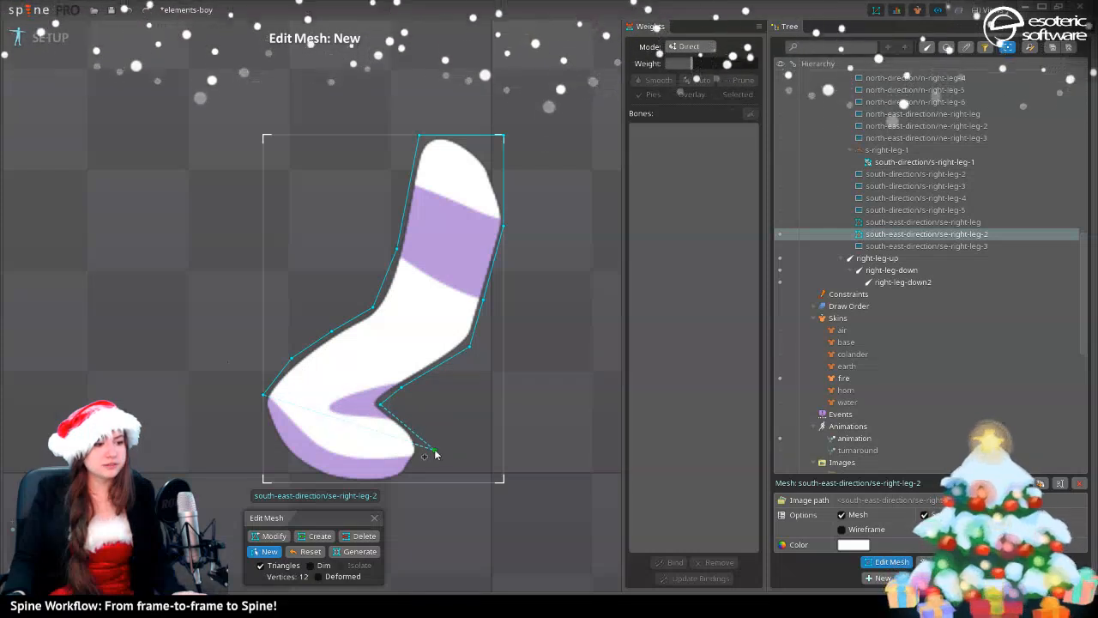
left_click(408, 481)
left_click(312, 482)
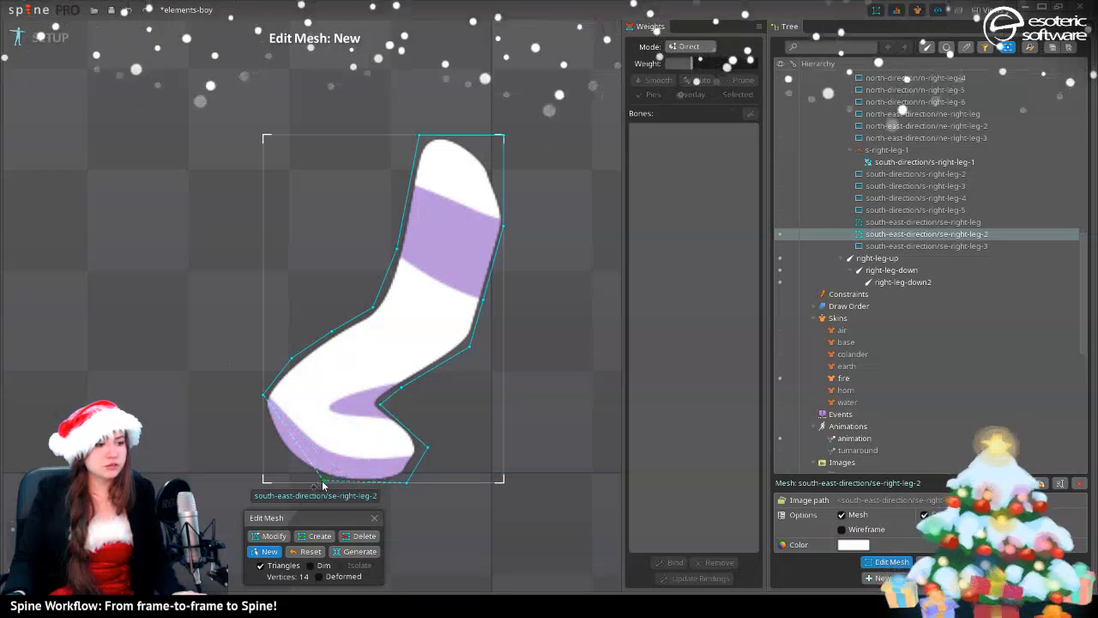
left_click(269, 444)
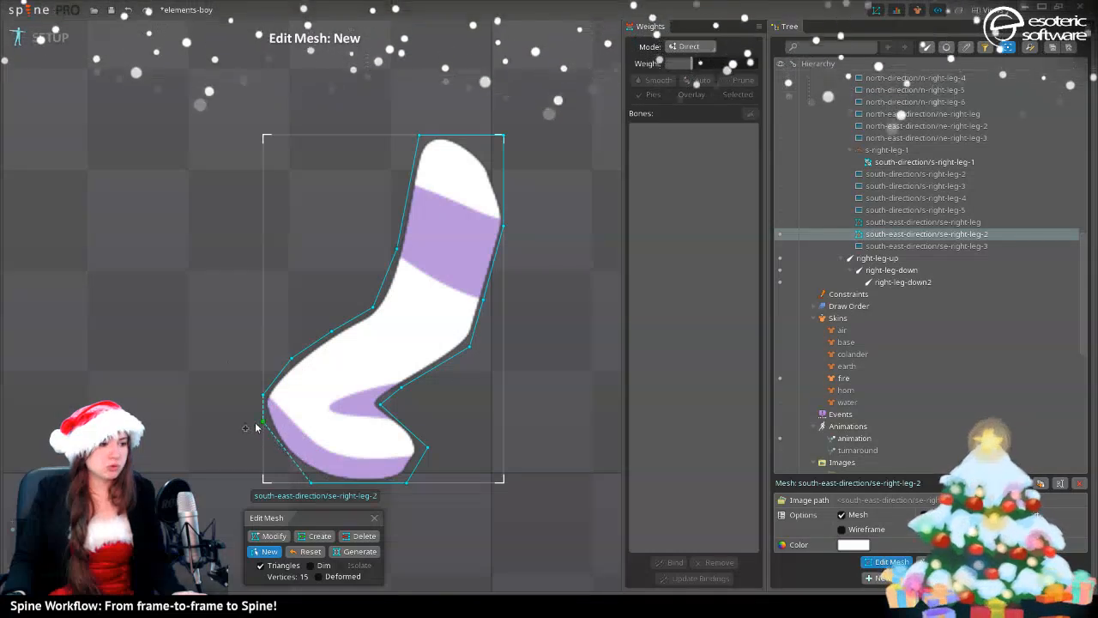
left_click(262, 426)
left_click(262, 396)
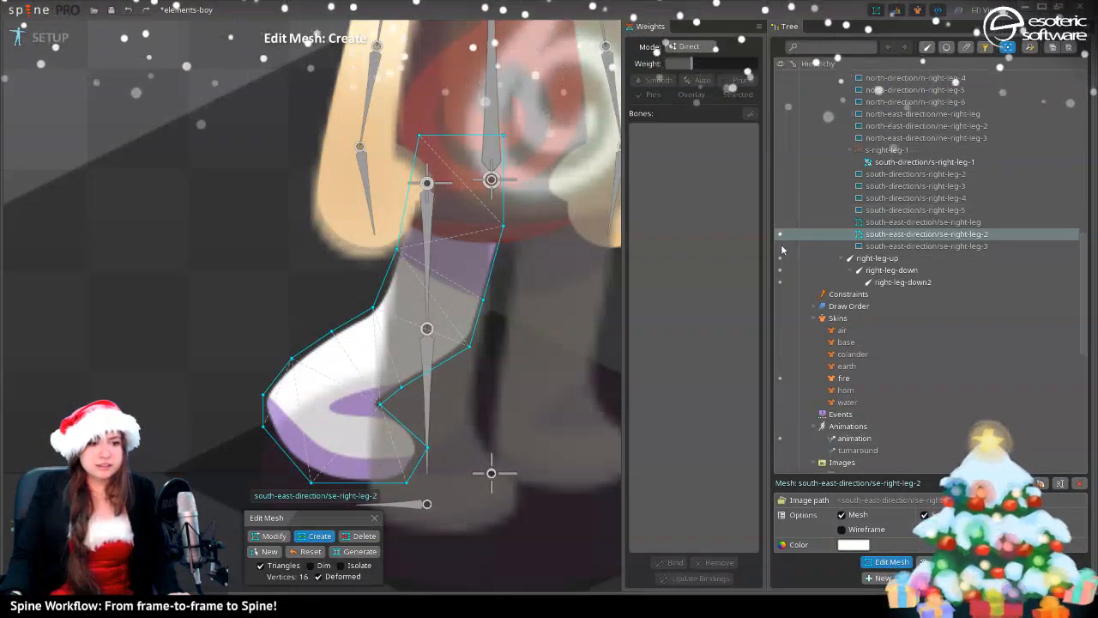
- Show south-east-direction/se-right-leg-3, convert it to a mesh, and open its mesh for editing
left_click(926, 245)
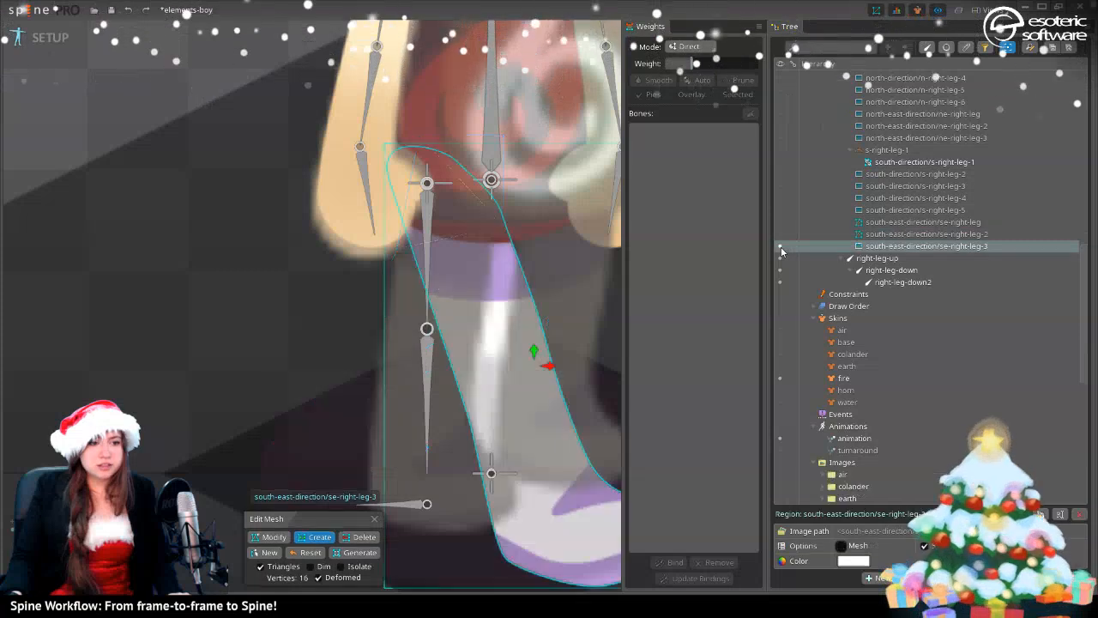
left_click(842, 547)
left_click(891, 561)
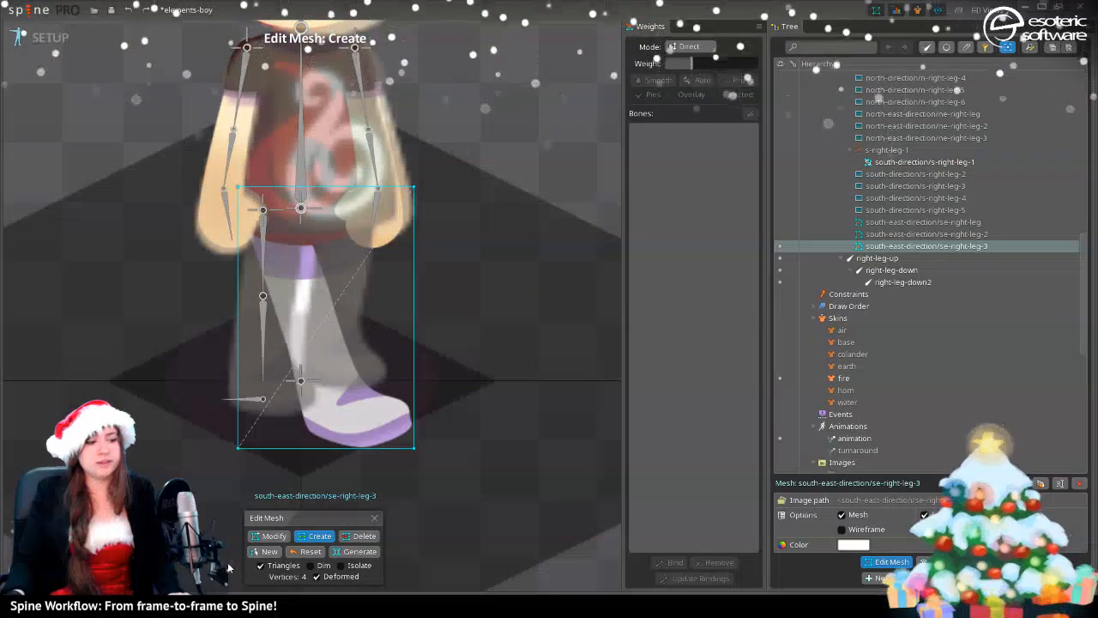
- Trace a new closed mesh outline around the se-right-leg-3 leg and foot
left_click(265, 551)
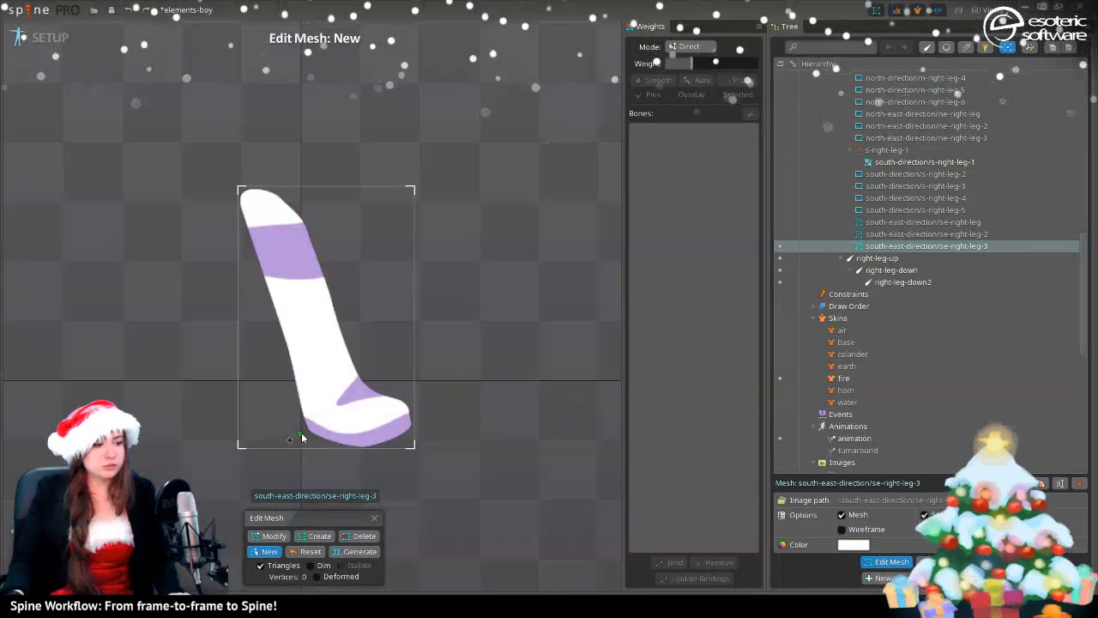
left_click(190, 205)
left_click(220, 155)
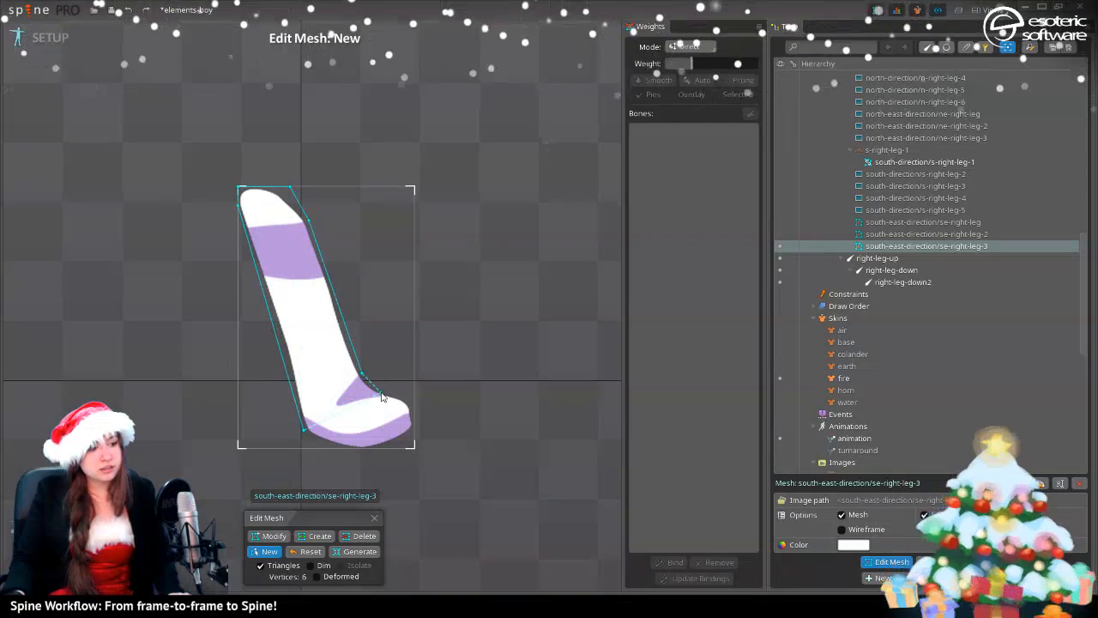
left_click(412, 398)
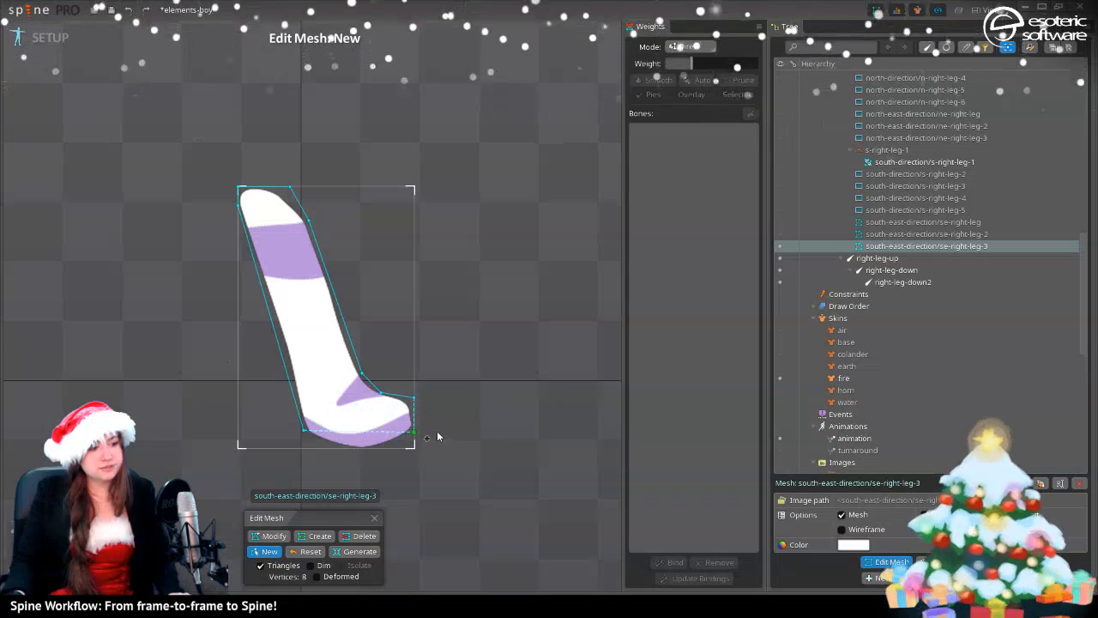
left_click(380, 446)
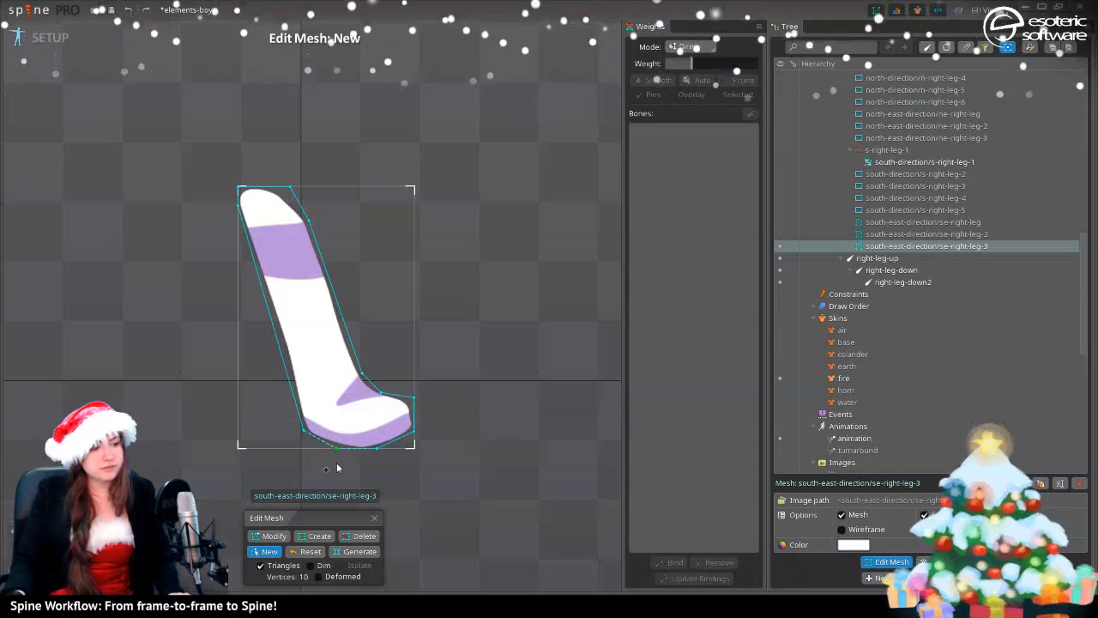
left_click(302, 432)
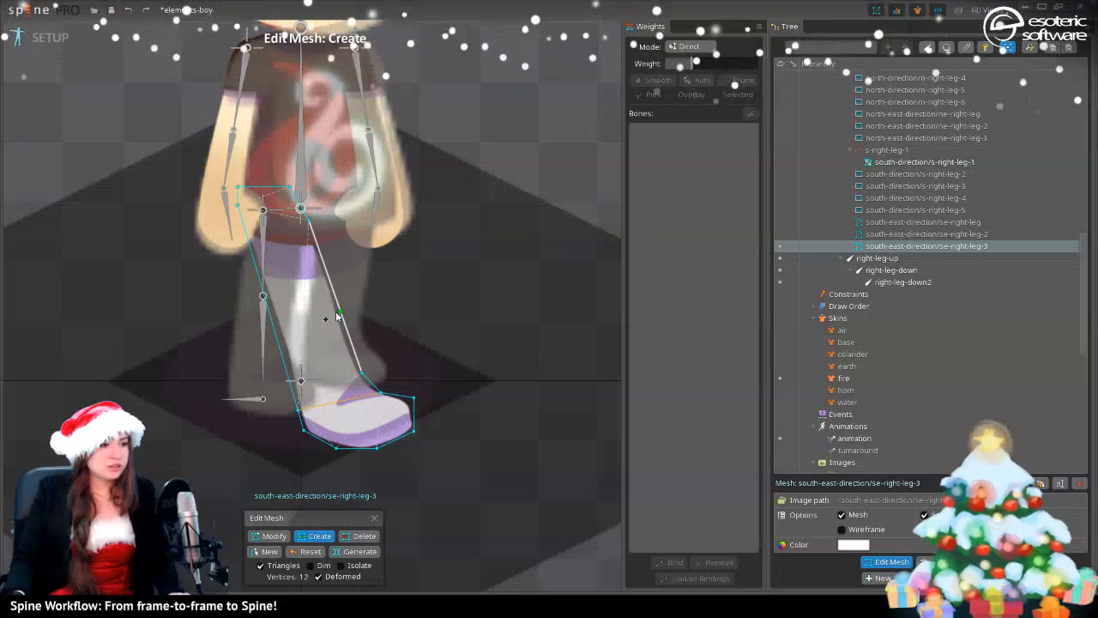
- Add cross edges over the knee and ankle areas of the se-right-leg-3 mesh, undoing a stray foot vertex, and finish mesh editing
left_click_drag(336, 304, 263, 317)
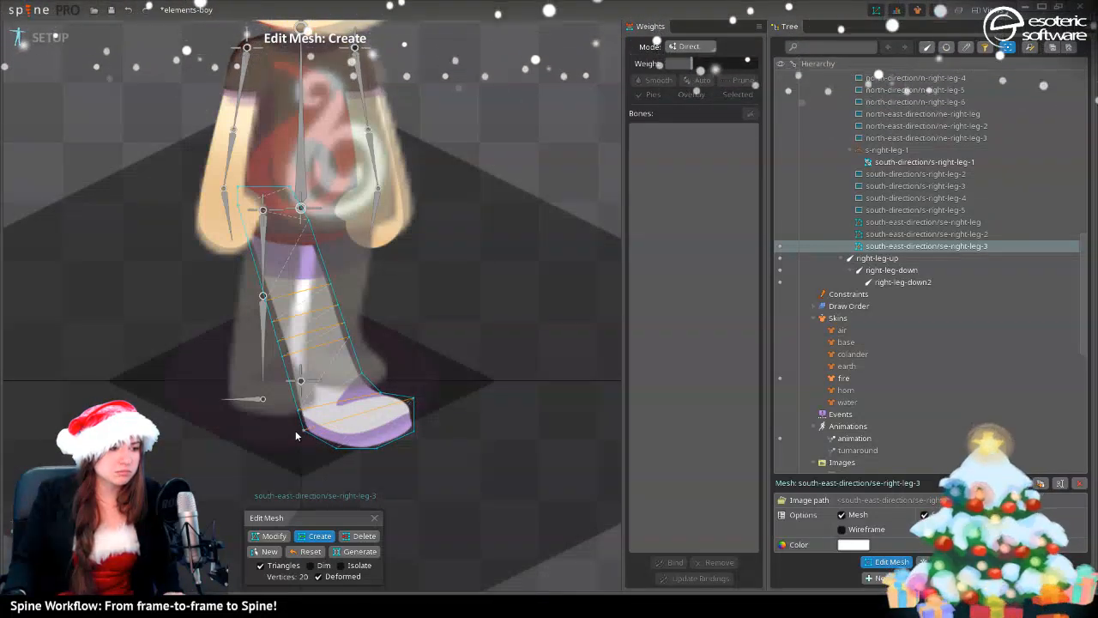
left_click(320, 423)
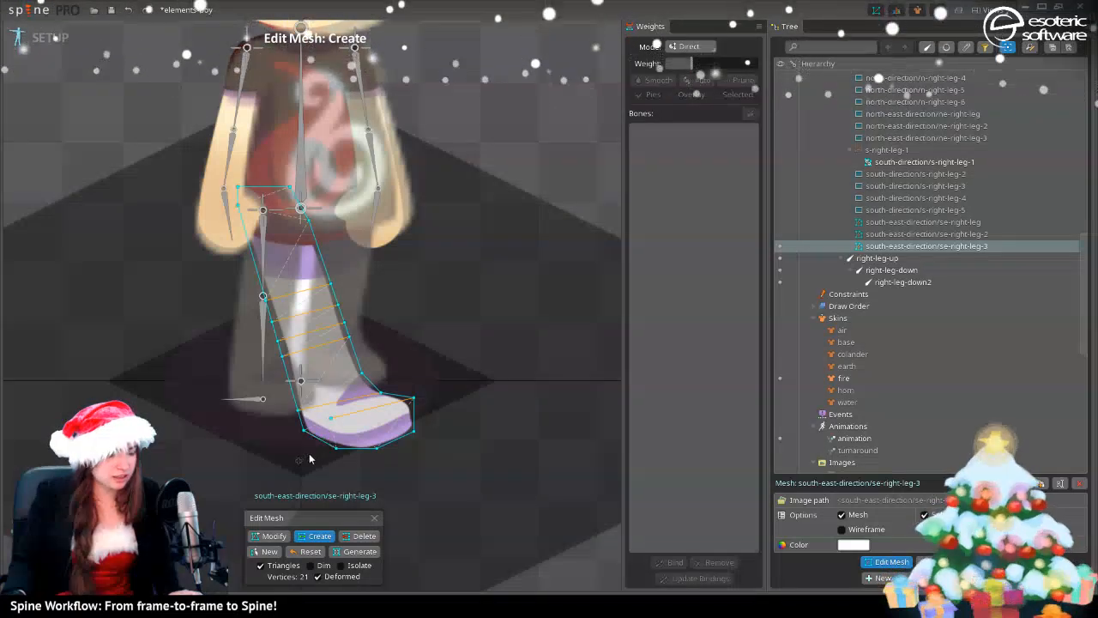
key("ctrl+z")
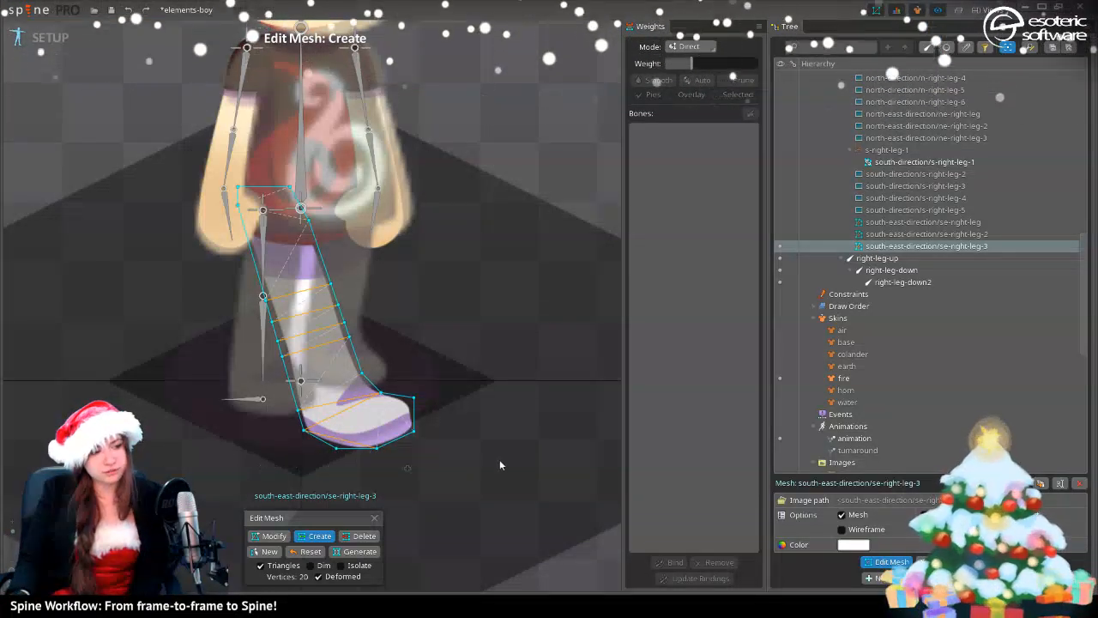
left_click_drag(378, 395, 326, 417)
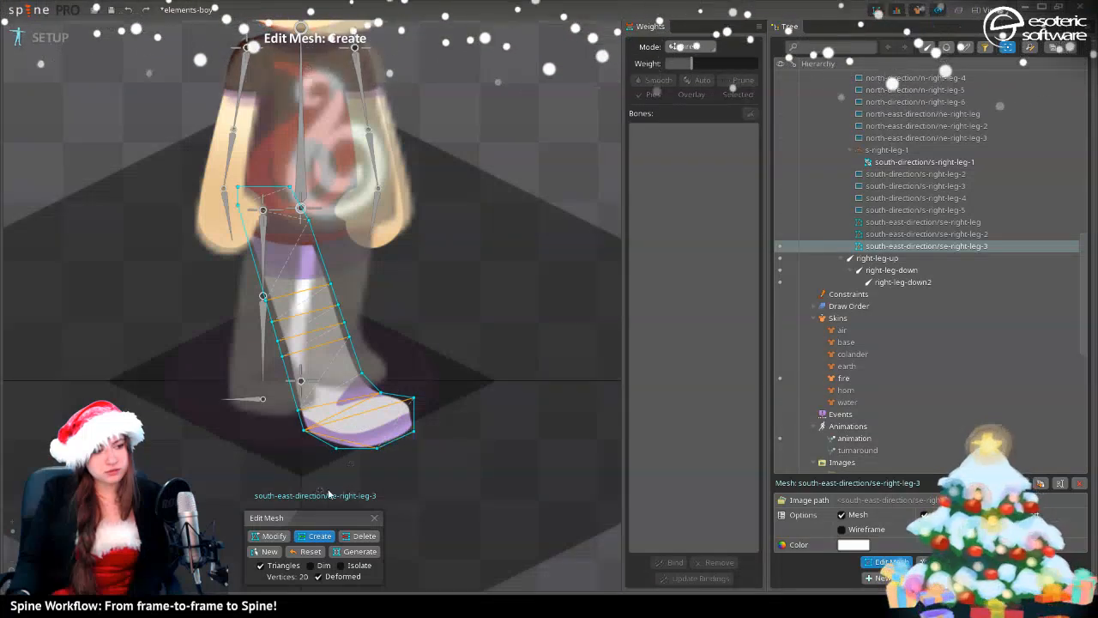
left_click(880, 564)
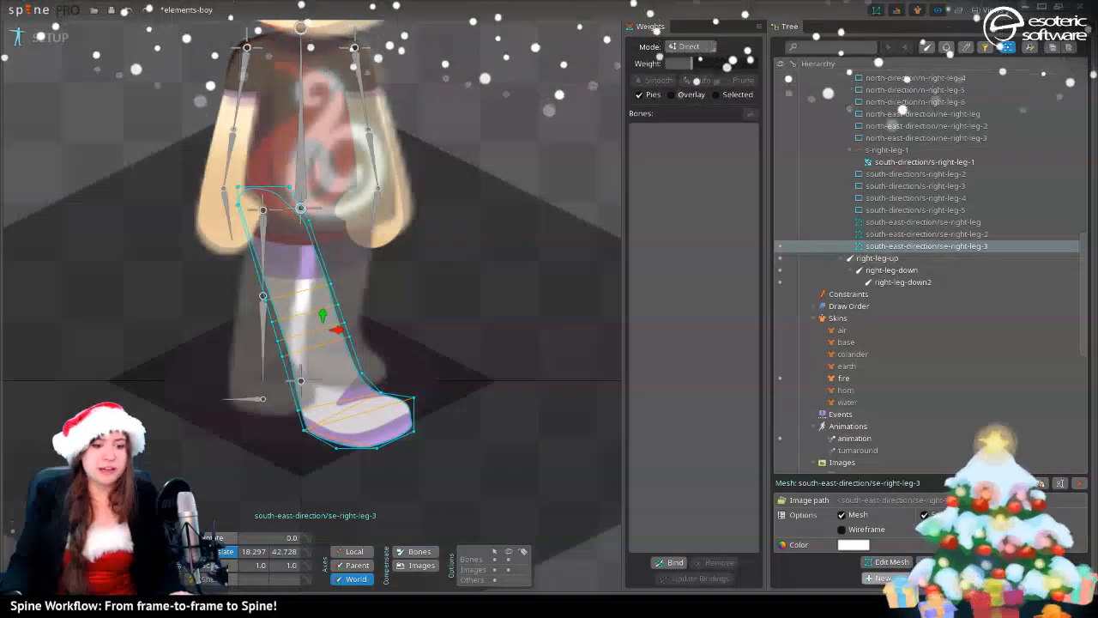
- Bind the se-right-leg-3 mesh to the root bone
left_click(675, 563)
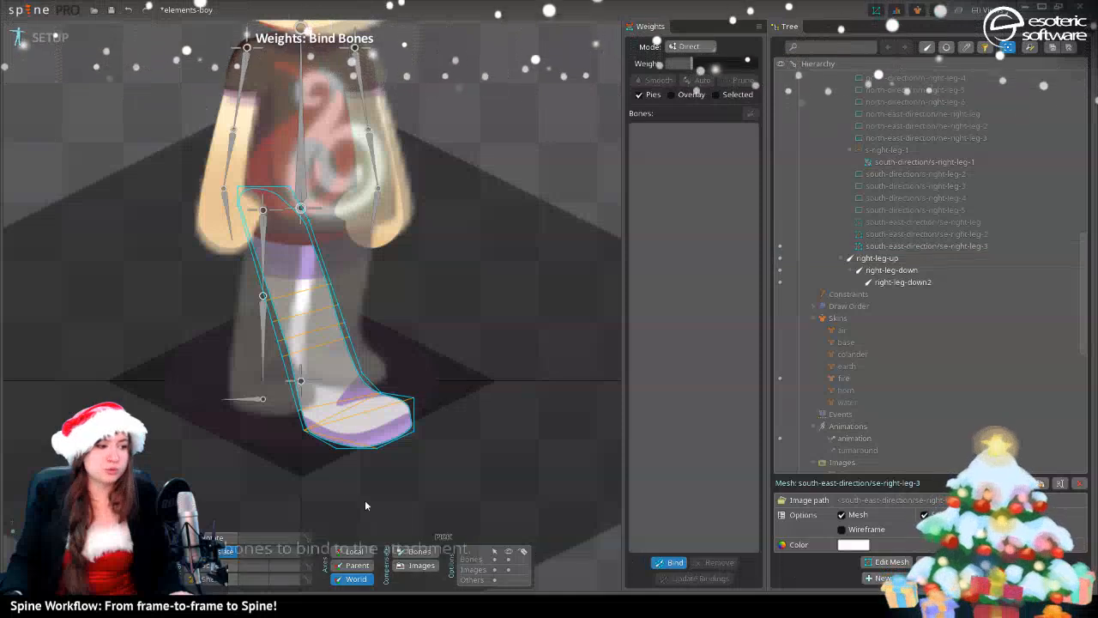
left_click(300, 382)
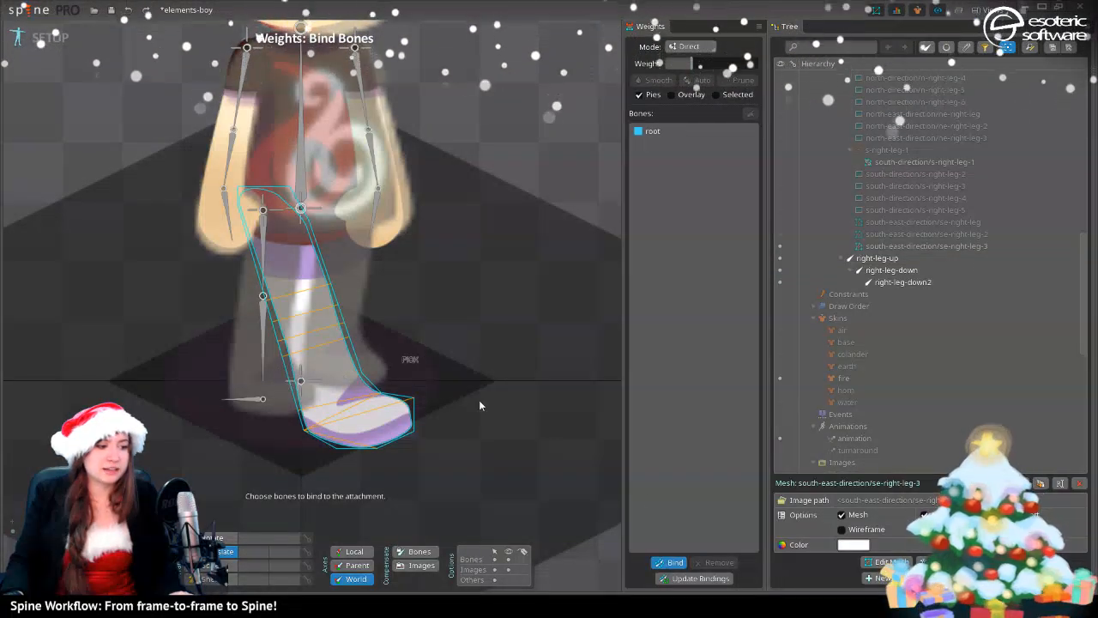
left_click(675, 562)
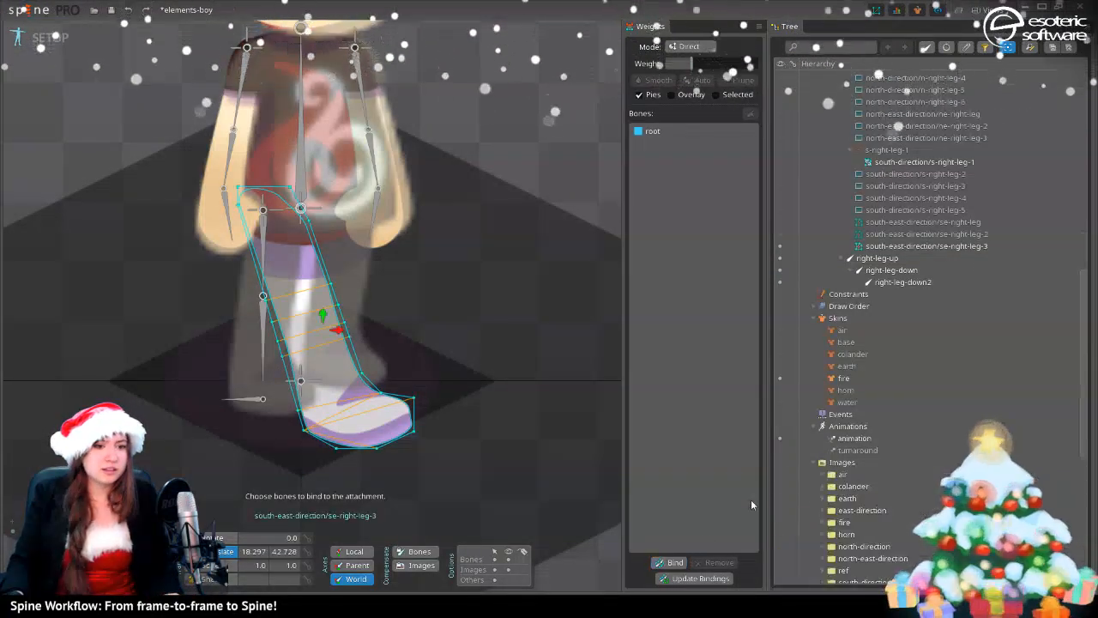
- Show south-east-direction/se-right-leg-2 in the right-leg slot and bind its mesh to the Reference bone
left_click(779, 233)
left_click(780, 245)
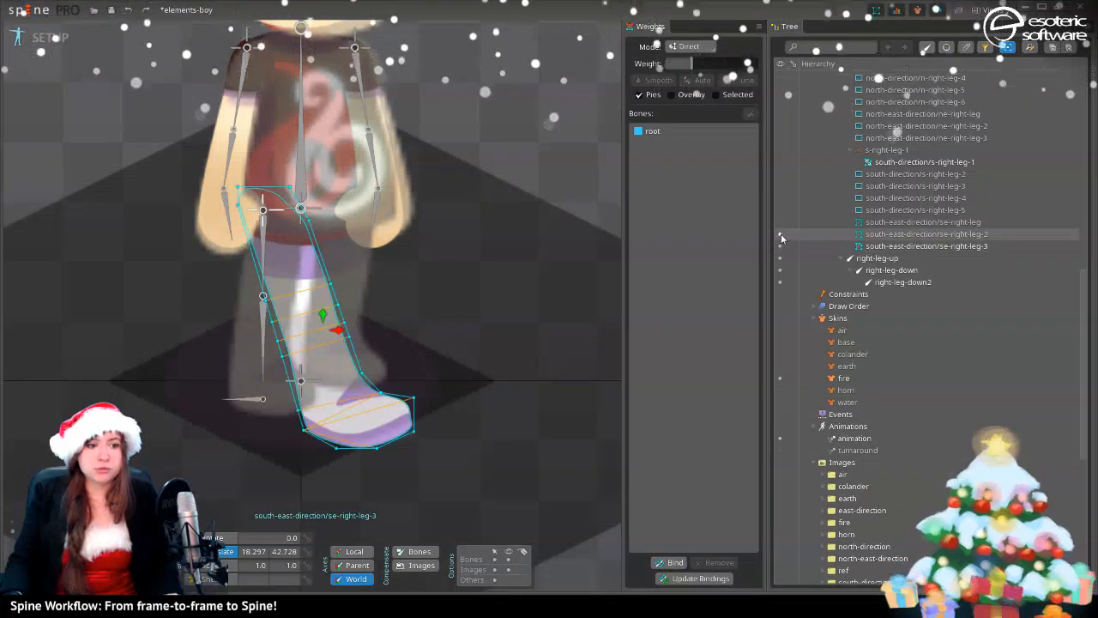
left_click(780, 233)
left_click(215, 339)
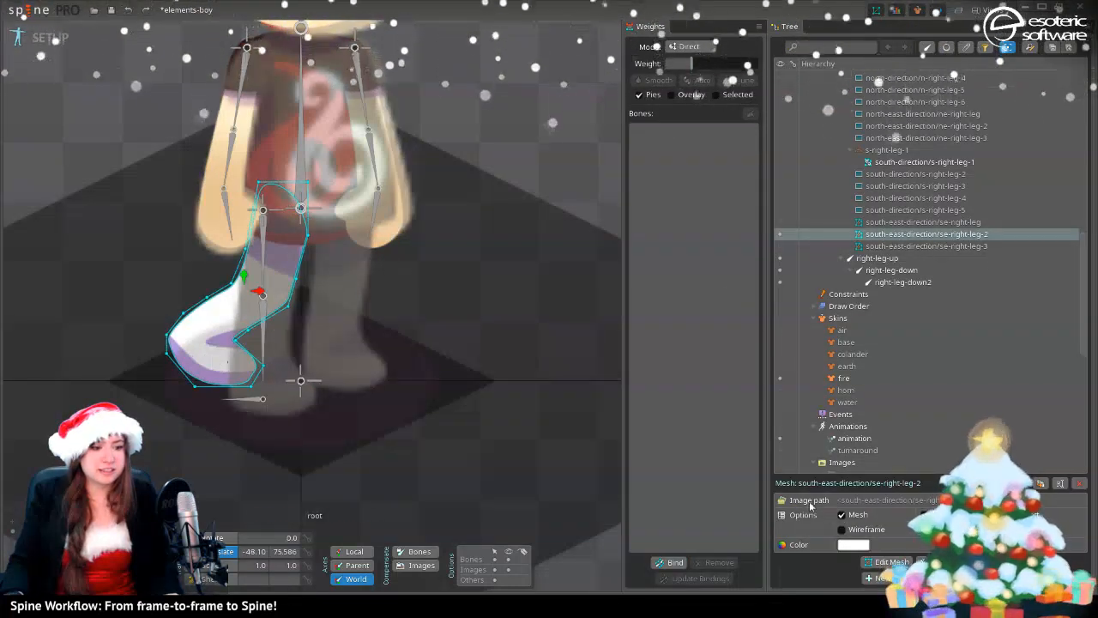
left_click(669, 563)
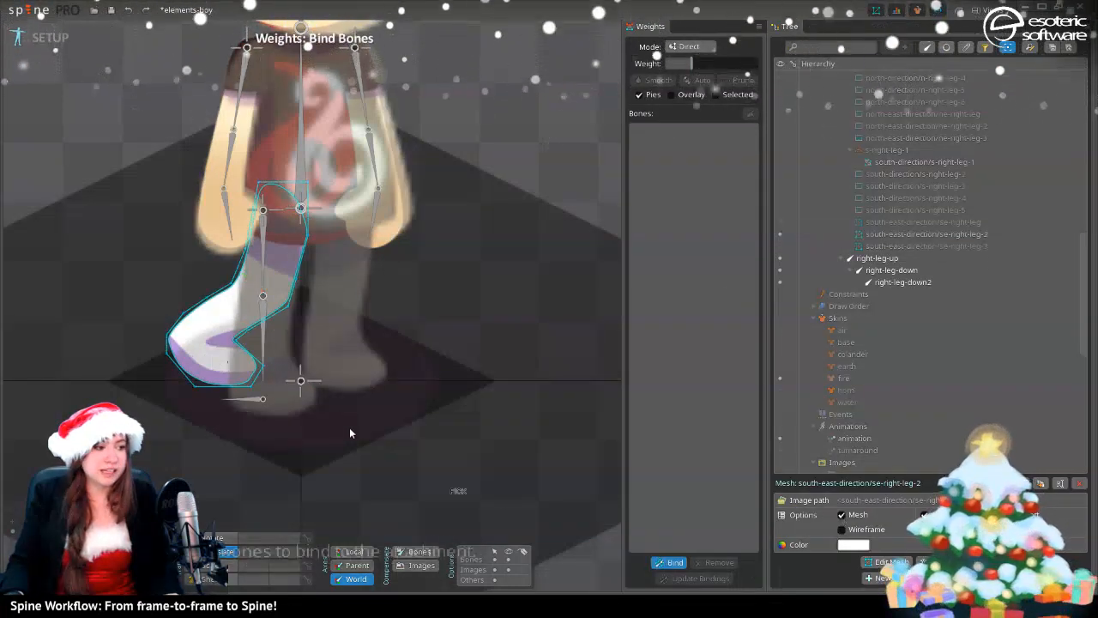
left_click(300, 380)
left_click(676, 563)
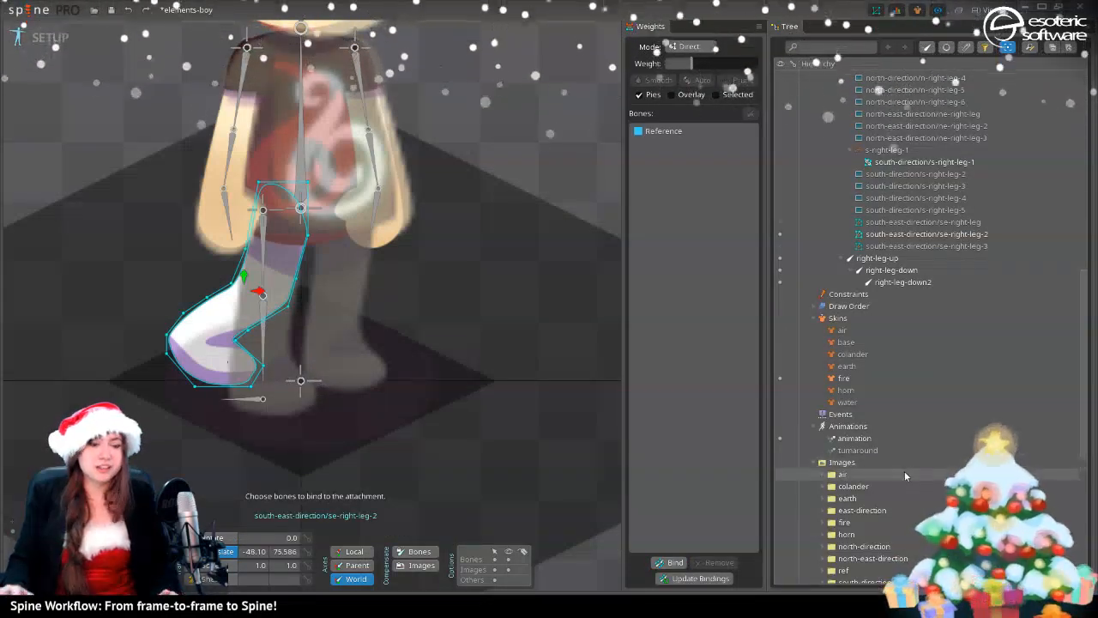
- Show south-east-direction/se-right-leg-3 in the right-leg slot in Setup mode, and scrub the animation to frame 5 in Animate mode
left_click(779, 222)
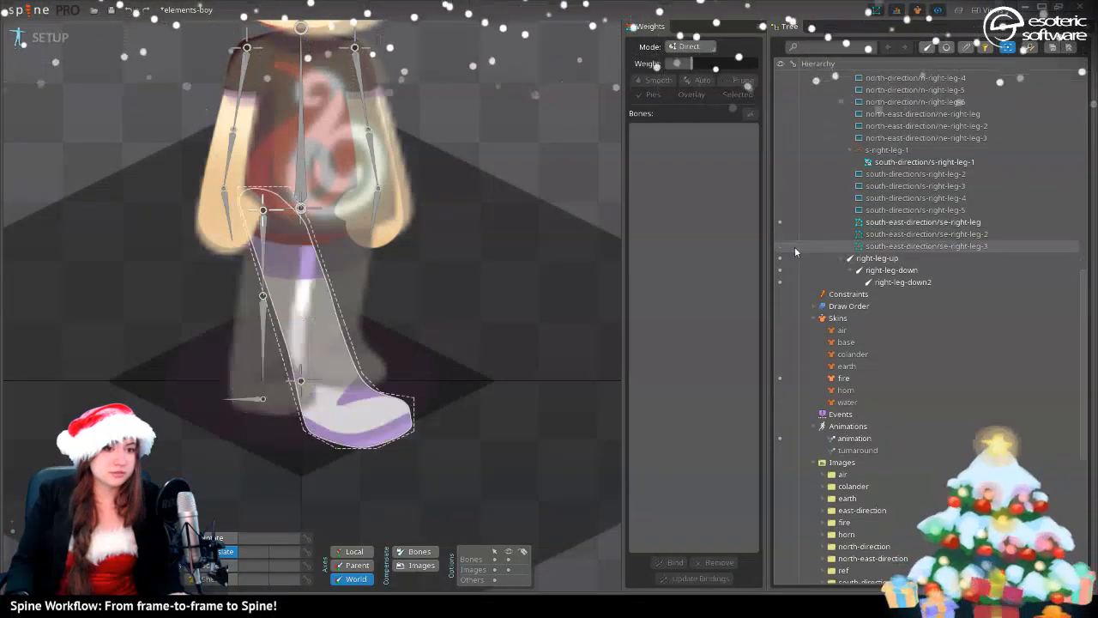
left_click(779, 246)
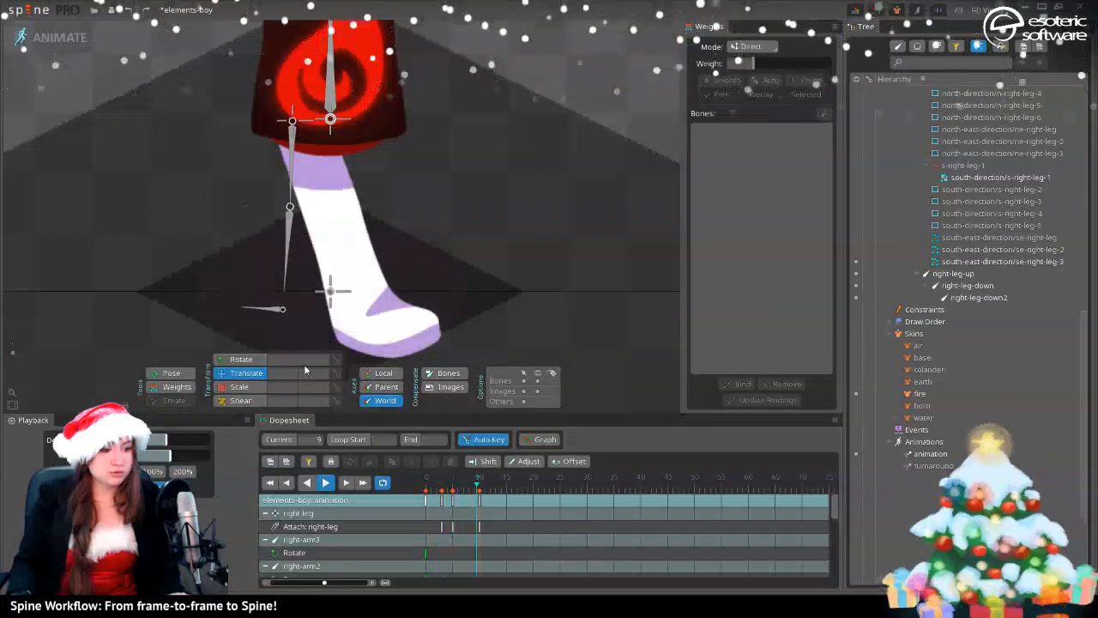
left_click(452, 480)
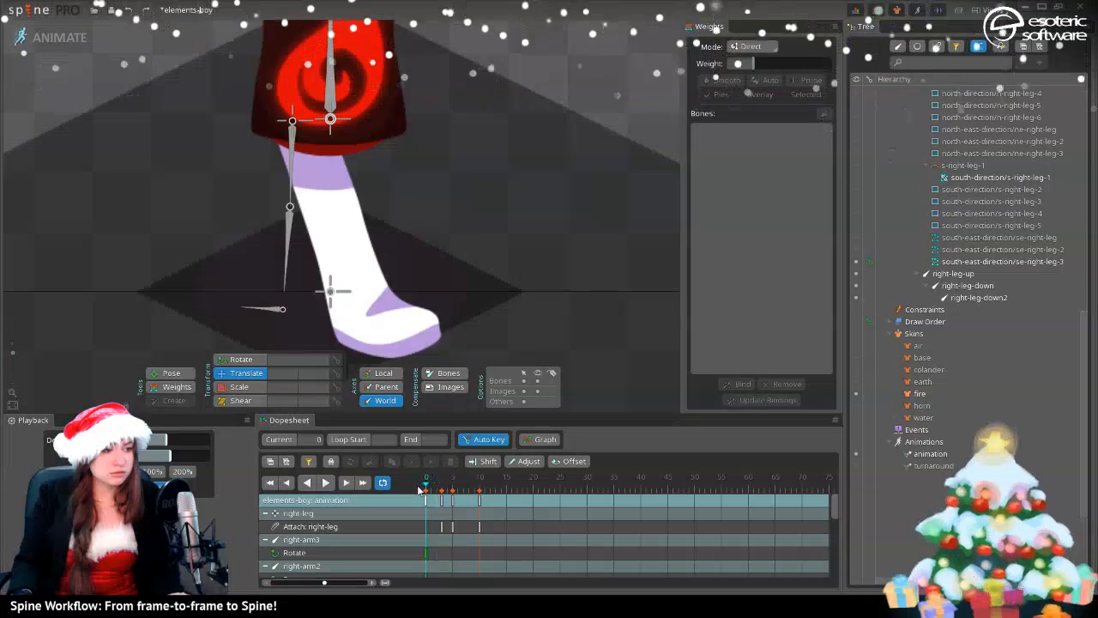
mouse_move(454, 482)
left_mouse_down()
mouse_move(472, 482)
mouse_move(424, 486)
mouse_move(458, 482)
left_mouse_up()
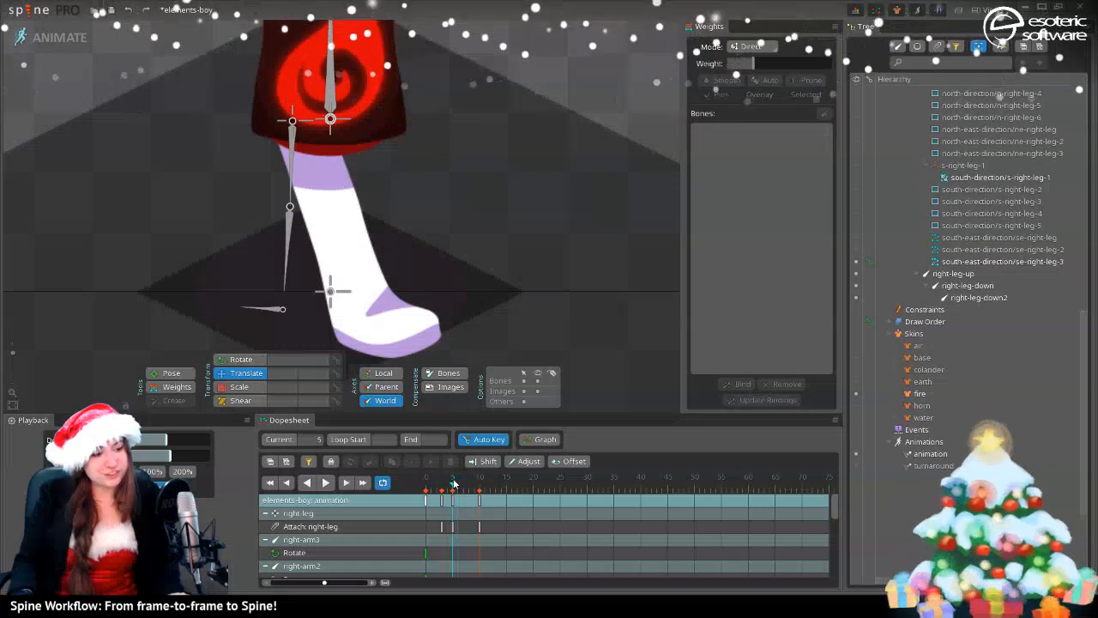
- Key south-east-direction/se-right-leg-2 in the right-leg slot at frame 5 and south-east-direction/se-right-leg at frame 0, and play the animation briefly
left_click(856, 250)
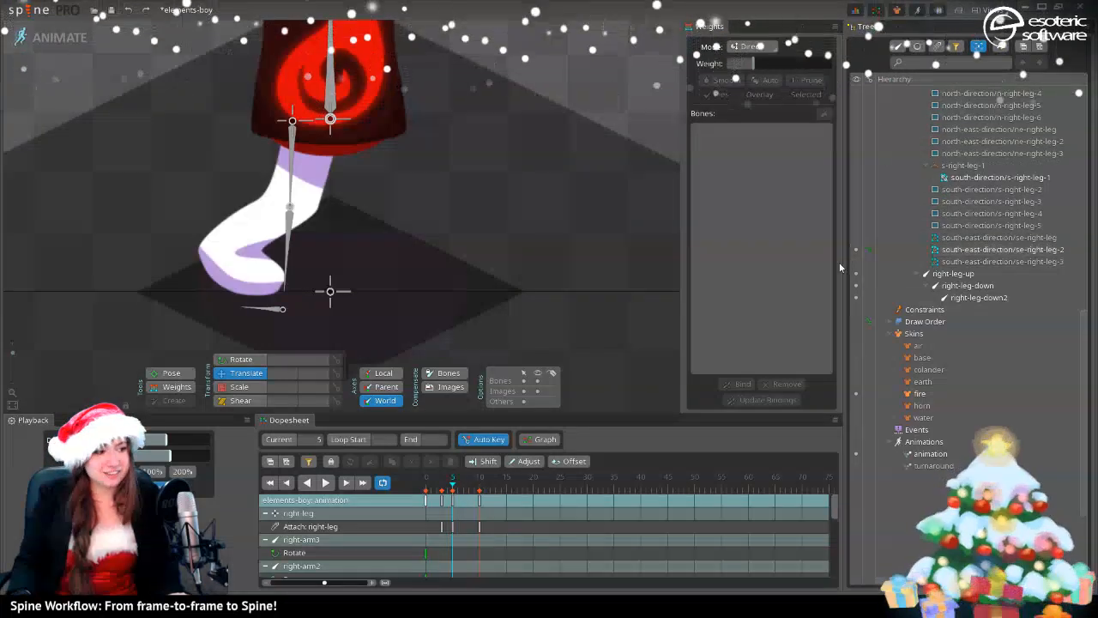
mouse_move(445, 499)
left_mouse_down()
mouse_move(460, 490)
mouse_move(429, 502)
left_mouse_up()
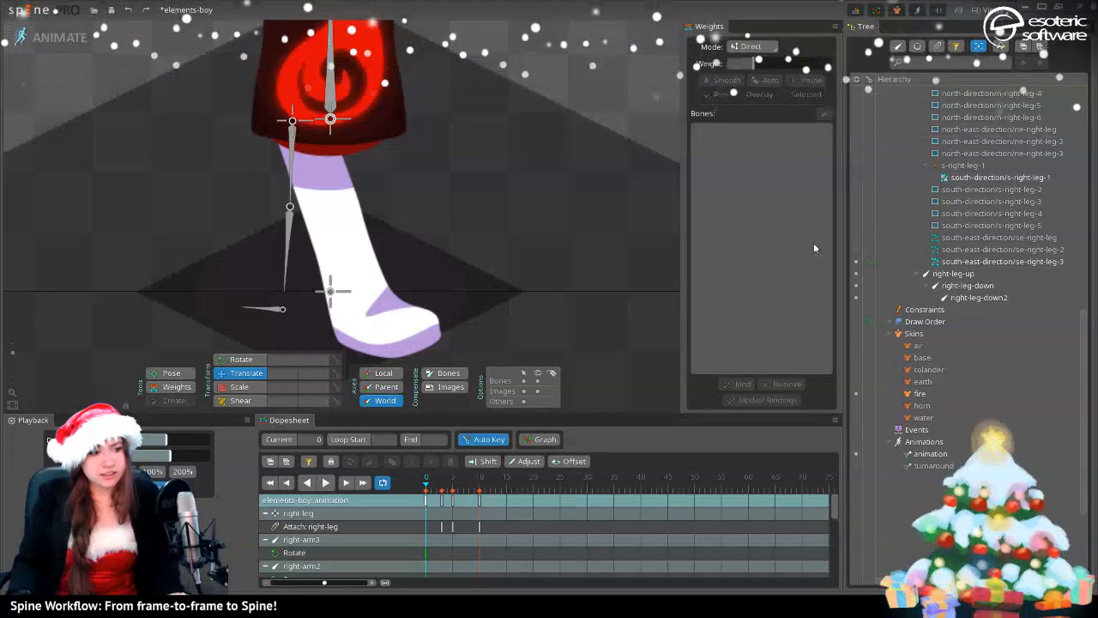
left_click(856, 238)
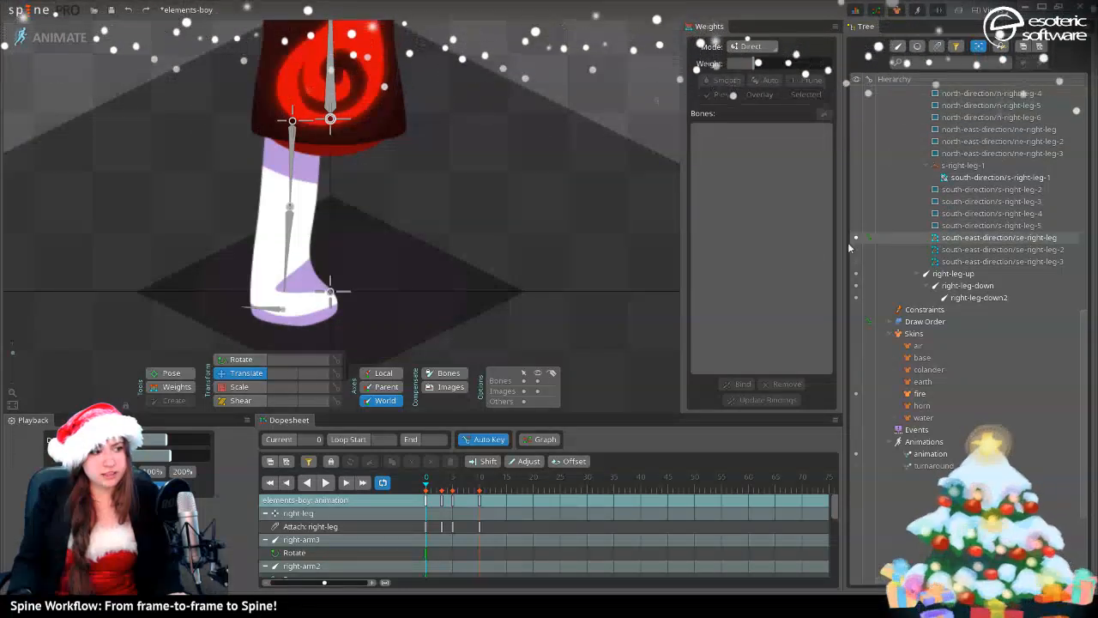
left_click(323, 484)
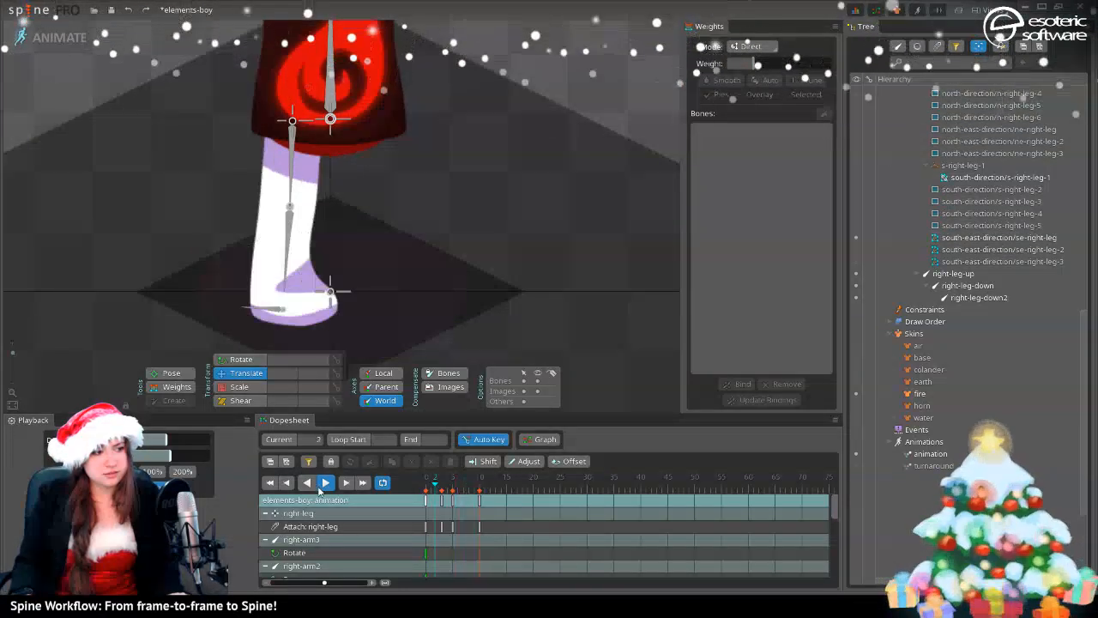
left_click(322, 485)
- Check the leg image at frame 3, and key south-east-direction/se-right-leg-3 in the right-leg slot at frame 5
left_click(445, 475)
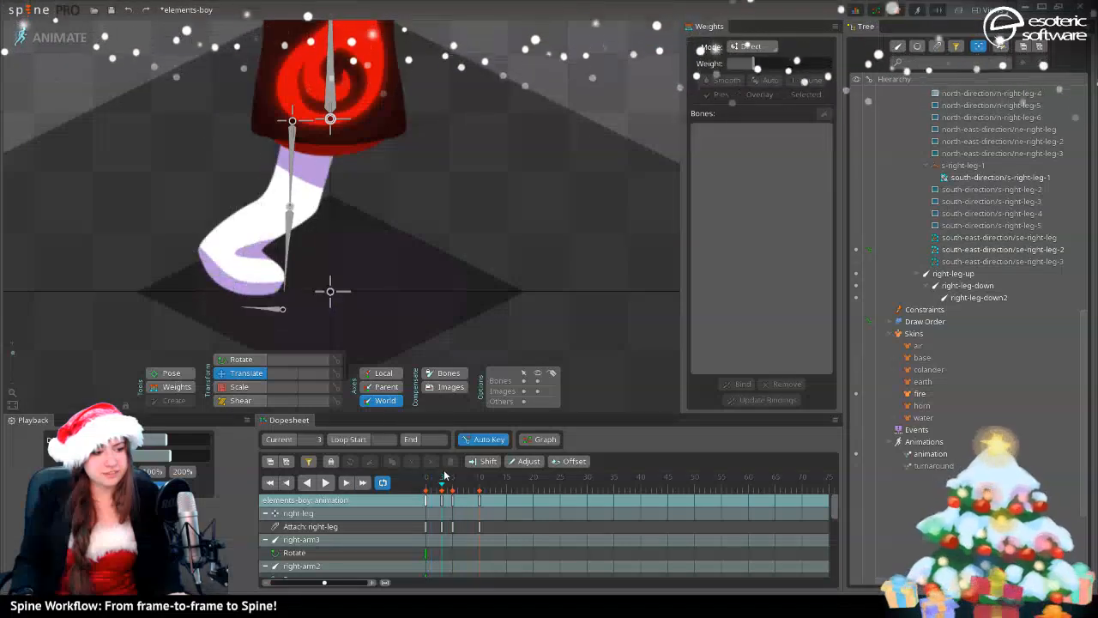
left_click(457, 475)
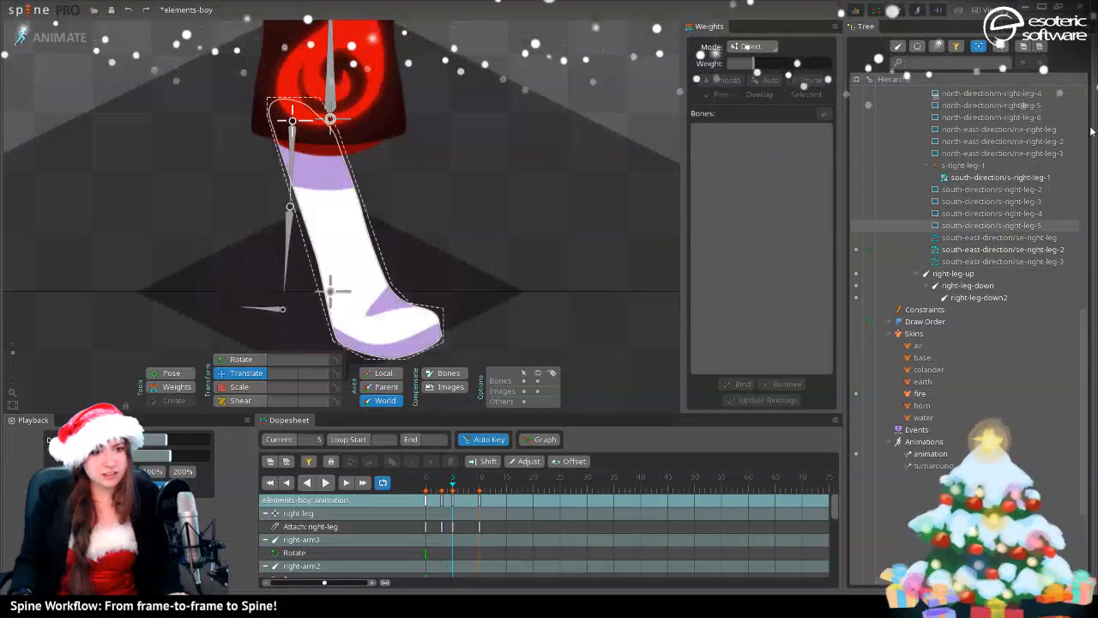
left_click(856, 261)
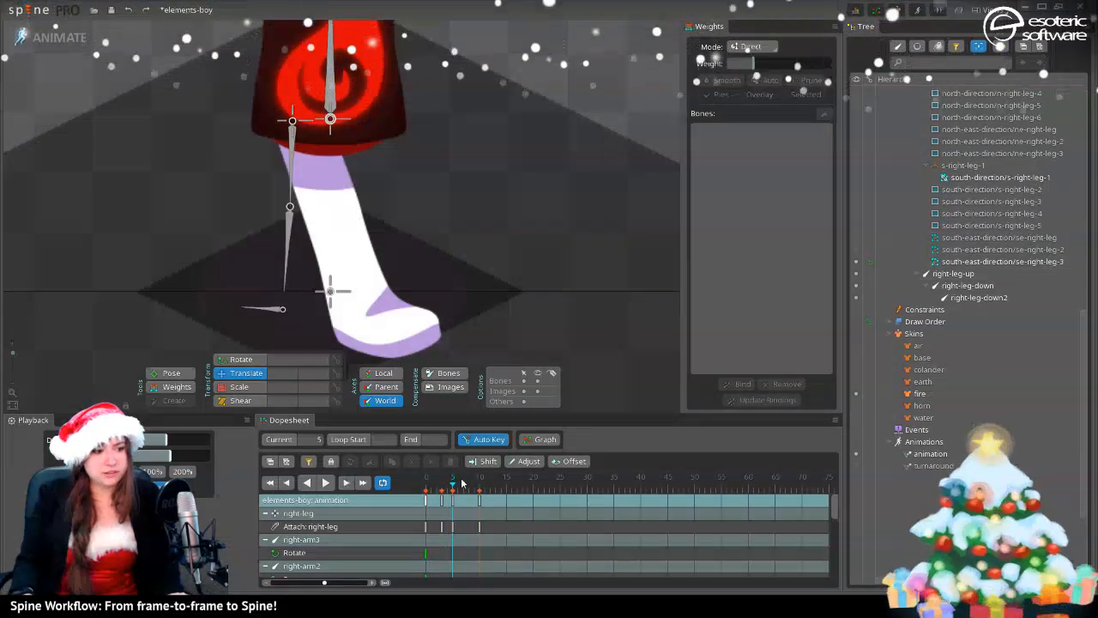
- Play the animation from frame 0 and space out the right-leg attachment keys to frames 0, 5, 10 and 15
left_click_drag(461, 482, 363, 487)
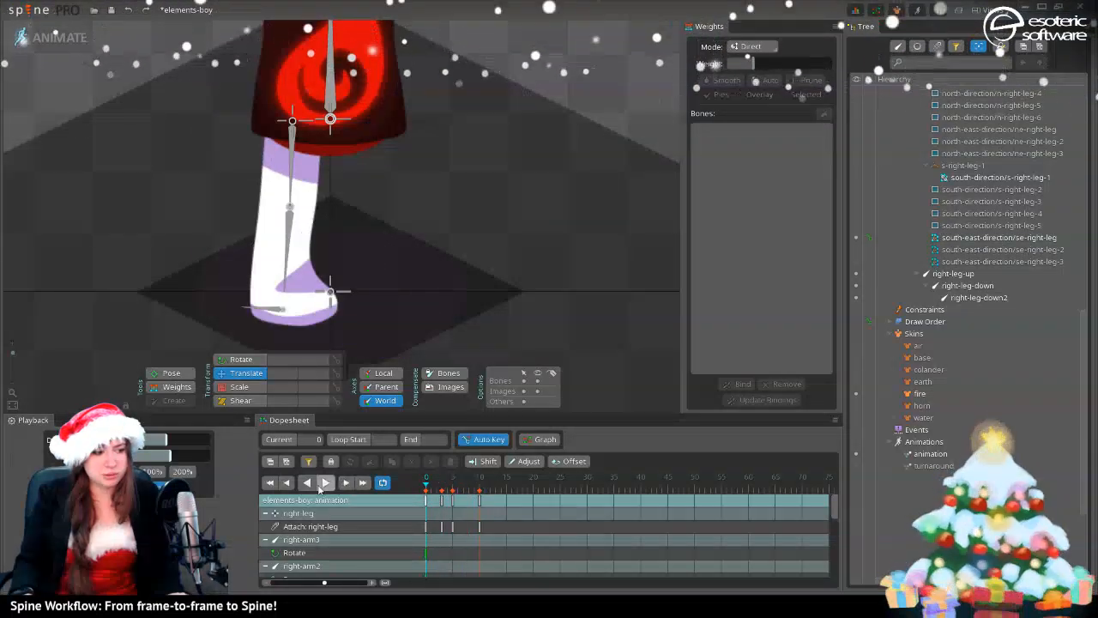
left_click(324, 483)
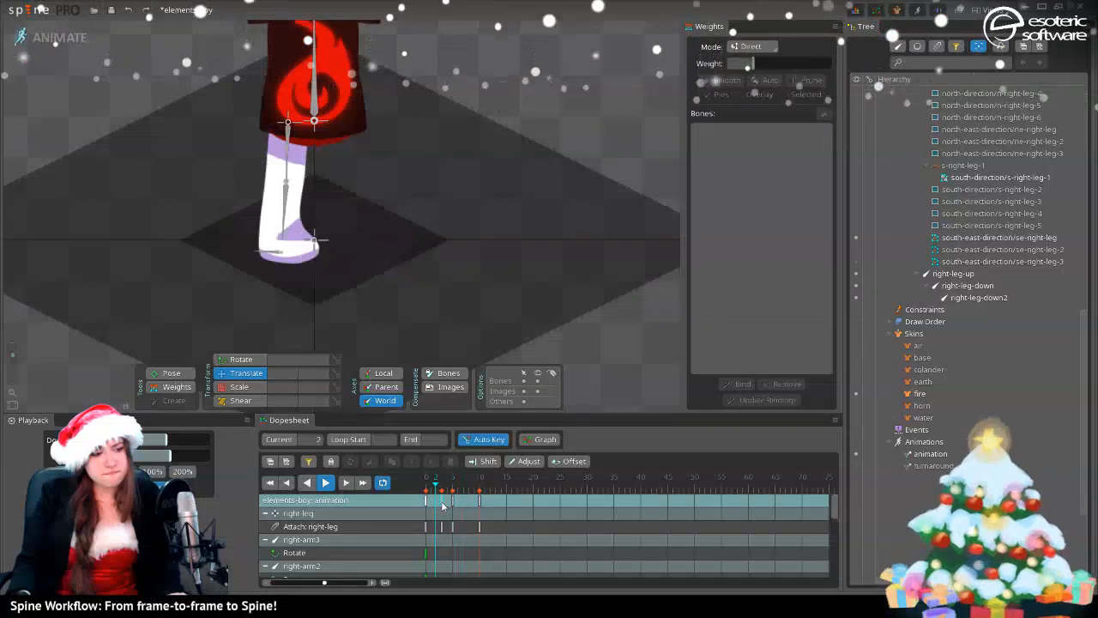
left_click_drag(454, 502, 464, 502)
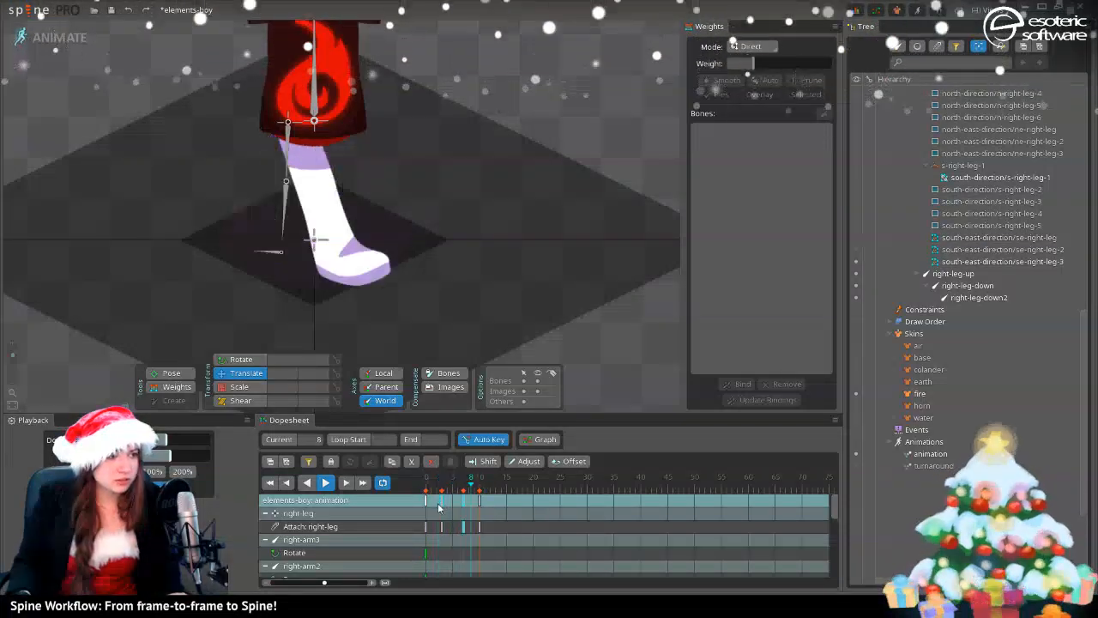
left_click_drag(441, 503, 480, 502)
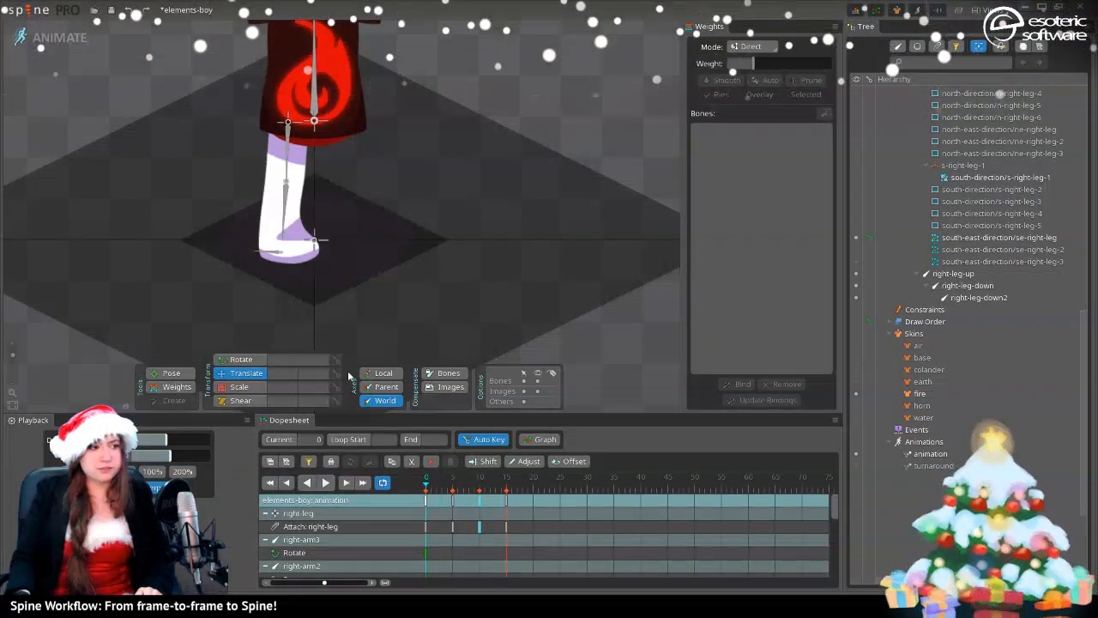
- Try bending the right lower leg backward with the Pose tool at frame 0, and undo the rotation
left_click(286, 167)
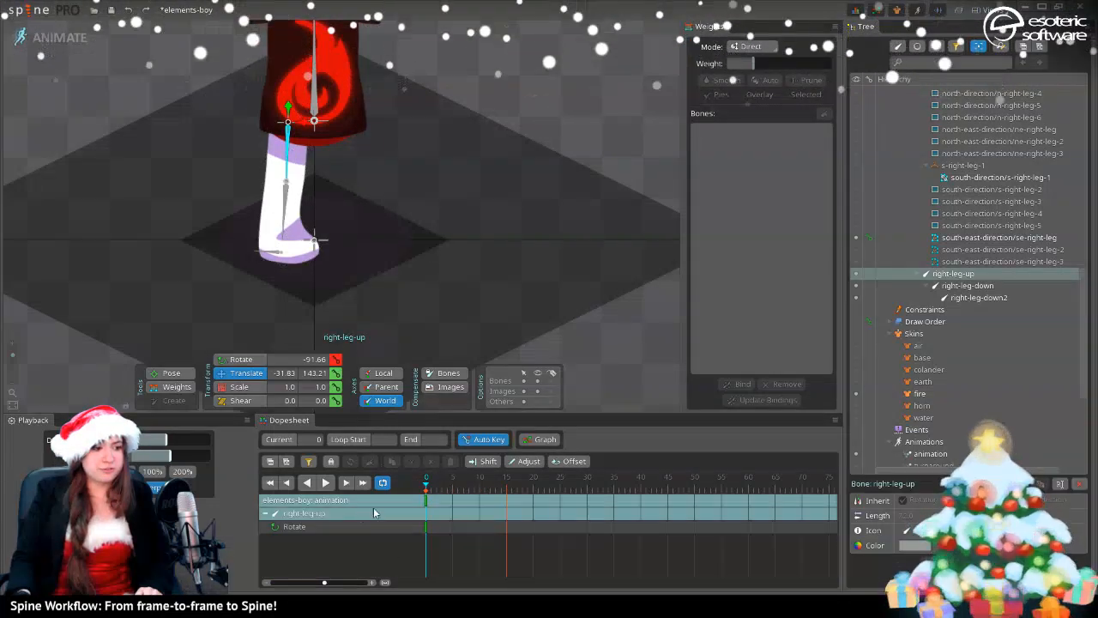
left_click(171, 372)
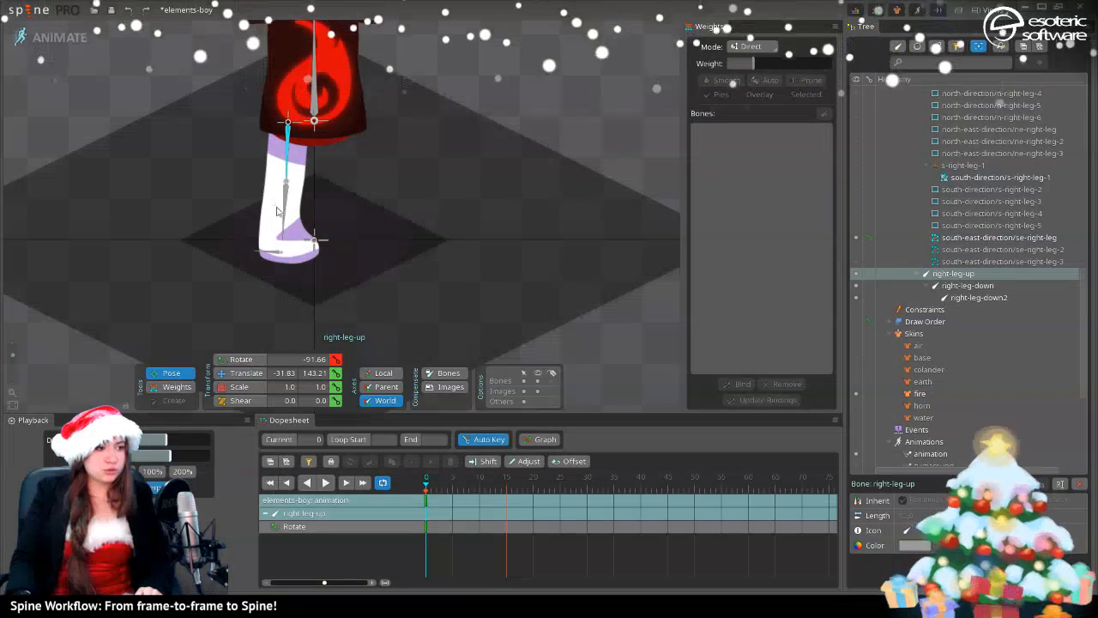
left_click_drag(277, 211, 158, 230)
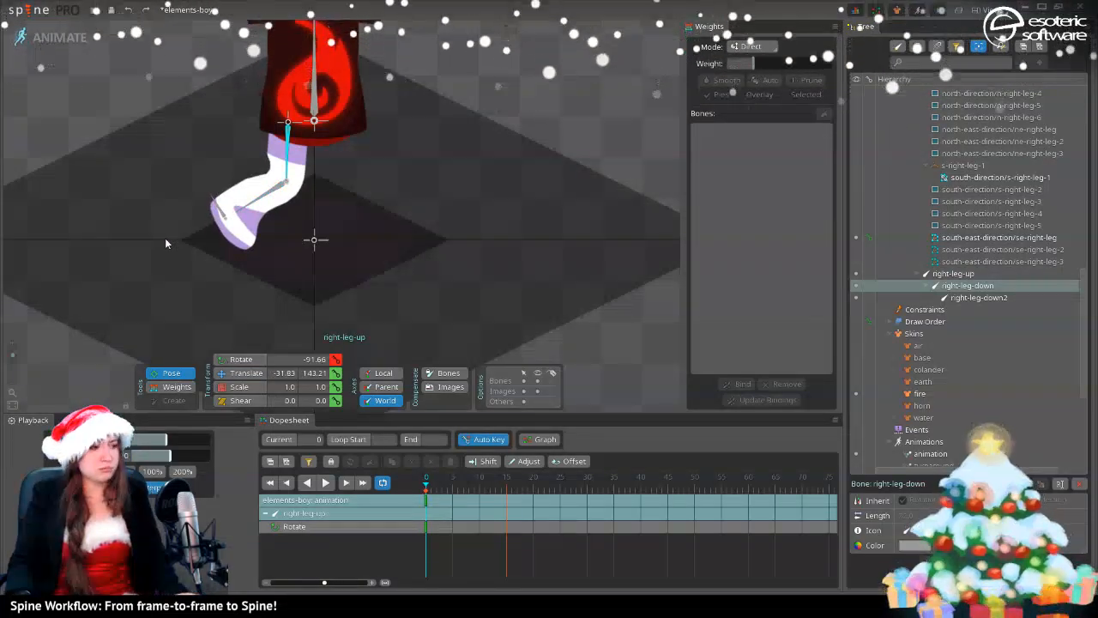
key("ctrl+z")
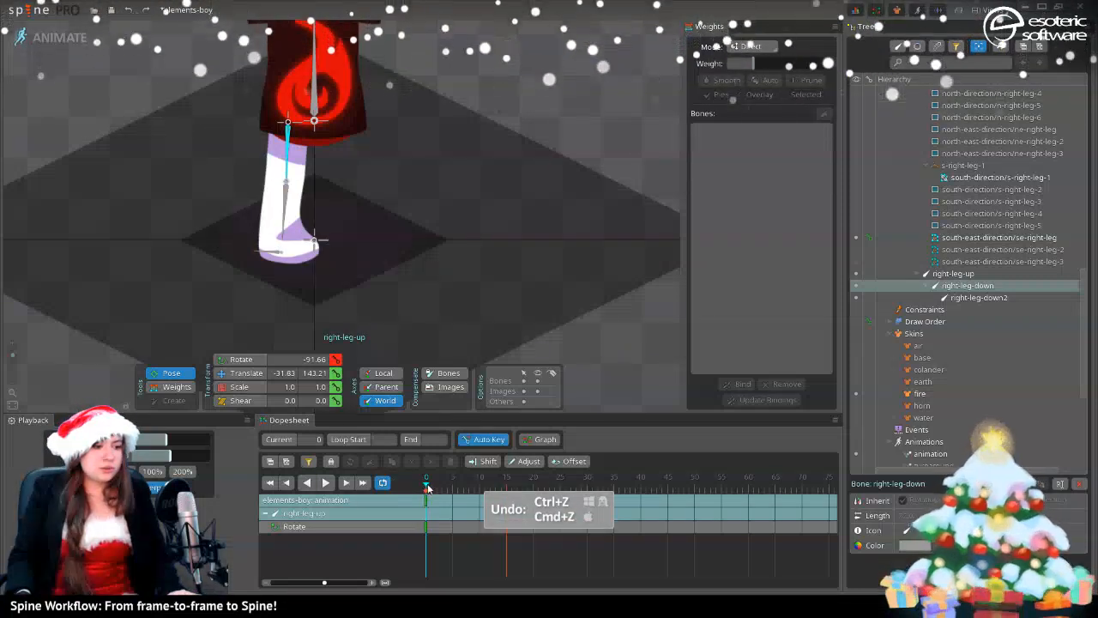
- Translate the right-leg bone at frame 10 toward the hips until right-leg-up sits at world X -20
left_click(459, 485)
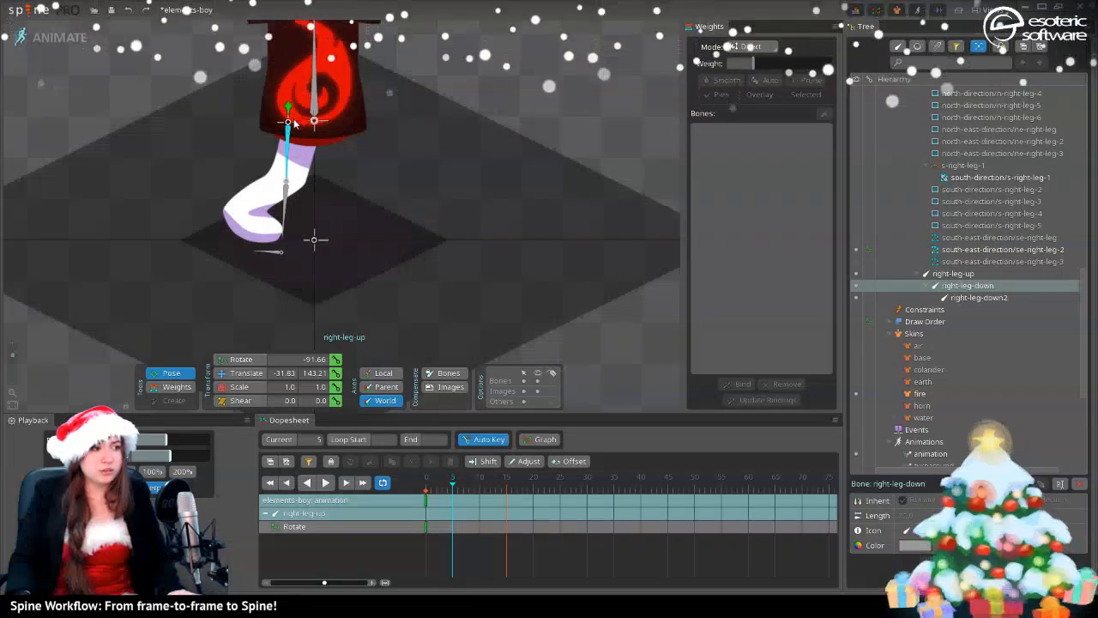
left_click(230, 372)
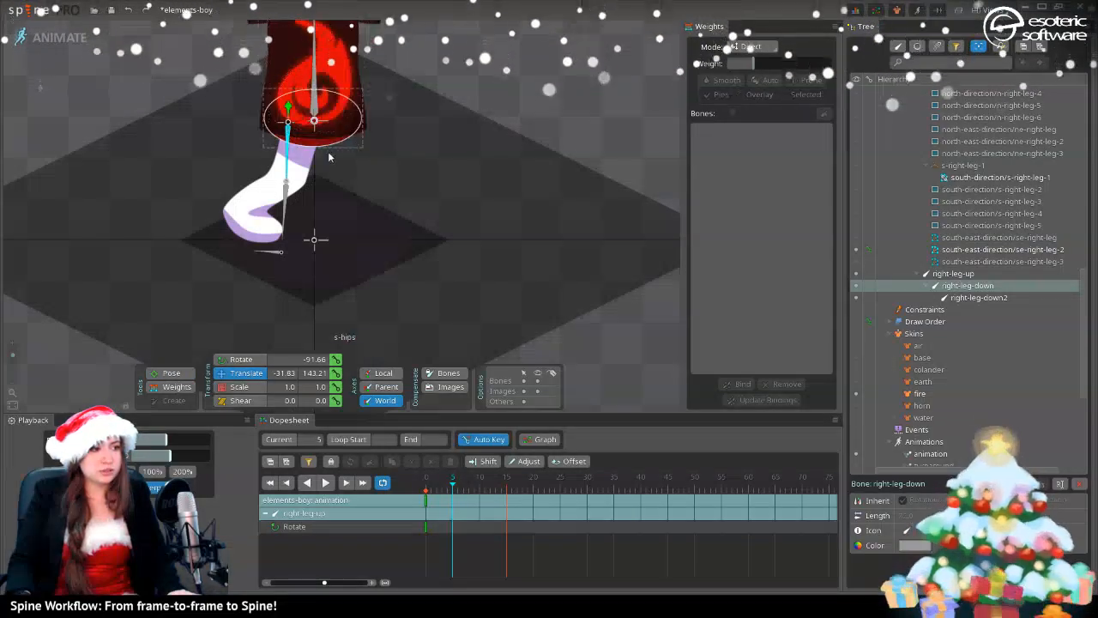
left_click(481, 485)
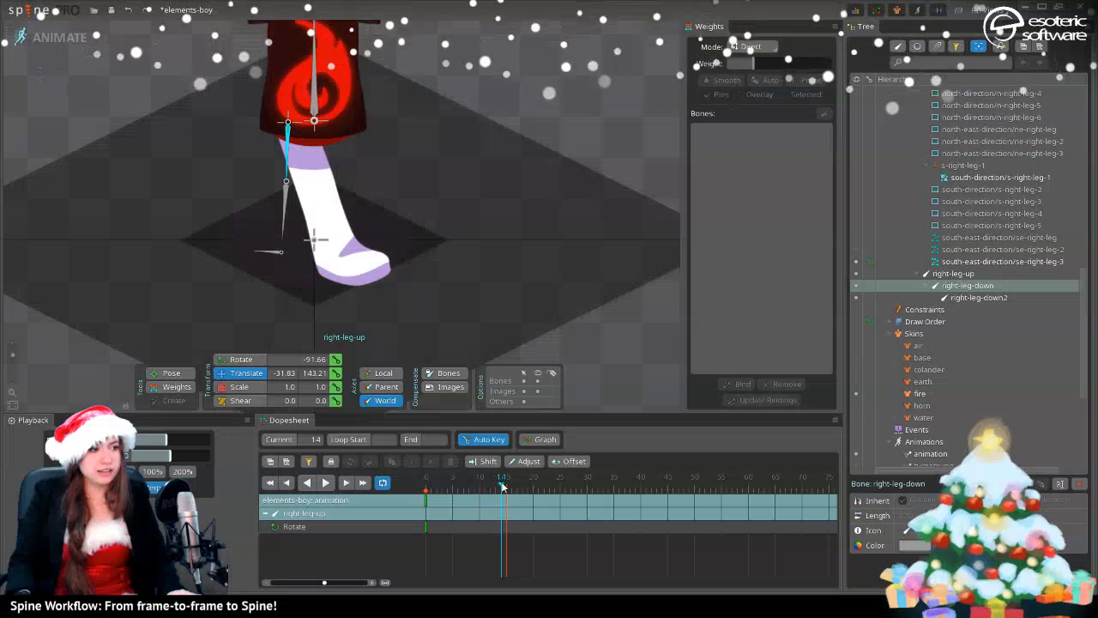
left_click_drag(503, 487, 502, 487)
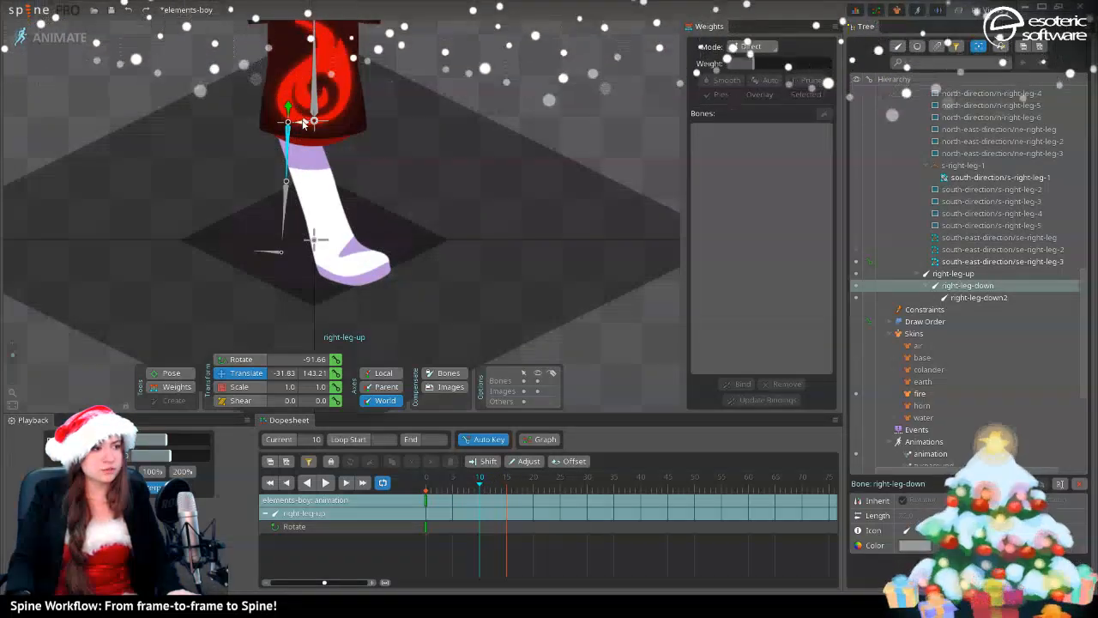
key("ctrl+z")
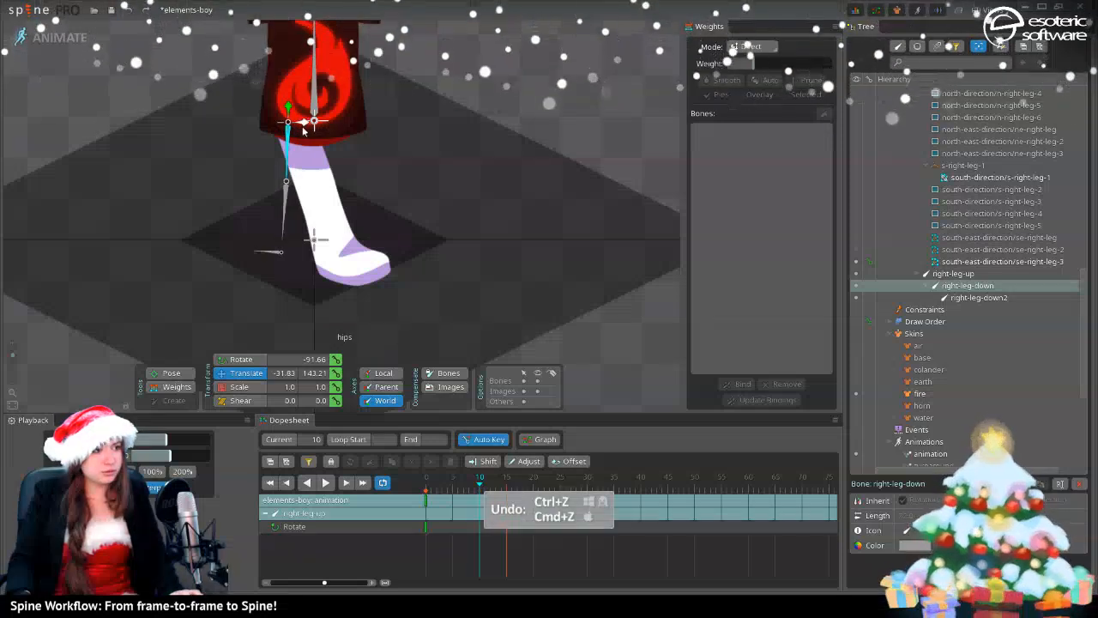
left_click(309, 125)
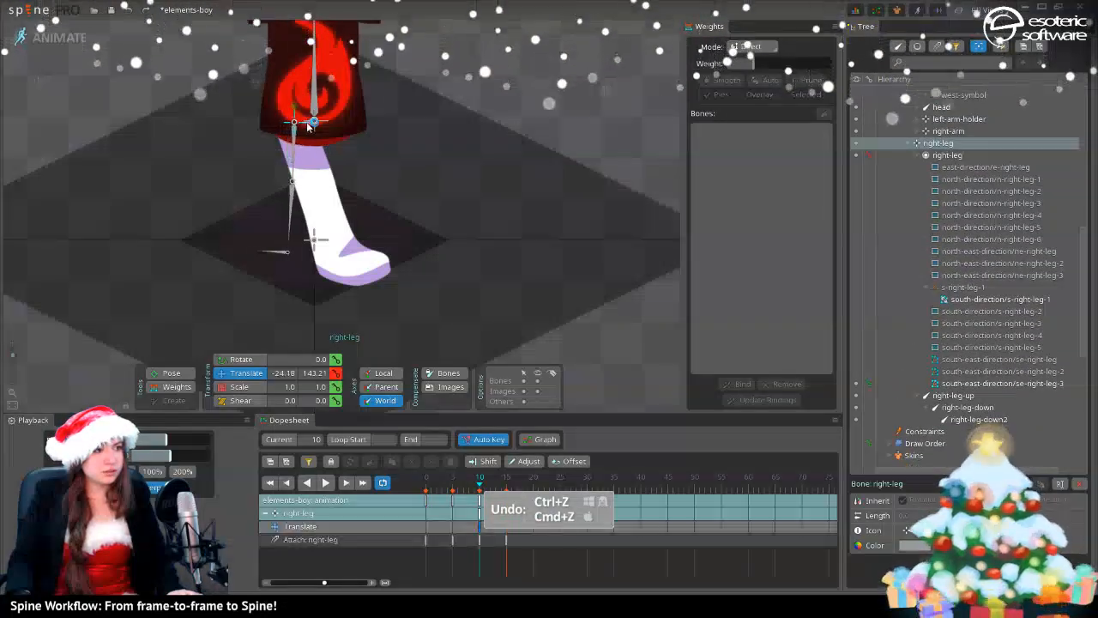
- Pose the leg bones along the se-right-leg-3 image at frame 10, rotating right-leg-up to -73.4 and aligning the lower leg and foot
left_click(299, 171)
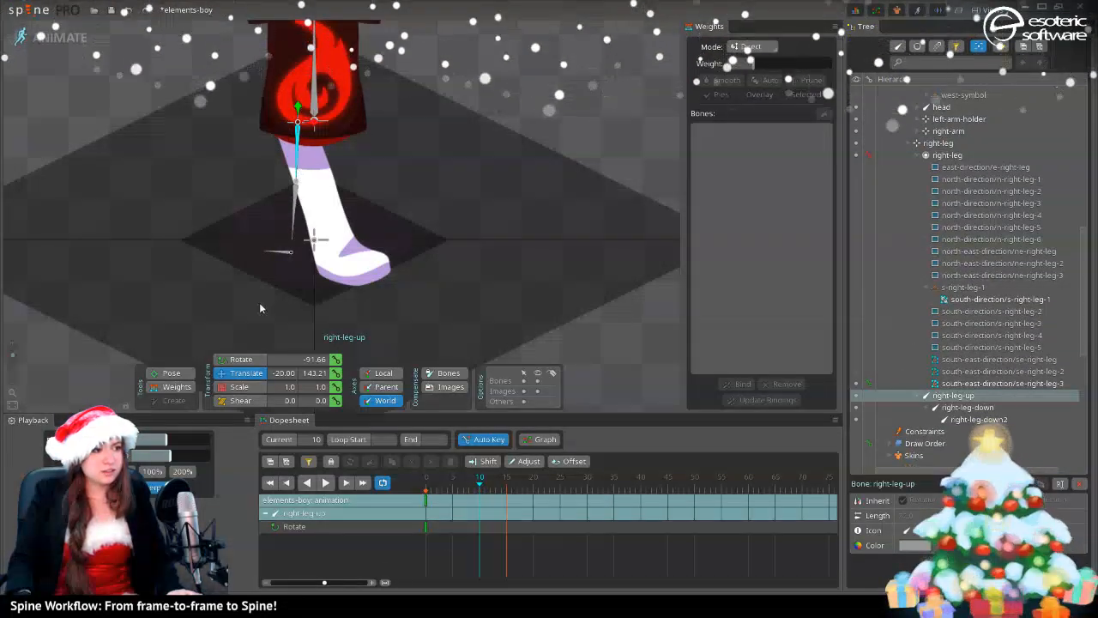
left_click(184, 375)
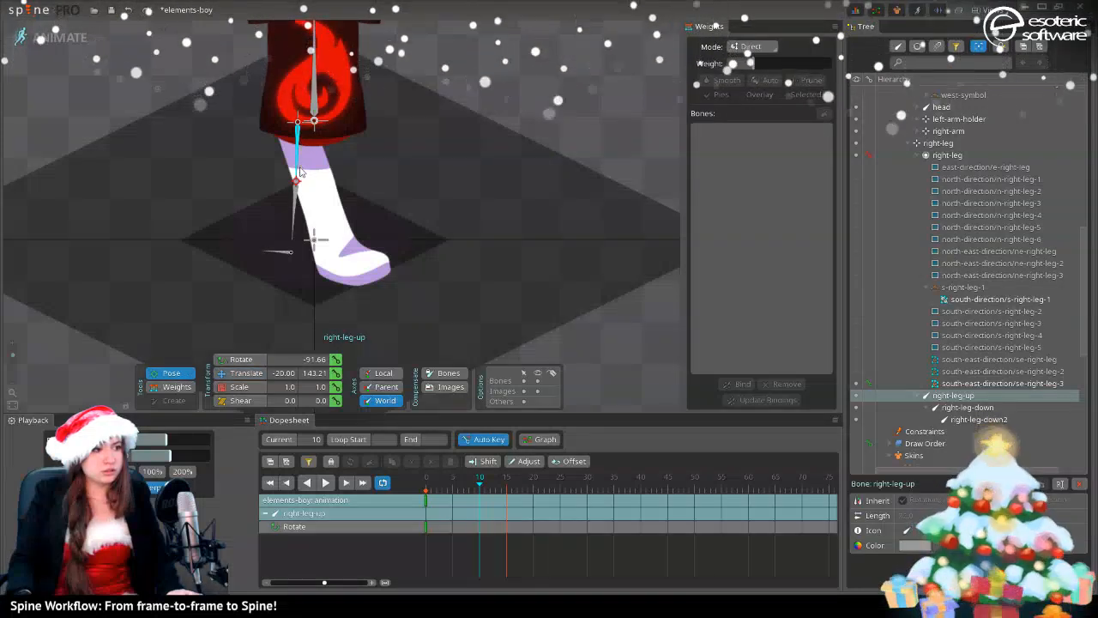
left_click_drag(299, 172, 324, 178)
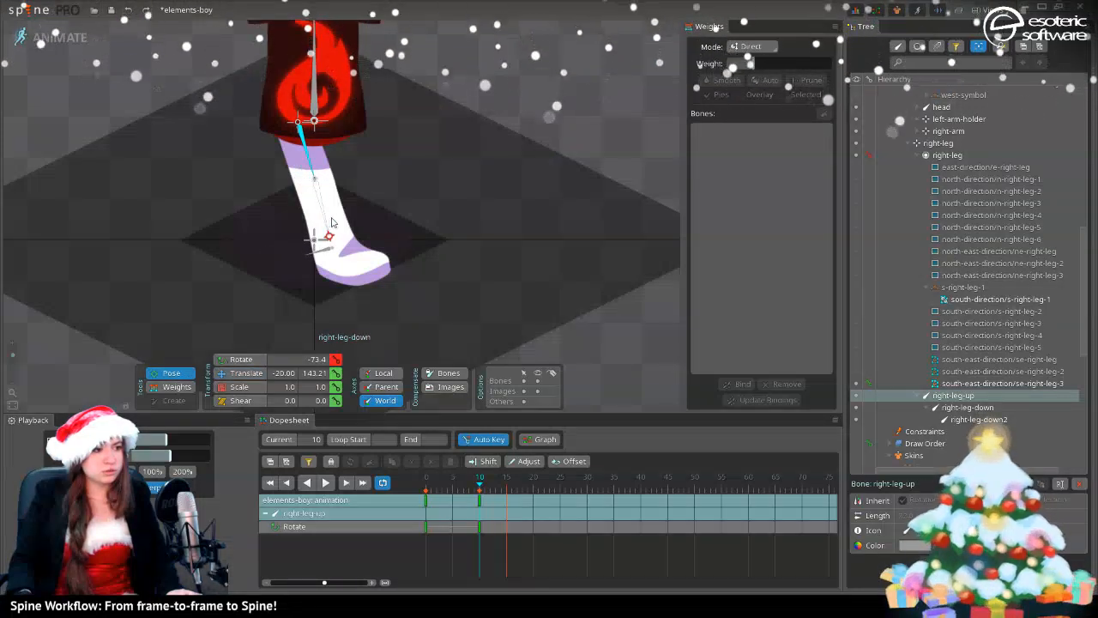
left_click(332, 226)
left_click(325, 259)
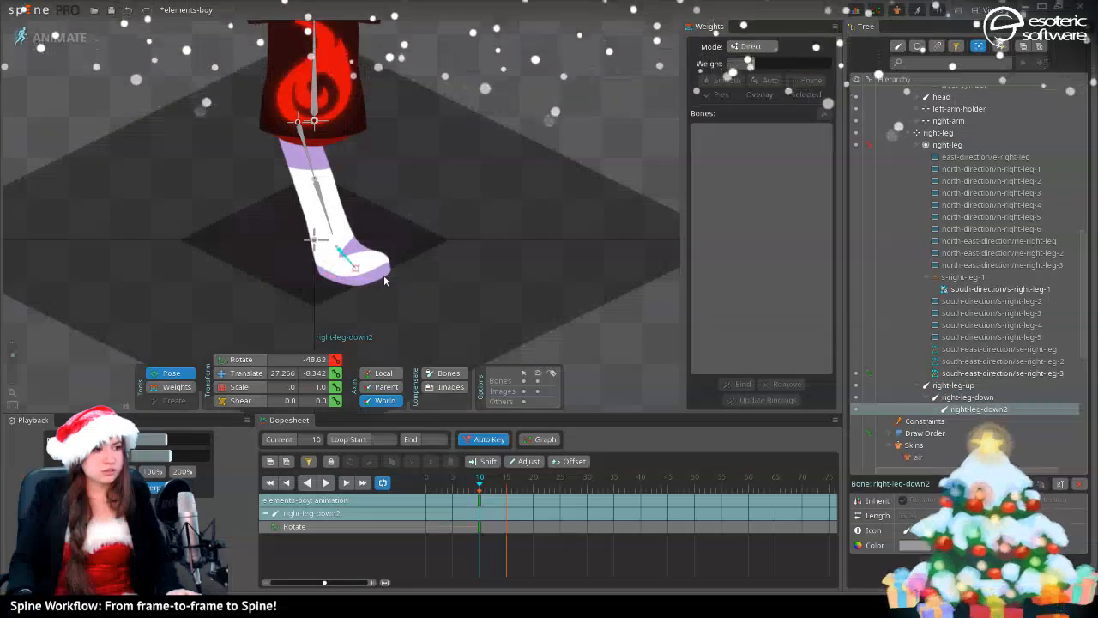
left_click(305, 152)
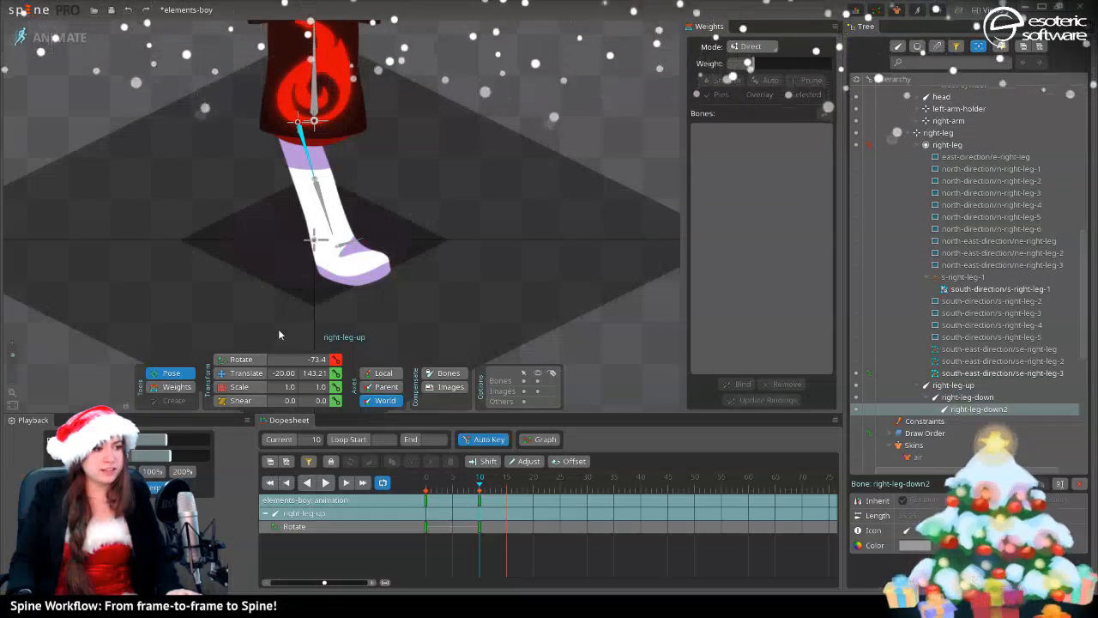
- At frame 10, translate right-leg-down2 to the sole and, with bone compensation on, right-leg-down to about 13.1, 48.5
left_click(240, 373)
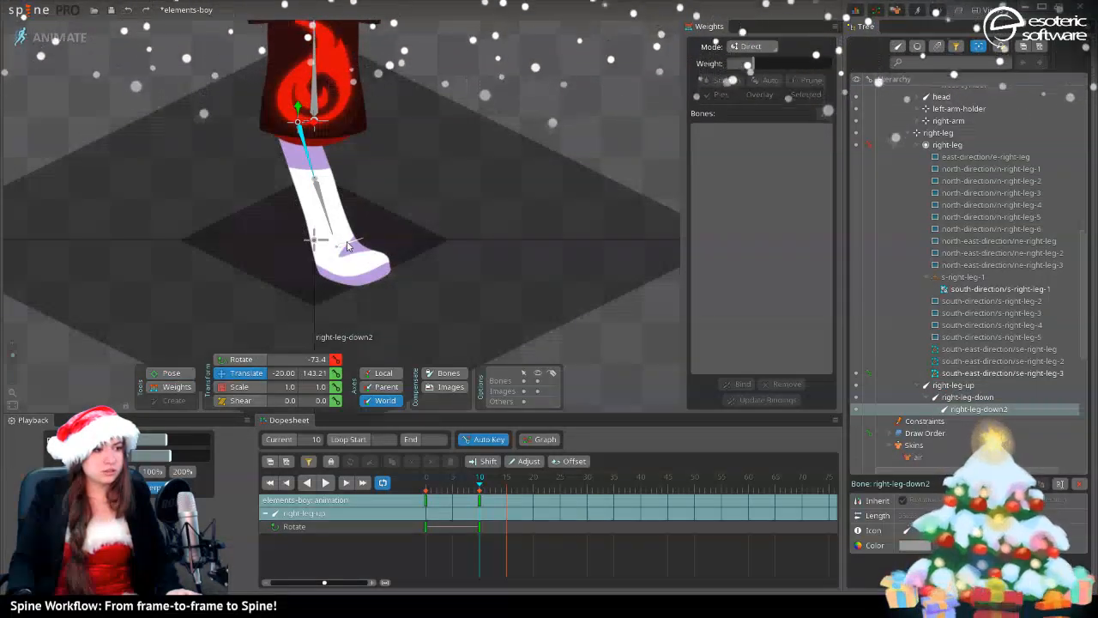
left_click_drag(350, 247, 359, 284)
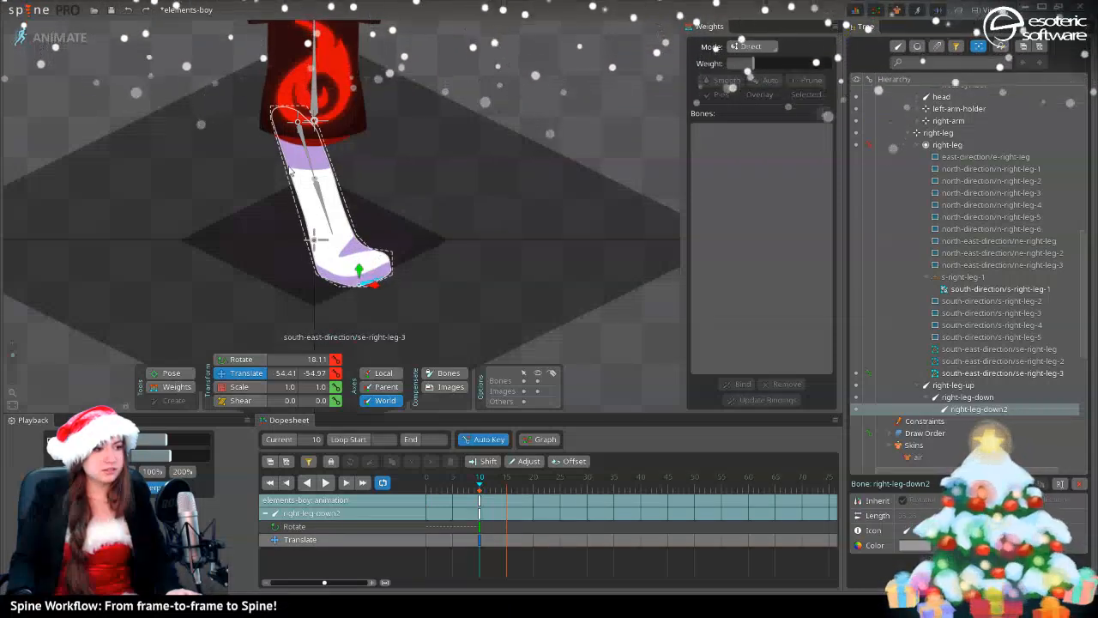
left_click(326, 216)
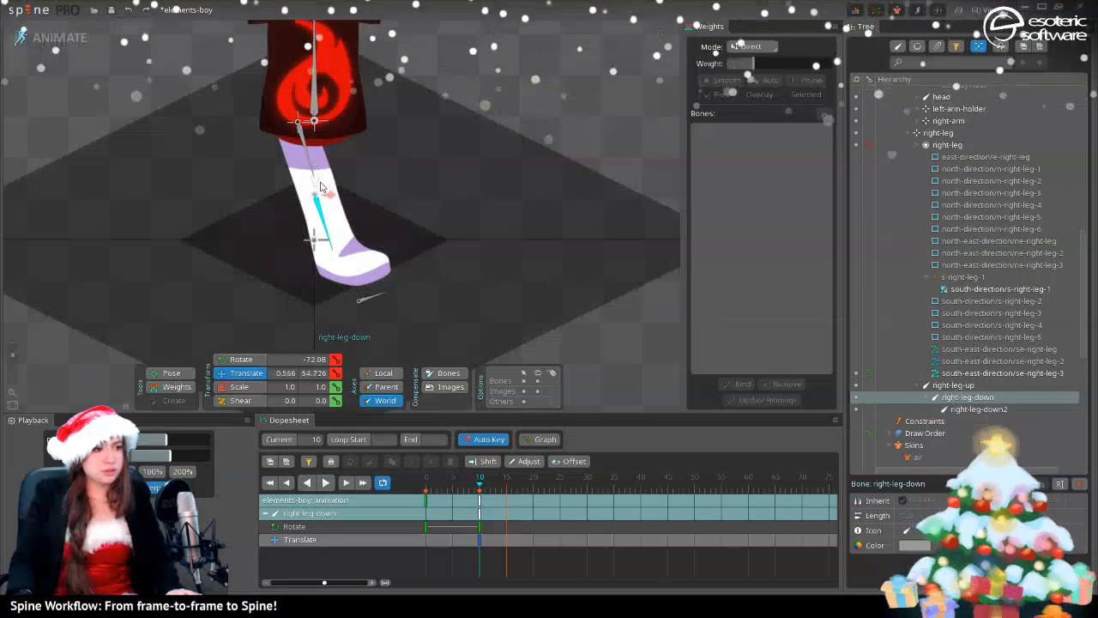
key("ctrl+z")
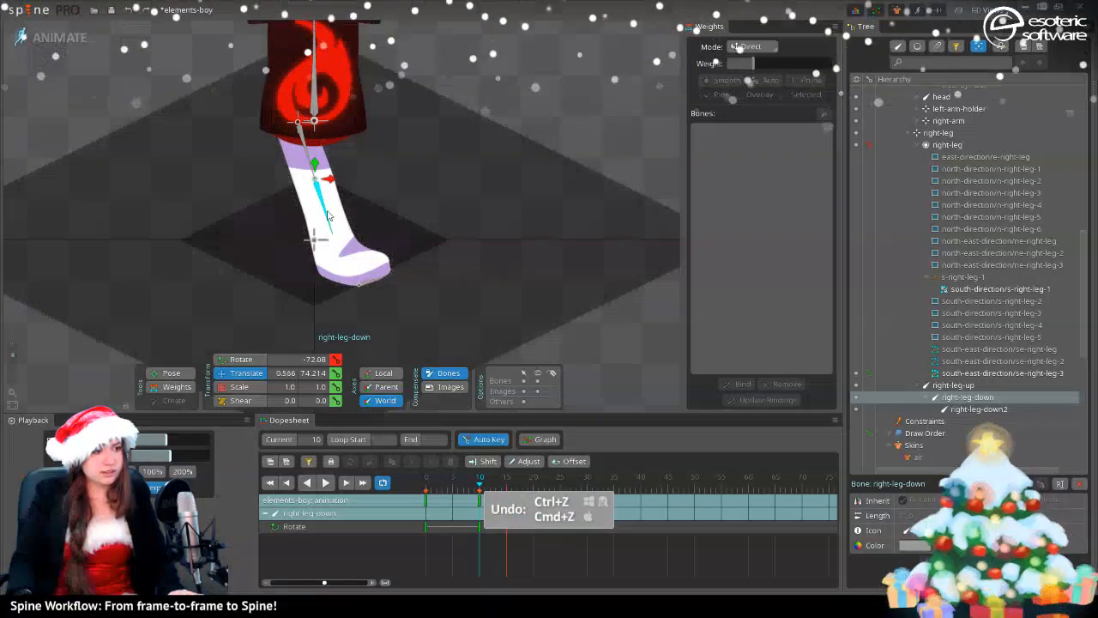
left_click_drag(327, 216, 333, 214)
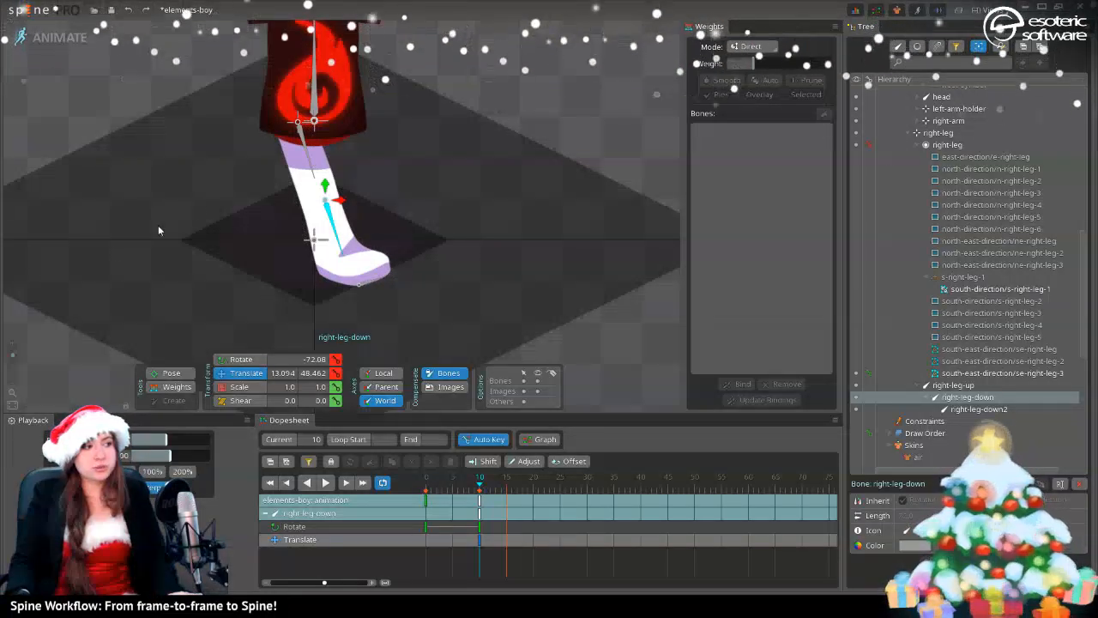
- Switch to setup mode, save the project and select the right-leg-up and right-leg-down bones together
left_click(73, 47)
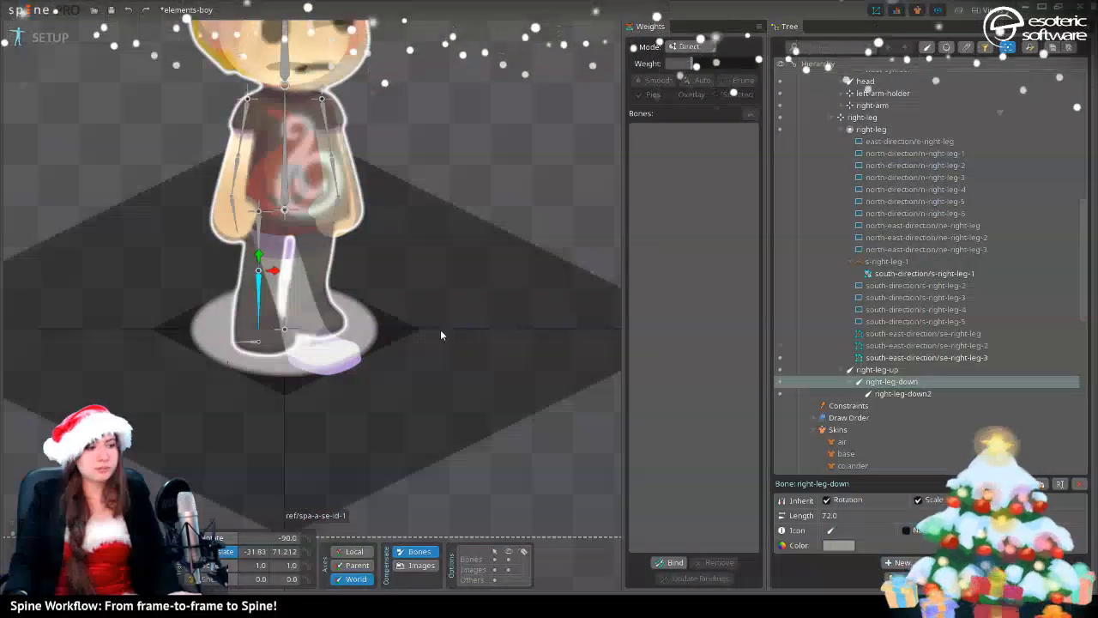
key("ctrl+s")
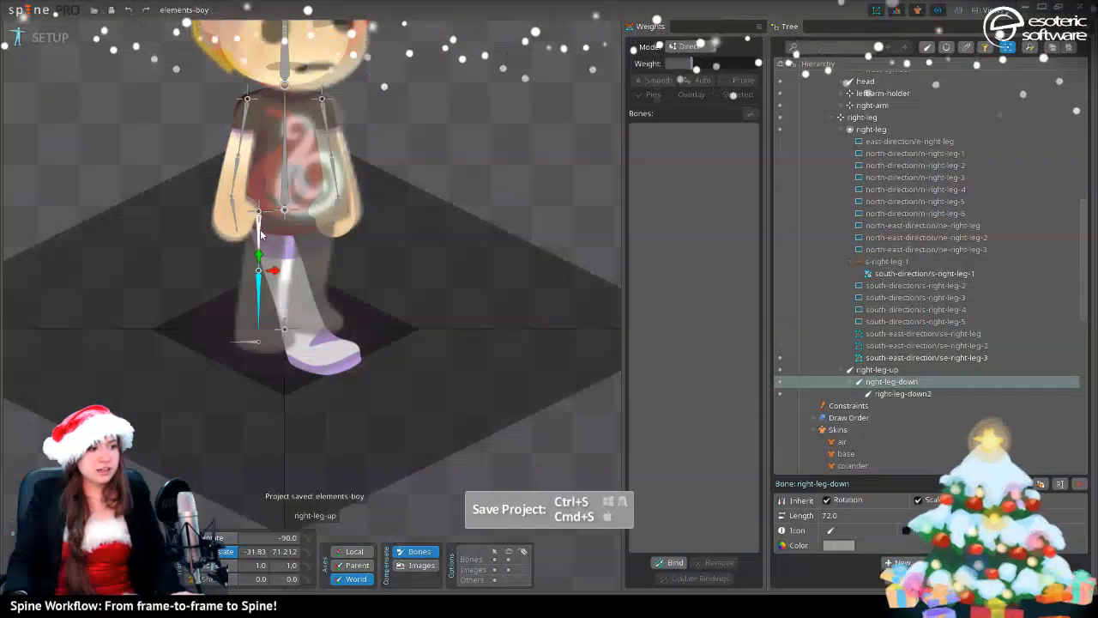
left_click(261, 298)
left_click(262, 298, "ctrl")
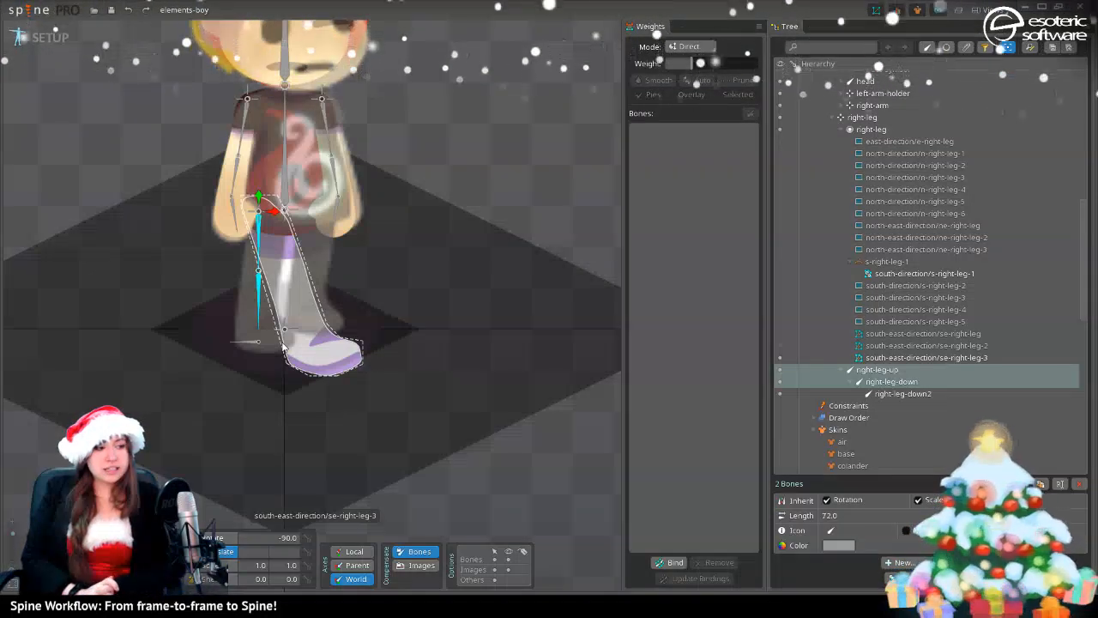
- Select right-leg-down in animate mode, collapse the Skins node and return to setup mode
key("ctrl+Tab")
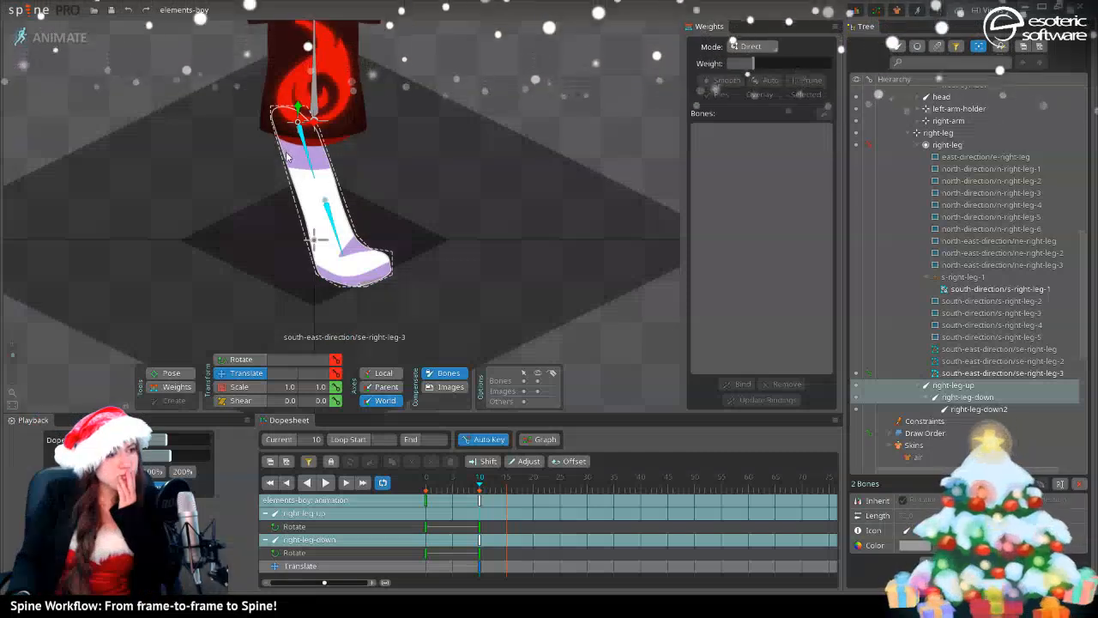
left_click(332, 218)
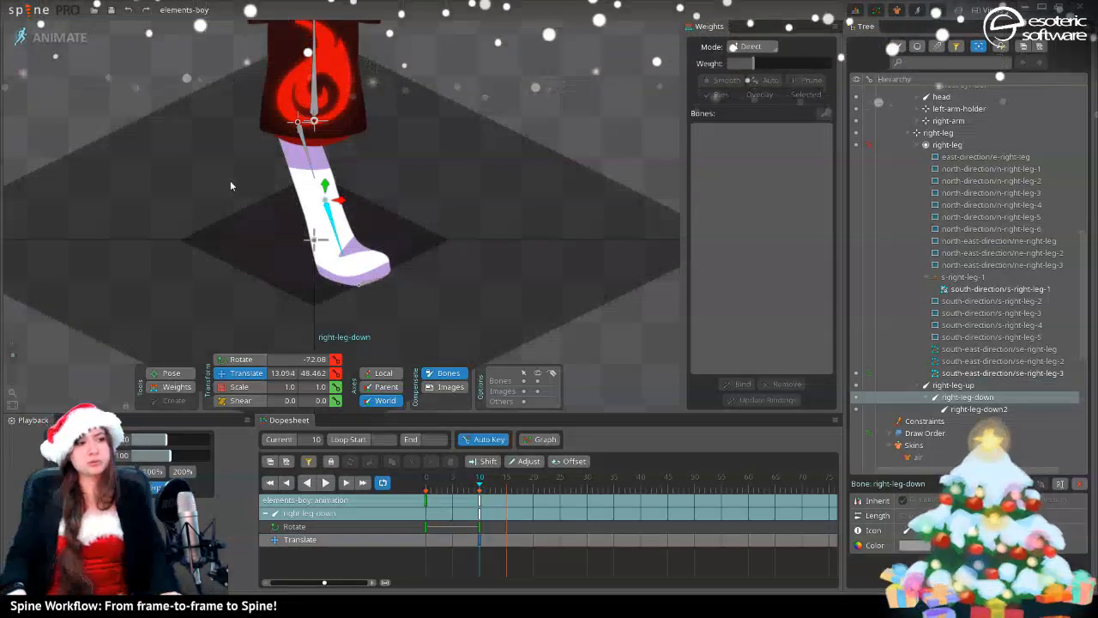
scroll(918, 300, "down", 7)
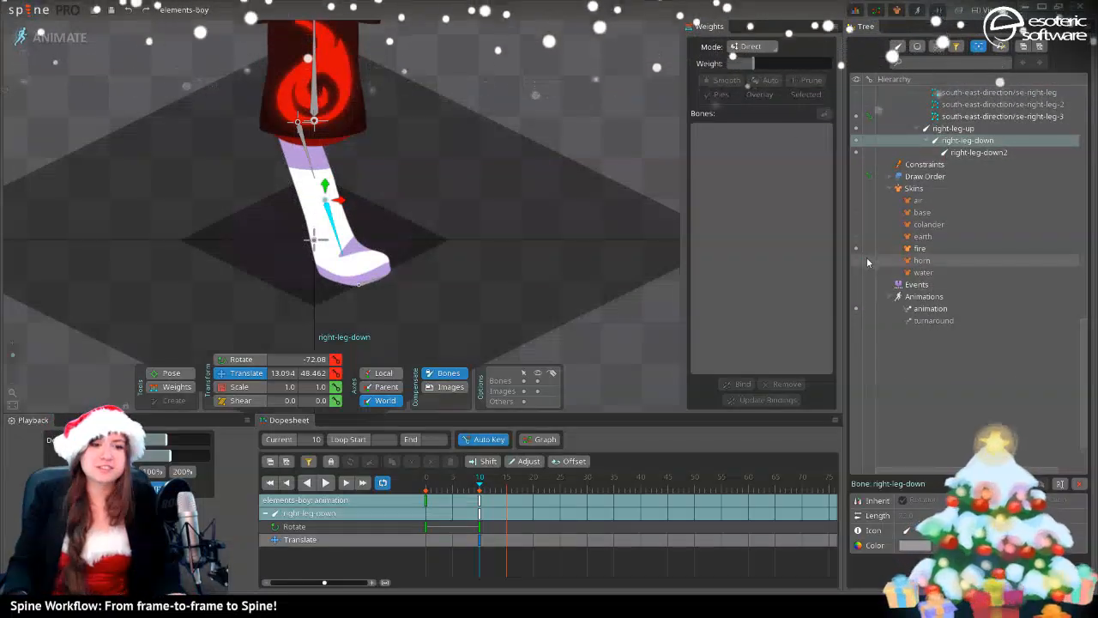
left_click(892, 190)
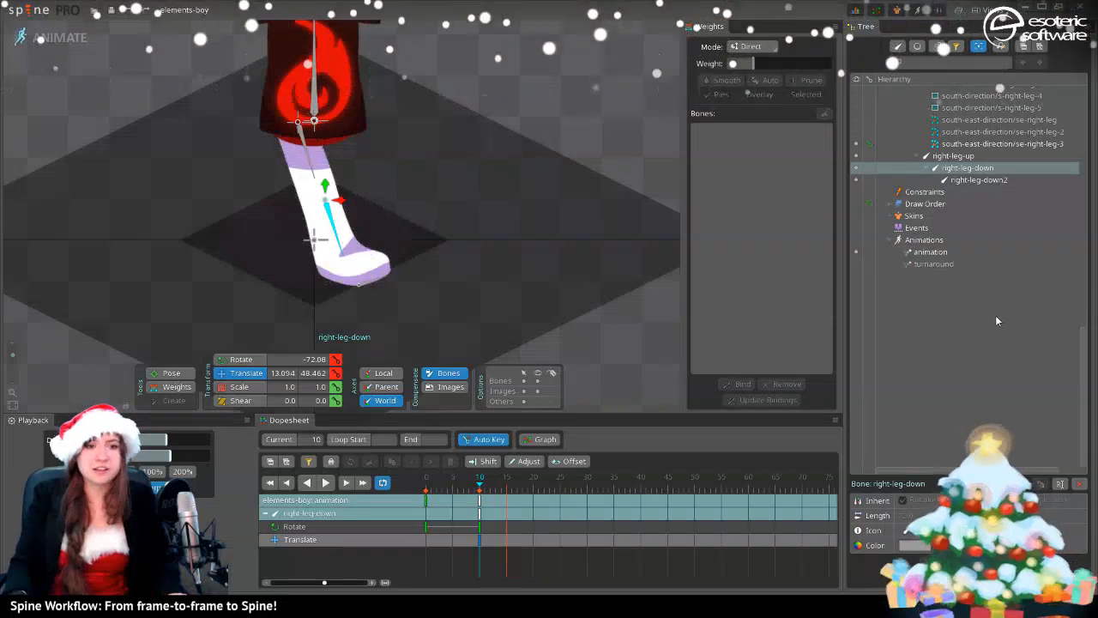
left_click(50, 37)
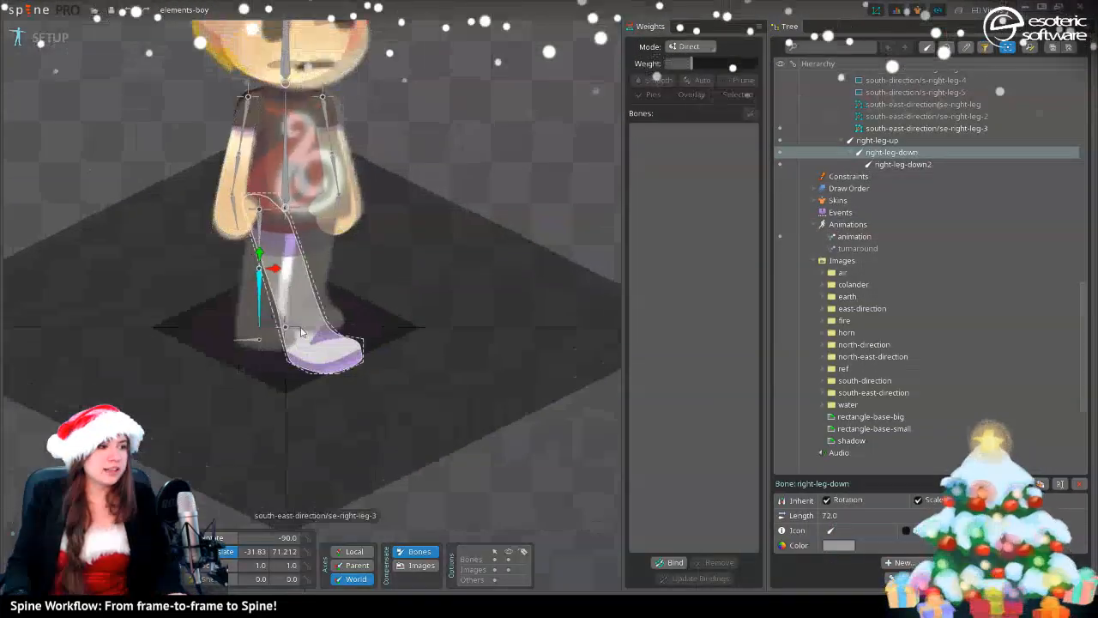
scroll(300, 332, "up", 5)
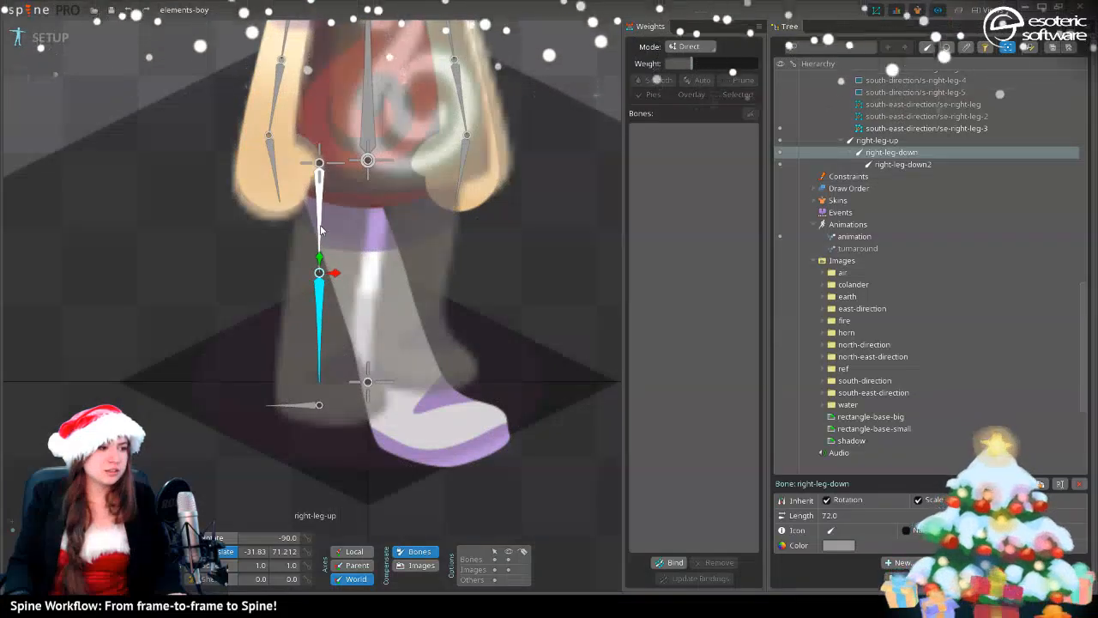
left_click(319, 230)
left_click(320, 306, "ctrl")
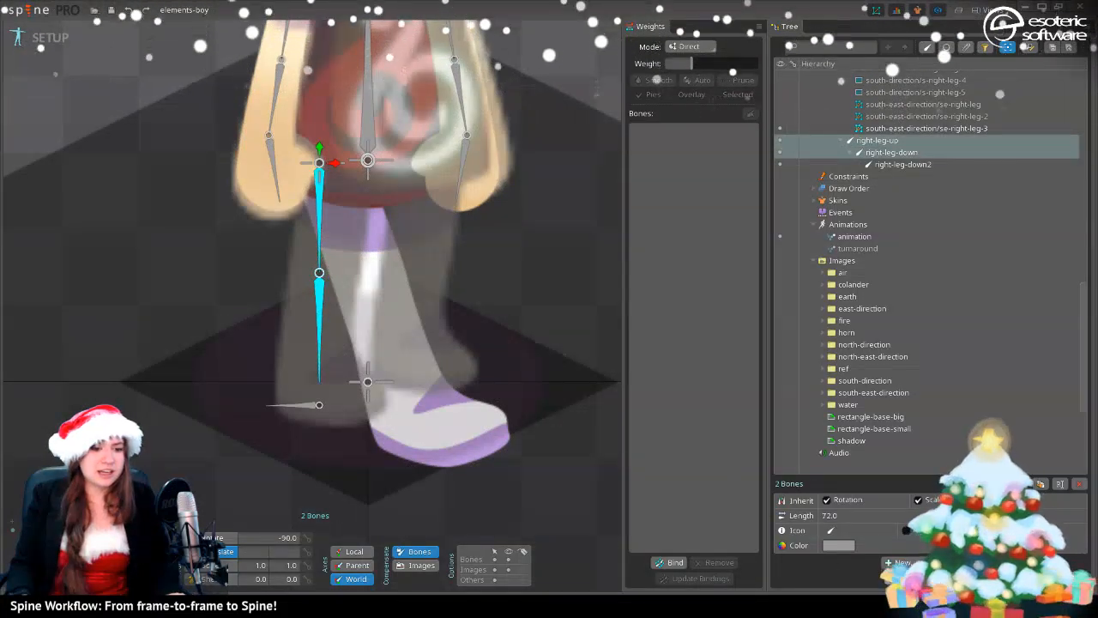
left_click(903, 563)
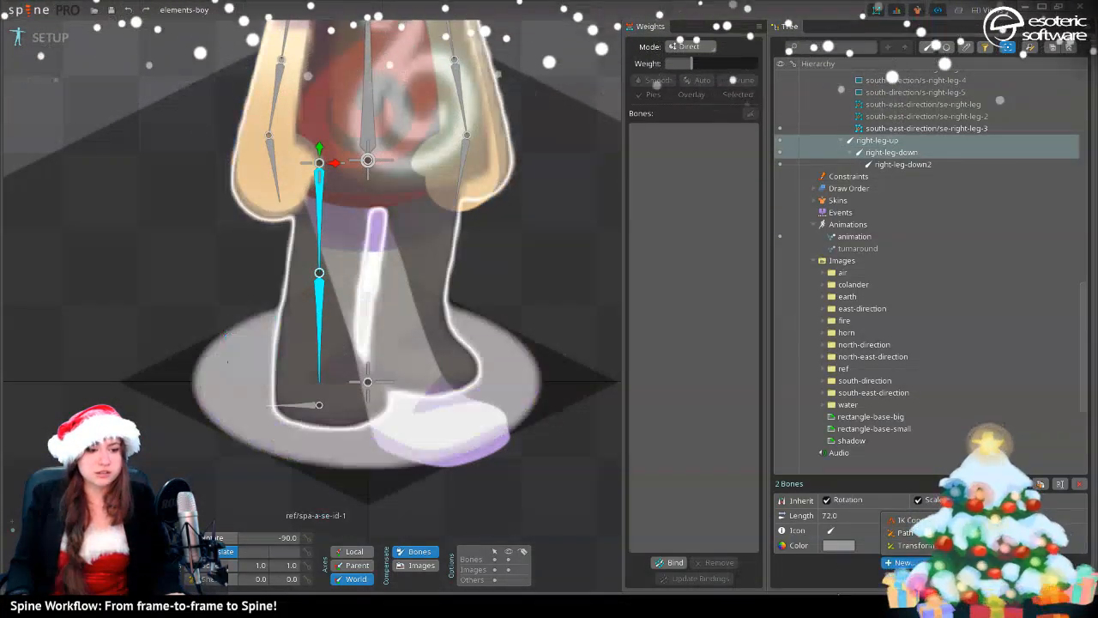
left_click(911, 519)
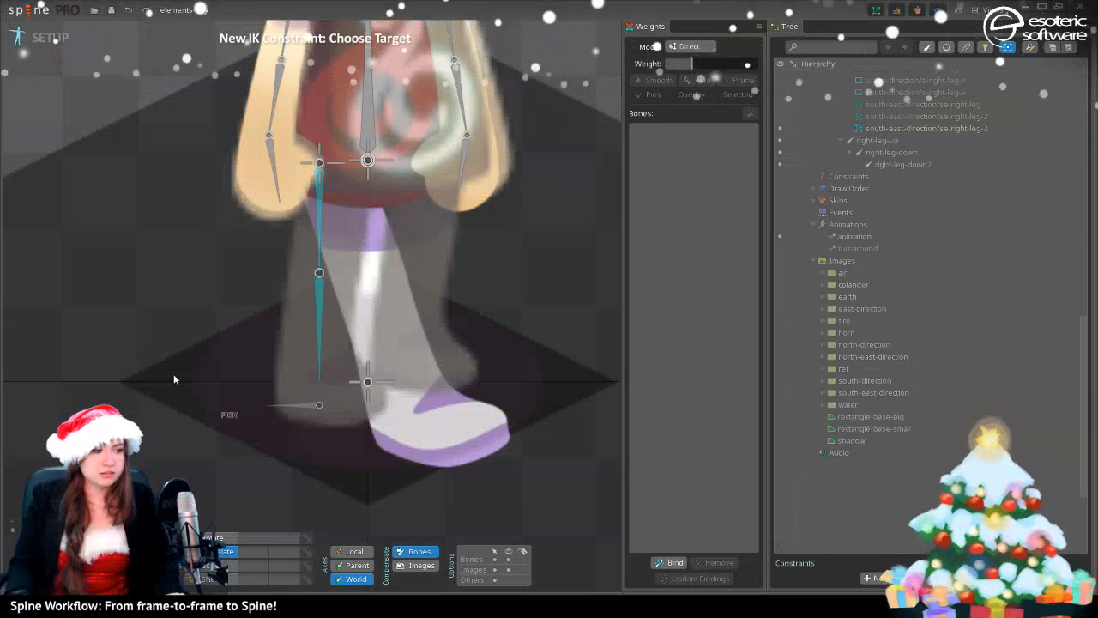
left_click(319, 399)
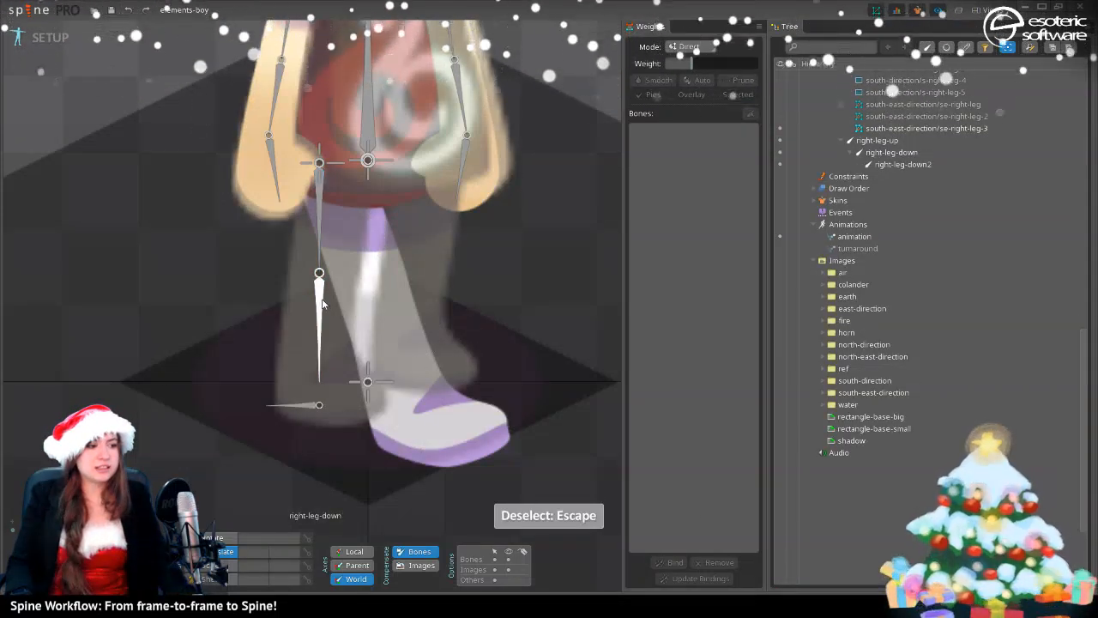
- Try adding a new child bone to right-leg-down, and undo its creation
left_click(321, 302)
left_click(914, 563)
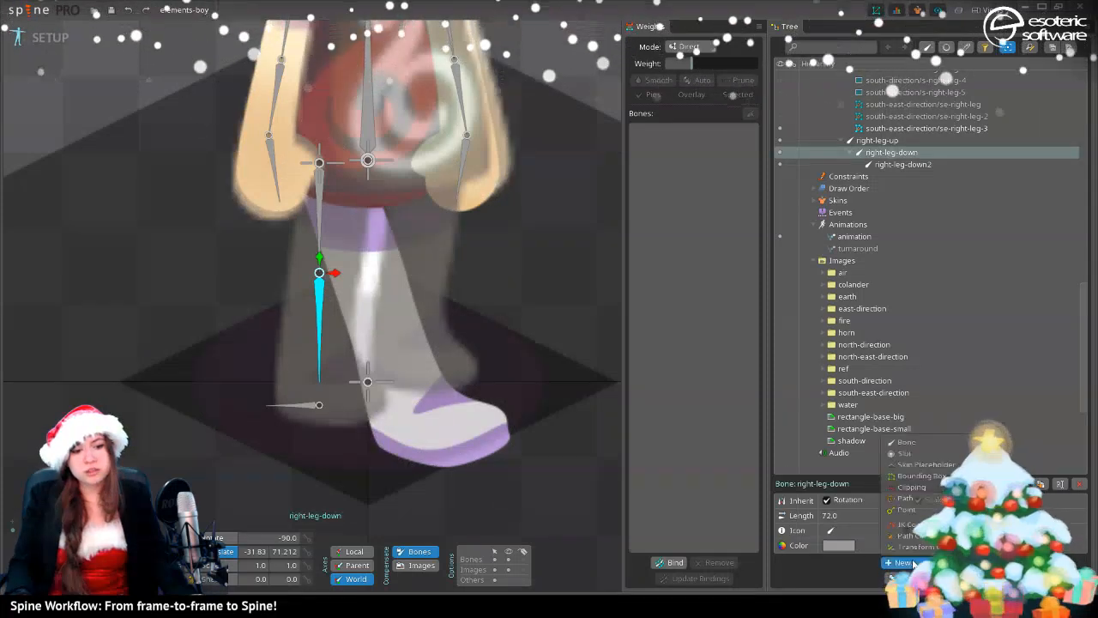
left_click(910, 441)
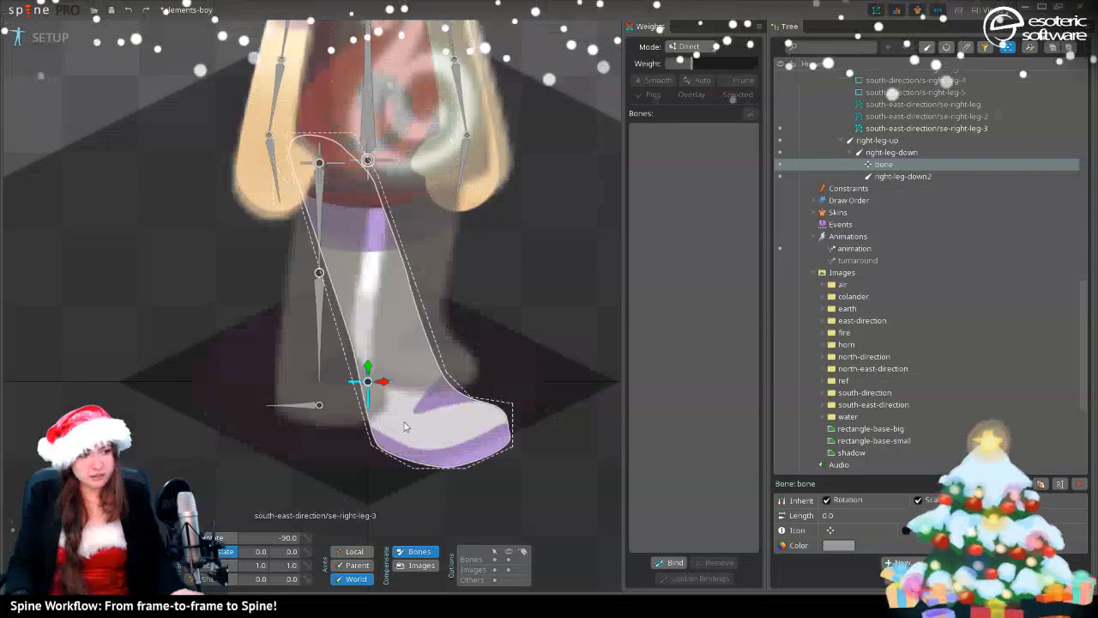
key("ctrl+z")
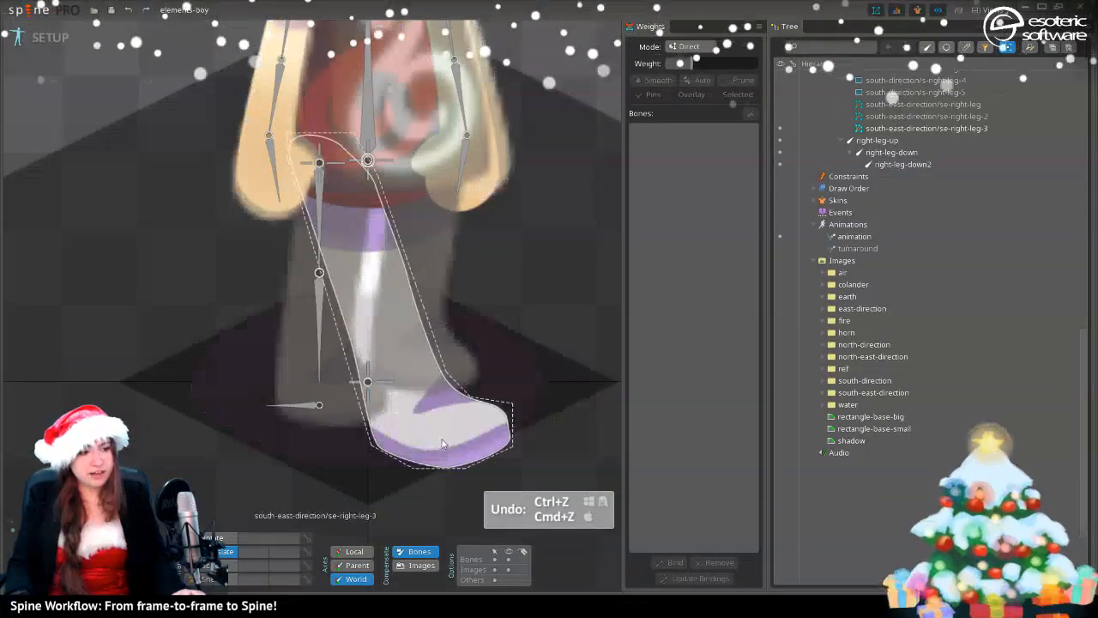
- Using Parent axes, create a child bone of right-leg-down at its lower tip, at 72, 0
left_click(318, 325)
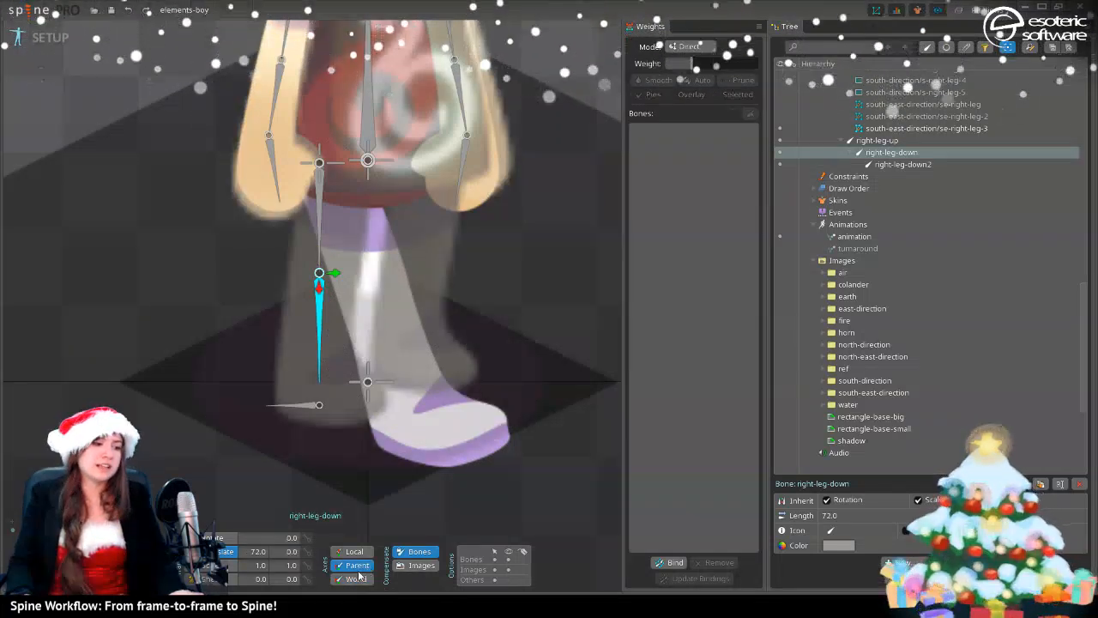
left_click(901, 562)
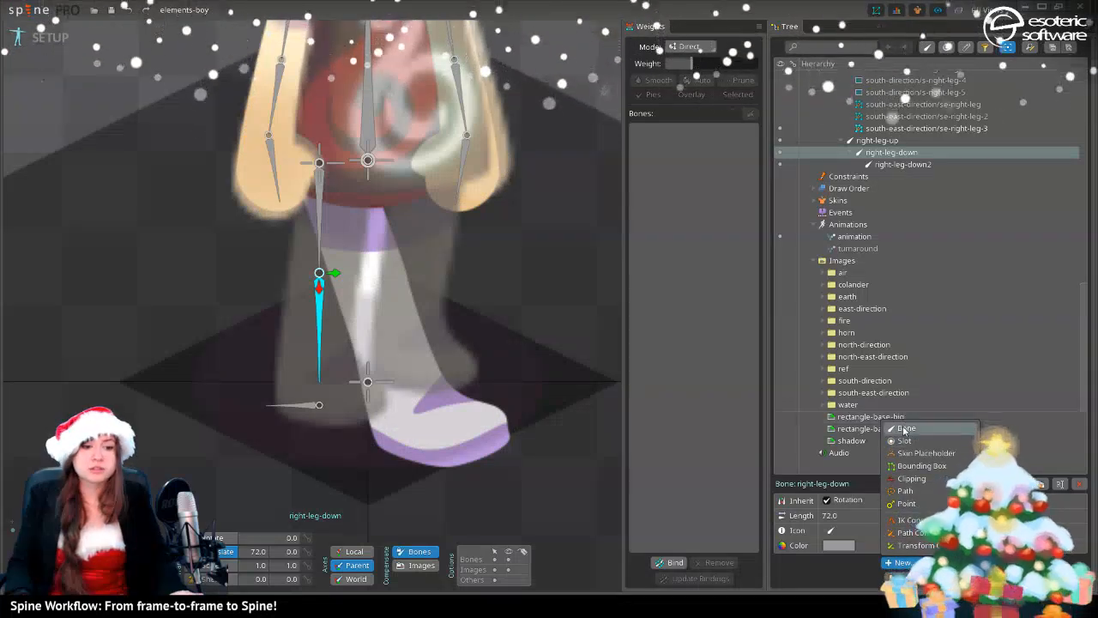
left_click(903, 430)
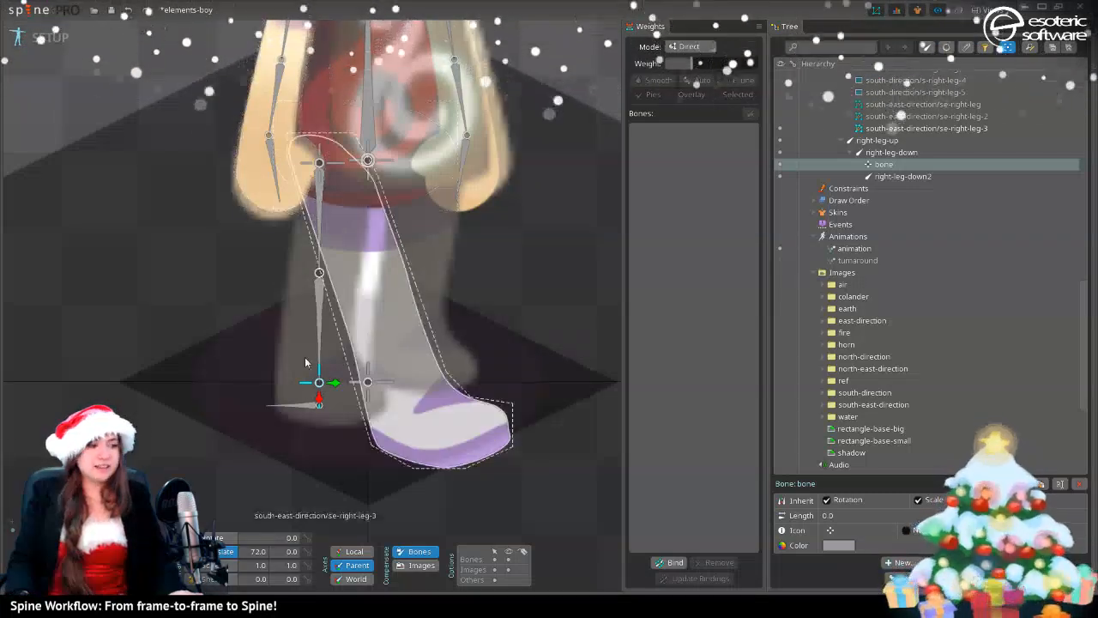
- Set the root bone as the parent of the new bone at the ankle
key("p")
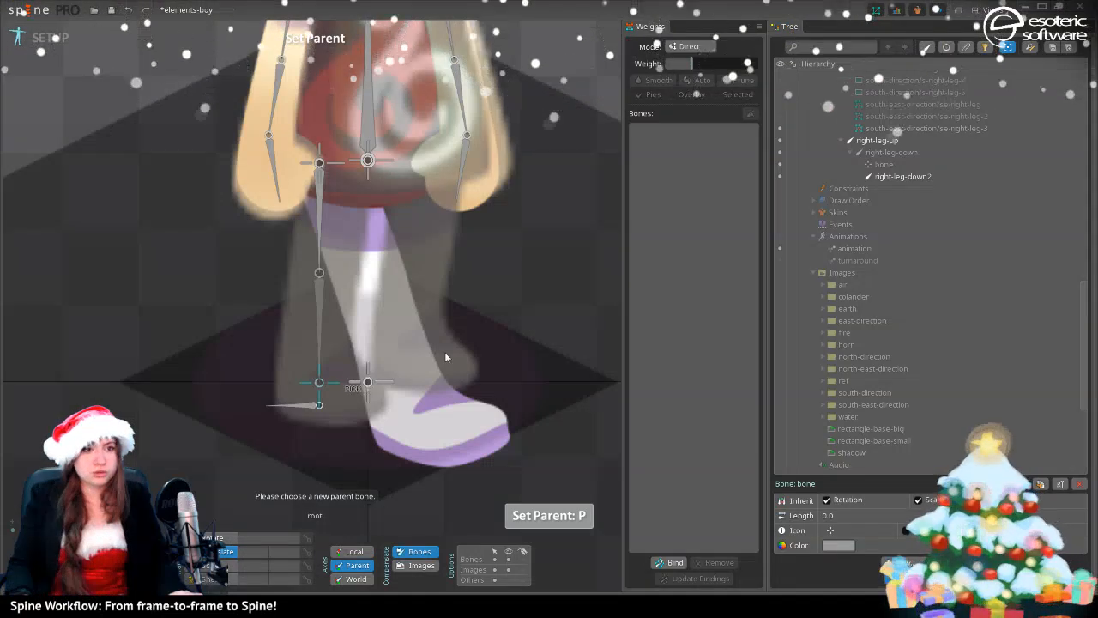
scroll(1028, 257, "up", 3)
scroll(1003, 256, "up", 10)
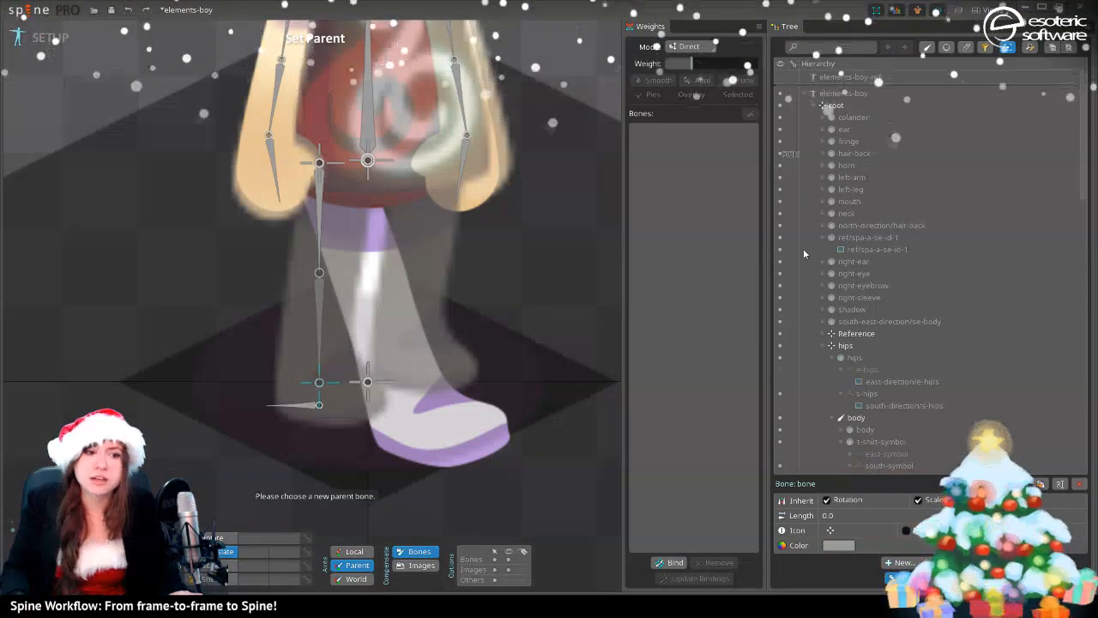
left_click(870, 105)
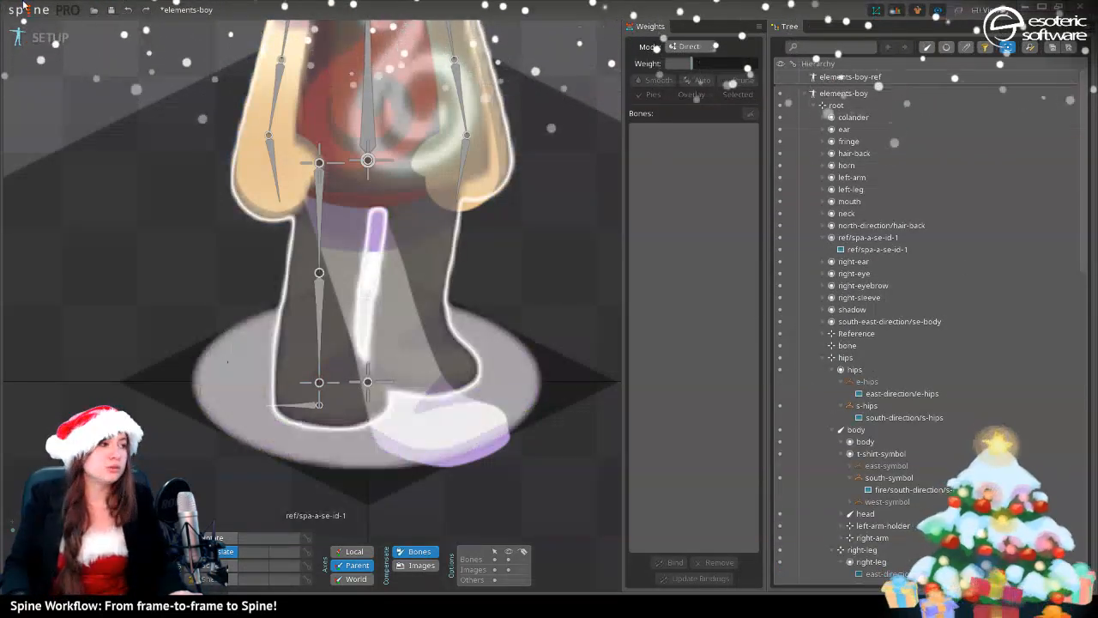
- Check the new bone's position against the posed leg in animate mode and return to setup mode
left_click(62, 43)
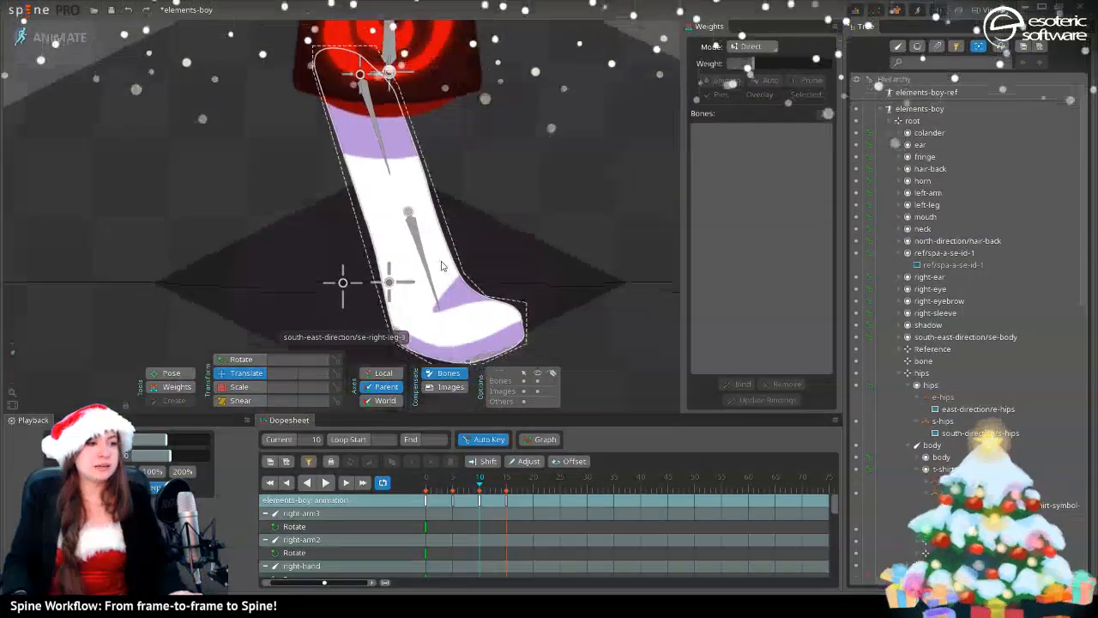
scroll(380, 242, "up", 2)
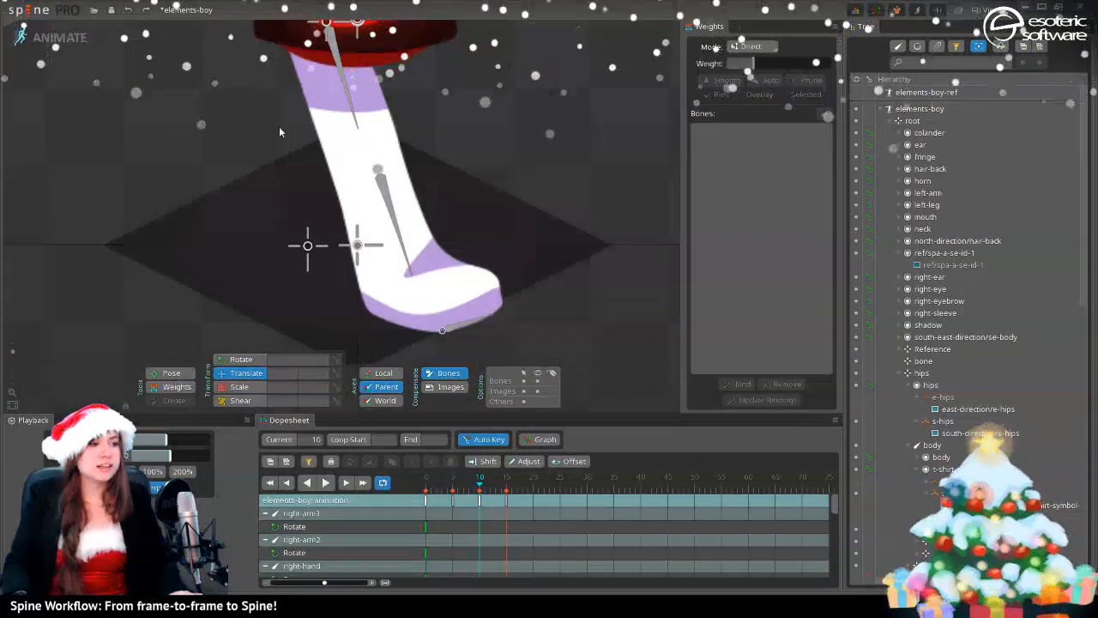
left_click(51, 43)
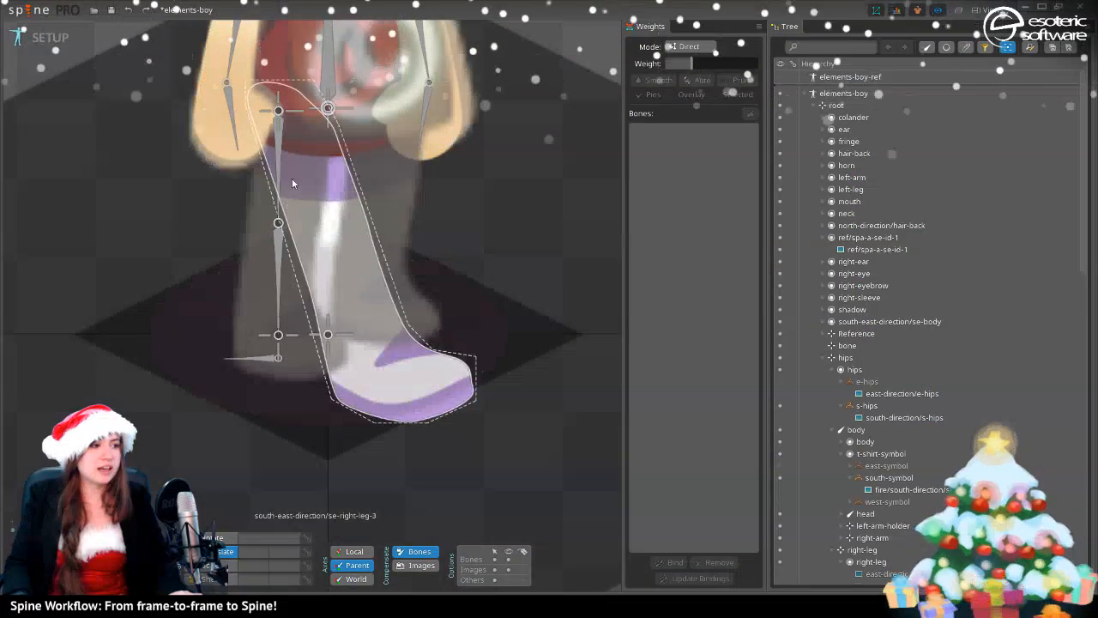
- Create an IK constraint named right-leg on the right-leg-up and right-leg-down bones, with the ankle bone as its target
left_click(281, 176)
left_click(281, 176)
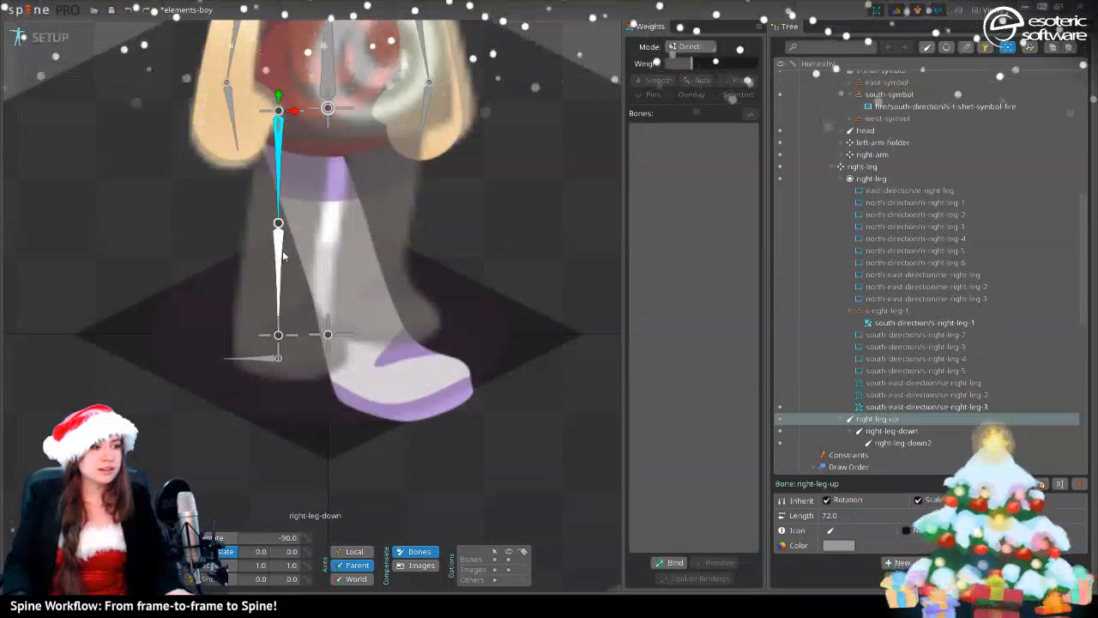
left_click(283, 254, "ctrl")
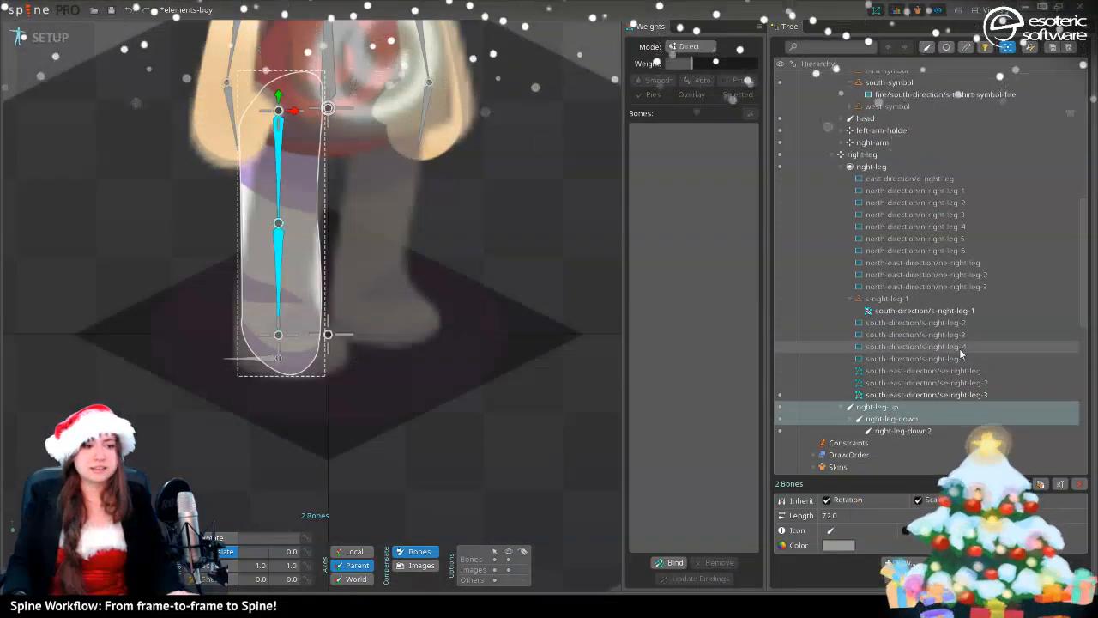
left_click(897, 563)
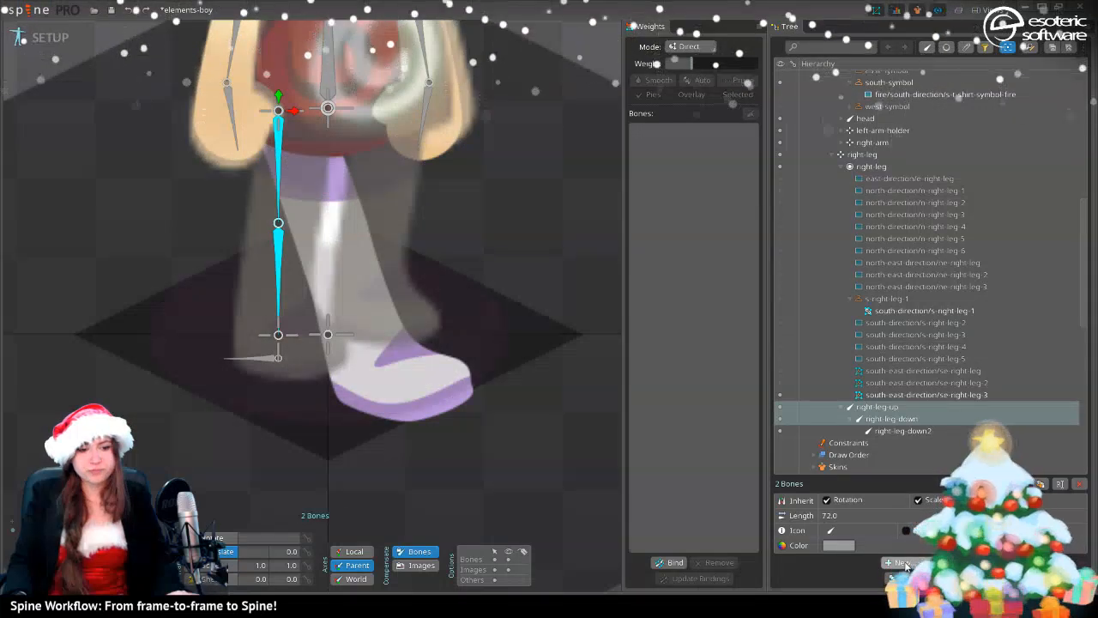
left_click(905, 515)
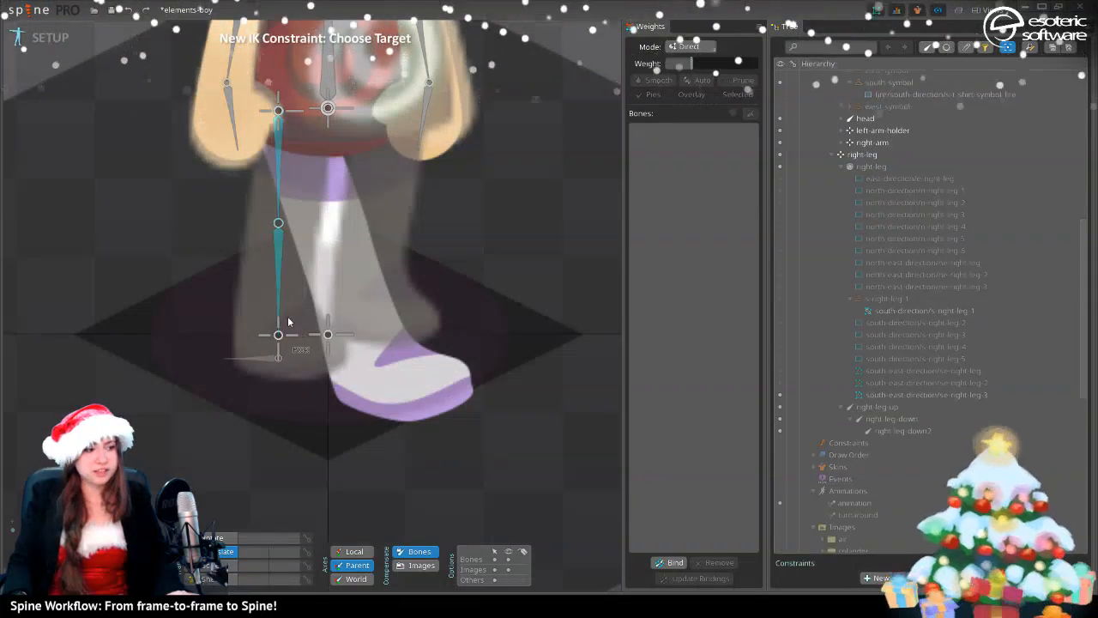
left_click(278, 336)
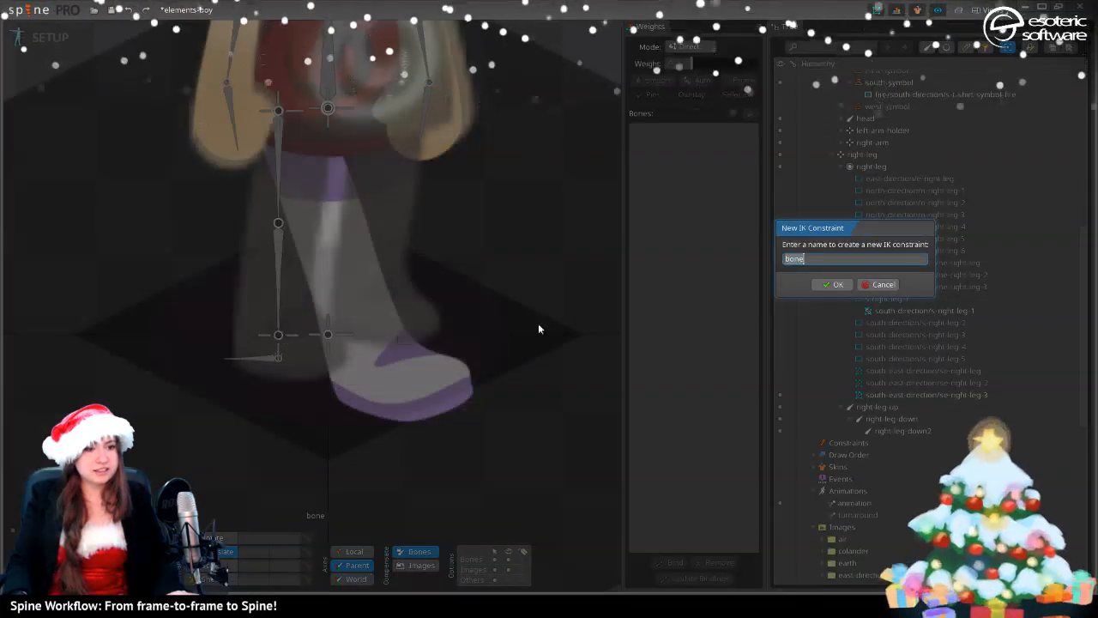
type("right")
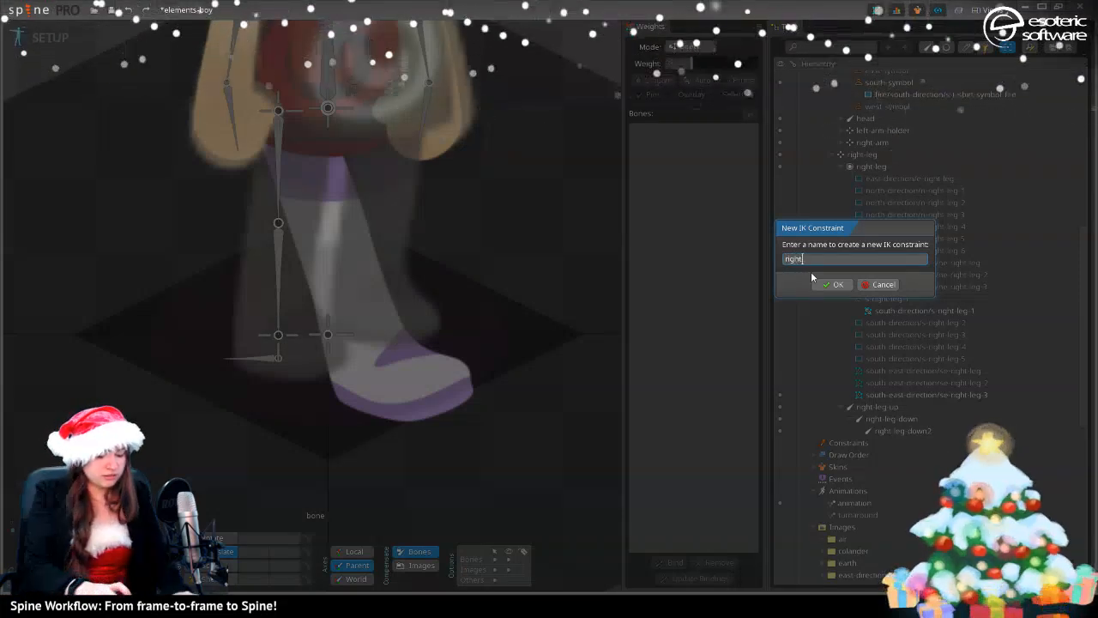
type("-leg")
key("Return")
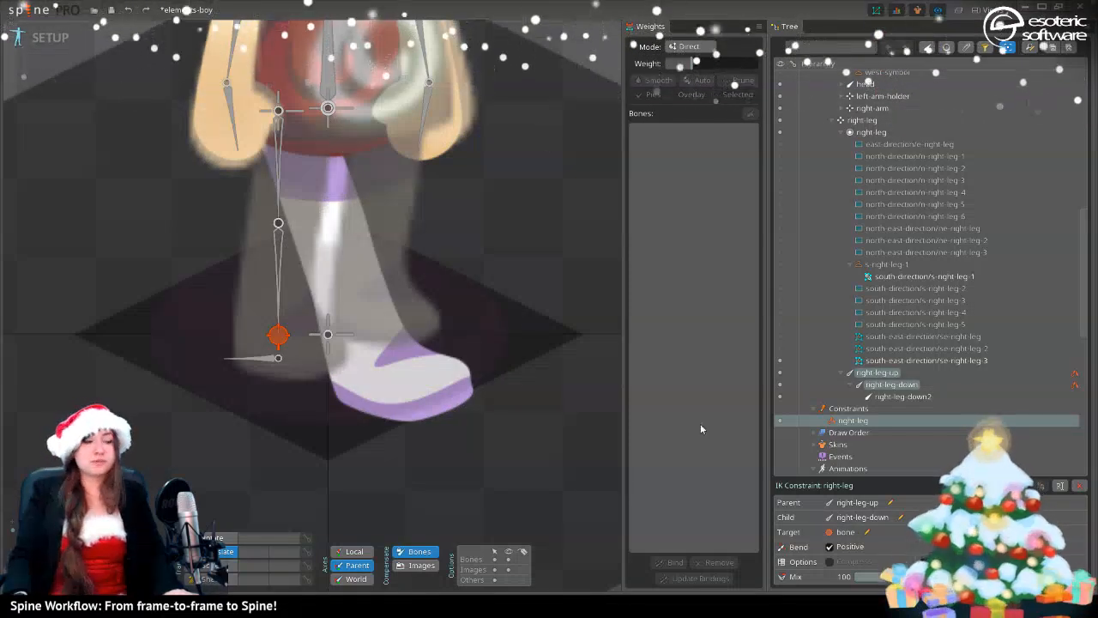
- In animate mode, delete the Translate key of right-leg-down at frame 10
left_click(53, 41)
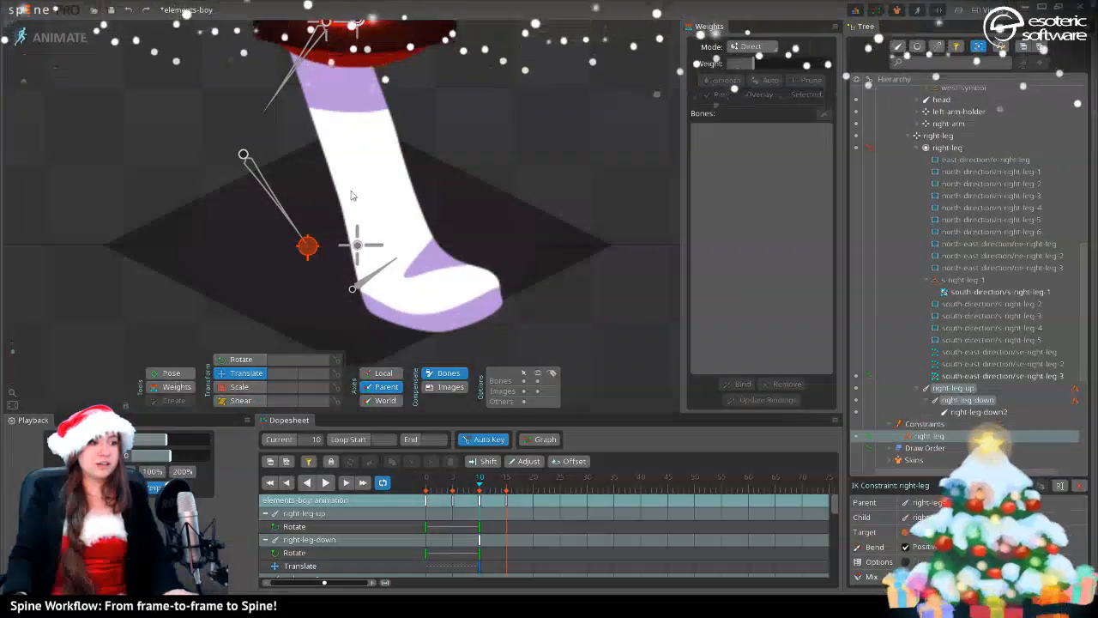
left_click(264, 184)
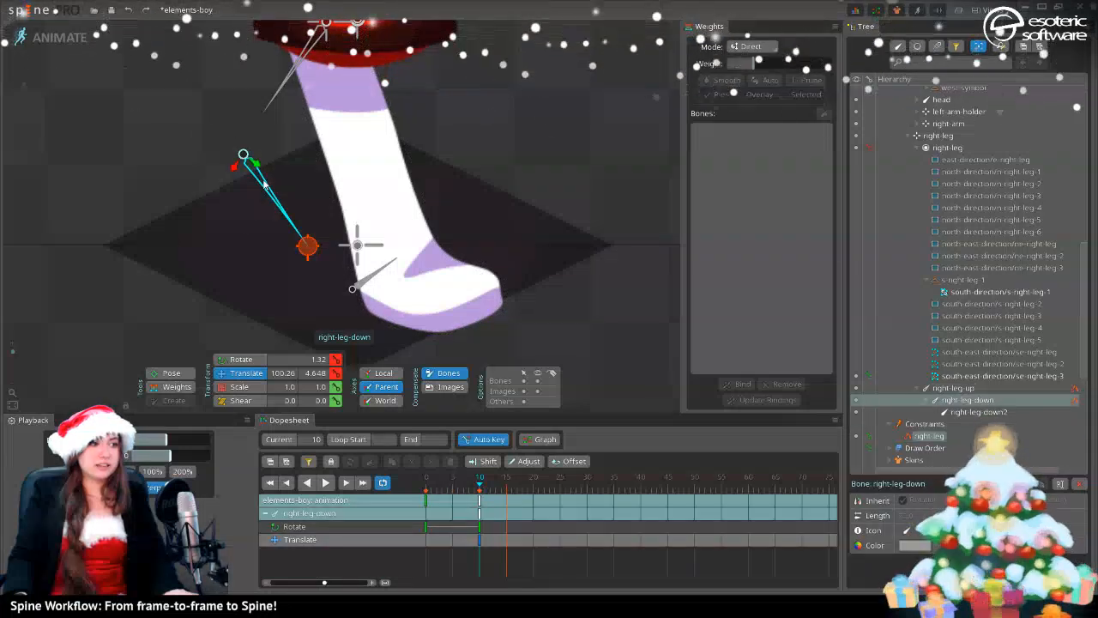
left_click(478, 540)
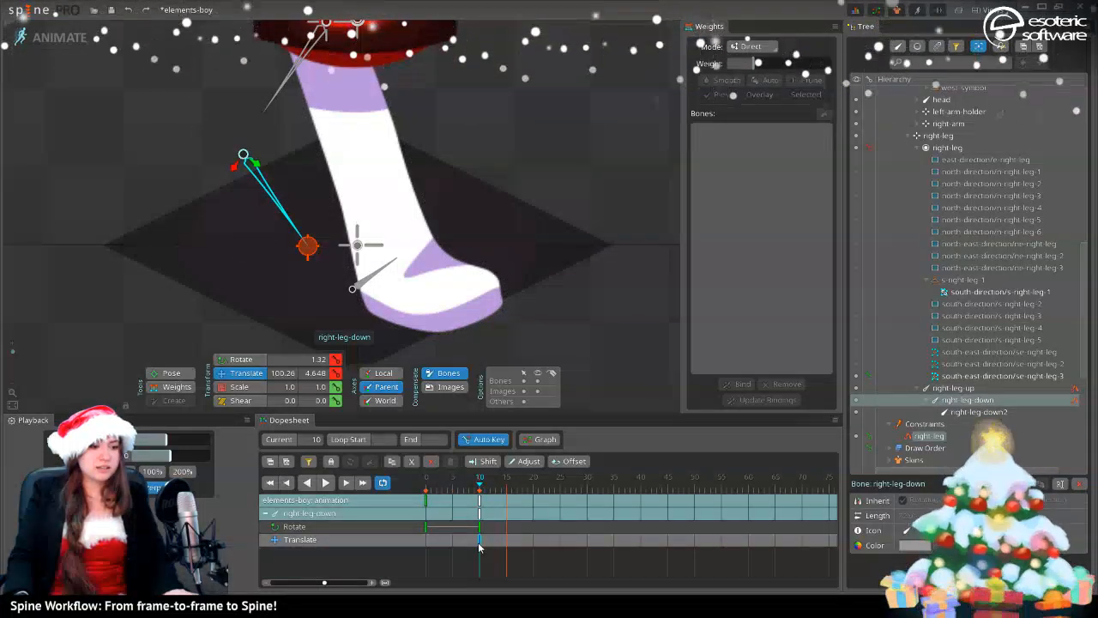
key("Delete")
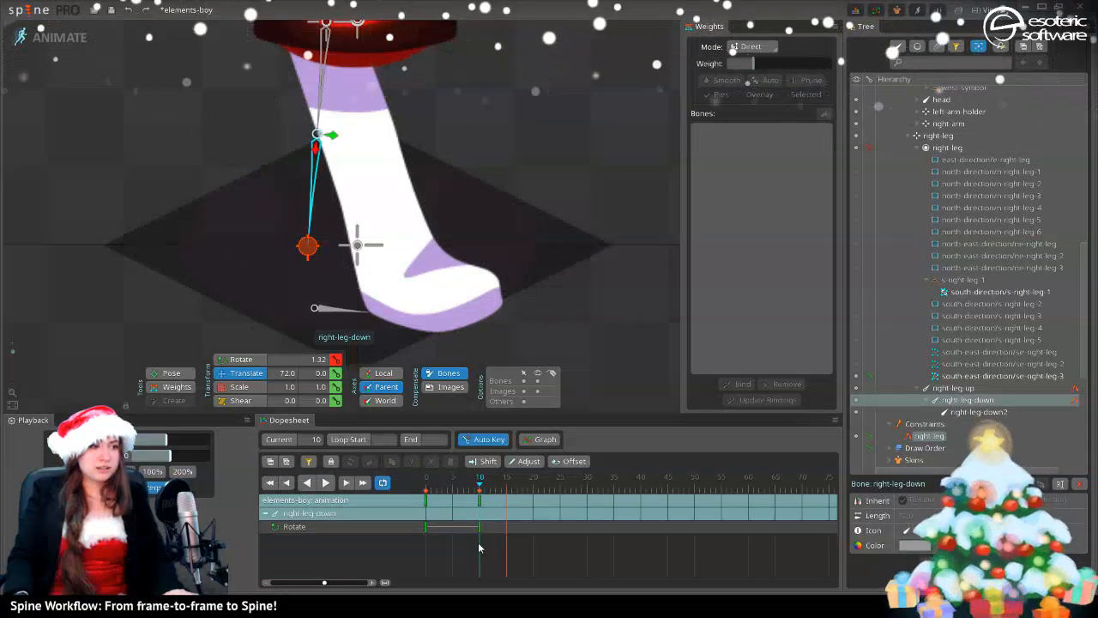
- At frame 10, move the IK target bone onto the boot's ankle, at about 30.55, -19.13
left_click(307, 246)
left_click_drag(307, 246, 405, 274)
left_click(43, 43)
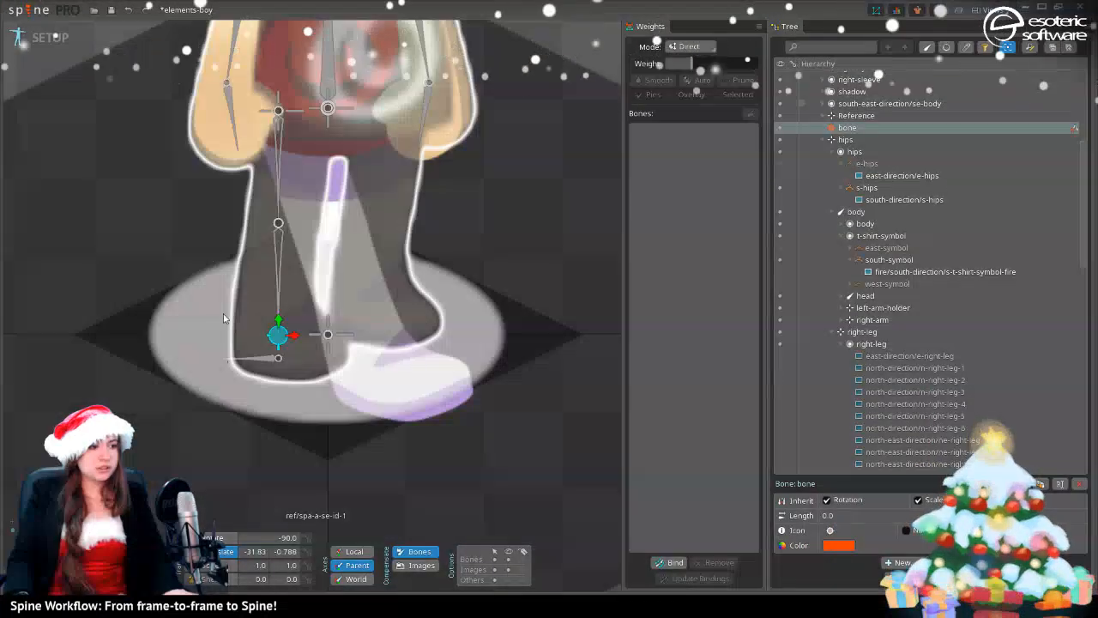
left_click(47, 37)
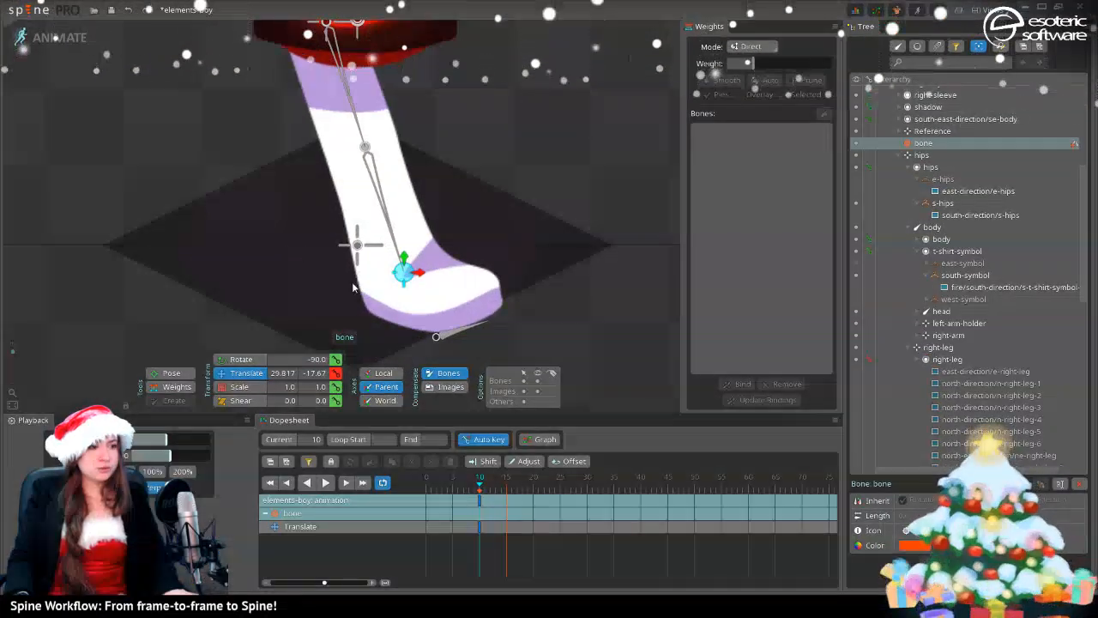
left_click_drag(417, 278, 412, 276)
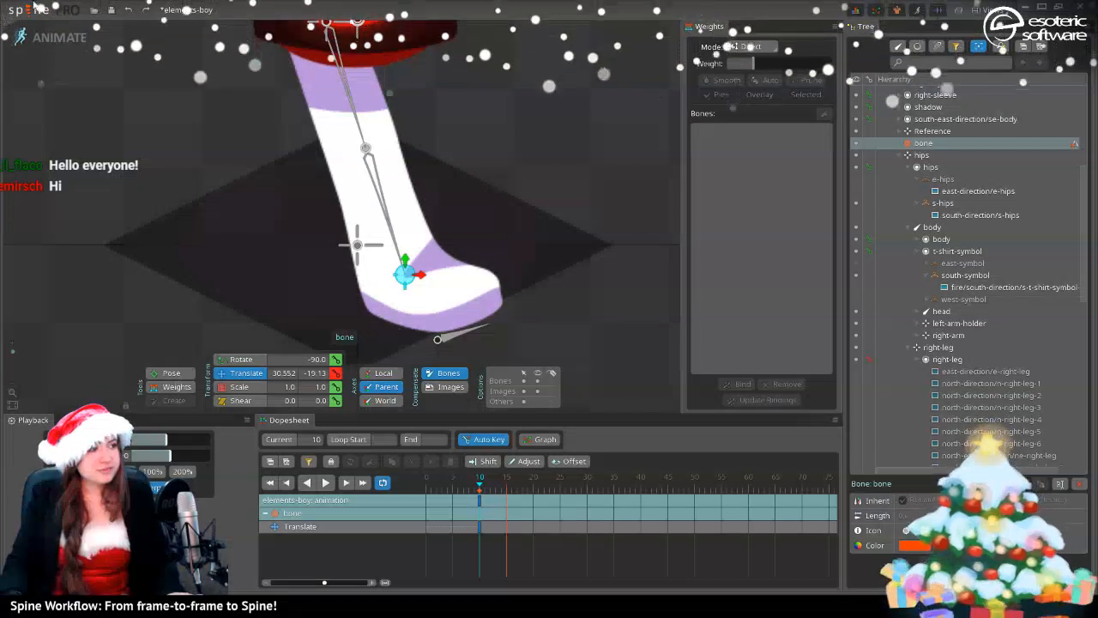
- In setup mode, set the IK target bone as the parent of the foot bone right-leg-down2
left_click(49, 37)
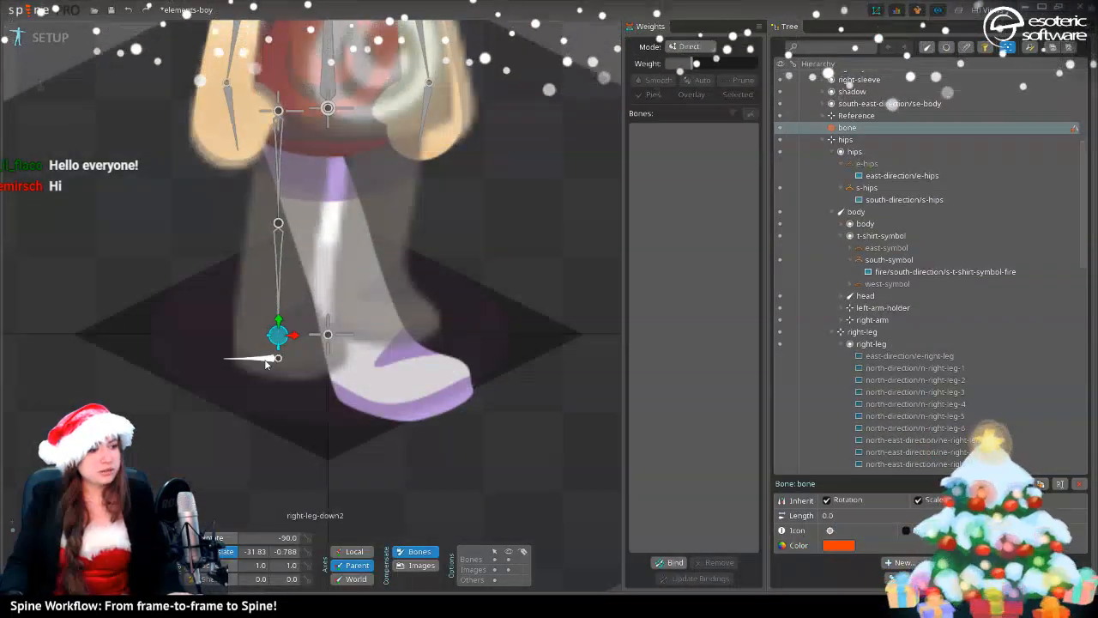
left_click(268, 361)
key("p")
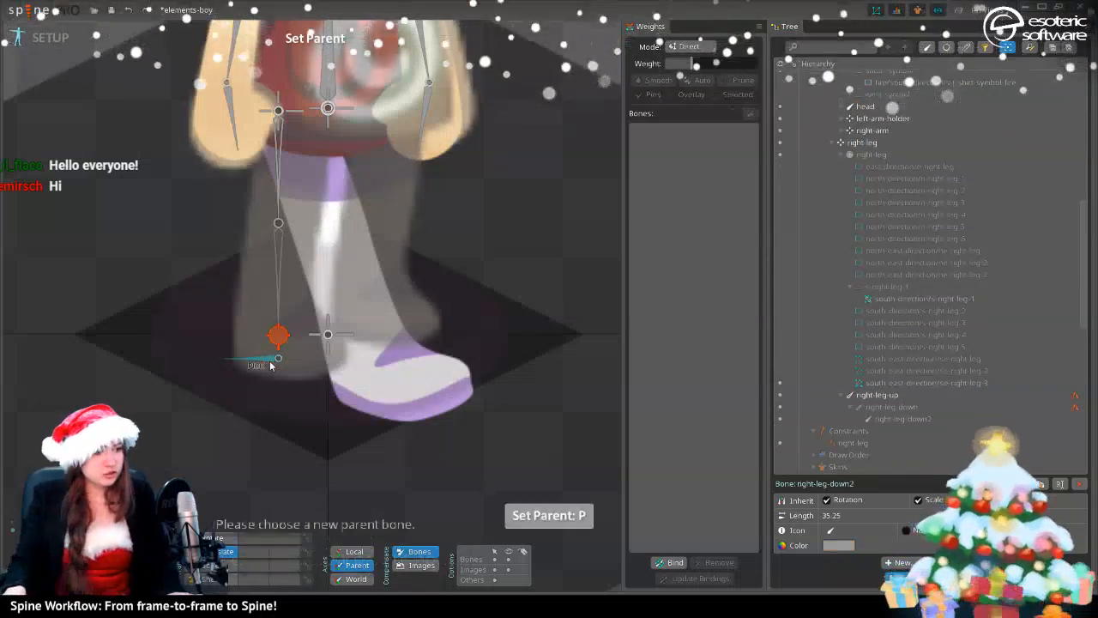
left_click(278, 336)
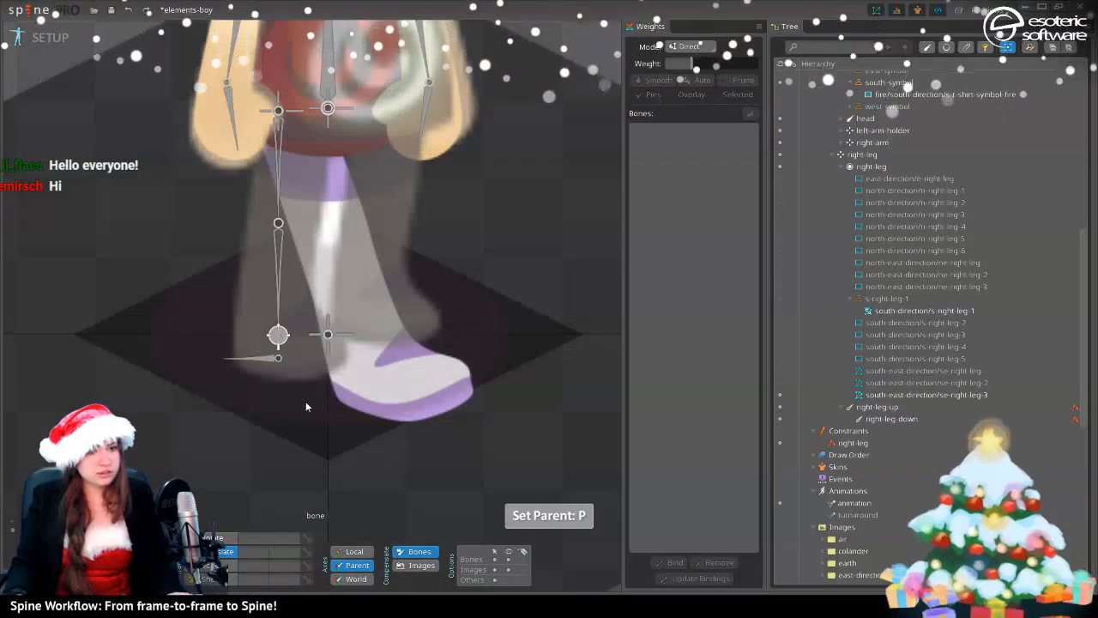
- In animate mode at frame 10, pose right-leg-down2 along the boot sole, rotated to about 110.79 and moved to about 36.56, 23.63
left_click(47, 39)
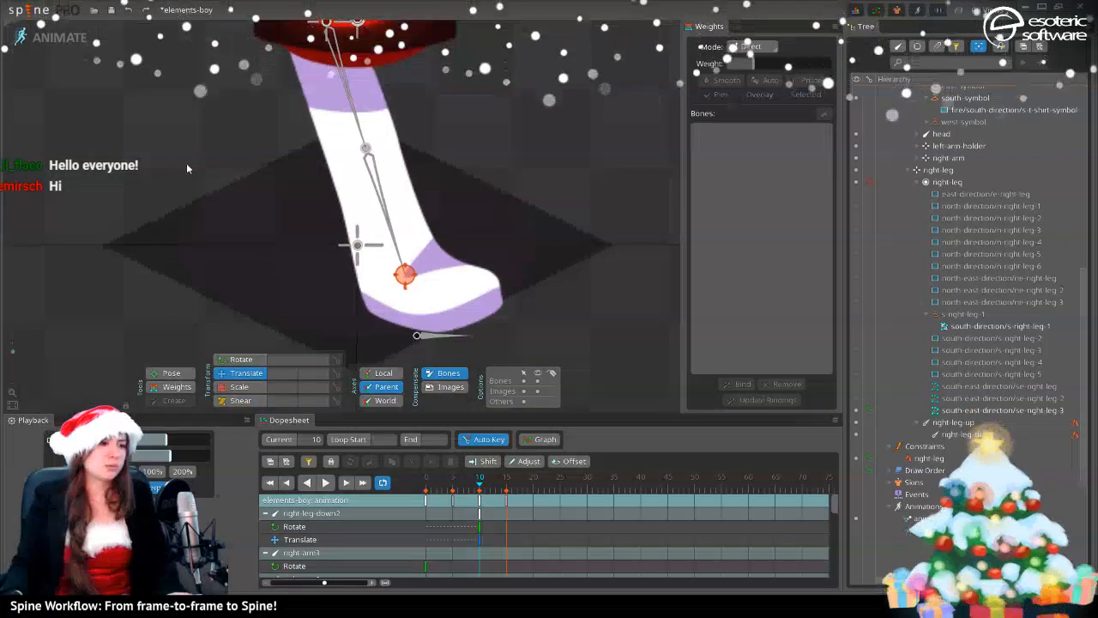
left_click(428, 337)
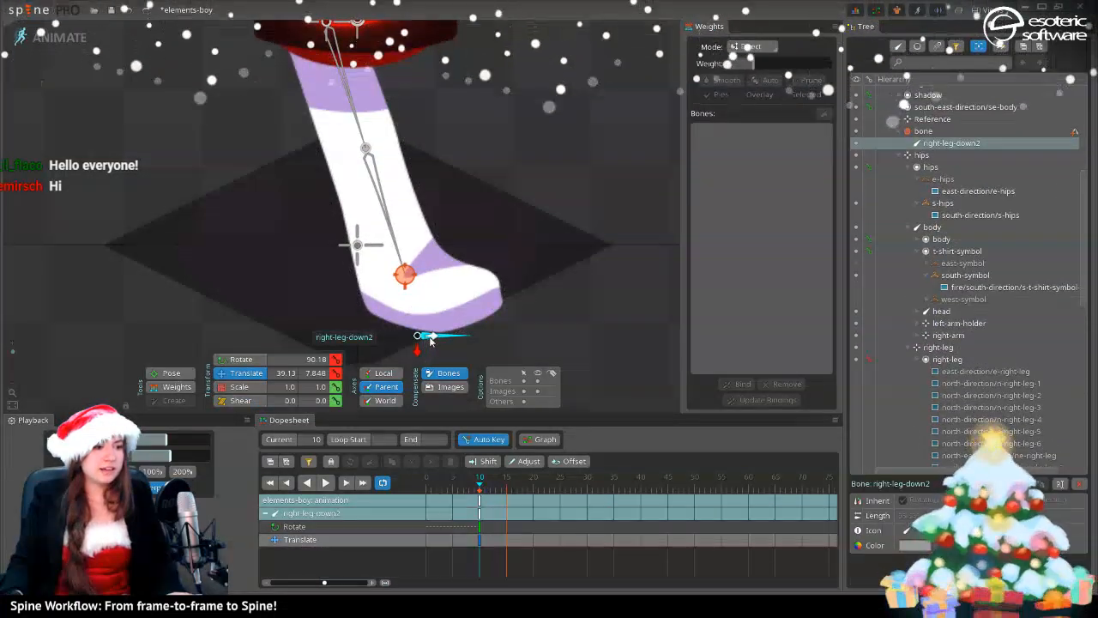
mouse_move(431, 341)
left_mouse_down()
mouse_move(431, 331)
mouse_move(423, 338)
left_mouse_up()
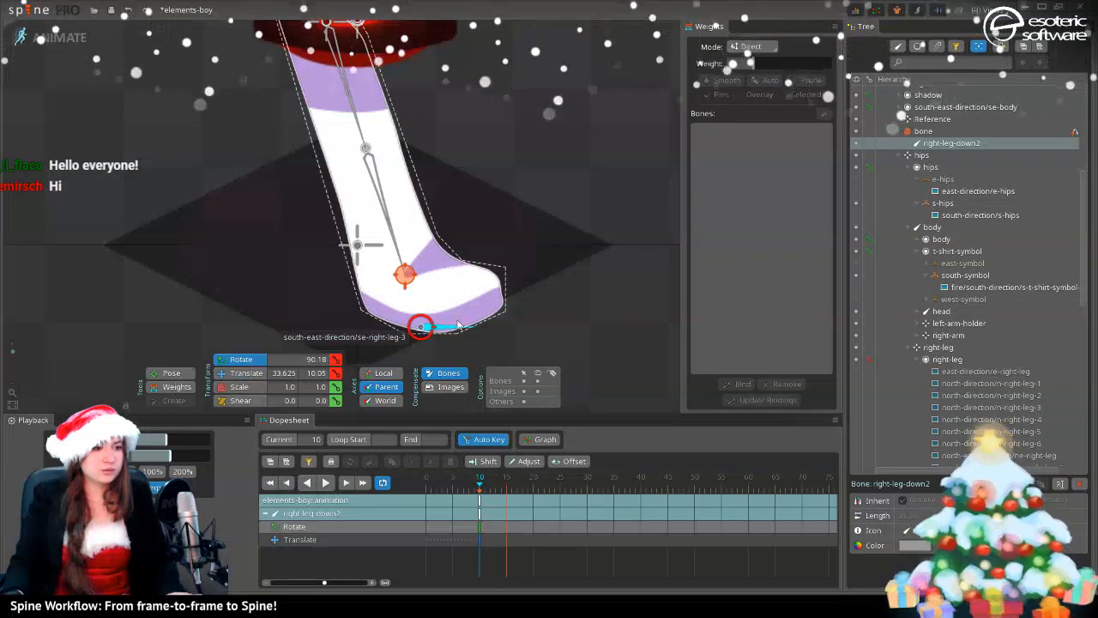
left_click_drag(464, 302, 466, 307)
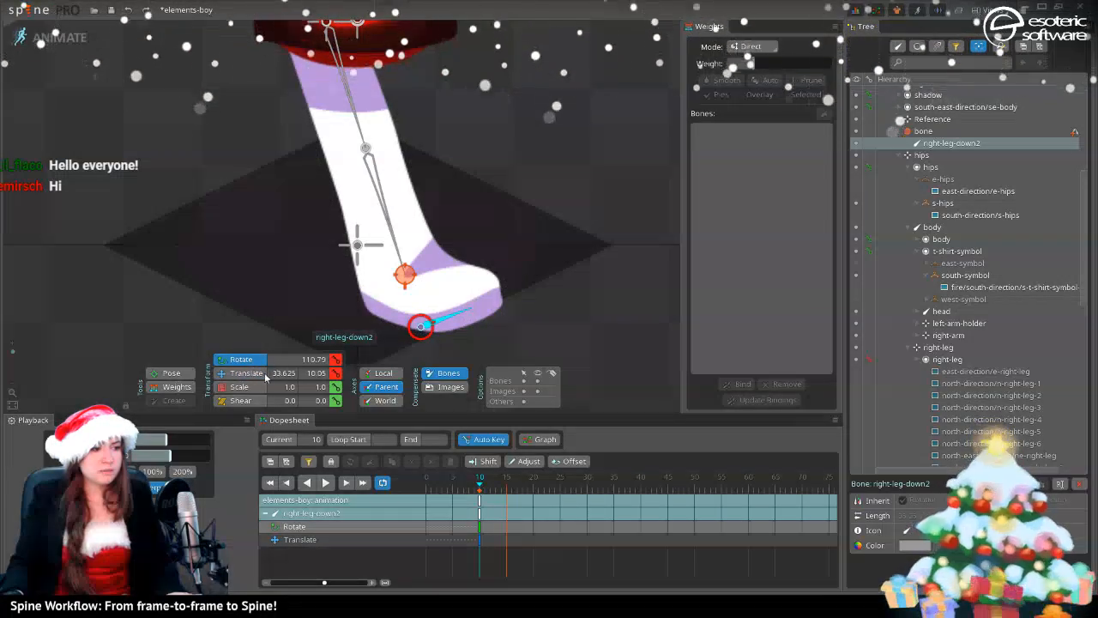
key("v")
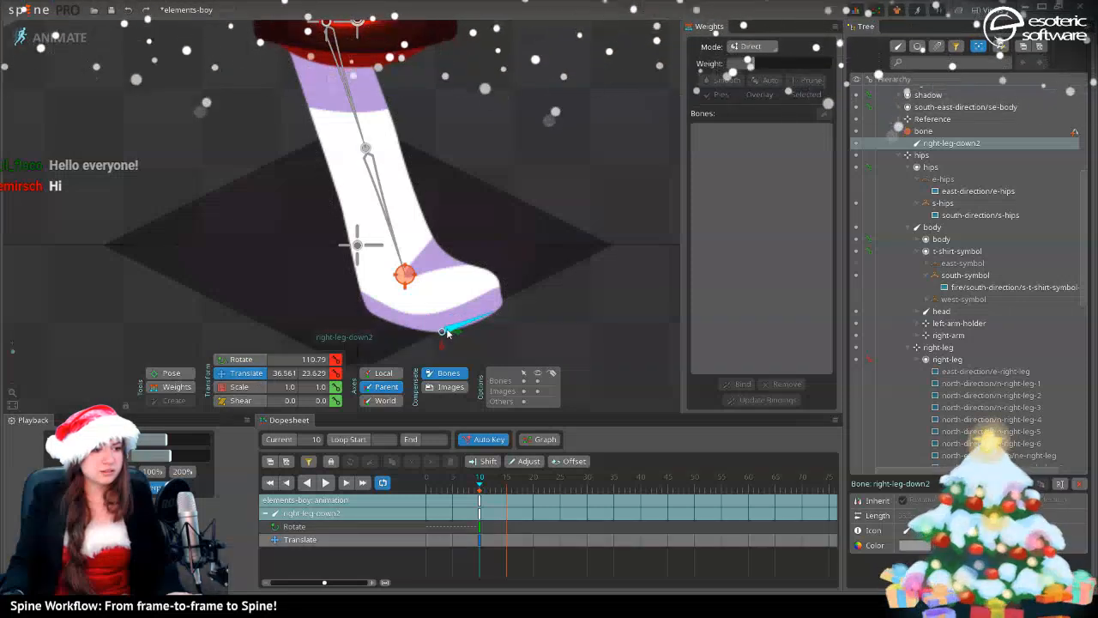
- At frame 5, move the IK target bone to the raised foot's heel, at about -89.45, 32.98
left_click(477, 489)
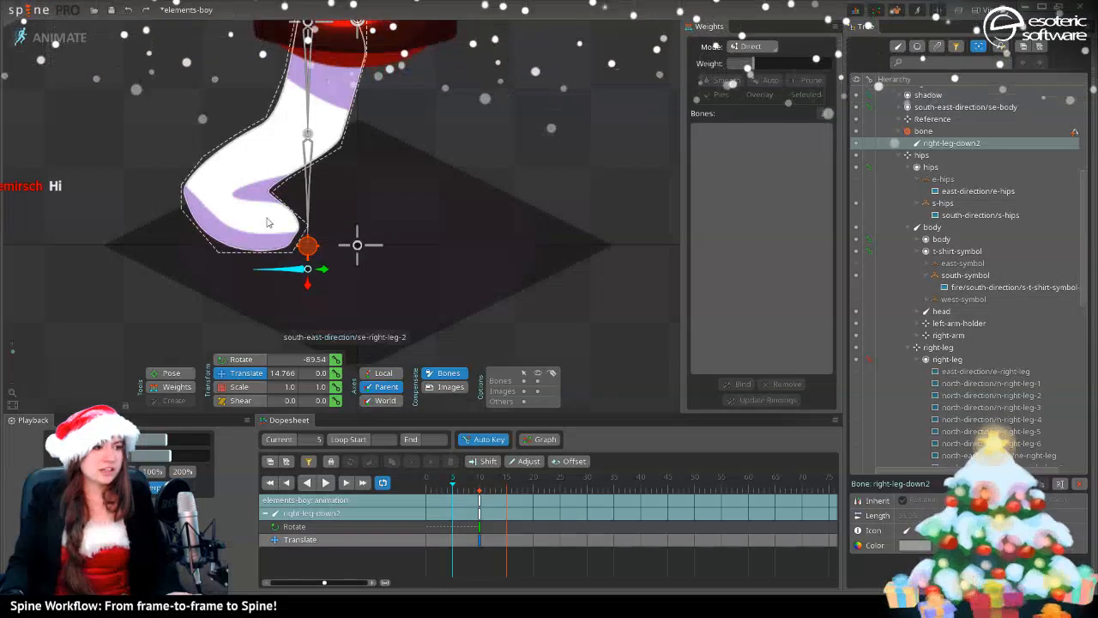
left_click(307, 245)
left_click_drag(307, 246, 221, 197)
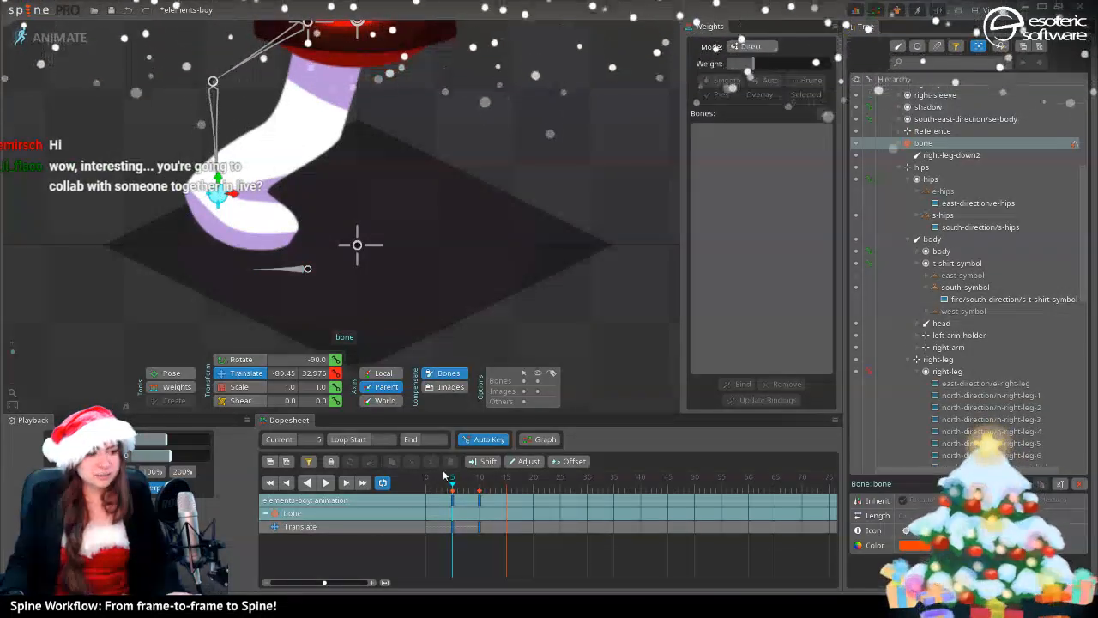
- Turn off the Positive bend of the right-leg IK constraint at frame 0, and check the knee's bend at frame 5
left_click(421, 487)
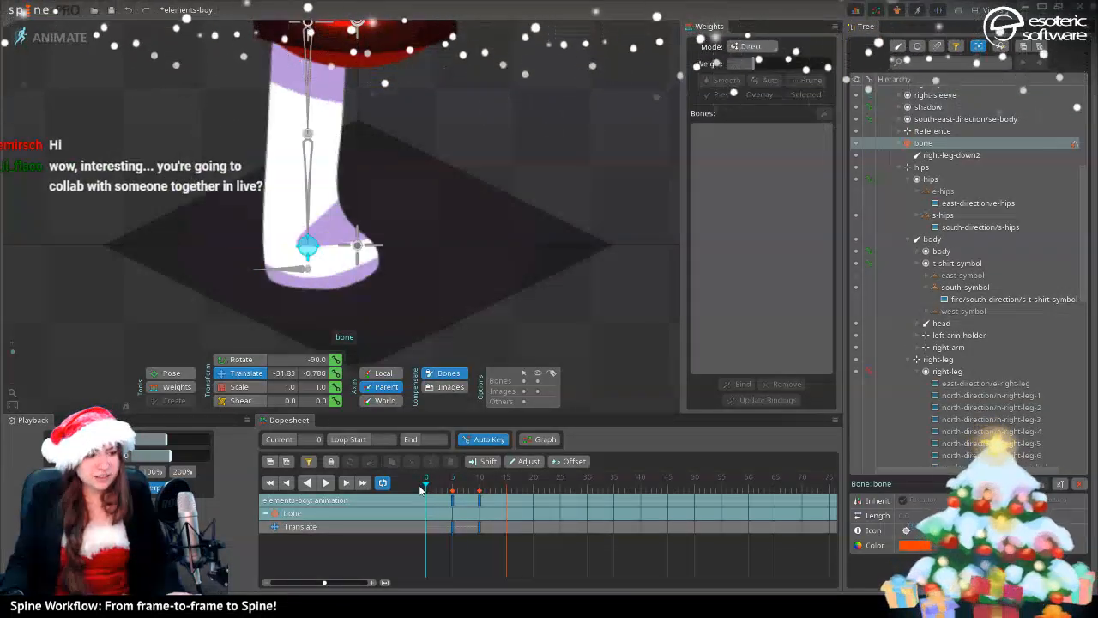
left_click(1071, 147)
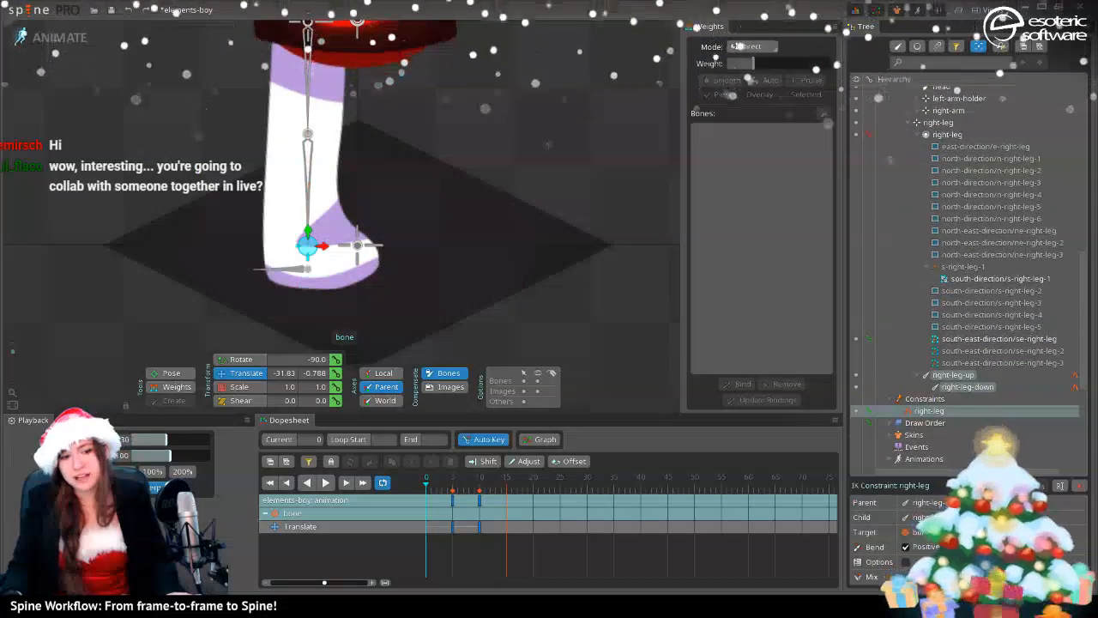
left_click(907, 558)
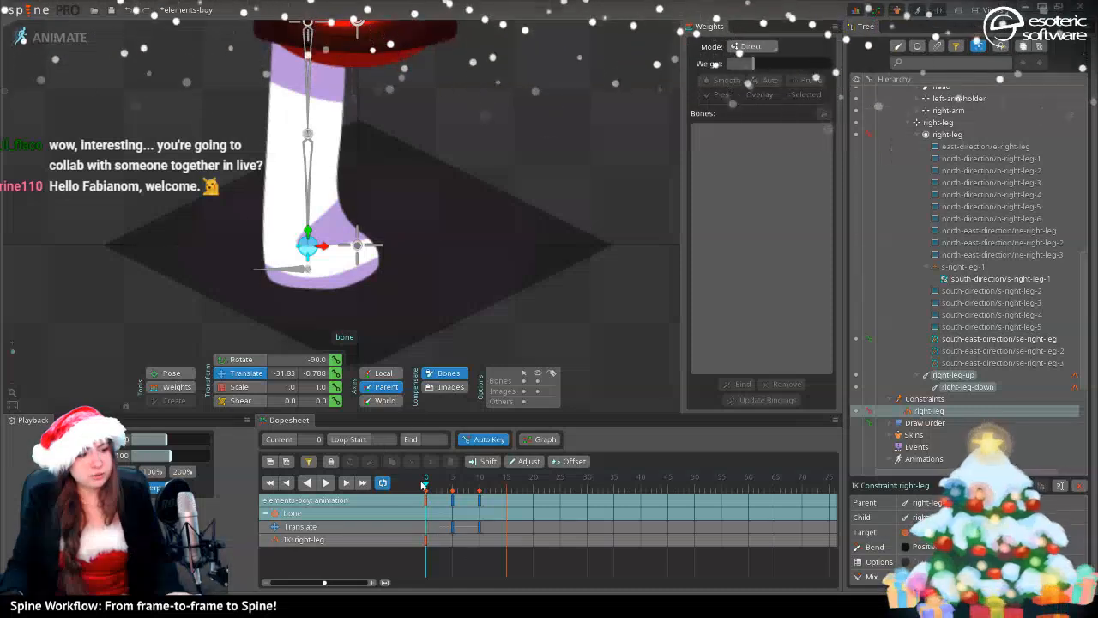
left_click_drag(441, 487, 454, 488)
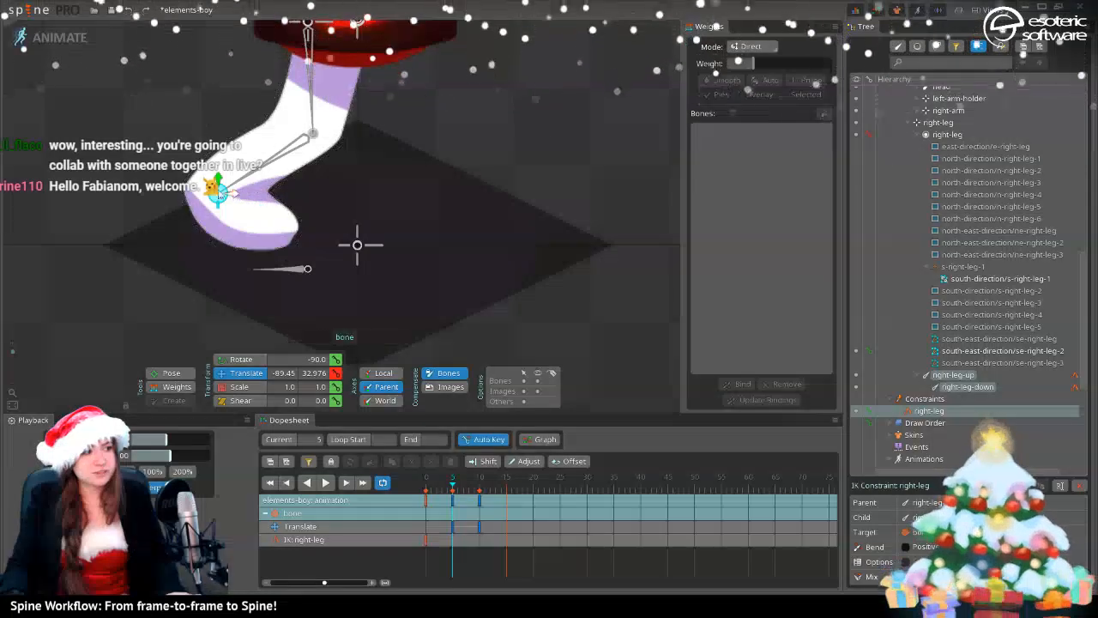
- Try lowering the IK target bone at frame 5 to about -98.26, 14.63, and undo the move
left_click(218, 192)
left_click_drag(218, 192, 204, 227)
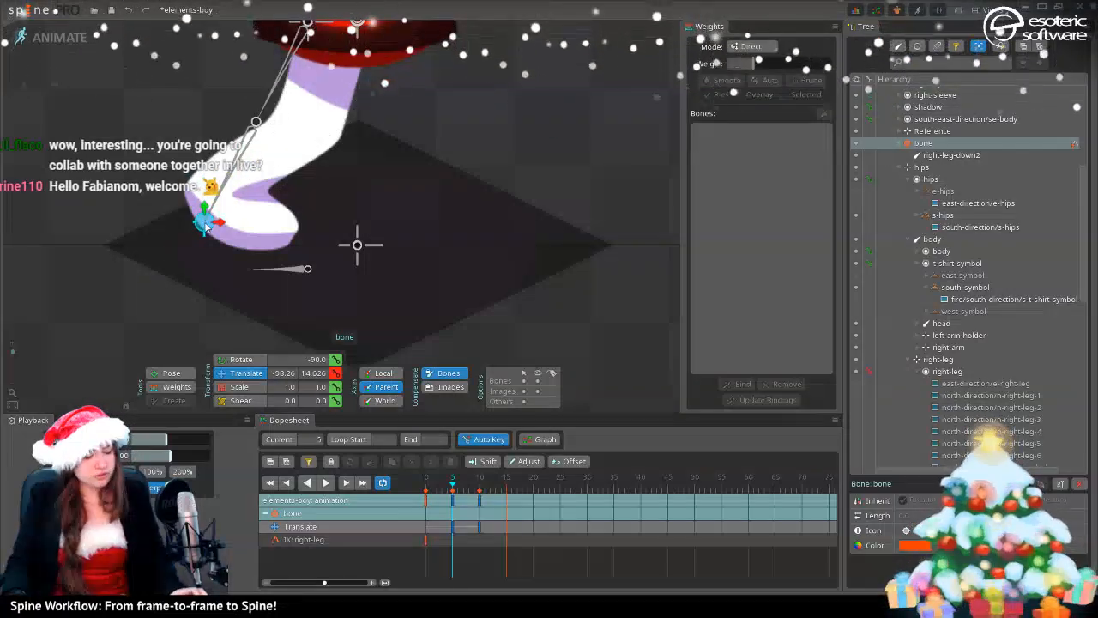
key("ctrl+z")
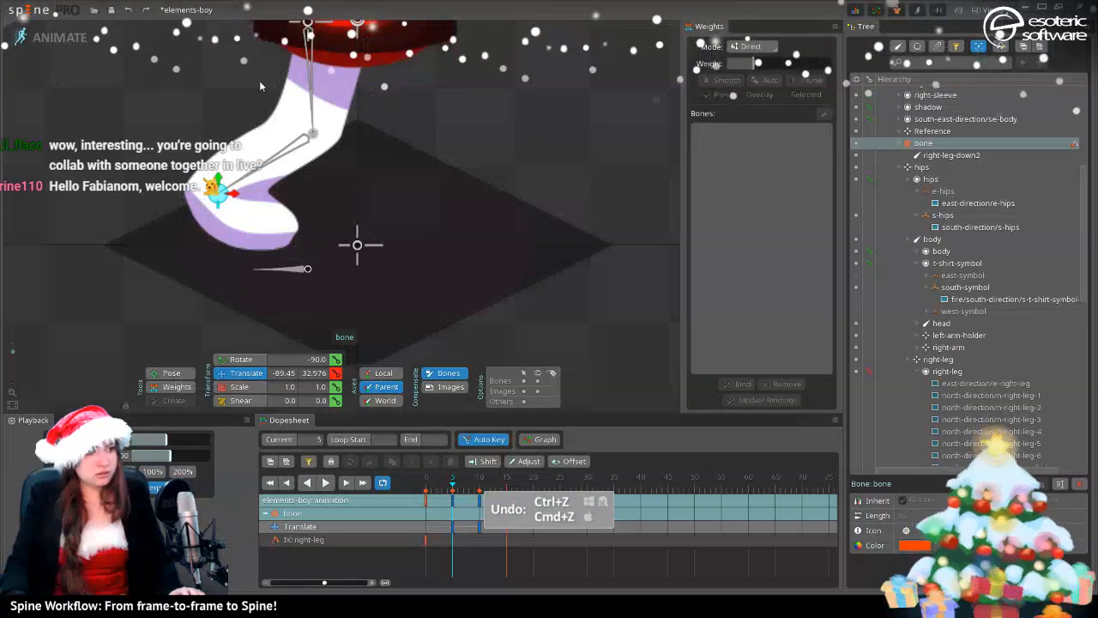
key("ctrl+z")
key("ctrl+z")
key("ctrl+z")
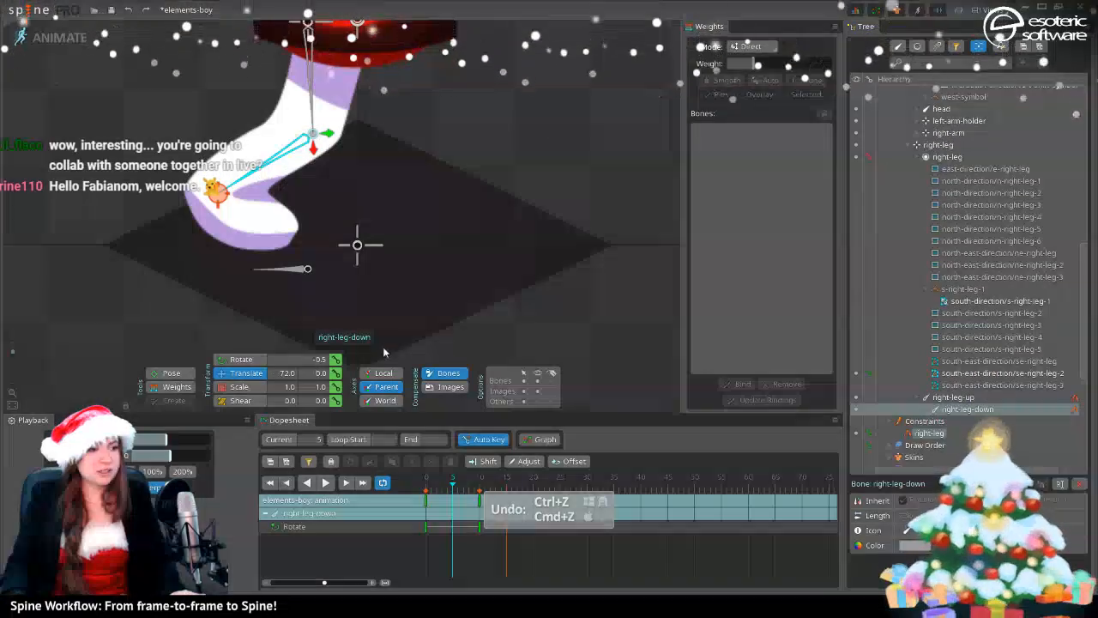
- Try shifting right-leg-down to about 66.55, 0 and the right-leg bone to about -23.75, -1.79 at frame 5, and undo both moves
mouse_move(316, 147)
left_mouse_down()
mouse_move(310, 139)
mouse_move(316, 146)
left_mouse_up()
scroll(331, 265, "down", 2)
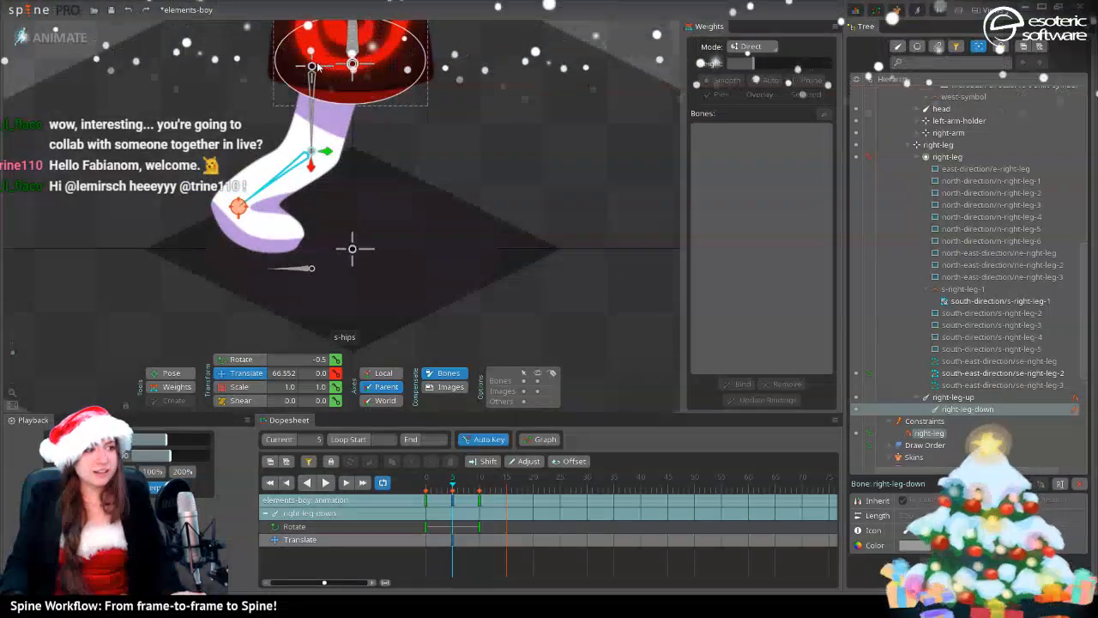
key("ctrl+z")
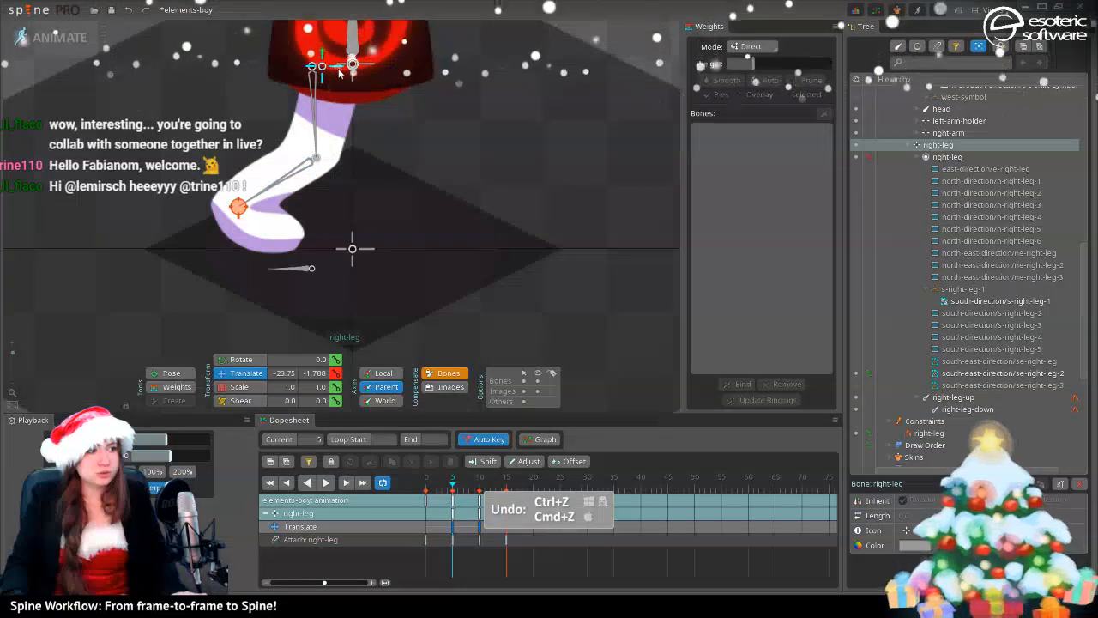
key("ctrl+z")
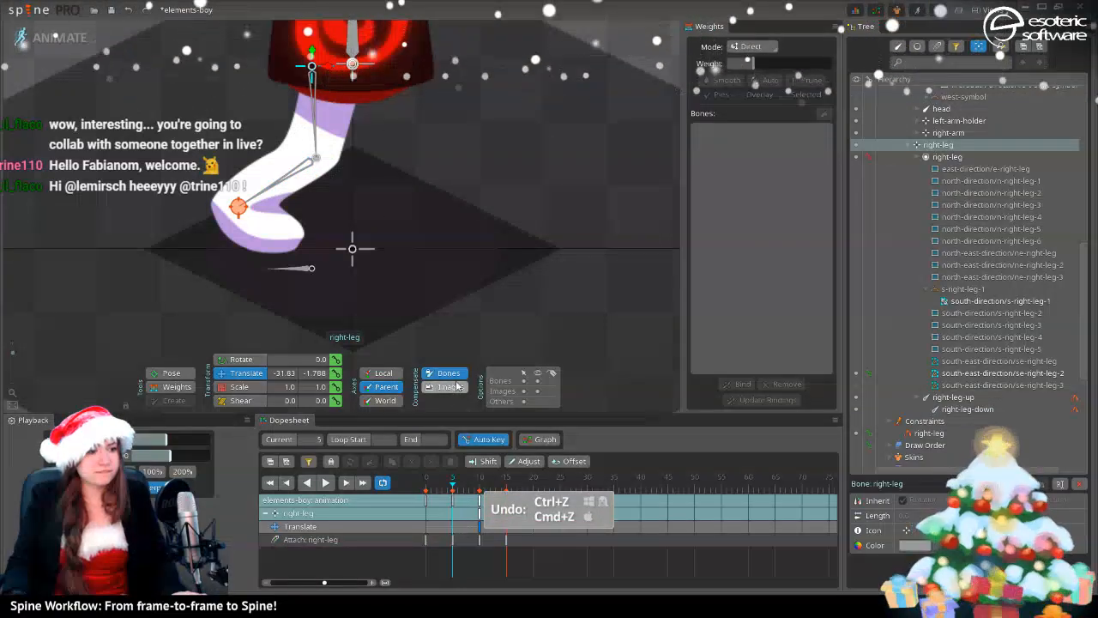
- With bone compensation off, move the right-leg bone at frame 5 to about -18.36, -1.79
left_click_drag(331, 75, 346, 77)
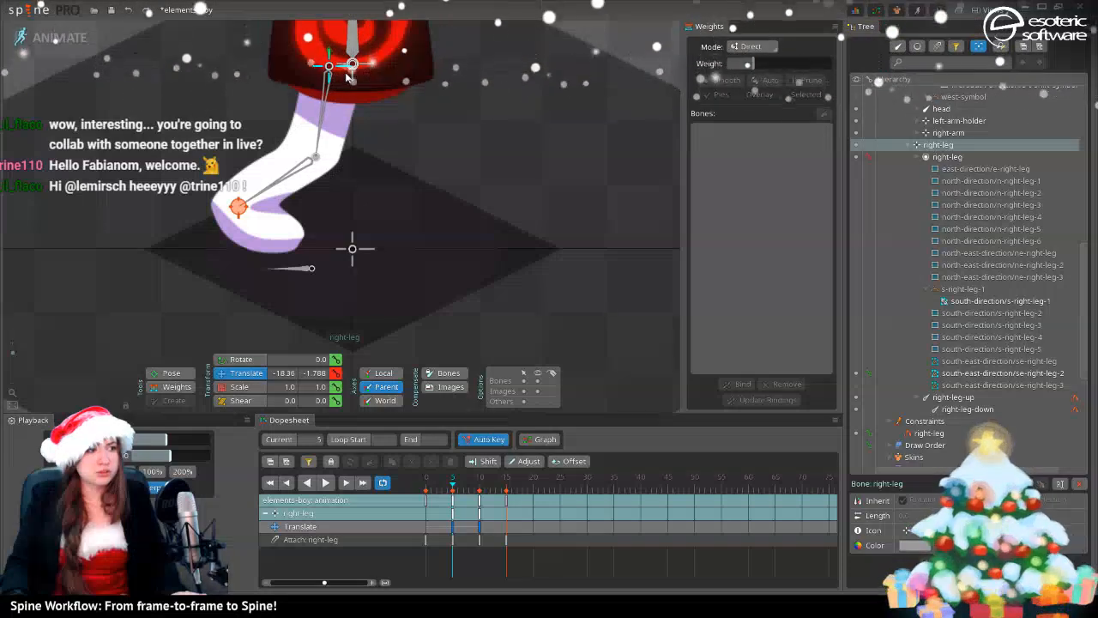
- Shift the right-leg-down bone to about 67.218, 0 at frame 5, with its translation keyed at 72, 0 on frame 0
left_click(316, 168)
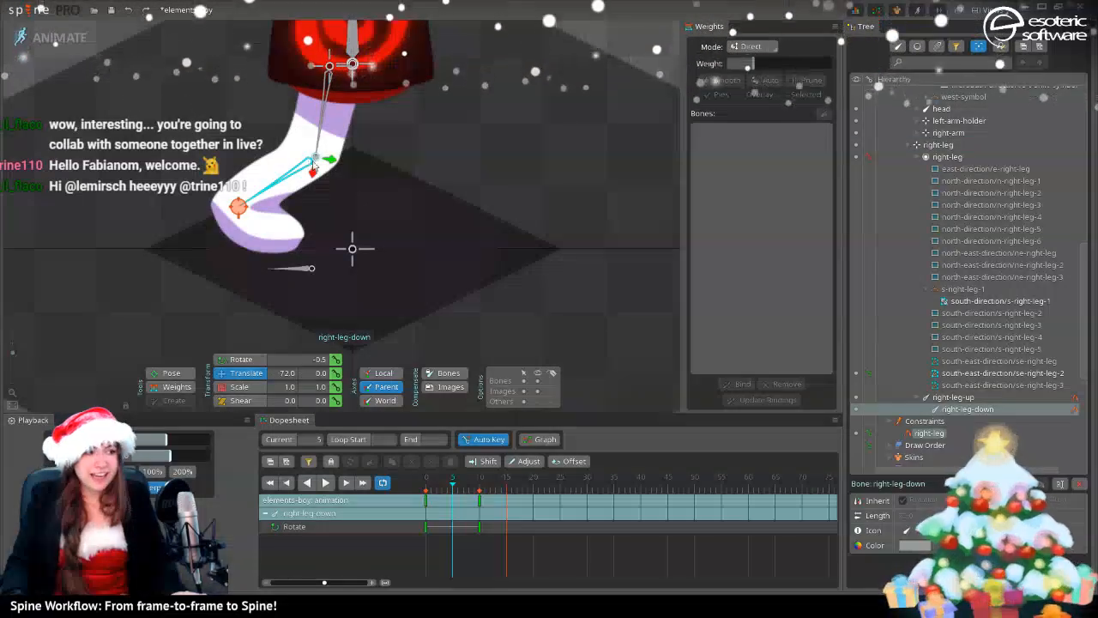
left_click_drag(317, 172, 320, 168)
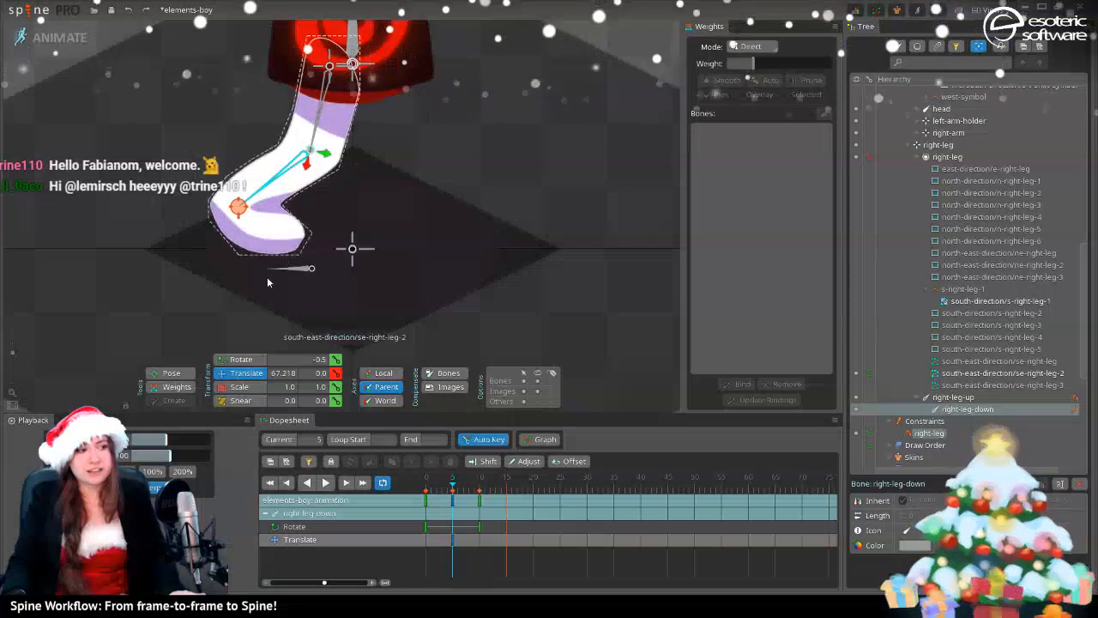
mouse_move(452, 492)
left_mouse_down()
mouse_move(477, 487)
mouse_move(437, 489)
mouse_move(485, 478)
mouse_move(431, 496)
left_mouse_up()
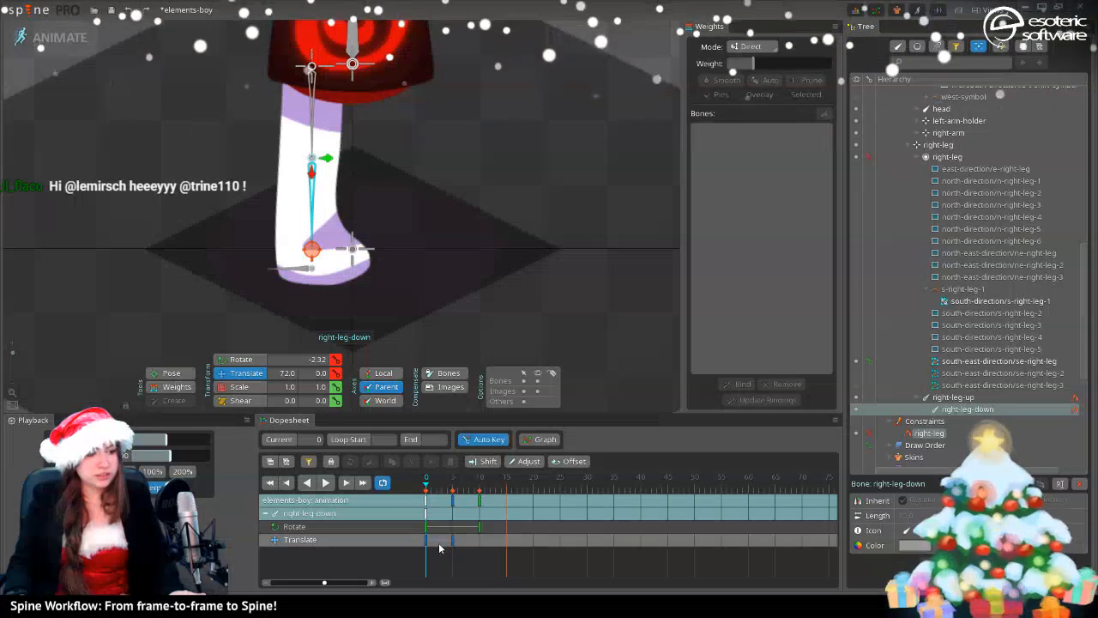
- Copy the right-leg-down bone's frame 0 translate key to frame 10
mouse_move(439, 485)
left_mouse_down()
mouse_move(479, 485)
mouse_move(453, 489)
left_mouse_up()
left_click(480, 480)
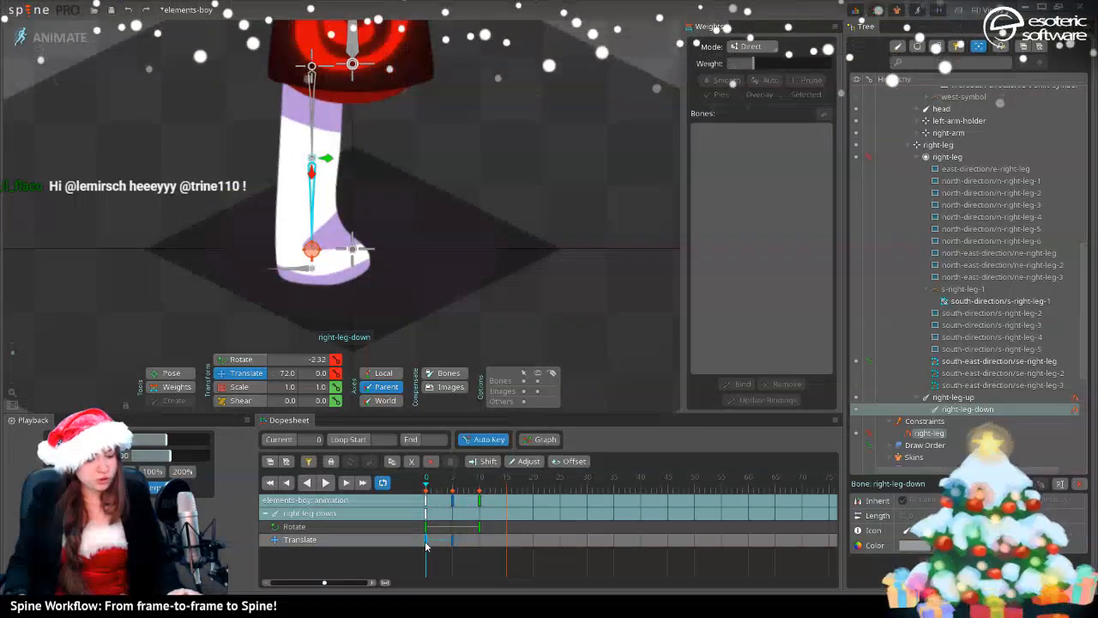
key("ctrl+c")
key("ctrl+v")
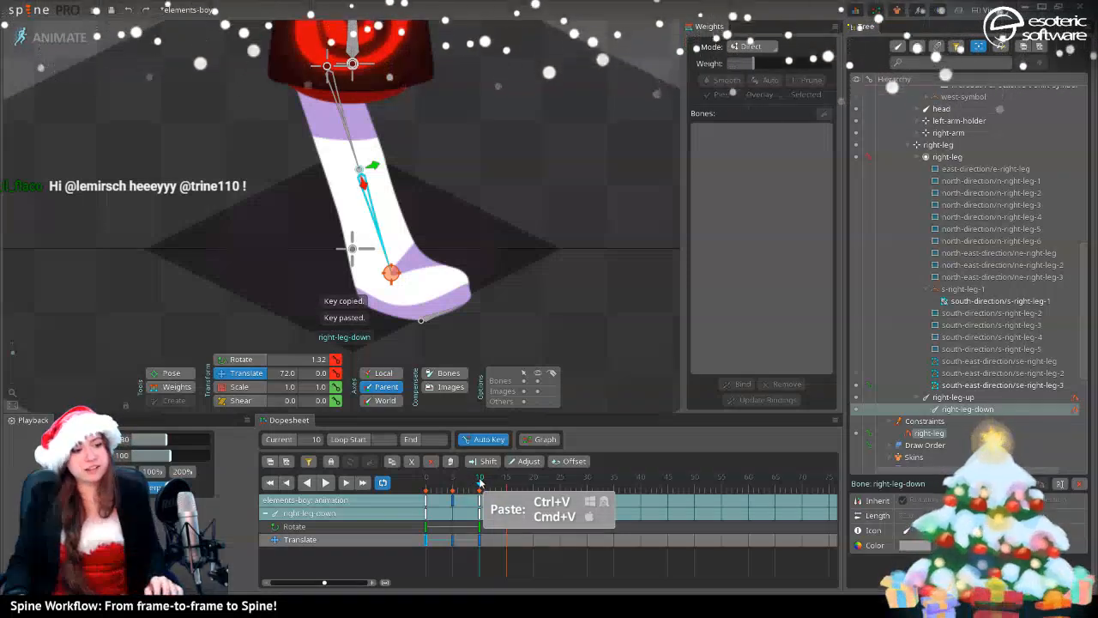
mouse_move(481, 483)
left_mouse_down()
mouse_move(435, 489)
mouse_move(479, 494)
left_mouse_up()
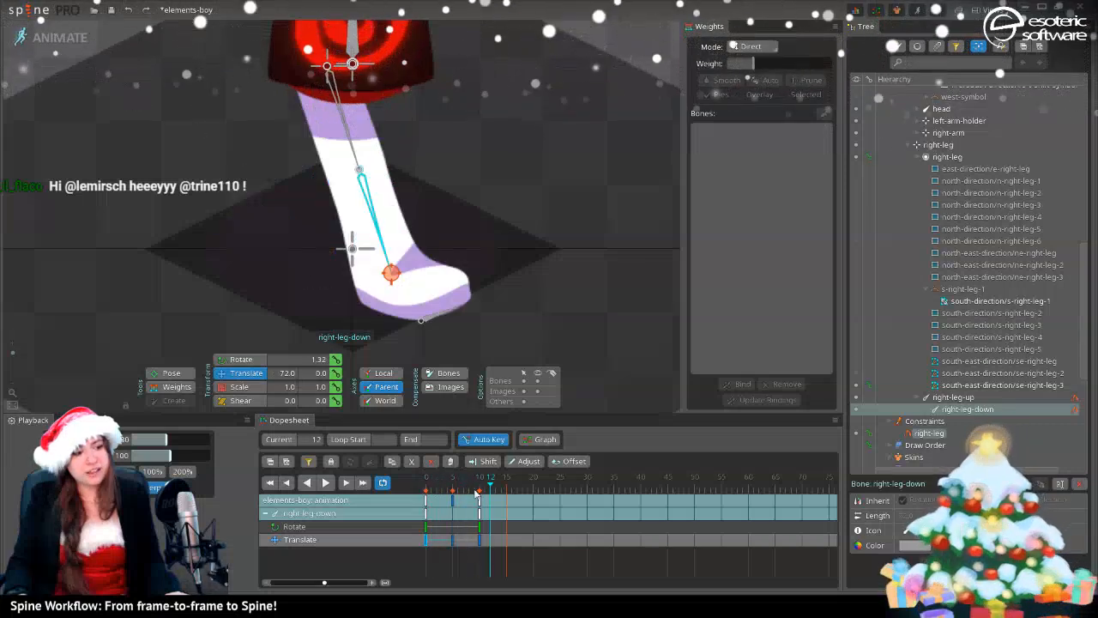
- Copy the right-leg-down bone's frame 0 rotate and translate keys to frame 15 and play the animation
left_click(424, 502)
key("ctrl+c")
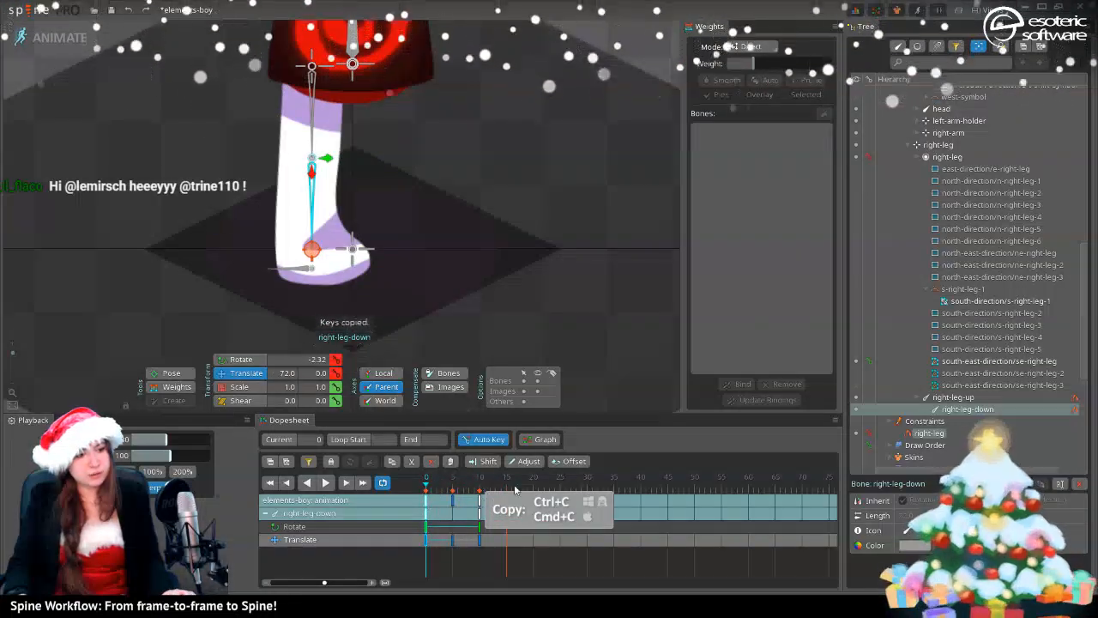
left_click(508, 487)
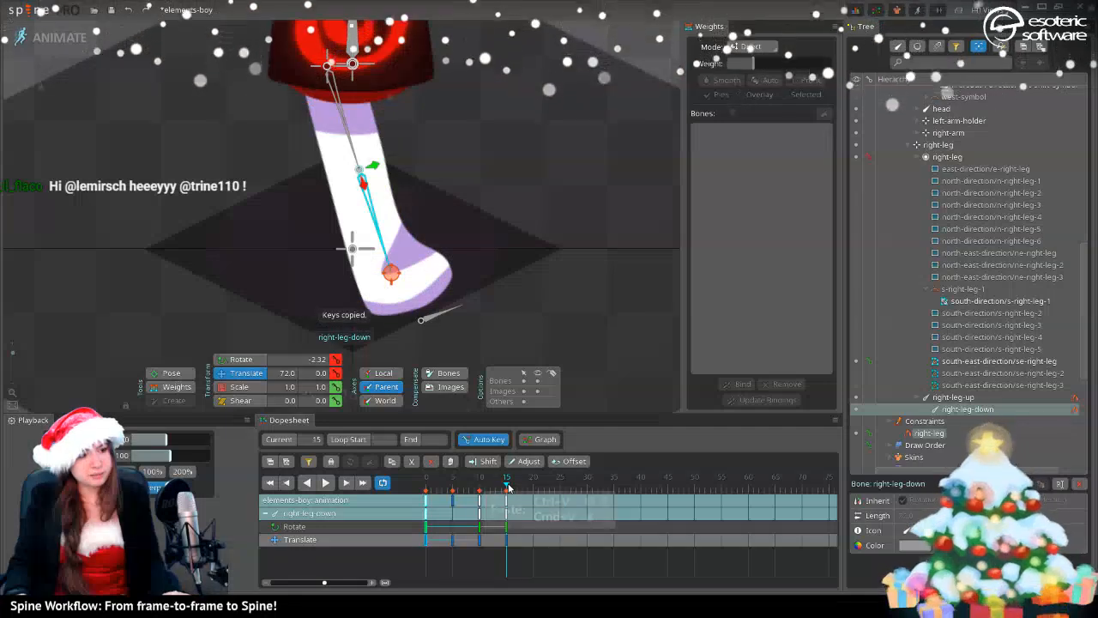
key("ctrl+v")
left_click(331, 483)
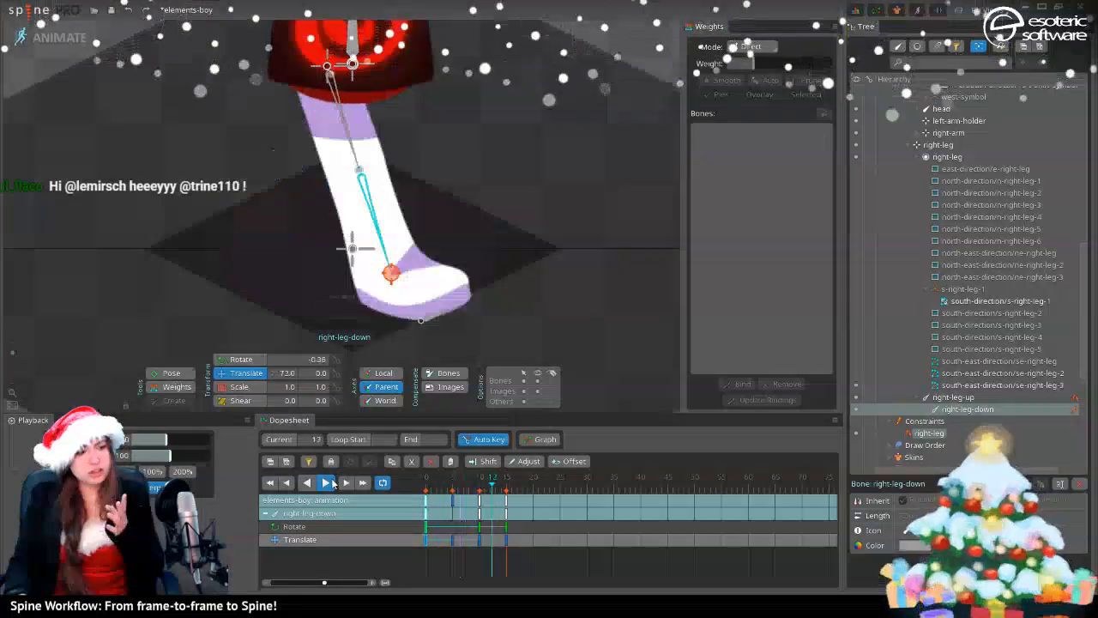
- Delete the right-leg-down bone's rotate keys at frames 0, 10 and 15
left_click(427, 482)
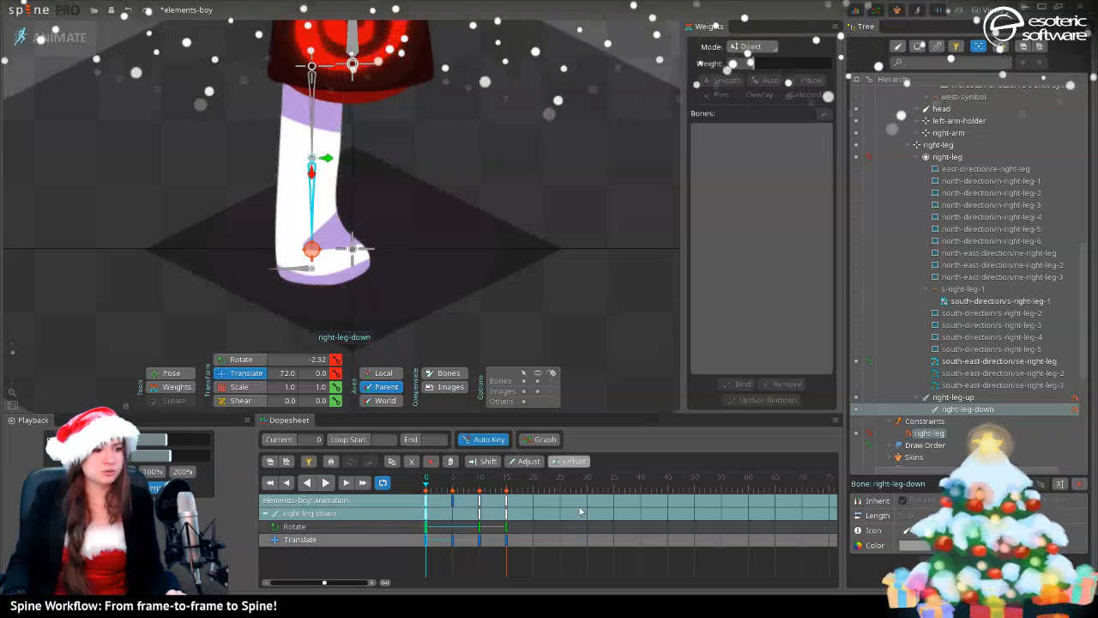
left_click(427, 525)
key("Delete")
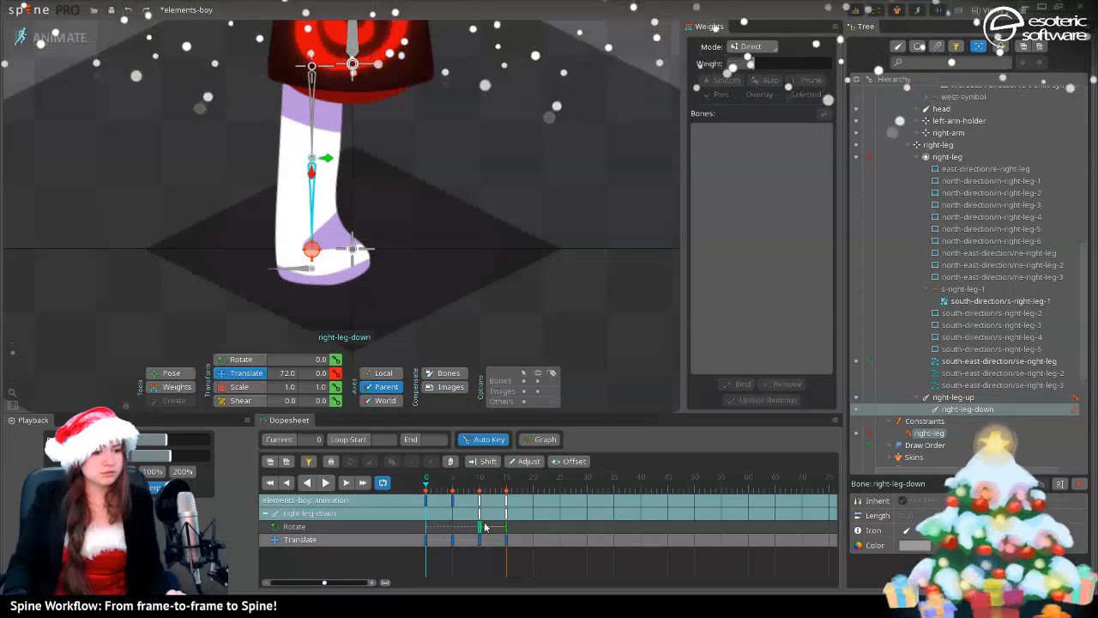
left_click(481, 525)
key("Delete")
left_click(507, 526)
key("Delete")
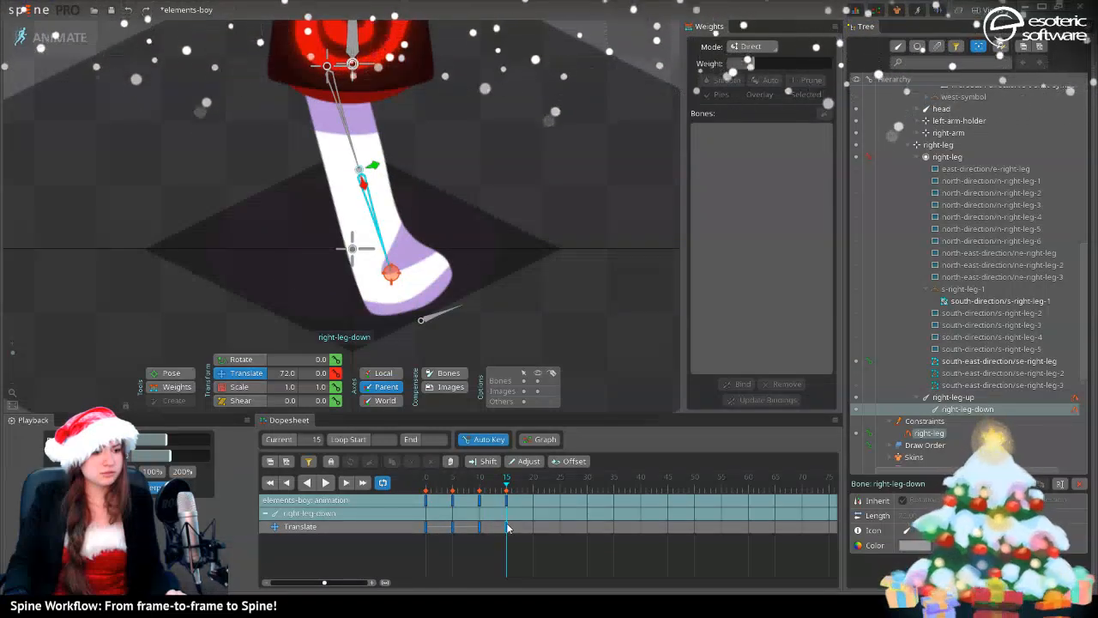
- Play the animation with images visible and with them hidden to examine how the leg bones move
left_click(329, 486)
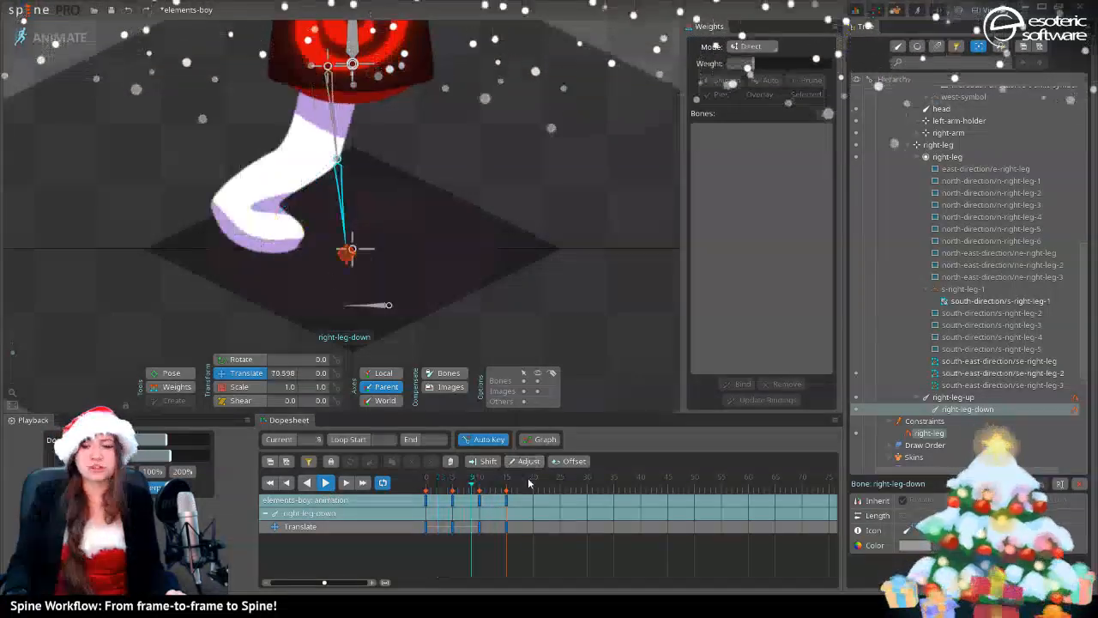
left_click(325, 483)
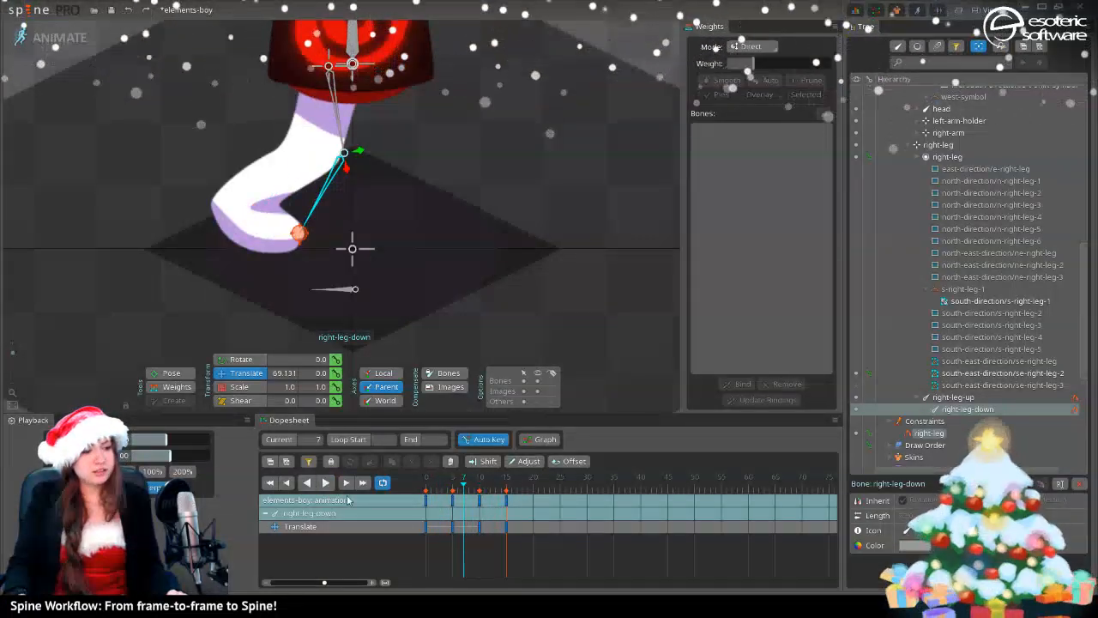
left_click(325, 483)
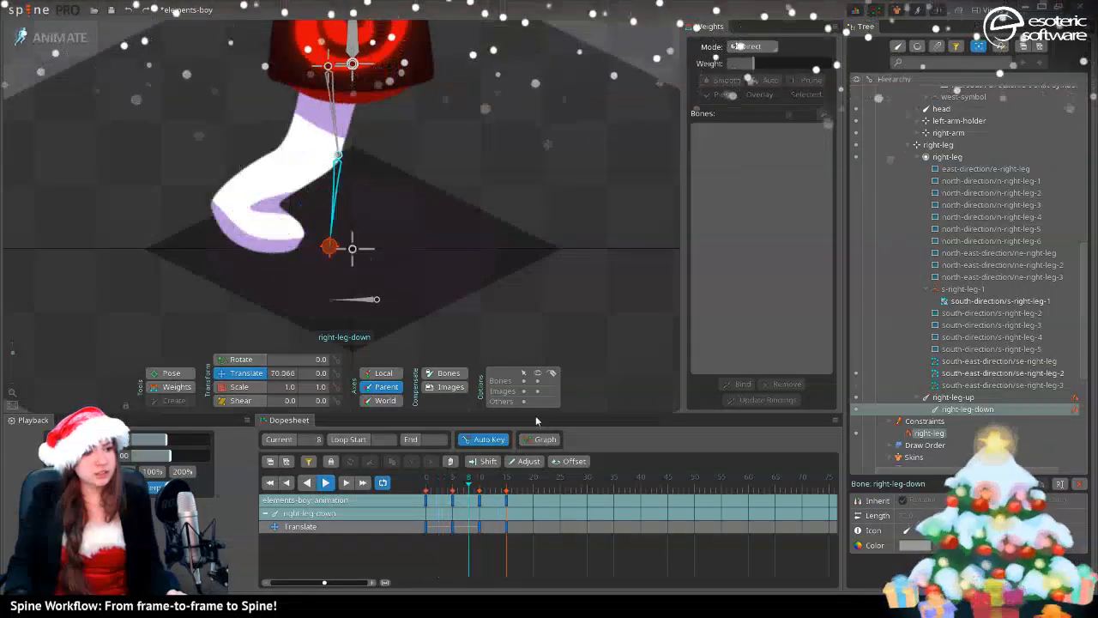
left_click(538, 391)
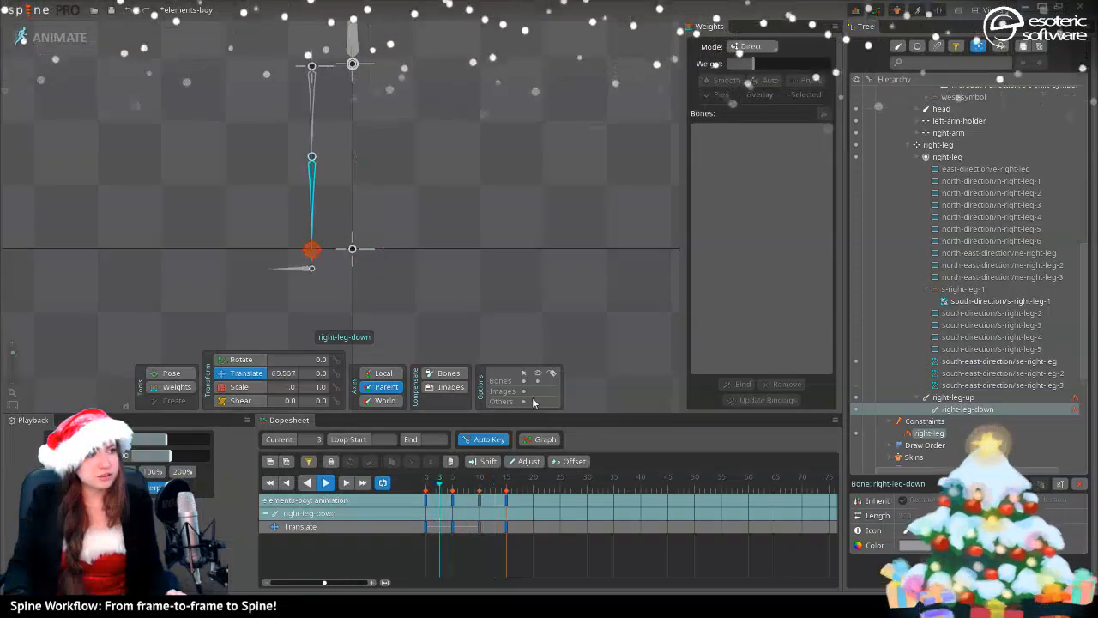
left_click(310, 485)
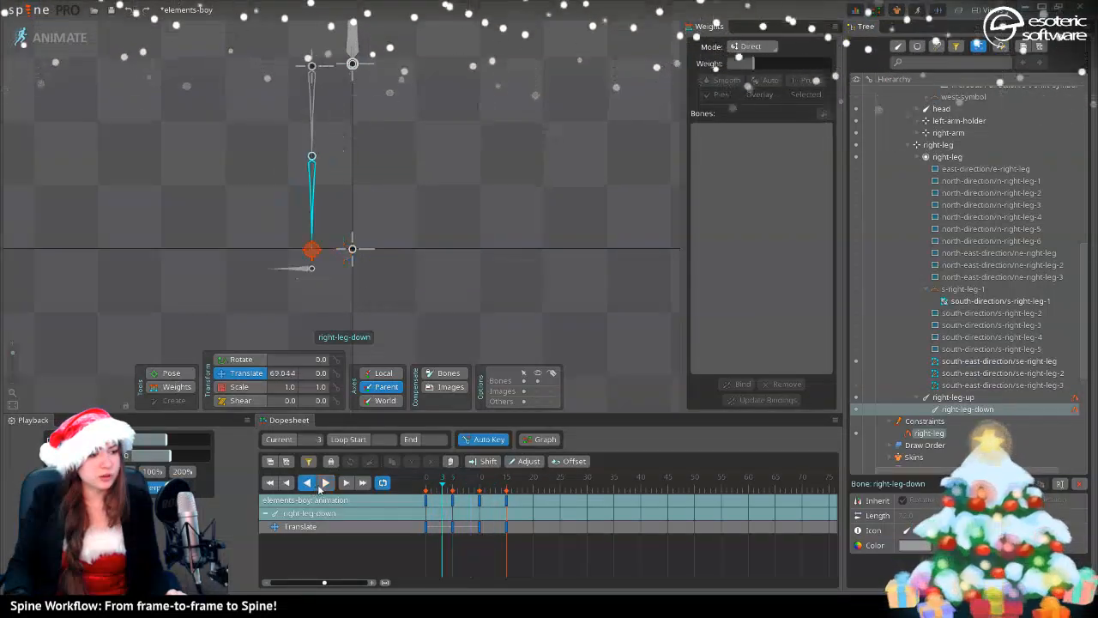
left_click(323, 486)
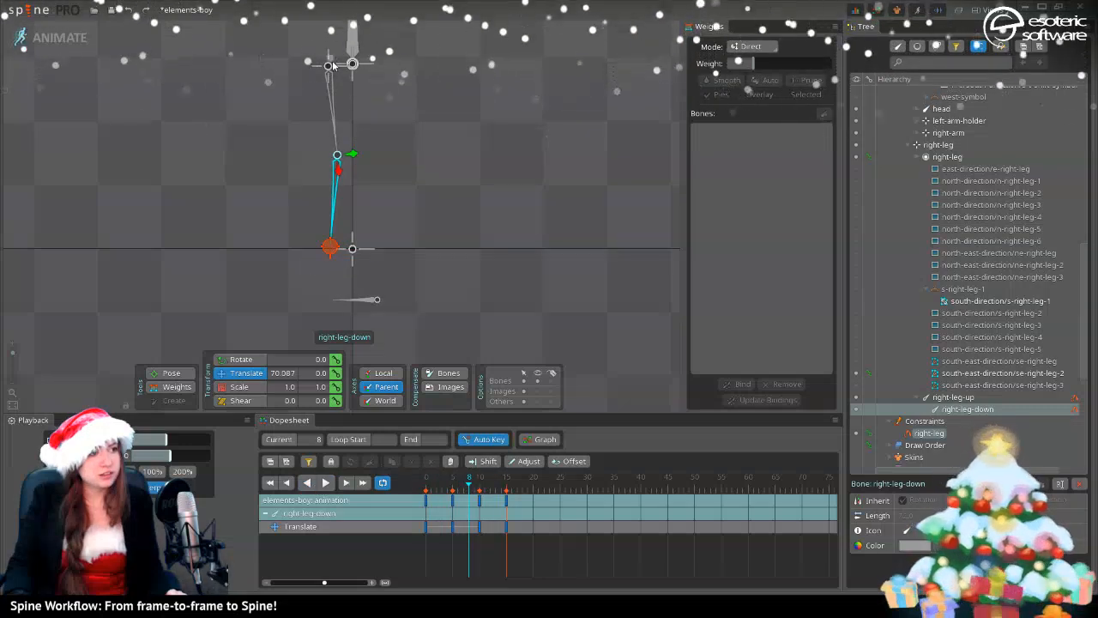
- Copy the right-leg bone's frame 0 translate key to frame 15 and check it in playback
left_click(329, 61)
left_click(425, 491)
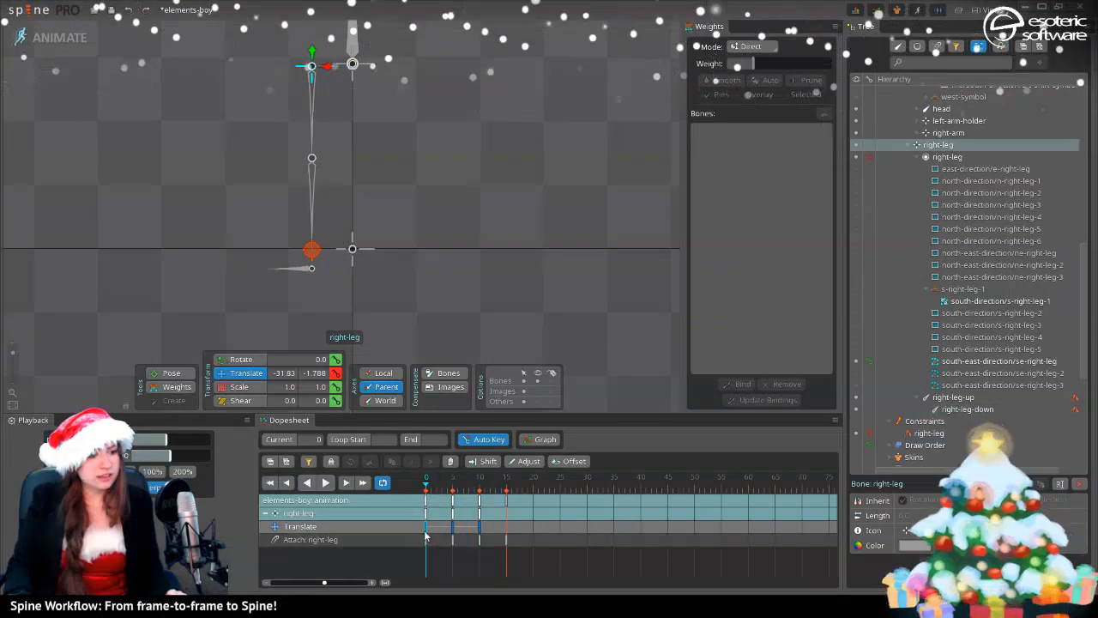
left_click(424, 533)
key("ctrl+c")
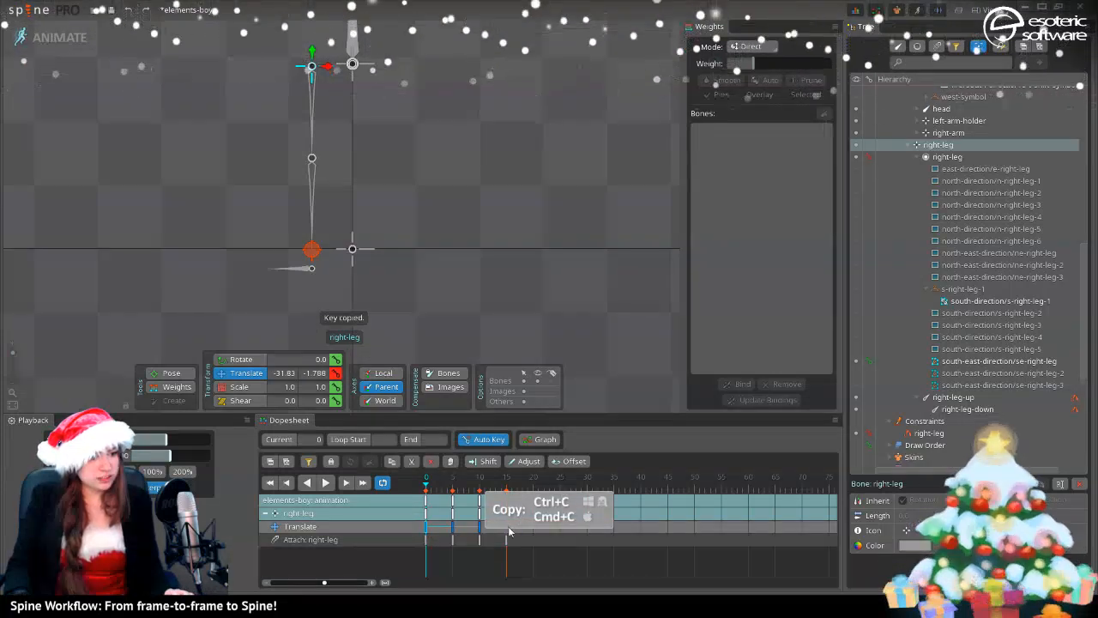
left_click(507, 536)
key("ctrl+v")
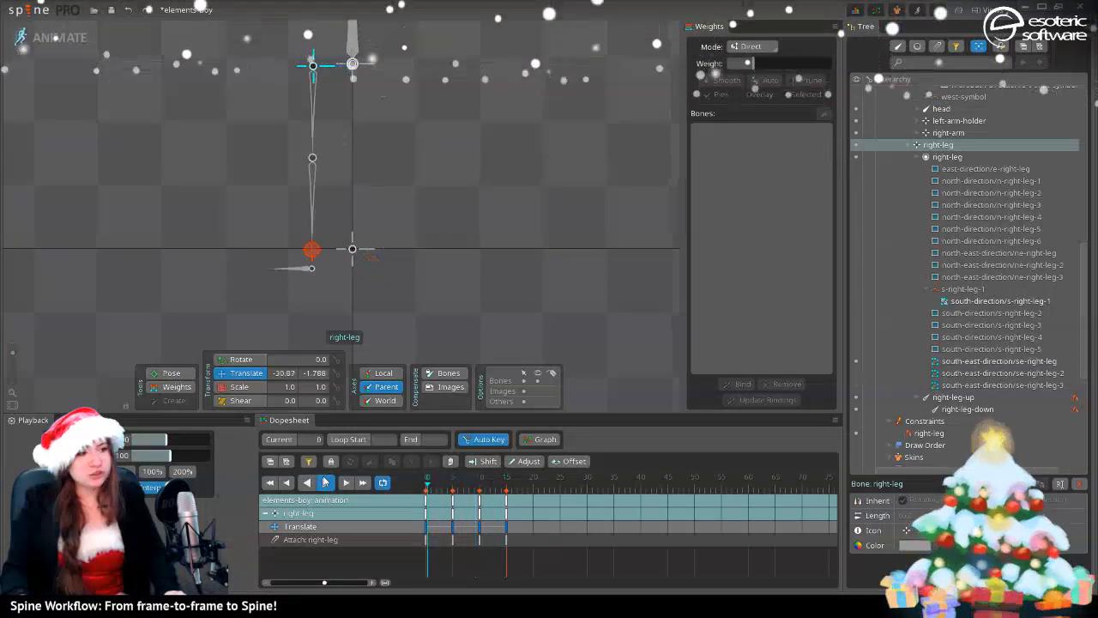
left_click(325, 482)
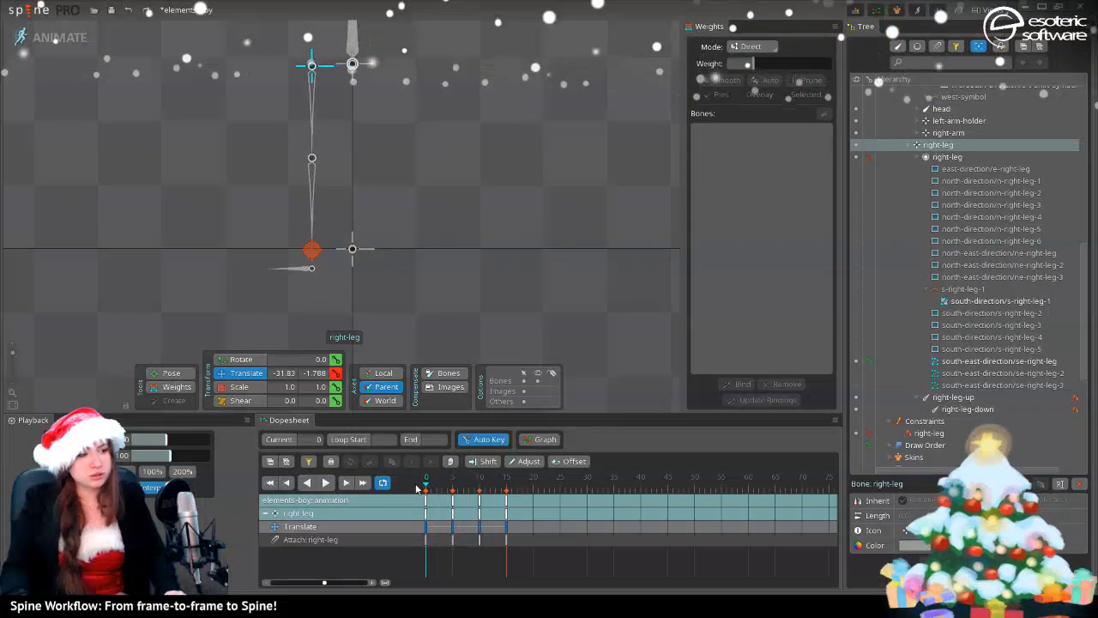
- Copy the IK target bone's frame 0 translate key to frame 15 so its position loops
left_click_drag(437, 481, 513, 482)
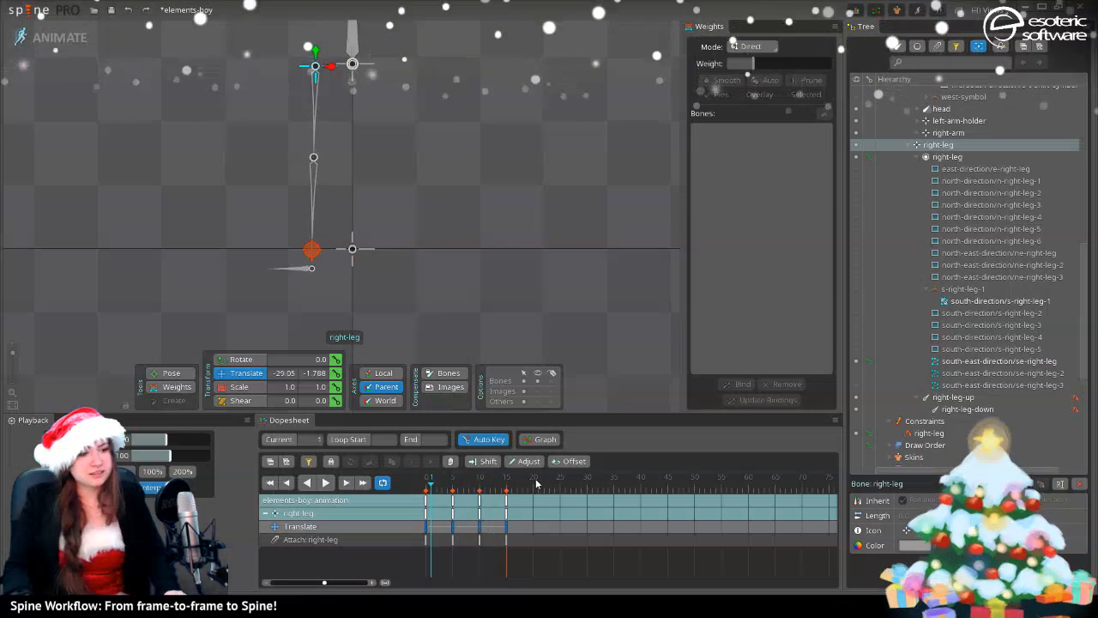
left_click(534, 482)
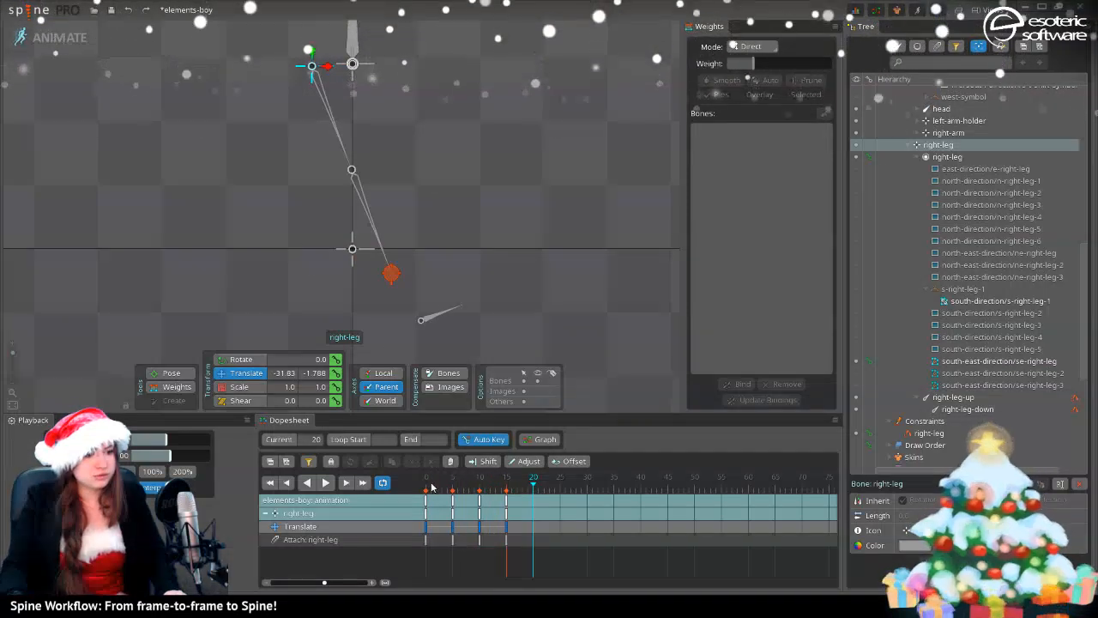
left_click_drag(431, 487, 502, 486)
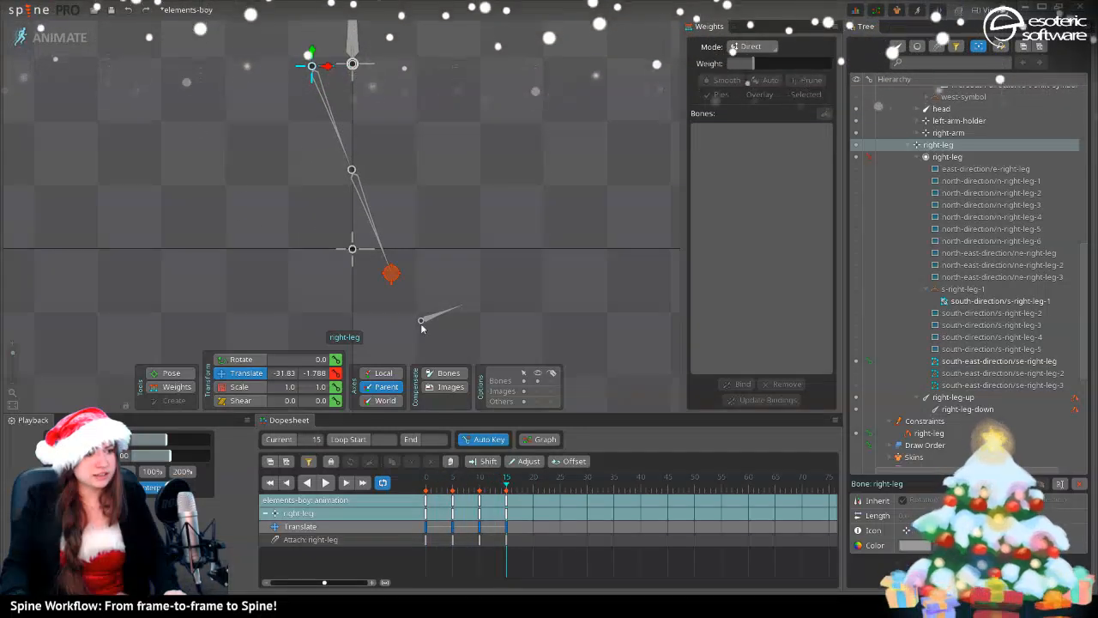
left_click(396, 268)
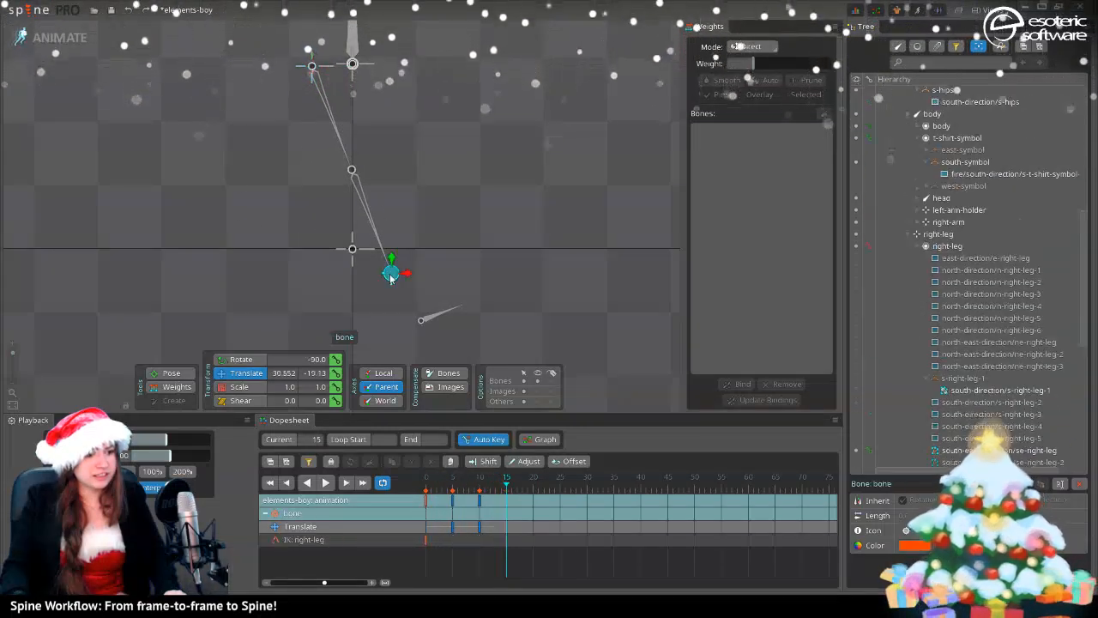
left_click(427, 487)
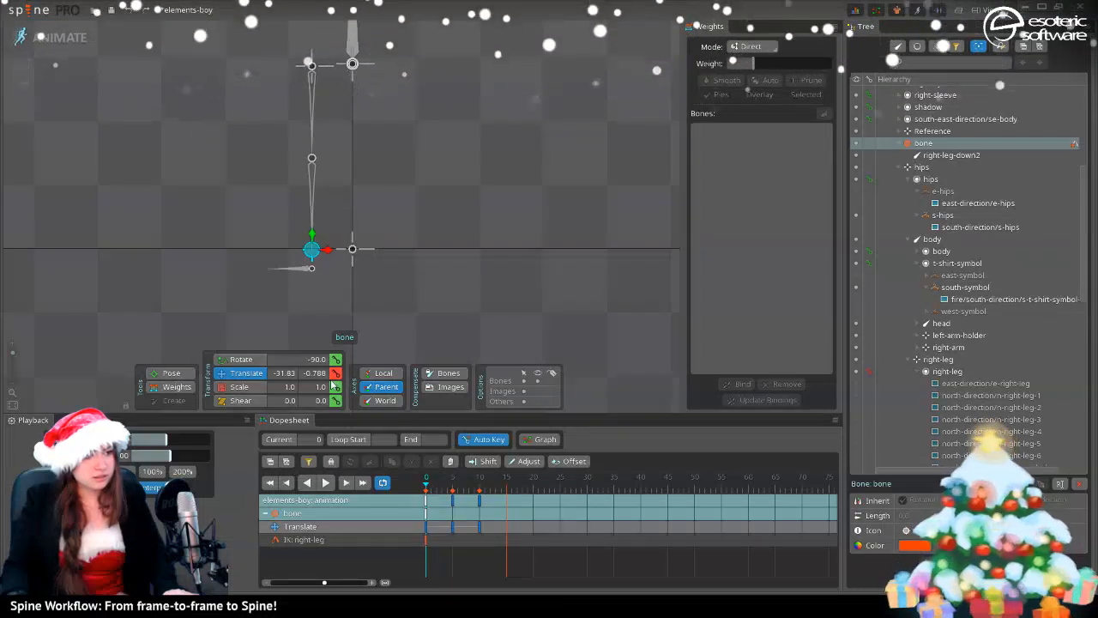
left_click(426, 530)
key("ctrl+c")
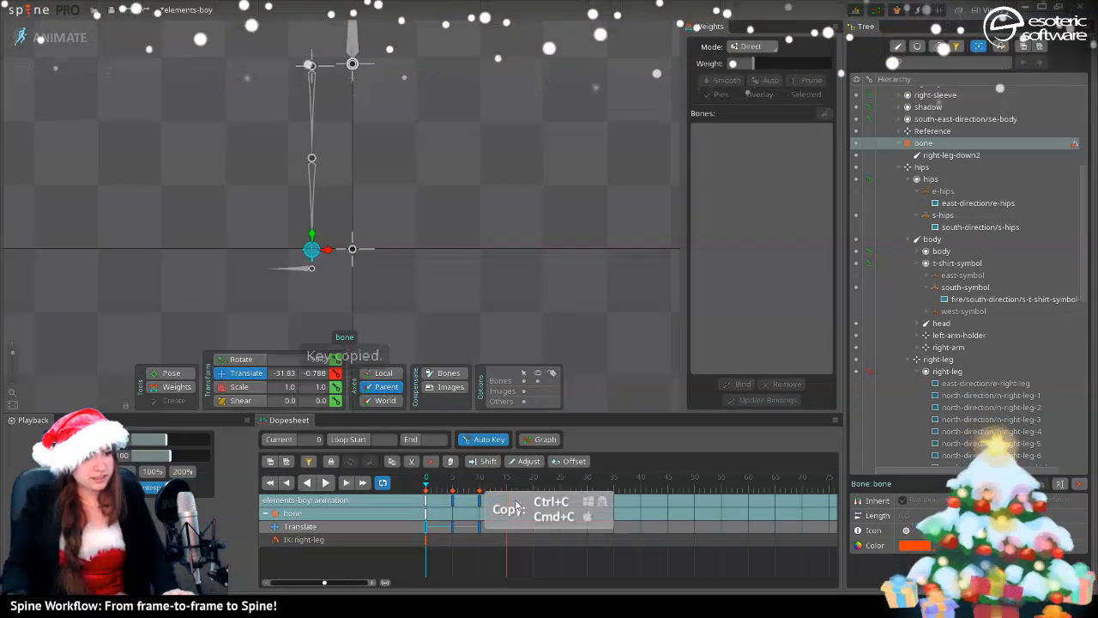
left_click(507, 483)
key("ctrl+v")
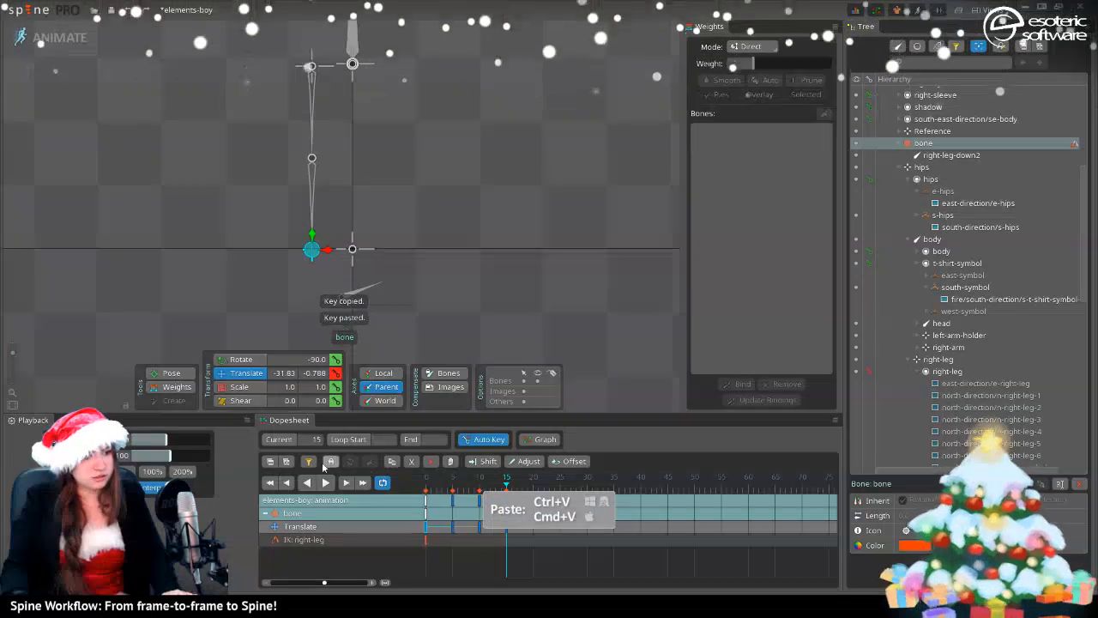
- Play the animation and show the images again to check the leg mesh against the bone motion
left_click(325, 483)
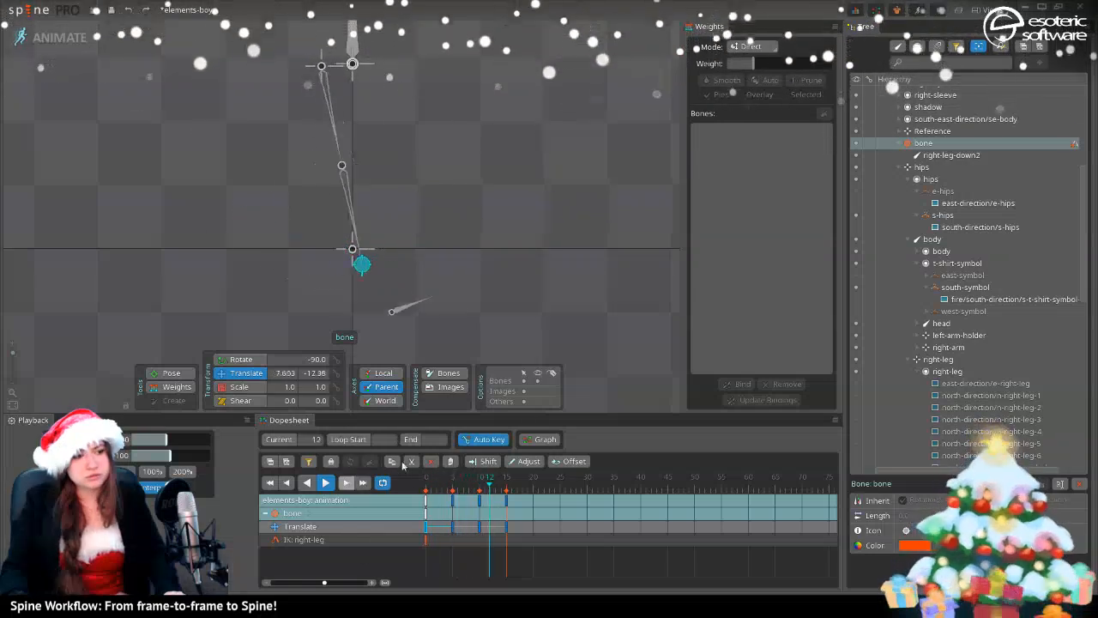
left_click(537, 391)
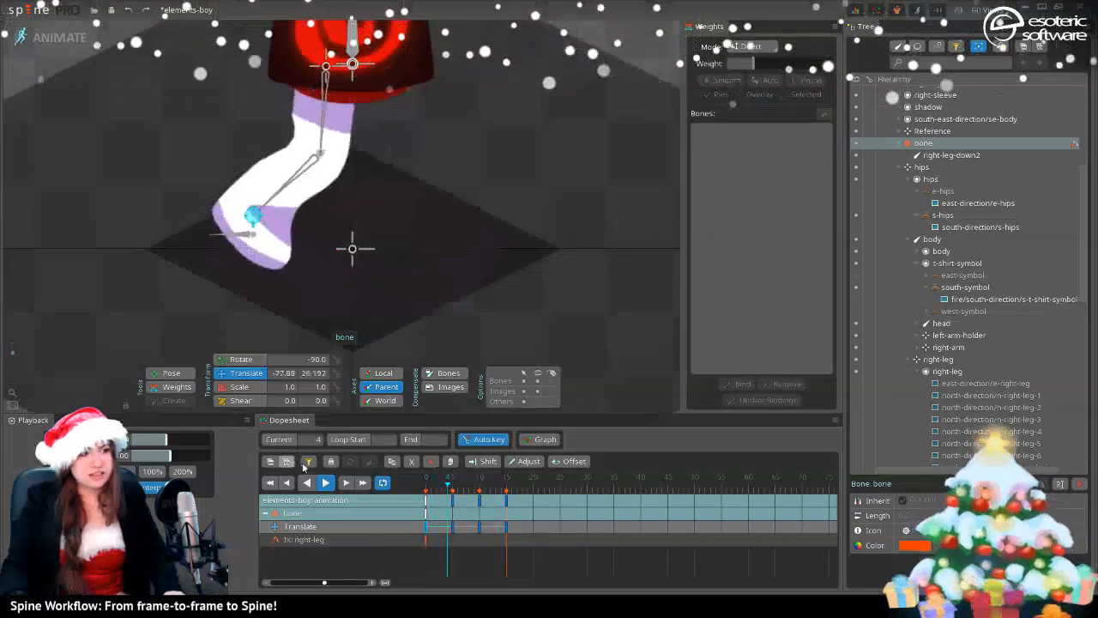
key("space")
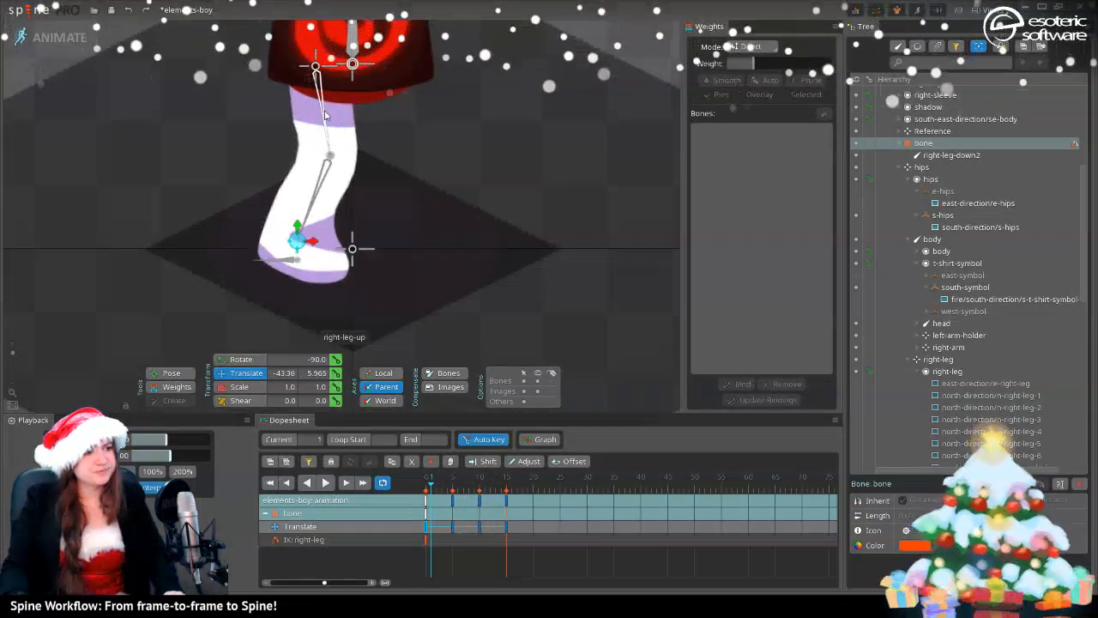
- Remove the right-leg-up bone's rotate keys at frames 0 and 10
left_click(330, 125)
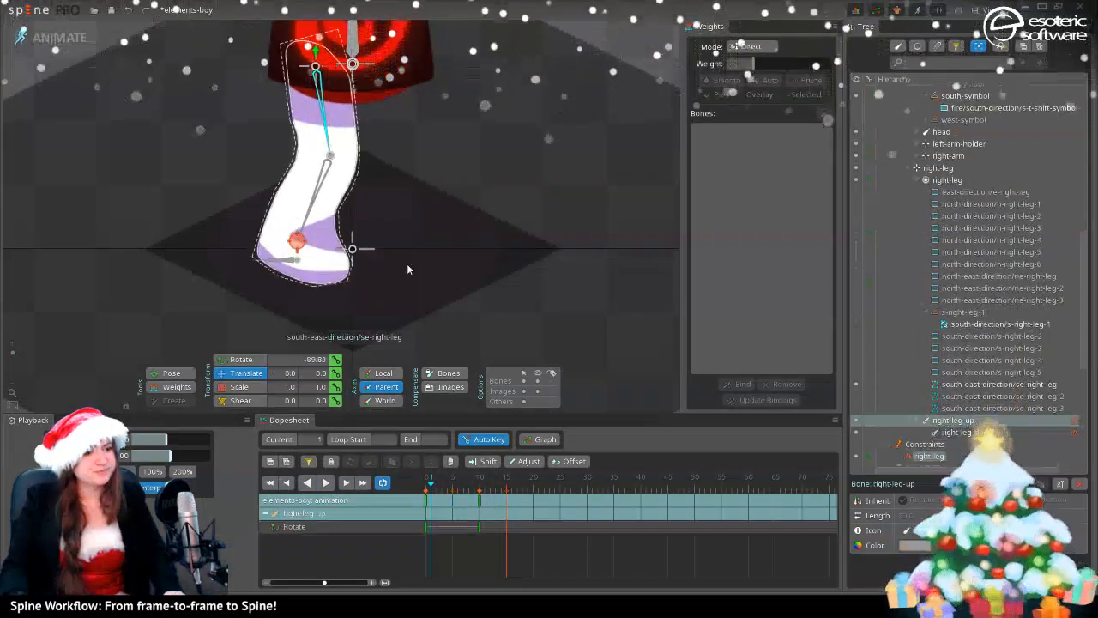
left_click(427, 499)
key("ctrl+c")
left_click(506, 487)
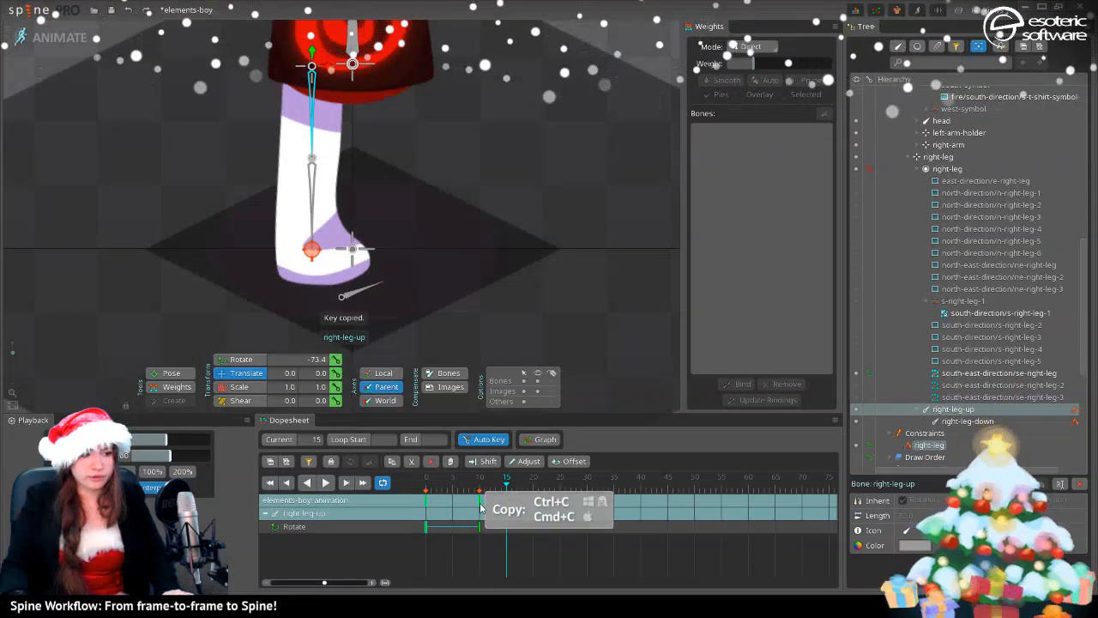
left_click(481, 507)
left_click(423, 499)
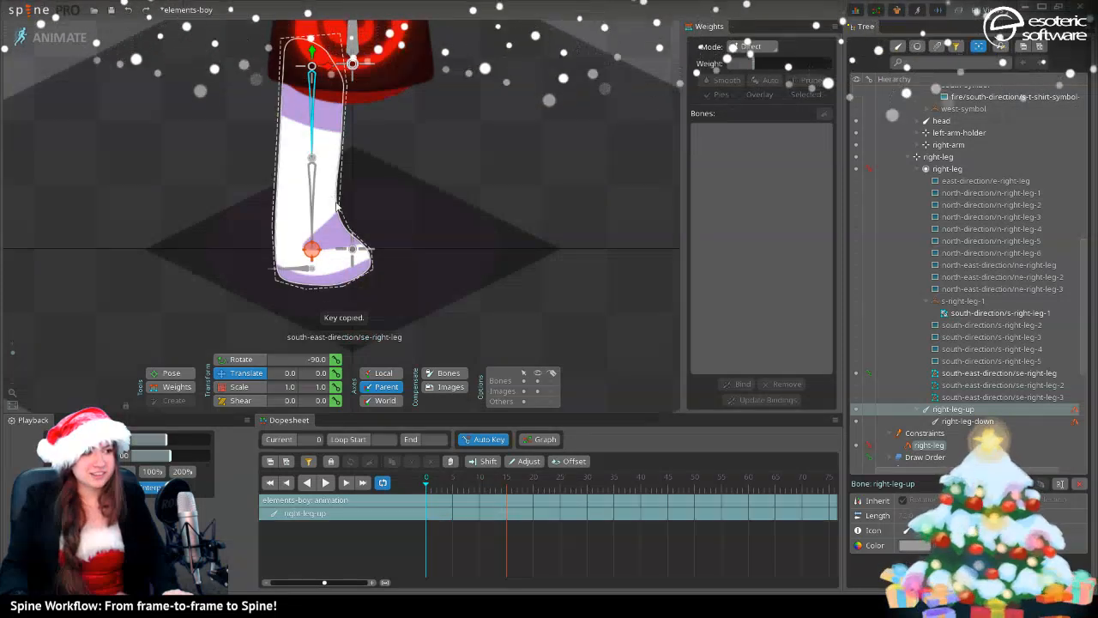
- Copy the right-leg-down bone's frame 0 translate key to frame 15 and check the leg's motion in playback
left_click(311, 189)
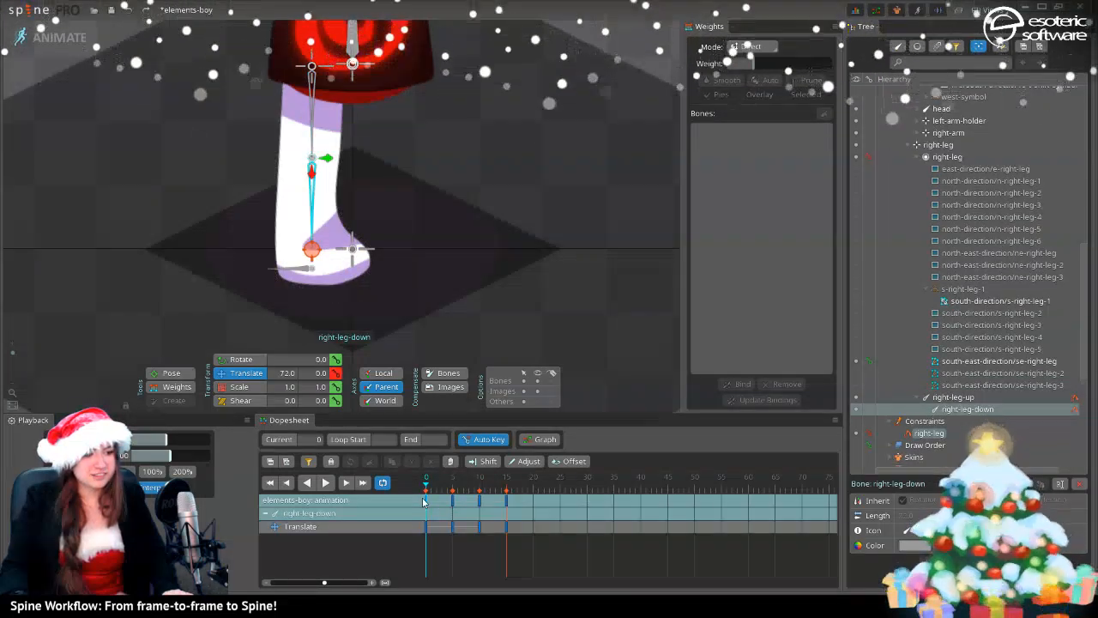
key("ctrl+c")
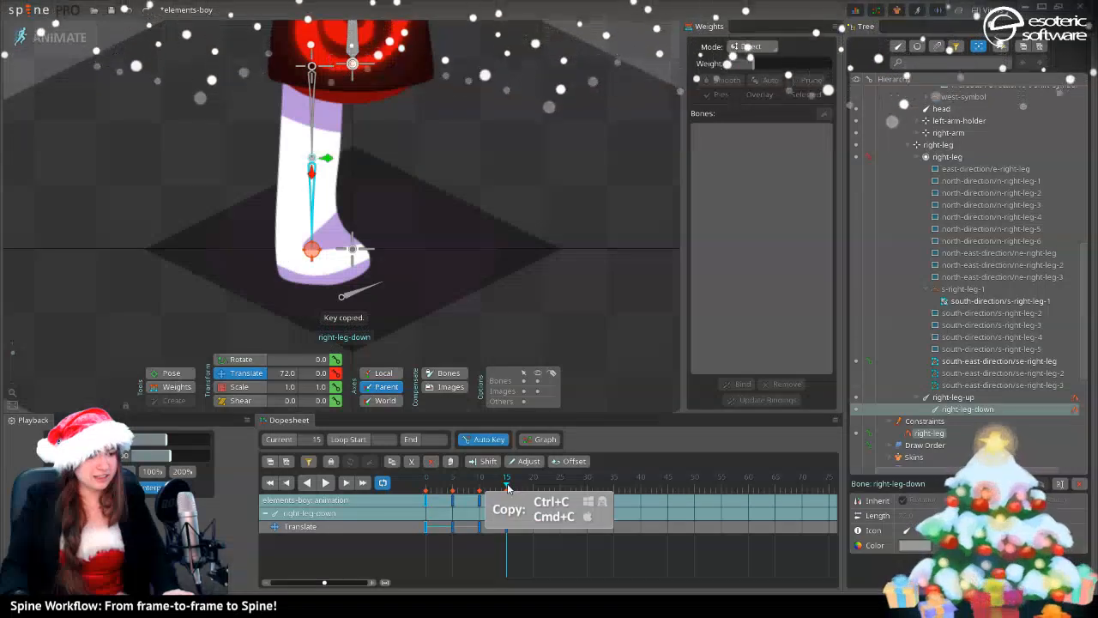
key("ctrl+v")
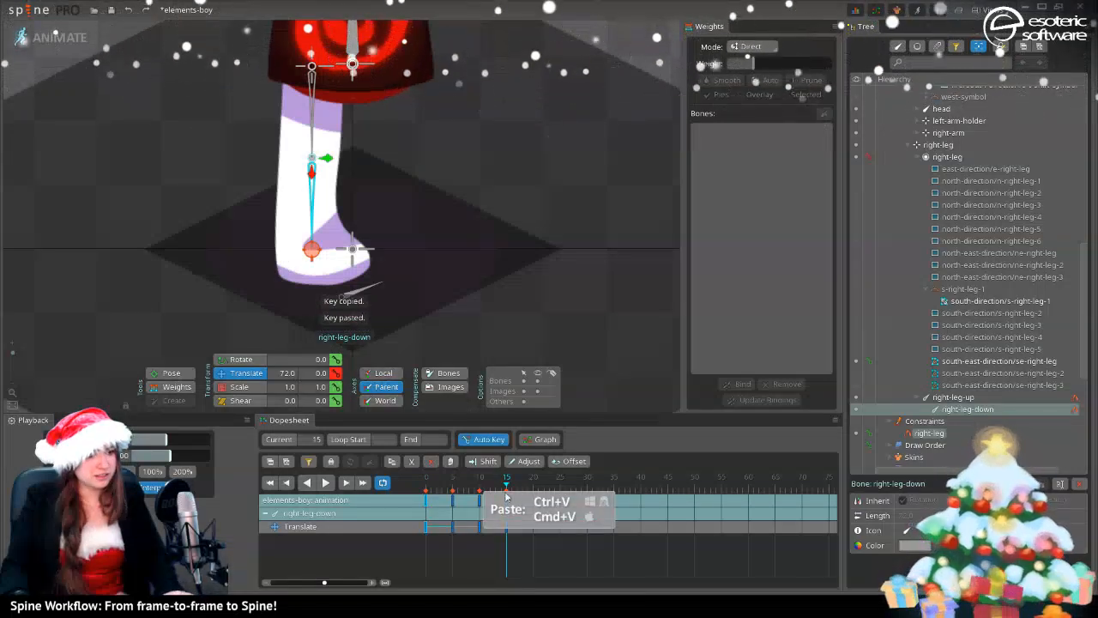
left_click(326, 483)
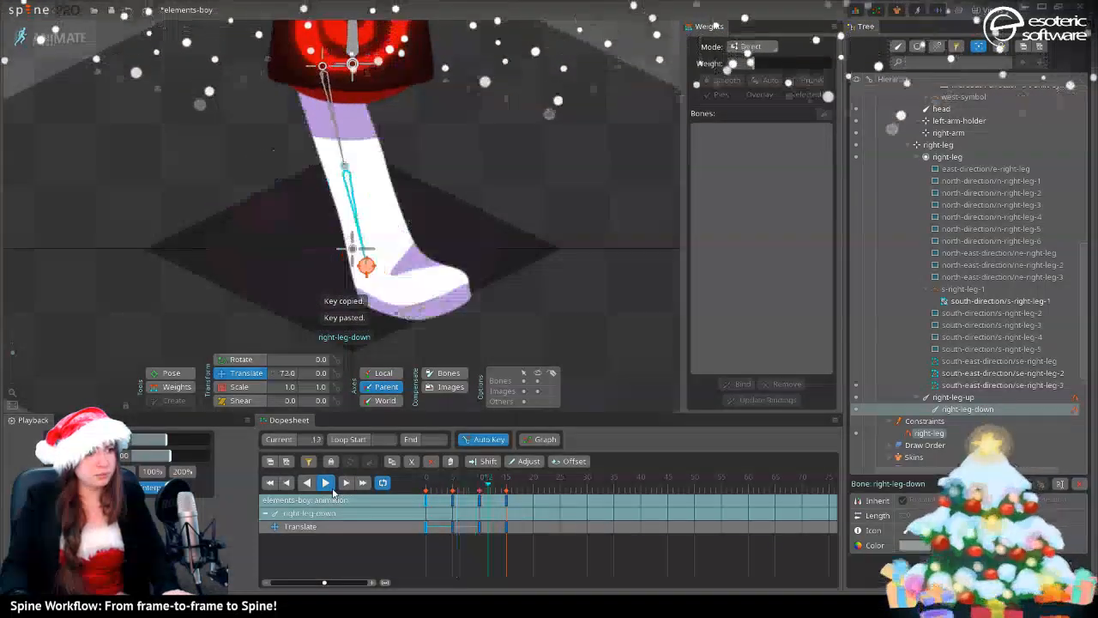
left_click(326, 483)
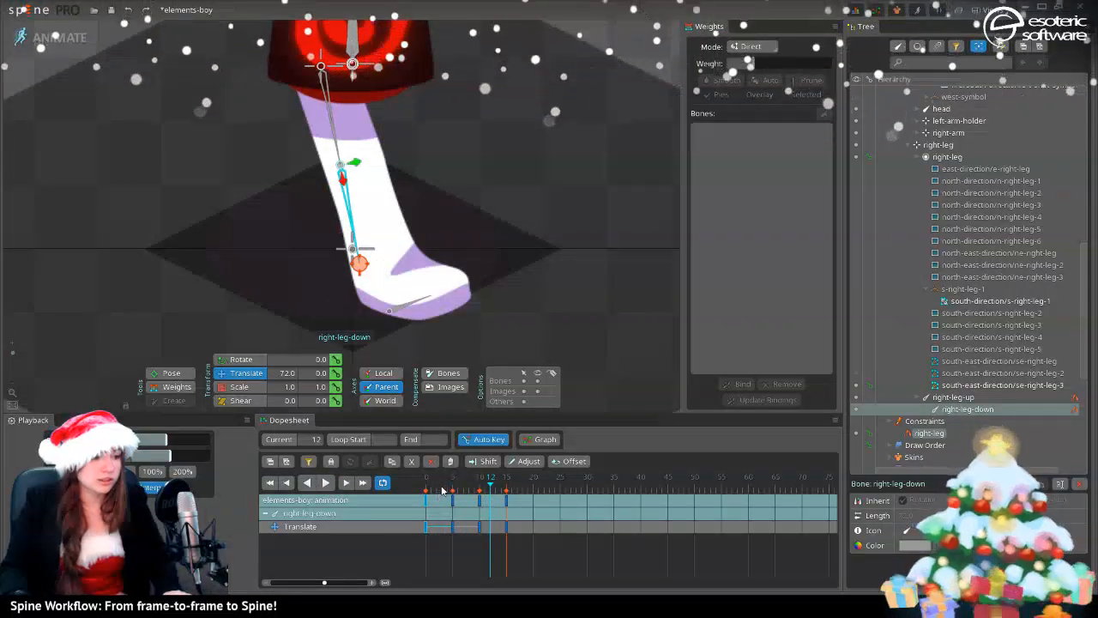
left_click_drag(442, 489, 469, 492)
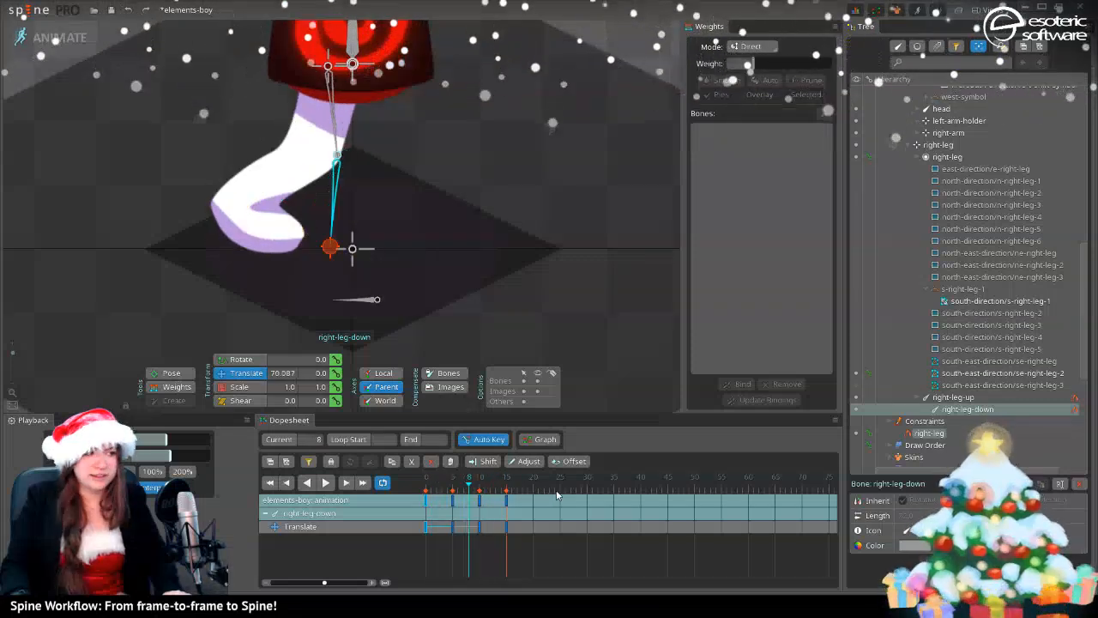
key("Left")
key("Left")
key("Left")
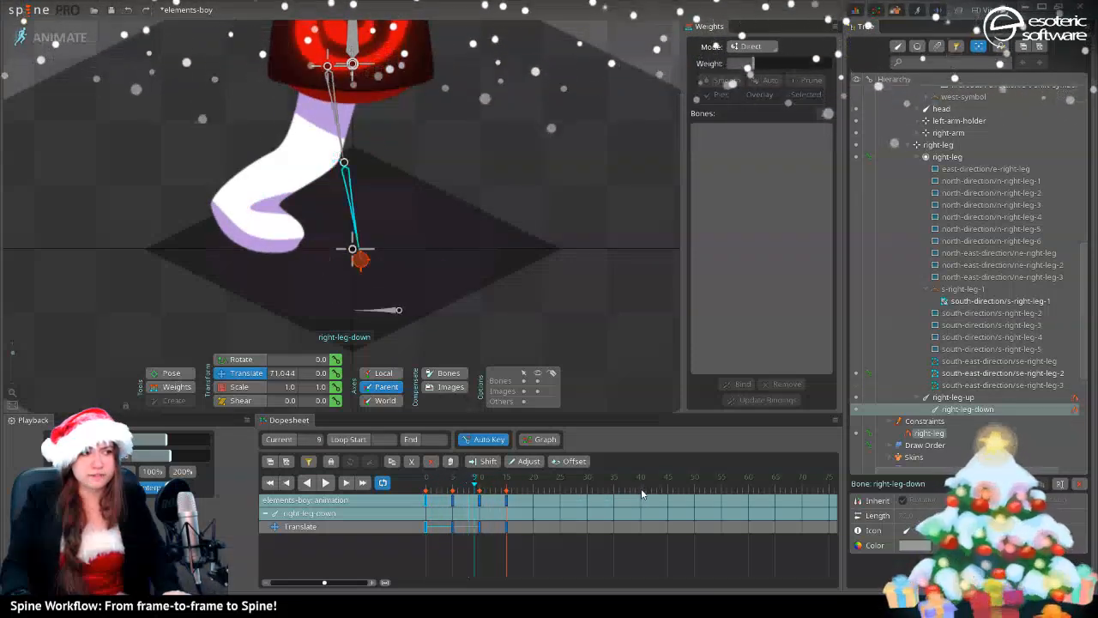
- At frame 0, rotate the right-leg-down2 foot bone to about 106.8 and move it to about 27.3, 9.9 beneath the sole
left_click_drag(642, 494, 422, 484)
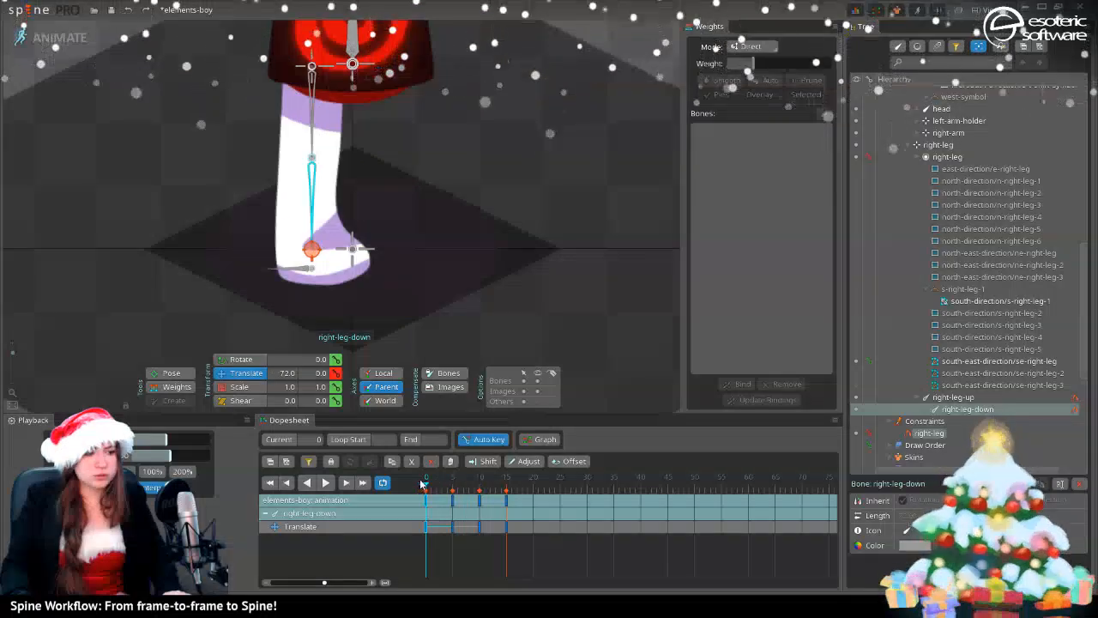
left_click(292, 273)
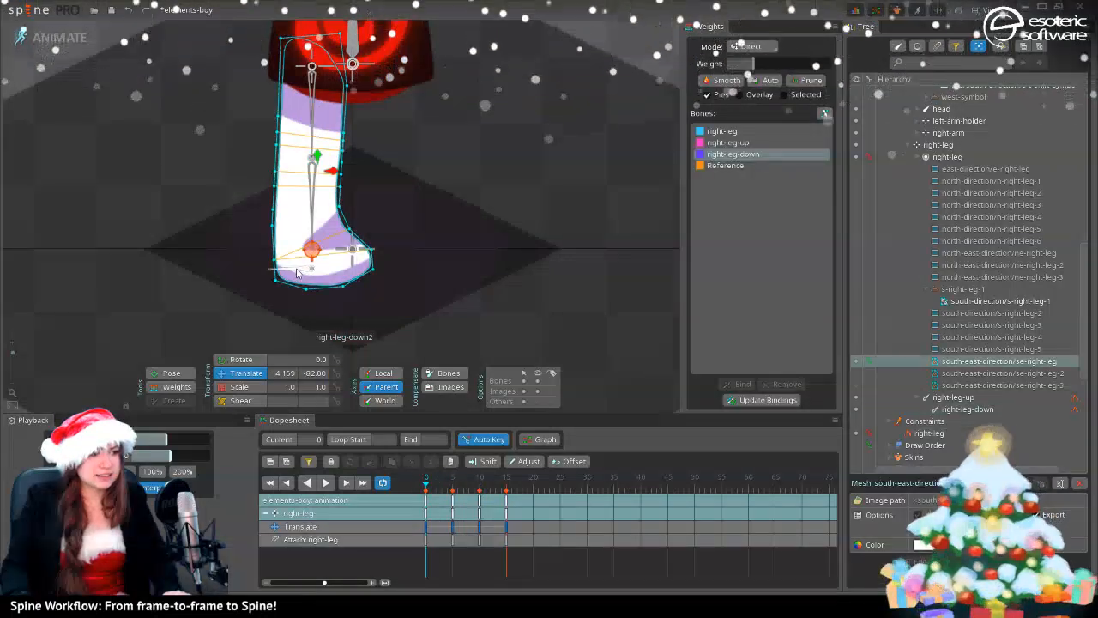
left_click(296, 273)
left_click(228, 360)
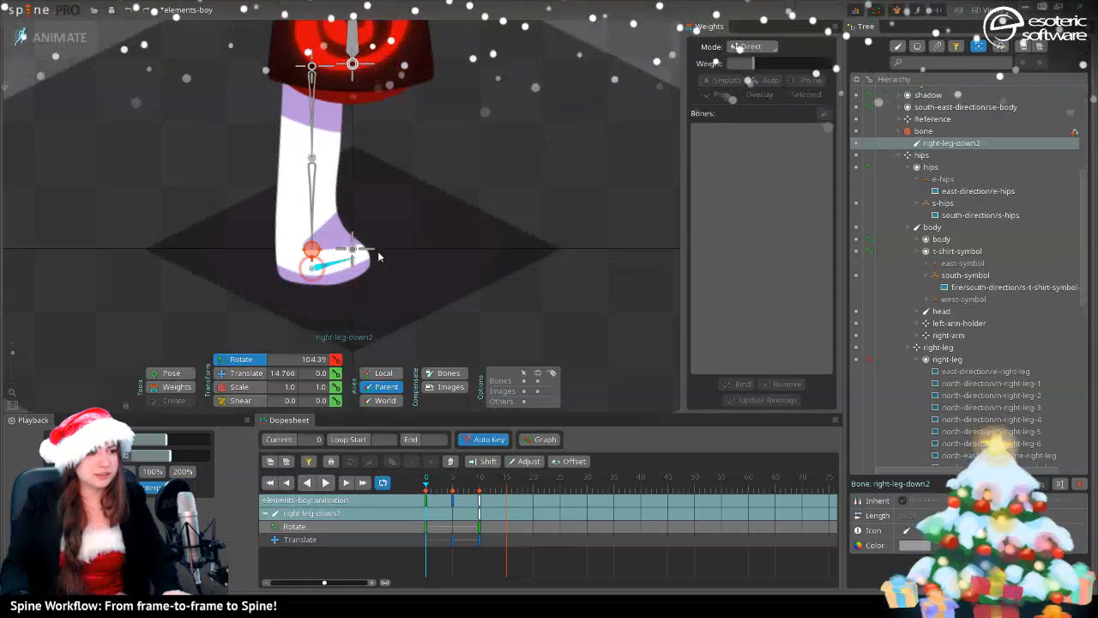
left_click(243, 374)
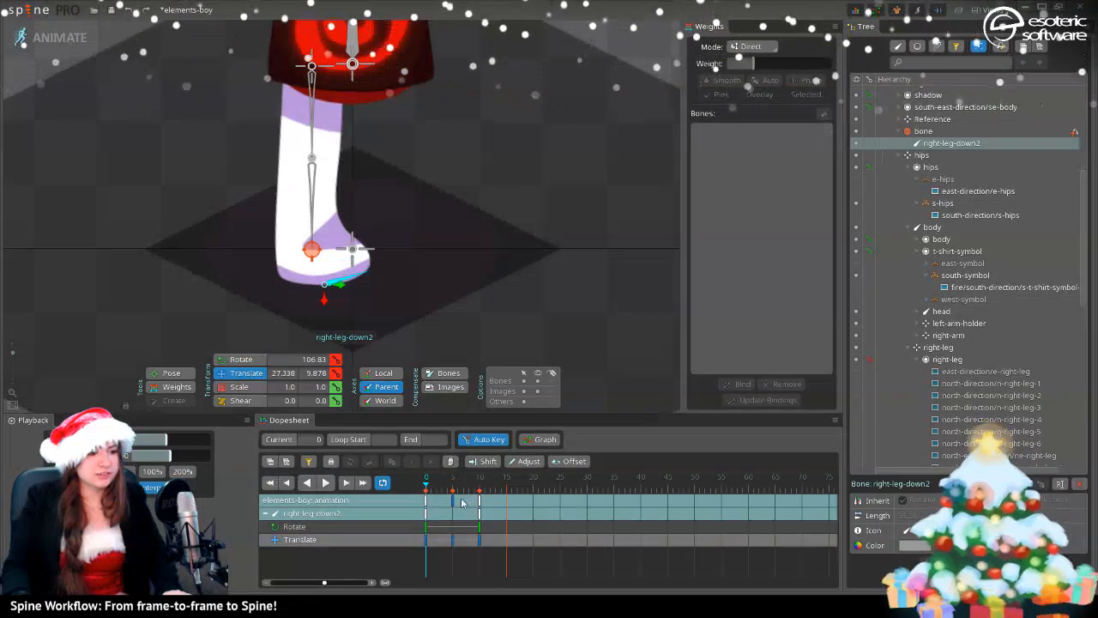
- Examine the se-right-leg mesh's vertex weights around the knee near frame 4 and save the project
mouse_move(434, 476)
left_mouse_down()
mouse_move(459, 485)
mouse_move(428, 486)
mouse_move(453, 493)
mouse_move(412, 504)
mouse_move(454, 493)
mouse_move(413, 505)
mouse_move(454, 501)
mouse_move(449, 484)
left_mouse_up()
left_click(281, 120)
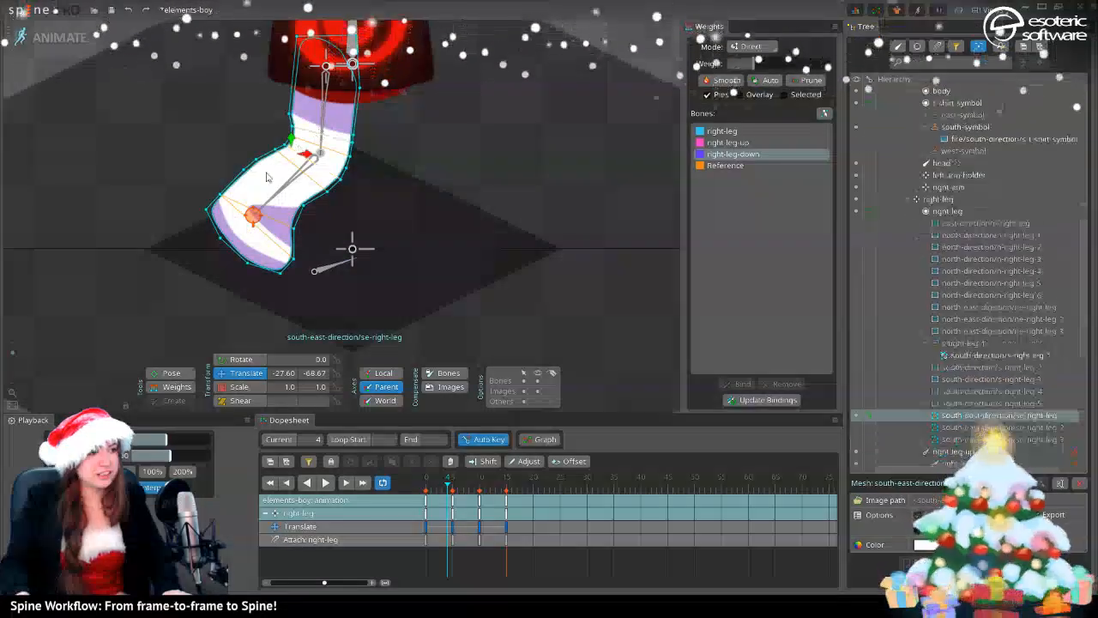
left_click(182, 387)
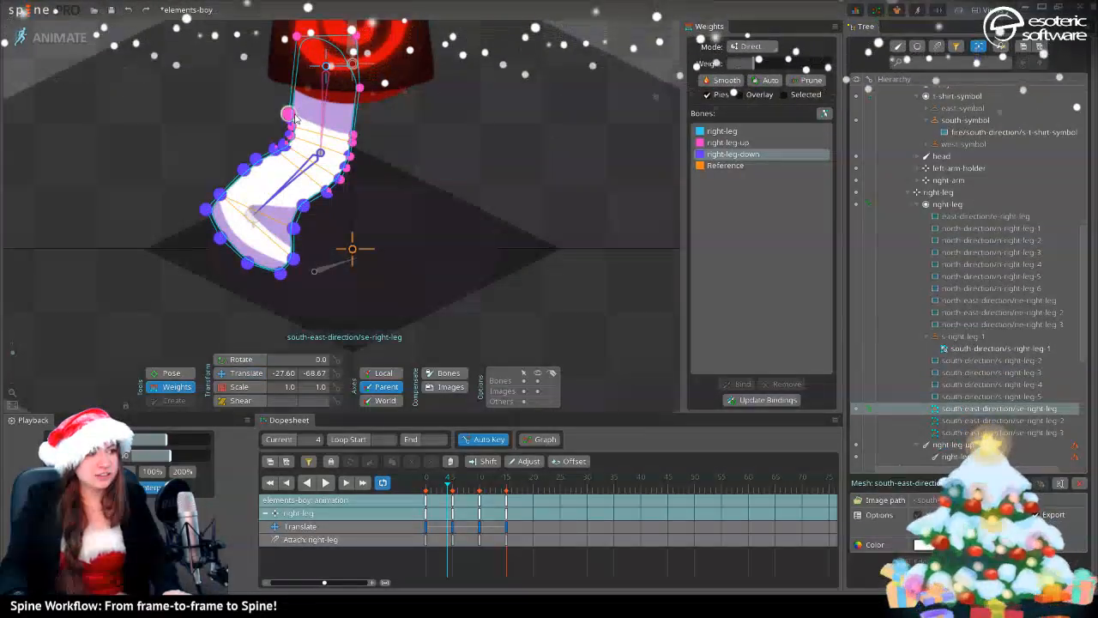
left_click(292, 114)
left_click_drag(296, 131, 284, 144)
left_click(354, 135)
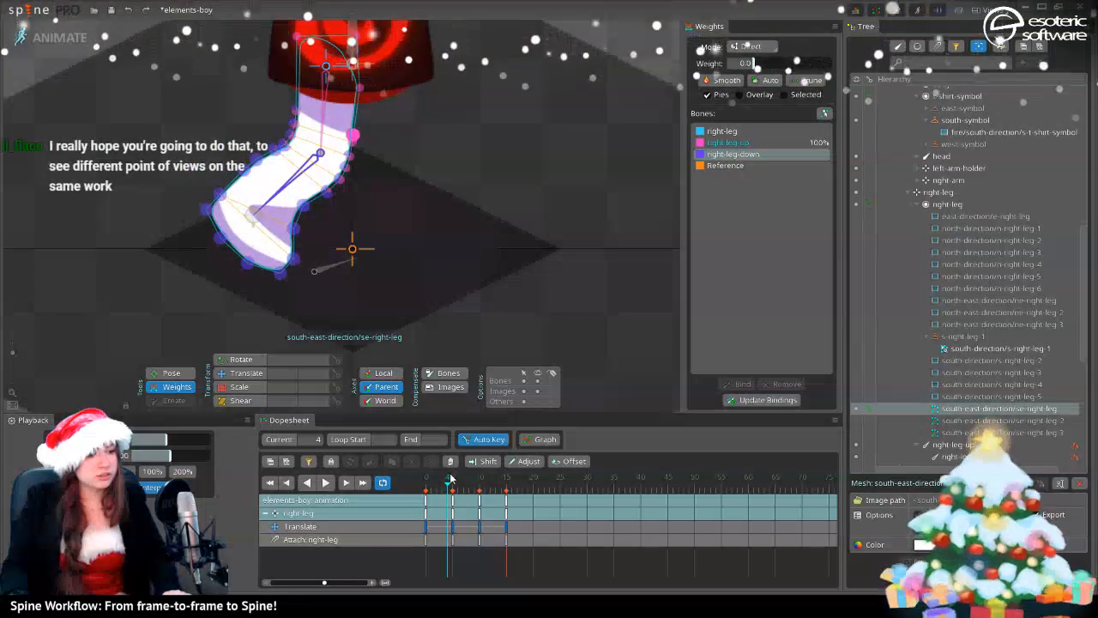
left_click_drag(452, 478, 446, 488)
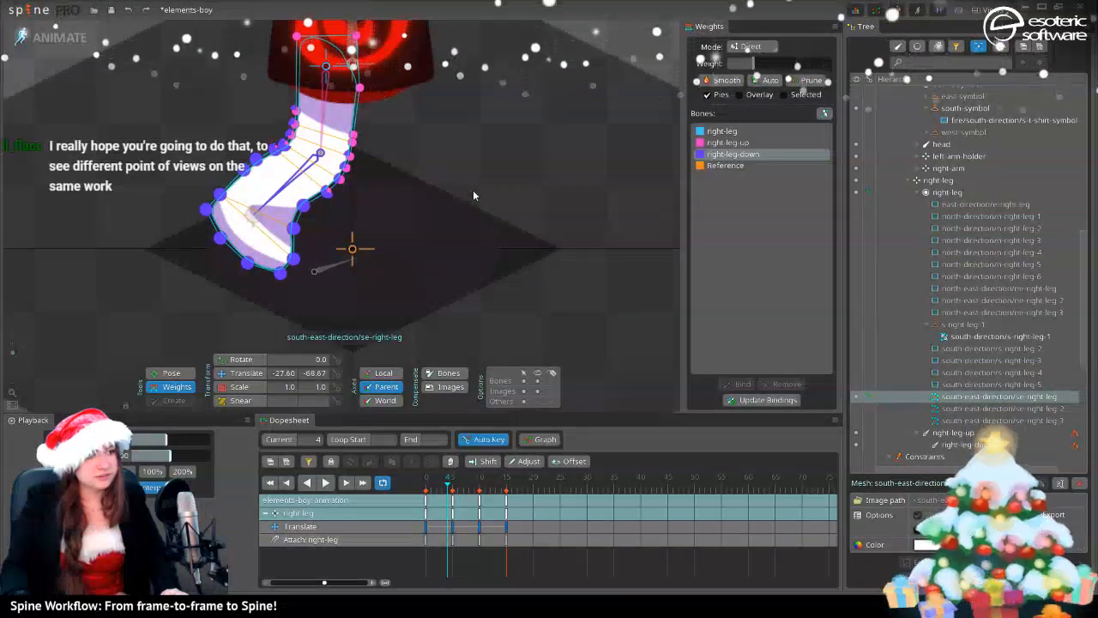
left_click(453, 461)
left_click_drag(448, 488, 443, 511)
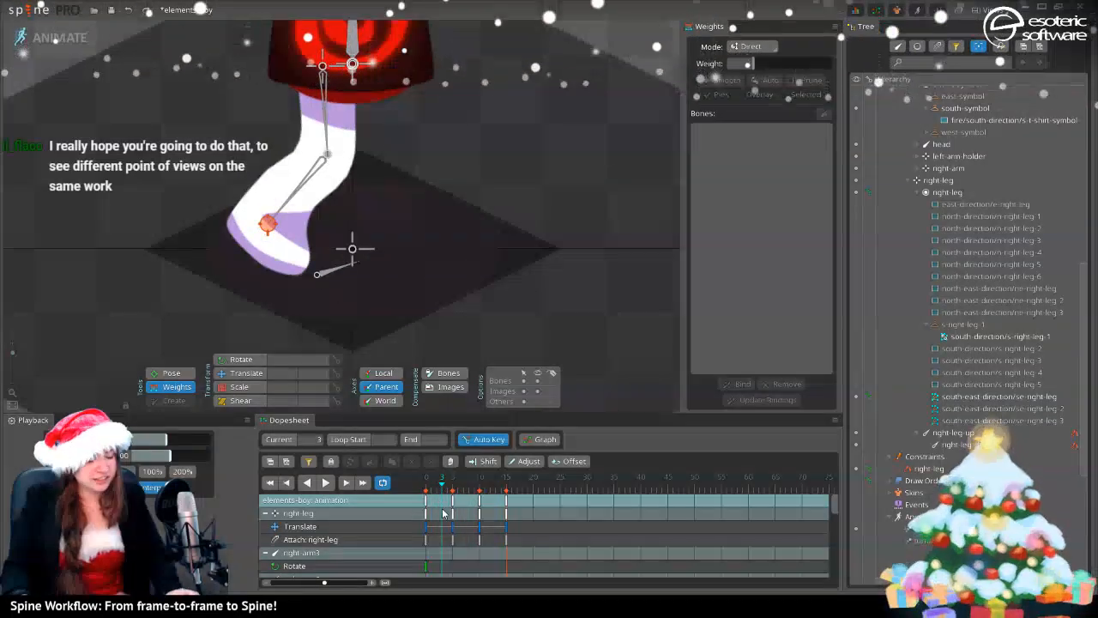
key("ctrl+s")
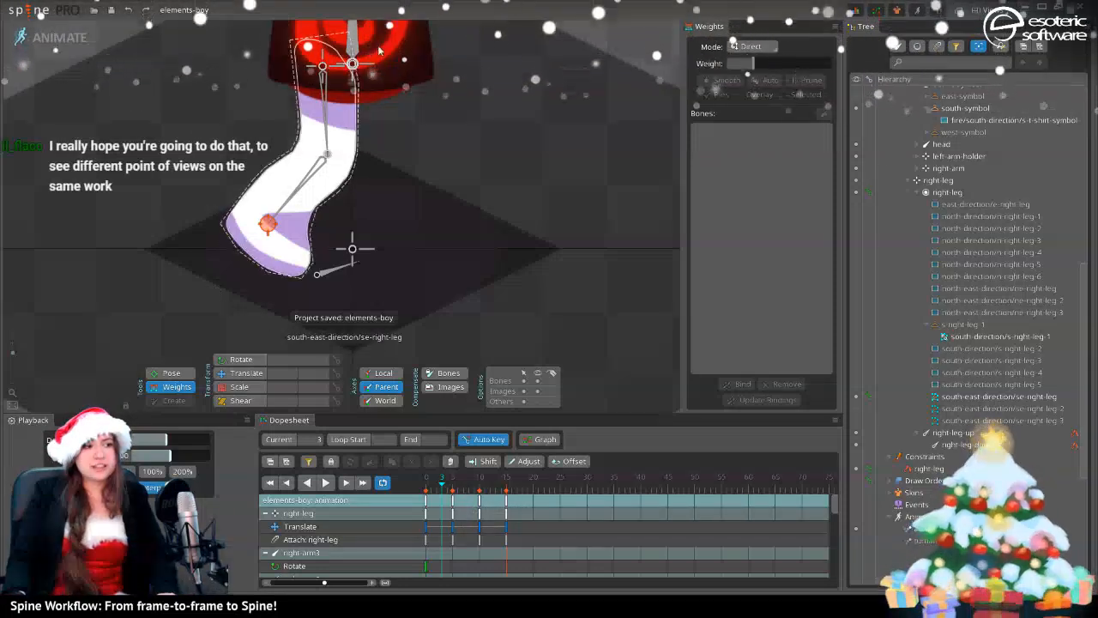
- Compare the se-right-leg mesh's deformation between frames 0 and 3 with its weights displayed
left_click(309, 168)
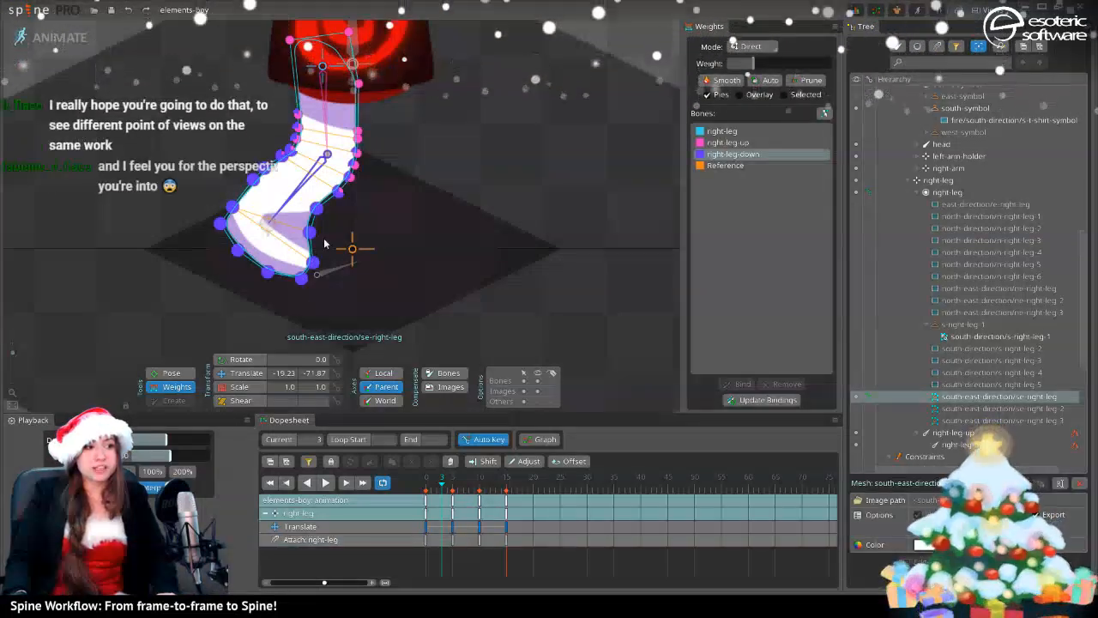
left_click_drag(444, 490, 407, 494)
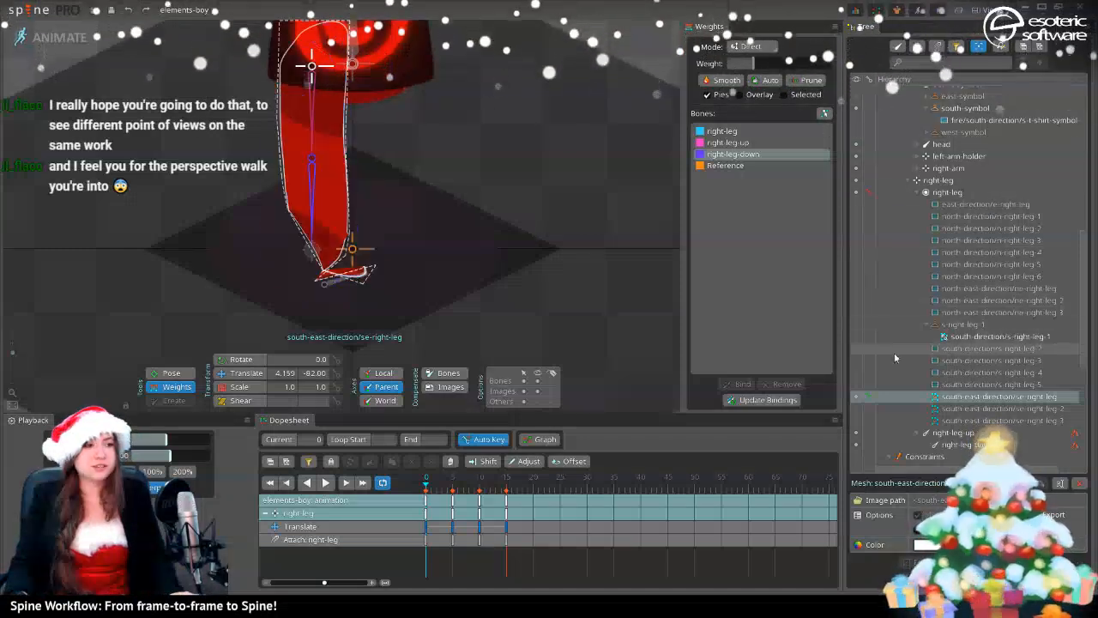
left_click_drag(444, 491, 442, 524)
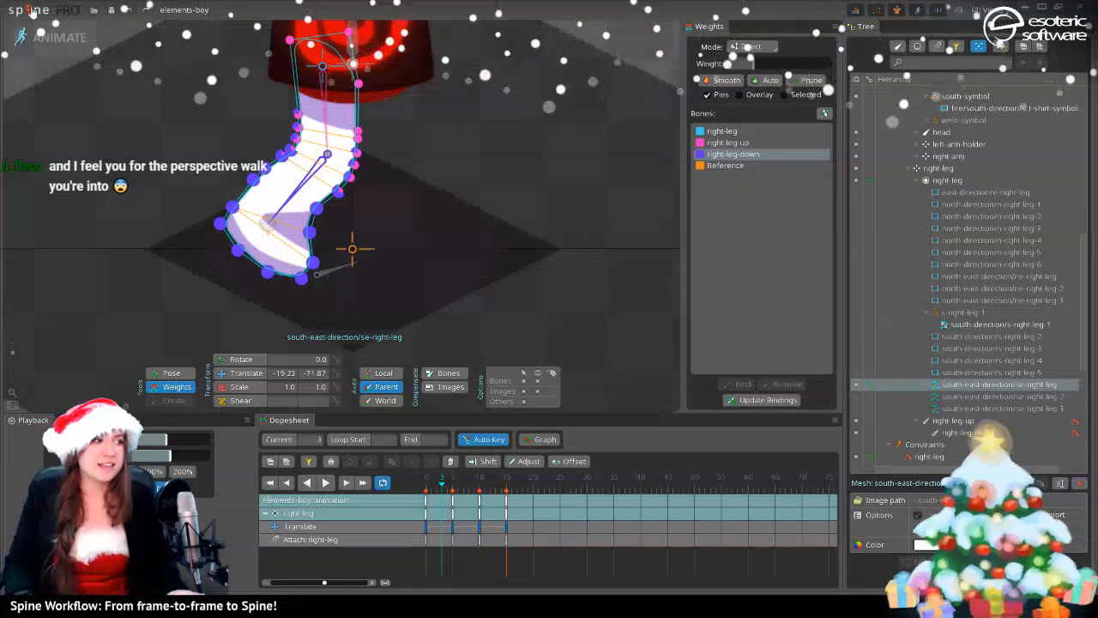
- In setup mode, bind the se-right-leg-3 mesh to right-leg-up, right-leg-down, the IK target bone and right-leg-down2
left_click(52, 37)
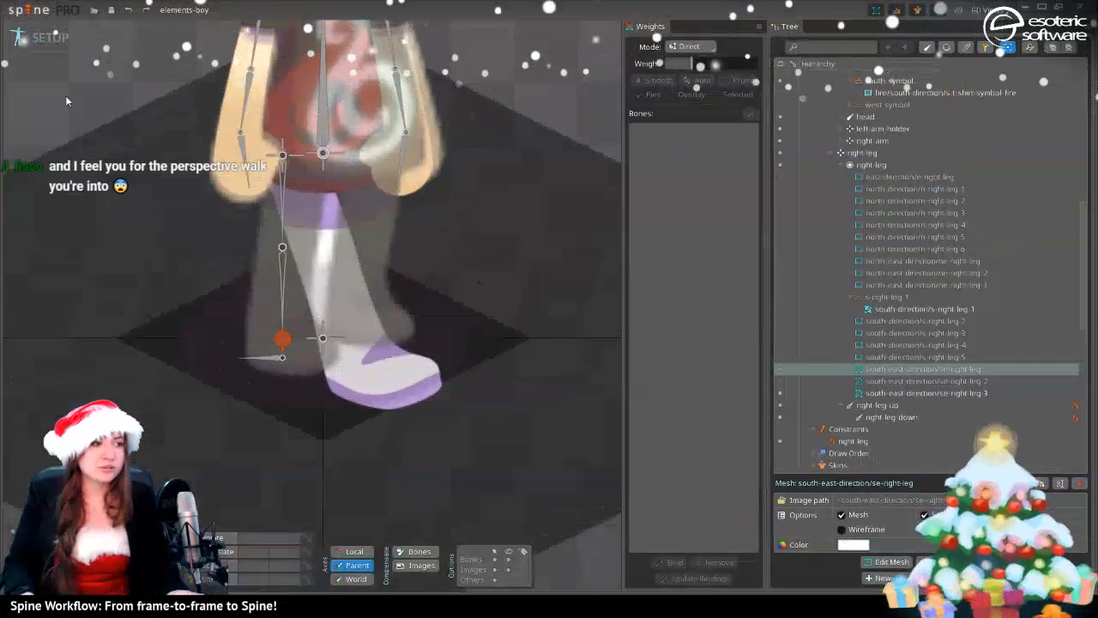
left_click(330, 322)
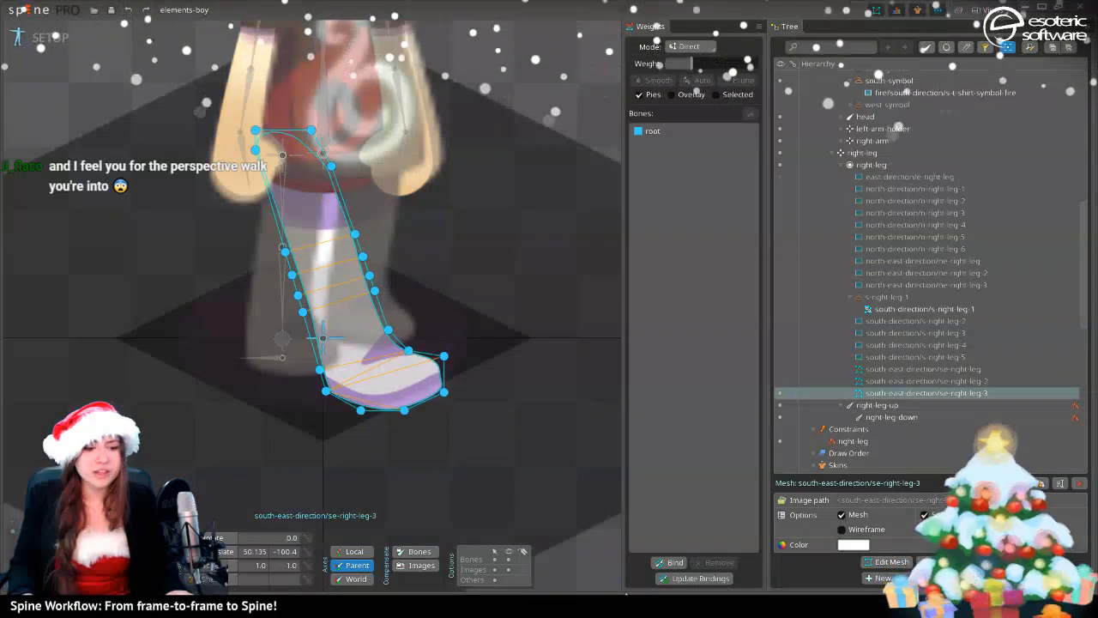
left_click(657, 562)
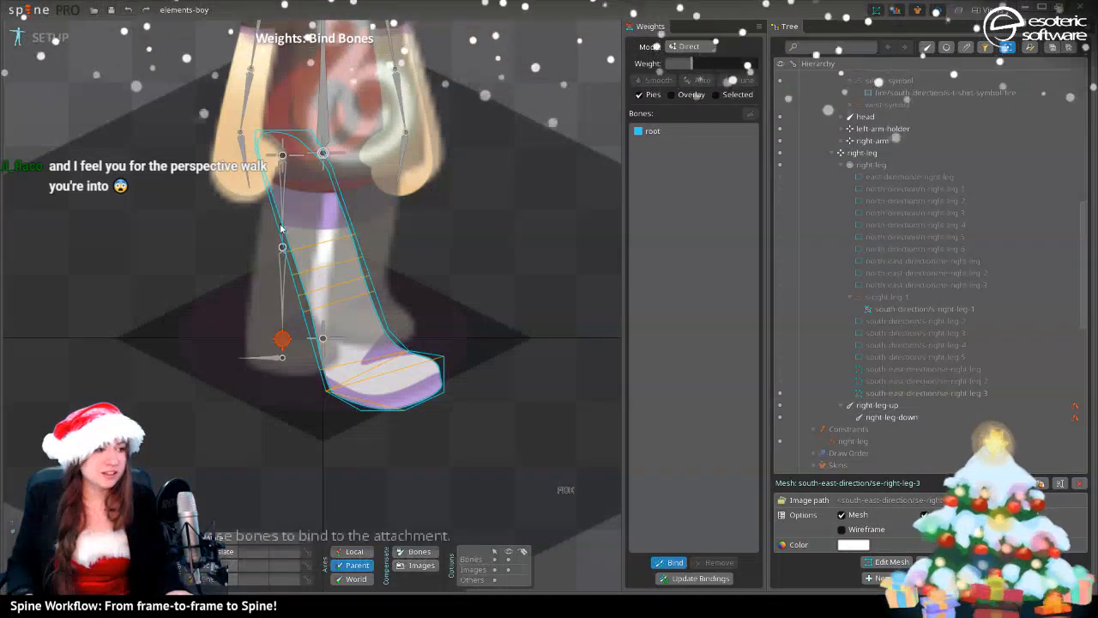
left_click(282, 198)
left_click(281, 292)
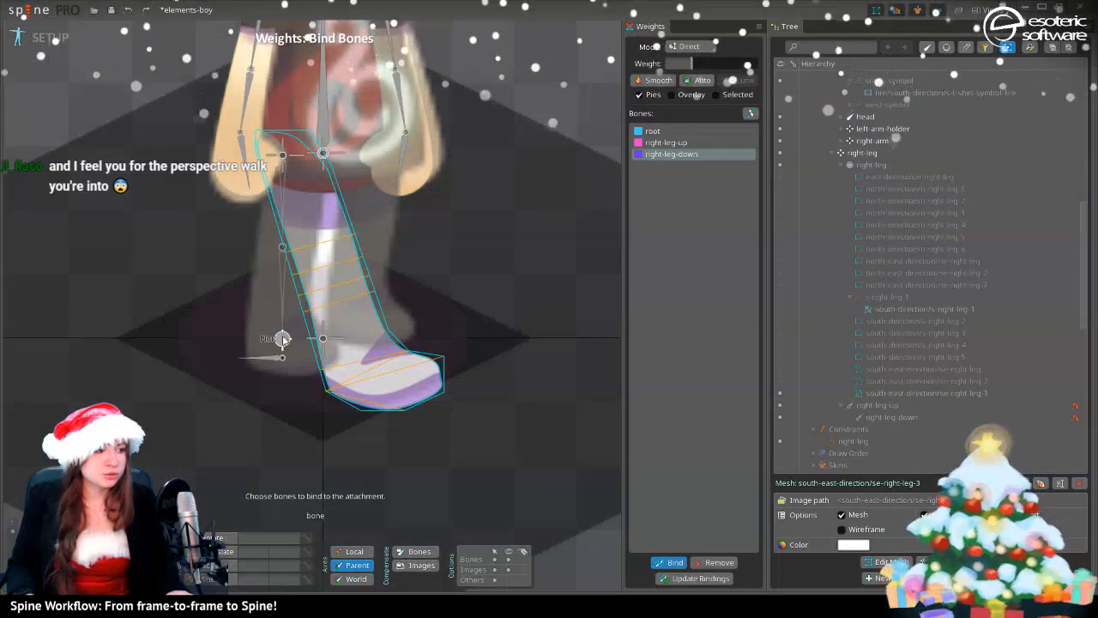
left_click(657, 563)
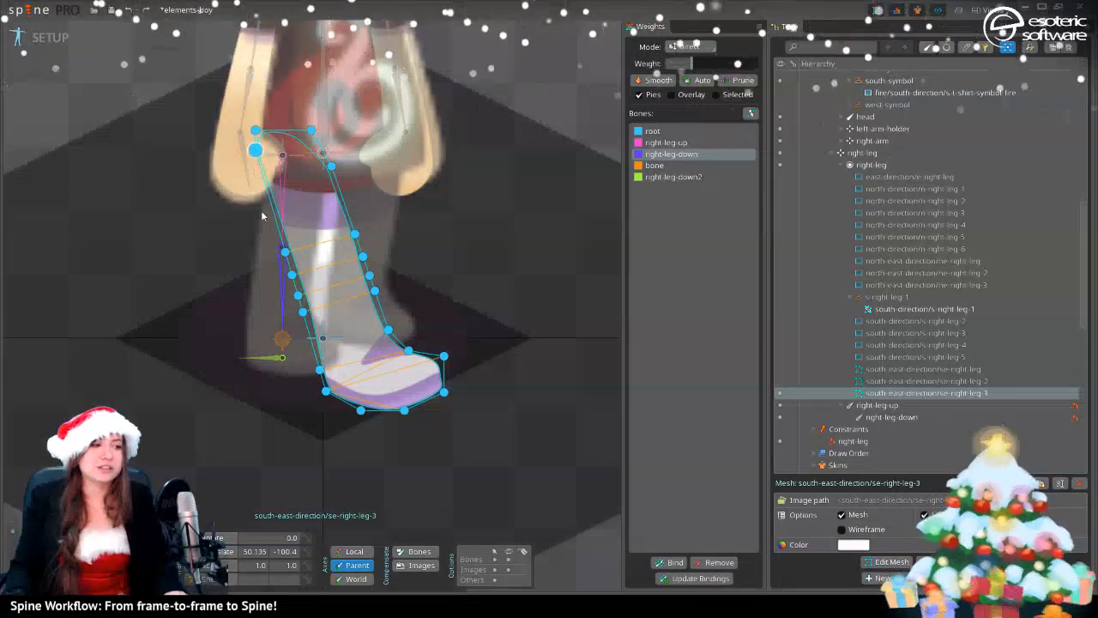
- Show the se-right-leg-2 mesh and bind it to the right-leg-up, right-leg-down and right-leg-down2 bones
left_click(781, 380)
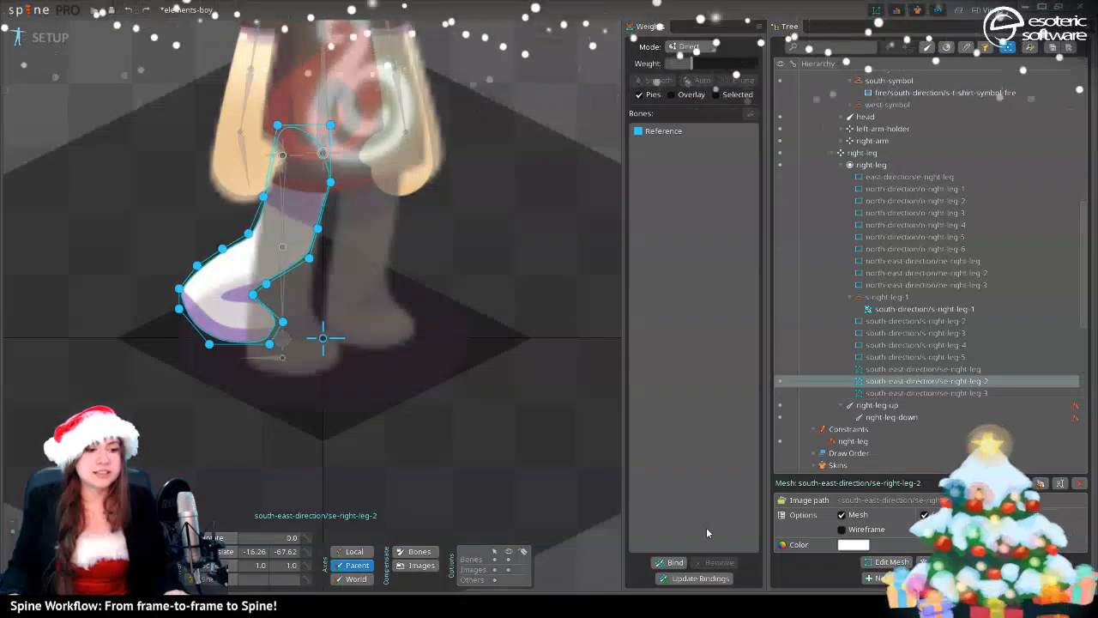
left_click(668, 564)
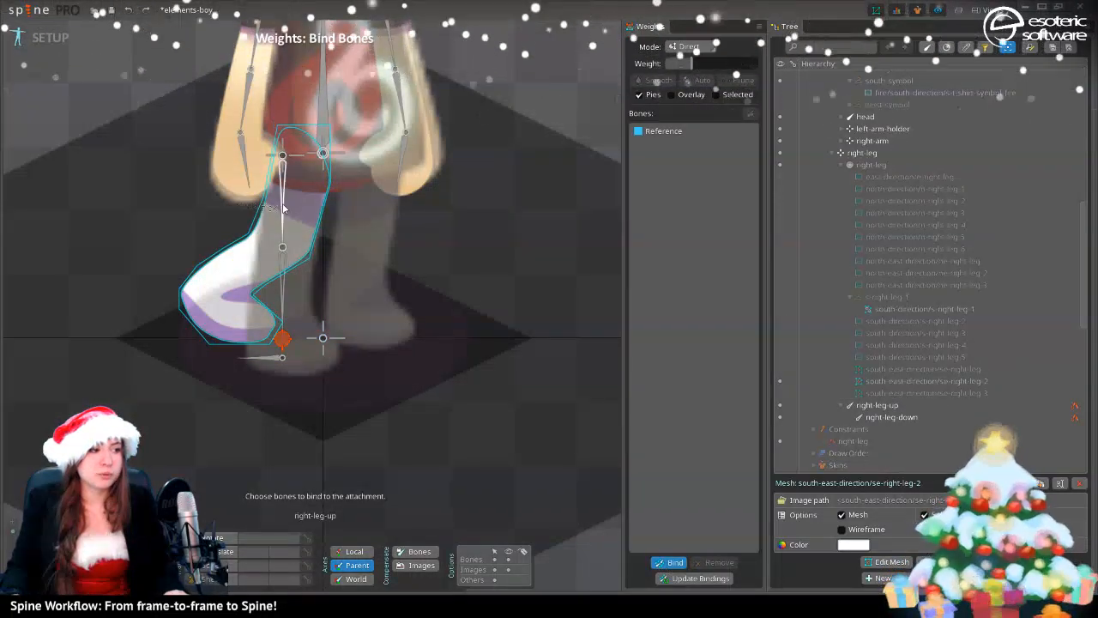
left_click(286, 274)
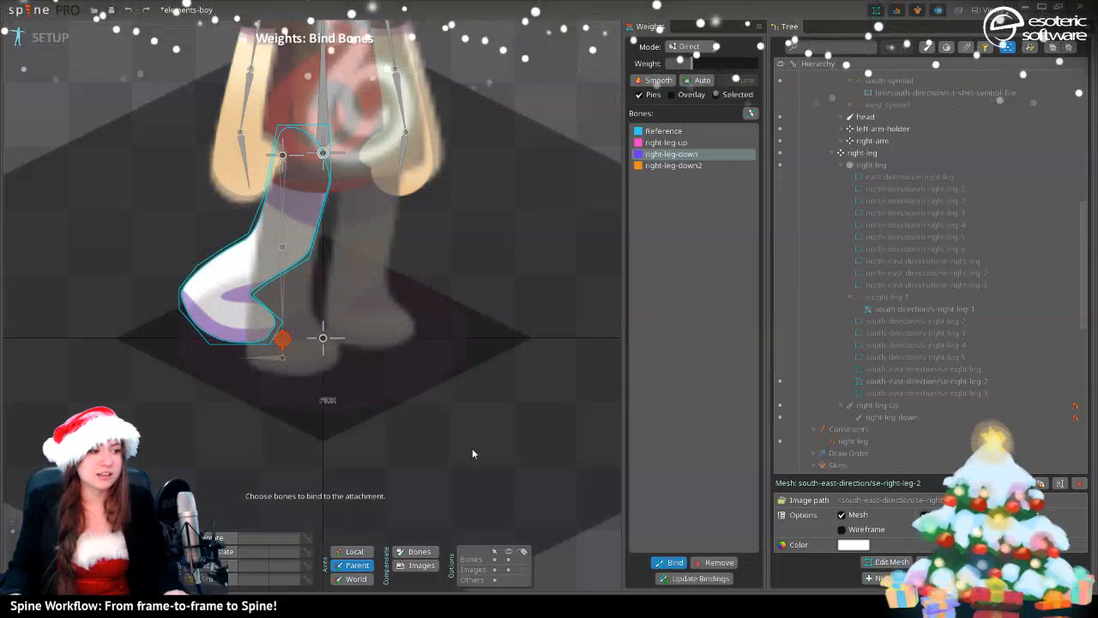
left_click(663, 565)
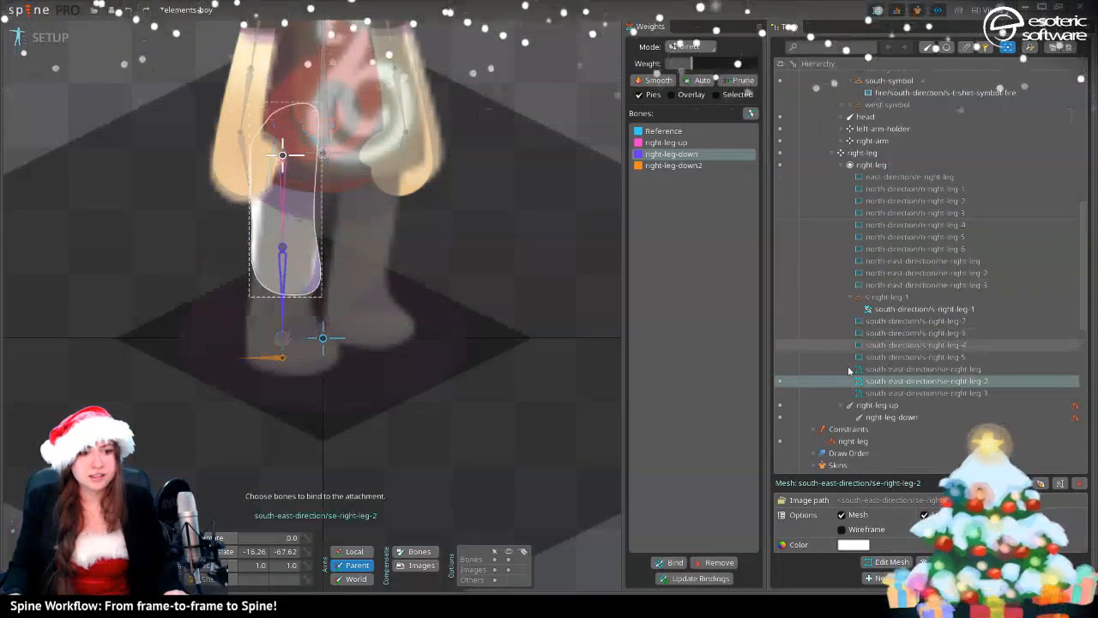
- Show the se-right-leg mesh and add the right-leg-down2 bone to its bindings
left_click(779, 369)
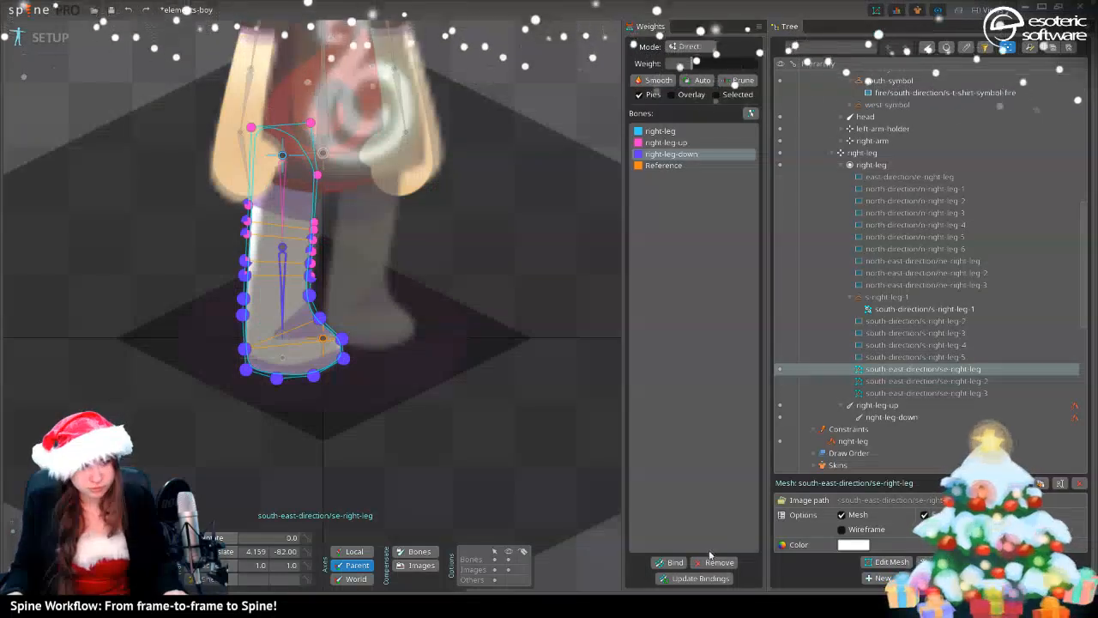
left_click(674, 563)
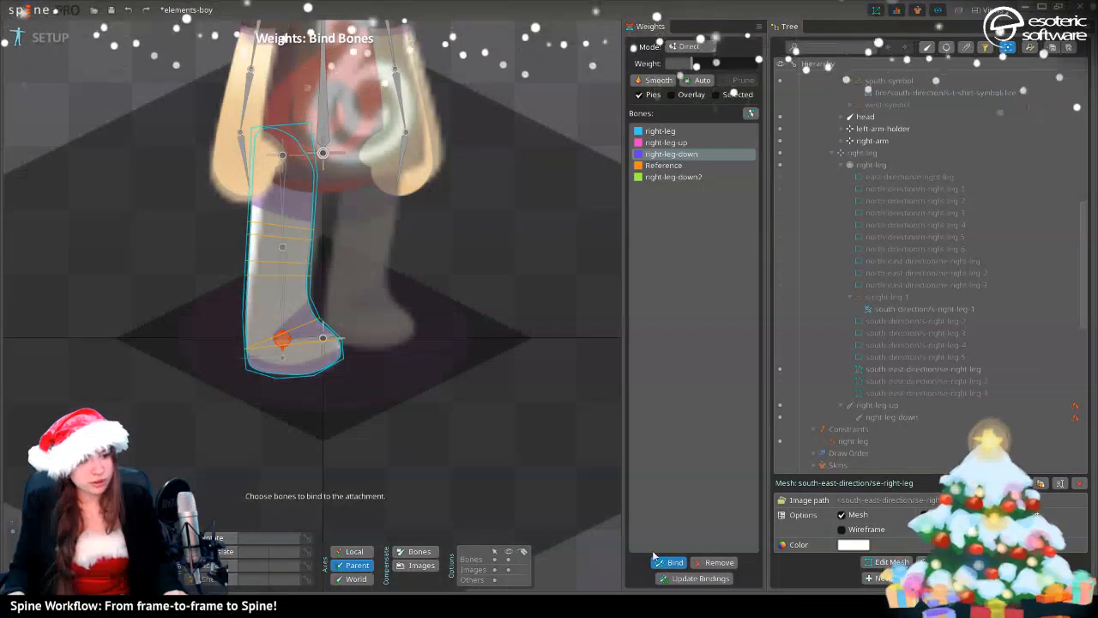
left_click(678, 563)
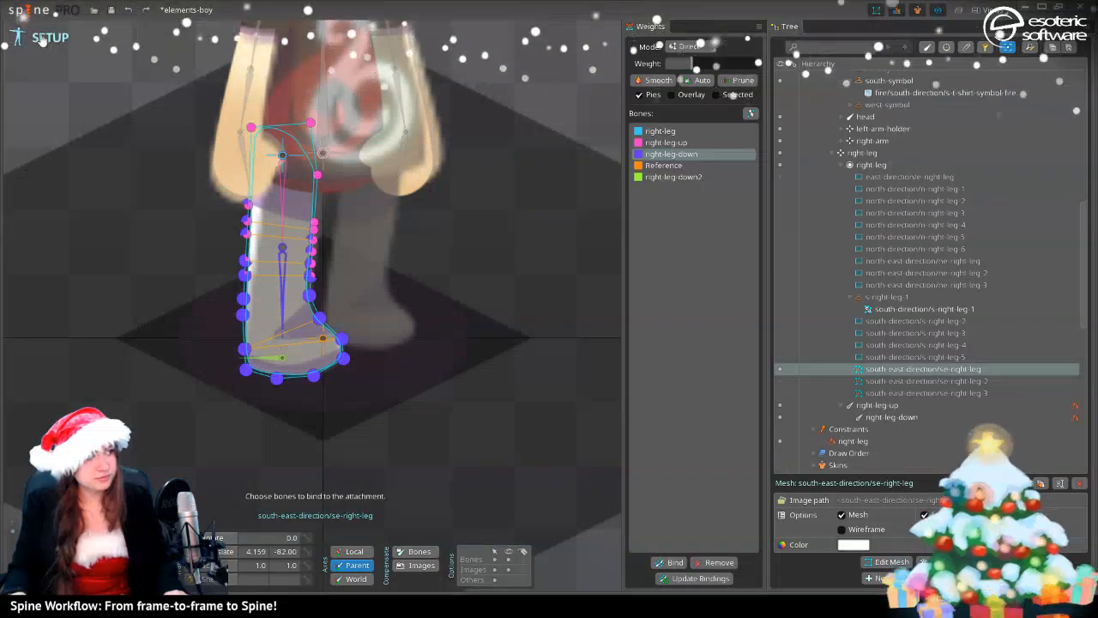
- In animate mode at frame 0, weight the se-right-leg mesh's foot vertices 100% to the right-leg-down2 bone
left_click(43, 38)
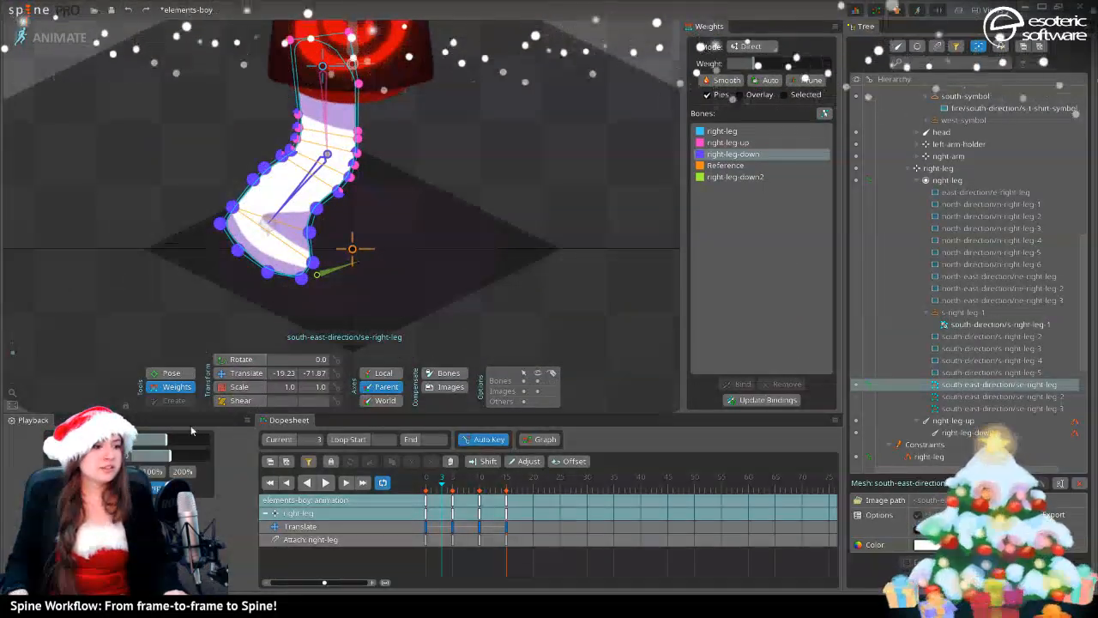
left_click_drag(441, 485, 410, 495)
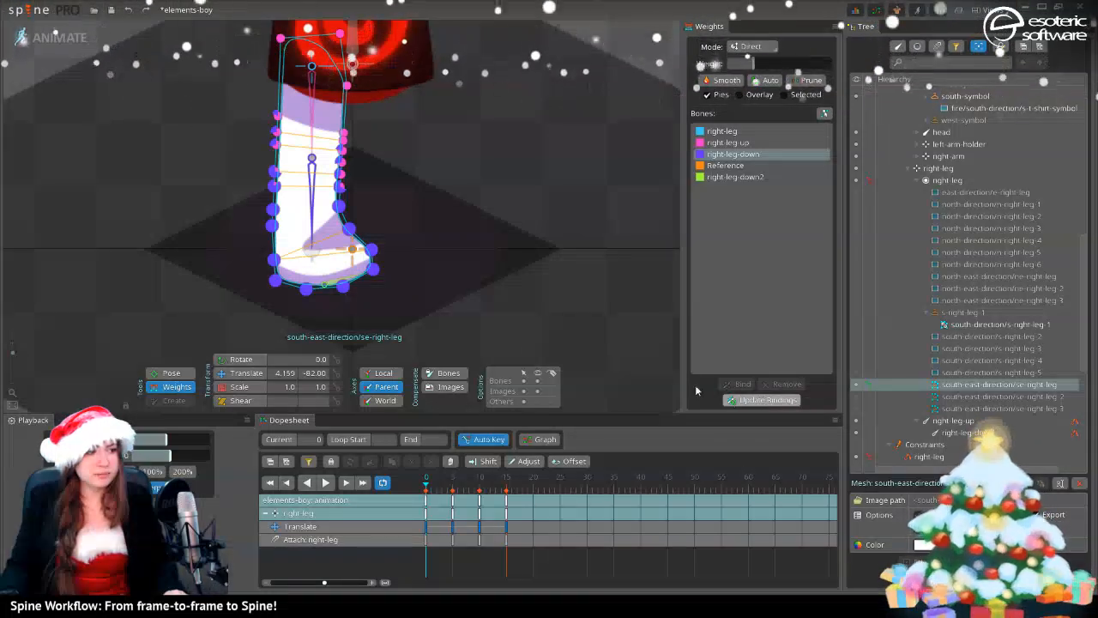
left_click(325, 288)
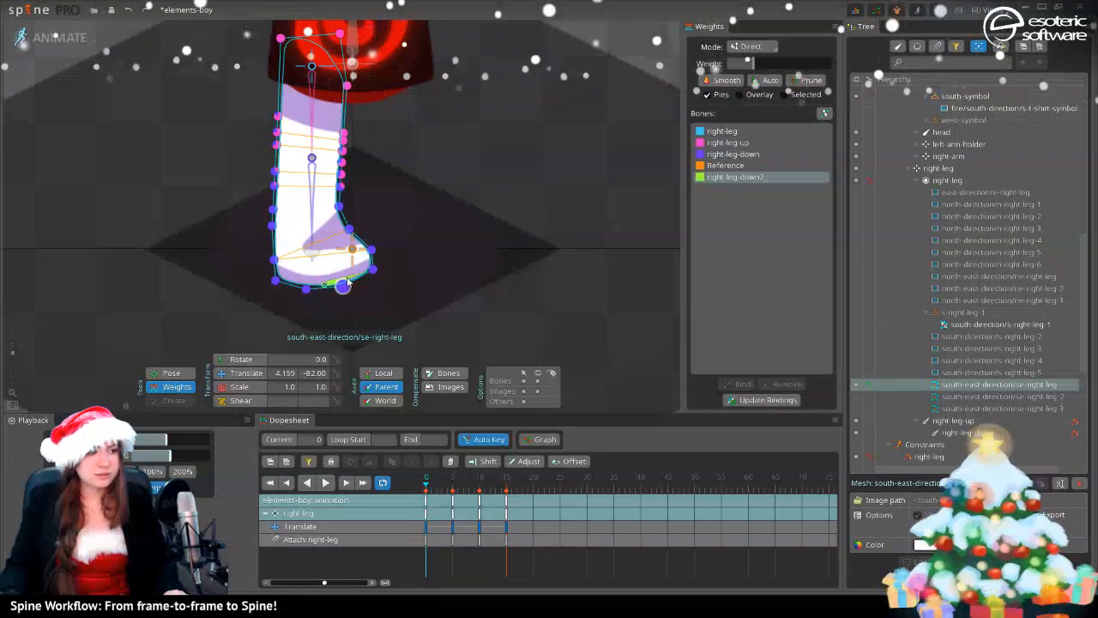
left_click(326, 288)
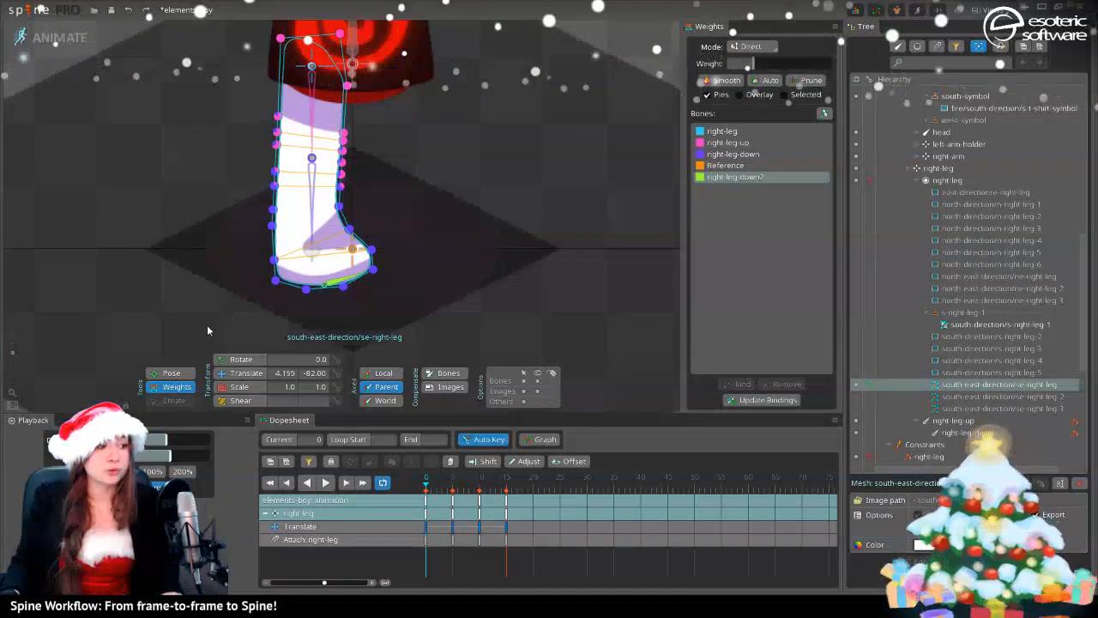
left_click_drag(210, 330, 409, 243)
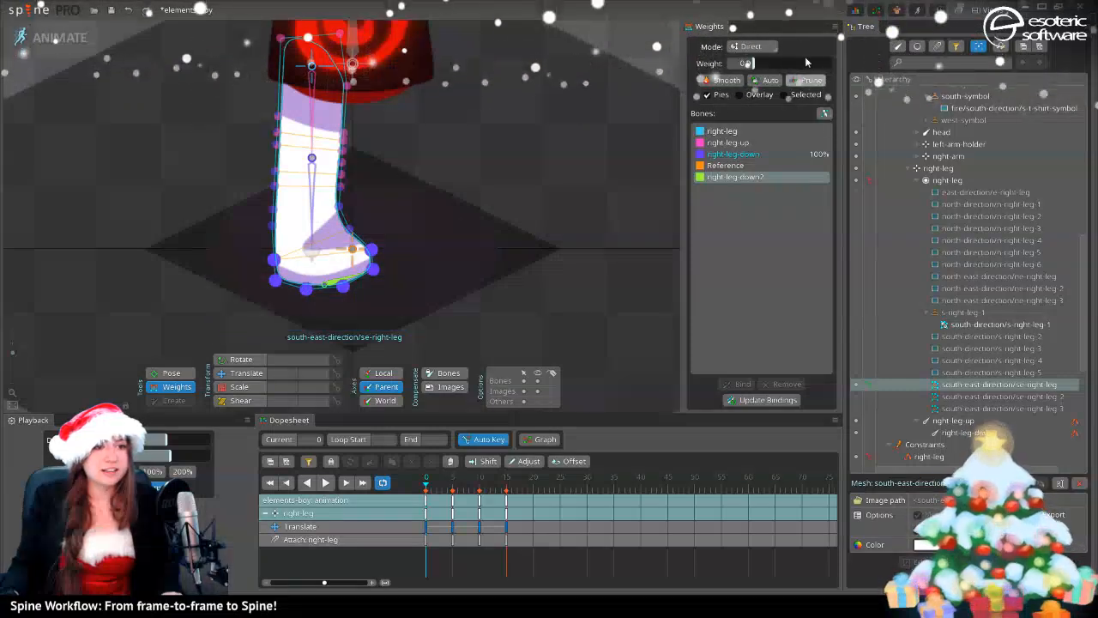
left_click_drag(765, 64, 830, 64)
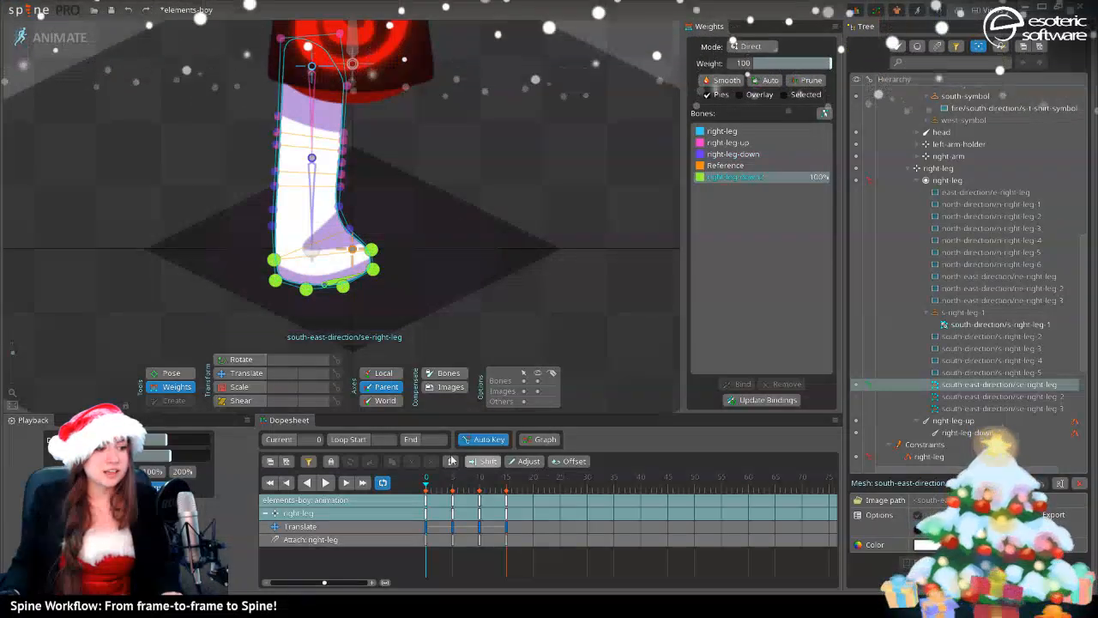
- At frame 5, place right-leg-down2 along the sole of the foot at translate 38.203, 8.678 and rotate it to 95.56
left_click_drag(429, 485, 453, 495)
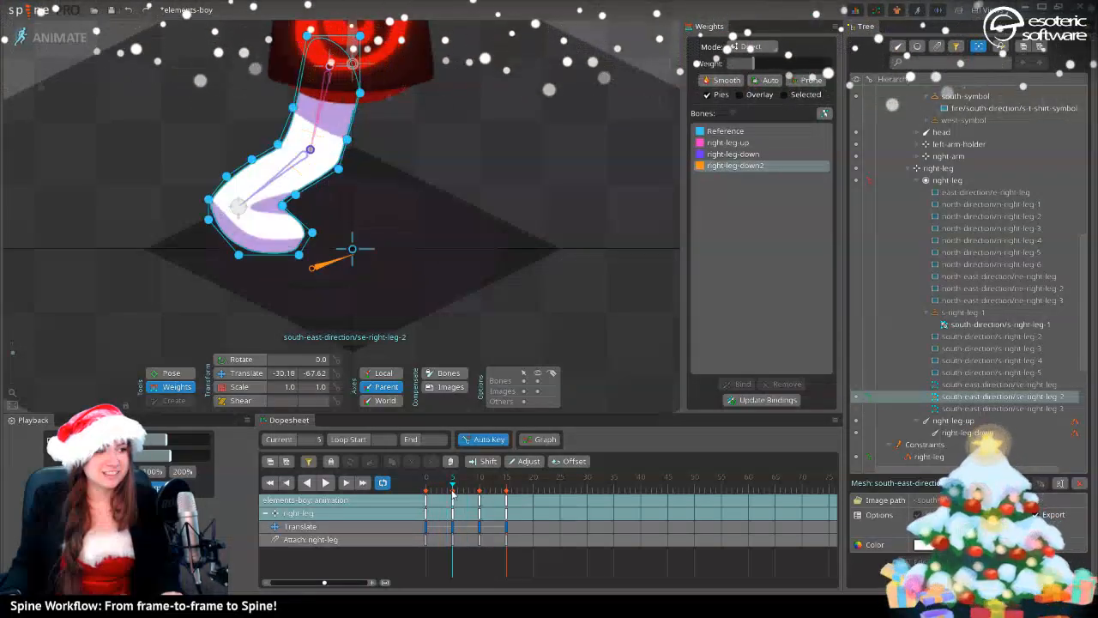
left_click(331, 267)
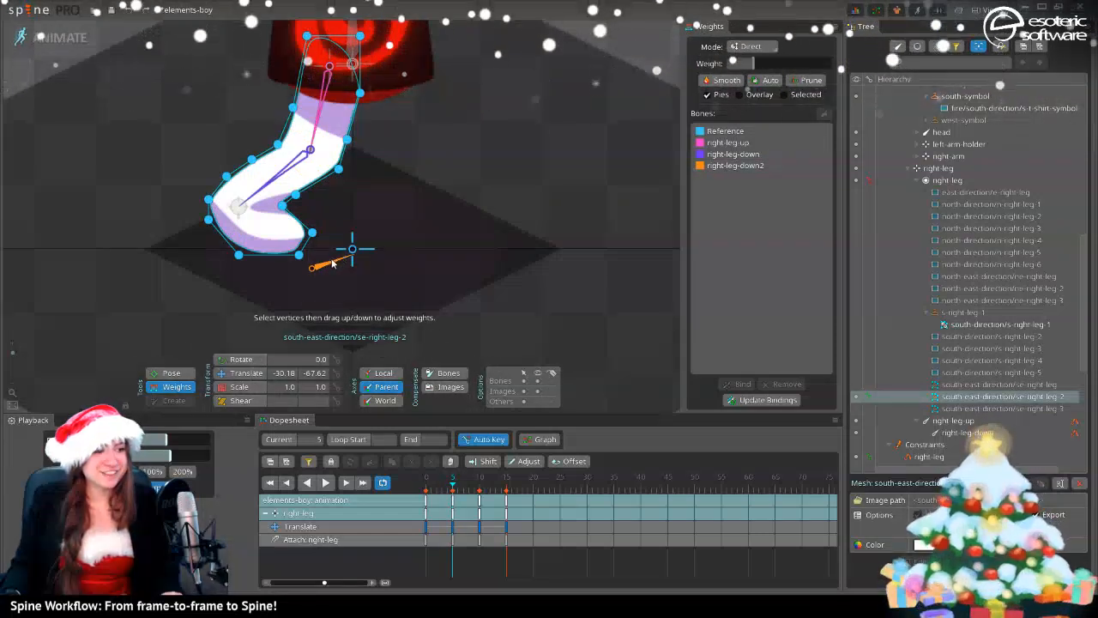
left_click(323, 267)
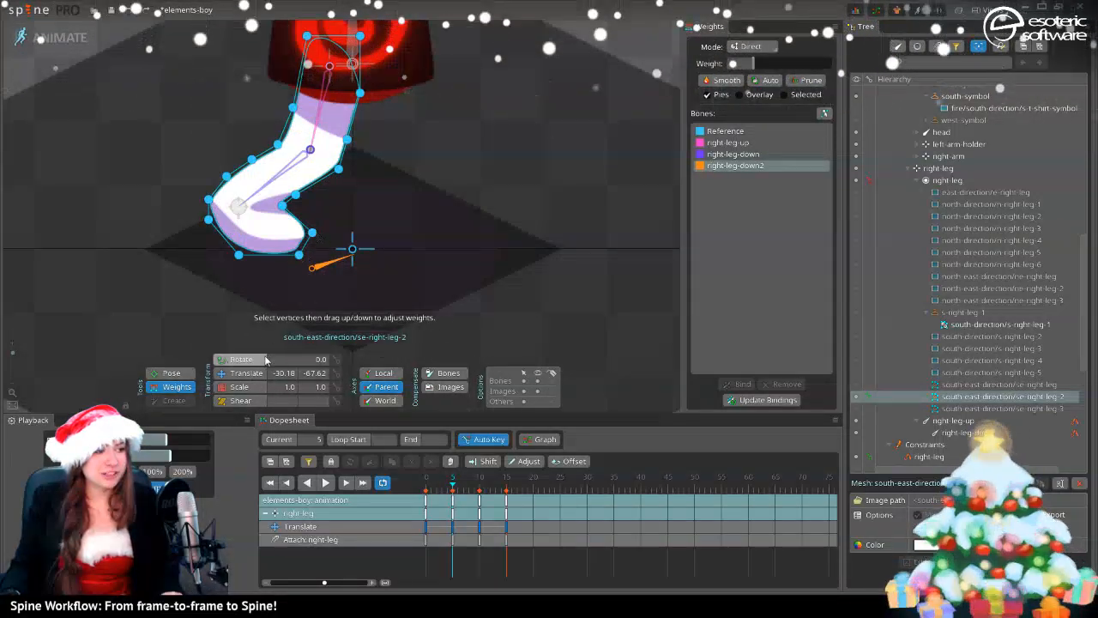
left_click(229, 374)
left_click(317, 270)
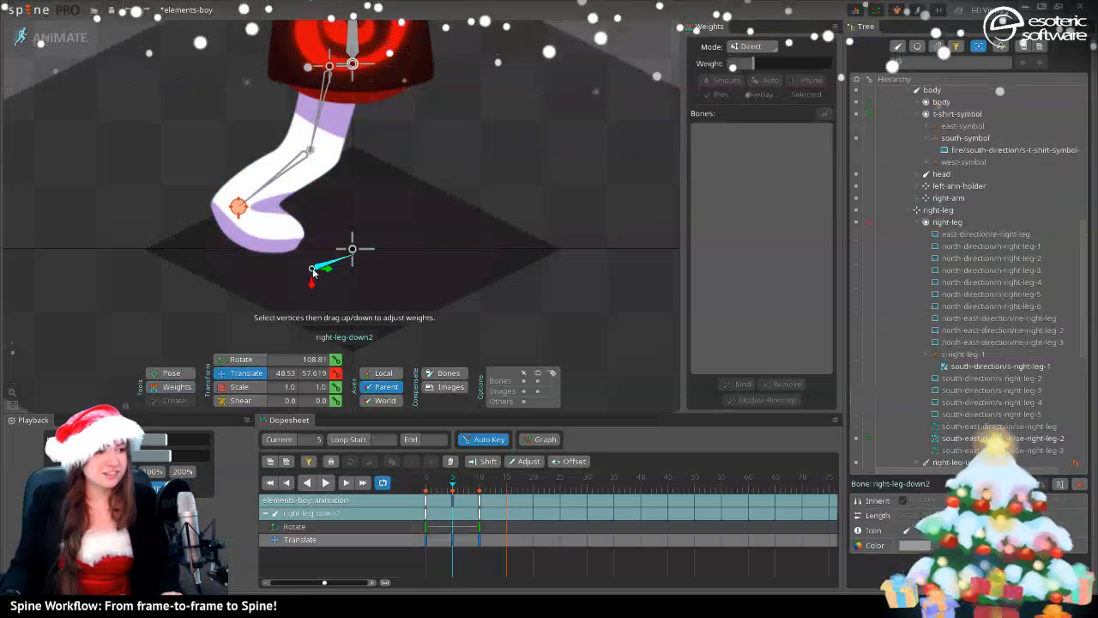
left_click_drag(317, 269, 241, 245)
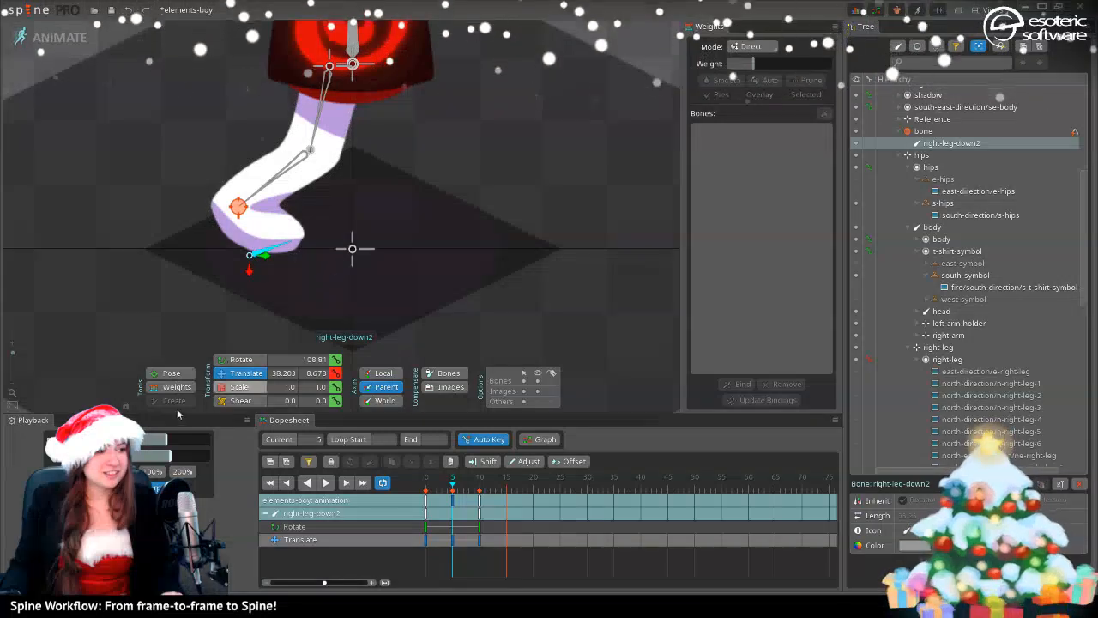
left_click(160, 376)
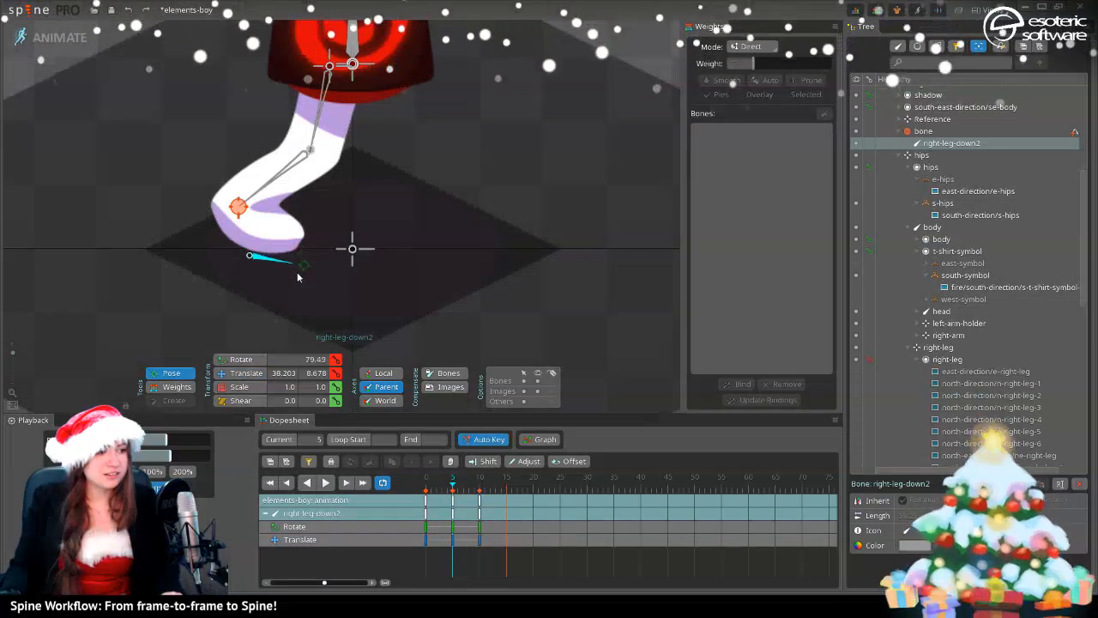
left_click_drag(297, 276, 310, 256)
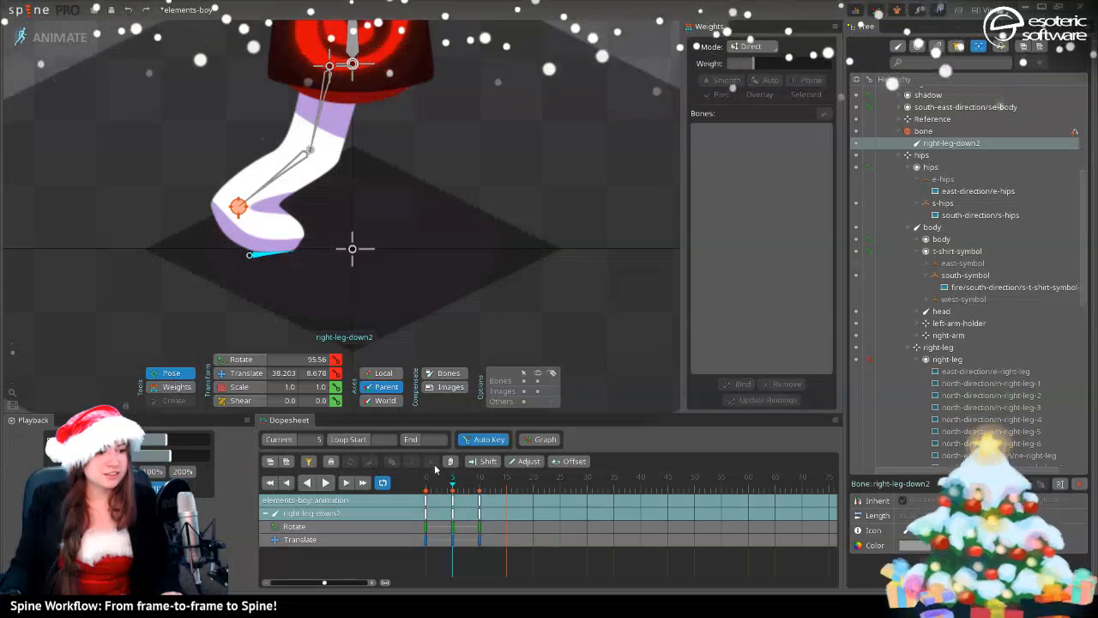
- At frame 4, blend about 20% right-leg-up influence into the se-right-leg mesh's lower-leg vertices
mouse_move(451, 486)
left_mouse_down()
mouse_move(420, 496)
mouse_move(458, 492)
mouse_move(432, 500)
mouse_move(447, 491)
left_mouse_up()
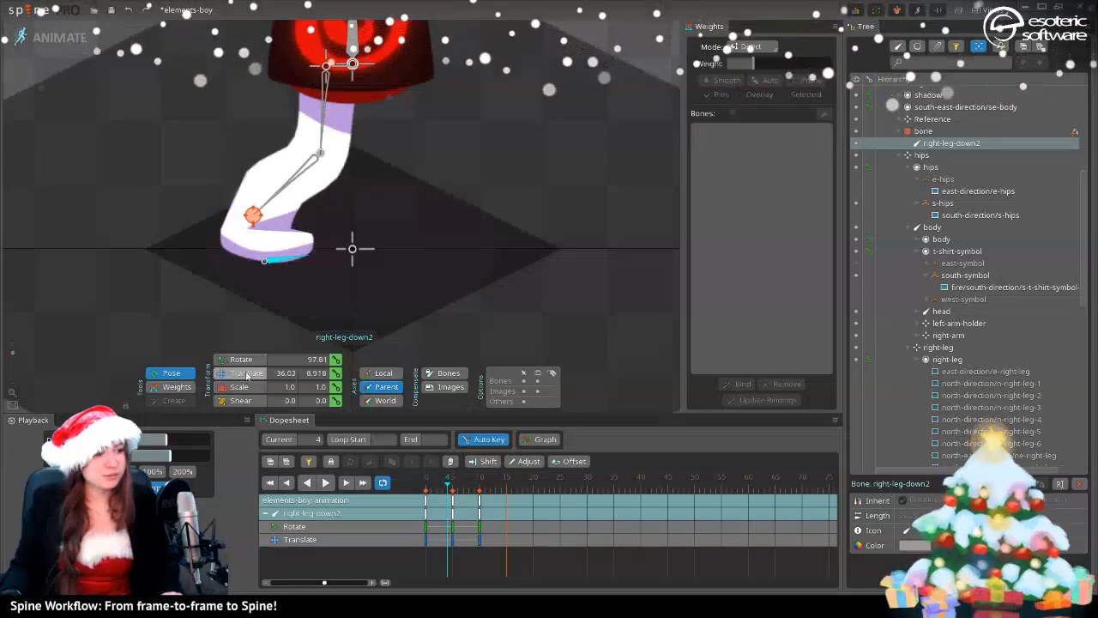
left_click(176, 386)
left_click(266, 189)
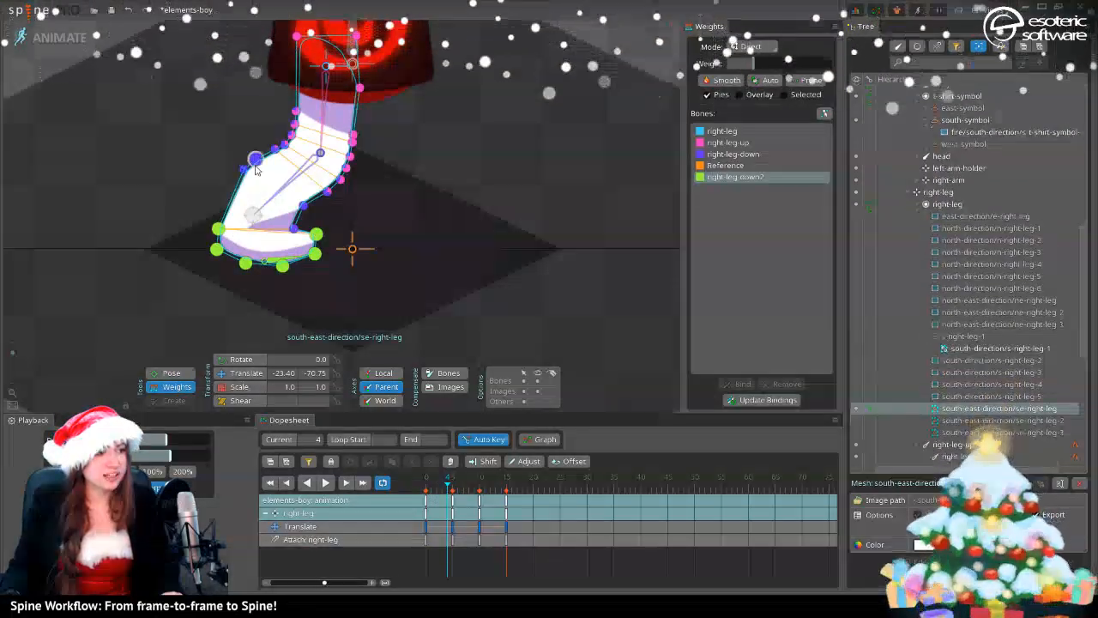
left_click(712, 142)
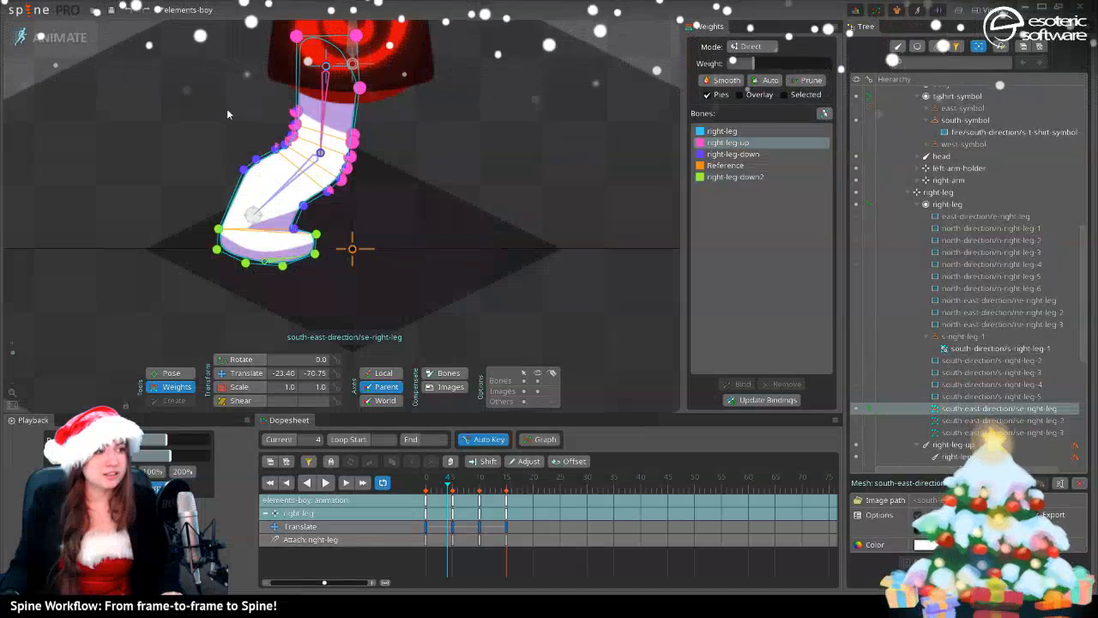
left_click(256, 162)
left_click_drag(244, 170, 268, 172)
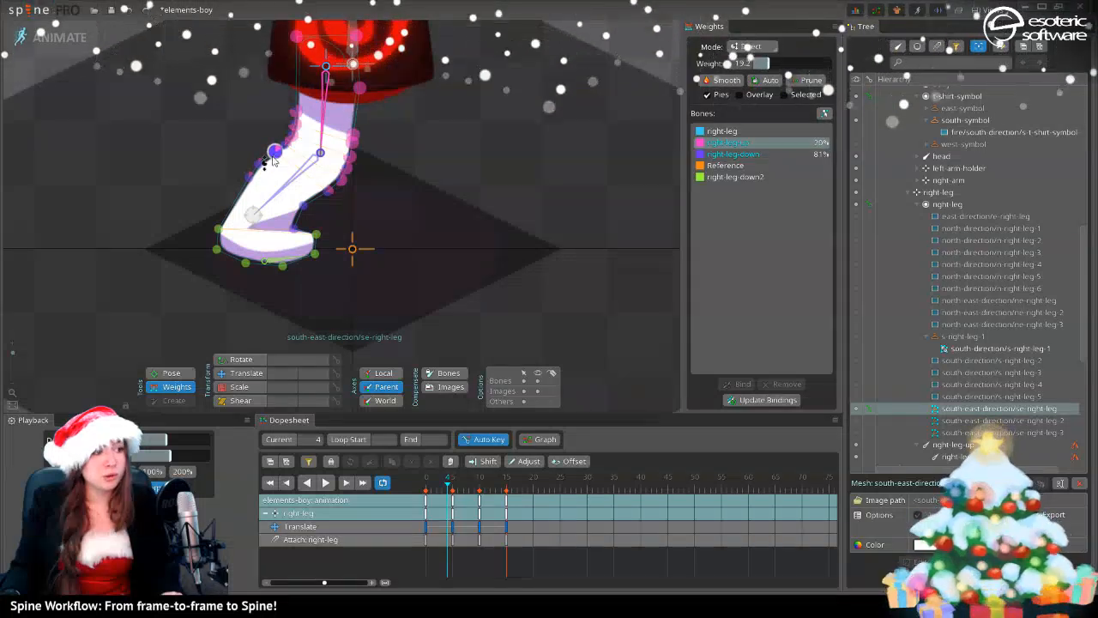
left_click(305, 207)
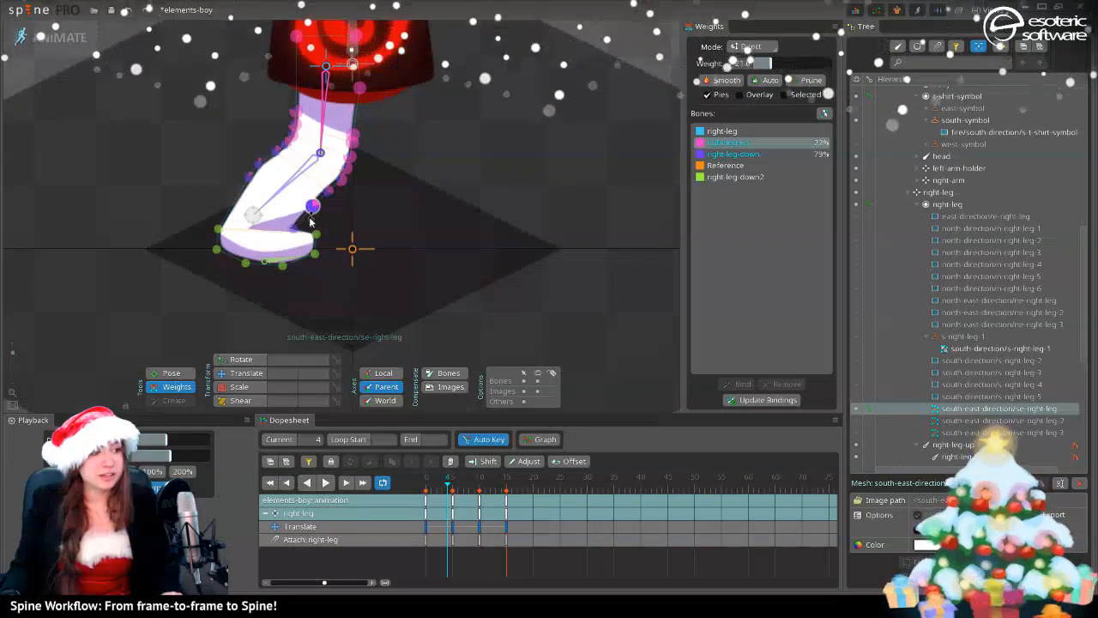
- Blend right-leg-down influence into the se-right-leg heel vertices and about 9% into the rear sole vertex, checking against frame 0
left_click(215, 232)
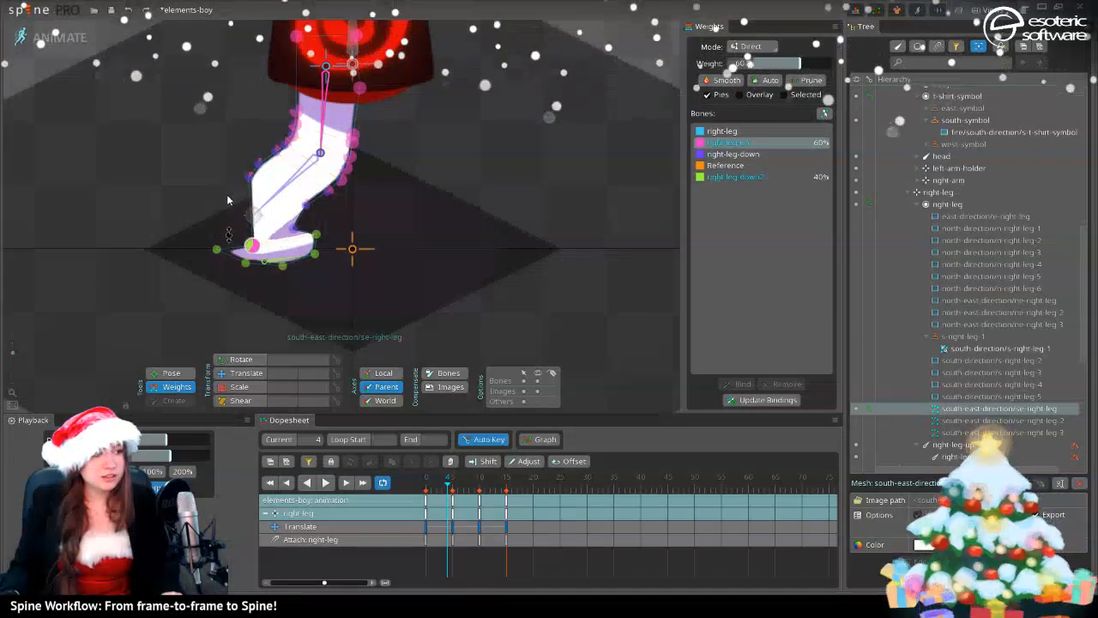
left_click(737, 154)
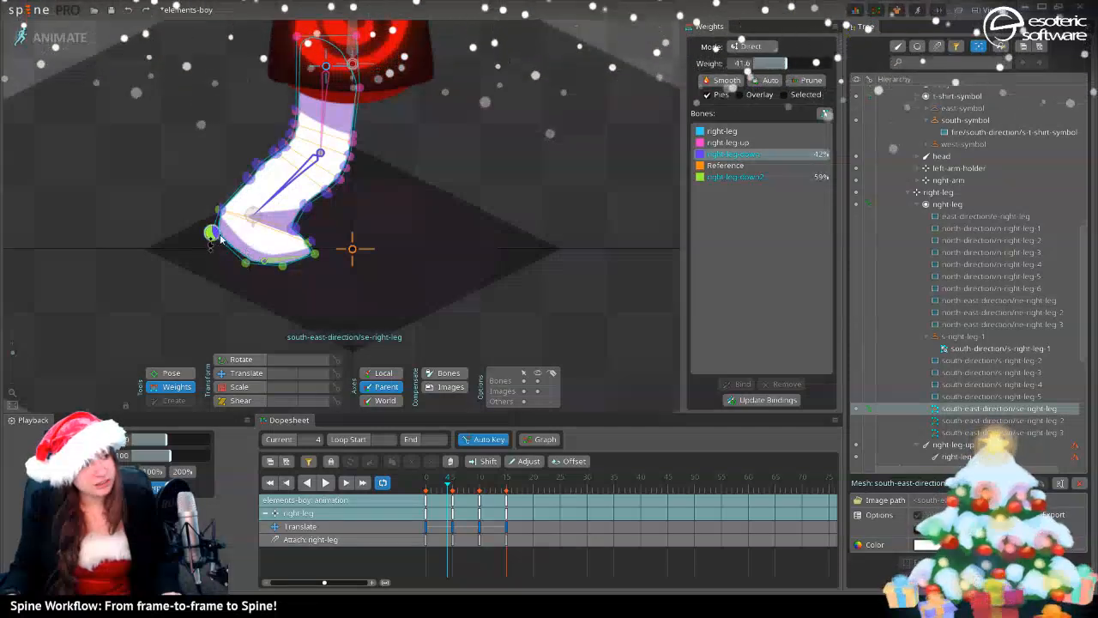
left_click_drag(229, 180, 231, 188)
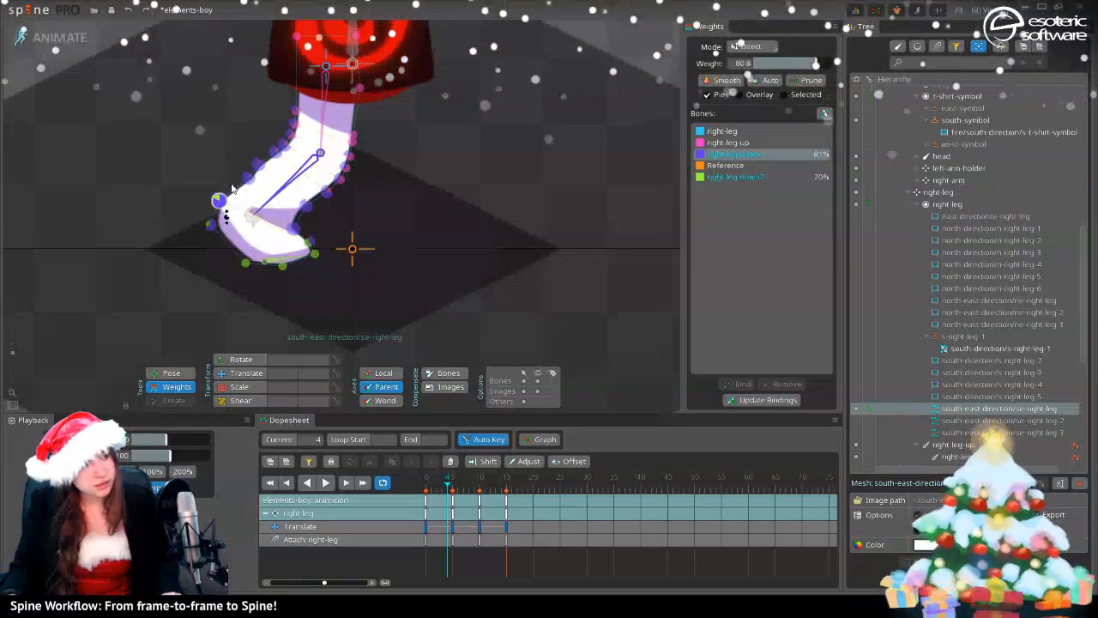
mouse_move(445, 483)
left_mouse_down()
mouse_move(432, 484)
mouse_move(460, 485)
mouse_move(450, 482)
left_mouse_up()
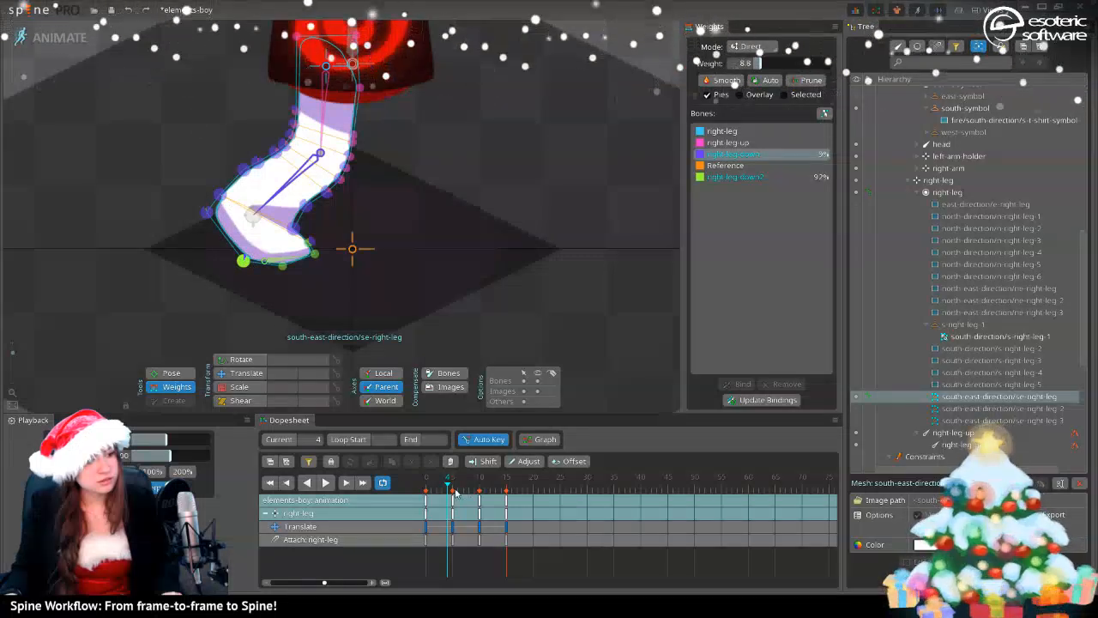
left_click_drag(448, 477, 413, 494)
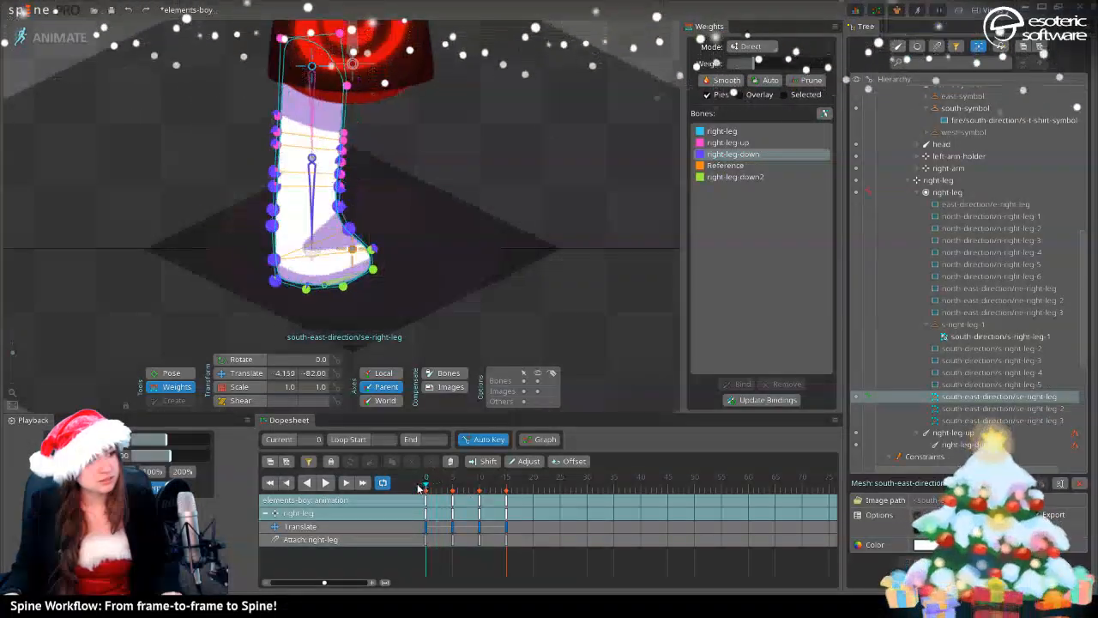
- At frame 4, weight the vertex above the instep about 6% right-leg-up, 80% right-leg-down and 16% right-leg-down2
left_click_drag(441, 486, 447, 486)
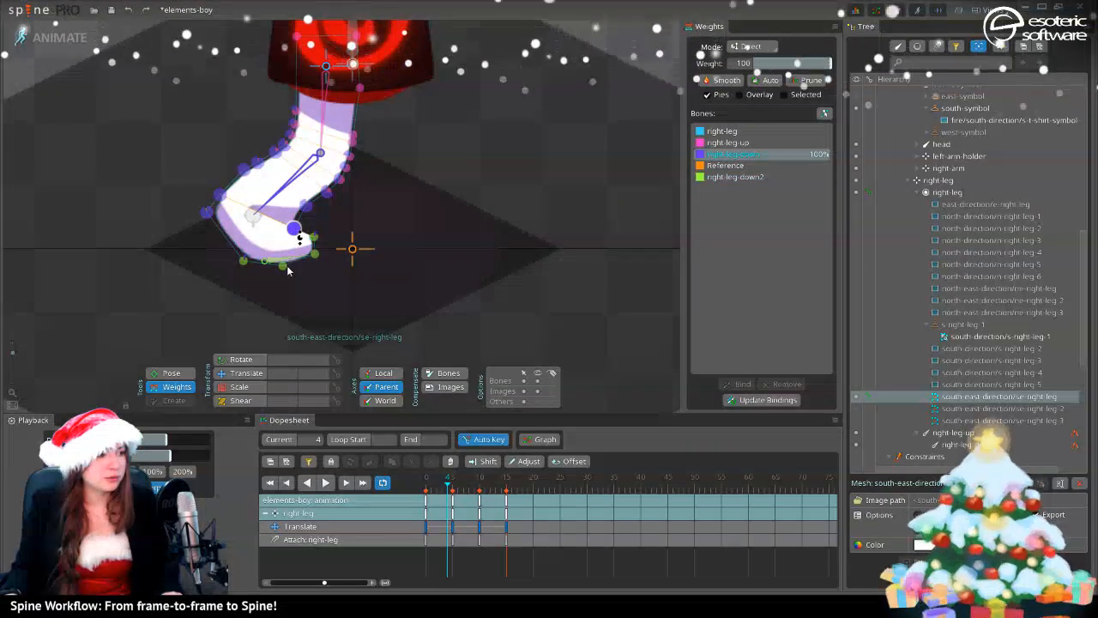
left_click(705, 176)
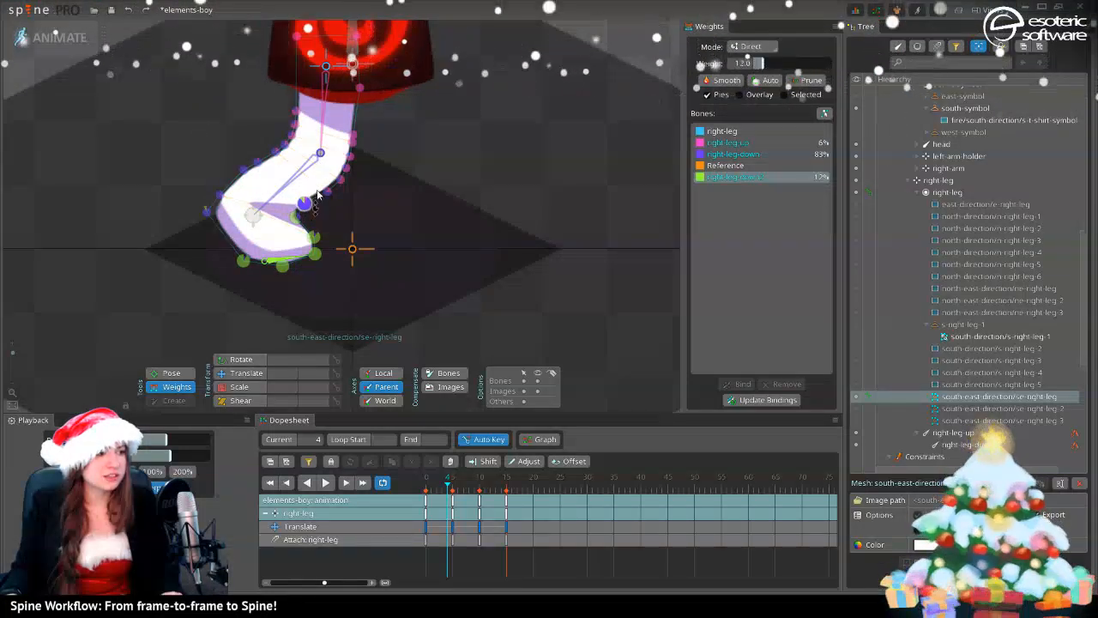
left_click(708, 143)
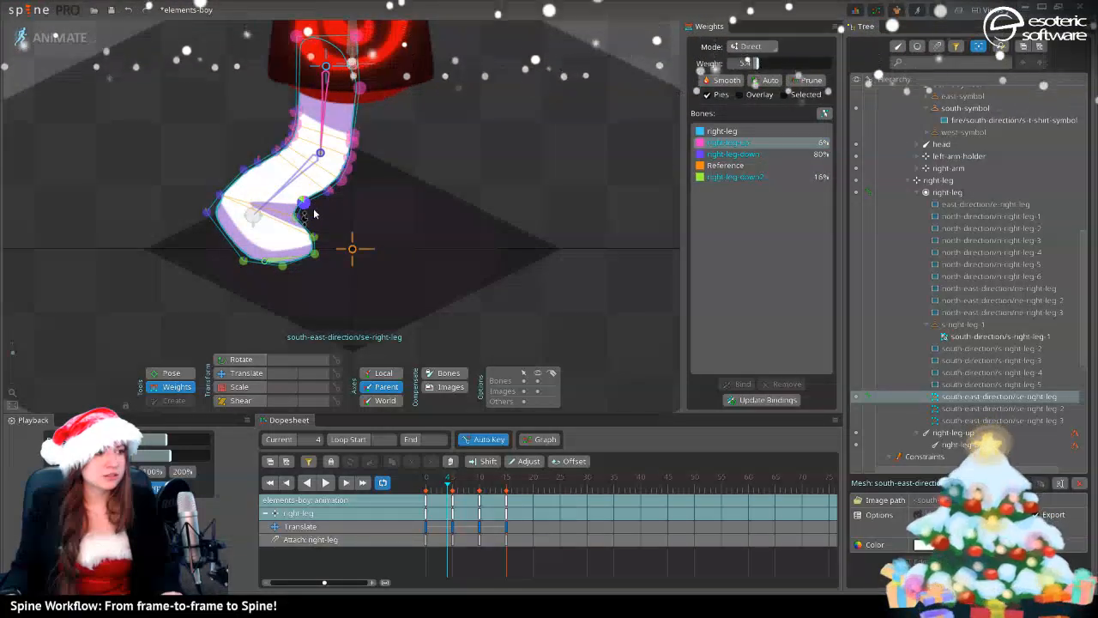
- Compare the leg deformation across frames 0, 3 and 5, then save the project
left_click(440, 490)
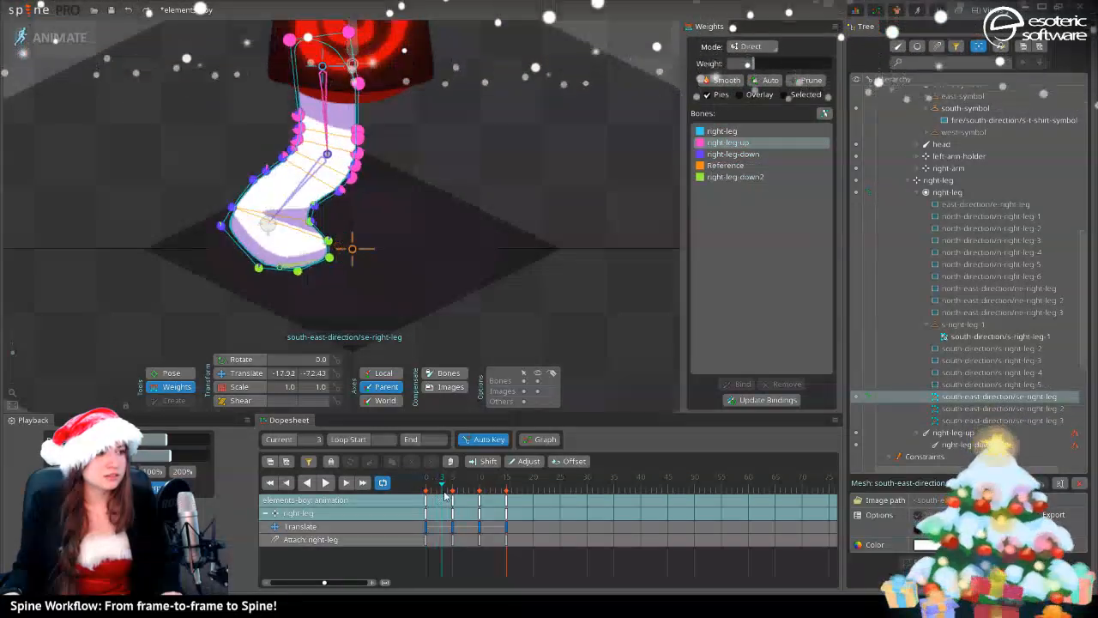
left_click(453, 489)
left_click(425, 490)
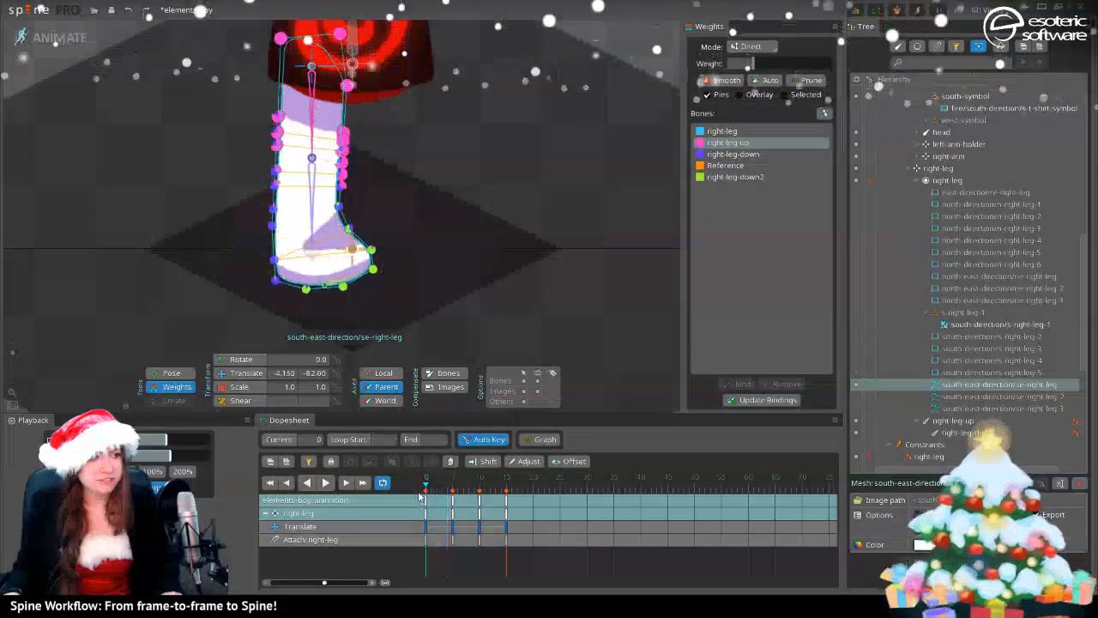
left_click_drag(432, 491, 454, 499)
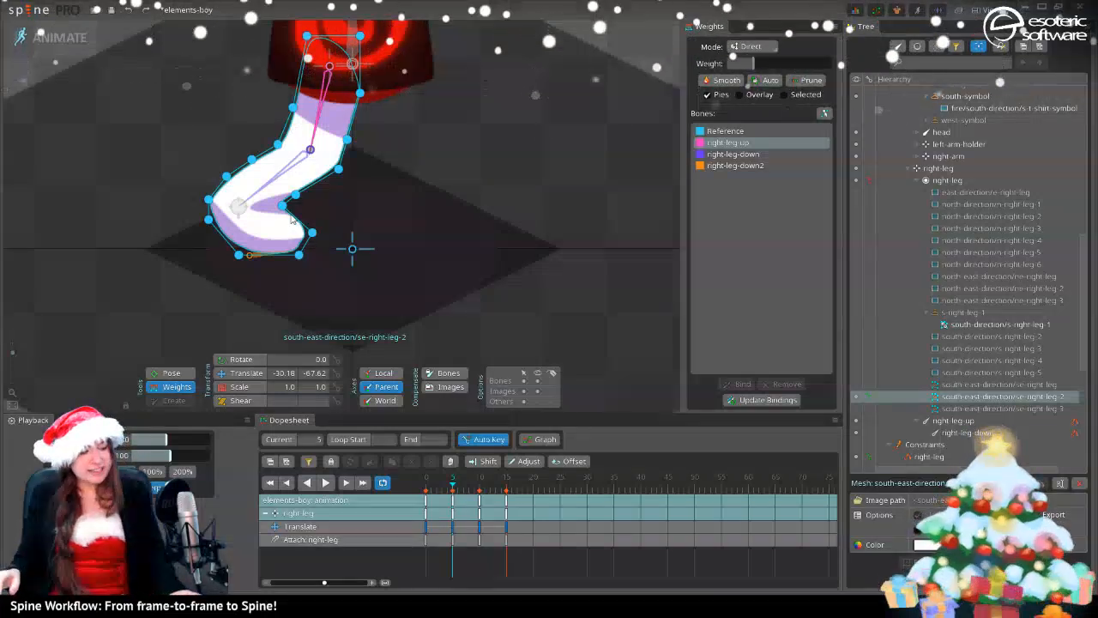
key("ctrl+s")
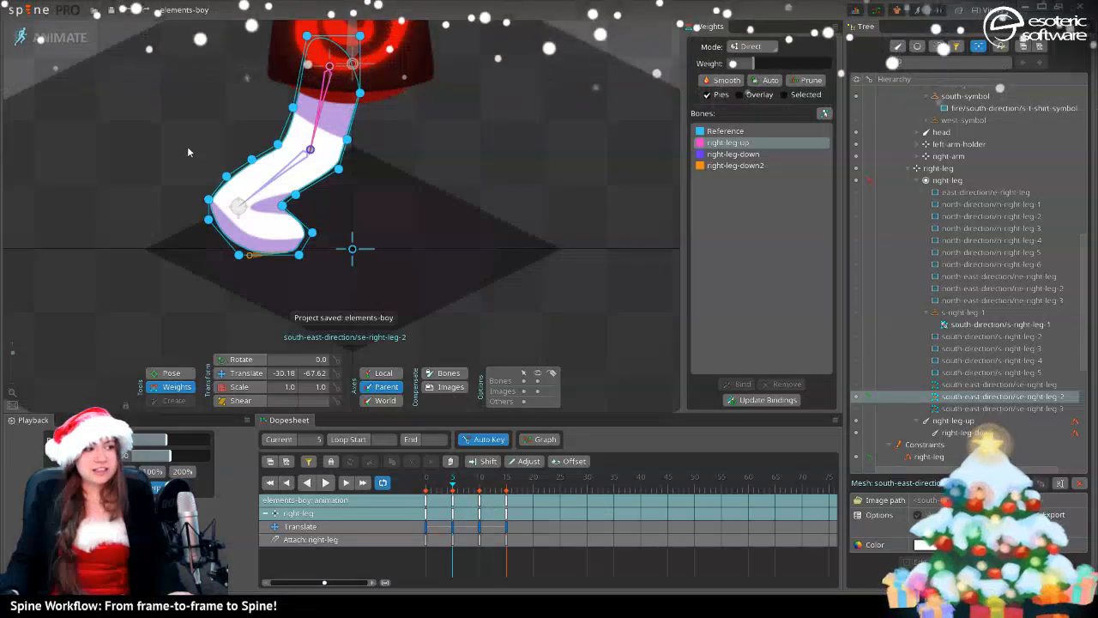
- In setup mode, compare the se-right-leg and se-right-leg-2 meshes, leaving se-right-leg-2 shown
left_click(66, 41)
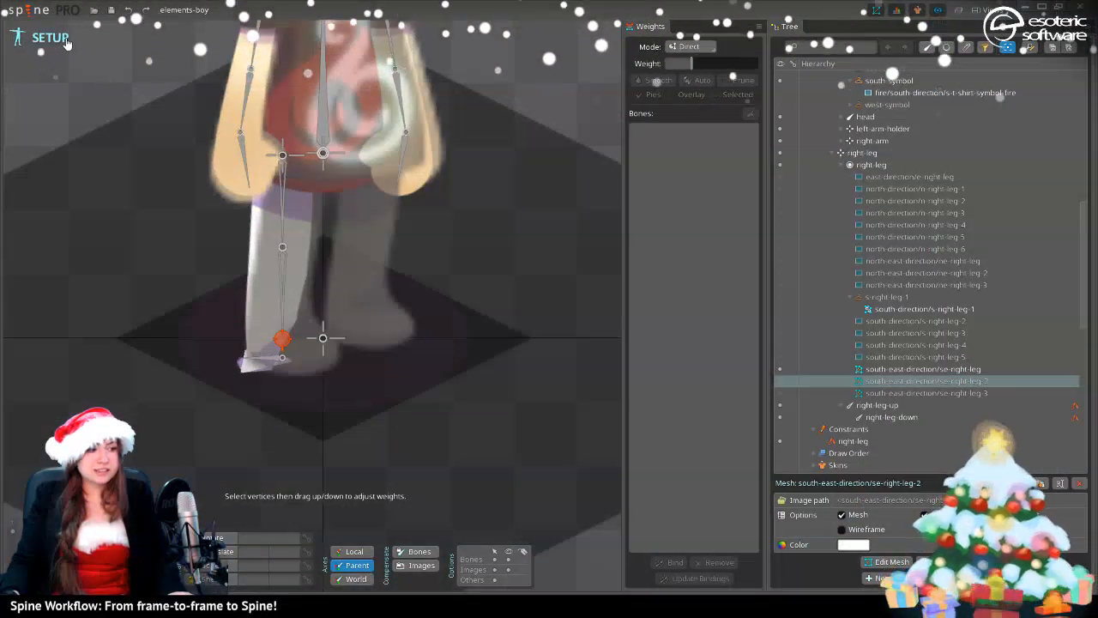
left_click(274, 273)
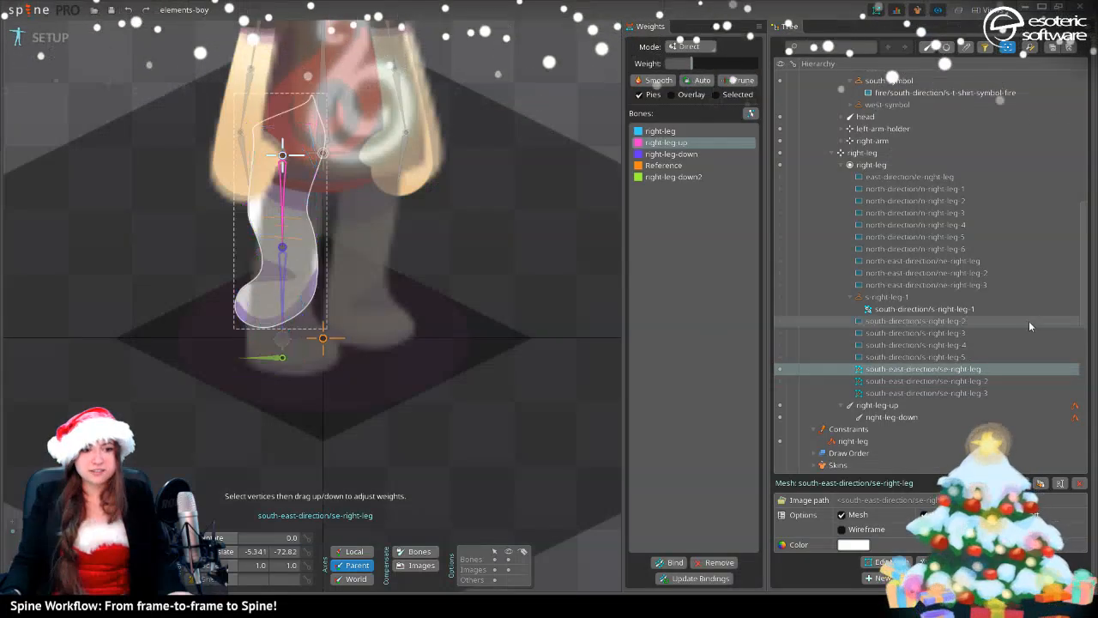
left_click(779, 386)
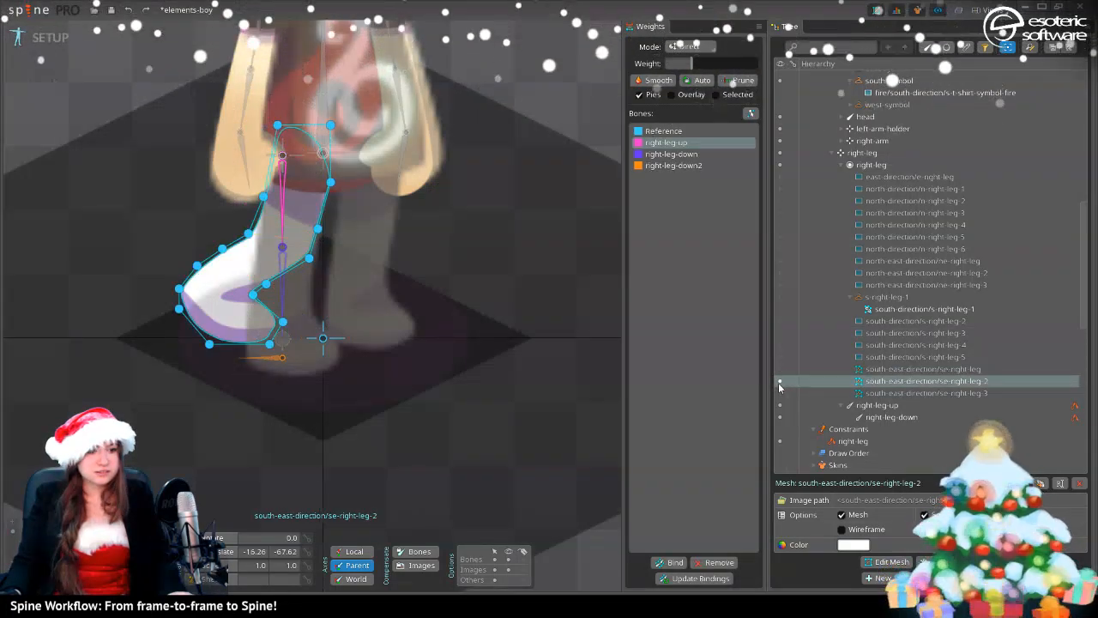
left_click(779, 369)
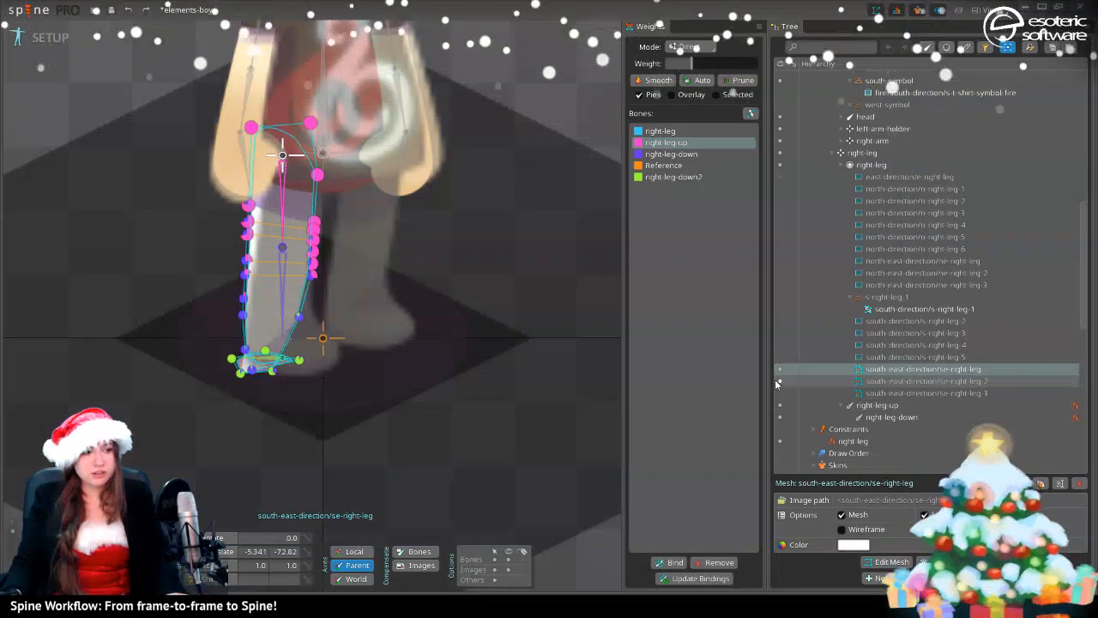
left_click(778, 381)
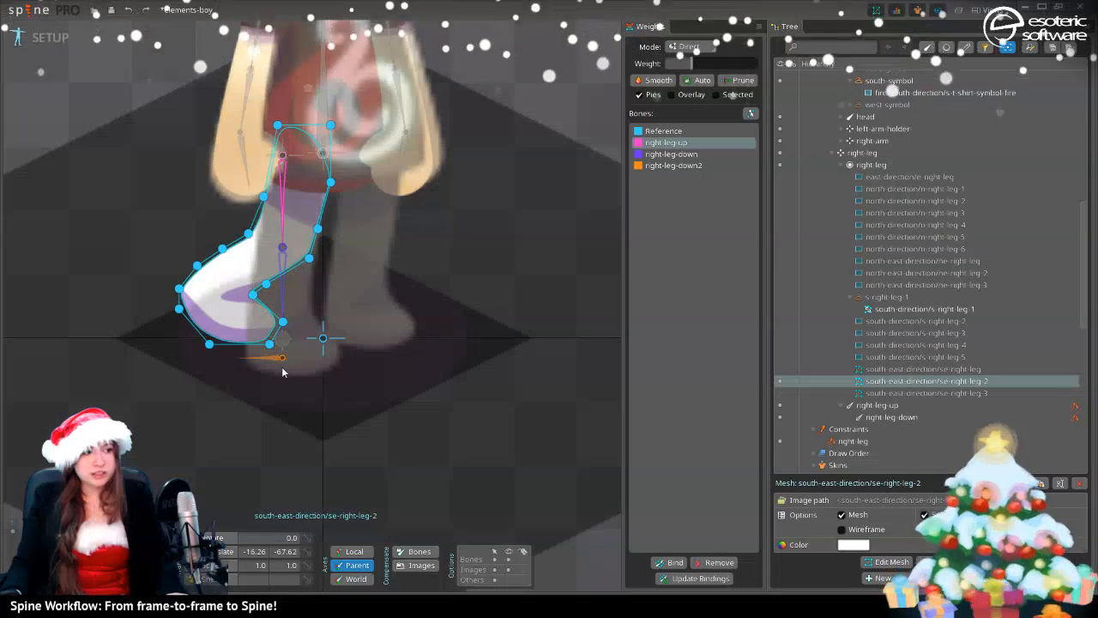
- At frame 5, update the se-right-leg-2 bindings and weight its lower-leg and foot vertices 100% to right-leg-down, checking against setup mode
left_click(39, 37)
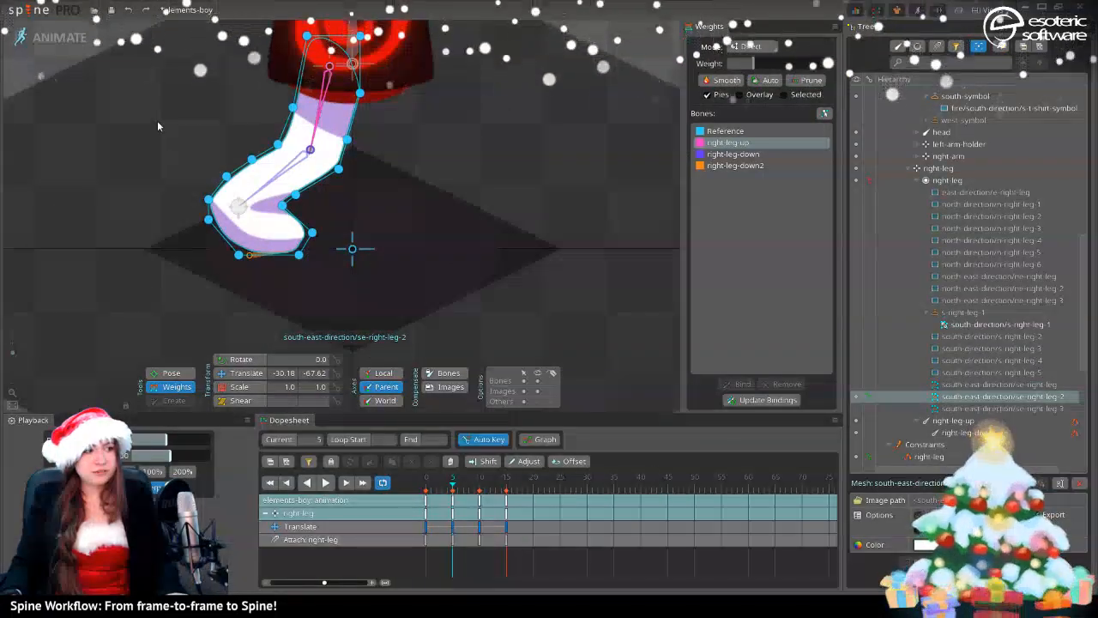
left_click_drag(157, 120, 331, 314)
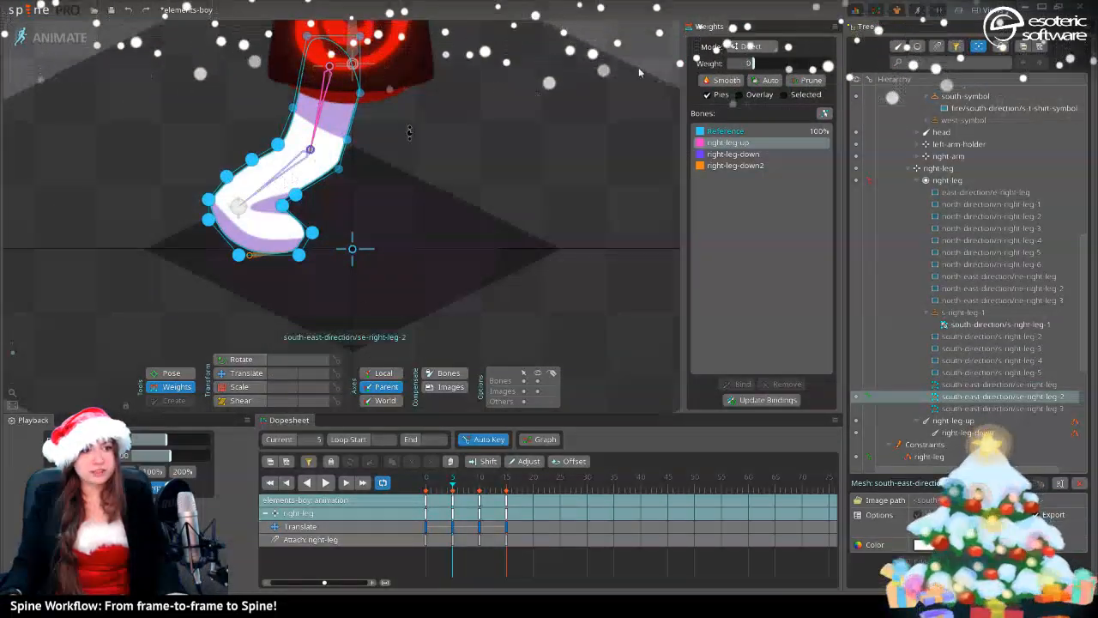
left_click(732, 153)
left_click_drag(772, 64, 832, 66)
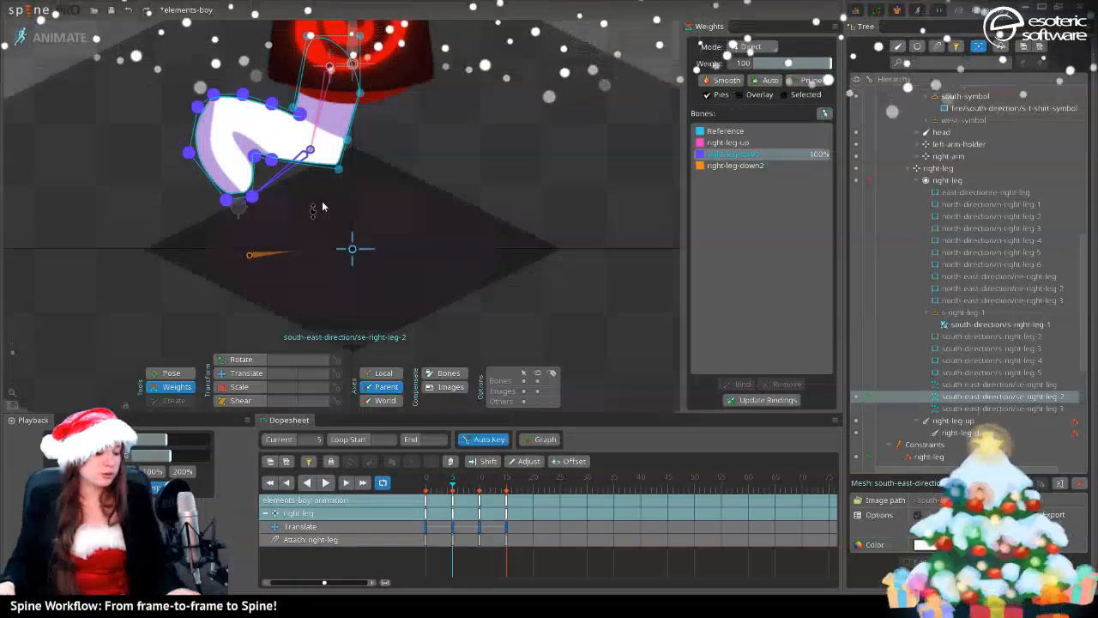
key("ctrl+z")
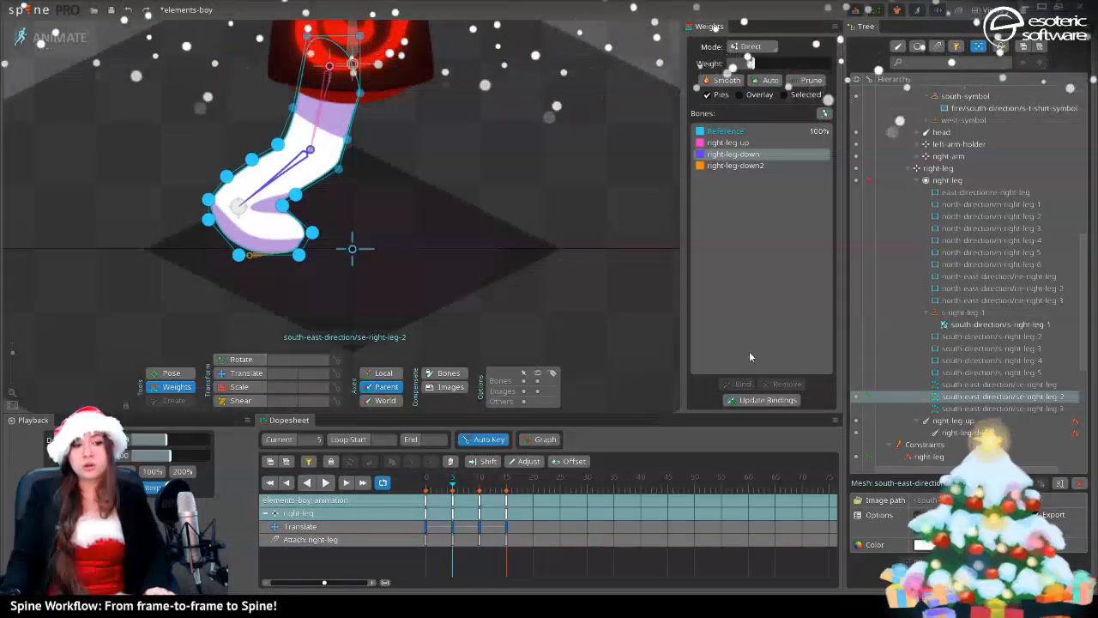
left_click(758, 403)
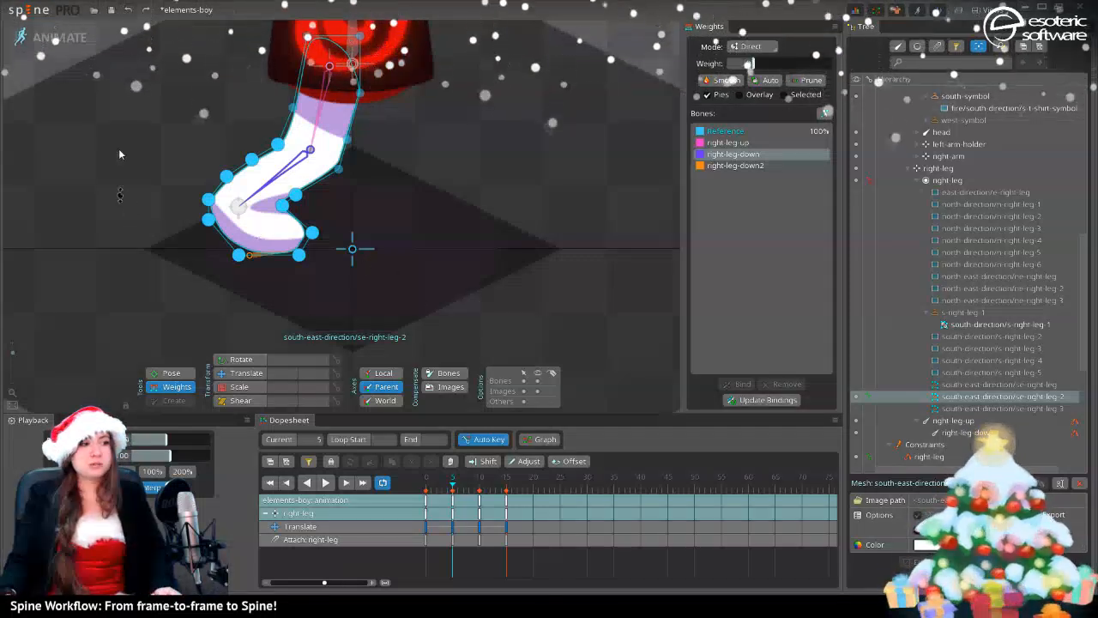
left_click_drag(779, 67, 832, 65)
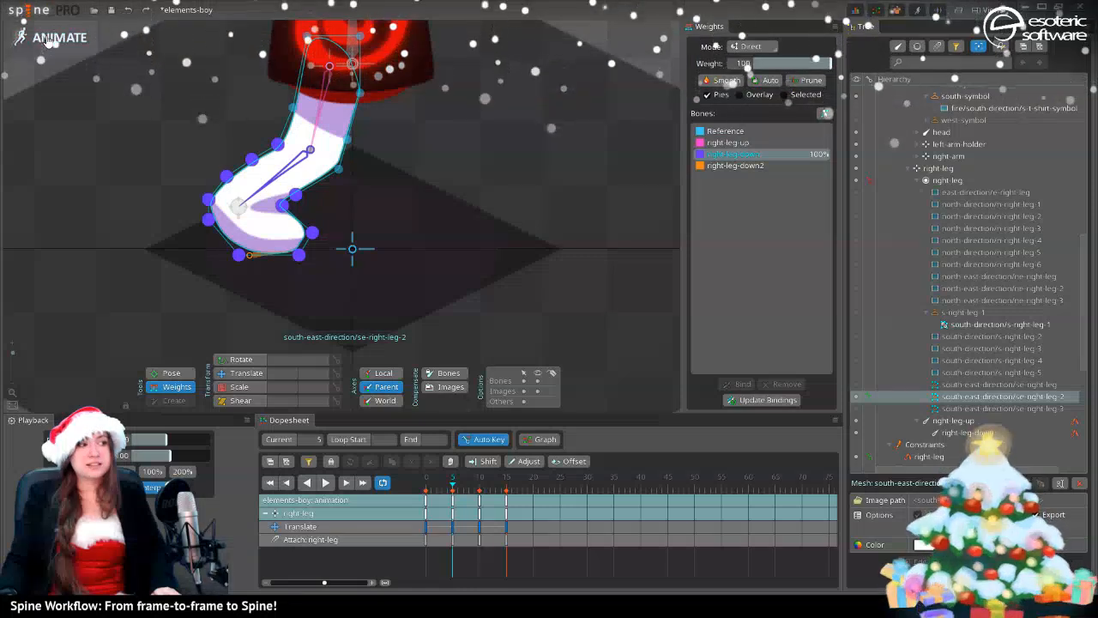
left_click(51, 40)
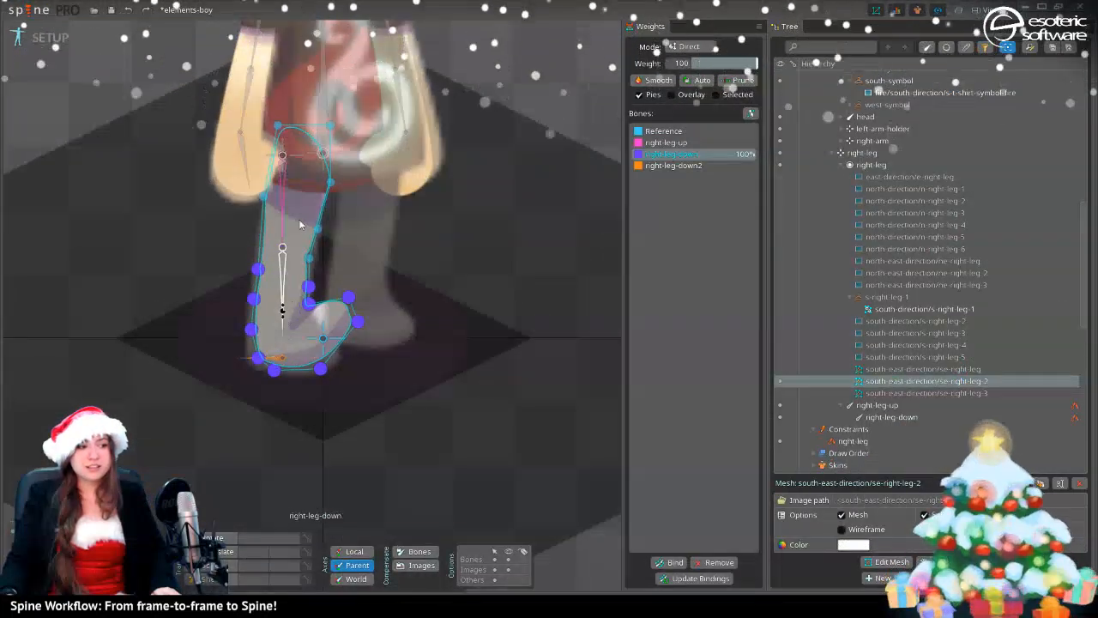
left_click(34, 42)
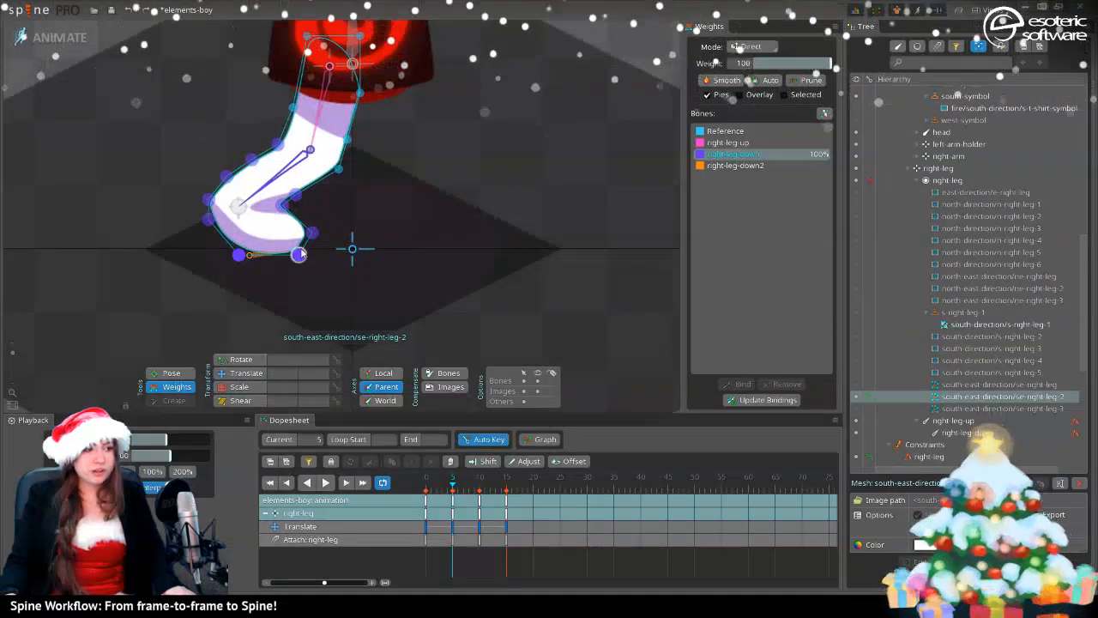
- Weight the three toe vertices of se-right-leg-2 100% to right-leg-down2, checking them in setup mode before returning to animate mode
left_click(735, 165)
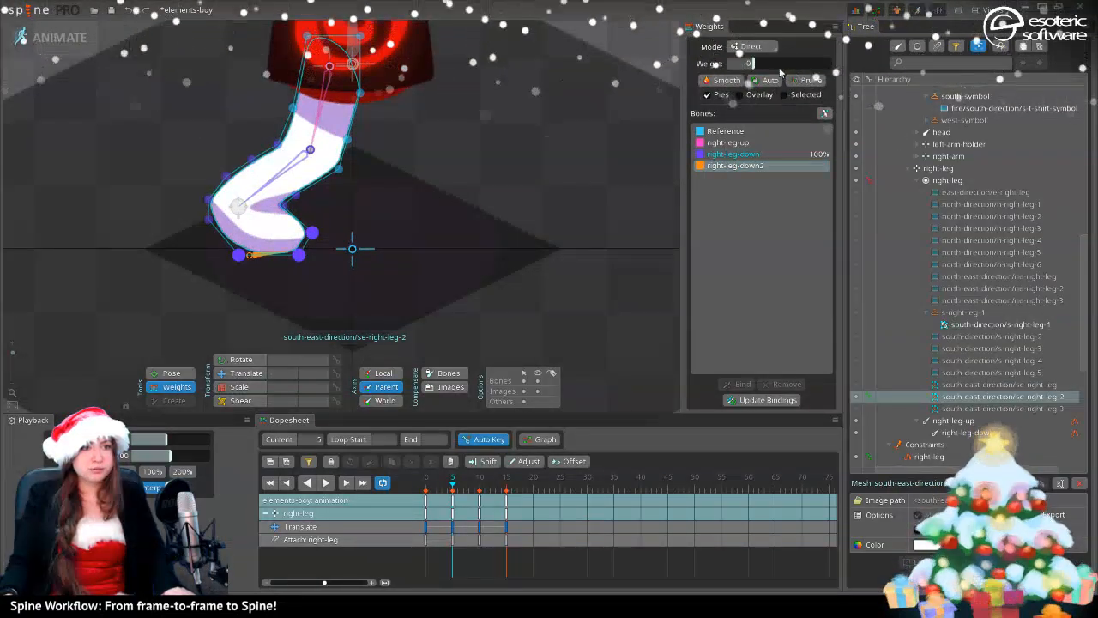
left_click(39, 40)
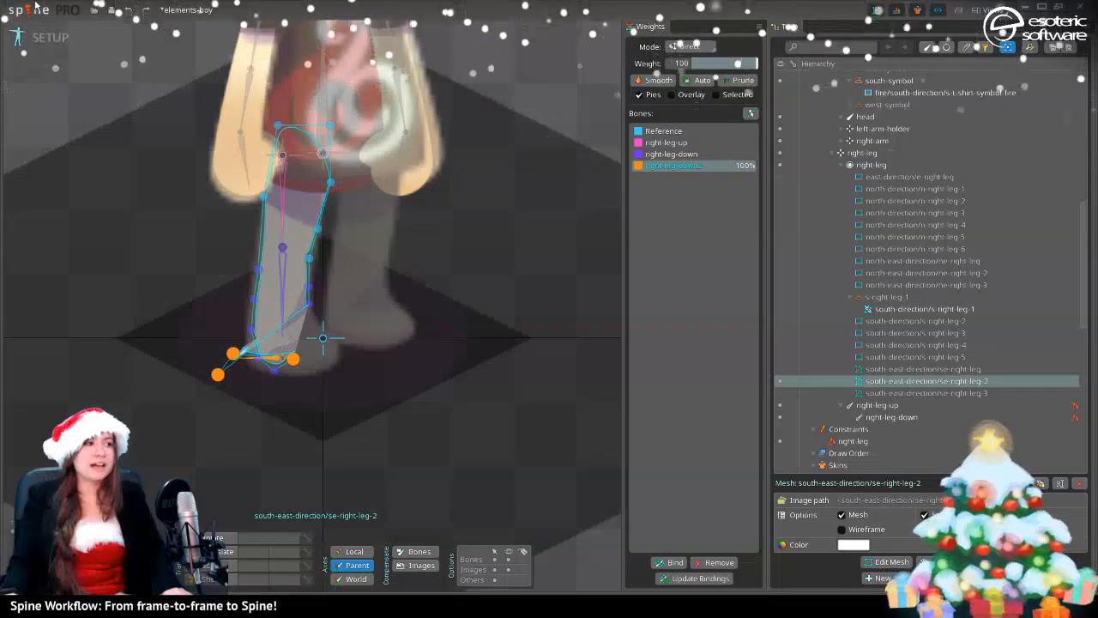
left_click(39, 40)
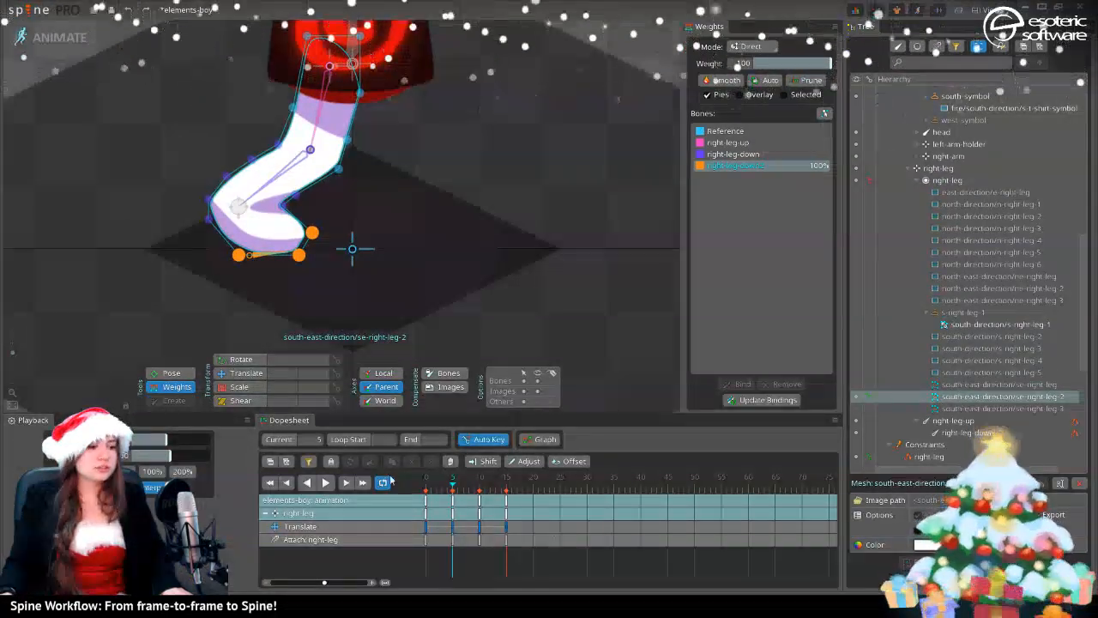
- At frame 8, weight the six upper vertices of se-right-leg-2 100% to right-leg-up
left_click(435, 487)
left_click_drag(435, 488, 470, 498)
left_click_drag(360, 182, 288, 112)
left_click(359, 93, "ctrl")
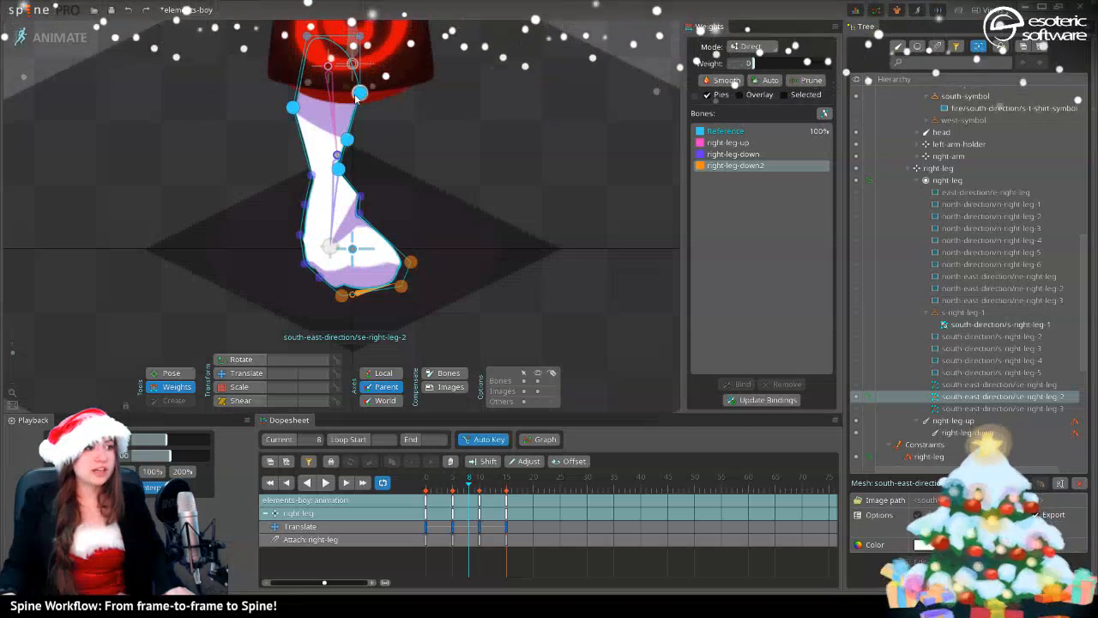
left_click(357, 38, "ctrl")
left_click(307, 36, "ctrl")
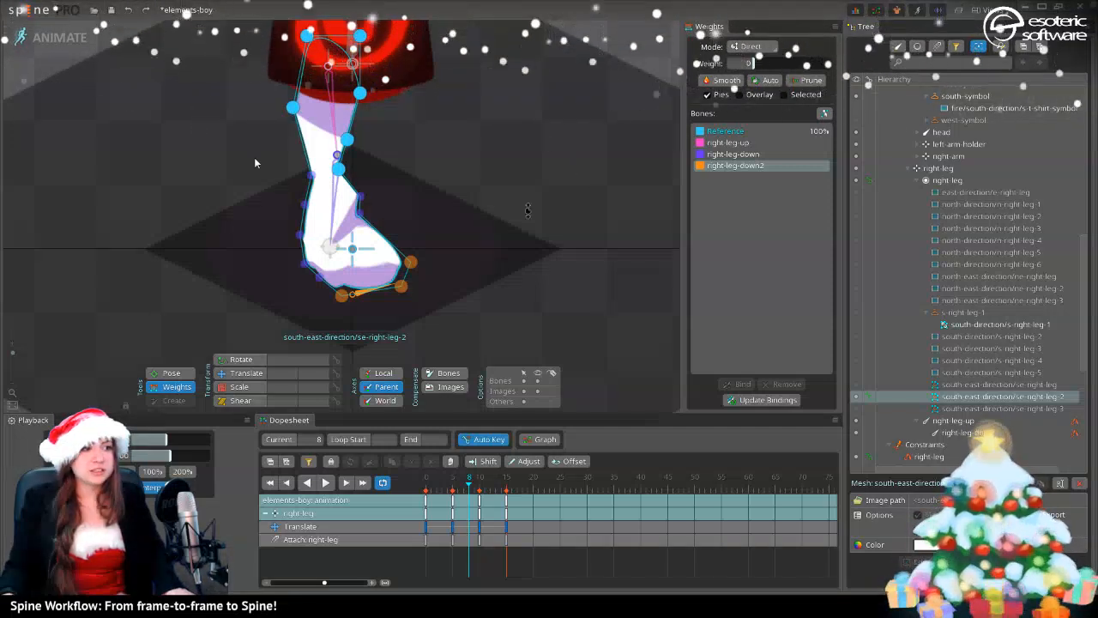
left_click(731, 143)
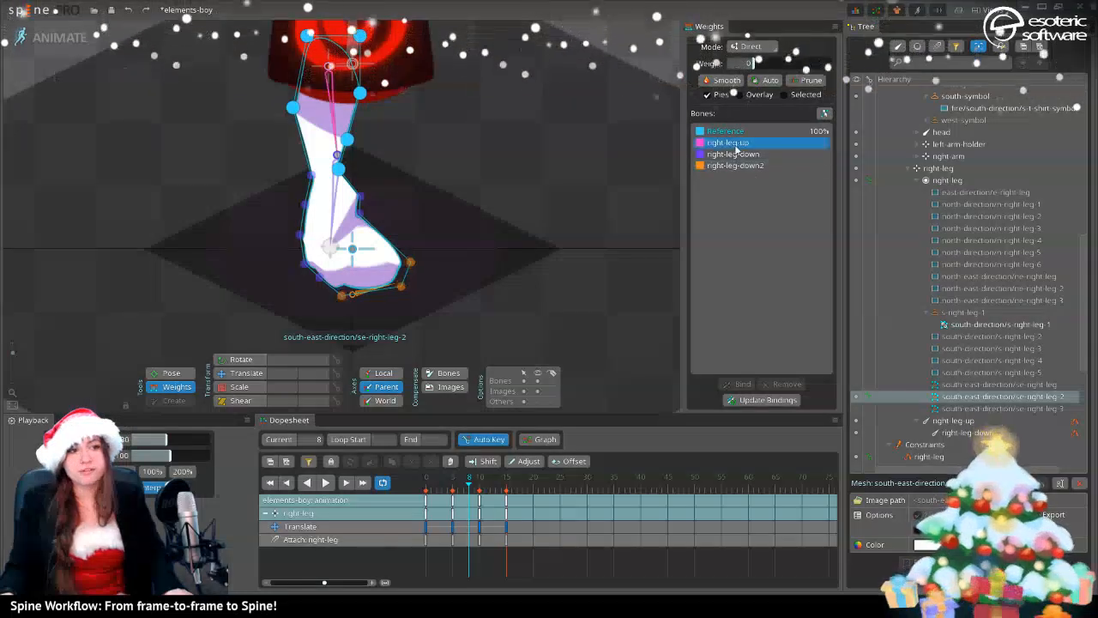
left_click_drag(772, 69, 833, 67)
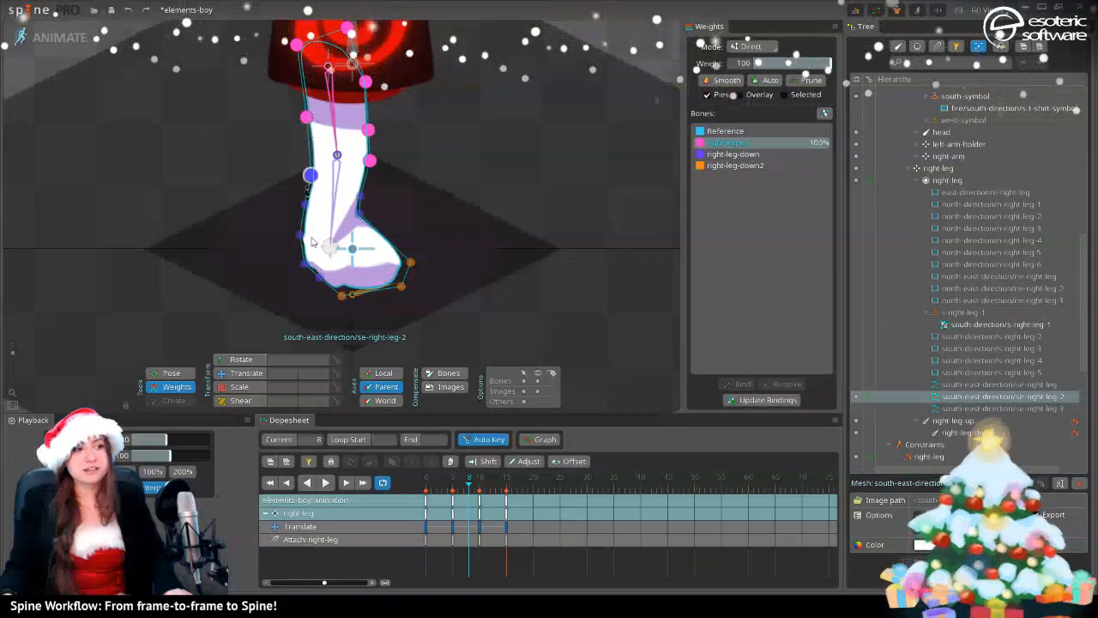
- At frame 9, try blending about 38% right-leg-up influence into the two vertices above the se-right-leg-2 instep
left_click(449, 487)
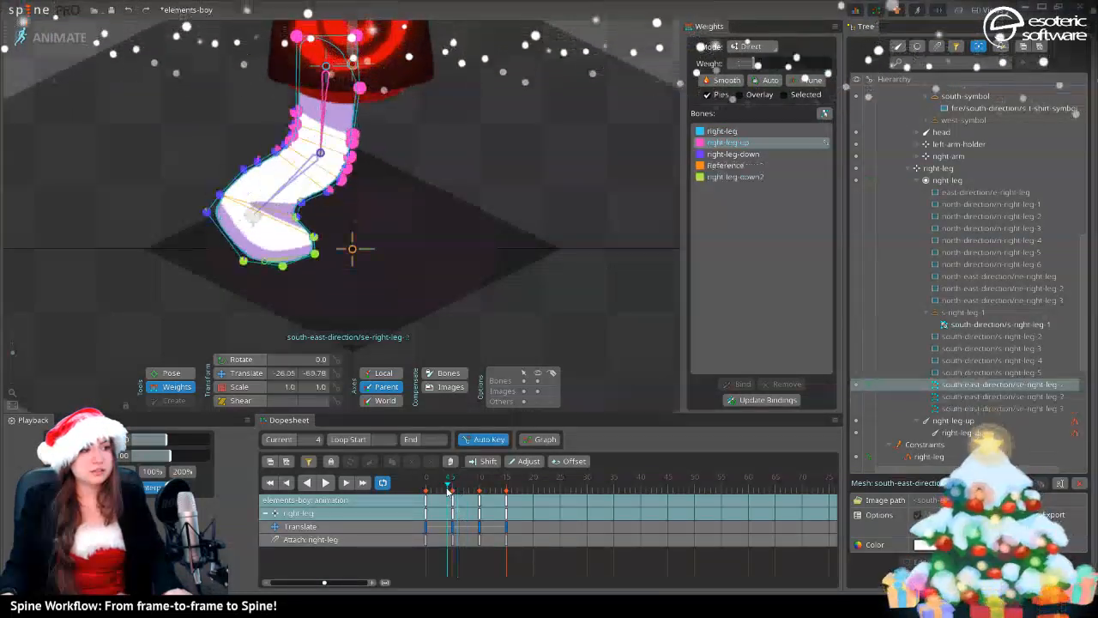
left_click_drag(449, 487, 478, 486)
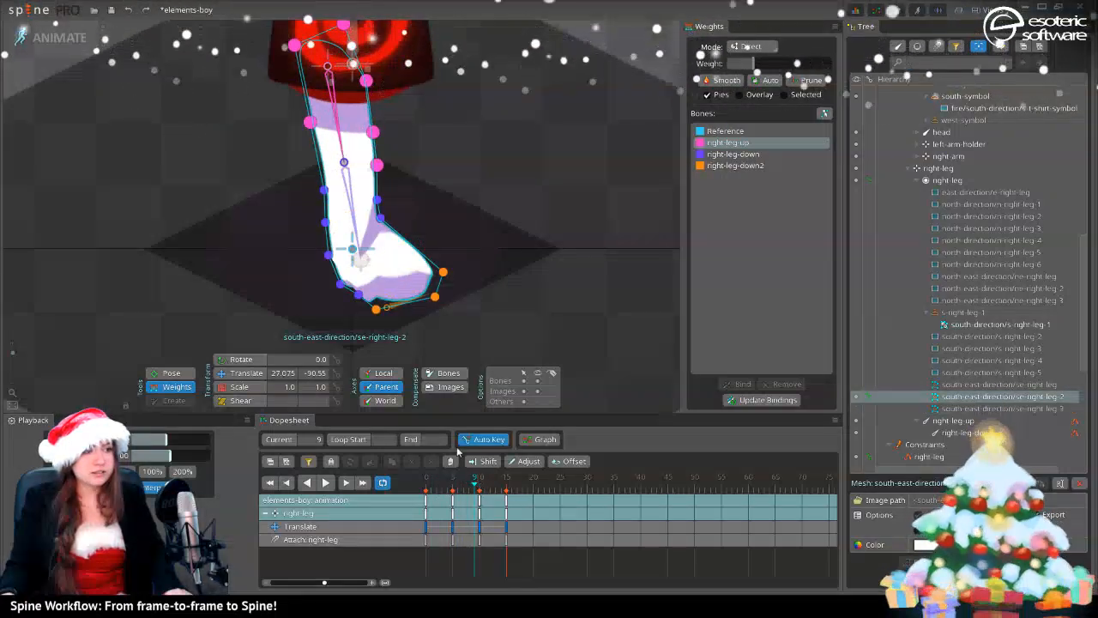
left_click(377, 201)
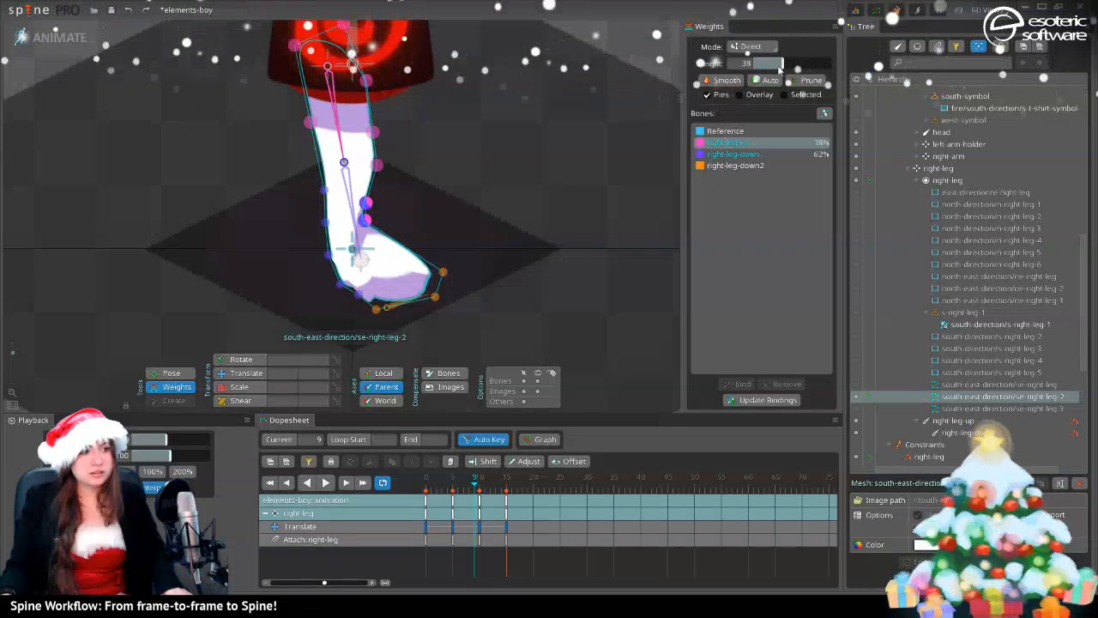
left_click(730, 155)
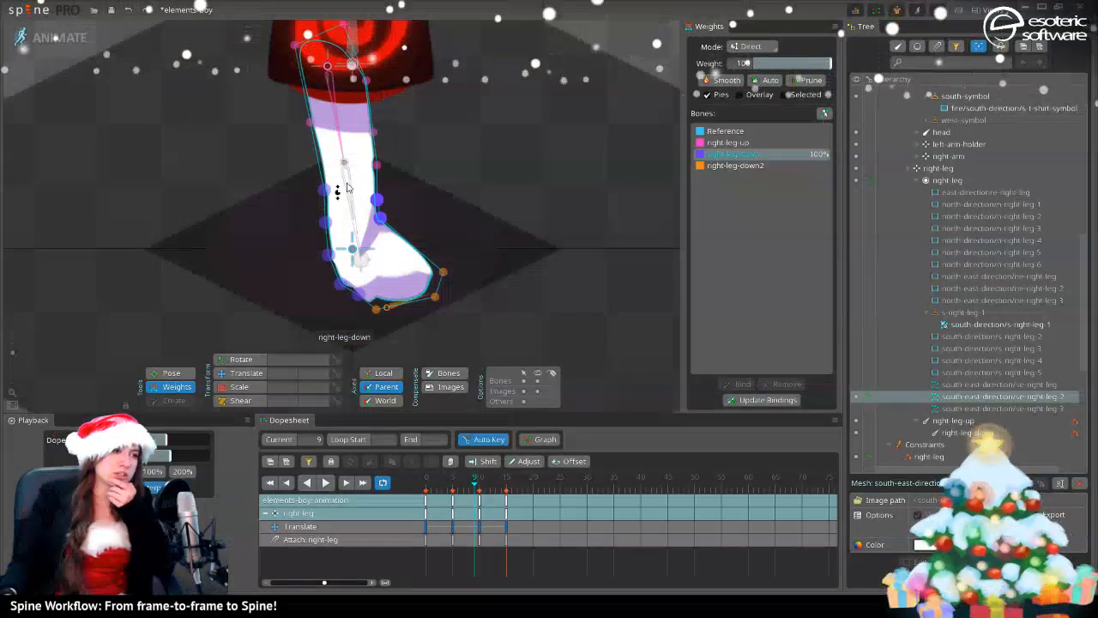
- Compare the leg deformation between frames 7 and 10, stopping on frame 10
left_click(482, 488)
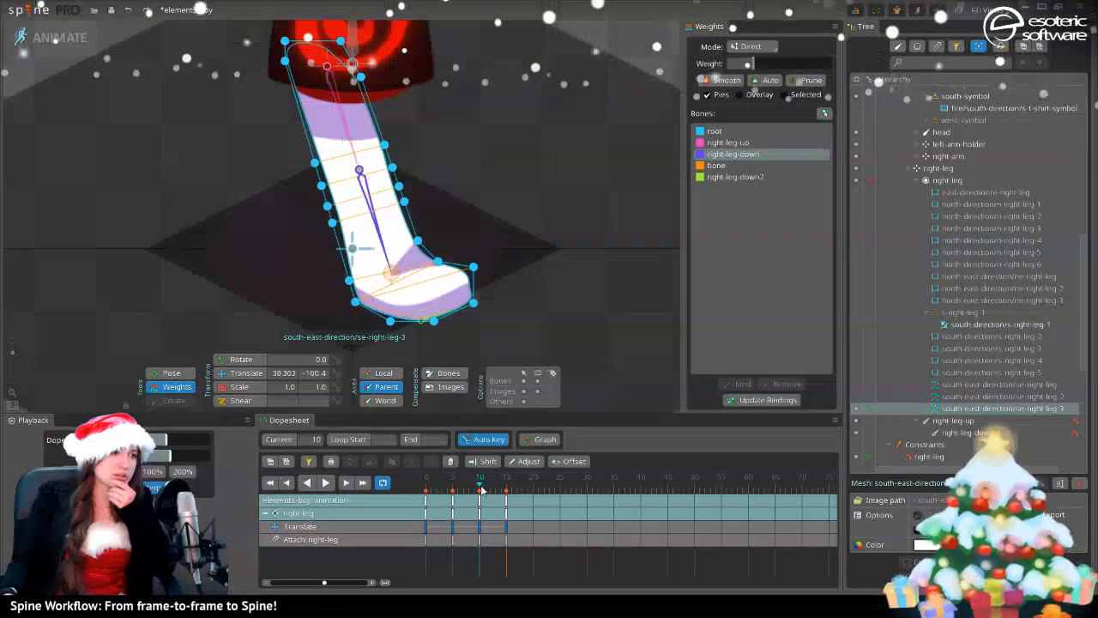
mouse_move(481, 491)
left_mouse_down()
mouse_move(446, 505)
mouse_move(482, 489)
mouse_move(451, 512)
mouse_move(484, 506)
mouse_move(446, 512)
mouse_move(473, 502)
mouse_move(456, 504)
mouse_move(464, 500)
left_mouse_up()
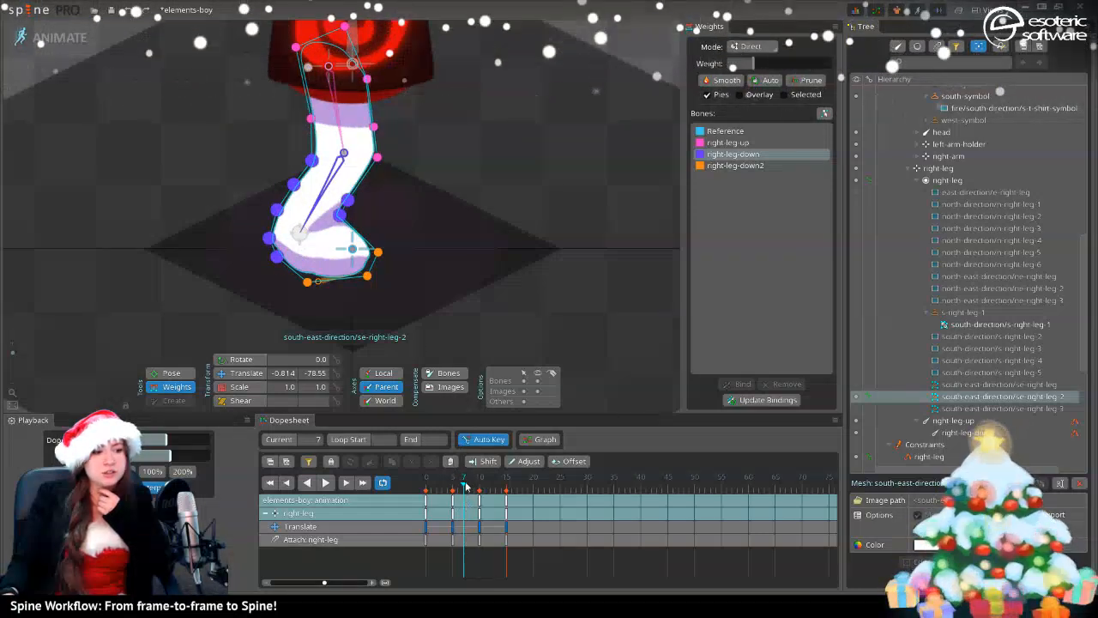
left_click_drag(466, 487, 481, 486)
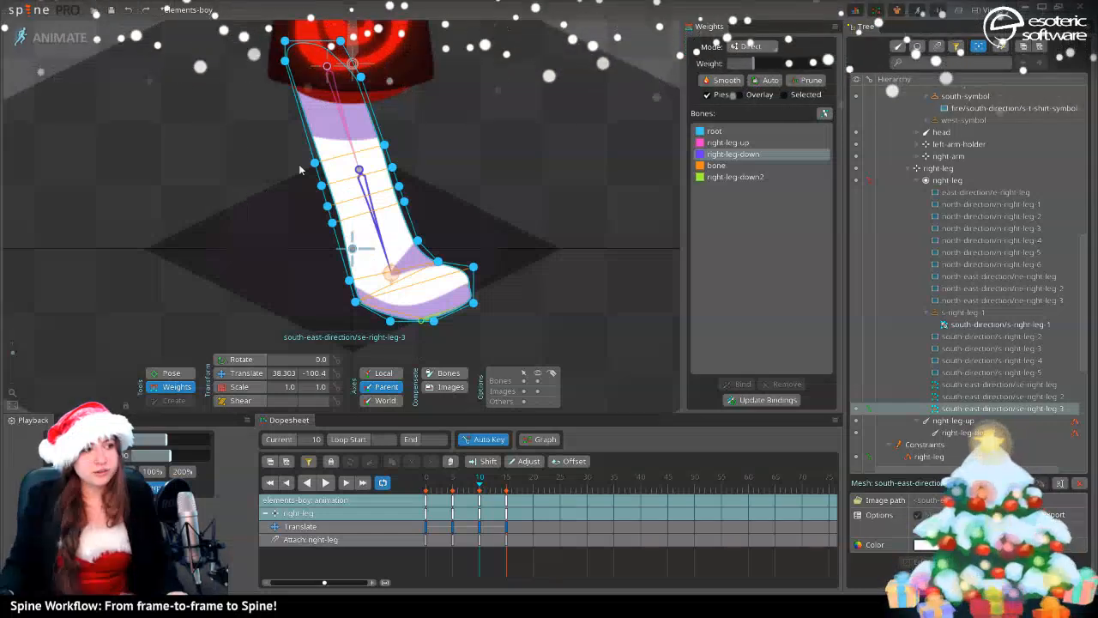
- Show se-right-leg-3 in setup mode, then return to animate mode at frame 10 and select its lower-leg and foot vertices
left_click(42, 48)
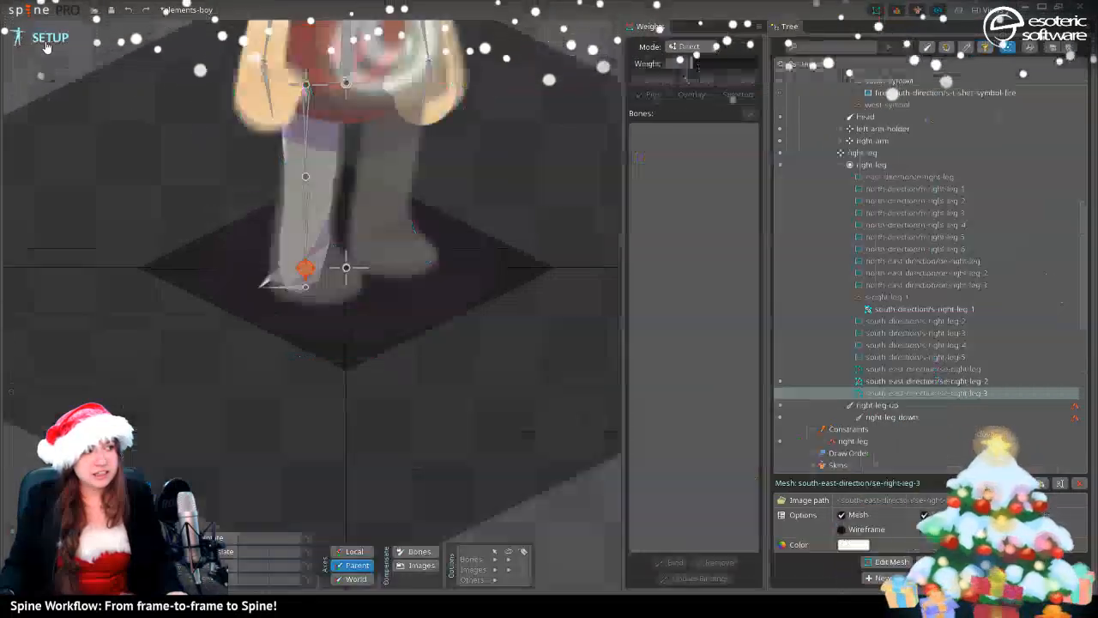
left_click(780, 393)
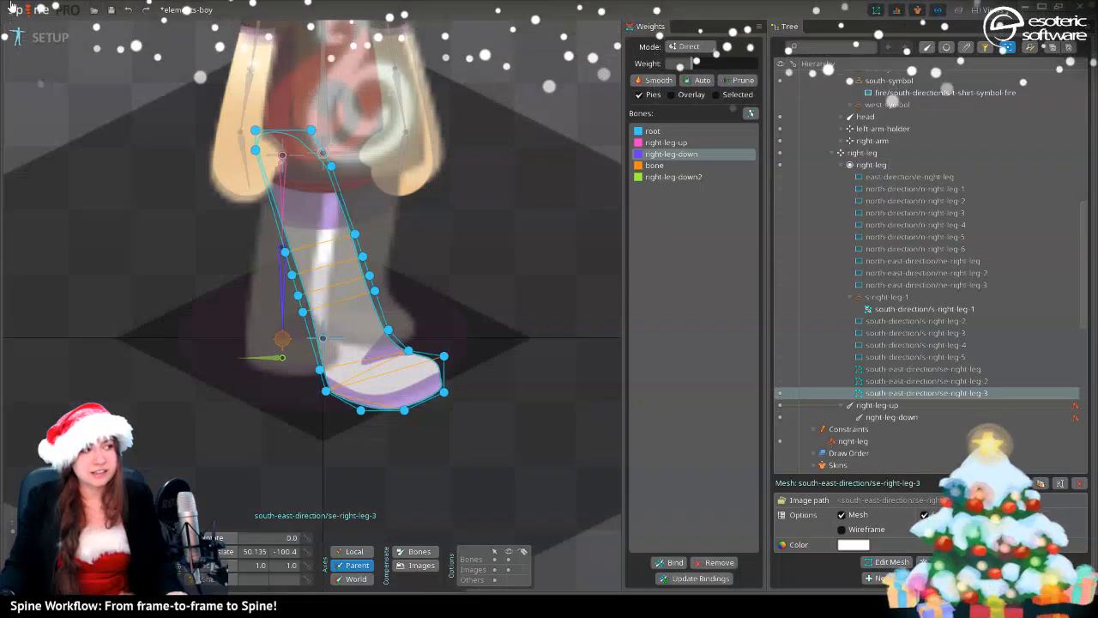
left_click(42, 38)
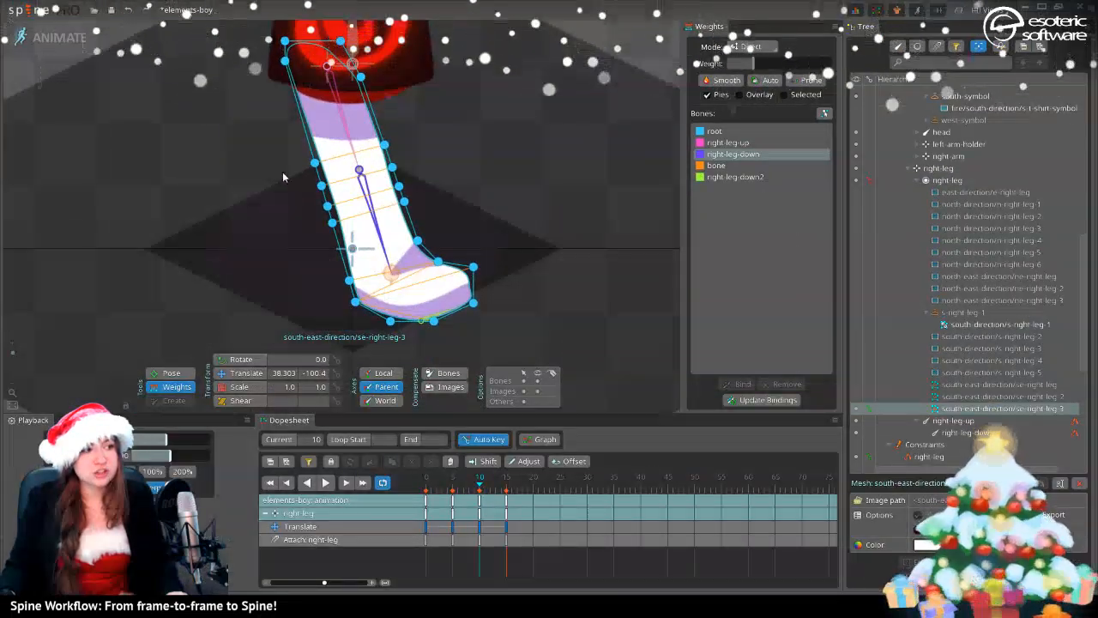
left_click_drag(283, 176, 528, 345)
- Try weighting the selected se-right-leg-3 vertices 100% to right-leg-down, compare with setup mode, and undo the weighting
left_click_drag(760, 65, 868, 41)
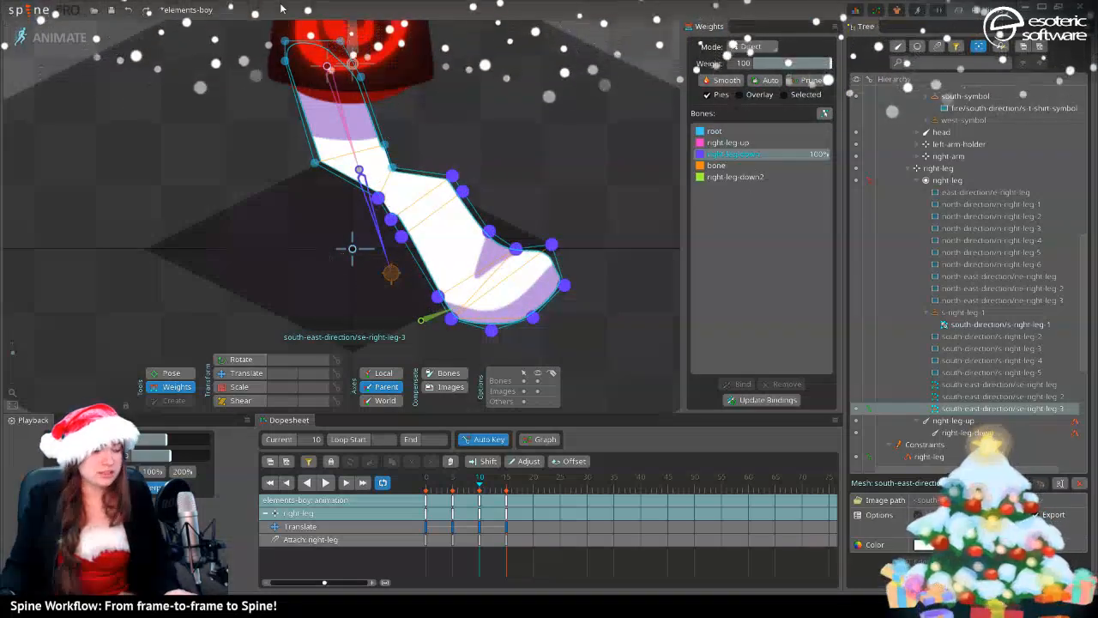
left_click(35, 35)
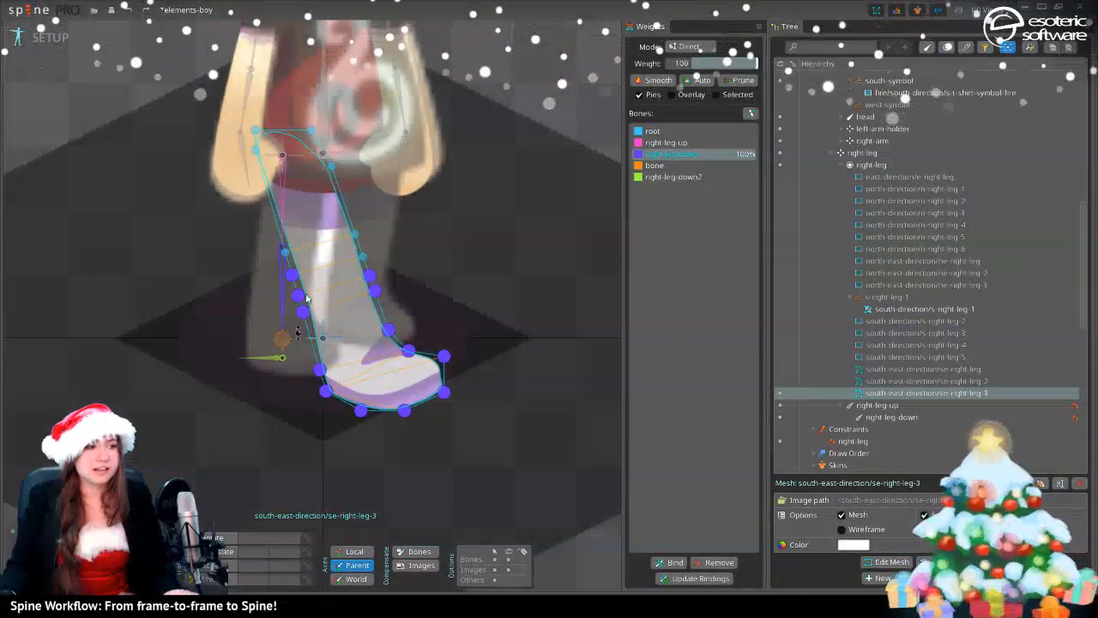
left_click(34, 34)
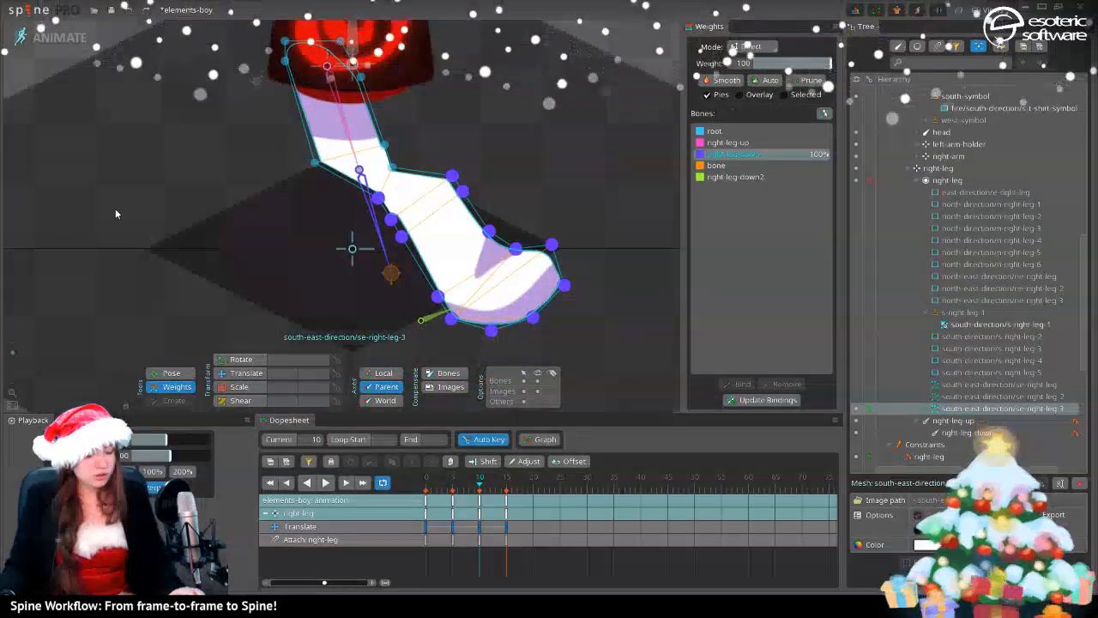
key("ctrl+z")
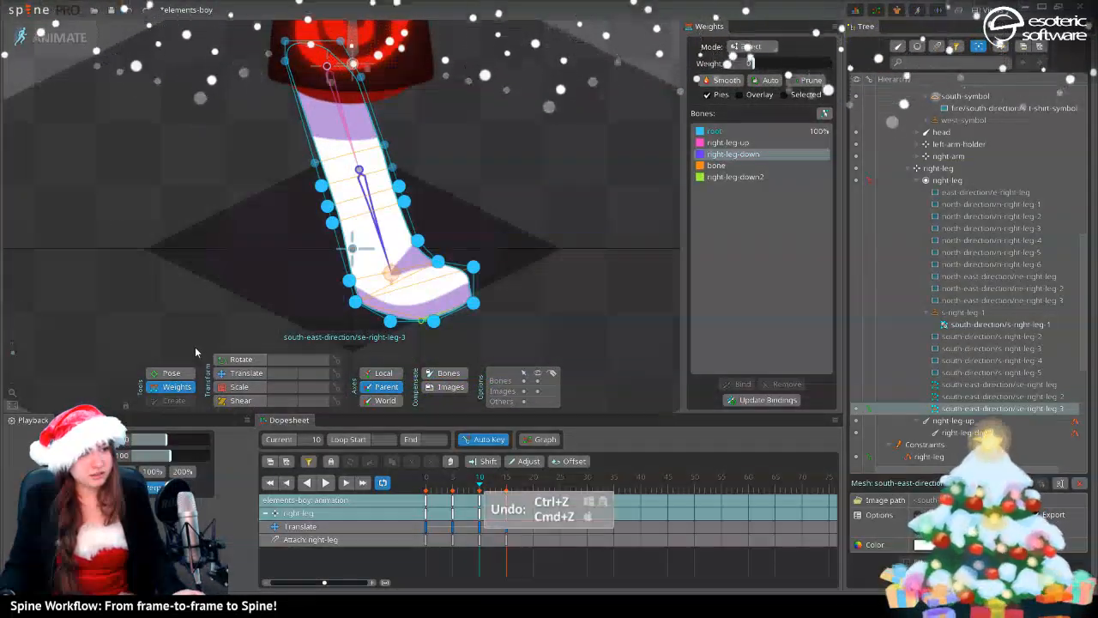
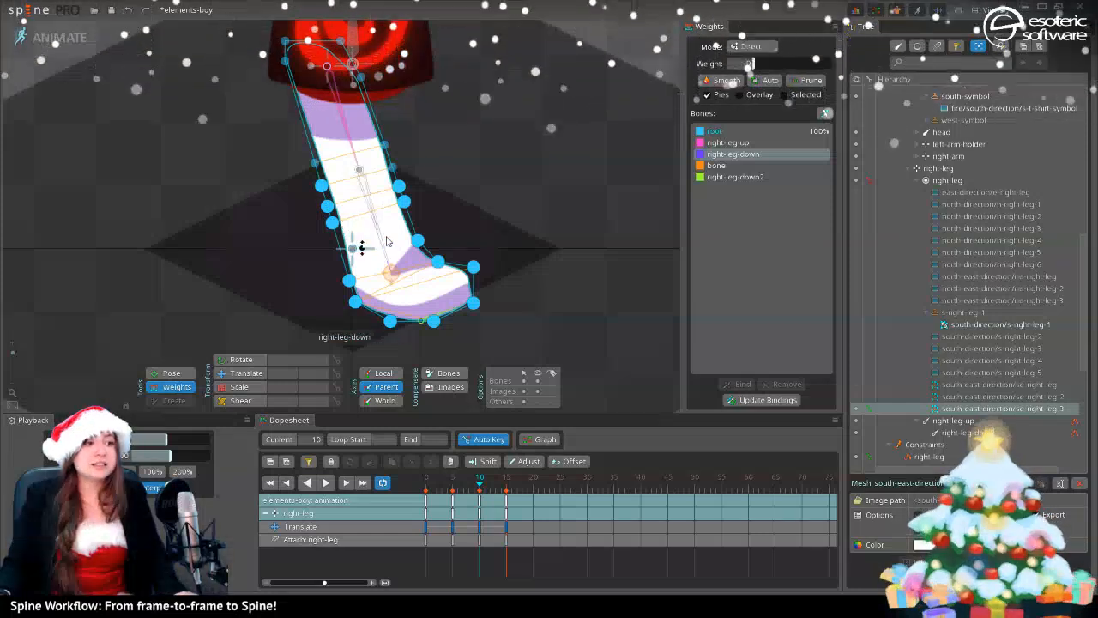
- Weight the se-right-leg-3 lower-leg and foot vertices 100% to right-leg-down, and the upper vertices plus the one below the rear knee 100% to right-leg-up
left_click_drag(744, 65, 831, 65)
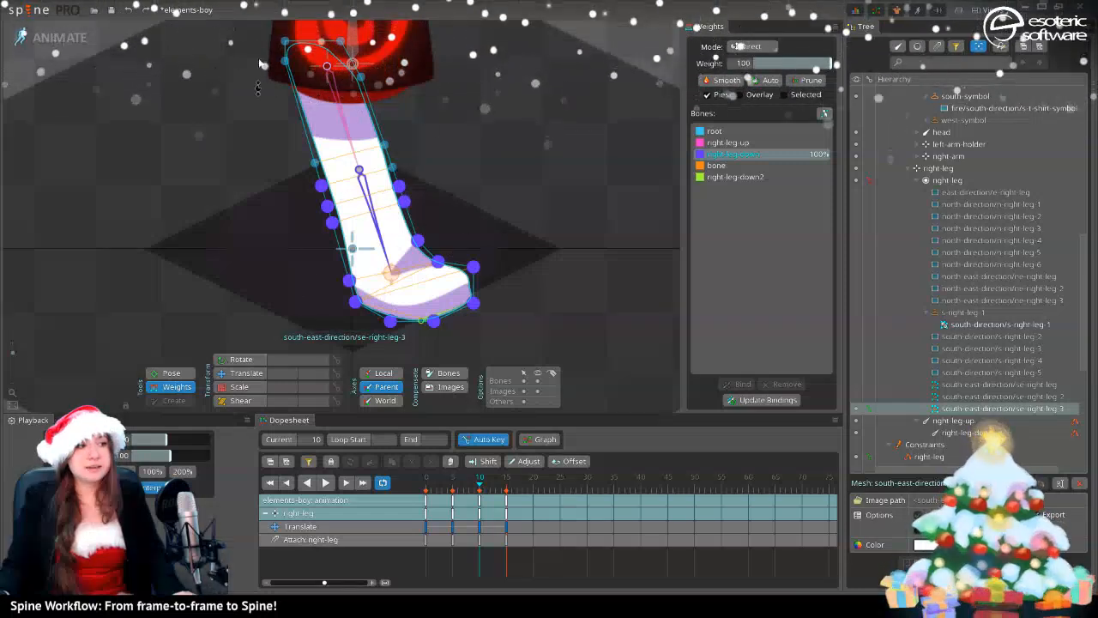
left_click_drag(245, 23, 450, 179)
left_click(716, 143)
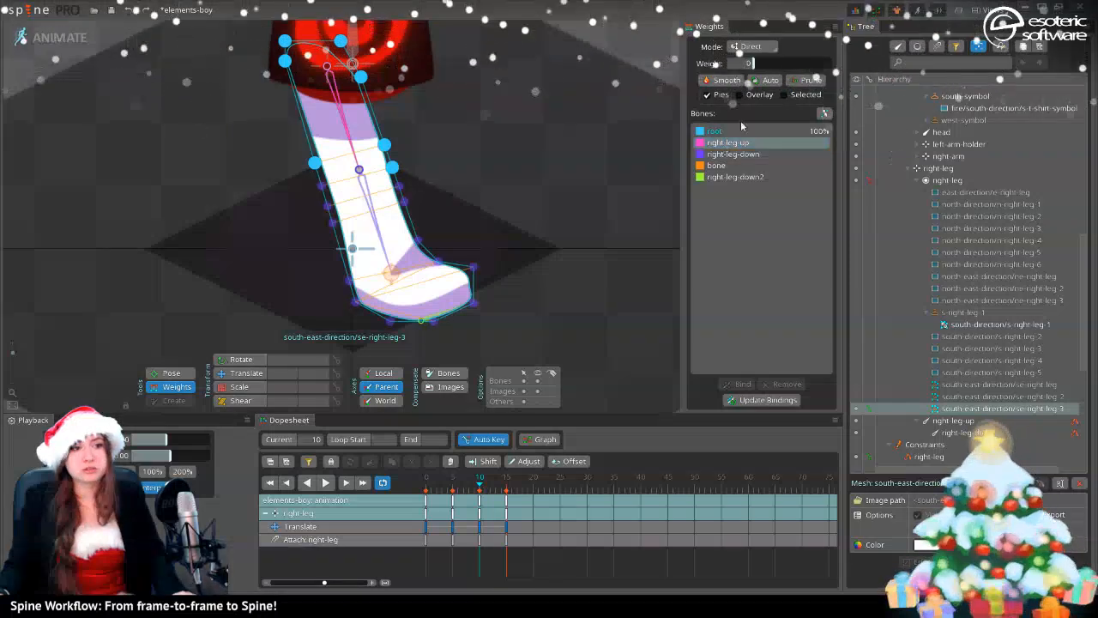
left_click_drag(723, 64, 796, 65)
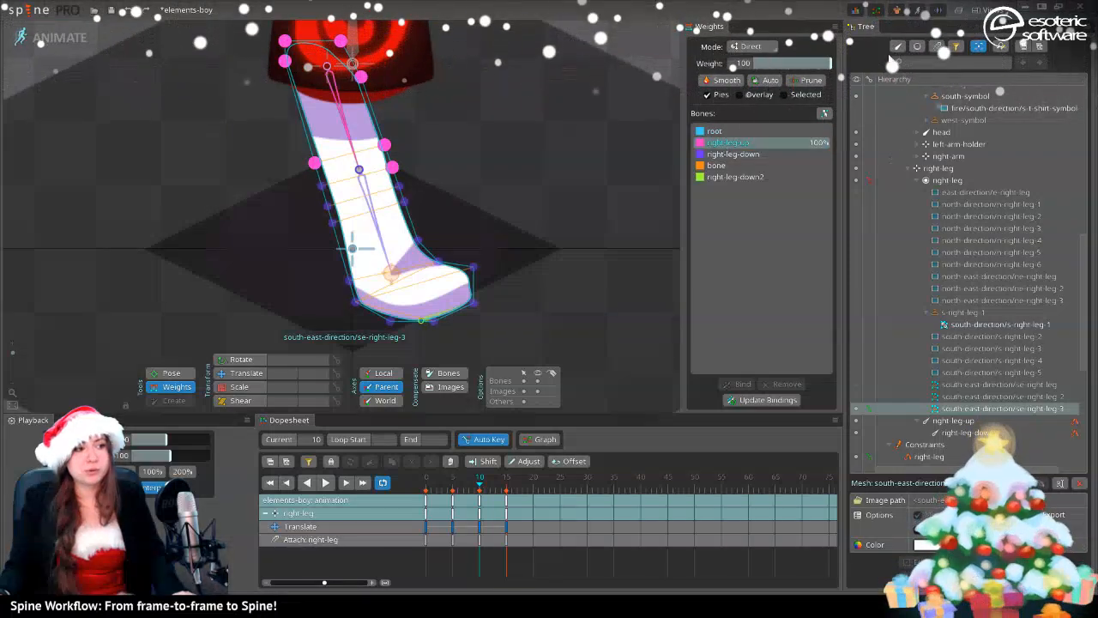
left_click(320, 184)
left_click_drag(814, 68, 837, 66)
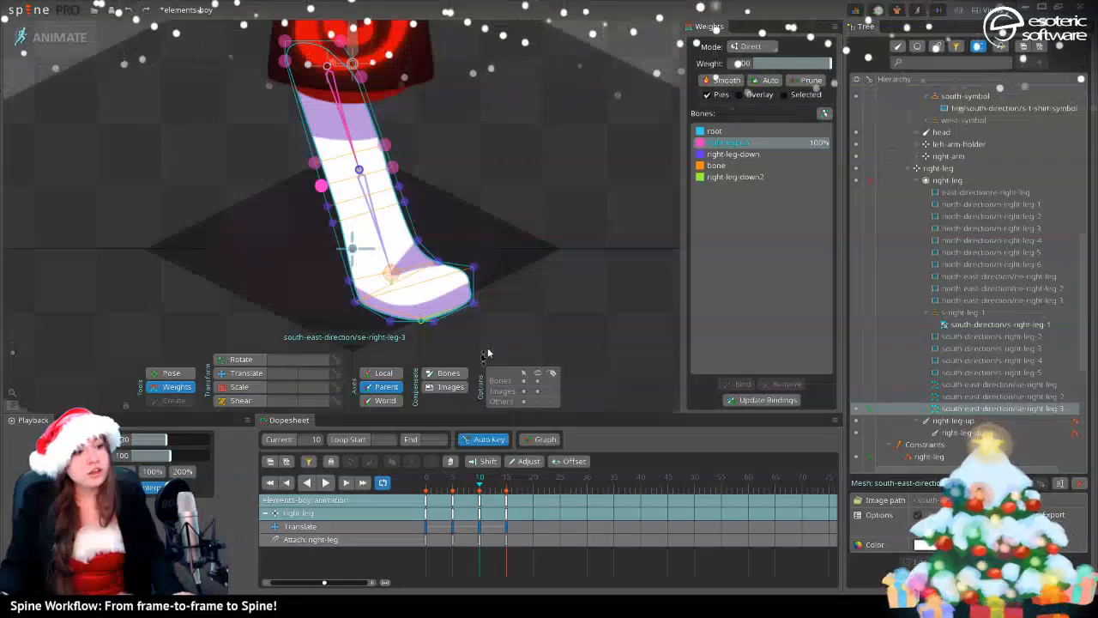
- Weight the three toe vertices of se-right-leg-3 100% to right-leg-down2
left_click(433, 321)
left_click(473, 302, "ctrl")
left_click(473, 268, "ctrl")
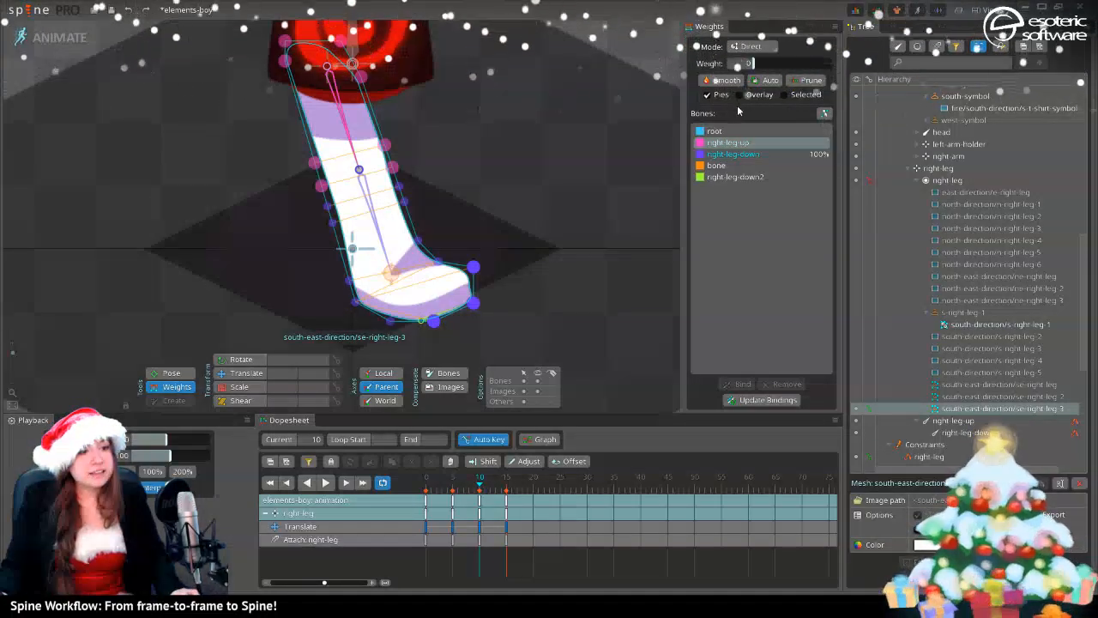
left_click(743, 179)
left_click_drag(757, 64, 834, 66)
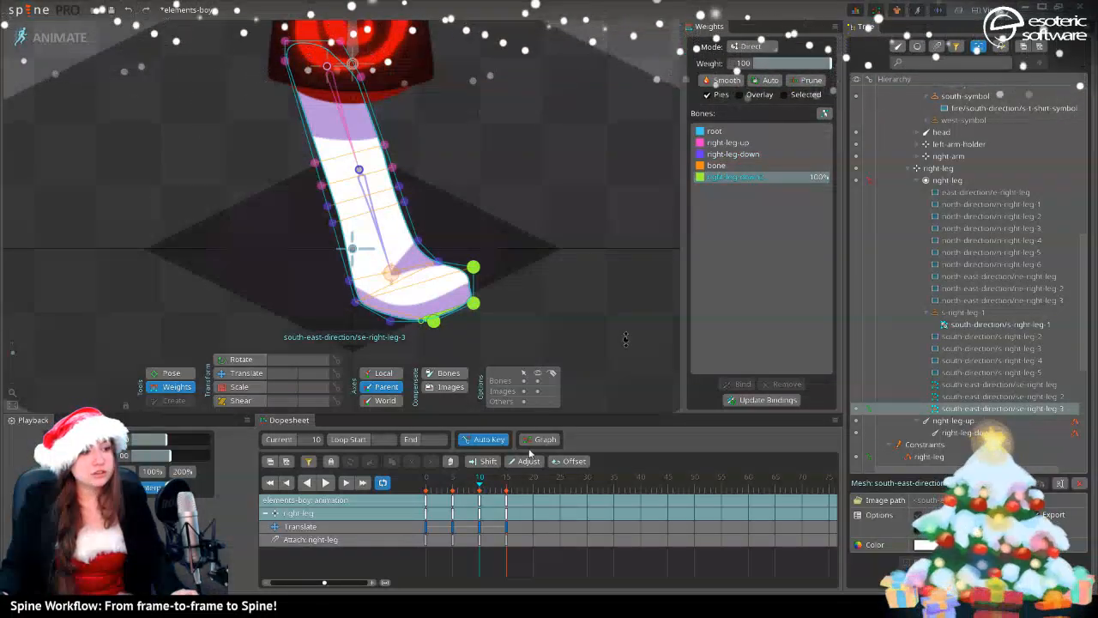
- Scrub from frame 10 to frame 14, then play the looping walk with the mesh deselected to check the foot deformation
mouse_move(479, 490)
left_mouse_down()
mouse_move(452, 489)
mouse_move(510, 491)
mouse_move(470, 493)
mouse_move(494, 491)
left_mouse_up()
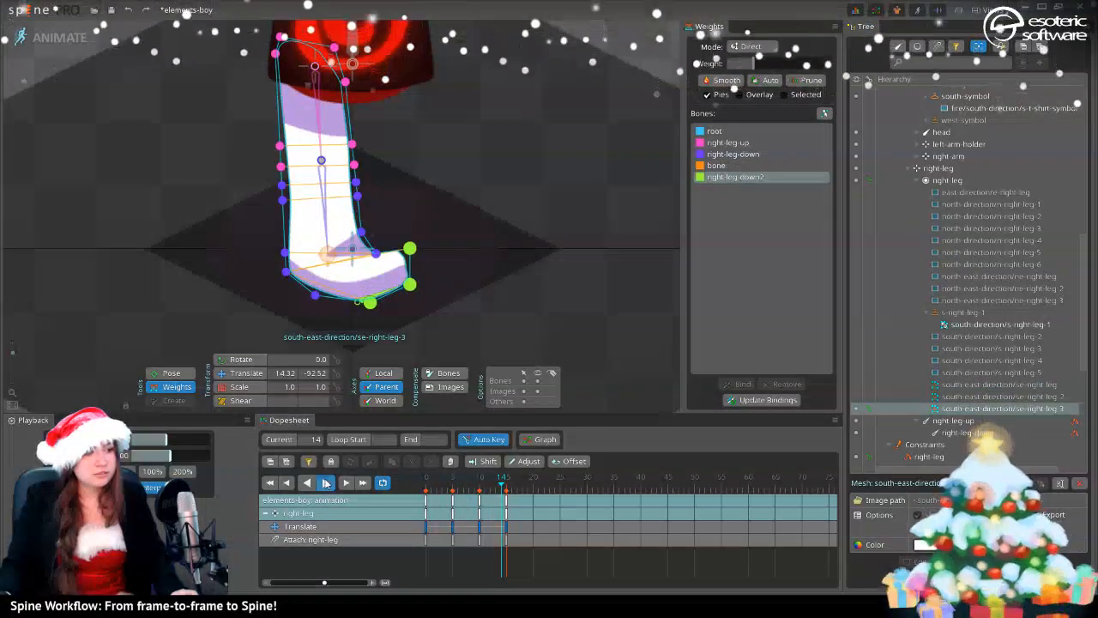
left_click(326, 483)
left_click(537, 207)
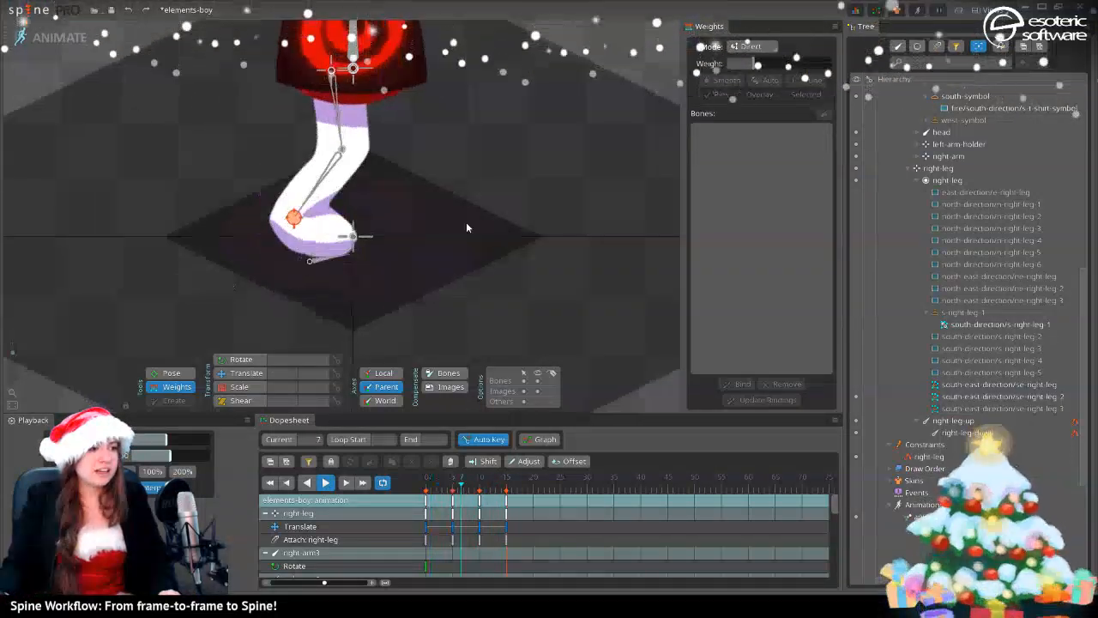
scroll(472, 225, "down", 1)
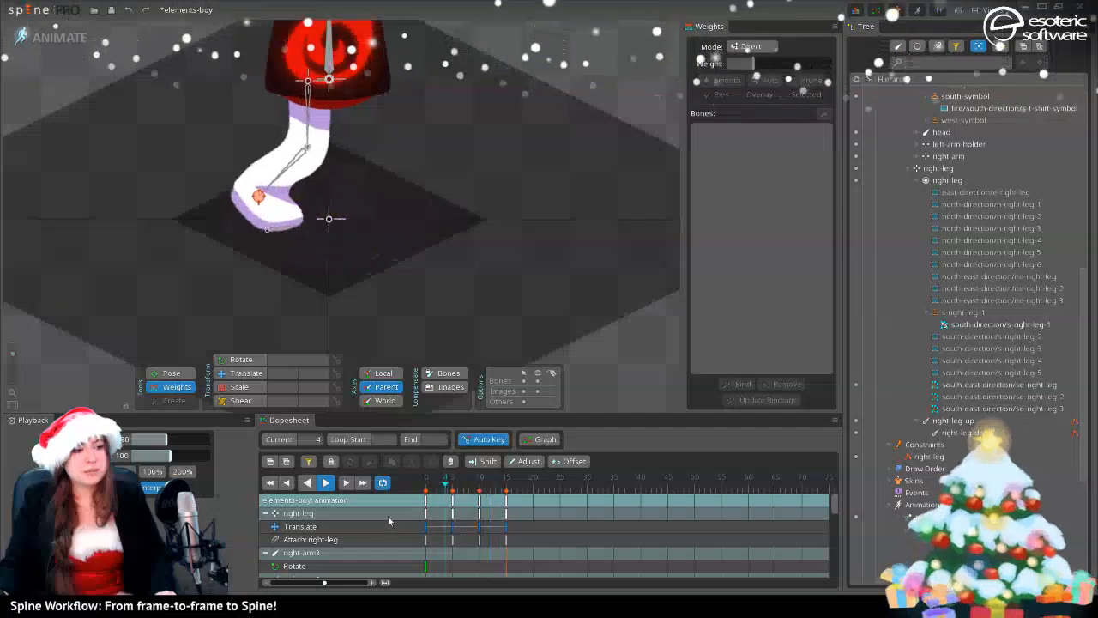
- Stop playback at frame 8 and weight the two heel vertices of se-right-leg-2 44% to right-leg-down2
left_click(441, 508)
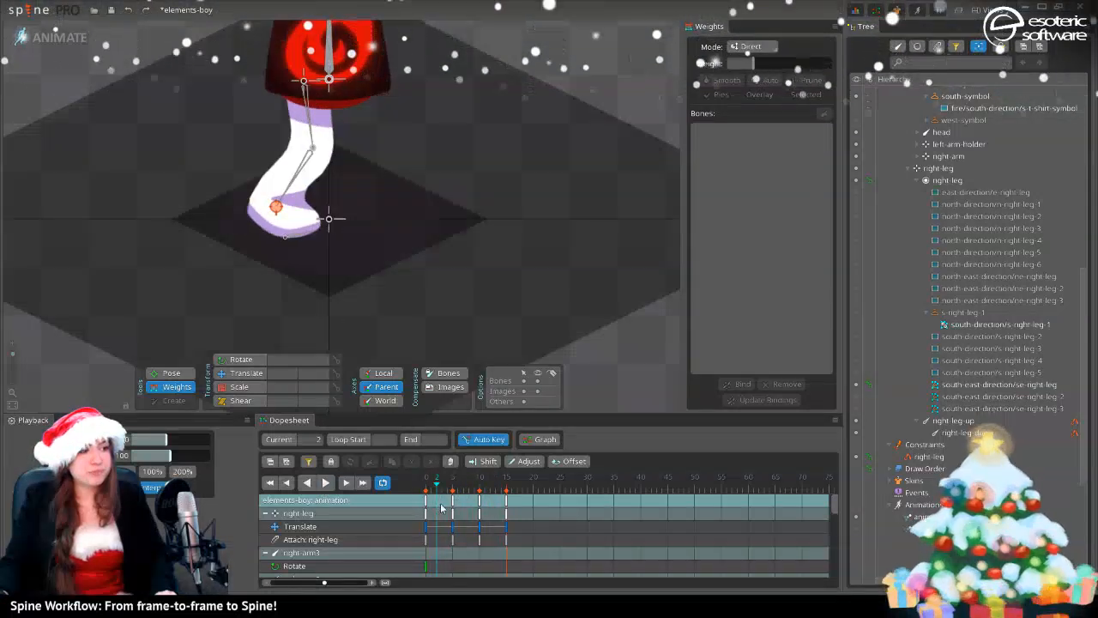
left_click_drag(441, 508, 472, 504)
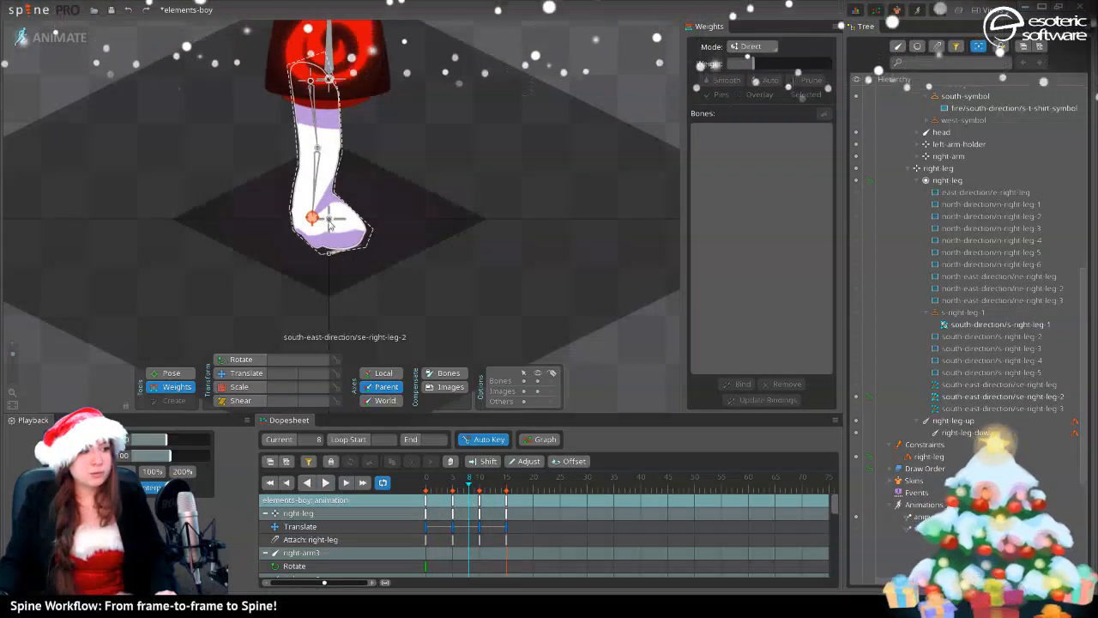
left_click(329, 225)
scroll(343, 206, "up", 3)
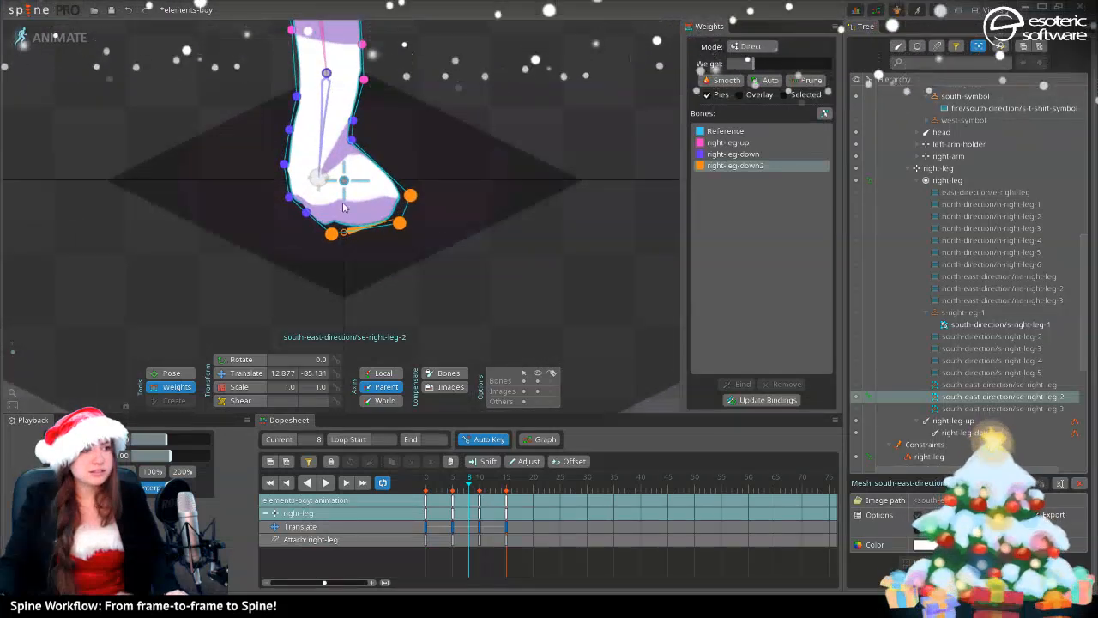
scroll(343, 207, "up", 2)
scroll(343, 206, "down", 3)
left_click_drag(345, 207, 354, 264)
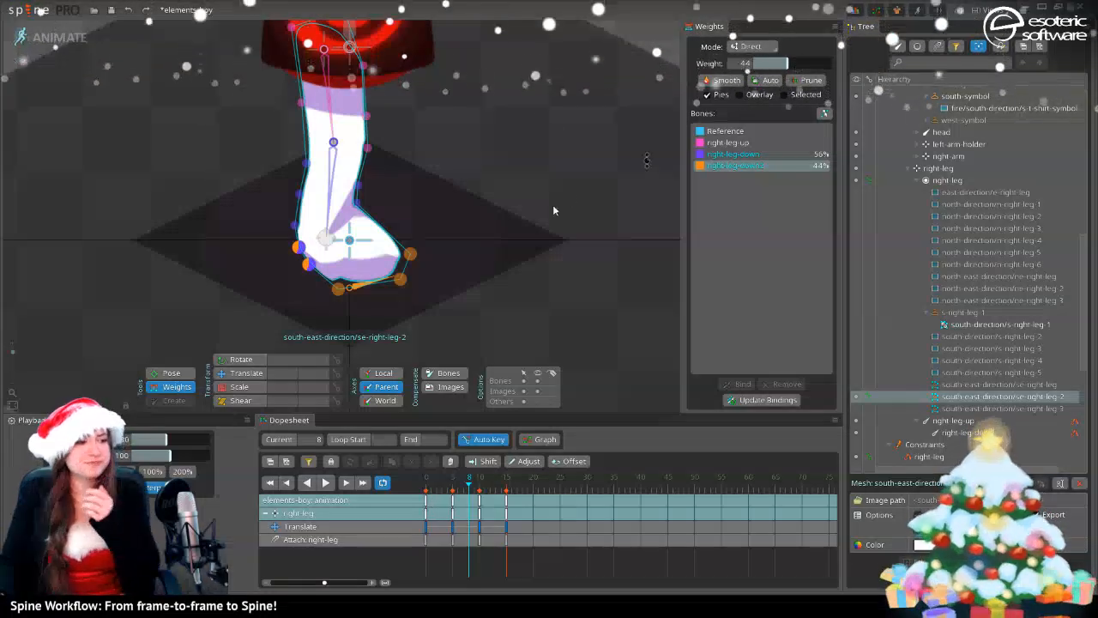
left_click_drag(472, 482, 471, 490)
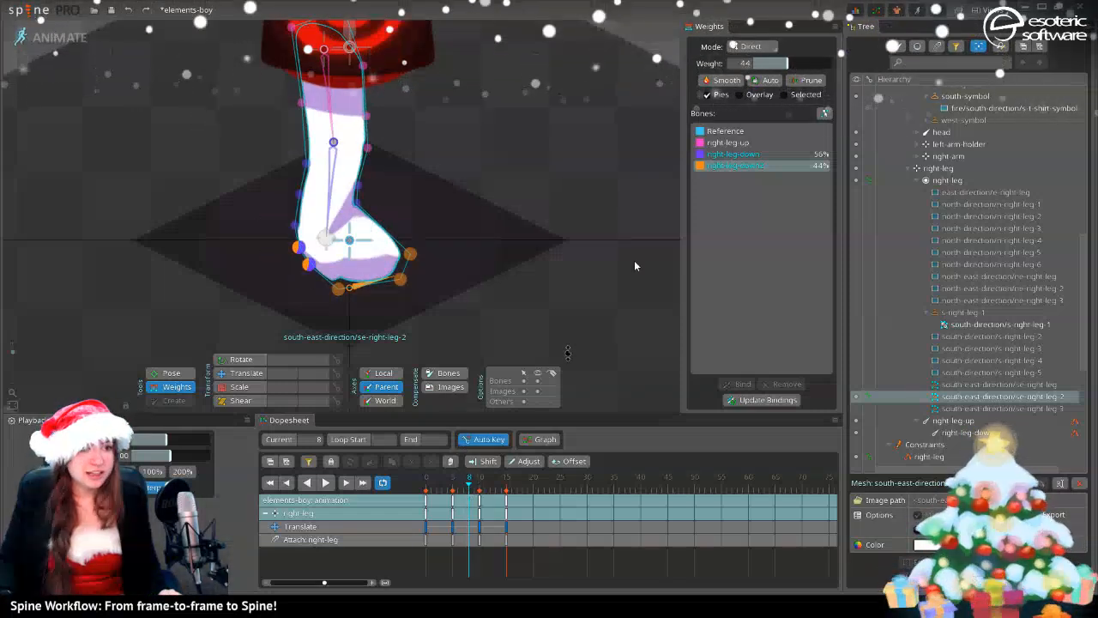
- Key se-right-leg-3 as the attachment at frame 8 and blend its instep, rear sole and front ankle vertices partly to right-leg-down2, the ankle at 13.6%
left_click(856, 409)
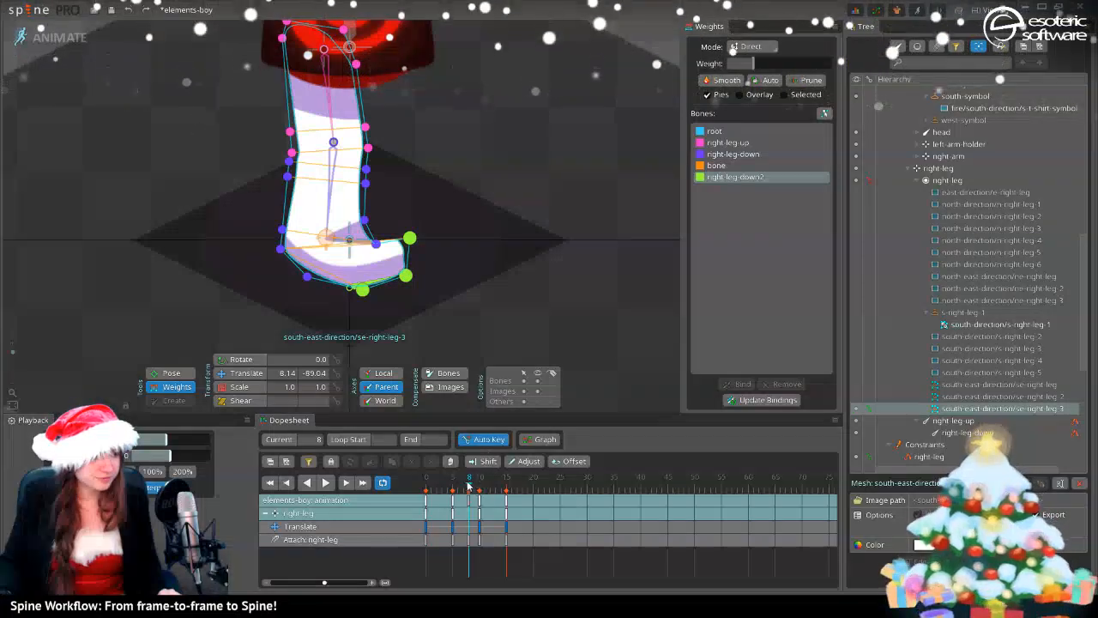
left_click_drag(468, 487, 469, 514)
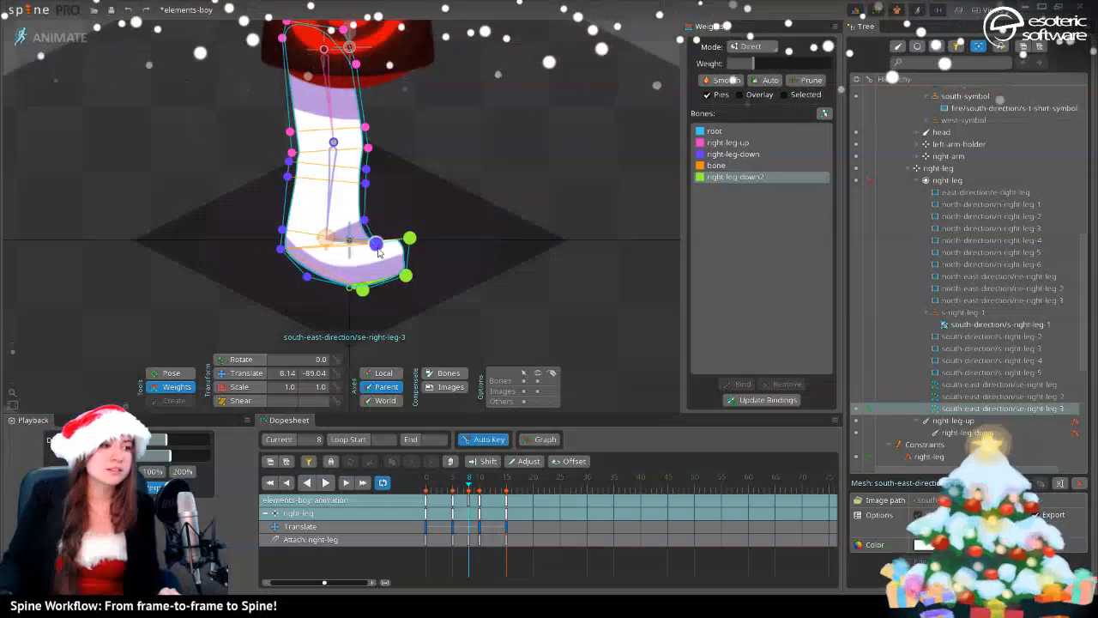
left_click(311, 277)
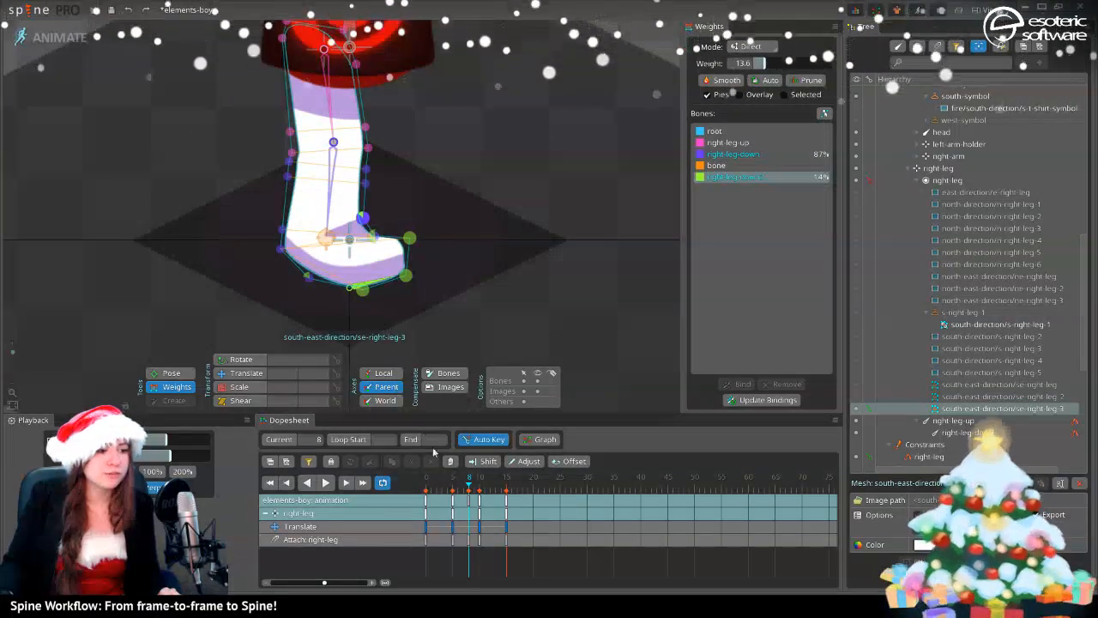
- Check the blended foot at frame 10, play the loop with the mesh deselected, and save the project
left_click_drag(468, 486, 481, 489)
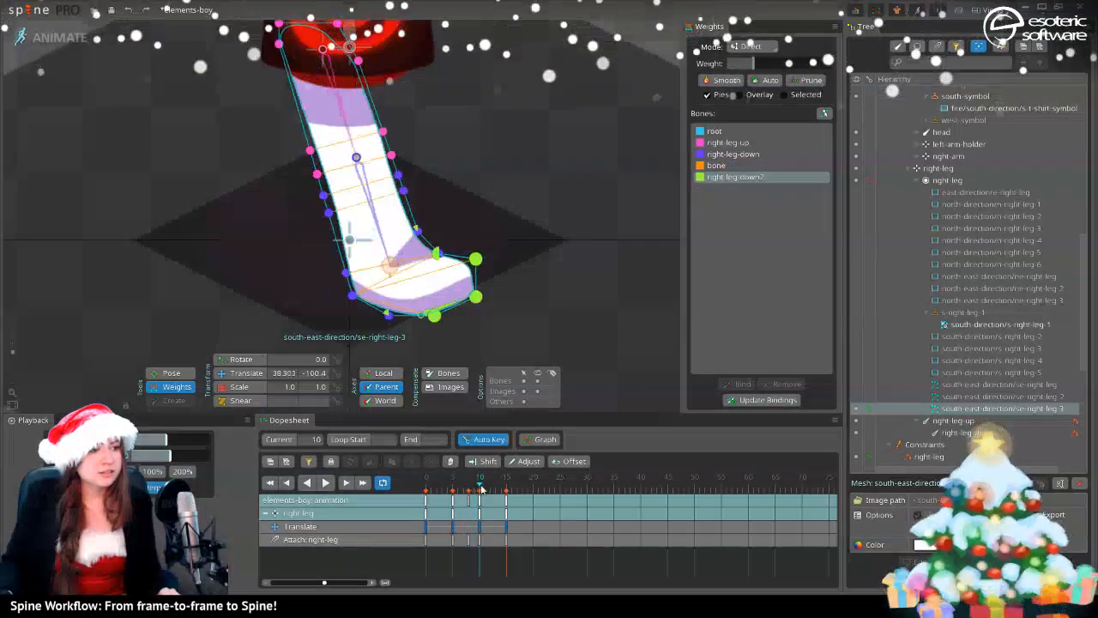
key("d")
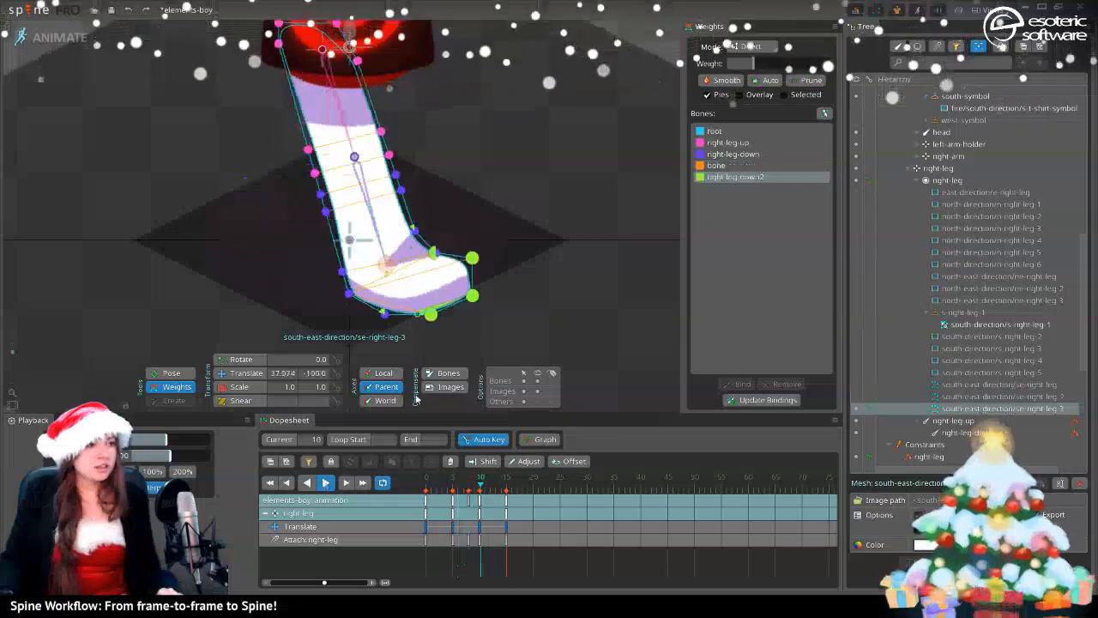
left_click(553, 230)
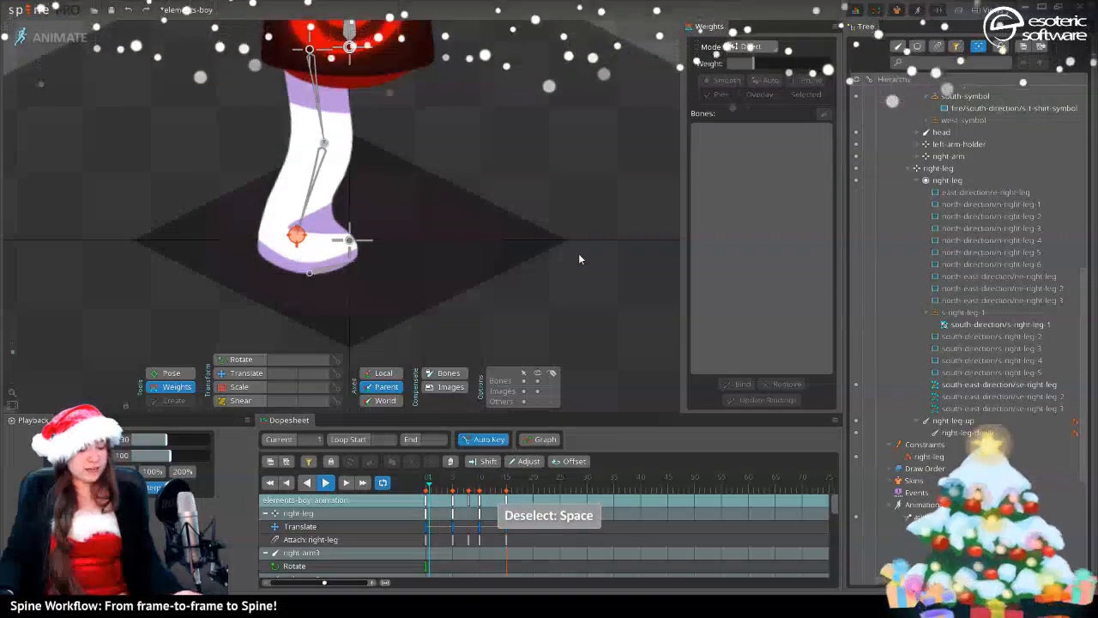
key("ctrl+s")
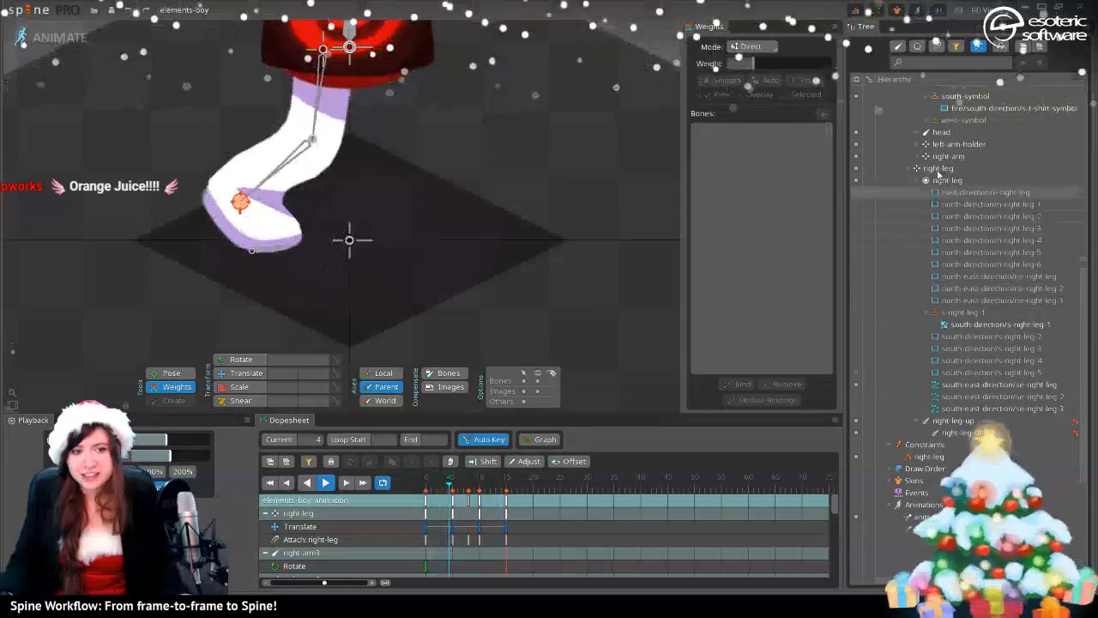
- Examine the right leg's looping walk, watching how the foot and knee deform across the attachment swaps
scroll(342, 211, "down", 3)
left_click_drag(480, 132, 626, 104)
scroll(559, 138, "up", 2)
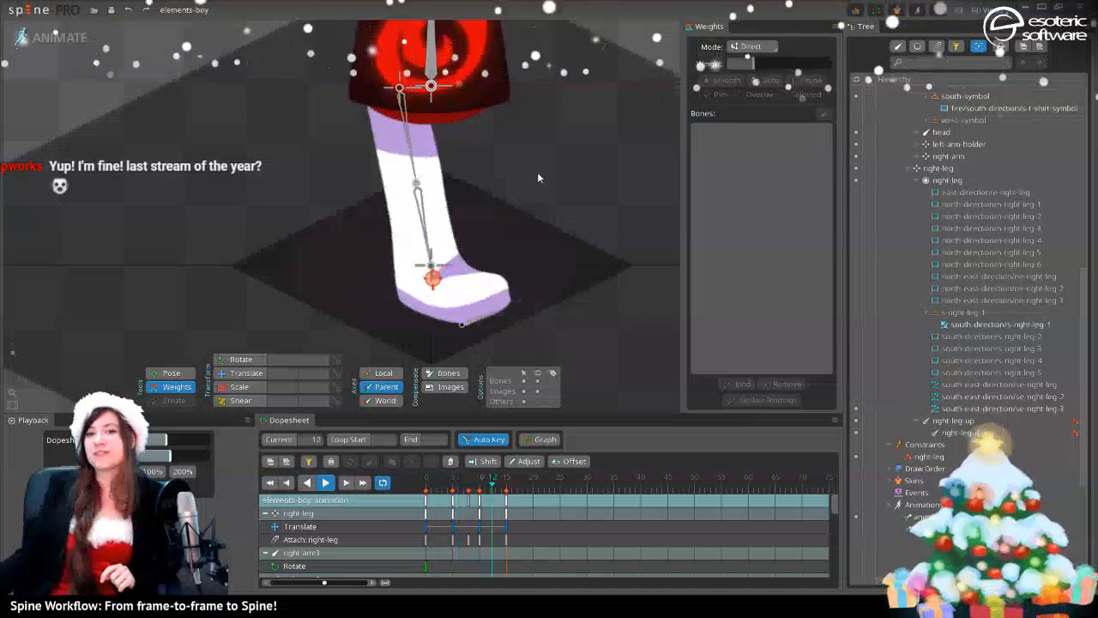
key("Left")
key("Left")
key("Left")
key("Left")
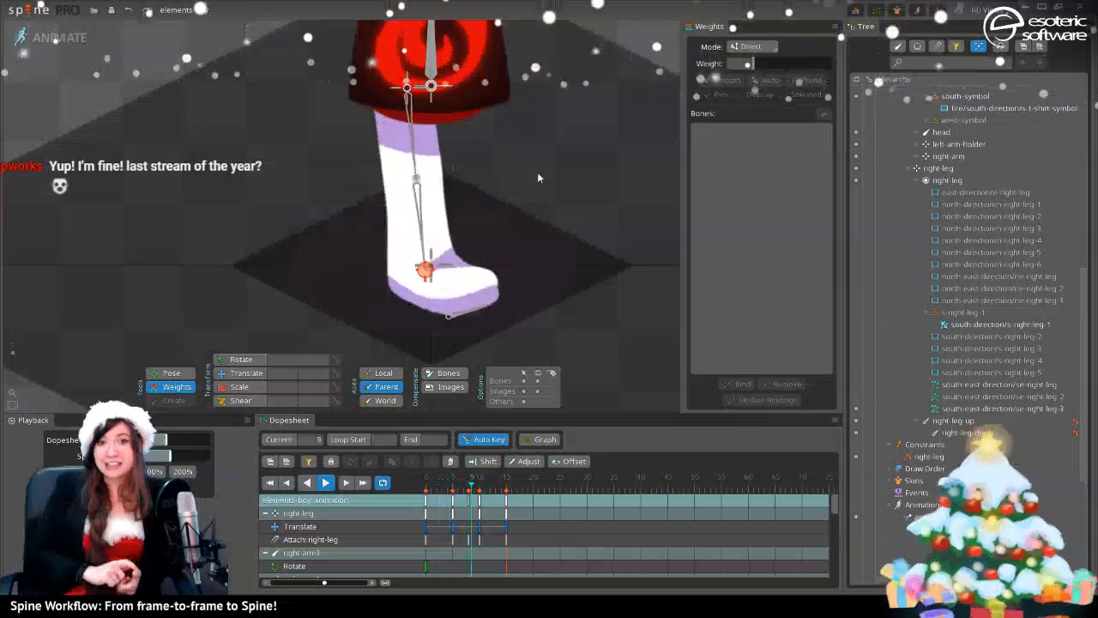
key("Left")
key("Left")
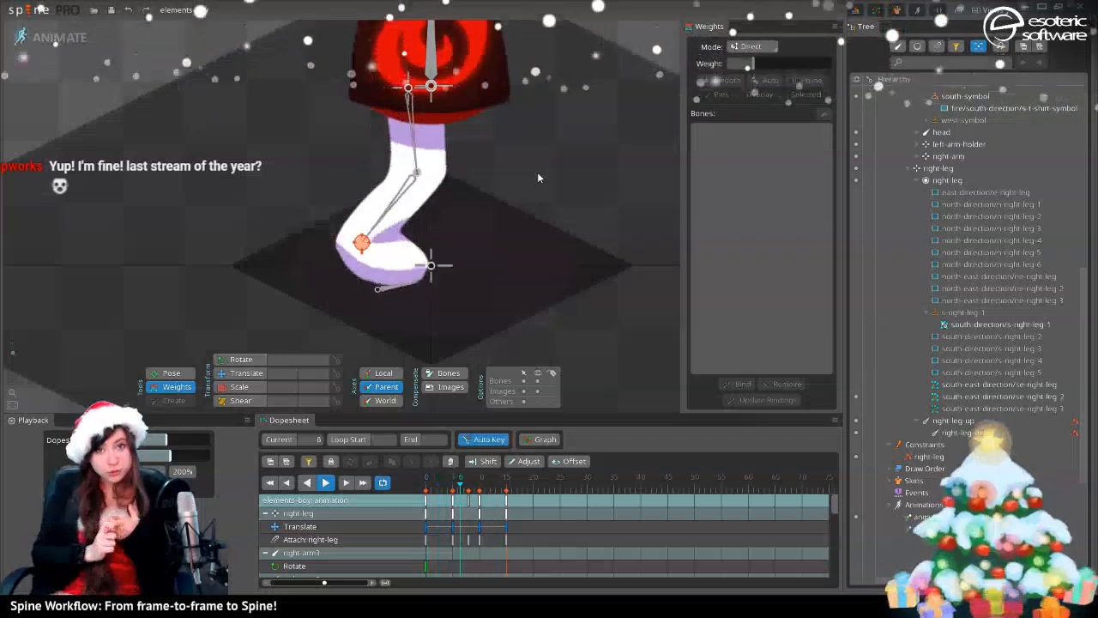
key("Left")
key("Left")
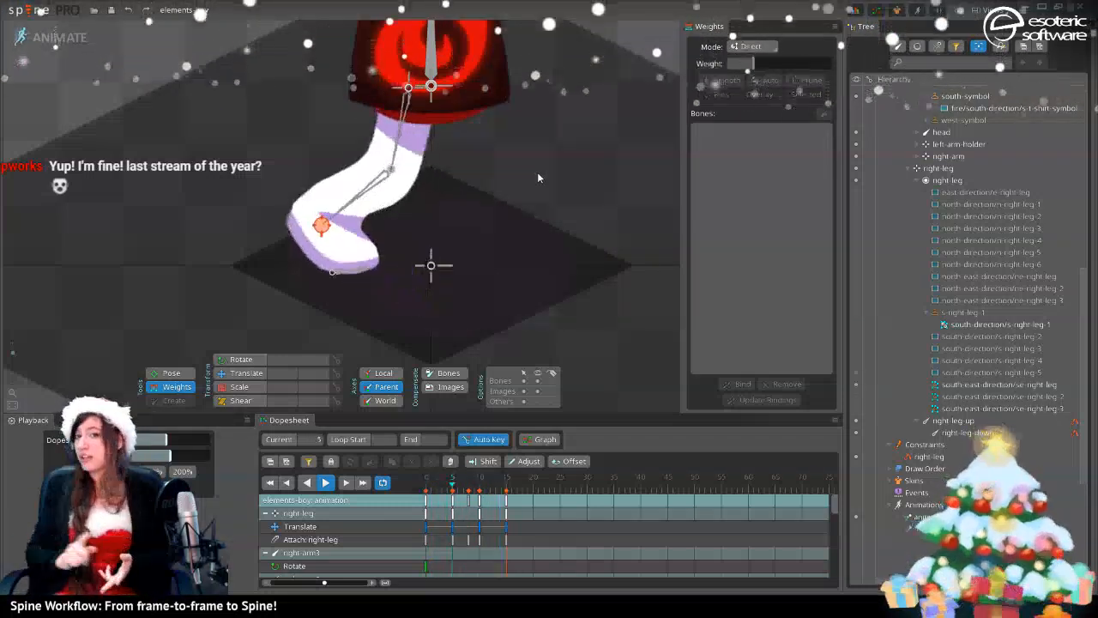
key("Left")
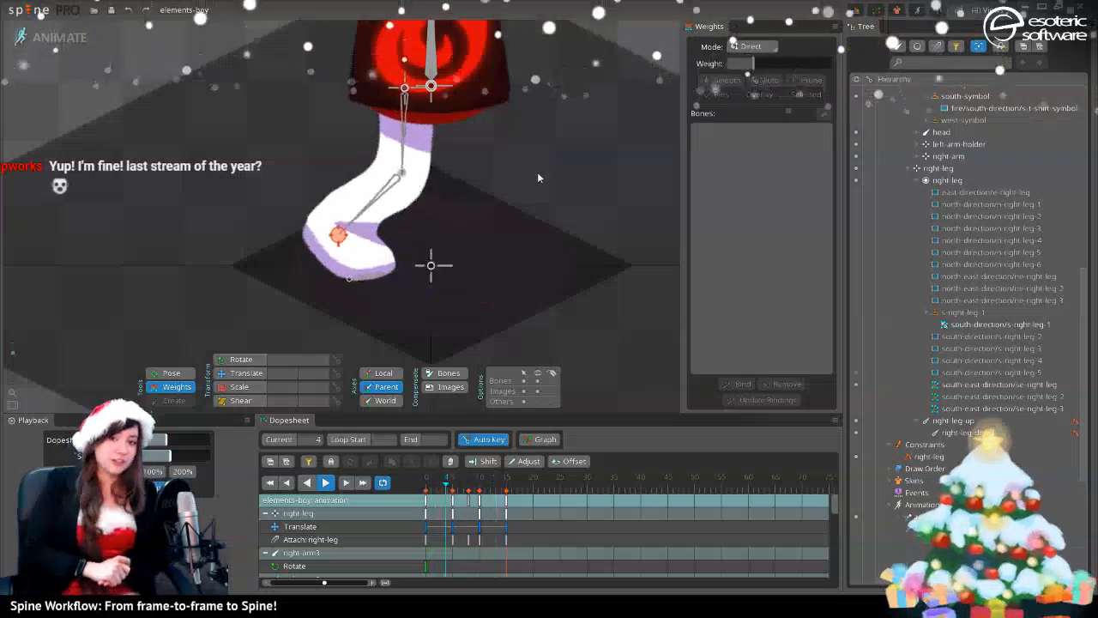
key("Left")
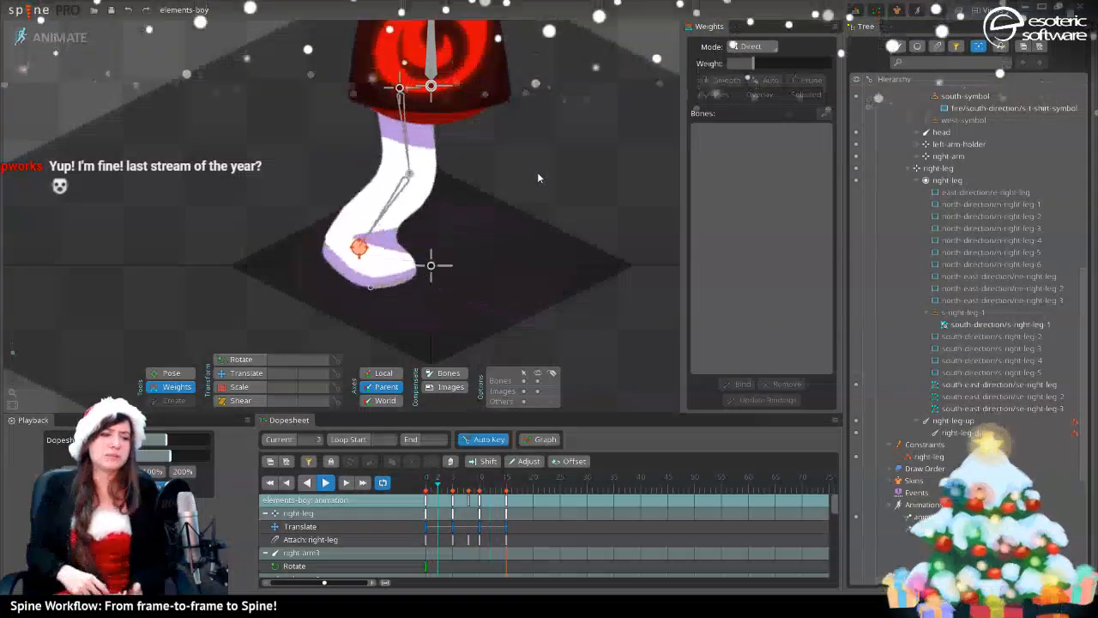
key("Left")
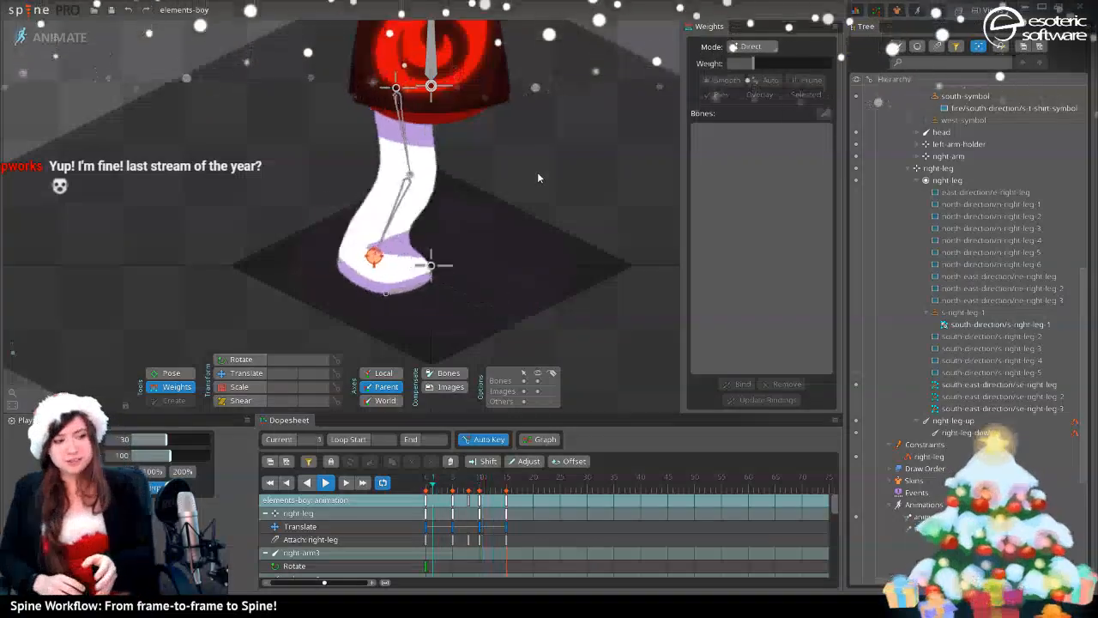
key("Left")
key("Left")
key("Left")
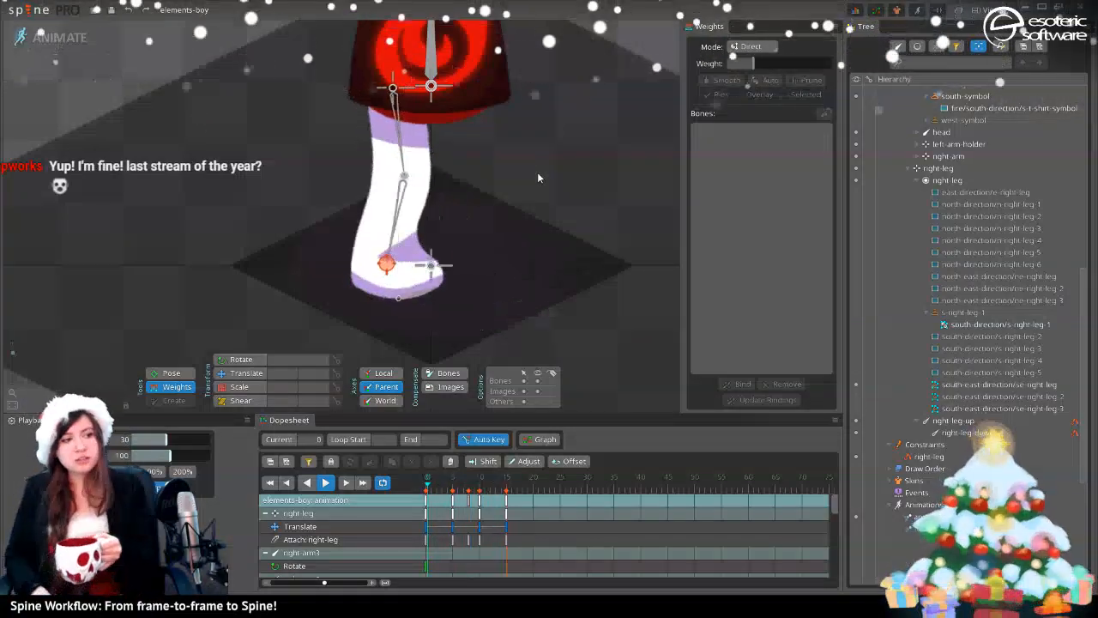
key("Left")
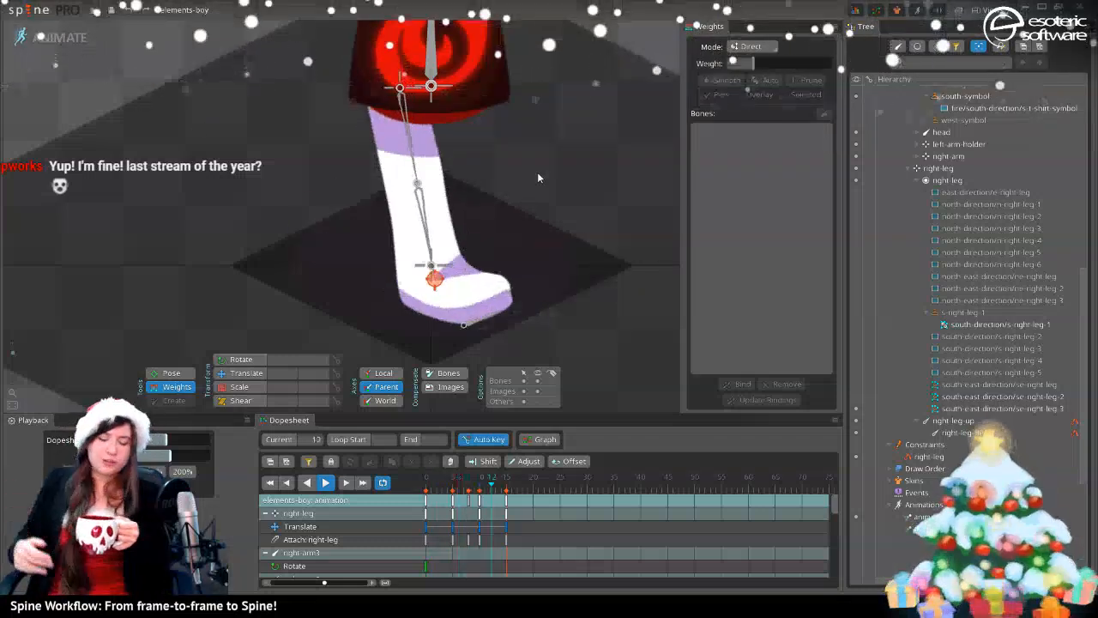
key("Left")
key("Left")
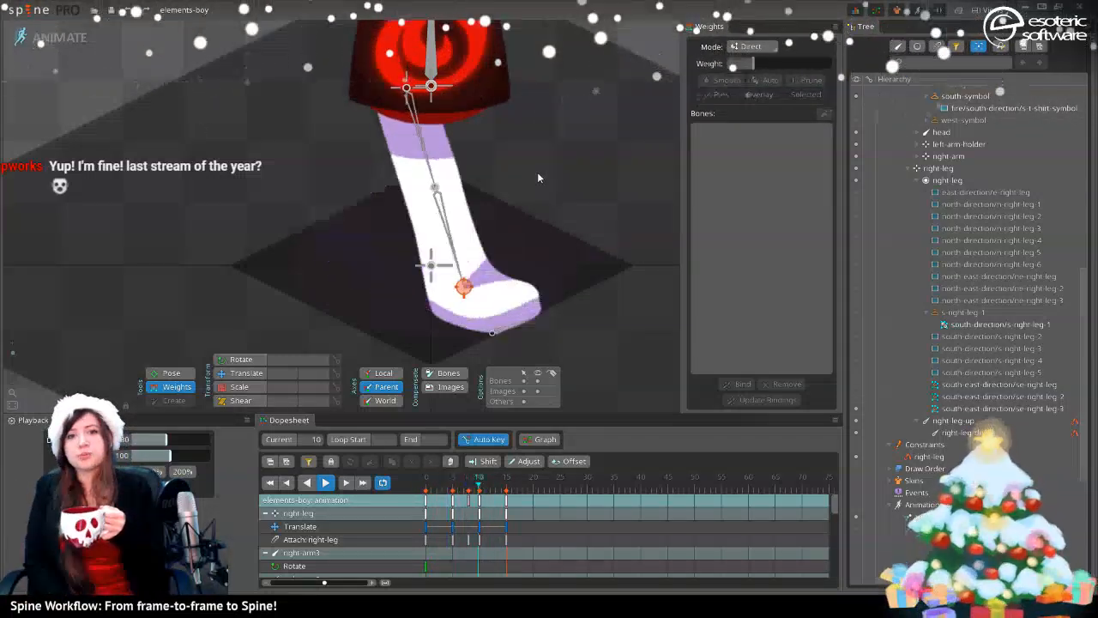
key("Left")
key("Left")
key("Left")
key("Left")
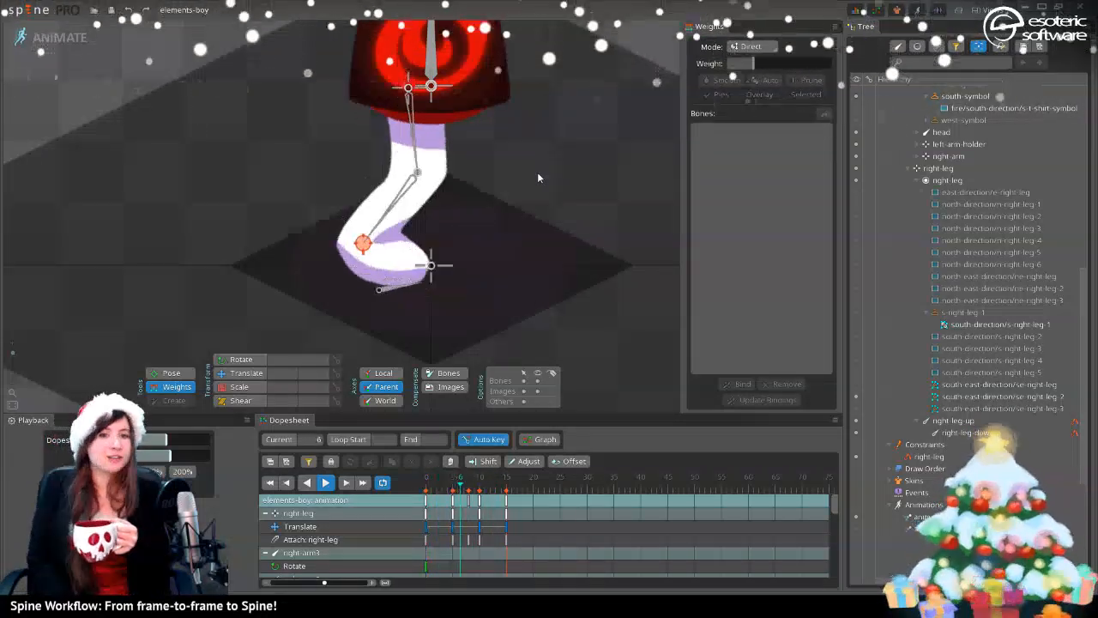
key("Left")
key("Left")
key("Left")
key("Left")
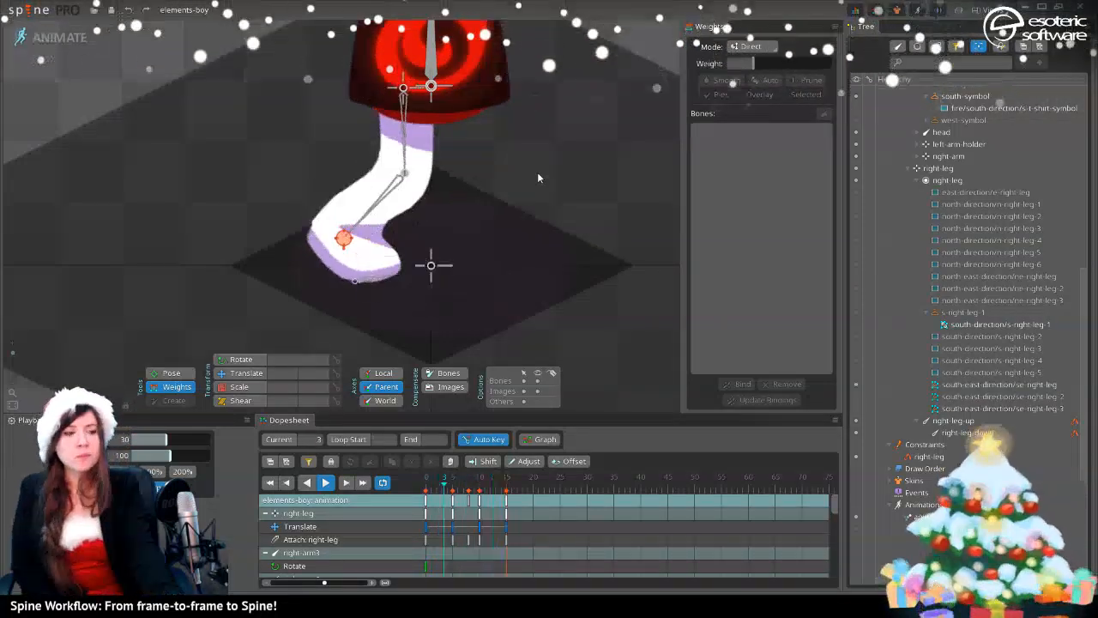
key("Left")
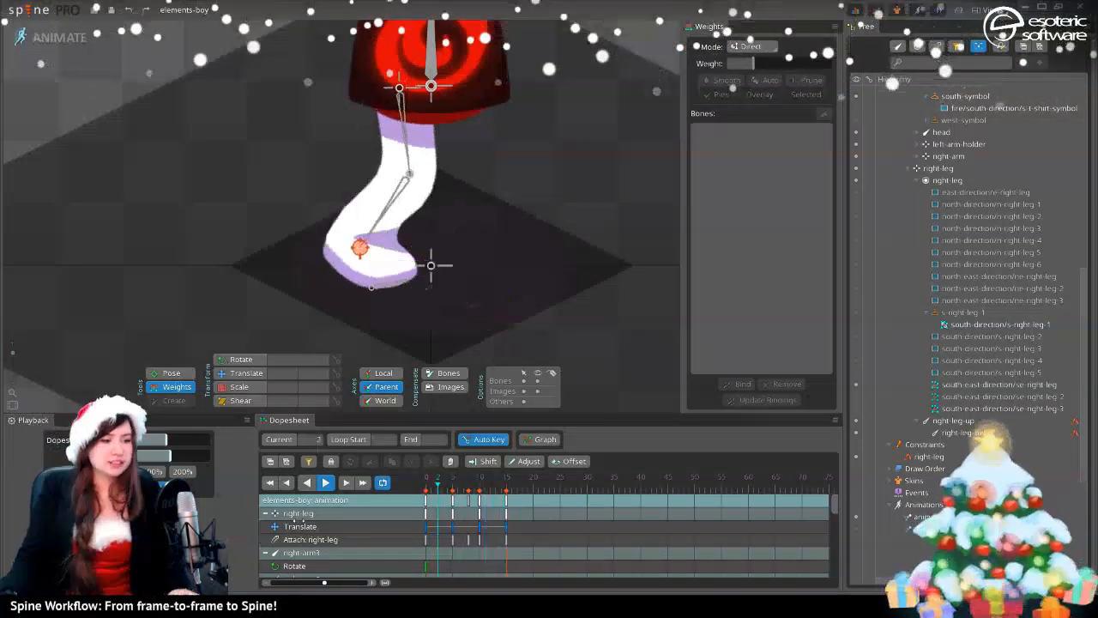
key("Left")
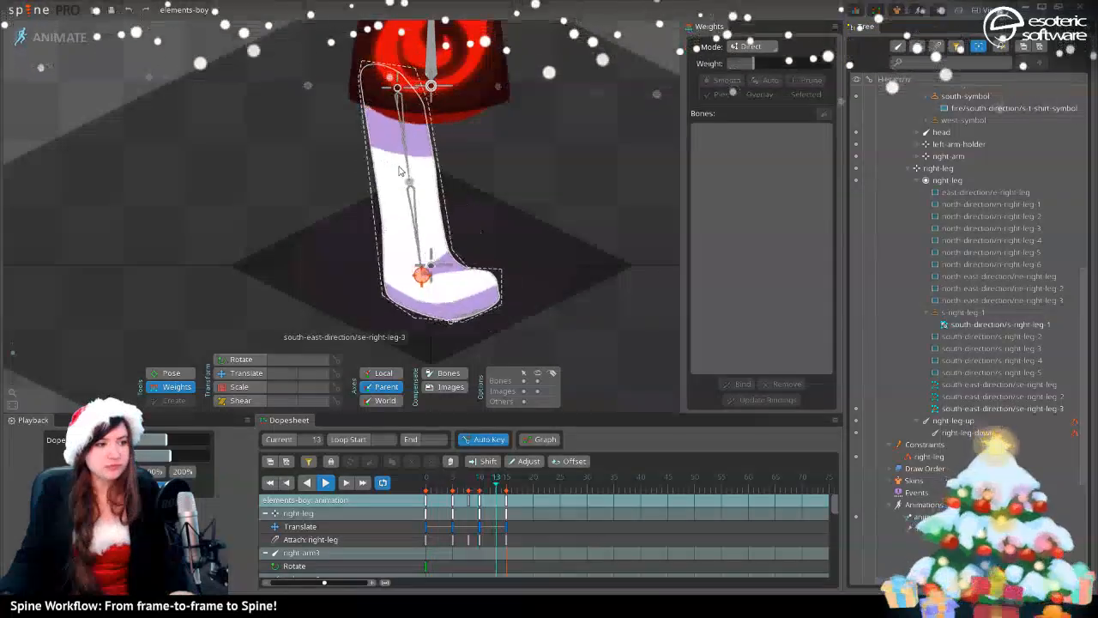
- Create a new animation named walkkkk for the elements-boy skeleton and save the project
left_click(401, 172)
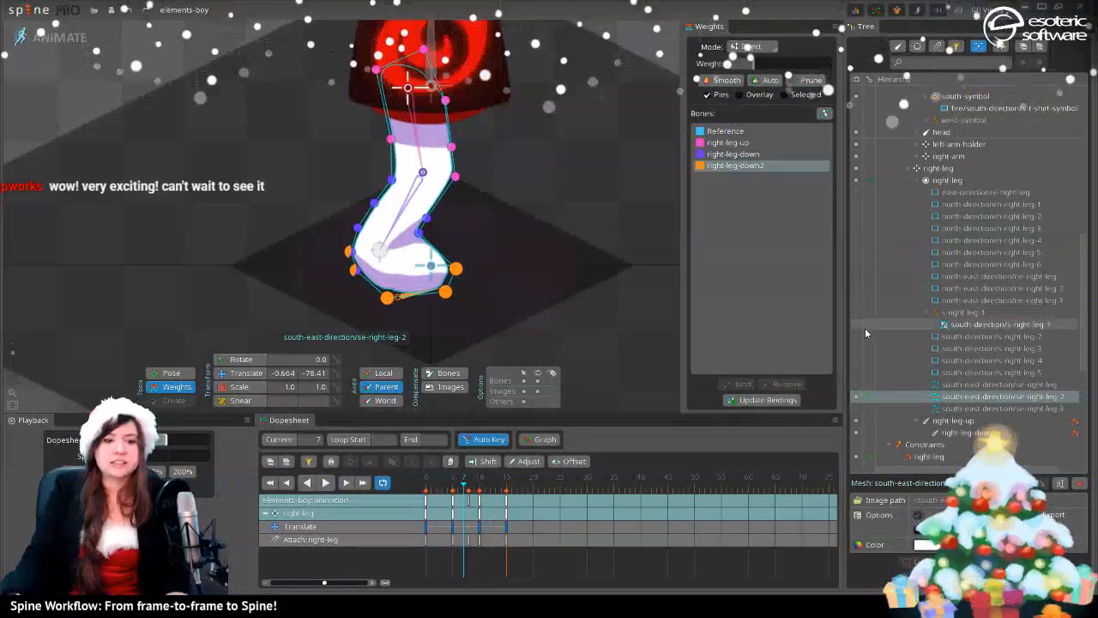
scroll(937, 306, "down", 5)
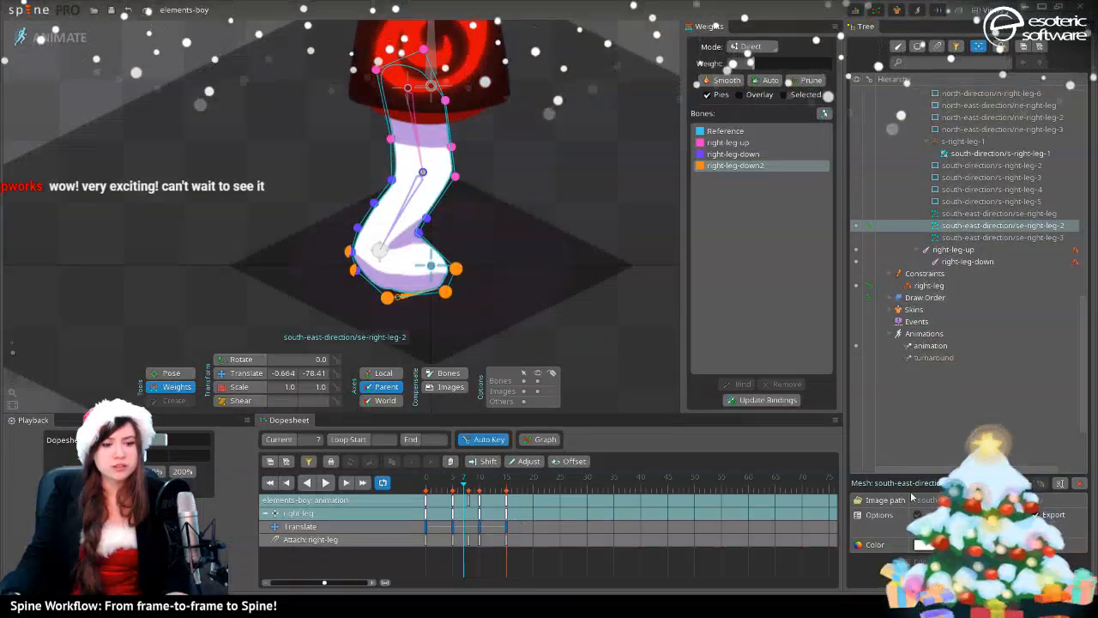
left_click(906, 349)
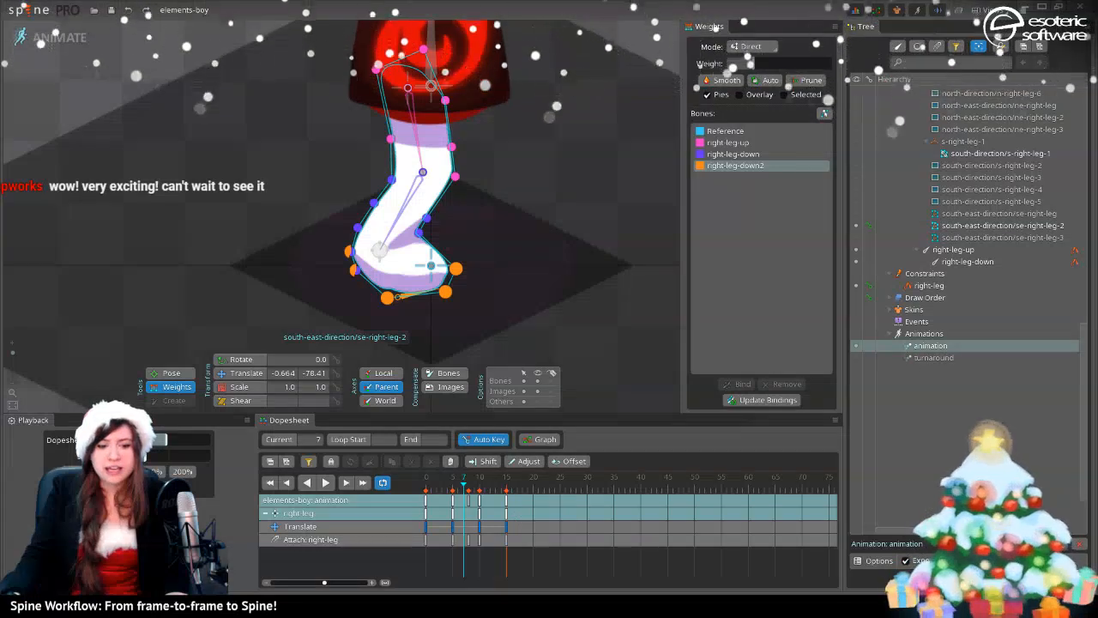
left_click(957, 334)
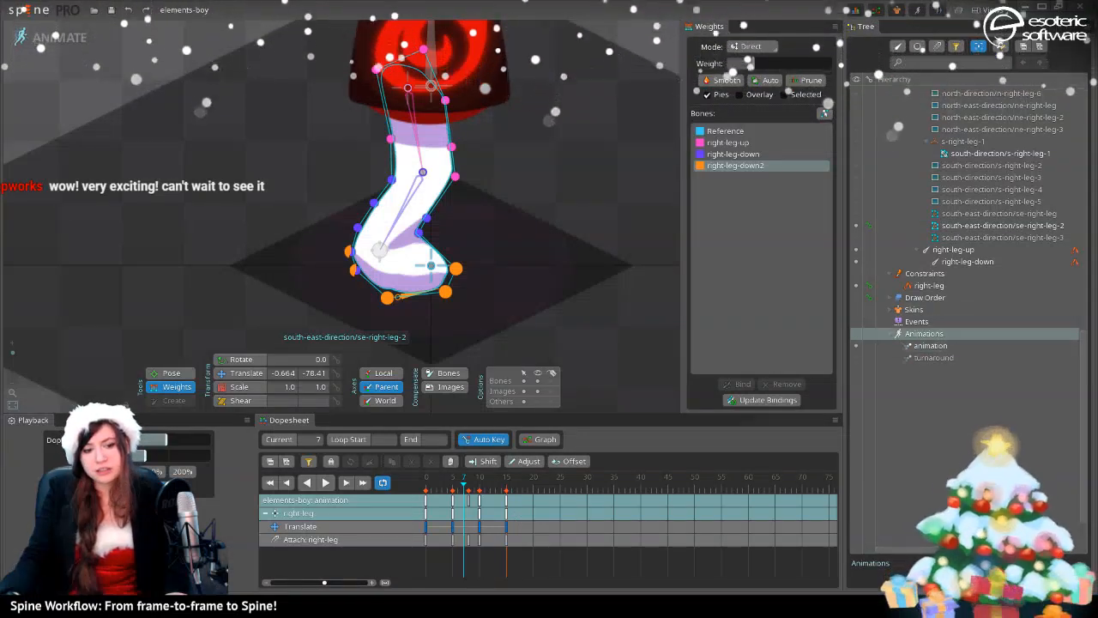
left_click(967, 580)
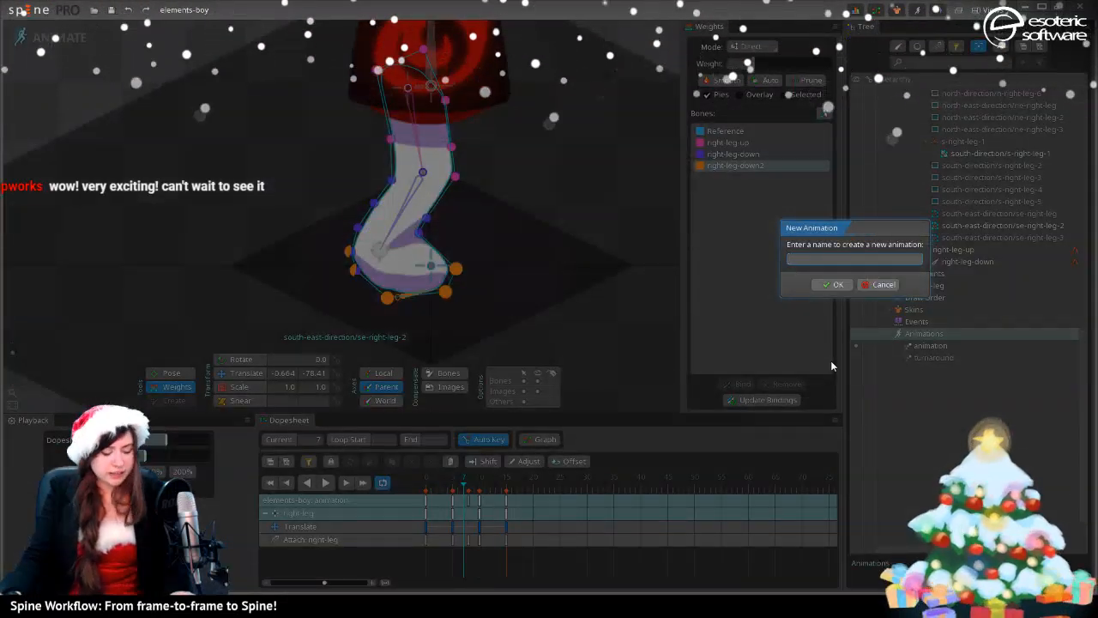
type("walkkkk")
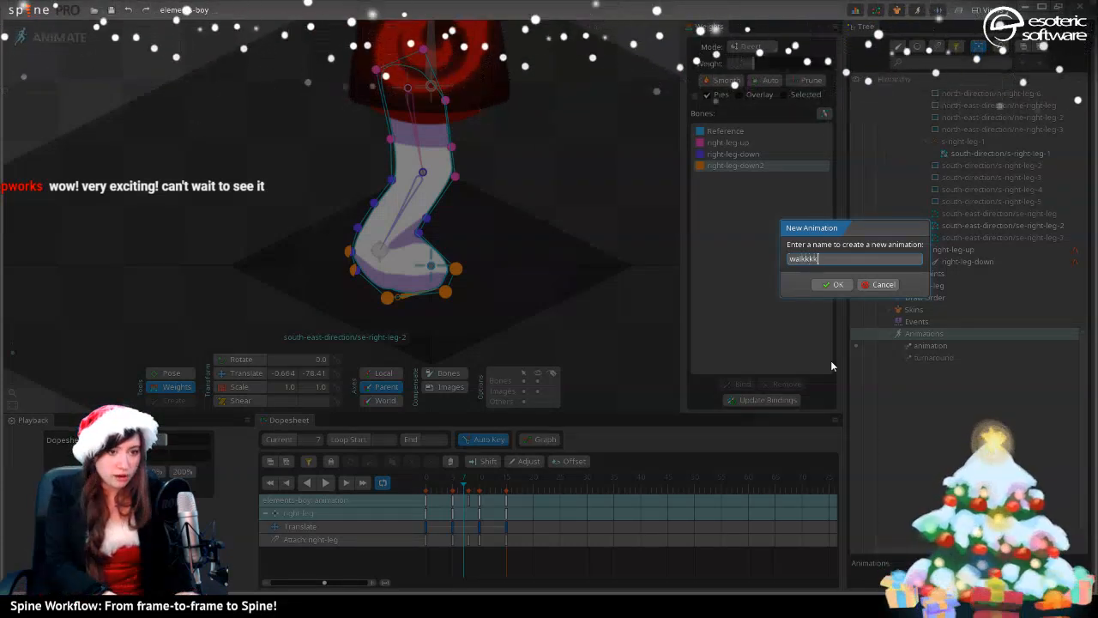
key("Return")
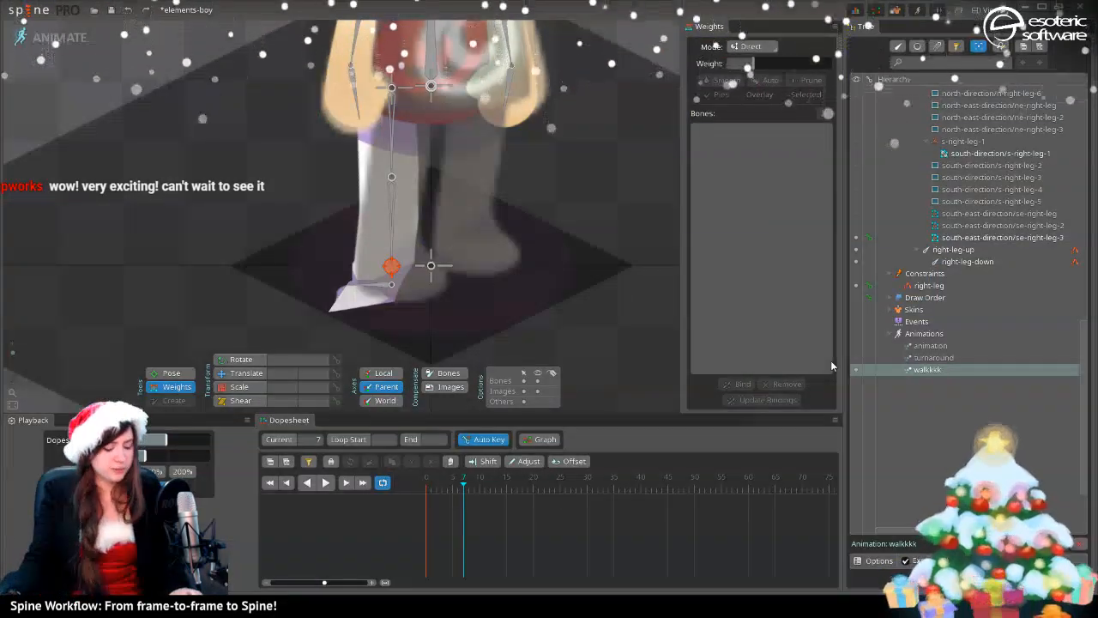
key("ctrl+s")
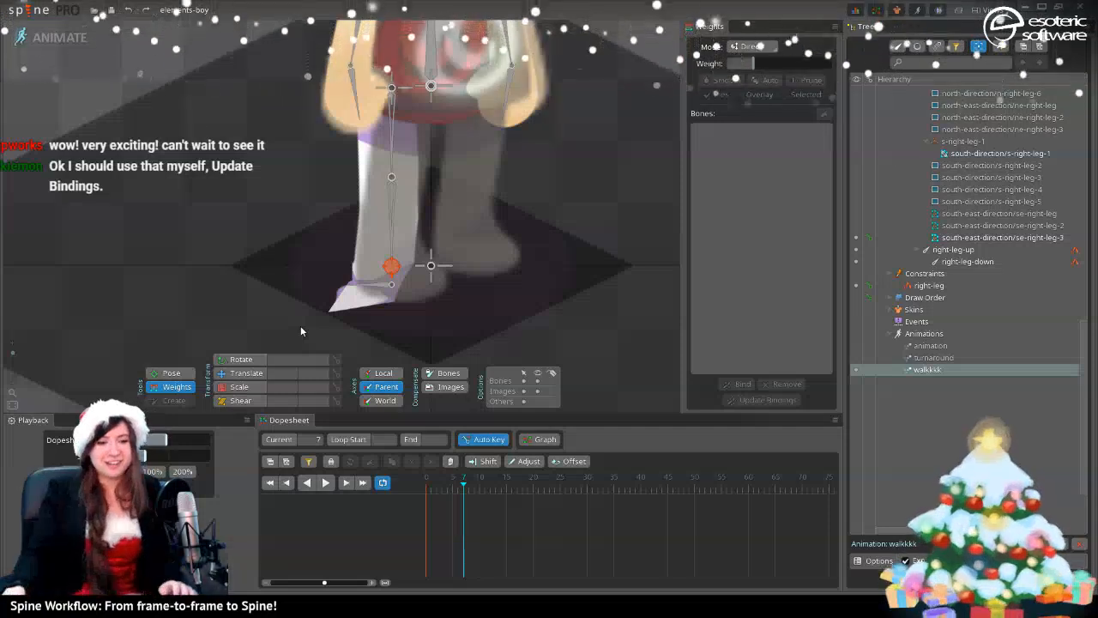
- Examine the right-leg drawings by showing e-right-leg and the south-direction attachments s-right-leg-2 through s-right-leg-5 one after another
scroll(956, 247, "up", 5)
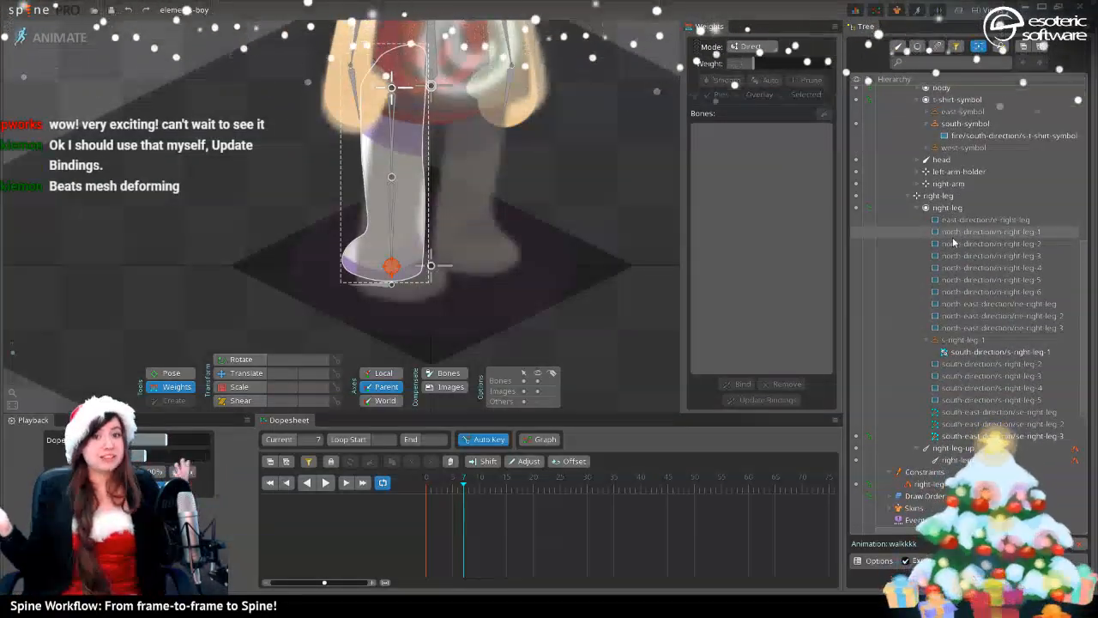
mouse_move(954, 242)
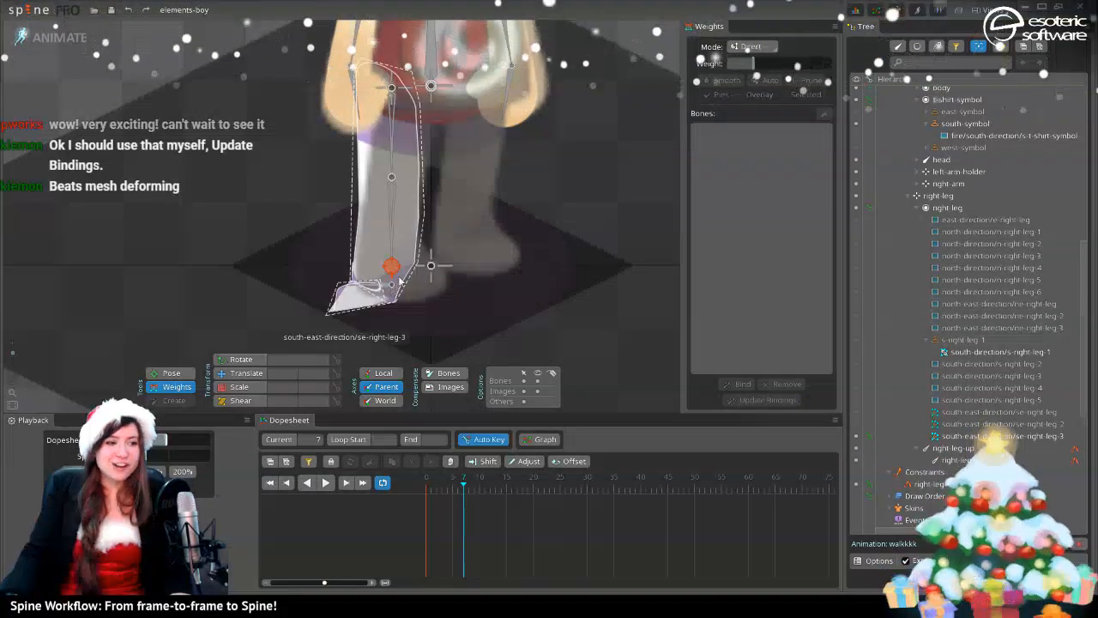
left_click(424, 173)
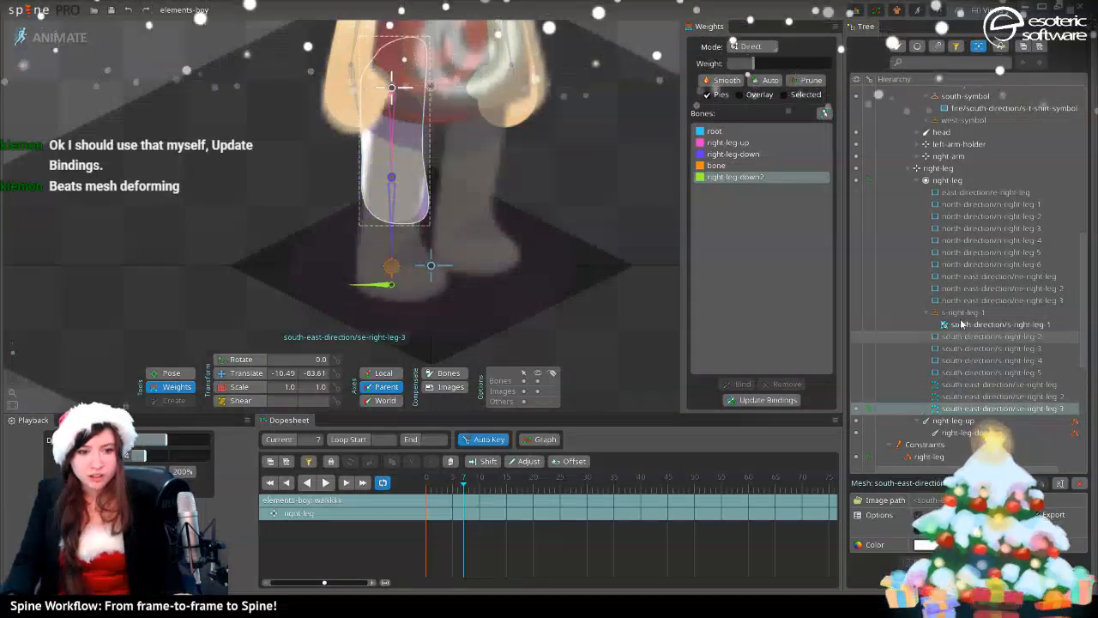
left_click(855, 193)
left_click(854, 216)
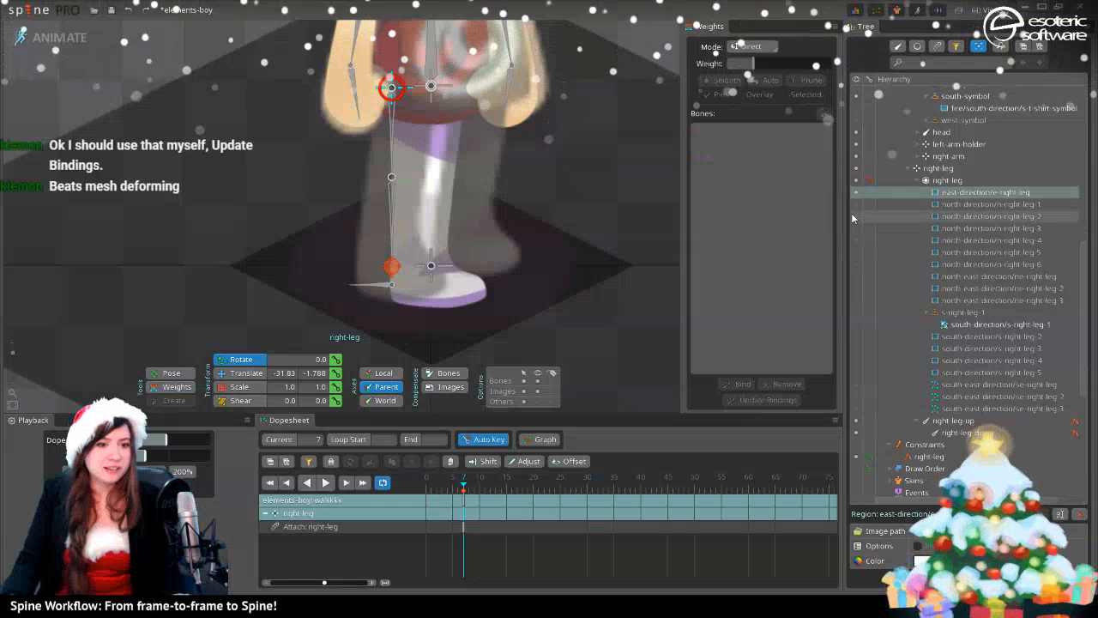
left_click(855, 336)
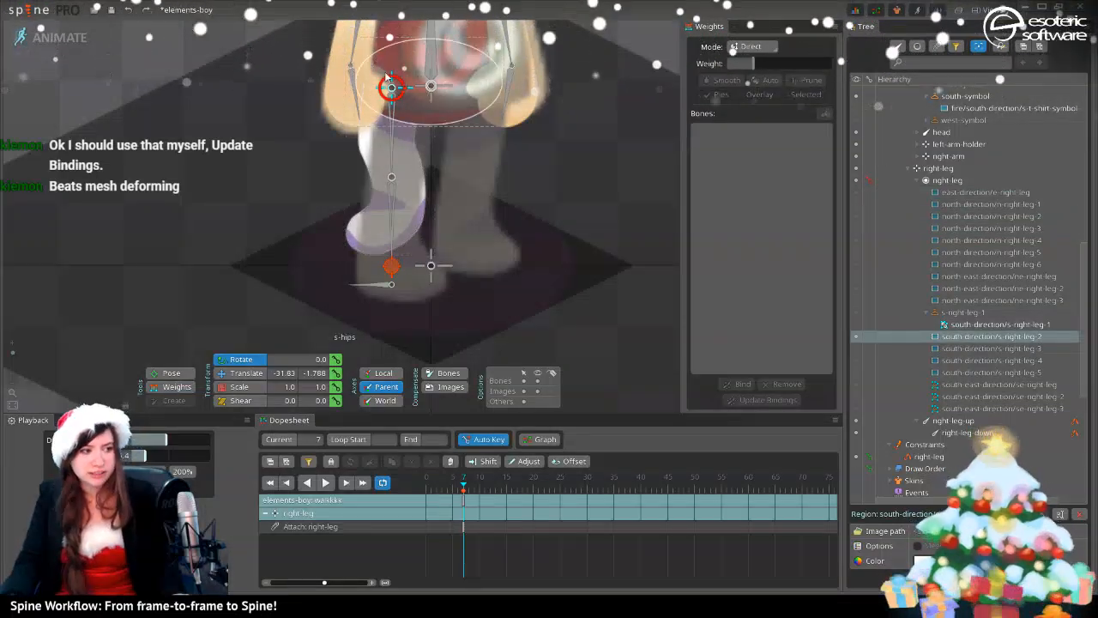
left_click(854, 348)
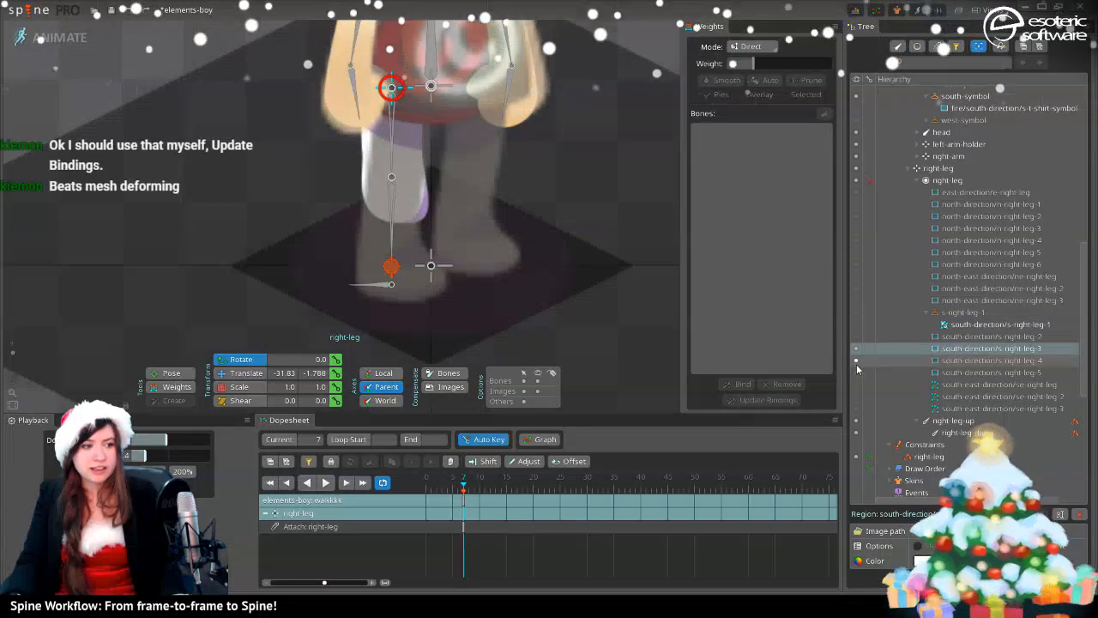
left_click(856, 360)
left_click(858, 372)
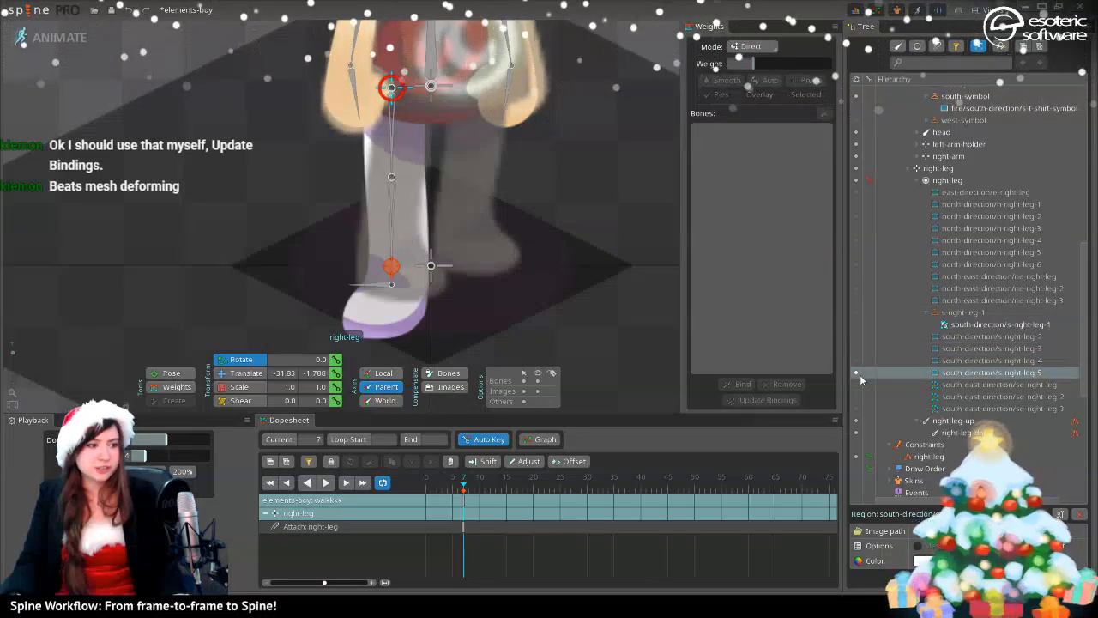
- Key s-right-leg-1 as the right-leg attachment at frame 0 and s-right-leg-2 at frame 3
left_click(857, 311)
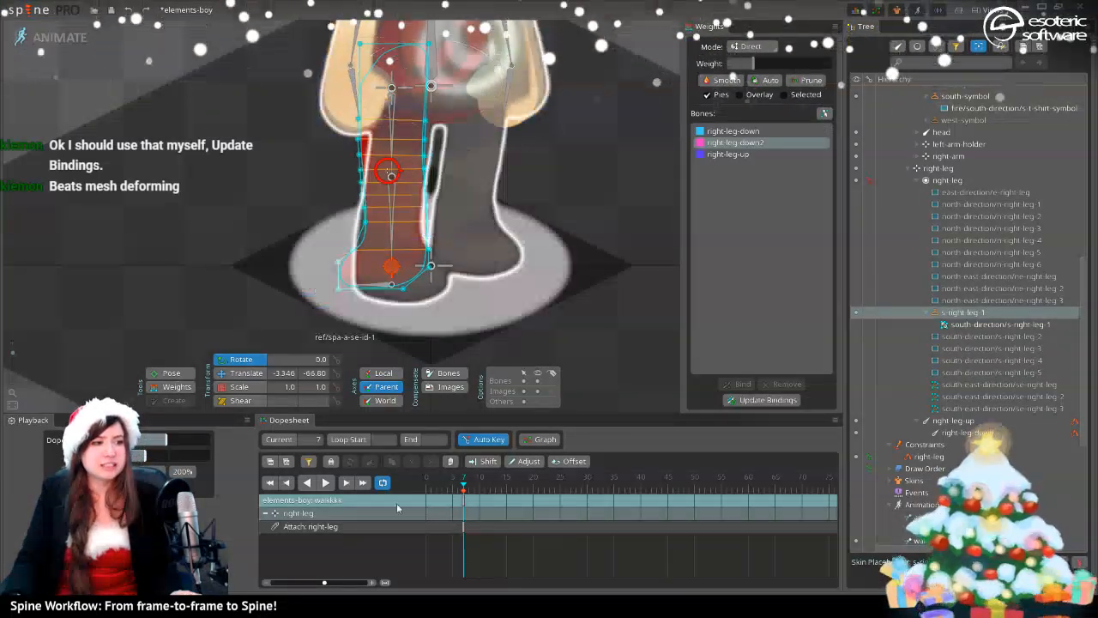
left_click(462, 499)
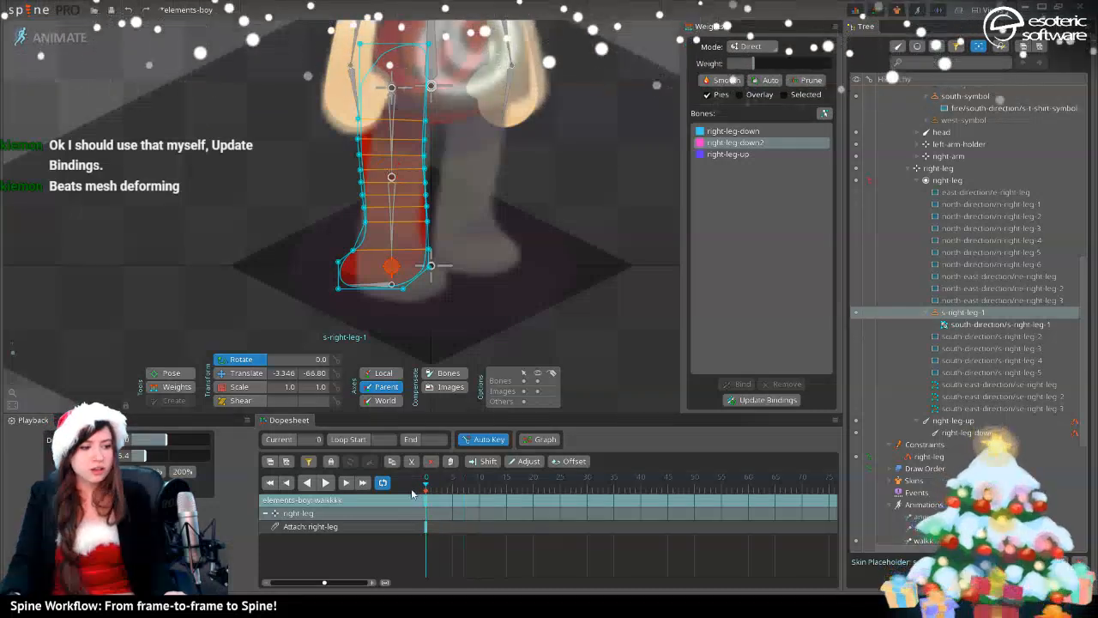
left_click(442, 496)
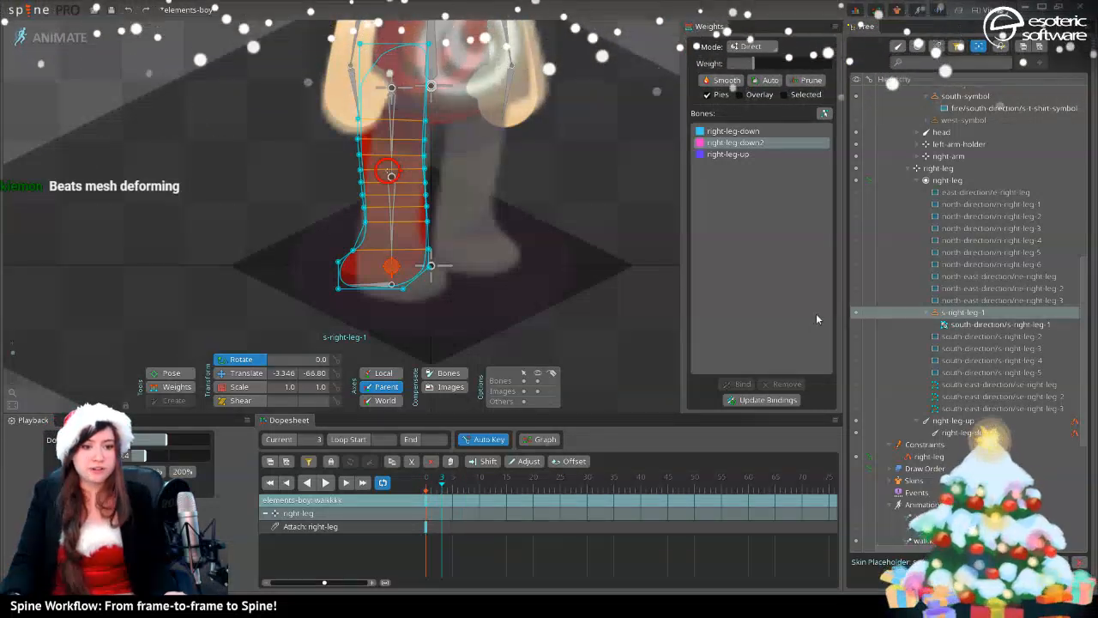
left_click(856, 336)
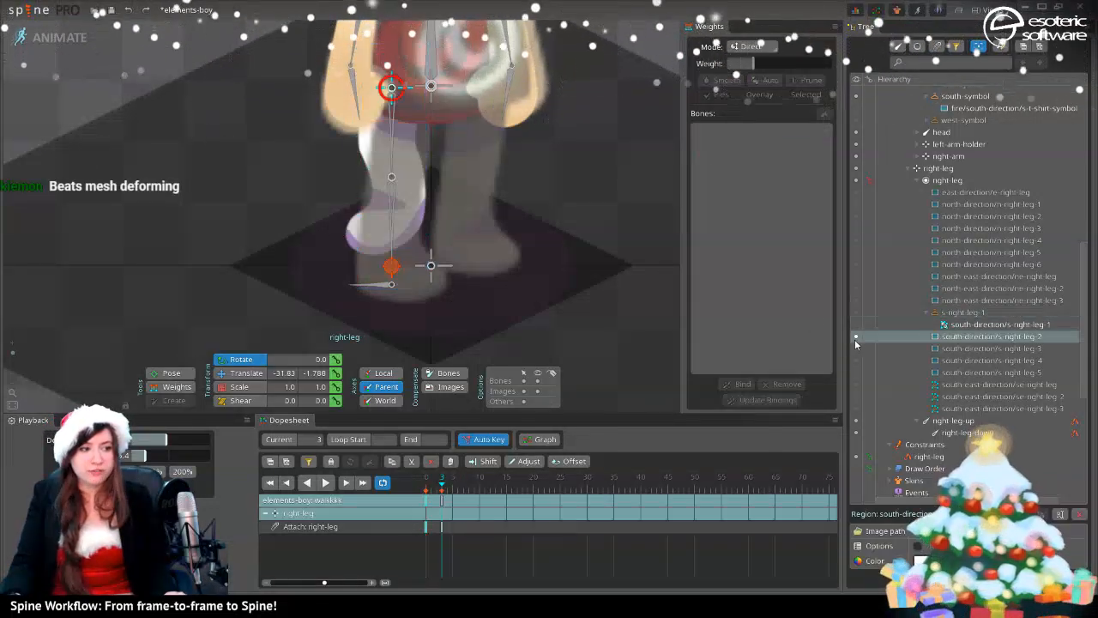
- Key s-right-leg-3, s-right-leg-4 and s-right-leg-5 as right-leg attachments at frames 6, 9 and 12, and play the loop
left_click(457, 495)
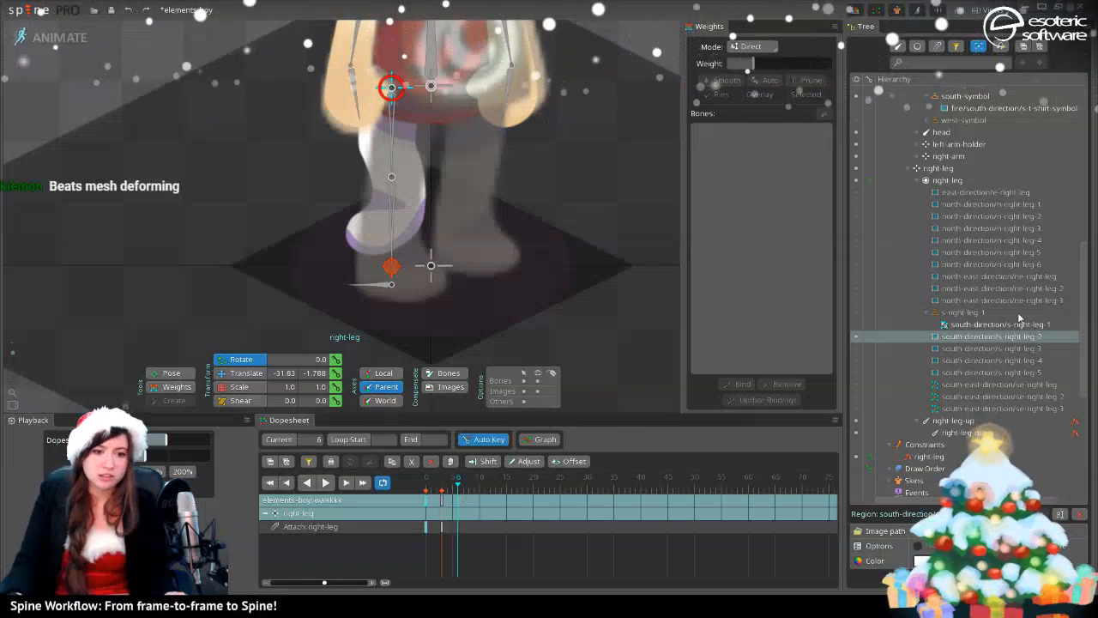
left_click(855, 348)
left_click(472, 505)
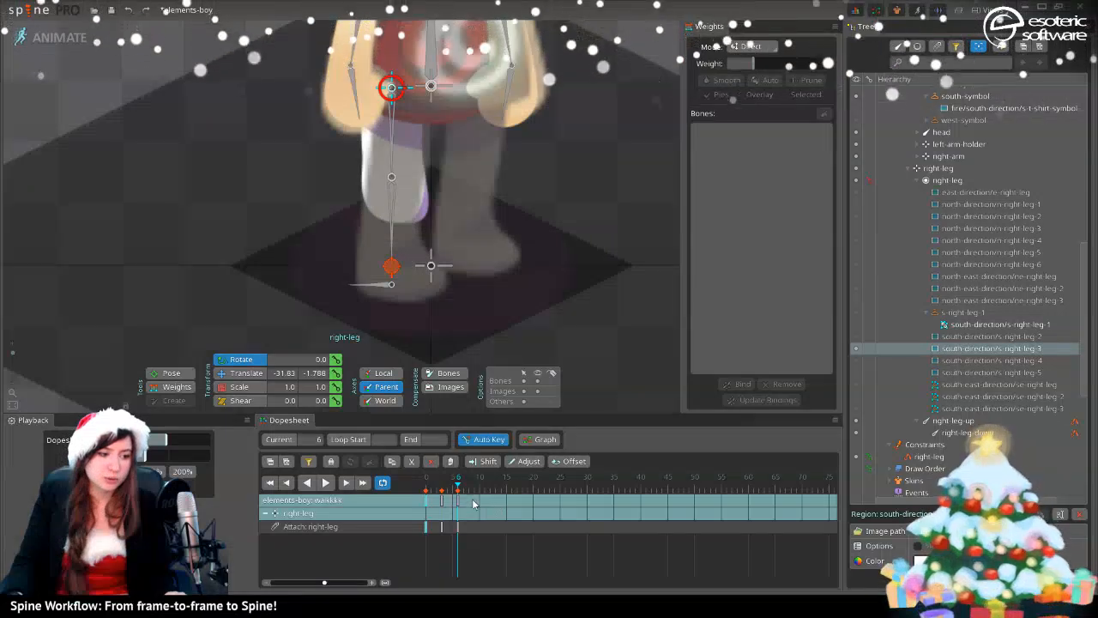
left_click(855, 360)
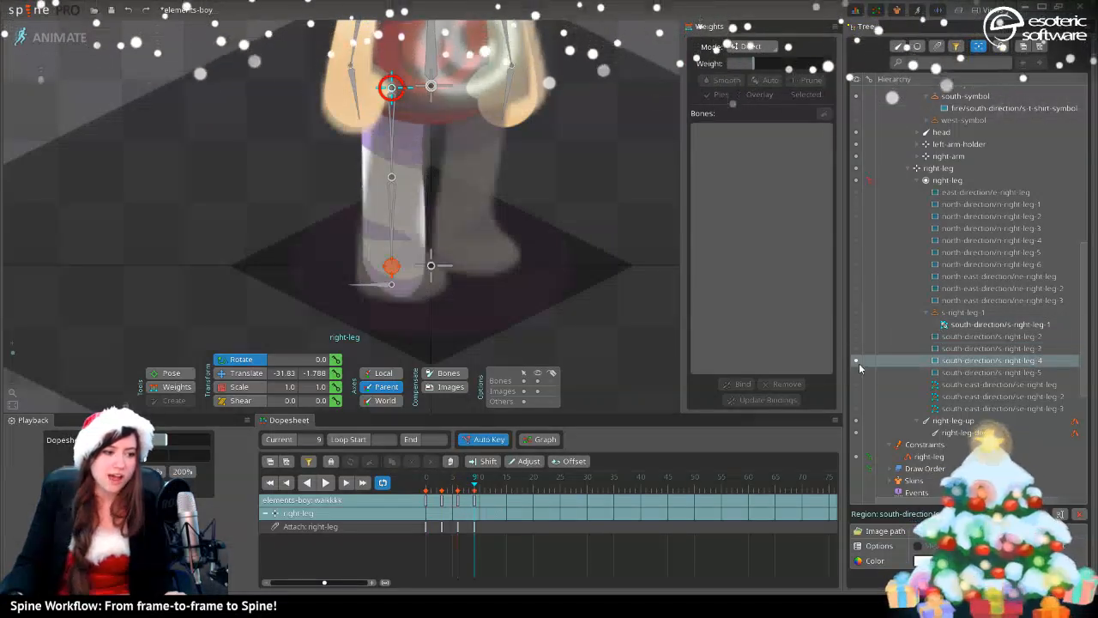
left_click(490, 506)
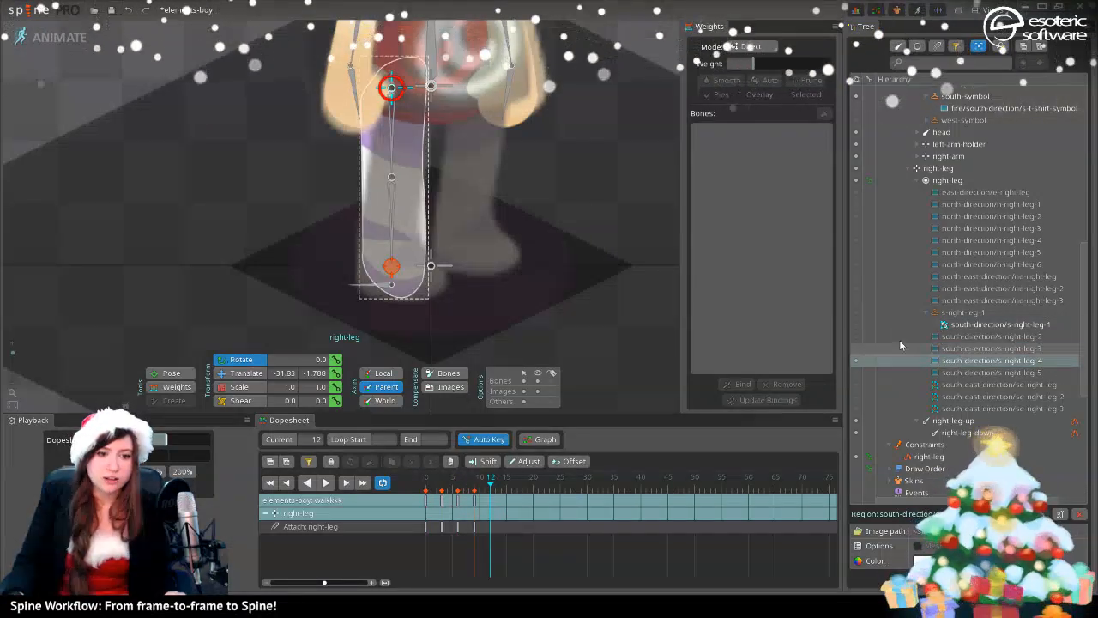
left_click(855, 372)
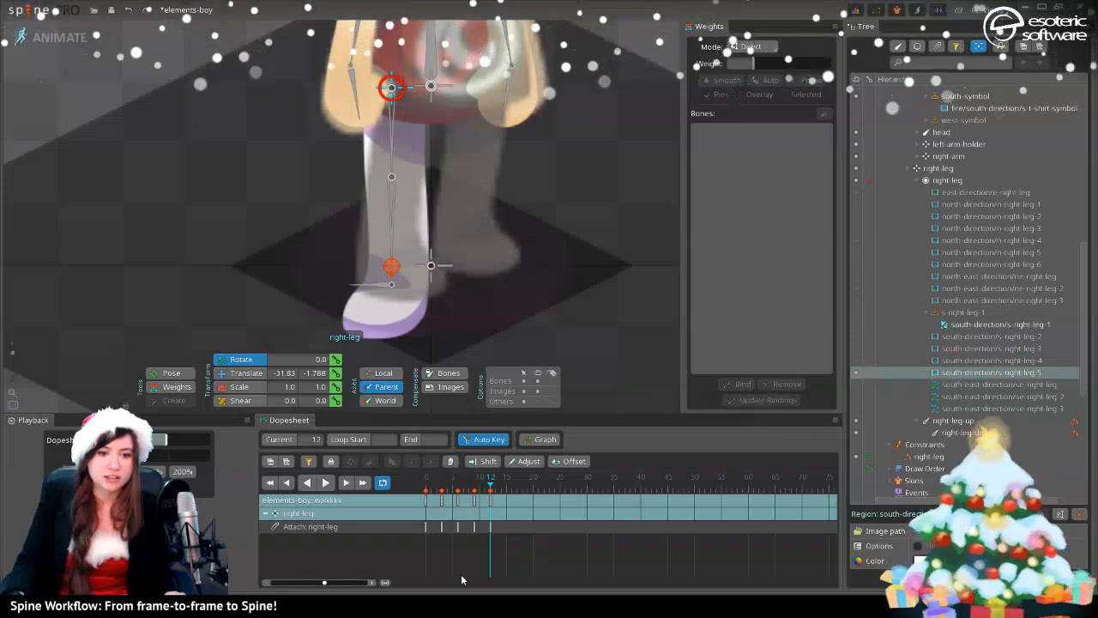
left_click(326, 483)
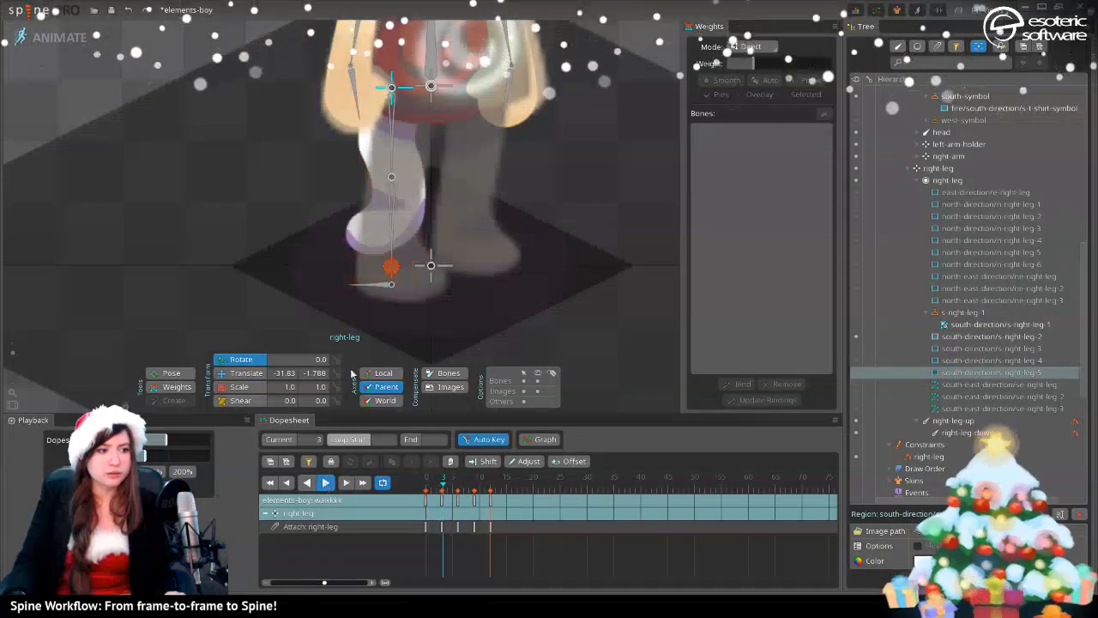
scroll(379, 177, "down", 2)
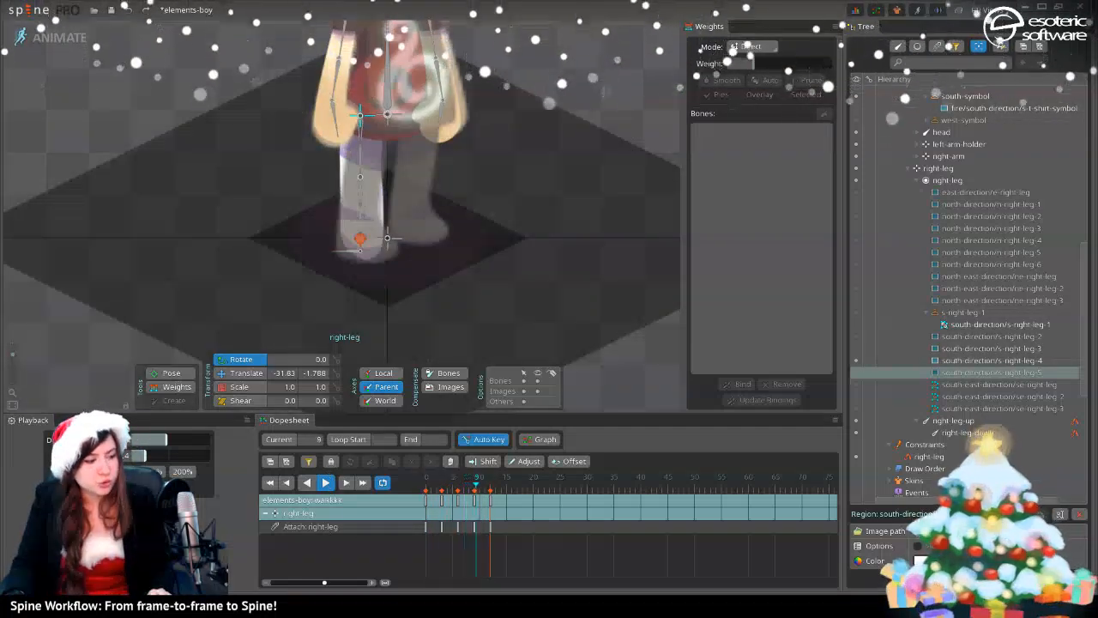
key("alt+Tab")
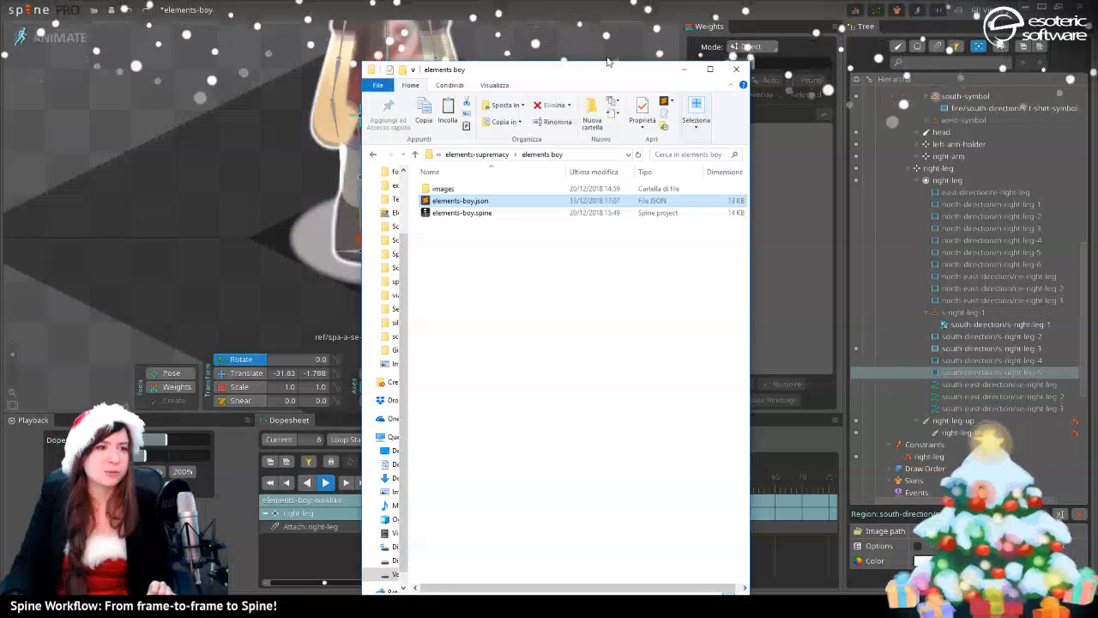
left_click_drag(595, 72, 868, 53)
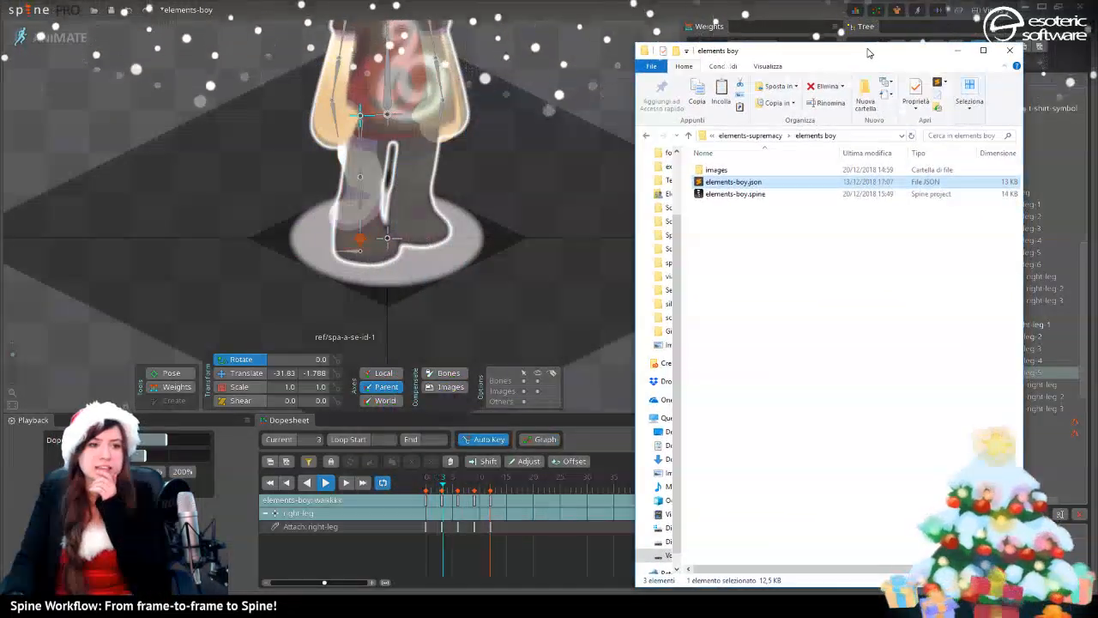
key("alt+Tab")
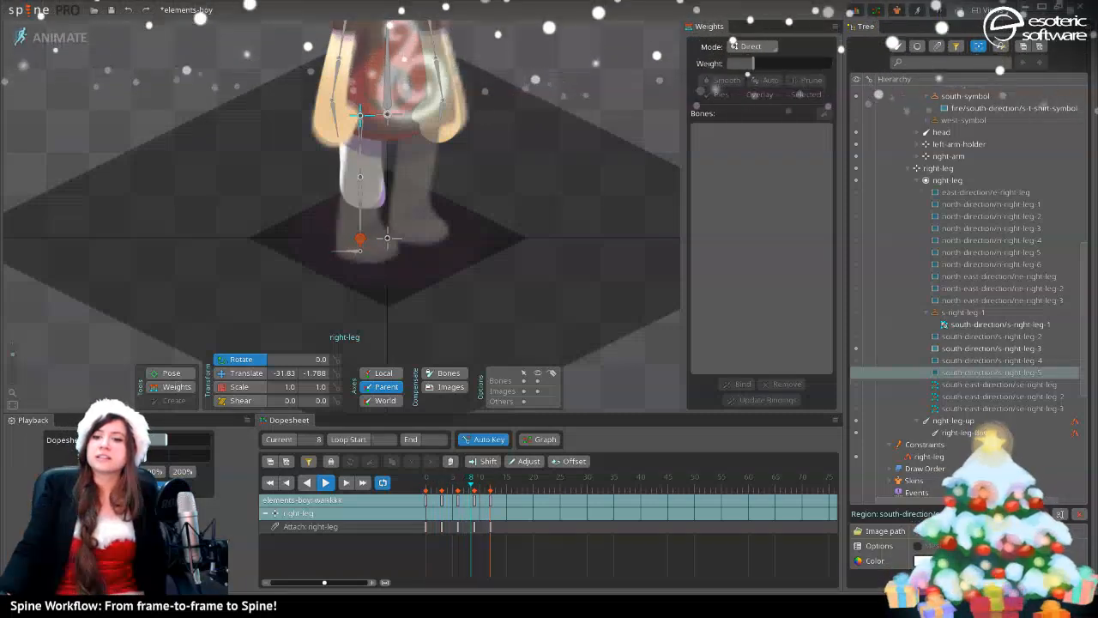
- Switch to the browser, enlarge the eight-direction character GIF to 240%, examine its walk cycles, and return to Spine
key("alt+Tab")
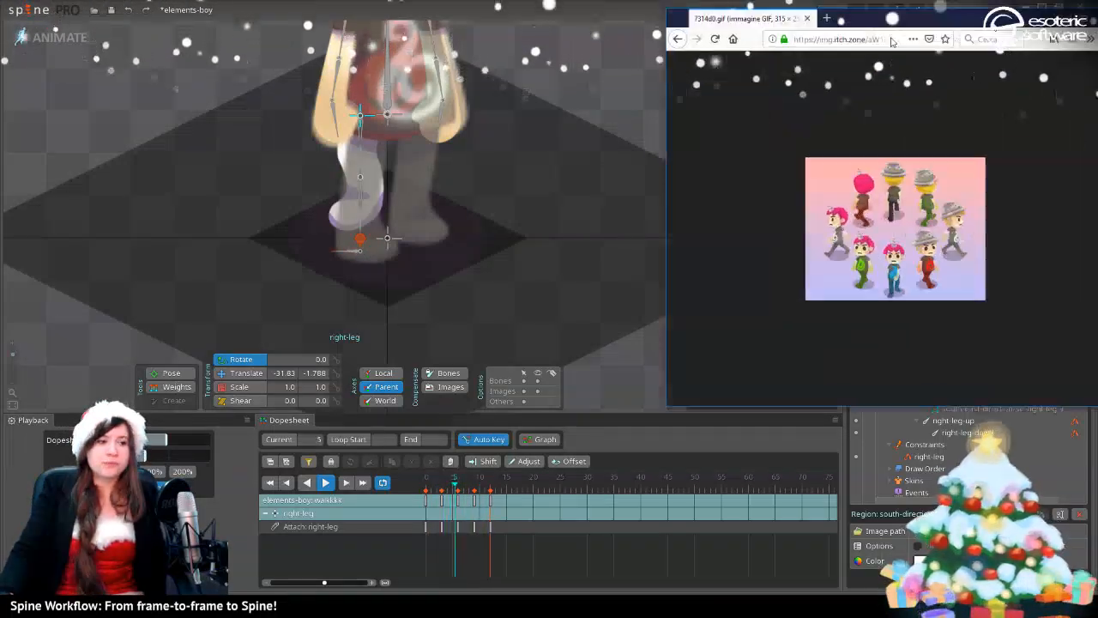
left_click_drag(830, 15, 523, 44)
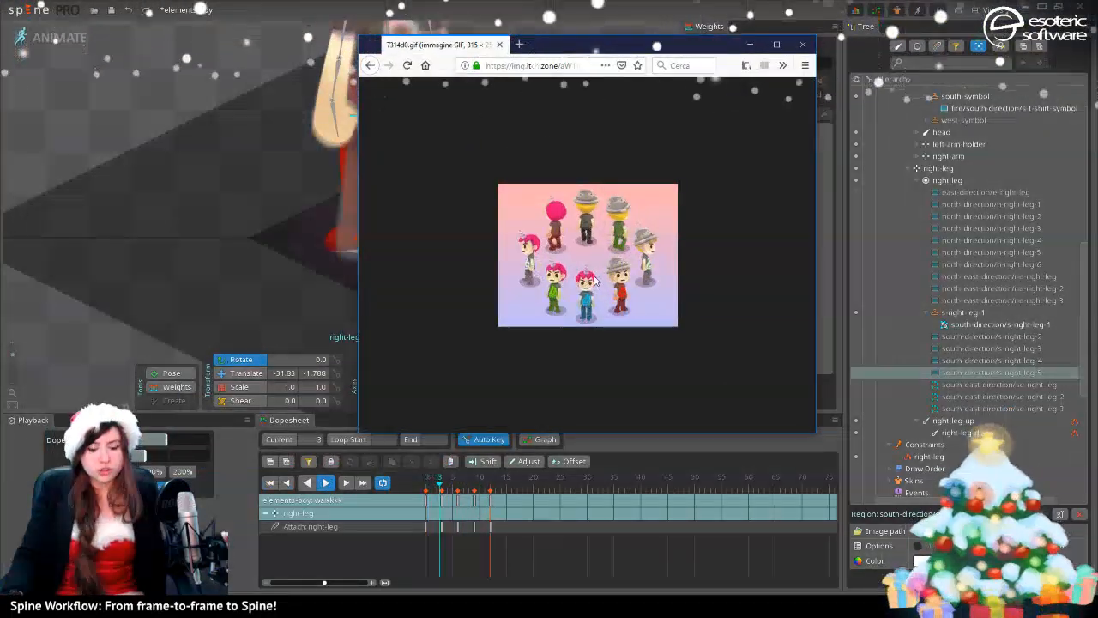
scroll(596, 281, "up", 3)
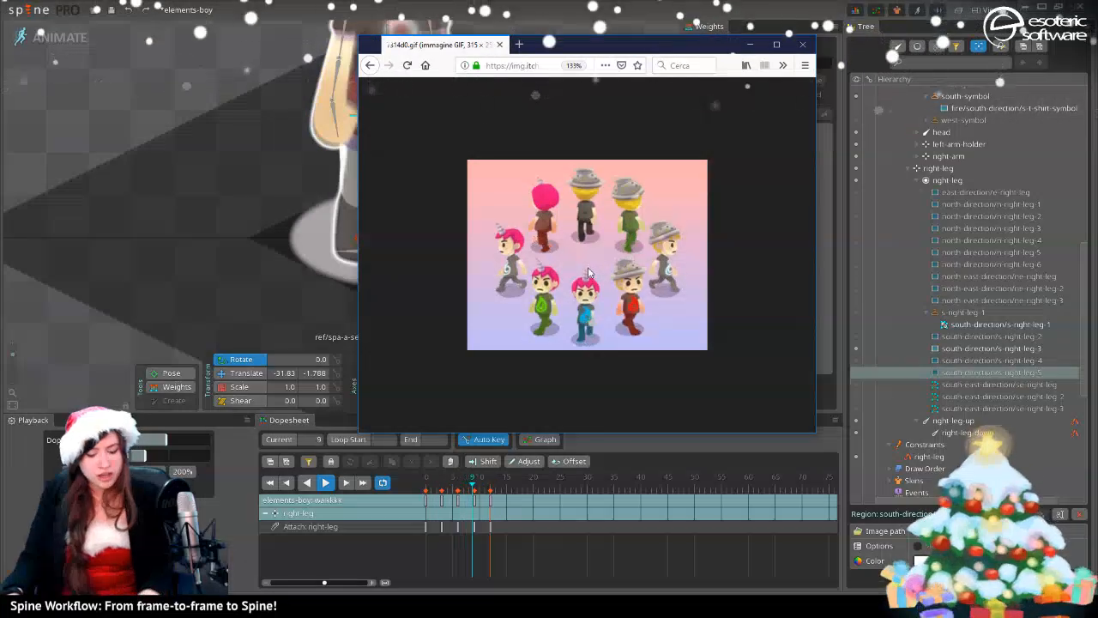
scroll(590, 272, "up", 4, "ctrl")
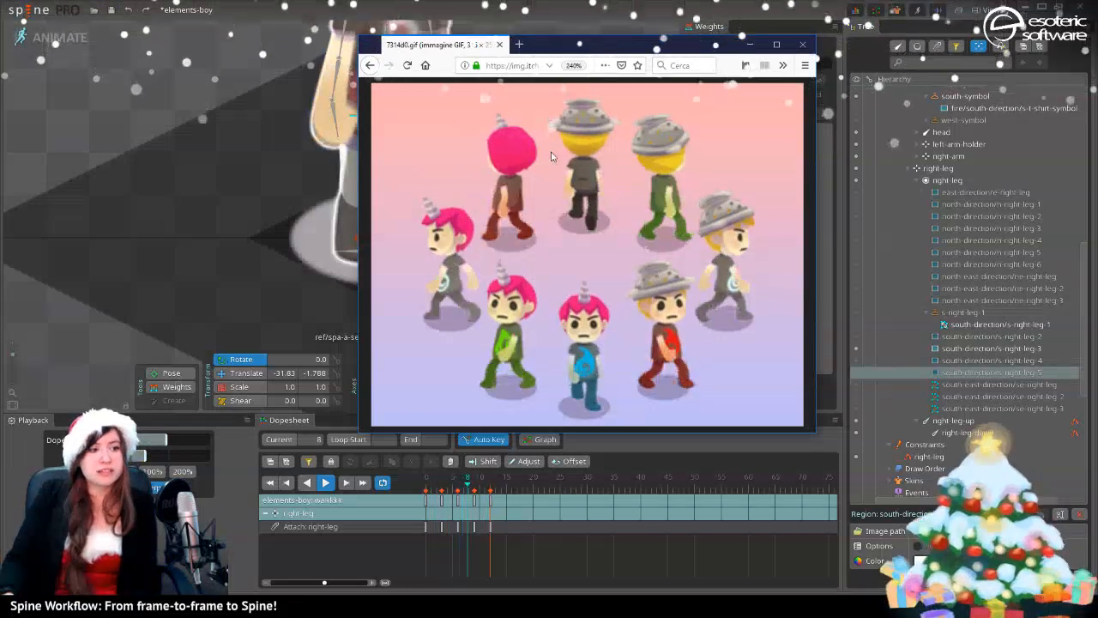
left_click_drag(544, 50, 687, 48)
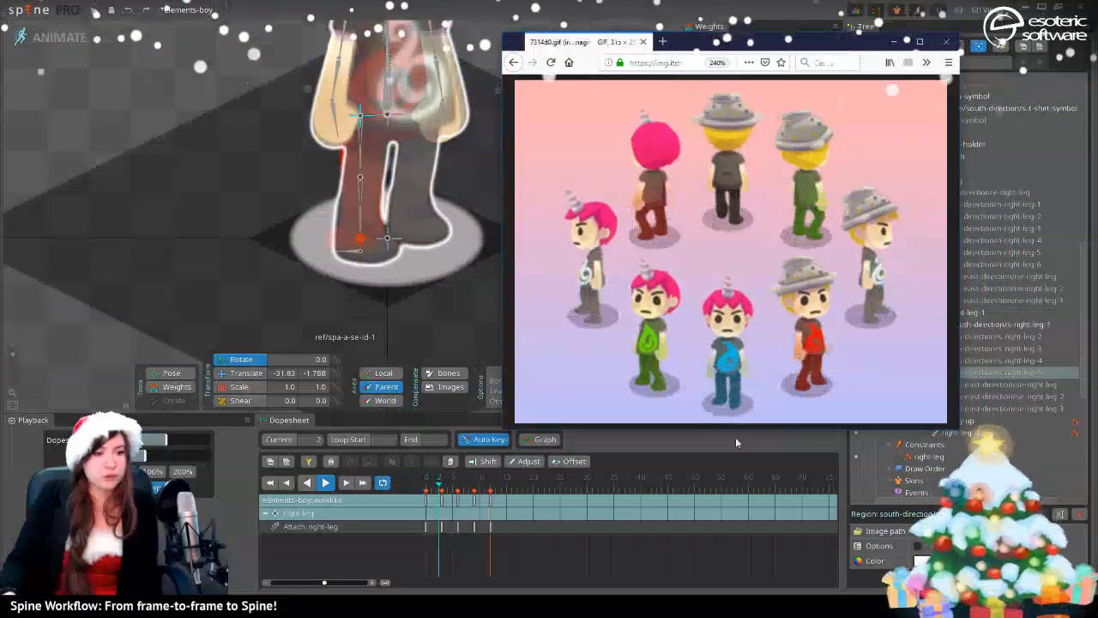
left_click(247, 81)
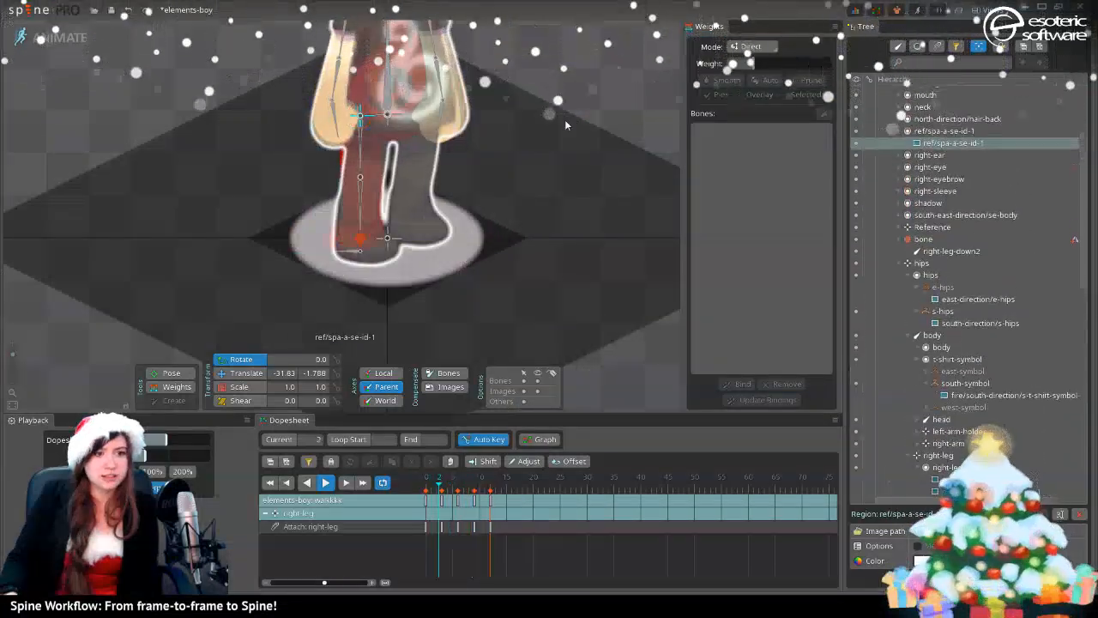
- Hide the ref/spa-a-se-id-1 reference image in setup mode, and return to animate mode to play the walkkkk loop
left_click(856, 144)
left_click(327, 483)
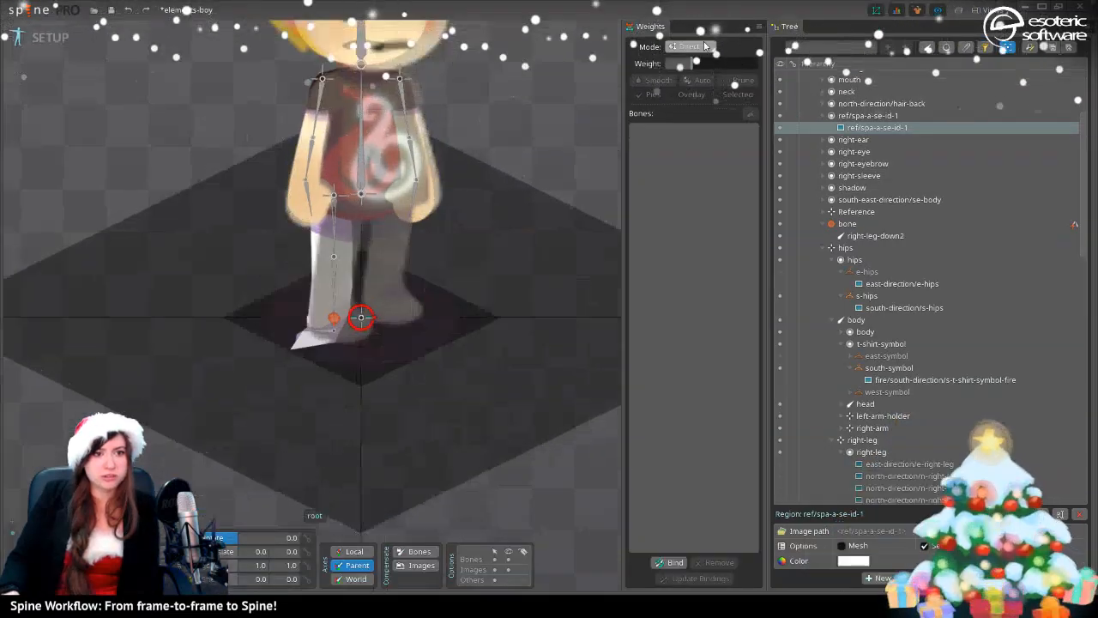
left_click(51, 37)
left_click(779, 126)
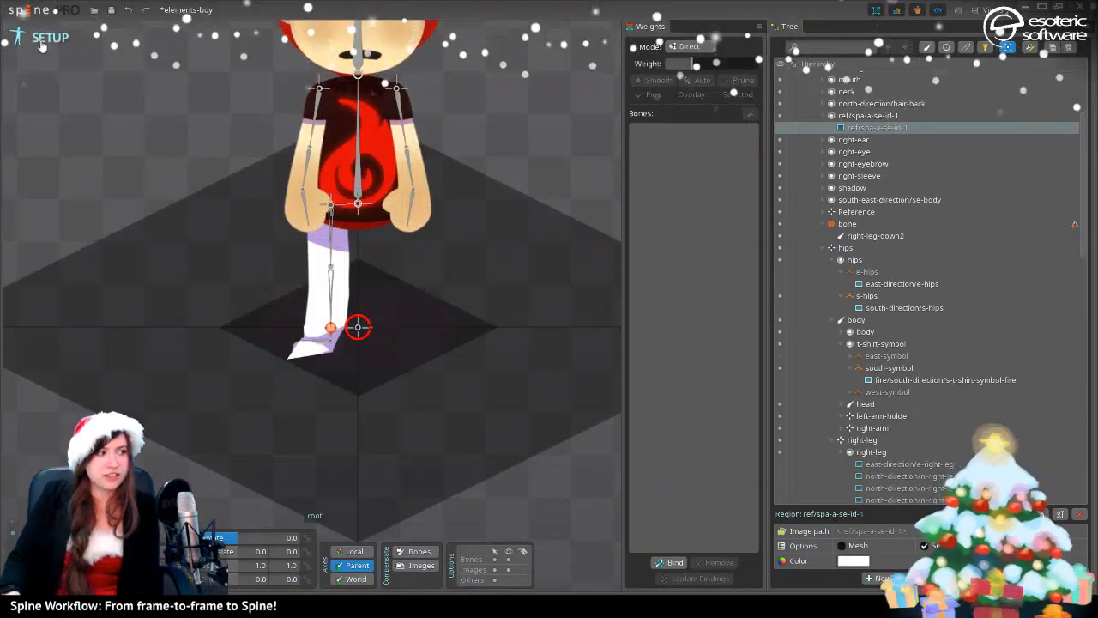
left_click(49, 37)
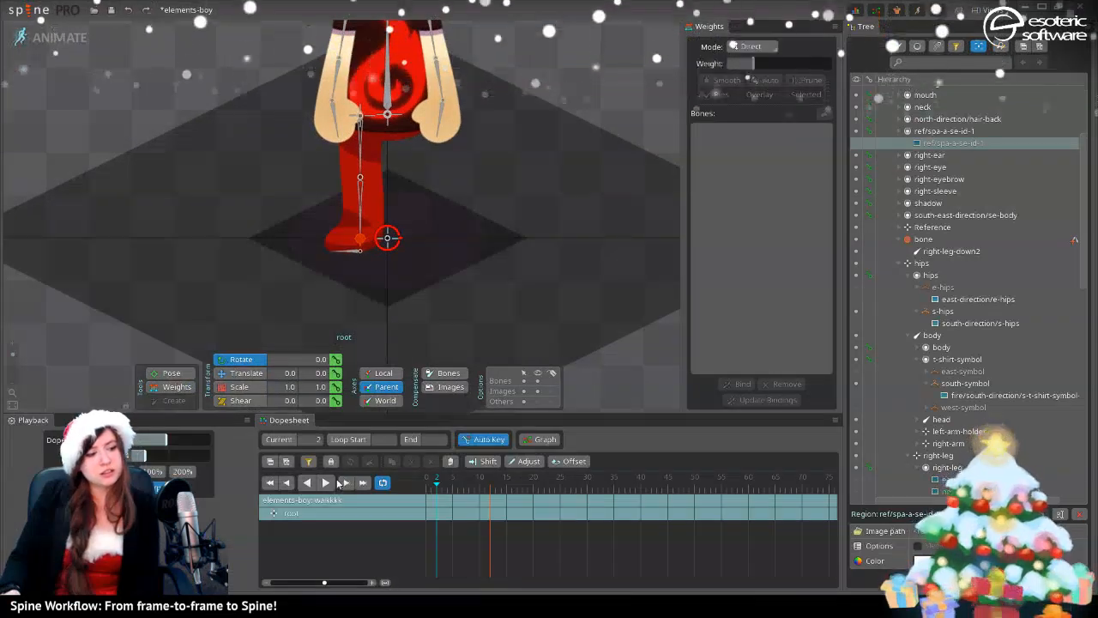
left_click_drag(544, 163, 555, 243)
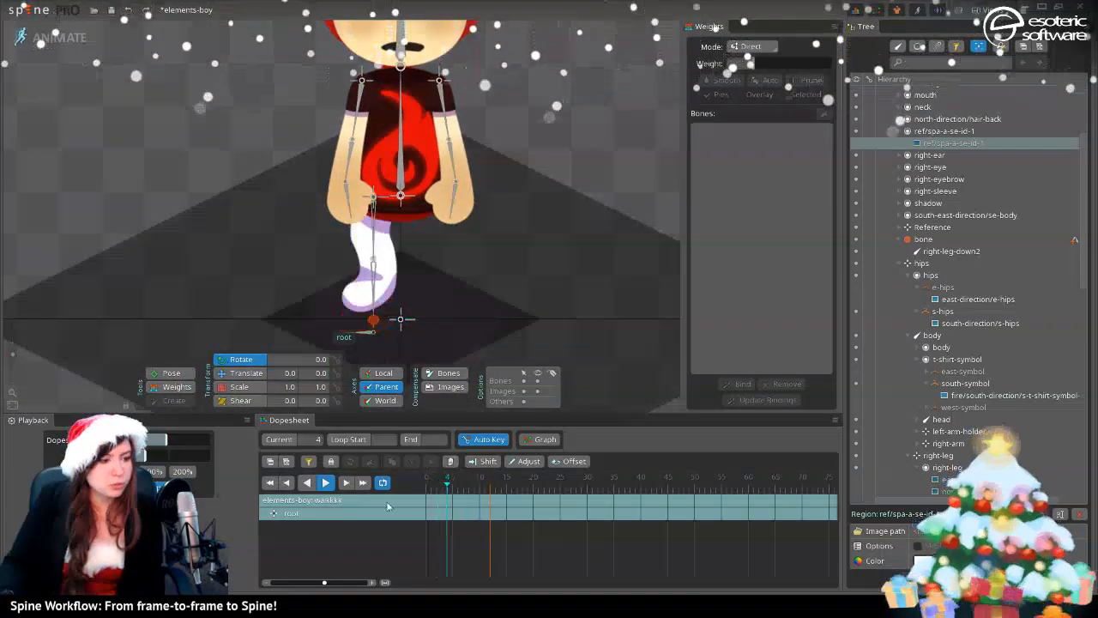
- Undo the retiming of the right-leg attachment keys
left_click(365, 506)
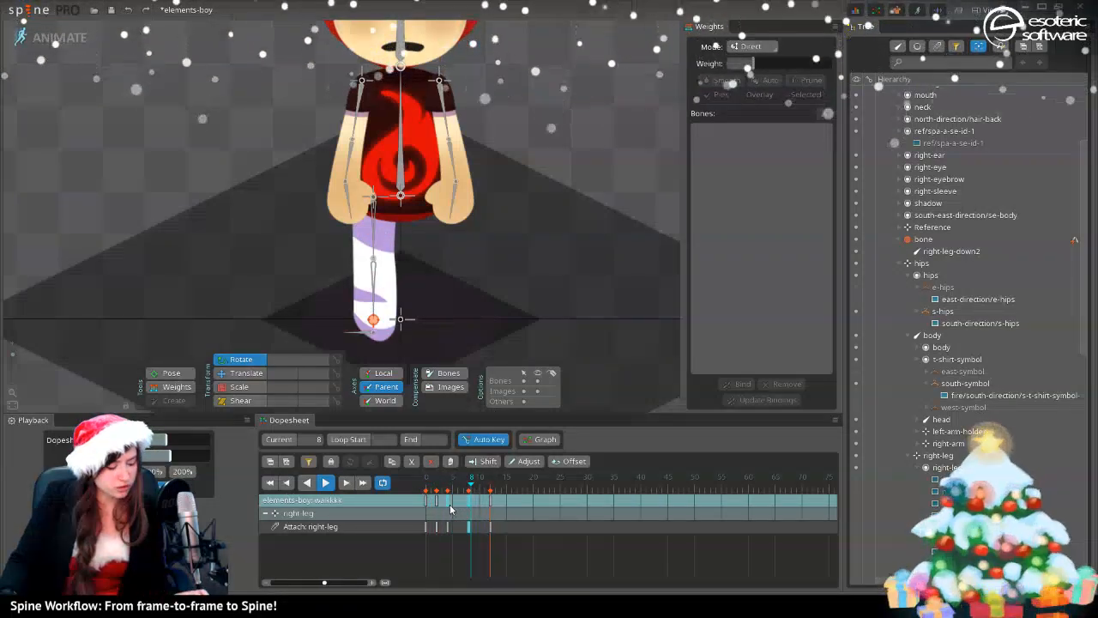
key("ctrl+z")
key("ctrl+z")
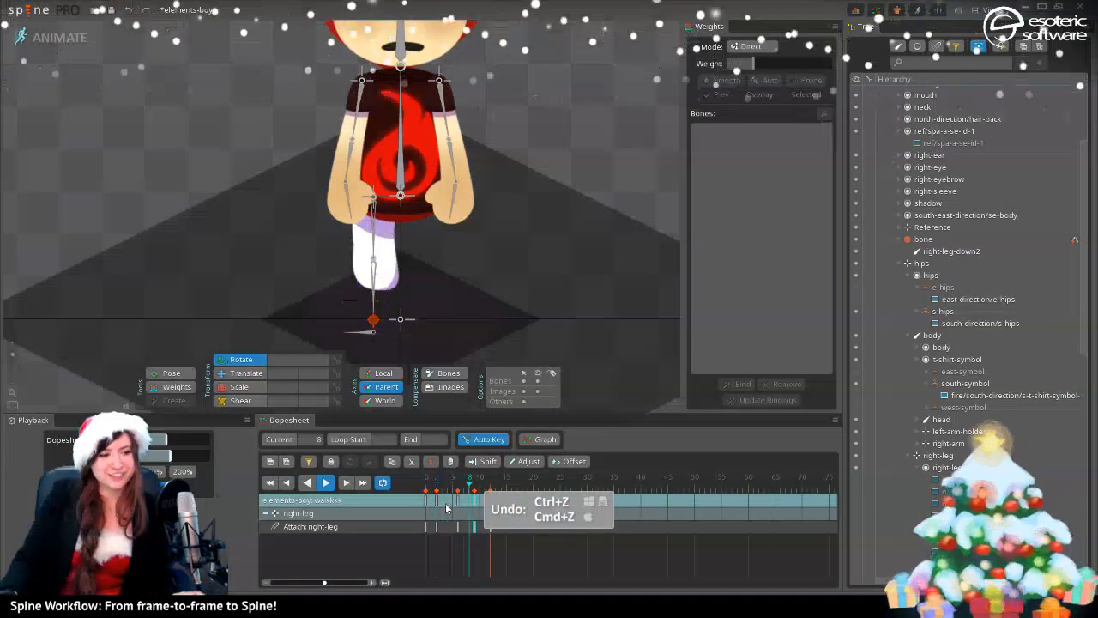
key("ctrl+z")
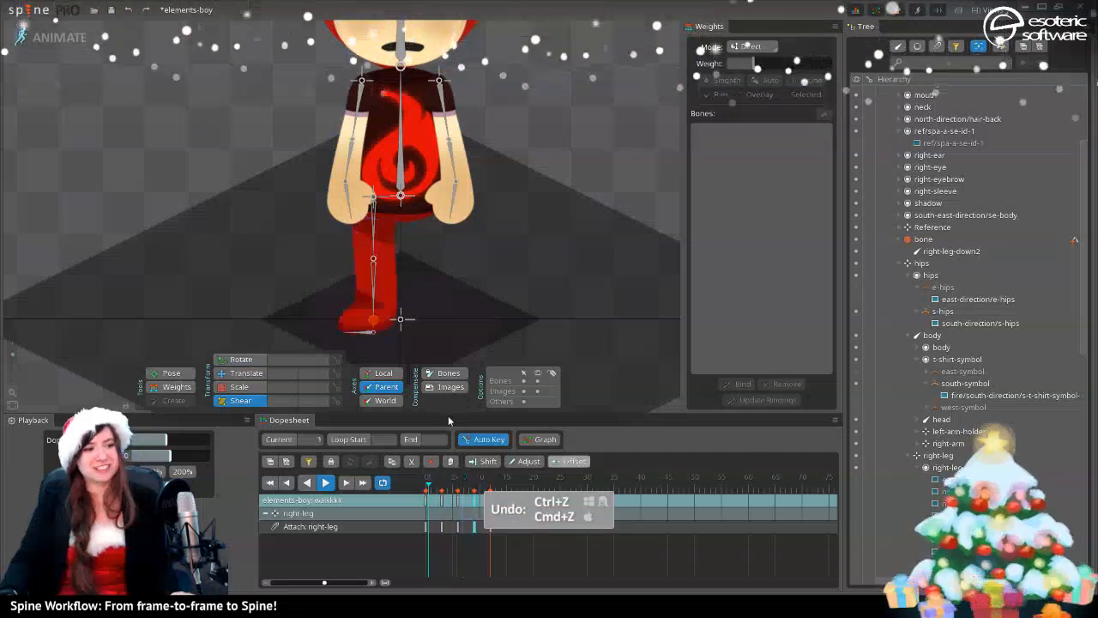
- Review the south-direction right leg in playback, stop the loop and return to the start of the animation
left_click_drag(377, 291, 398, 315)
left_click_drag(418, 202, 350, 71)
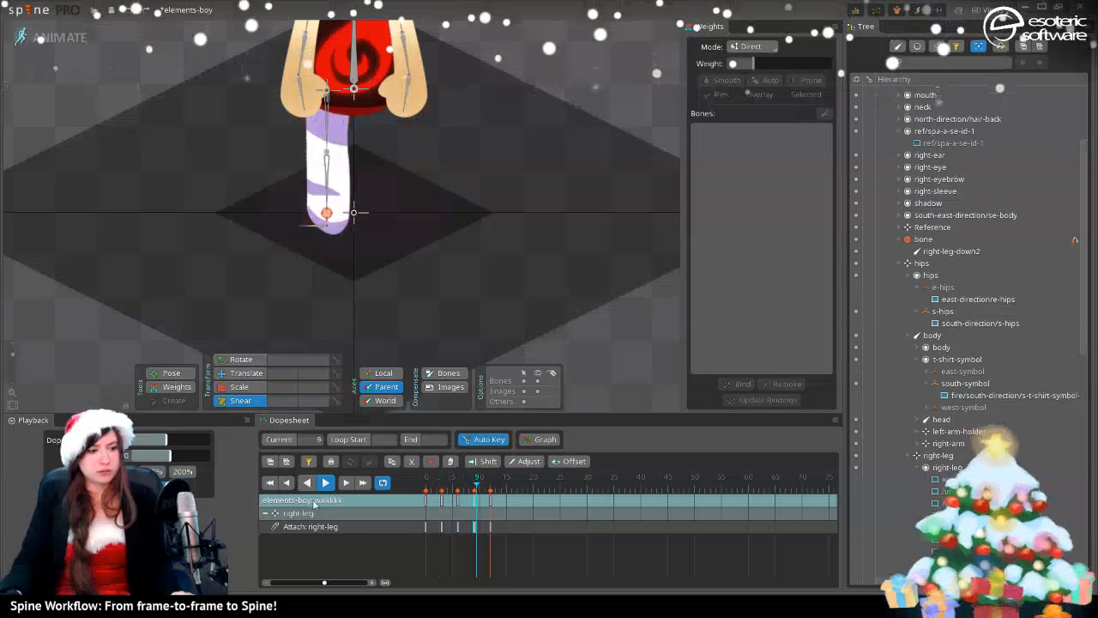
left_click(325, 484)
left_click(425, 492)
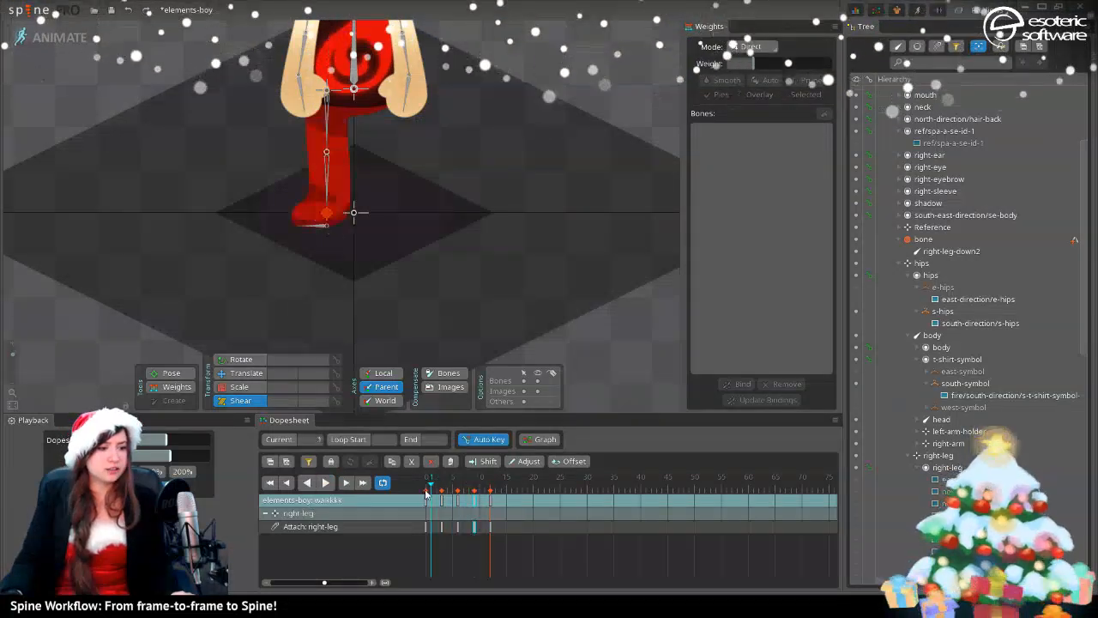
- In setup mode, show the s-right-leg-1 linked mesh and set its attachment color to white (FFFFFFFF)
left_click(47, 40)
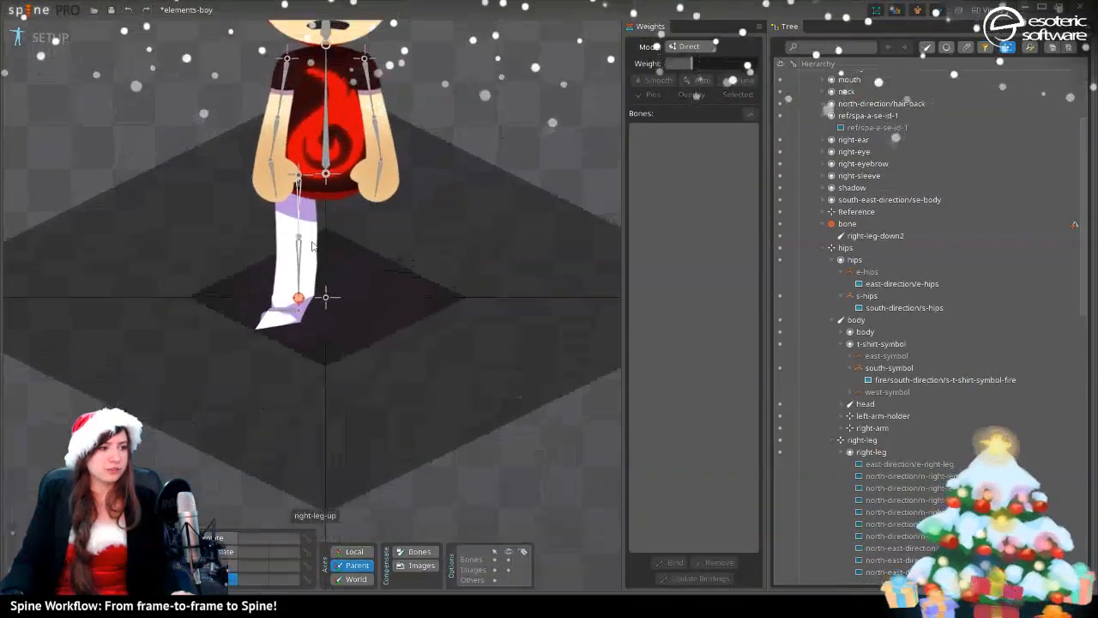
scroll(844, 440, "down", 3)
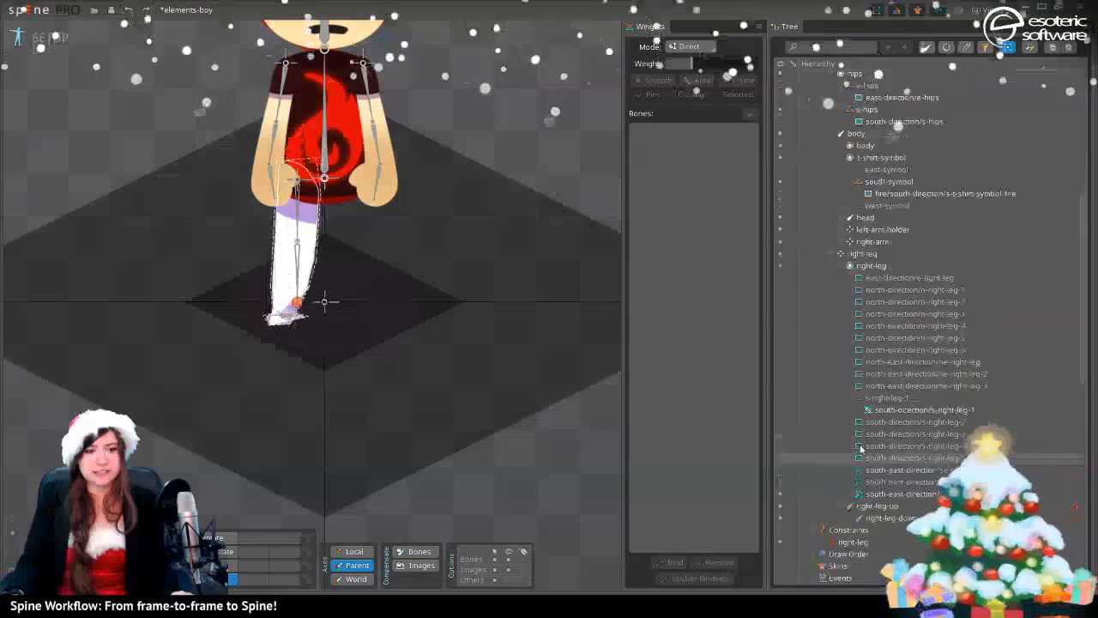
scroll(845, 249, "down", 6)
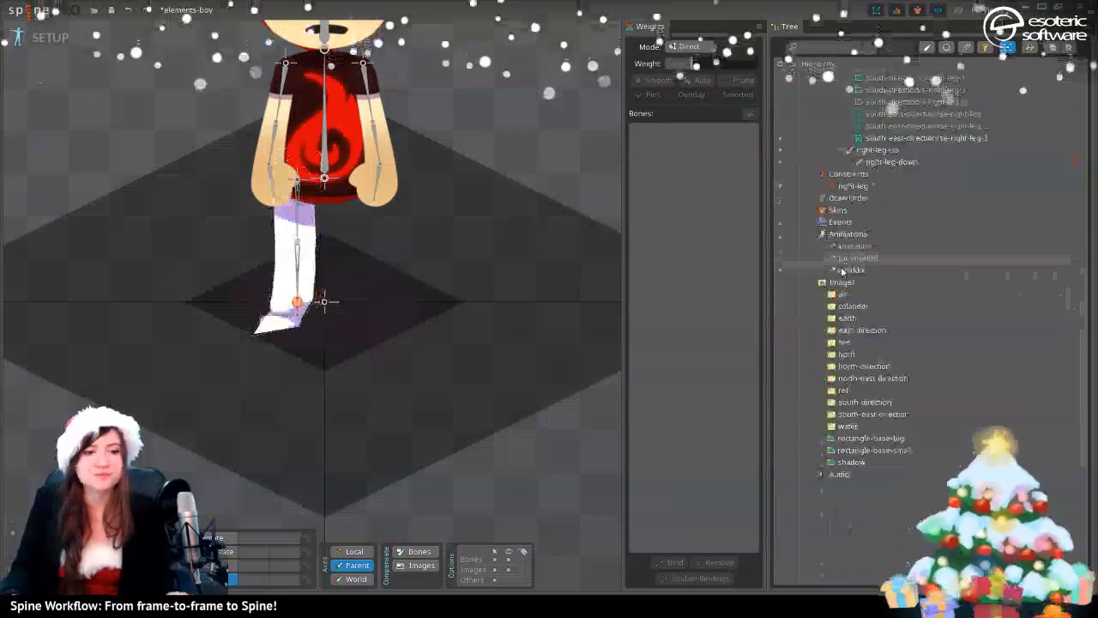
left_click(779, 238)
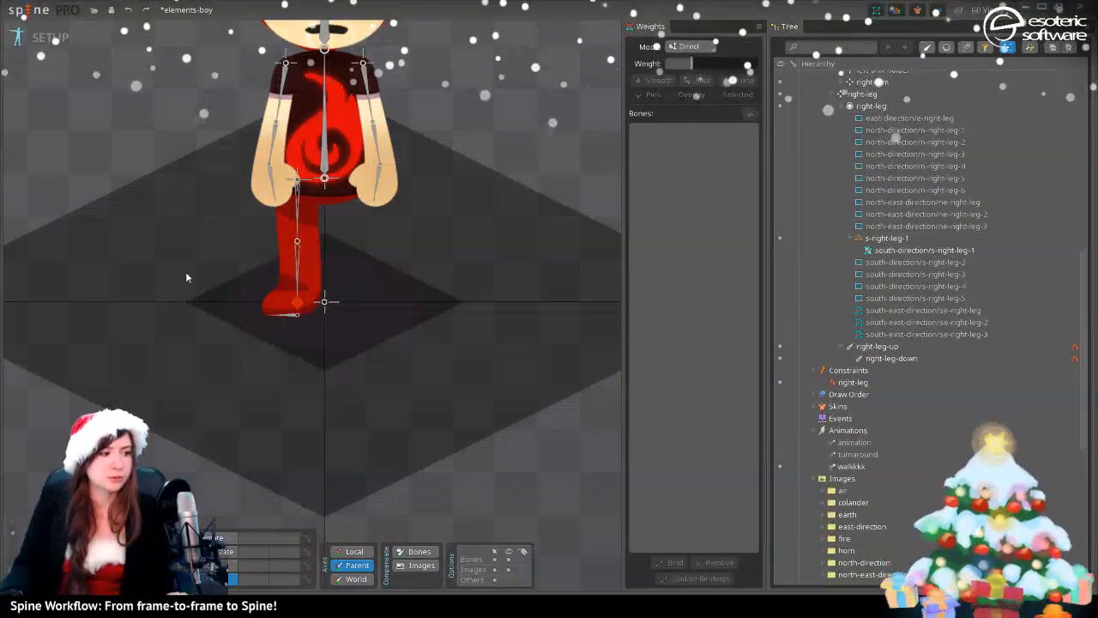
left_click(892, 250)
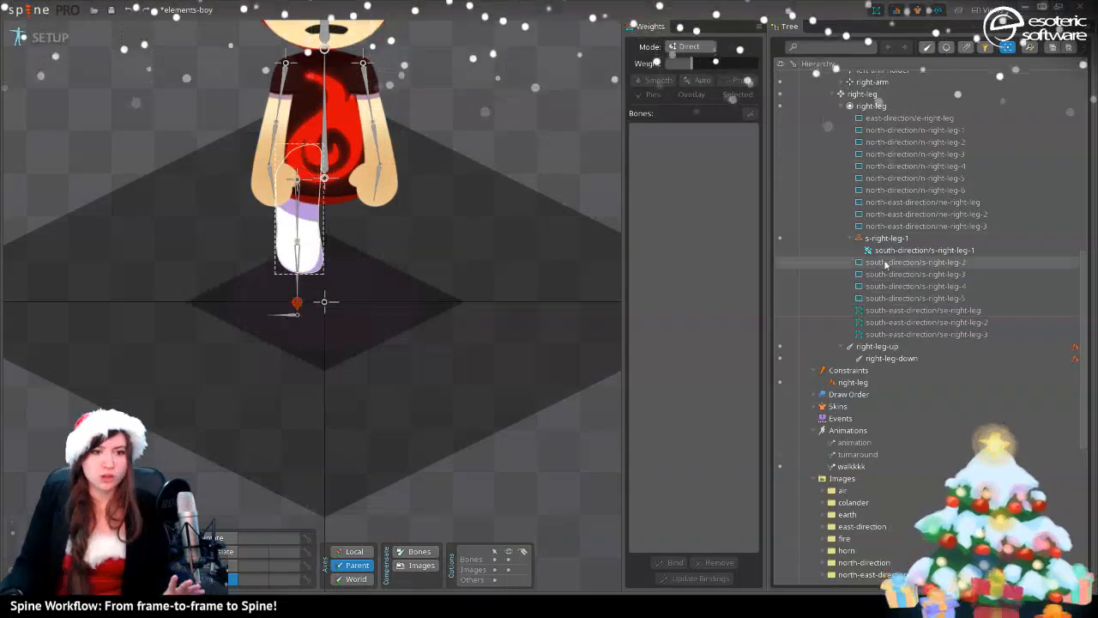
left_click(854, 546)
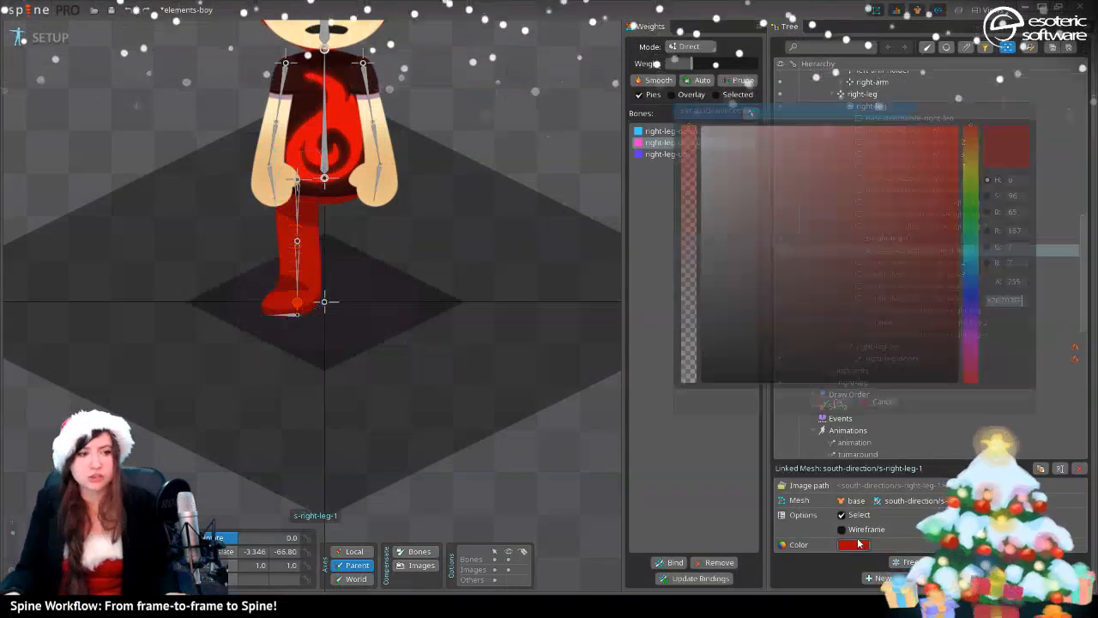
left_click_drag(710, 151, 706, 104)
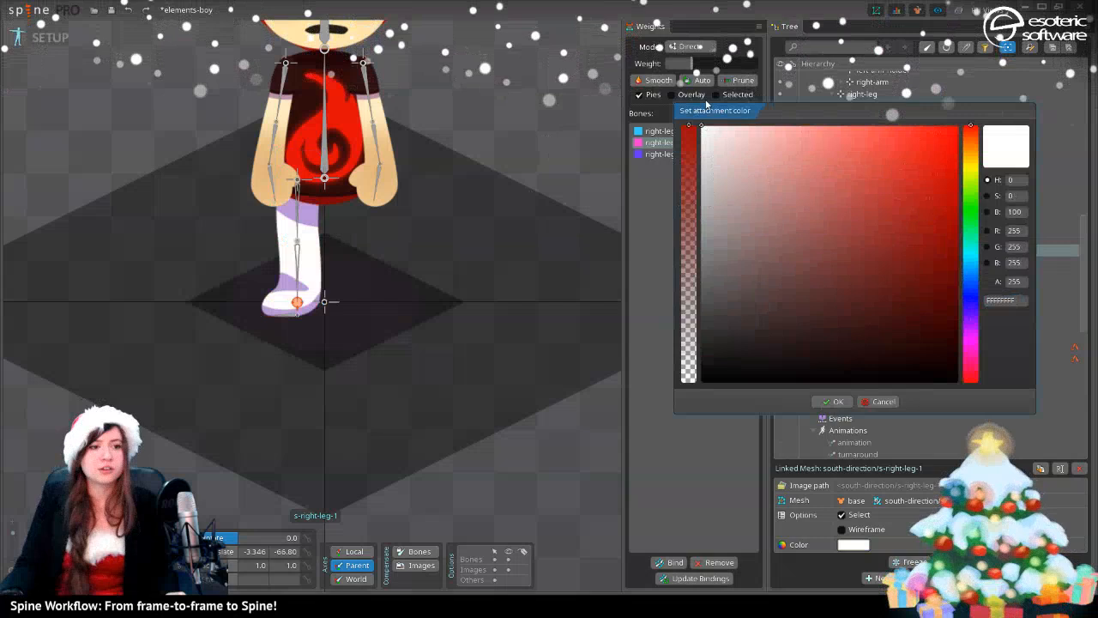
left_click(836, 401)
- Play the recolored leg loop in animate mode, compare it with the character GIF in the browser, and return to Spine
left_click(20, 39)
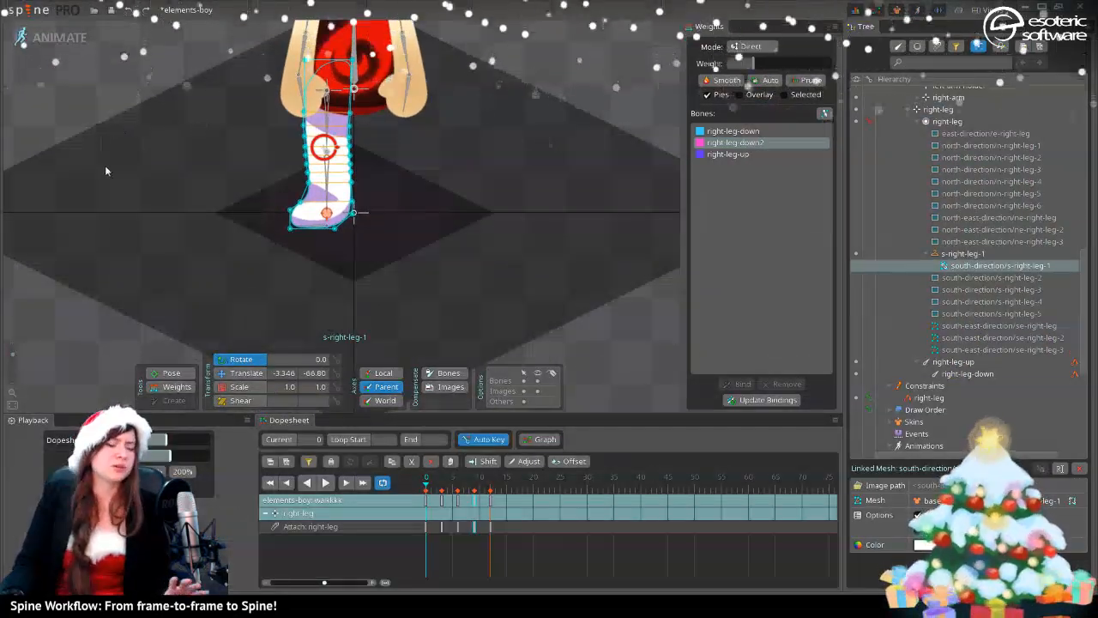
key("space")
left_click(329, 485)
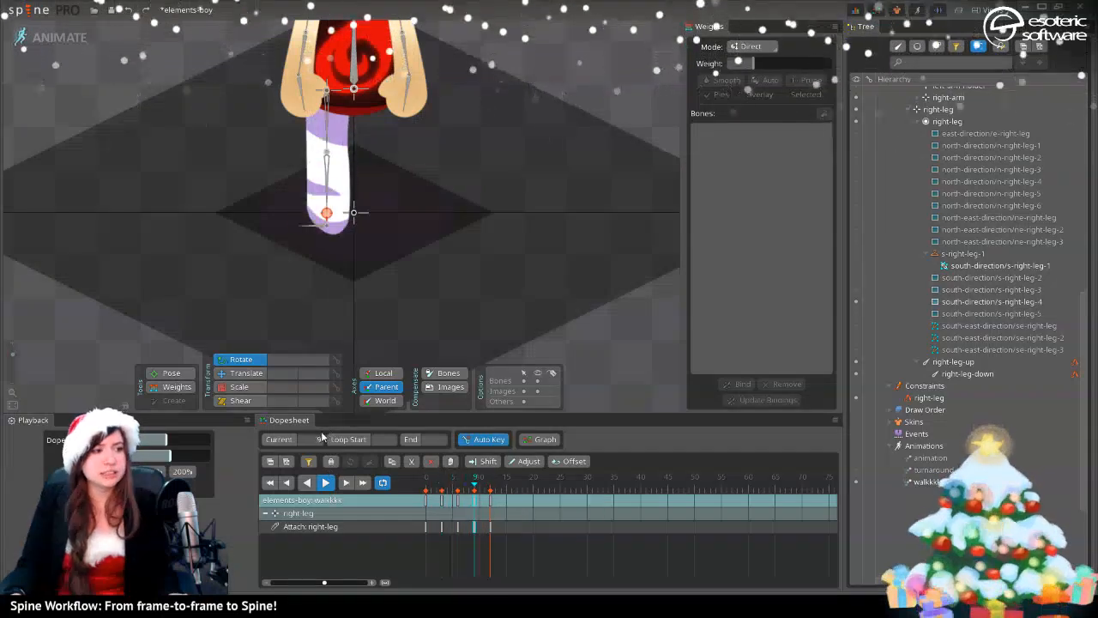
left_click(324, 489)
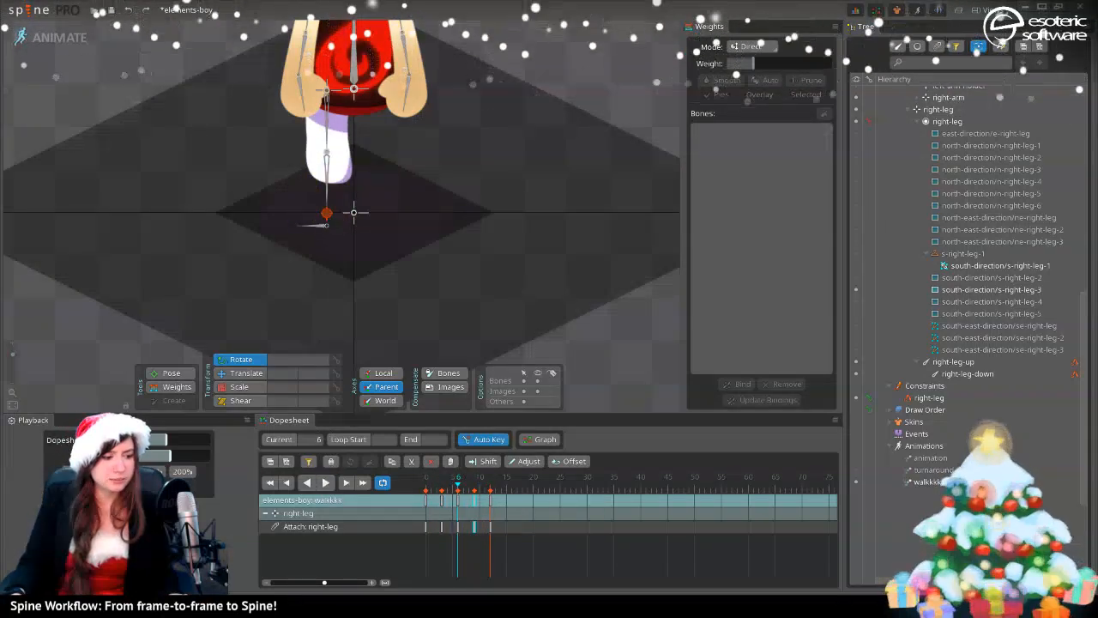
key("alt+Tab")
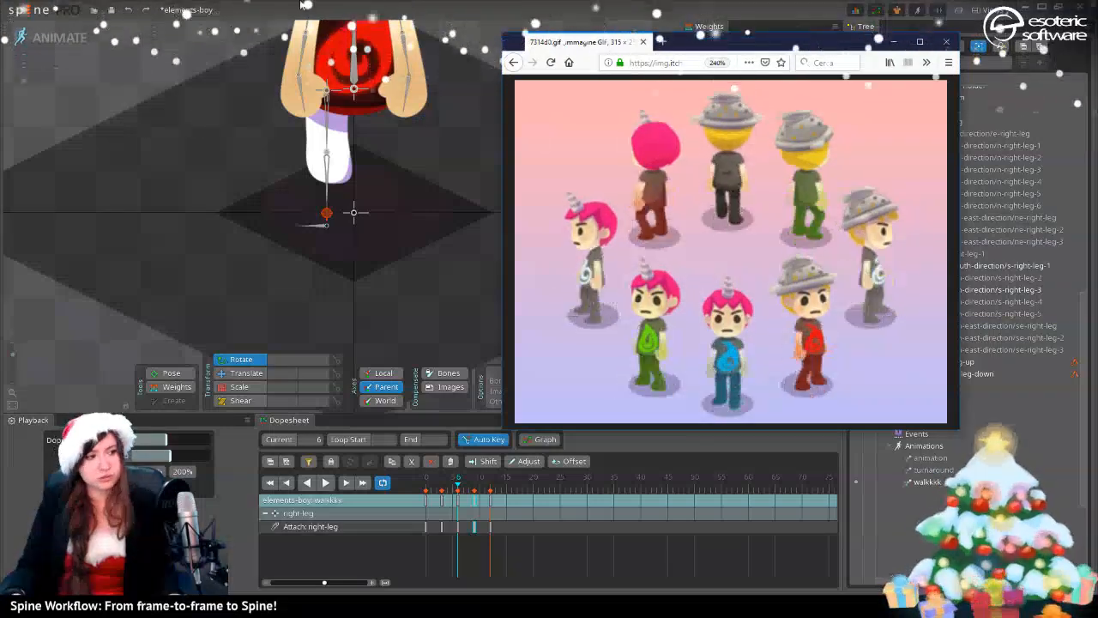
left_click(428, 10)
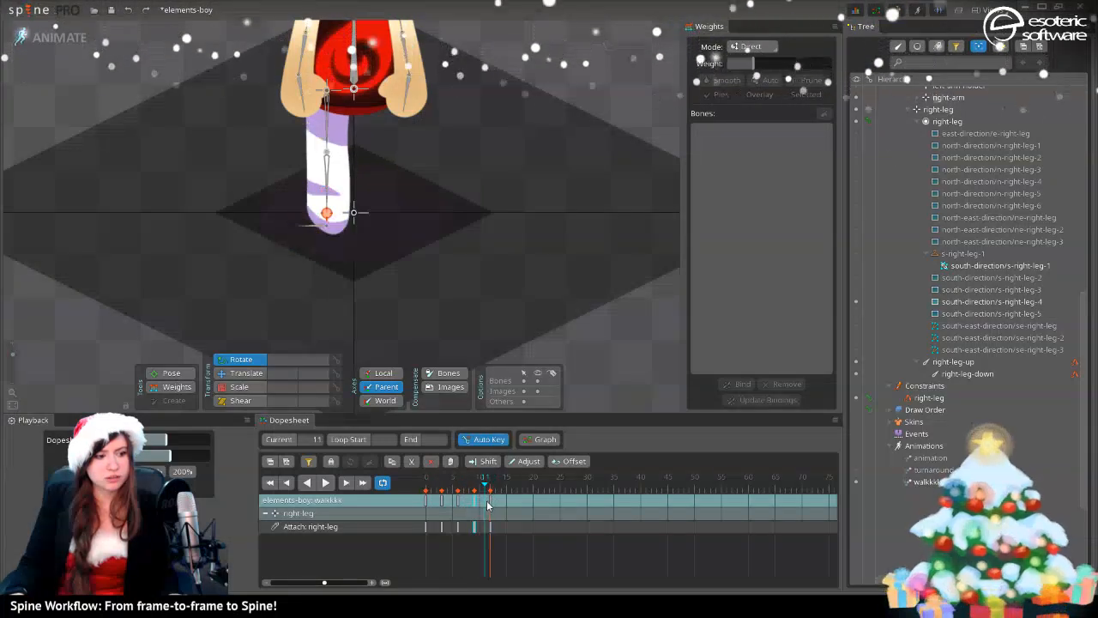
- Compare the right-leg drawings keyed at frames 12, 0 and 3
left_click_drag(487, 502, 482, 503)
key("d")
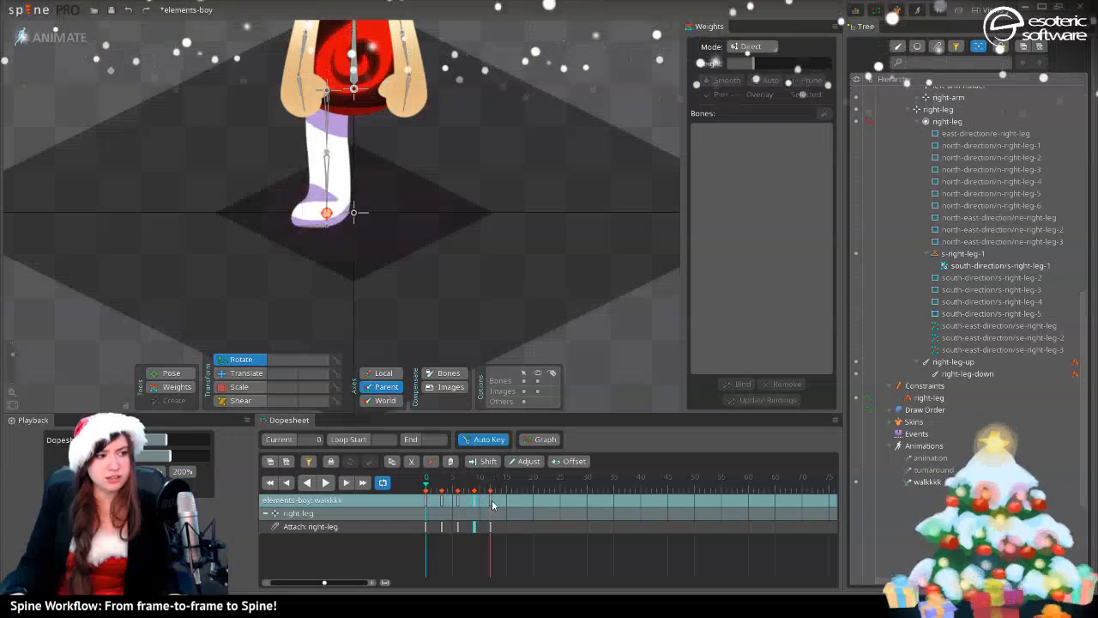
left_click(490, 504)
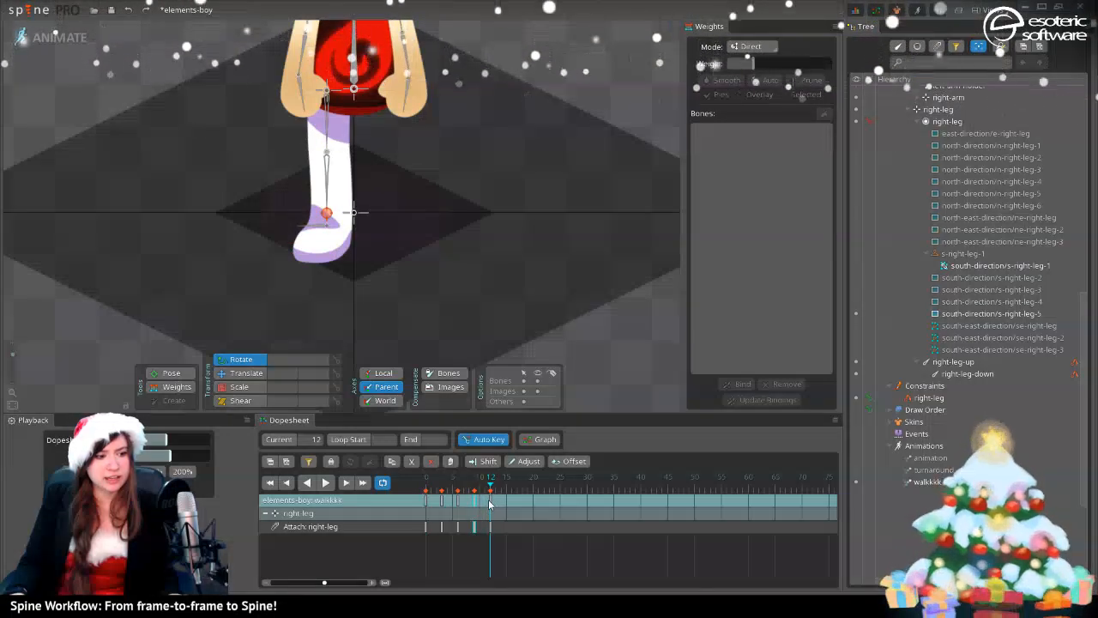
left_click(429, 502)
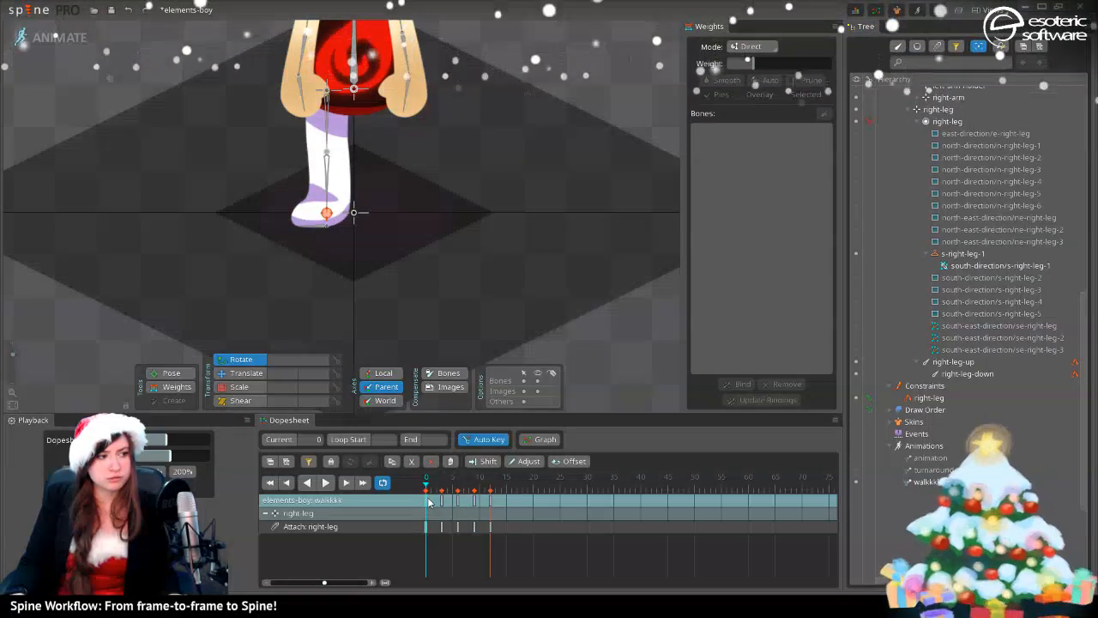
left_click(442, 508)
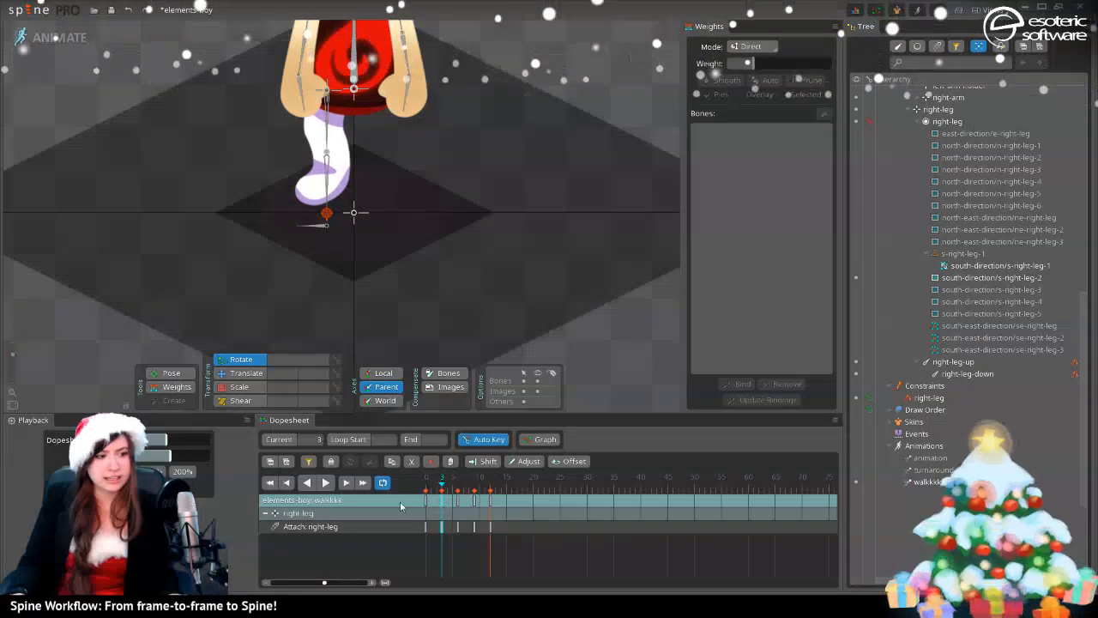
- Copy the right-leg attachment key from frame 0 to frame 15 to close the loop
left_click(426, 498)
key("ctrl+c")
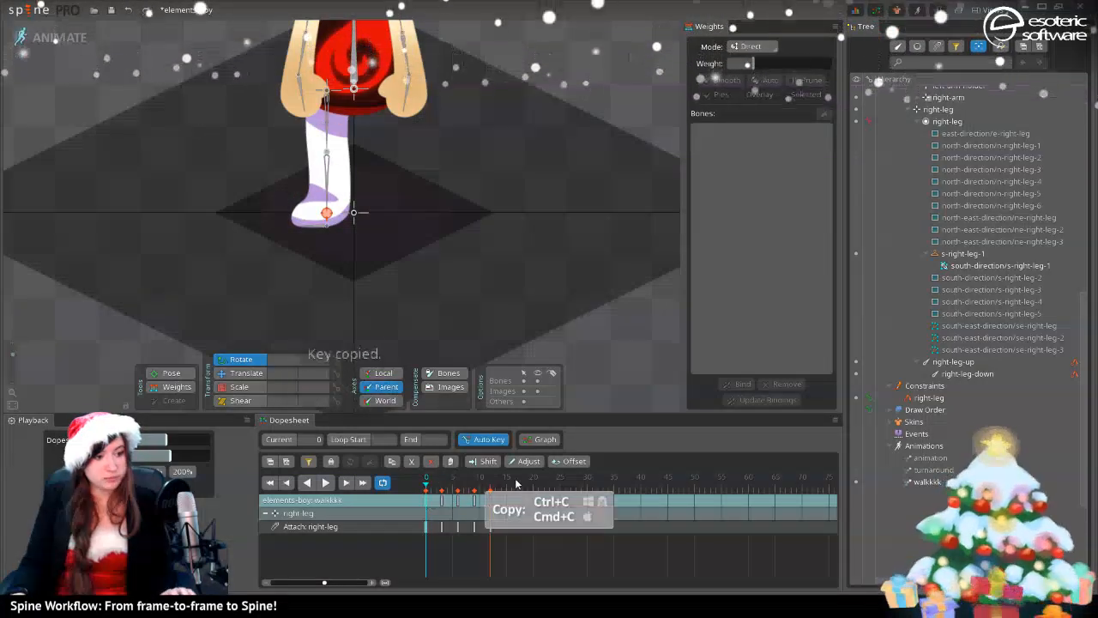
left_click(506, 486)
key("ctrl+v")
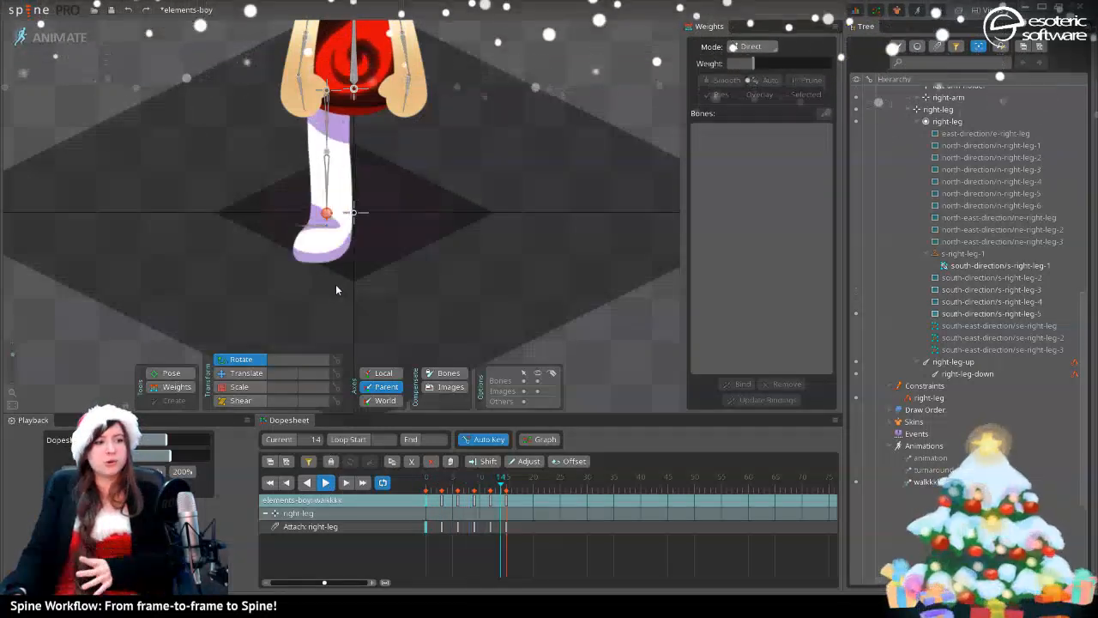
- Review the extended loop, compare the keys at frames 12 and 15, scrub back to frame 0, and switch to setup mode
scroll(474, 131, "down", 3)
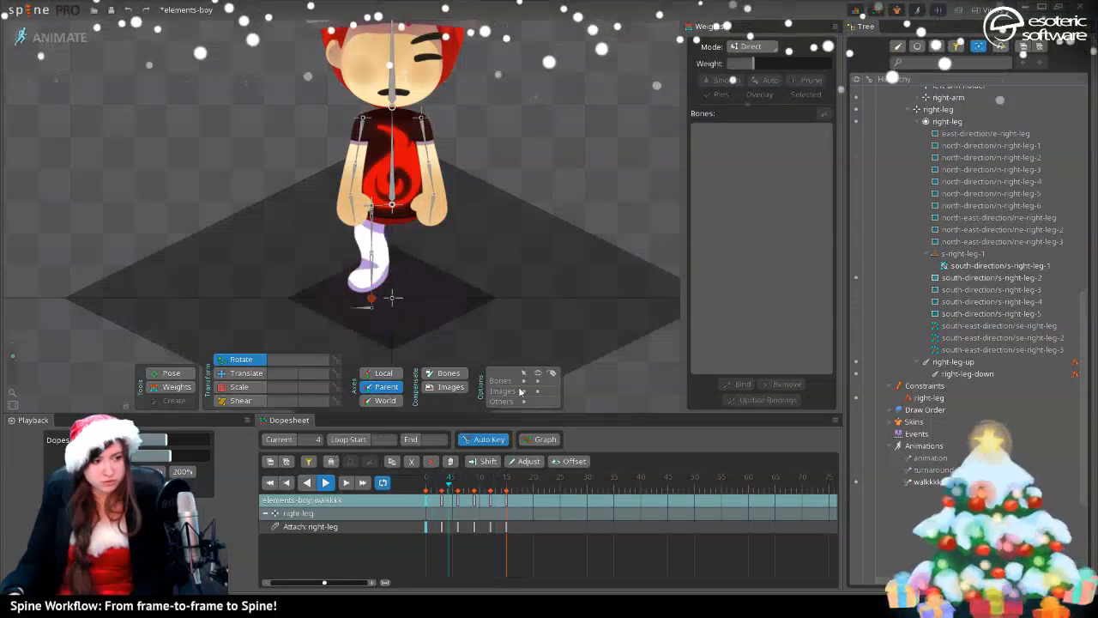
scroll(350, 325, "down", 2)
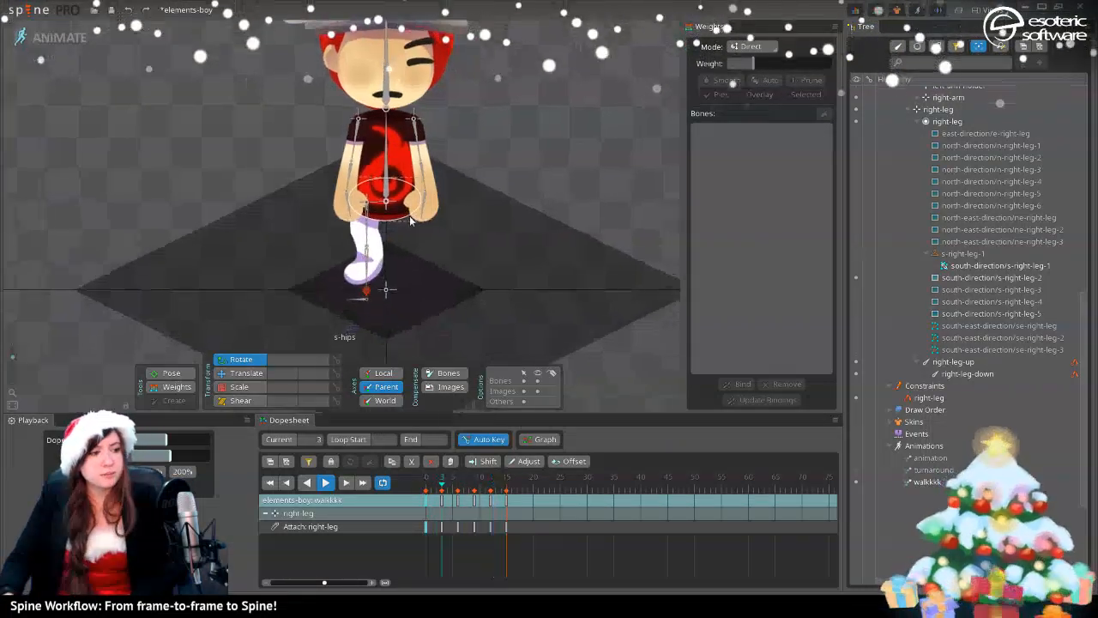
scroll(407, 242, "up", 3)
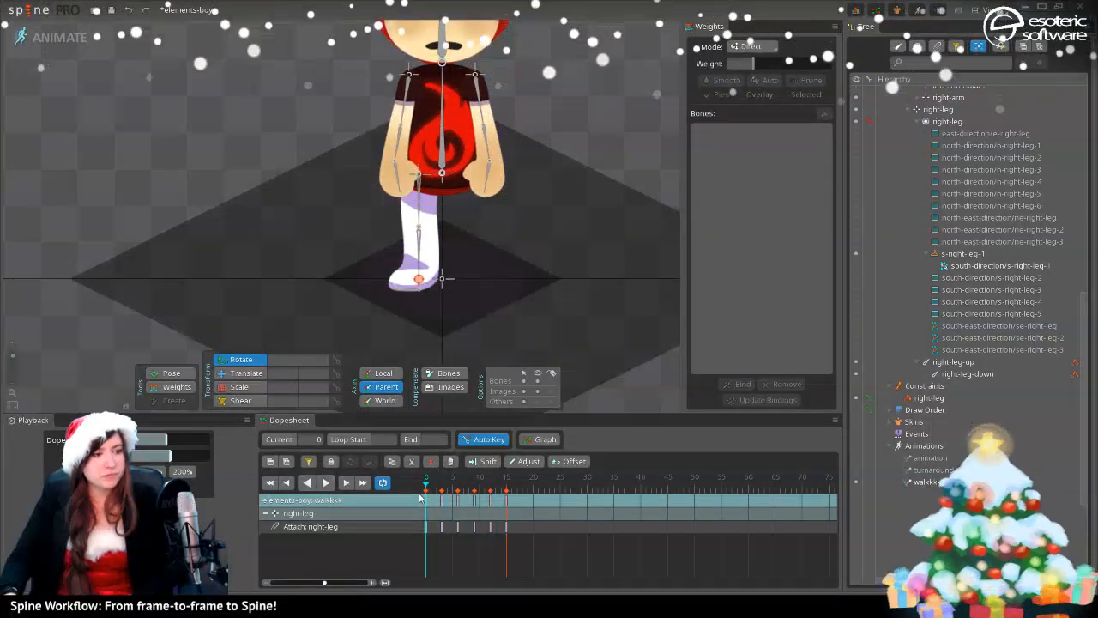
left_click(494, 505)
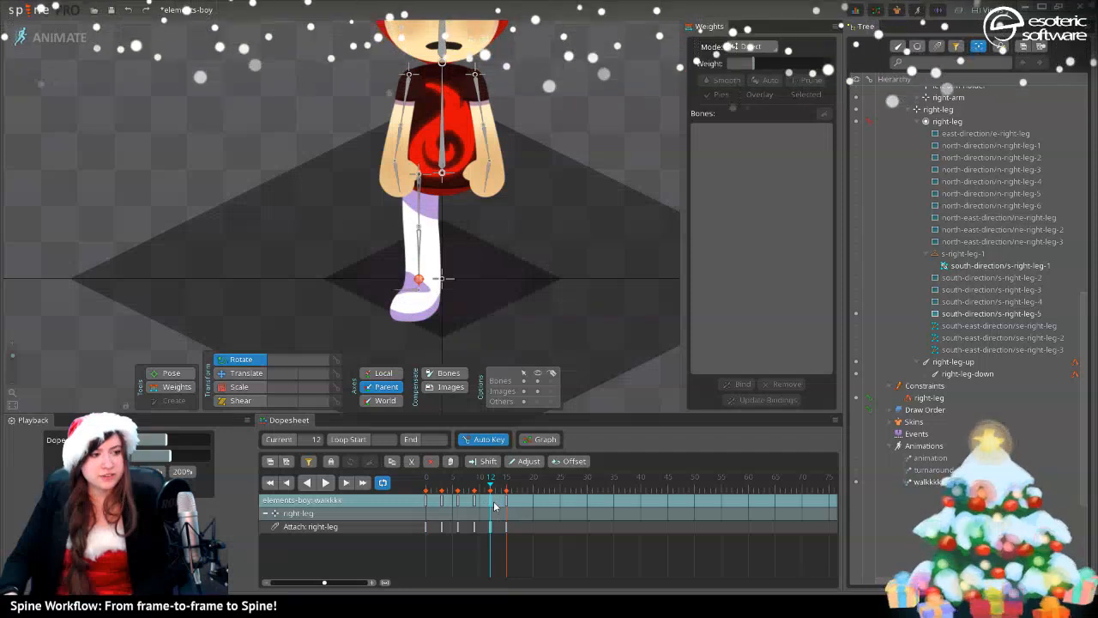
left_click(509, 498)
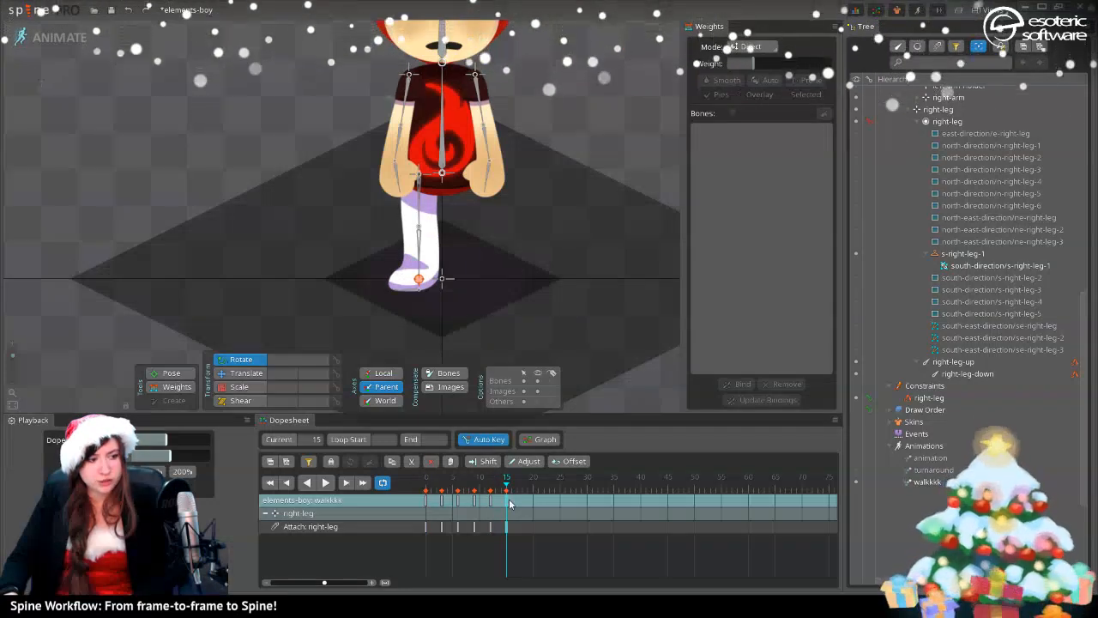
left_click(490, 504)
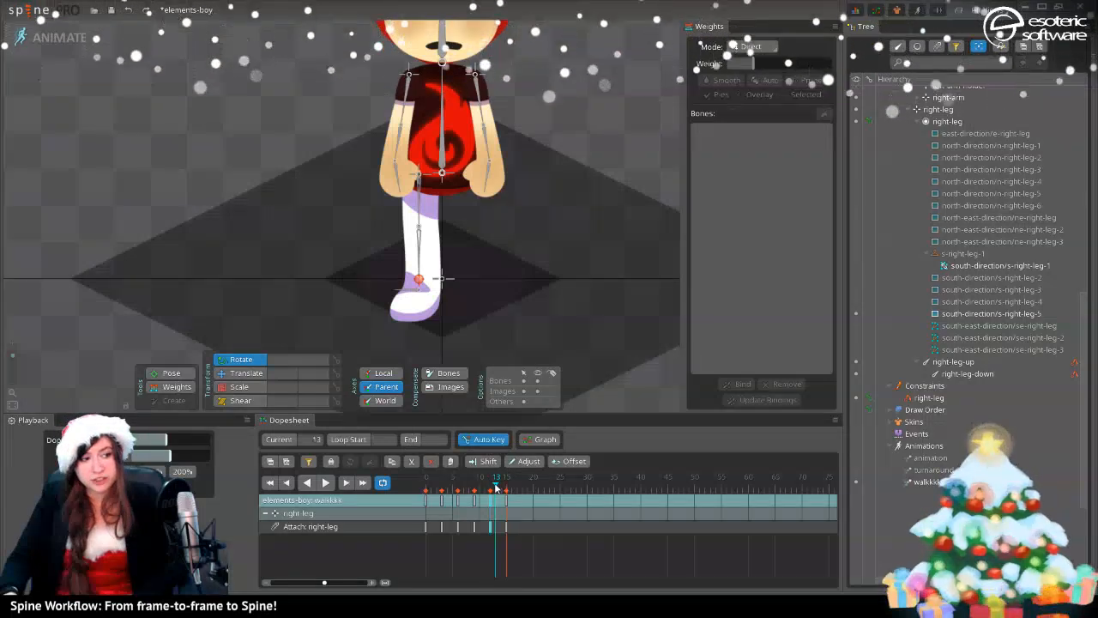
left_click_drag(496, 488, 416, 504)
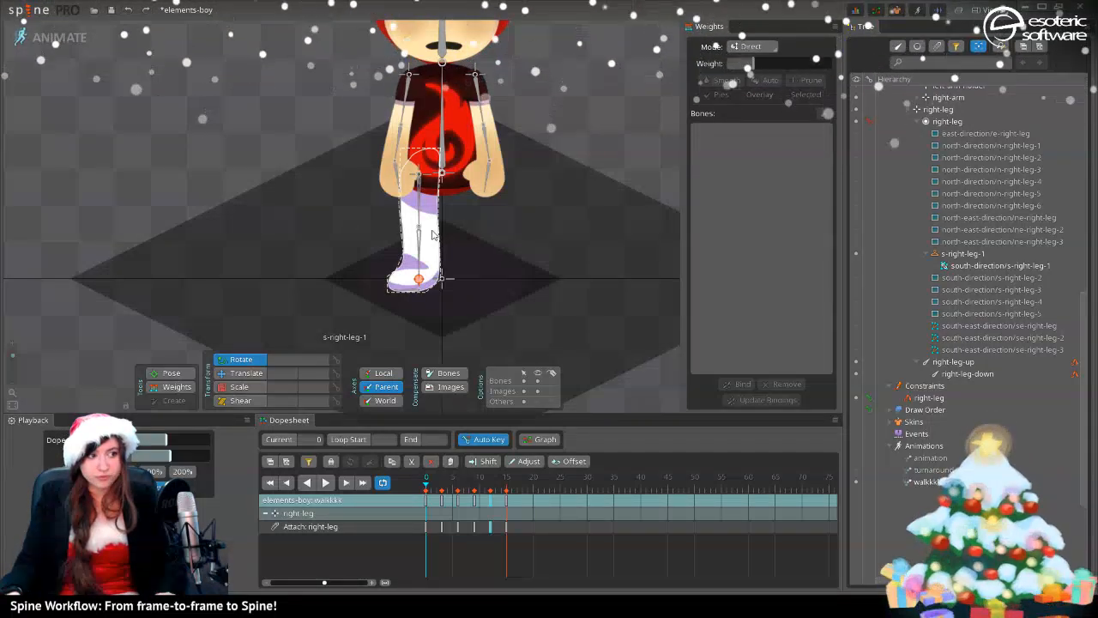
left_click(49, 37)
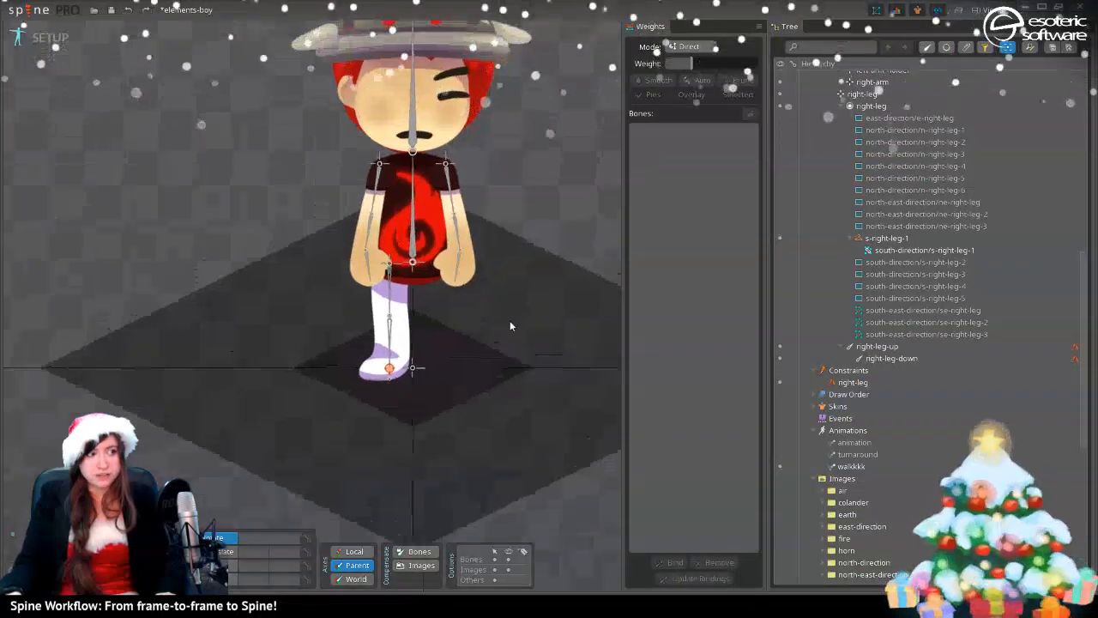
- Show the south-direction/s-right-leg-2 attachment in the right-leg slot and start a new mesh outline for it
left_click(388, 330)
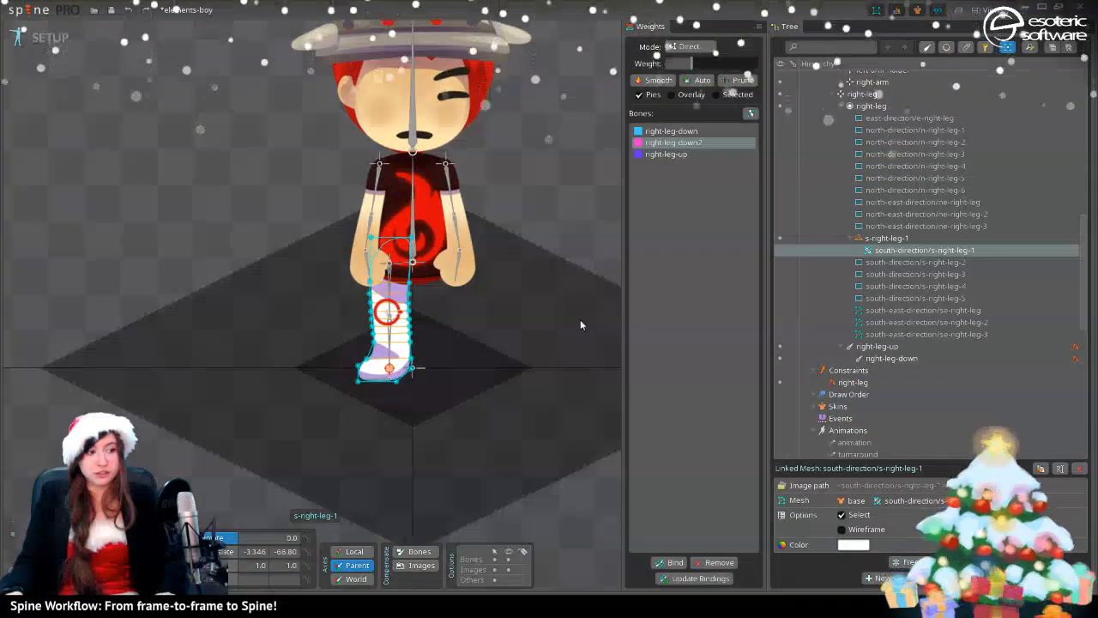
left_click(779, 263)
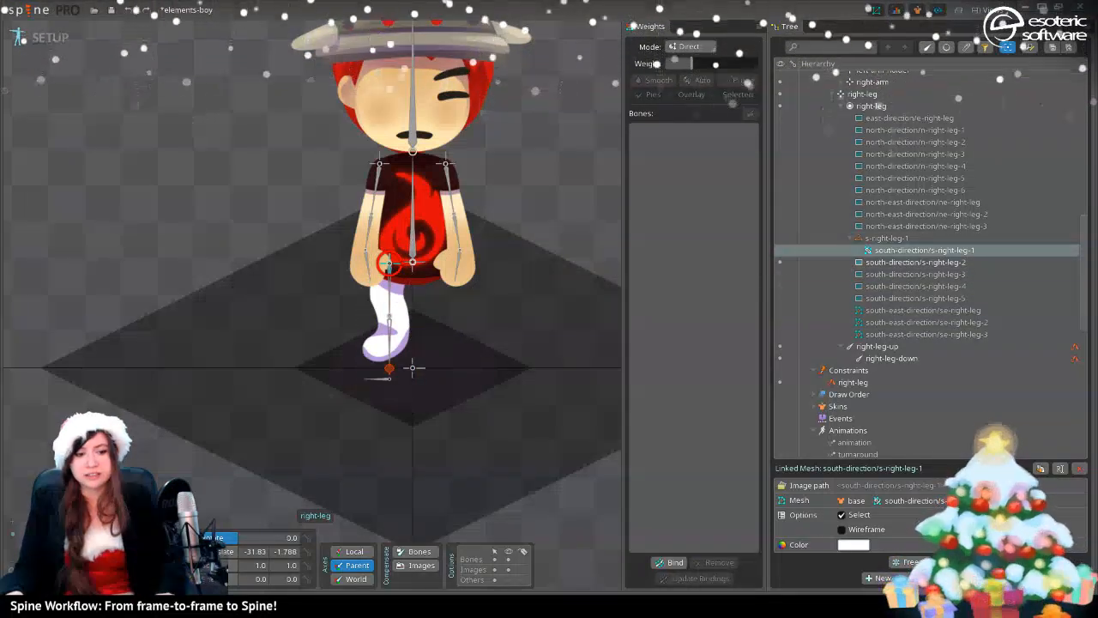
left_click(901, 262)
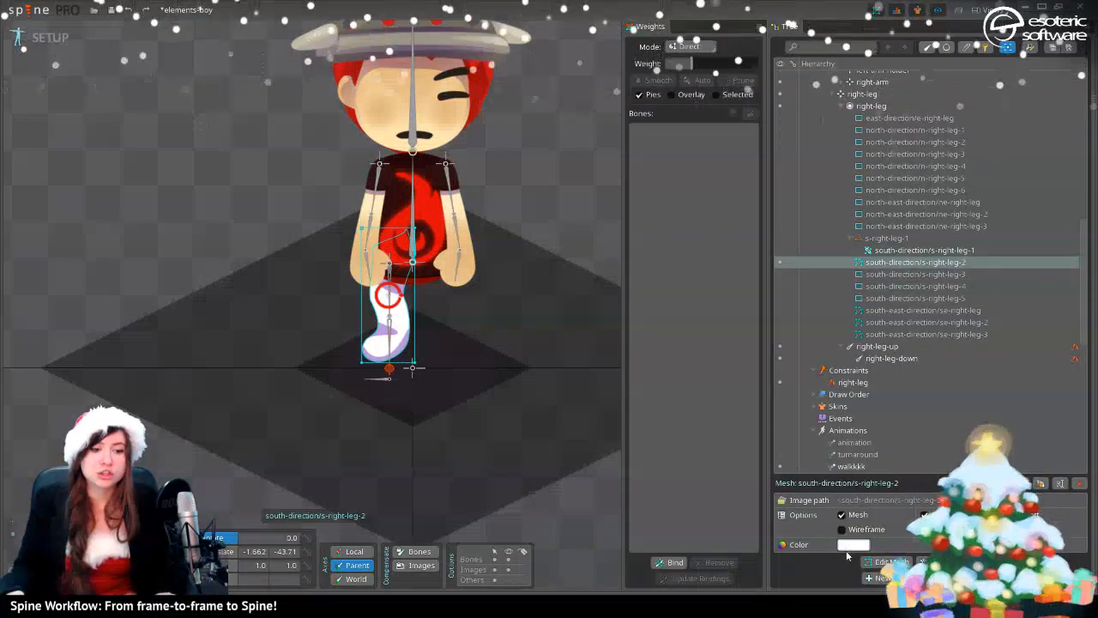
left_click(890, 561)
scroll(480, 423, "up", 3)
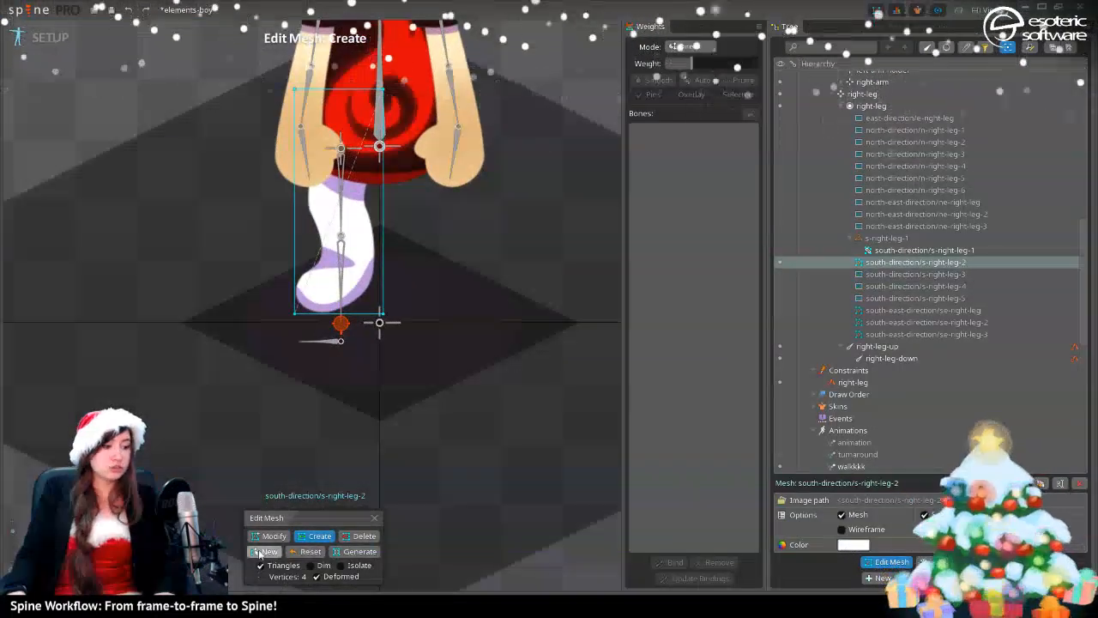
left_click(266, 551)
scroll(386, 249, "up", 3)
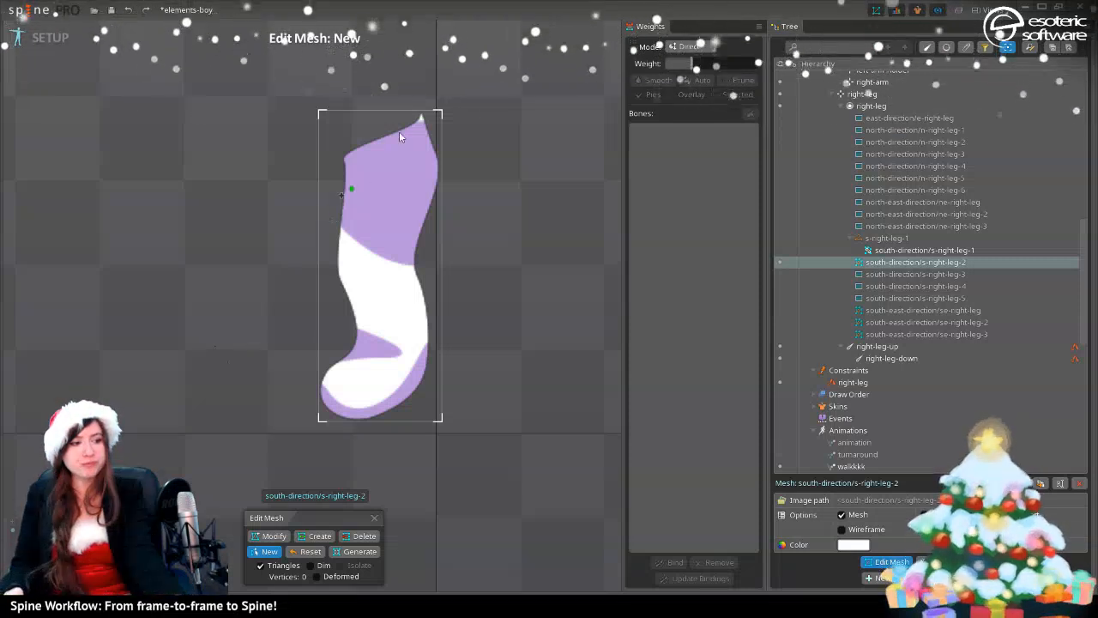
- Trace the mesh outline from the front of the ankle up the shin, over the thigh's top and down to the back of the knee
left_click(352, 328)
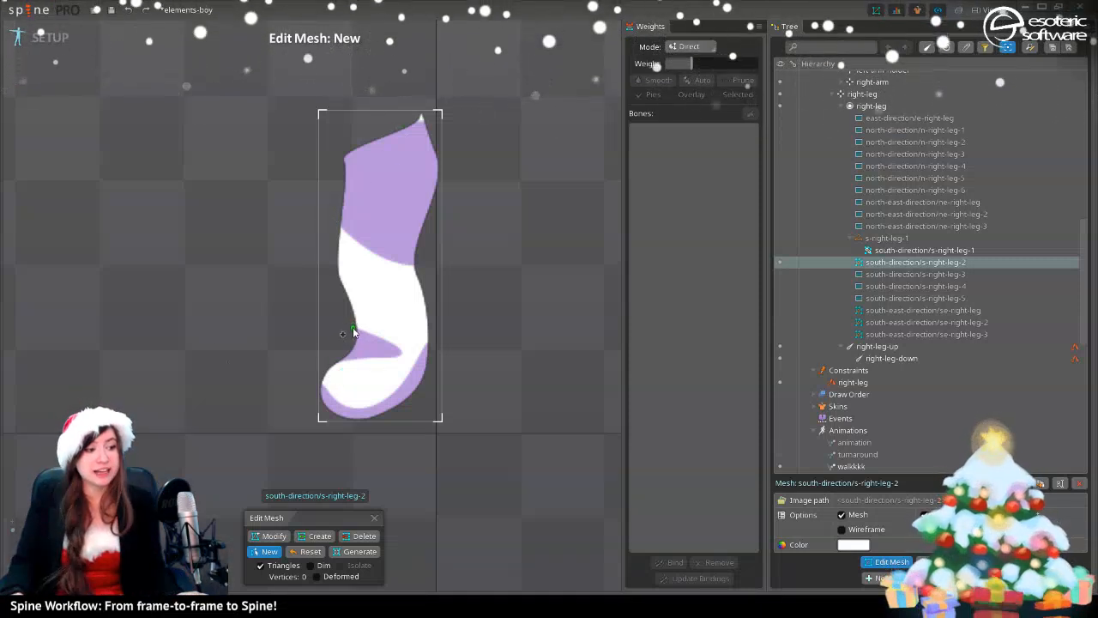
left_click(334, 277)
left_click(343, 154)
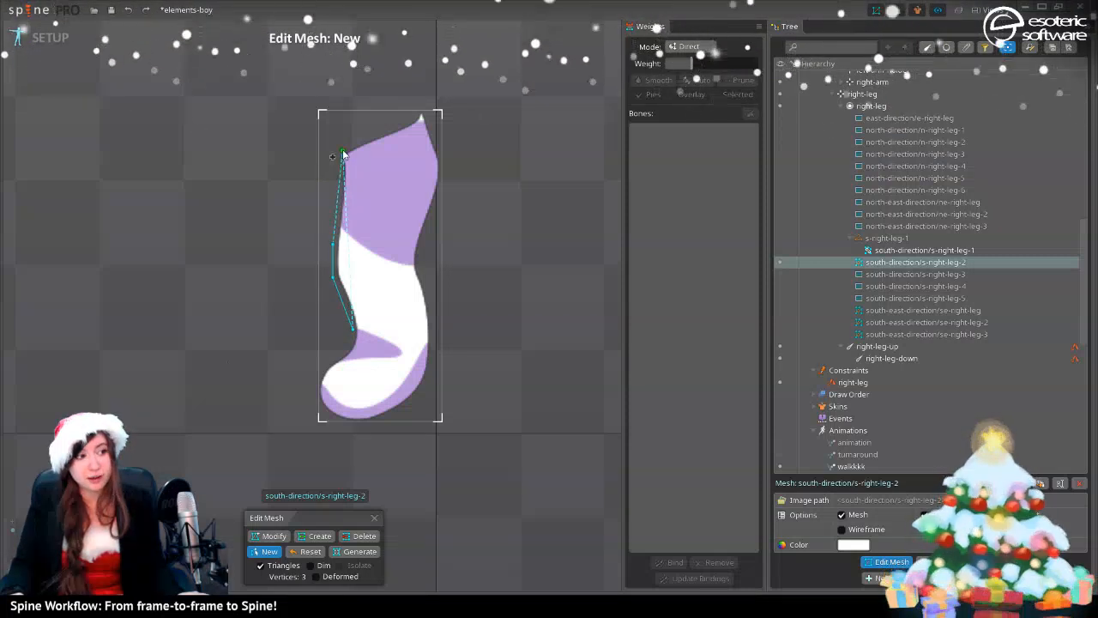
left_click(424, 114)
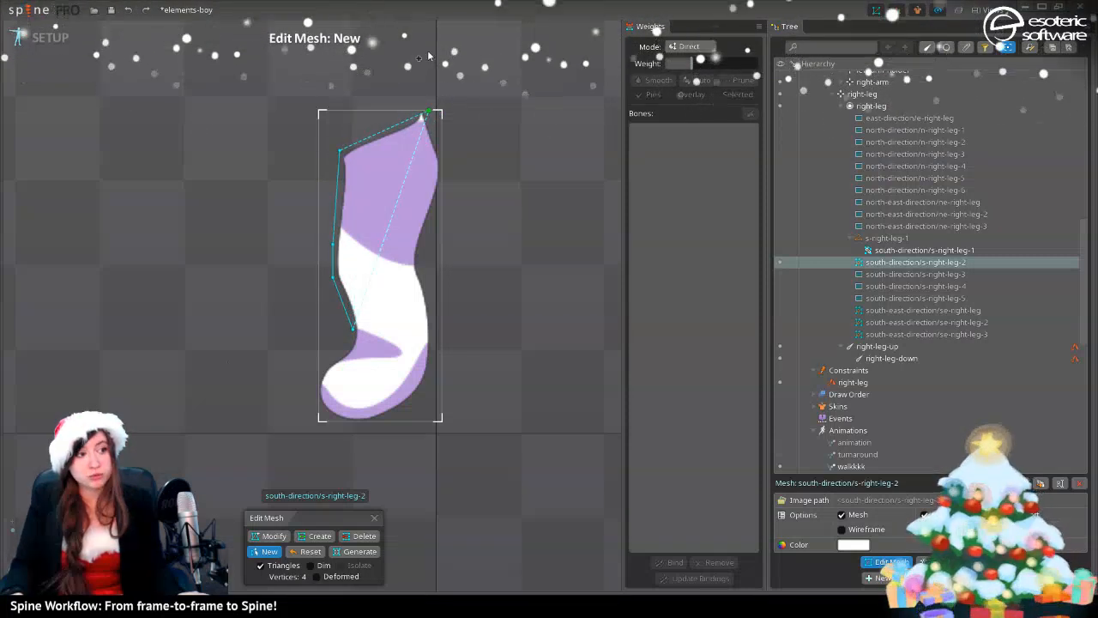
left_click(438, 161)
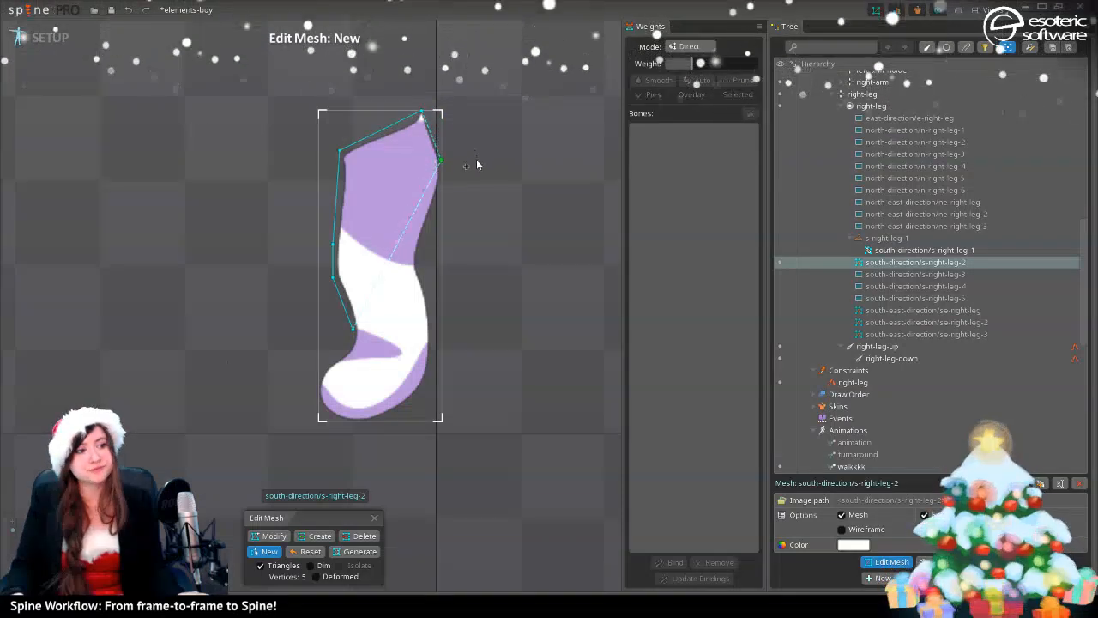
left_click(440, 202)
left_click(419, 246)
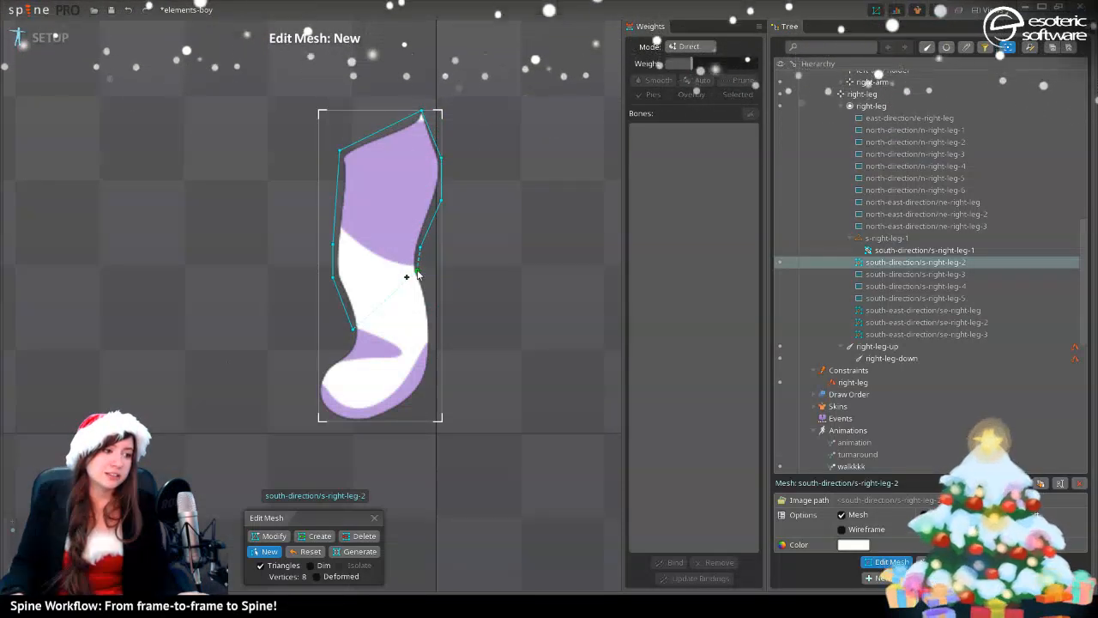
left_click(418, 270)
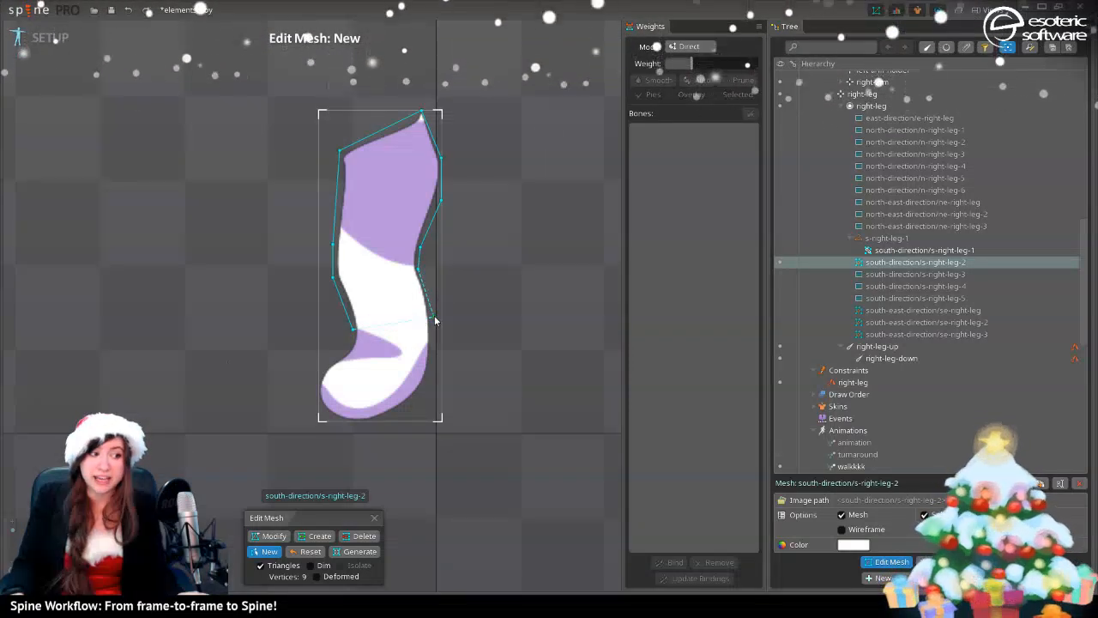
- Continue the outline down the calf, replace the misplaced heel vertex, and go around the sole and toe to close the shape
left_click(433, 317)
left_click(431, 369)
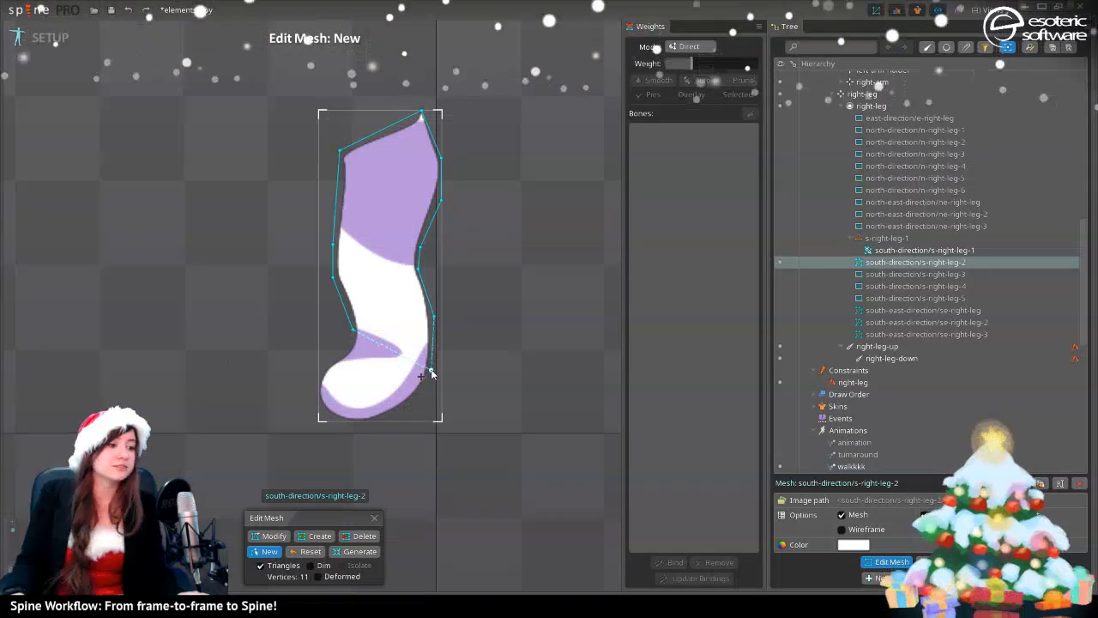
key("ctrl+z")
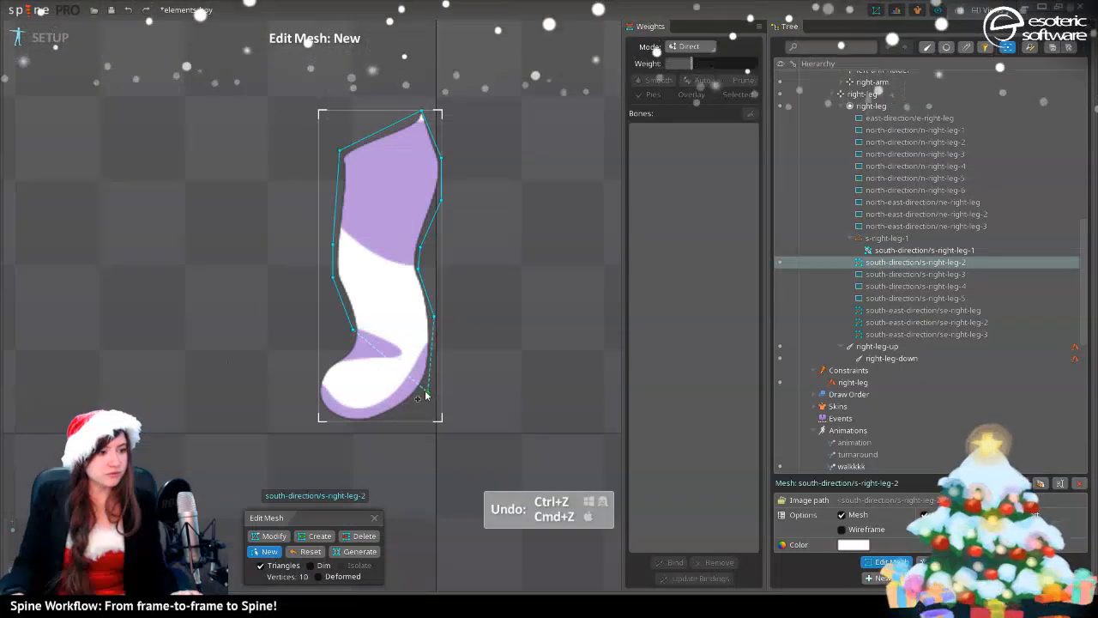
left_click(428, 390)
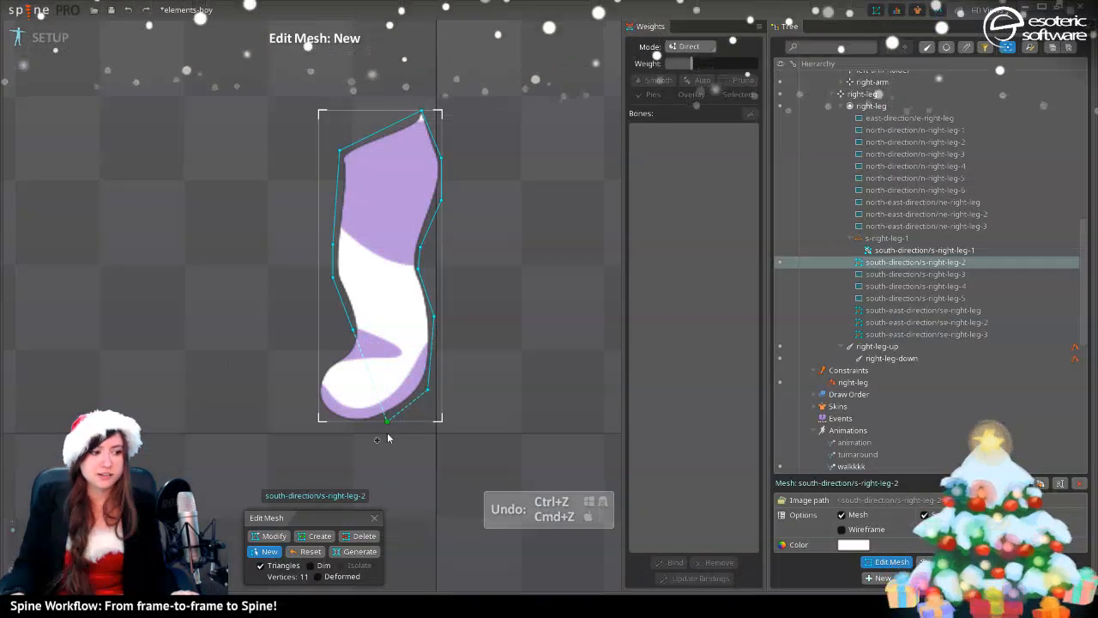
left_click(381, 435)
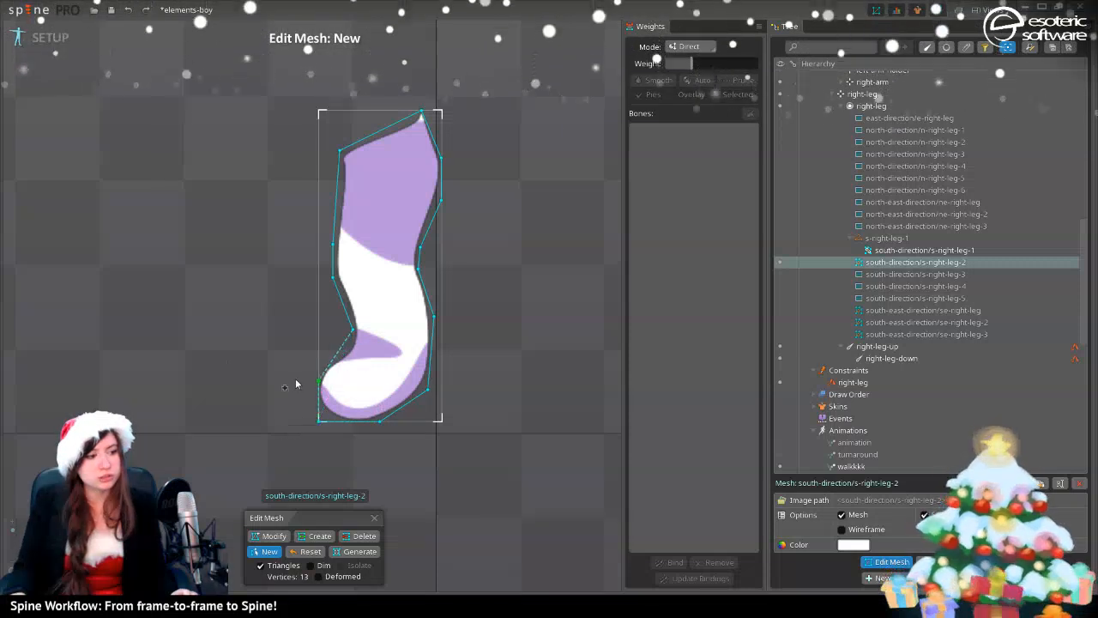
left_click(350, 333)
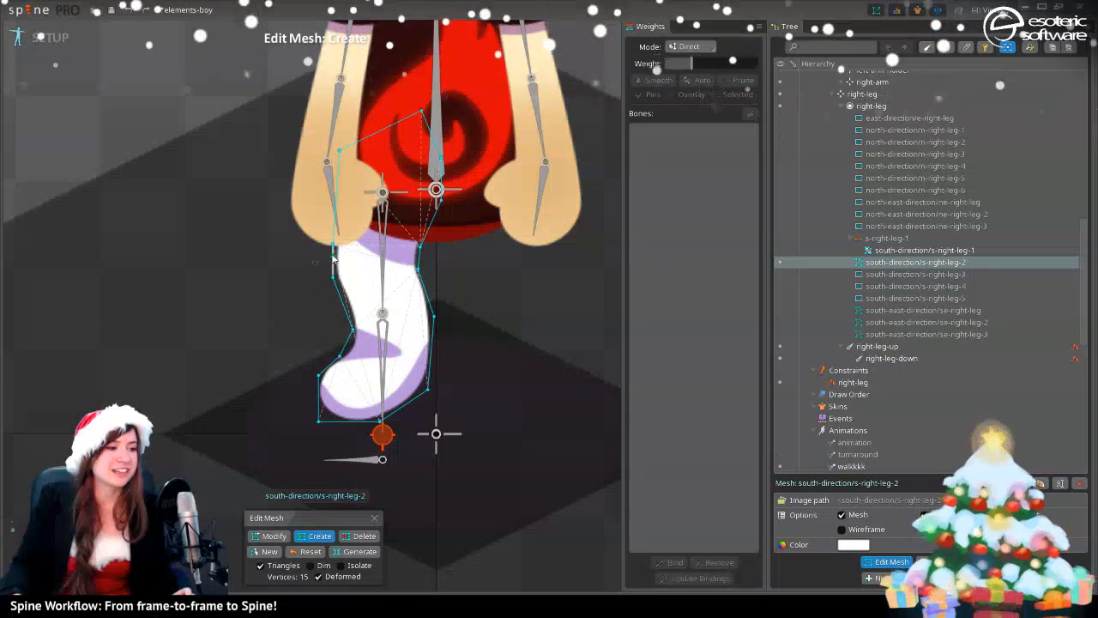
- Add internal mesh edges across the leg below the knee, above the ankle, and from the instep to an inner vertex near the heel
left_click_drag(334, 277, 416, 273)
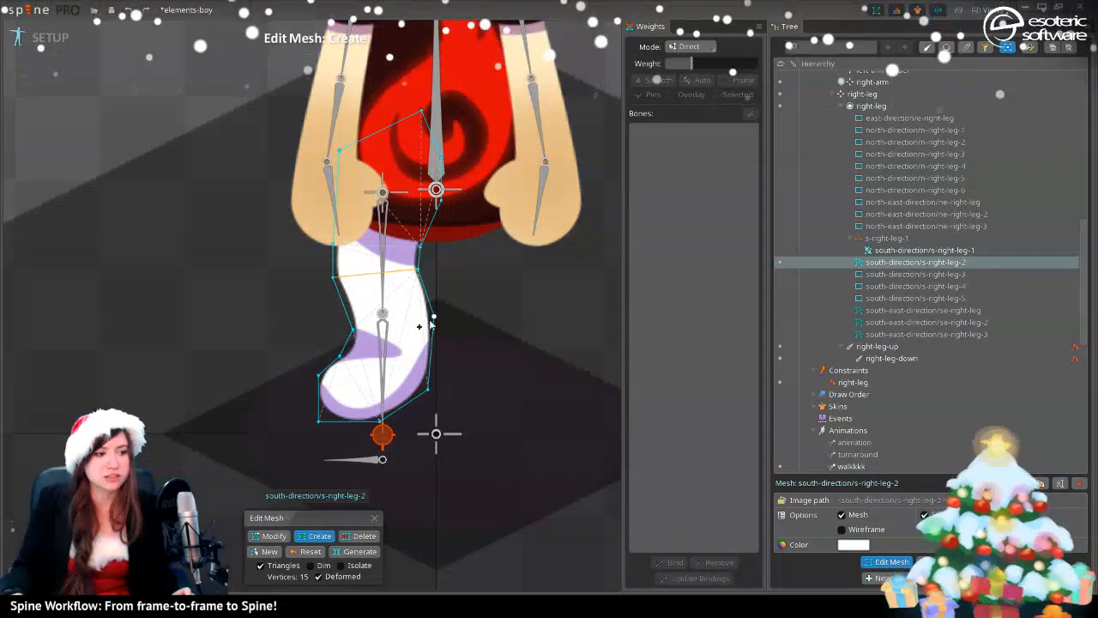
left_click_drag(431, 322, 352, 334)
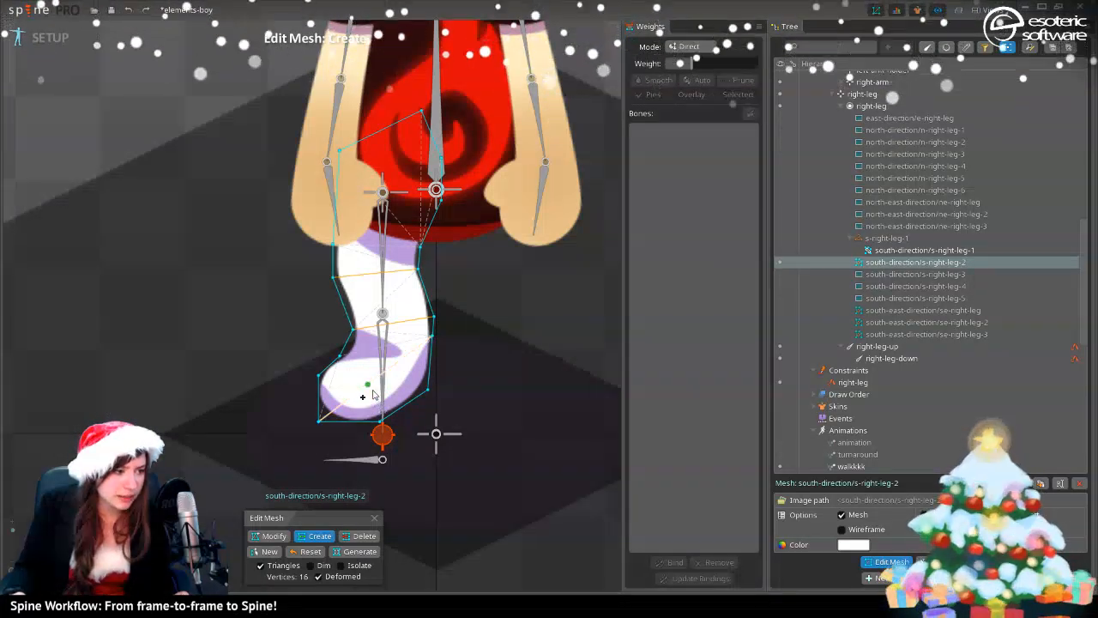
key("ctrl+z")
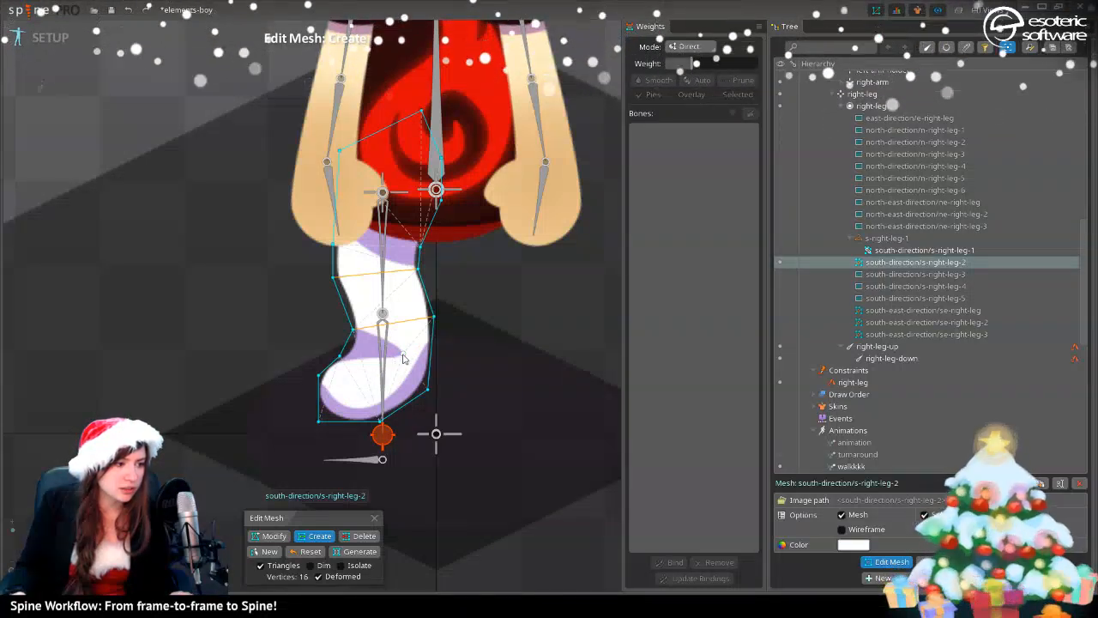
left_click(403, 354)
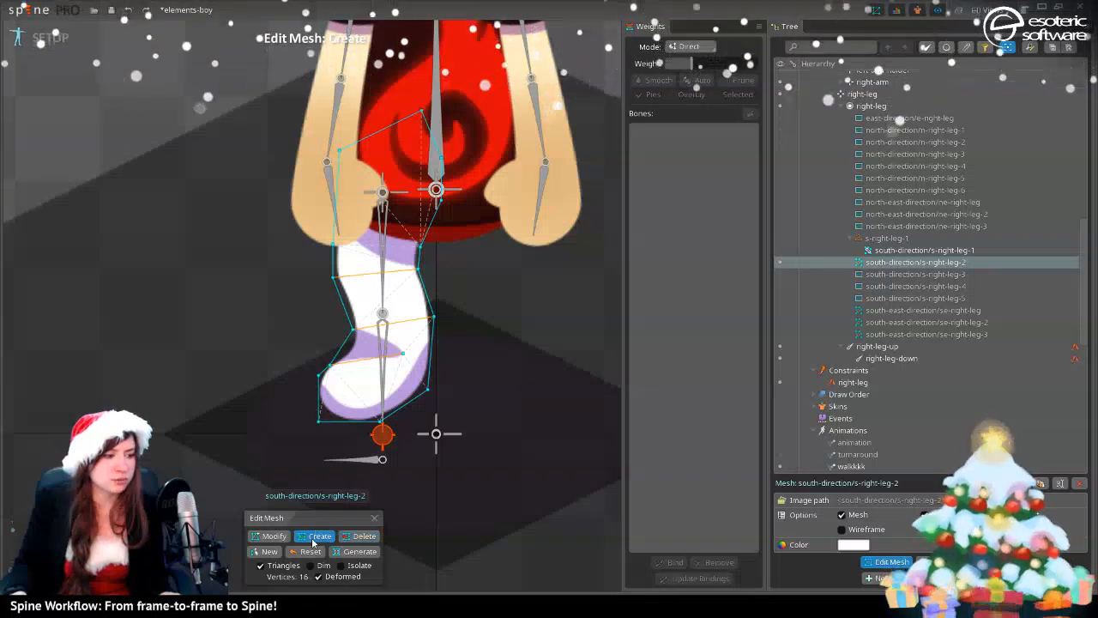
- Undo the diagonal edge drawn across the foot and delete the extra outline vertex between ankle and toe
left_click_drag(320, 376, 382, 426)
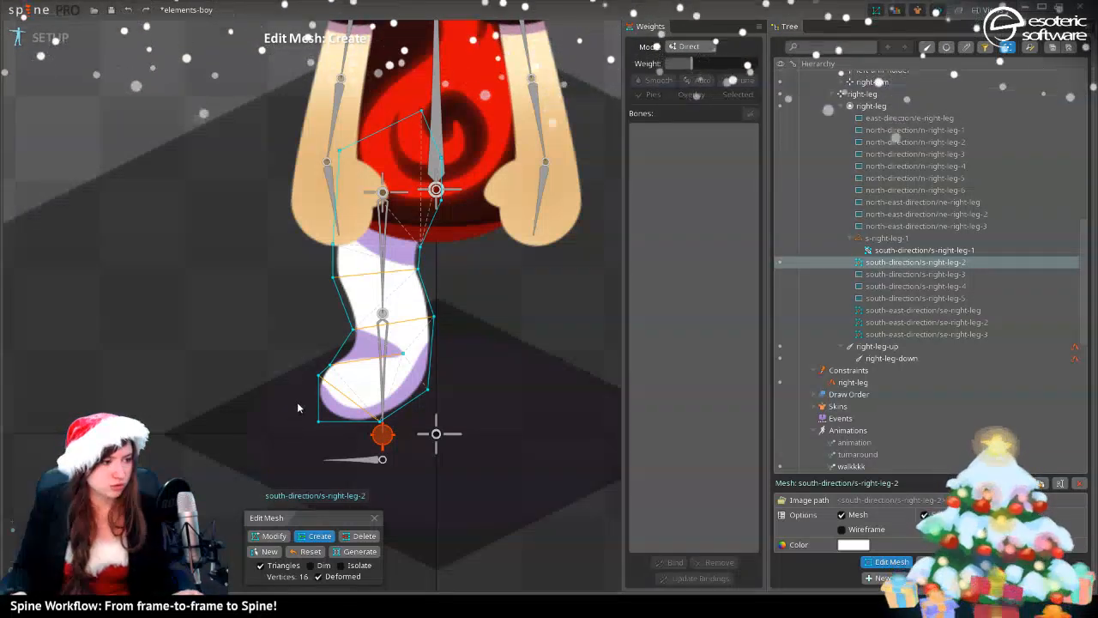
key("ctrl+z")
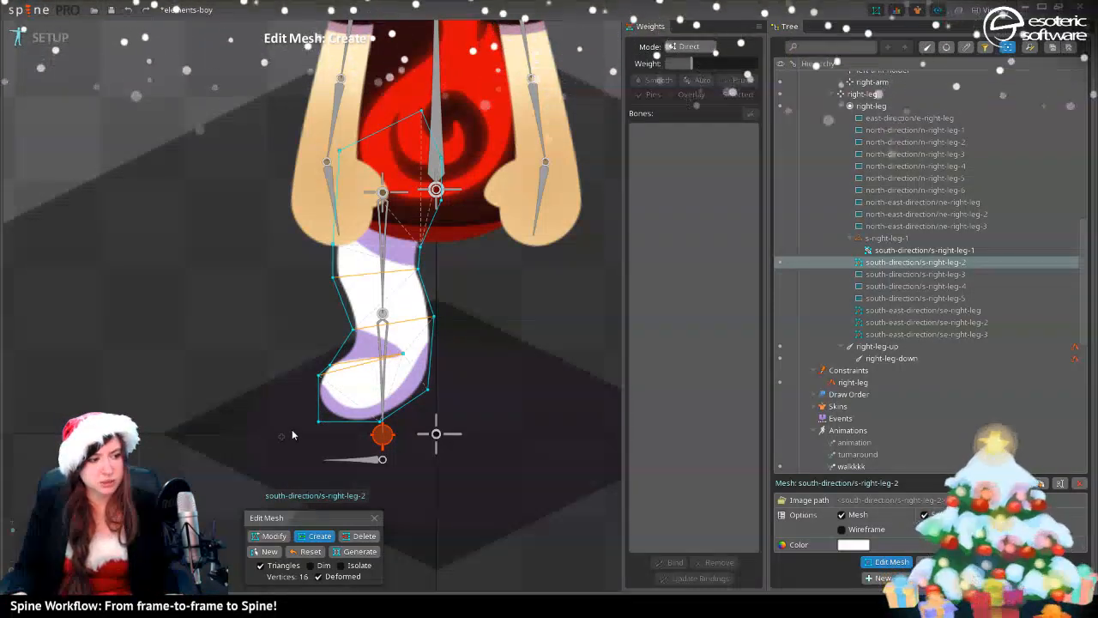
left_click(353, 537)
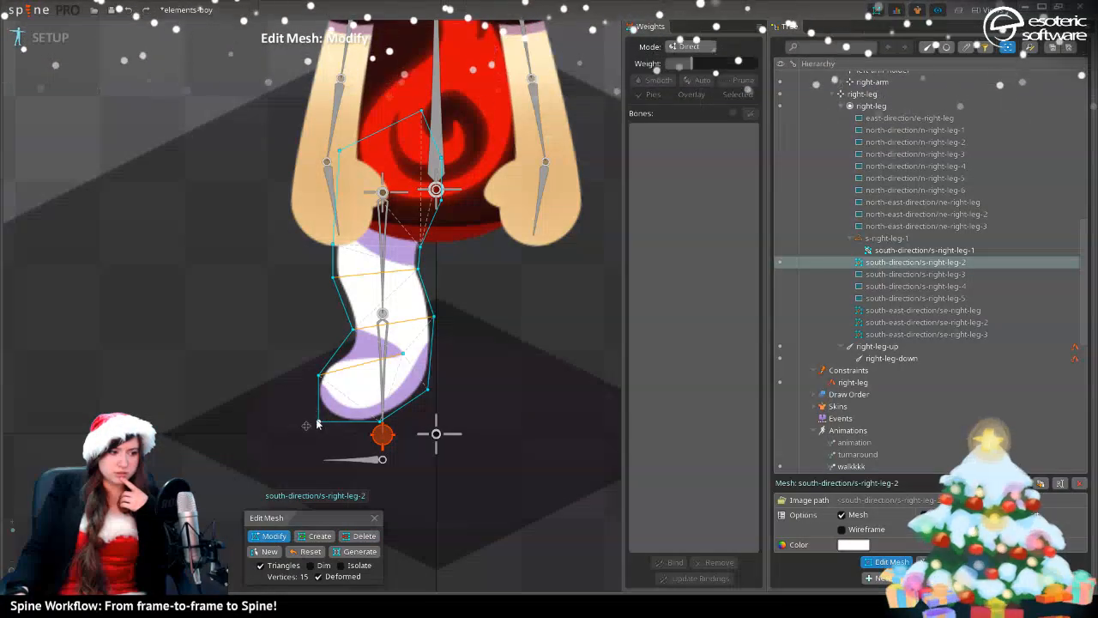
- Add an edge along the sole from toe to heel and another across the shin between the two upper cross edges
left_click(316, 535)
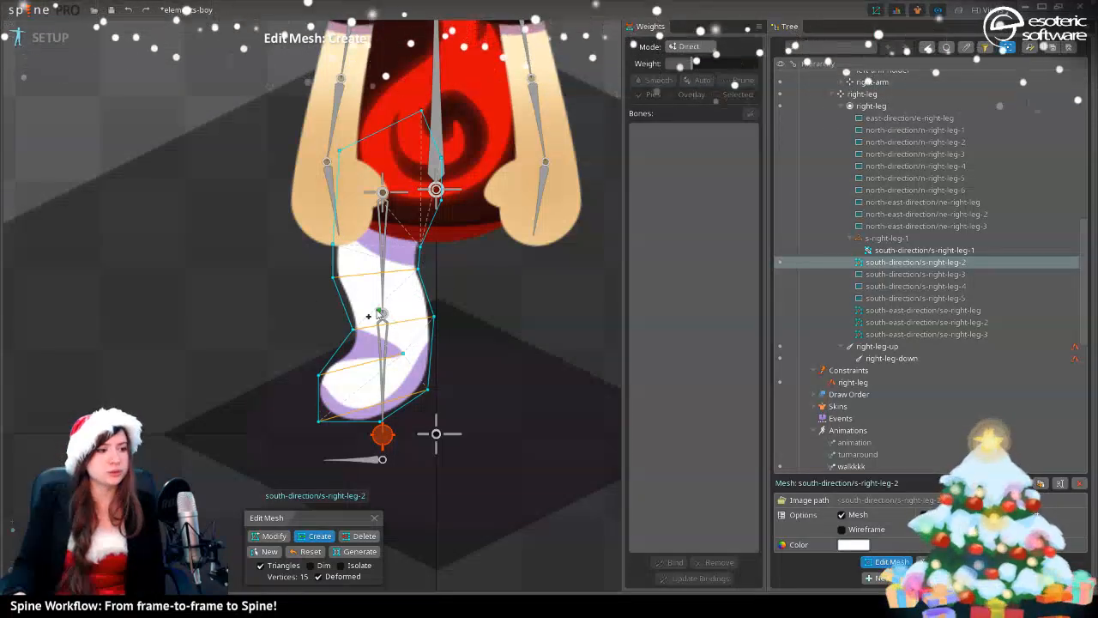
left_click(344, 304)
left_click(411, 289)
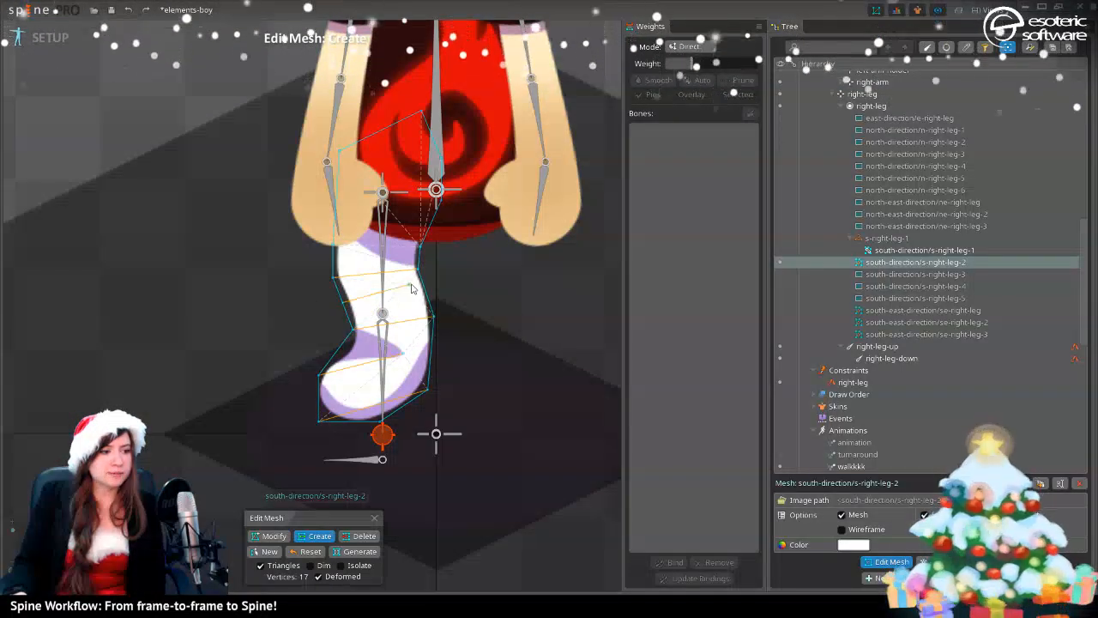
- Add two vertices on opposite edges of the s-right-leg-2 mesh just below the shorts and finish editing the mesh
left_click(335, 263)
left_click(413, 263)
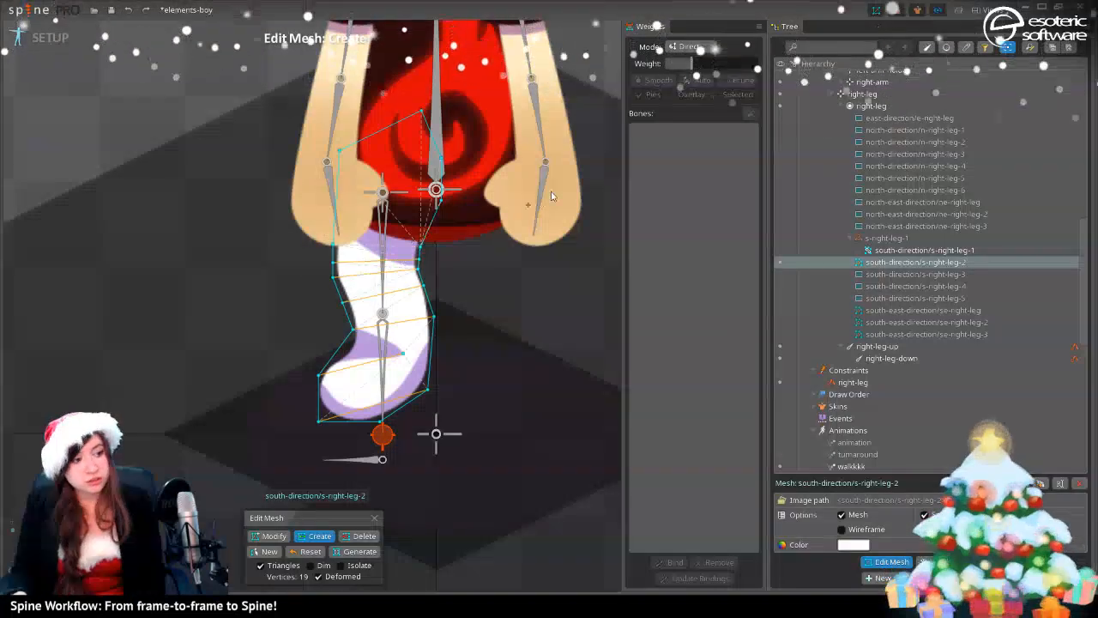
left_click(374, 518)
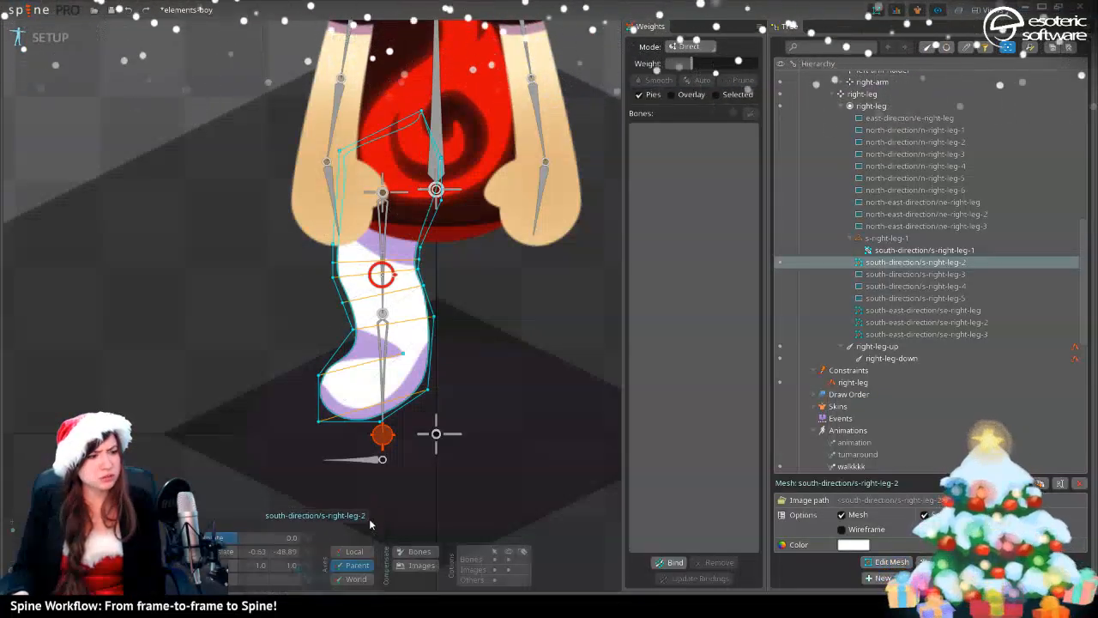
- Bind the s-right-leg-2 mesh to the Reference bone
left_click(670, 562)
left_click(445, 439)
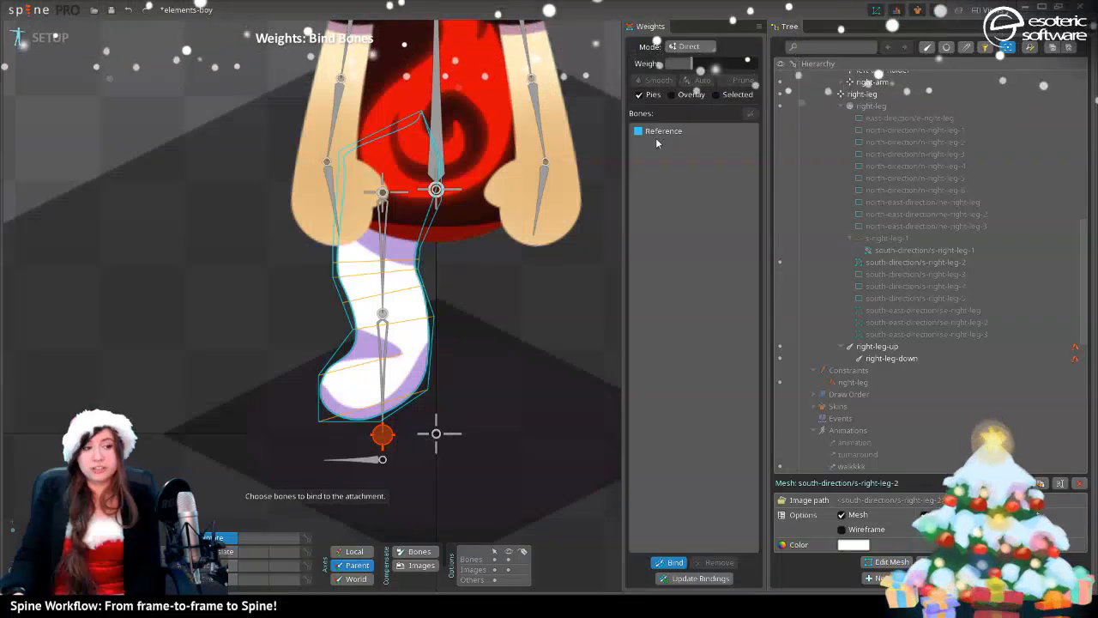
left_click(668, 562)
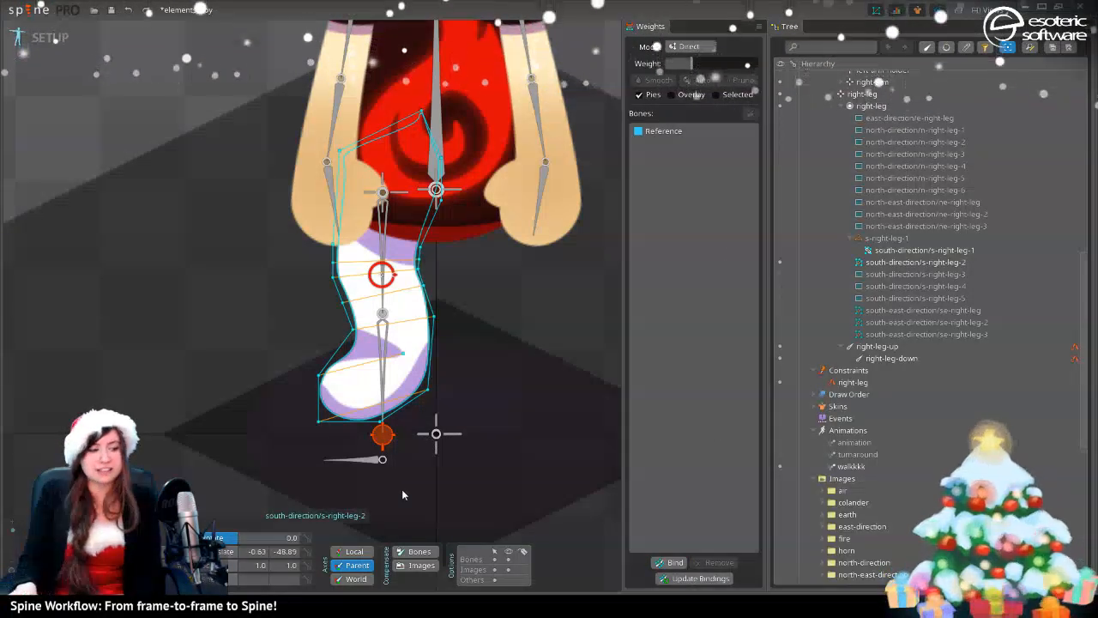
left_click(318, 376)
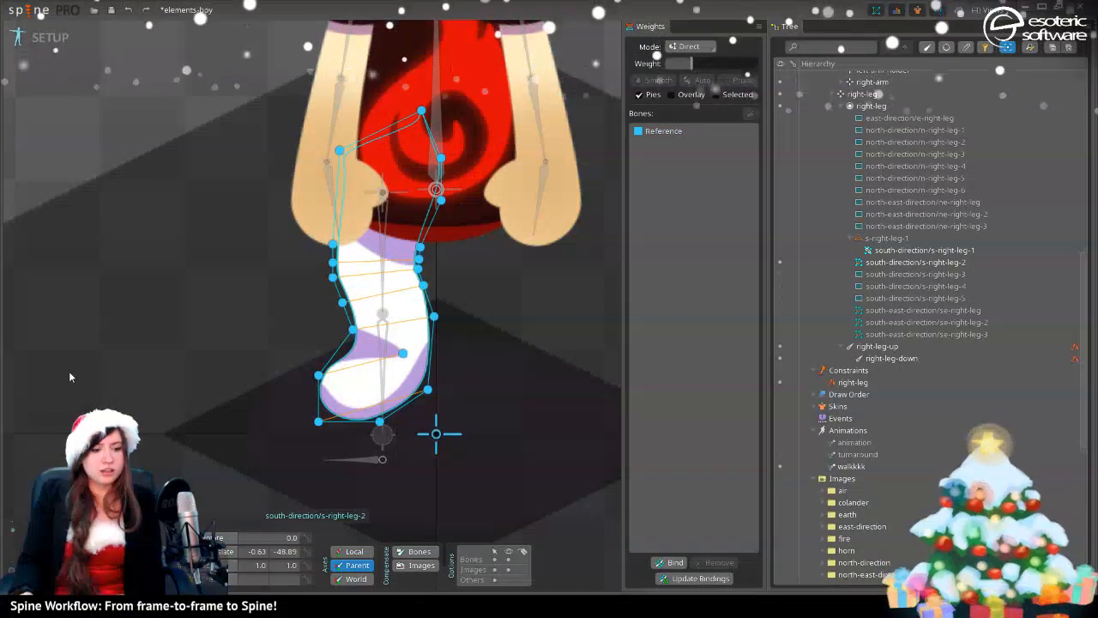
- Bind the s-right-leg-2 mesh to the right-leg-up, right-leg-down and right-leg-down2 bones as well
left_click(670, 561)
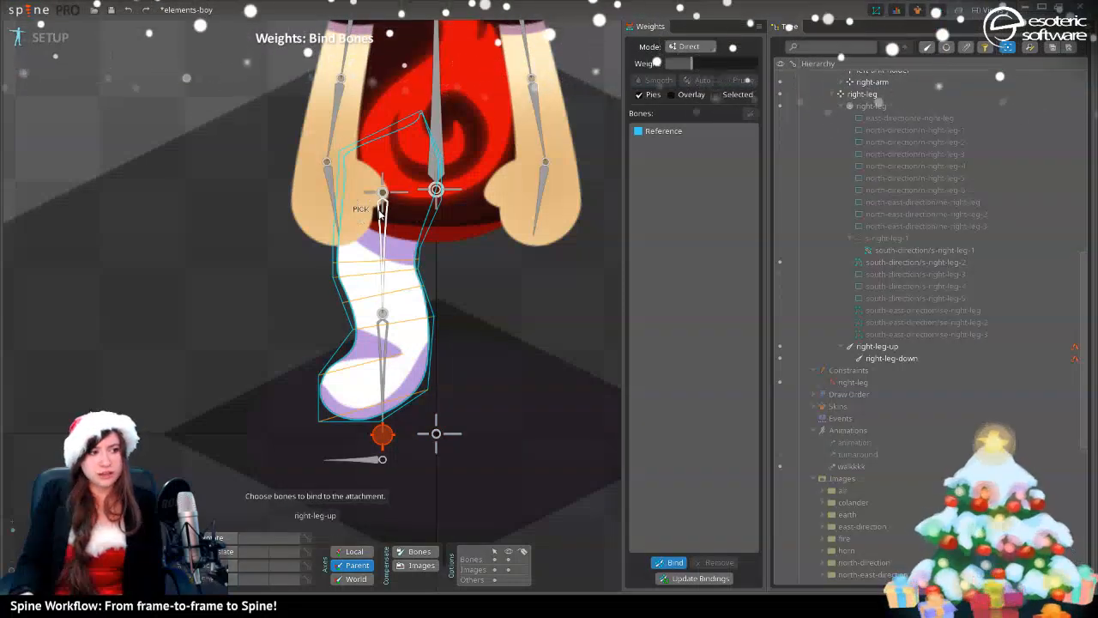
left_click(382, 257)
left_click(380, 345)
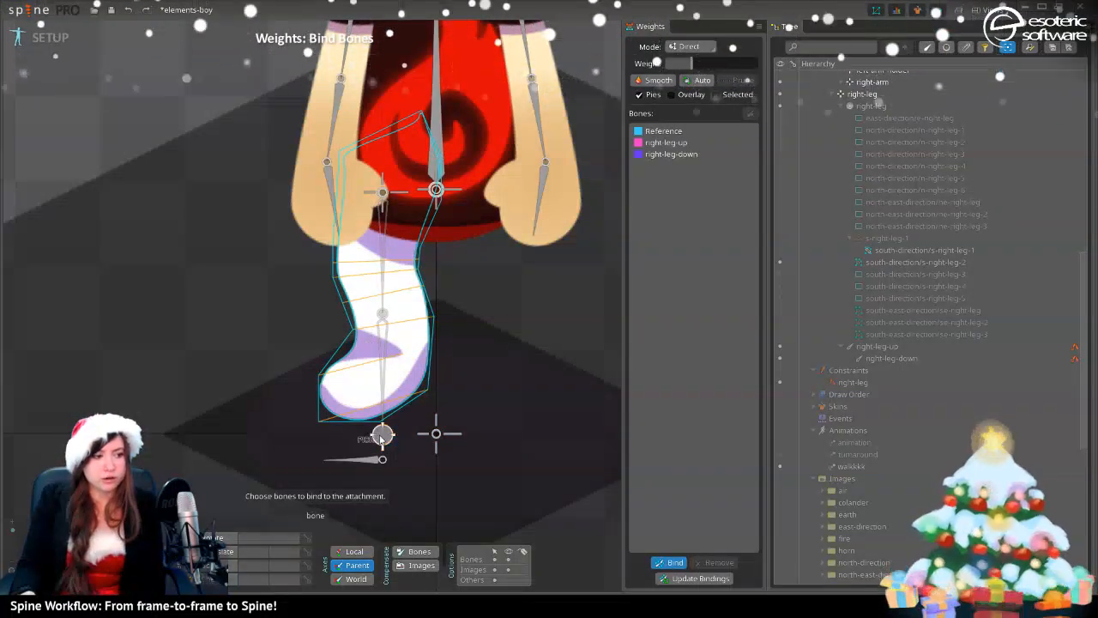
left_click(374, 464)
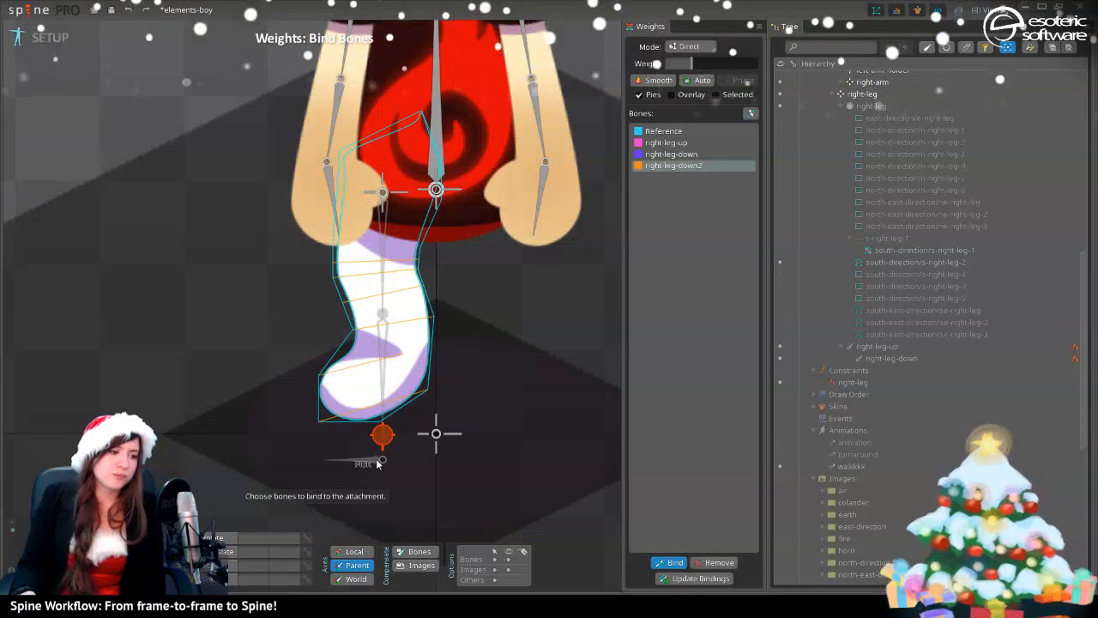
left_click(675, 562)
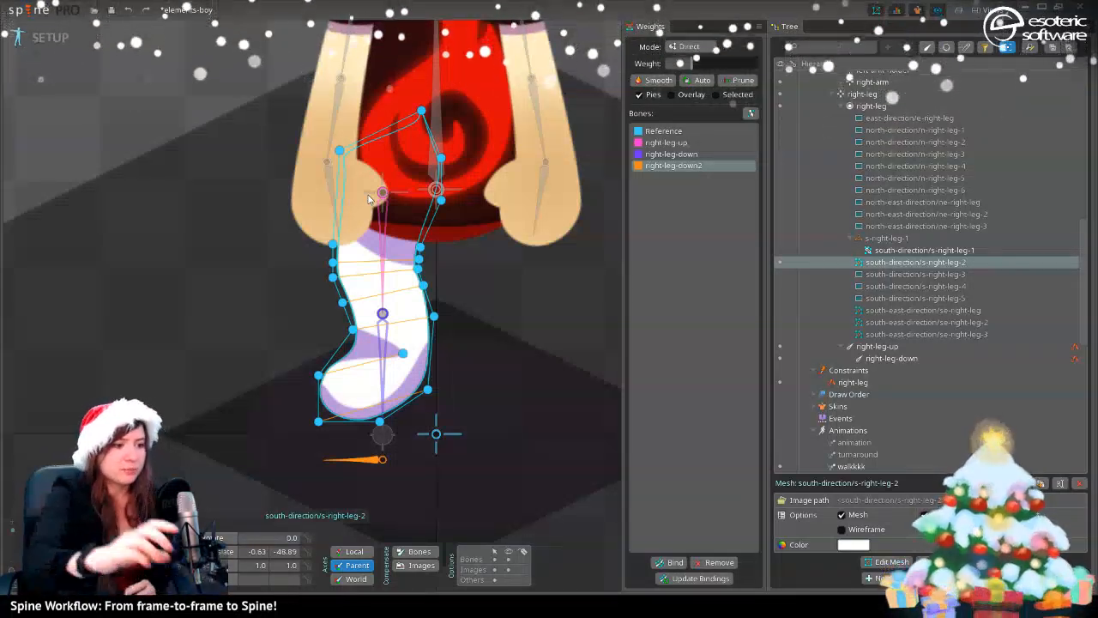
- Show the south-direction/s-right-leg-3 attachment, convert it to a mesh and open it for mesh editing
left_click(781, 274)
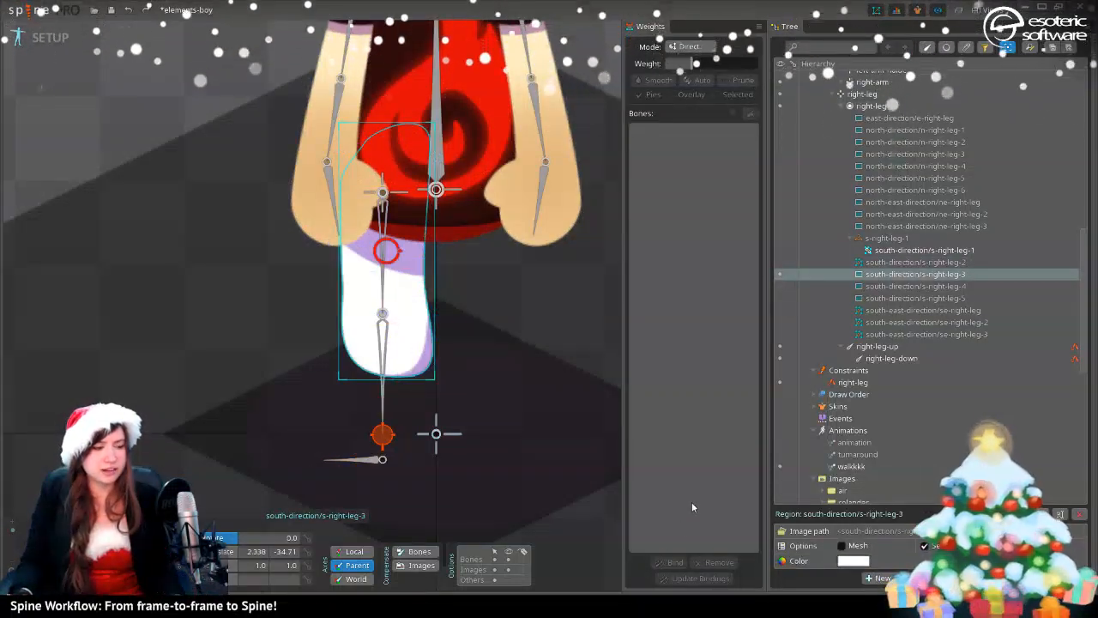
left_click(841, 546)
left_click(869, 562)
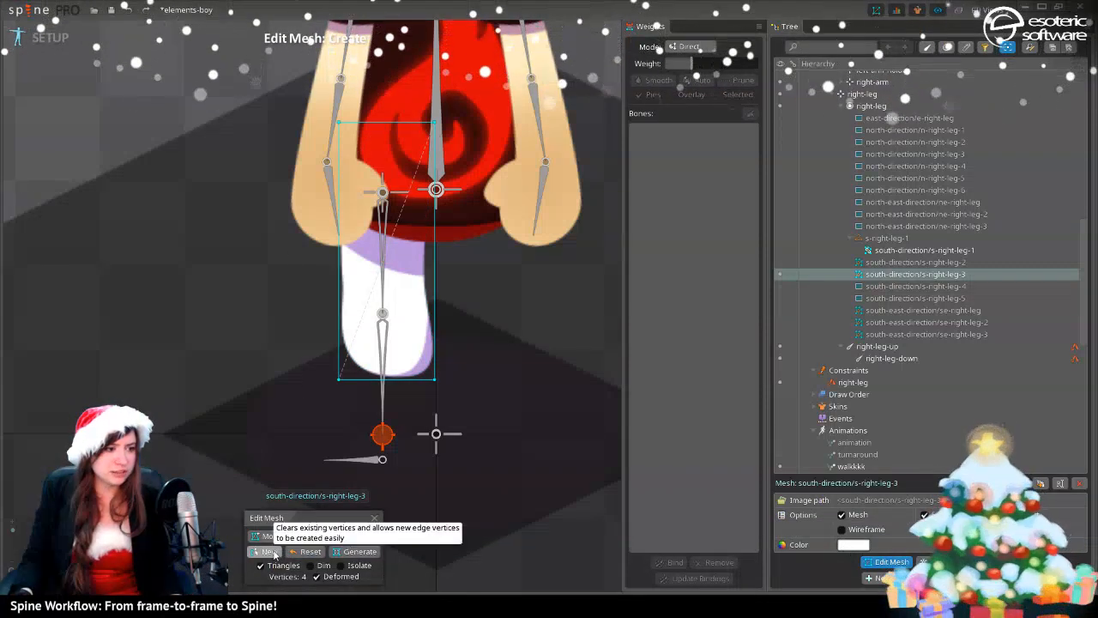
- Replace the s-right-leg-3 mesh with a new closed ten-vertex outline that follows the leg image
left_click(270, 552)
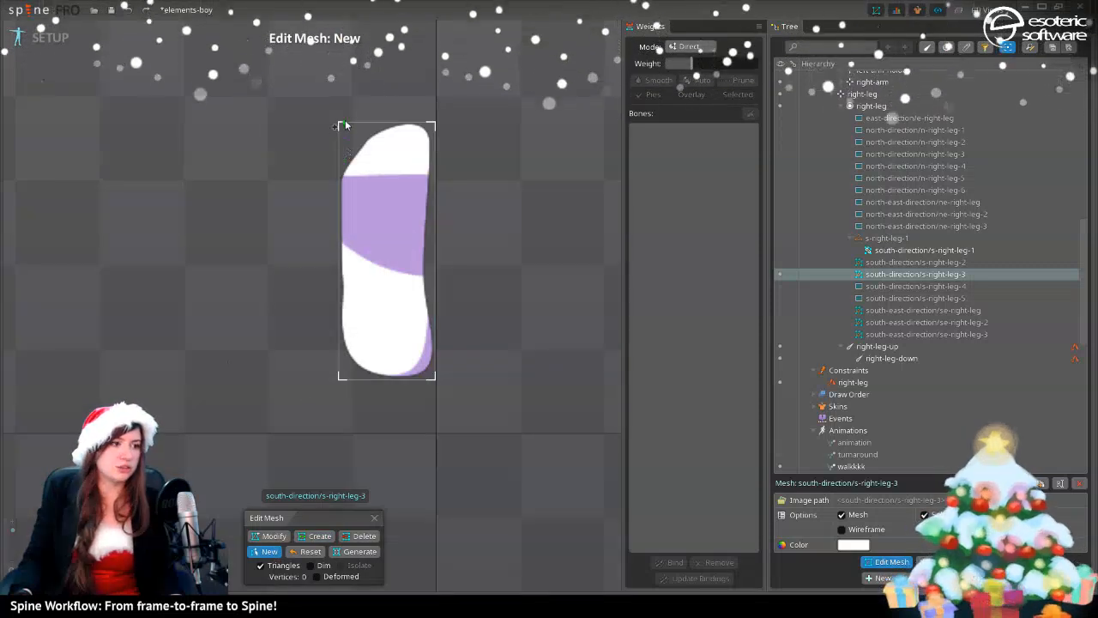
left_click(337, 178)
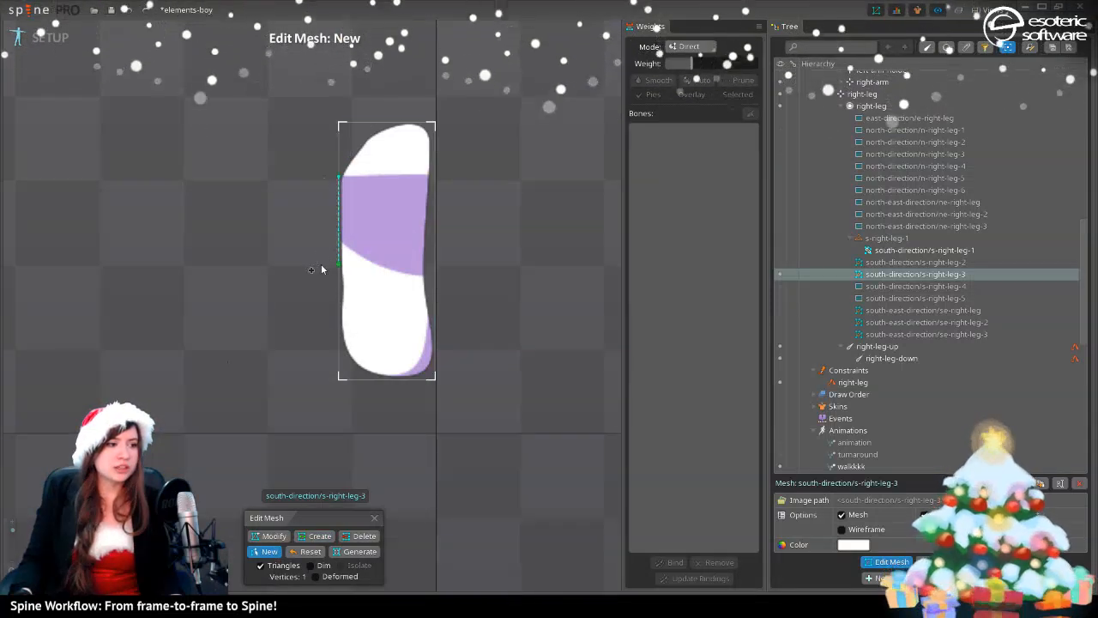
left_click(339, 283)
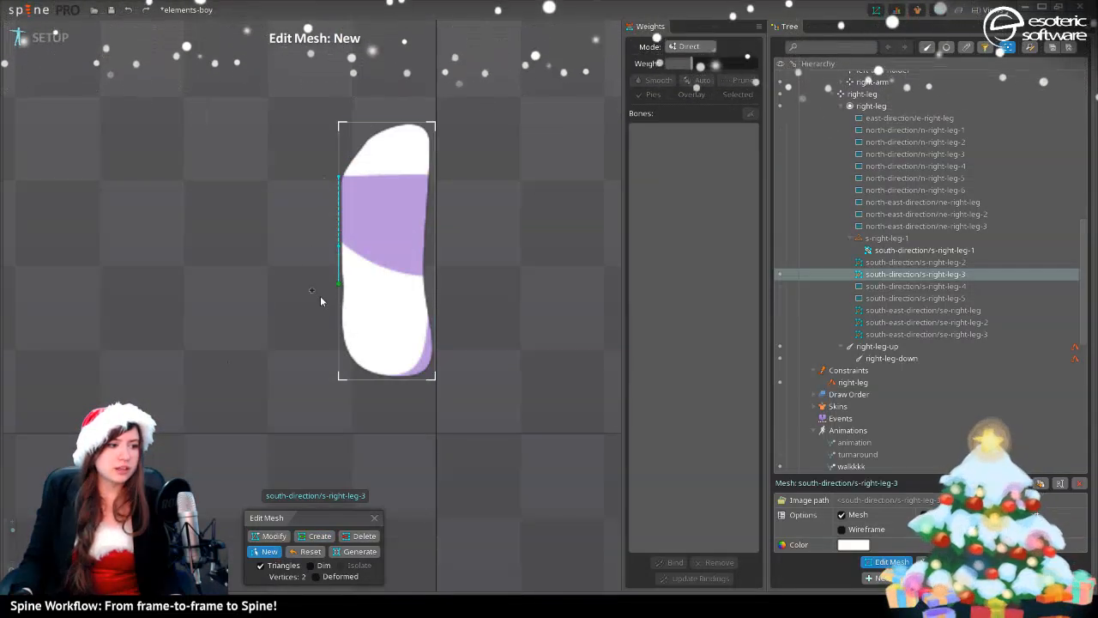
left_click(339, 377)
left_click(435, 377)
left_click(436, 295)
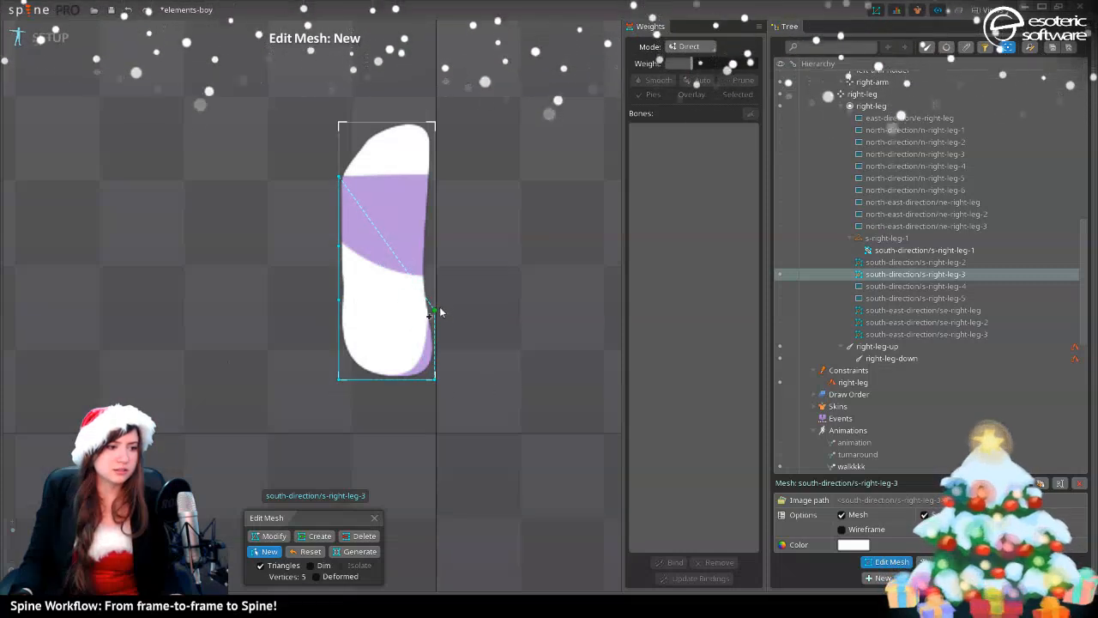
left_click(427, 244)
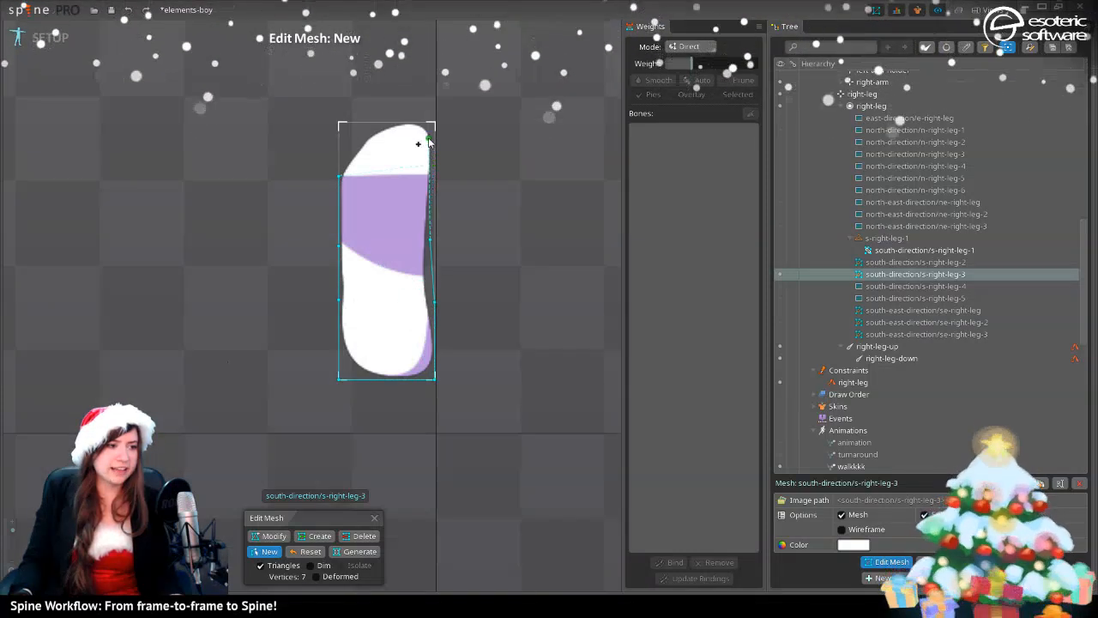
left_click(434, 177)
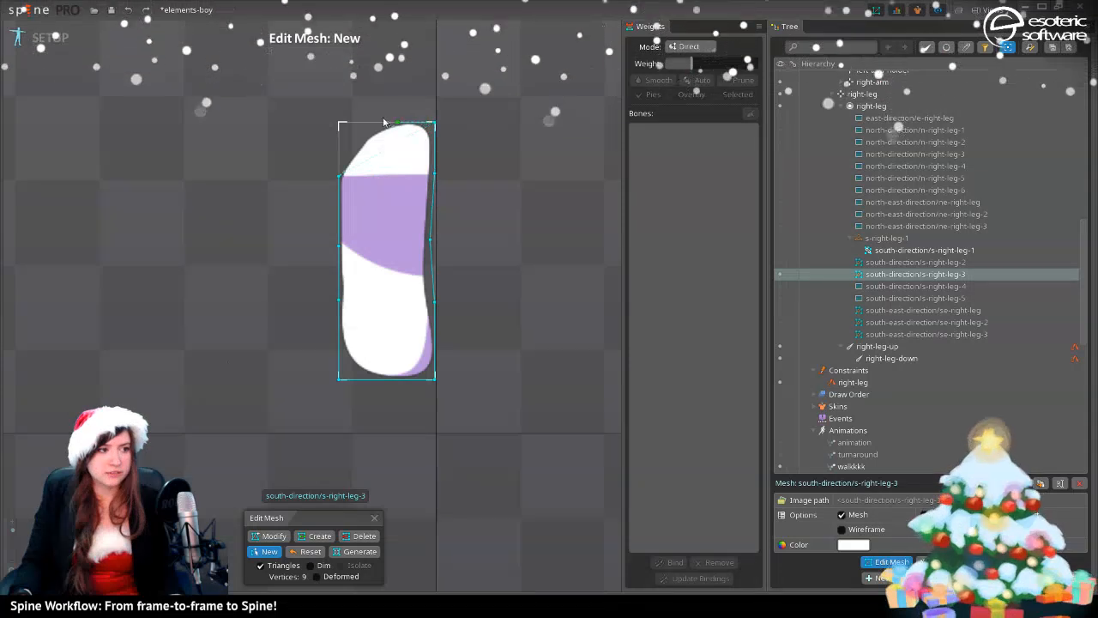
left_click(350, 144)
left_click(336, 178)
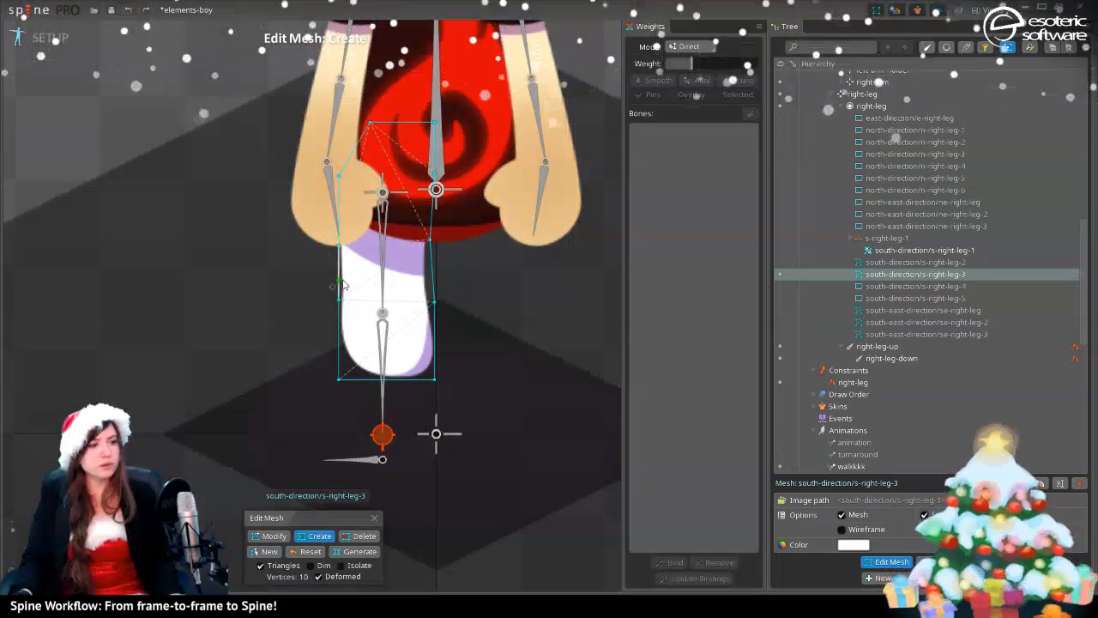
- Add an edge across the s-right-leg-3 mesh near the lower border of the purple band and finish editing the mesh
left_click_drag(342, 275, 429, 274)
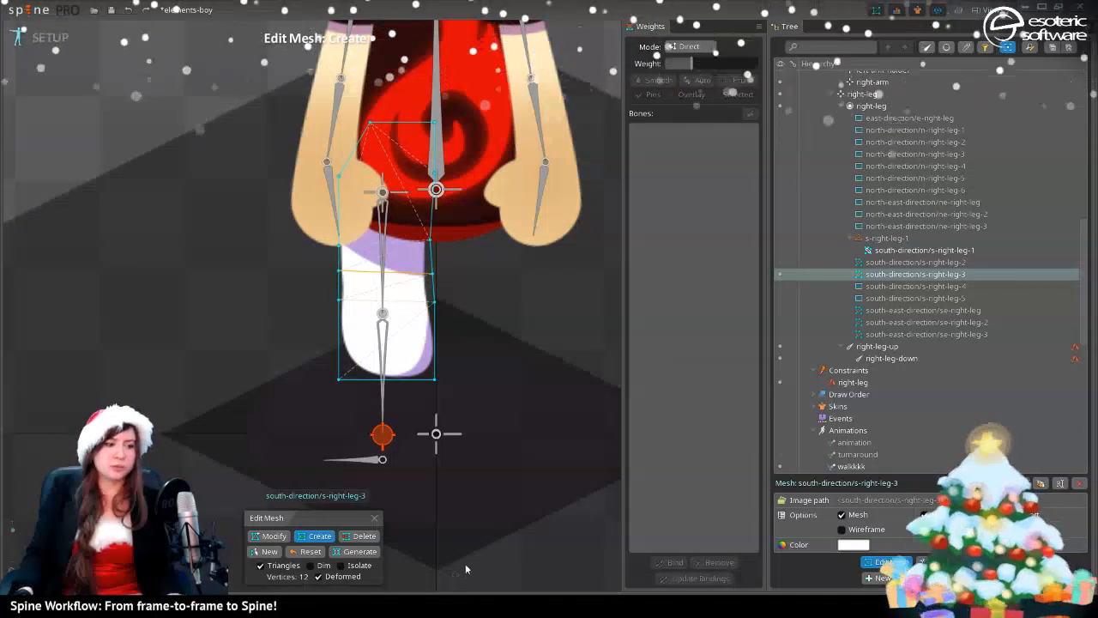
left_click(373, 518)
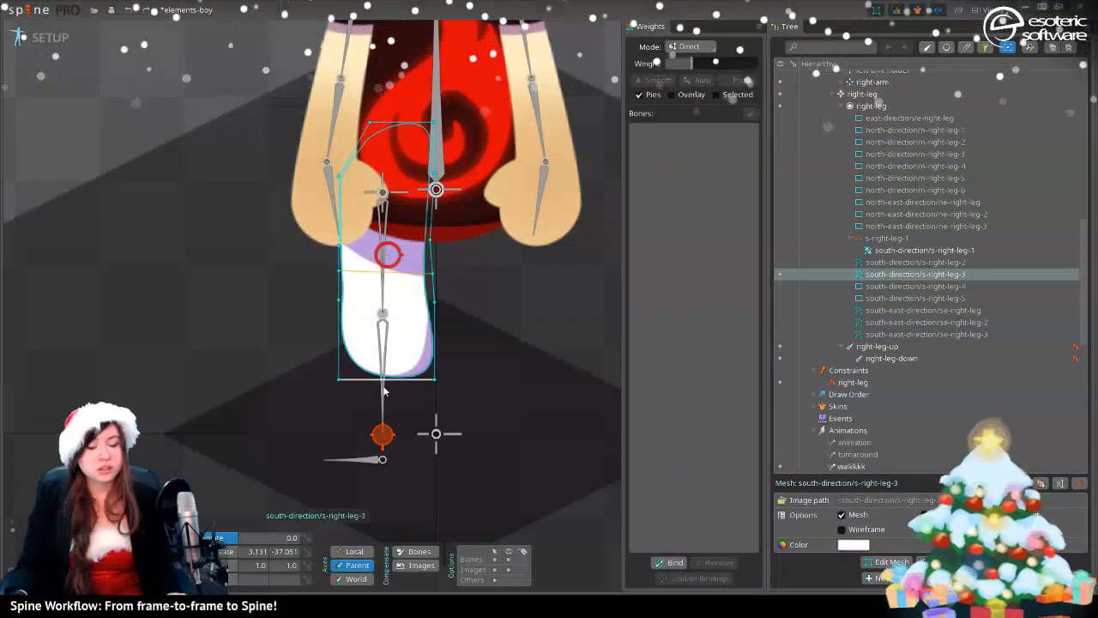
key("v")
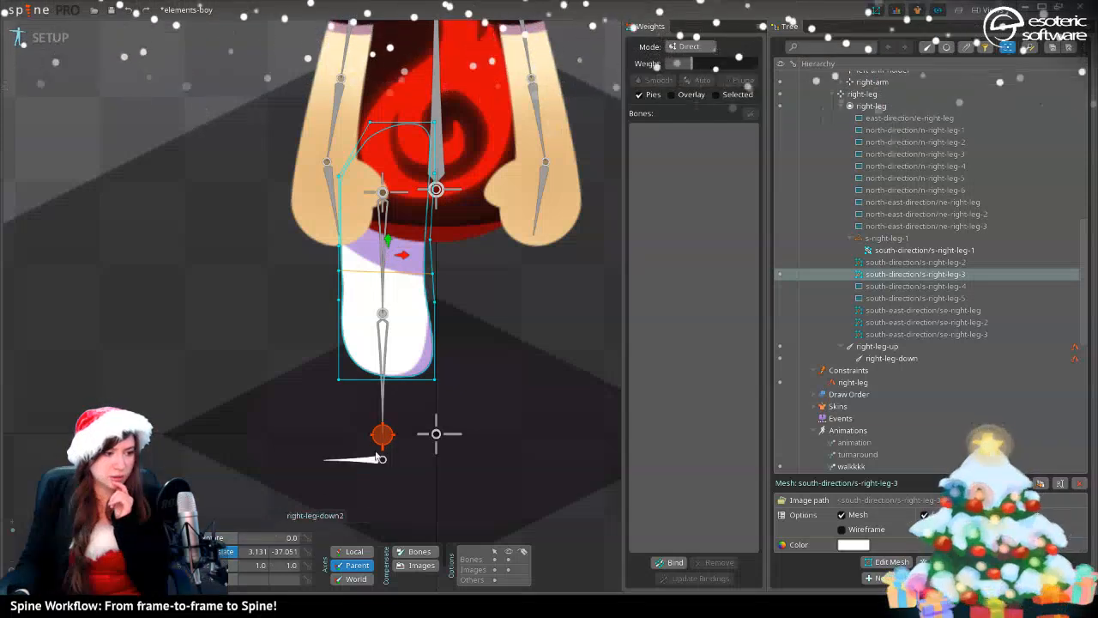
- Inspect the orange IK target bone and the right-leg IK constraint, and return to the s-right-leg-3 mesh
left_click(382, 440)
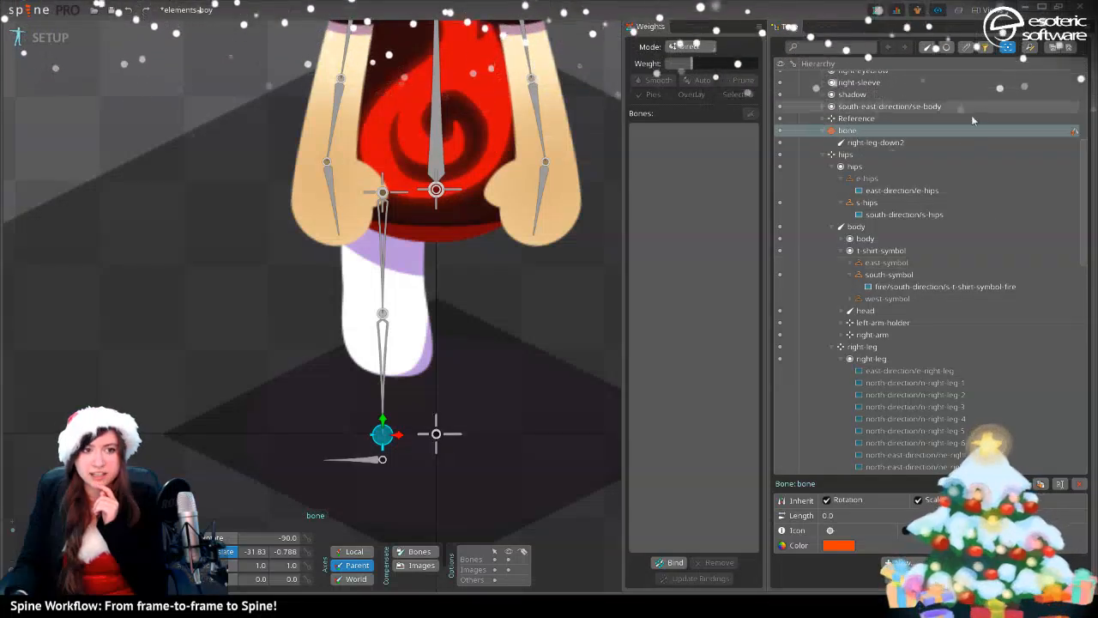
left_click(1071, 131)
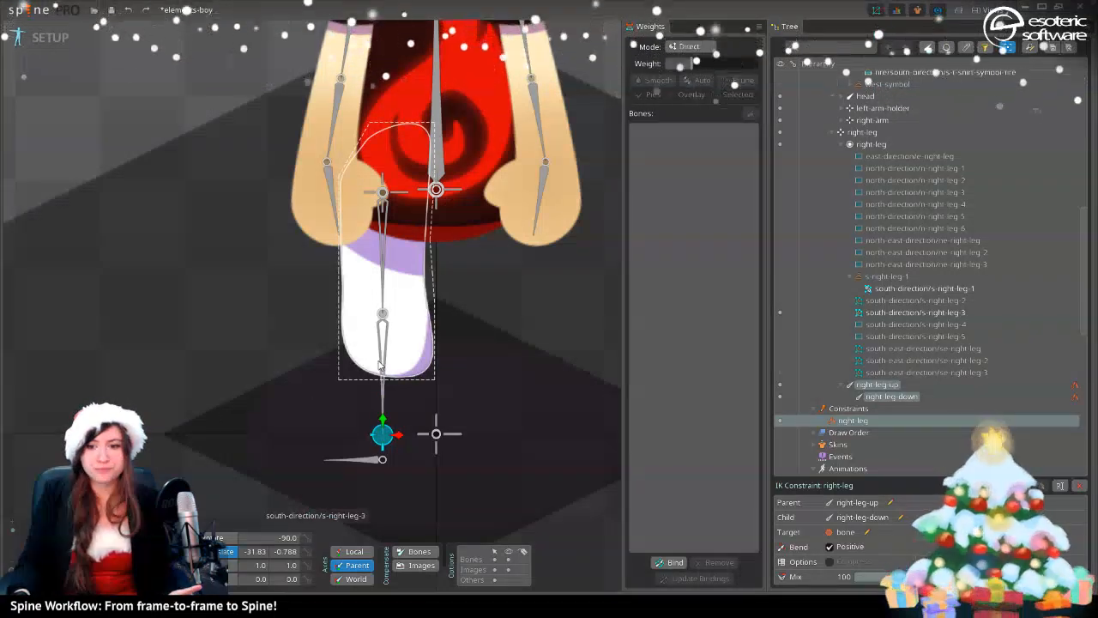
left_click(407, 367)
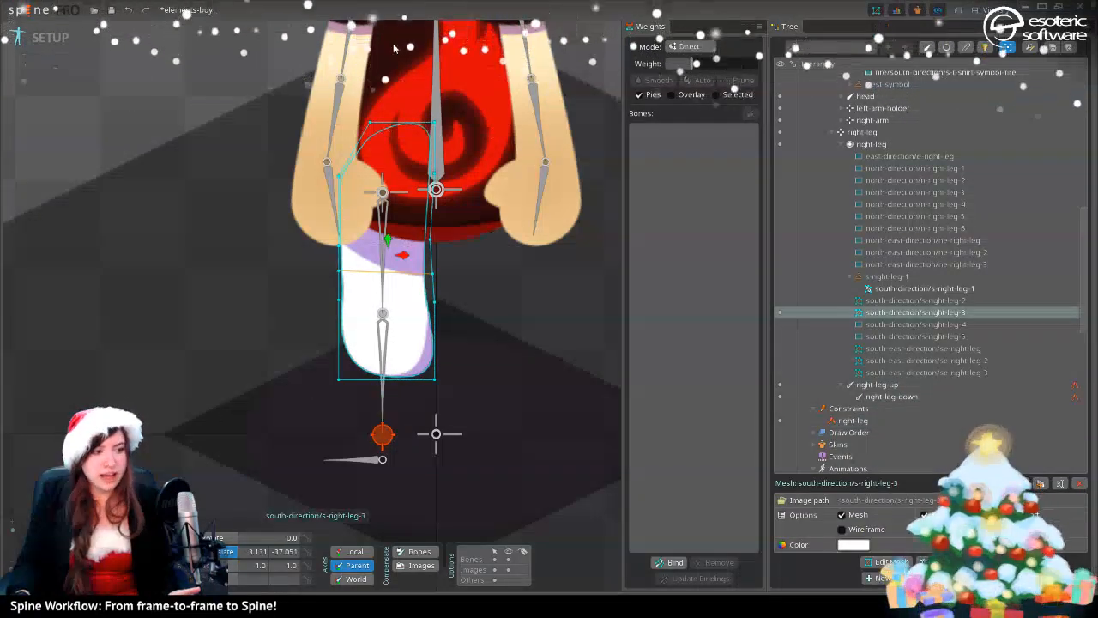
- Show the south-direction/s-right-leg-4 attachment, convert it to a mesh and open it for mesh editing
left_click(894, 328)
left_click(778, 326)
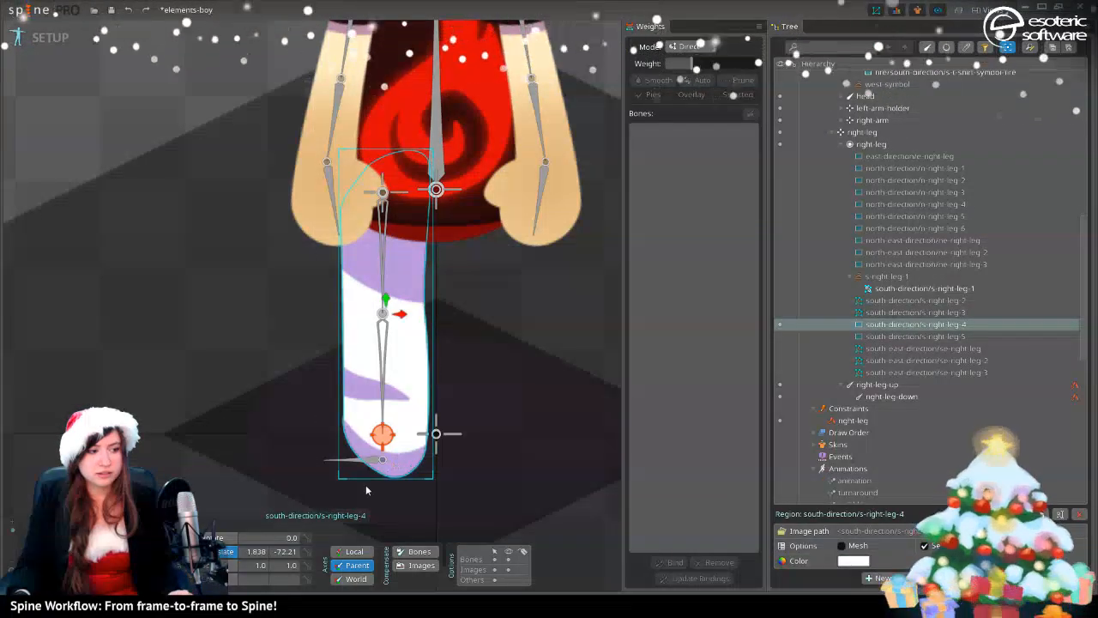
left_click(841, 545)
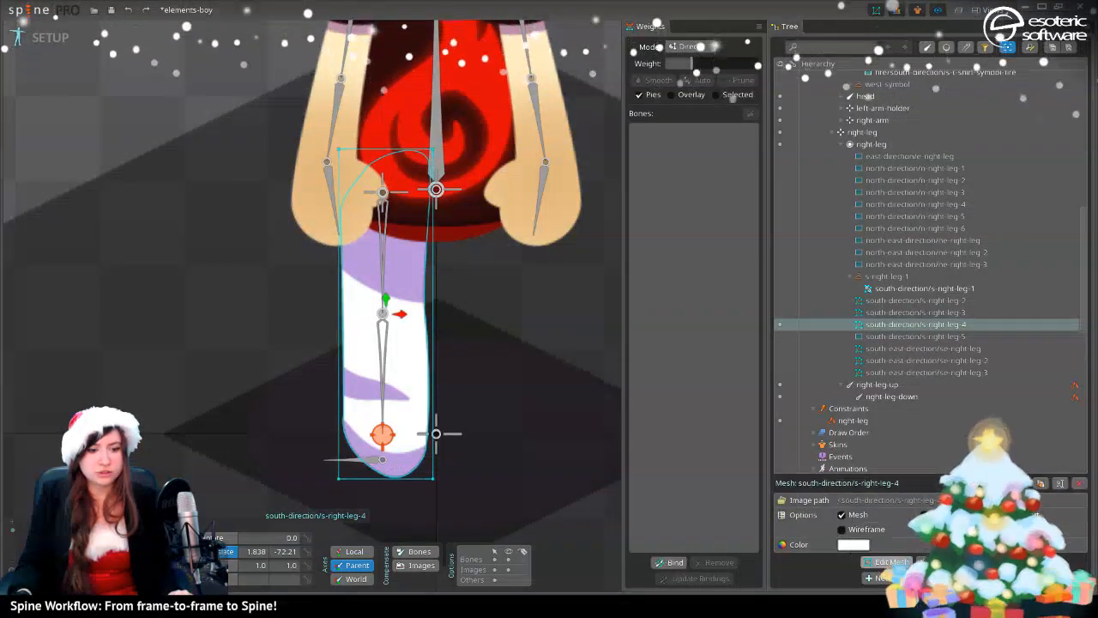
left_click(890, 561)
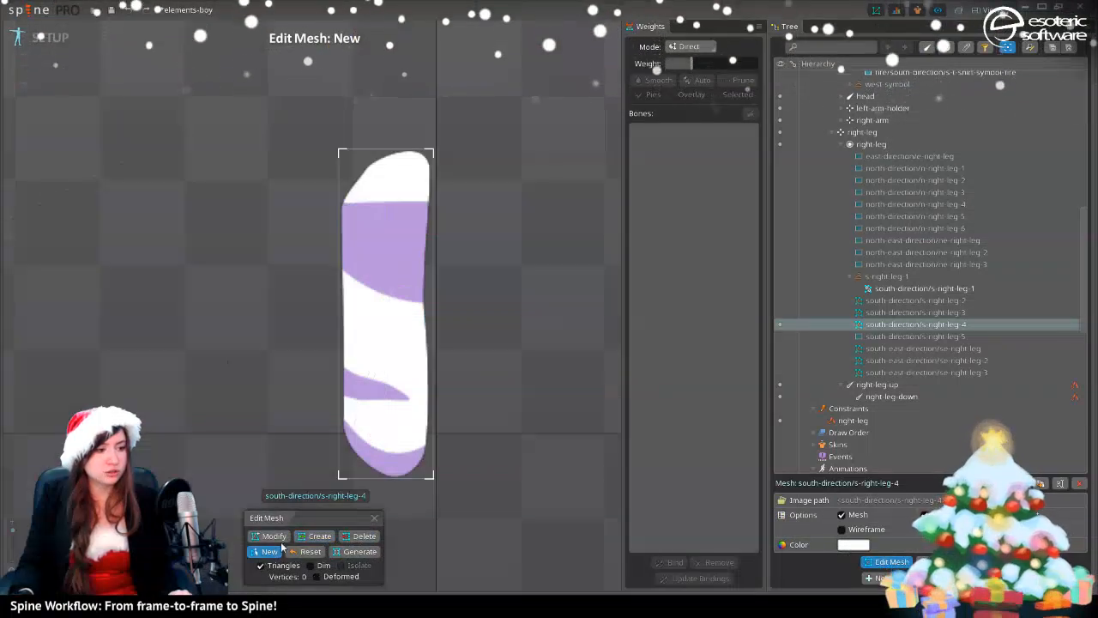
- Replace the s-right-leg-4 mesh with a new closed ten-vertex outline around the long leg image and finish editing the mesh
left_click(266, 555)
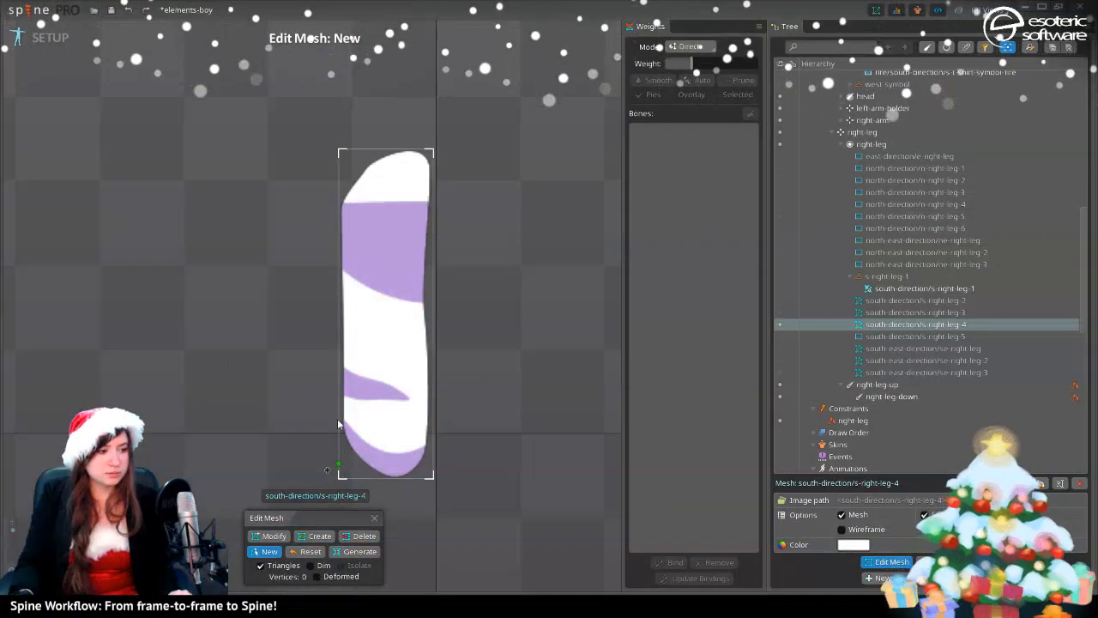
left_click(339, 476)
left_click(339, 398)
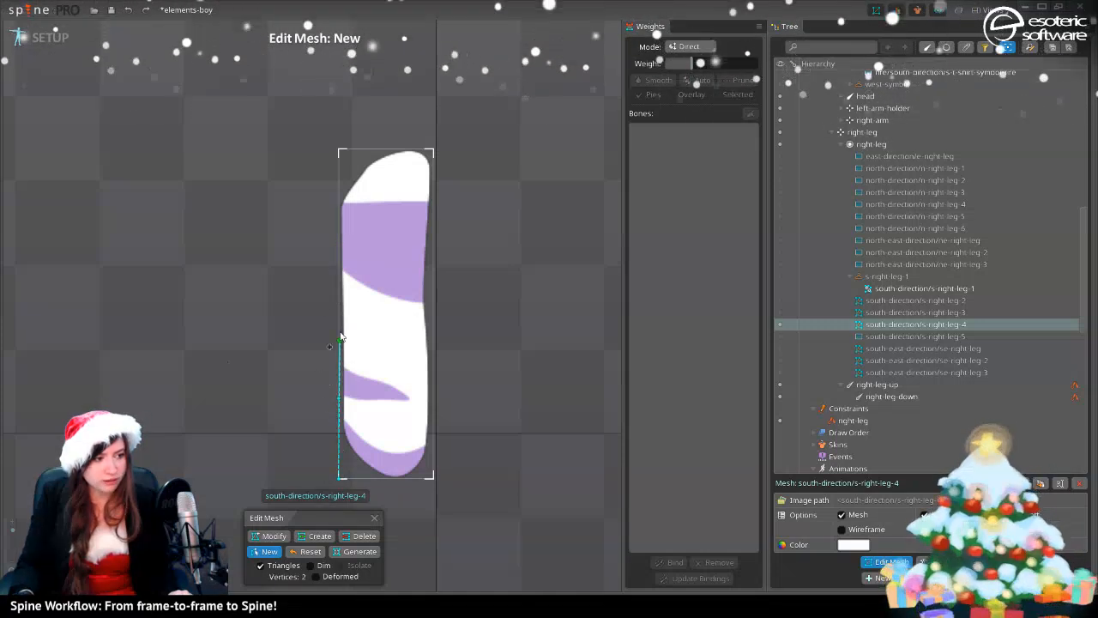
left_click(339, 268)
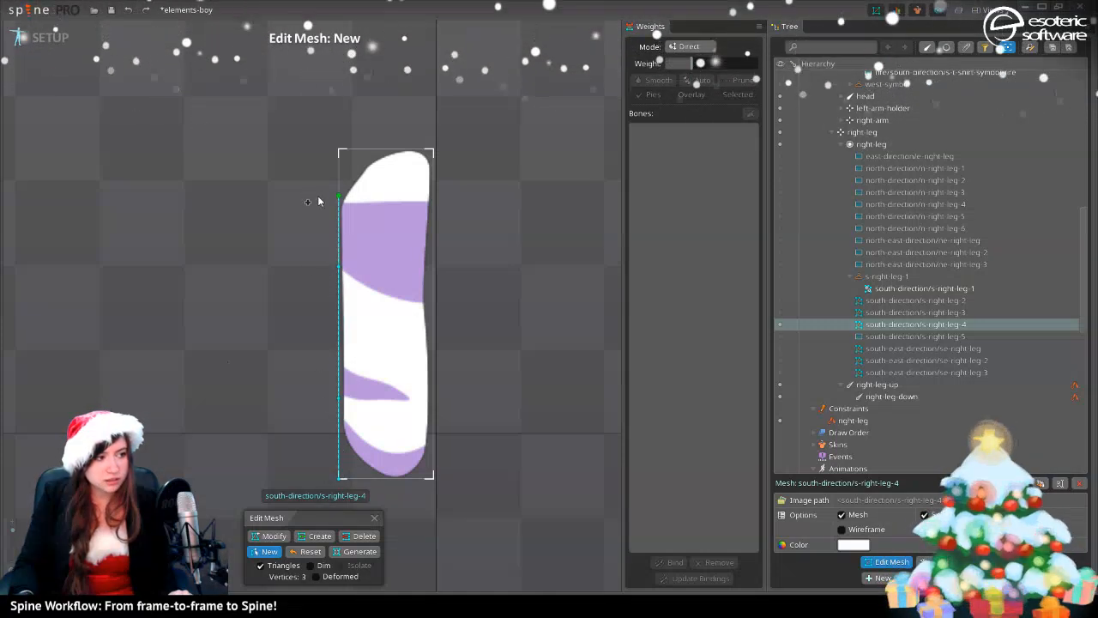
left_click(341, 203)
left_click(374, 149)
left_click(432, 150)
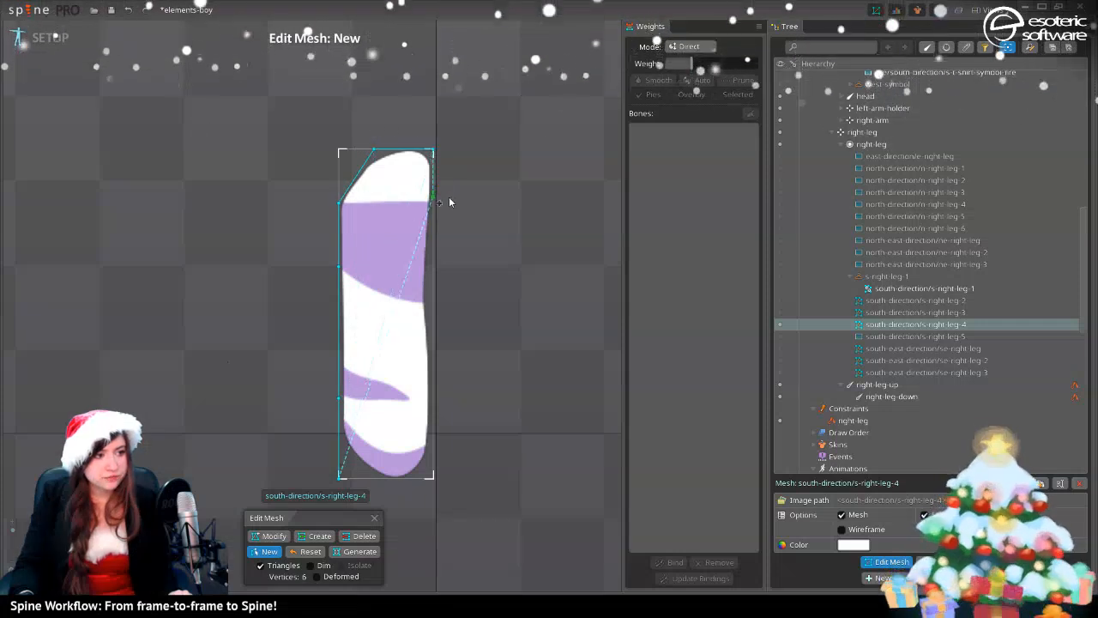
left_click(431, 201)
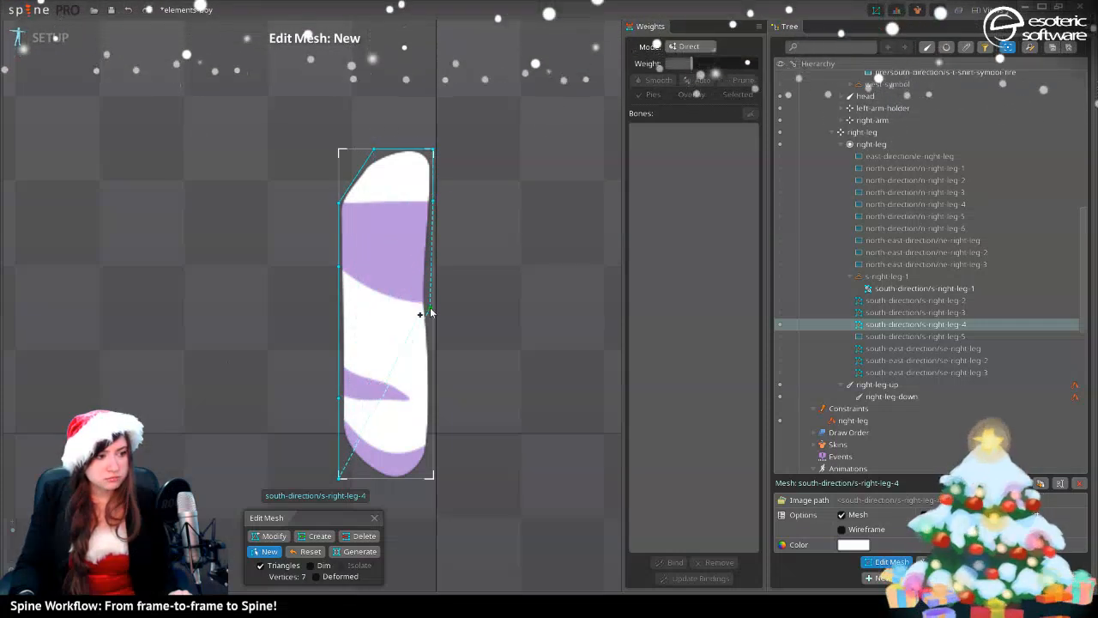
left_click(428, 302)
left_click(431, 399)
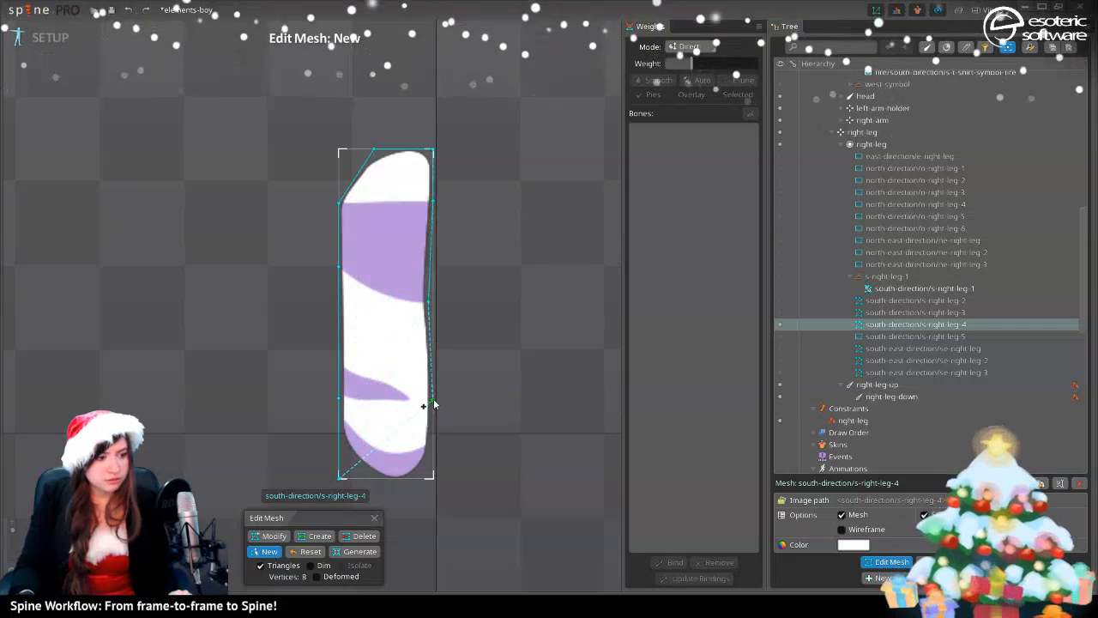
left_click(433, 477)
left_click(339, 479)
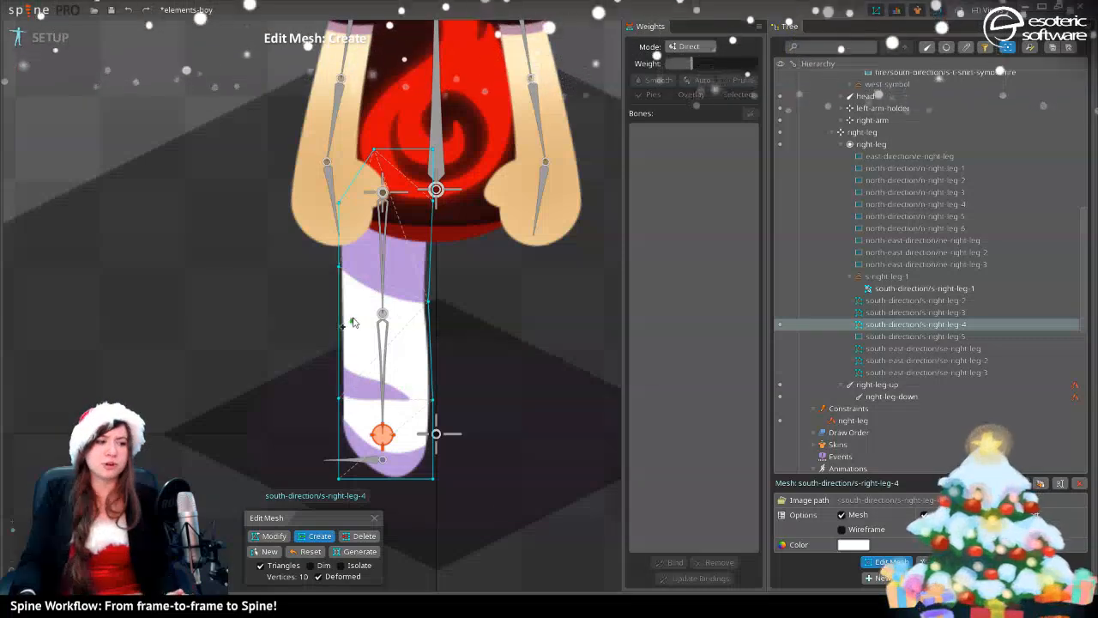
key("space")
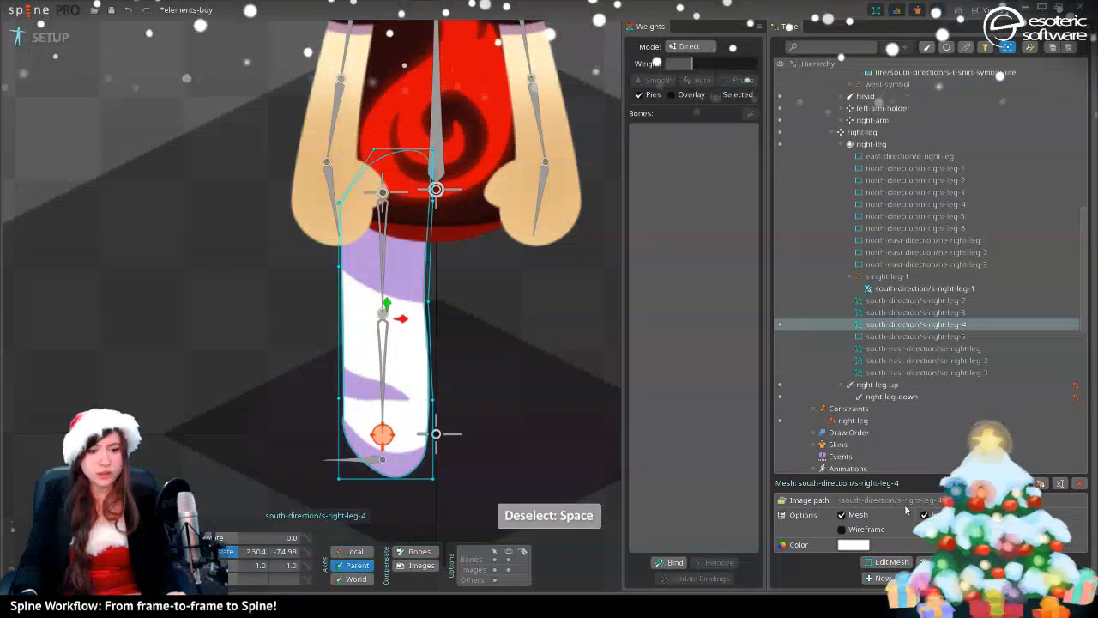
- Add three edges across the knee area and one across the ankle of the s-right-leg-4 mesh, and finish editing it
left_click(883, 563)
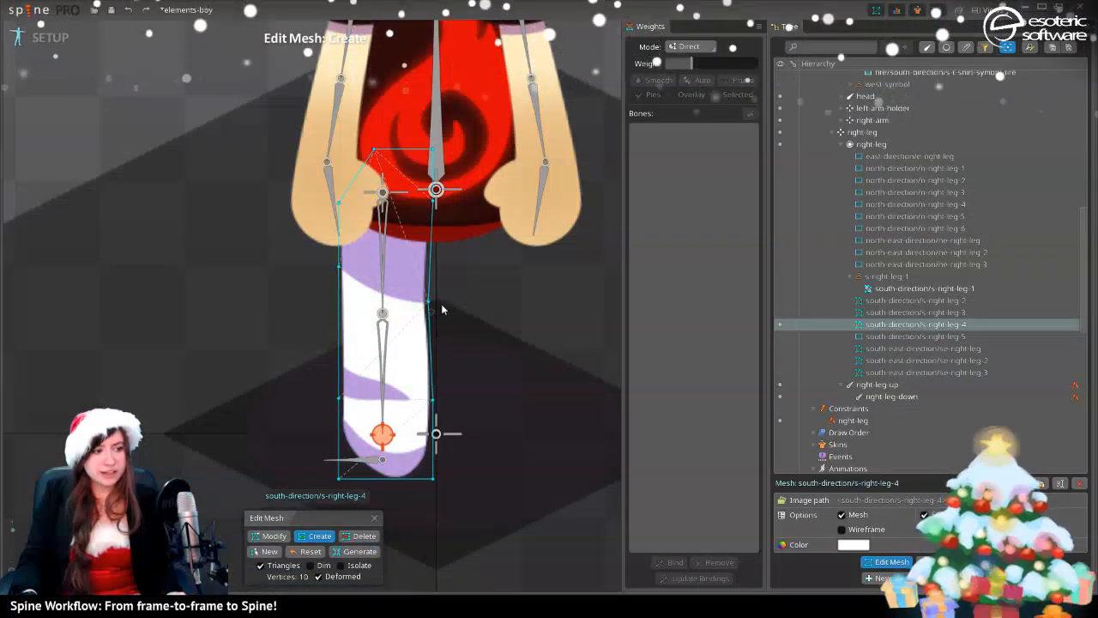
left_click_drag(338, 319, 425, 320)
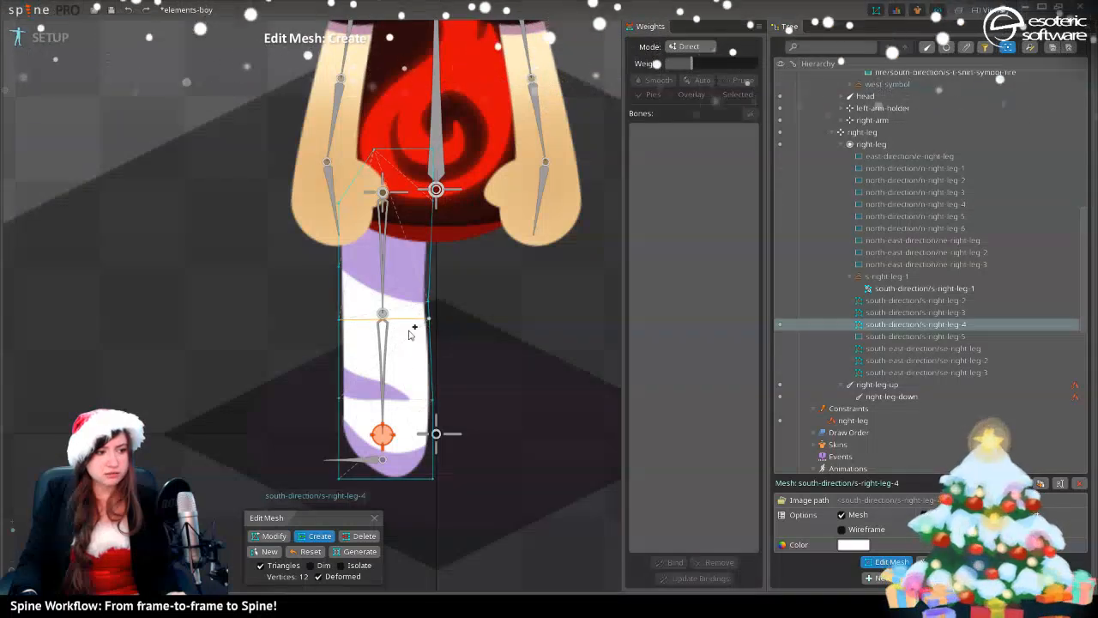
left_click_drag(341, 345, 434, 340)
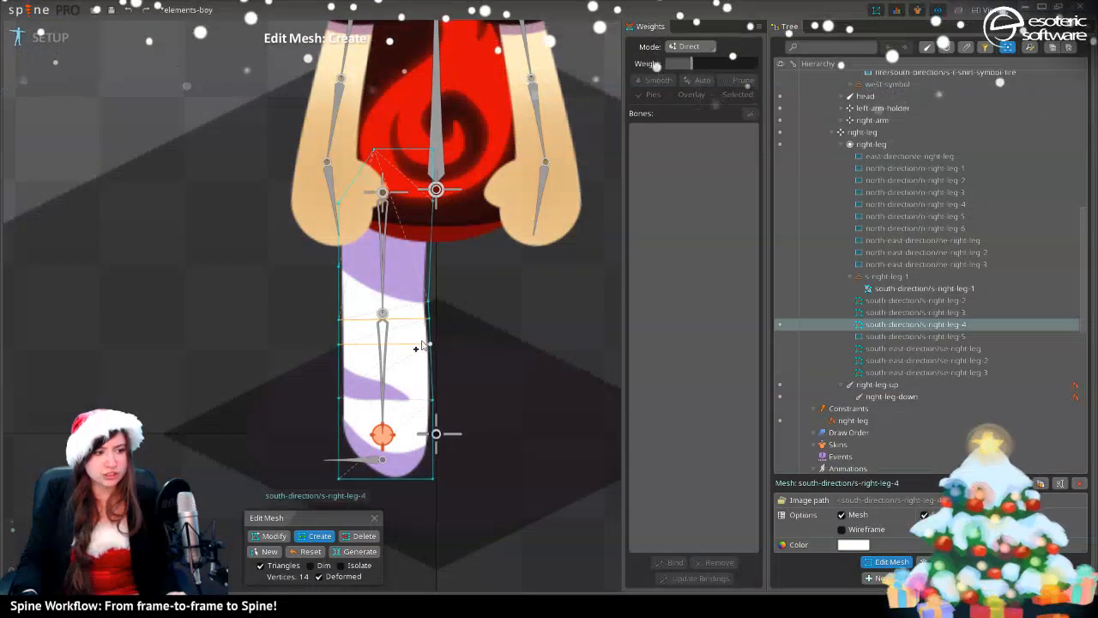
left_click_drag(336, 301, 428, 297)
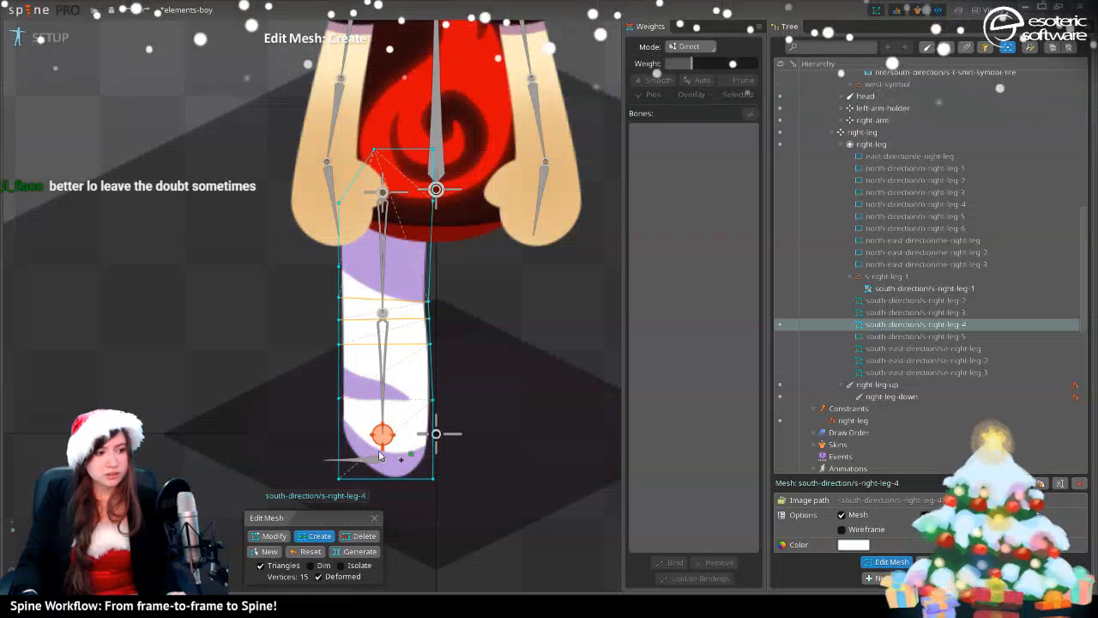
left_click_drag(344, 429, 427, 423)
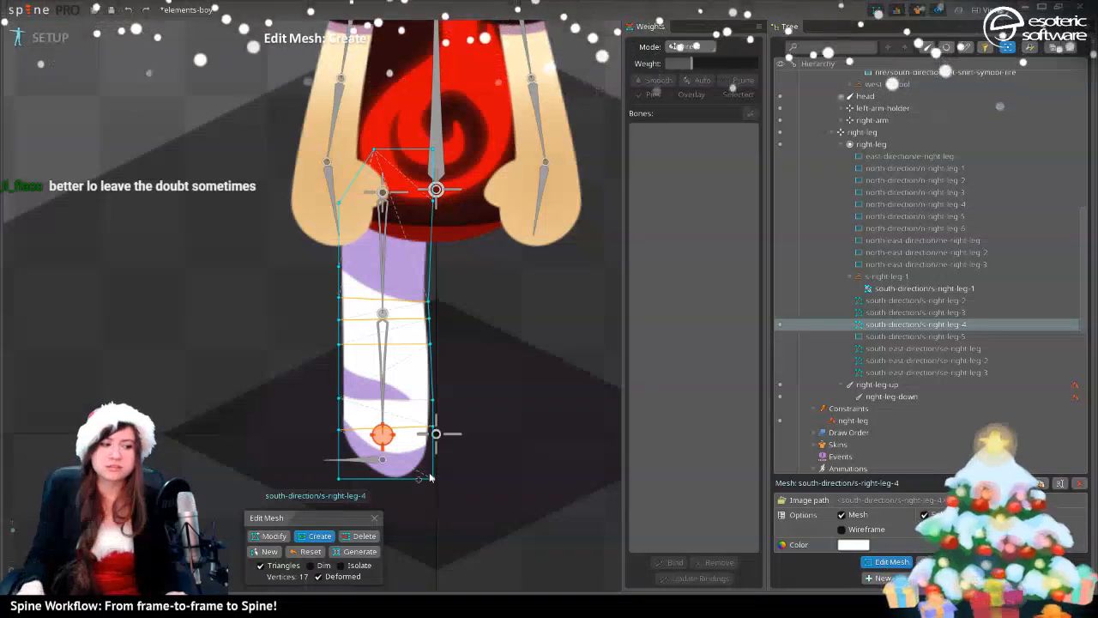
left_click(374, 519)
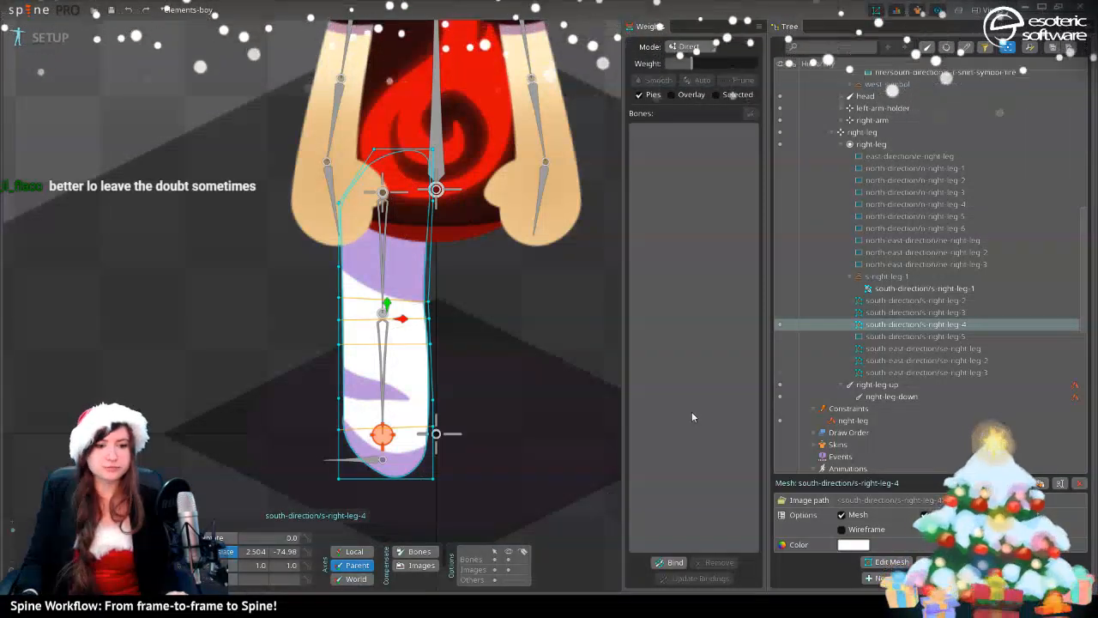
- Show the south-direction/s-right-leg-5 attachment, convert it to a mesh and open it for mesh editing
left_click(791, 339)
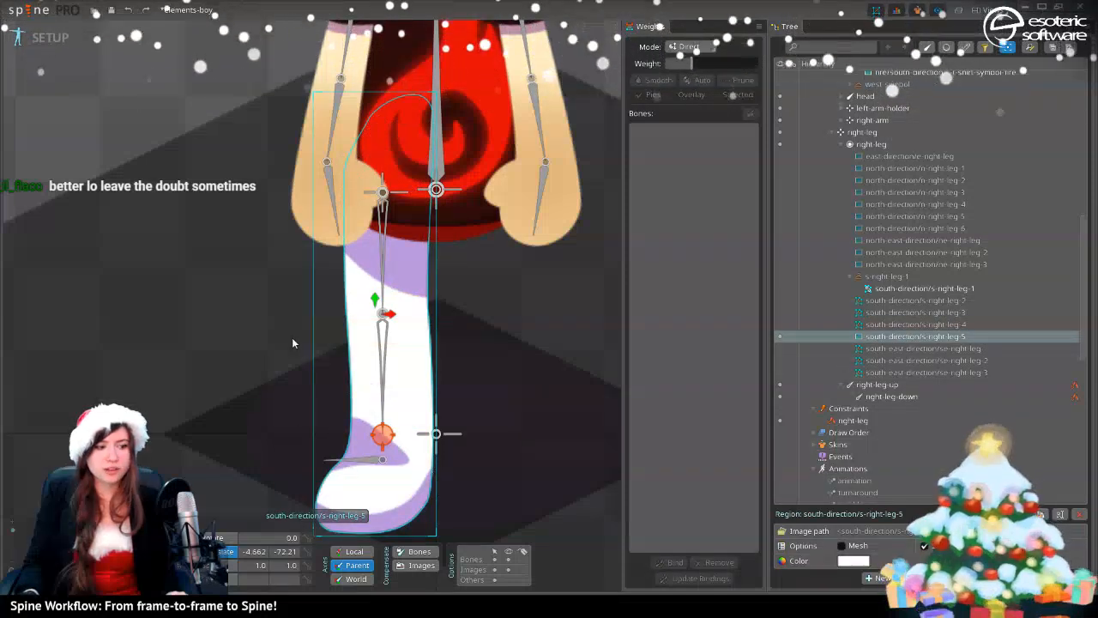
left_click(847, 546)
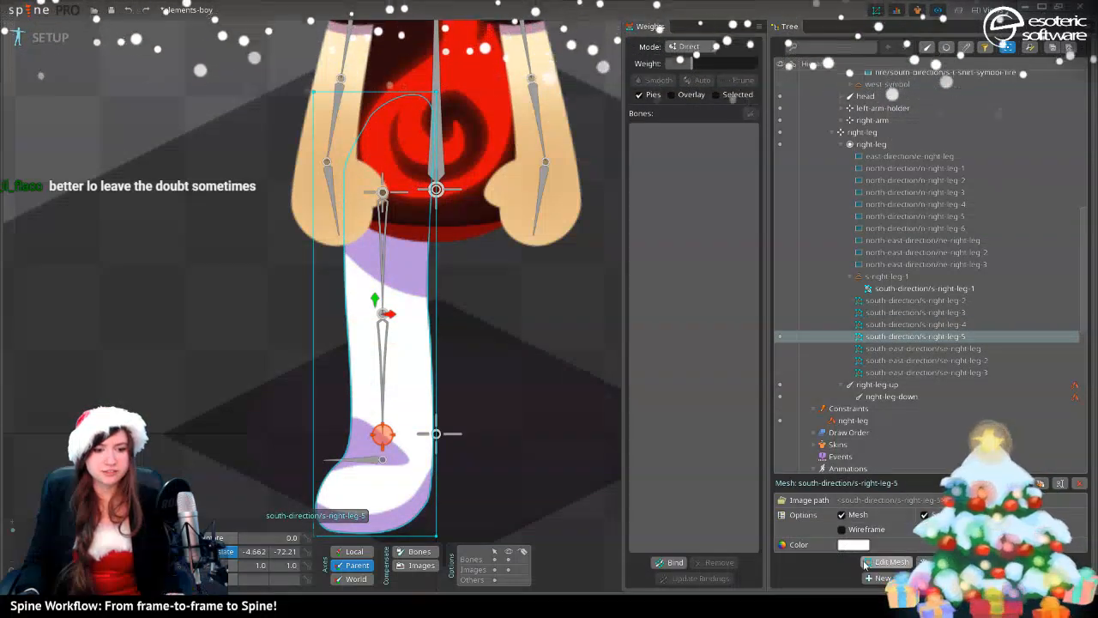
left_click(891, 561)
scroll(371, 386, "down", 1)
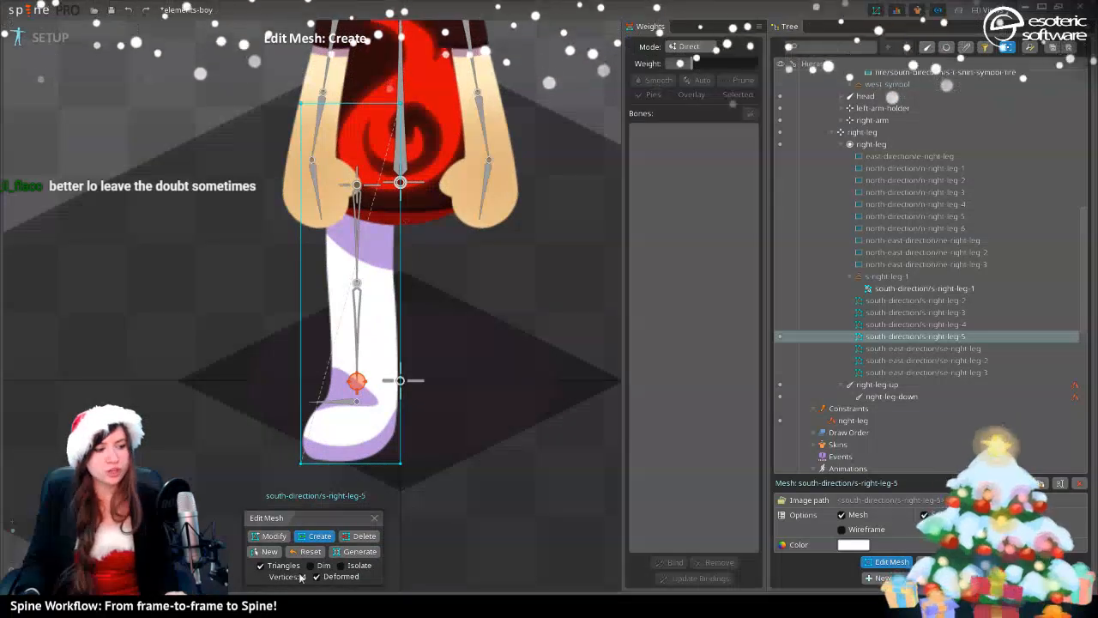
- Replace the s-right-leg-5 mesh with a new closed 14-vertex outline around the leg and foot image
left_click(268, 552)
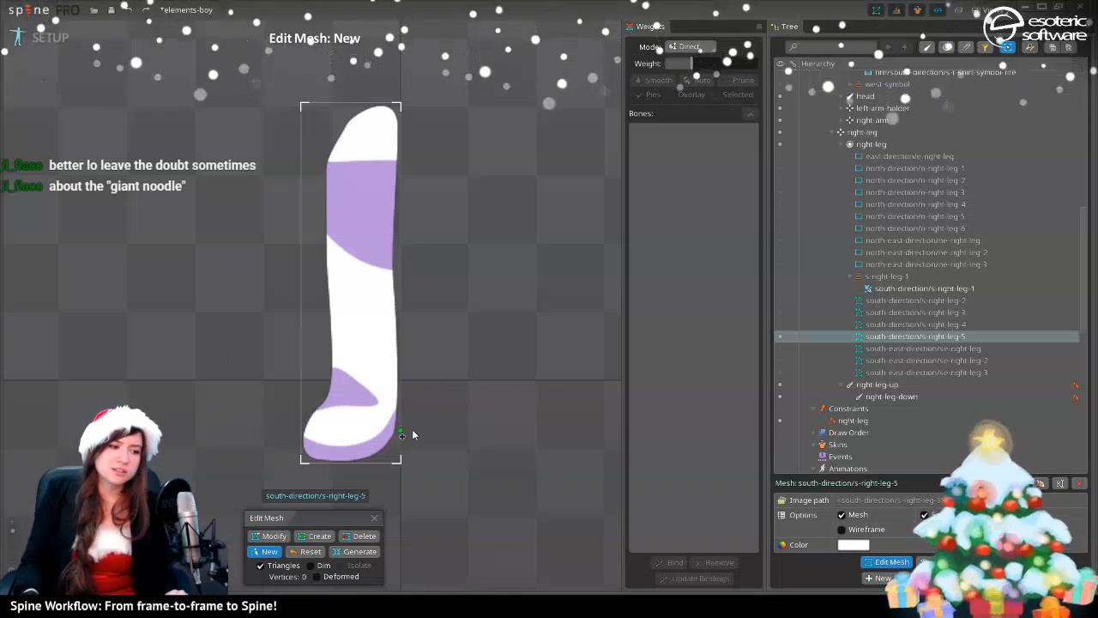
left_click(401, 427)
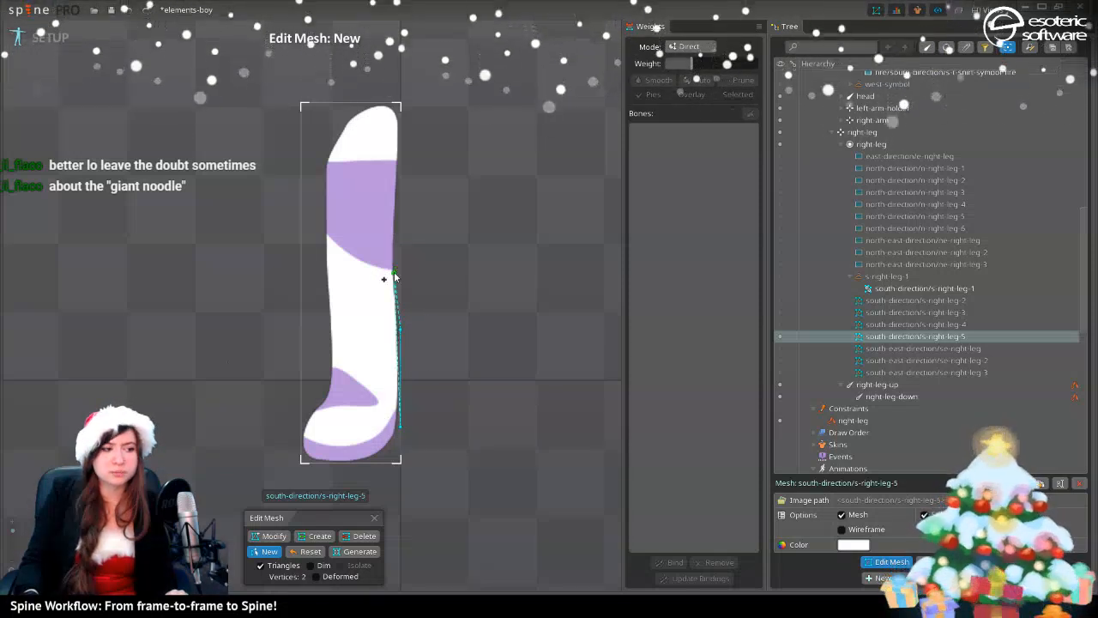
left_click(399, 152)
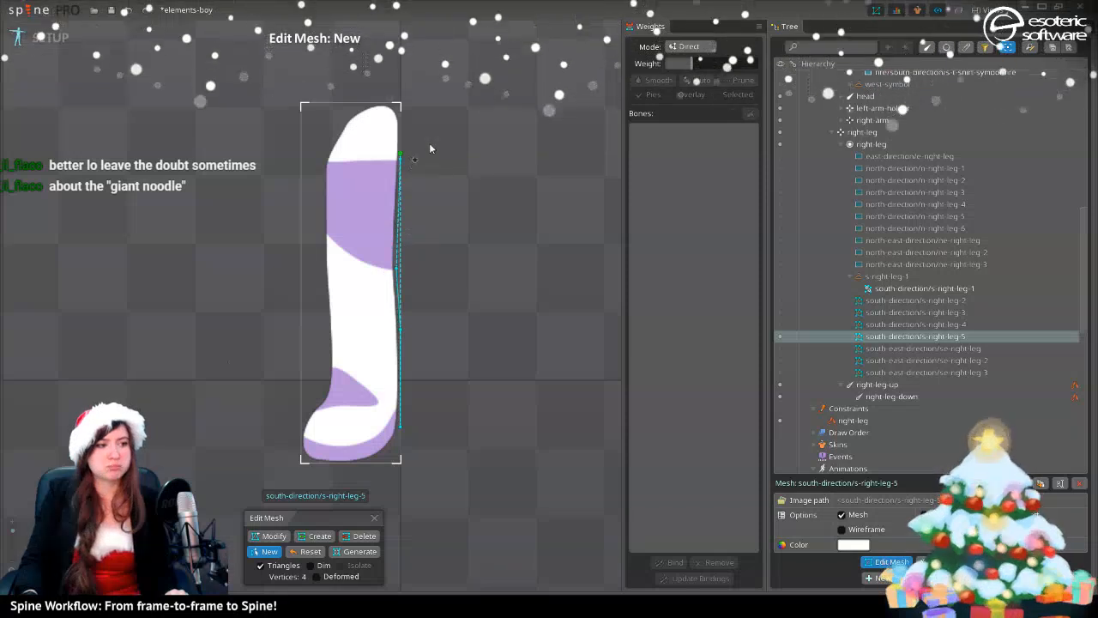
left_click(323, 103)
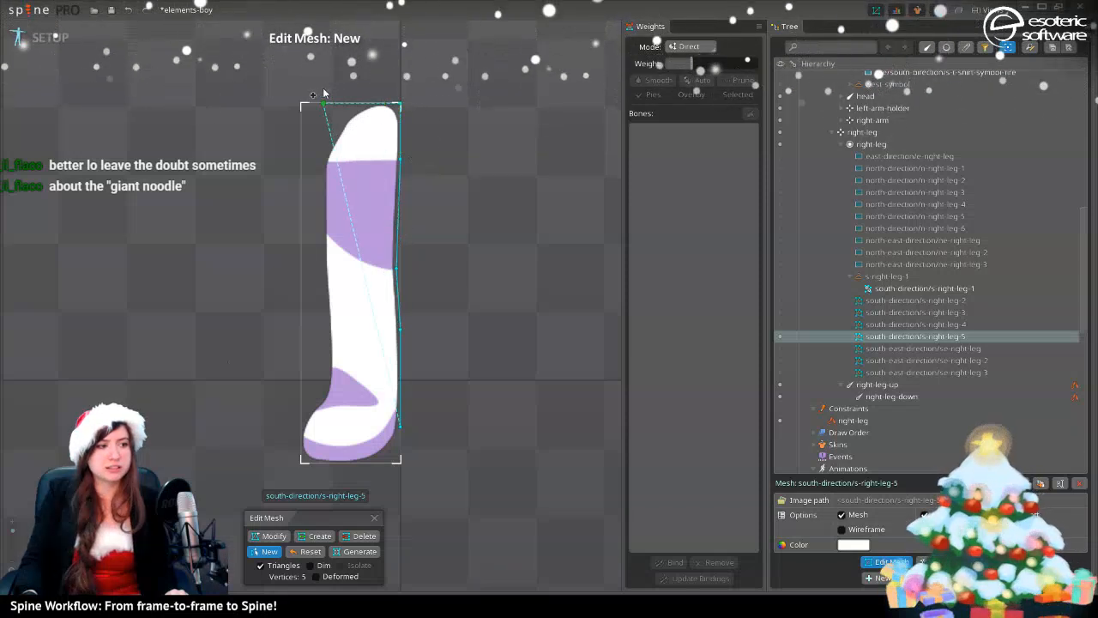
left_click(321, 166)
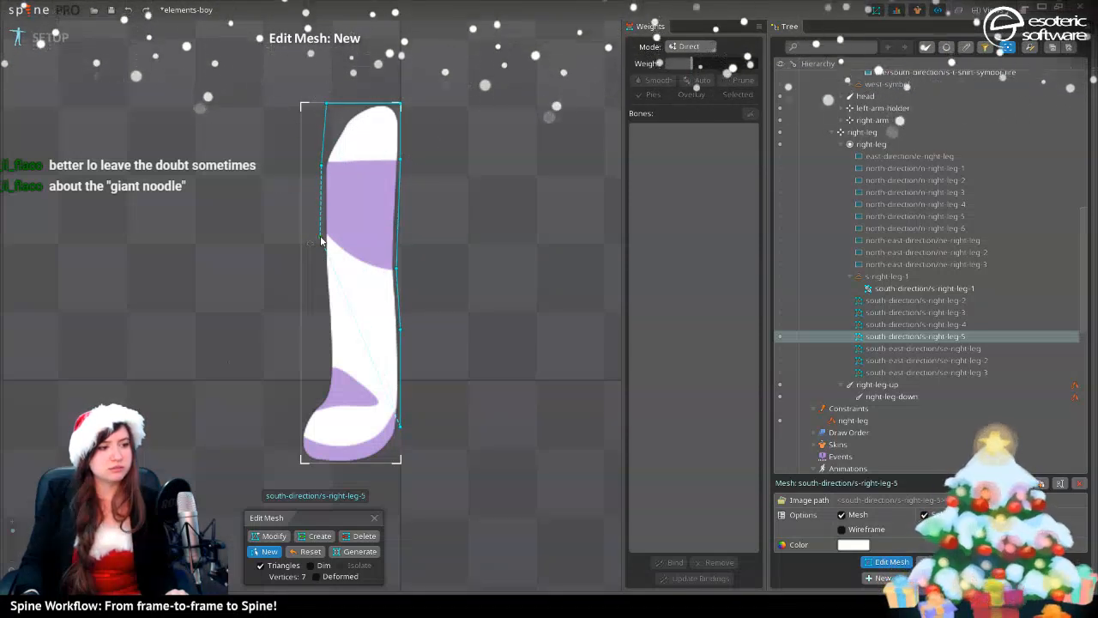
left_click(322, 240)
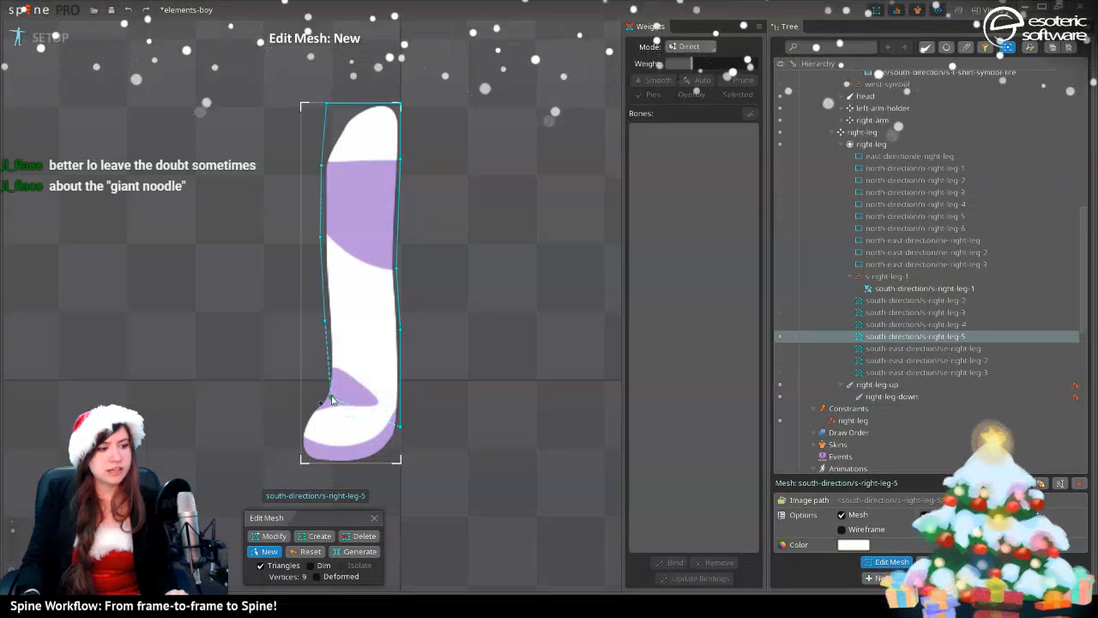
left_click(327, 372)
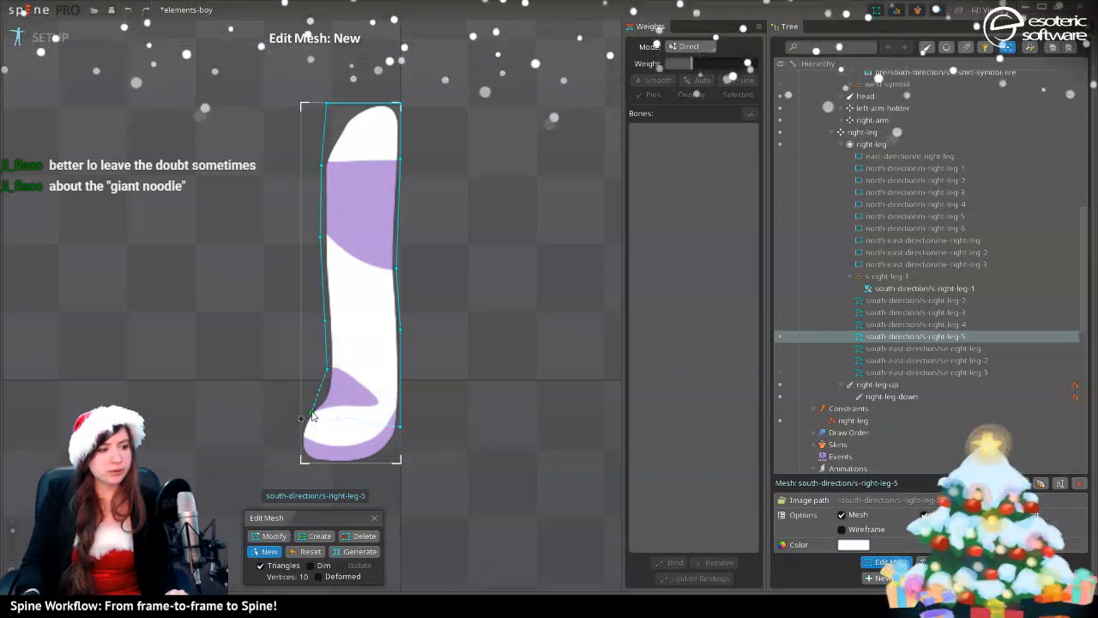
left_click(298, 429)
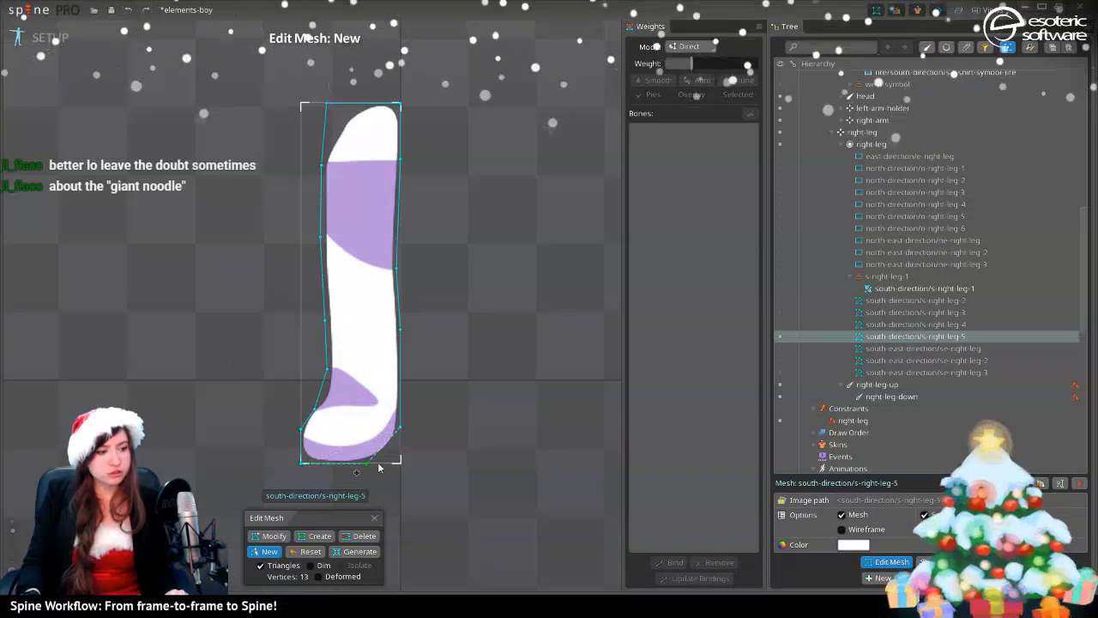
left_click(367, 464)
left_click(391, 443)
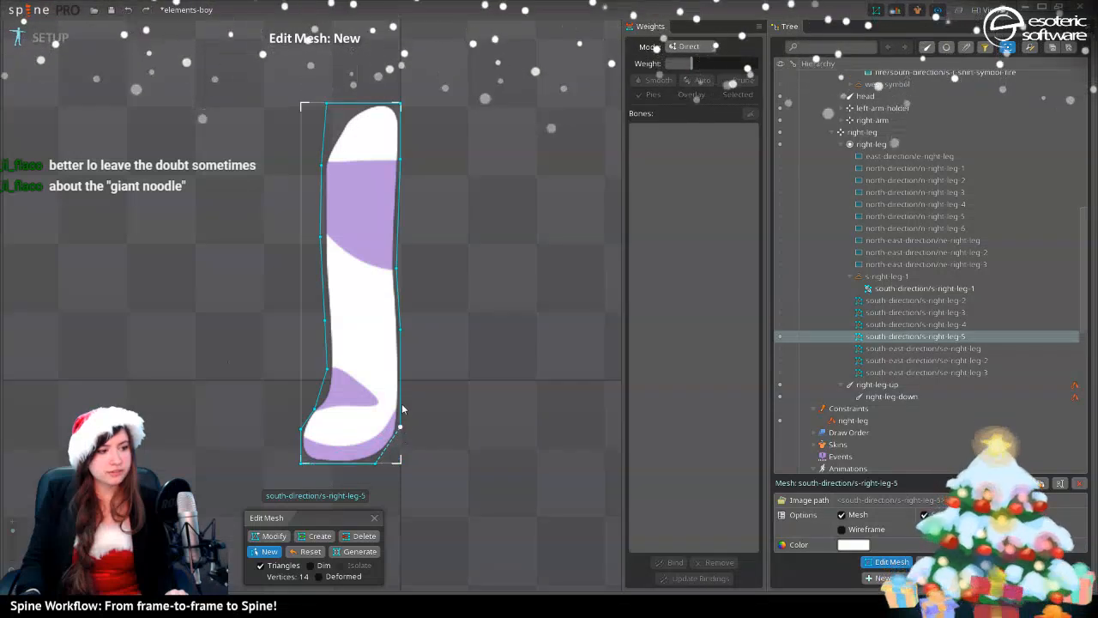
left_click(401, 422)
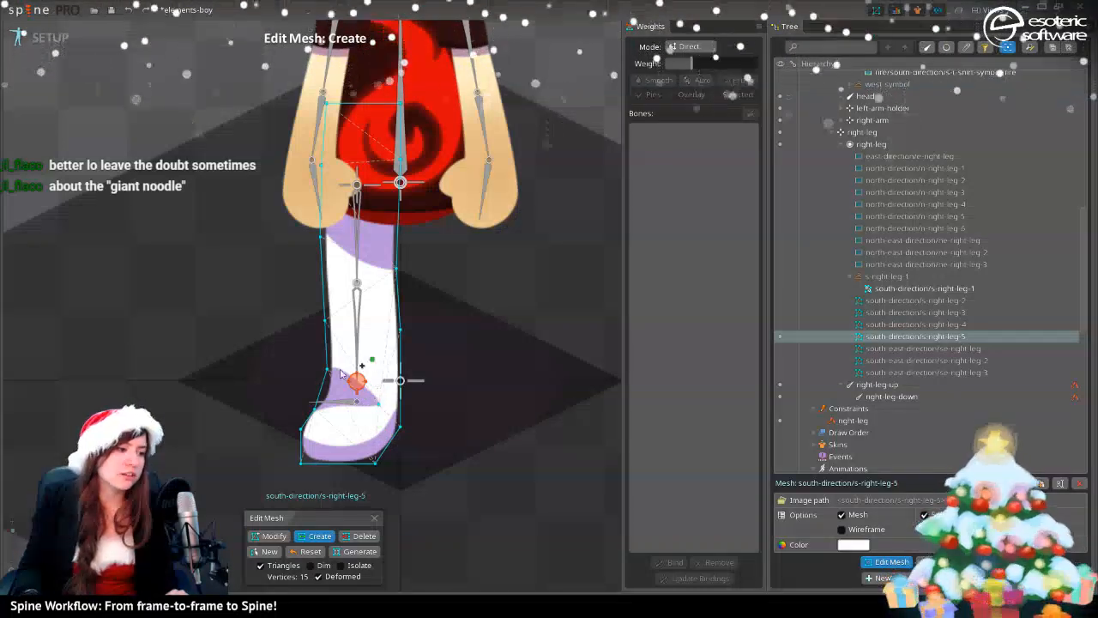
- Add one edge across the ankle and three around the knee of the s-right-leg-5 mesh, adjusting the knee edges' end vertices
left_click(398, 379)
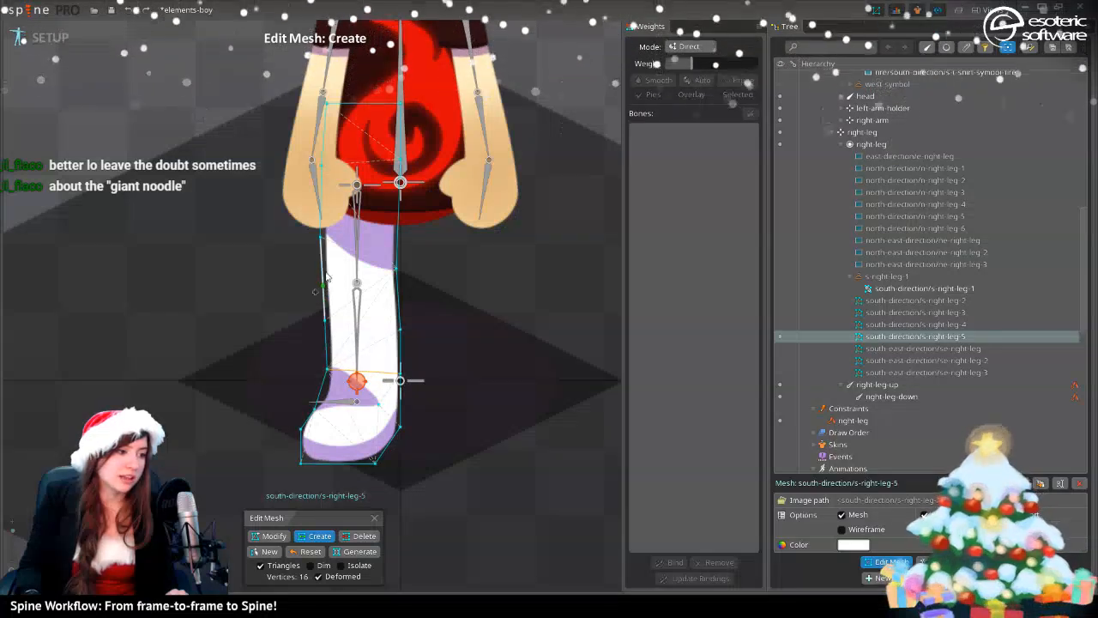
key("Delete")
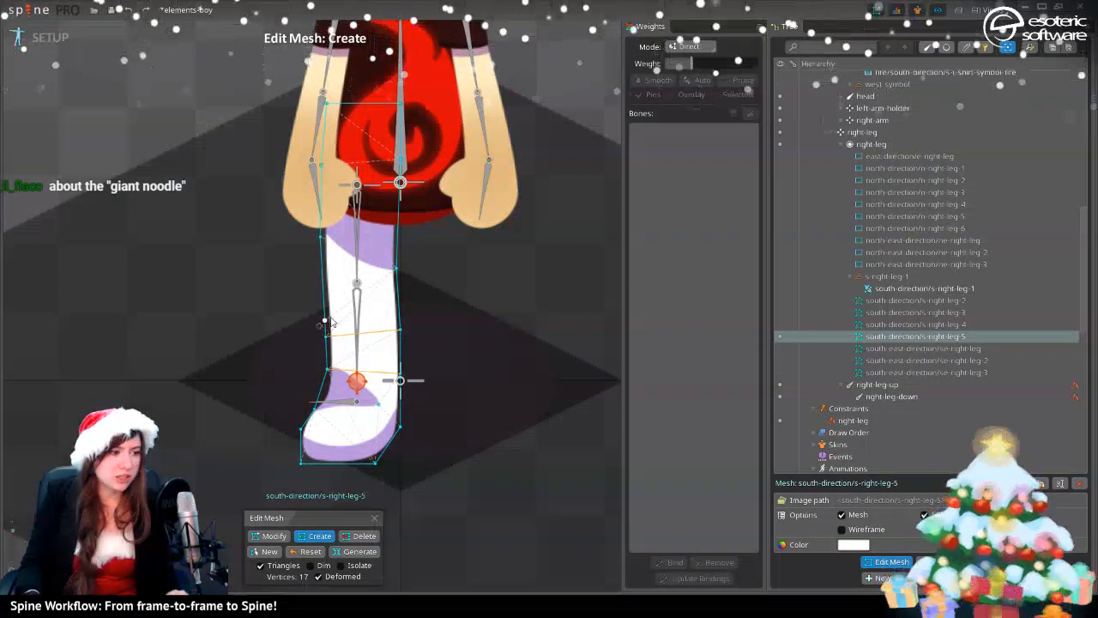
left_click_drag(349, 327, 394, 316)
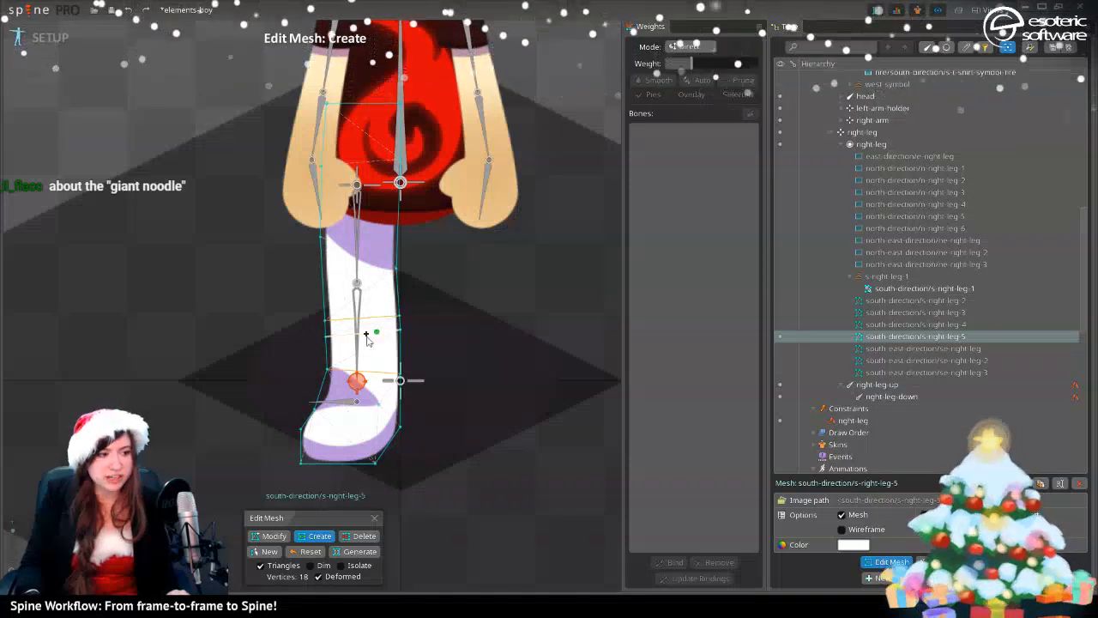
mouse_move(326, 301)
left_mouse_down()
mouse_move(375, 305)
mouse_move(397, 295)
left_mouse_up()
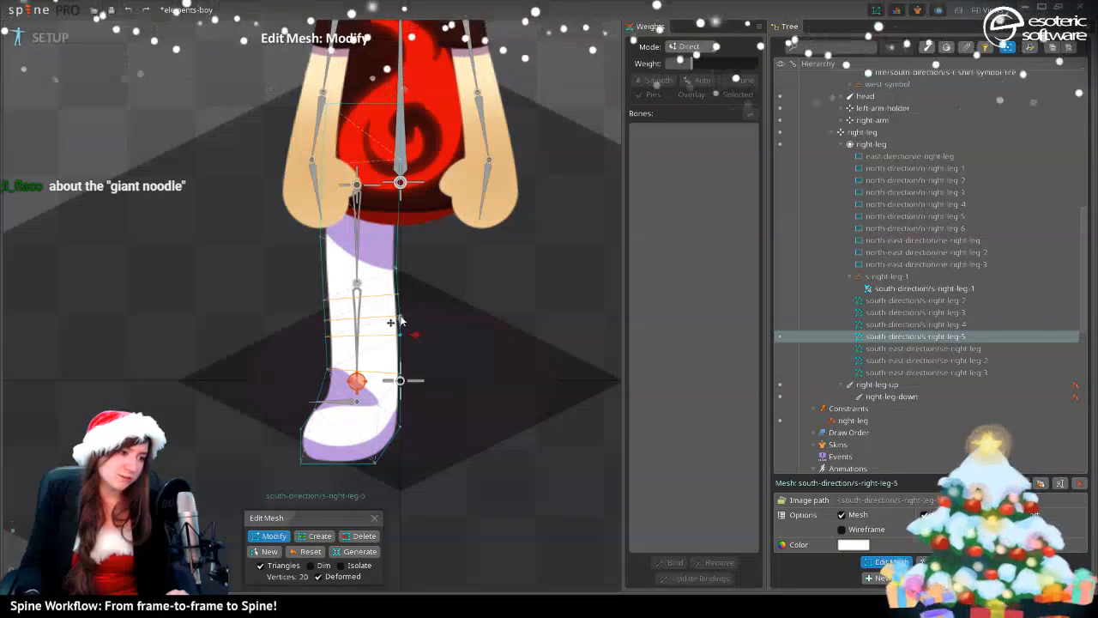
left_click_drag(400, 318, 402, 326)
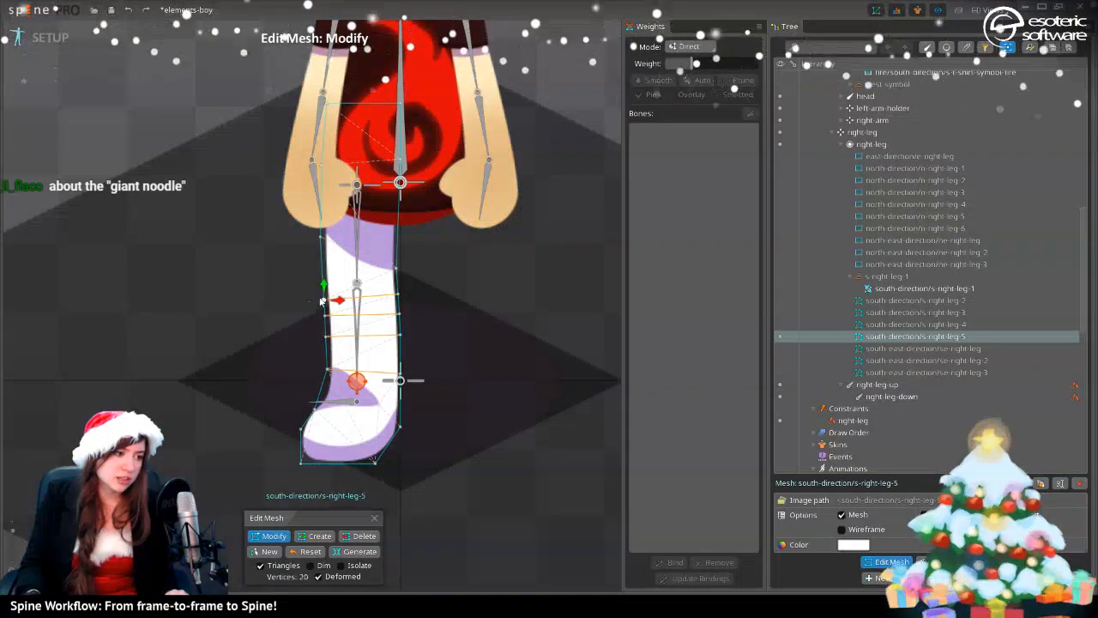
left_click(321, 295)
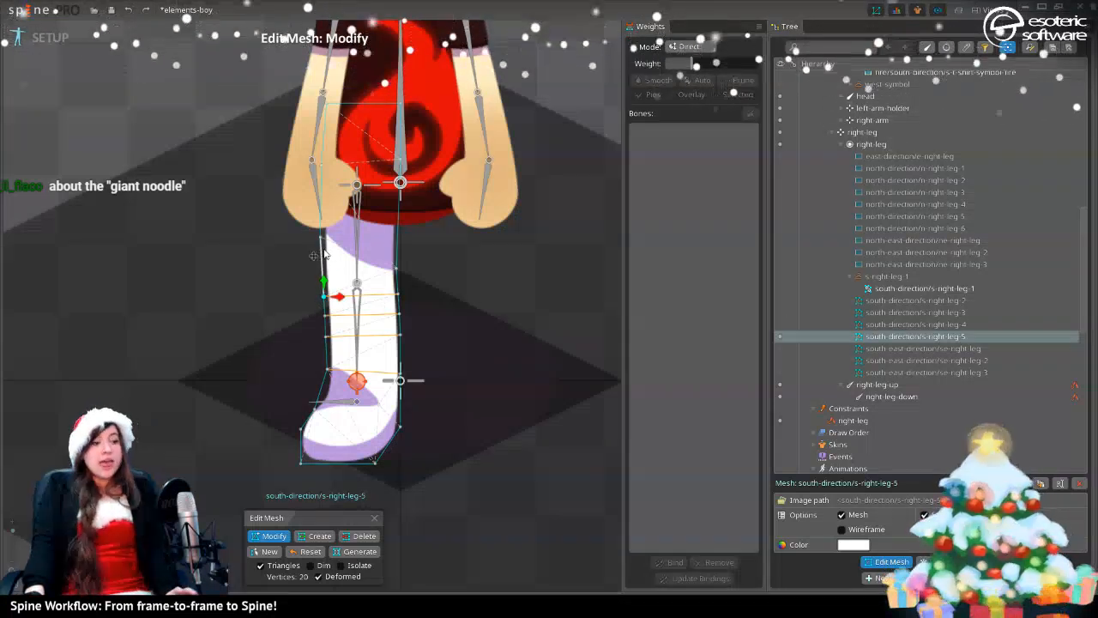
- Add an edge across the foot of the s-right-leg-5 mesh and finish editing the mesh
left_click(314, 535)
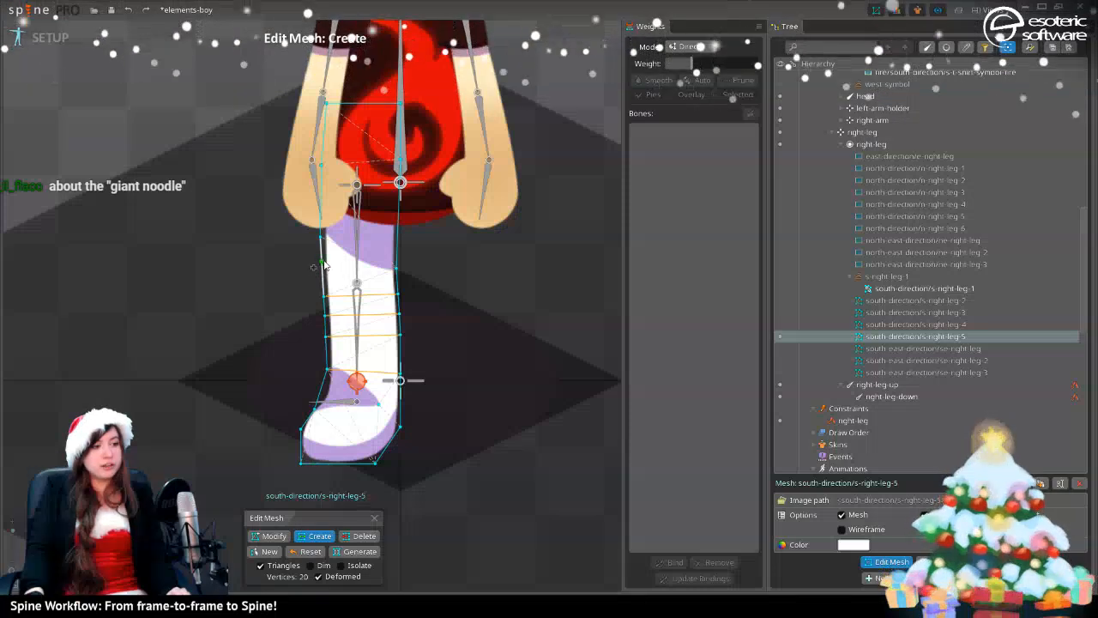
left_click(335, 429)
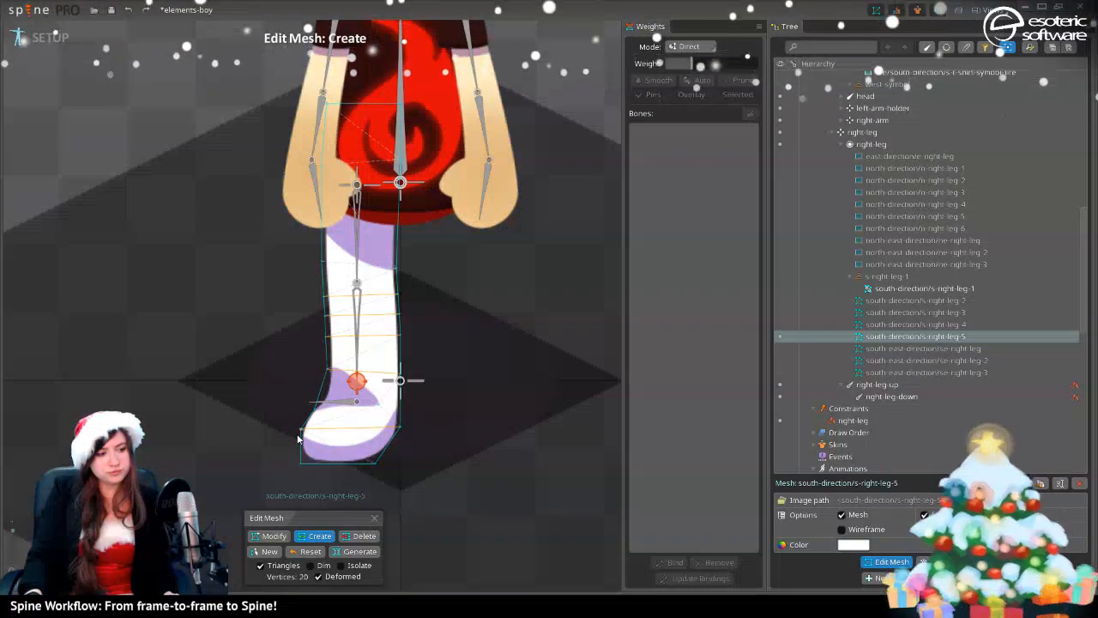
left_click(375, 518)
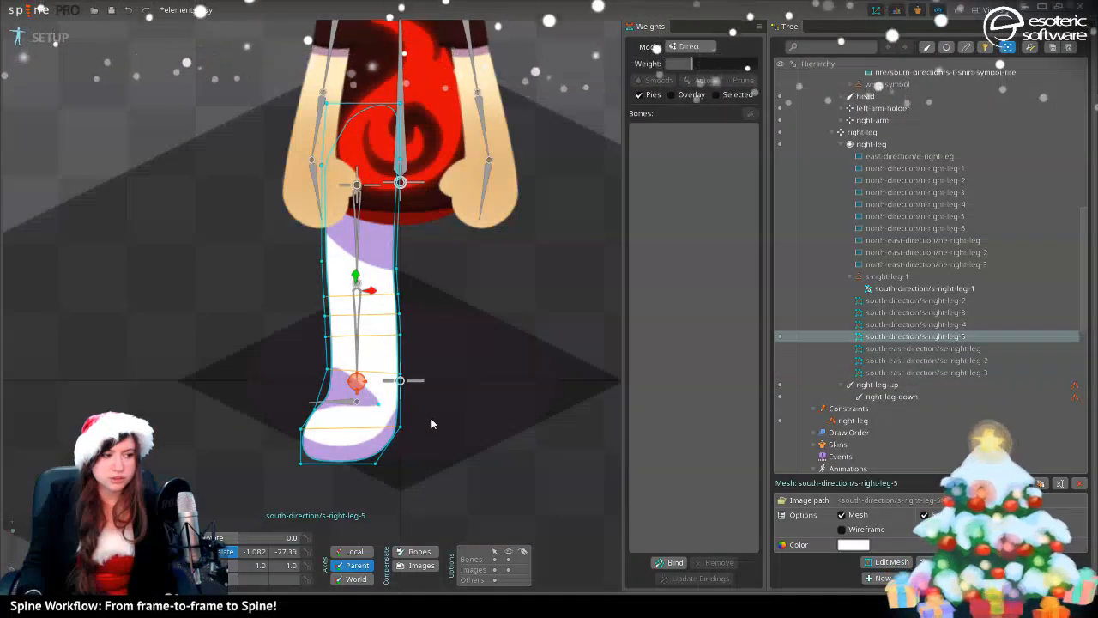
- Bind the s-right-leg-5 mesh to the Reference, right-leg-up, right-leg-down and right-leg-down2 bones, and switch to Animate mode
left_click(671, 563)
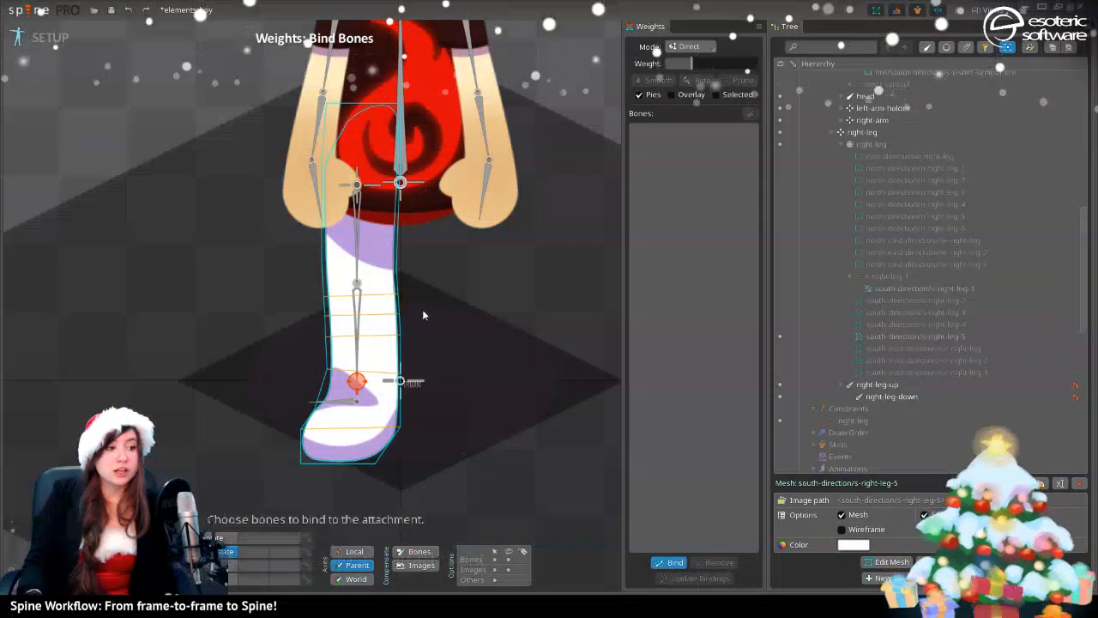
left_click(403, 381)
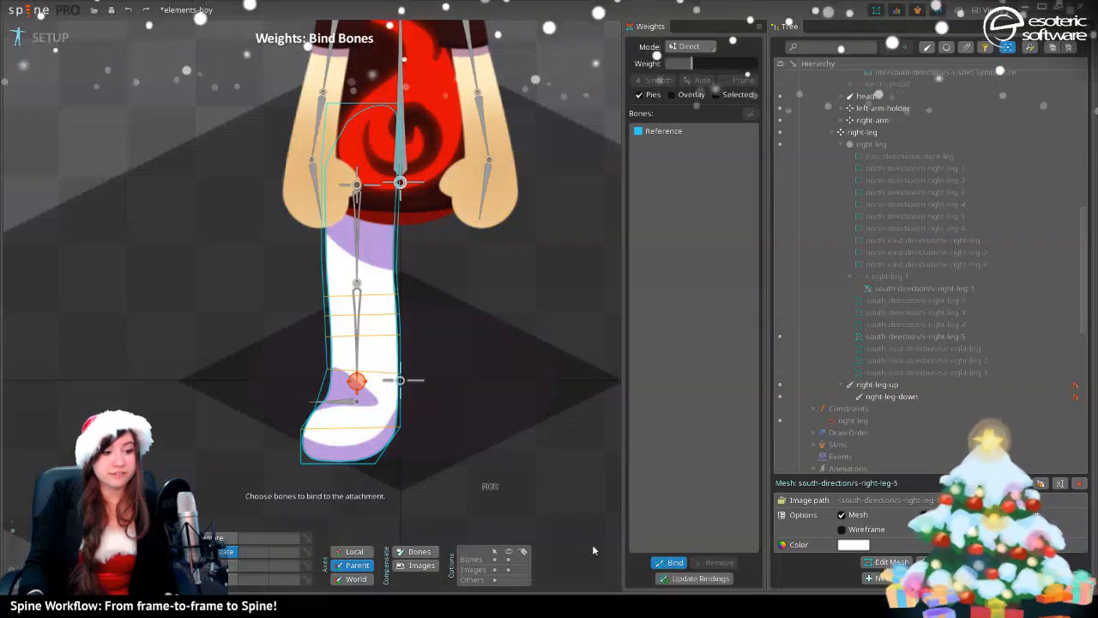
left_click(670, 563)
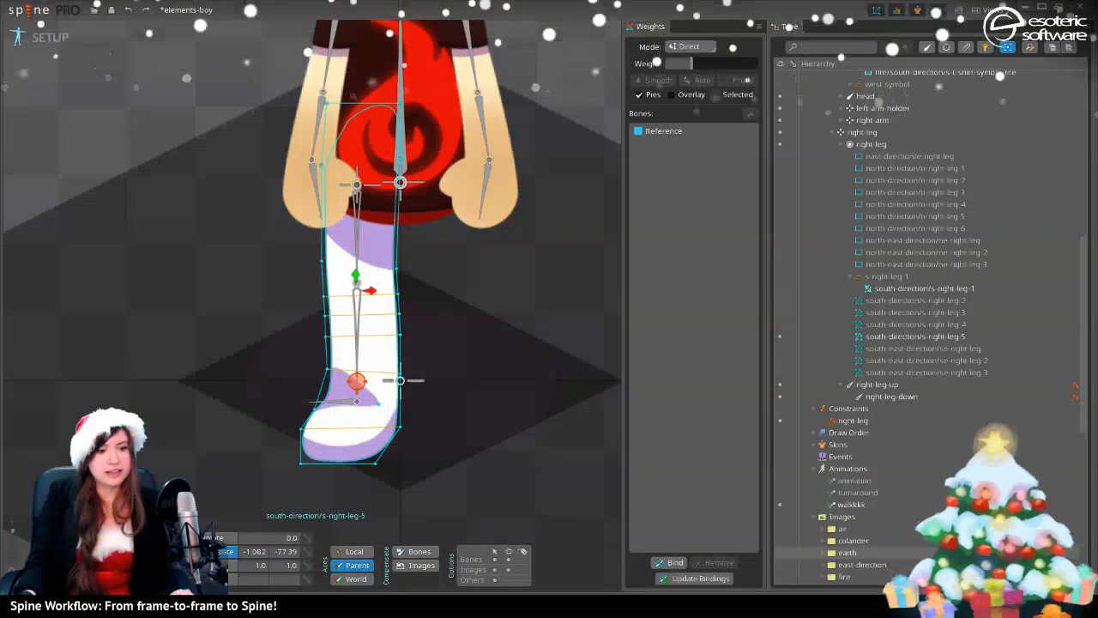
left_click(682, 566)
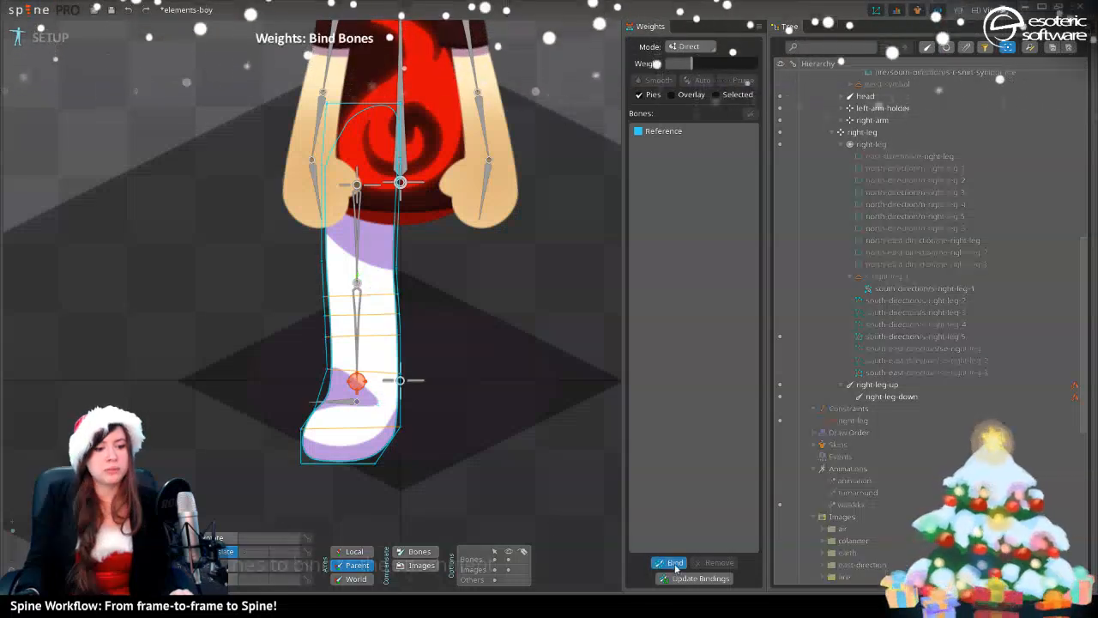
left_click(356, 214)
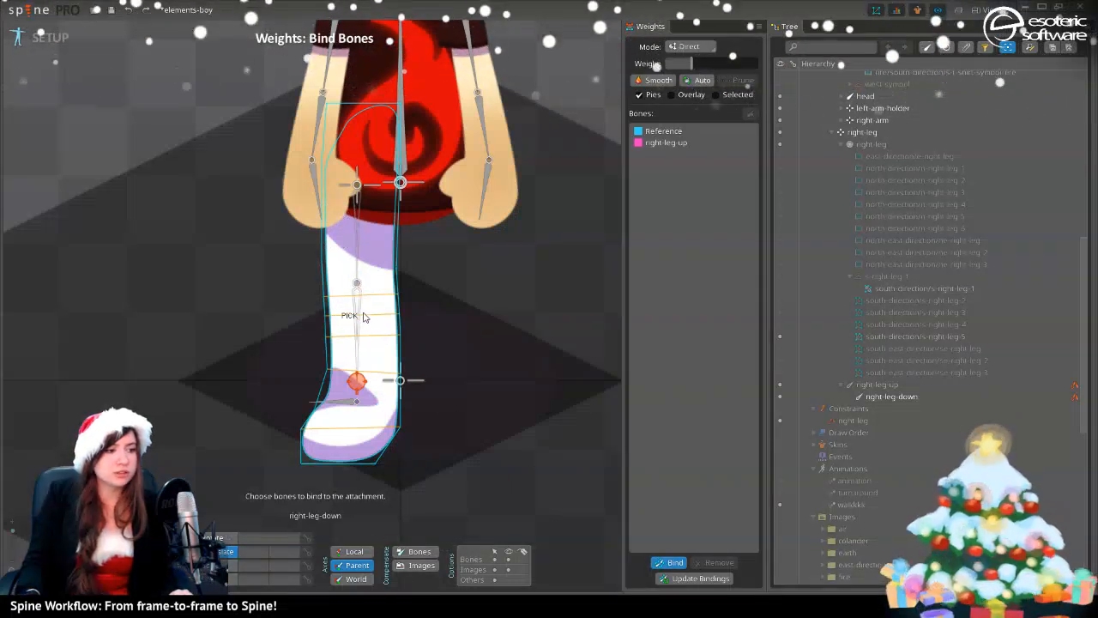
left_click(355, 330)
left_click(338, 396)
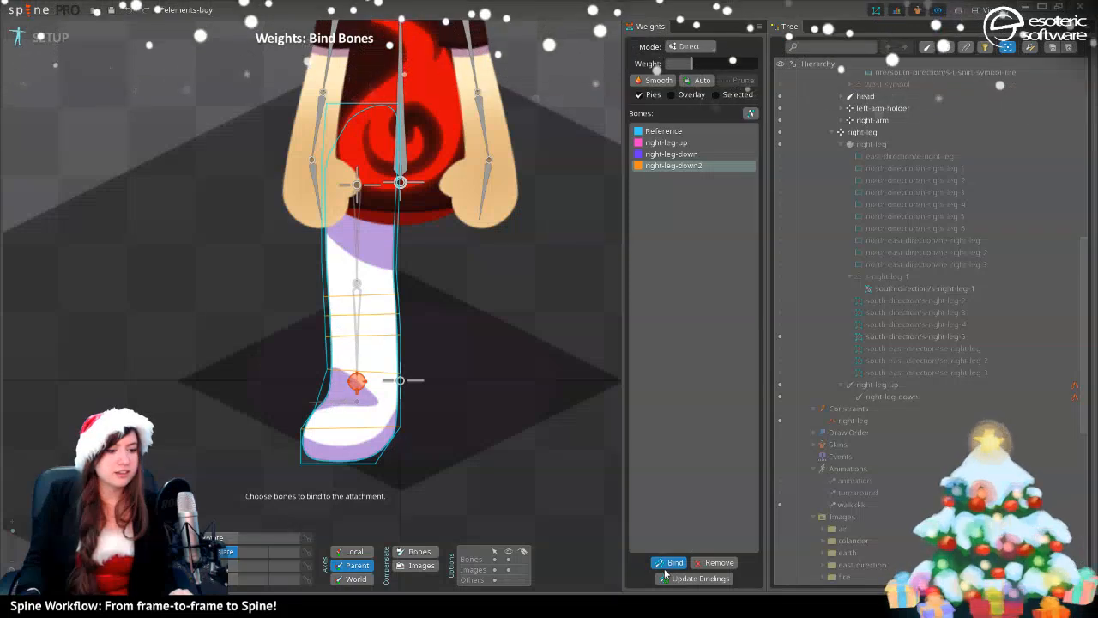
left_click(675, 562)
left_click(43, 38)
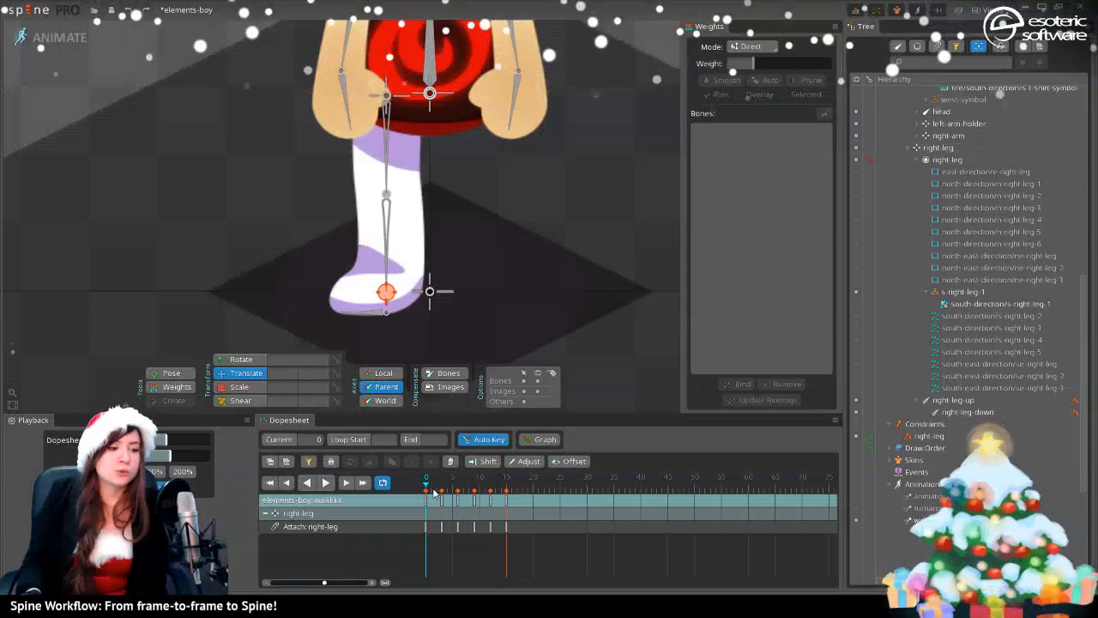
- At frame 3, move the foot's IK target bone to about X -16.3, Y 31.9 to match the raised foot
mouse_move(432, 490)
left_mouse_down()
mouse_move(532, 494)
mouse_move(422, 486)
mouse_move(442, 485)
left_mouse_up()
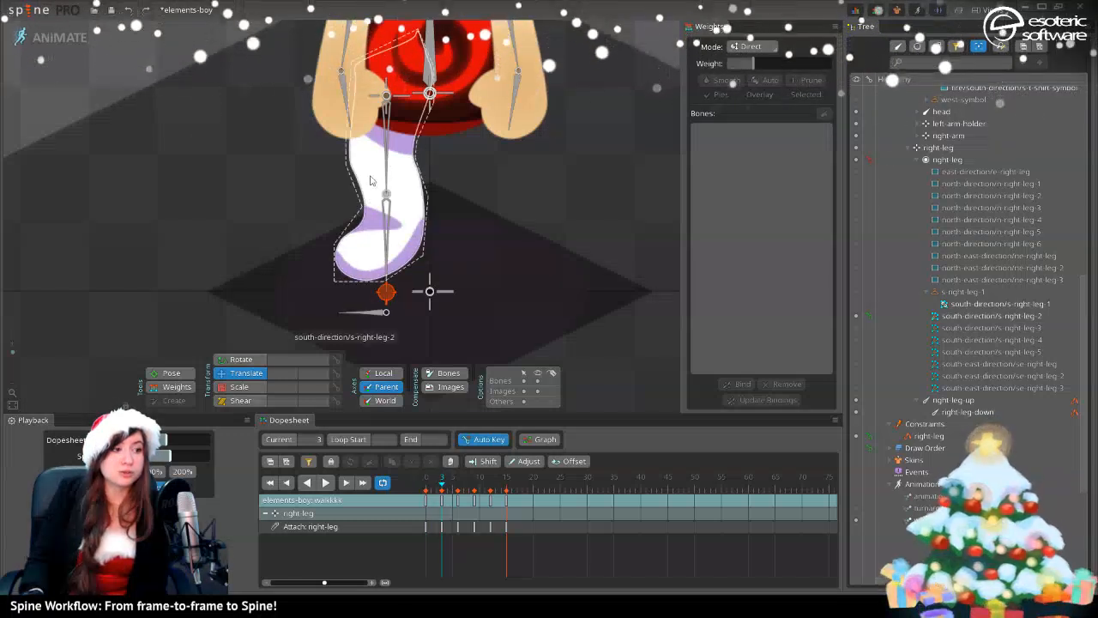
left_click(393, 245)
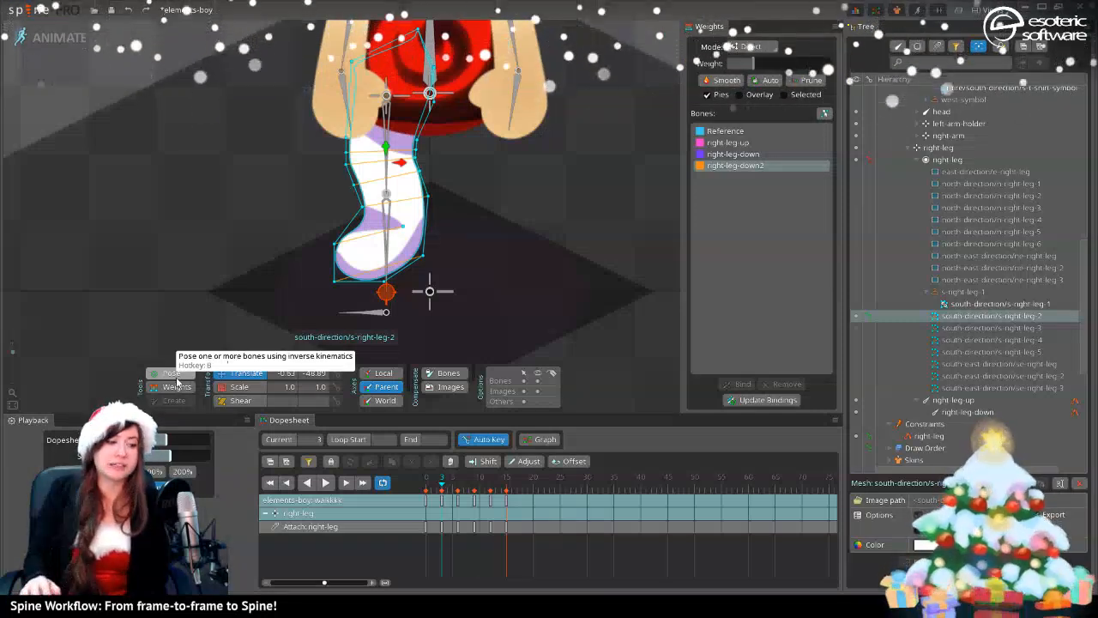
left_click(385, 296)
left_click_drag(386, 296, 407, 248)
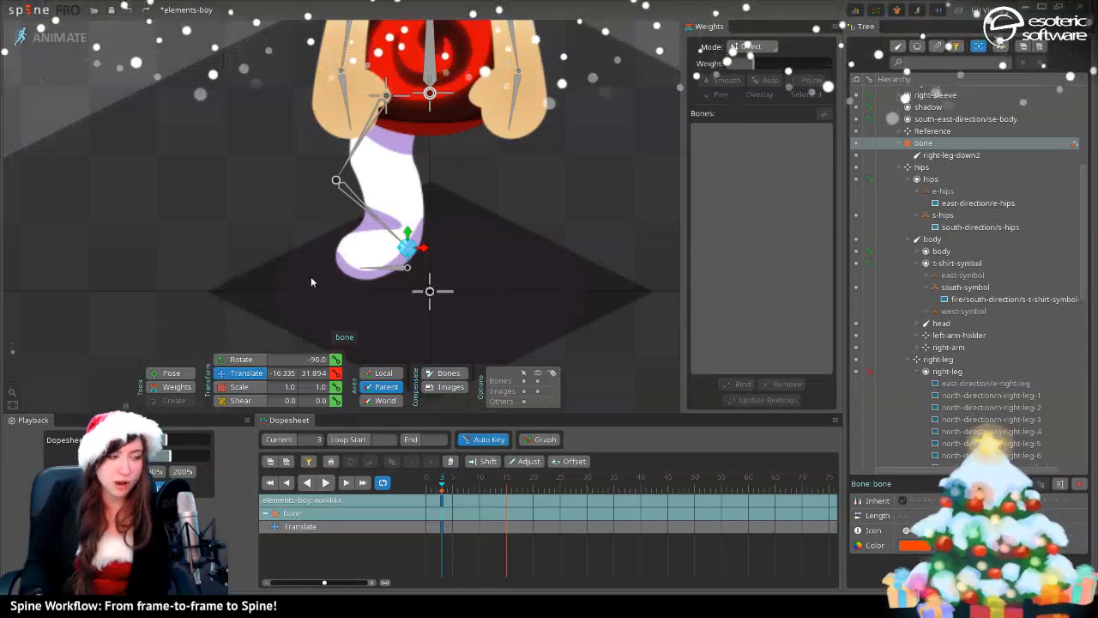
- Try shortening the bent leg at frame 3 by moving the right-leg-down bone to about X 44.3
left_click(384, 228)
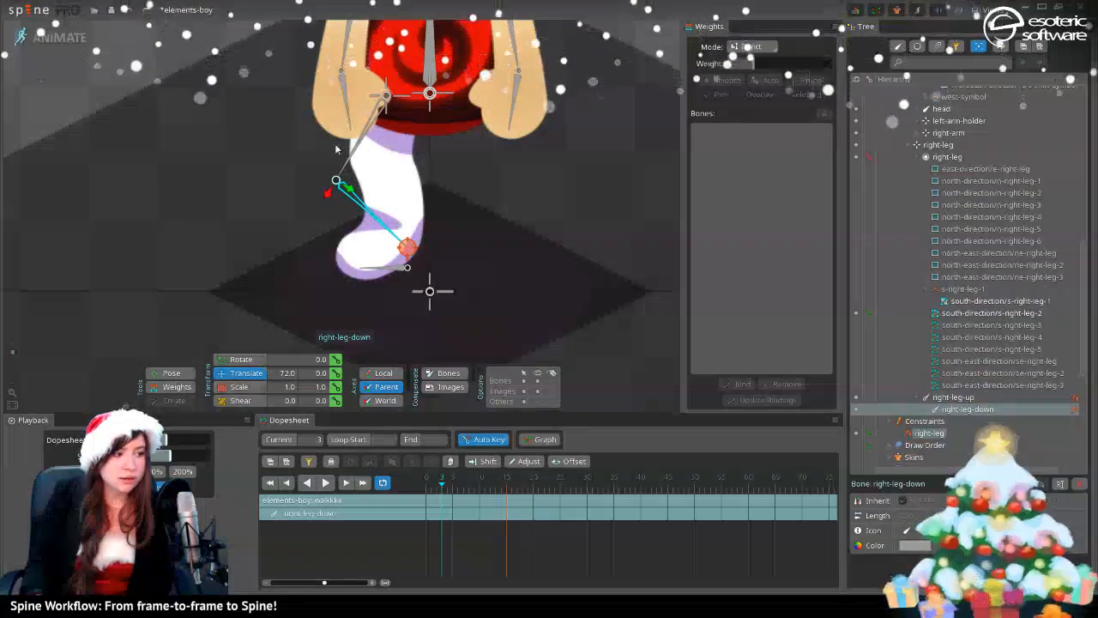
left_click_drag(325, 196, 356, 174)
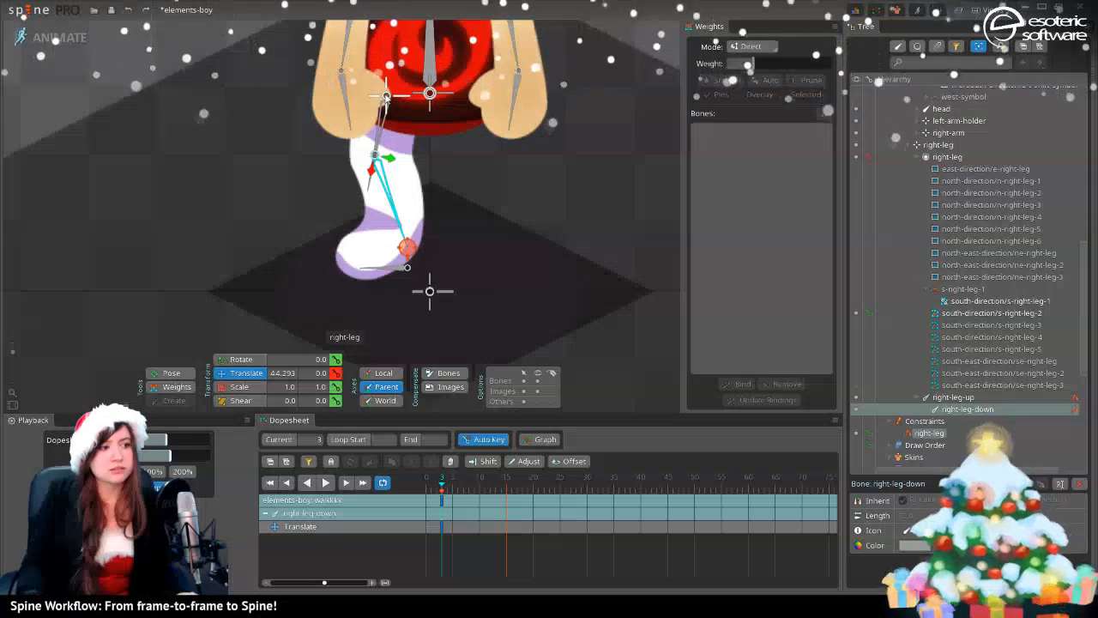
- At frame 6, raise the right-leg bone to about Y 25.4
left_click(386, 97)
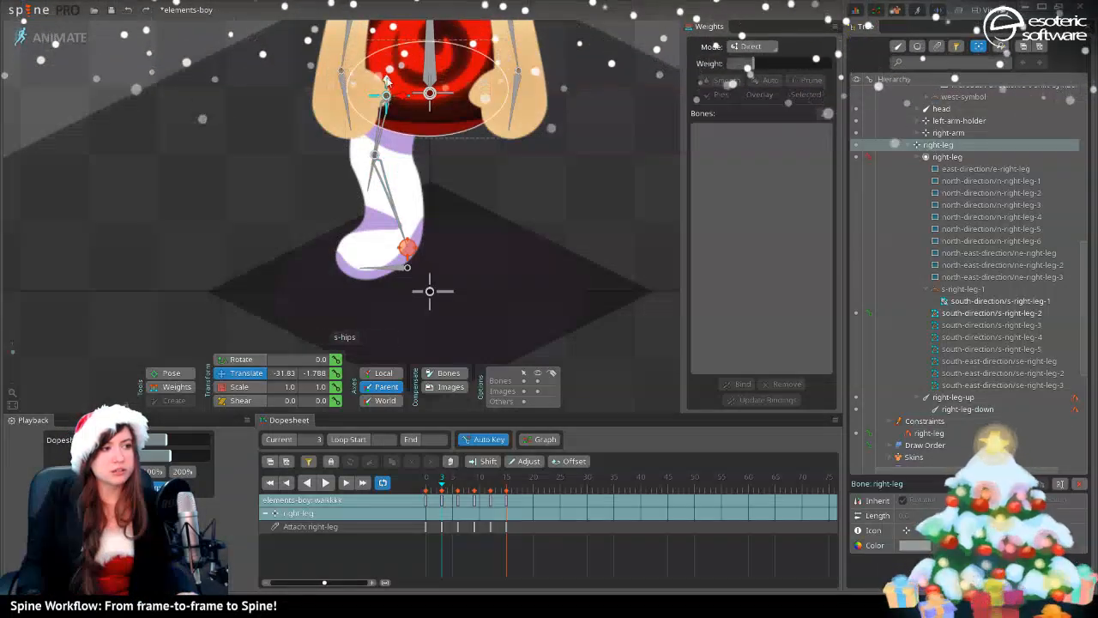
left_click_drag(441, 487, 464, 499)
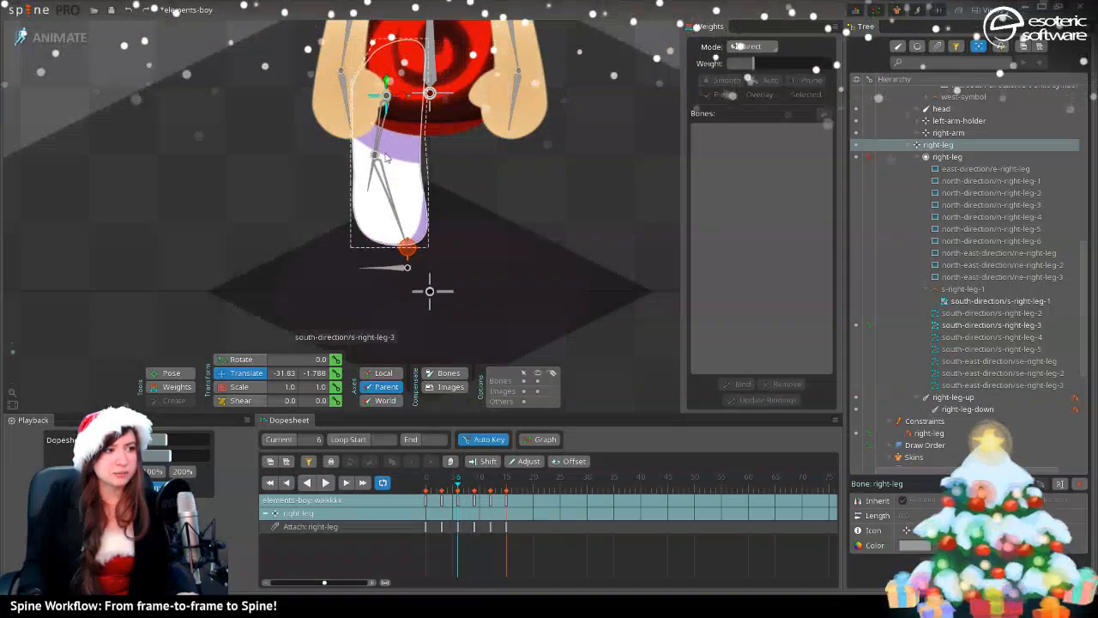
left_click_drag(386, 81, 397, 45)
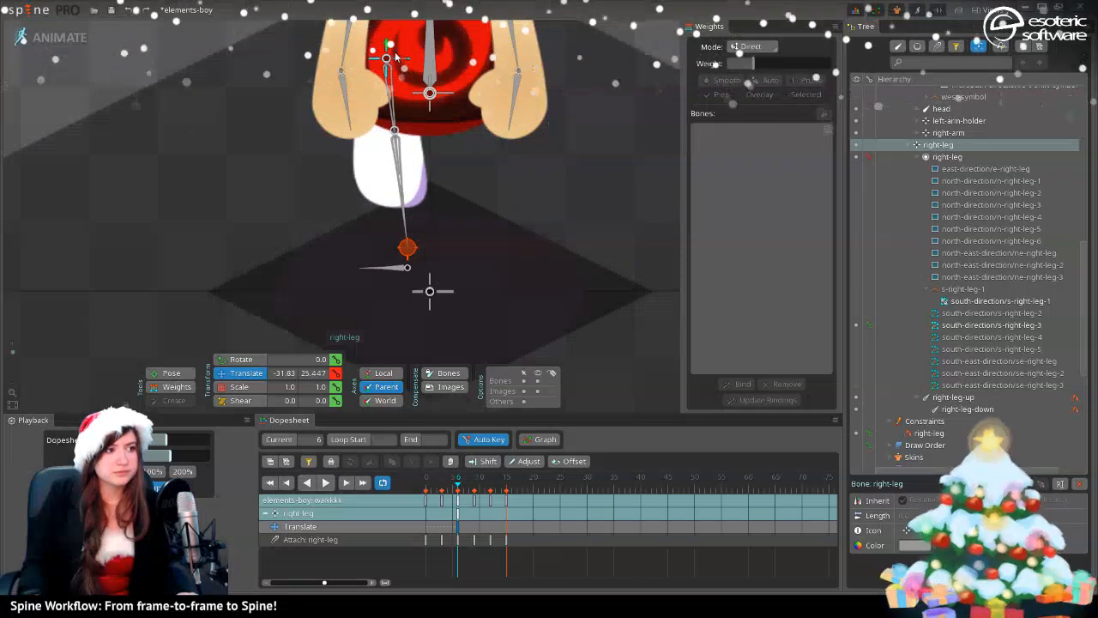
- Delete the right-leg-down bone's translate key at frame 3
left_click(397, 147)
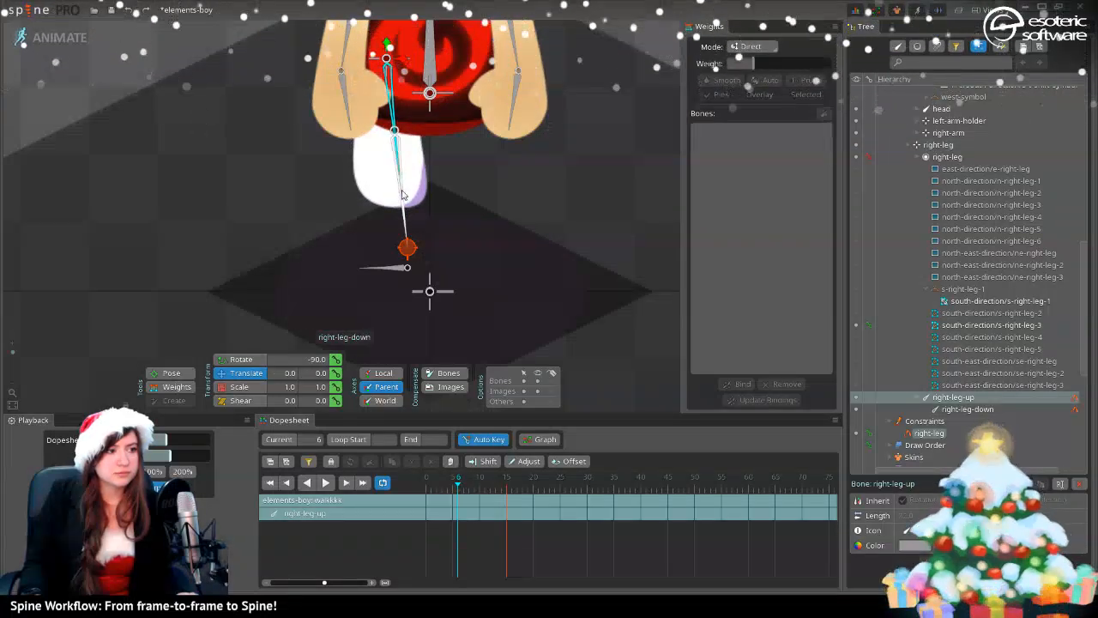
left_click_drag(401, 195, 422, 346)
left_click(441, 501)
key("Delete")
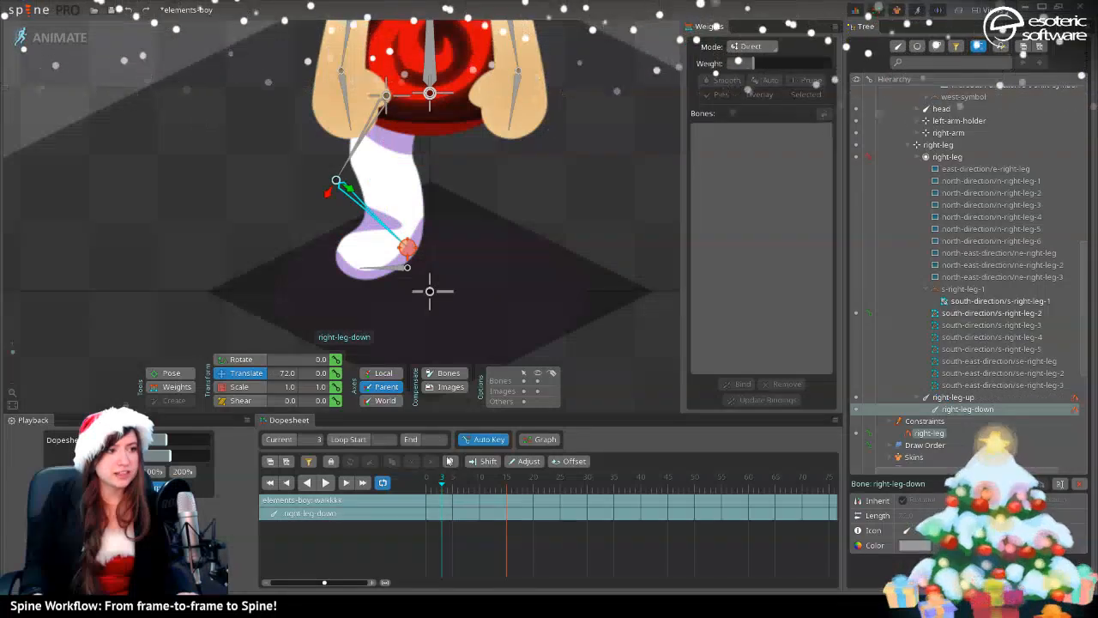
- Key the right-leg bone's translation at frame 0 and copy that key to frame 15
left_click_drag(455, 487, 410, 487)
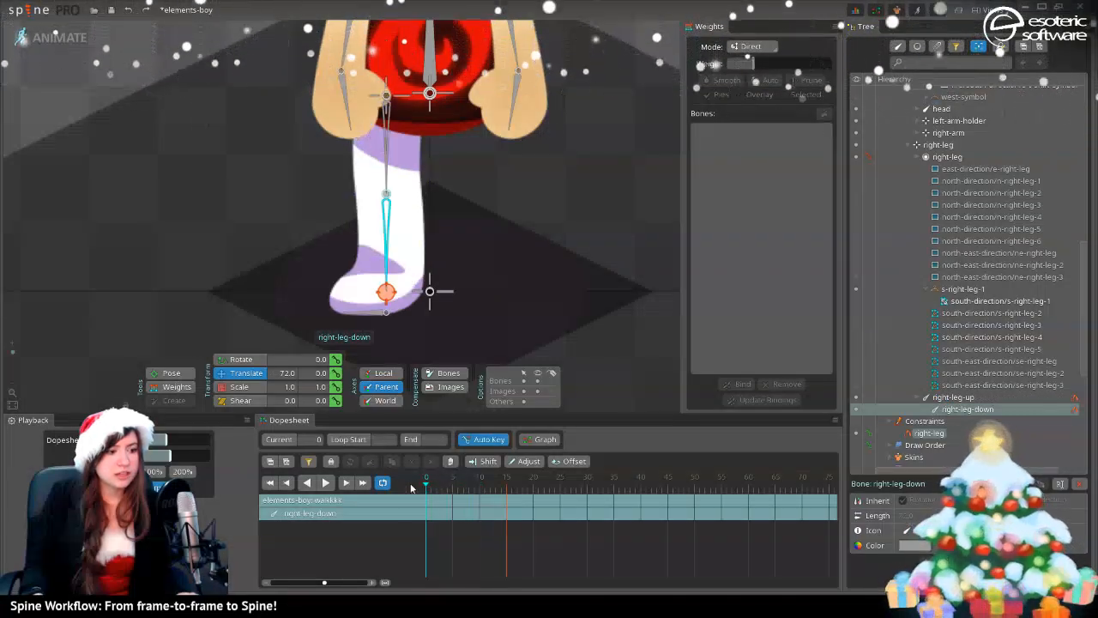
left_click(387, 95)
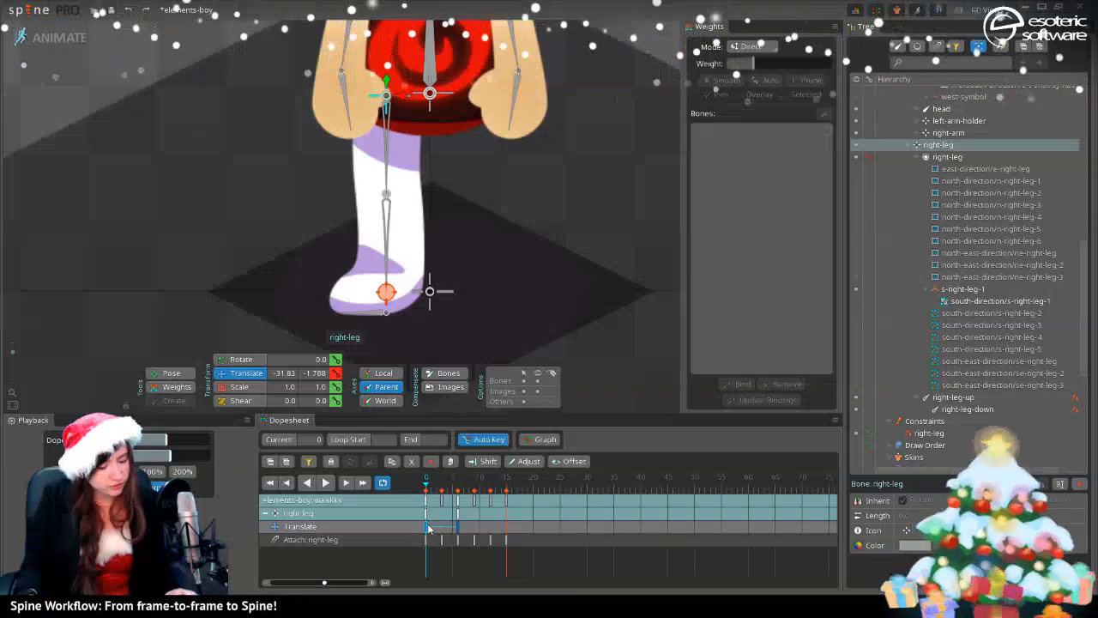
key("ctrl+c")
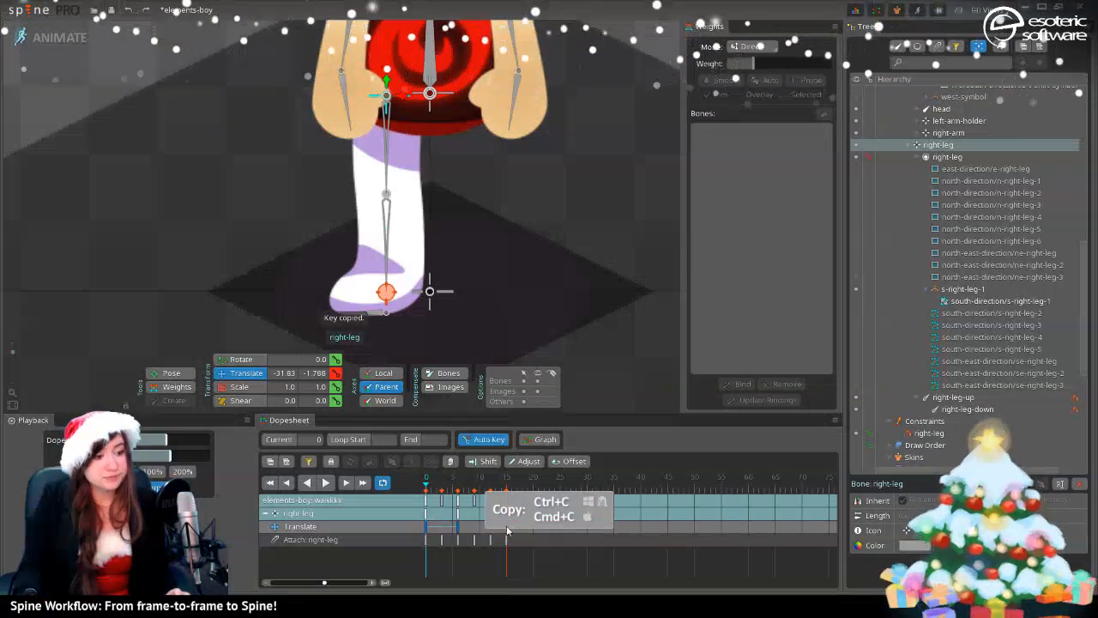
left_click(506, 531)
key("v")
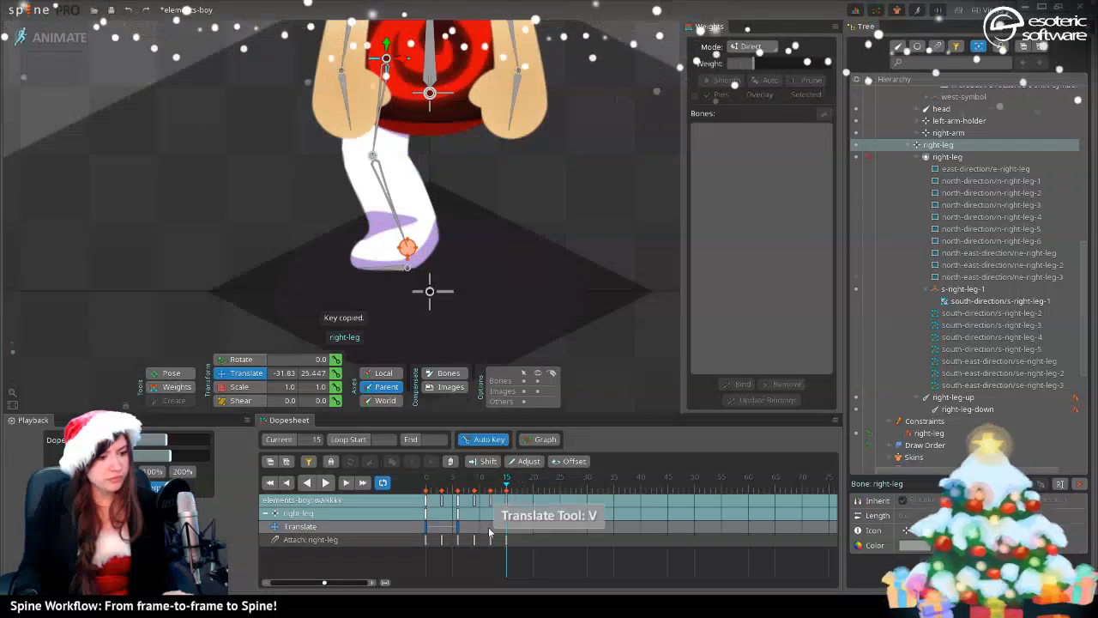
left_click(426, 528)
key("ctrl+c")
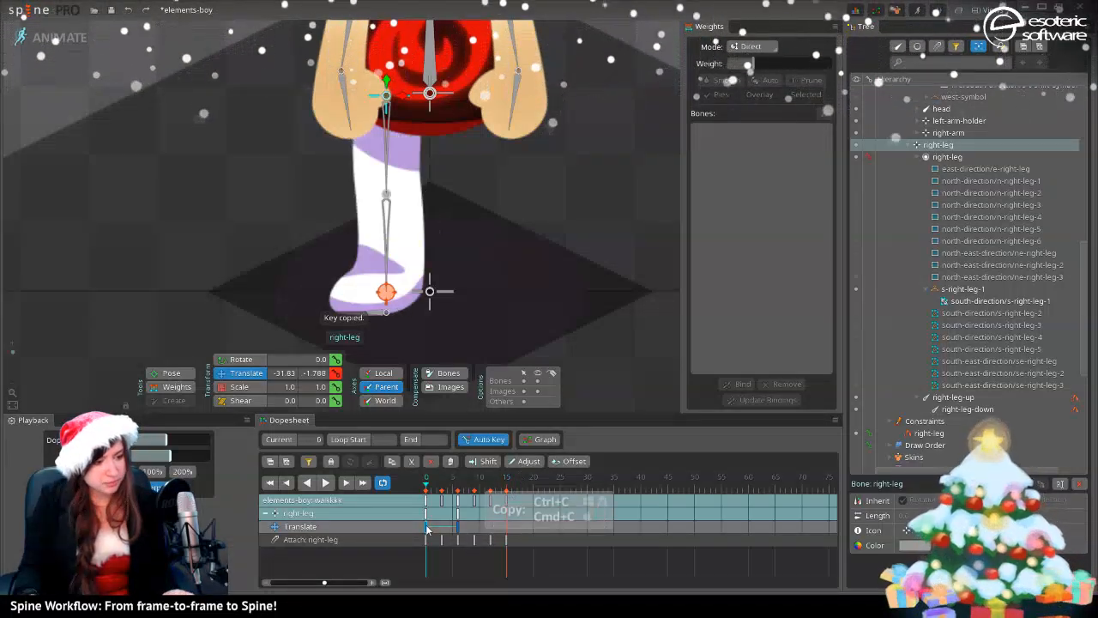
left_click(506, 528)
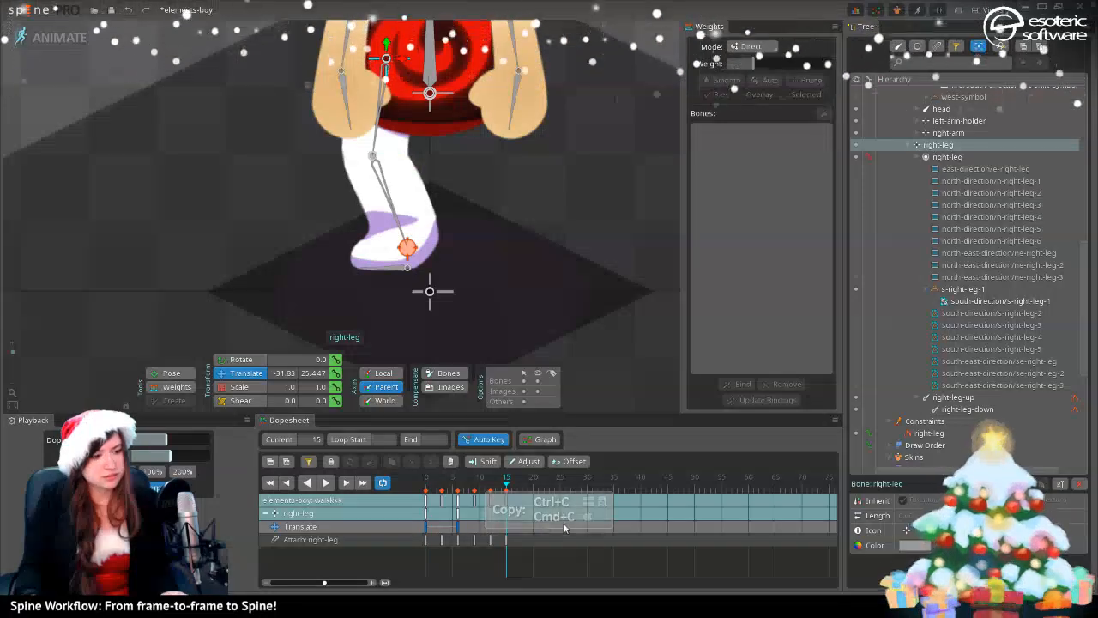
key("ctrl+v")
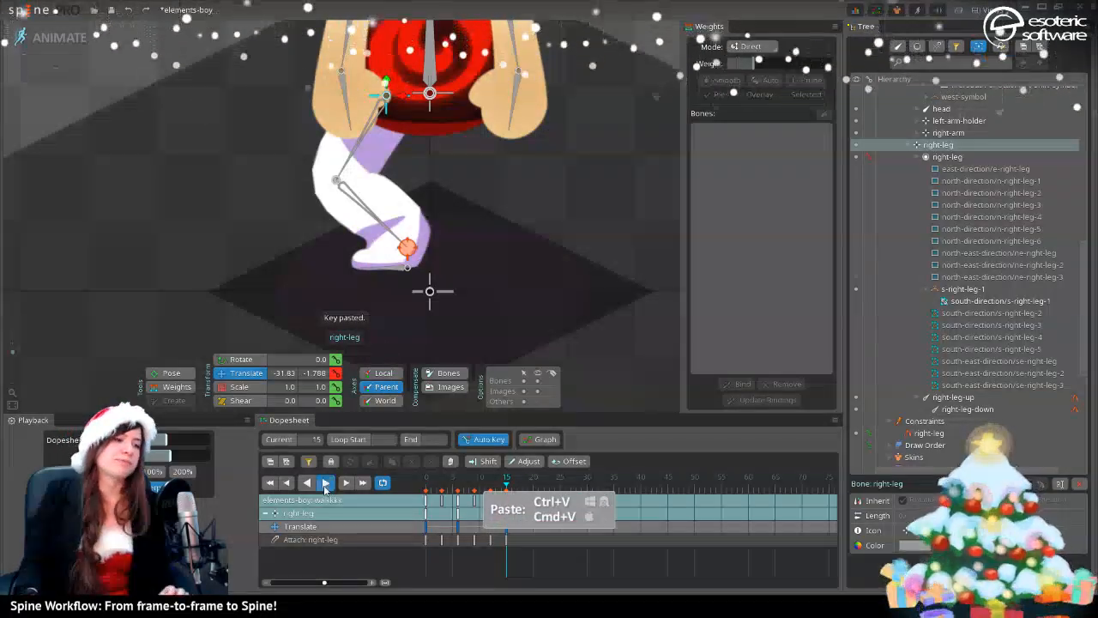
- Preview the leg motion, place the right-leg bone's middle translate key at frame 6 and lower the bone to about Y -32.8 there
left_click(325, 483)
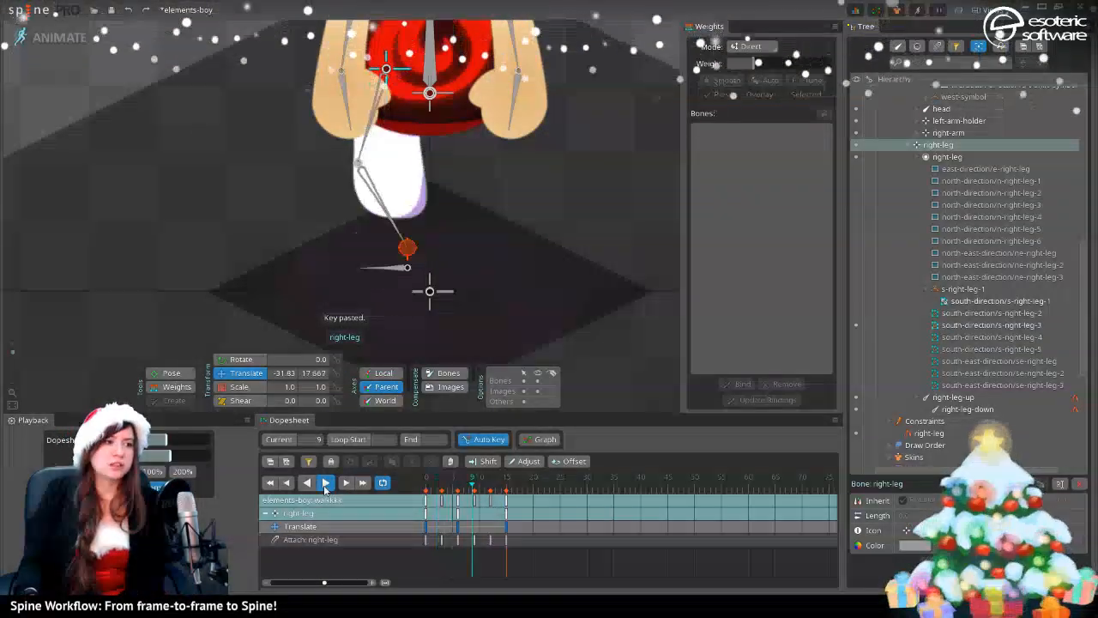
left_click(326, 482)
left_click(455, 486)
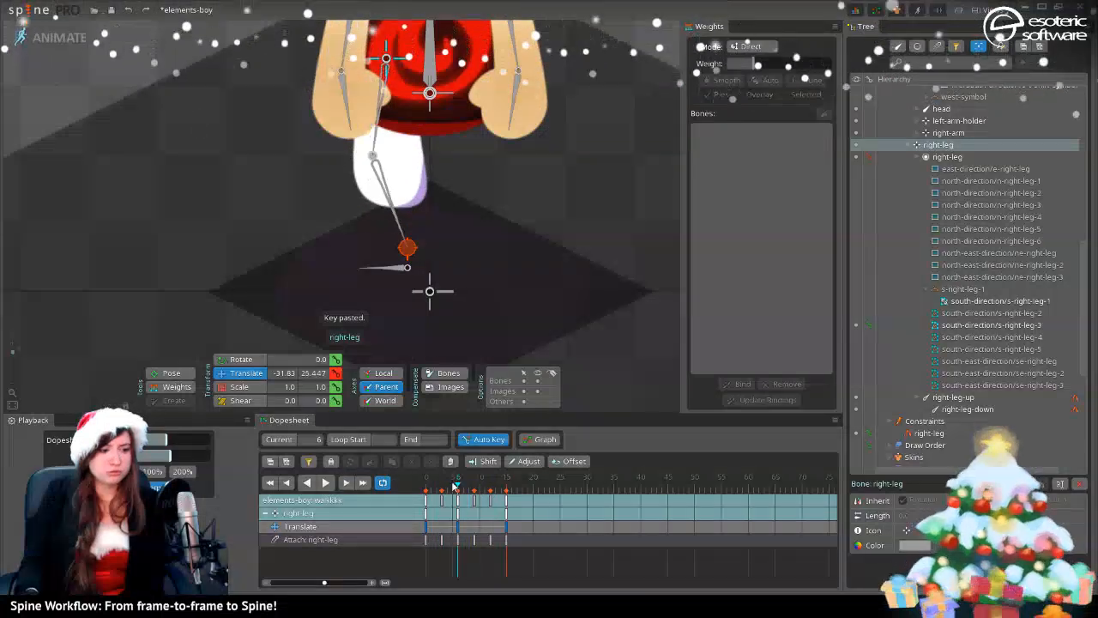
mouse_move(454, 486)
left_mouse_down()
mouse_move(426, 497)
mouse_move(519, 468)
mouse_move(436, 489)
mouse_move(460, 495)
left_mouse_up()
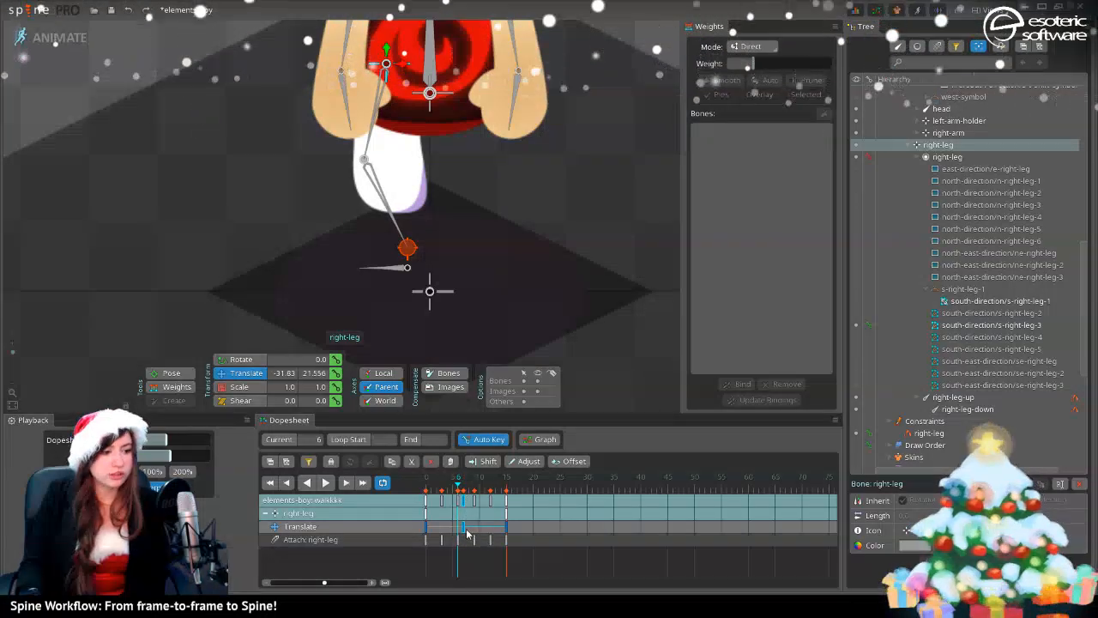
left_click_drag(463, 533, 460, 532)
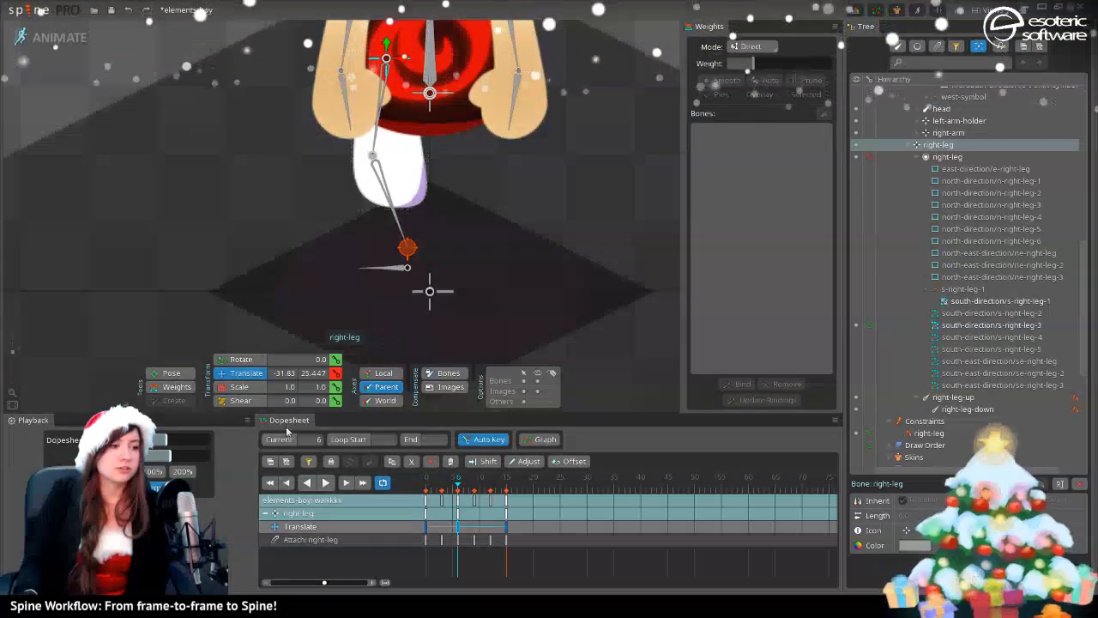
left_click_drag(406, 76, 369, 183)
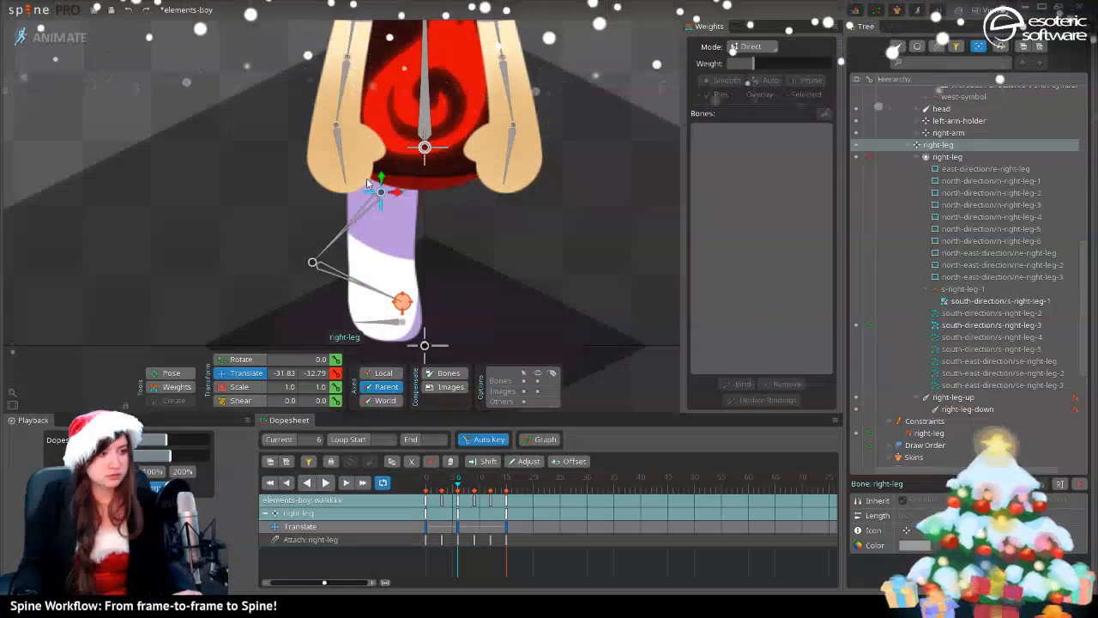
- In Setup mode, show the s-right-leg-4 mesh and bind it to the right-leg-up, right-leg-down, right-leg-down2 and root bones
left_click(405, 248)
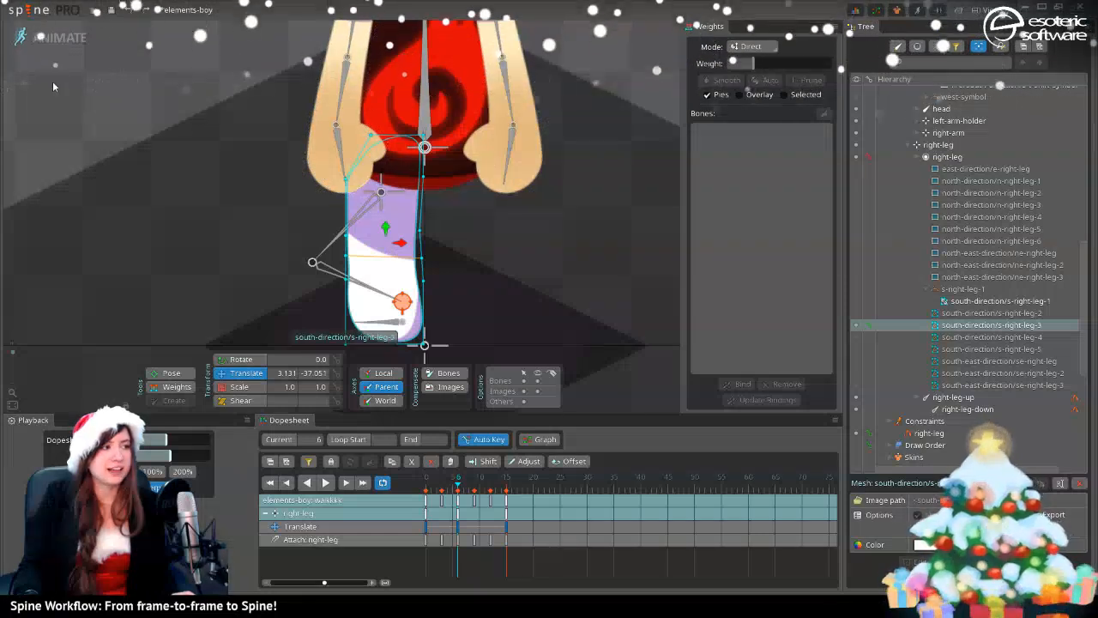
left_click(60, 38)
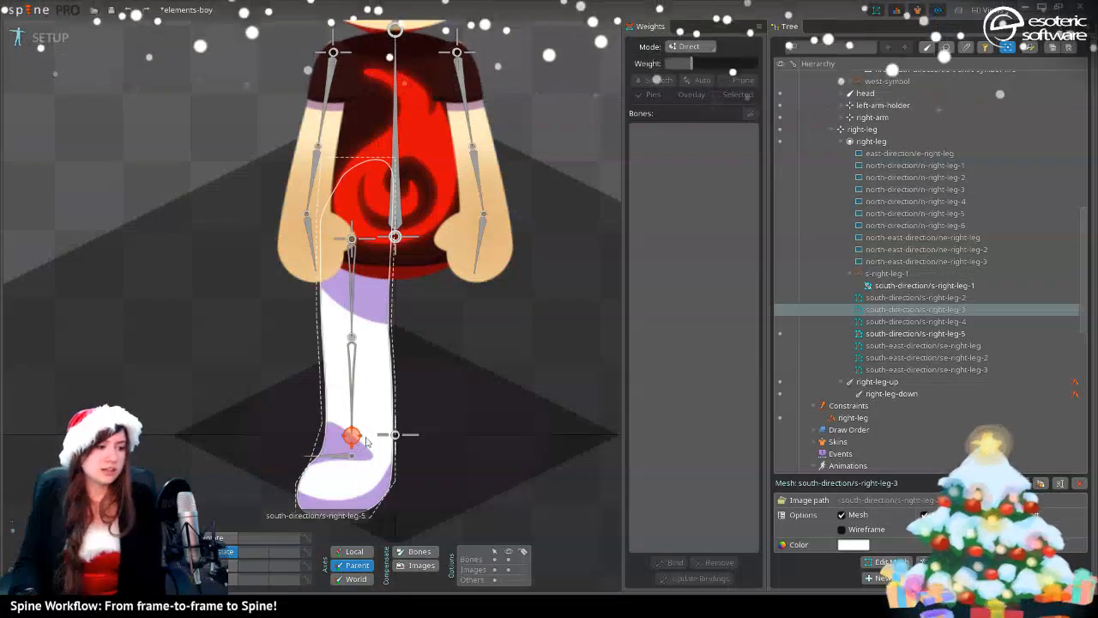
left_click(302, 493)
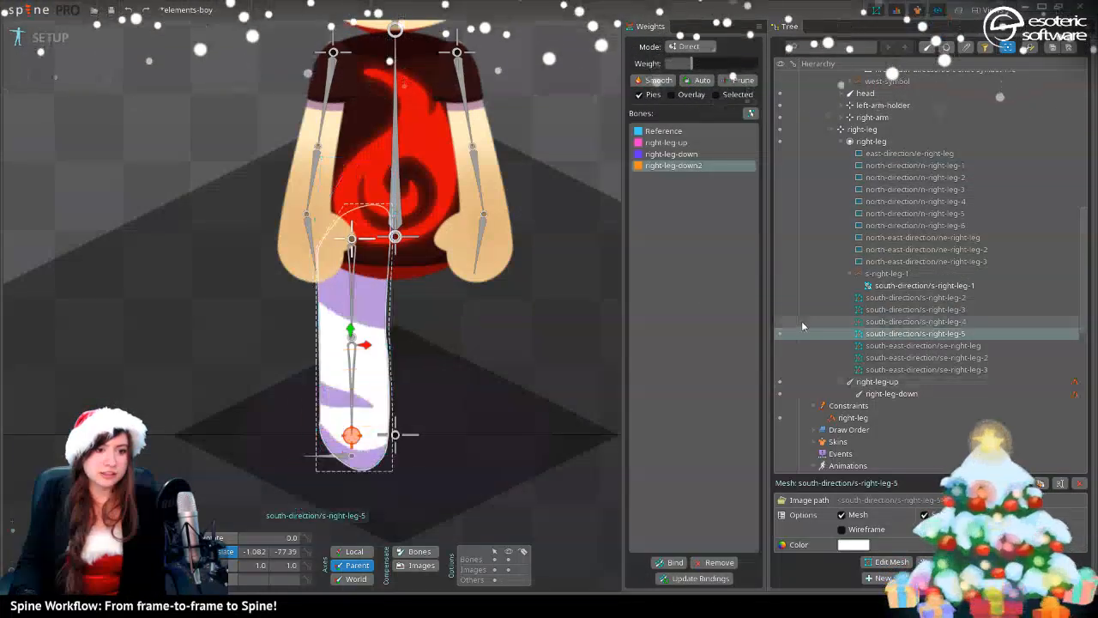
left_click(779, 322)
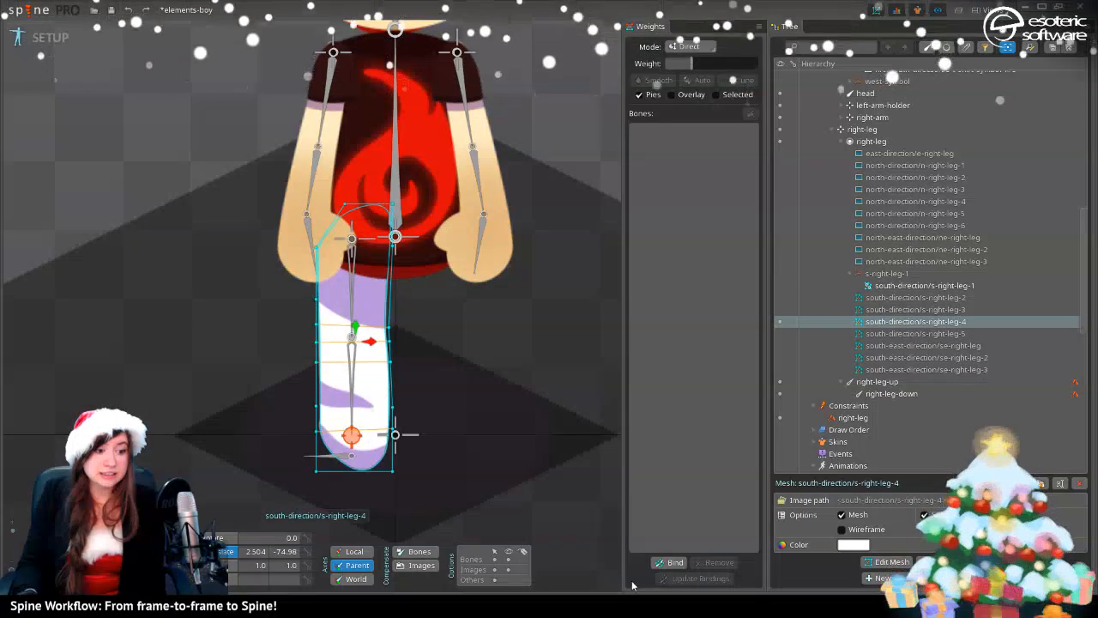
left_click(668, 561)
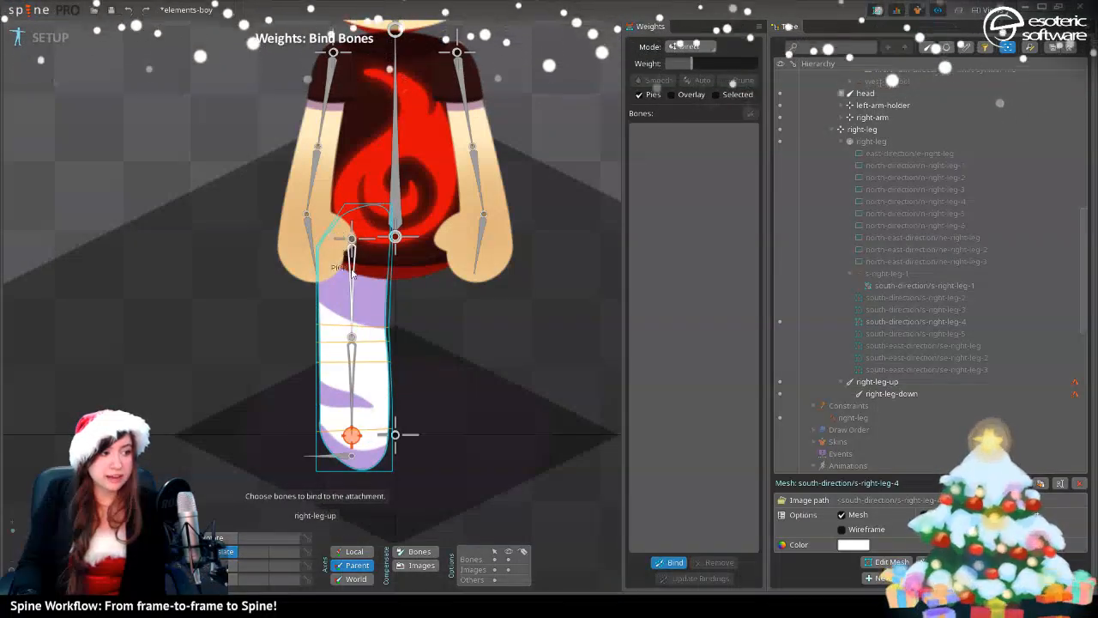
left_click(350, 239)
left_click(354, 438)
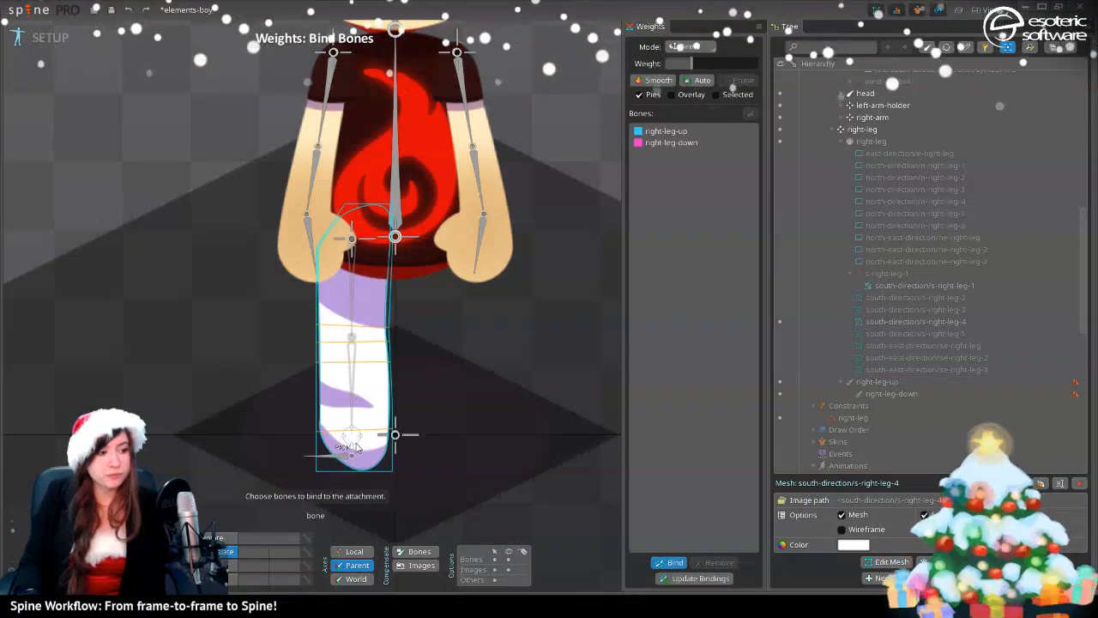
left_click(347, 459)
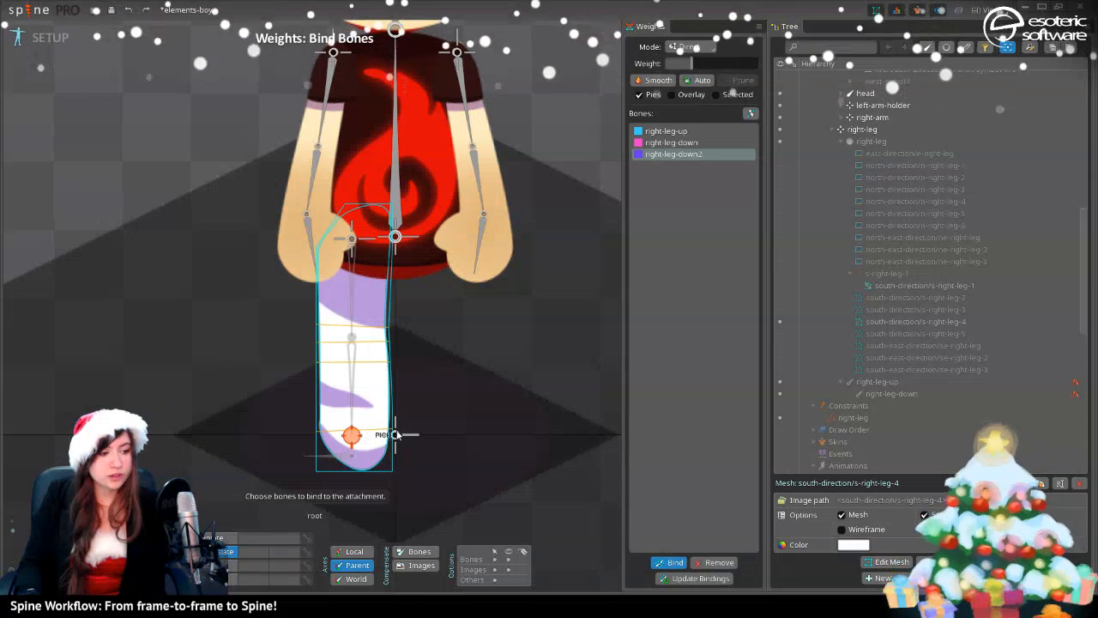
left_click(396, 435)
left_click(673, 563)
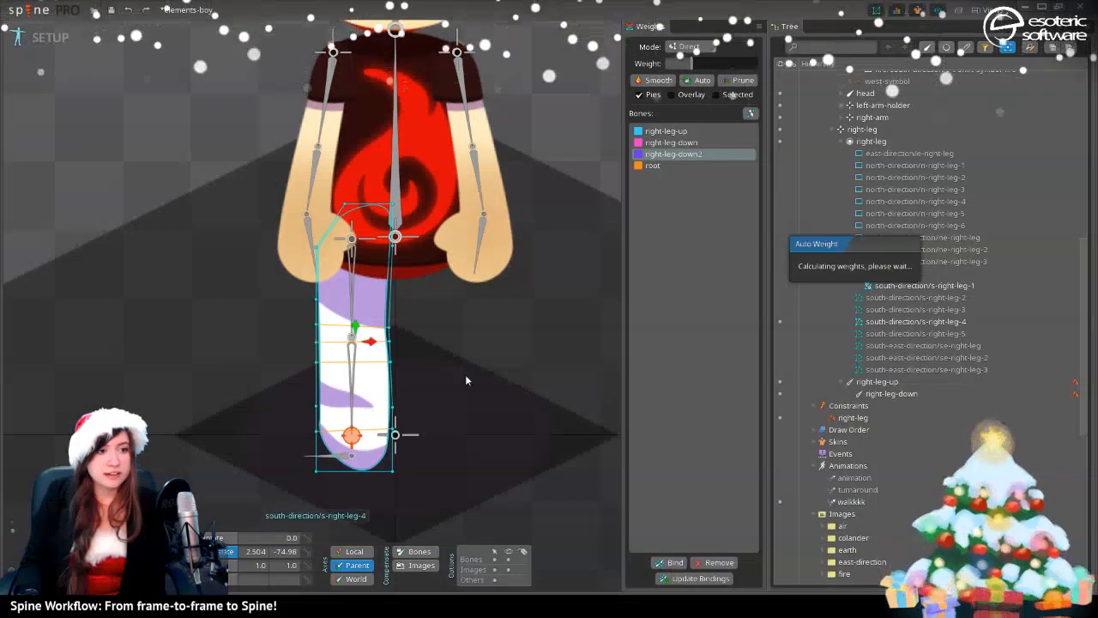
- Give the root bone 100% weight on all vertices of the s-right-leg-4 mesh
left_click(650, 166)
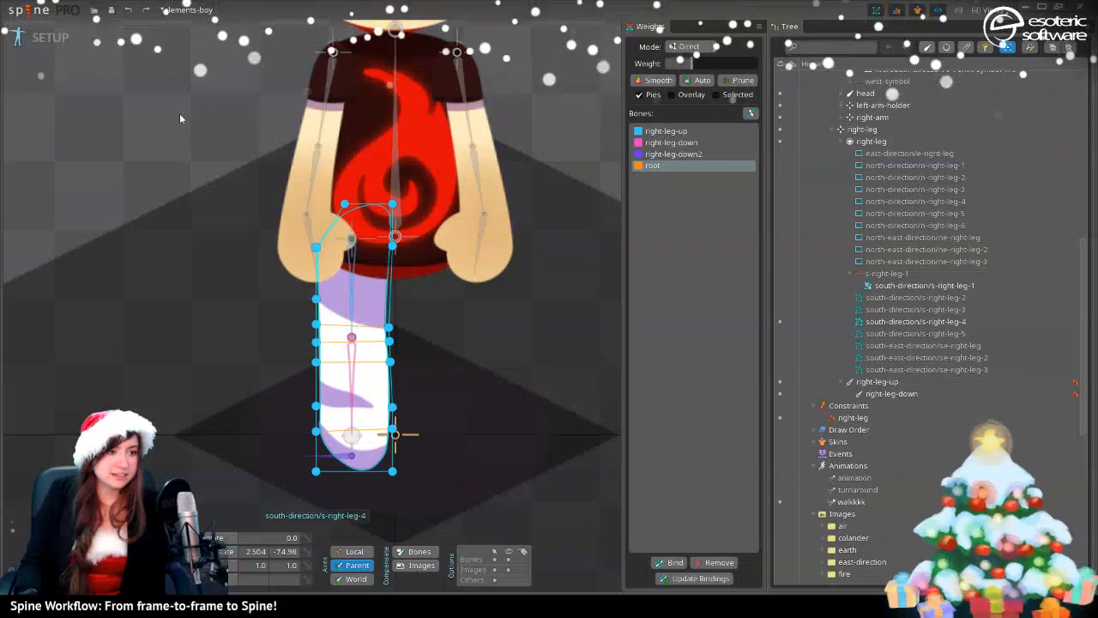
left_click_drag(179, 115, 496, 543)
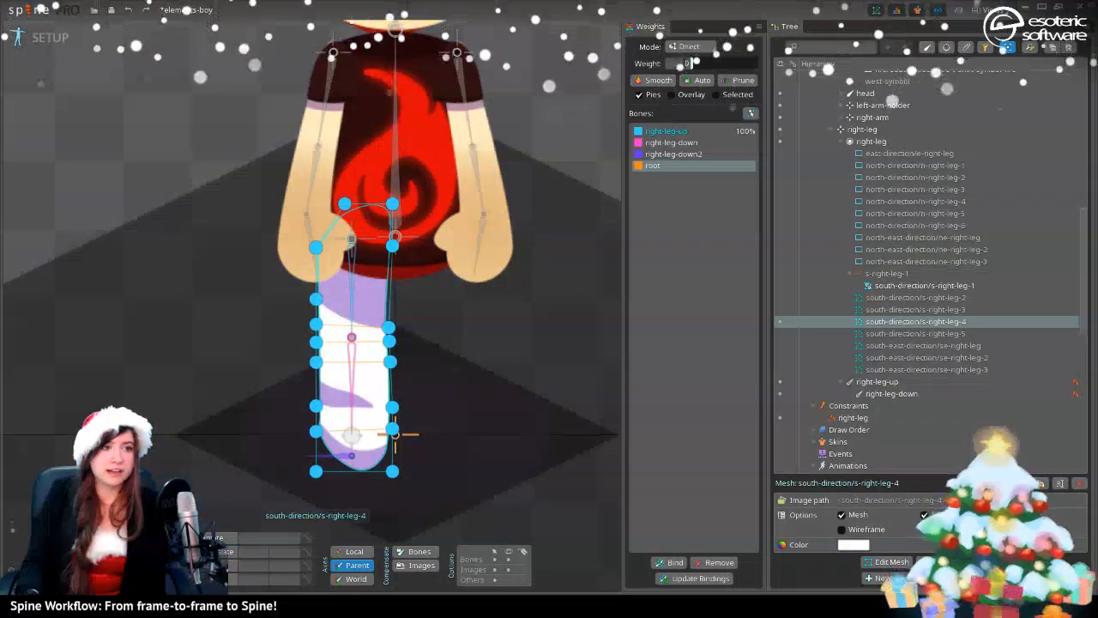
left_click_drag(693, 62, 723, 63)
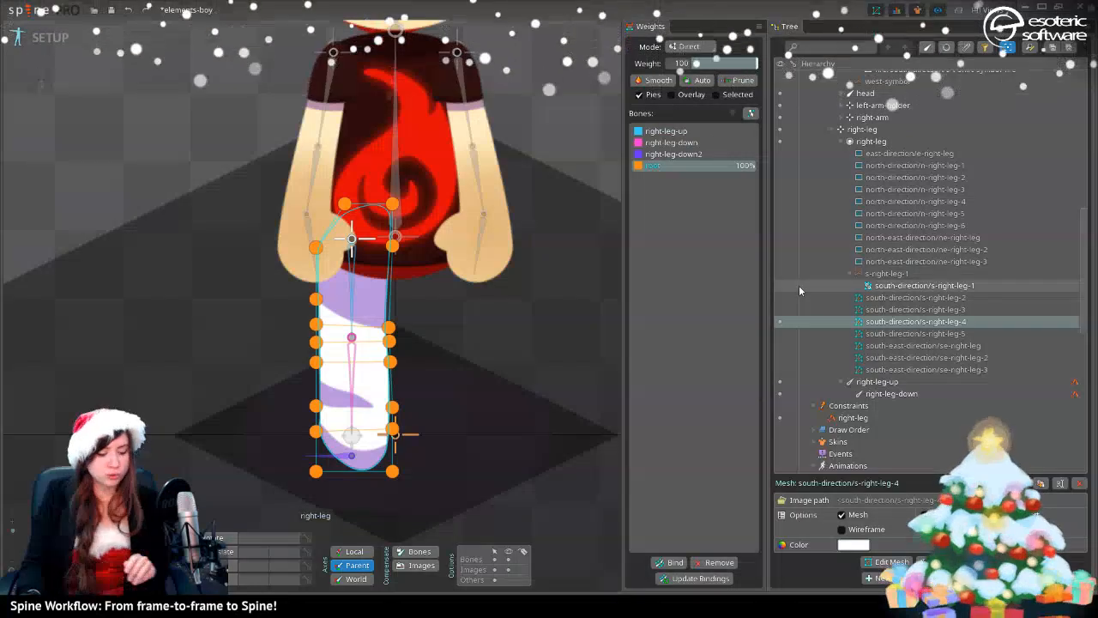
key("space")
- Show the s-right-leg-3 mesh and bind it to the root, right-leg-up, right-leg-down and right-leg-down2 bones
left_click(778, 309)
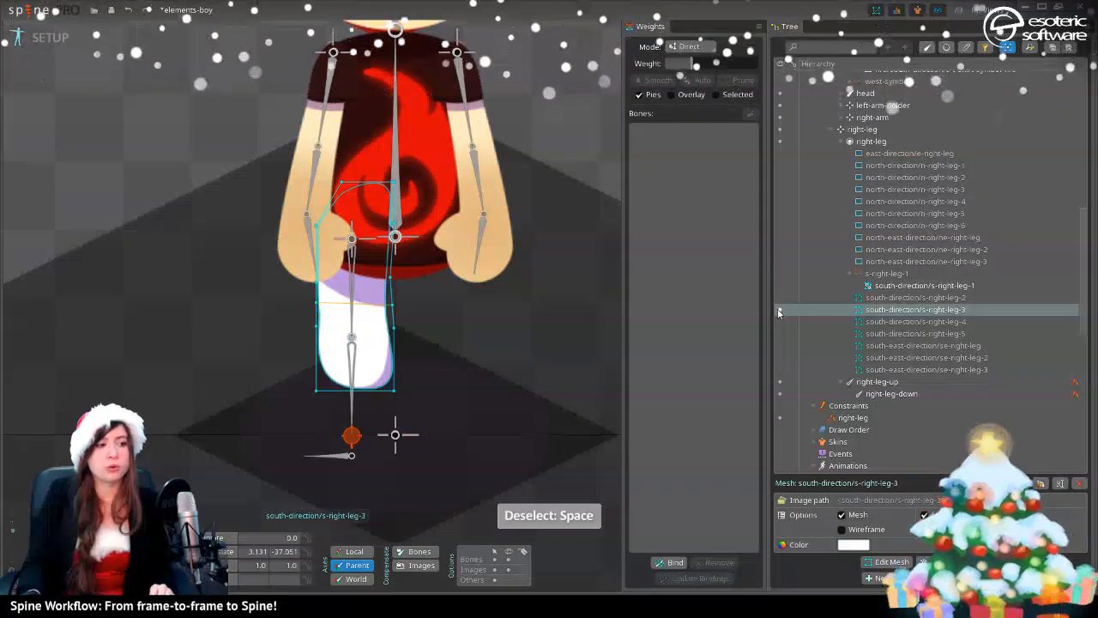
left_click(674, 563)
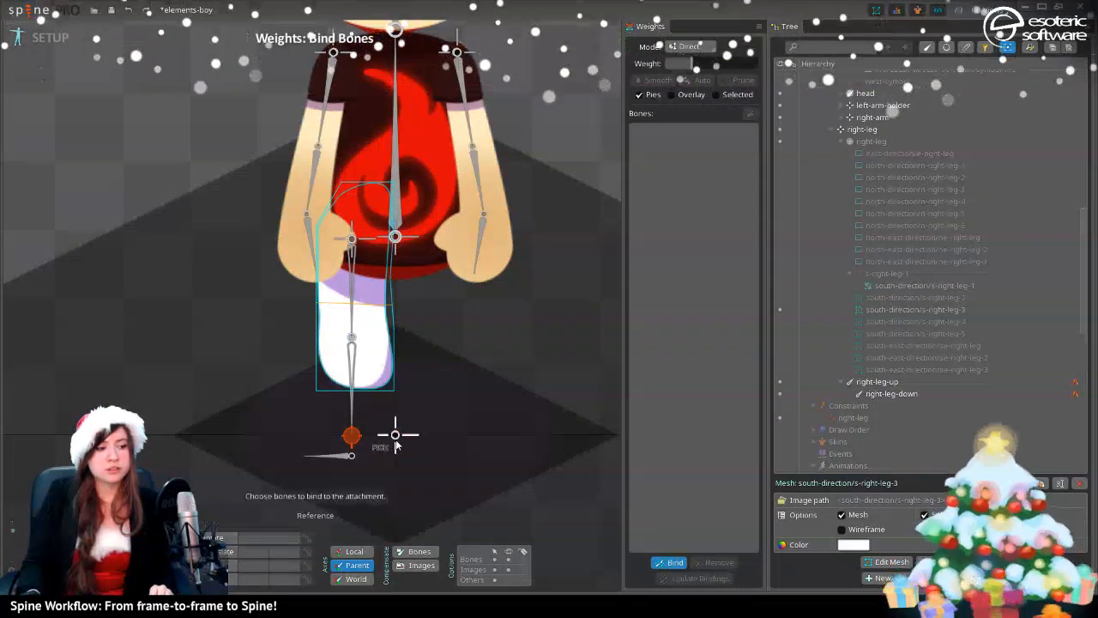
left_click(394, 435)
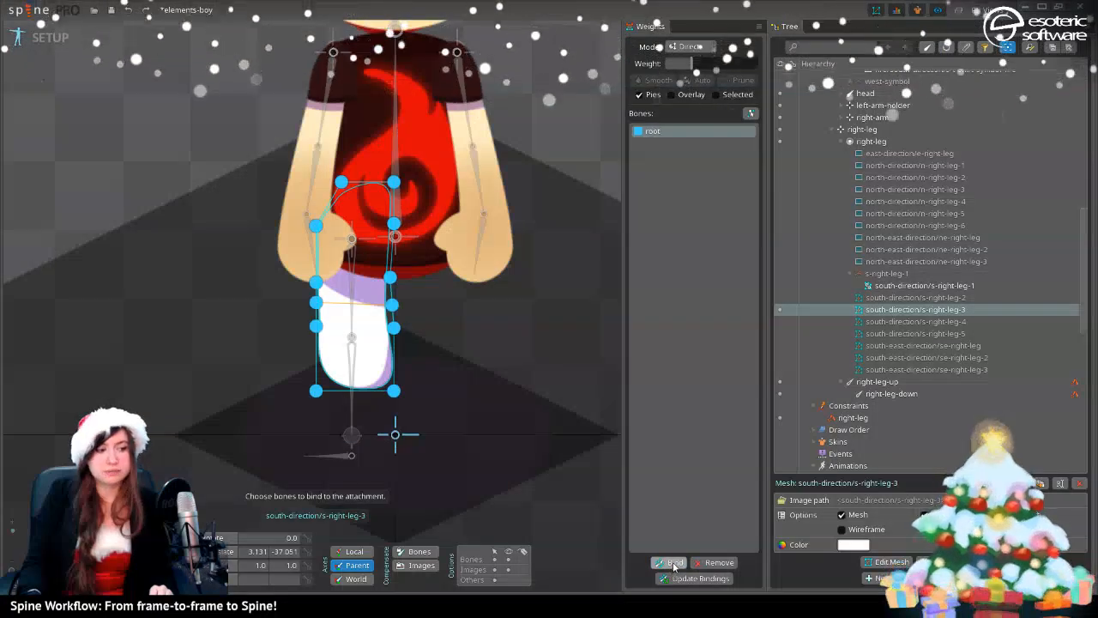
left_click(356, 352)
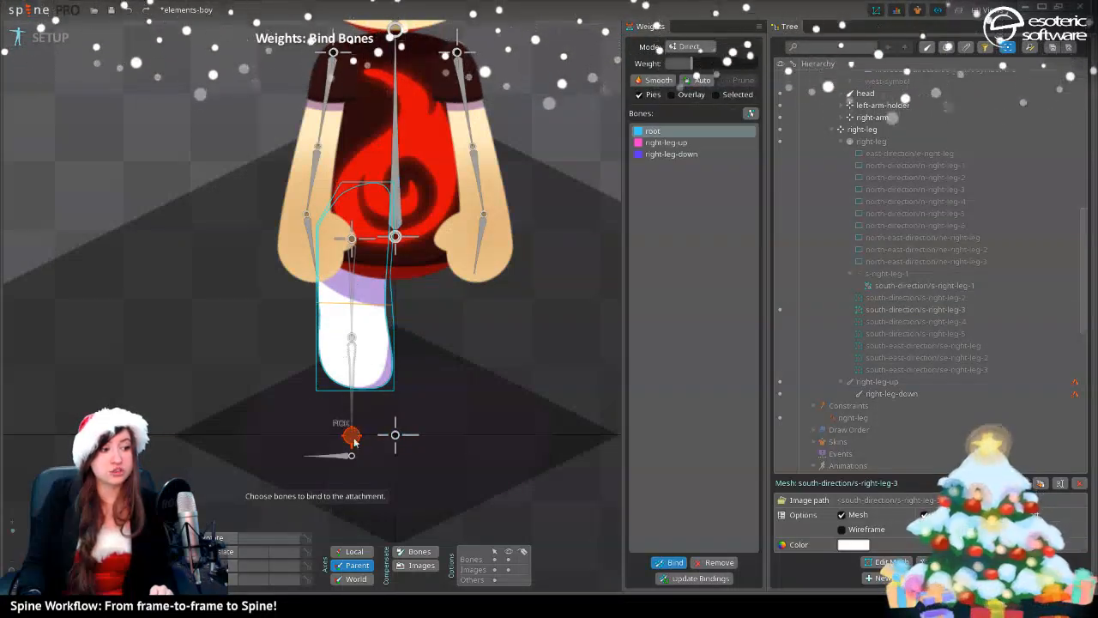
left_click(331, 455)
left_click(679, 568)
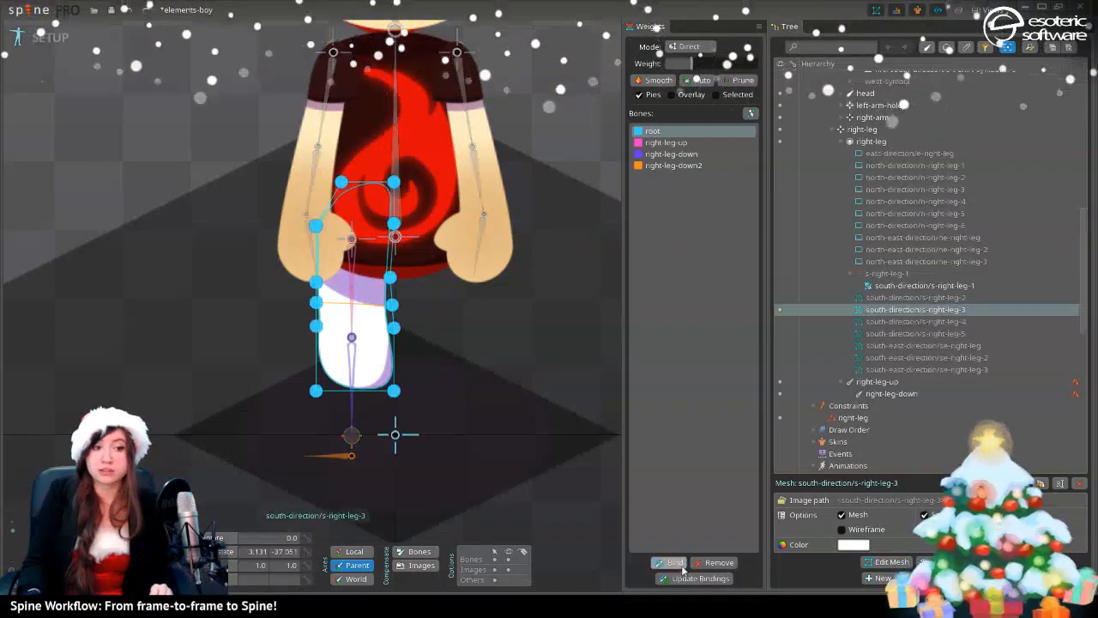
- Switch to Animate mode, save the project and preview the walk, stopping at frame 6
left_click(50, 37)
key("ctrl+s")
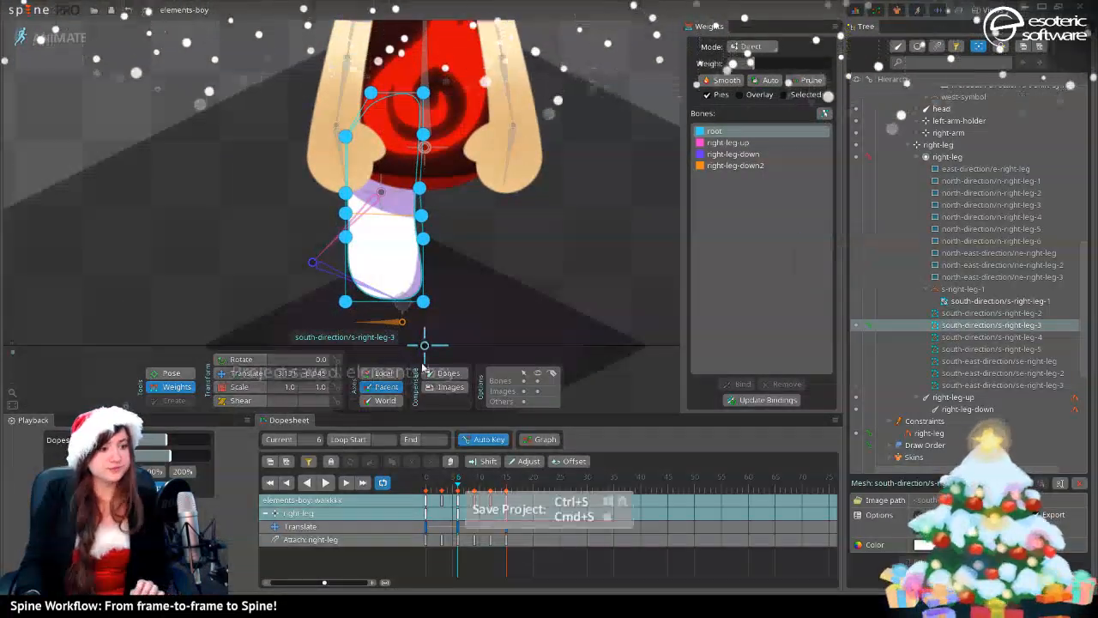
left_click(330, 482)
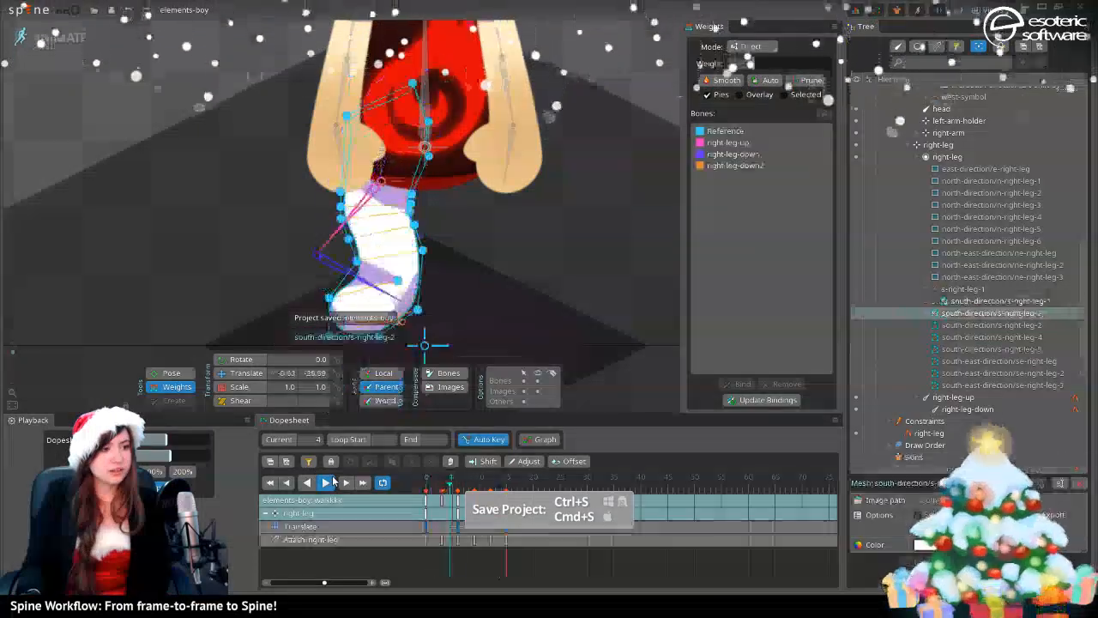
left_click(459, 483)
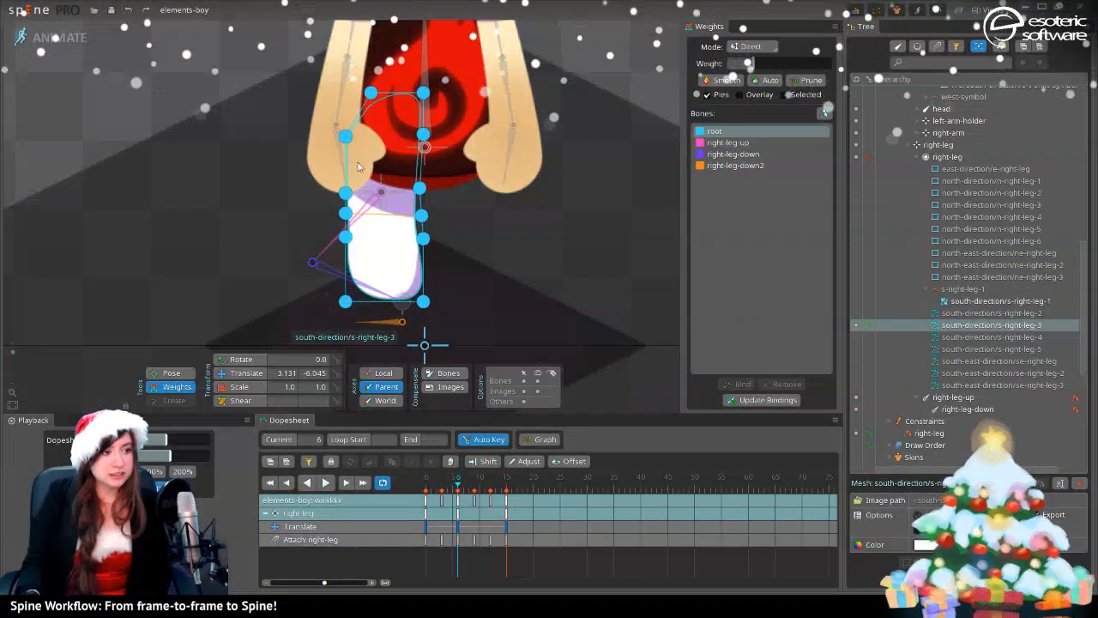
- At frame 6, raise the right-leg bone to a translation of about X -27.2, Y 21.7
left_click(246, 372)
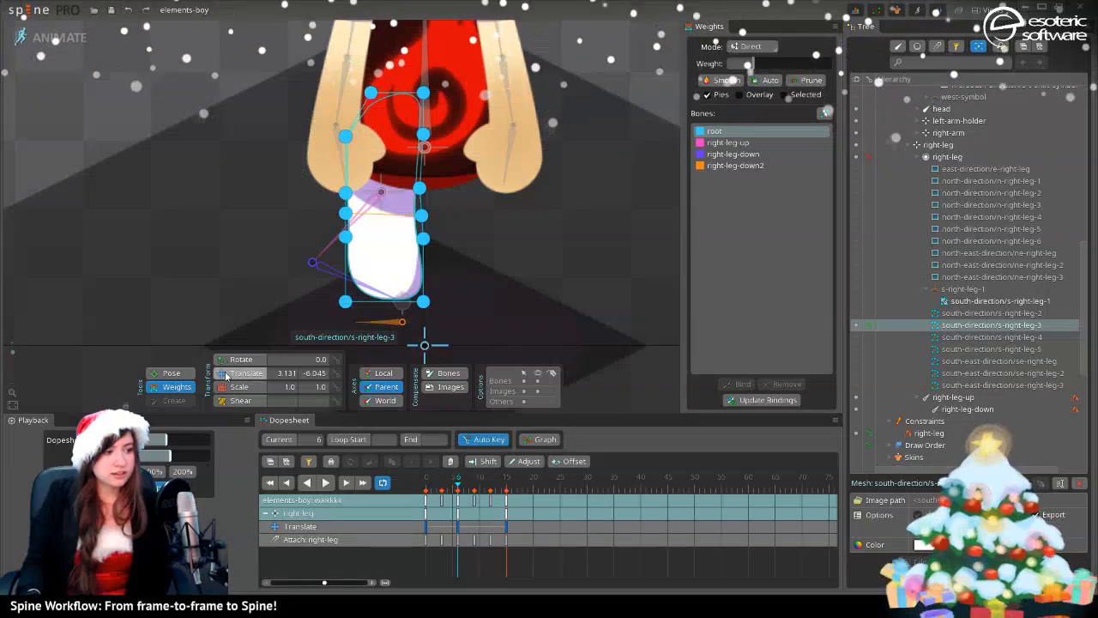
left_click(382, 189)
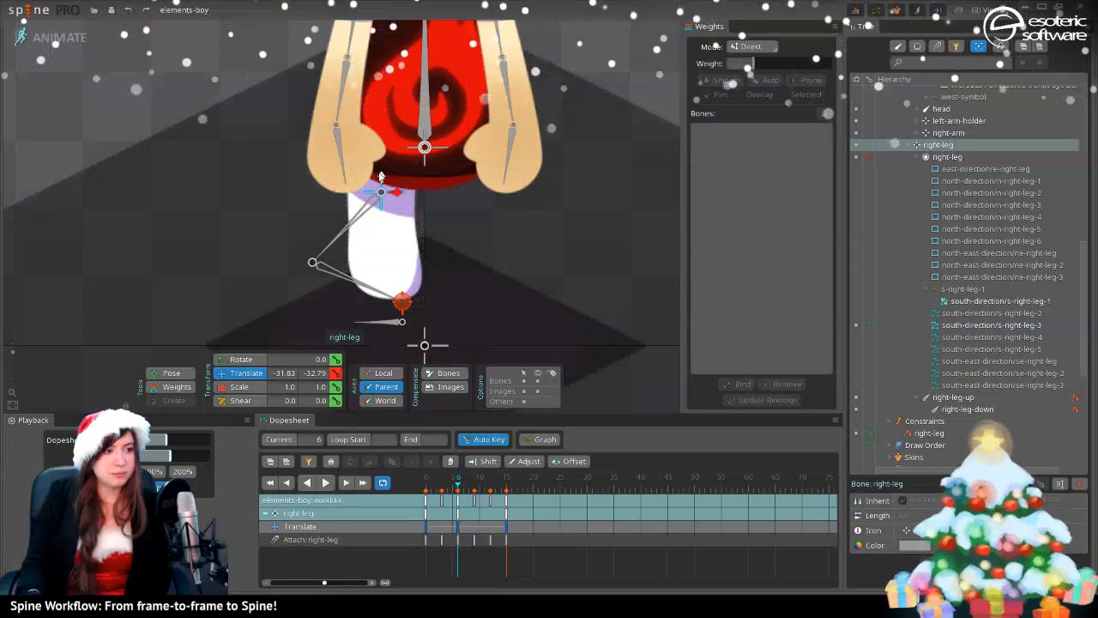
left_click_drag(384, 187, 406, 125)
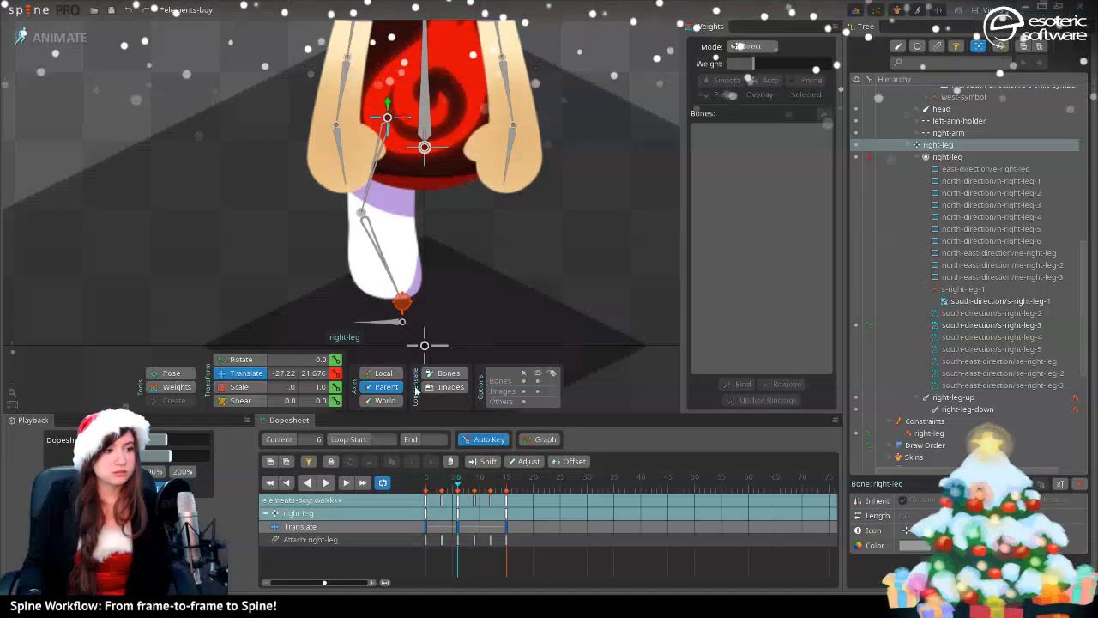
- At frame 3, move the orange foot target bone to a translation of about X -23, Y 47
mouse_move(464, 486)
left_mouse_down()
mouse_move(392, 487)
mouse_move(463, 486)
left_mouse_up()
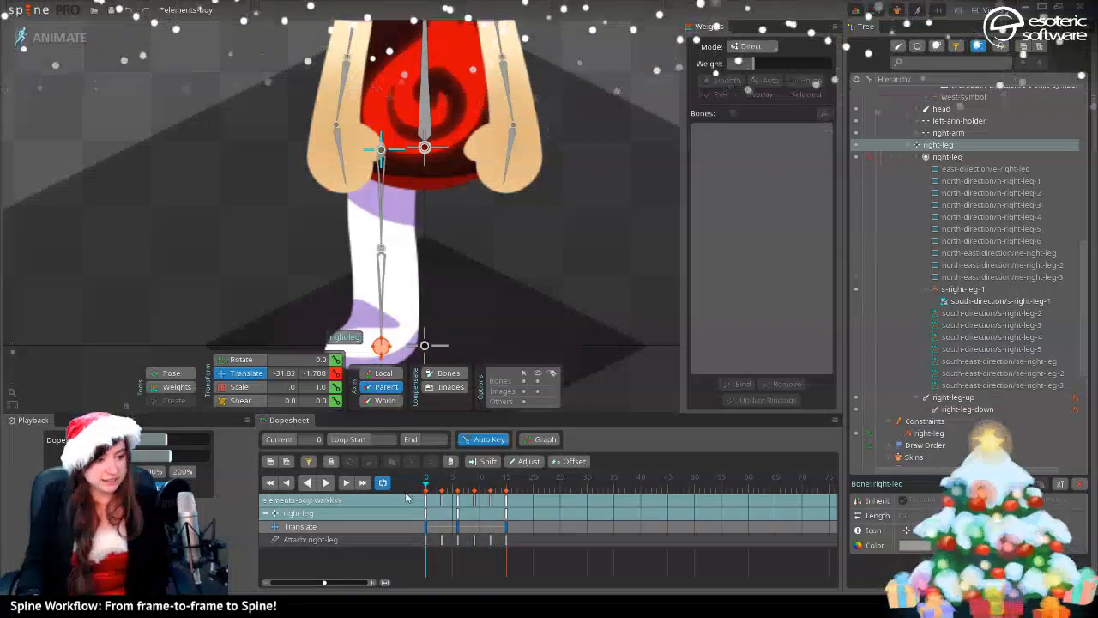
left_click(440, 489)
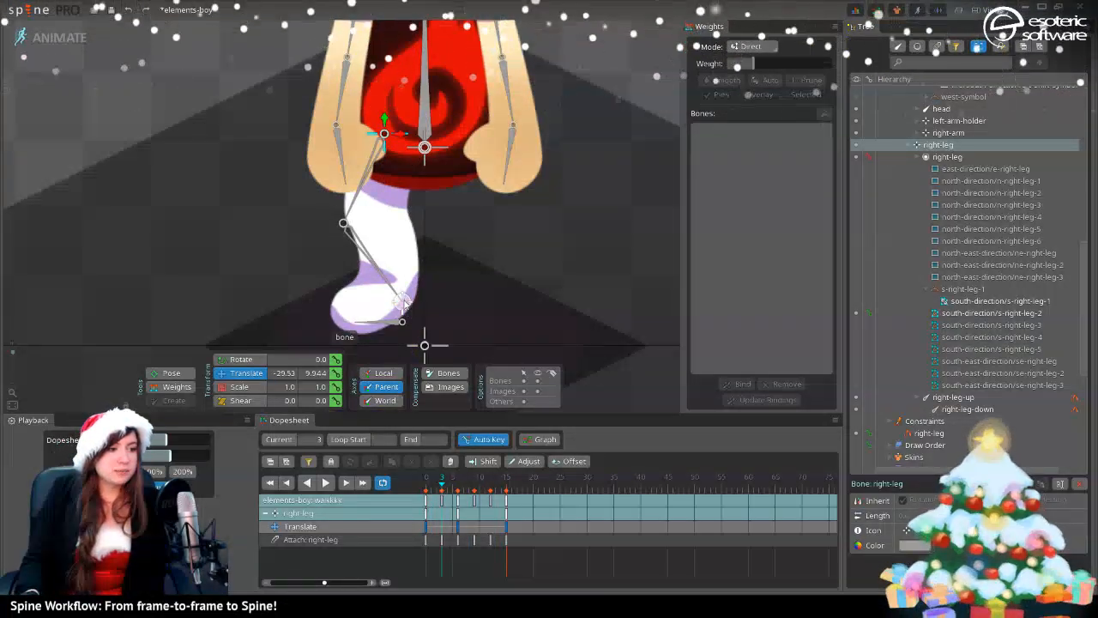
left_click(403, 302)
left_click_drag(405, 302, 389, 280)
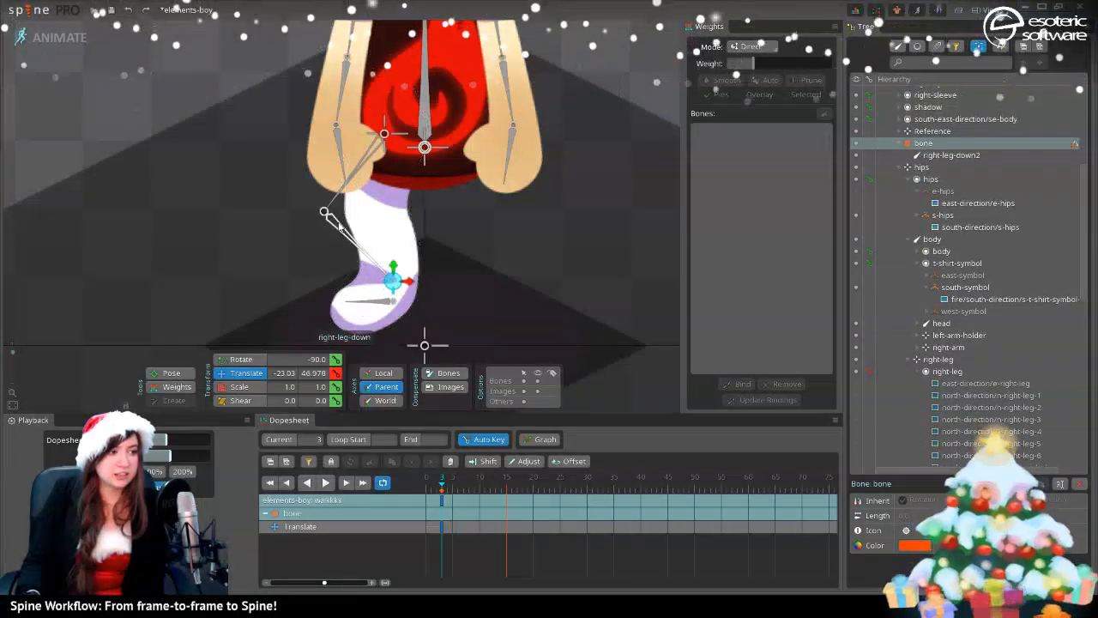
- At frame 3, translate right-leg-up to about Y 6.7 and right-leg-down to about X 44.3 to straighten the bent knee
left_click(328, 215)
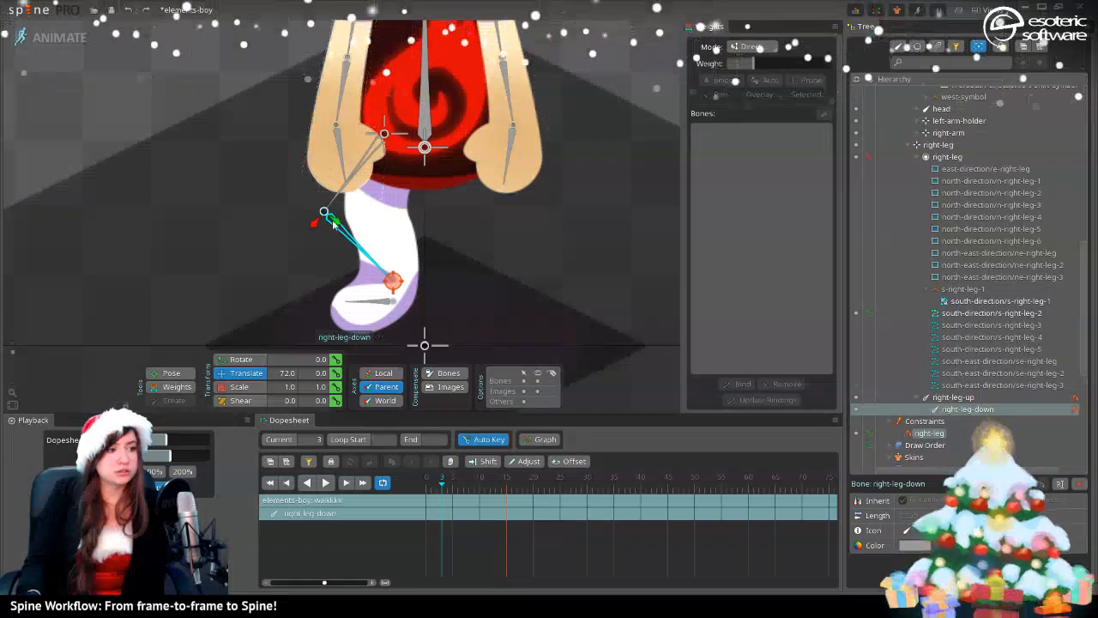
left_click_drag(314, 225, 382, 226)
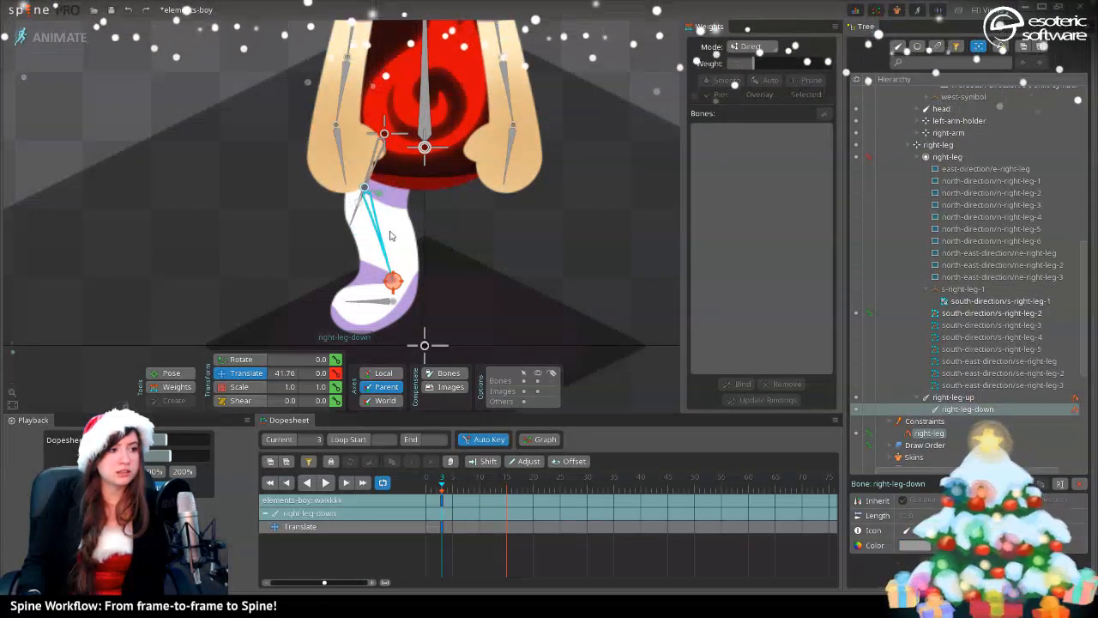
left_click(374, 163)
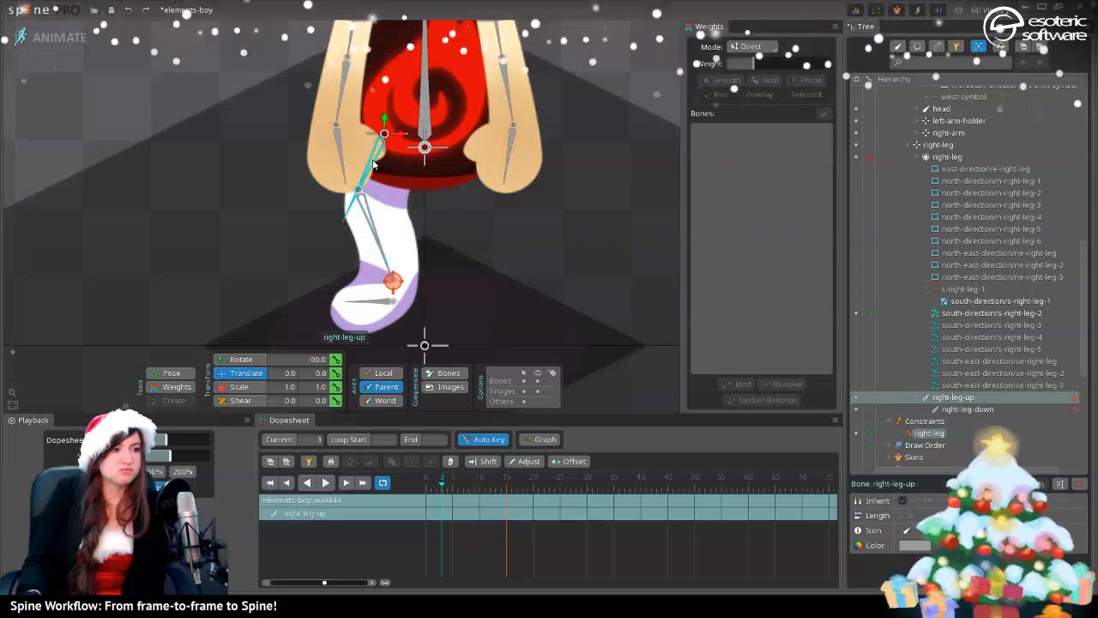
left_click_drag(392, 127, 400, 112)
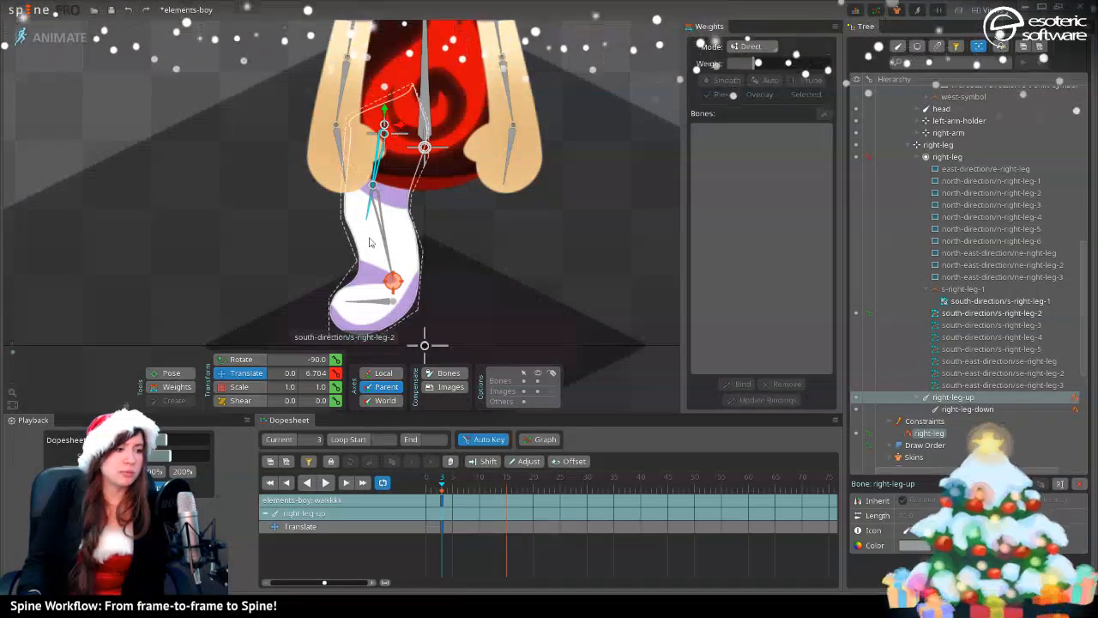
left_click(381, 202)
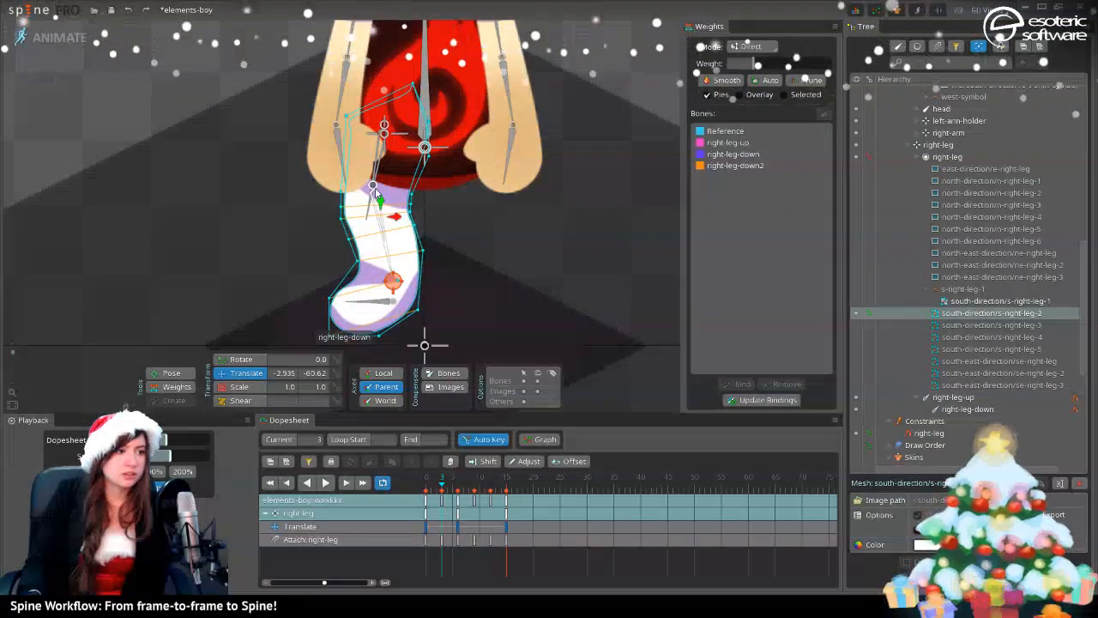
left_click(376, 196)
left_click_drag(371, 206, 383, 204)
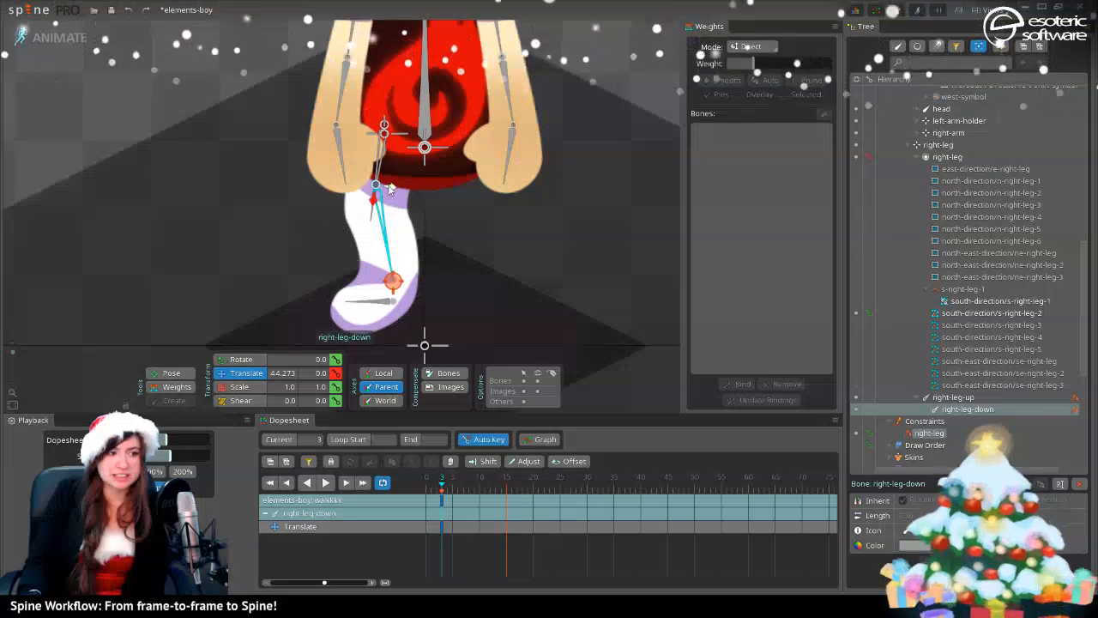
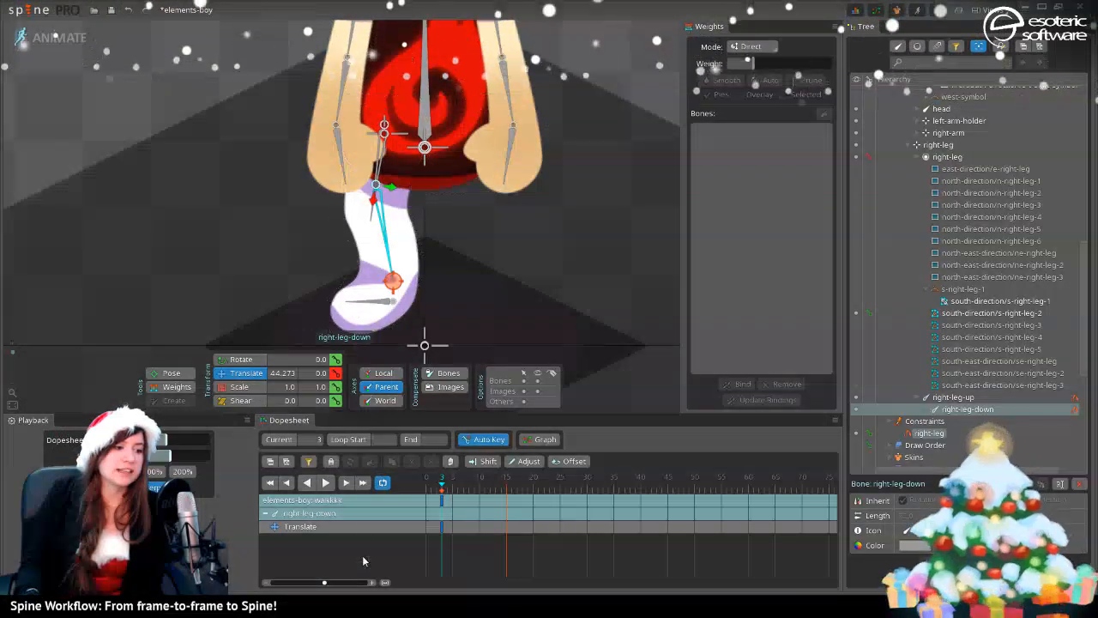
- Select the right-leg-down2 foot bone and key its translation at frames 0 and 15
mouse_move(443, 485)
left_mouse_down()
mouse_move(431, 483)
mouse_move(436, 497)
mouse_move(449, 486)
mouse_move(443, 499)
mouse_move(430, 497)
mouse_move(442, 503)
left_mouse_up()
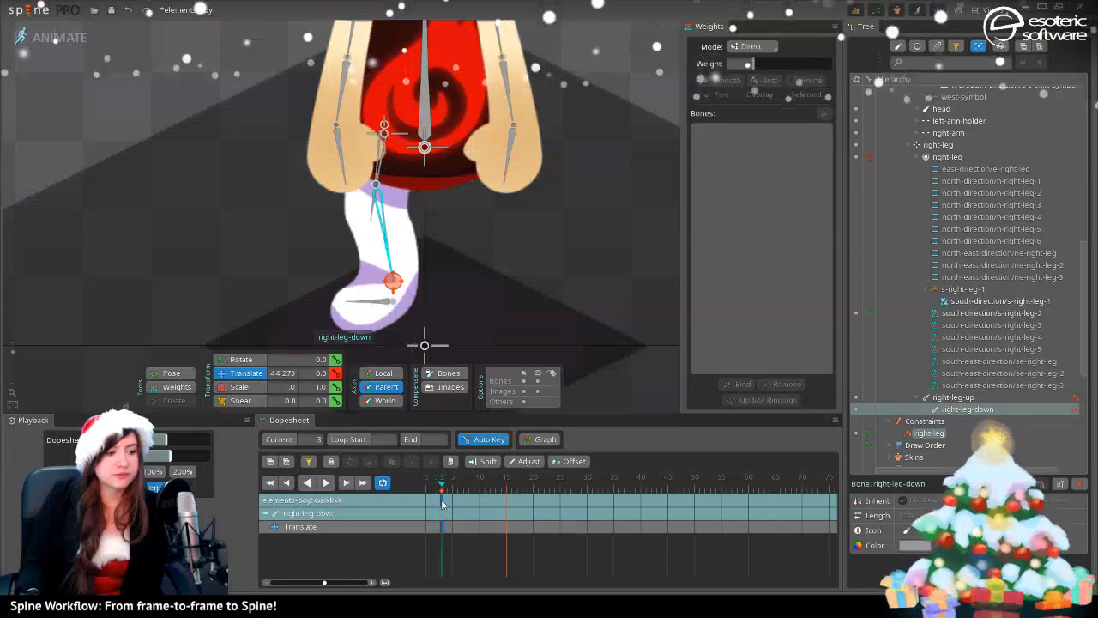
left_click(383, 303)
left_click_drag(480, 227, 494, 150)
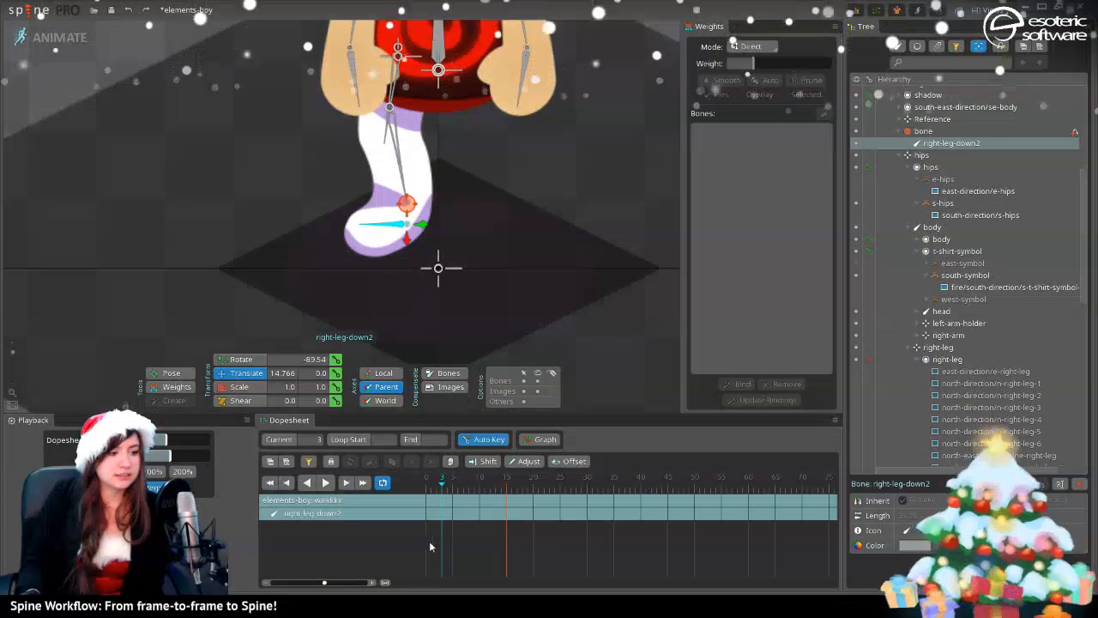
left_click_drag(442, 487, 407, 514)
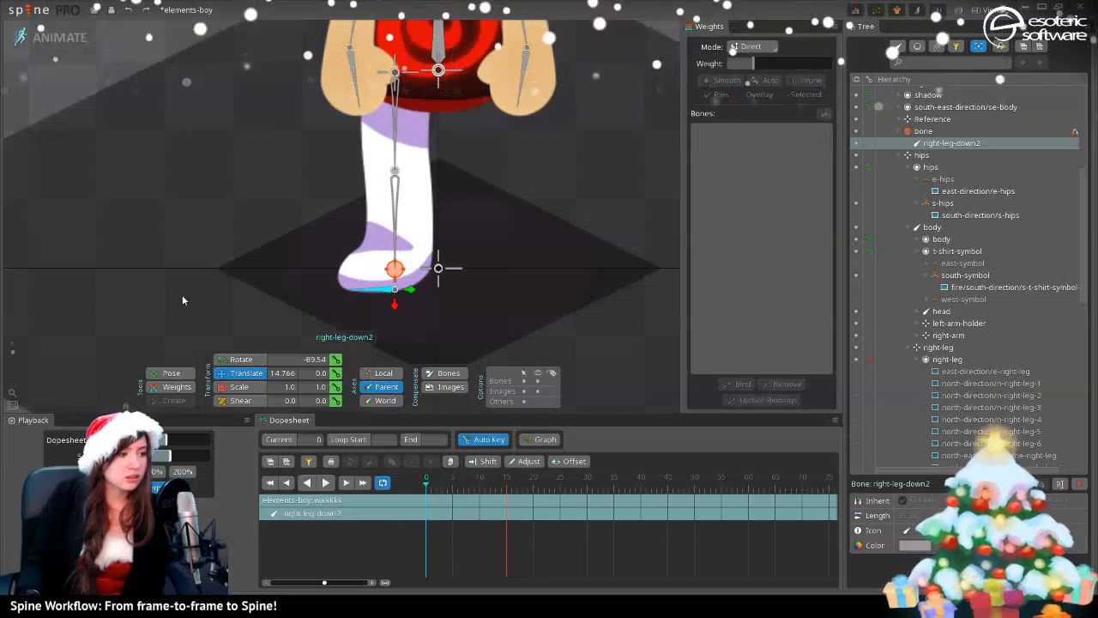
left_click(336, 372)
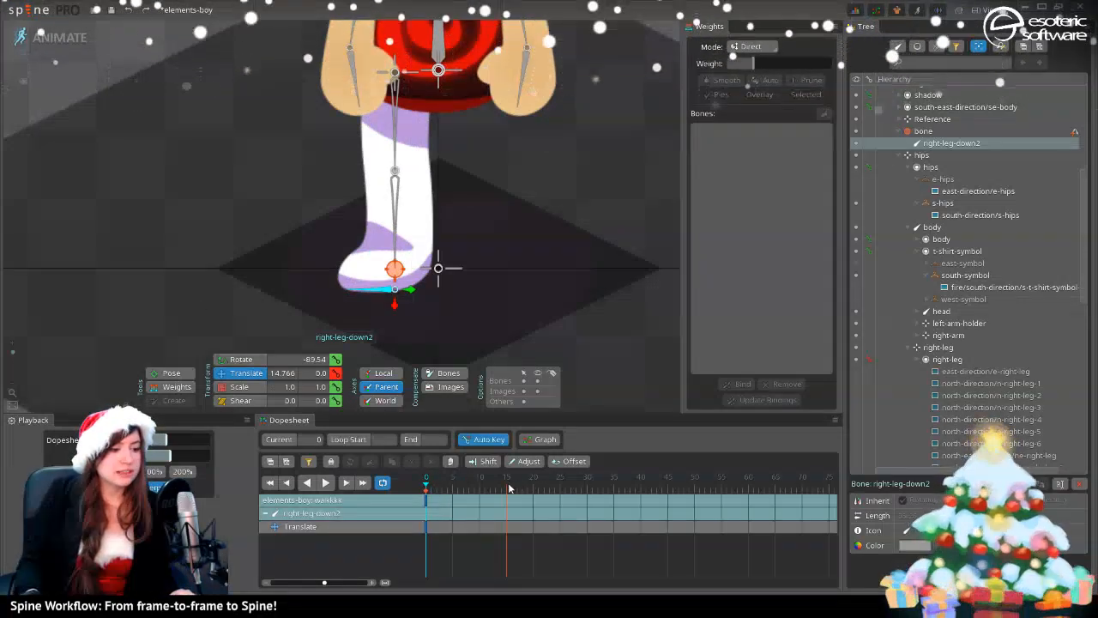
left_click(508, 487)
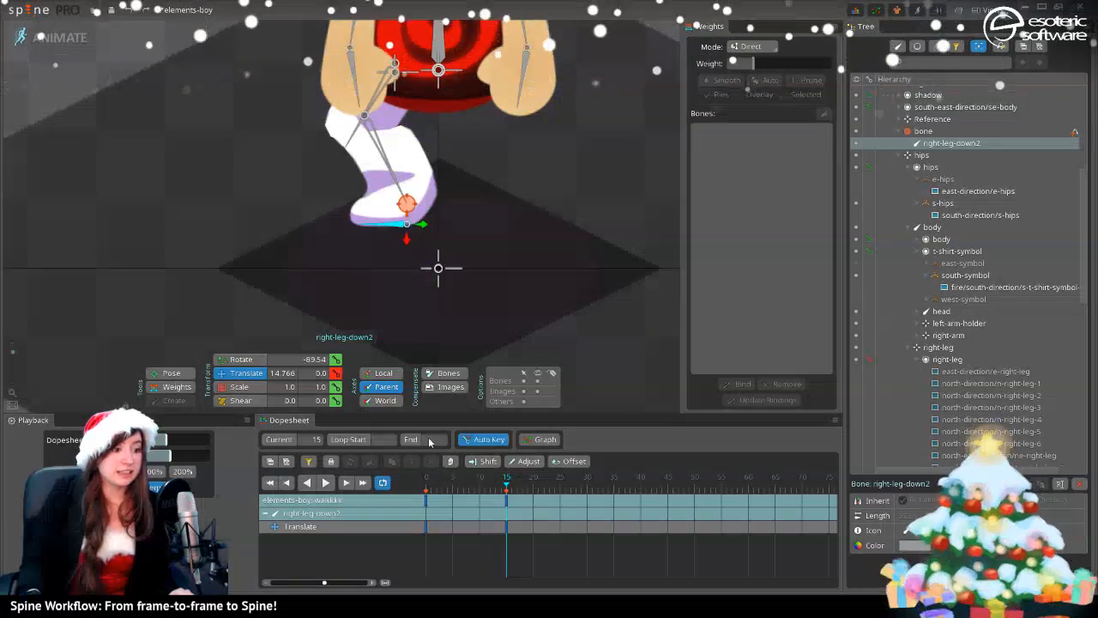
- Key the right-leg-down2 bone's rotation at frames 0 and 15
left_click(425, 482)
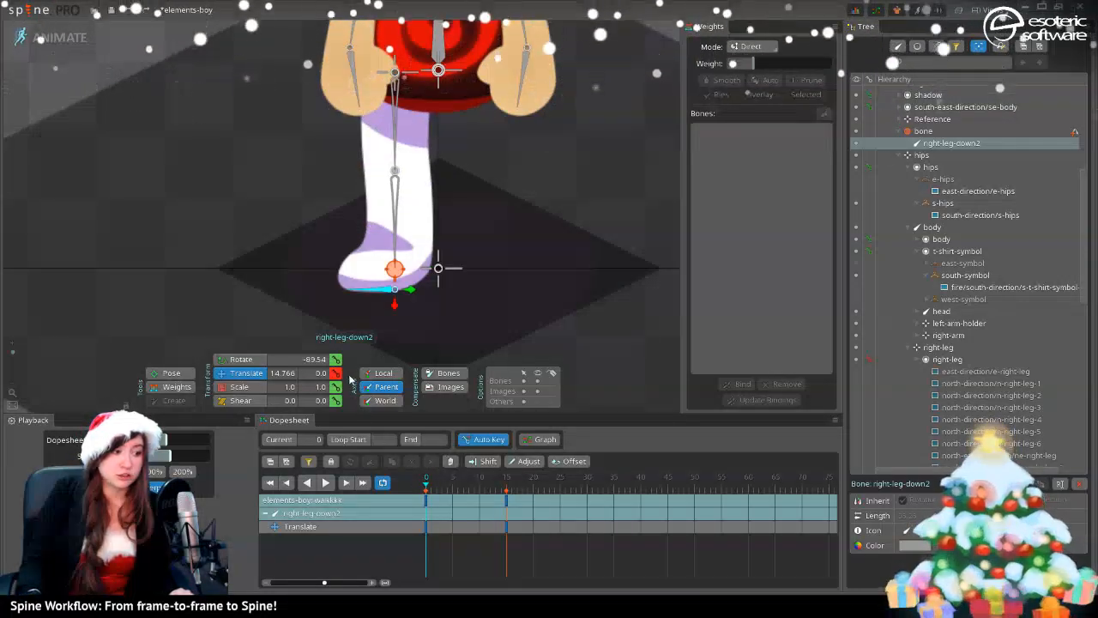
left_click(335, 360)
left_click(508, 488)
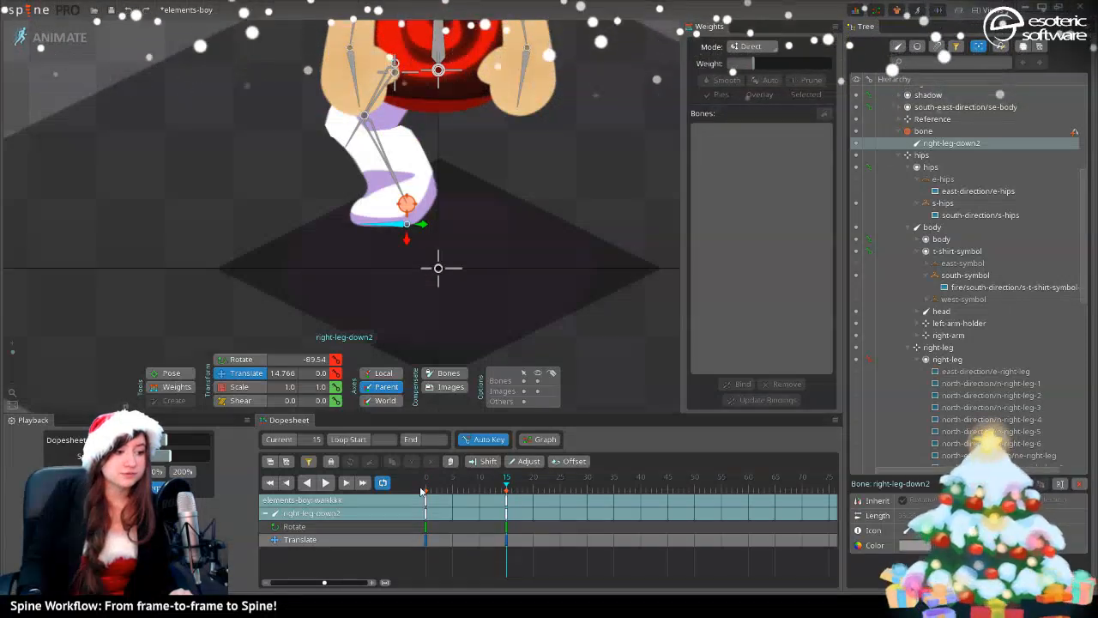
- At frame 3, rotate right-leg-down2 to about -63.3 degrees and translate it to about X 24.4, Y 9.6 along the sole
left_click_drag(422, 490, 444, 483)
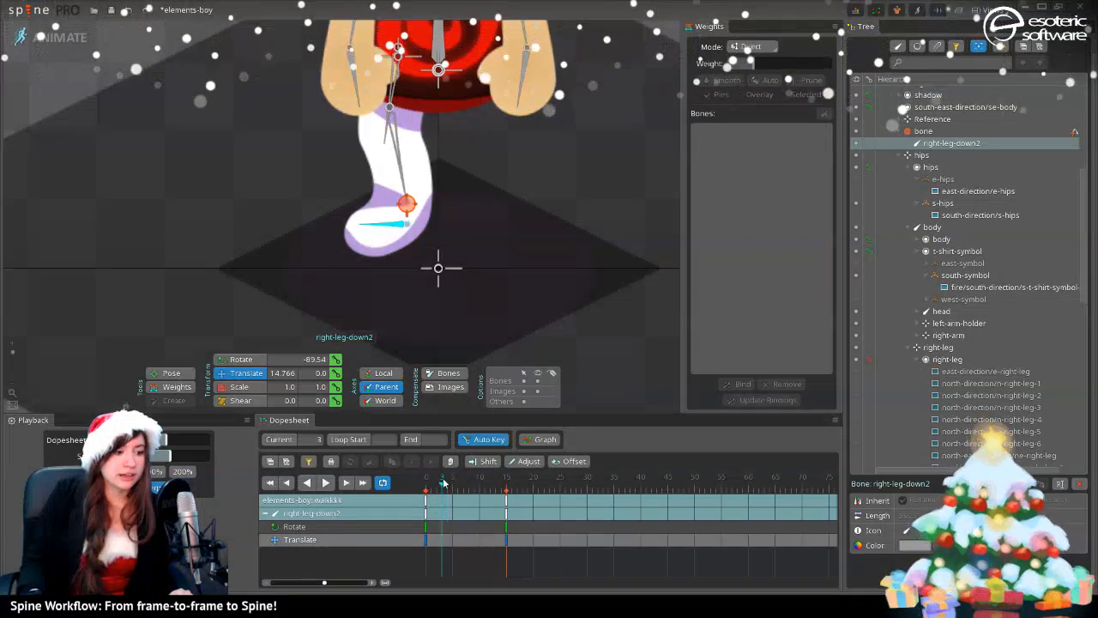
left_click(228, 359)
left_click_drag(379, 224, 374, 239)
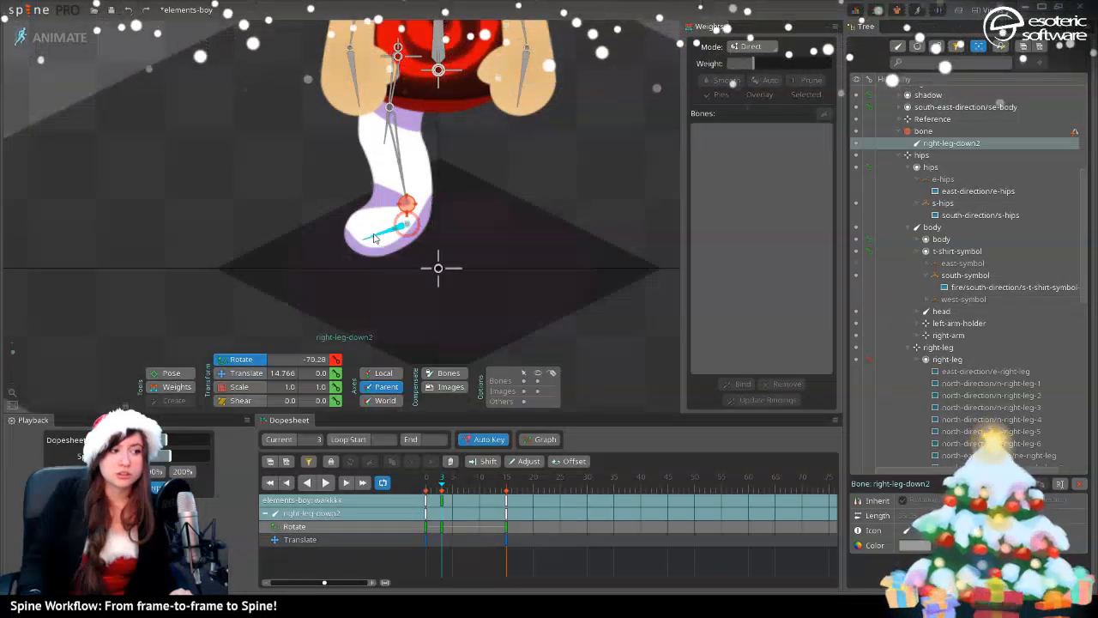
left_click(233, 374)
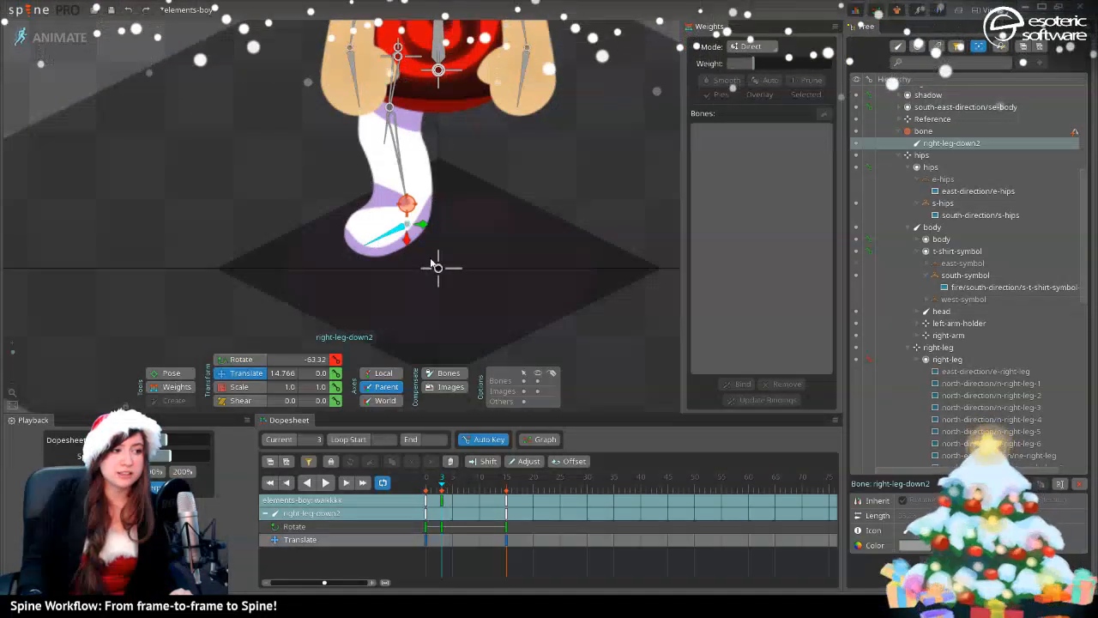
left_click_drag(400, 232, 404, 238)
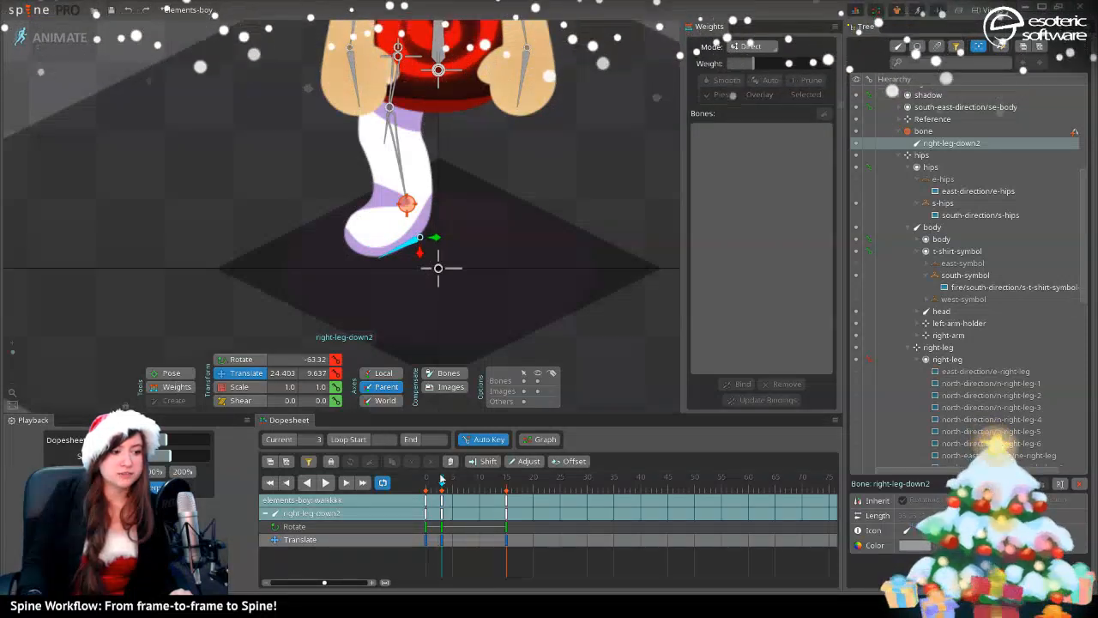
- At frame 6, translate right-leg-down2 to about X 3.1, Y 1.8 at the foot, and go to frame 9
mouse_move(441, 479)
left_mouse_down()
mouse_move(426, 488)
mouse_move(457, 483)
left_mouse_up()
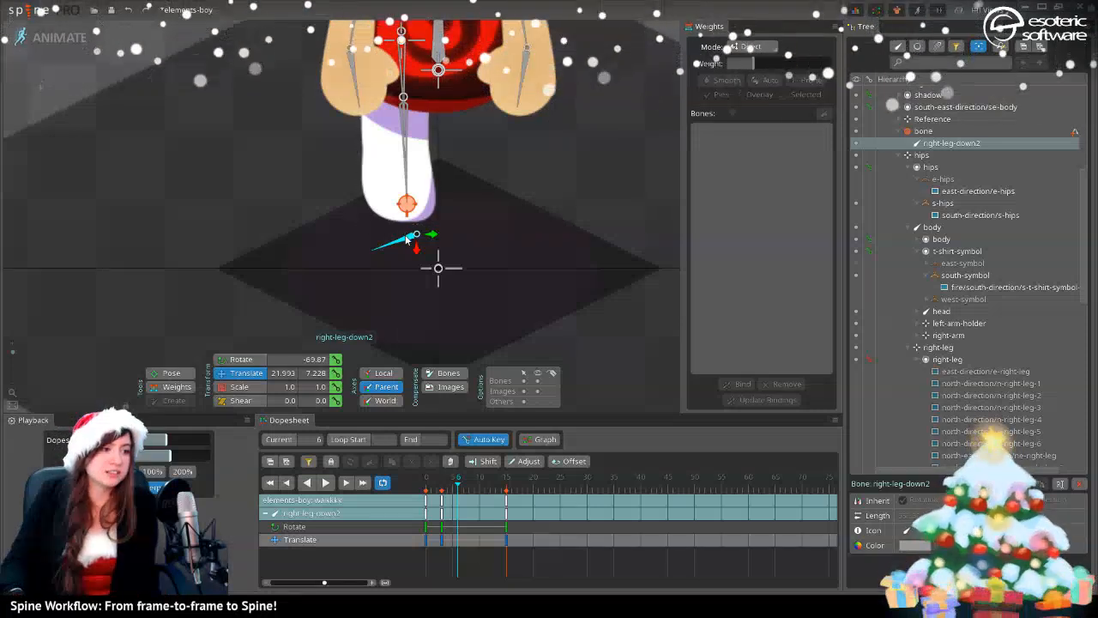
left_click_drag(409, 235, 399, 215)
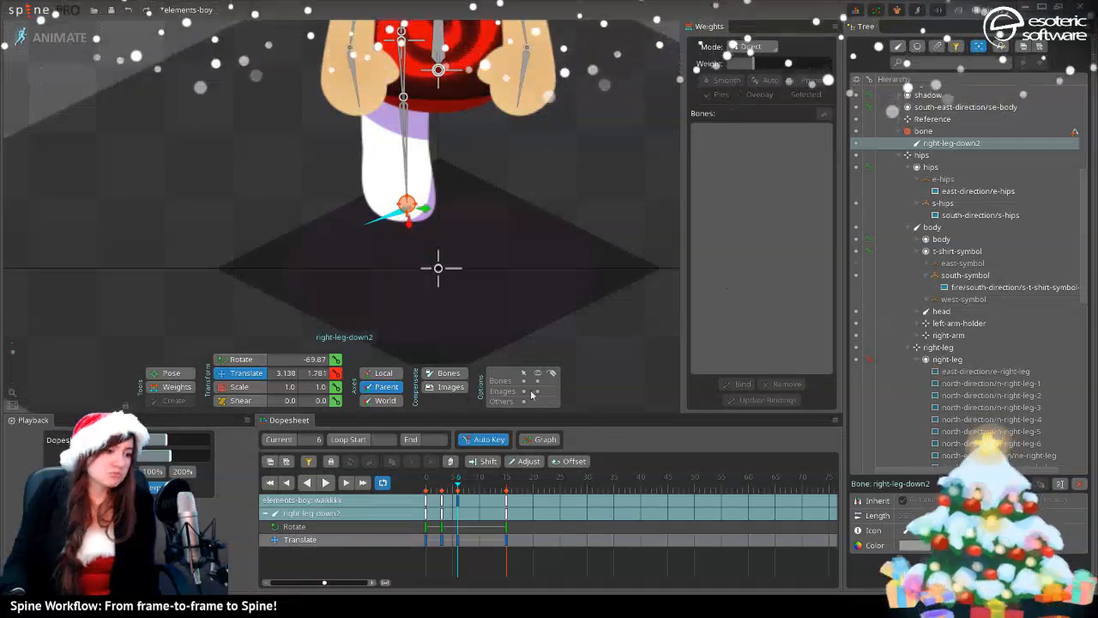
left_click_drag(463, 485, 478, 487)
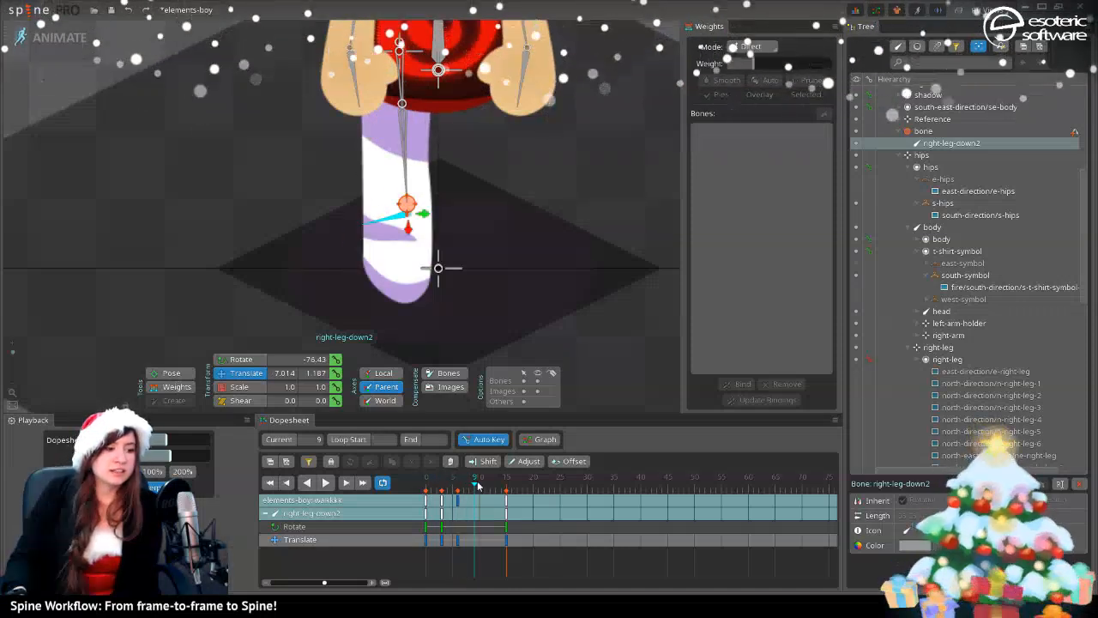
left_click(402, 230)
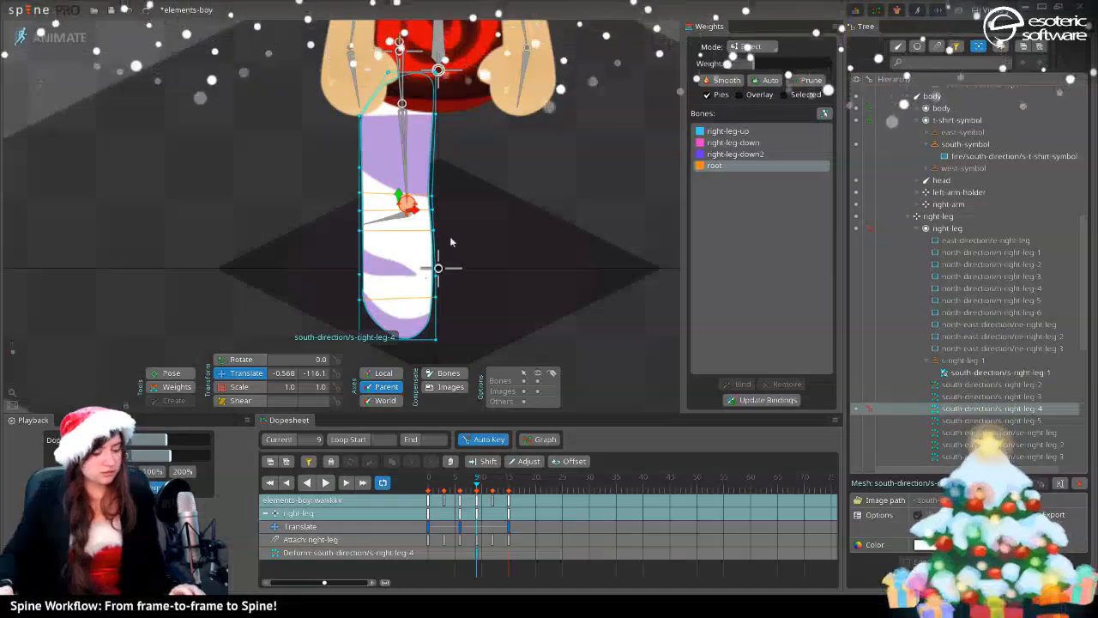
key("ctrl+z")
key("ctrl+z")
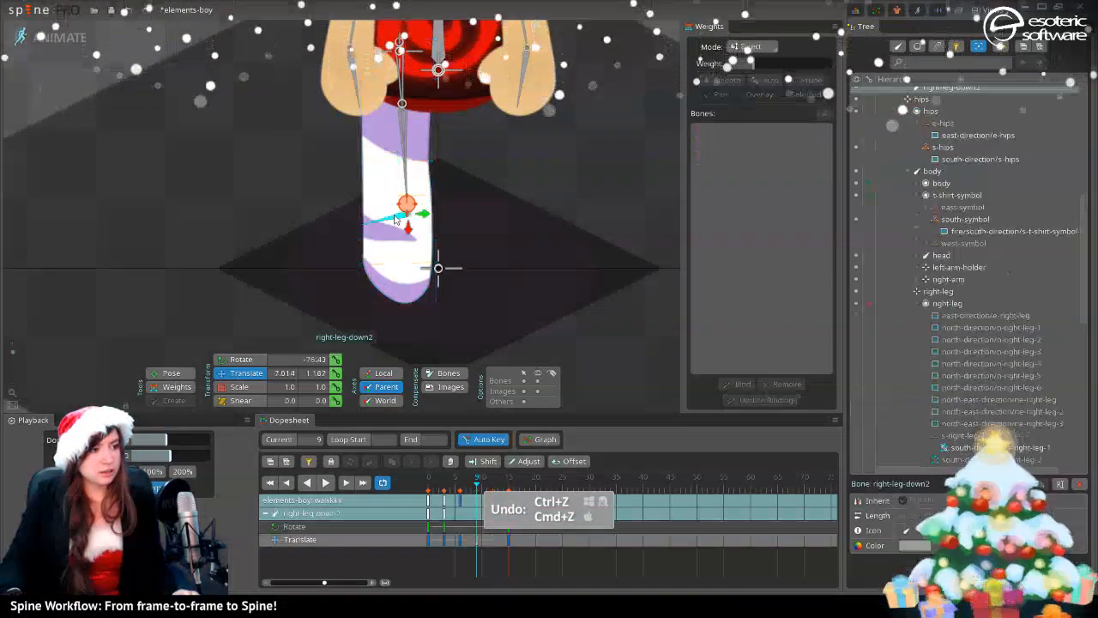
- At frame 9, translate right-leg-down2 to about X 35.9, Y -3.8 and rotate it to about -0.5 degrees
left_click_drag(396, 233, 395, 258)
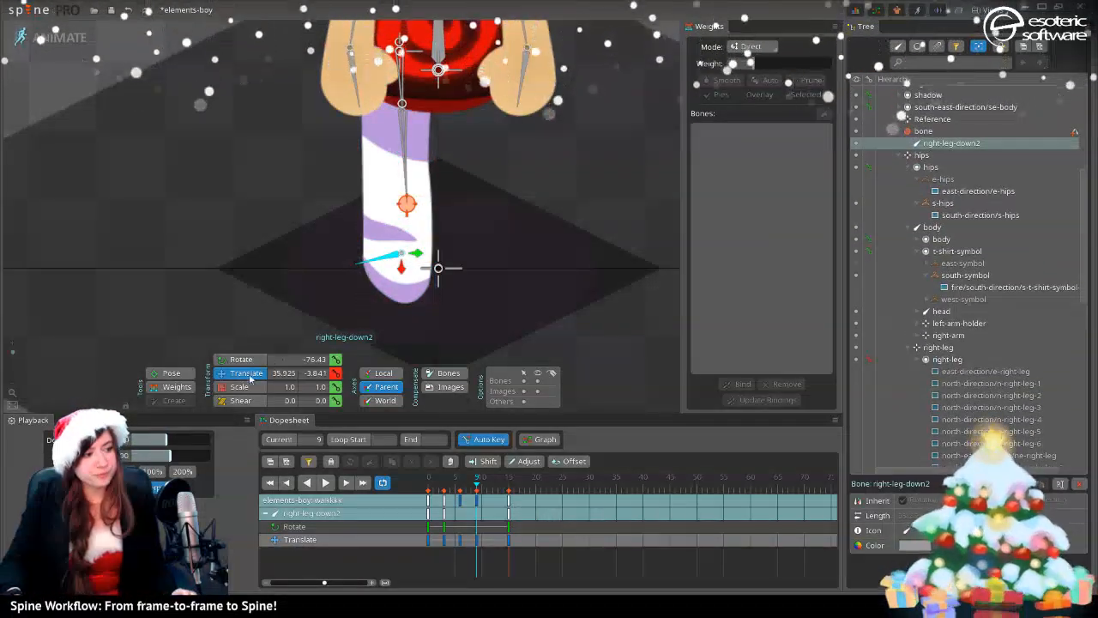
key("c")
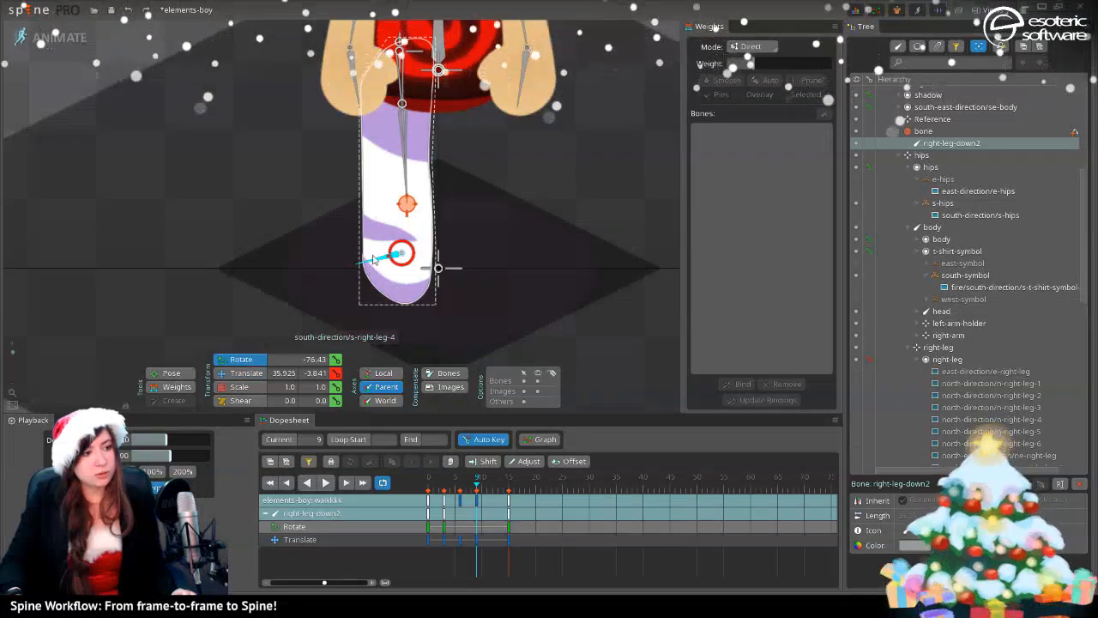
left_click_drag(372, 263, 386, 294)
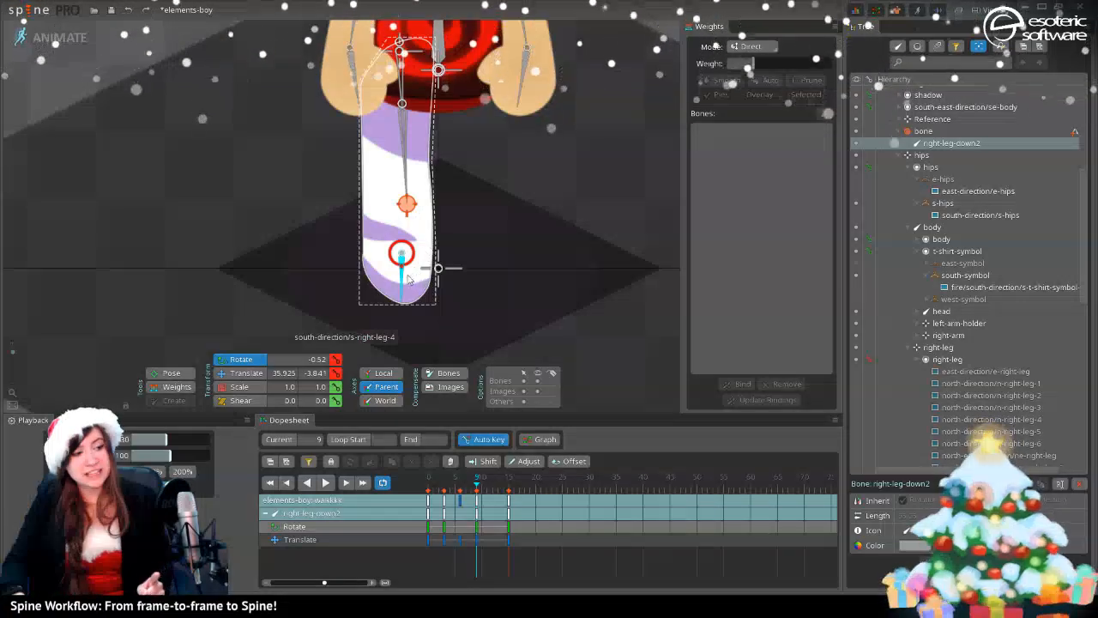
- At frame 12, rotate right-leg-down2 to about -20.5 degrees and translate it below the foot to about X 109.2, Y -1.9
left_click_drag(477, 491, 495, 493)
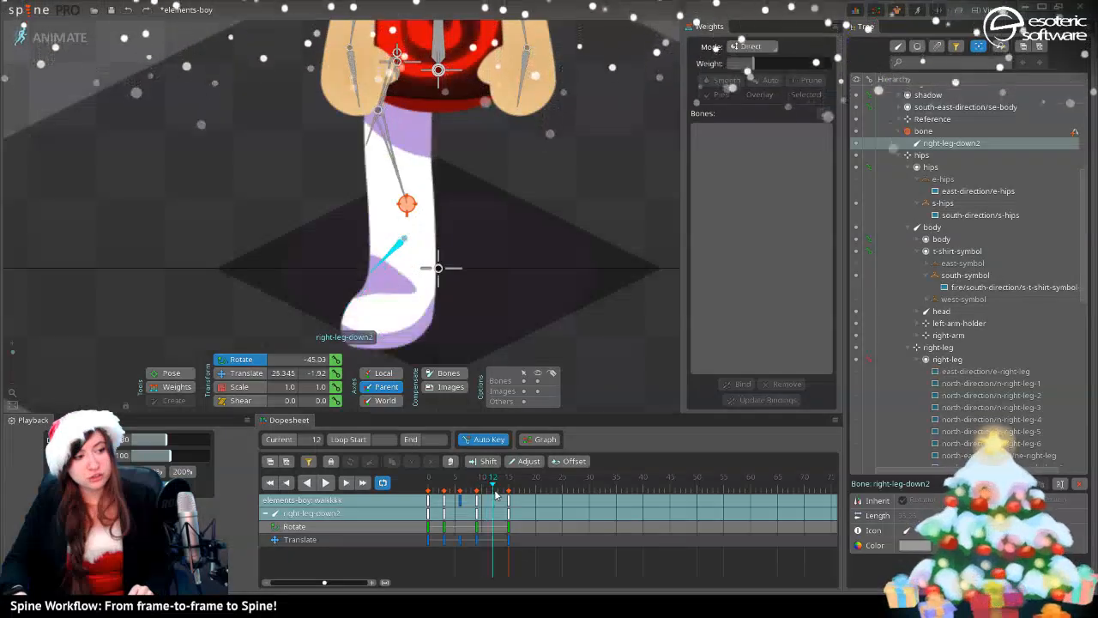
left_click_drag(484, 292, 529, 231)
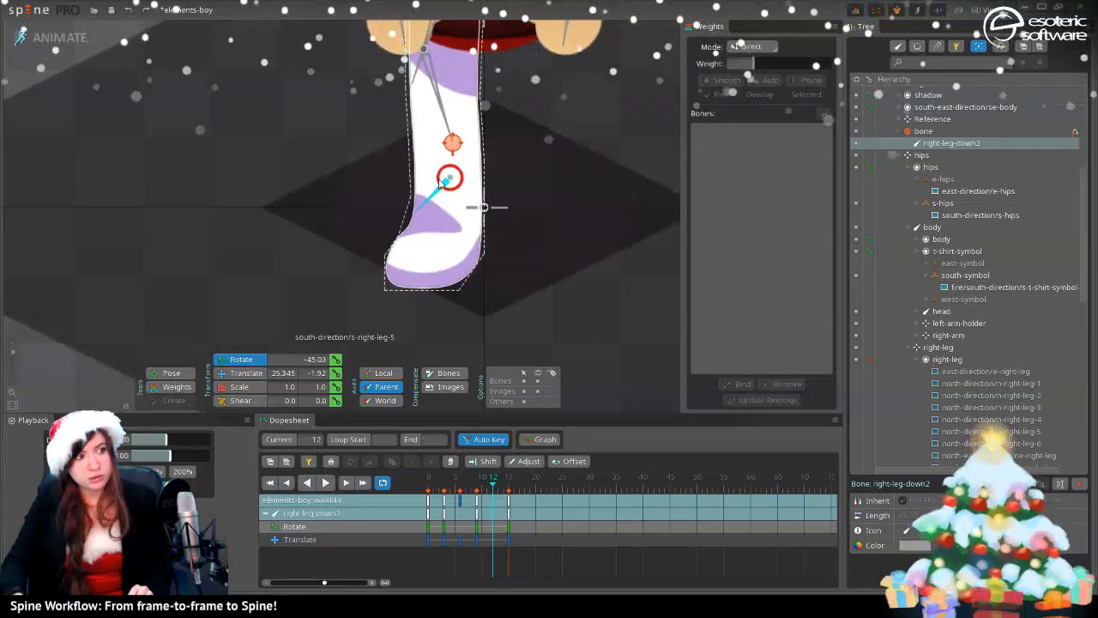
left_click_drag(438, 191, 441, 225)
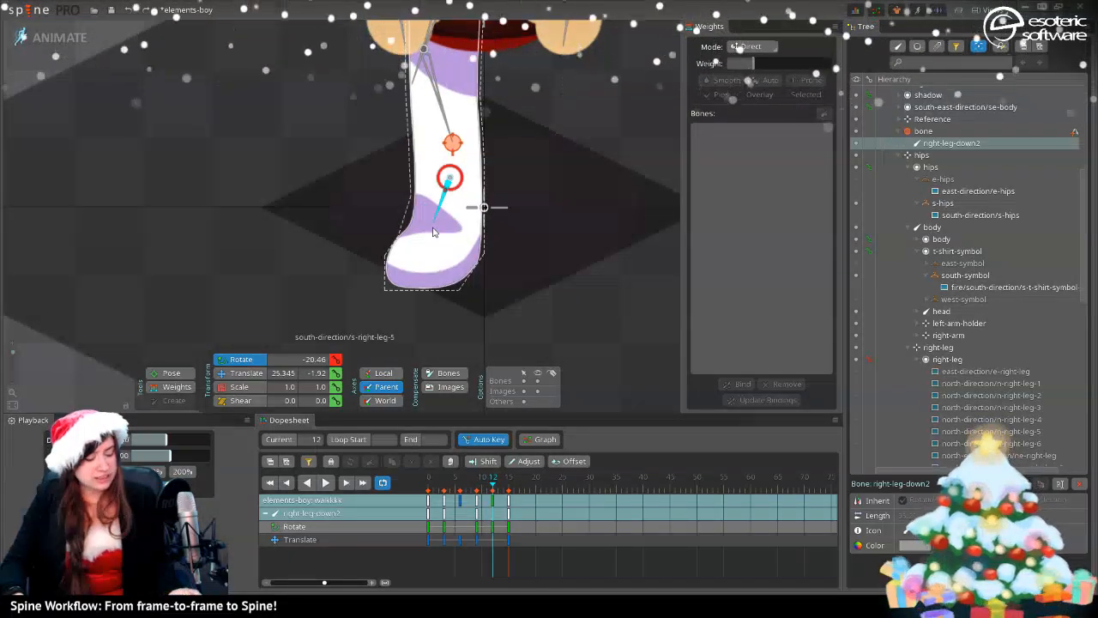
left_click(245, 372)
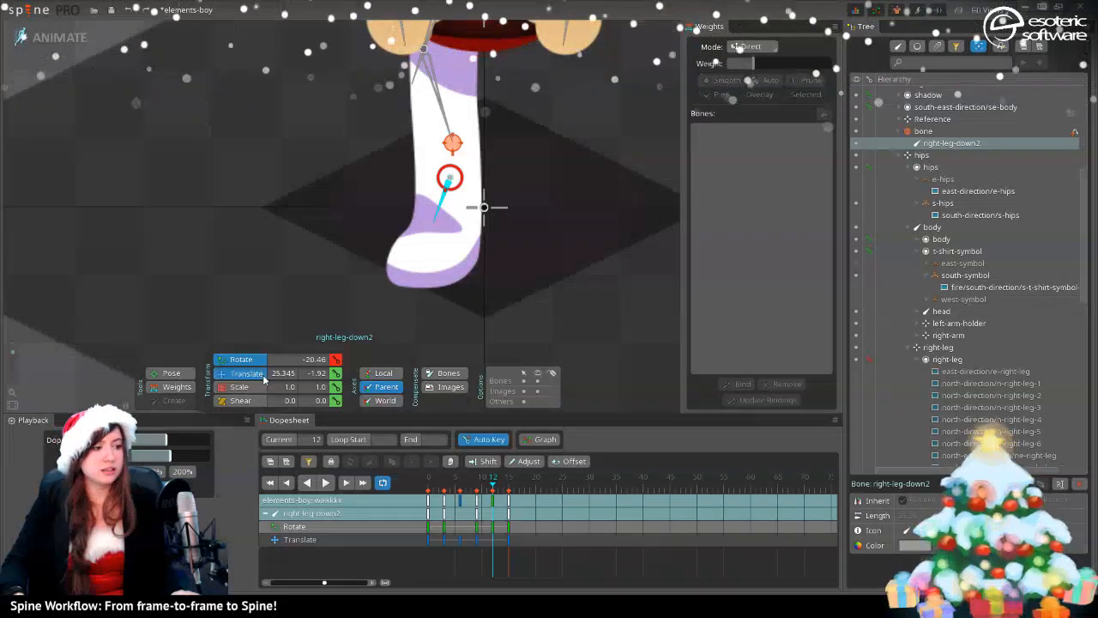
left_click_drag(448, 197, 455, 315)
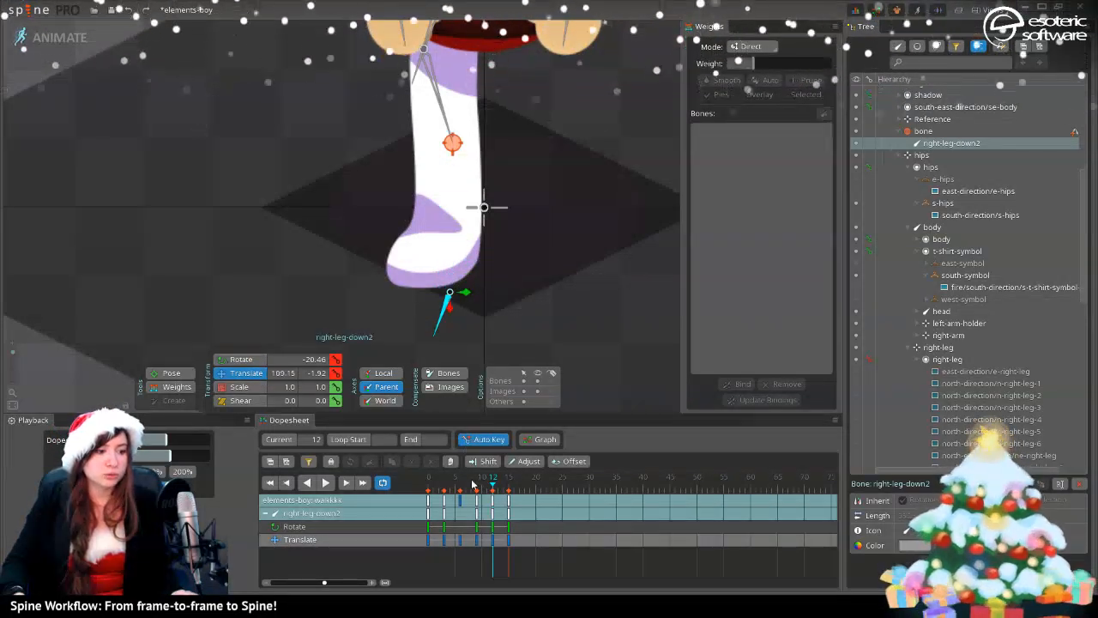
mouse_move(495, 481)
left_mouse_down()
mouse_move(480, 482)
mouse_move(510, 482)
mouse_move(495, 485)
left_mouse_up()
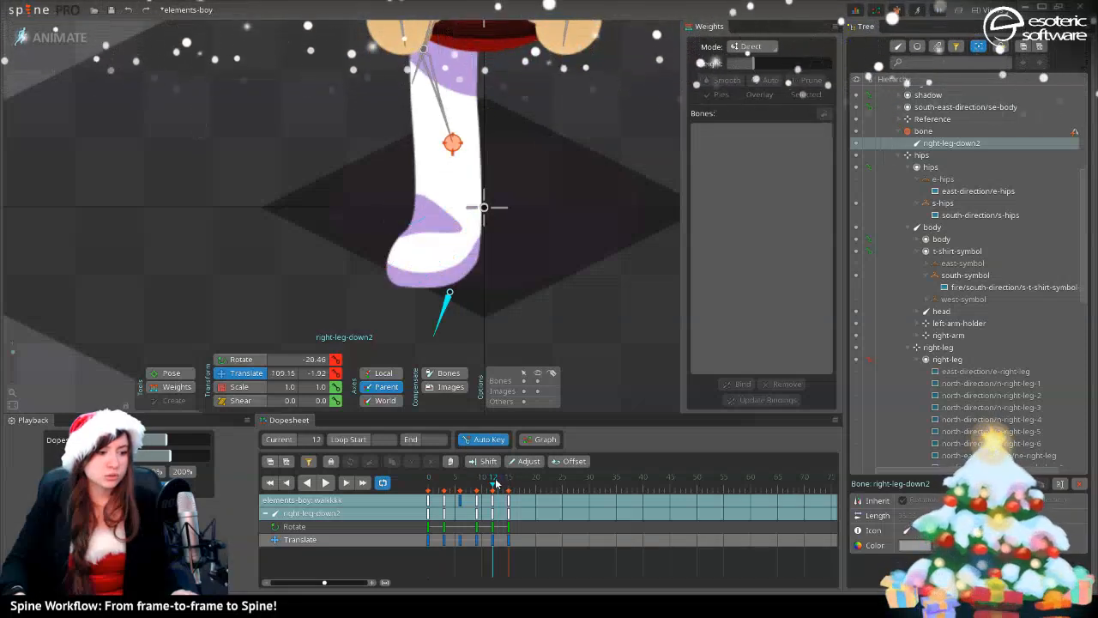
- Align right-leg-down2 with the sole at frame 12, rotated to about -87.7 degrees and translated to about X 103.3, Y -1.5
left_click(253, 362)
left_click_drag(443, 323, 417, 311)
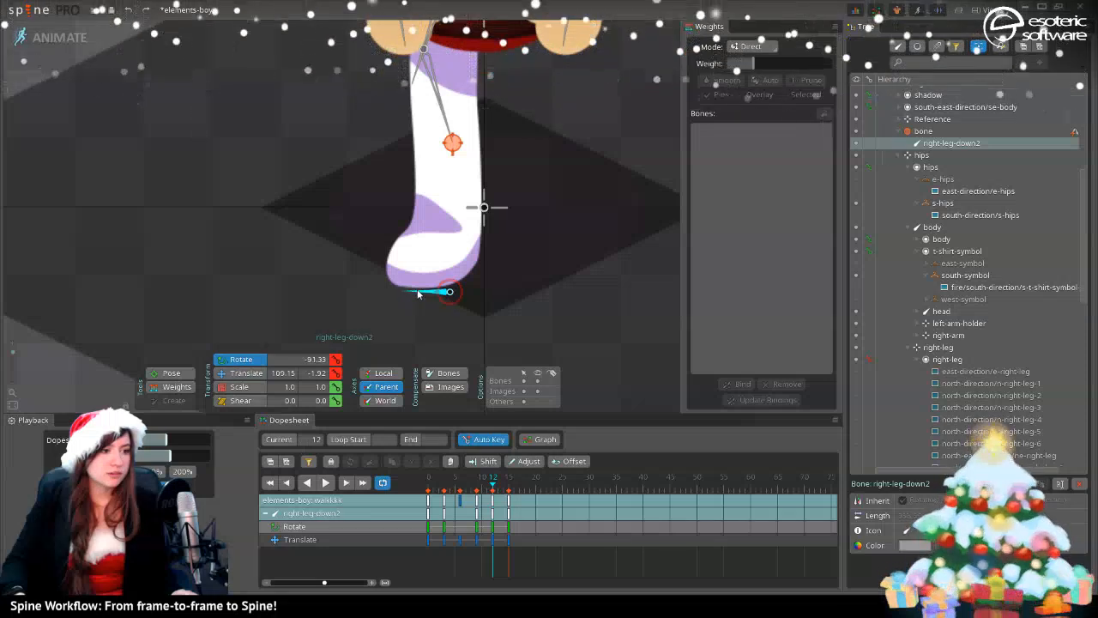
left_click(224, 374)
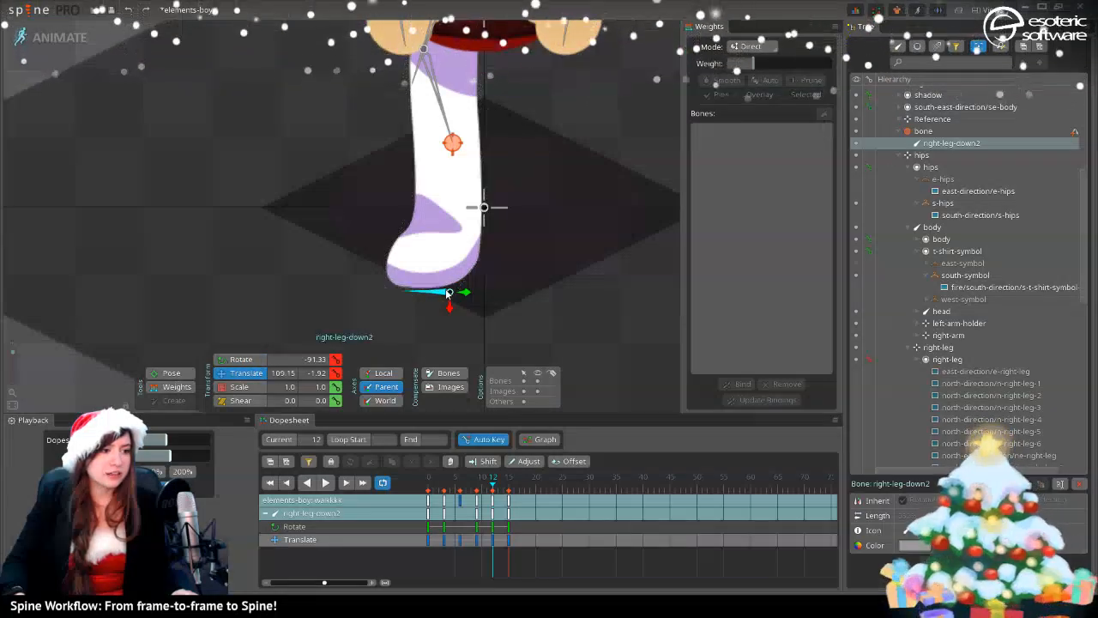
left_click_drag(447, 294, 458, 287)
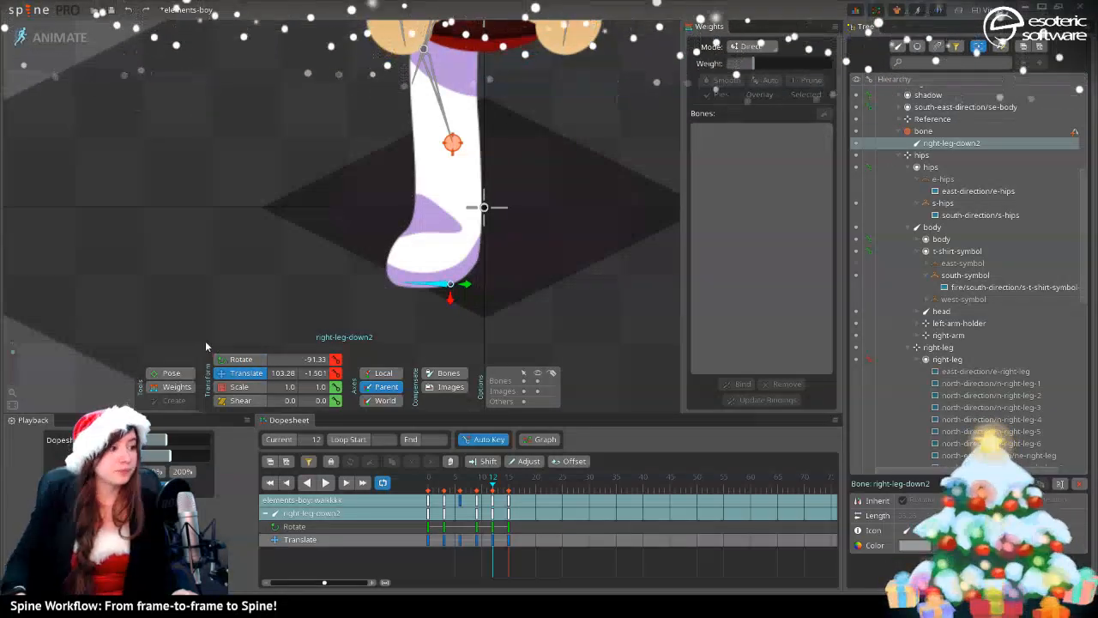
left_click(240, 359)
left_click(448, 283)
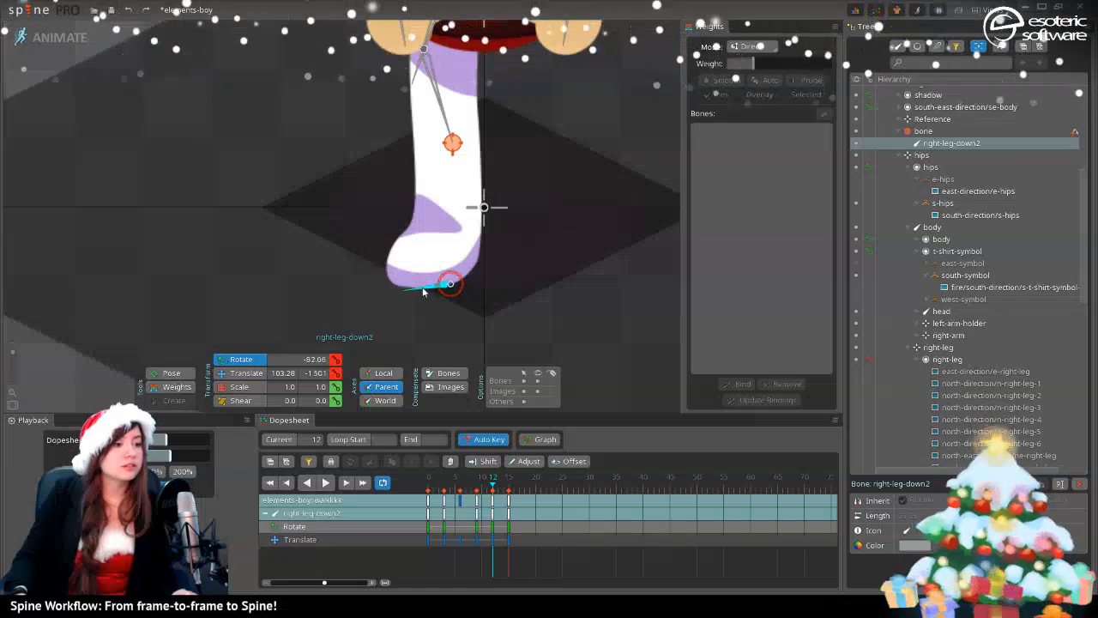
left_click_drag(422, 286, 423, 283)
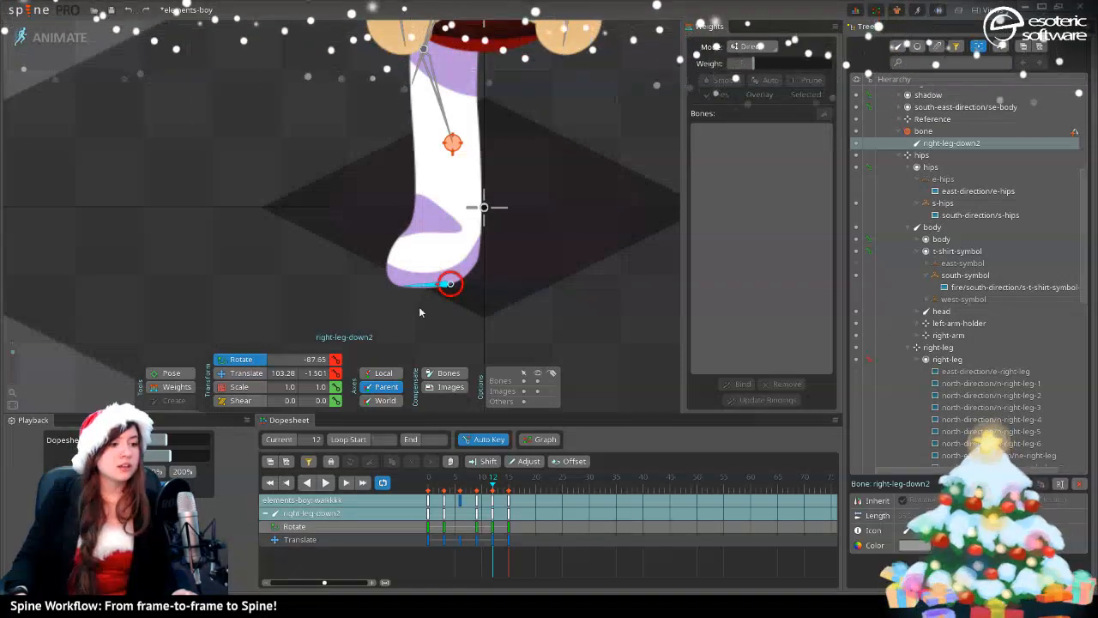
- Play back the walk animation to check the foot bone's motion, and return to frame 0
left_click(324, 483)
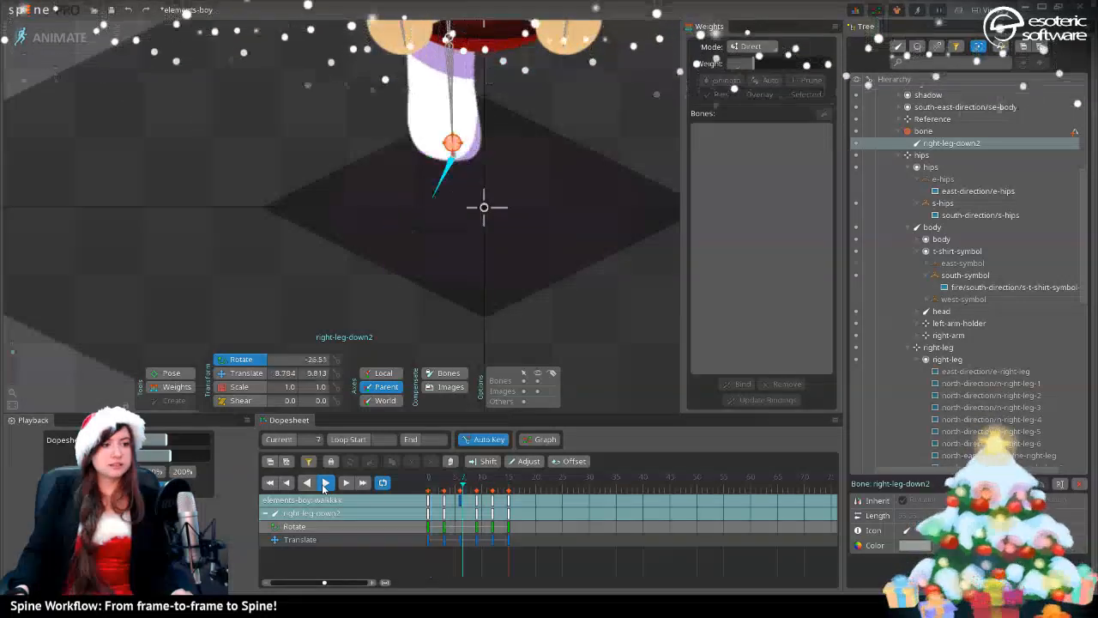
left_click(325, 483)
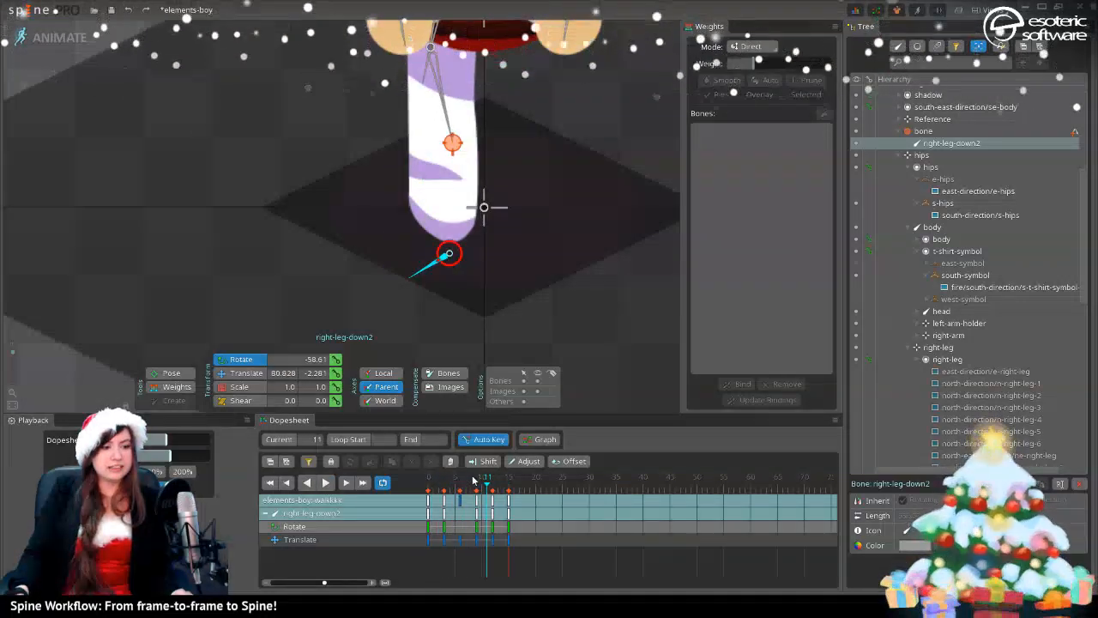
left_click_drag(462, 486, 422, 482)
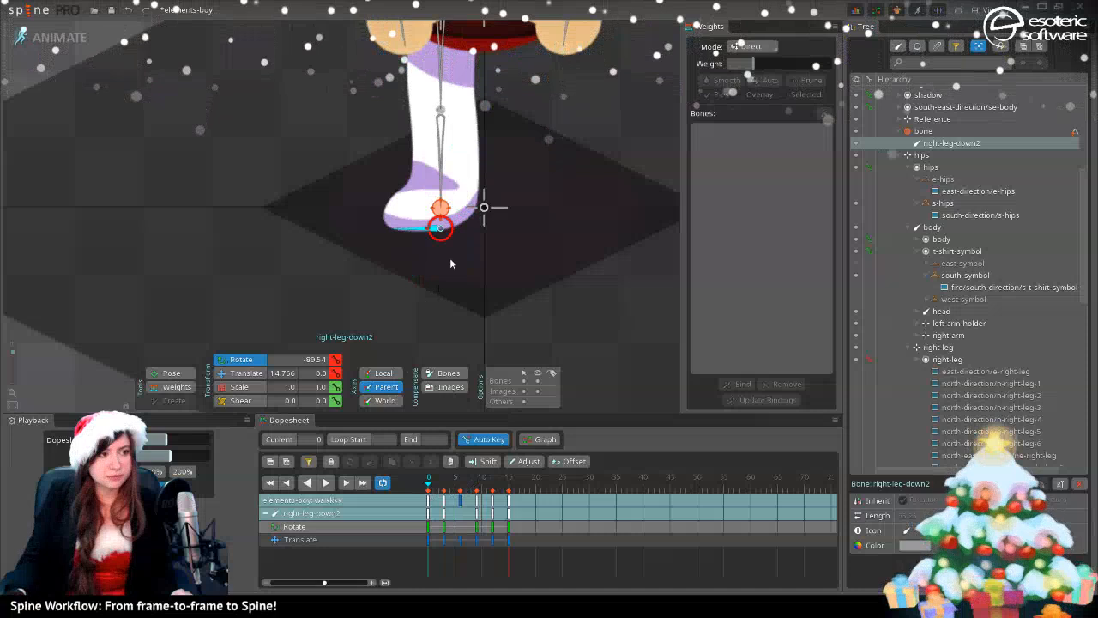
- Key the translation of the leg's target bone named bone at frame 0 and copy that key to frame 15
left_click(440, 206)
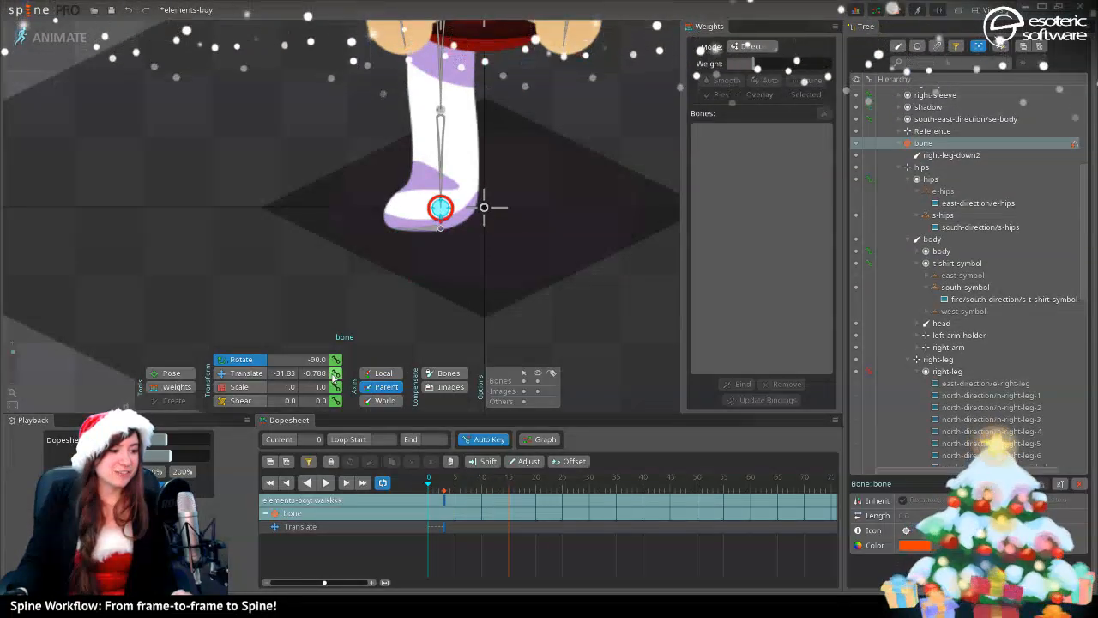
left_click(429, 504)
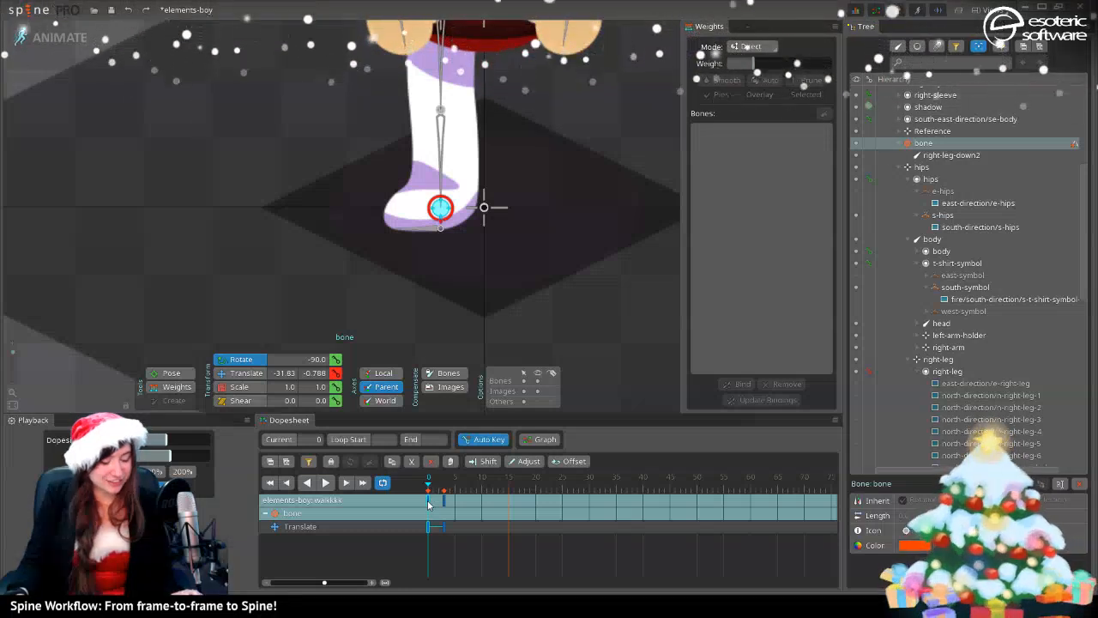
key("ctrl+x")
left_click(509, 487)
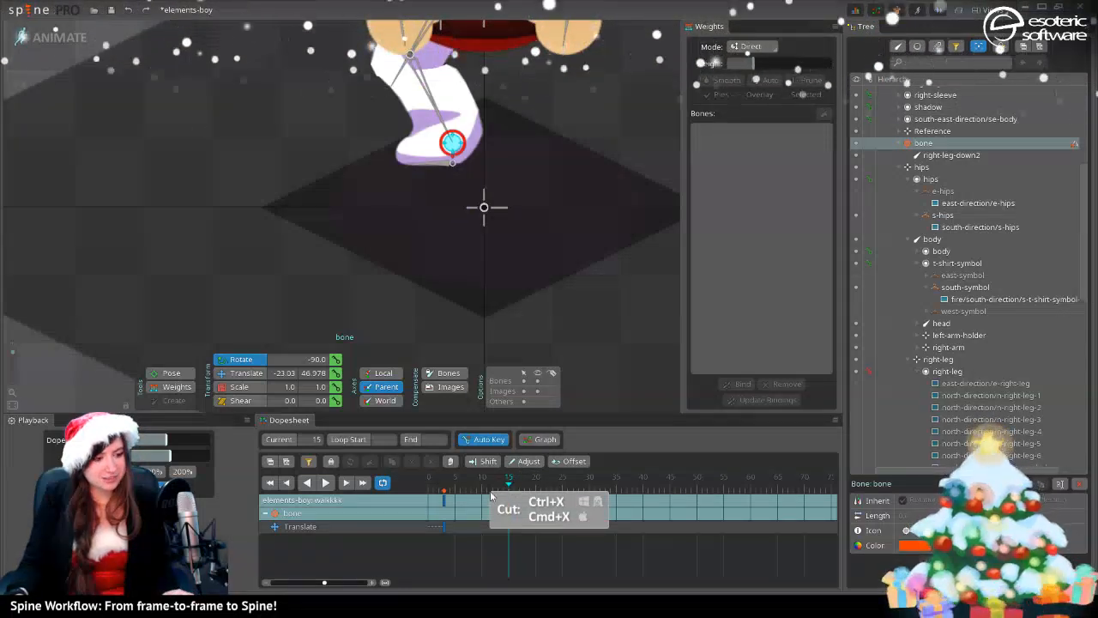
left_click(429, 488)
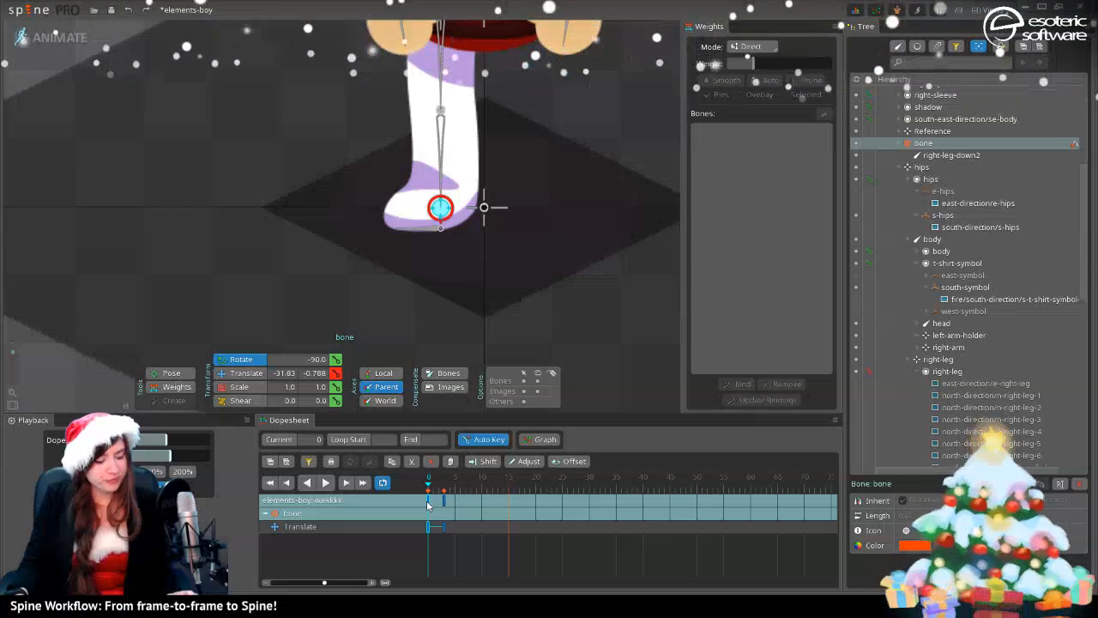
key("ctrl+c")
left_click(509, 487)
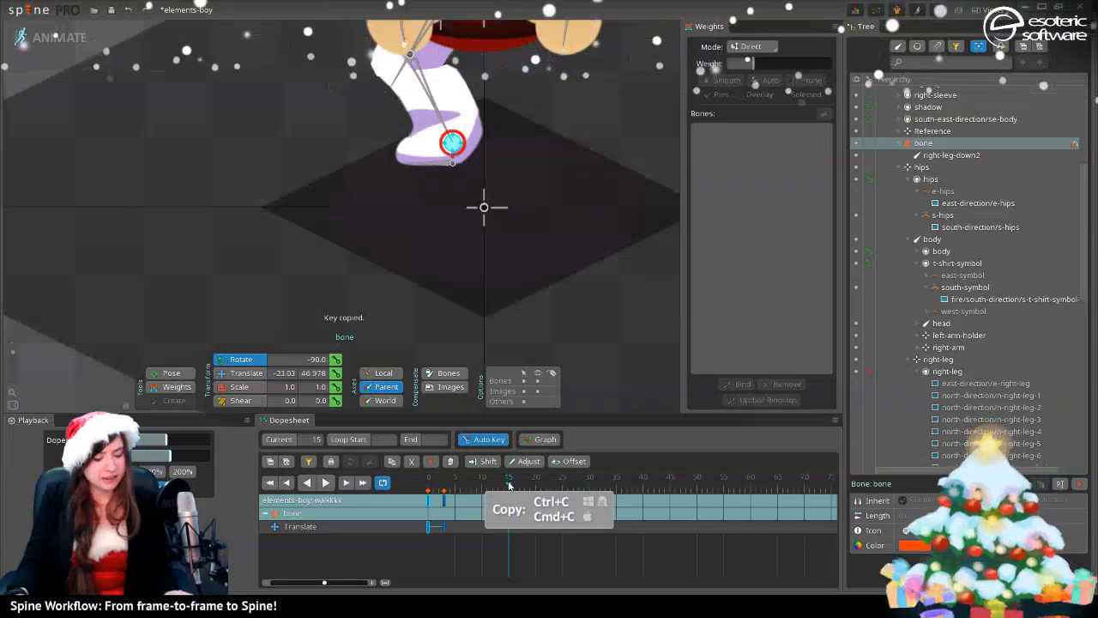
key("ctrl+v")
- Translate the target bone to about X -25.2, Y 37.1 at frame 6 and about X -25.8, Y -22.0 at frame 9
left_click_drag(508, 486, 460, 498)
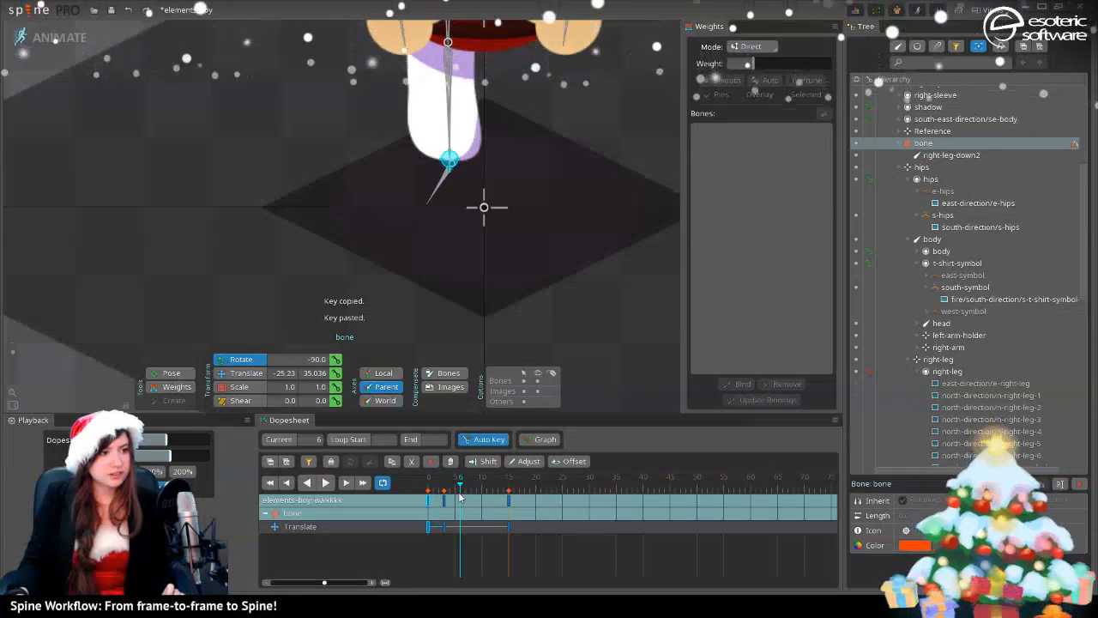
left_click_drag(605, 89, 587, 214)
key("v")
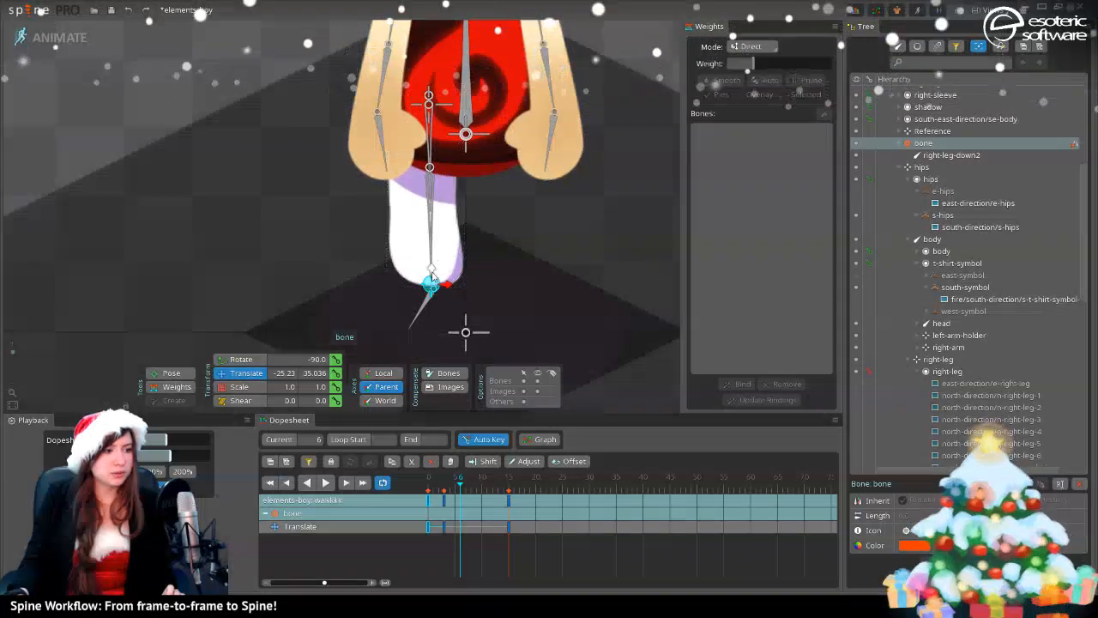
mouse_move(431, 274)
left_mouse_down()
mouse_move(434, 234)
mouse_move(431, 283)
mouse_move(431, 271)
left_mouse_up()
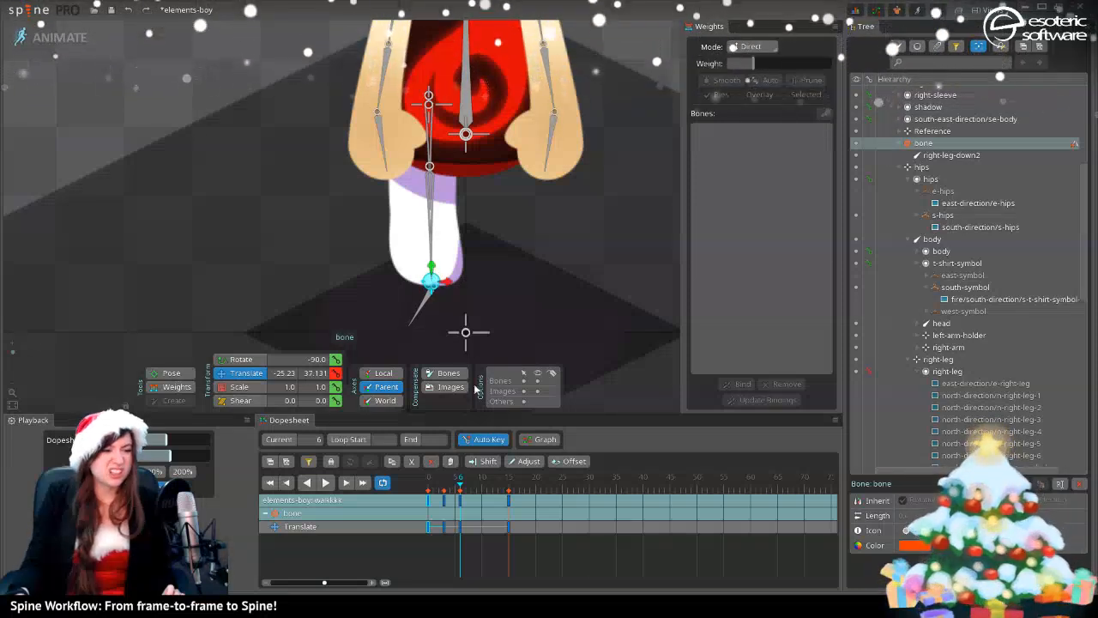
left_click_drag(461, 480, 479, 482)
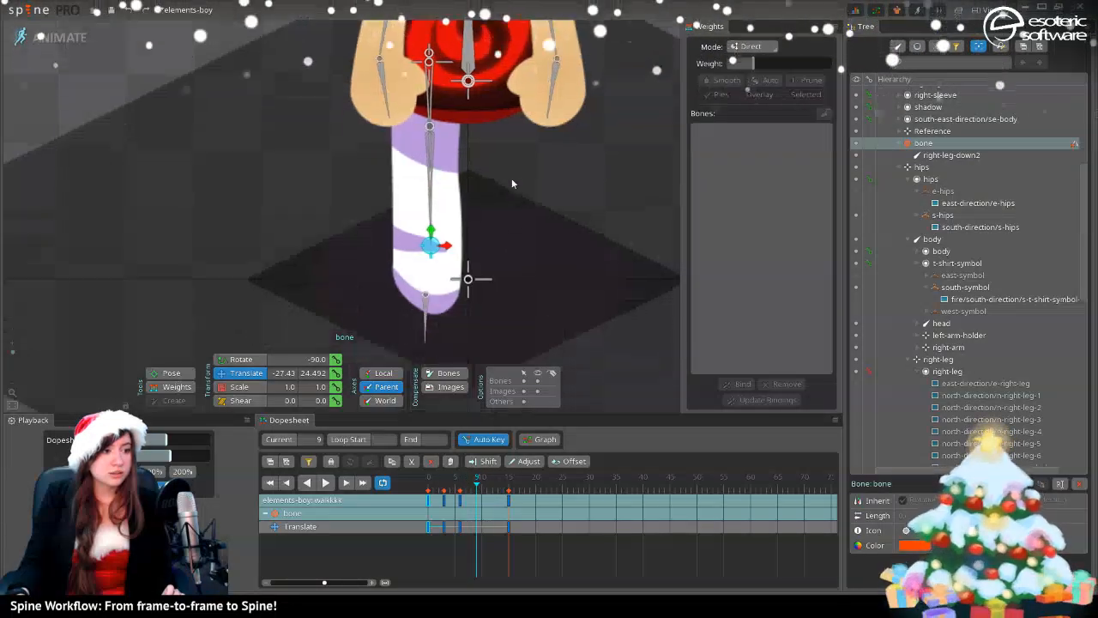
left_click_drag(429, 136, 433, 203)
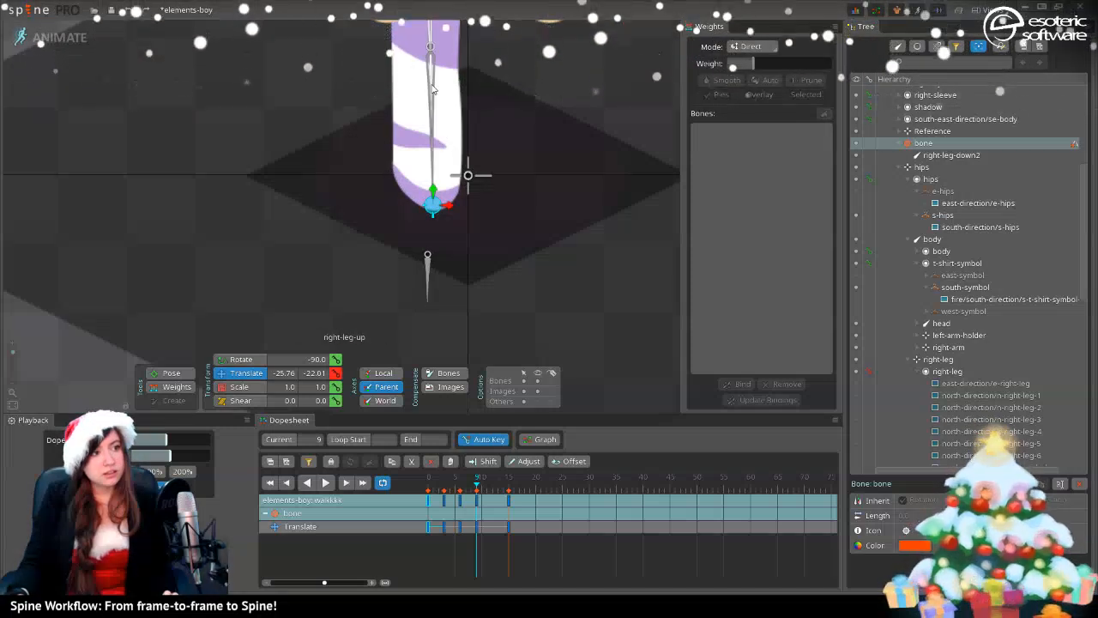
- Select the right-leg-down bone and translate it to about X 69.9 along the leg at frame 9
left_click(431, 114)
left_click_drag(551, 80, 519, 154)
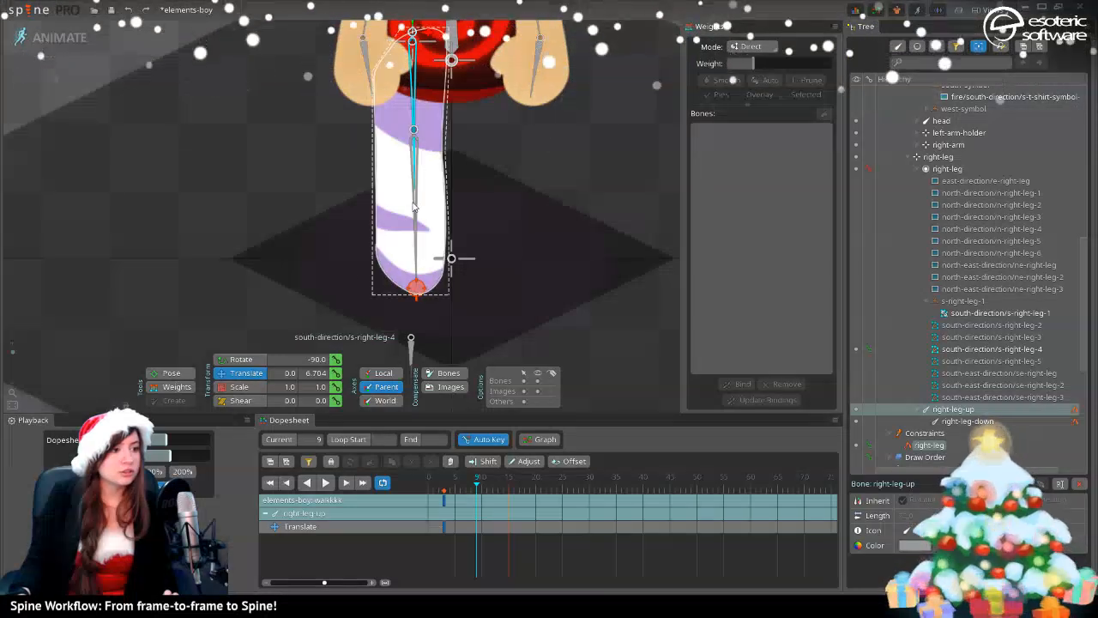
left_click(412, 133)
left_click_drag(413, 127, 409, 208)
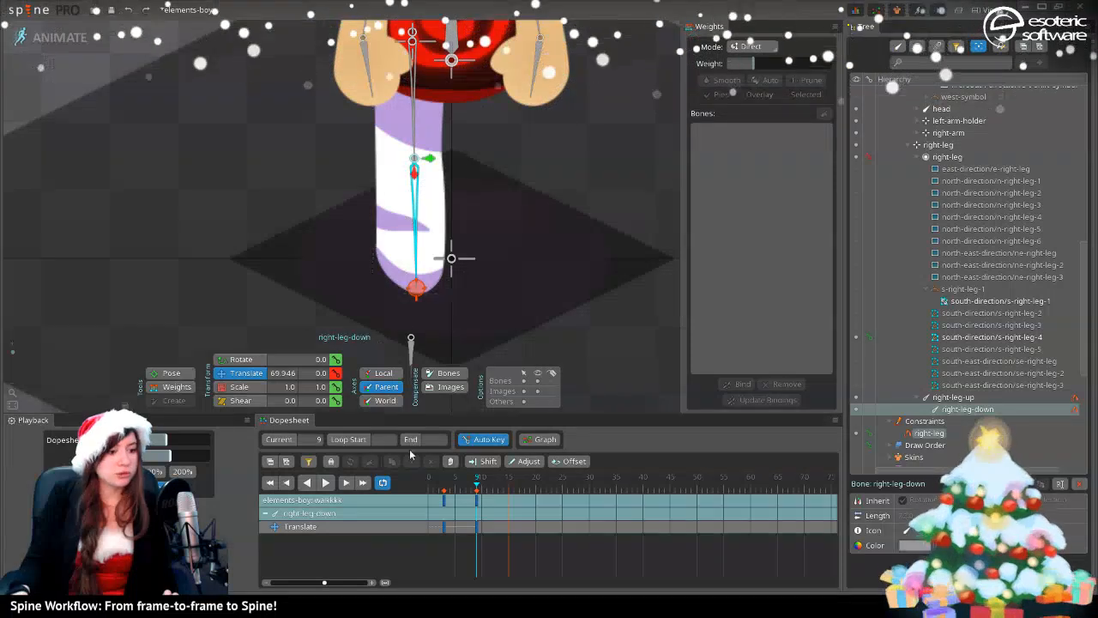
- Key the right-leg-down bone's translation of X 72.0, Y 0.0 at frame 0 and paste that key over frame 9
left_click(413, 492)
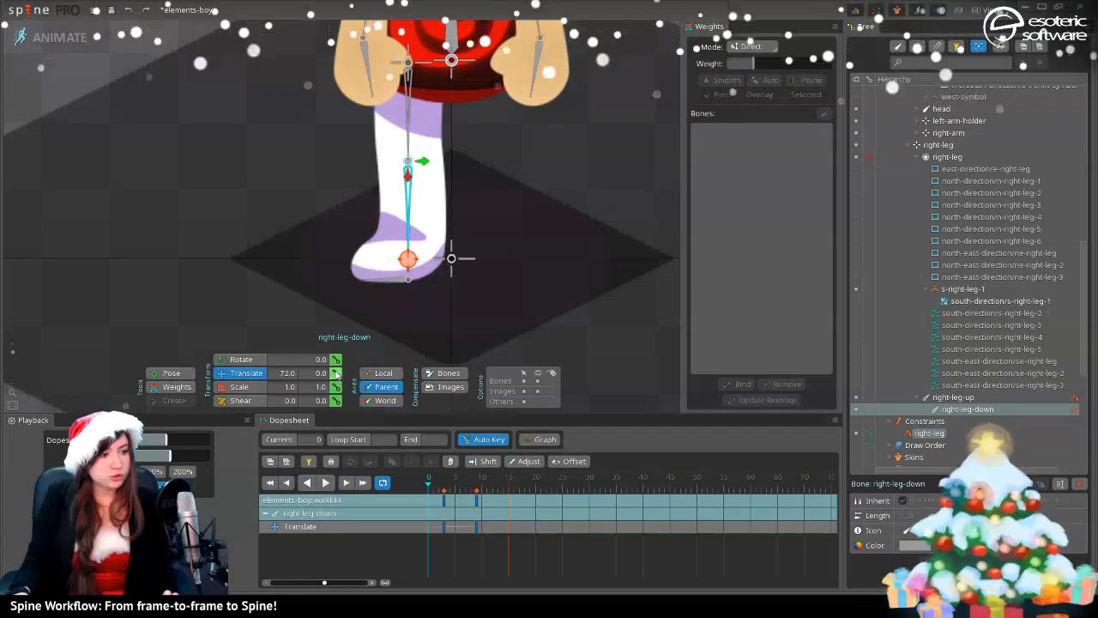
left_click(429, 500)
right_click(476, 496)
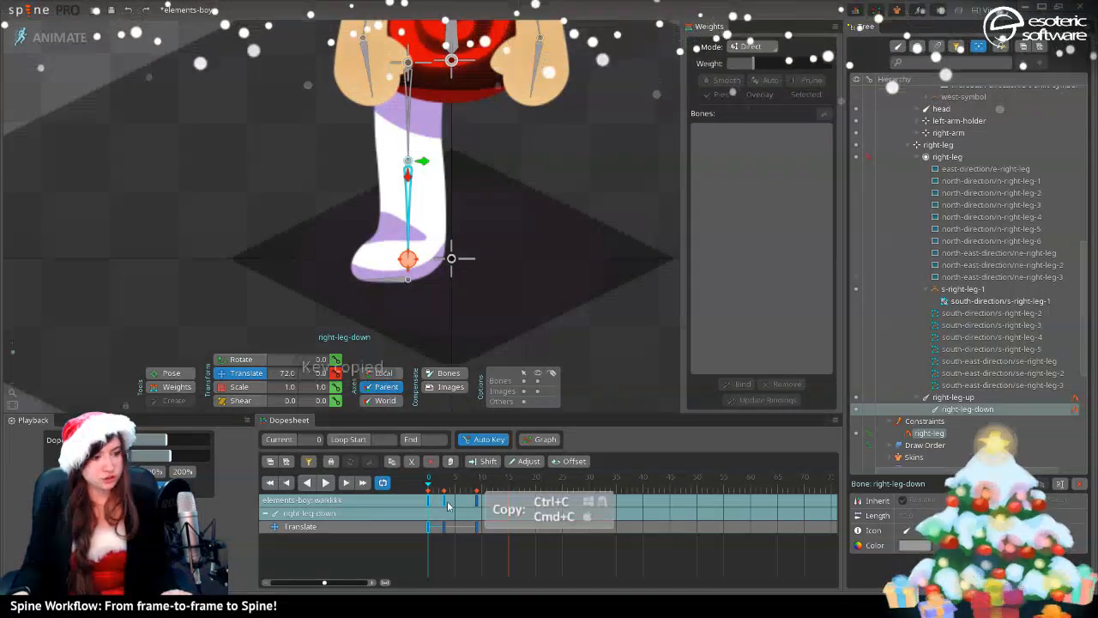
left_click(502, 502)
left_click(476, 492)
right_click(476, 500)
left_click(506, 512)
left_click(508, 509)
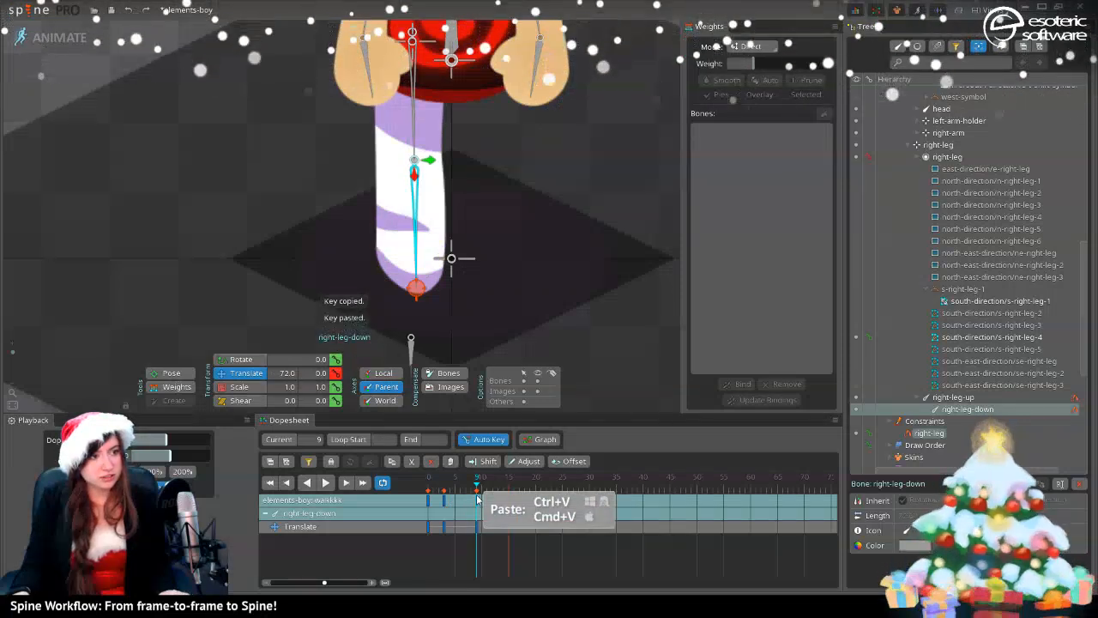
left_click(510, 486)
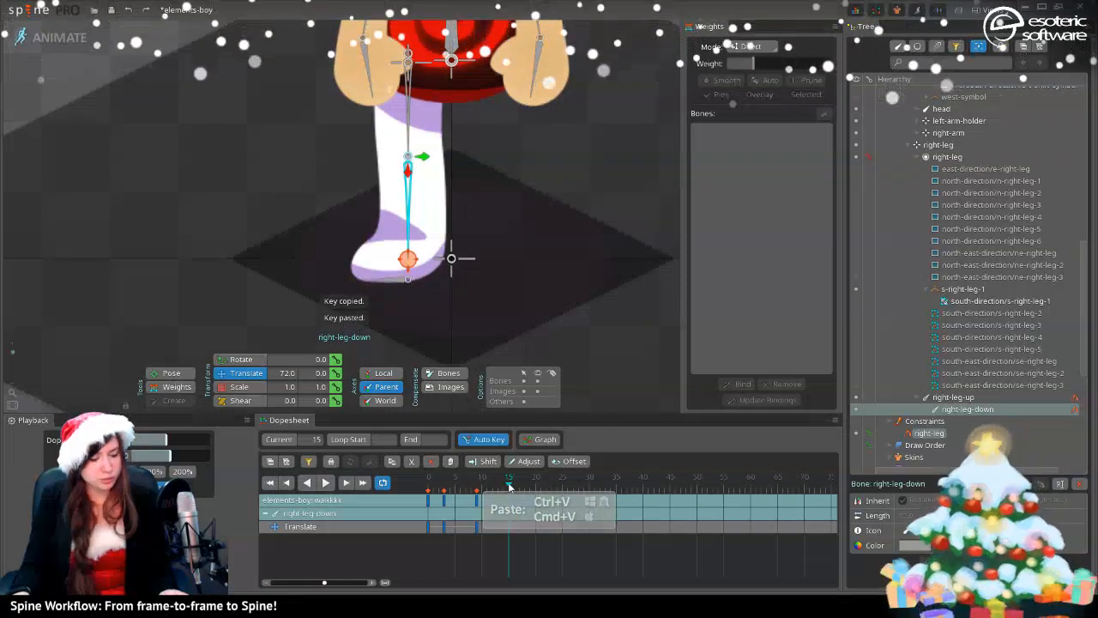
- Select the right-leg-up bone and copy its translate key from frame 0 to frame 9
left_click(410, 116)
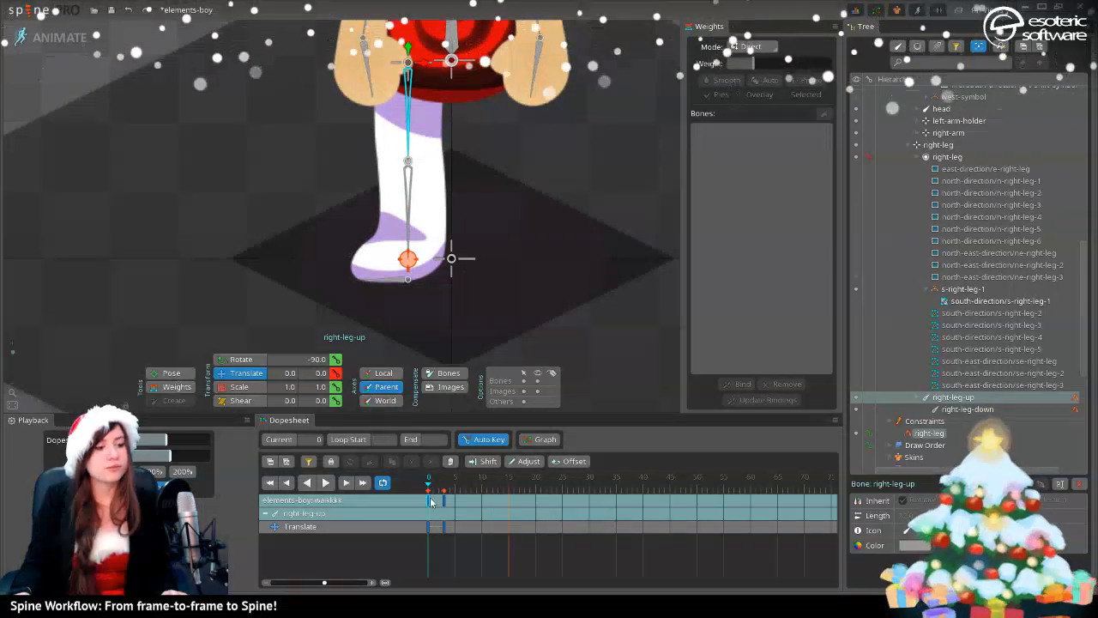
key("ctrl+c")
left_click(470, 487)
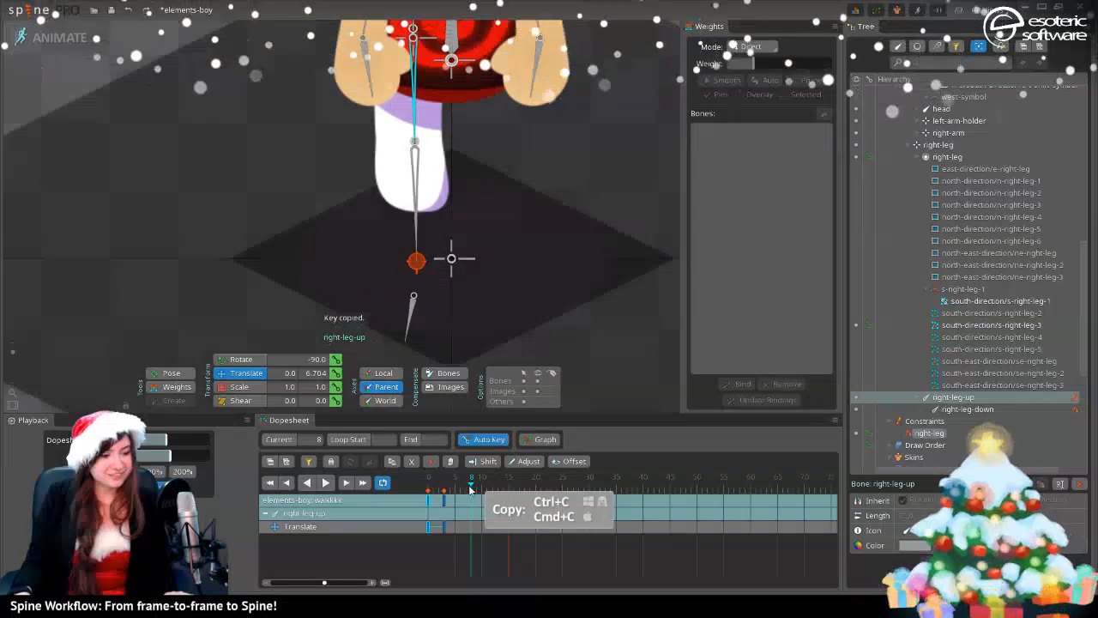
left_click_drag(464, 496, 480, 489)
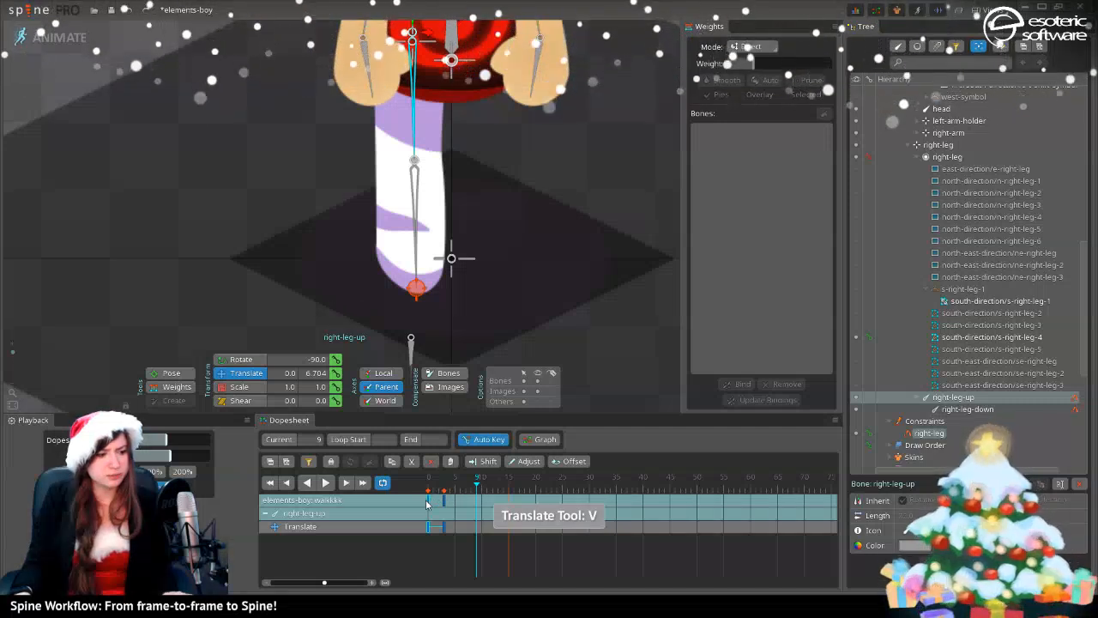
left_click(428, 504)
key("ctrl+c")
left_click(470, 491)
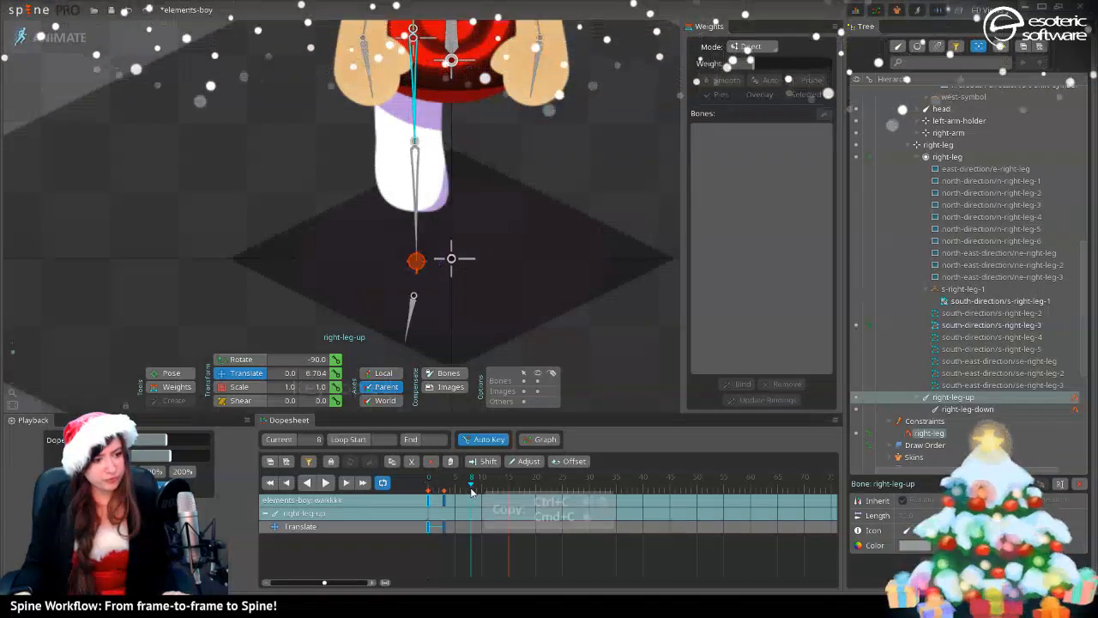
left_click(477, 489)
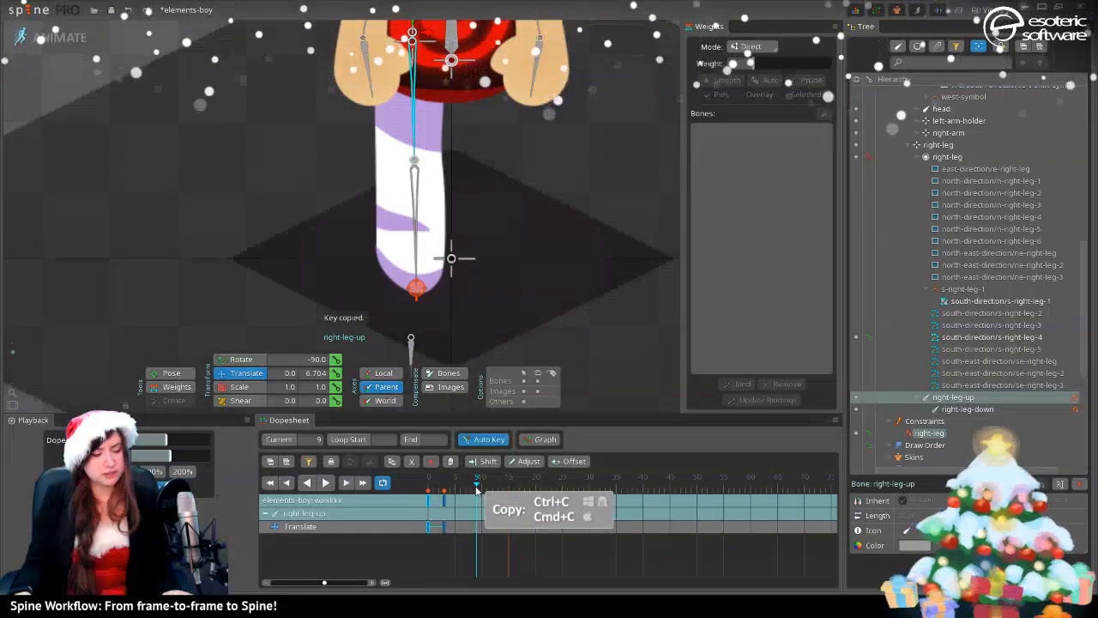
key("ctrl+v")
- Play back the walk animation to check the leg bones, and save the project
left_click_drag(481, 484, 395, 503)
left_click(324, 484)
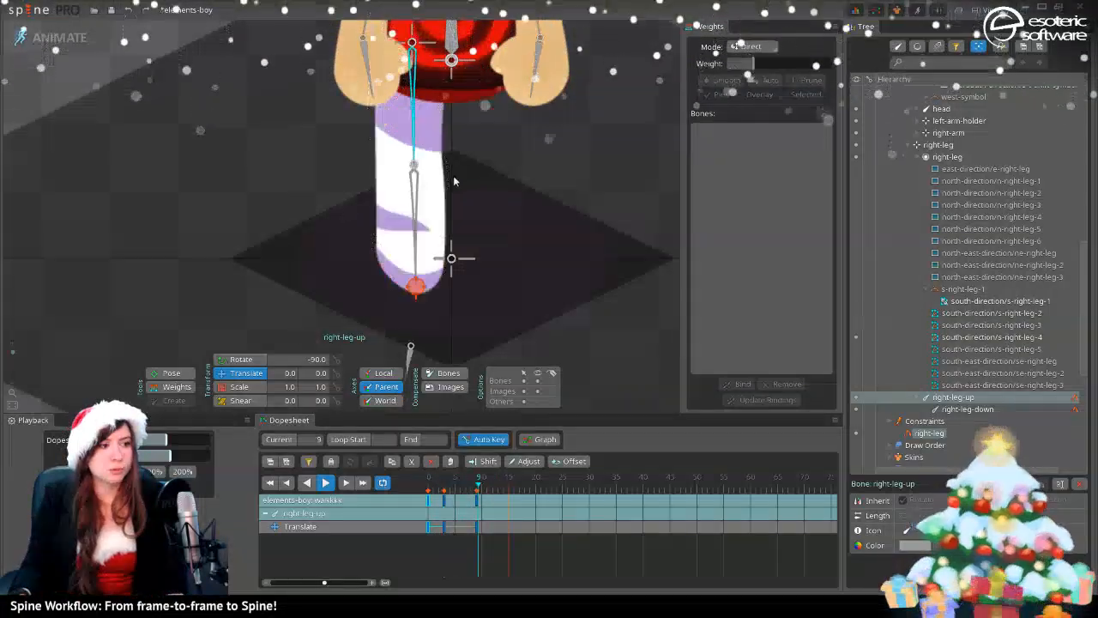
key("ctrl+s")
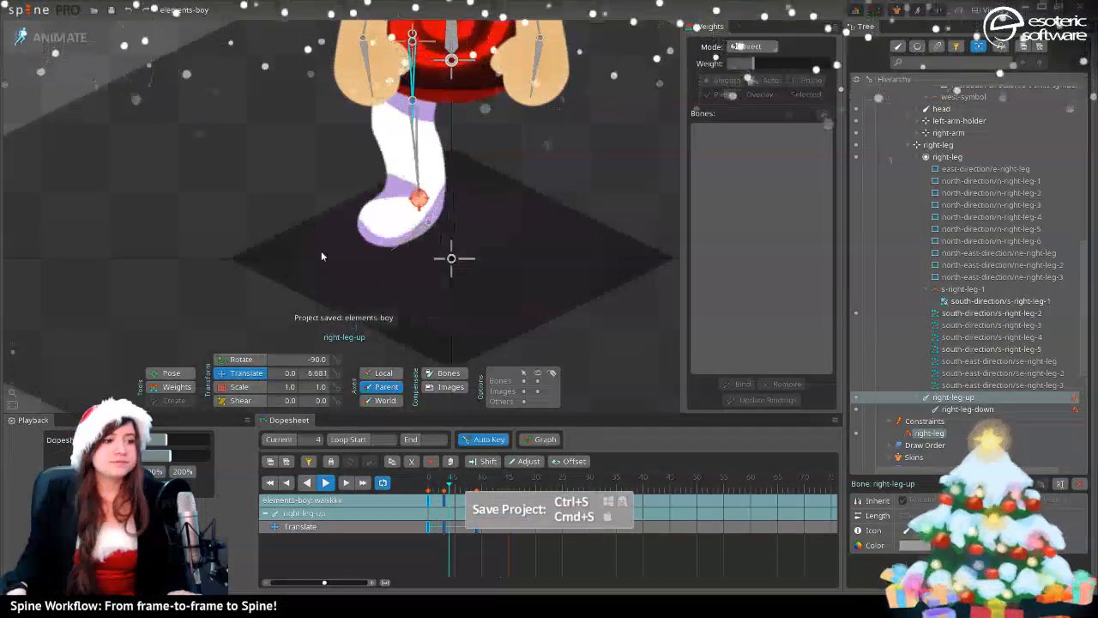
left_click(326, 483)
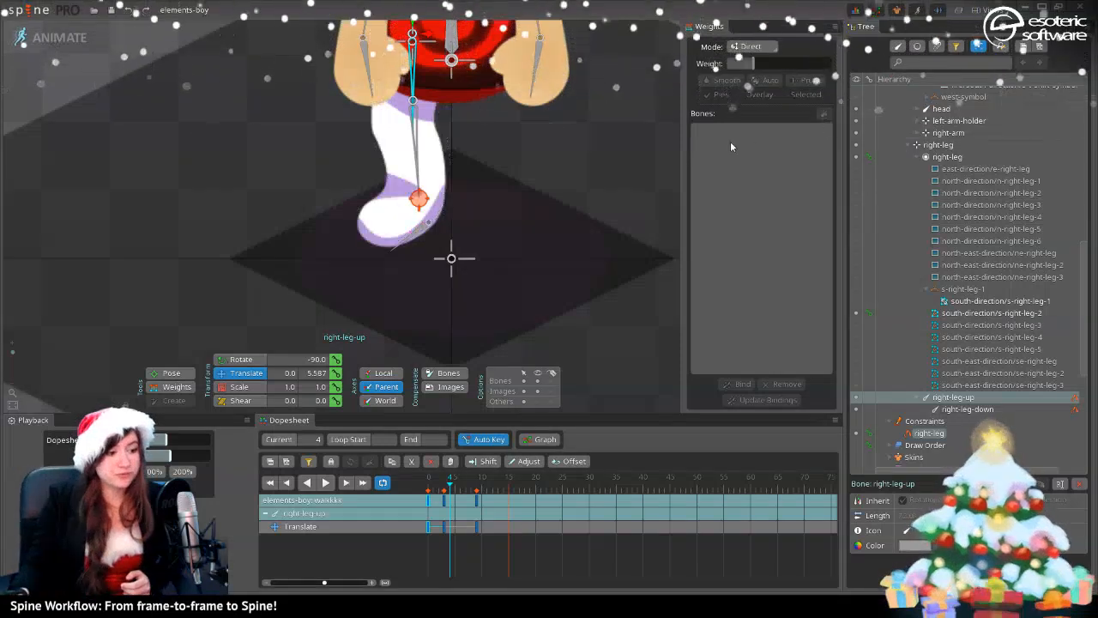
- Select the south-direction/s-right-leg-2 mesh at frame 3 and activate the Weights tool for it
left_click(398, 221)
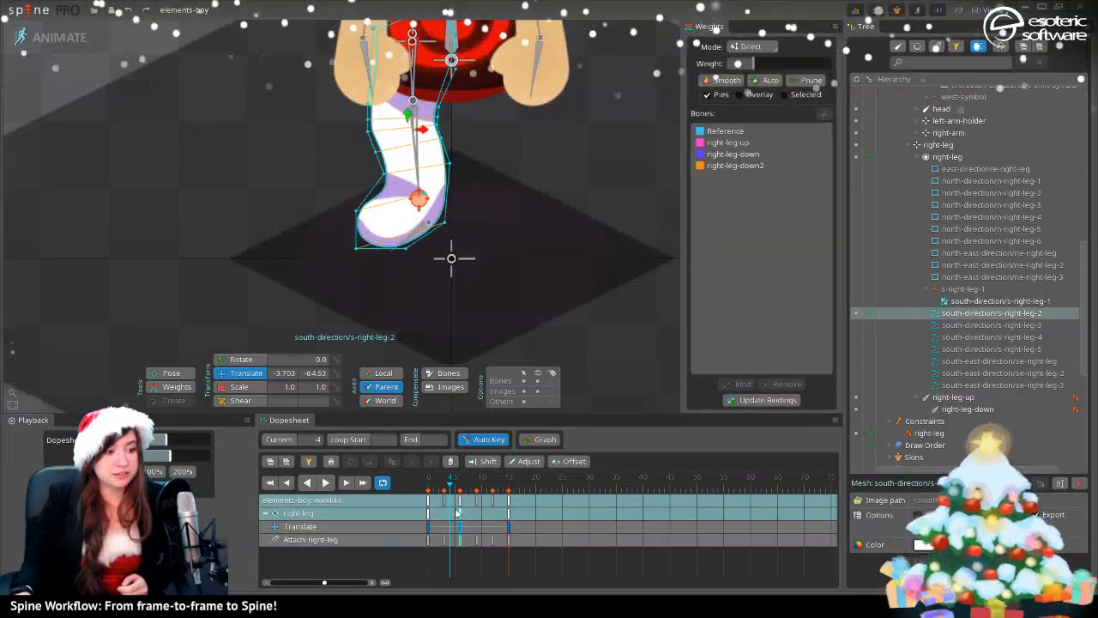
left_click(421, 500)
left_click(444, 499)
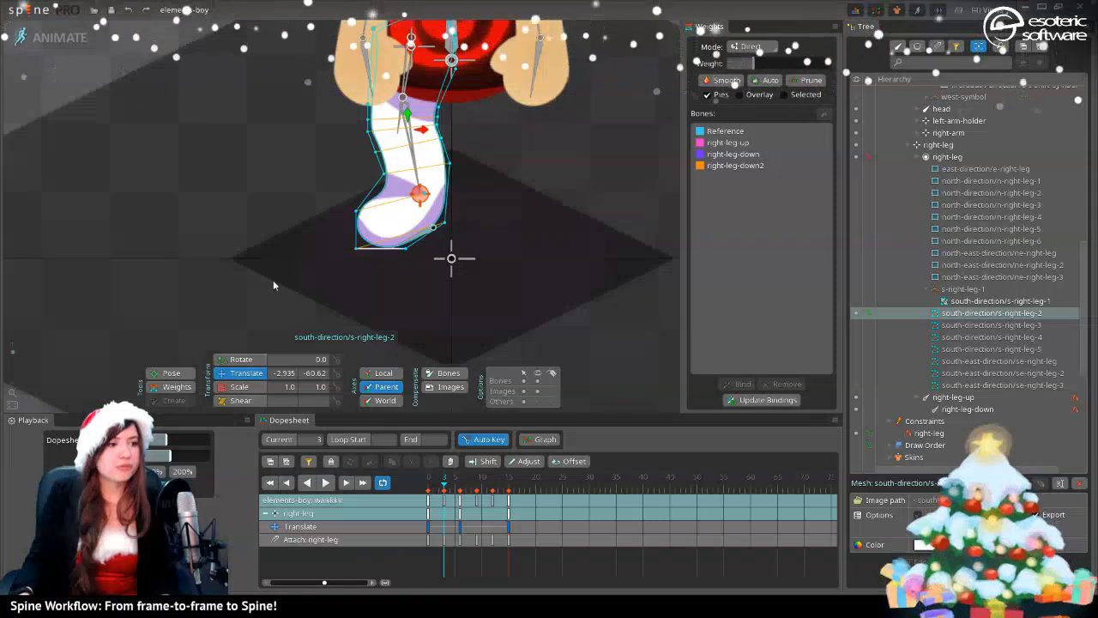
left_click(152, 388)
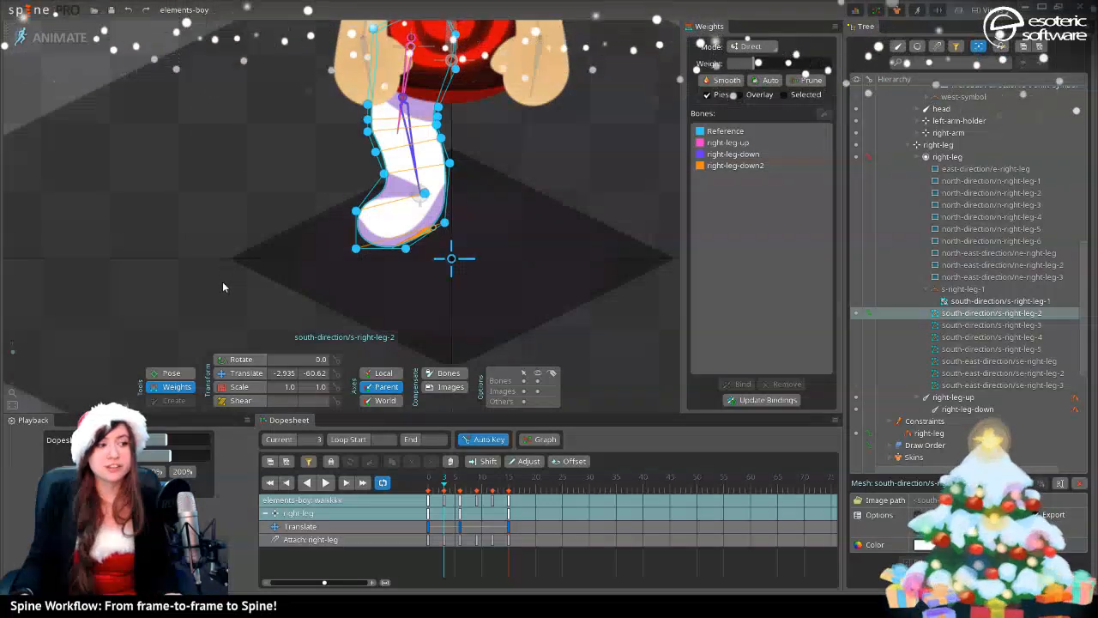
- Try weighting s-right-leg-2 without updated bindings: all vertices to right-leg-up, lower ones to right-leg-down and foot ones to right-leg-down2, each 100%
left_click_drag(214, 314, 661, 26)
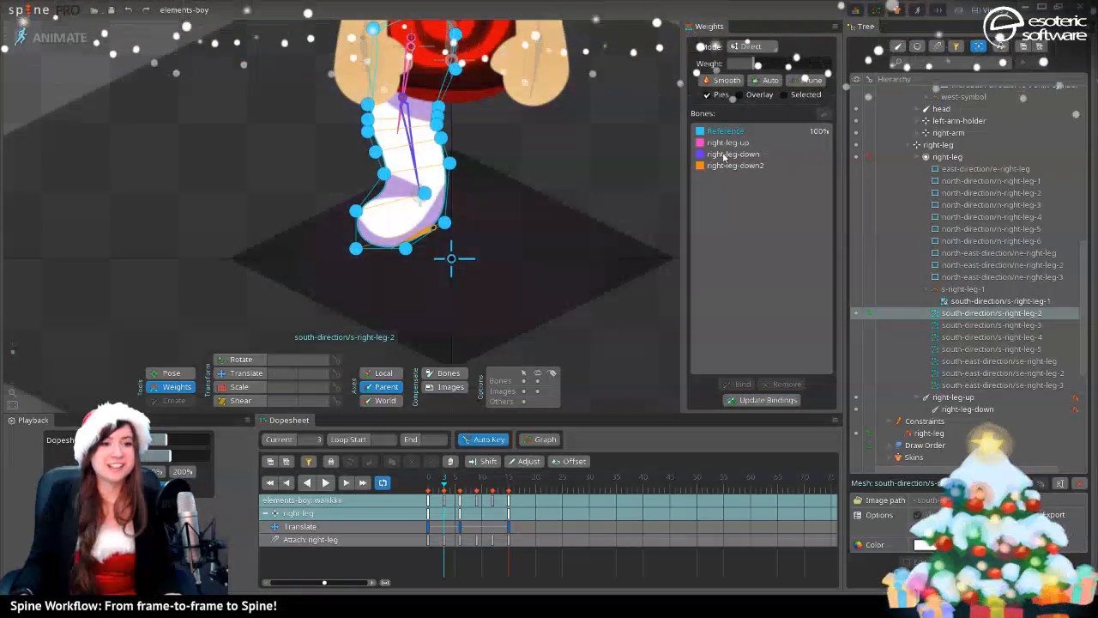
left_click(726, 142)
left_click_drag(754, 63, 834, 63)
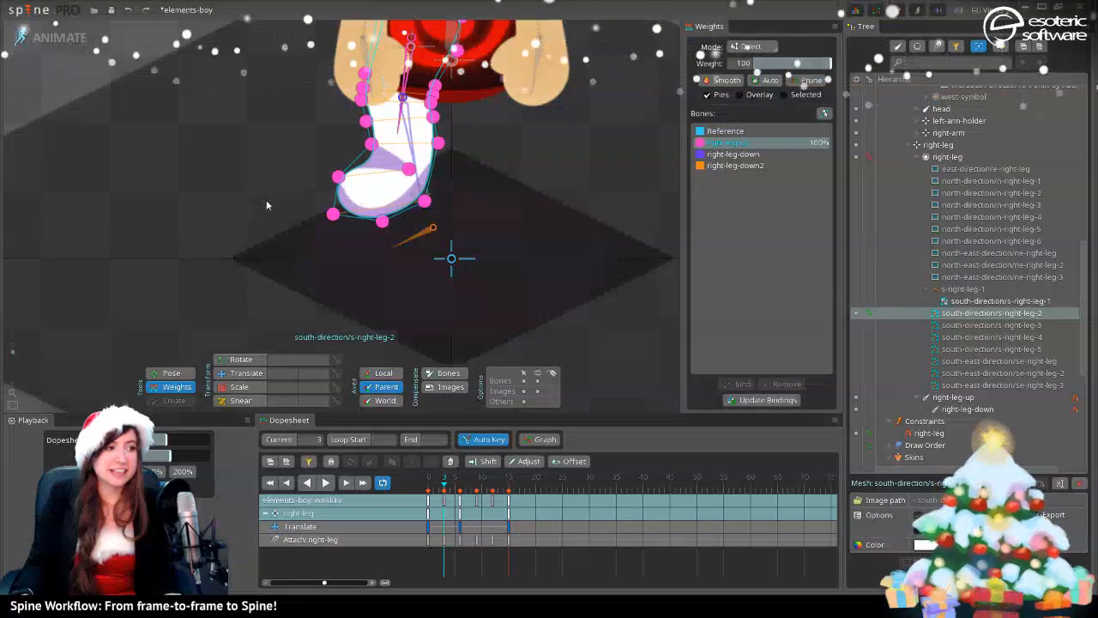
left_click_drag(307, 91, 571, 280)
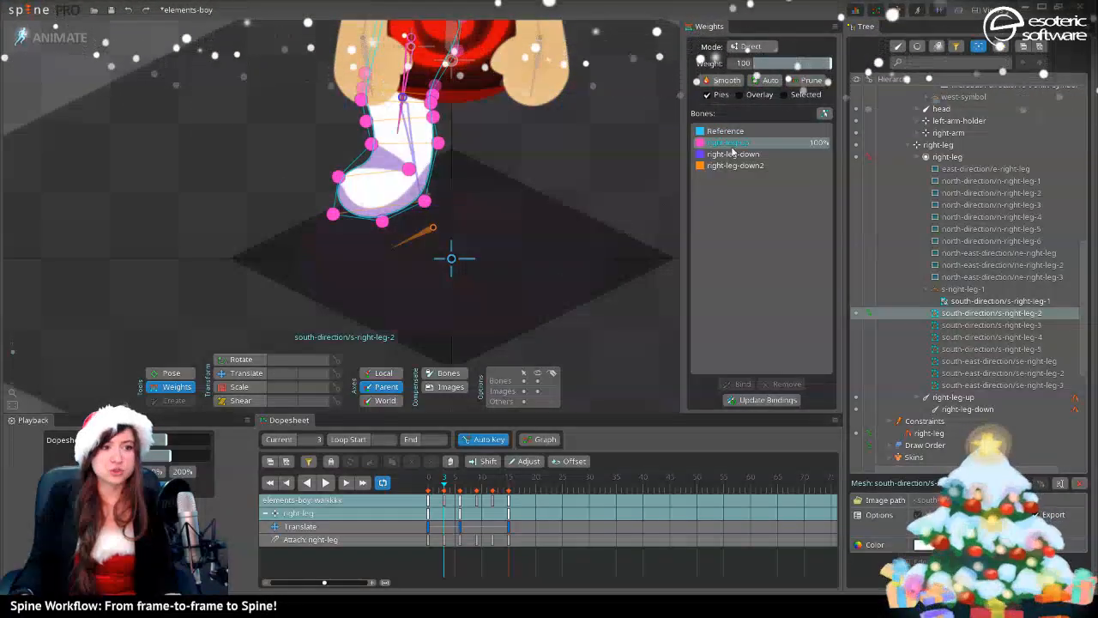
left_click(733, 155)
left_click_drag(788, 66, 906, 53)
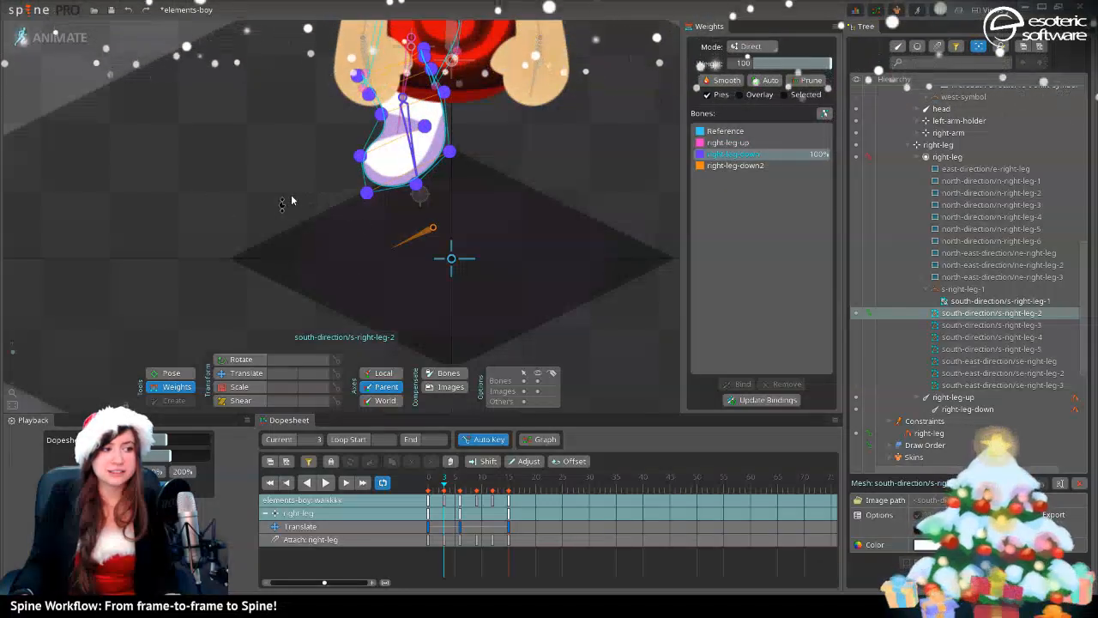
left_click_drag(312, 157, 559, 231)
left_click(735, 165)
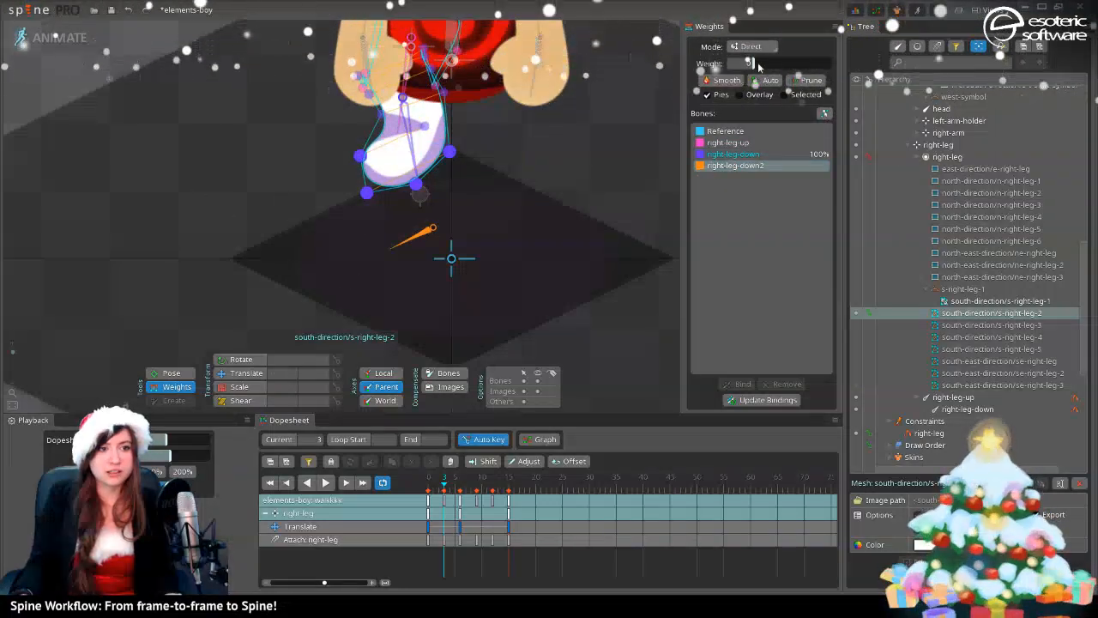
left_click_drag(772, 63, 916, 50)
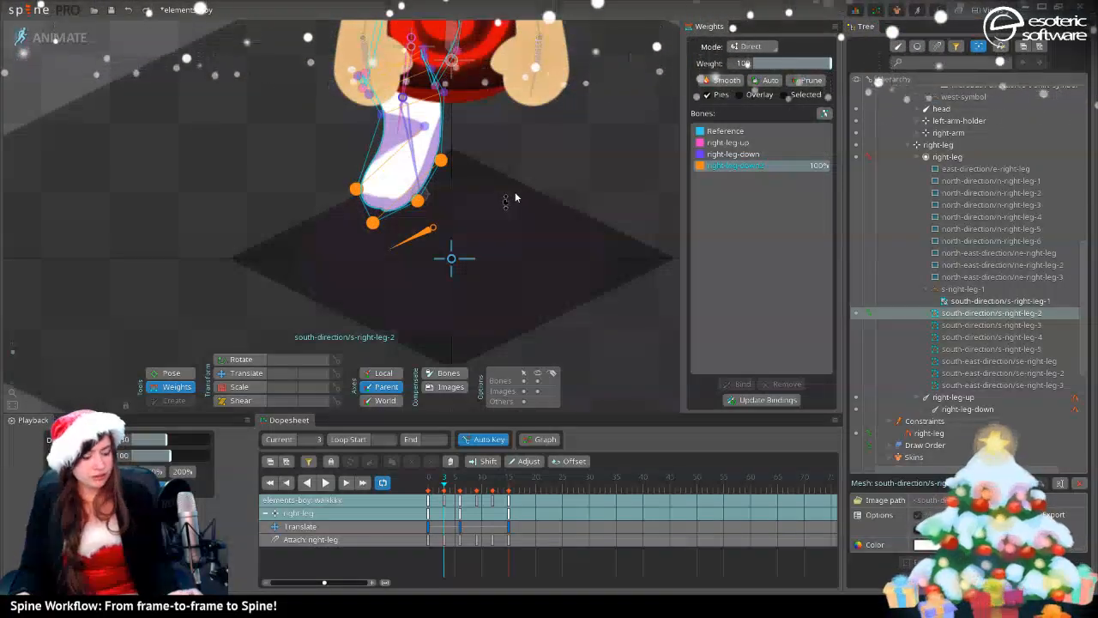
- Undo the weight changes on the s-right-leg-2 mesh back to the Reference bone
key("ctrl+z")
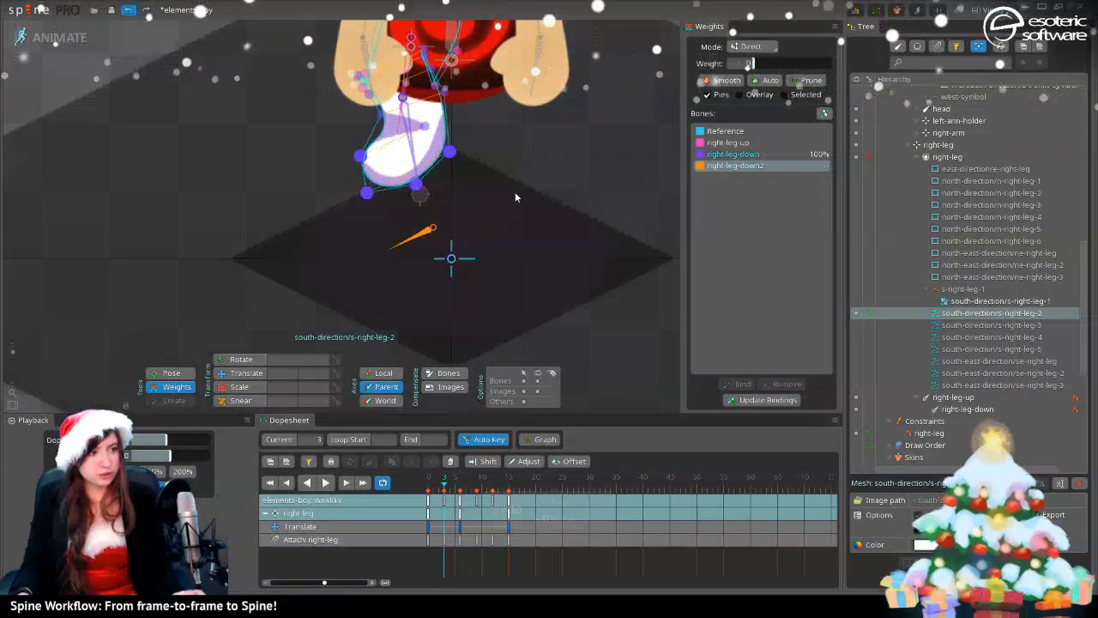
key("ctrl+z")
key("ctrl+z")
key("ctrl+z")
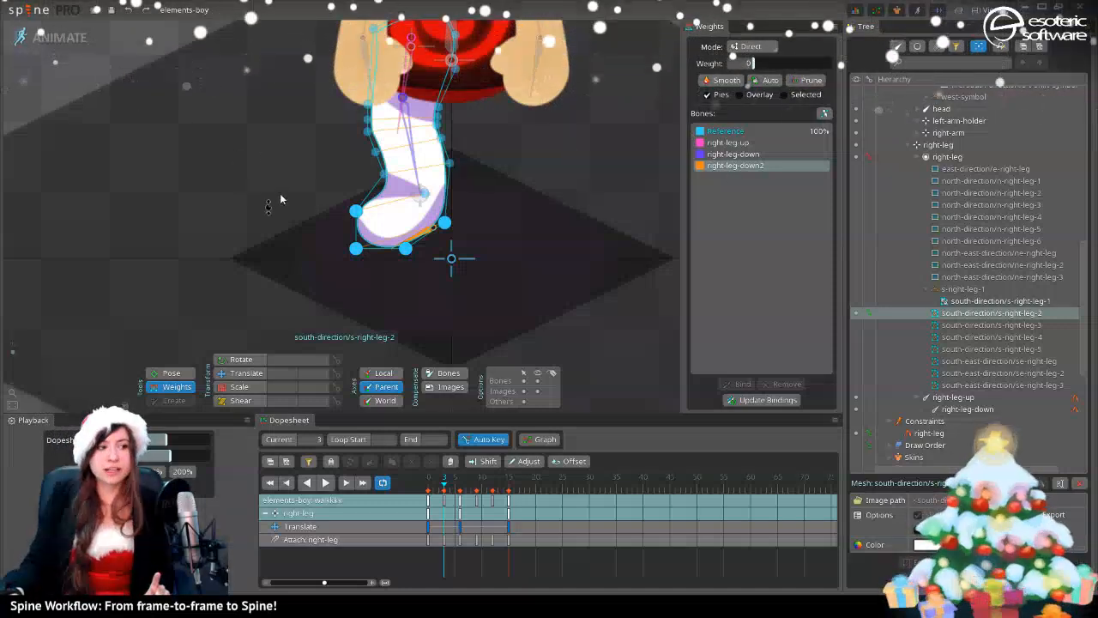
- Update the bindings of s-right-leg-2 at frame 3 and weight its upper-leg vertices 100% to right-leg-up
left_click(756, 400)
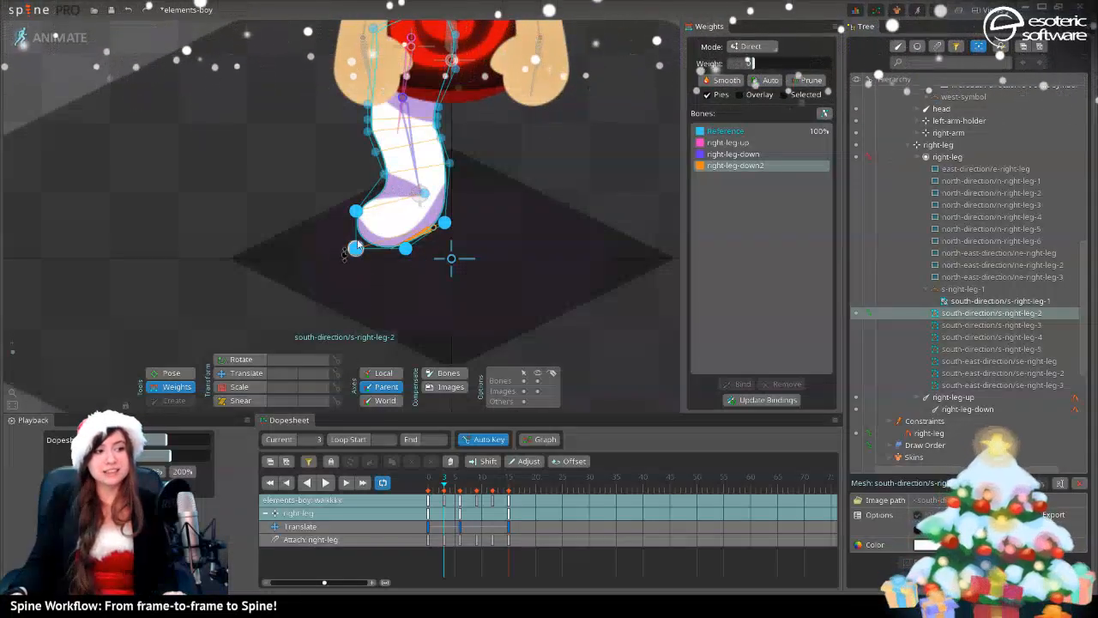
left_click(297, 157)
left_click_drag(311, 70, 277, 171)
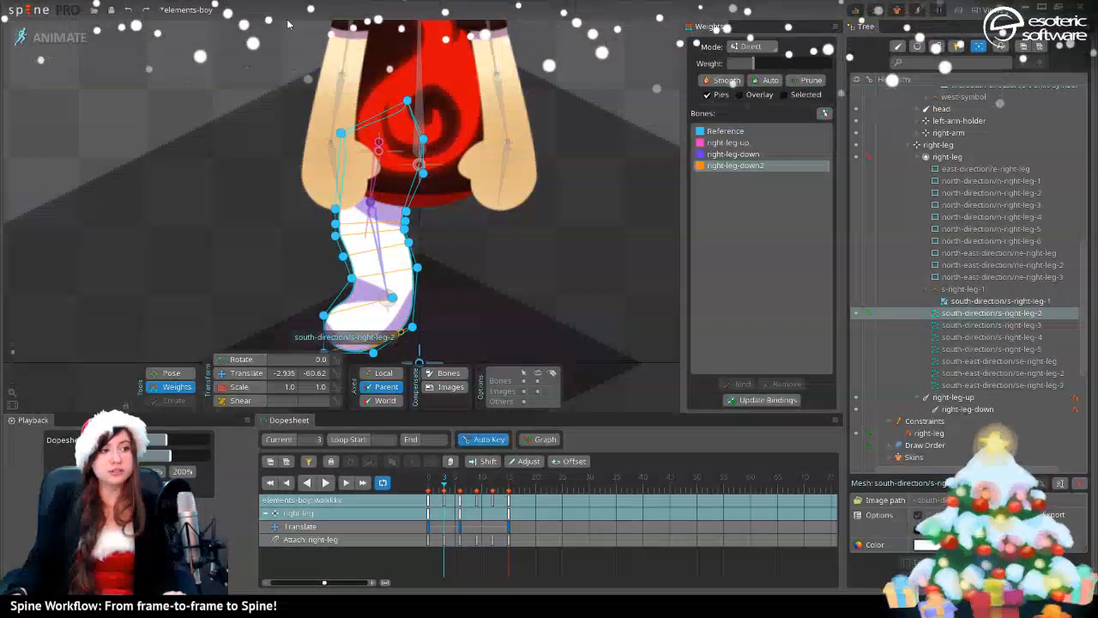
left_click_drag(250, 78, 494, 231)
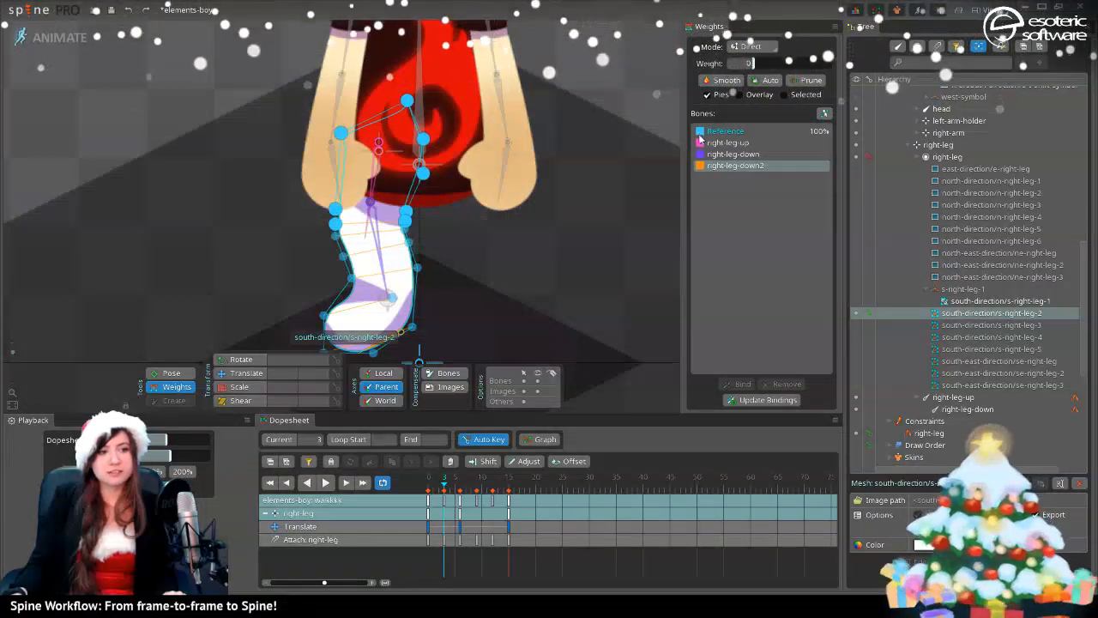
left_click(725, 143)
left_click_drag(748, 63, 845, 53)
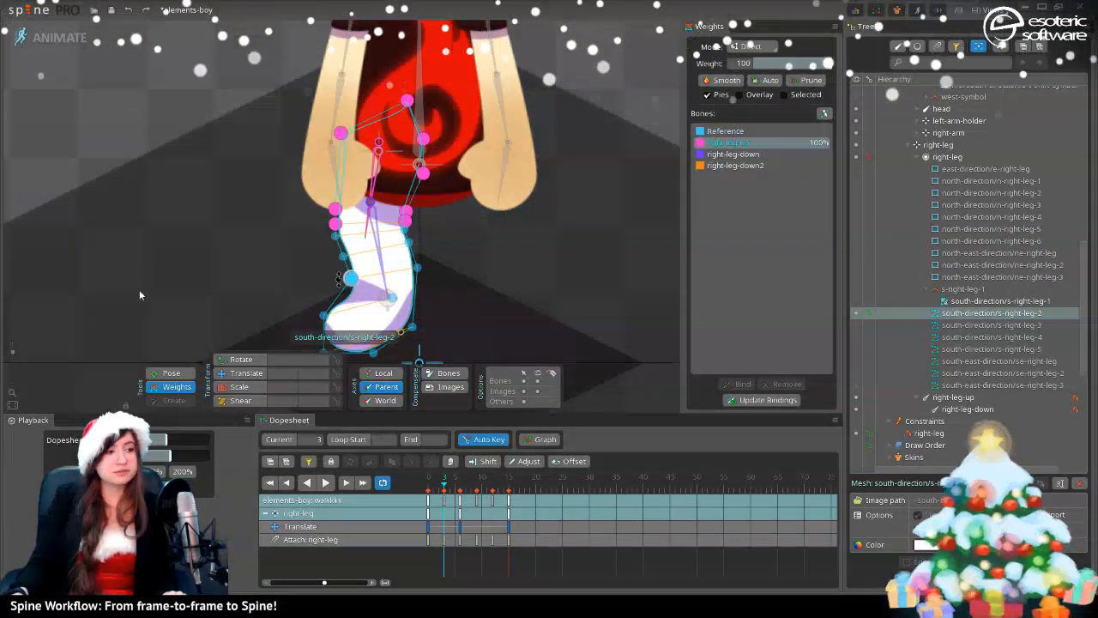
- Weight the vertices from the knee down to the foot of s-right-leg-2 100% to right-leg-down
left_click_drag(229, 276, 205, 177)
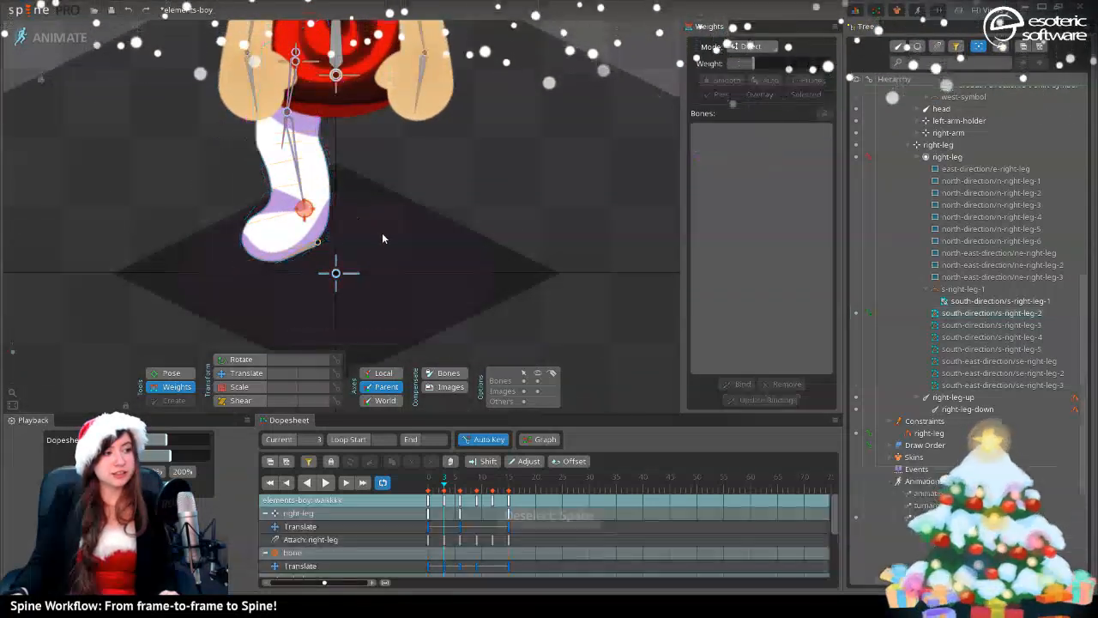
key("space")
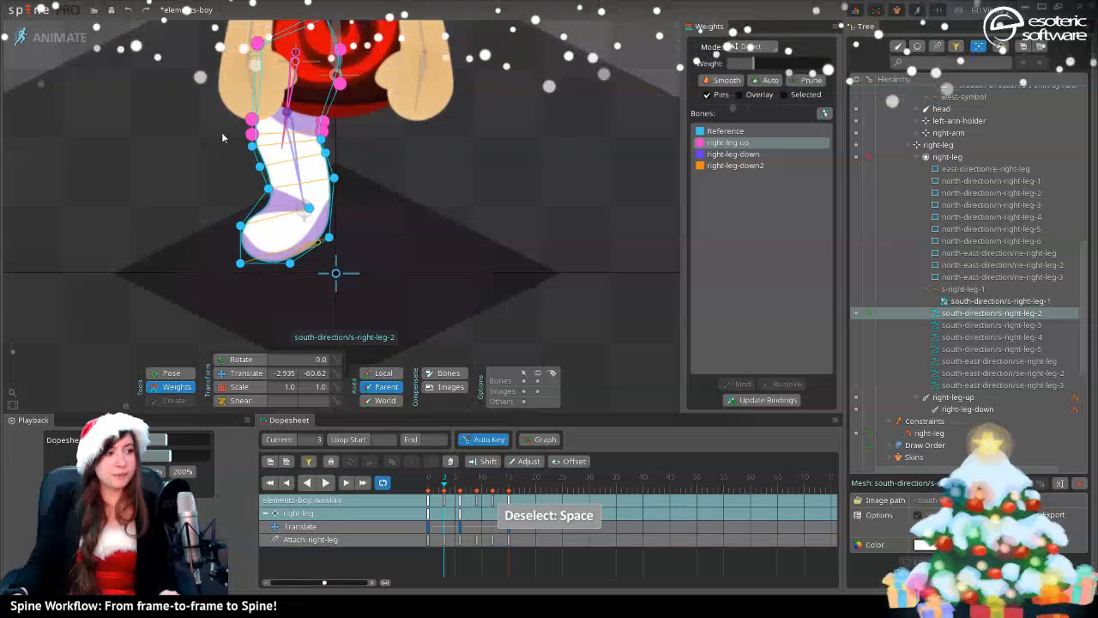
left_click_drag(220, 125, 431, 276)
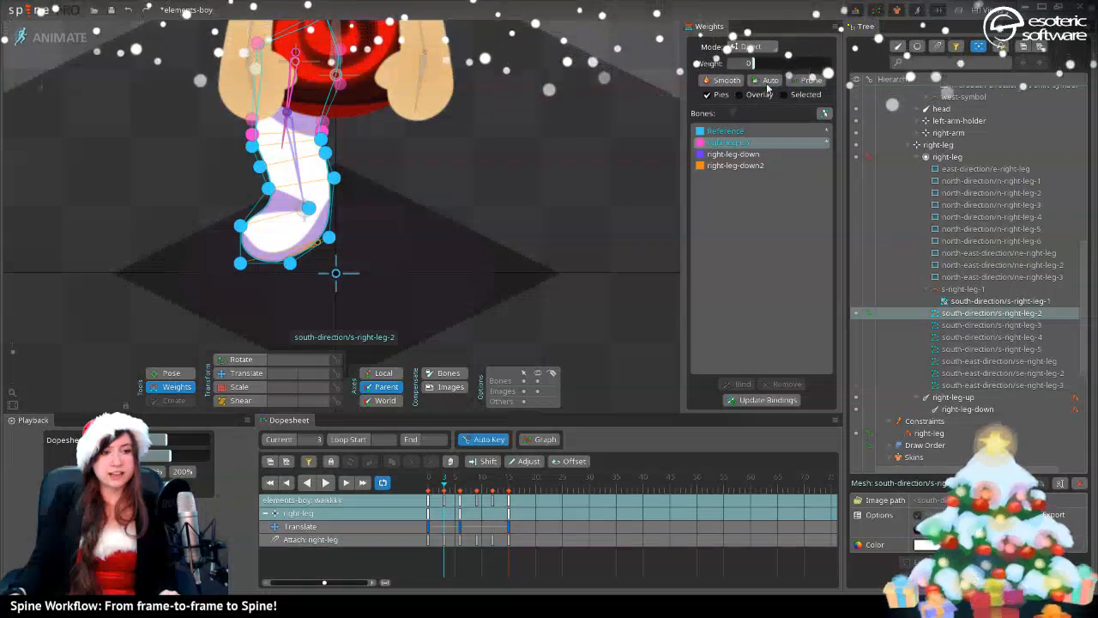
left_click(733, 154)
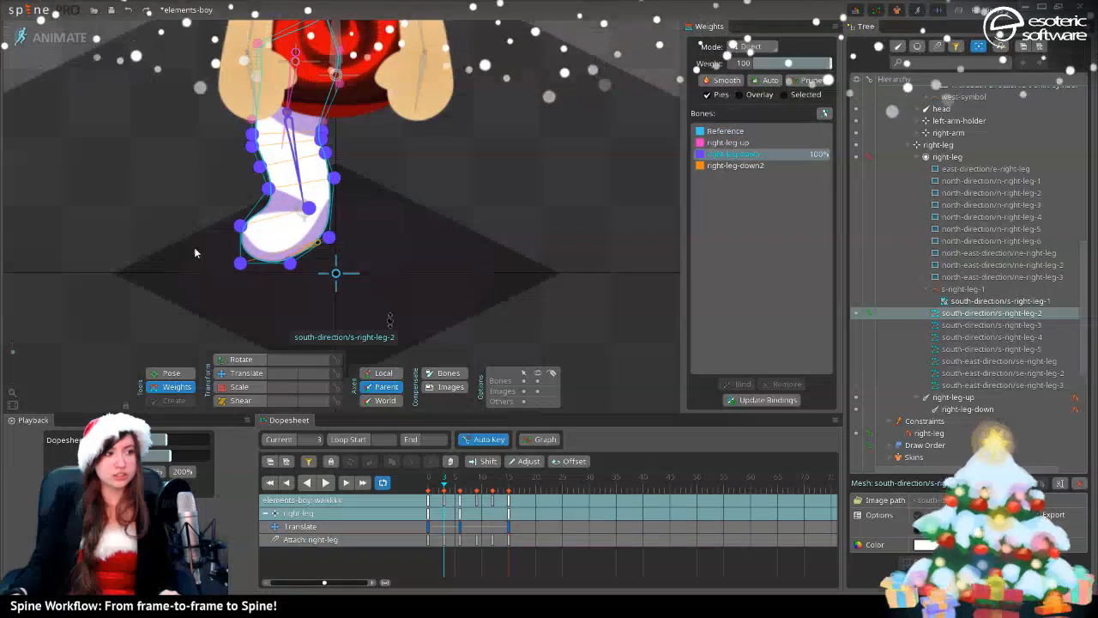
- Give the two vertices just below the knee of s-right-leg-2 a 35% weight to right-leg-up
left_click(262, 139)
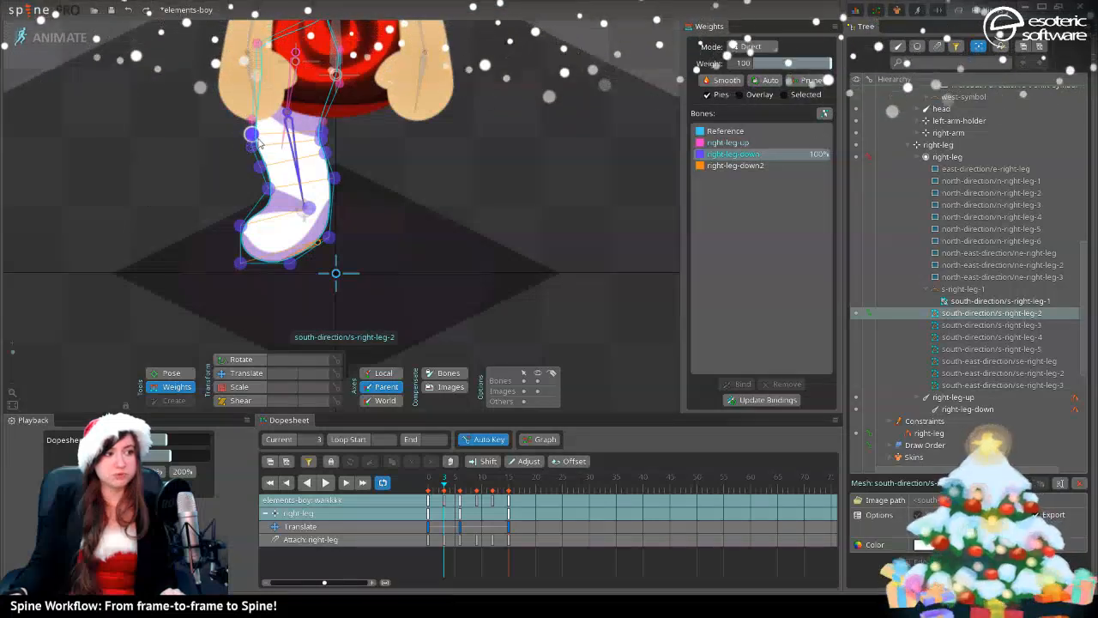
left_click(321, 132)
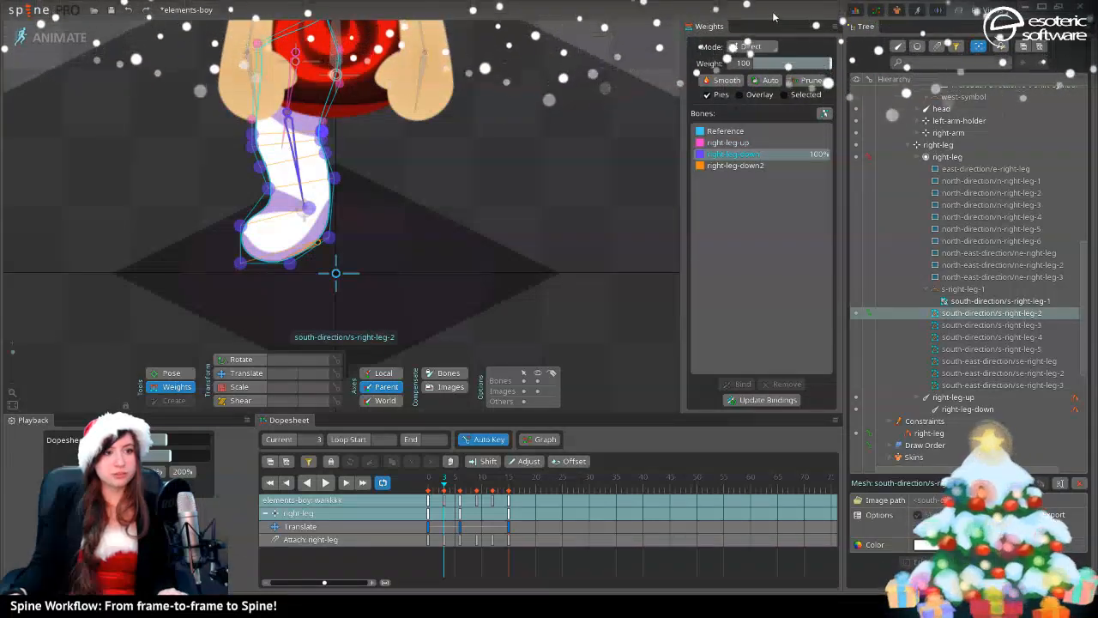
left_click(249, 135)
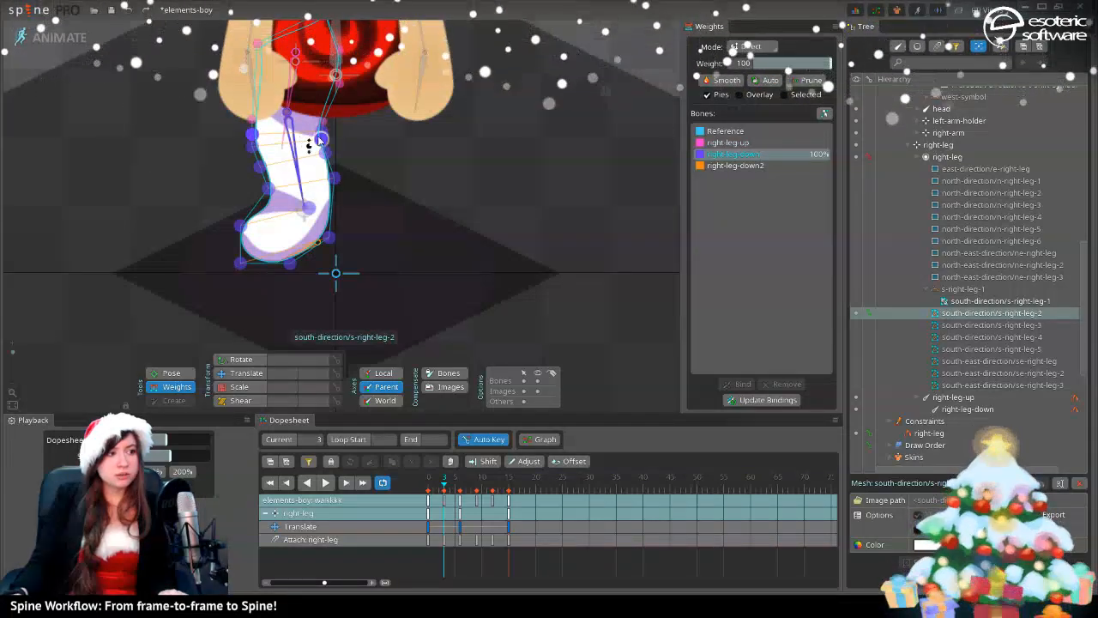
left_click(262, 136)
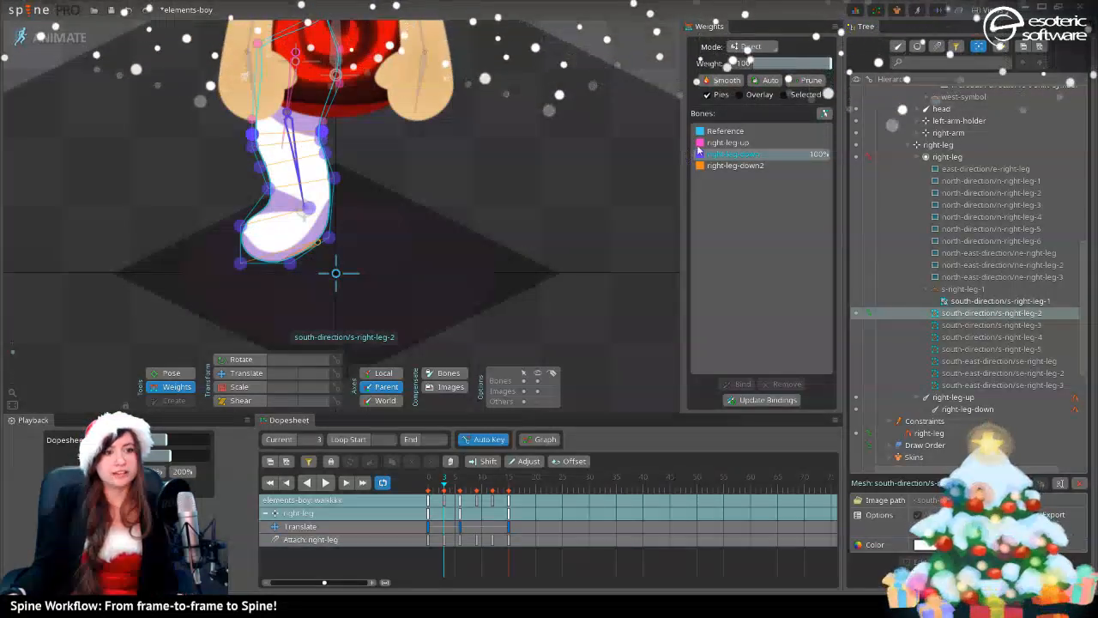
left_click(725, 143)
left_click_drag(756, 64, 780, 63)
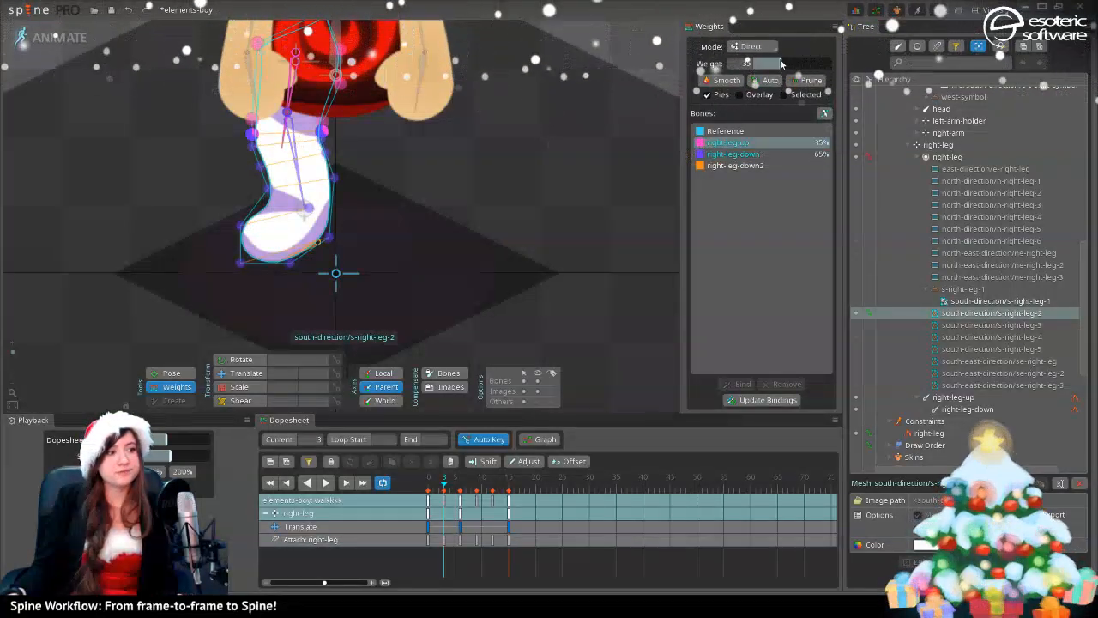
- Weight the three sole vertices of s-right-leg-2 100% to right-leg-down2
left_click(225, 247)
left_click_drag(195, 230, 470, 303)
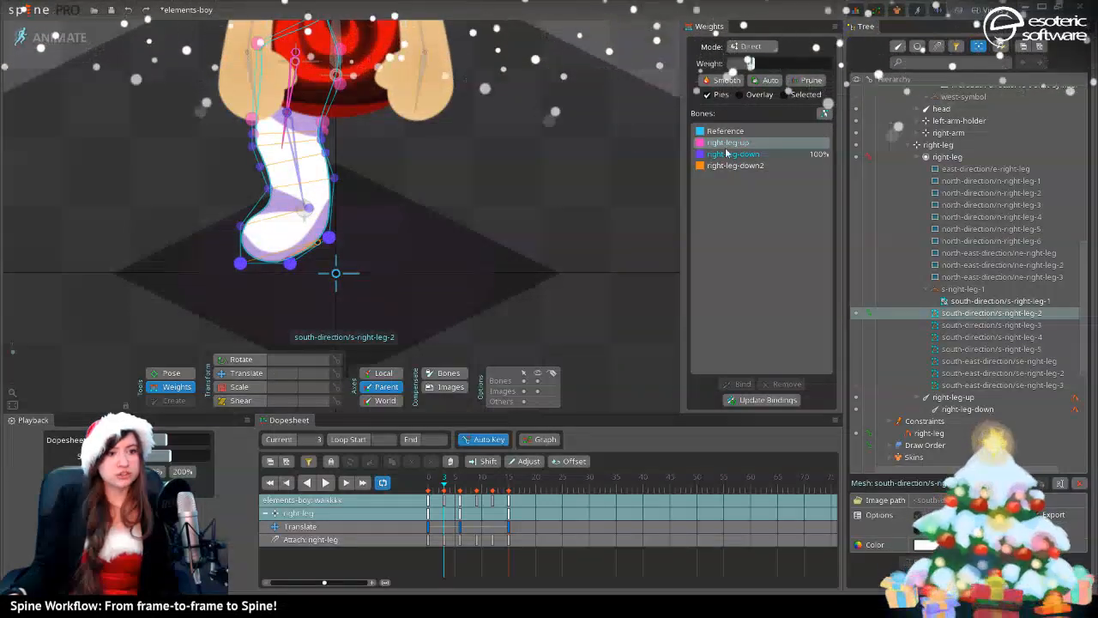
left_click(735, 165)
left_click_drag(770, 65, 831, 64)
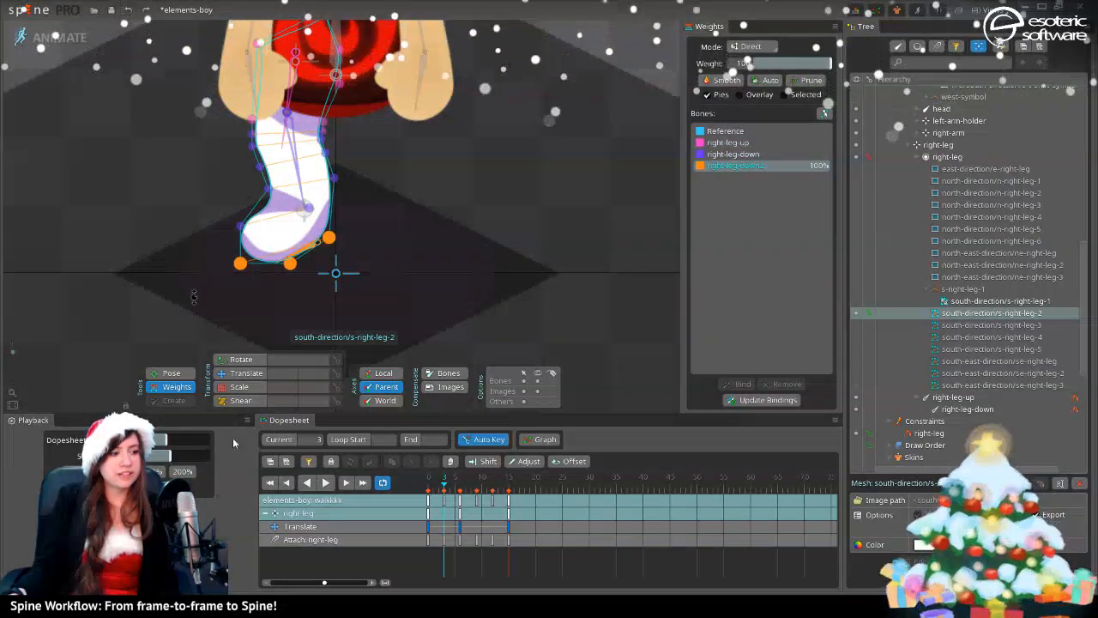
- At frame 6, key right-leg-down2 upright along the foot's inner edge, rotated about 1.43 and translated about -34.15, 21.06
mouse_move(445, 482)
left_mouse_down()
mouse_move(420, 488)
mouse_move(464, 477)
mouse_move(433, 485)
mouse_move(462, 487)
left_mouse_up()
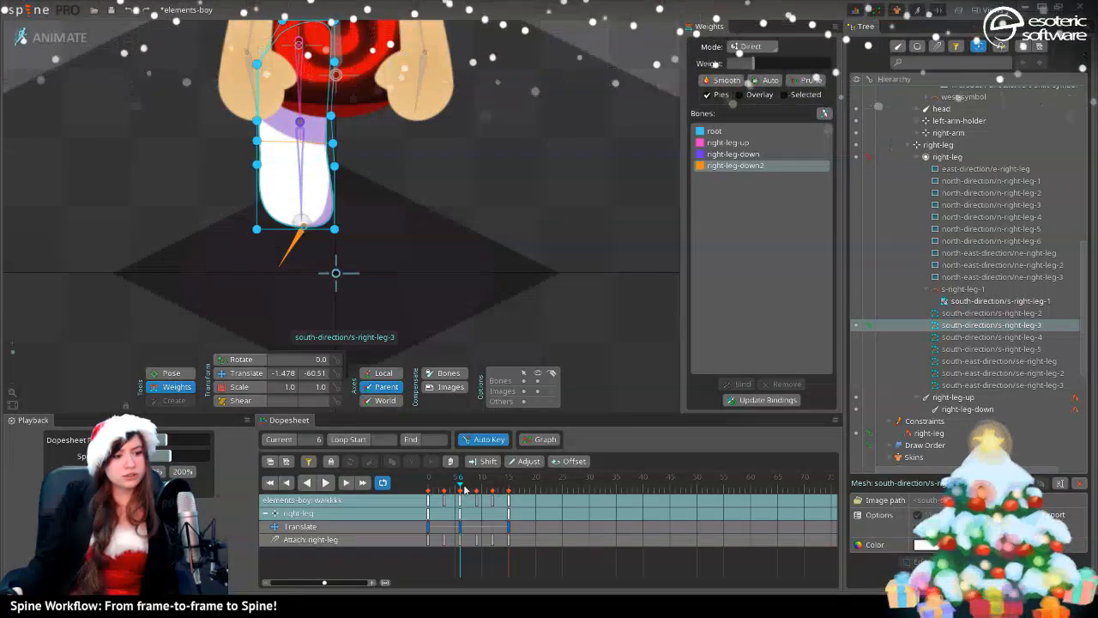
left_click(293, 249)
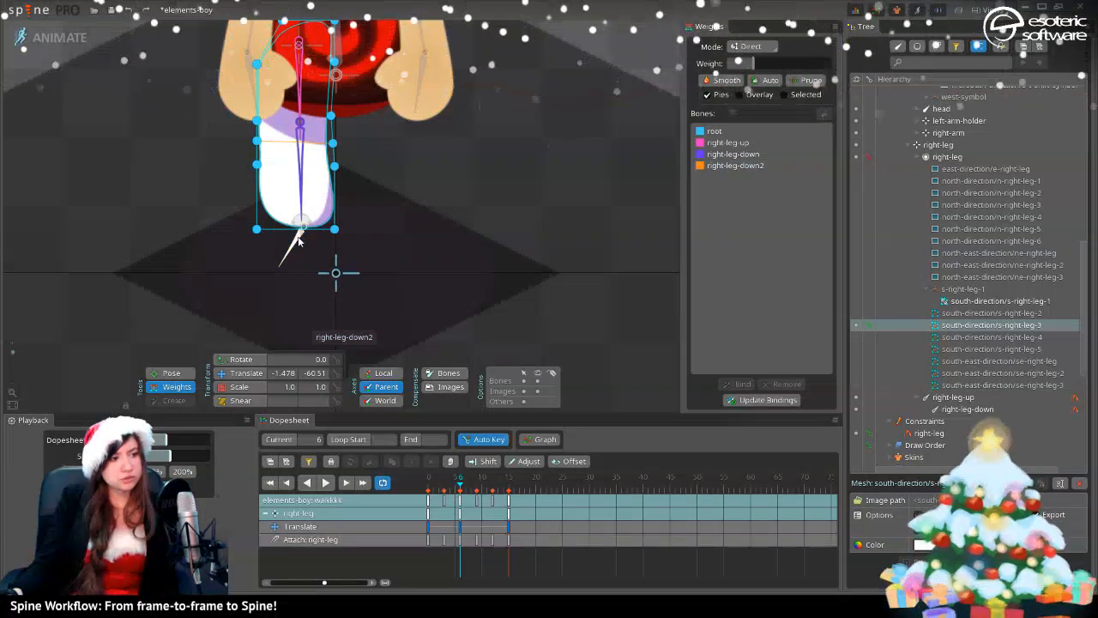
left_click(299, 241)
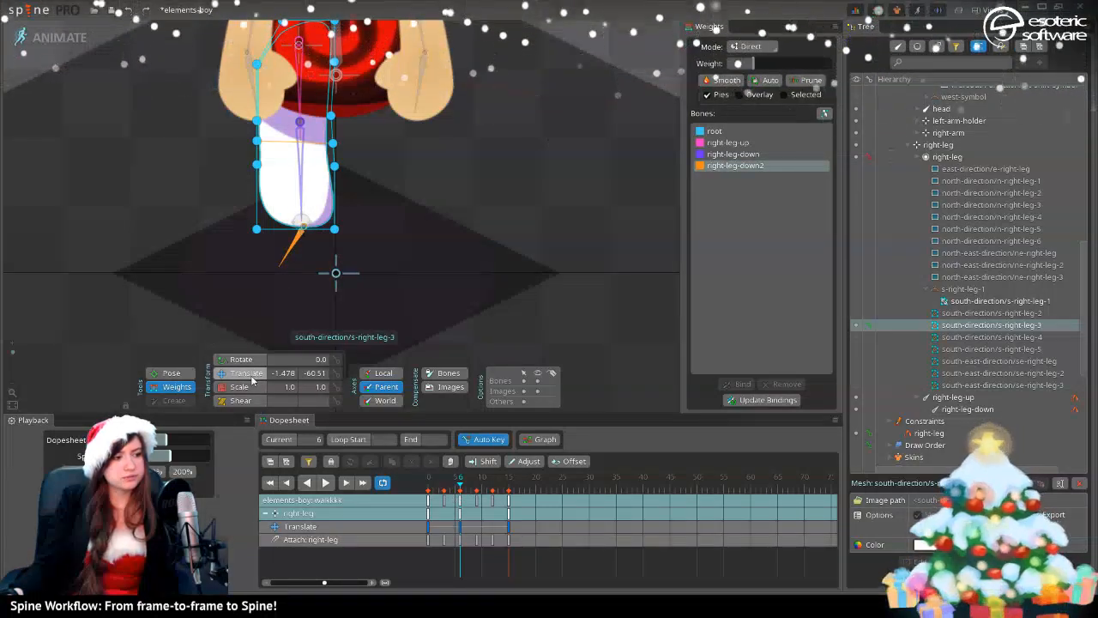
left_click(348, 229)
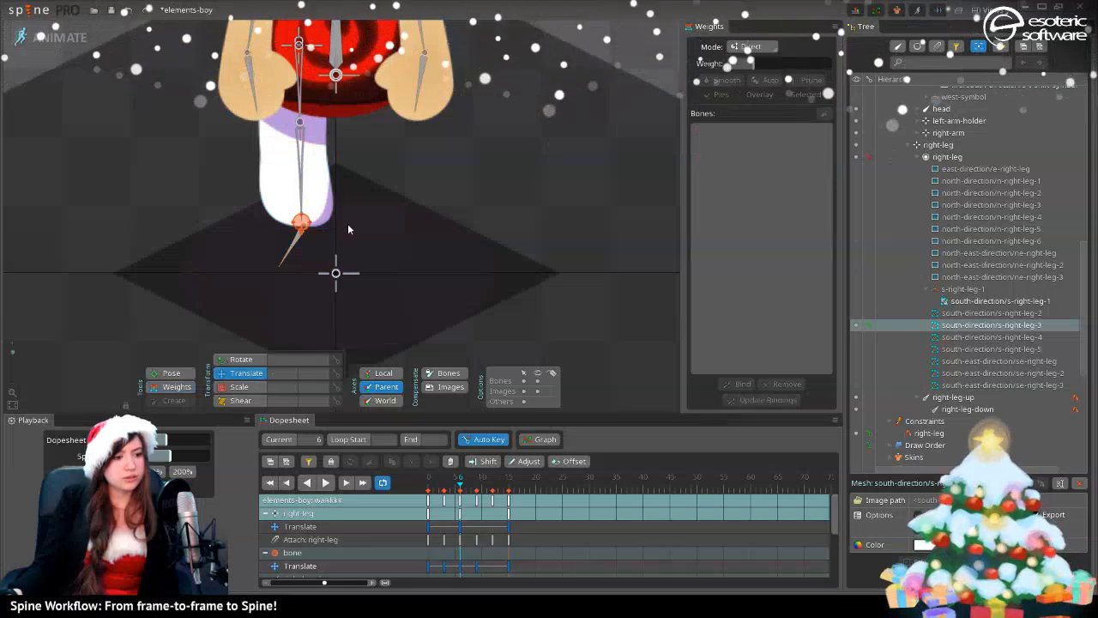
left_click(291, 253)
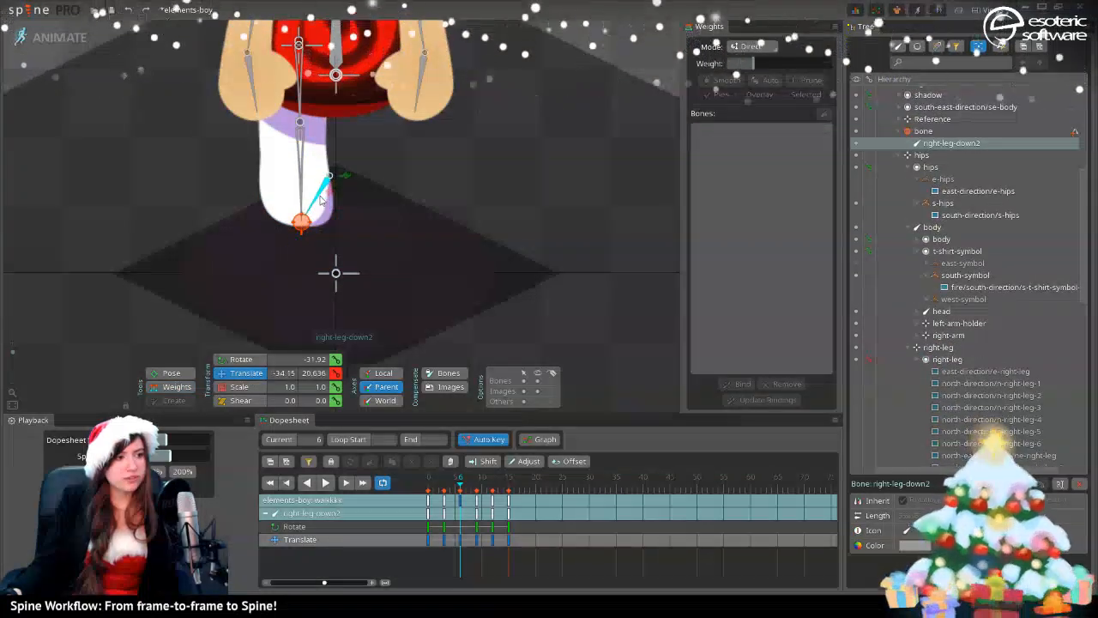
left_click(182, 374)
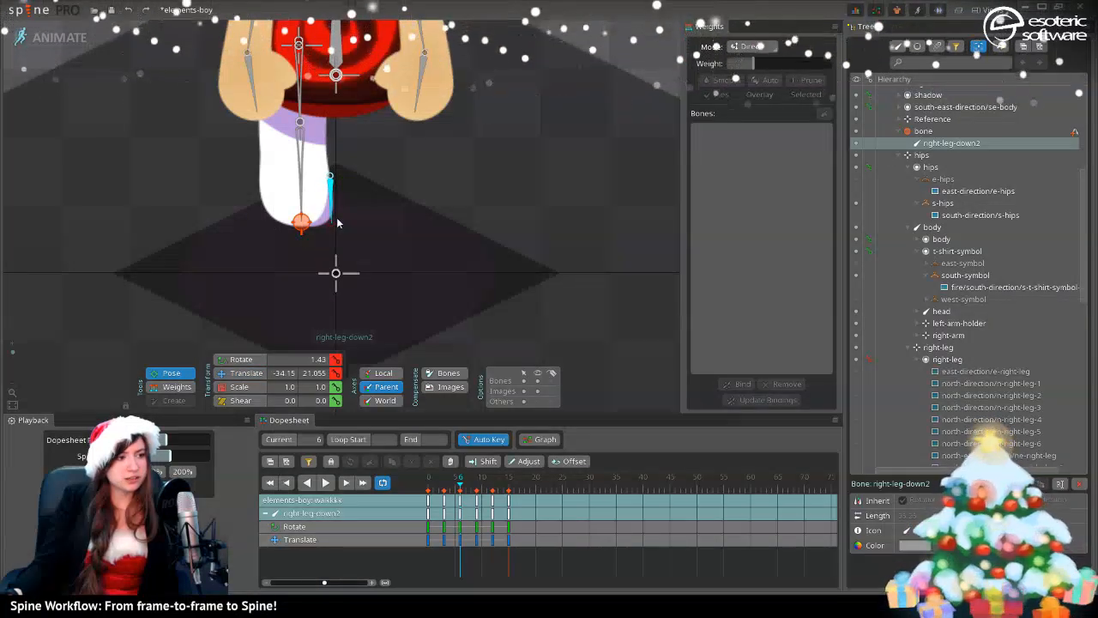
- At frame 9, key right-leg-down2 along the foot's inner edge, rotated about -0.52 and translated about -38.65, 21.3
left_click_drag(460, 485, 492, 486)
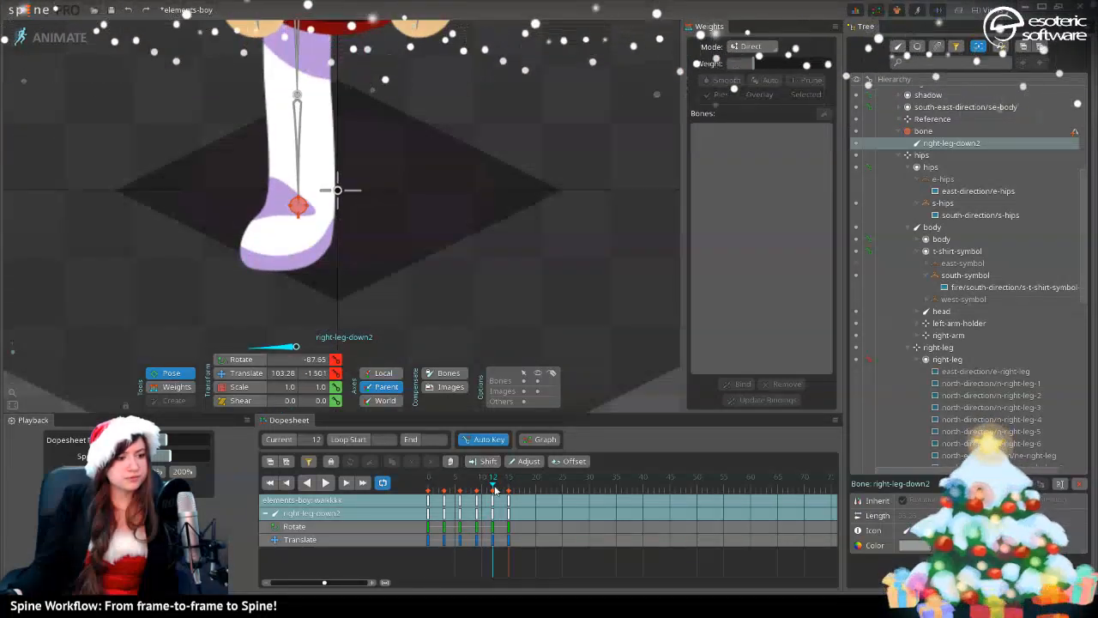
left_click_drag(494, 489, 460, 523)
left_click_drag(477, 161, 503, 280)
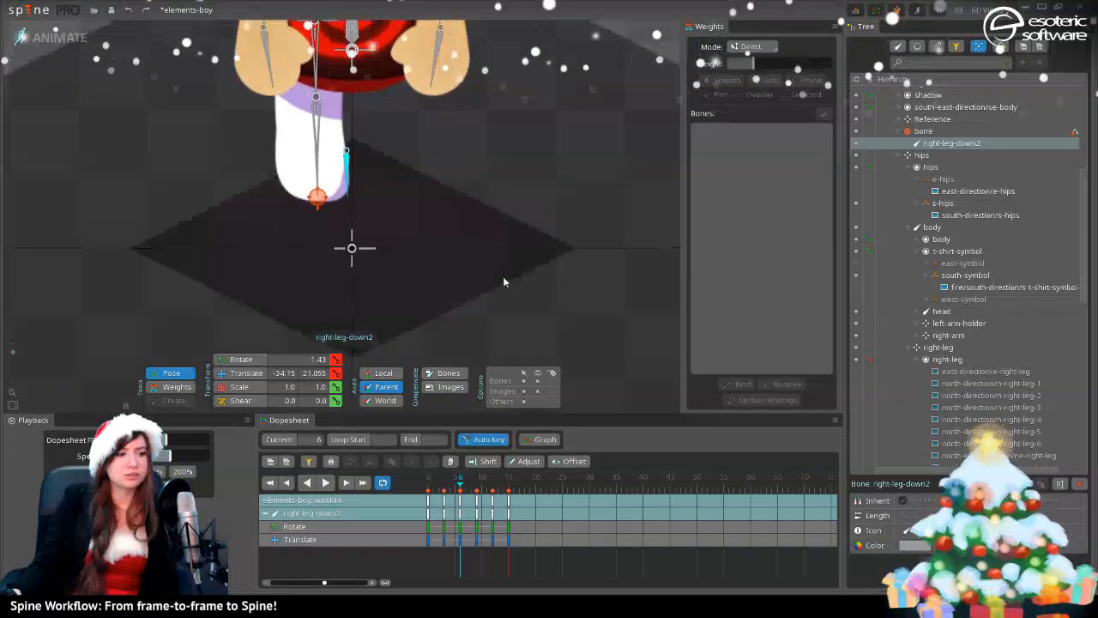
left_click_drag(473, 478, 476, 486)
left_click_drag(312, 342, 318, 271)
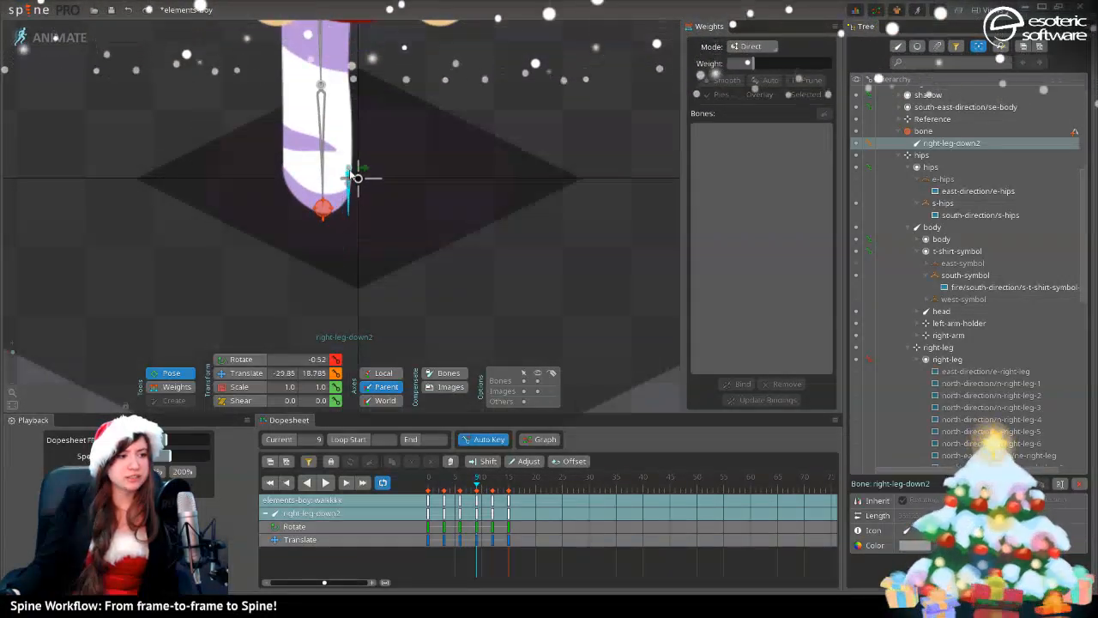
left_click_drag(351, 176, 352, 165)
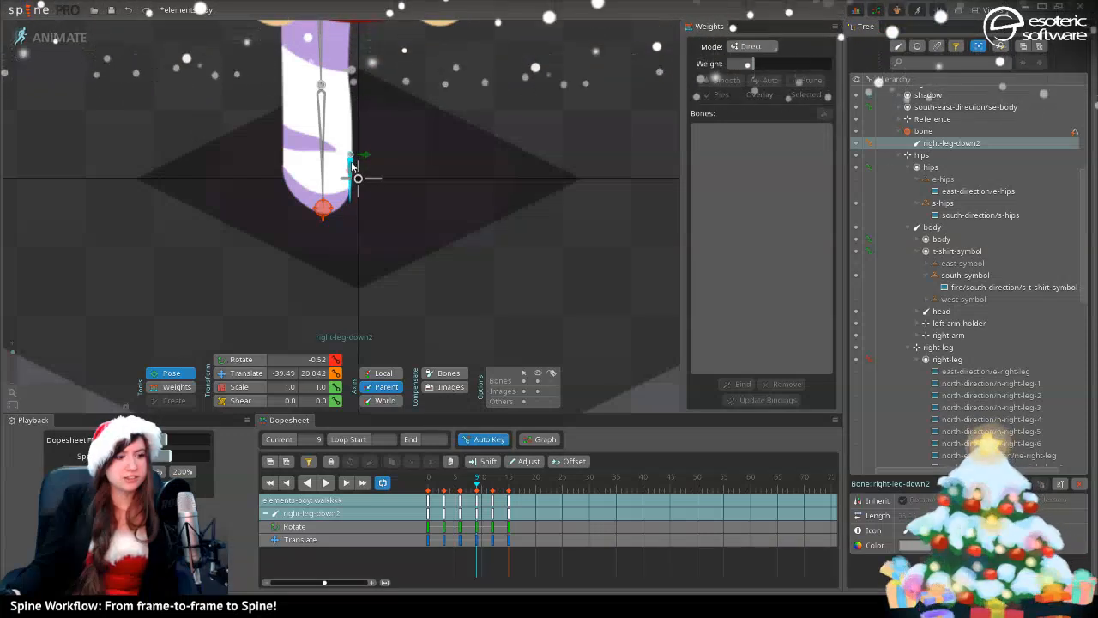
- At frame 12, key right-leg-down2 under the sole at about 44.2, 0.59, using its frame 15 placement as comparison
left_click_drag(477, 486, 494, 487)
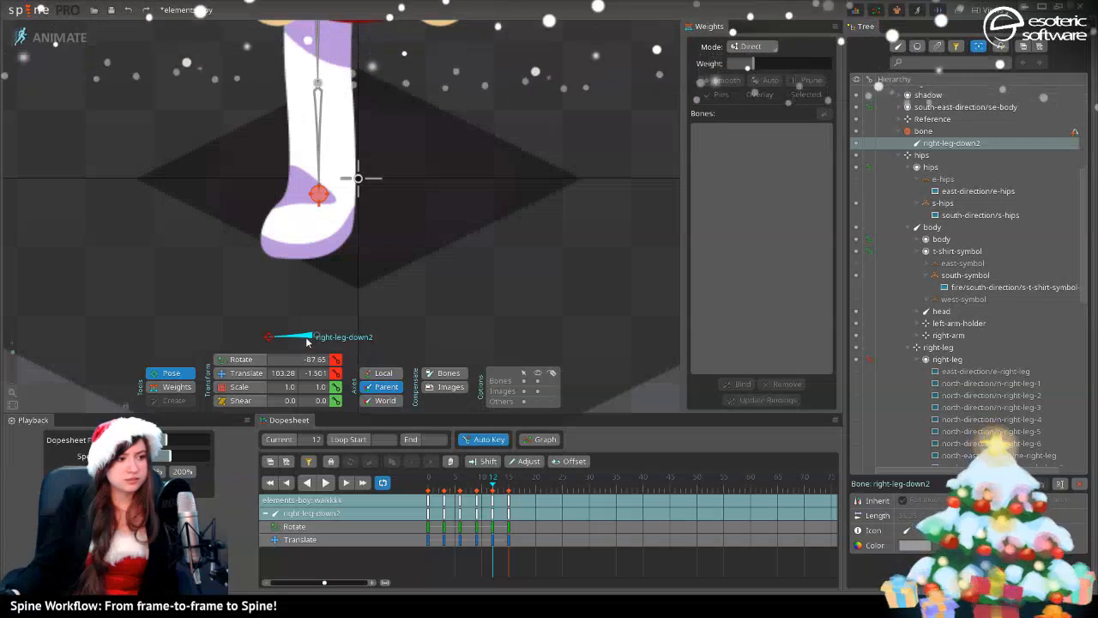
key("ctrl+z")
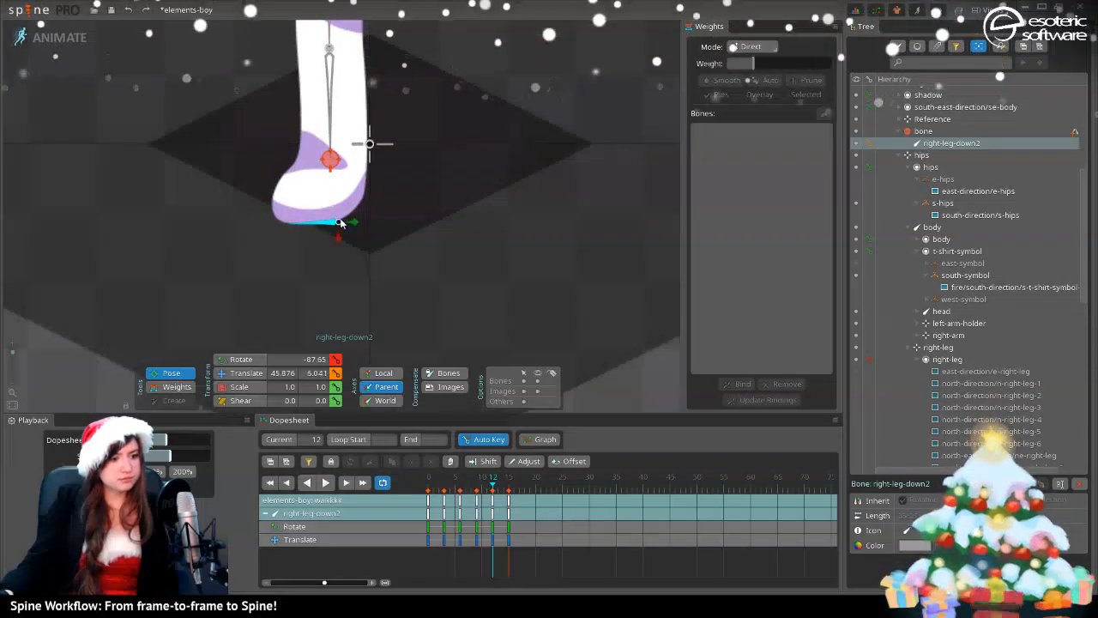
left_click(507, 501)
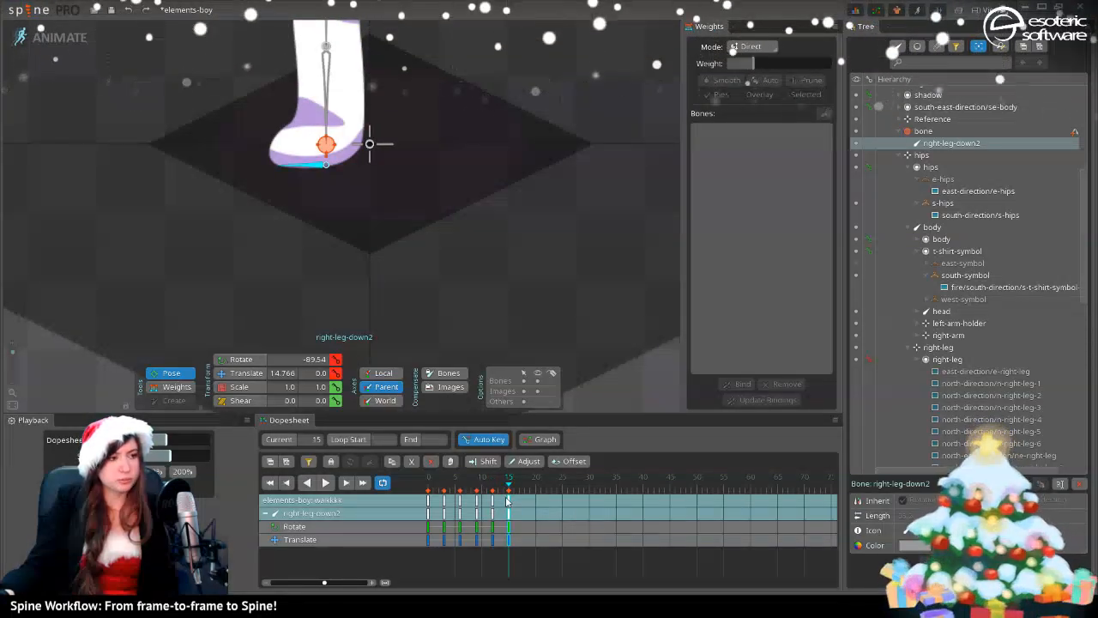
left_click(492, 507)
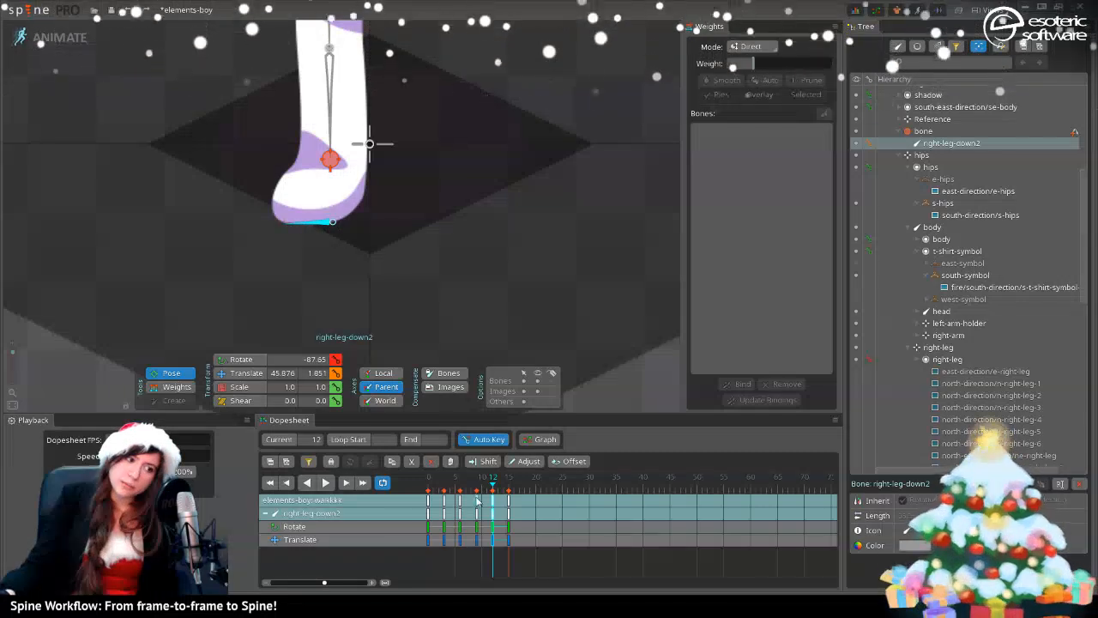
left_click(507, 502)
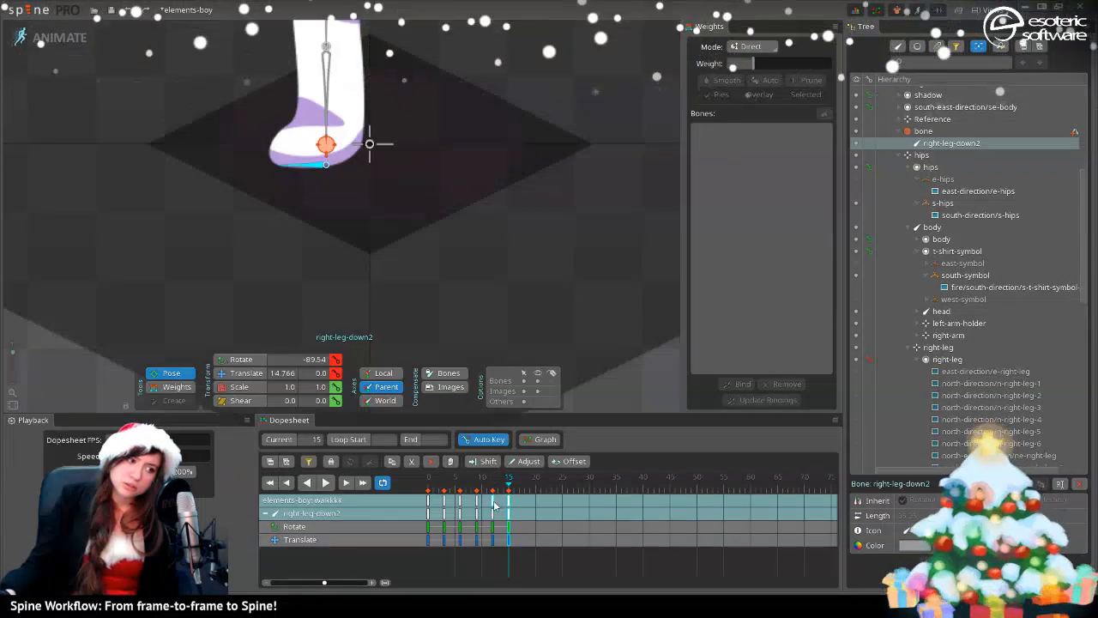
left_click(493, 506)
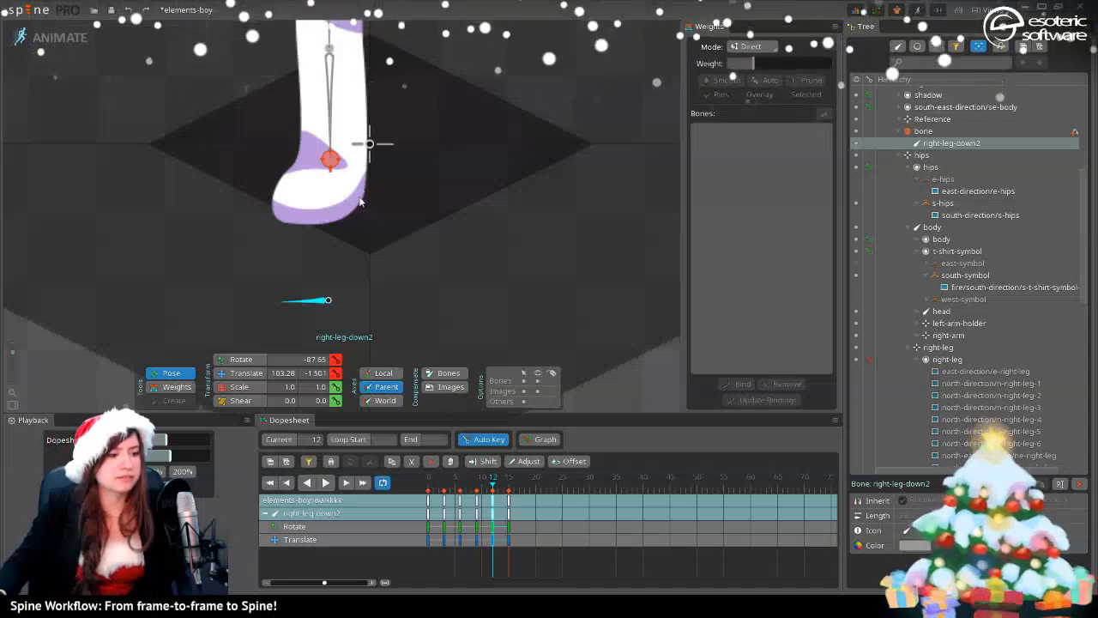
left_click_drag(326, 230, 328, 223)
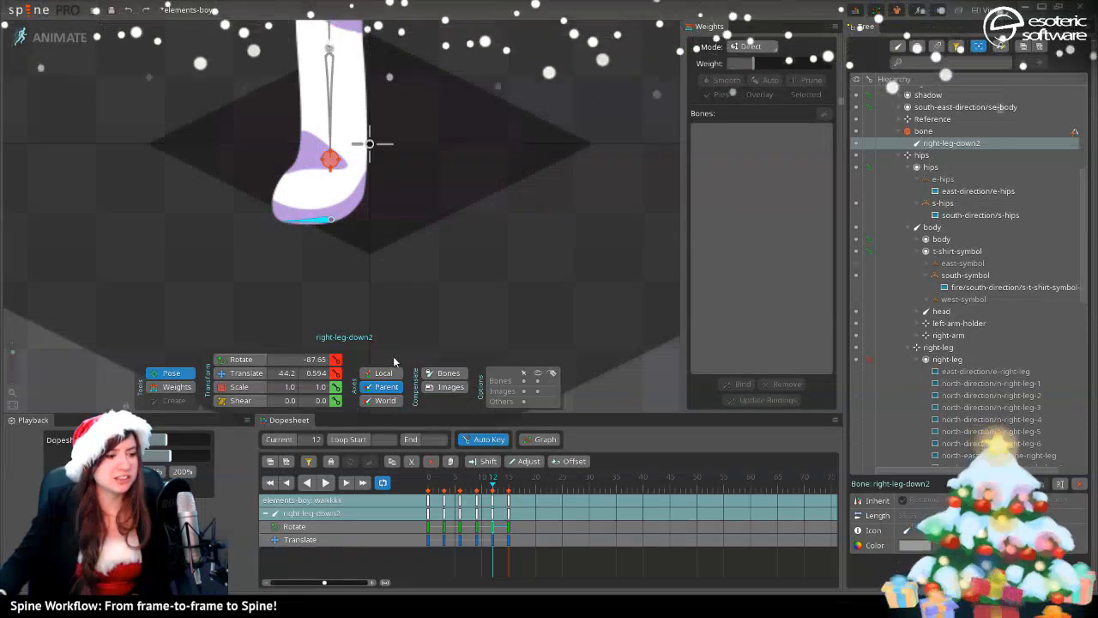
- Check the right-leg-down2 bone's motion against the foot from frame 9 back to frame 2, and save the project
left_click(476, 500)
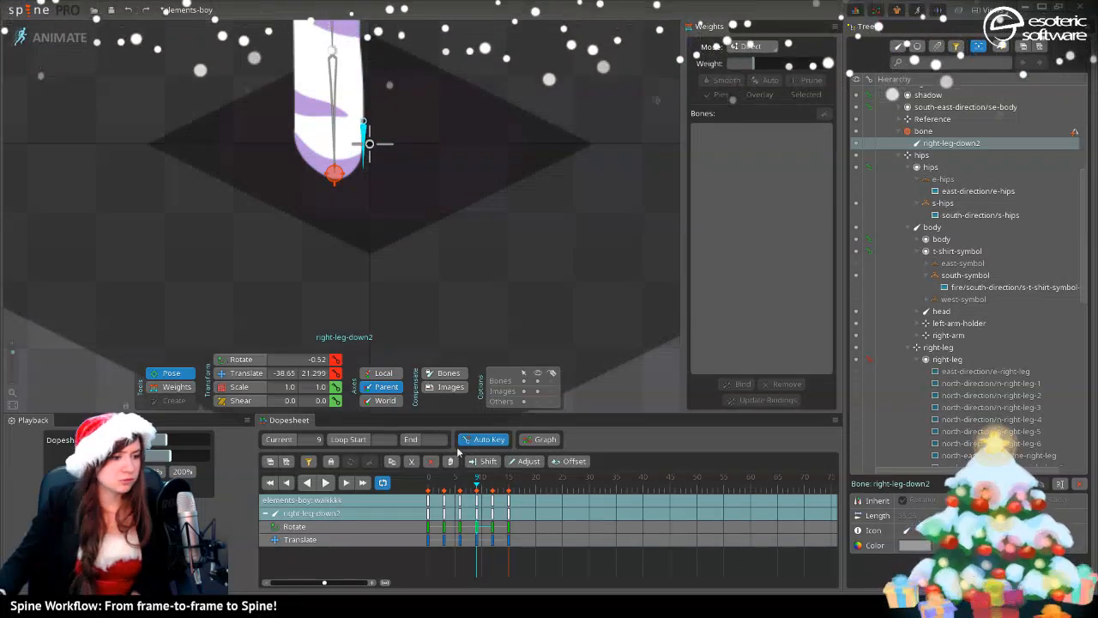
left_click(461, 500)
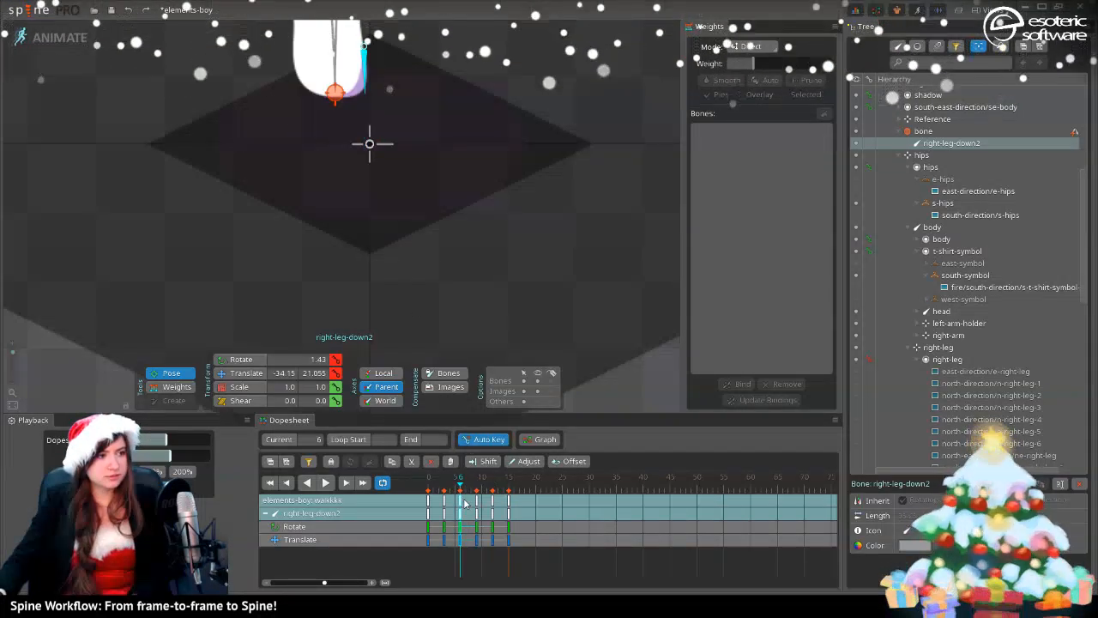
mouse_move(459, 489)
left_mouse_down()
mouse_move(441, 489)
mouse_move(462, 495)
left_mouse_up()
left_click_drag(452, 239, 478, 275)
left_click_drag(460, 488, 448, 489)
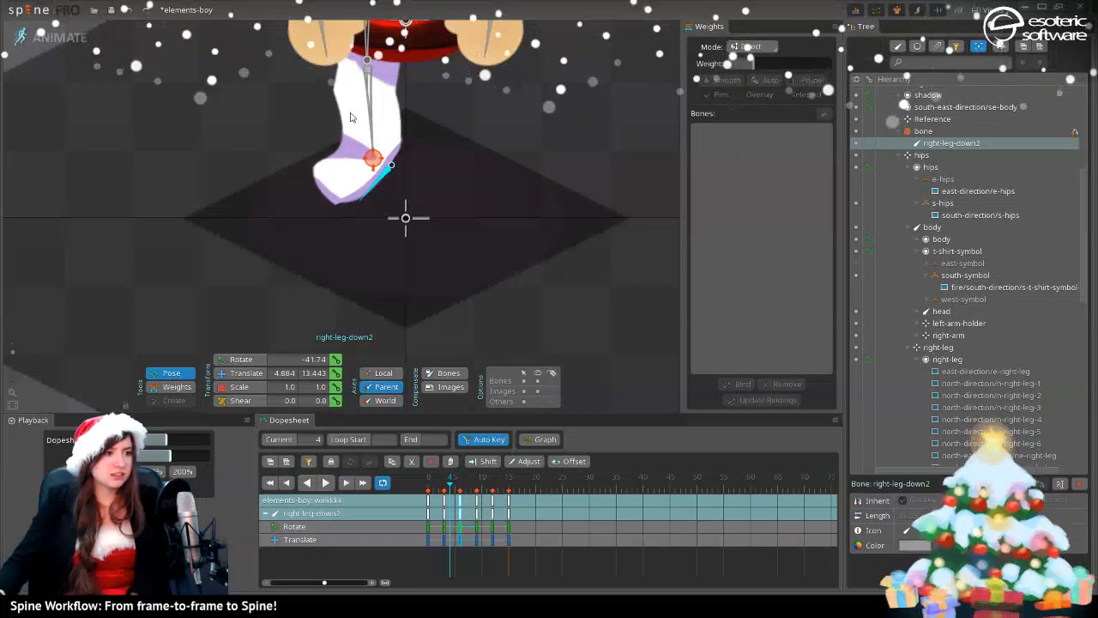
left_click_drag(390, 176, 396, 176)
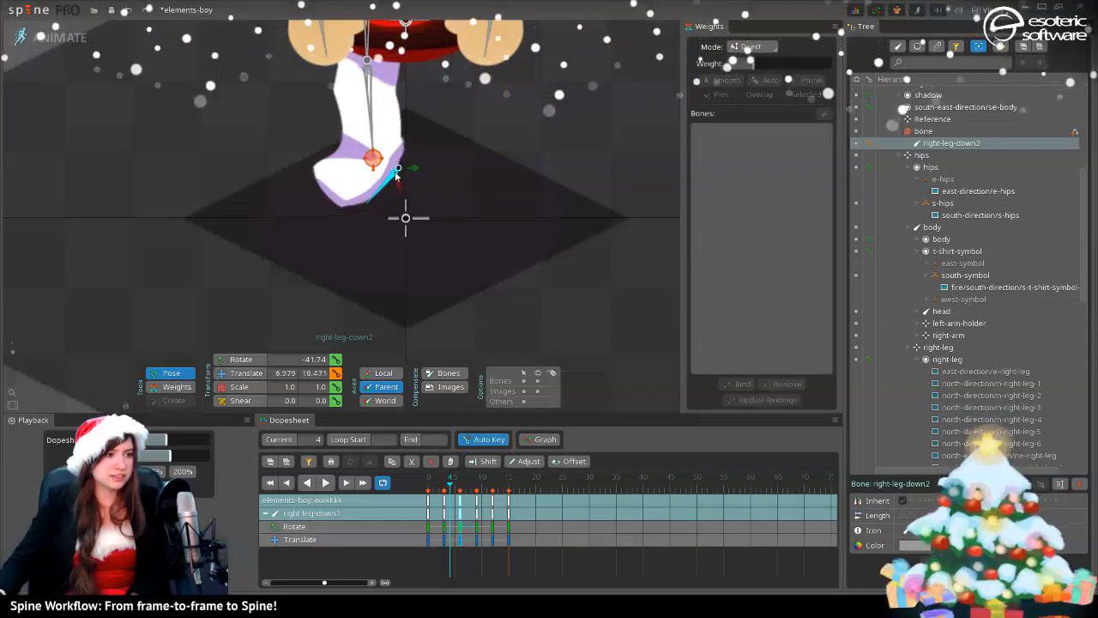
mouse_move(456, 489)
left_mouse_down()
mouse_move(467, 486)
mouse_move(426, 486)
mouse_move(438, 486)
left_mouse_up()
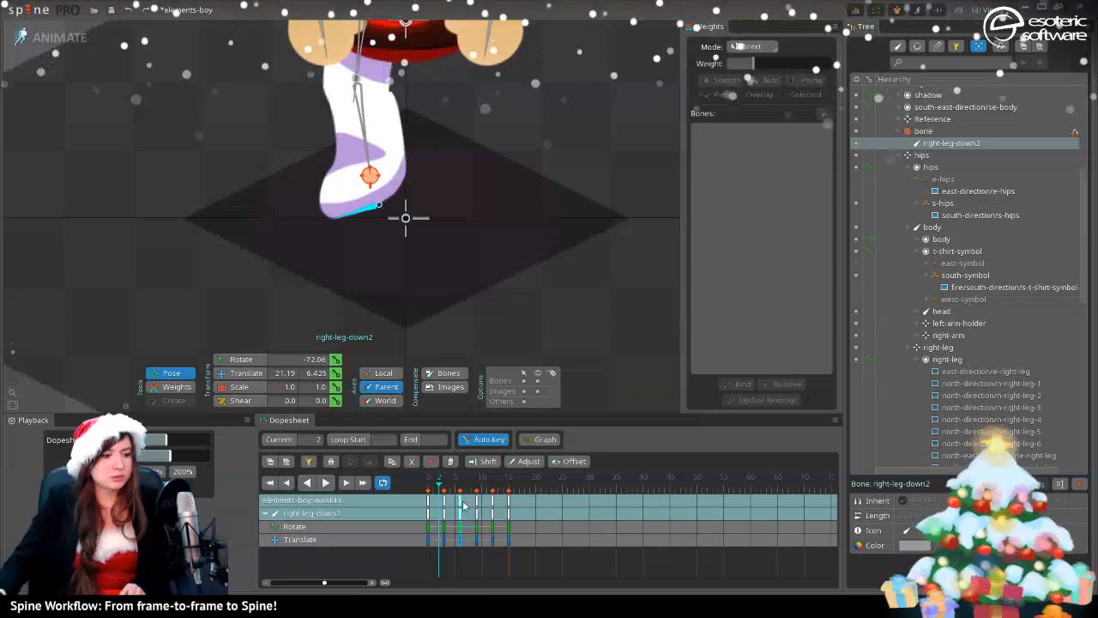
key("ctrl+s")
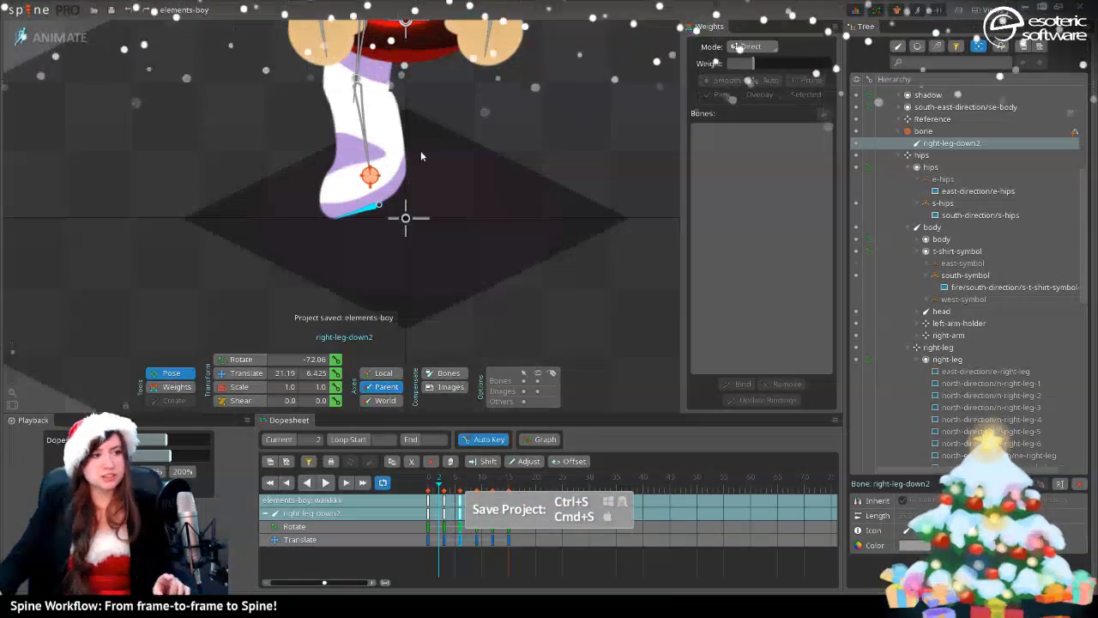
- Select the s-right-leg-3 mesh at frame 6 and update its bindings to the current bone pose
left_click(245, 372)
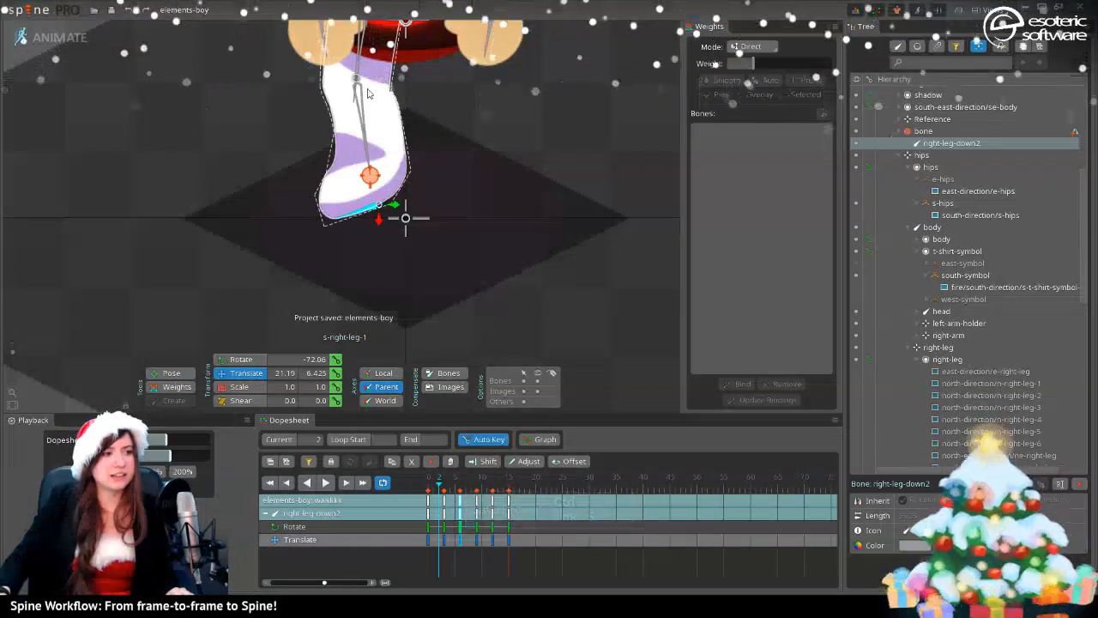
left_click(461, 505)
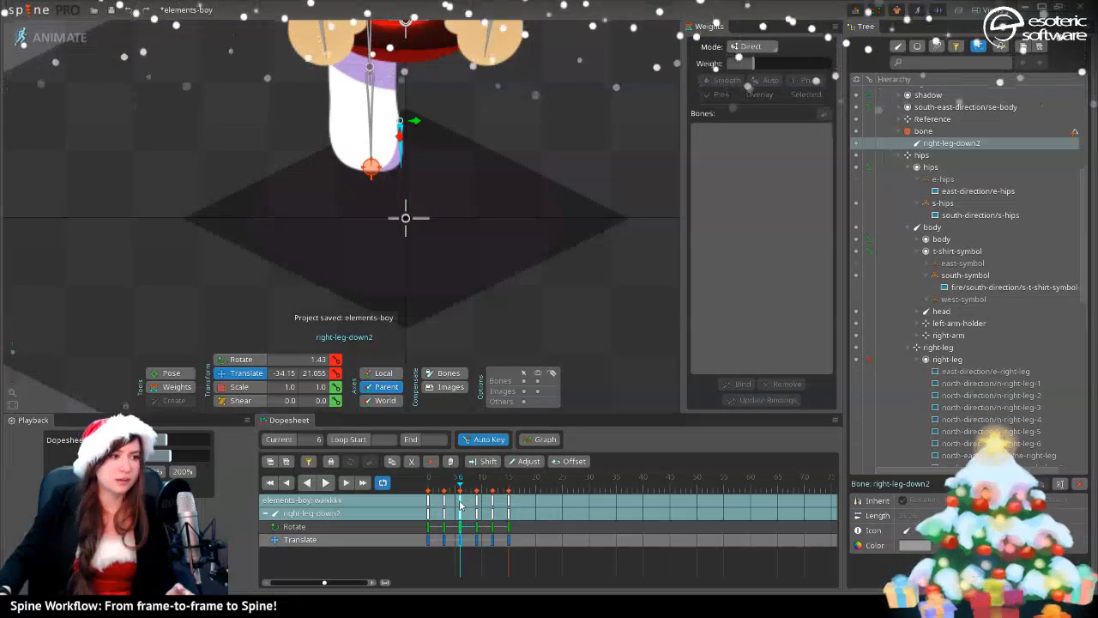
left_click(359, 92)
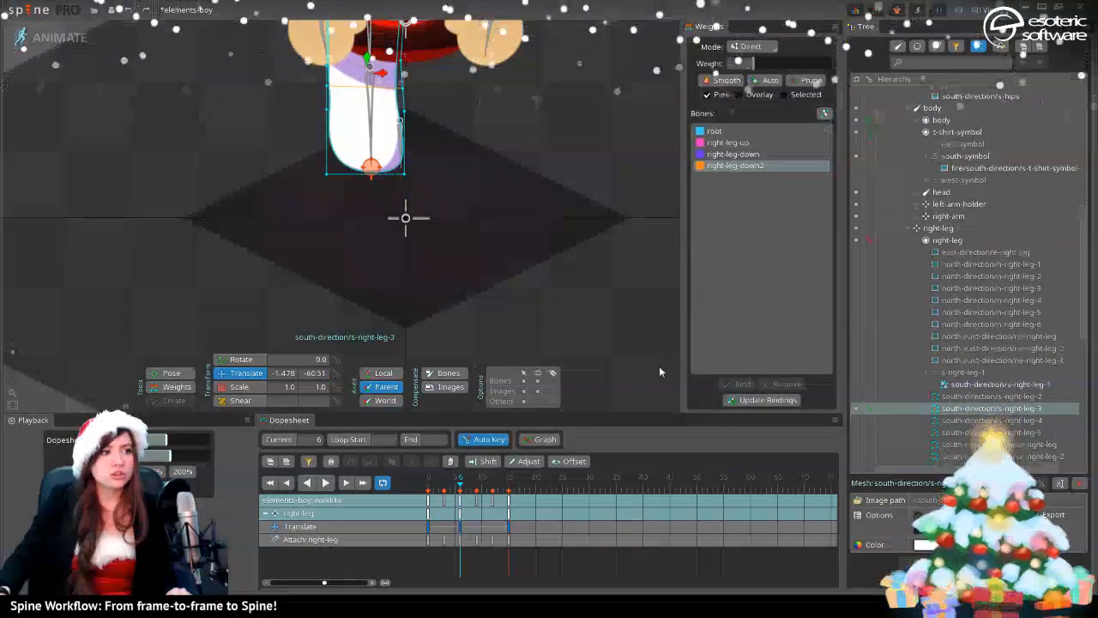
left_click_drag(472, 136, 530, 222)
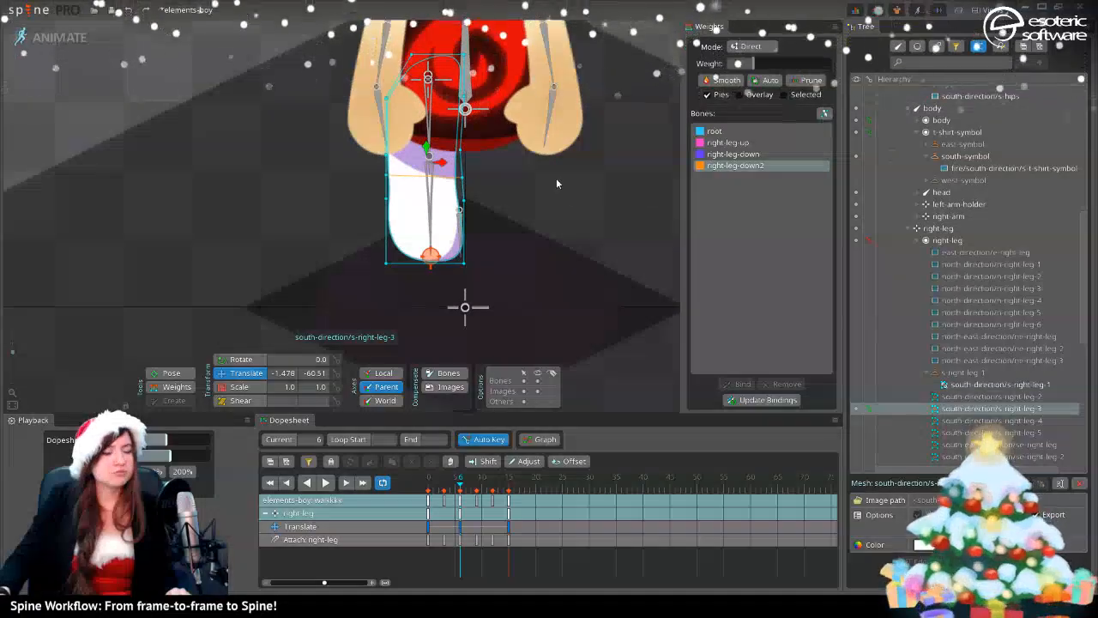
left_click(761, 399)
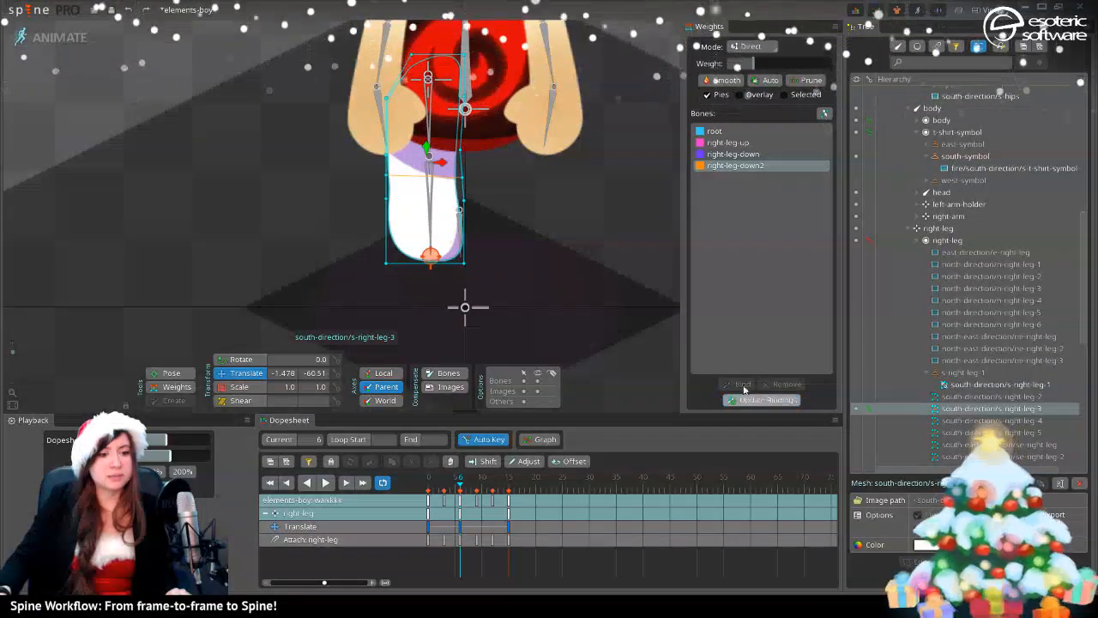
- Weight the s-right-leg-3 mesh's upper vertices, down to the knee, fully to right-leg-up (100)
left_click(430, 114)
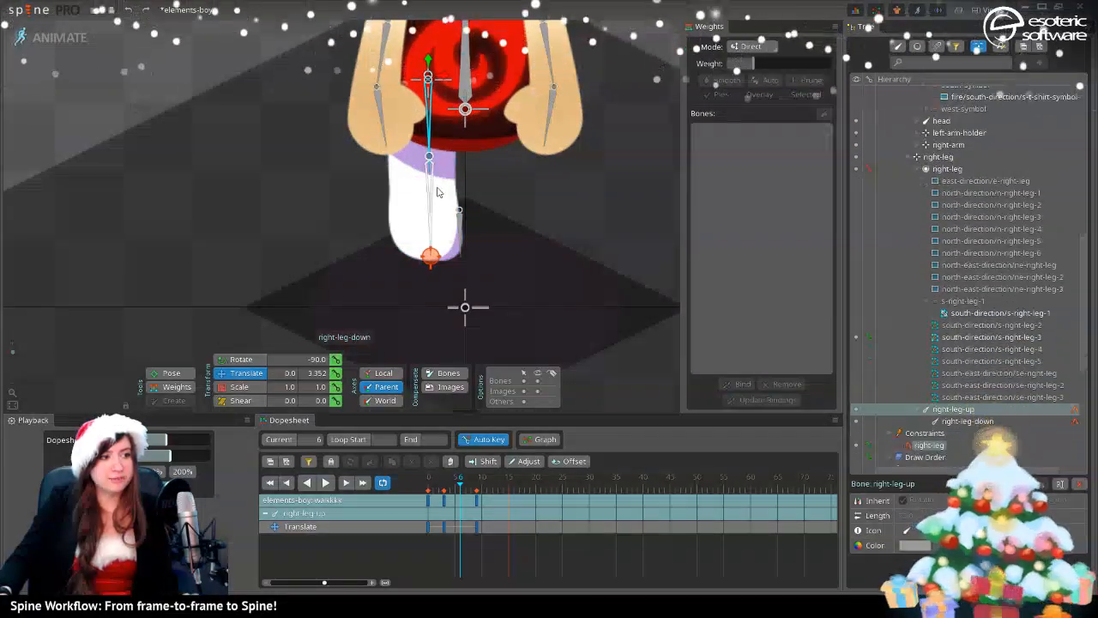
left_click(409, 226)
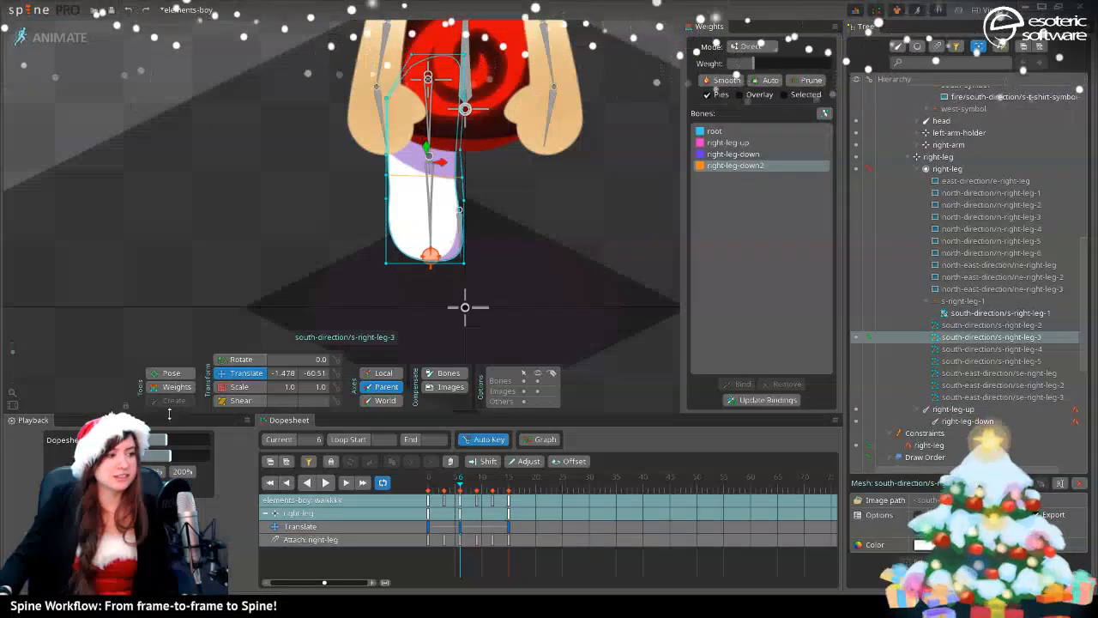
left_click(174, 388)
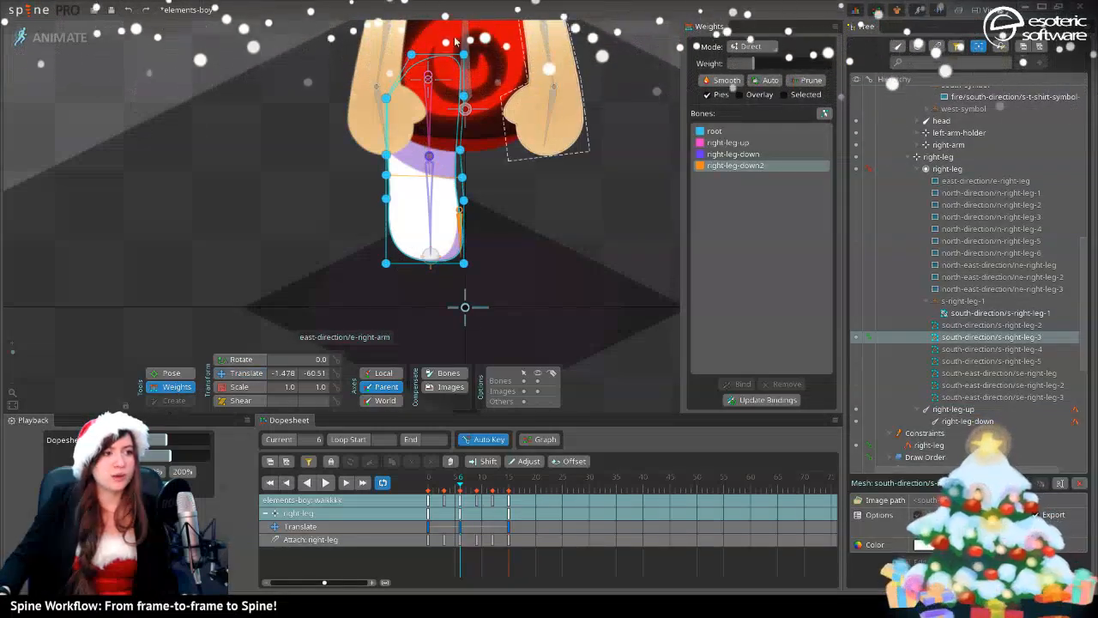
left_click(747, 142)
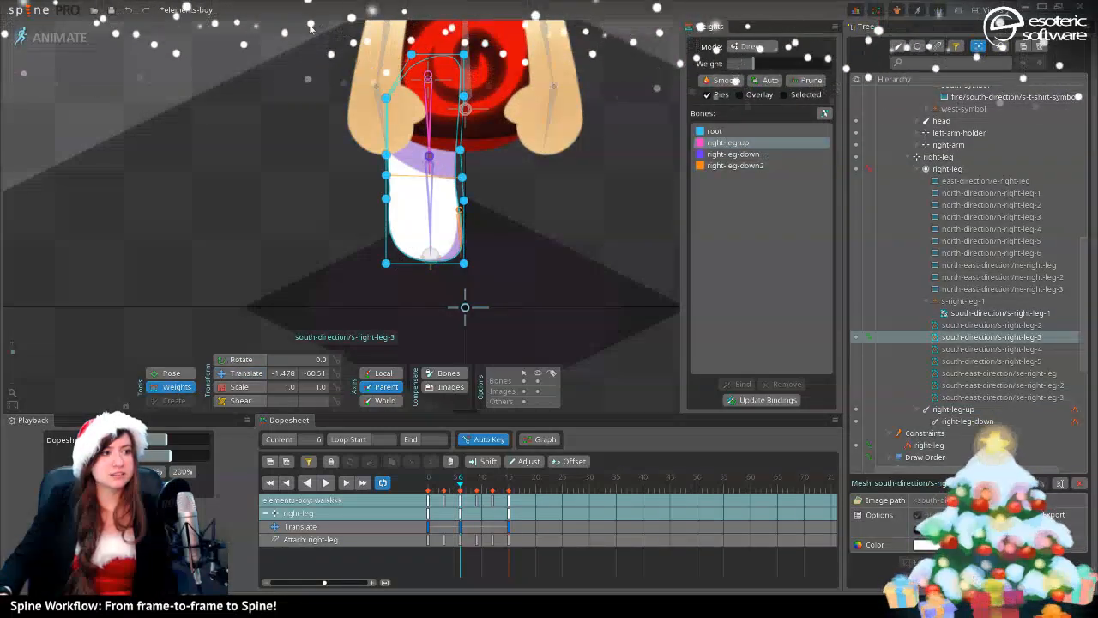
left_click_drag(302, 25, 540, 150)
left_click_drag(754, 64, 886, 69)
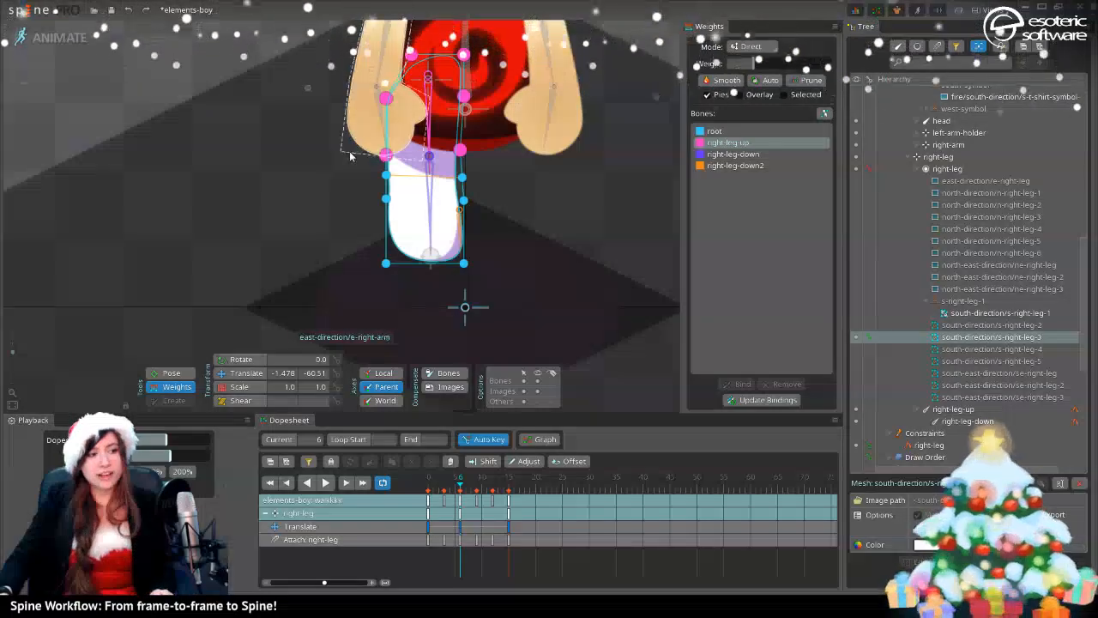
- Weight the s-right-leg-3 mesh's vertices below the knee fully to right-leg-down (100) and clear the vertex selection
left_click_drag(349, 156, 525, 289)
left_click(734, 153)
left_click_drag(794, 66, 905, 64)
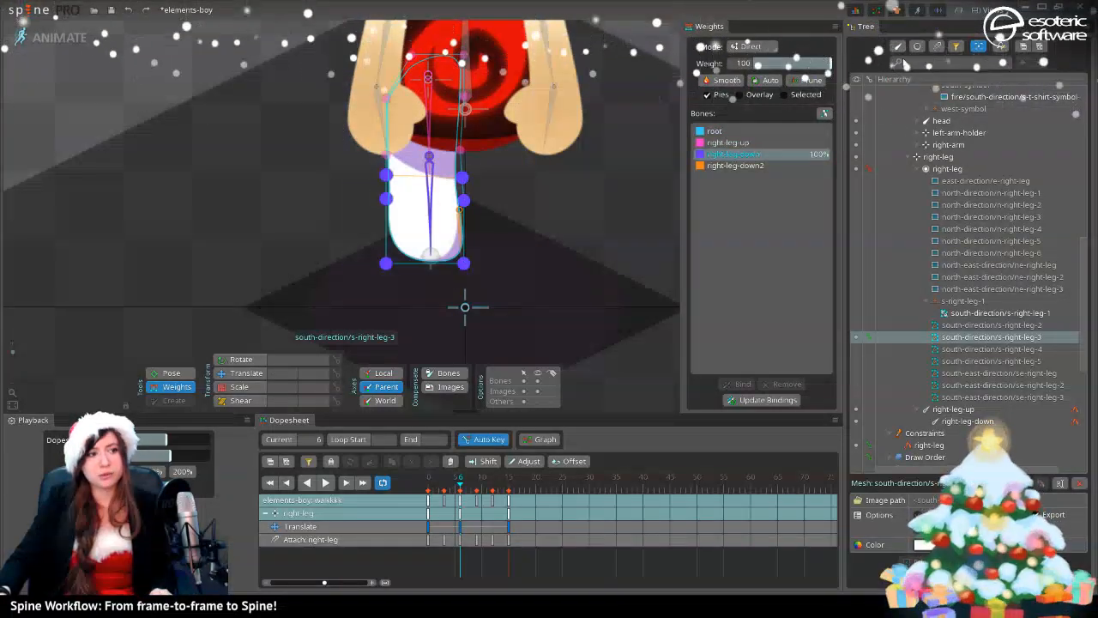
key("space")
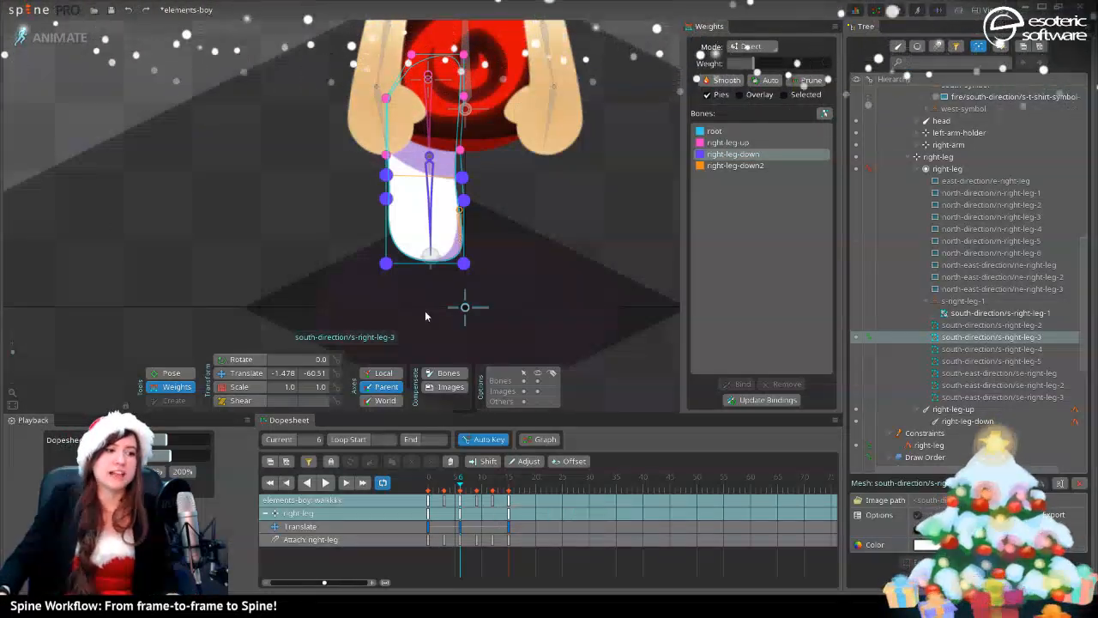
- At frame 9, weight the s-right-leg-4 mesh's upper vertices above the knee fully to right-leg-up (100)
left_click(436, 500)
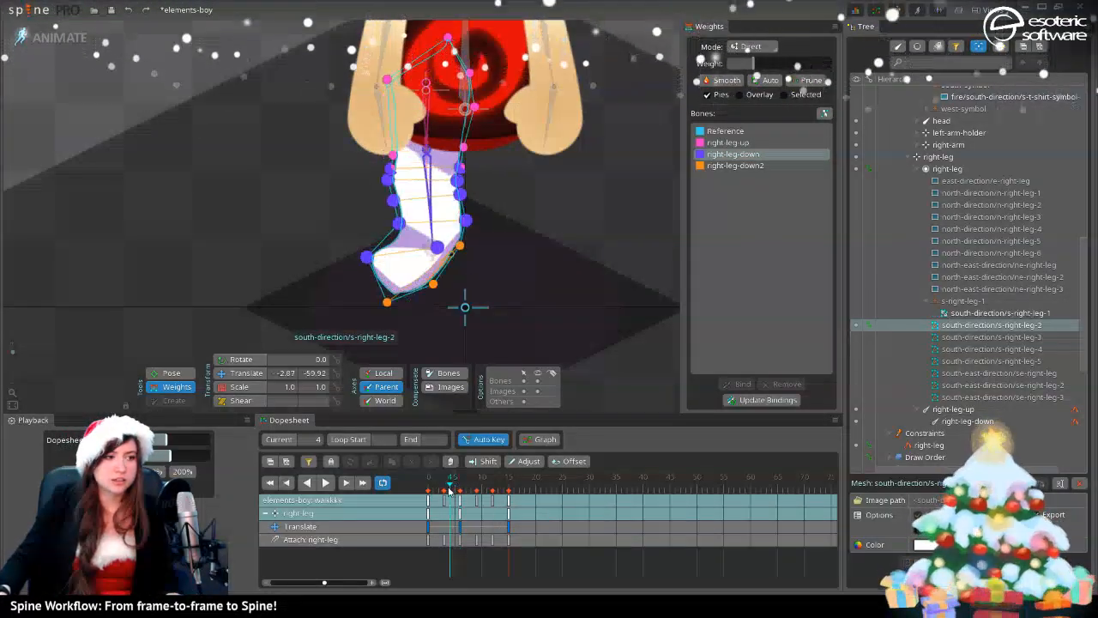
left_click_drag(435, 500, 476, 500)
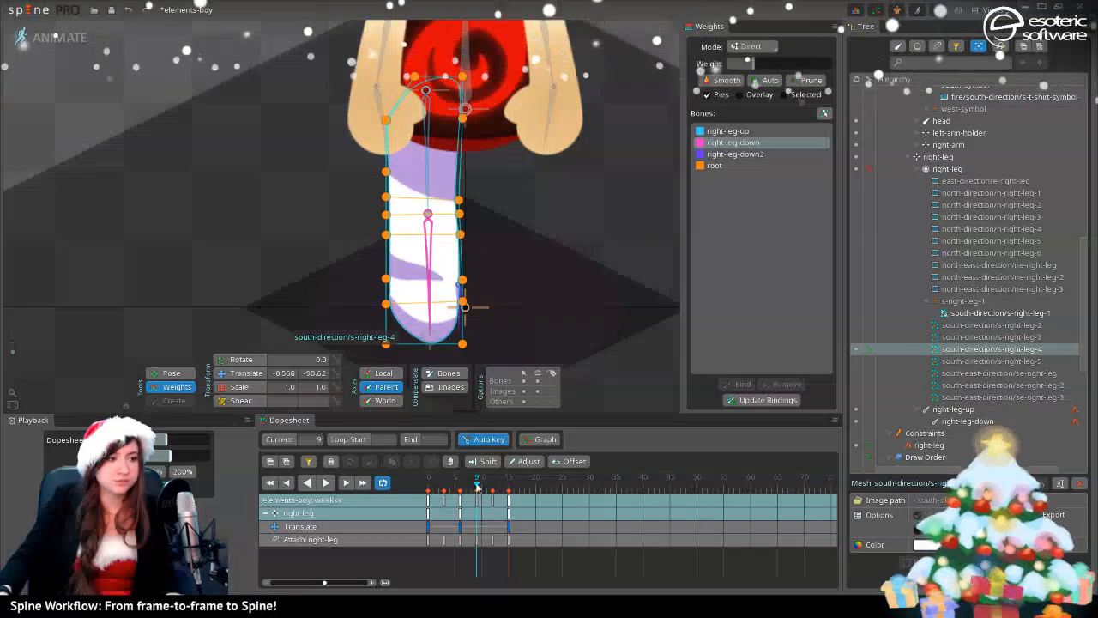
left_click_drag(497, 240, 487, 189)
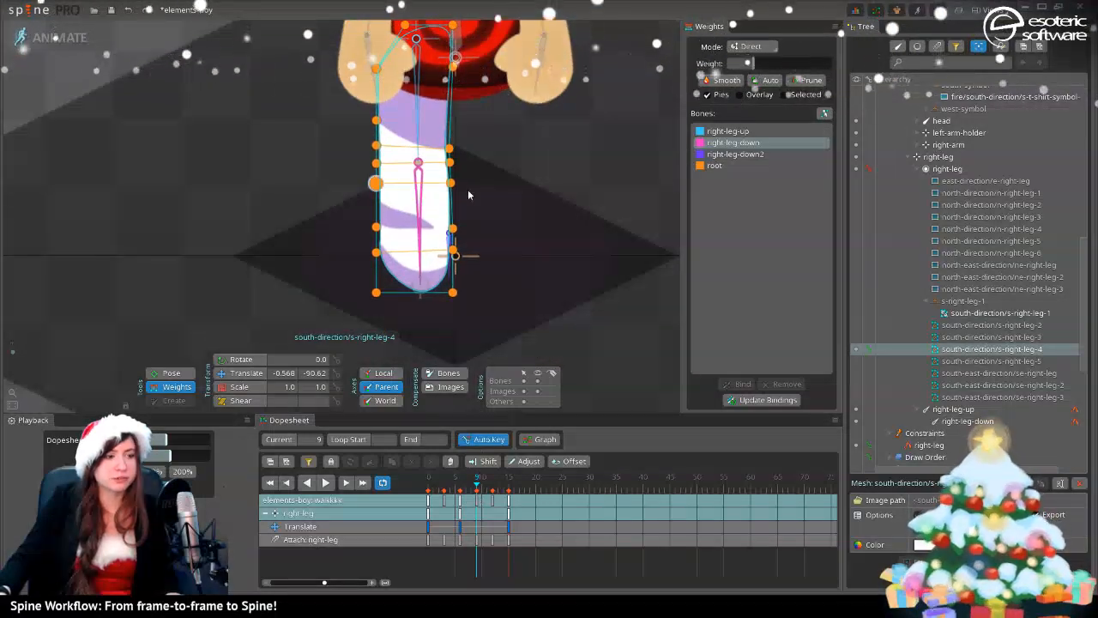
left_click_drag(552, 111, 558, 165)
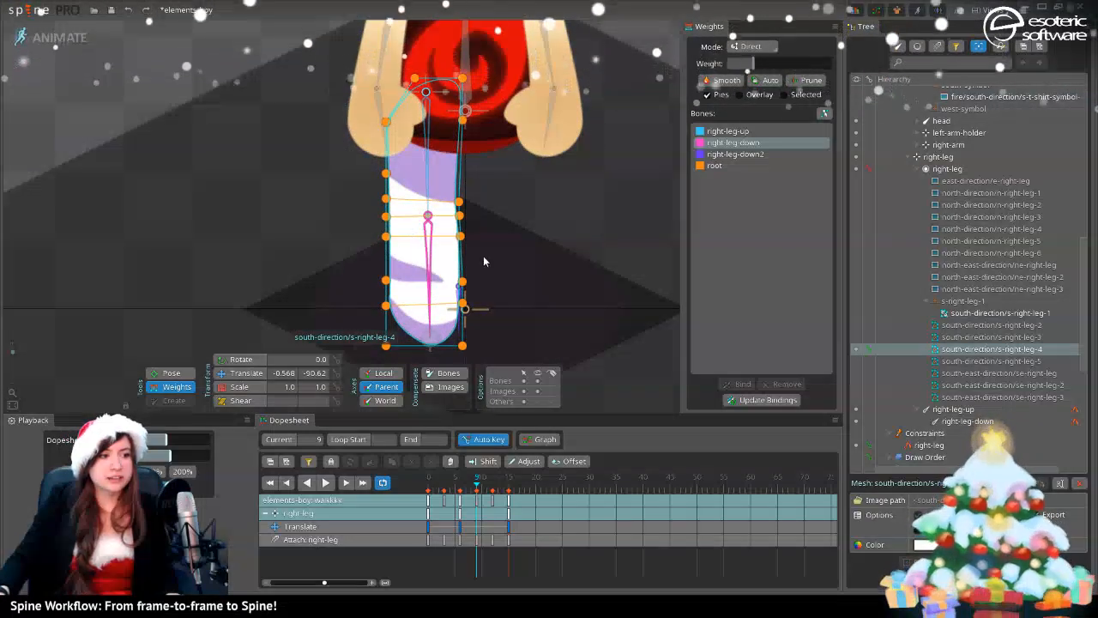
left_click_drag(508, 255, 516, 221)
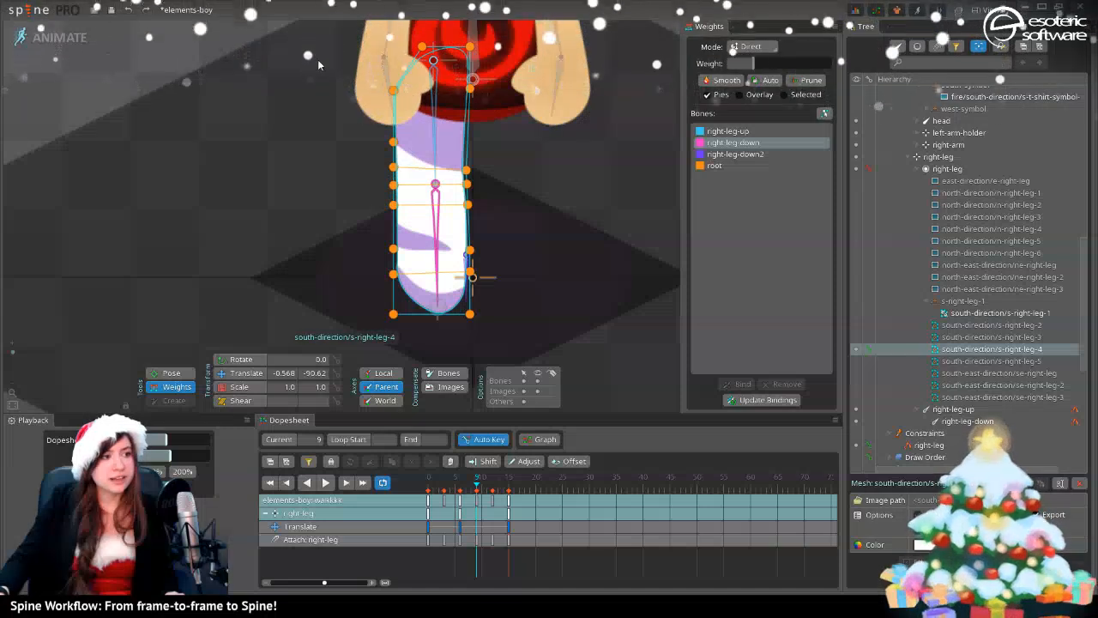
key("space")
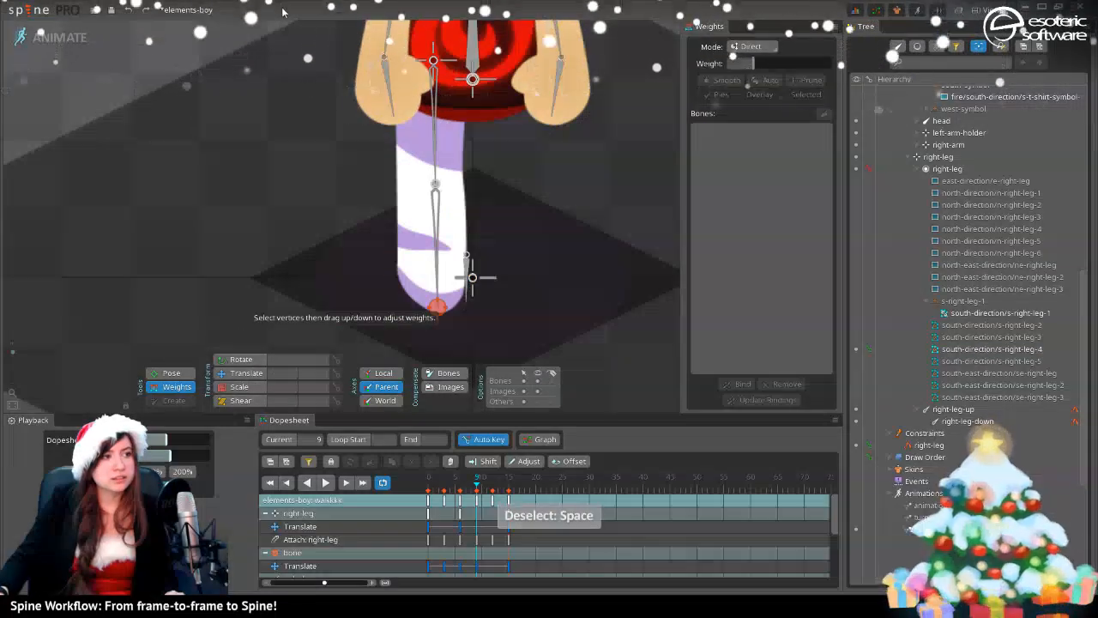
left_click(410, 179)
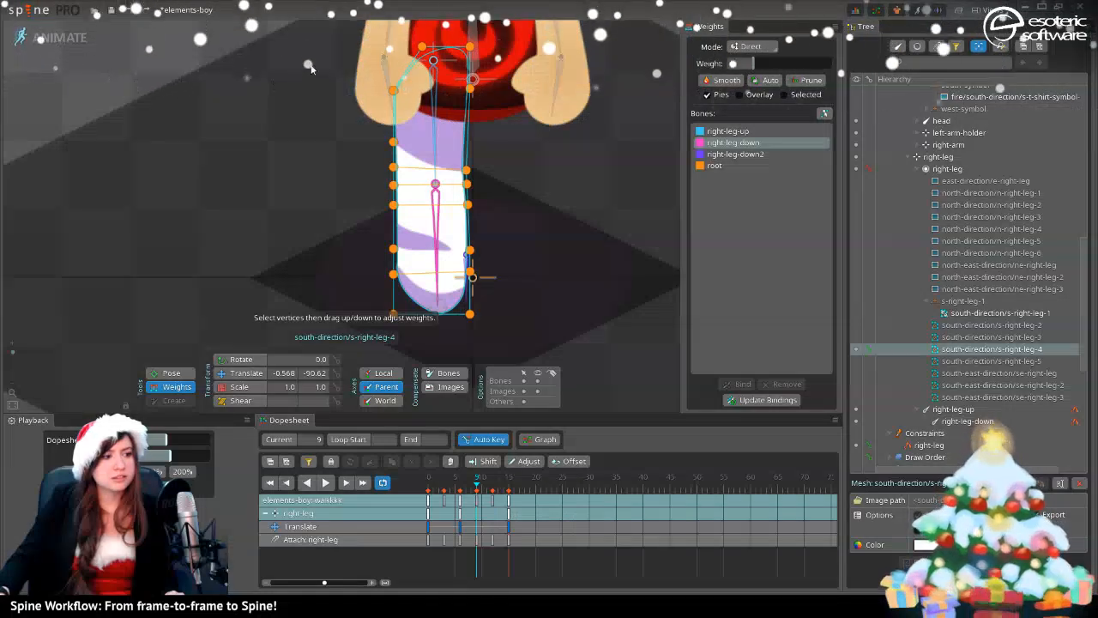
left_click_drag(315, 42, 533, 182)
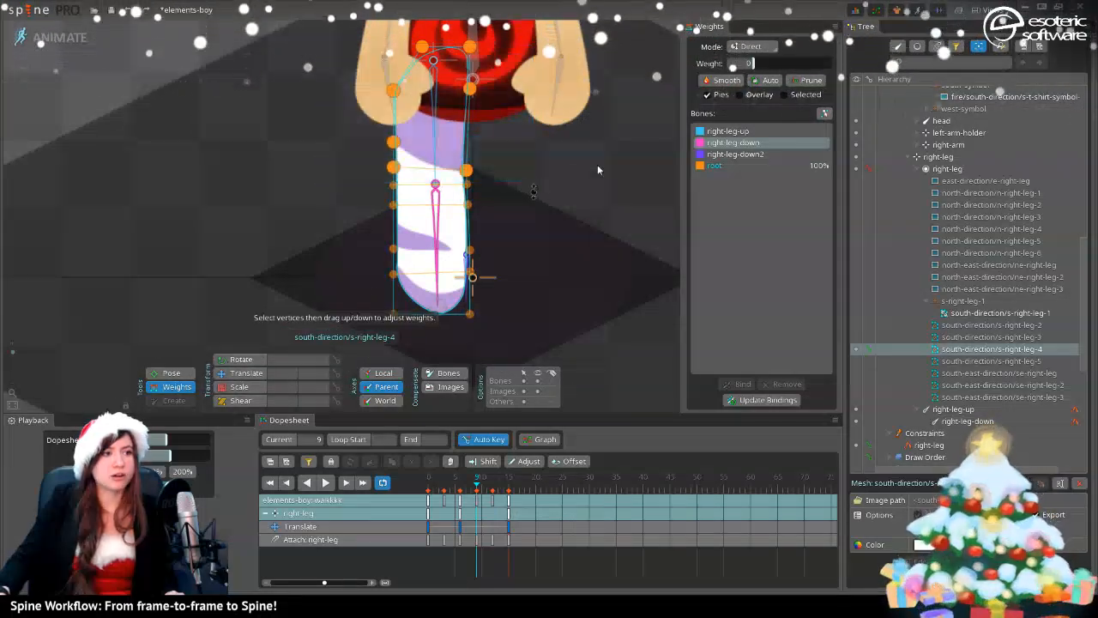
left_click(740, 132)
left_click_drag(753, 65, 837, 64)
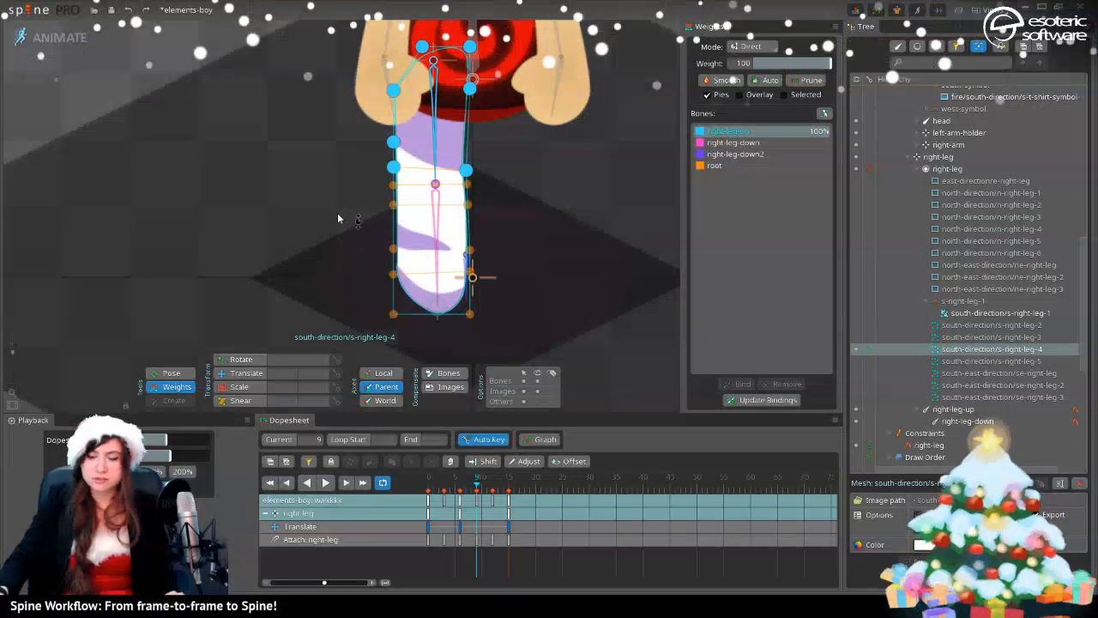
- Weight all remaining s-right-leg-4 vertices from the knee to the foot fully to right-leg-down (100)
left_click_drag(358, 170, 610, 341)
left_click(733, 143)
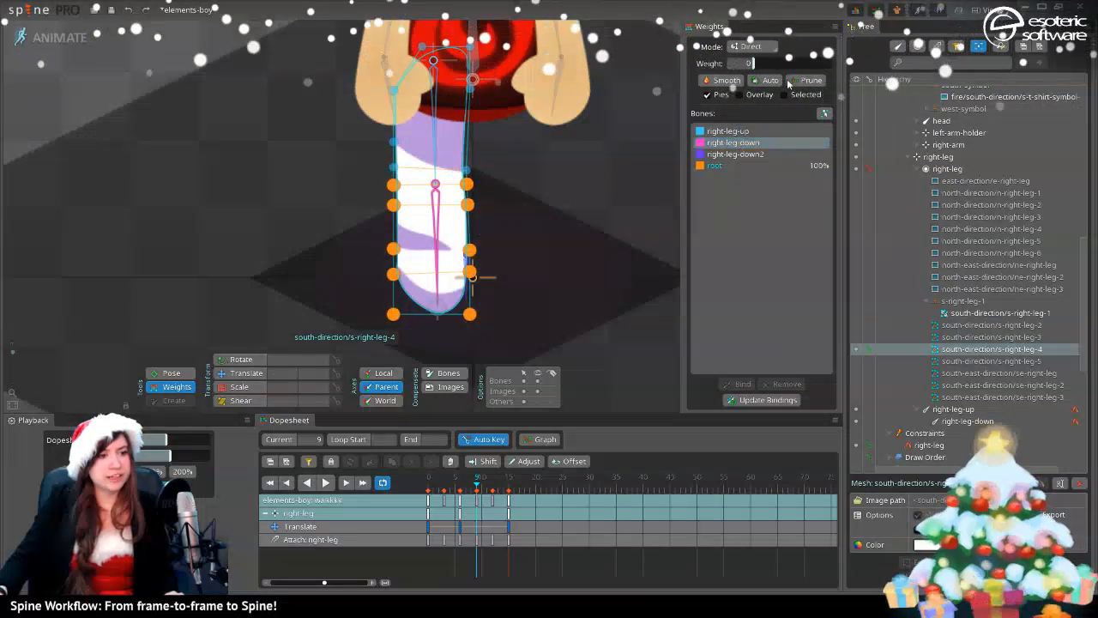
left_click_drag(775, 67, 832, 65)
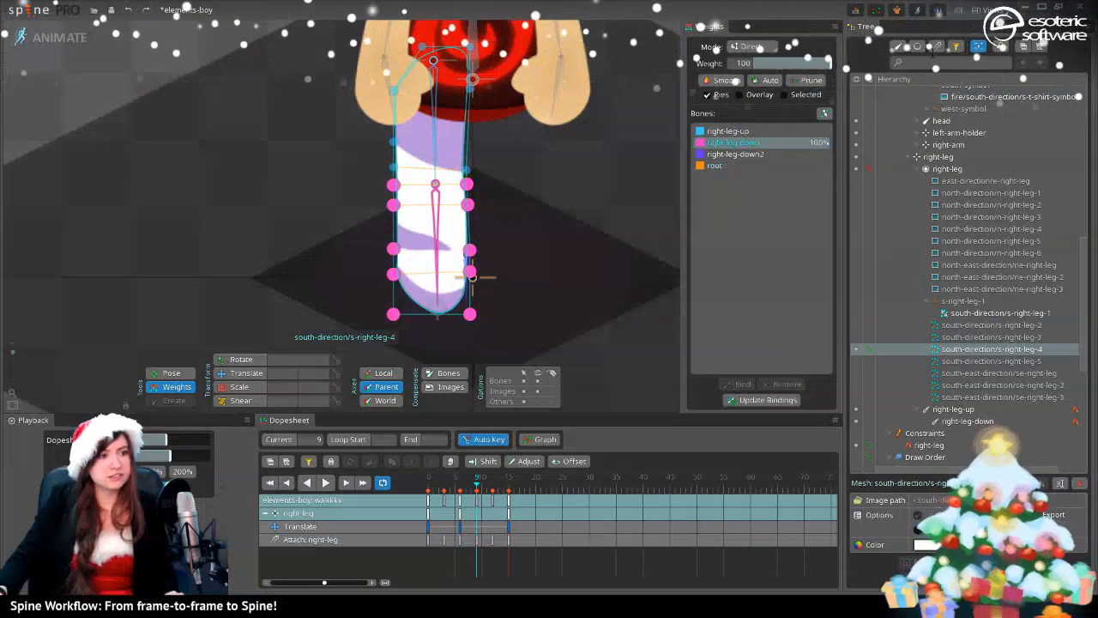
- Select the right-leg-down2 bone and delete its rotation keys at frames 6 and 9
left_click(487, 486)
left_click_drag(487, 486, 438, 480)
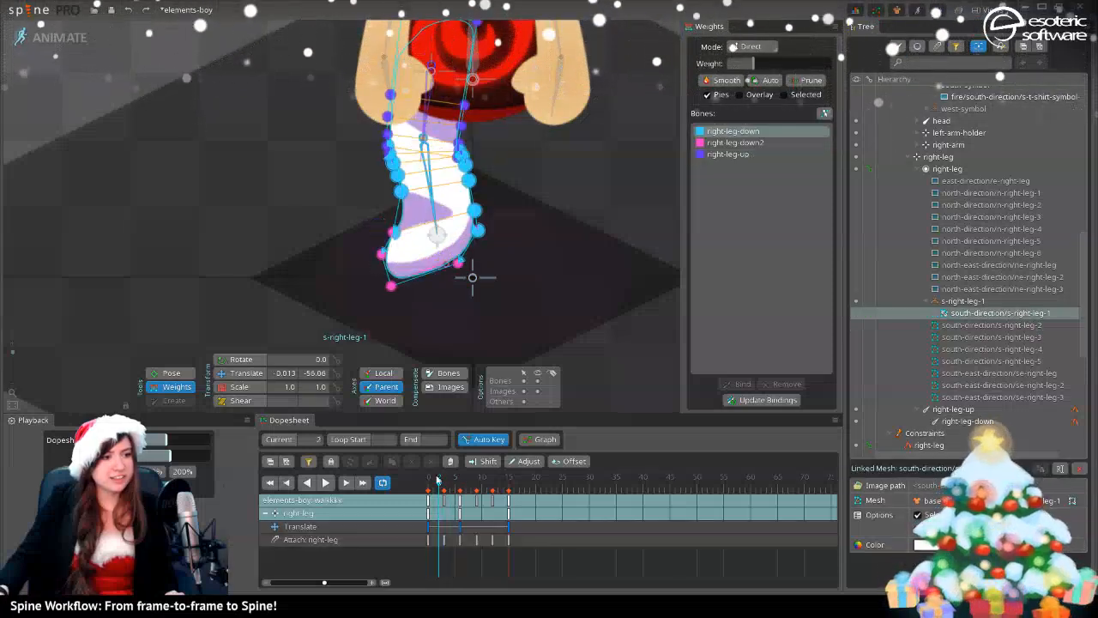
left_click(429, 275)
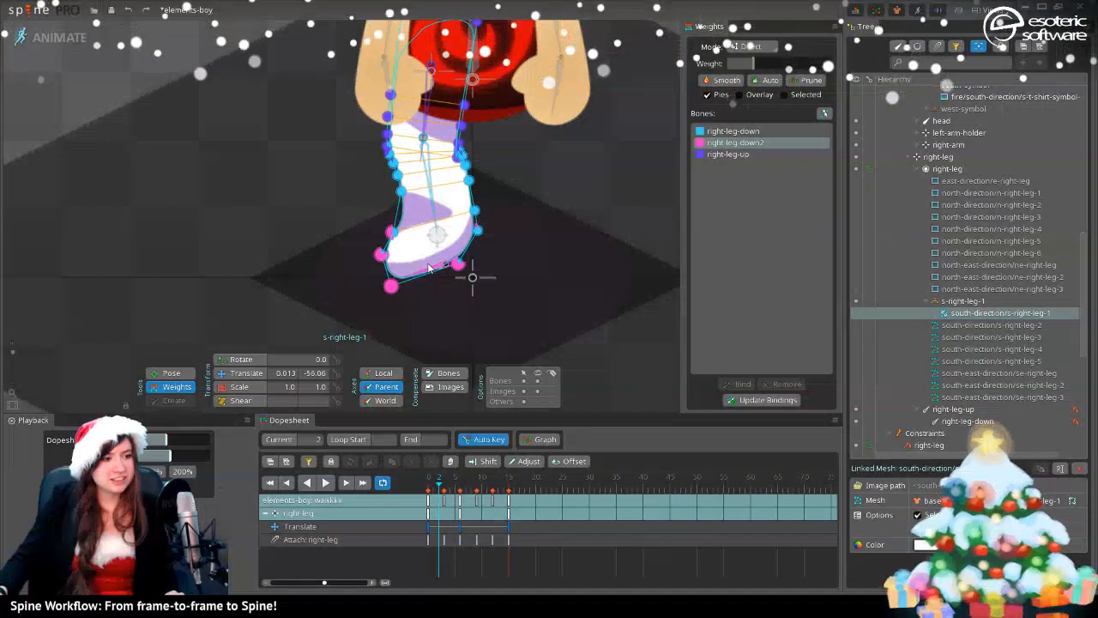
left_click(435, 273)
left_click(435, 272)
key("space")
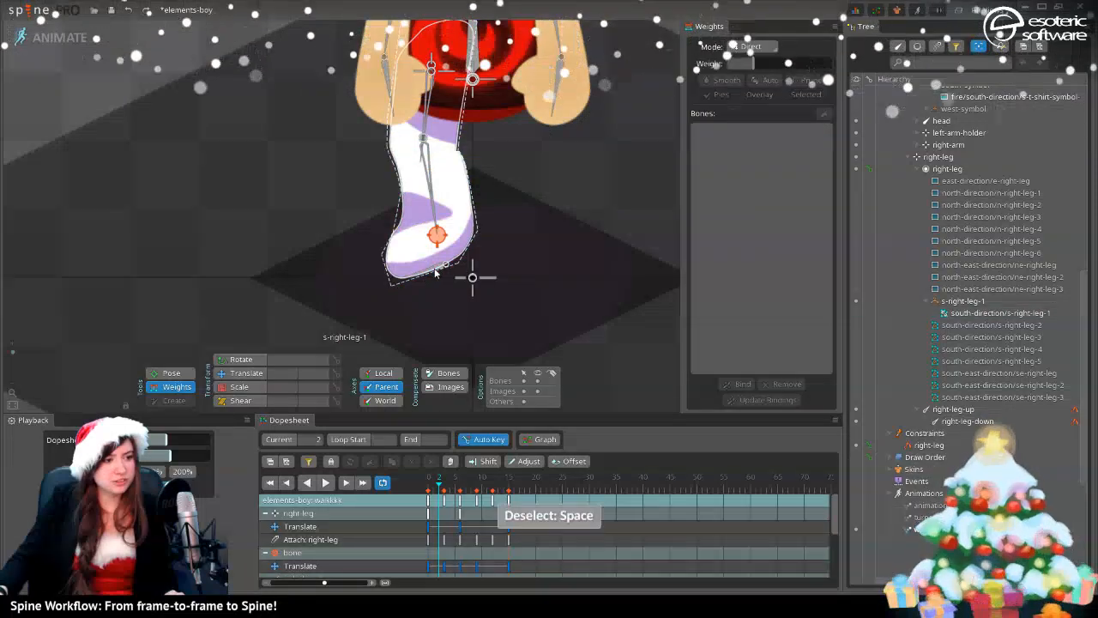
key("space")
left_click(435, 273)
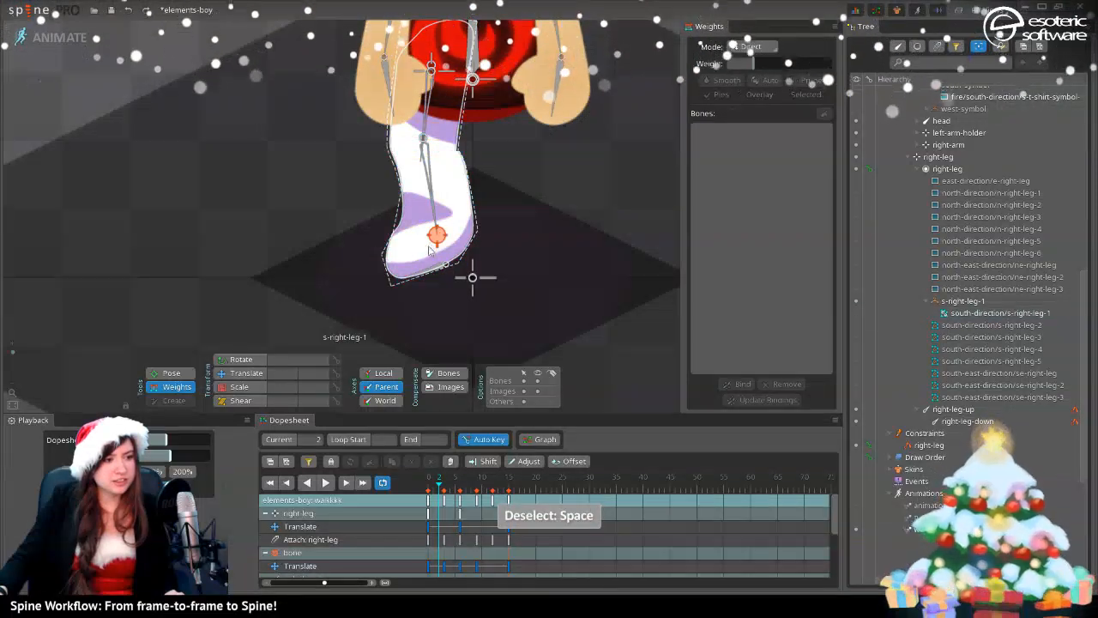
left_click(433, 314)
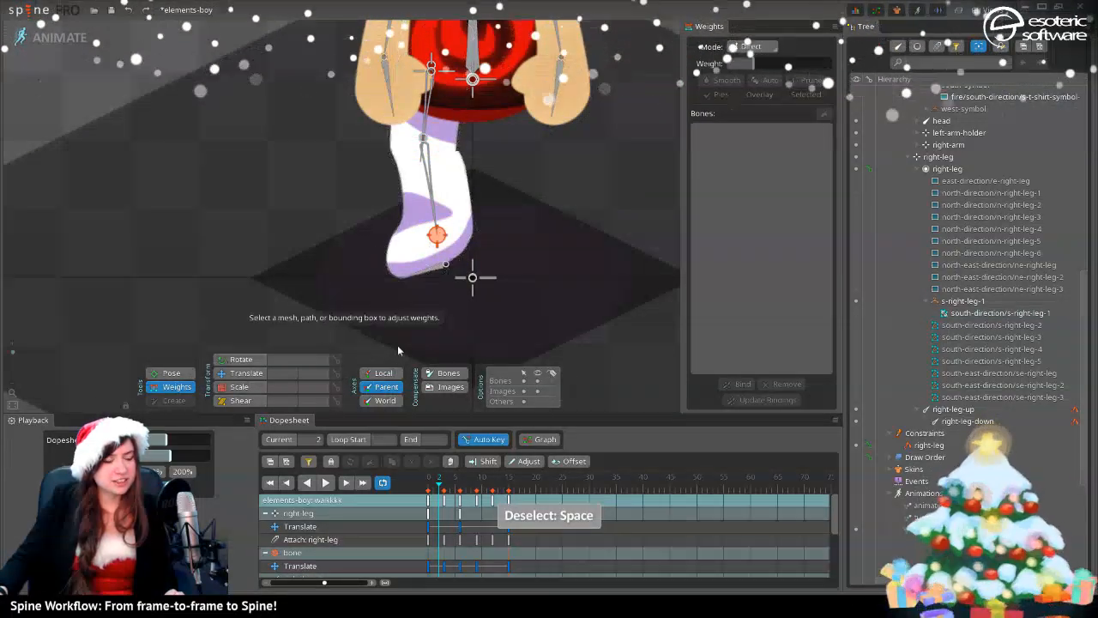
key("v")
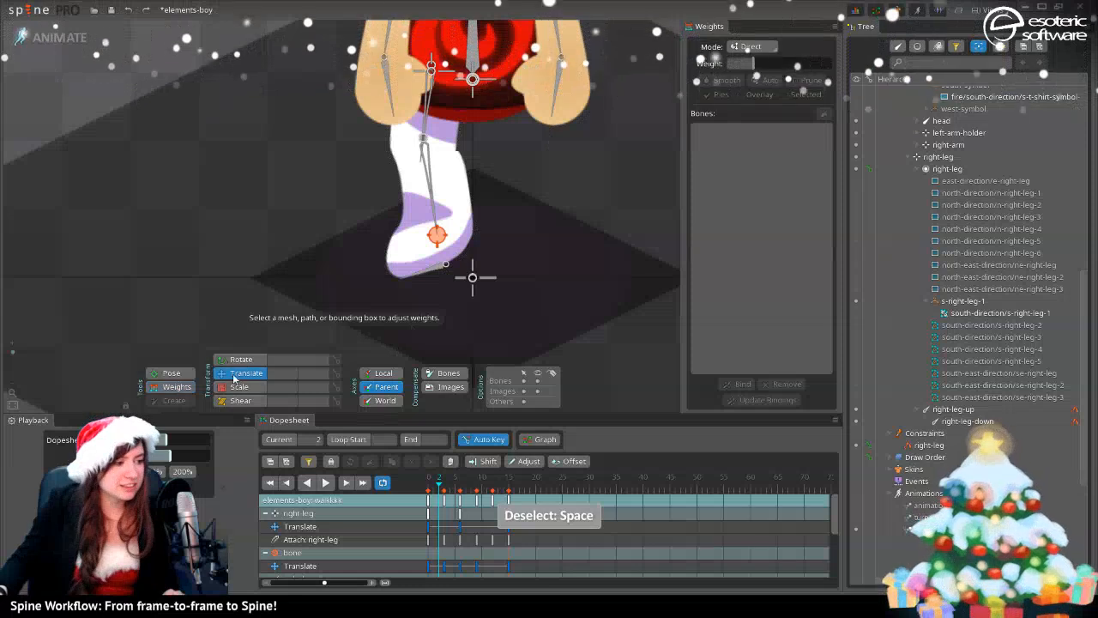
left_click(434, 267)
left_click(460, 528)
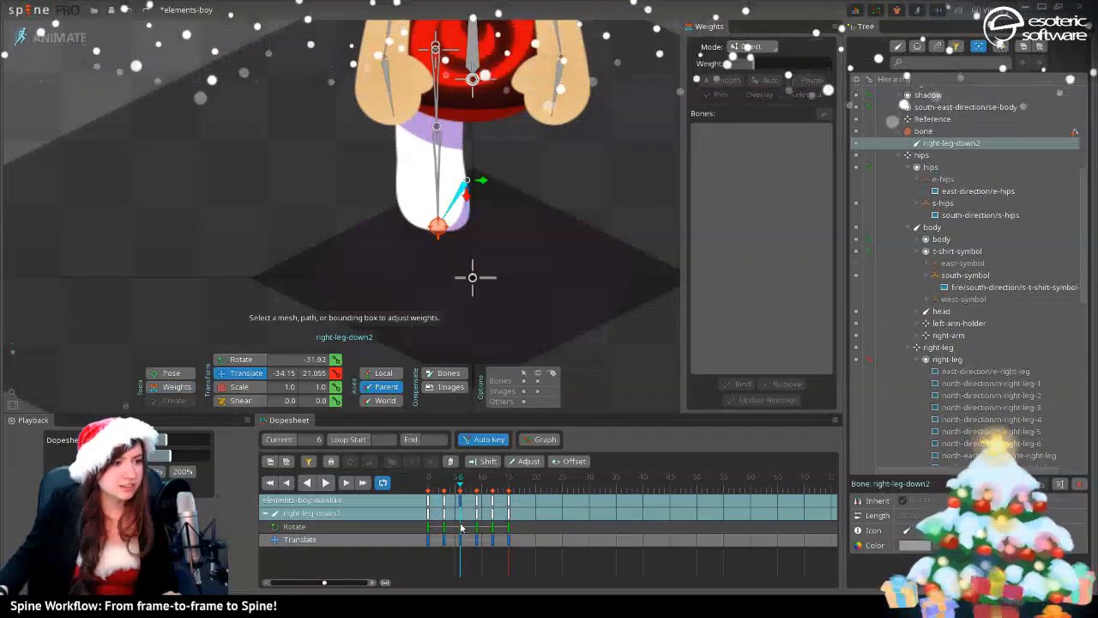
left_click(478, 529)
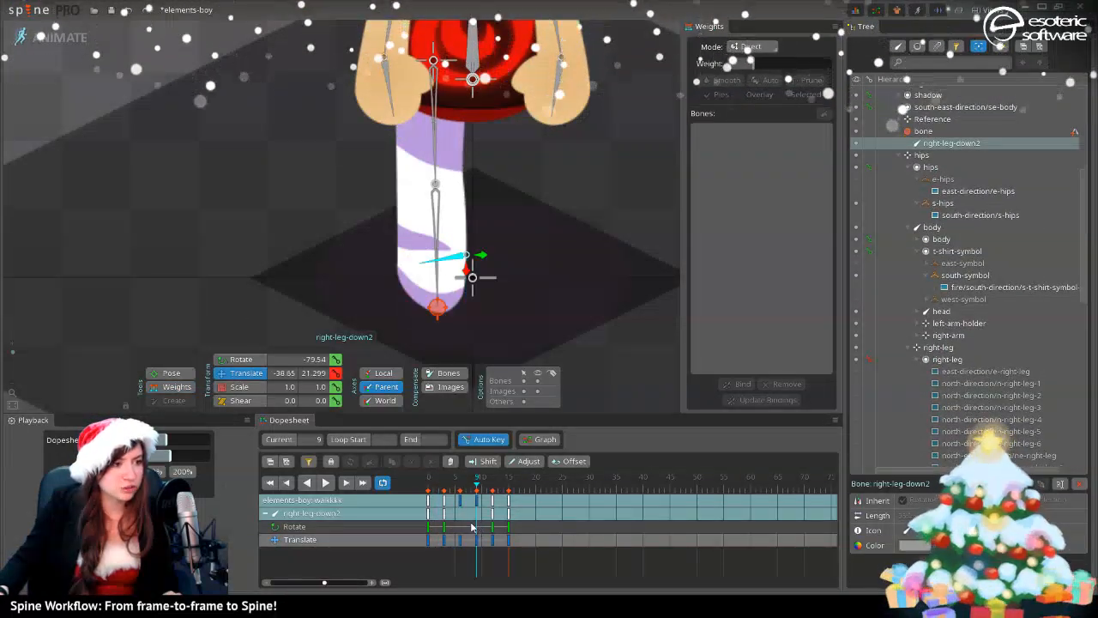
- Lower right-leg-down2 under the foot at frame 5 to about 15.1, 17.2 and move that translate key to frame 6
left_click_drag(477, 487, 458, 502)
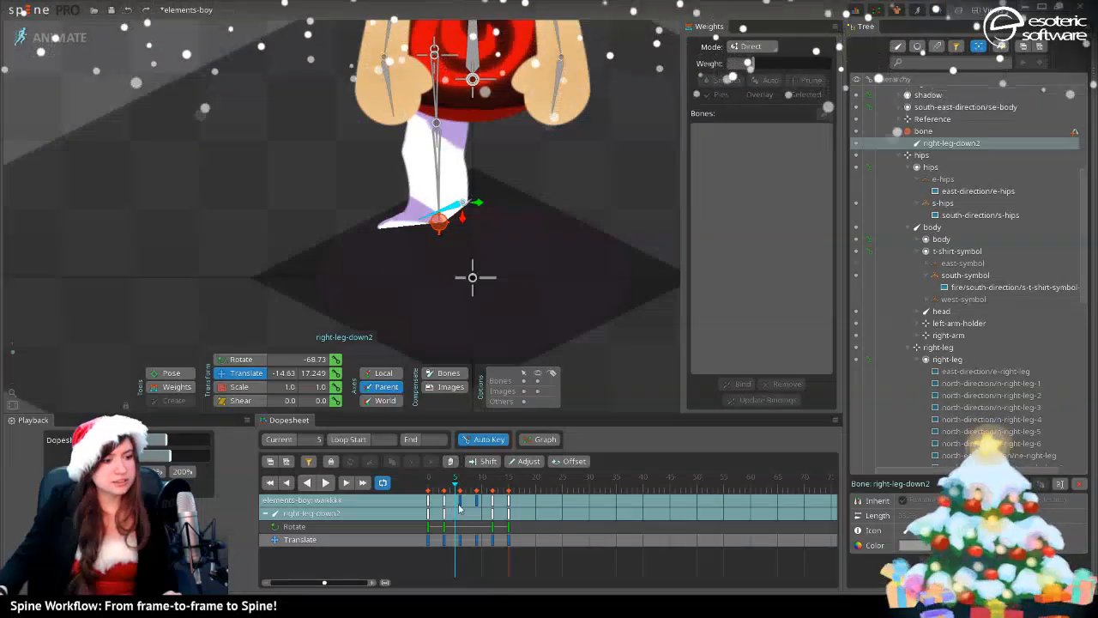
left_click(460, 508)
left_click_drag(461, 196, 464, 229)
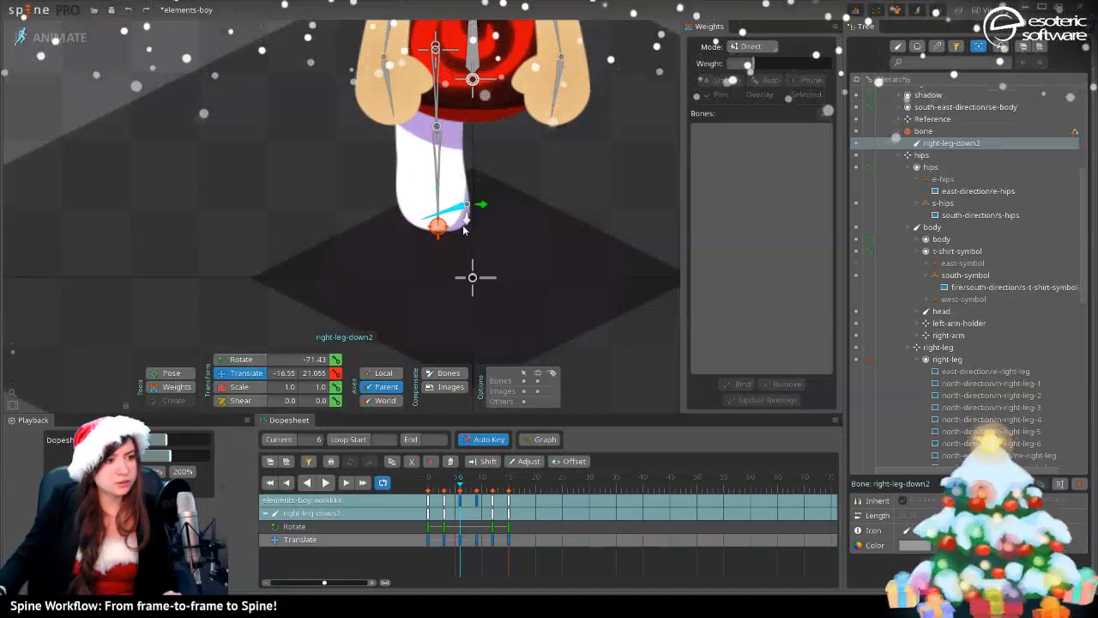
left_click_drag(462, 487, 456, 489)
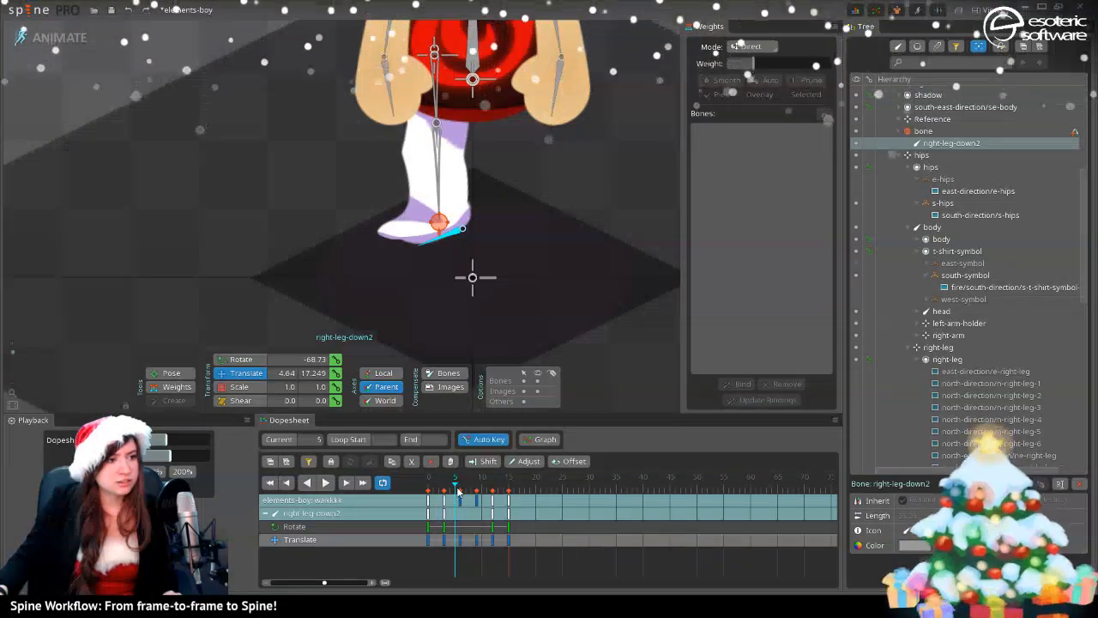
left_click_drag(460, 244, 461, 259)
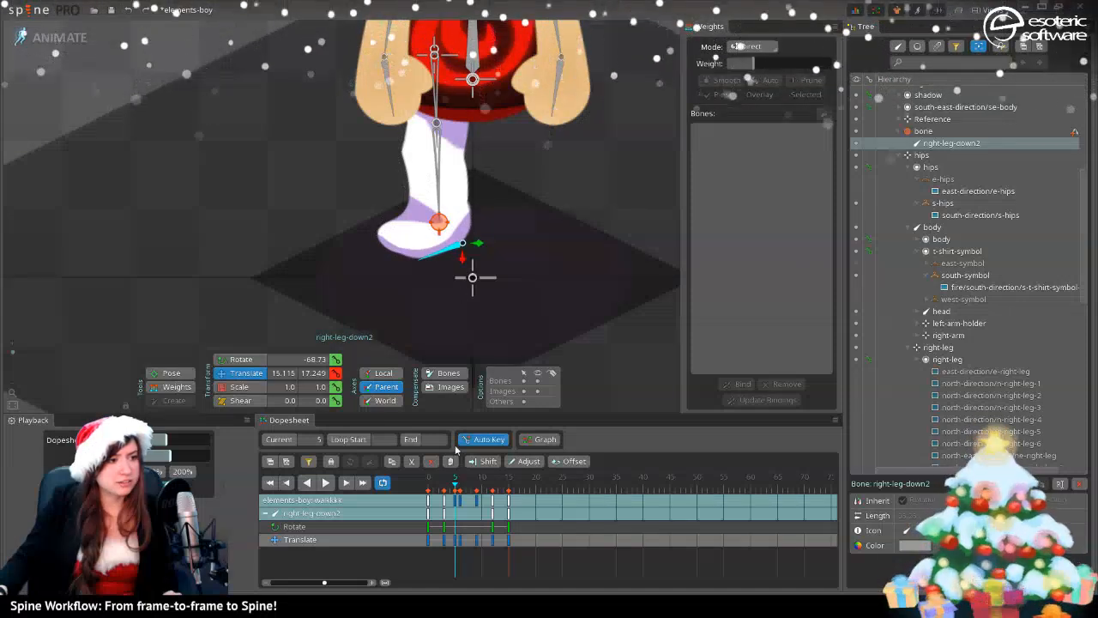
left_click_drag(457, 541, 463, 541)
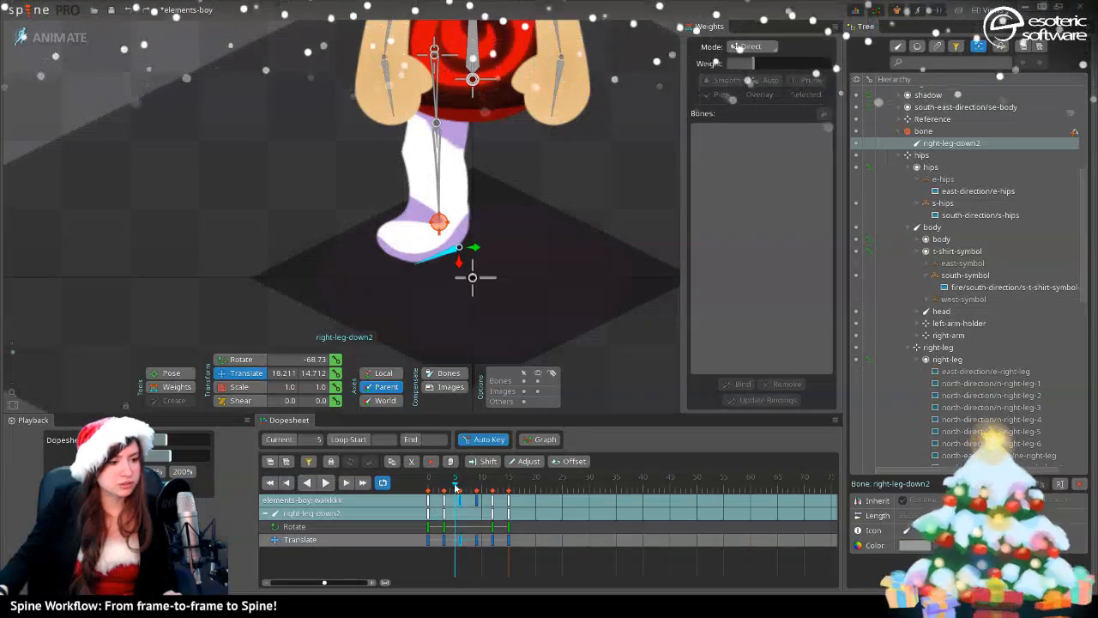
- Select the s-right-leg-5 mesh at frame 12 and update its bindings to the current bone pose
left_click_drag(455, 489, 493, 487)
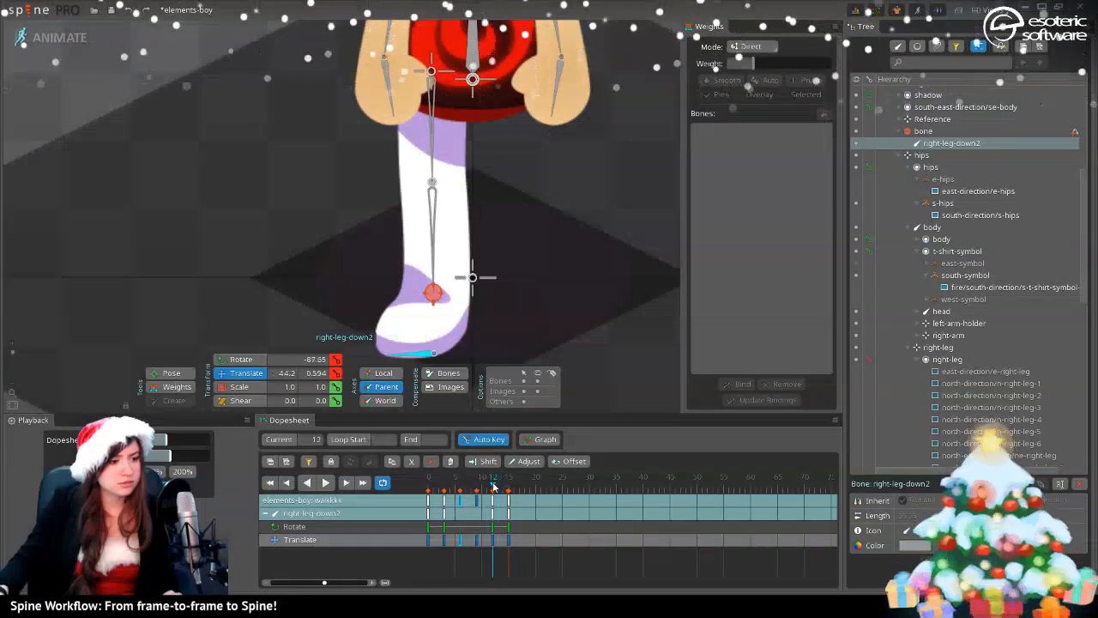
left_click_drag(533, 203, 525, 224)
left_click(429, 248)
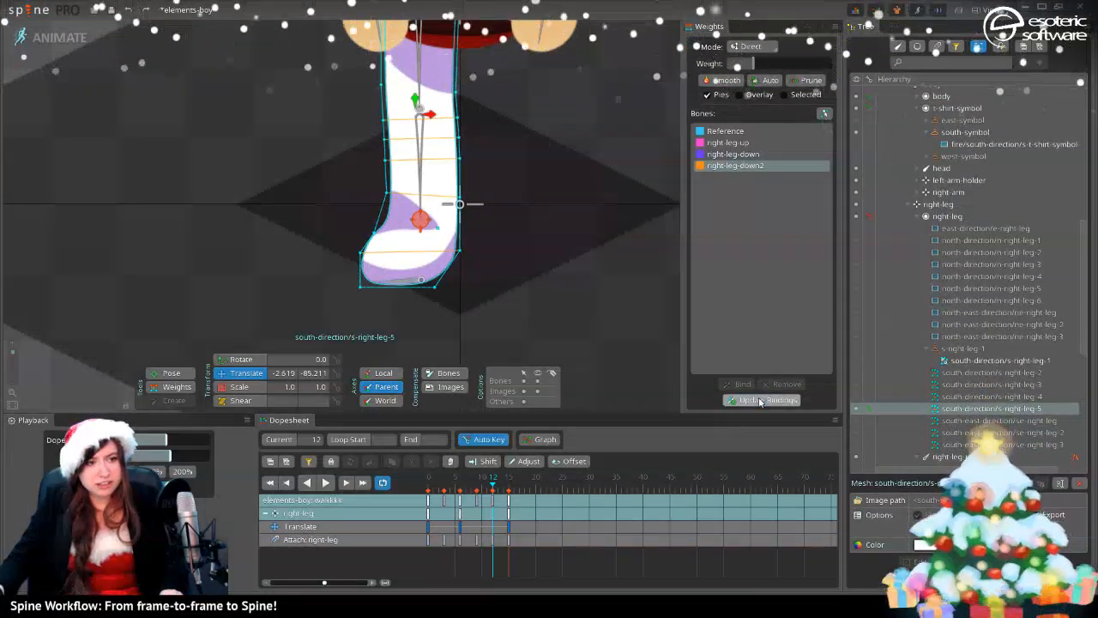
left_click_drag(545, 188, 602, 226)
- Weight the upper s-right-leg-5 vertices, from the hip down to the knee, fully to right-leg-up (100)
left_click(175, 386)
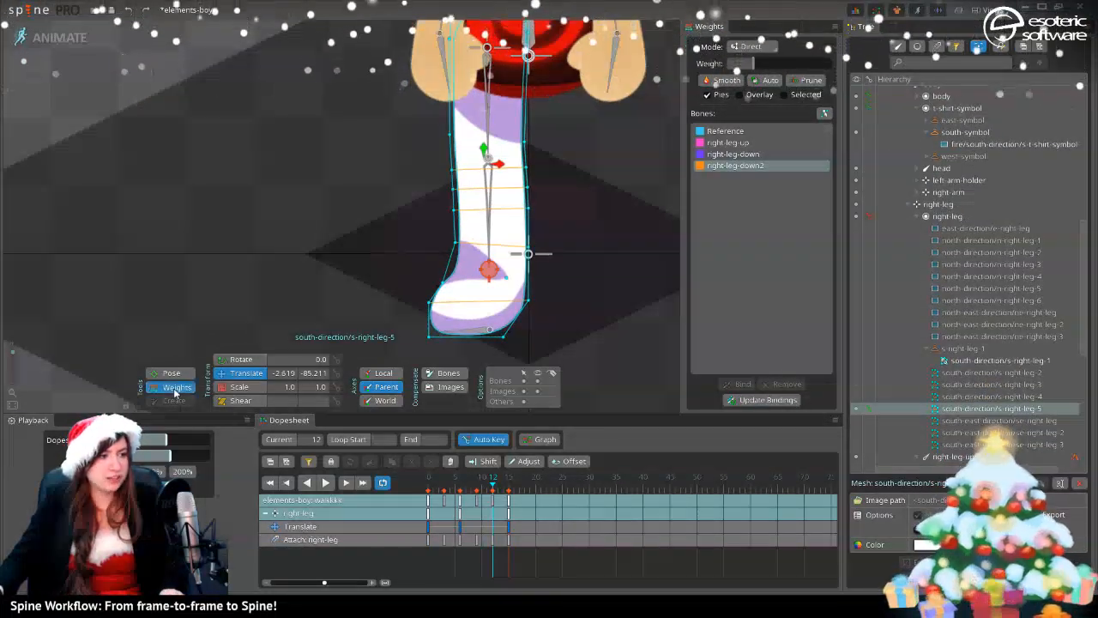
left_click_drag(388, 91, 313, 126)
scroll(309, 133, "down", 2)
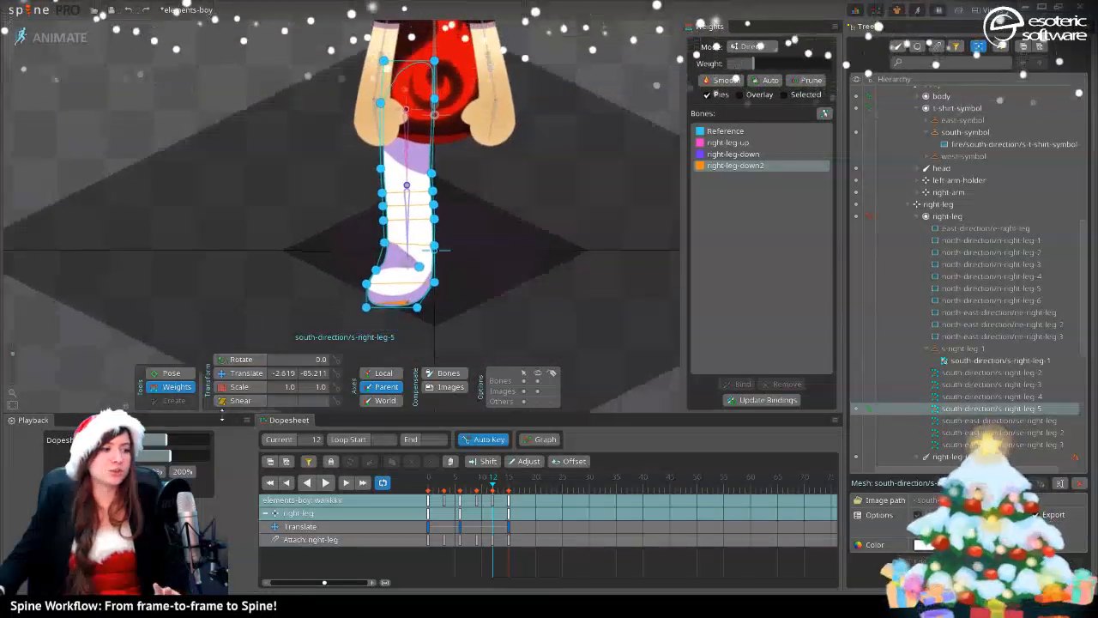
key("v")
key("n")
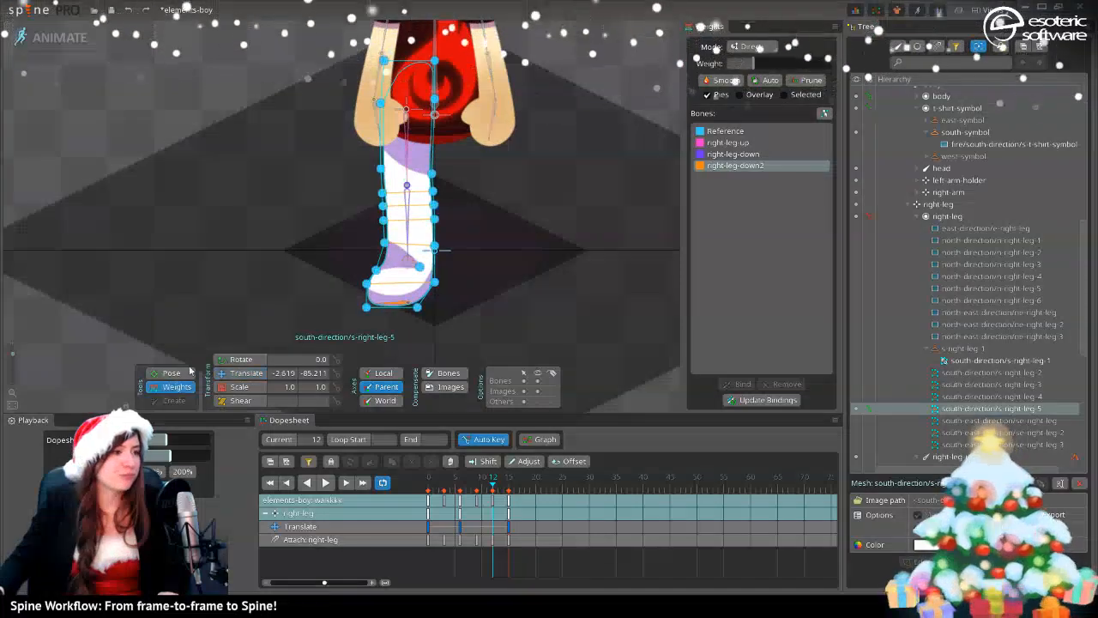
left_click_drag(303, 34, 504, 198)
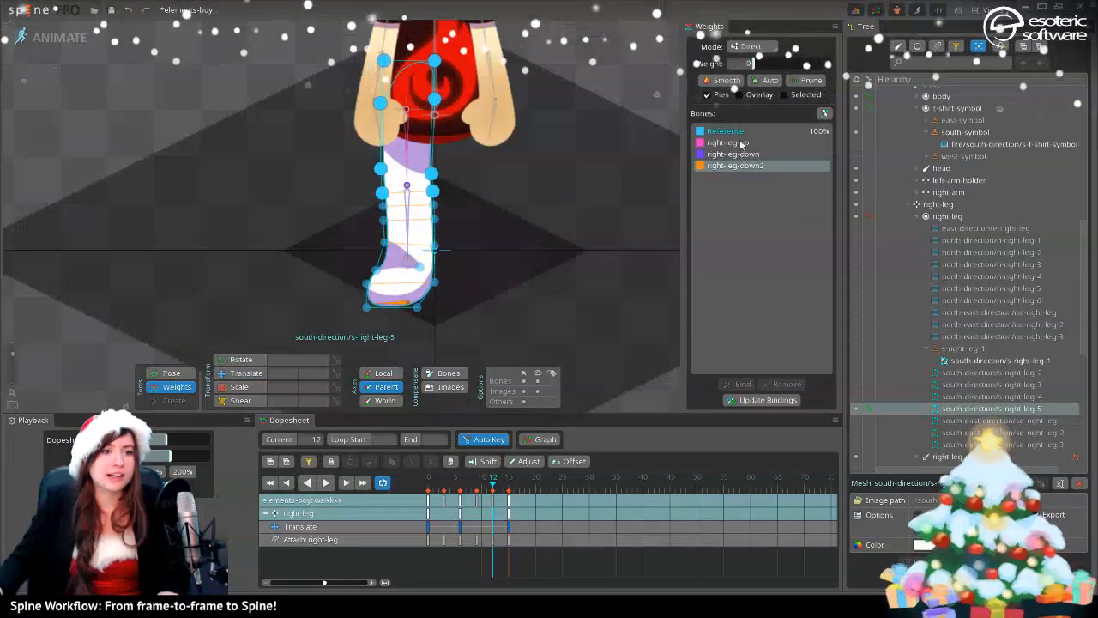
left_click(743, 142)
left_click_drag(790, 63, 870, 67)
left_click(490, 220)
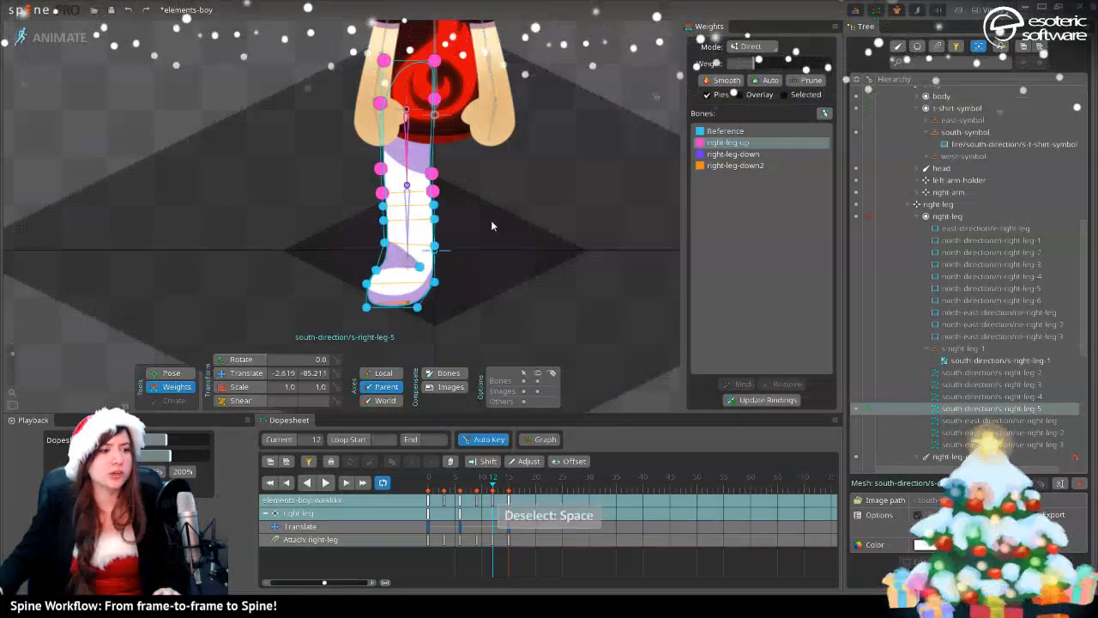
- Weight the s-right-leg-5 vertices from the knee to the foot fully to right-leg-down (100)
left_click_drag(313, 180, 505, 333)
left_click(733, 153)
left_click_drag(785, 69, 849, 66)
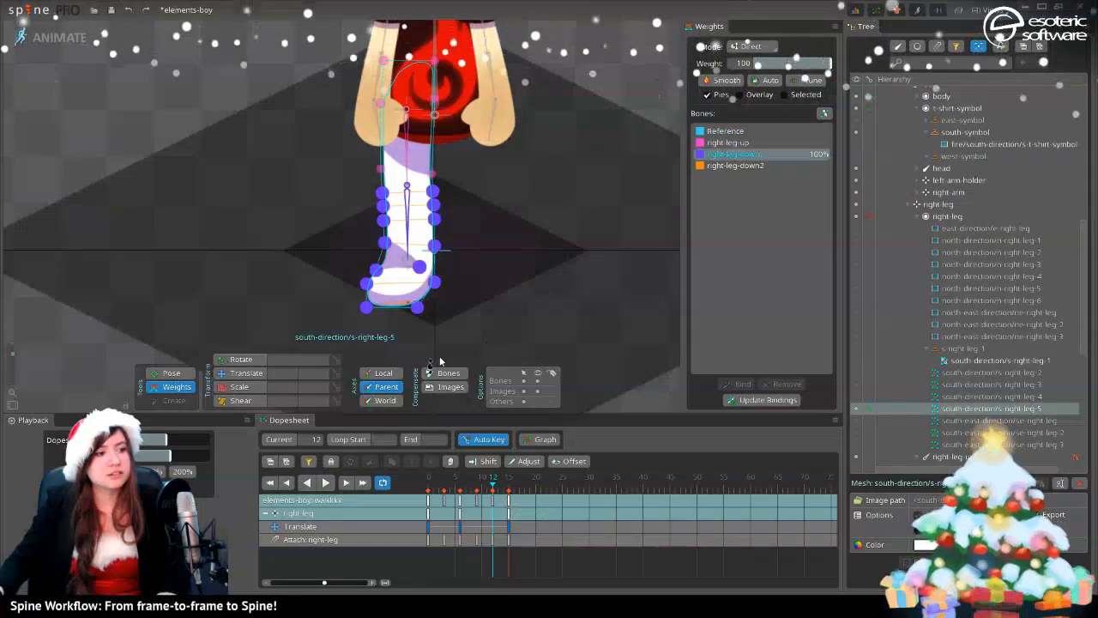
- Weight the heel and two sole vertices of s-right-leg-5 fully to right-leg-down2 (100)
left_click(400, 314)
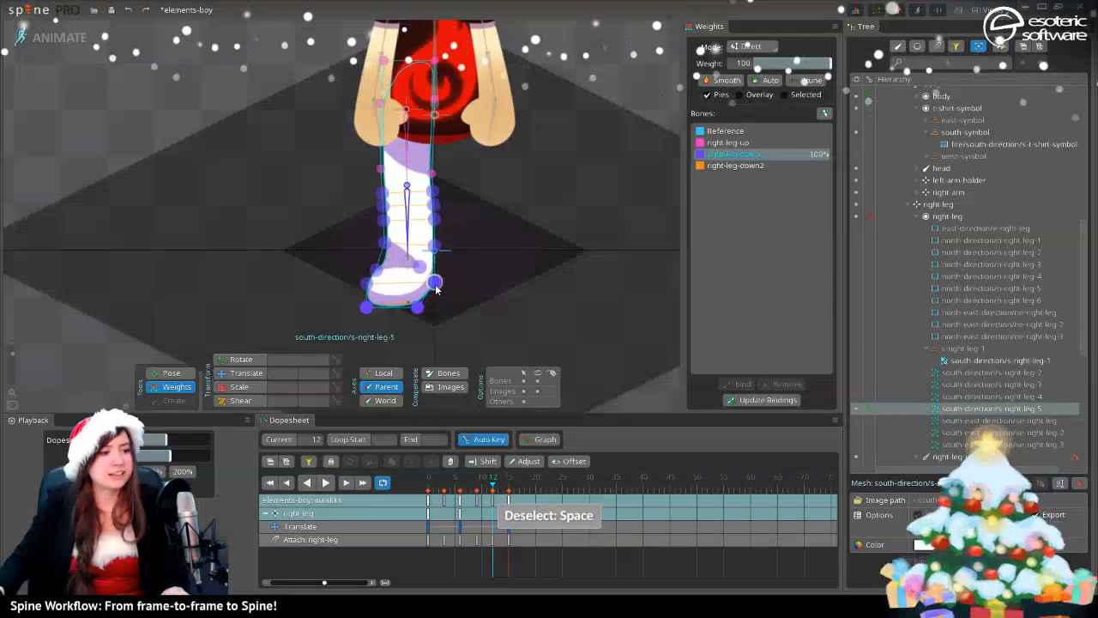
left_click(754, 165)
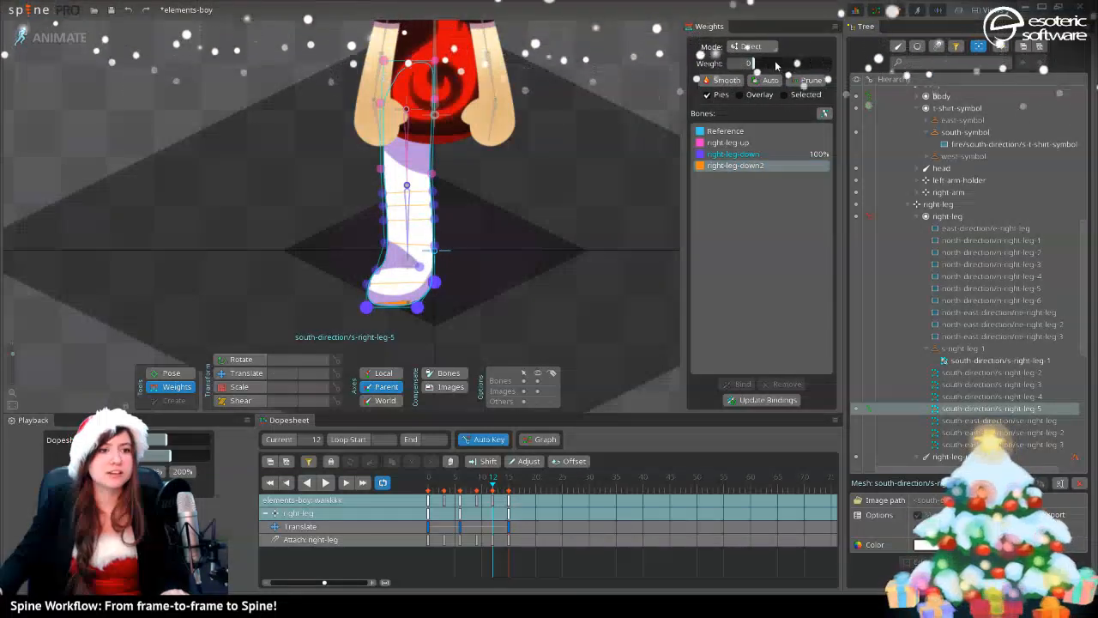
left_click_drag(773, 66, 850, 67)
key("space")
- Blend the front-of-foot and ankle vertices of s-right-leg-5 partly to right-leg-down2, about 38 at the toe, 36 above it and 12 at the ankle
left_click(368, 282)
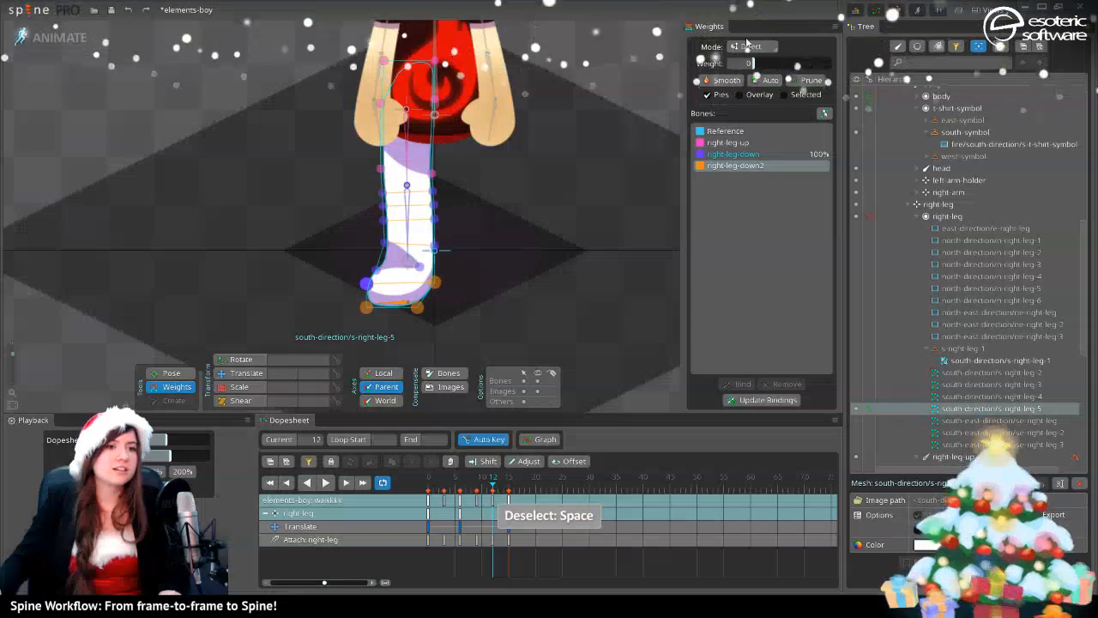
left_click(781, 66)
left_click_drag(495, 486, 504, 486)
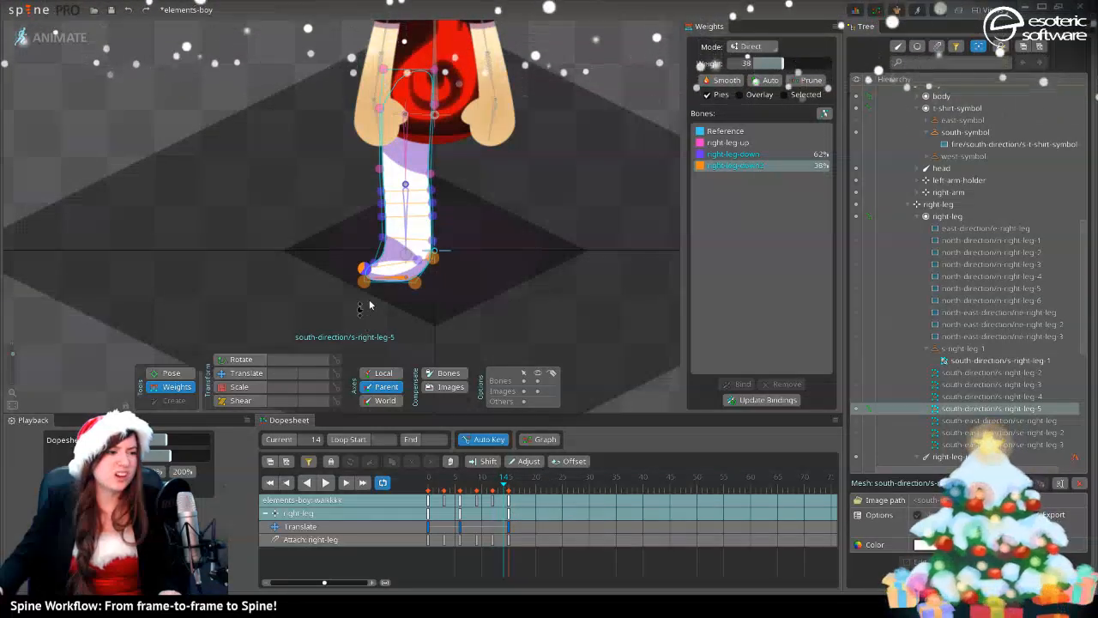
left_click(374, 256)
left_click_drag(376, 257, 379, 226)
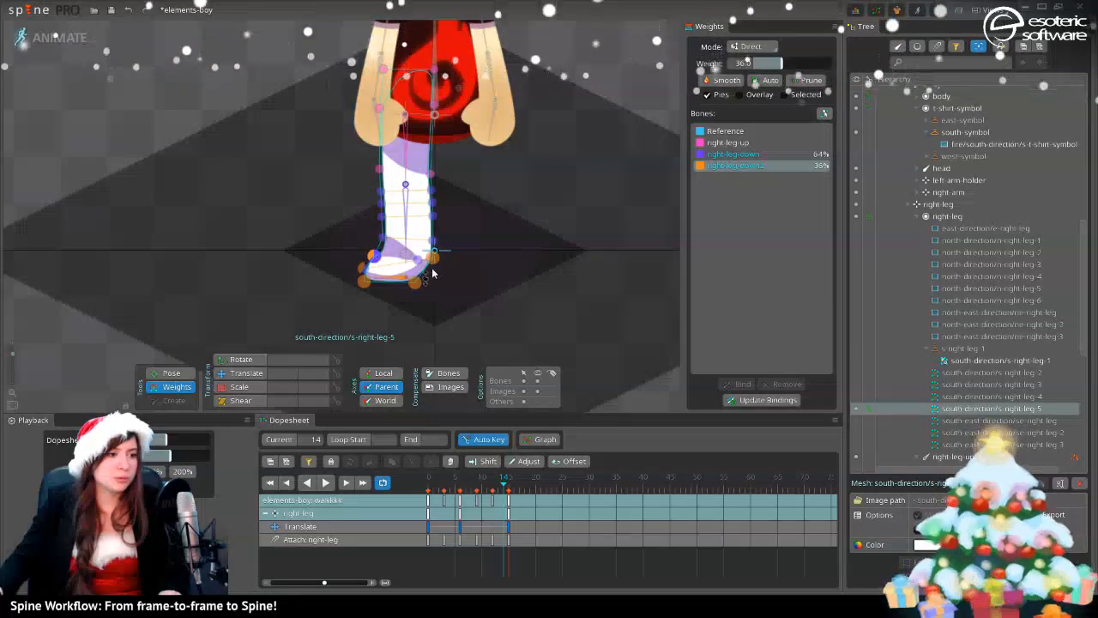
left_click(418, 260)
left_click_drag(418, 260, 420, 234)
left_click(383, 241)
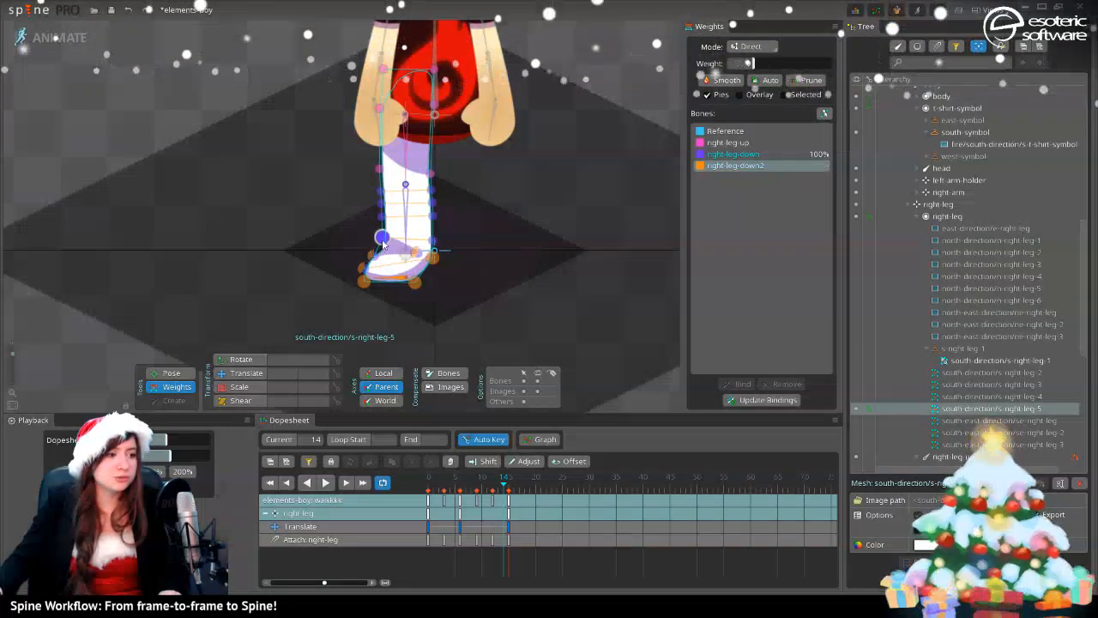
left_click(434, 256)
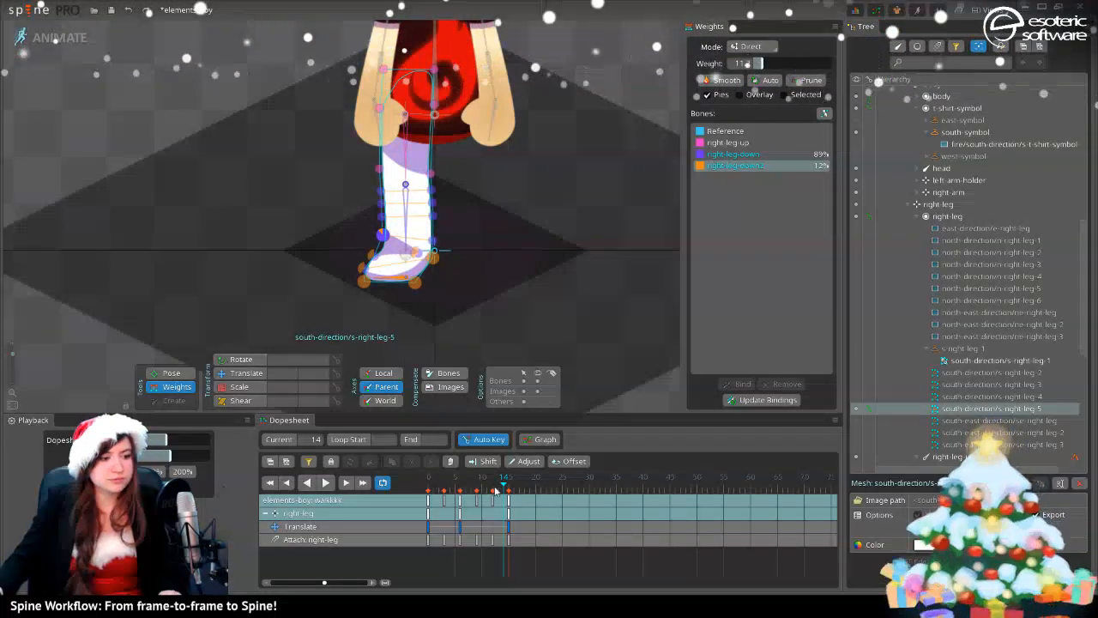
- Play back the walk cycle from frame 0 with nothing selected to examine the right leg's motion
left_click_drag(507, 485, 398, 491)
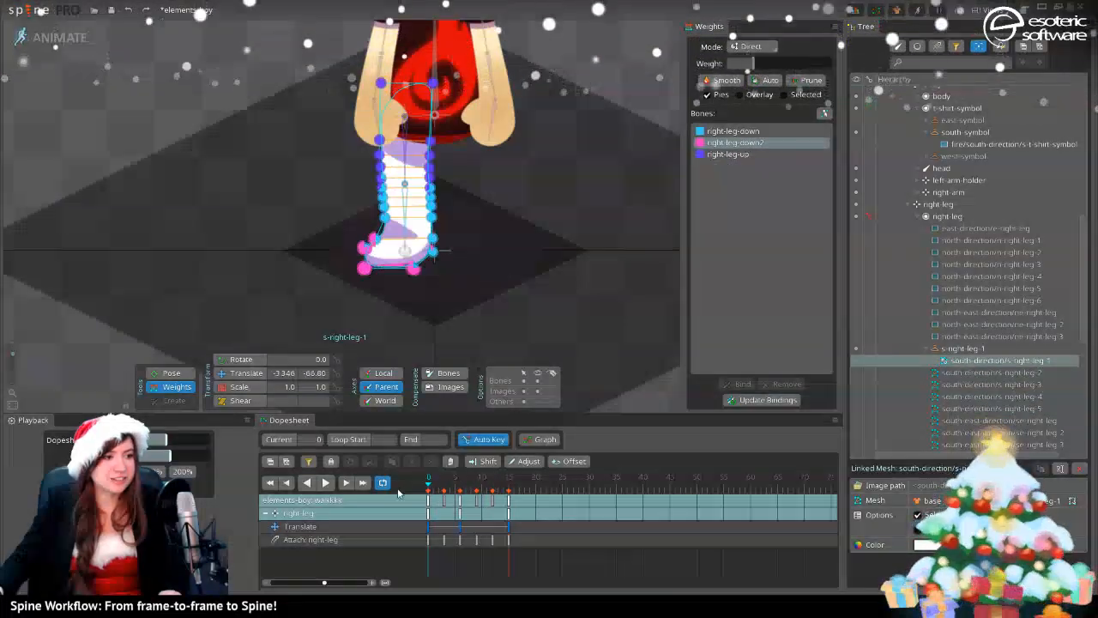
left_click(254, 214)
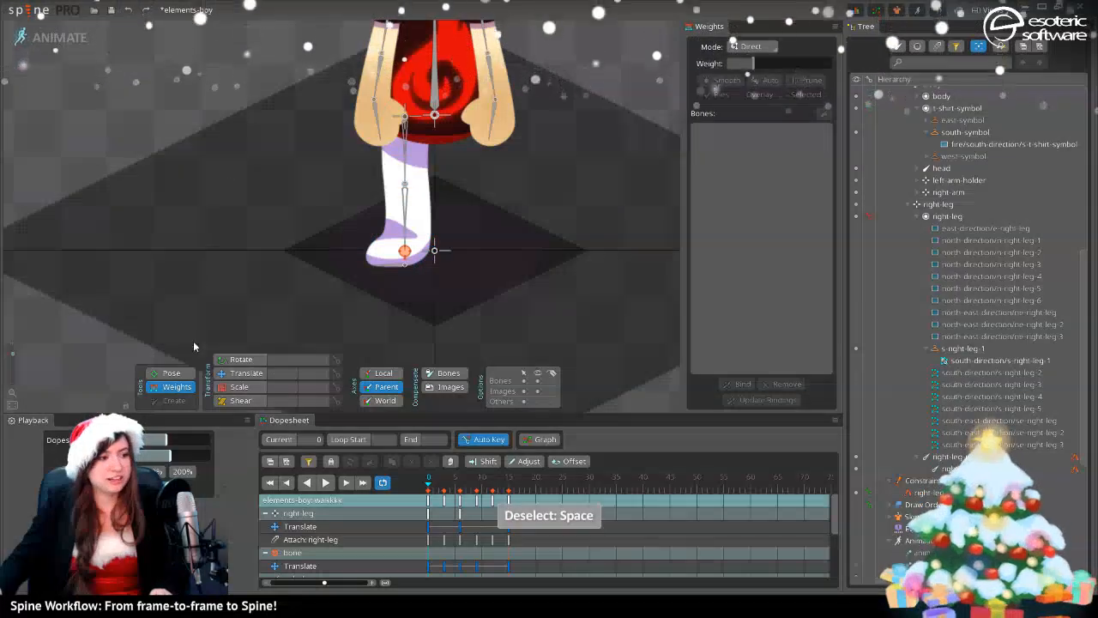
left_click(327, 483)
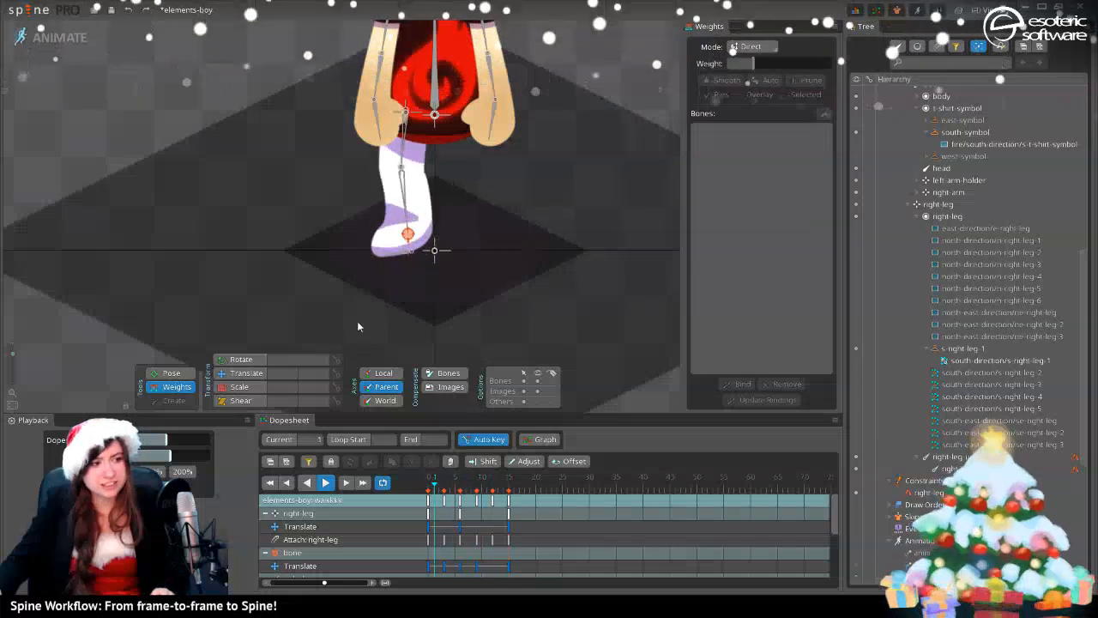
scroll(435, 284, "up", 2)
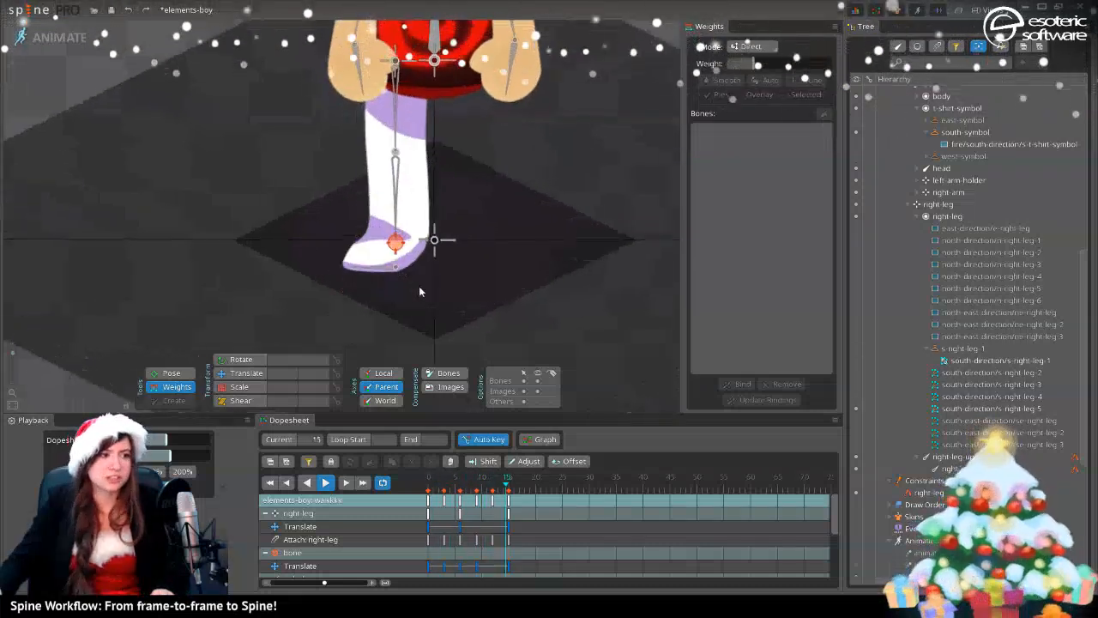
left_click(325, 483)
left_click(324, 484)
- Switch the right-leg slot's attachment from s-right-leg-1 to s-right-leg-2 at frame 1
mouse_move(426, 485)
left_mouse_down()
mouse_move(451, 483)
mouse_move(432, 483)
left_mouse_up()
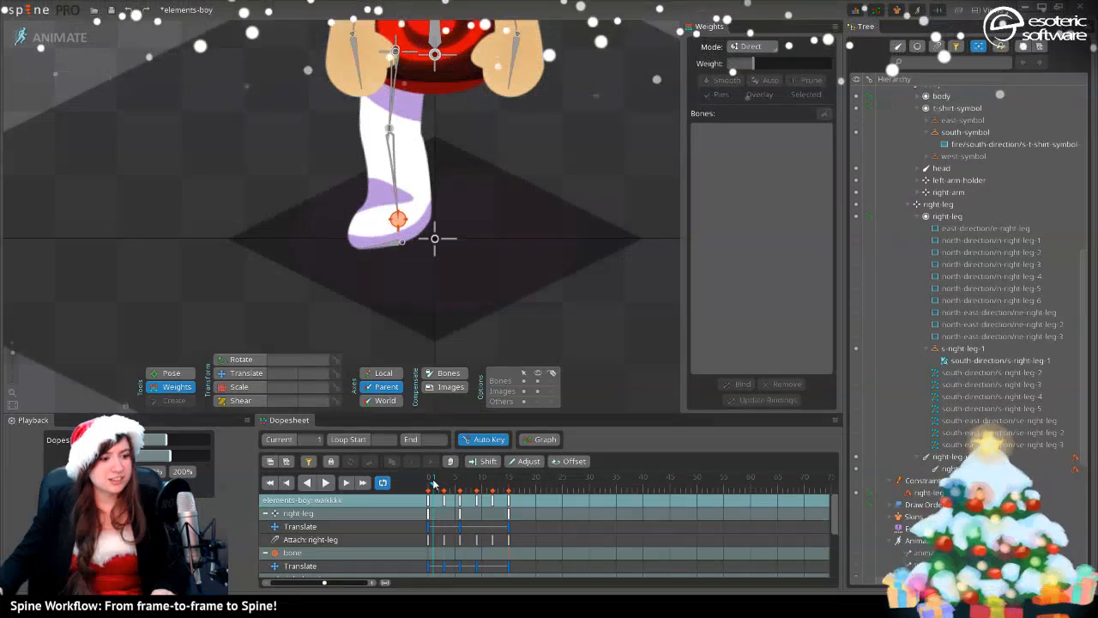
left_click(398, 155)
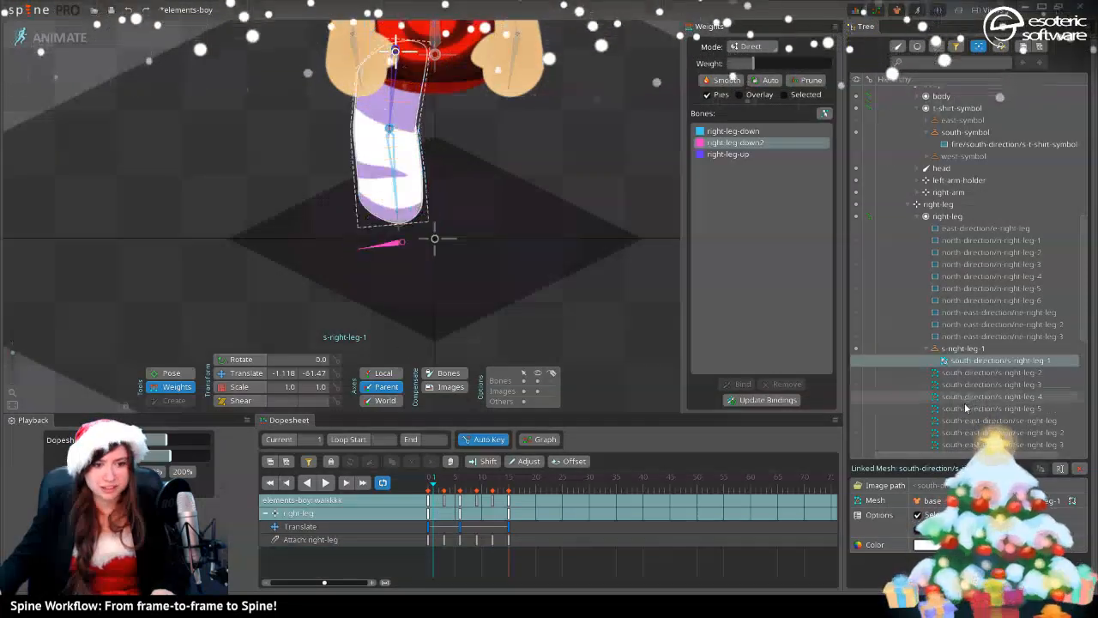
double_click(444, 540)
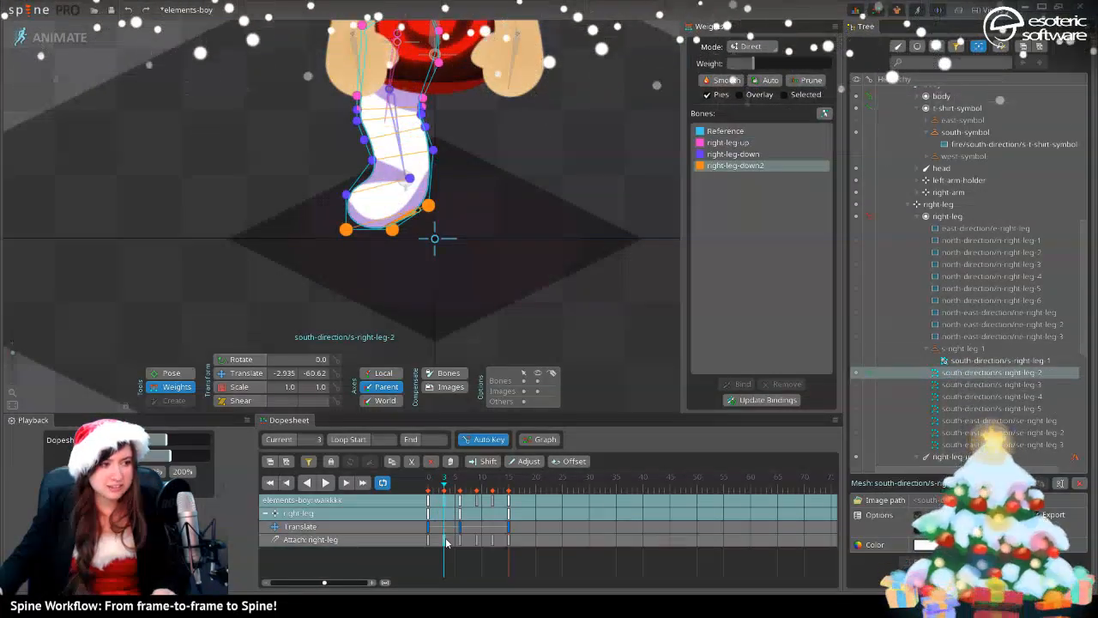
left_click(438, 487)
left_click(856, 372)
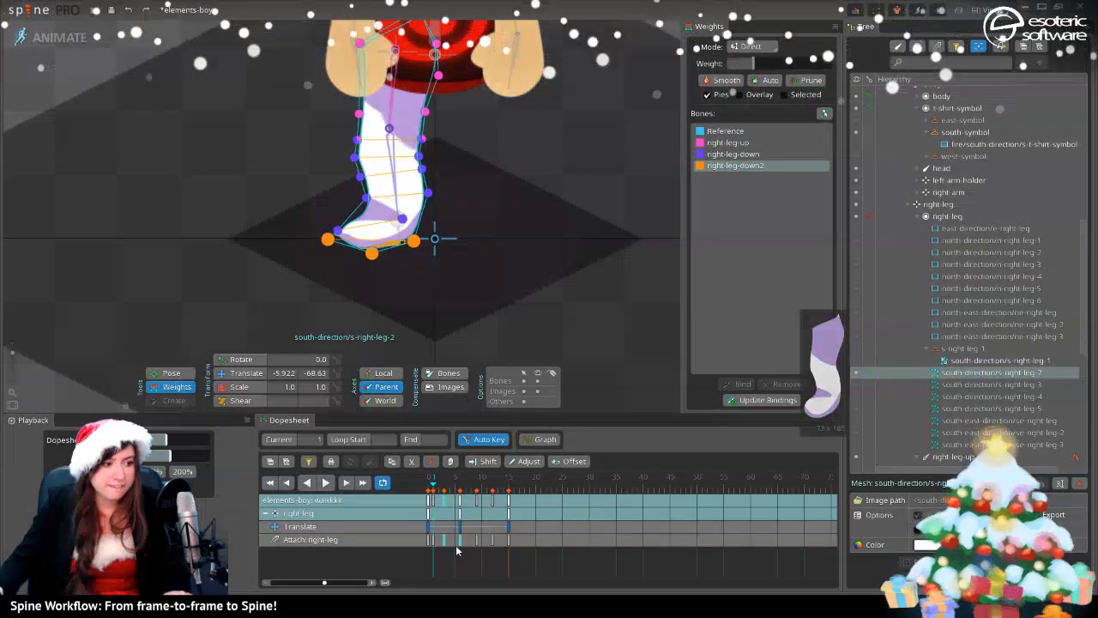
- Blend s-right-leg-2 vertices partly to right-leg-down2: about 68 above the toe, 42 at the front ankle and 24 at the inner foot vertex
mouse_move(434, 488)
left_mouse_down()
mouse_move(449, 501)
mouse_move(435, 503)
left_mouse_up()
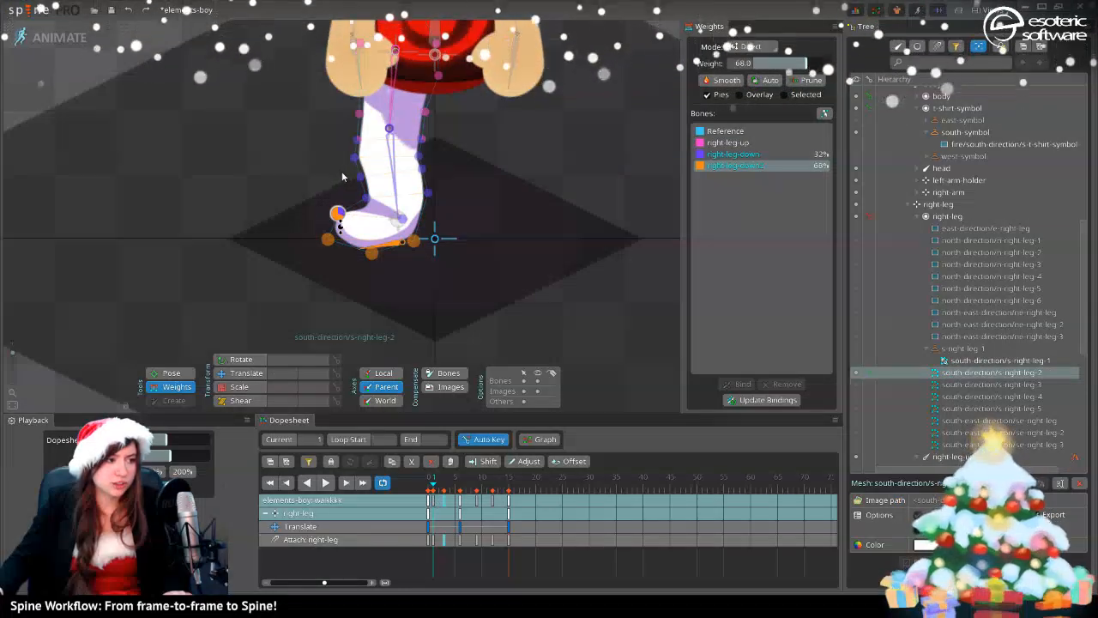
left_click(339, 214)
left_click_drag(434, 485, 436, 482)
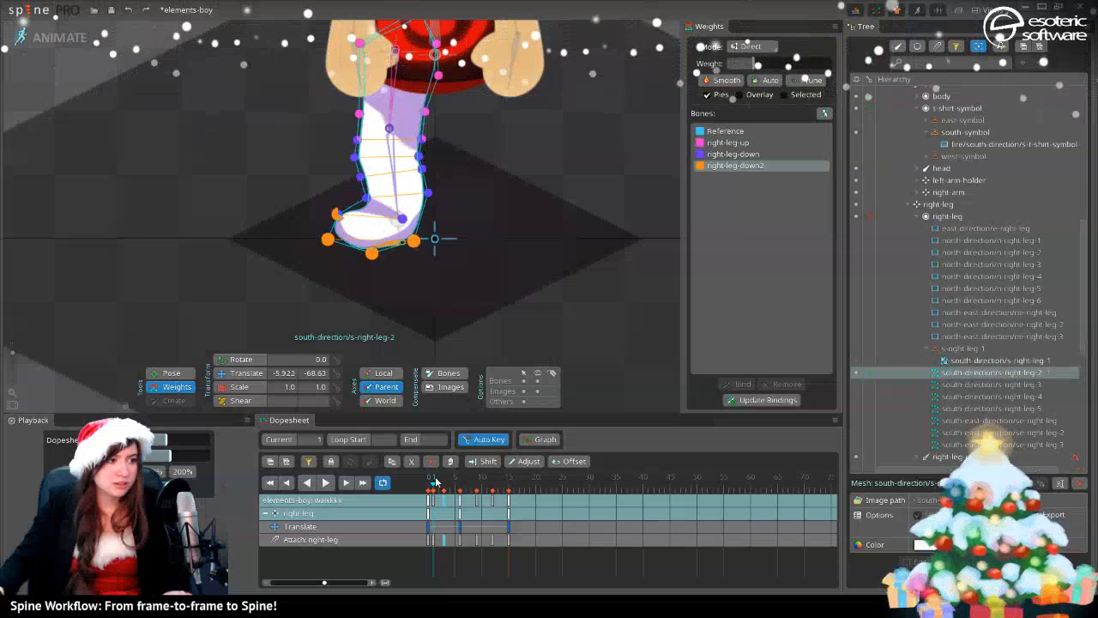
left_click(365, 199)
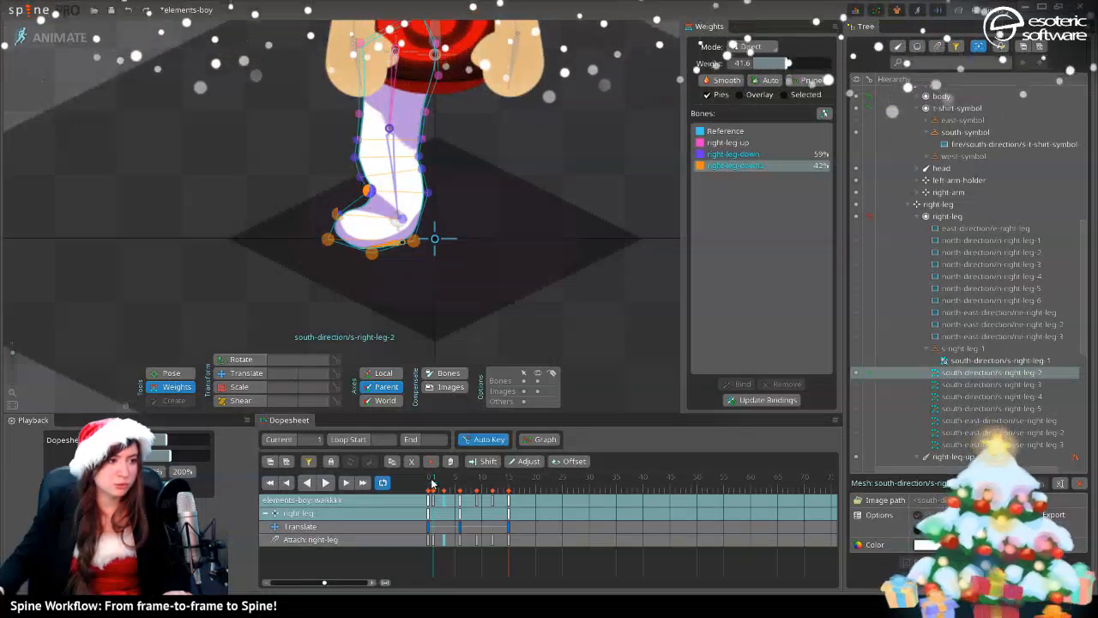
left_click_drag(433, 485, 432, 486)
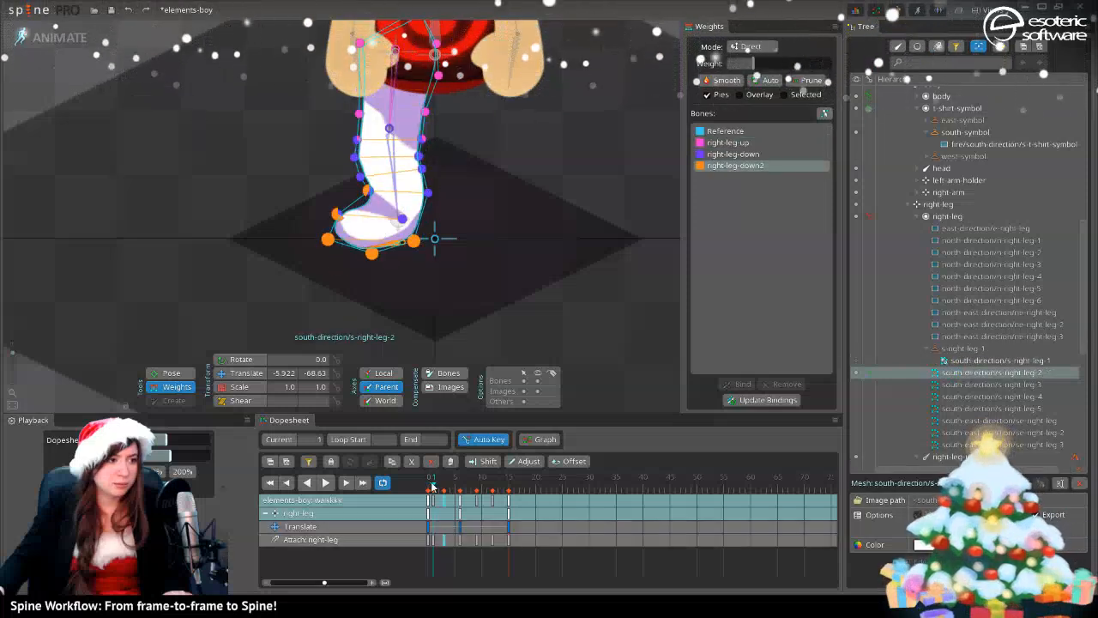
left_click(400, 219)
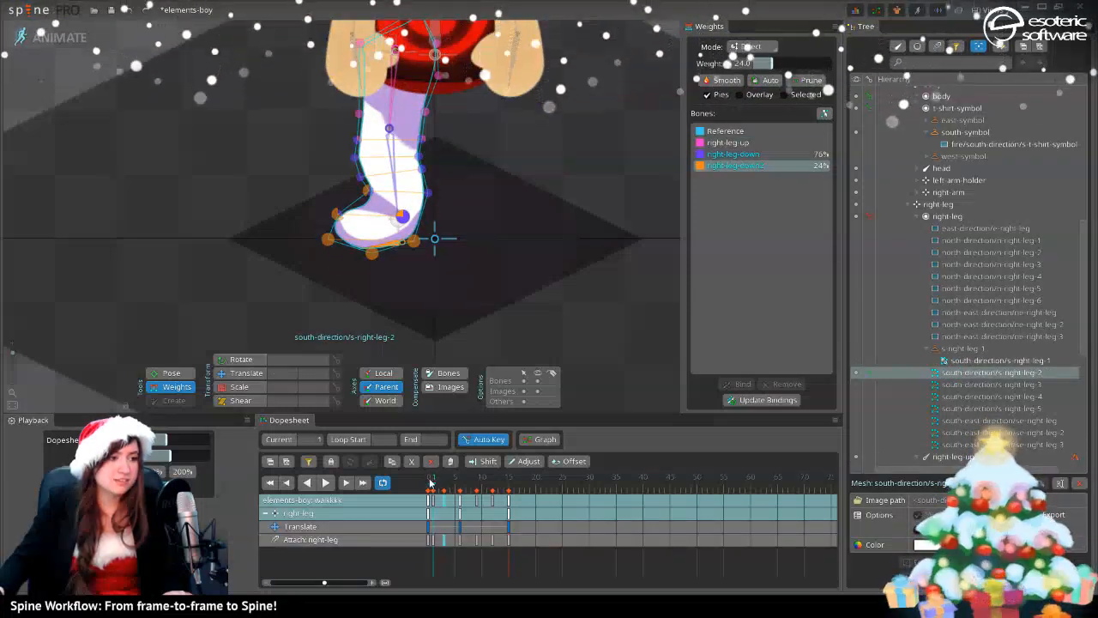
- At frame 5, move the right-leg-down2 bone to about 7.4, 18.3 and scale it to about 0.64, 0.98
left_click_drag(431, 484, 457, 464)
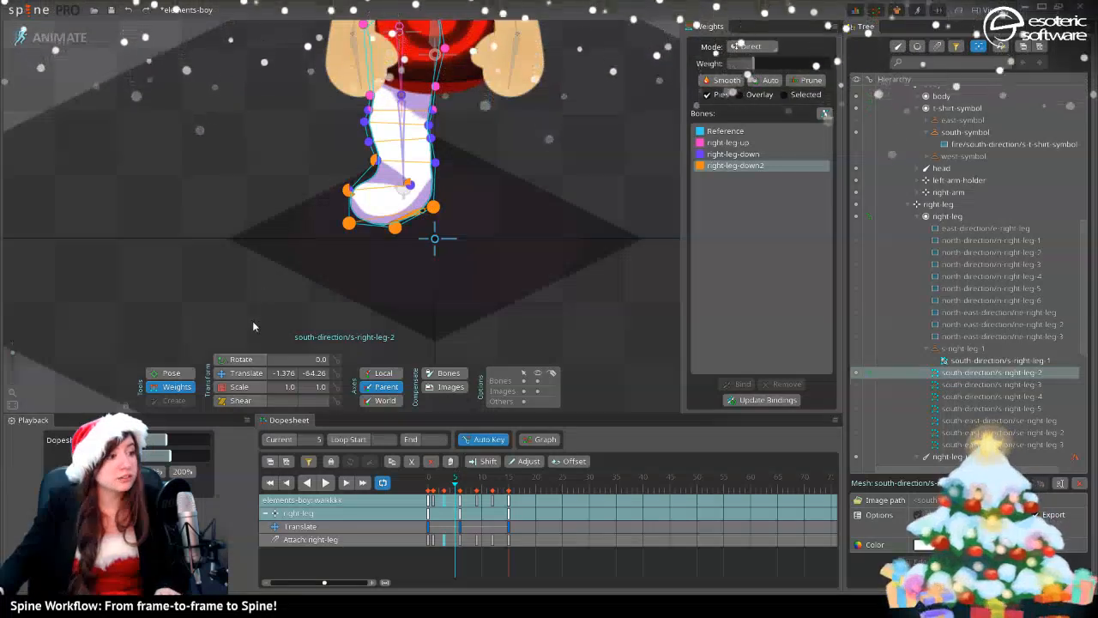
key("space")
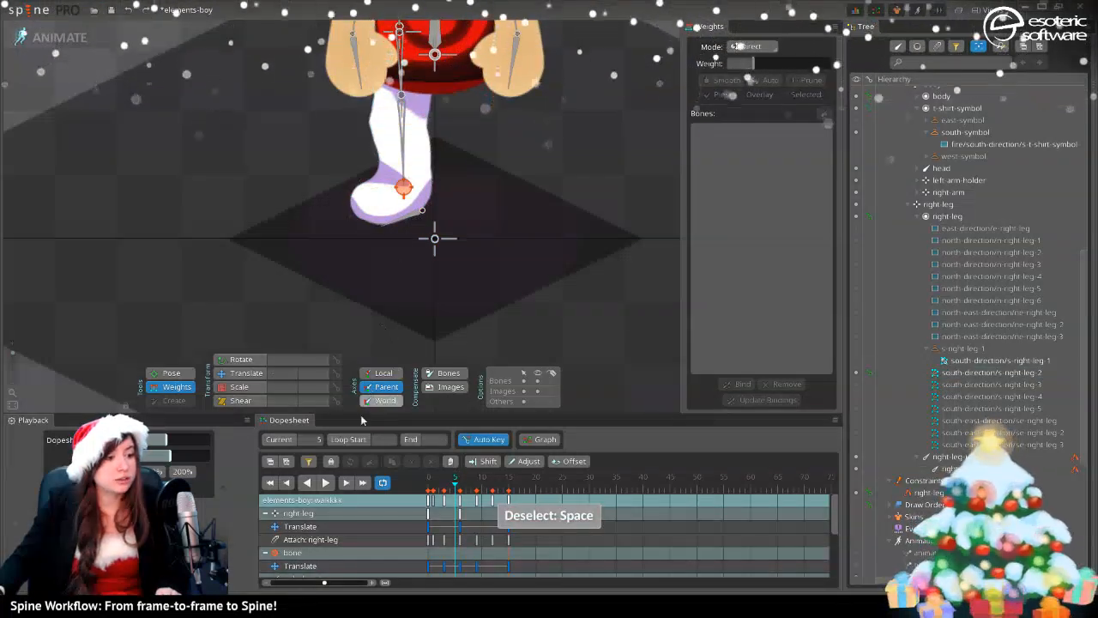
left_click(414, 216)
left_click_drag(414, 216, 426, 217)
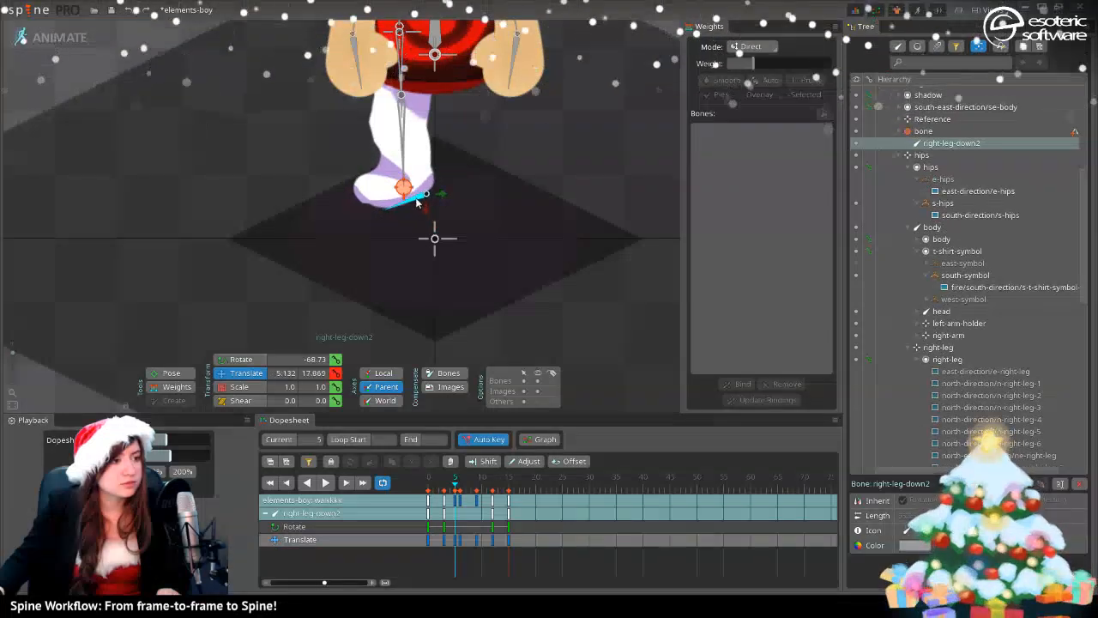
left_click(239, 387)
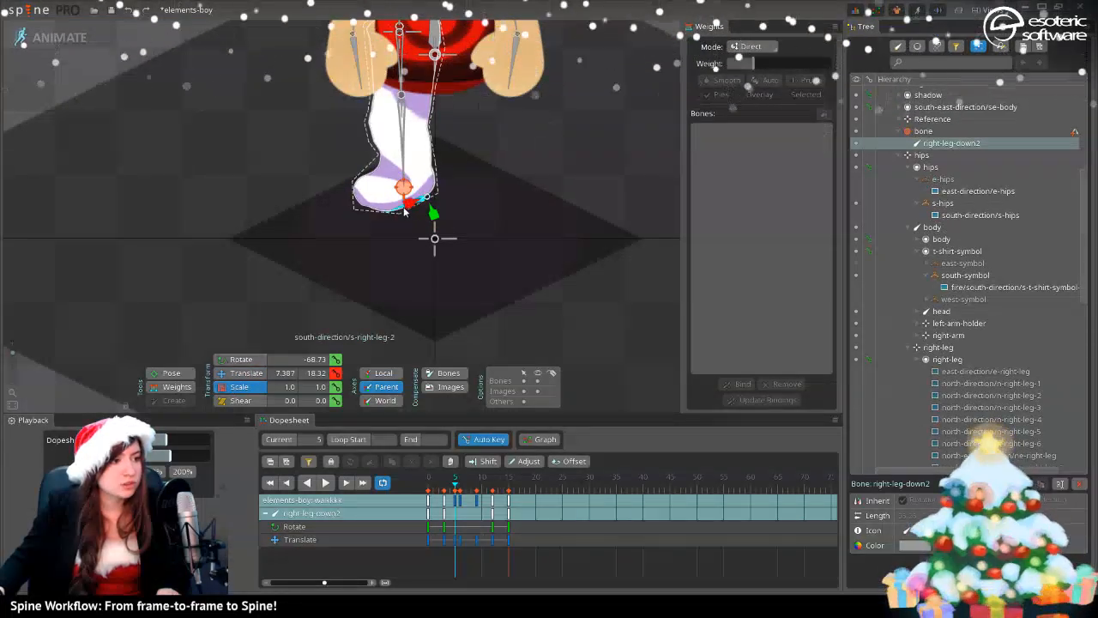
left_click_drag(428, 198, 435, 220)
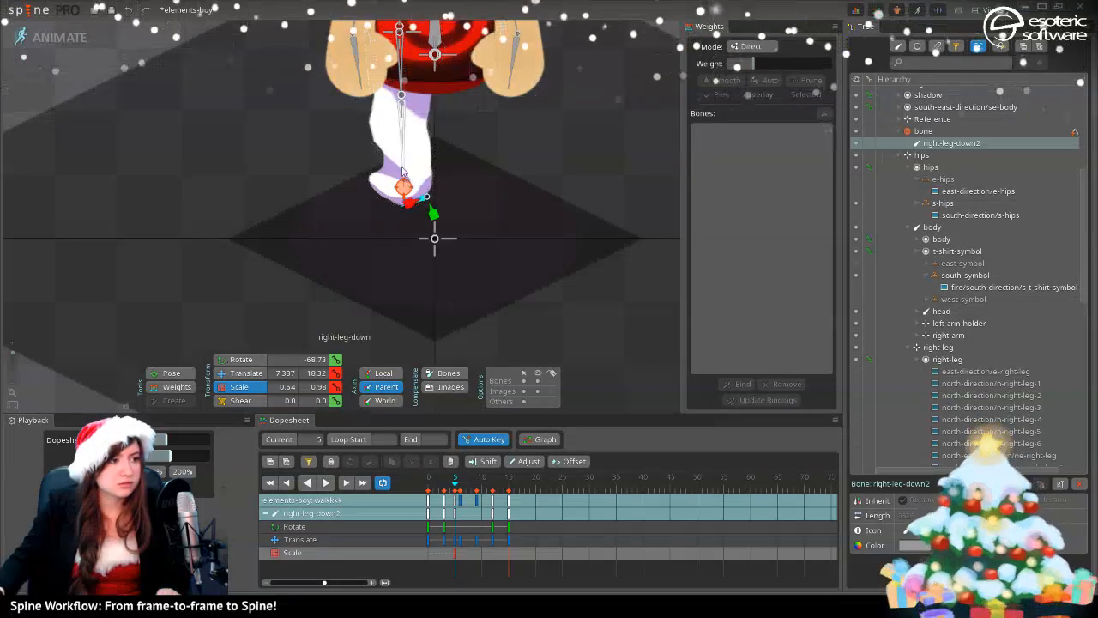
- Copy the right-leg-down2 scale key of 1.0 from frame 3 to frame 7
left_click(443, 483)
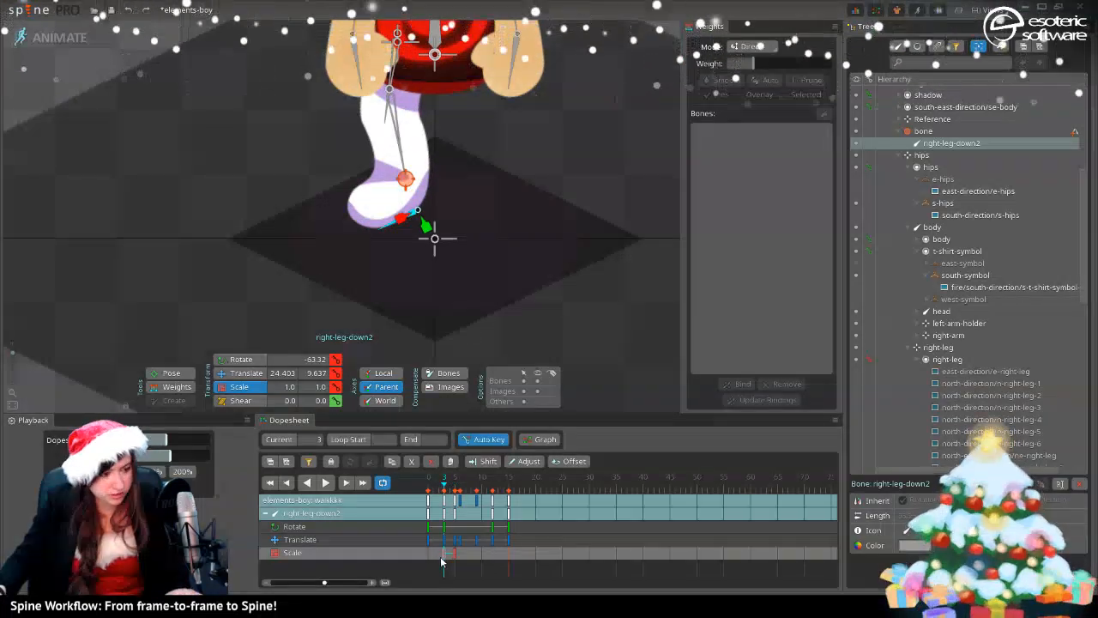
key("ctrl+c")
left_click(465, 478)
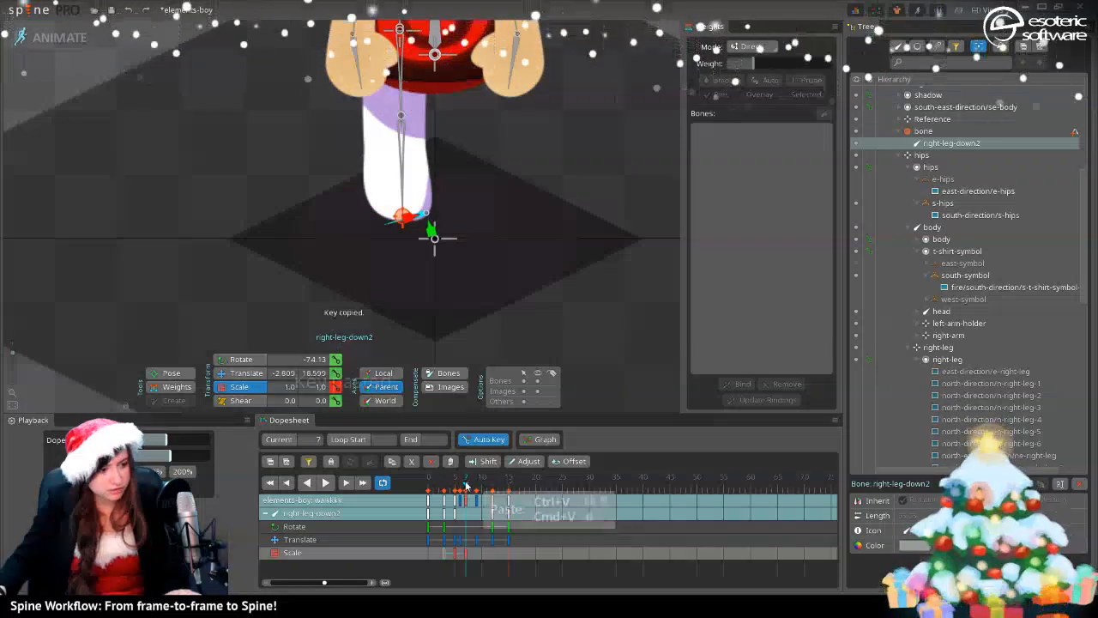
key("ctrl+v")
- Try to weight the bottom vertices of s-right-leg-4 fully to right-leg-down2, check frames 9 to 14, and undo the weighting
left_click_drag(452, 490, 490, 503)
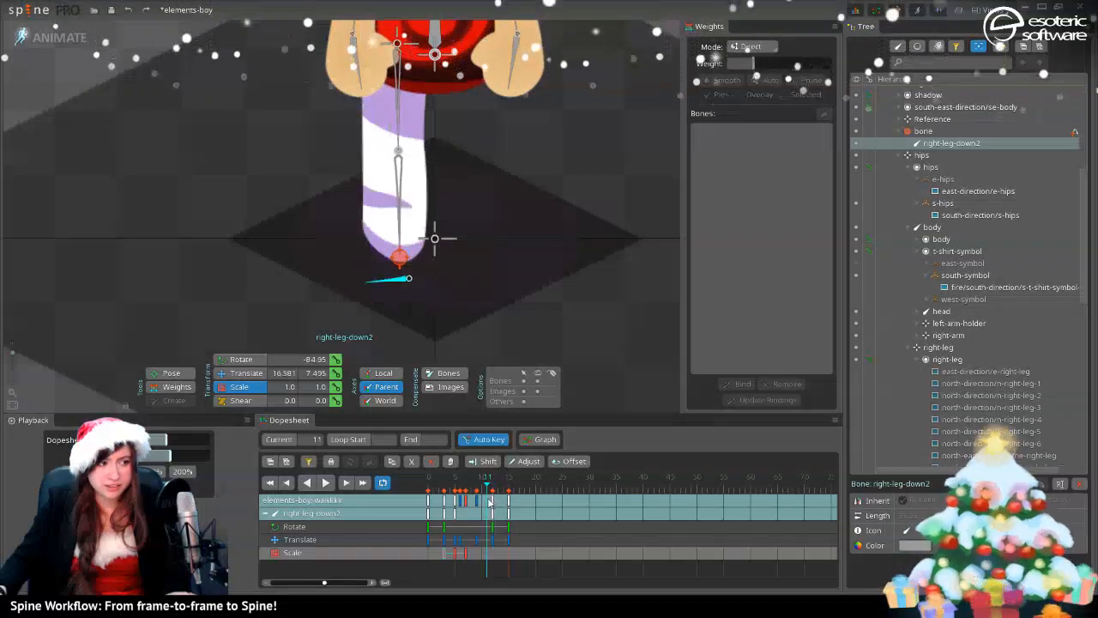
left_click(387, 197)
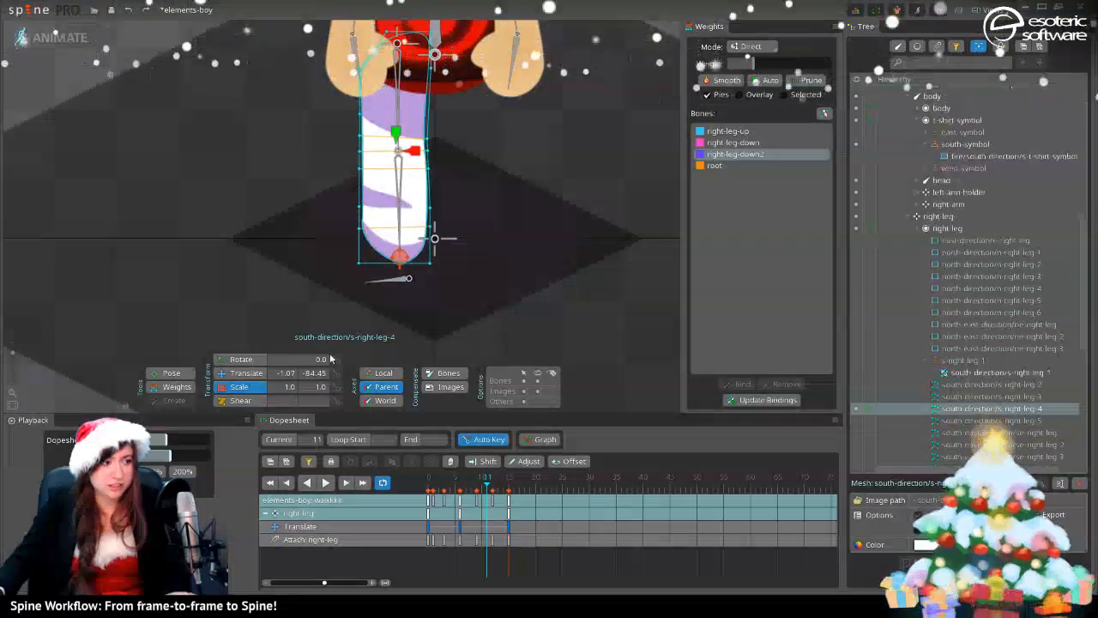
left_click(430, 263, "ctrl")
left_click_drag(755, 64, 820, 72)
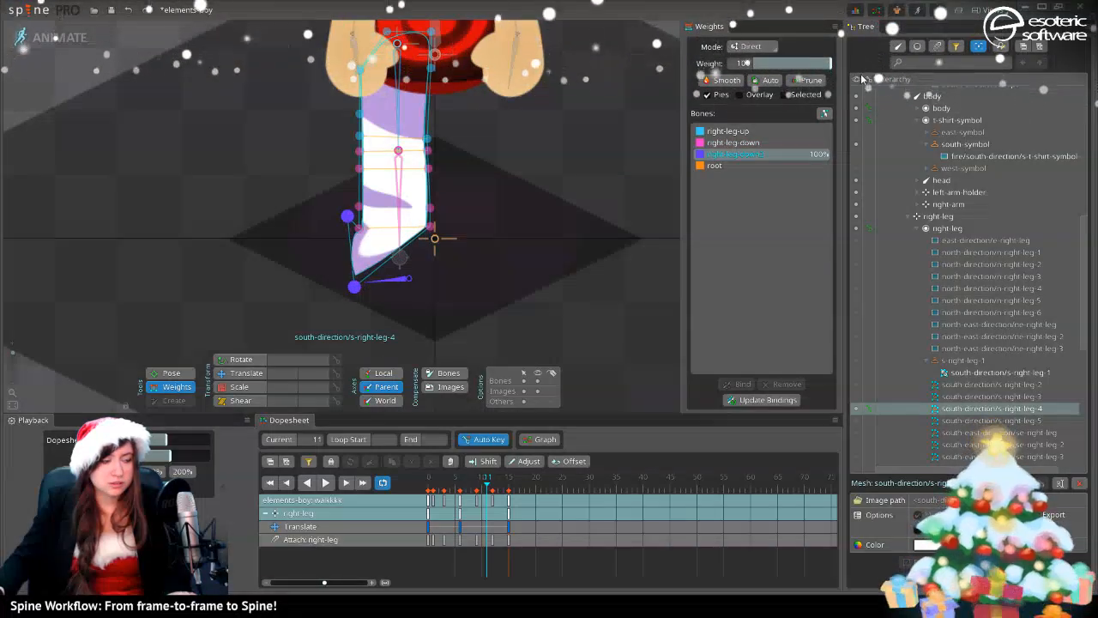
left_click(478, 487)
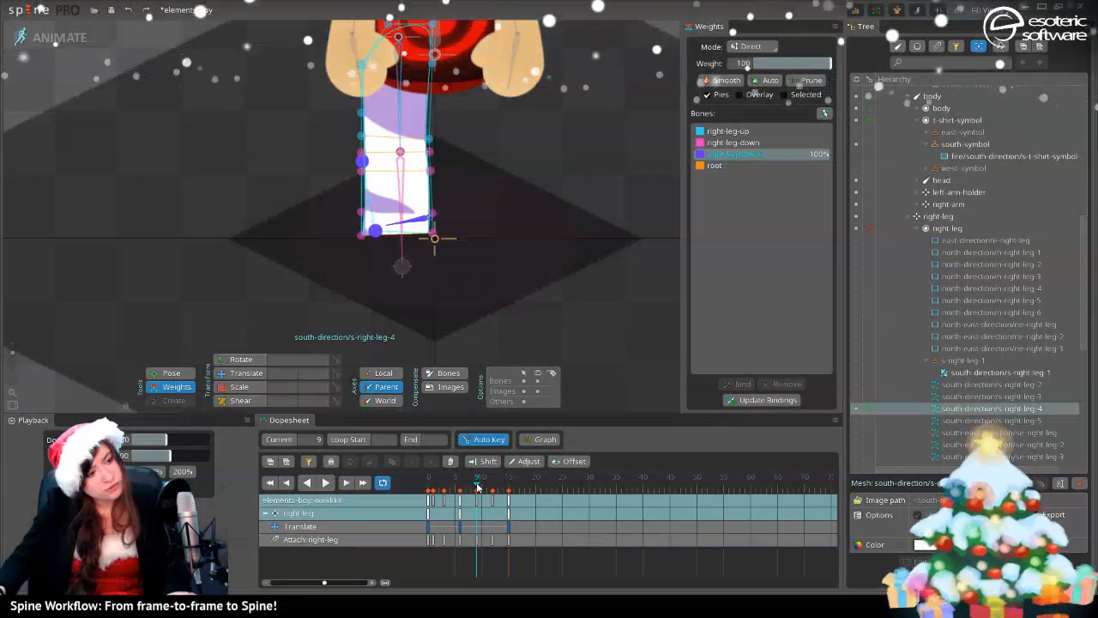
left_click(475, 488)
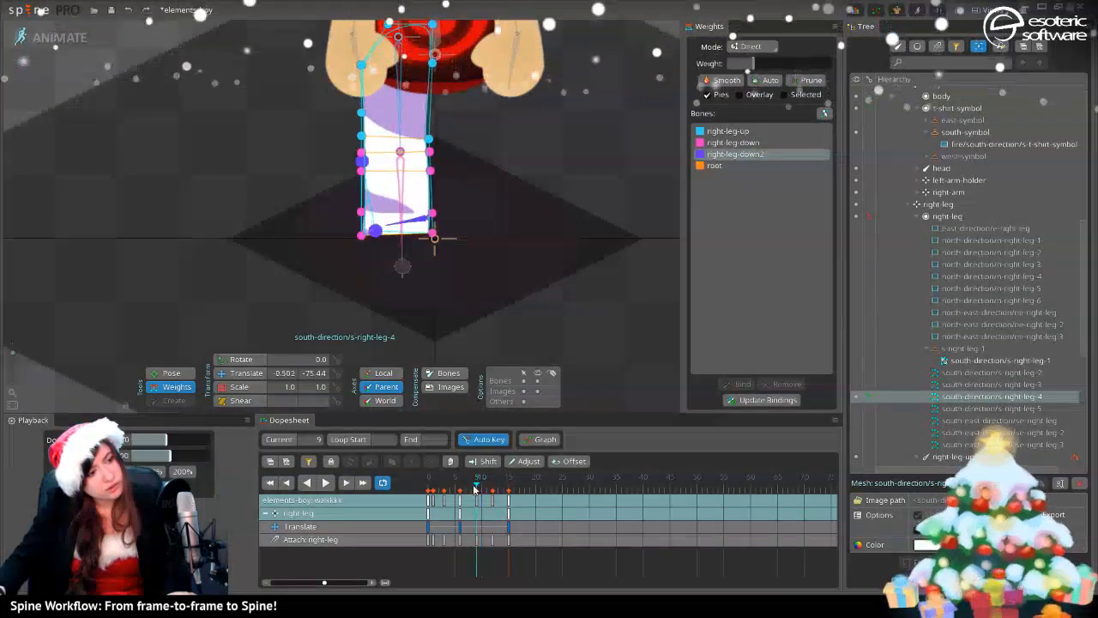
left_click(506, 484)
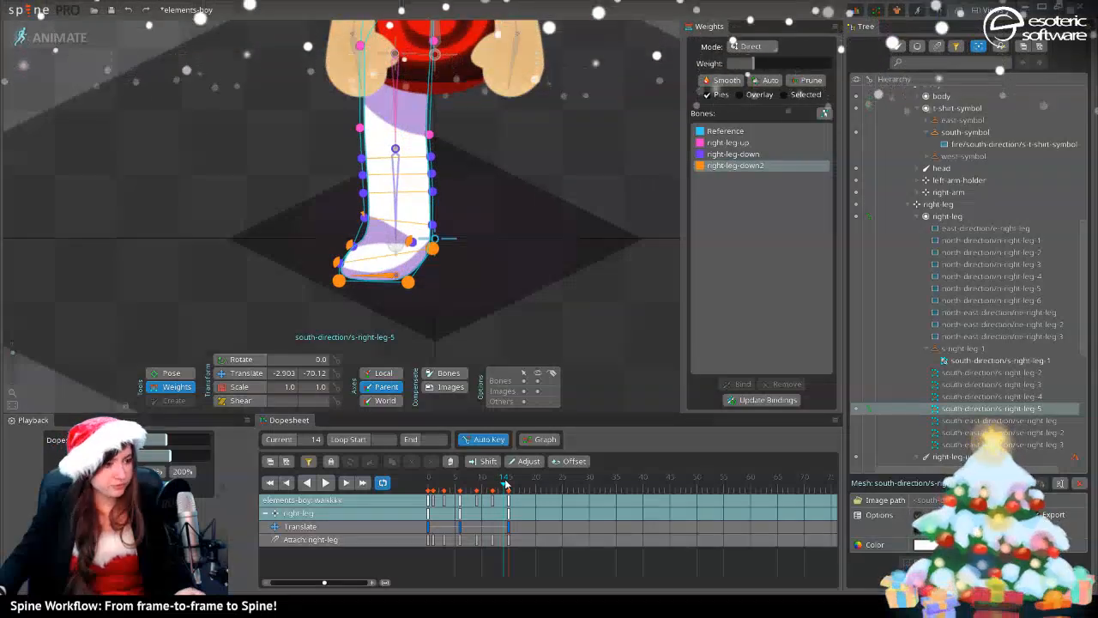
key("ctrl+z")
left_click_drag(501, 486, 480, 494)
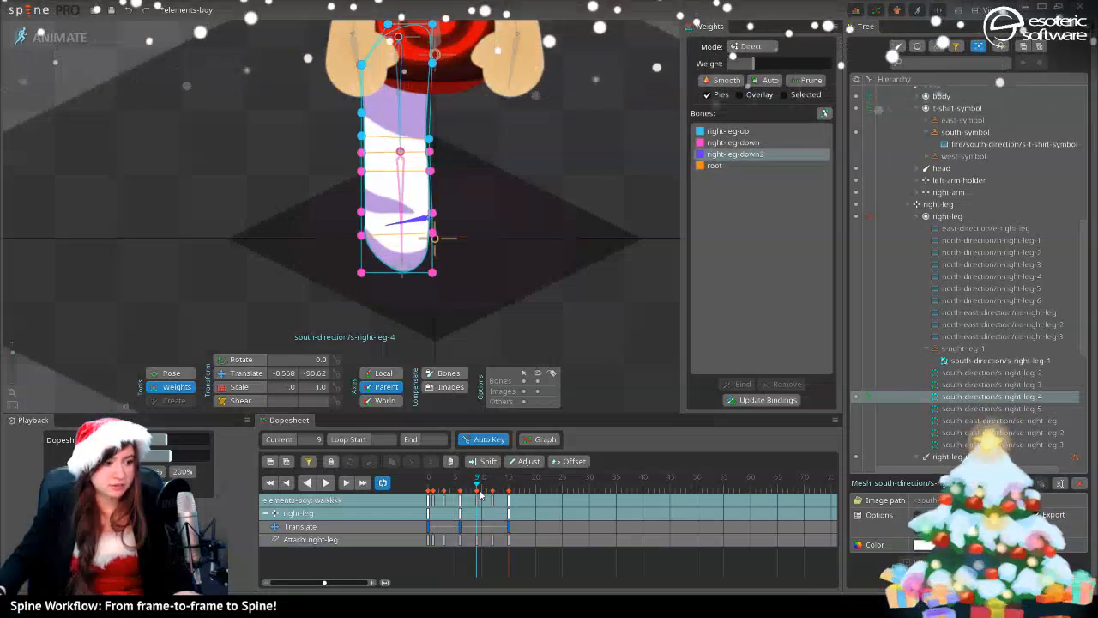
- Examine how the right-leg attachments and the right-leg-down2 bone line up between frames 6 and 11
left_click_drag(536, 221, 561, 255)
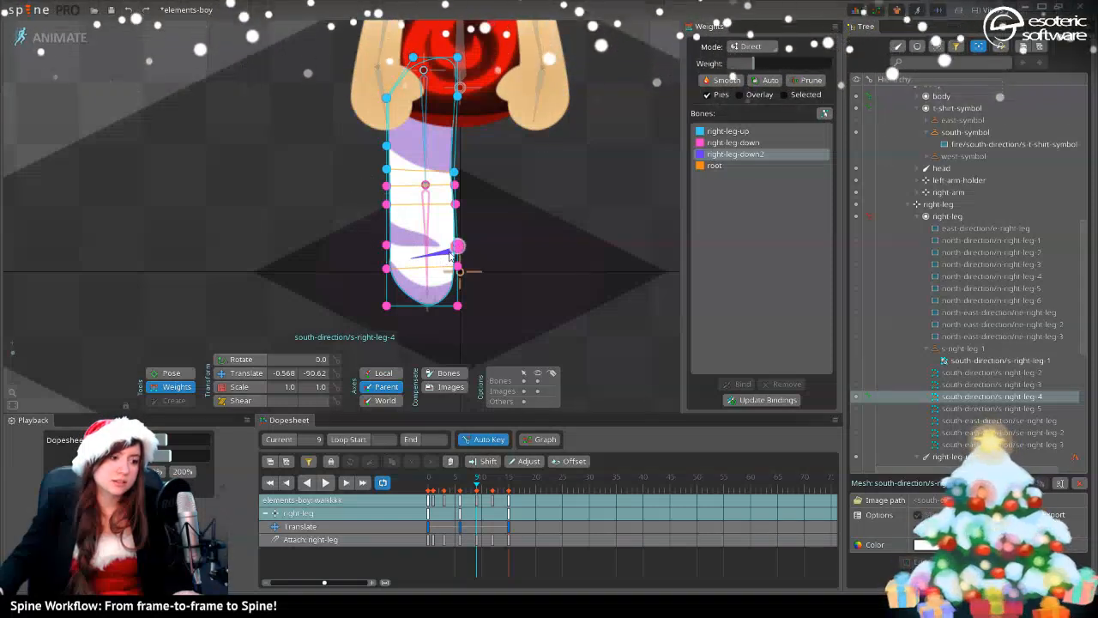
mouse_move(482, 489)
left_mouse_down()
mouse_move(498, 489)
mouse_move(478, 488)
left_mouse_up()
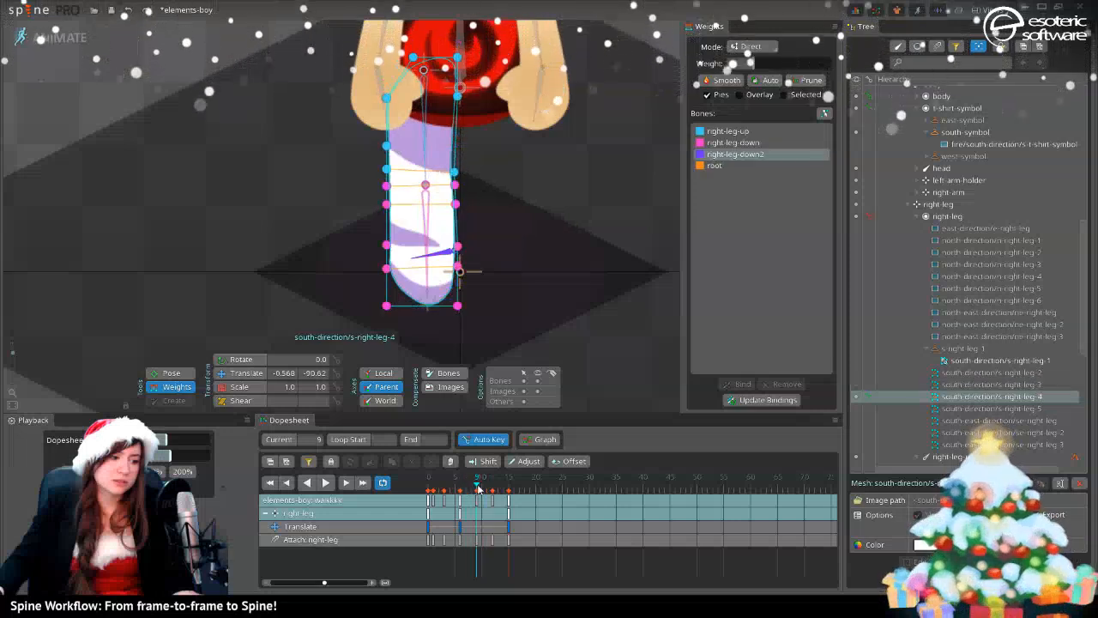
left_click(459, 526)
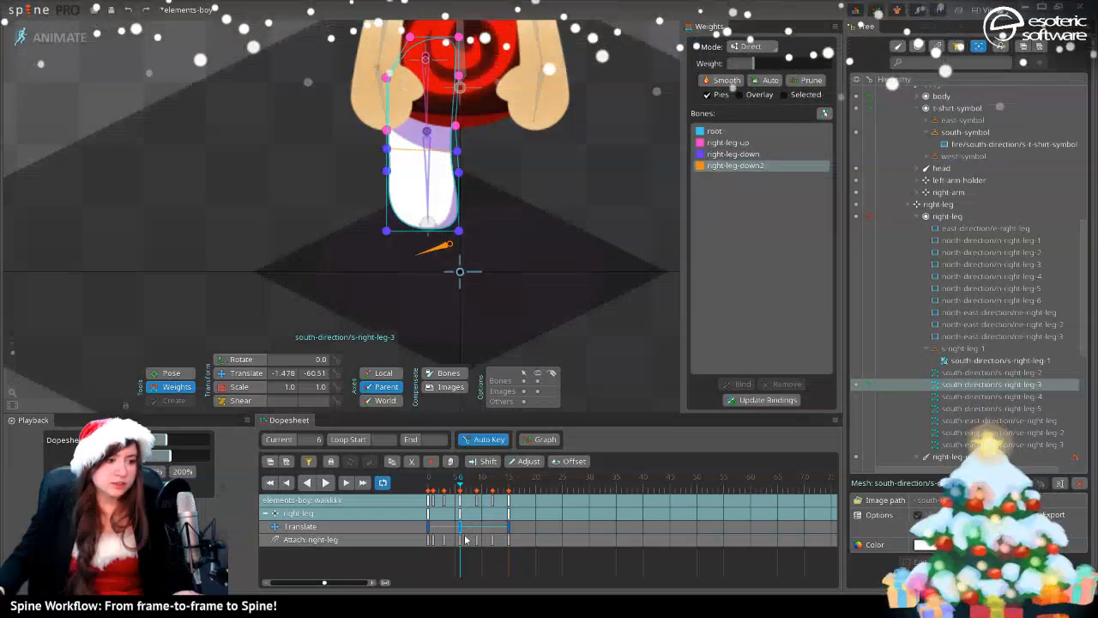
left_click(477, 540)
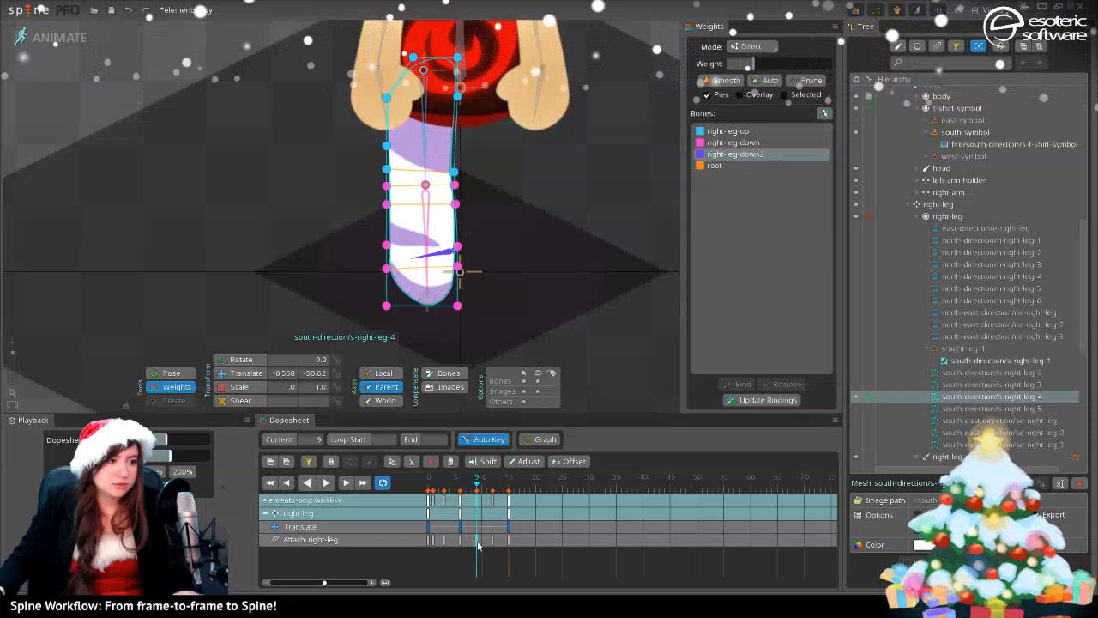
left_click(444, 258)
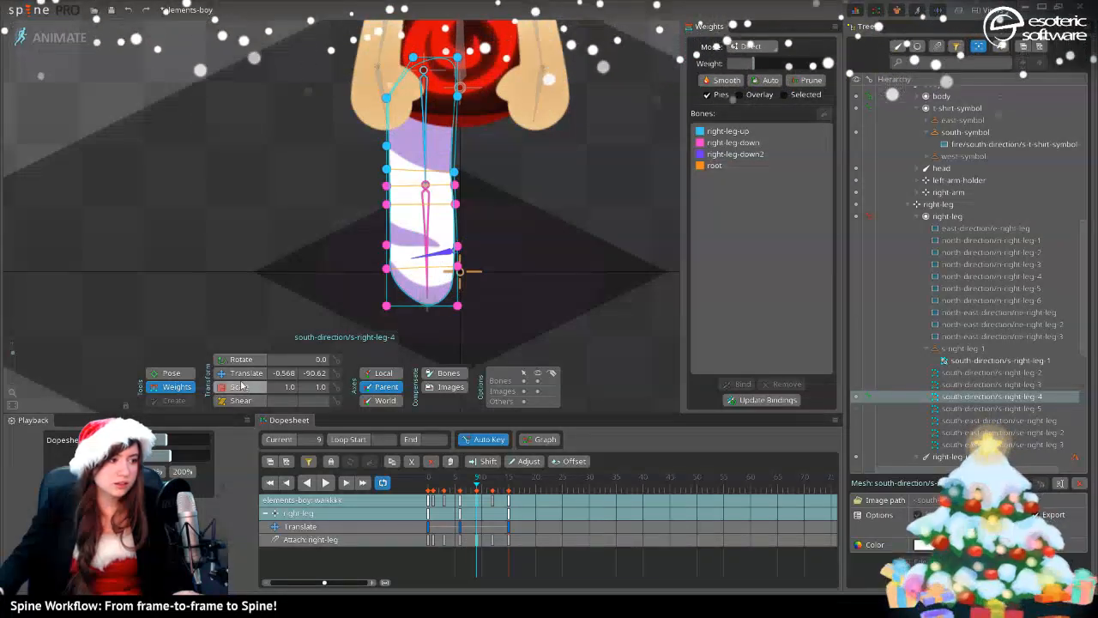
left_click(420, 322)
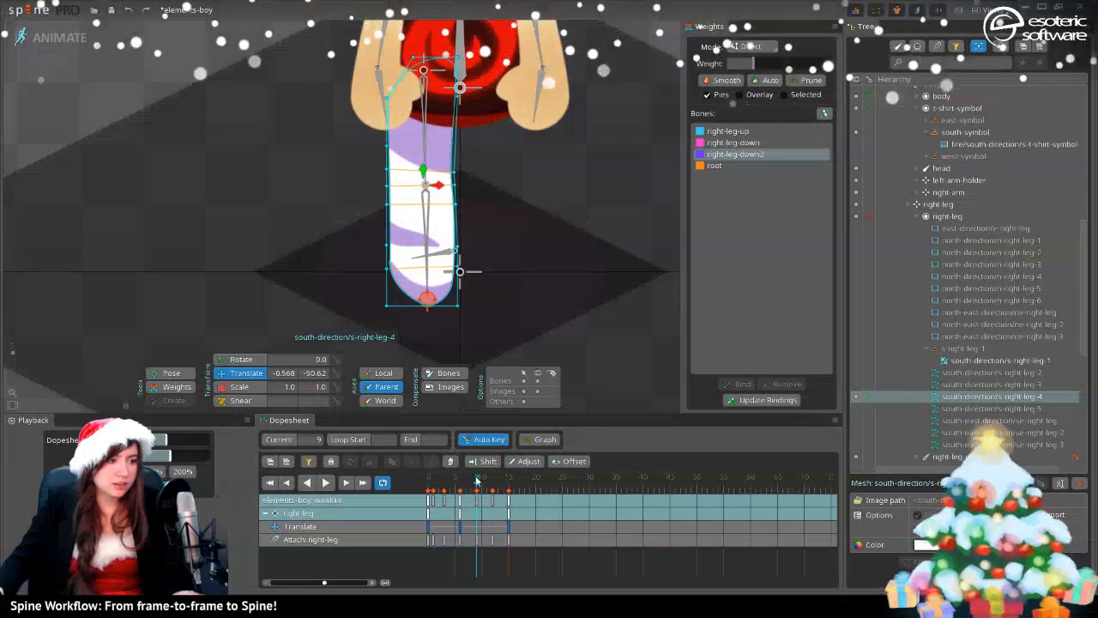
left_click_drag(477, 482, 487, 489)
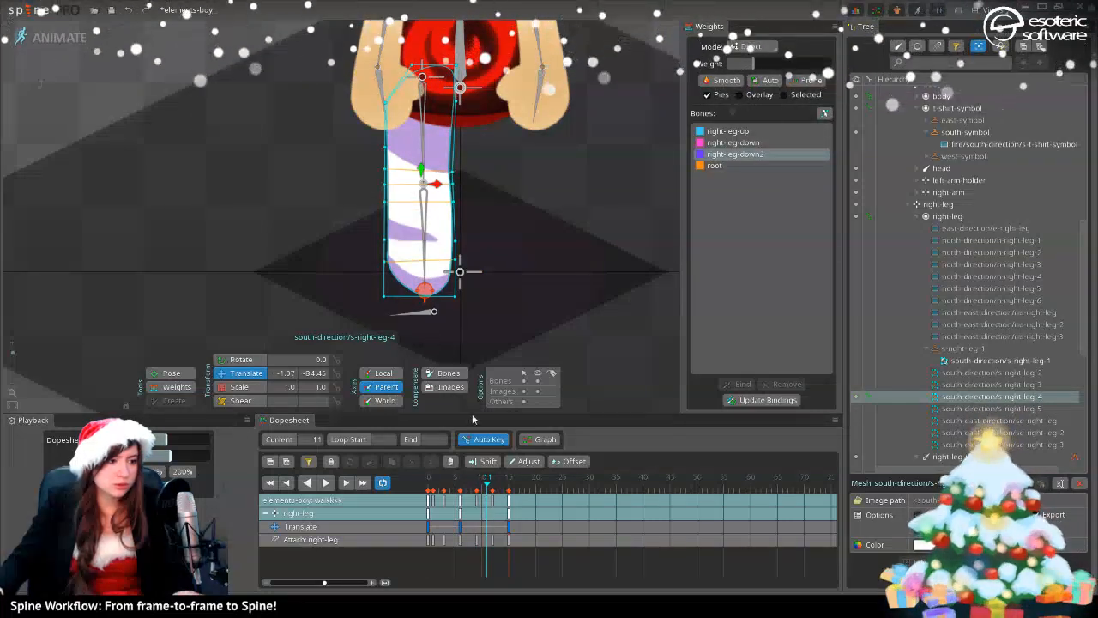
left_click_drag(486, 484, 483, 488)
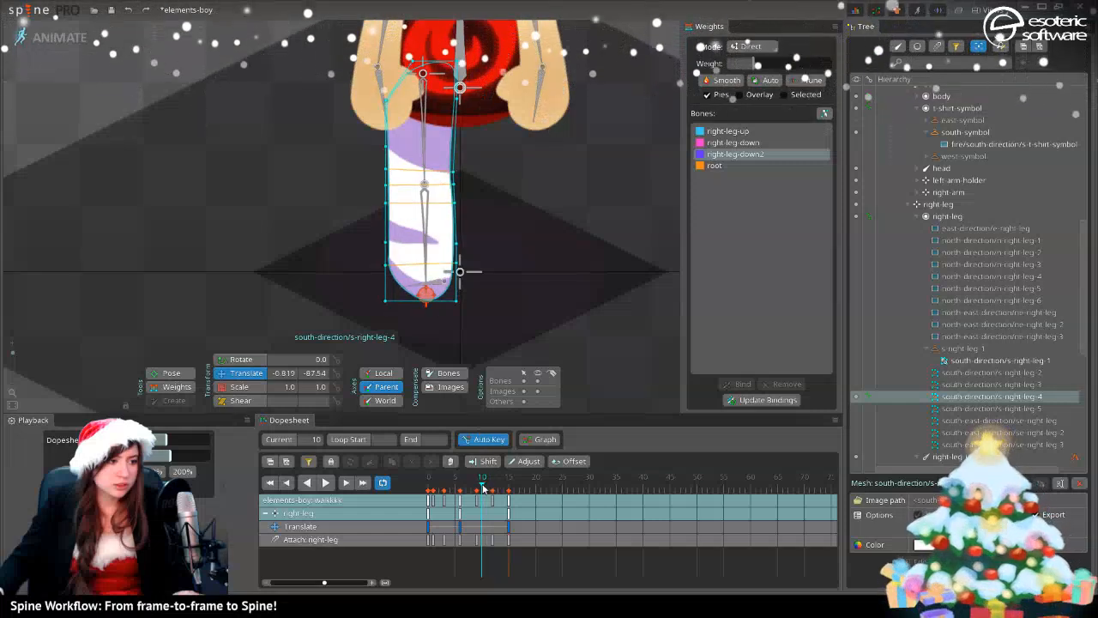
- Move the right-leg-down2 bone onto the tip of the leg at frame 9, to about 1.6, 9.0, replacing its translation key
left_click(432, 297)
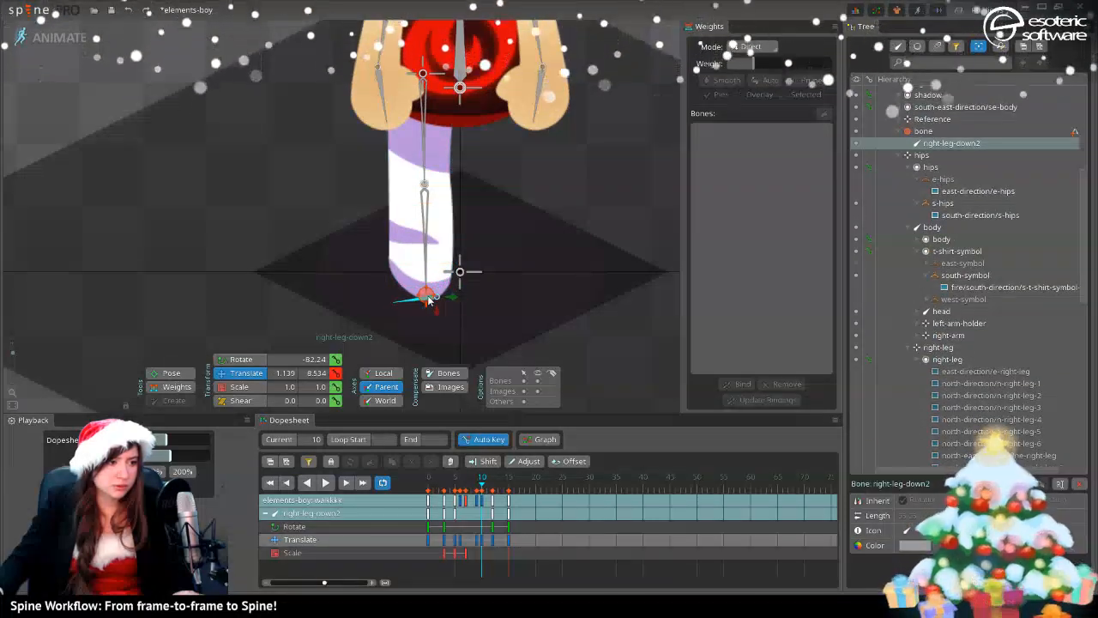
left_click_drag(429, 300, 430, 299)
left_click_drag(482, 486, 481, 492)
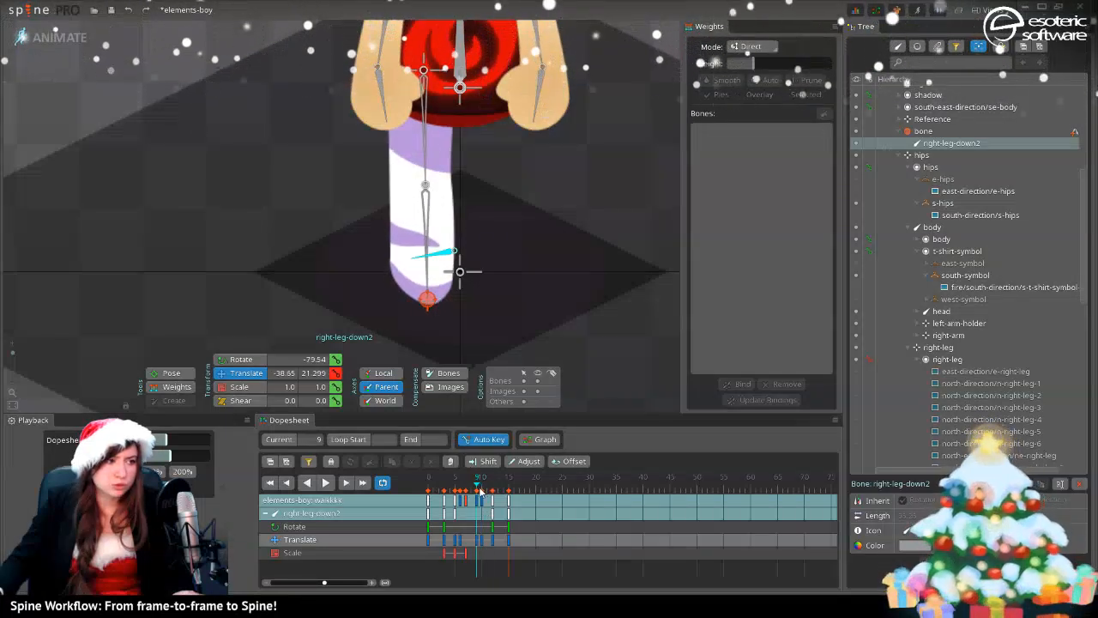
left_click(476, 540)
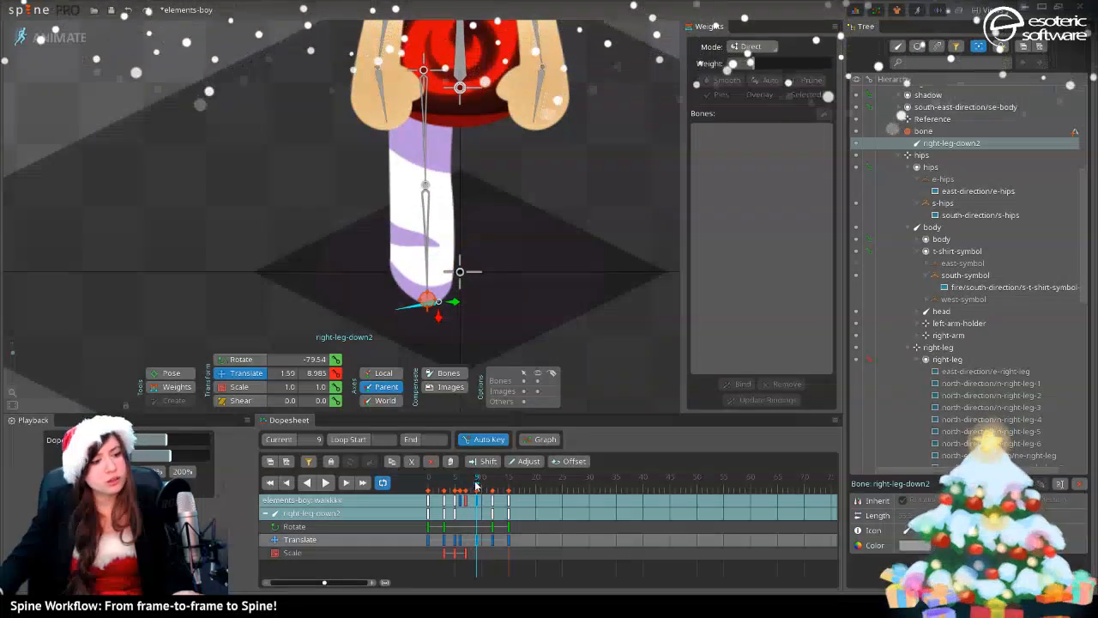
mouse_move(485, 484)
left_mouse_down()
mouse_move(464, 491)
mouse_move(495, 493)
mouse_move(478, 489)
left_mouse_up()
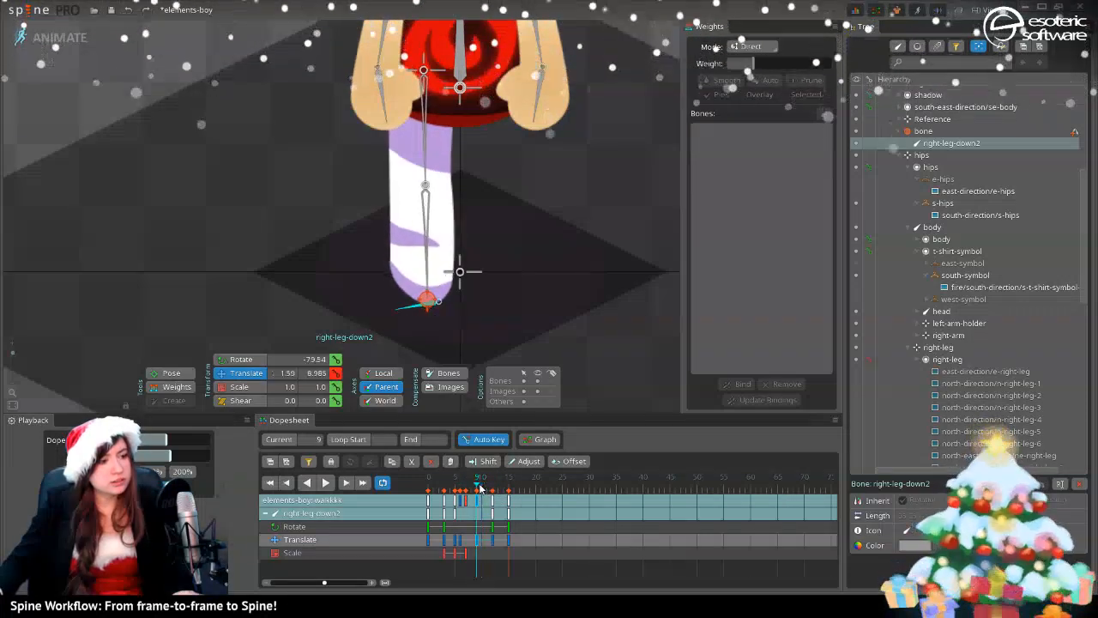
- Weight the two bottom vertices of s-right-leg-4 to right-leg-down2 at 100
left_click(425, 296)
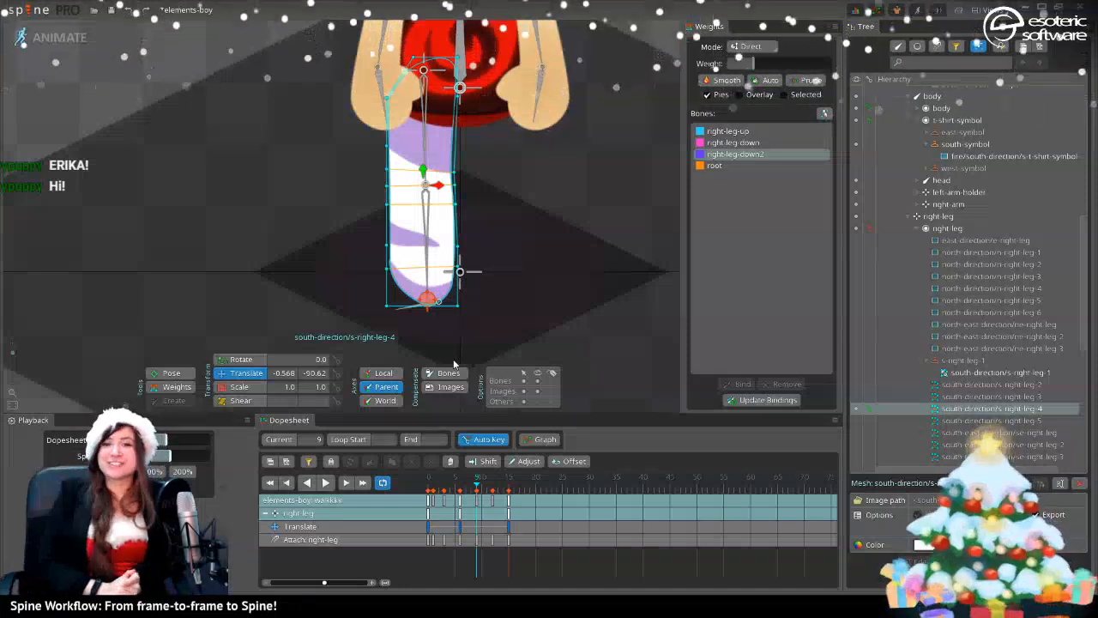
left_click(386, 306)
left_click(153, 386)
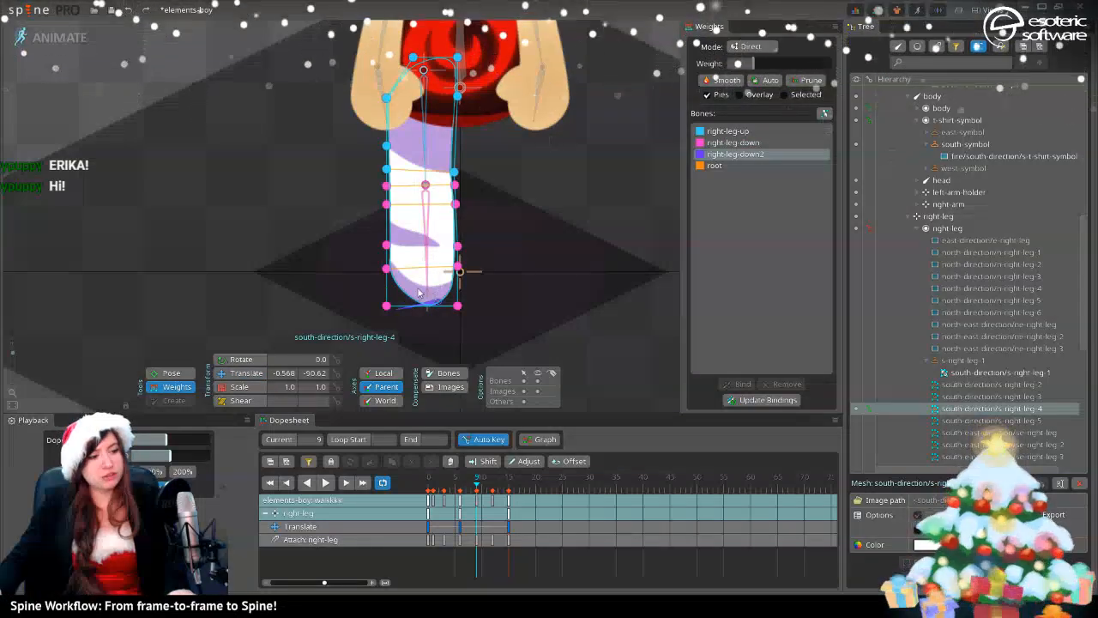
left_click(384, 307)
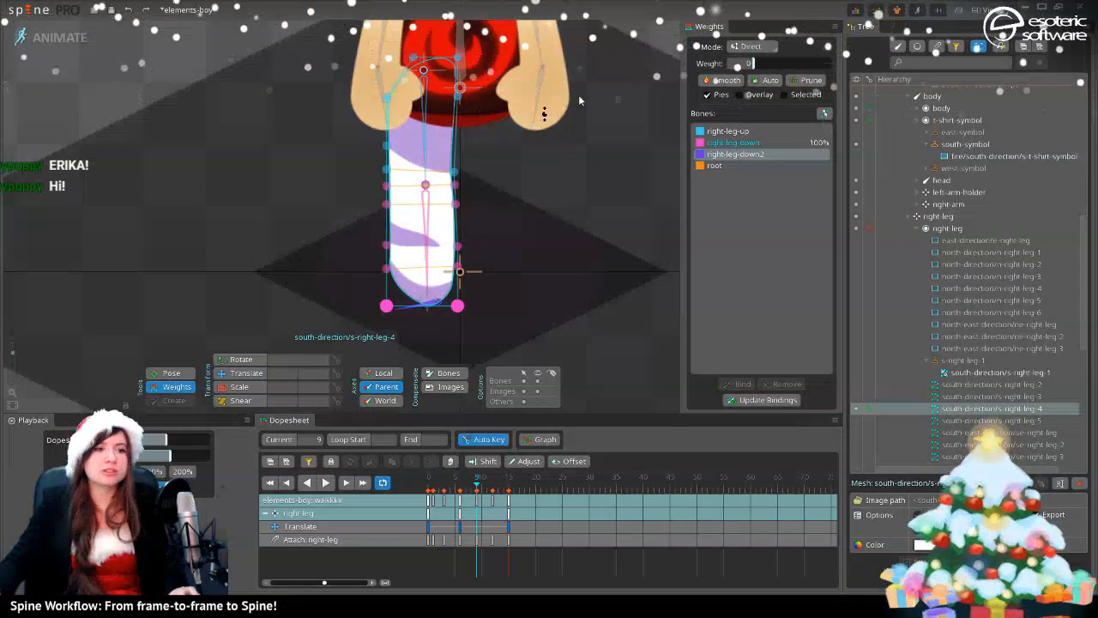
left_click_drag(784, 63, 922, 78)
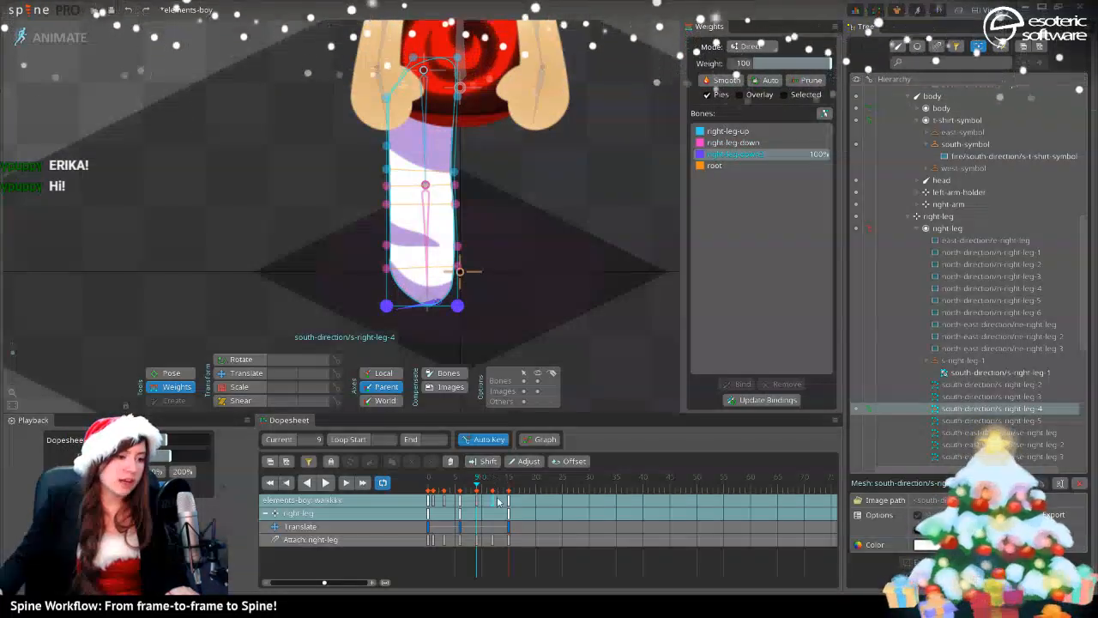
- At frame 11, blend the next two vertex pairs above the bottom of s-right-leg-4 partly to right-leg-down2, the lower pair at 72
mouse_move(479, 486)
left_mouse_down()
mouse_move(501, 486)
mouse_move(479, 487)
mouse_move(489, 487)
left_mouse_up()
left_click(383, 261)
left_click(456, 260, "ctrl")
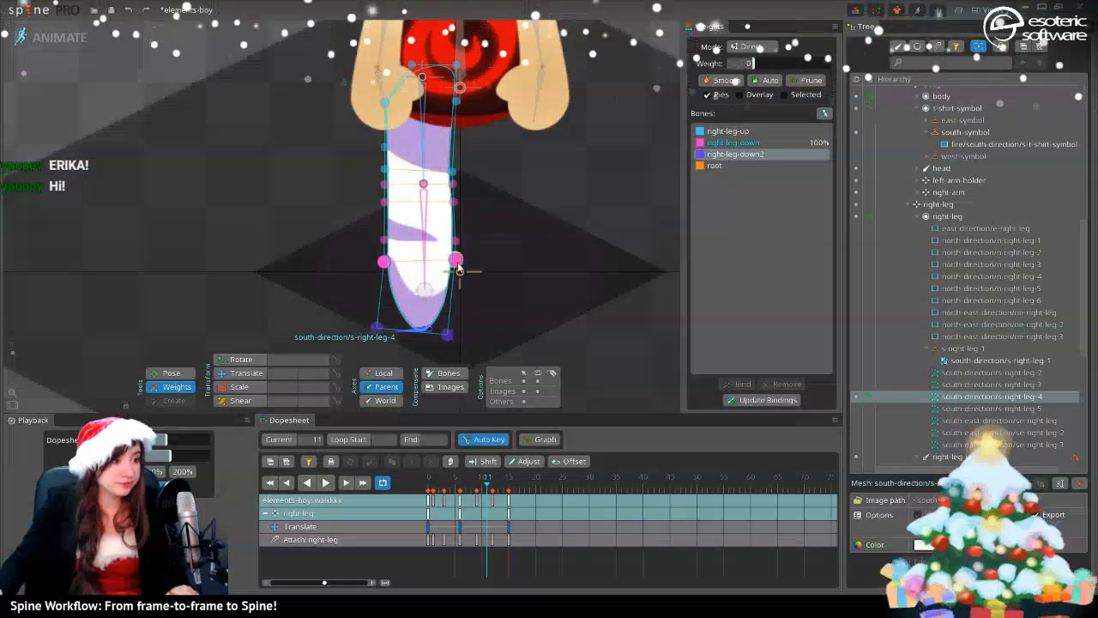
left_click_drag(790, 64, 811, 82)
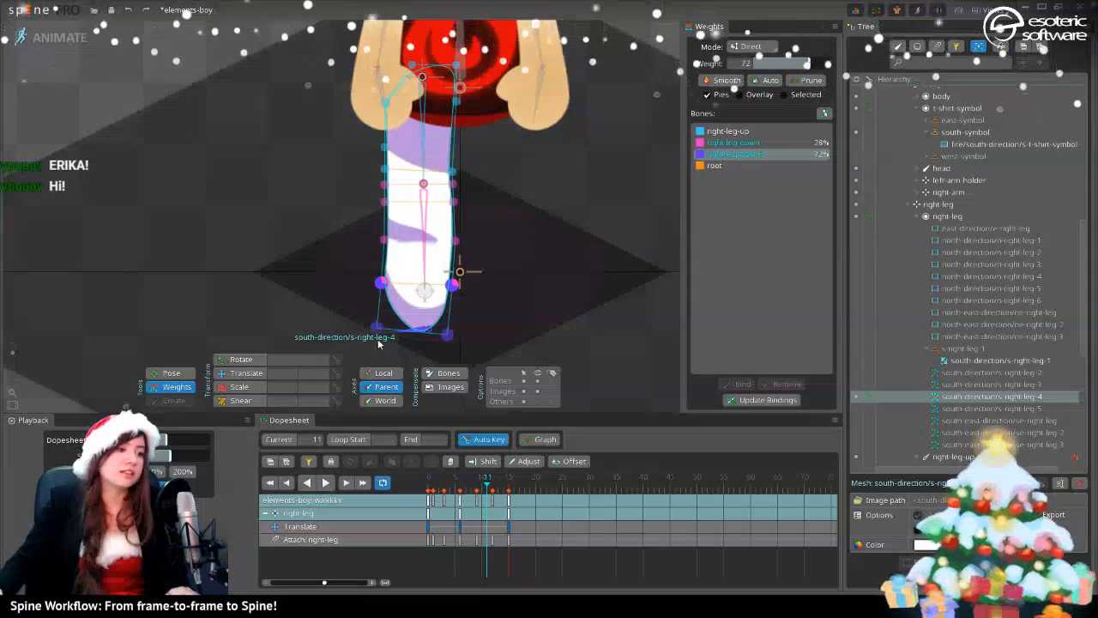
left_click(387, 241)
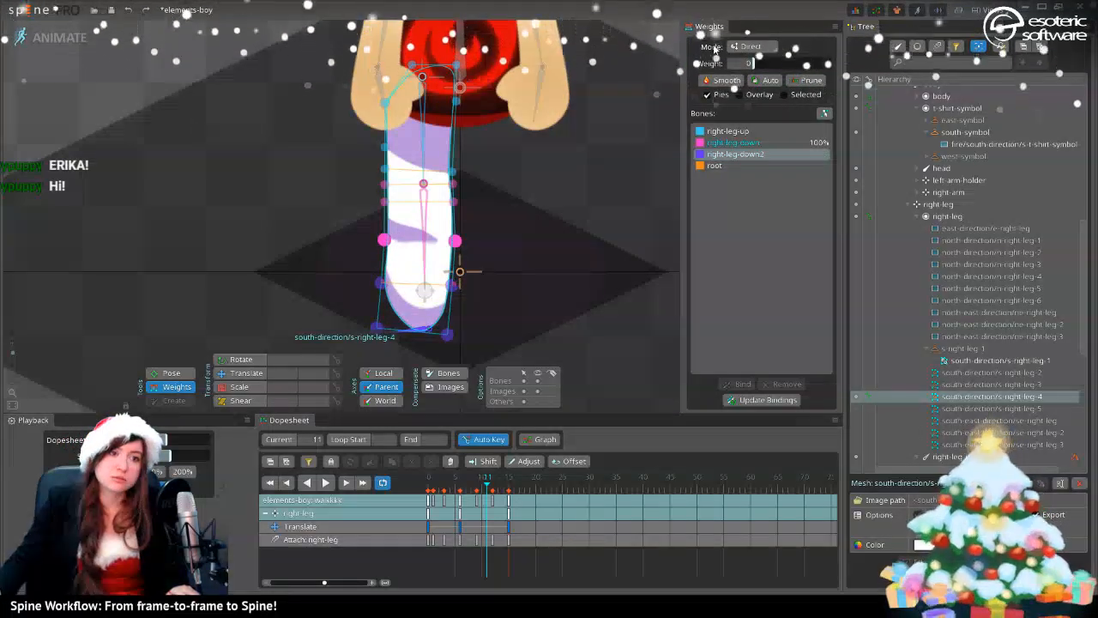
left_click_drag(766, 66, 786, 64)
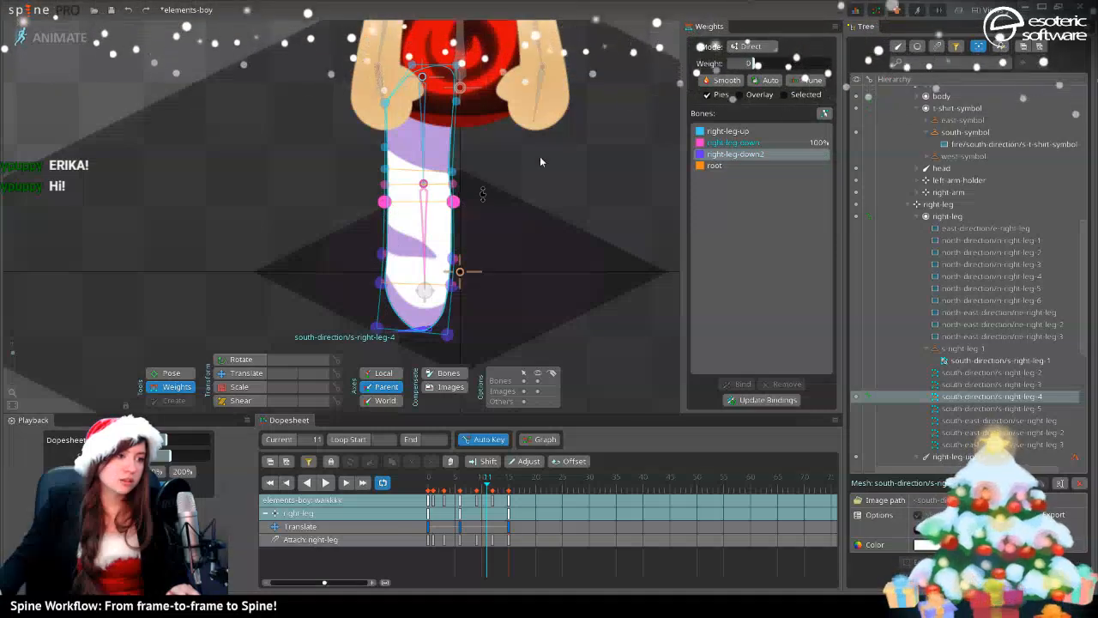
- Set the mid-shin vertex pair's right-leg-down2 weight on s-right-leg-4 to 40 and preview the walkkkk animation
left_click_drag(747, 64, 784, 62)
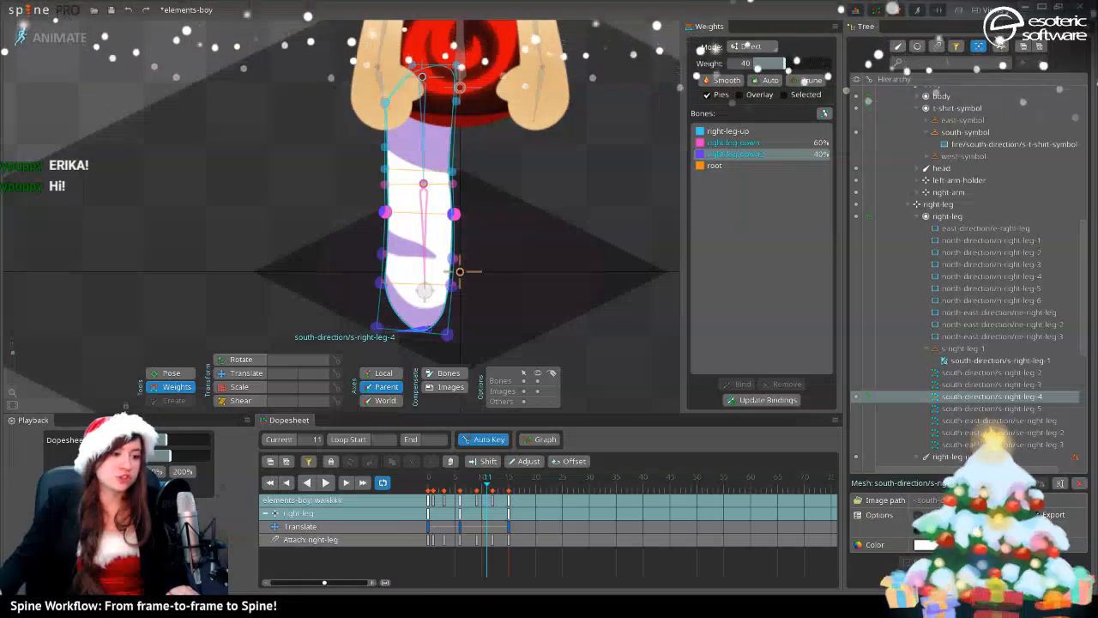
left_click_drag(495, 484, 515, 504)
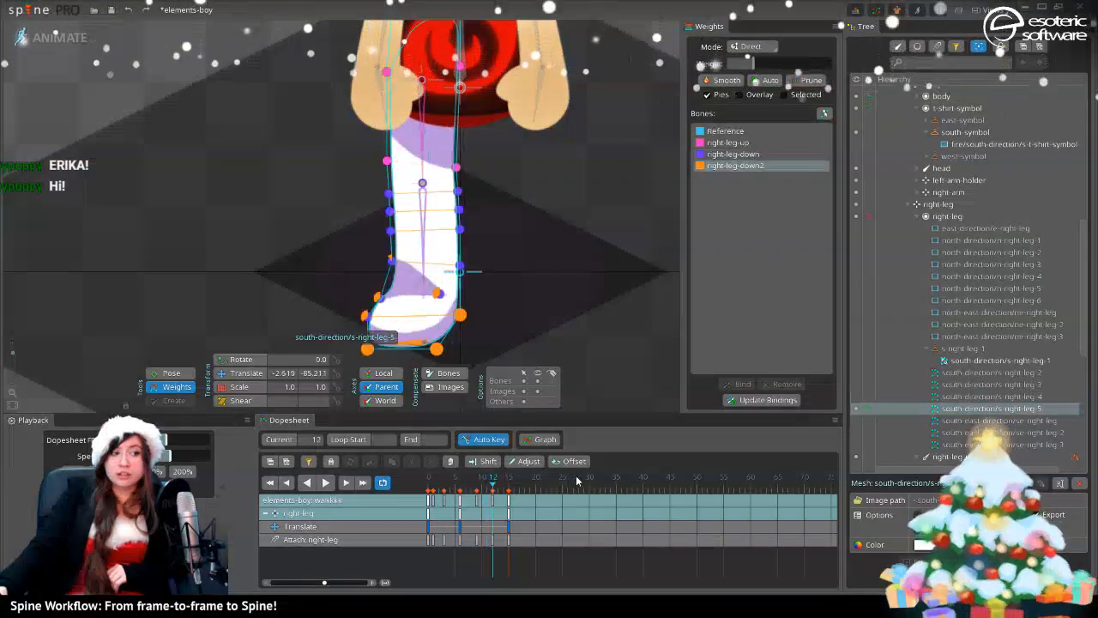
left_click_drag(577, 477, 624, 475)
left_click(332, 486)
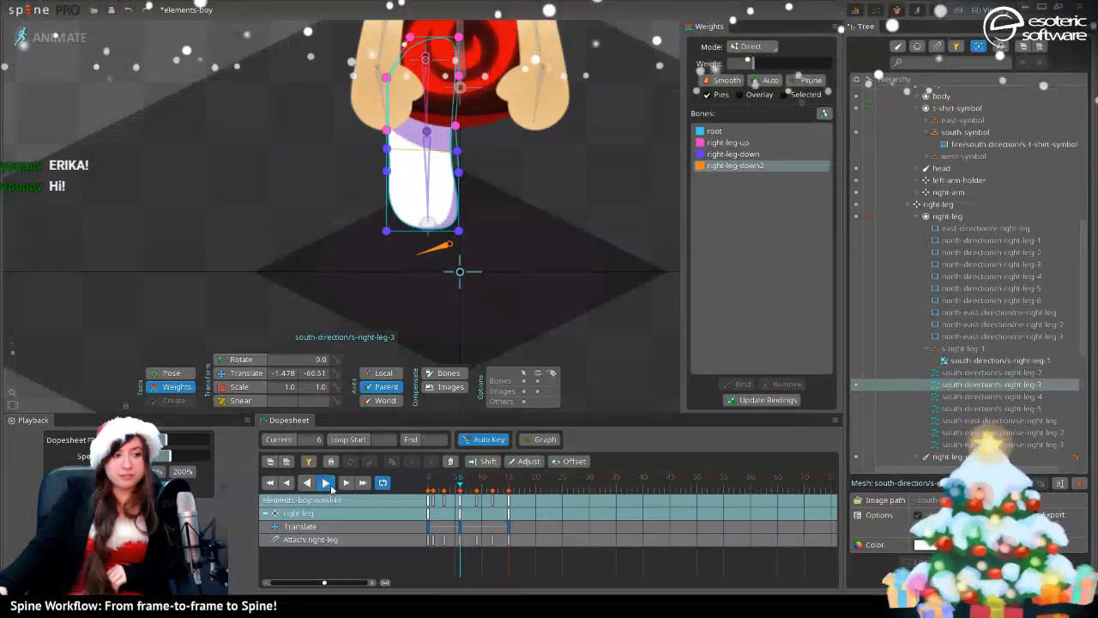
key("space")
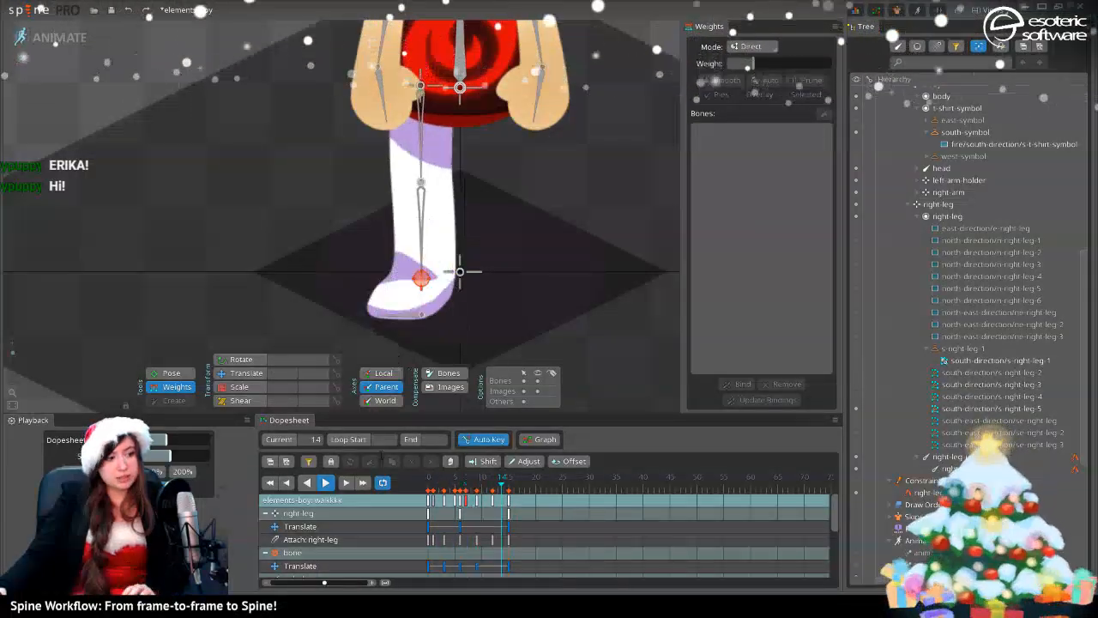
left_click(327, 487)
left_click_drag(419, 492, 488, 467)
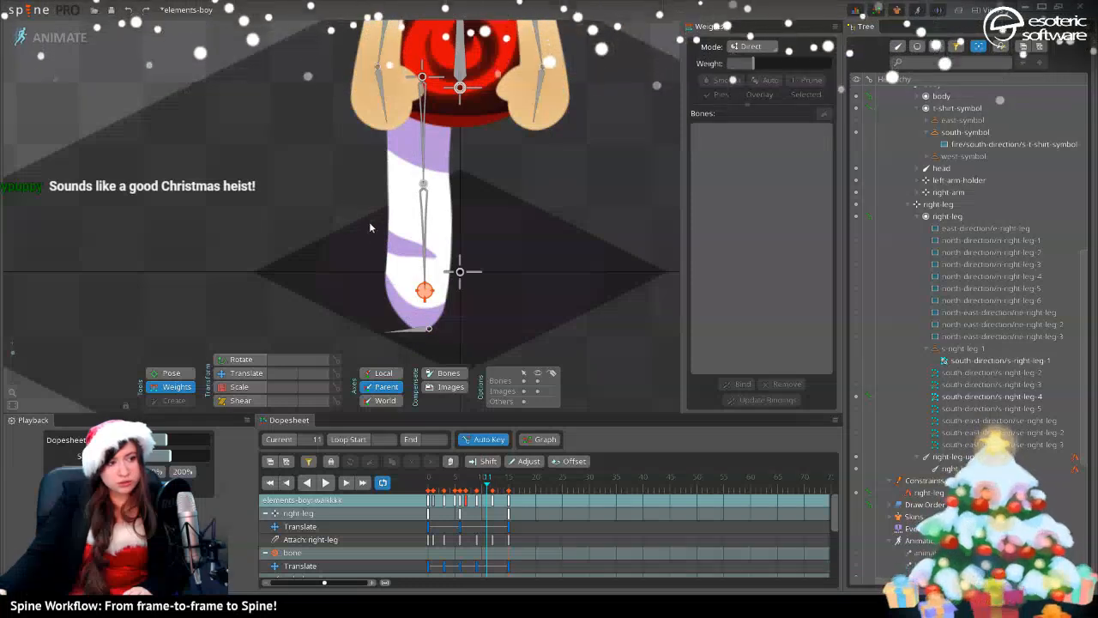
- Set the right-leg-down2 weight of the two vertices just above the ankle of s-right-leg-4 to 92
left_click(382, 261)
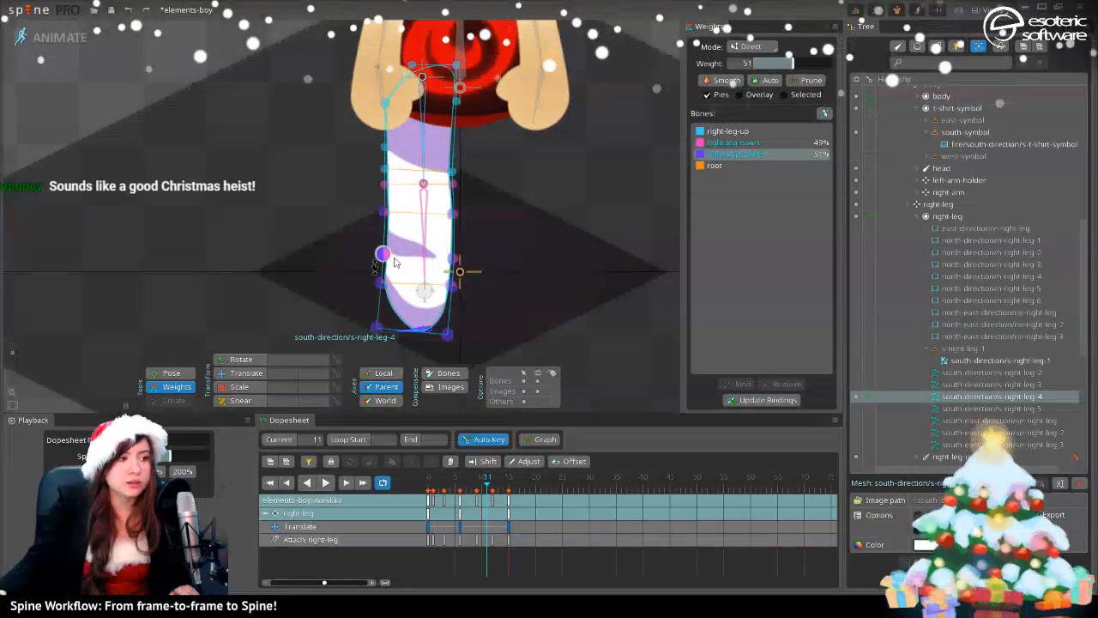
left_click(455, 259)
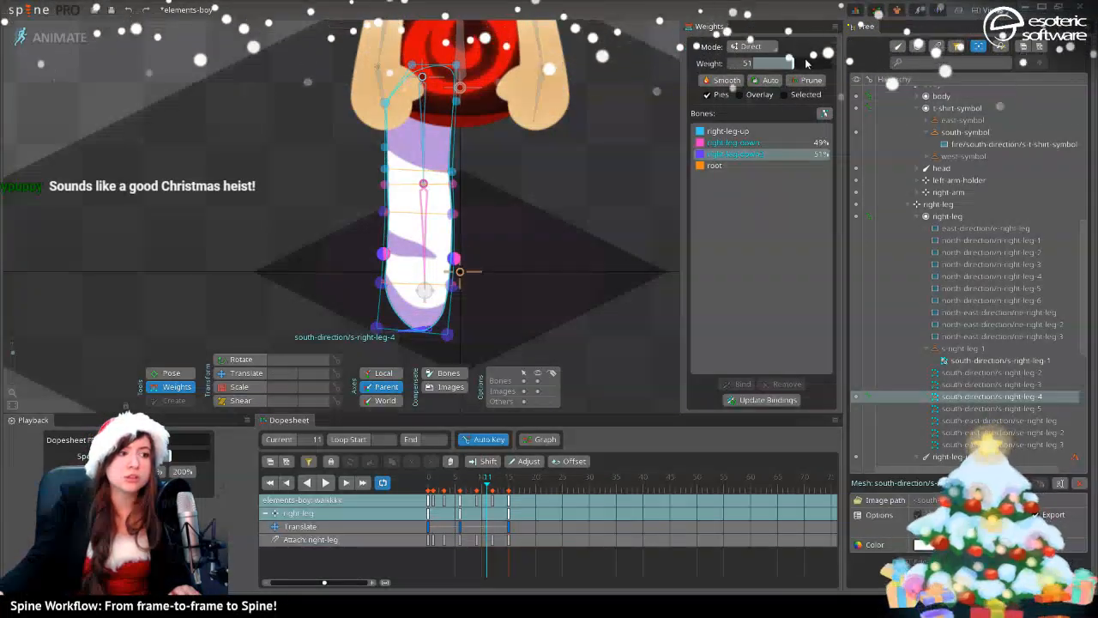
left_click_drag(806, 64, 819, 63)
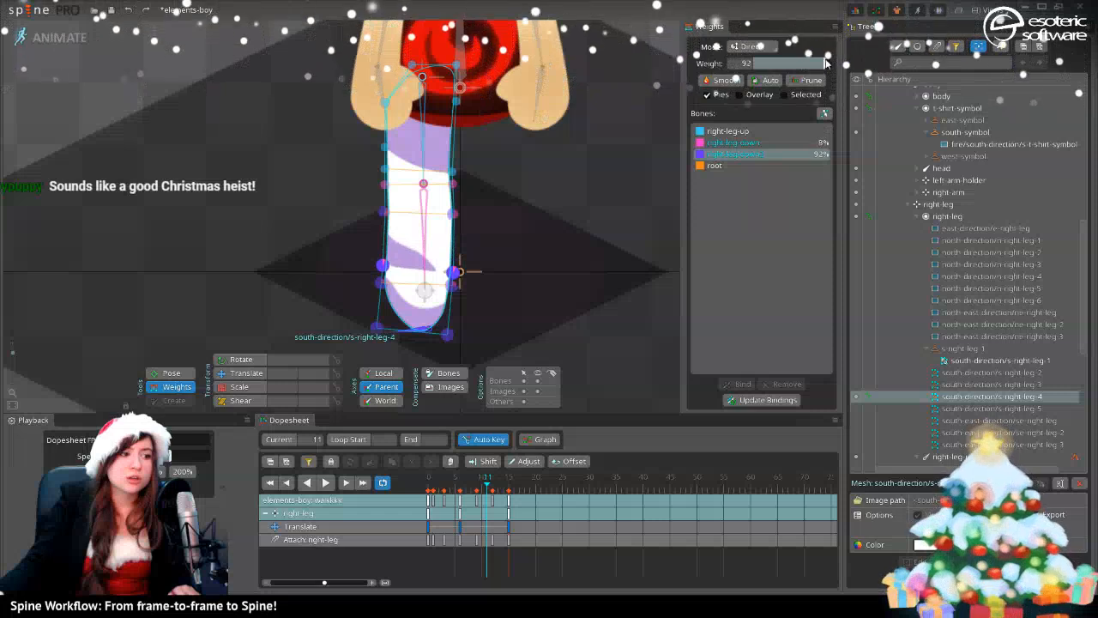
- Set the mid-shin vertex pair's right-leg-down2 weight on s-right-leg-4 to 83 and save the project
left_click(385, 212)
left_click(453, 213, "ctrl")
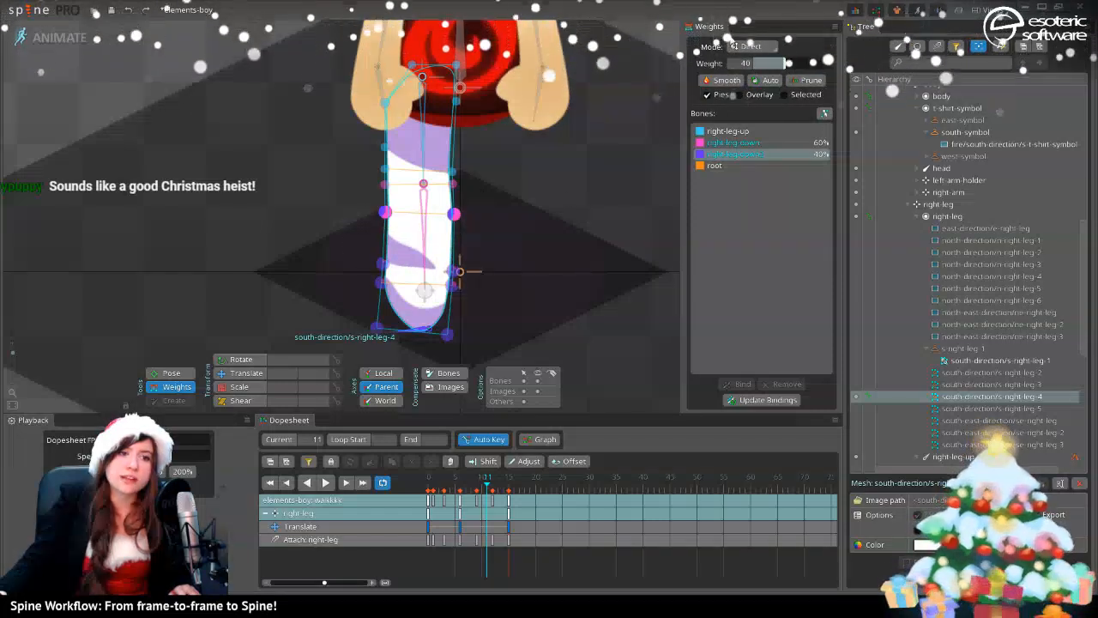
left_click_drag(788, 63, 816, 63)
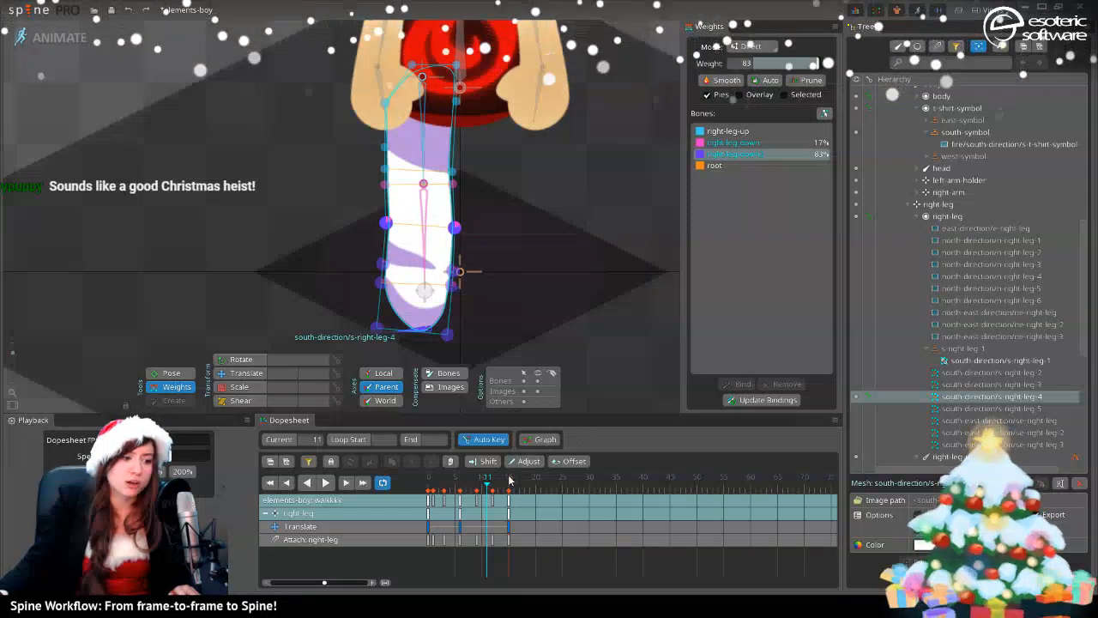
mouse_move(487, 490)
left_mouse_down()
mouse_move(472, 495)
mouse_move(520, 491)
mouse_move(495, 506)
left_mouse_up()
key("ctrl+s")
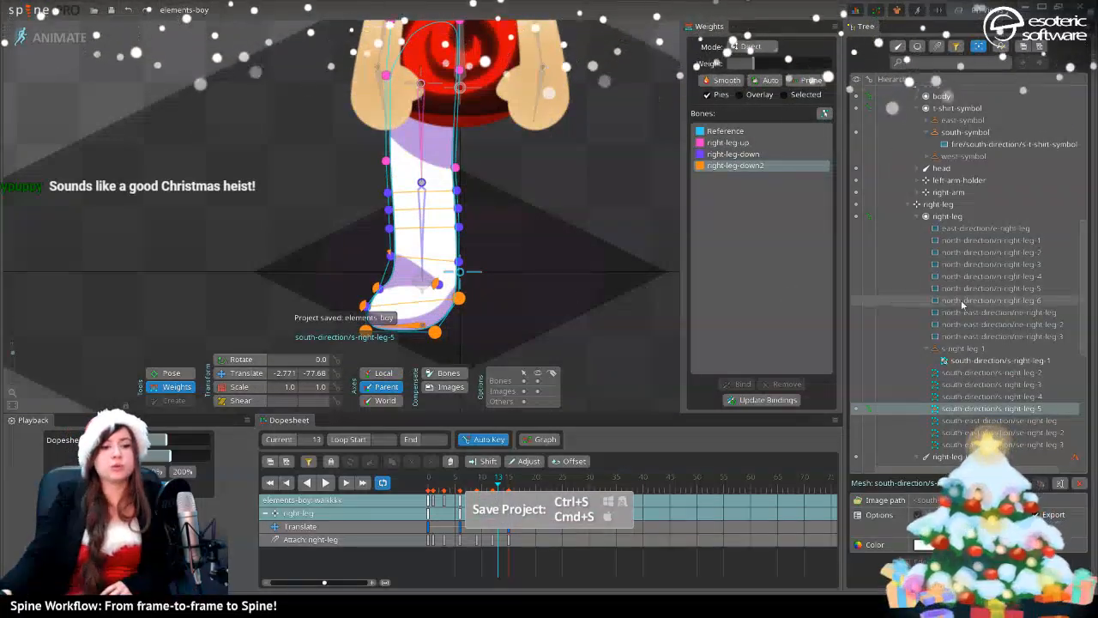
- Activate the animation named "animation" and play back the south-east leg motion
scroll(960, 299, "down", 8)
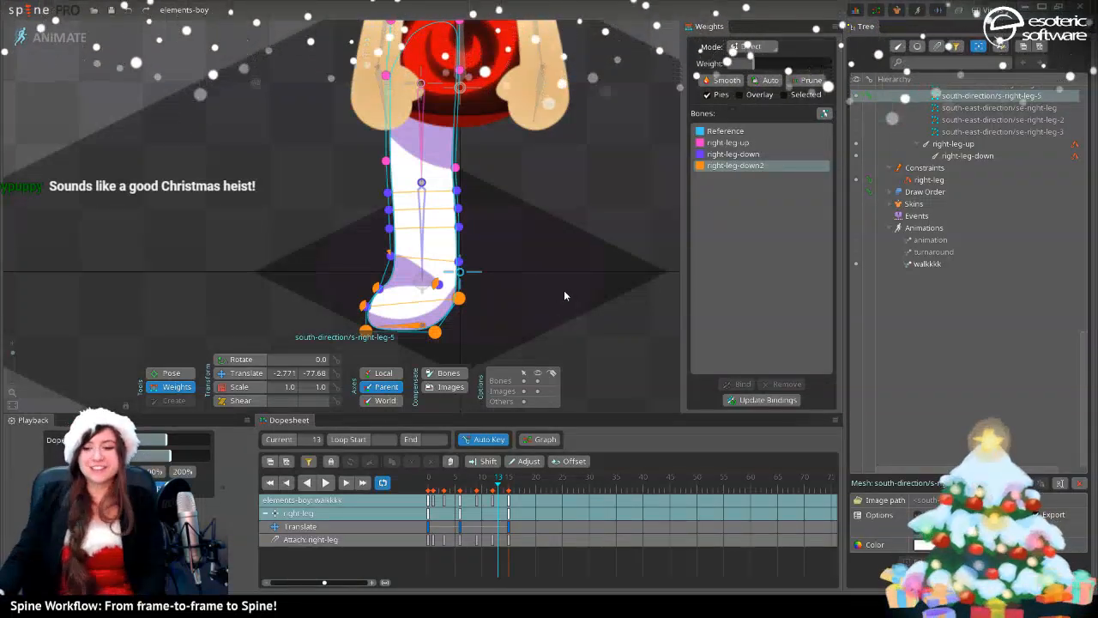
left_click(861, 239)
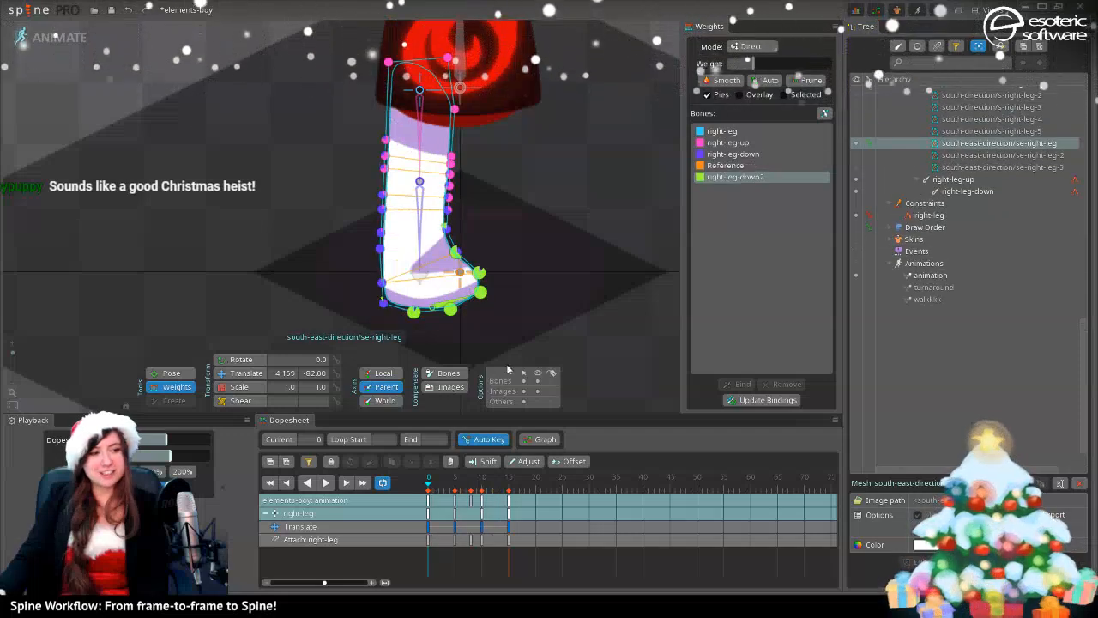
left_click(325, 483)
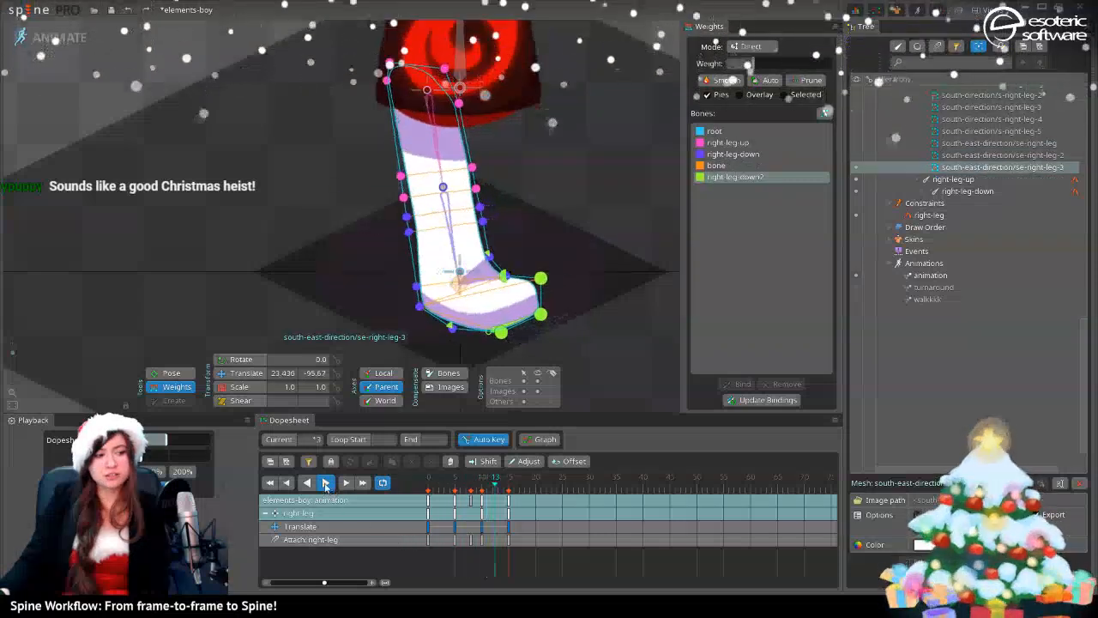
left_click(325, 485)
- Examine the south-east right leg's deformation at the keys on frames 0, 5, 8, 10 and 15
left_click(431, 487)
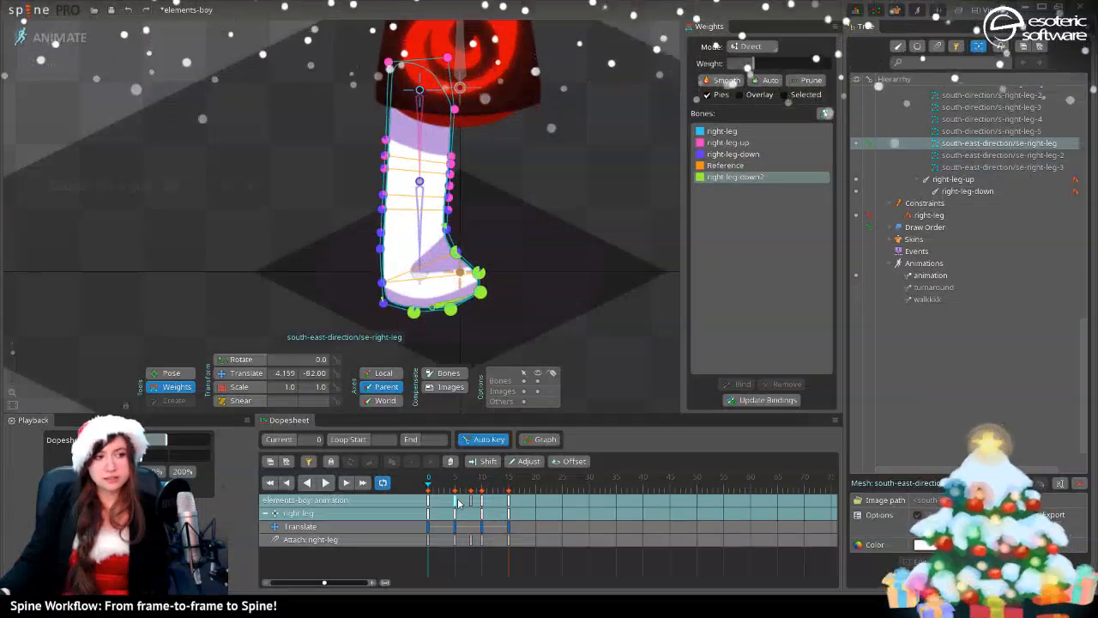
left_click(455, 506)
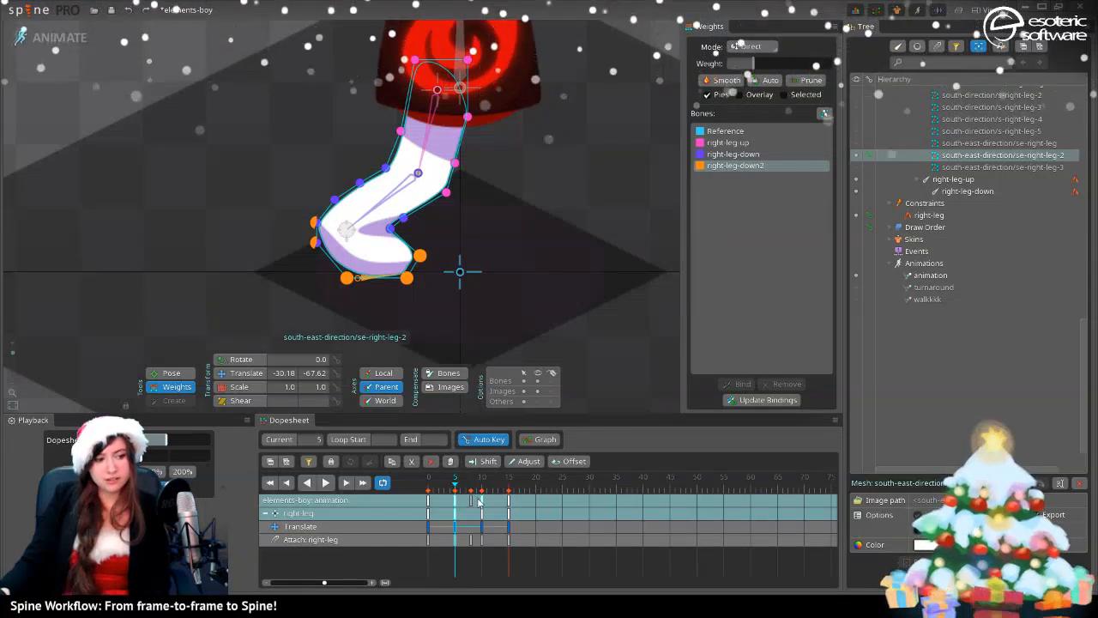
left_click(470, 506)
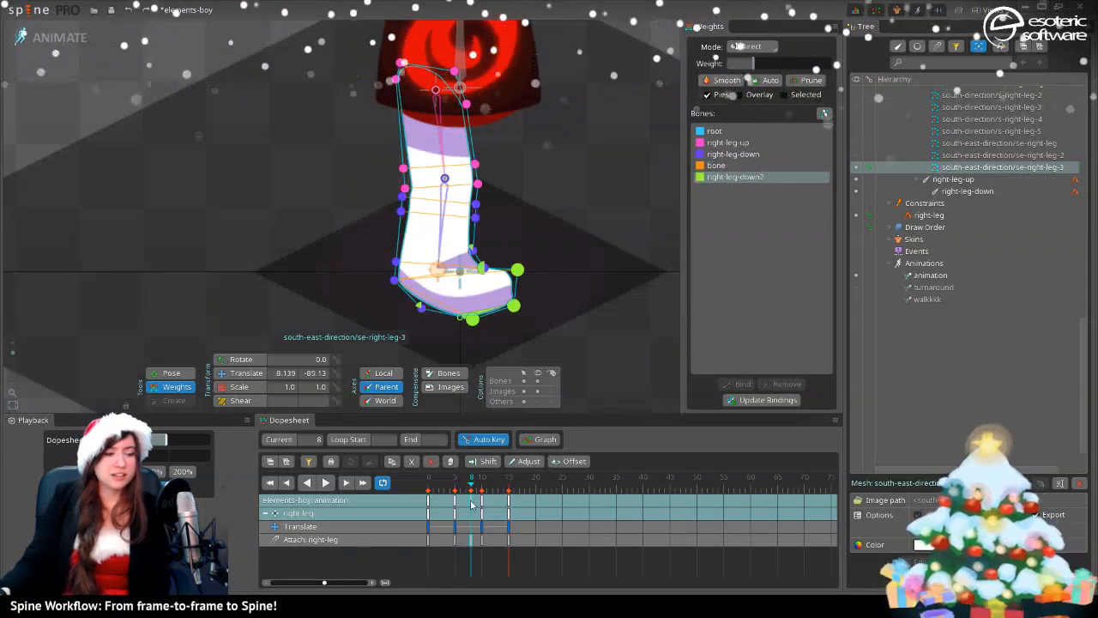
left_click(477, 506)
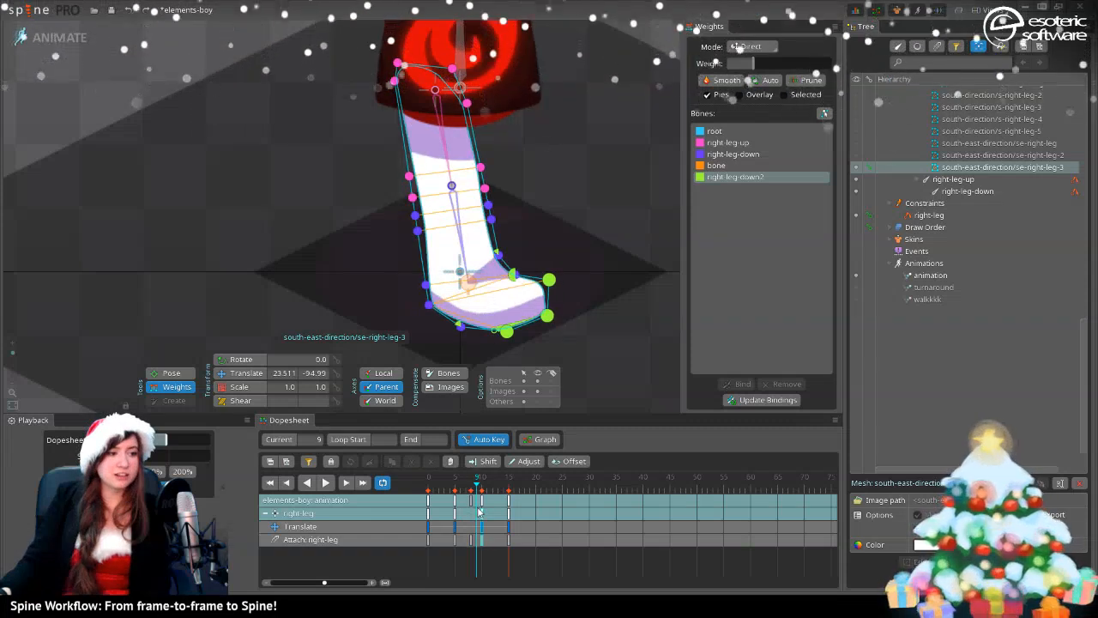
left_click(482, 506)
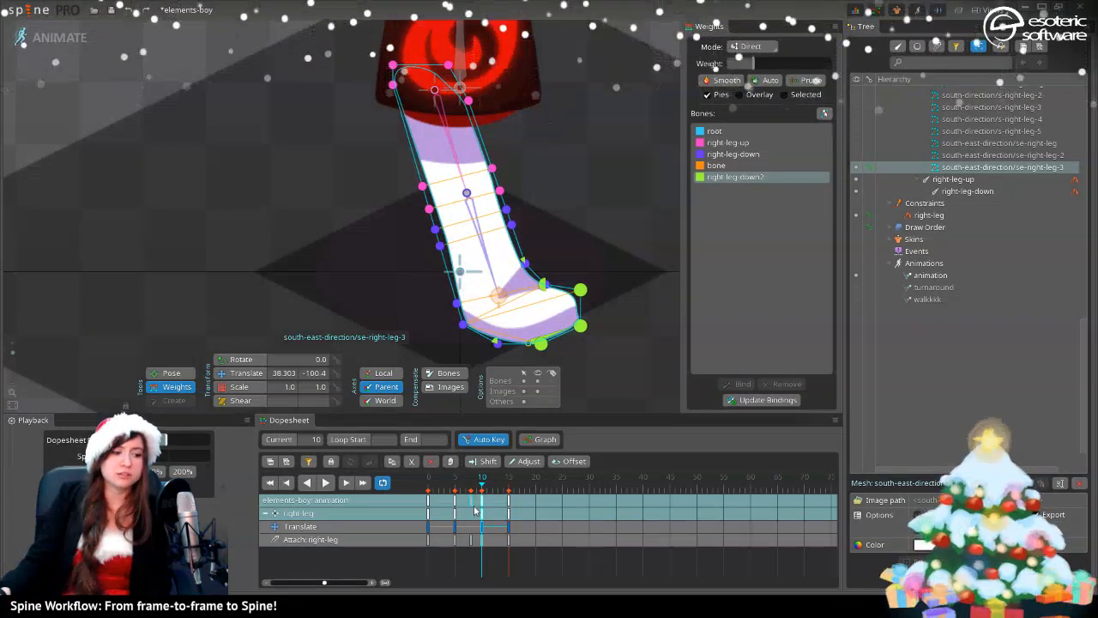
left_click(473, 508)
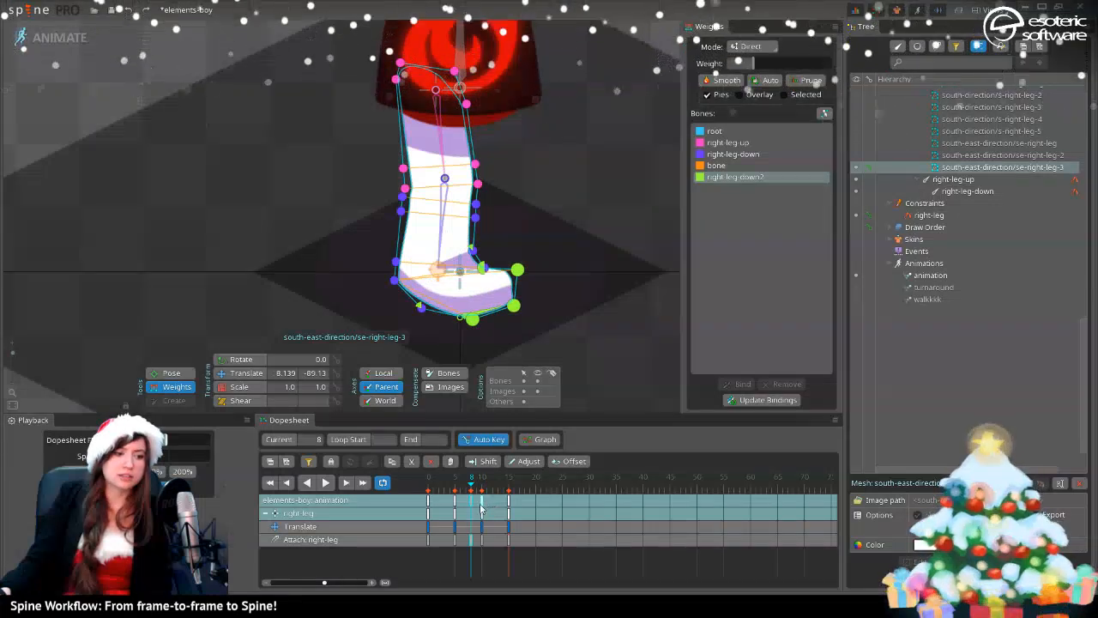
left_click(509, 501)
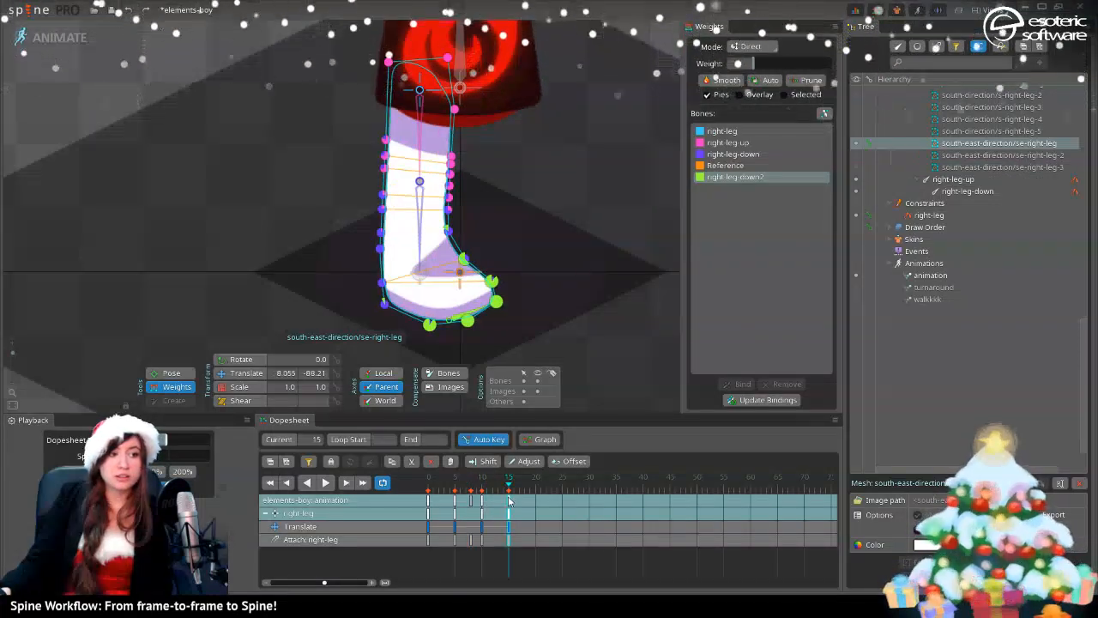
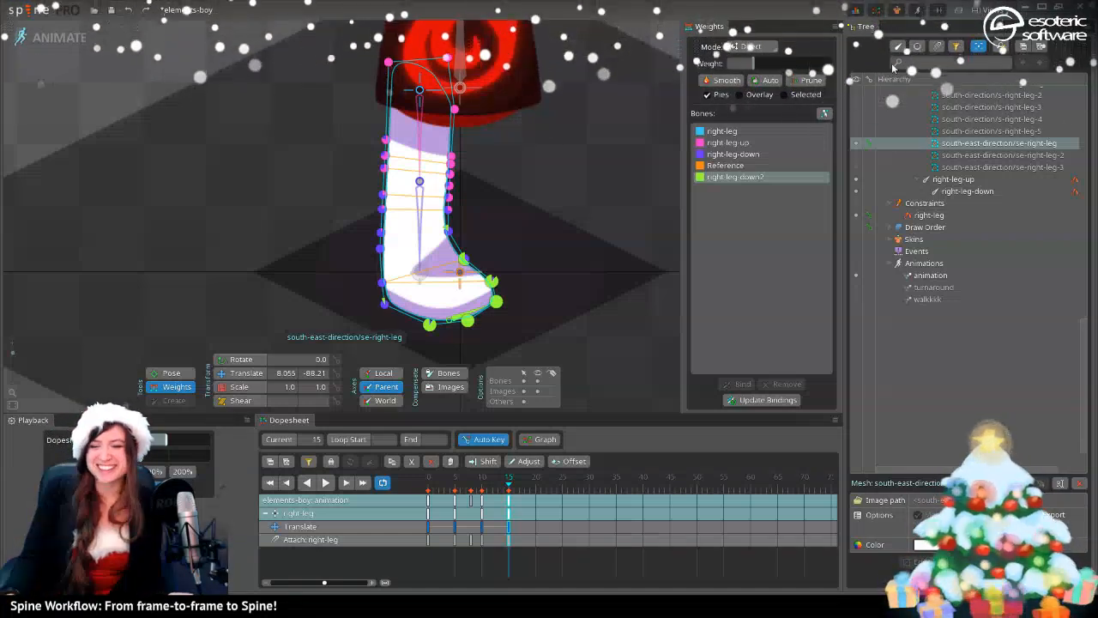
- Examine the south-east foot up close between frames 9 and 15
left_click_drag(552, 299, 557, 191)
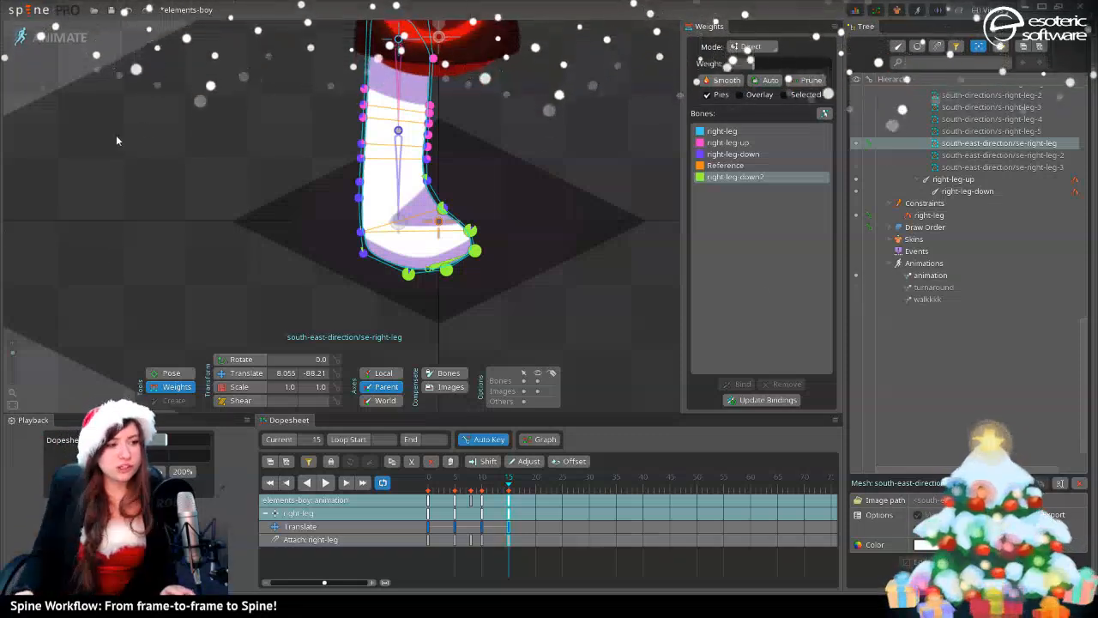
scroll(407, 289, "up", 3)
left_click_drag(407, 289, 406, 296)
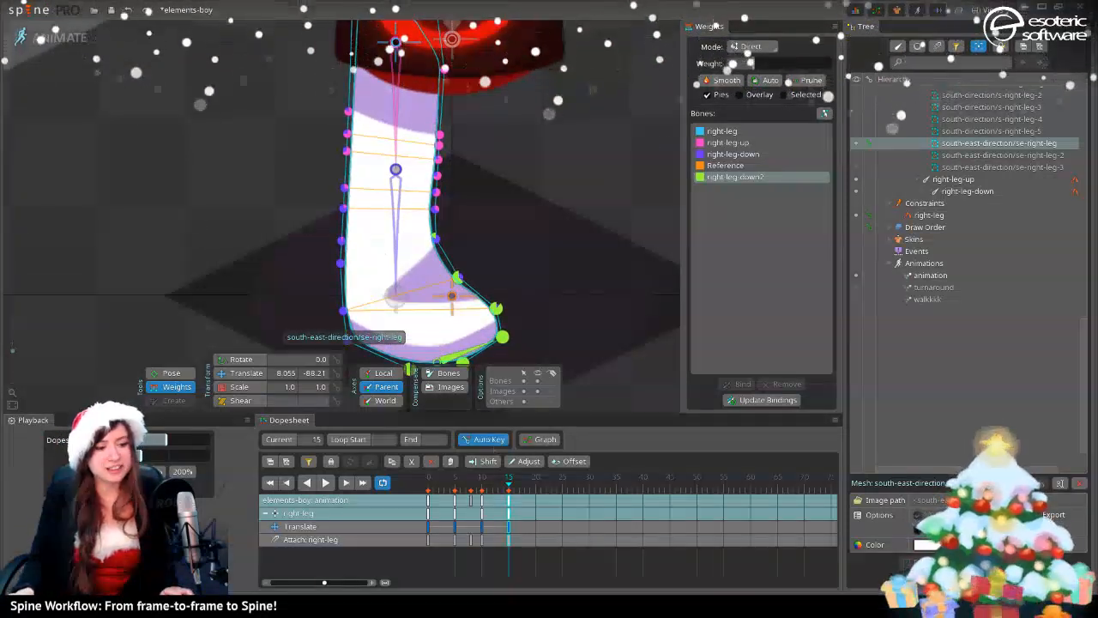
left_click_drag(506, 491, 483, 505)
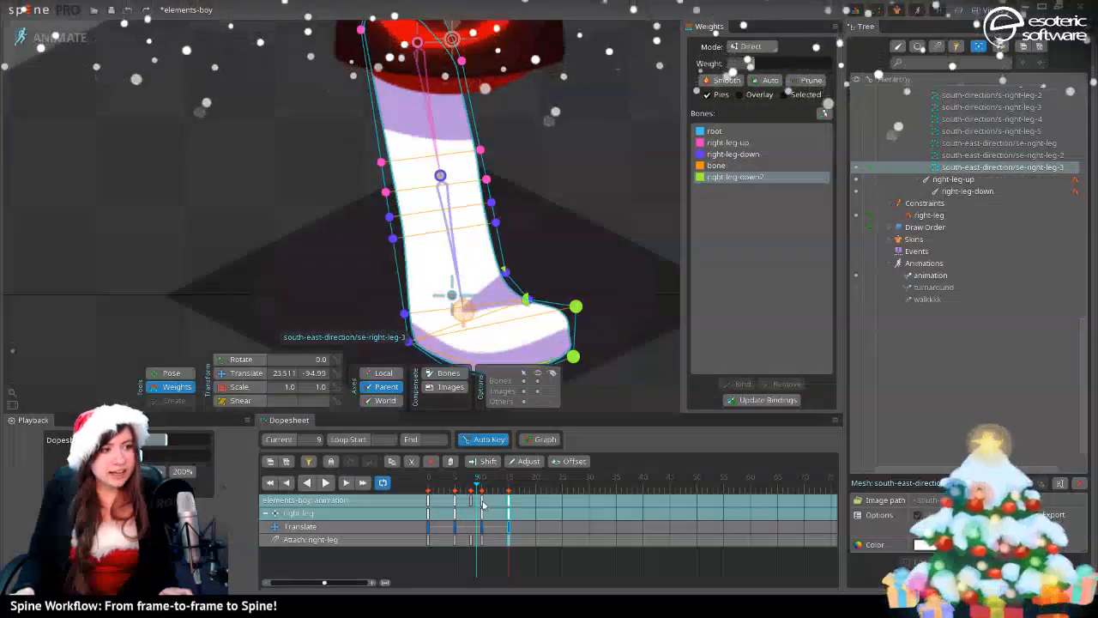
key("d")
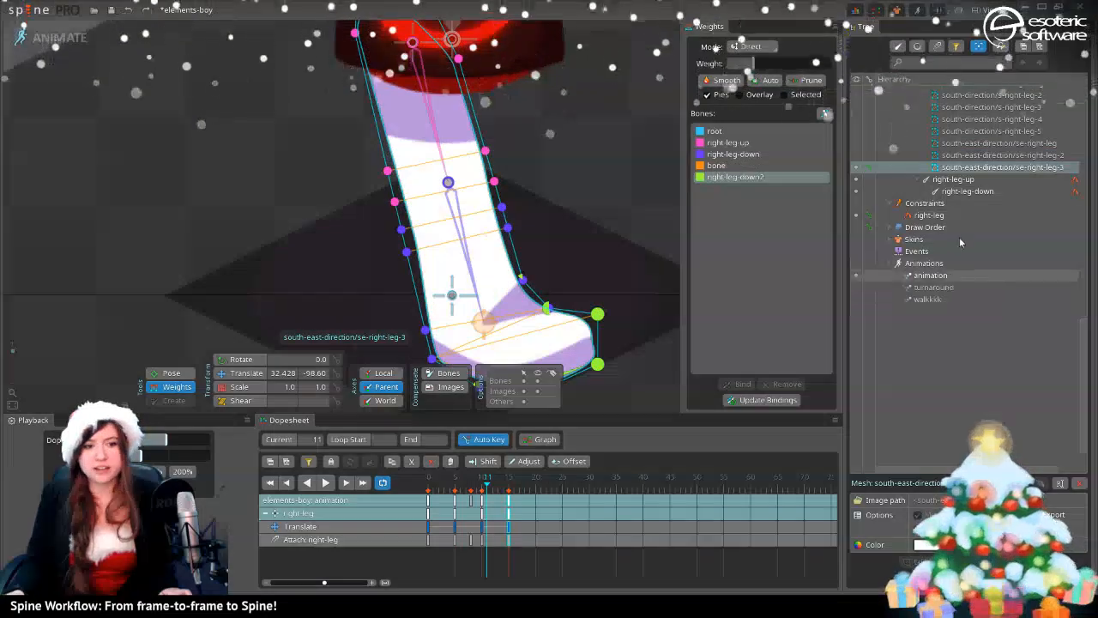
- Check the turnaround animation, then activate walkkkk and compare the leg at frames 0 and 1
left_click(855, 287)
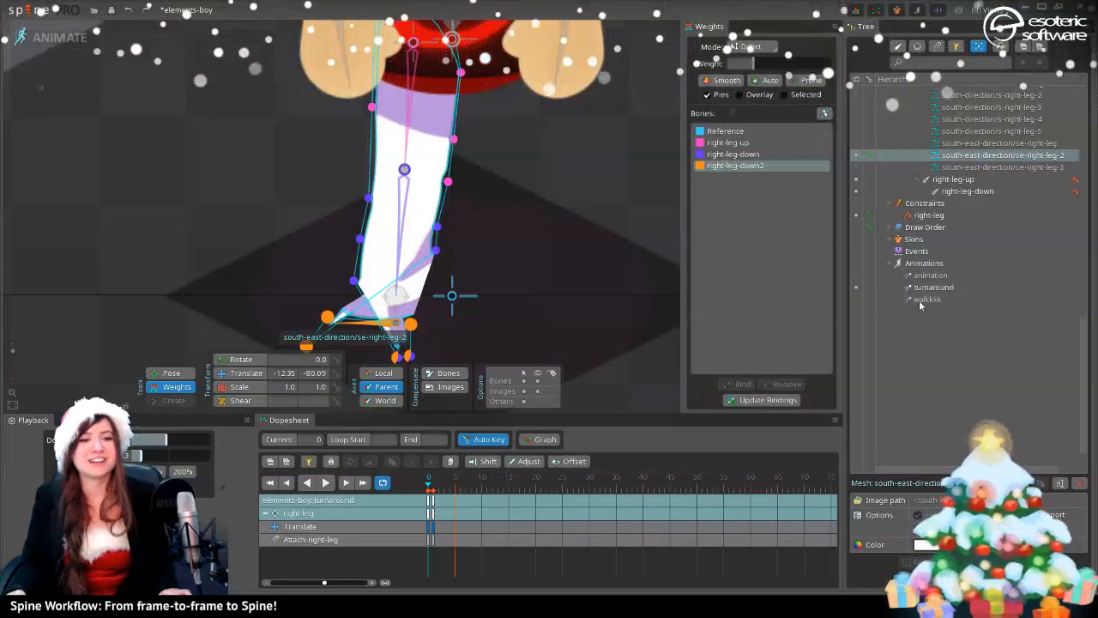
left_click(856, 299)
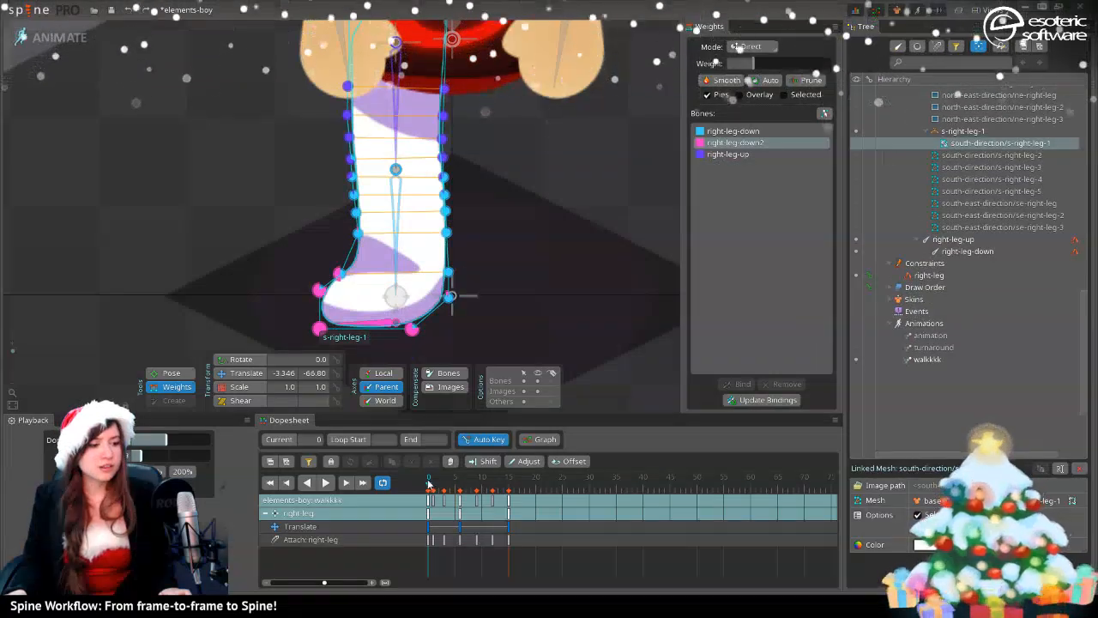
left_click(439, 482)
left_click(426, 484)
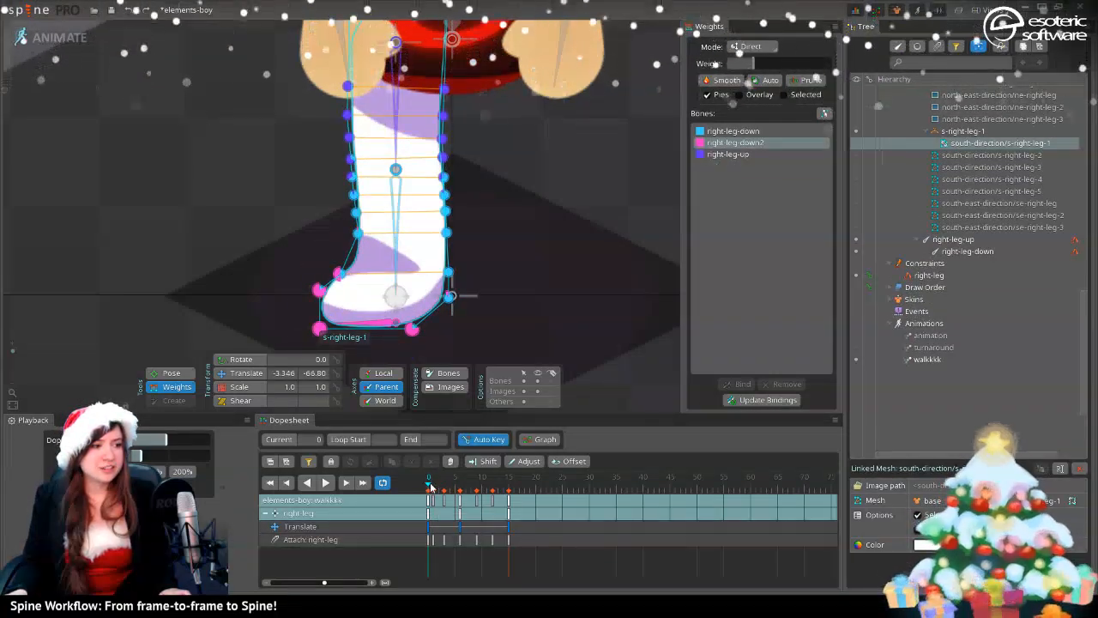
left_click(435, 486)
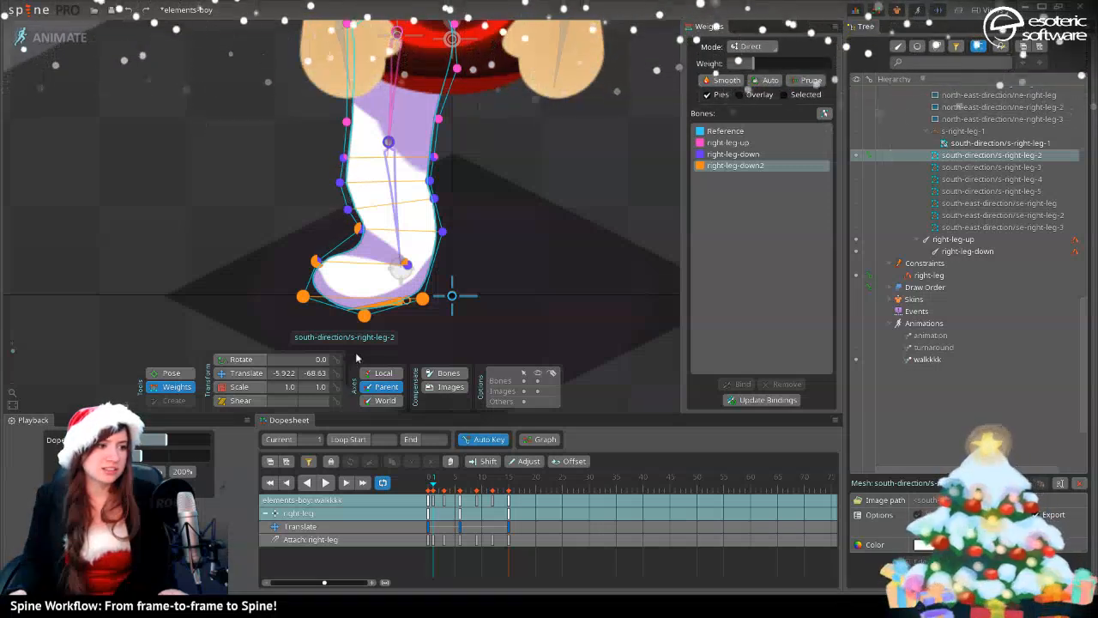
- At frame 5, adjust the ankle vertex weights of s-right-leg-2 for right-leg-down2, setting the inner vertex to 24 and the outer foot vertex to 76
mouse_move(438, 488)
left_mouse_down()
mouse_move(429, 491)
mouse_move(454, 488)
mouse_move(425, 502)
mouse_move(457, 490)
left_mouse_up()
left_click(375, 178)
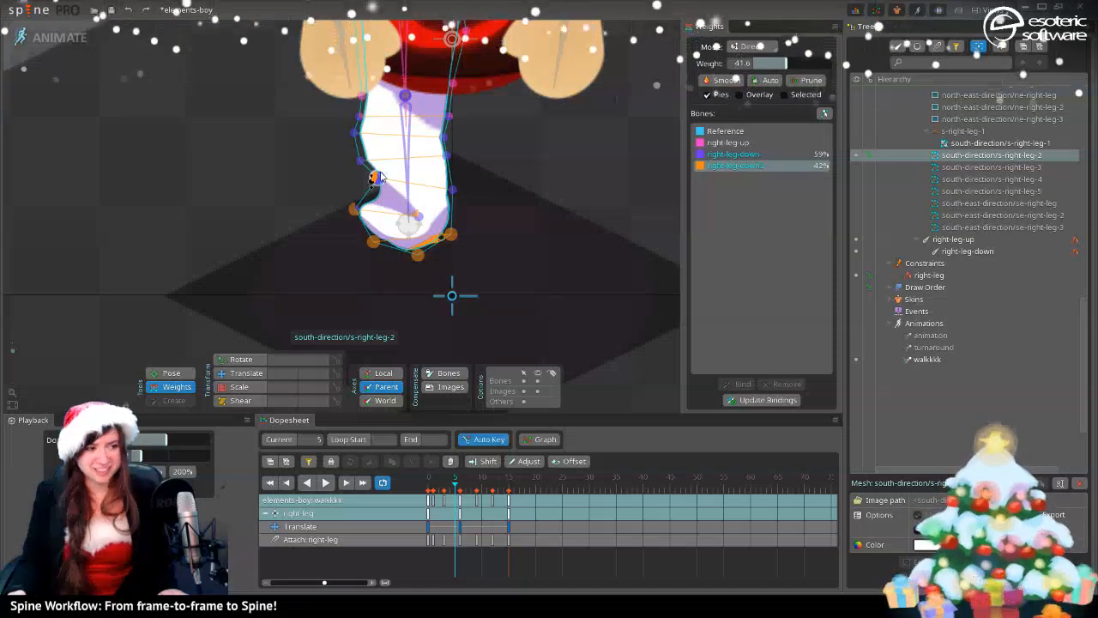
mouse_move(784, 63)
left_mouse_down()
mouse_move(765, 65)
mouse_move(763, 80)
mouse_move(774, 78)
left_mouse_up()
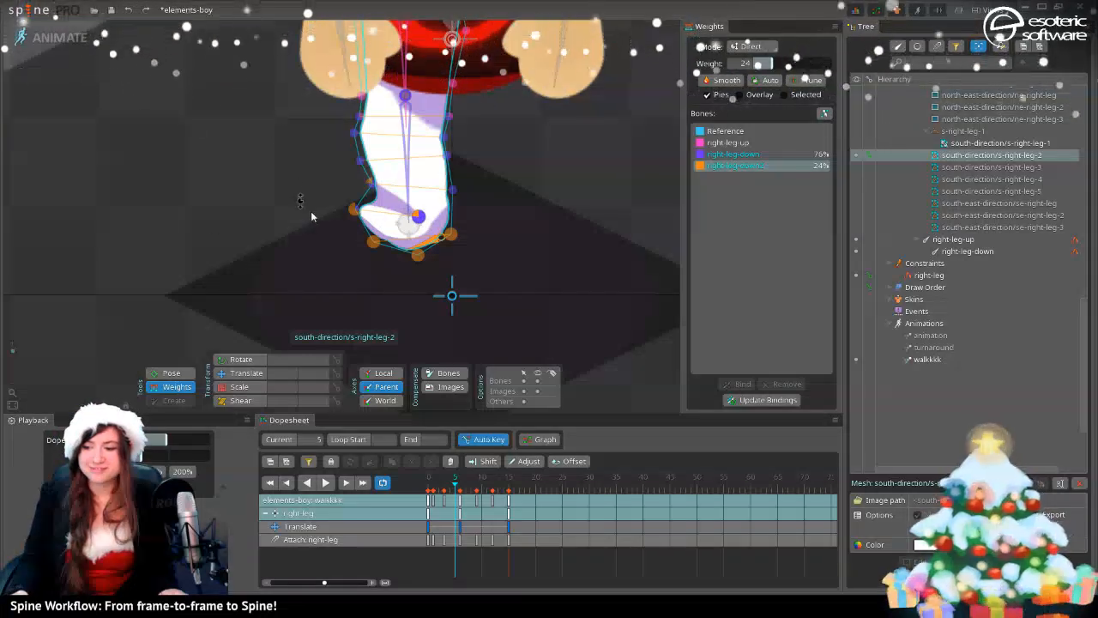
left_click(354, 208)
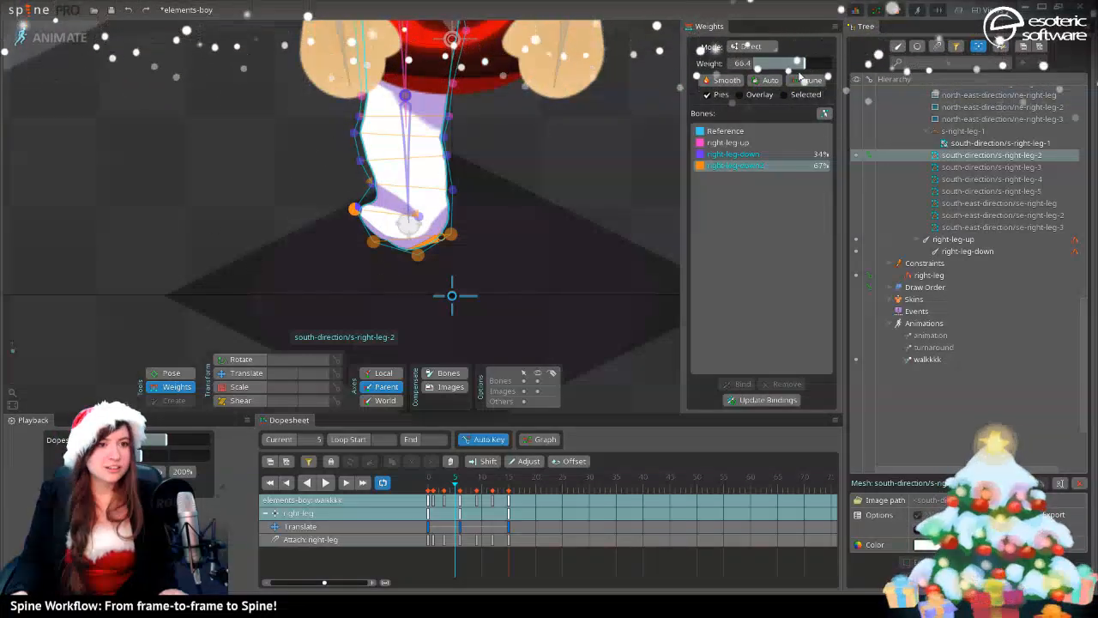
left_click_drag(772, 63, 812, 69)
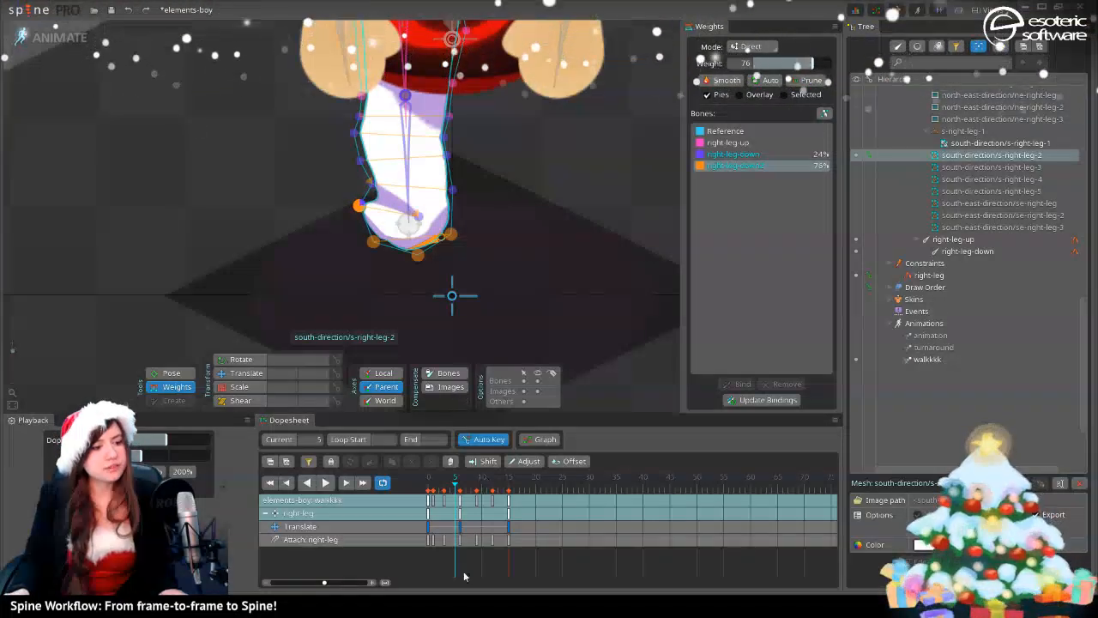
- Examine the foot up close at frames 11 and 12, comparing the s-right-leg-4 and s-right-leg-5 images
left_click_drag(456, 493, 493, 527)
left_click_drag(526, 270, 554, 137)
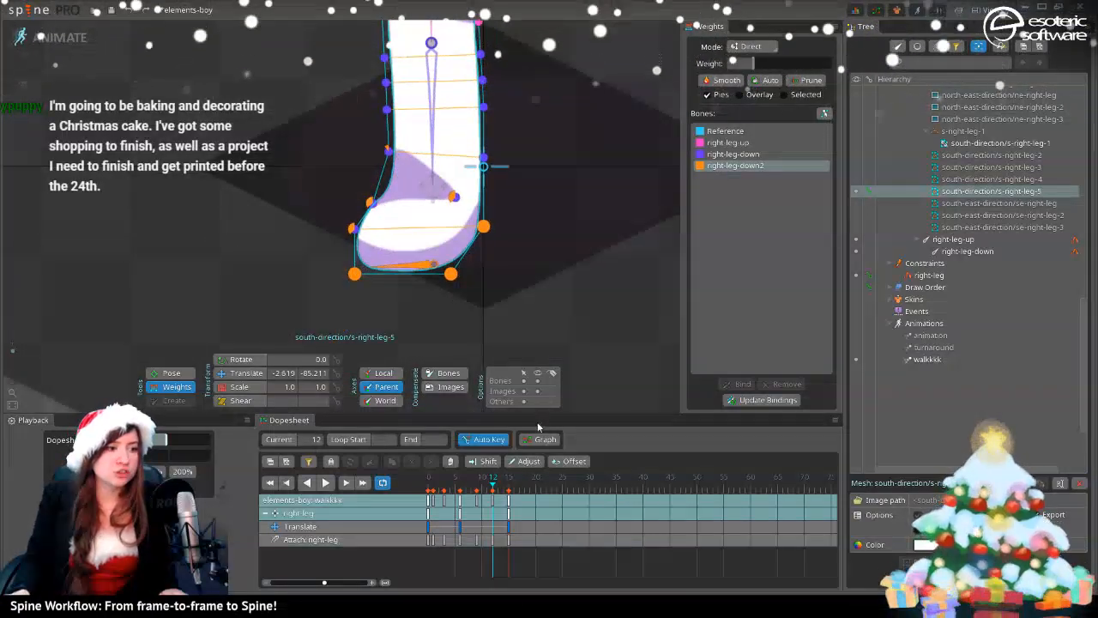
left_click(484, 498)
left_click(492, 496)
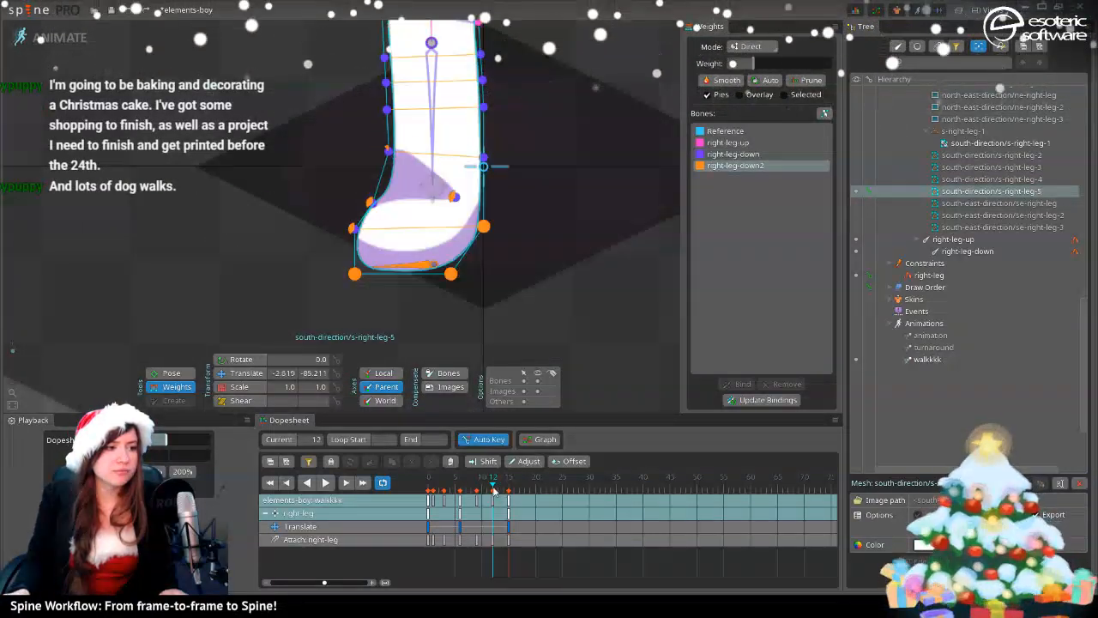
left_click(171, 372)
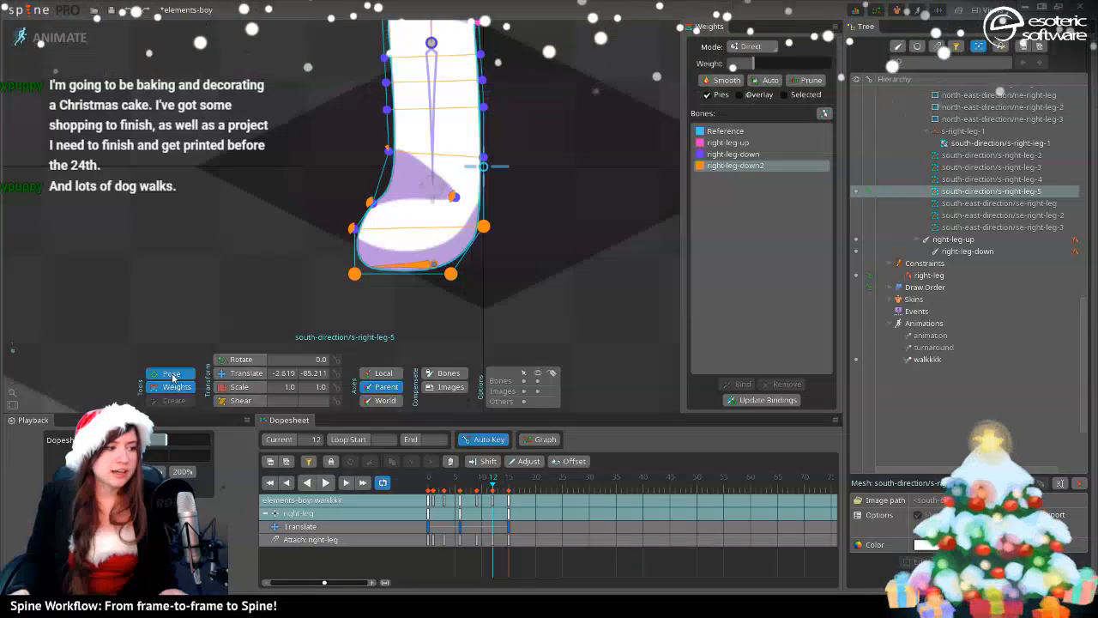
left_click(487, 491)
left_click(492, 491)
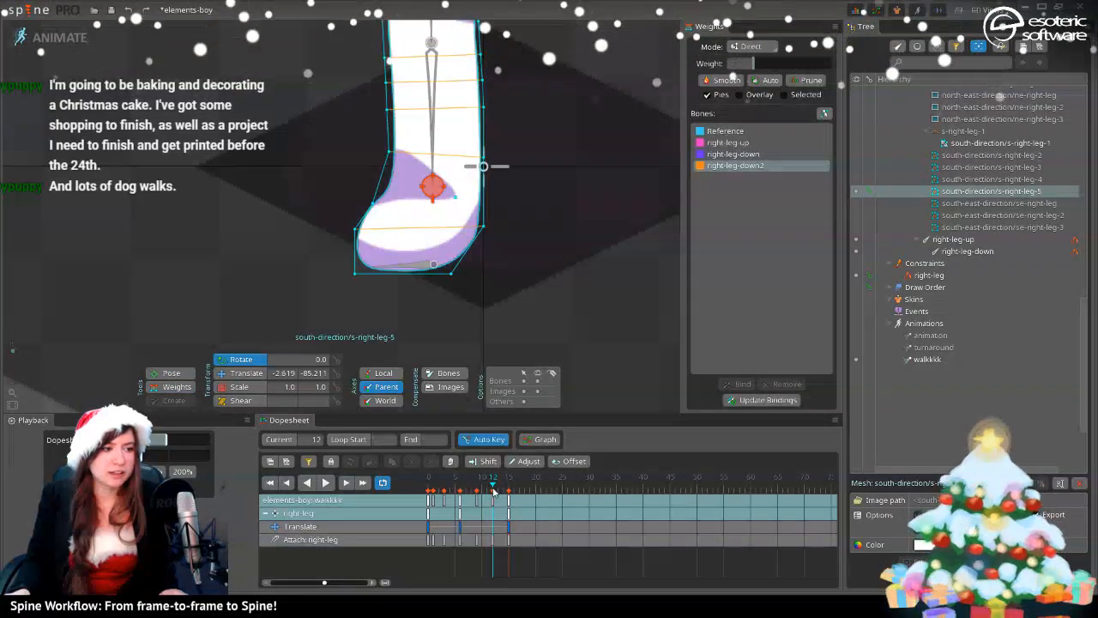
left_click(487, 491)
left_click(493, 491)
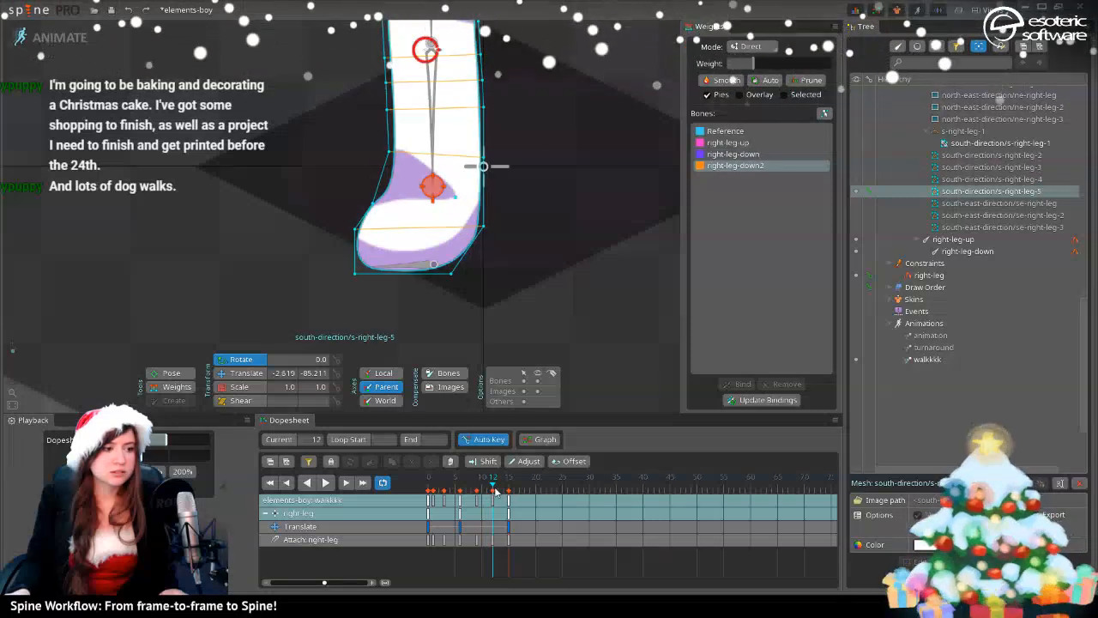
left_click(487, 492)
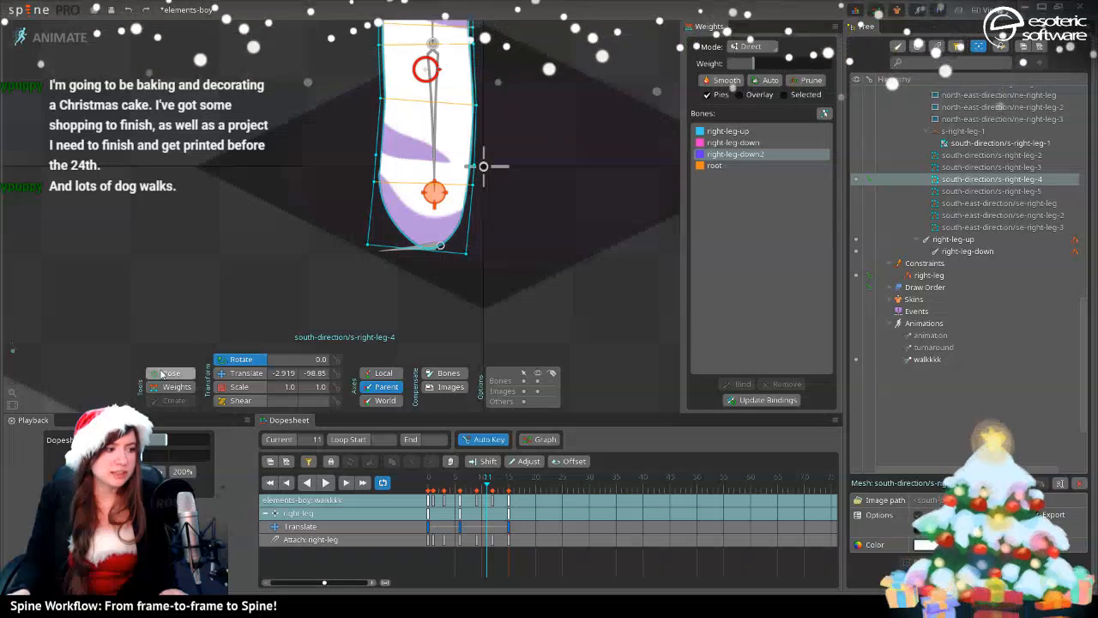
- Try re-posing the right-leg-down2 bone at frame 11 to match the foot at frame 12, and undo the pose changes
left_click(173, 373)
left_click_drag(377, 254, 305, 226)
left_click(246, 373)
left_click_drag(488, 487, 493, 496)
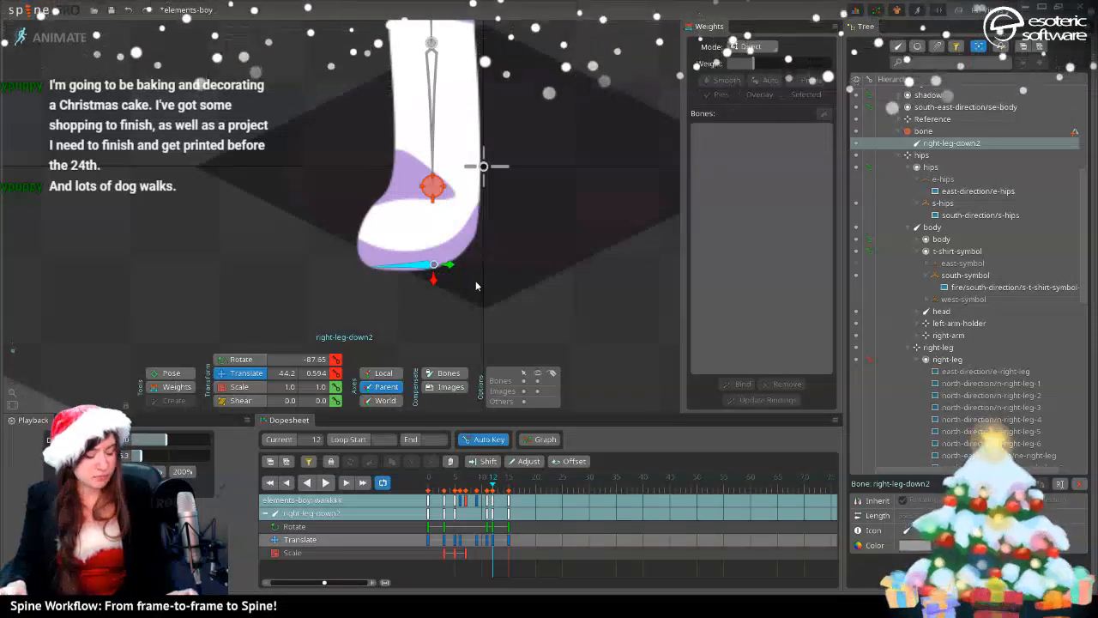
key("ctrl+z")
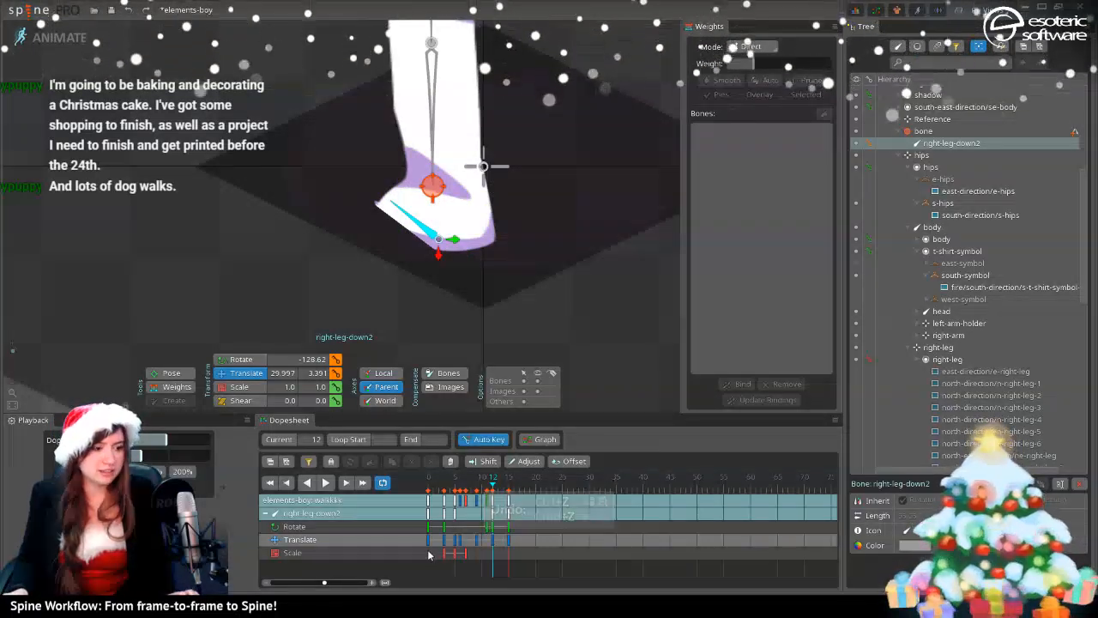
key("ctrl+z")
- At frame 9, select the lower vertices of the s-right-leg-4 mesh and shift their weight from right-leg-down2 to right-leg-down
left_click_drag(494, 484, 477, 500)
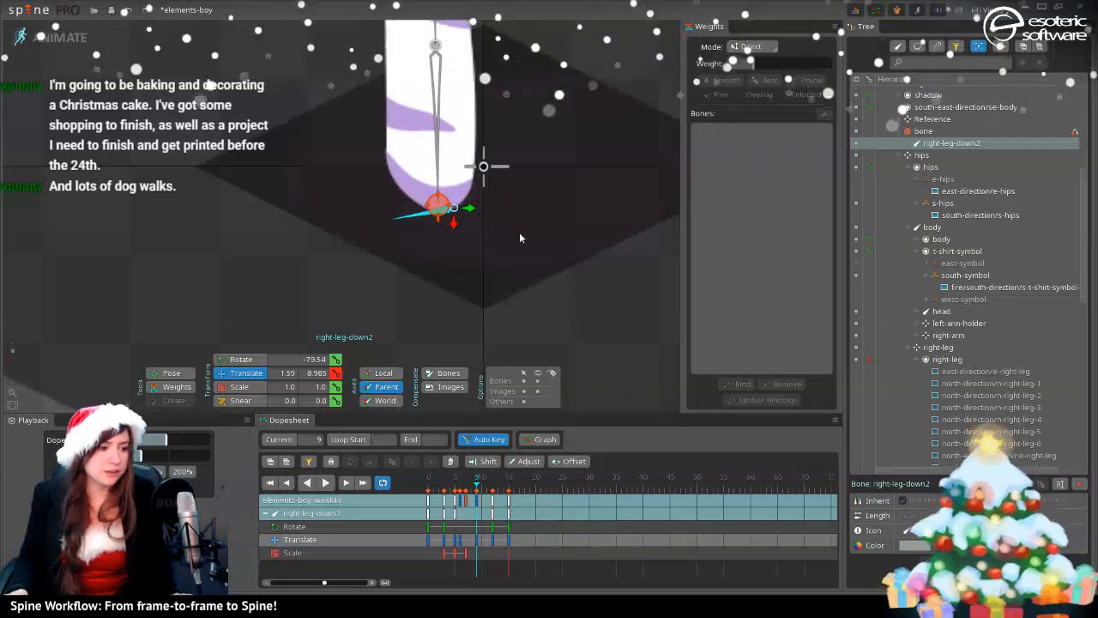
left_click_drag(520, 233, 483, 280)
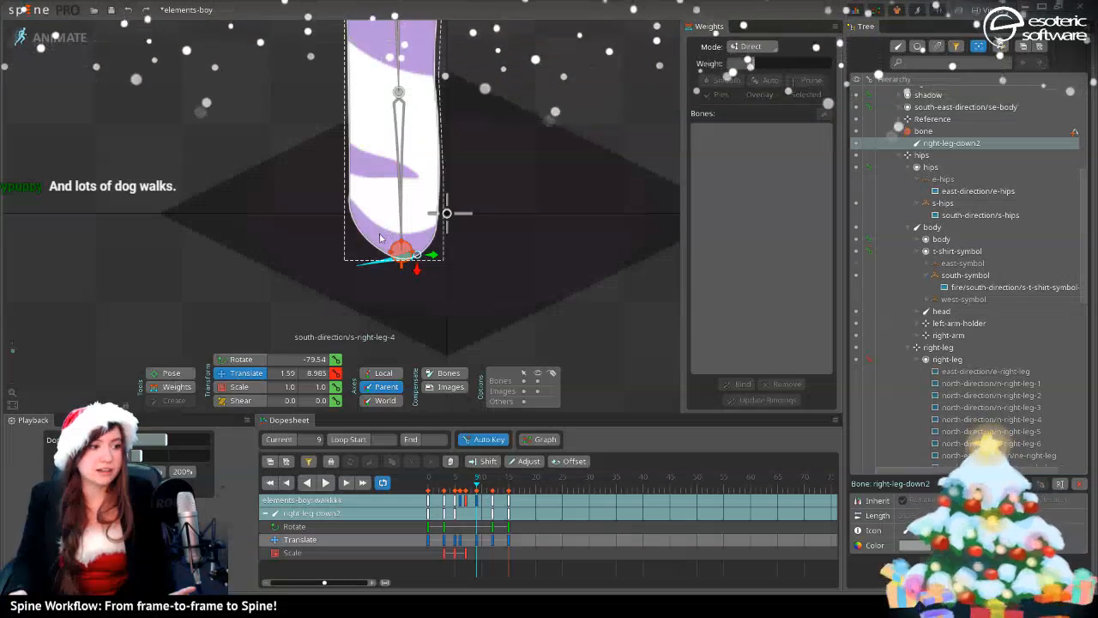
left_click(370, 204)
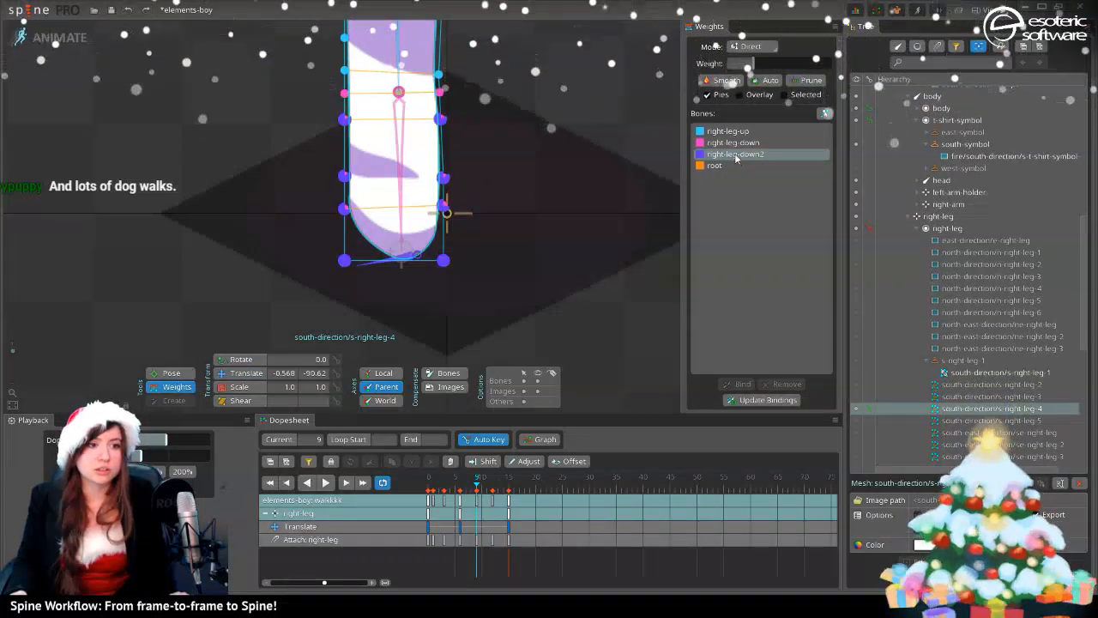
left_click_drag(606, 204, 641, 202)
left_click_drag(565, 216, 565, 224)
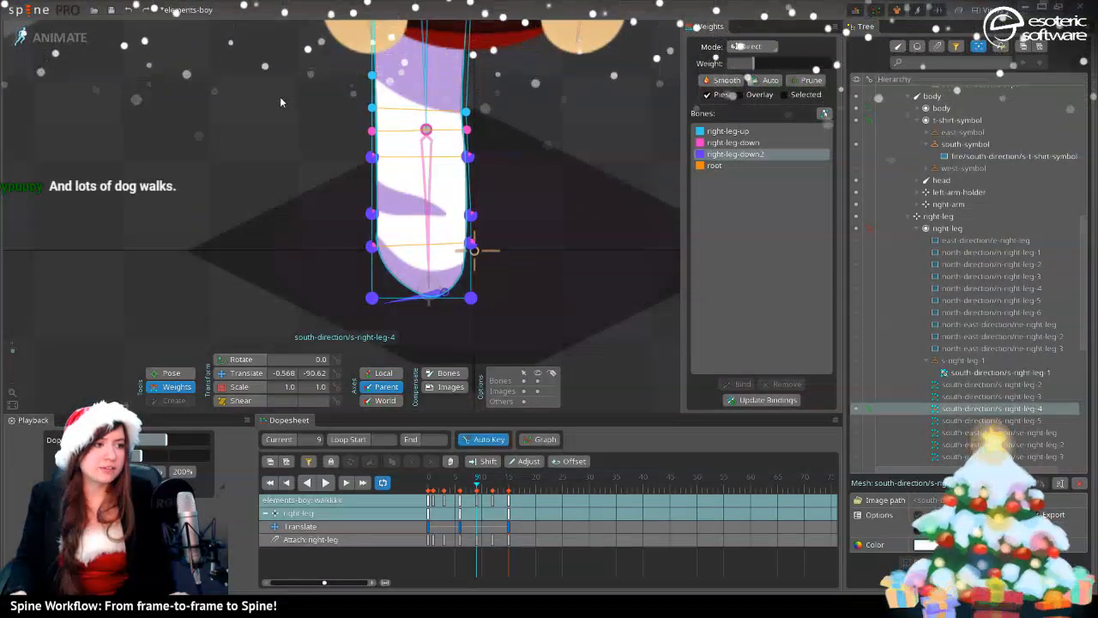
left_click_drag(296, 132, 688, 385)
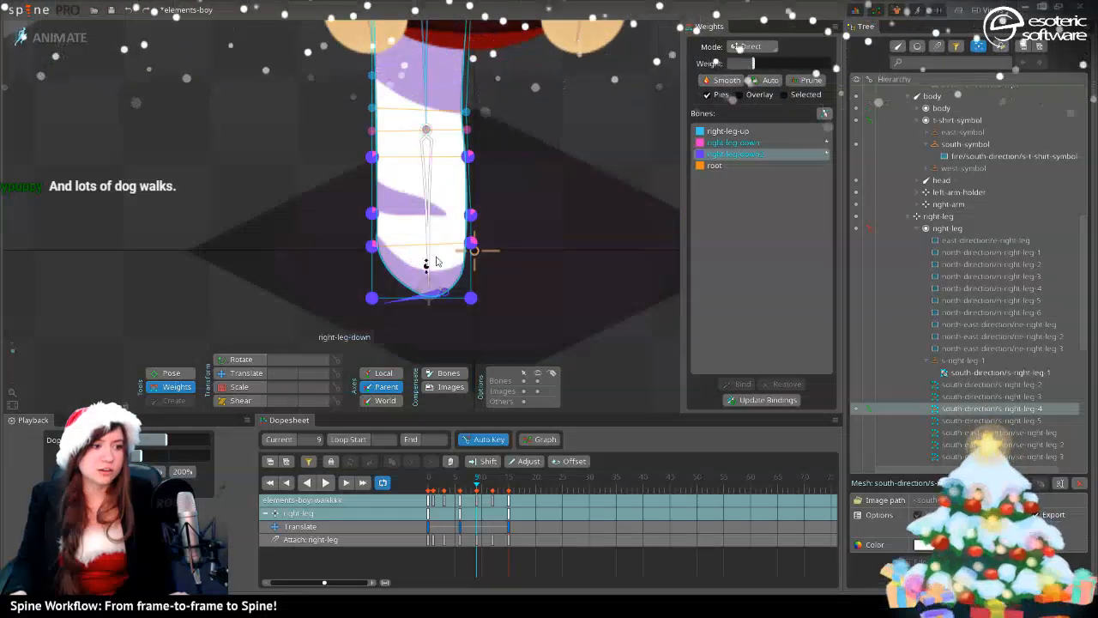
left_click(736, 132)
left_click(746, 143)
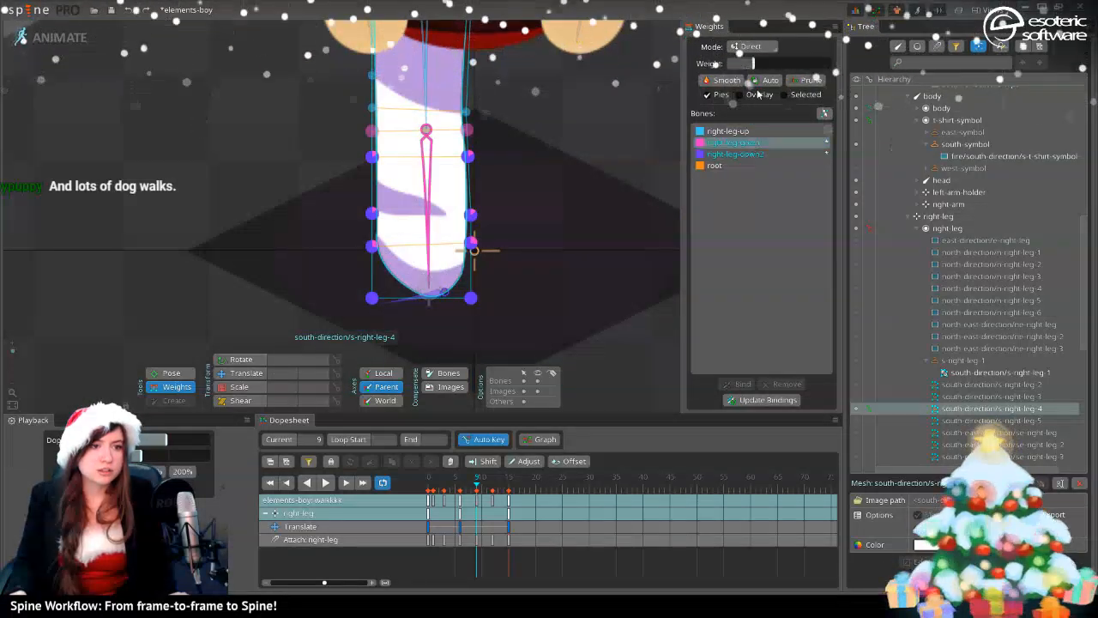
- At frame 9, key the right-leg-down2 bone with a translation of -31.45, 21.945 and a rotation of -10.74
left_click(426, 292)
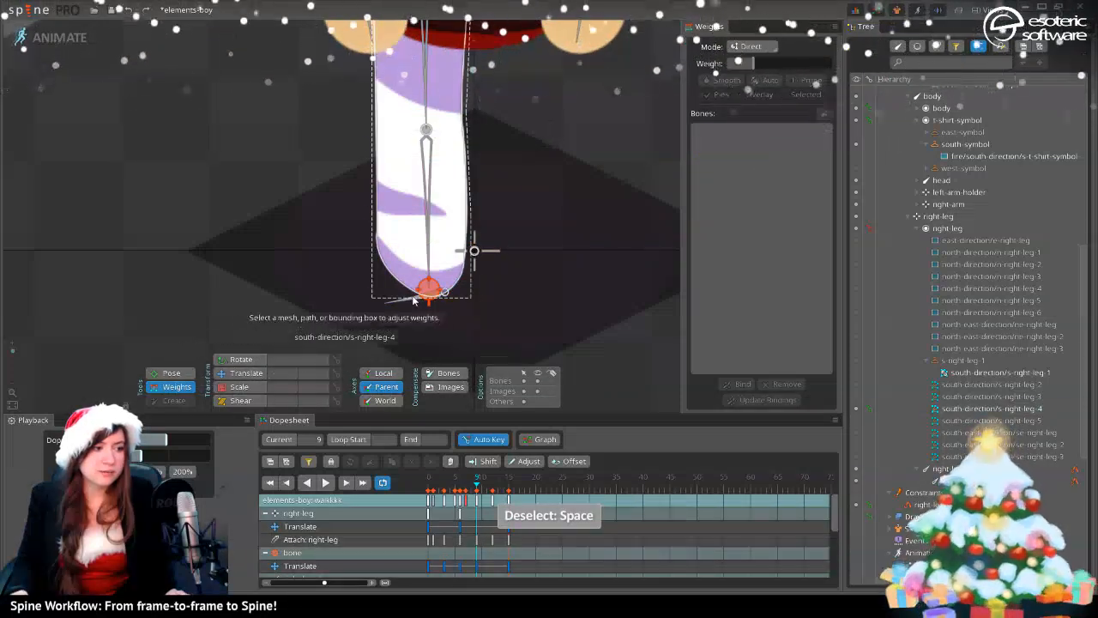
left_click(403, 302)
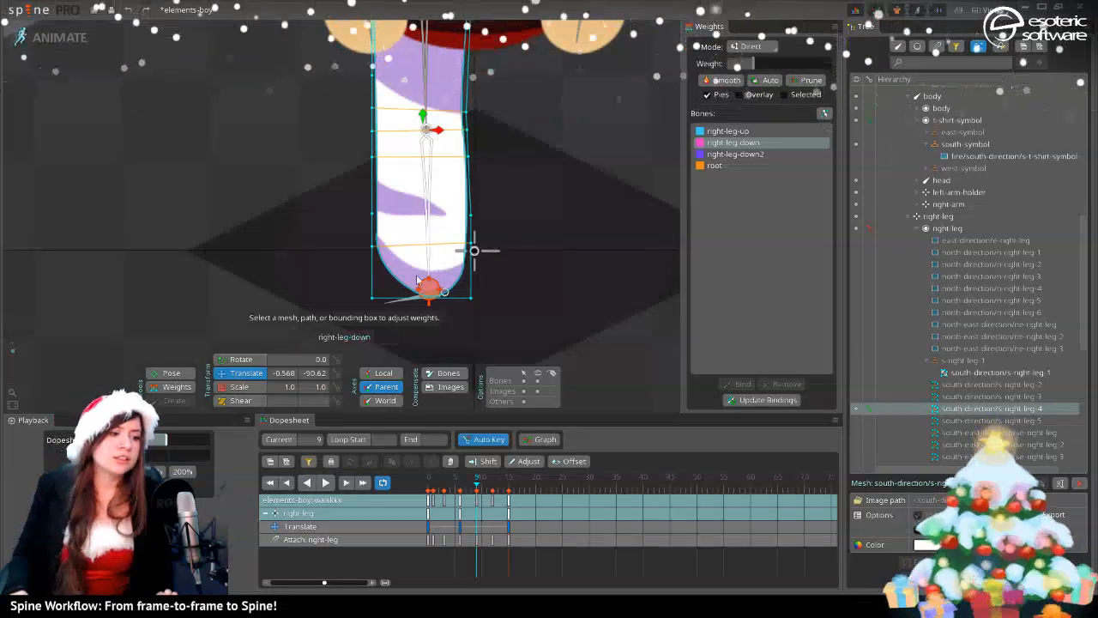
left_click(407, 305)
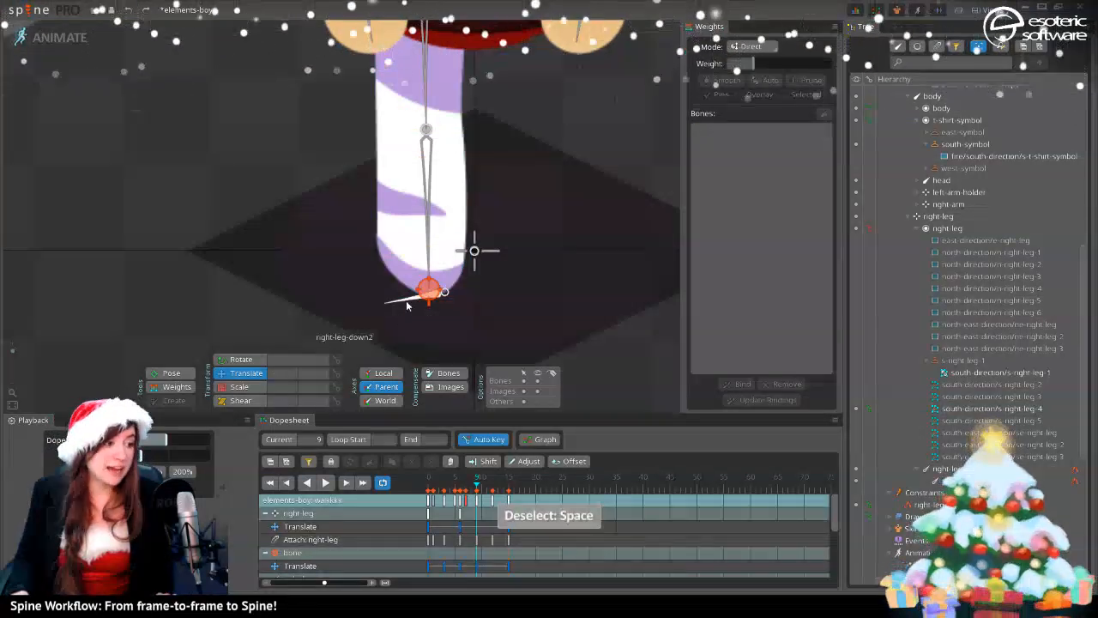
left_click(401, 305)
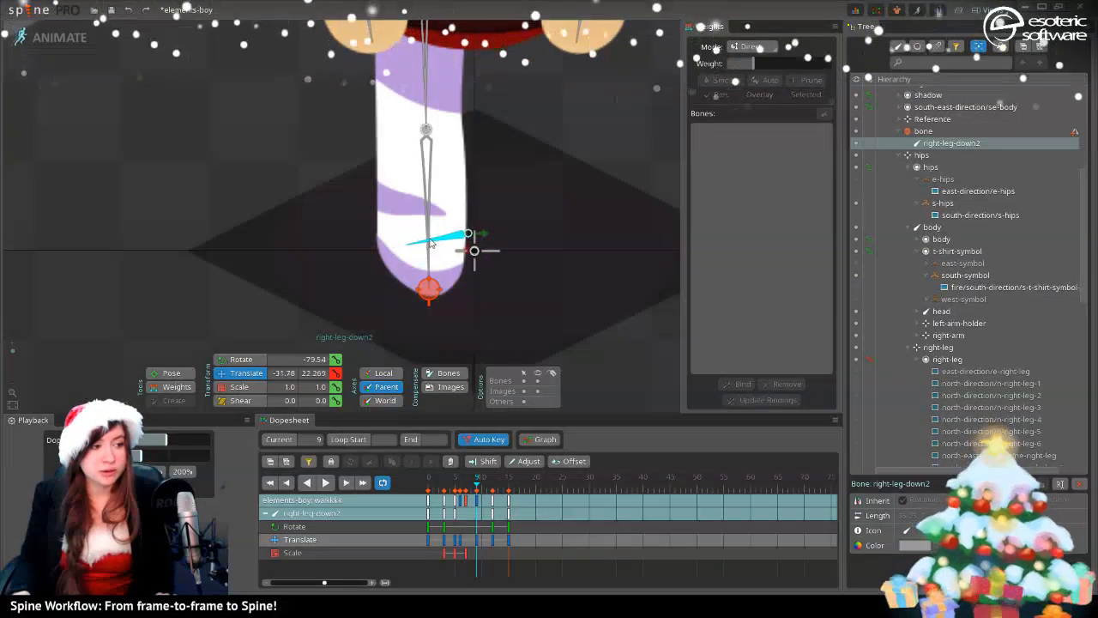
left_click_drag(431, 244, 433, 246)
left_click(171, 374)
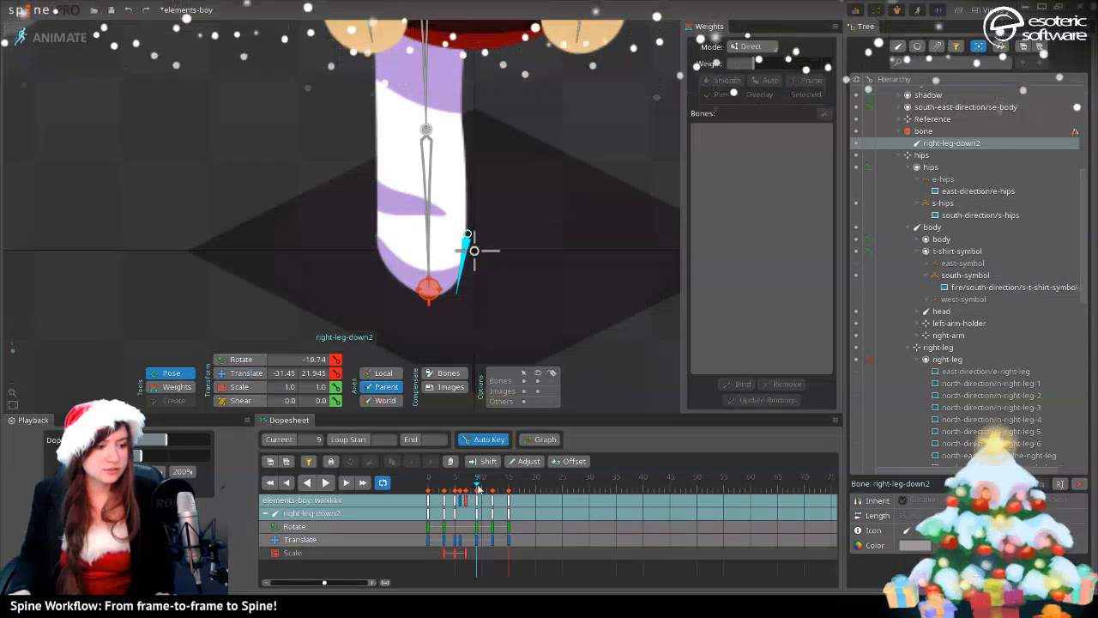
mouse_move(478, 486)
left_mouse_down()
mouse_move(494, 487)
mouse_move(477, 488)
mouse_move(494, 502)
mouse_move(477, 507)
left_mouse_up()
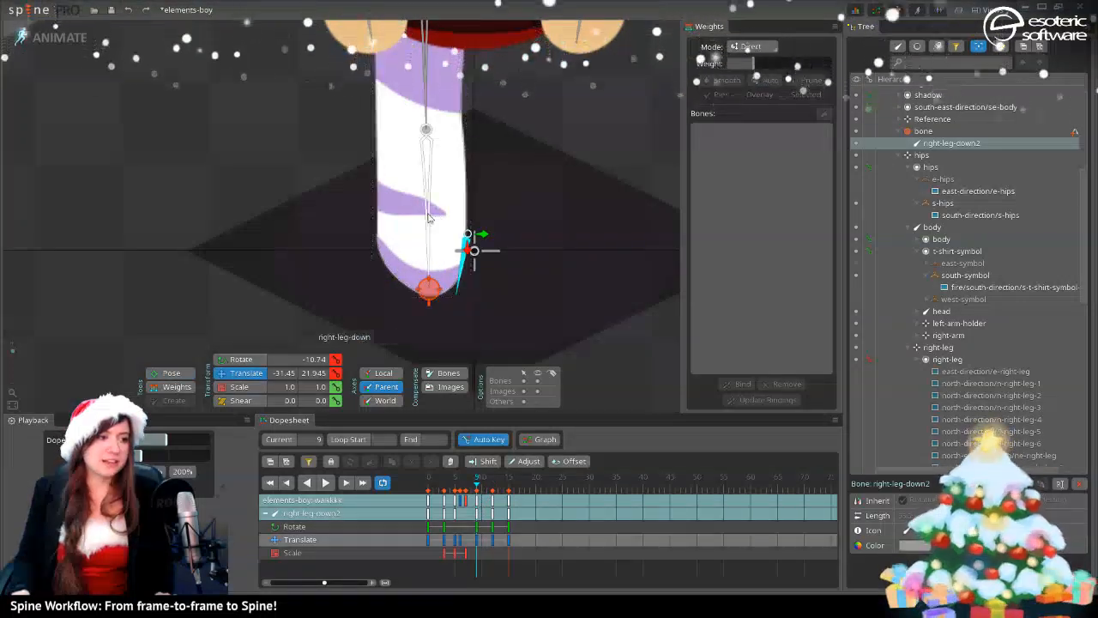
- Reweight the s-right-leg-4 toe vertices to right-leg-down2 and give the outer ankle vertex a weight of 41.6
left_click(421, 244)
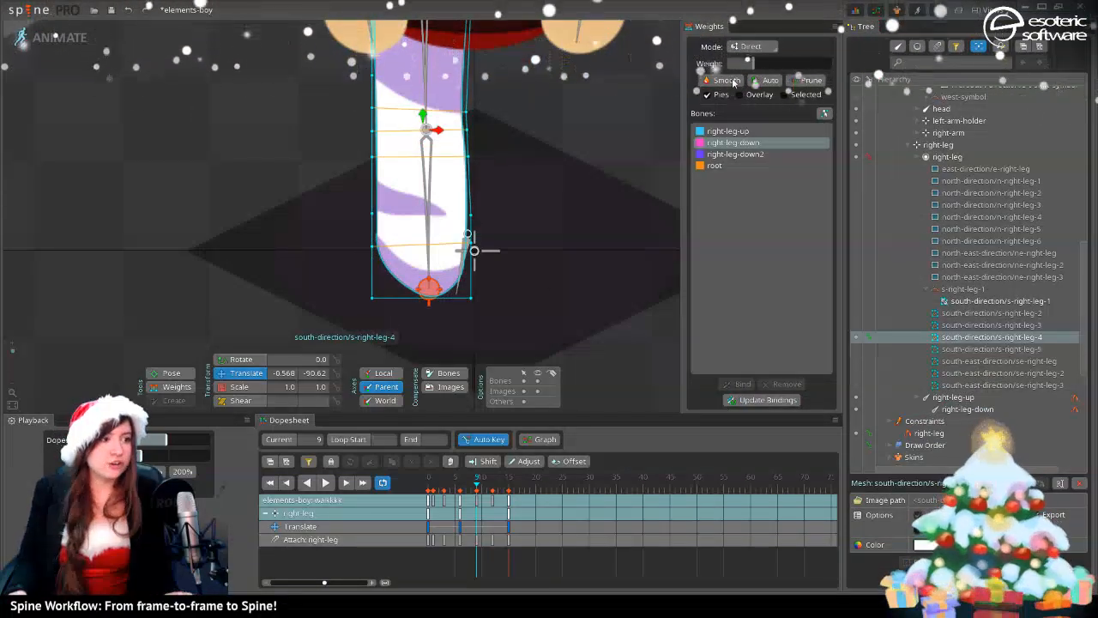
left_click(163, 387)
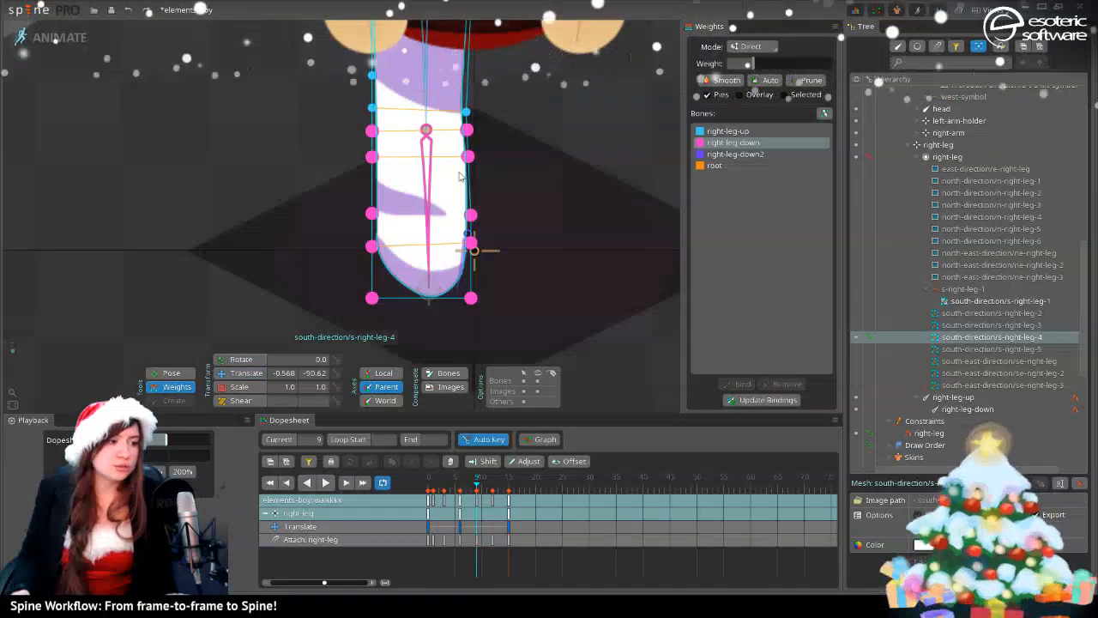
left_click(727, 154)
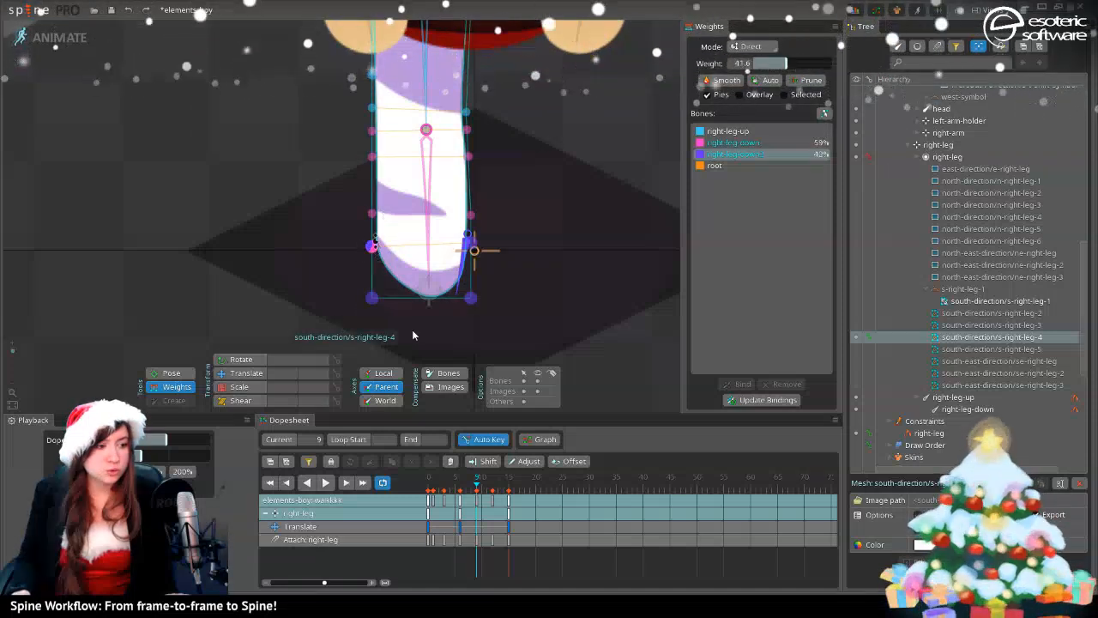
- At frame 11, blend right-leg-down2 weights into the shin vertices on both sides of s-right-leg-4, giving the uppermost outer one 4
left_click_drag(483, 501, 489, 489)
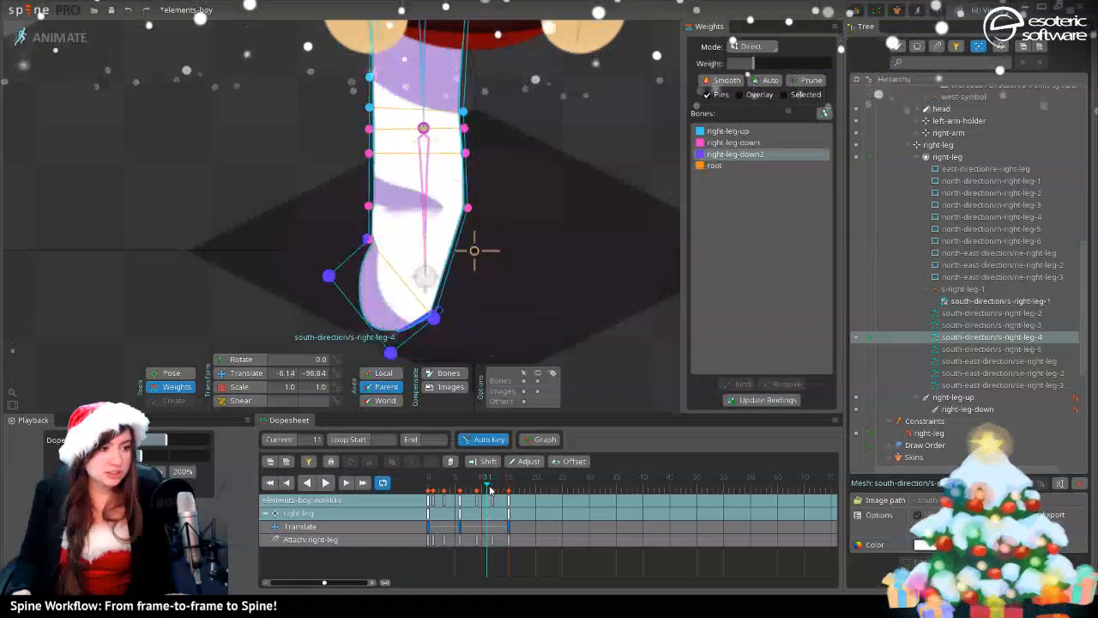
left_click(467, 207)
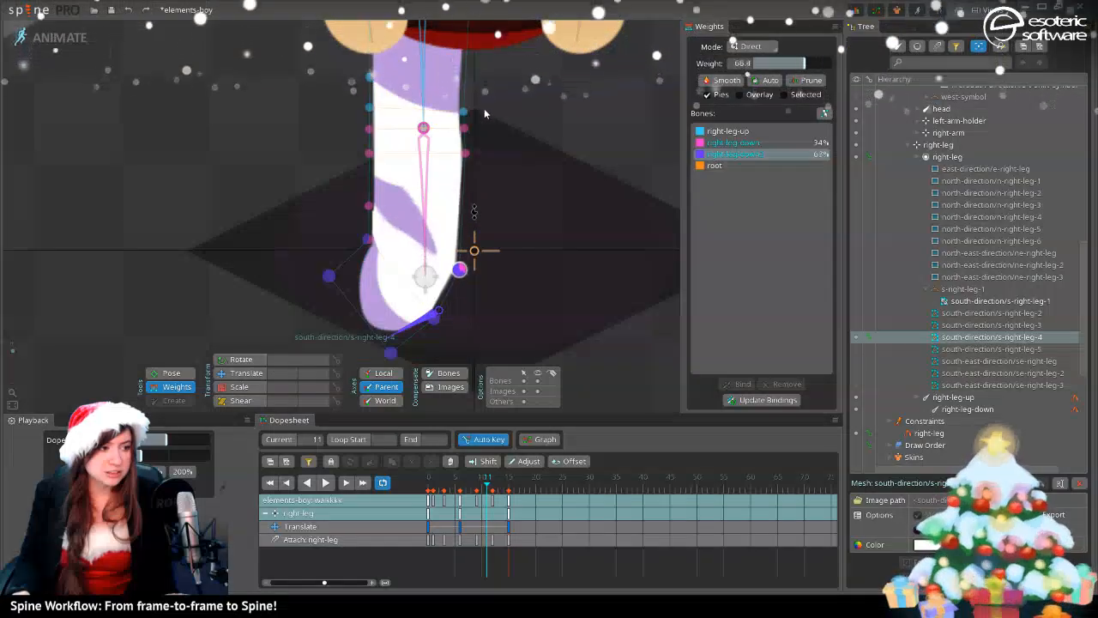
left_click_drag(482, 117, 490, 477)
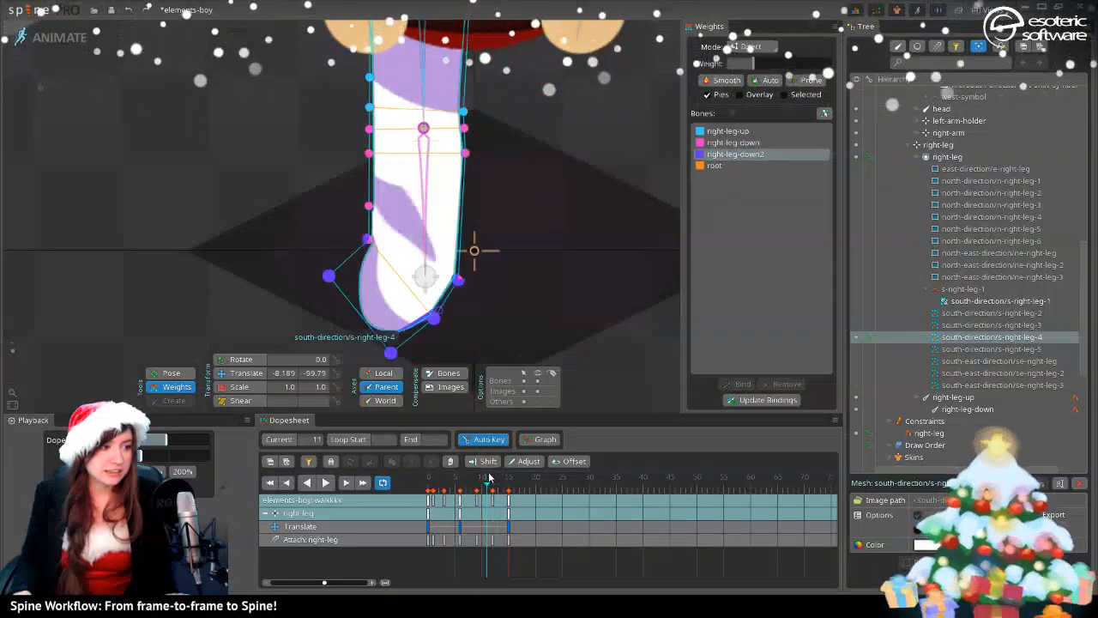
left_click(367, 206)
left_click_drag(379, 134, 374, 174)
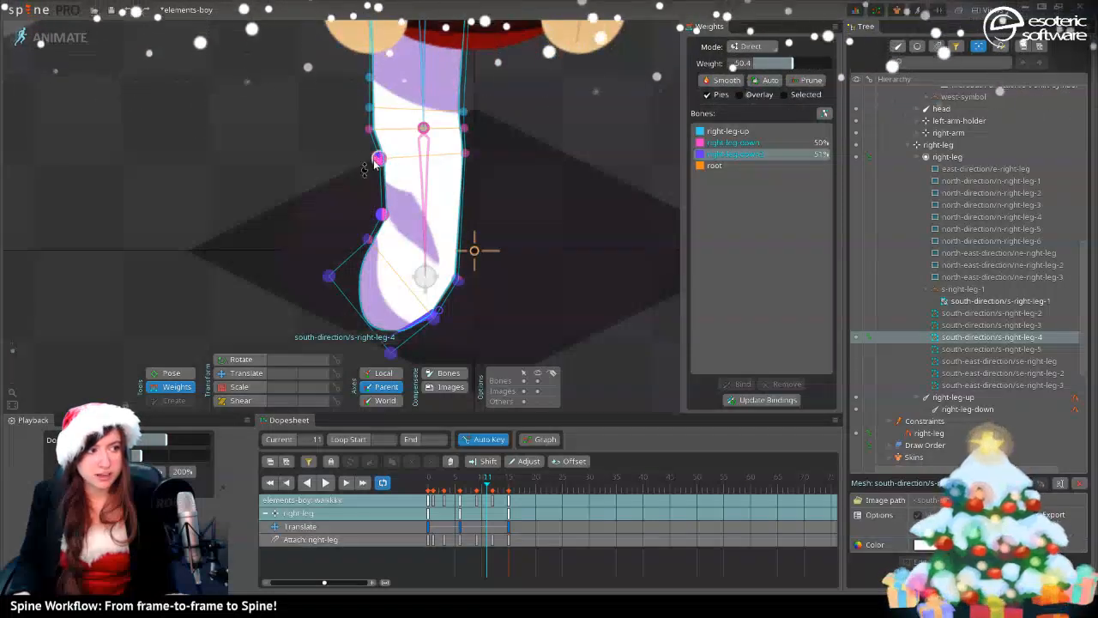
left_click_drag(380, 122, 382, 129)
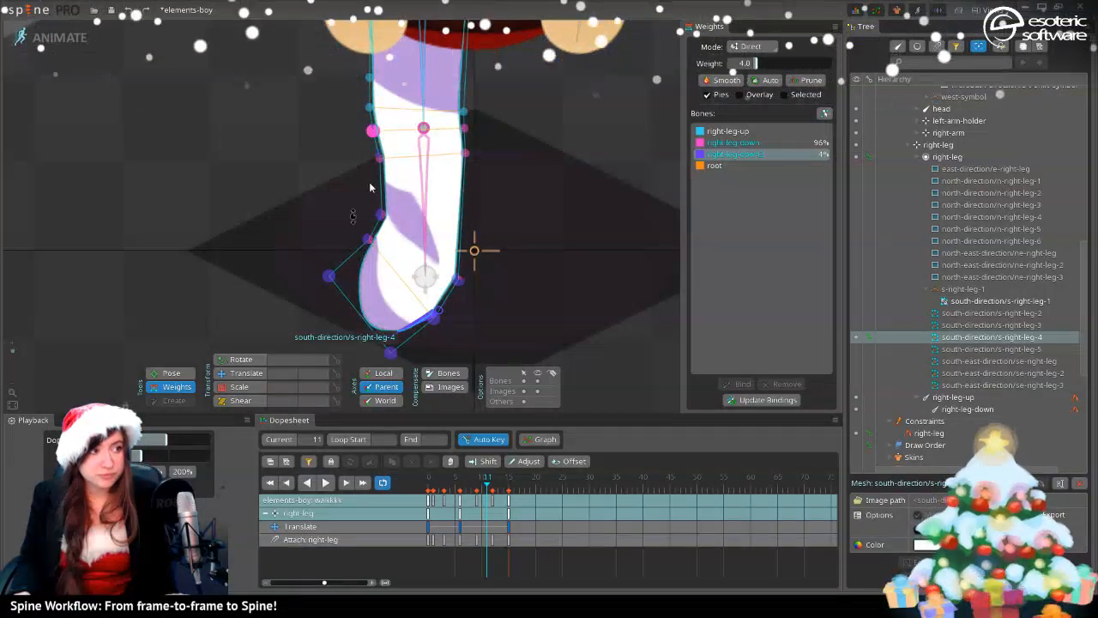
- Check the leg's deformation between frames 8 and 12, and play back the walkkkk animation with nothing selected
left_click(481, 499)
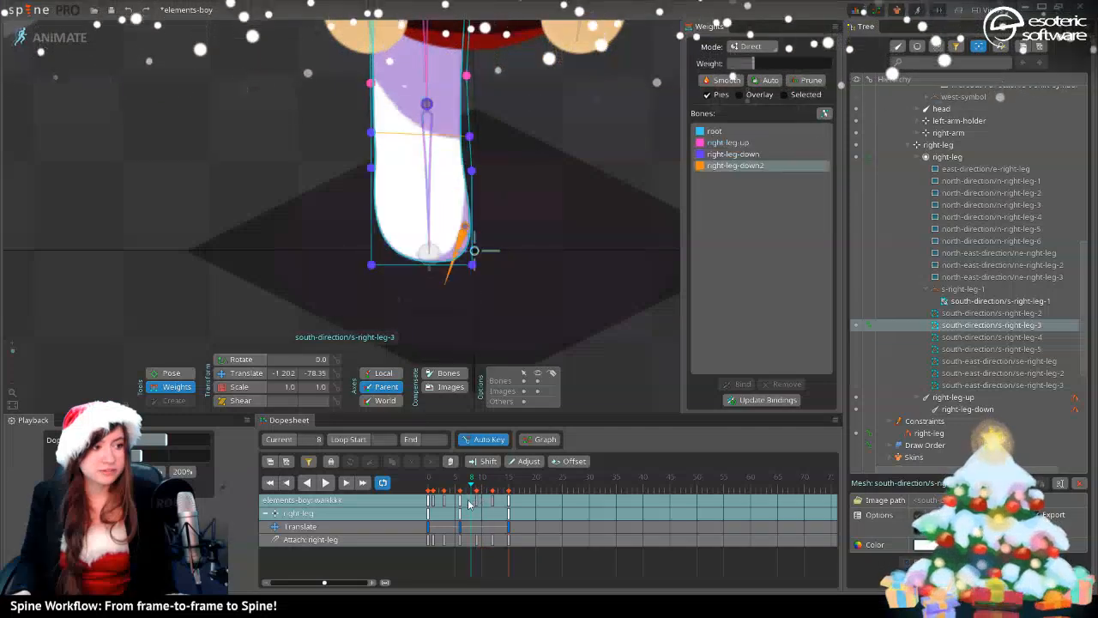
left_click(491, 495)
left_click(481, 499)
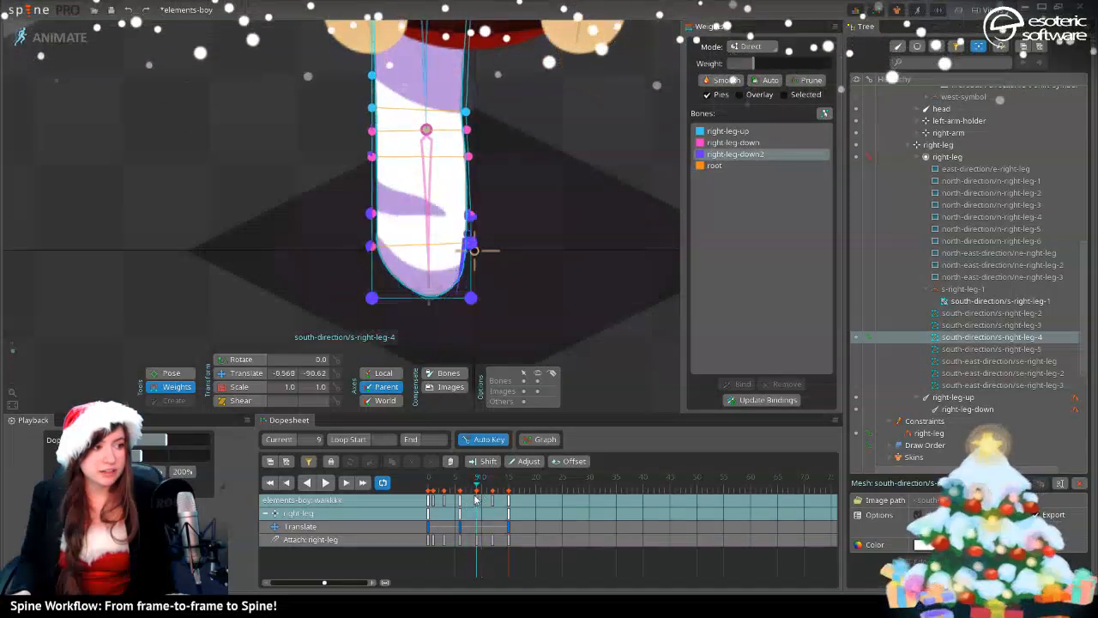
left_click(480, 500)
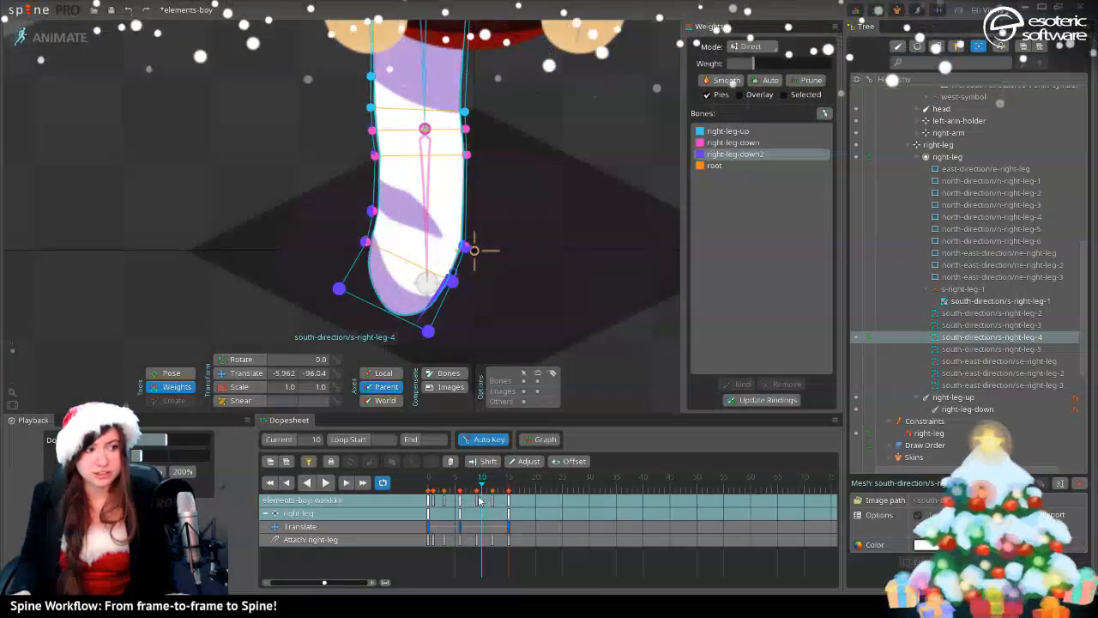
left_click(492, 497)
left_click(480, 498)
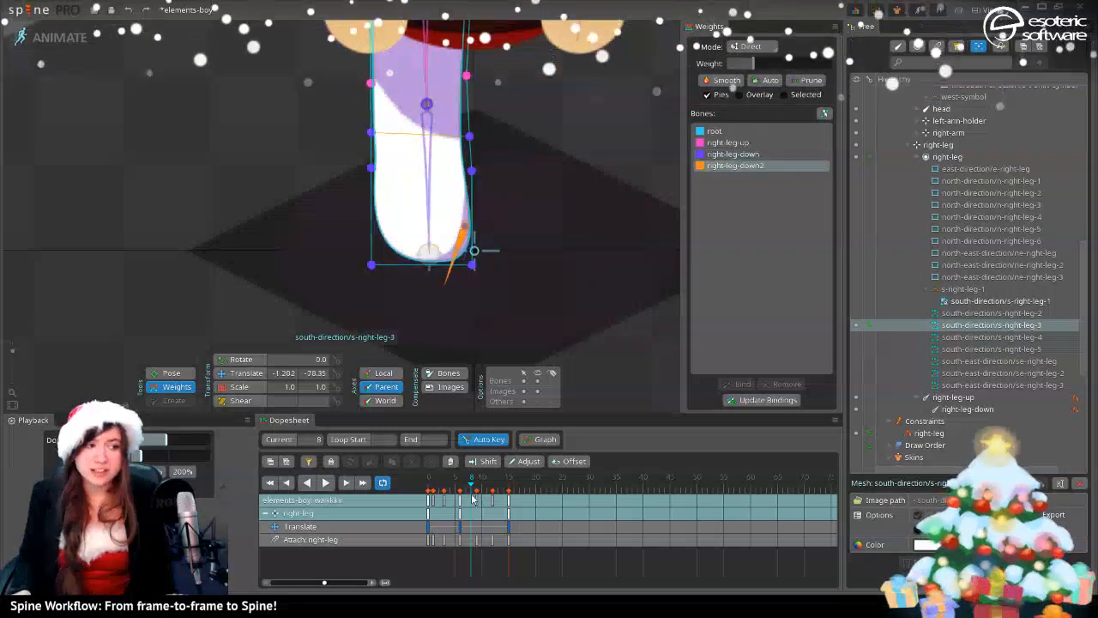
left_click(492, 498)
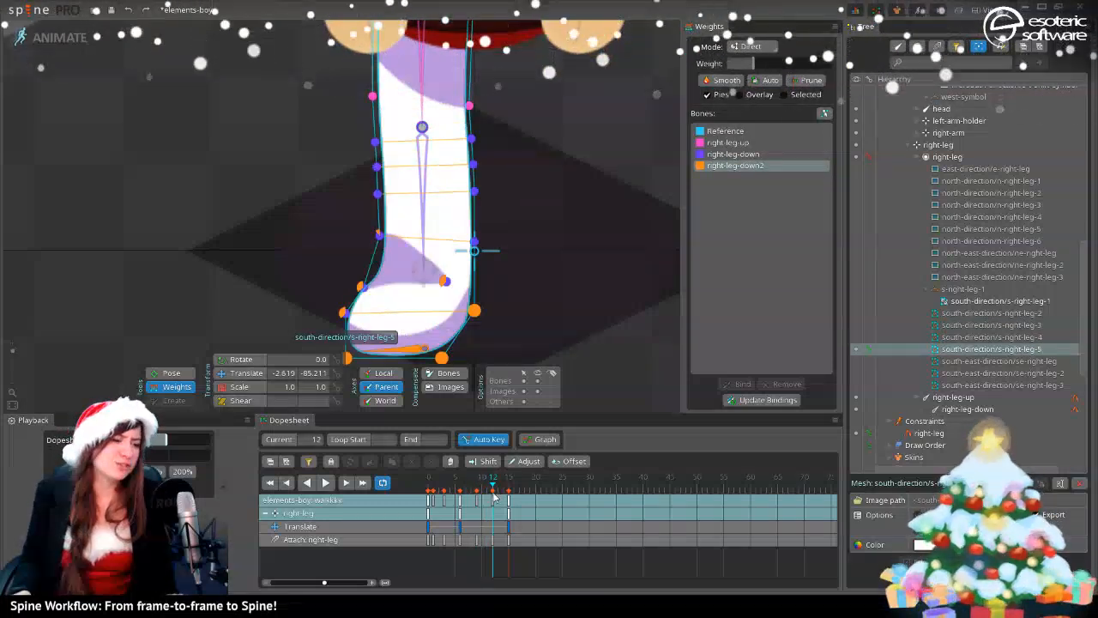
mouse_move(493, 495)
left_mouse_down()
mouse_move(477, 497)
mouse_move(525, 497)
mouse_move(486, 498)
left_mouse_up()
left_click(326, 482)
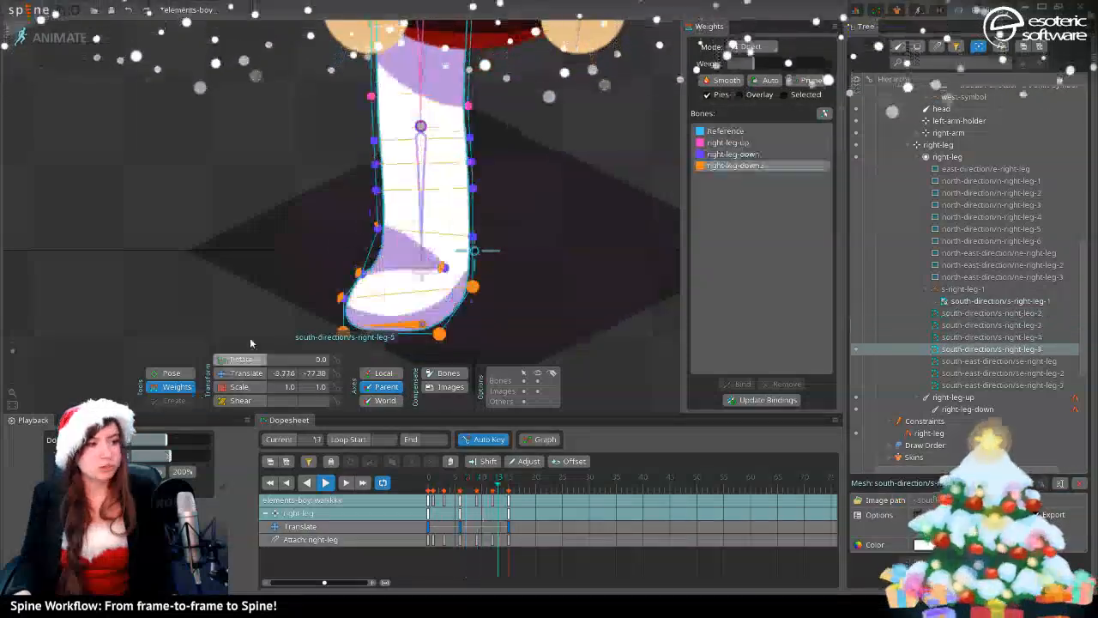
key("space")
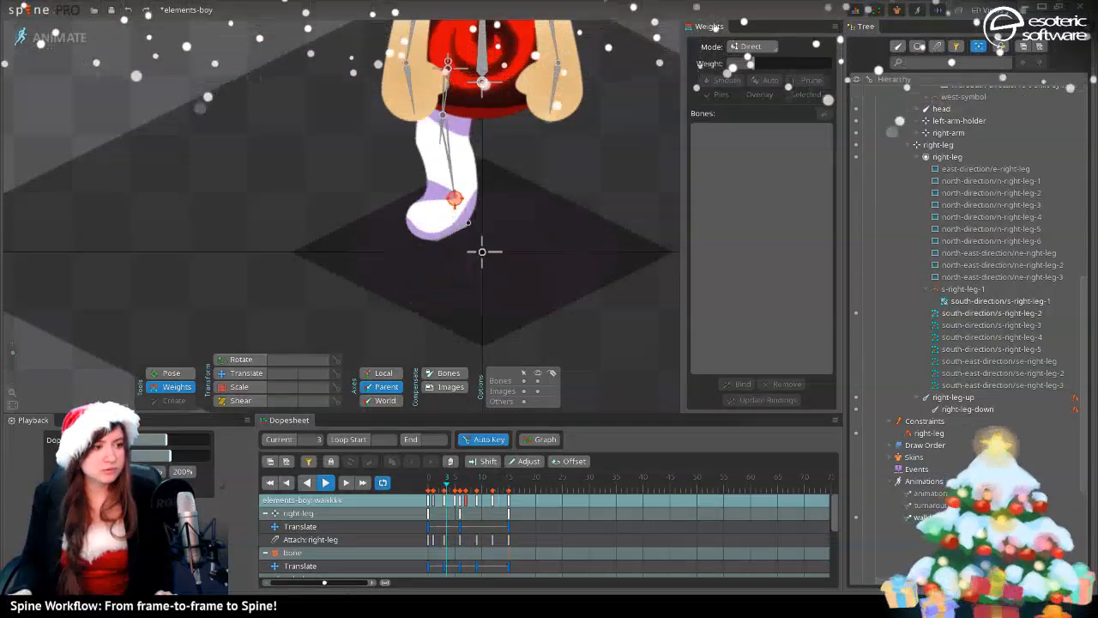
- Scrub through the early frames of the walkkkk animation and play it back to check the leg's motion
mouse_move(473, 489)
left_mouse_down()
mouse_move(426, 496)
mouse_move(478, 491)
mouse_move(461, 499)
left_mouse_up()
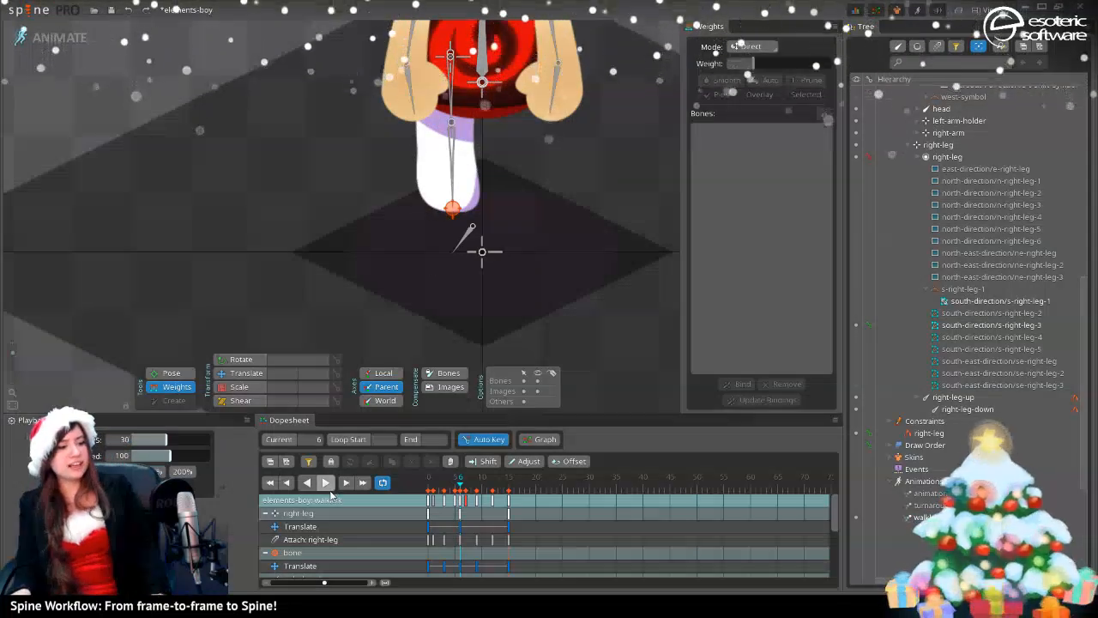
left_click(332, 485)
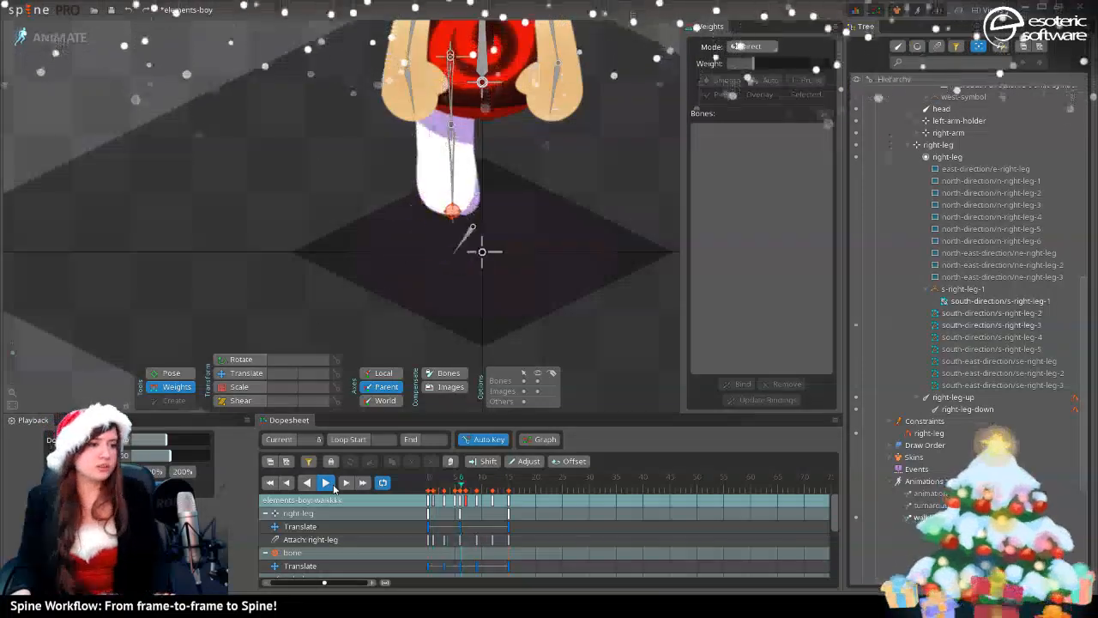
key("space")
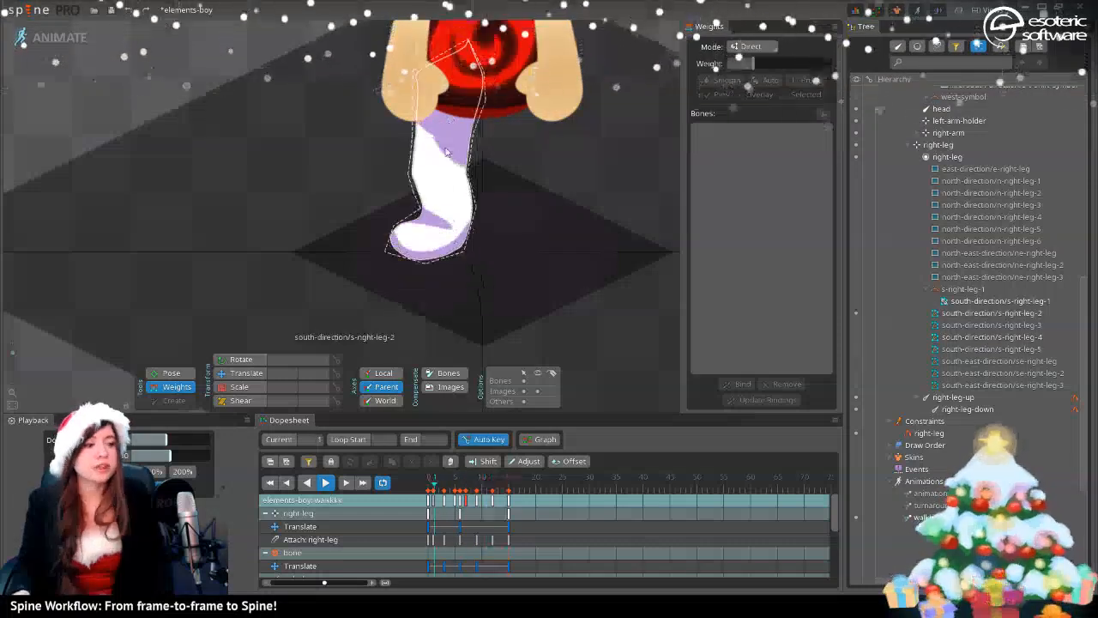
- Move the right-leg attachment key at frame 9 to frame 11 to delay the switch to s-right-leg-4
left_click(453, 215)
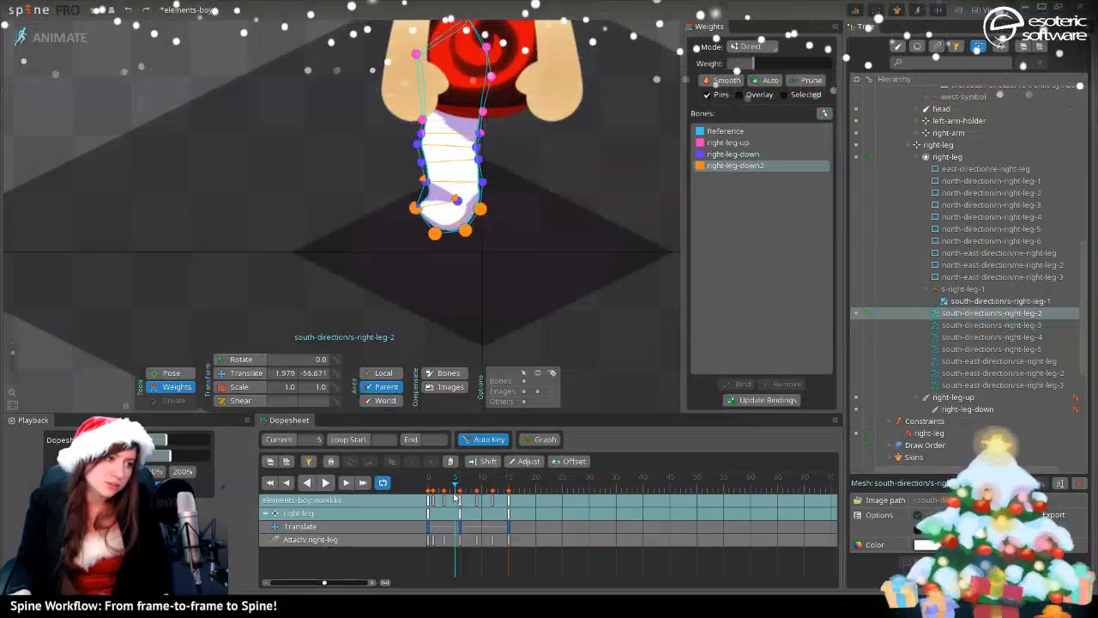
left_click_drag(466, 493, 488, 496)
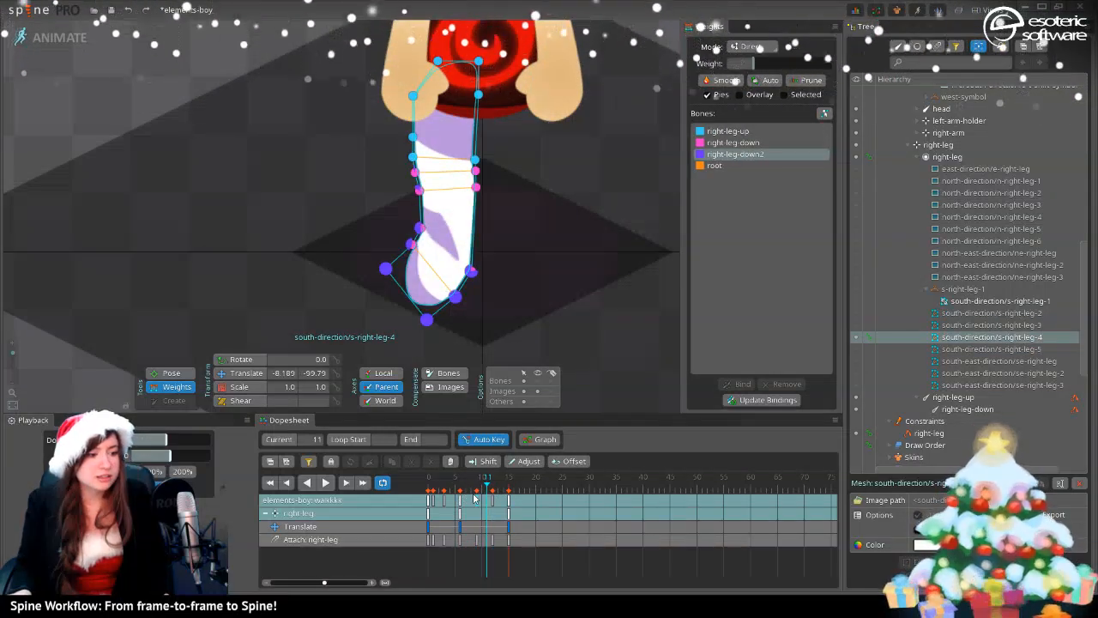
left_click(473, 498)
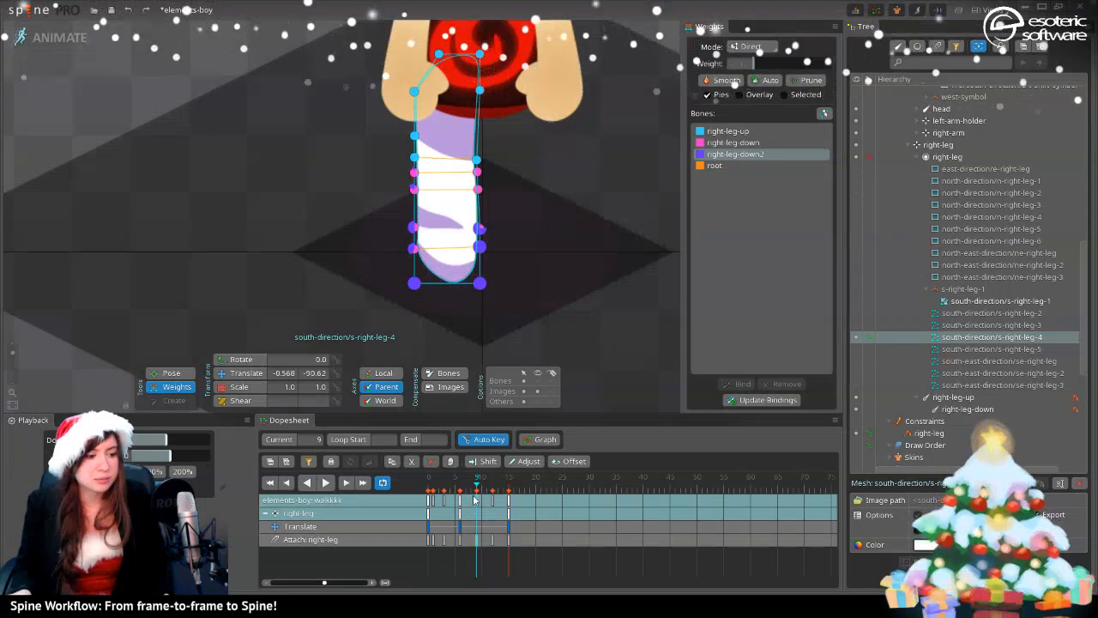
left_click_drag(477, 506, 482, 507)
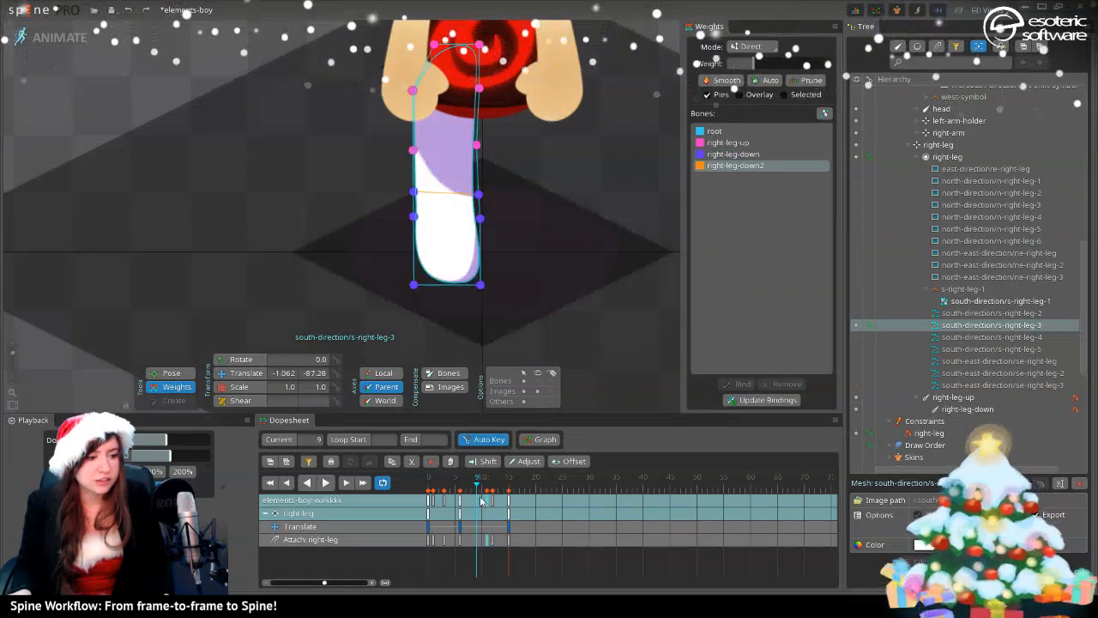
left_click(486, 495)
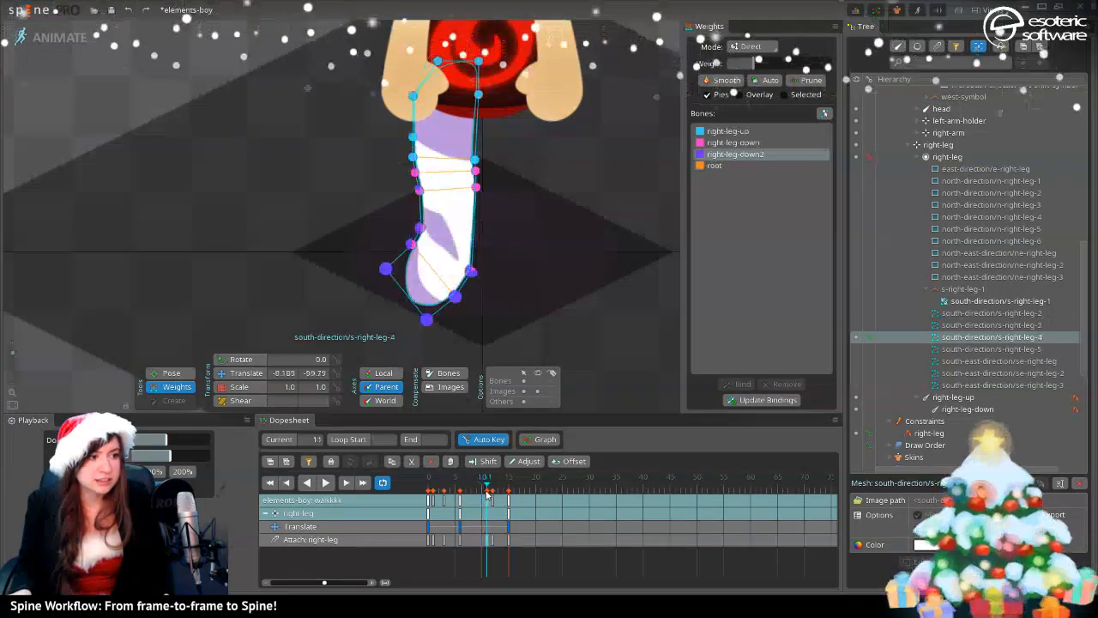
- Move the s-right-leg-4 attachment key to frame 10 and check the switch by playing back and comparing frames 9 and 10
left_click(482, 496)
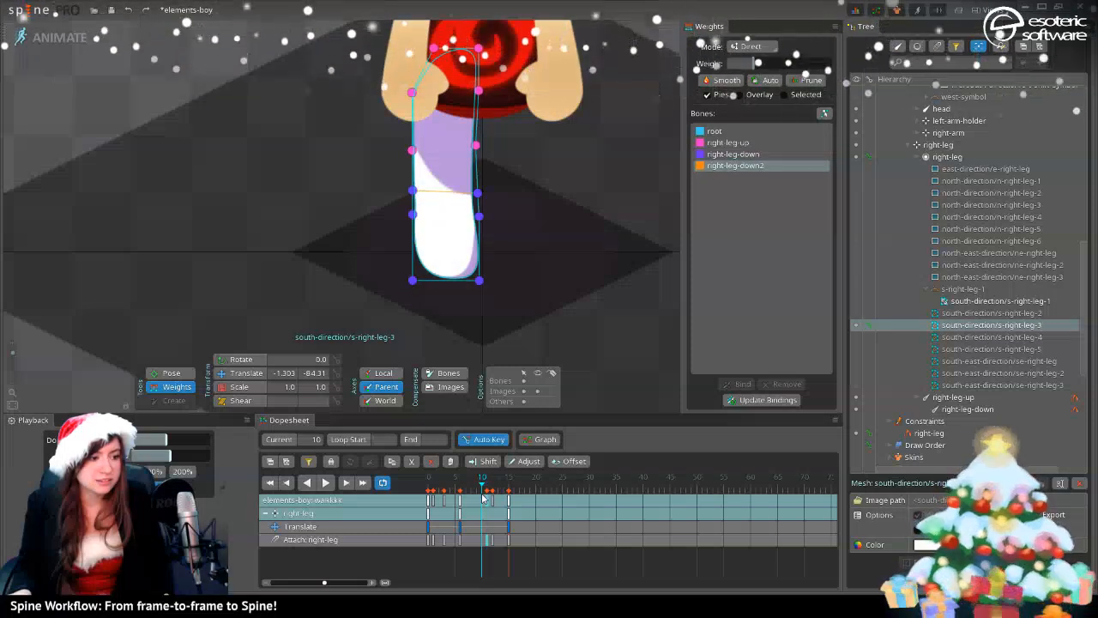
left_click_drag(487, 504, 459, 498)
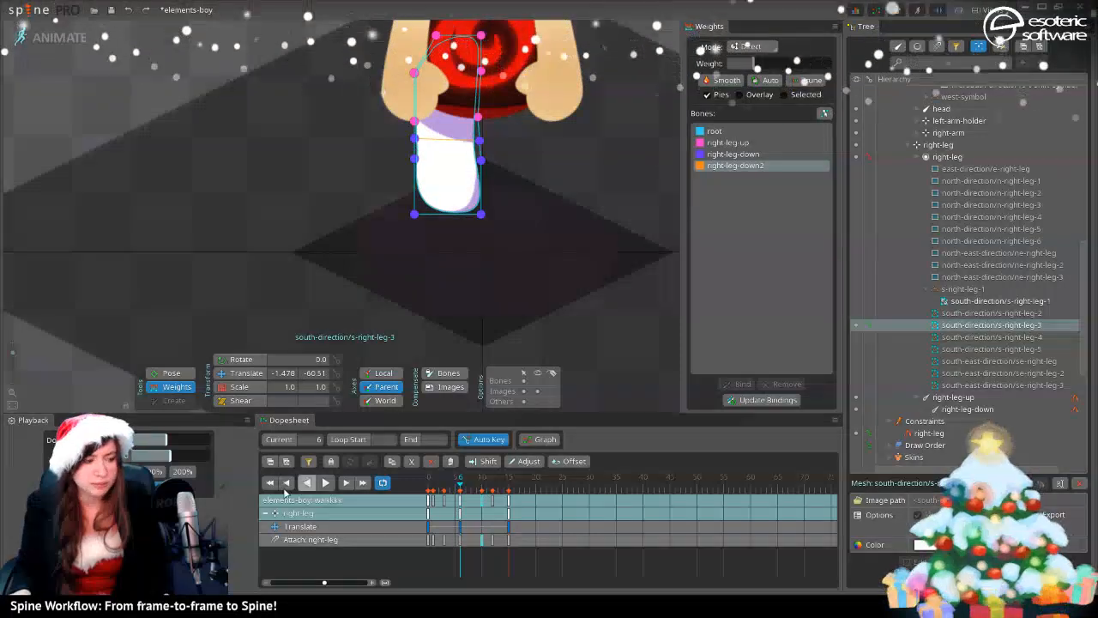
left_click(325, 483)
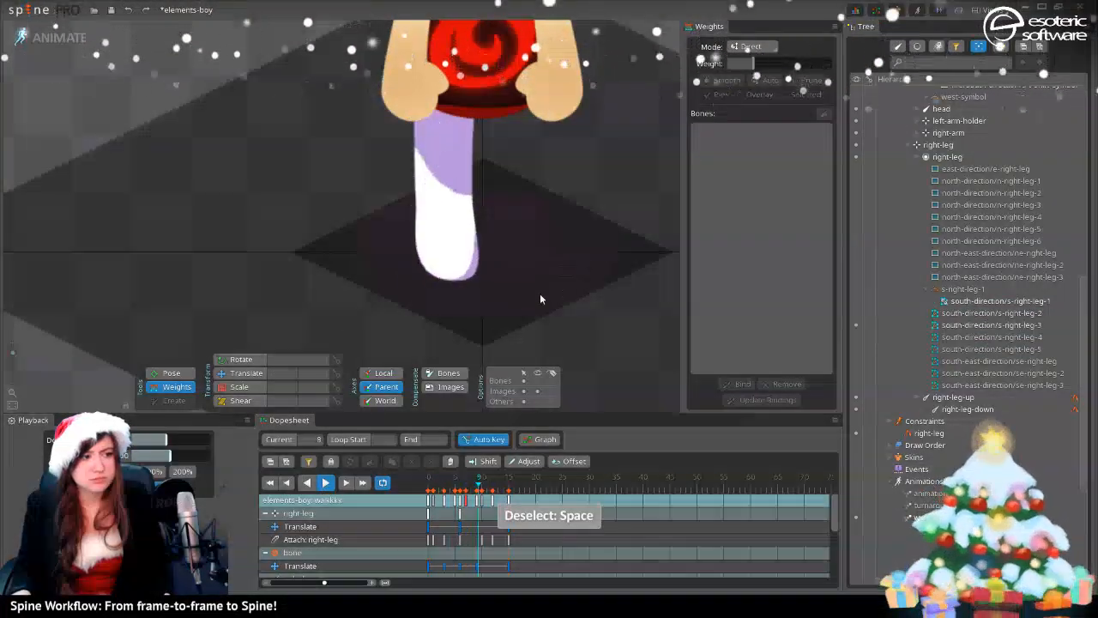
left_click(324, 483)
left_click_drag(433, 490, 479, 491)
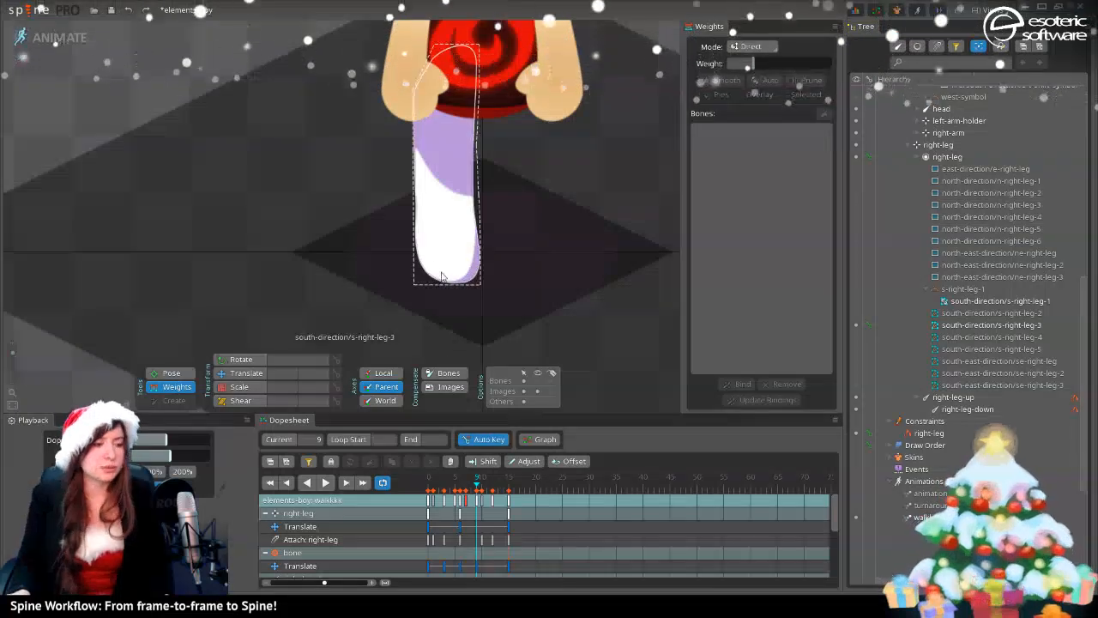
left_click(482, 495)
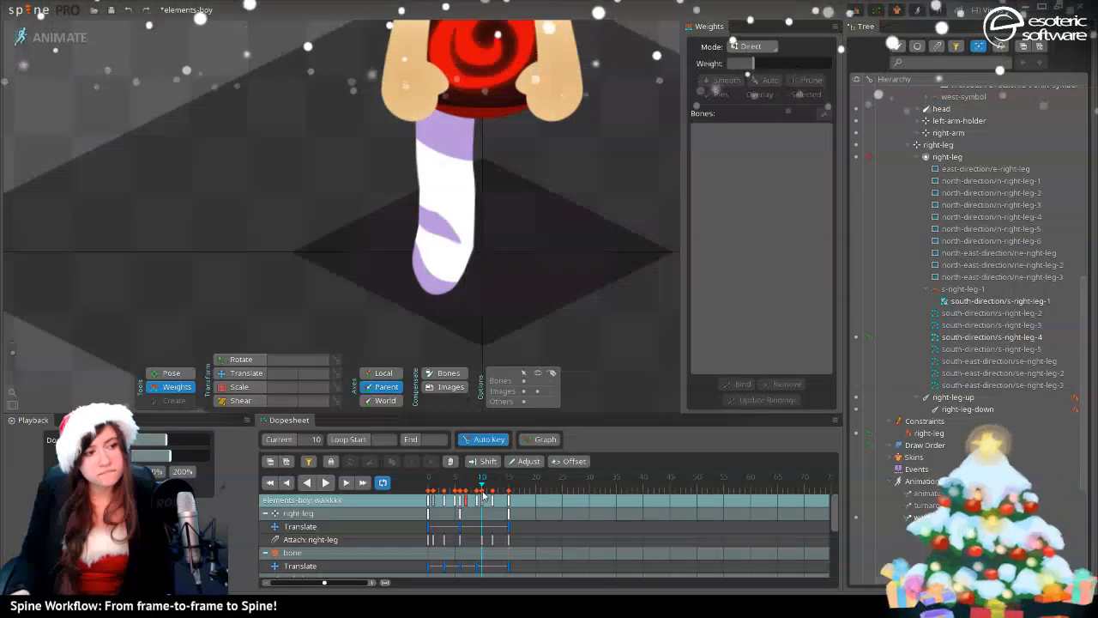
- Try raising the ankle's target bone at frame 9 to a translation of -25.76, 6.345, and undo the latest changes
left_click(478, 497)
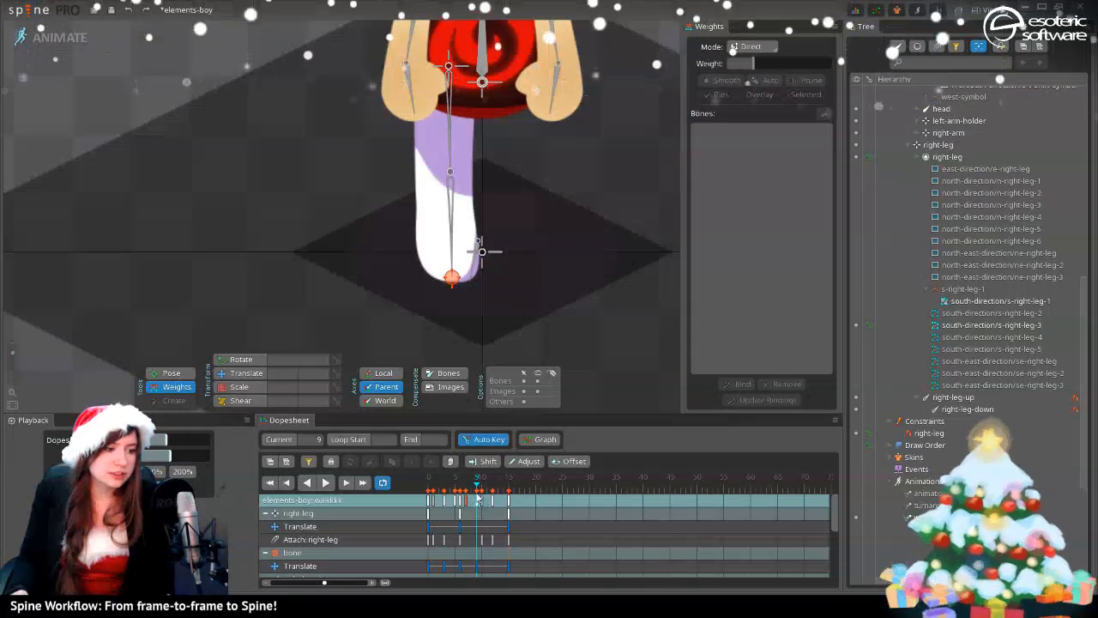
left_click_drag(478, 482, 479, 481)
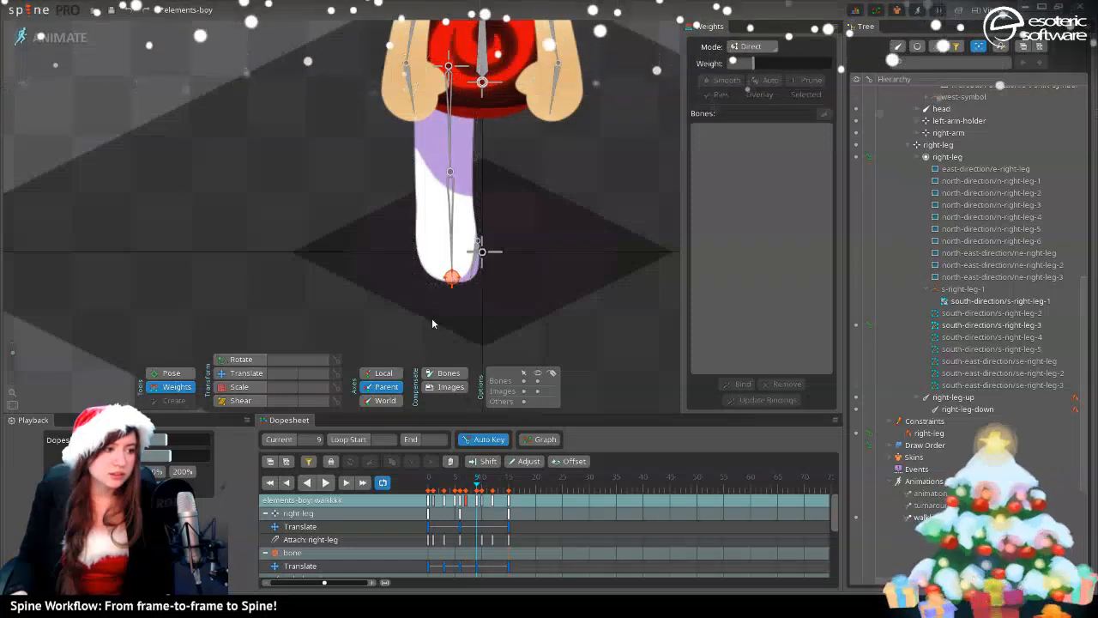
left_click(452, 281)
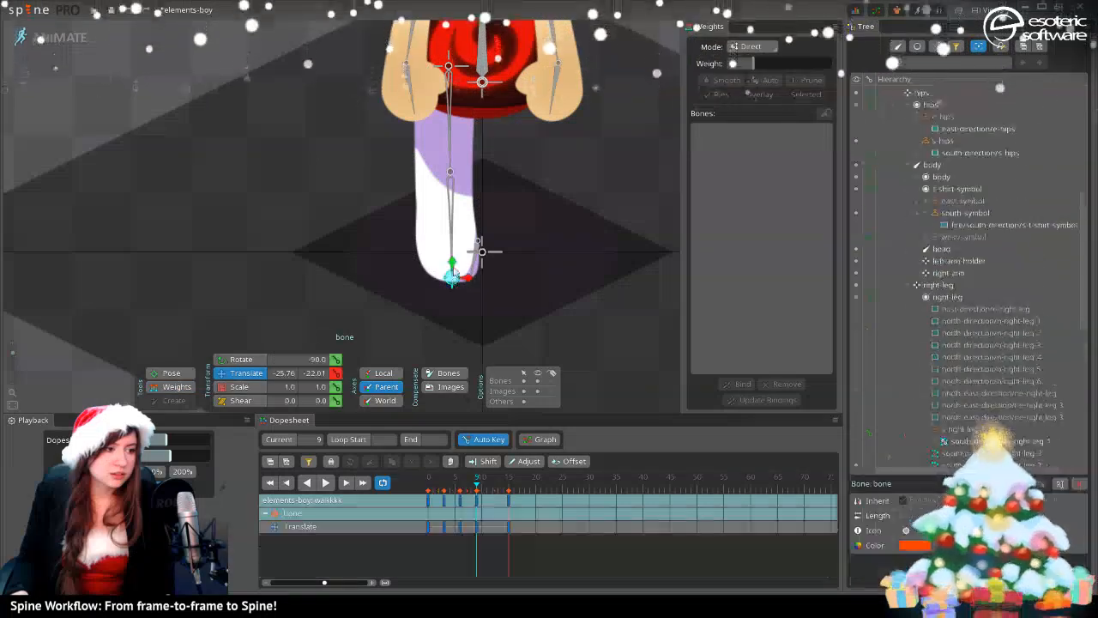
left_click_drag(457, 267, 458, 237)
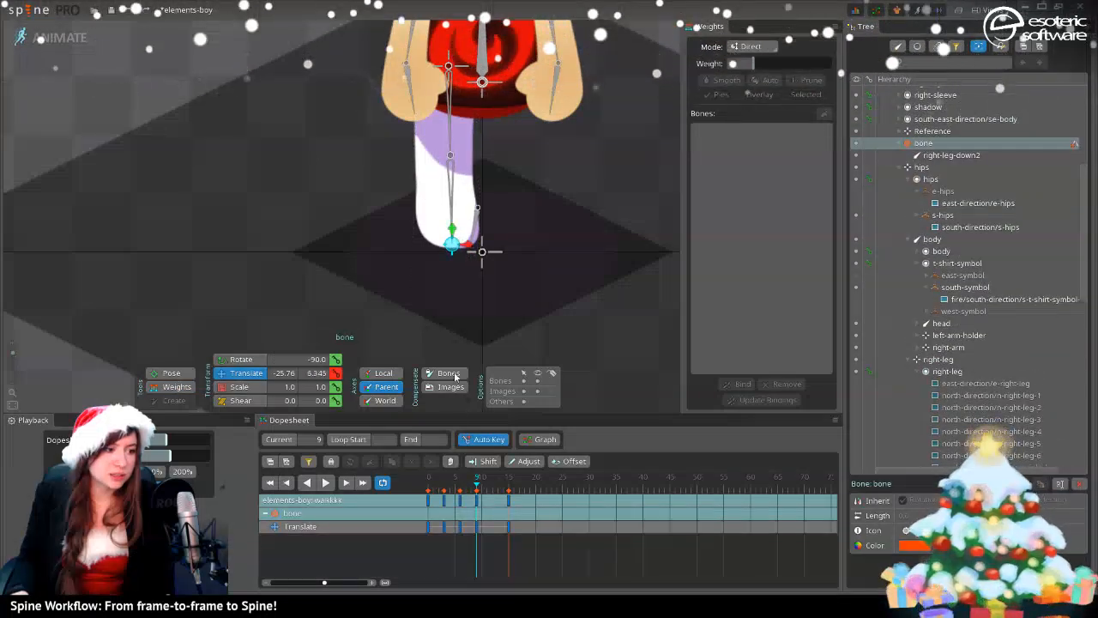
left_click_drag(480, 486, 495, 485)
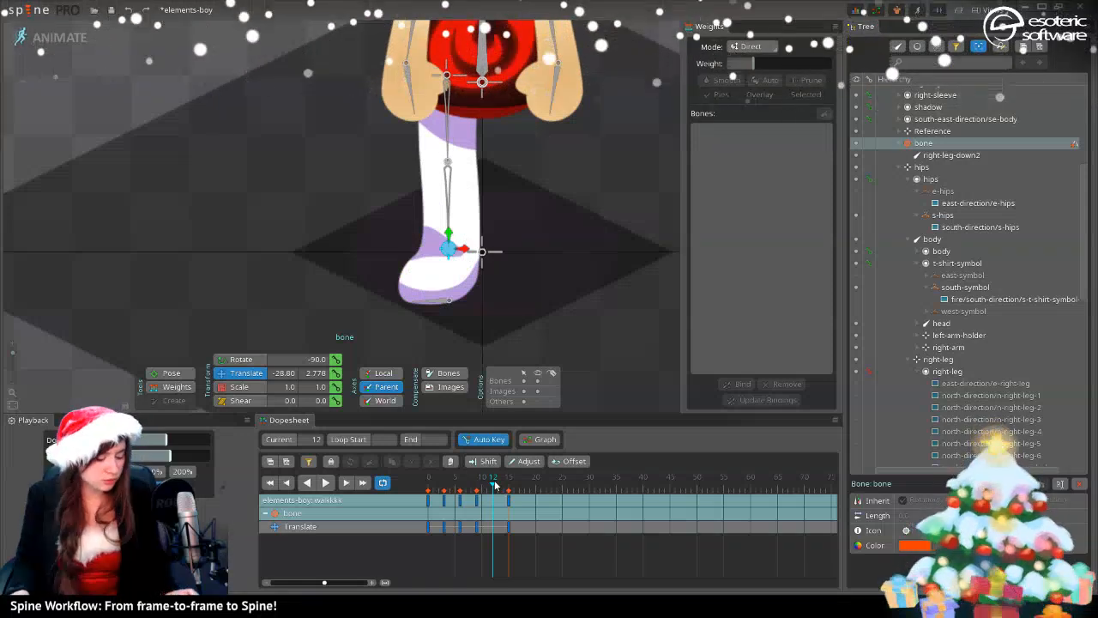
key("ctrl+z")
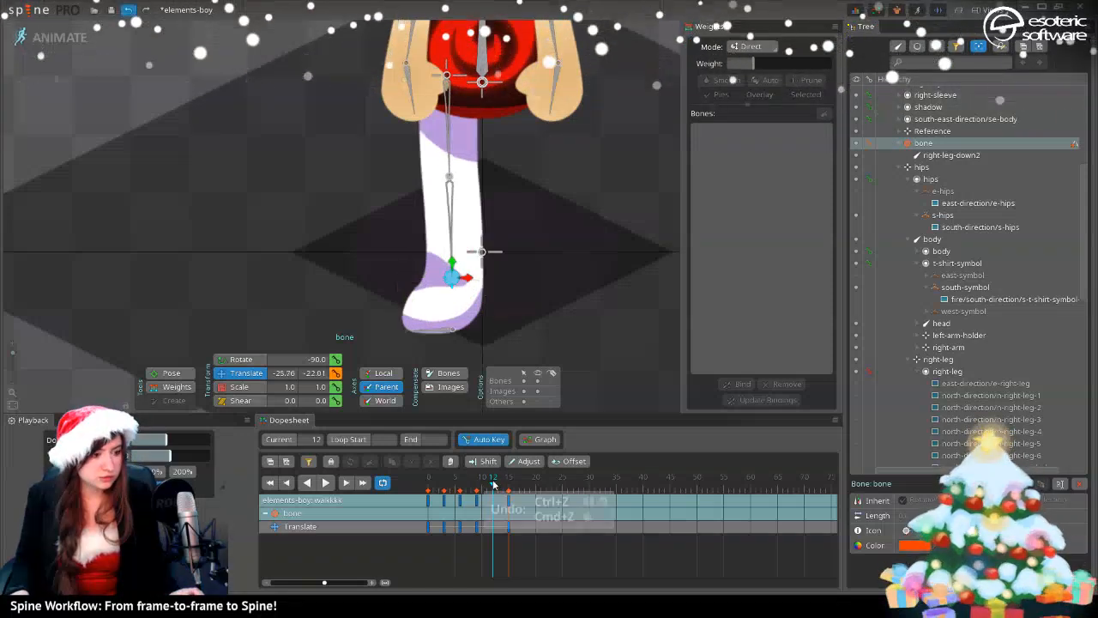
key("ctrl+z")
- At frame 12, key the ankle's target bone with a translation of -28.80, -11.40
left_click_drag(474, 497, 495, 503)
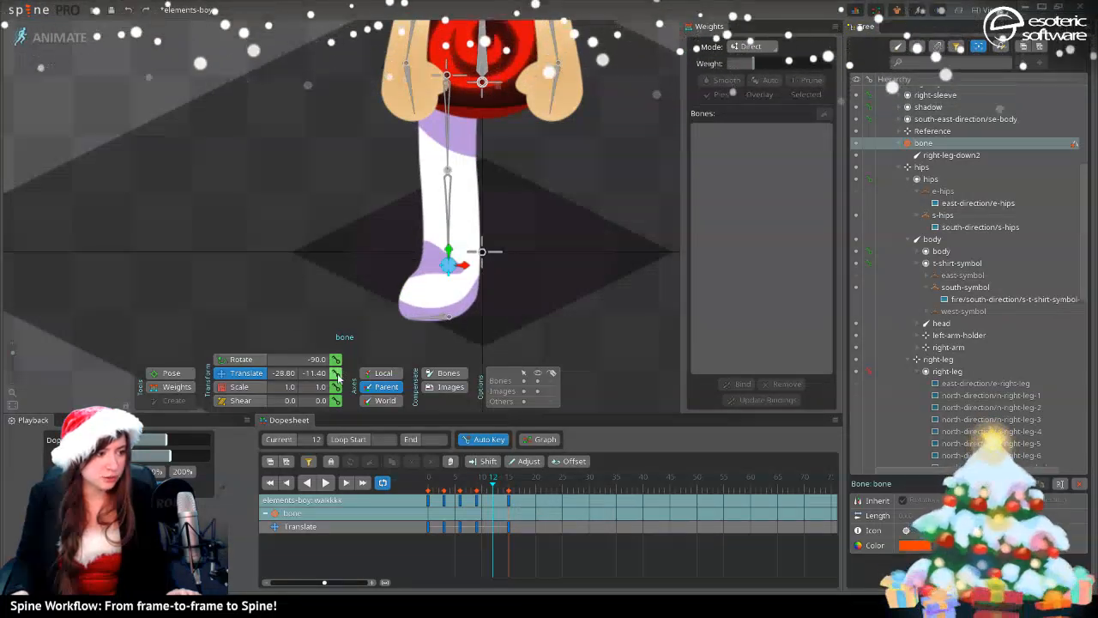
left_click_drag(489, 491, 486, 496)
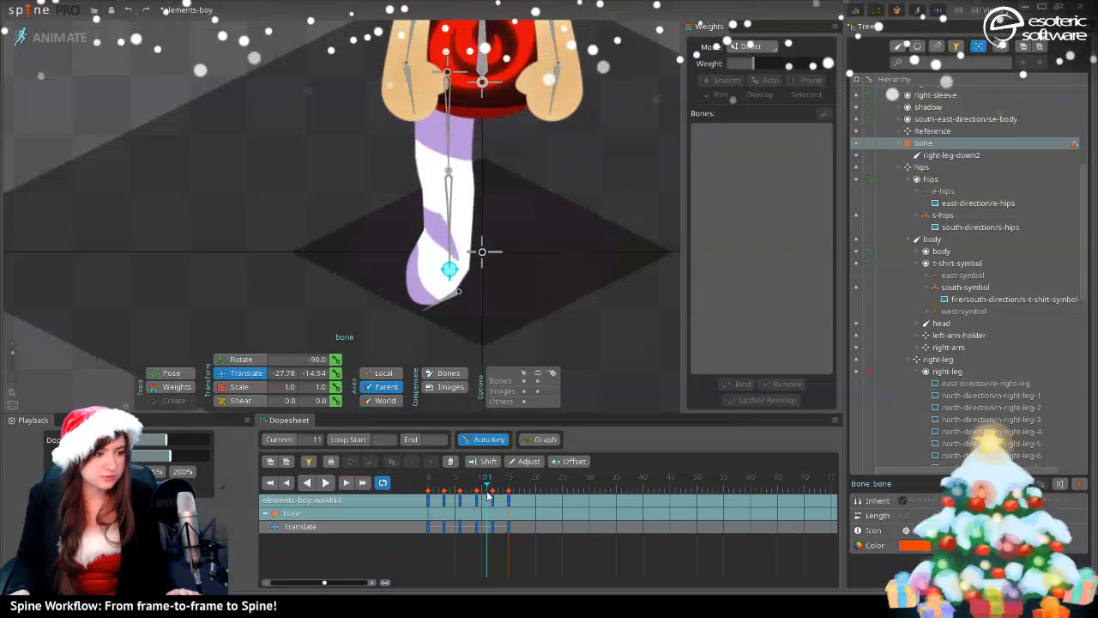
- Try raising the ankle's target bone at frame 11 to a translation of -27.78, 2.174
left_click_drag(451, 257, 449, 238)
key("ctrl+s")
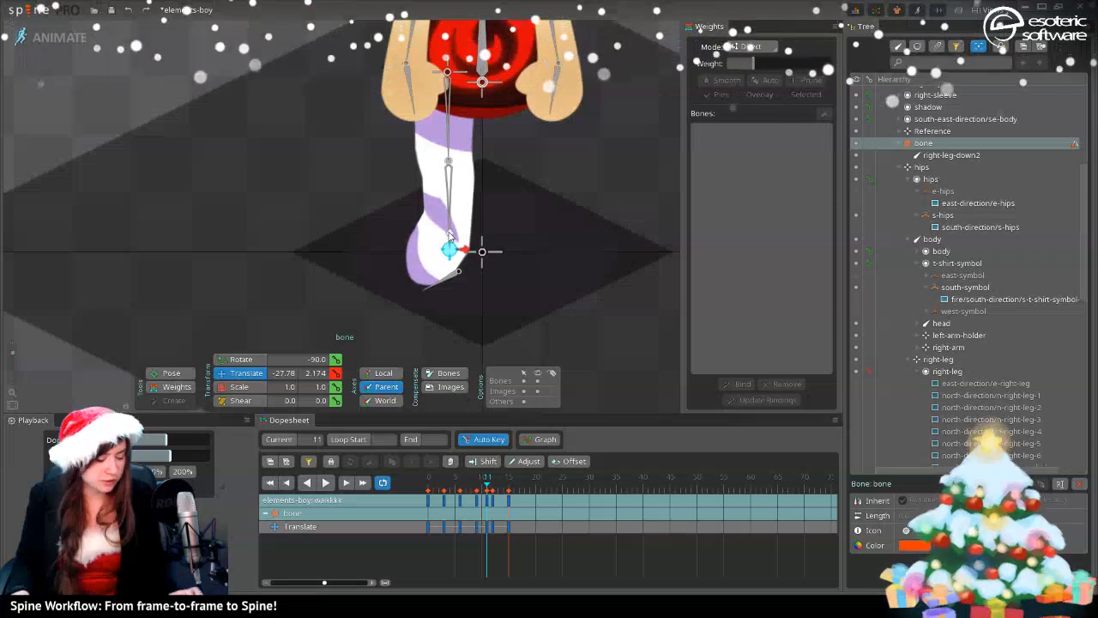
key("ctrl+z")
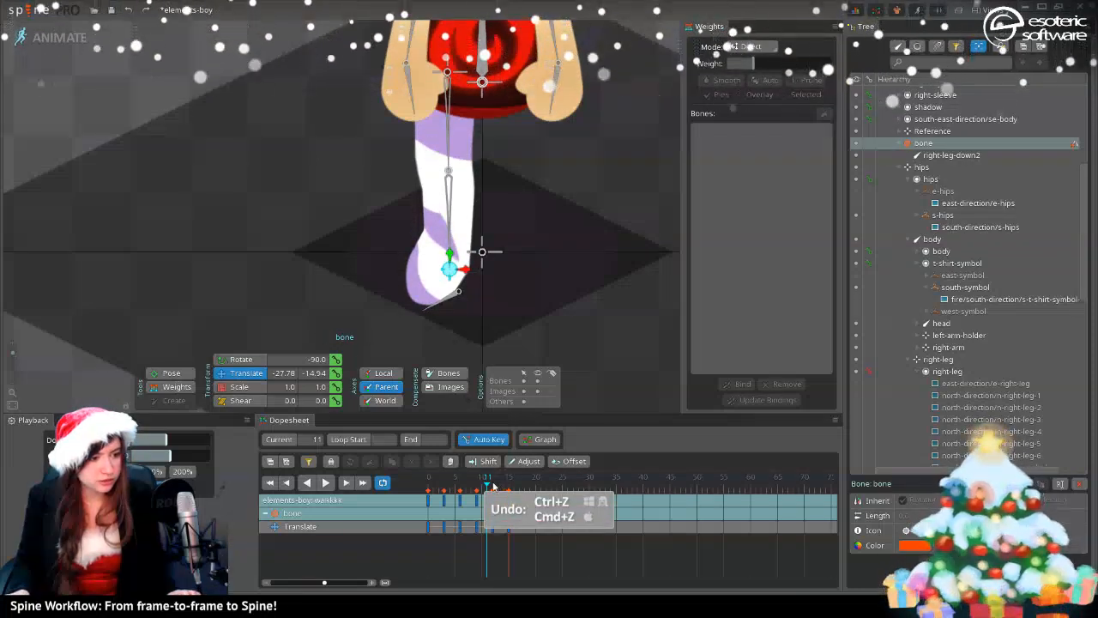
- Key the ankle's target bone at -27.78, -25.69 on frame 11, and reposition and key it on frame 10
left_click(487, 489)
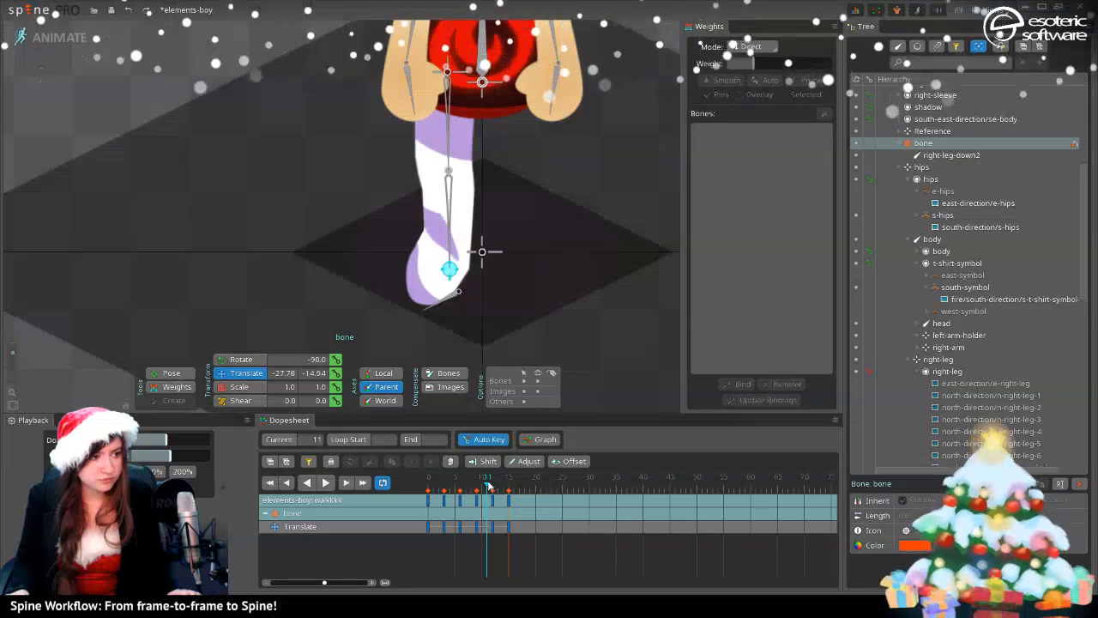
left_click_drag(449, 259, 453, 272)
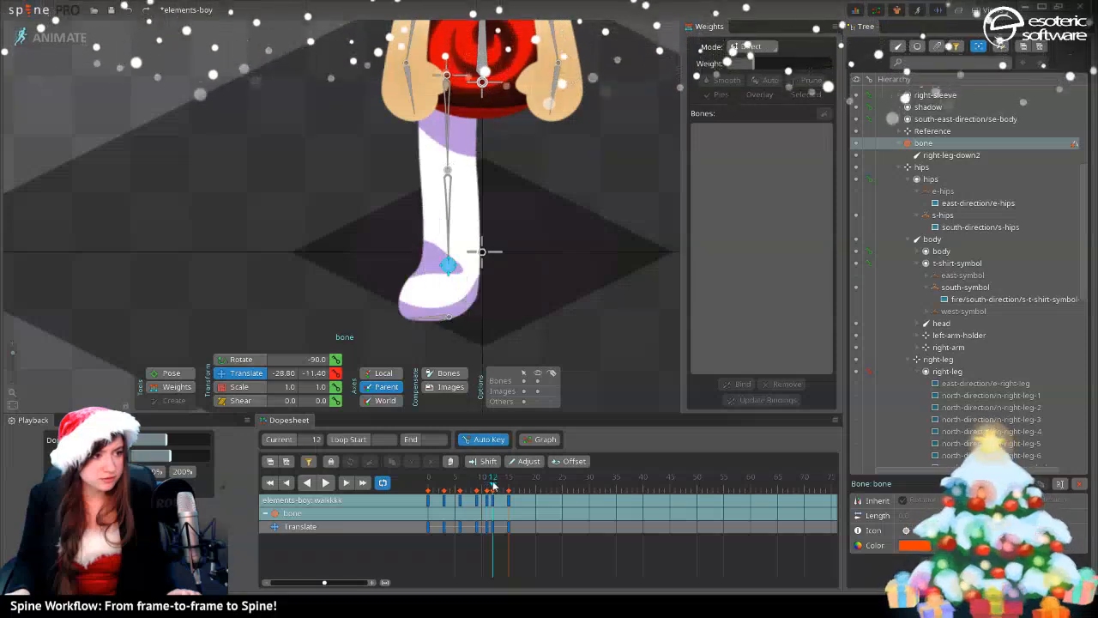
left_click(485, 488)
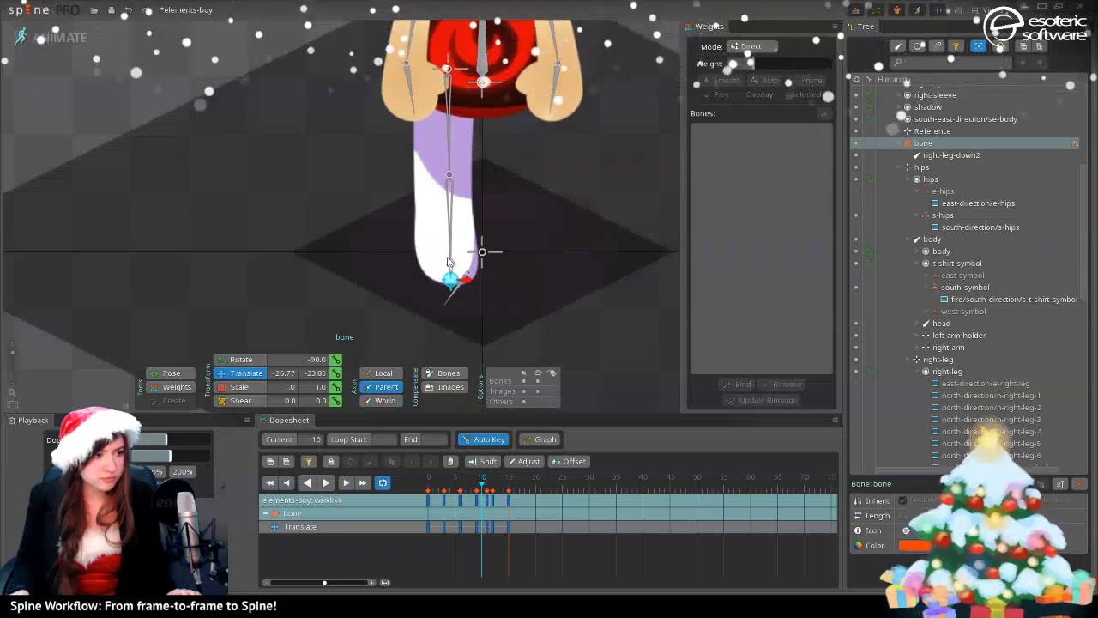
mouse_move(449, 270)
left_mouse_down()
mouse_move(450, 234)
mouse_move(447, 252)
left_mouse_up()
- Play back the walkkkk animation with nothing selected and check the leg's motion against the character's body
key("space")
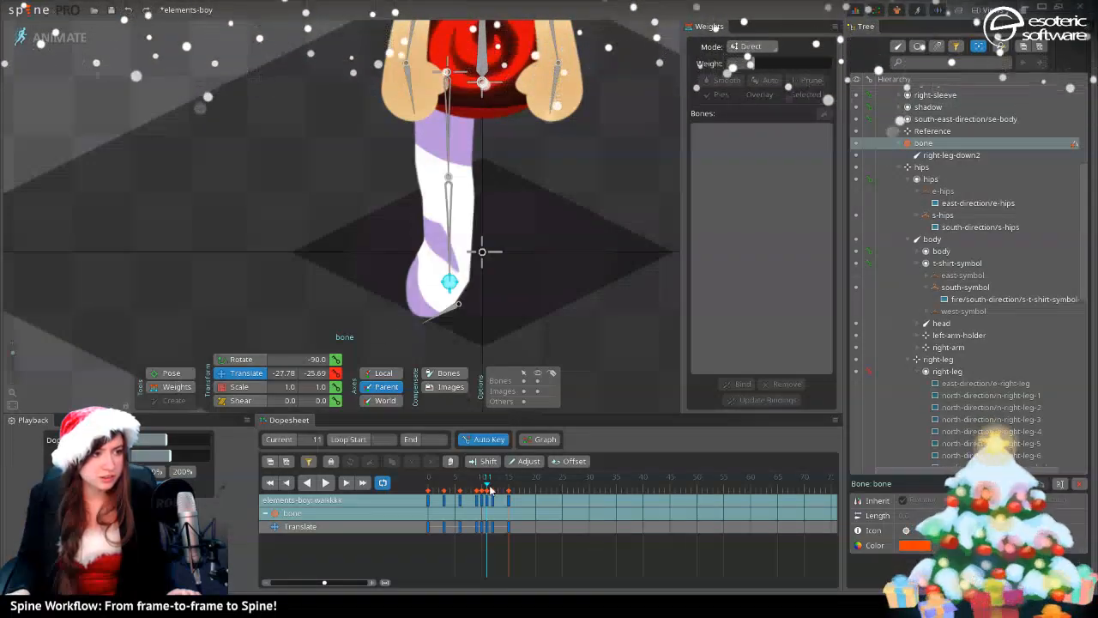
left_click(346, 480)
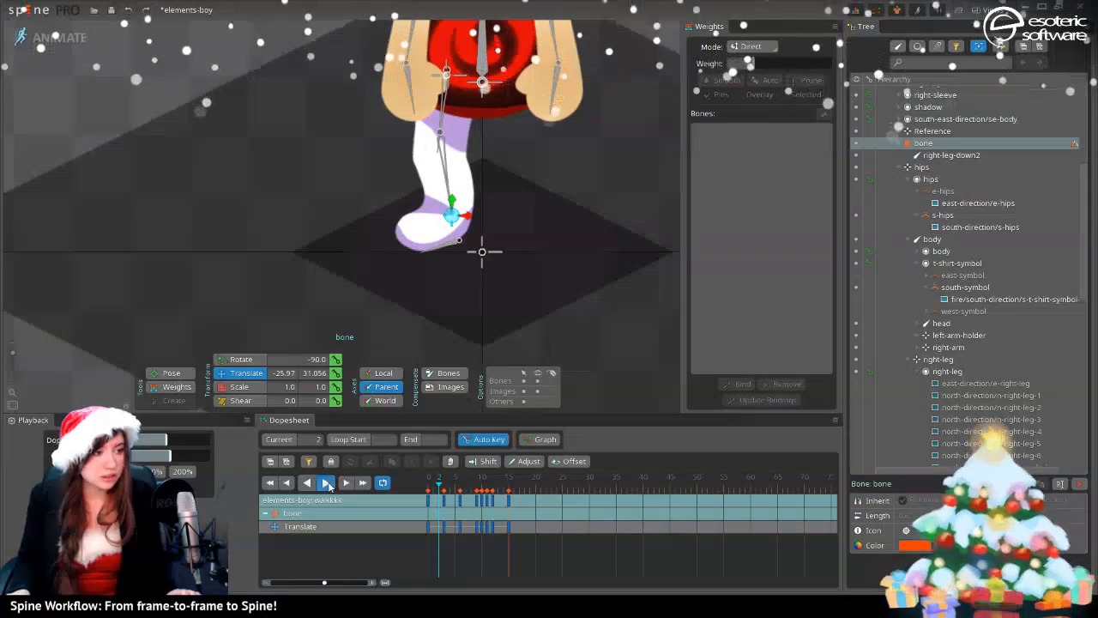
left_click(327, 484)
left_click(415, 308, "ctrl")
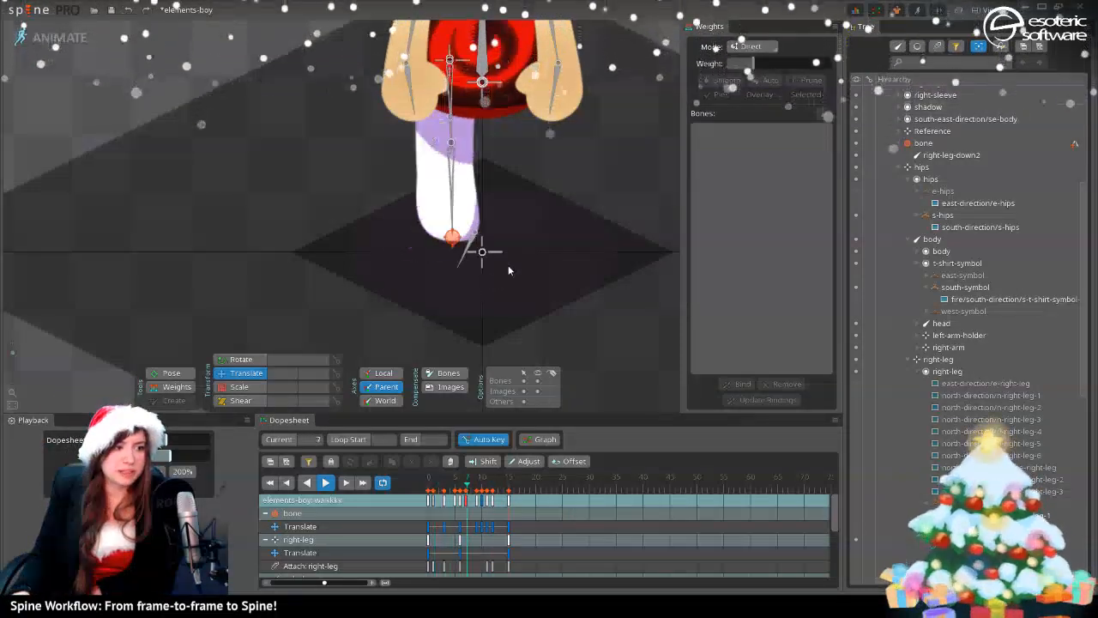
scroll(544, 210, "down", 3)
left_click_drag(542, 211, 549, 249)
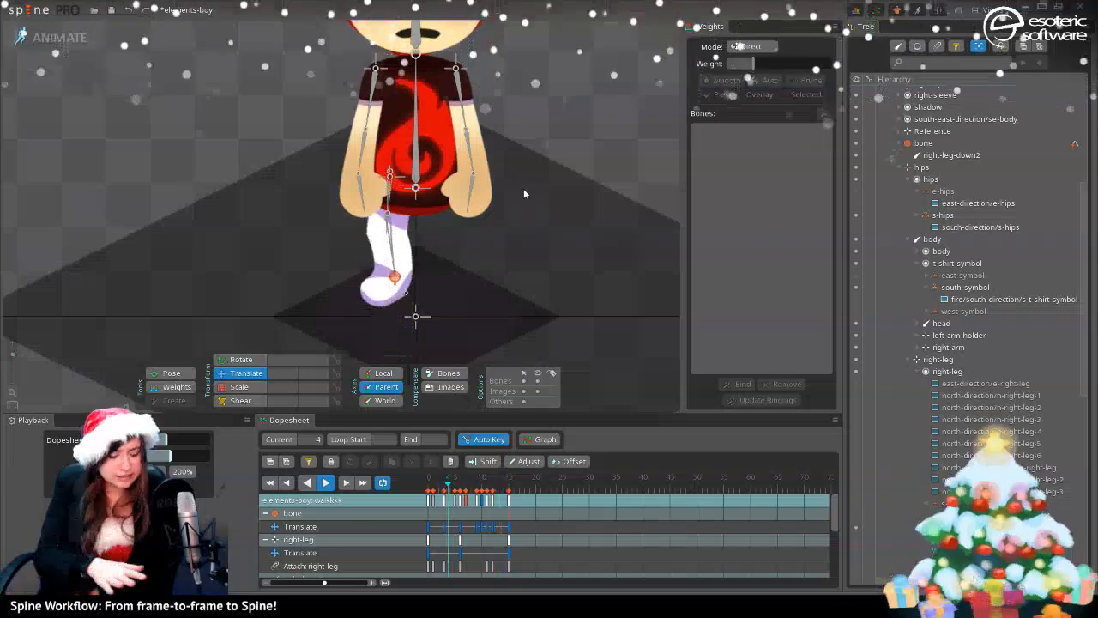
- Save the elements-boy project and view the playing walk cycle alongside the list of animations
key("ctrl+s")
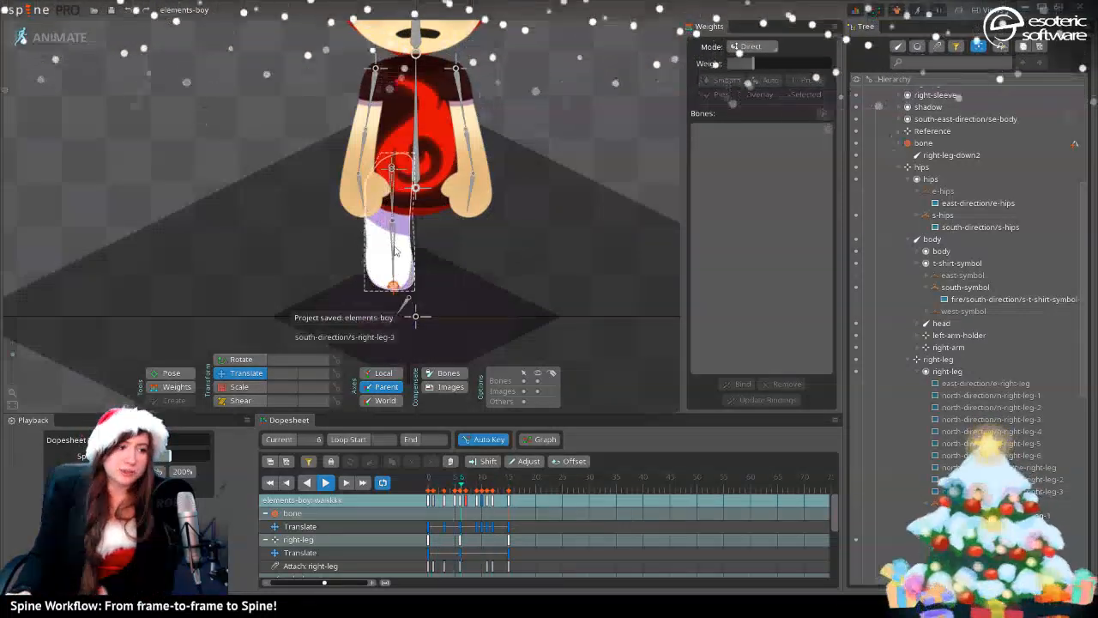
scroll(985, 326, "down", 5)
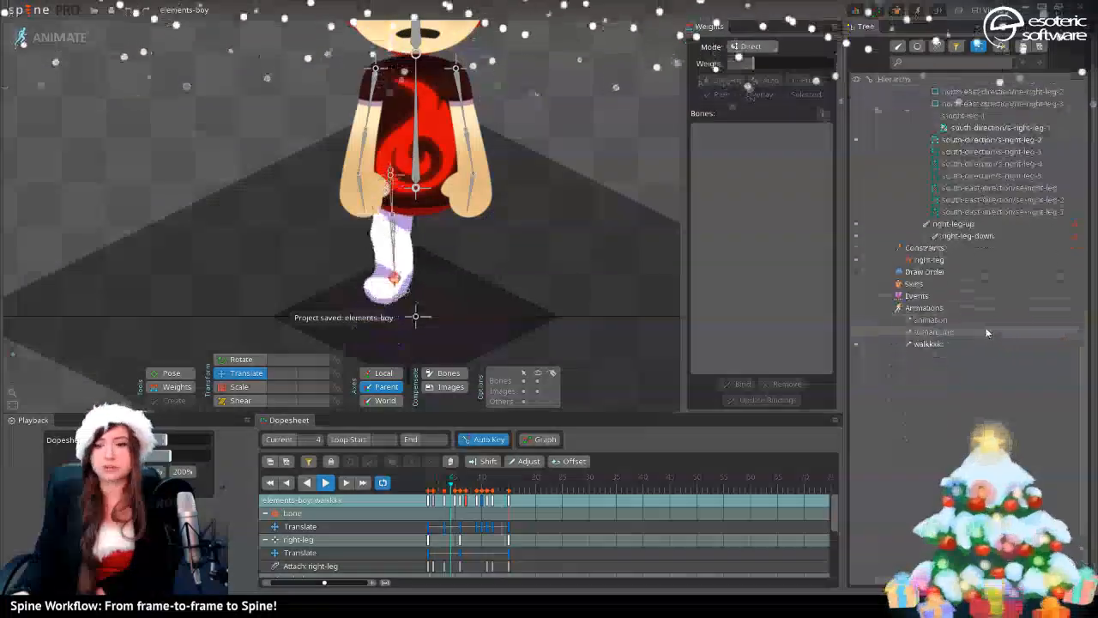
scroll(978, 322, "down", 1)
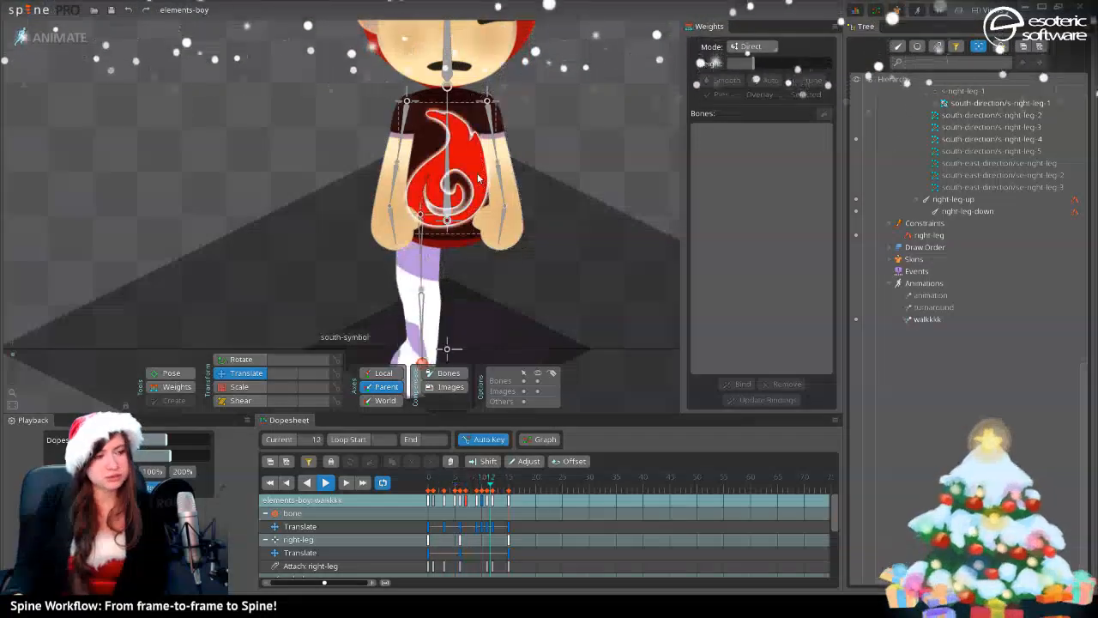
key("ctrl+s")
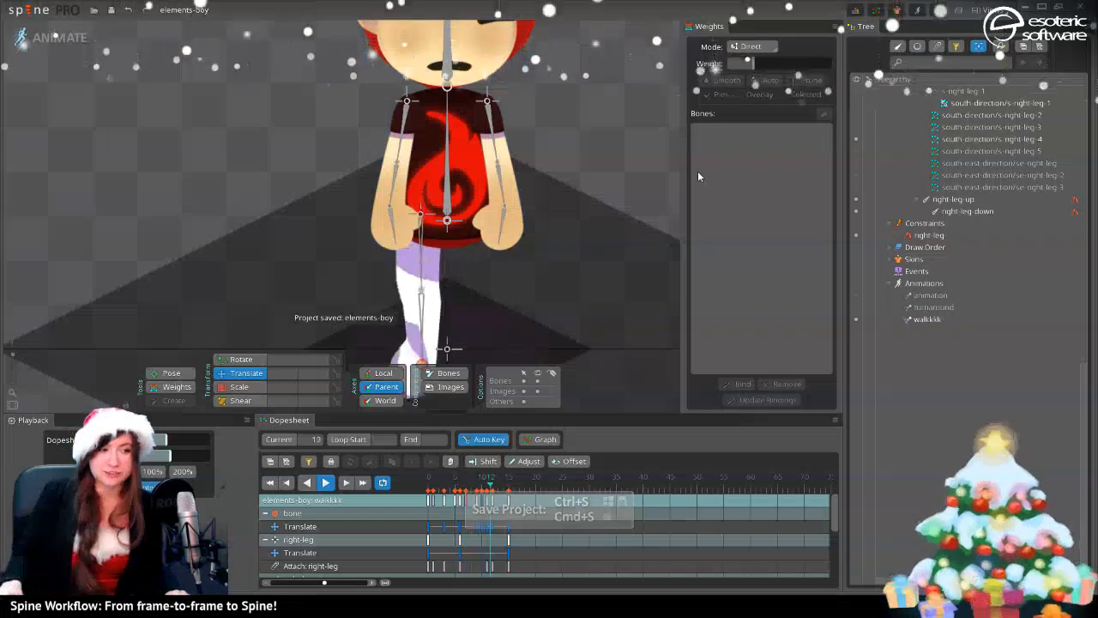
left_click_drag(606, 140, 602, 97)
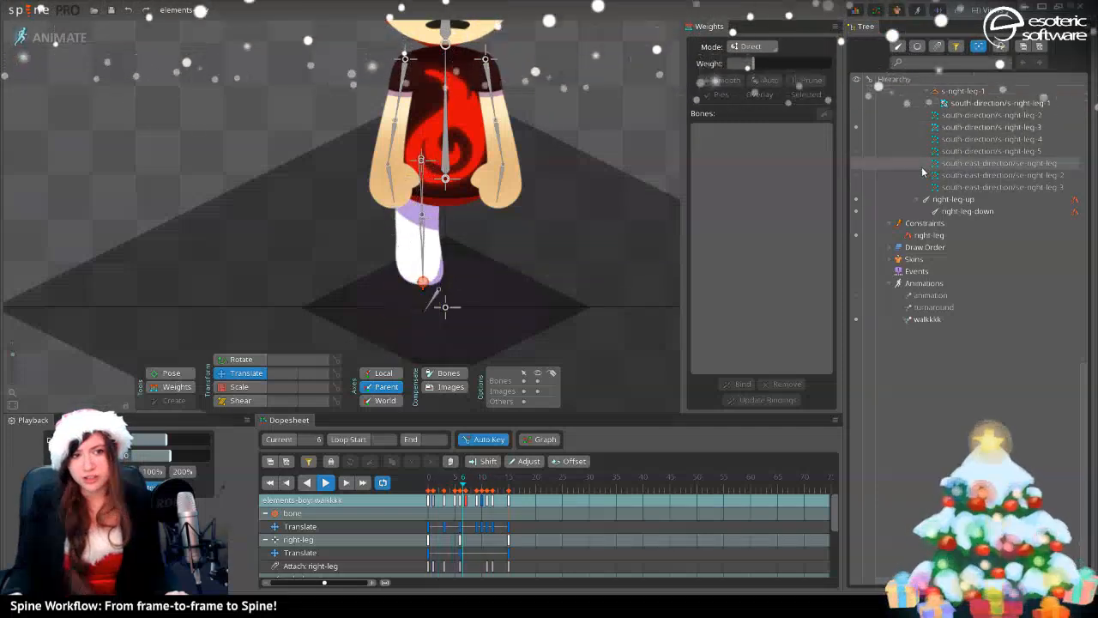
- Save the elements-boy project and bring the right-leg slot's attachments into view in the hierarchy
scroll(897, 161, "up", 15)
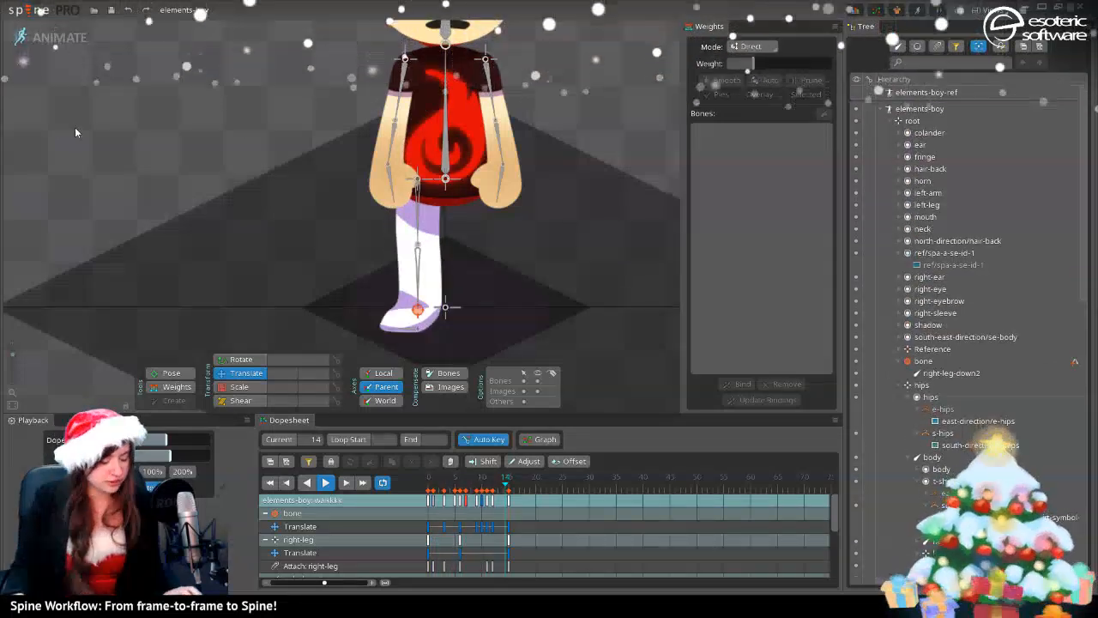
key("ctrl+s")
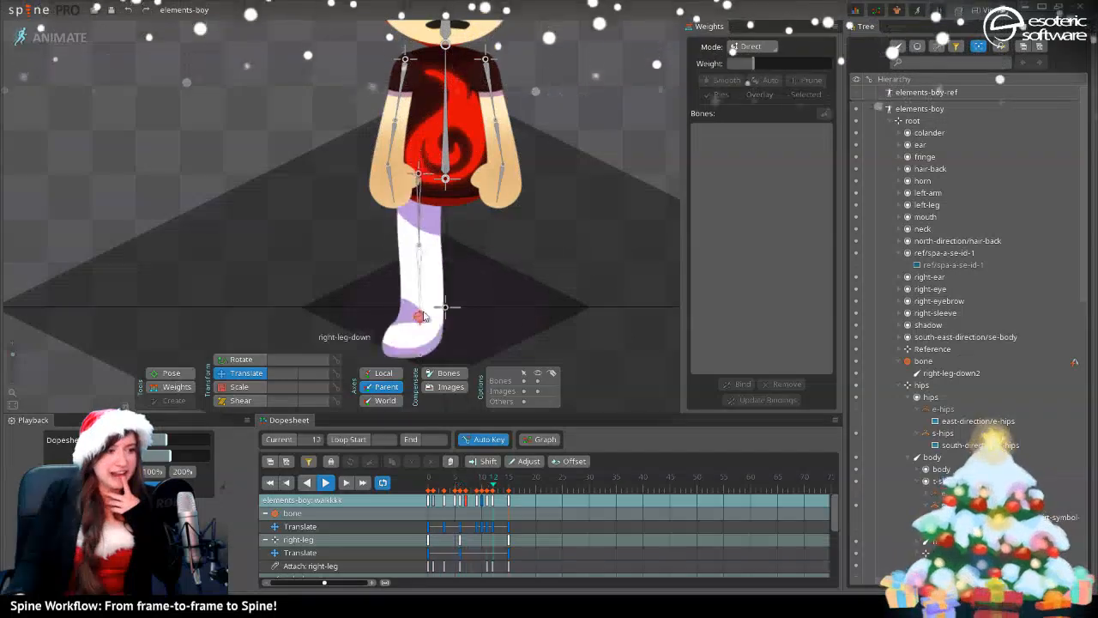
scroll(1042, 386, "down", 5)
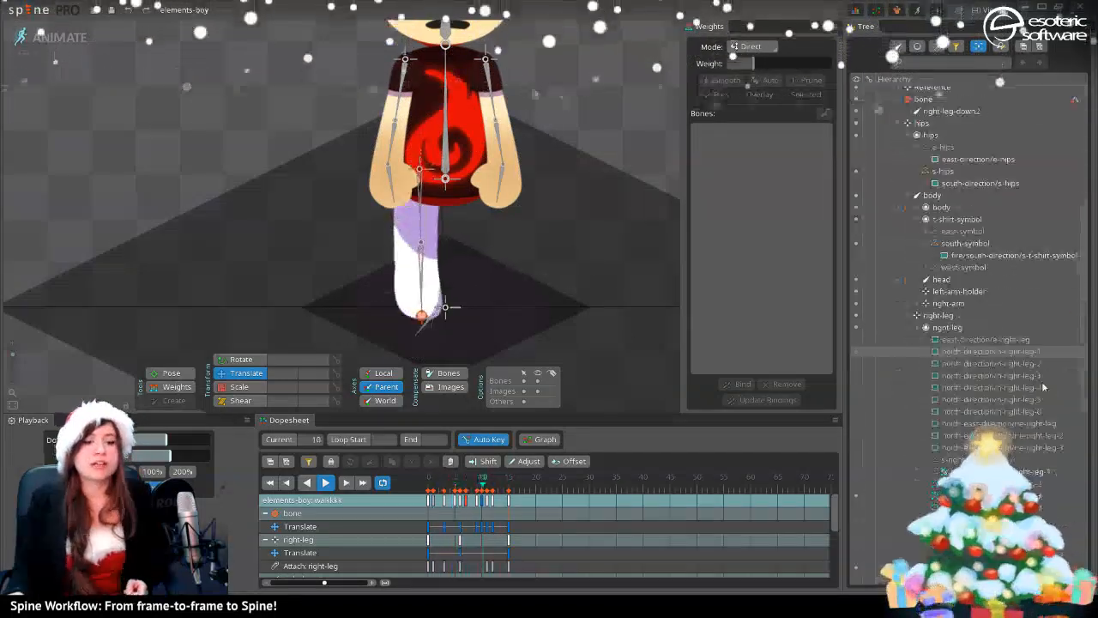
scroll(1043, 387, "down", 4)
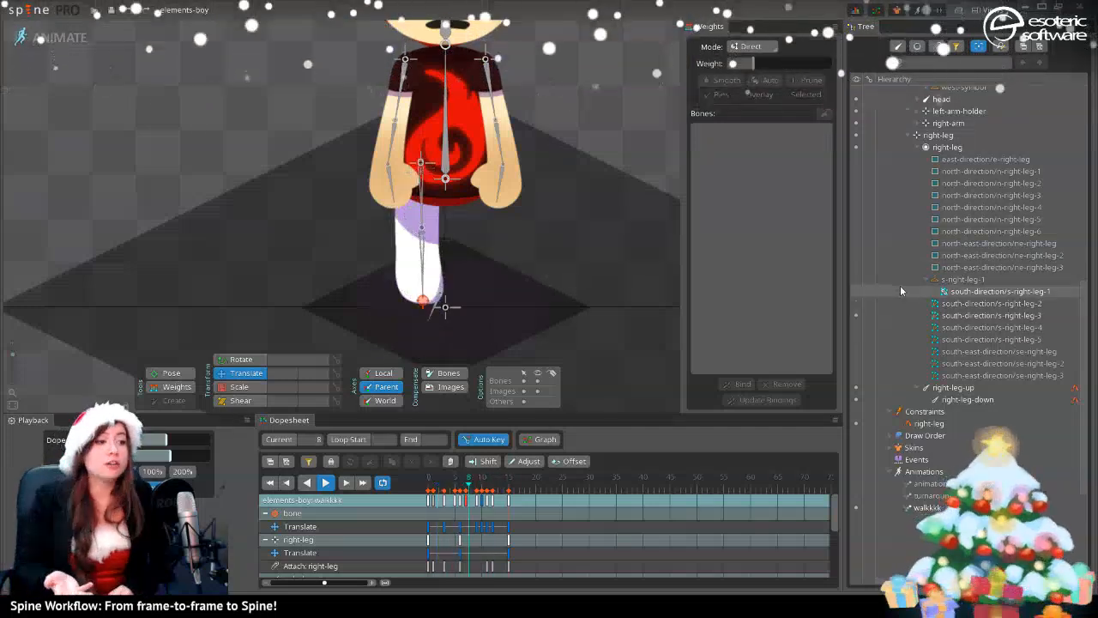
- Check the playing walkkkk animation on the whole character, from the colander hat down to the right foot
scroll(155, 158, "up", 3)
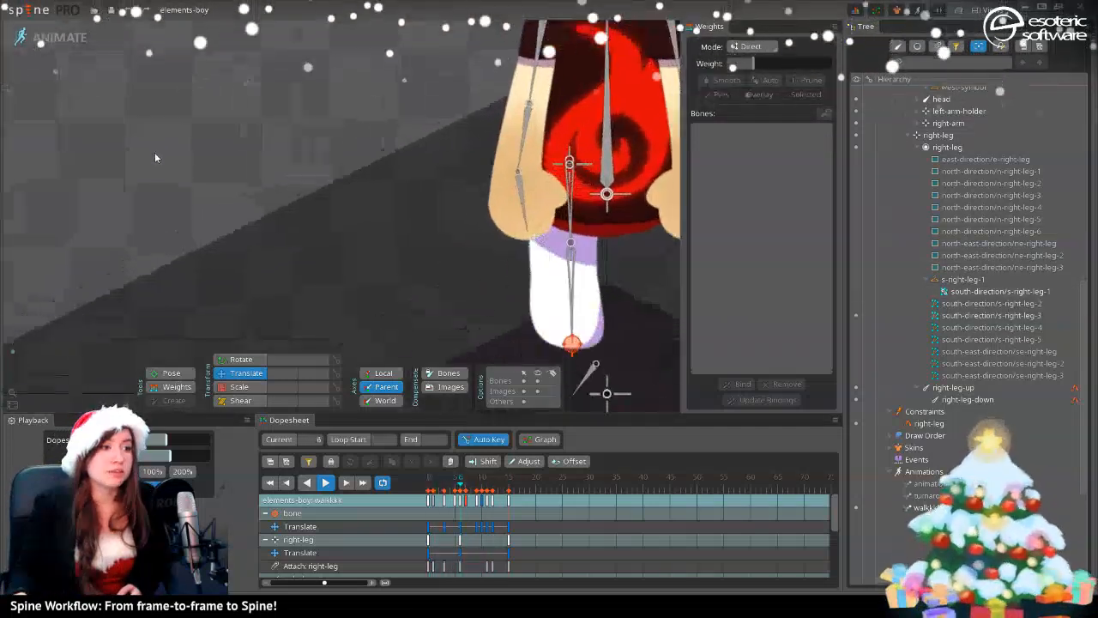
scroll(156, 158, "down", 2)
left_click_drag(229, 285, 333, 171)
scroll(382, 116, "down", 2)
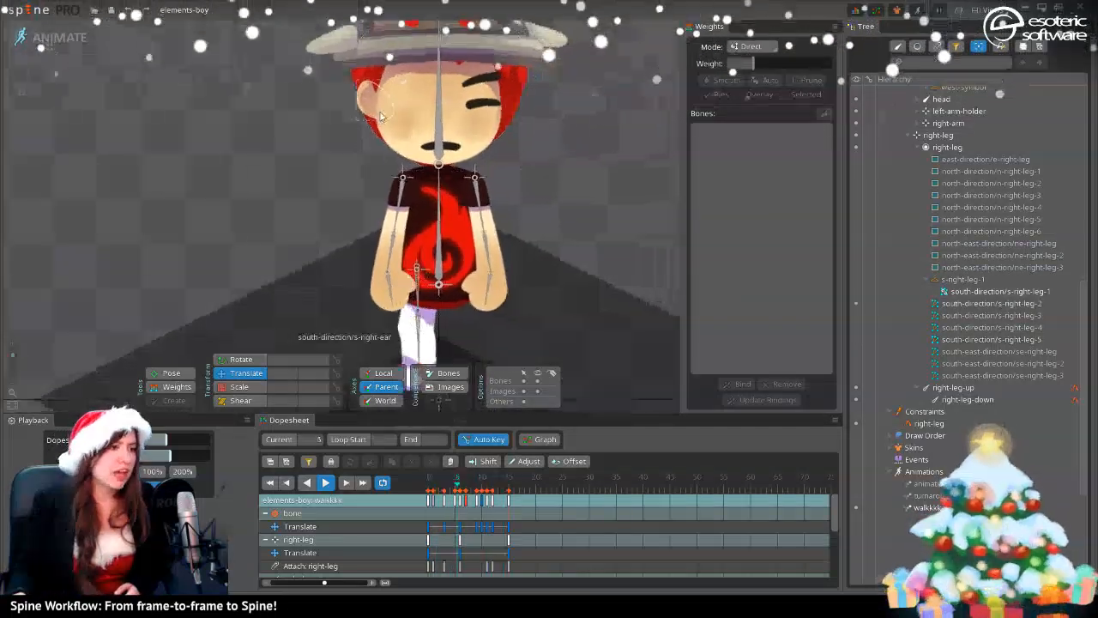
left_click_drag(381, 117, 325, 214)
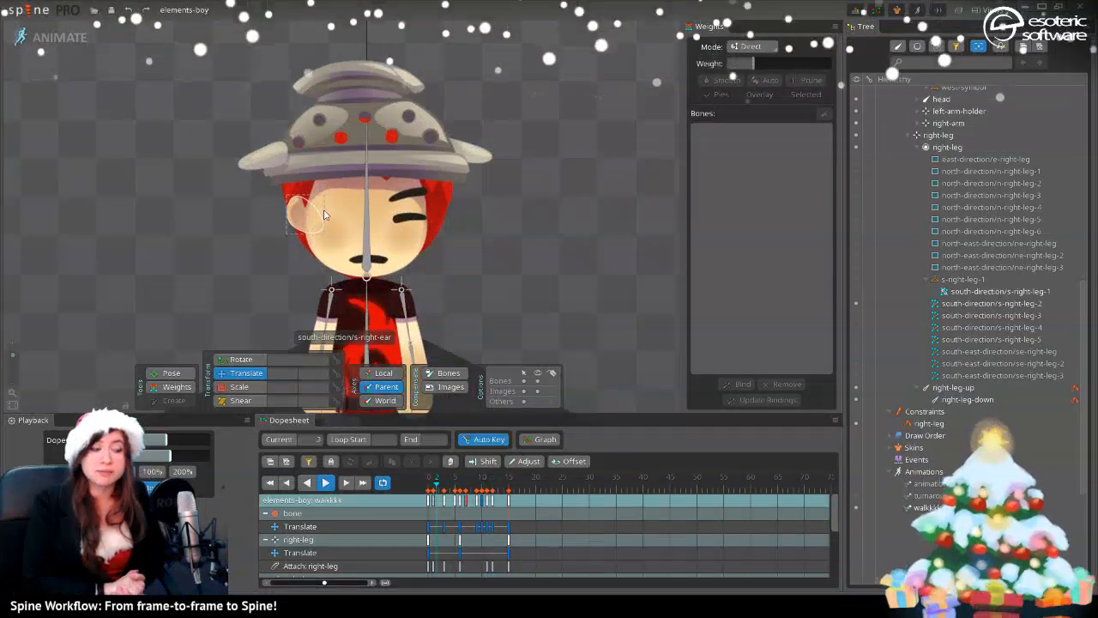
scroll(494, 201, "down", 1)
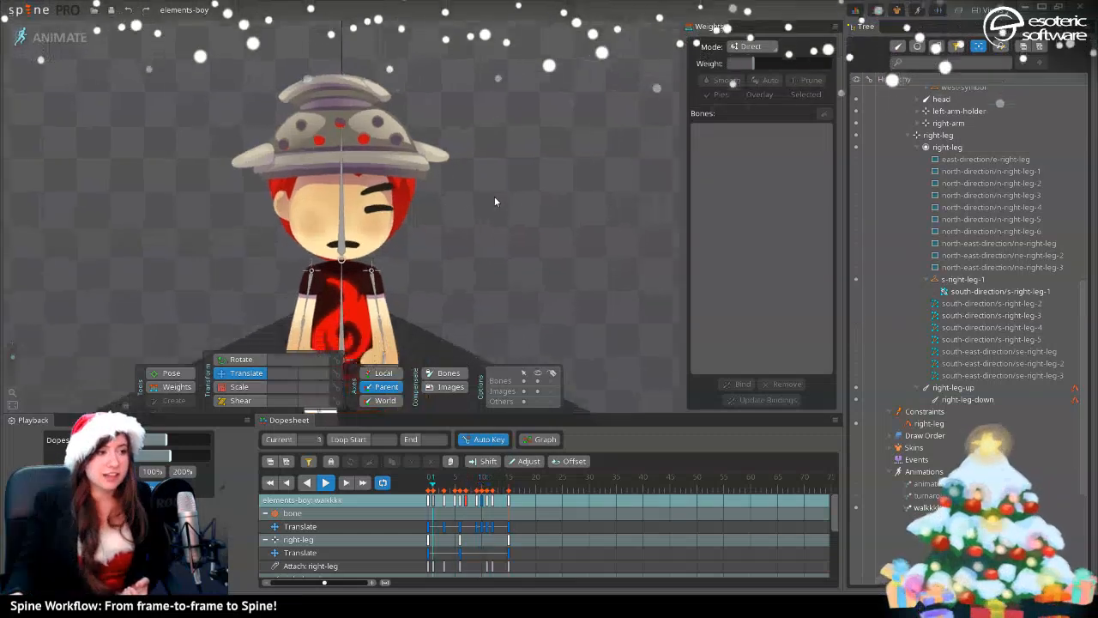
scroll(495, 202, "down", 1)
left_click_drag(520, 219, 560, 145)
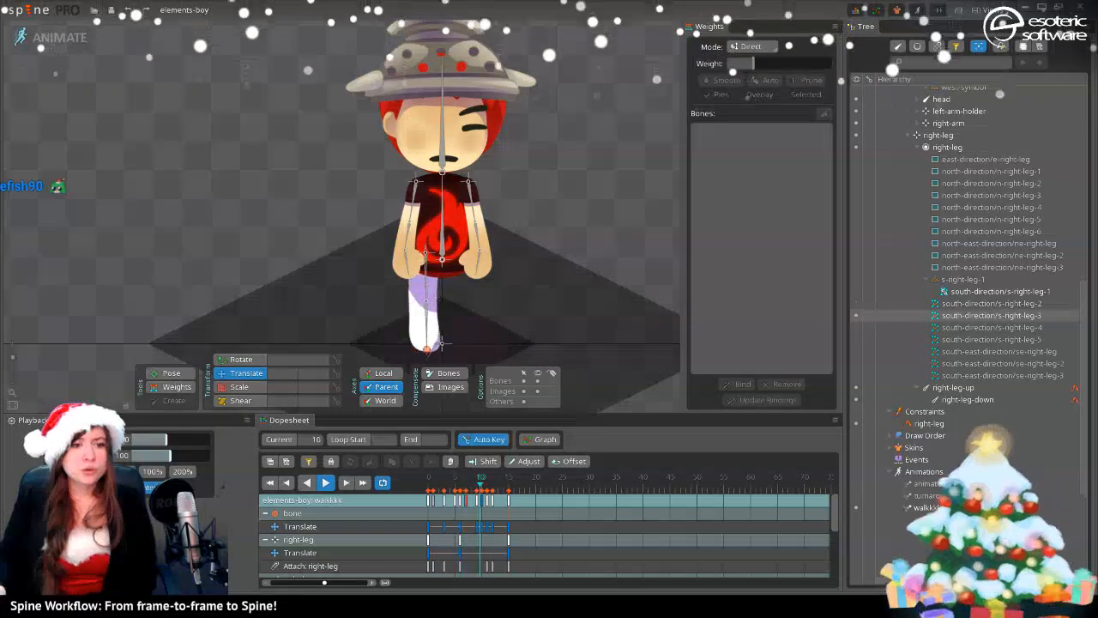
- On frame 4, try the north and north-east attachments of the right-leg slot, ending with north-east-direction/ne-right-leg-3
key("Left")
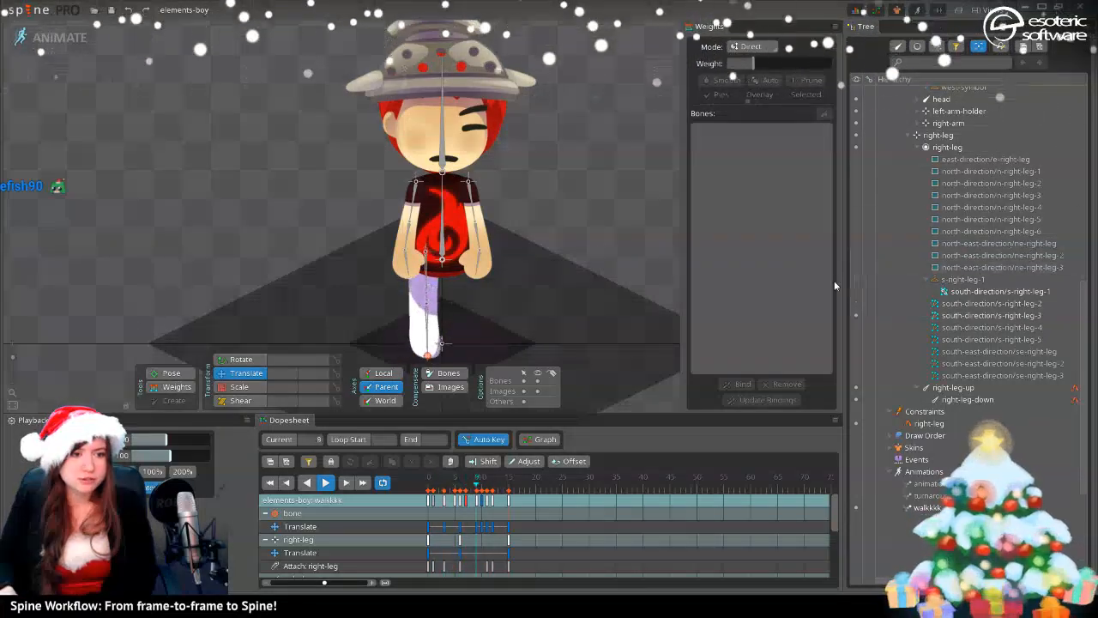
key("Left")
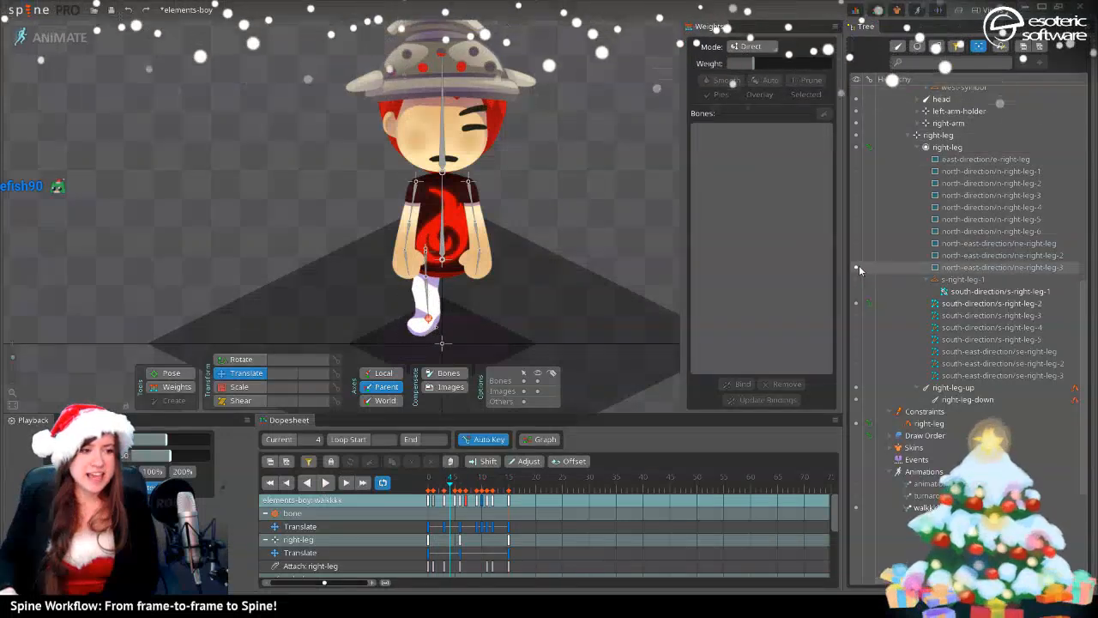
left_click(857, 255)
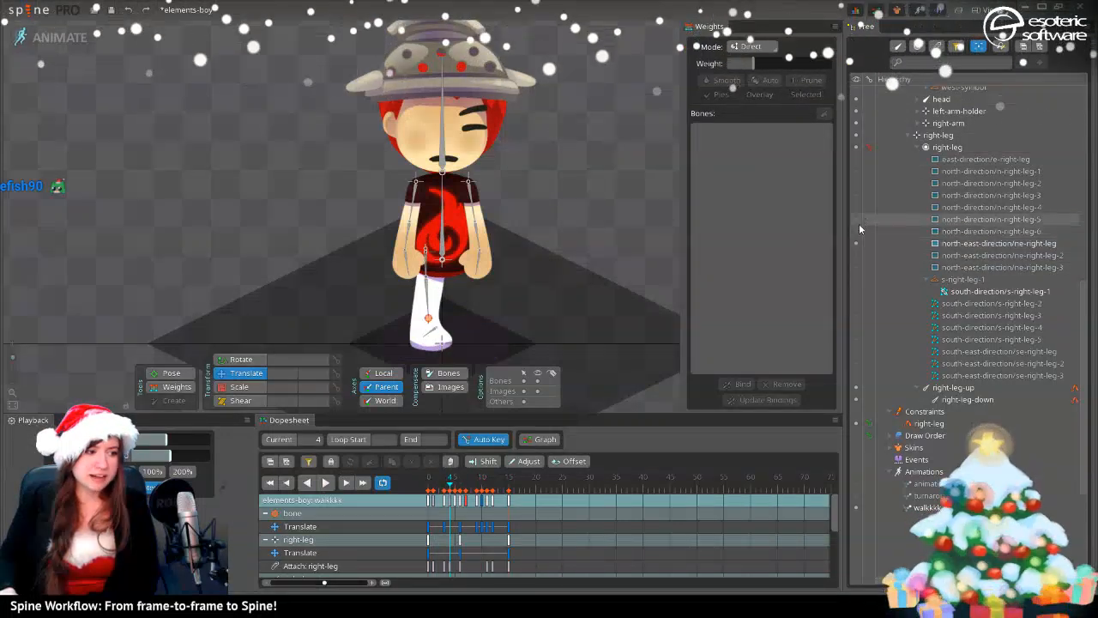
left_click(859, 218)
left_click(860, 184)
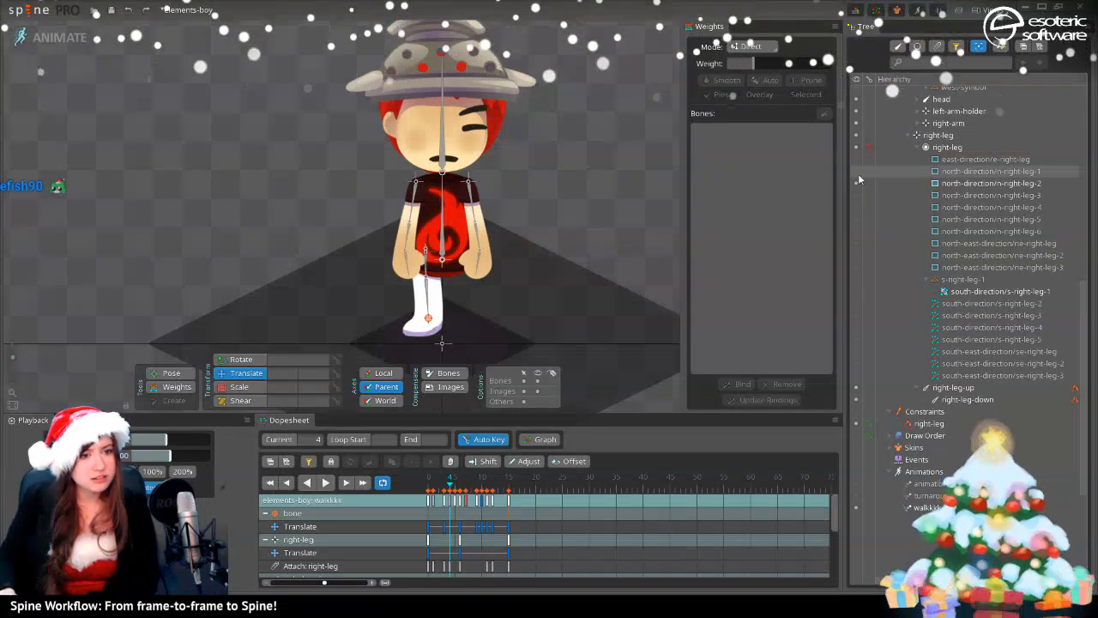
left_click(858, 169)
left_click(858, 164)
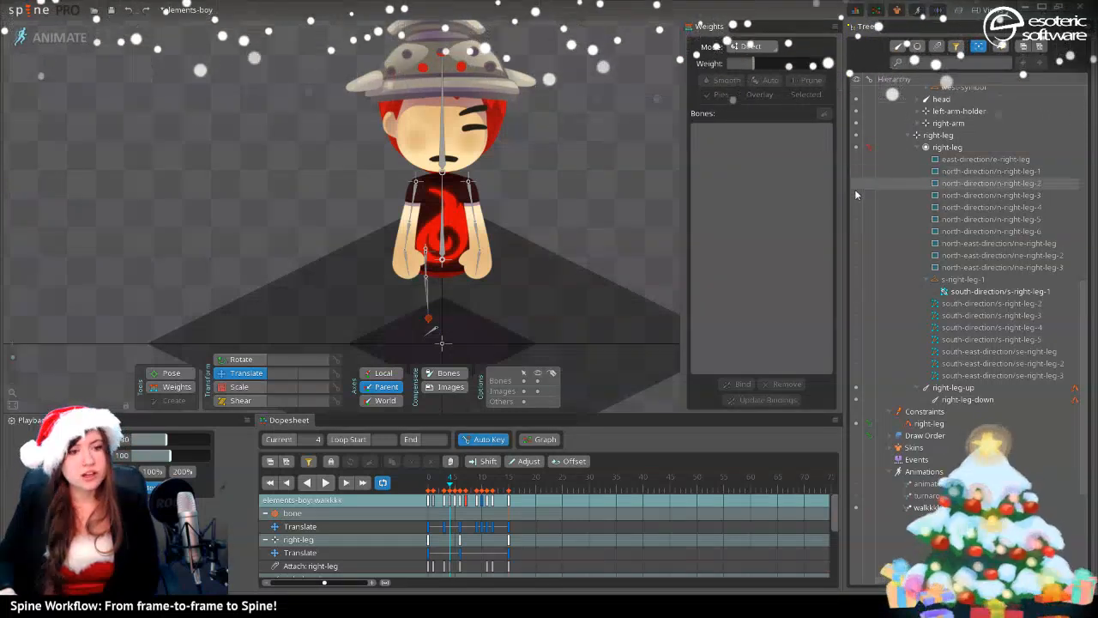
left_click(854, 245)
left_click(855, 255)
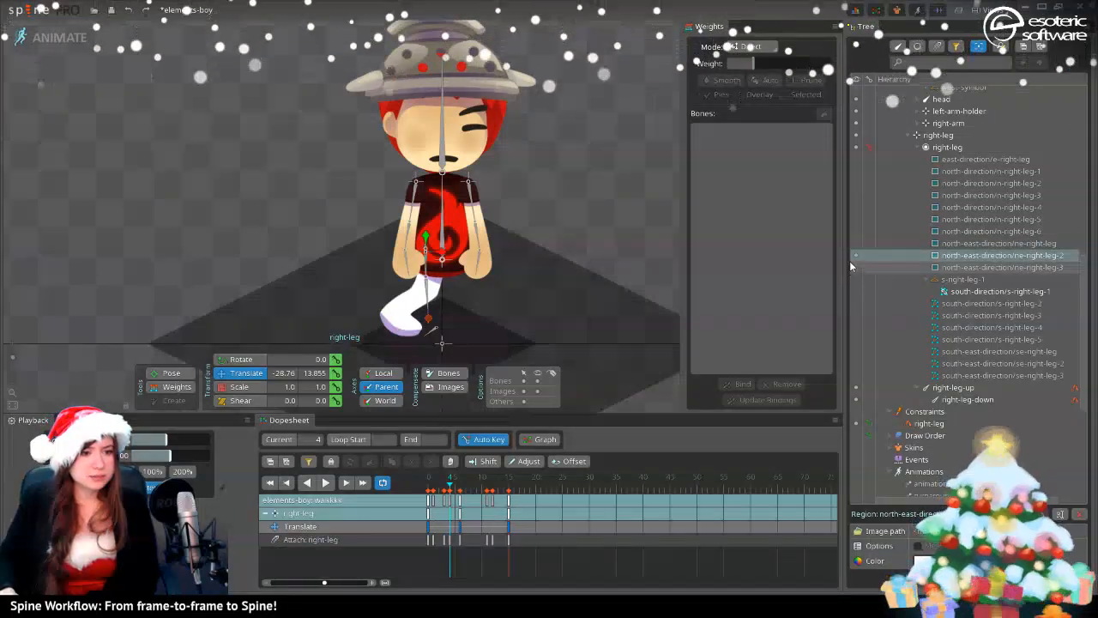
left_click(855, 266)
left_click(854, 263)
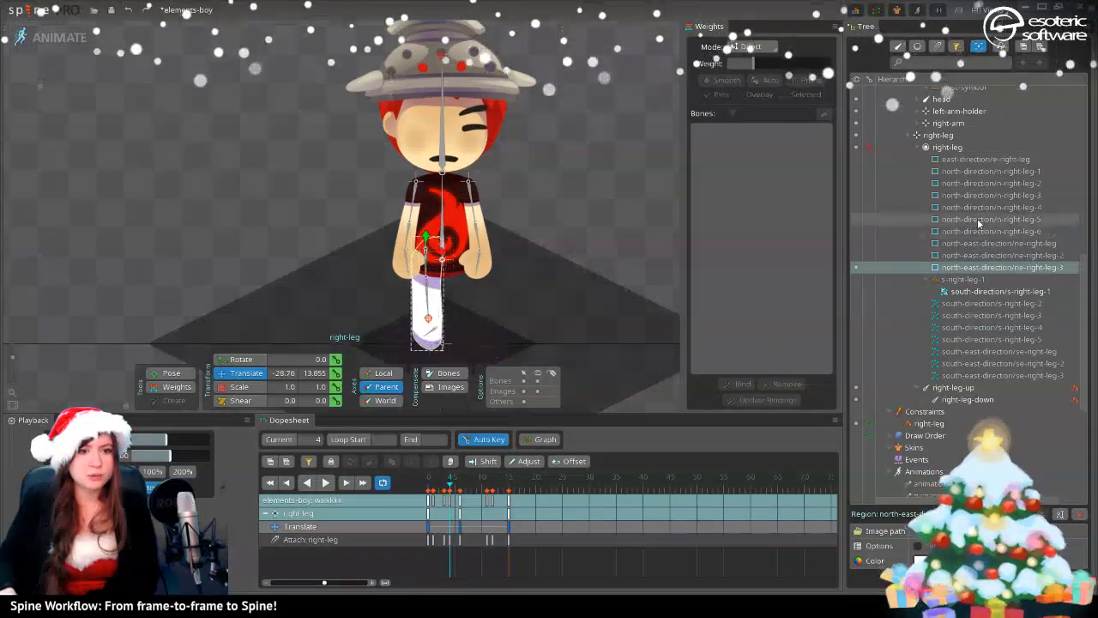
- Examine the swapped right-leg image against the full character and review the elements-boy skeleton's hierarchy
scroll(978, 223, "down", 5)
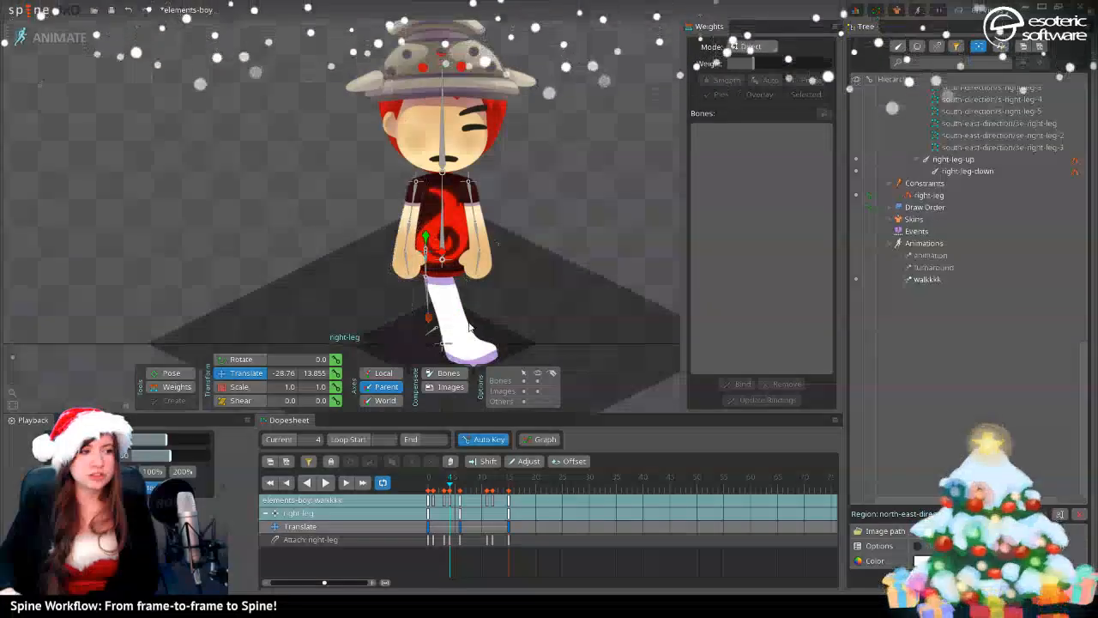
scroll(978, 137, "up", 6)
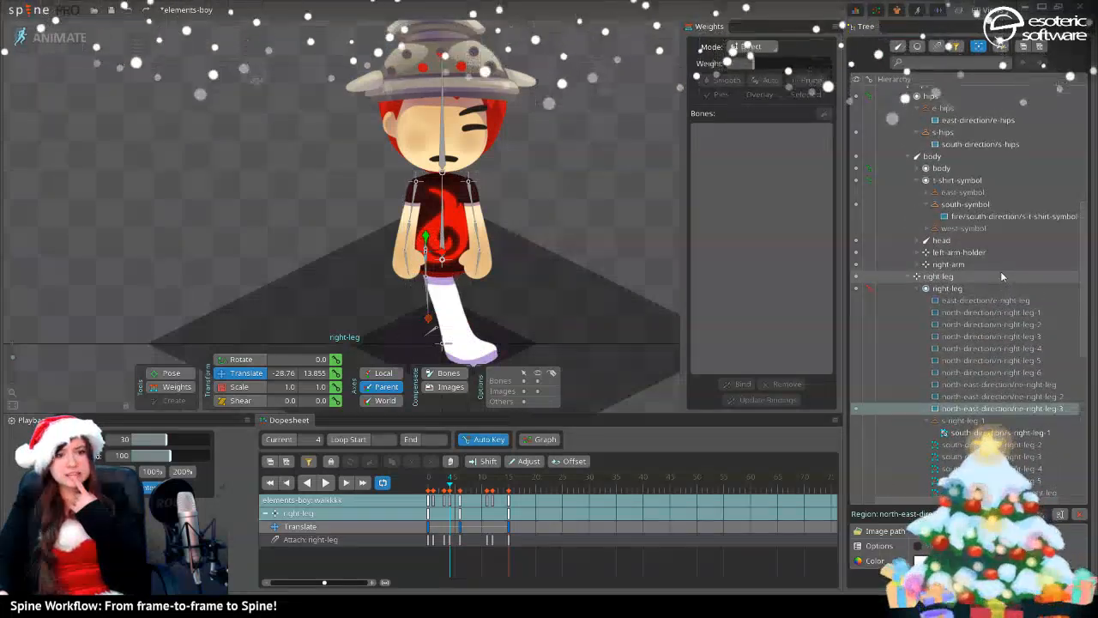
scroll(999, 274, "up", 8)
scroll(765, 249, "up", 3)
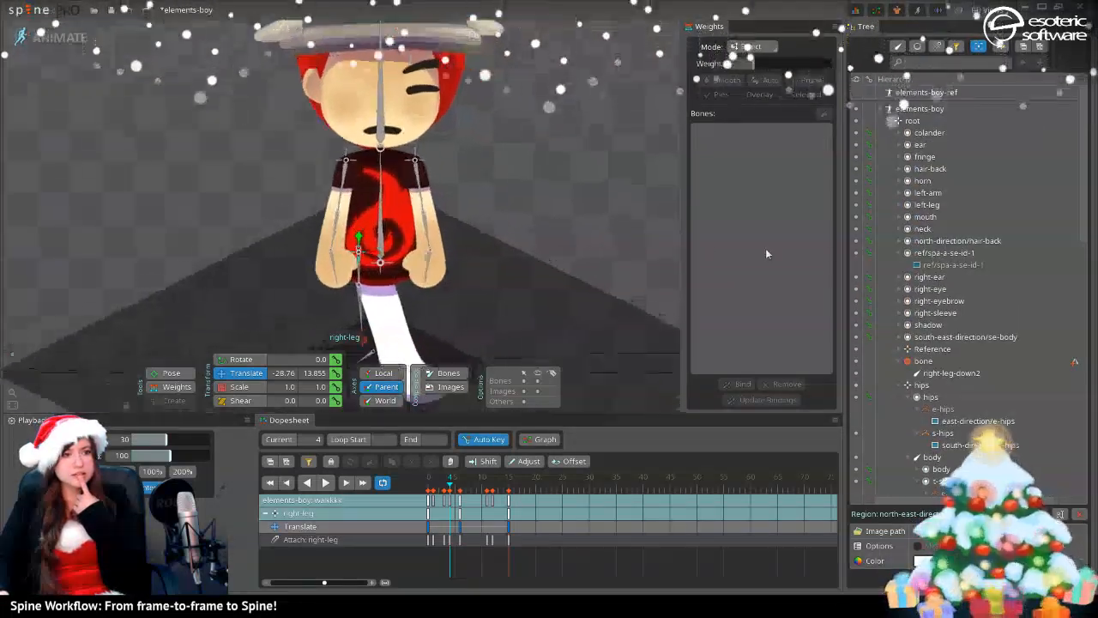
scroll(412, 321, "down", 4)
scroll(442, 305, "up", 1)
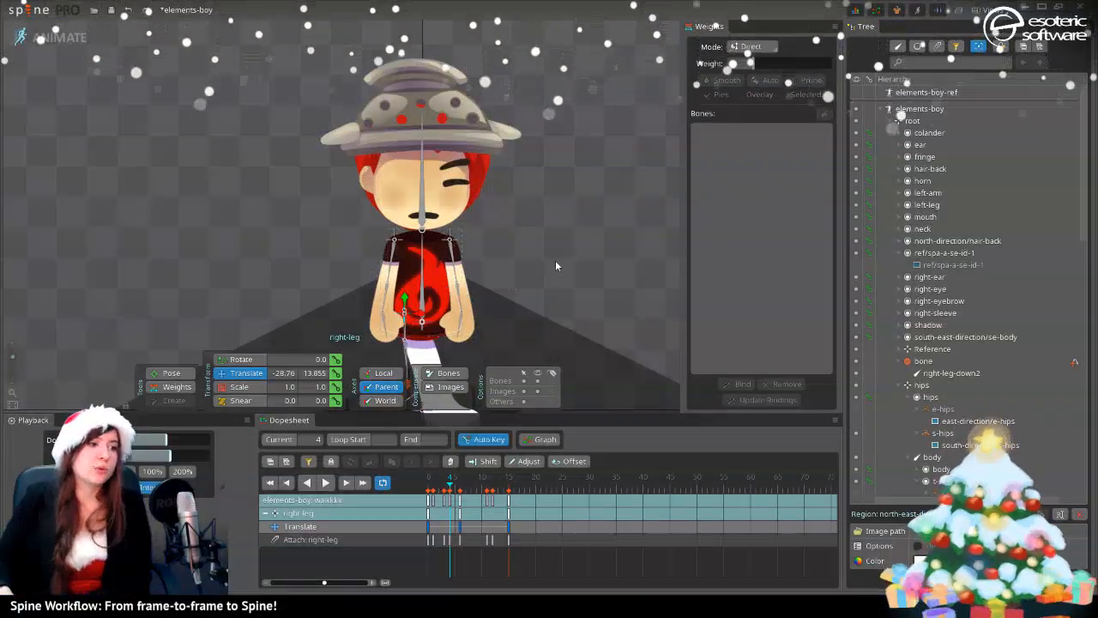
scroll(512, 108, "up", 2)
scroll(498, 117, "down", 3)
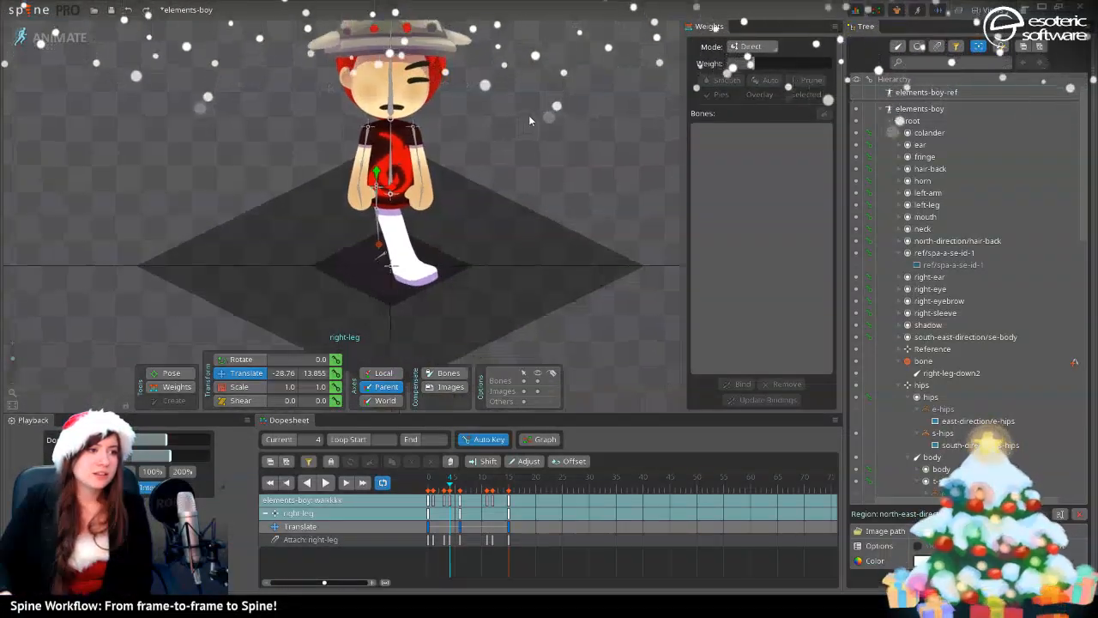
left_click_drag(509, 227, 554, 138)
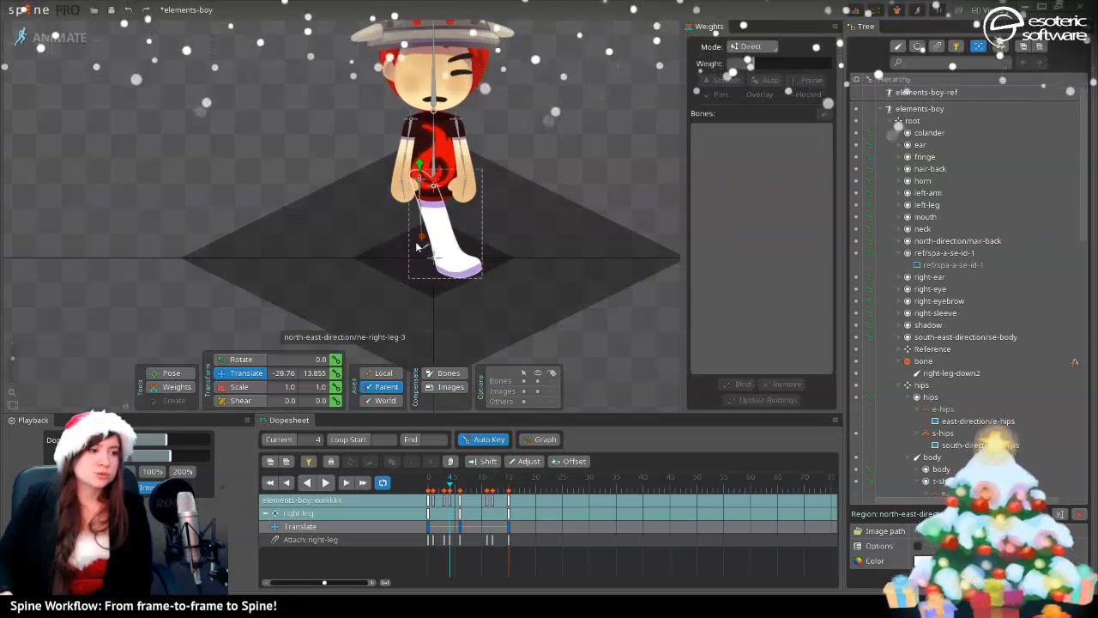
left_click_drag(498, 48, 544, 115)
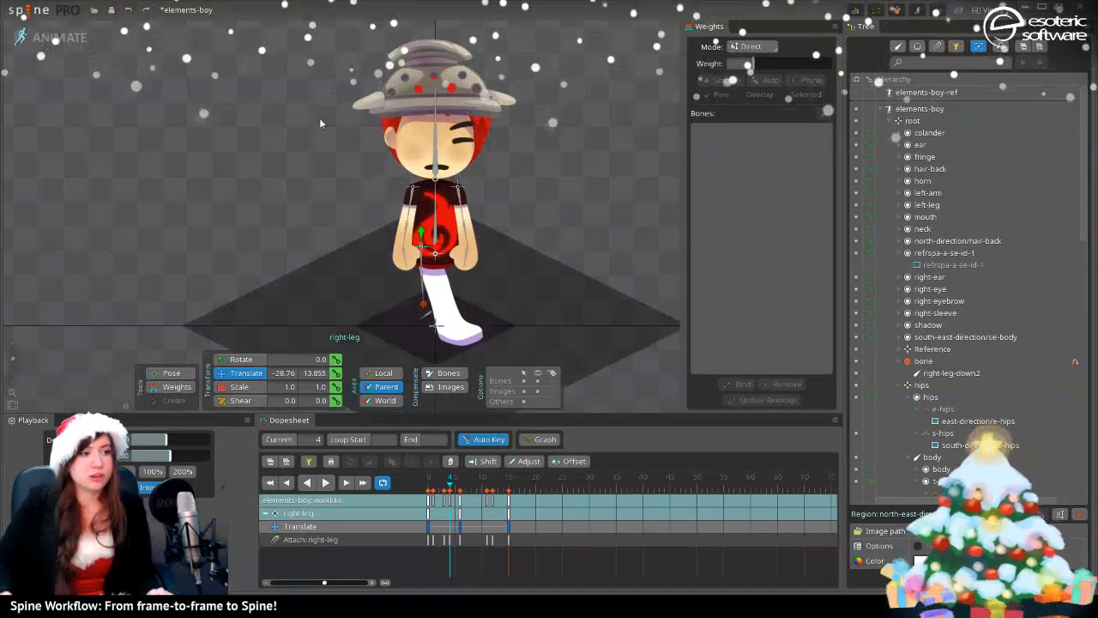
- Show the list of skins, pin the earth skin in place of fire, and select it to inspect the character
left_click(900, 10)
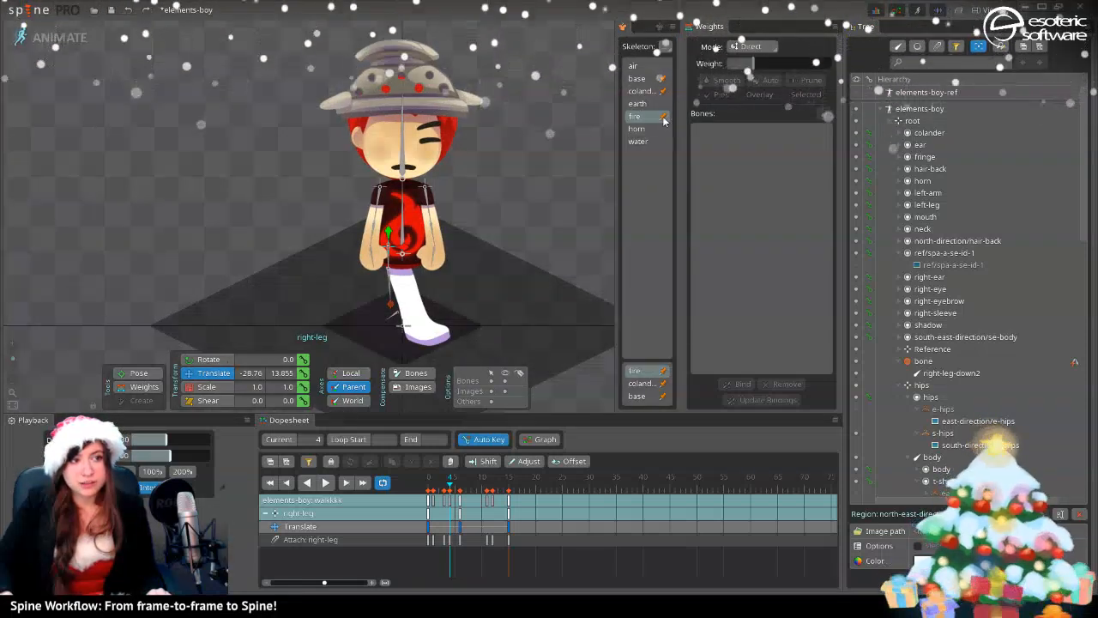
left_click(662, 104)
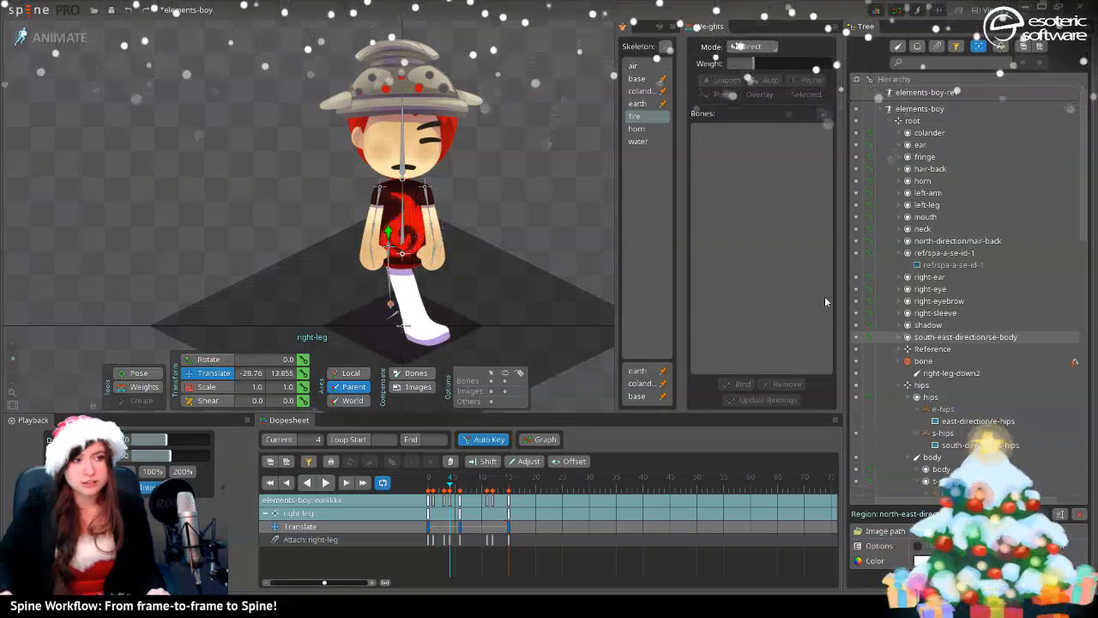
left_click(641, 372)
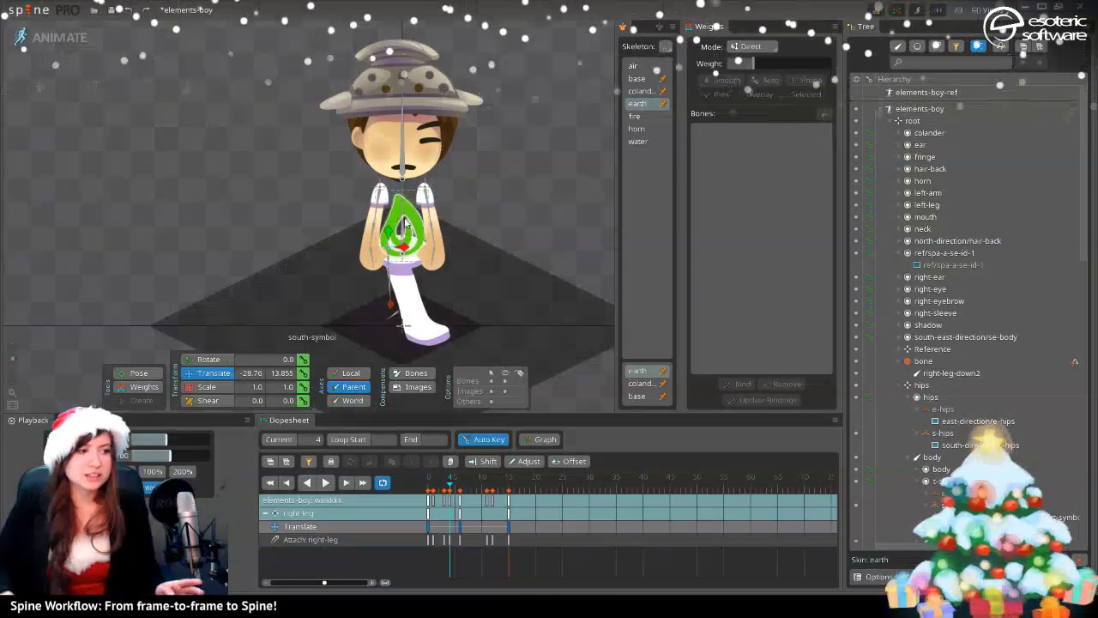
- Switch to Setup mode, select the earth T-shirt symbol, and cycle through the skins to the fire skin
left_click(64, 35)
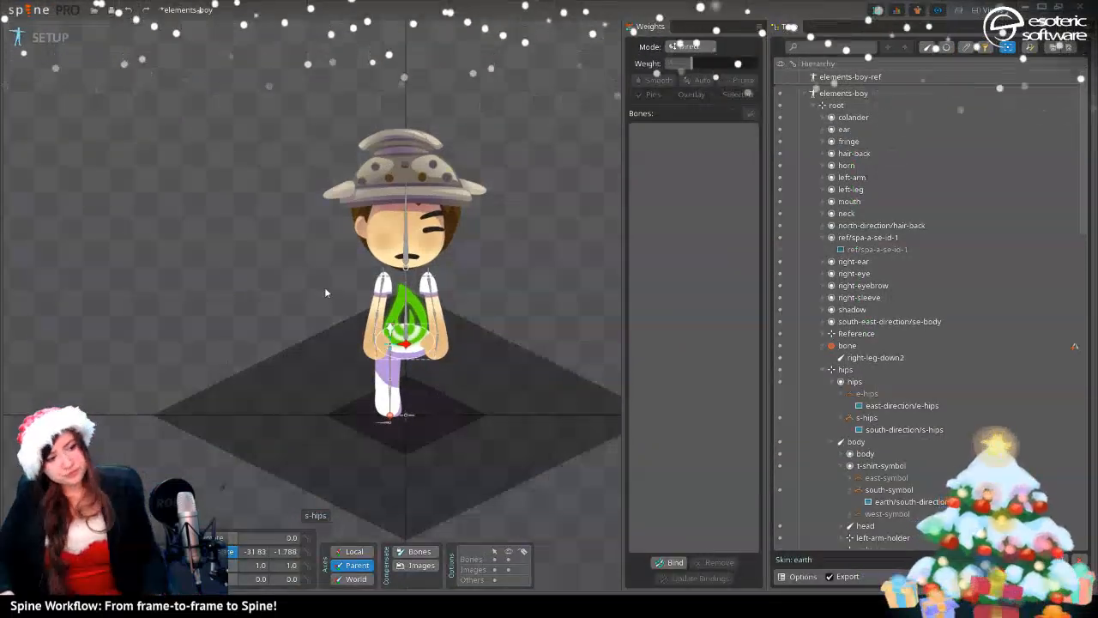
left_click(415, 309)
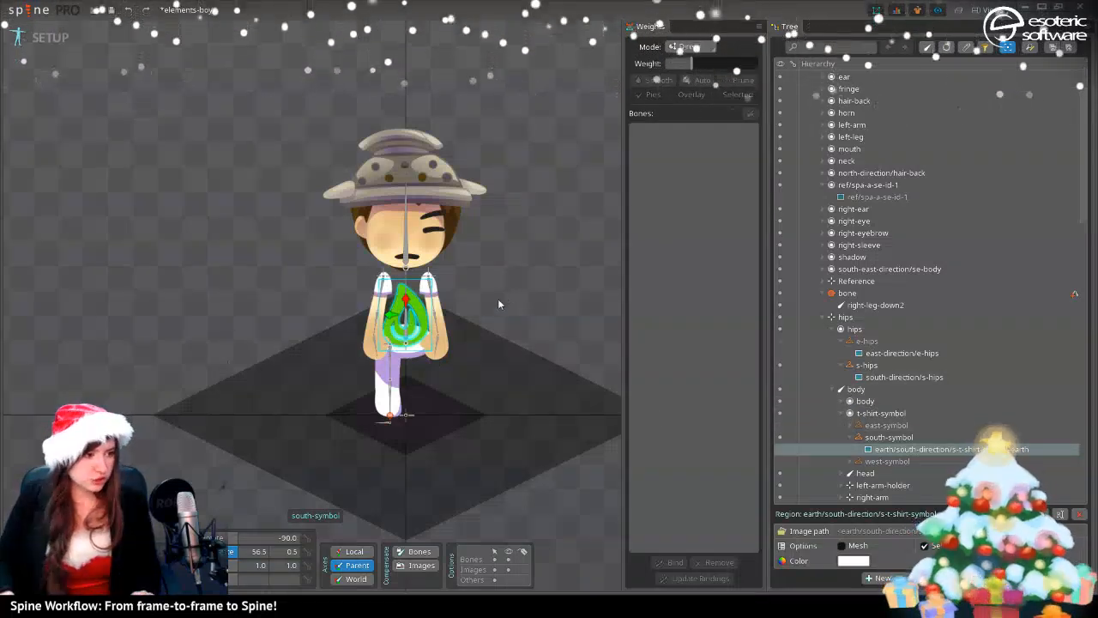
key("period")
key("period")
key("period")
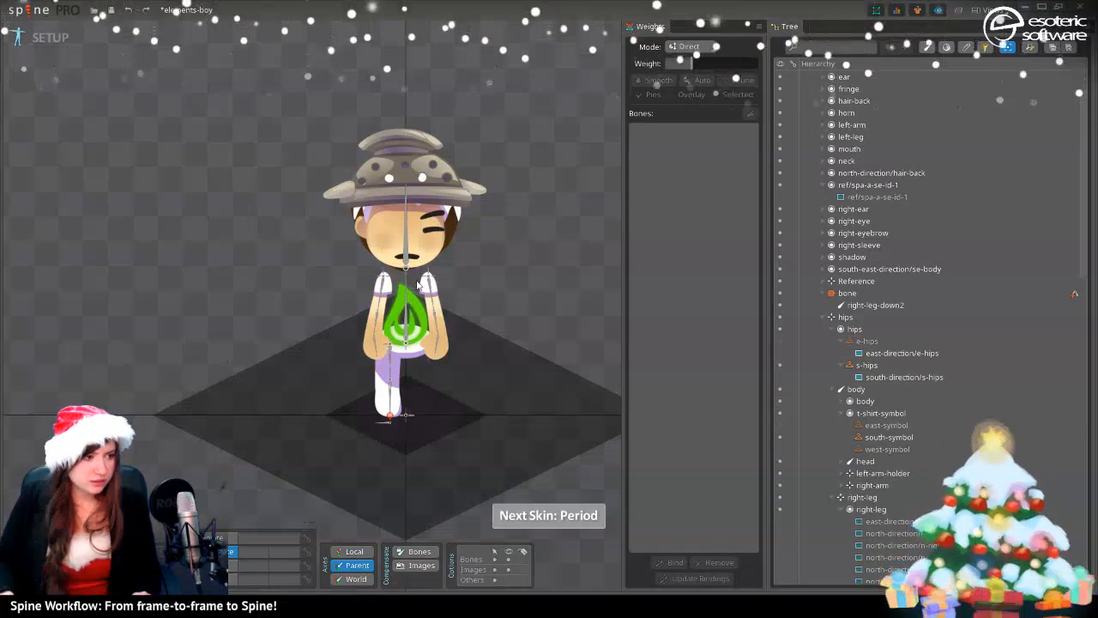
key("comma")
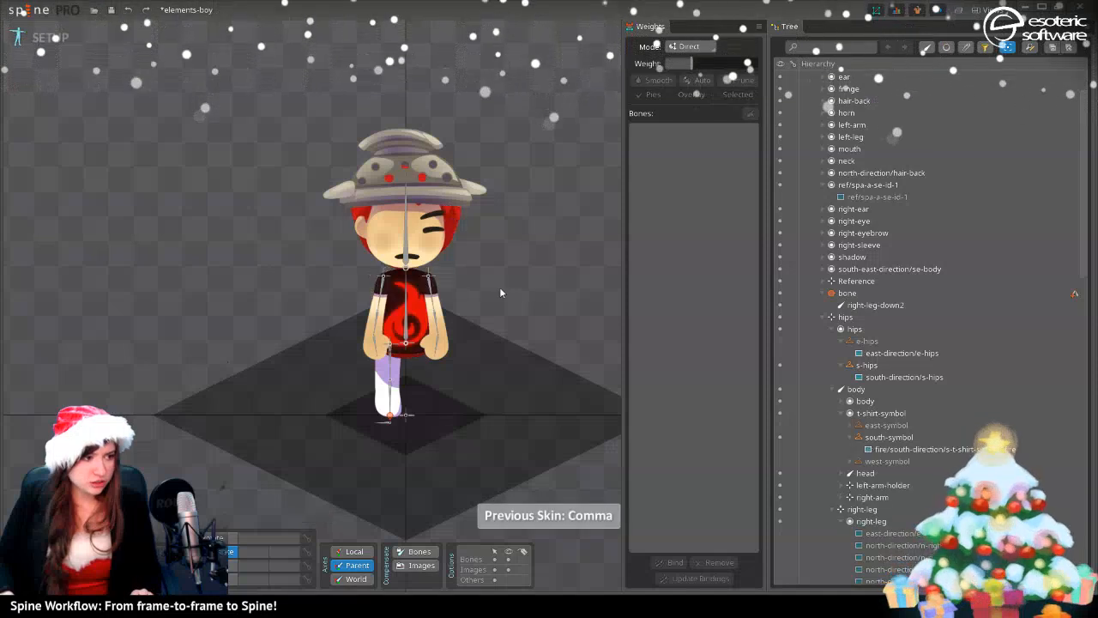
- Select the south-direction/s-body region and compare the torso between the fire skin and the next skin
left_click(420, 283)
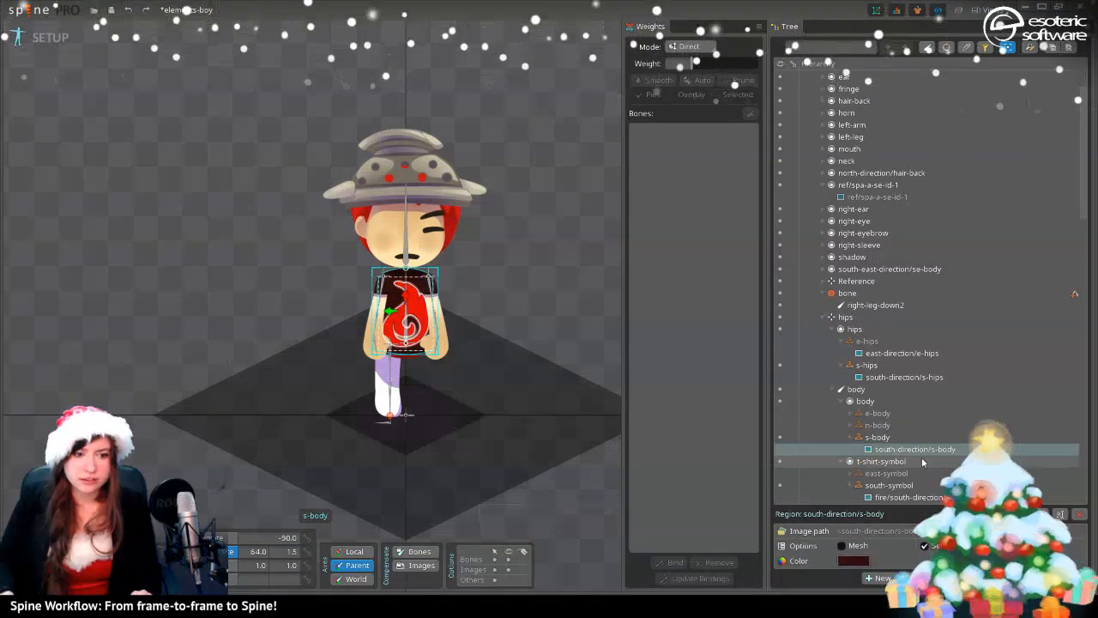
key("period")
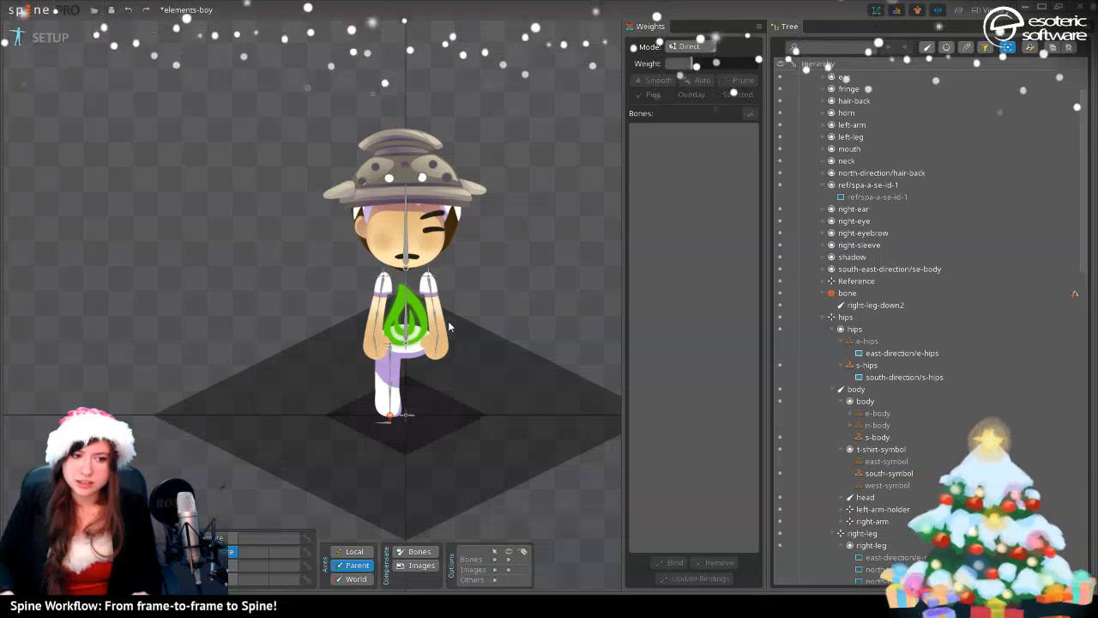
key("comma")
key("period")
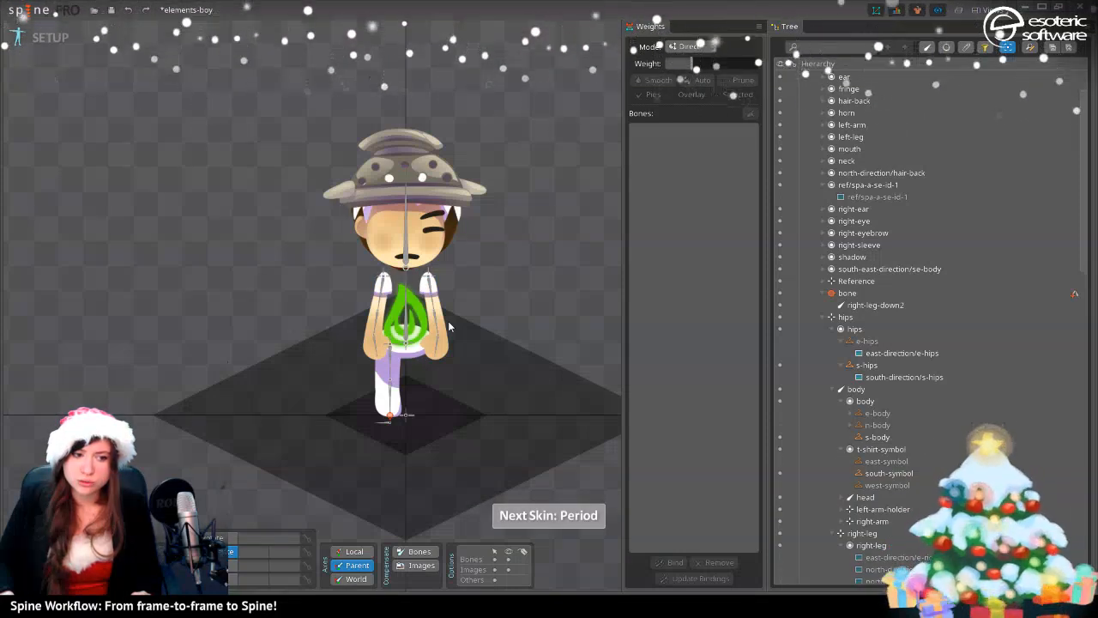
- Return to the fire skin and copy south-direction/s-body directly under the body slot, outside the s-body skin placeholder
key("comma")
left_click(909, 448)
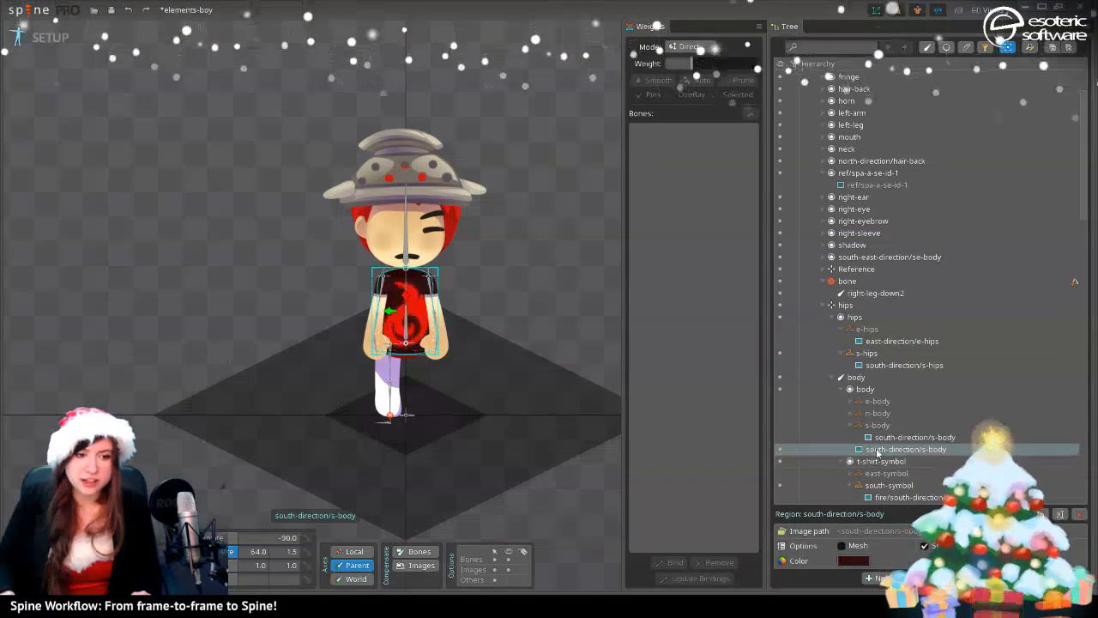
mouse_move(880, 451)
left_mouse_down()
mouse_move(873, 427)
mouse_move(870, 449)
left_mouse_up()
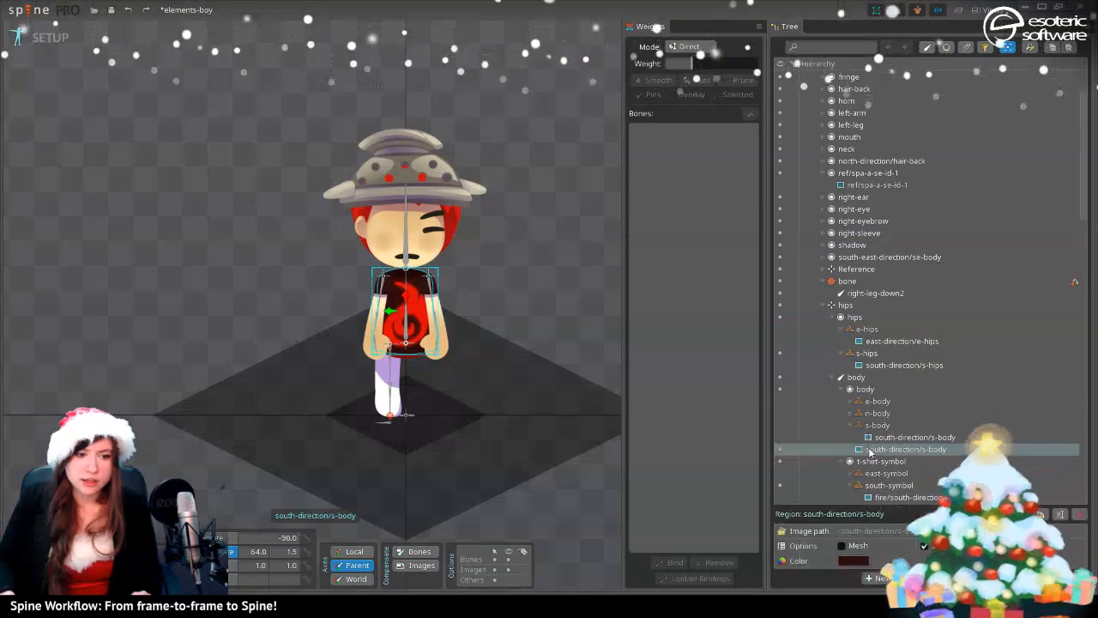
- In the green-symbol skin, place the copied south-direction/s-body inside the s-body placeholder and set its color to 2F302FFF
key("period")
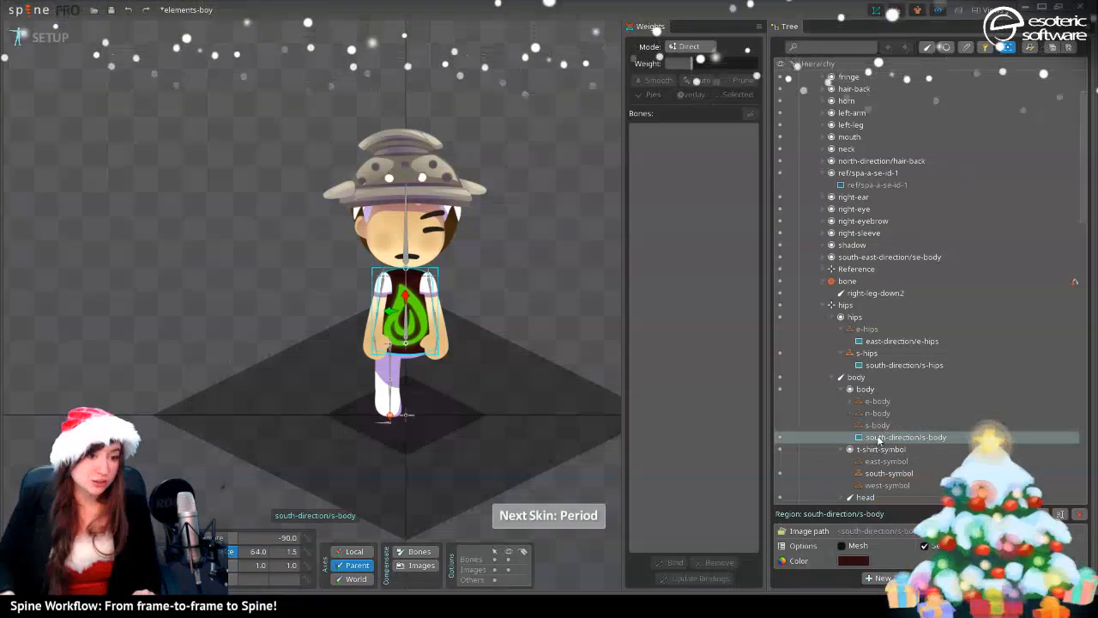
left_click_drag(882, 437, 877, 425)
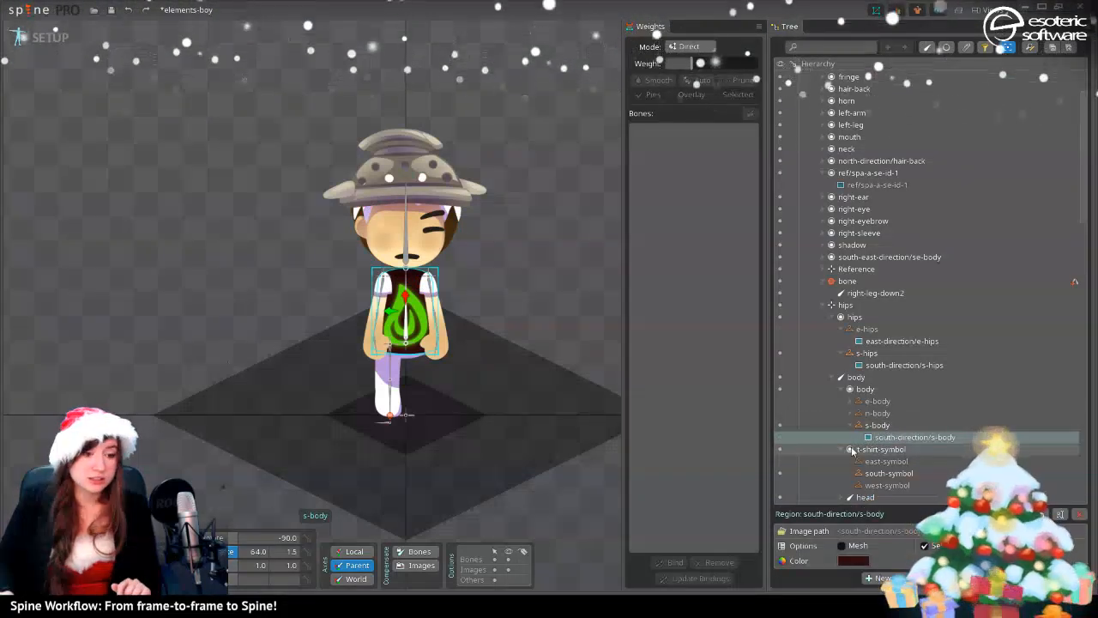
left_click(852, 561)
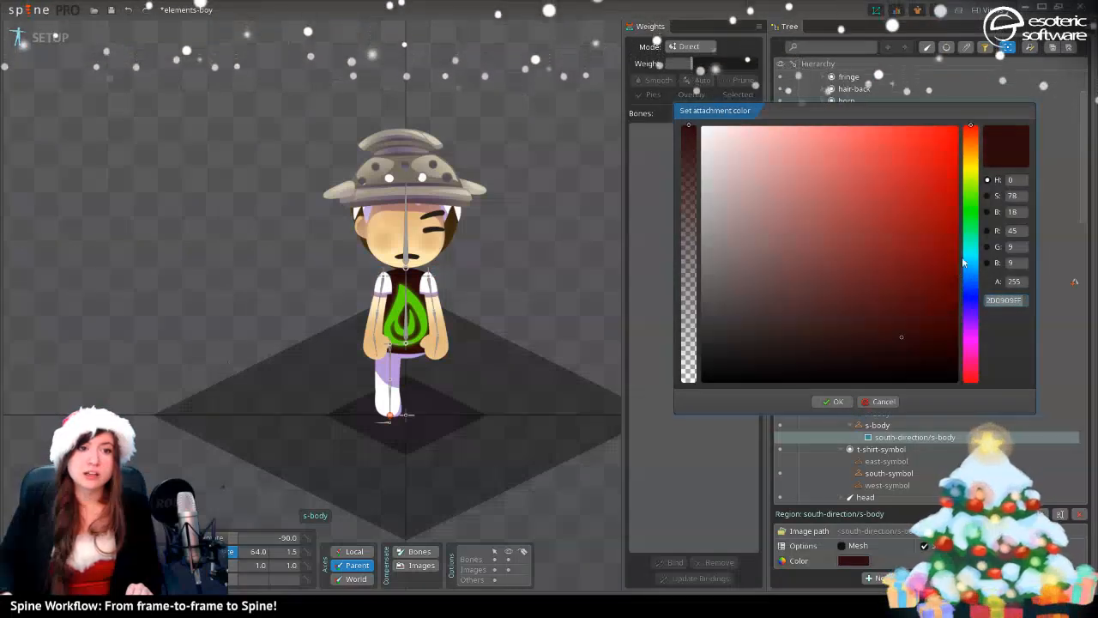
mouse_move(970, 129)
left_mouse_down()
mouse_move(971, 211)
mouse_move(970, 184)
mouse_move(970, 198)
mouse_move(944, 203)
mouse_move(920, 235)
mouse_move(778, 324)
mouse_move(779, 301)
mouse_move(774, 335)
mouse_move(808, 310)
mouse_move(702, 334)
left_mouse_up()
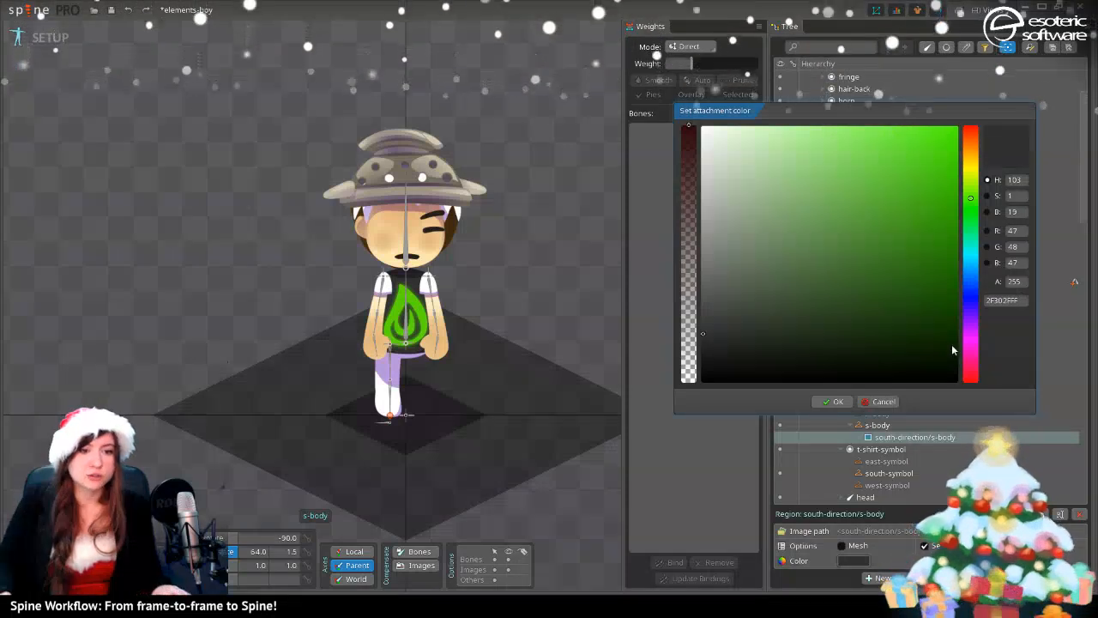
double_click(1001, 300)
key("ctrl+c")
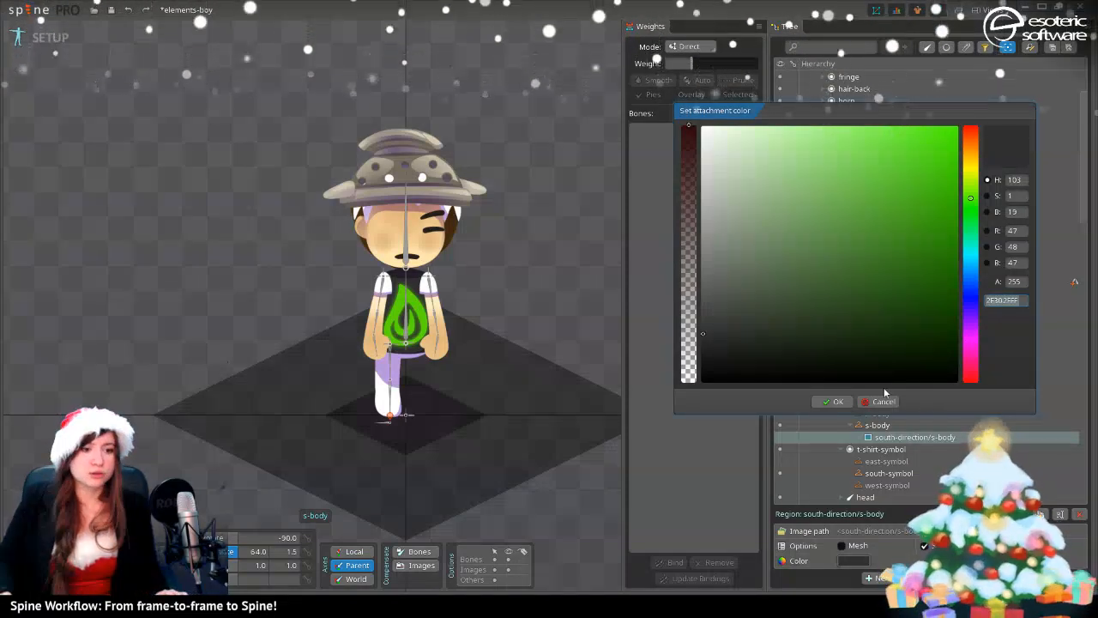
left_click(834, 402)
- Select both south-east-direction/left-sleeve regions in the green-symbol skin and set their color to 2F302FFF
left_click(384, 290)
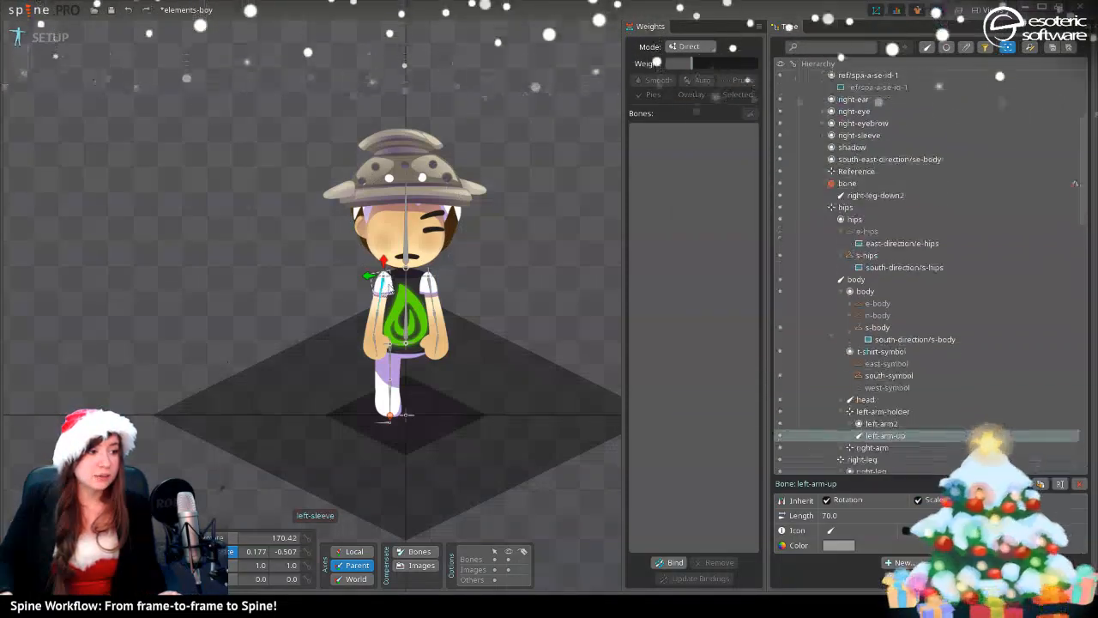
left_click(428, 283, "ctrl")
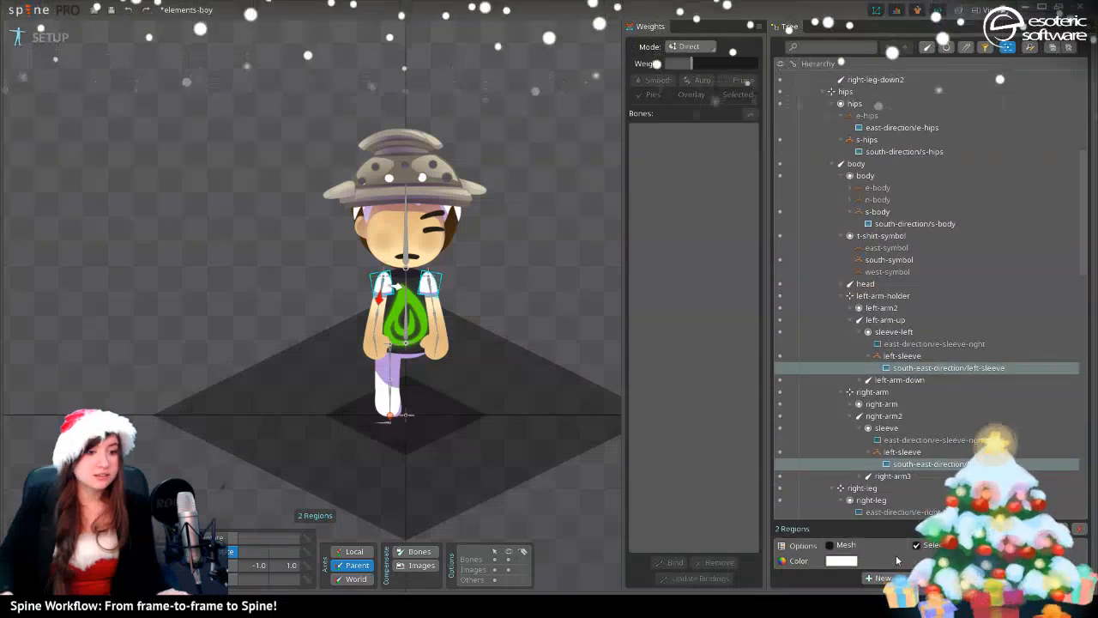
left_click(841, 560)
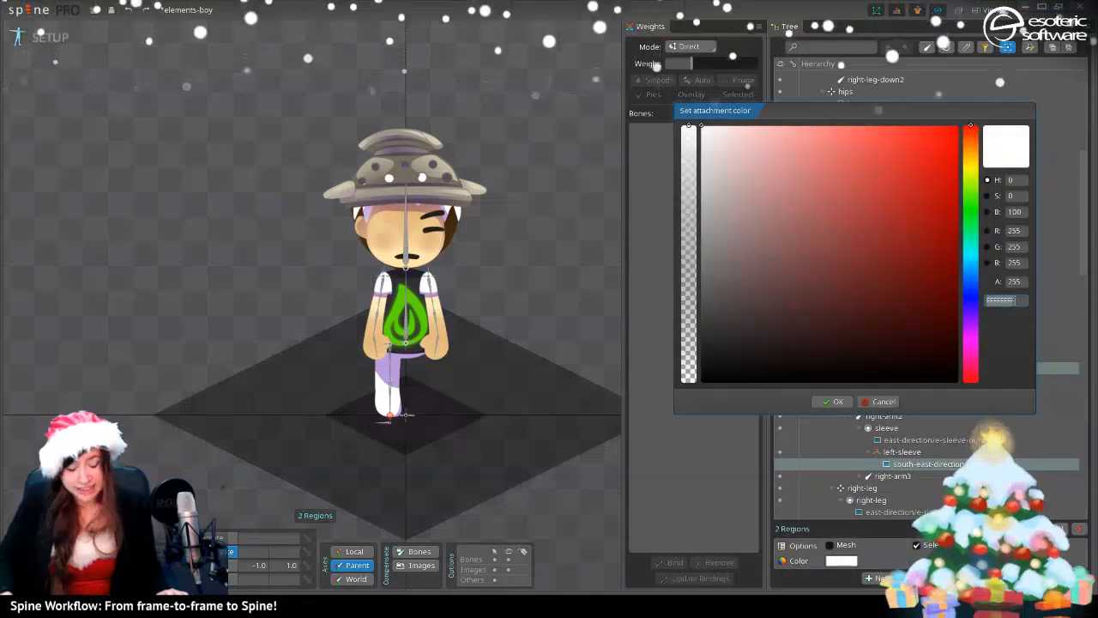
key("ctrl+v")
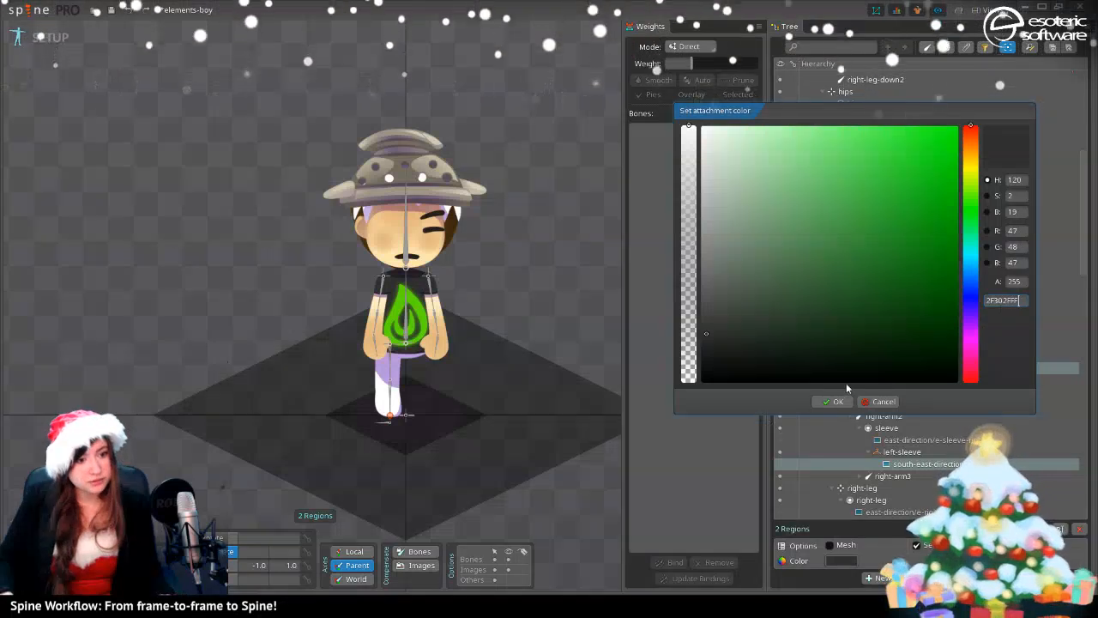
left_click(833, 402)
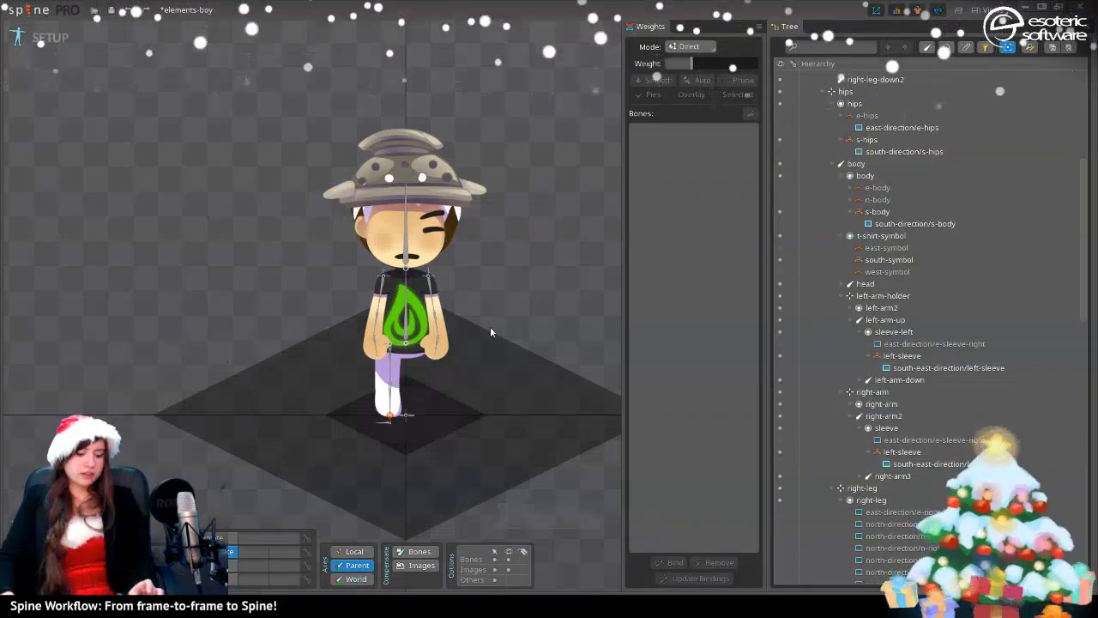
- Compare the T-shirt colors by cycling back to the fire skin and forward through the other skins to the green-symbol one
key("comma")
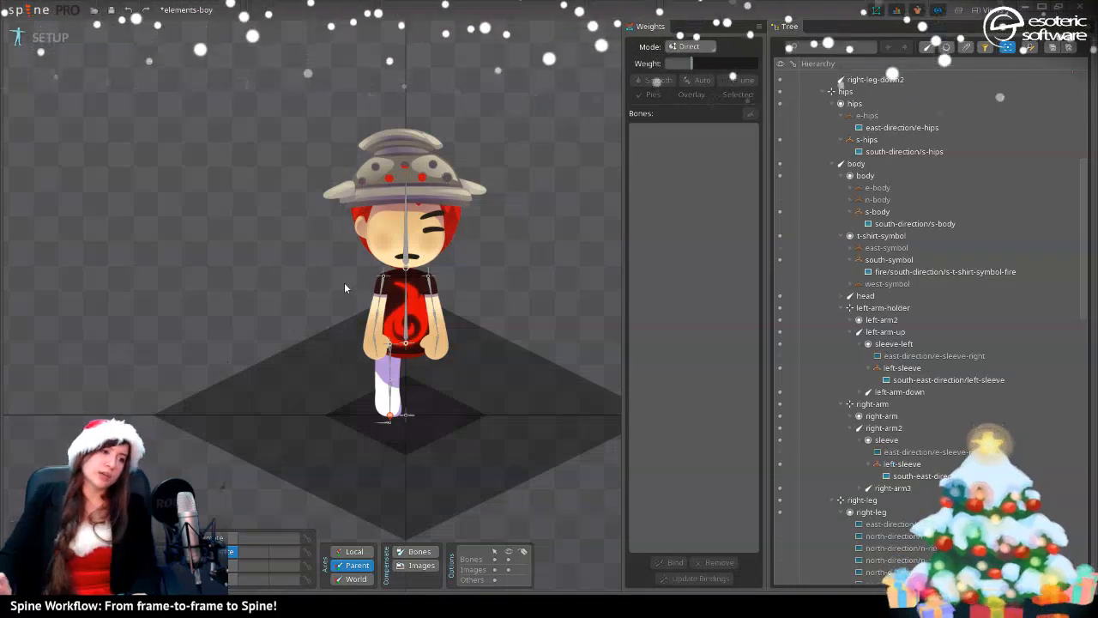
key("period")
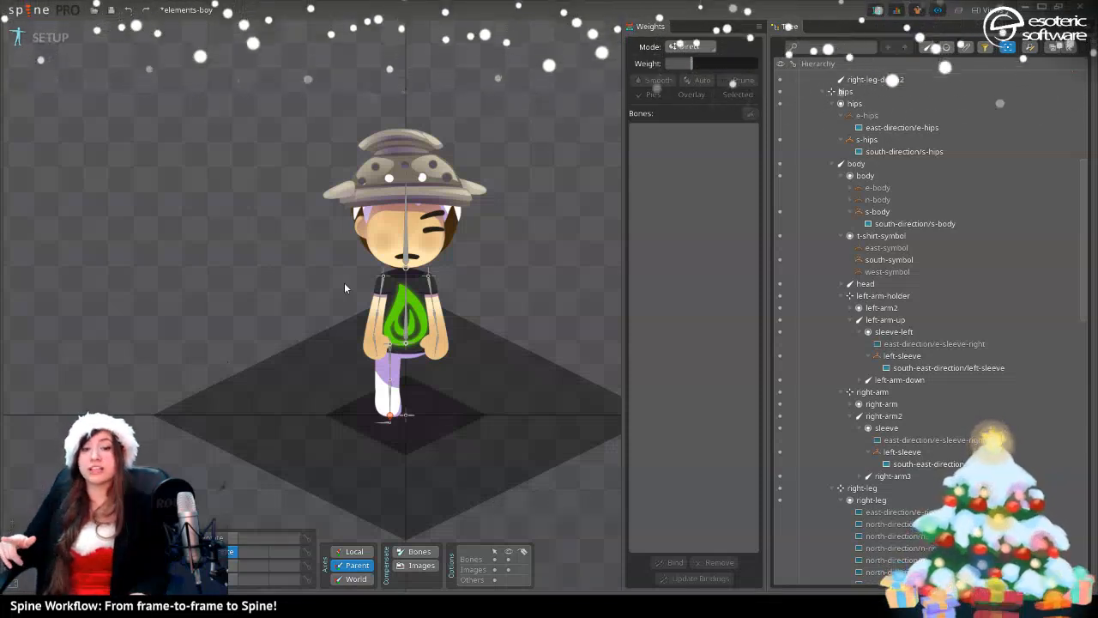
key("period")
key("period")
key("period")
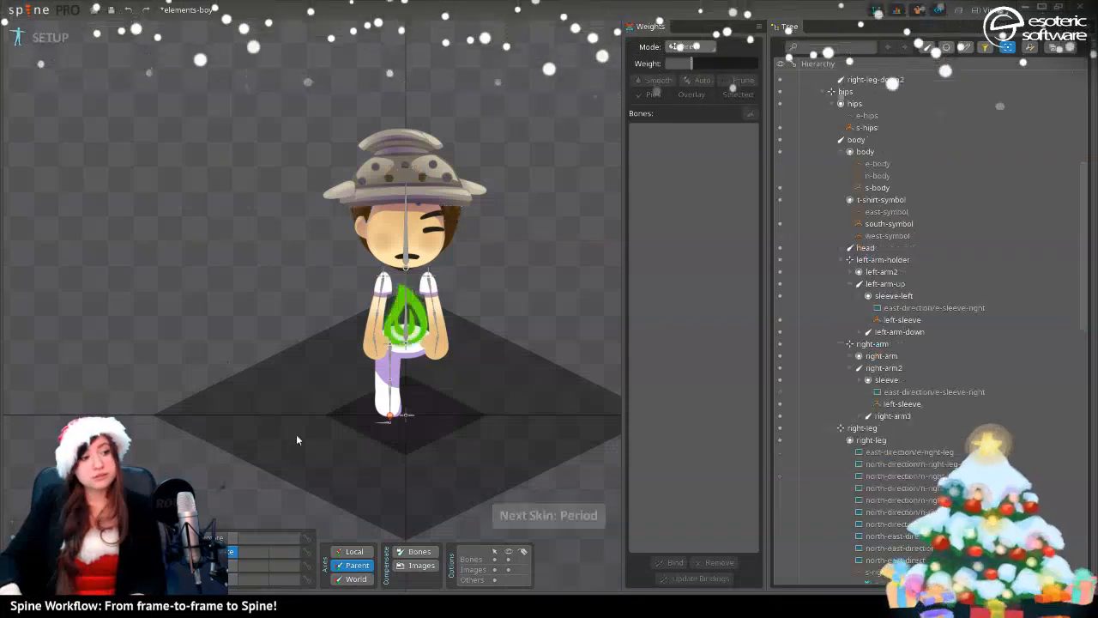
key("period")
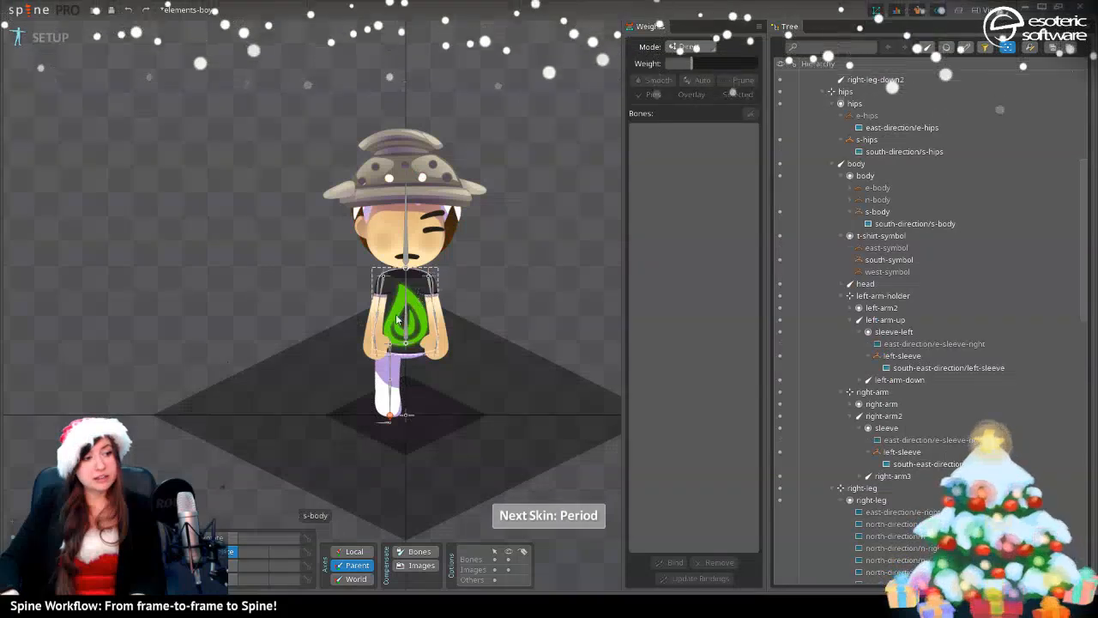
- Copy the green-symbol skin's south-direction/s-body out of its placeholder and place it in the water-symbol skin's s-body placeholder
left_click(412, 295)
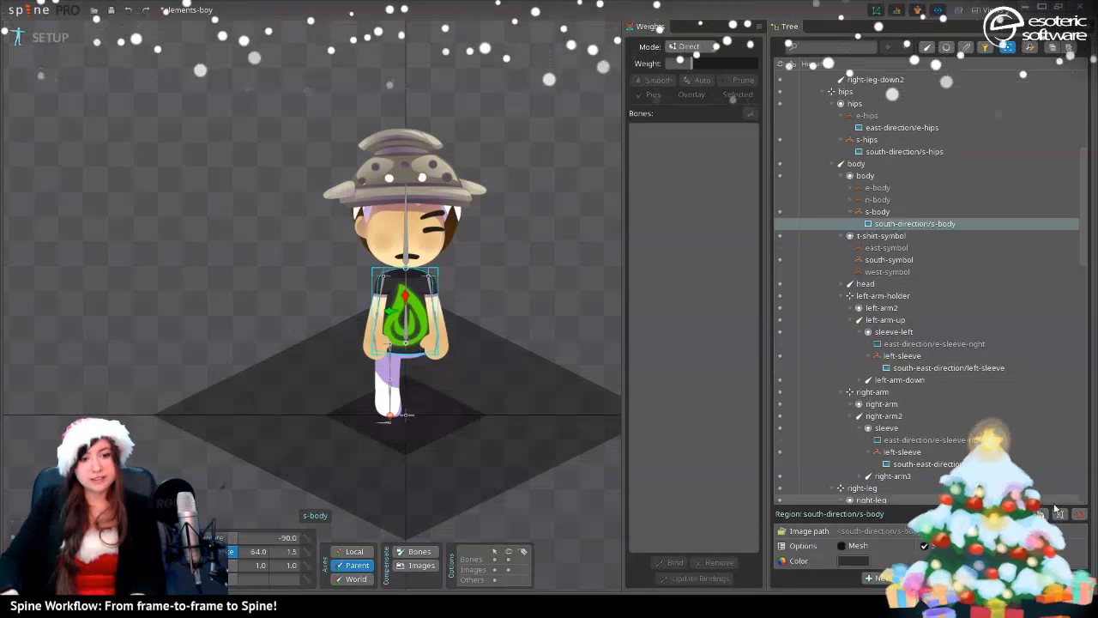
key("ctrl+d")
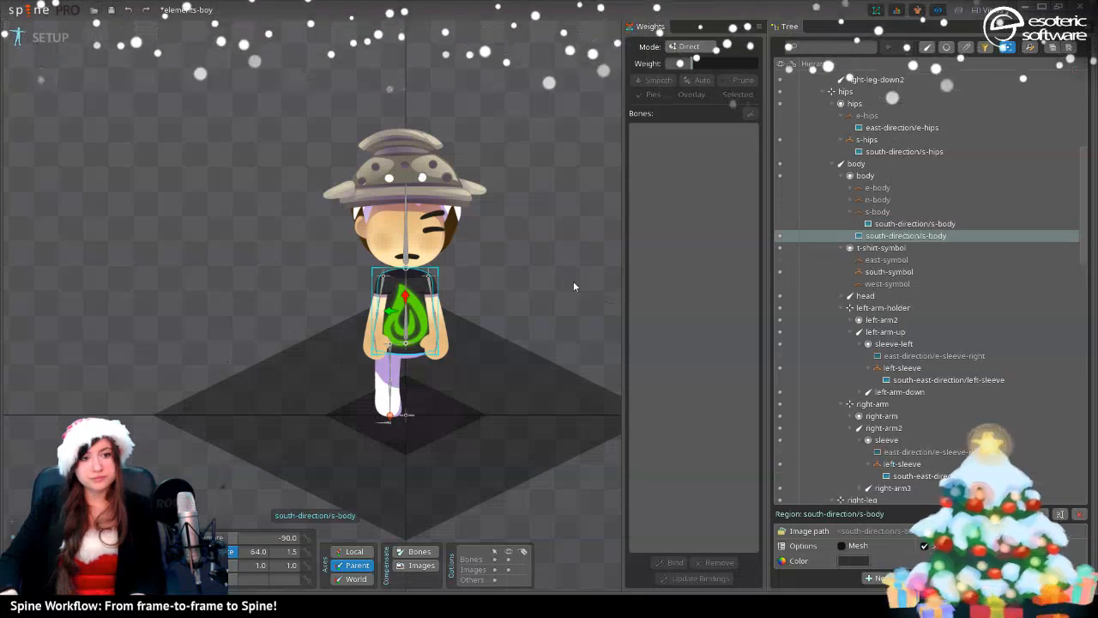
key("period")
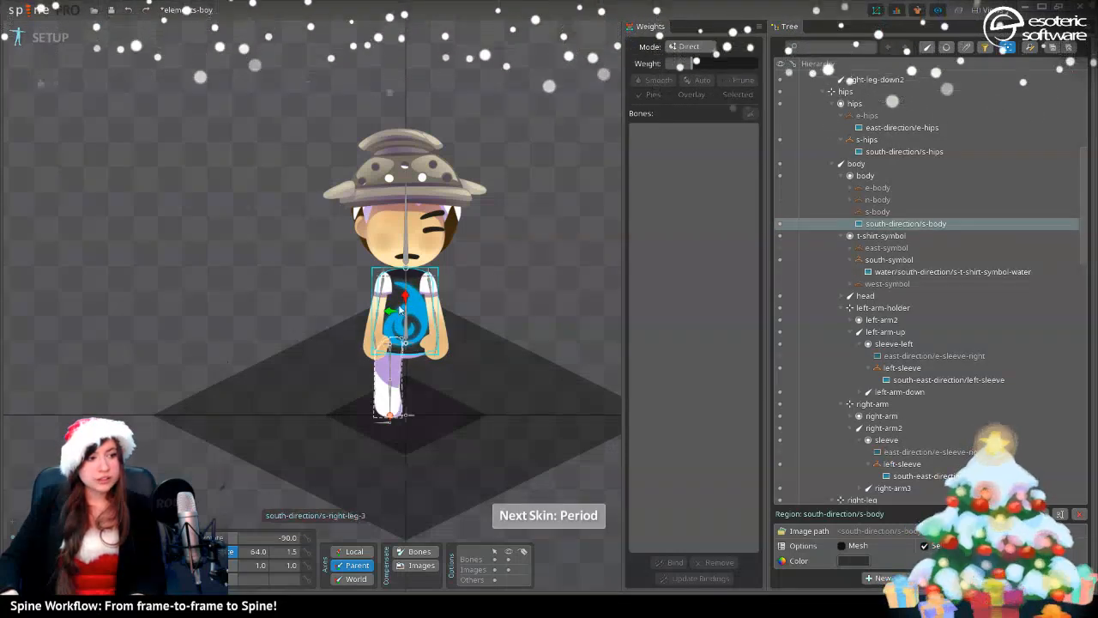
left_click_drag(896, 223, 886, 213)
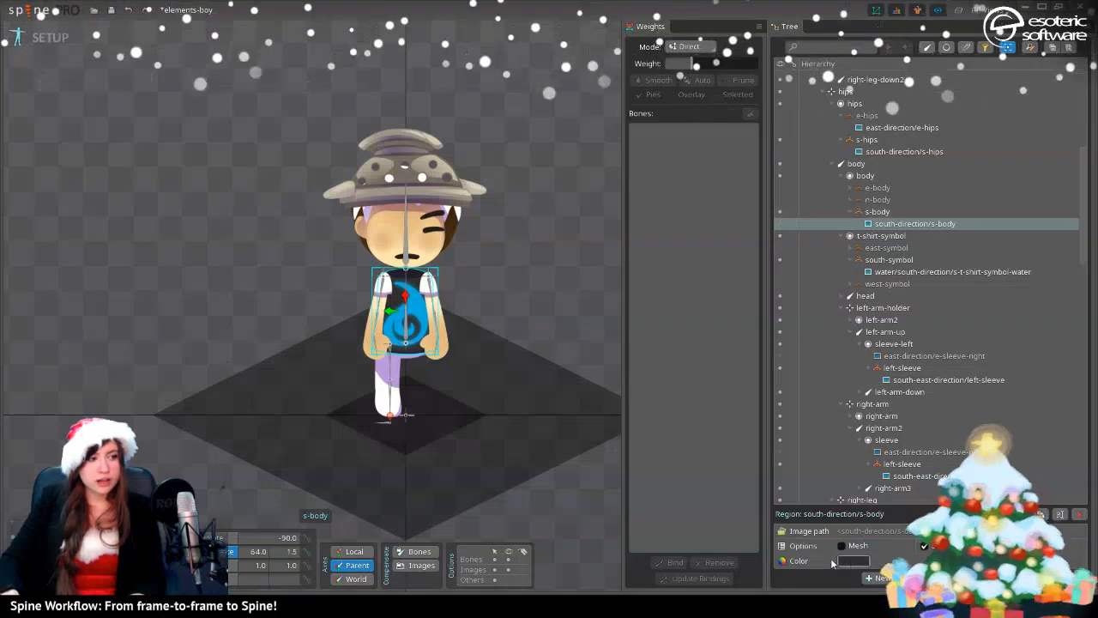
- Select the water-symbol skin's torso together with both sleeves and set their color to the dark blue 24272BFF
left_click(425, 292, "ctrl")
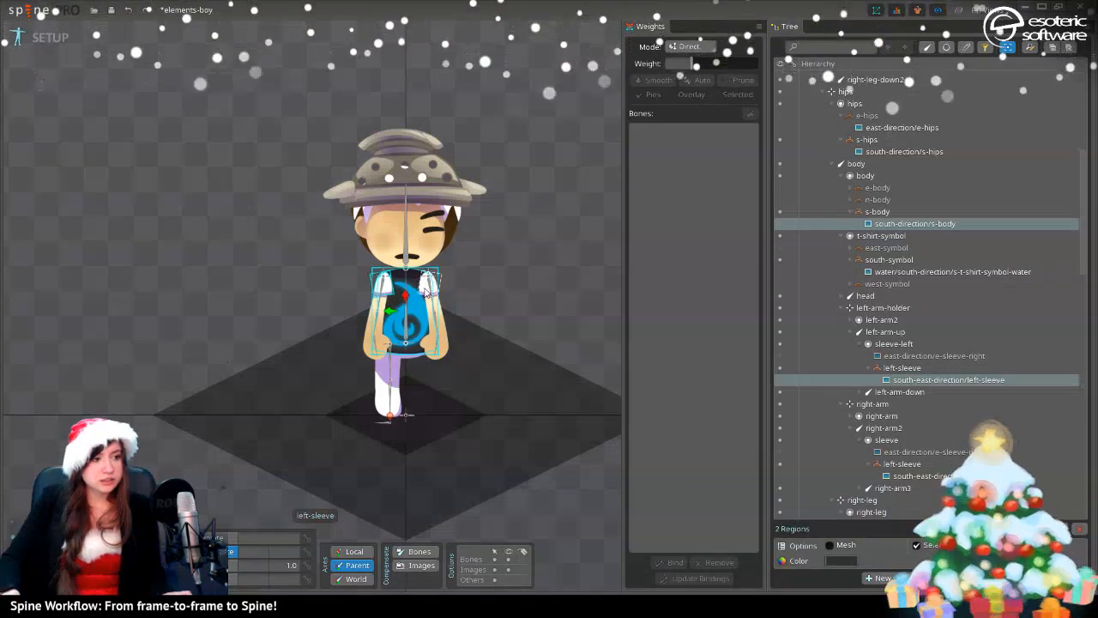
left_click(425, 292, "ctrl")
left_click(840, 561)
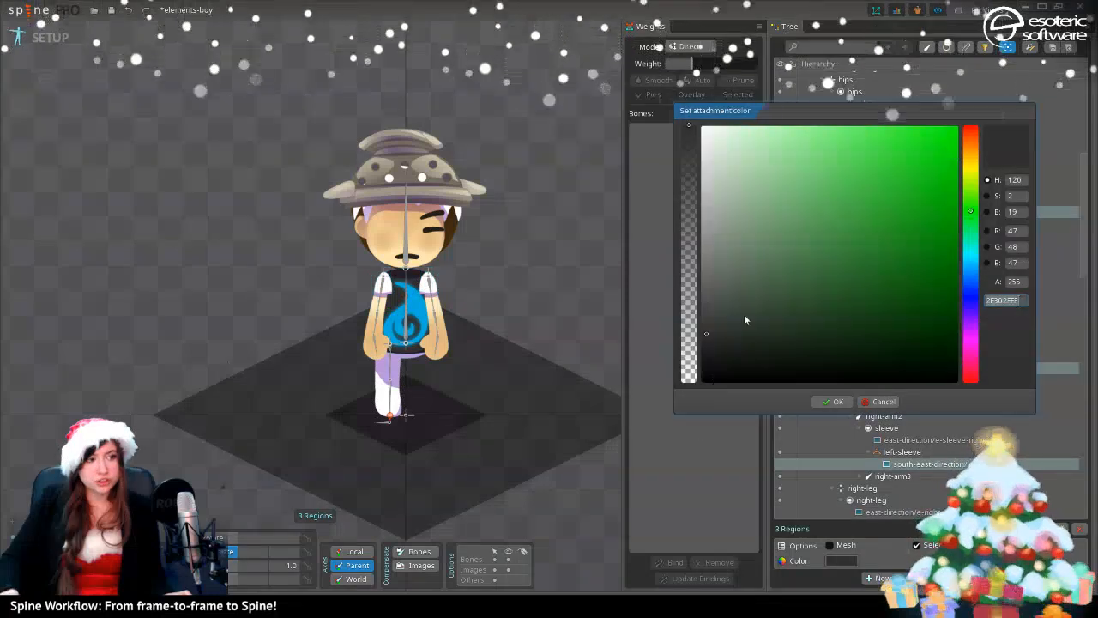
left_click_drag(744, 319, 899, 197)
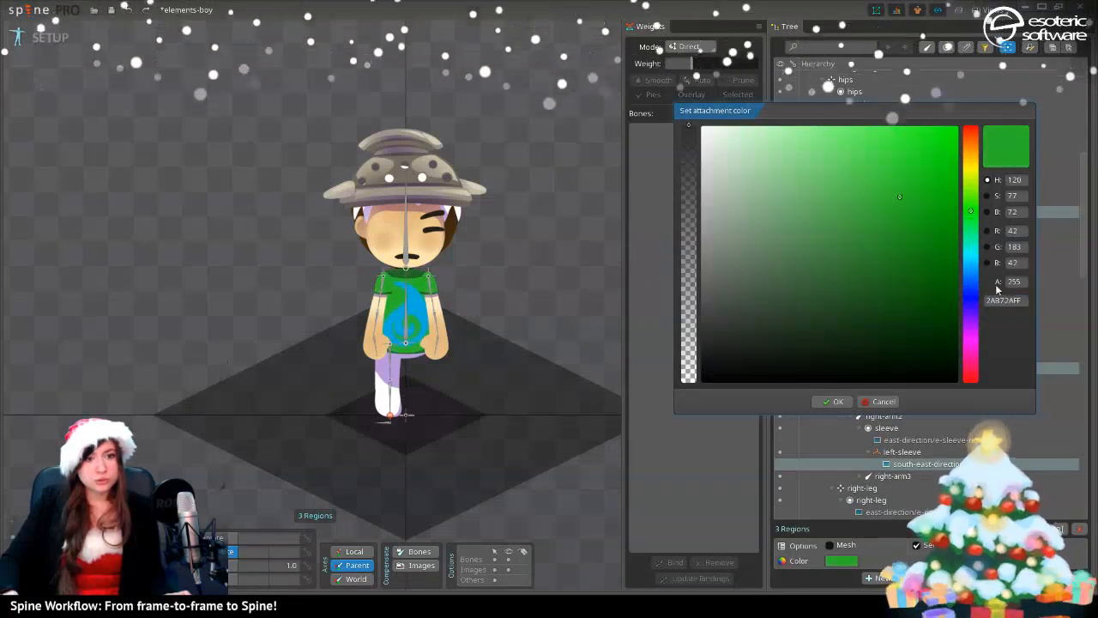
left_click(970, 276)
left_click_drag(868, 272, 744, 341)
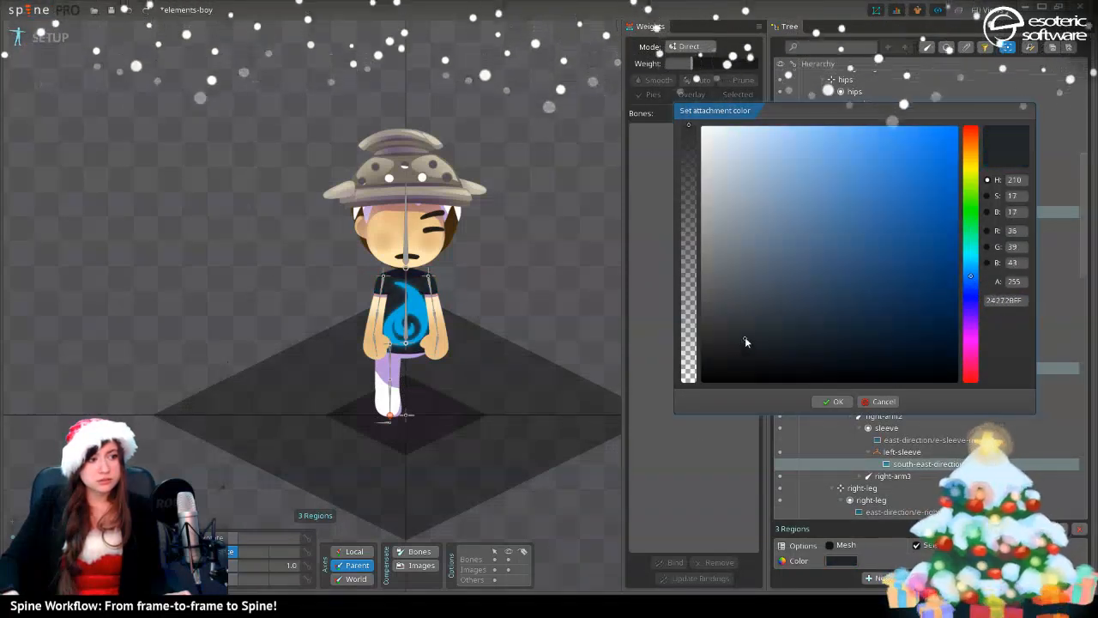
left_click(833, 402)
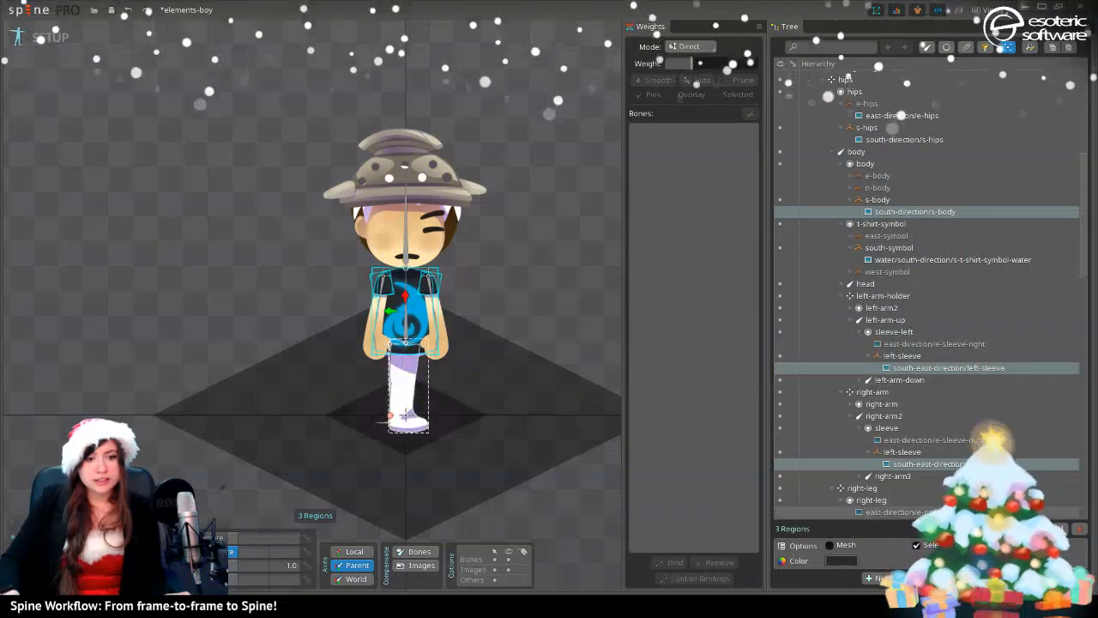
- Copy south-east-direction/left-sleeve directly under the sleeve-left slot, outside its placeholder, and switch to the air skin
left_click(901, 370)
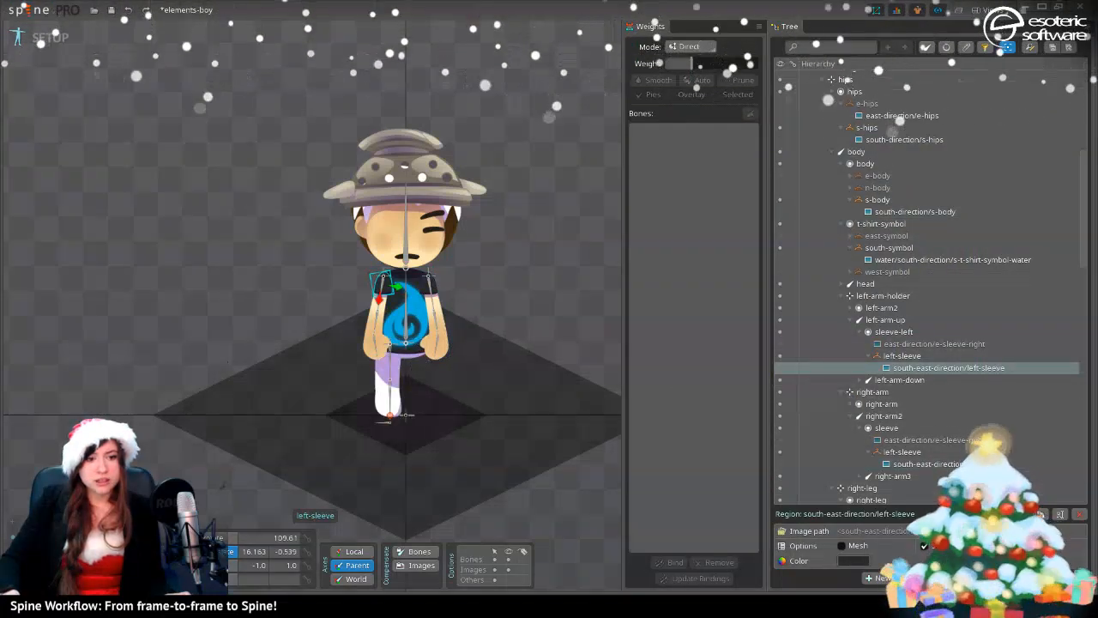
key("ctrl+d")
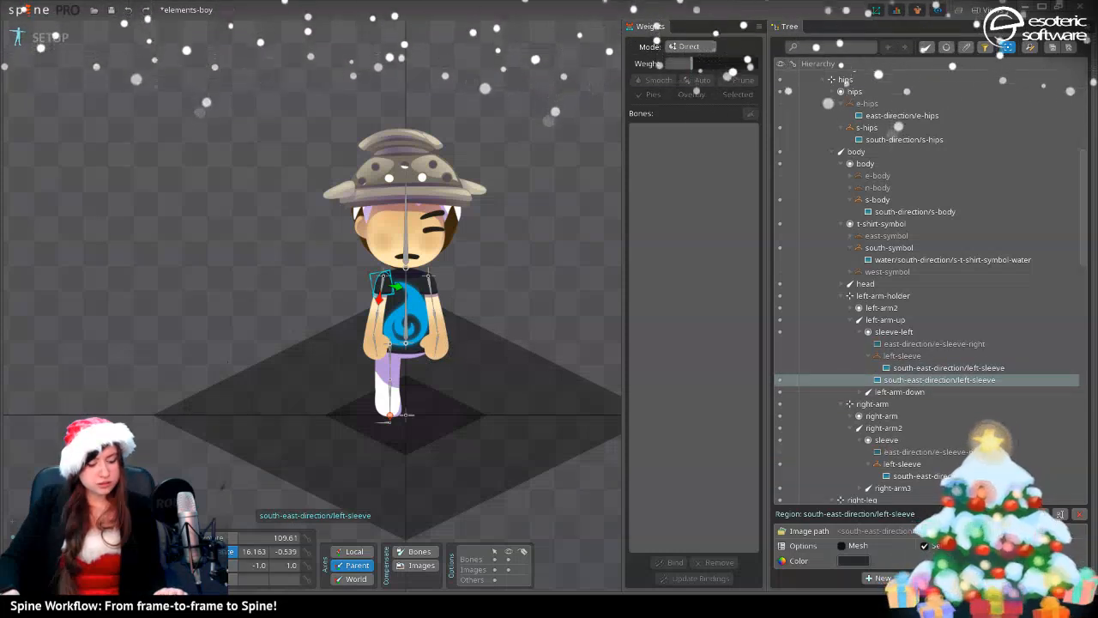
key("v")
scroll(868, 398, "down", 6)
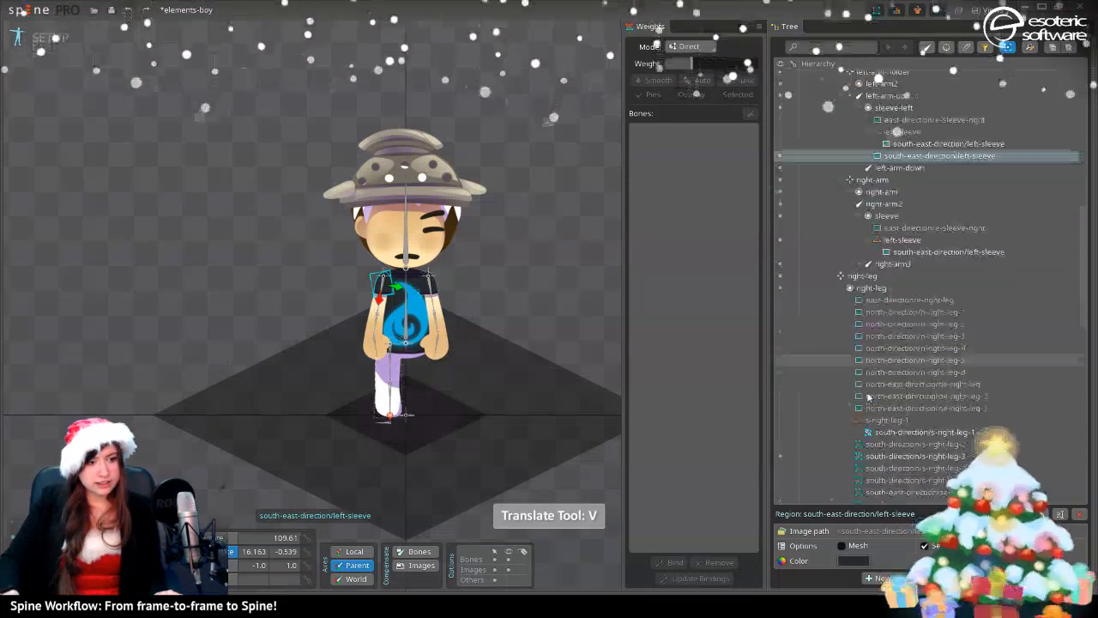
scroll(868, 397, "down", 4)
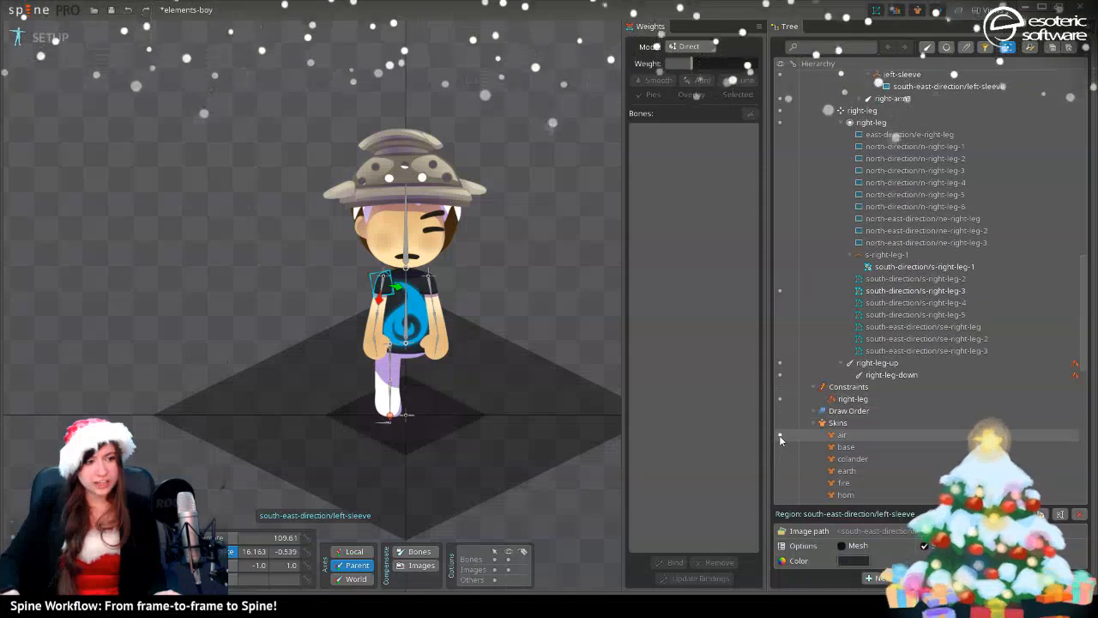
scroll(929, 260, "up", 8)
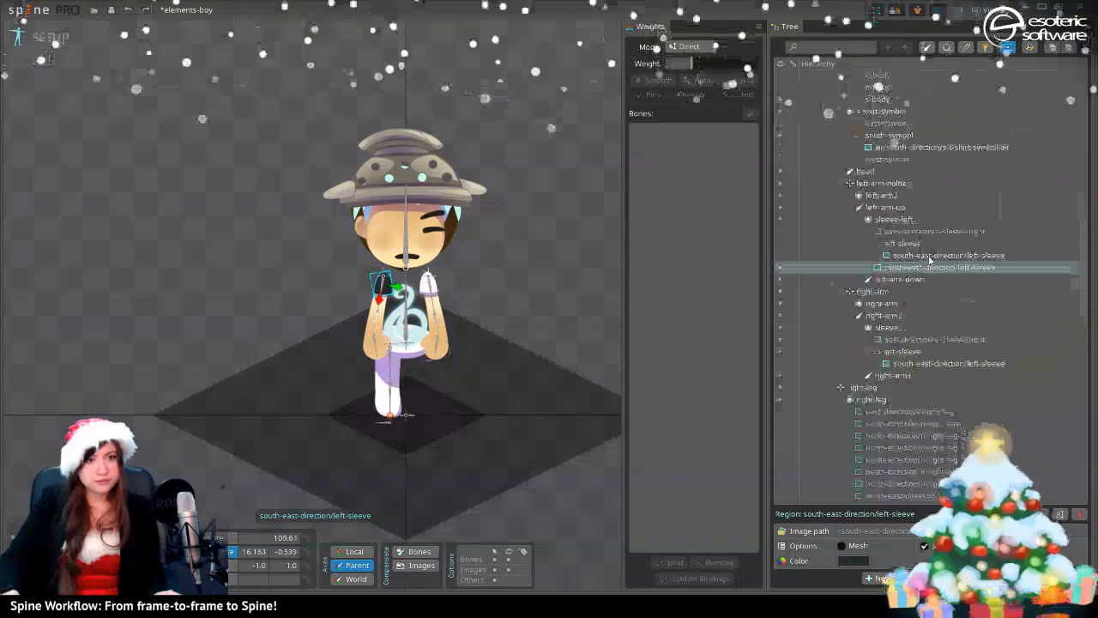
scroll(929, 260, "up", 3)
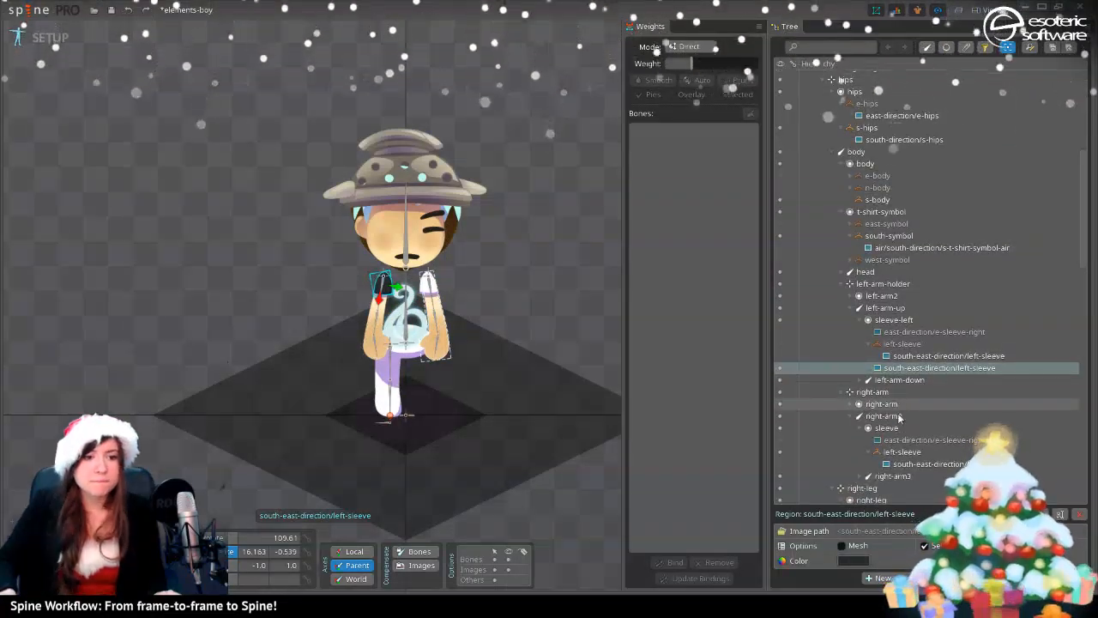
scroll(898, 416, "down", 5)
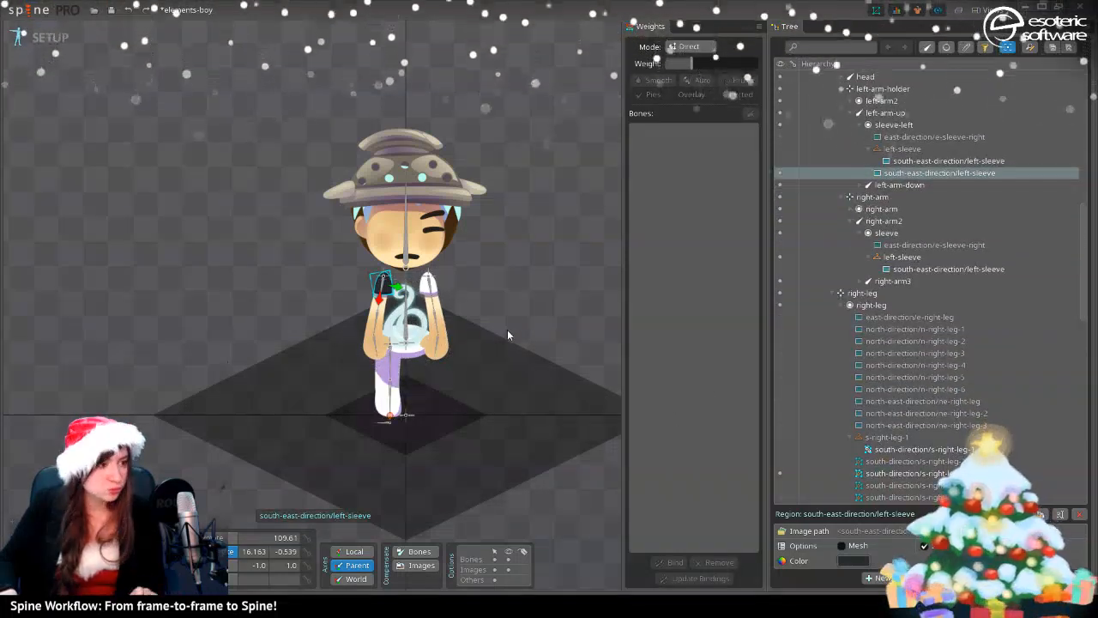
- Return to the water-symbol skin and copy its south-direction/s-body into the air skin's s-body placeholder
key("comma")
left_click(397, 304)
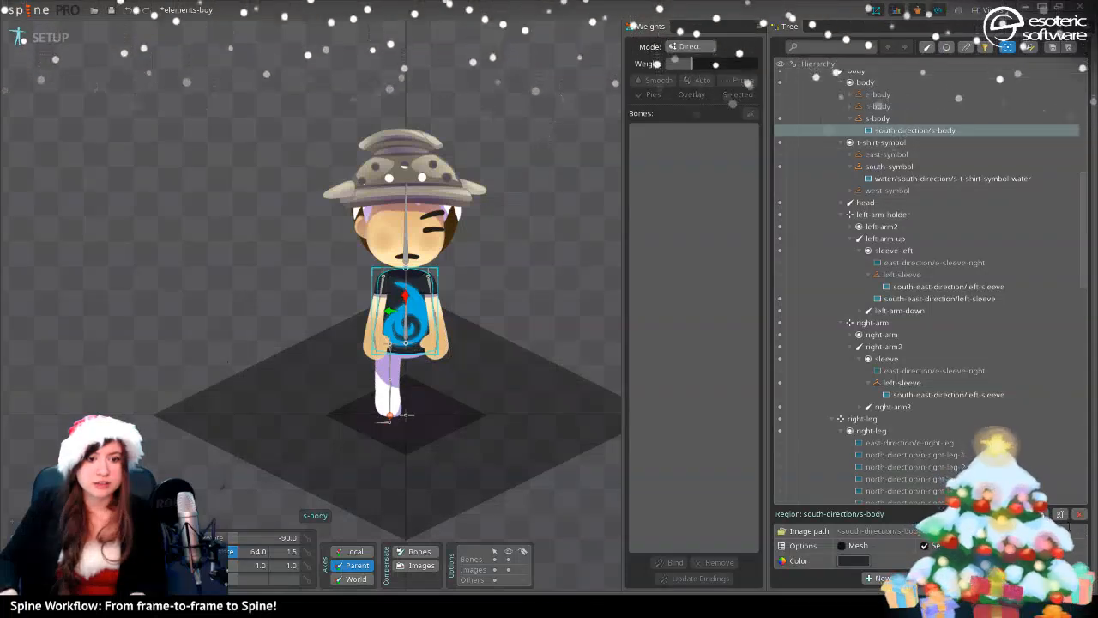
left_click(1040, 513)
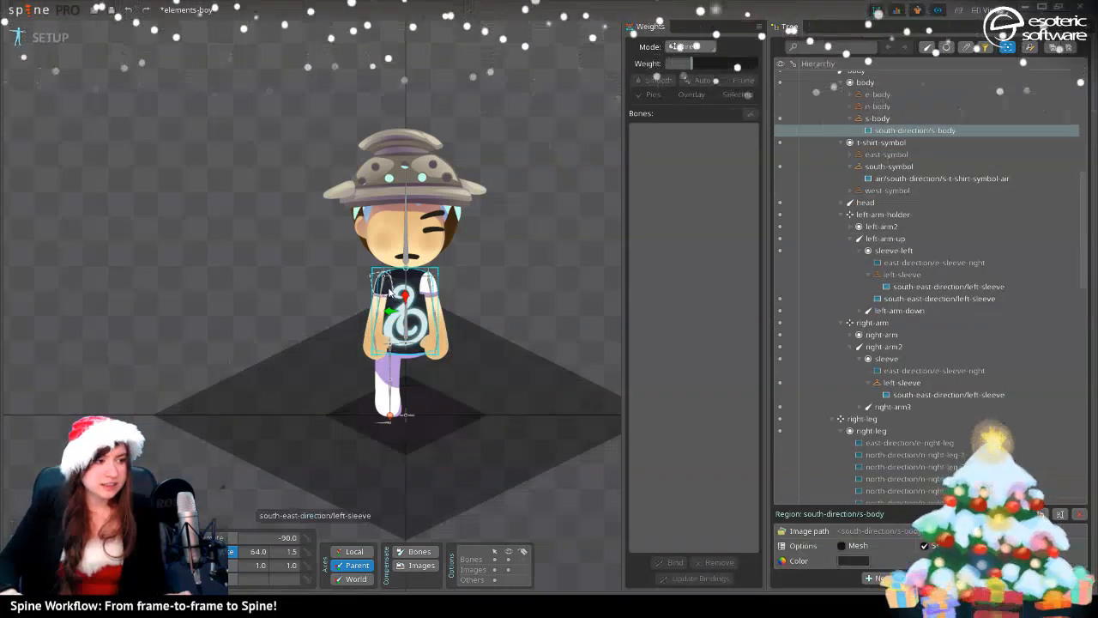
- Delete the loose south-east-direction/left-sleeve directly under the sleeve-left slot and show the left-sleeve placeholder in its place
left_click(935, 298, "ctrl")
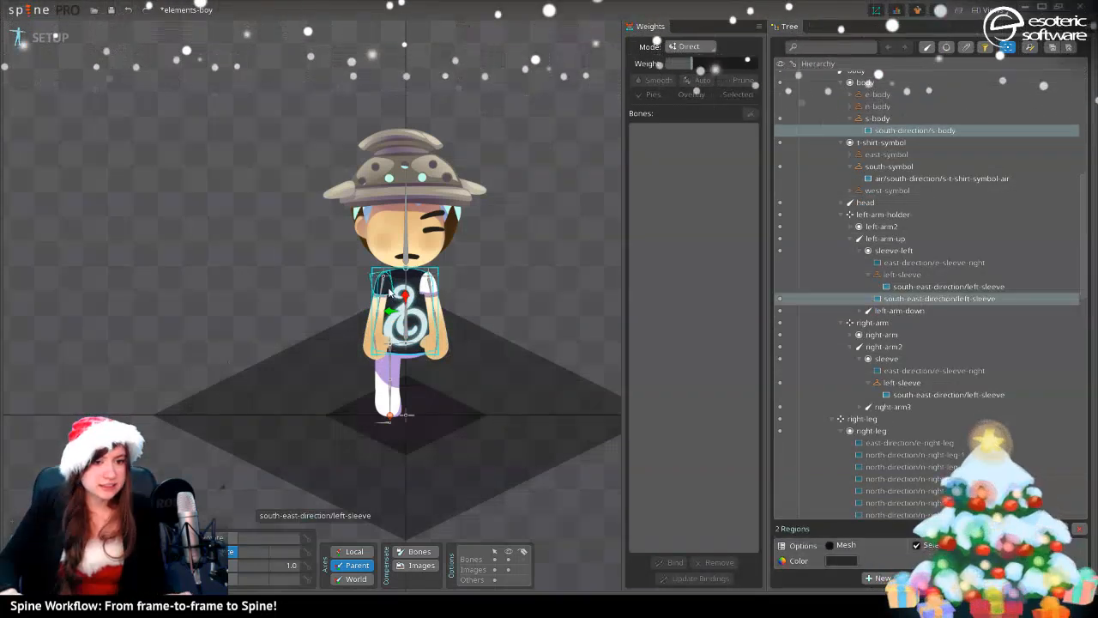
left_click(982, 297)
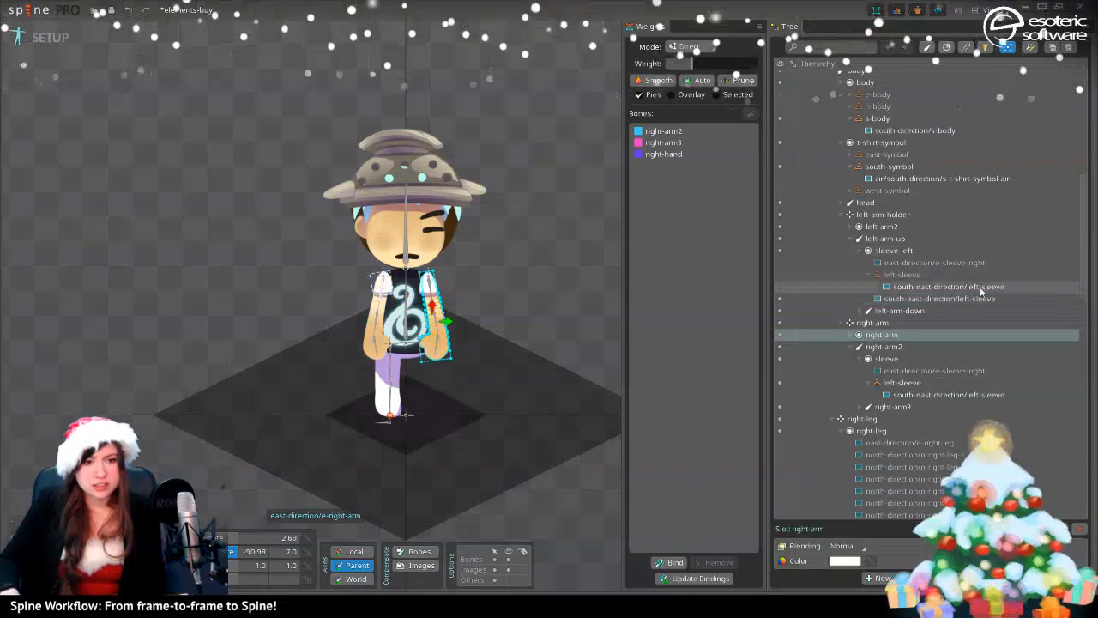
left_click(1080, 514)
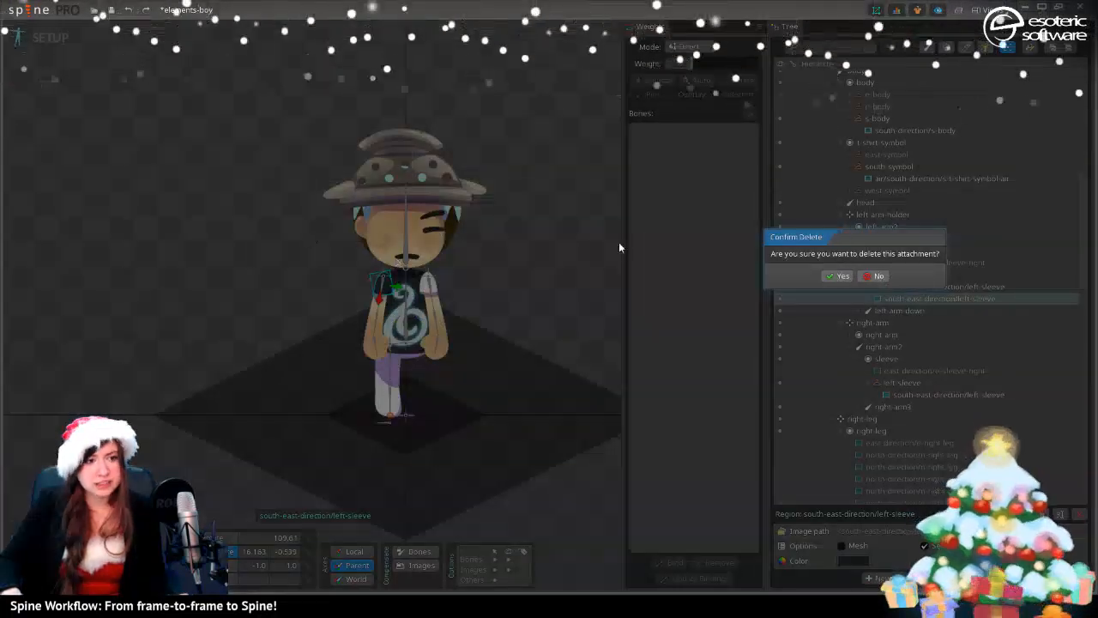
left_click(837, 277)
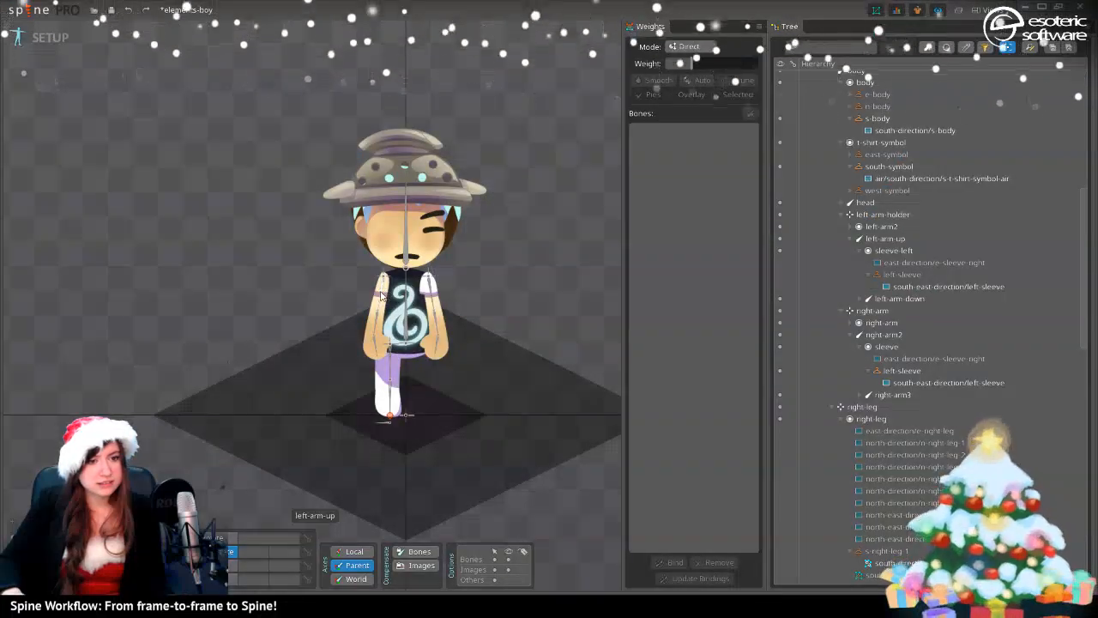
left_click(777, 276)
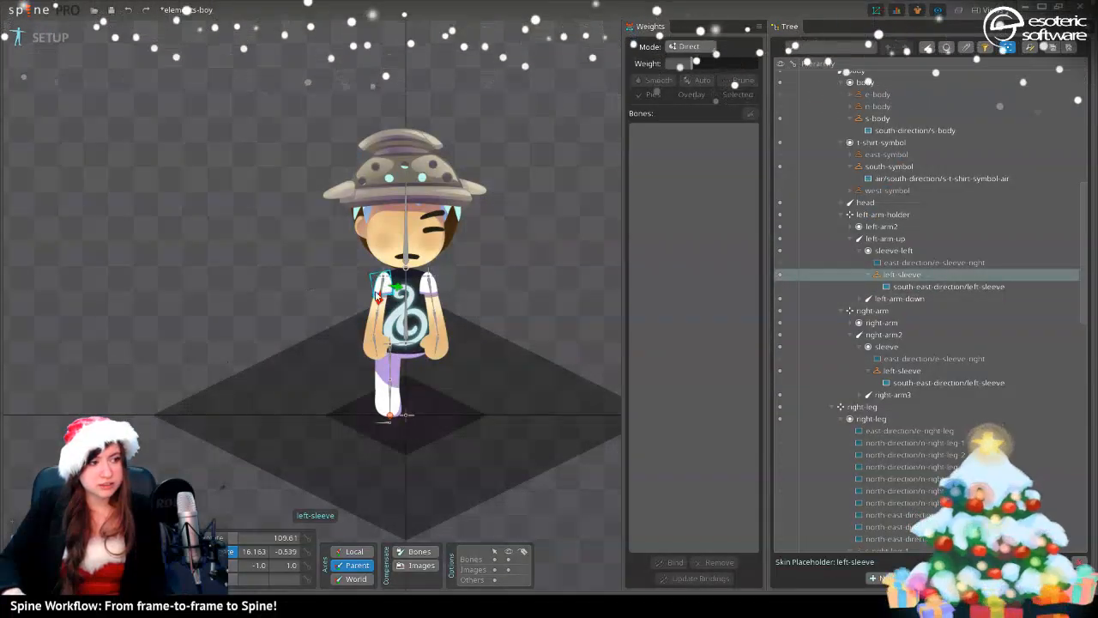
- Select the air skin's torso together with both sleeves, set their color to the muted blue 537680FF, and save the project
left_click(417, 300)
left_click(420, 296, "ctrl")
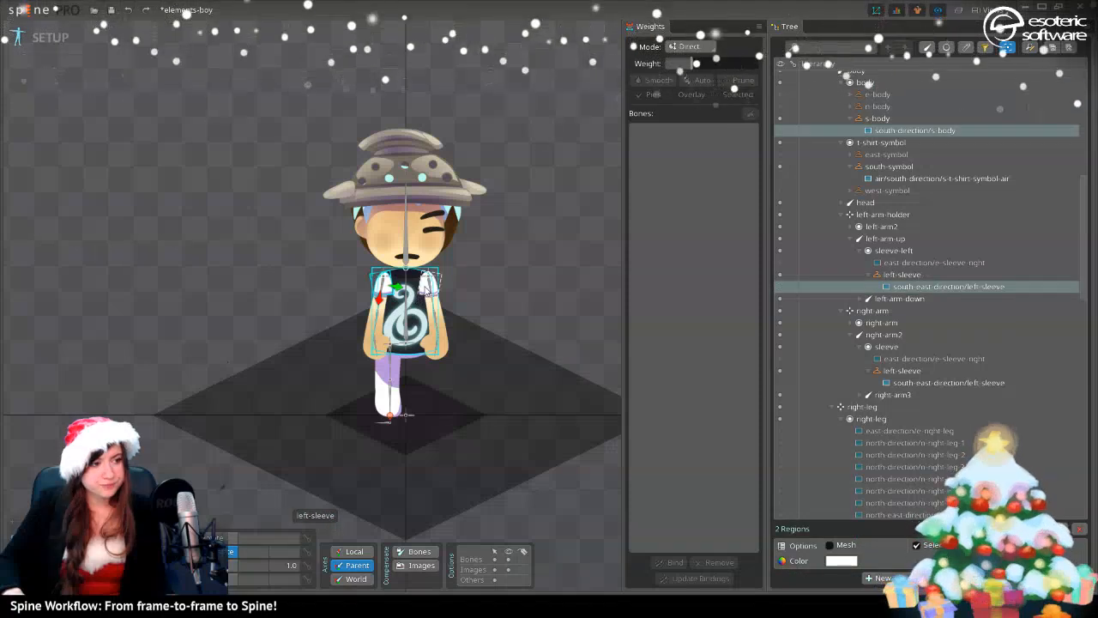
left_click(834, 563)
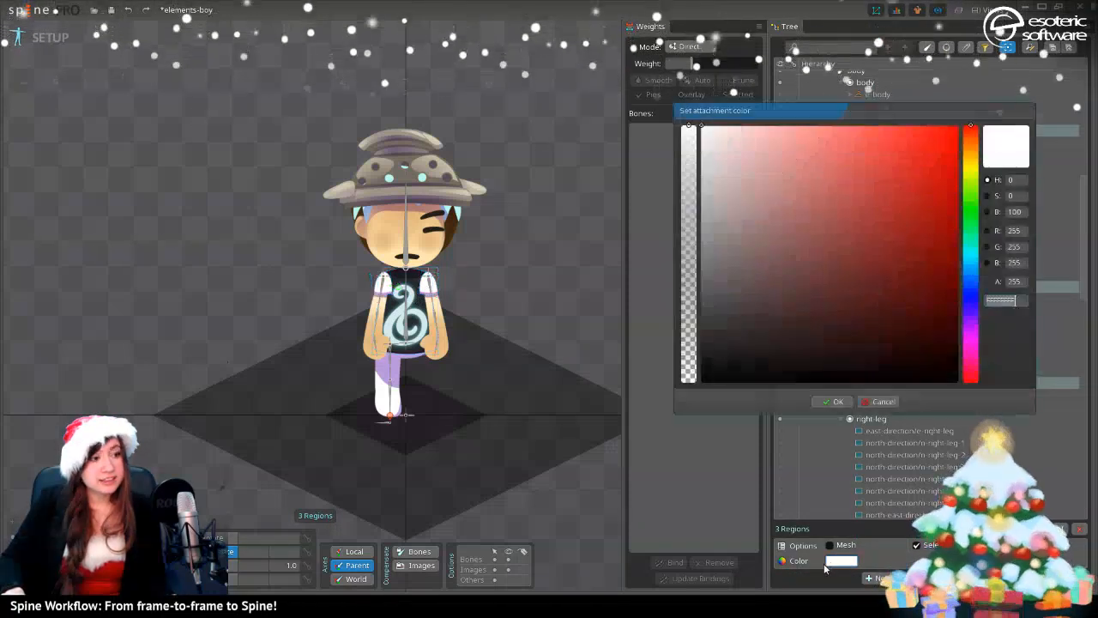
left_click(970, 240)
mouse_move(900, 201)
left_mouse_down()
mouse_move(721, 224)
mouse_move(695, 249)
mouse_move(713, 278)
mouse_move(699, 265)
left_mouse_up()
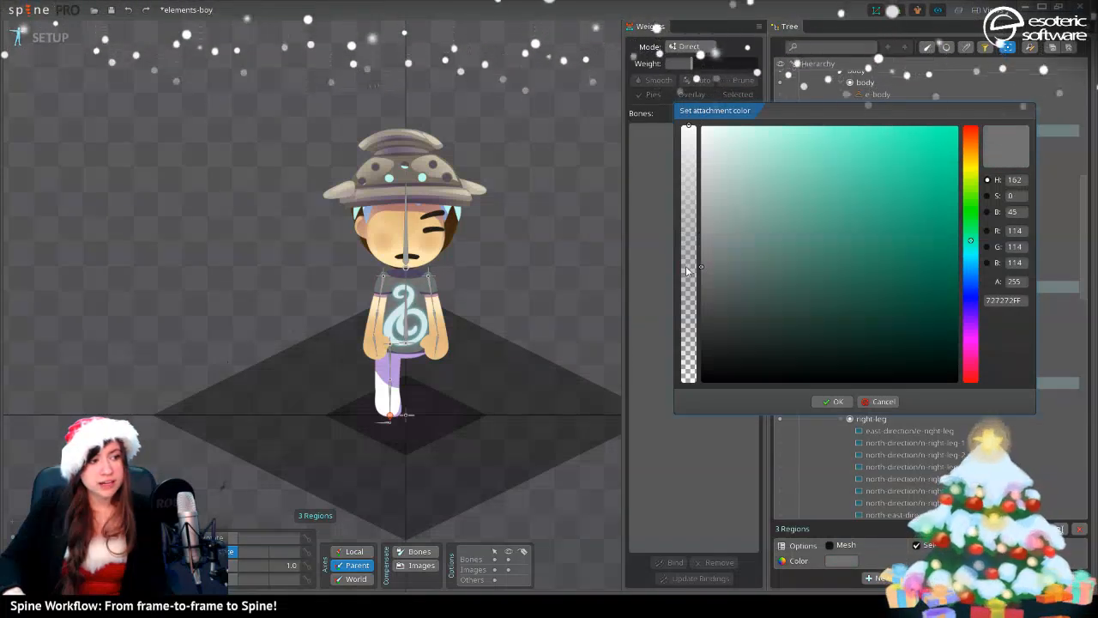
left_click(970, 263)
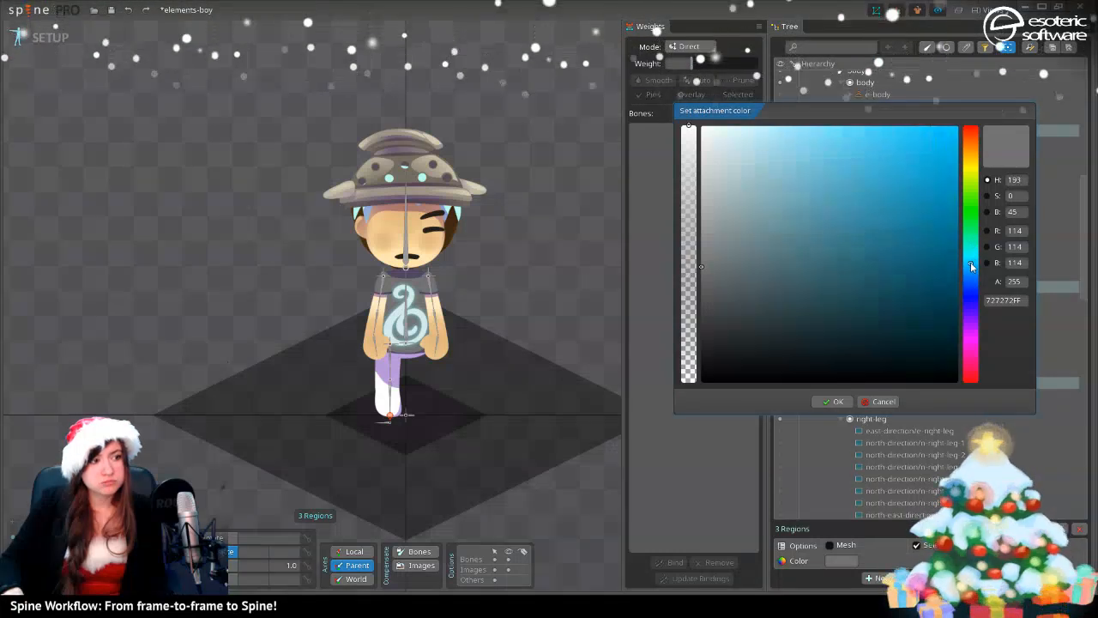
left_click_drag(731, 278, 791, 251)
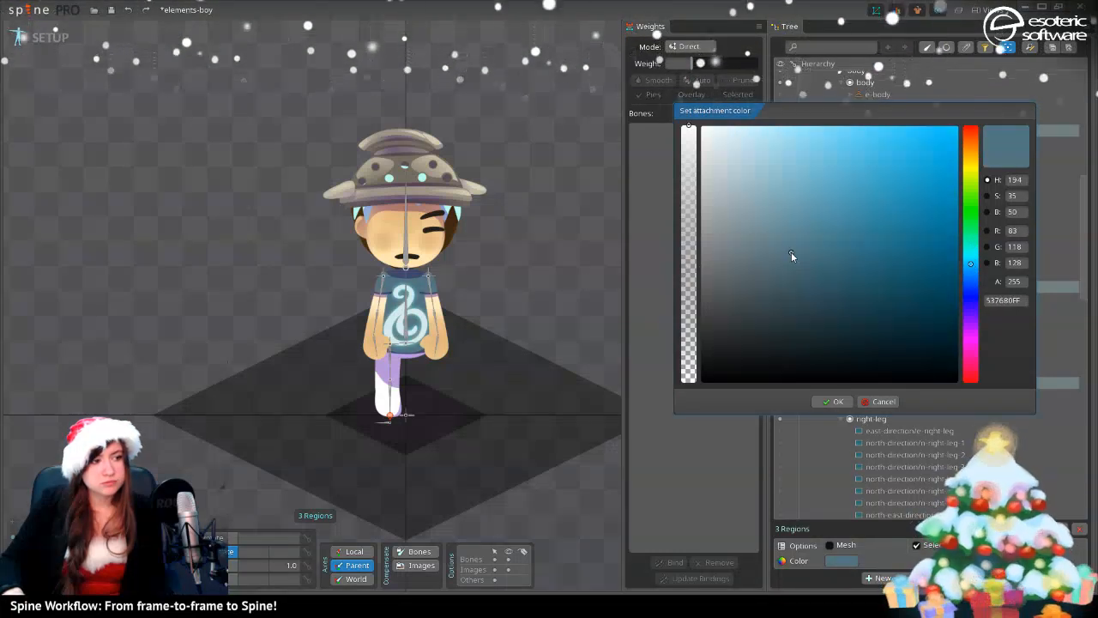
left_click(832, 402)
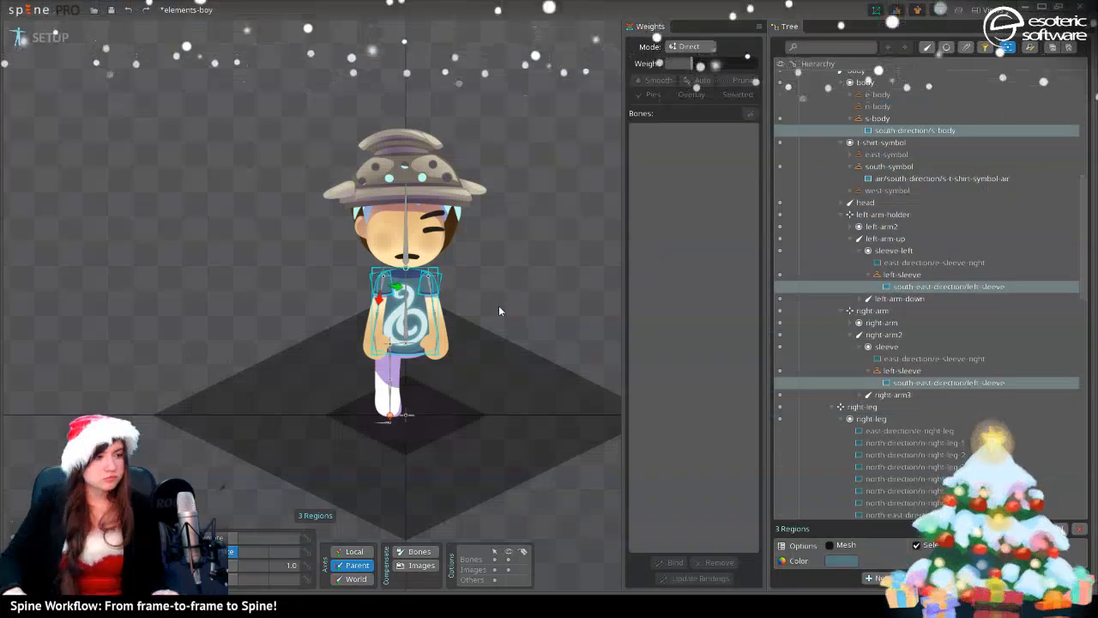
key("space")
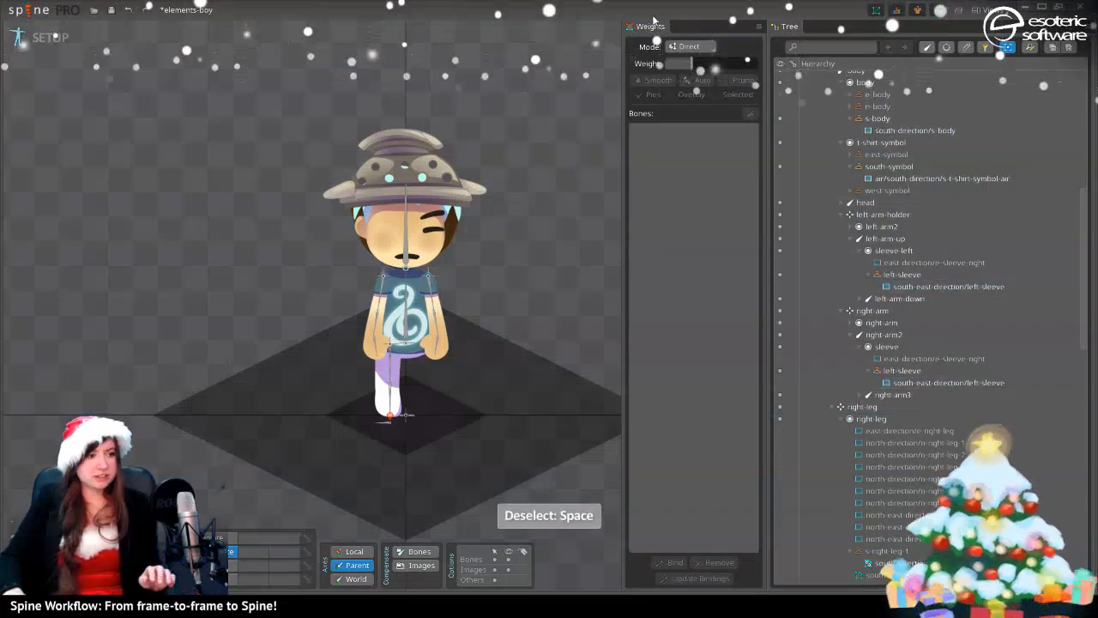
key("ctrl+s")
- Select the air skin's fringe and hair-back images, set their color to the pale green CFFFE0FF, and save the project
left_click(455, 219)
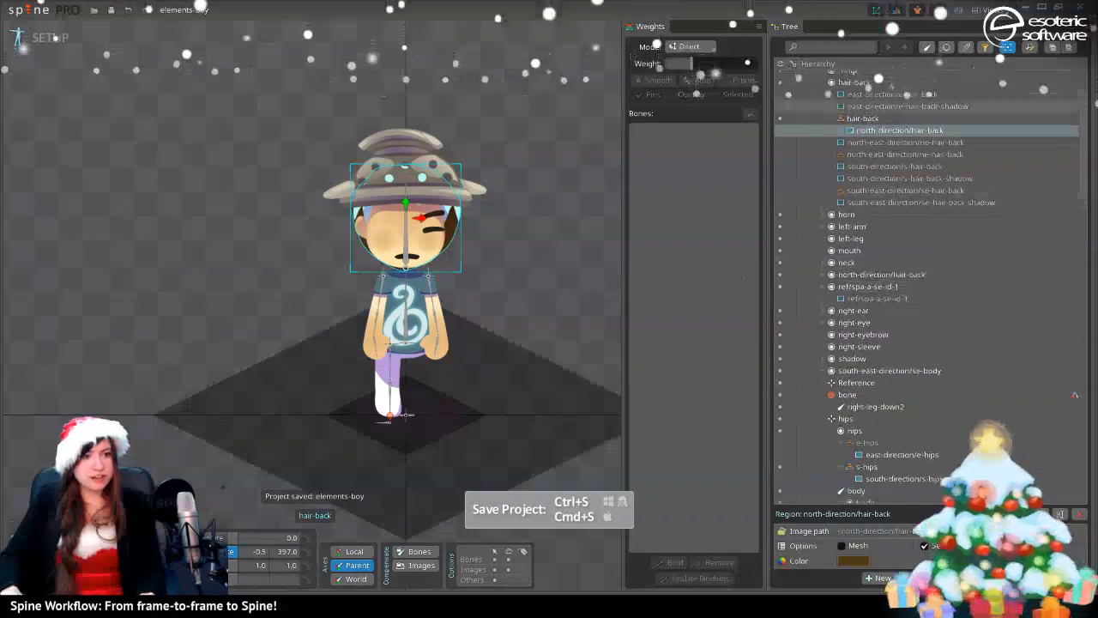
left_click(412, 210, "ctrl")
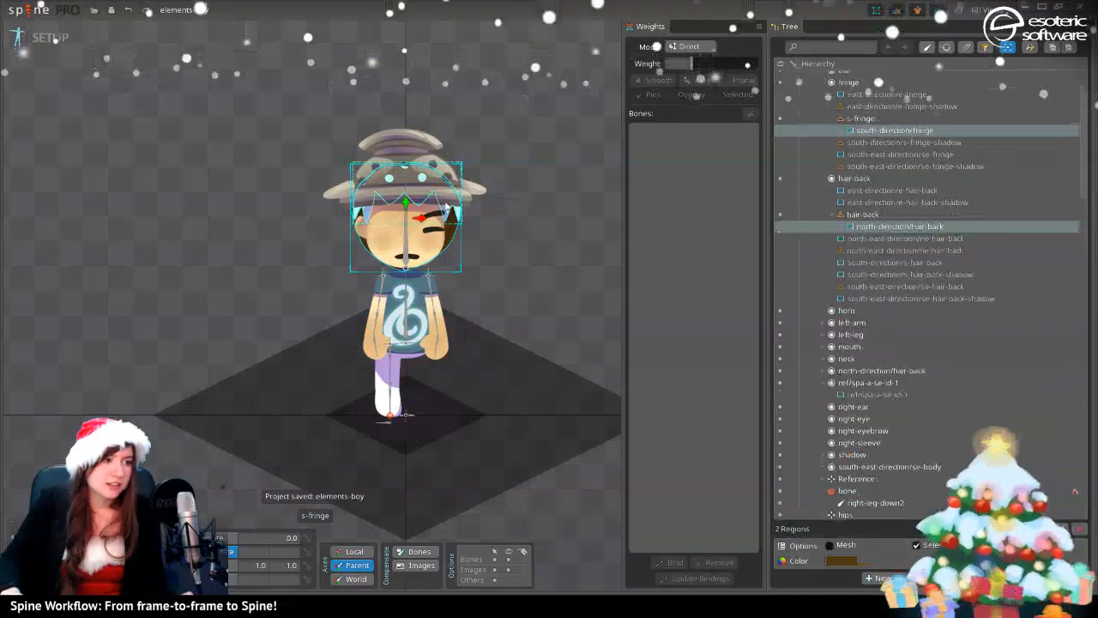
left_click(842, 561)
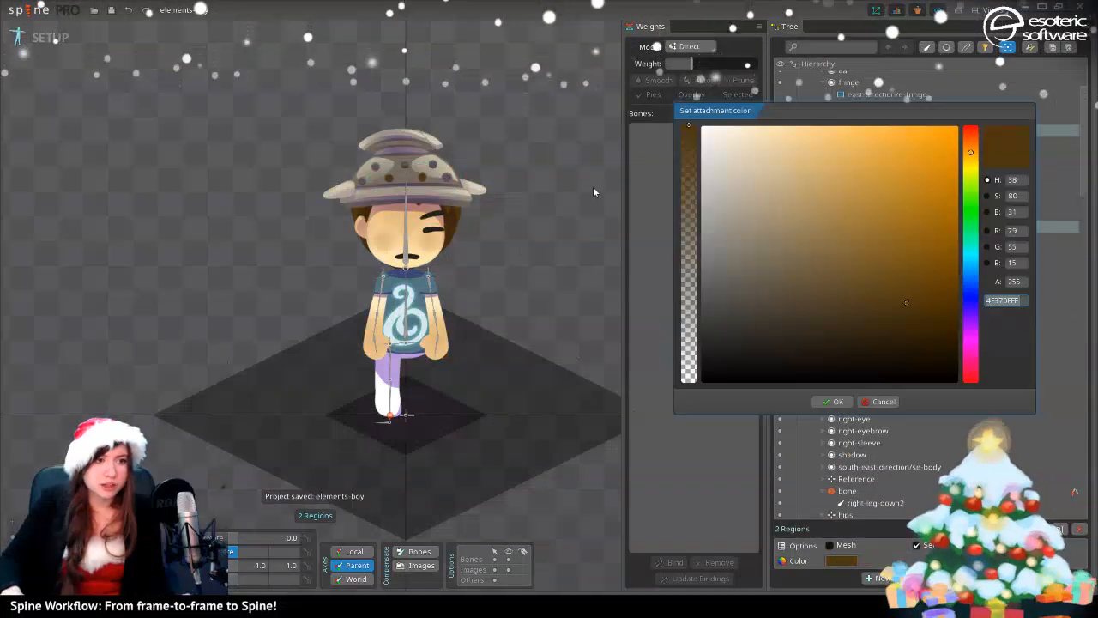
left_click(931, 139)
left_click(970, 288)
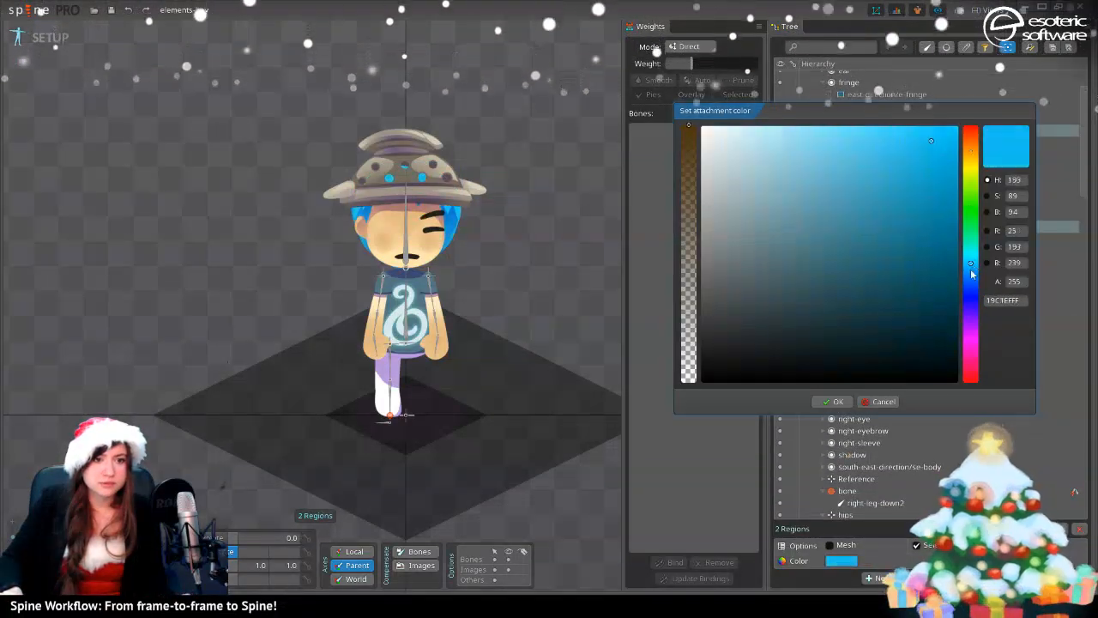
left_click(914, 127)
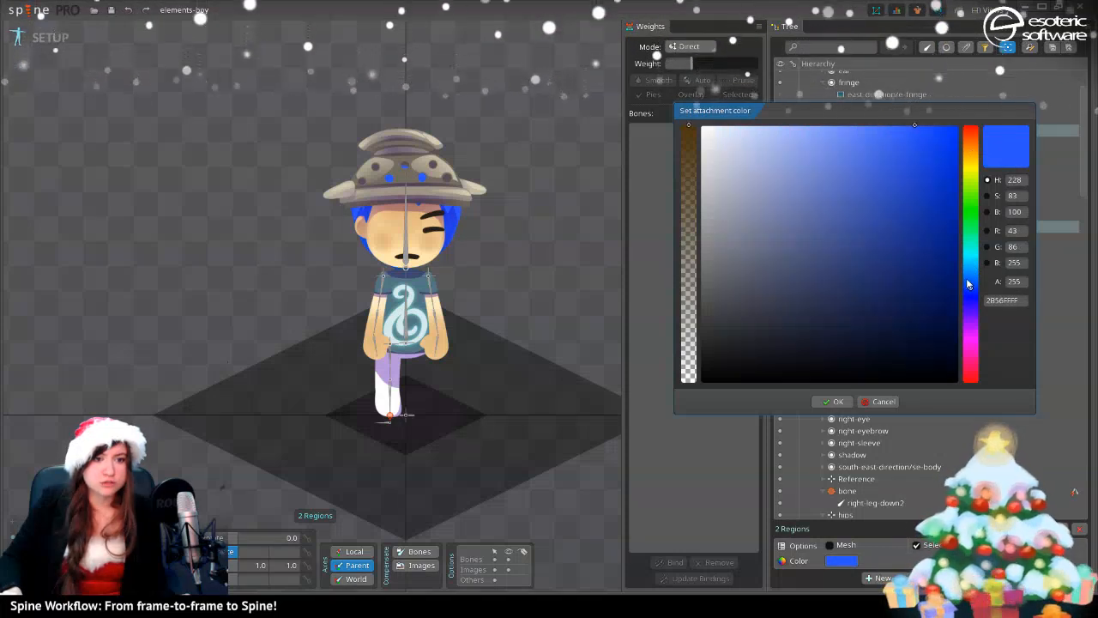
left_click_drag(969, 280, 972, 228)
left_click_drag(704, 107, 736, 134)
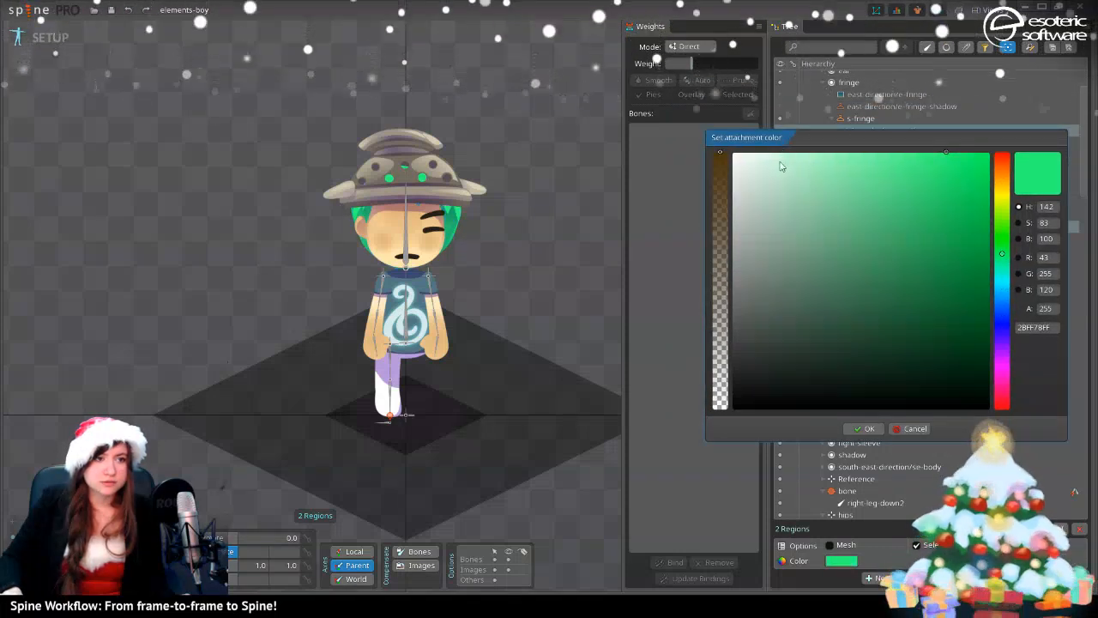
mouse_move(782, 165)
left_mouse_down()
mouse_move(768, 137)
mouse_move(781, 138)
left_mouse_up()
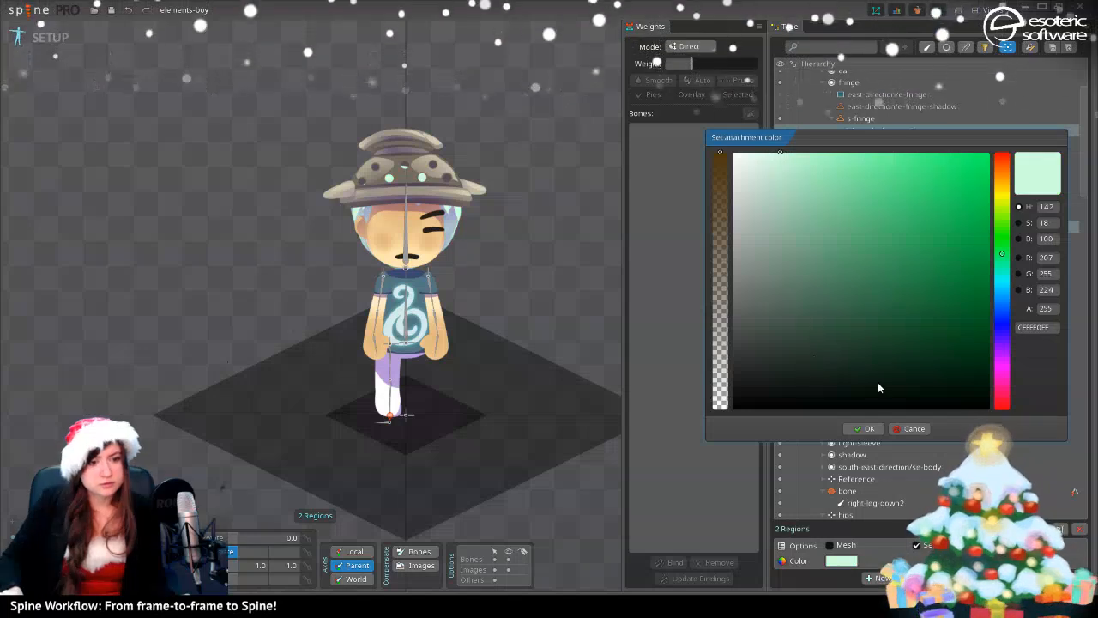
left_click(863, 428)
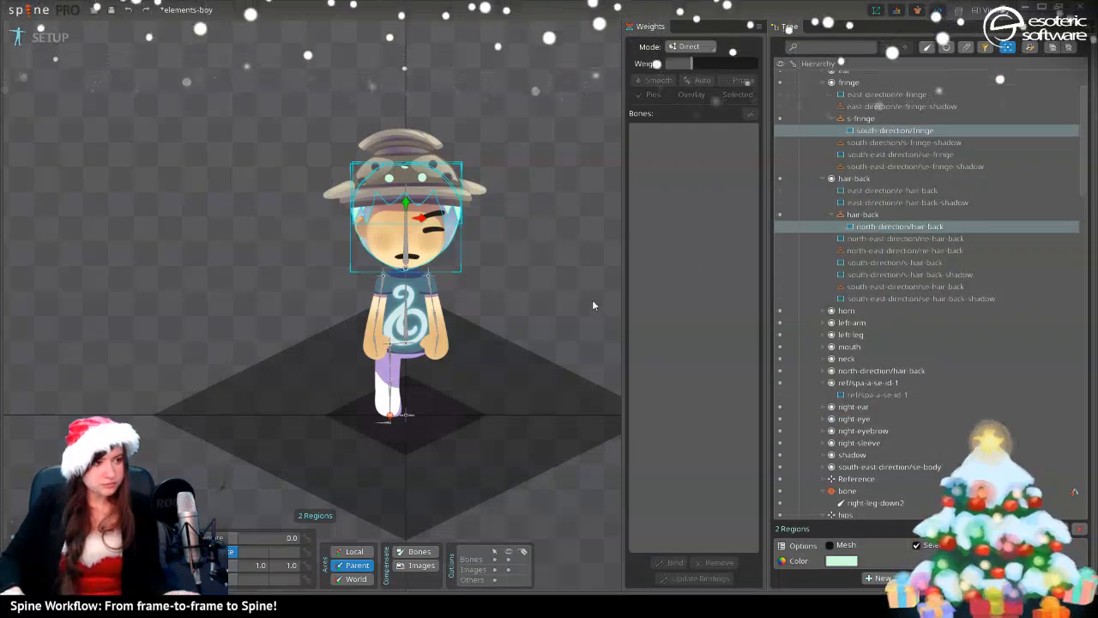
key("ctrl+s")
- Open the Skins view, unpin the colander skin, pin the horn skin instead, and save the project
scroll(525, 137, "down", 3)
scroll(495, 180, "up", 3)
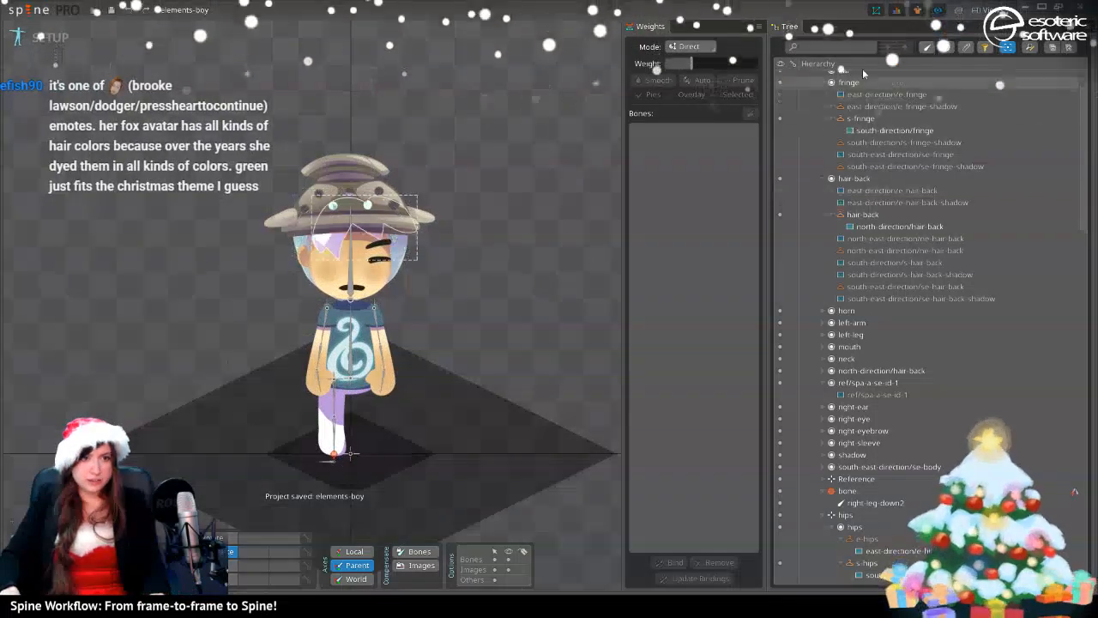
left_click(916, 8)
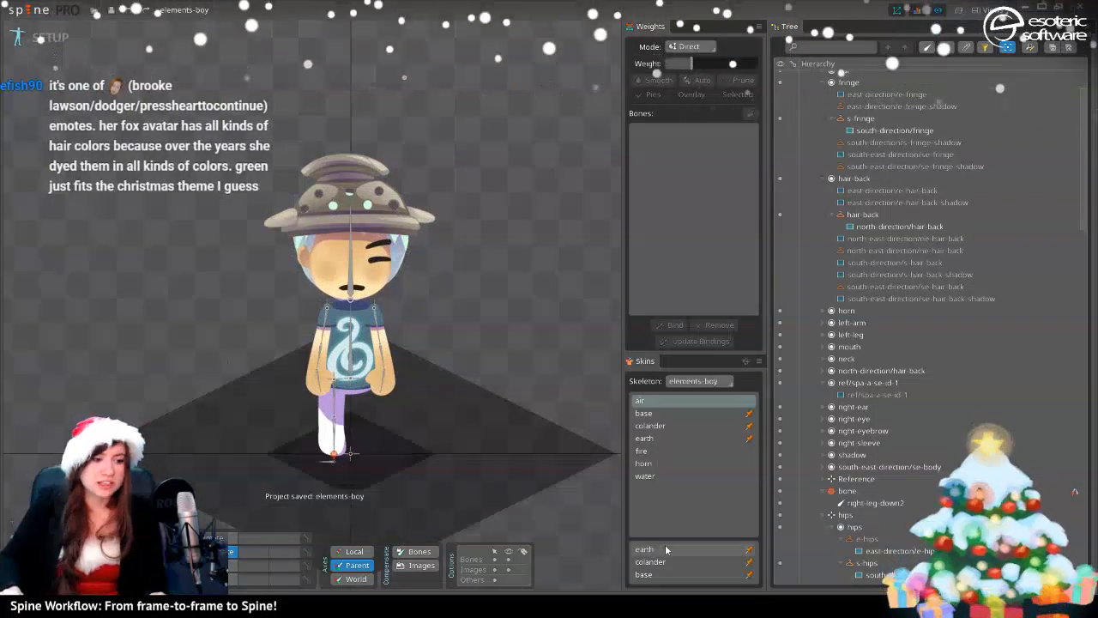
left_click(749, 561)
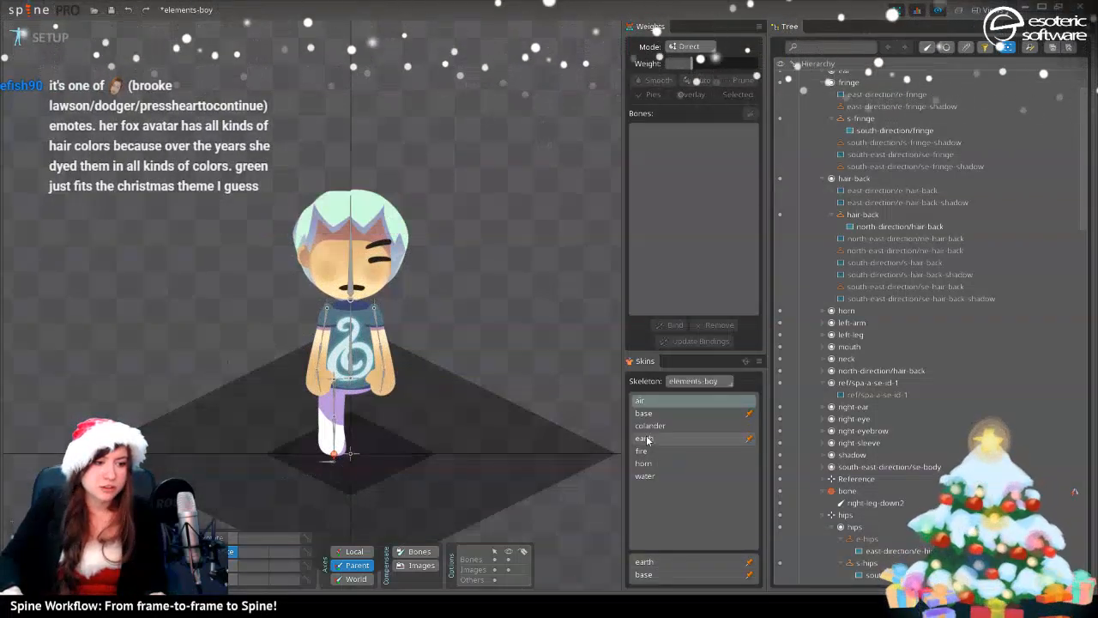
left_click(748, 464)
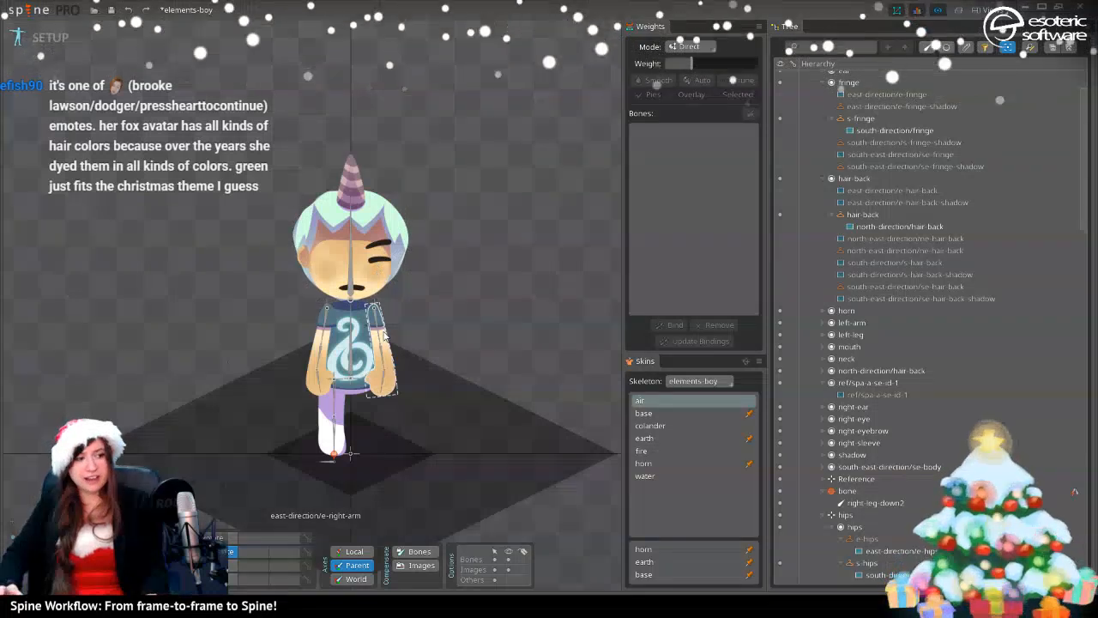
key("ctrl+s")
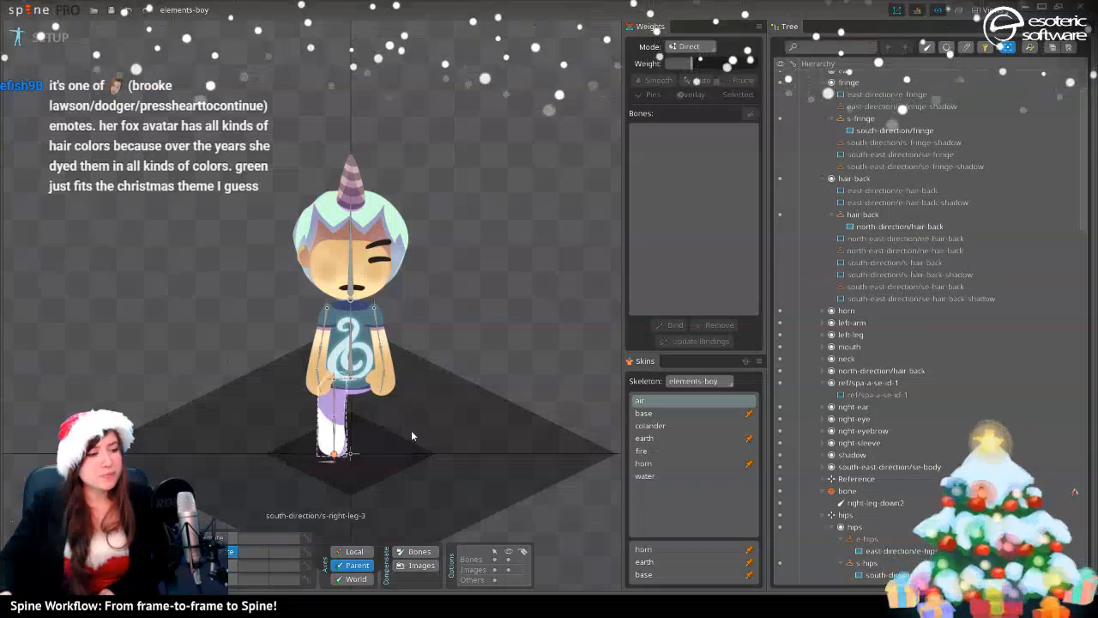
- Inspect the right-leg slot's south-direction/s-right-leg-3 and south-direction/s-right-leg-2 meshes
left_click_drag(449, 416, 510, 329)
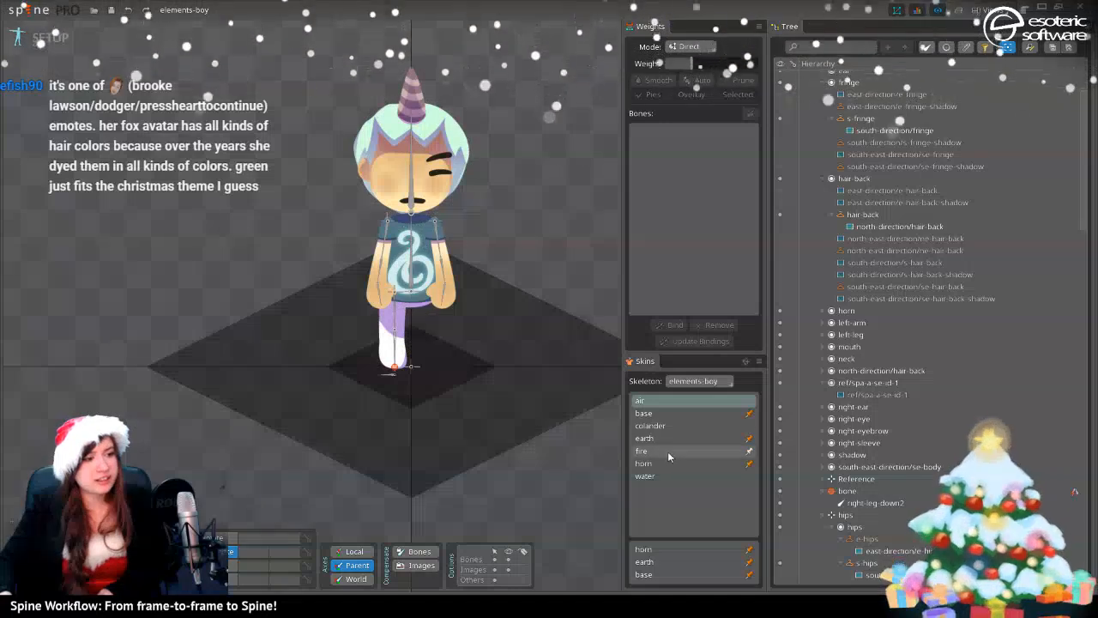
left_click(406, 368)
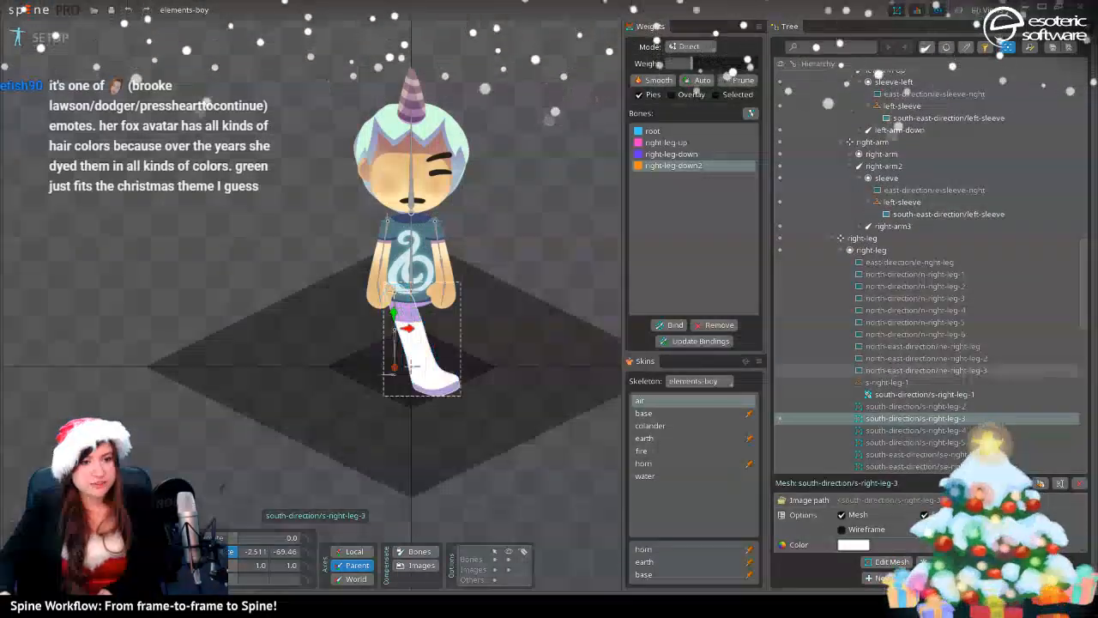
scroll(955, 369, "down", 5)
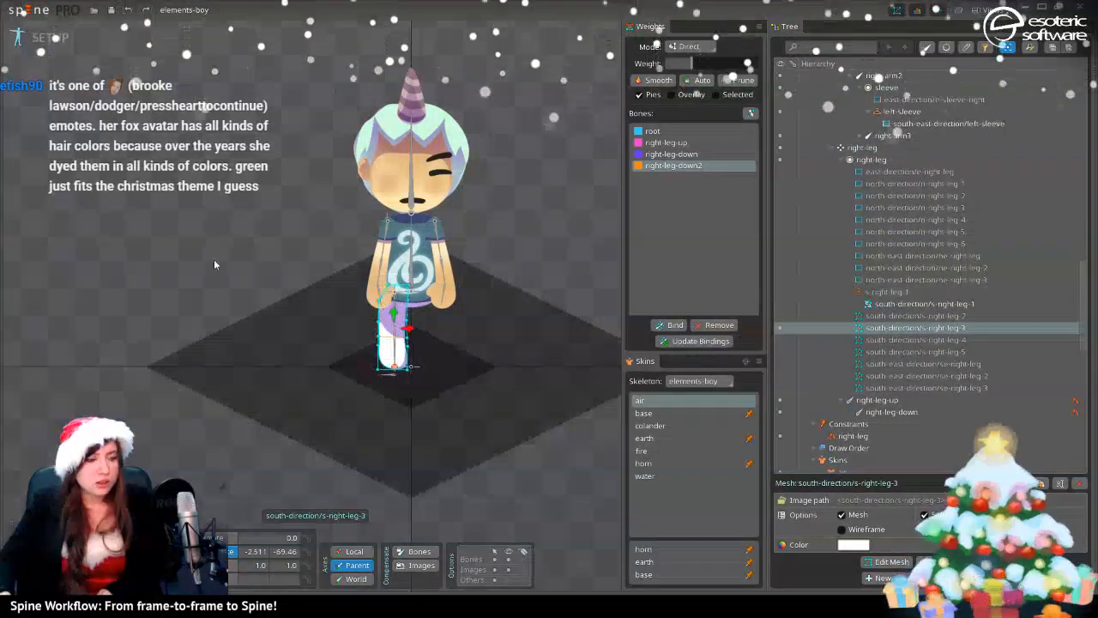
left_click(883, 315)
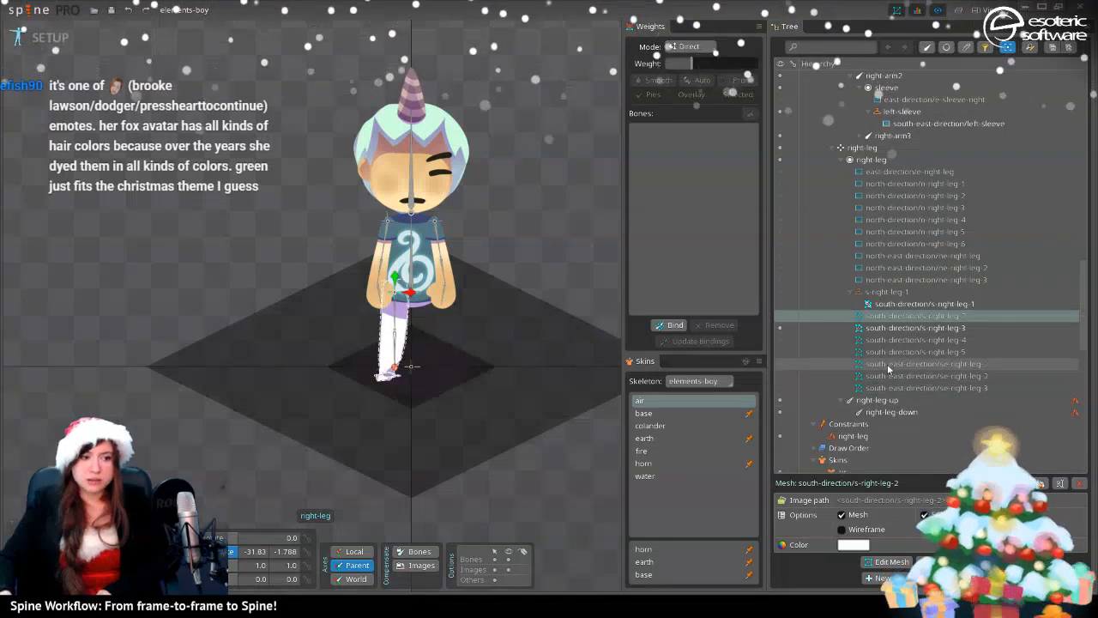
- Make base the active skin and unpin the horn, earth and base skins
left_click(692, 416)
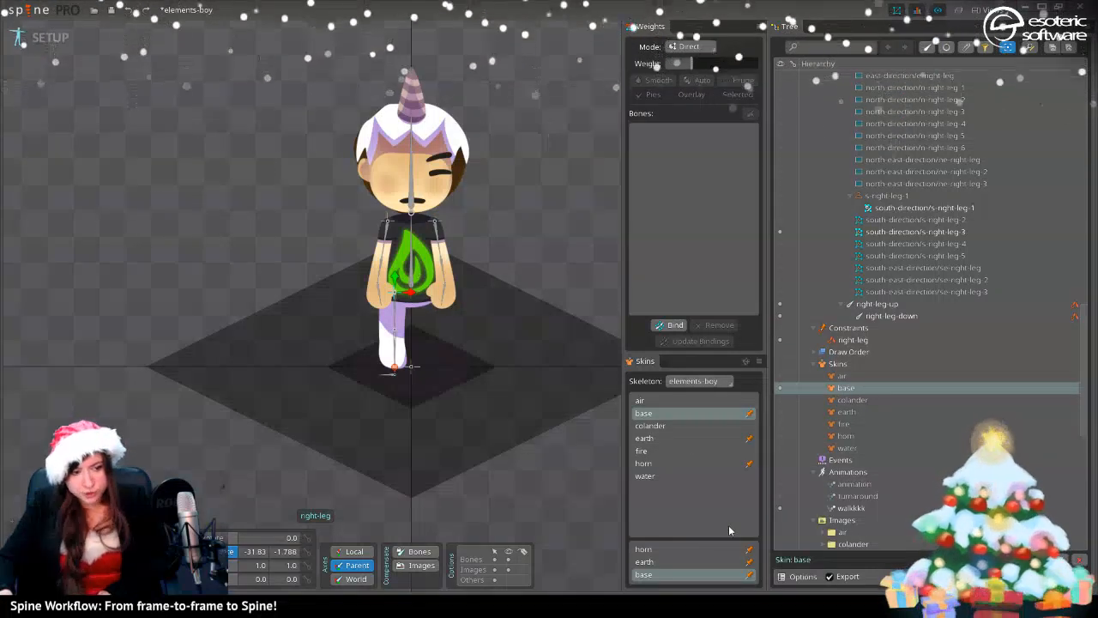
left_click(749, 550)
left_click(749, 563)
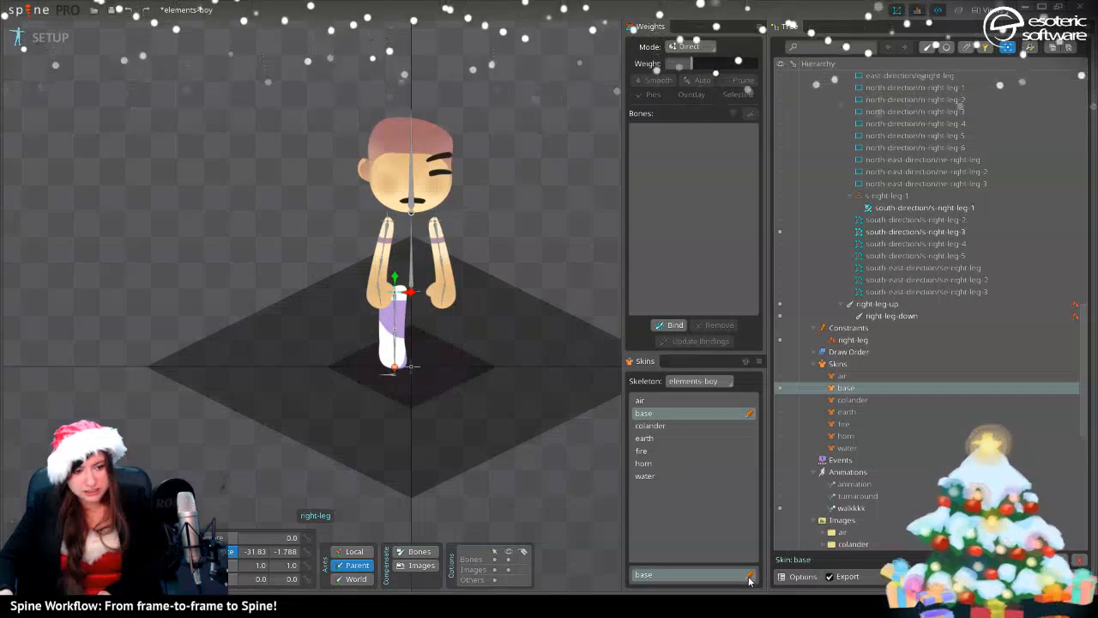
left_click(748, 575)
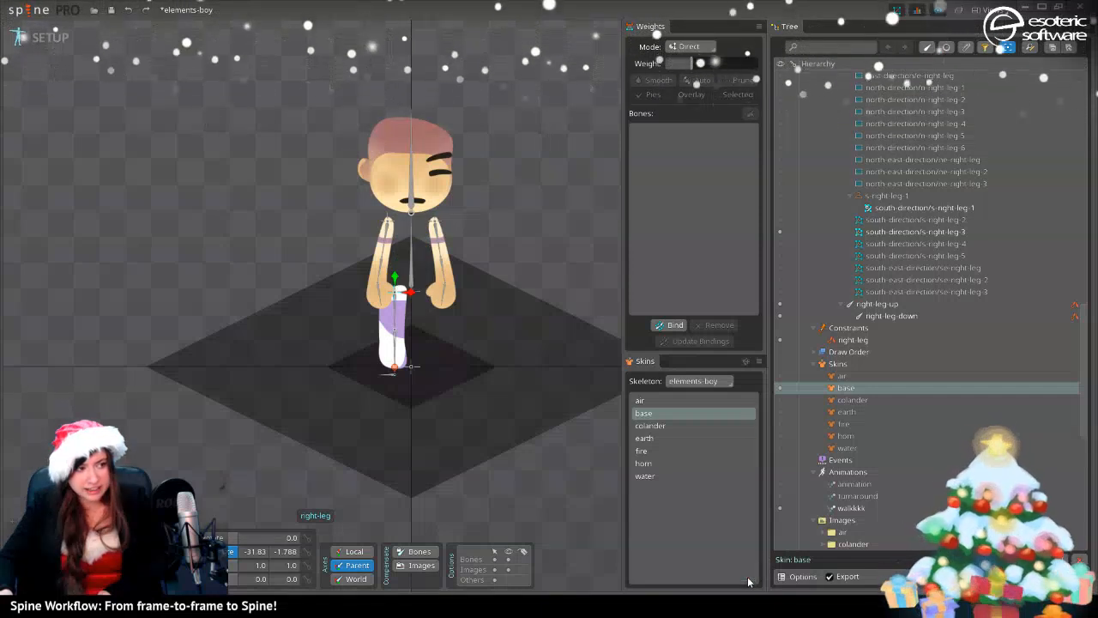
- Create a skin placeholder named s-right-leg-3 for the south-direction/s-right-leg-3 mesh in the base skin
left_click(393, 343)
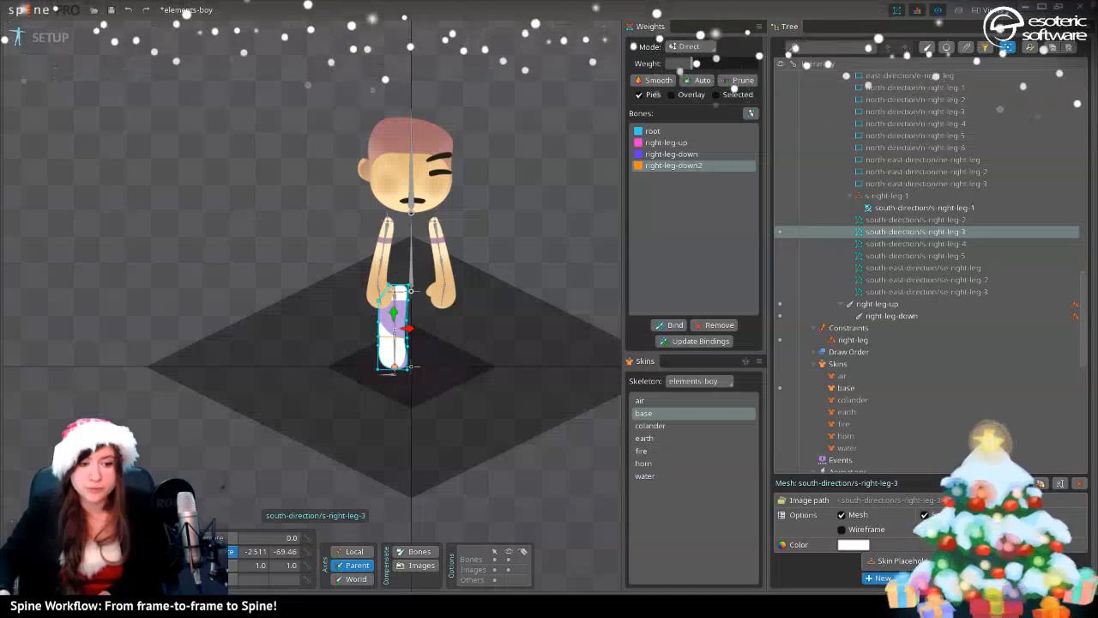
left_click(907, 561)
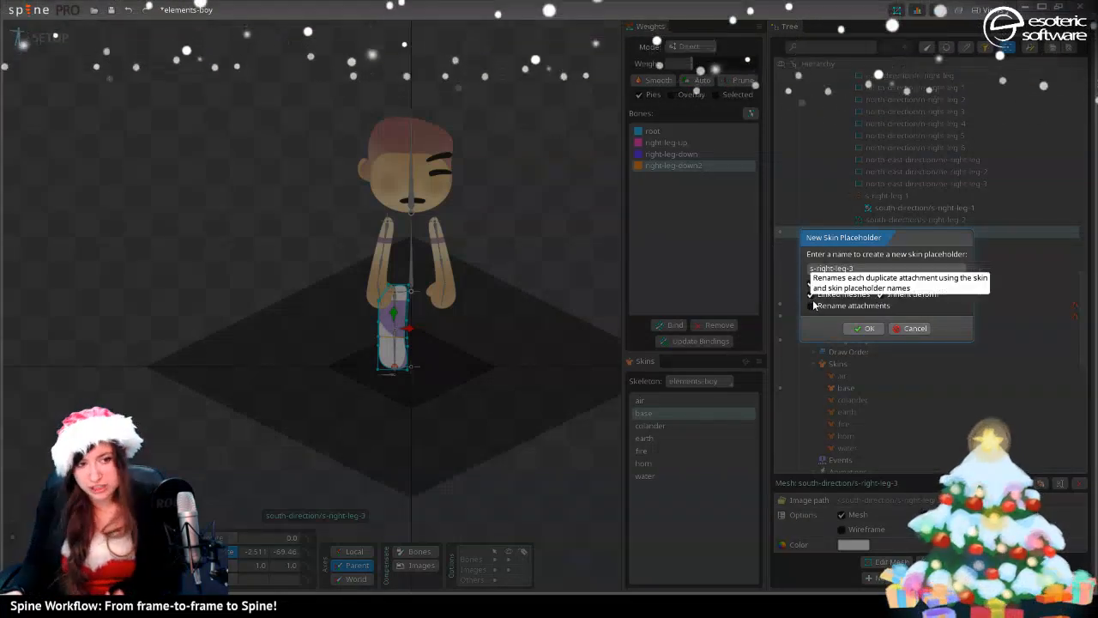
left_click(863, 334)
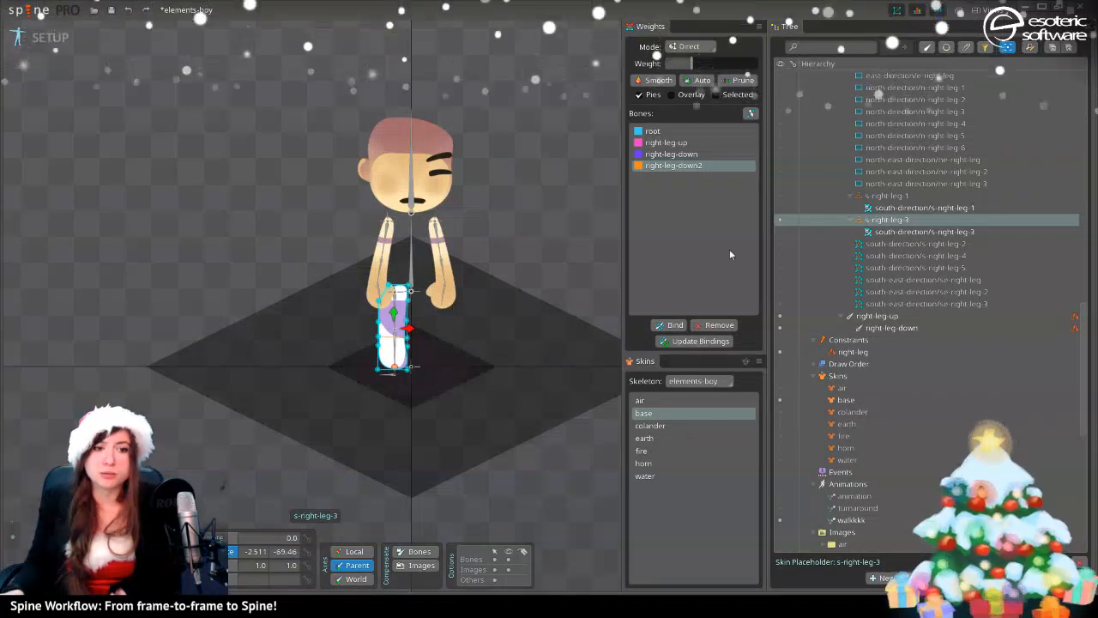
- Create a skin placeholder named s-right-leg-2 for the south-direction/s-right-leg-2 mesh in the base skin
left_click(950, 245)
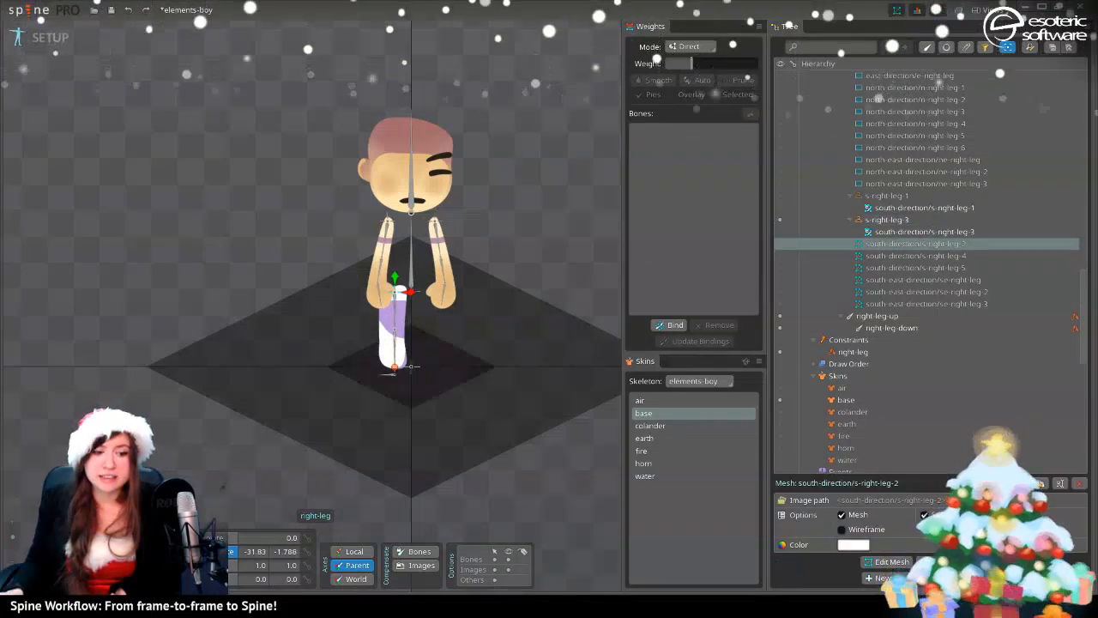
left_click(888, 563)
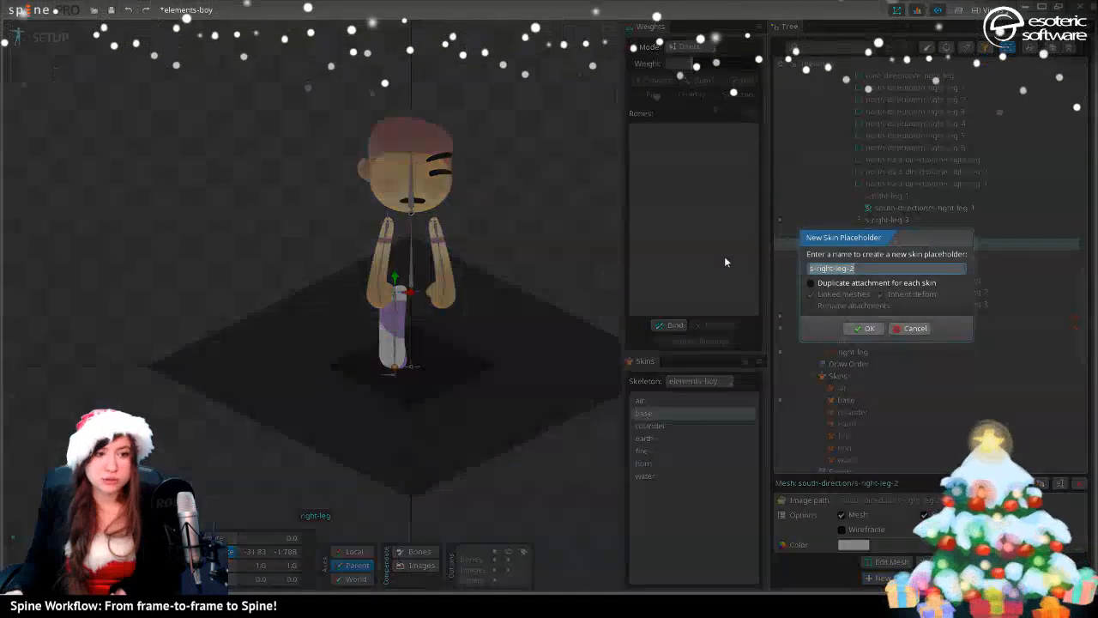
left_click(863, 328)
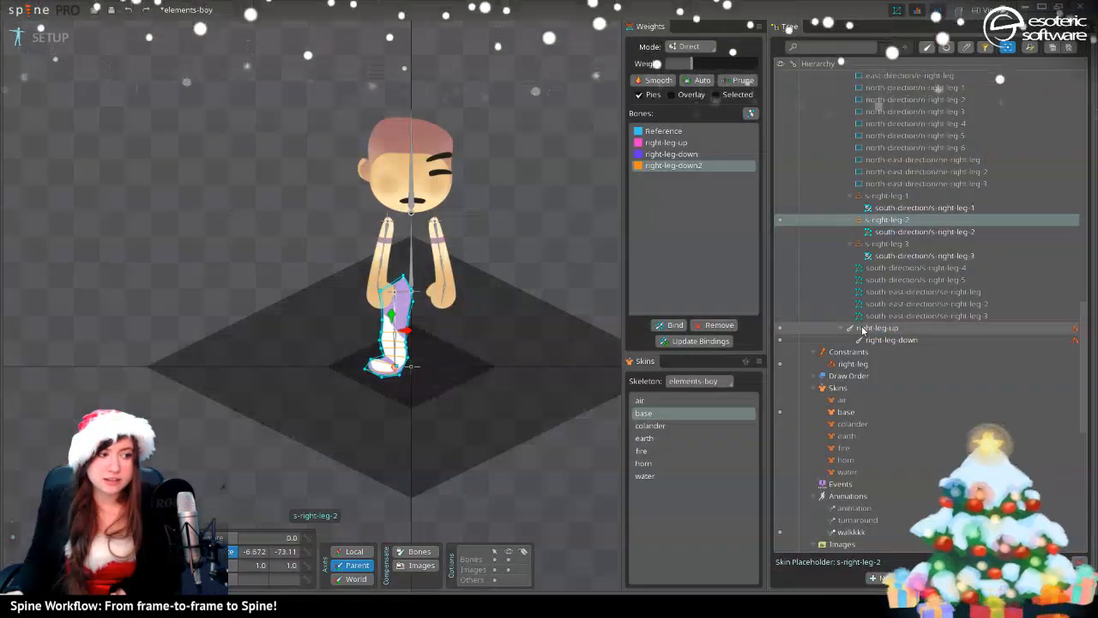
- Compare the s-right-leg-3 and s-right-leg-2 placeholders in the setup pose, and show the south-direction/s-right-leg-4 mesh
left_click(34, 39)
left_click(35, 40)
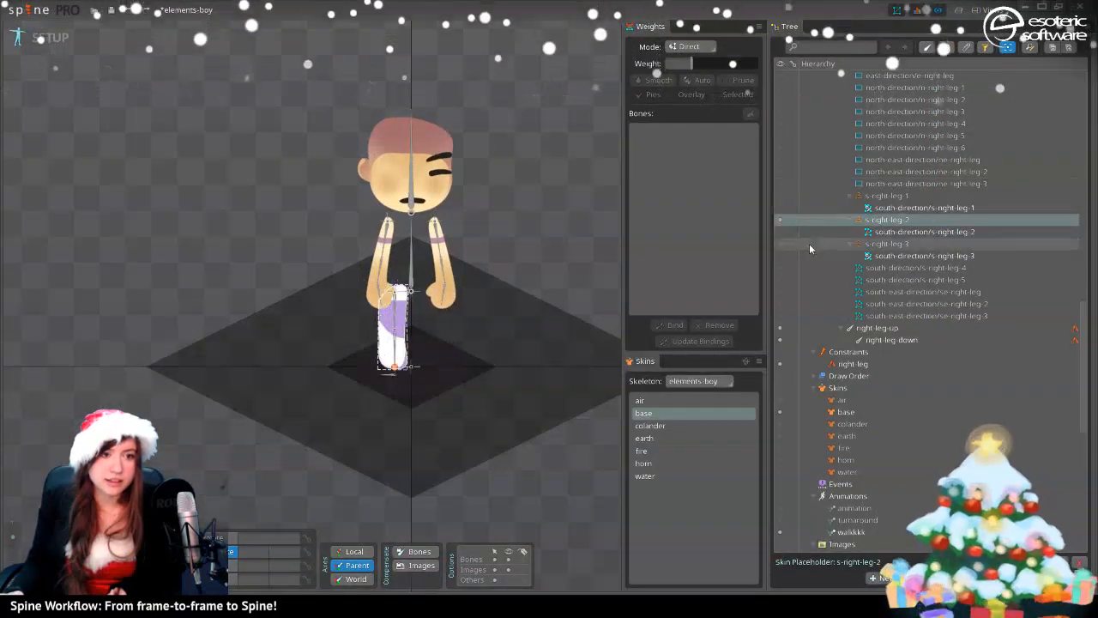
left_click(781, 243)
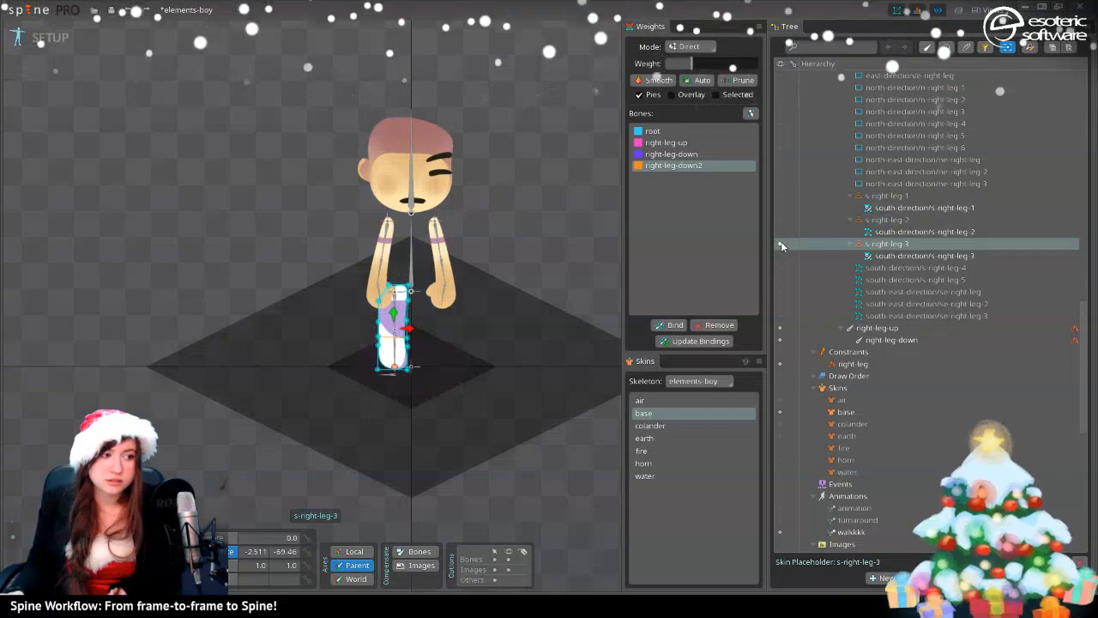
left_click(781, 221)
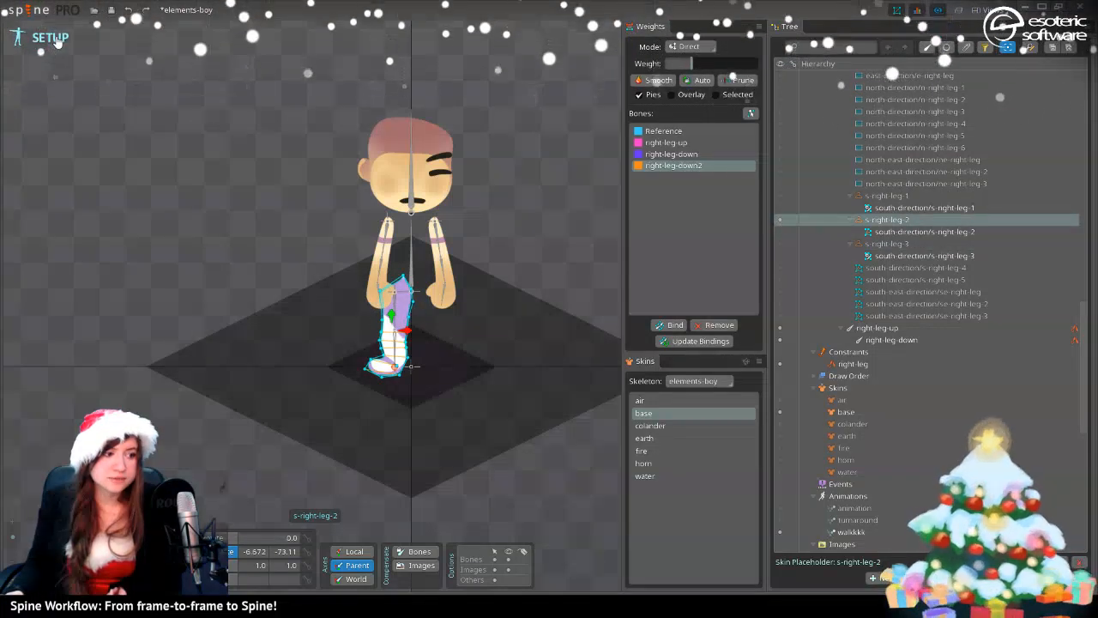
left_click(779, 244)
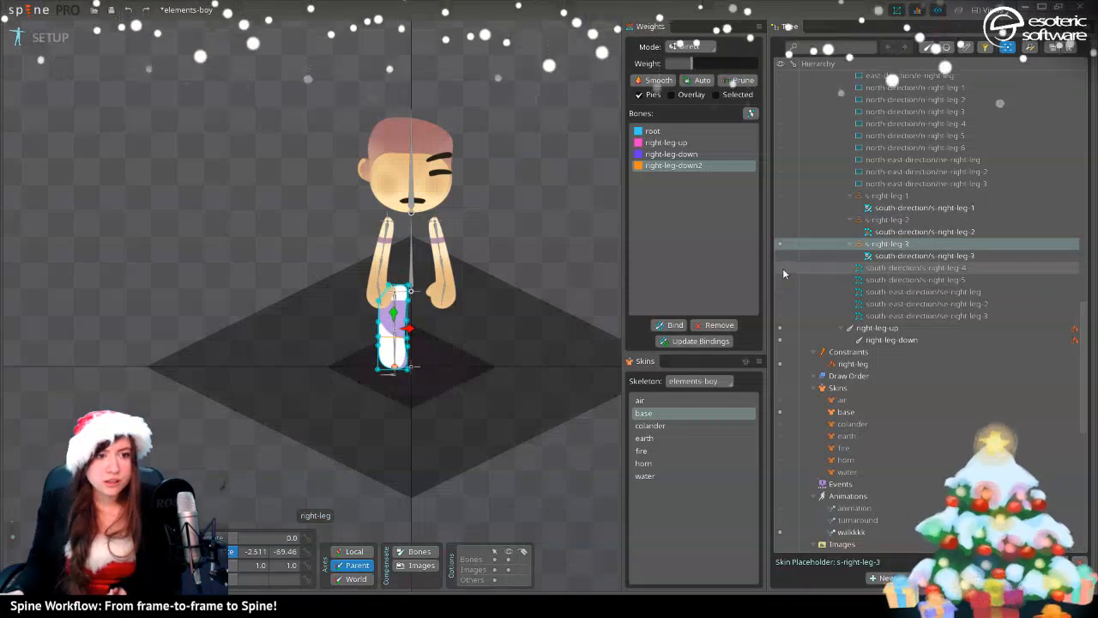
left_click(782, 268)
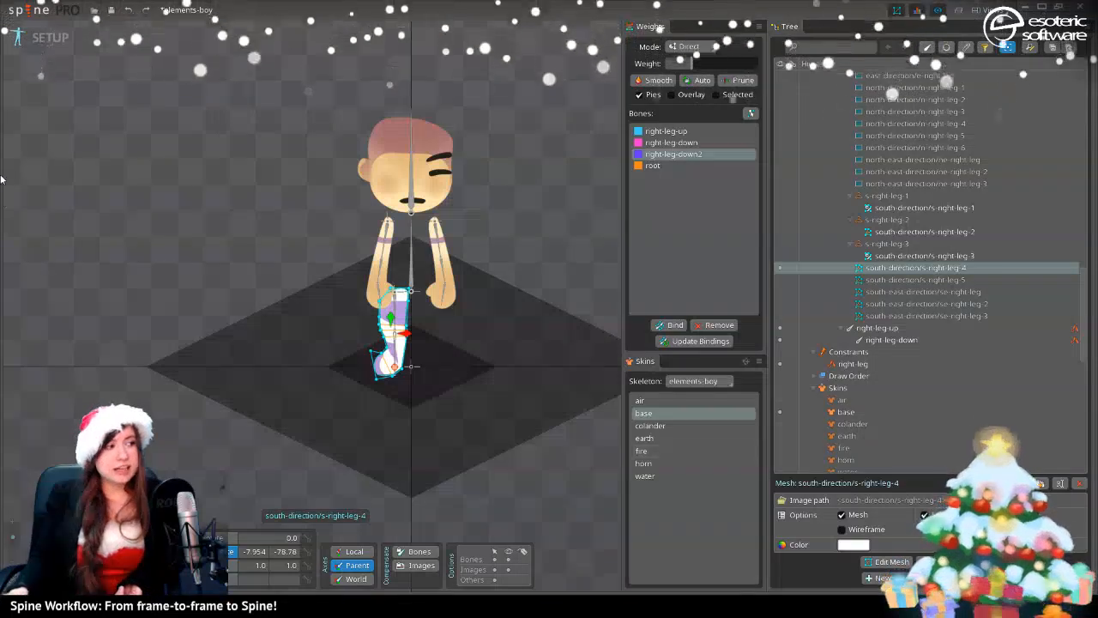
- Play and scrub the walkkkk animation to check the right-leg attachments at different frames, return to setup mode, and save the project
left_click(55, 39)
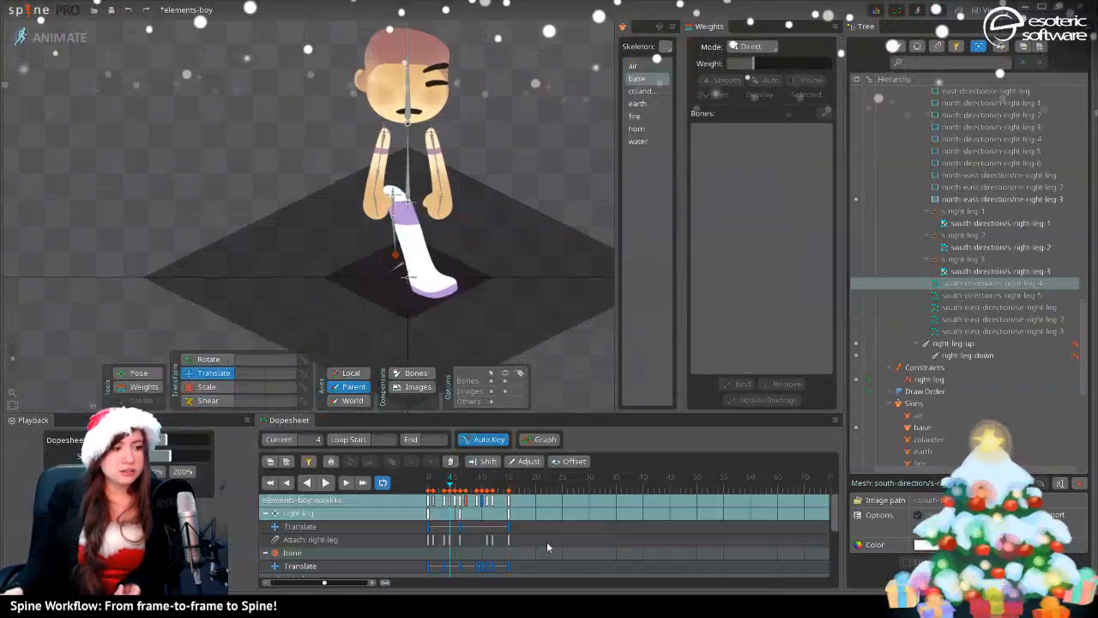
left_click(326, 483)
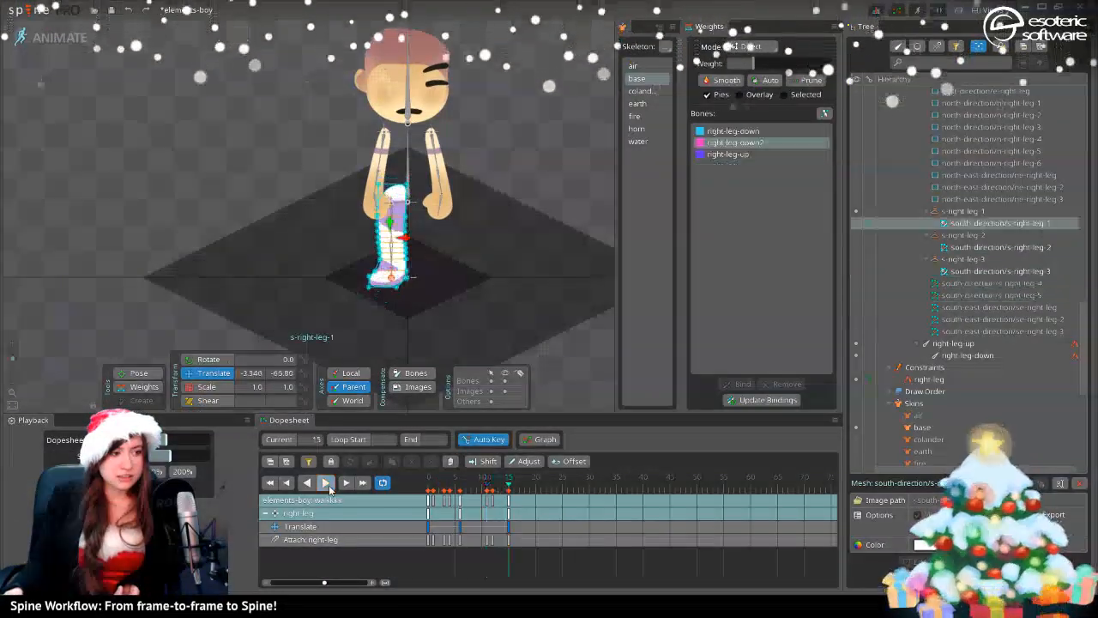
left_click_drag(498, 492, 455, 495)
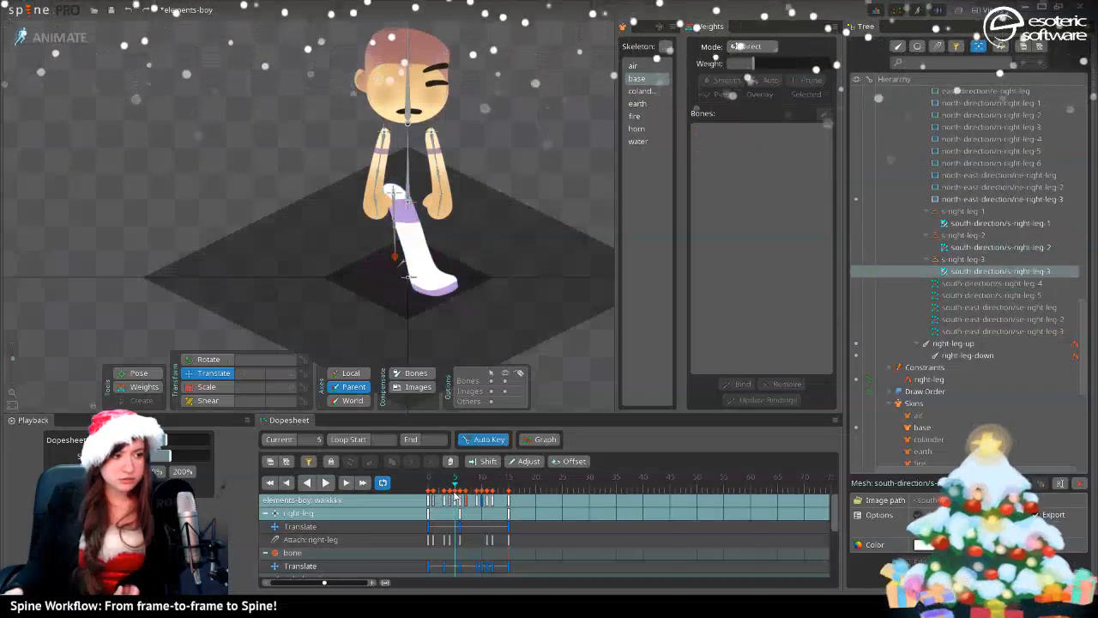
left_click(423, 267)
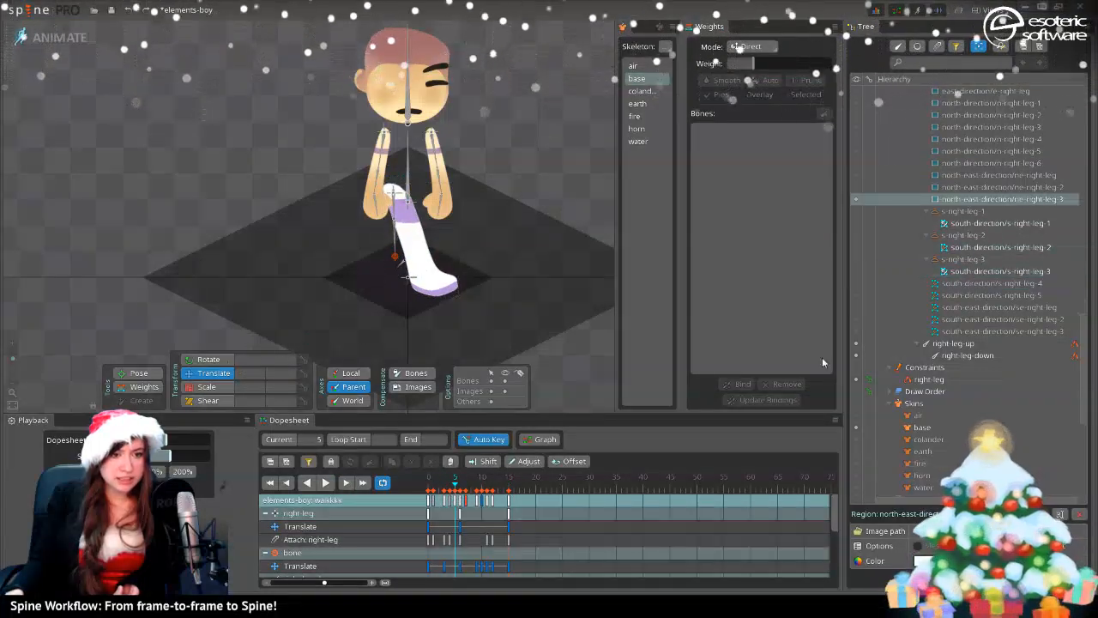
left_click(449, 540)
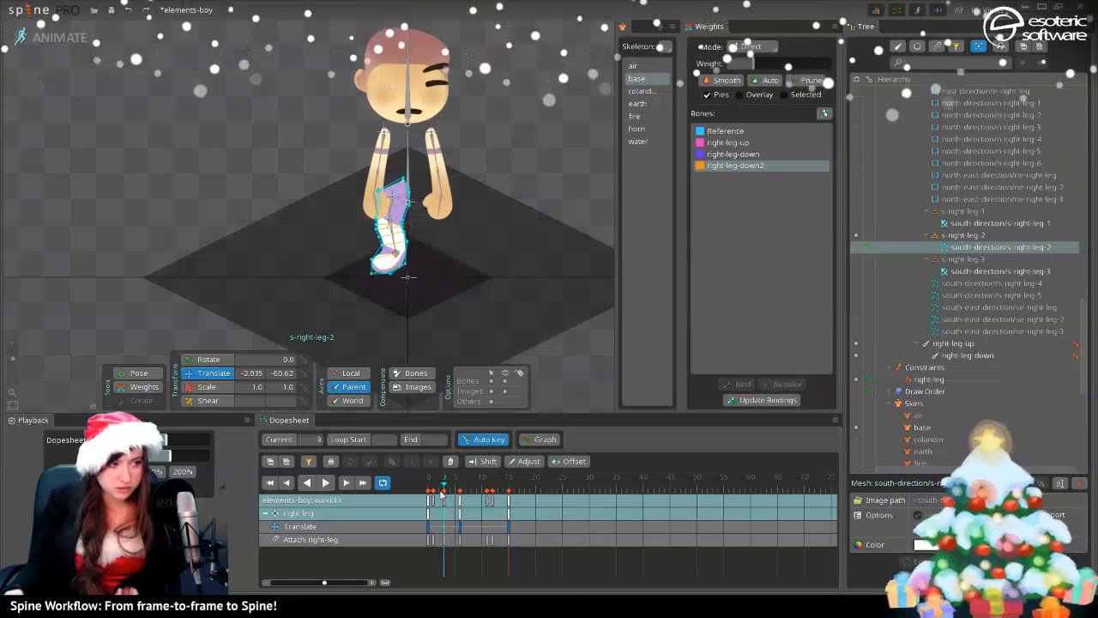
left_click(461, 498)
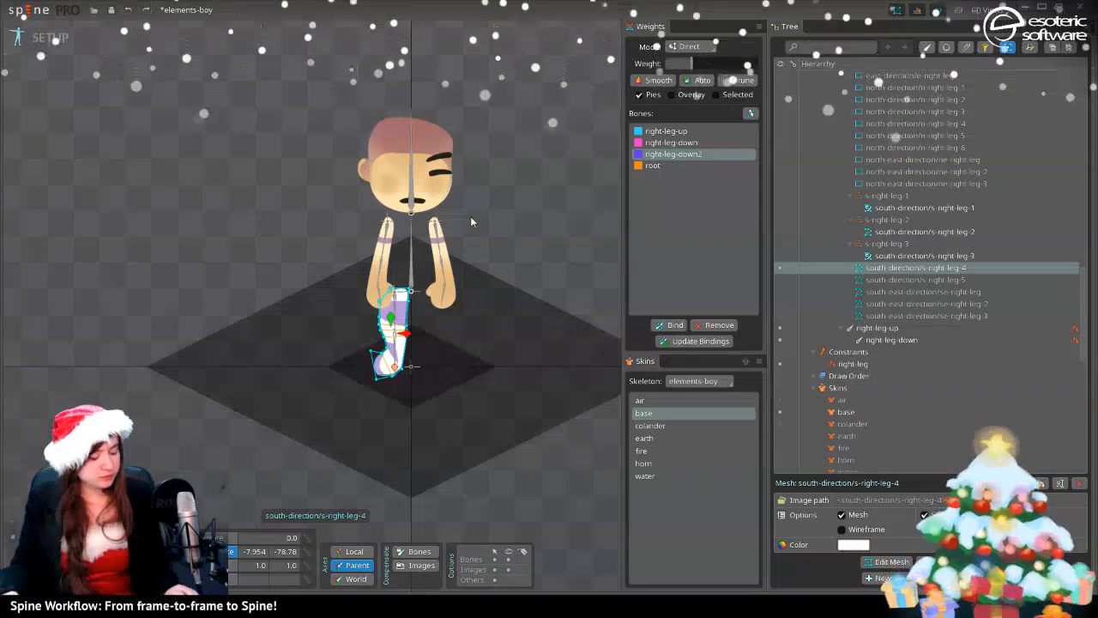
key("ctrl+s")
- Compare the south-direction/s-right-leg-4 mesh between the setup pose and frame 11 of the walkkkk animation
scroll(514, 219, "up", 5)
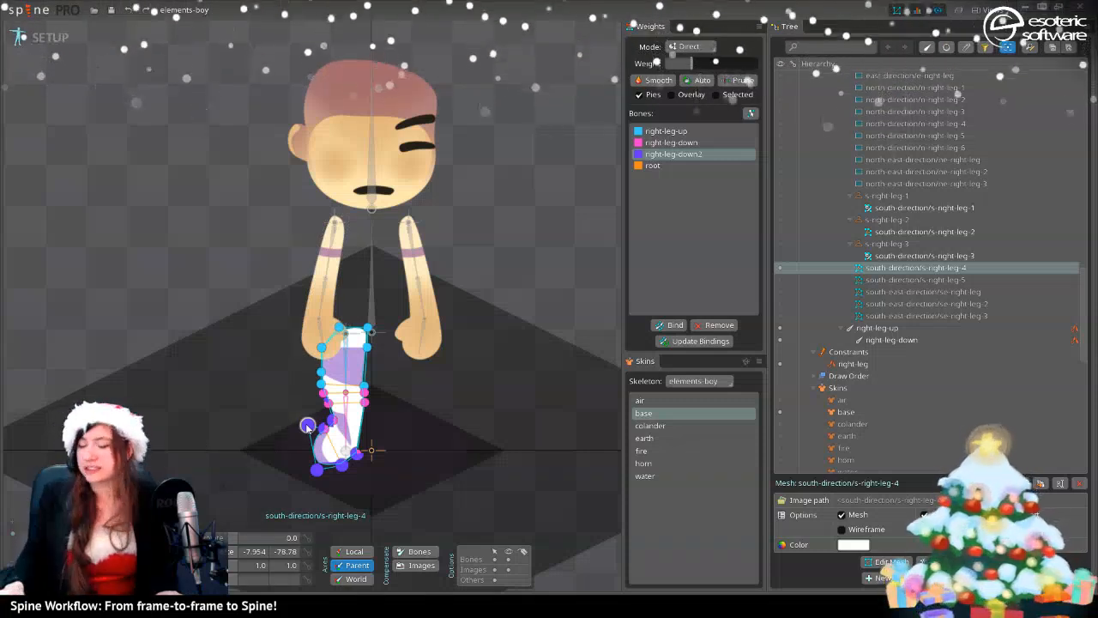
mouse_move(473, 194)
left_mouse_down()
mouse_move(469, 221)
mouse_move(485, 192)
left_mouse_up()
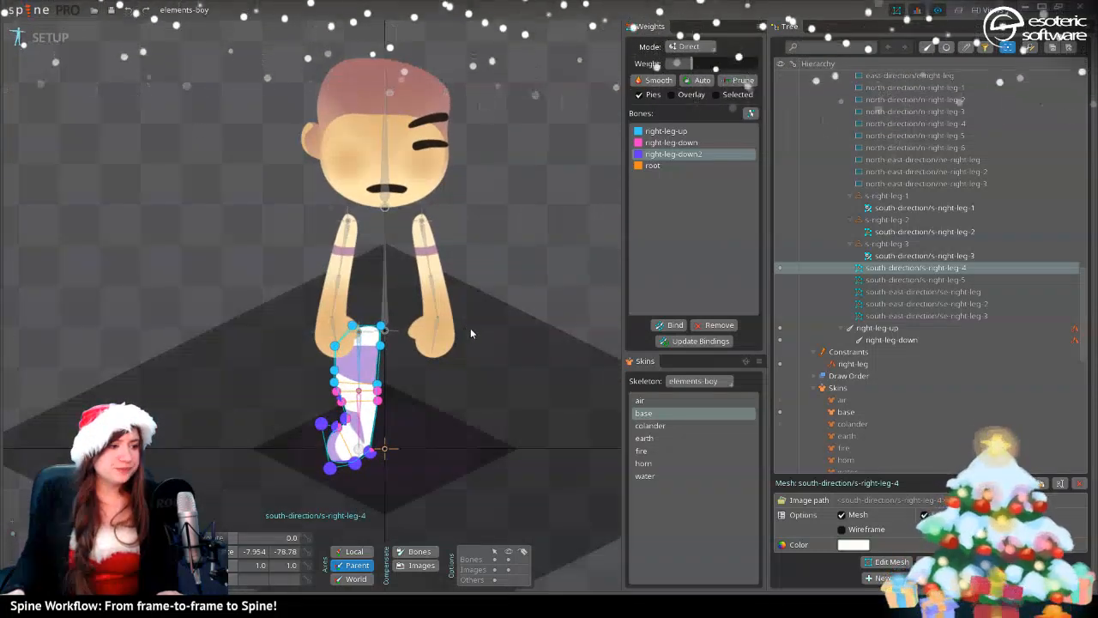
scroll(894, 231, "up", 10)
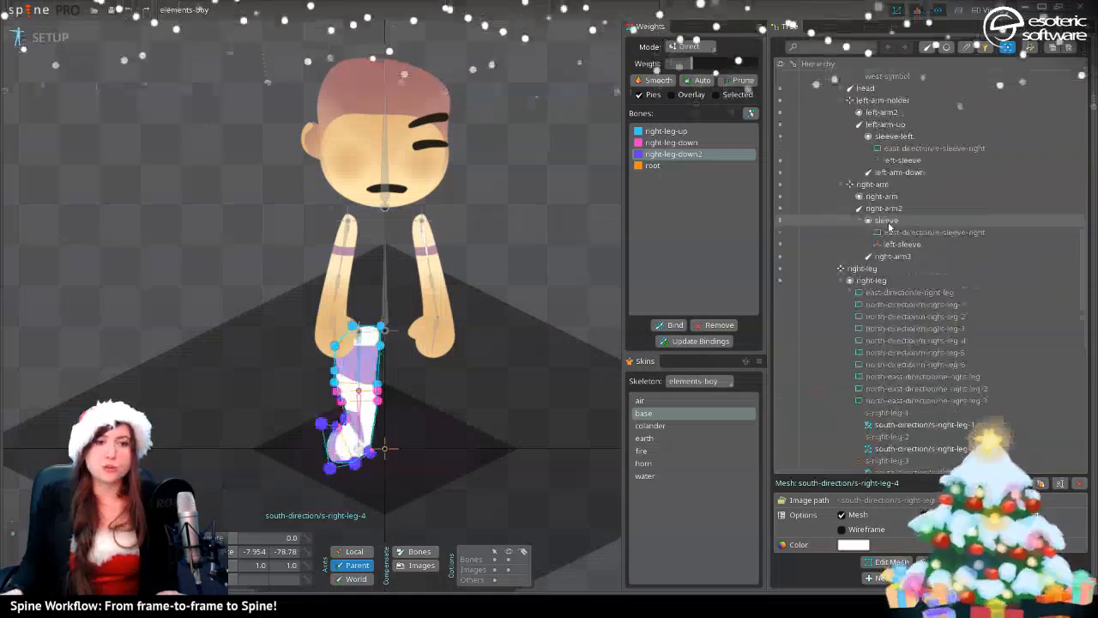
scroll(894, 237, "up", 8)
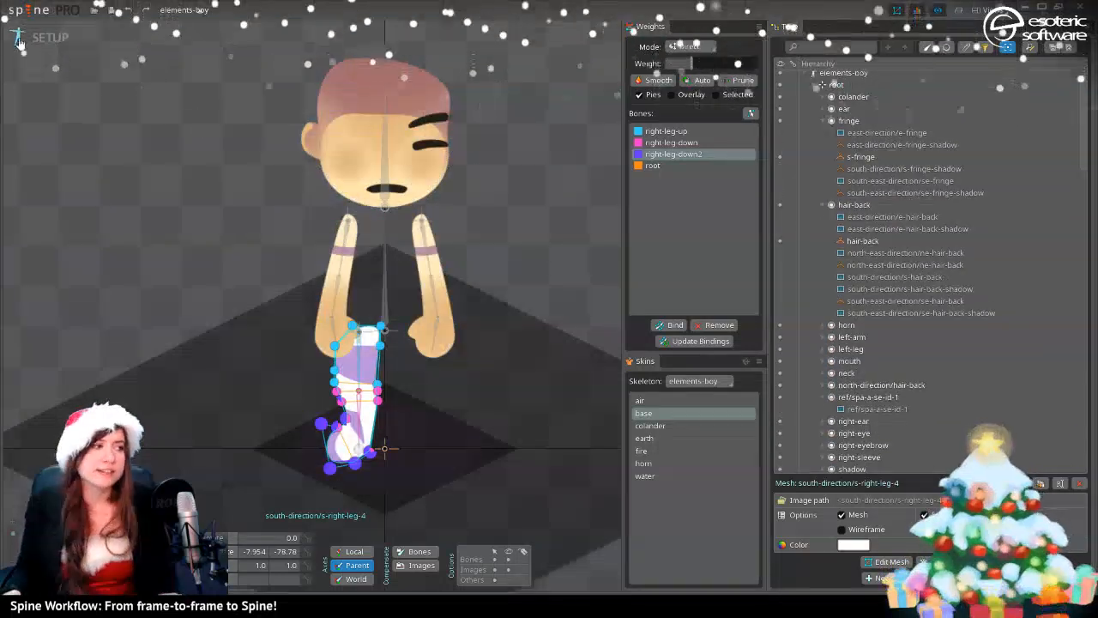
left_click(47, 39)
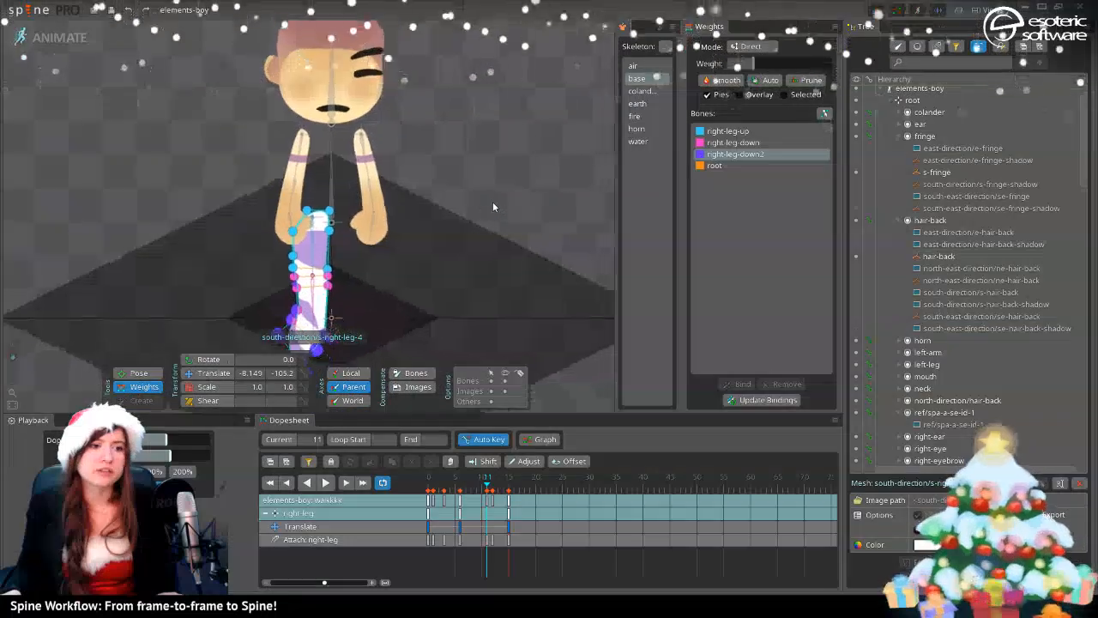
scroll(439, 219, "up", 3)
left_click_drag(450, 218, 605, 146)
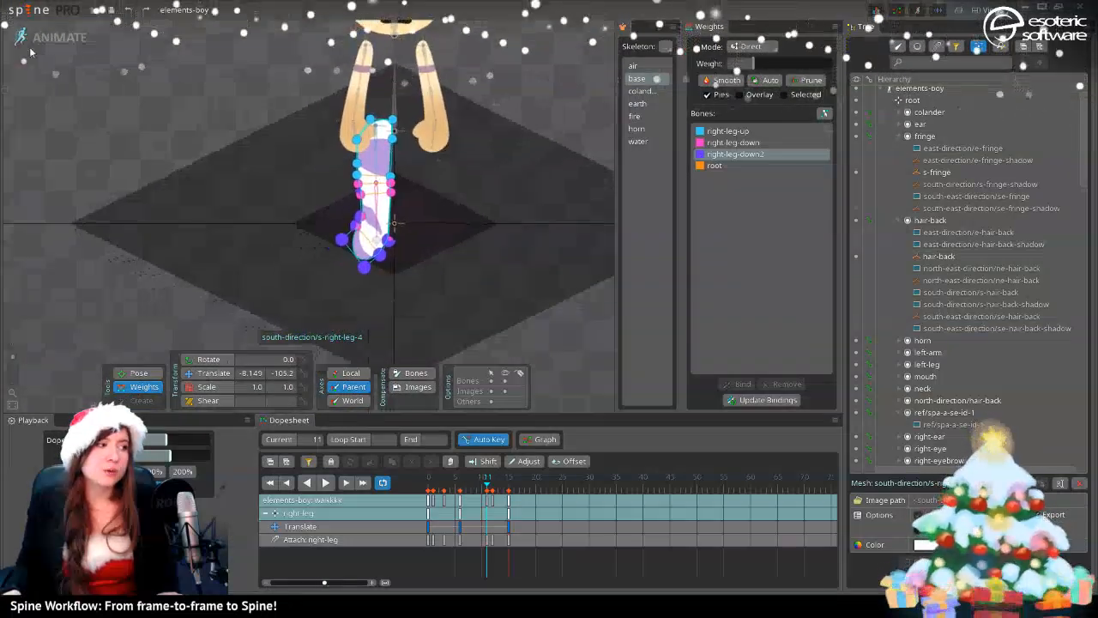
left_click(58, 39)
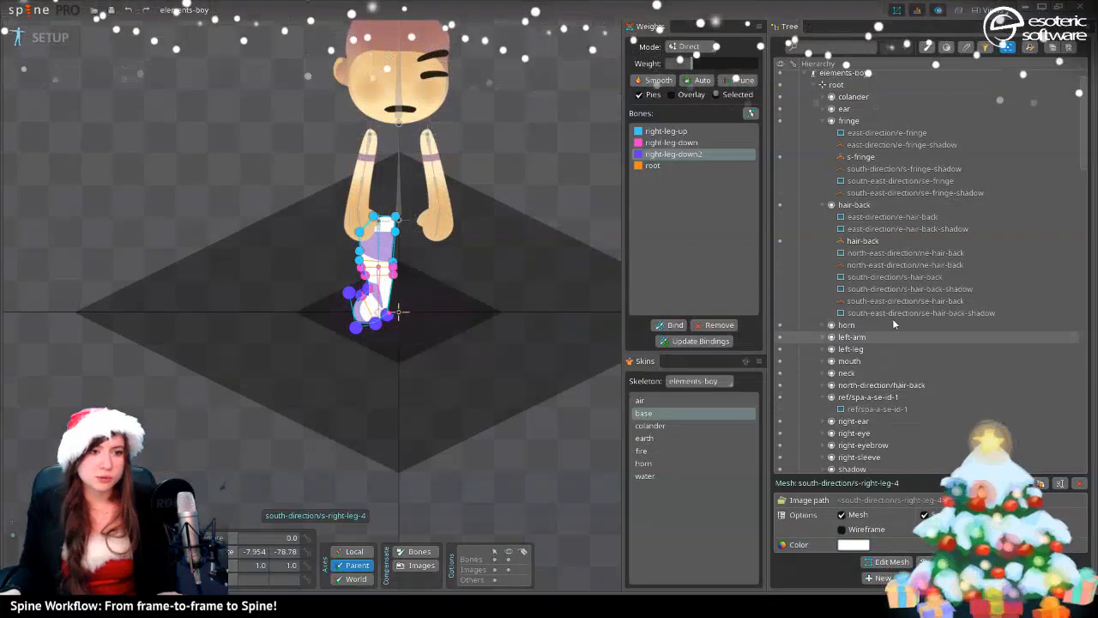
scroll(892, 318, "down", 10)
scroll(836, 347, "down", 1)
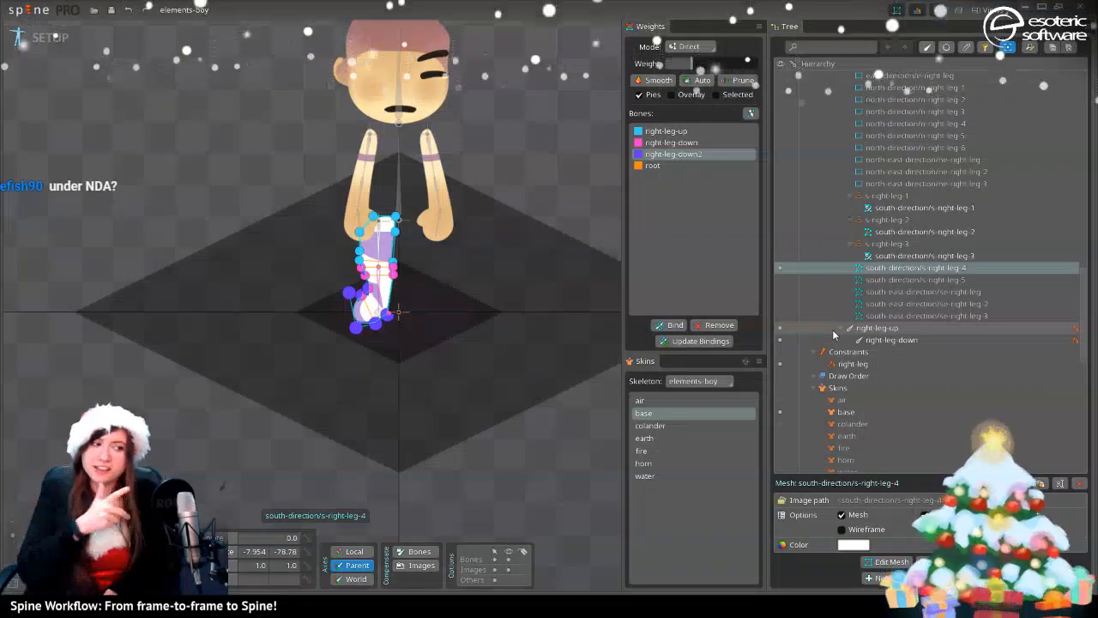
- Try adjusting the right-leg-down2 weight of a foot vertex on the south-direction/s-right-leg-4 mesh, and undo the change
left_click(360, 304)
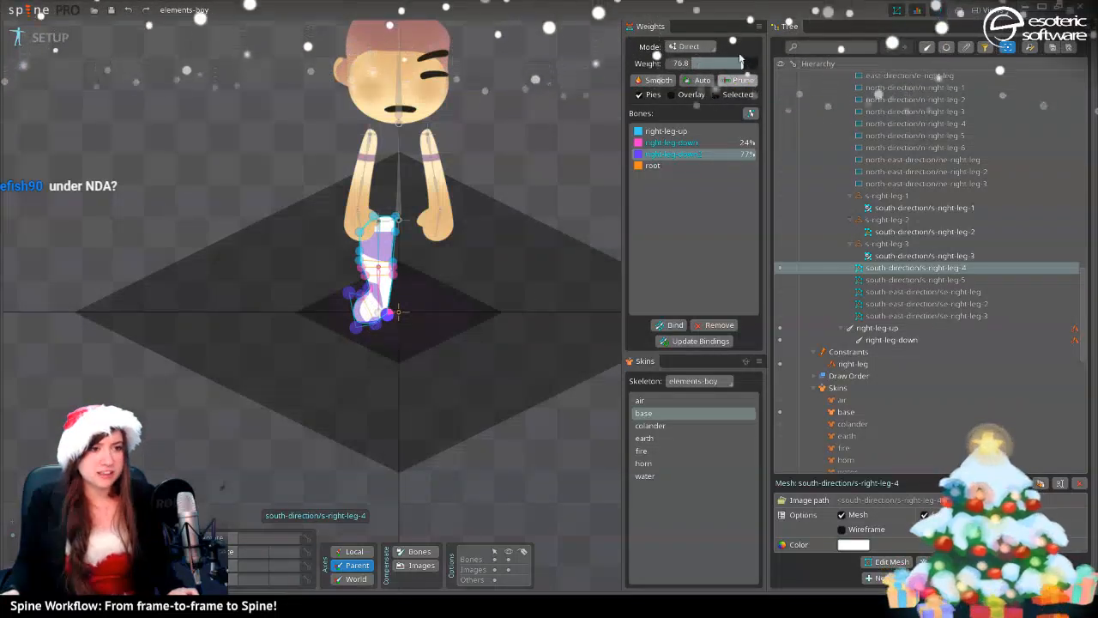
left_click_drag(746, 59, 732, 64)
key("ctrl+z")
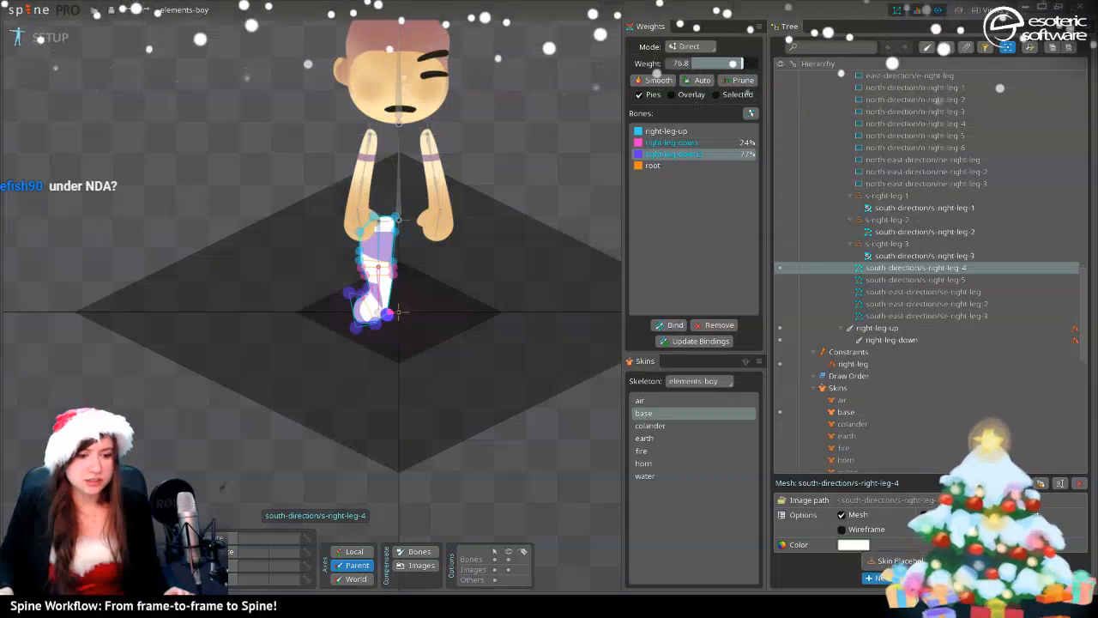
- Create the skin placeholder s-right-leg-4 for the south-direction/s-right-leg-4 mesh, duplicating the attachment for each skin as linked meshes with inherited deform
left_click(899, 560)
left_click(812, 282)
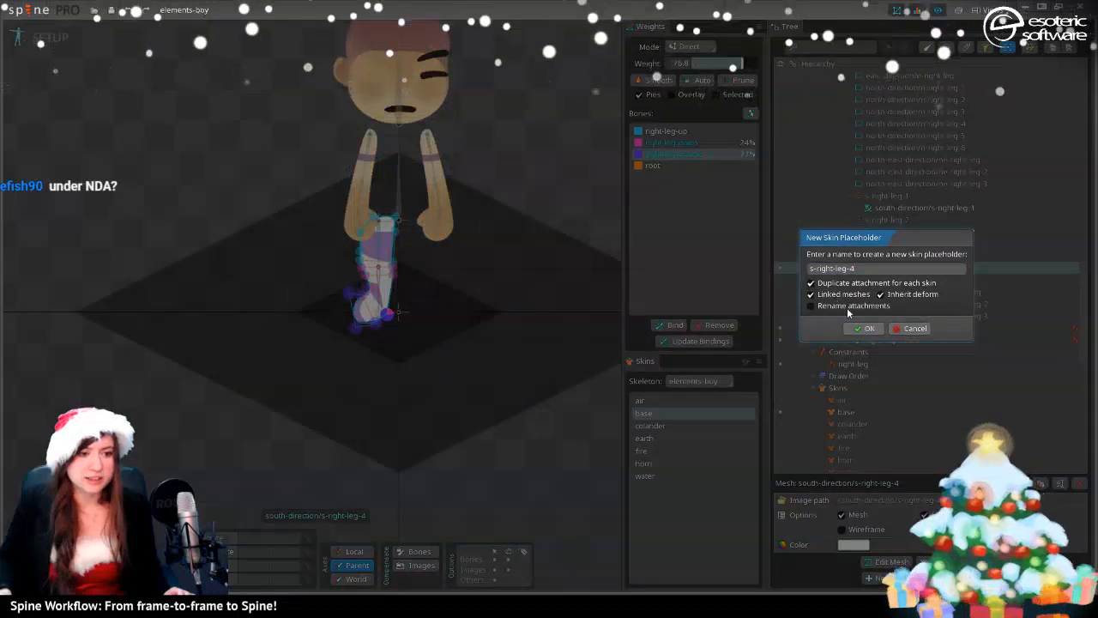
left_click(862, 328)
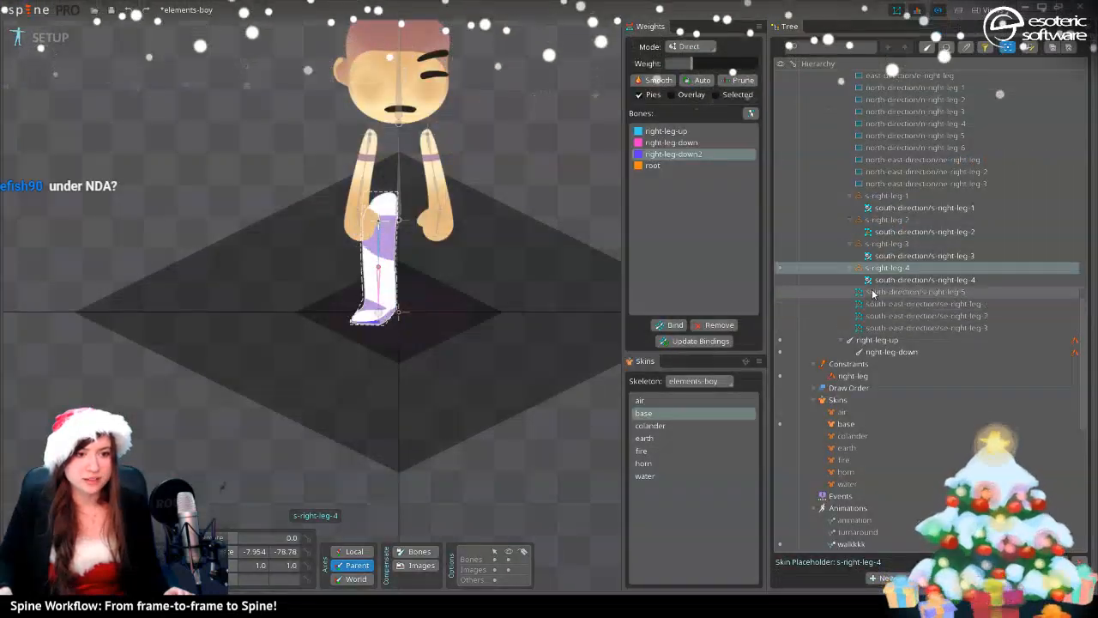
- Create the skin placeholder s-right-leg-5 for the south-direction/s-right-leg-5 mesh, duplicating the attachment for each skin as linked meshes with inherited deform
left_click(780, 291)
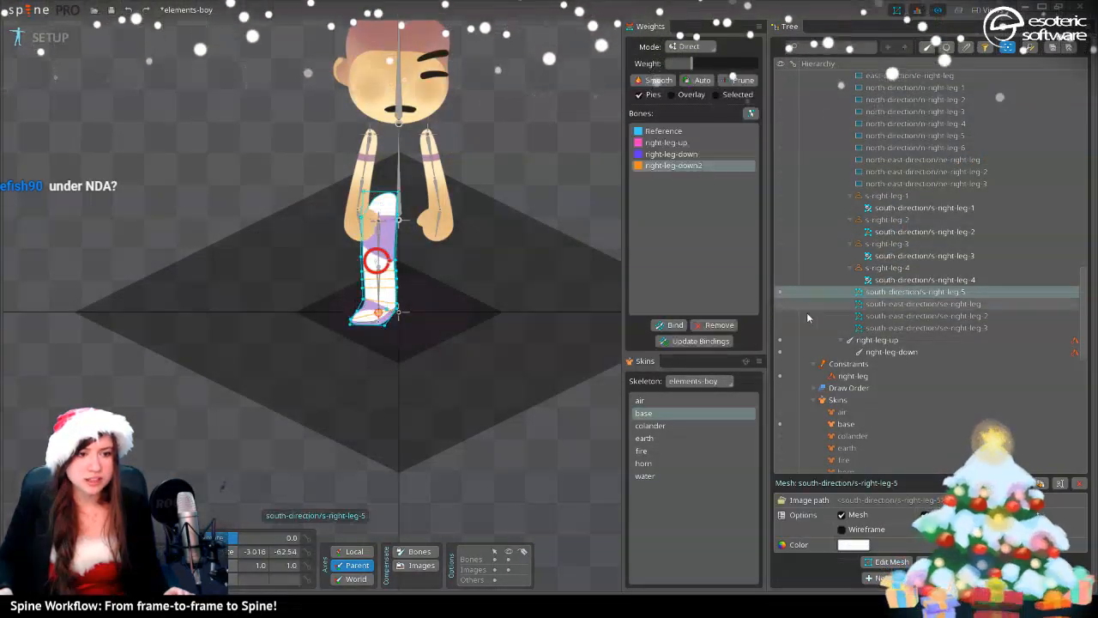
left_click(901, 561)
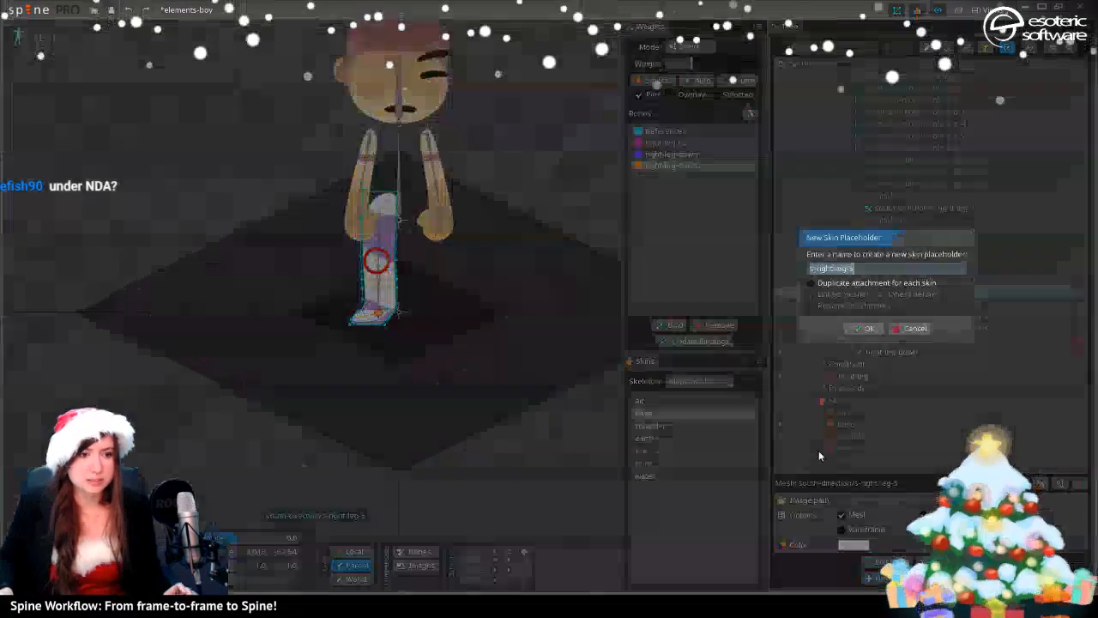
left_click(863, 283)
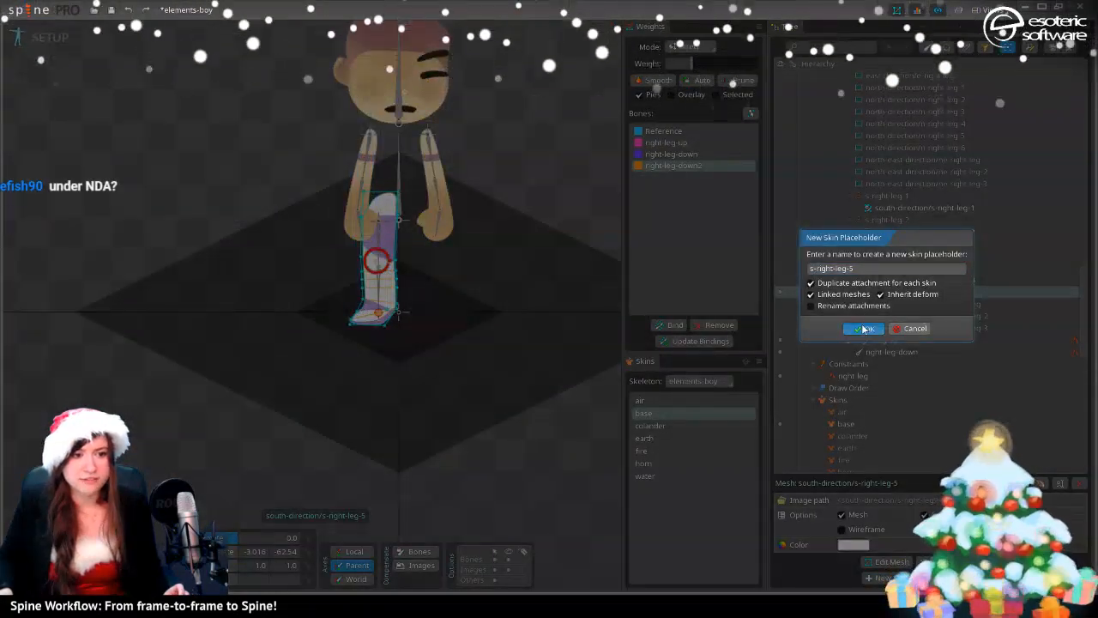
left_click(864, 330)
- Create the skin placeholder se-right-leg for the south-east-direction/se-right-leg mesh, duplicating the attachment for each skin as linked meshes with inherited deform
left_click(783, 318)
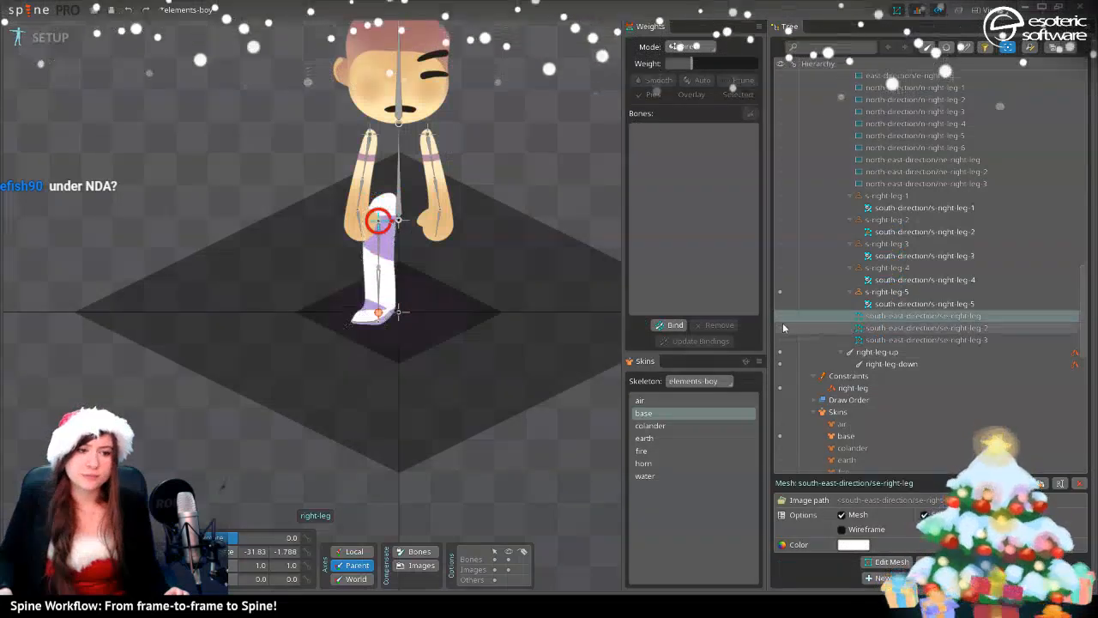
left_click(782, 318)
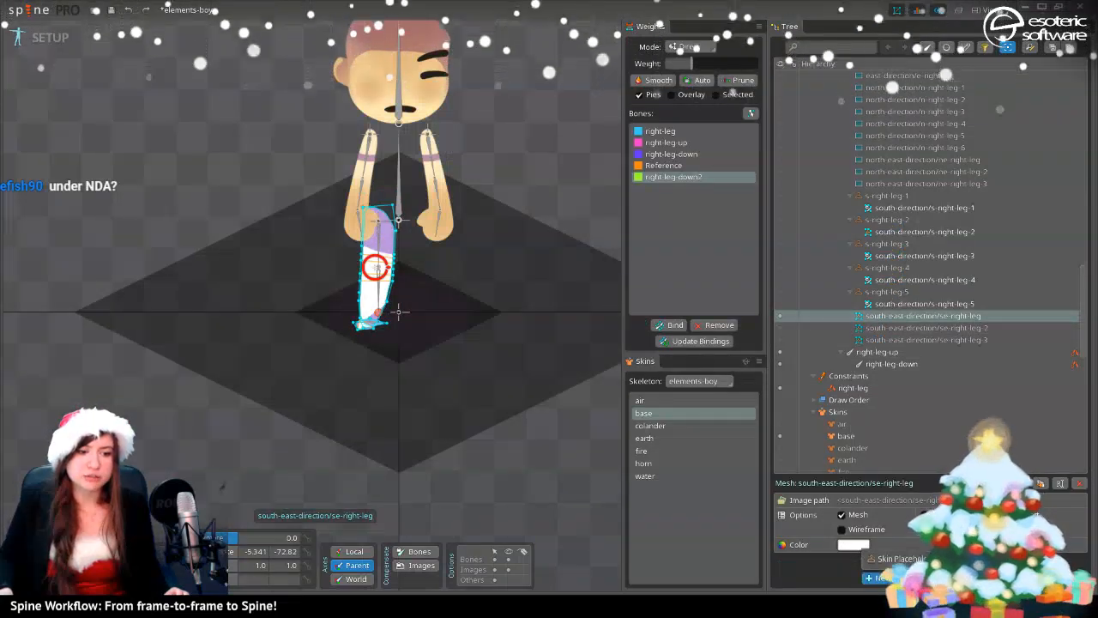
left_click(917, 561)
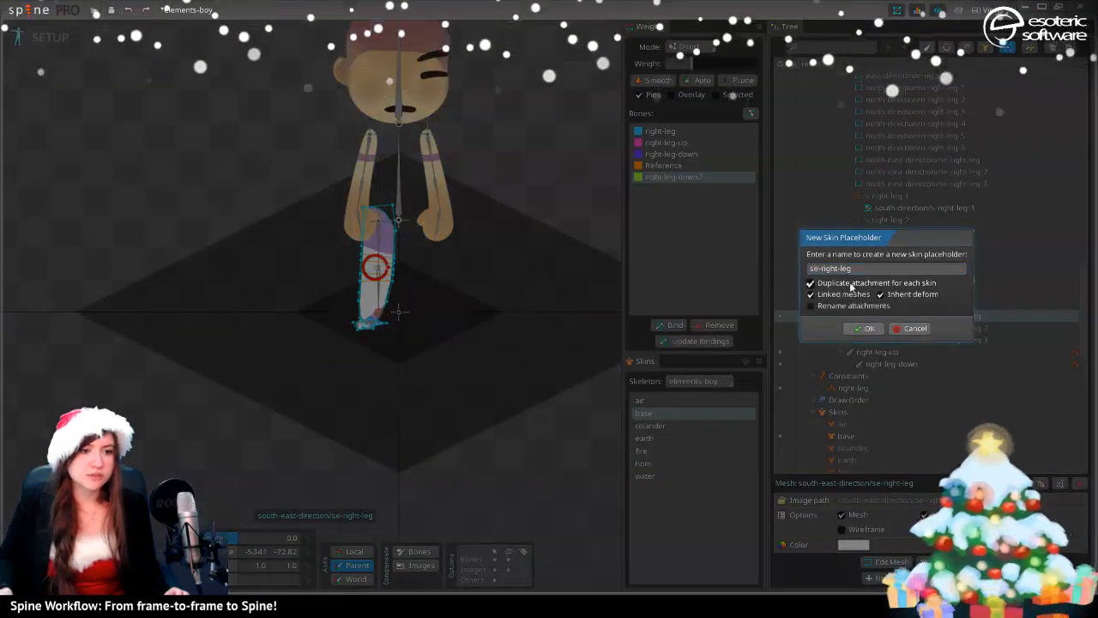
left_click(854, 329)
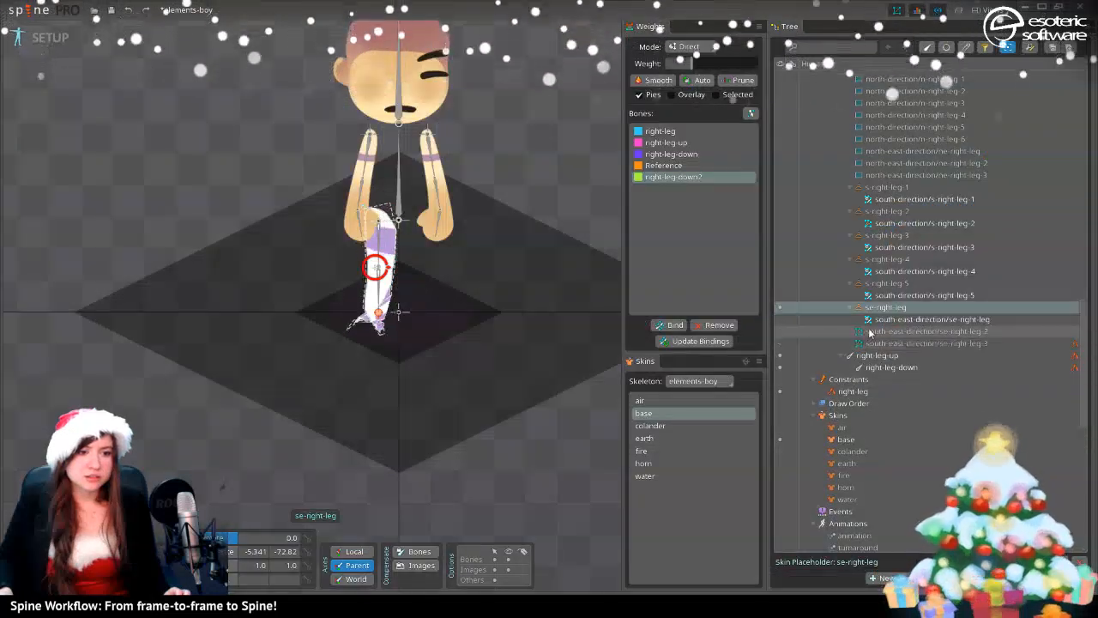
- Create the skin placeholder se-right-leg-2 for the south-east-direction/se-right-leg-2 mesh, duplicating the attachment for each skin as linked meshes with inherited deform
left_click(793, 332)
left_click(784, 332)
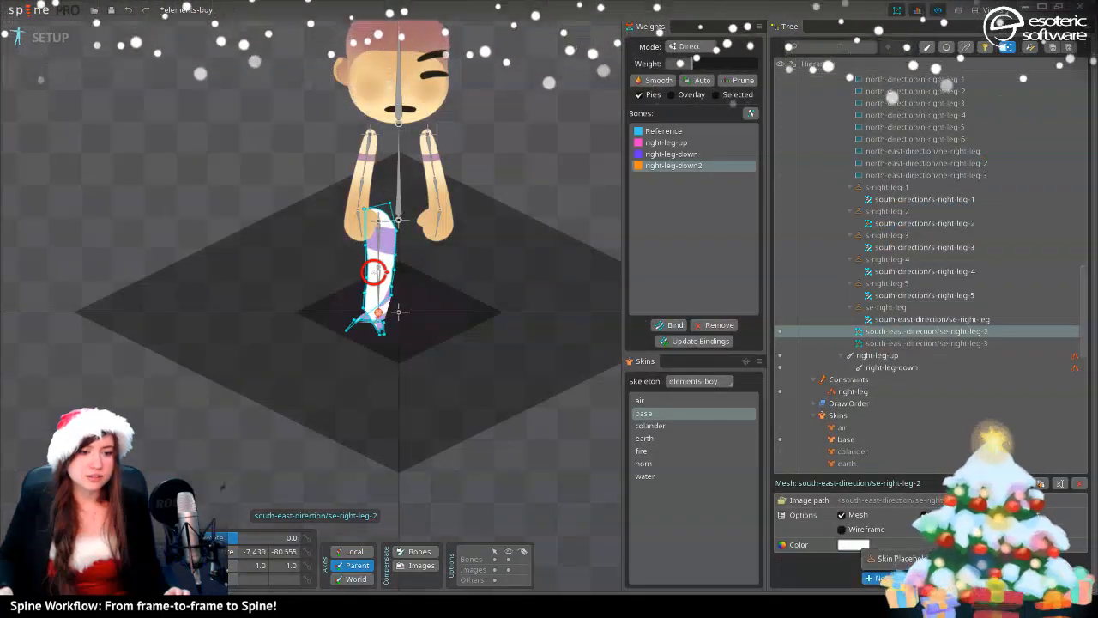
left_click(905, 561)
left_click(849, 284)
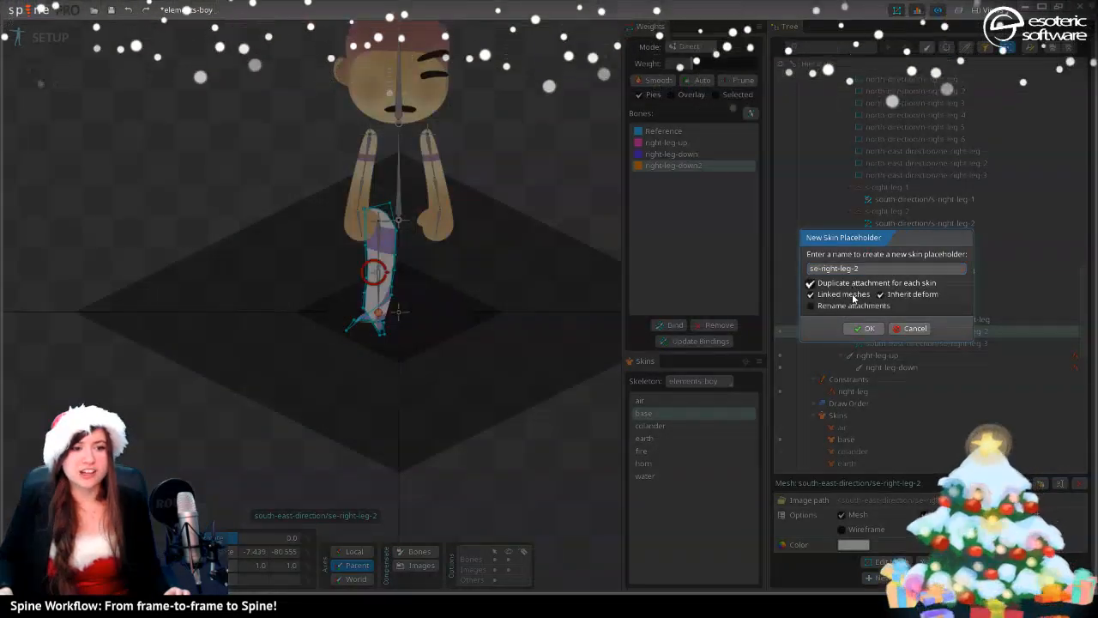
left_click(866, 328)
- Try creating the skin placeholder se-right-leg-3 without duplicating the attachment for each skin, and undo it
left_click(884, 331)
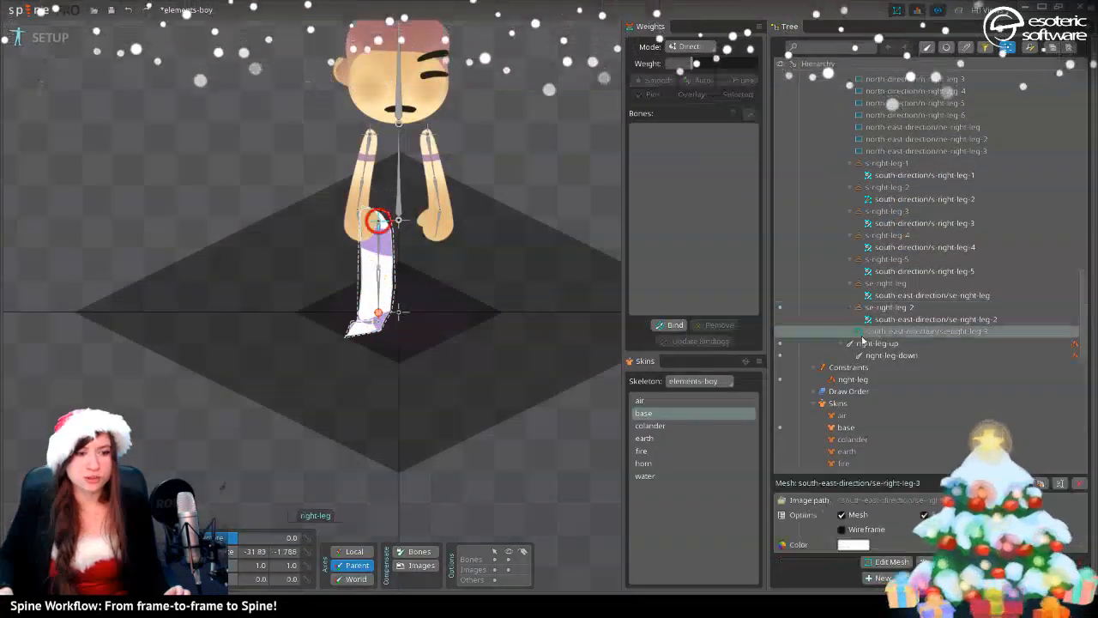
left_click(780, 332)
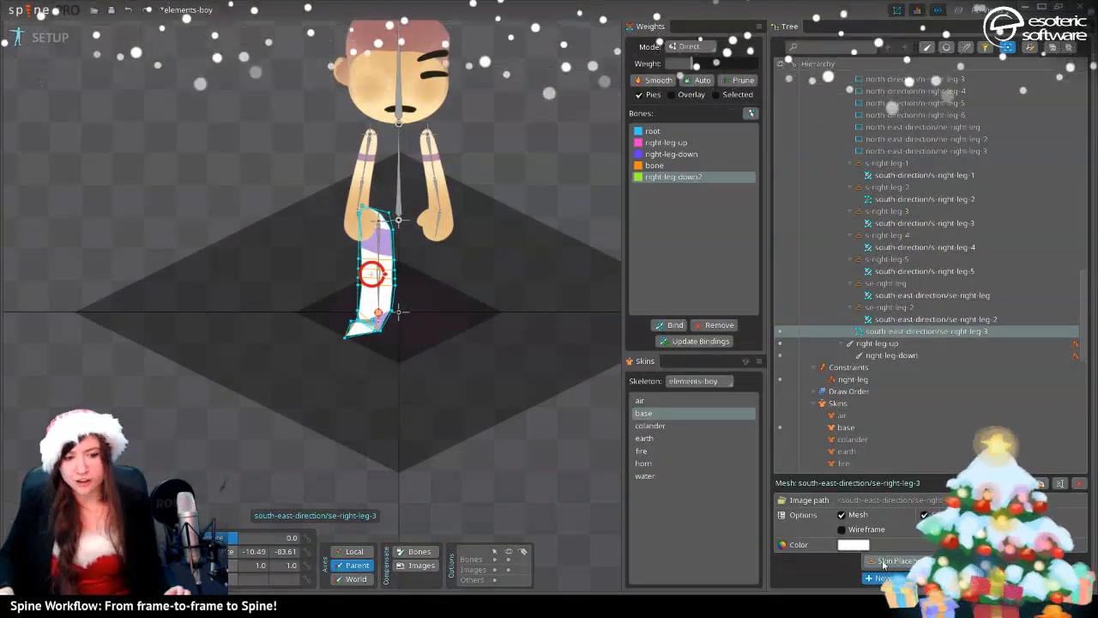
left_click(888, 561)
left_click(856, 329)
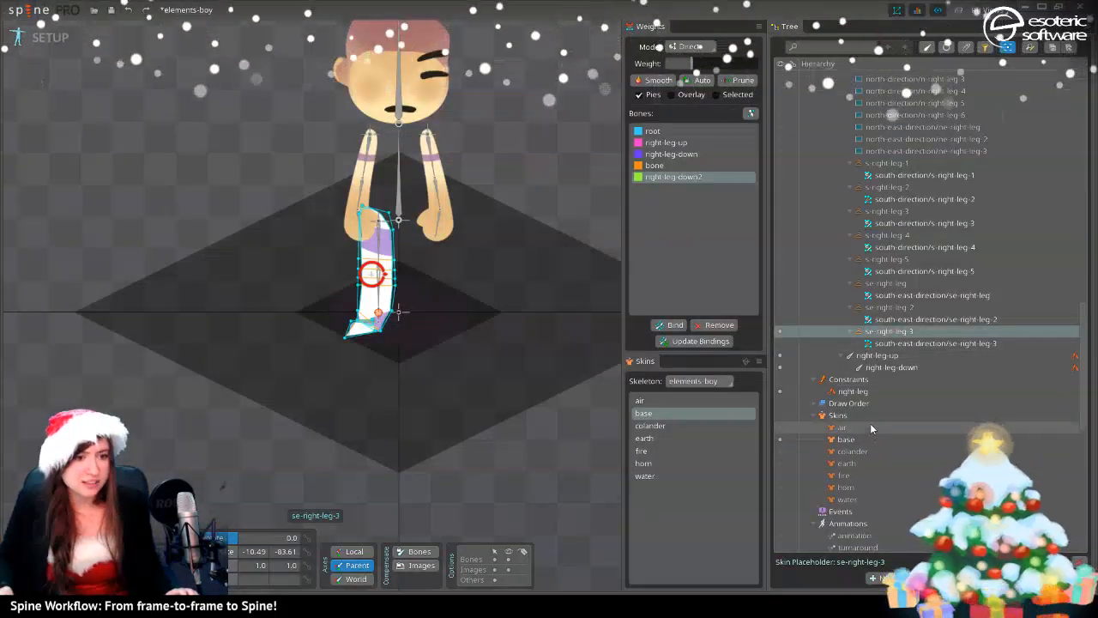
key("ctrl+z")
- Create the skin placeholder se-right-leg-3 for the south-east-direction/se-right-leg-3 mesh, duplicating the attachment for each skin as linked meshes with inherited deform
left_click(922, 331)
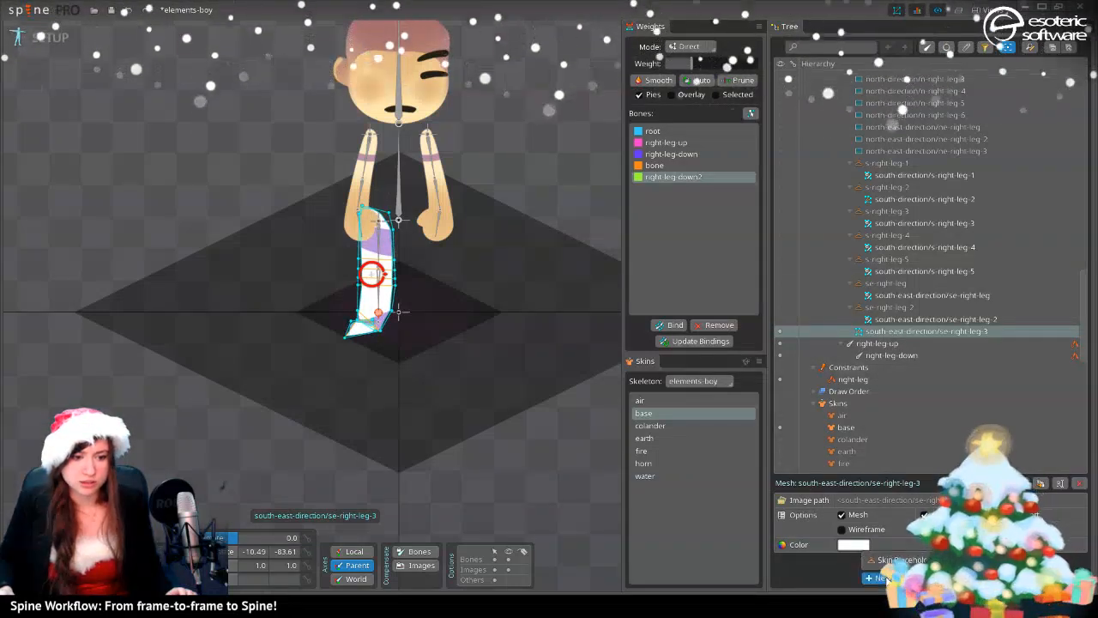
left_click(894, 561)
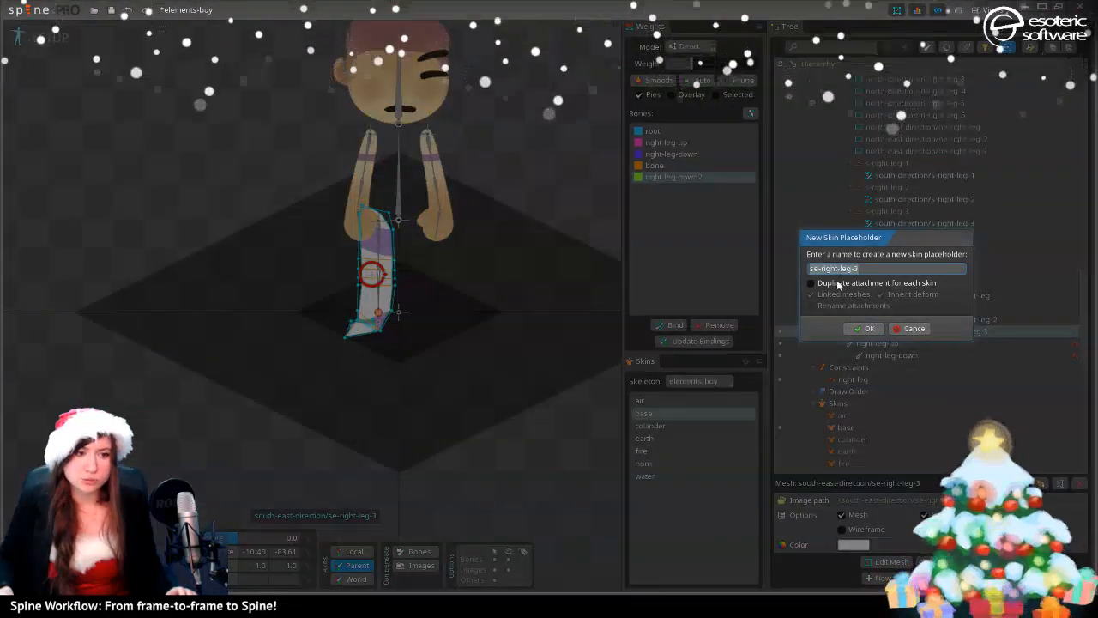
left_click(862, 330)
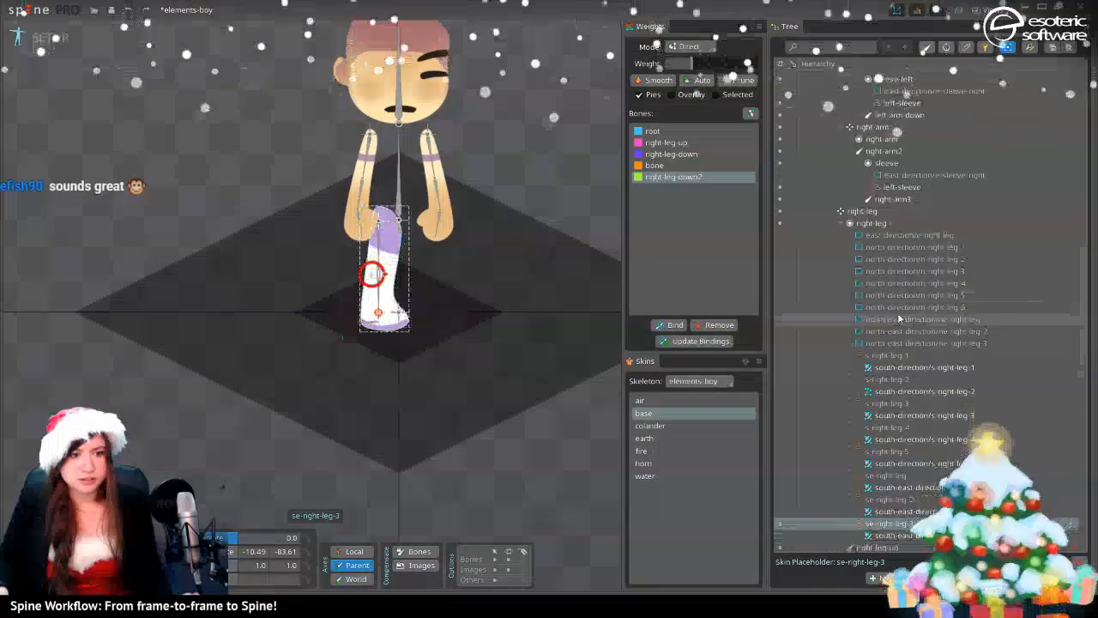
- Select together the meshes south-direction/s-right-leg-1 to s-right-leg-5 and south-east-direction/se-right-leg, se-right-leg-2 and se-right-leg-3
scroll(898, 314, "up", 3)
left_click(888, 427)
left_click(889, 403, "ctrl")
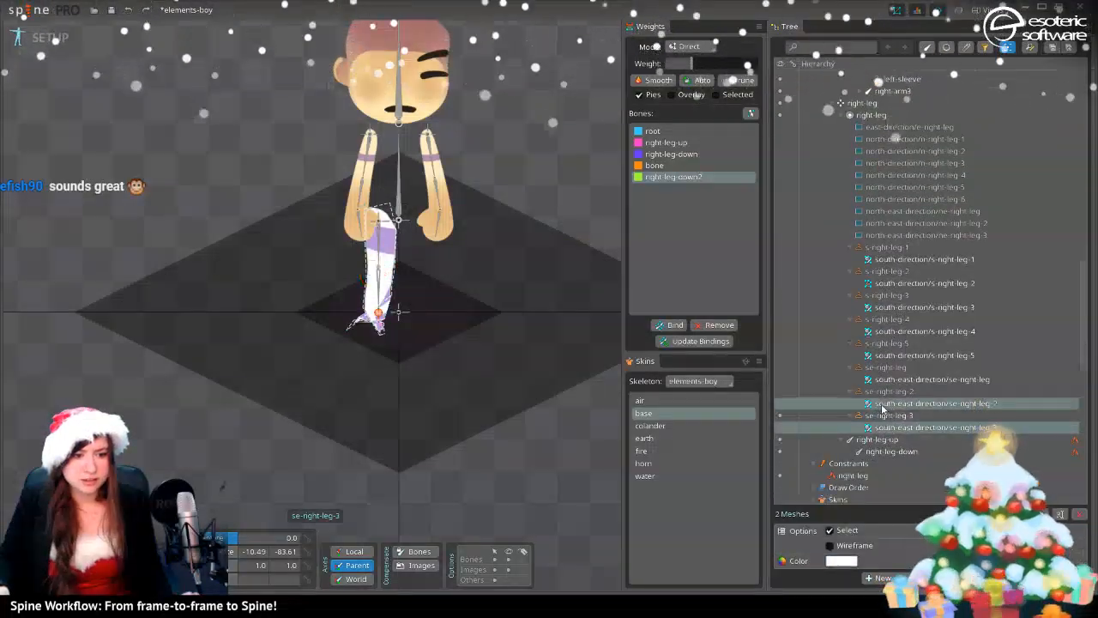
left_click(888, 380, "ctrl")
left_click(892, 355, "ctrl")
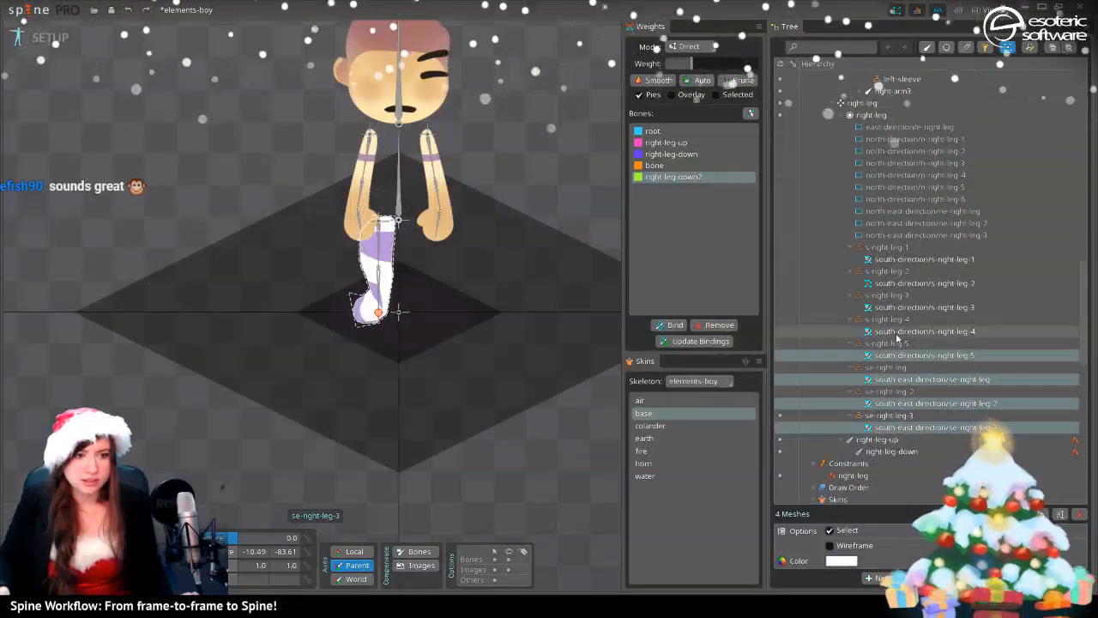
left_click(893, 331, "ctrl")
left_click(897, 307, "ctrl")
left_click(899, 283, "ctrl")
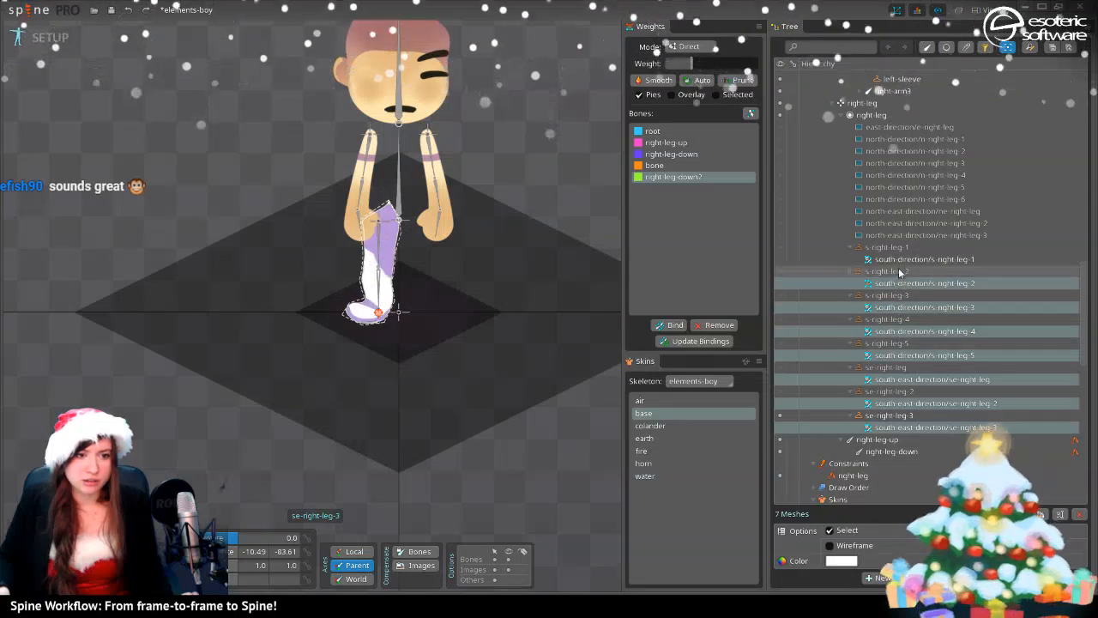
left_click(901, 259, "ctrl")
- Switch to the earth skin and tint its selected right-leg meshes bright yellow (F4FF10)
key("period")
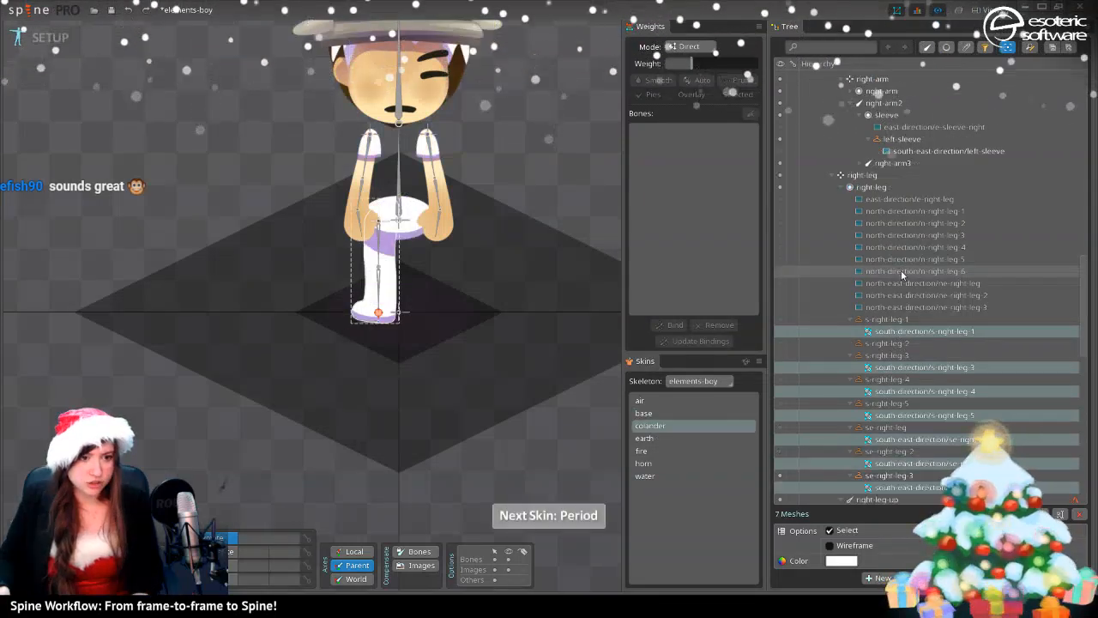
scroll(901, 269, "down", 3)
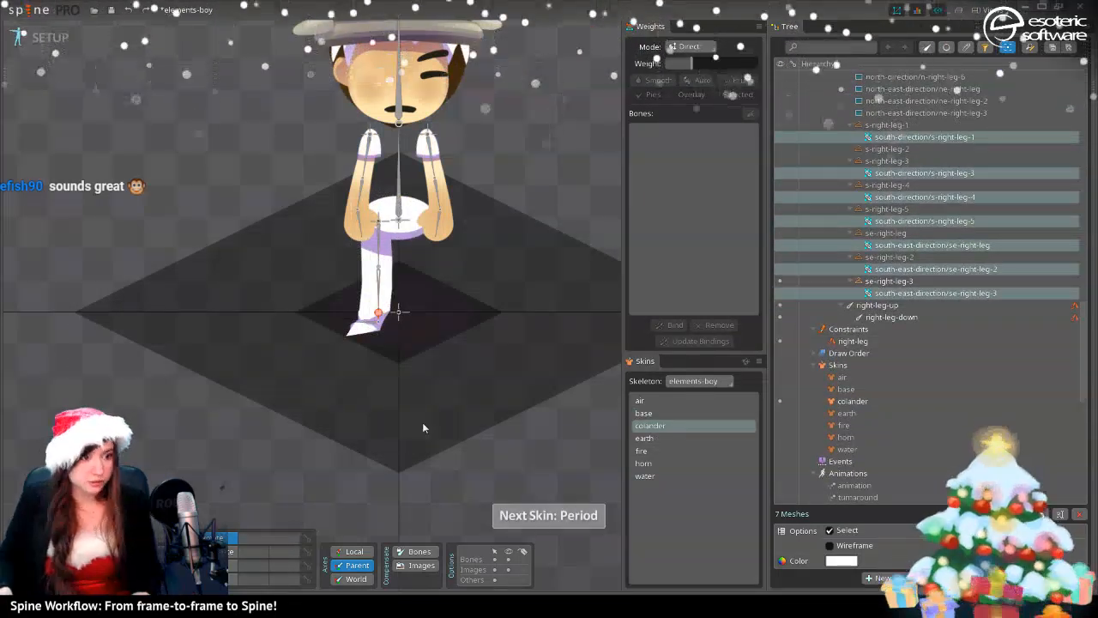
key("period")
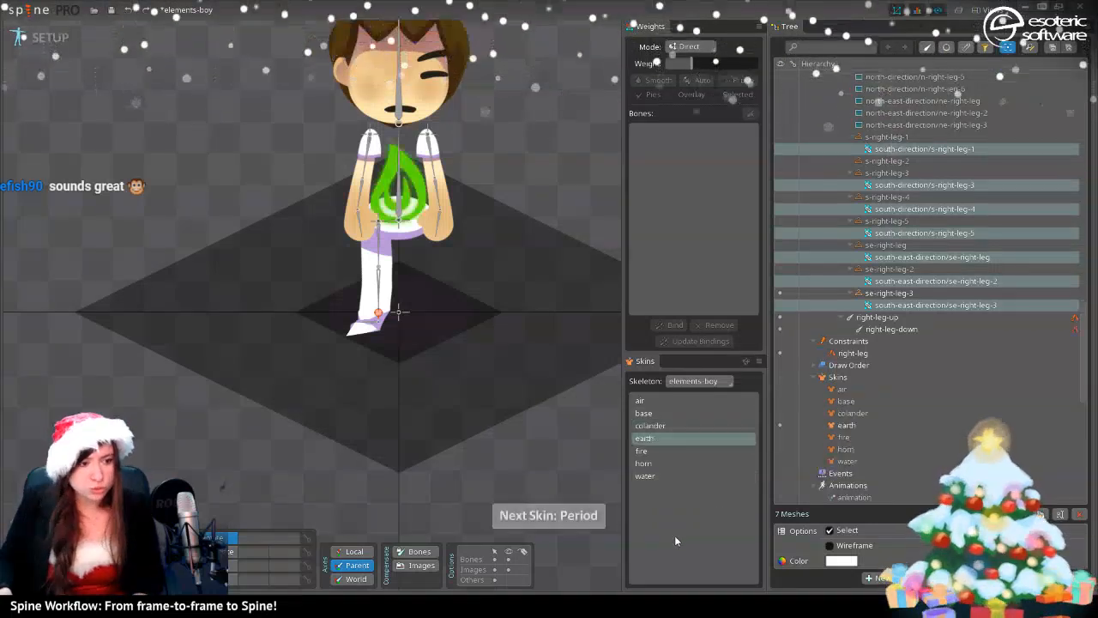
left_click(847, 561)
left_click_drag(900, 206, 960, 129)
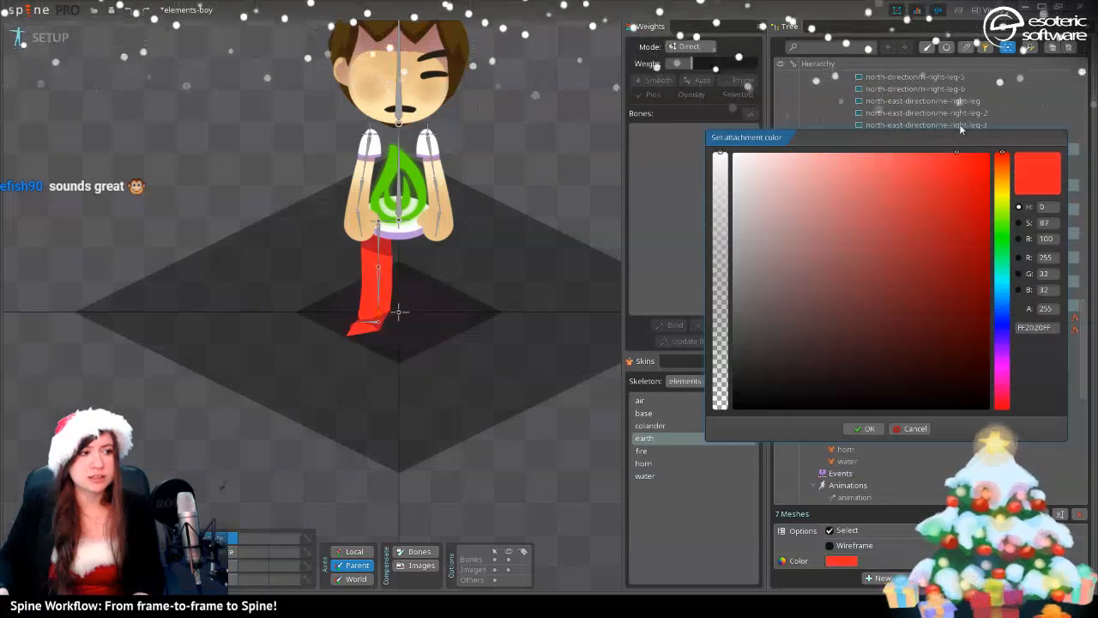
left_click(1002, 243)
left_click_drag(1004, 223, 1008, 197)
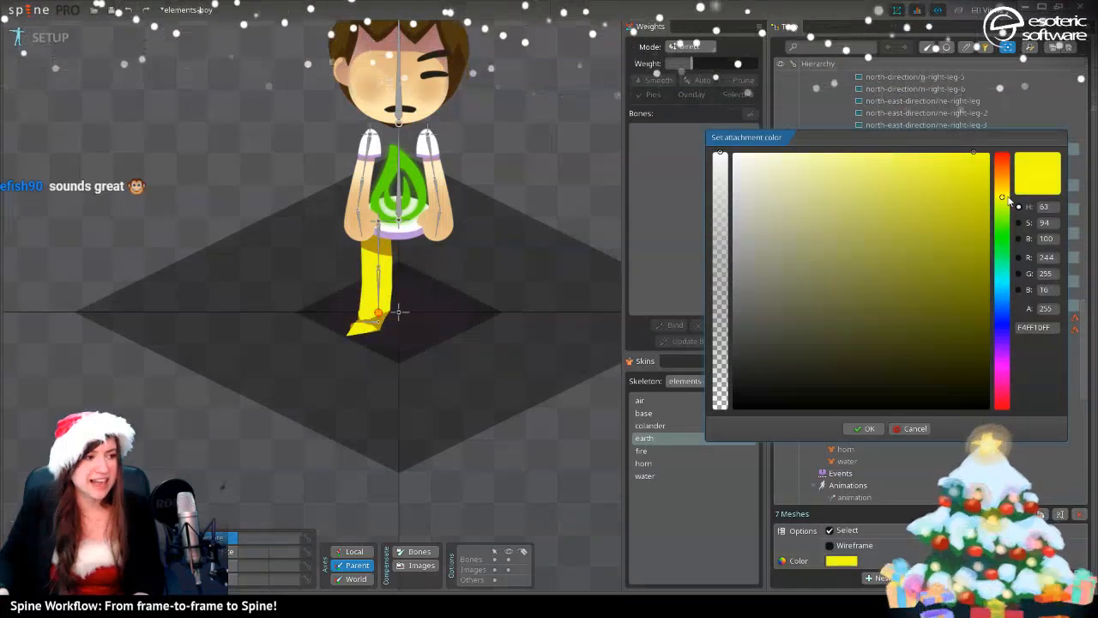
left_click(863, 428)
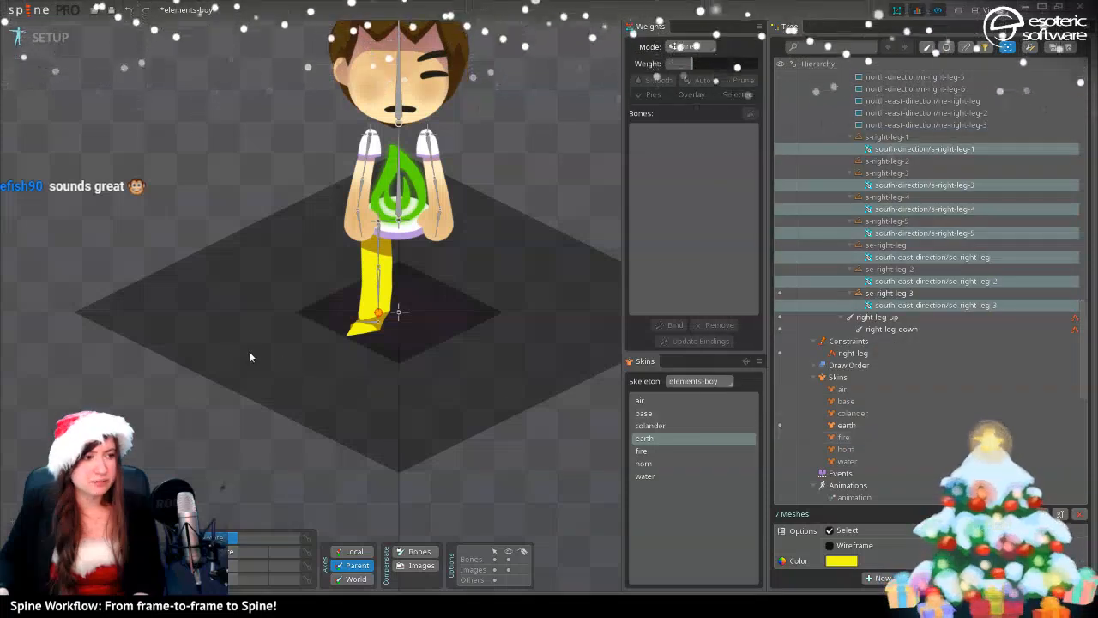
- Switch to the fire skin and tint its selected right-leg meshes dark red (A81919)
key("period")
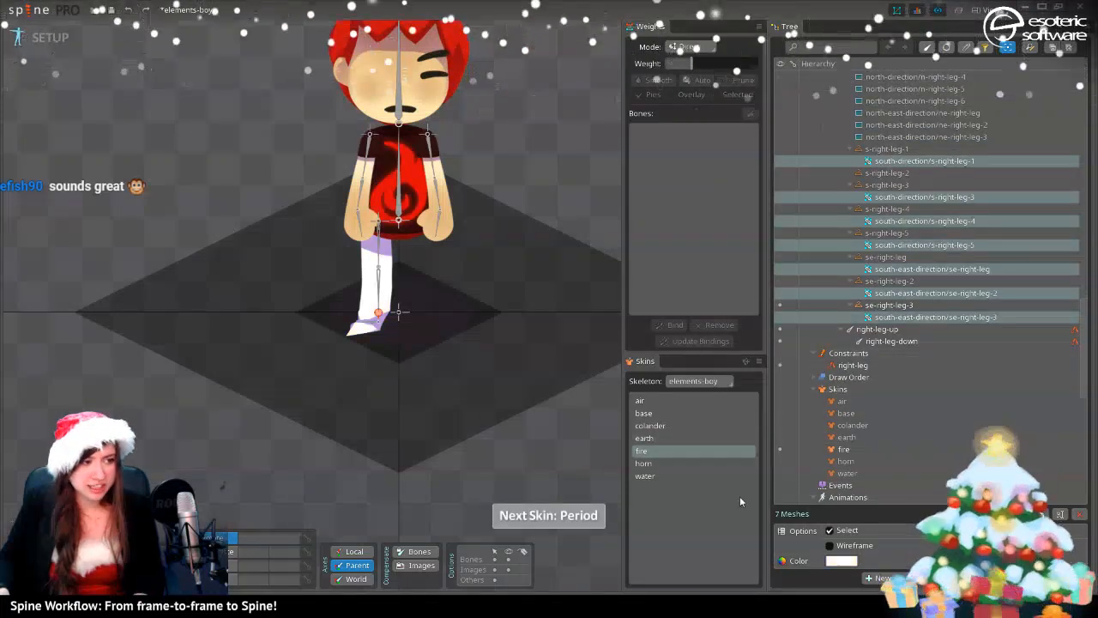
left_click(850, 567)
left_click_drag(870, 173, 964, 120)
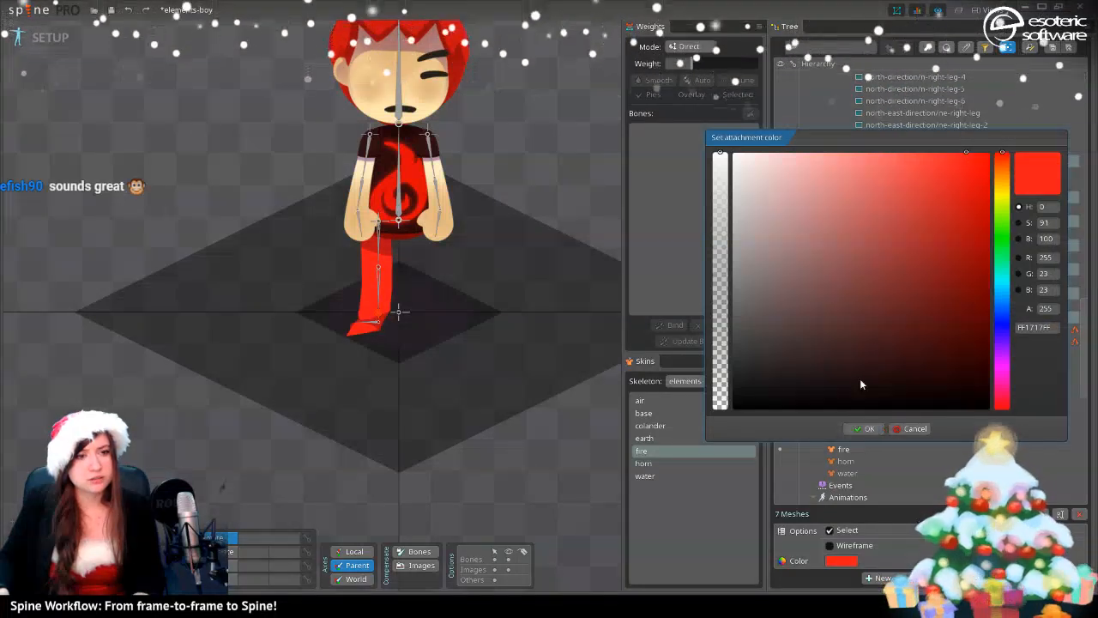
left_click(948, 249)
left_click_drag(948, 251, 951, 239)
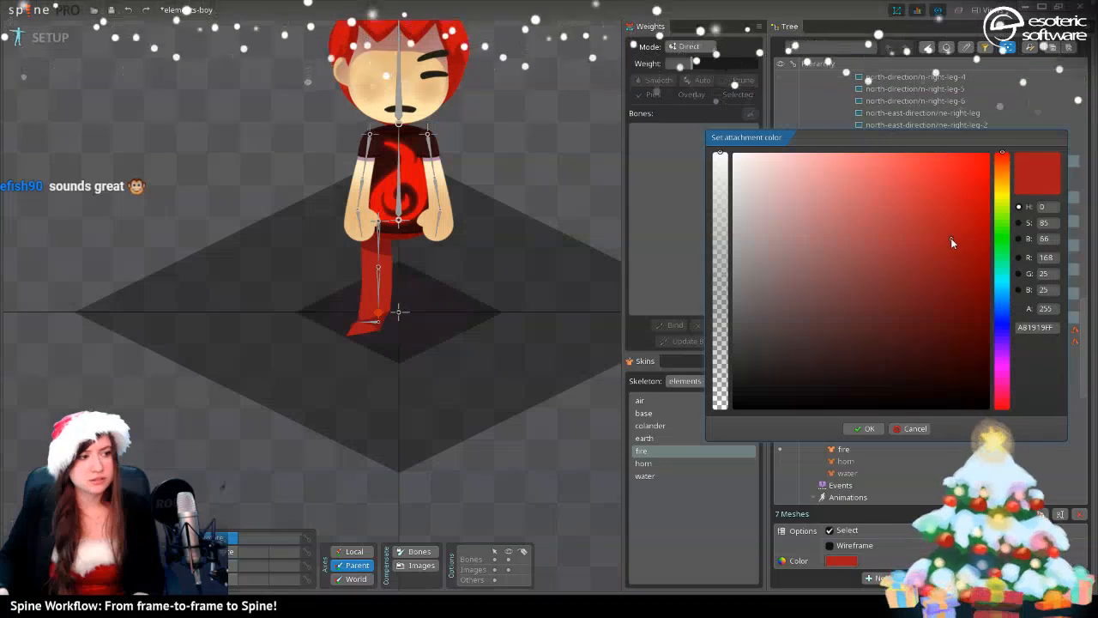
left_click(860, 428)
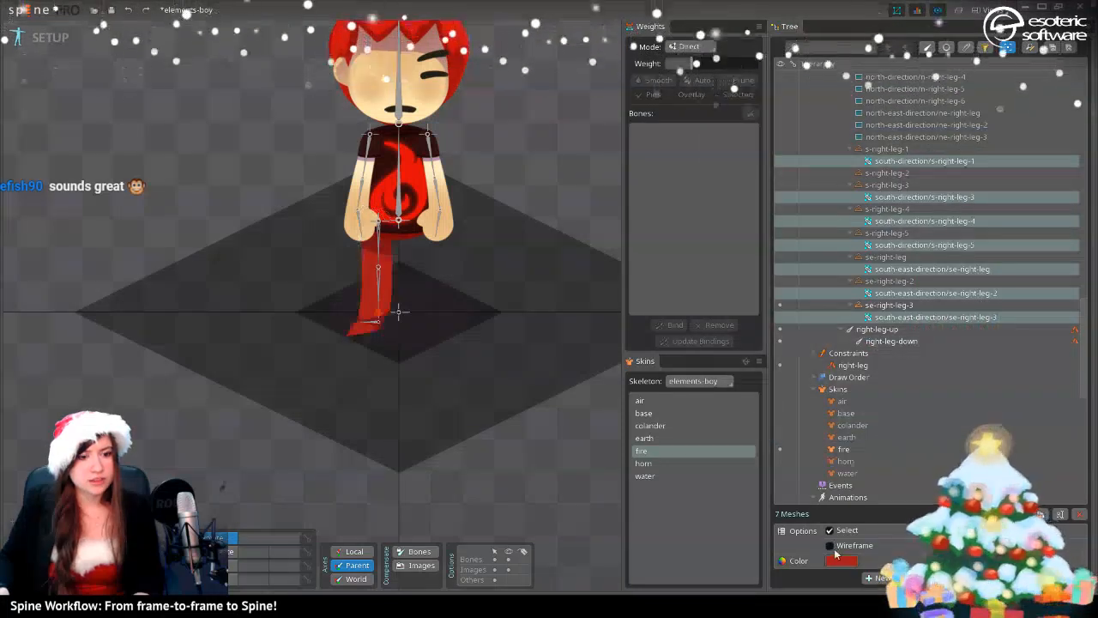
- Switch to the water skin and tint its selected right-leg meshes blue (3AABD6)
key("period")
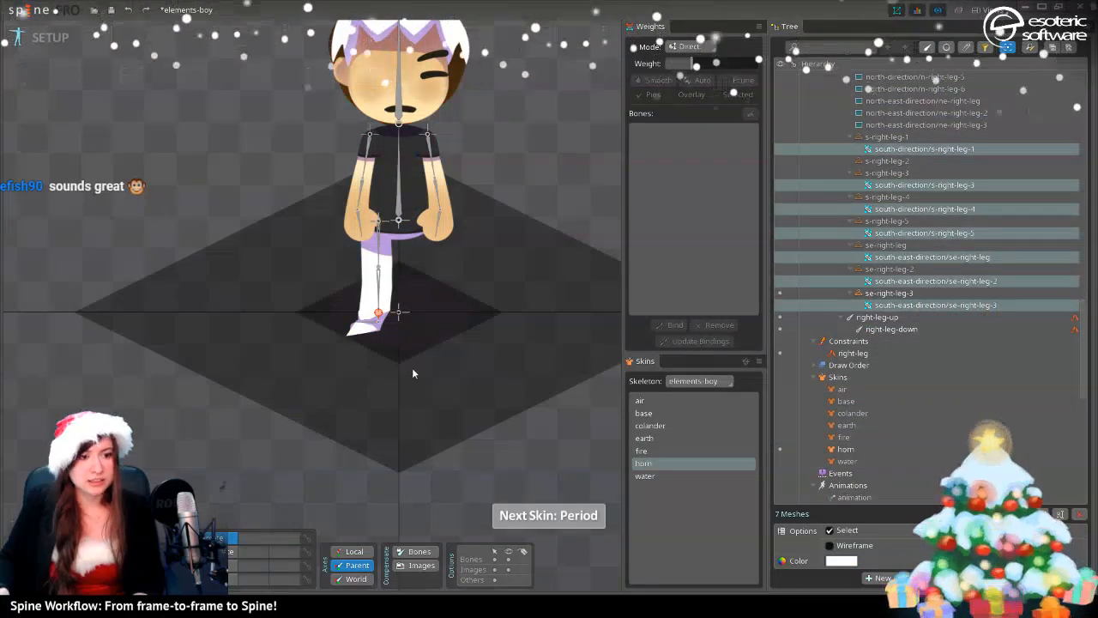
scroll(442, 244, "up", 2)
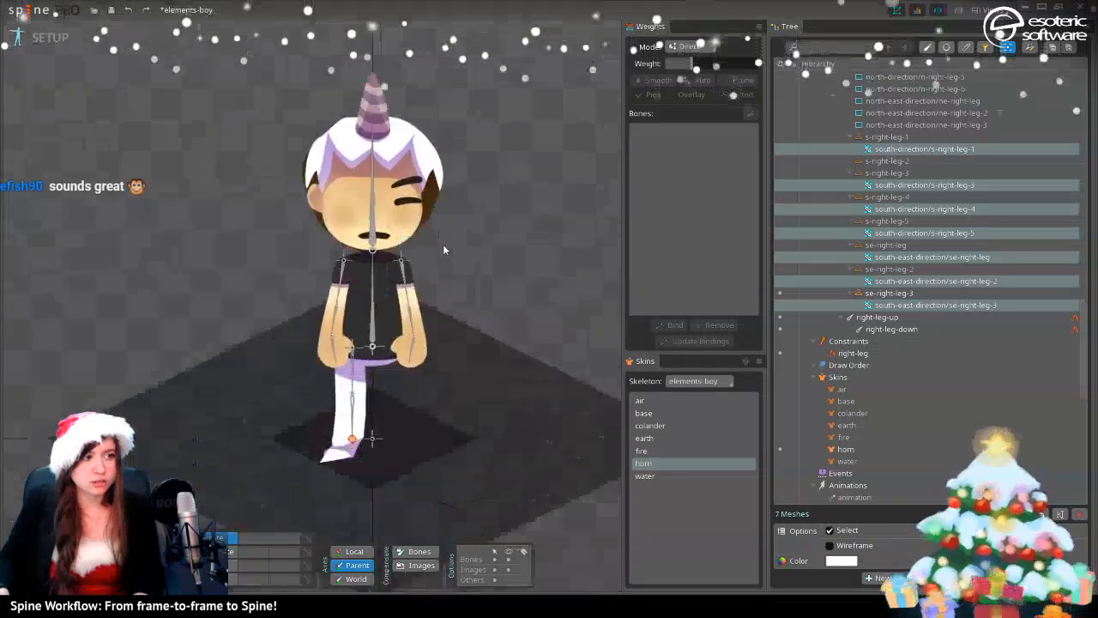
key("period")
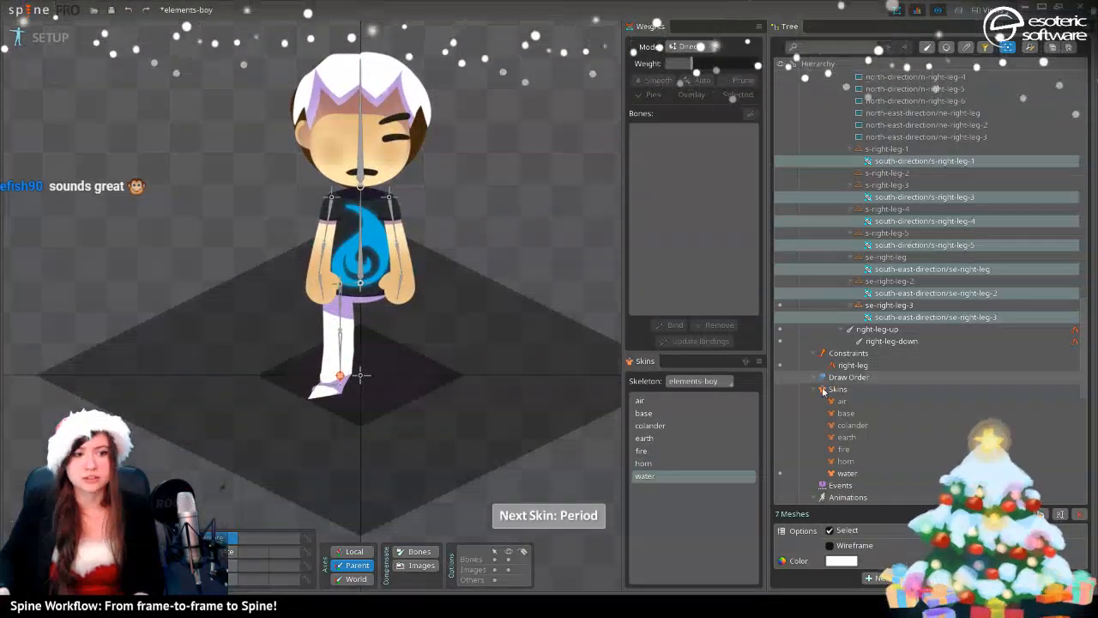
left_click(842, 559)
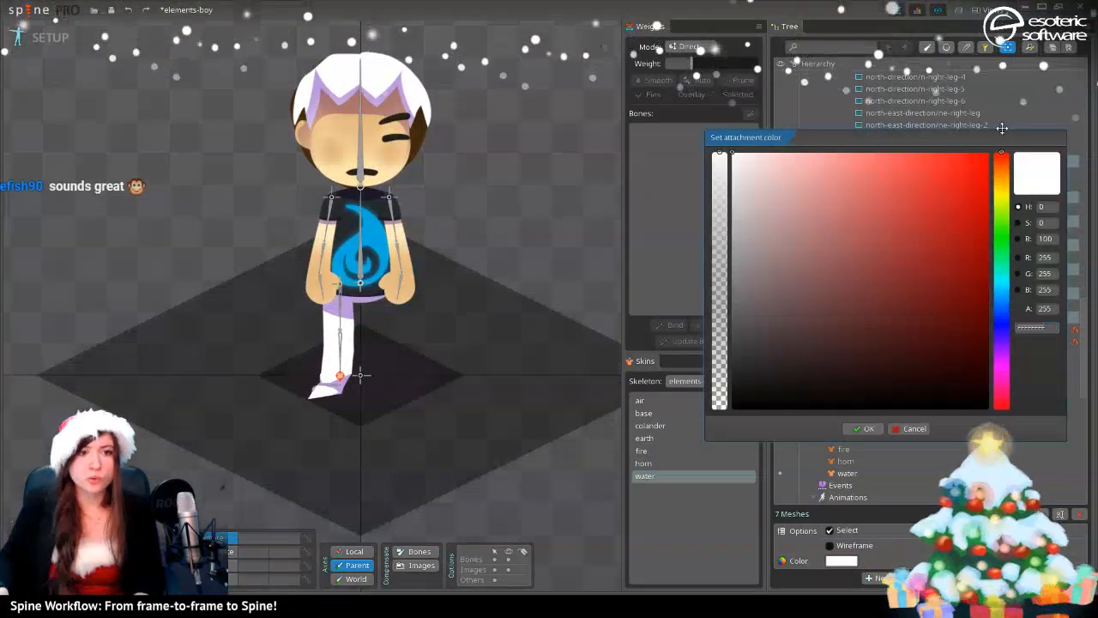
left_click(929, 198)
left_click(983, 289)
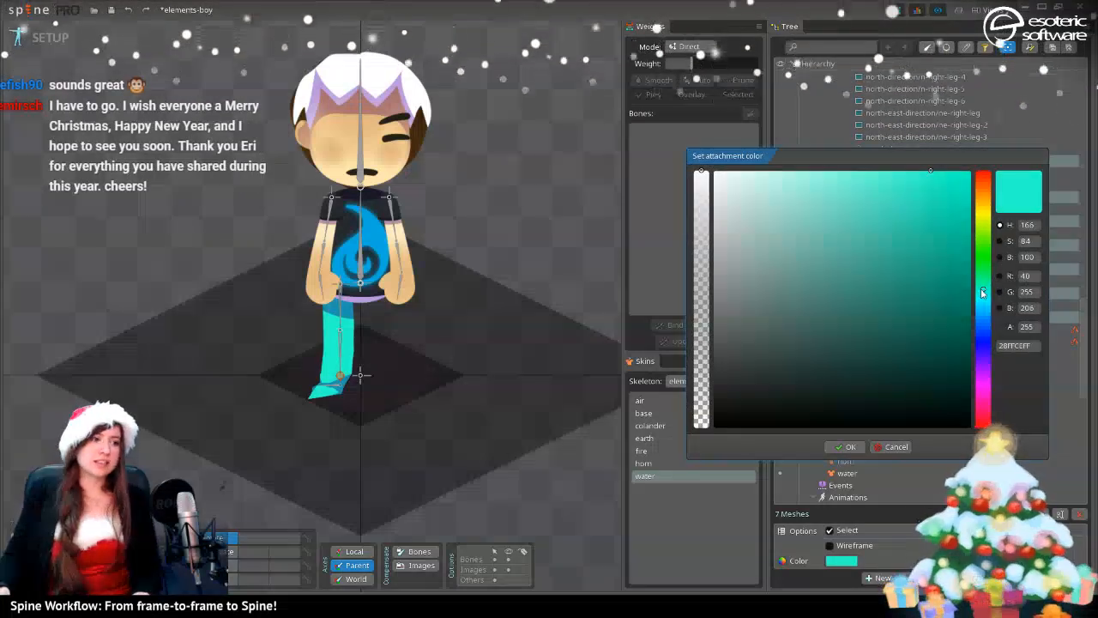
left_click(907, 260)
mouse_move(901, 242)
left_mouse_down()
mouse_move(875, 179)
mouse_move(898, 207)
left_mouse_up()
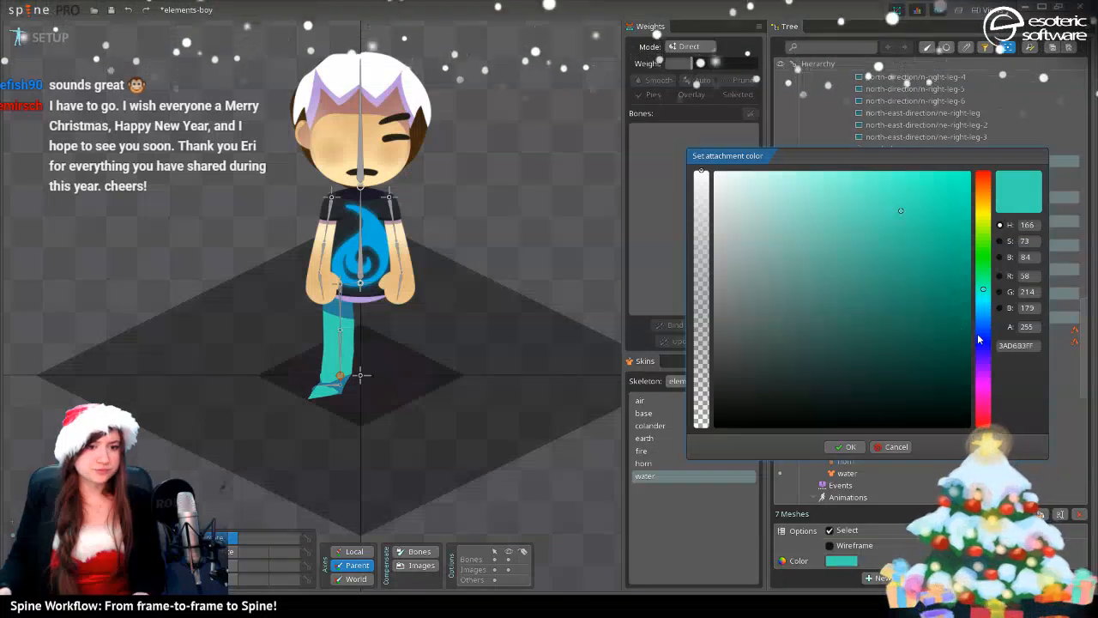
left_click(983, 300)
left_click_drag(984, 309, 988, 309)
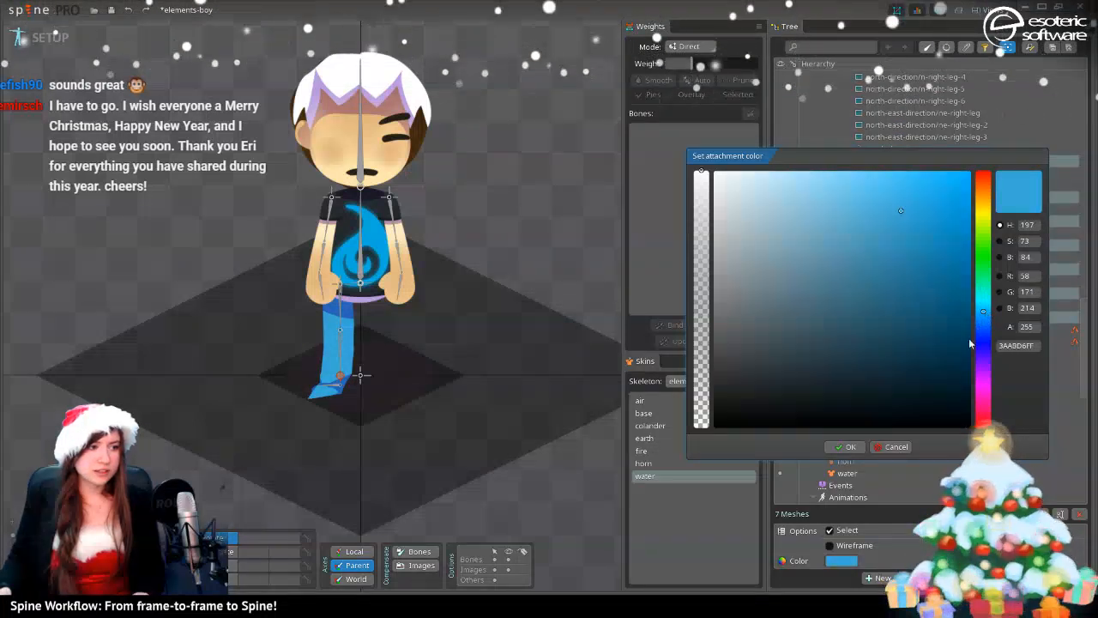
left_click(845, 446)
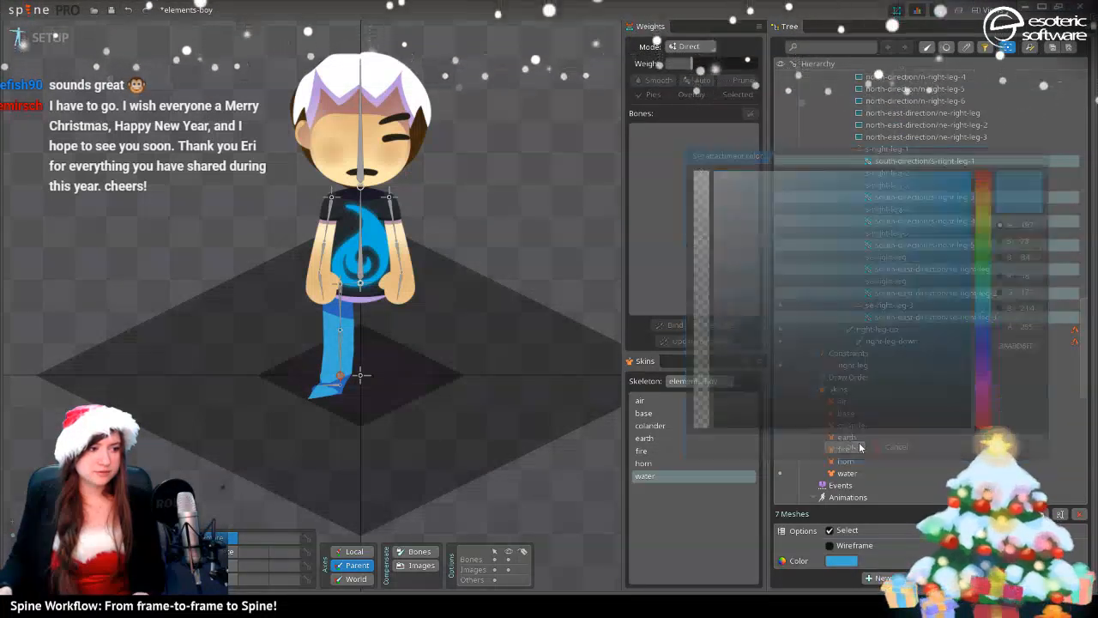
- Switch to the air skin and tint its selected right-leg meshes pale blue (A5CDFF)
key("period")
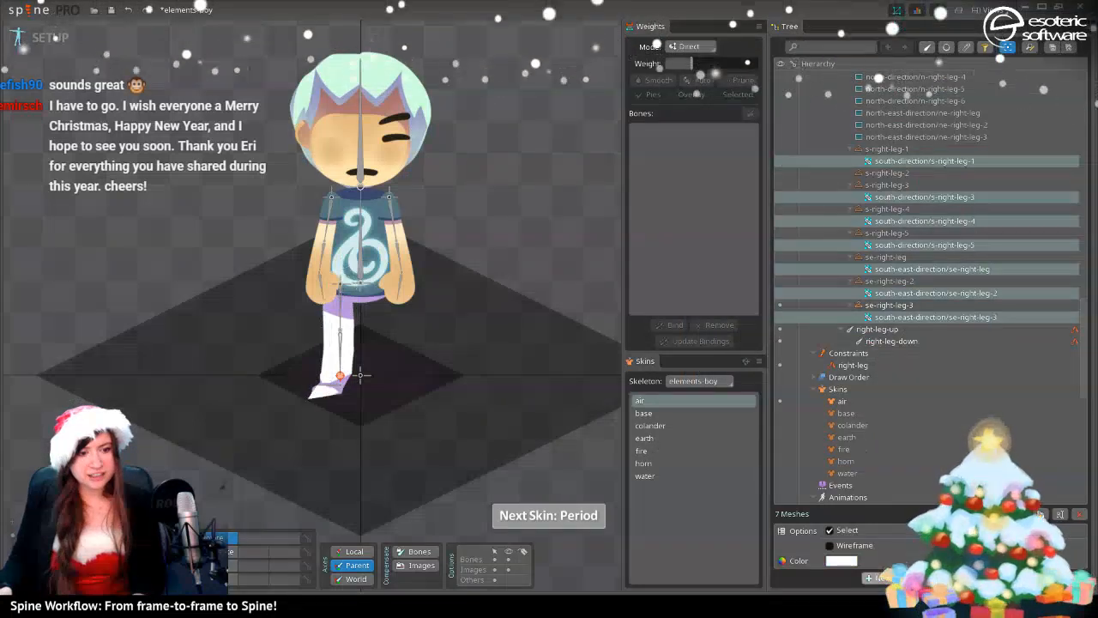
left_click(838, 561)
left_click(800, 172)
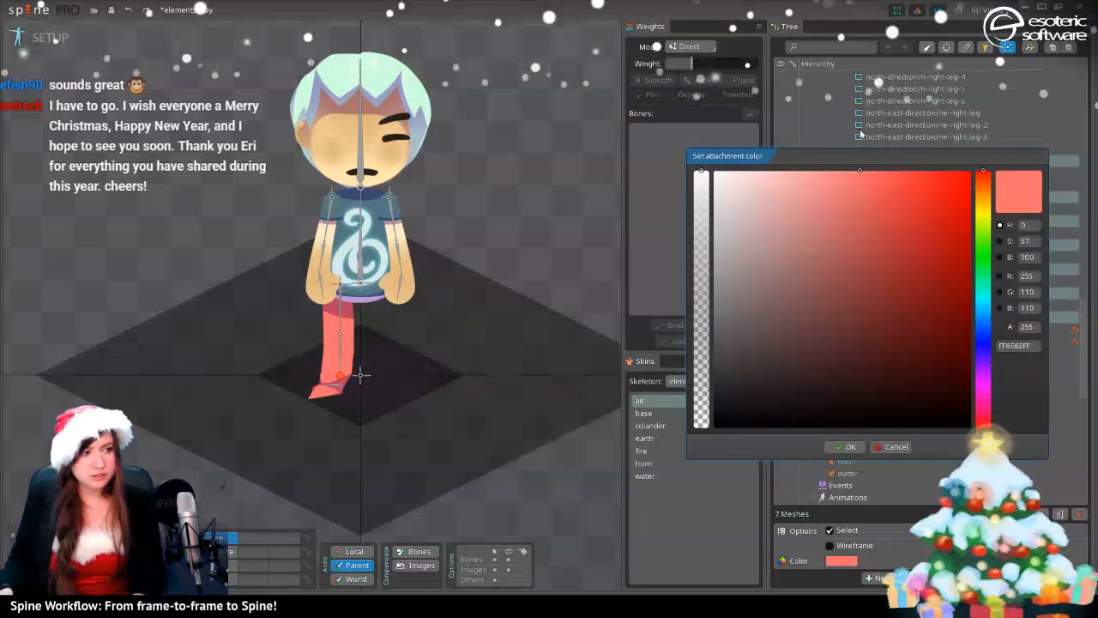
left_click(982, 291)
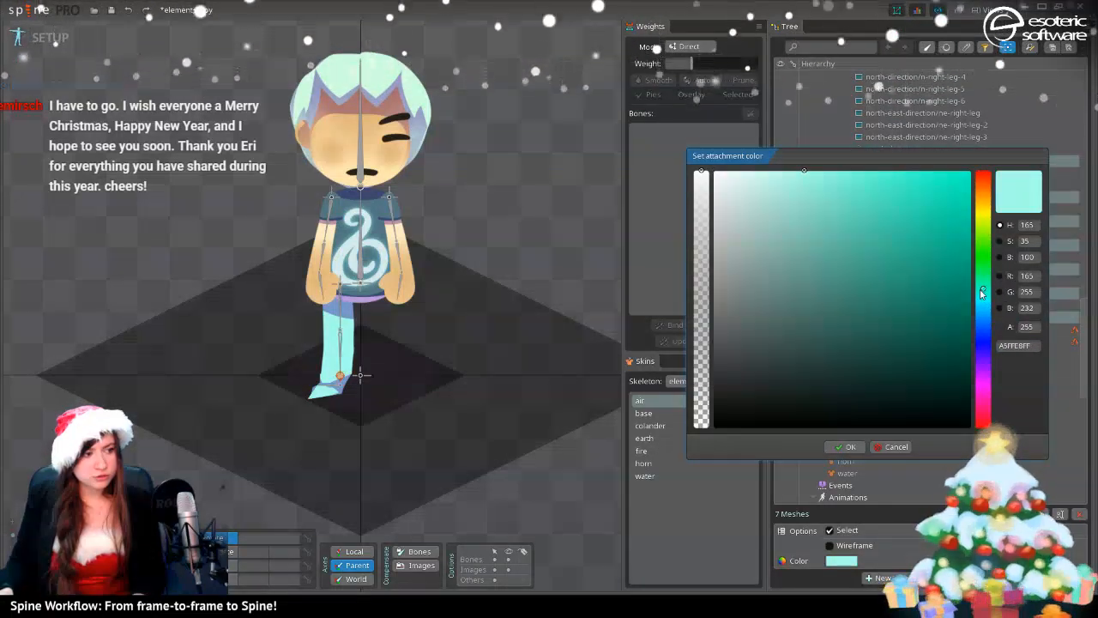
left_click(845, 446)
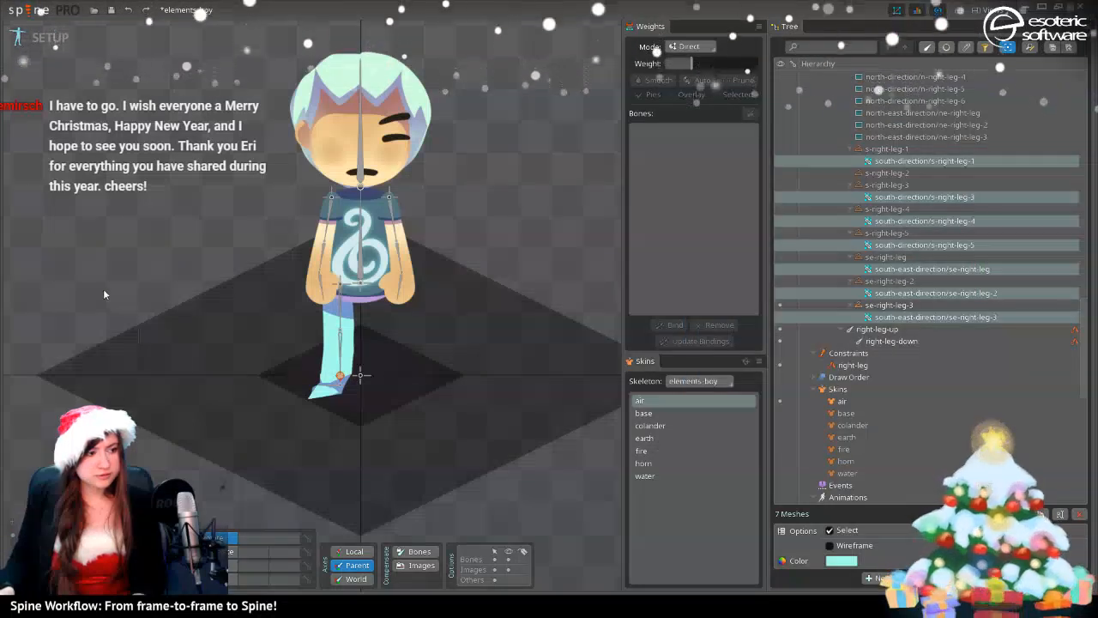
left_click(840, 562)
mouse_move(983, 324)
left_mouse_down()
mouse_move(984, 388)
mouse_move(982, 326)
left_mouse_up()
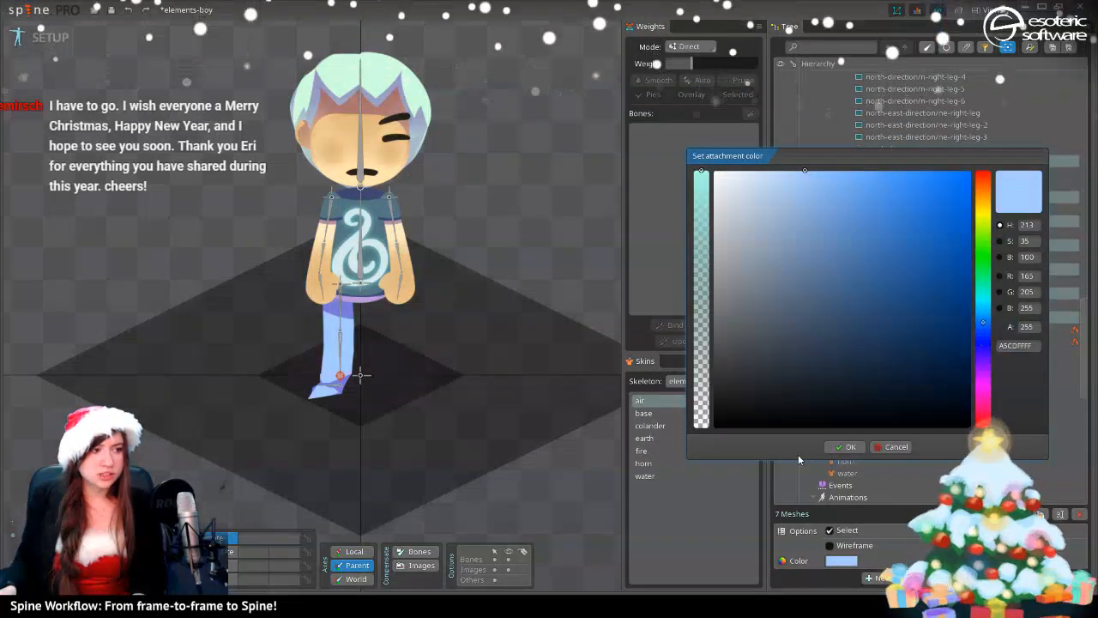
left_click(845, 446)
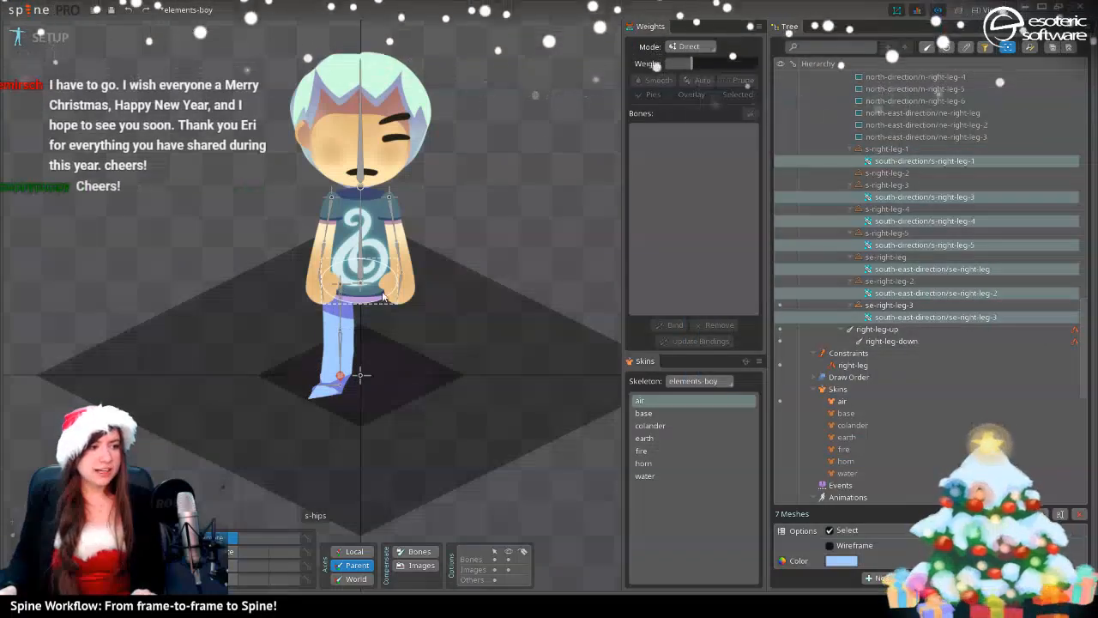
- Play the walkkk animation with the air skin, stop it at frame 2 and select the s-right-leg-2 placeholder
left_click(34, 39)
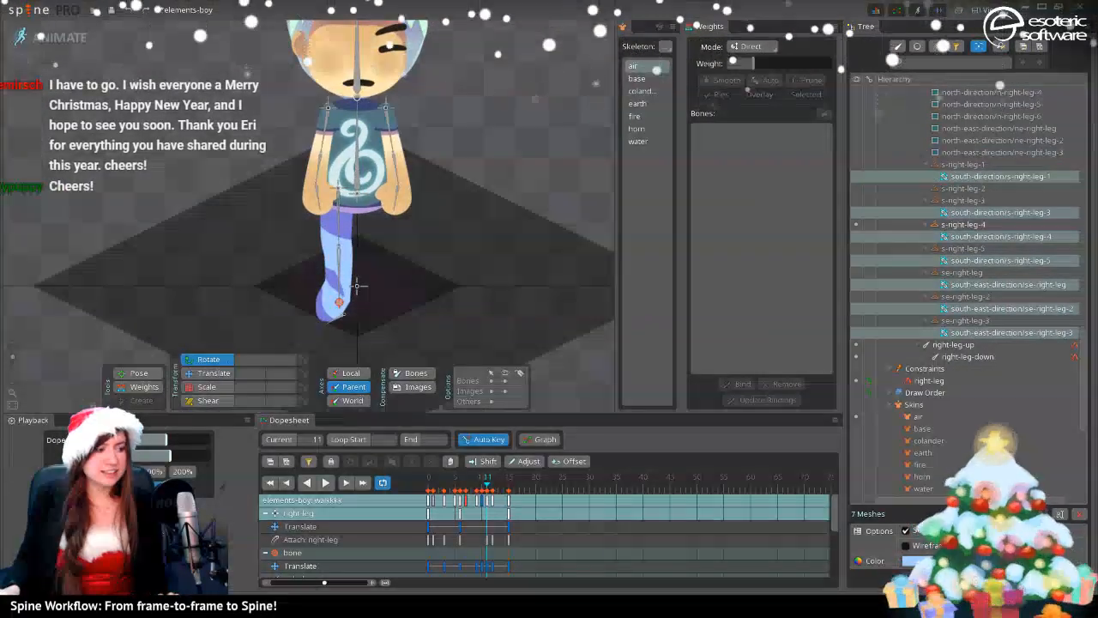
left_click(325, 482)
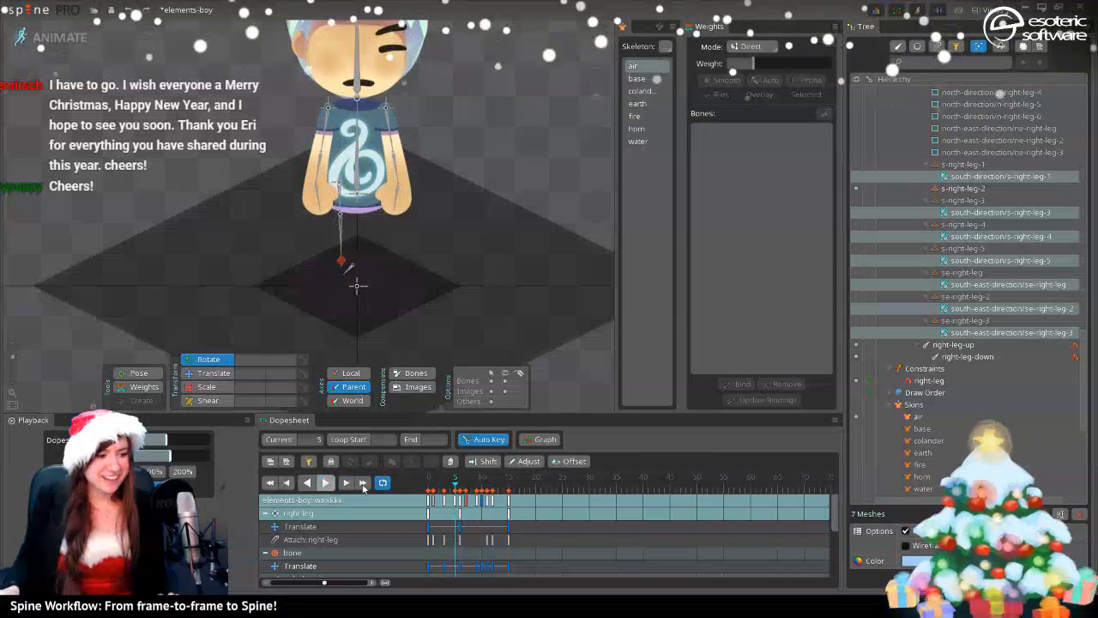
left_click(326, 482)
left_click(439, 489)
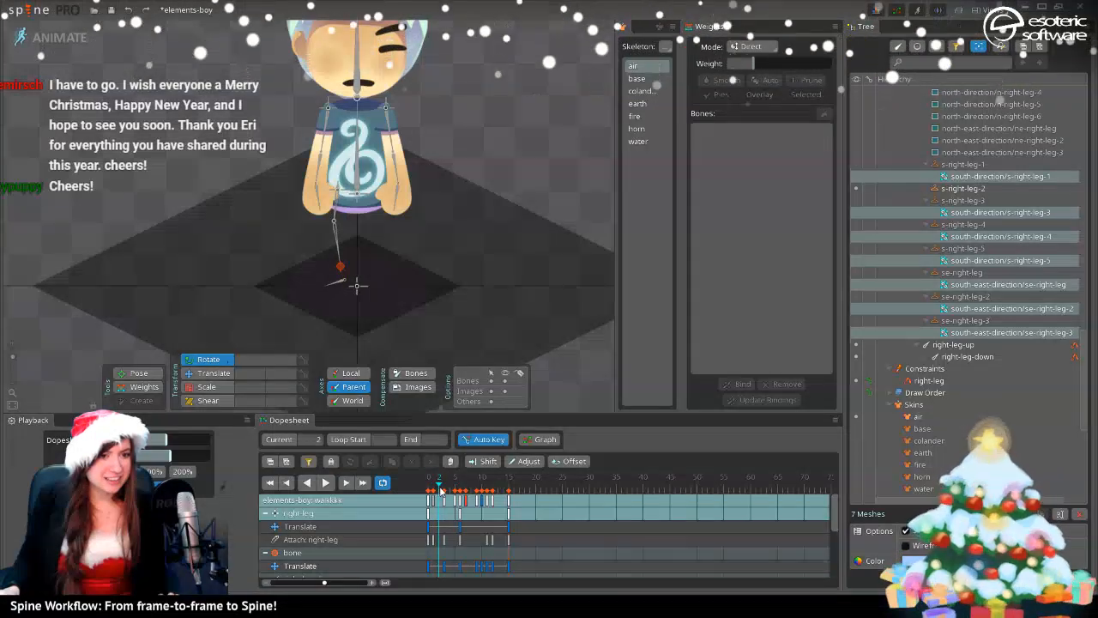
left_click(936, 189)
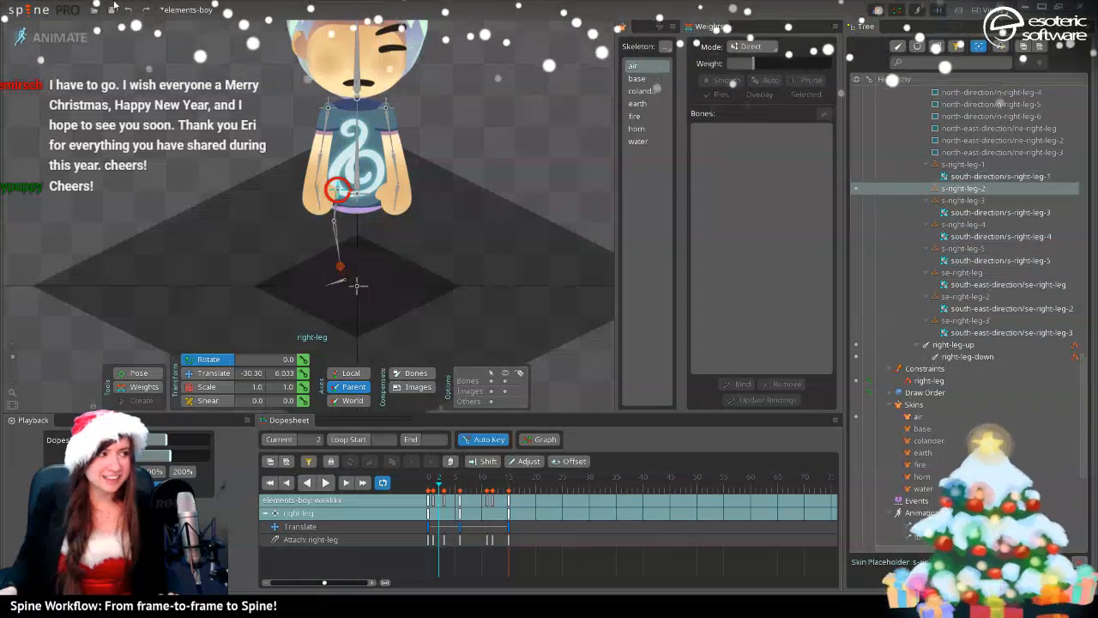
- Return to Setup mode and cycle through all the skins, comparing the contents of their s-right-leg-2 placeholders
left_click(51, 36)
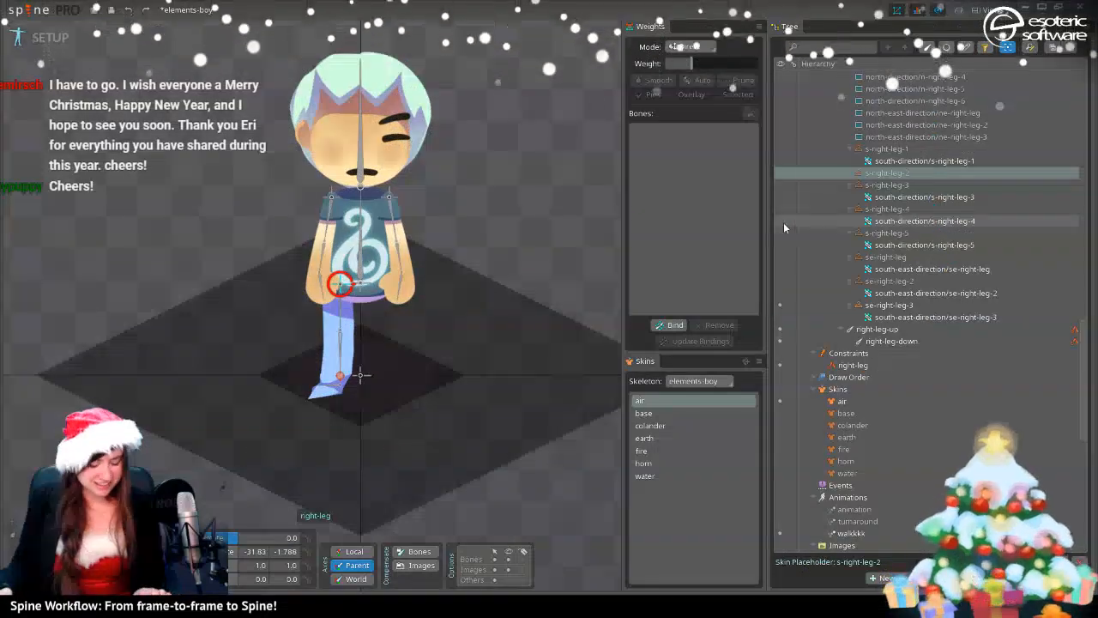
scroll(783, 222, "down", 2)
key("period")
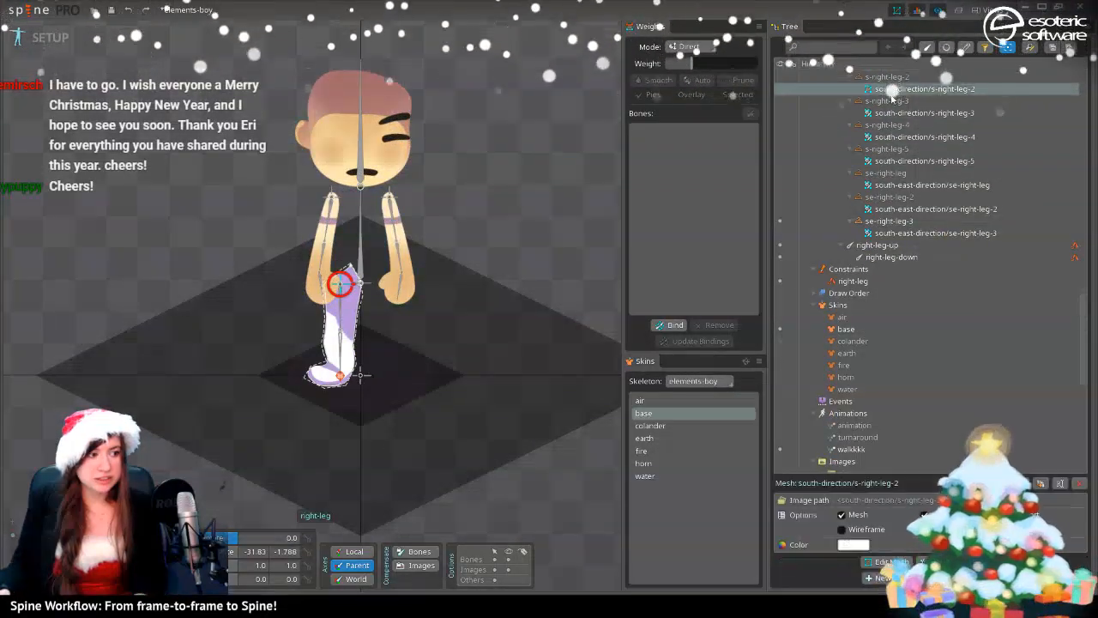
key("period")
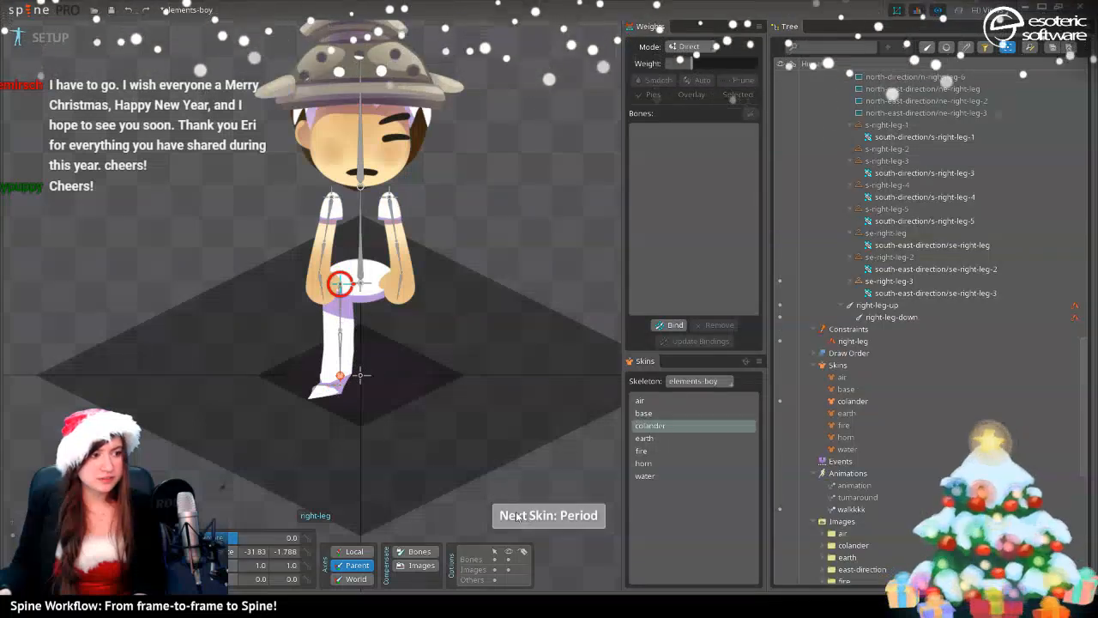
key("period")
key("period")
key("period")
key("period")
key("period")
key("period")
key("period")
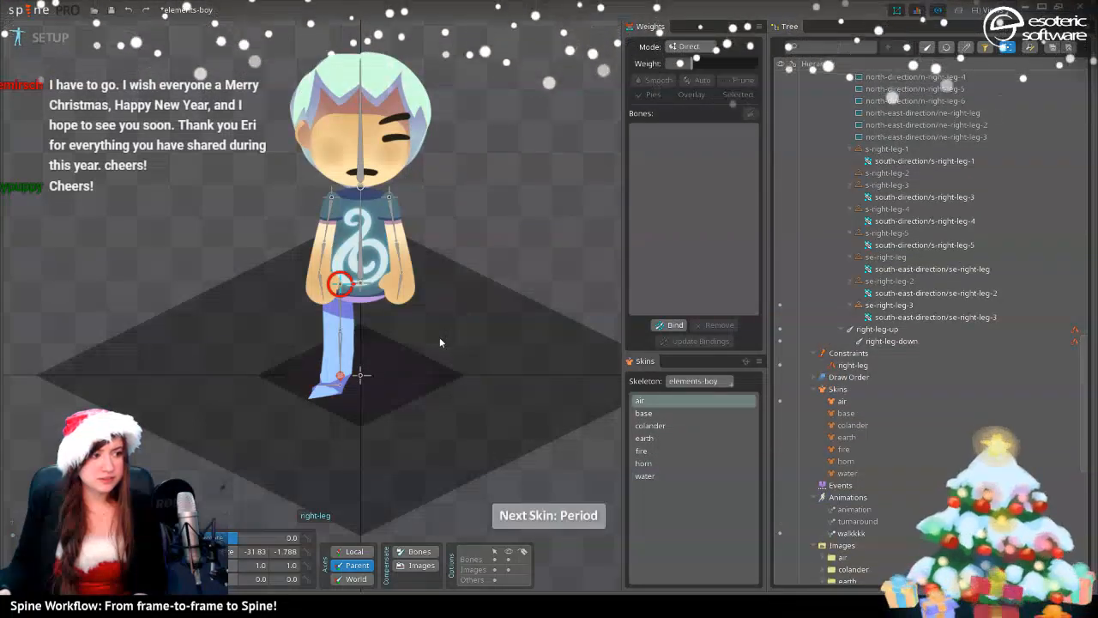
- Show the s-right-leg-2 placeholder and cycle through the skins to examine its attachment, ending on the base skin
left_click(778, 148)
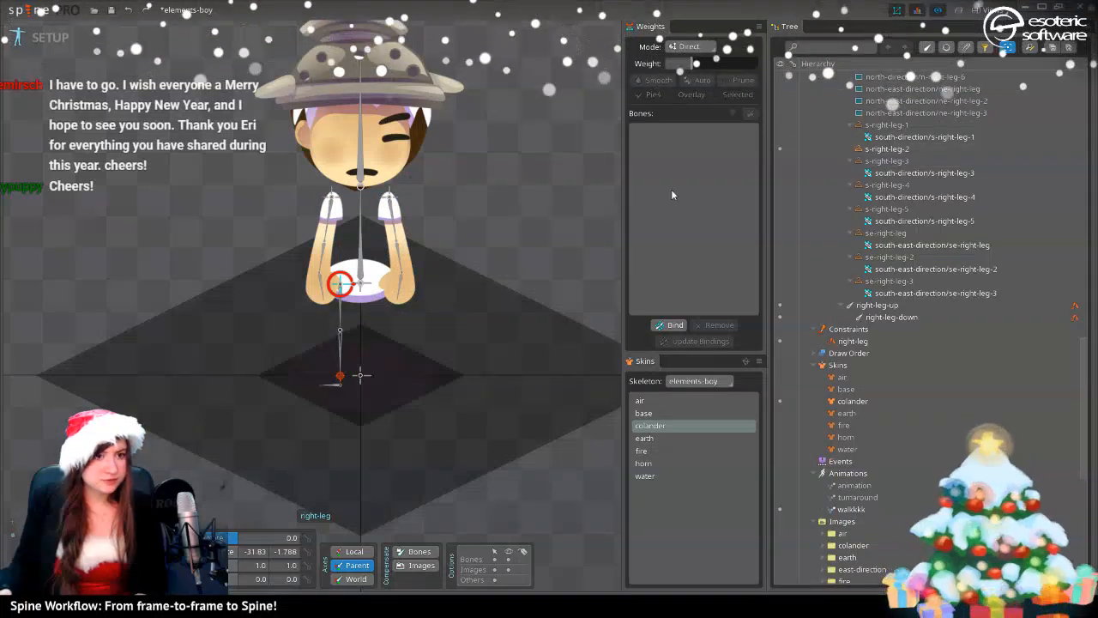
key("period")
key("period")
key("period")
key("period")
key("period")
key("period")
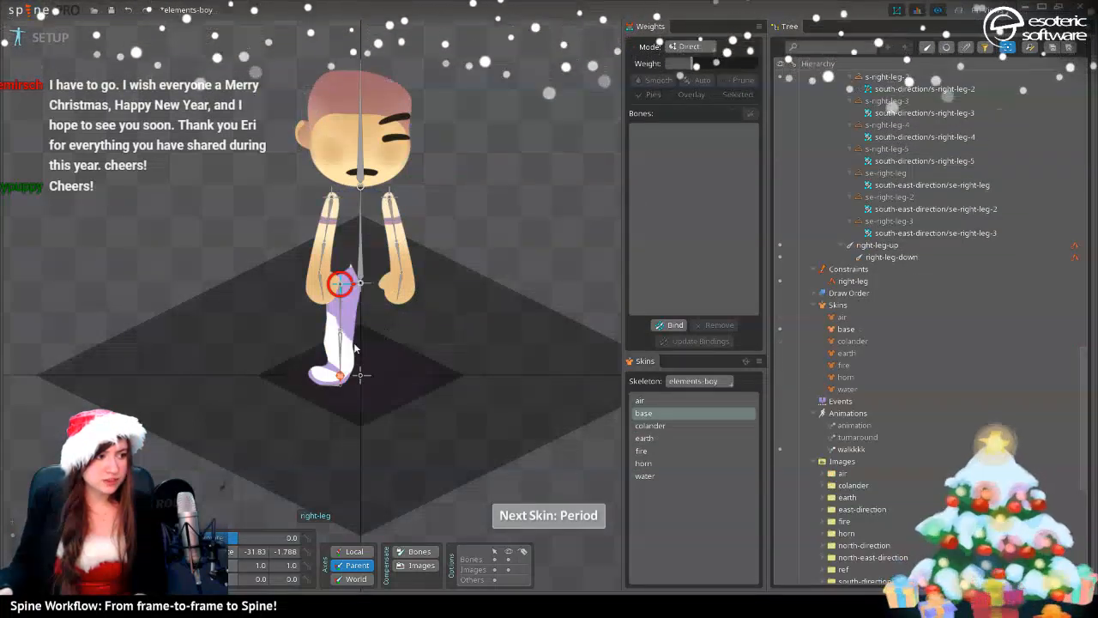
- In the base skin, move the south-direction/s-right-leg-2 mesh out of its placeholder directly into the right-leg slot
left_click(958, 89)
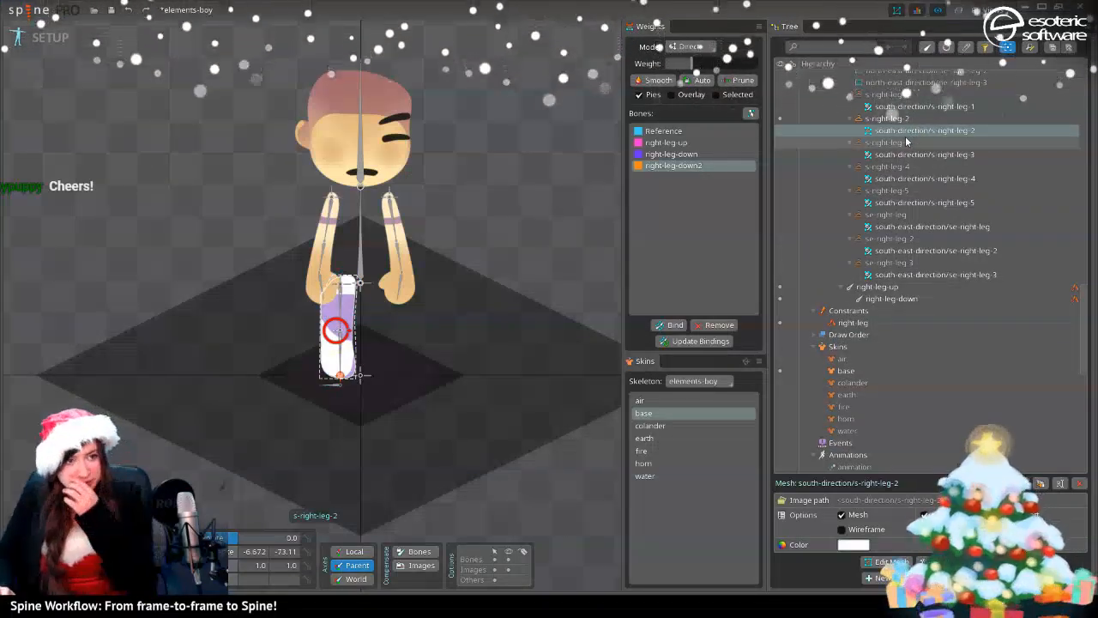
scroll(949, 291, "up", 5)
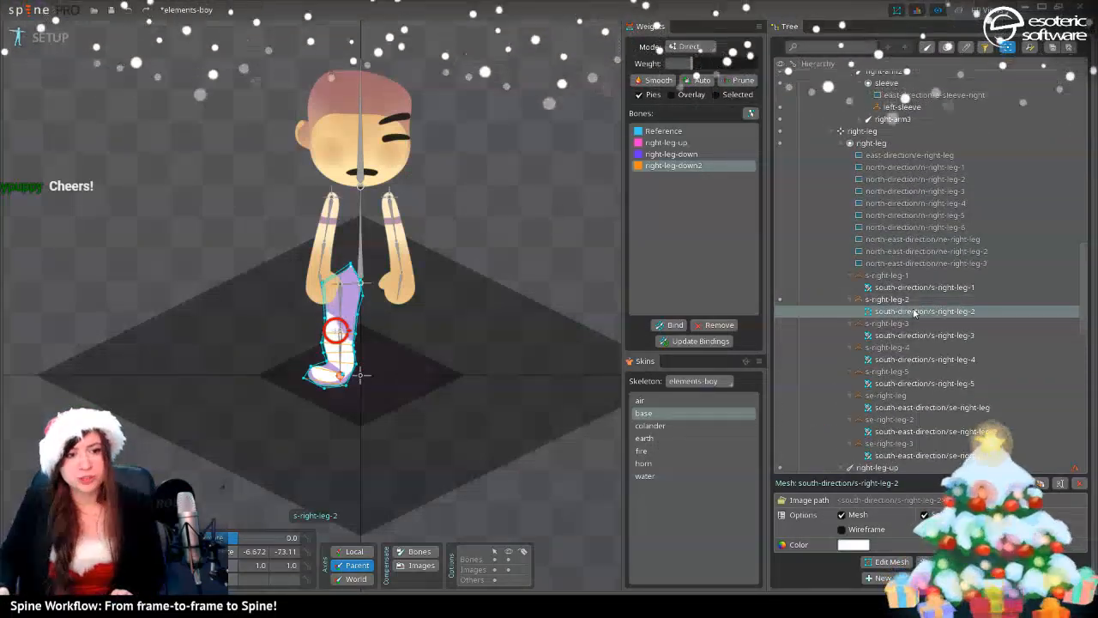
left_click_drag(914, 311, 886, 145)
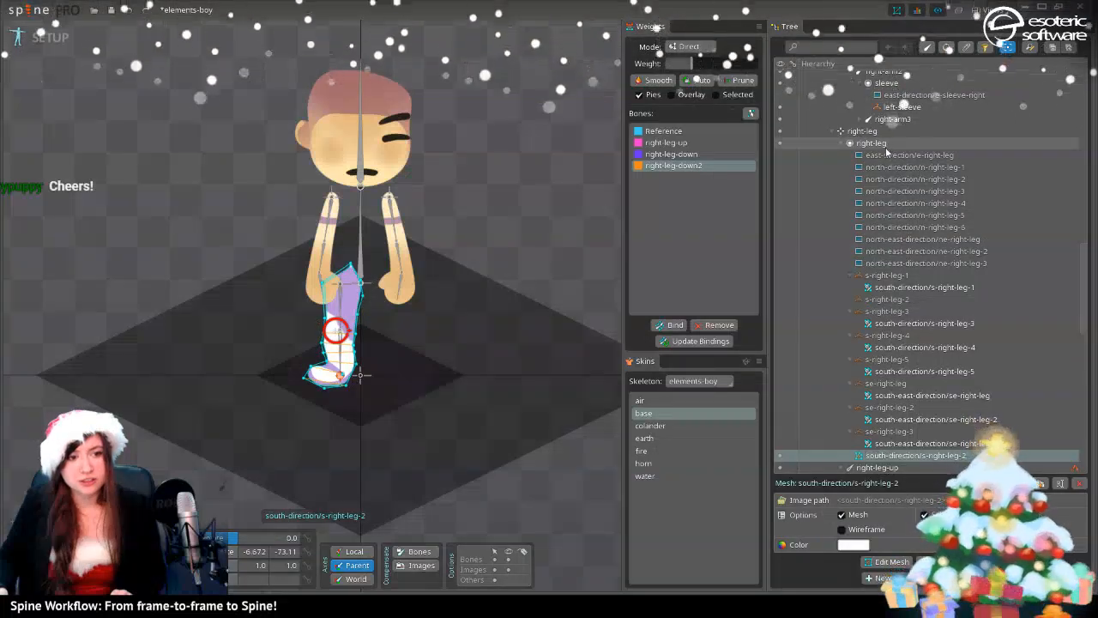
- Delete the empty s-right-leg-2 skin placeholder and select the south-direction/s-right-leg-2 mesh in the right-leg slot
left_click(908, 301)
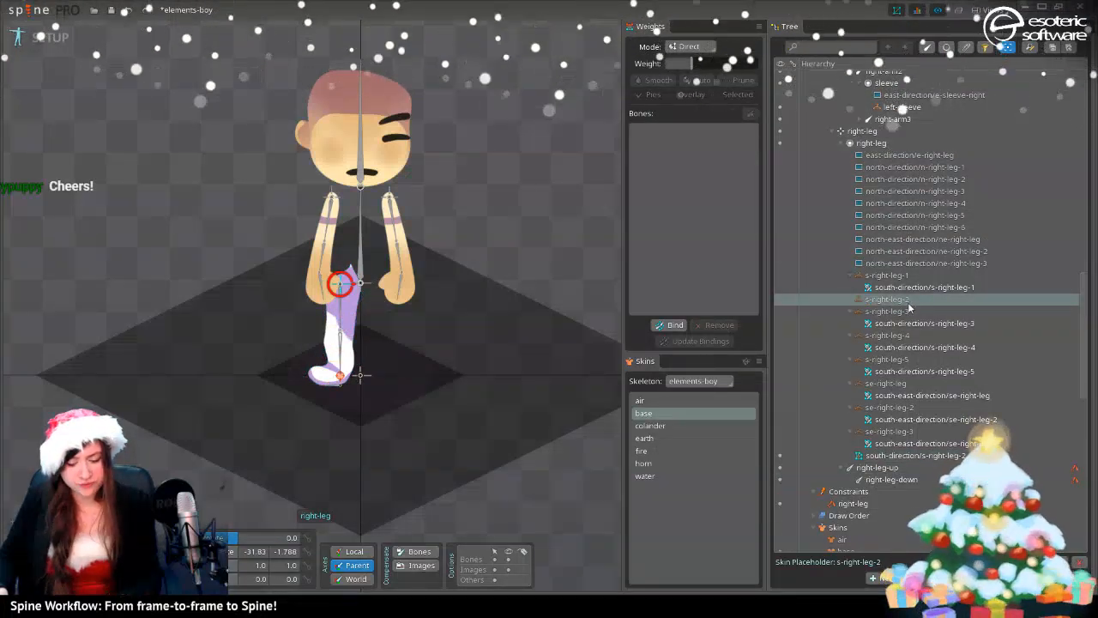
key("Delete")
left_click(850, 320)
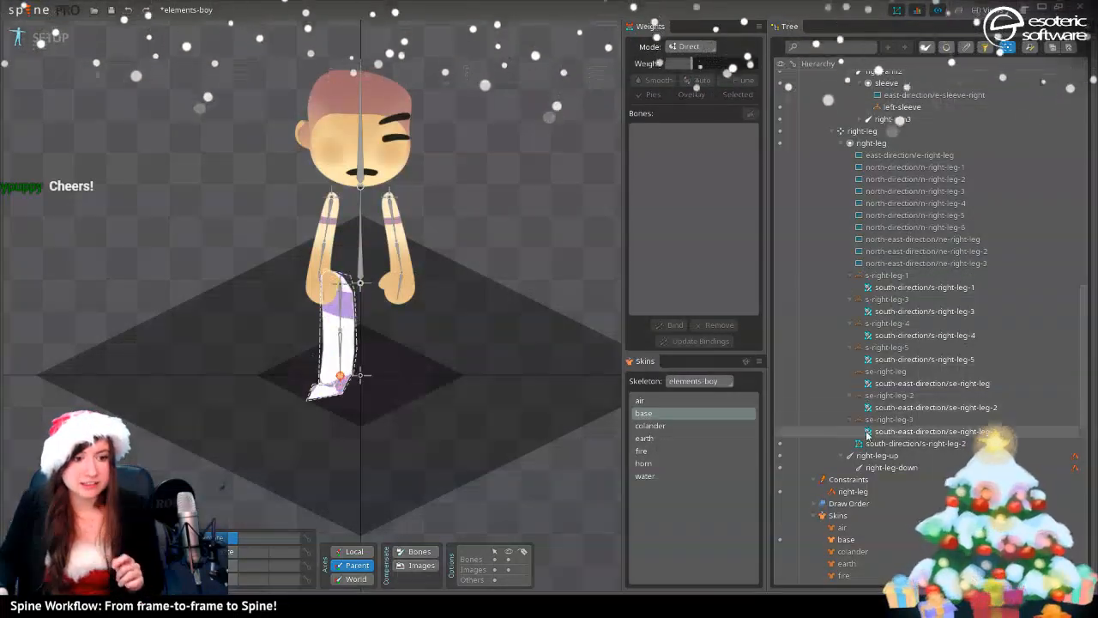
left_click(911, 442)
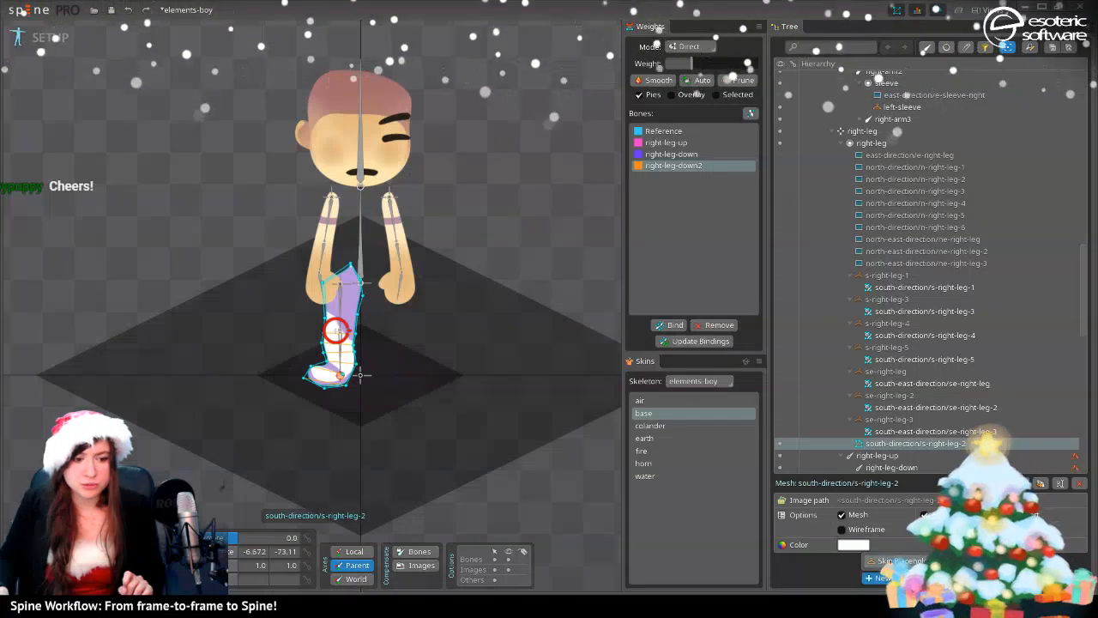
left_click(648, 414)
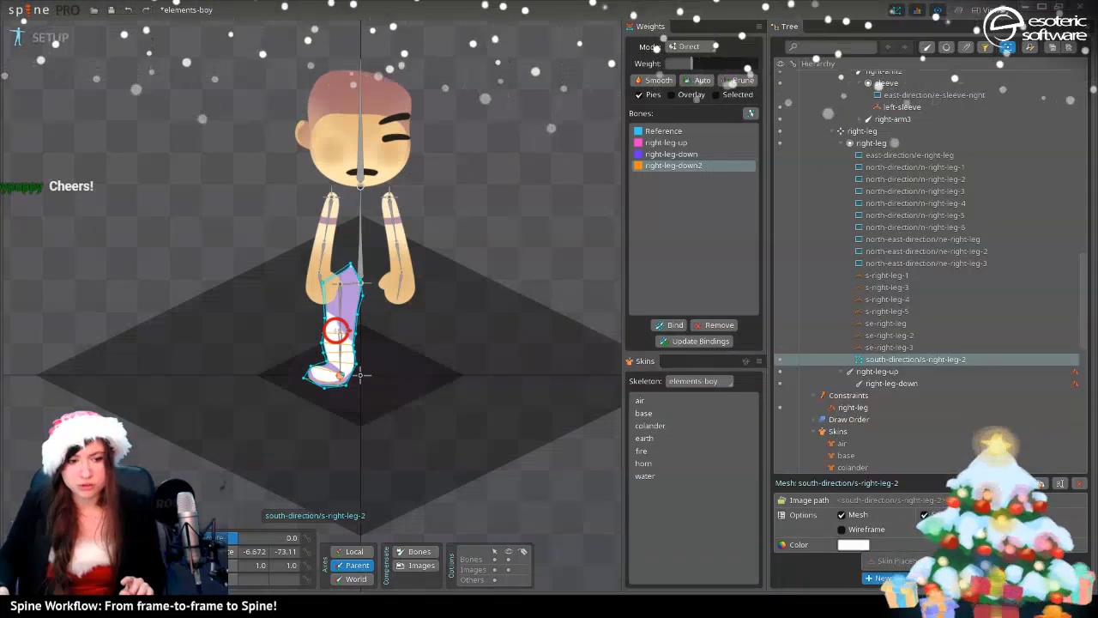
left_click(912, 358)
left_click(913, 359)
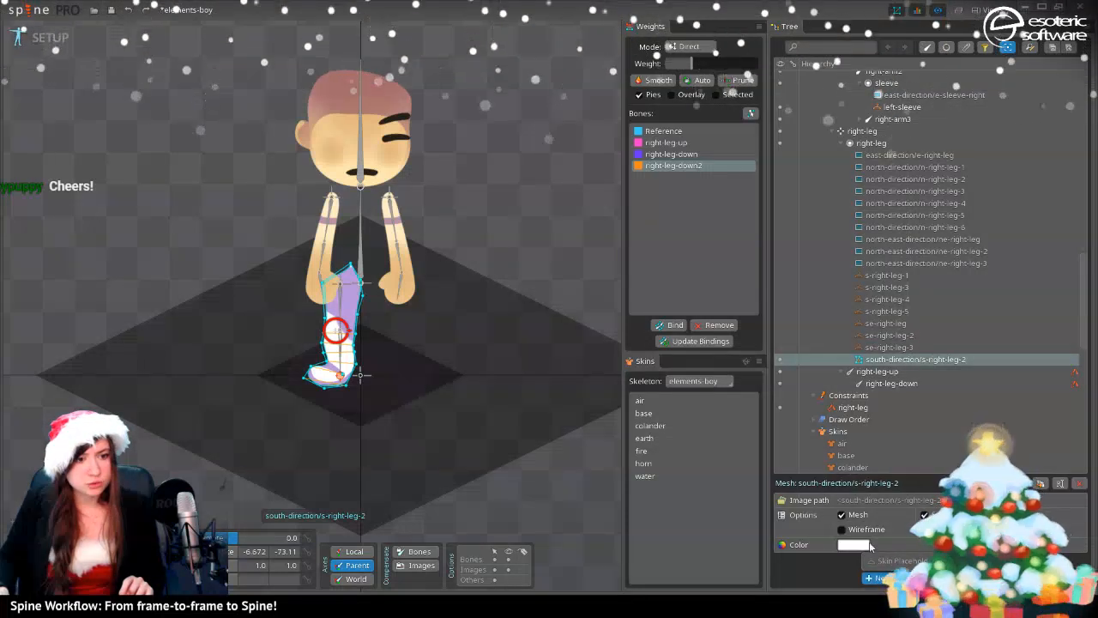
left_click_drag(869, 360, 872, 145)
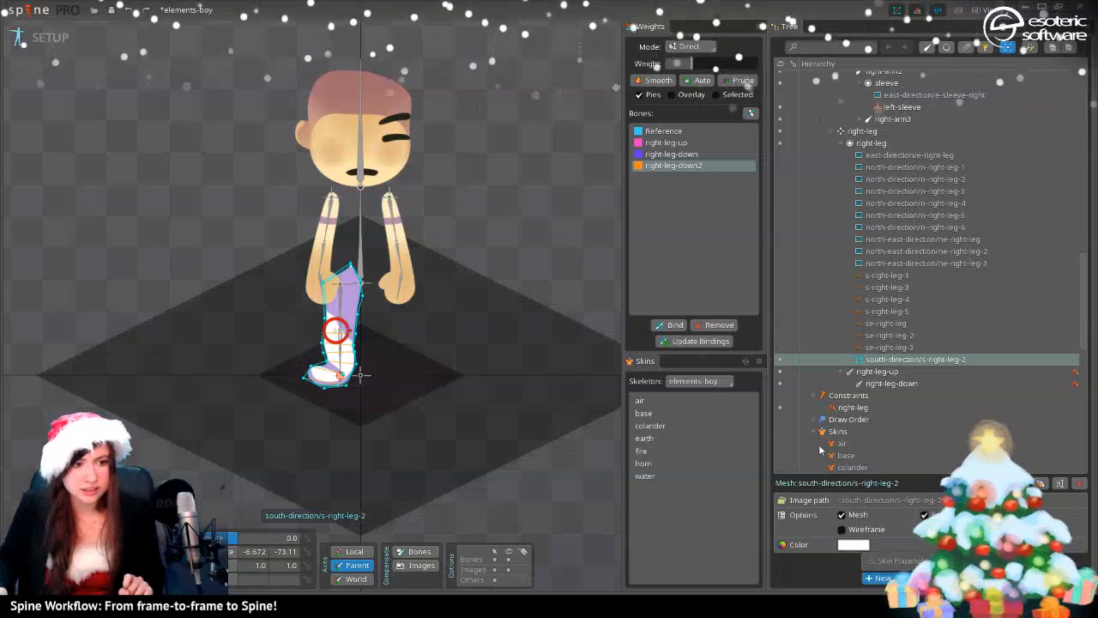
scroll(815, 429, "down", 3)
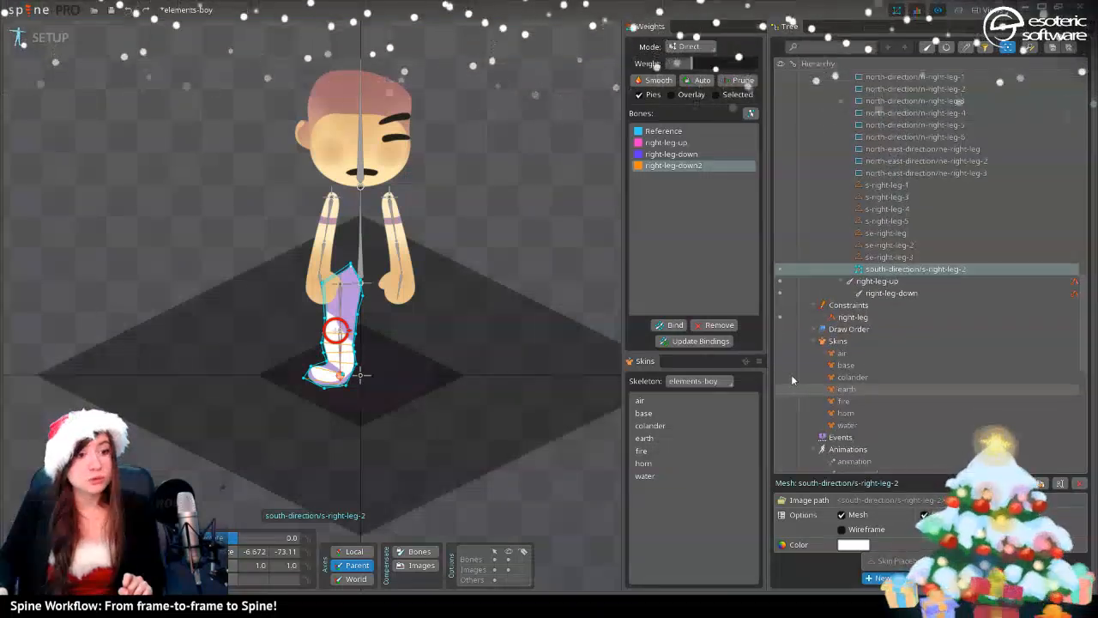
left_click(783, 364)
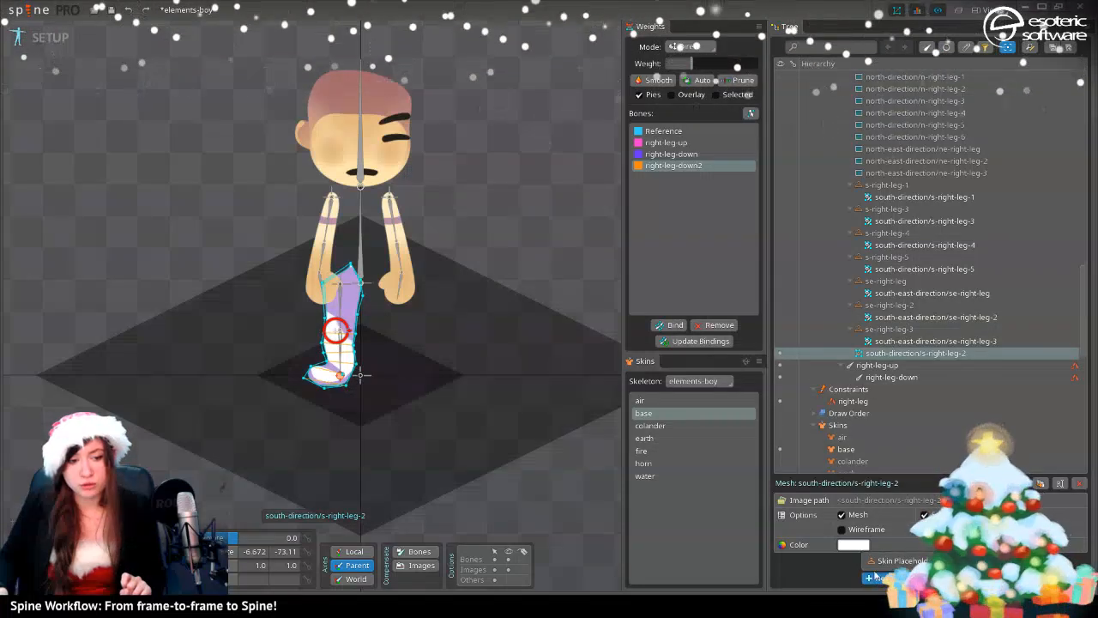
- Create skin placeholder s-right-leg-2 for the selected mesh, duplicating the attachment for each skin as linked meshes with inherited deform
left_click(899, 560)
left_click(832, 302)
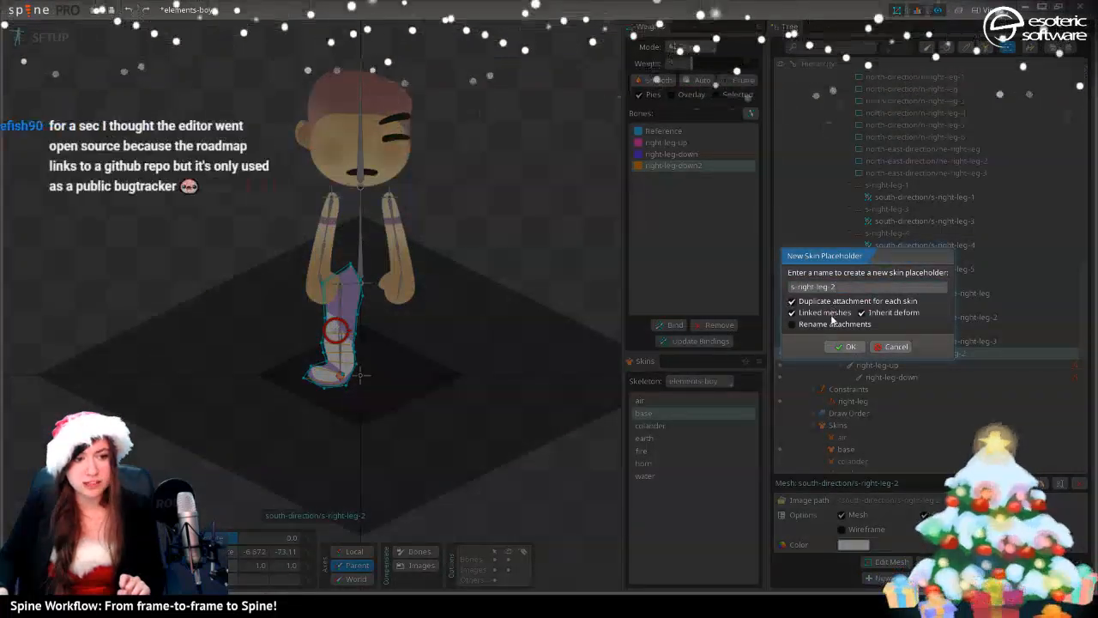
left_click(844, 348)
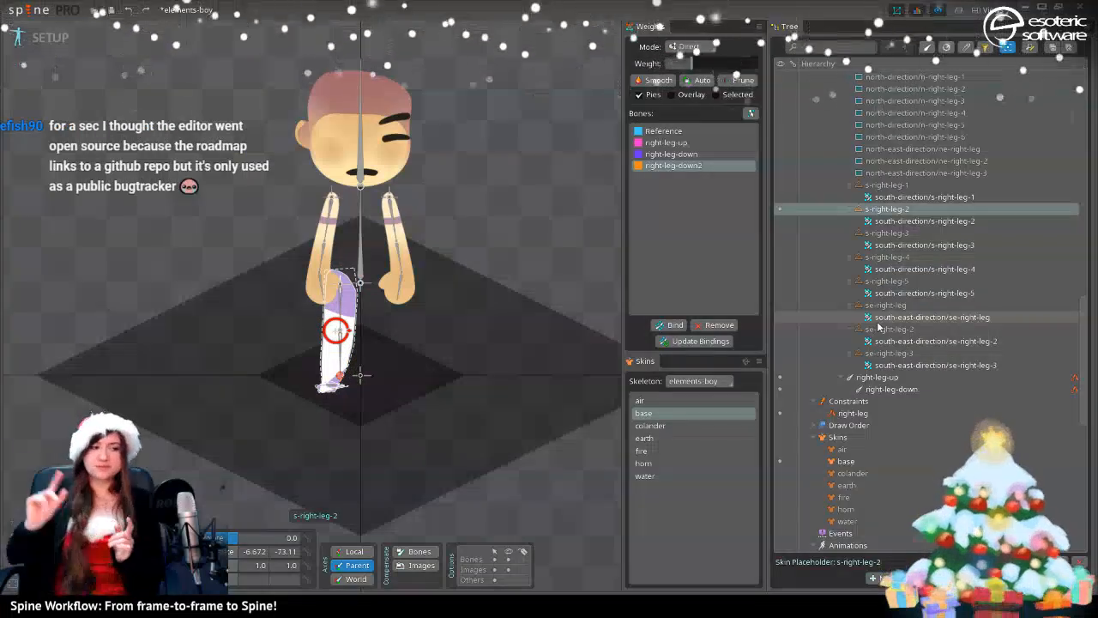
- Play the walkkk animation in Animate mode to check the base skin's right leg, and return to Setup mode
mouse_move(879, 326)
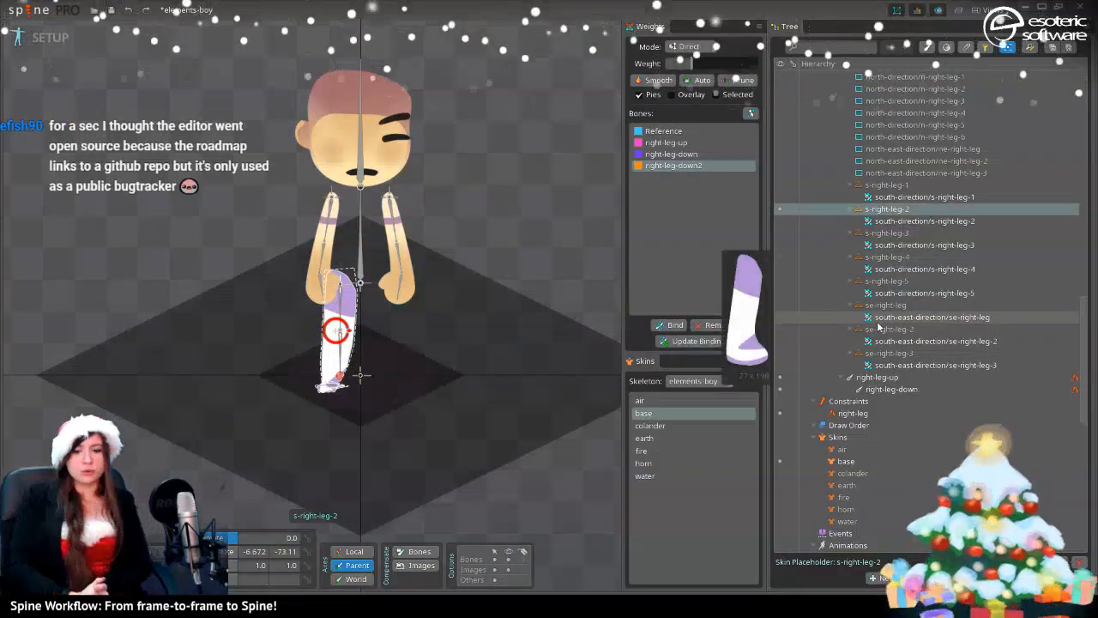
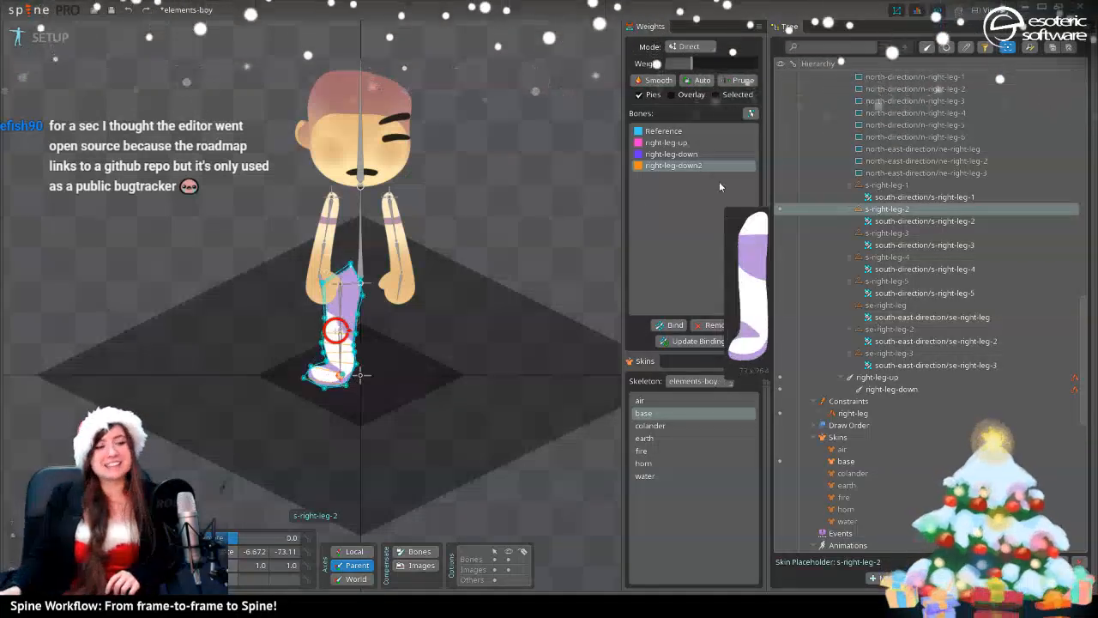
left_click(43, 34)
left_click(326, 483)
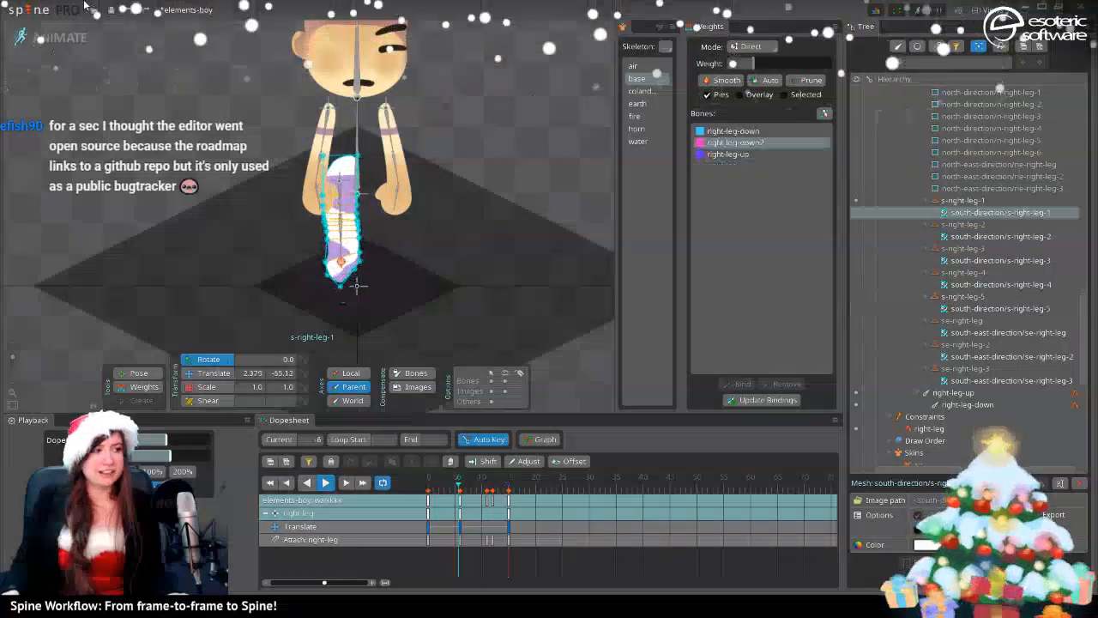
left_click(53, 37)
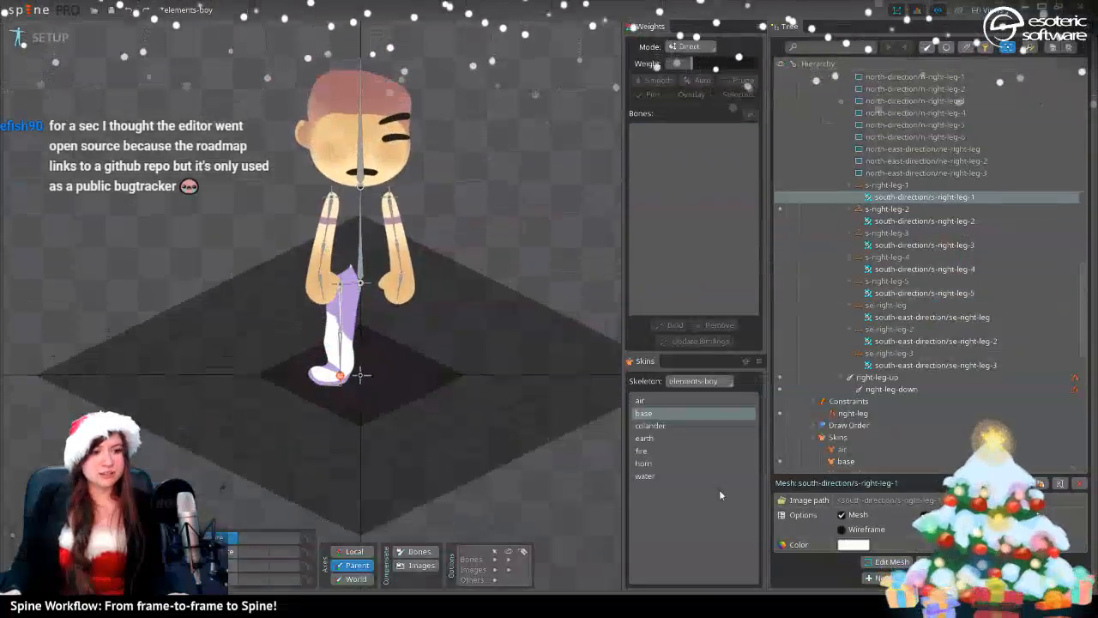
- View the colander, earth and fire skins in turn and inspect the fire skin's s-right-leg-2 linked mesh
left_click(671, 425)
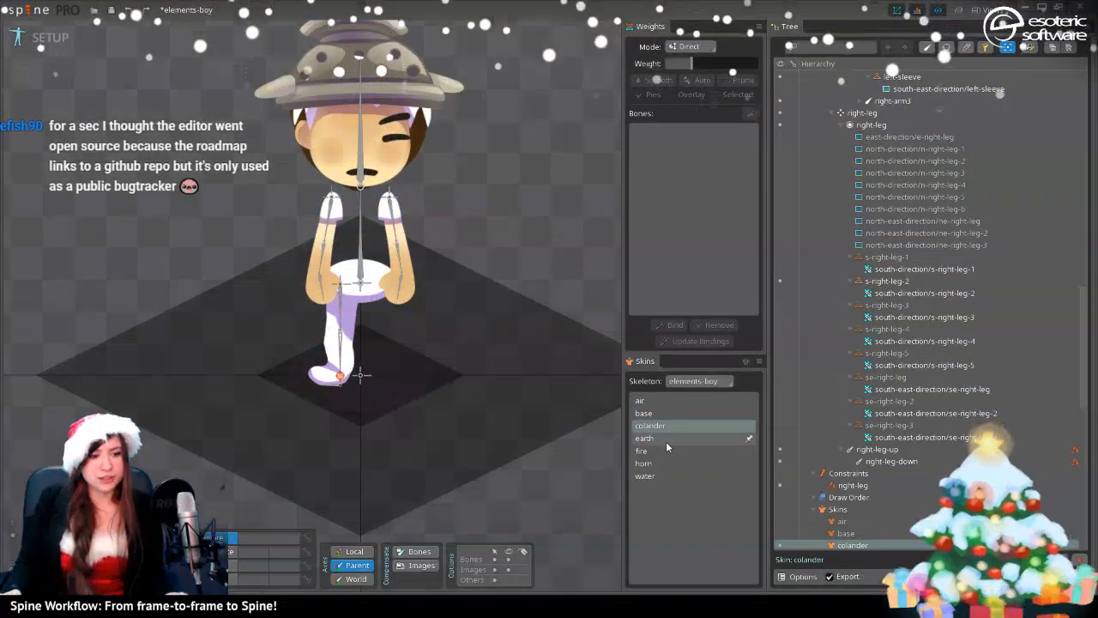
left_click(666, 440)
left_click(663, 452)
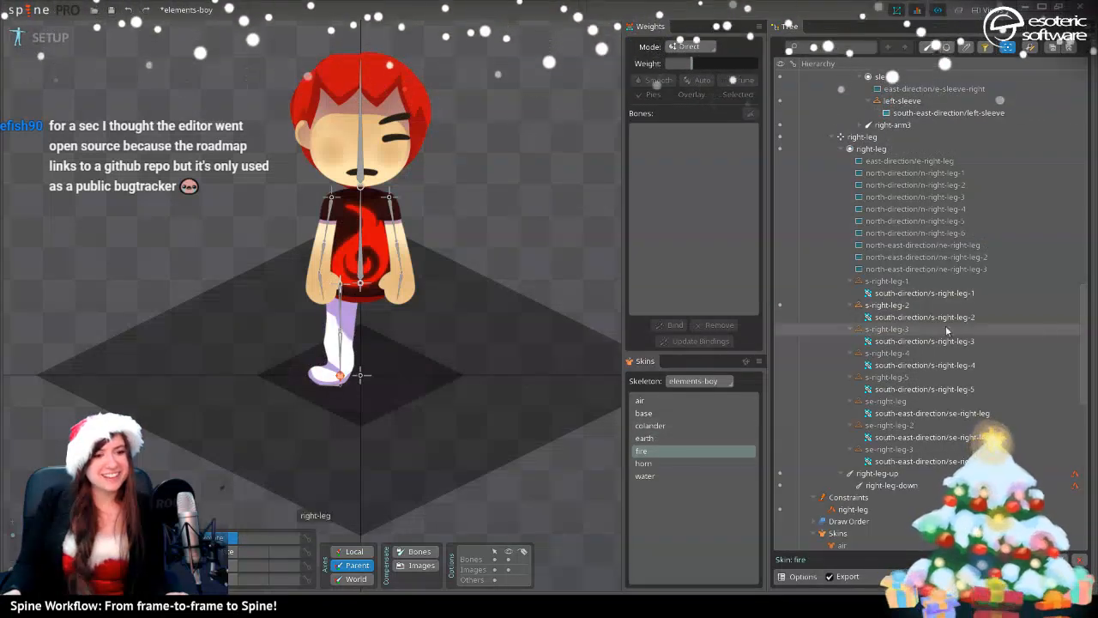
double_click(886, 317)
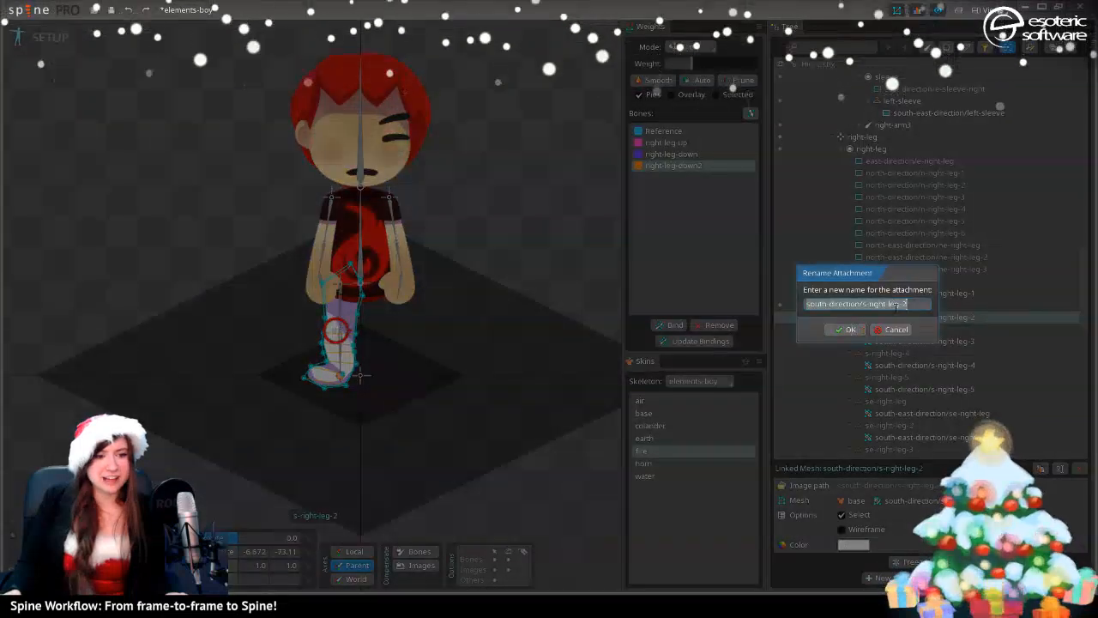
key("Escape")
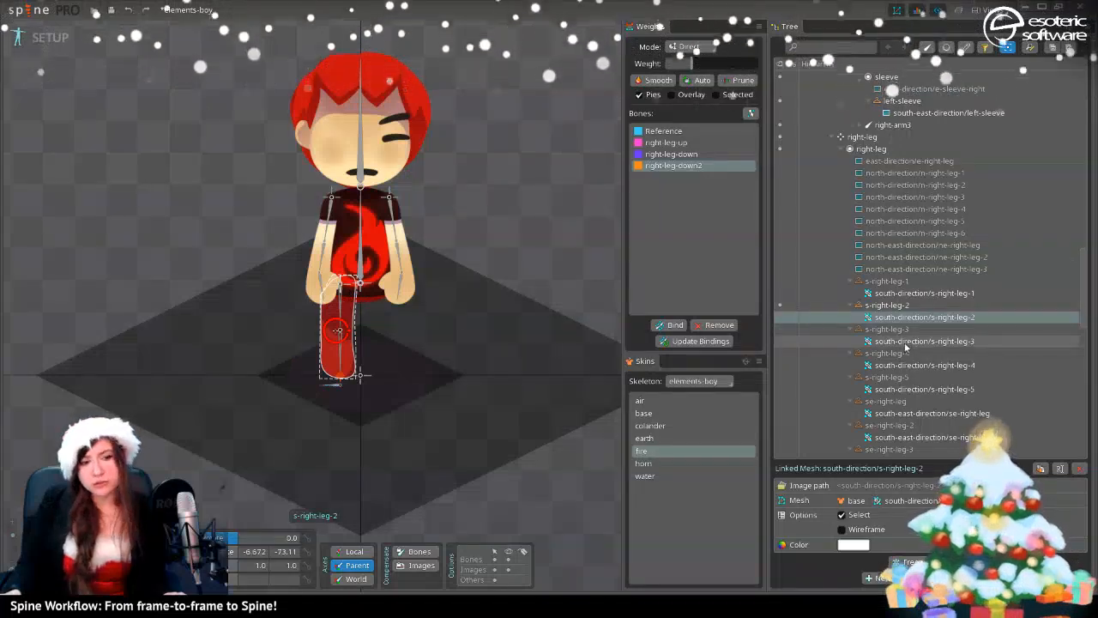
scroll(866, 377, "down", 3)
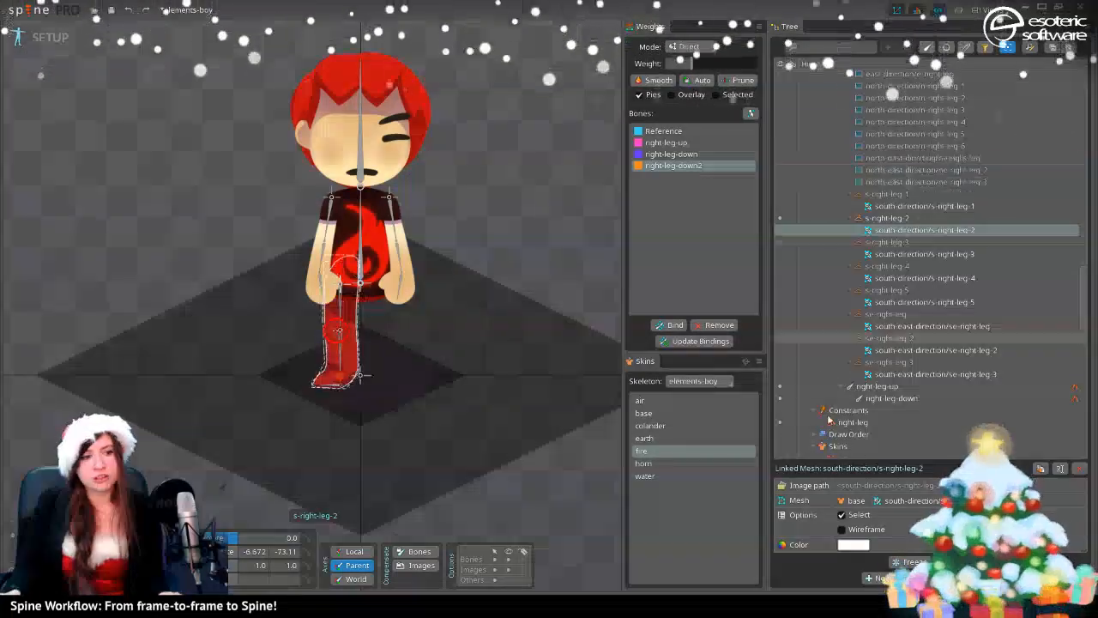
- Examine the right leg in the playing walkkk animation with the fire skin active, in Animate mode
left_click(51, 43)
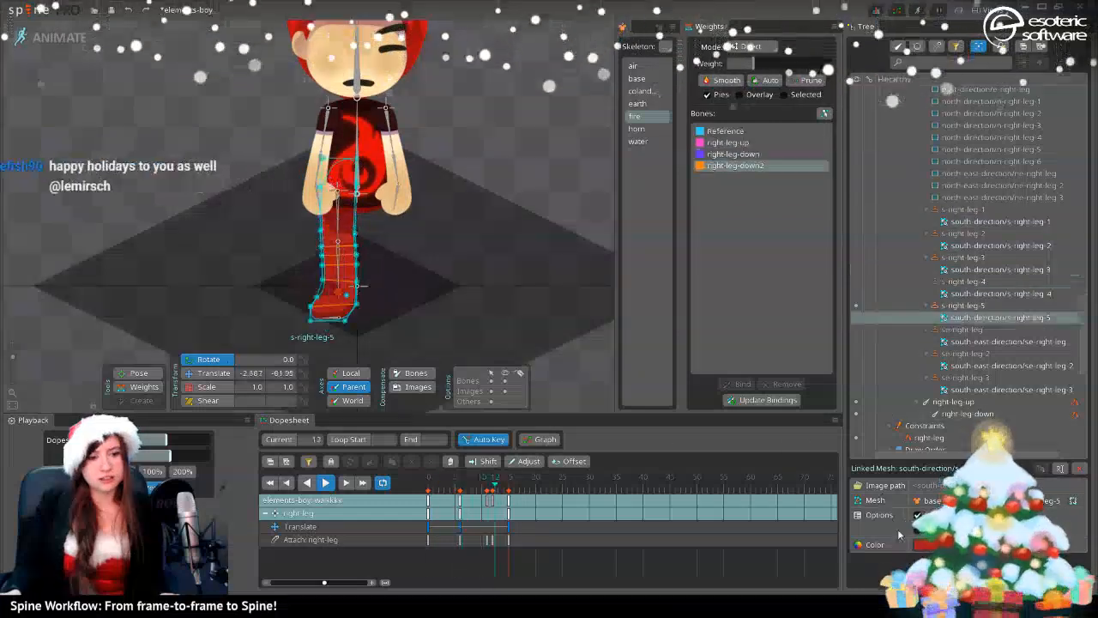
scroll(875, 408, "down", 3)
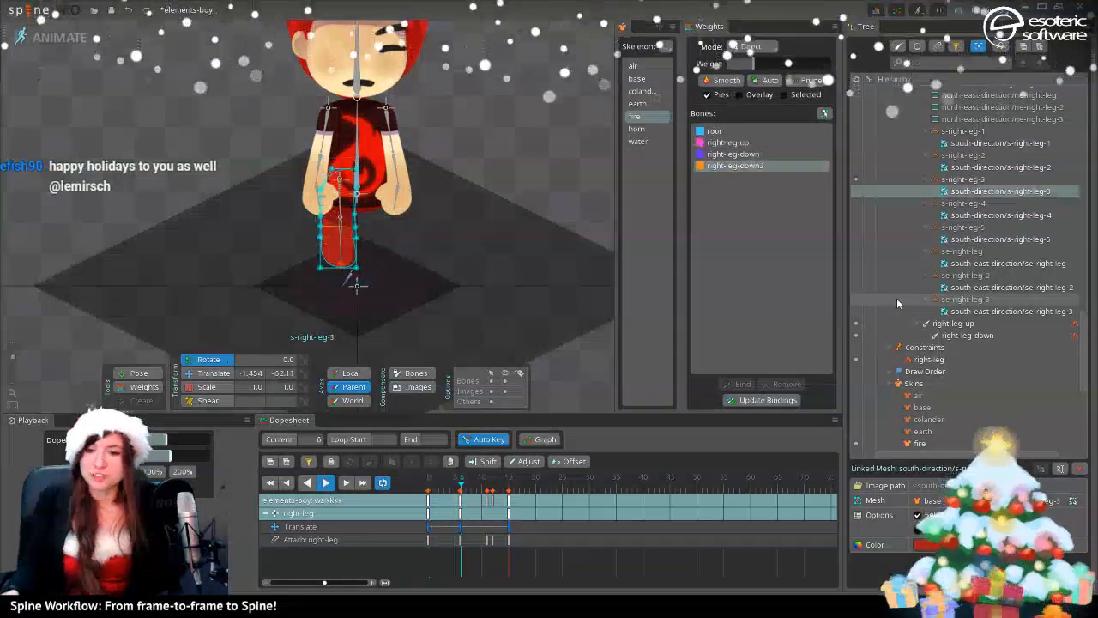
scroll(898, 317, "down", 1)
scroll(898, 328, "up", 1)
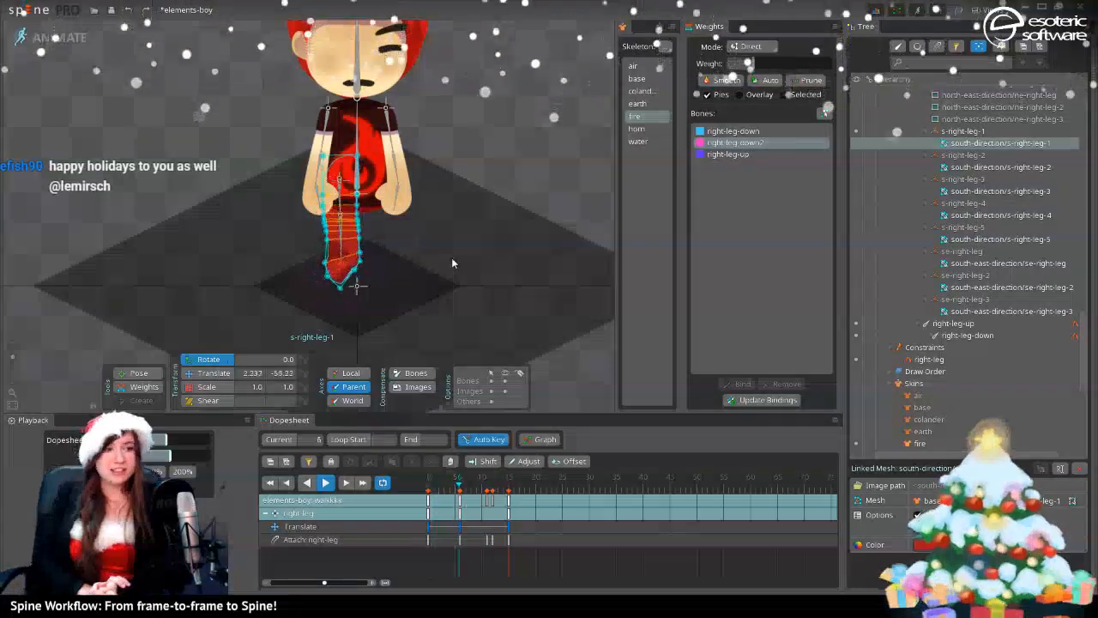
- Save the project and stop the playback of the walkkk animation
key("ctrl+s")
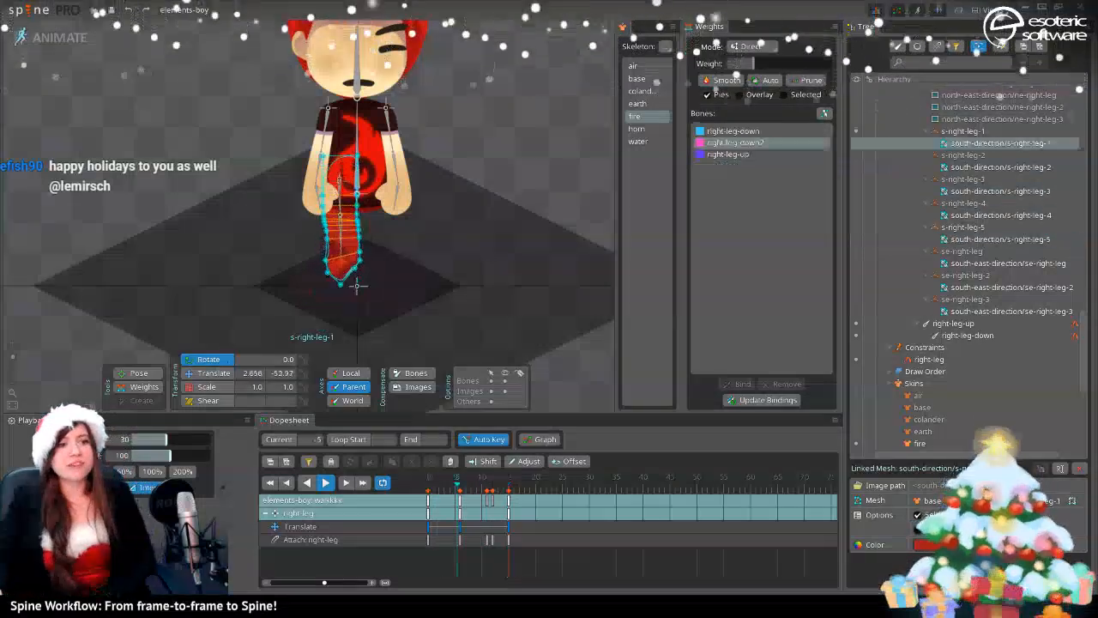
scroll(901, 276, "down", 1)
scroll(898, 273, "down", 3)
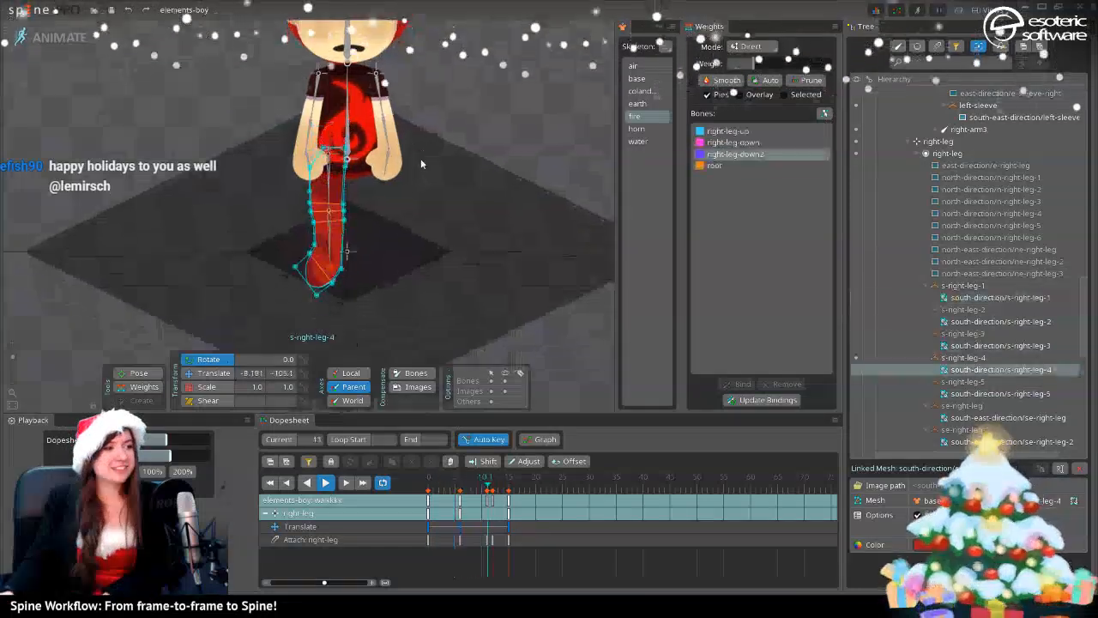
left_click(323, 484)
scroll(974, 216, "up", 8)
scroll(981, 233, "up", 10)
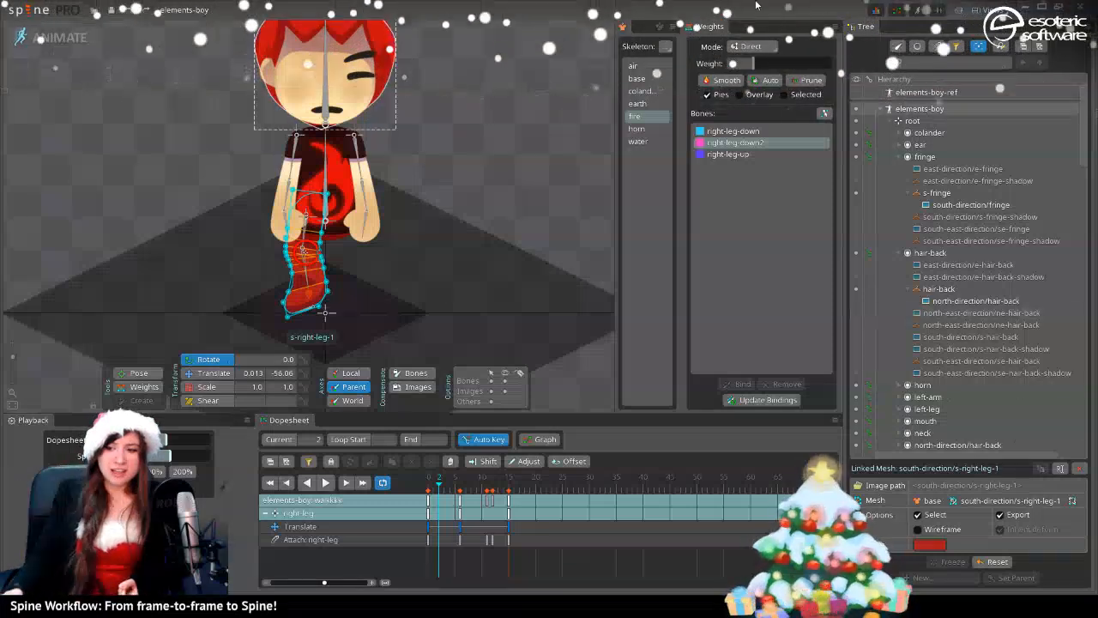
- At frame 2, switch the body slot to n-body, and try east-symbol in the t-shirt-symbol slot before restoring south-symbol
left_click(343, 180)
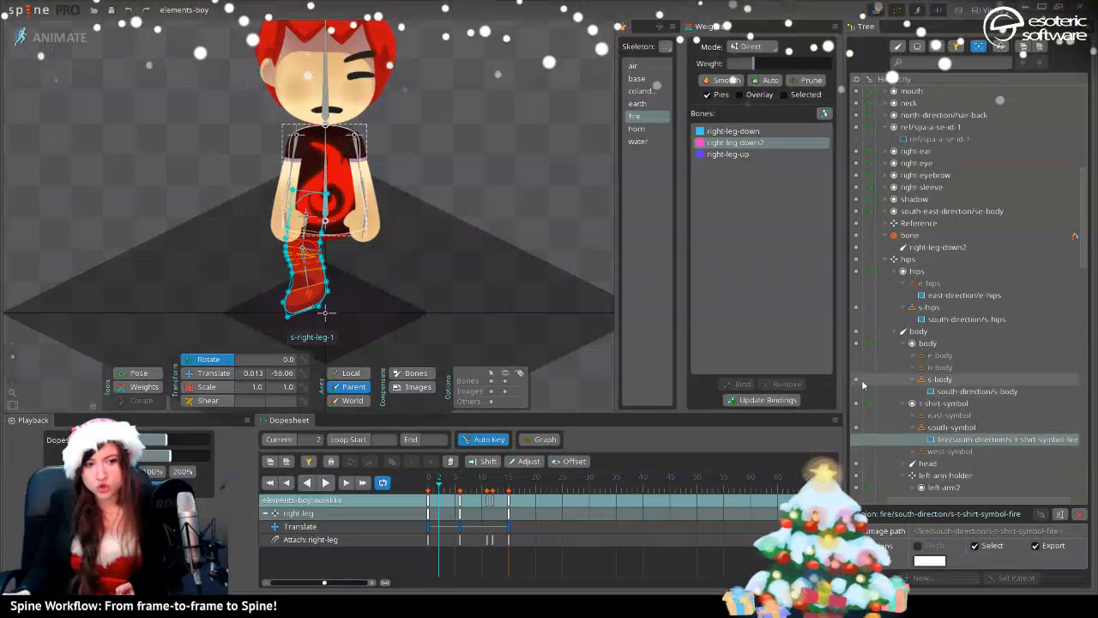
left_click(855, 416)
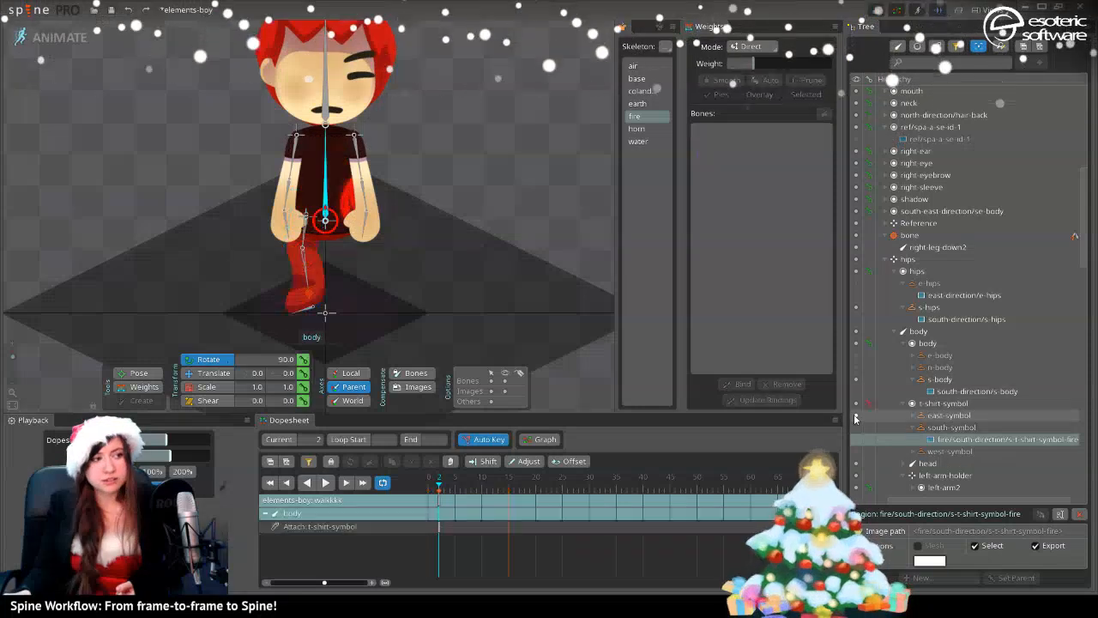
left_click(856, 366)
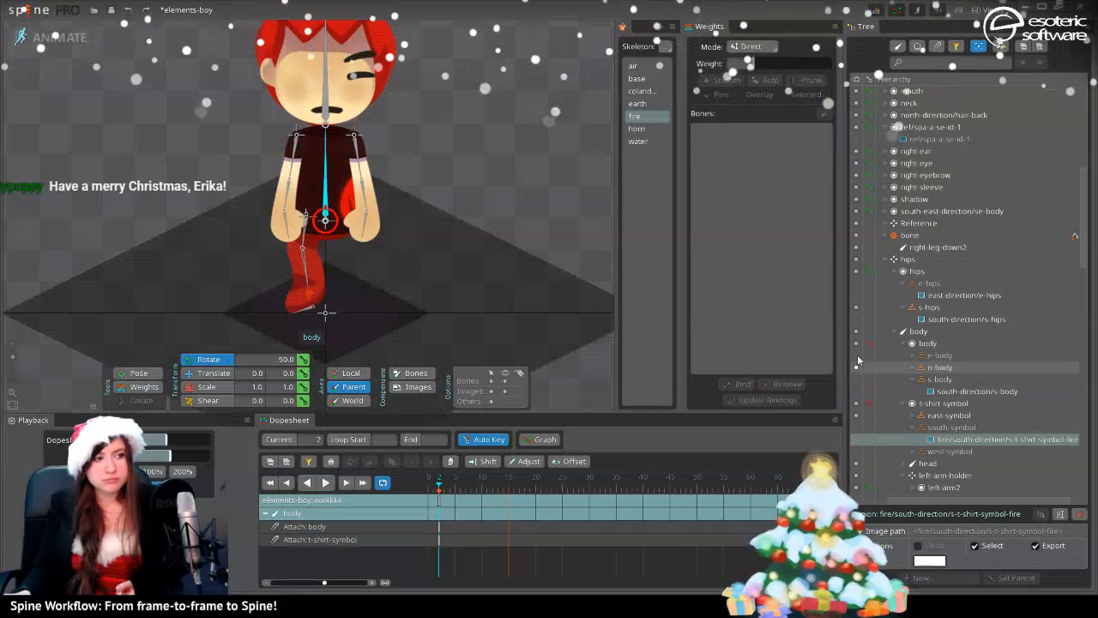
left_click(856, 427)
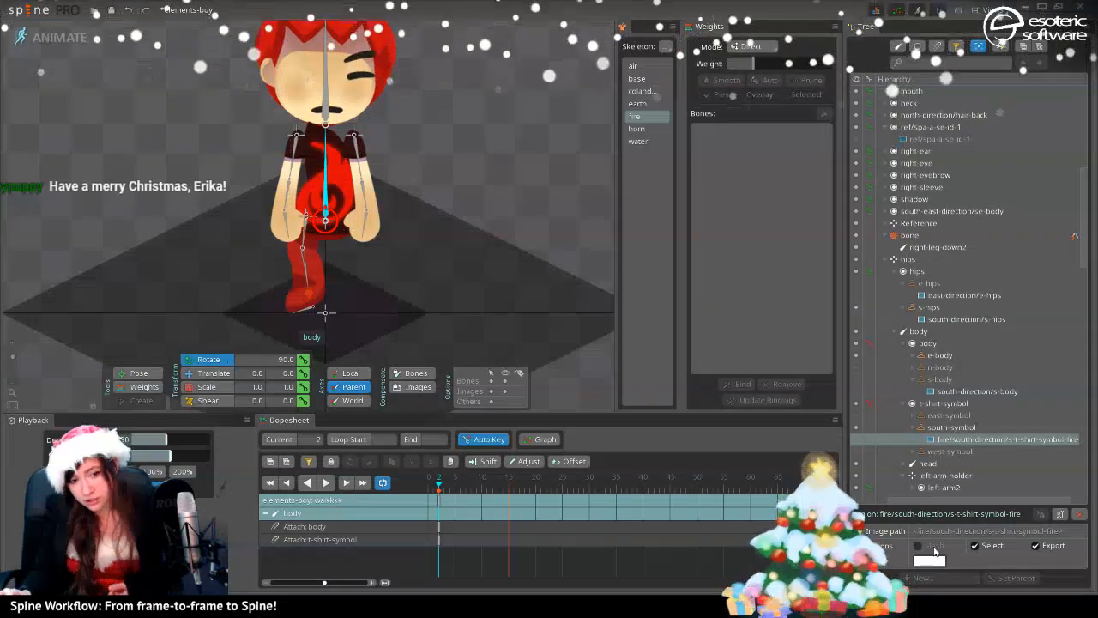
- Enable Tint black on the t-shirt-symbol slot in Setup mode and return to Animate mode
left_click(53, 37)
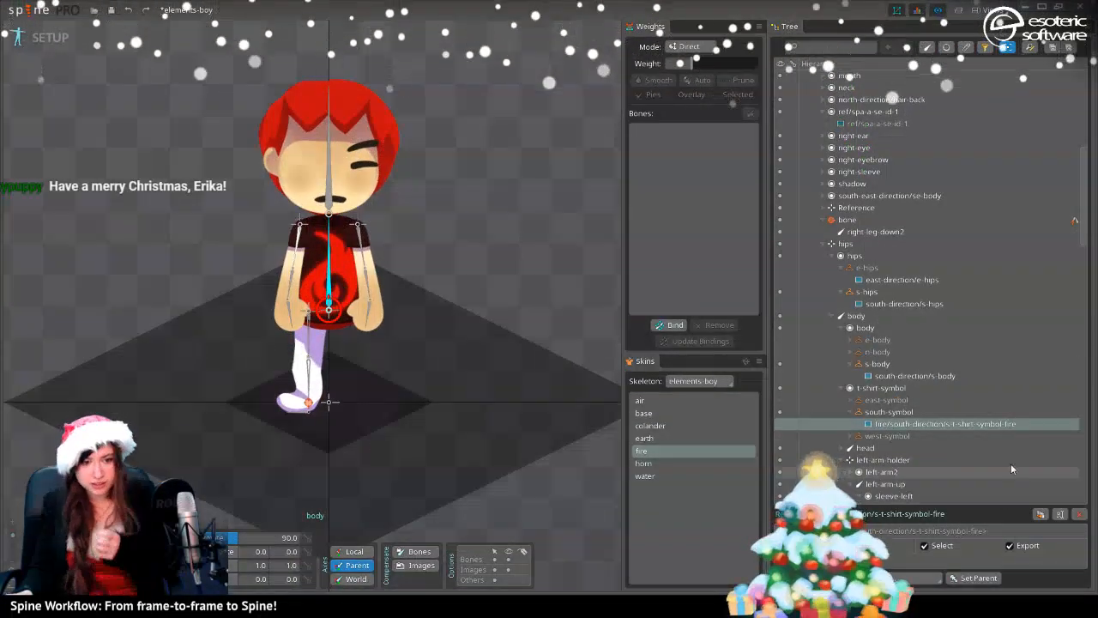
left_click(898, 389)
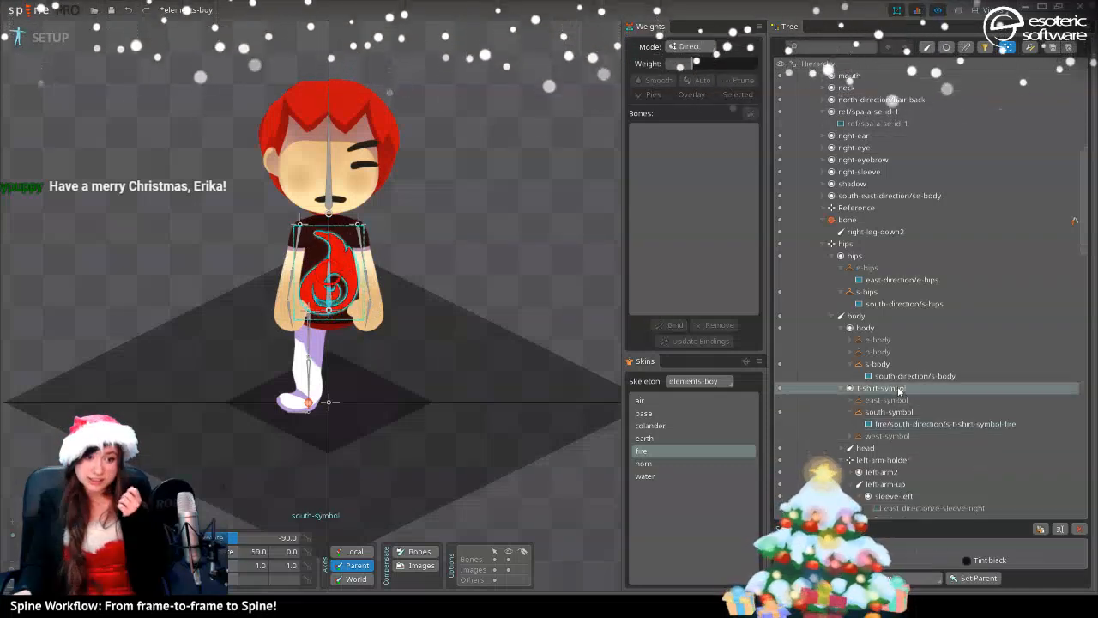
left_click(969, 561)
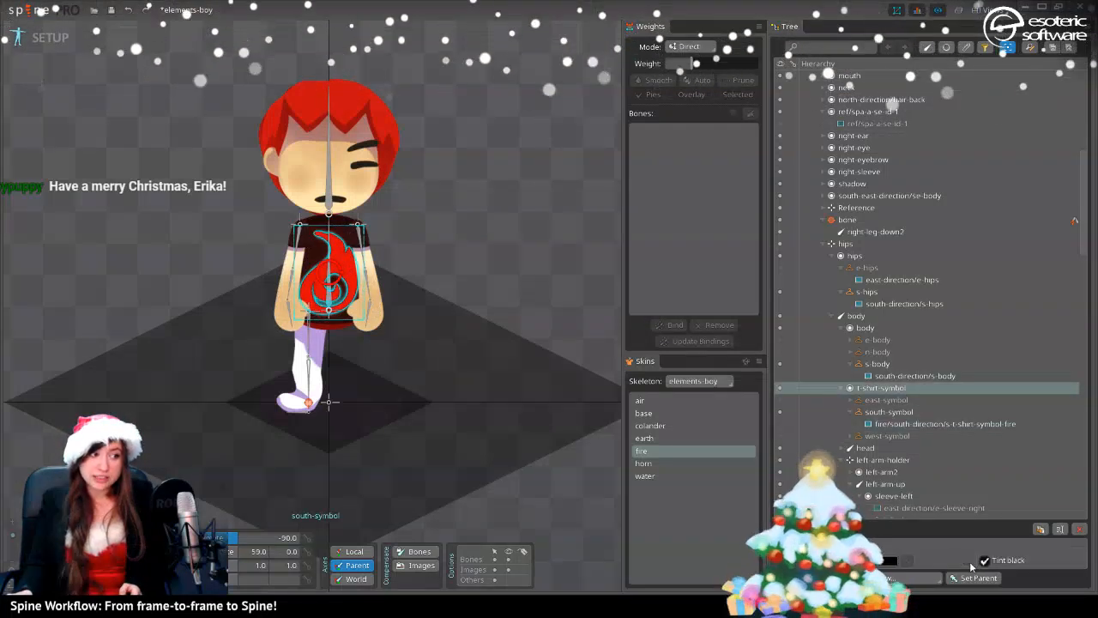
left_click(38, 37)
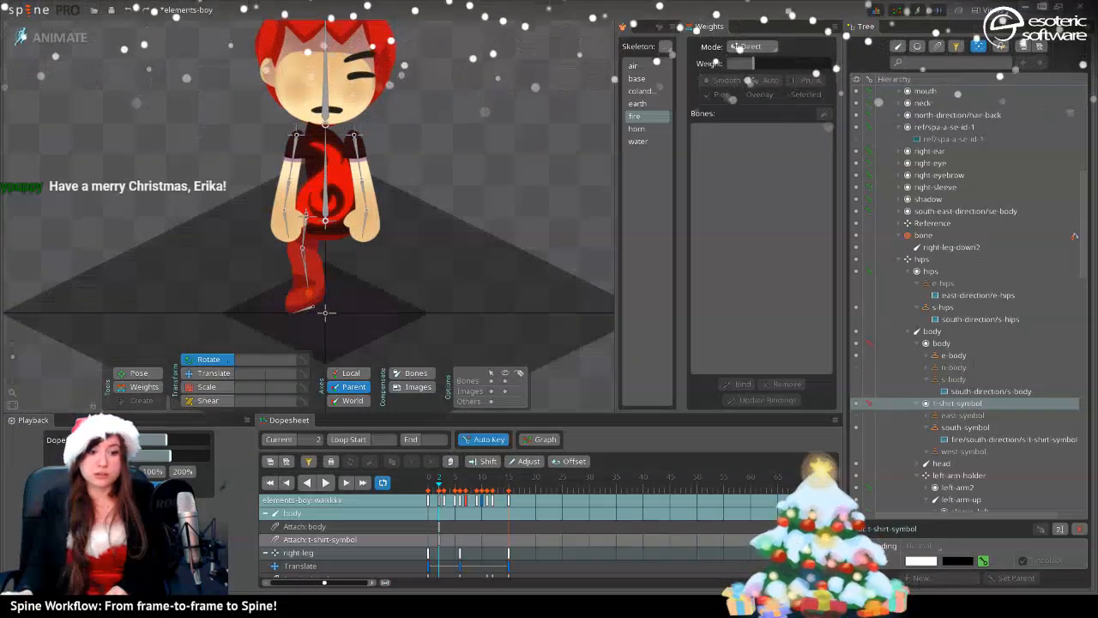
- Set the dark color of the t-shirt-symbol slot to the bright green 37FF15
left_click(958, 560)
left_click_drag(827, 271, 899, 171)
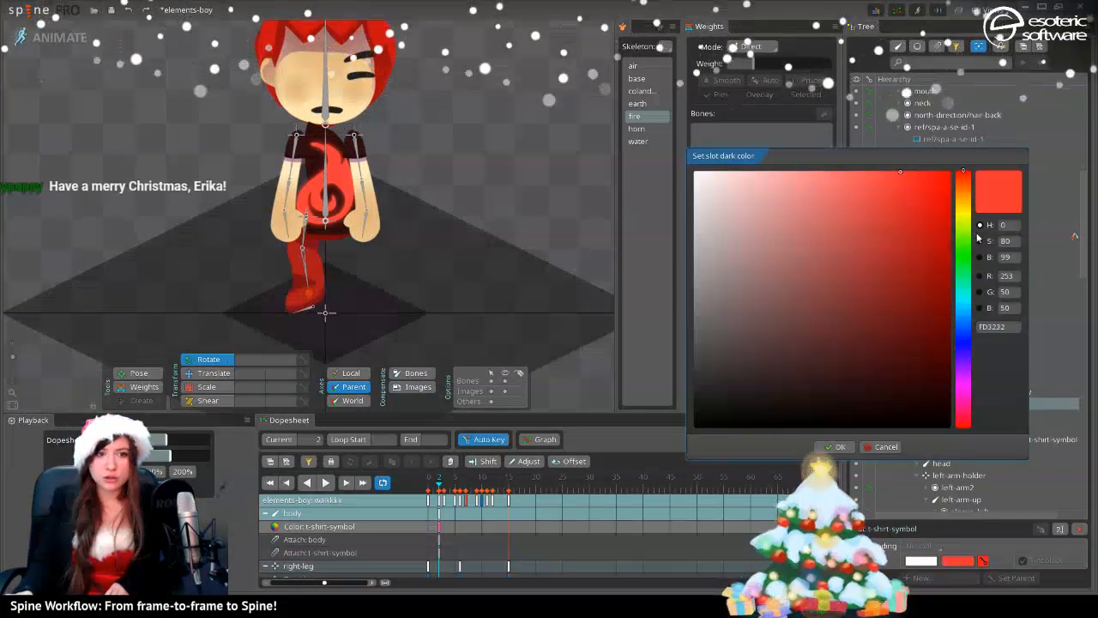
mouse_move(965, 232)
left_mouse_down()
mouse_move(971, 338)
mouse_move(962, 259)
left_mouse_up()
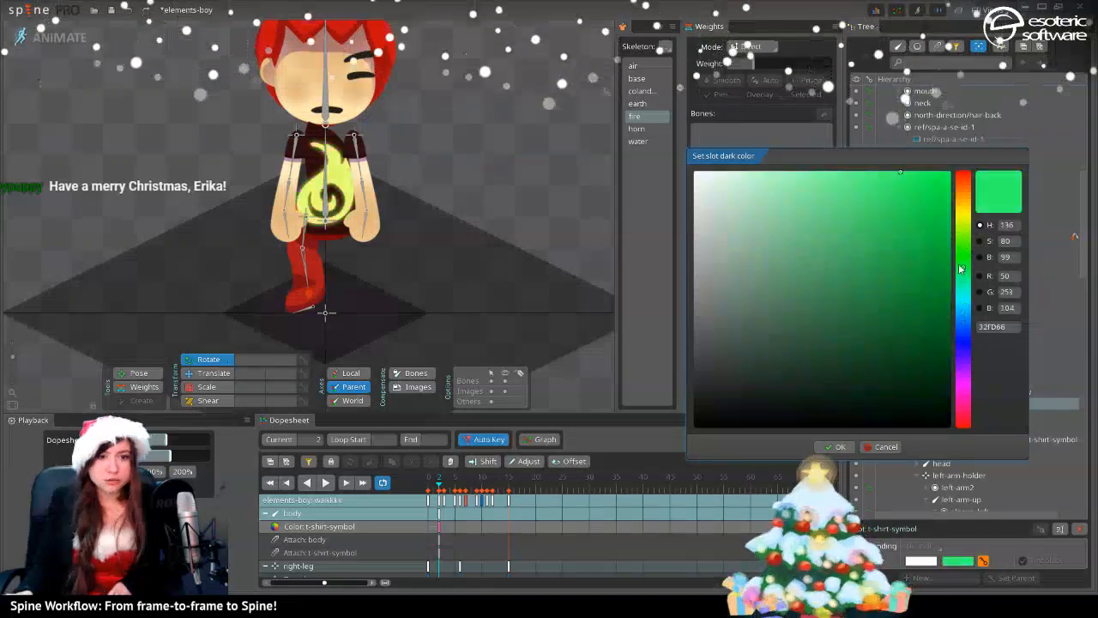
mouse_move(884, 246)
left_mouse_down()
mouse_move(937, 154)
mouse_move(955, 152)
left_mouse_up()
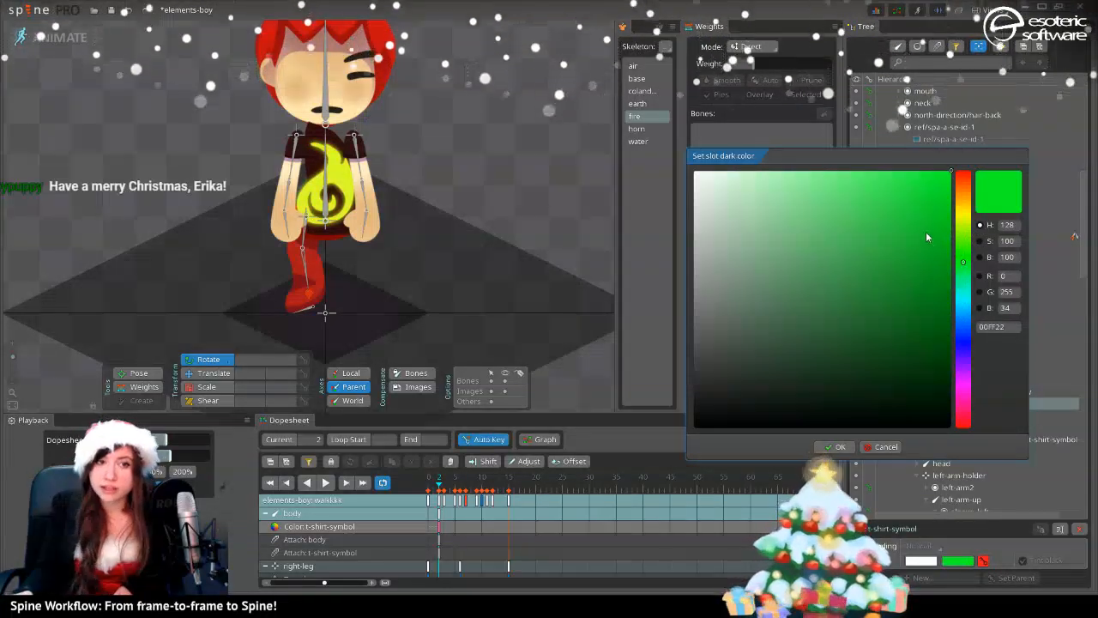
mouse_move(927, 233)
left_mouse_down()
mouse_move(953, 268)
mouse_move(956, 206)
mouse_move(956, 245)
mouse_move(929, 150)
left_mouse_up()
mouse_move(962, 227)
left_mouse_down()
mouse_move(961, 199)
mouse_move(960, 253)
left_mouse_up()
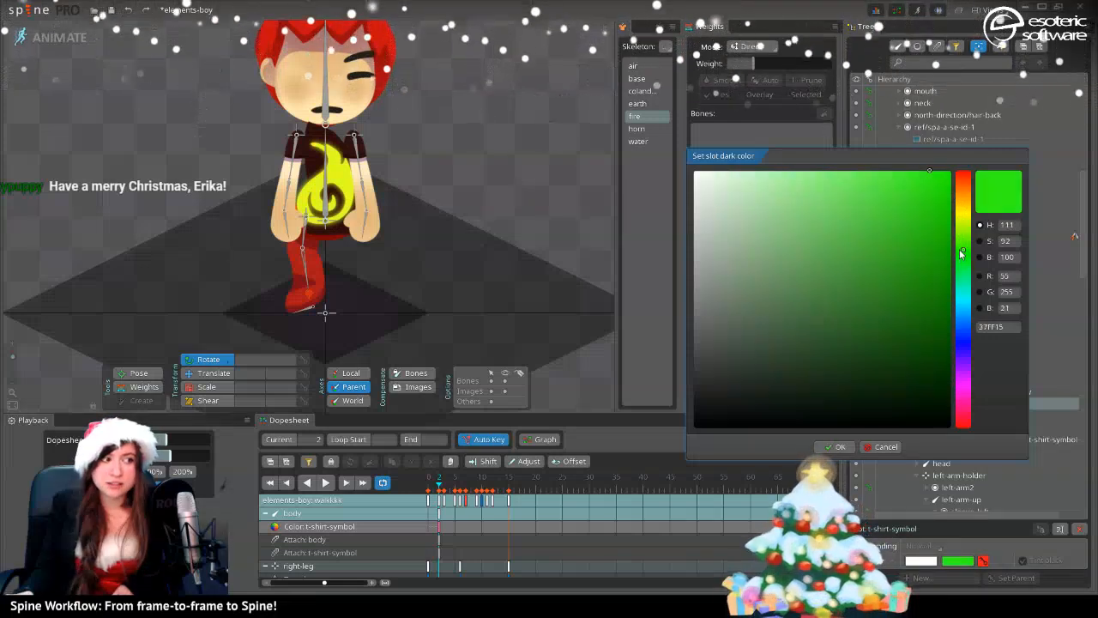
left_click(834, 446)
- Try a green light color on the t-shirt-symbol slot, and change it to the blue 1F99FFFF
left_click(921, 560)
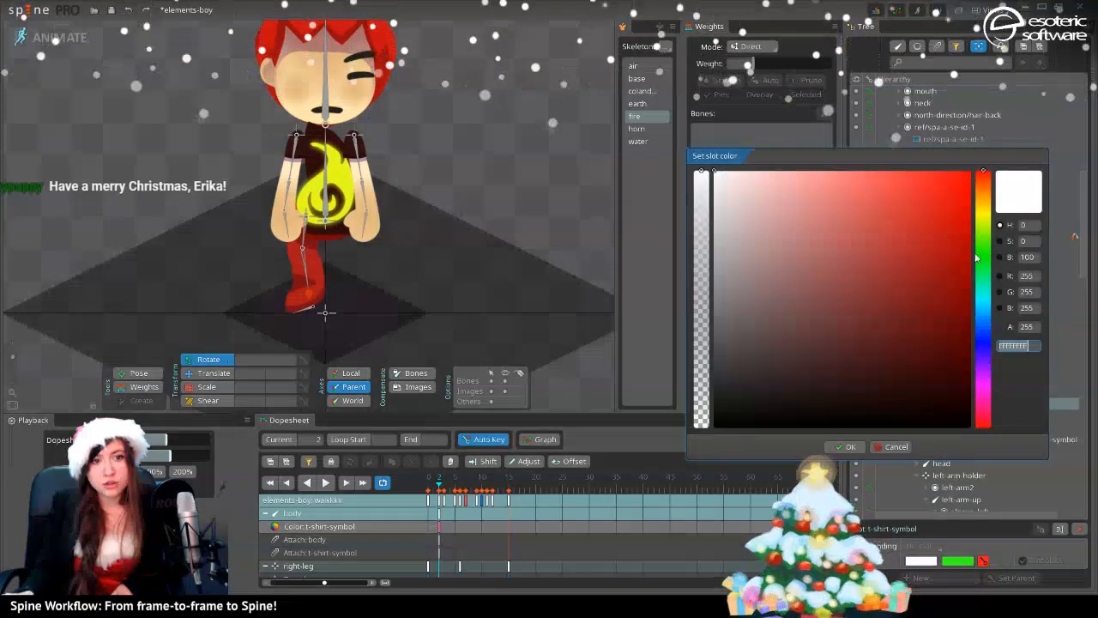
left_click(977, 255)
mouse_move(957, 183)
left_mouse_down()
mouse_move(955, 166)
mouse_move(940, 163)
left_mouse_up()
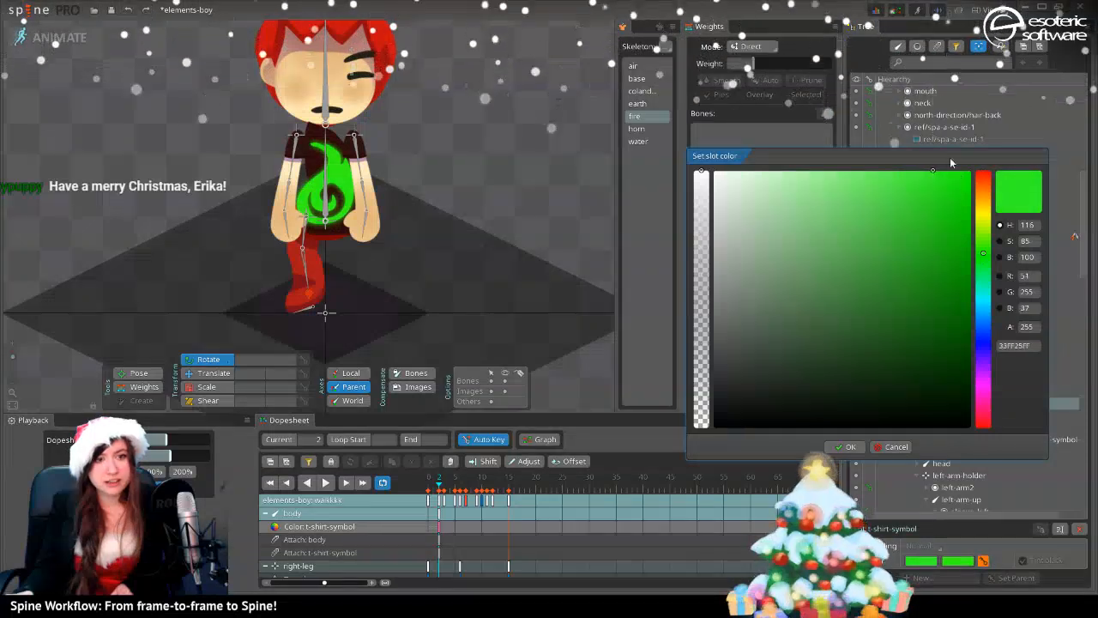
left_click_drag(982, 253, 985, 317)
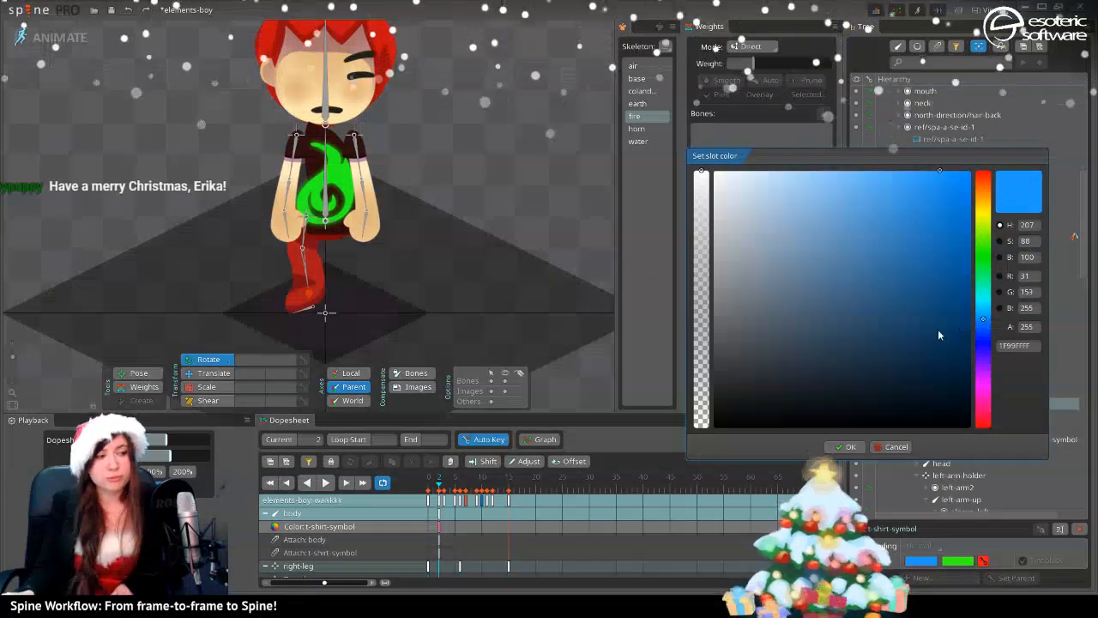